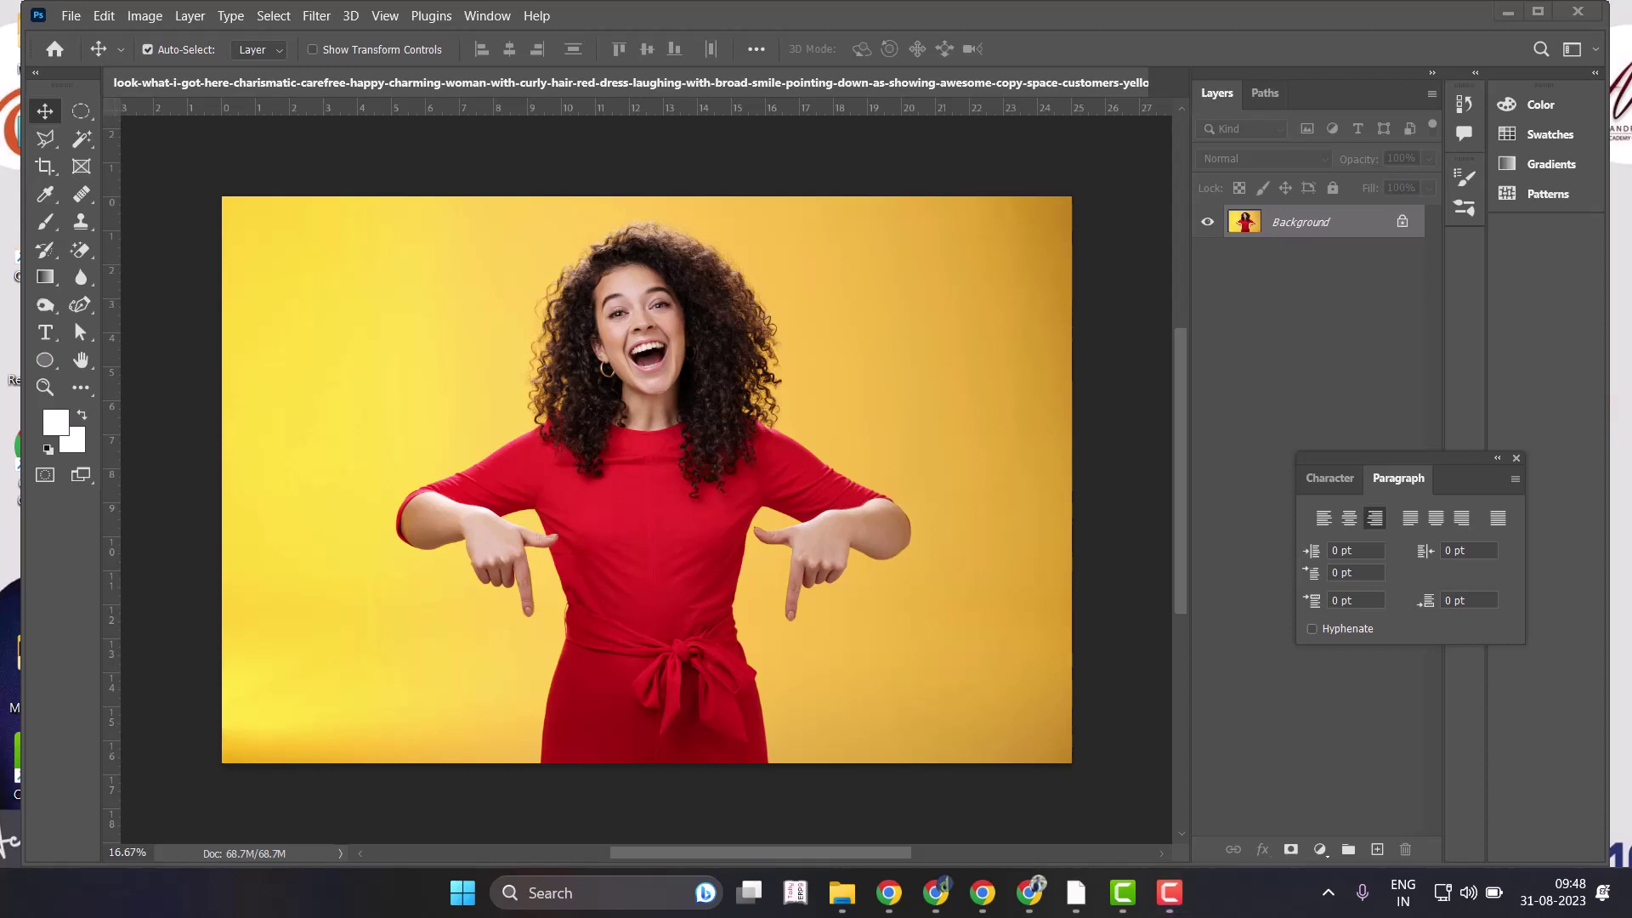
# Move the text formatting panel aside and bring up the Open dialog on the Downloads folder.
pyautogui.moveTo(1462, 477)
pyautogui.mouseDown()
pyautogui.moveTo(1488, 723)
pyautogui.moveTo(1543, 610)
pyautogui.mouseUp()
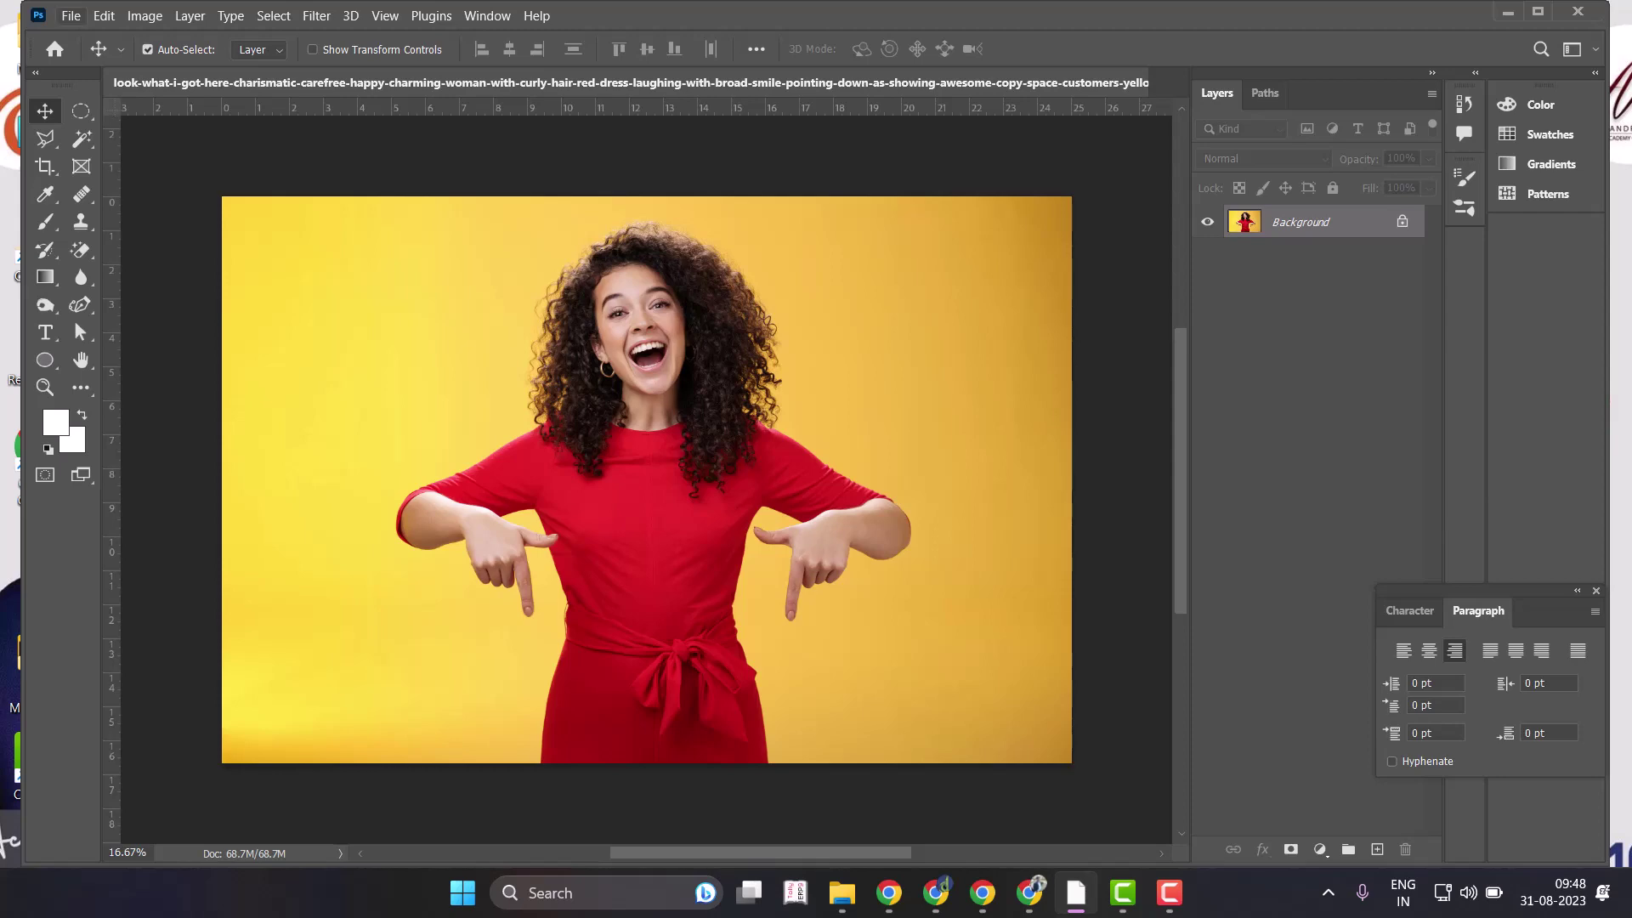
pyautogui.click(70, 15)
pyautogui.click(95, 55)
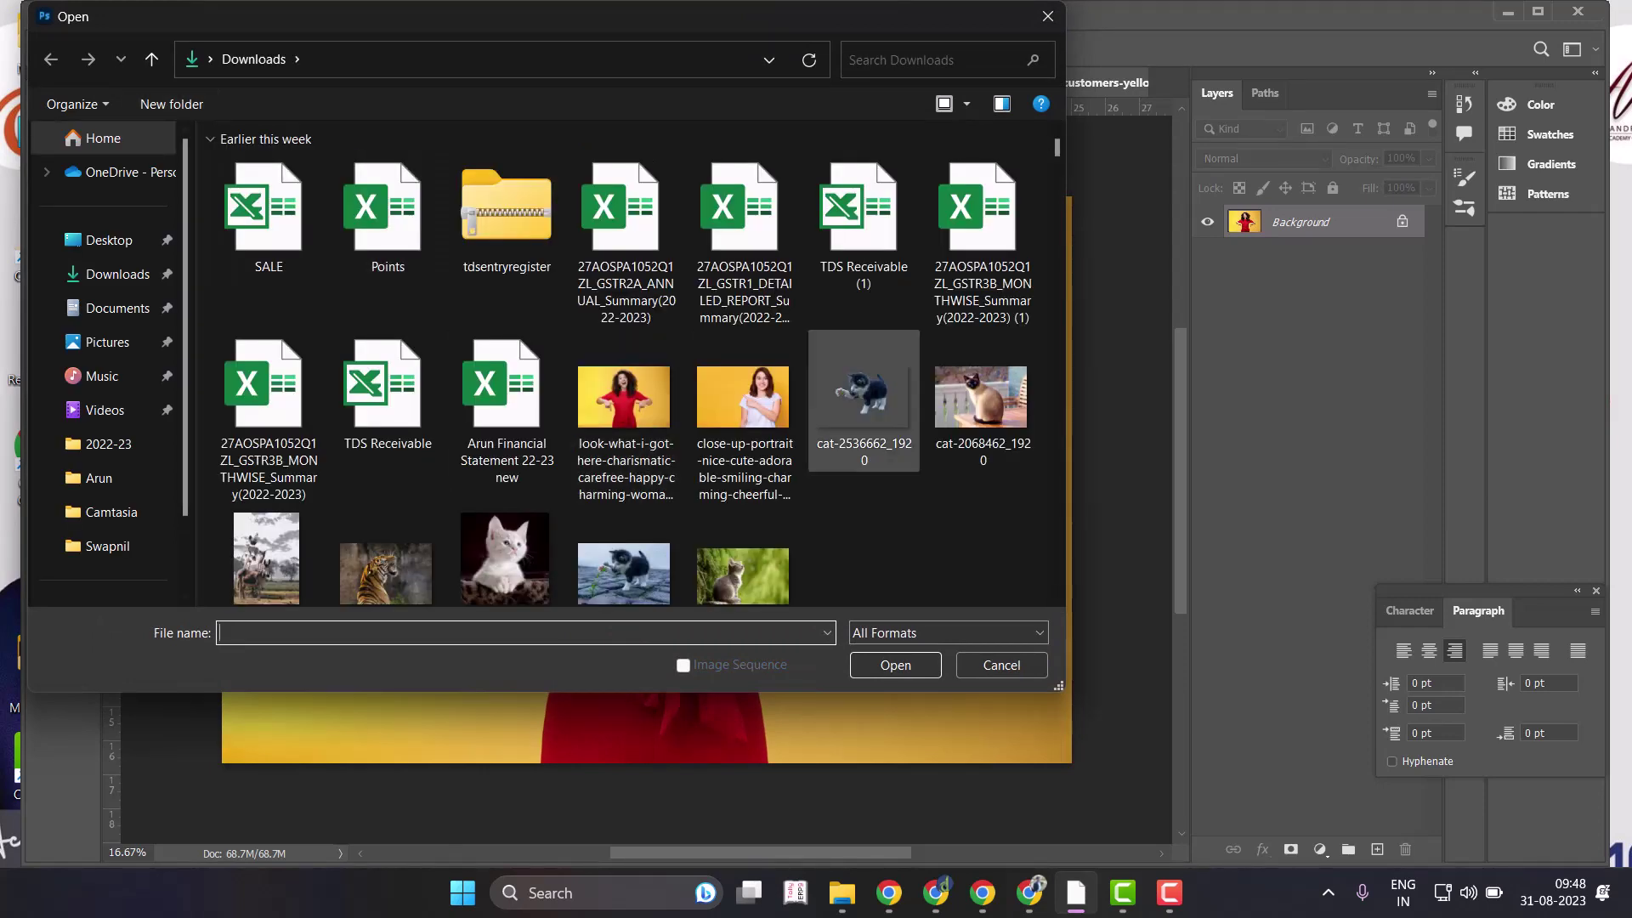
# Open the close-up portrait of the pointing girl and choose the Quick Selection Tool.
pyautogui.click(743, 408)
pyautogui.click(895, 664)
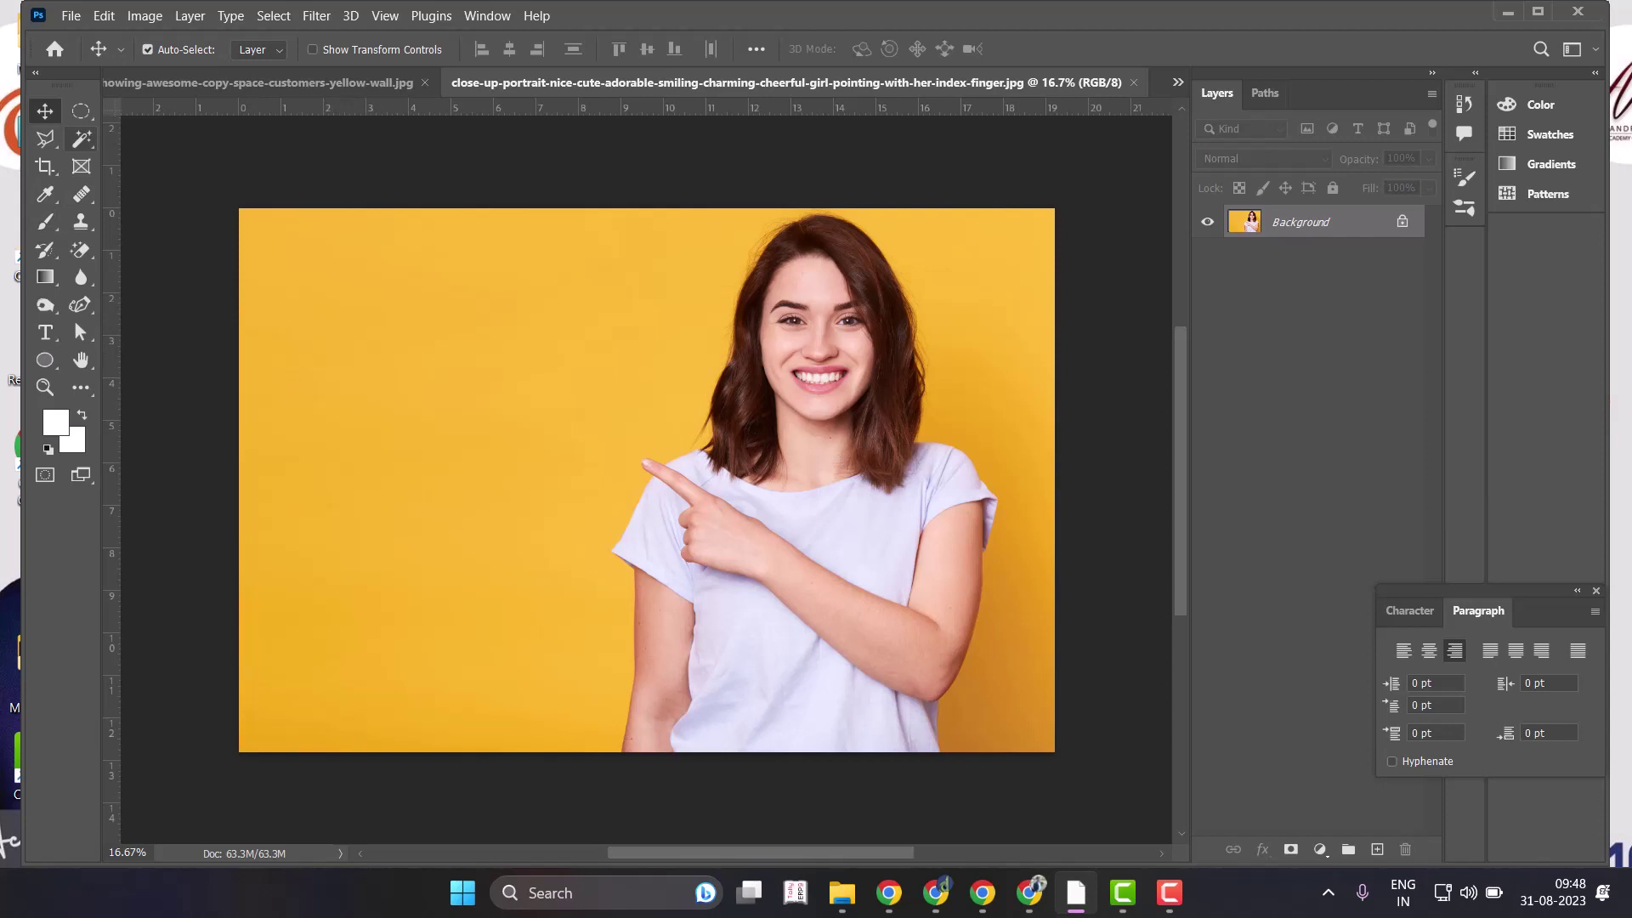
pyautogui.click(82, 139)
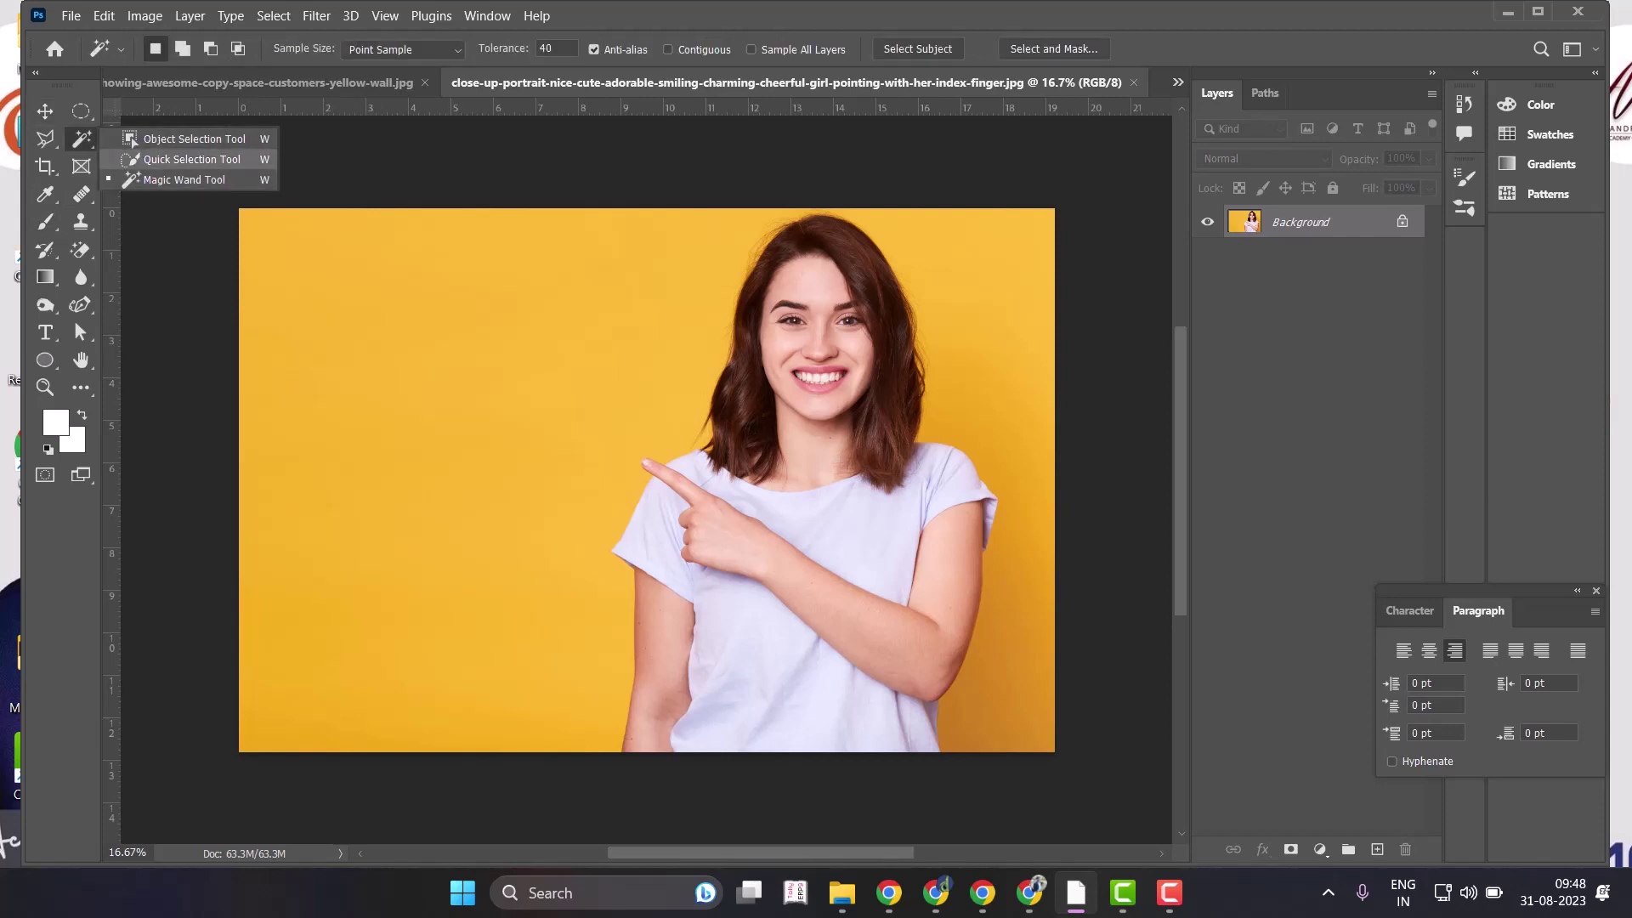
pyautogui.click(191, 159)
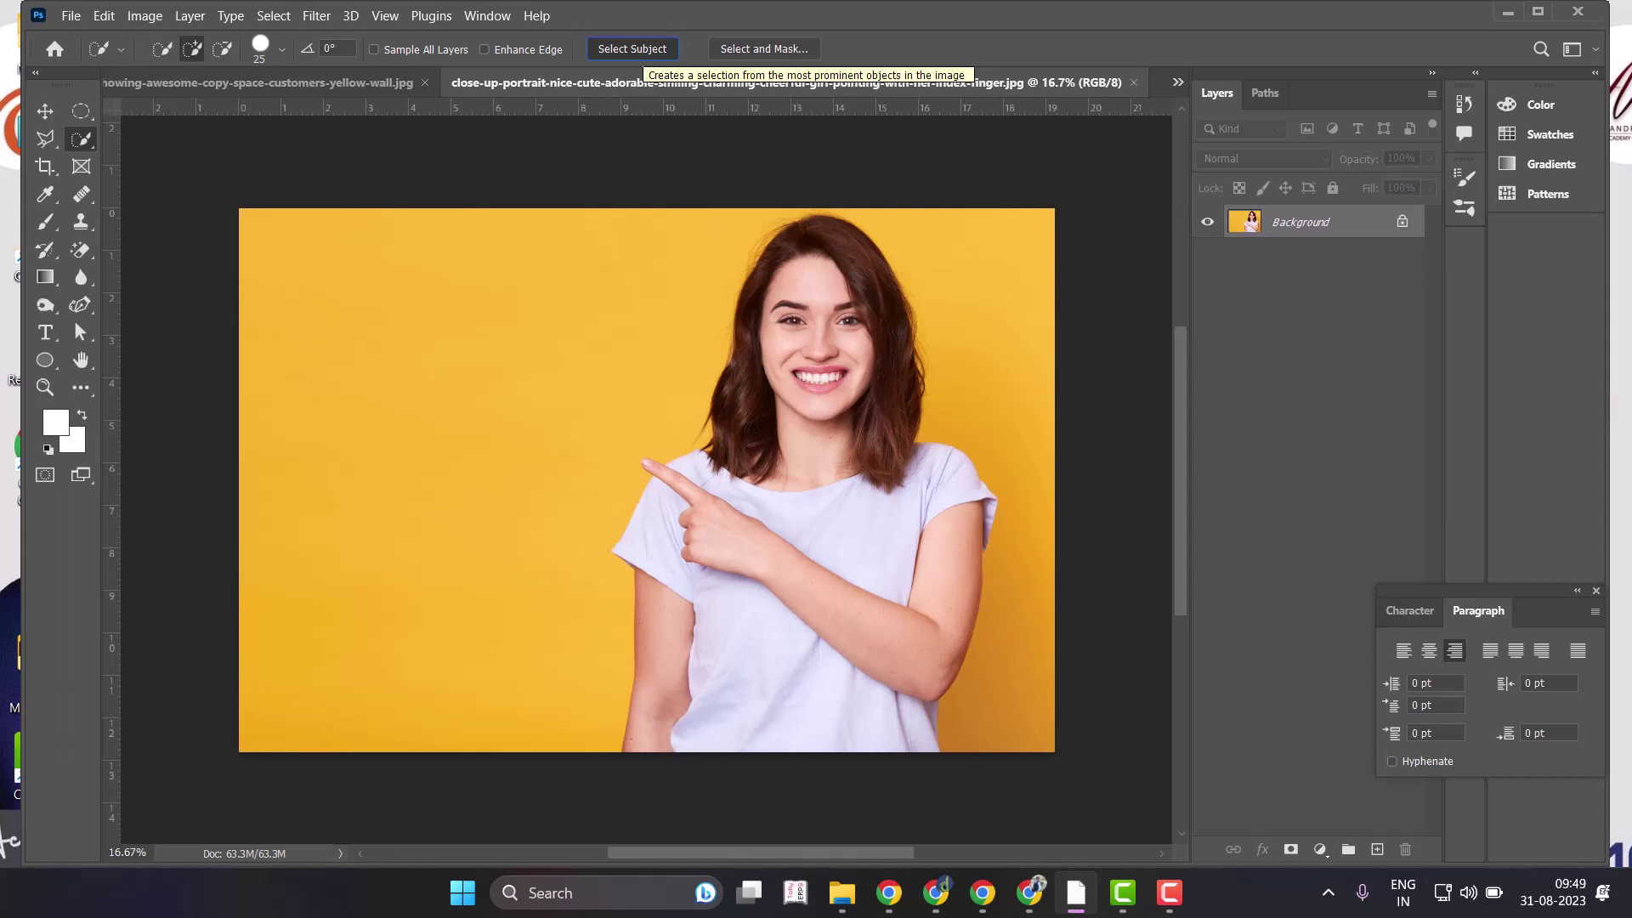
# Use Select Subject to outline the woman, then move the text panel aside.
pyautogui.click(632, 49)
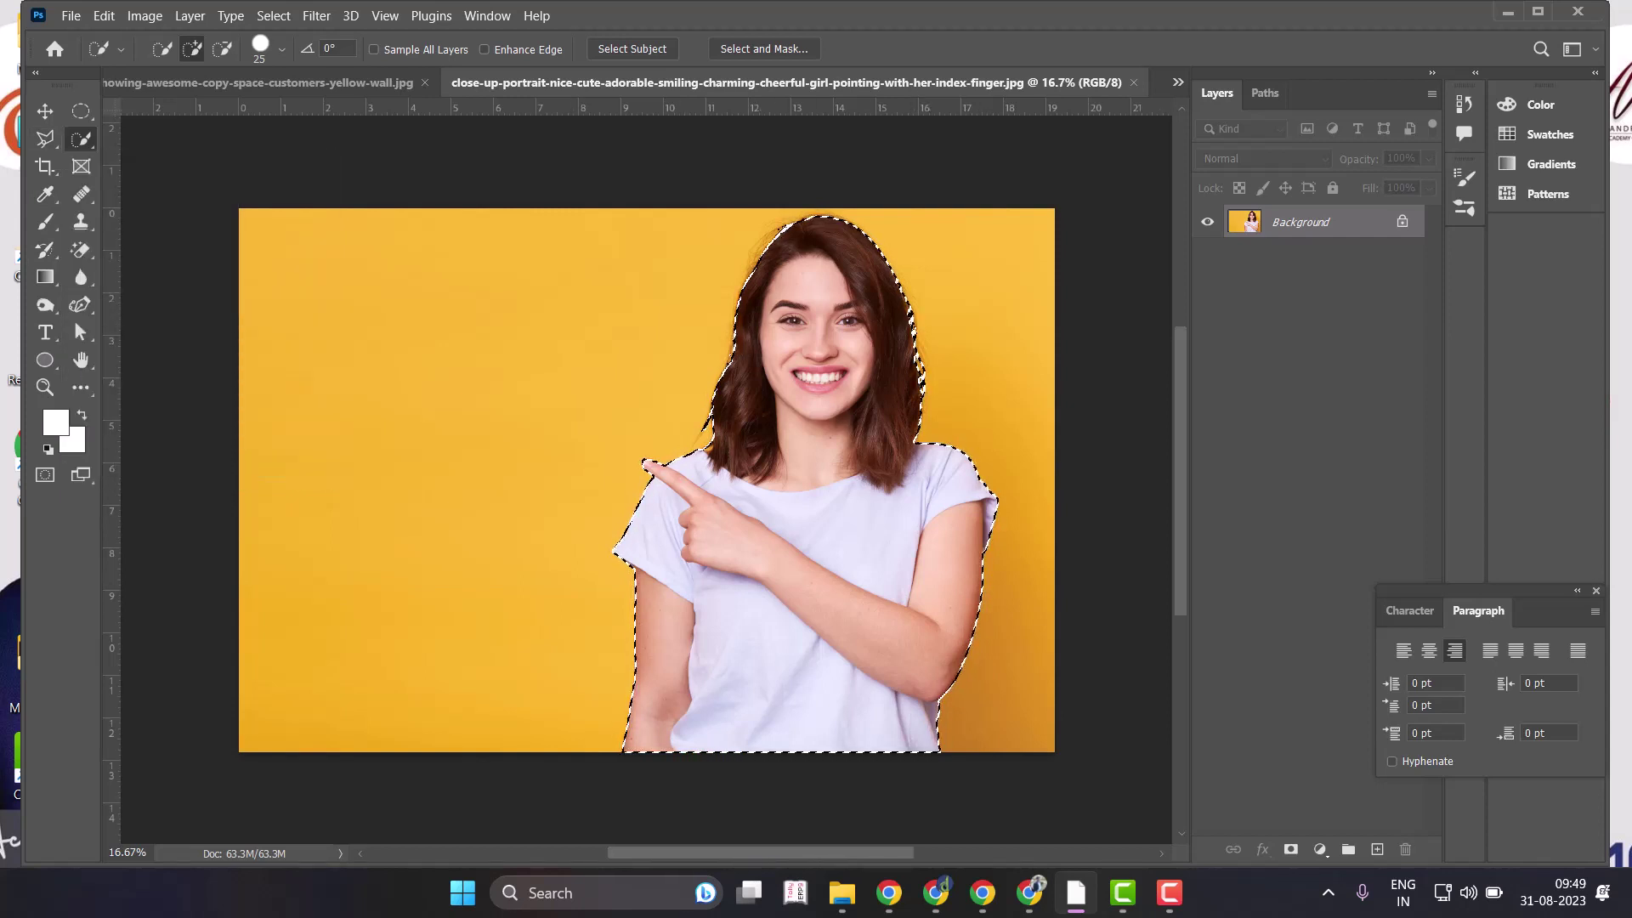
pyautogui.moveTo(1487, 590); pyautogui.dragTo(1513, 468)
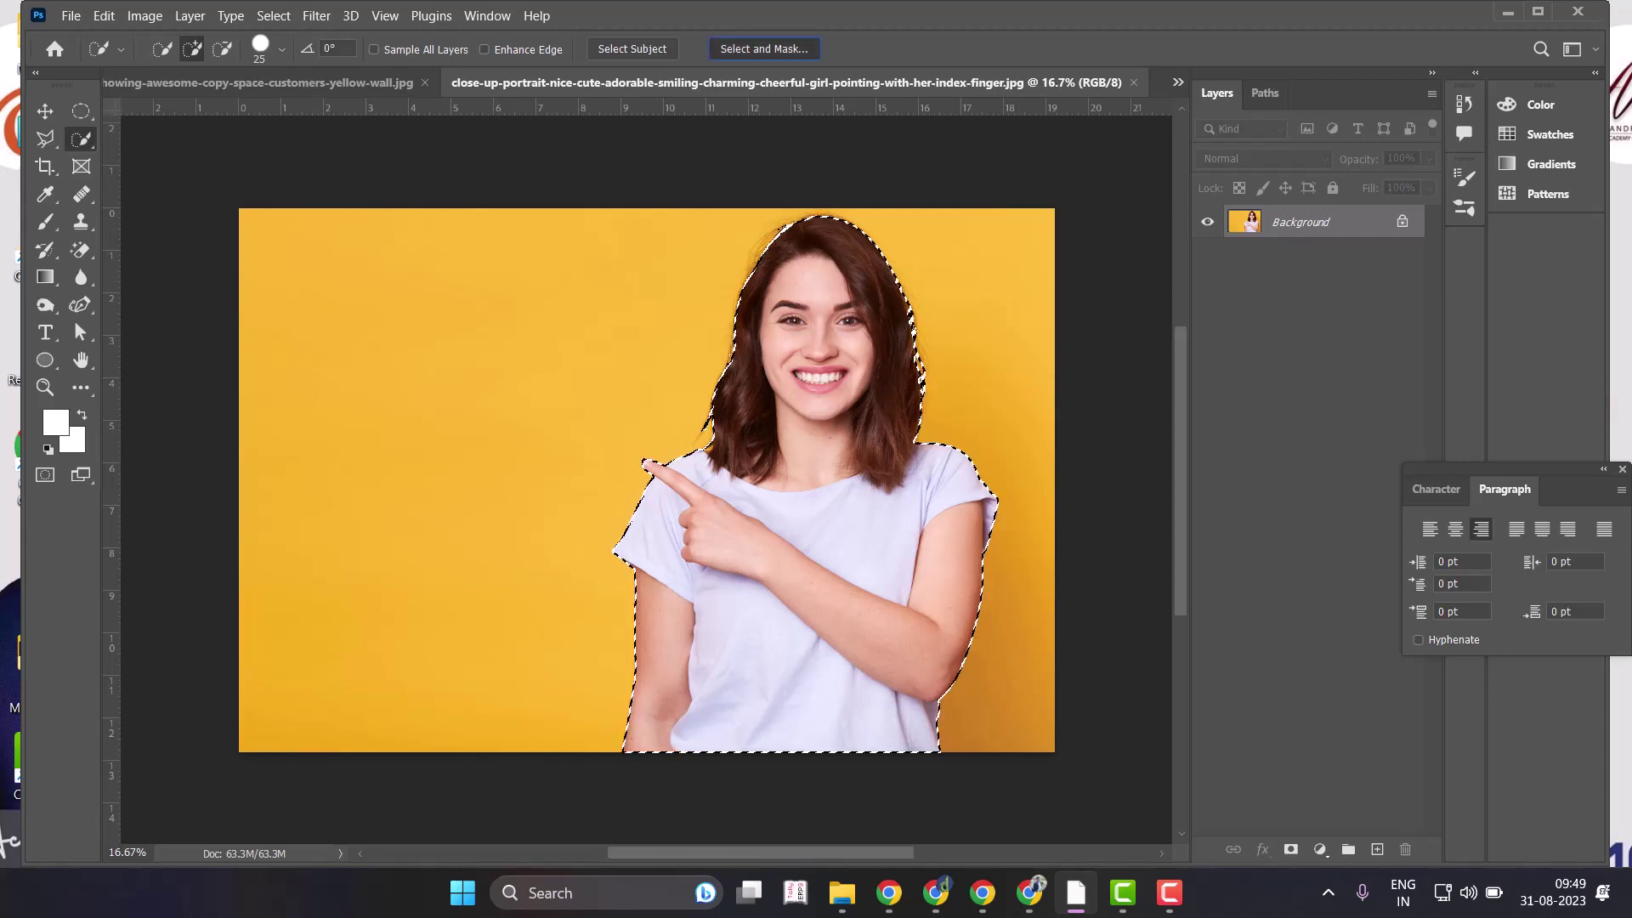
# Open Select and Mask and preview the woman's selection On Black.
pyautogui.click(763, 49)
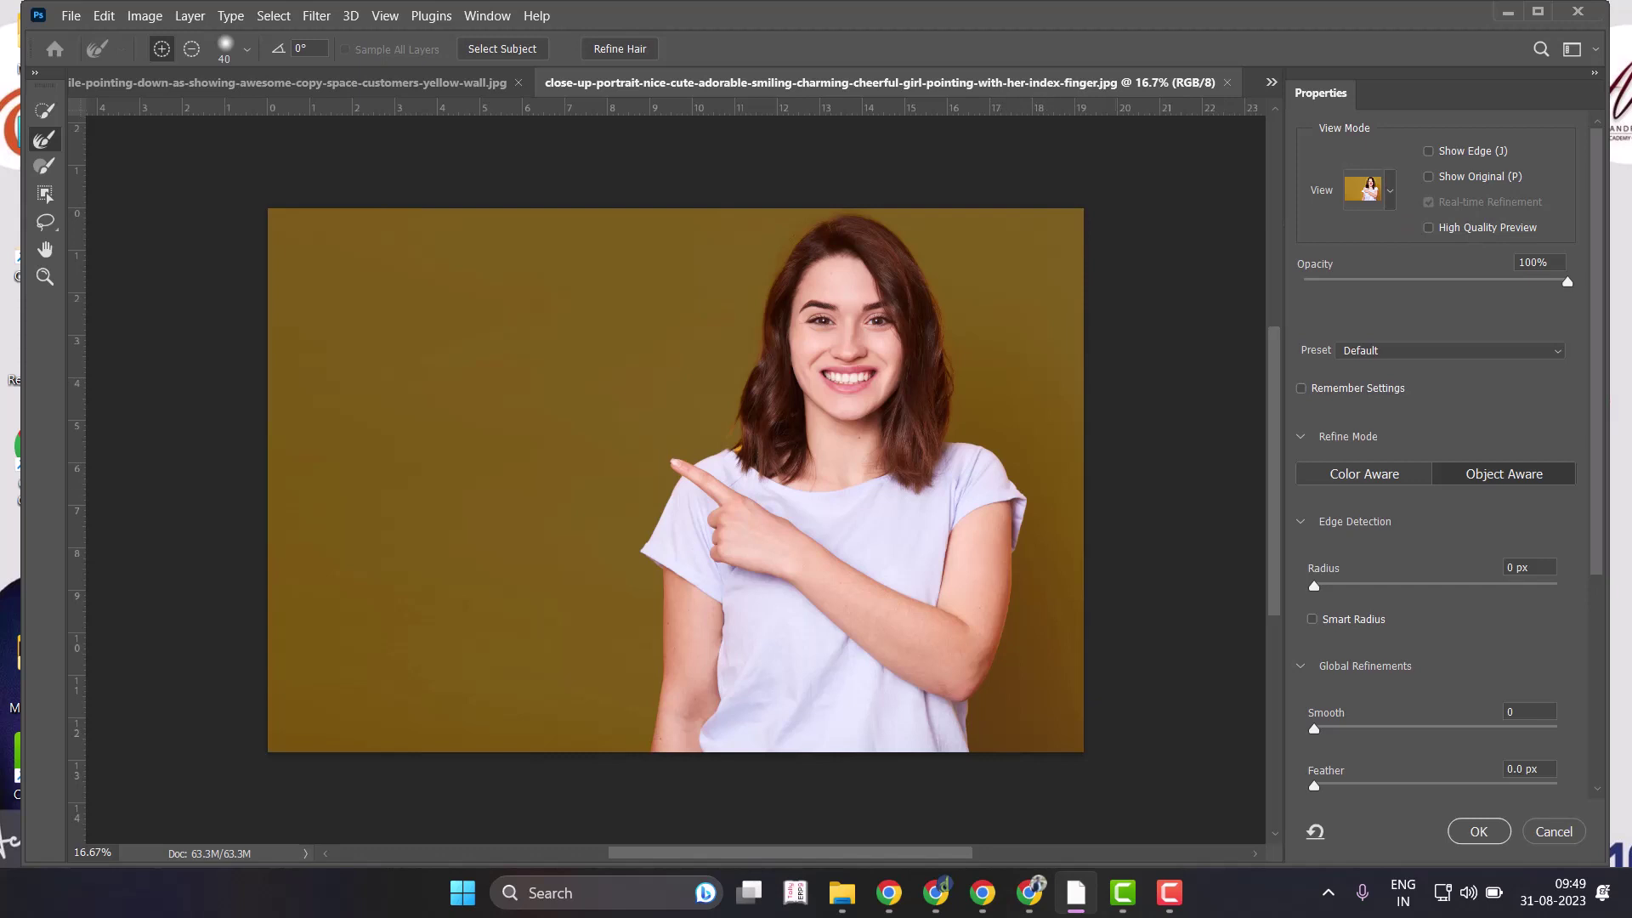
pyautogui.click(1369, 190)
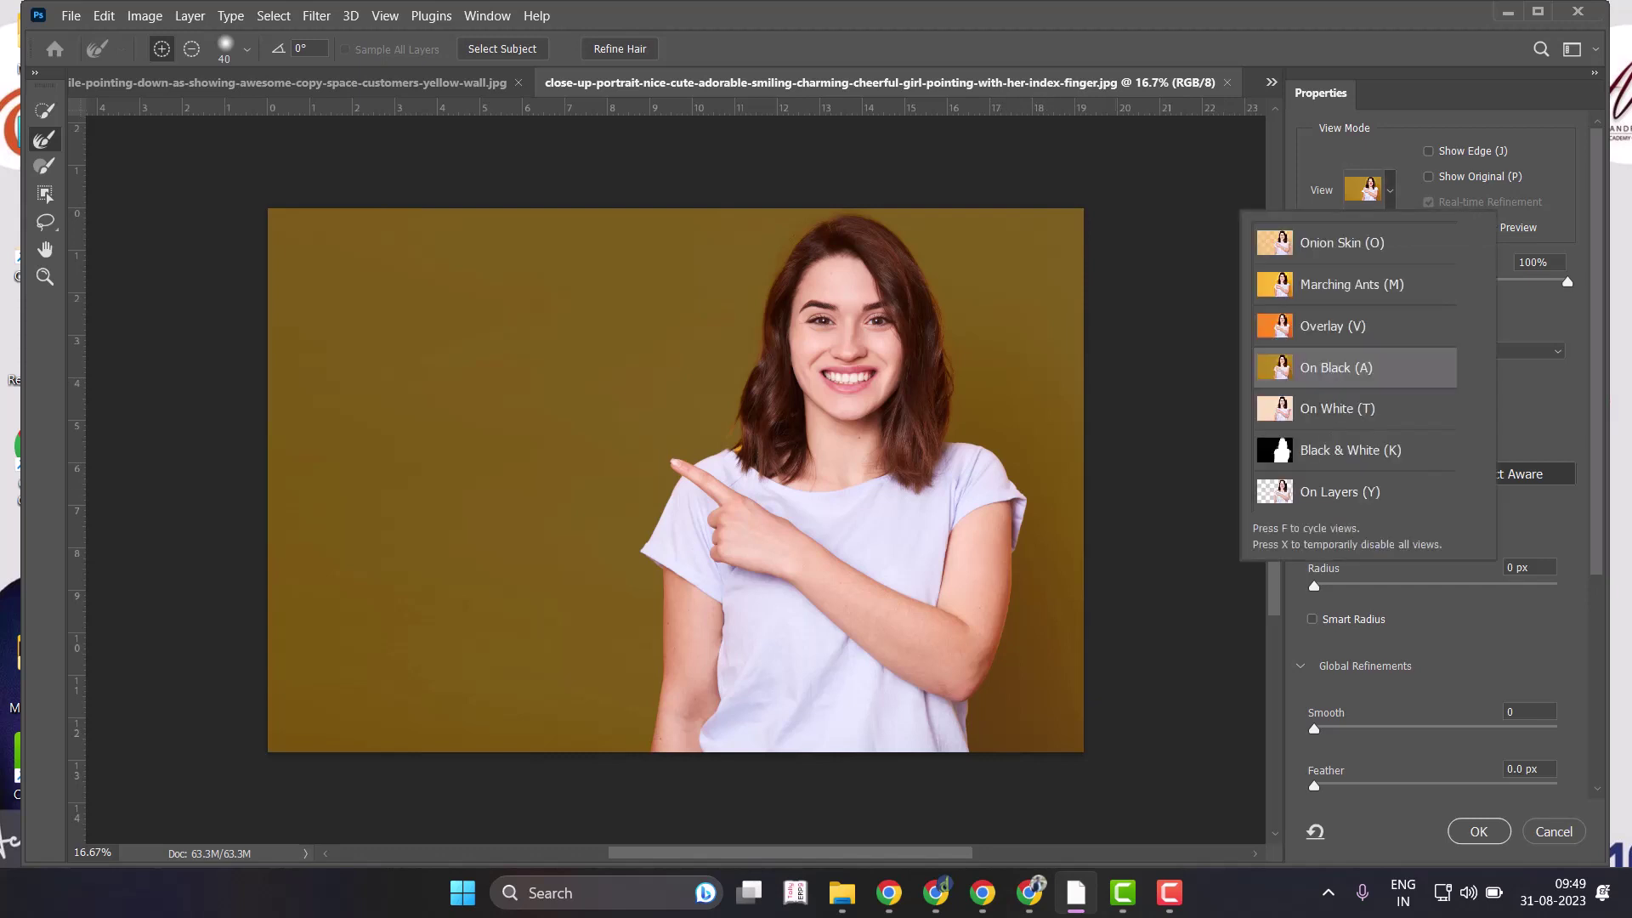
pyautogui.press('o')
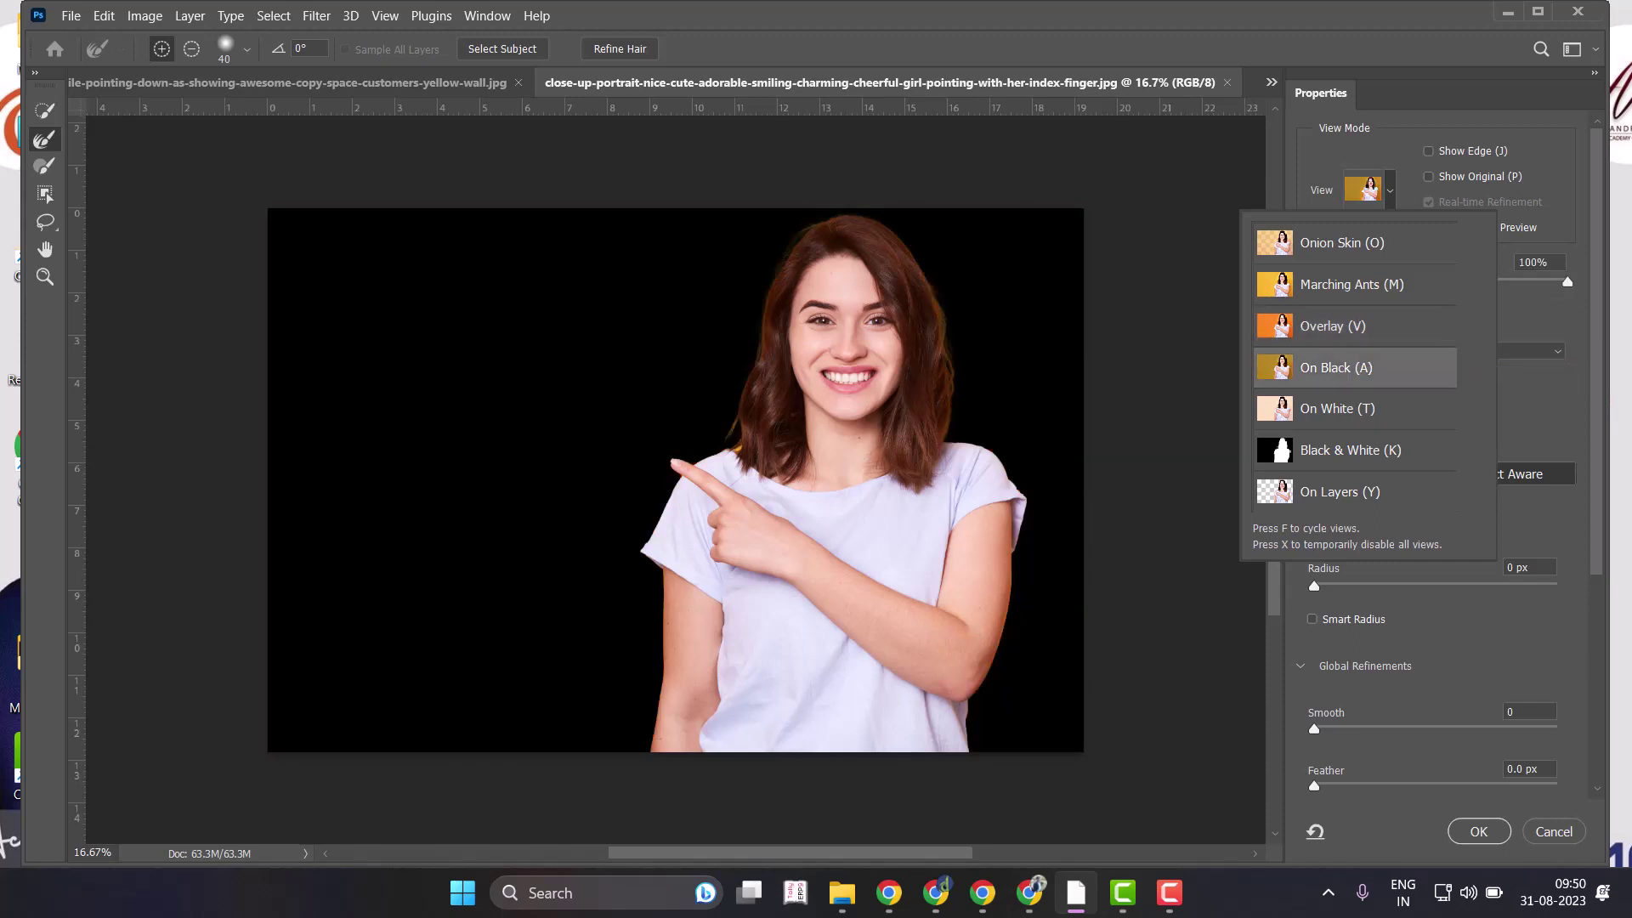
pyautogui.click(1355, 367)
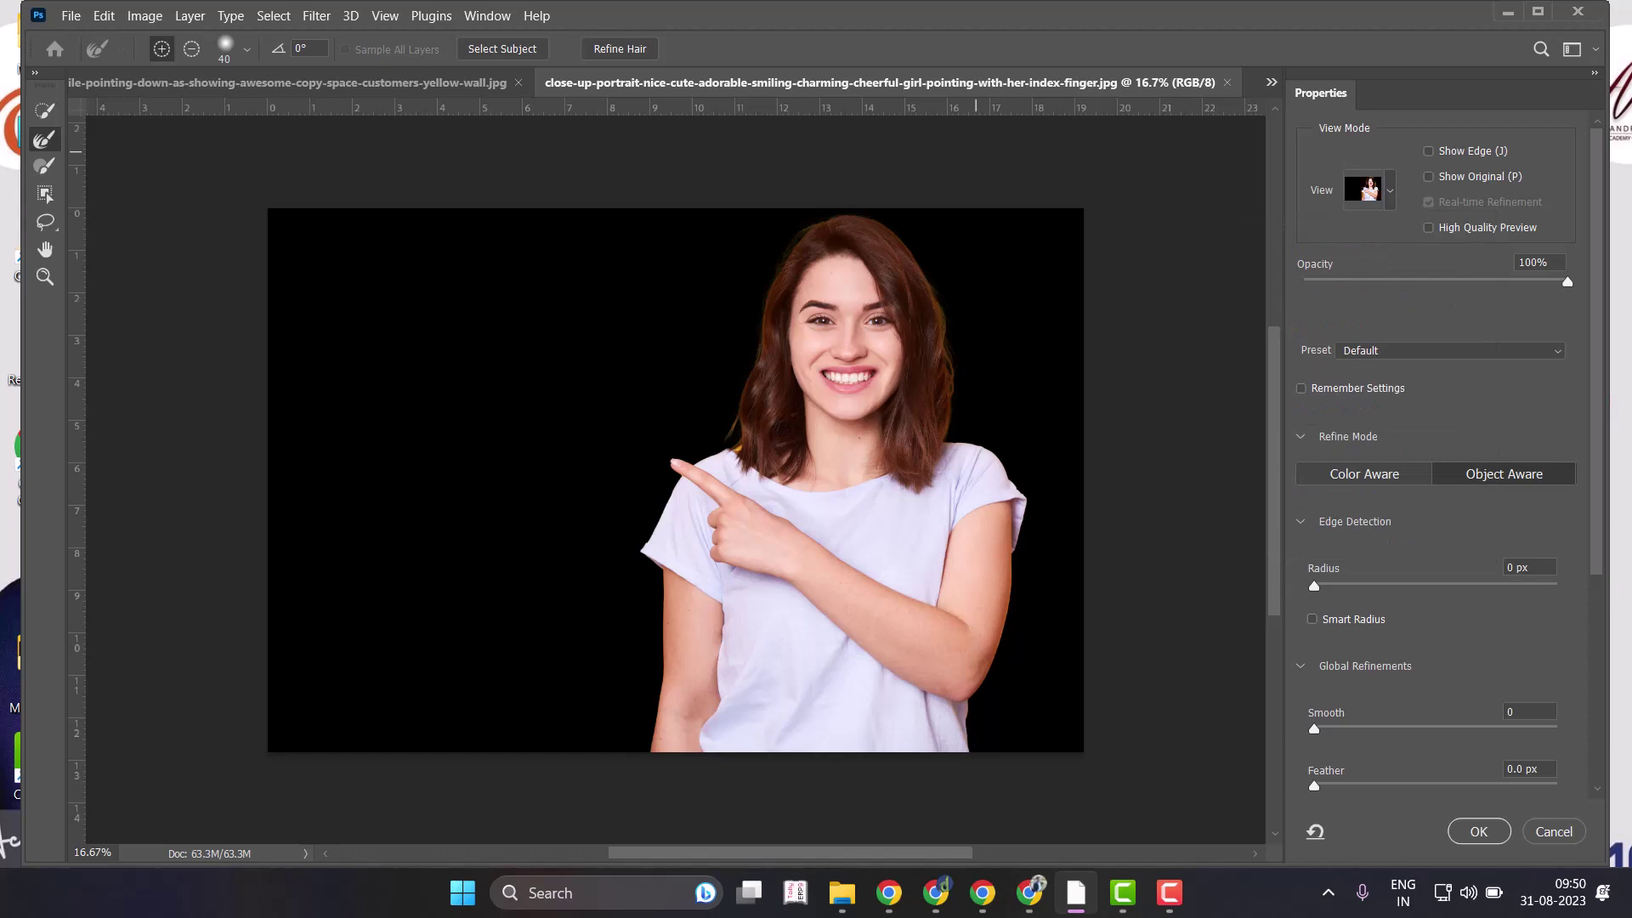
# Zoom in on the woman, adjust the preview overlay opacity, and bring up the View modes.
pyautogui.hotkey('ctrl', '+')
pyautogui.hotkey('ctrl', '+')
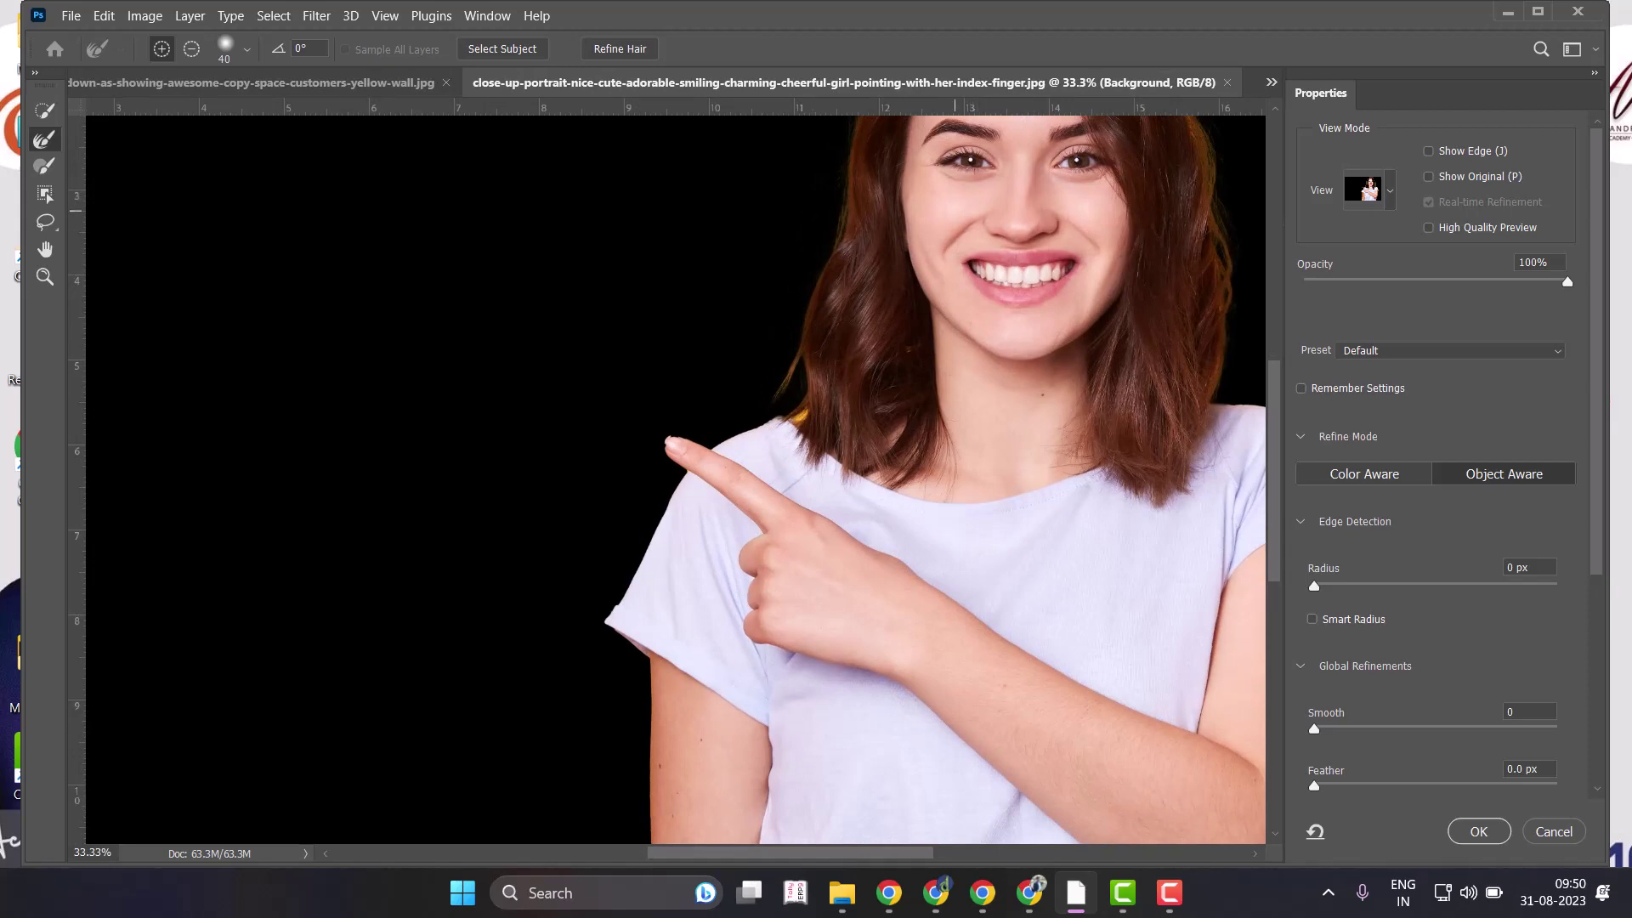
pyautogui.scroll(2, 675, 470)
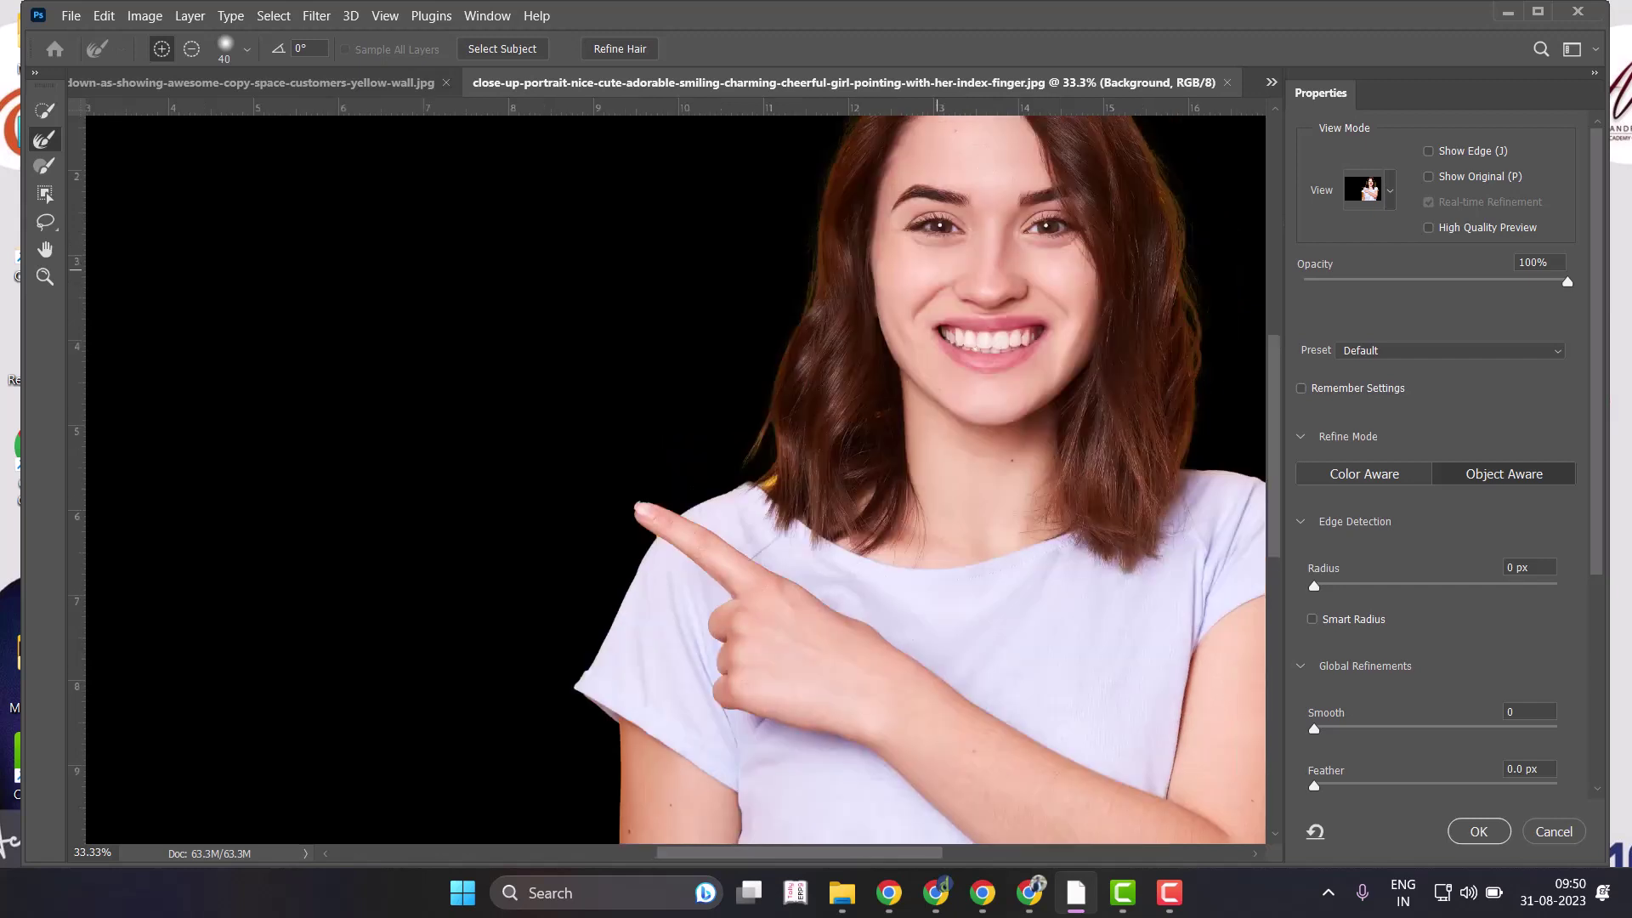
pyautogui.scroll(2, 676, 470)
pyautogui.scroll(1, 676, 470)
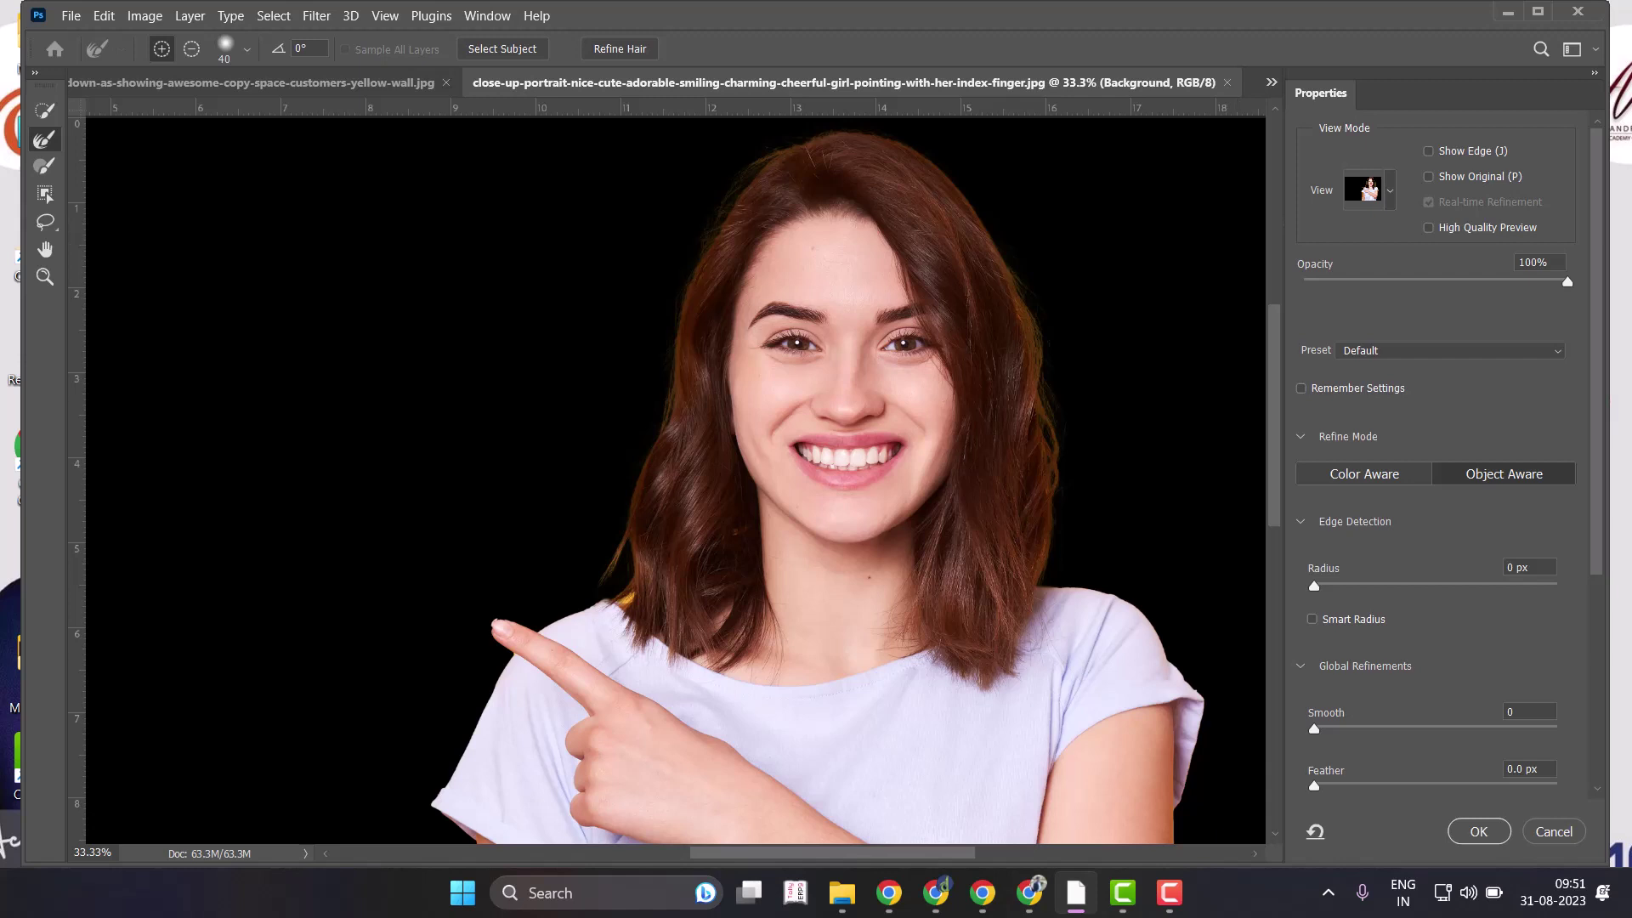
pyautogui.moveTo(1567, 281); pyautogui.dragTo(1558, 281)
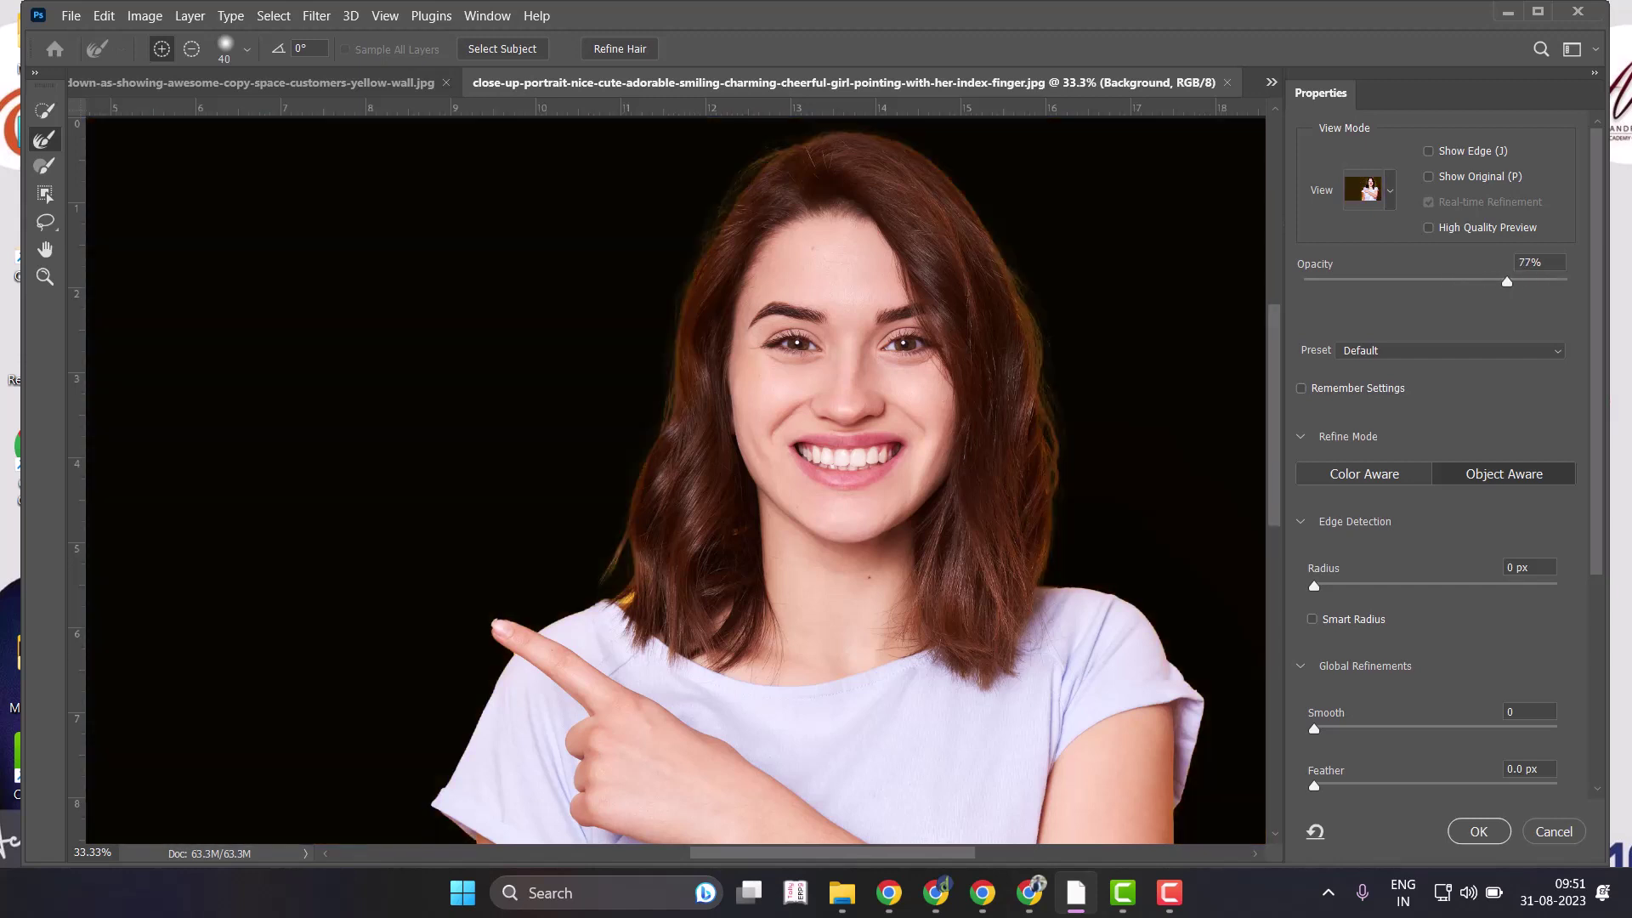
pyautogui.moveTo(1507, 281)
pyautogui.mouseDown()
pyautogui.moveTo(1303, 282)
pyautogui.moveTo(1544, 281)
pyautogui.mouseUp()
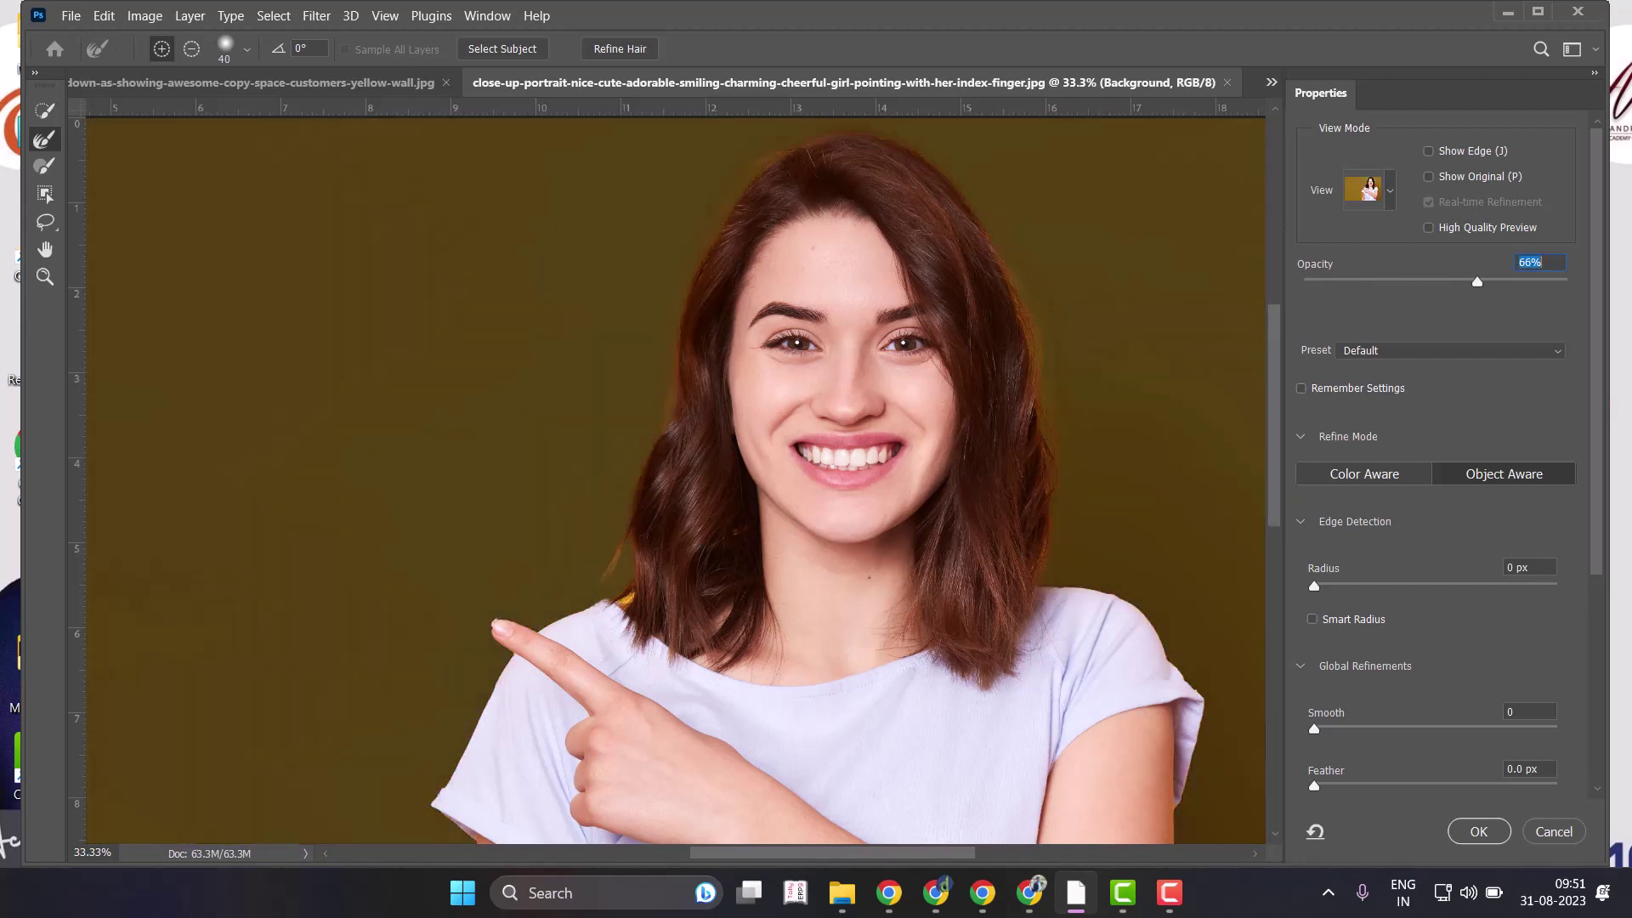
pyautogui.click(1369, 190)
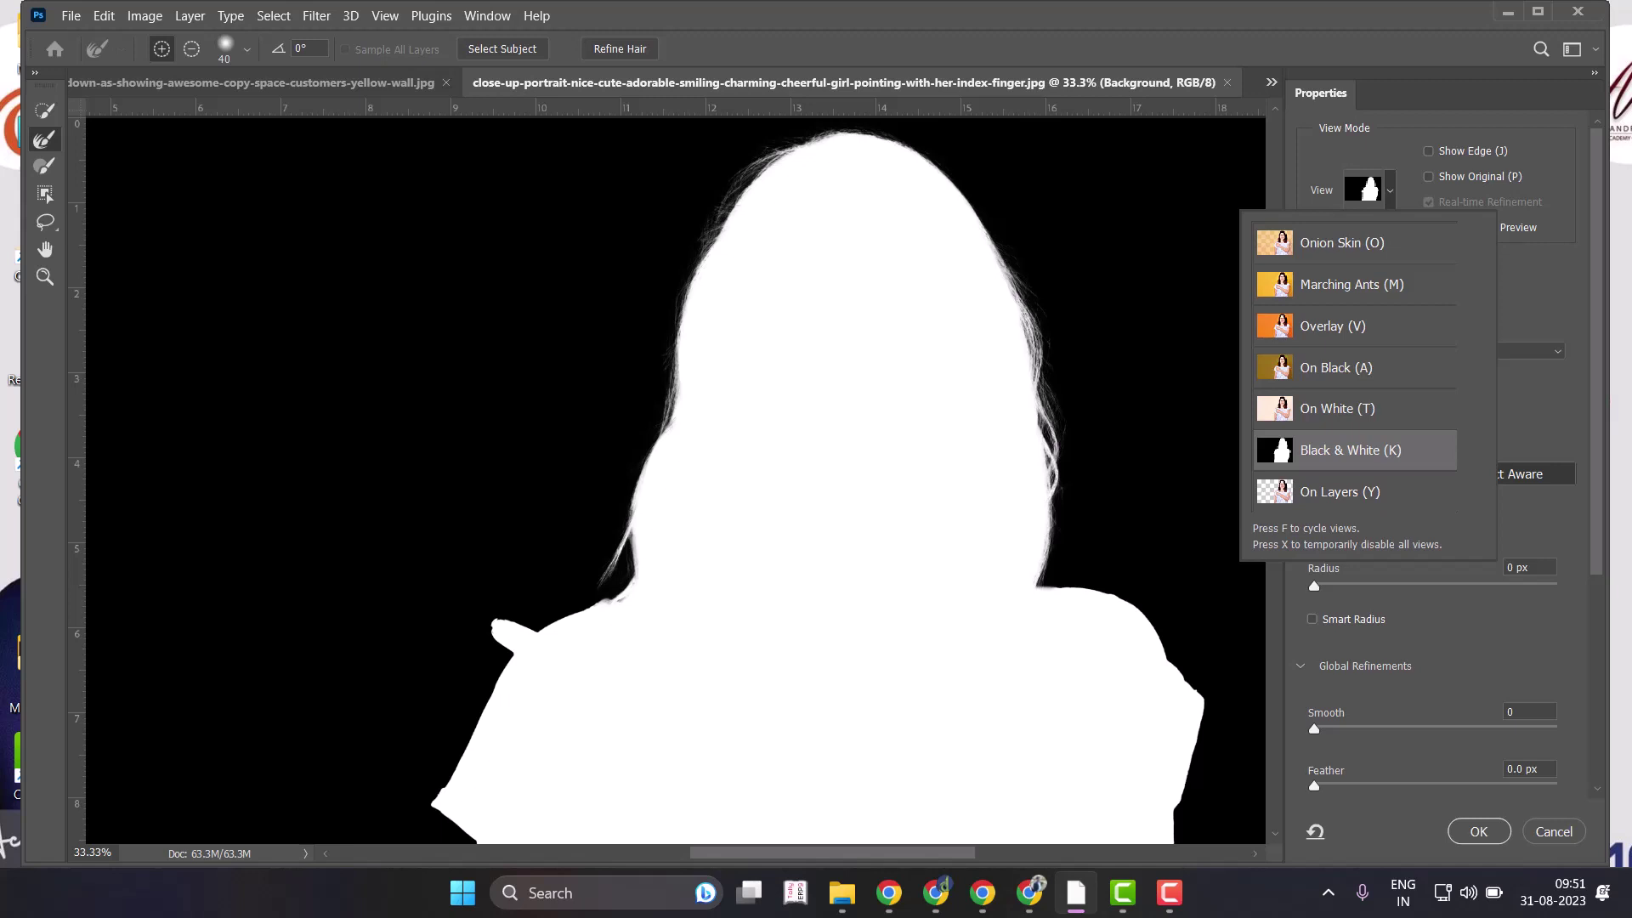
pyautogui.press('Escape')
pyautogui.hotkey('ctrl', '+')
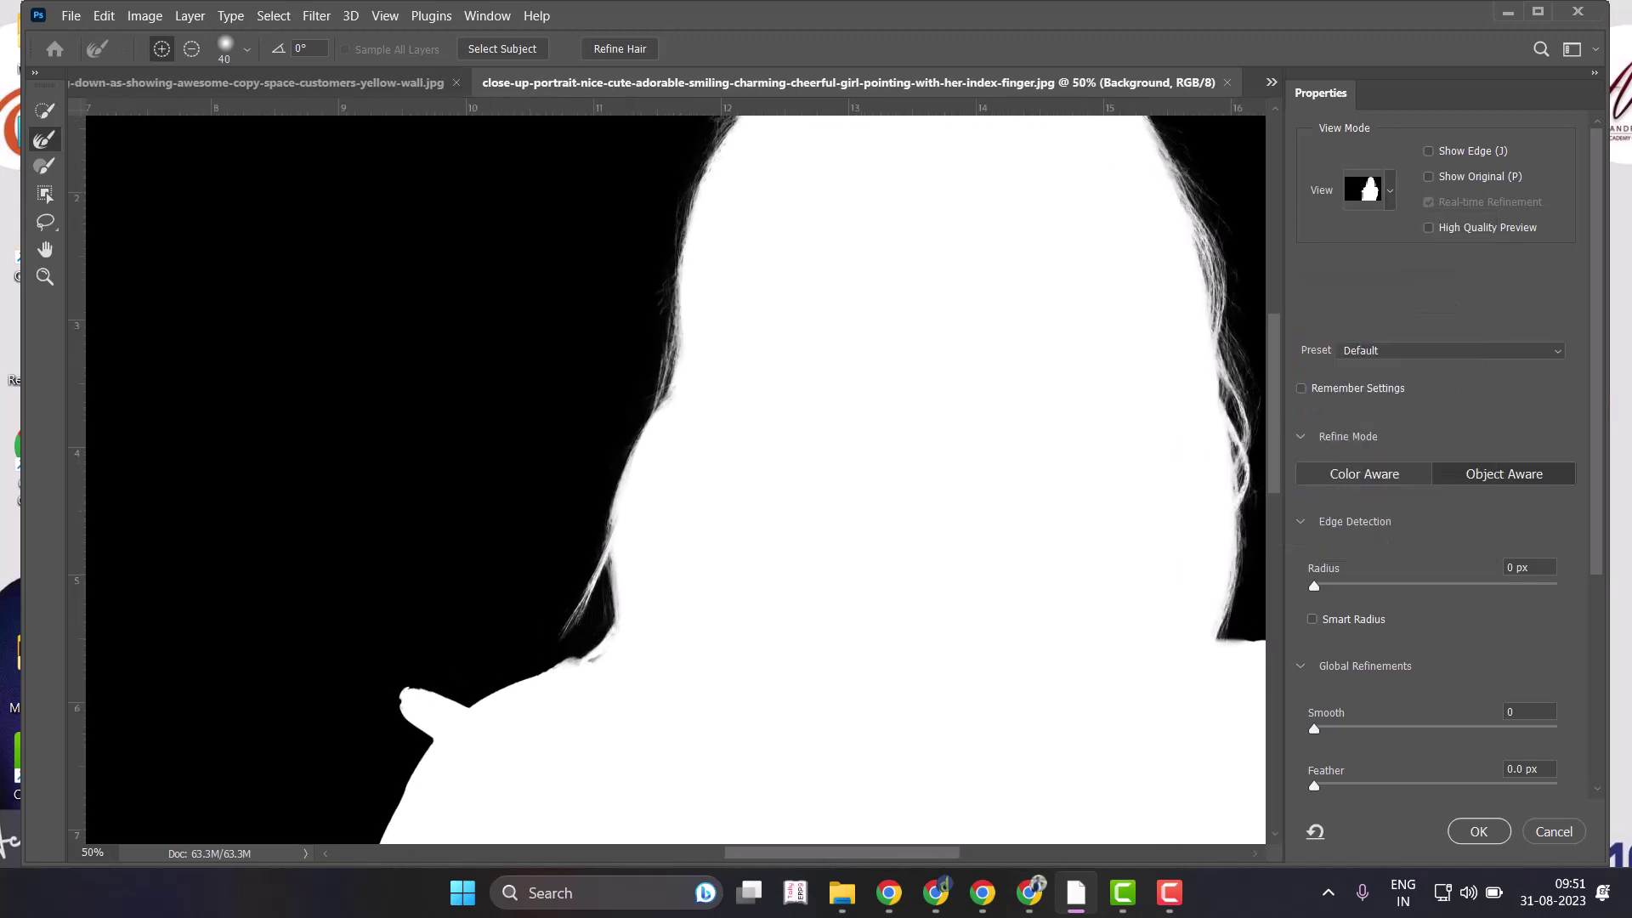
pyautogui.hotkey('ctrl', '+')
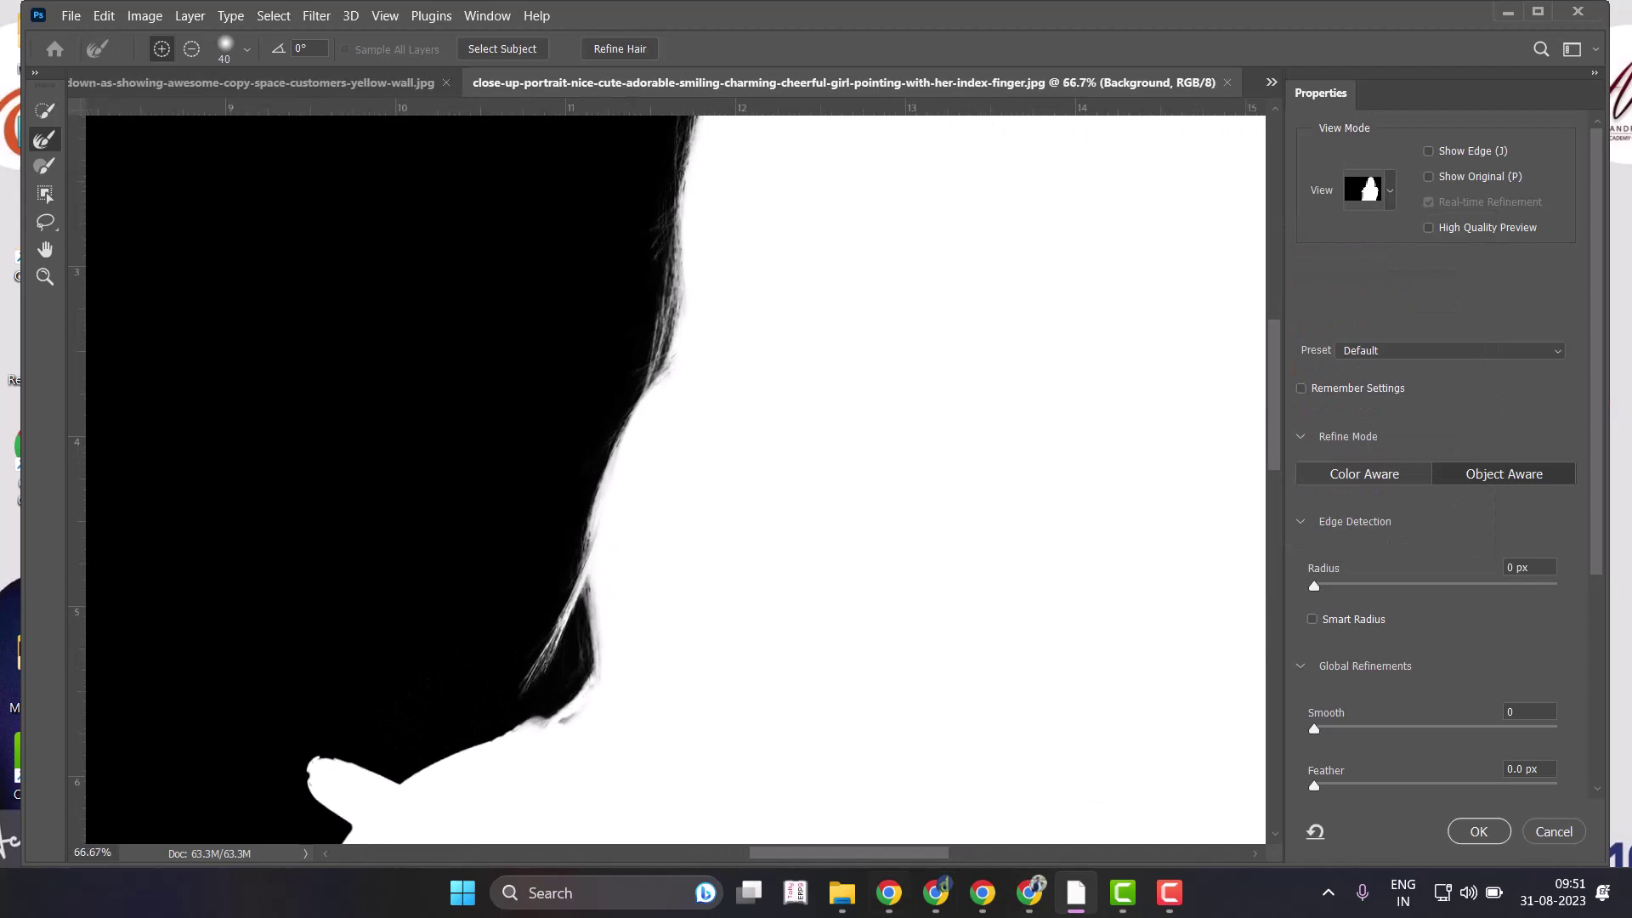
pyautogui.hscroll(5, 676, 481)
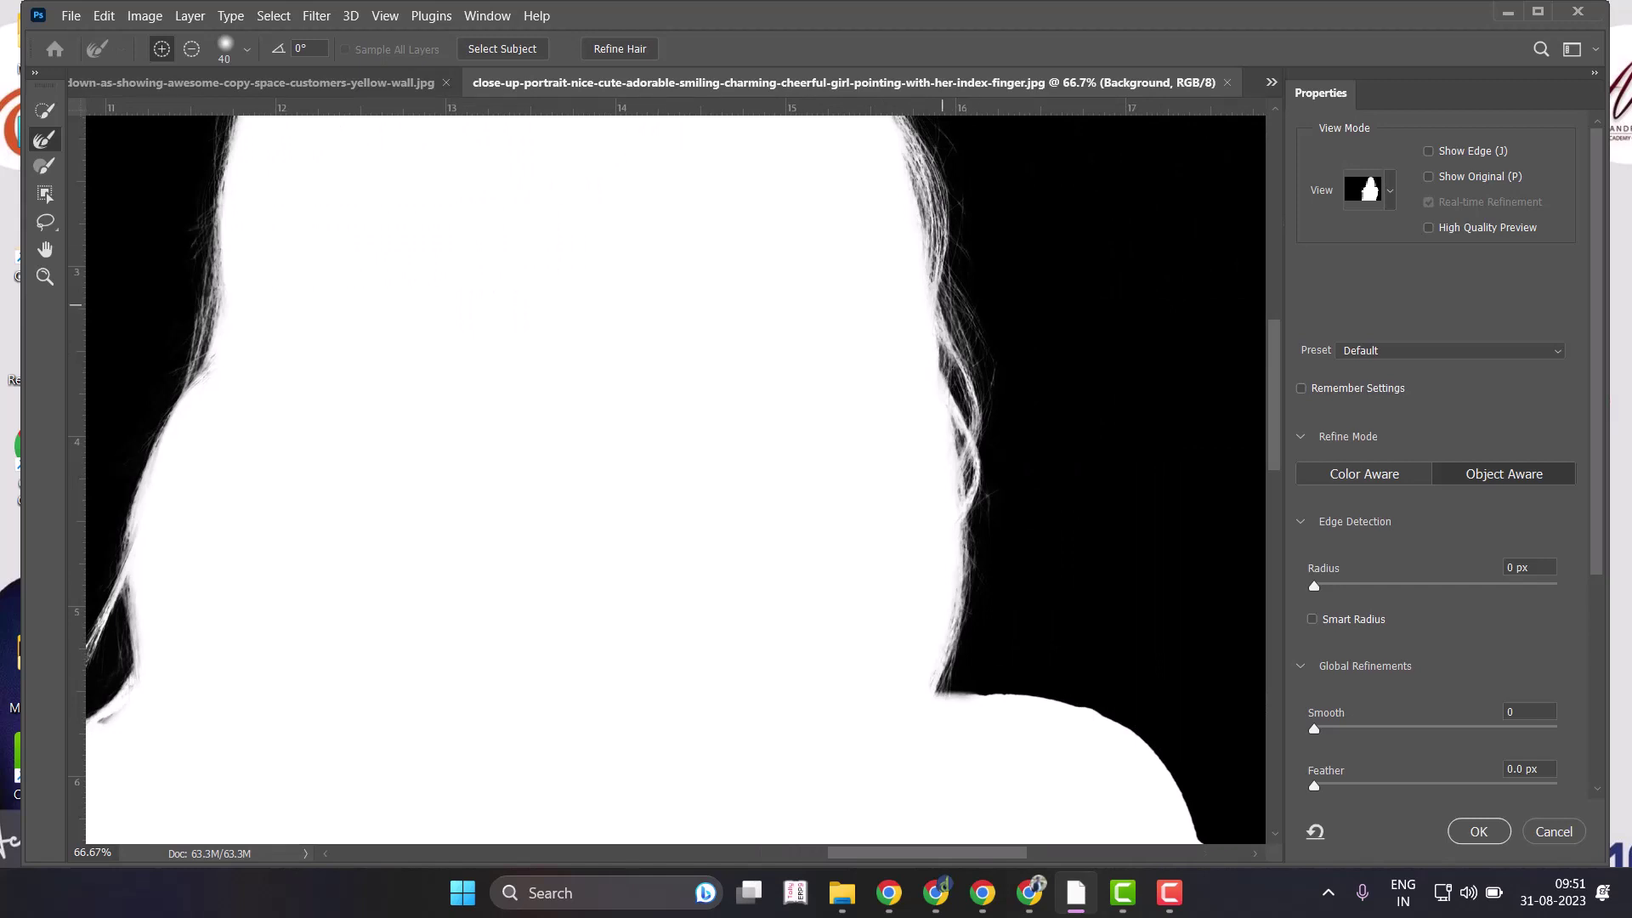
pyautogui.scroll(2, 946, 287)
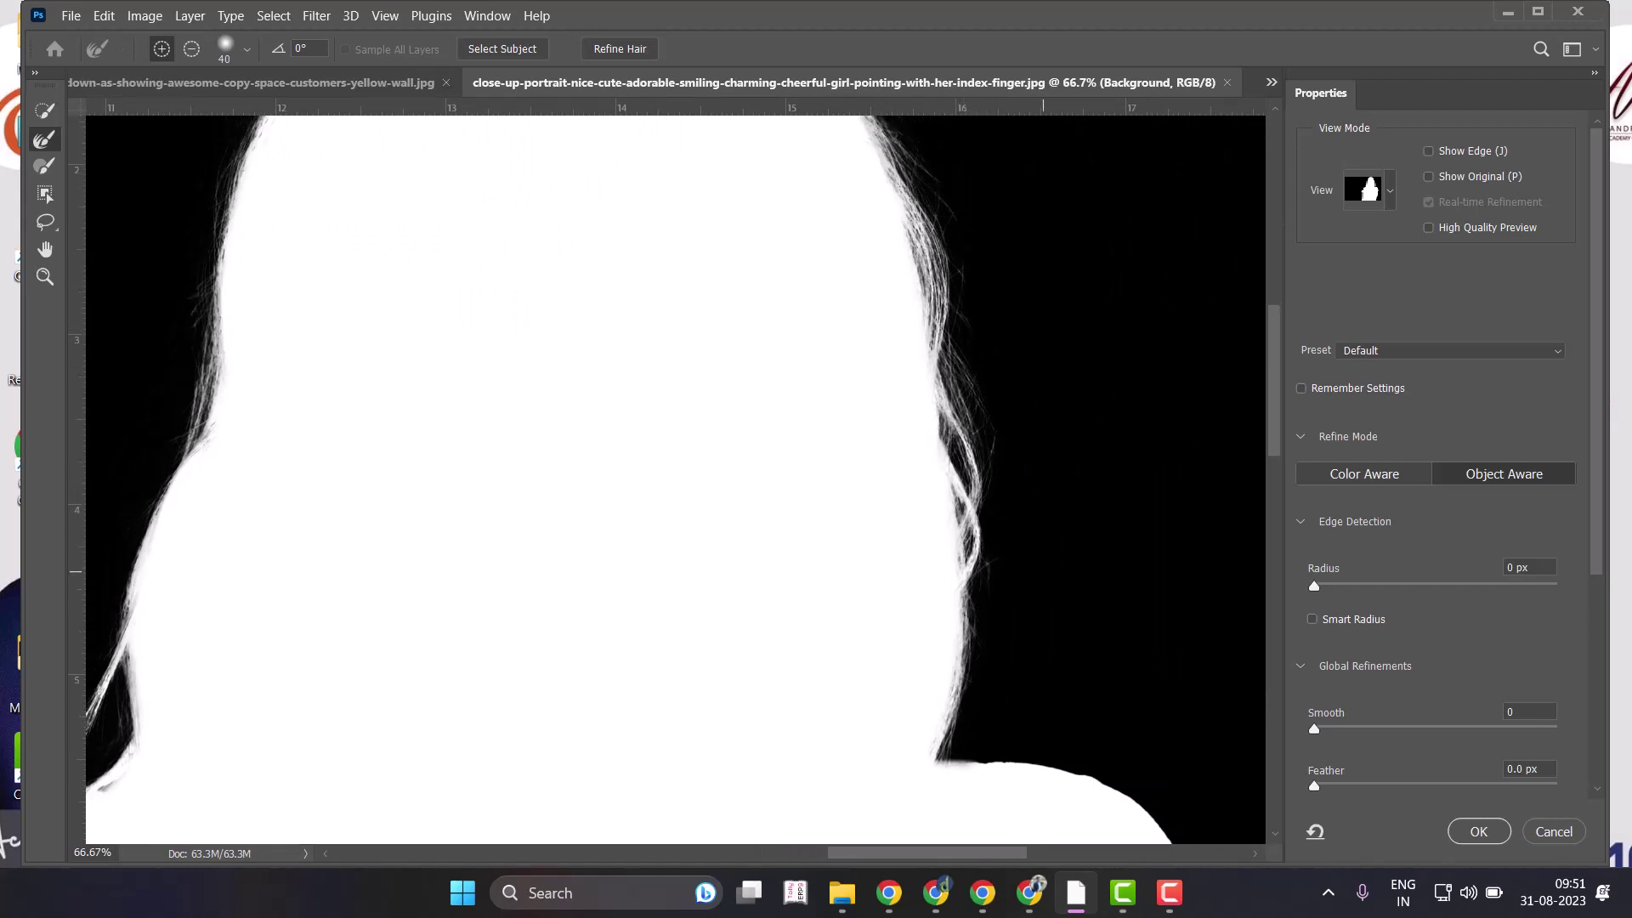
pyautogui.scroll(-2, 1080, 465)
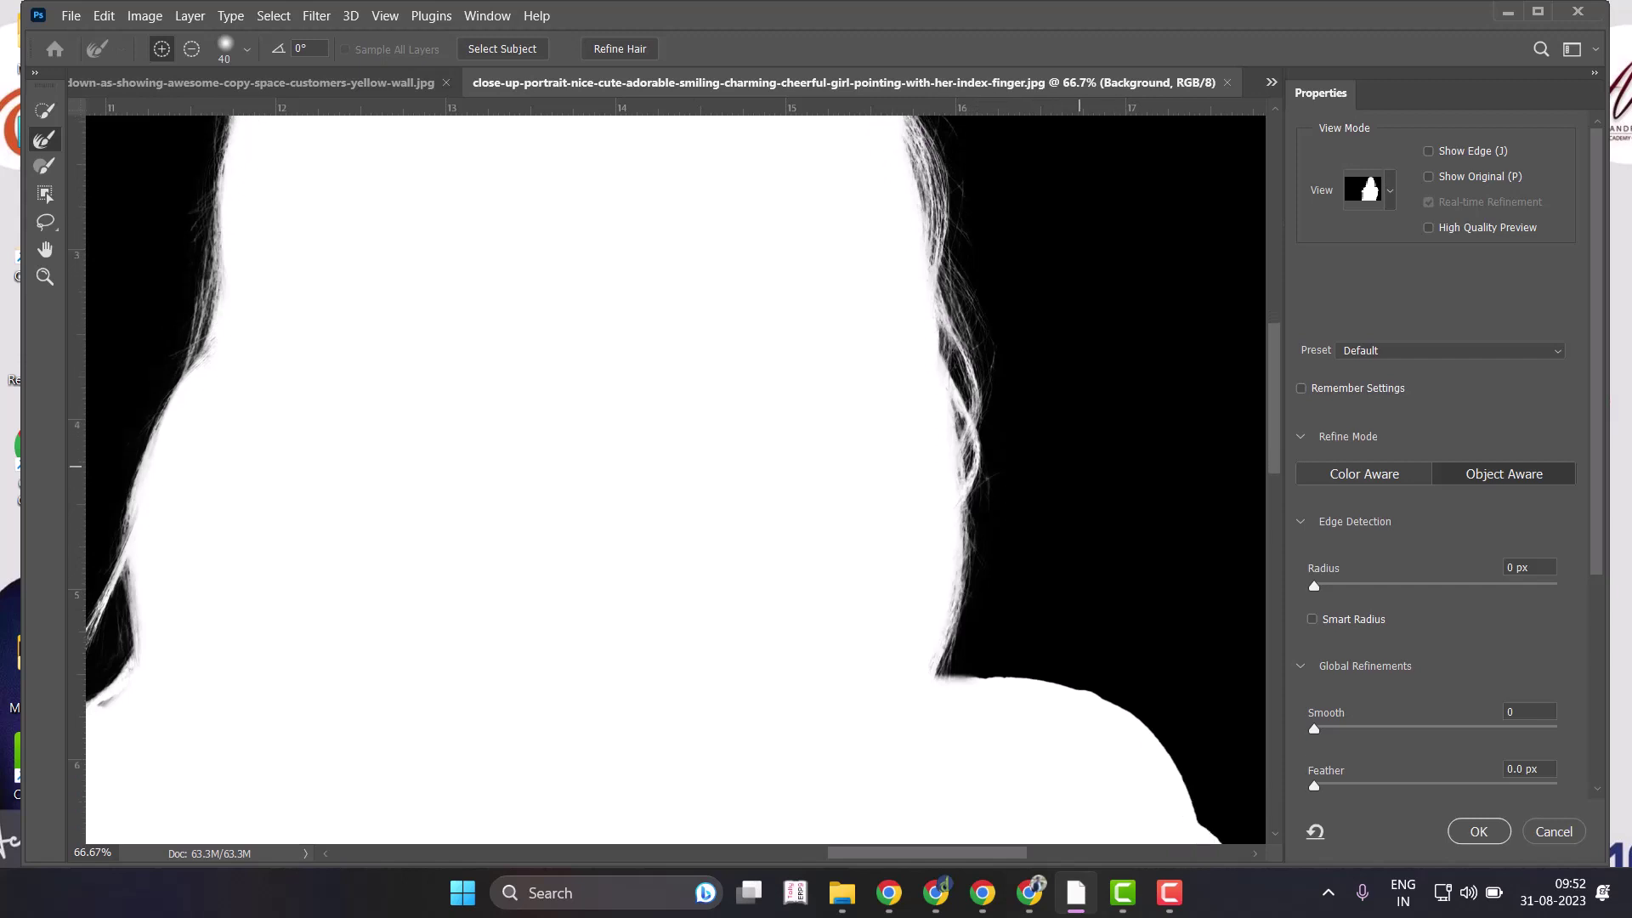
pyautogui.scroll(-3, 1076, 456)
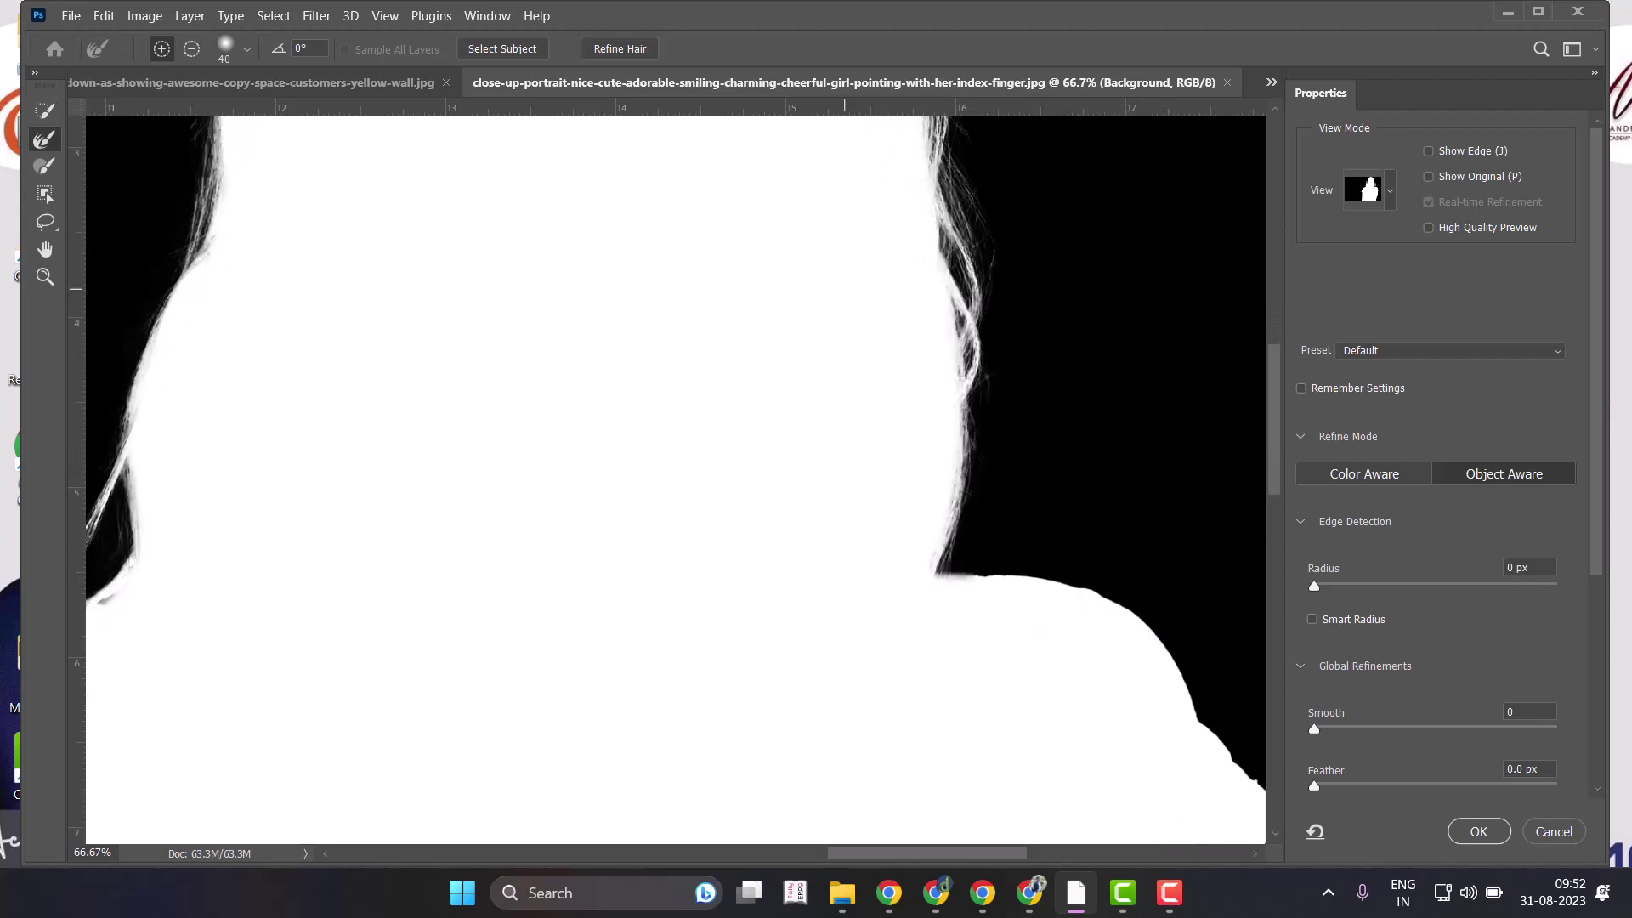
pyautogui.hotkey('ctrl', '-')
pyautogui.hotkey('ctrl', '-')
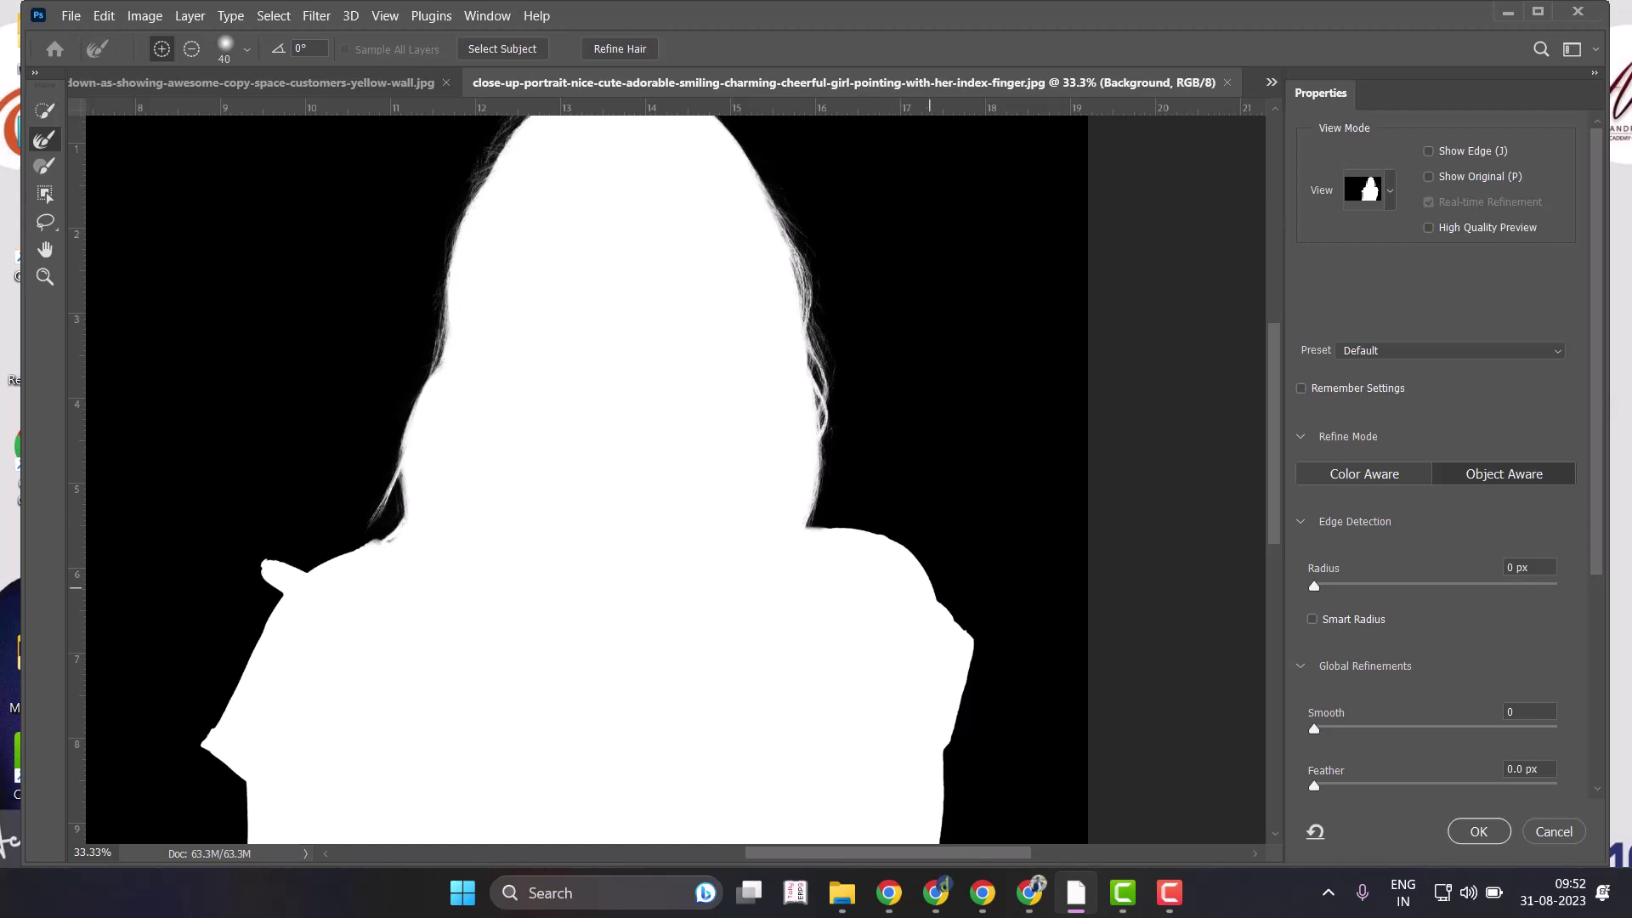
pyautogui.hotkey('ctrl', '+')
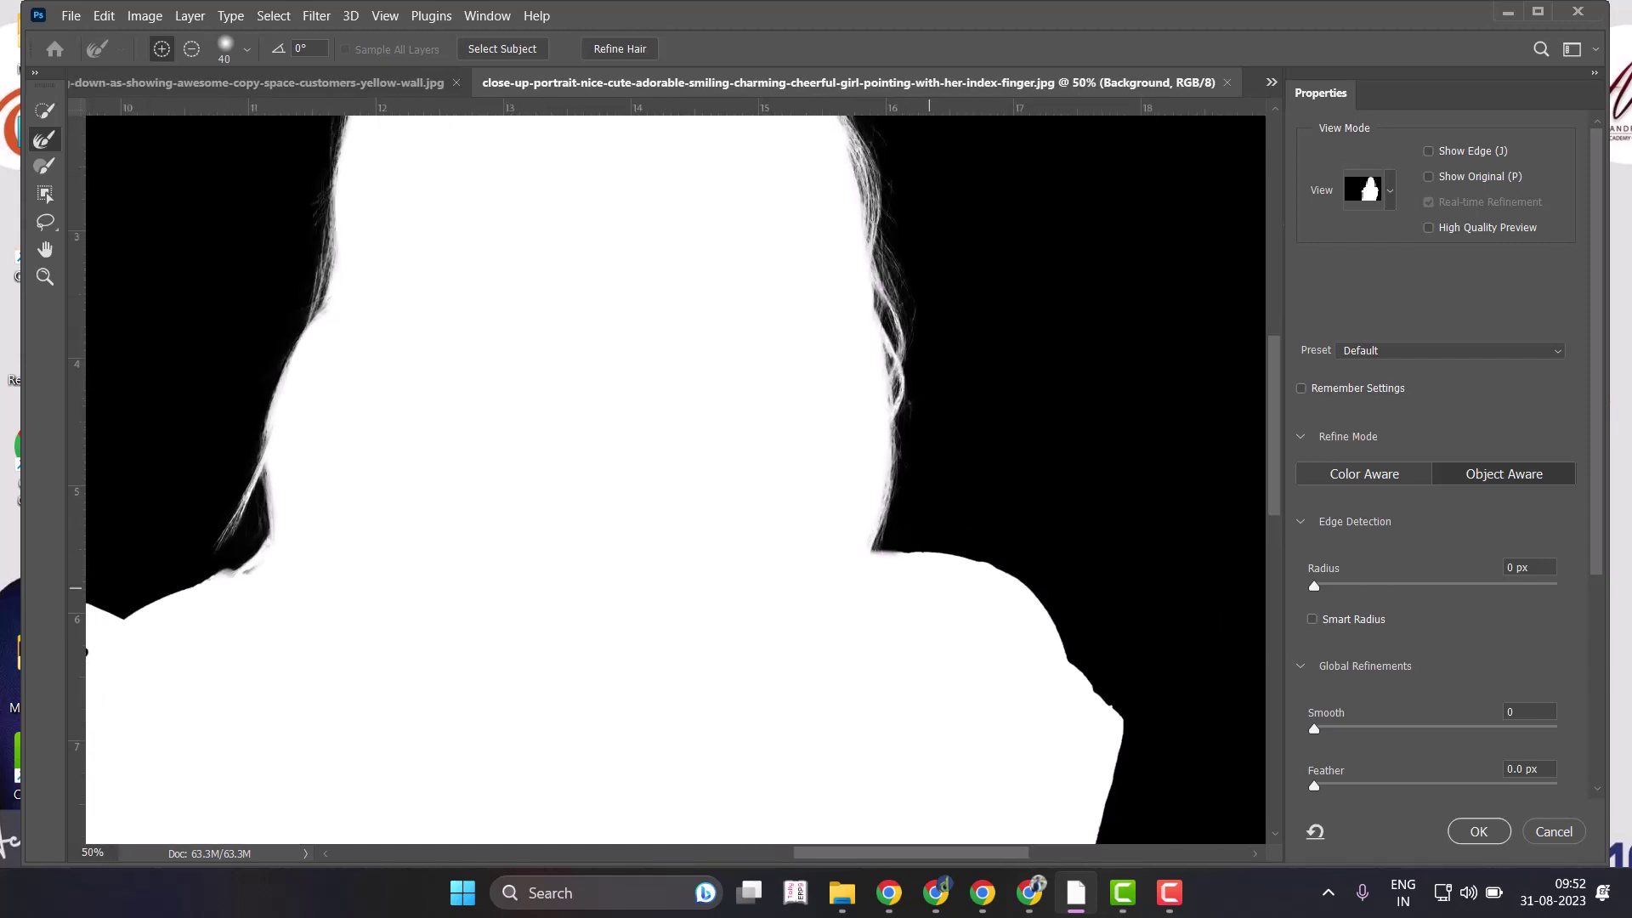
pyautogui.scroll(-2, 930, 587)
pyautogui.scroll(-3, 943, 570)
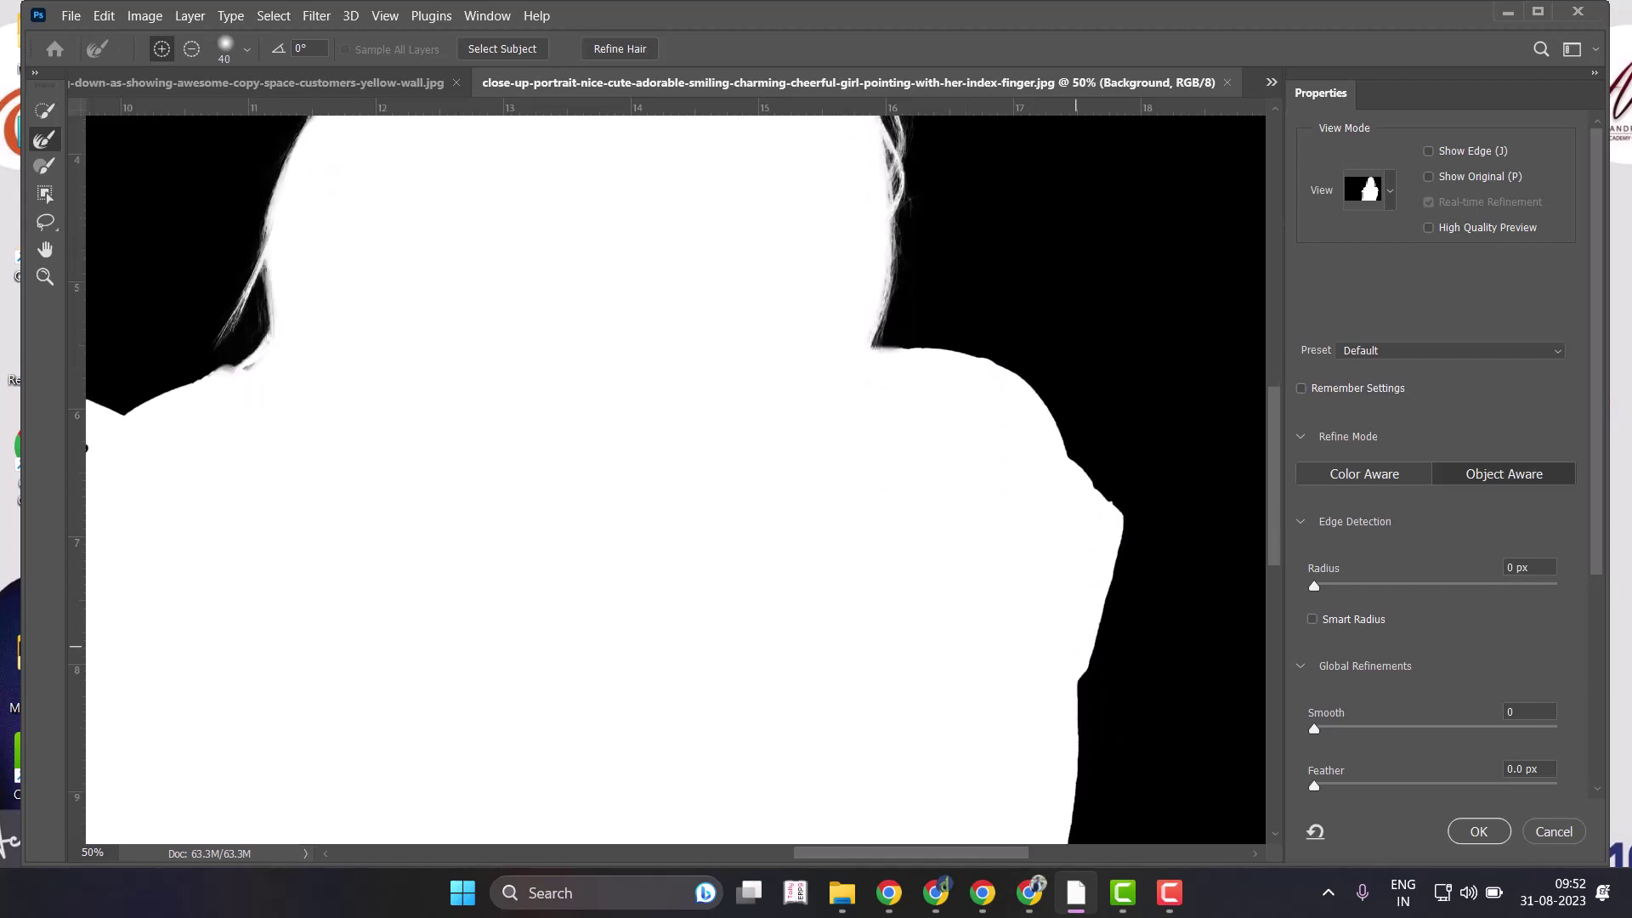
pyautogui.scroll(-3, 1076, 646)
pyautogui.scroll(-4, 1045, 620)
pyautogui.scroll(-3, 1020, 595)
pyautogui.scroll(-3, 993, 581)
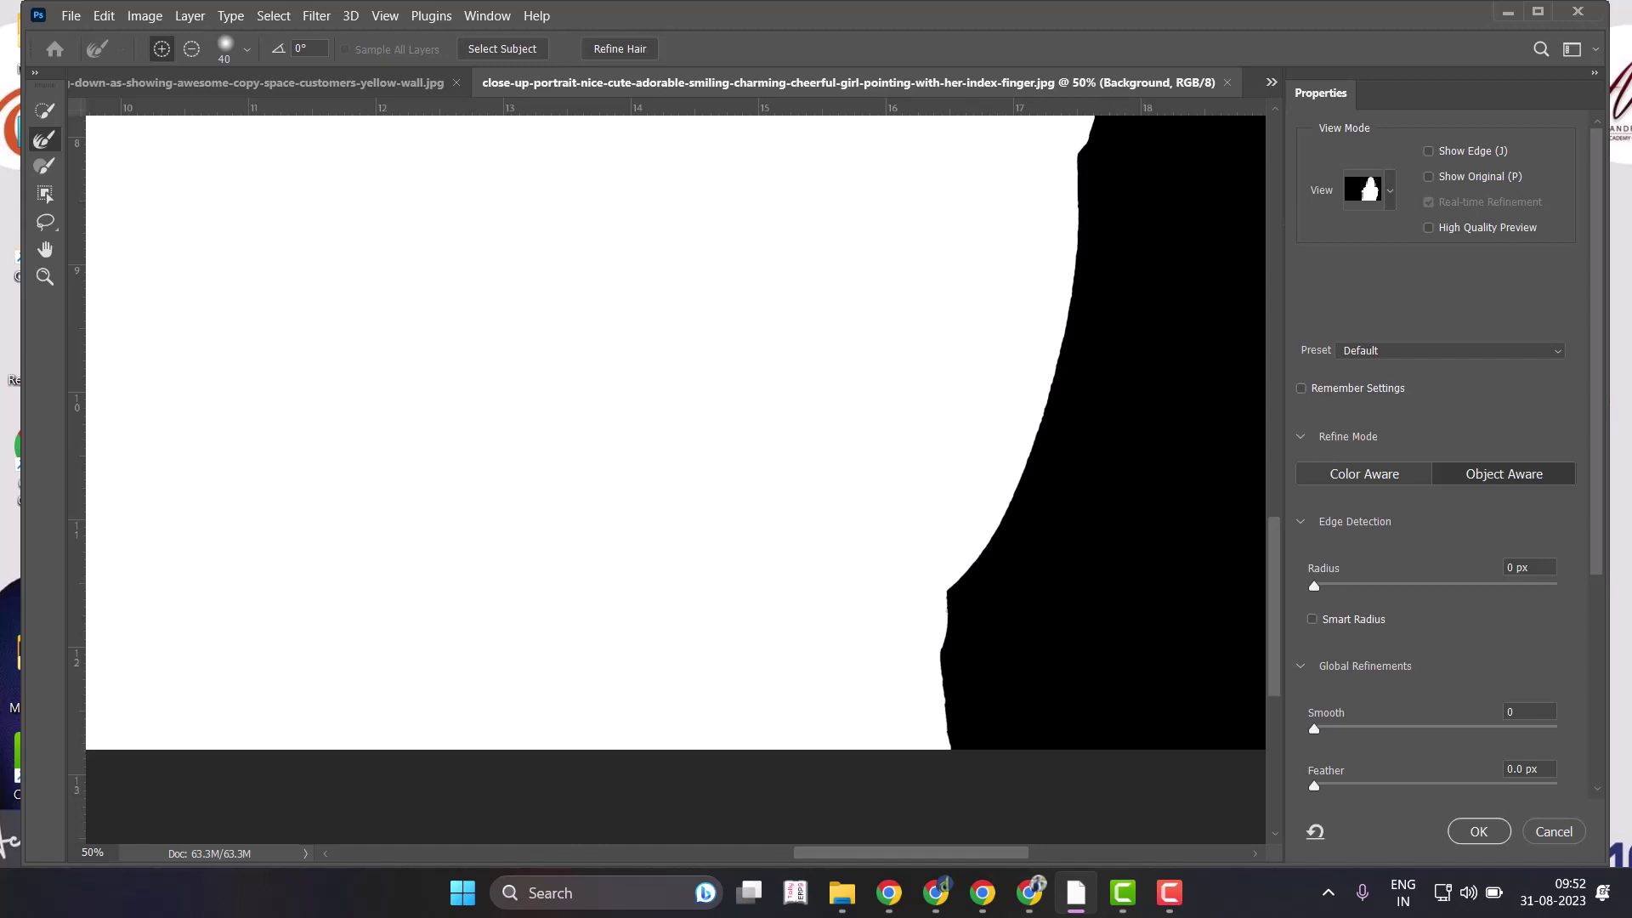
pyautogui.click(1368, 190)
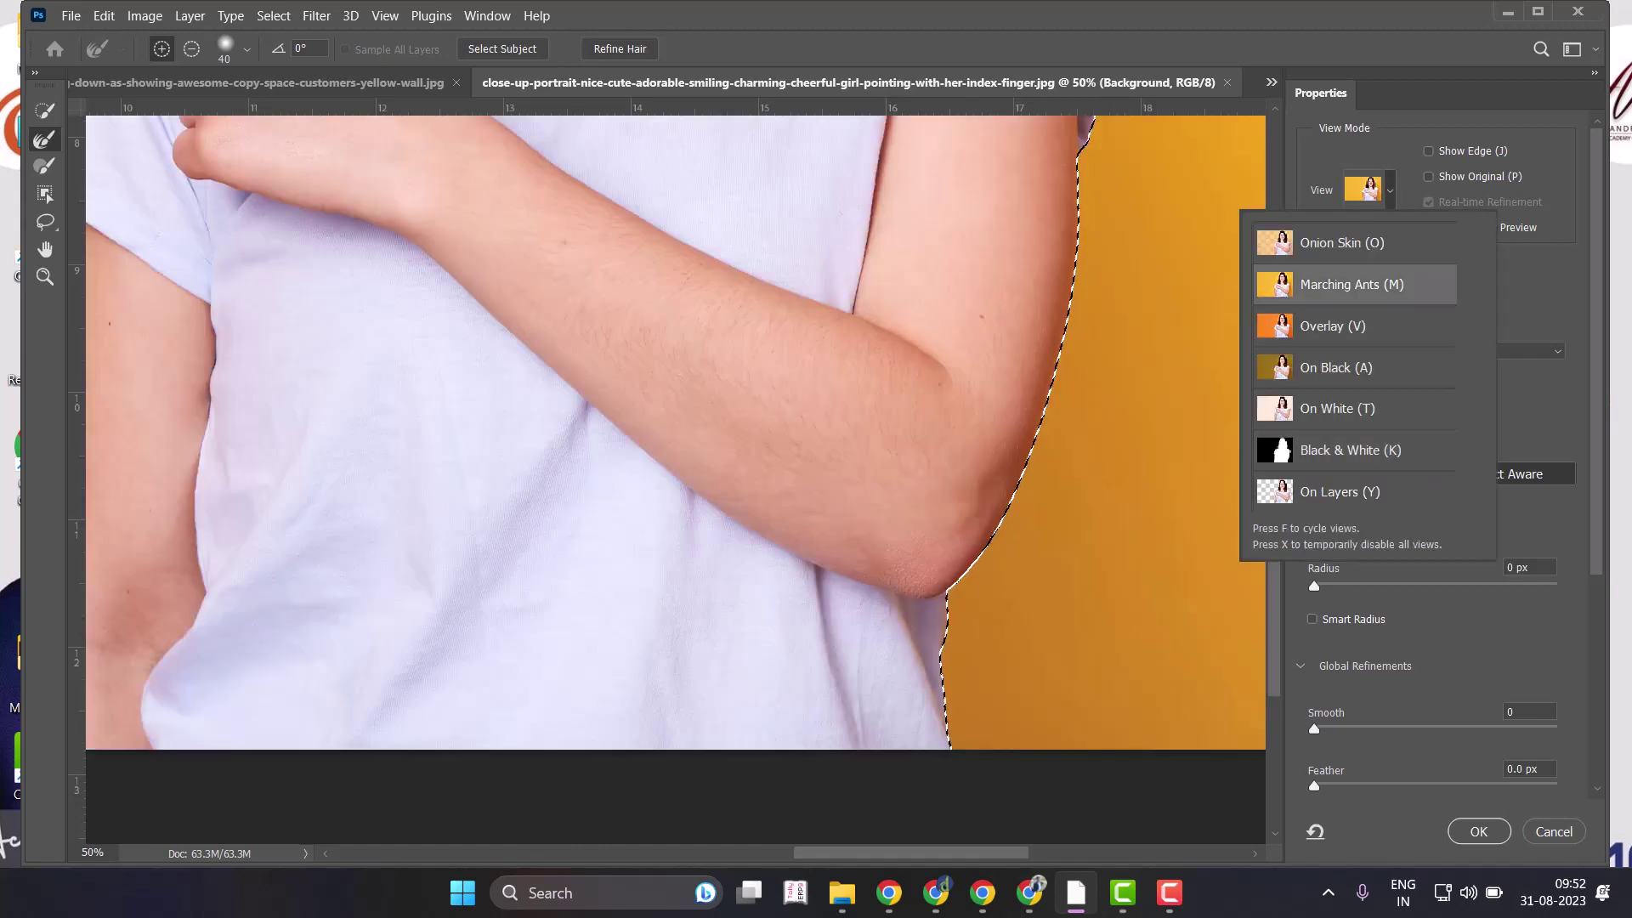
# Inspect the whole cut-out, close the View list, and scroll Properties down to Output Settings.
pyautogui.scroll(-2, 370, 344)
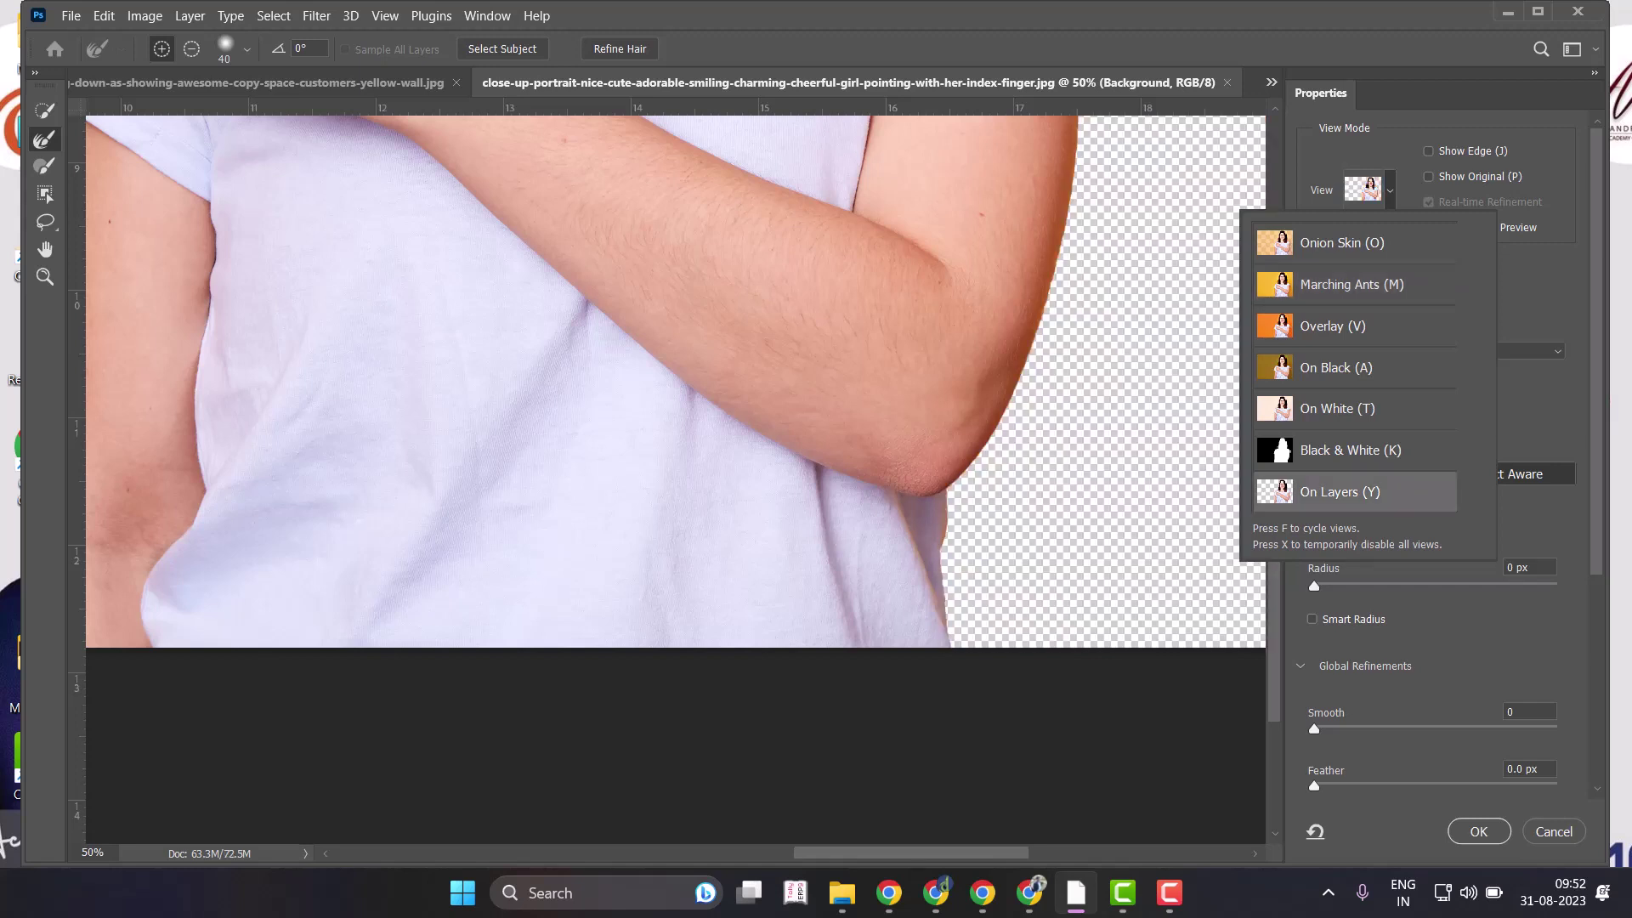
pyautogui.scroll(3, 676, 479)
pyautogui.scroll(3, 675, 479)
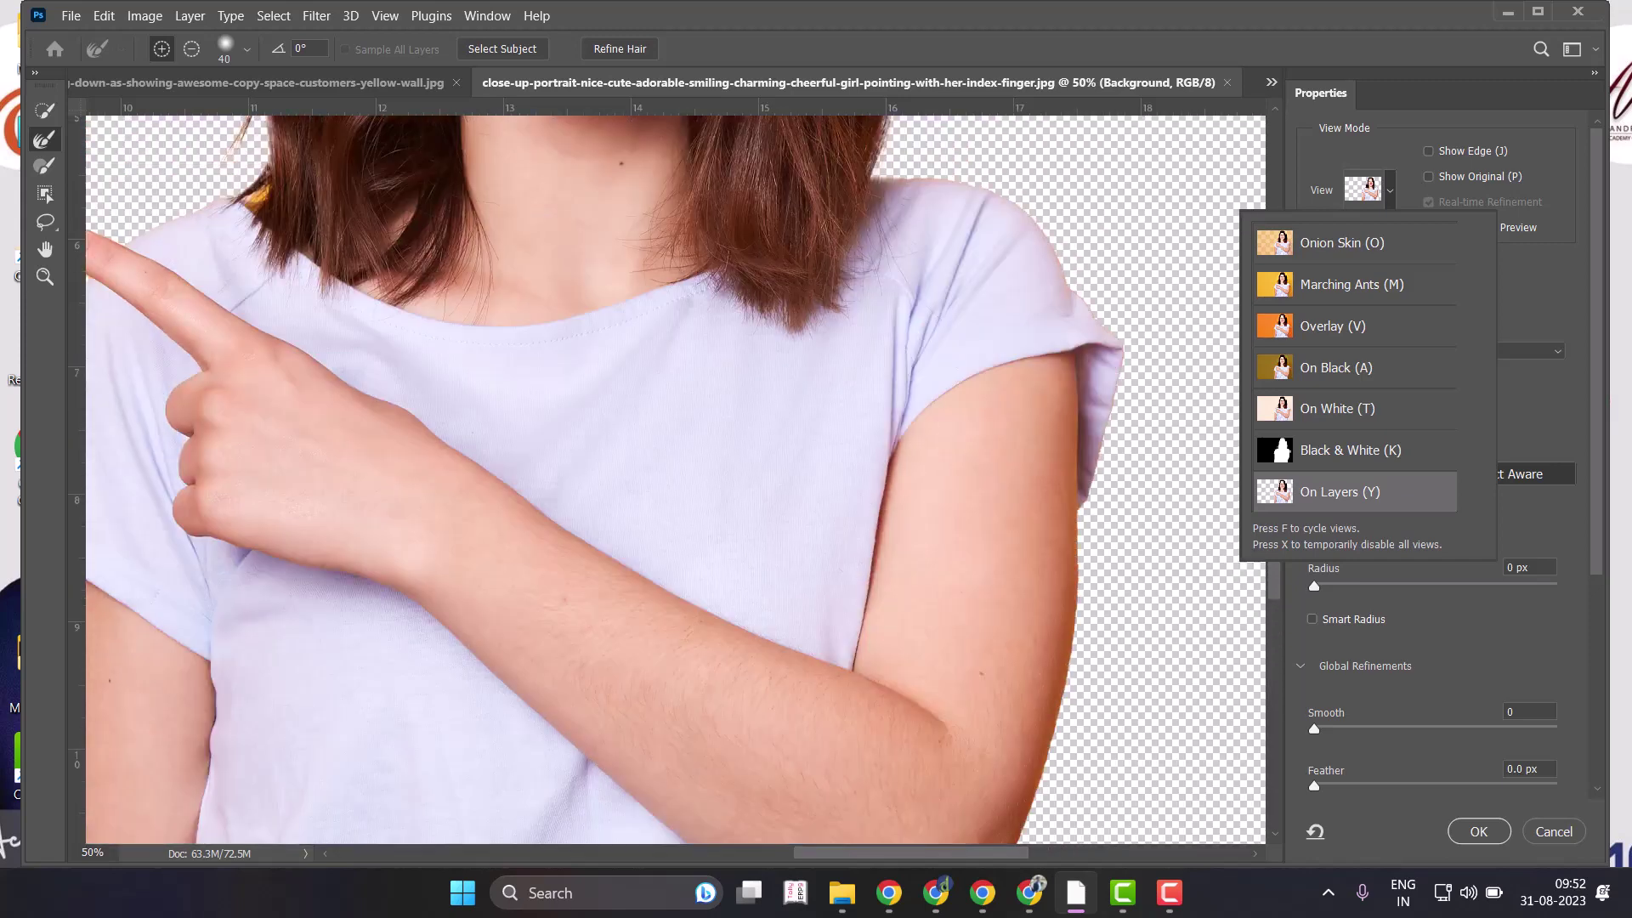
pyautogui.scroll(3, 676, 480)
pyautogui.scroll(3, 676, 480)
pyautogui.scroll(2, 676, 480)
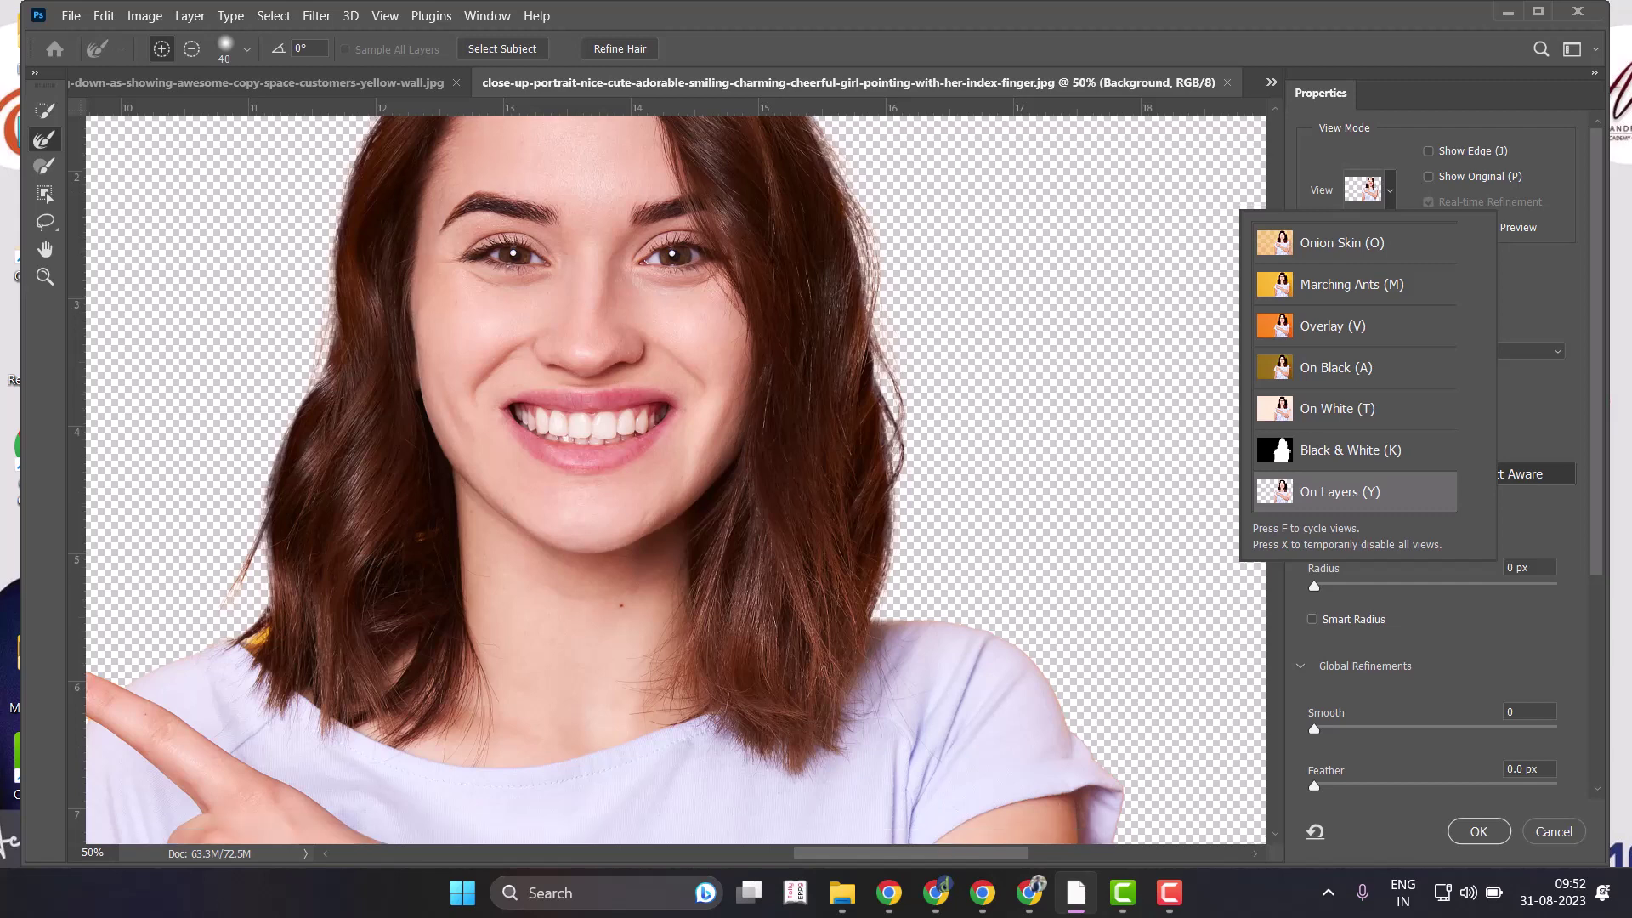
pyautogui.scroll(-6, 676, 479)
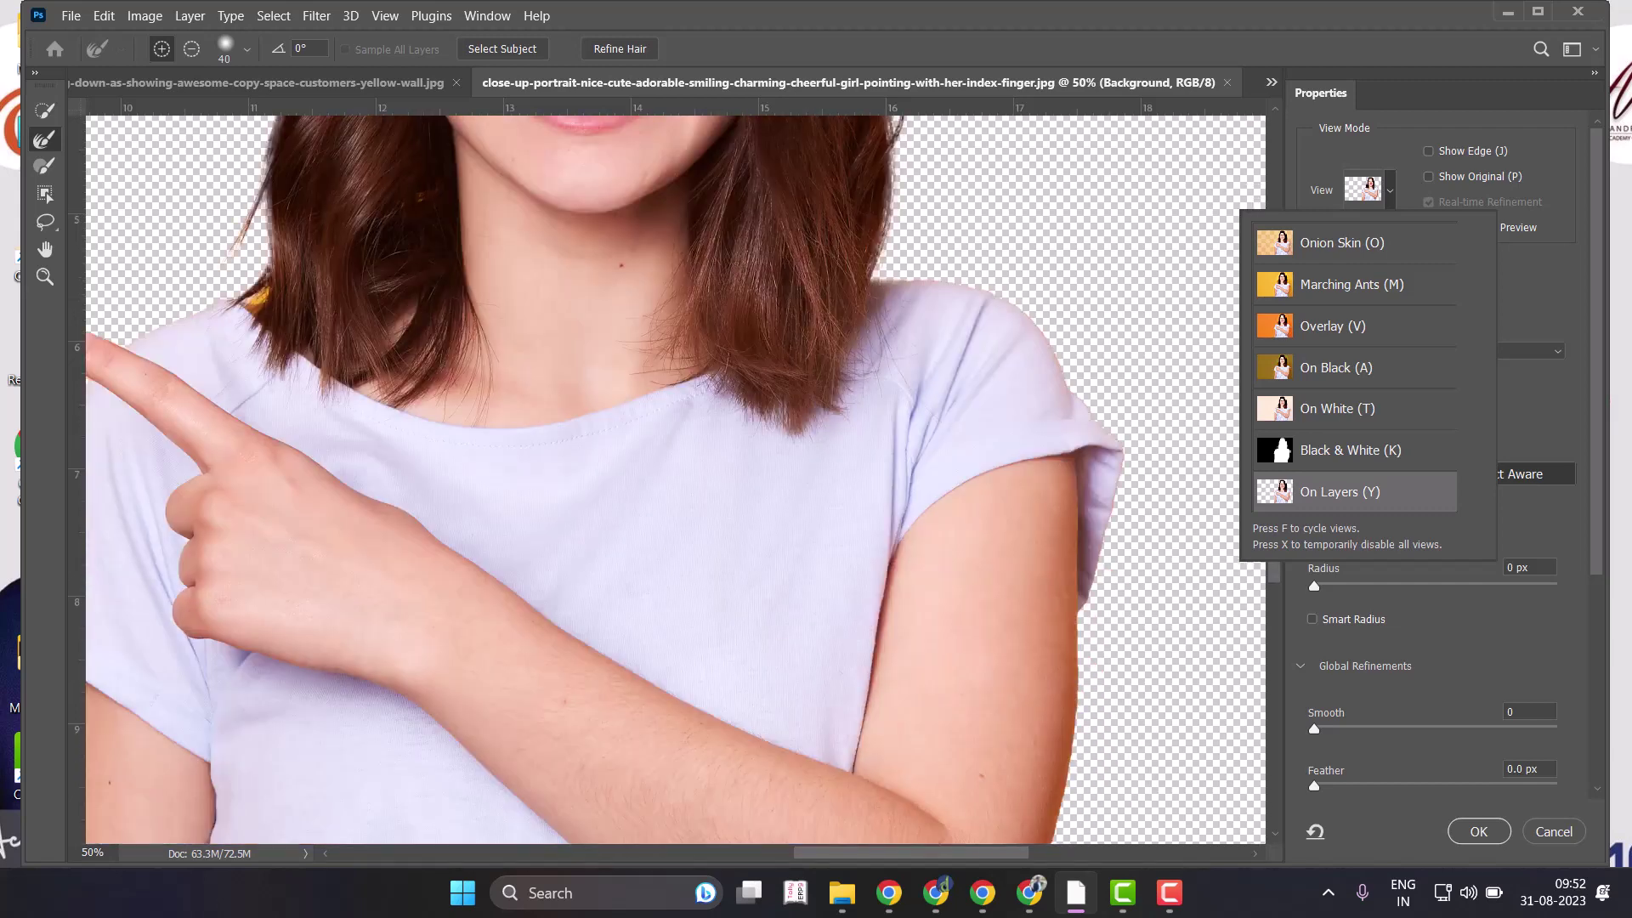
pyautogui.press('Escape')
pyautogui.scroll(-3, 1436, 467)
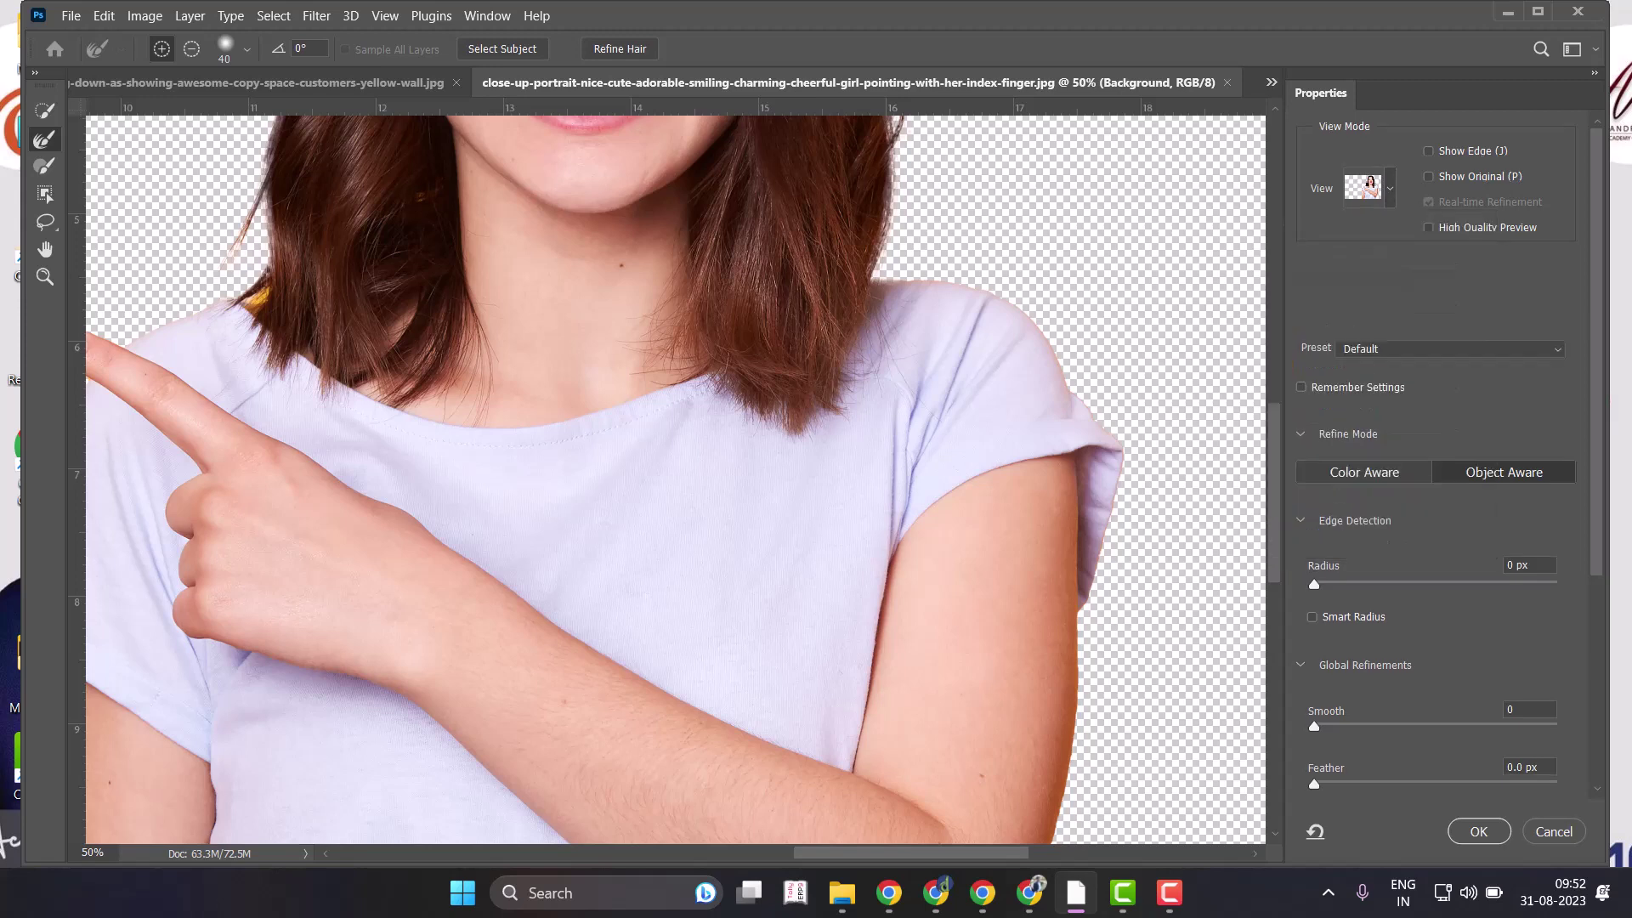
pyautogui.scroll(-2, 1436, 468)
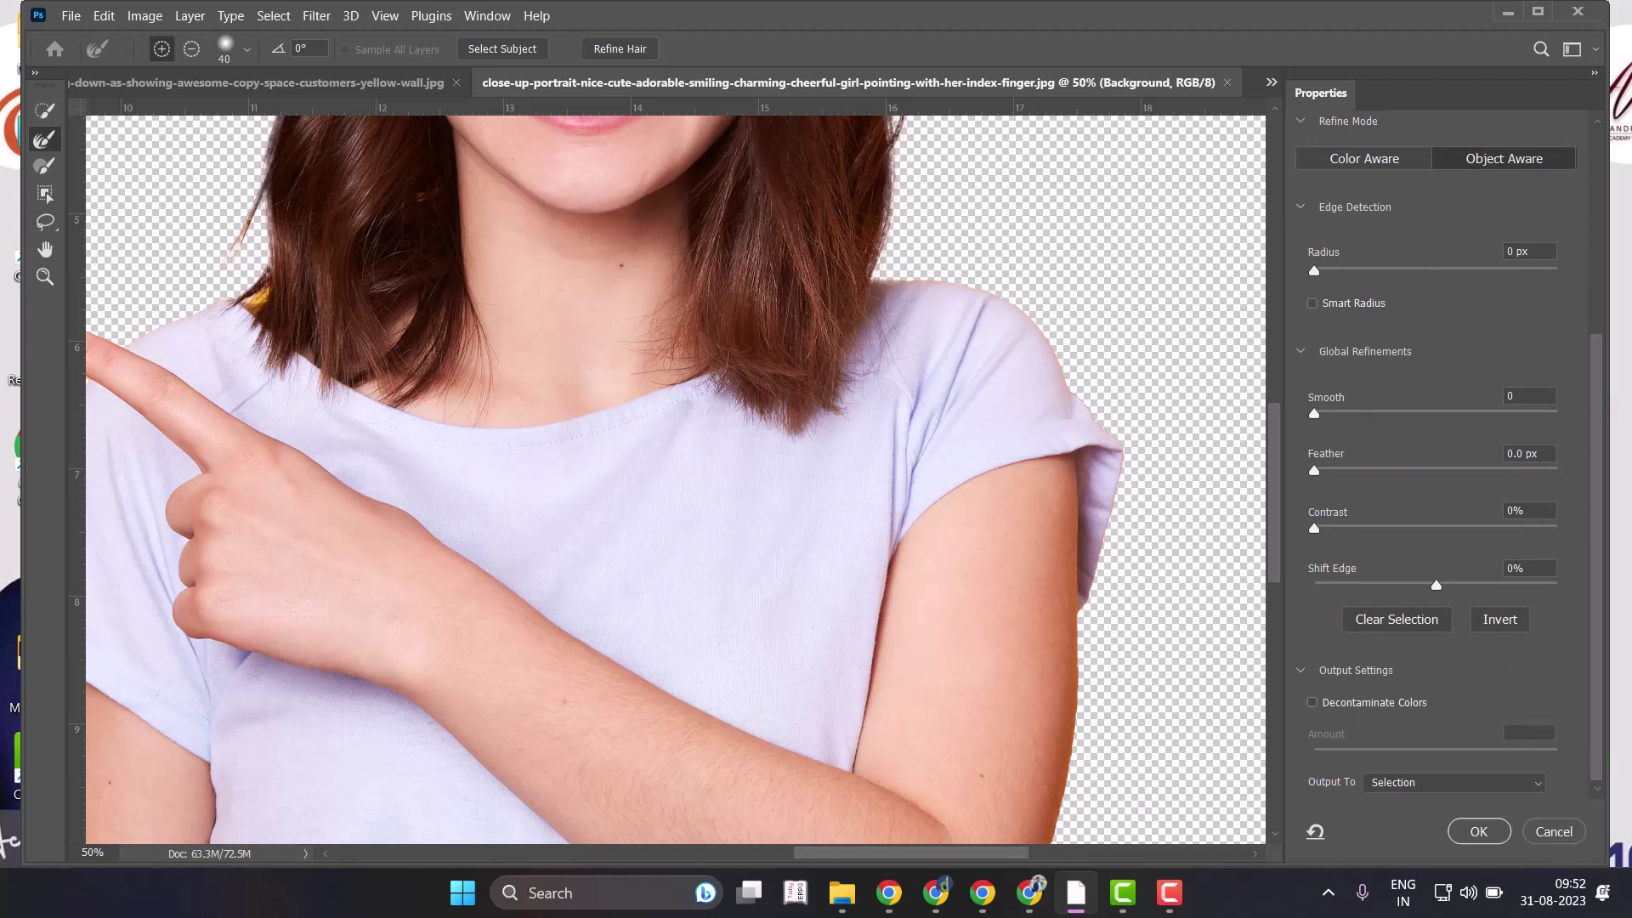
# Turn on Decontaminate Colors with a 15% amount.
pyautogui.click(1311, 702)
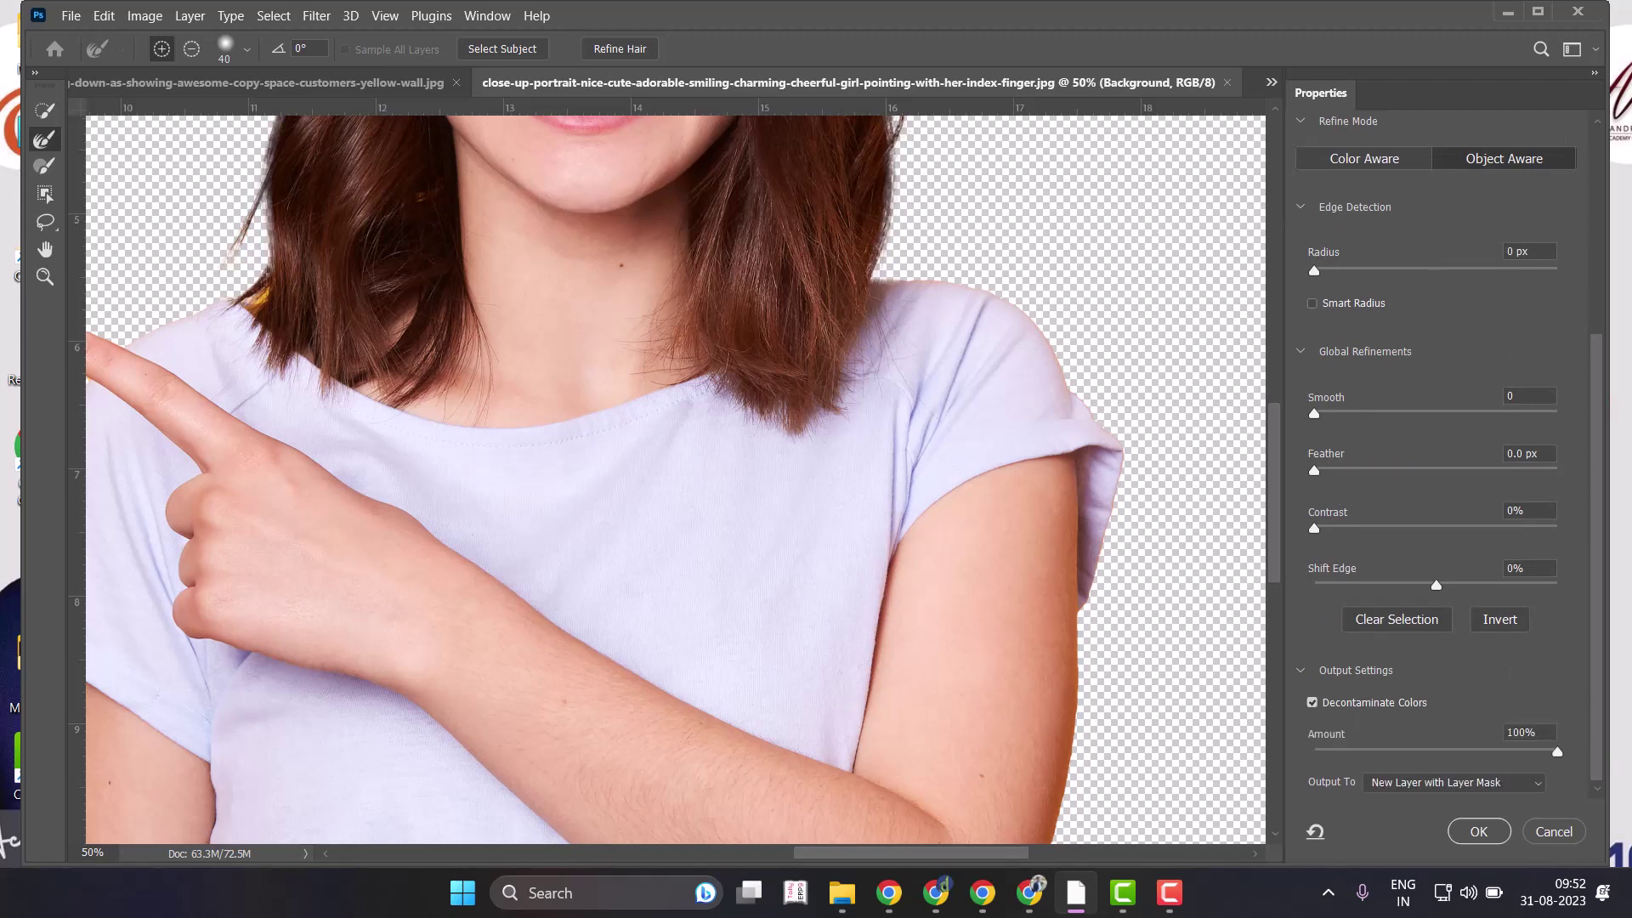
pyautogui.write('15')
pyautogui.press('Return')
pyautogui.click(1074, 271)
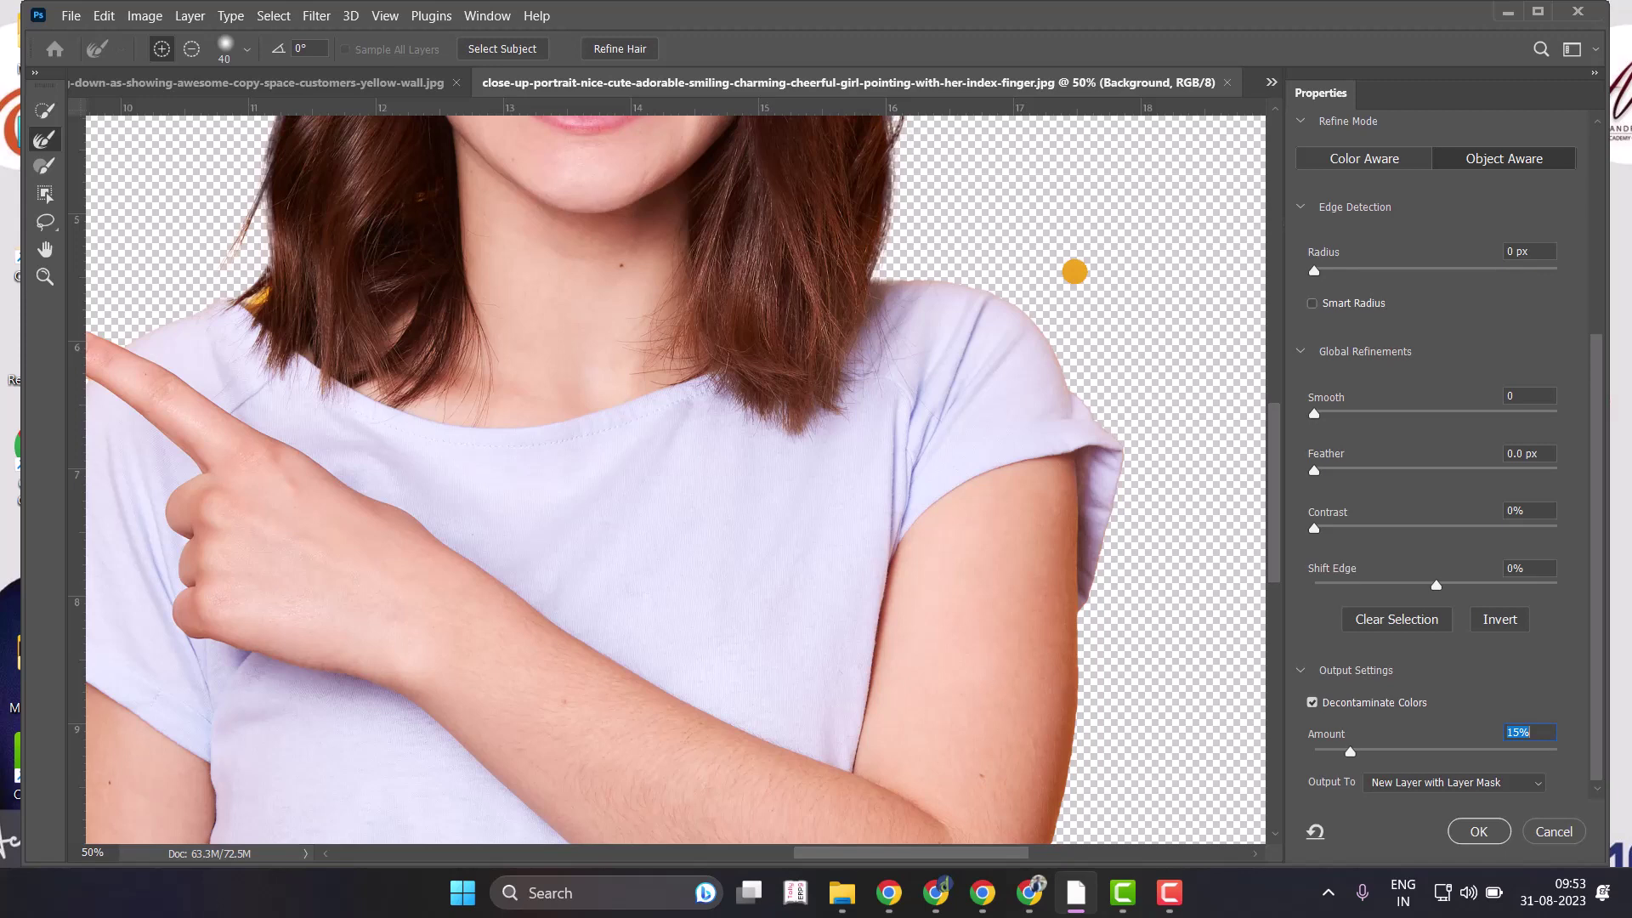
# Touch up the edge above the right shoulder and sleeve with the Refine Edge and Brush tools.
pyautogui.press('alt')
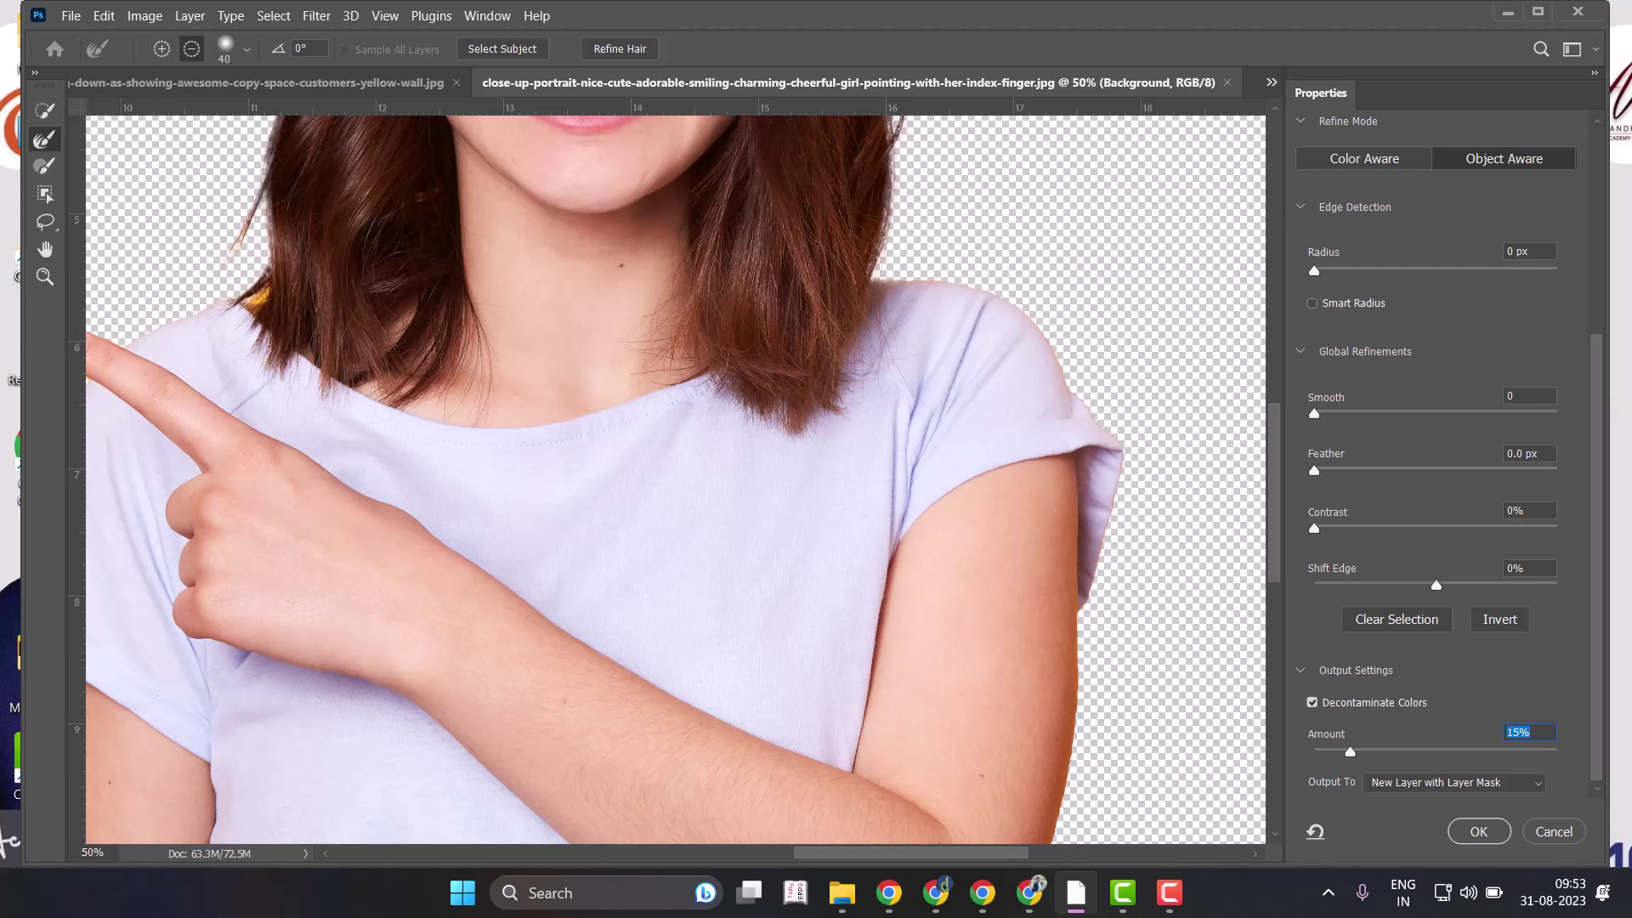
pyautogui.moveTo(993, 294); pyautogui.dragTo(1059, 254)
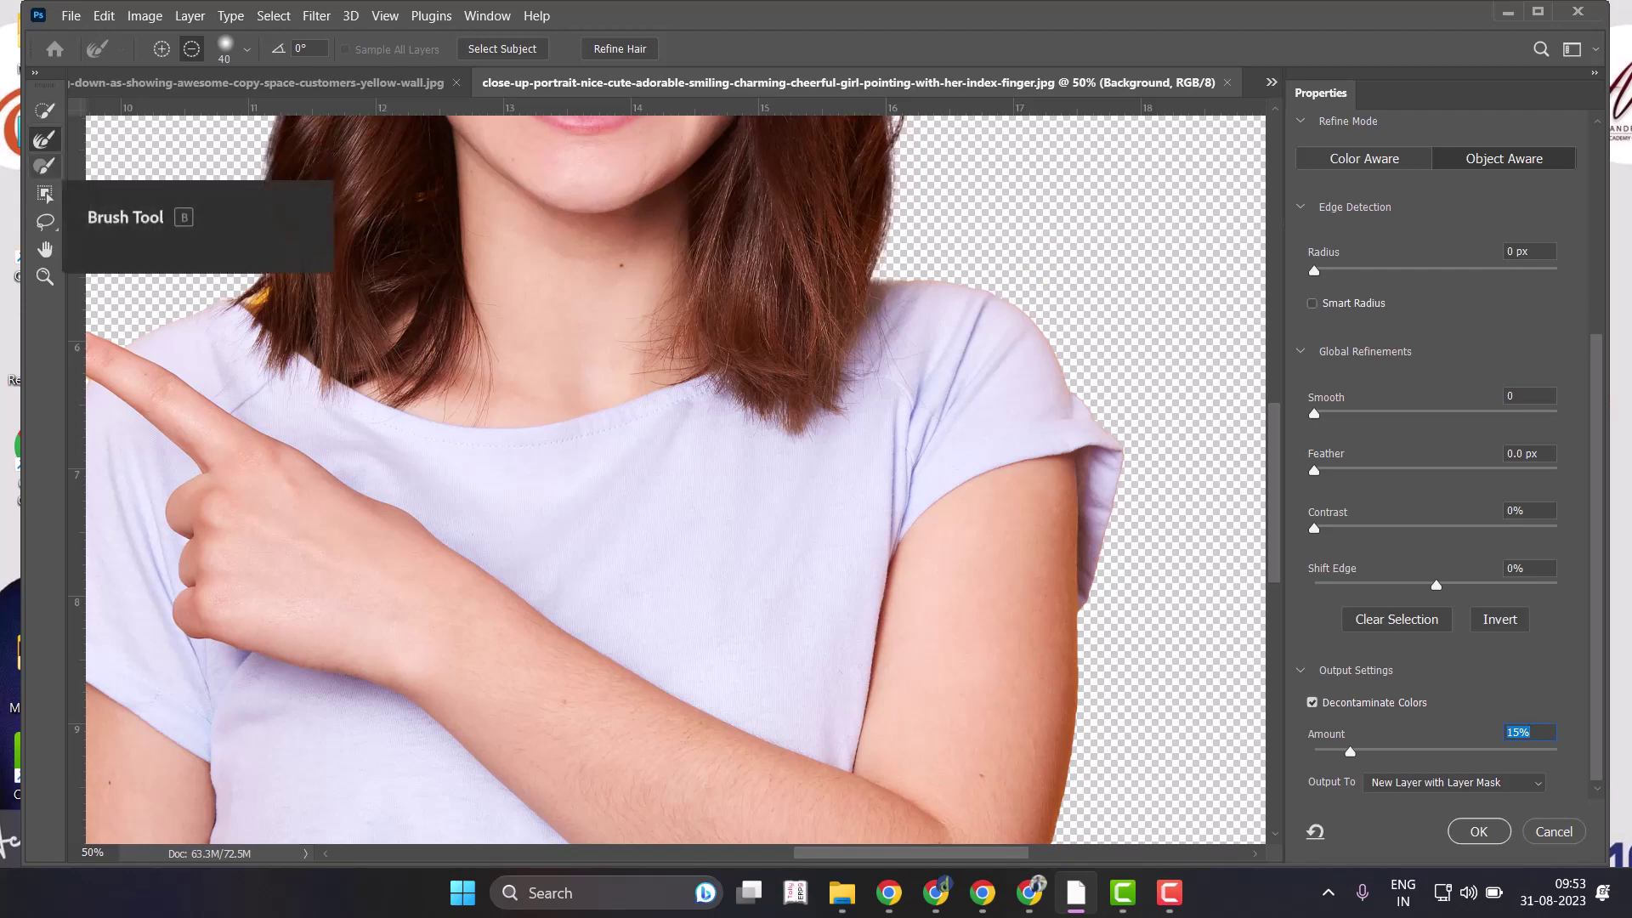
pyautogui.click(45, 166)
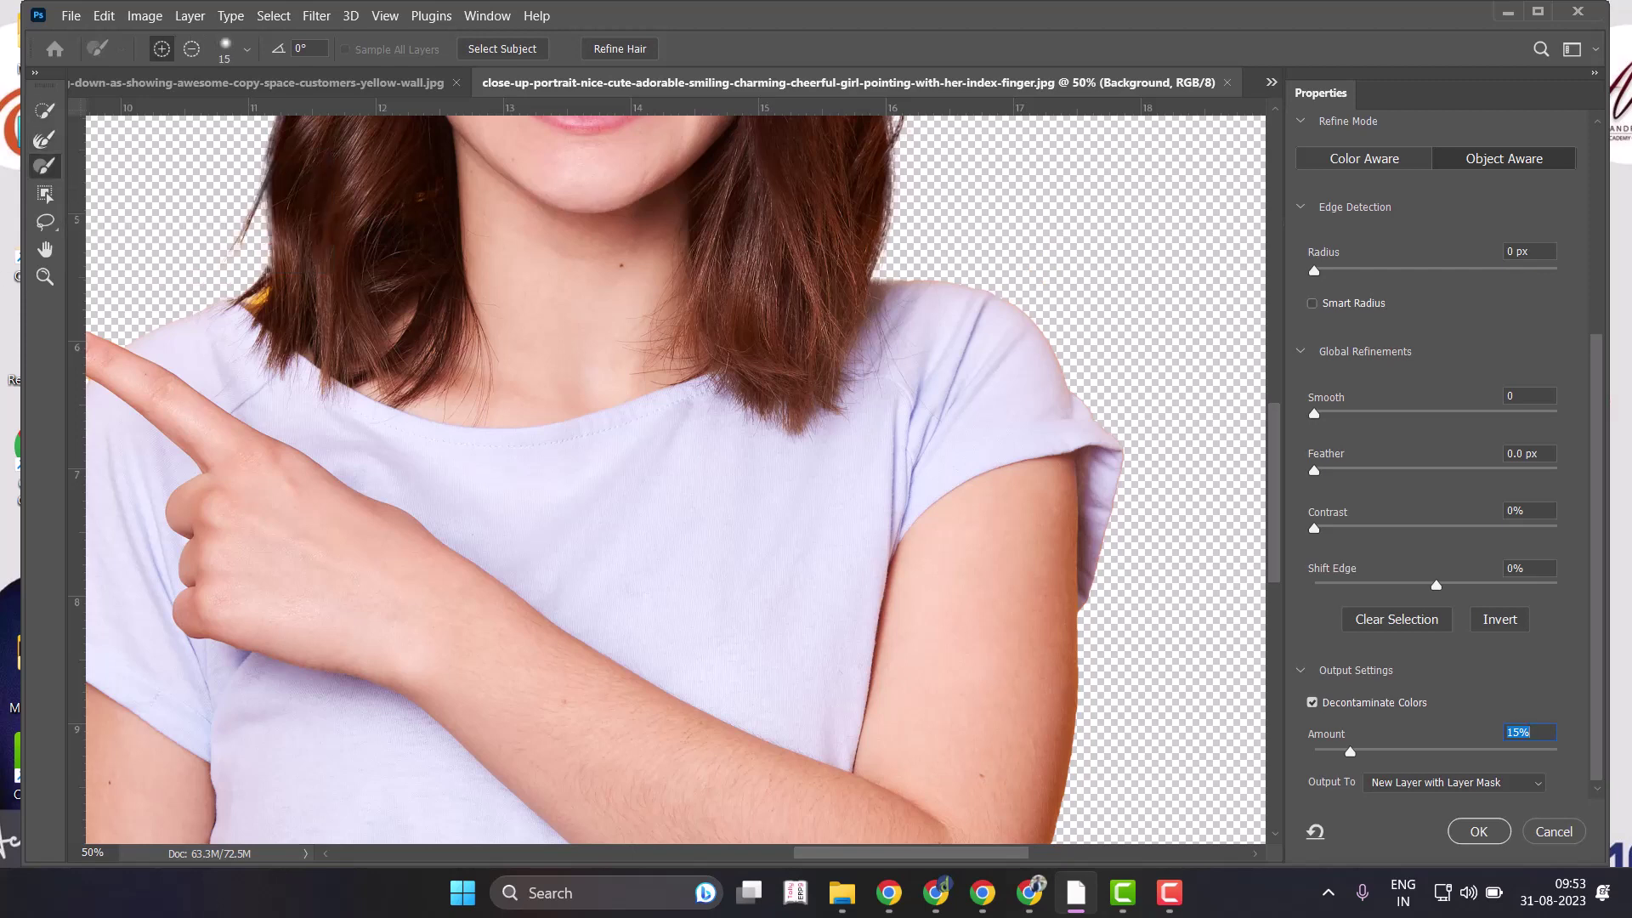
pyautogui.moveTo(1033, 322); pyautogui.dragTo(1088, 283)
pyautogui.moveTo(1011, 353)
pyautogui.mouseDown()
pyautogui.moveTo(964, 468)
pyautogui.moveTo(990, 374)
pyautogui.mouseUp()
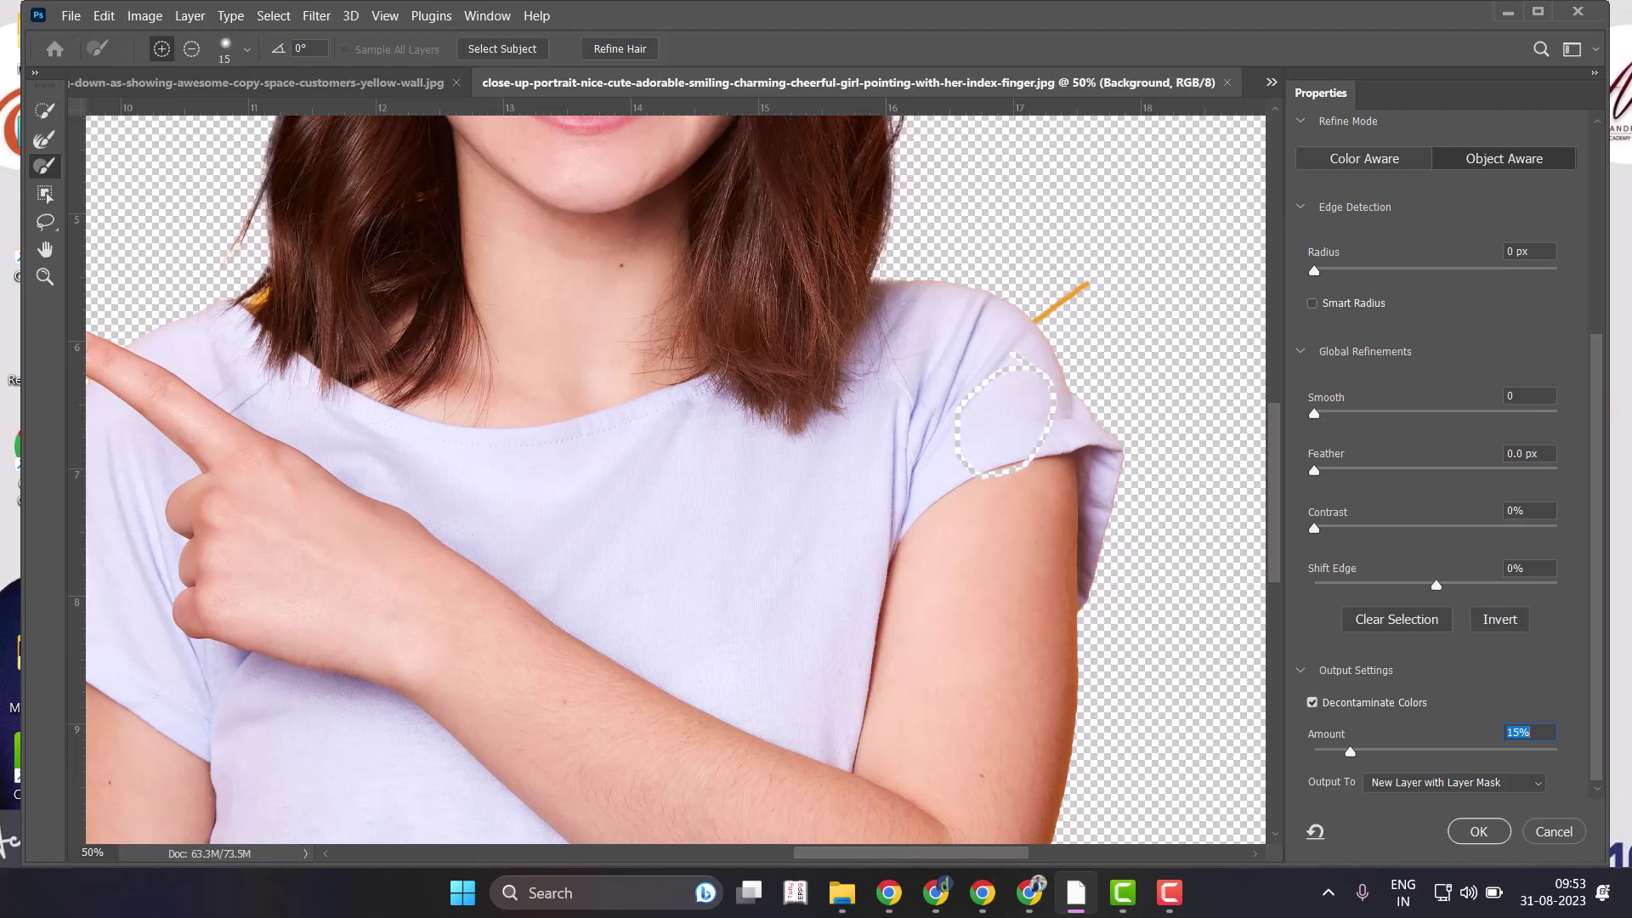
pyautogui.press(']')
pyautogui.press(']')
pyautogui.press(']')
pyautogui.press(']')
pyautogui.scroll(5, 1445, 450)
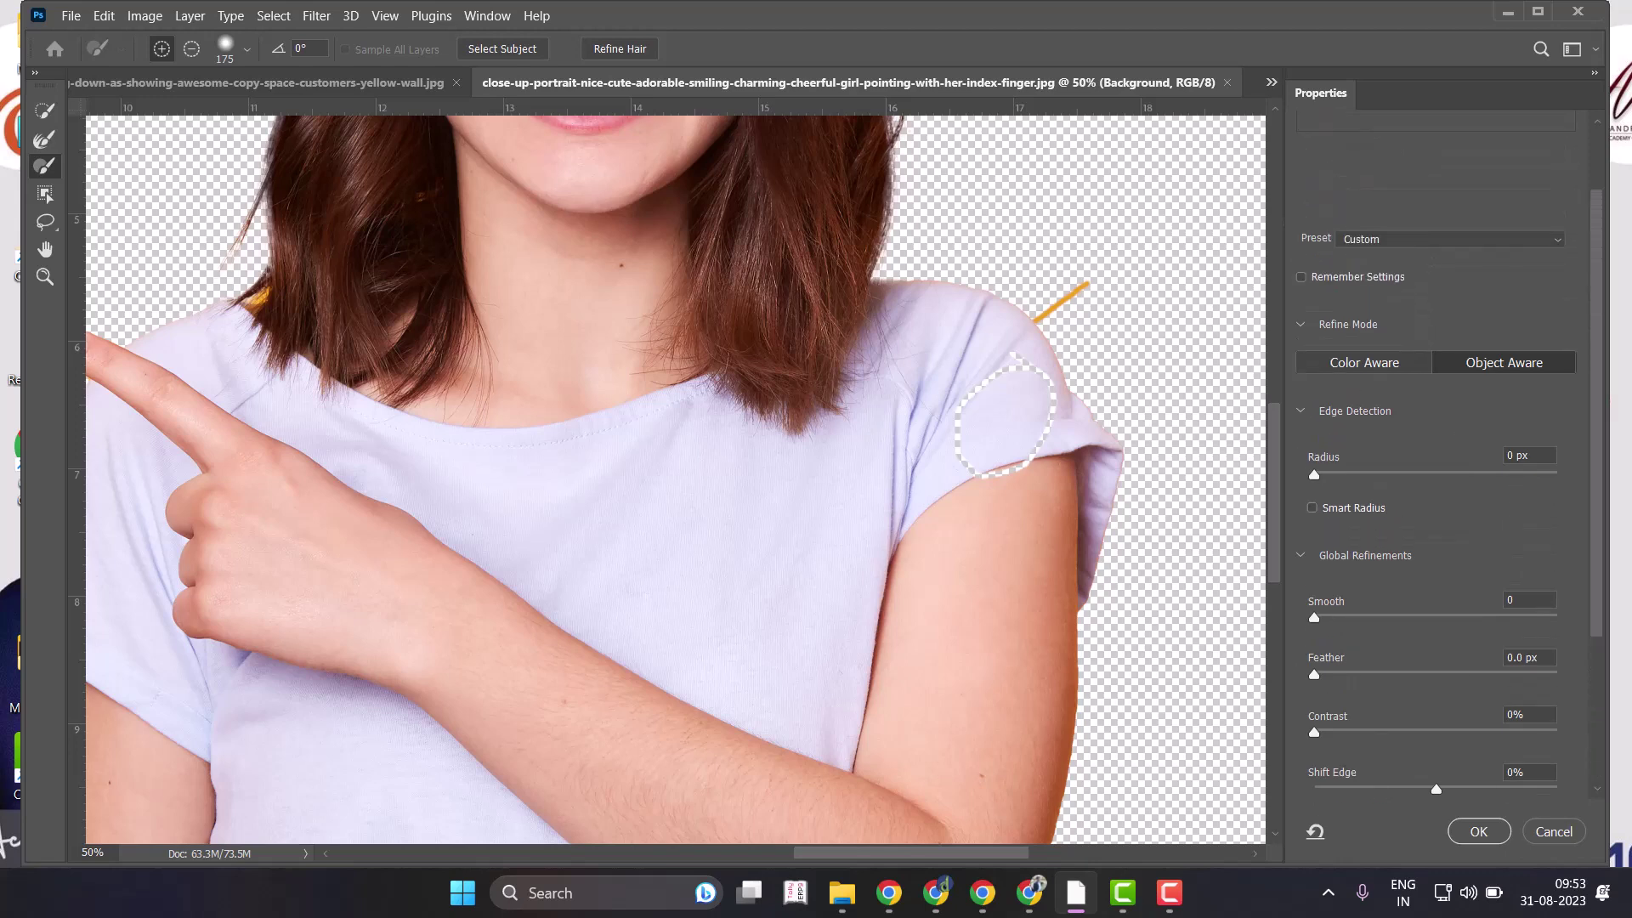
pyautogui.click(1368, 188)
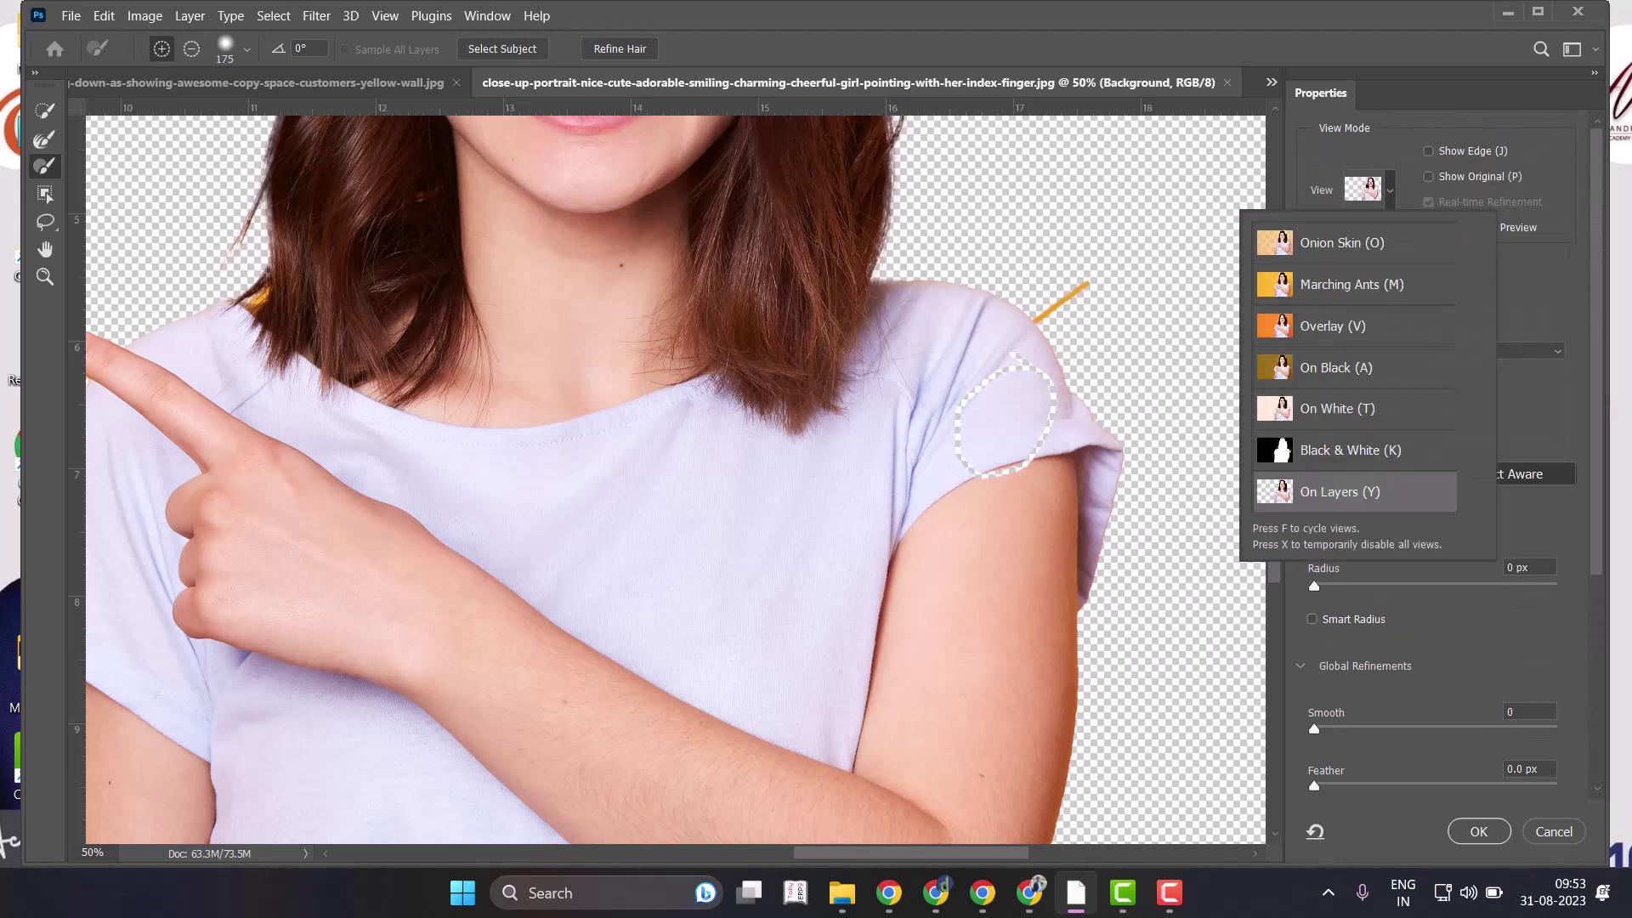
# Preview the mask in Black & White and set the brush to full hardness.
pyautogui.press('k')
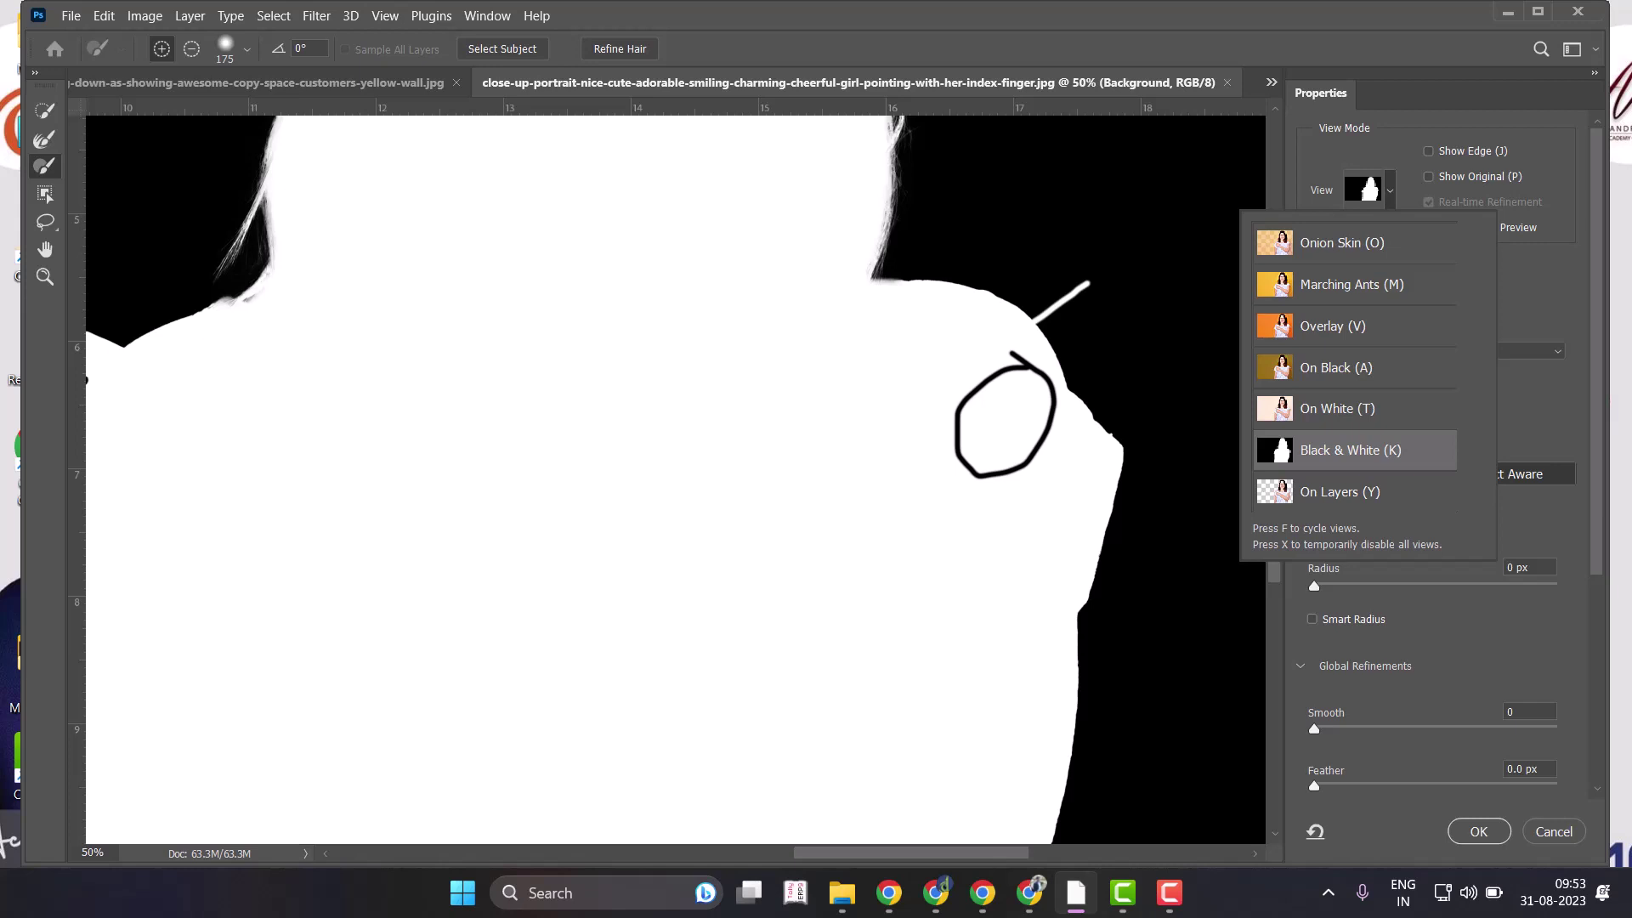
pyautogui.press('Escape')
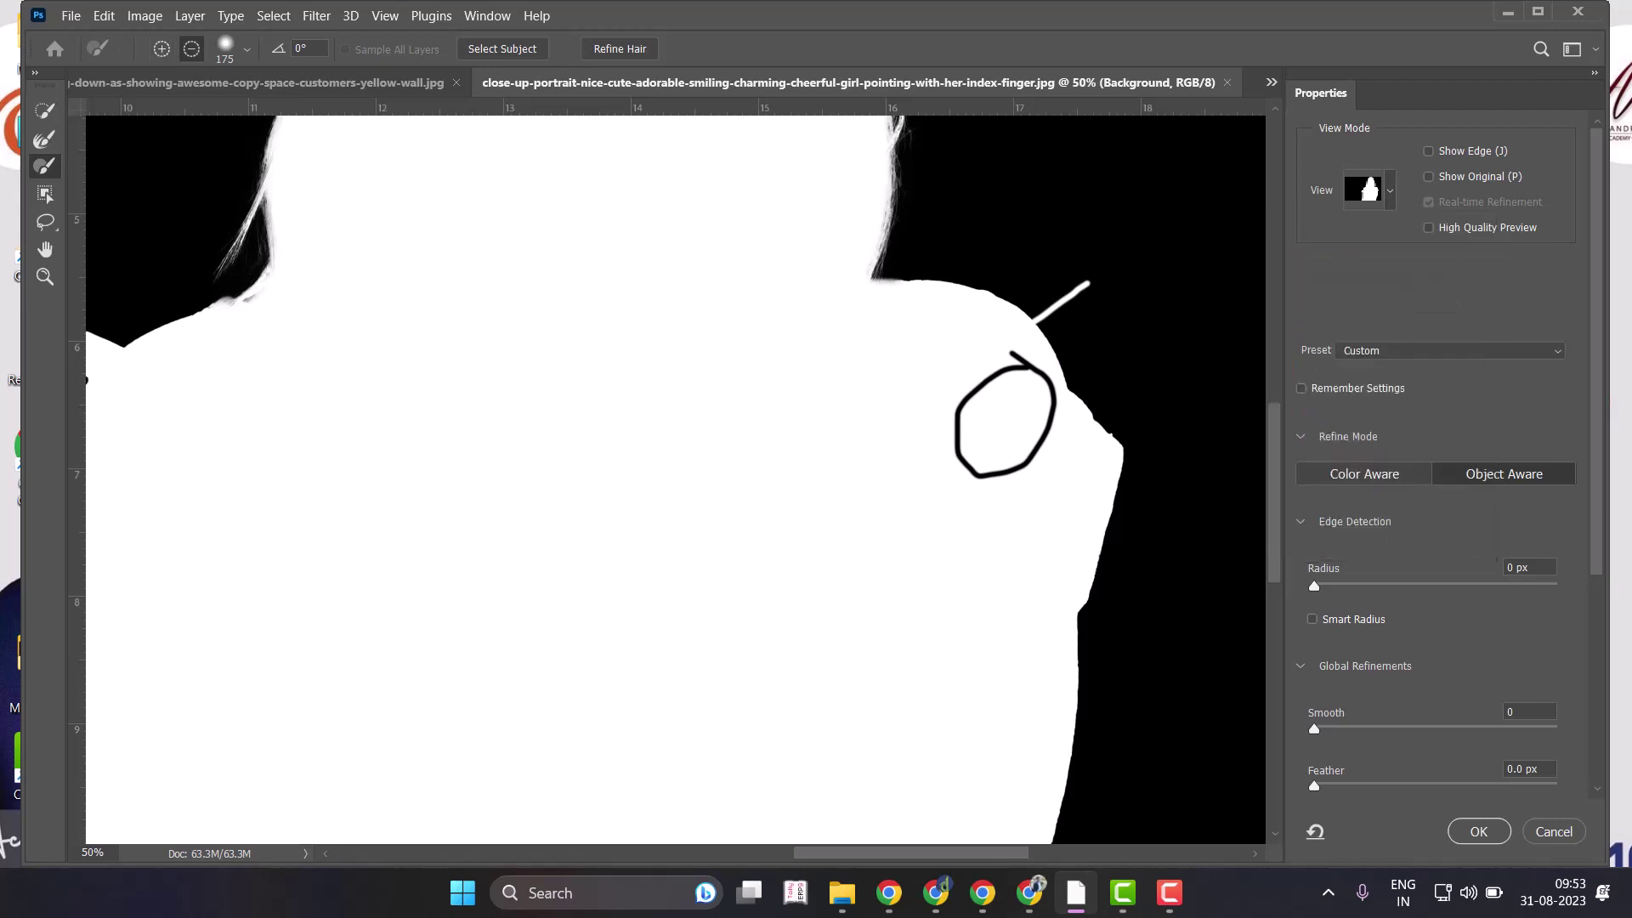
pyautogui.moveTo(836, 441); pyautogui.dragTo(713, 656)
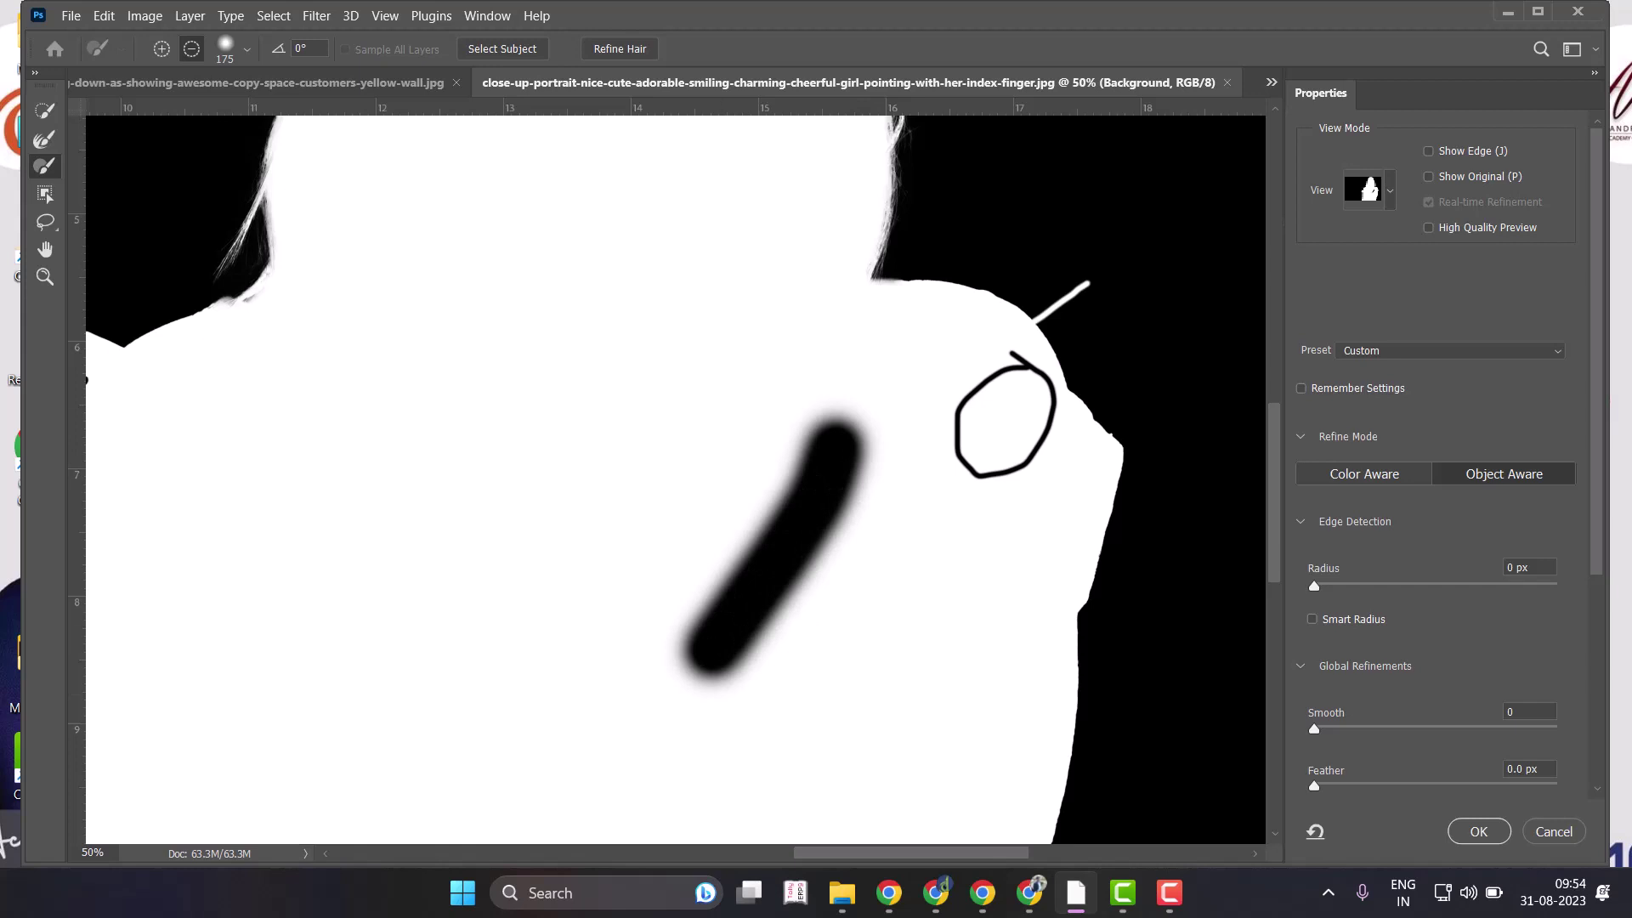
pyautogui.click(247, 49)
pyautogui.moveTo(185, 159); pyautogui.dragTo(334, 158)
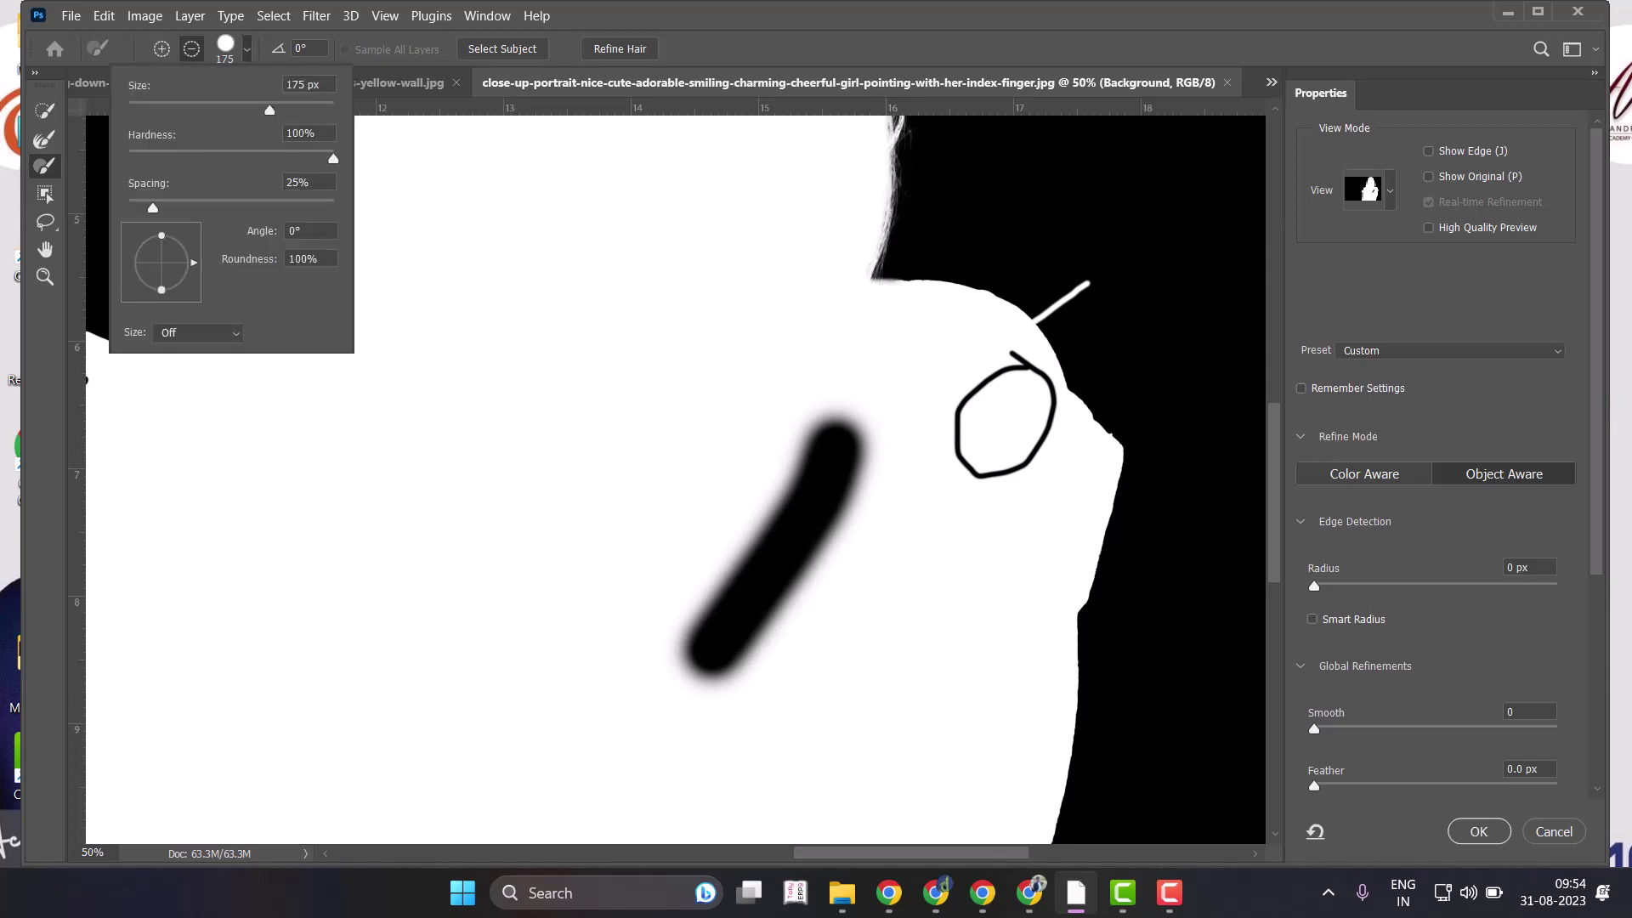
pyautogui.press('Return')
pyautogui.click(734, 395)
# Restore the shirt area in the mask after the hard test stroke, cleaning the grey streak.
pyautogui.moveTo(734, 394); pyautogui.dragTo(584, 558)
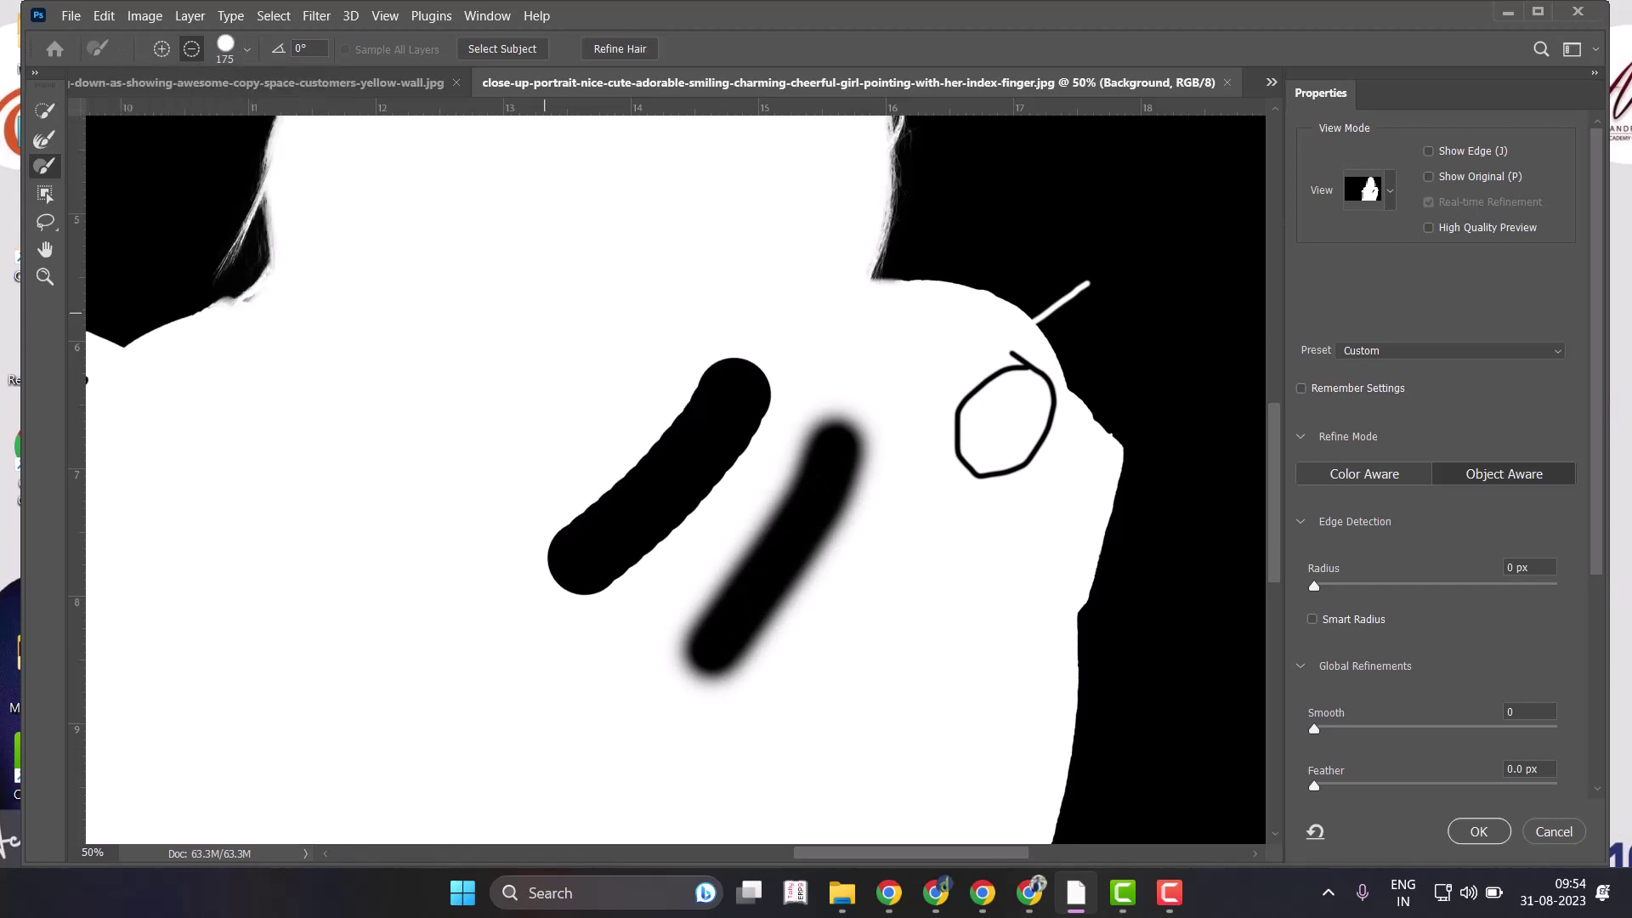
pyautogui.press('alt')
pyautogui.moveTo(731, 404); pyautogui.dragTo(595, 531)
pyautogui.moveTo(740, 442); pyautogui.dragTo(723, 374)
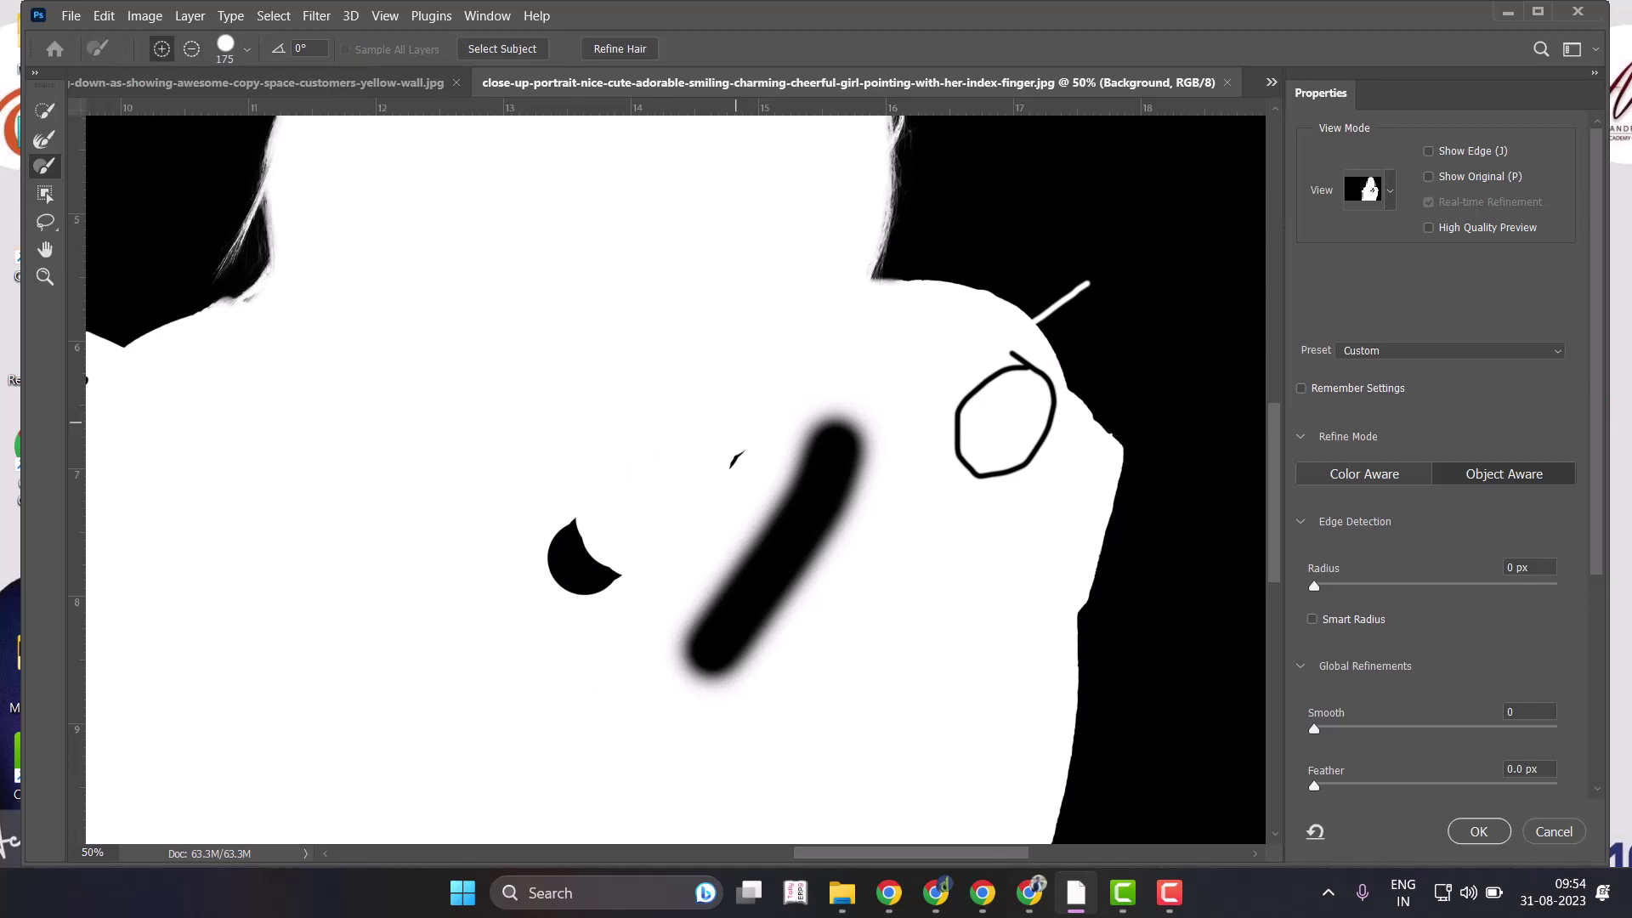
pyautogui.moveTo(565, 574)
pyautogui.mouseDown()
pyautogui.moveTo(709, 650)
pyautogui.moveTo(845, 425)
pyautogui.mouseUp()
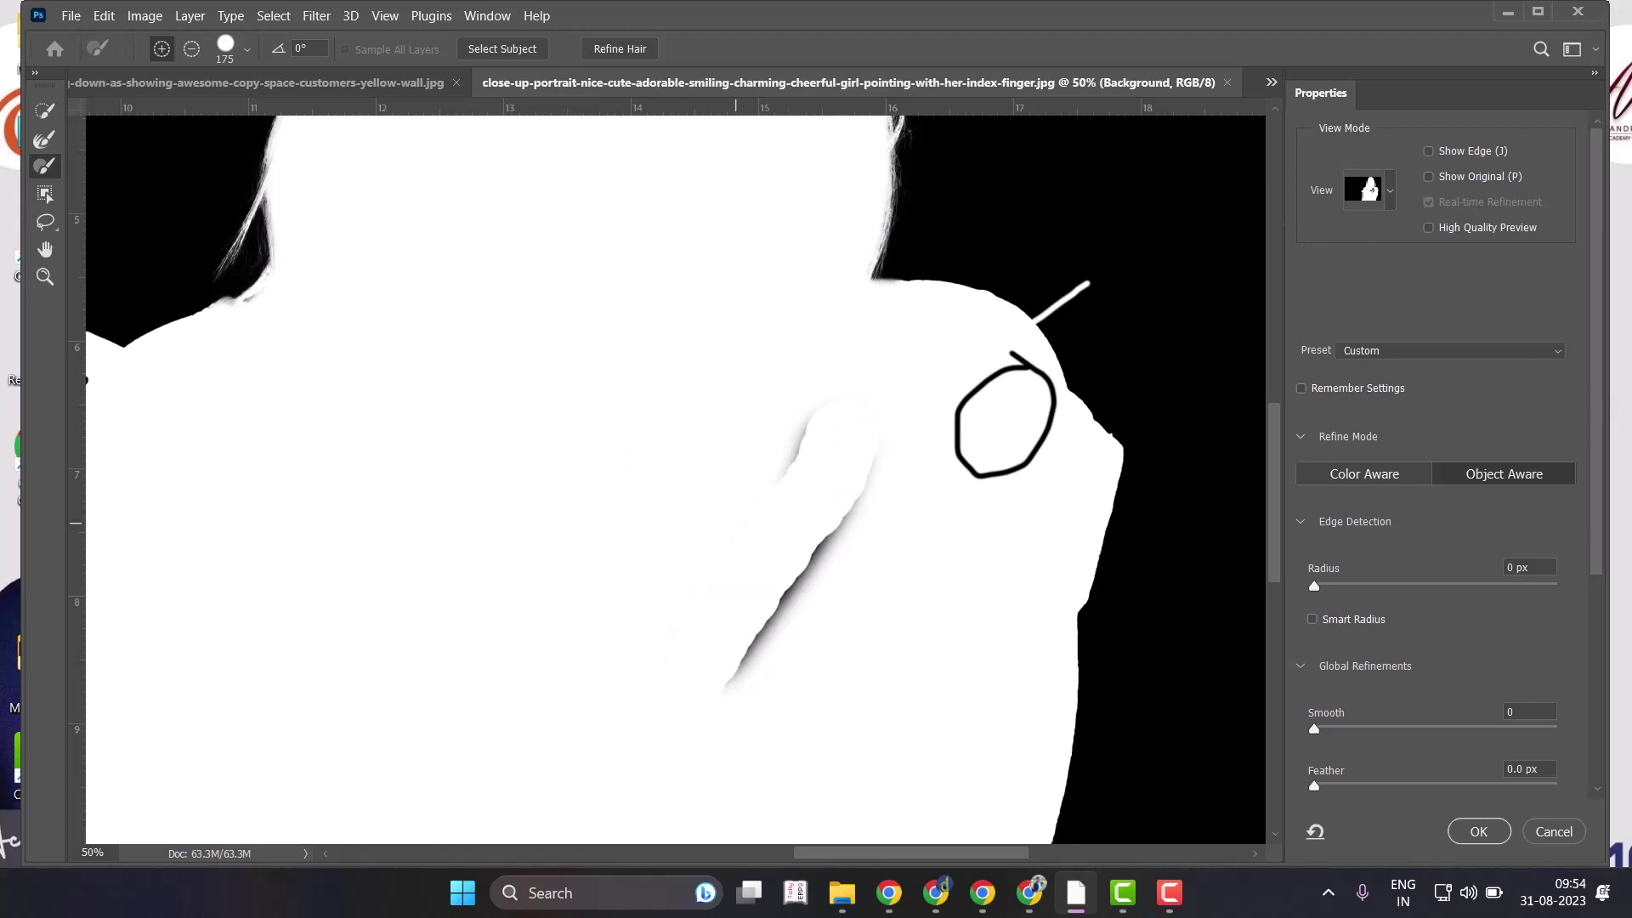
pyautogui.moveTo(736, 522)
pyautogui.mouseDown()
pyautogui.moveTo(799, 476)
pyautogui.moveTo(862, 462)
pyautogui.moveTo(726, 687)
pyautogui.mouseUp()
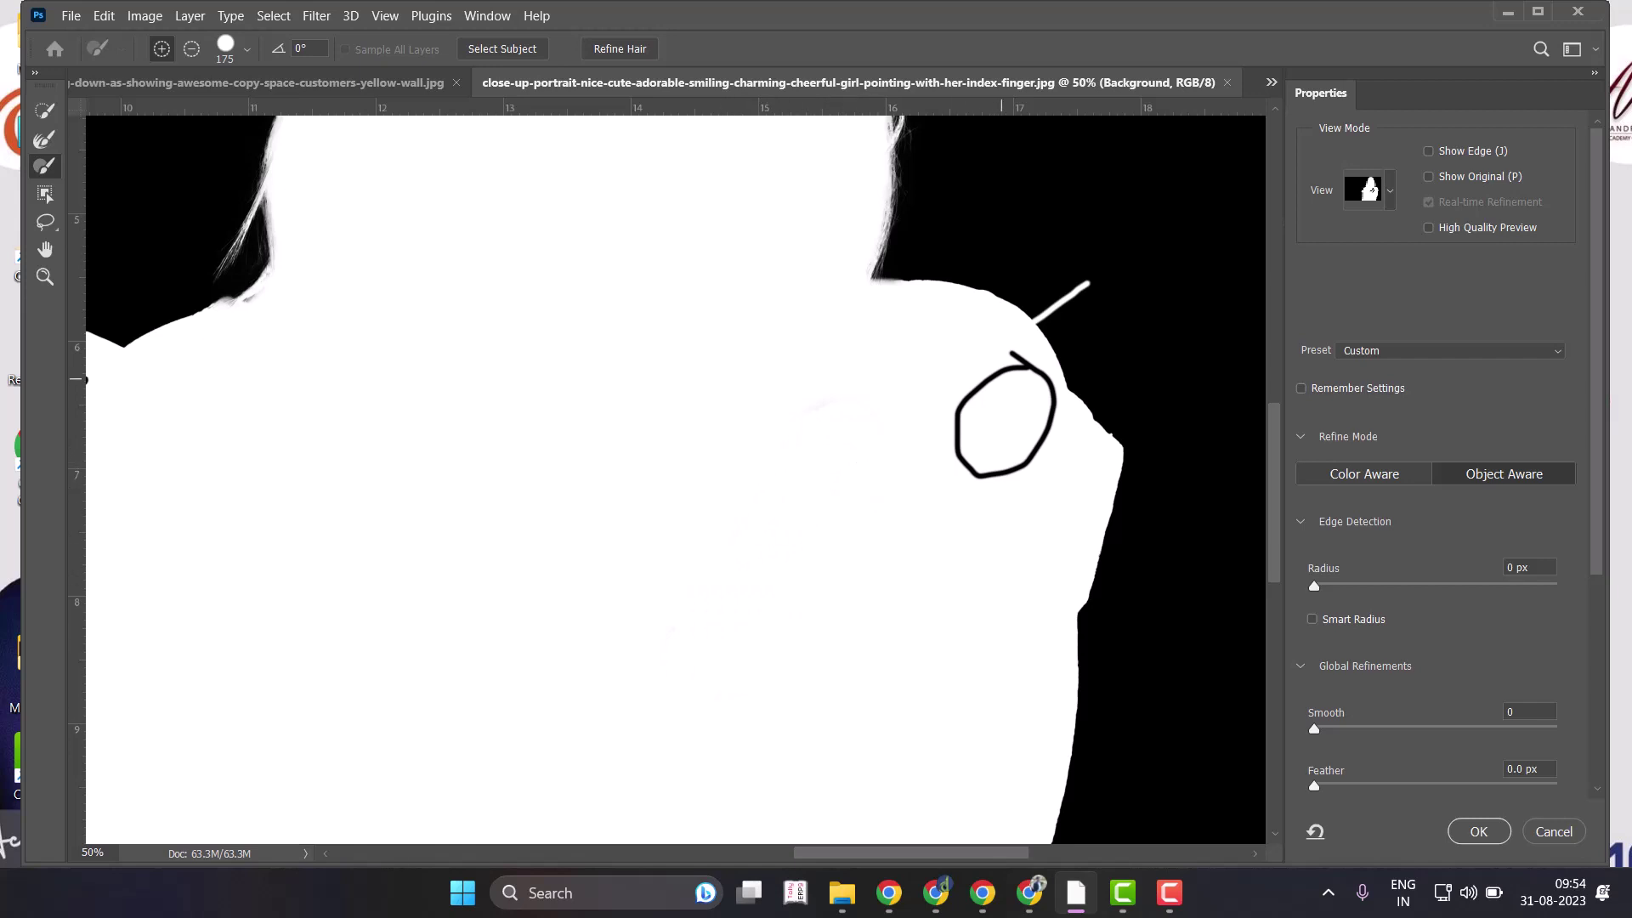
# Erase the drawn circle and thin stray line at the shoulder edge.
pyautogui.moveTo(1014, 380)
pyautogui.mouseDown()
pyautogui.moveTo(1016, 425)
pyautogui.moveTo(972, 452)
pyautogui.moveTo(968, 398)
pyautogui.mouseUp()
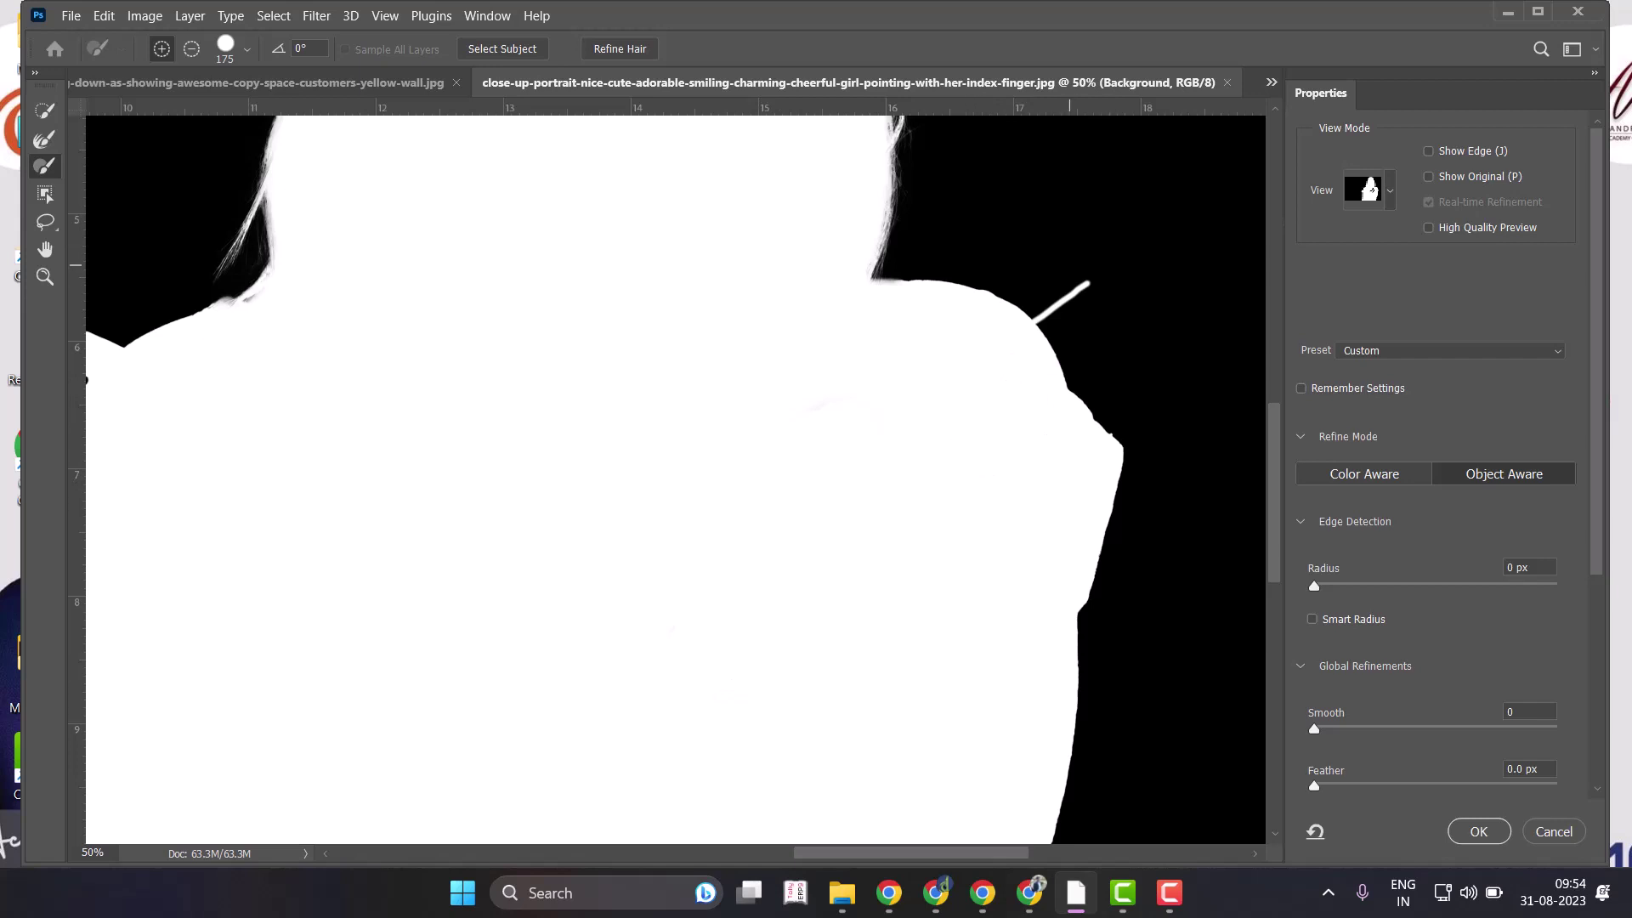
pyautogui.moveTo(1067, 268); pyautogui.dragTo(1073, 299)
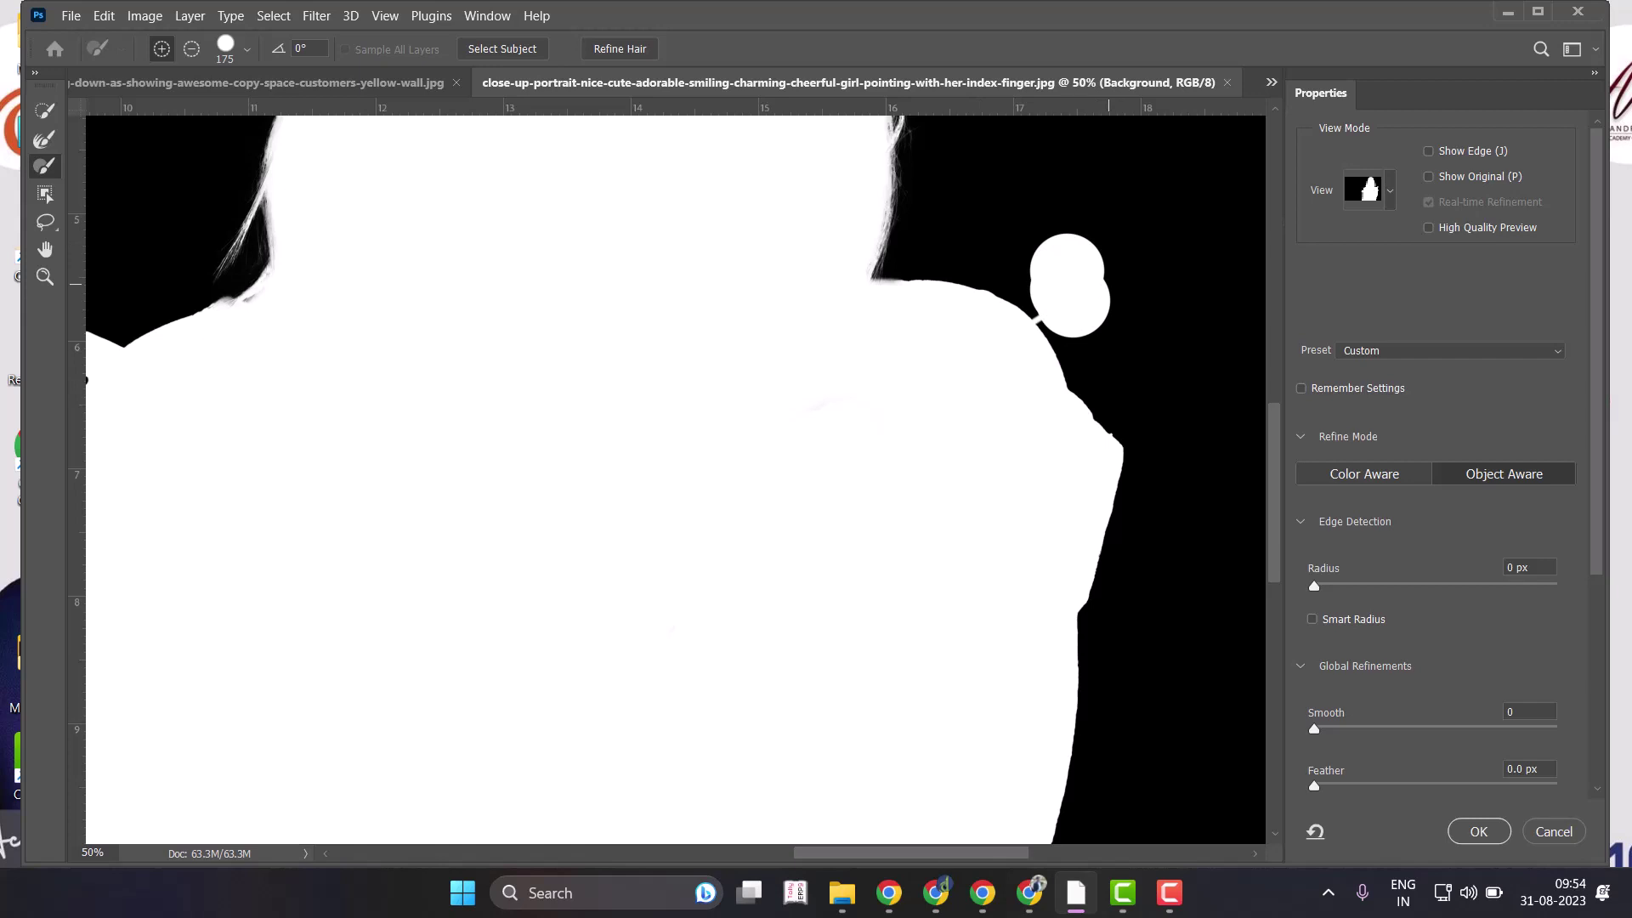
pyautogui.hotkey('ctrl', 'z')
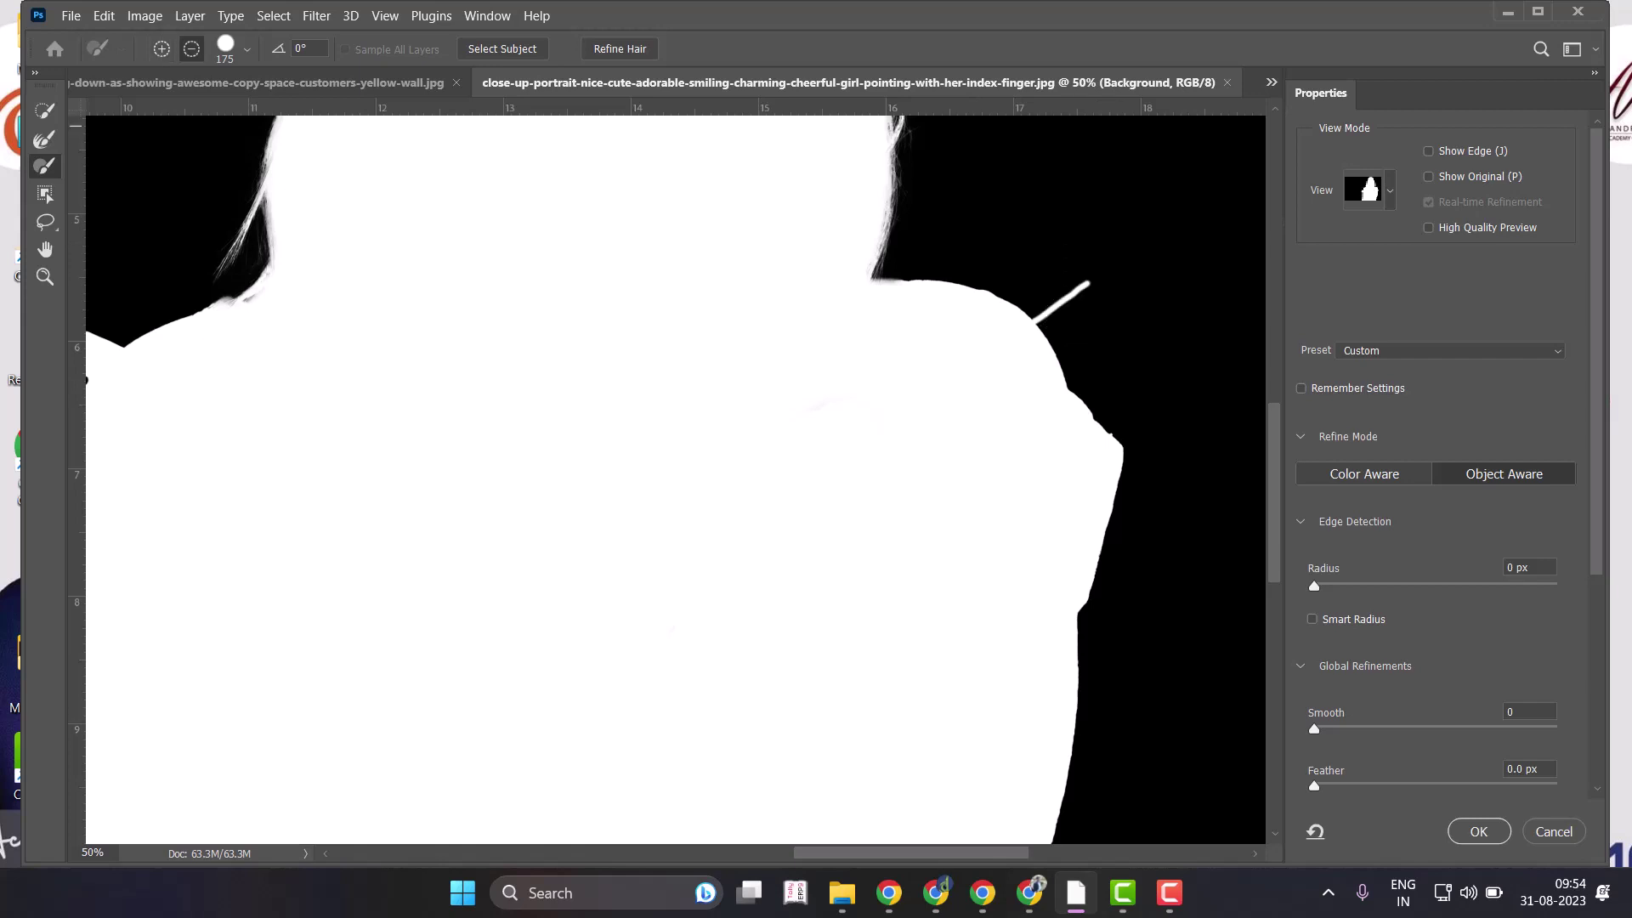
pyautogui.moveTo(1117, 297)
pyautogui.mouseDown()
pyautogui.moveTo(1064, 282)
pyautogui.moveTo(1062, 297)
pyautogui.mouseUp()
pyautogui.moveTo(1314, 729); pyautogui.dragTo(1443, 729)
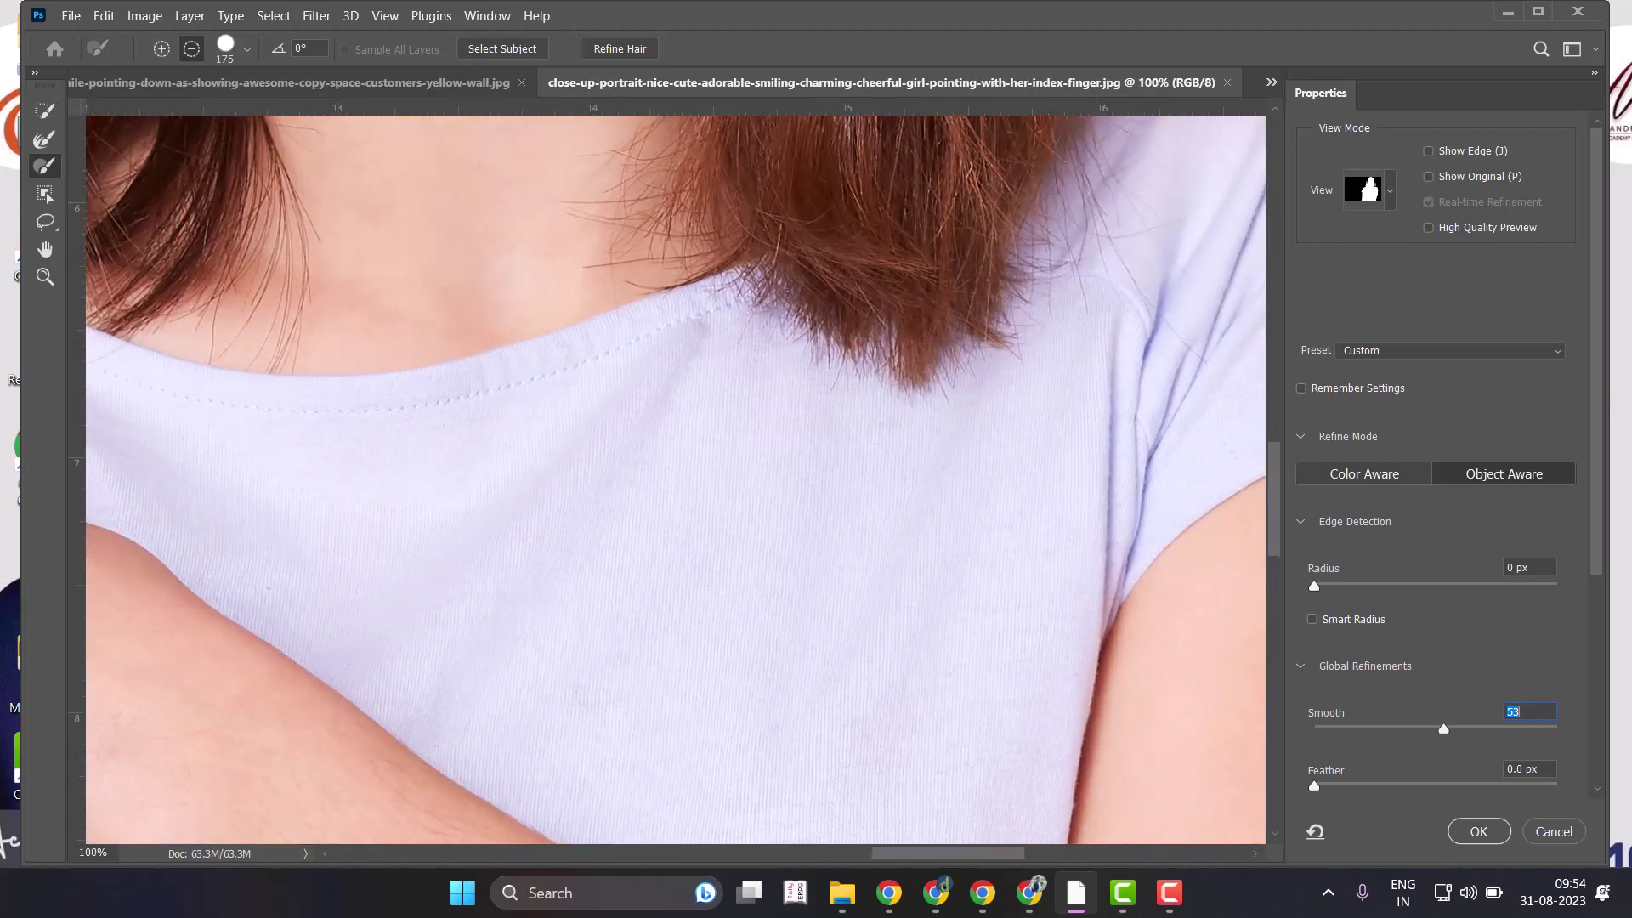
pyautogui.moveTo(1057, 423); pyautogui.dragTo(553, 527)
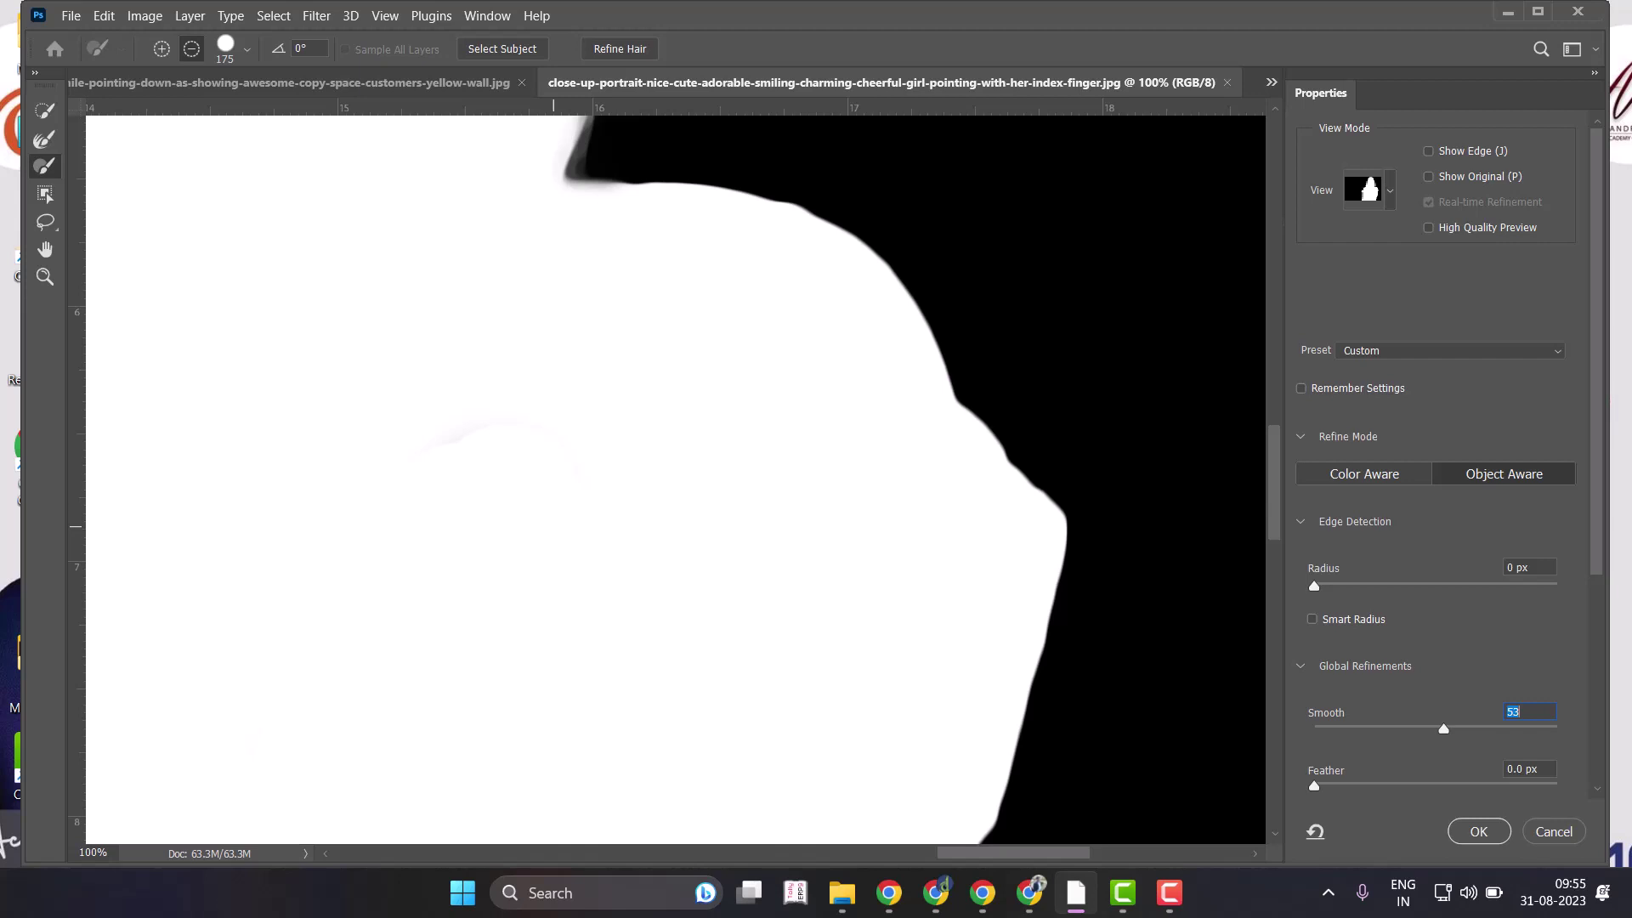
pyautogui.hotkey('shift', 'Down')
pyautogui.hotkey('shift', 'Down')
pyautogui.hotkey('shift', 'Down')
pyautogui.hotkey('shift', 'Down')
pyautogui.hotkey('shift', 'Down')
pyautogui.hotkey('shift', 'Down')
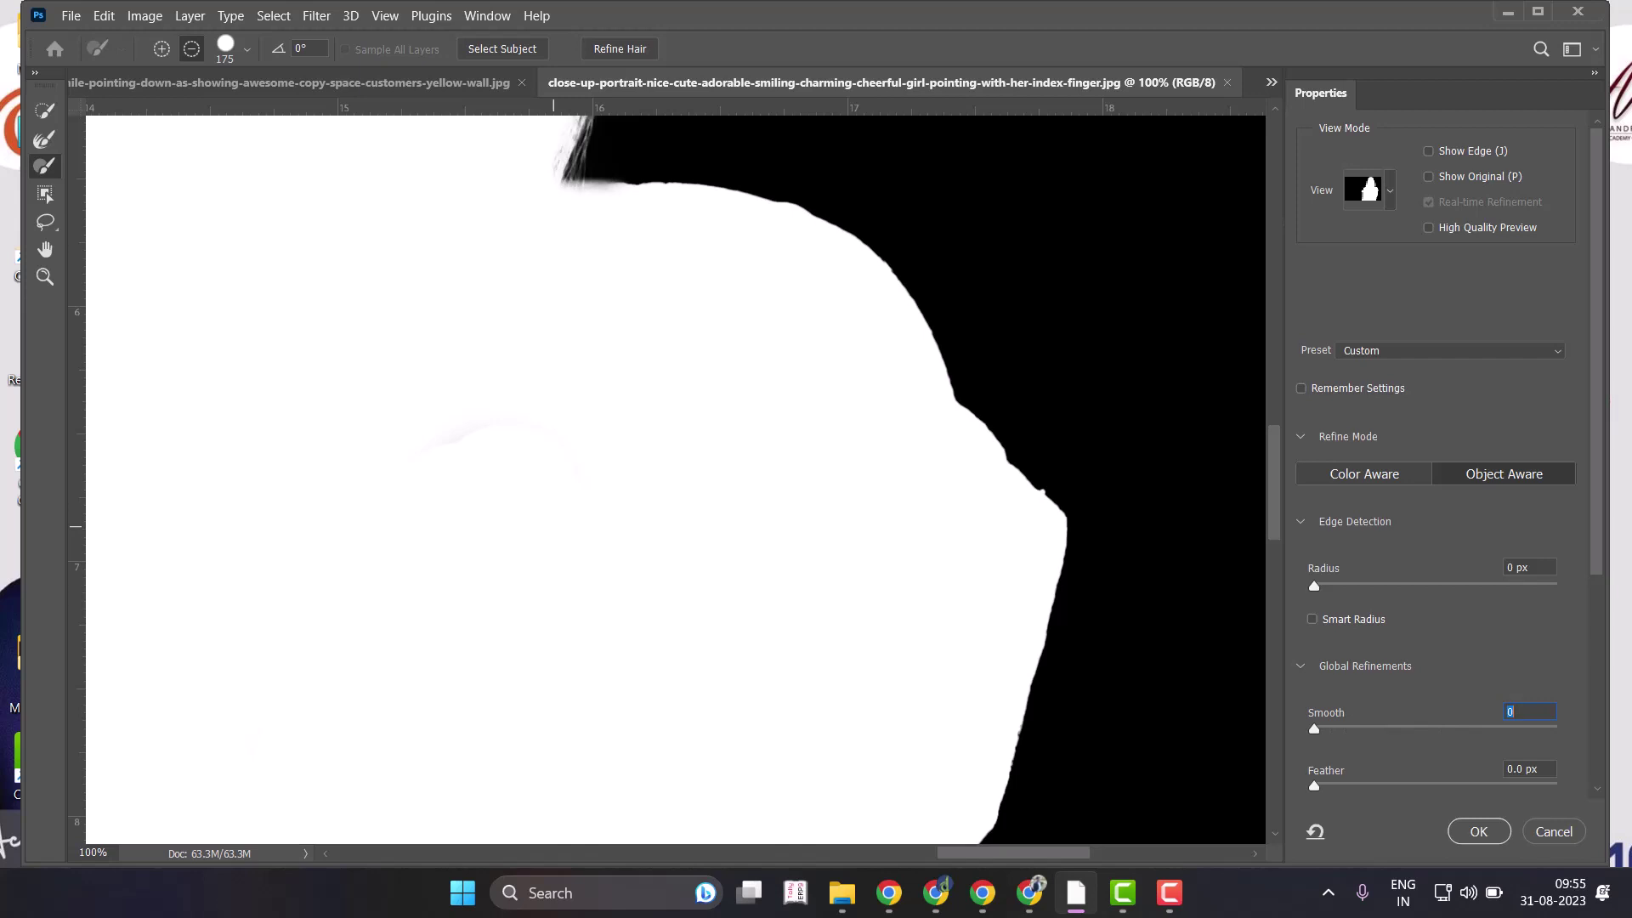
# Widen the Edge Detection Radius to 250 px, preview in Black & White, then enter 18 px.
pyautogui.moveTo(1314, 586); pyautogui.dragTo(1557, 586)
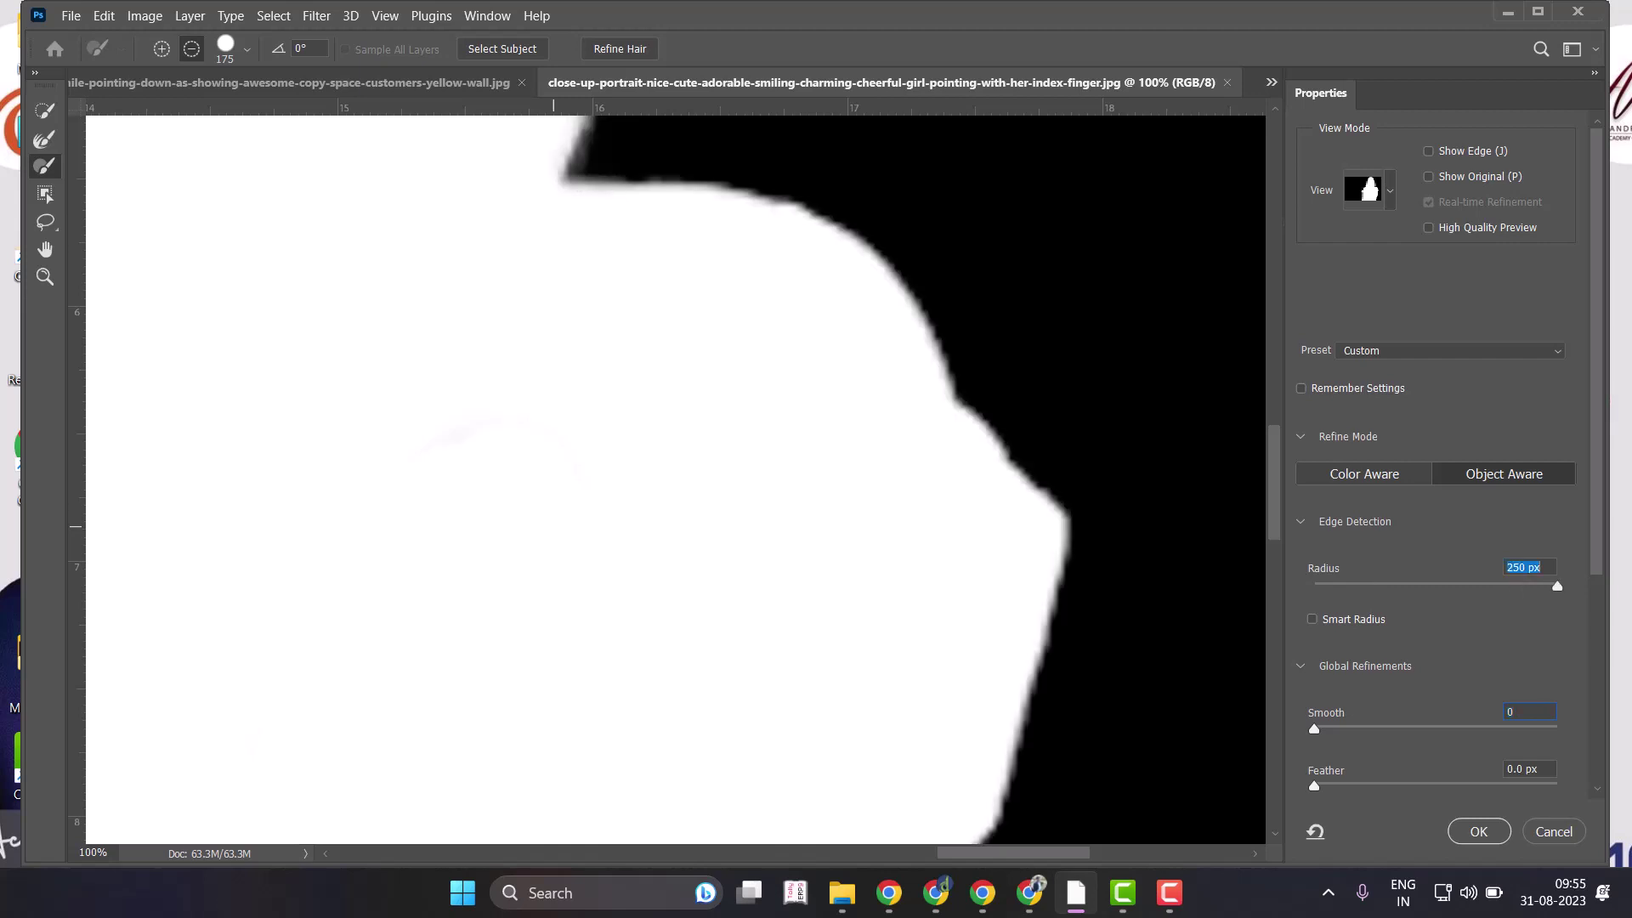
pyautogui.press('m')
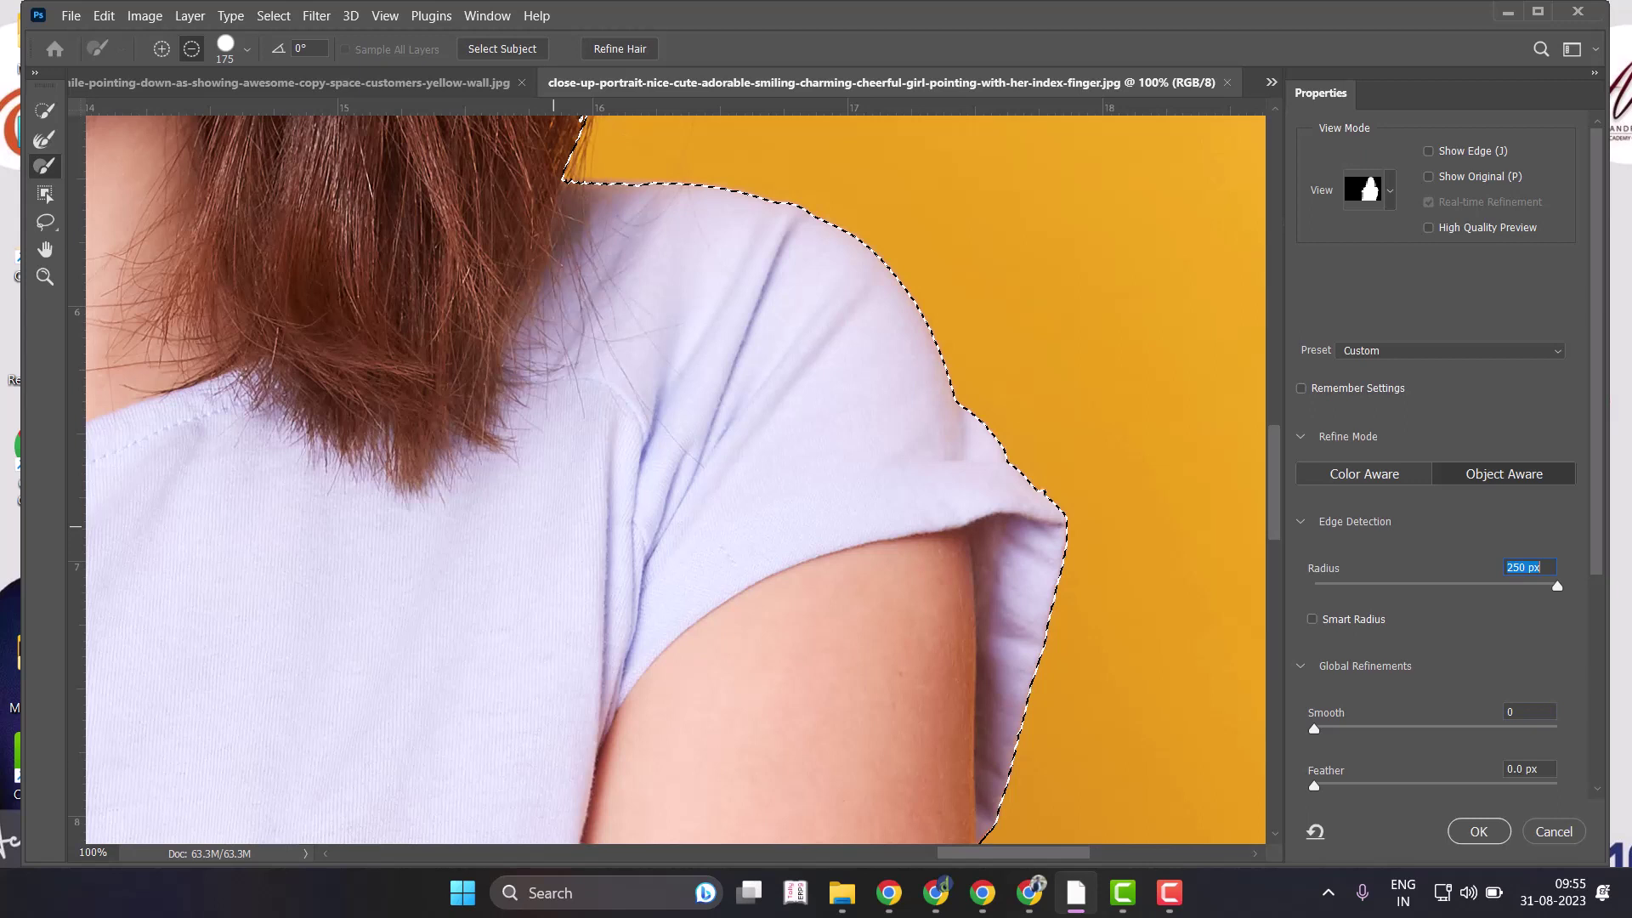
pyautogui.press('k')
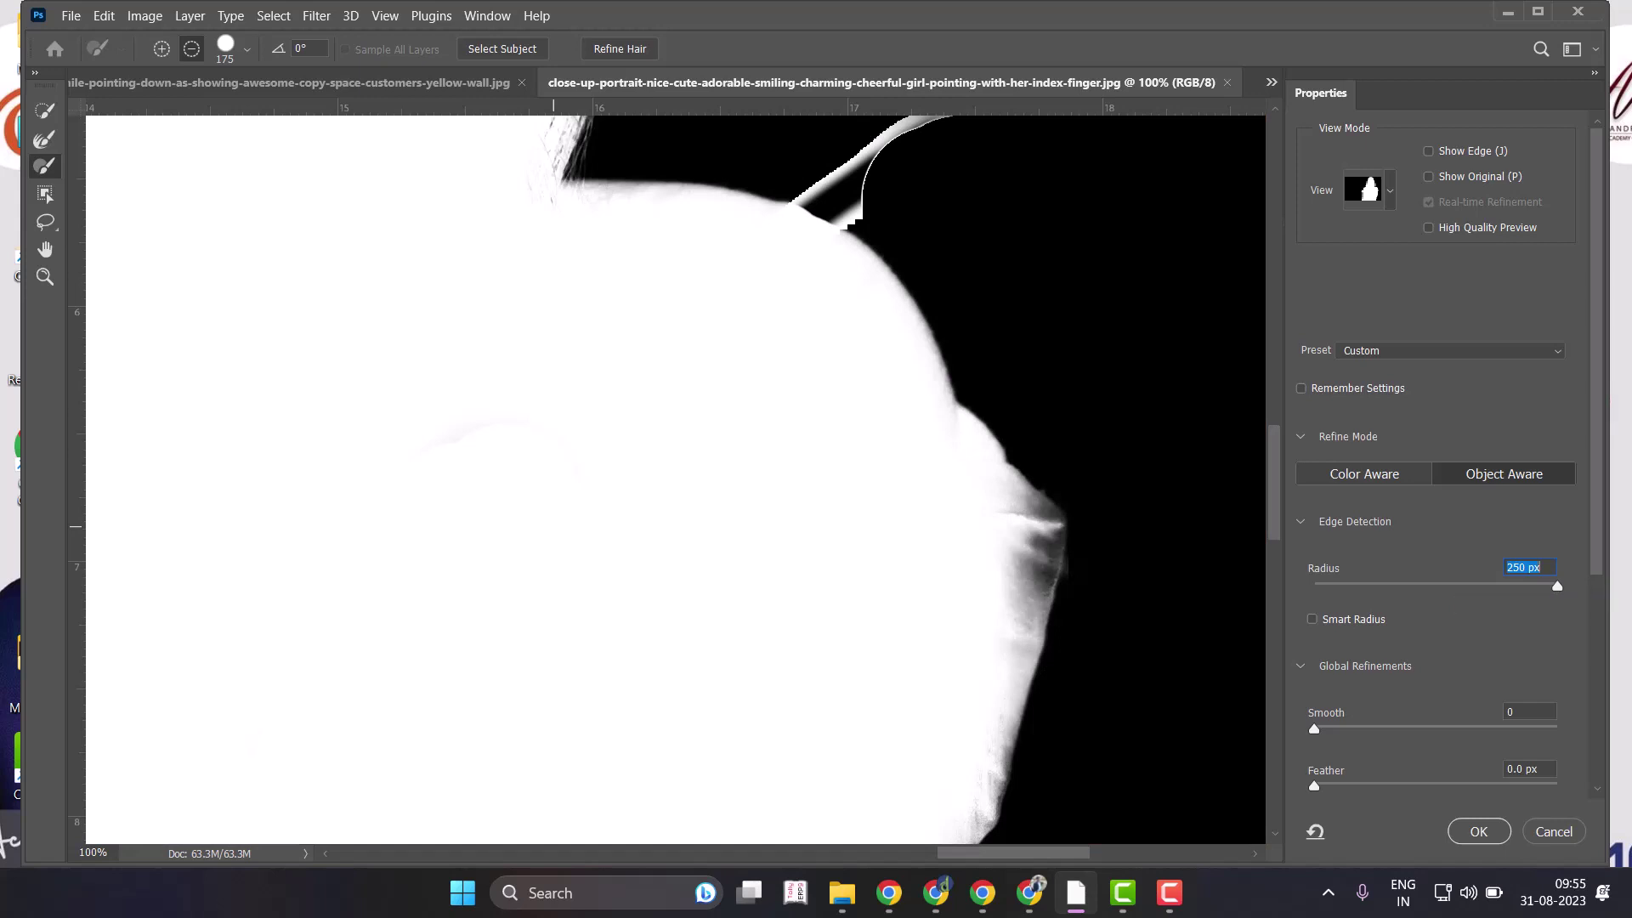
pyautogui.write('18')
pyautogui.press('Return')
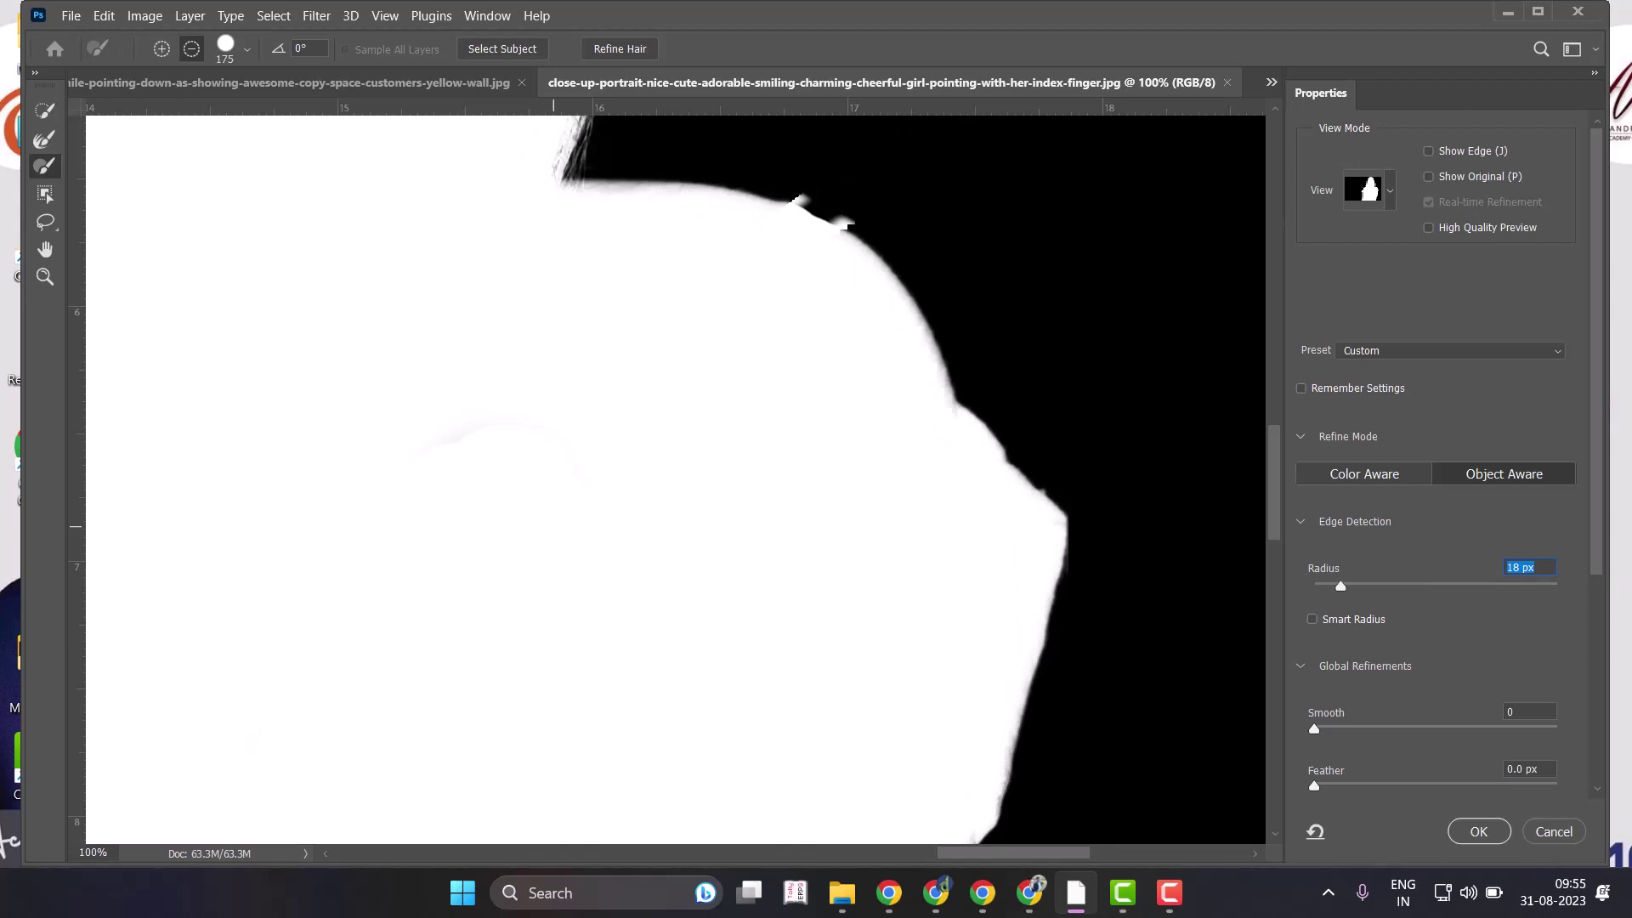
# Lower the Edge Detection Radius to 2 px and then to 0 px.
pyautogui.write('2')
pyautogui.press('Return')
pyautogui.press('Tab')
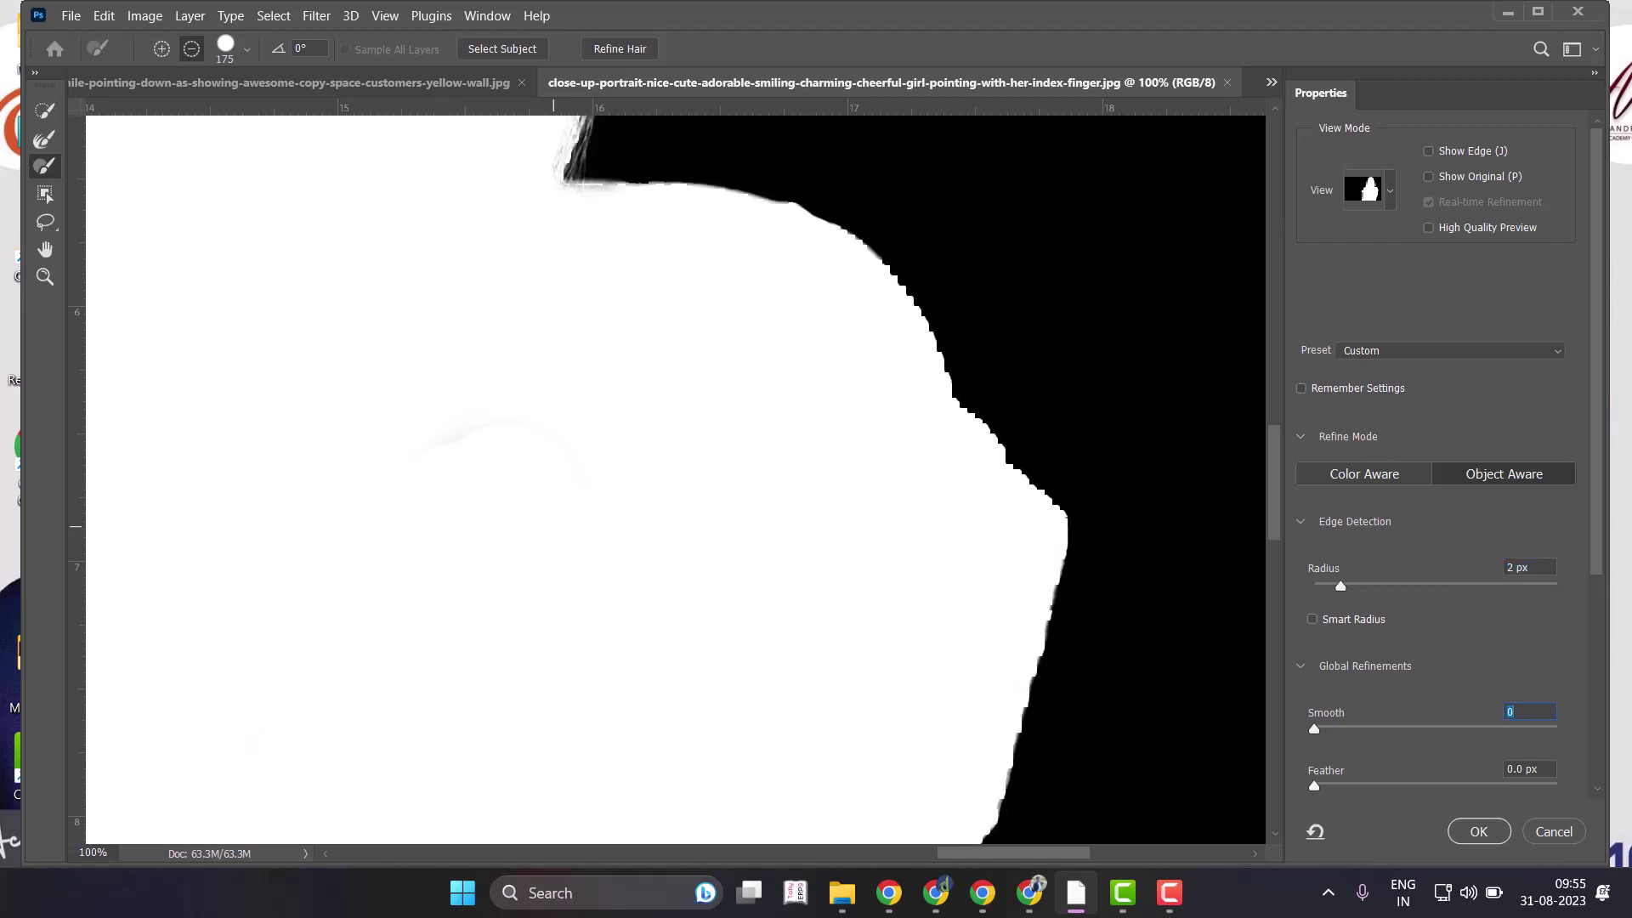
pyautogui.hotkey('shift', 'Tab')
pyautogui.write('0')
pyautogui.press('Return')
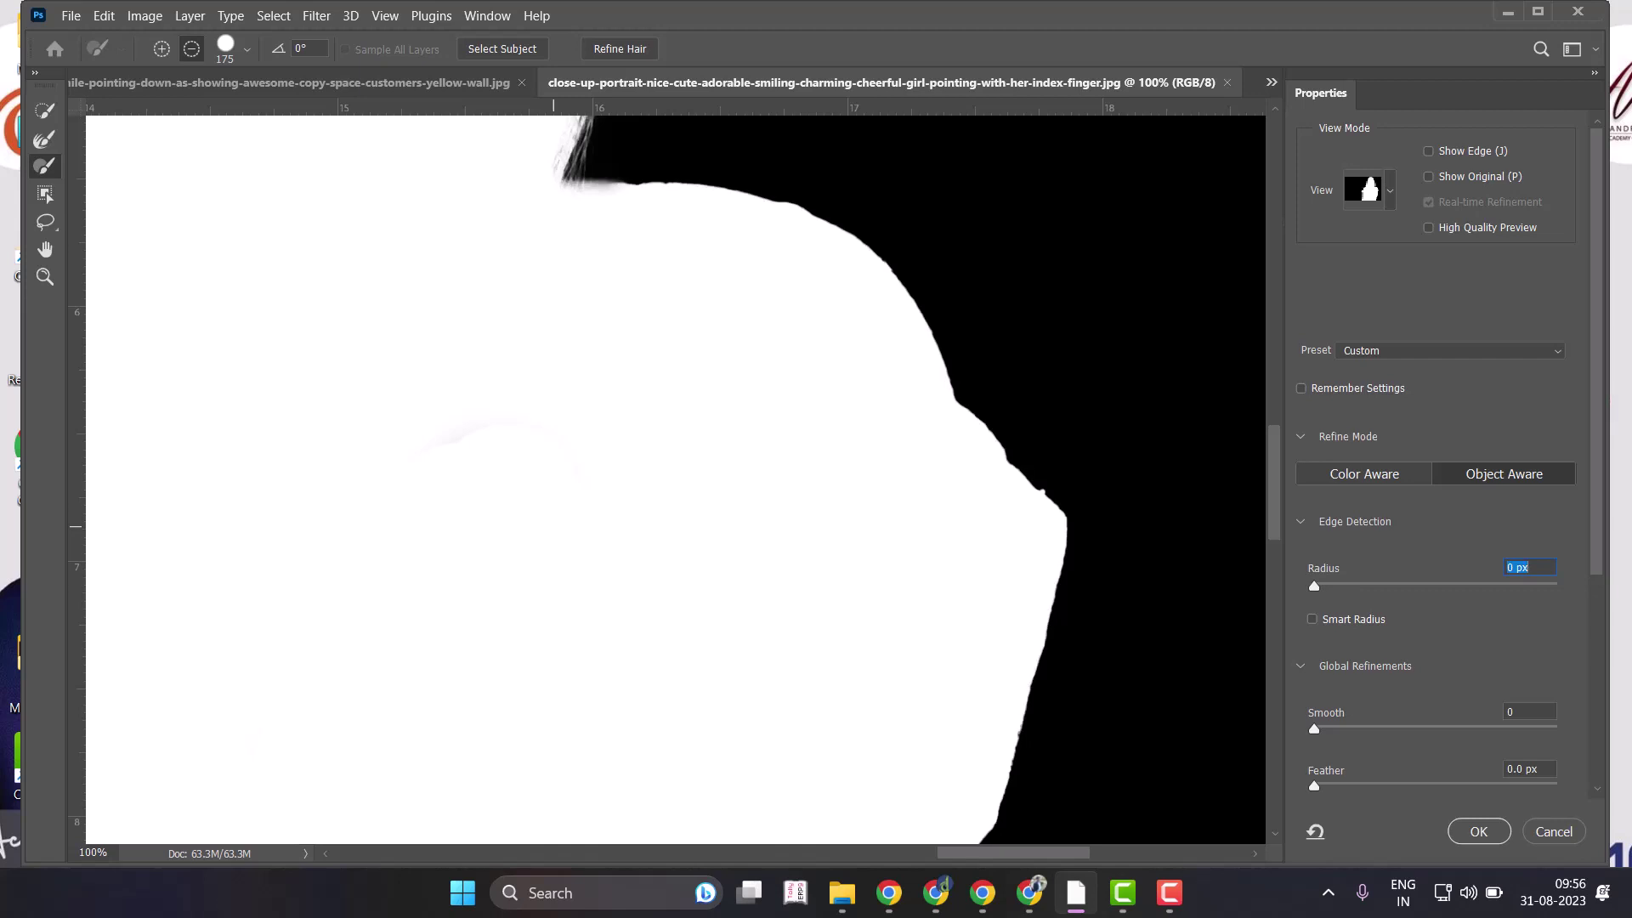
# Try other edge radius values, then reset the radius to 0 px.
pyautogui.write('.2')
pyautogui.press('Return')
pyautogui.hotkey('ctrl', 'a')
pyautogui.press('Return')
pyautogui.hotkey('ctrl', 'a')
pyautogui.moveTo(1314, 586); pyautogui.dragTo(1366, 586)
pyautogui.write('44555.1')
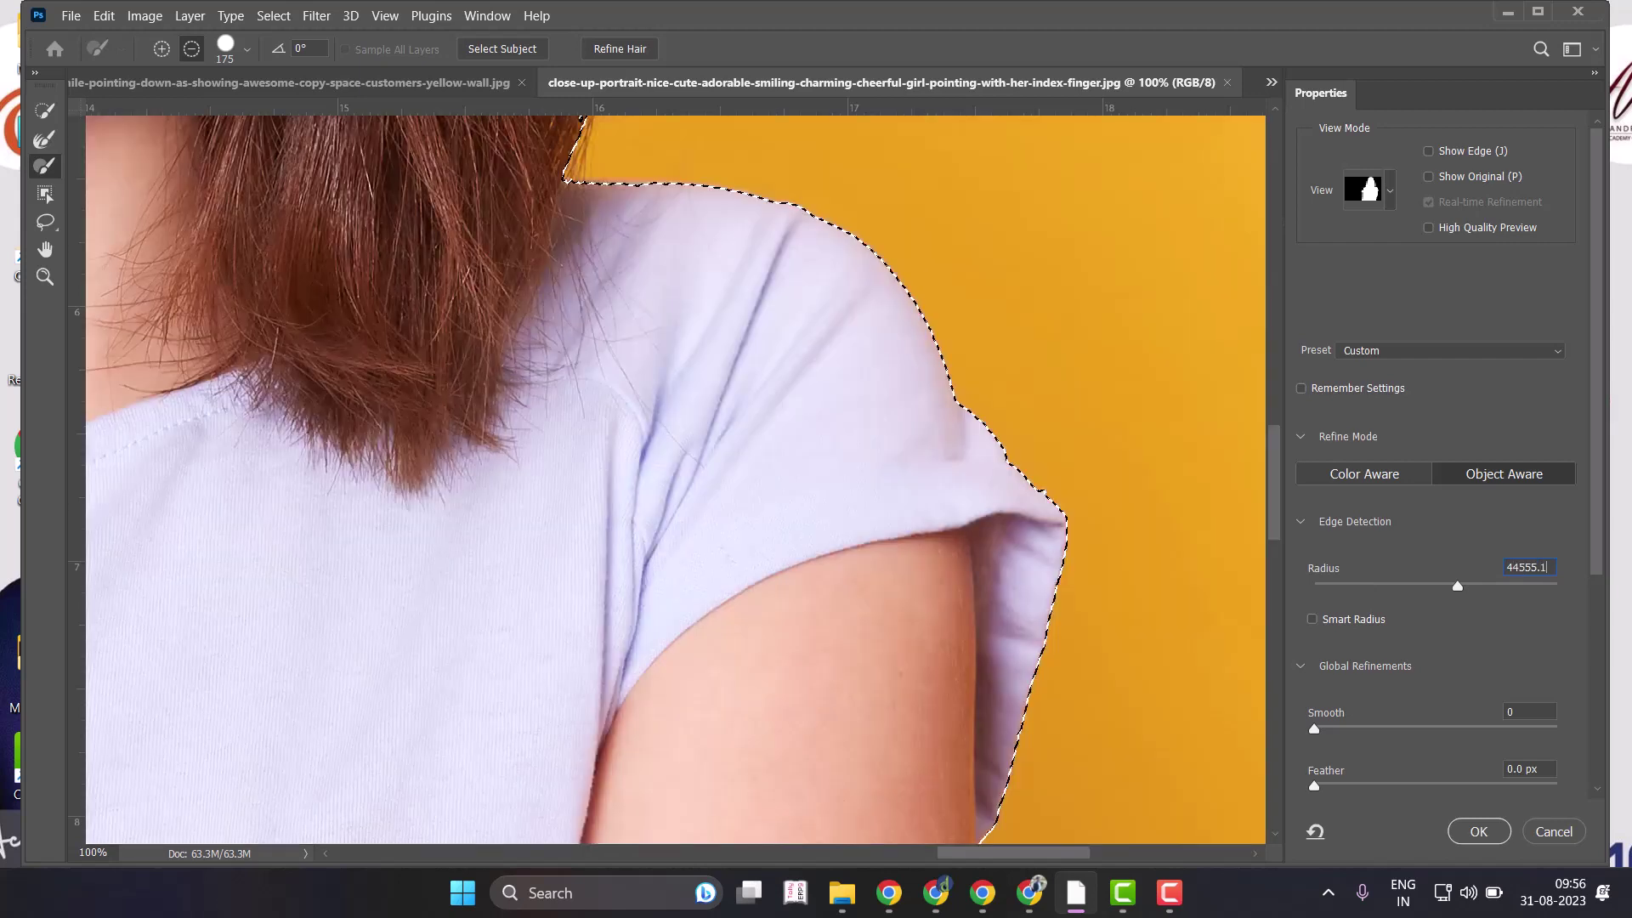
pyautogui.press('Return')
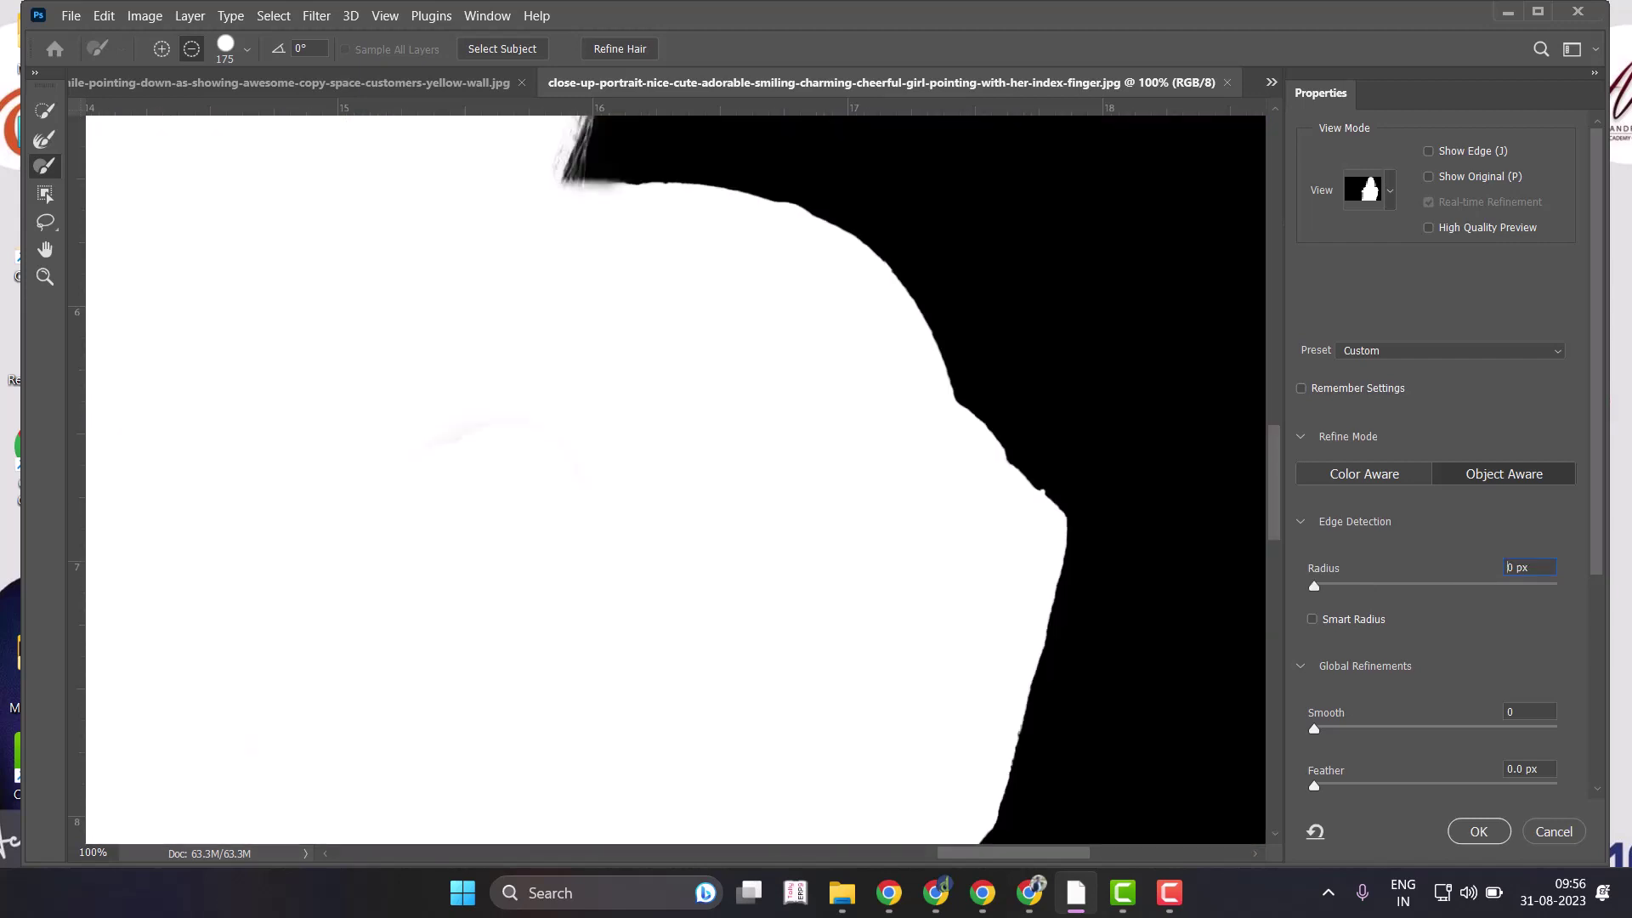
# Preview the cut-out On White and apply it as a new layer with layer mask.
pyautogui.write('.')
pyautogui.write('2')
pyautogui.press('BackSpace')
pyautogui.press('BackSpace')
pyautogui.press('t')
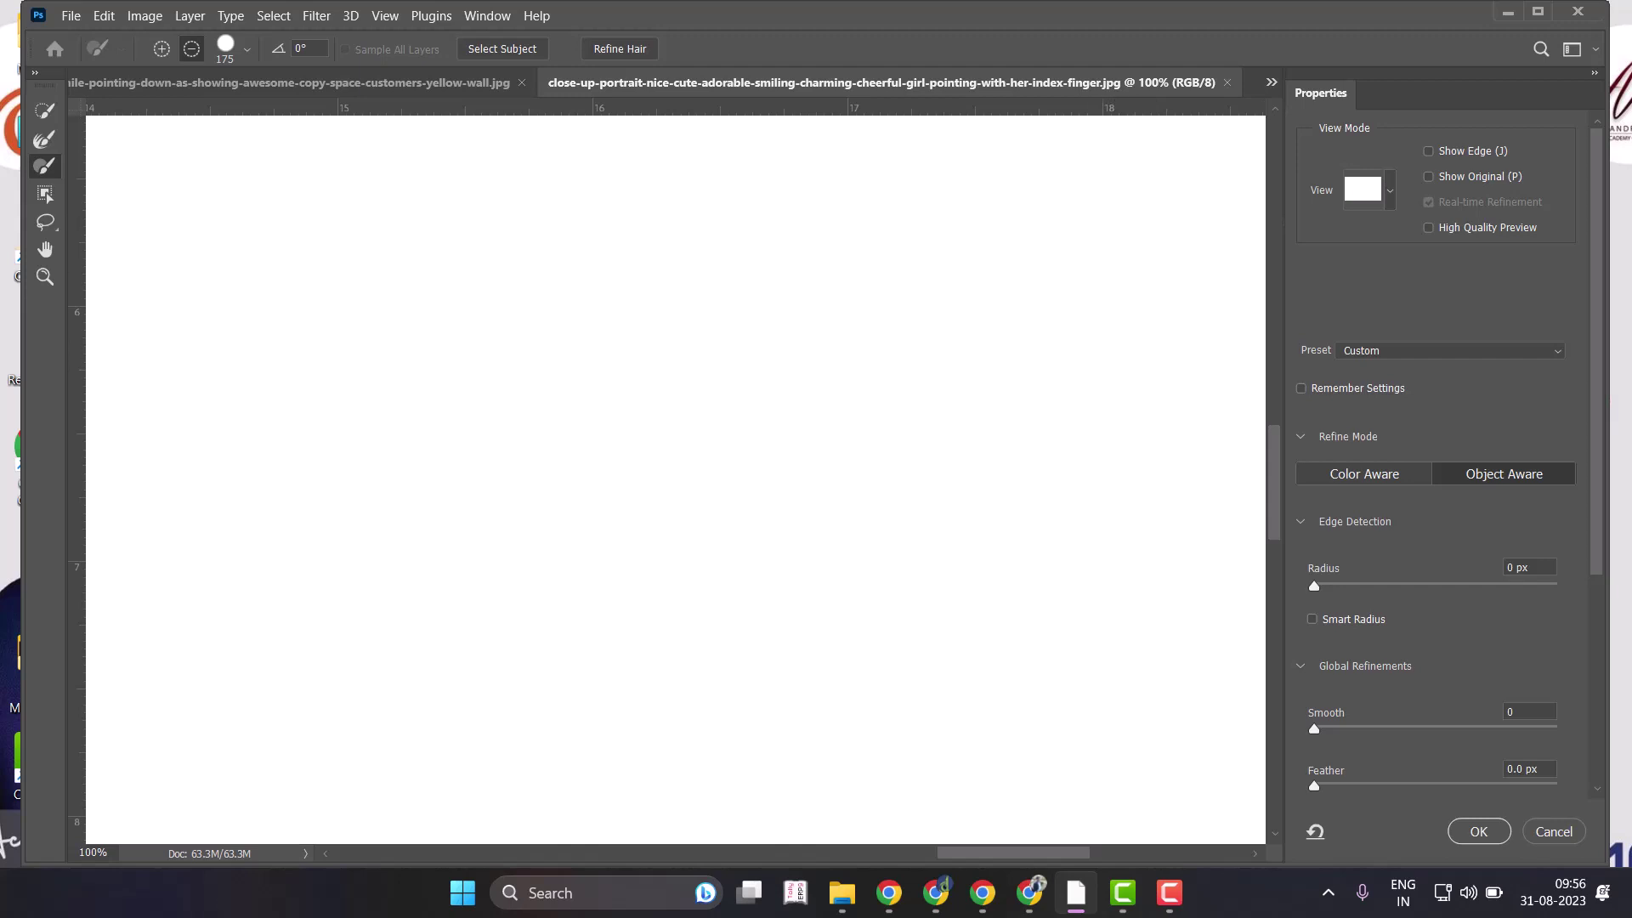
pyautogui.press('Return')
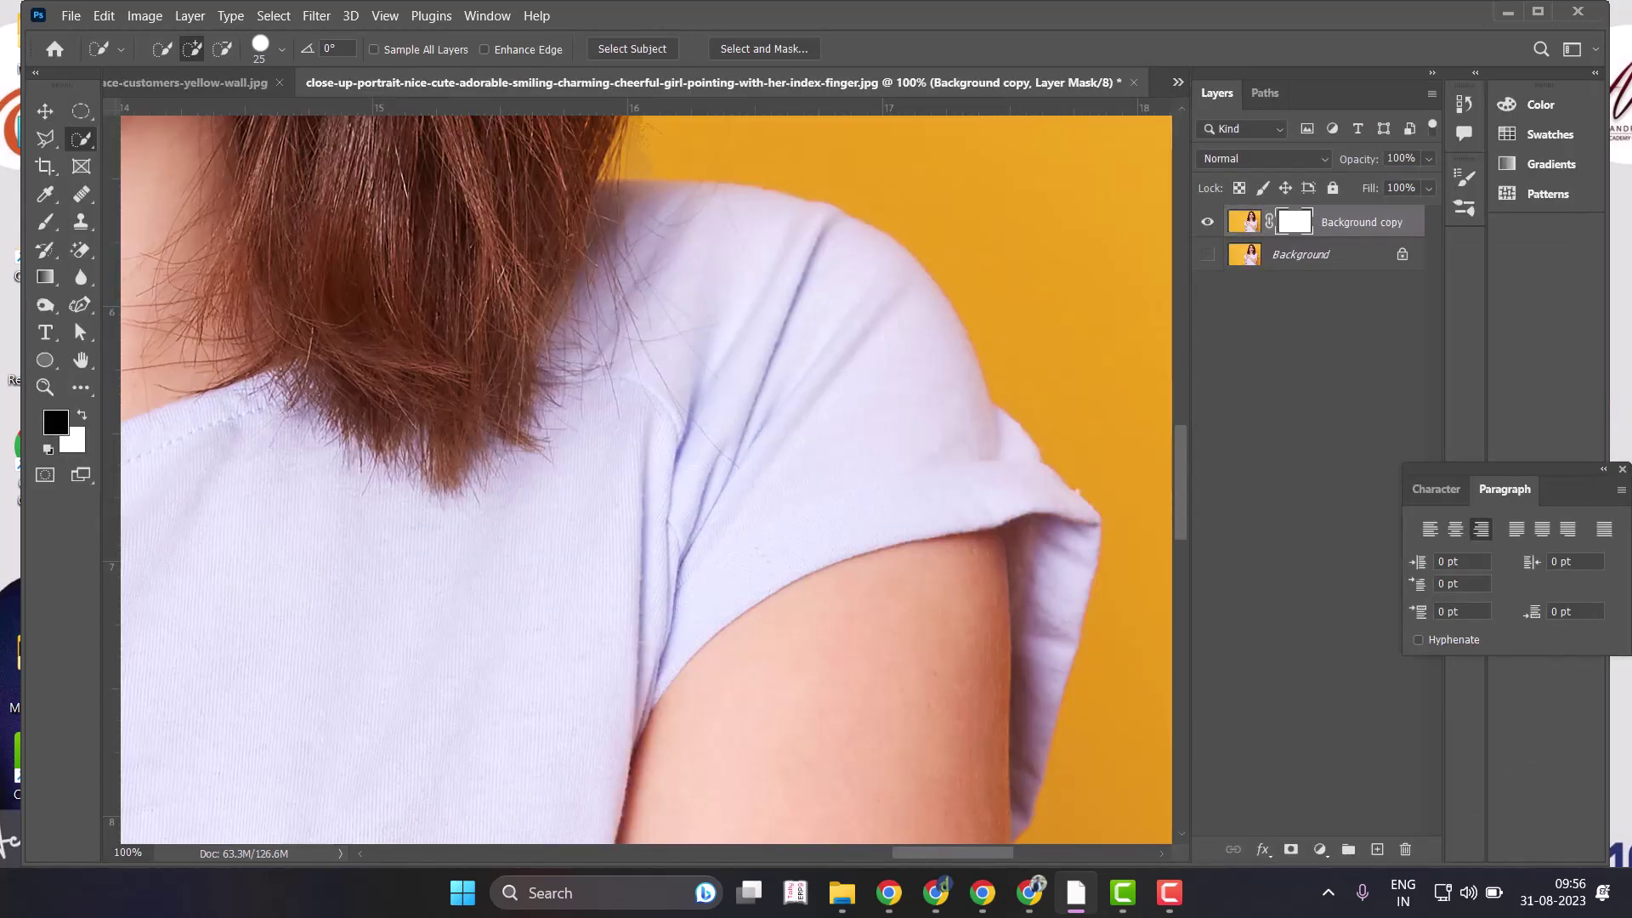
# Zoom out to the full photo, Select Subject on the woman, and delete Background copy's layer mask.
pyautogui.hotkey('ctrl', '-')
pyautogui.hotkey('ctrl', '-')
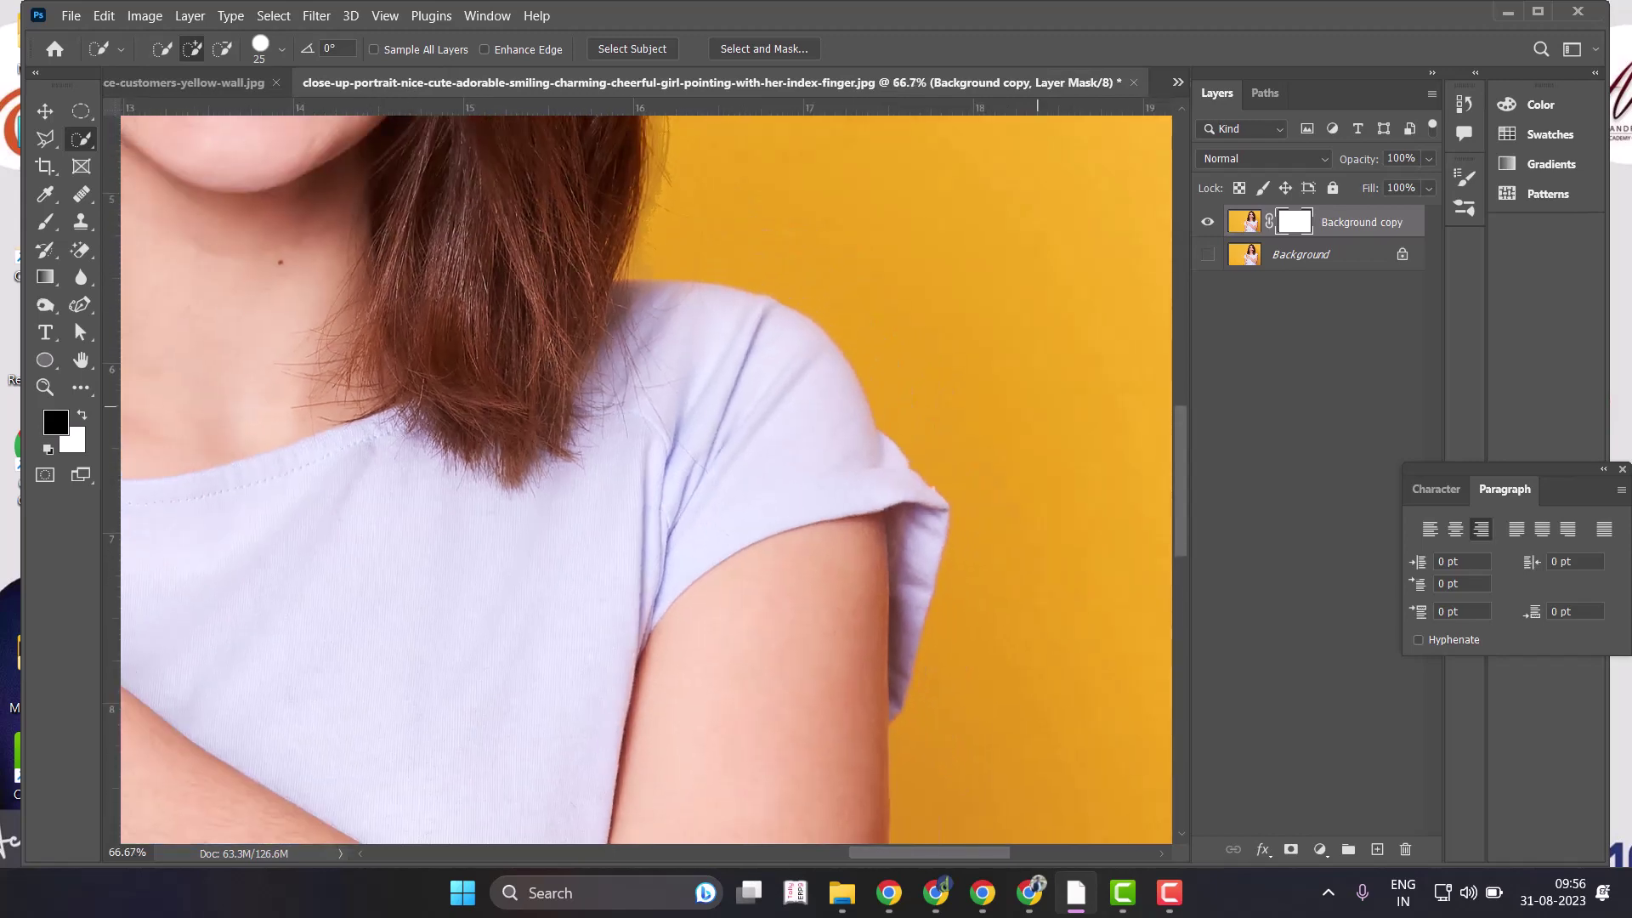
pyautogui.hotkey('ctrl', '-')
pyautogui.hotkey('ctrl', '-')
pyautogui.hotkey('ctrl', '-')
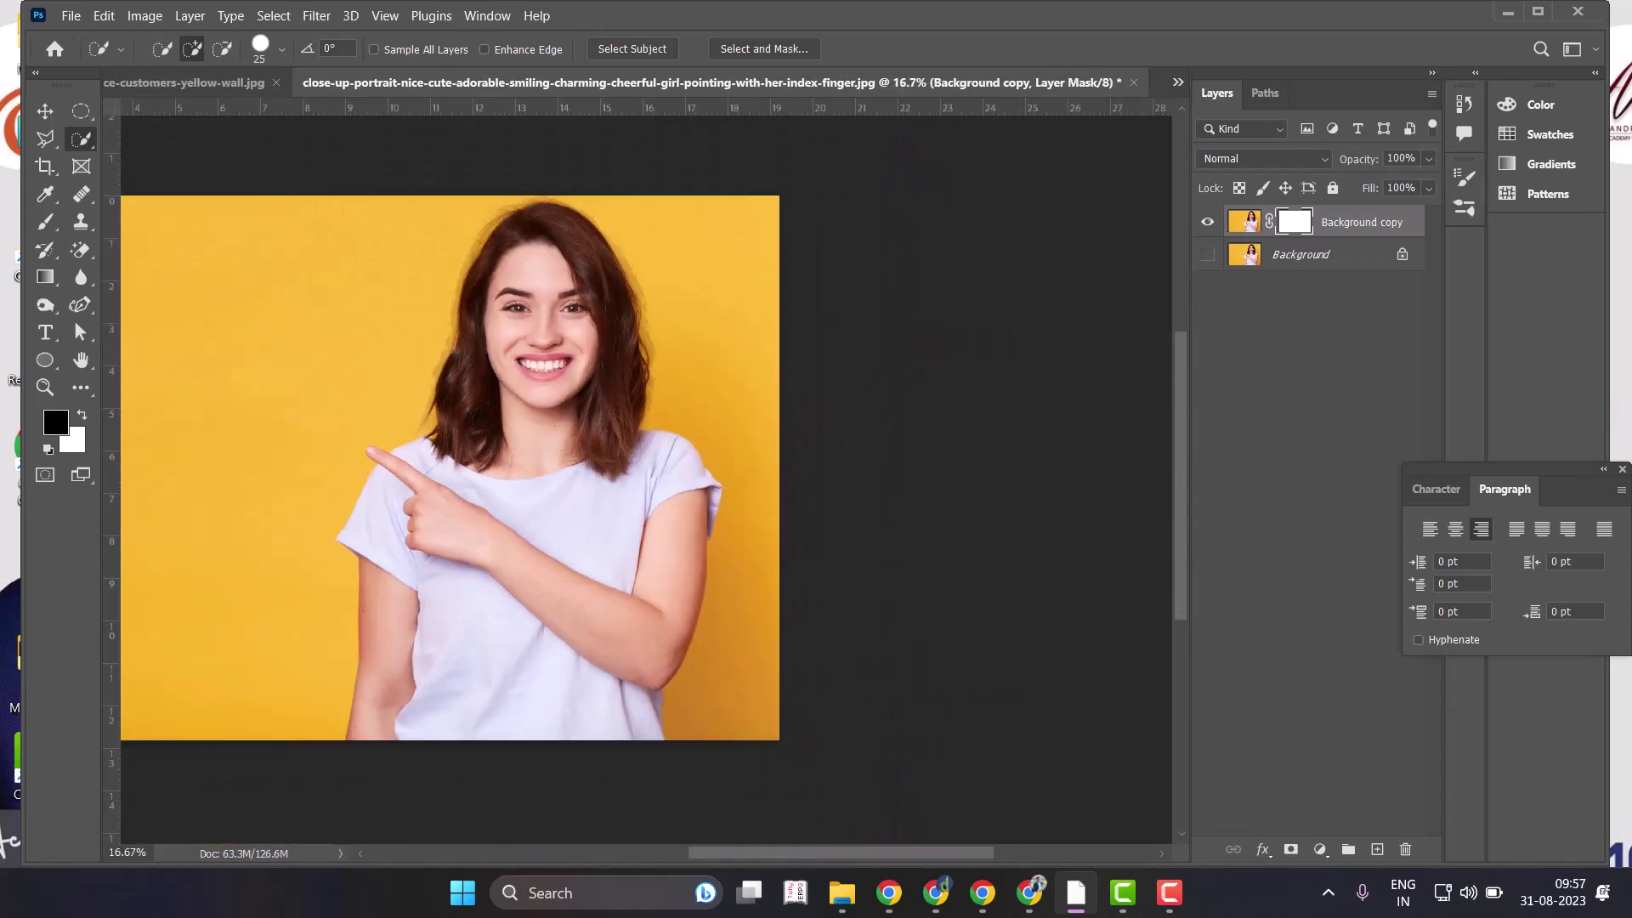
pyautogui.click(632, 49)
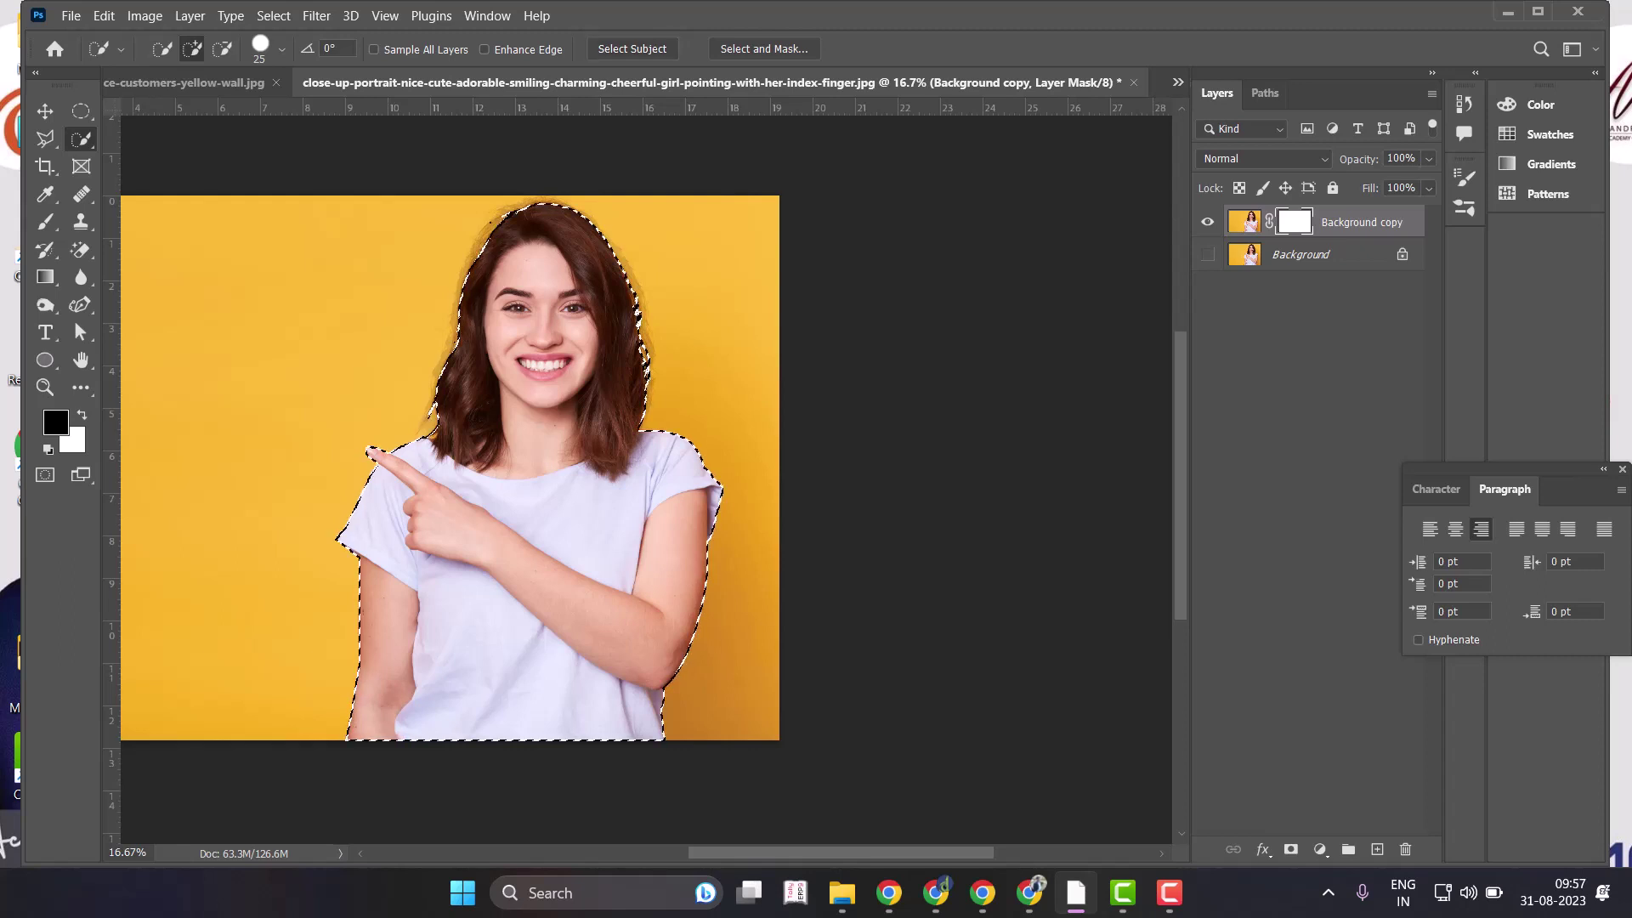
pyautogui.rightClick(1295, 223)
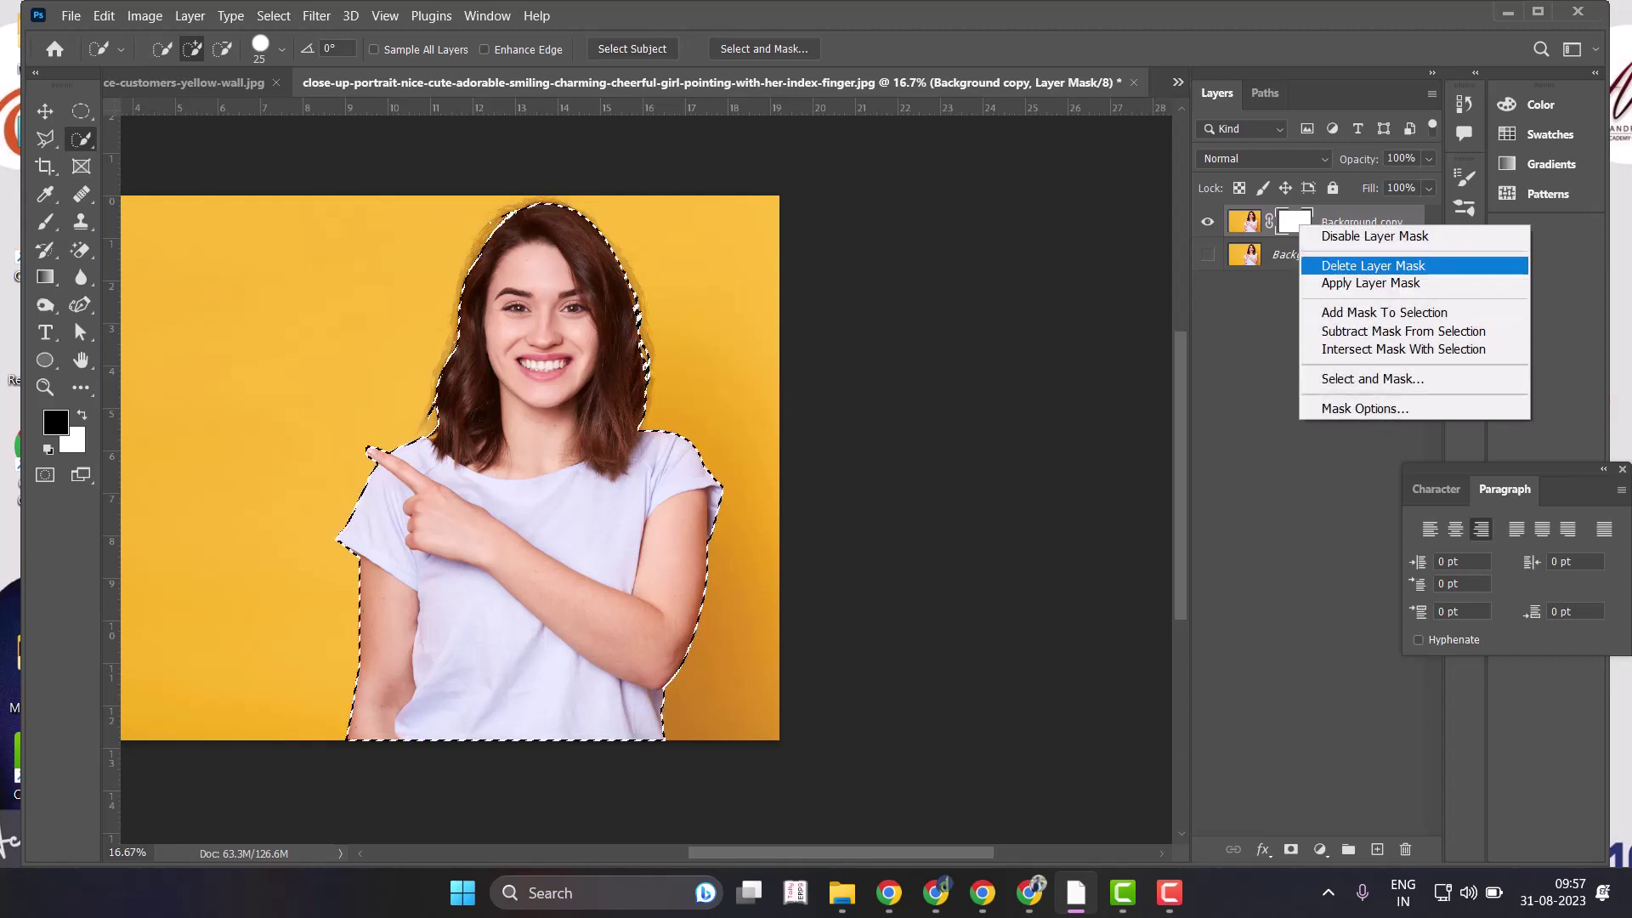
pyautogui.click(1372, 266)
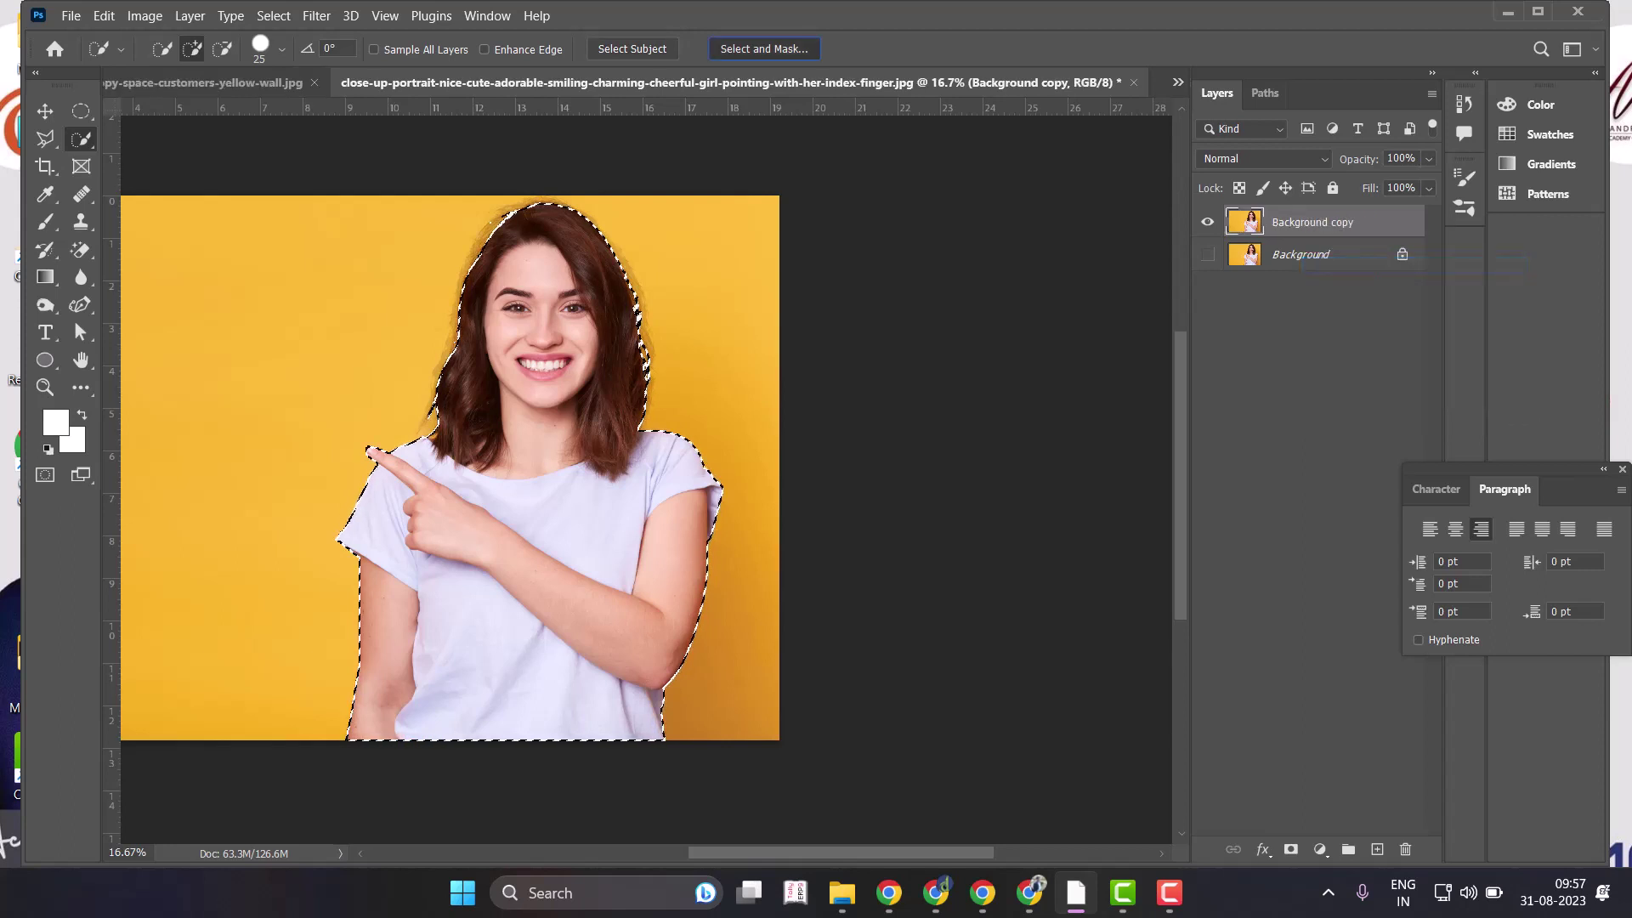
# Preview the woman's selection in Select and Mask and accept it with OK.
pyautogui.click(763, 48)
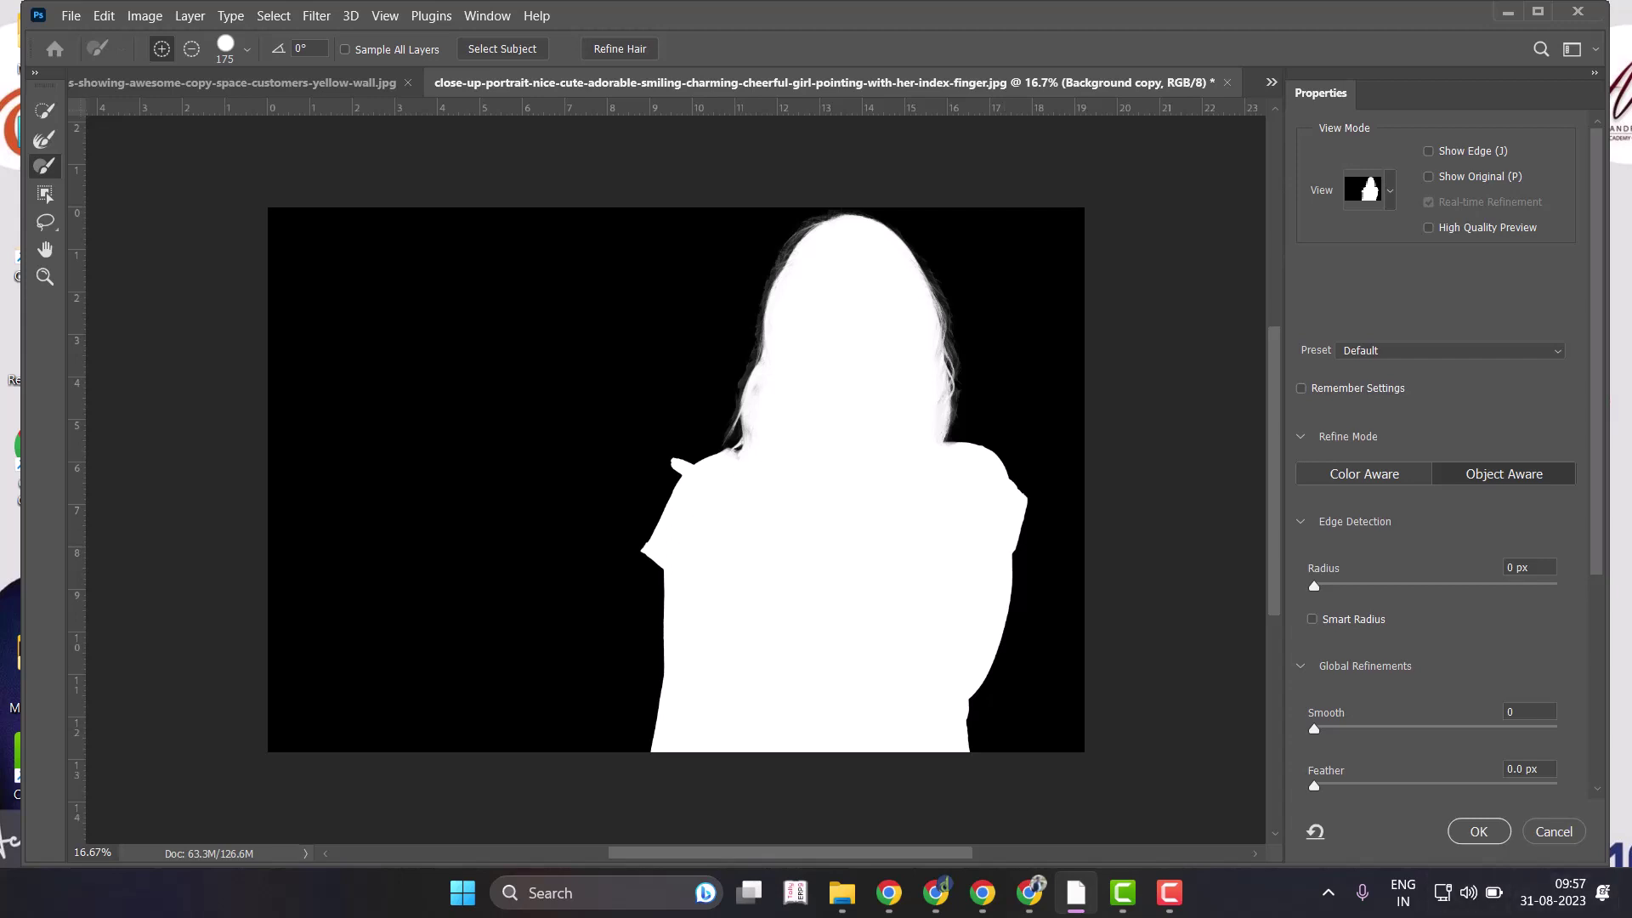
pyautogui.click(1479, 831)
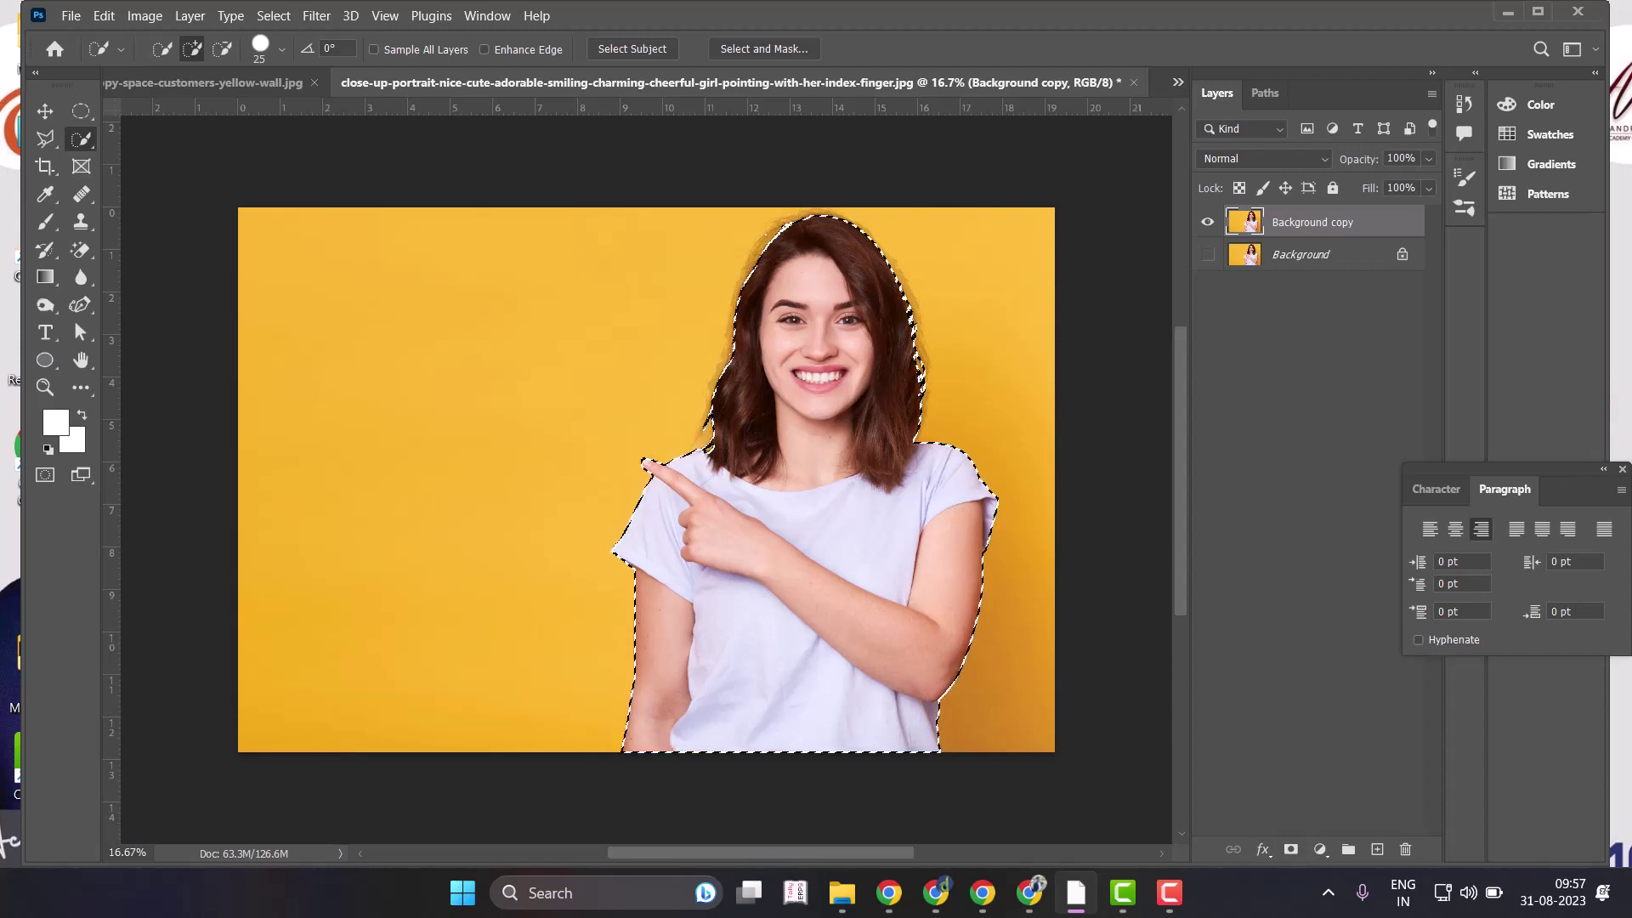
# Add a layer mask to Background copy from the woman's selection, then switch to the red-dress photo.
pyautogui.click(1291, 849)
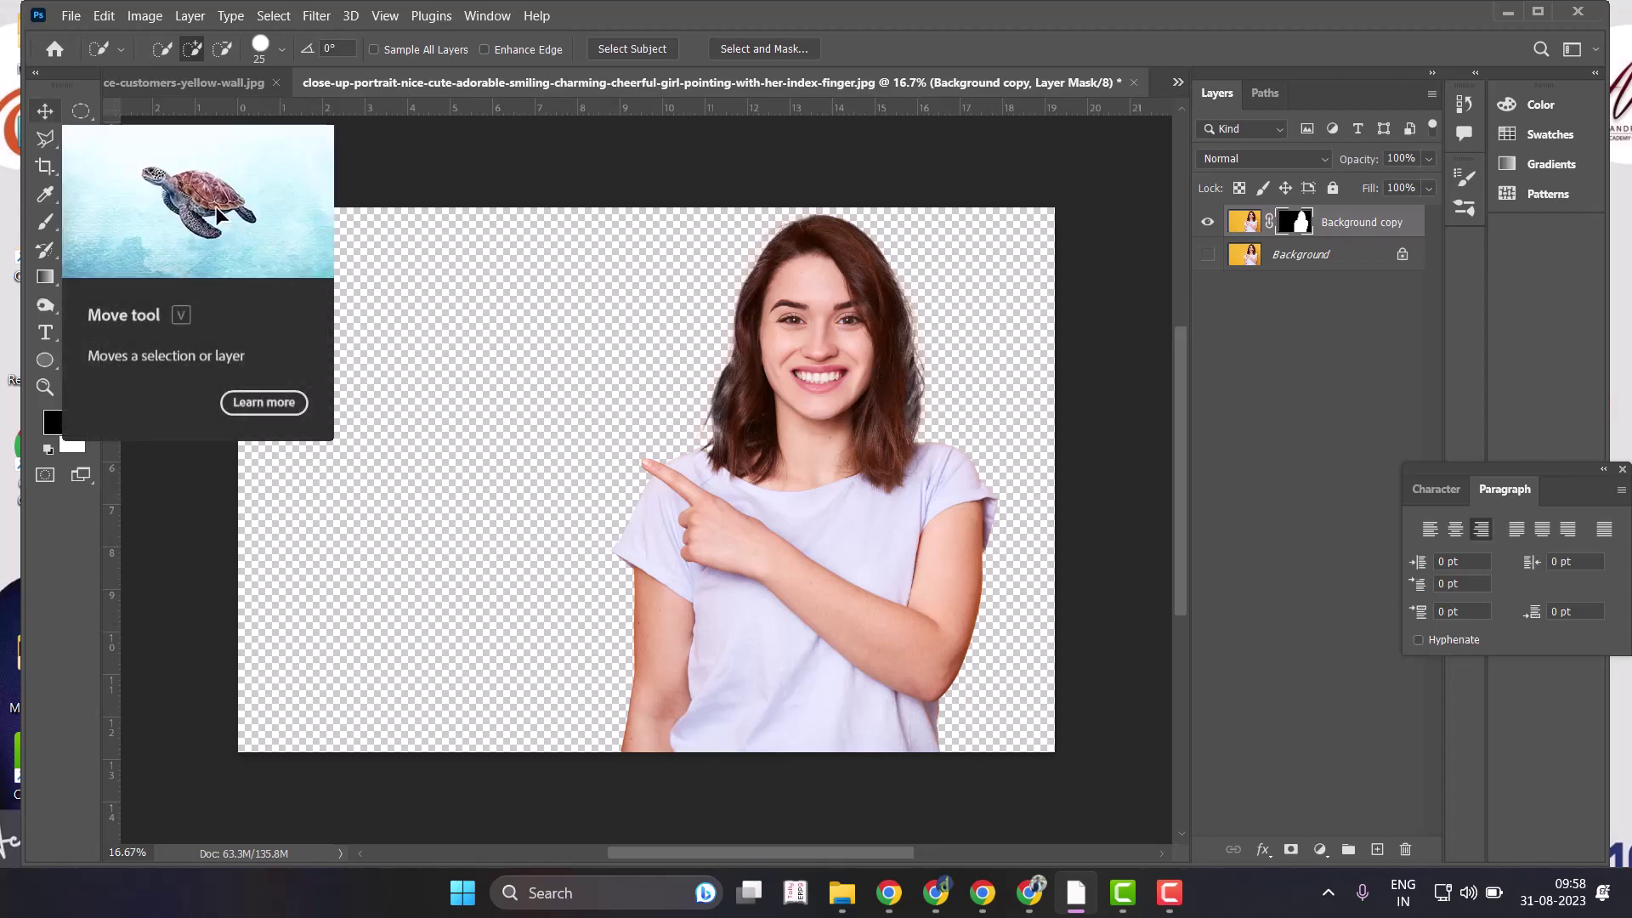
pyautogui.click(45, 111)
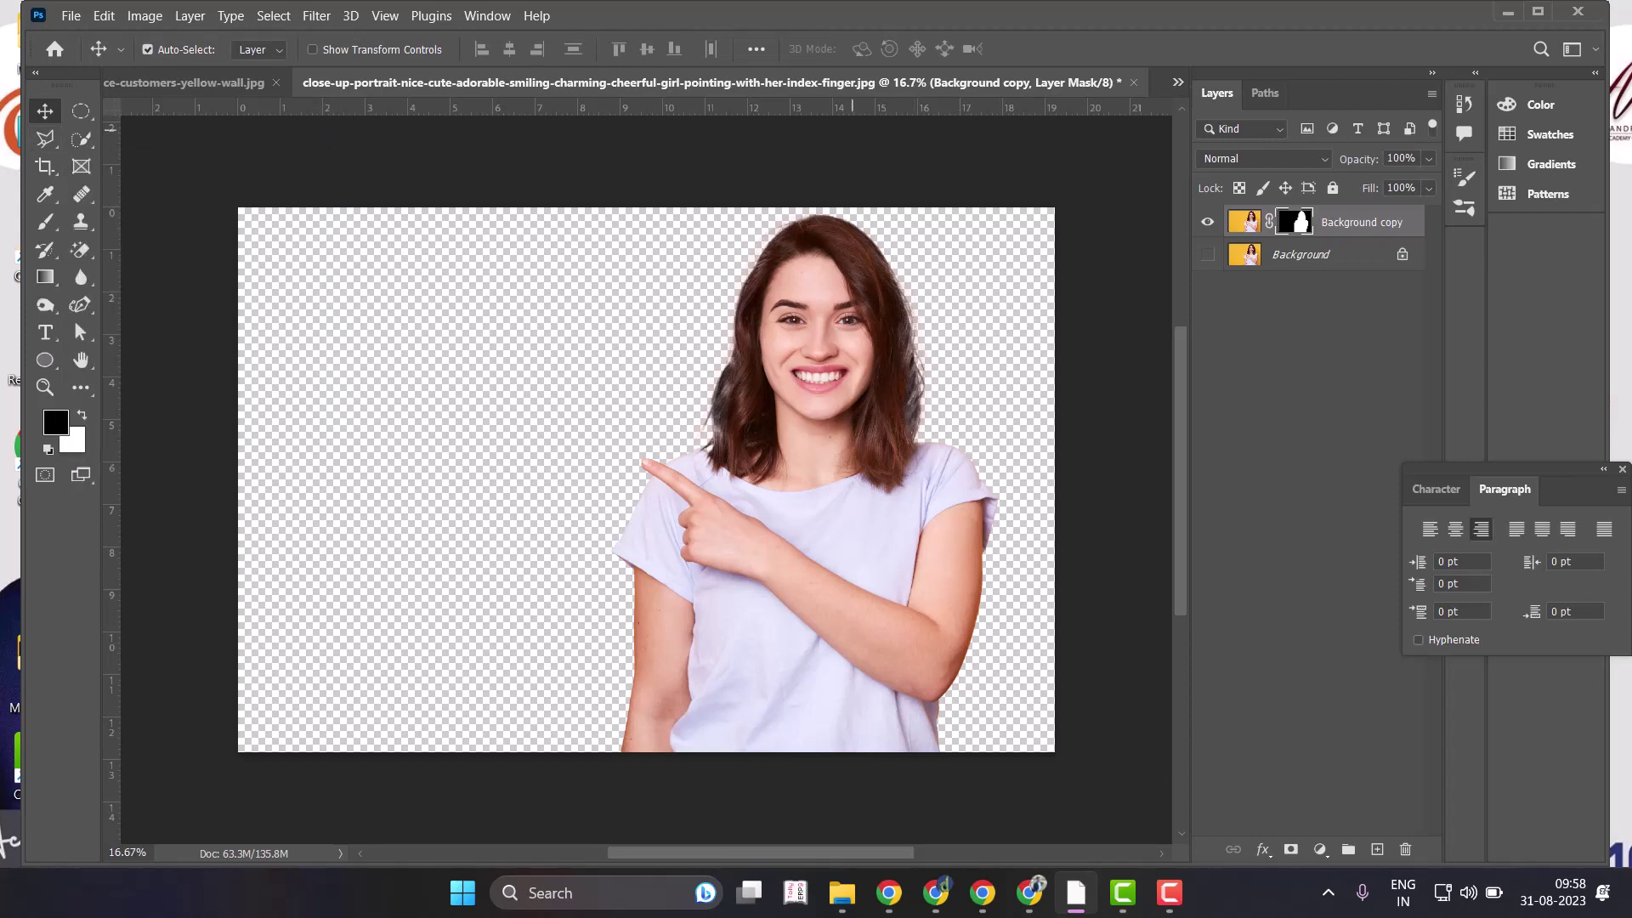
pyautogui.click(183, 83)
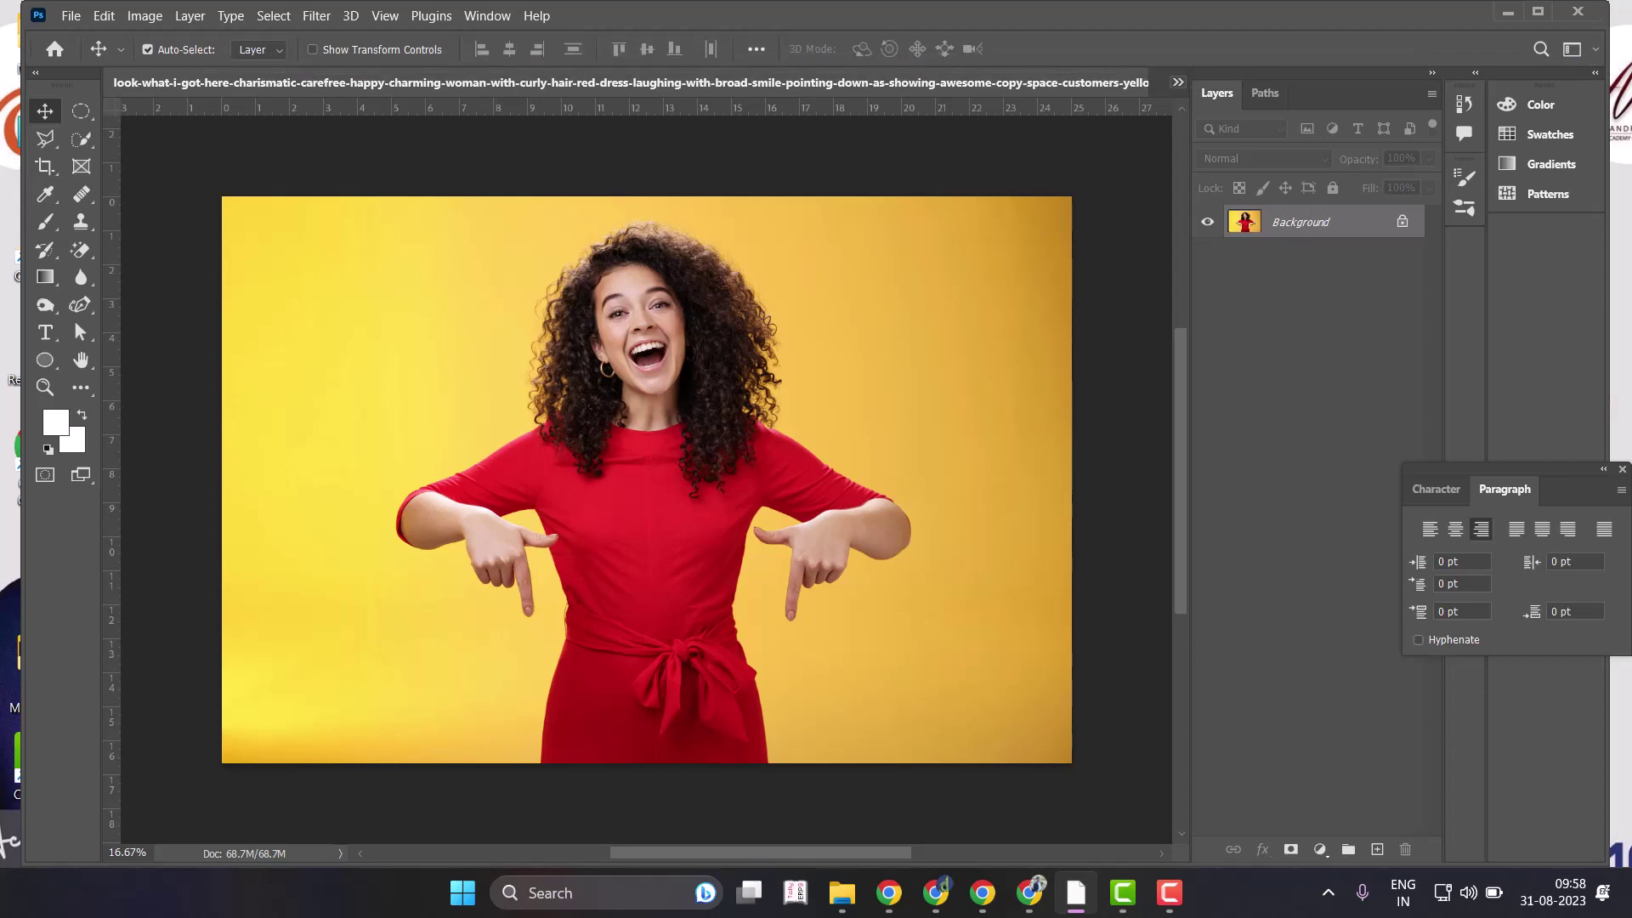
# Return to the cut-out girl document and drag her onto the red-dress photo's tab.
pyautogui.click(1178, 82)
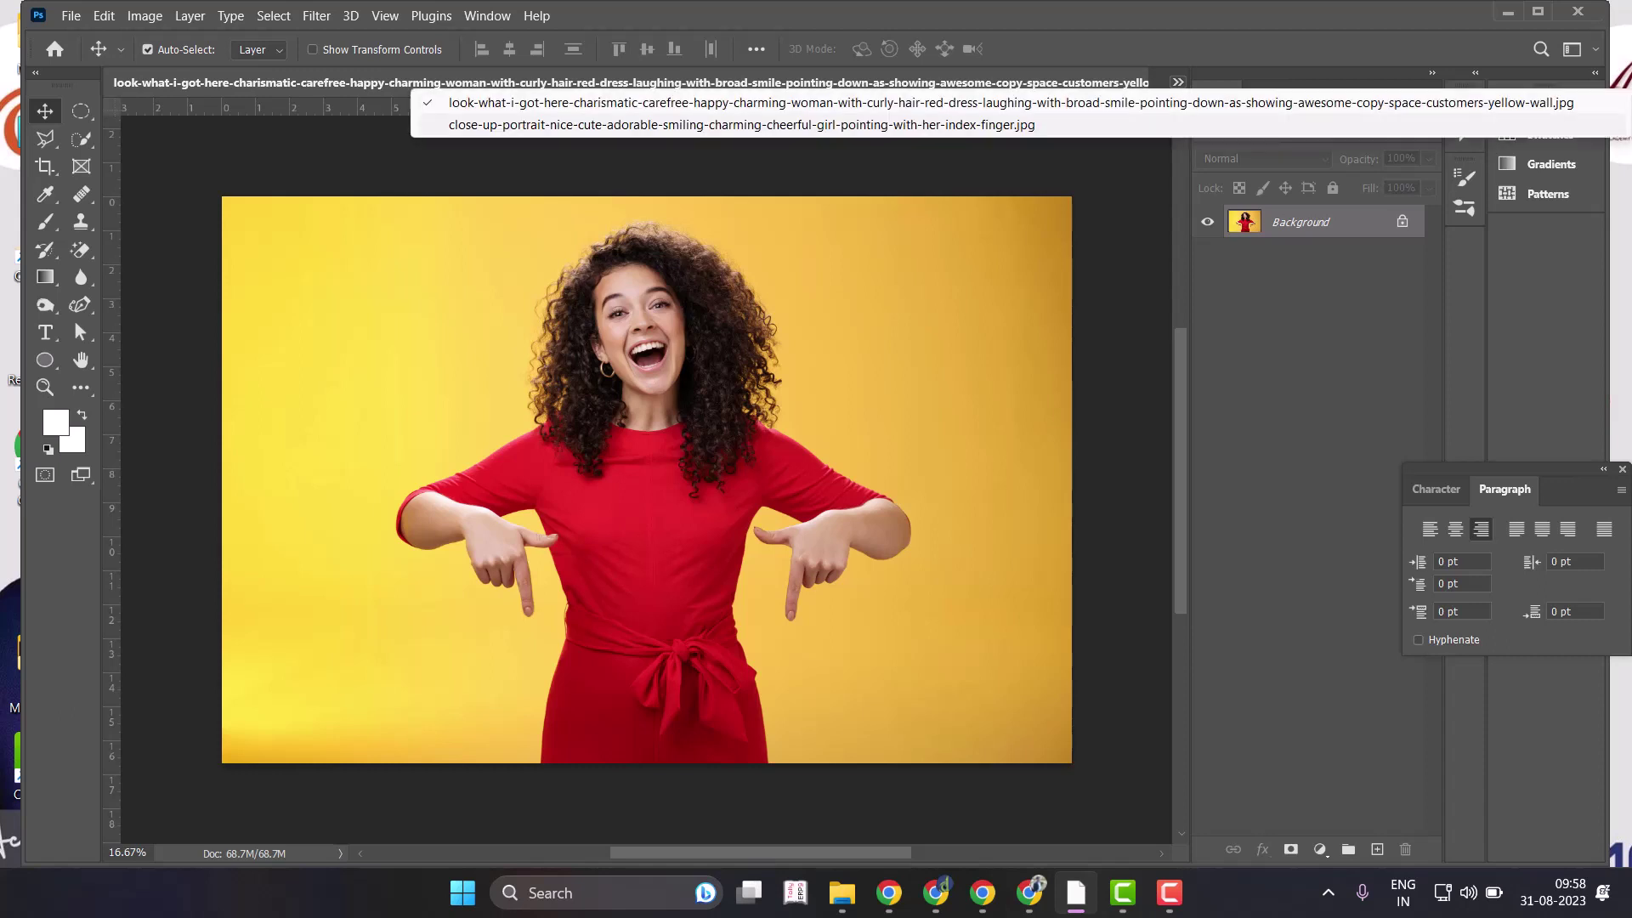
pyautogui.click(741, 124)
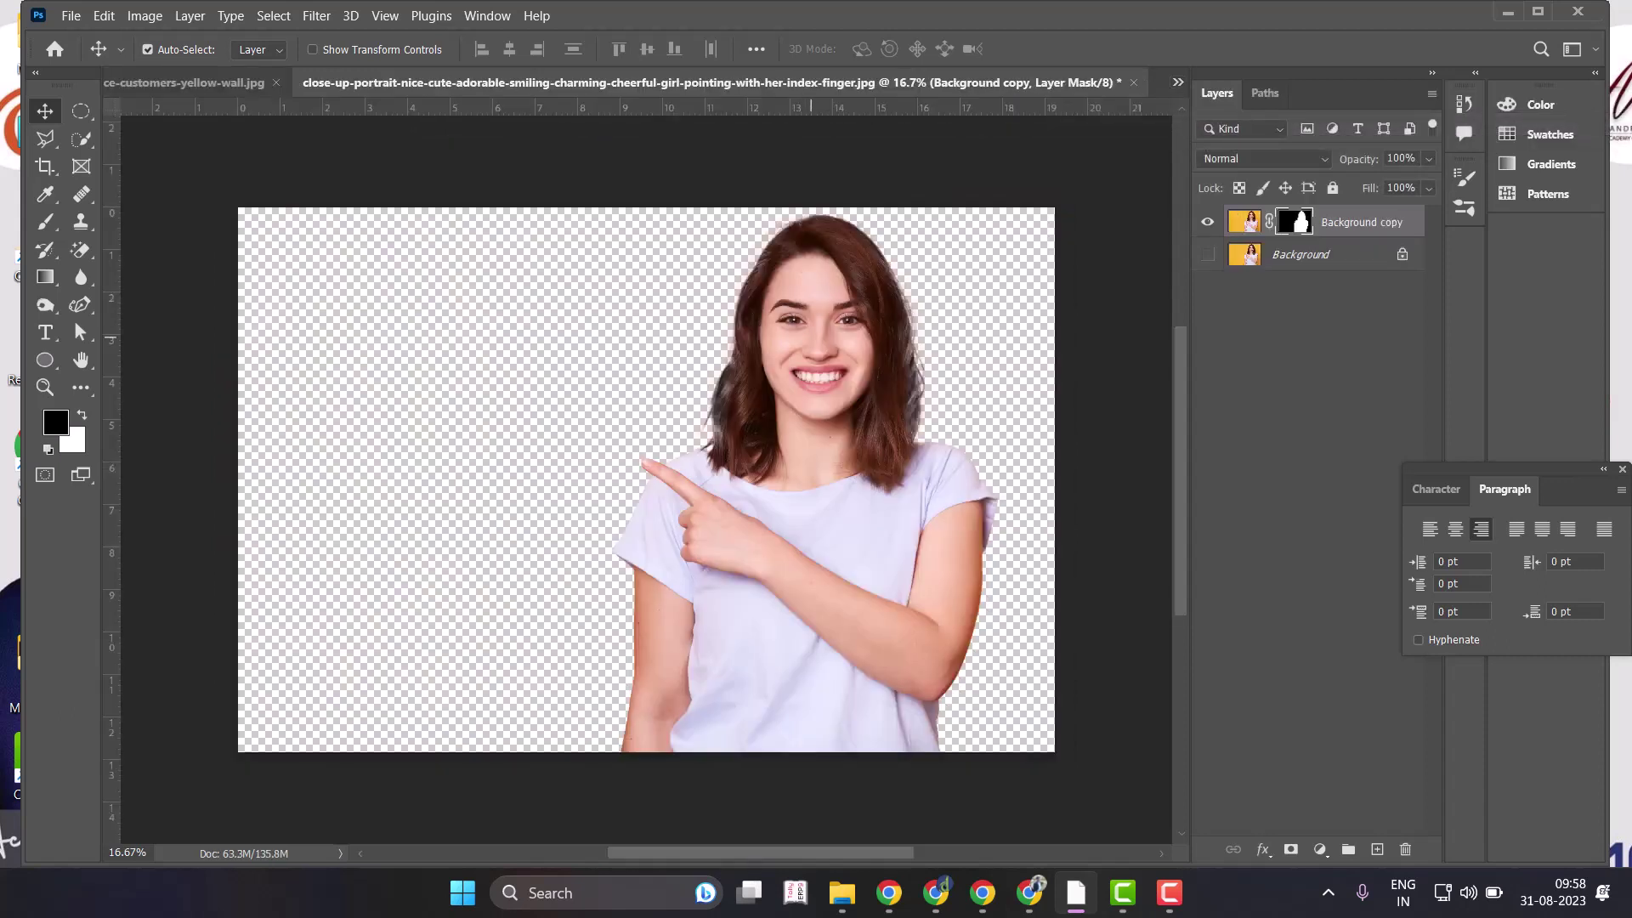
pyautogui.moveTo(761, 327)
pyautogui.mouseDown()
pyautogui.moveTo(612, 248)
pyautogui.moveTo(187, 83)
pyautogui.mouseUp()
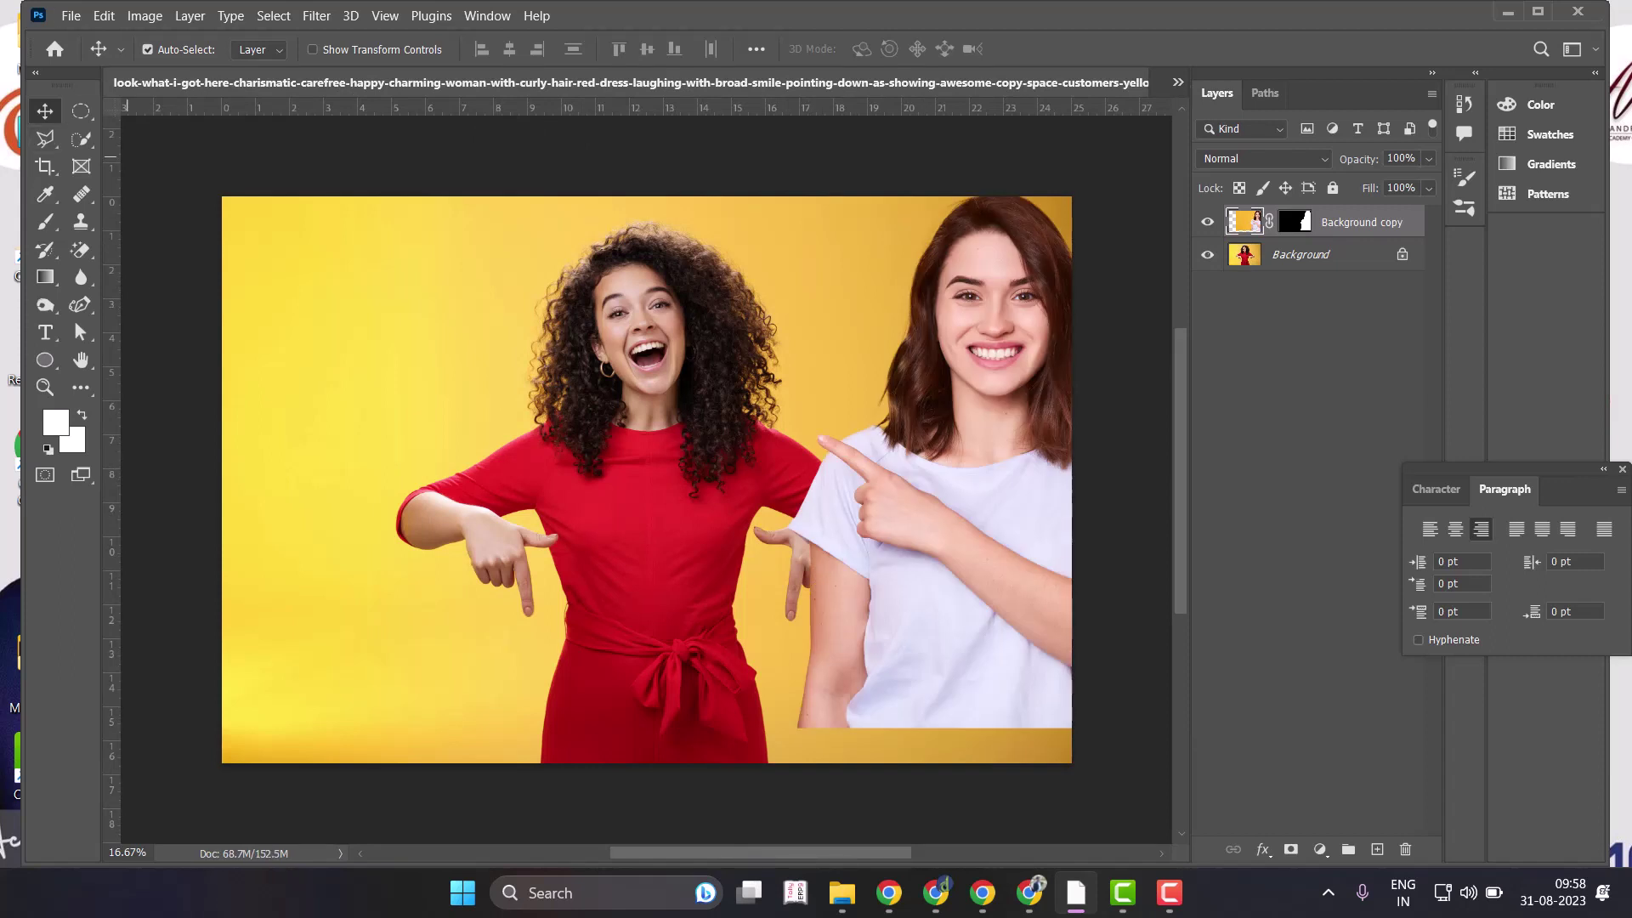
# Hide the cut-out layer, return to the cut-out document, and load then clear the woman's selection.
pyautogui.click(1207, 221)
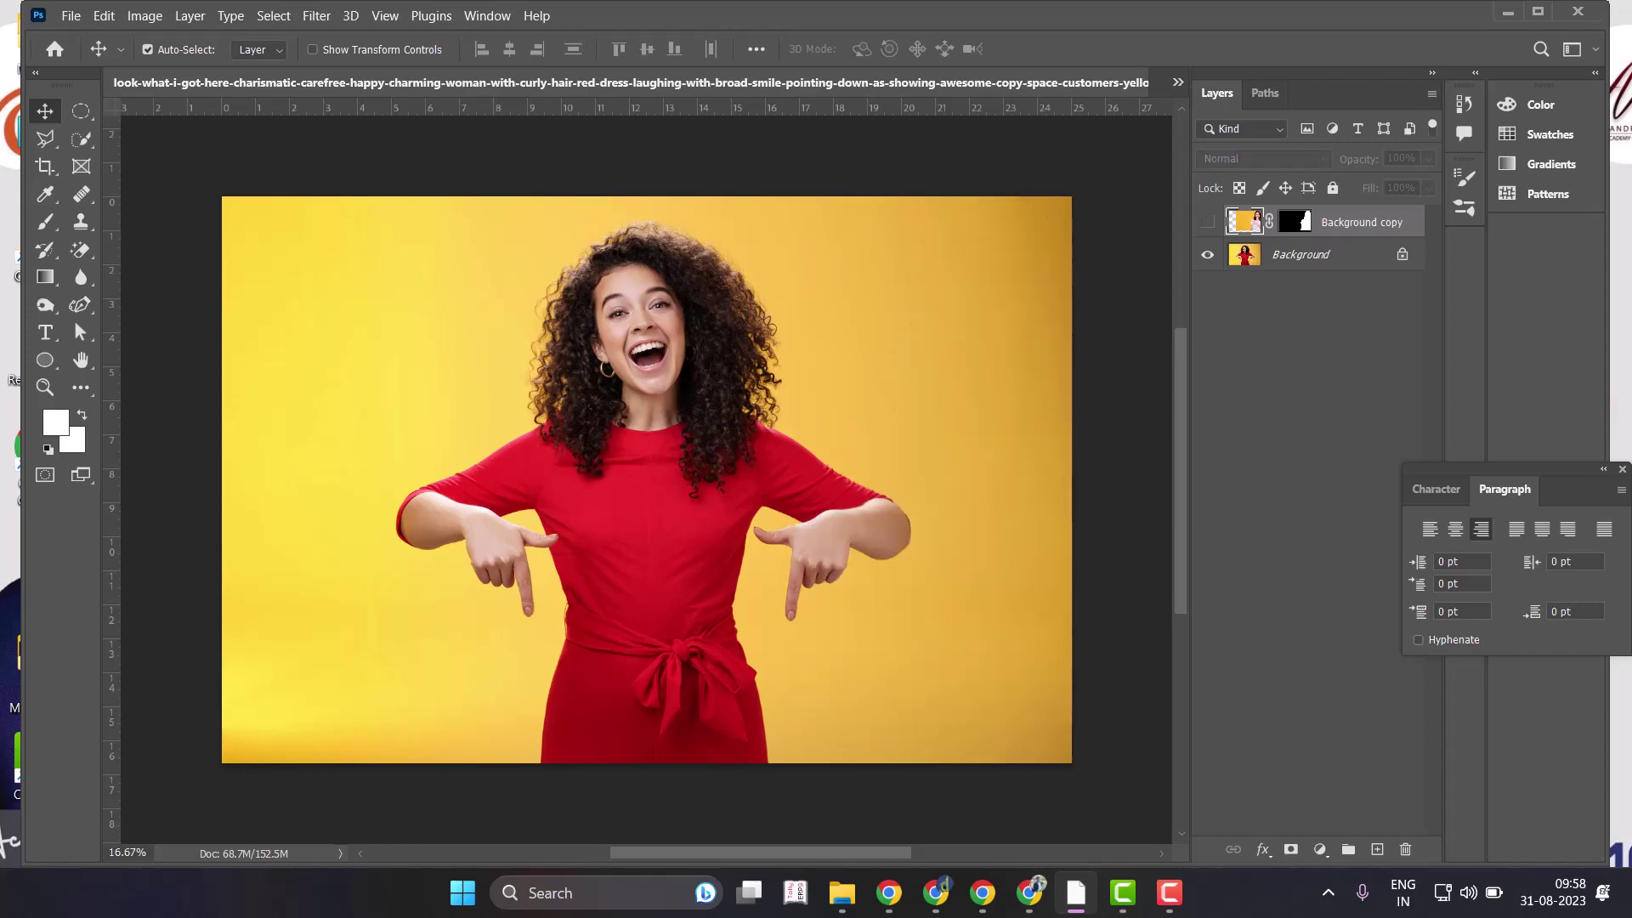
pyautogui.click(1177, 82)
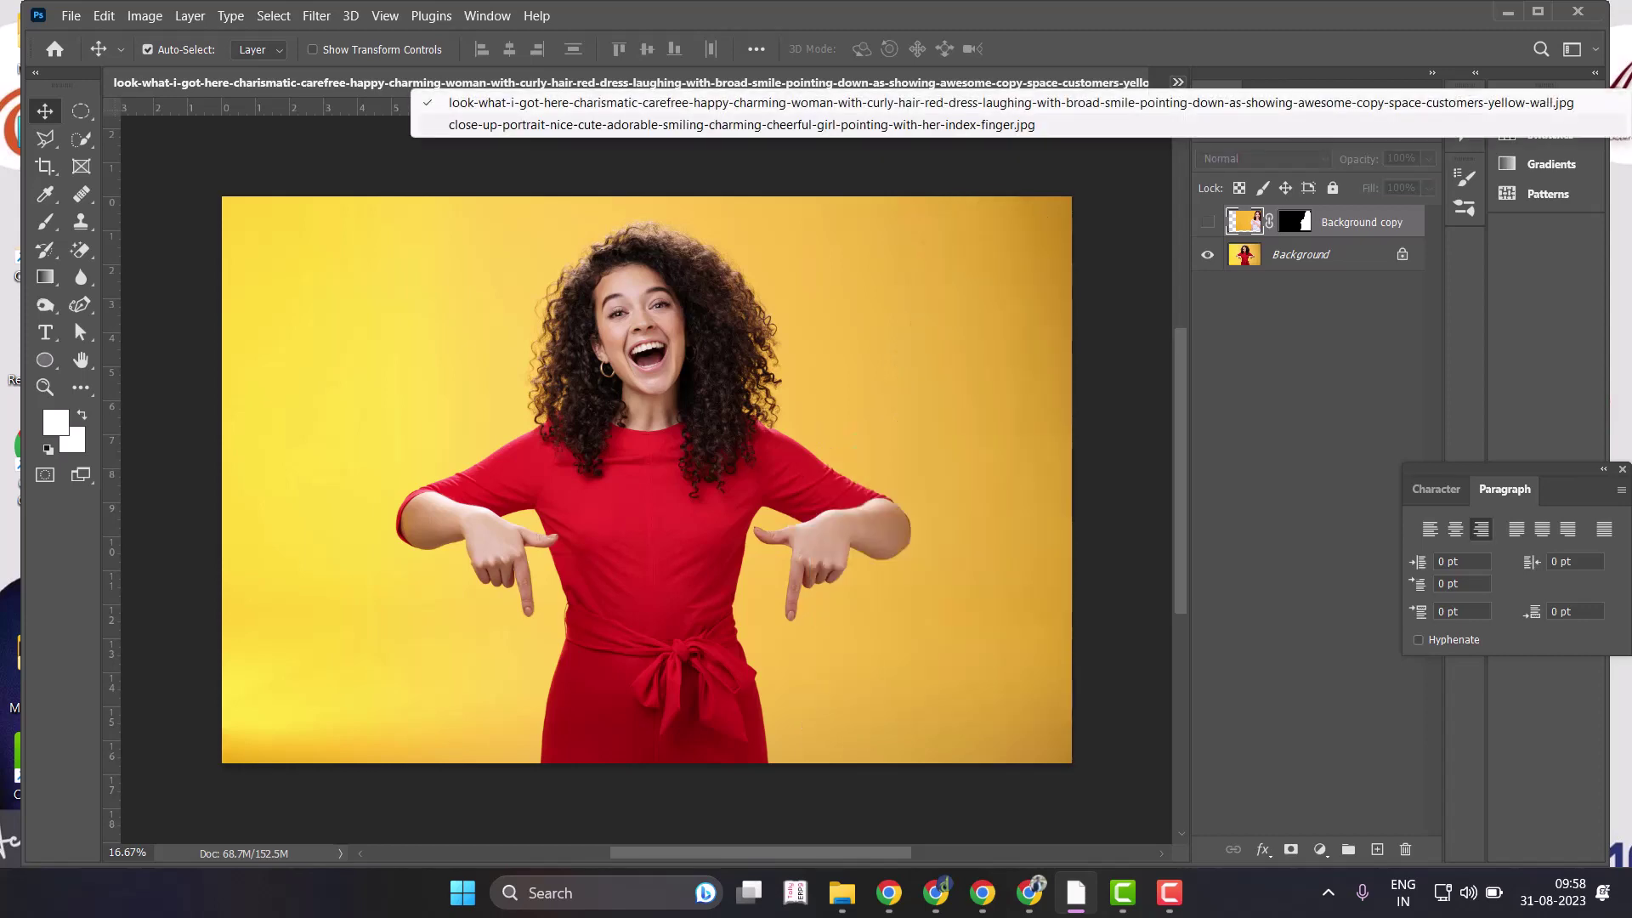
pyautogui.click(739, 125)
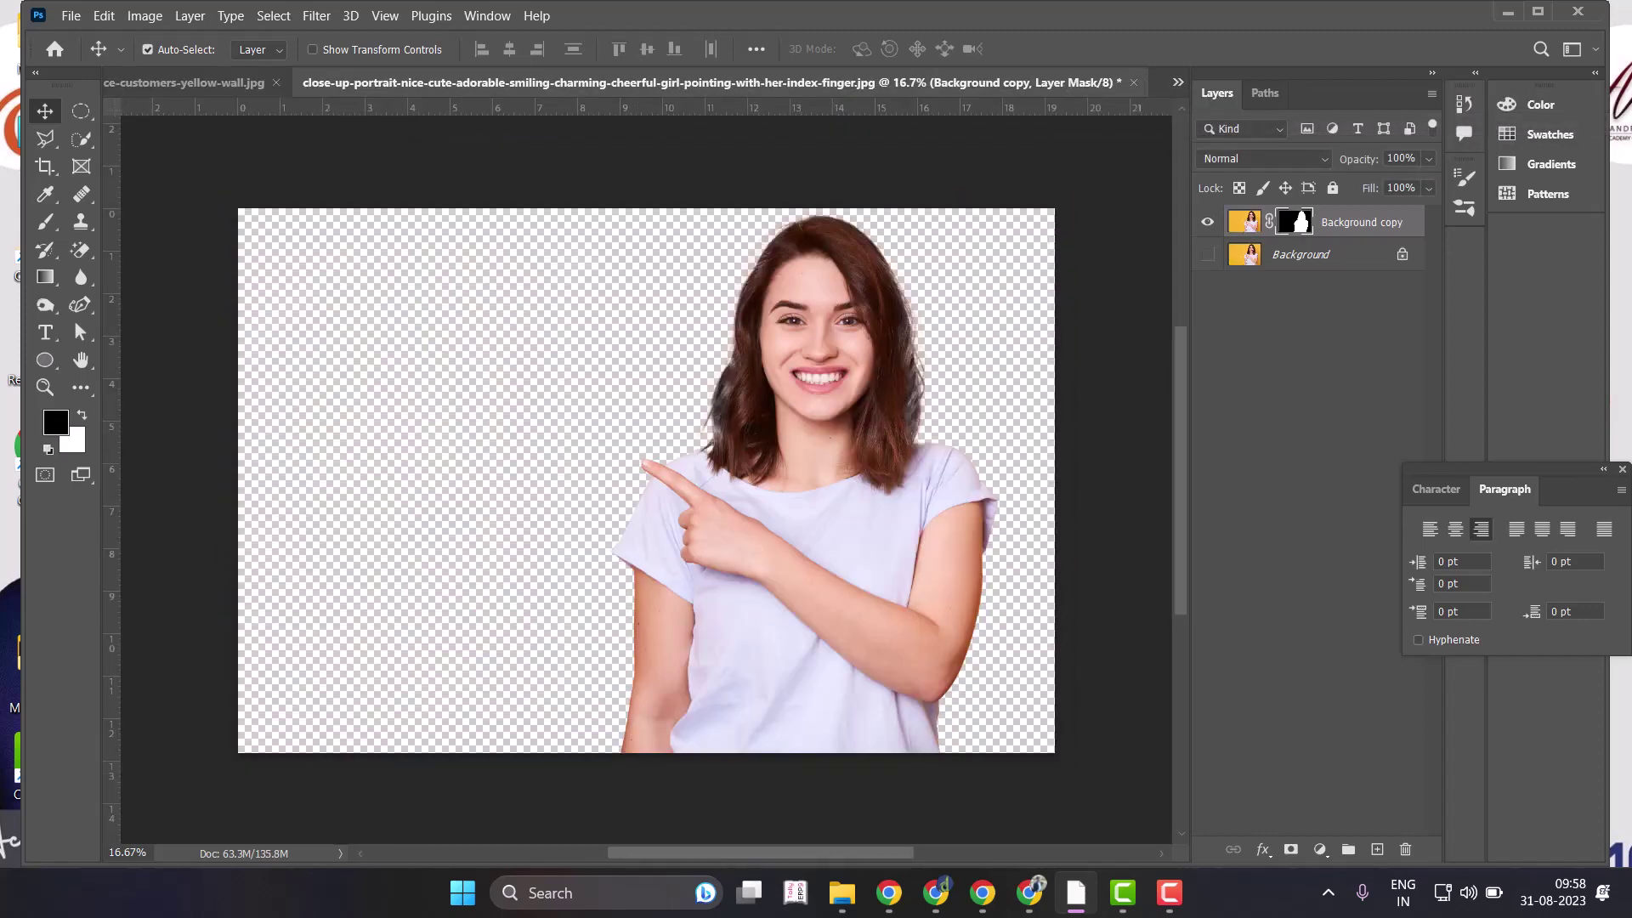
pyautogui.hotkey('ctrl', 'shift', 'd')
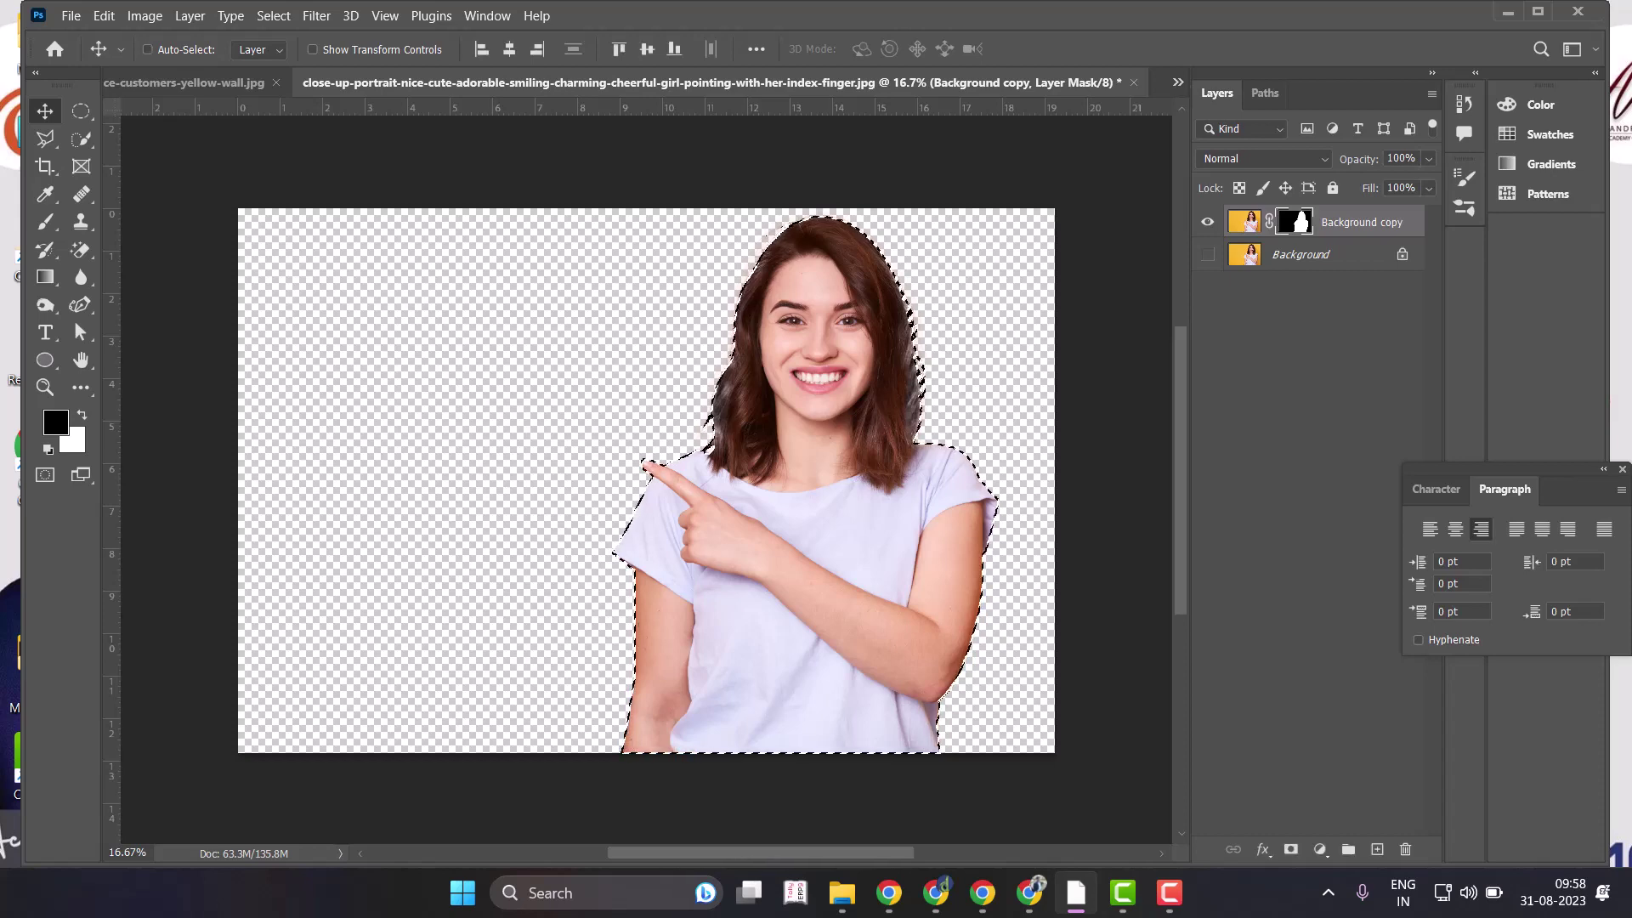
pyautogui.hotkey('ctrl', 'd')
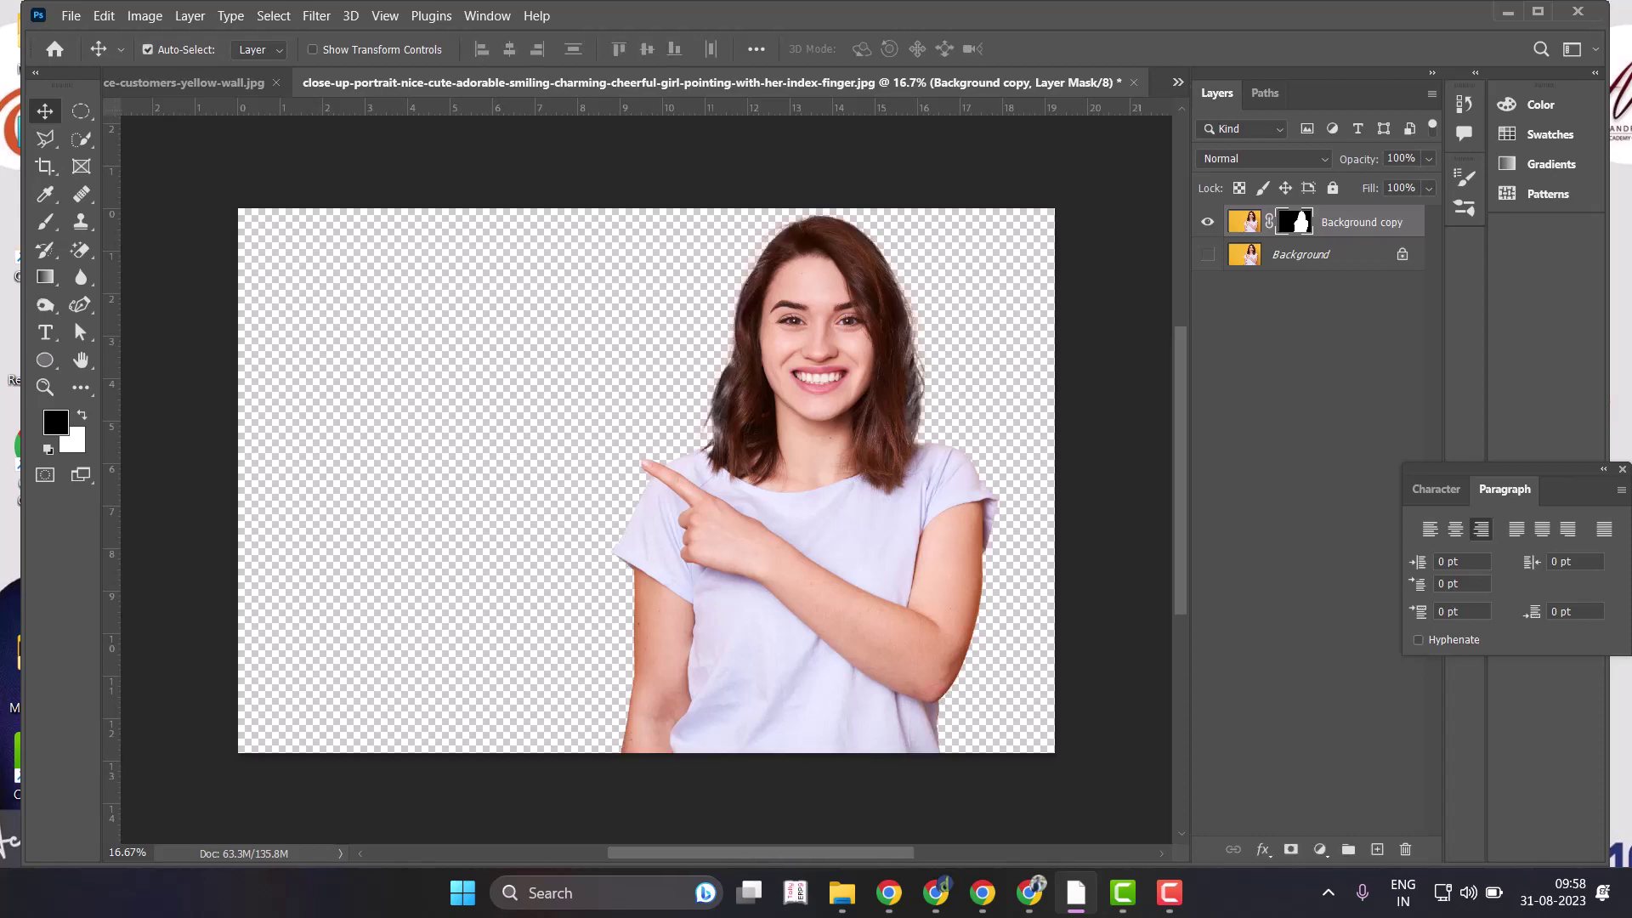
# Reselect the woman's outline, add a white-filled new layer in the red-dress photo, then undo it.
pyautogui.press('ctrl')
pyautogui.hotkey('ctrl', 'shift', 'd')
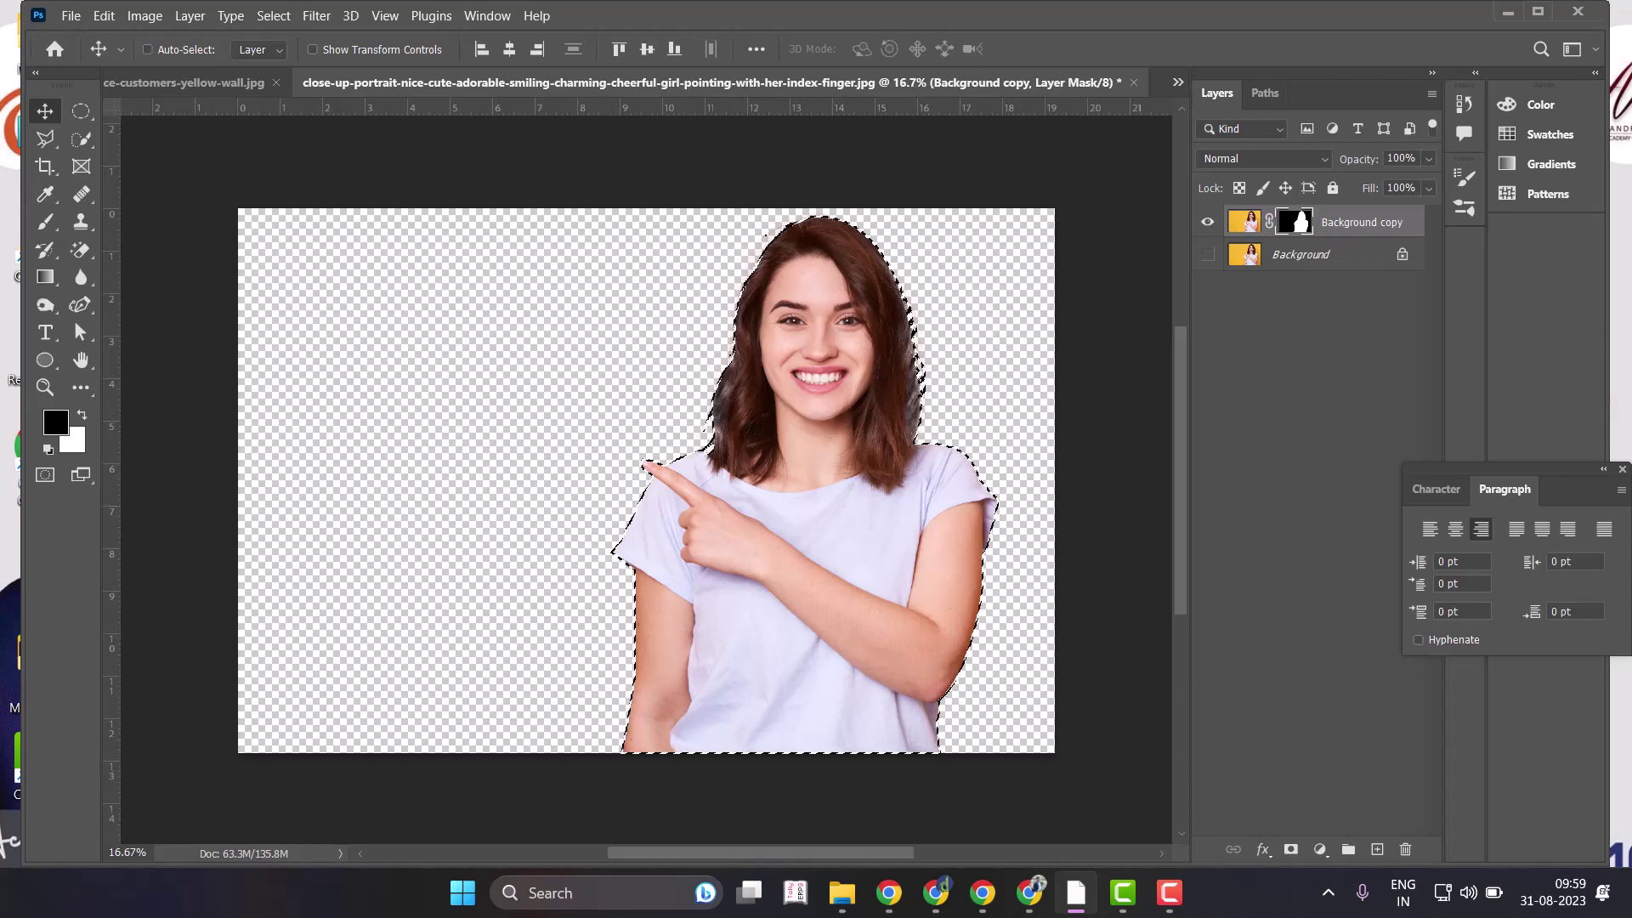
pyautogui.press('ctrl')
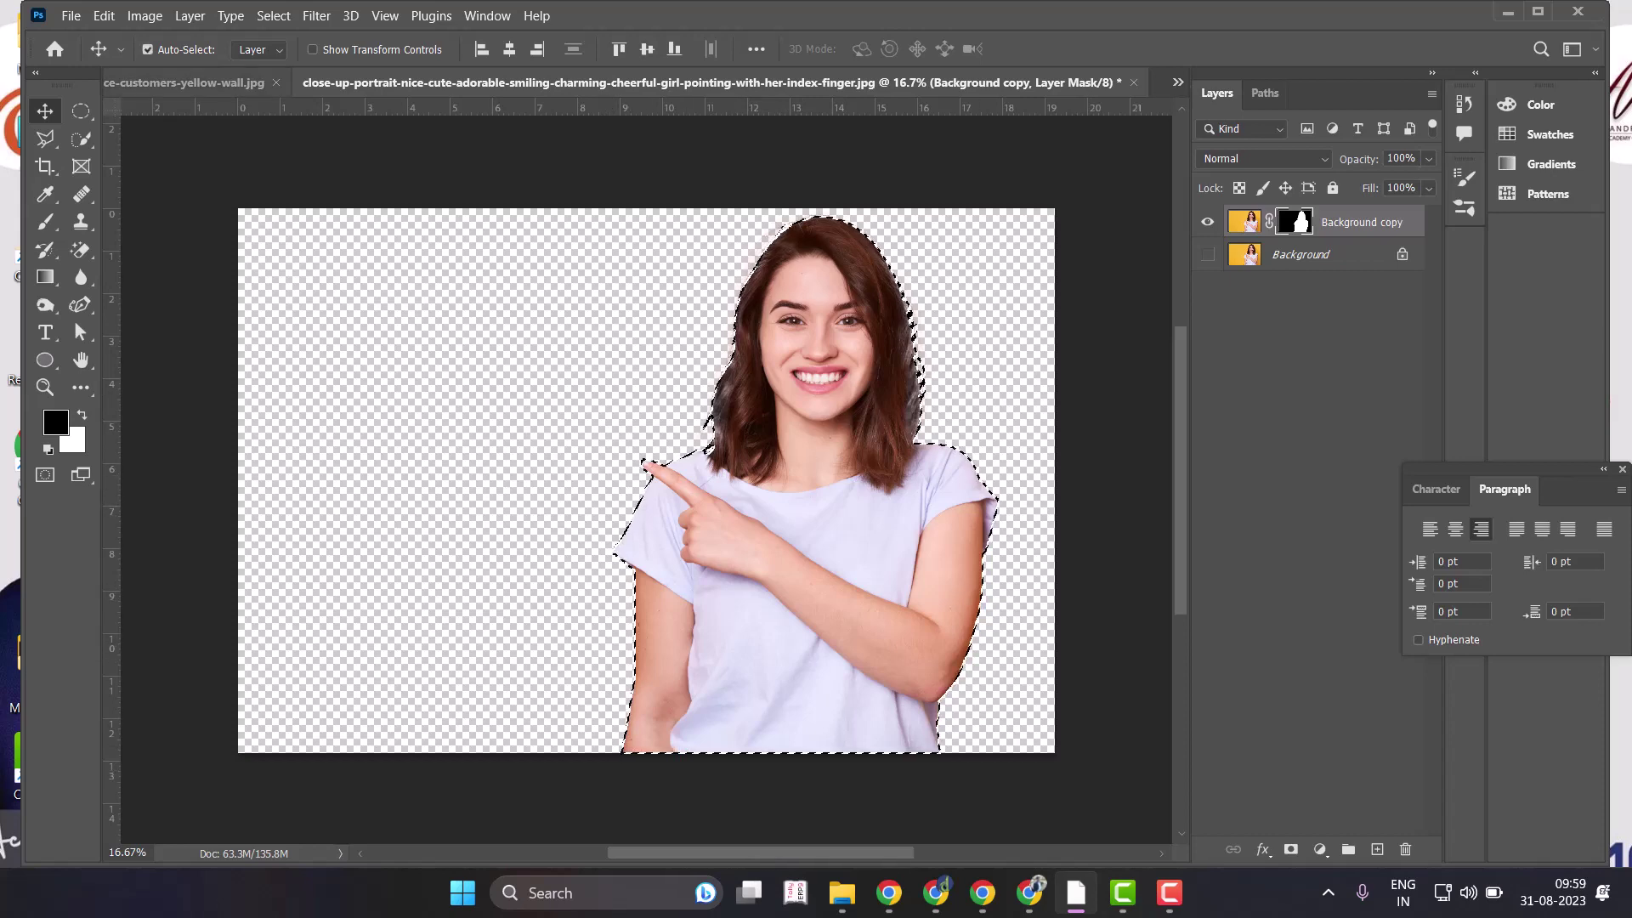
pyautogui.hotkey('ctrl', 'Tab')
pyautogui.hotkey('ctrl', 'shift', 'alt', 'n')
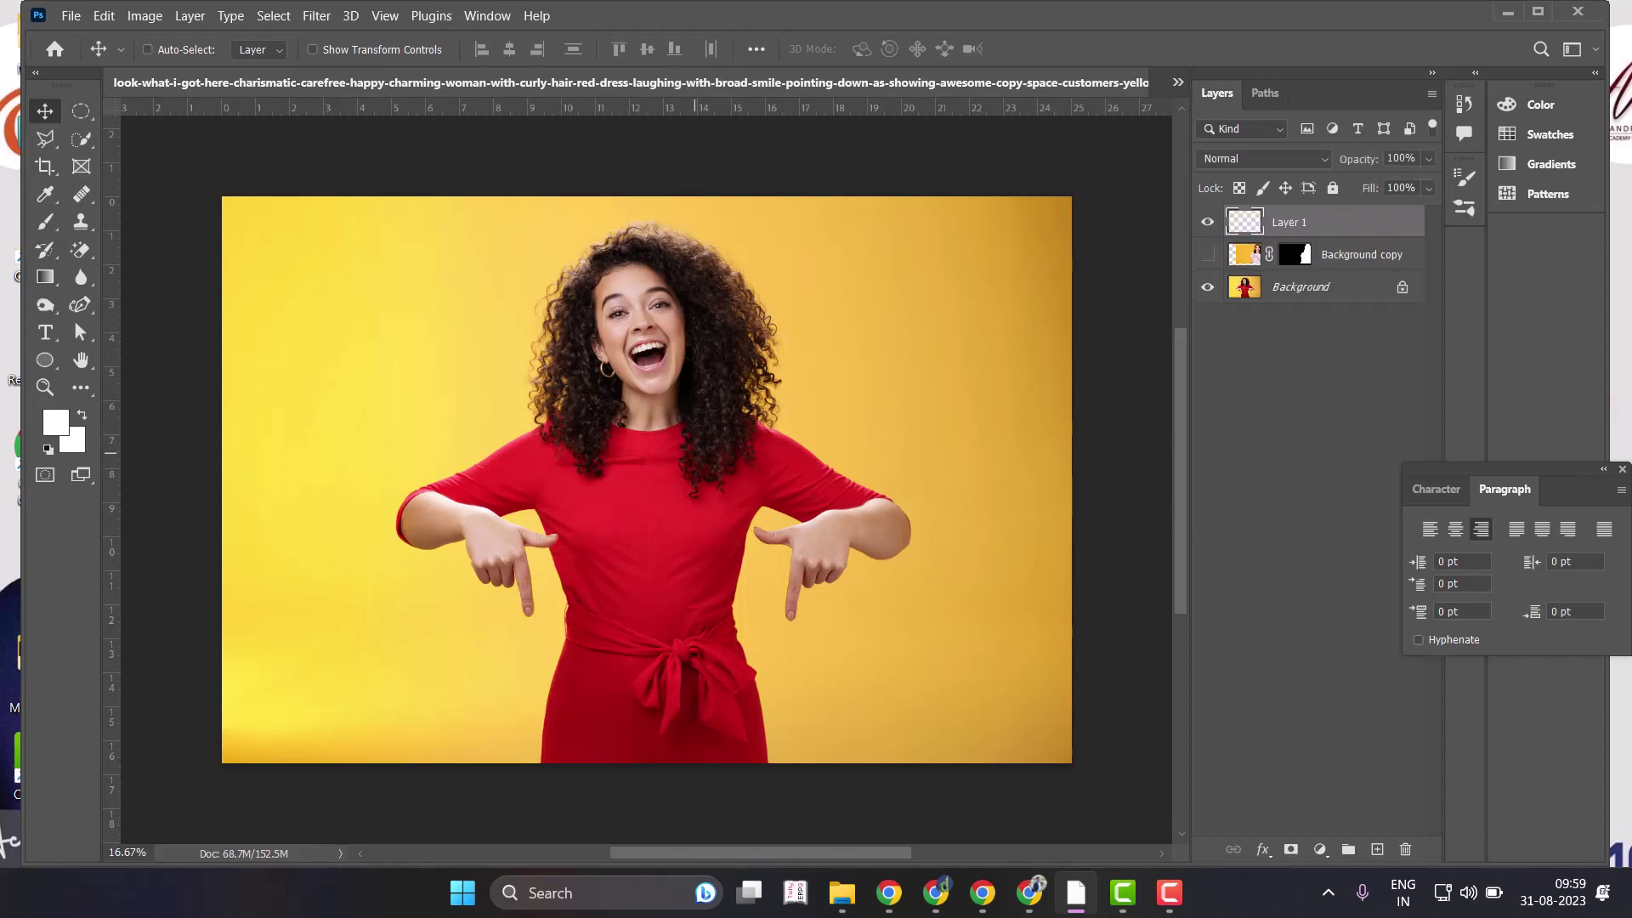
pyautogui.hotkey('alt', 'BackSpace')
pyautogui.hotkey('ctrl', 'z')
pyautogui.hotkey('ctrl', 'z')
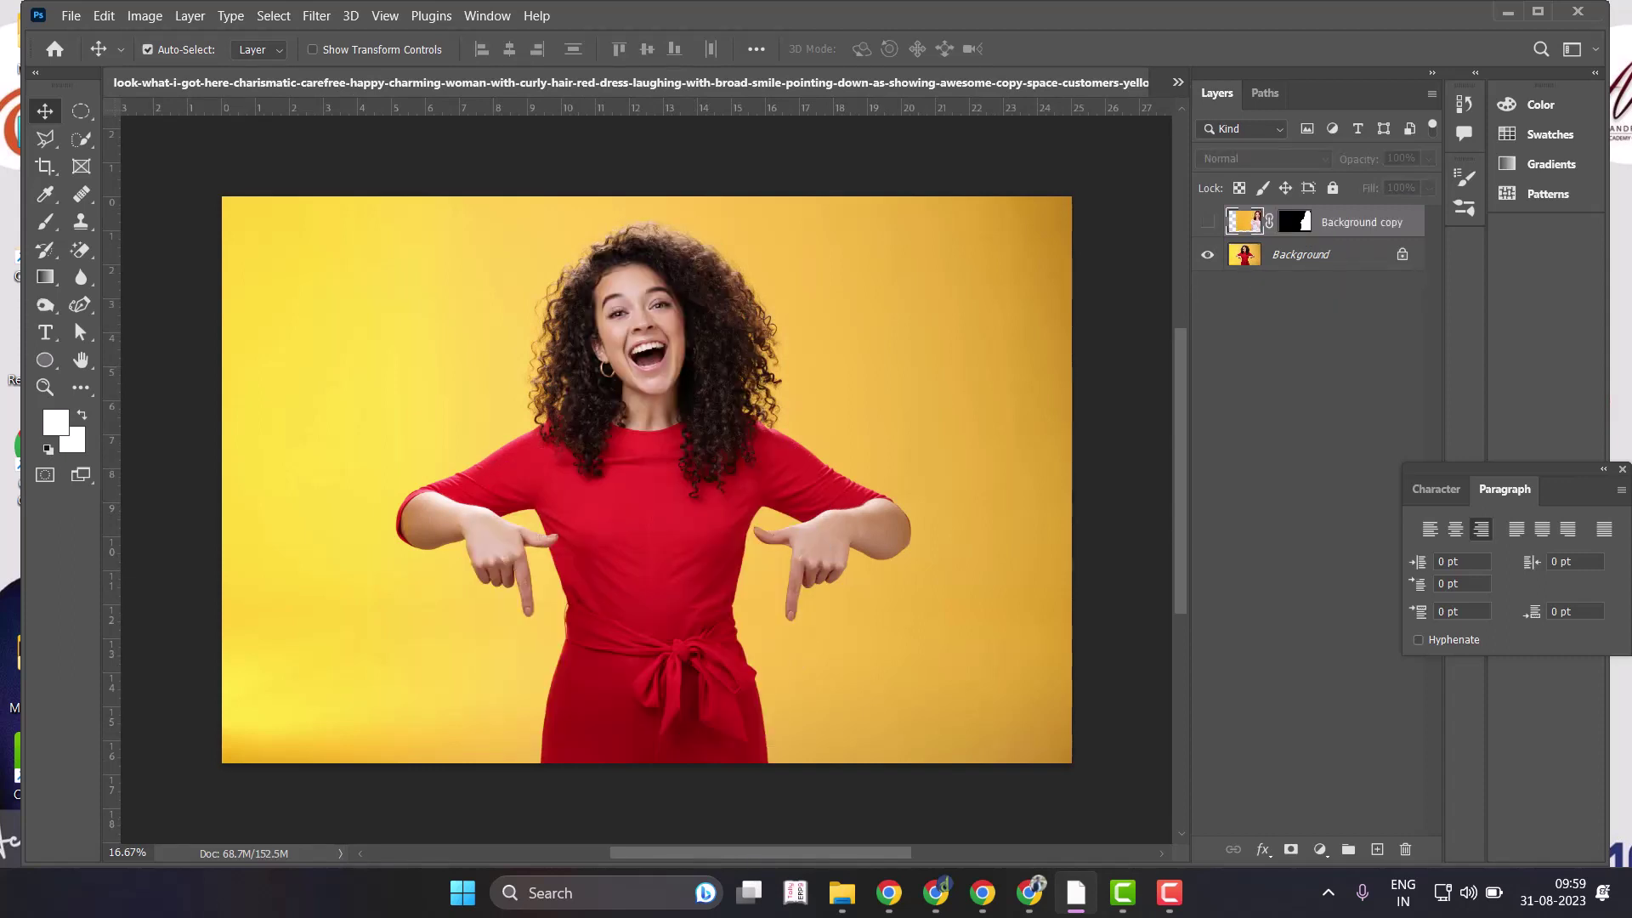
# Shift the shown Background copy left and down, hide it again, and go to the close-up portrait.
pyautogui.click(1207, 222)
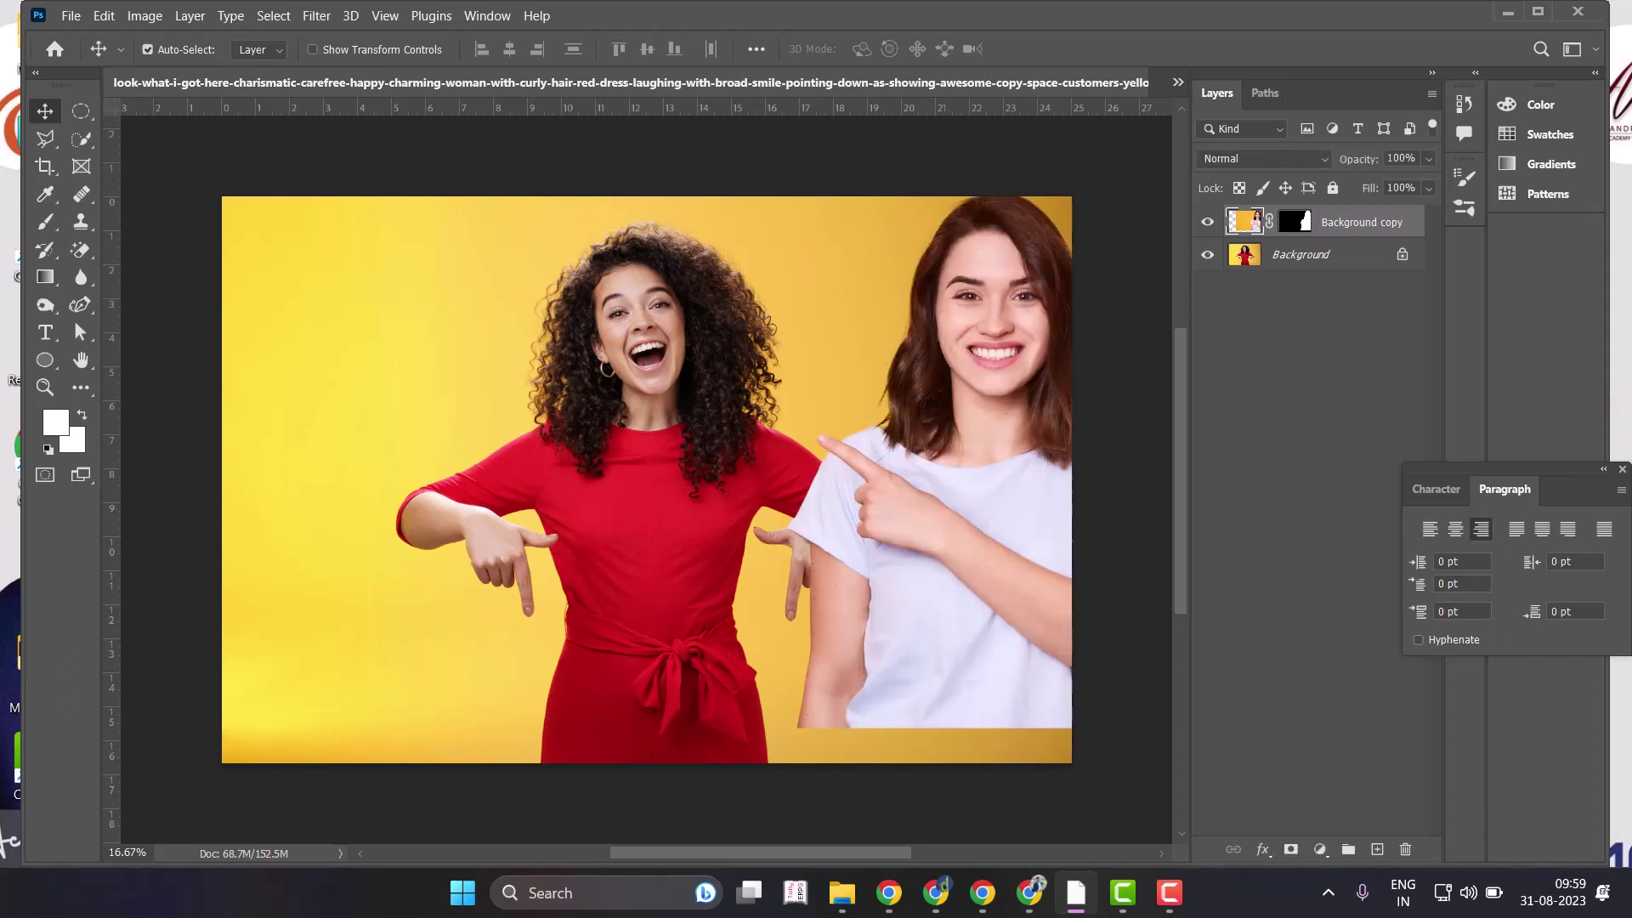
pyautogui.moveTo(1006, 349); pyautogui.dragTo(880, 387)
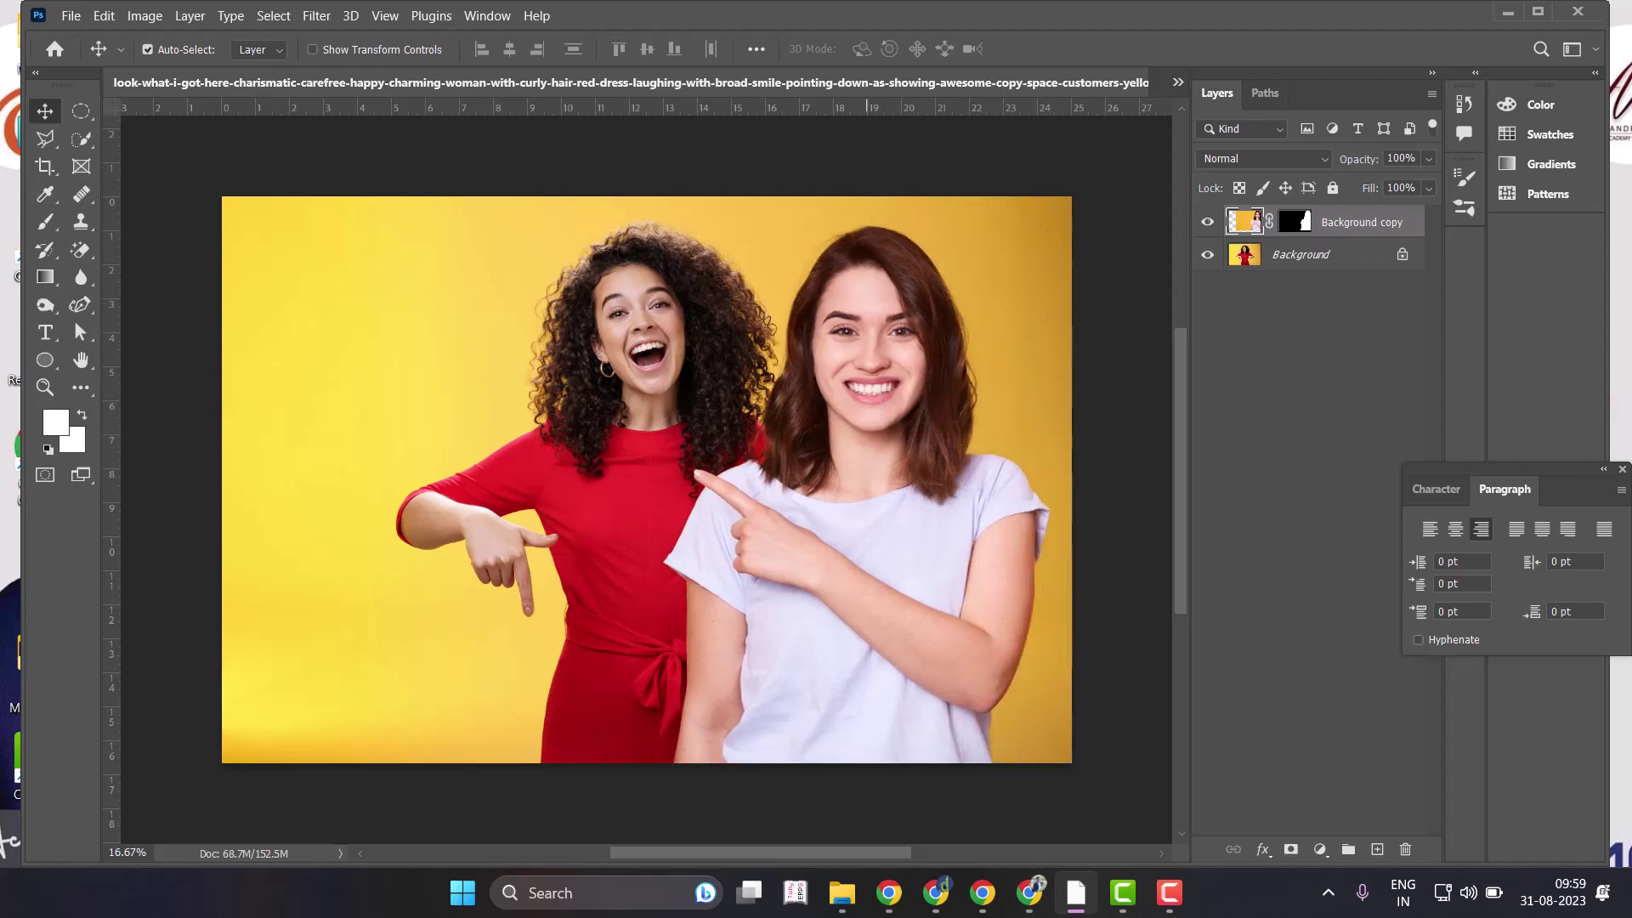
pyautogui.click(1207, 222)
pyautogui.click(1178, 82)
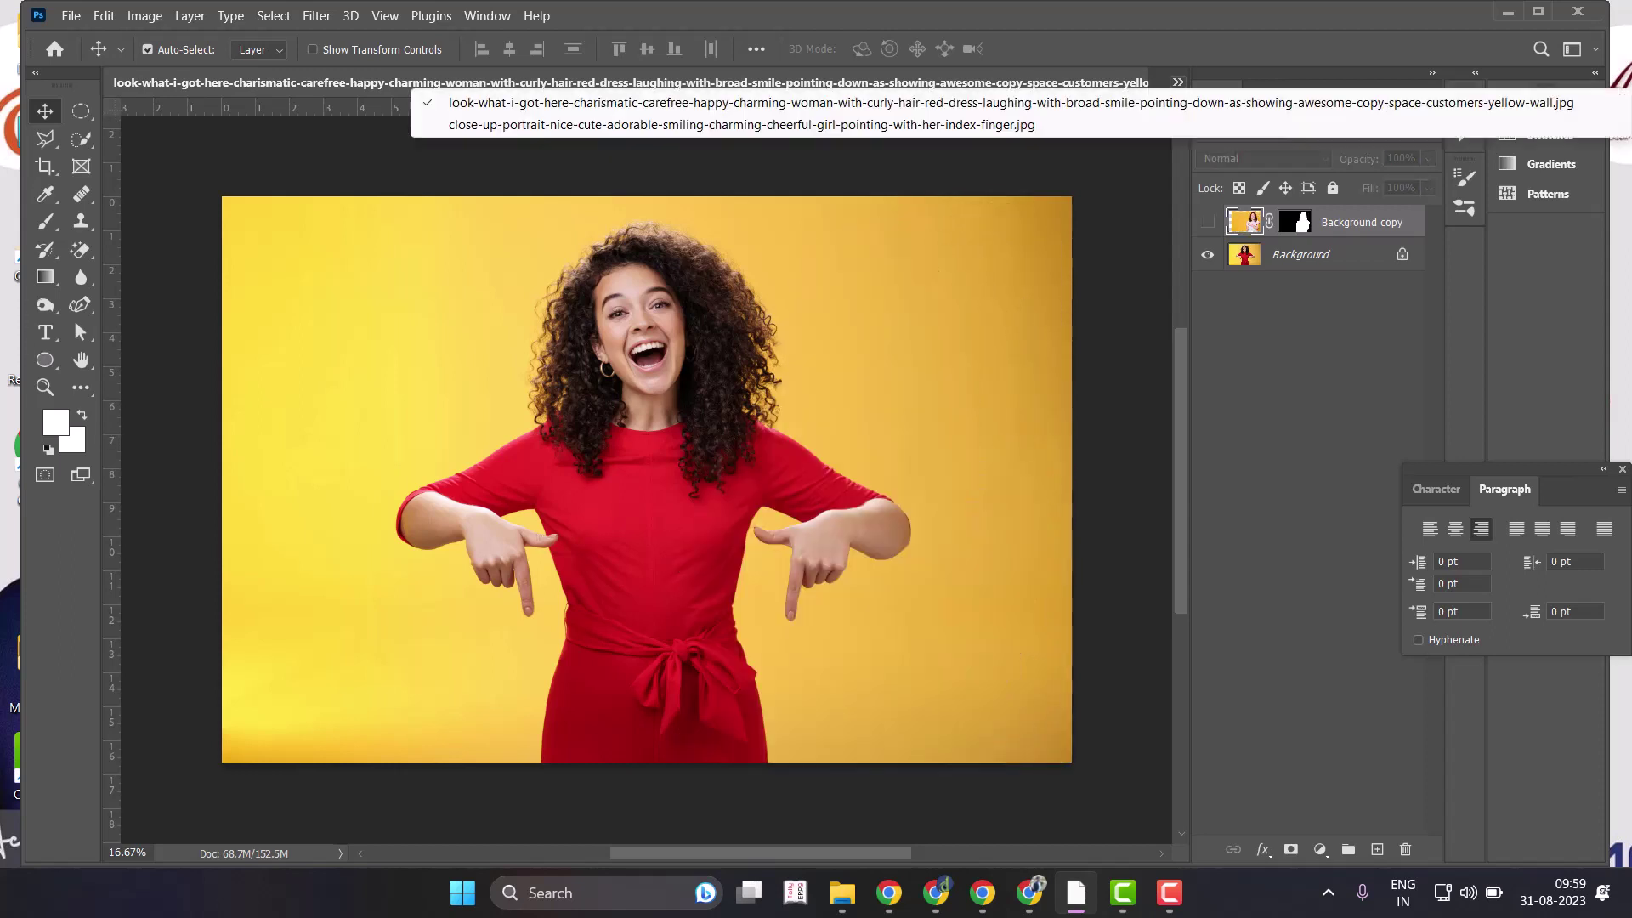
pyautogui.click(595, 133)
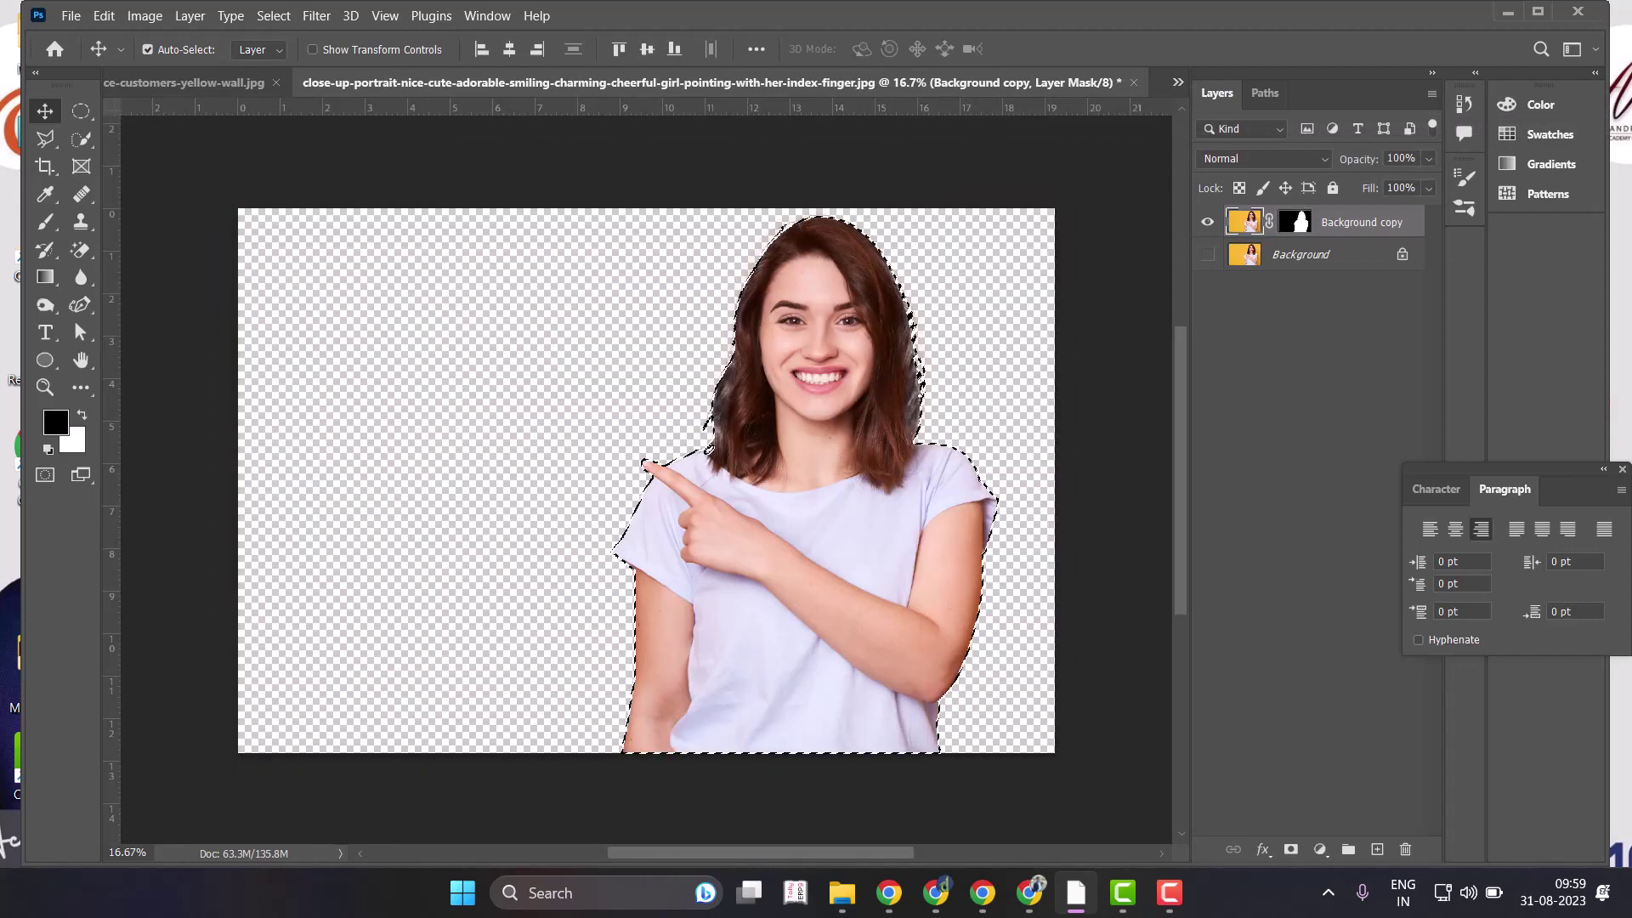
# Target the layer image and copy the cut-out girl with Edit > Copy.
pyautogui.hotkey('ctrl', '2')
pyautogui.click(104, 15)
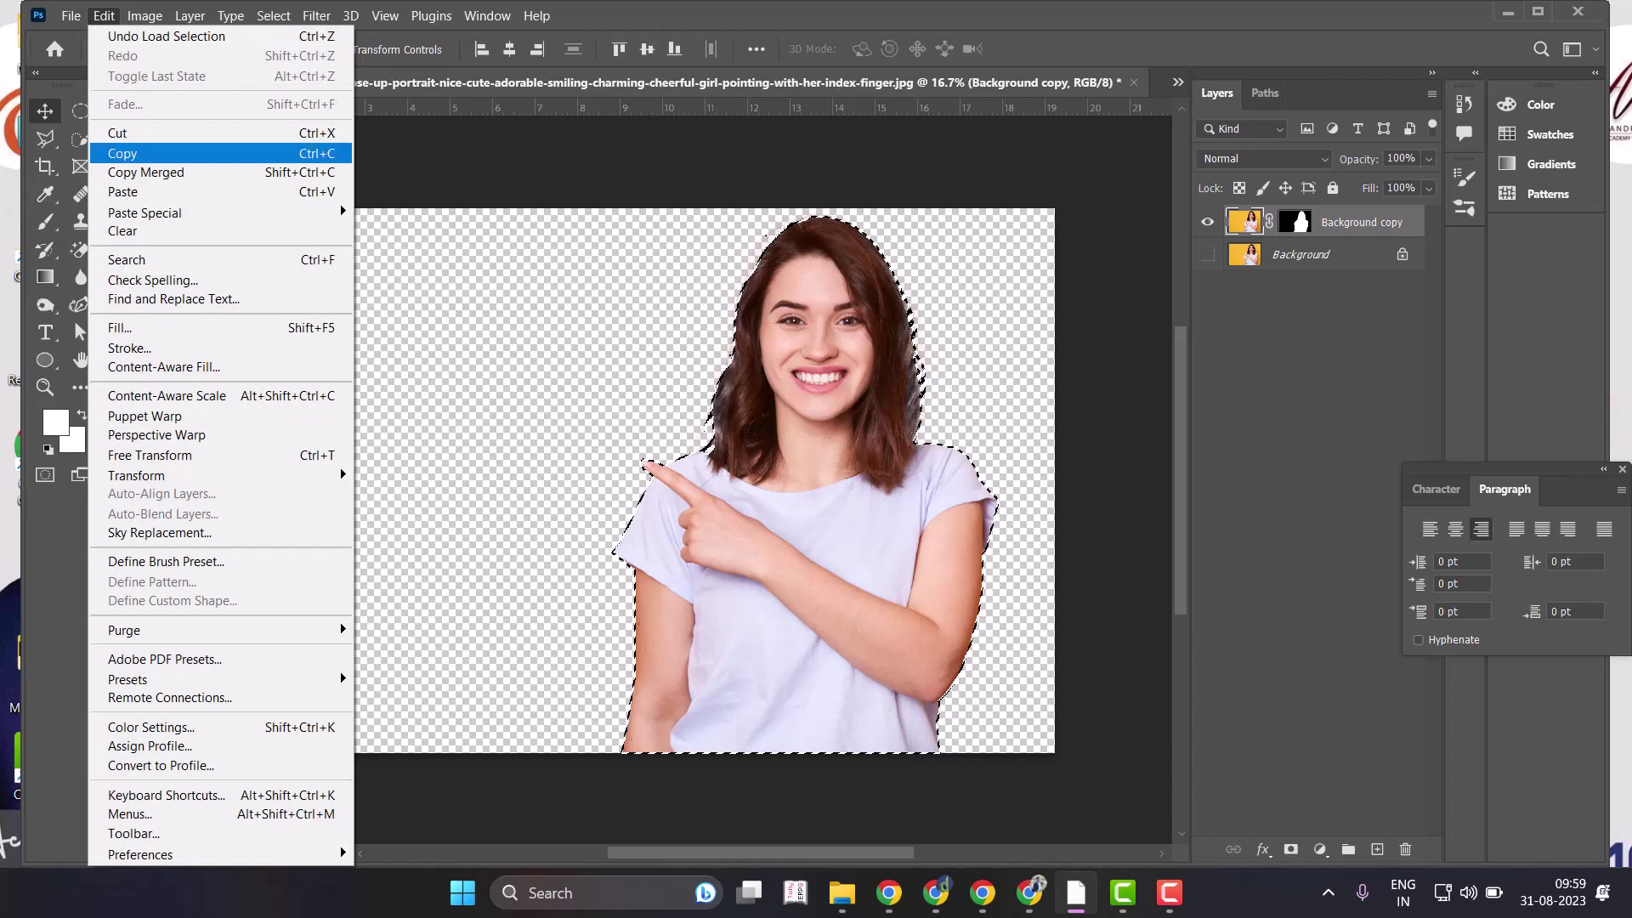
pyautogui.click(128, 153)
# Paste the girl into the red-dress photo with Background copy hidden, then undo the paste.
pyautogui.click(213, 82)
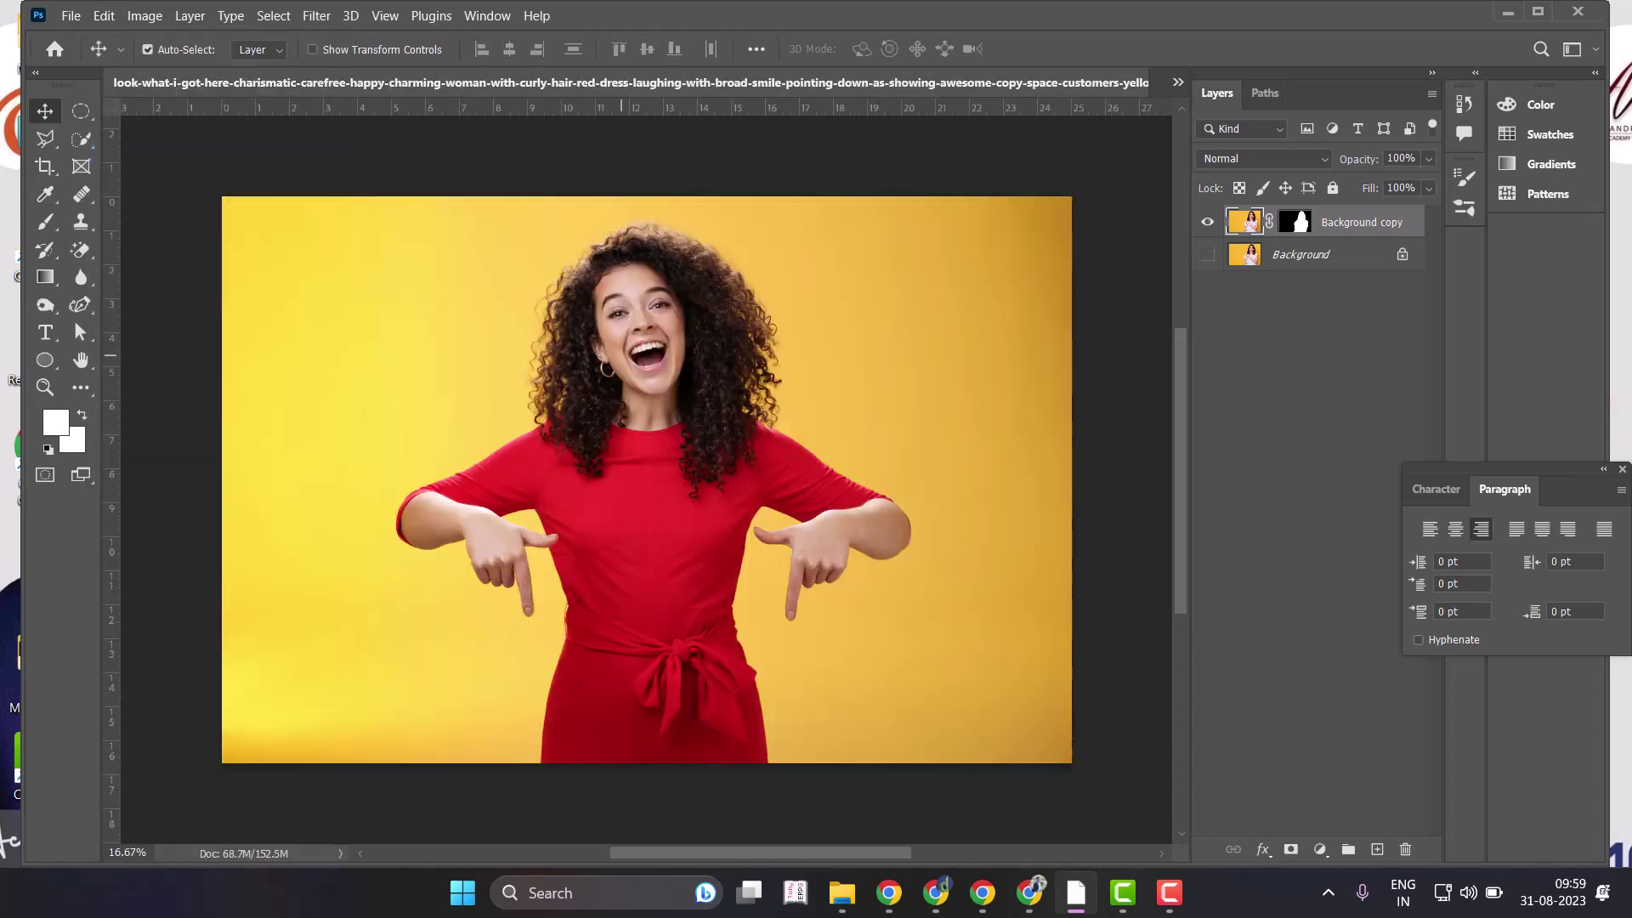
pyautogui.keyDown('alt'); pyautogui.click(1207, 254); pyautogui.keyUp('alt')
pyautogui.click(104, 15)
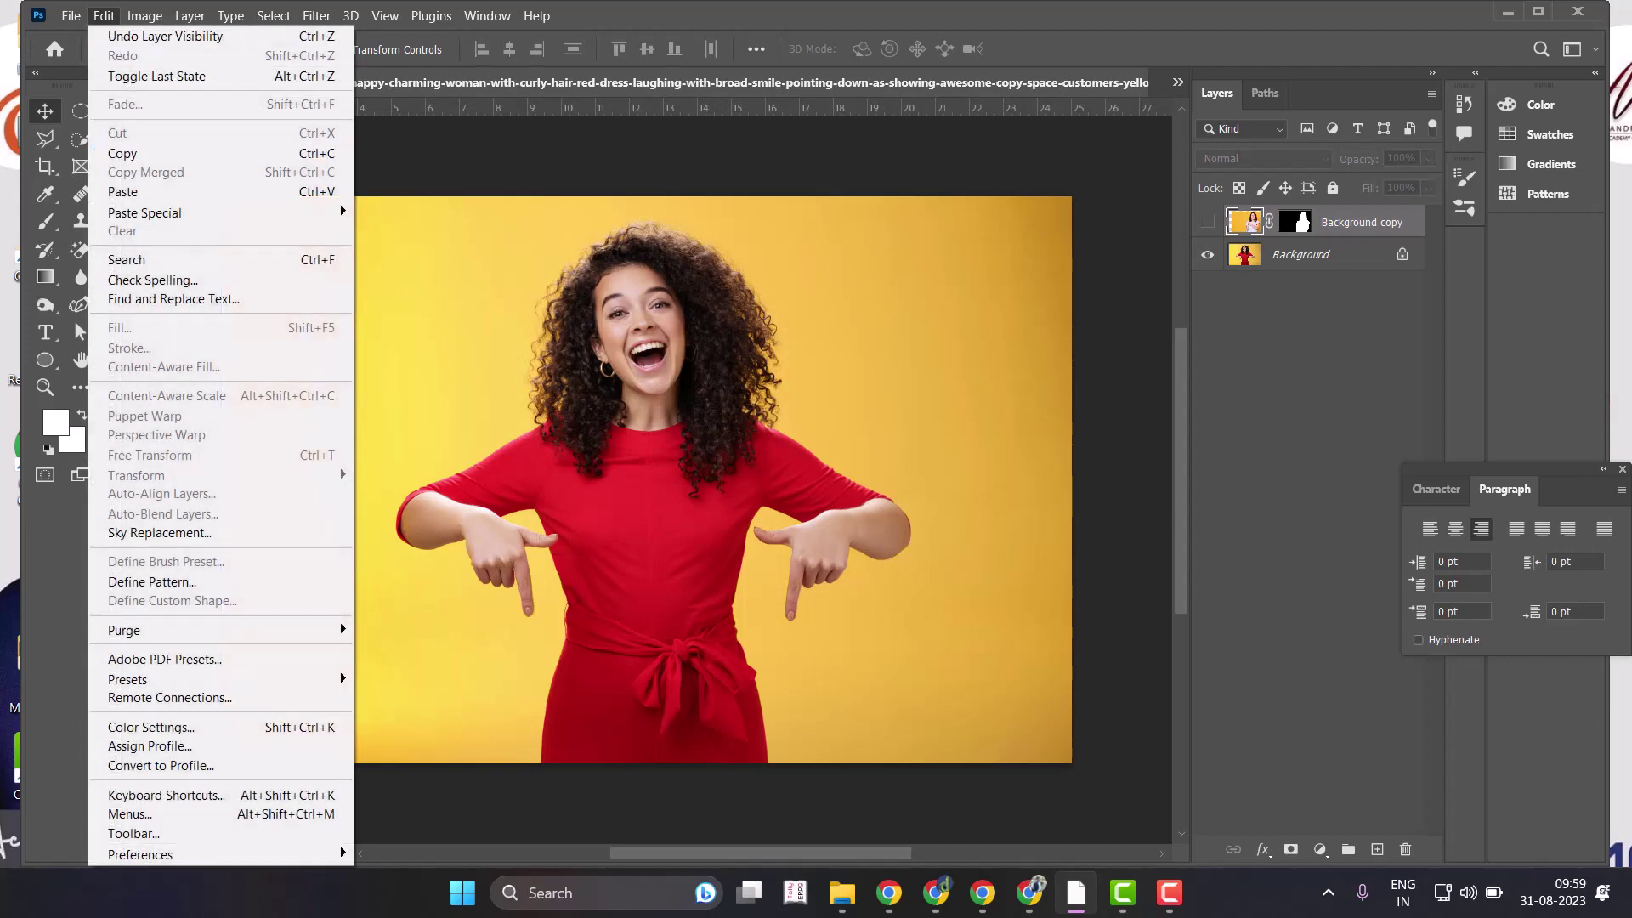
pyautogui.click(123, 191)
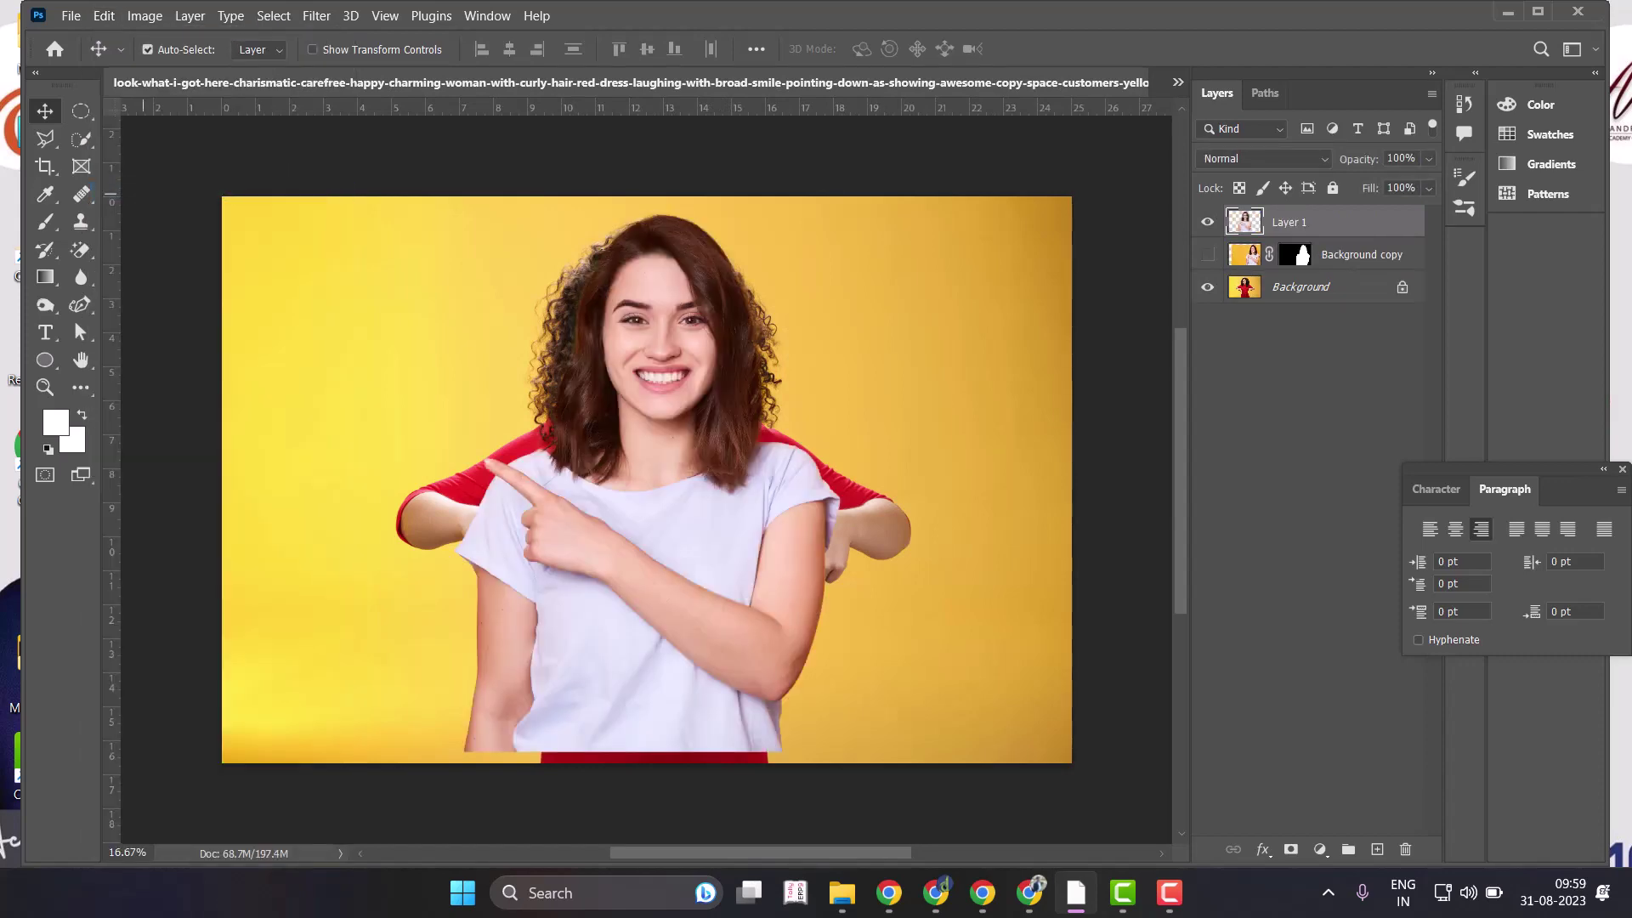
pyautogui.hotkey('ctrl', 'z')
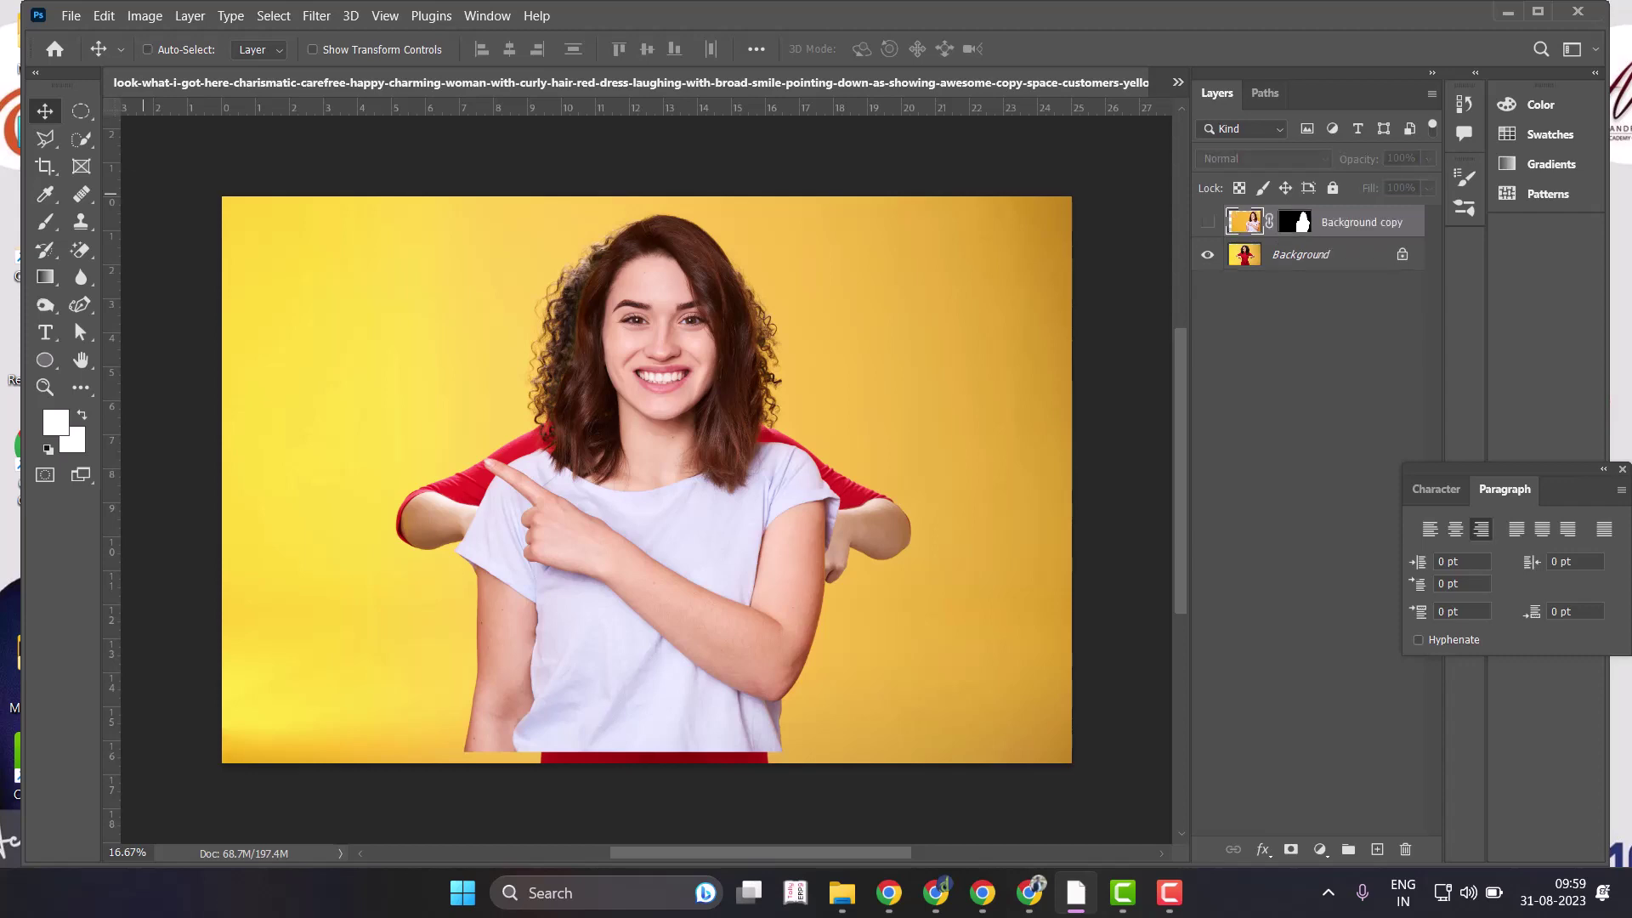
pyautogui.click(1177, 81)
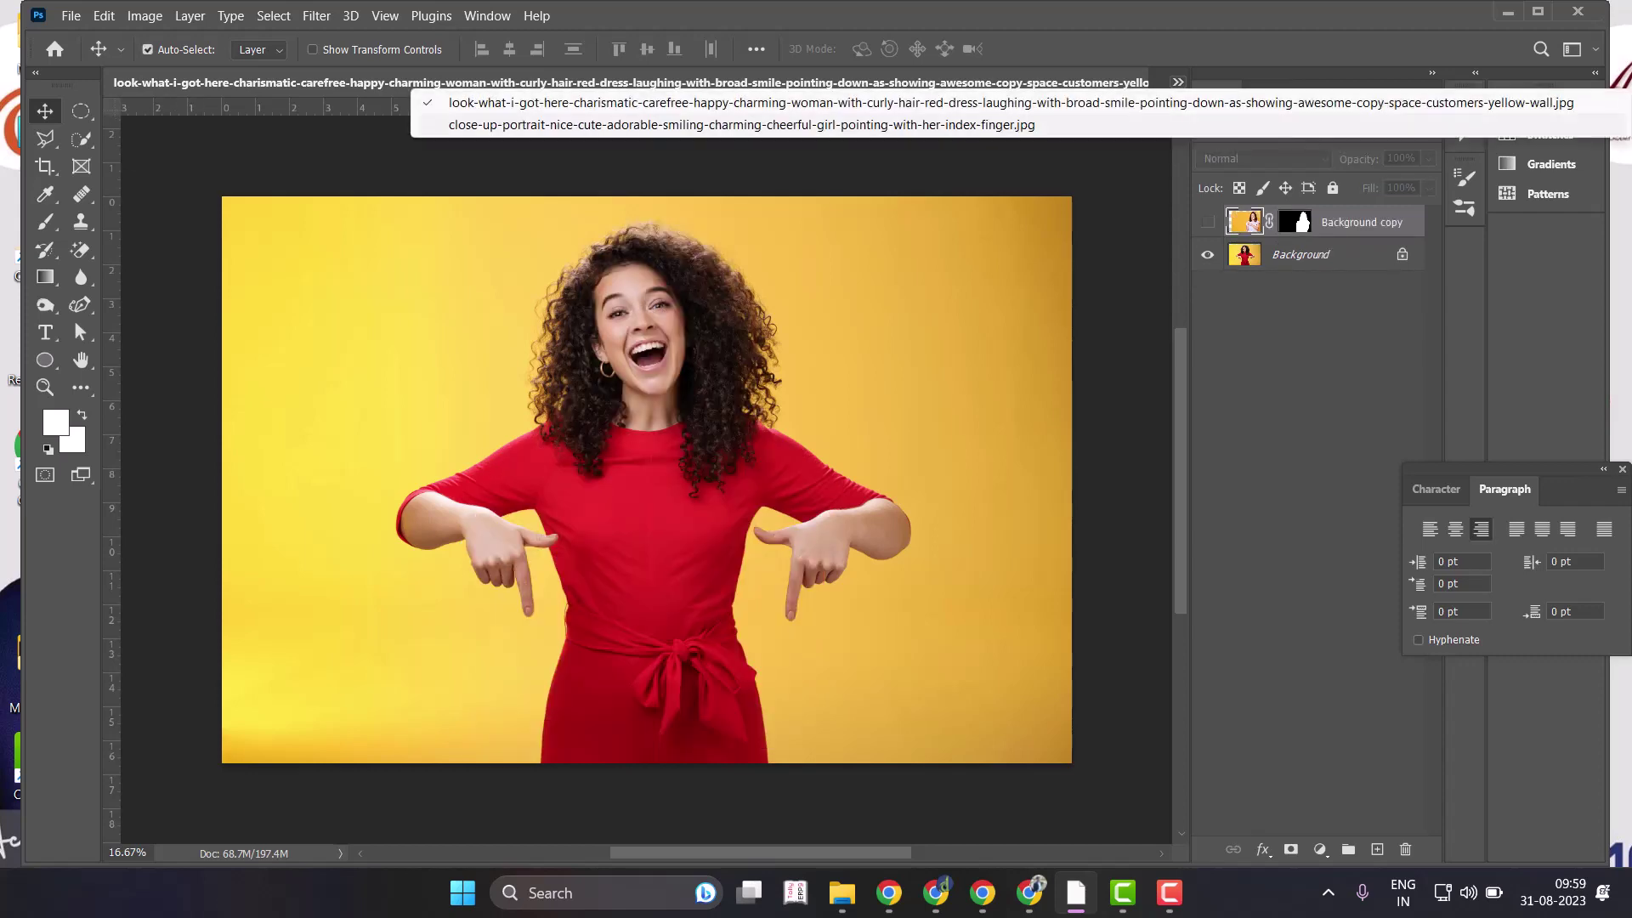
# Deselect the cut-out girl and drag her into the red-dress photo as a new layer.
pyautogui.click(1079, 131)
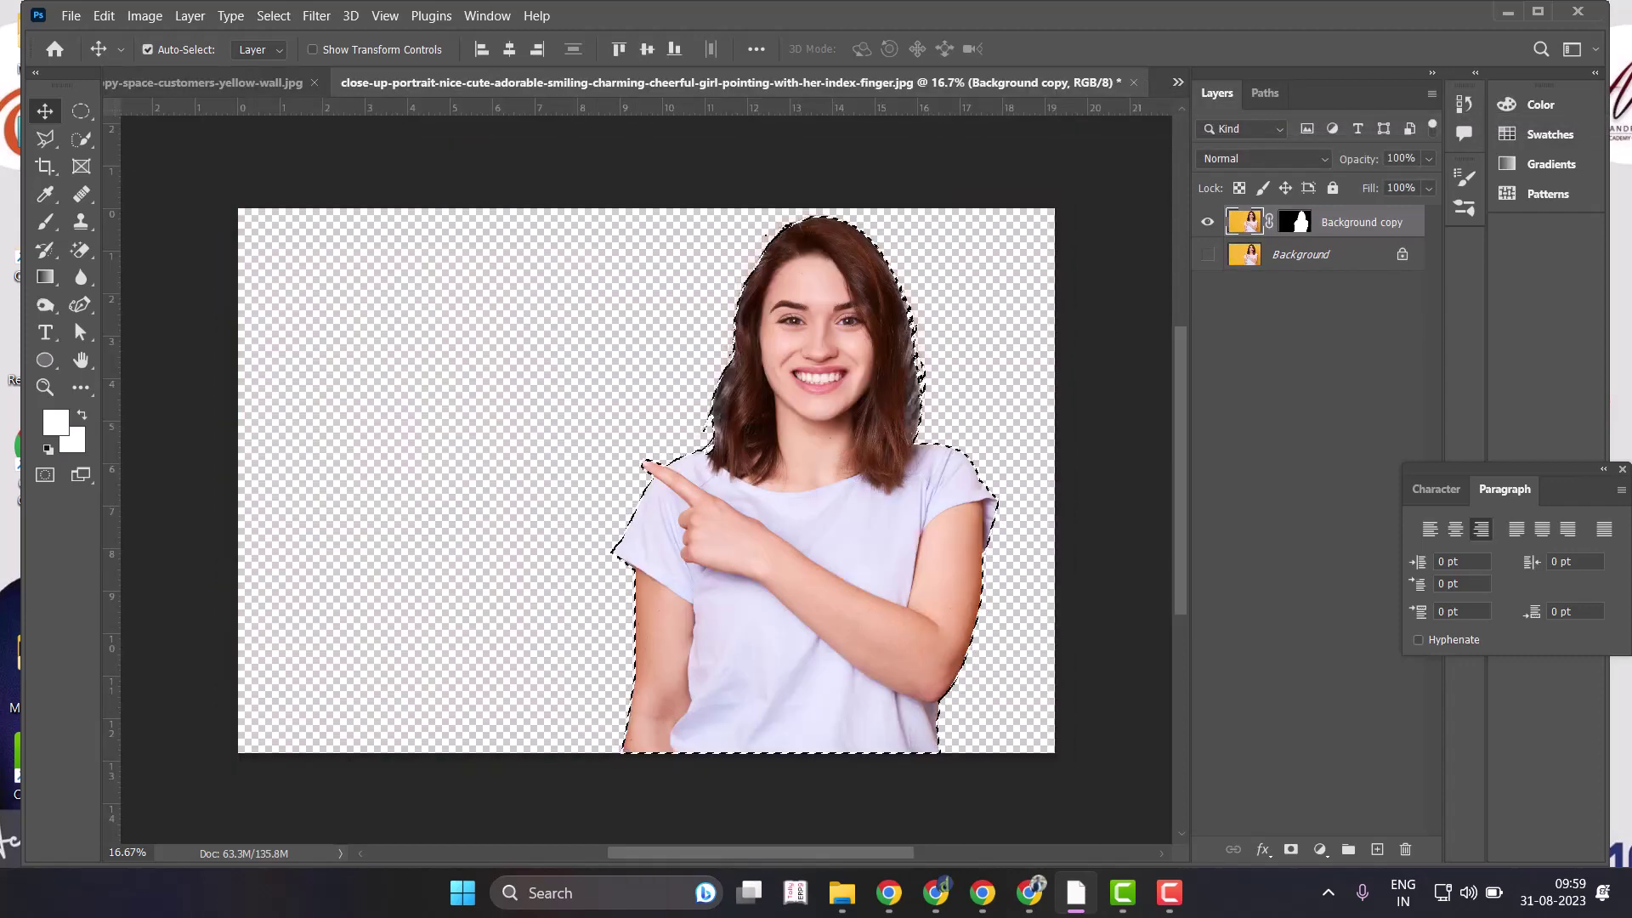
pyautogui.hotkey('ctrl', 'd')
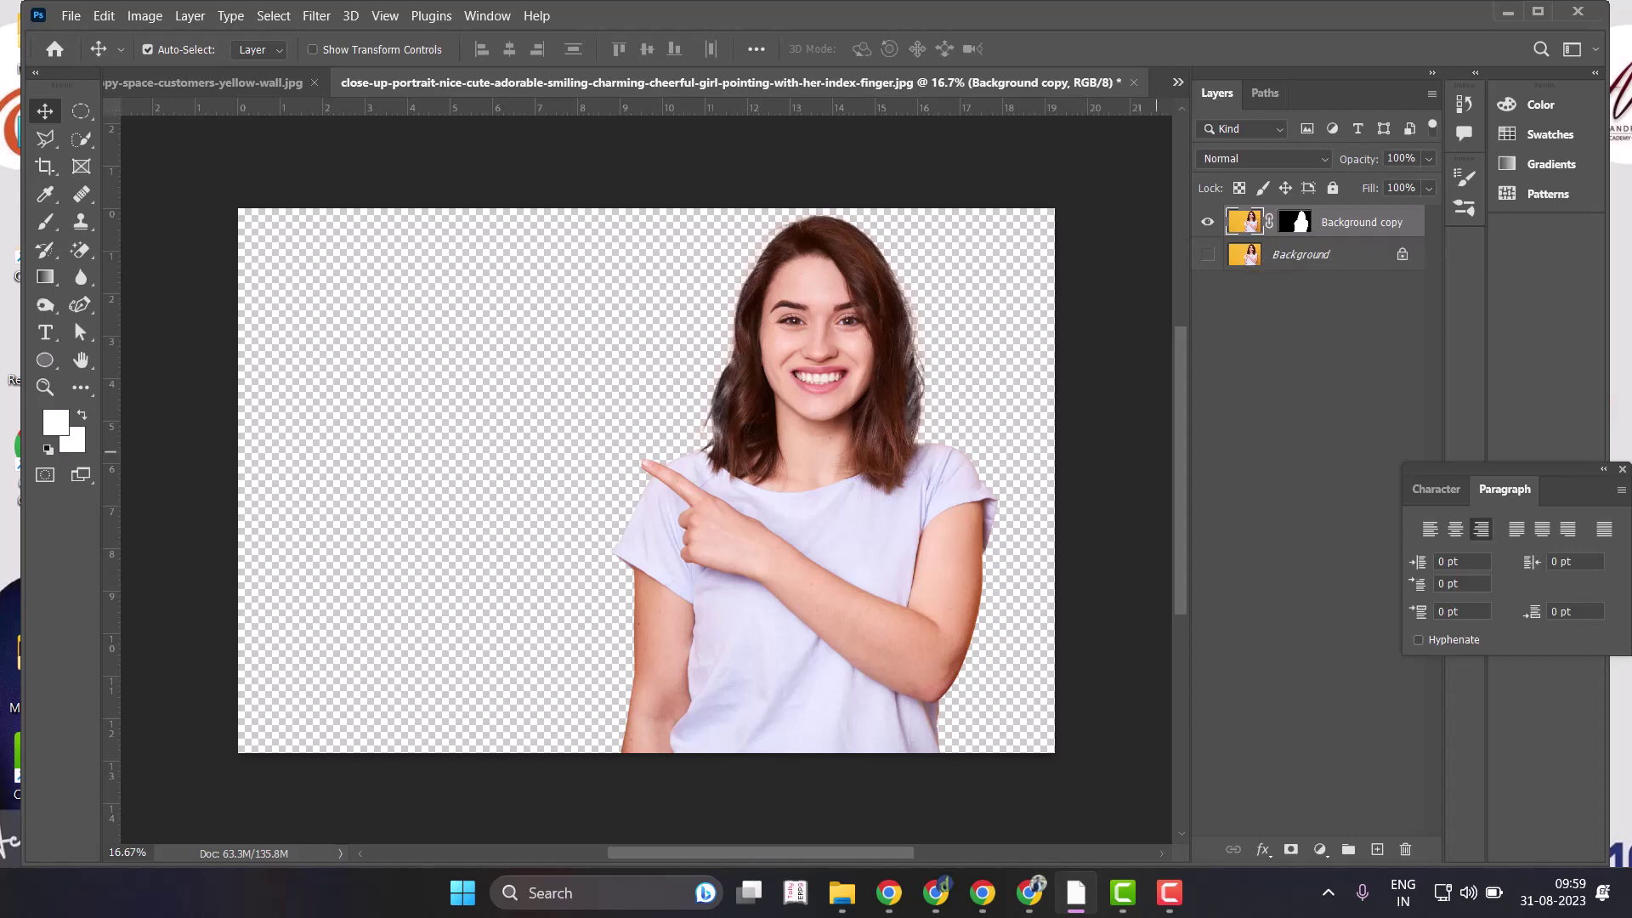
pyautogui.moveTo(731, 386); pyautogui.dragTo(212, 51)
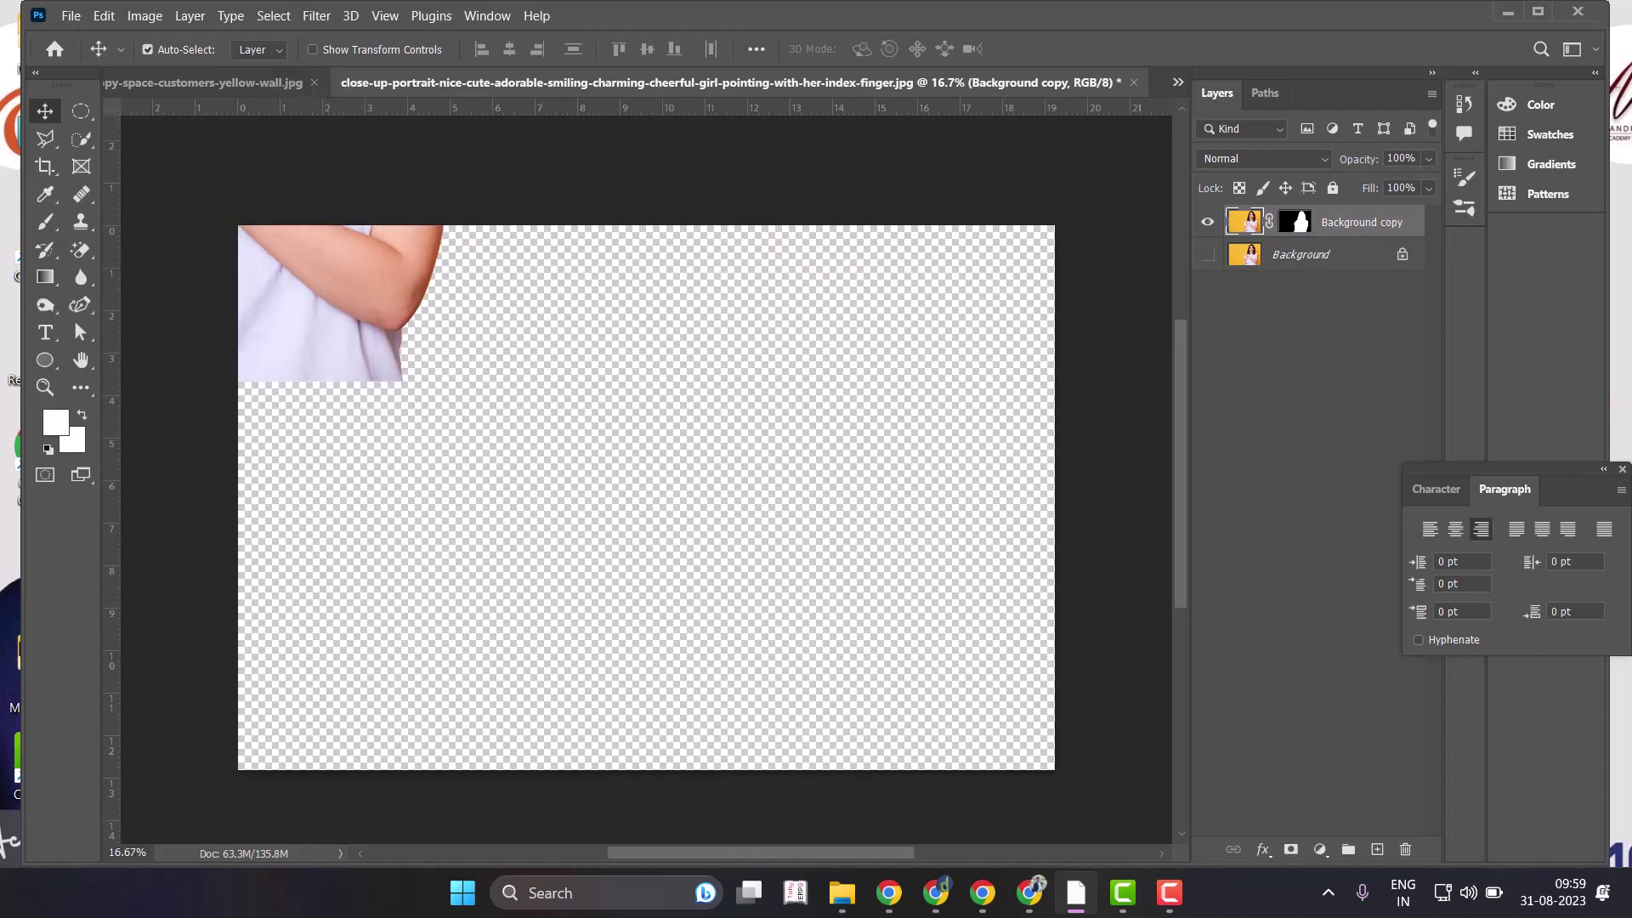
pyautogui.click(204, 82)
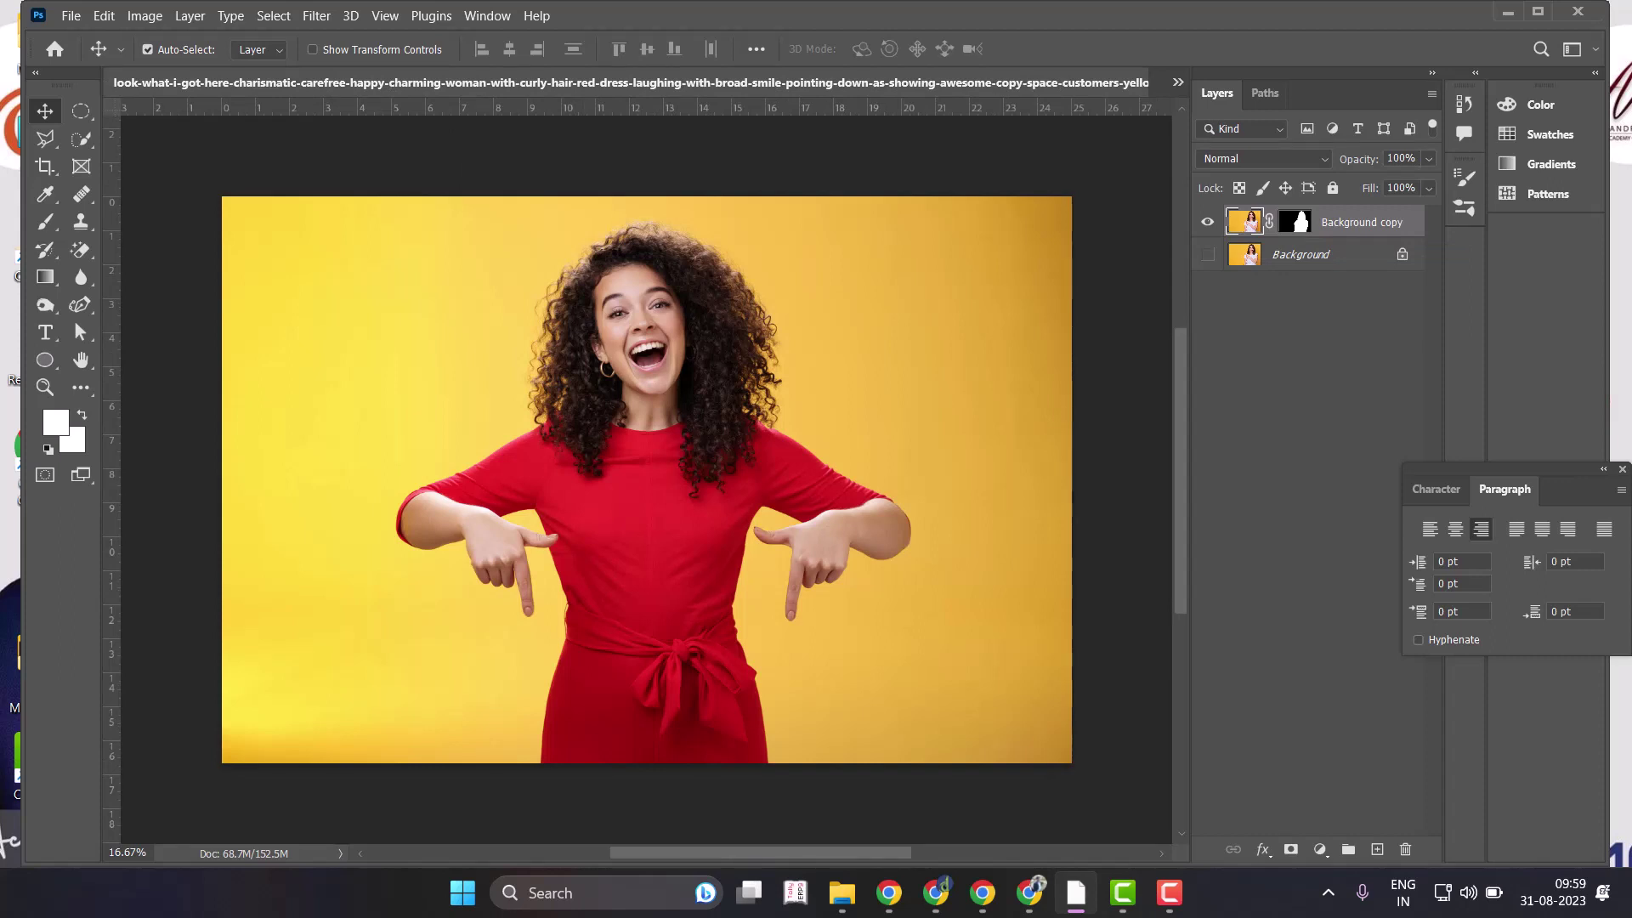
pyautogui.moveTo(213, 83); pyautogui.dragTo(608, 475)
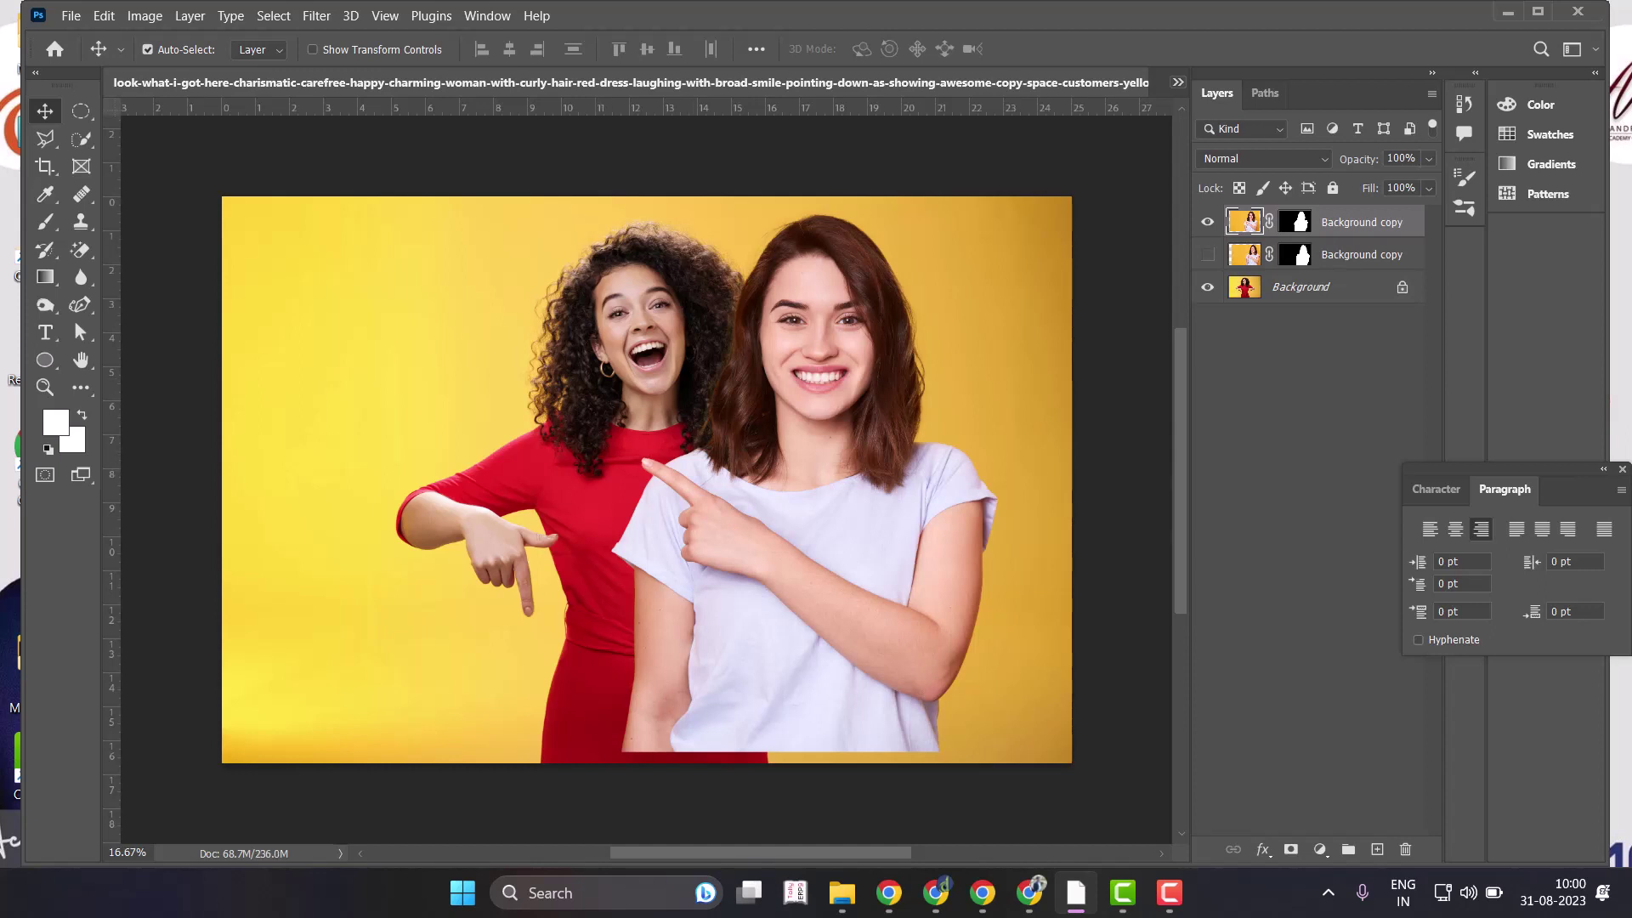
# Nudge the new woman layer right and down, hide it, and select the Background layer.
pyautogui.click(1178, 81)
pyautogui.click(680, 122)
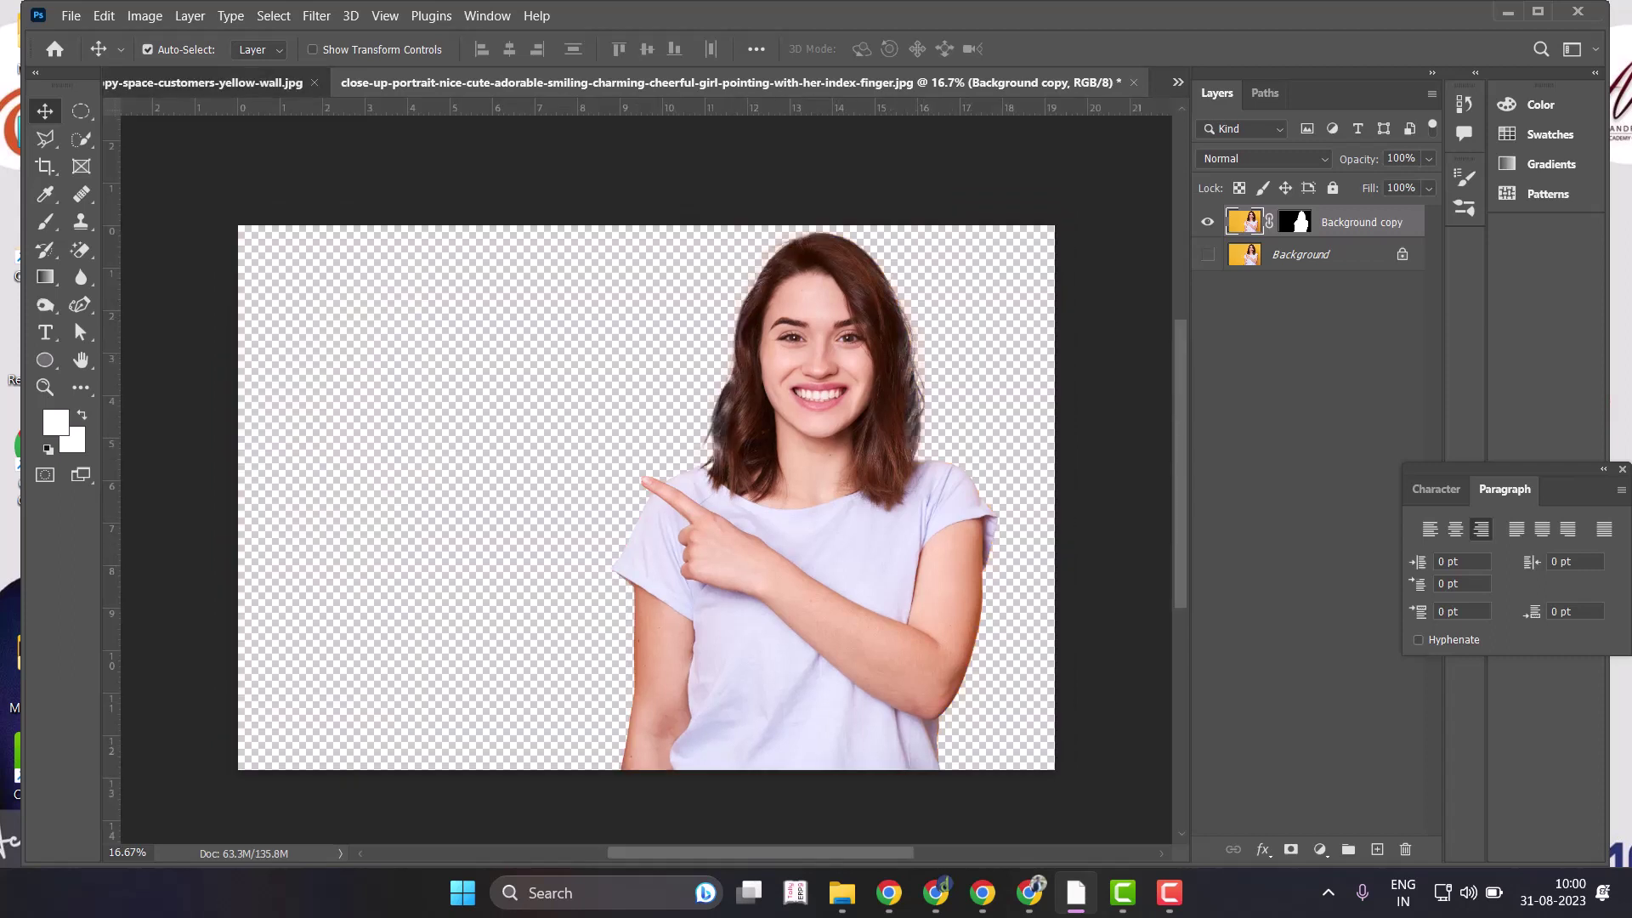
pyautogui.click(204, 83)
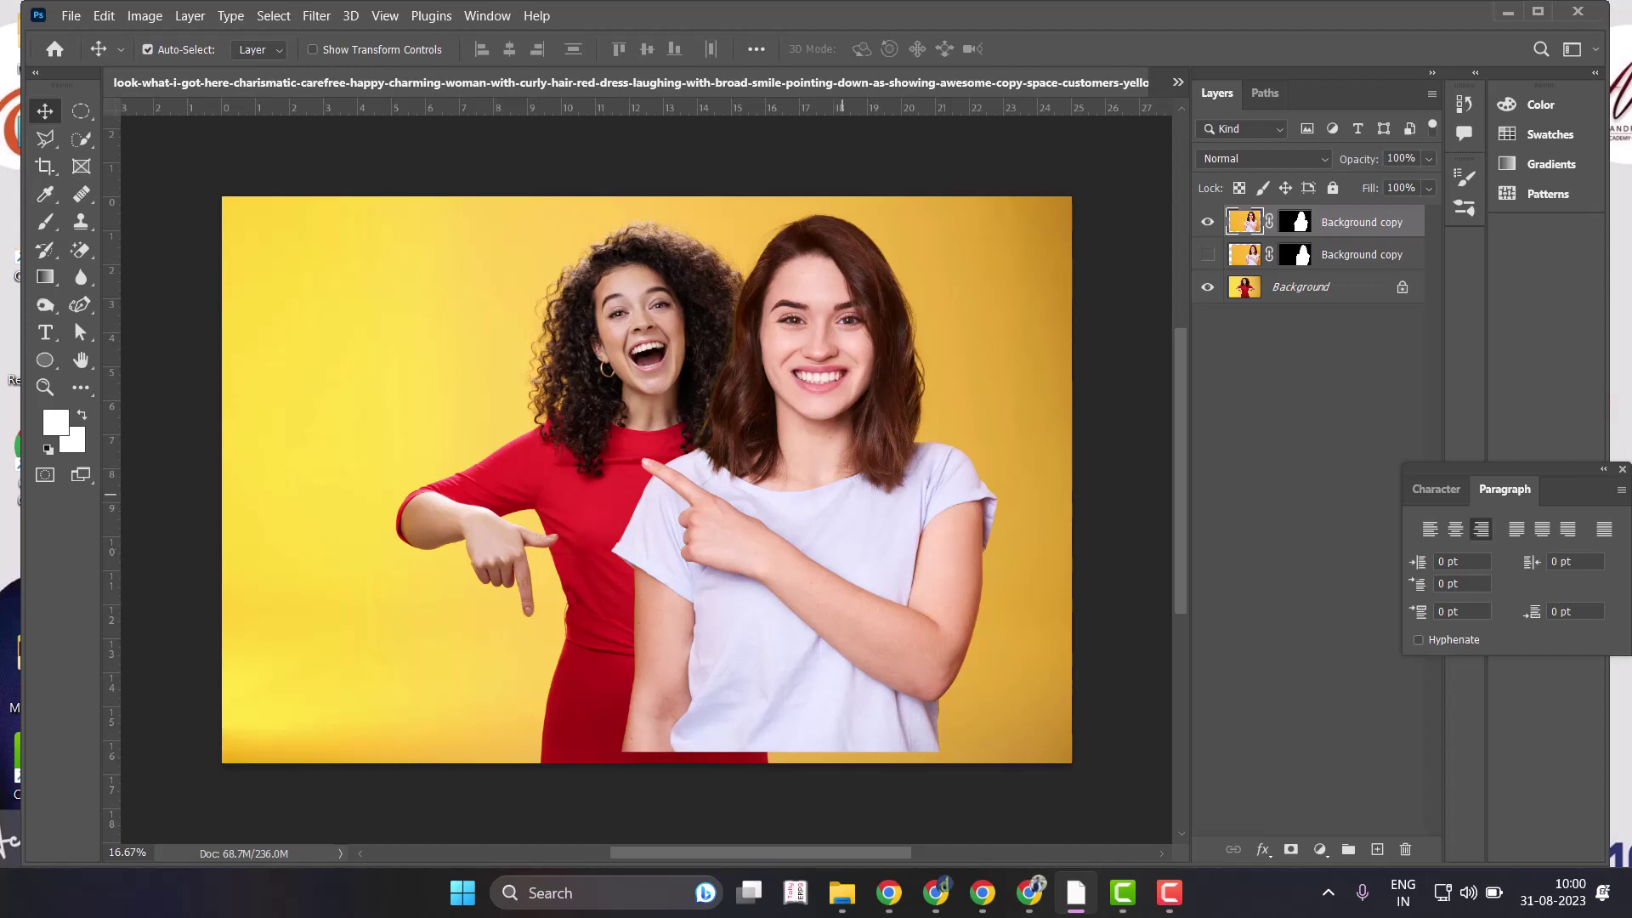
pyautogui.moveTo(840, 493); pyautogui.dragTo(858, 503)
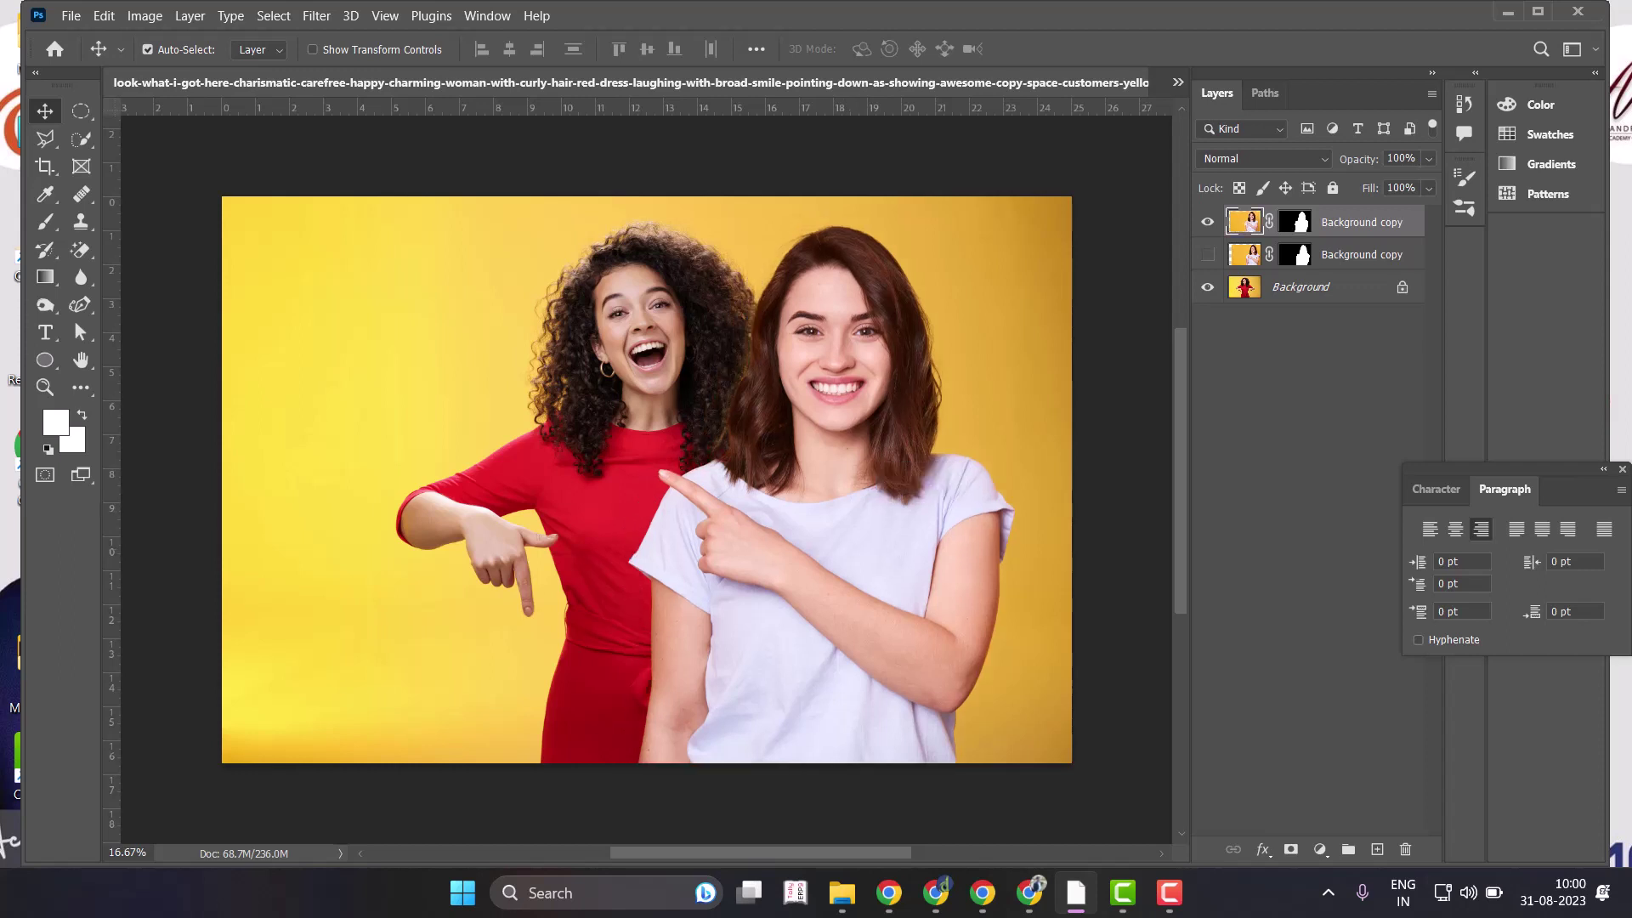
pyautogui.click(1207, 222)
pyautogui.click(1300, 286)
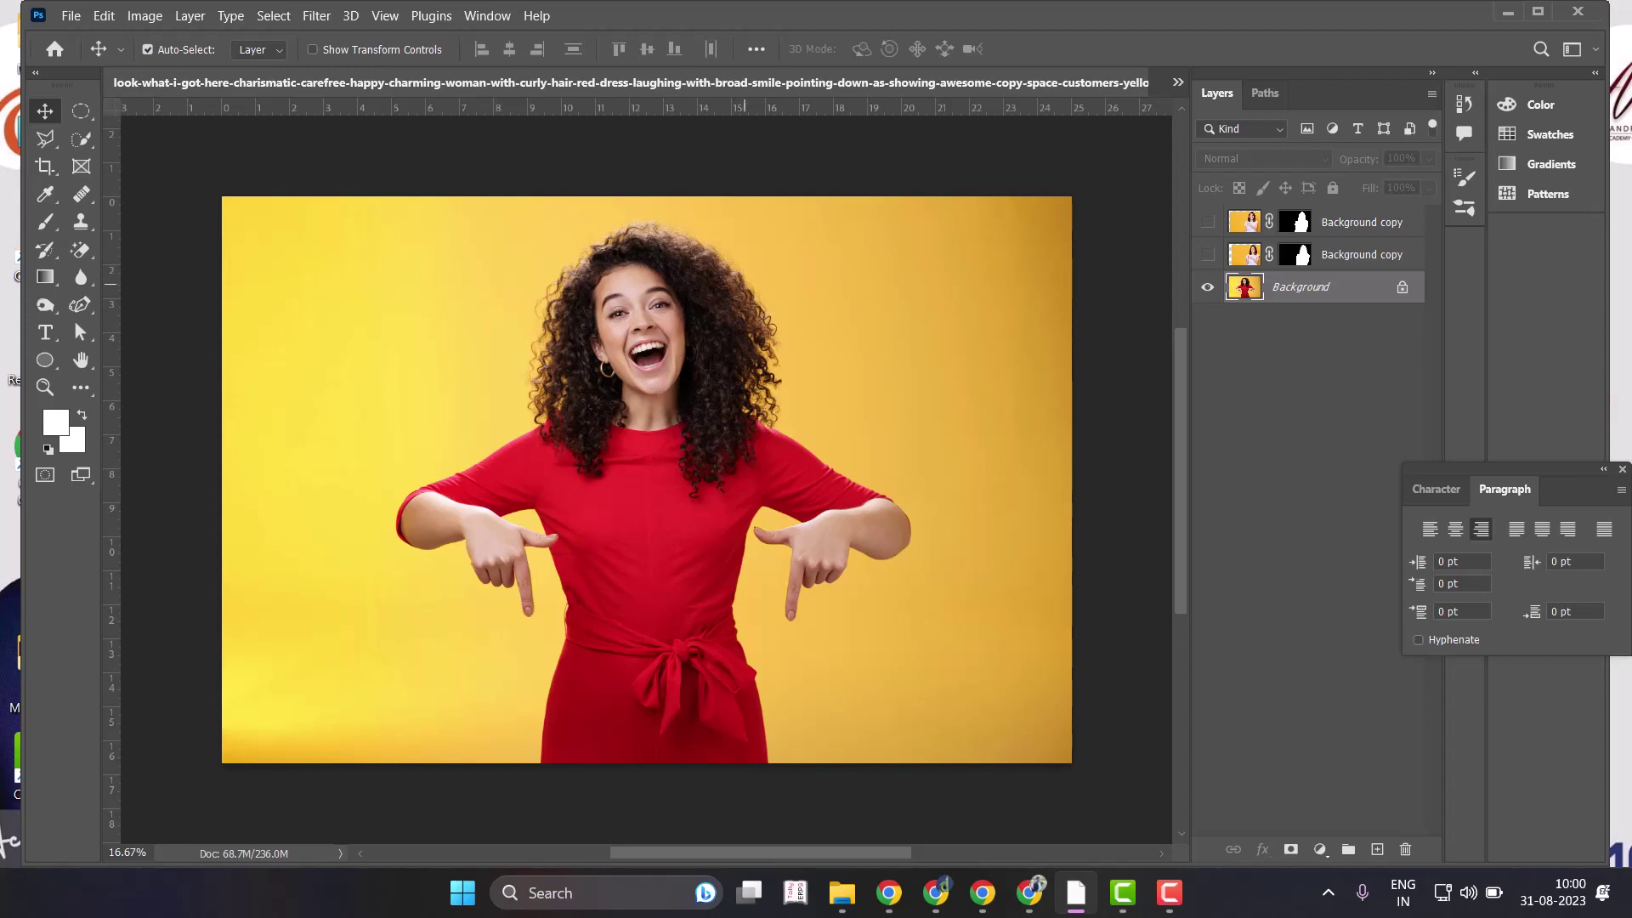
# Zoom in, delete the top duplicate woman layer with Alt+], Delete, and reselect Background.
pyautogui.hotkey('ctrl', '+')
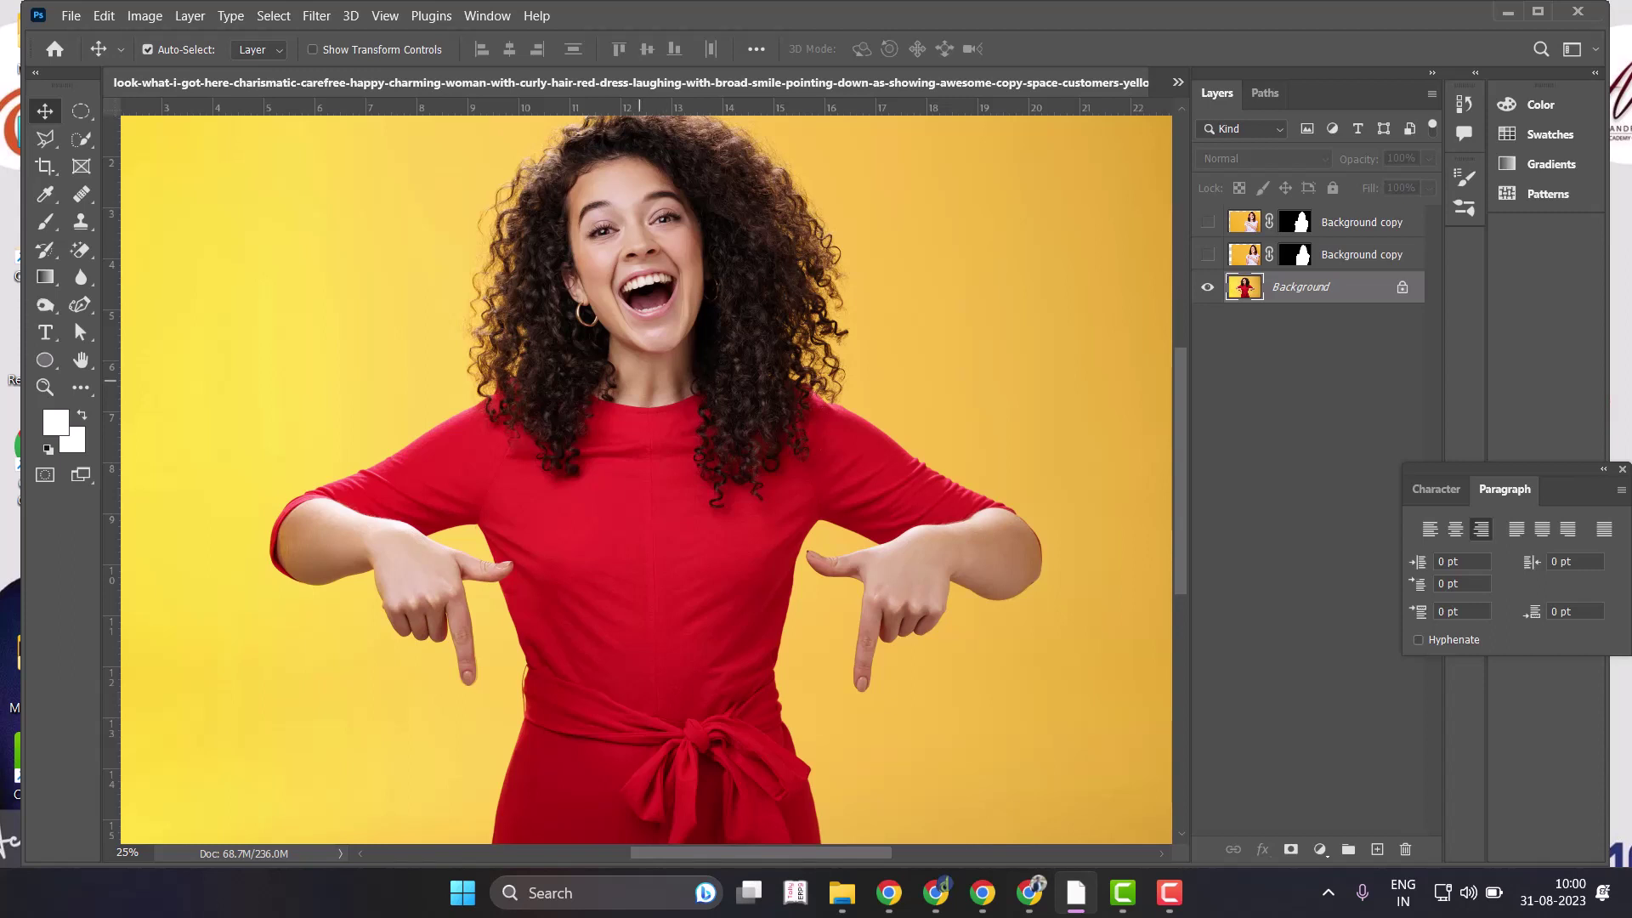
pyautogui.press('F10')
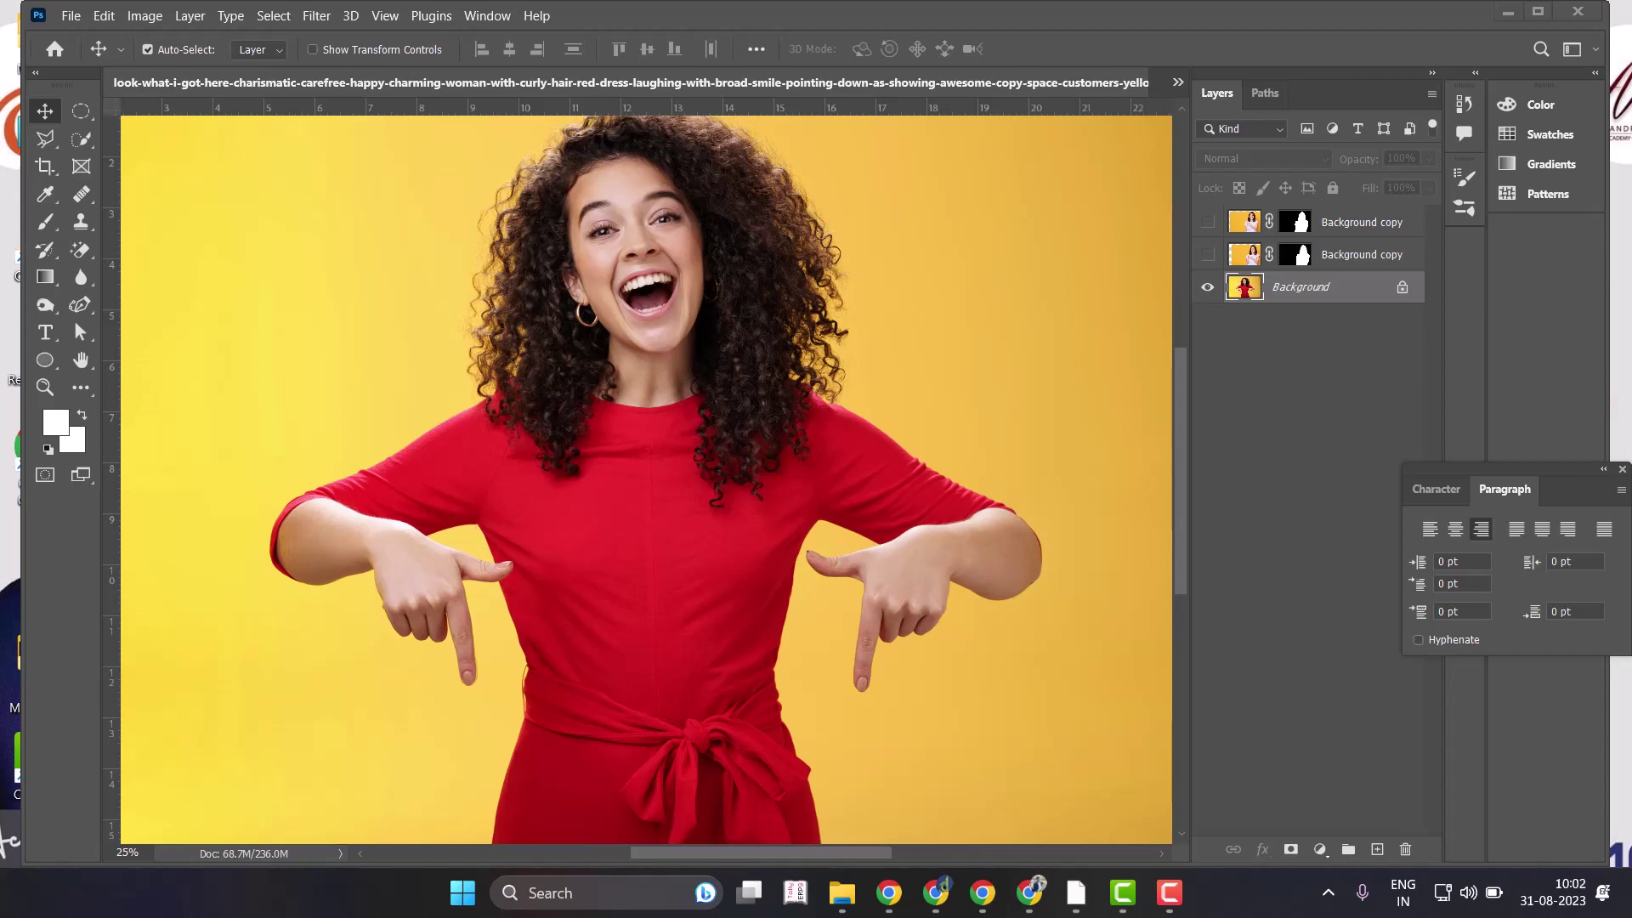
pyautogui.hotkey('alt', '.')
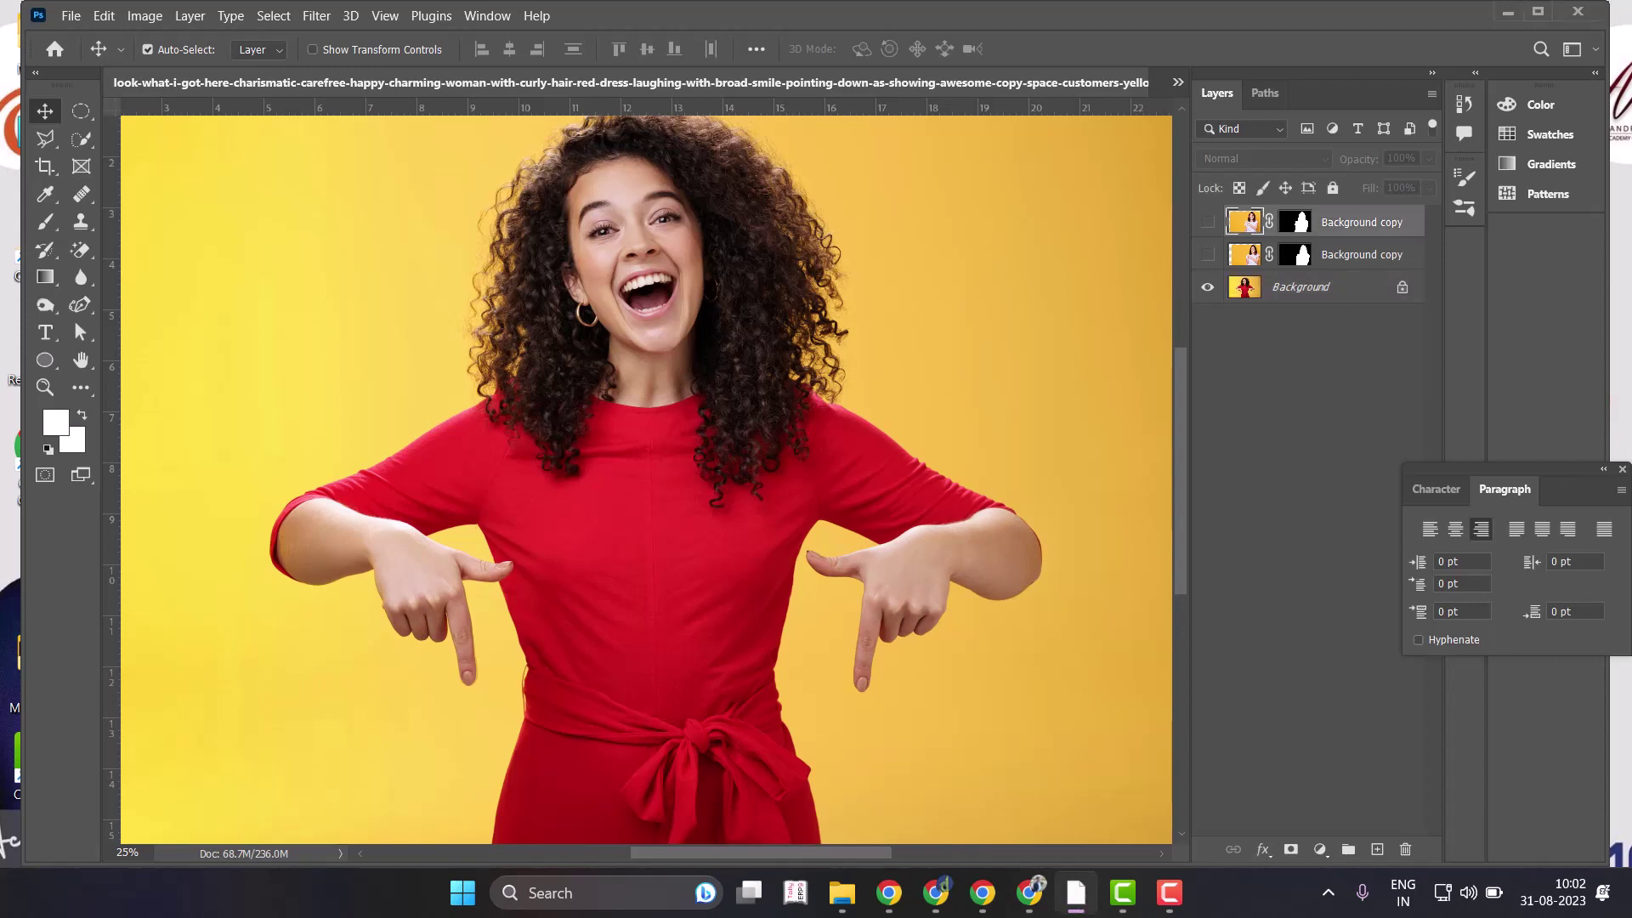
pyautogui.press('Delete')
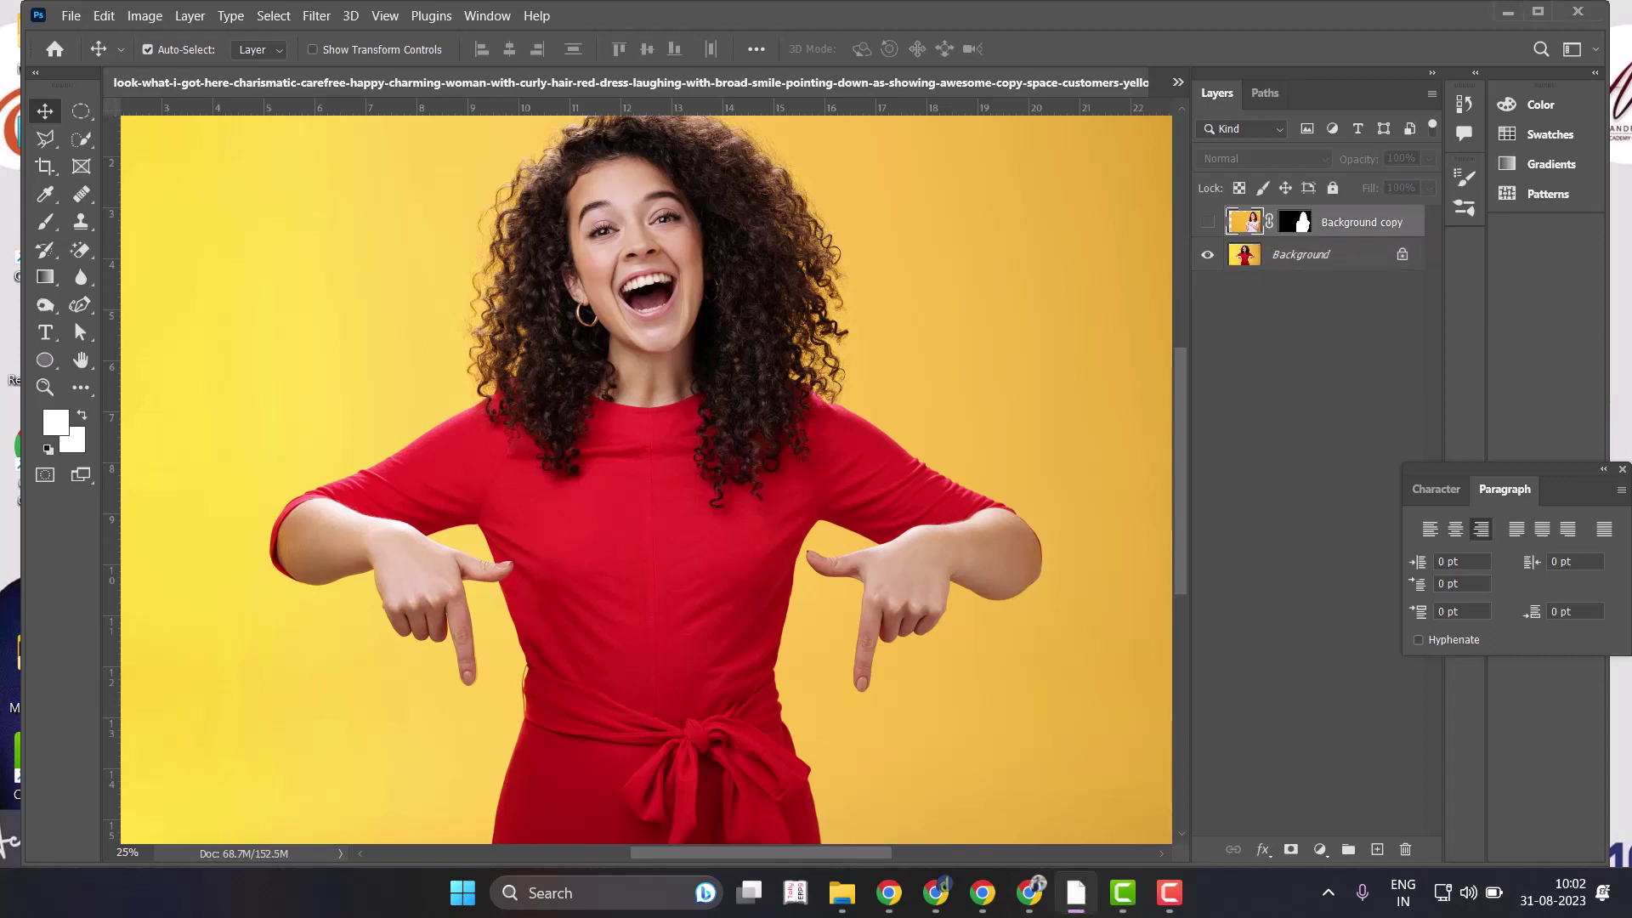
pyautogui.hotkey('alt', ',')
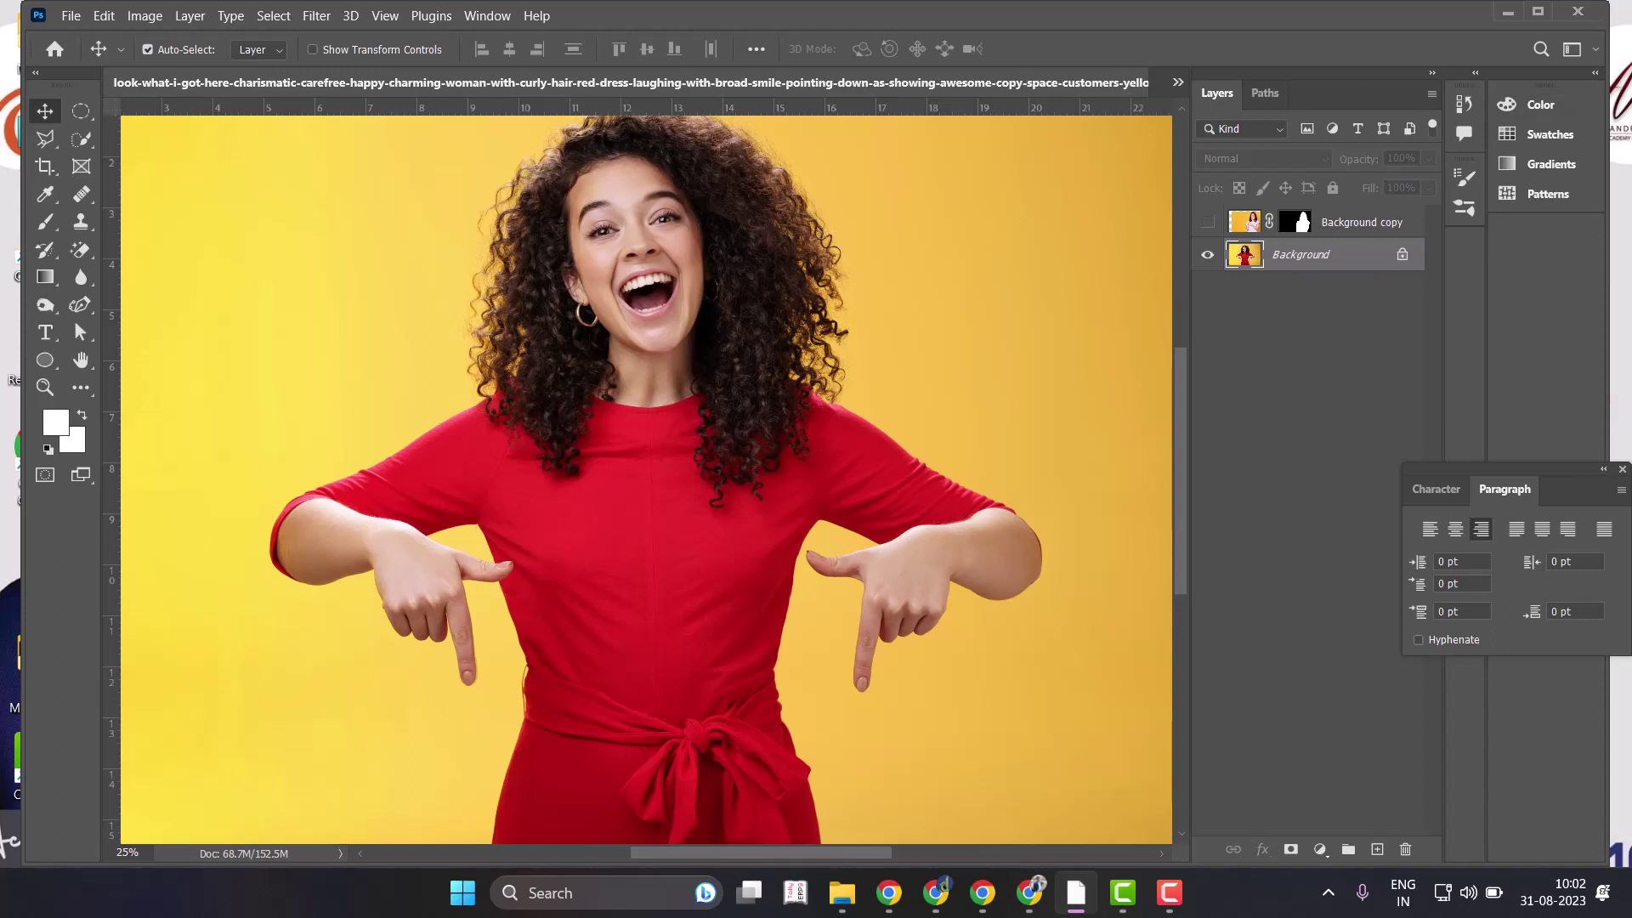
pyautogui.click(1178, 81)
# Close the close-up portrait document, discarding its unsaved changes.
pyautogui.click(680, 125)
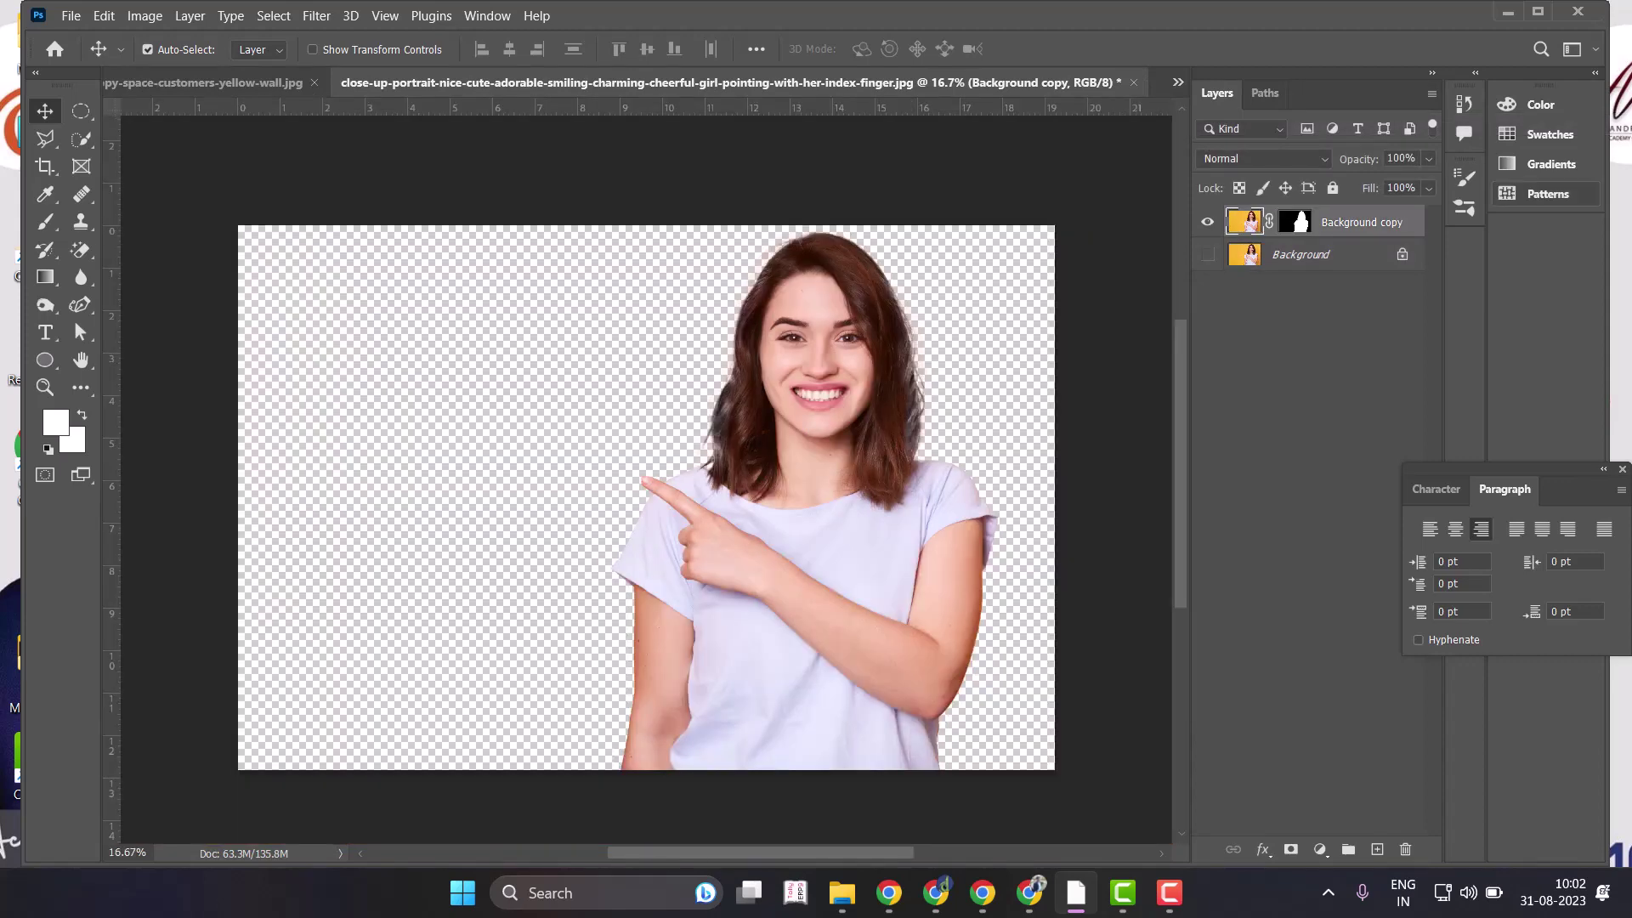
pyautogui.click(1134, 82)
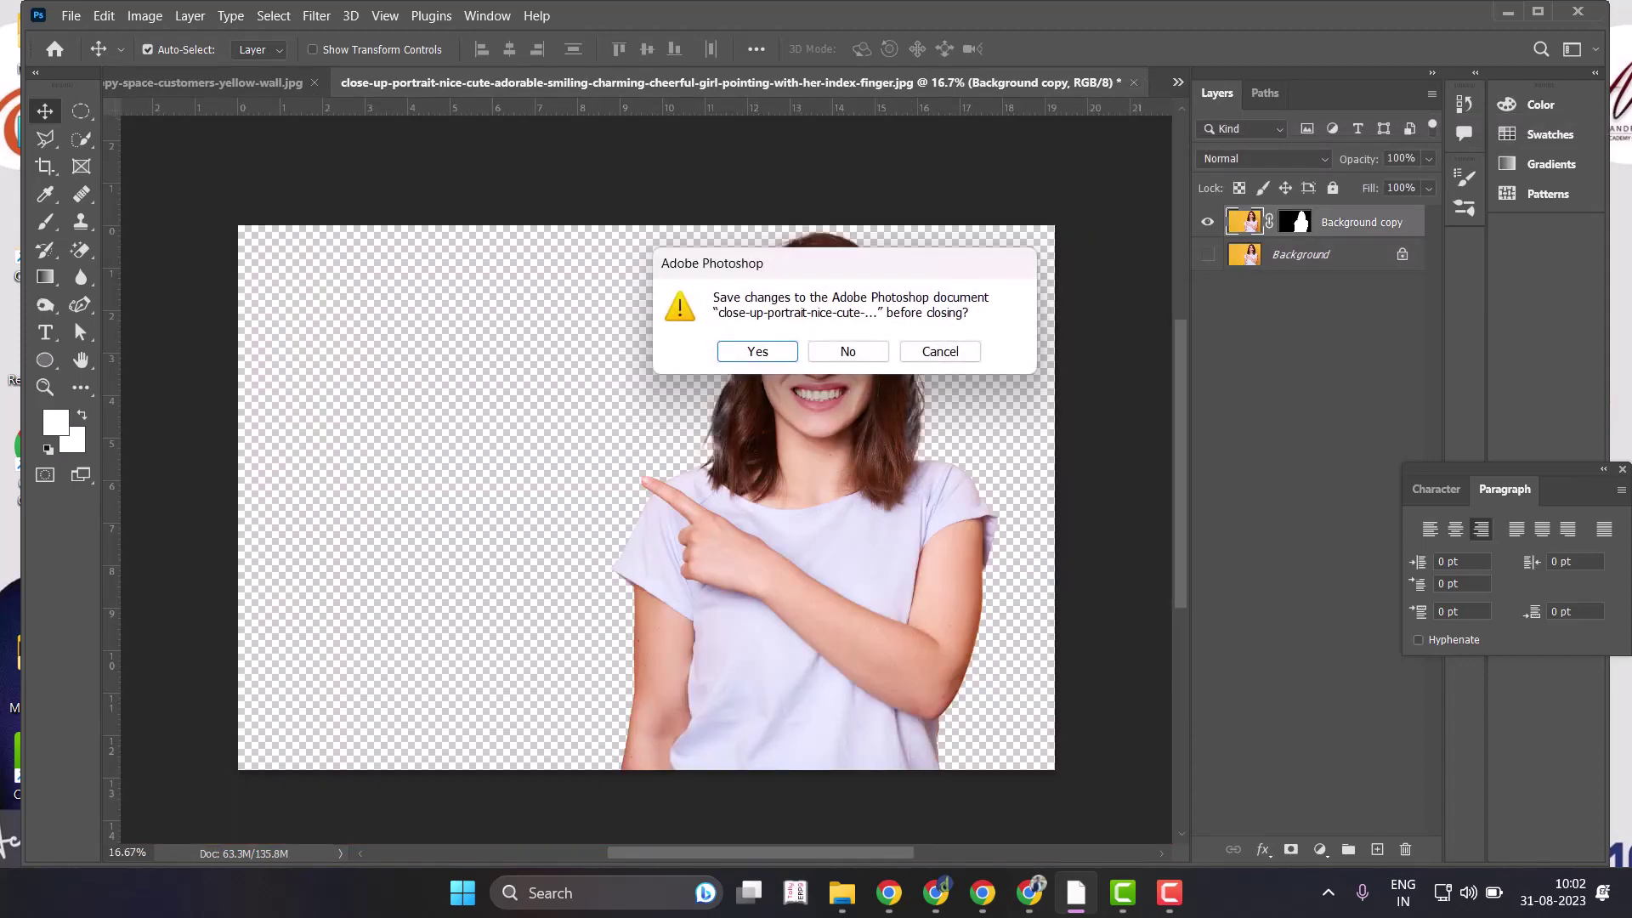
pyautogui.click(850, 350)
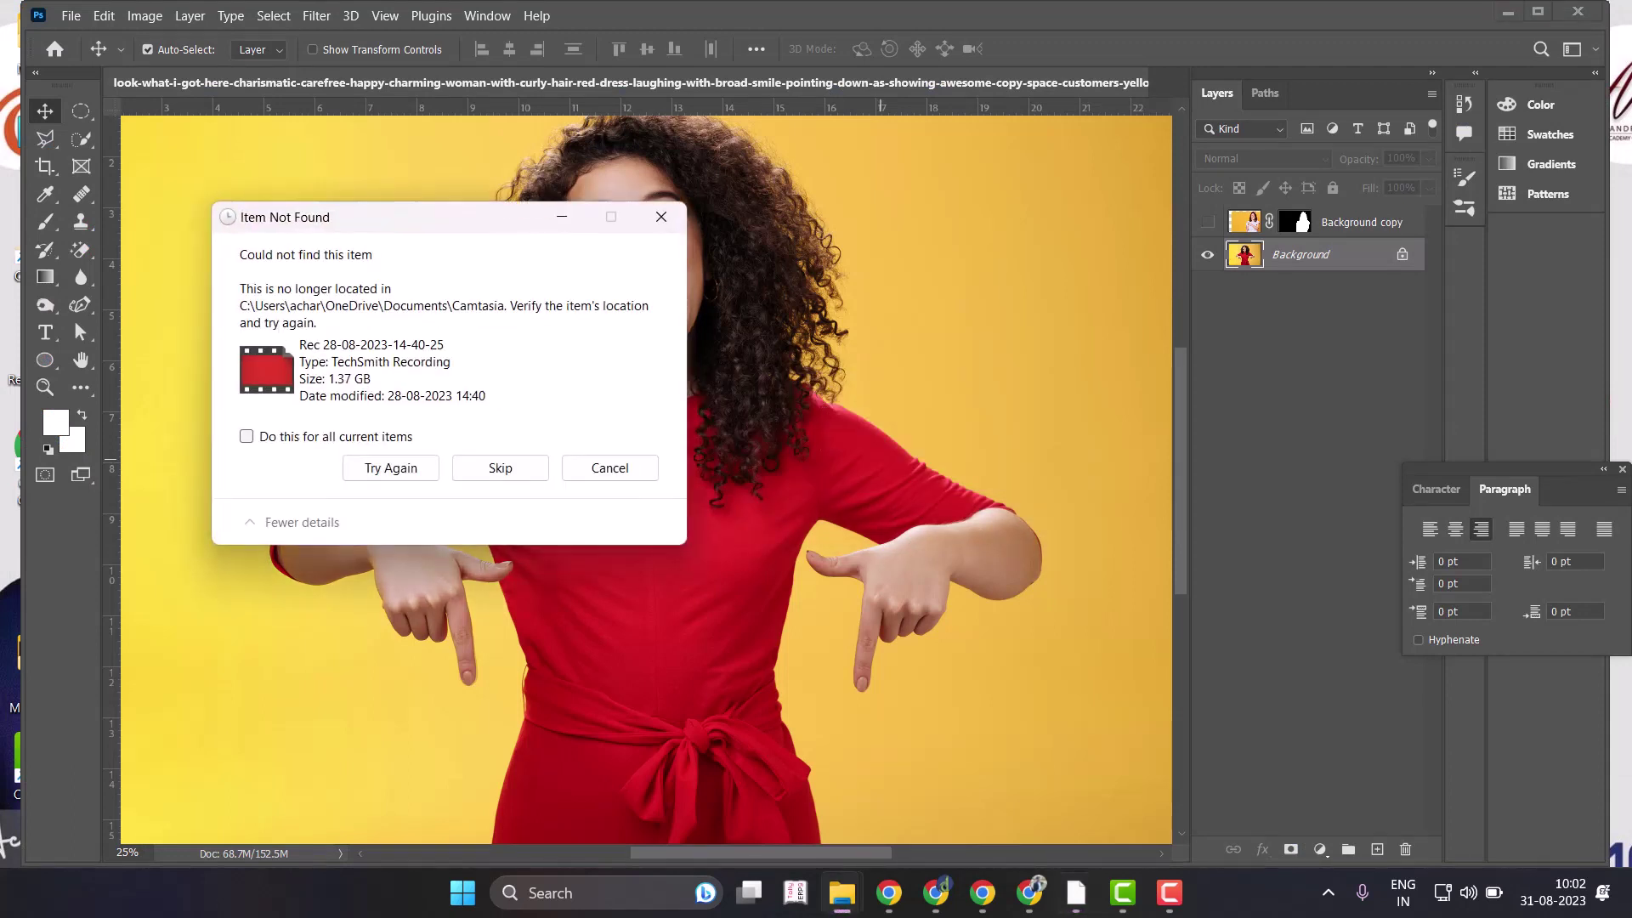
# Skip the missing recording files, then show the Downloads folder as a list.
pyautogui.click(246, 436)
pyautogui.click(500, 467)
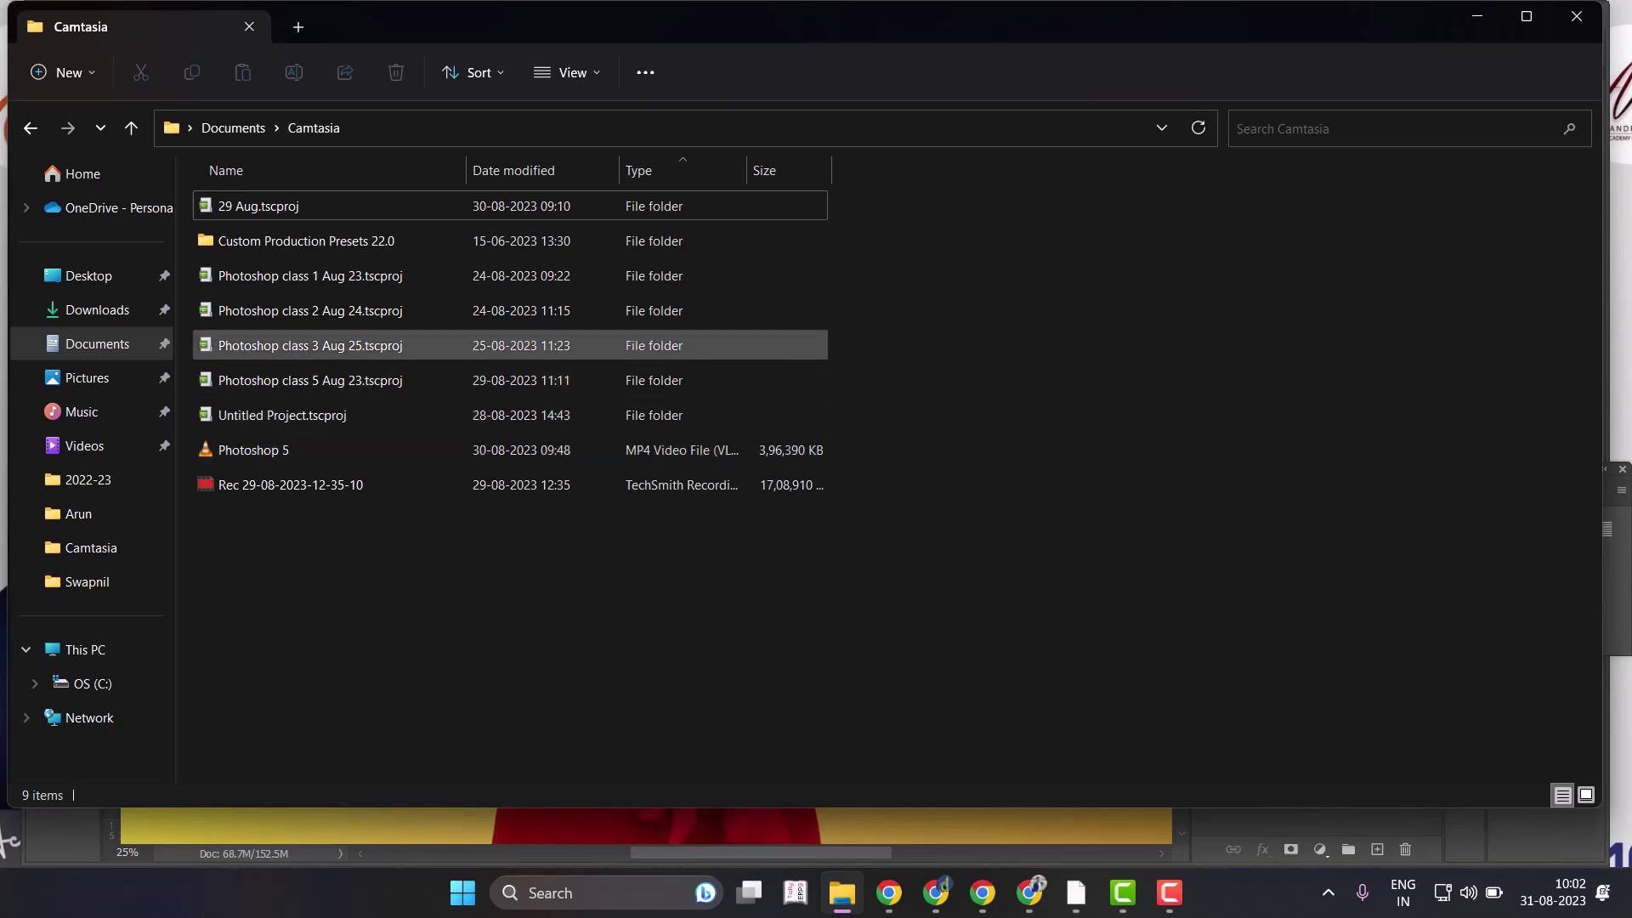
pyautogui.click(98, 309)
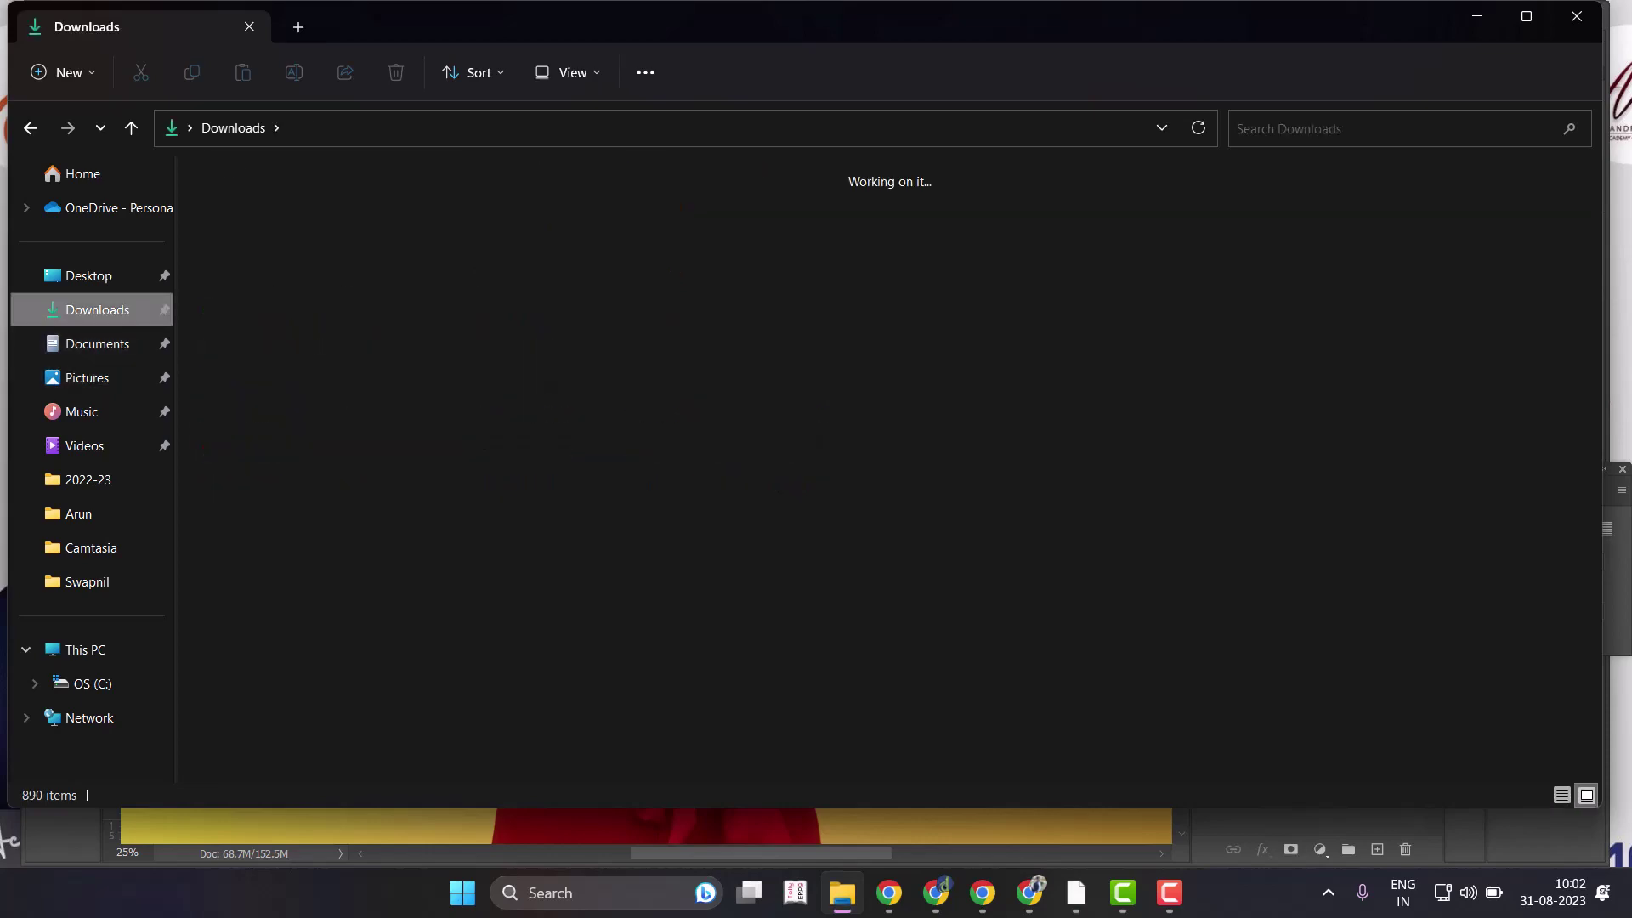
pyautogui.click(1403, 255)
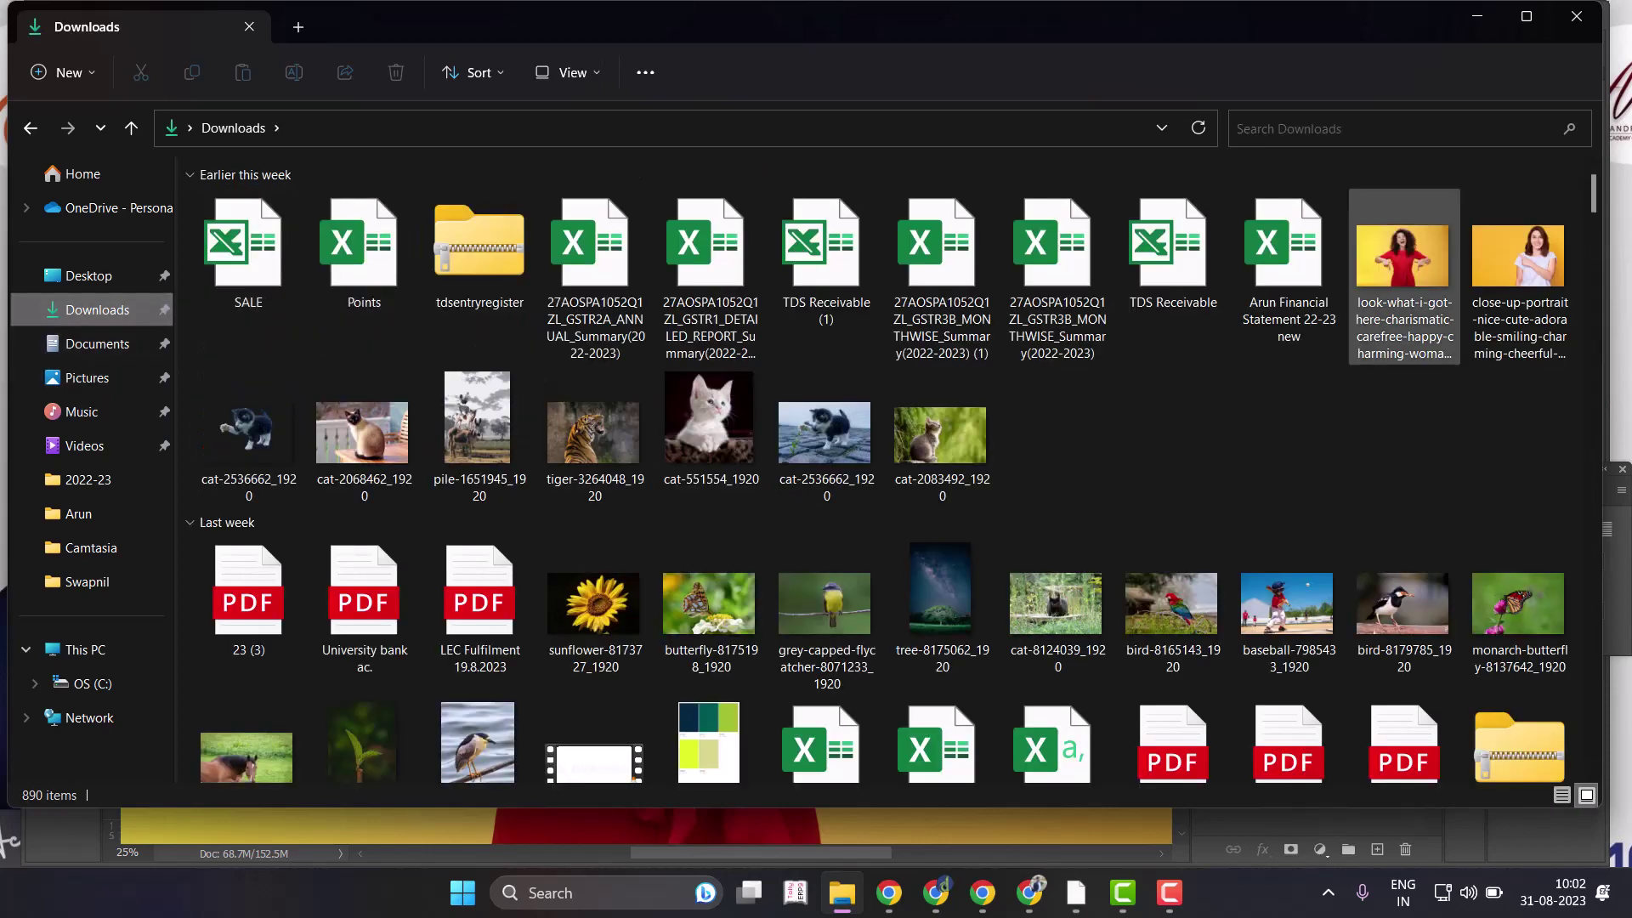
pyautogui.rightClick(1343, 421)
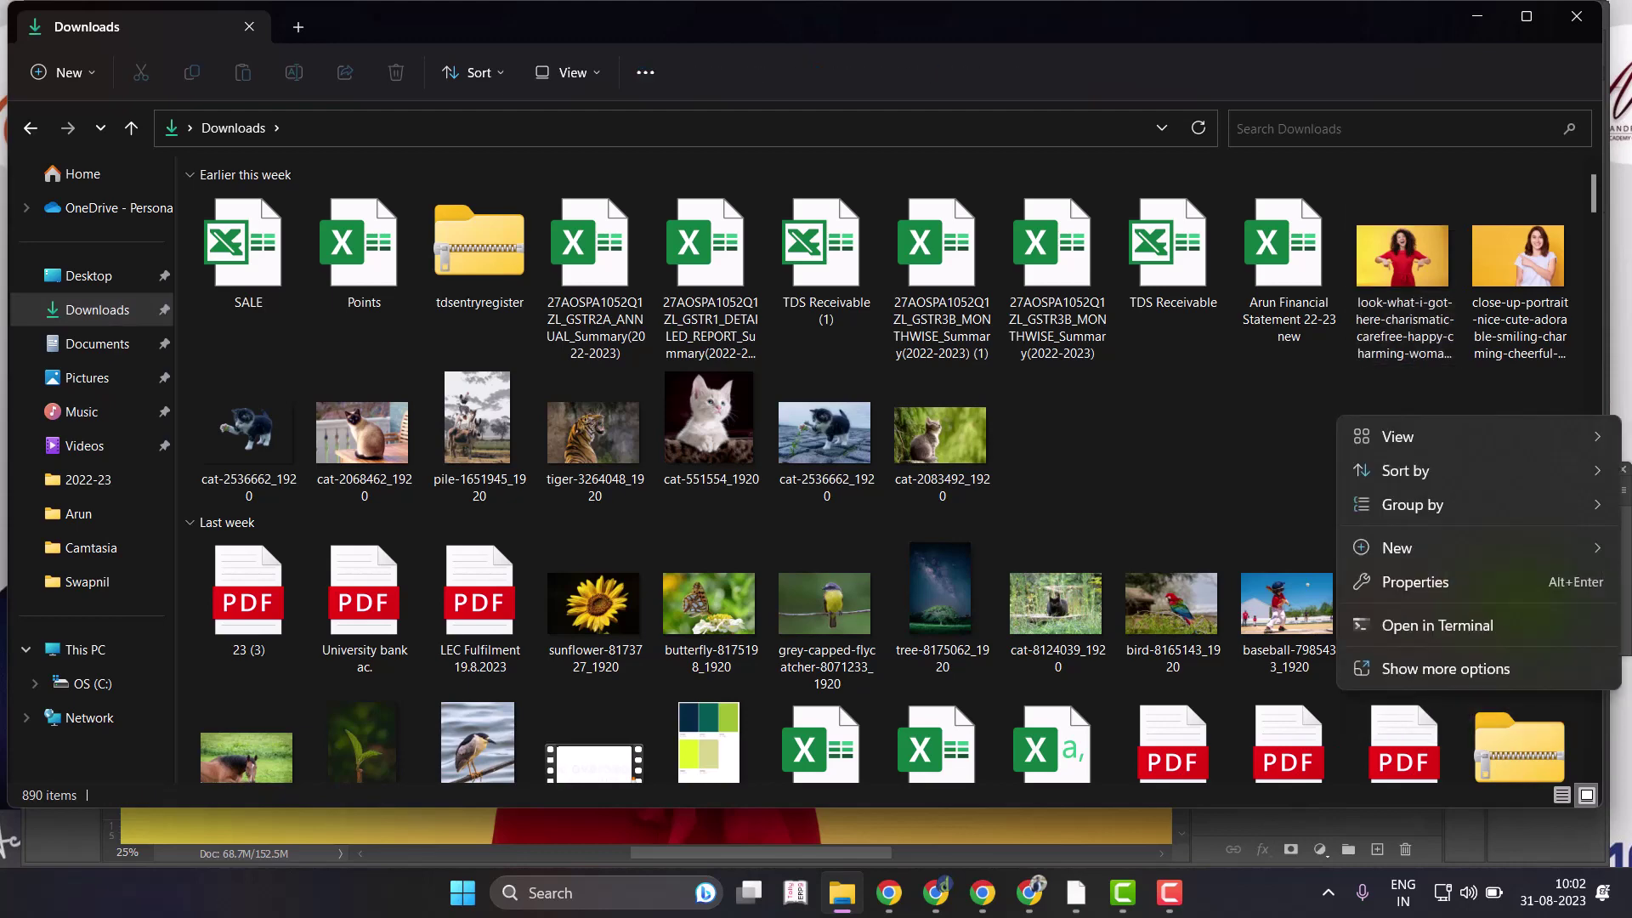
pyautogui.moveTo(1466, 436)
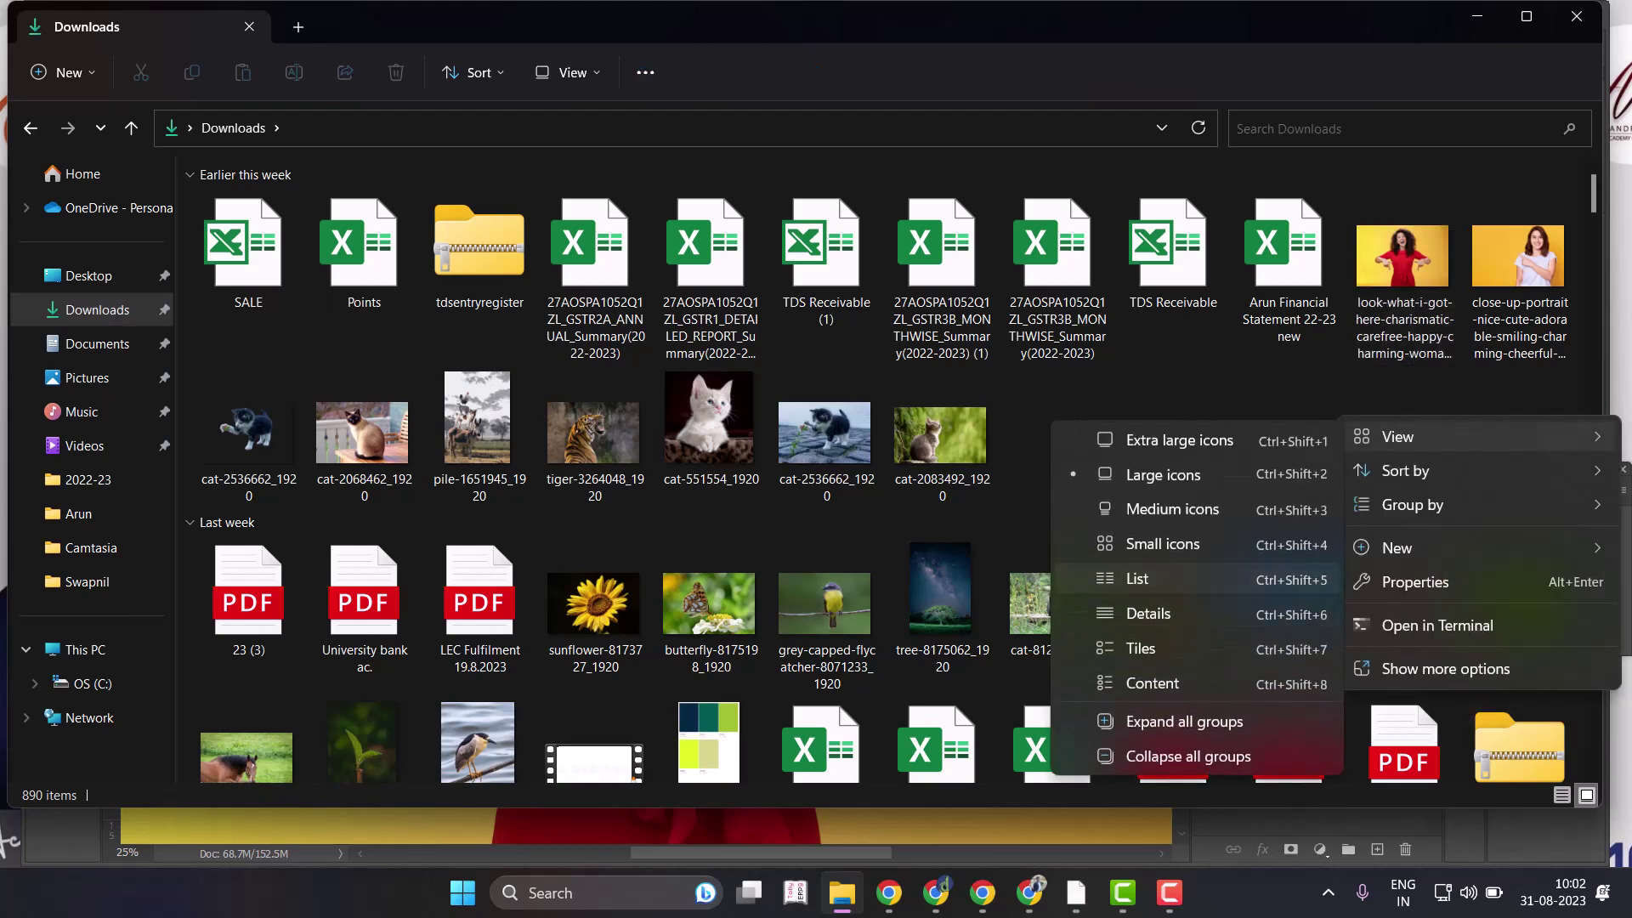
pyautogui.click(1137, 578)
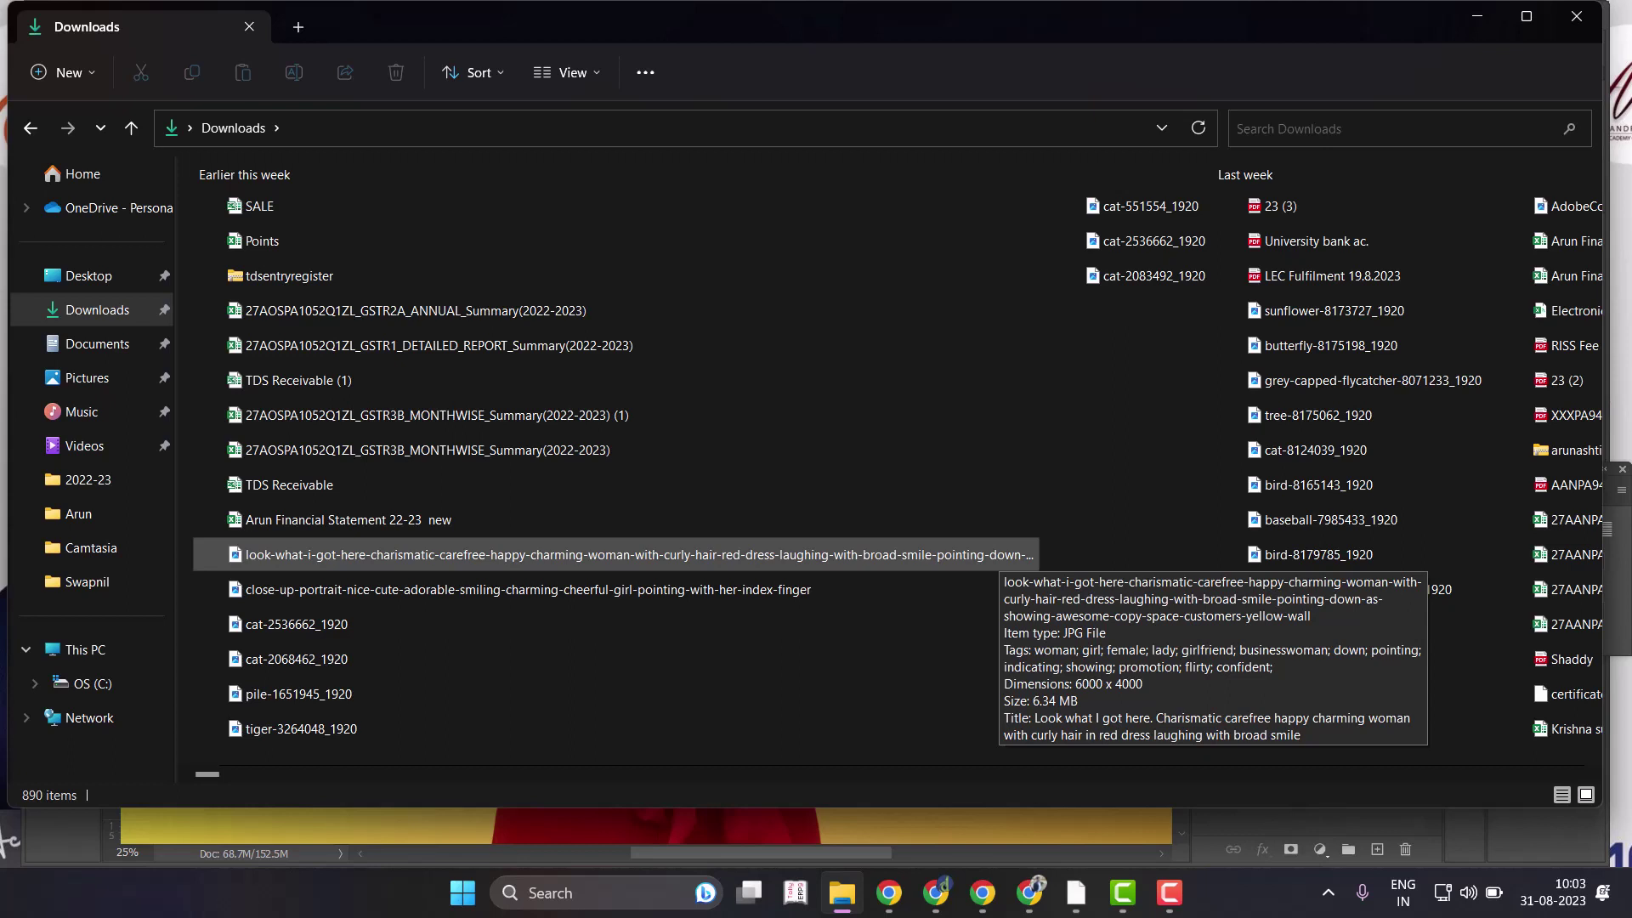
# Rename the red-dress pointing woman photo to 'Model pointing'.
pyautogui.click(991, 554)
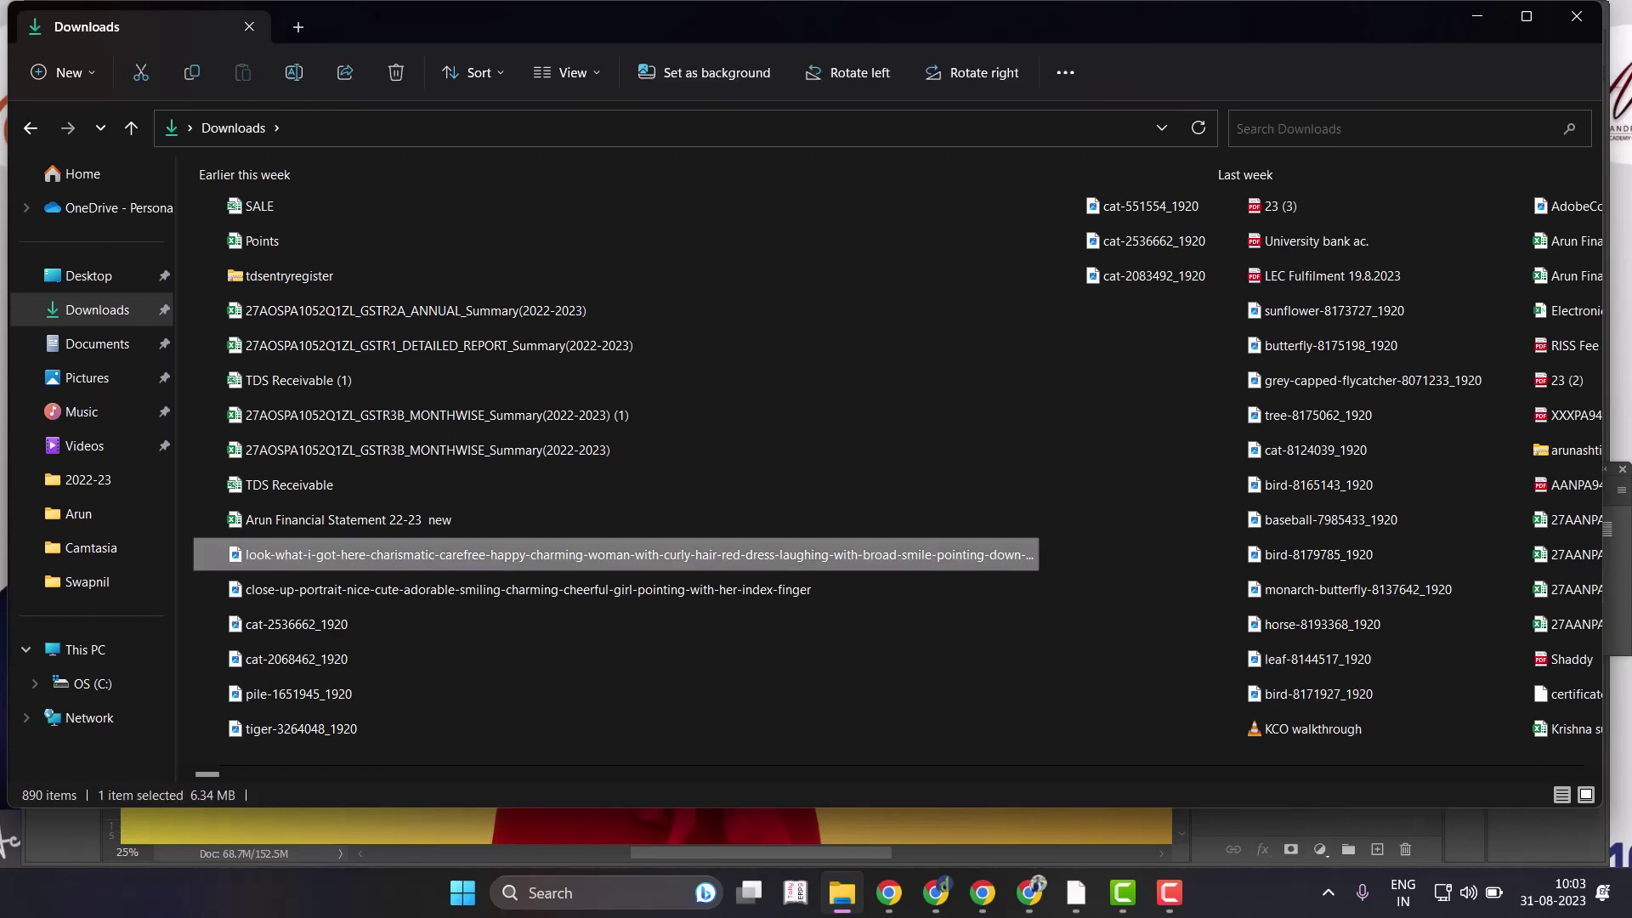
pyautogui.press('F2')
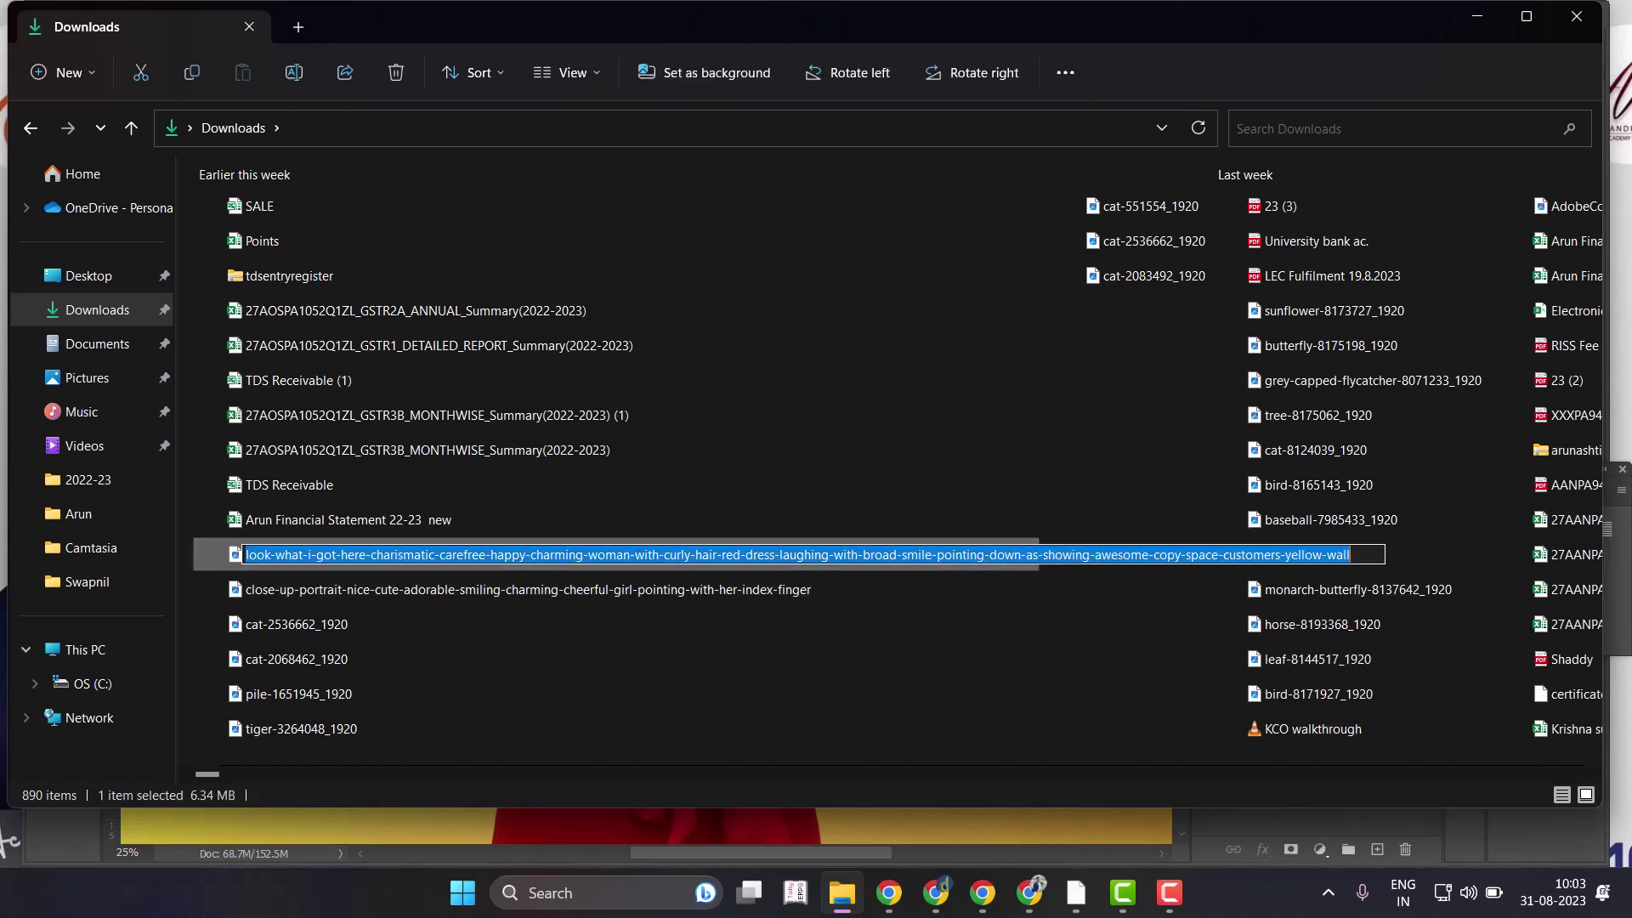
pyautogui.moveTo(371, 554); pyautogui.dragTo(1352, 554)
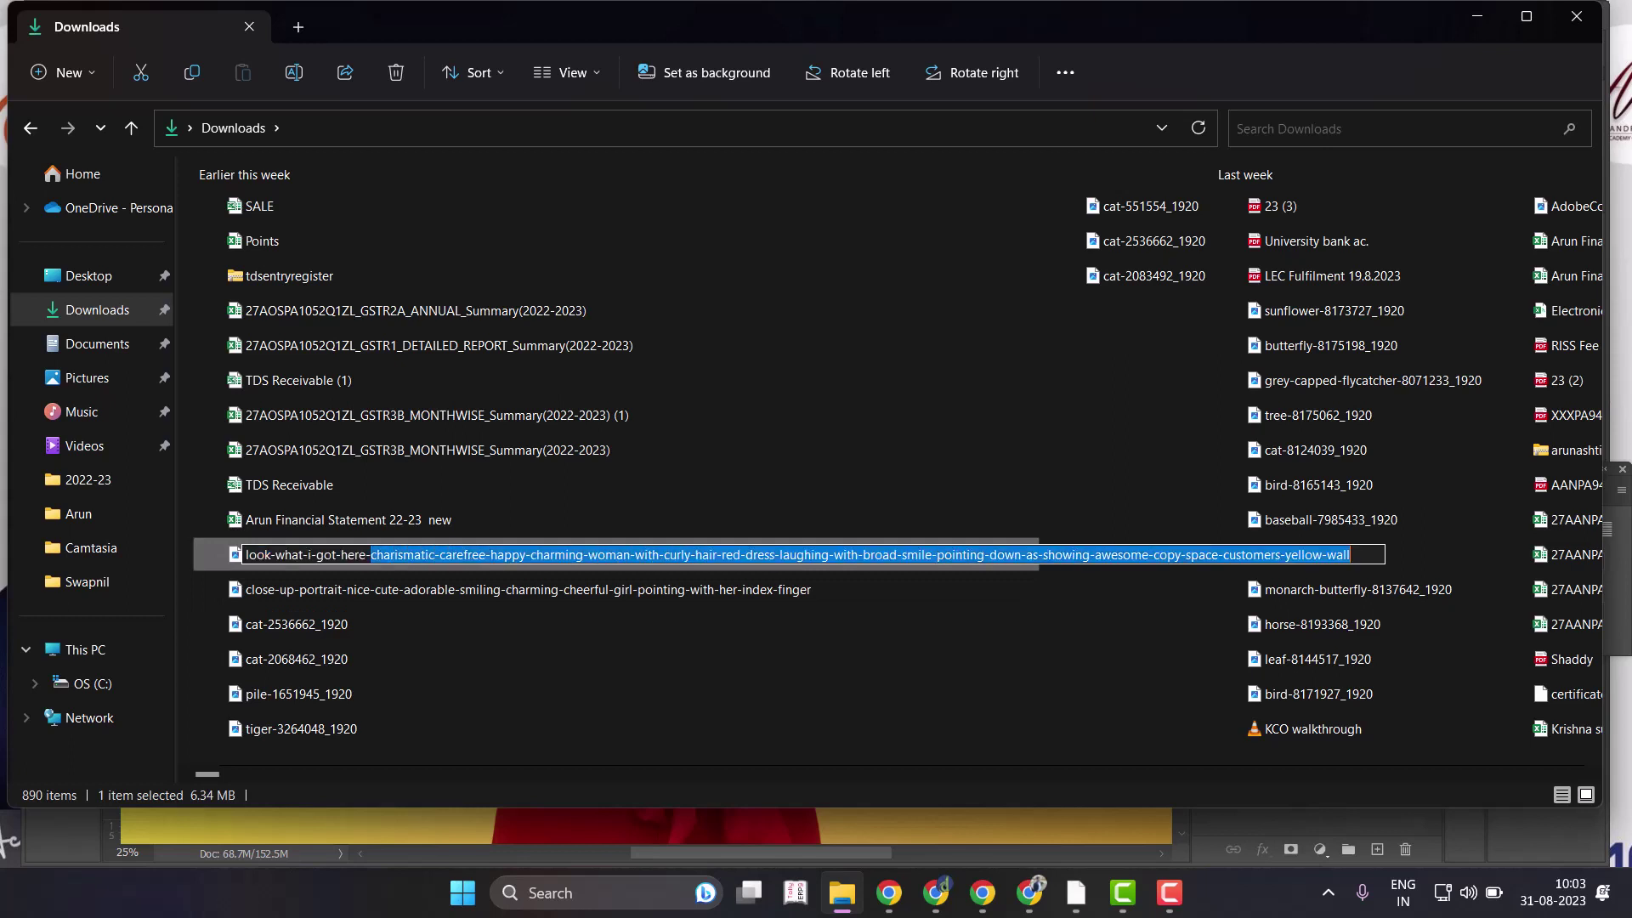
pyautogui.hotkey('ctrl', 'a')
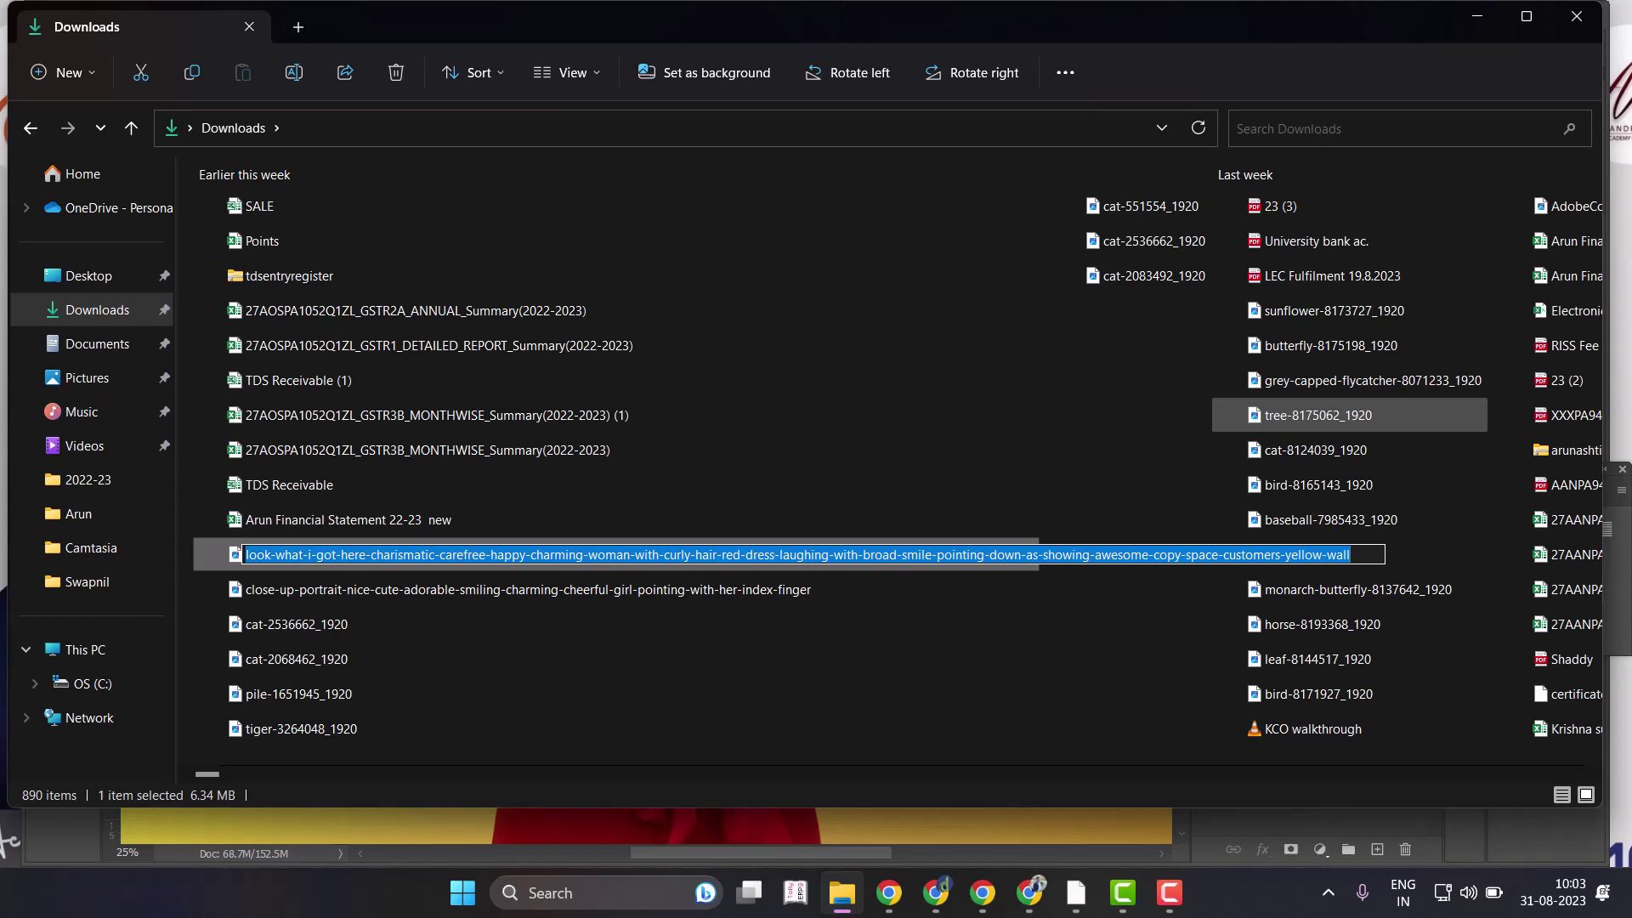
pyautogui.write('Model')
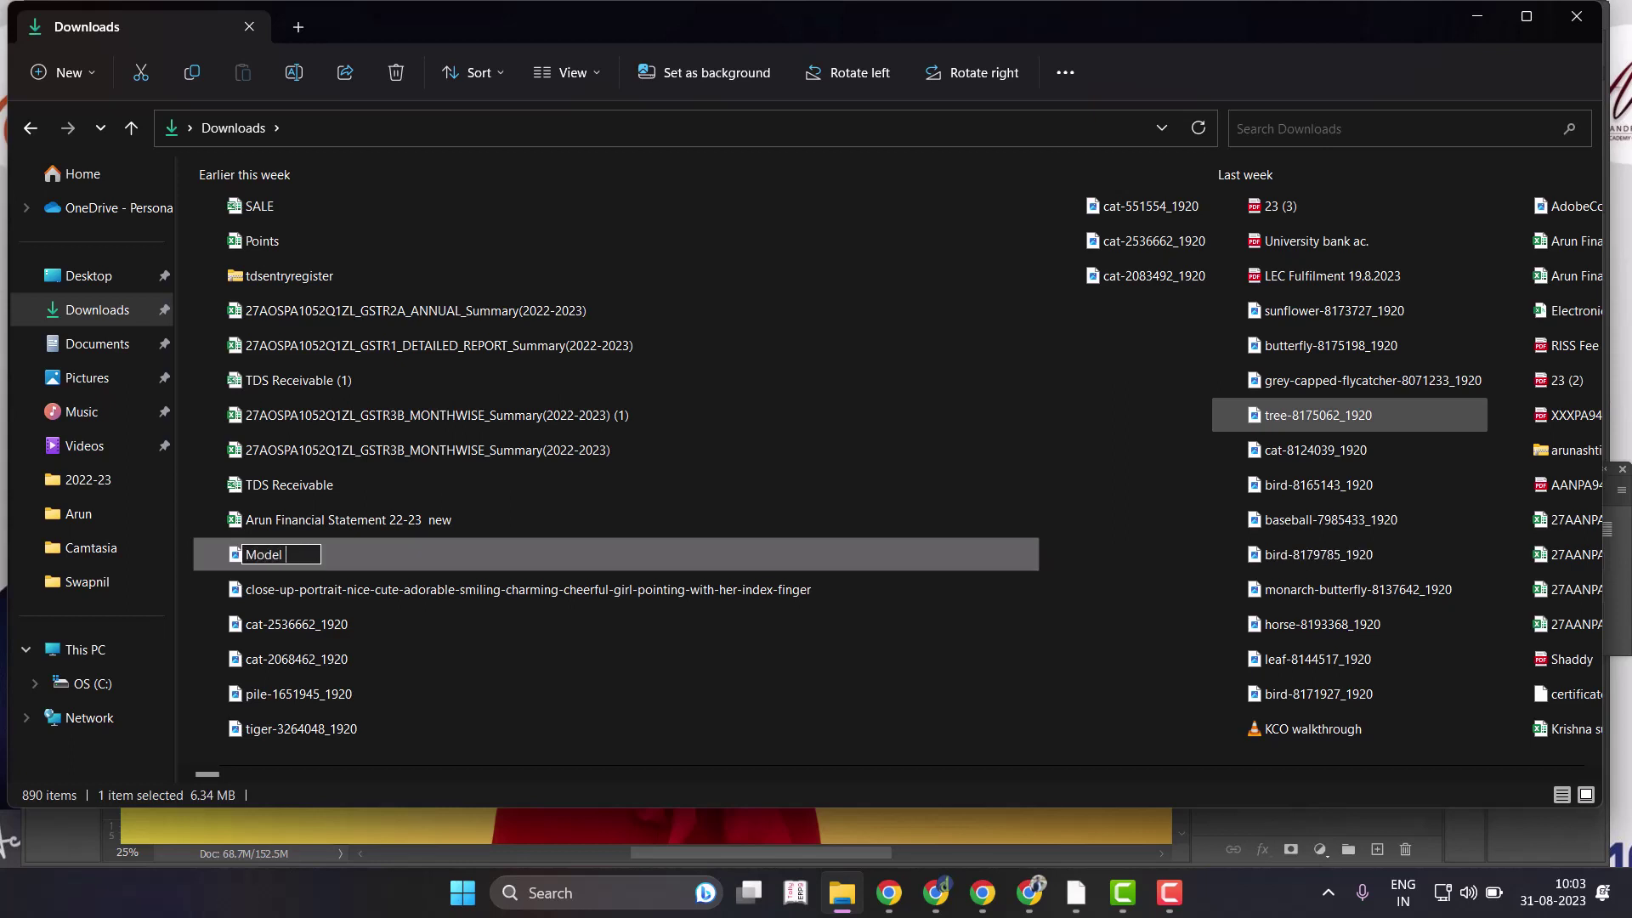
pyautogui.write(' poin')
pyautogui.write('ting')
pyautogui.press('Return')
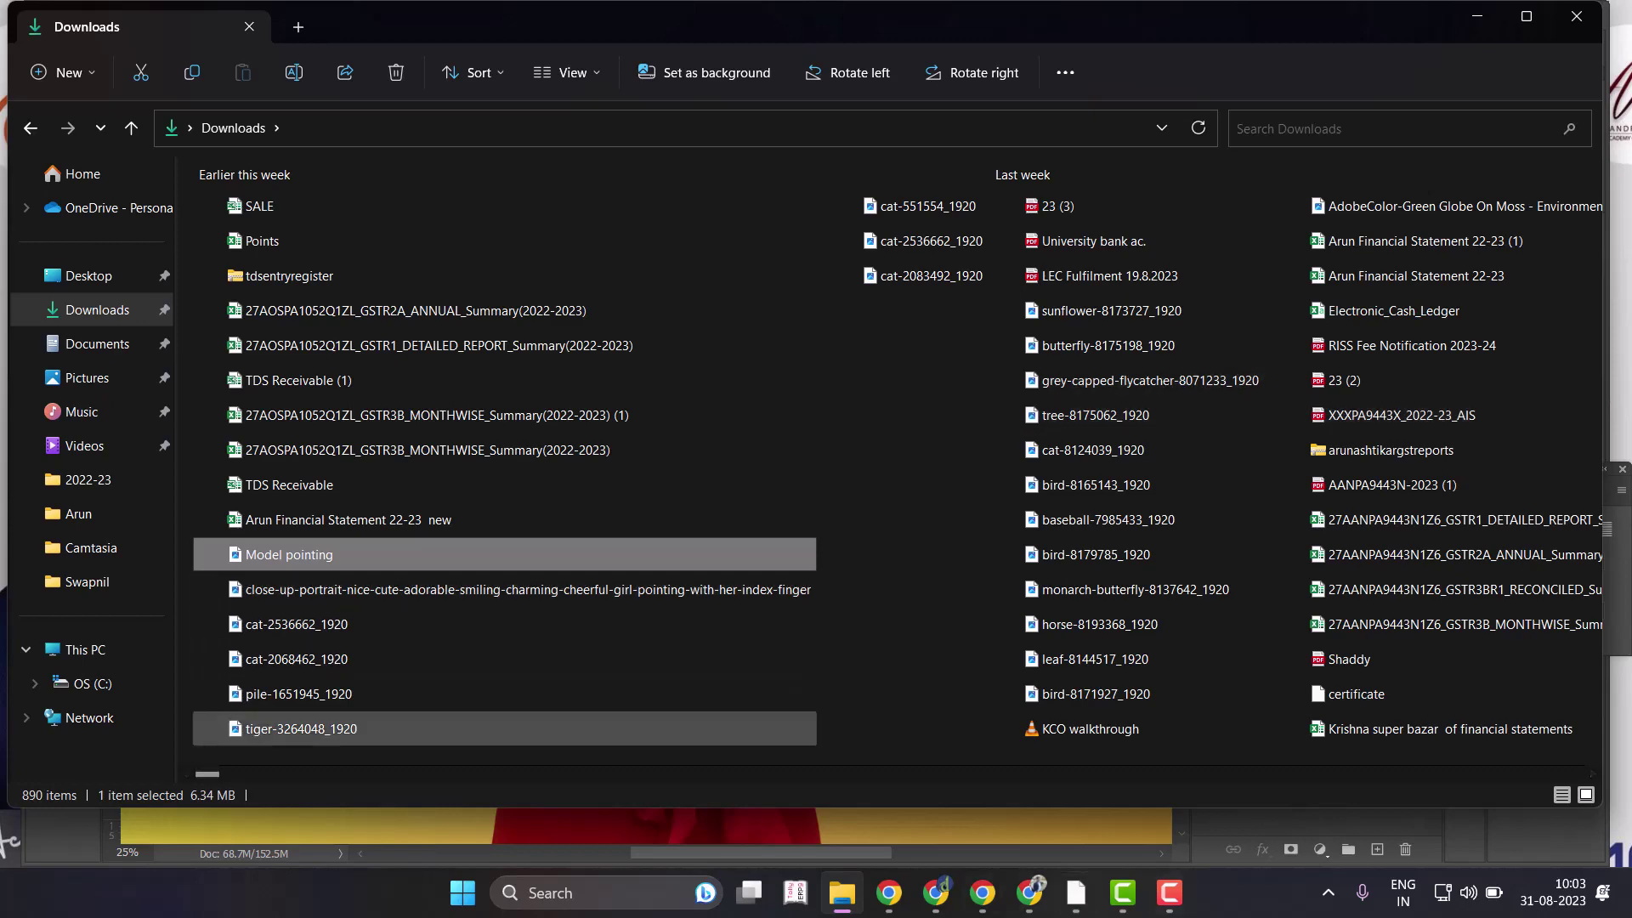
pyautogui.click(1076, 893)
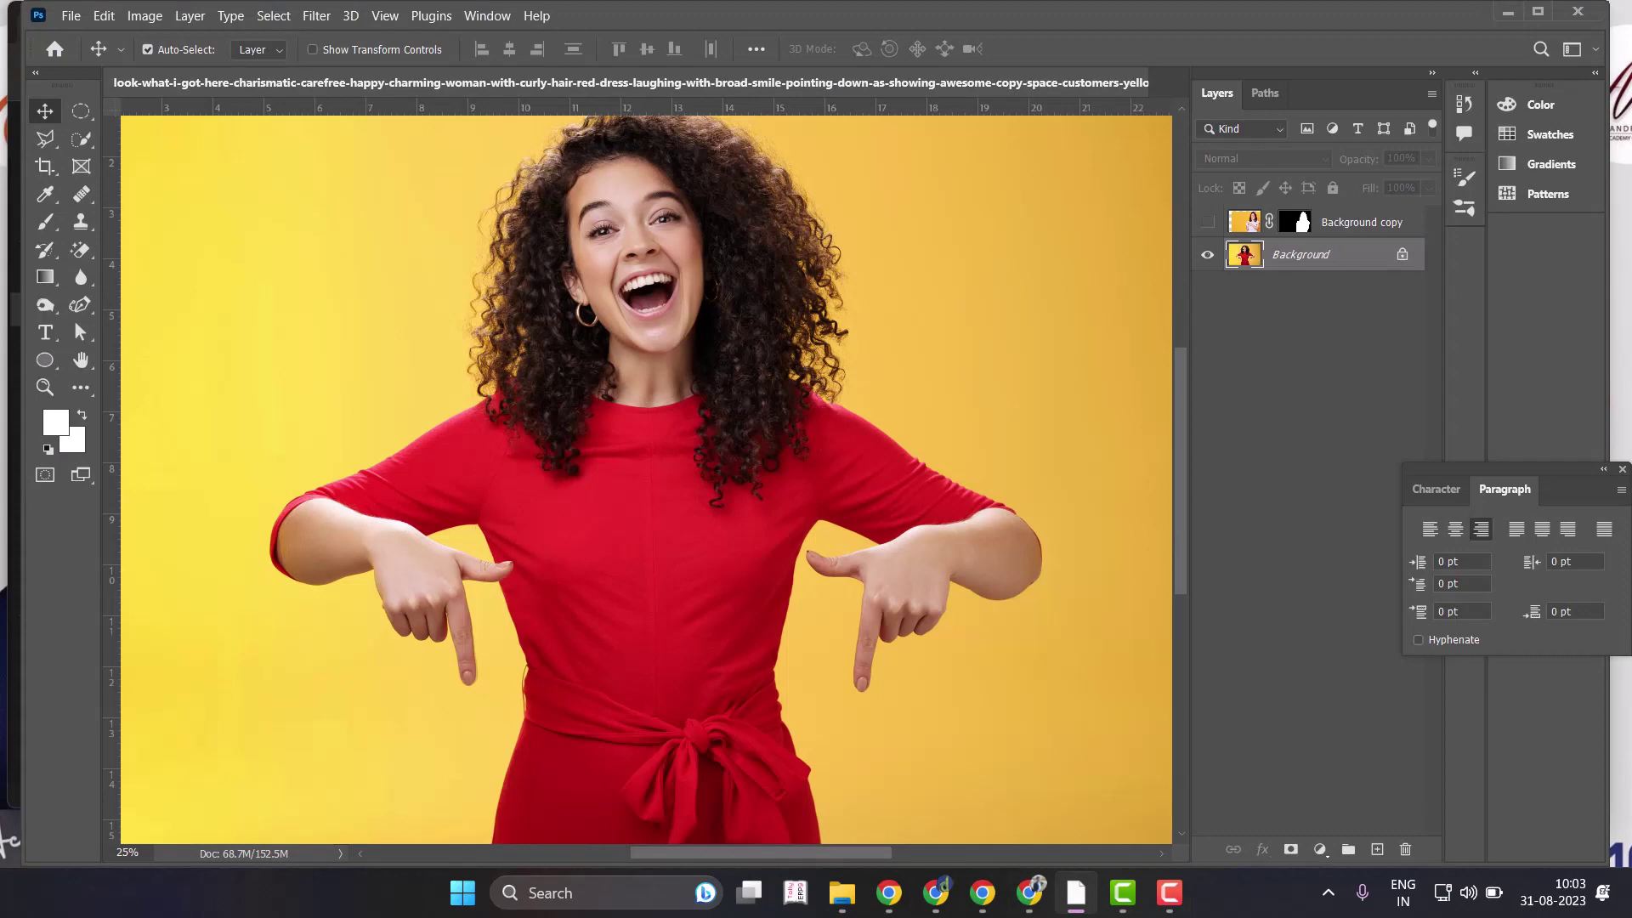
# Close the current Photoshop document without saving changes.
pyautogui.rightClick(1113, 82)
pyautogui.click(1135, 120)
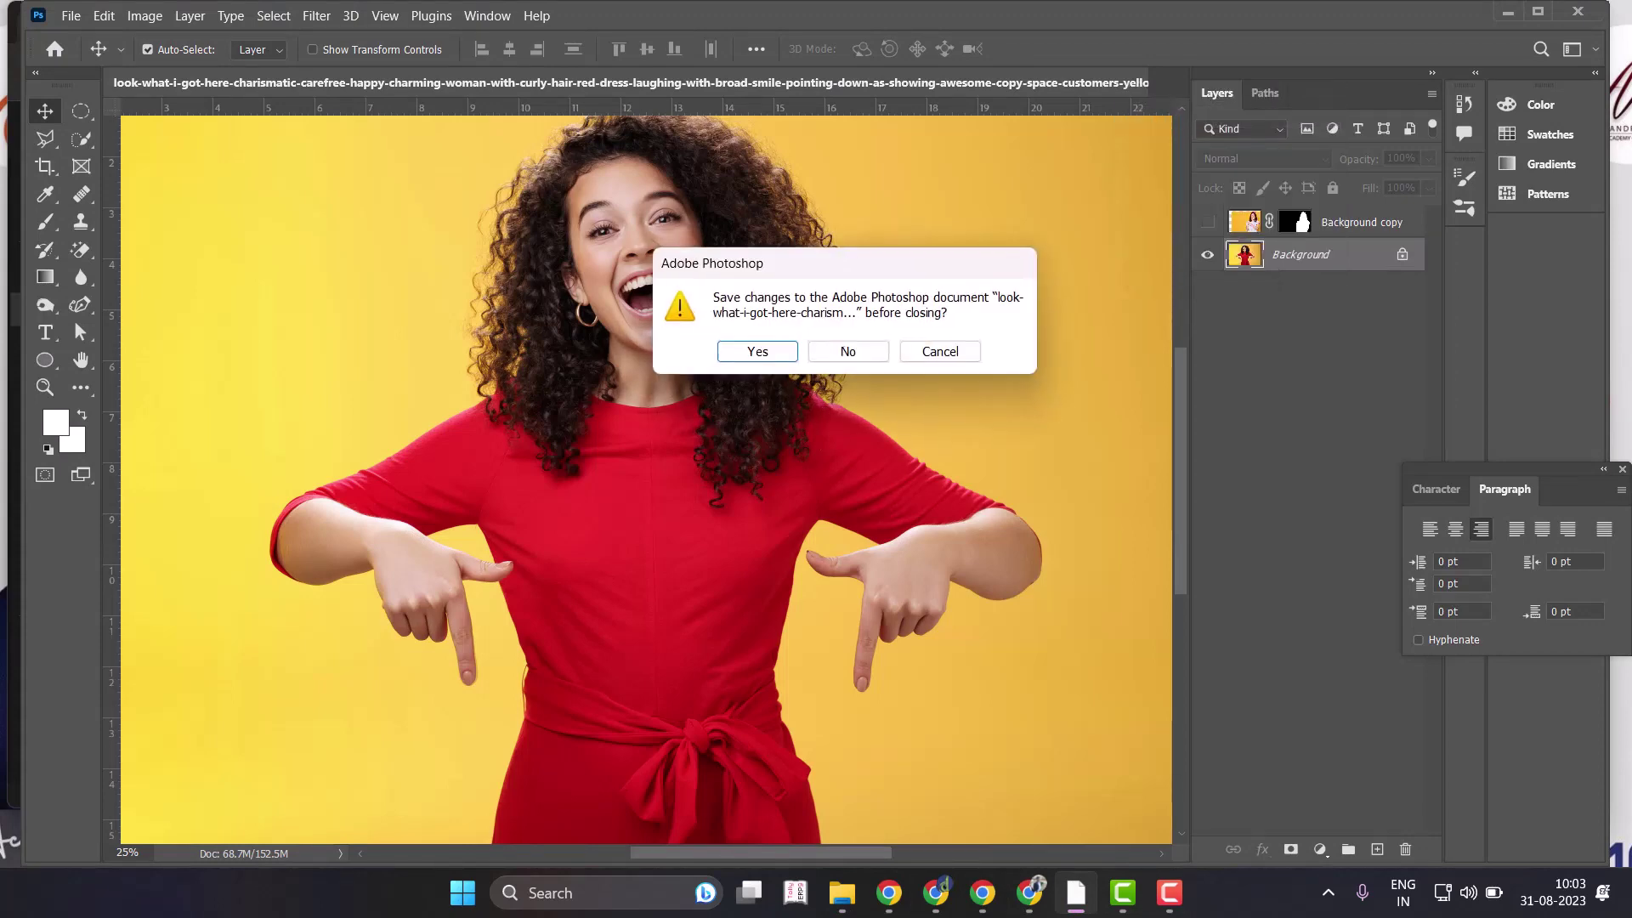
pyautogui.press('Tab')
pyautogui.press('Return')
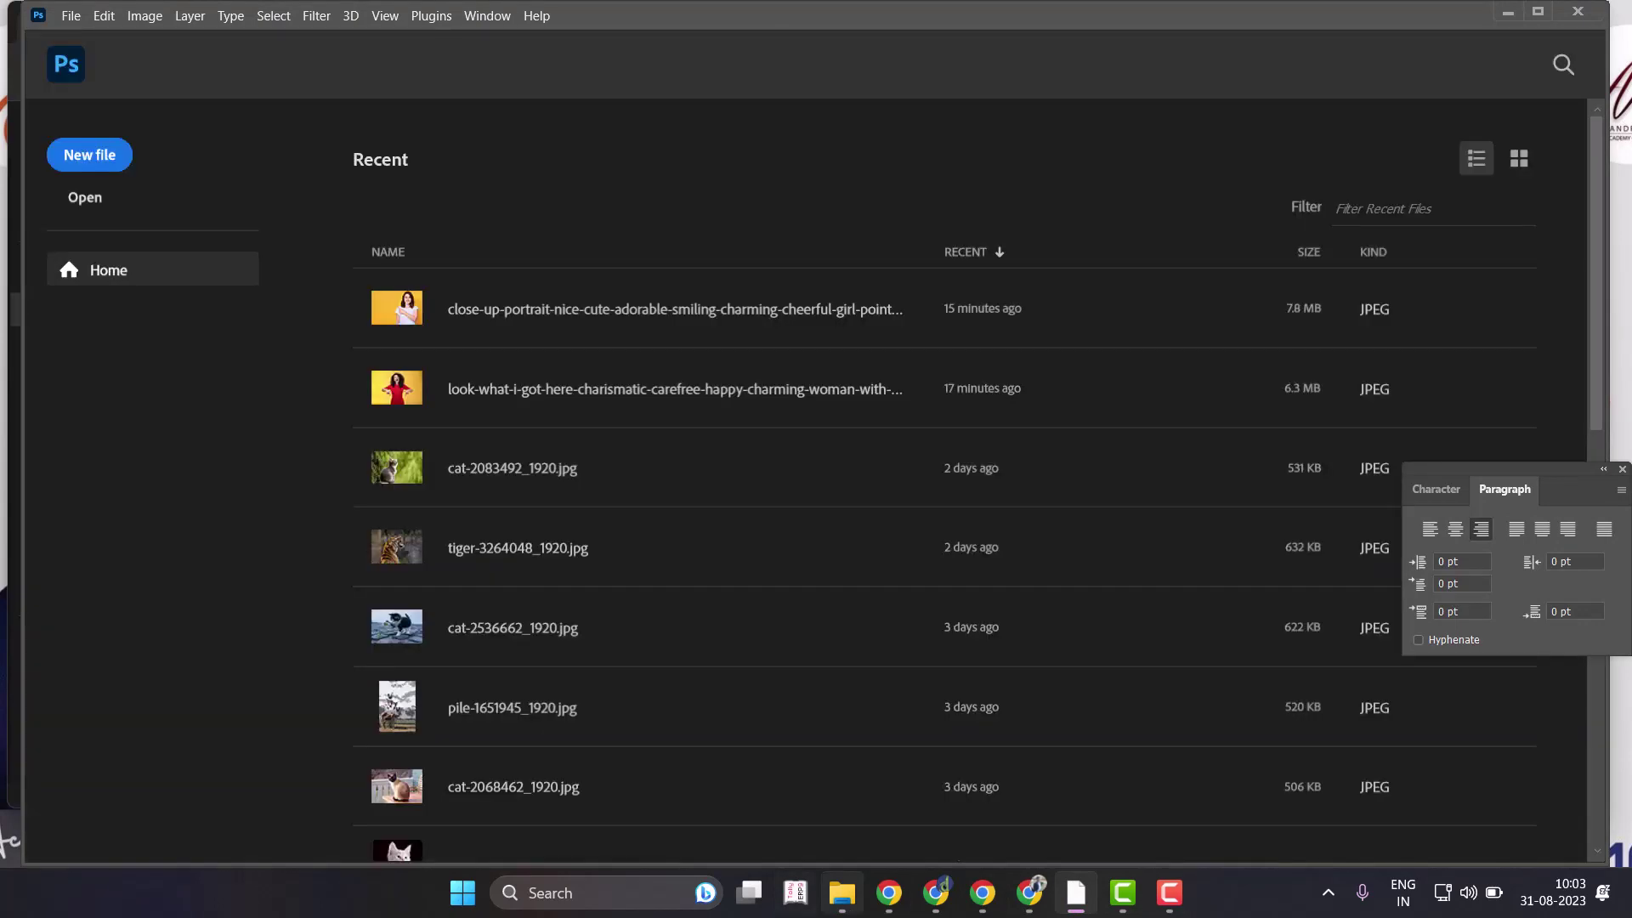
# Open Model pointing.jpg in Photoshop by dragging it from Downloads.
pyautogui.click(841, 893)
pyautogui.moveTo(340, 554)
pyautogui.mouseDown()
pyautogui.moveTo(1113, 838)
pyautogui.moveTo(700, 230)
pyautogui.mouseUp()
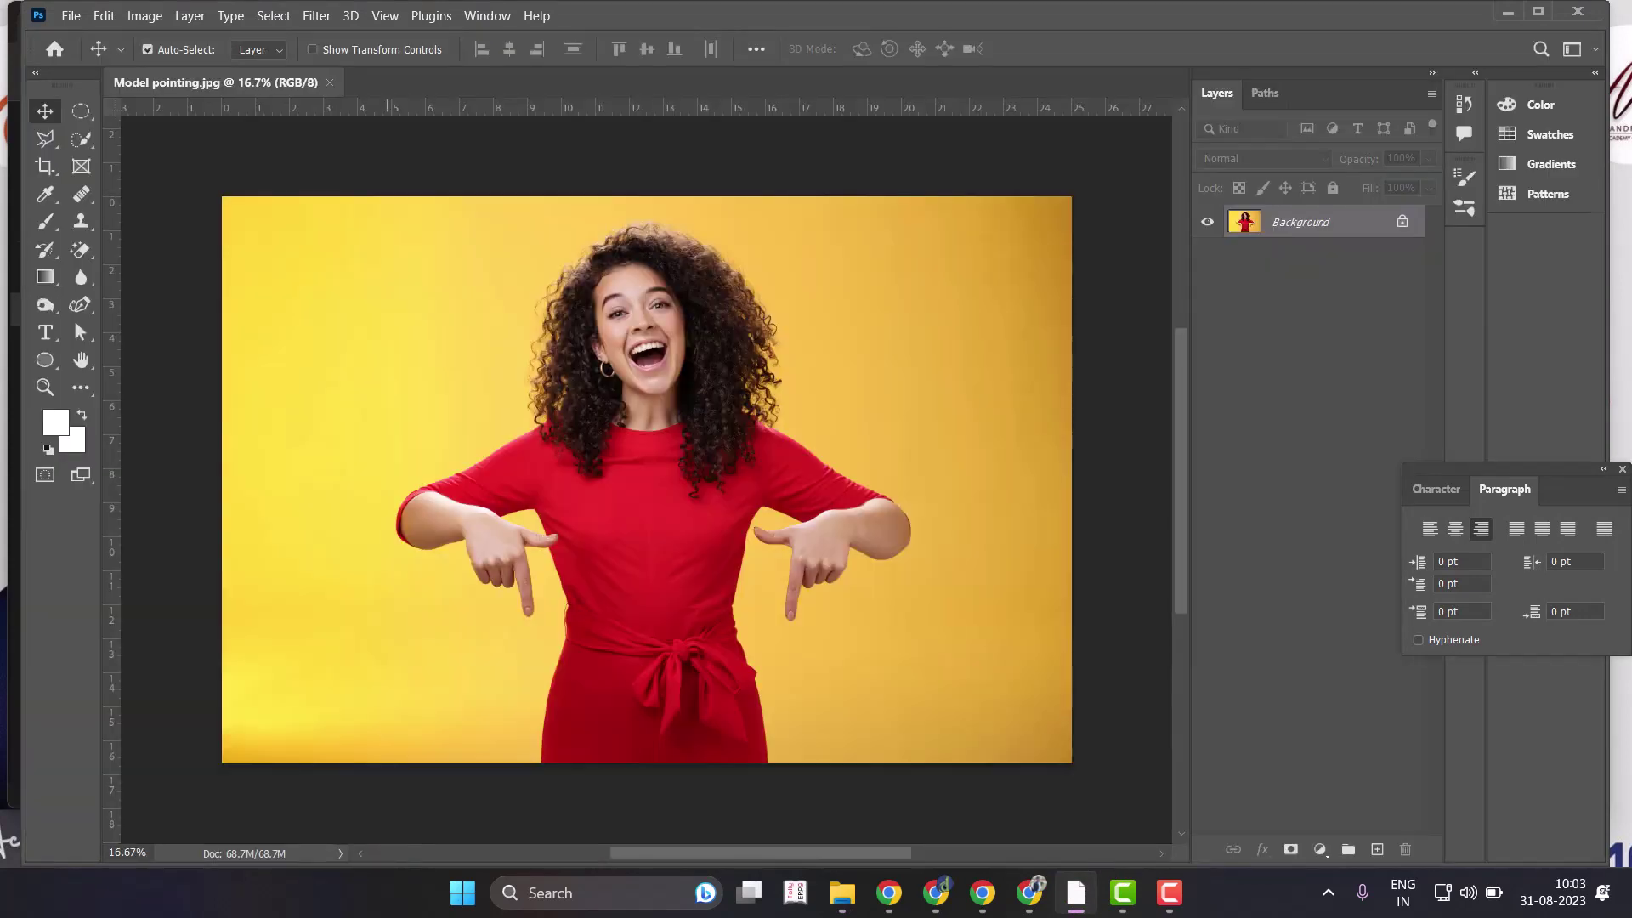
pyautogui.click(71, 16)
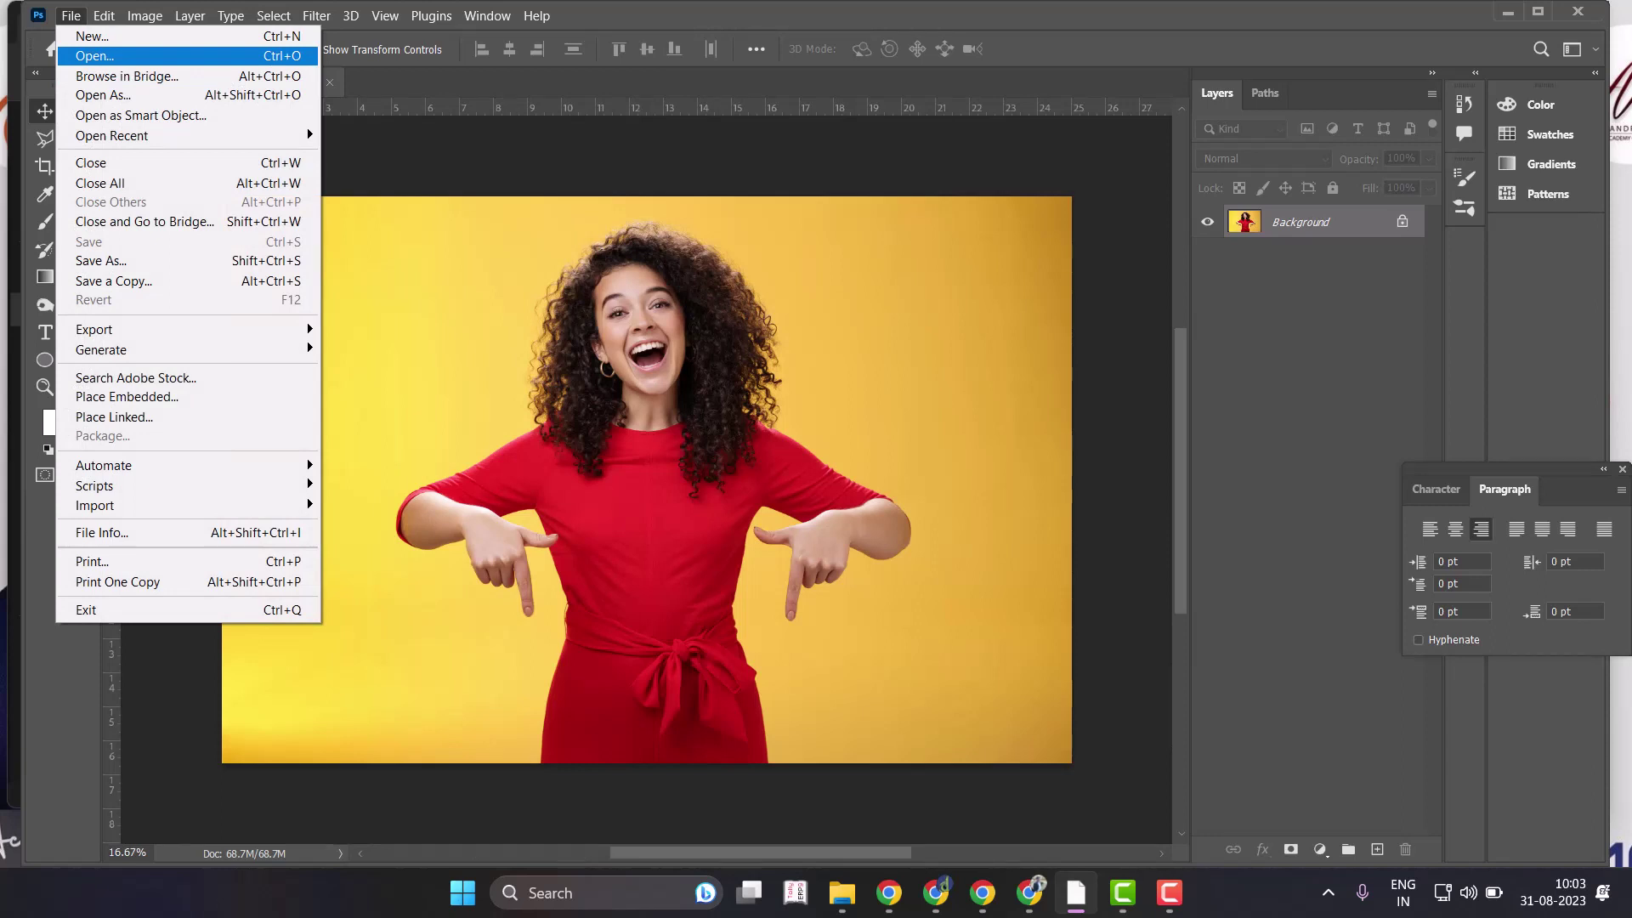
# Try duplicating Background with Ctrl+J and dragging, undoing each, leaving an empty Layer 1.
pyautogui.press('Escape')
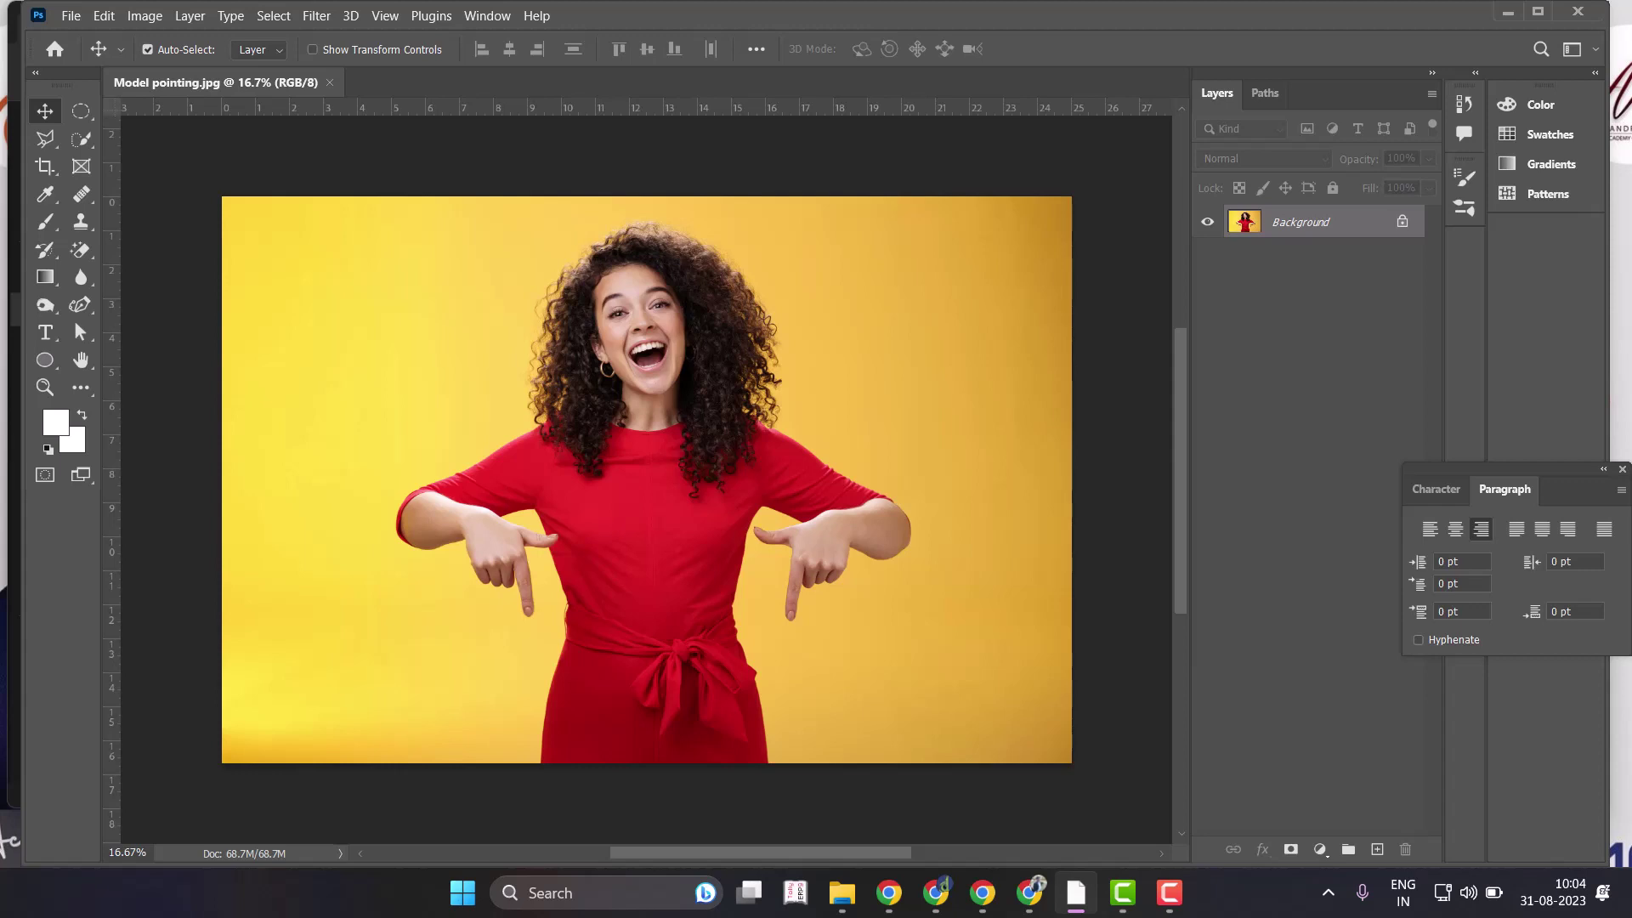
pyautogui.hotkey('ctrl', 'j')
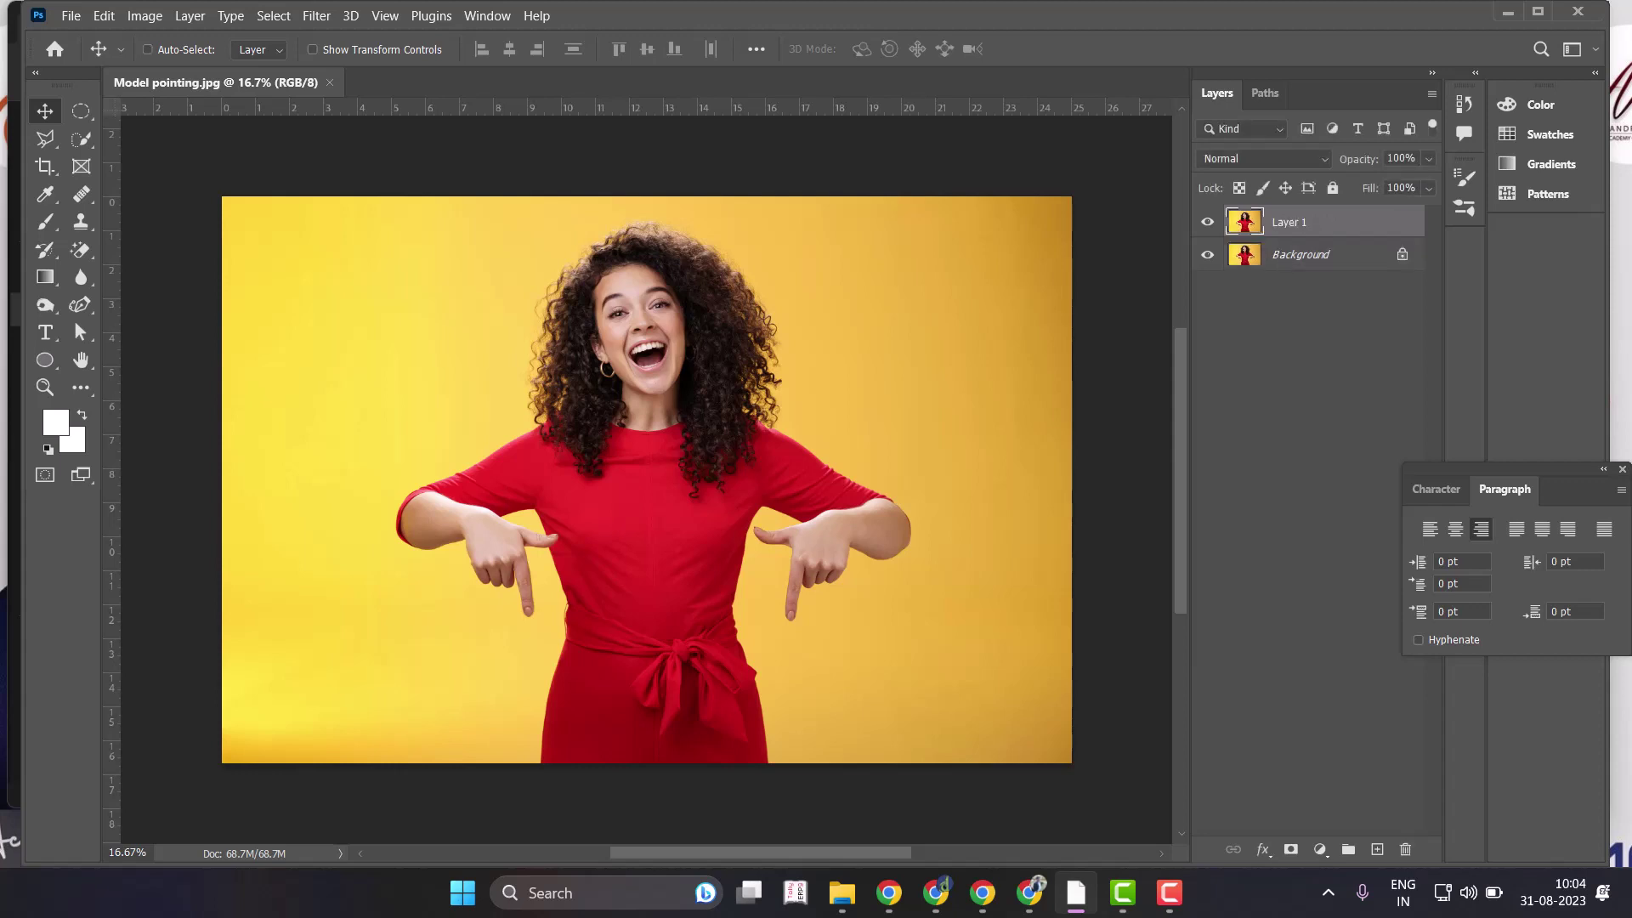
pyautogui.press('ctrl')
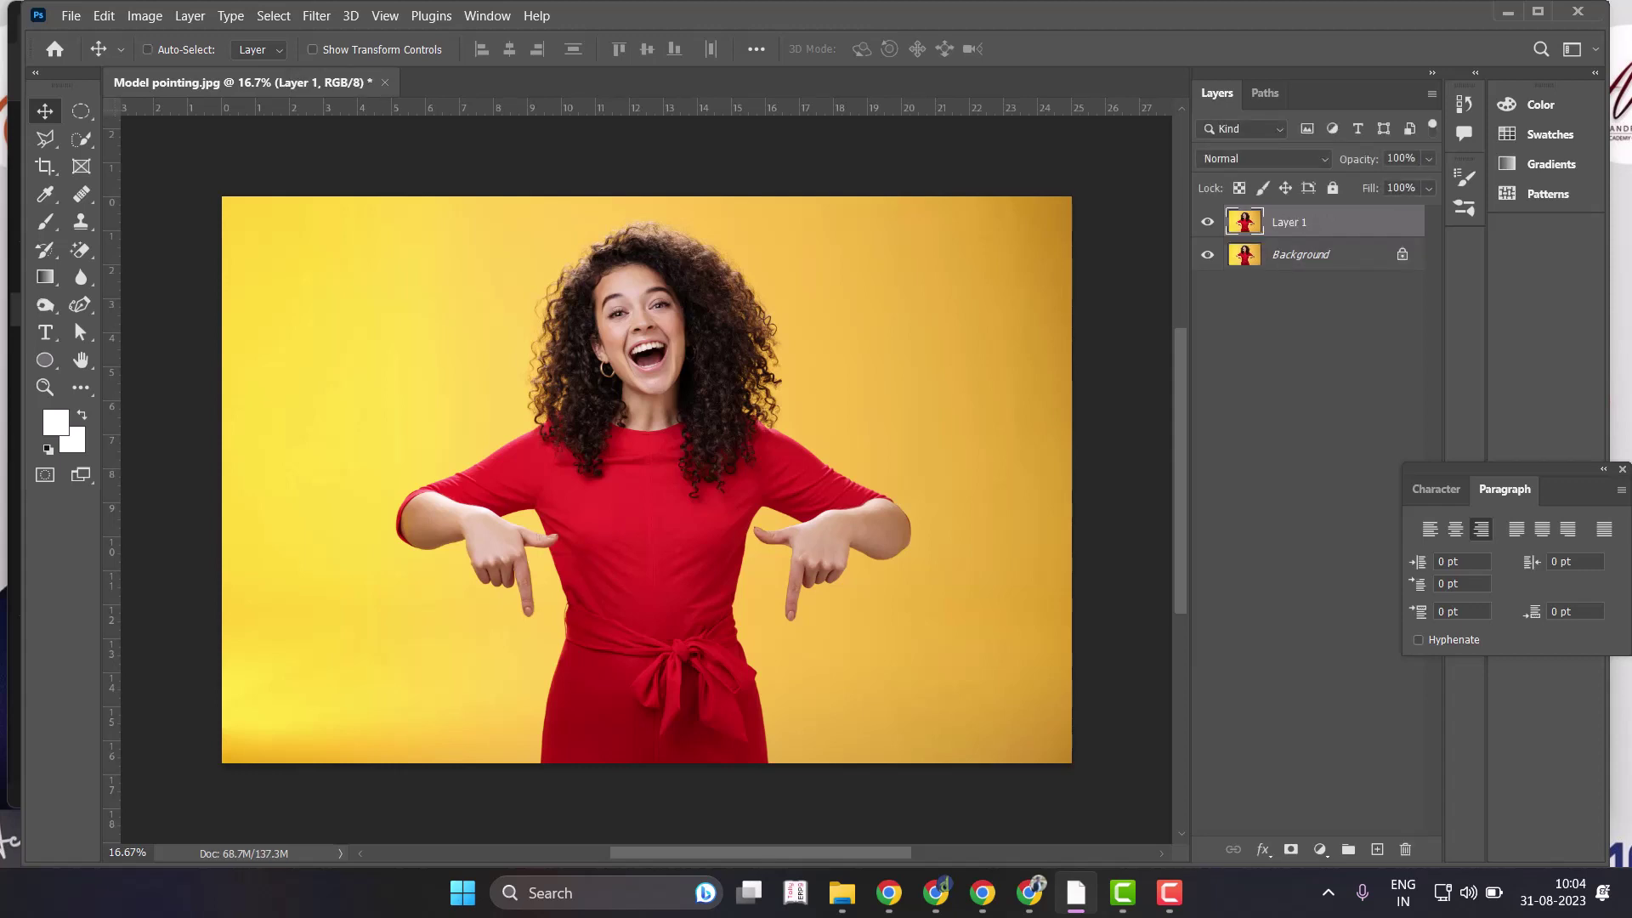
pyautogui.hotkey('ctrl', 'z')
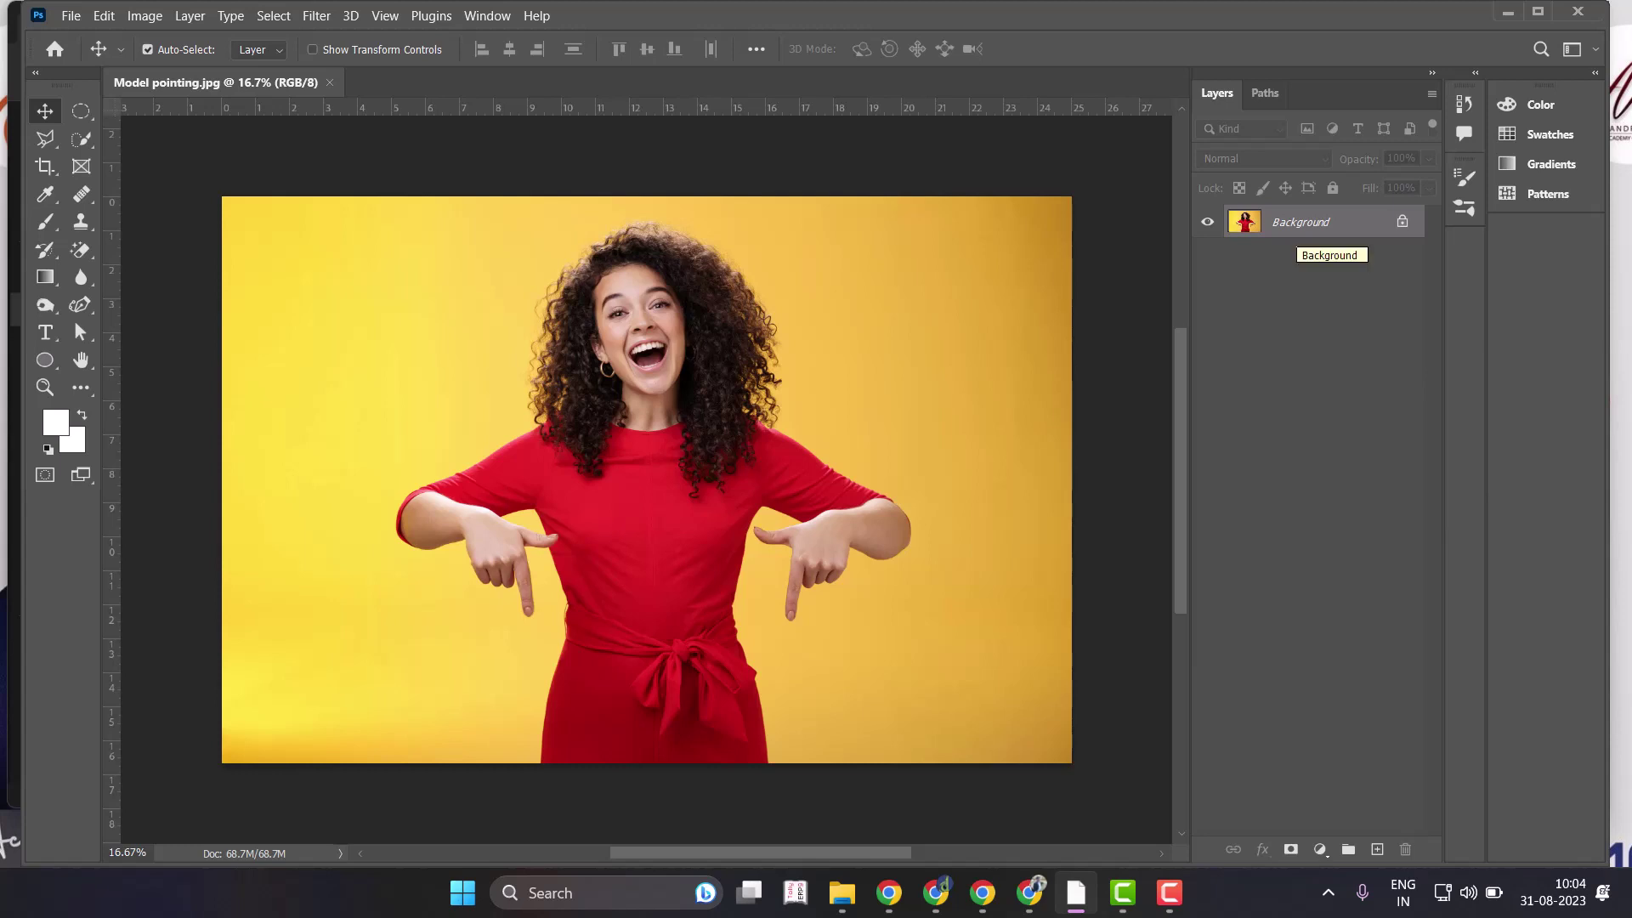
pyautogui.moveTo(1317, 223)
pyautogui.mouseDown()
pyautogui.moveTo(1317, 836)
pyautogui.moveTo(1377, 849)
pyautogui.mouseUp()
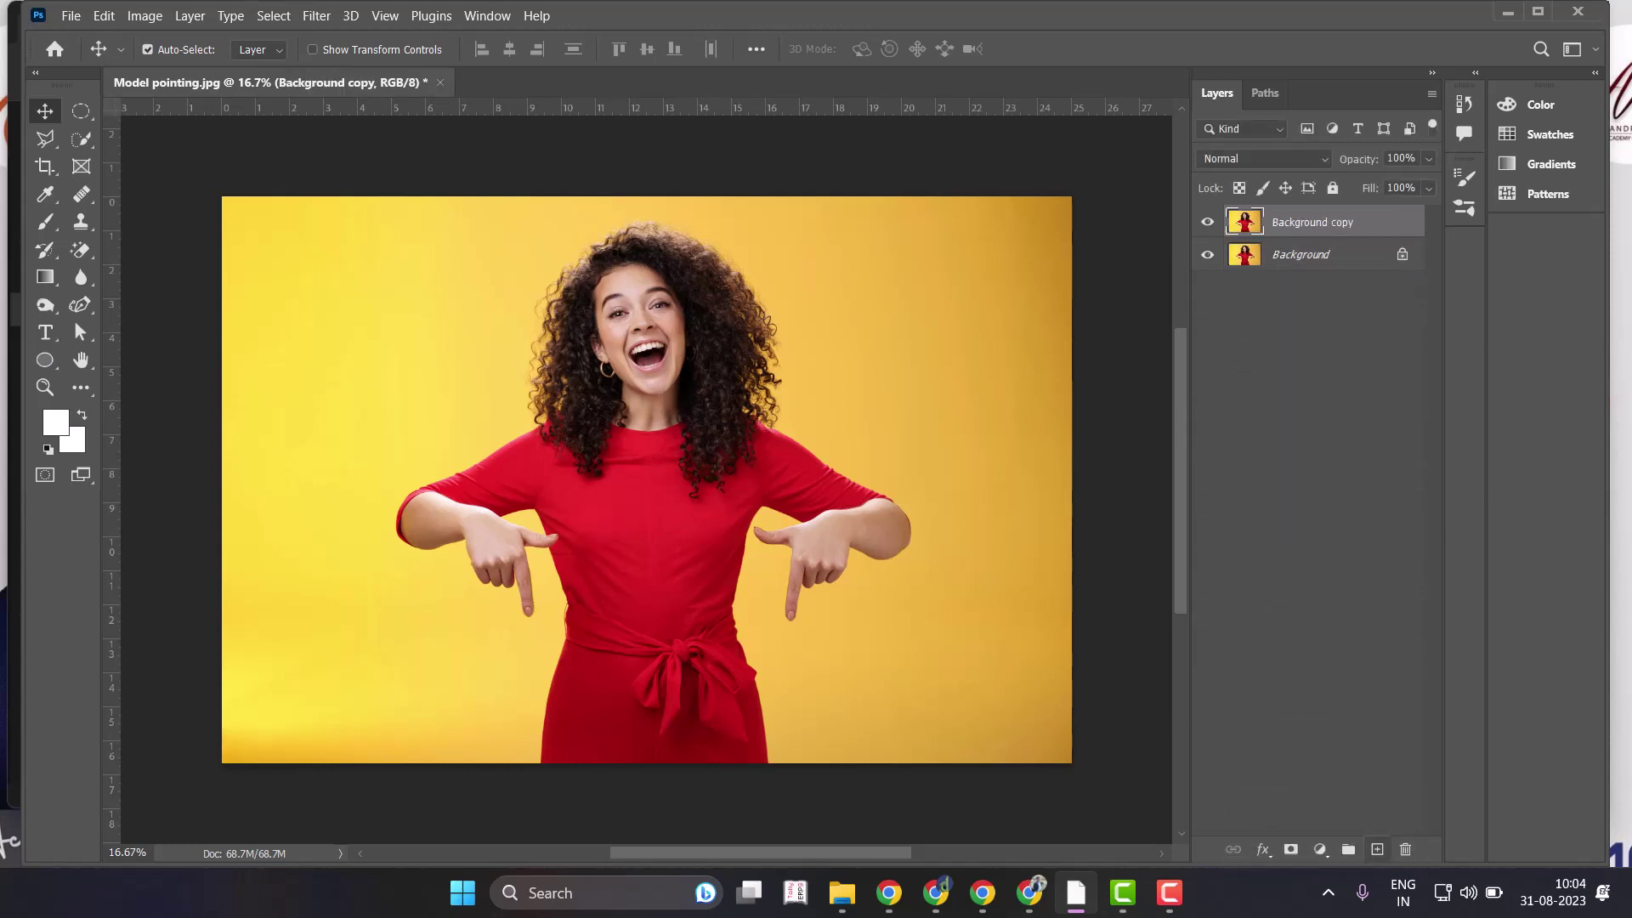
pyautogui.hotkey('ctrl', 'z')
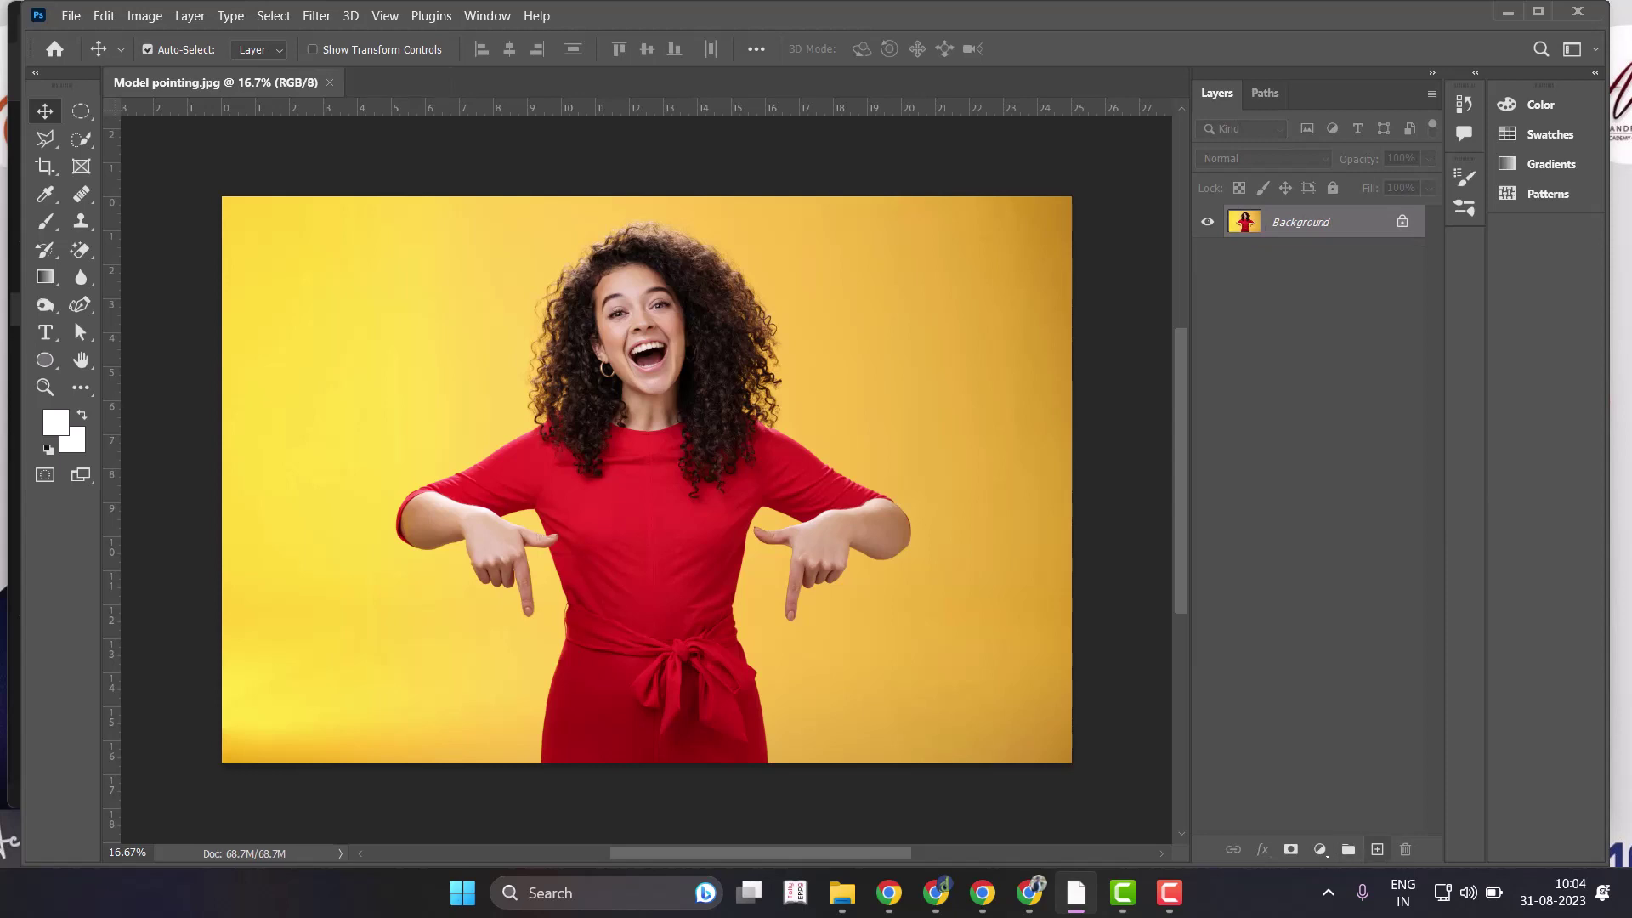
pyautogui.click(1377, 850)
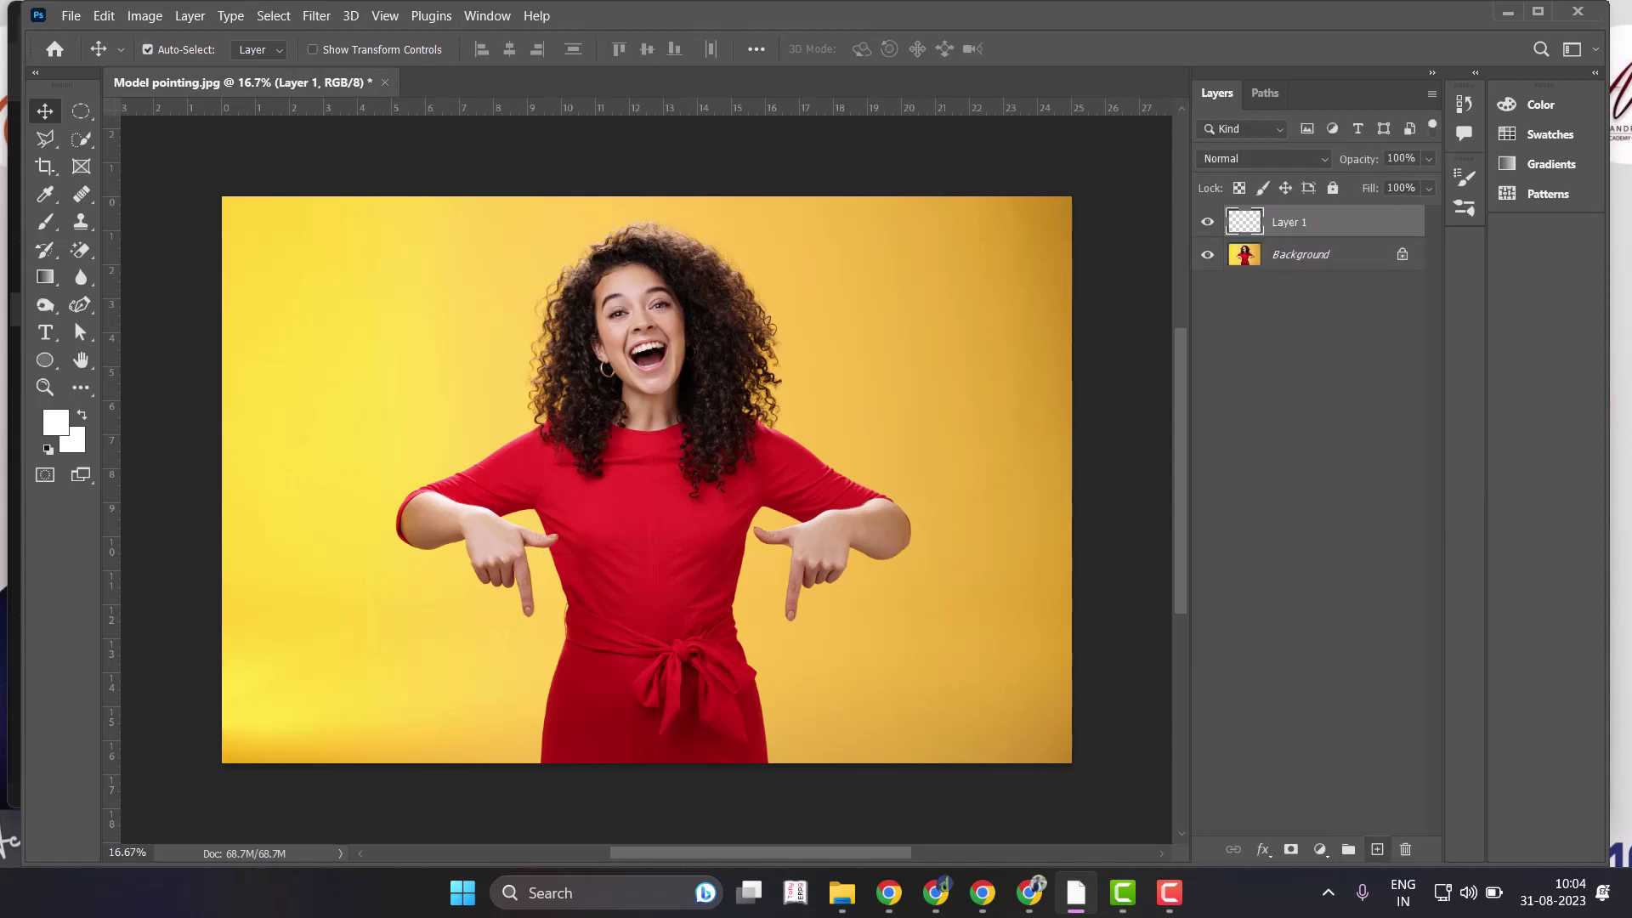
pyautogui.hotkey('ctrl', 'z')
pyautogui.hotkey('ctrl', 'shift', 'z')
# Duplicate Background into Background copy and merge the empty Layer 1 into it.
pyautogui.click(1207, 255)
pyautogui.click(1207, 254)
pyautogui.click(1207, 255)
pyautogui.click(1207, 255)
pyautogui.hotkey('alt', '[')
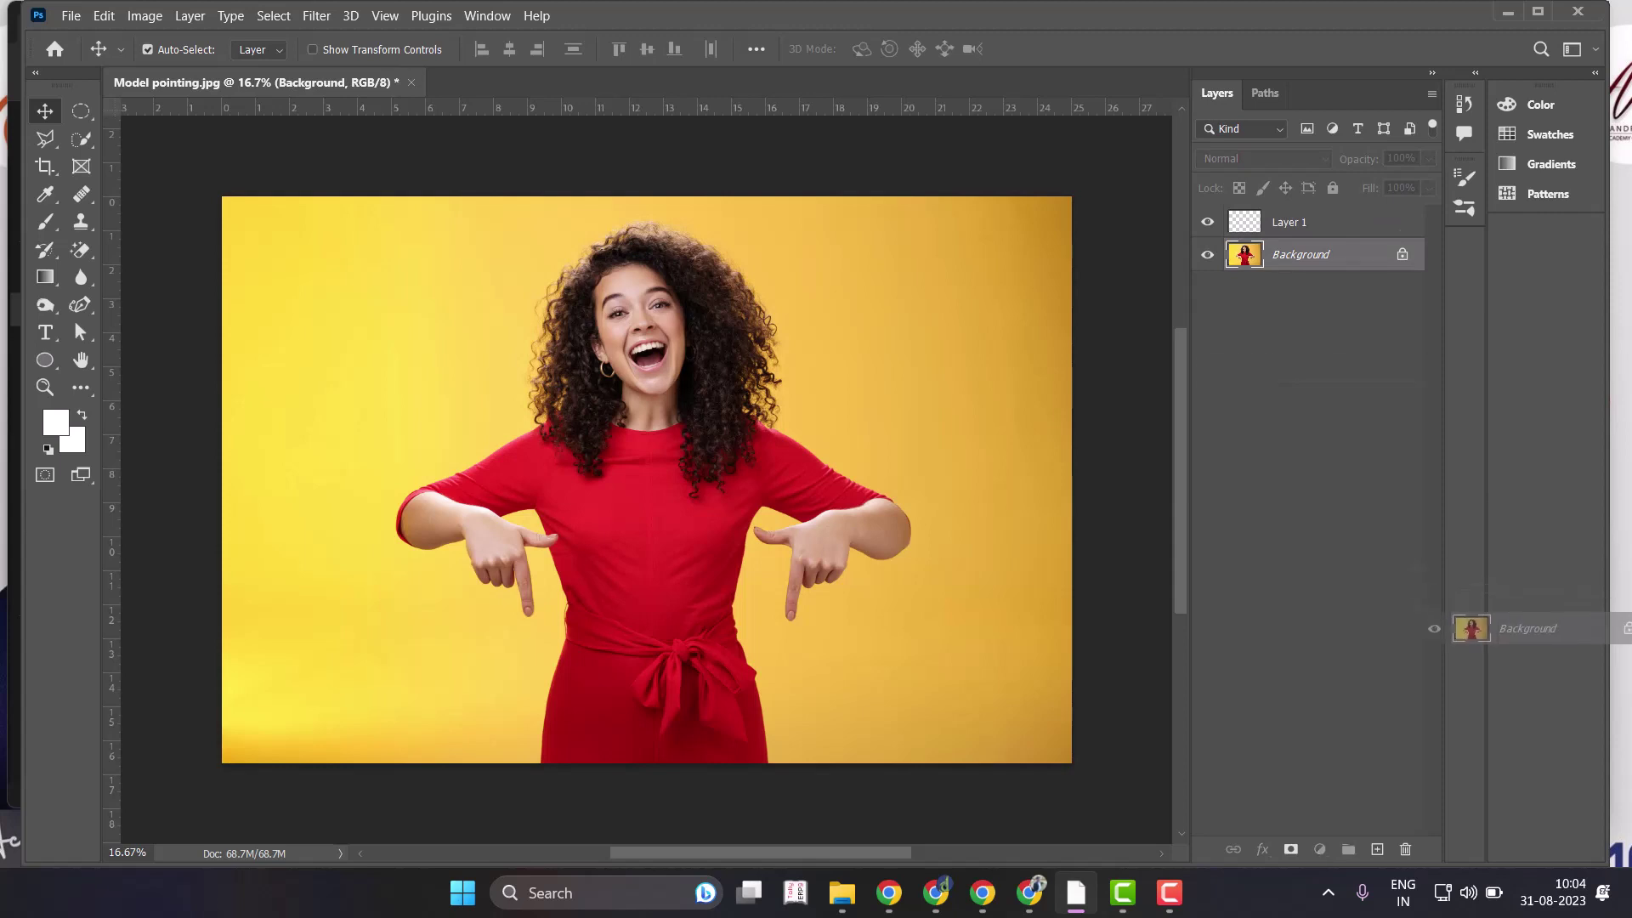
pyautogui.moveTo(1301, 254); pyautogui.dragTo(1377, 849)
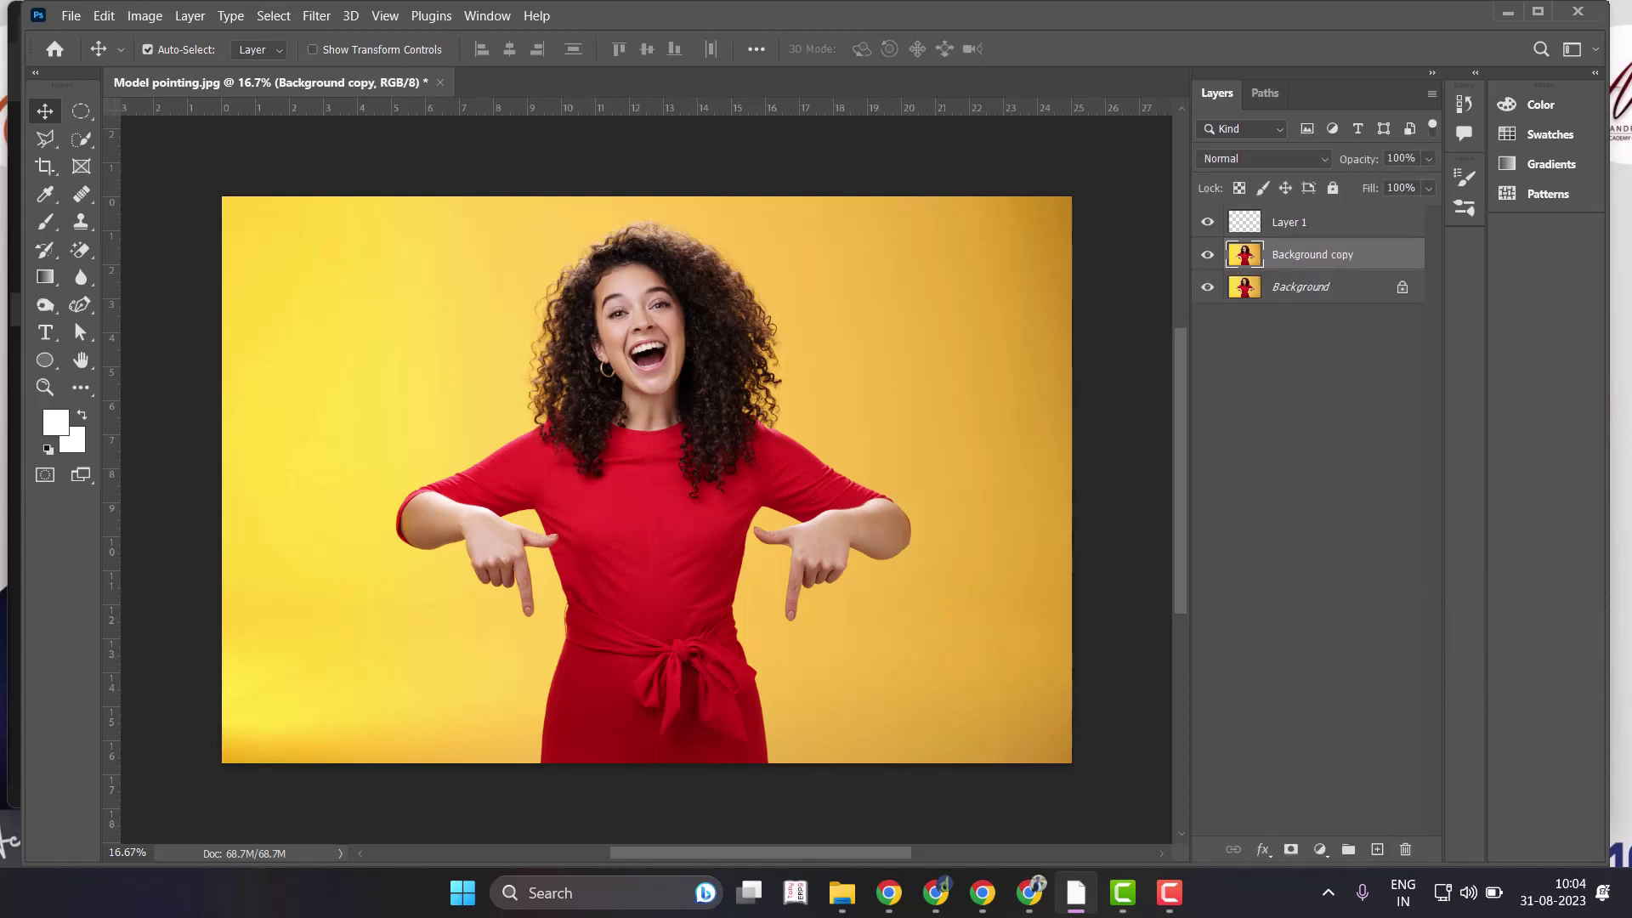
pyautogui.hotkey('alt', ']')
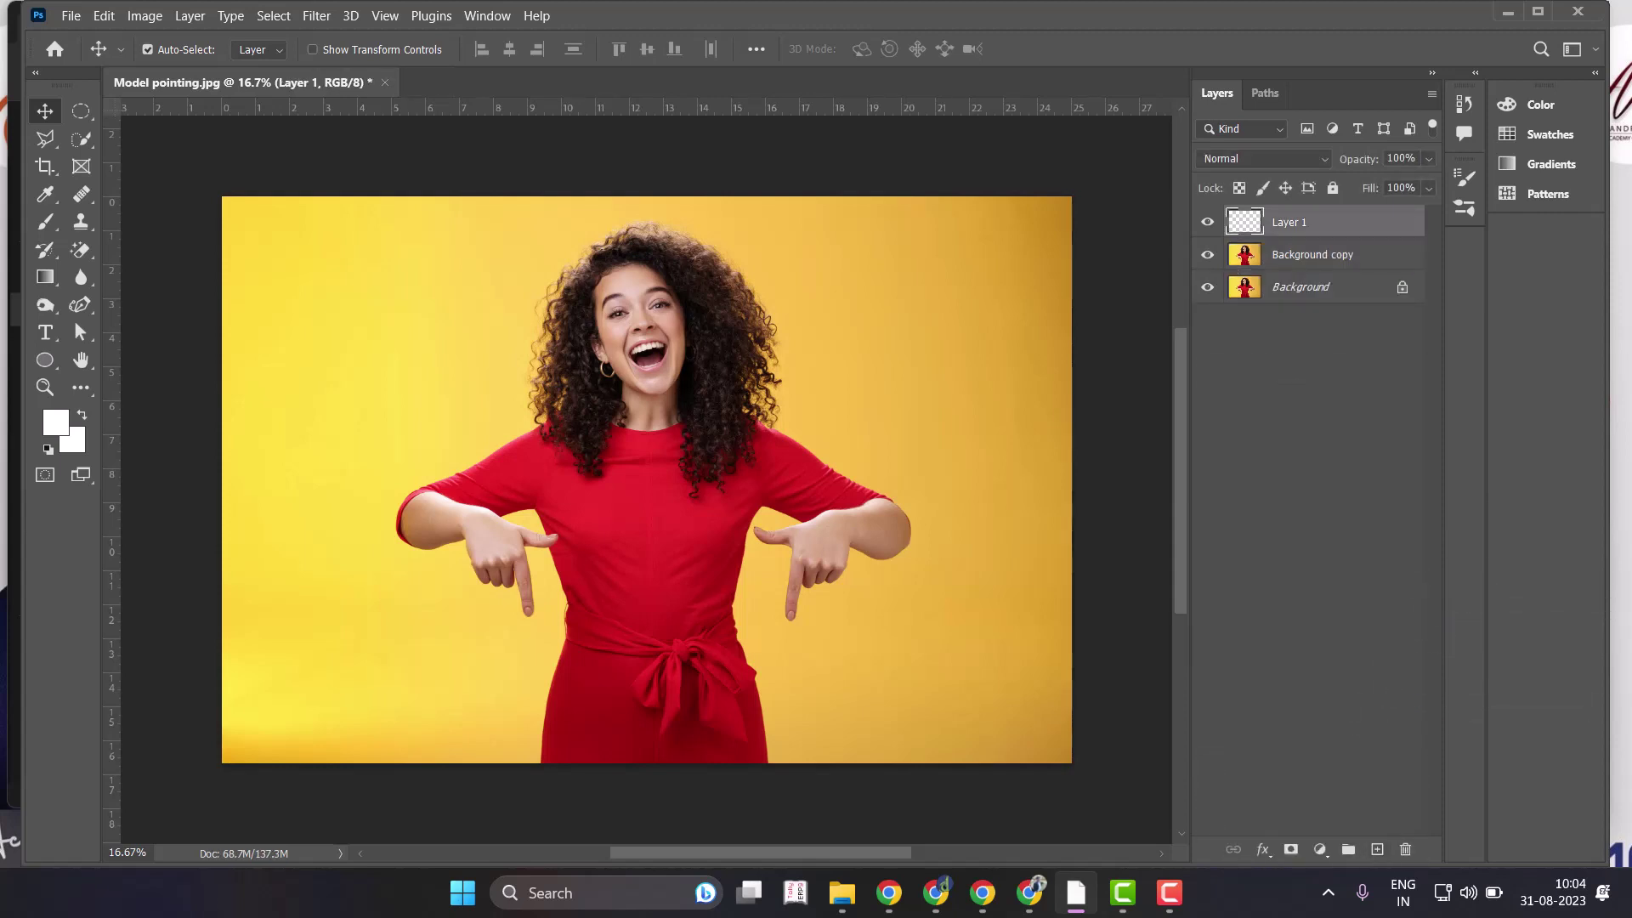
pyautogui.hotkey('ctrl', 'e')
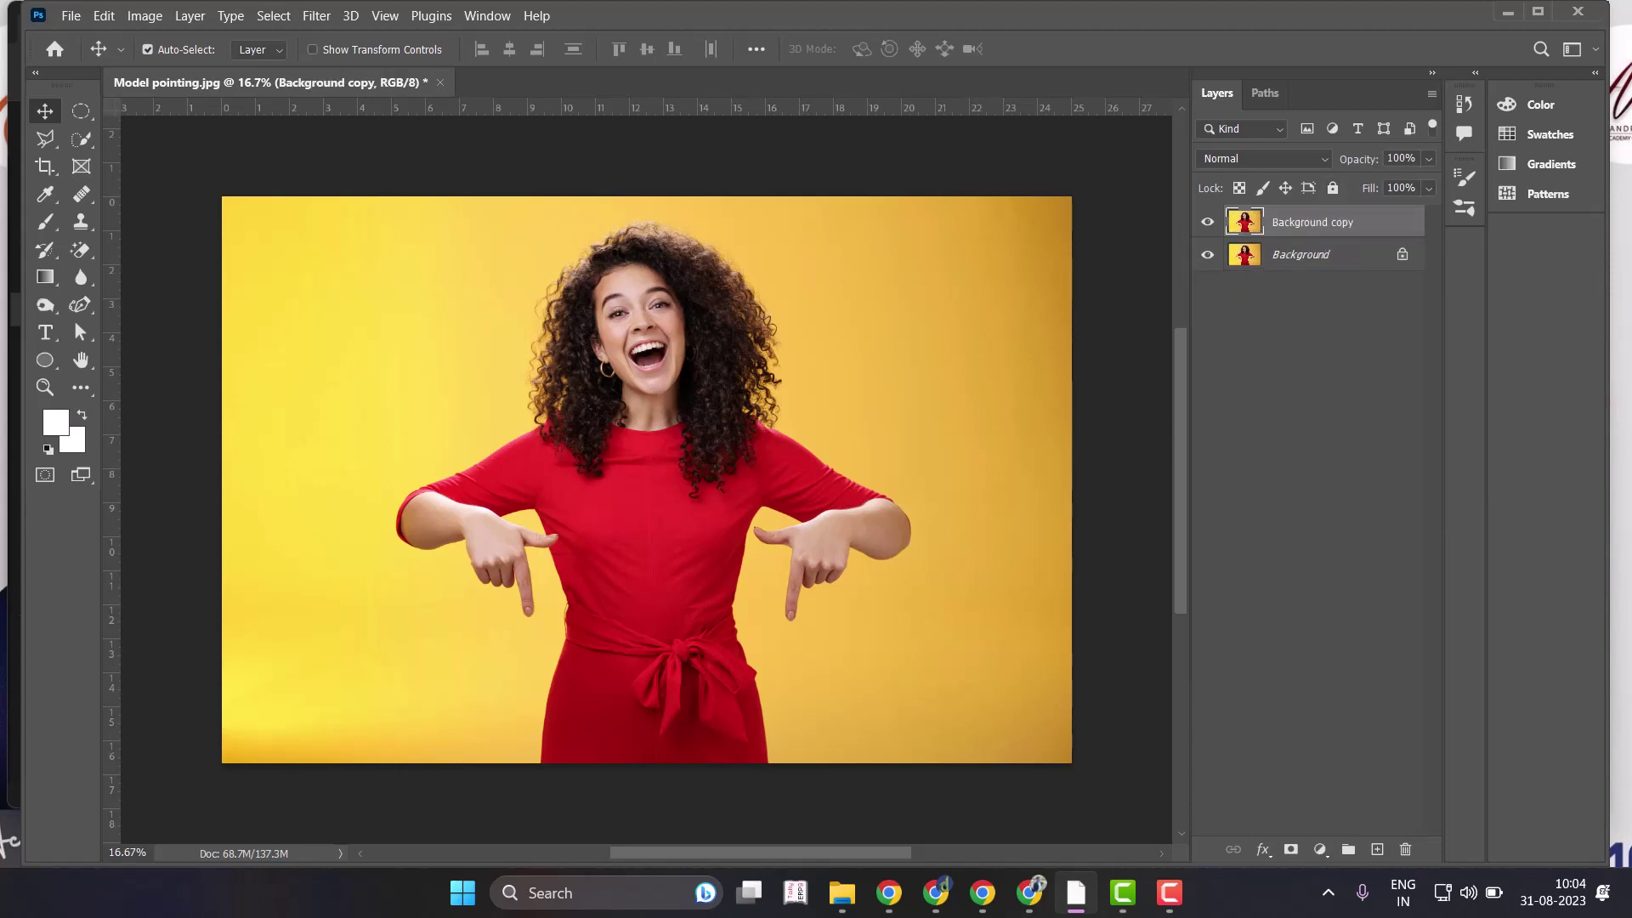
# Rename the Background copy layer to 'Pointing downwards'.
pyautogui.doubleClick(1311, 221)
pyautogui.write('Po')
pyautogui.write('inting')
pyautogui.write(' down')
pyautogui.write('wards')
pyautogui.press('Return')
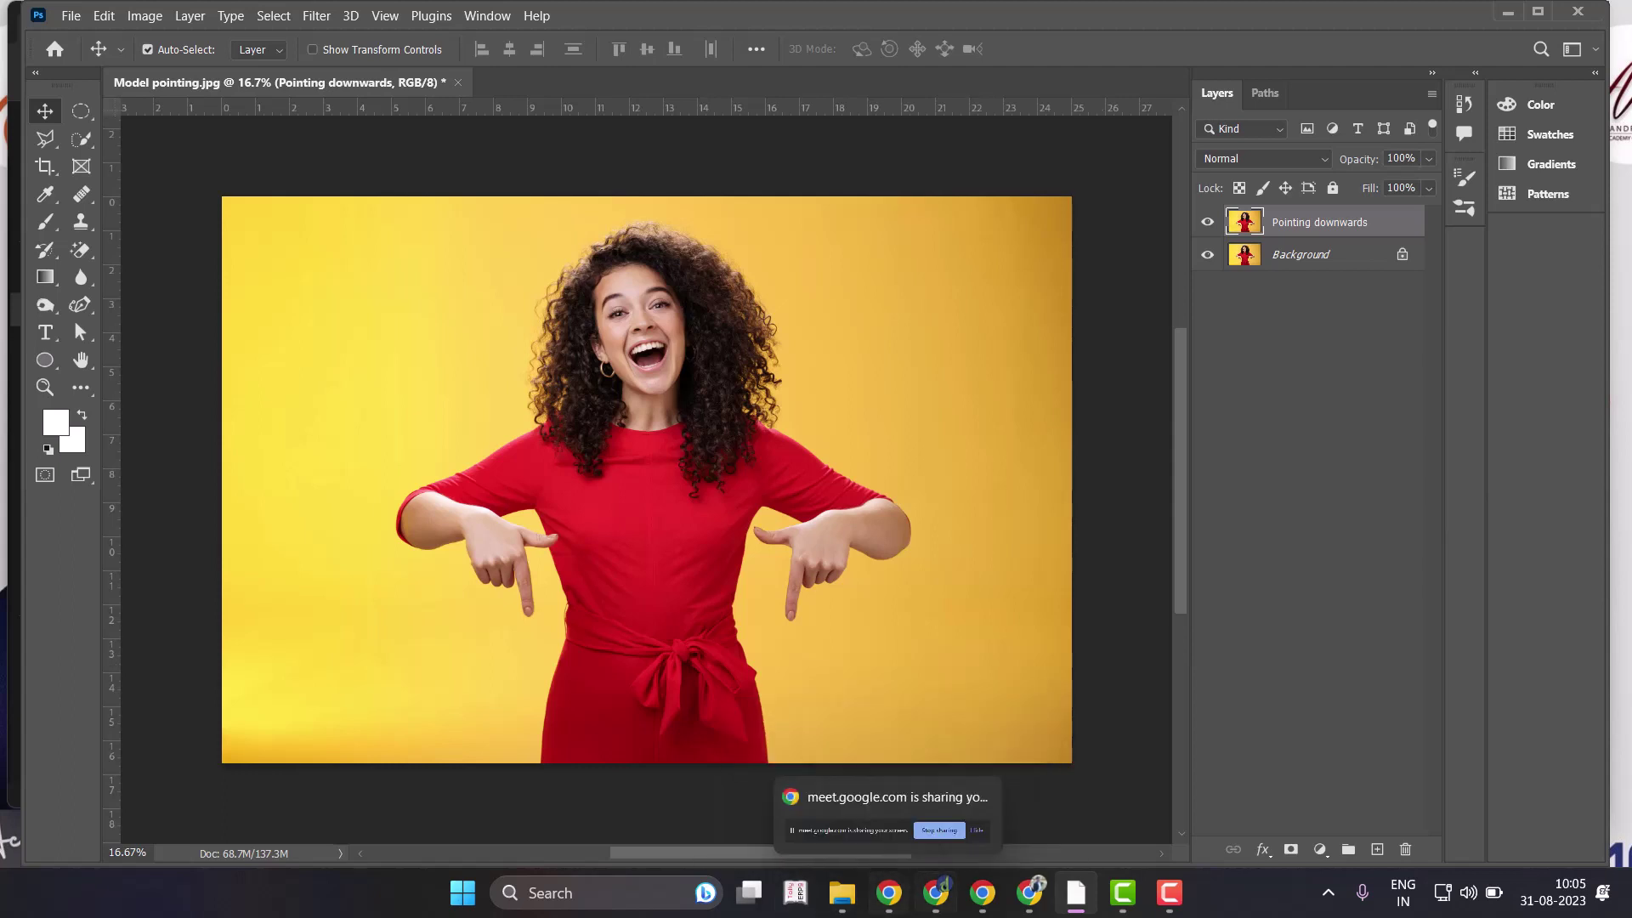
# Restore the Google Meet Chrome window and open a new blank tab.
pyautogui.rightClick(936, 892)
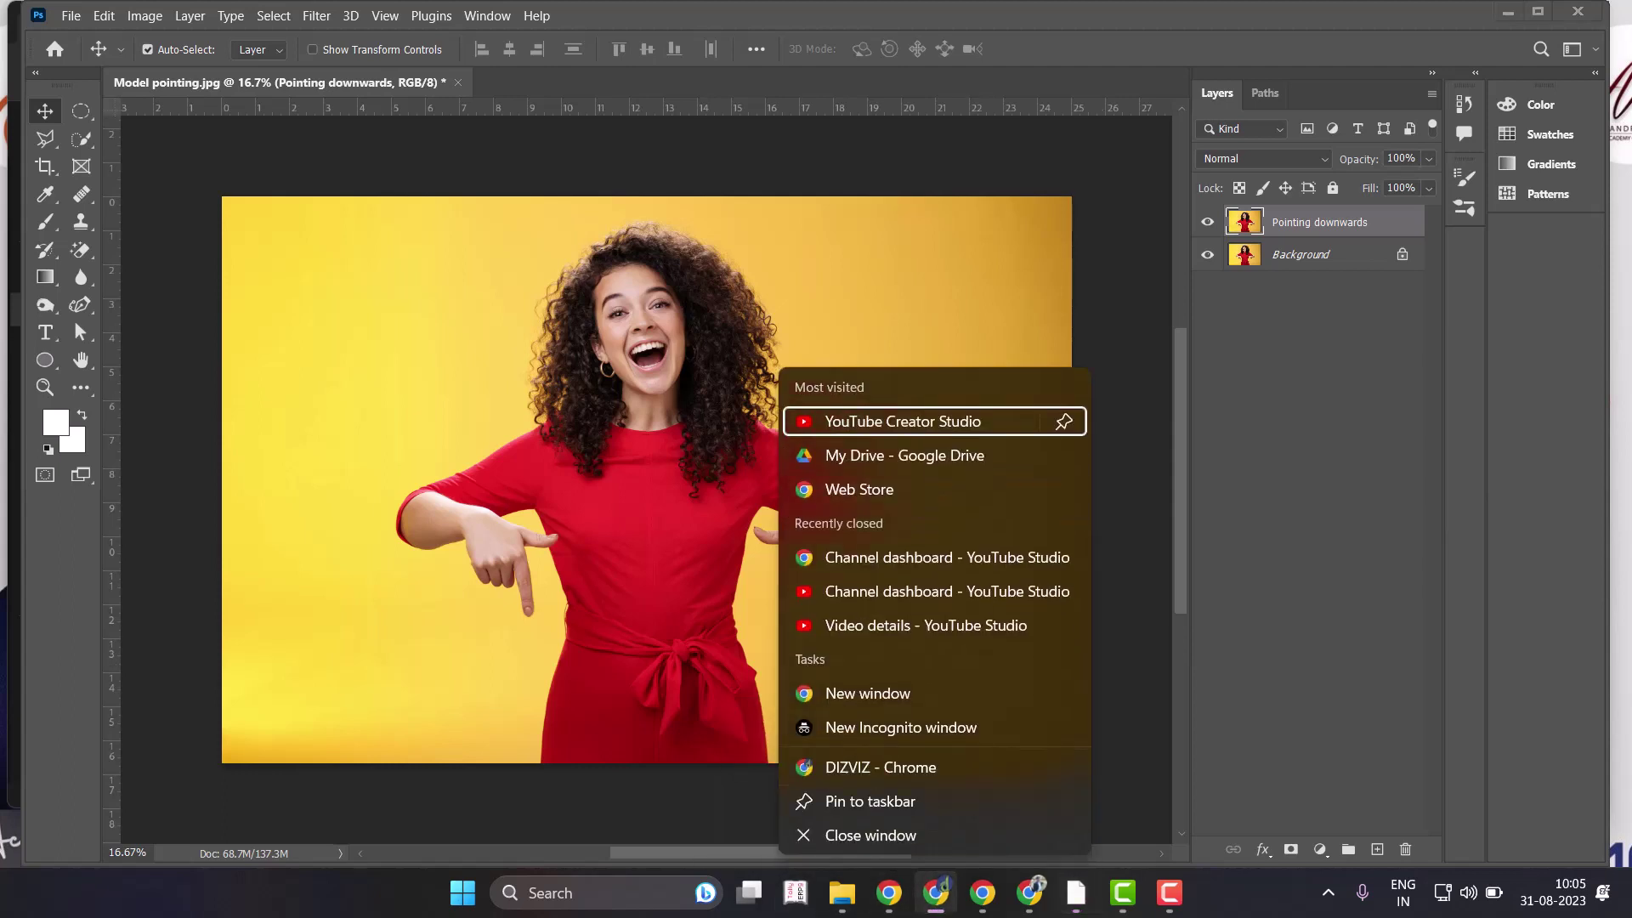
pyautogui.click(841, 893)
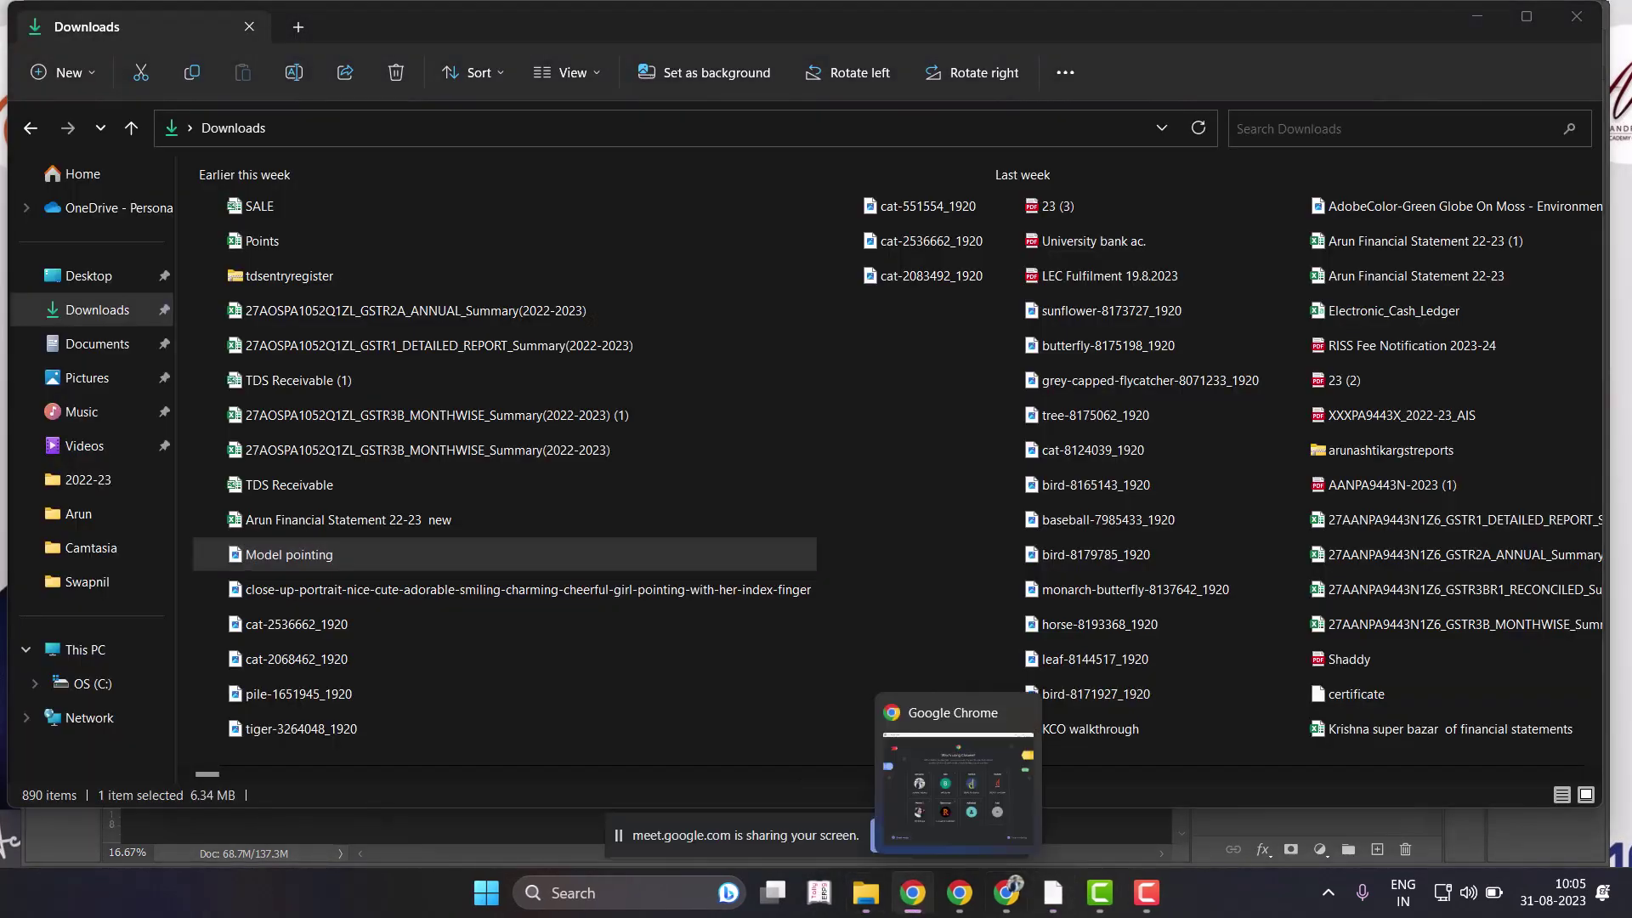
pyautogui.click(1007, 892)
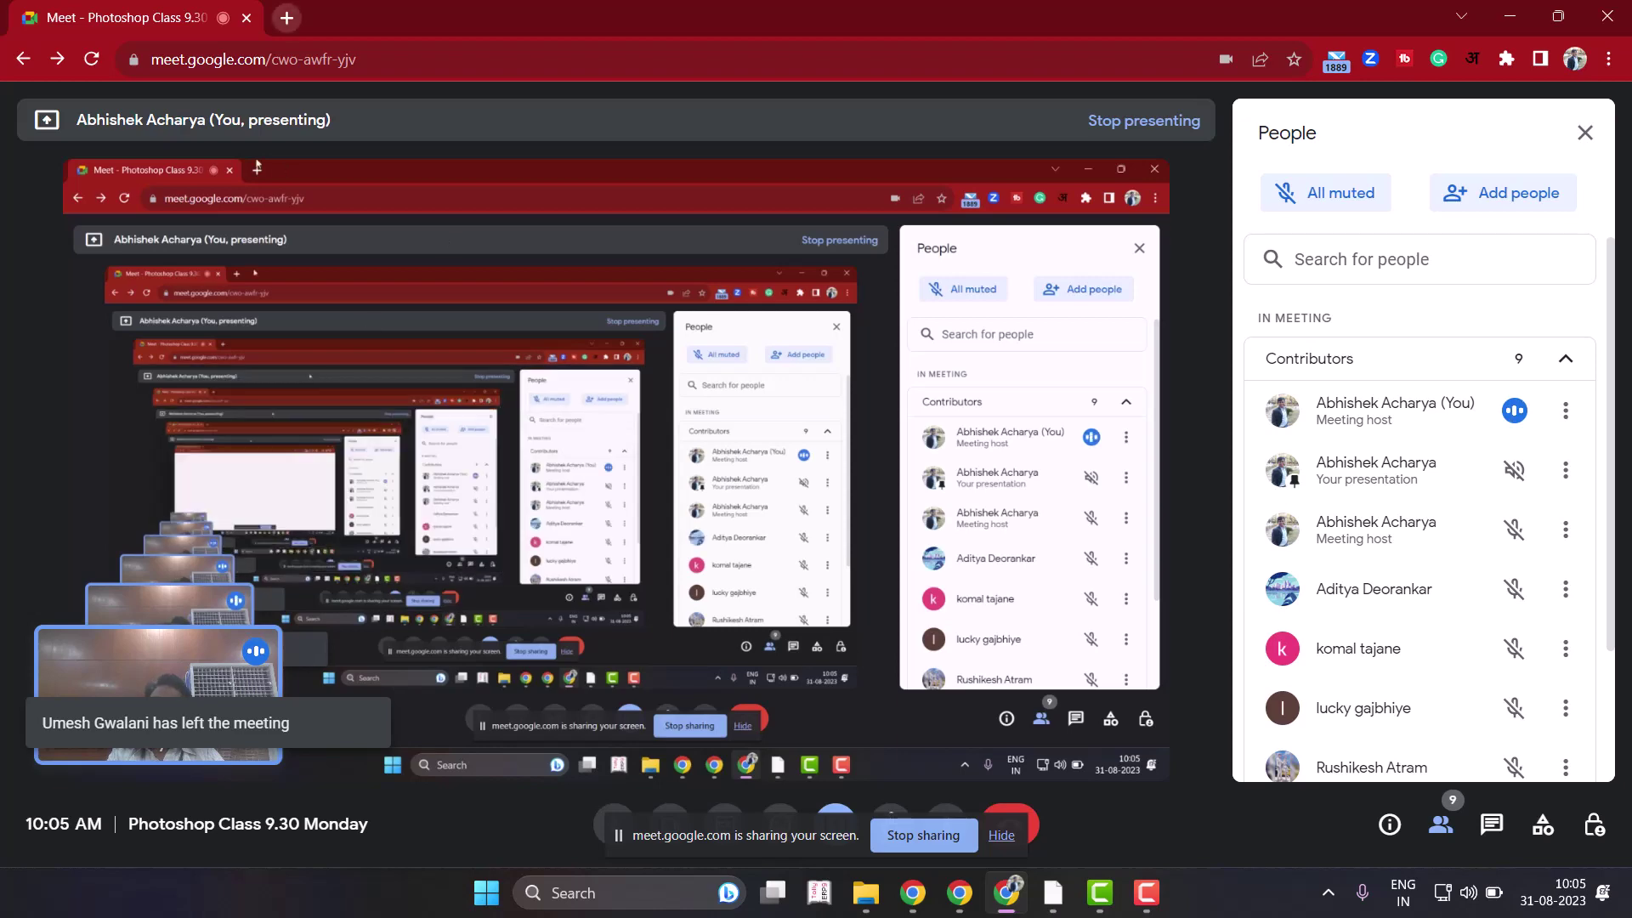
pyautogui.click(286, 18)
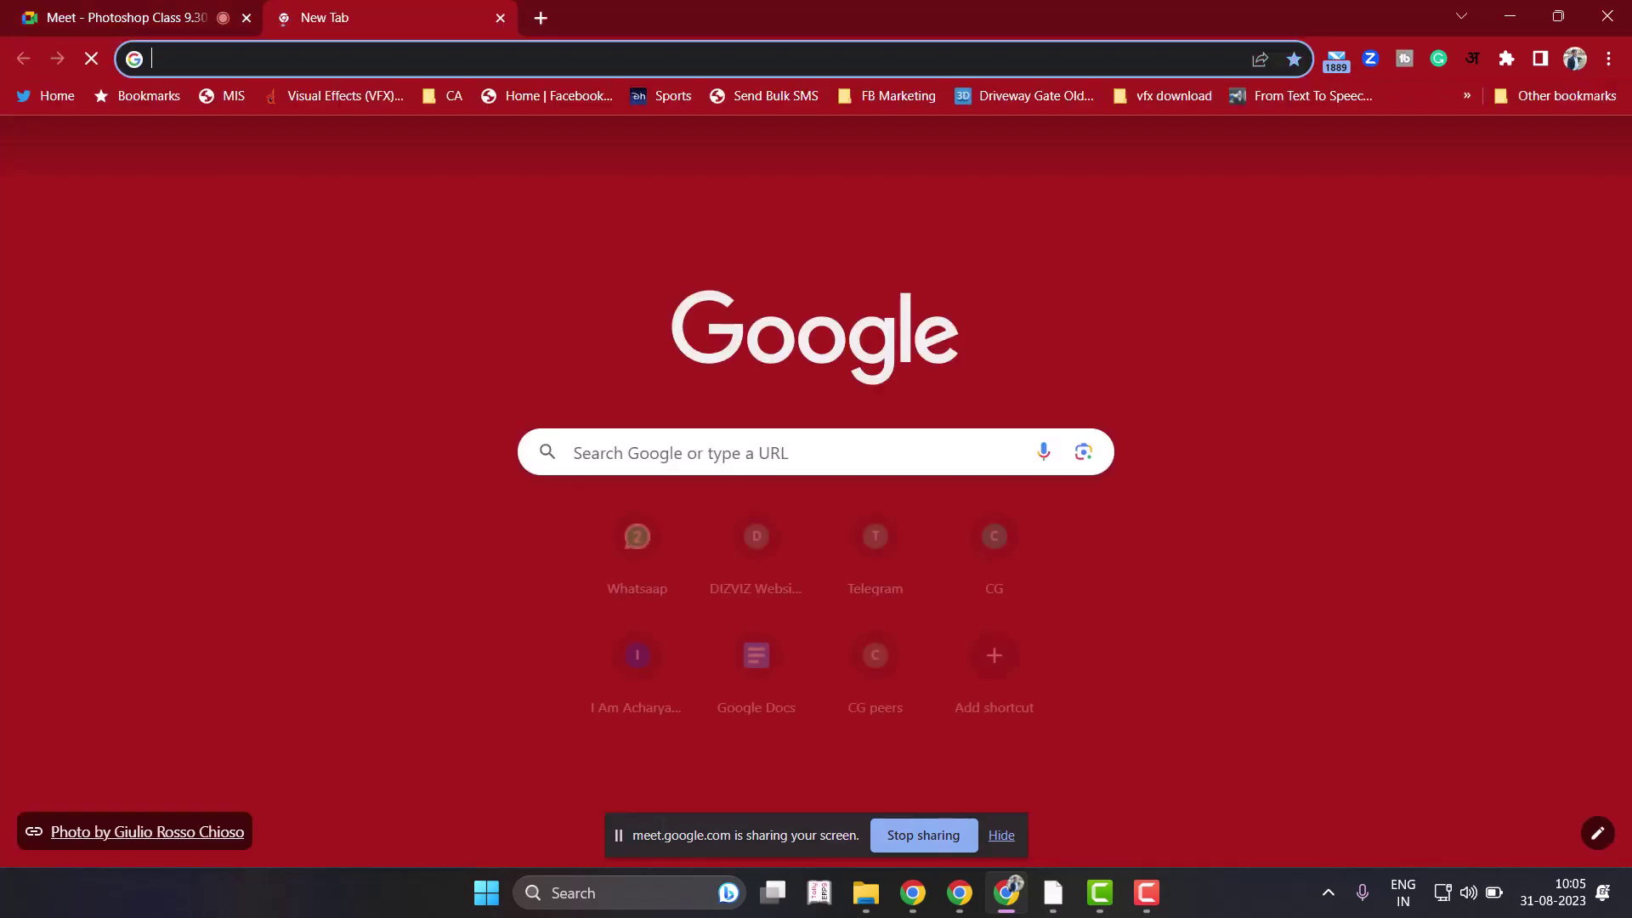
# Search Google for 'grammarly' and dismiss the screen-sharing notice.
pyautogui.write('gramme')
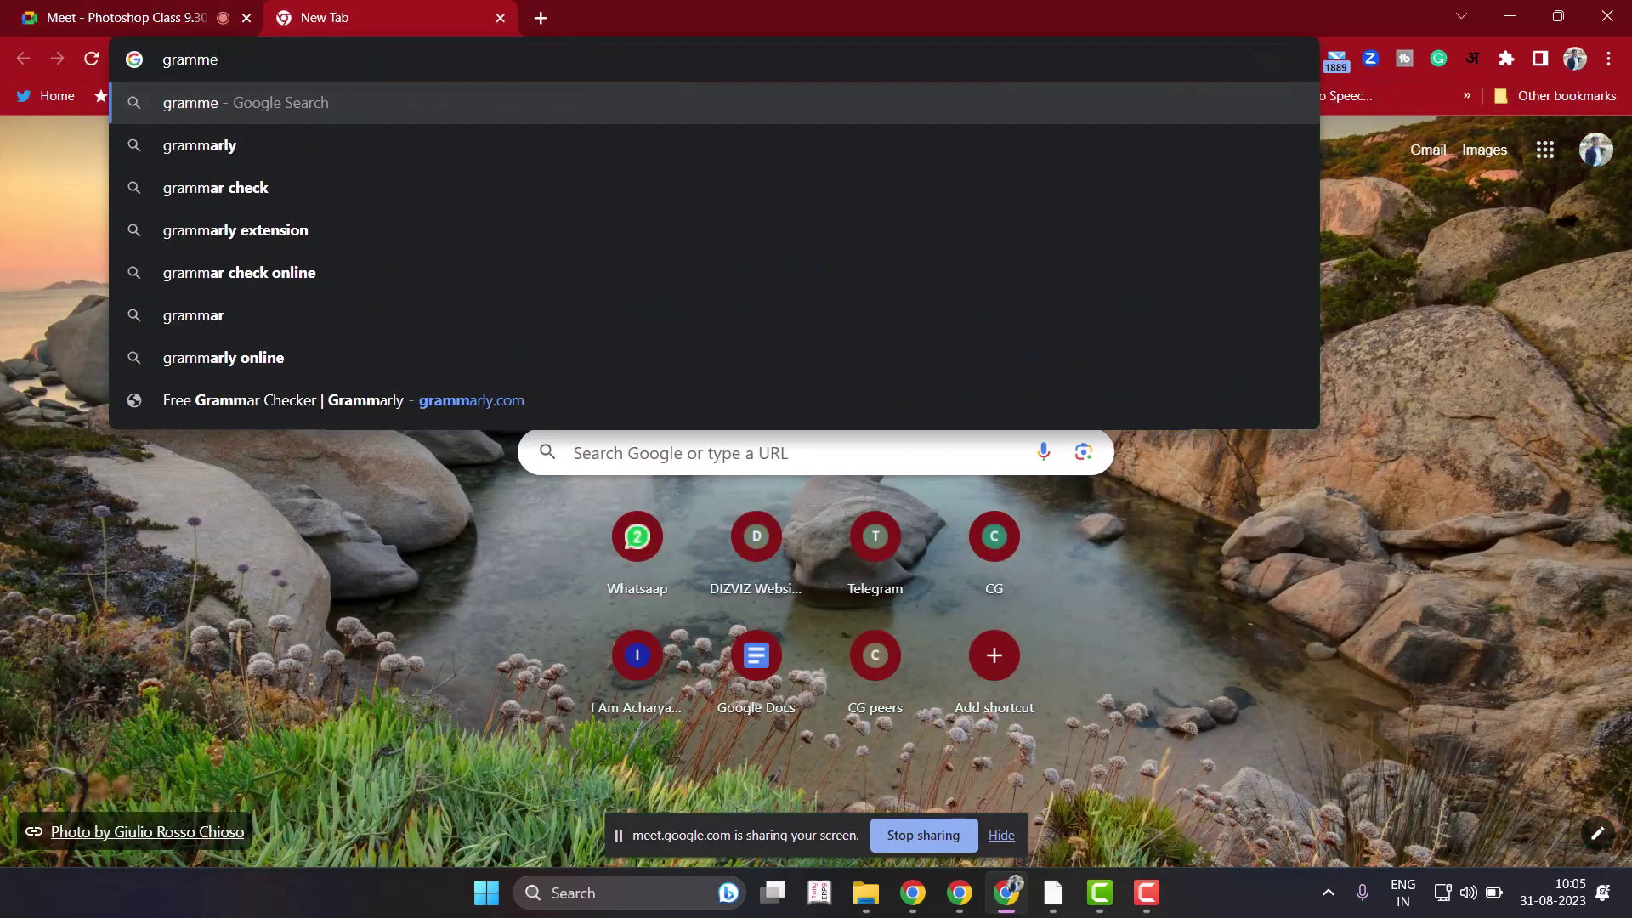
pyautogui.write('r')
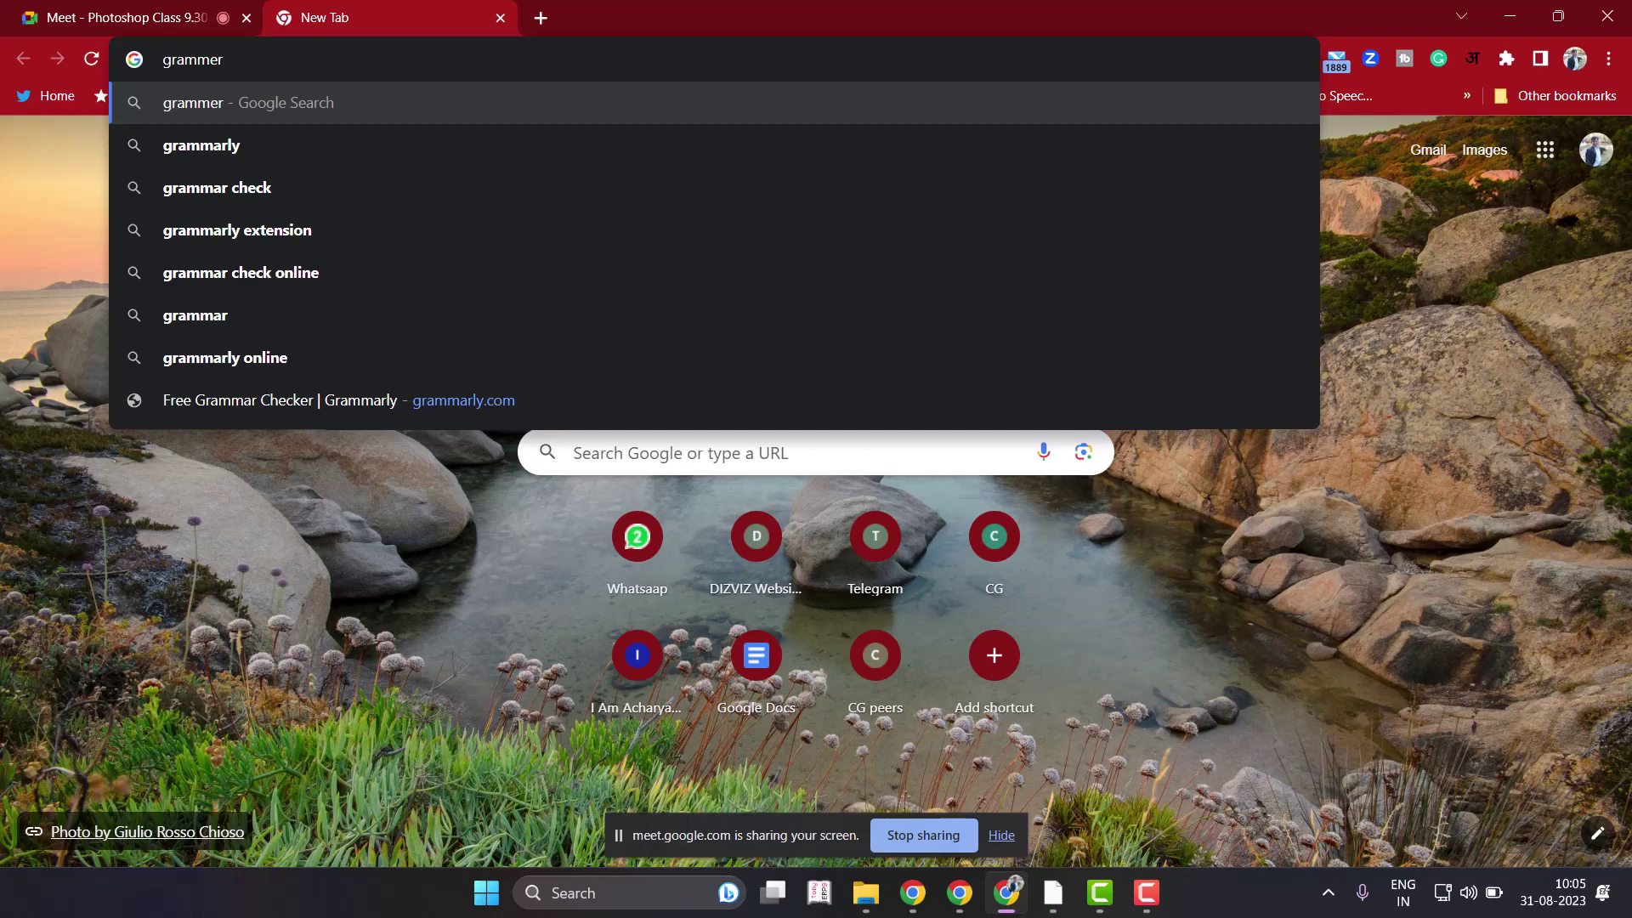
pyautogui.press('Down')
pyautogui.press('Return')
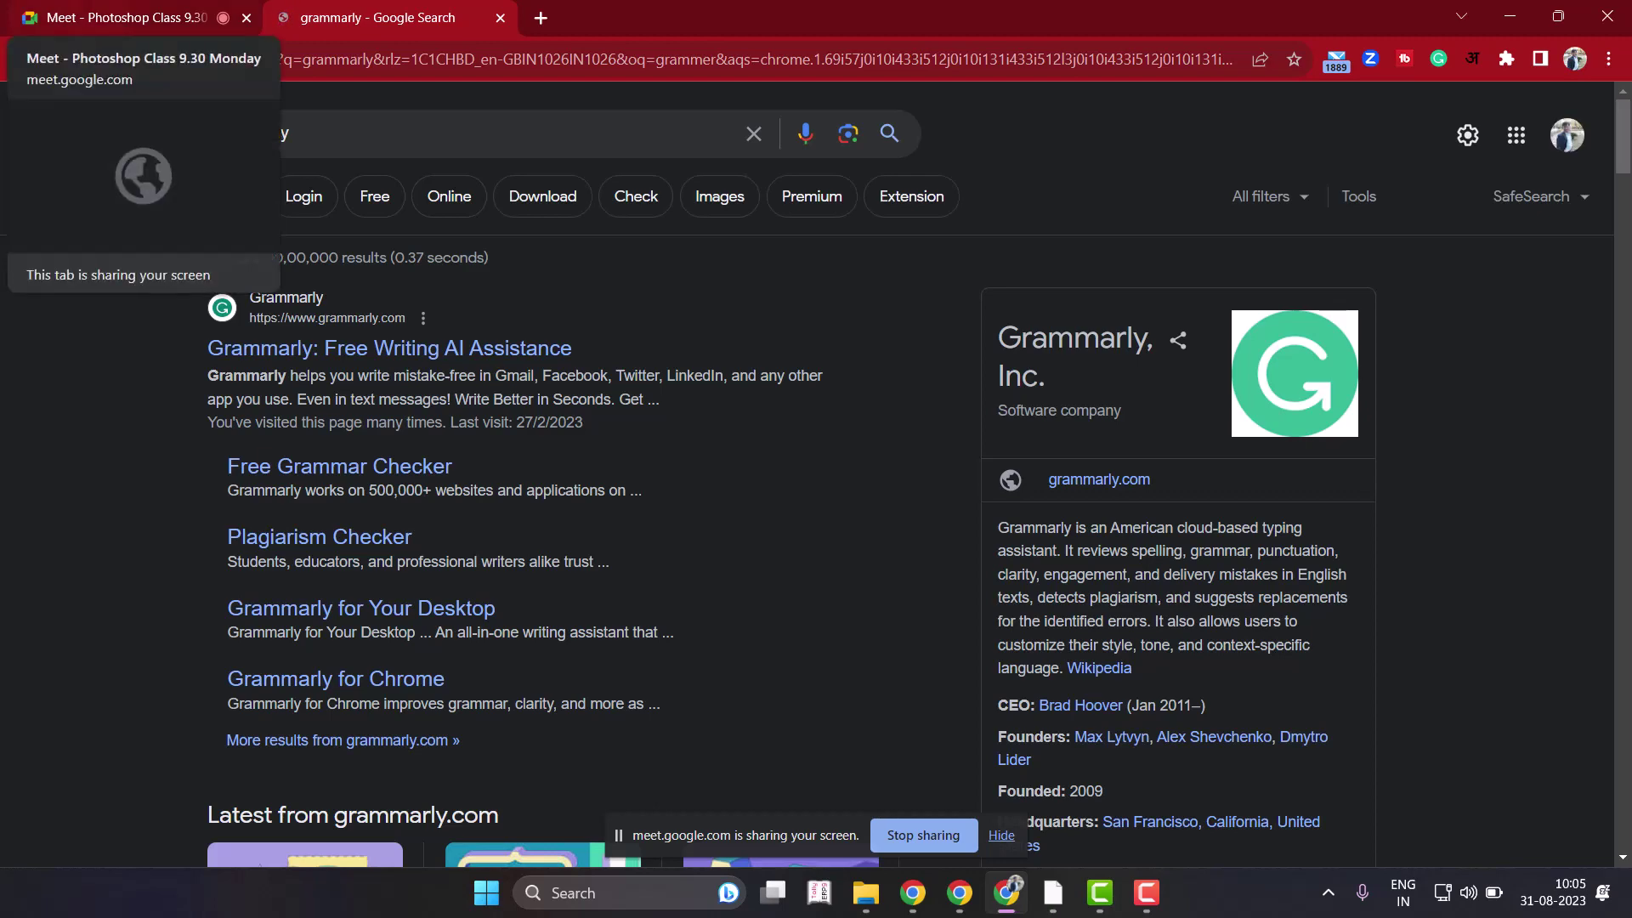
pyautogui.click(102, 17)
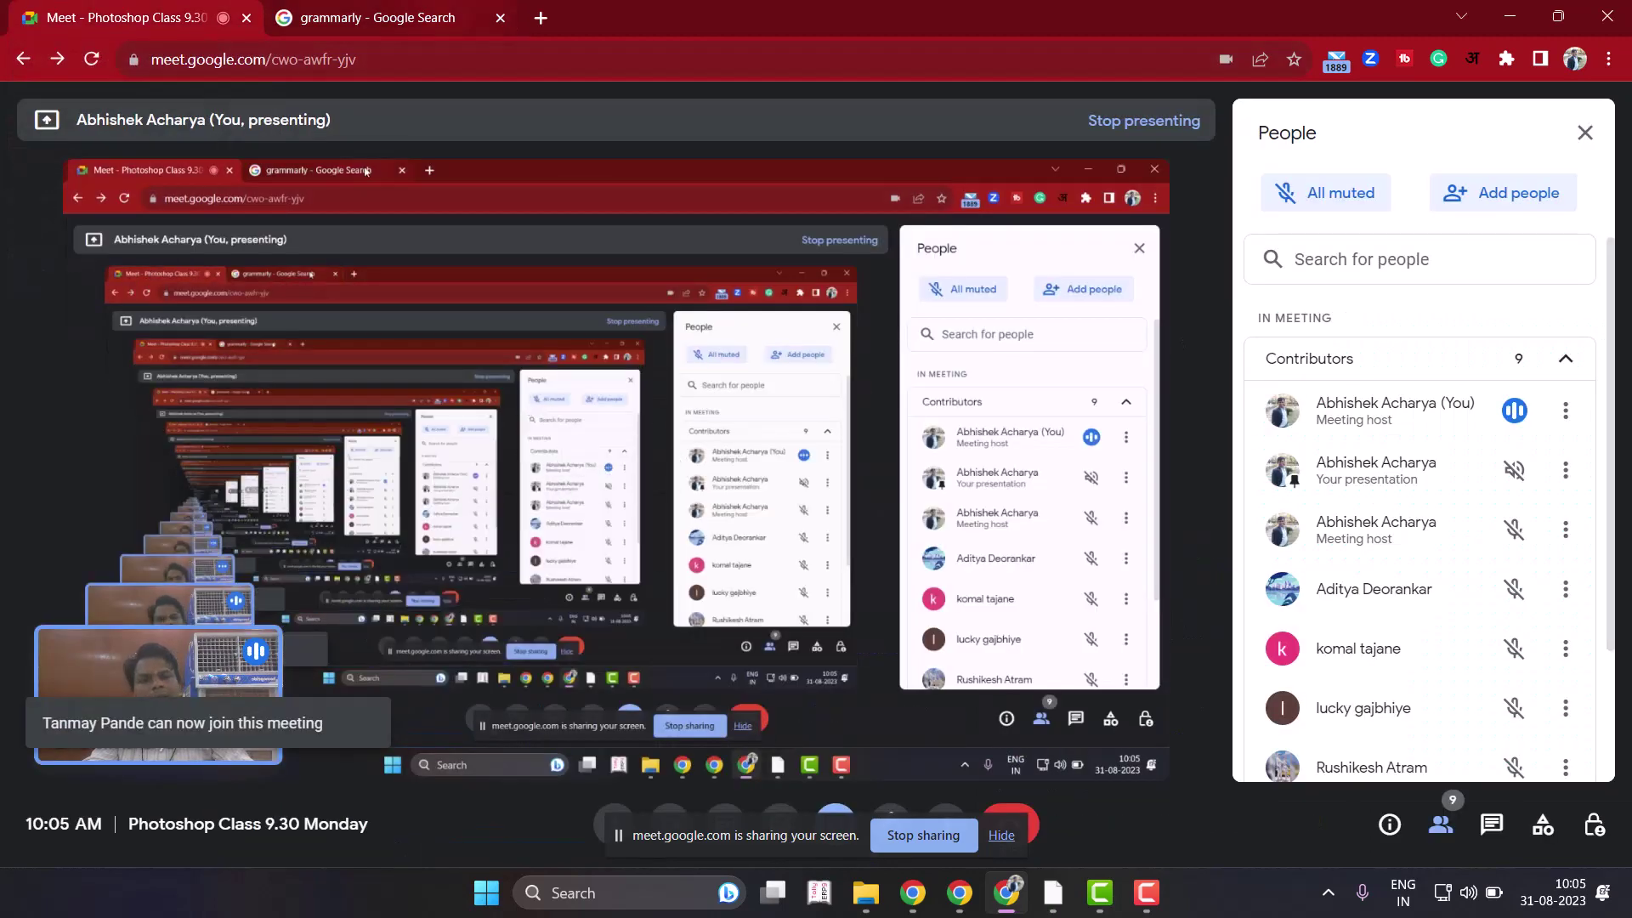
pyautogui.hotkey('ctrl', 'Tab')
pyautogui.moveTo(1008, 892)
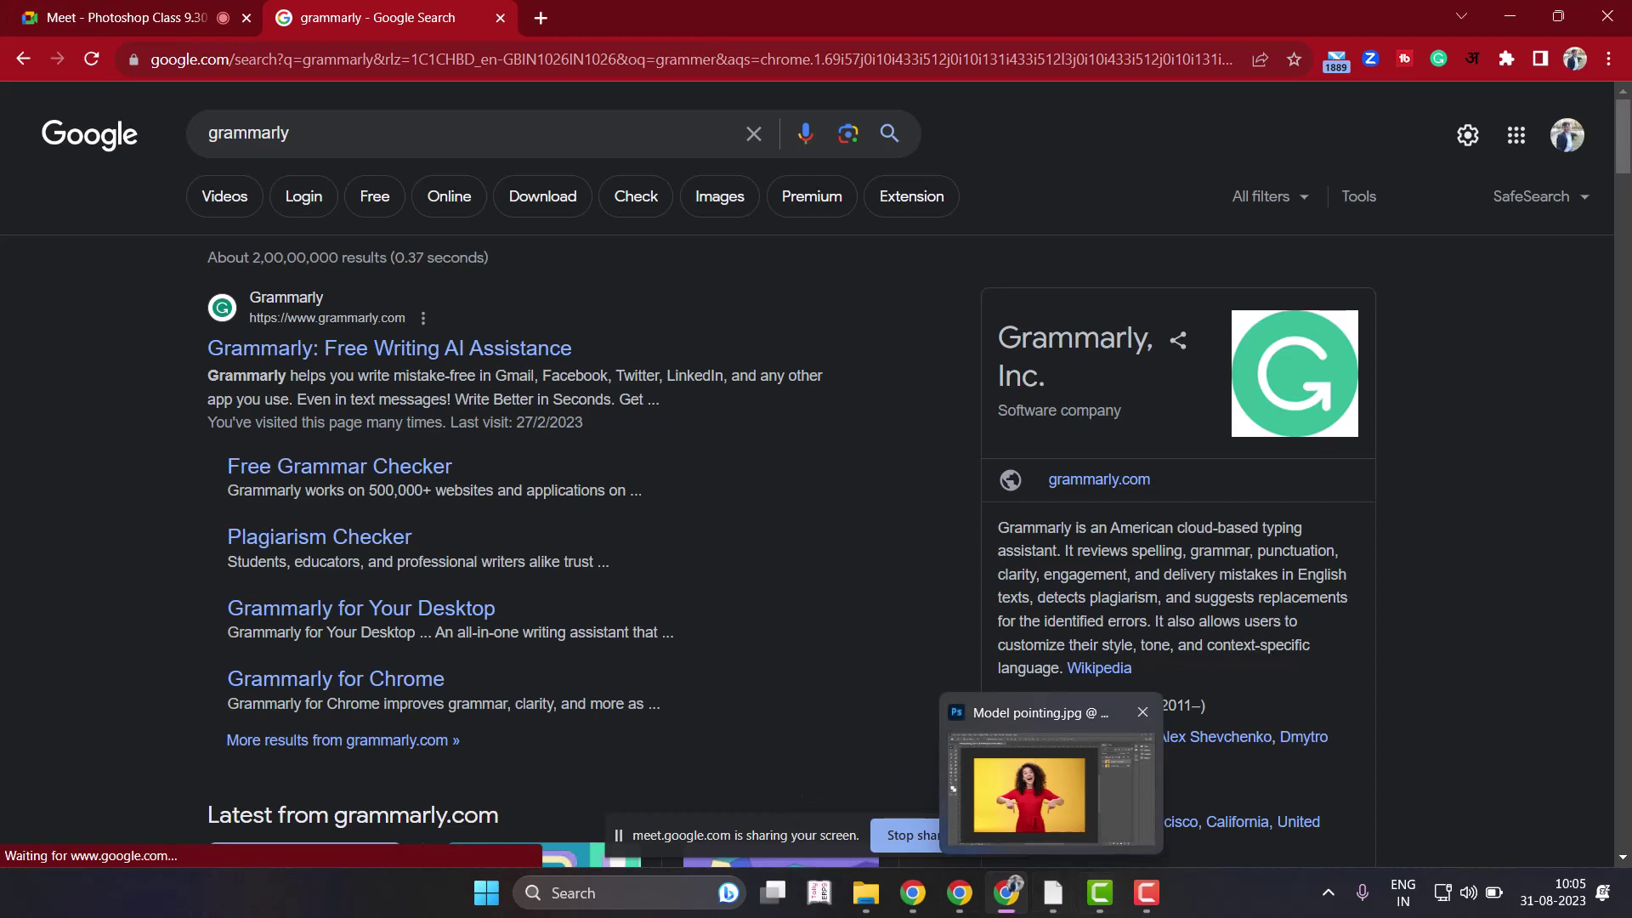
pyautogui.click(1001, 835)
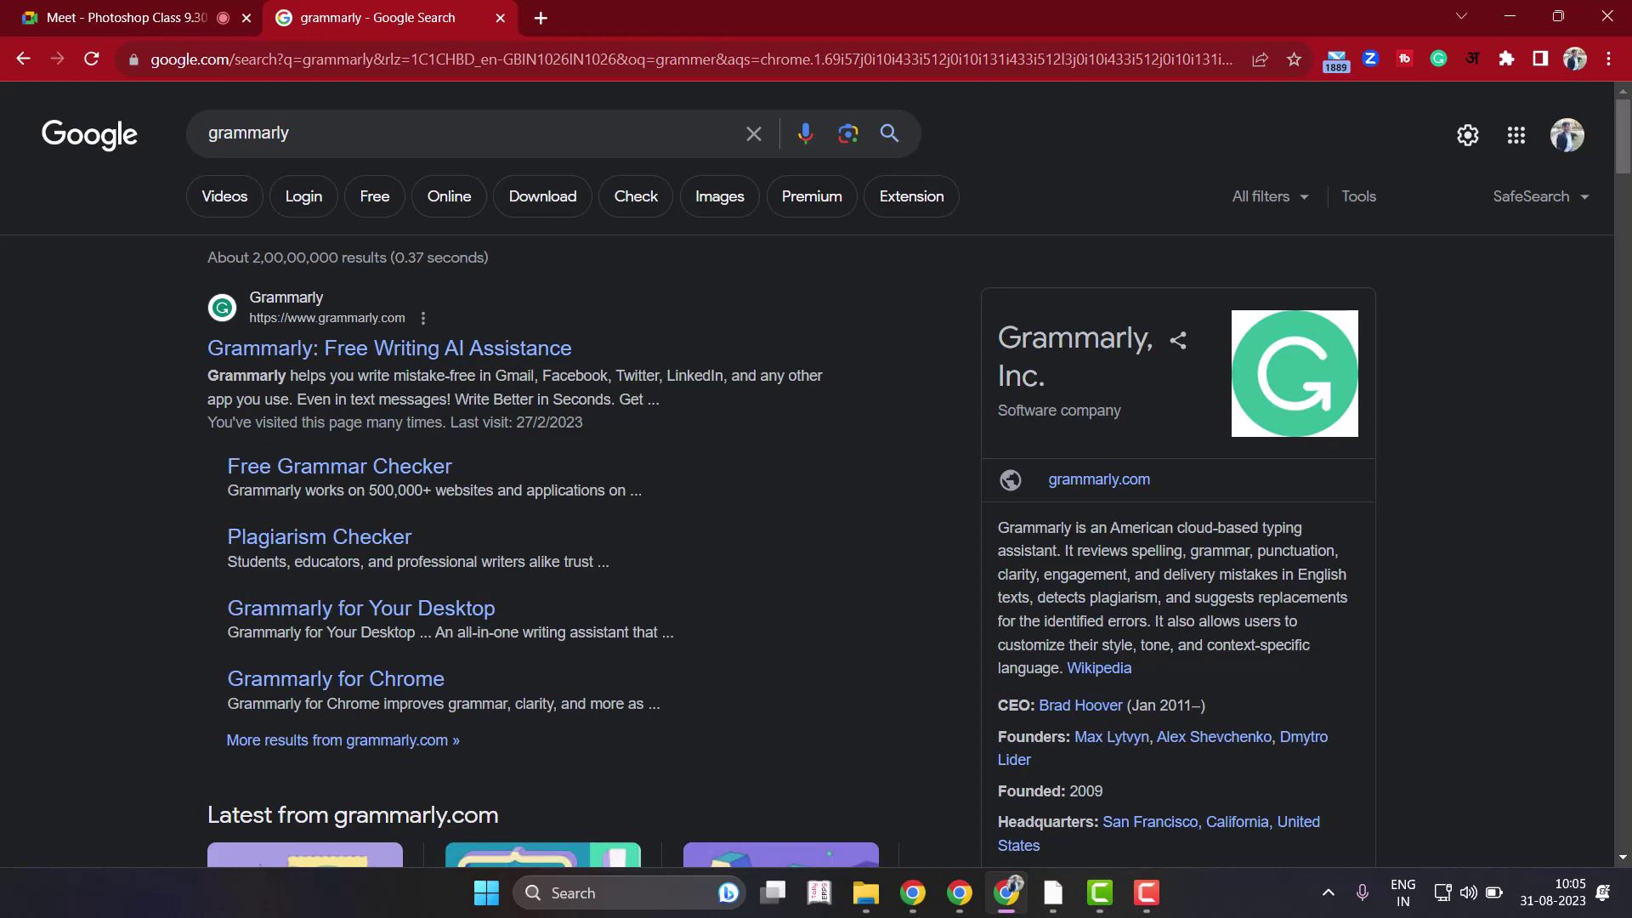
# After a mistyped gmail address, open Gmail from the Google apps grid.
pyautogui.hotkey('ctrl', 'l')
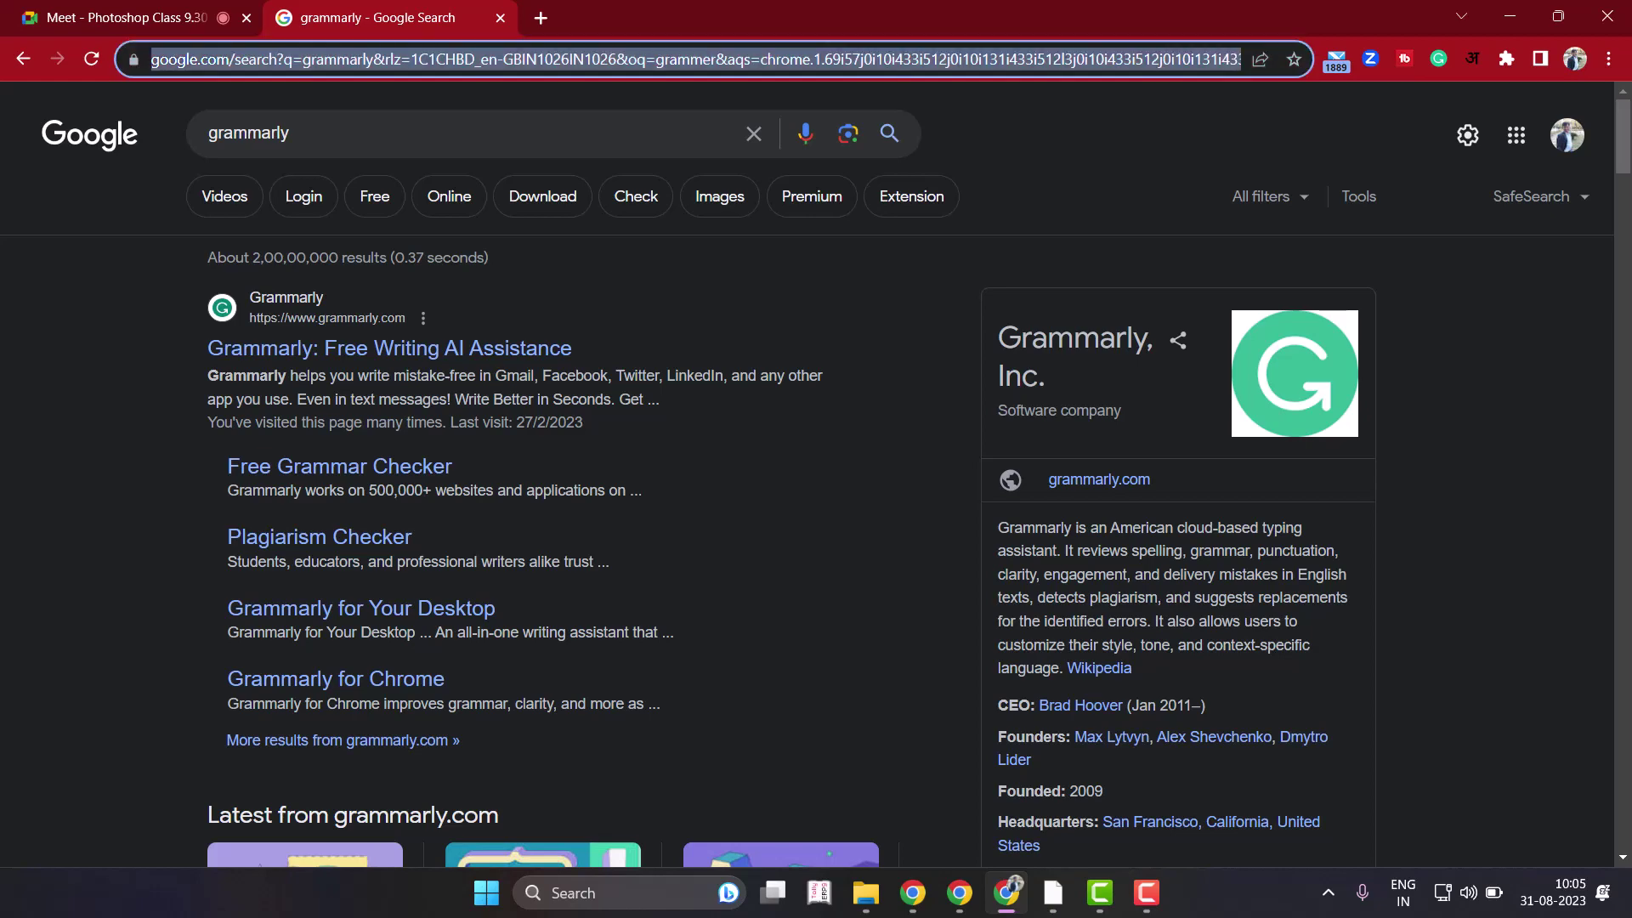
pyautogui.write('gmail')
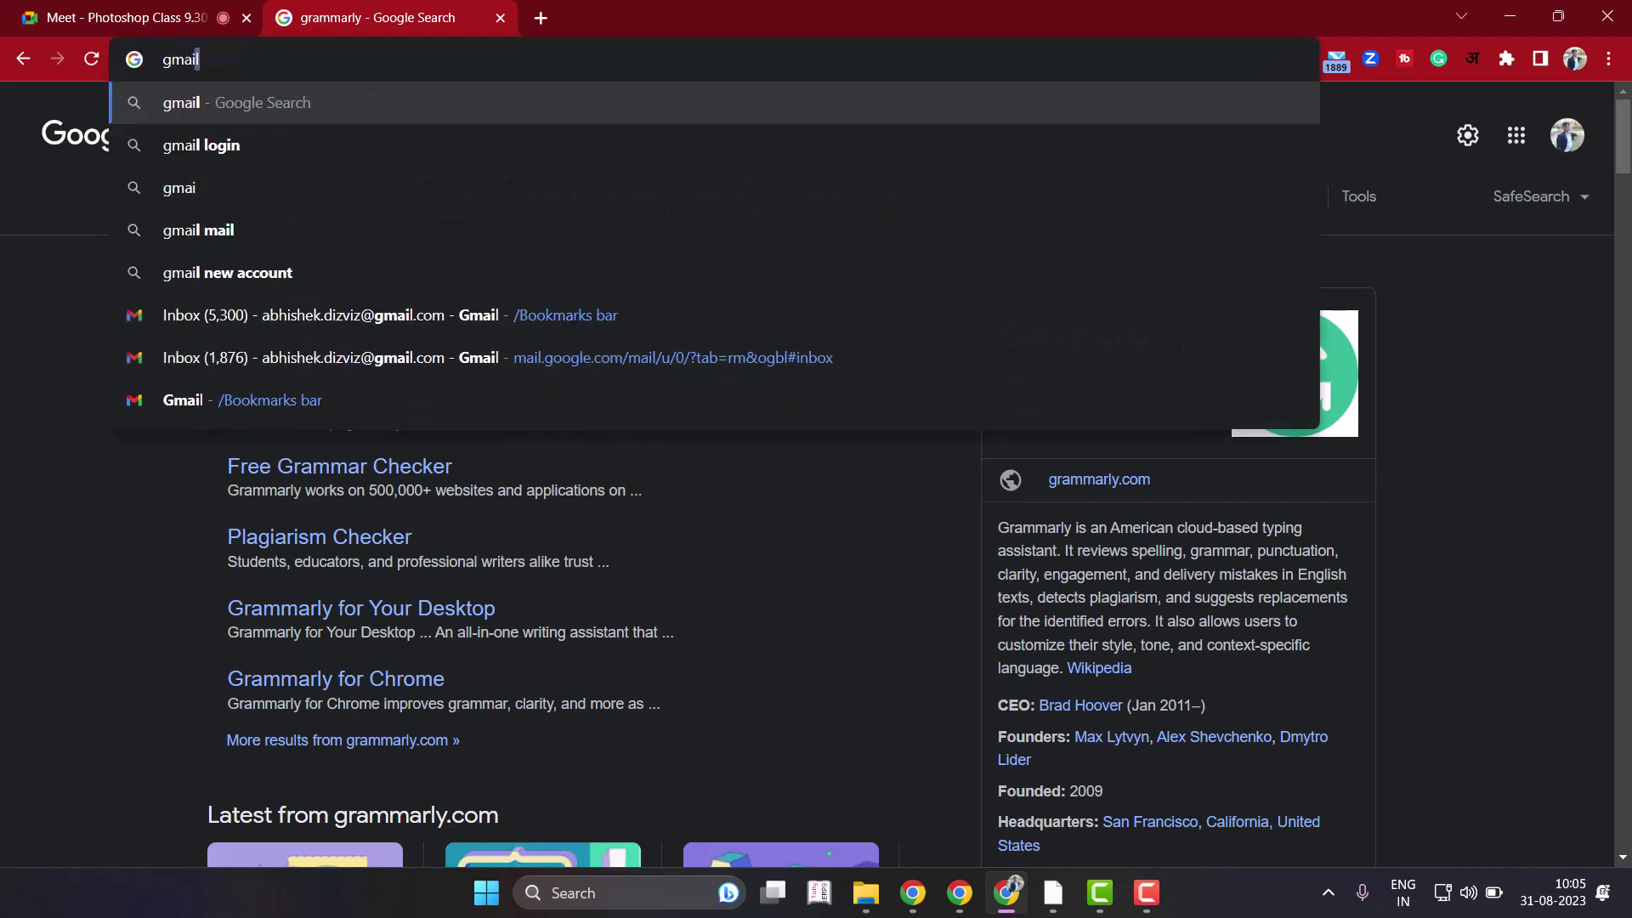
pyautogui.hotkey('ctrl', 'Return')
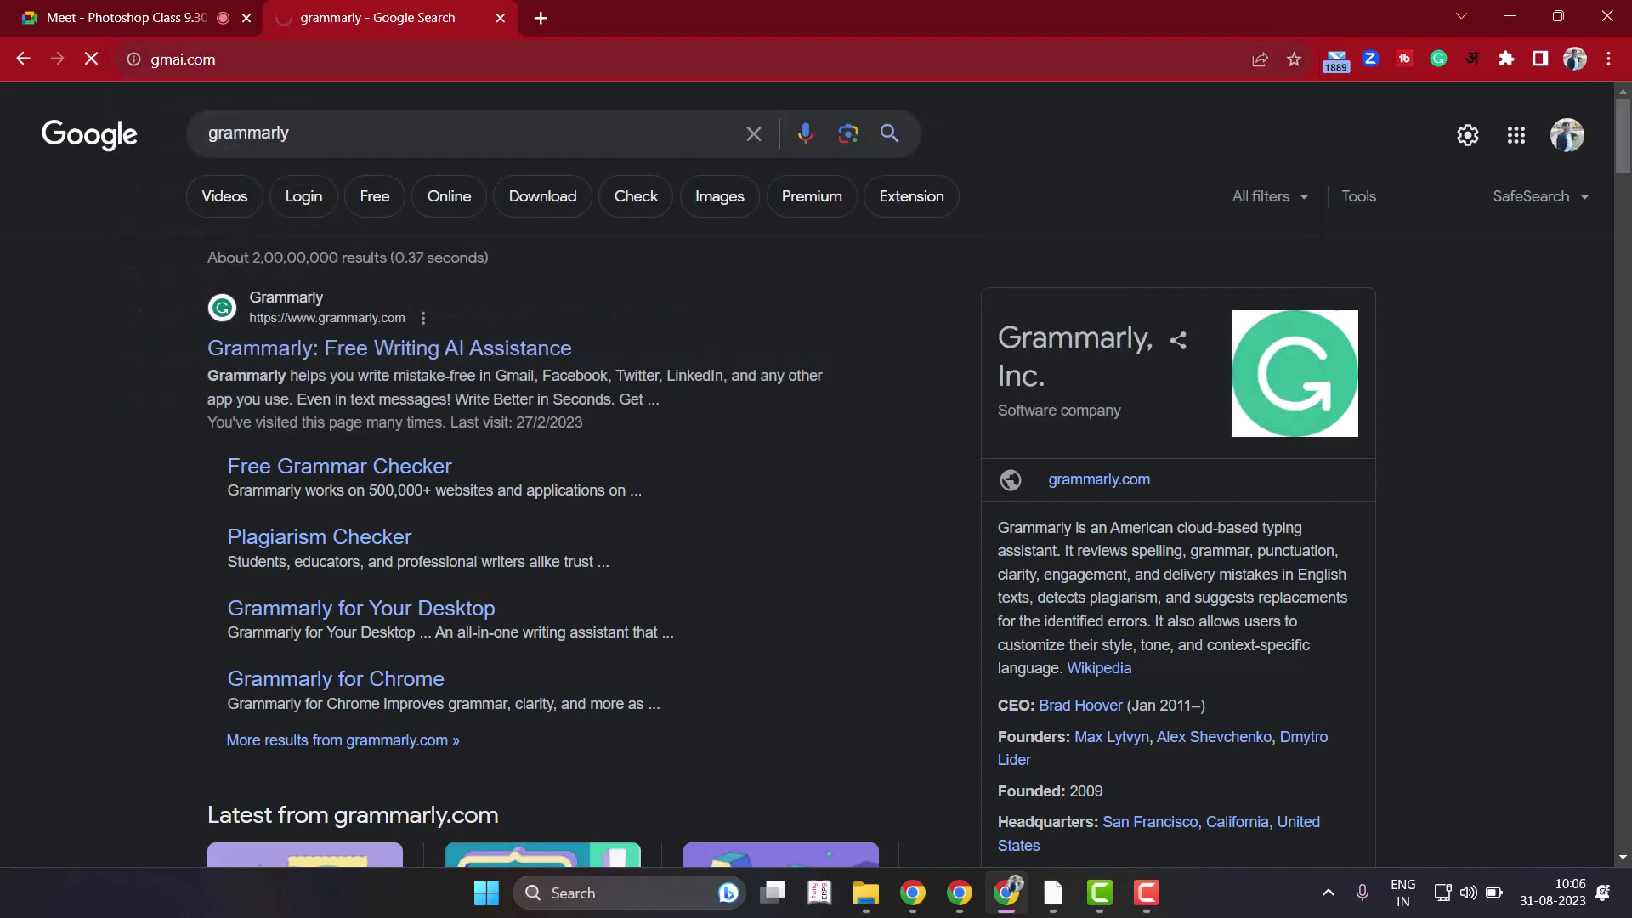
pyautogui.hotkey('ctrl', 'l')
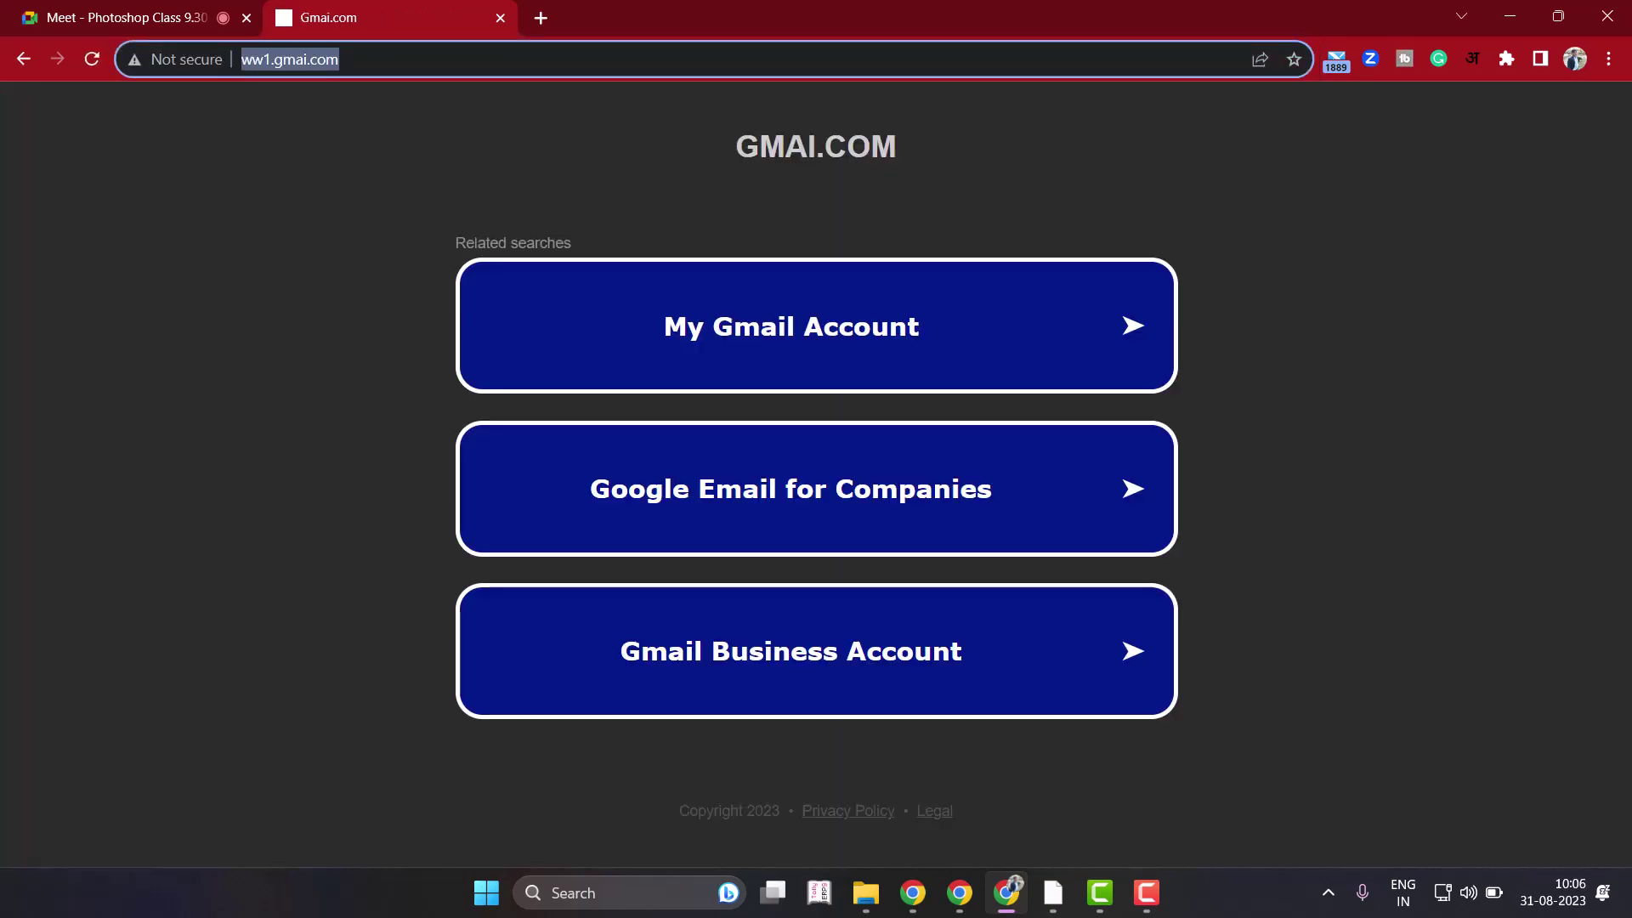
pyautogui.click(23, 59)
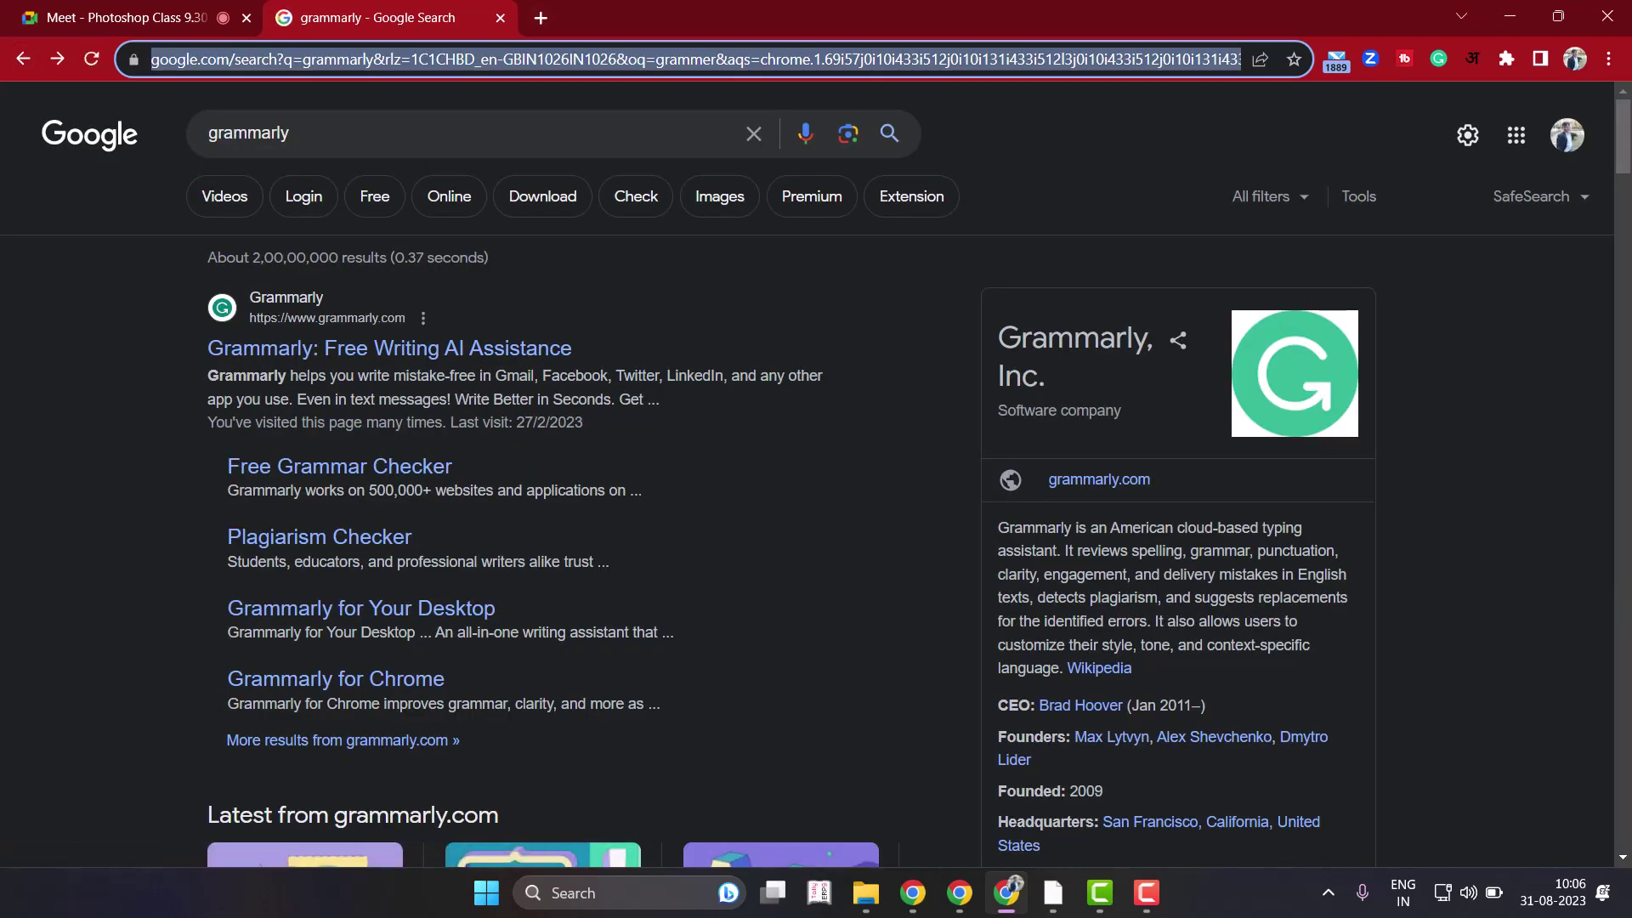
pyautogui.click(1516, 134)
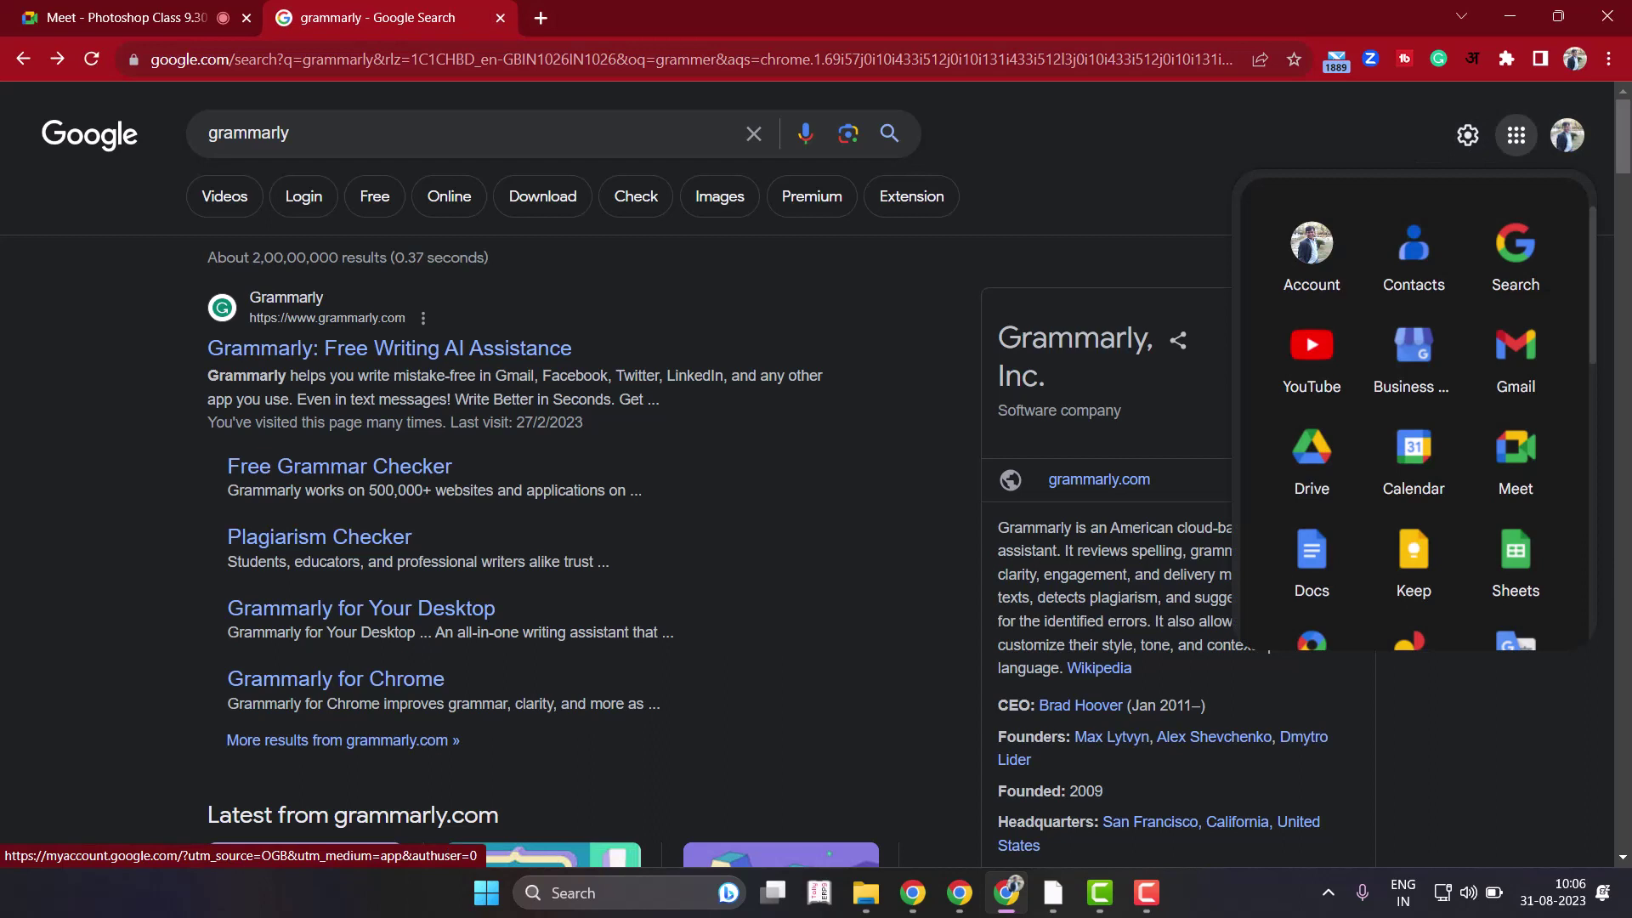
pyautogui.click(1515, 357)
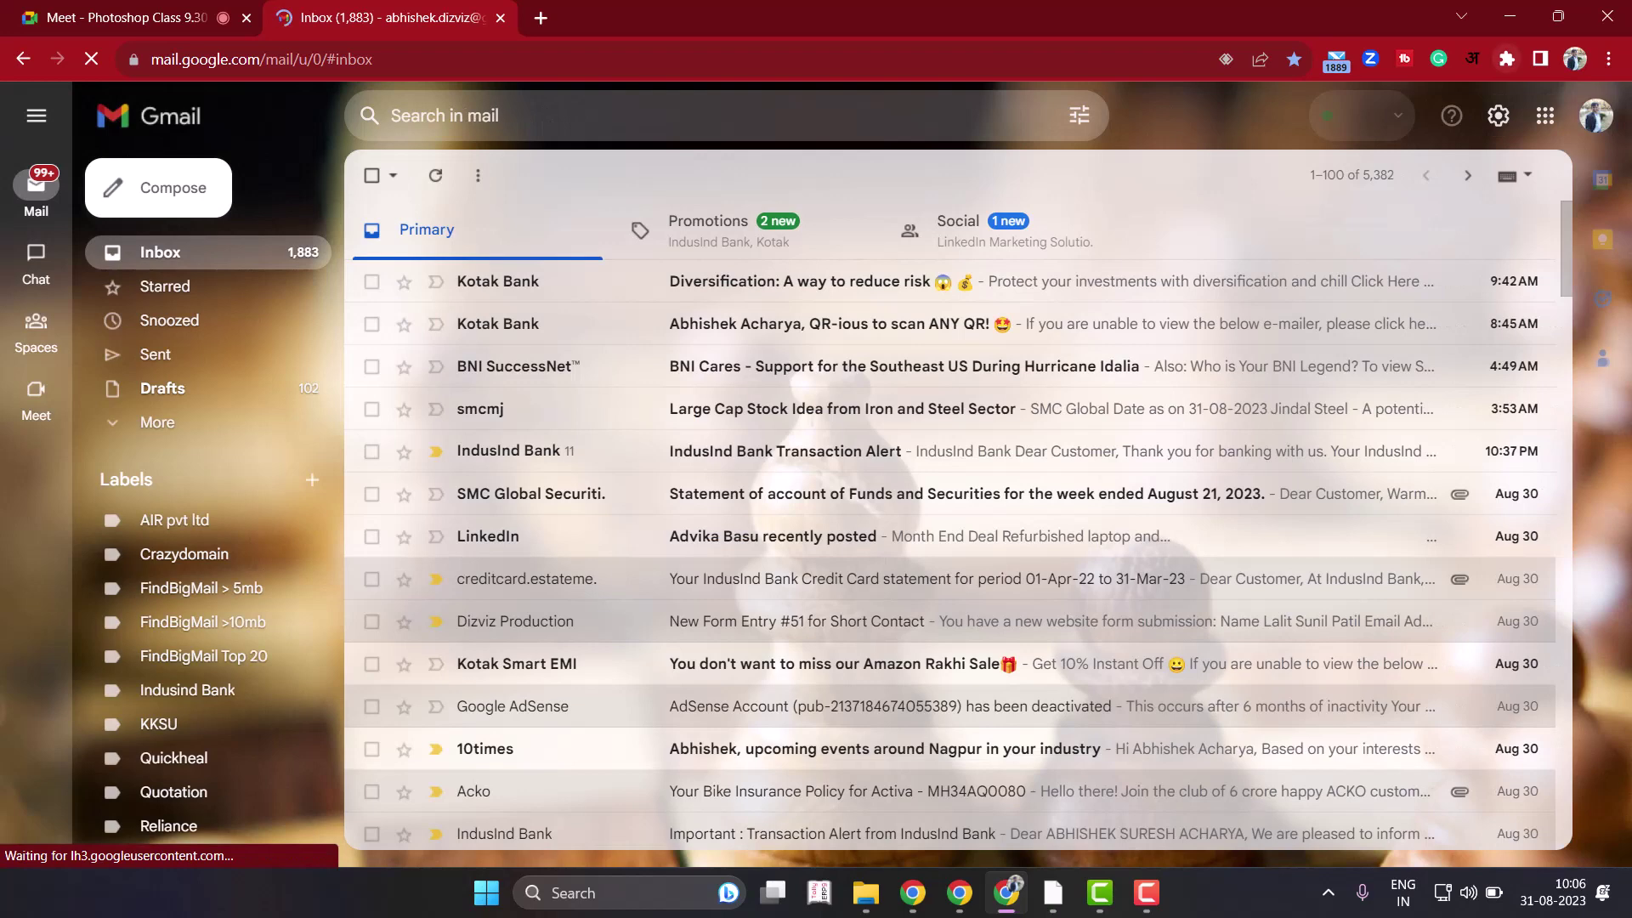
# Type a test sentence with a person's name and 'need water', accepting the 'needs' fix.
pyautogui.click(1506, 58)
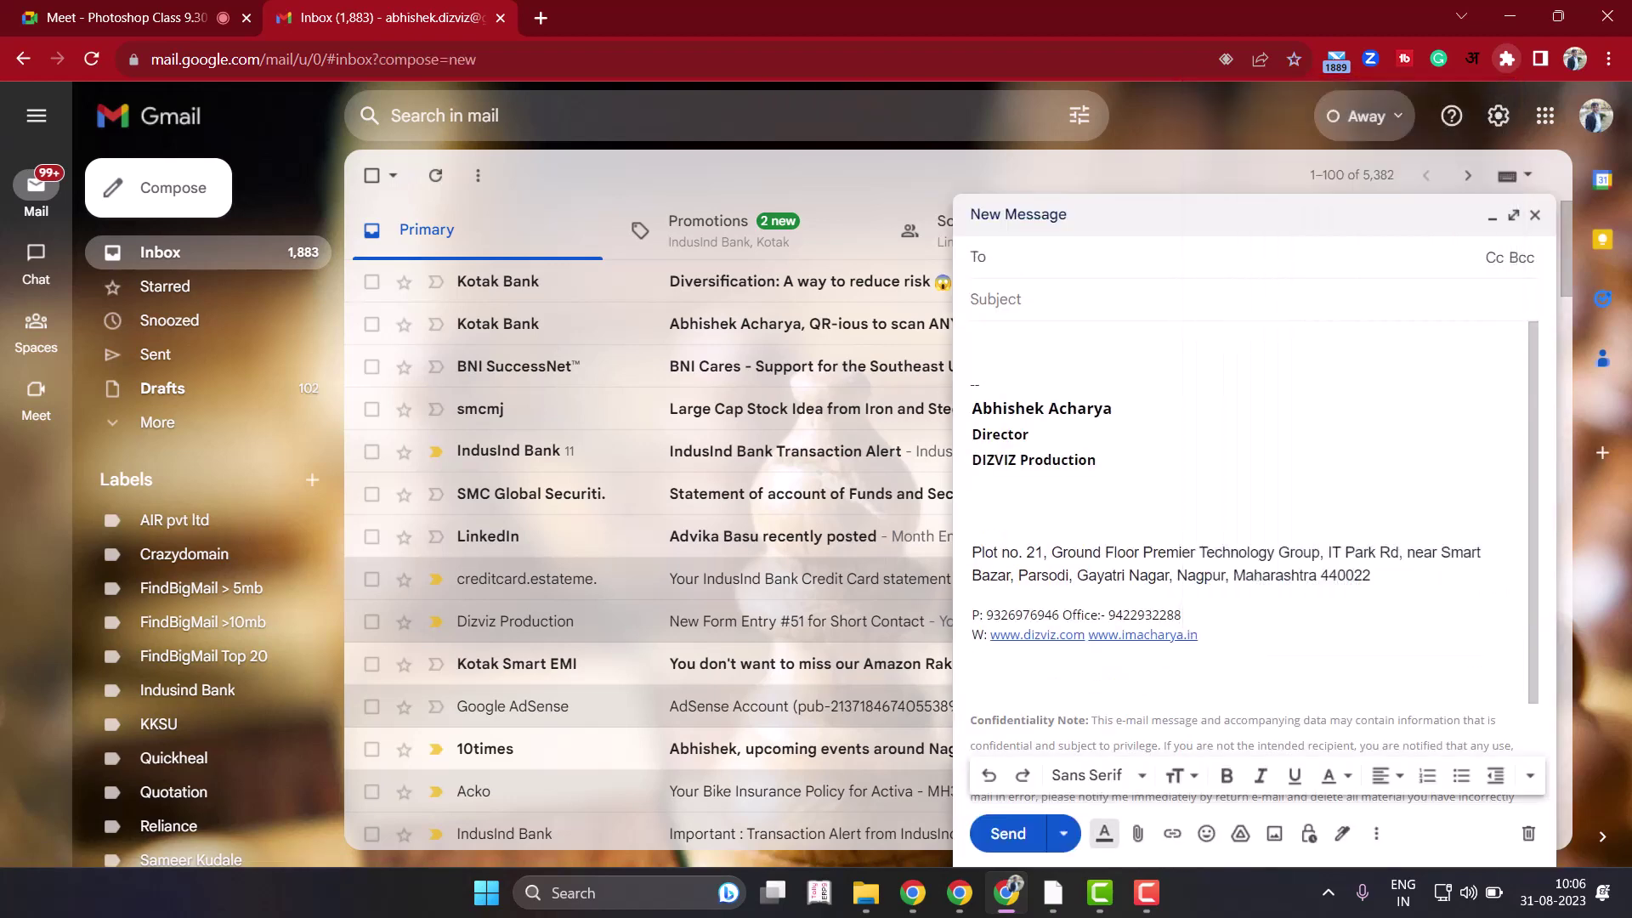
pyautogui.write('the')
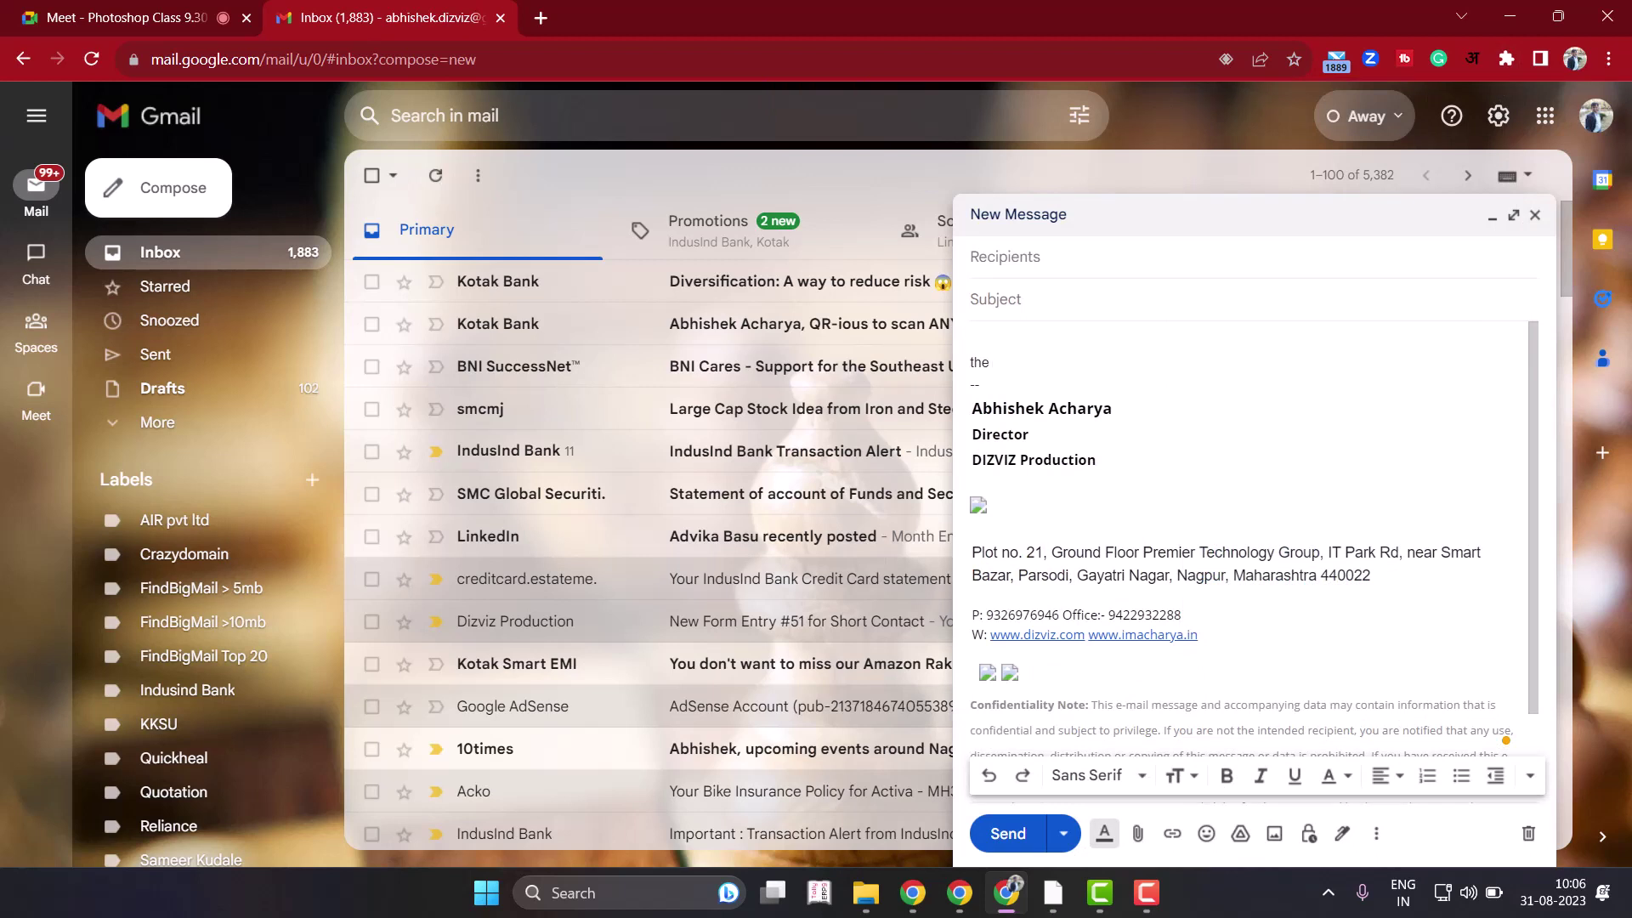
pyautogui.write(' add')
pyautogui.press('BackSpace')
pyautogui.press('BackSpace')
pyautogui.press('BackSpace')
pyautogui.press('BackSpace')
pyautogui.write('Abhishe')
pyautogui.write('k Ach')
pyautogui.write('arya need ')
pyautogui.write('water.')
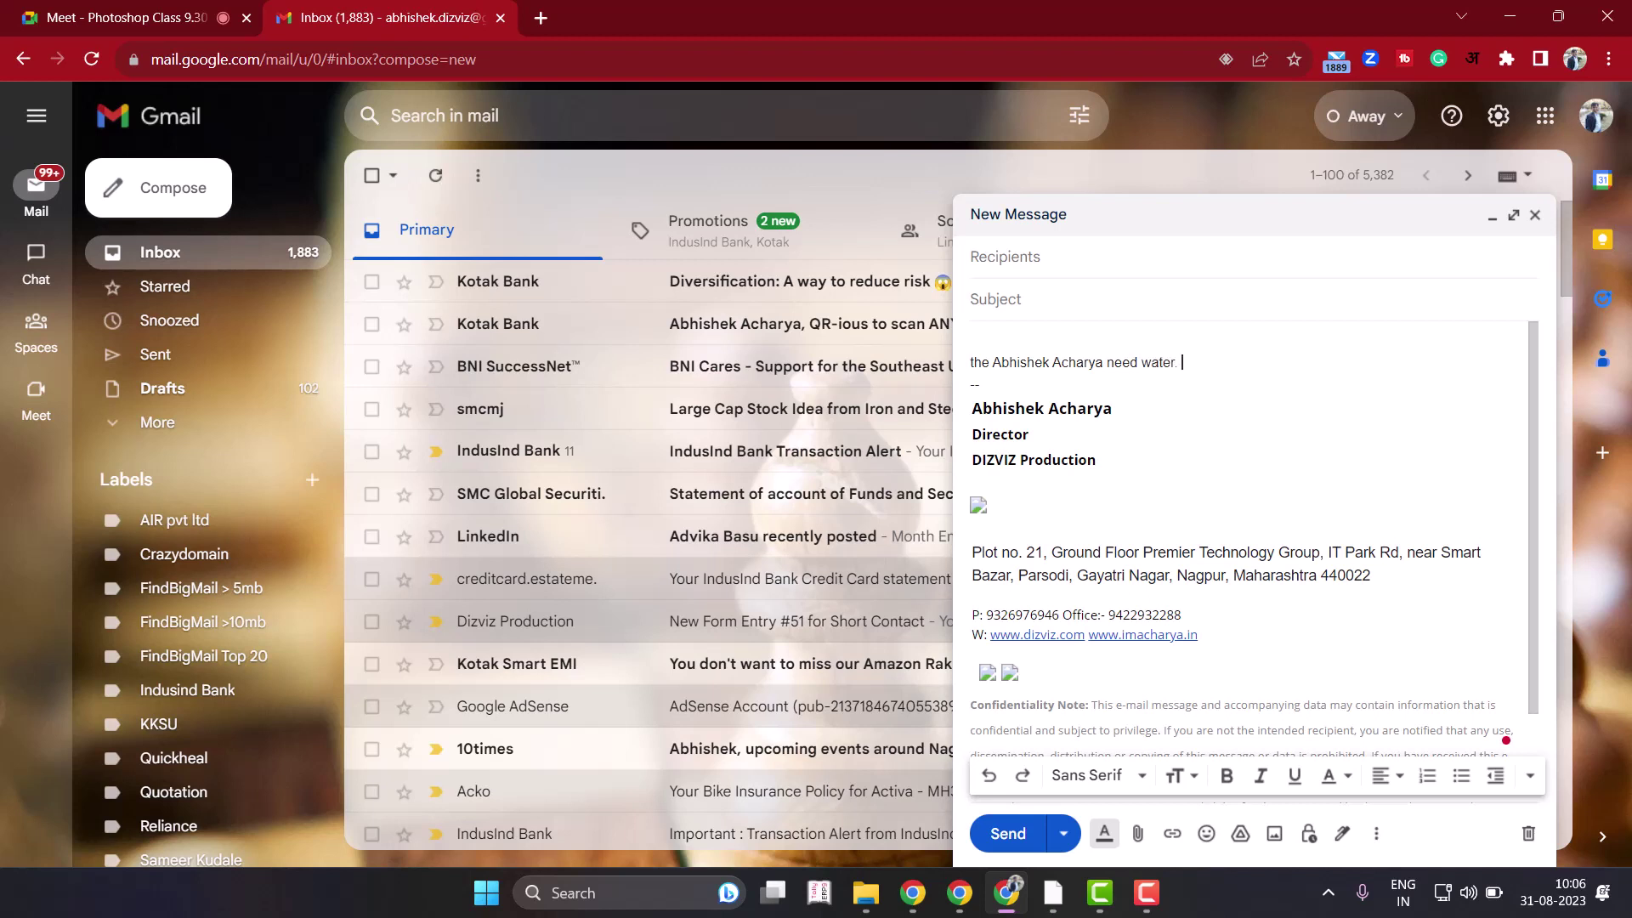
pyautogui.press('Return')
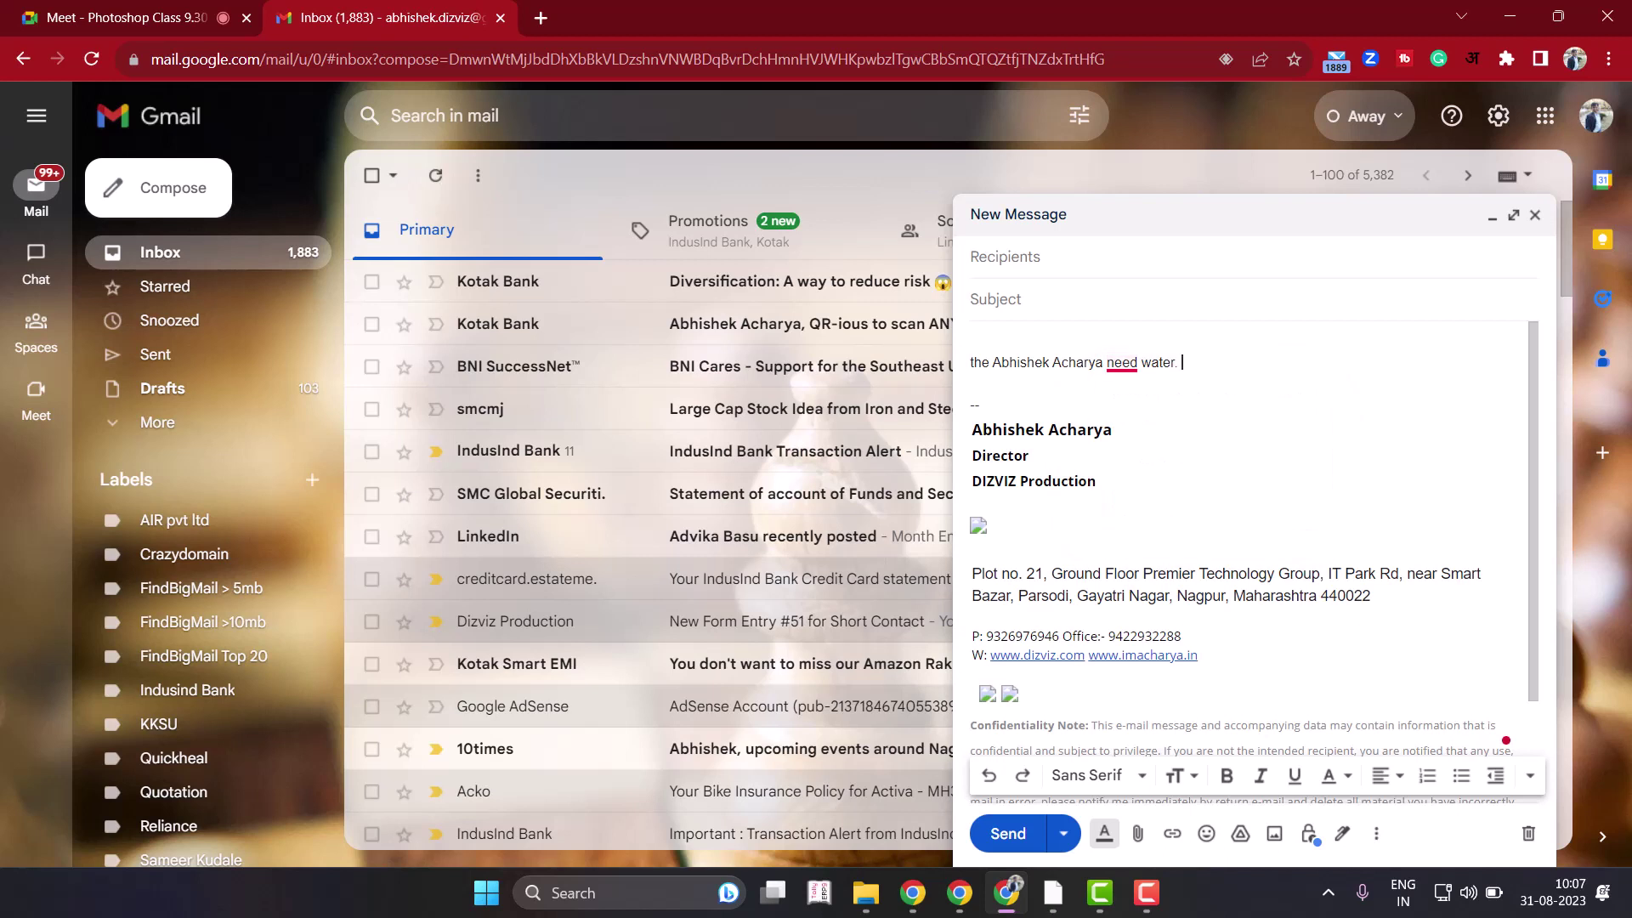
pyautogui.click(1113, 423)
# Delete the test sentence and discard the Gmail draft.
pyautogui.press('End')
pyautogui.hotkey('shift', 'Home')
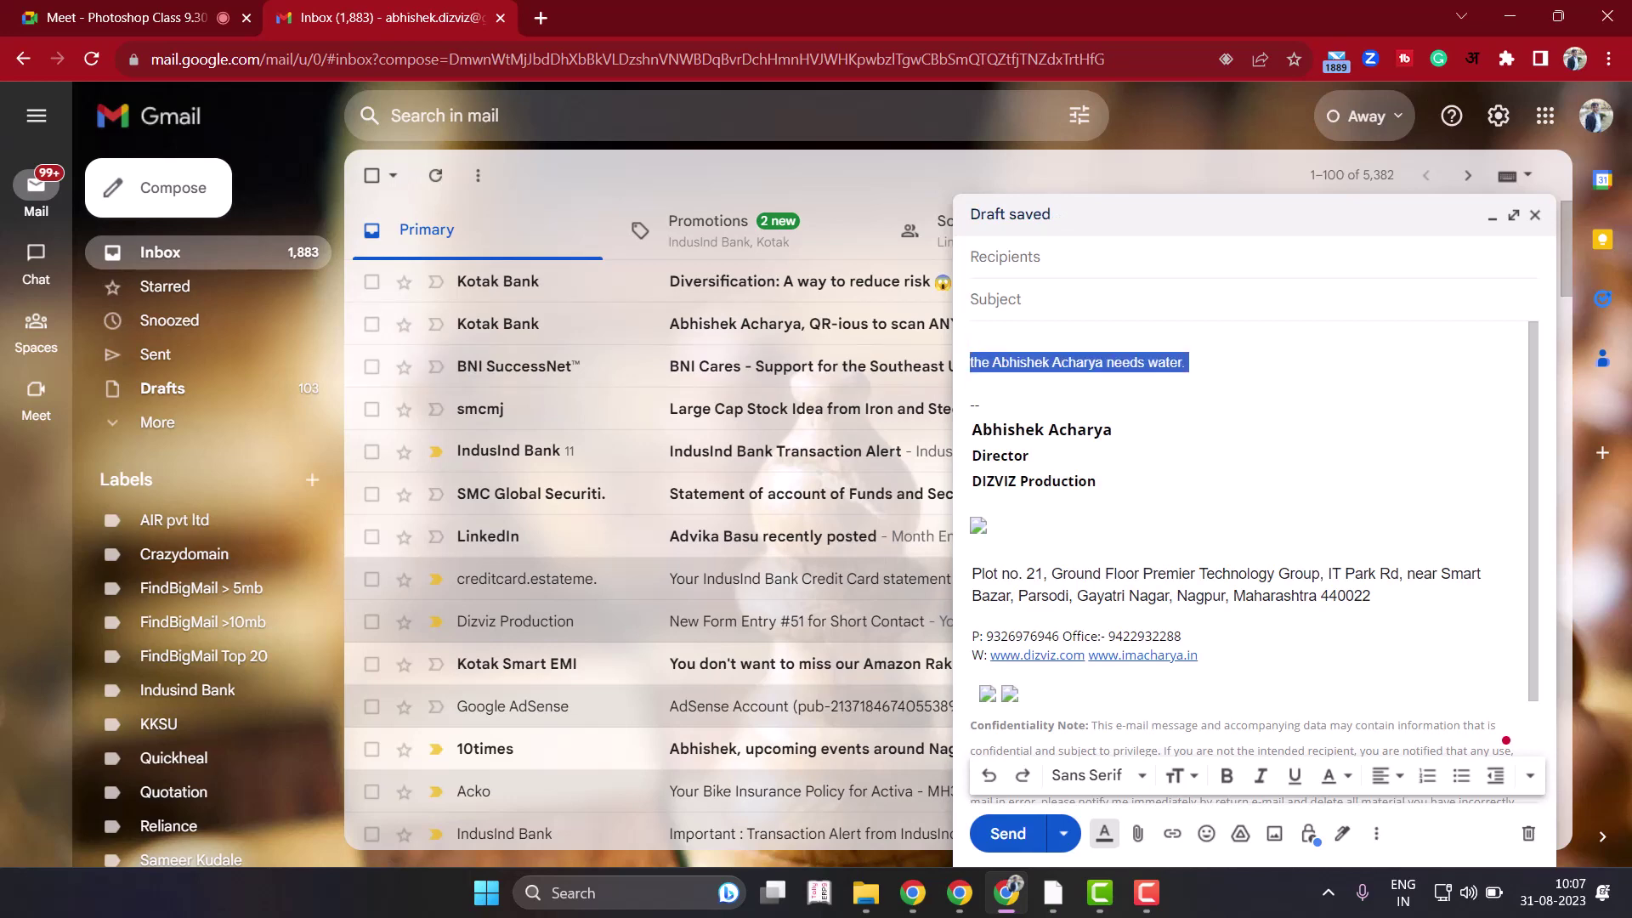
pyautogui.press('BackSpace')
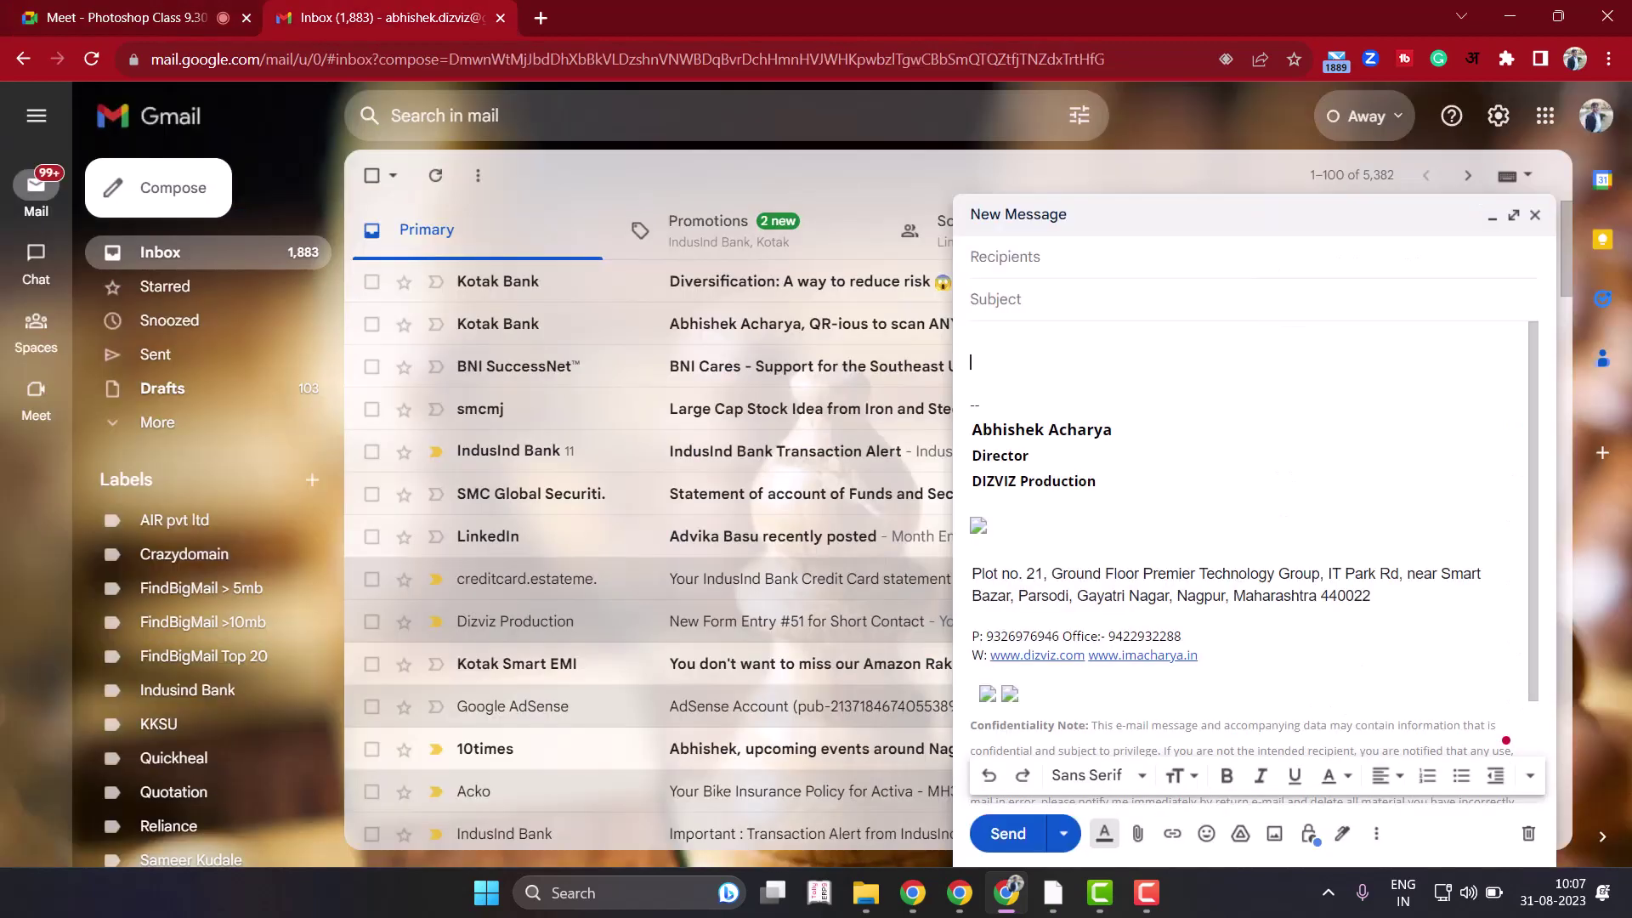
pyautogui.hotkey('alt', 'Left')
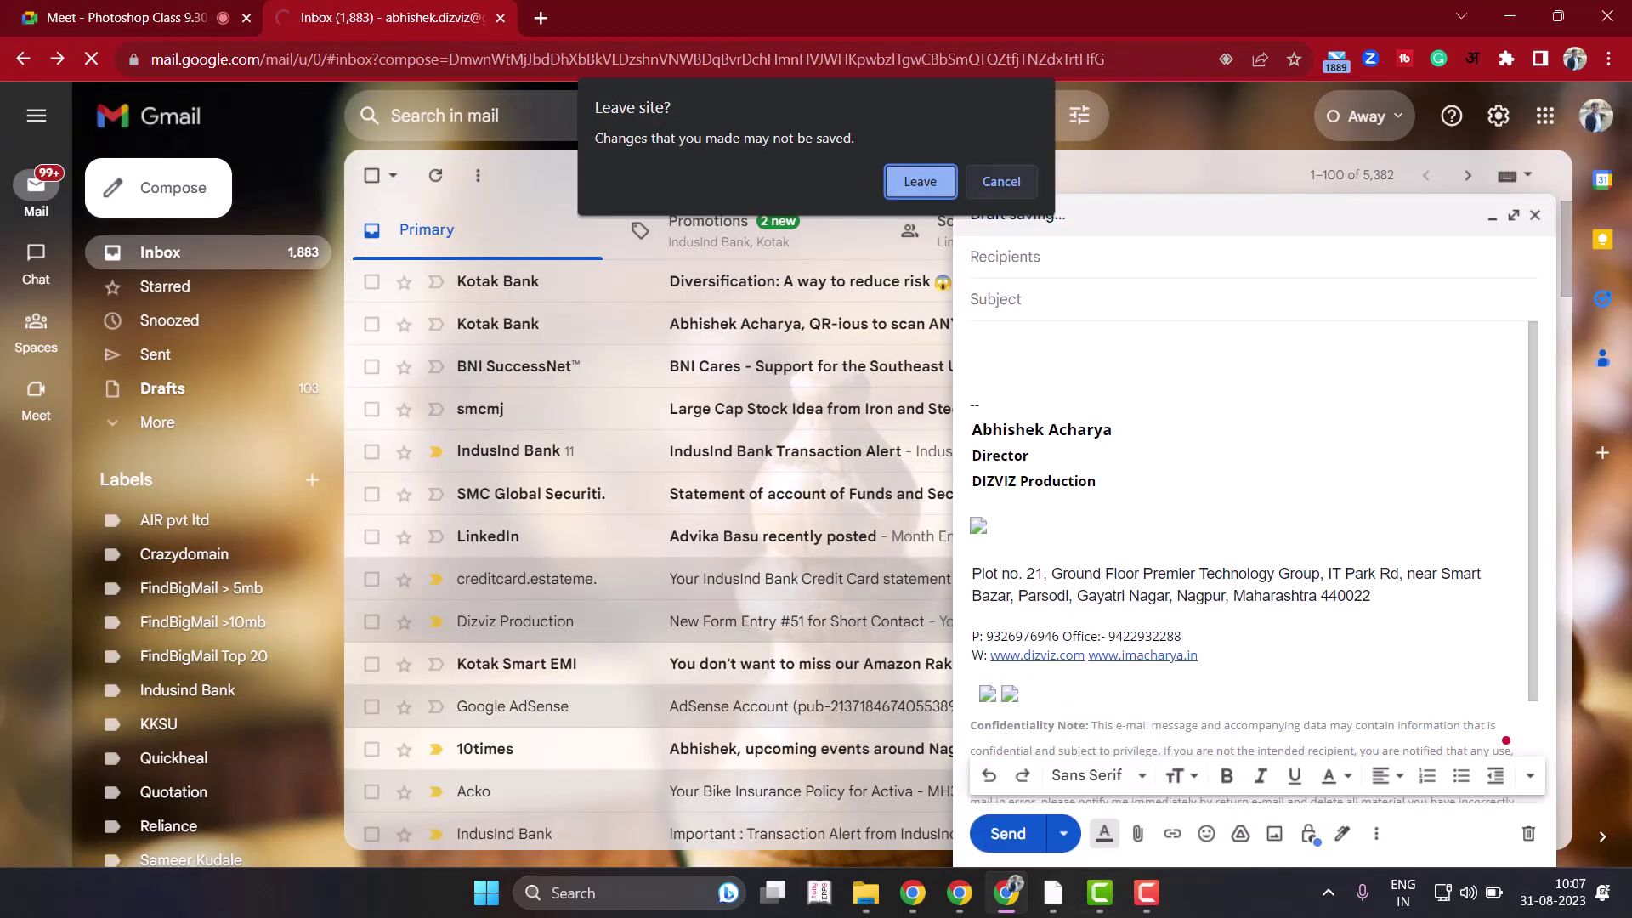
pyautogui.press('Escape')
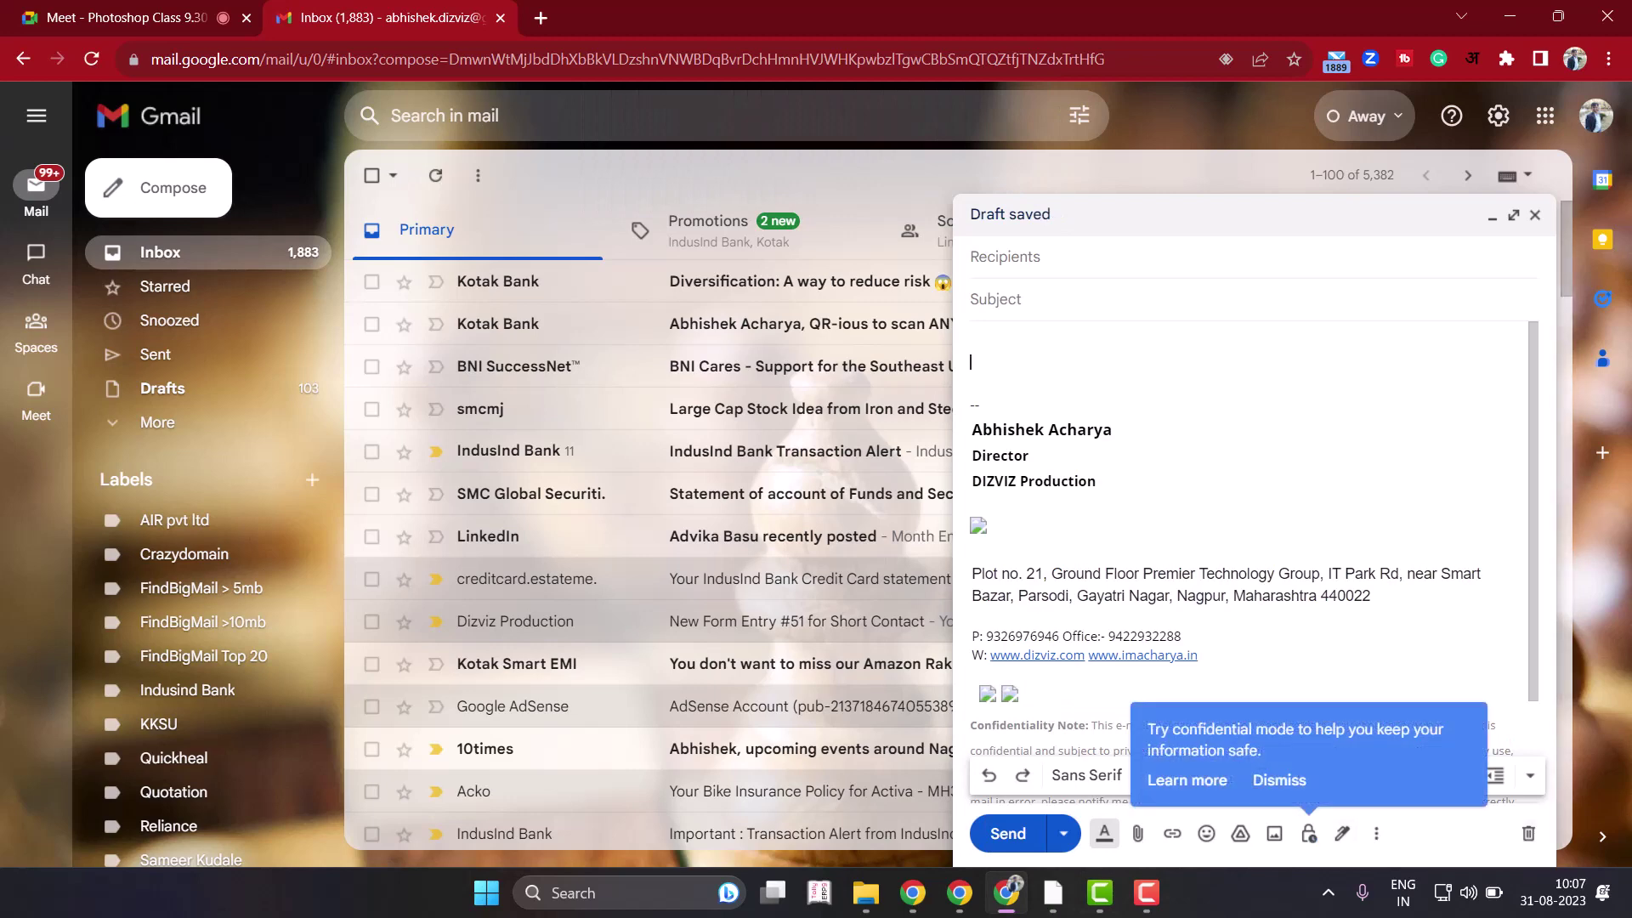
pyautogui.click(1527, 833)
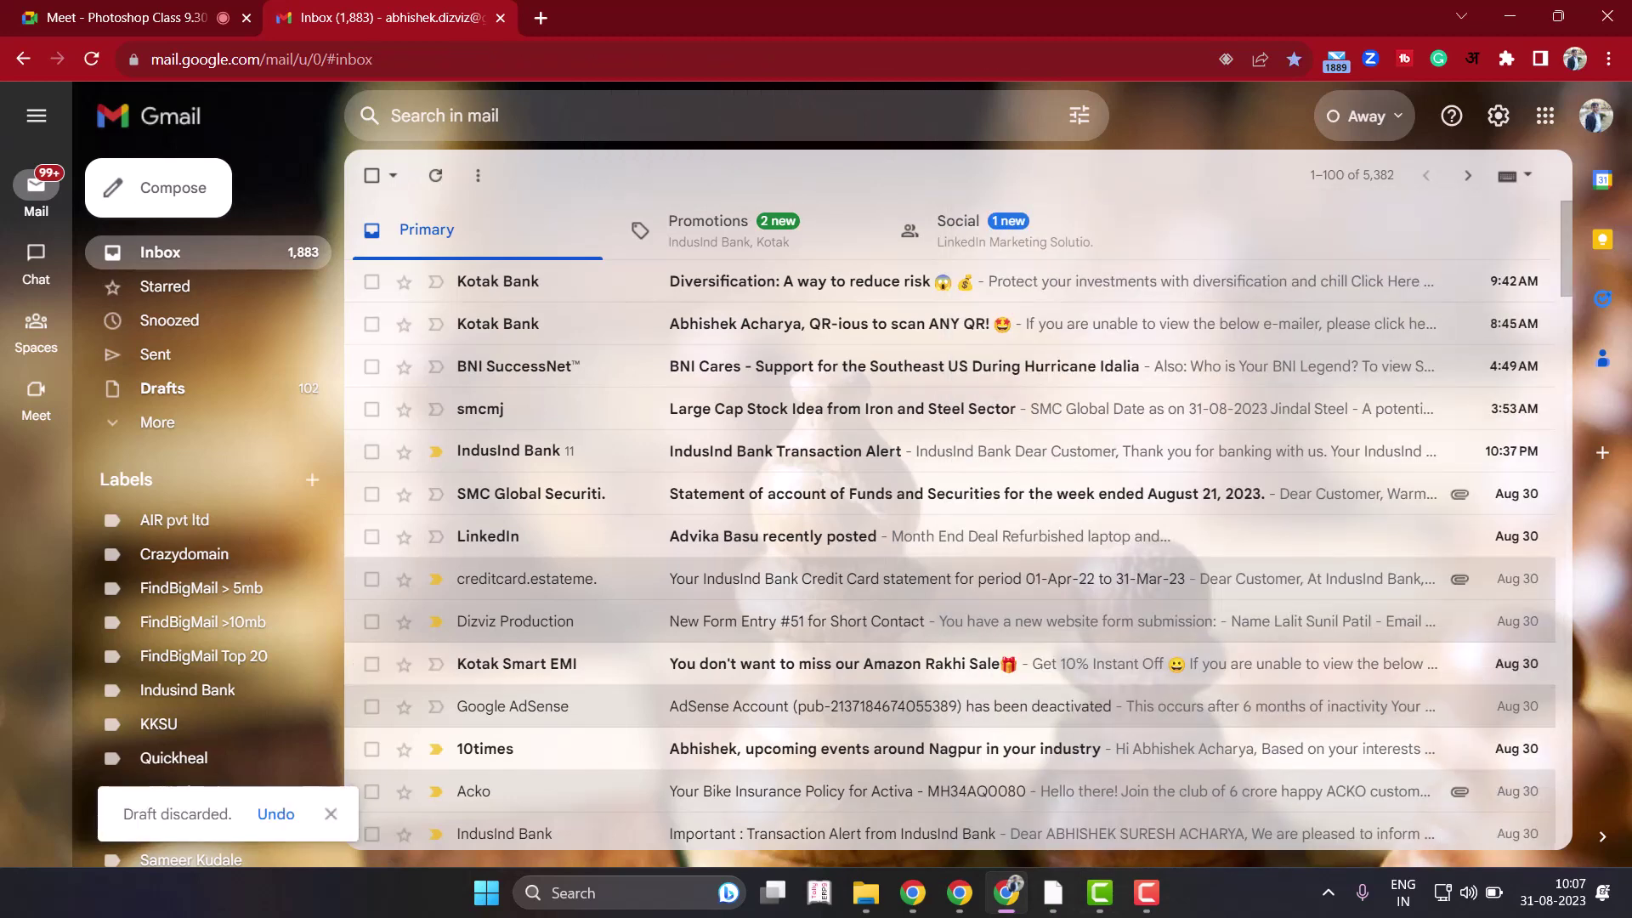
pyautogui.hotkey('ctrl', 'l')
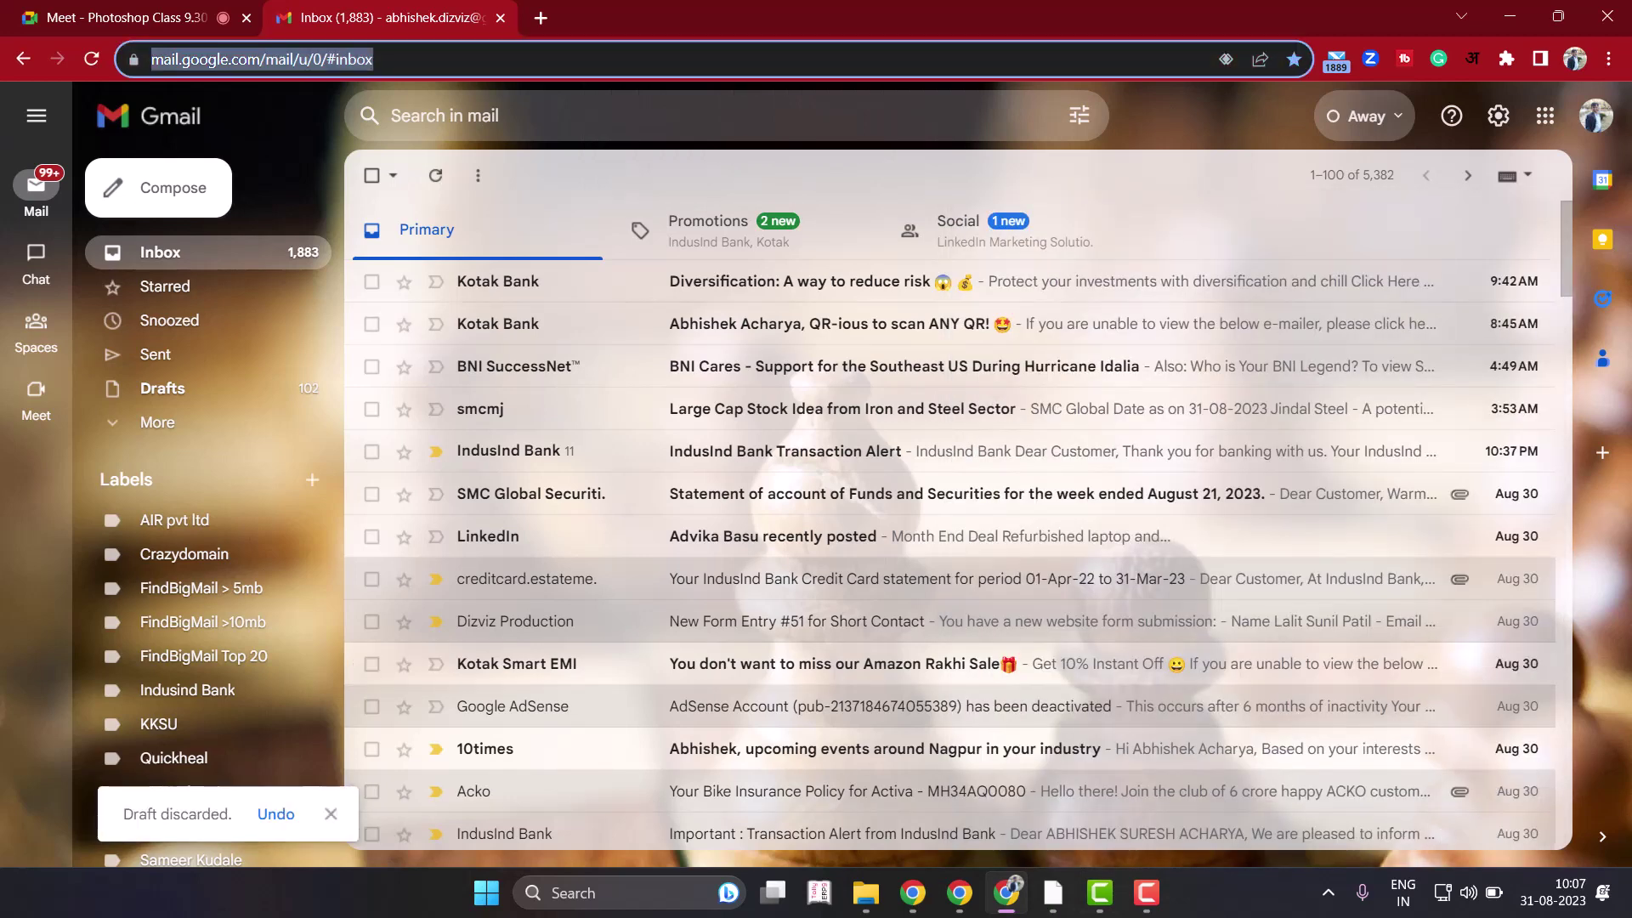
# Search for Grammarly, open its website and start signing in with Google.
pyautogui.write('gra')
pyautogui.press('Return')
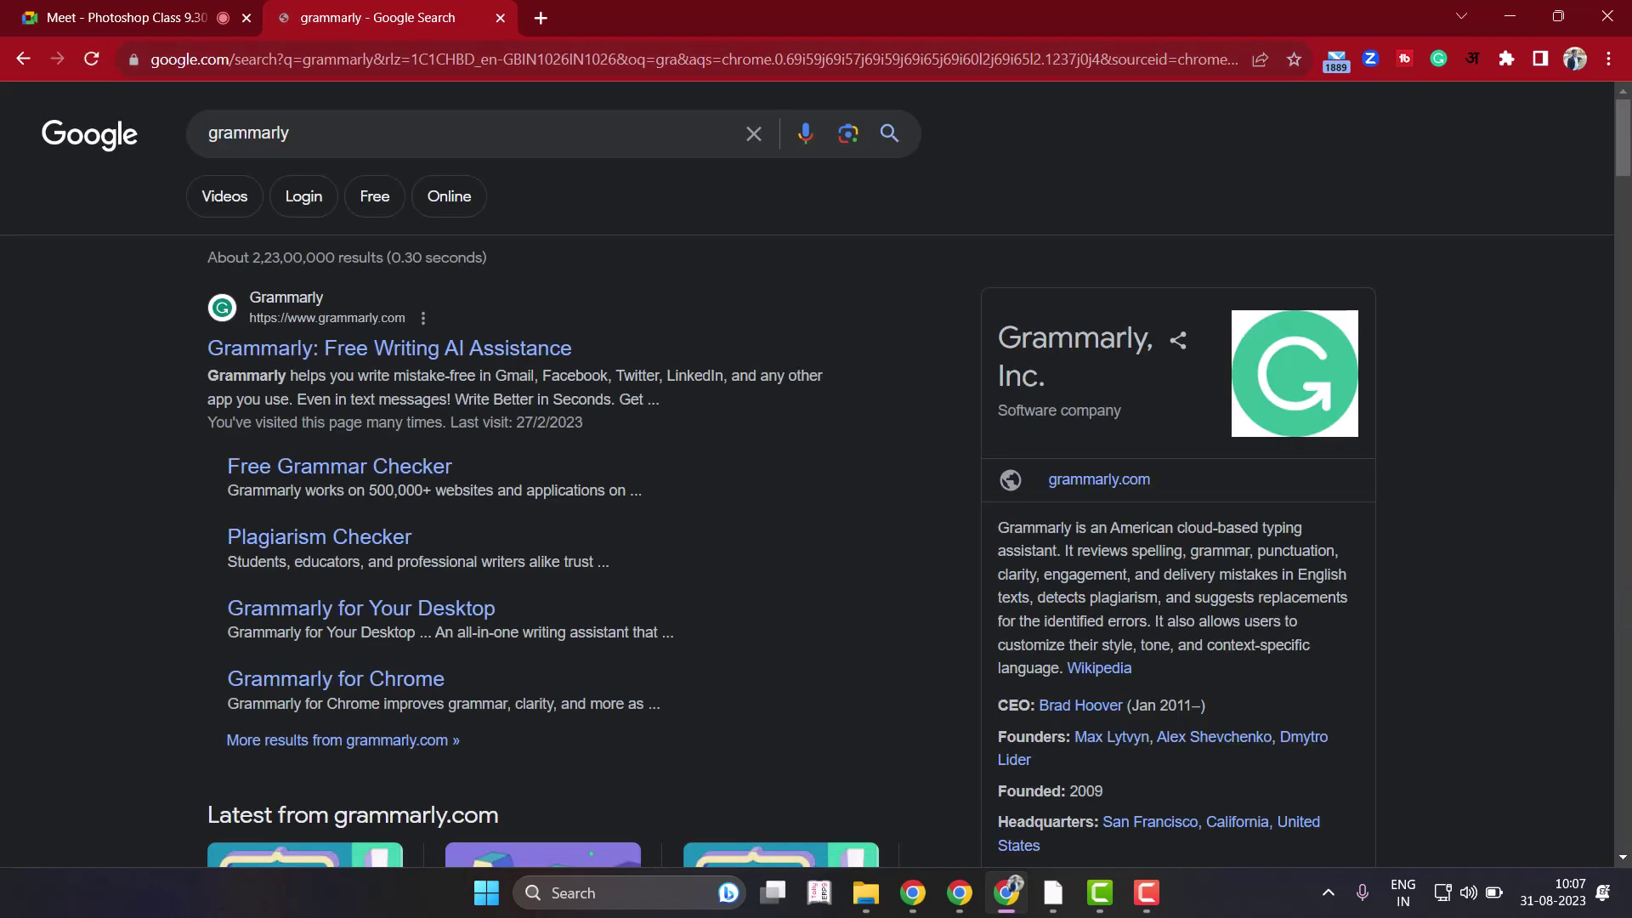
pyautogui.click(389, 349)
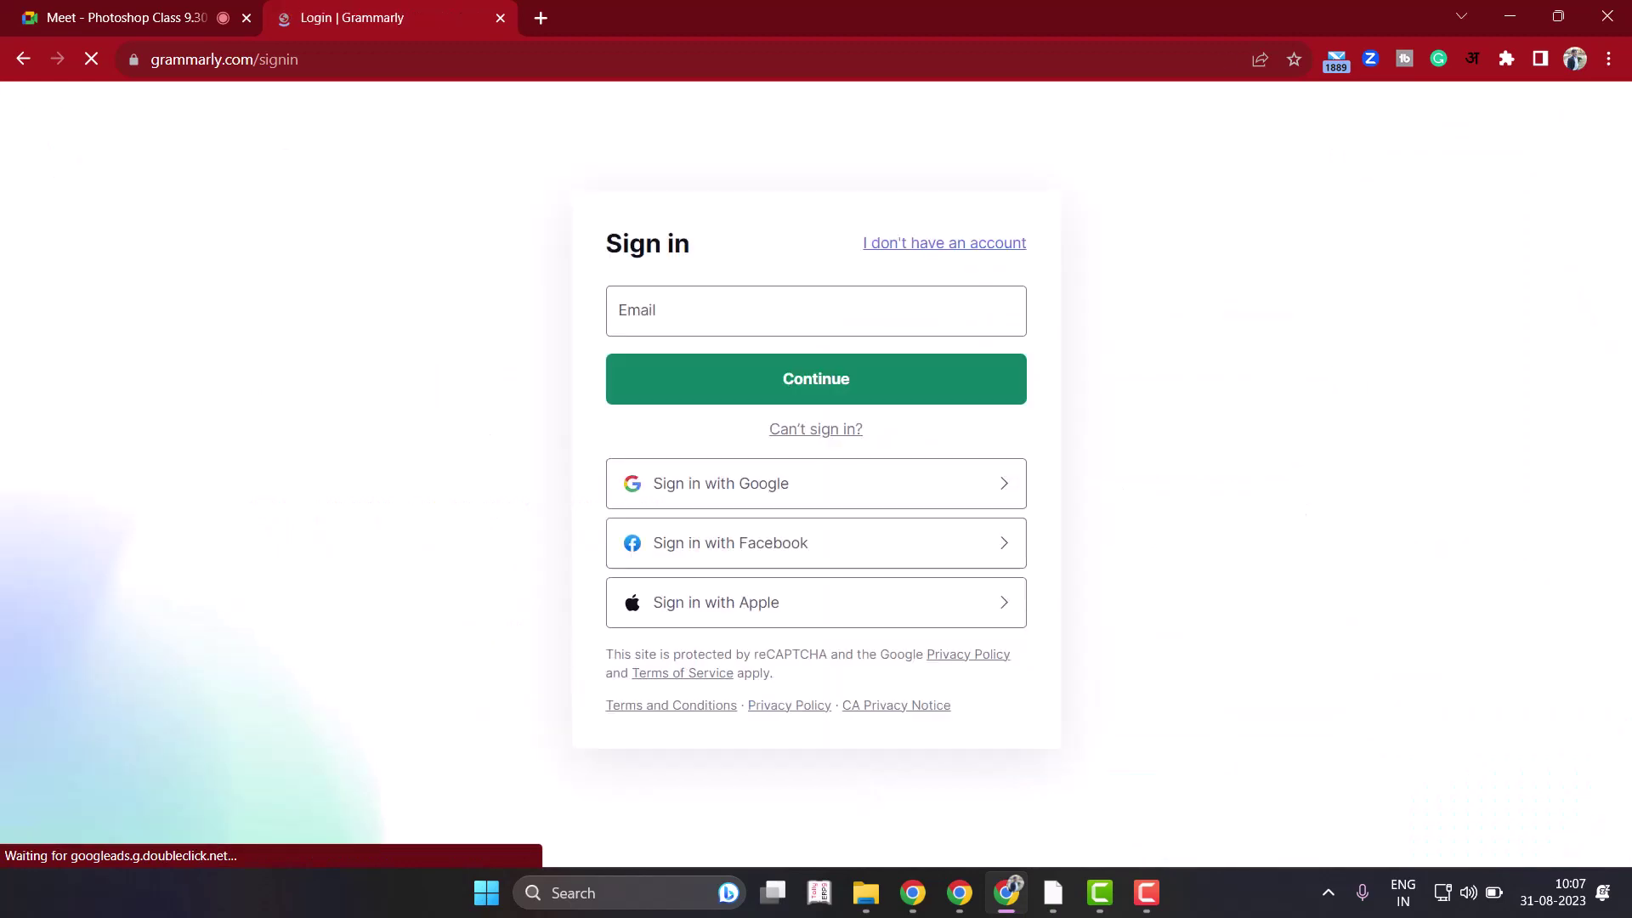
pyautogui.click(816, 483)
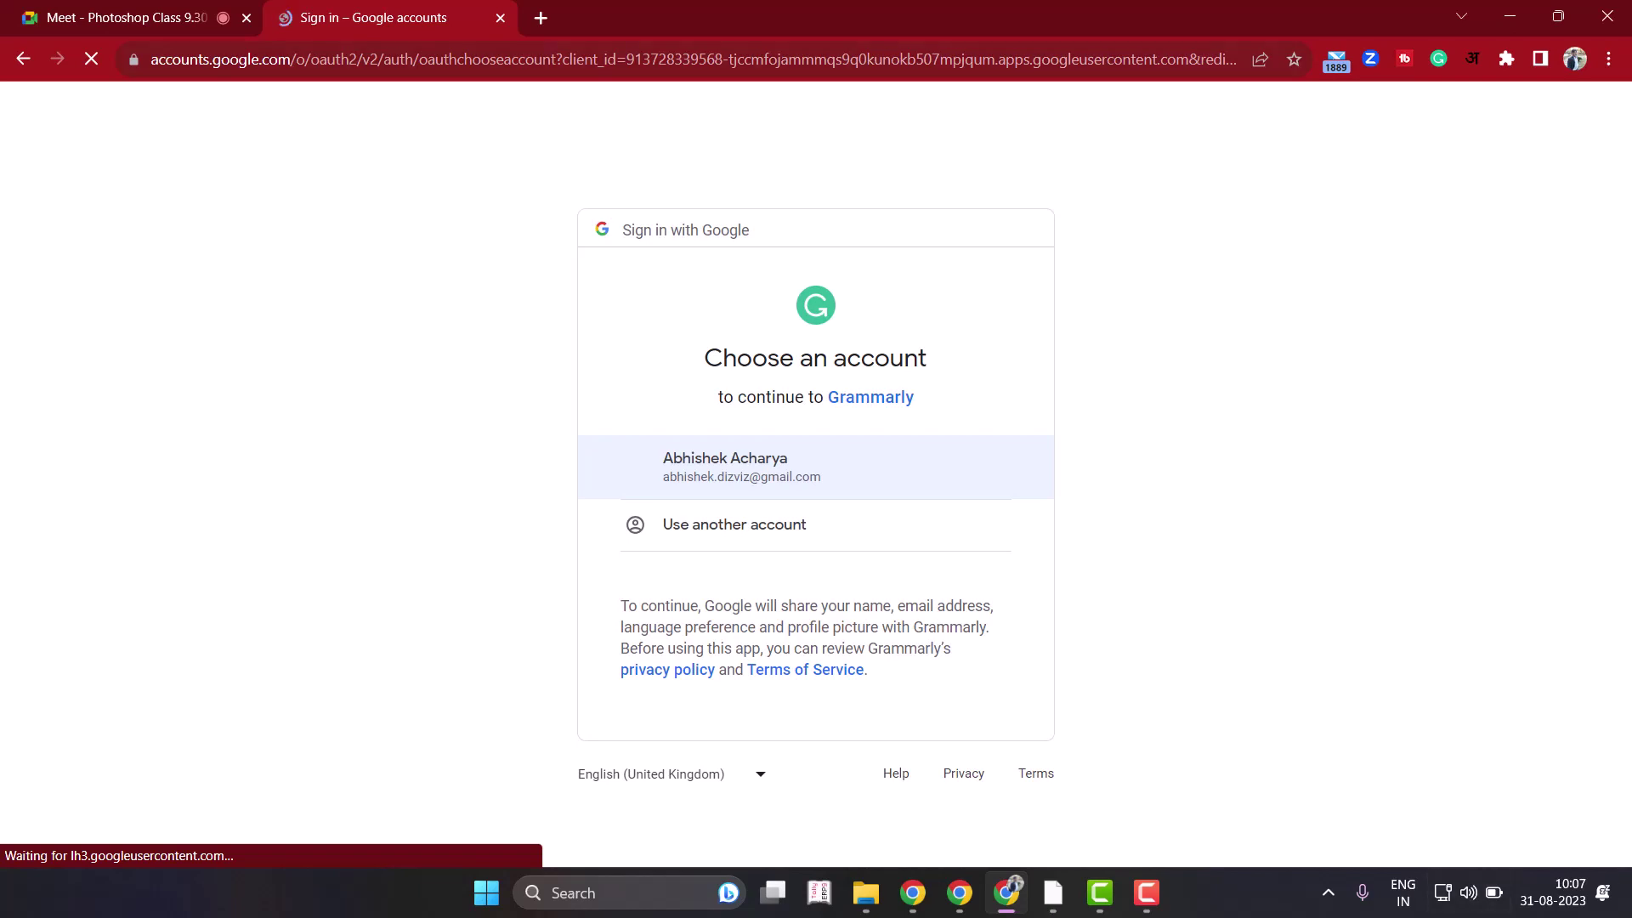
# Search Windows for %temp%.
pyautogui.click(1147, 892)
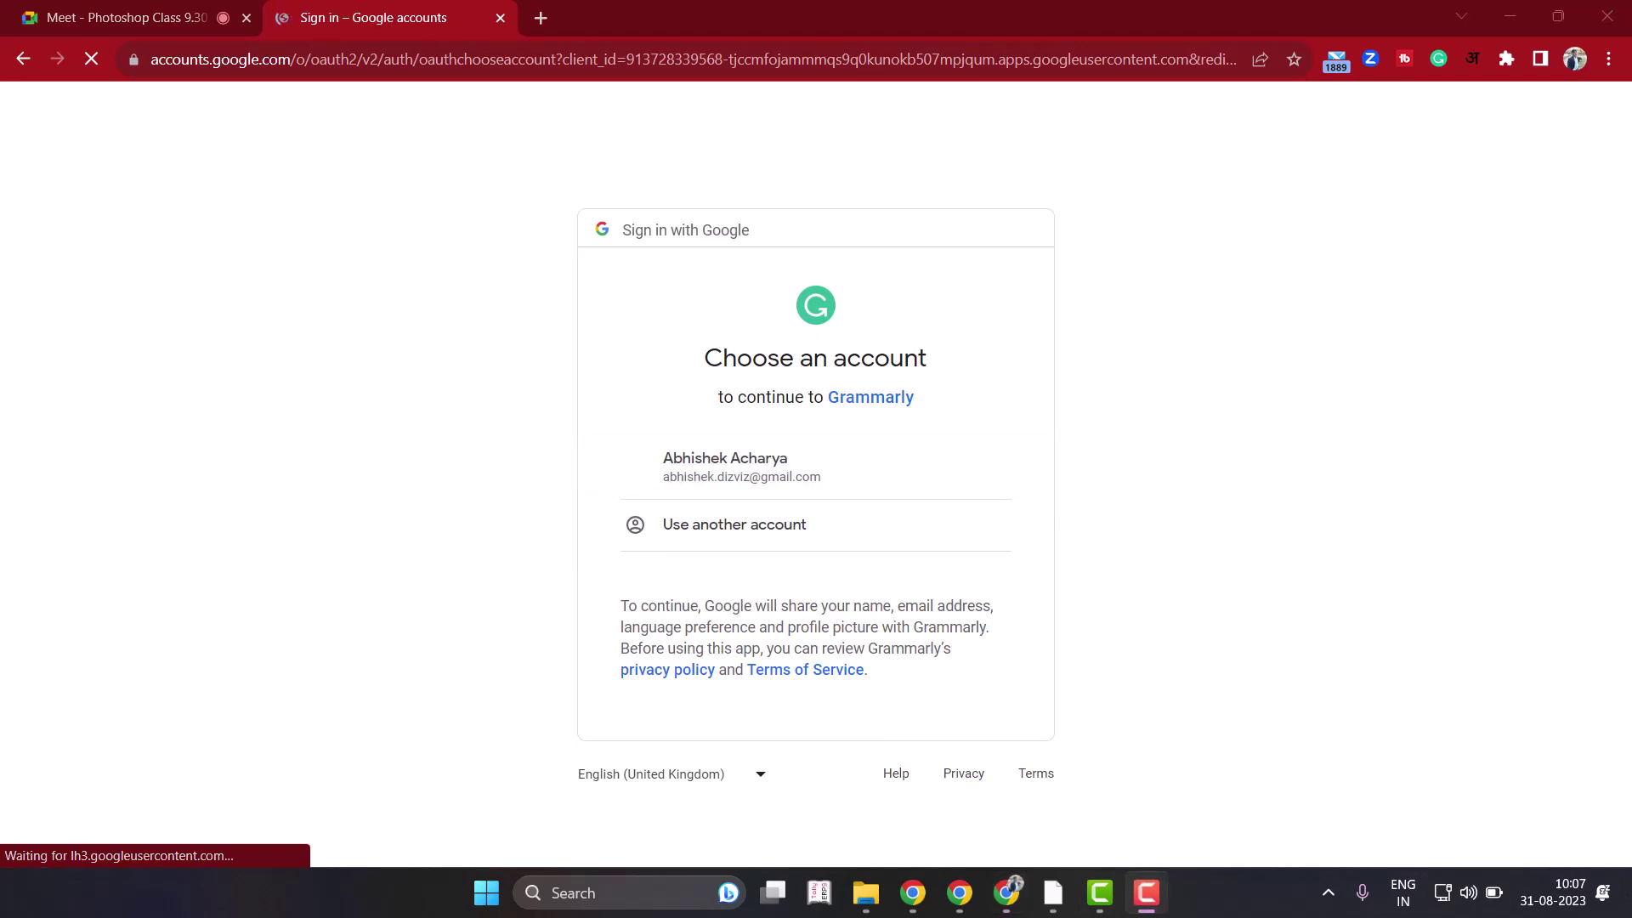
pyautogui.press('super')
pyautogui.write('%temp%')
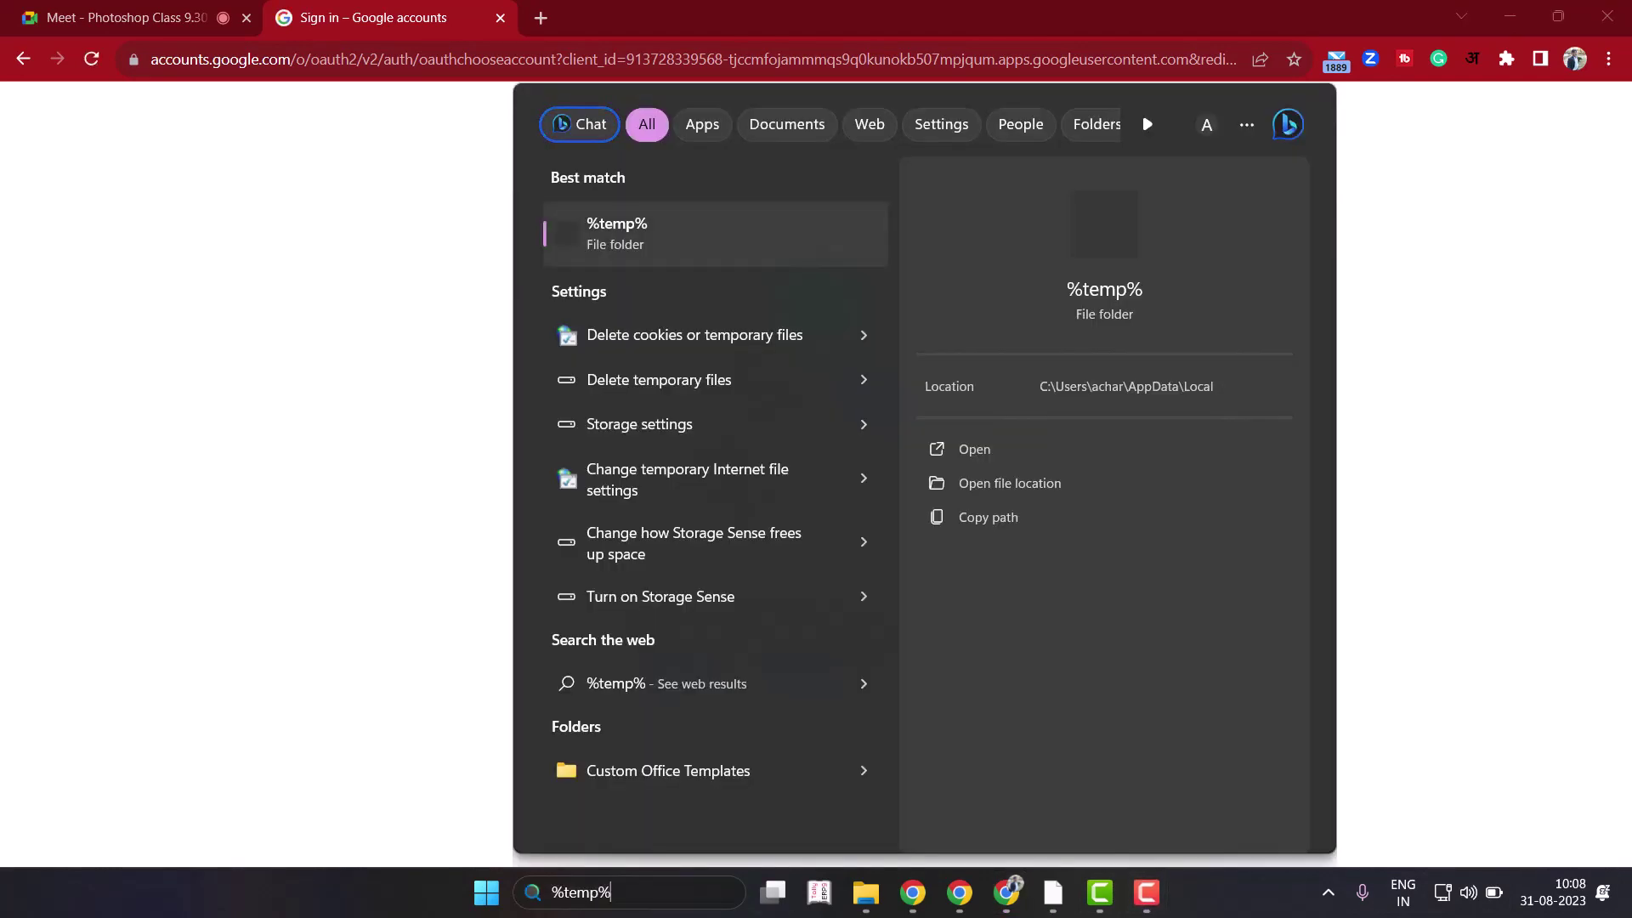
# Permanently delete all 239 items in the Temp folder, skipping in-use files.
pyautogui.press('Return')
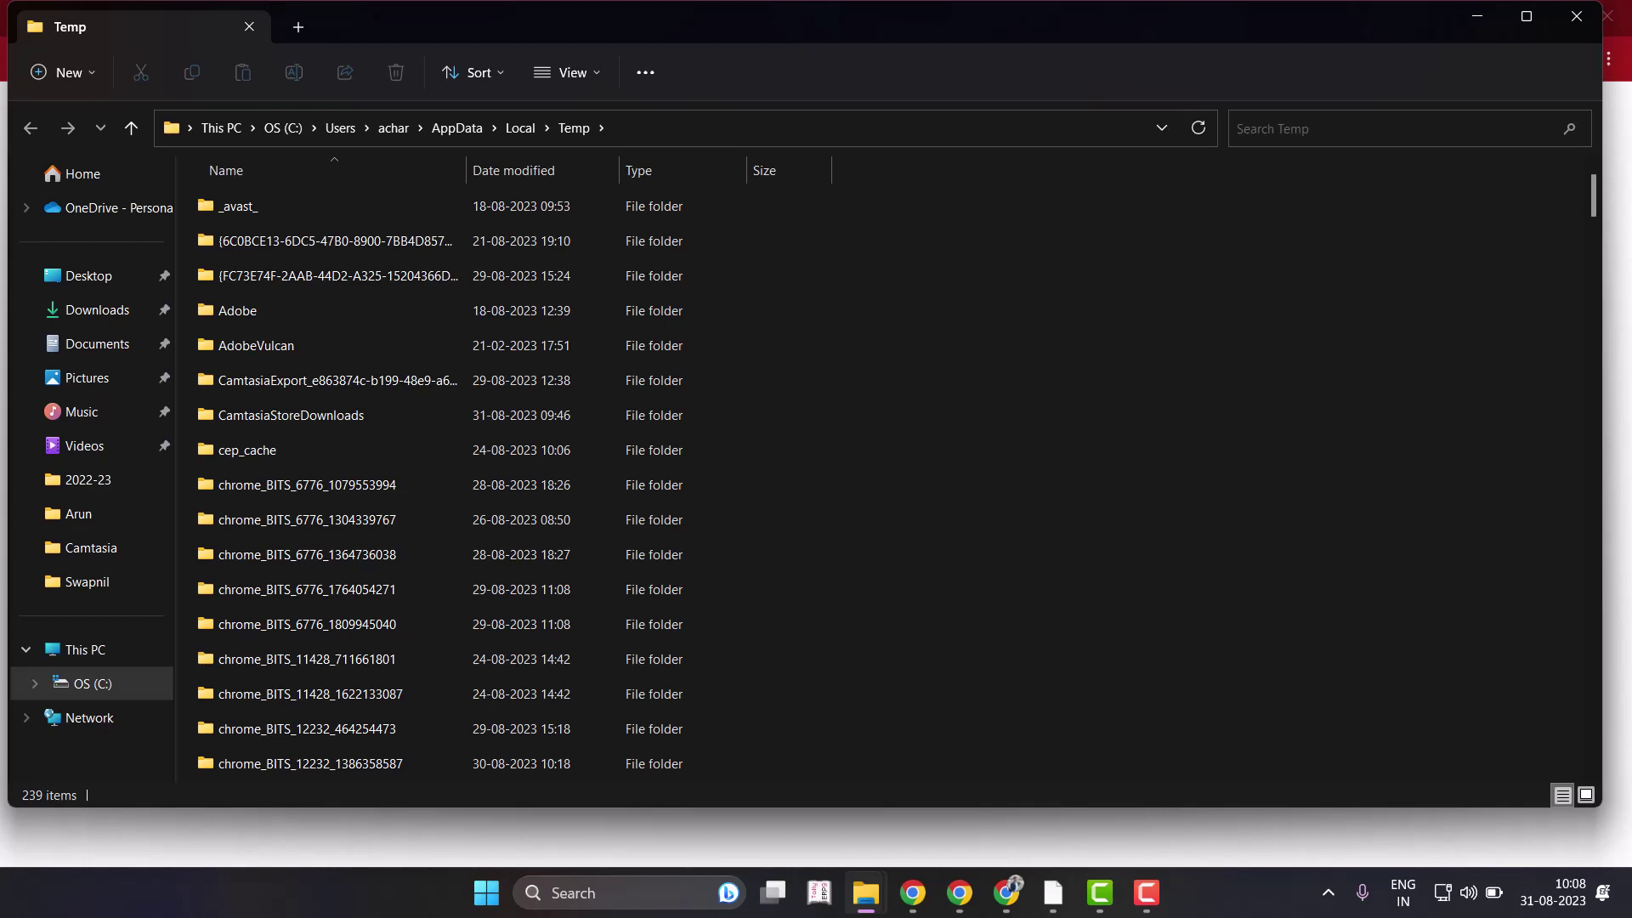
pyautogui.hotkey('ctrl', 'a')
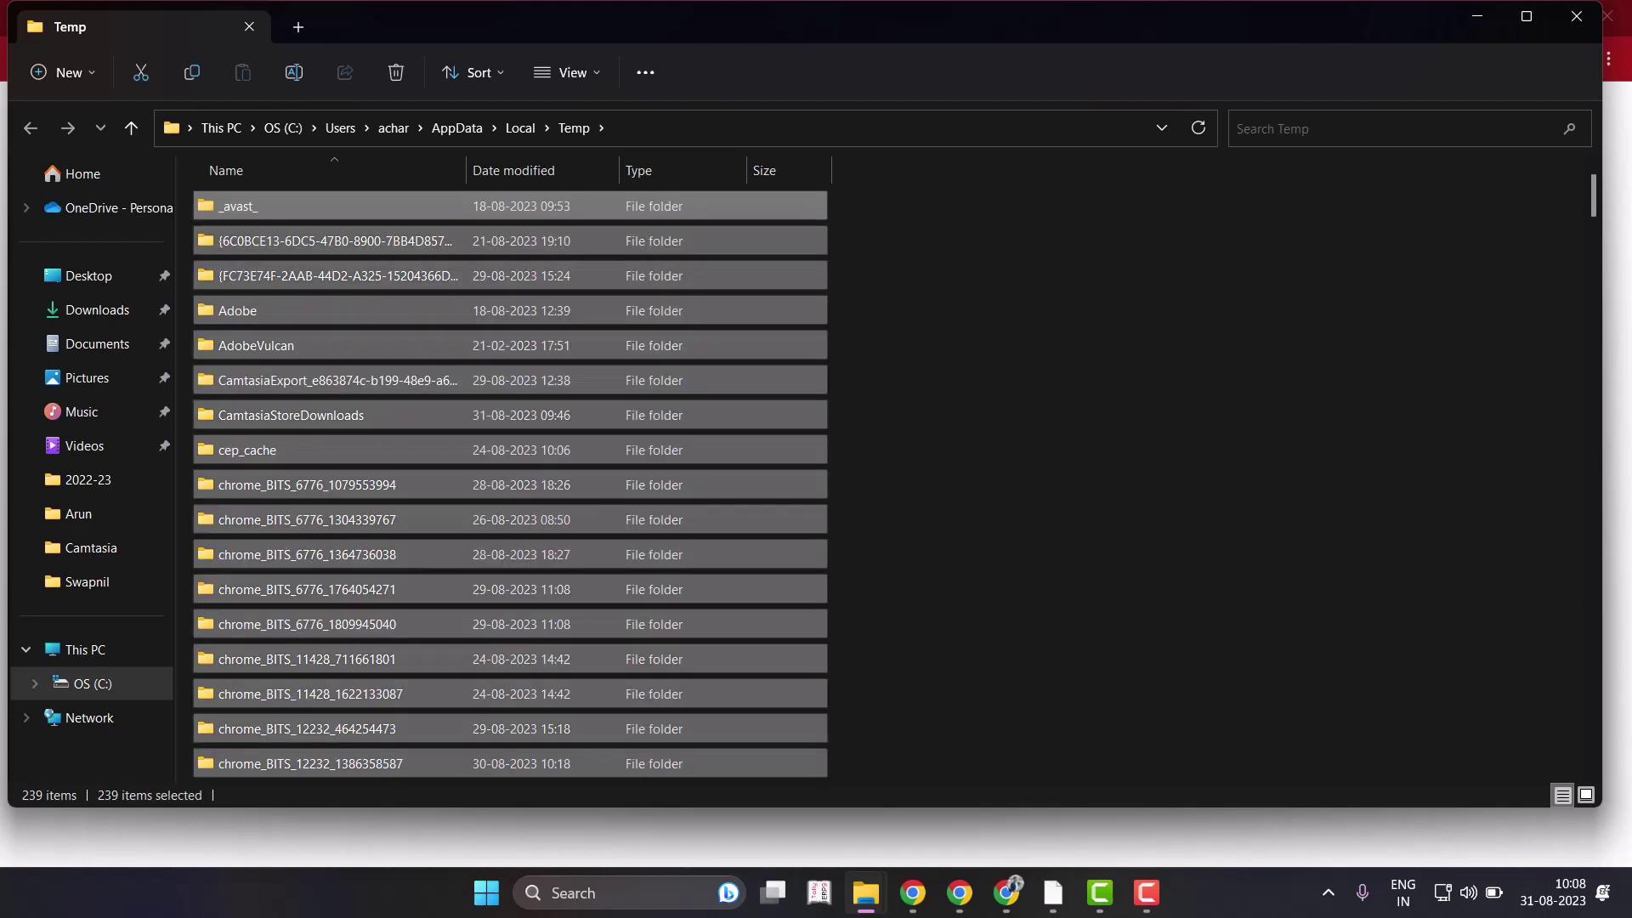
pyautogui.hotkey('shift', 'Delete')
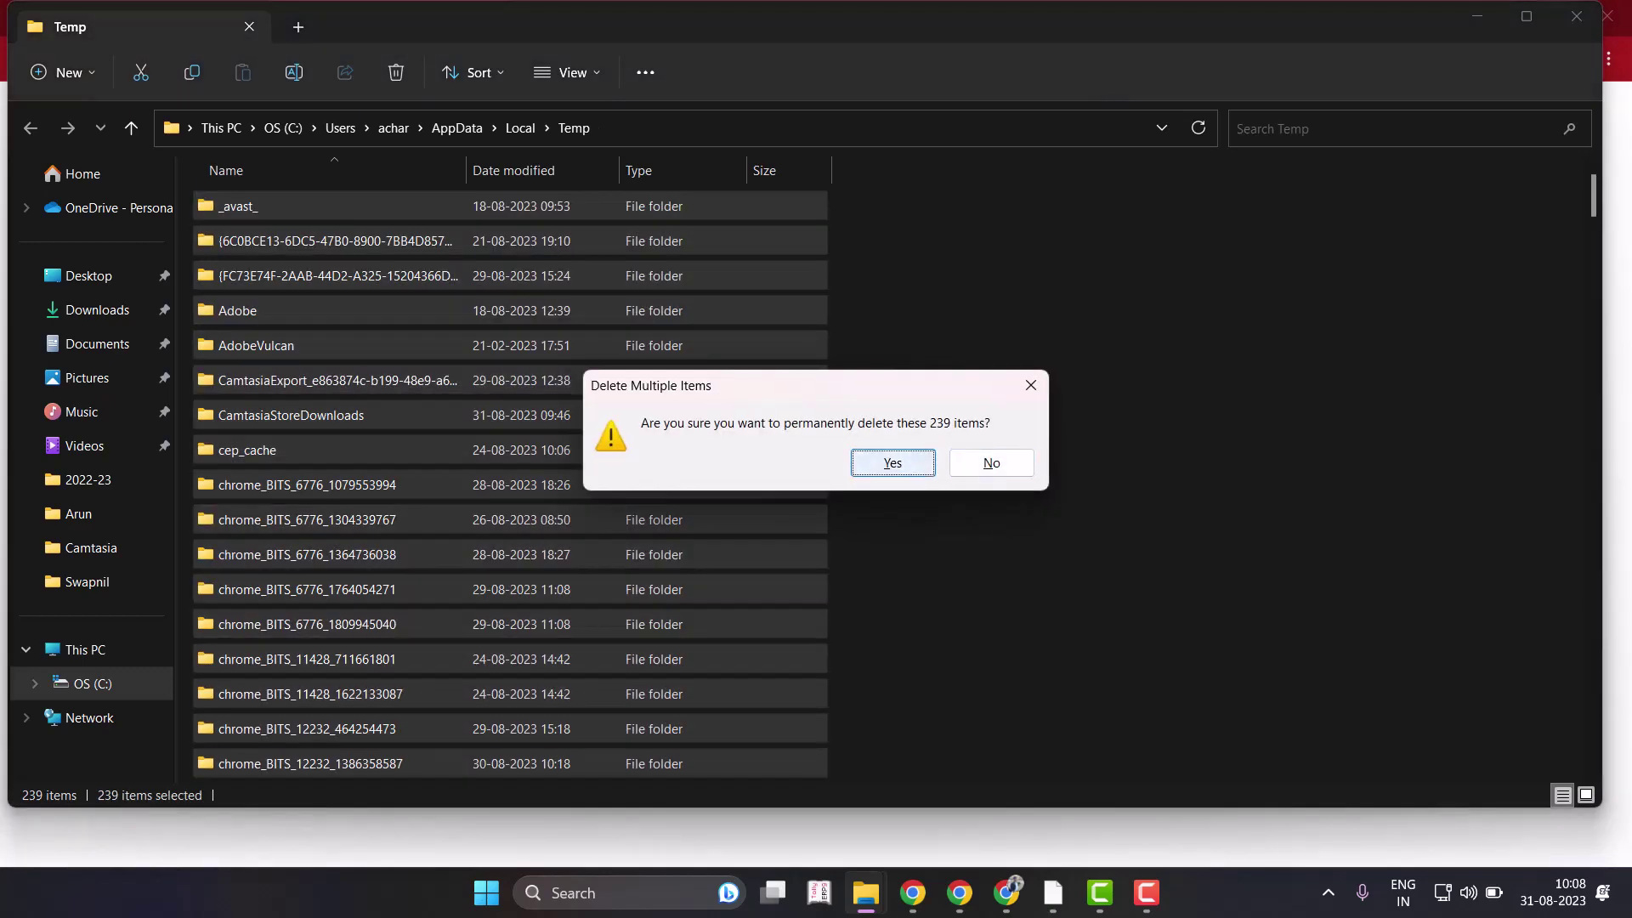
pyautogui.press('Return')
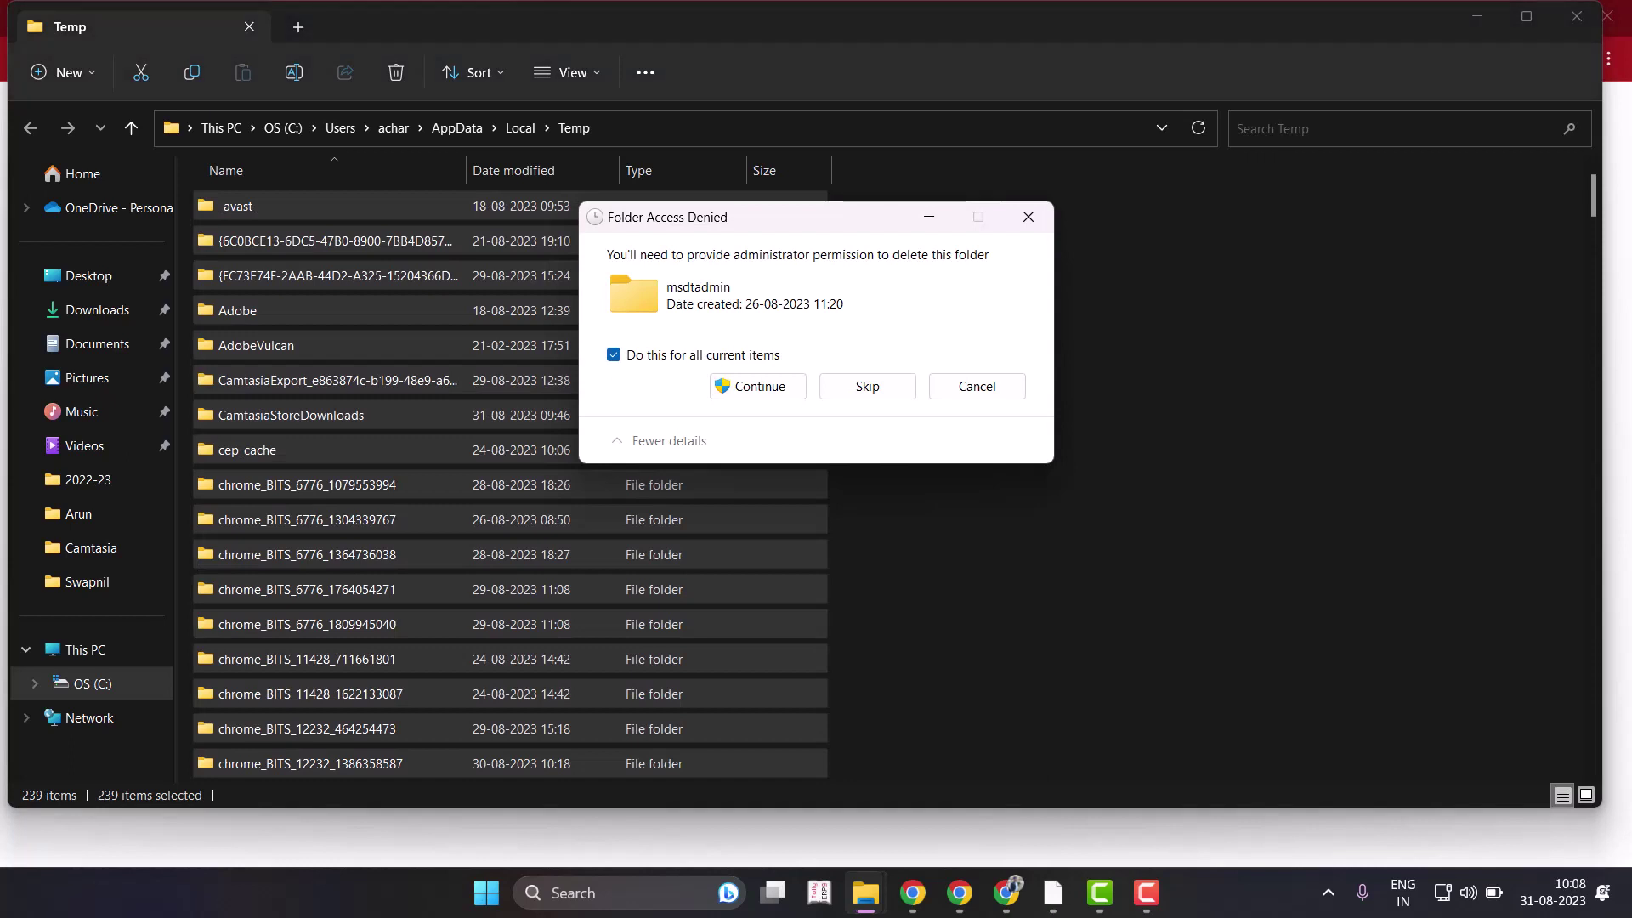
pyautogui.press('Return')
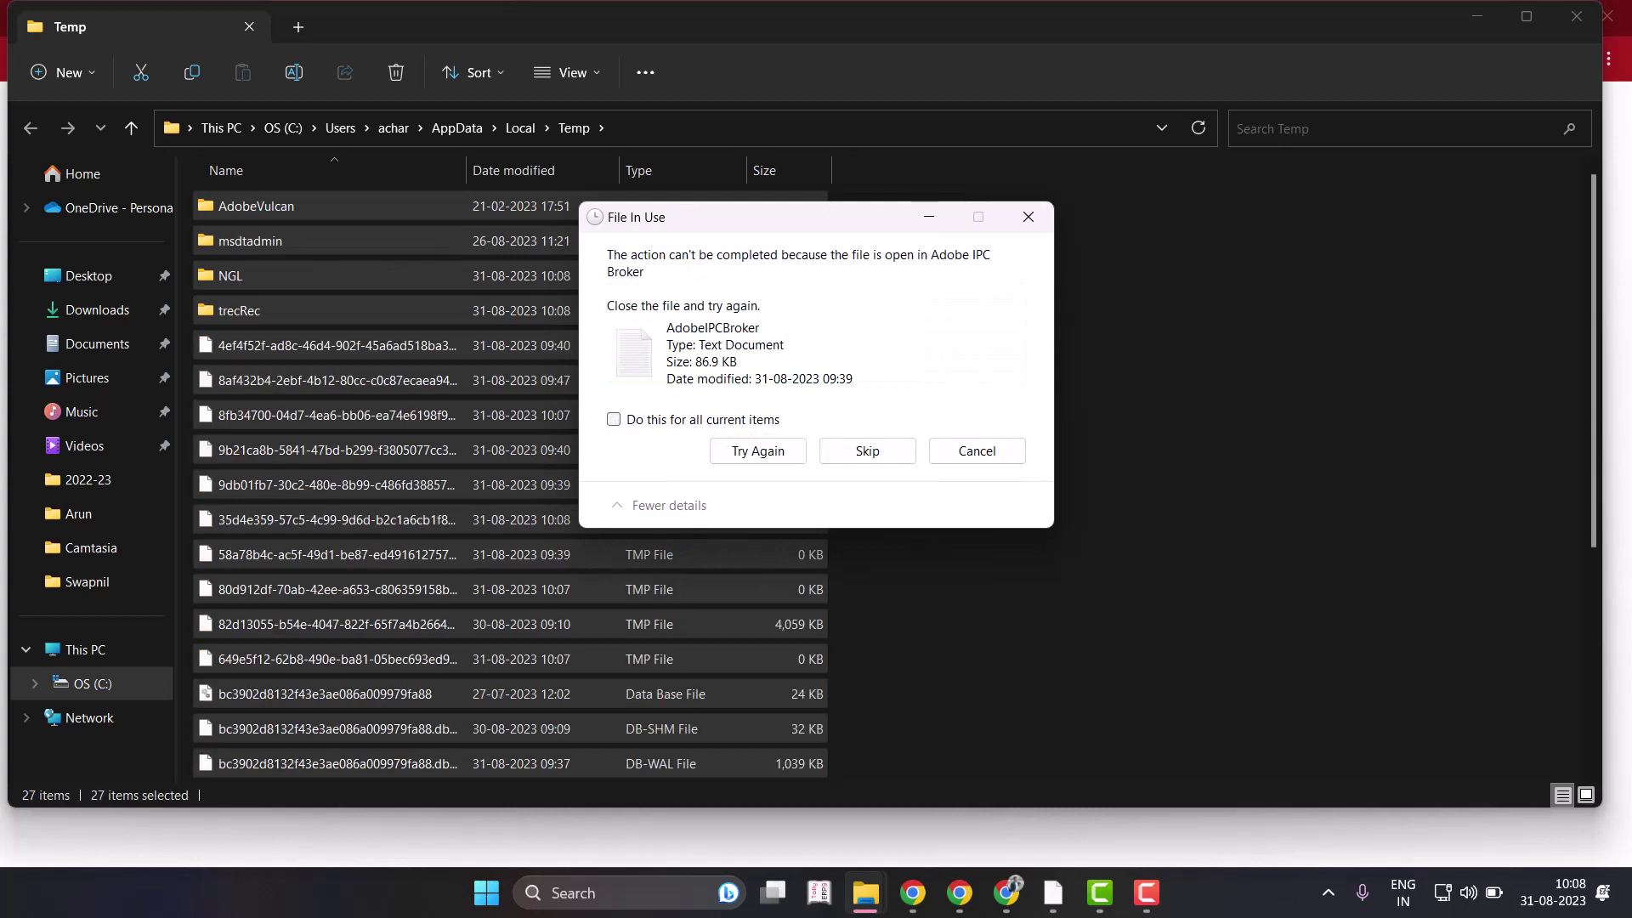
pyautogui.click(614, 419)
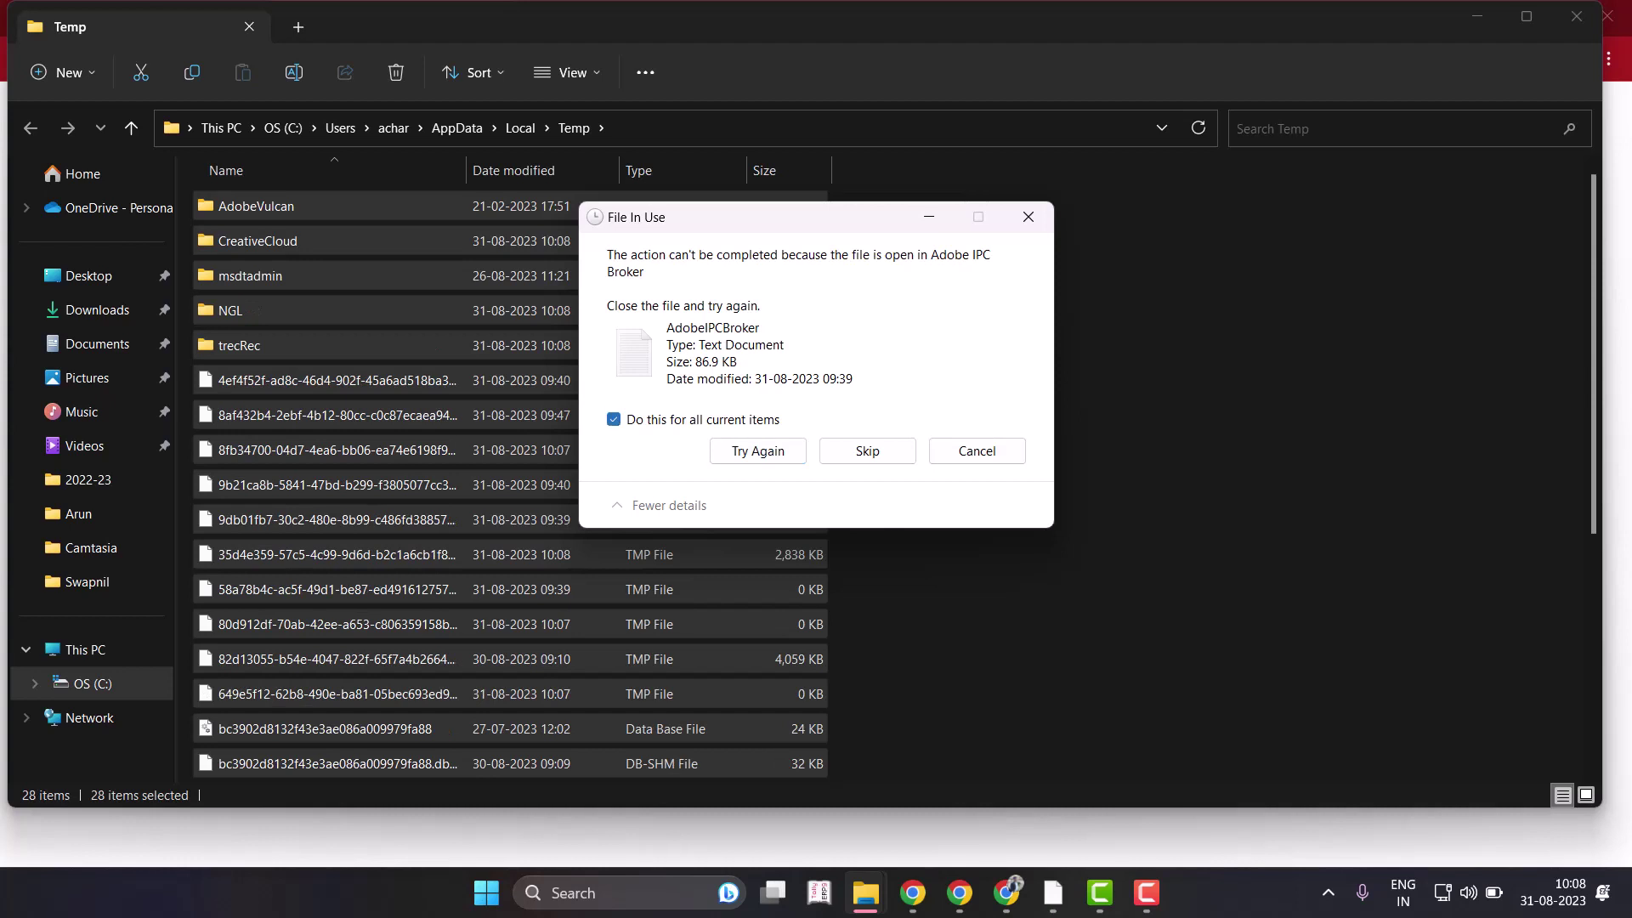
pyautogui.click(867, 450)
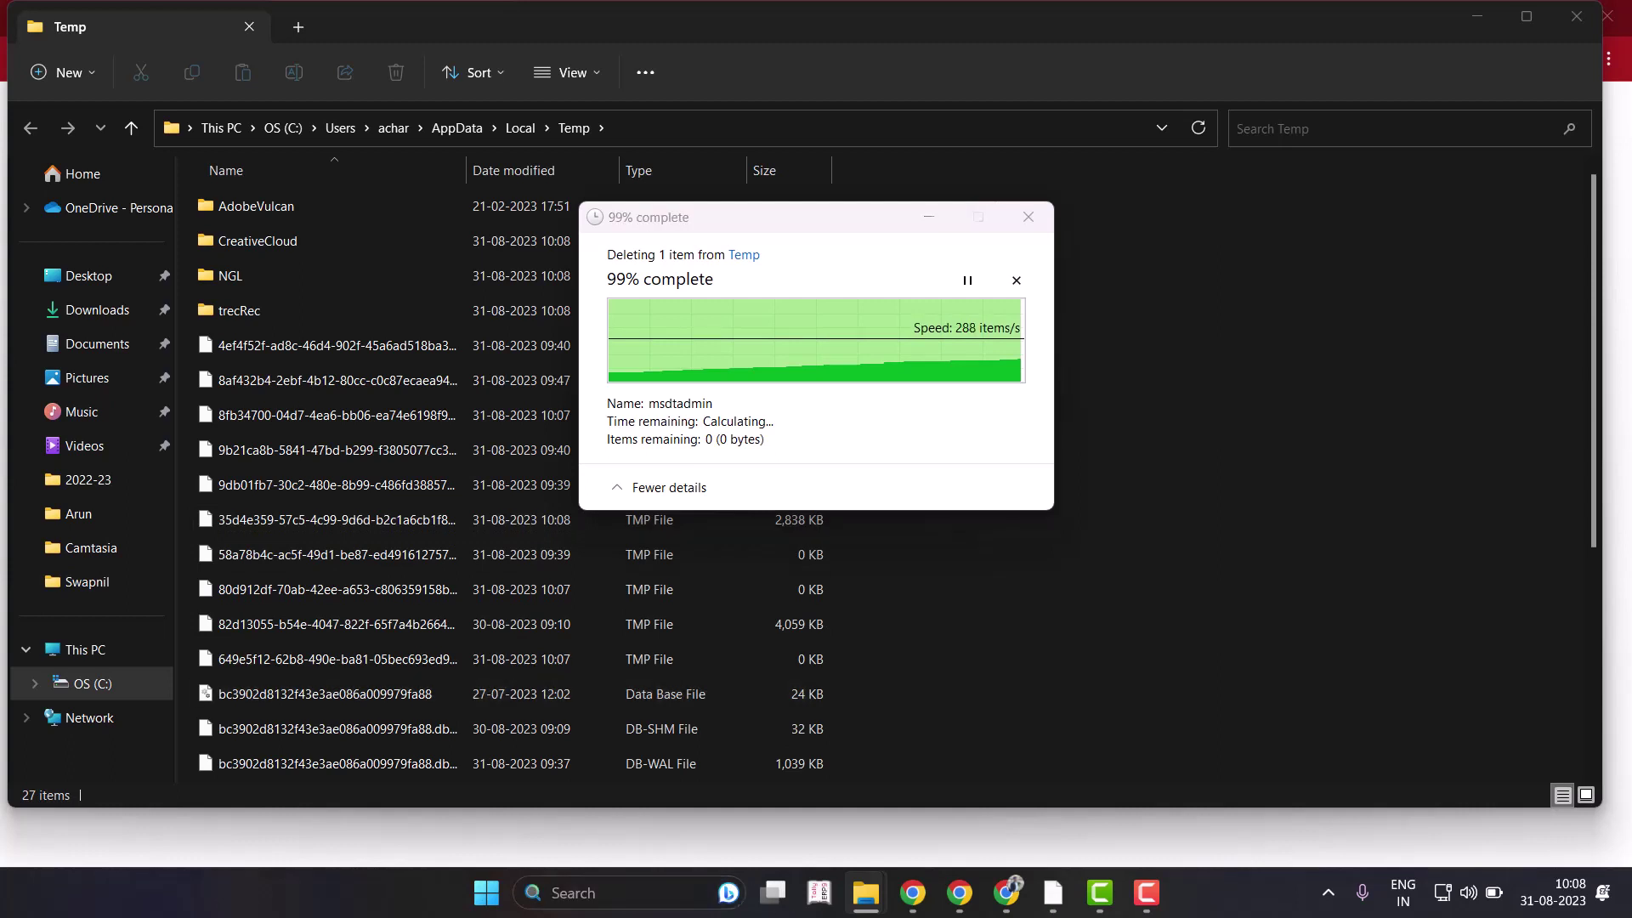
pyautogui.click(595, 892)
# Open Add or remove programs and uninstall Adobe Character Animator 2022.
pyautogui.write('ad')
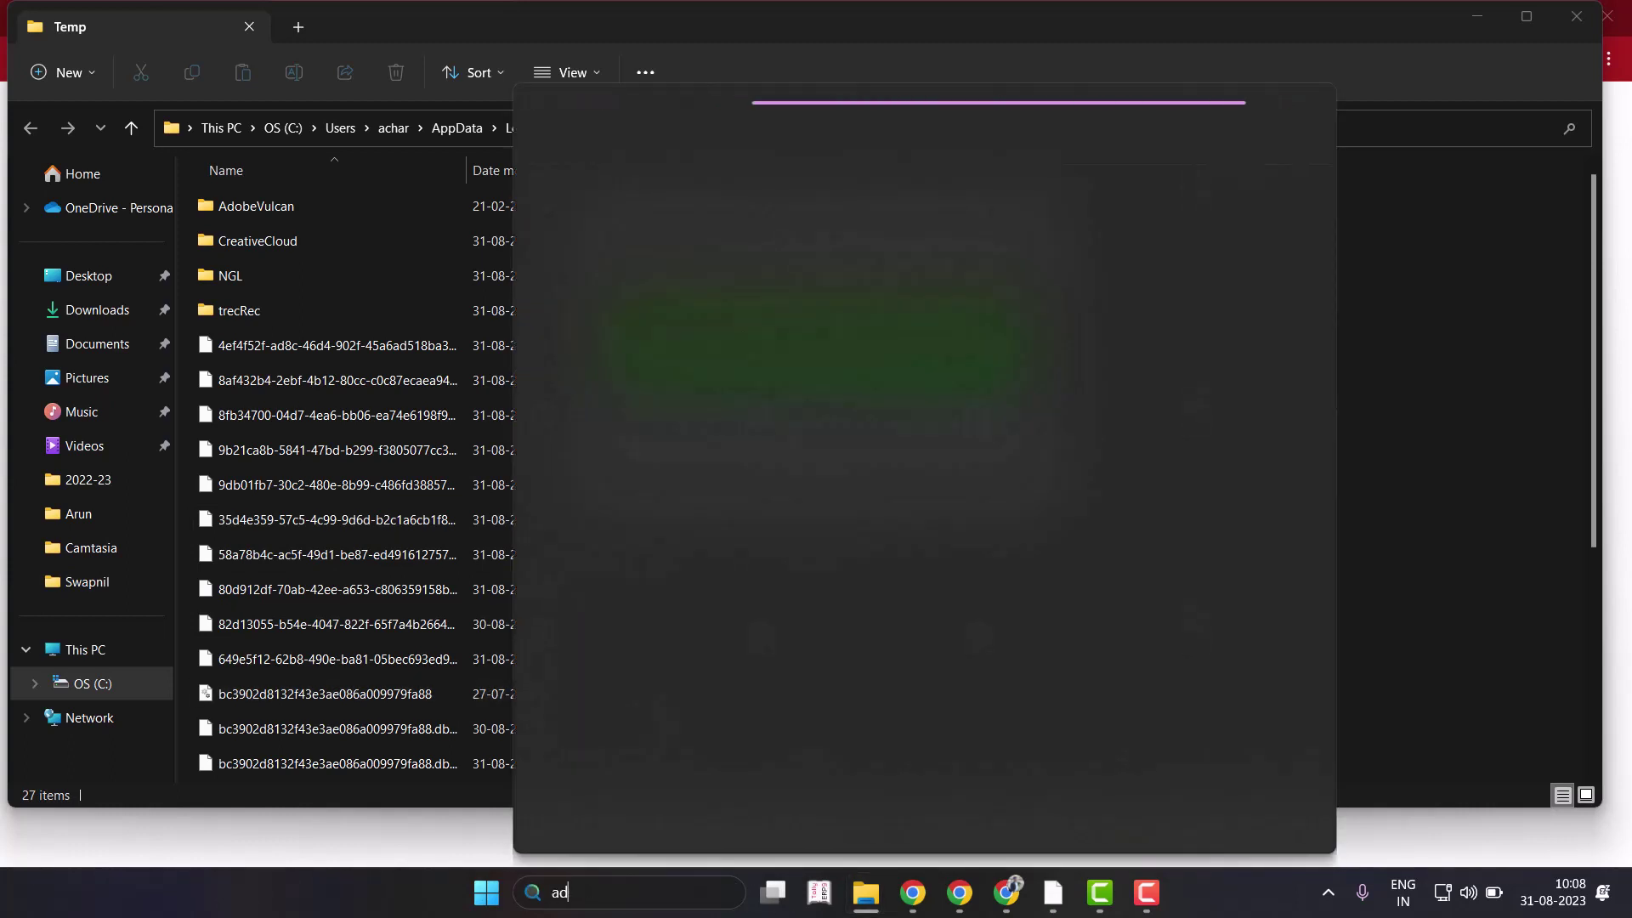
pyautogui.write('d')
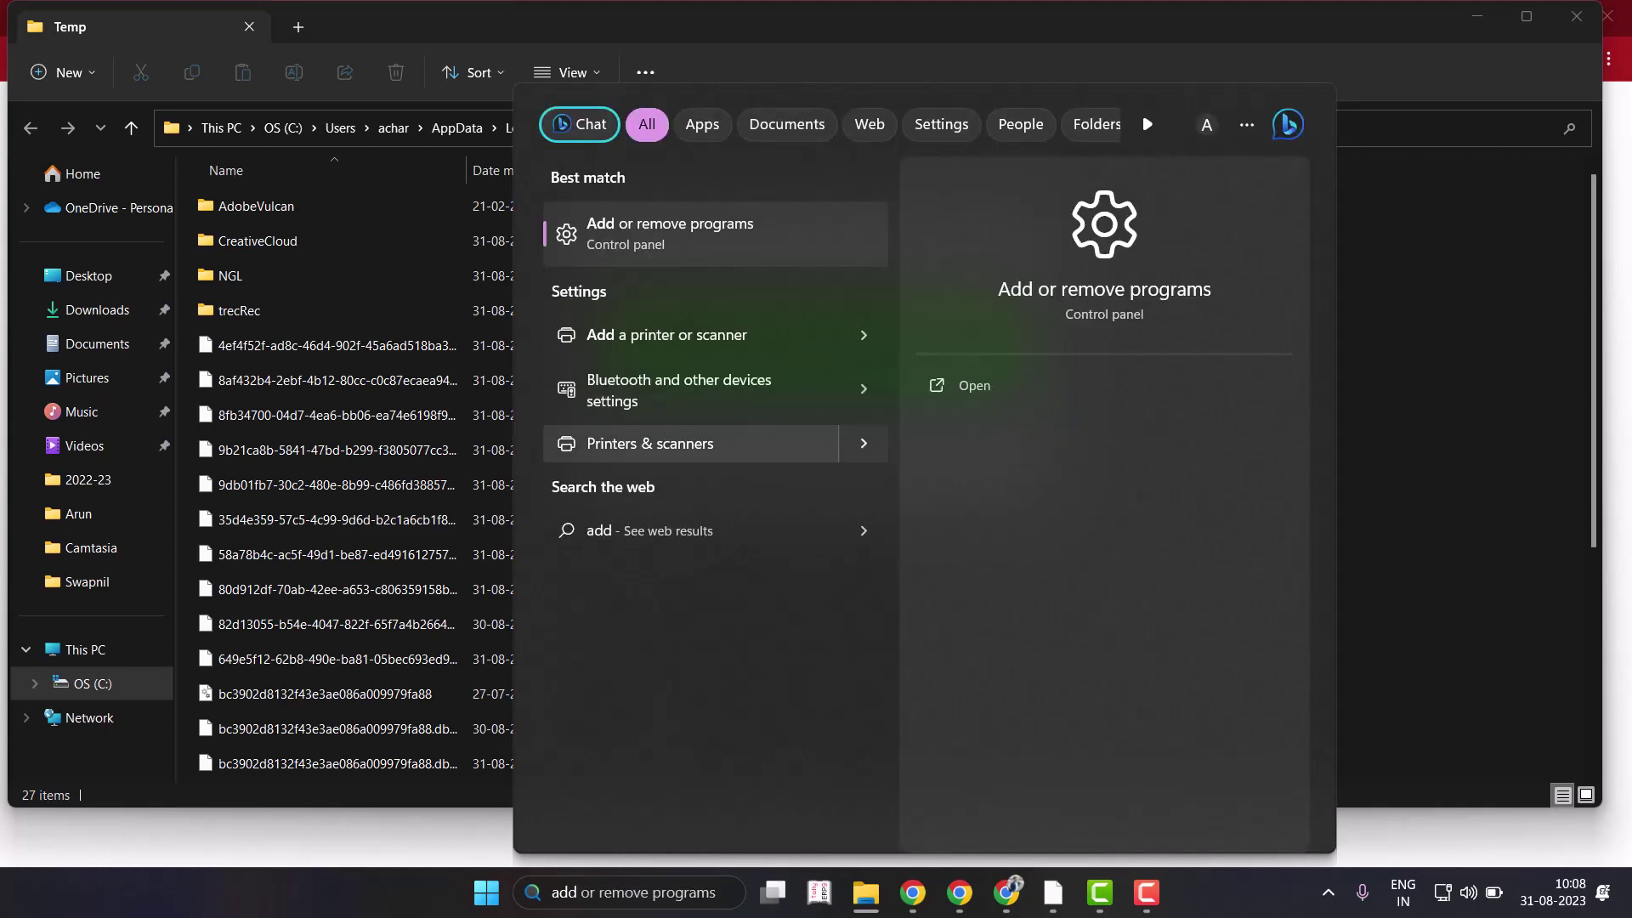
pyautogui.press('Return')
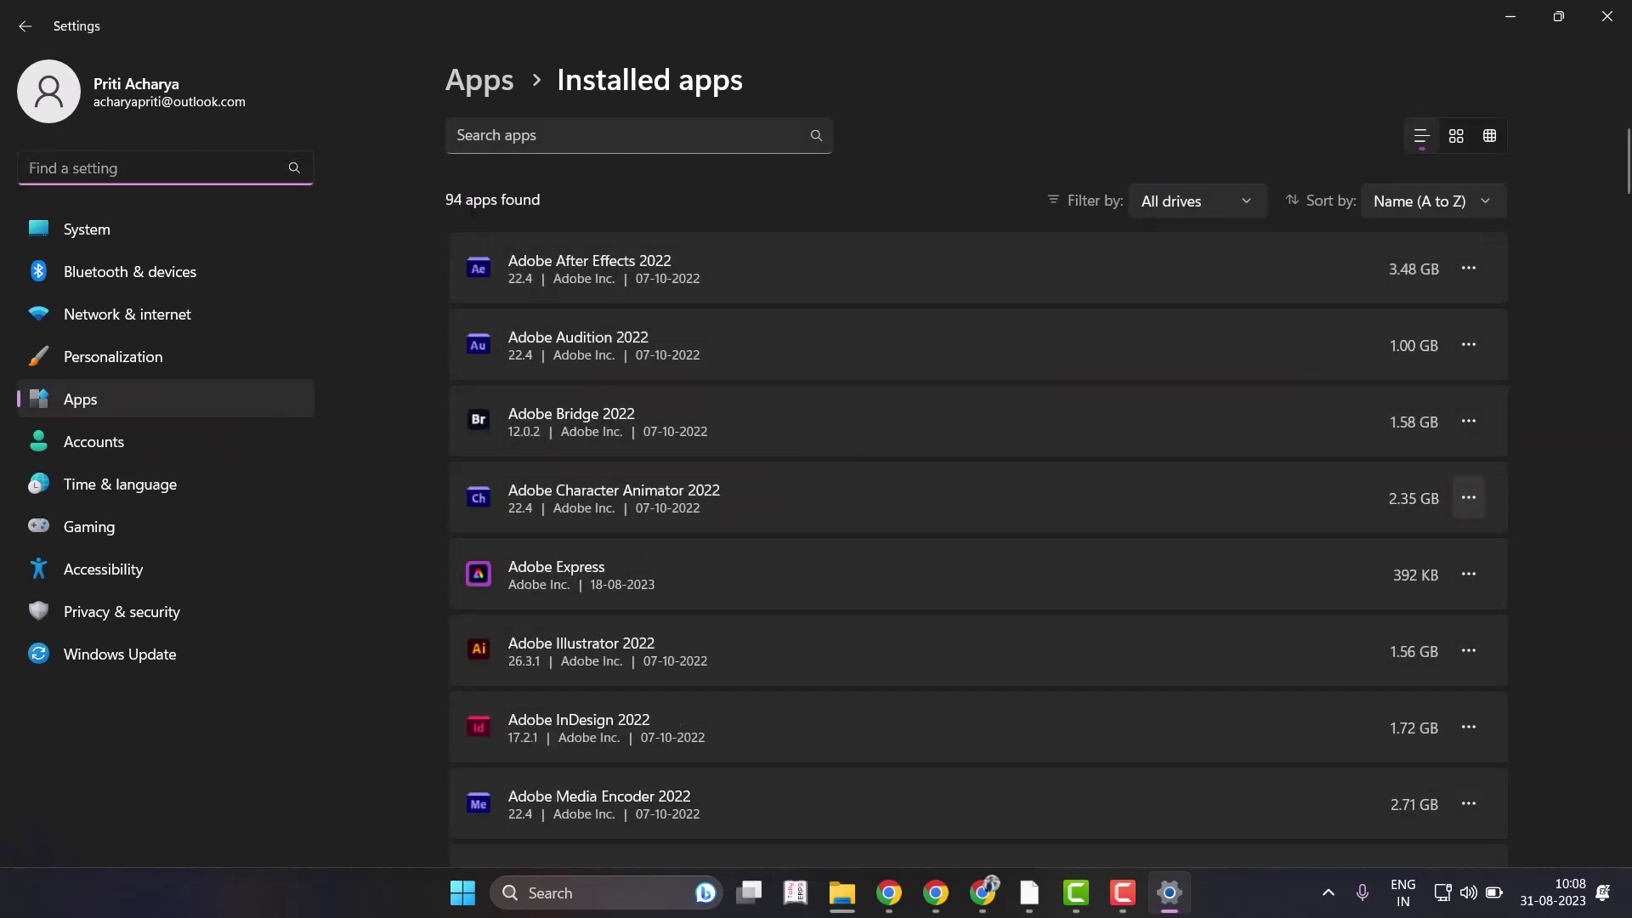
pyautogui.click(1469, 497)
pyautogui.click(1241, 576)
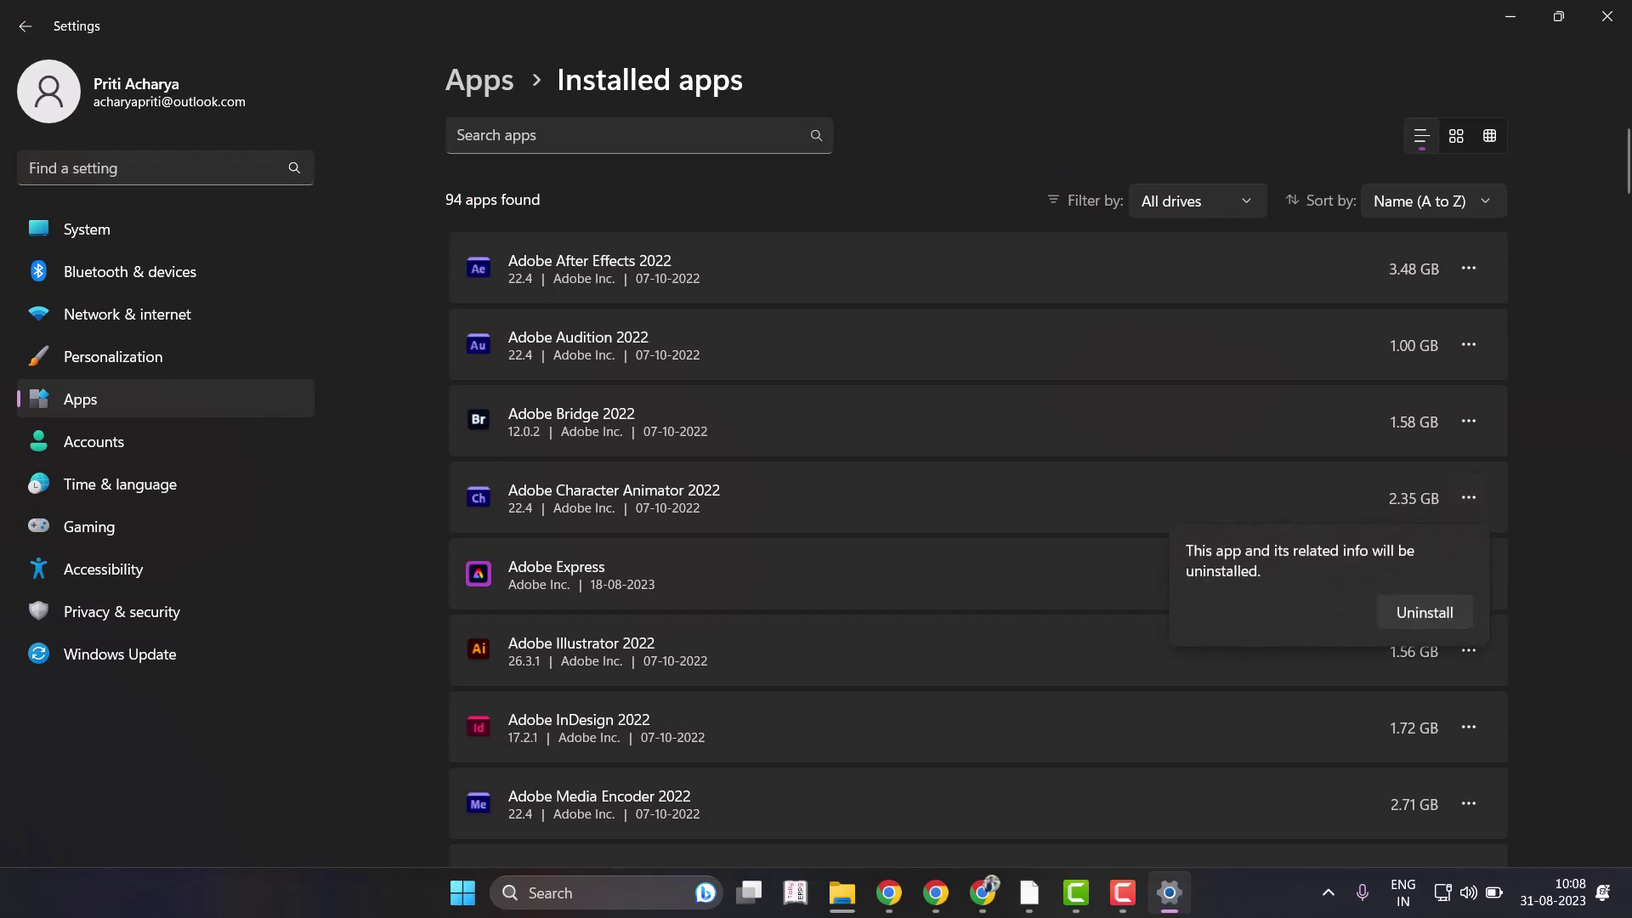
pyautogui.click(1425, 612)
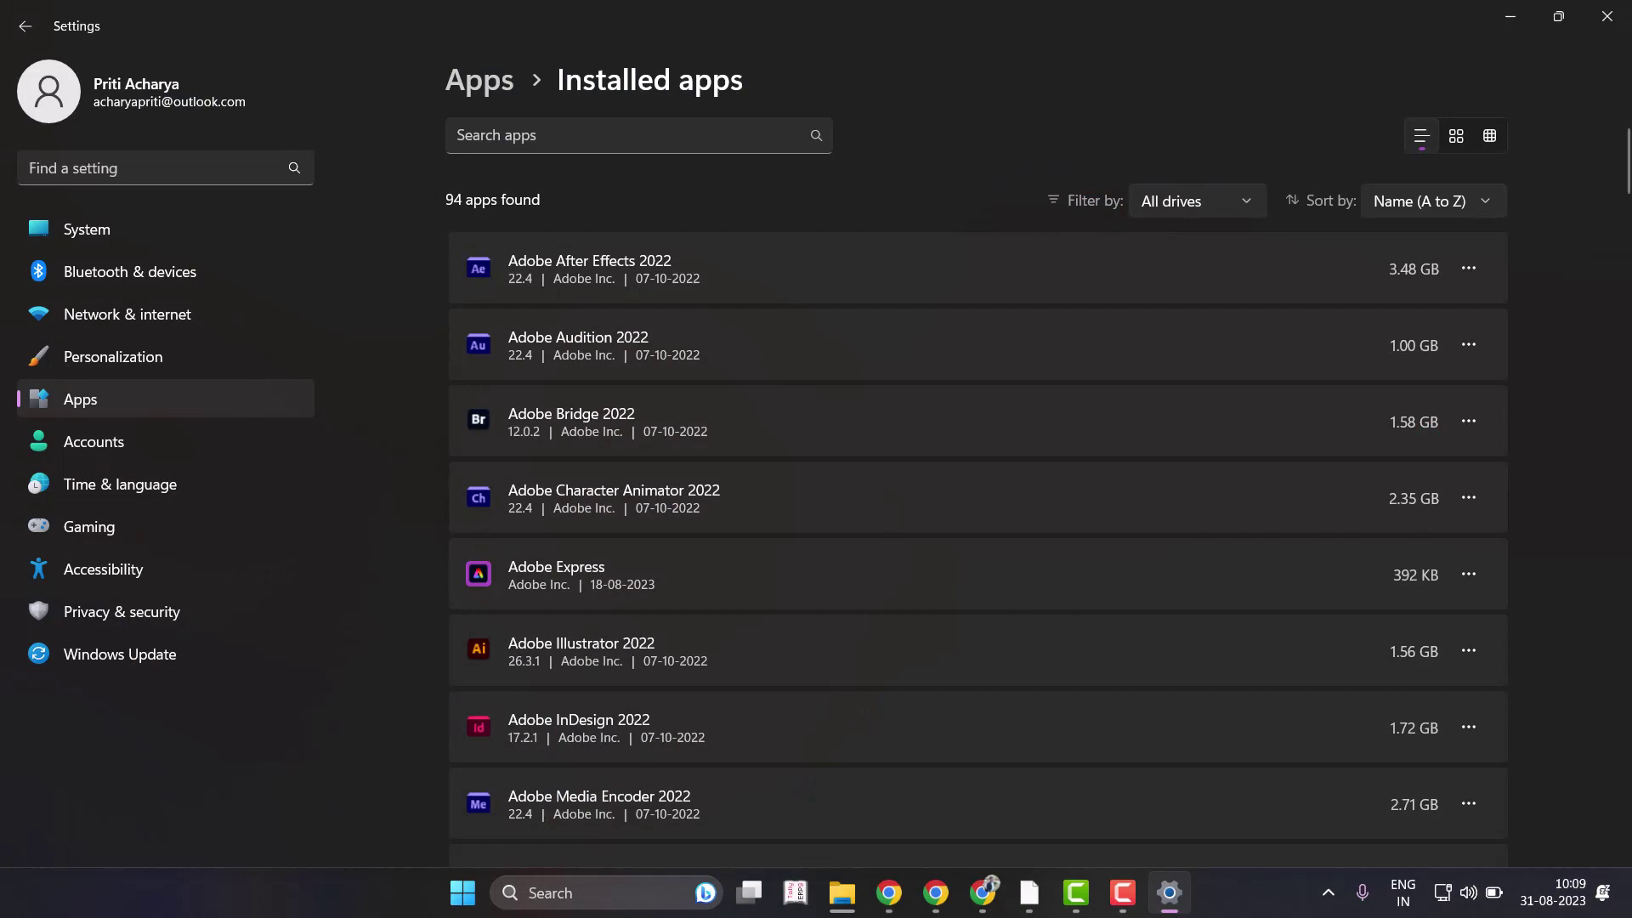
# Answer the uninstaller's preferences prompt and scroll to the end of the installed apps list.
pyautogui.scroll(-3, 977, 510)
pyautogui.scroll(-4, 977, 489)
pyautogui.scroll(-2, 978, 488)
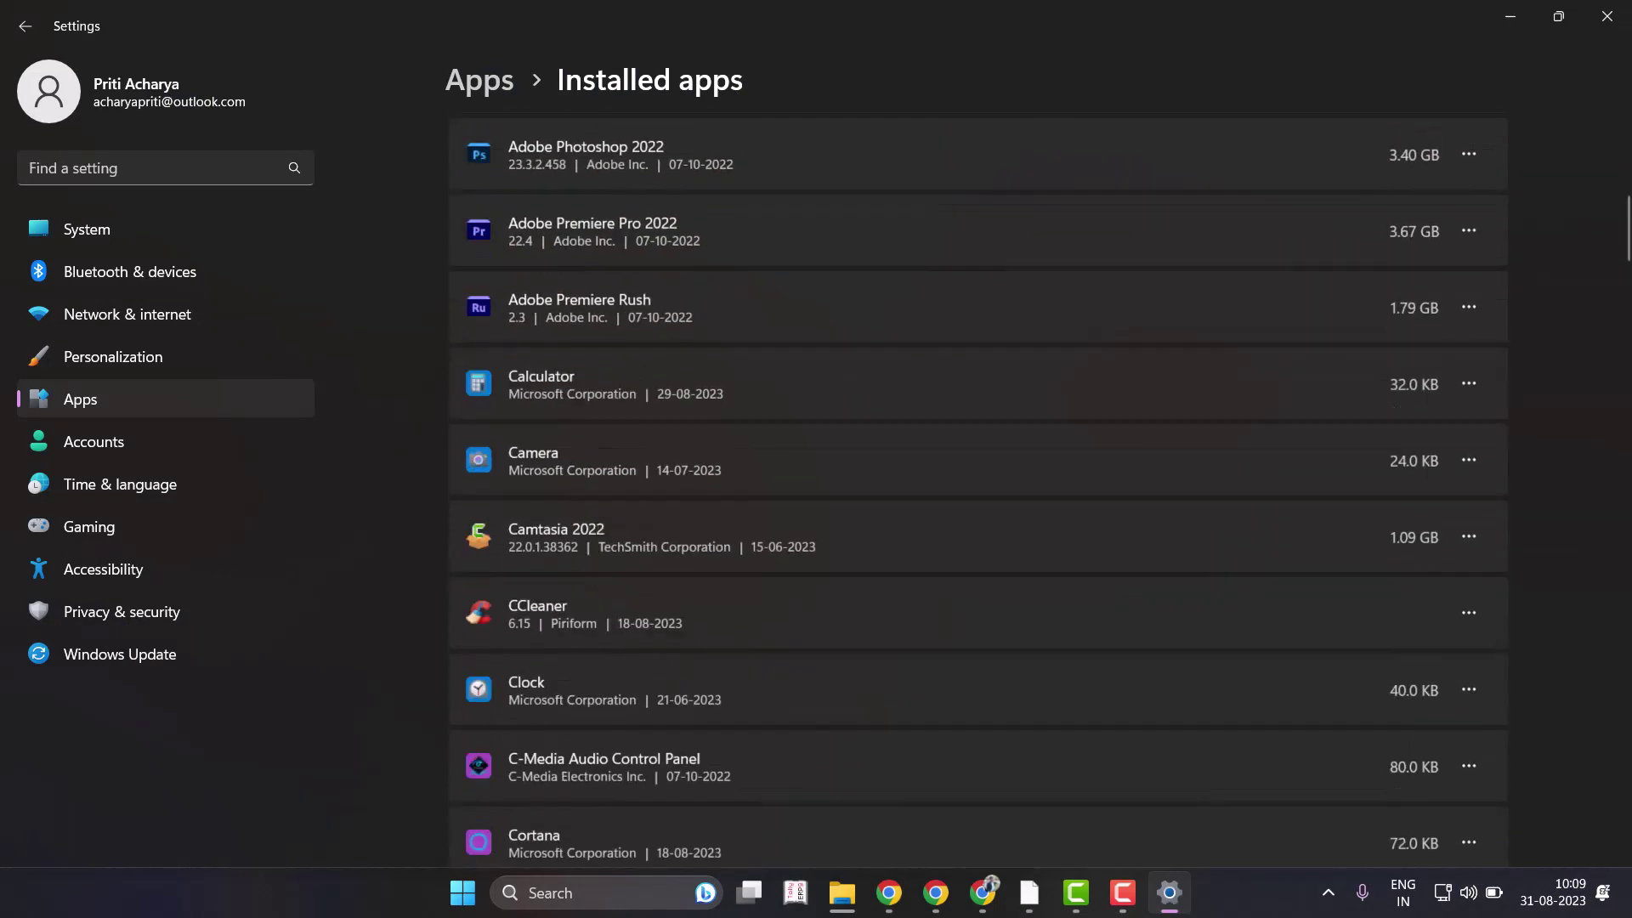
pyautogui.scroll(-1, 978, 489)
pyautogui.scroll(-6, 978, 489)
pyautogui.scroll(-3, 978, 488)
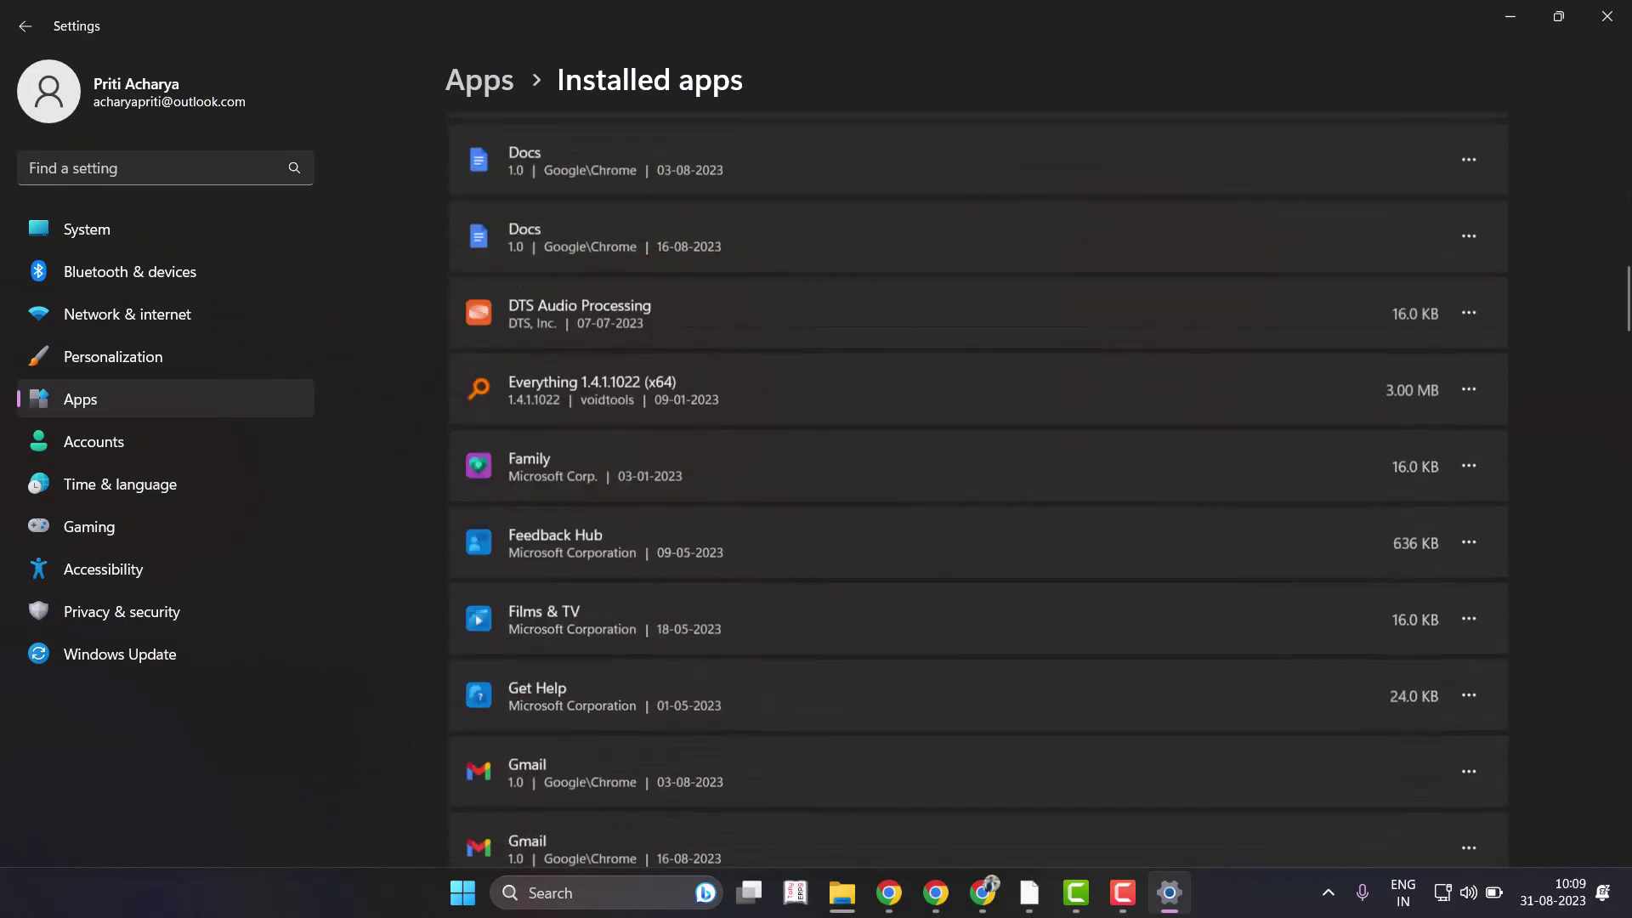
pyautogui.scroll(-3, 977, 488)
pyautogui.scroll(-4, 978, 489)
pyautogui.scroll(-3, 978, 488)
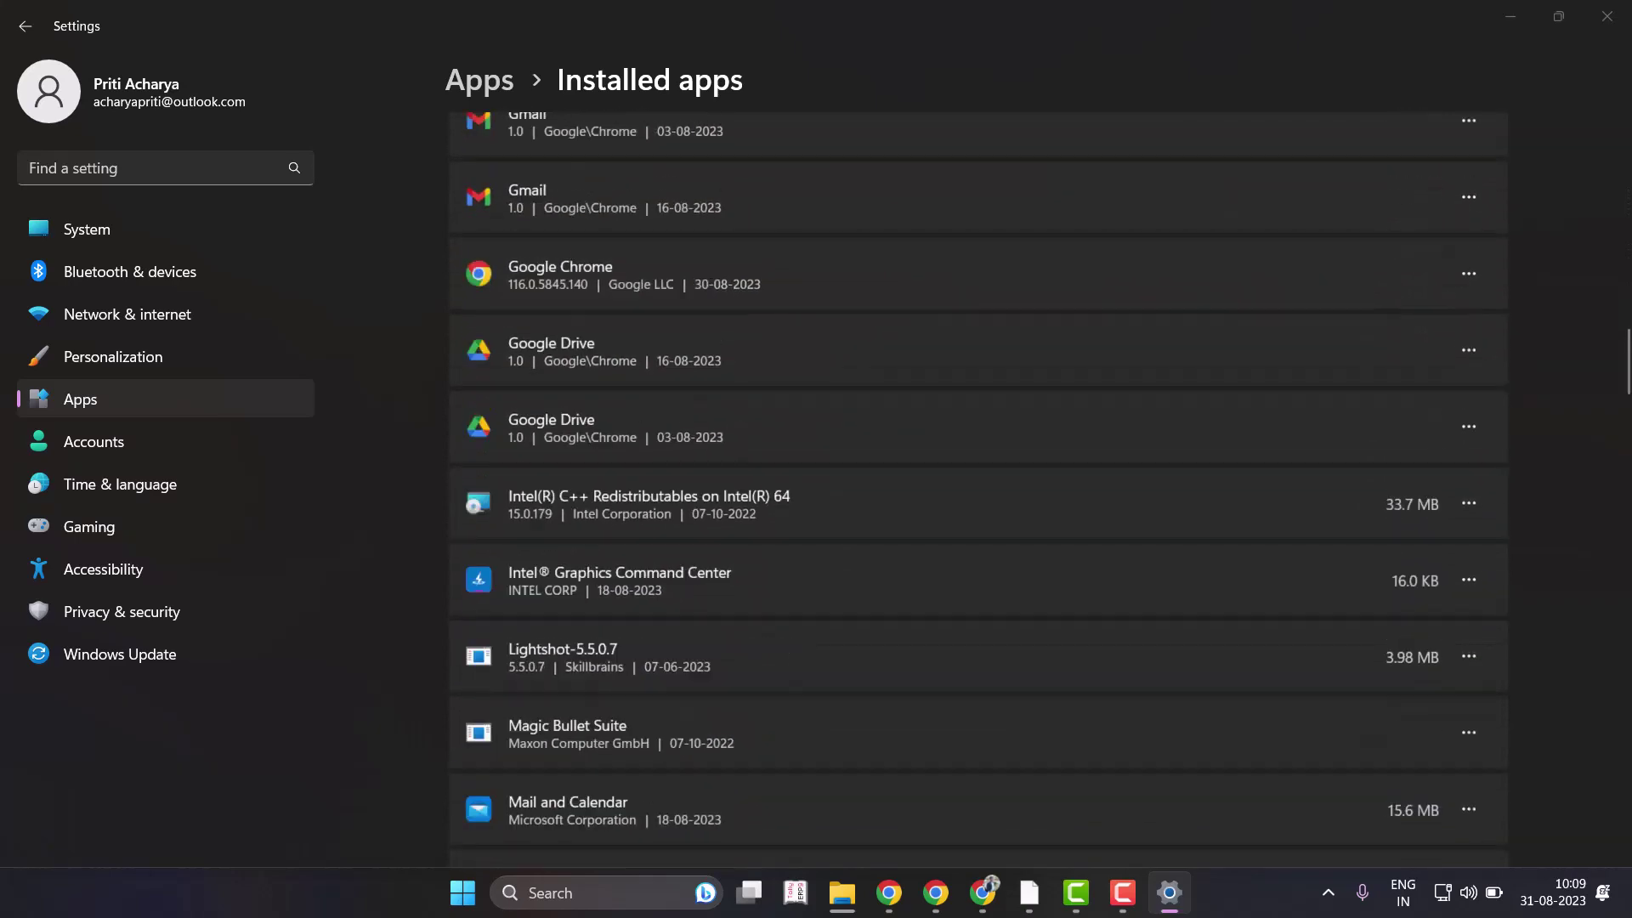
pyautogui.scroll(-3, 978, 488)
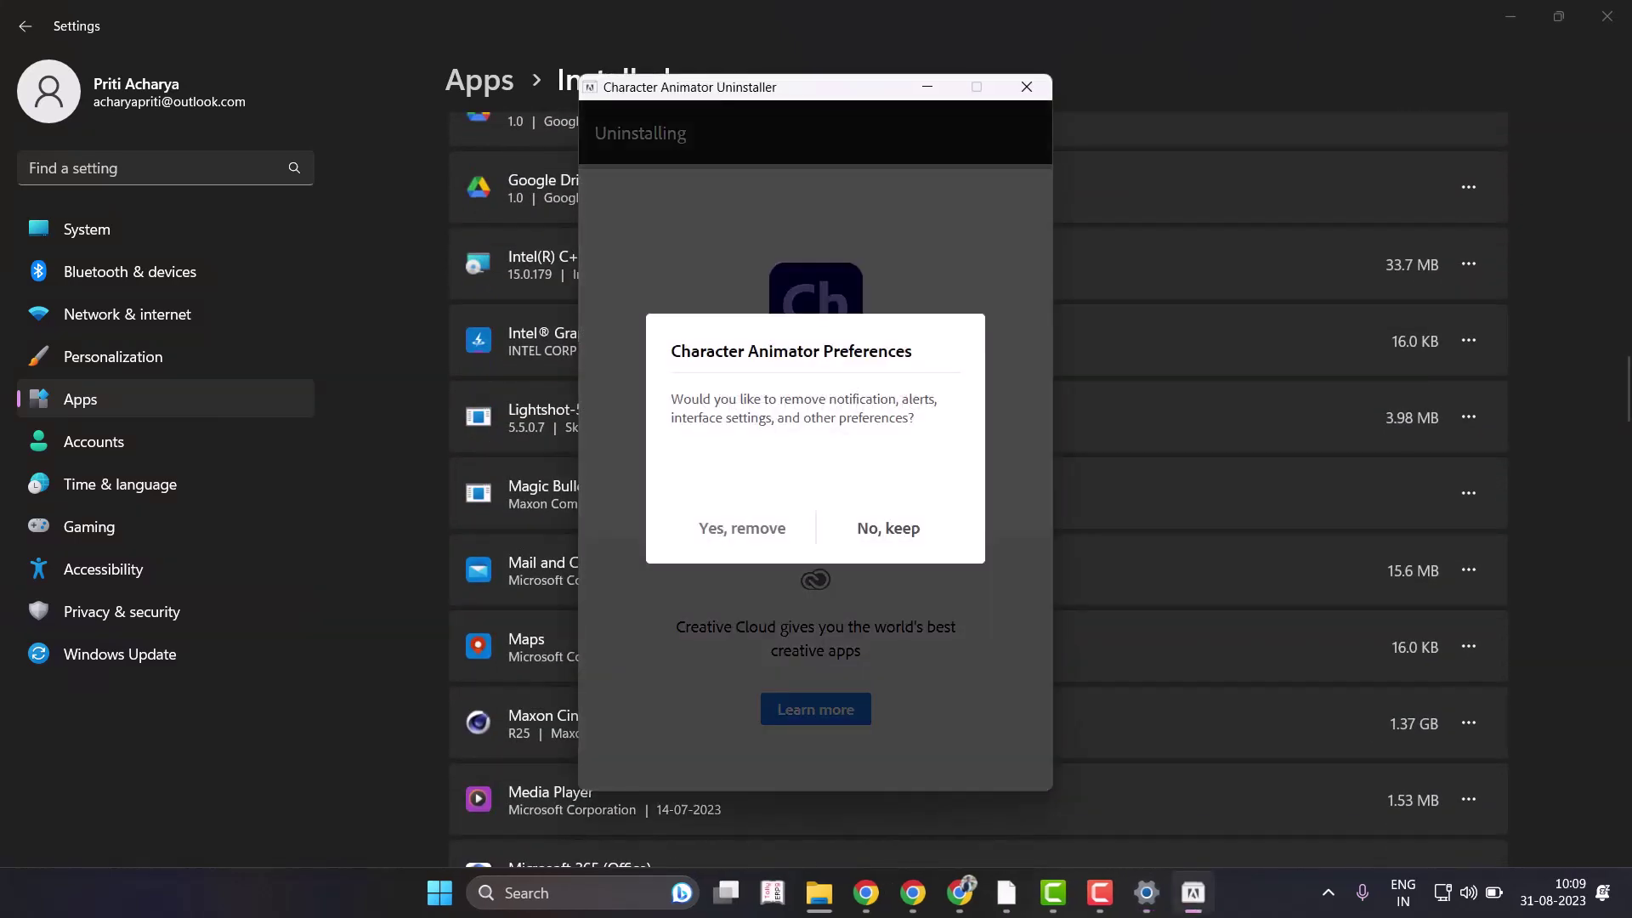
pyautogui.press('Return')
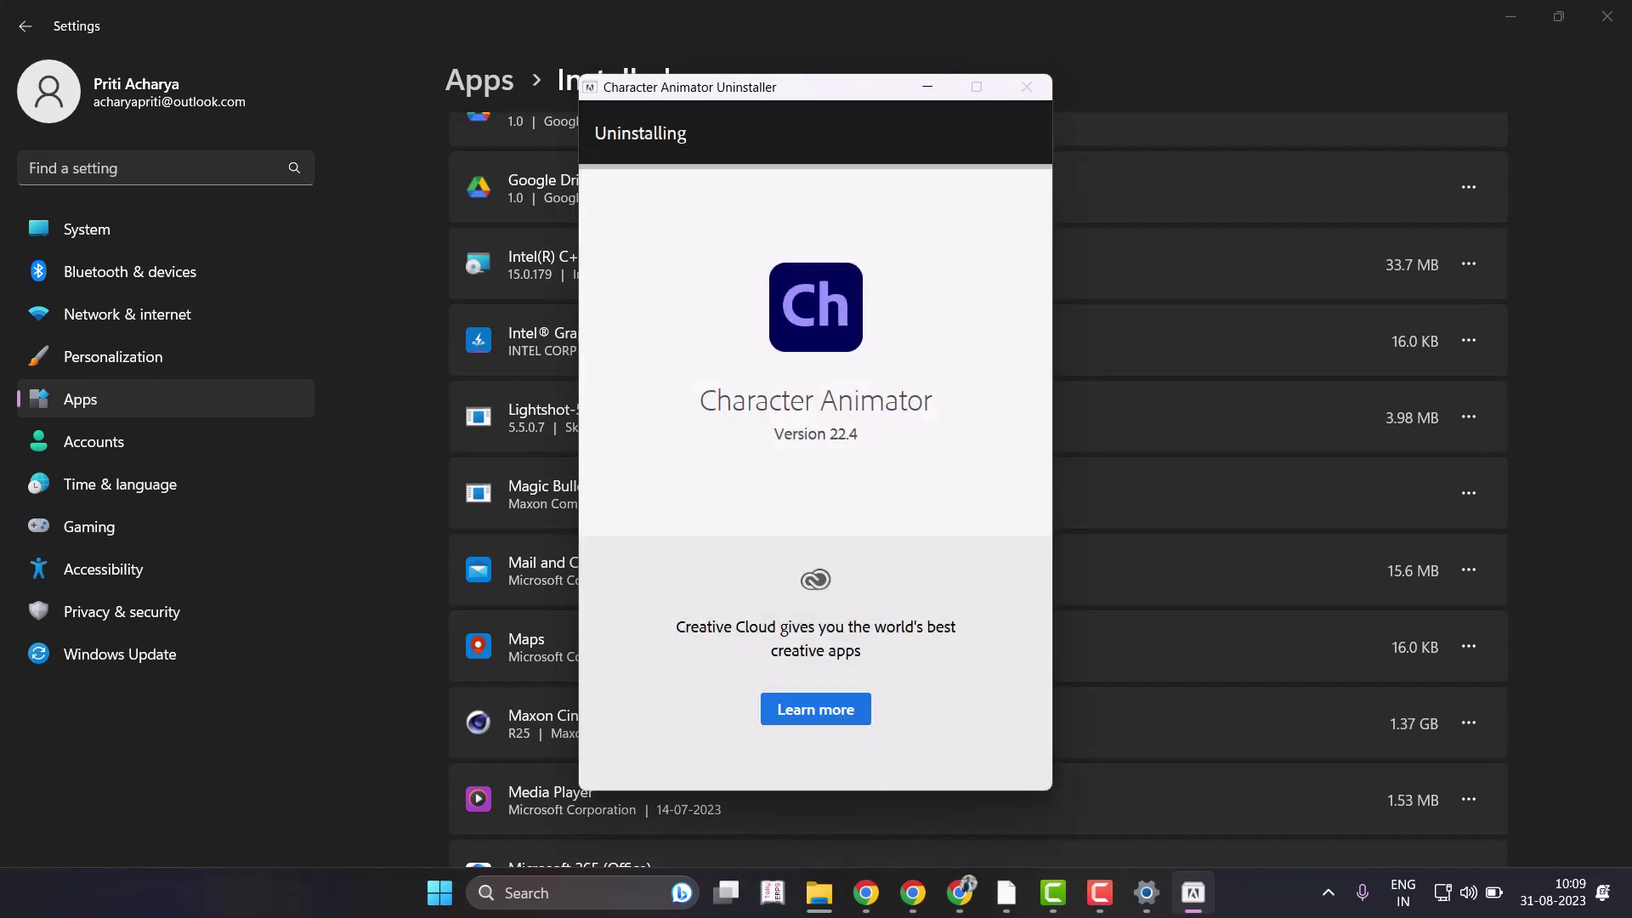
pyautogui.scroll(-4, 978, 484)
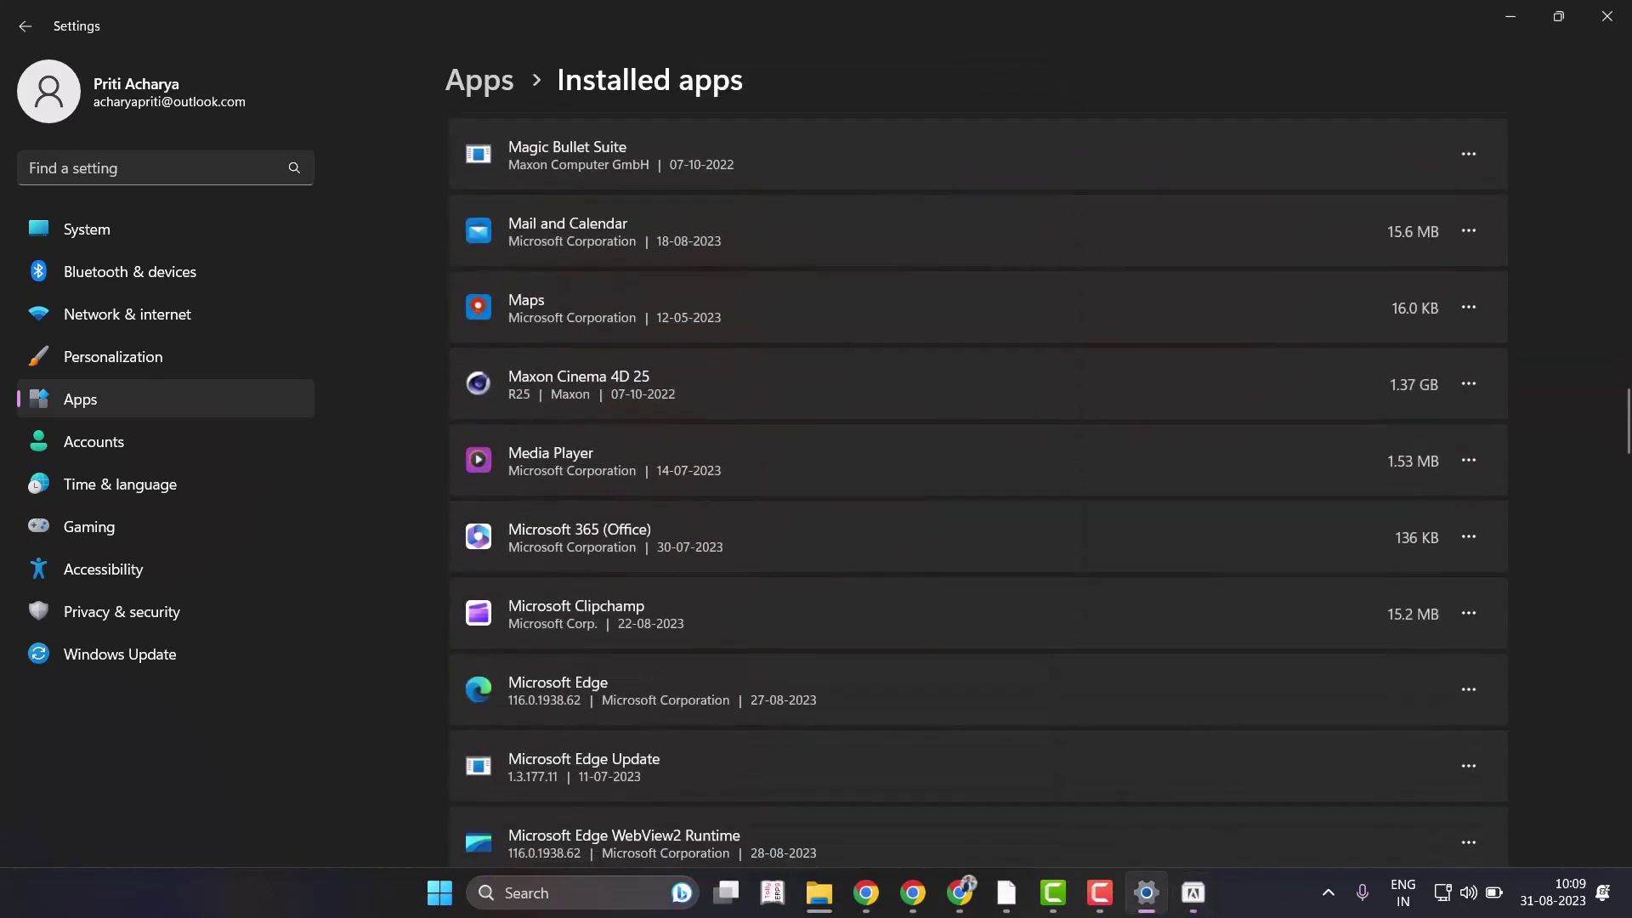
pyautogui.scroll(-6, 977, 484)
pyautogui.scroll(-2, 977, 484)
pyautogui.scroll(-4, 977, 489)
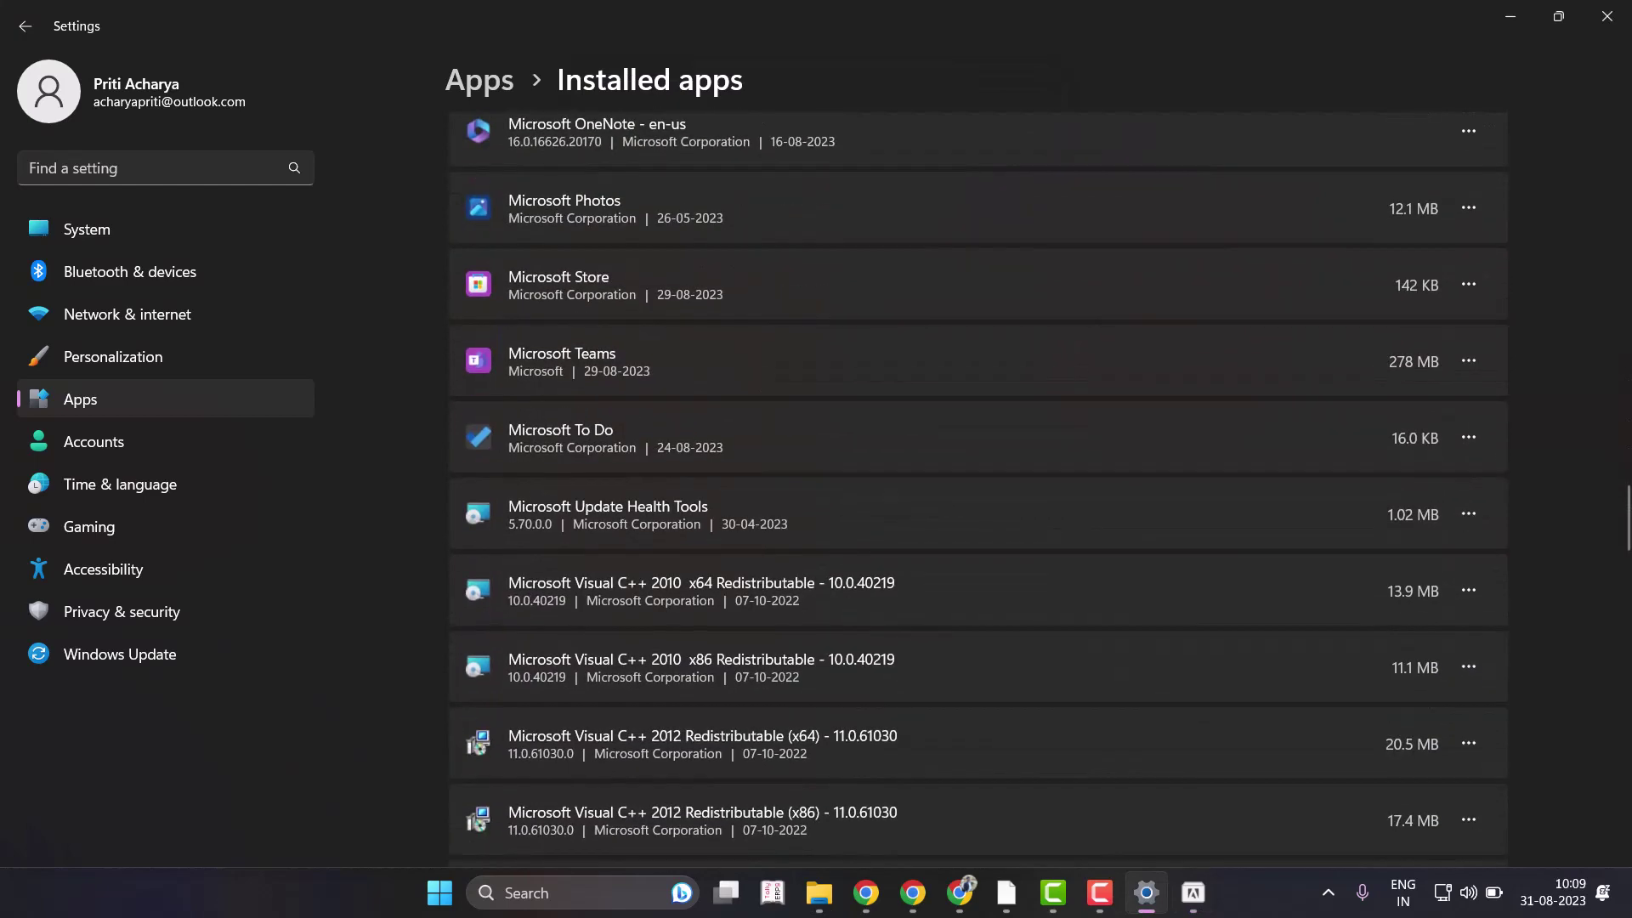
pyautogui.scroll(-8, 978, 489)
pyautogui.scroll(-1, 977, 489)
pyautogui.scroll(-4, 977, 488)
pyautogui.scroll(-1, 978, 489)
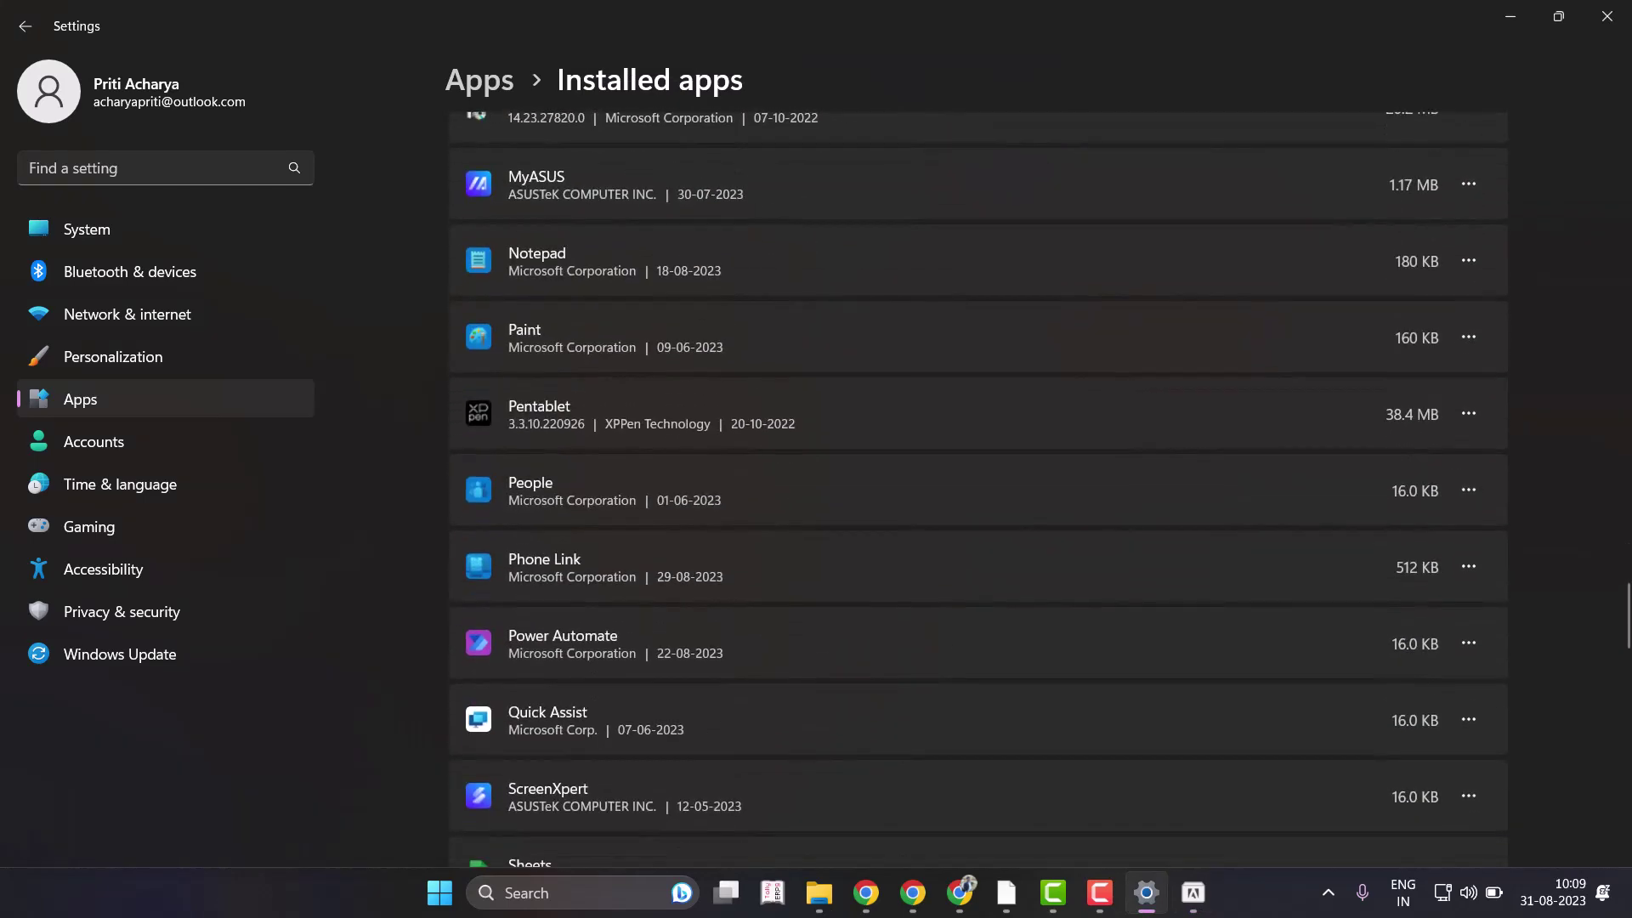
pyautogui.scroll(-4, 977, 488)
pyautogui.scroll(-8, 978, 489)
pyautogui.scroll(-2, 978, 488)
pyautogui.scroll(-8, 978, 489)
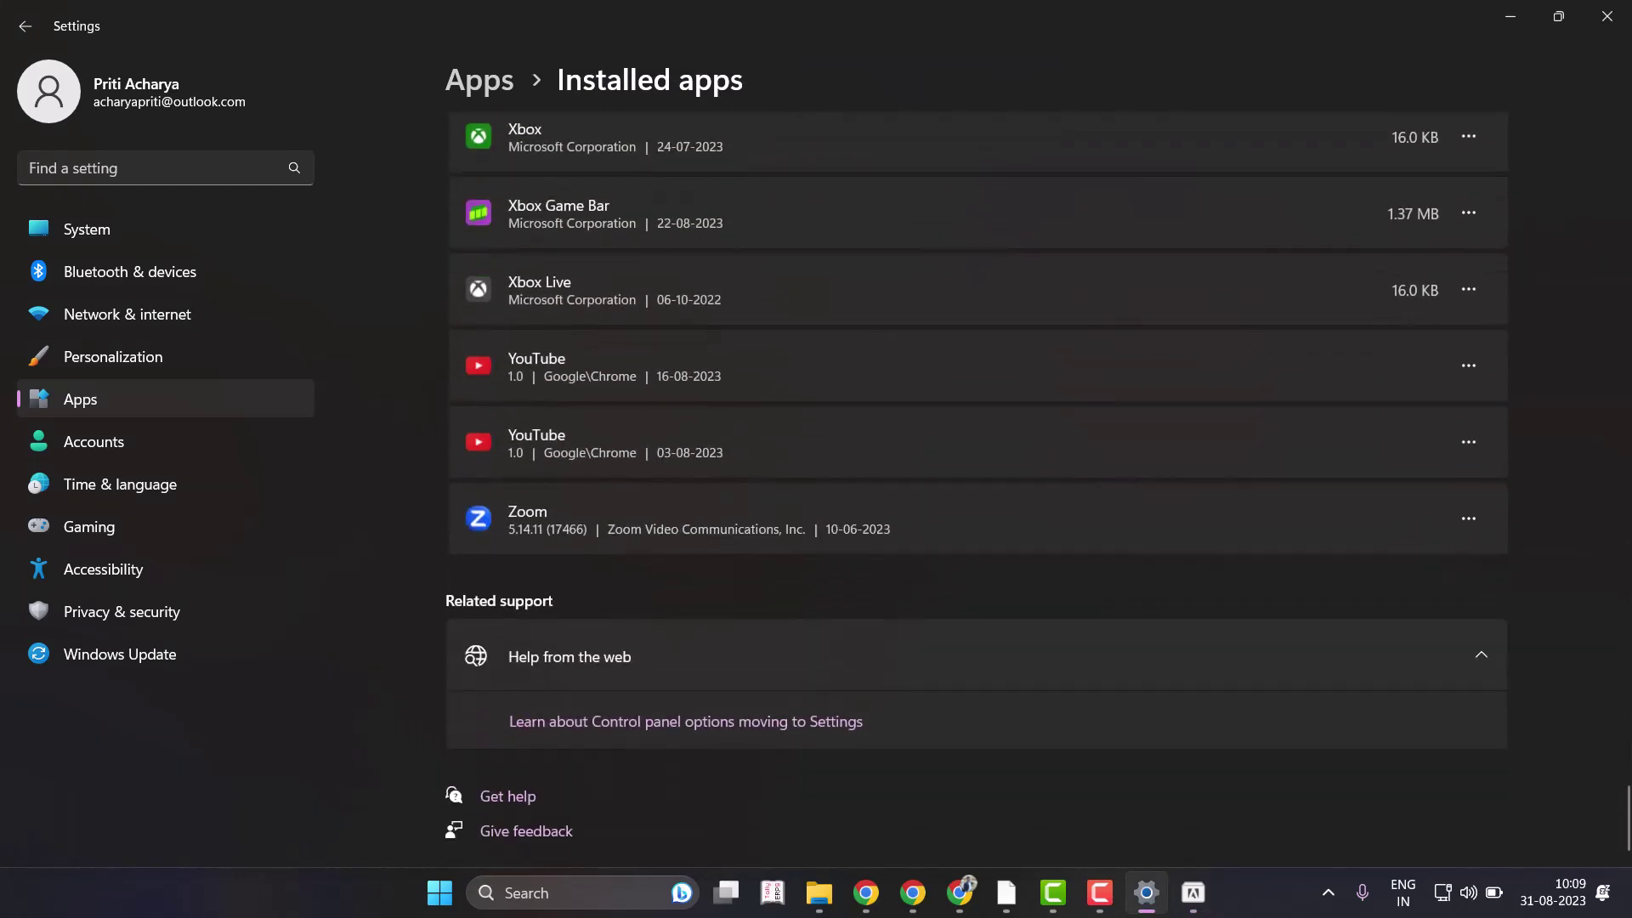
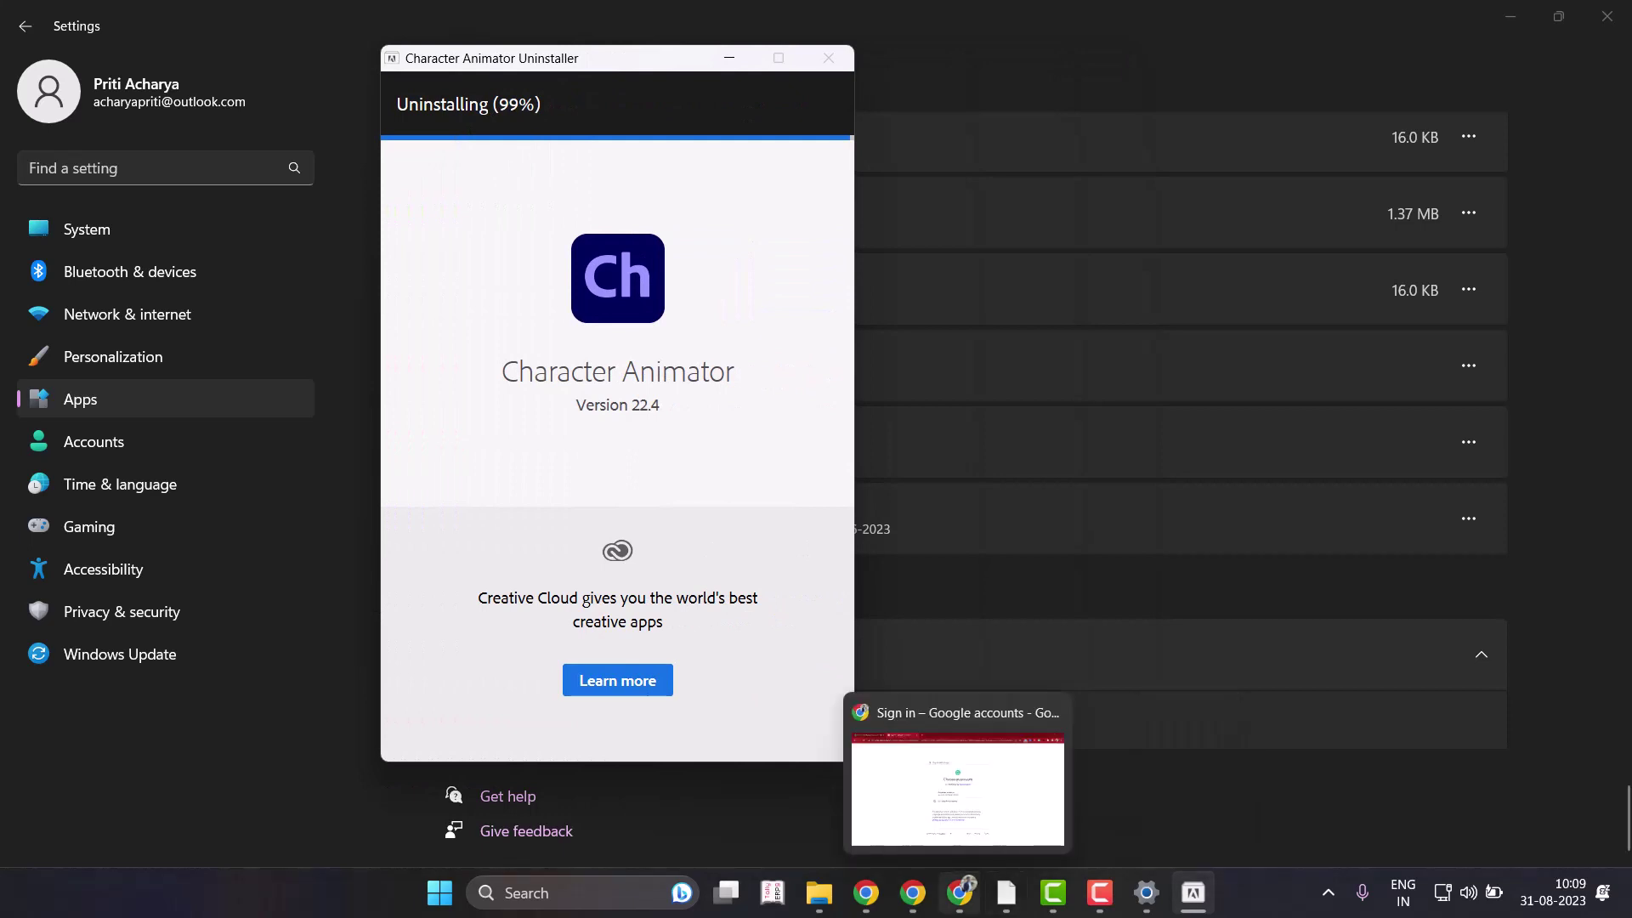
# Bring Photoshop with the pointing-woman photo back to the front.
pyautogui.click(1006, 892)
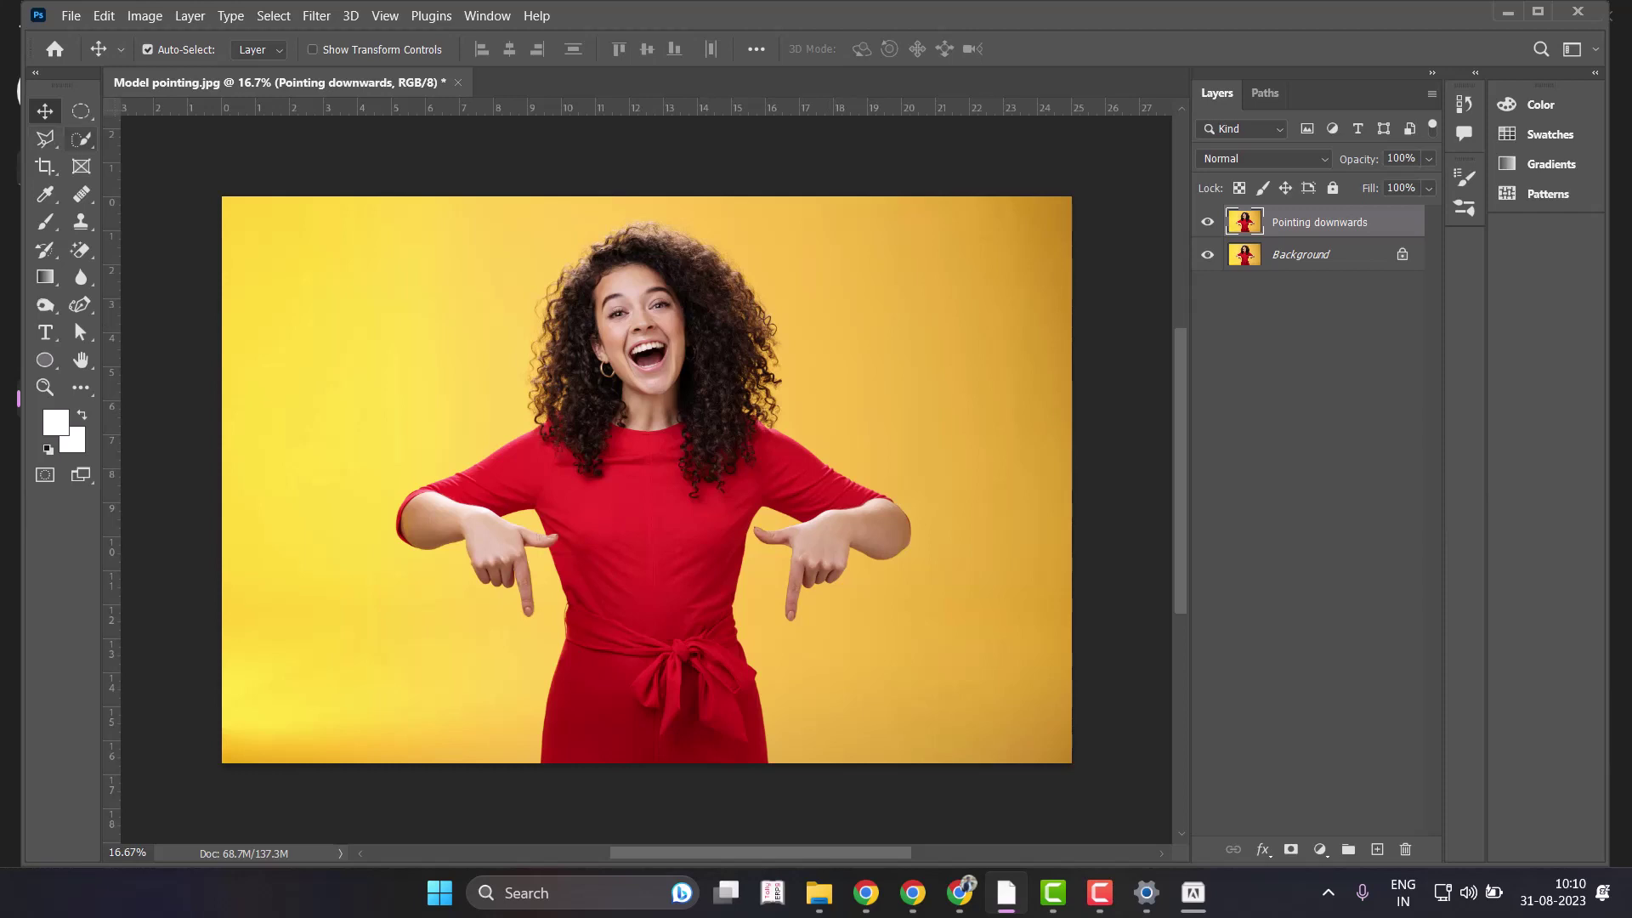
# Box the woman's figure with the Object Selection Tool so she is auto-selected.
pyautogui.click(80, 139)
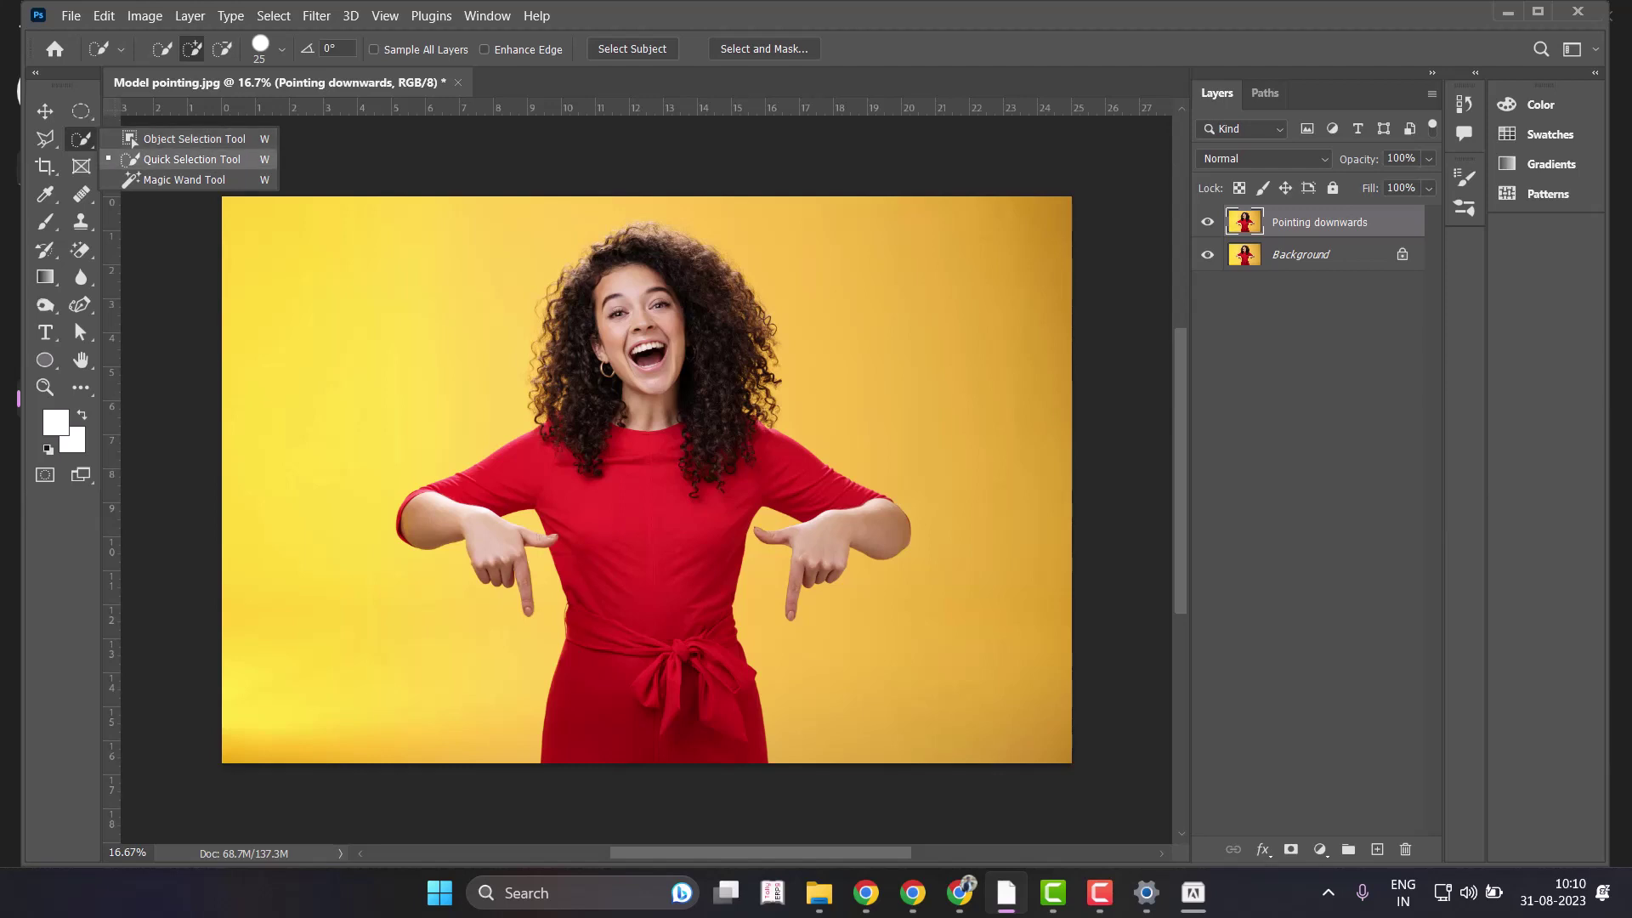
pyautogui.press('Escape')
pyautogui.hotkey('shift', 'w')
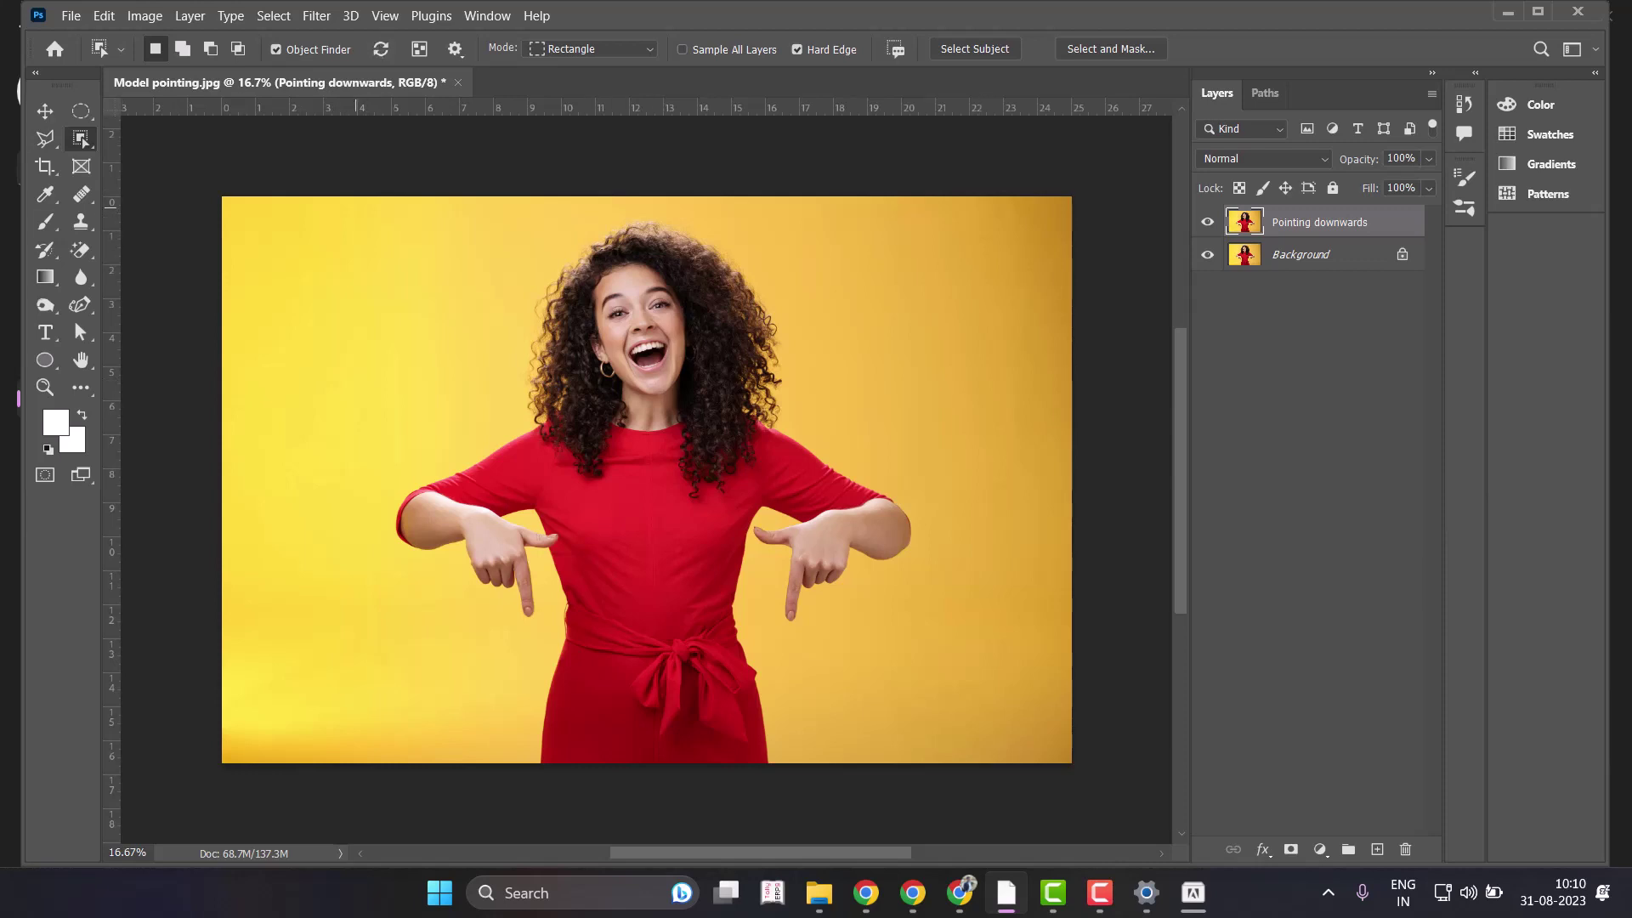
pyautogui.moveTo(357, 208)
pyautogui.mouseDown()
pyautogui.moveTo(442, 426)
pyautogui.moveTo(1023, 762)
pyautogui.mouseUp()
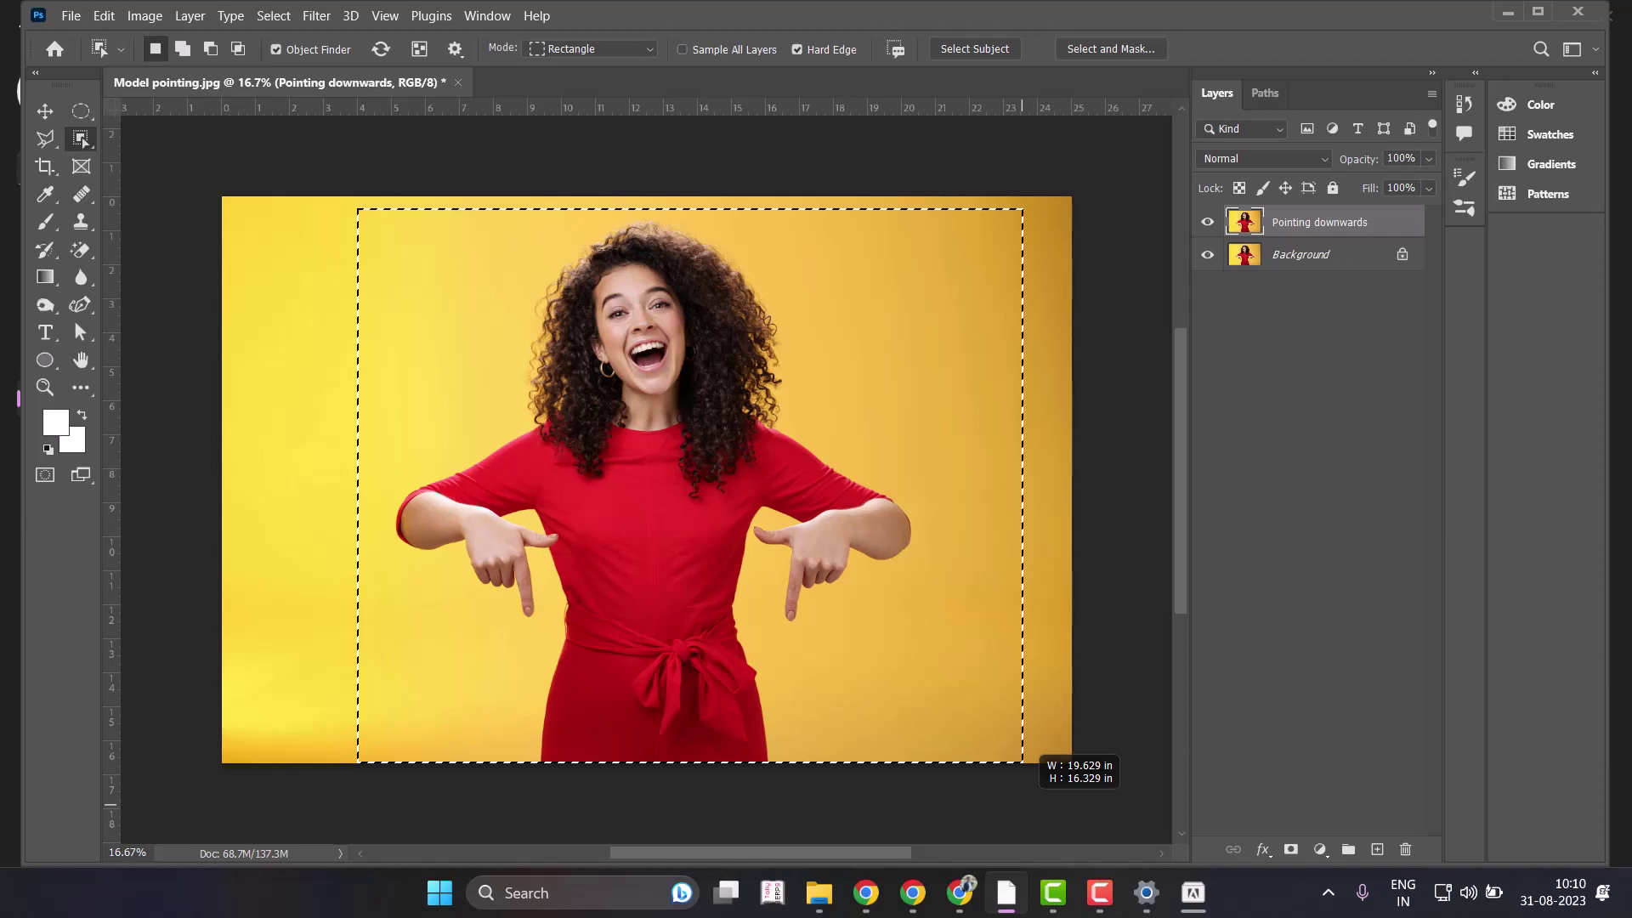
pyautogui.moveTo(357, 208); pyautogui.dragTo(1022, 762)
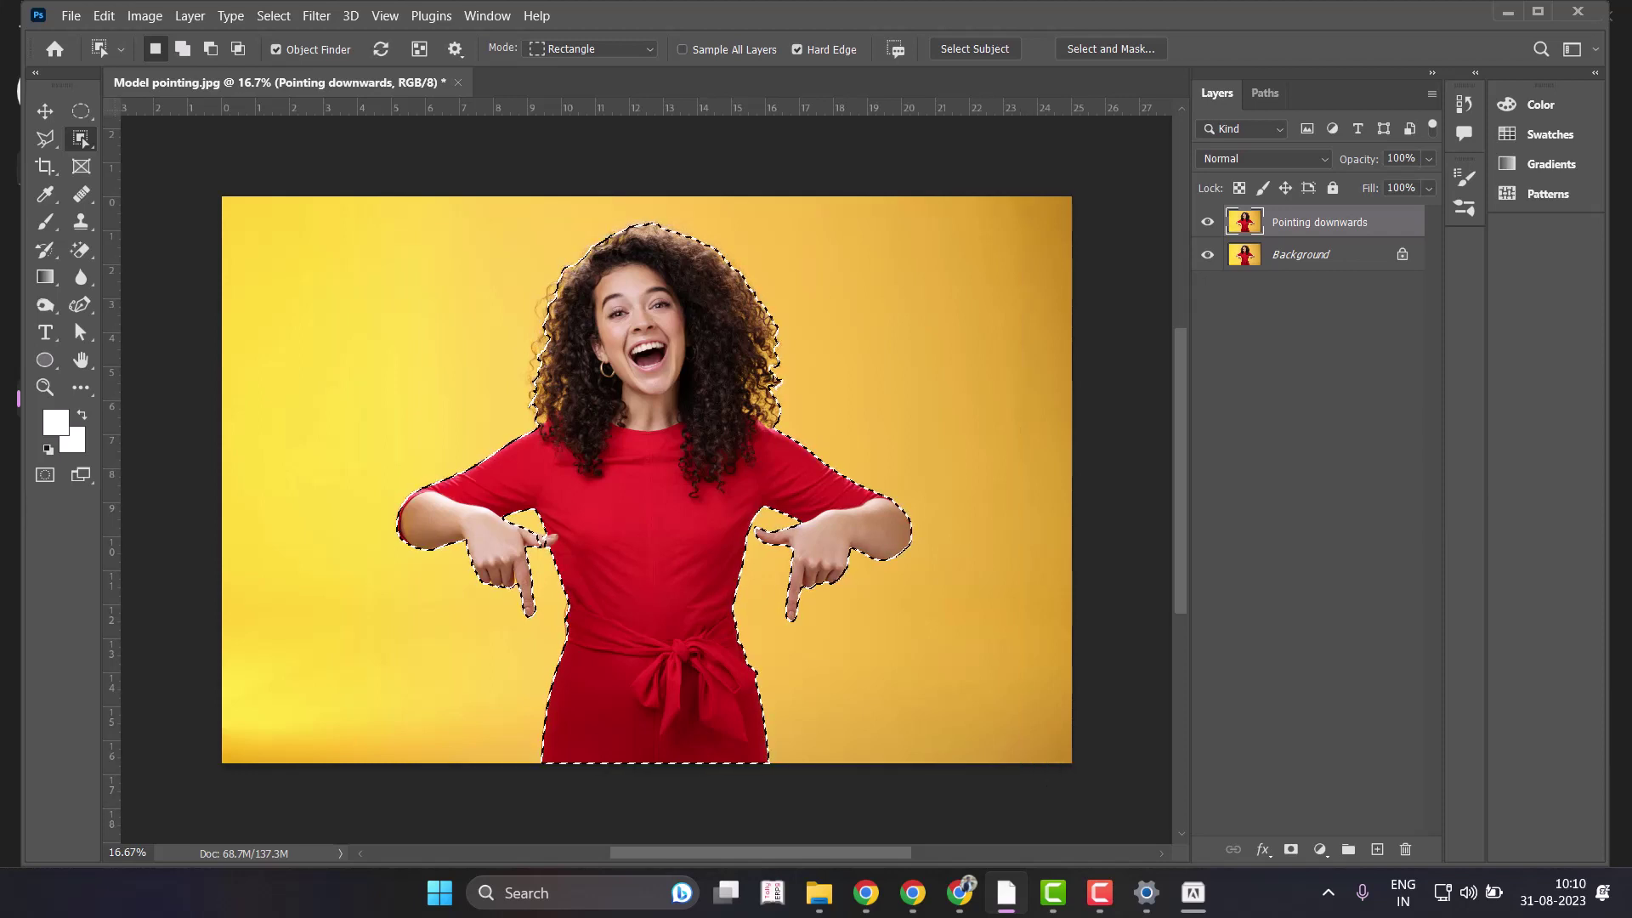
# Run Select > Subject, deselect with Ctrl+D, then run Select > Subject again on the woman.
pyautogui.click(274, 16)
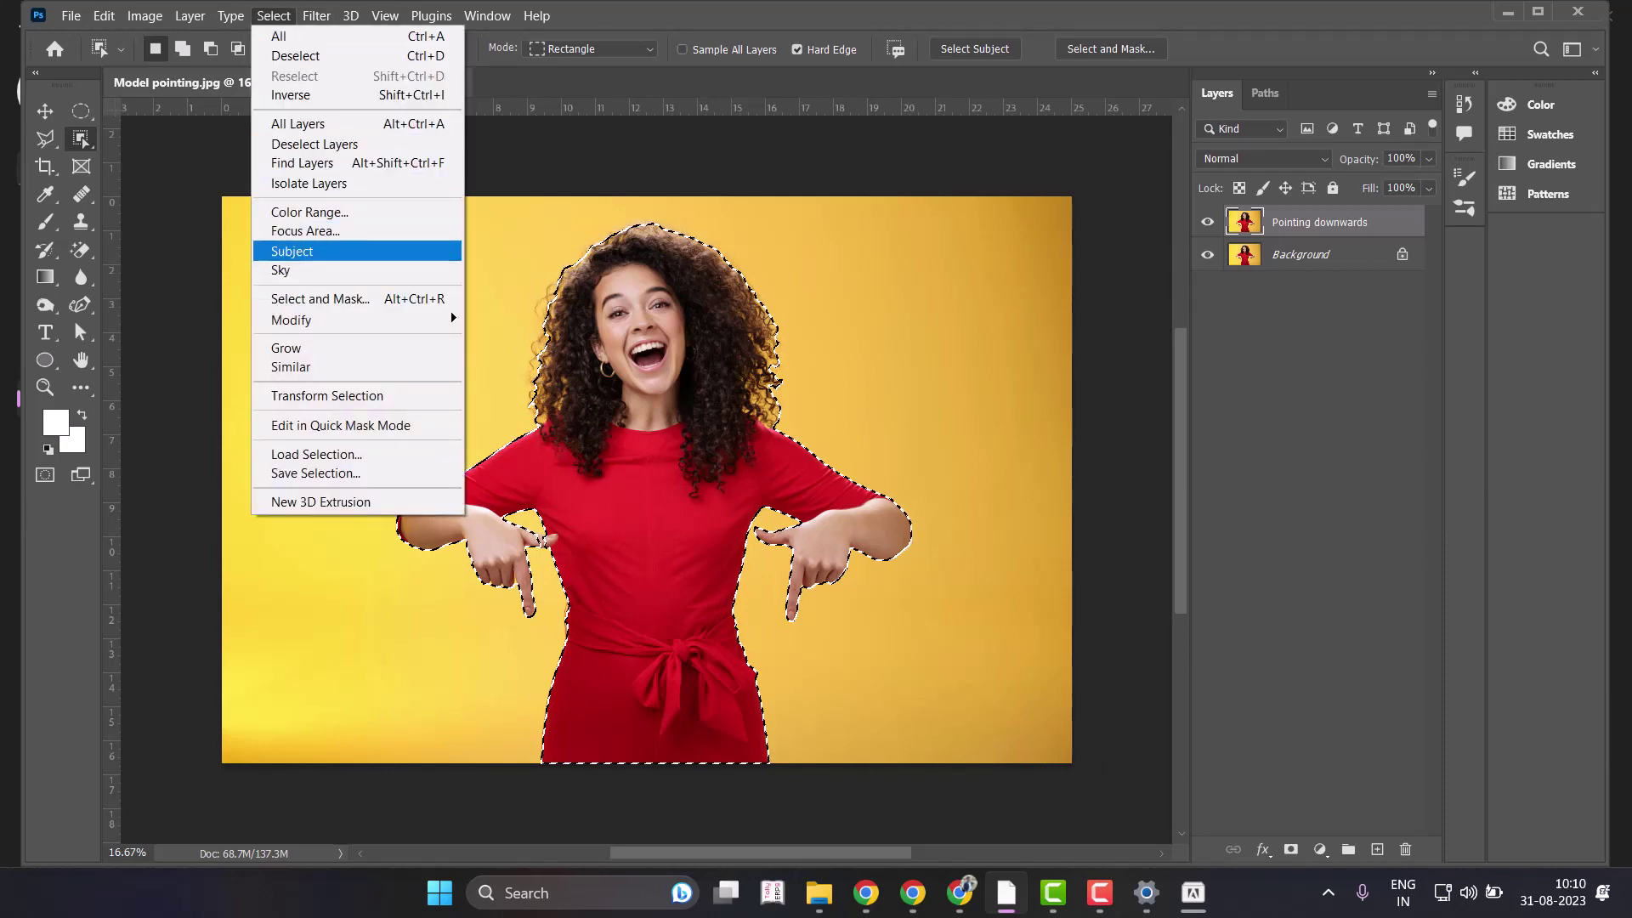
pyautogui.click(292, 251)
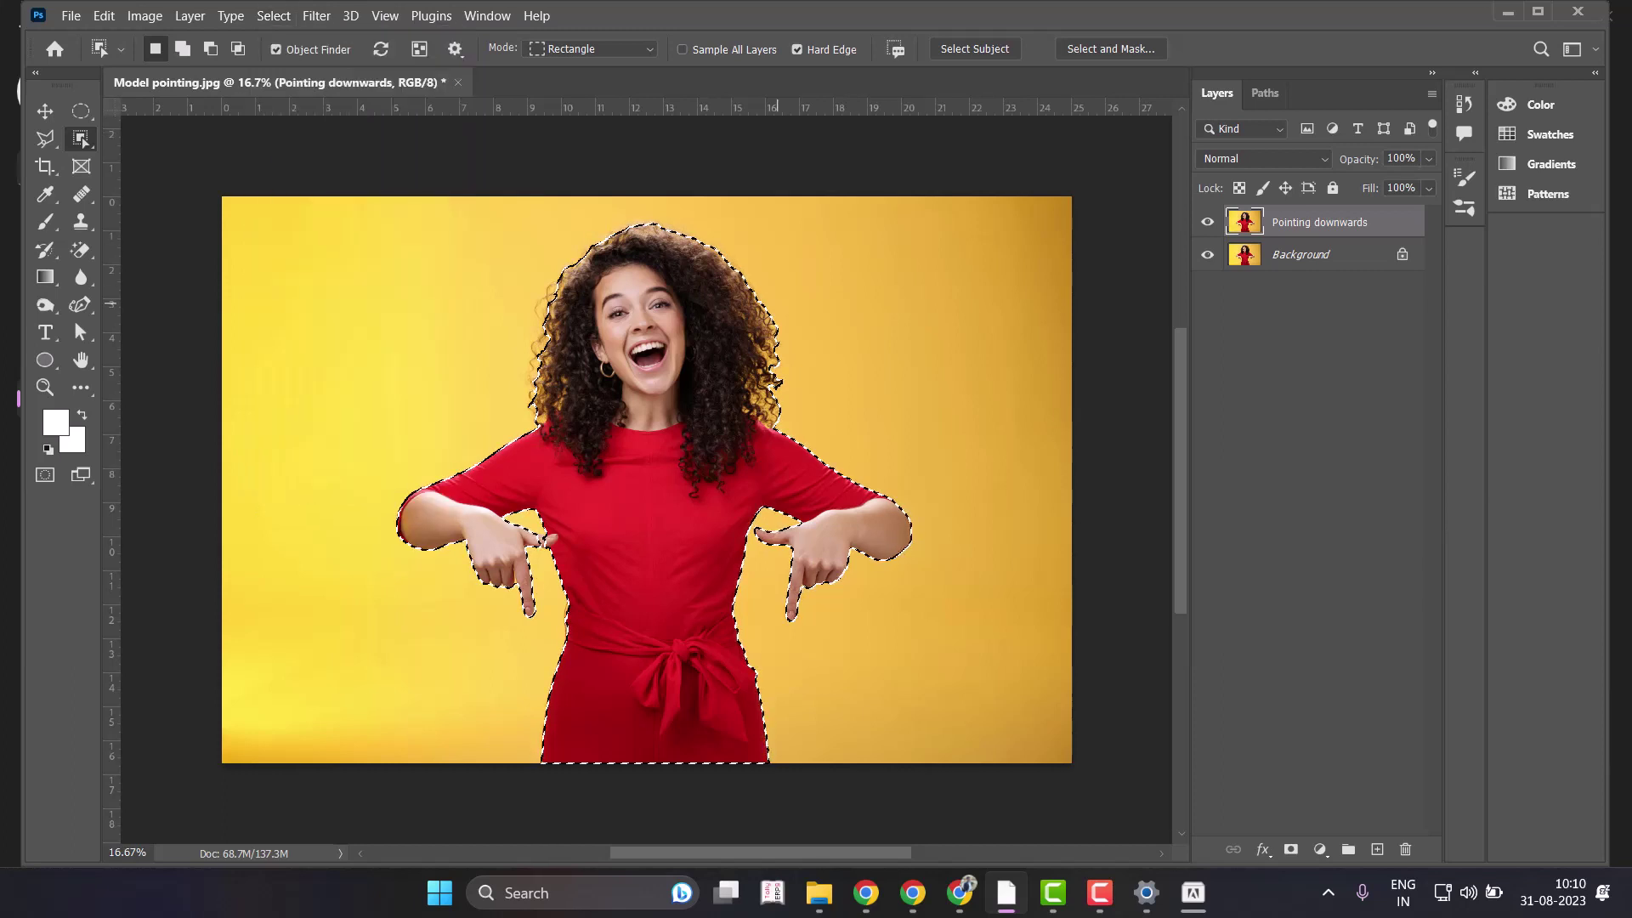
pyautogui.hotkey('ctrl', 'd')
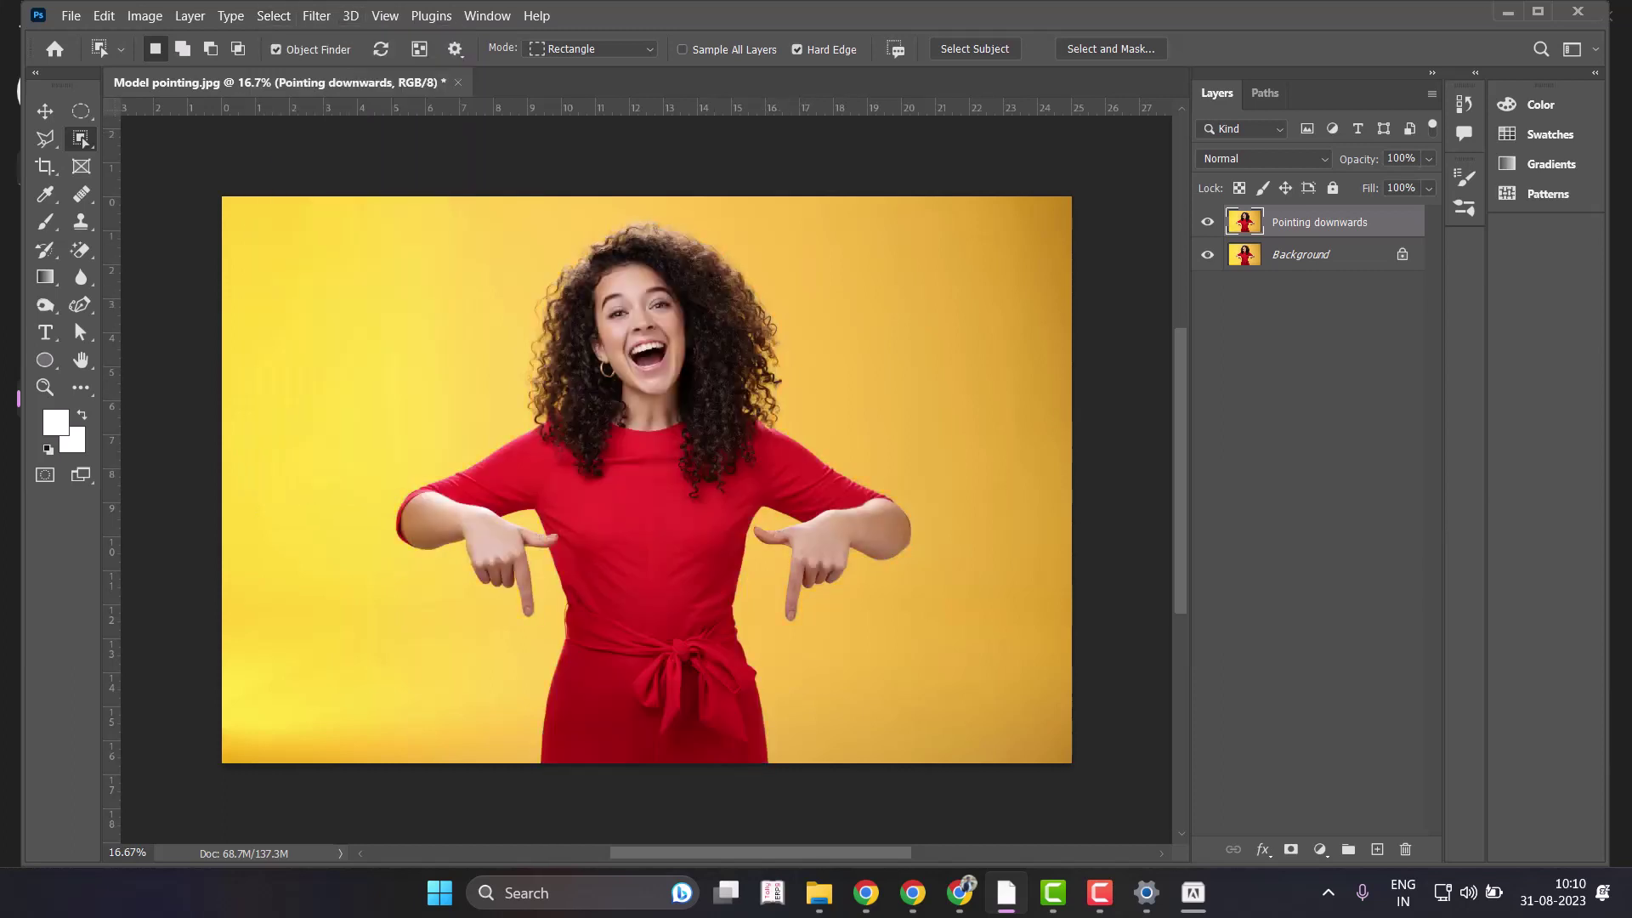
pyautogui.click(273, 15)
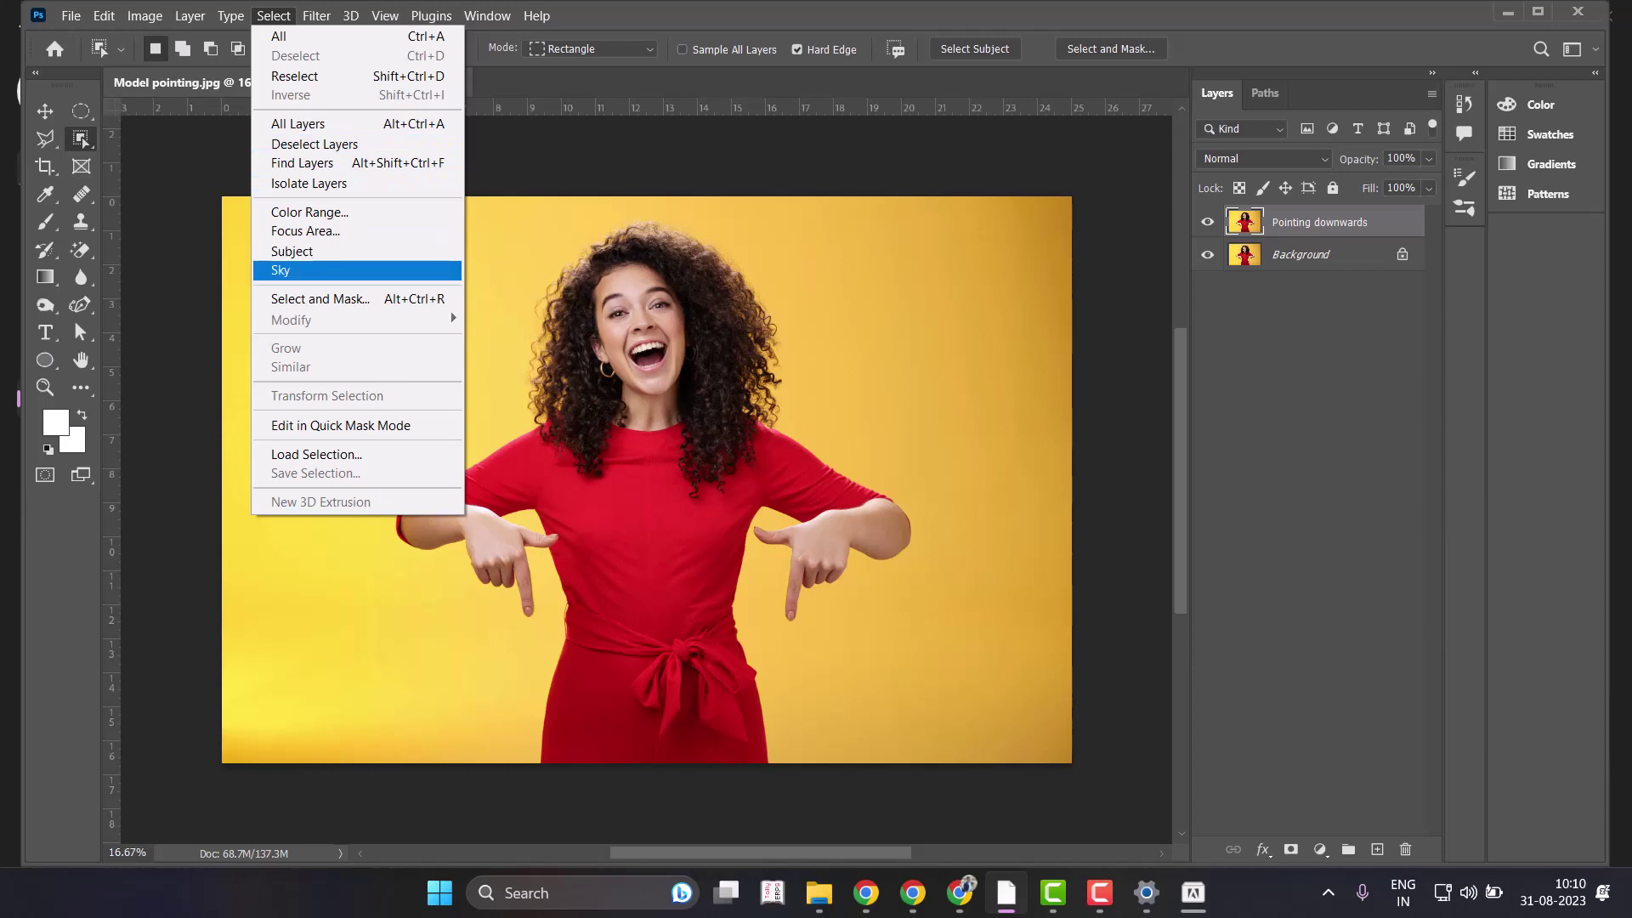
pyautogui.click(291, 251)
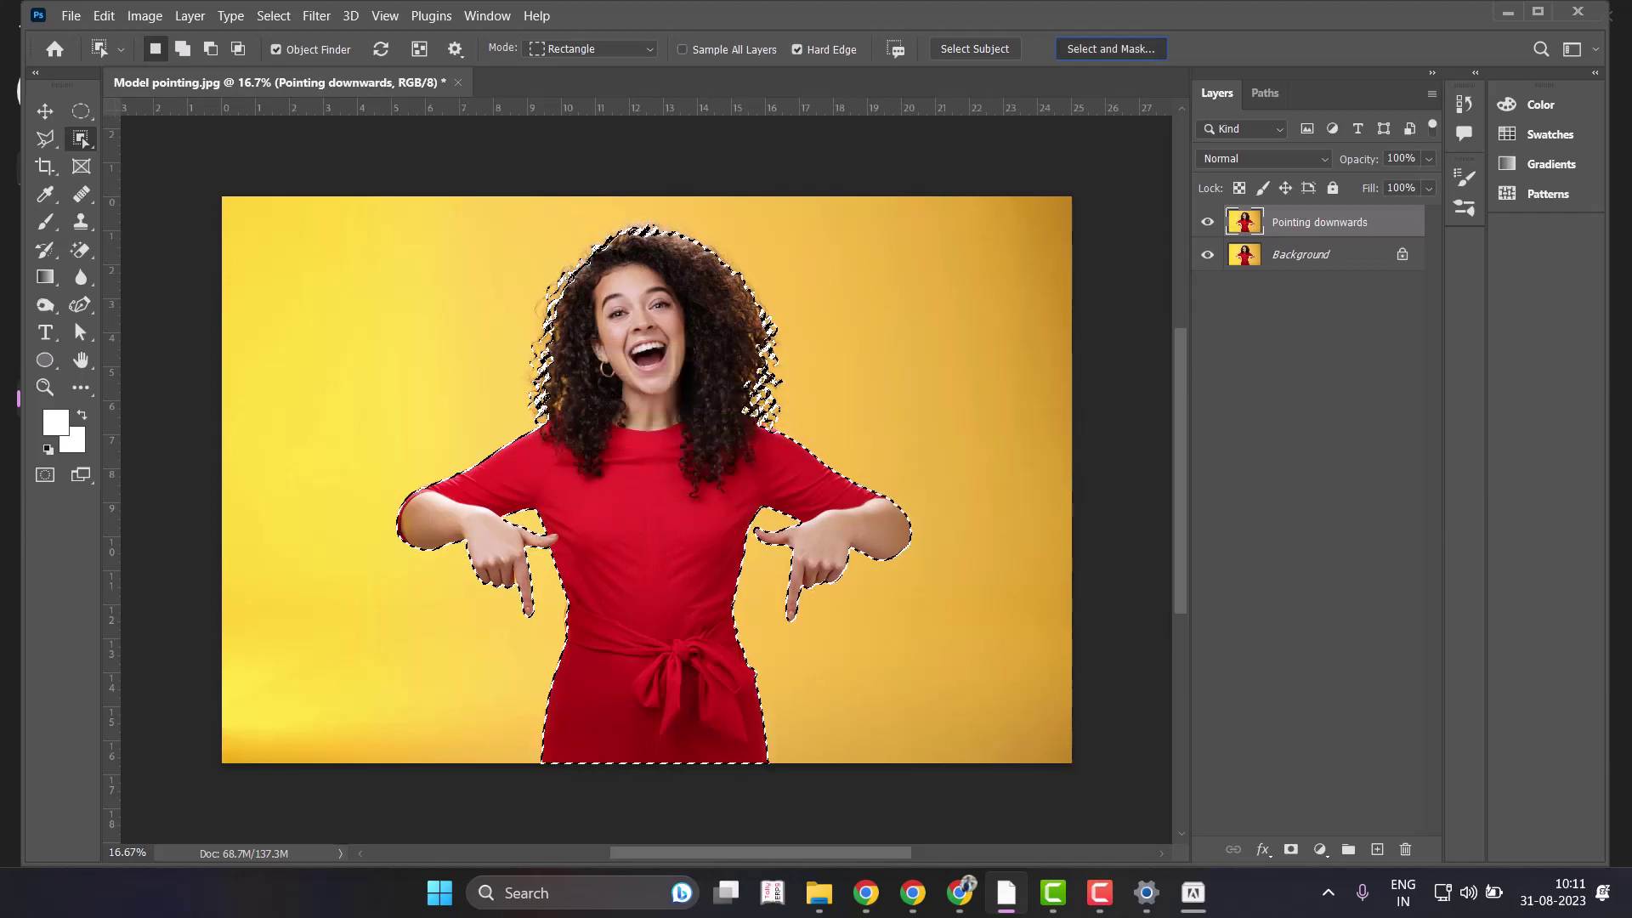
# Enter Select and Mask with the Overlay view mode at 100% opacity.
pyautogui.click(1111, 48)
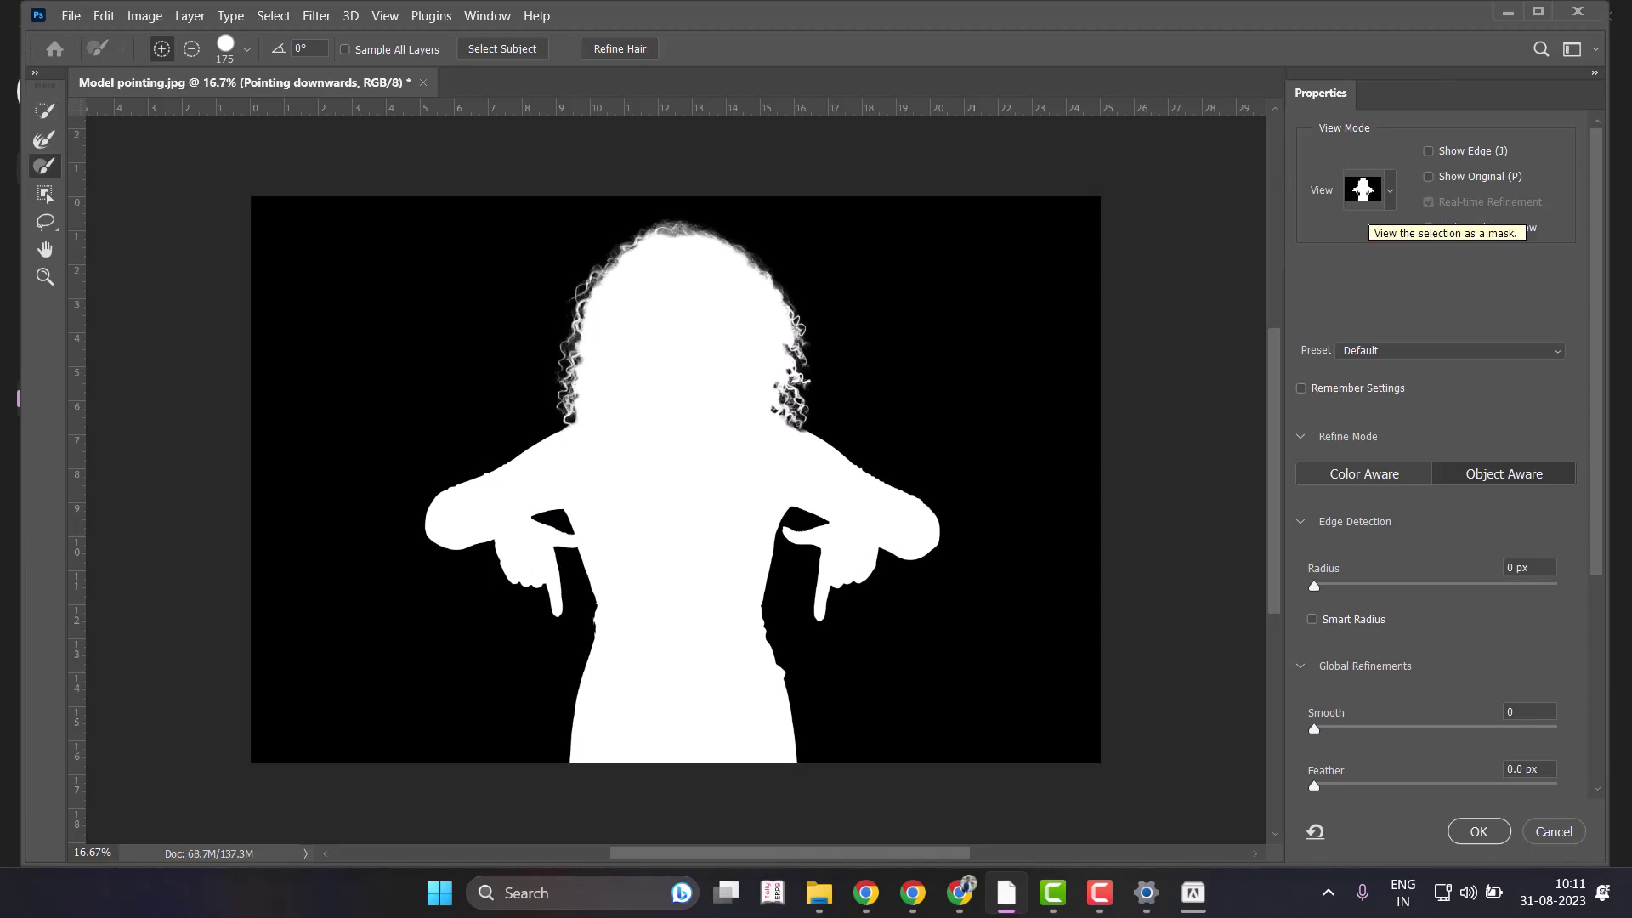
pyautogui.click(1364, 191)
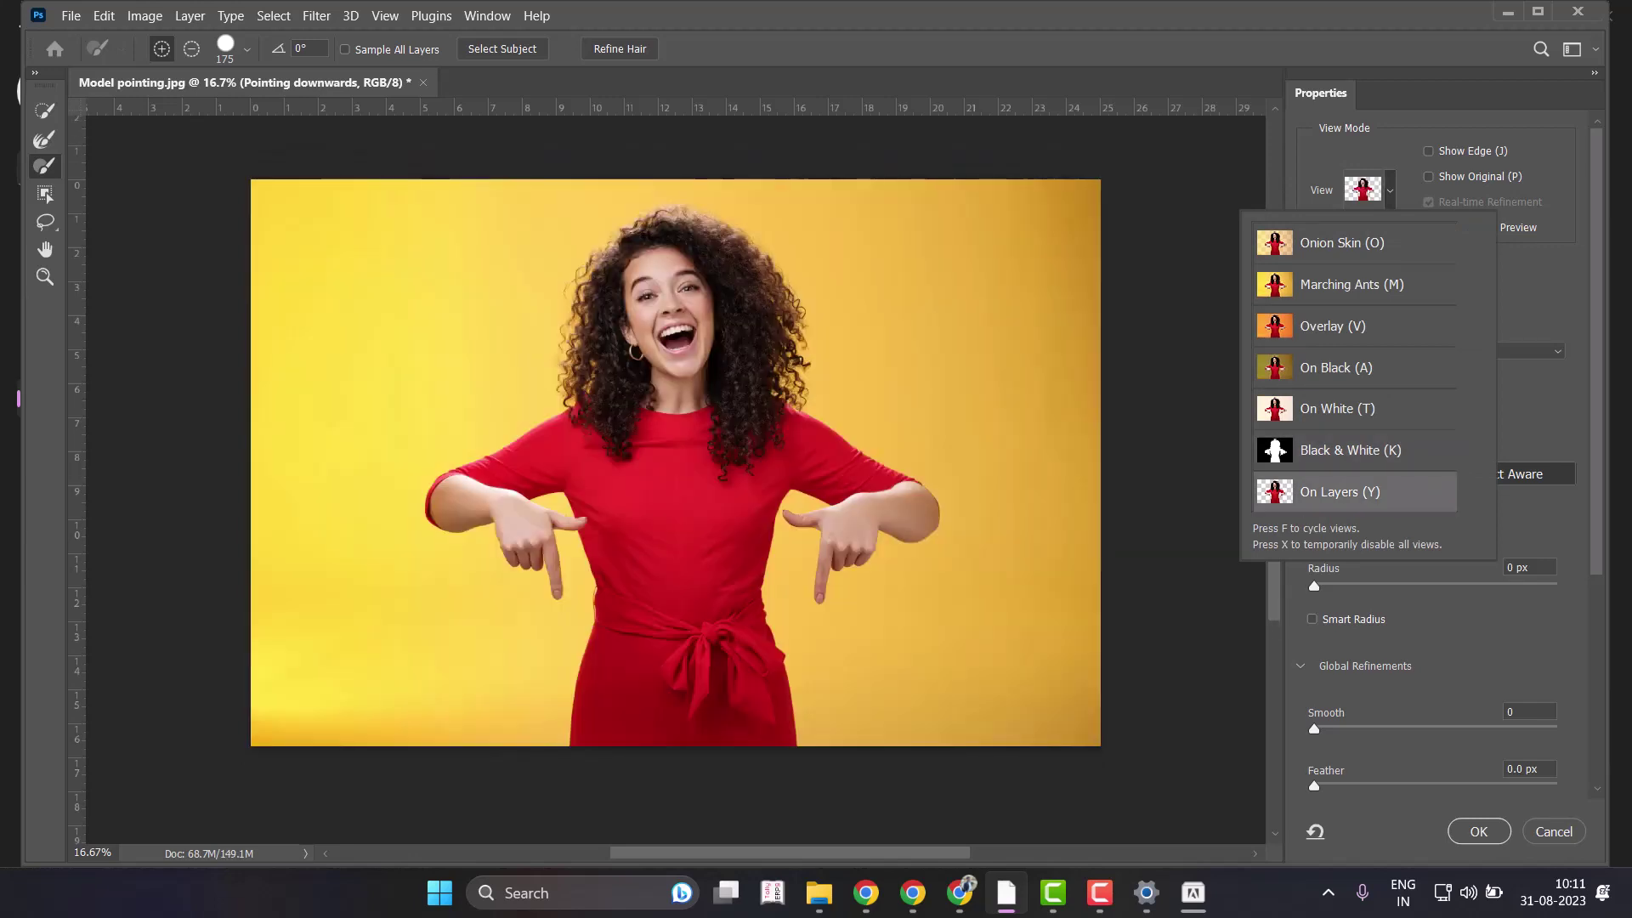
pyautogui.click(1357, 491)
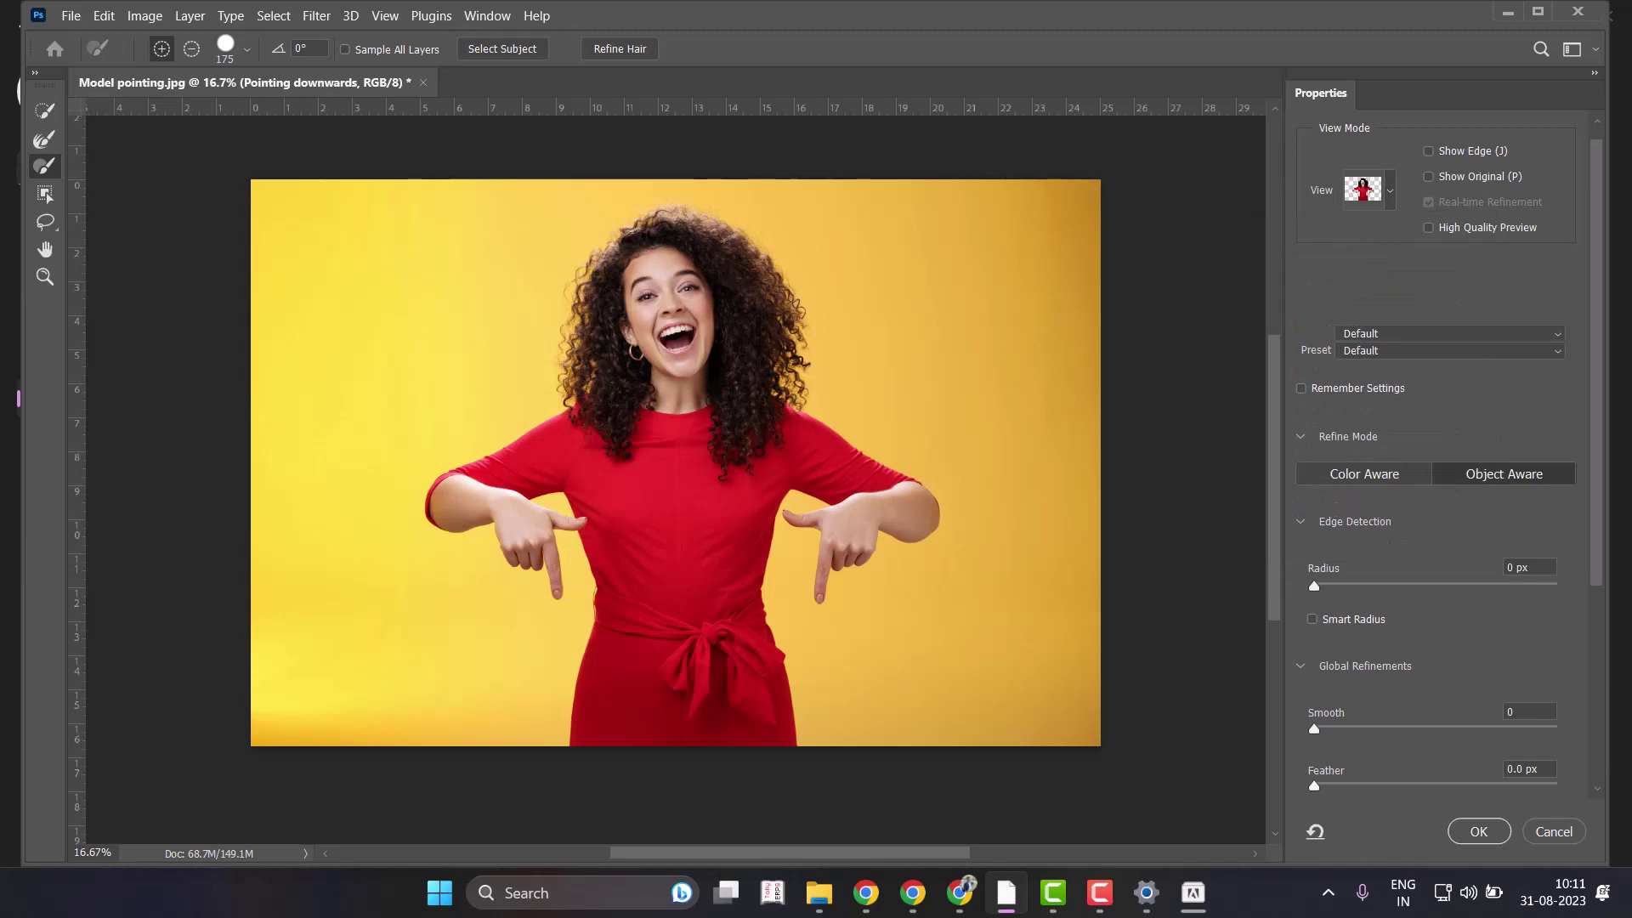
pyautogui.scroll(-2, 1437, 468)
pyautogui.scroll(-3, 1437, 467)
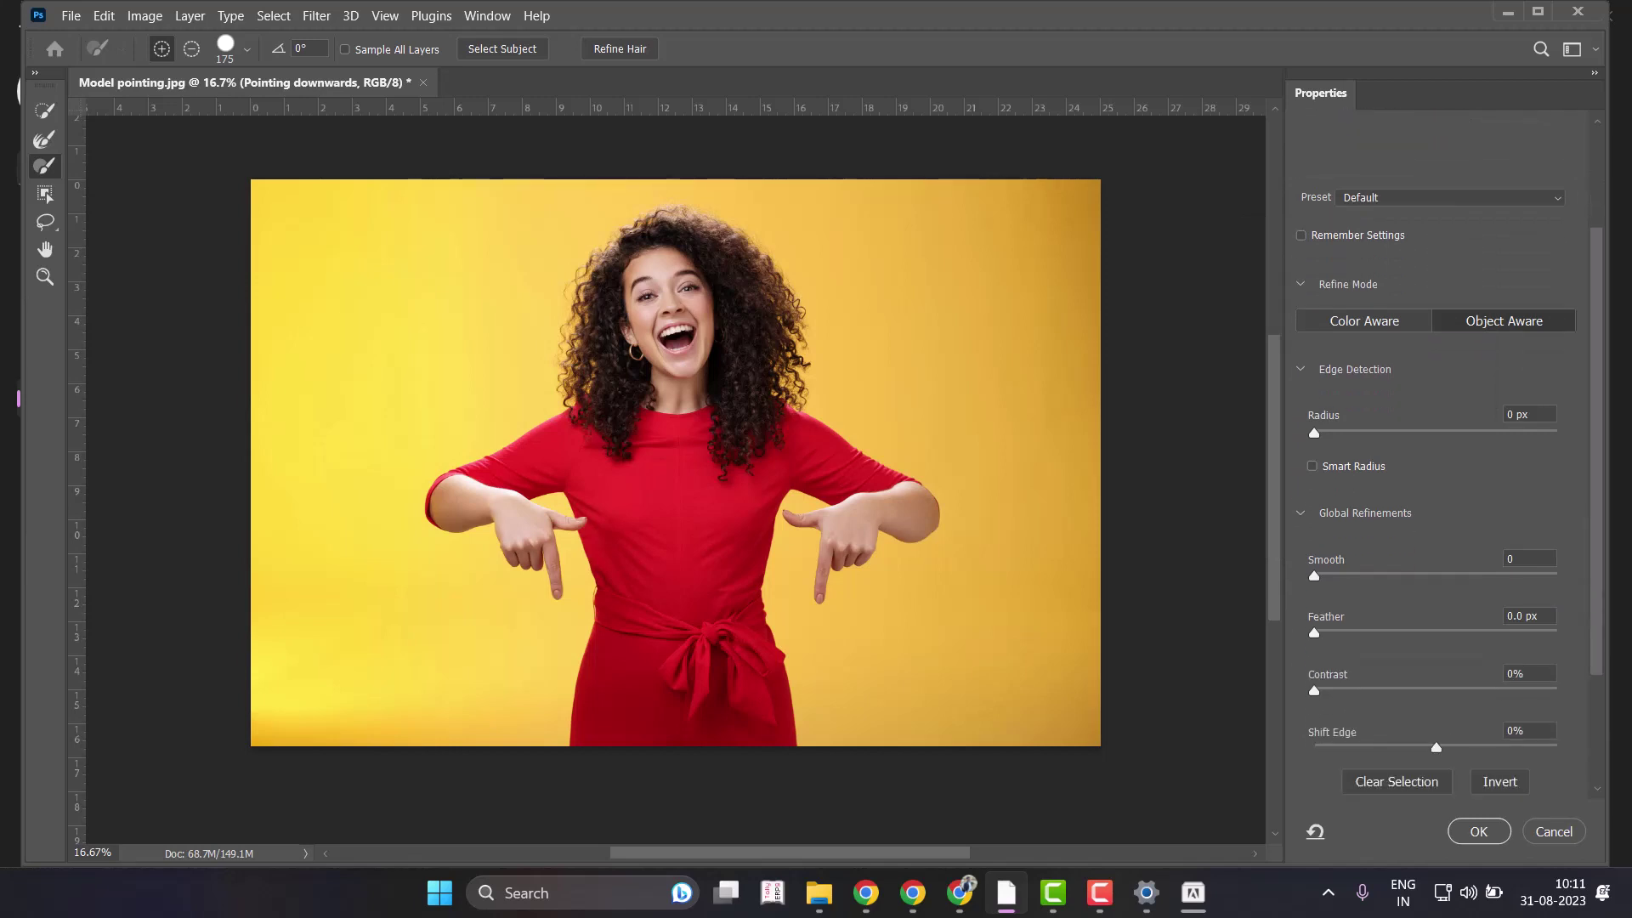
pyautogui.scroll(3, 1436, 467)
pyautogui.scroll(1, 1436, 467)
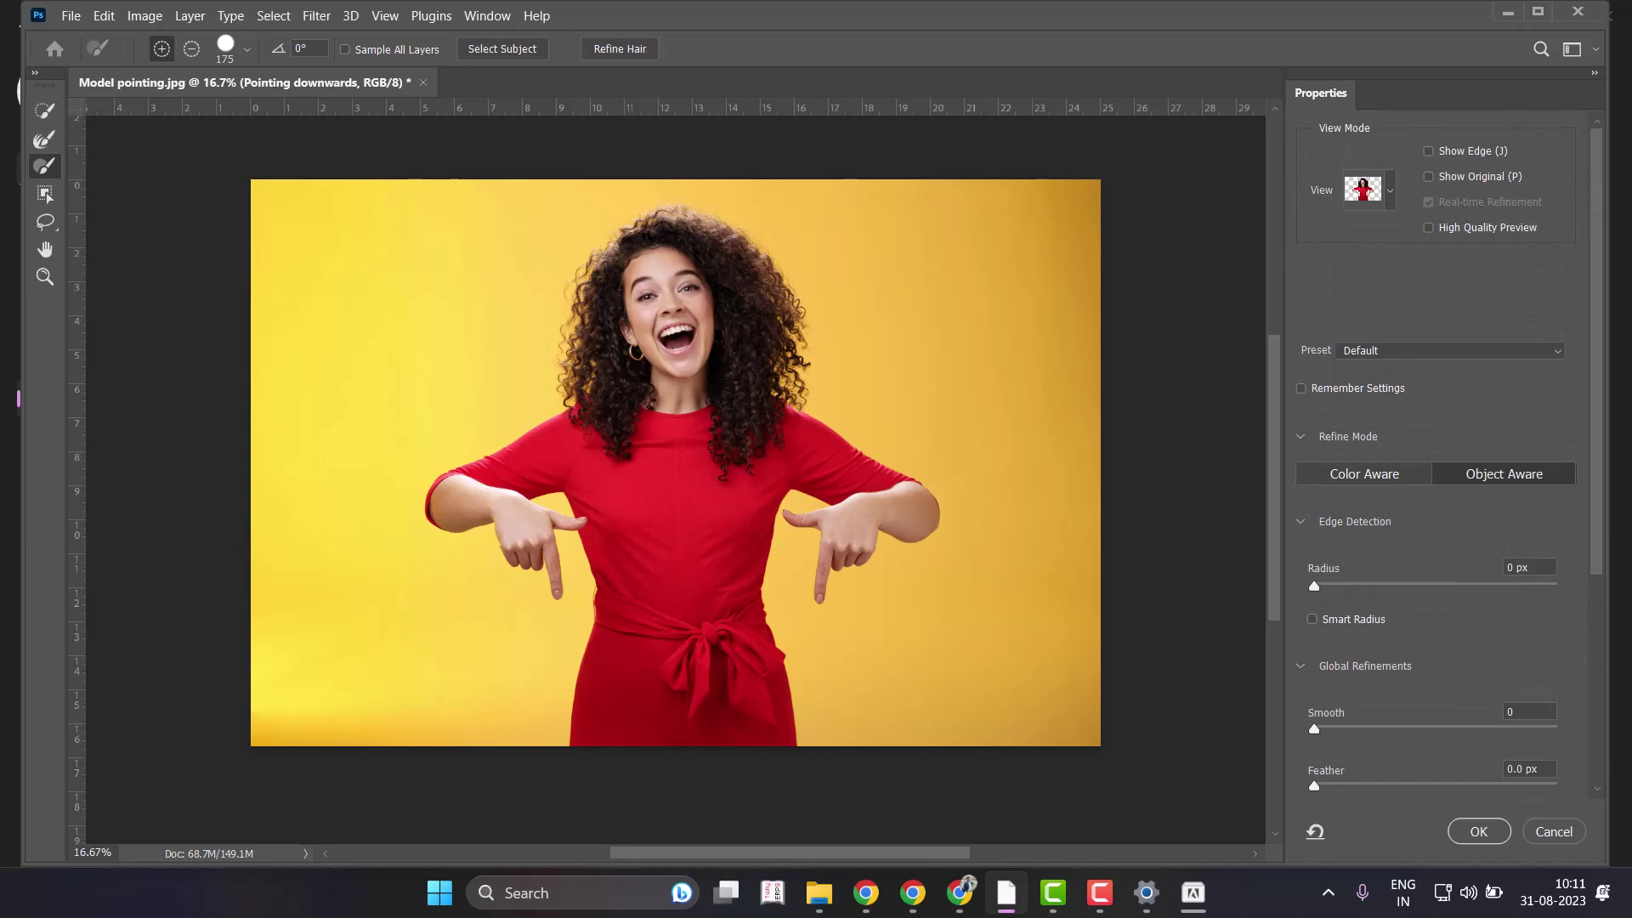
pyautogui.click(1368, 189)
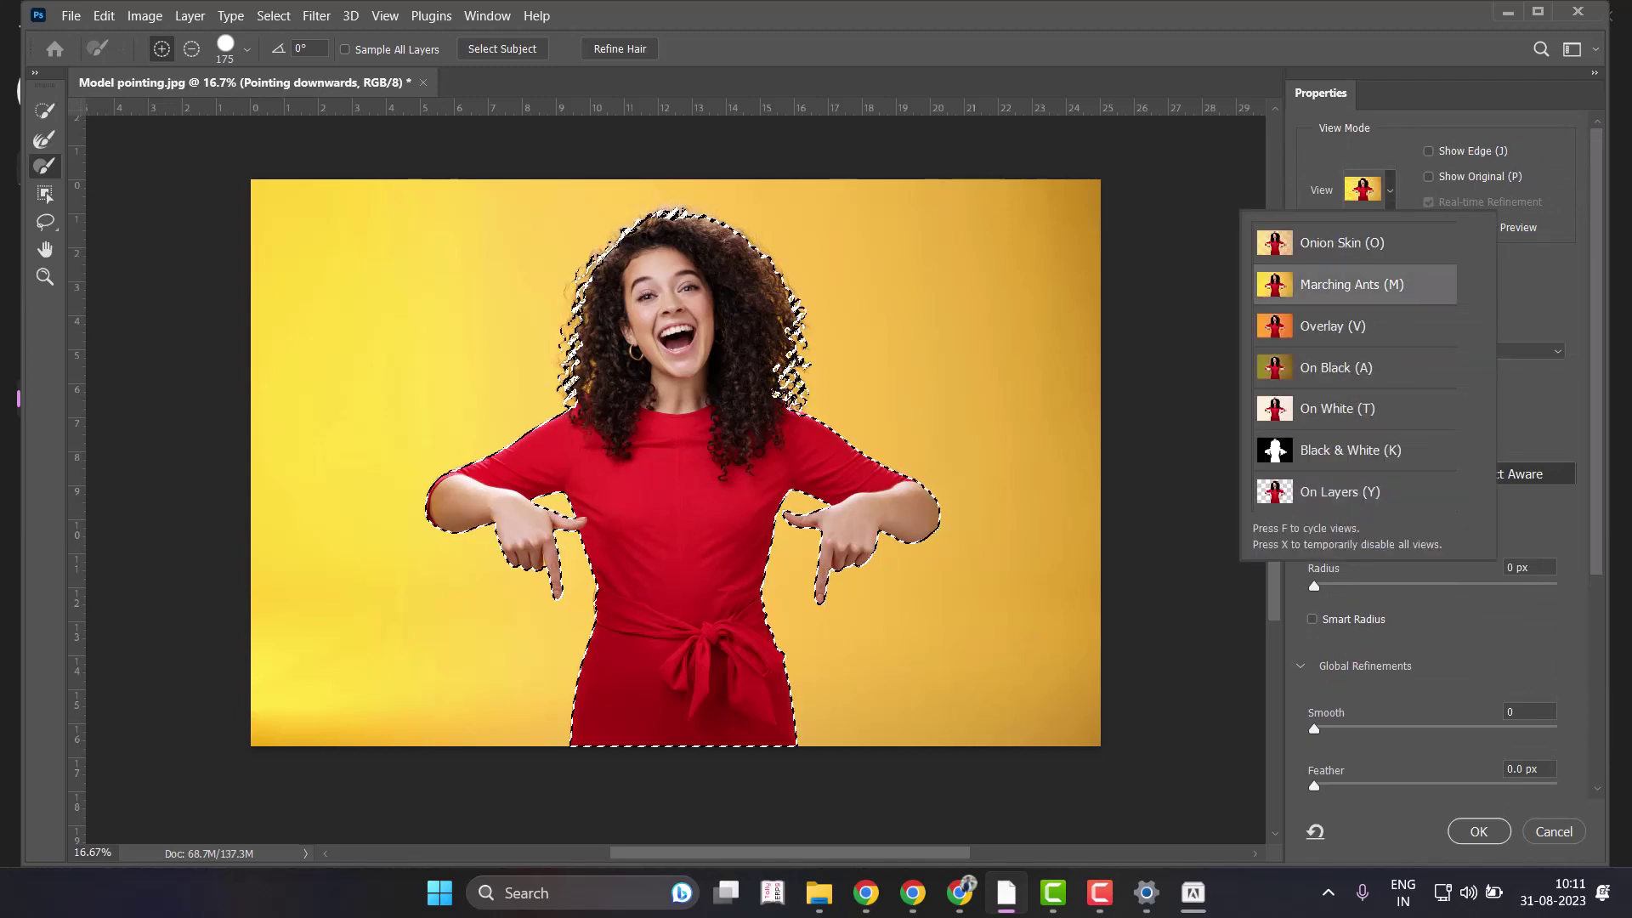
pyautogui.press('Return')
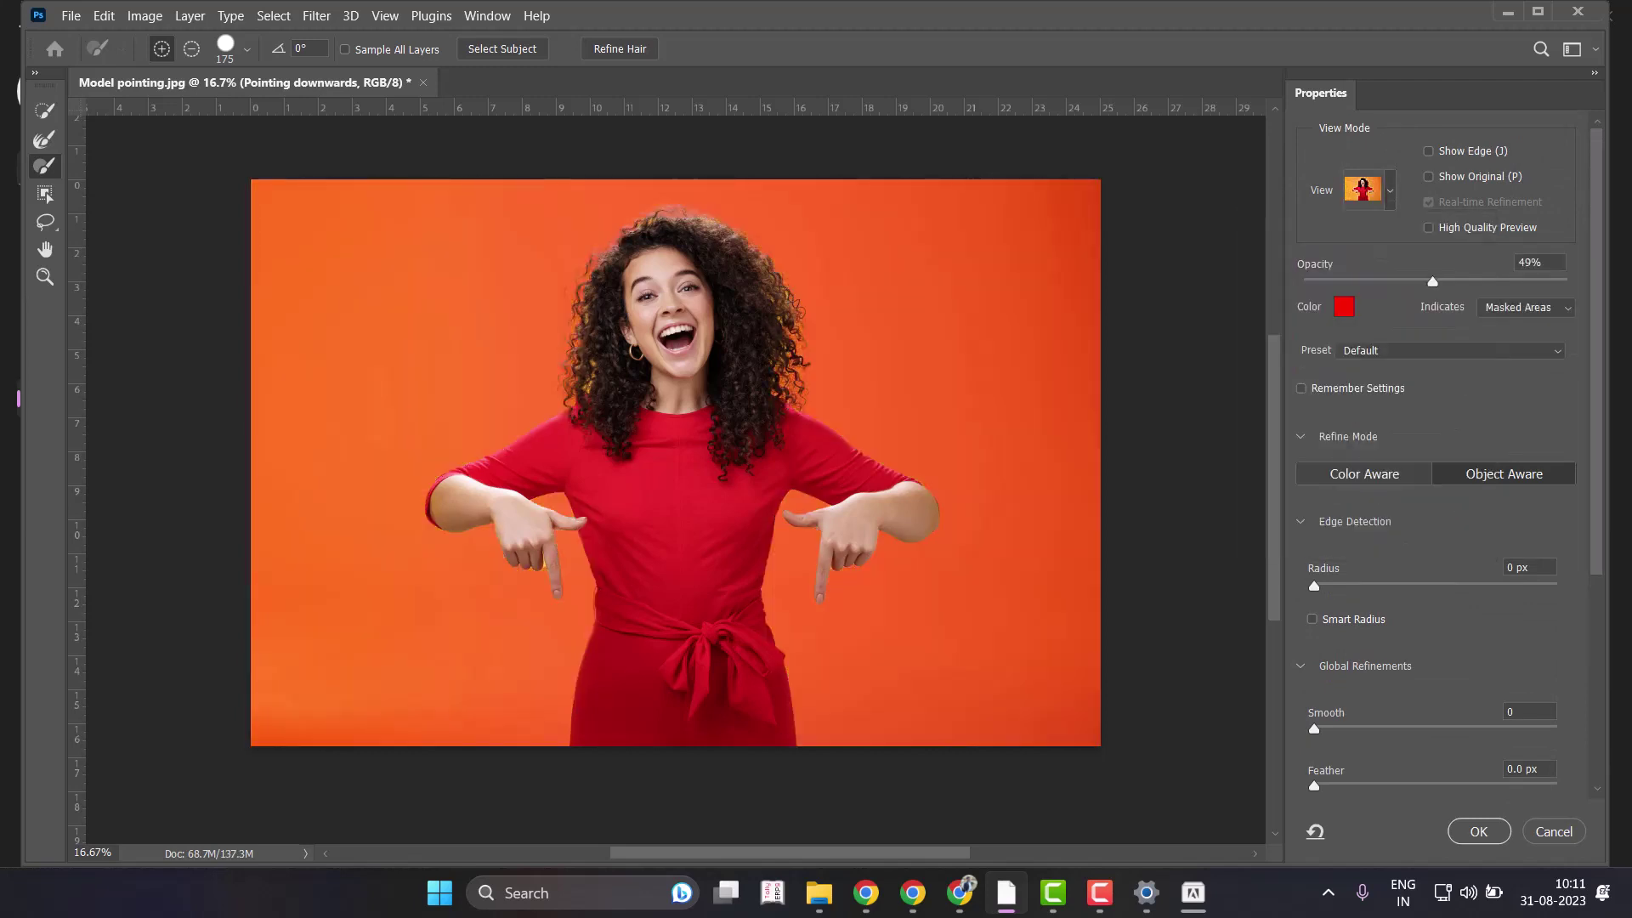
pyautogui.moveTo(1432, 281); pyautogui.dragTo(1343, 281)
pyautogui.write('100')
pyautogui.press('Return')
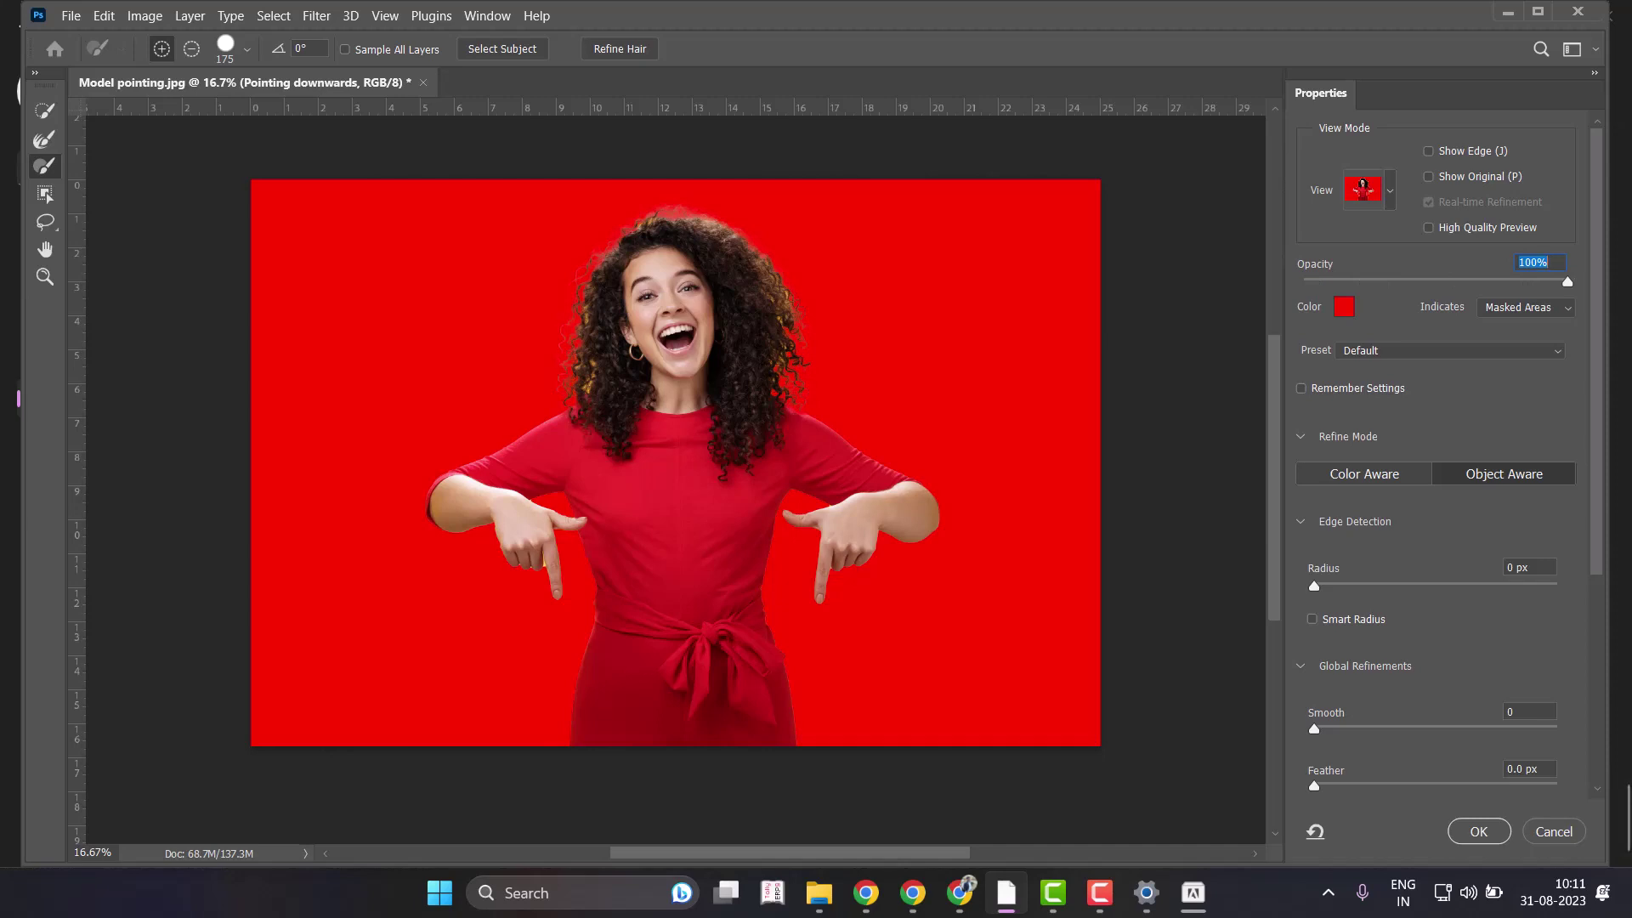
# Run Refine Hair to automatically refine the woman's curly hair edges.
pyautogui.press('Tab')
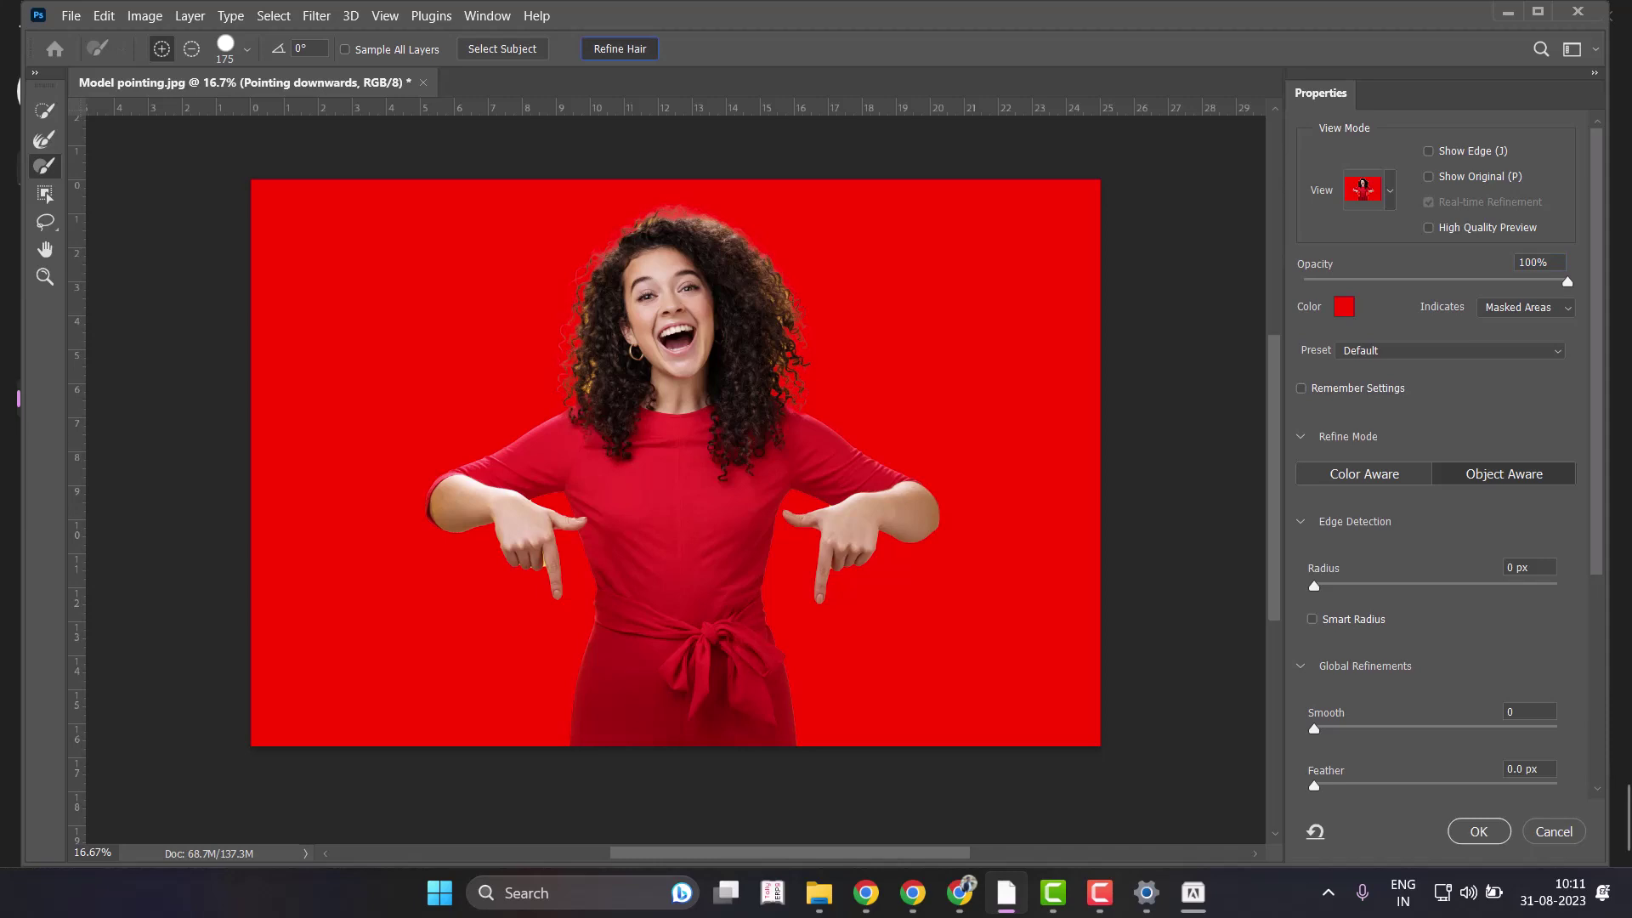
pyautogui.press('space')
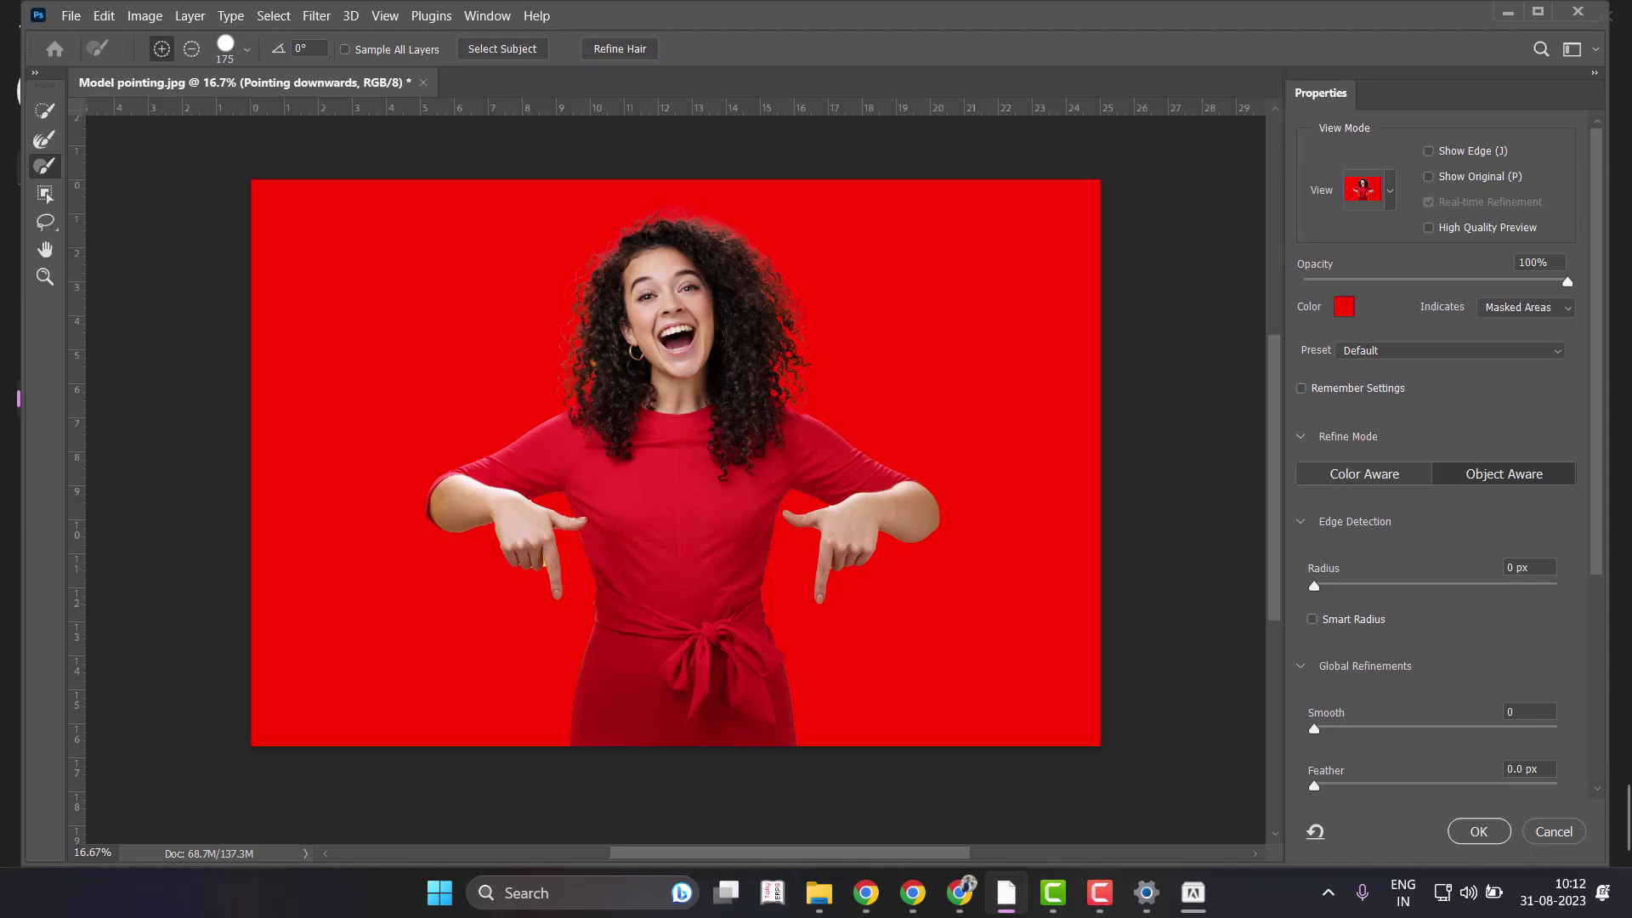
pyautogui.scroll(-3, 1436, 459)
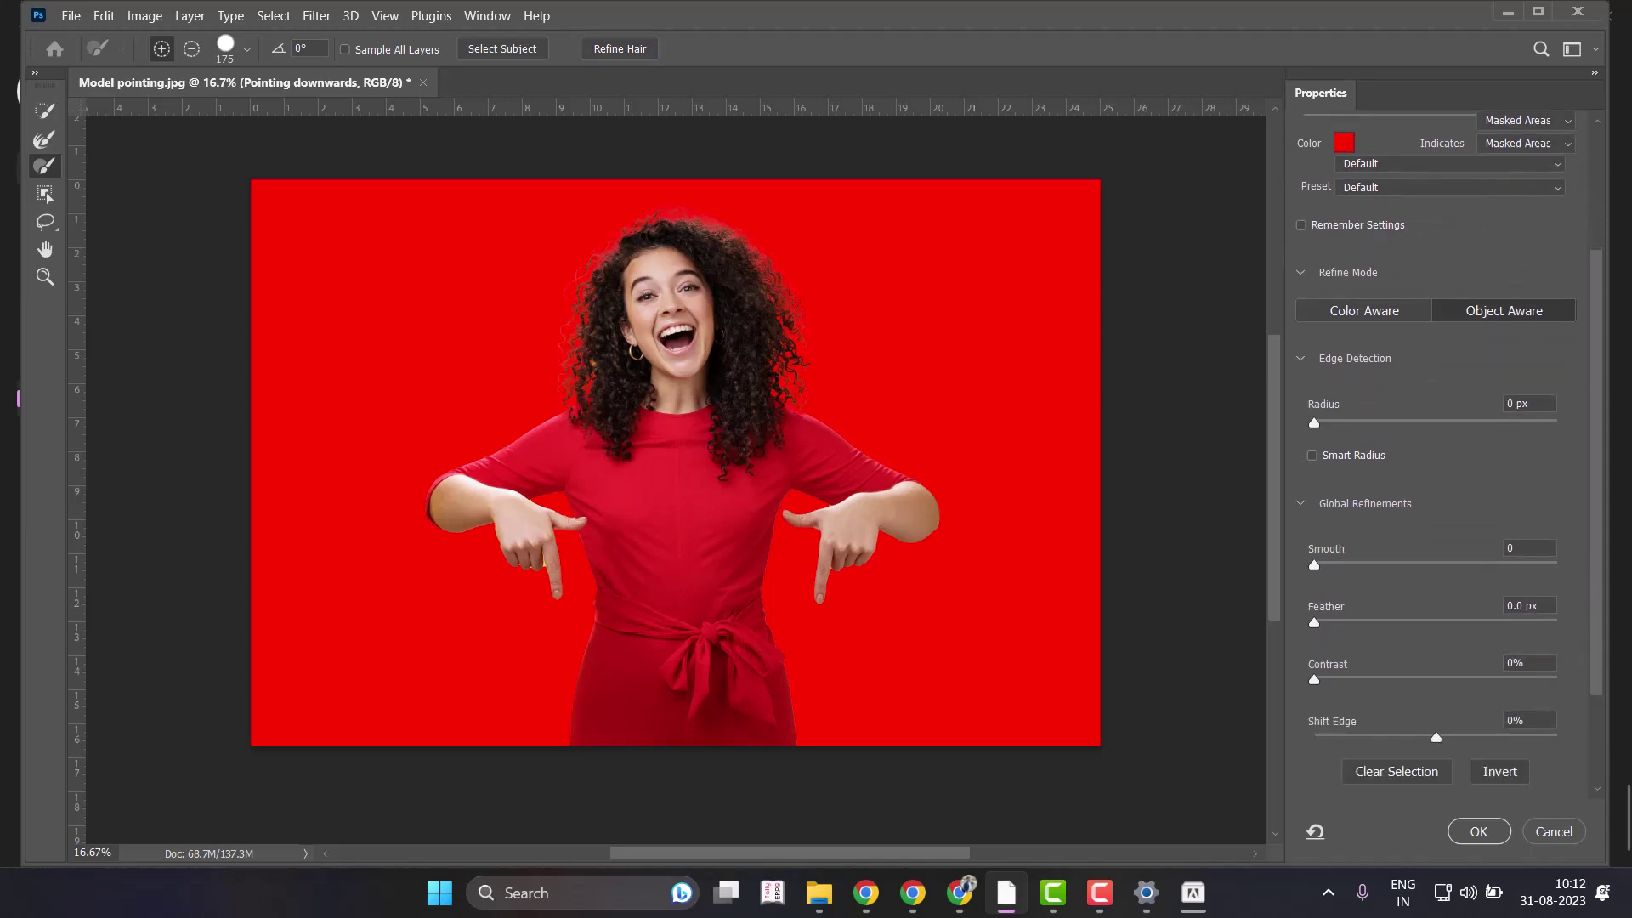
pyautogui.scroll(-2, 1437, 459)
pyautogui.scroll(2, 1363, 255)
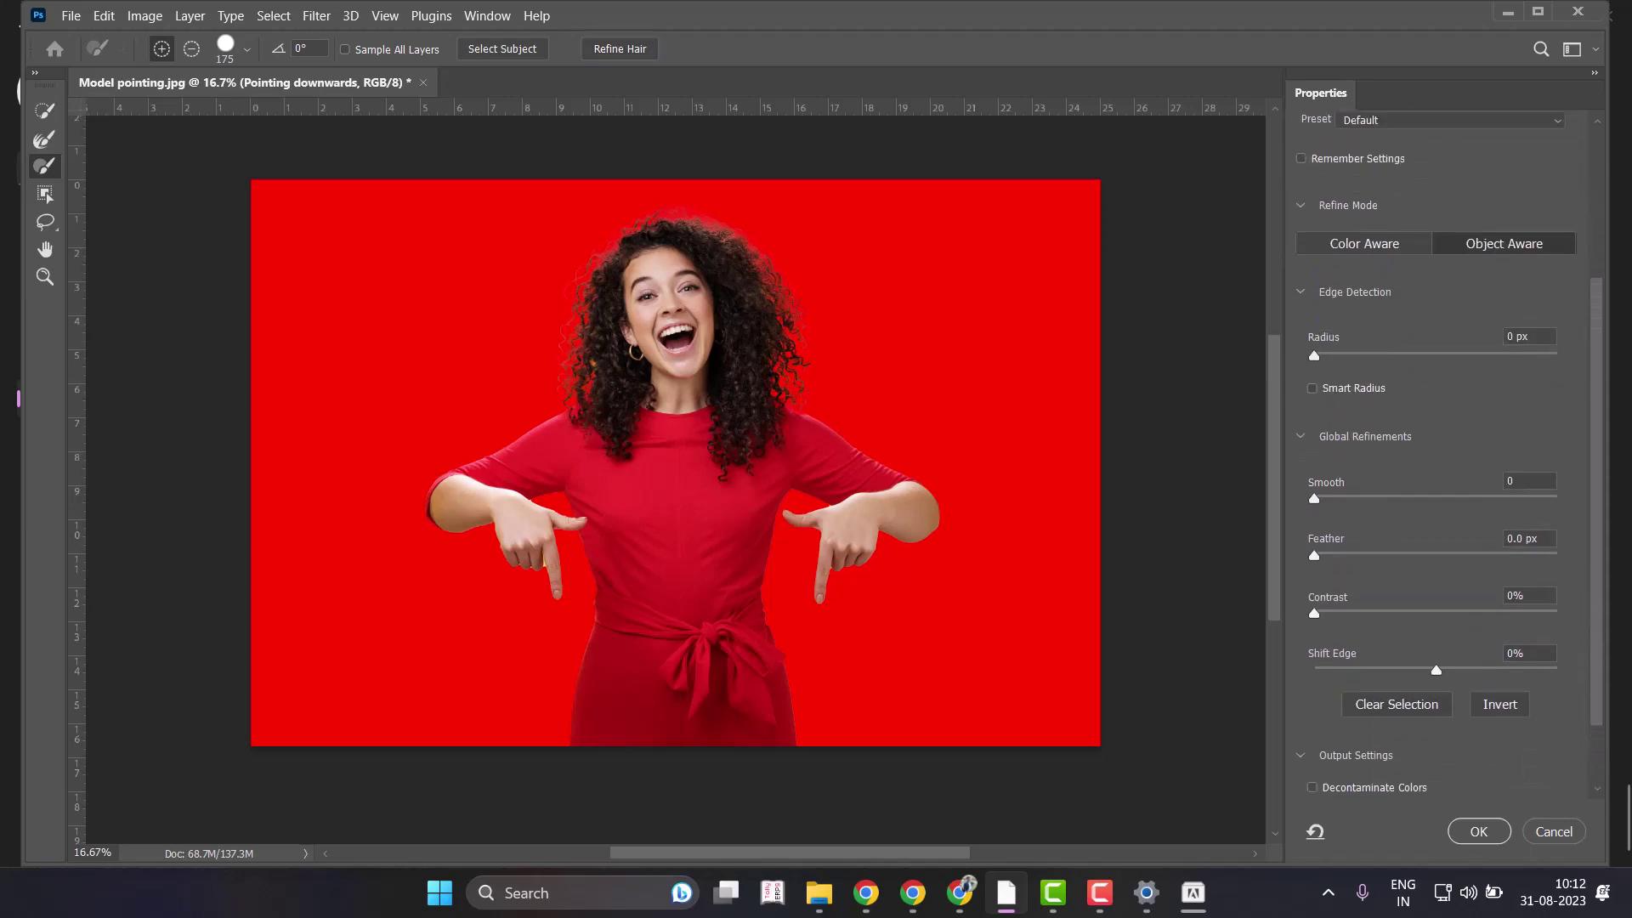
pyautogui.scroll(2, 1363, 255)
pyautogui.scroll(1, 1363, 212)
pyautogui.click(1365, 188)
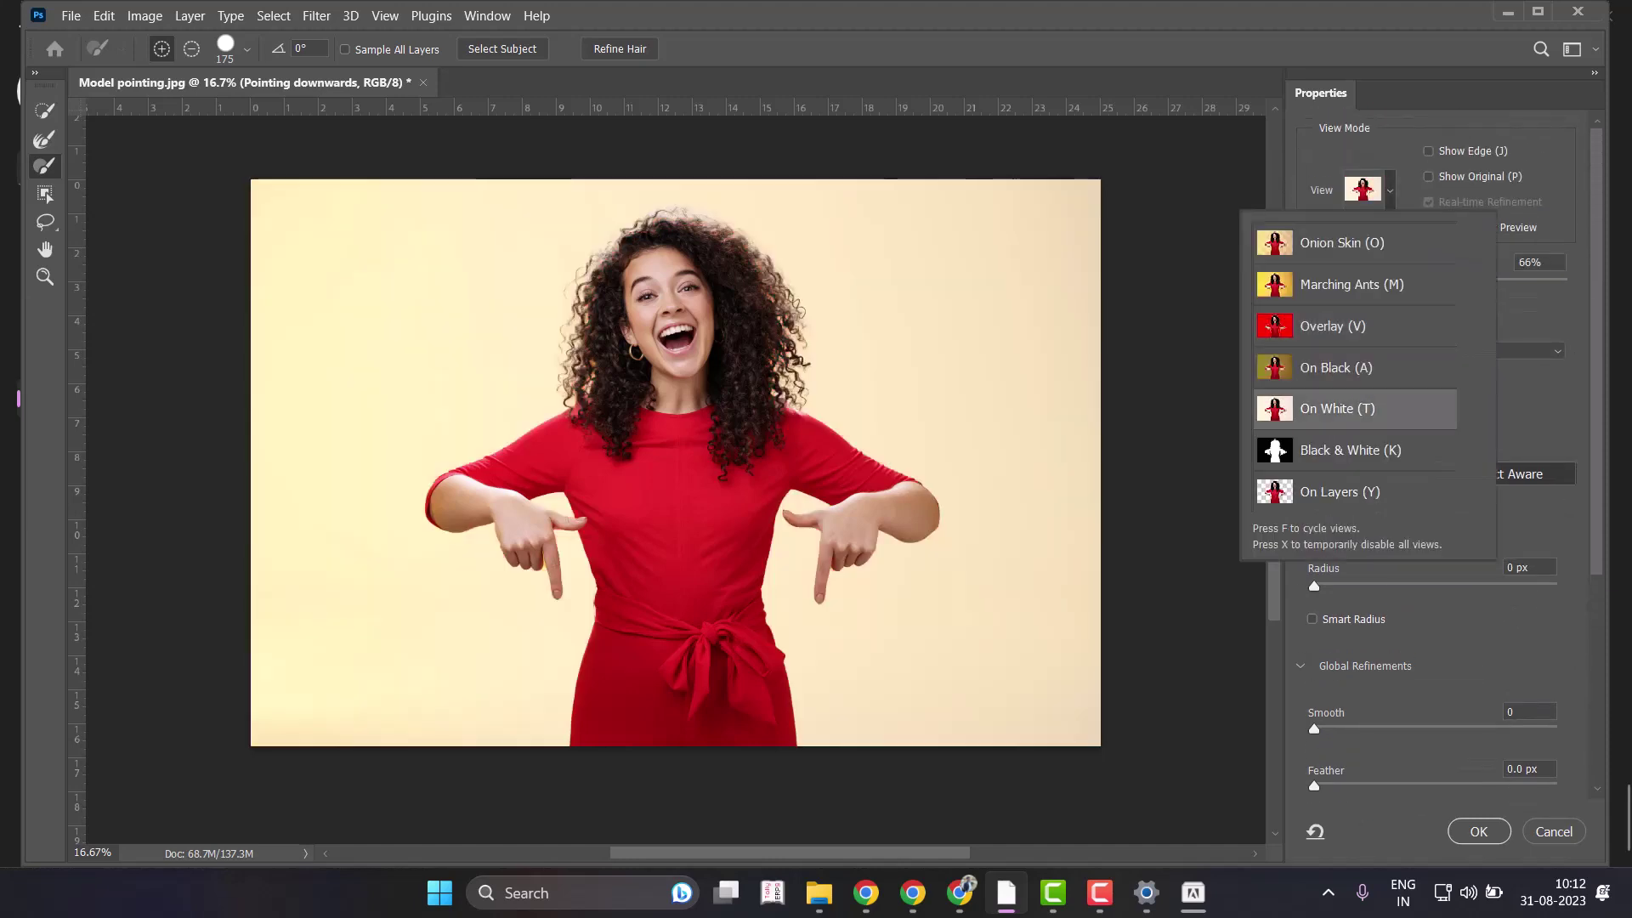
# Switch the preview to On White at 100% opacity and zoom in.
pyautogui.click(1356, 408)
pyautogui.write('100')
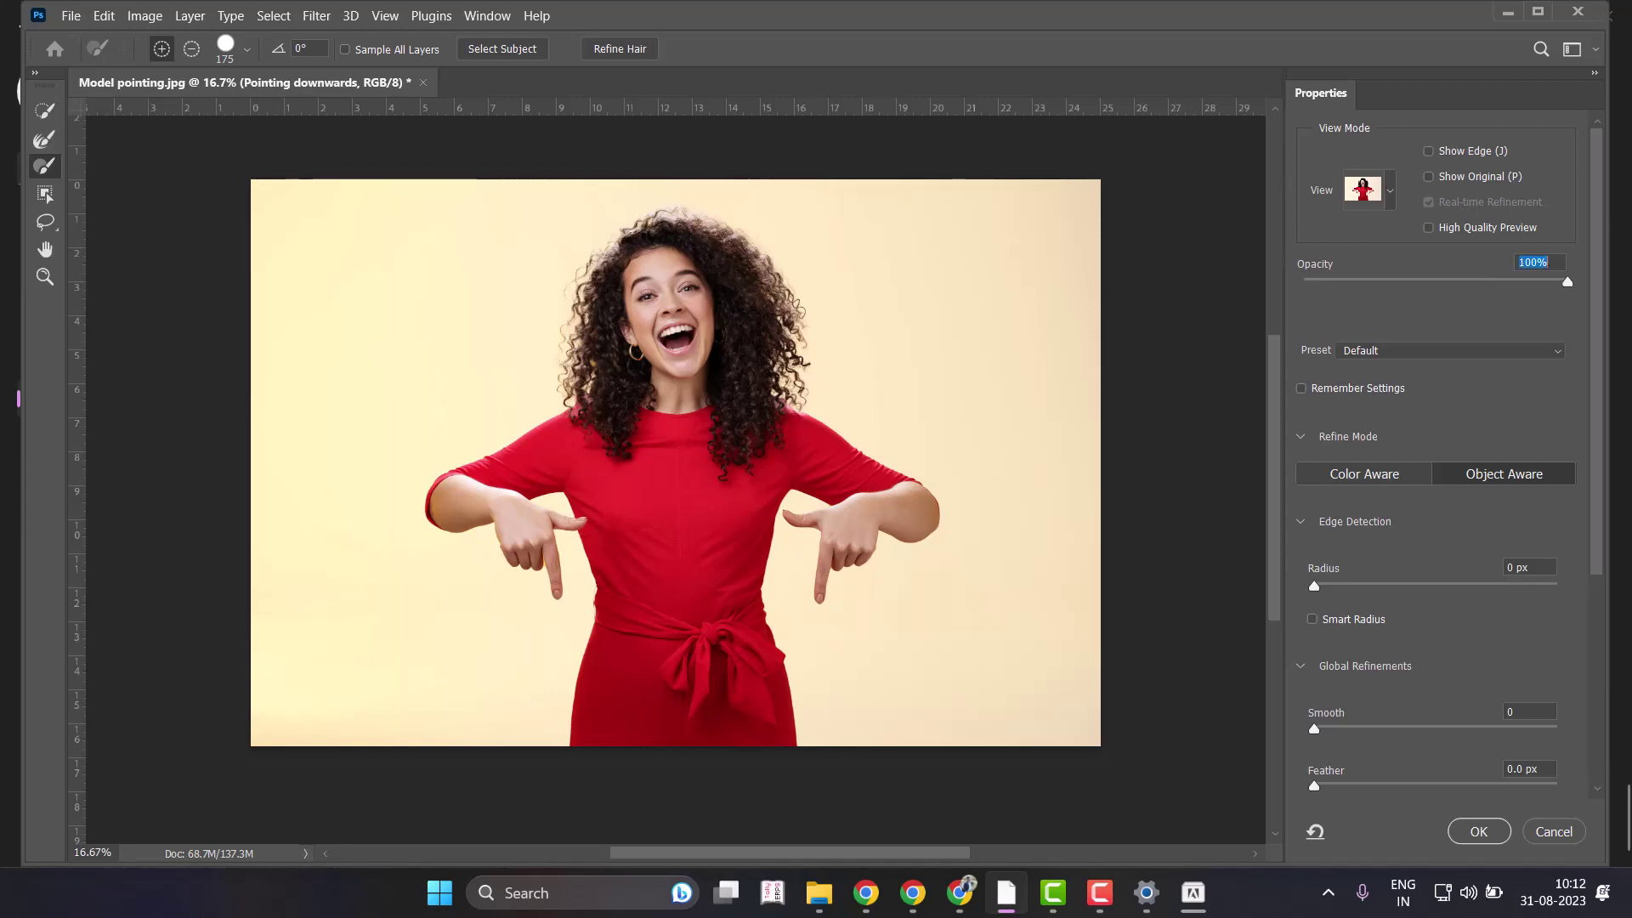
pyautogui.press('Return')
pyautogui.hotkey('ctrl', '+')
pyautogui.hotkey('ctrl', '+')
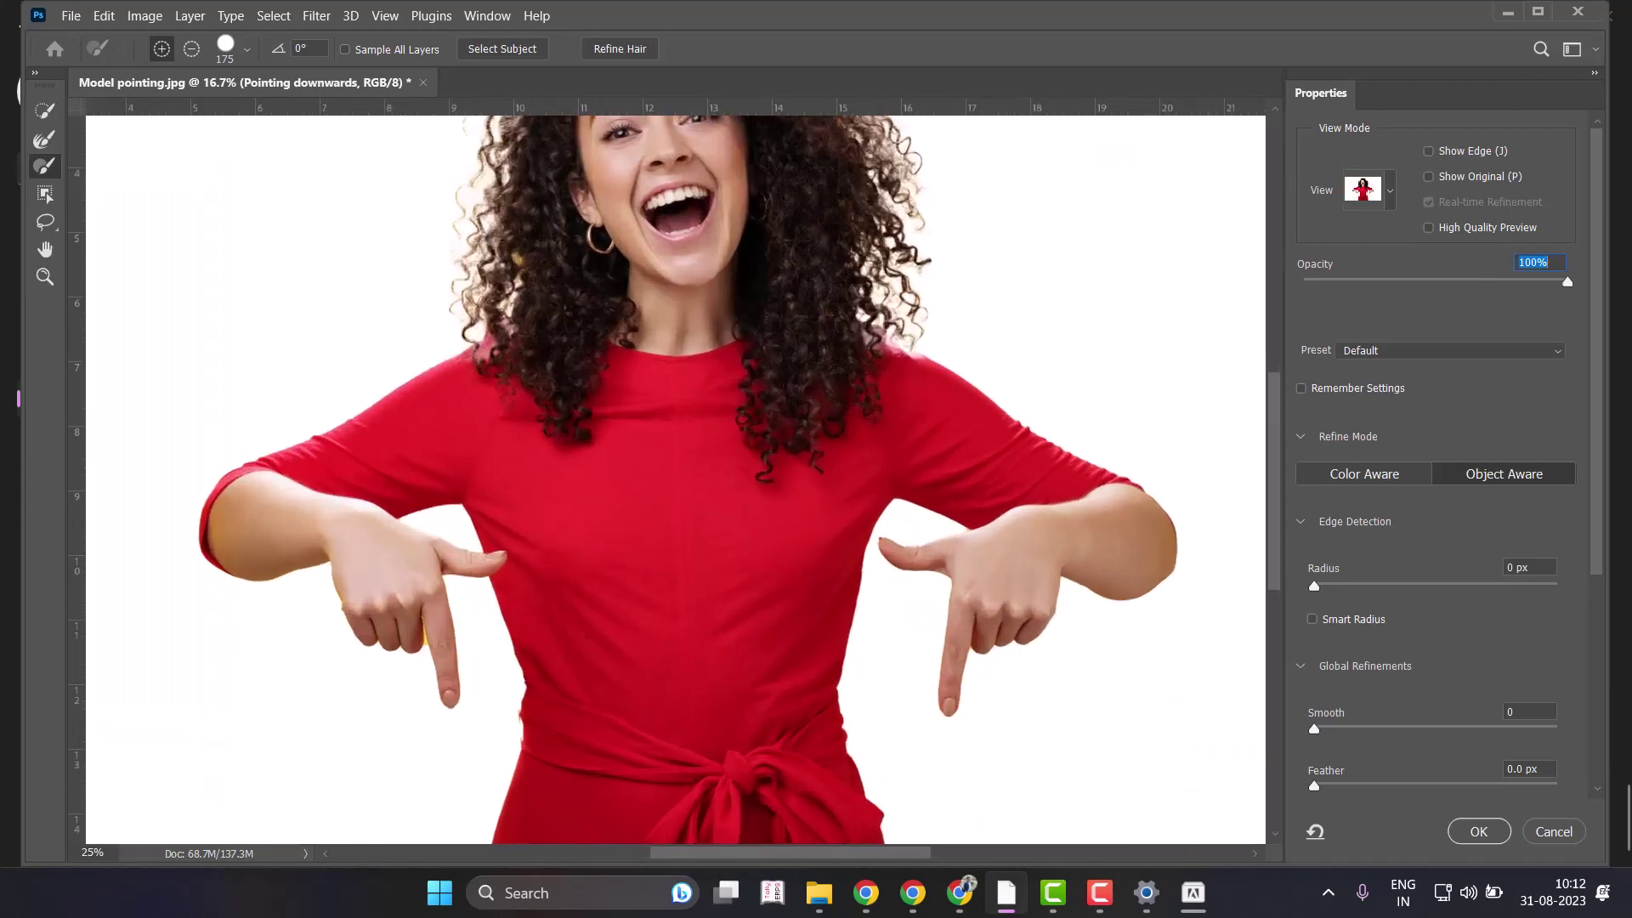
pyautogui.hotkey('ctrl', '+')
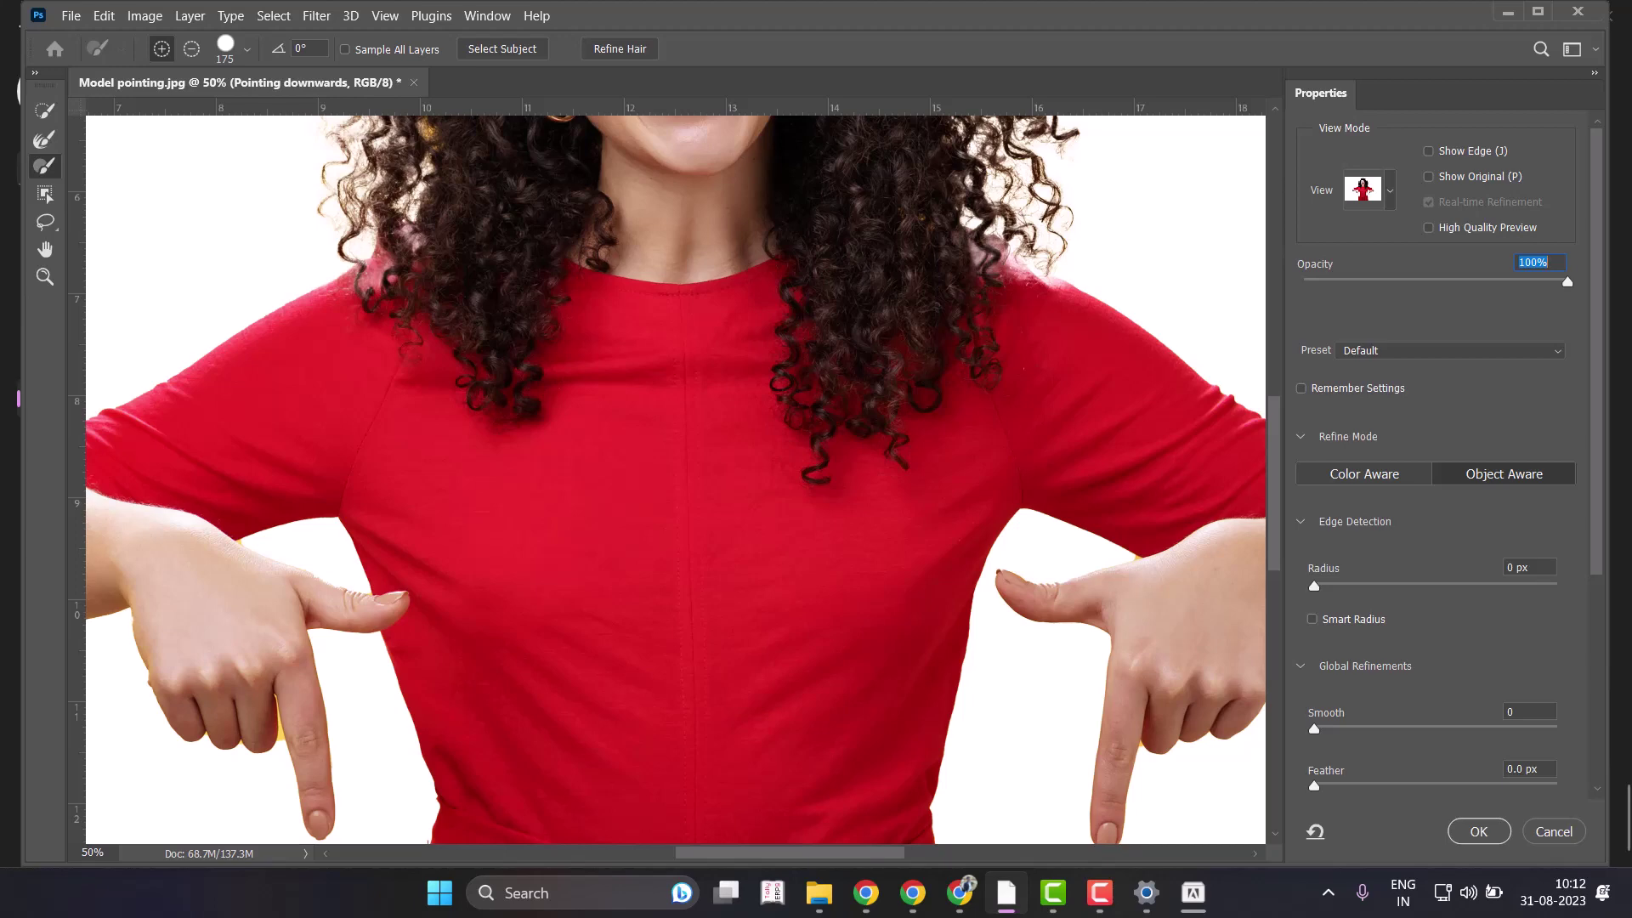
# Brush the hair edges near both shoulders with the Refine Edge Brush.
pyautogui.scroll(5, 675, 480)
pyautogui.scroll(5, 676, 479)
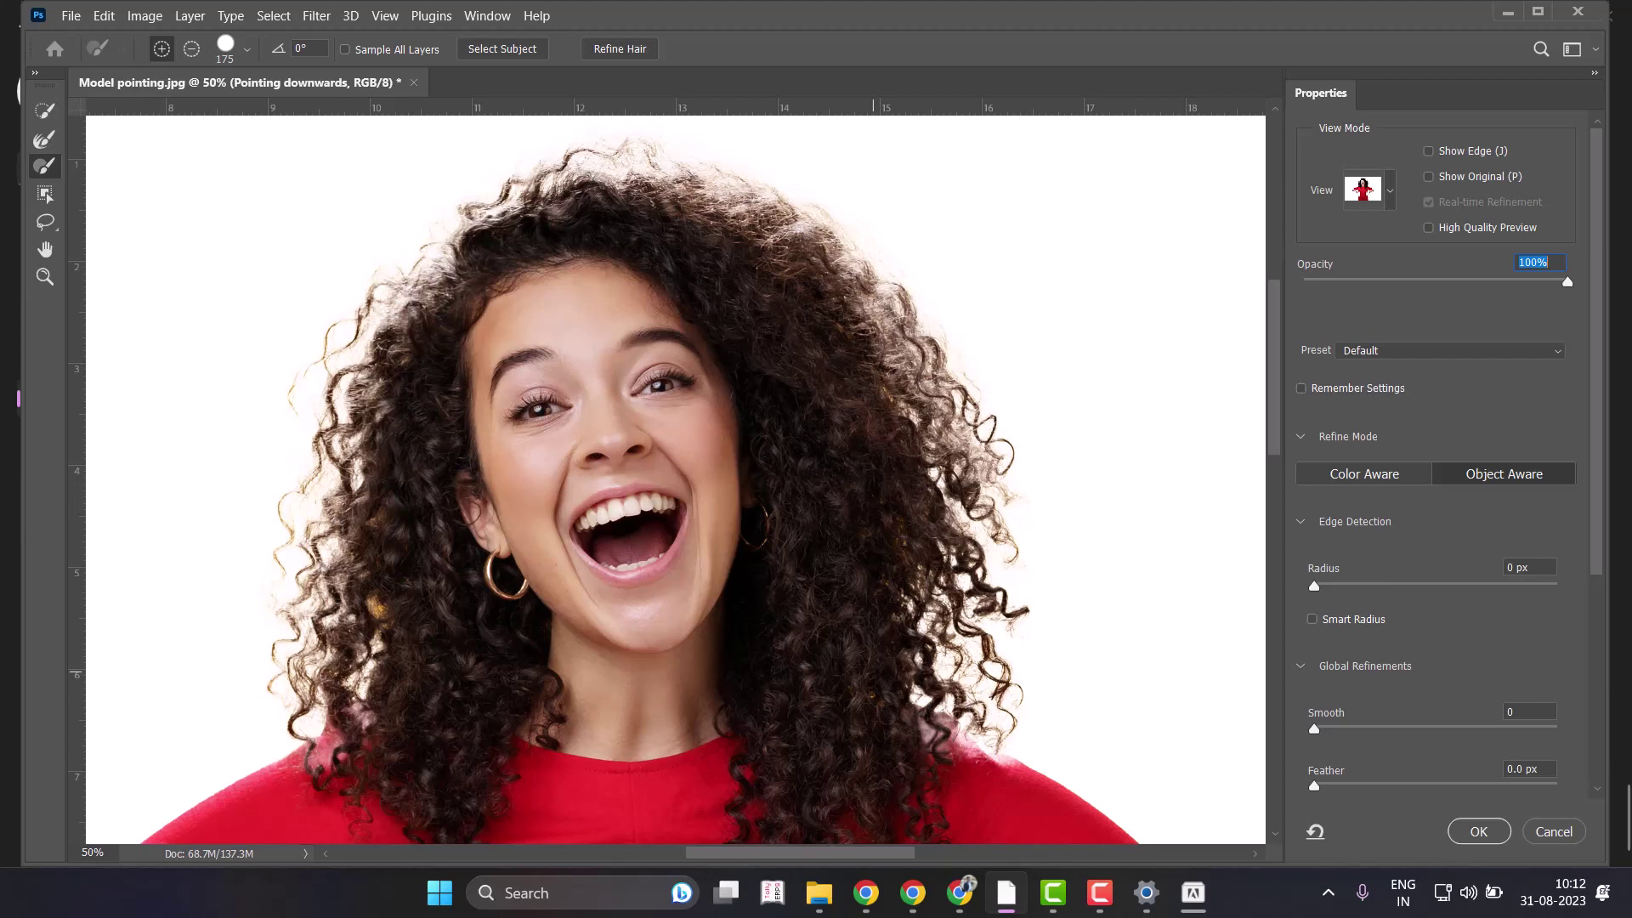
pyautogui.moveTo(986, 756)
pyautogui.mouseDown()
pyautogui.moveTo(903, 718)
pyautogui.moveTo(958, 774)
pyautogui.mouseUp()
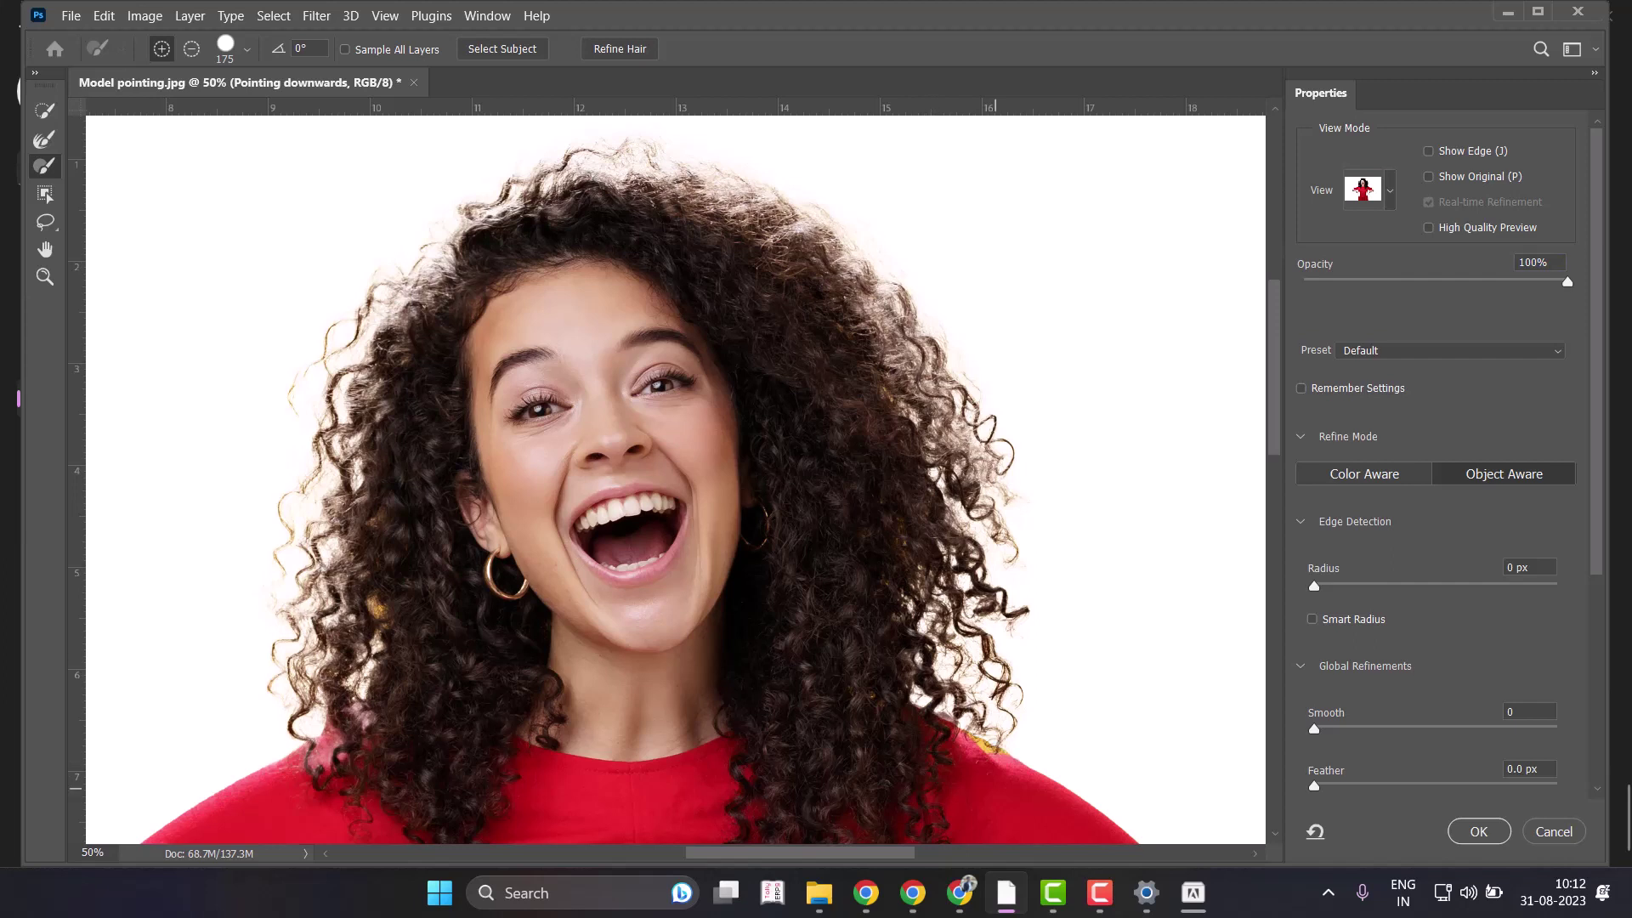
pyautogui.moveTo(357, 761); pyautogui.dragTo(273, 800)
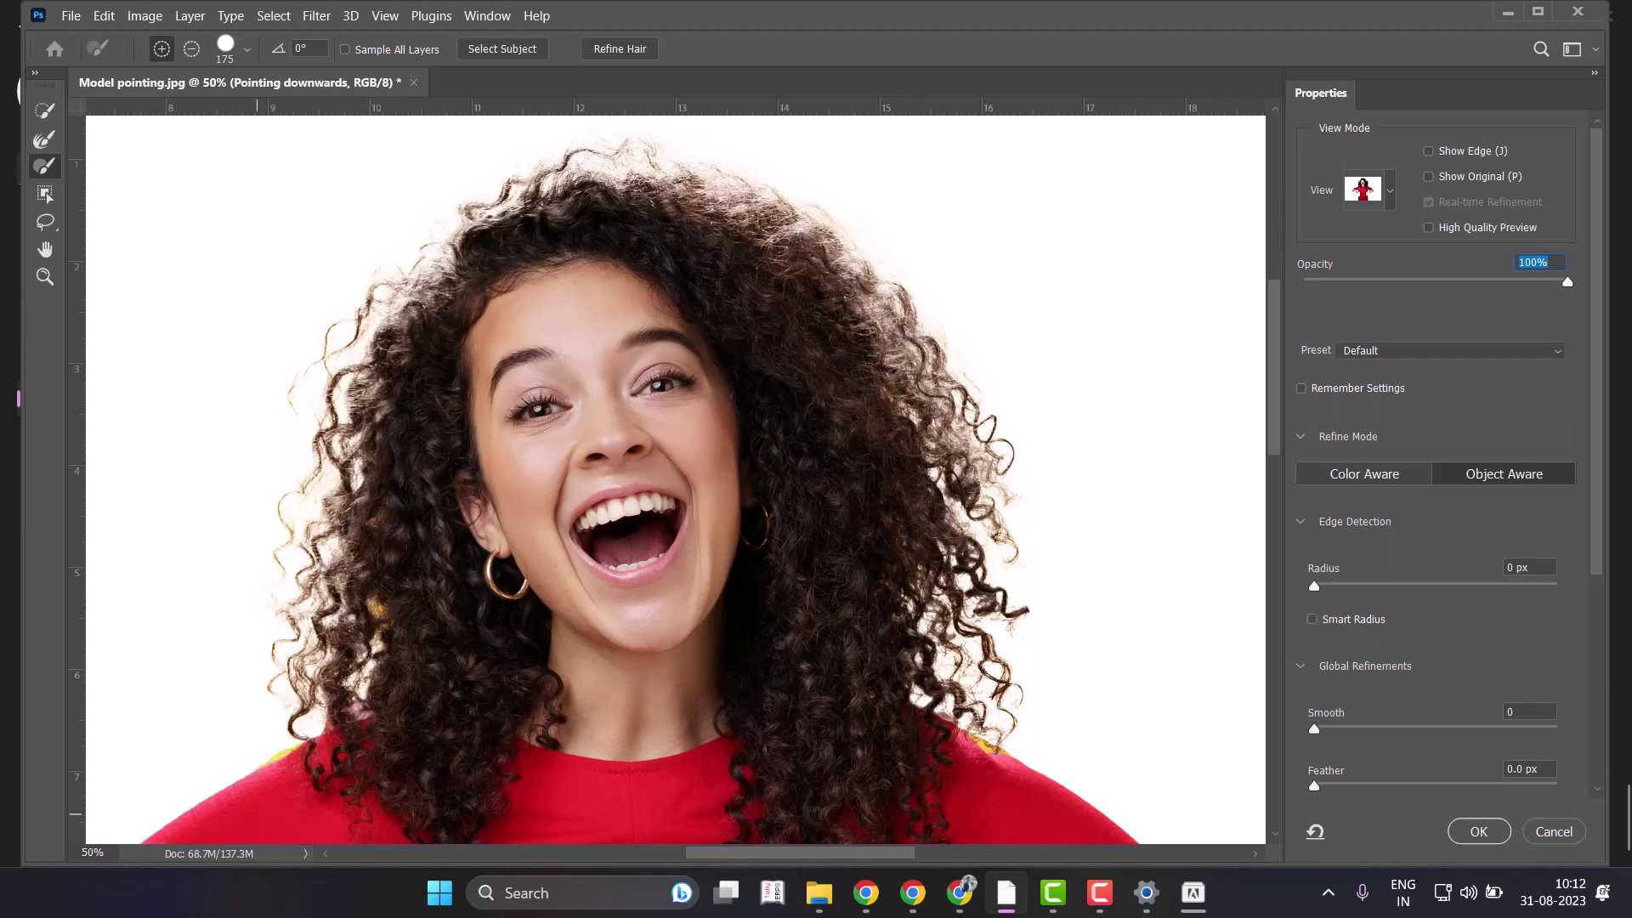
pyautogui.hotkey('ctrl', 'z')
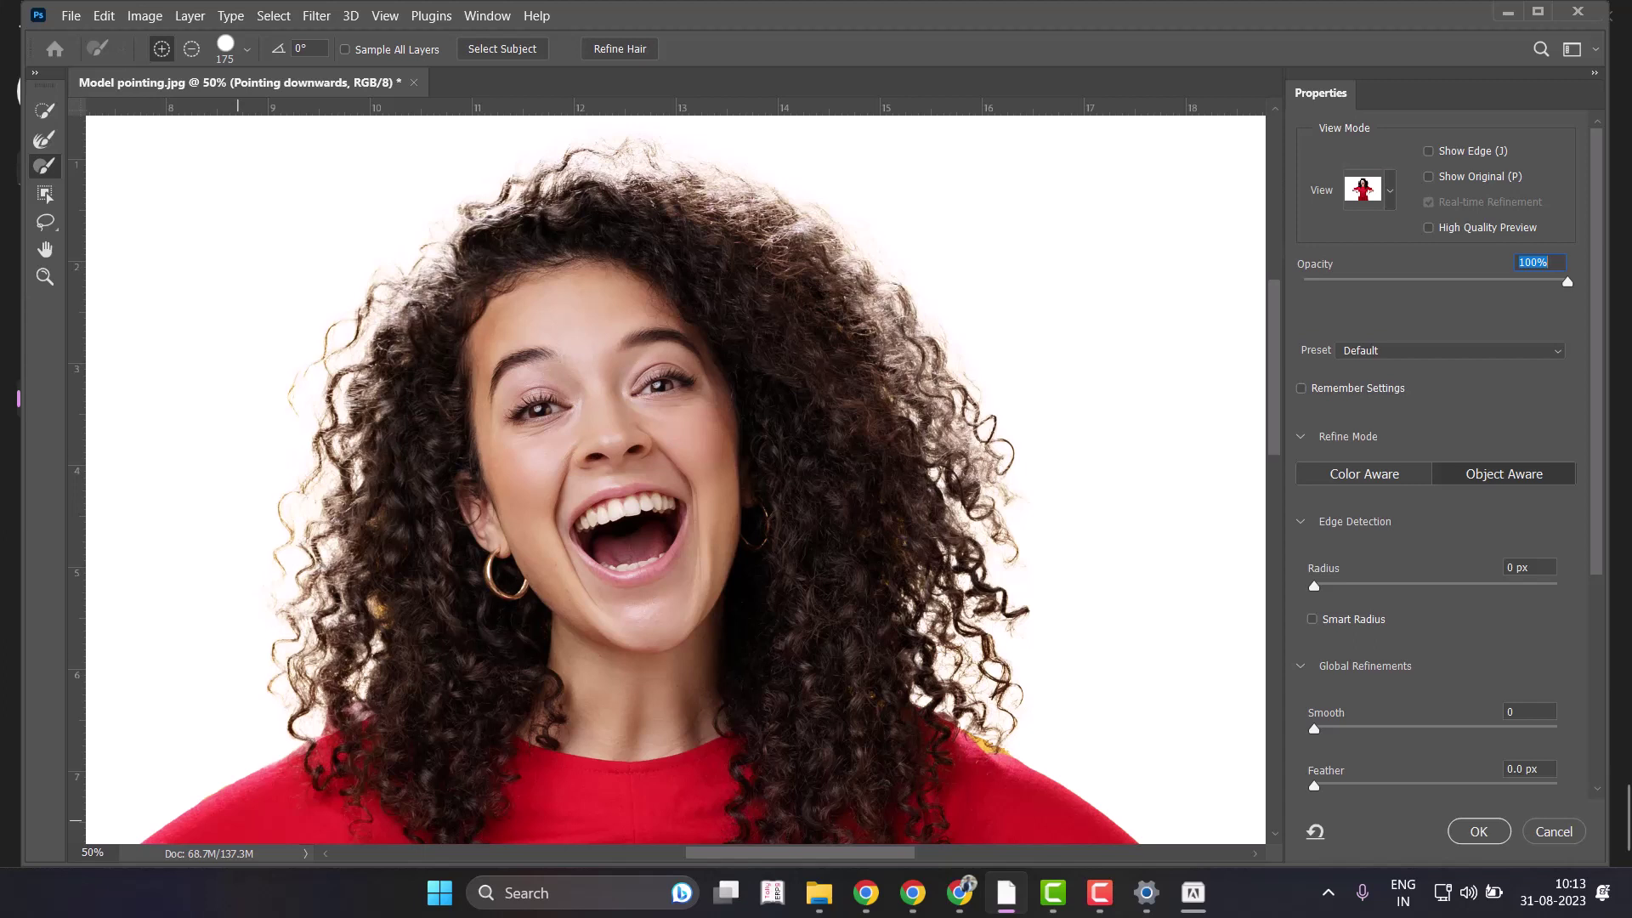
# Output the cut-out to a New Layer with Layer Mask using Decontaminate Colors, then switch to Chrome.
pyautogui.scroll(-2, 1436, 467)
pyautogui.scroll(-3, 1436, 467)
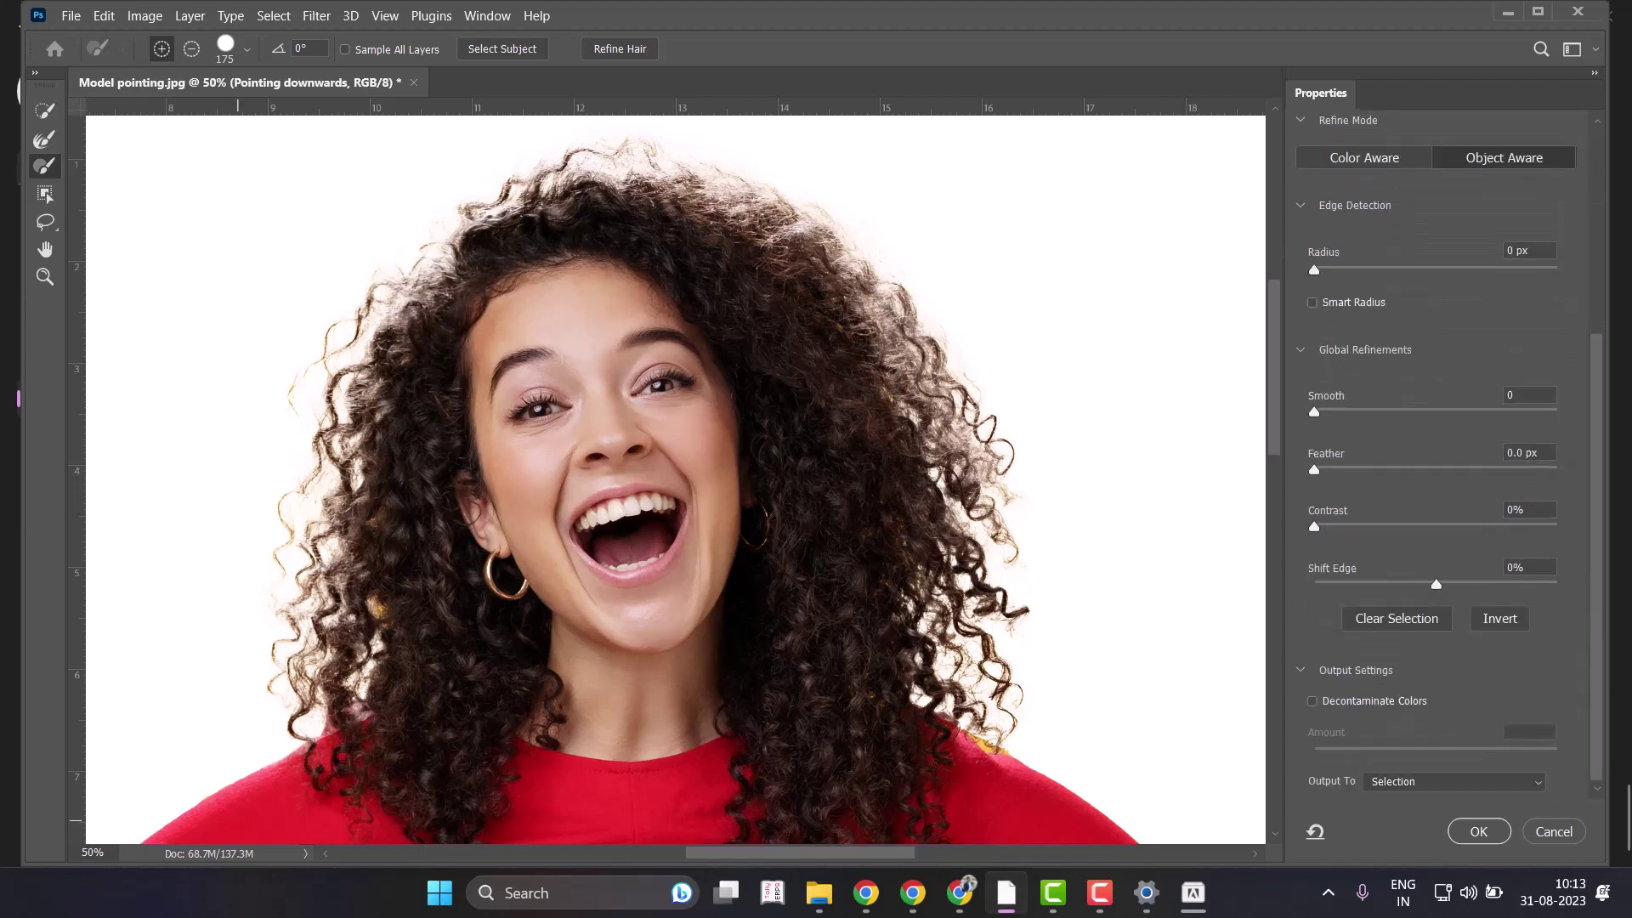
pyautogui.click(1311, 702)
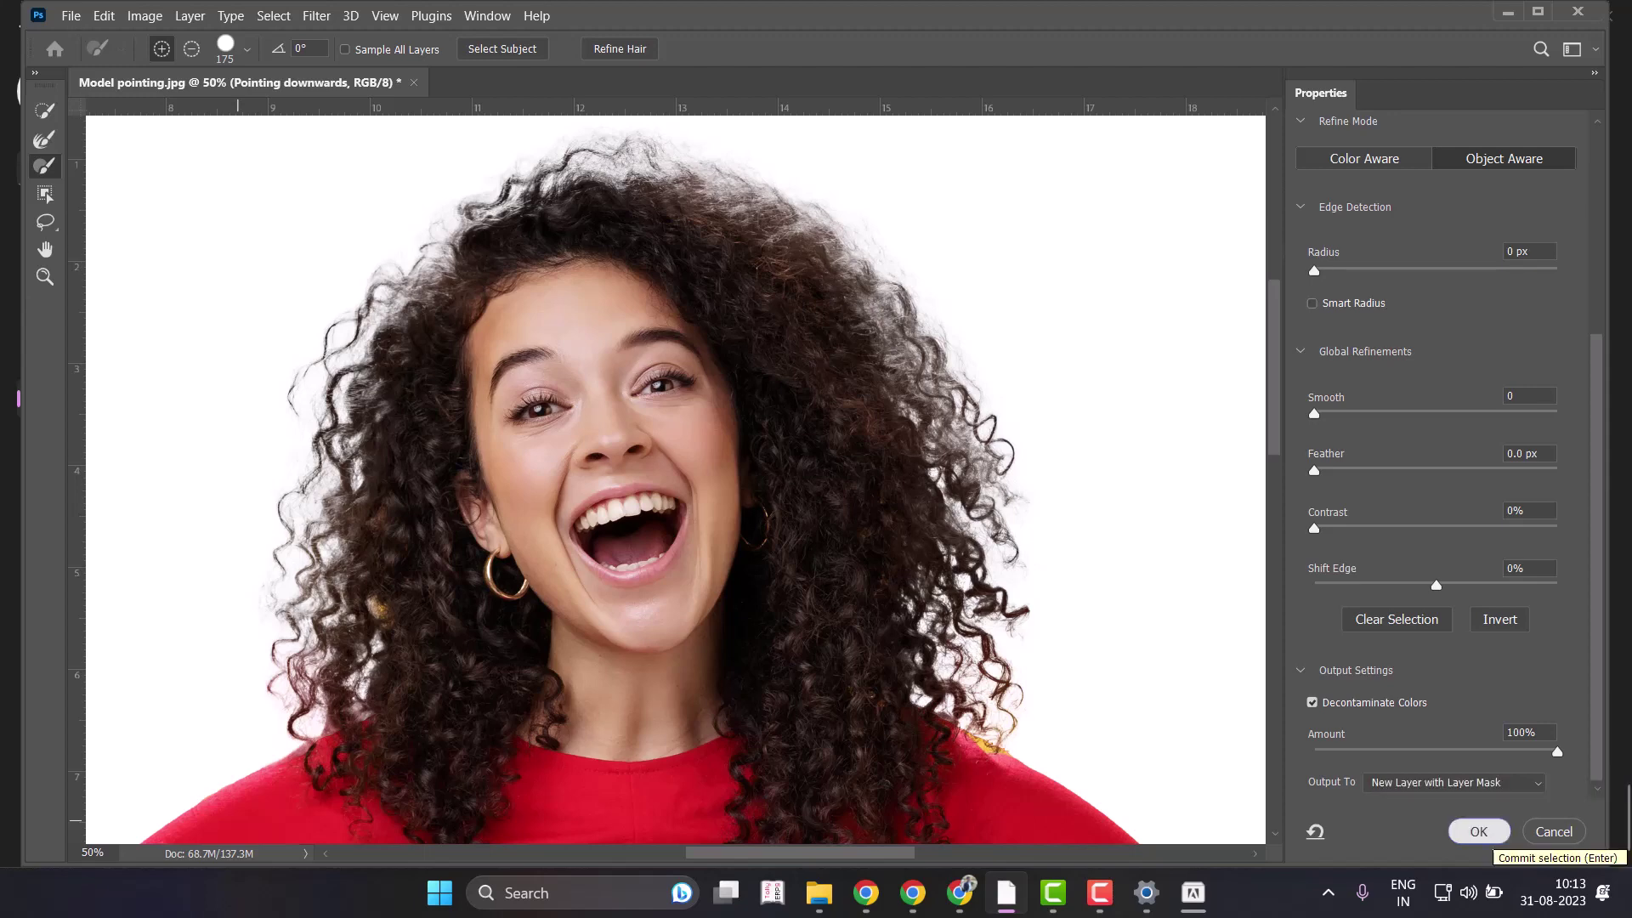
pyautogui.click(1479, 832)
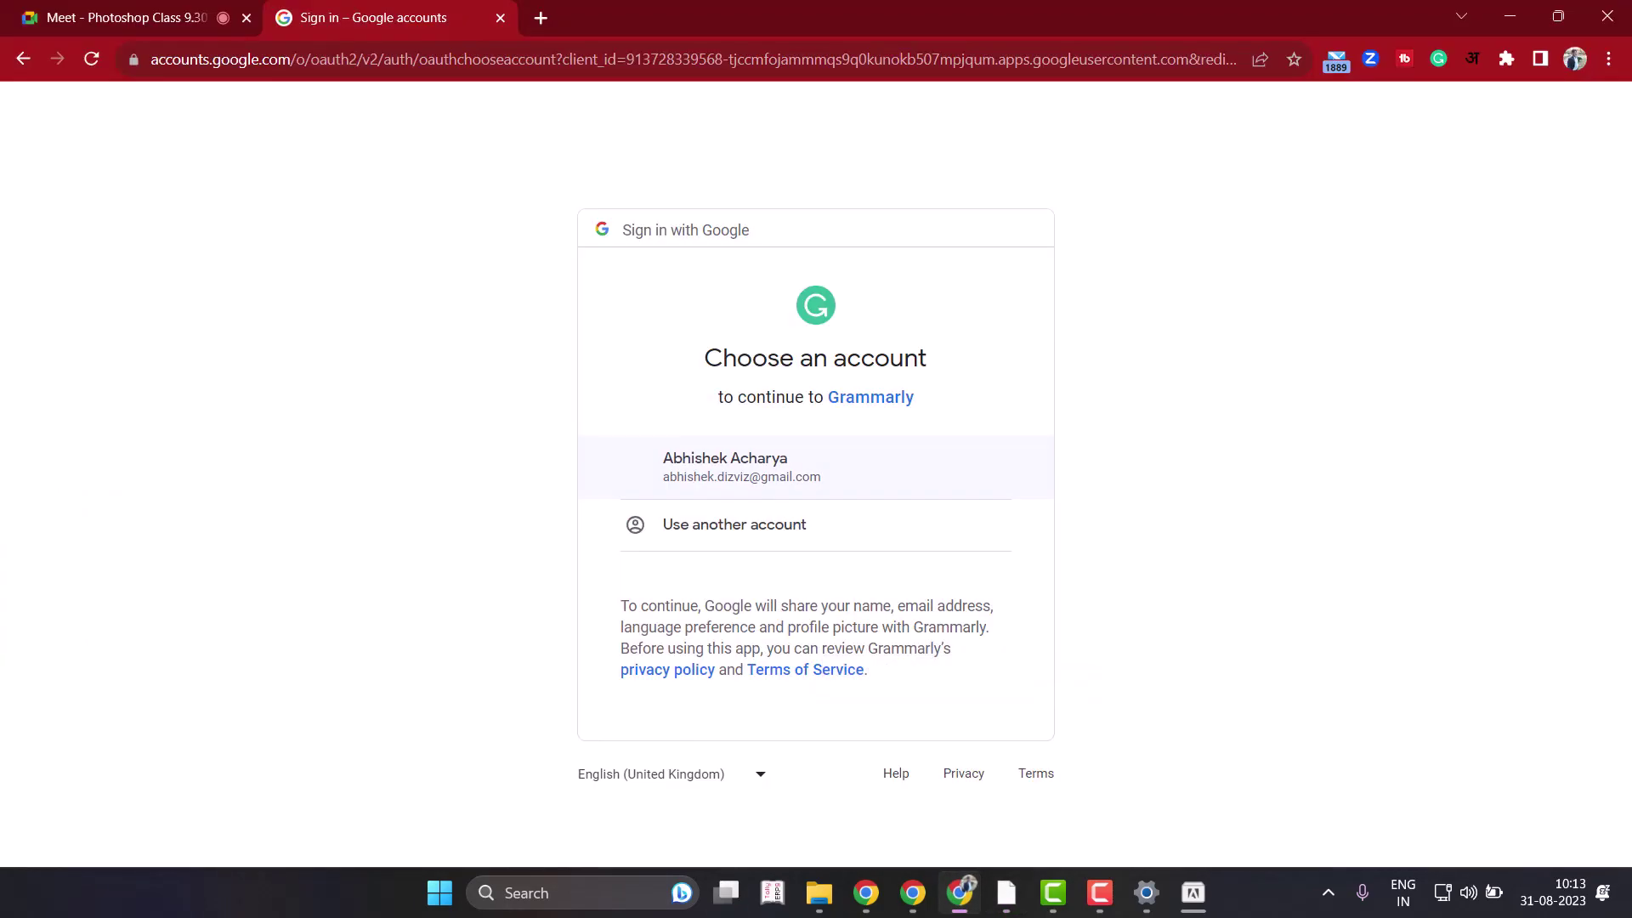
pyautogui.click(952, 765)
pyautogui.hotkey('ctrl', 'l')
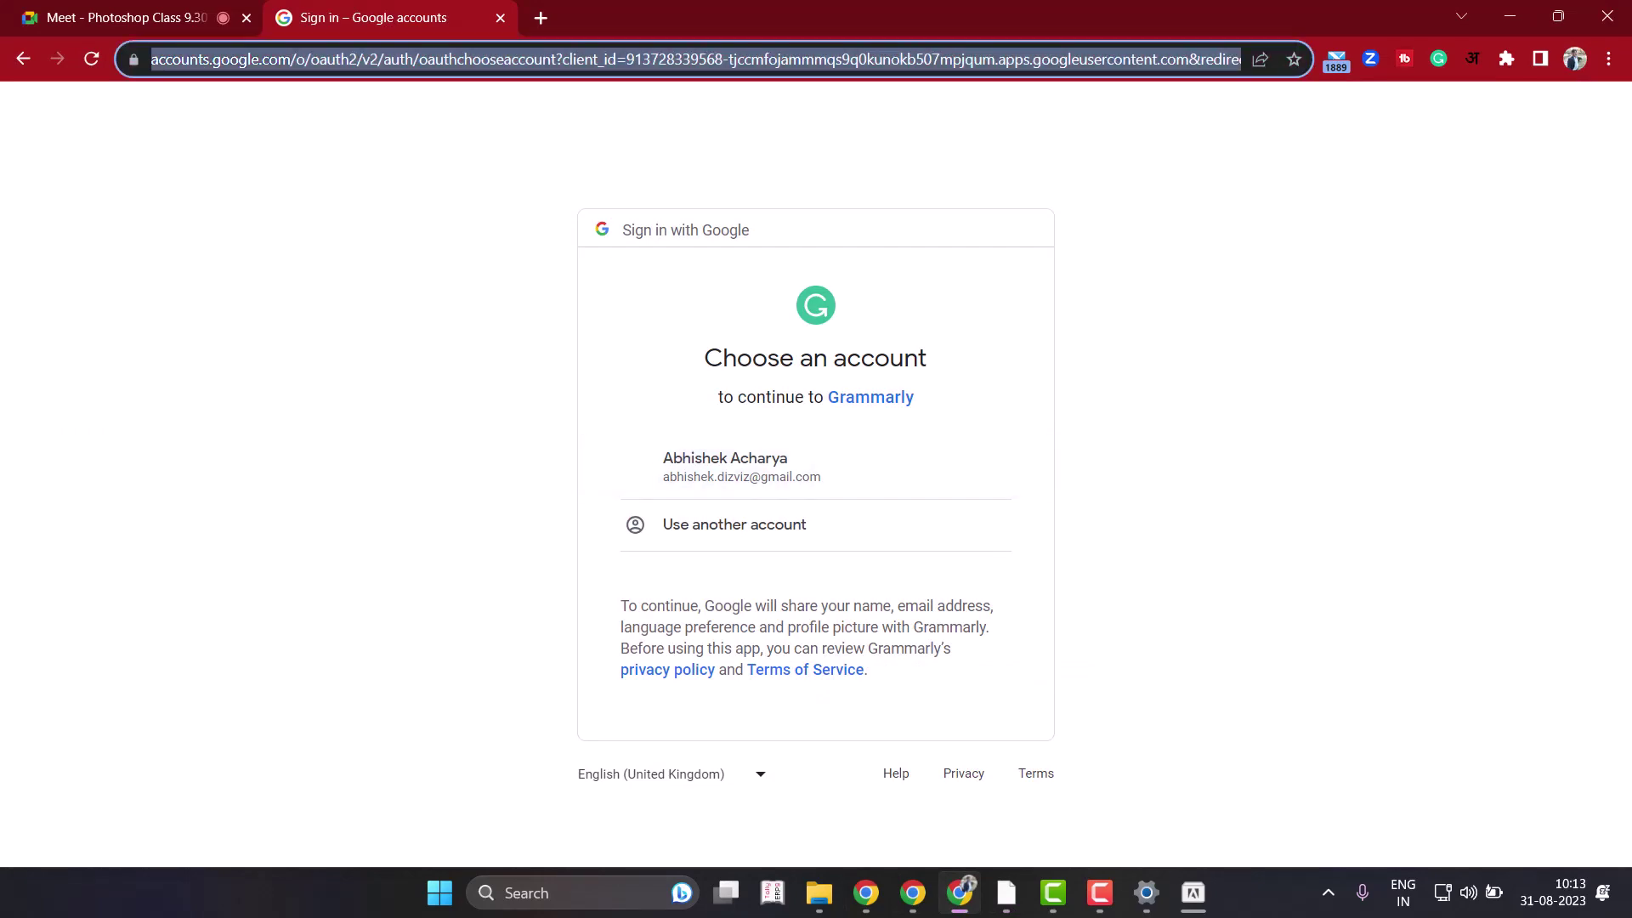
# Go to the Pixabay home page.
pyautogui.write('pixa')
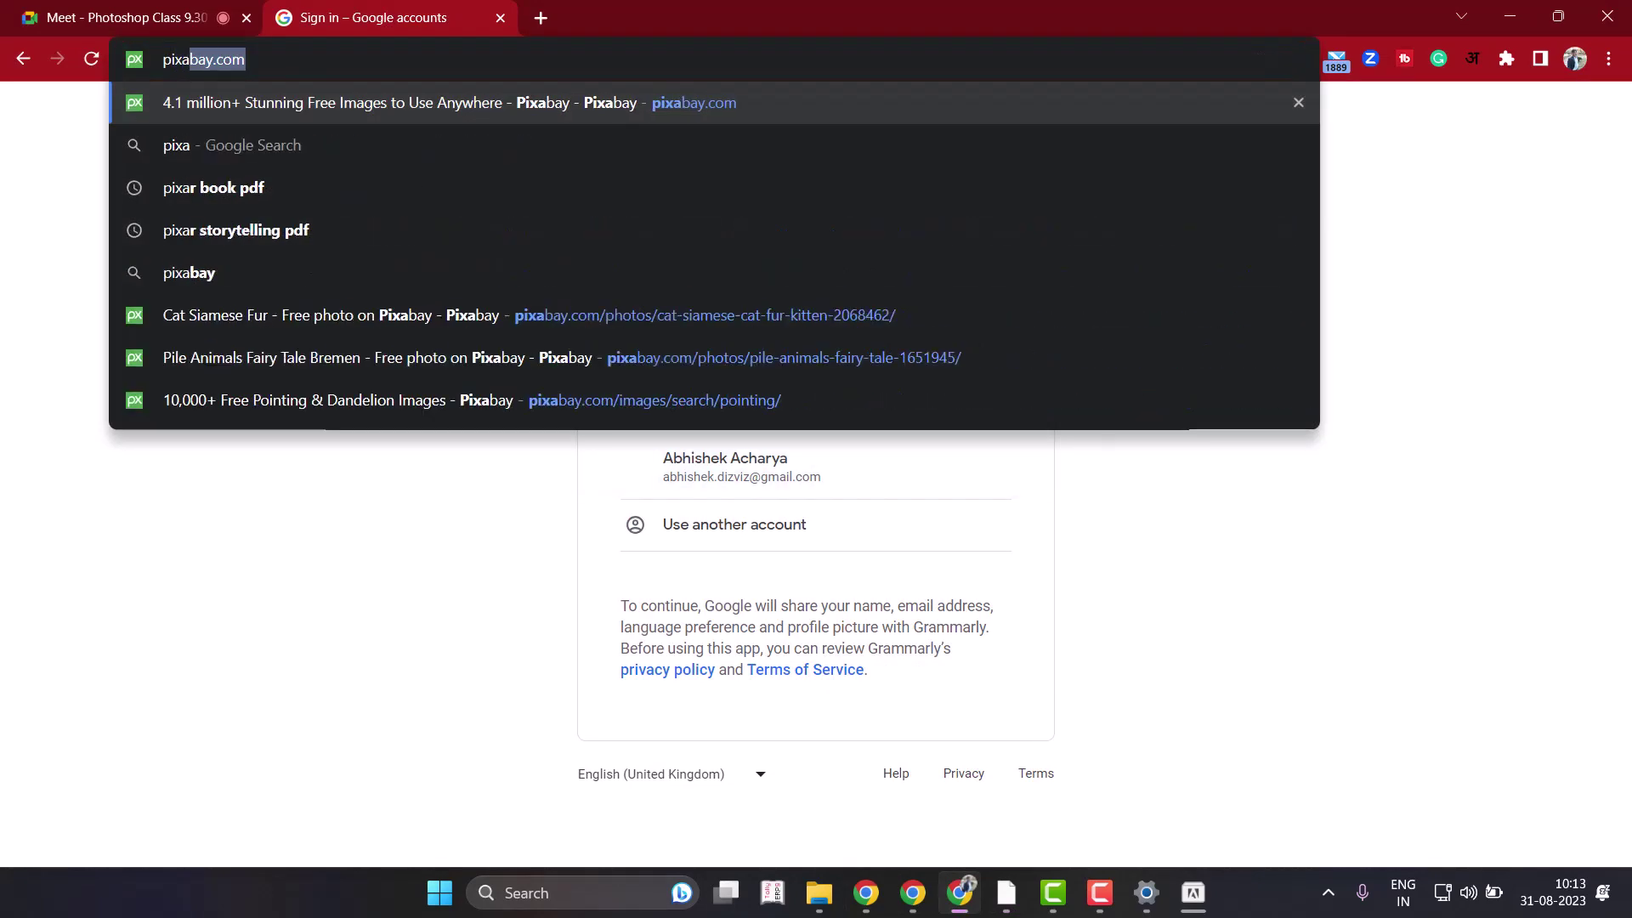
pyautogui.write('y')
pyautogui.press('BackSpace')
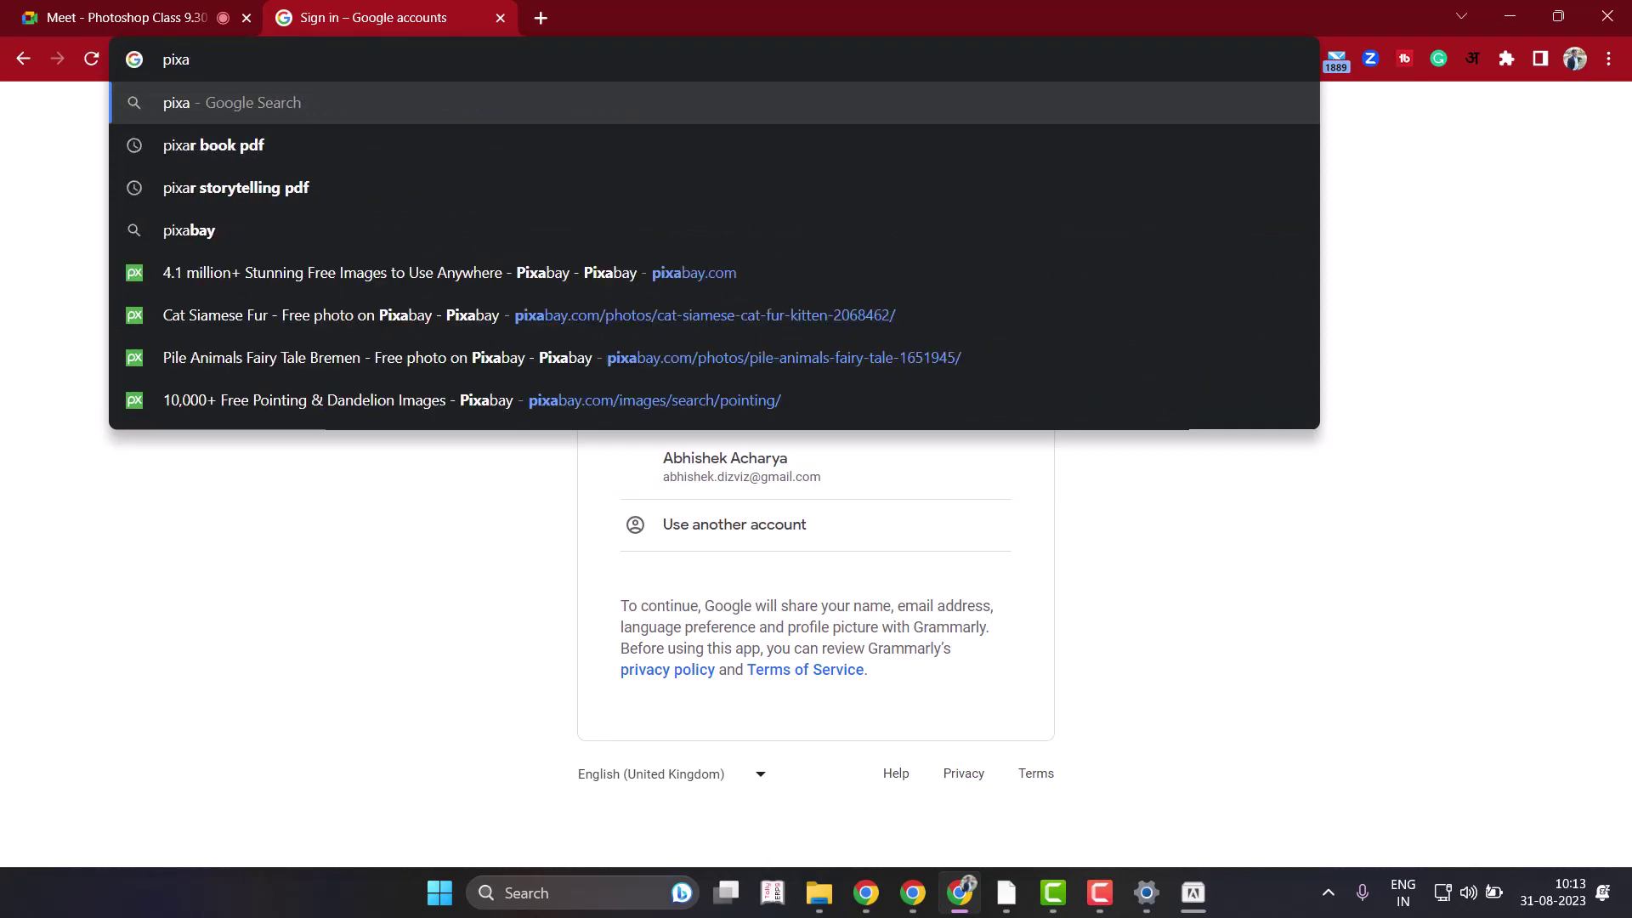
pyautogui.press('Down')
pyautogui.press('Down')
pyautogui.press('Down')
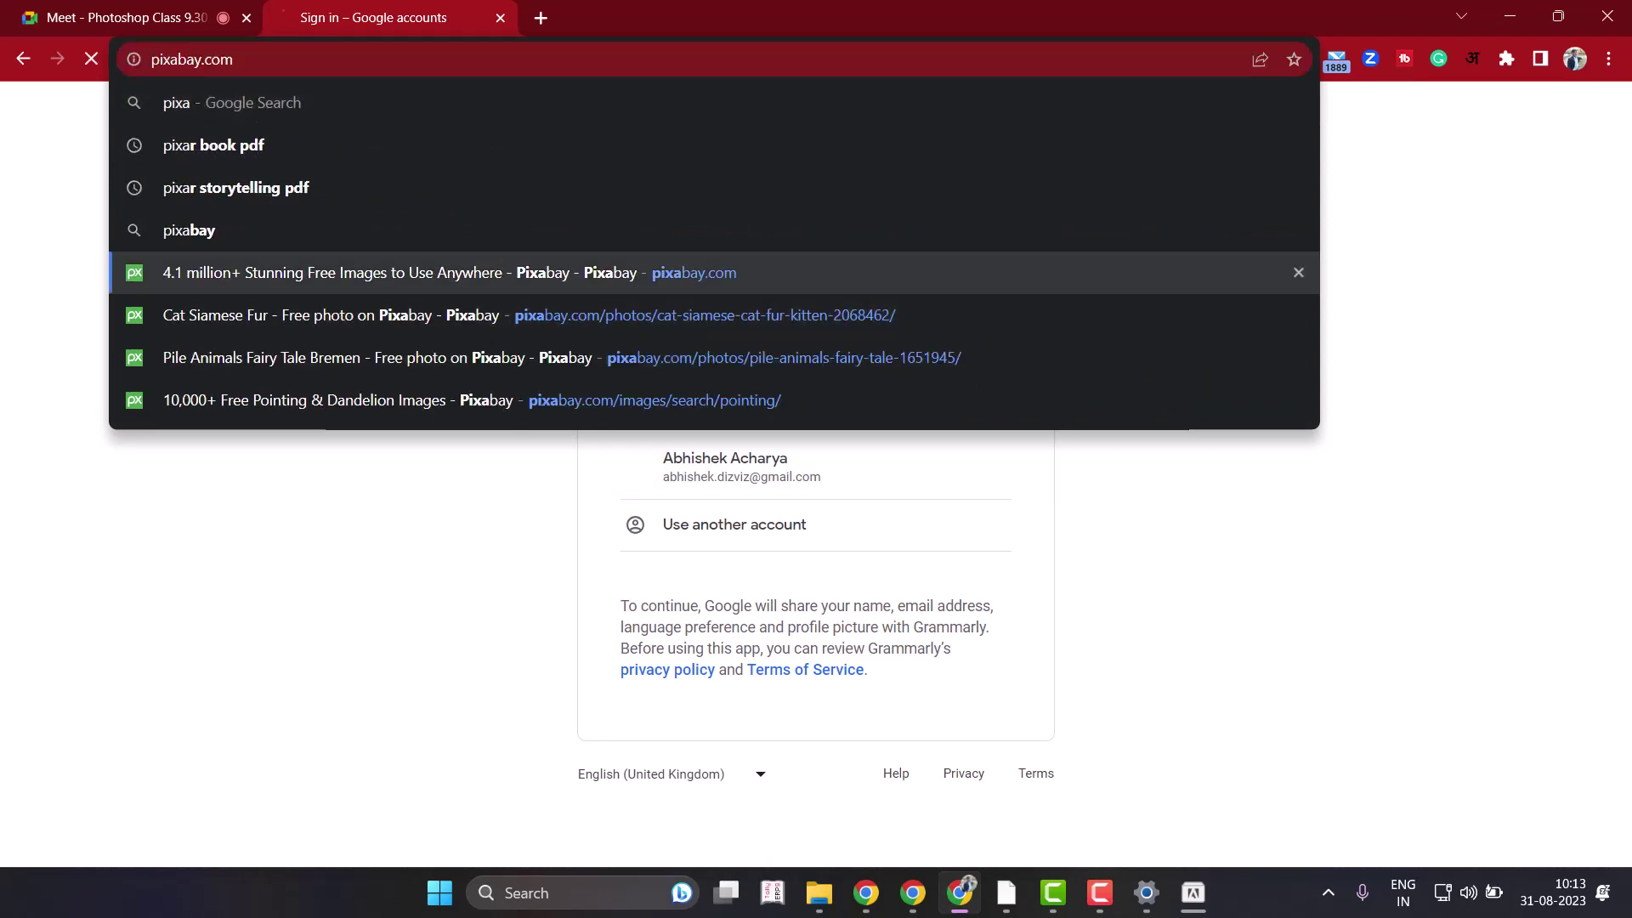
pyautogui.press('Return')
# Search 'behance login' in a new tab.
pyautogui.hotkey('ctrl', 't')
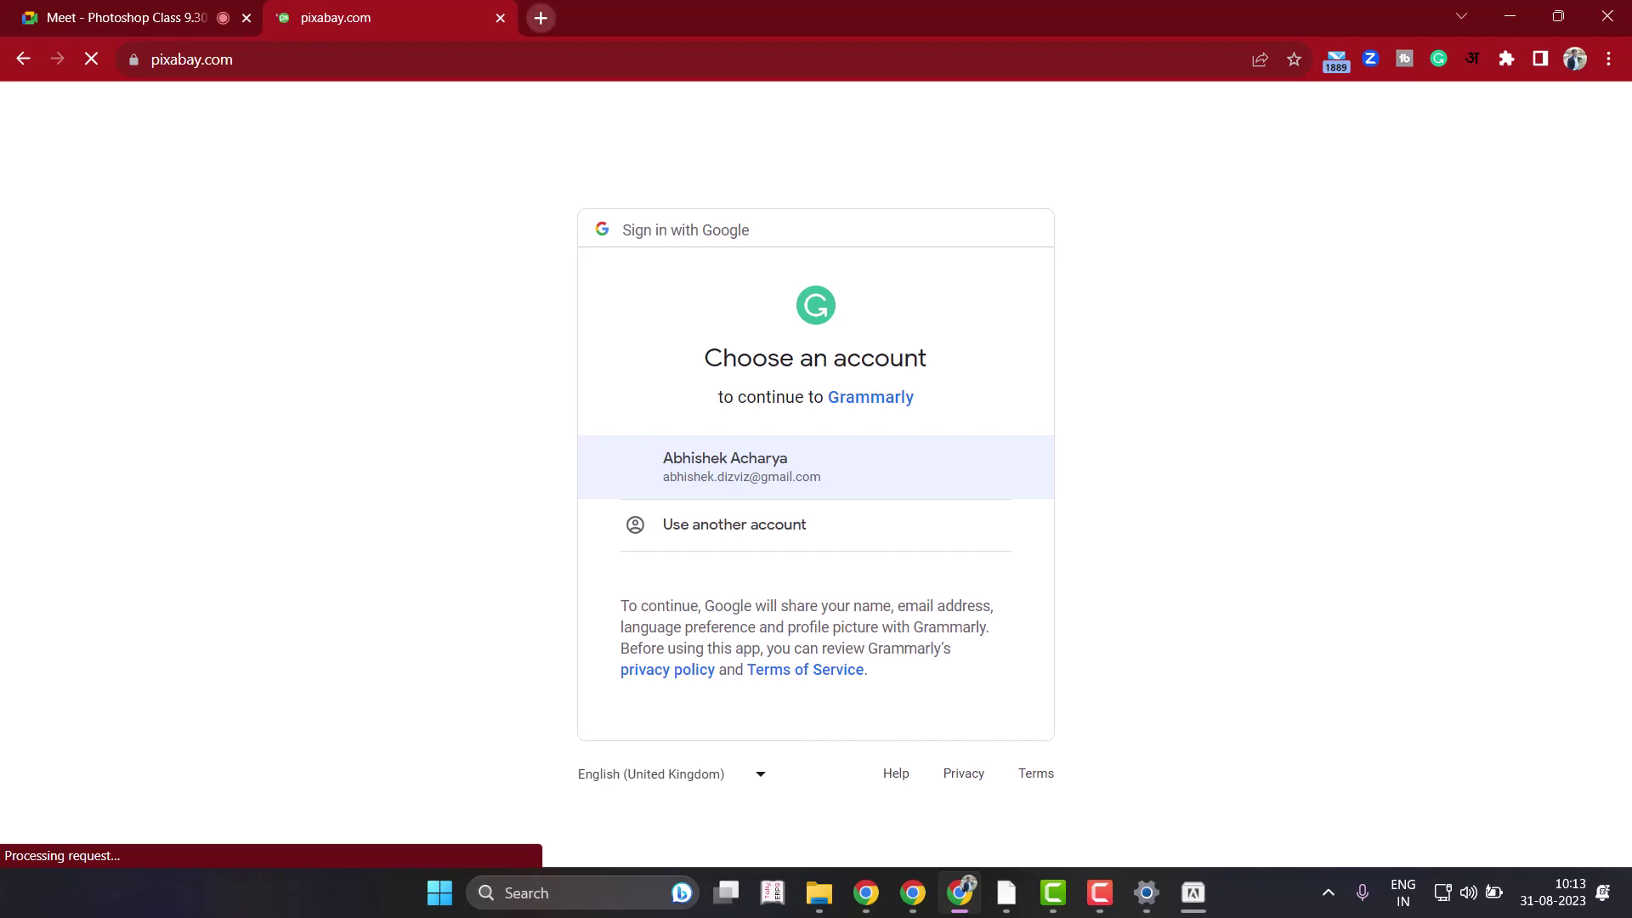
pyautogui.write('beh')
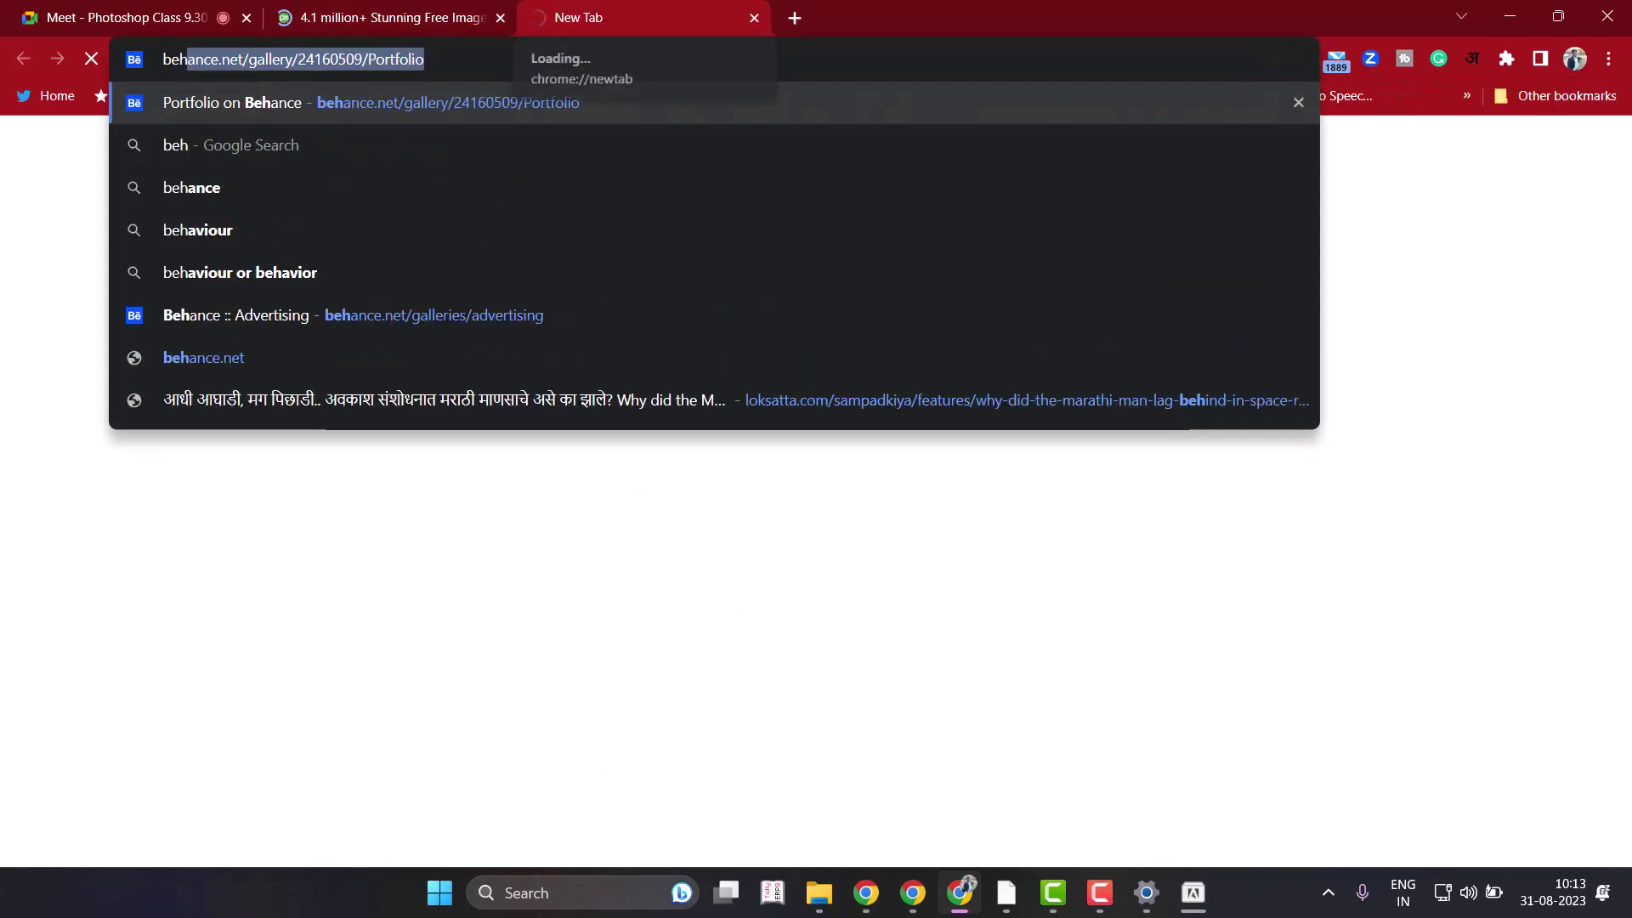
pyautogui.write('ance')
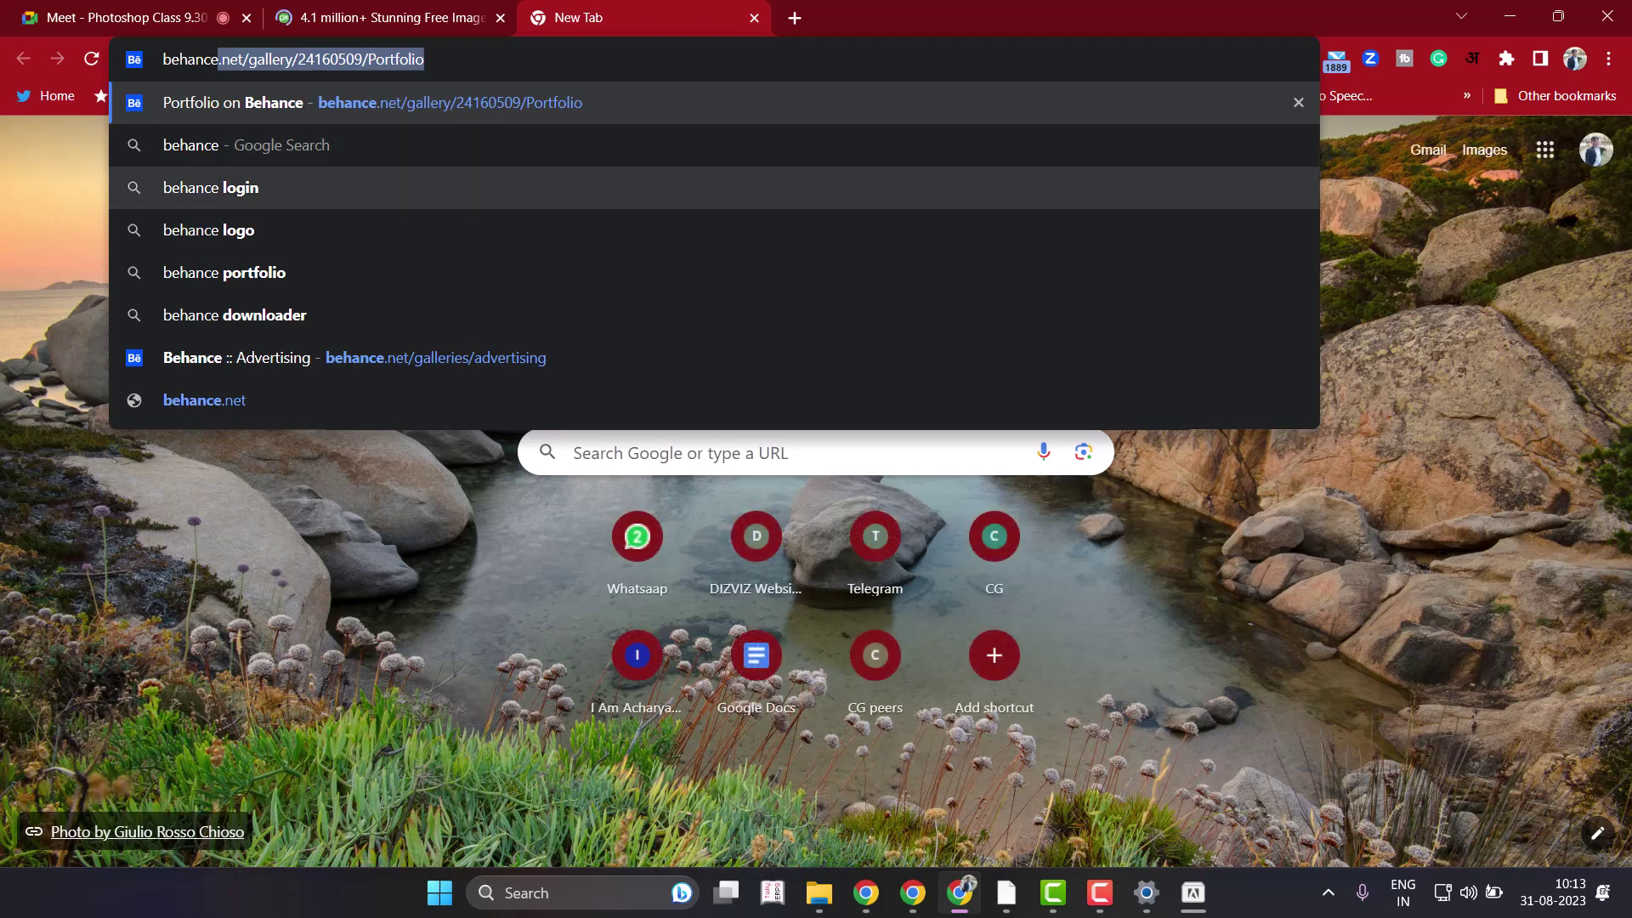
pyautogui.press('Down')
pyautogui.press('Down')
pyautogui.press('Return')
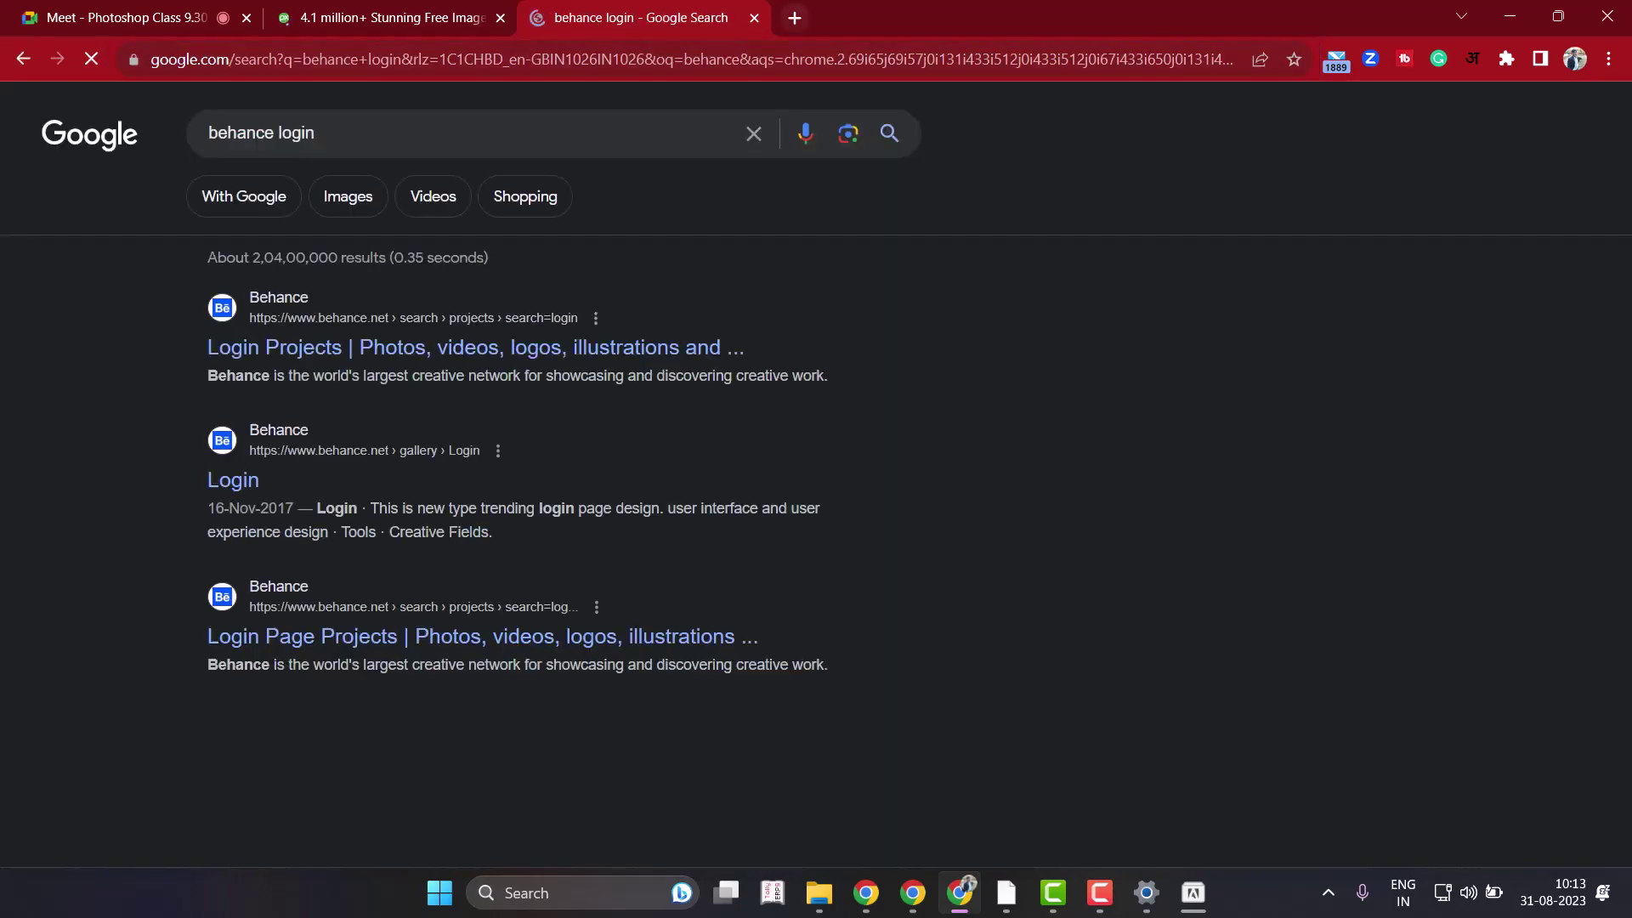
# Search 'firefly adobe' in another new tab and open the Adobe Firefly page.
pyautogui.hotkey('ctrl', 't')
pyautogui.write('fi')
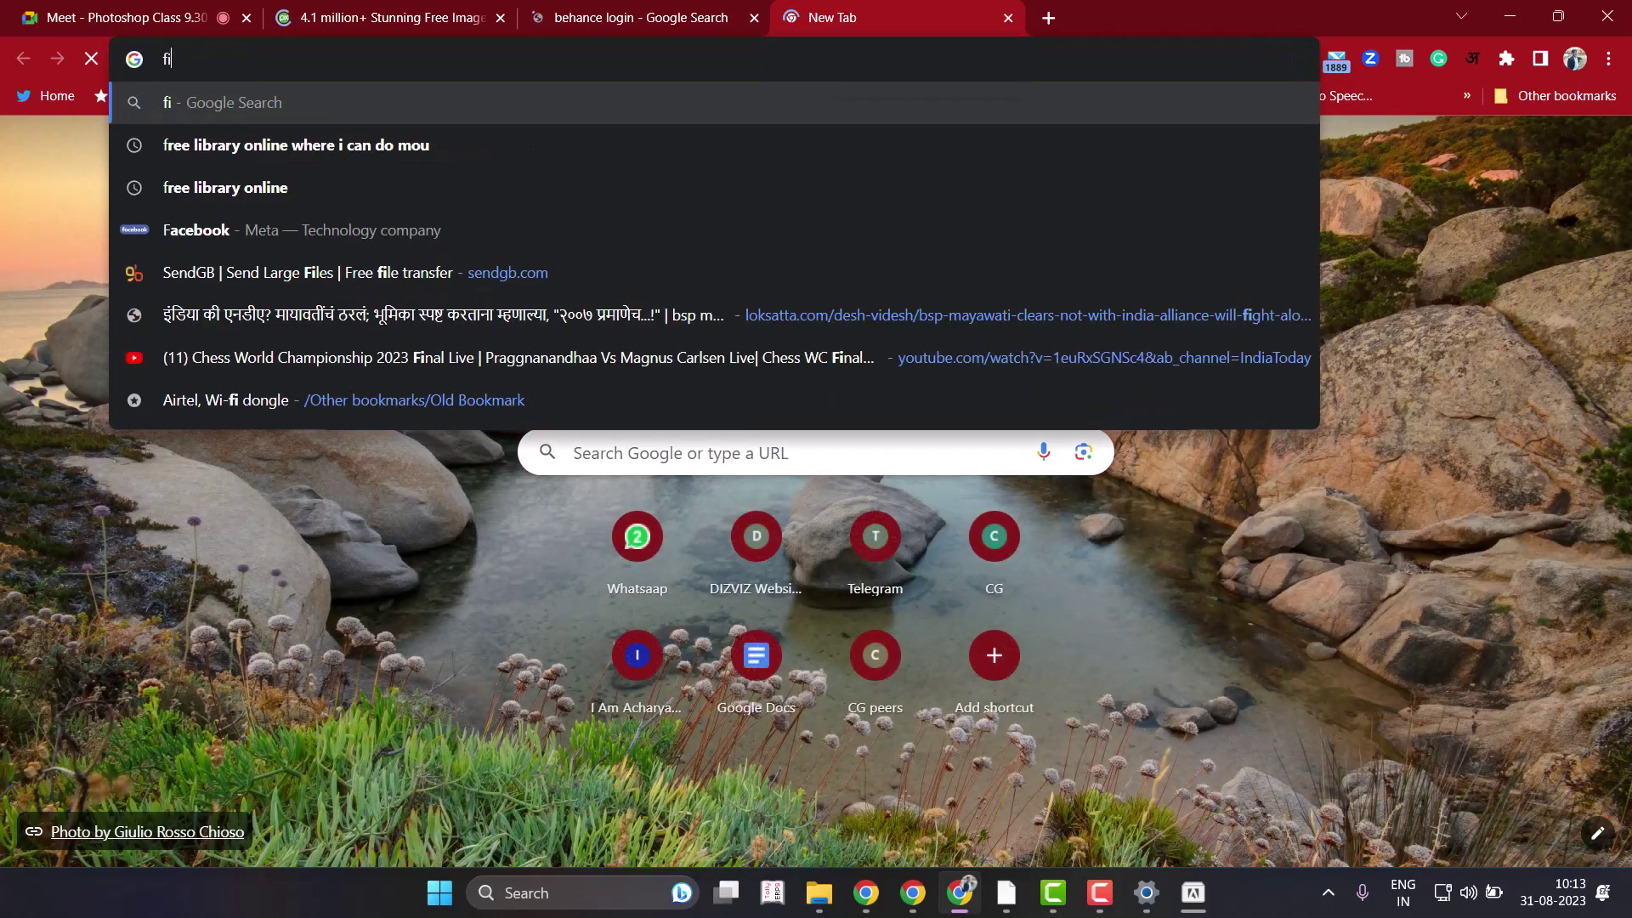
pyautogui.write('refly')
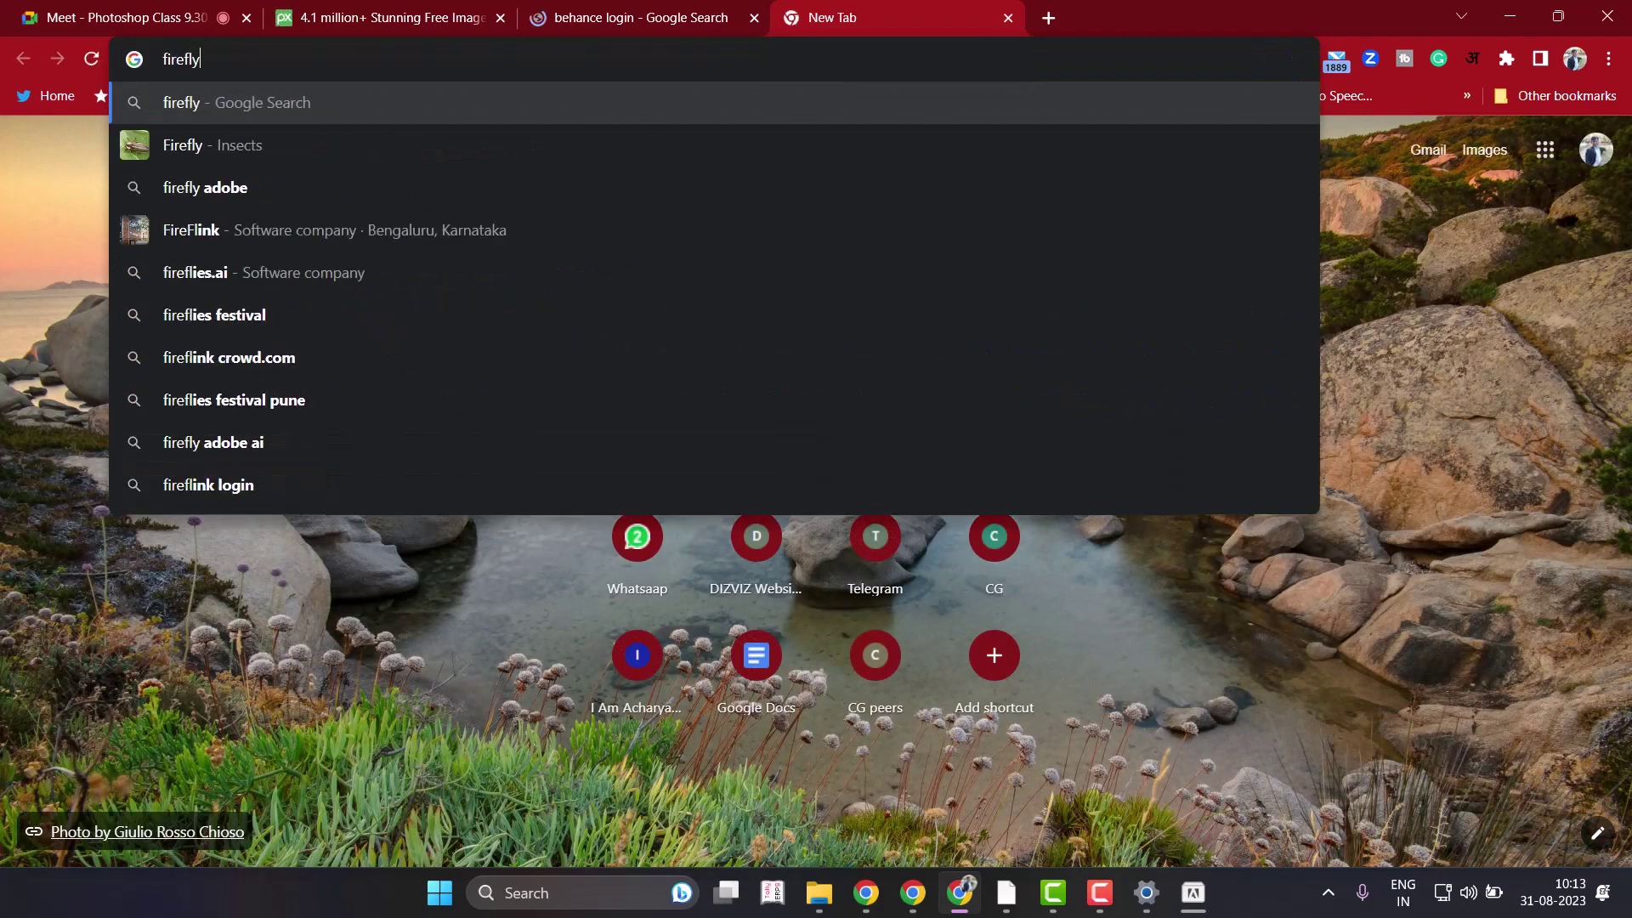
pyautogui.press('Down')
pyautogui.press('Down')
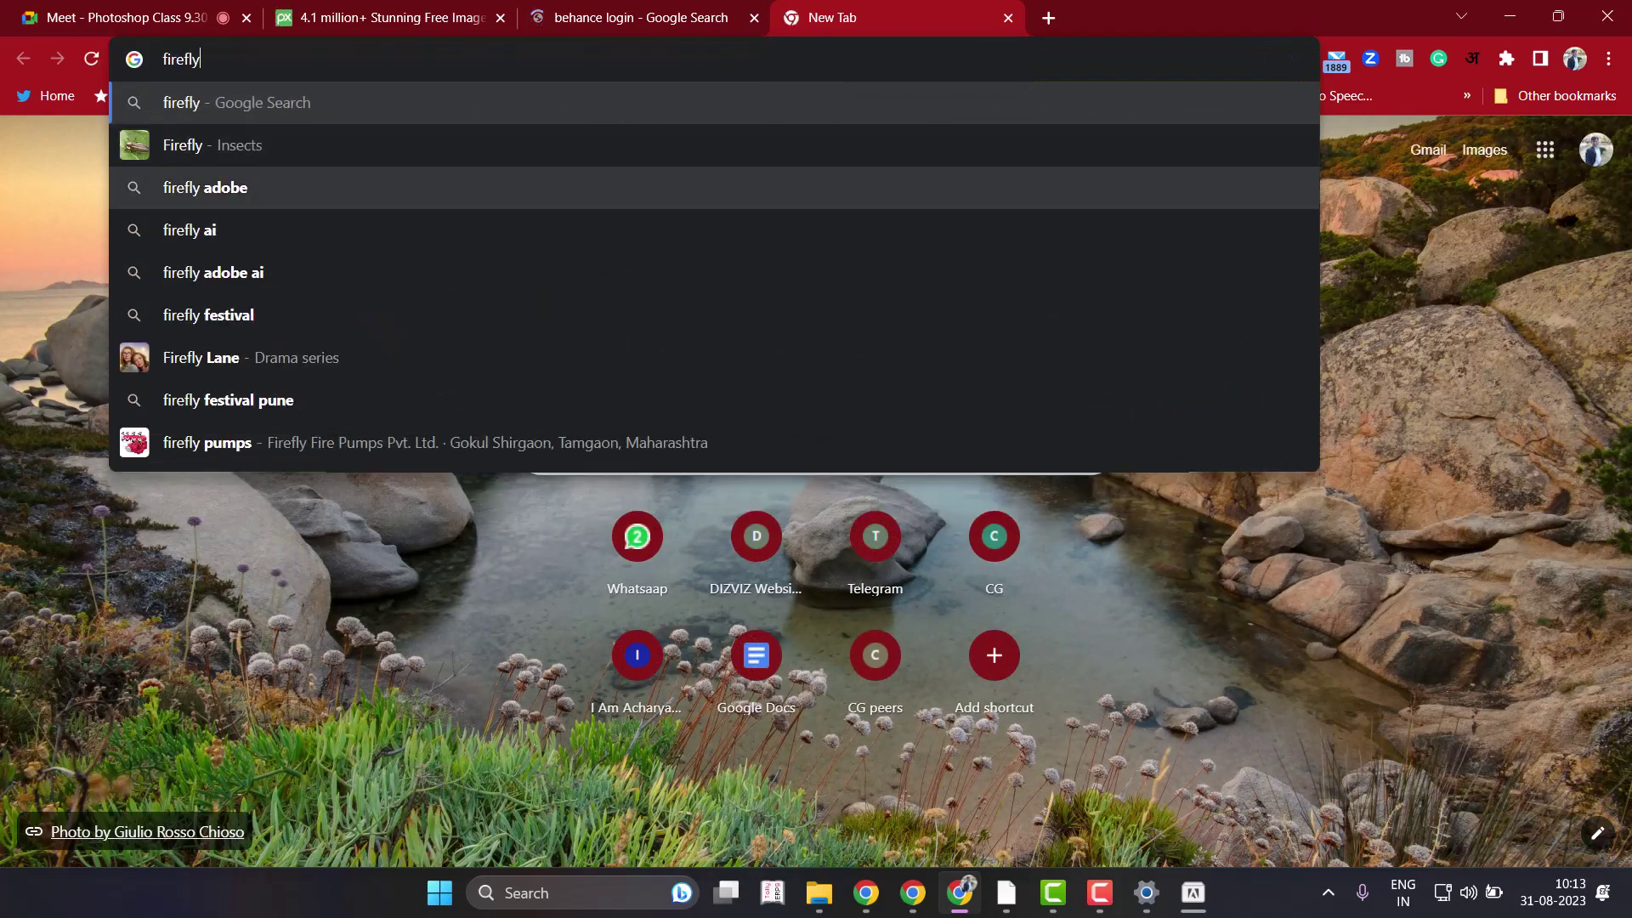
pyautogui.press('Return')
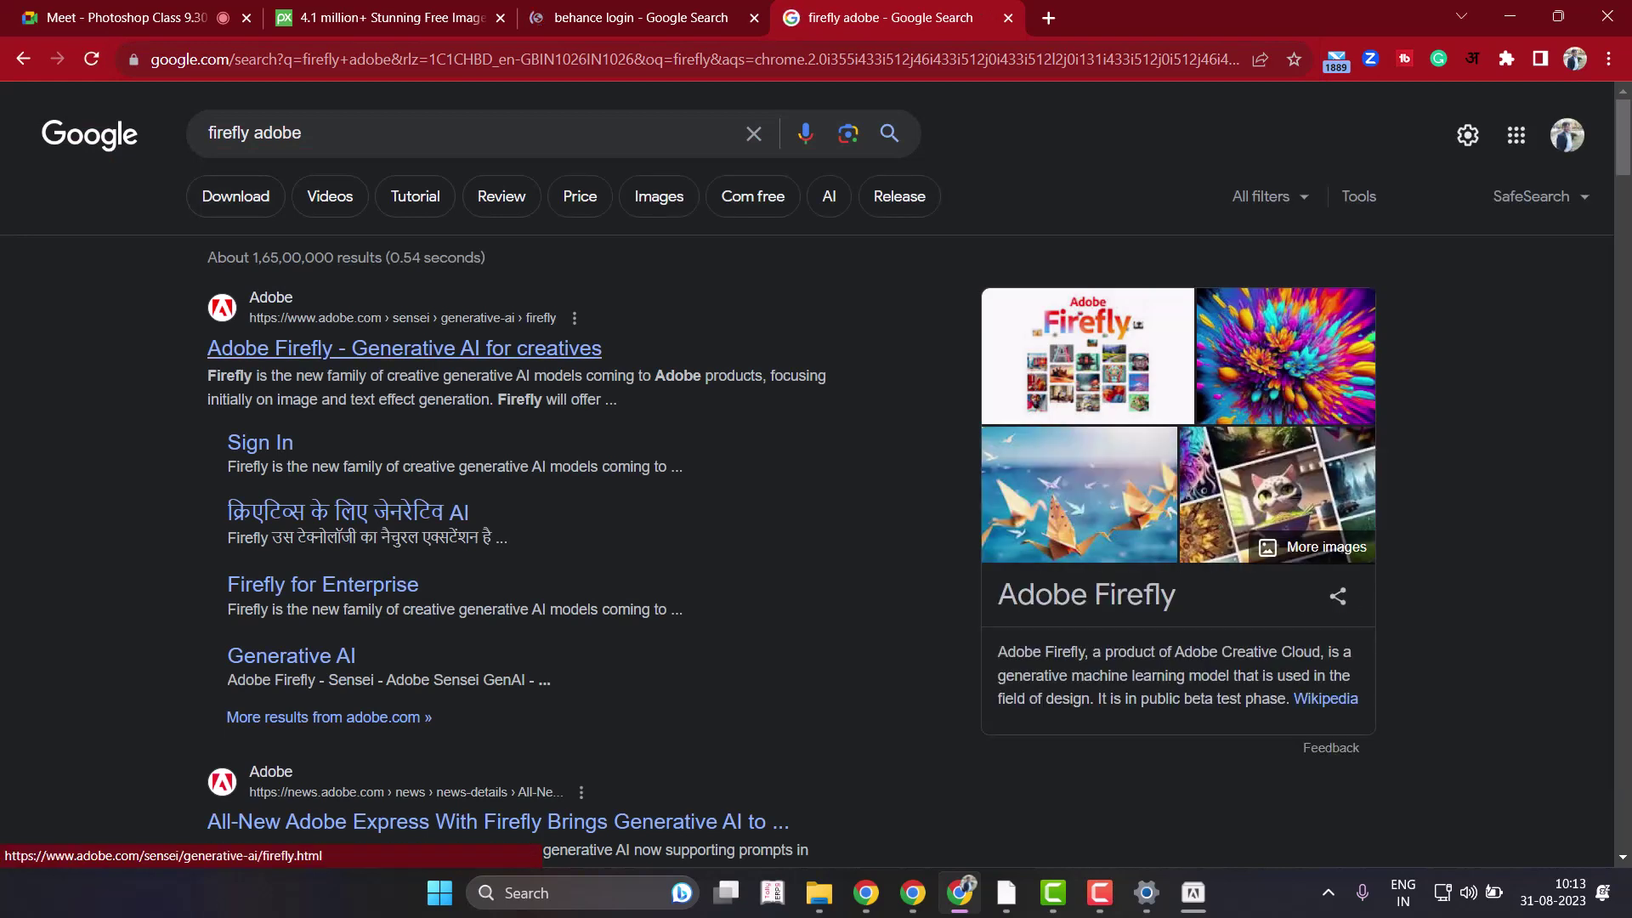
pyautogui.click(404, 348)
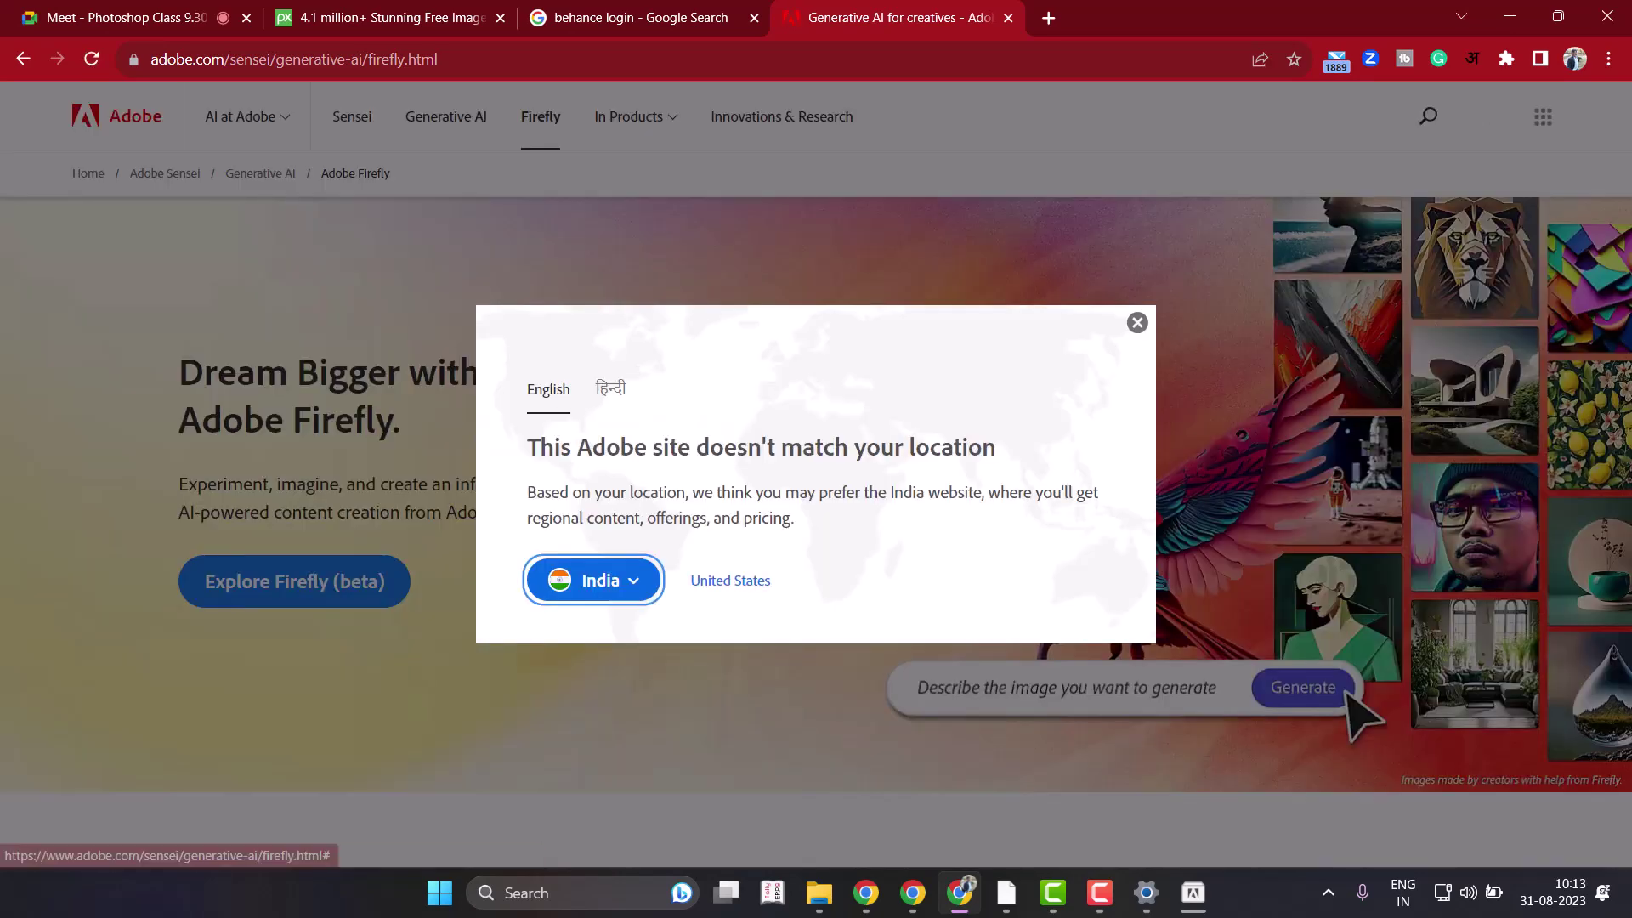
pyautogui.press('Escape')
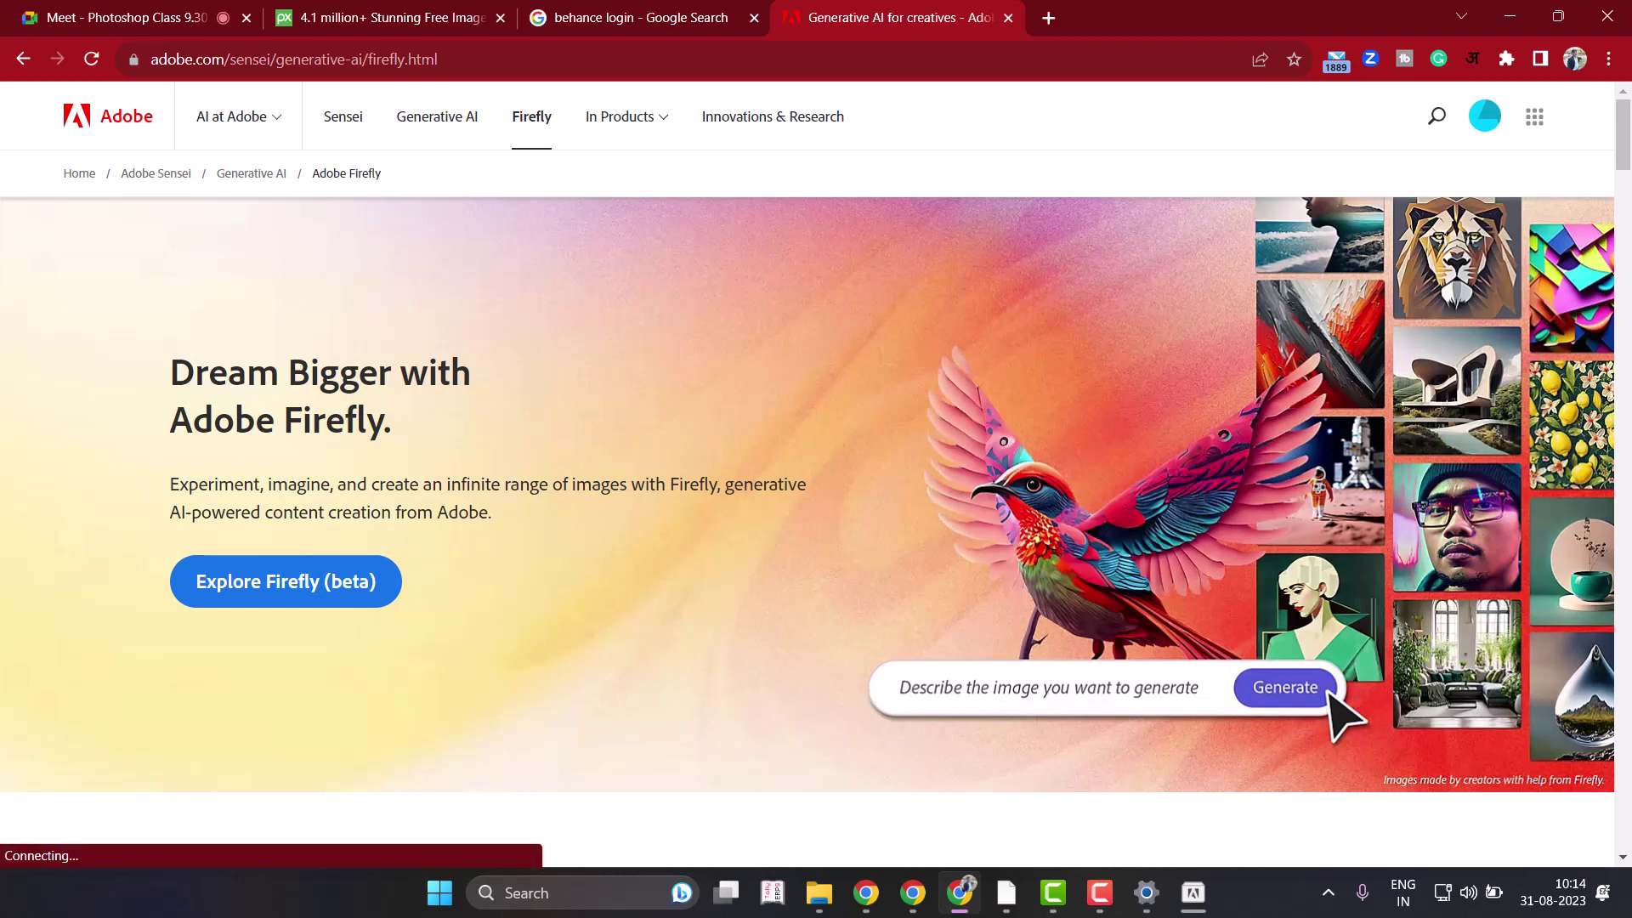
# Back on Pixabay, open the Milky Way galaxy photo in a new tab.
pyautogui.hotkey('ctrl', 'shift', 'Tab')
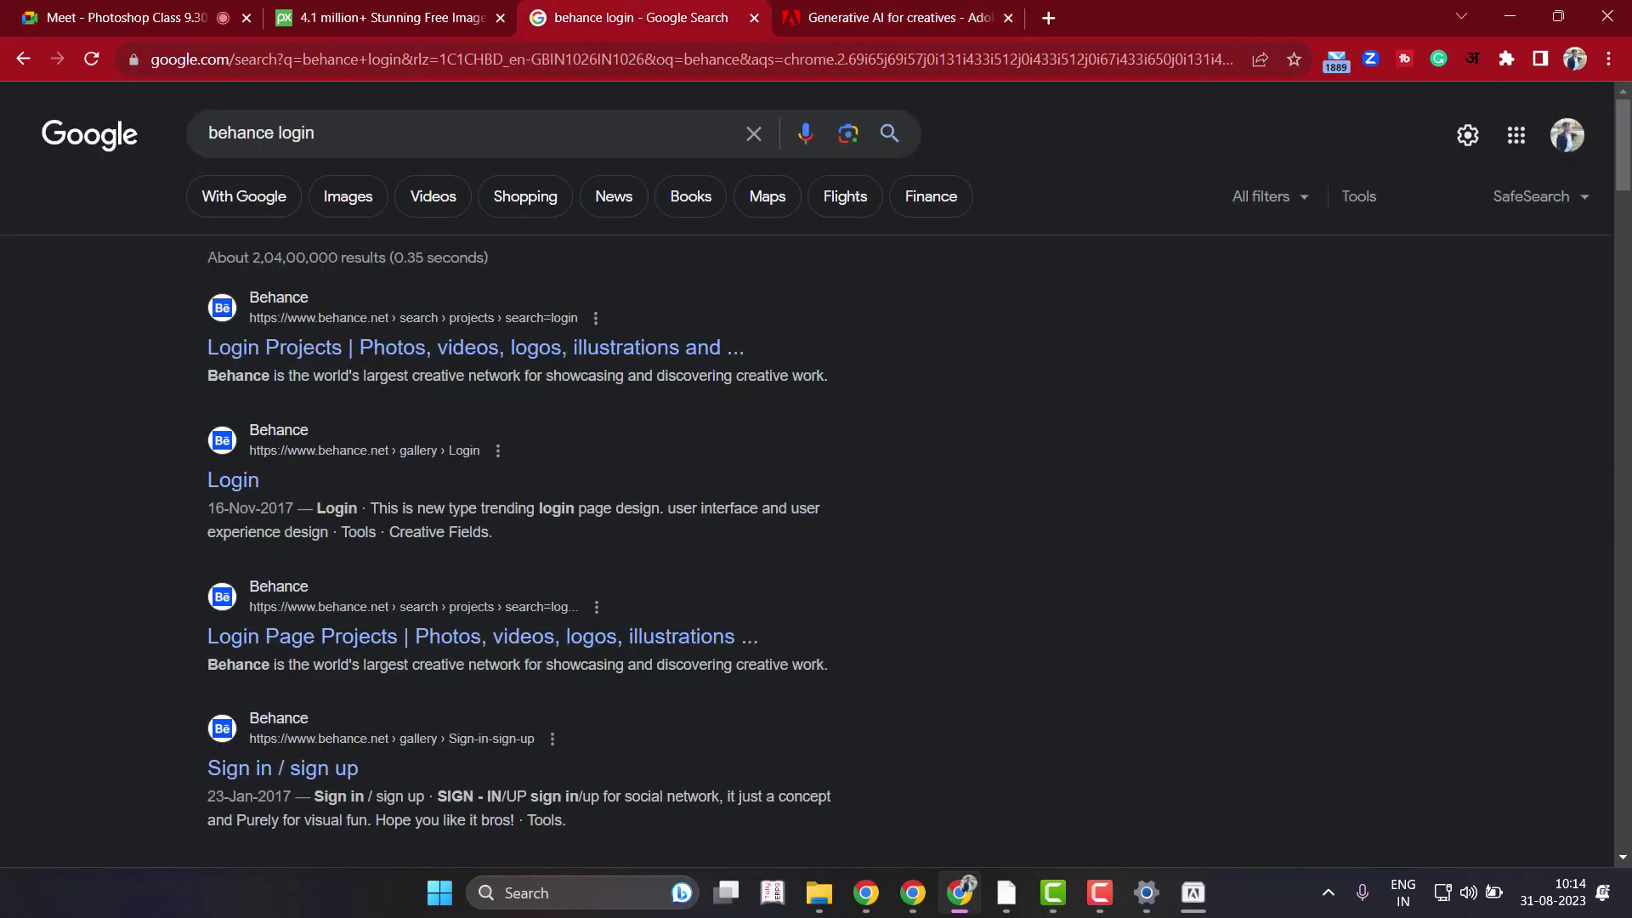
pyautogui.hotkey('ctrl', 'shift', 'Tab')
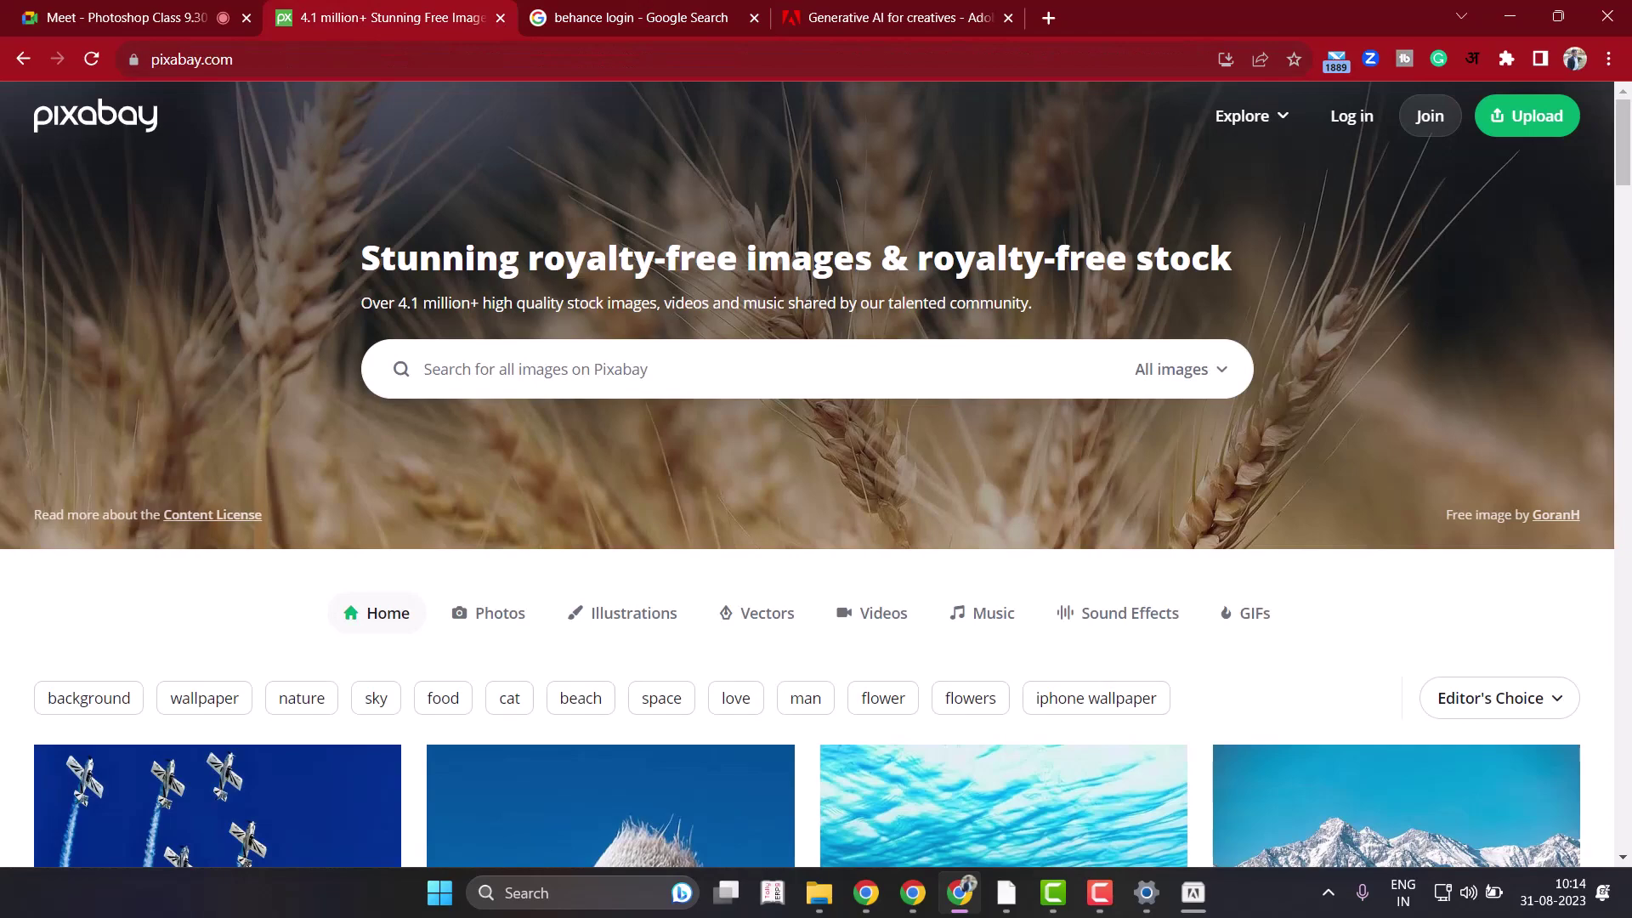
pyautogui.scroll(-6, 282, 153)
pyautogui.scroll(-2, 282, 153)
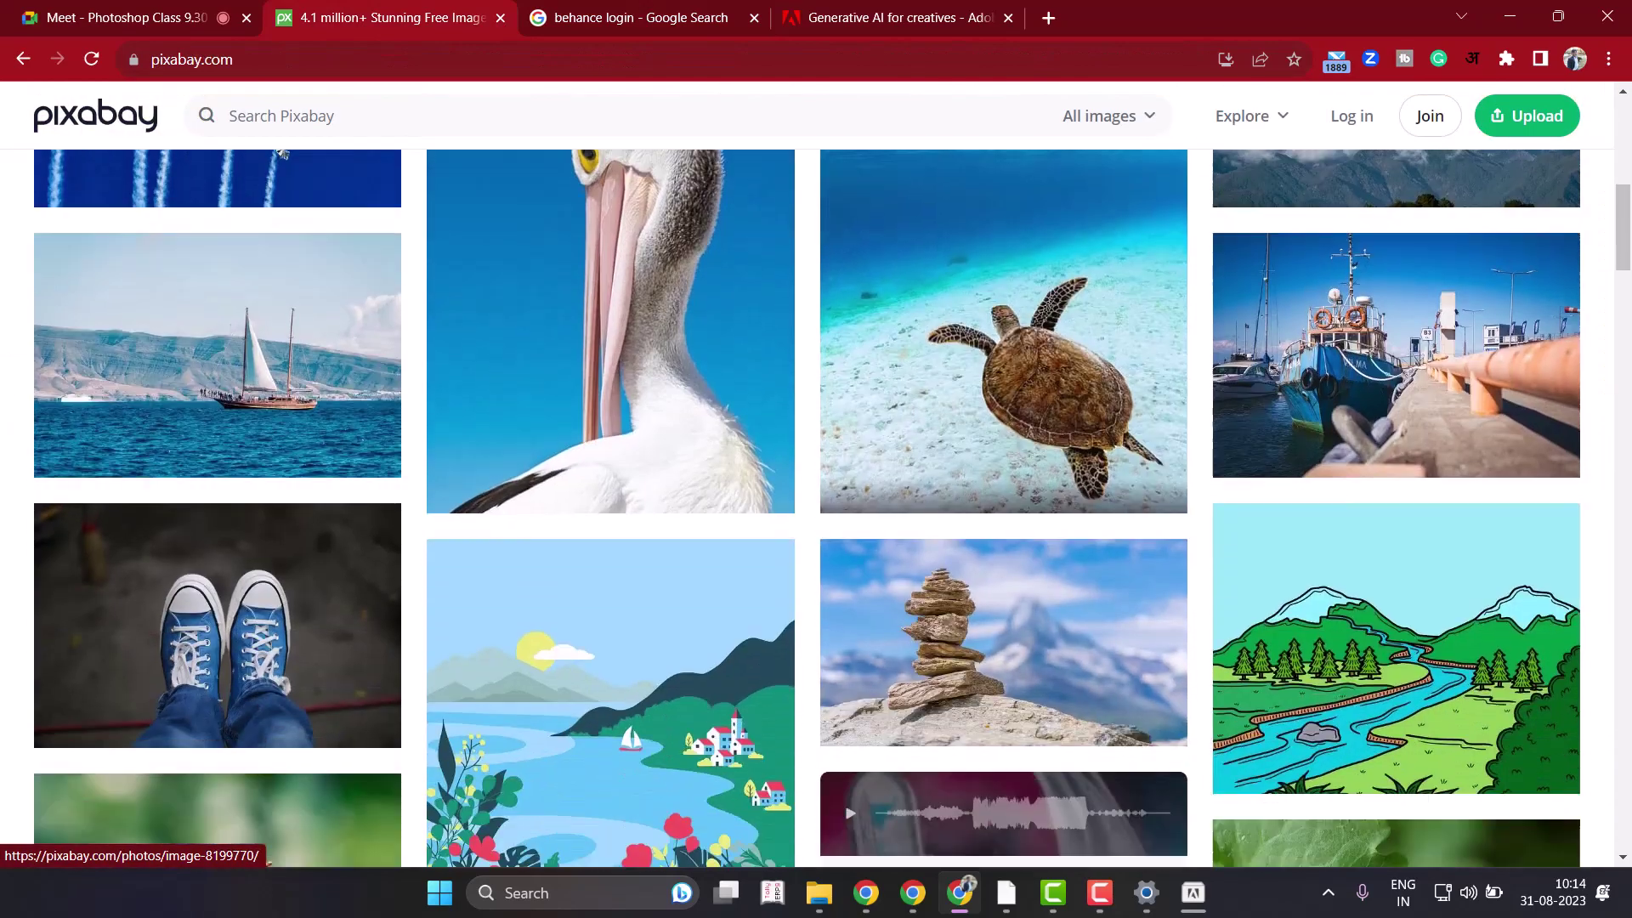
pyautogui.scroll(-2, 282, 153)
pyautogui.scroll(-3, 282, 153)
pyautogui.scroll(-2, 282, 153)
pyautogui.scroll(-2, 282, 153)
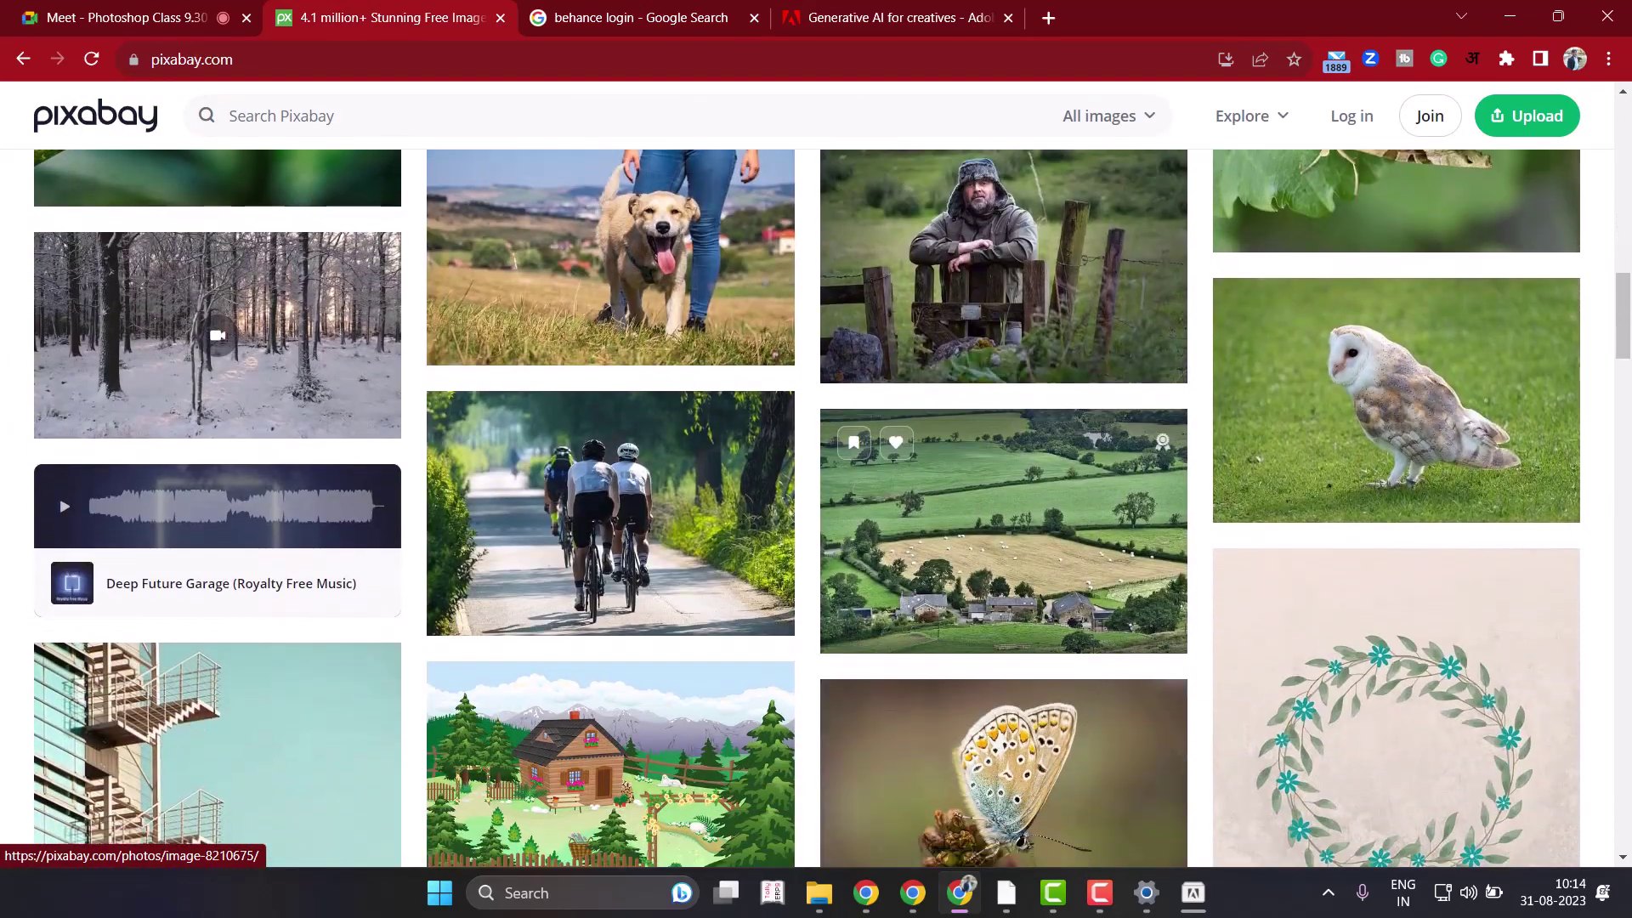
pyautogui.scroll(-1, 1003, 510)
pyautogui.scroll(-3, 1003, 510)
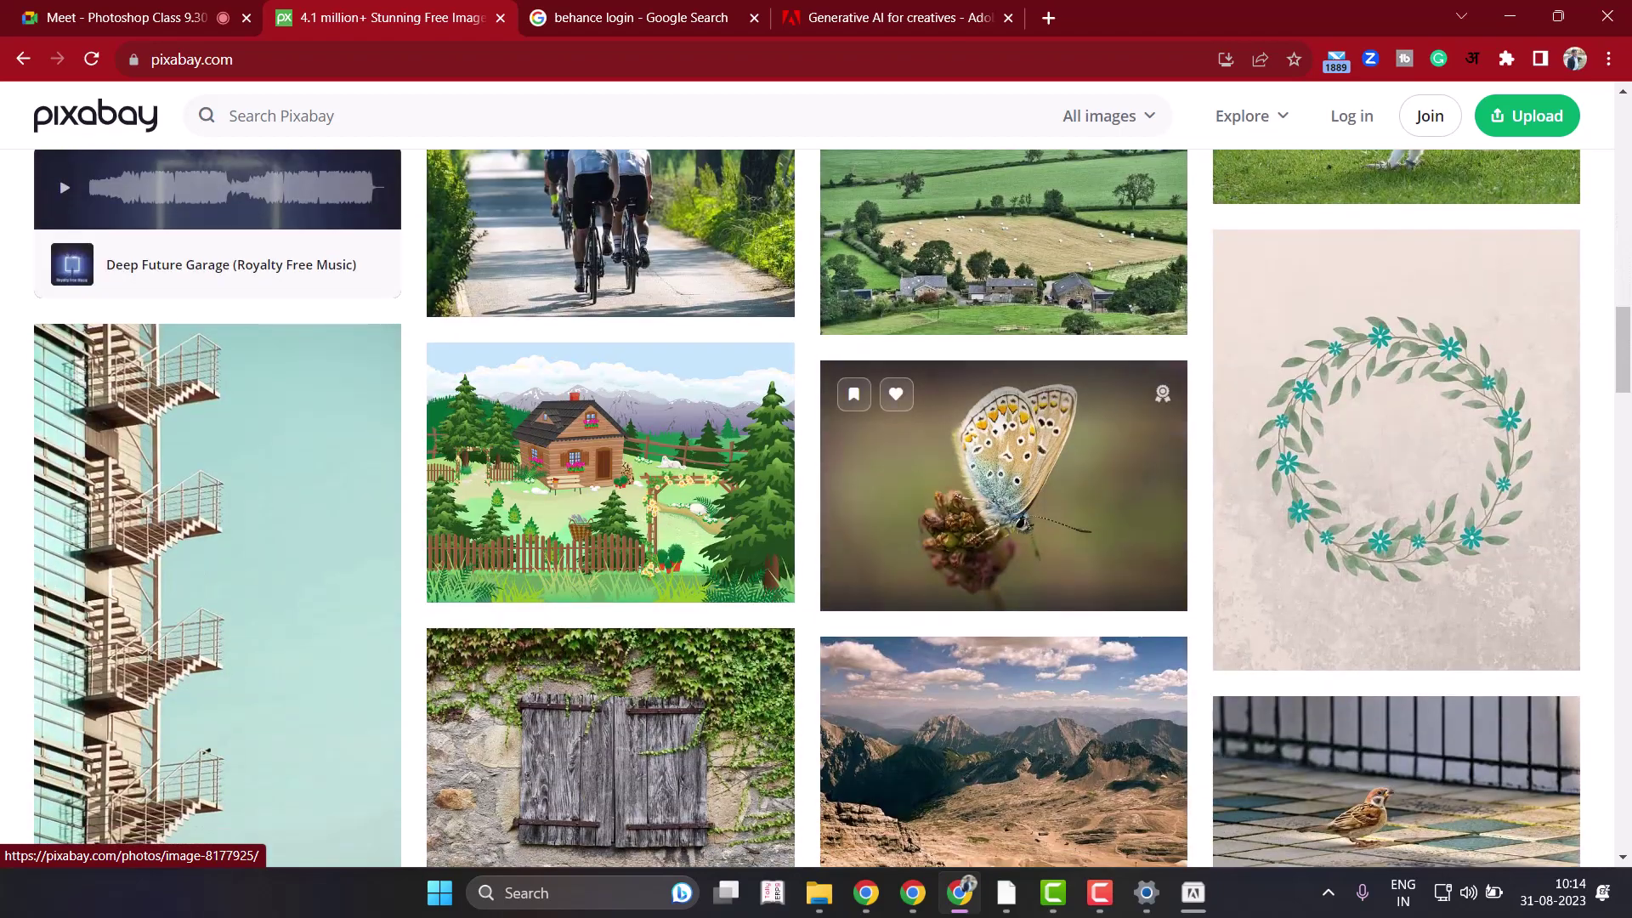
pyautogui.scroll(-3, 1003, 510)
pyautogui.scroll(-3, 1003, 510)
pyautogui.scroll(-1, 1003, 510)
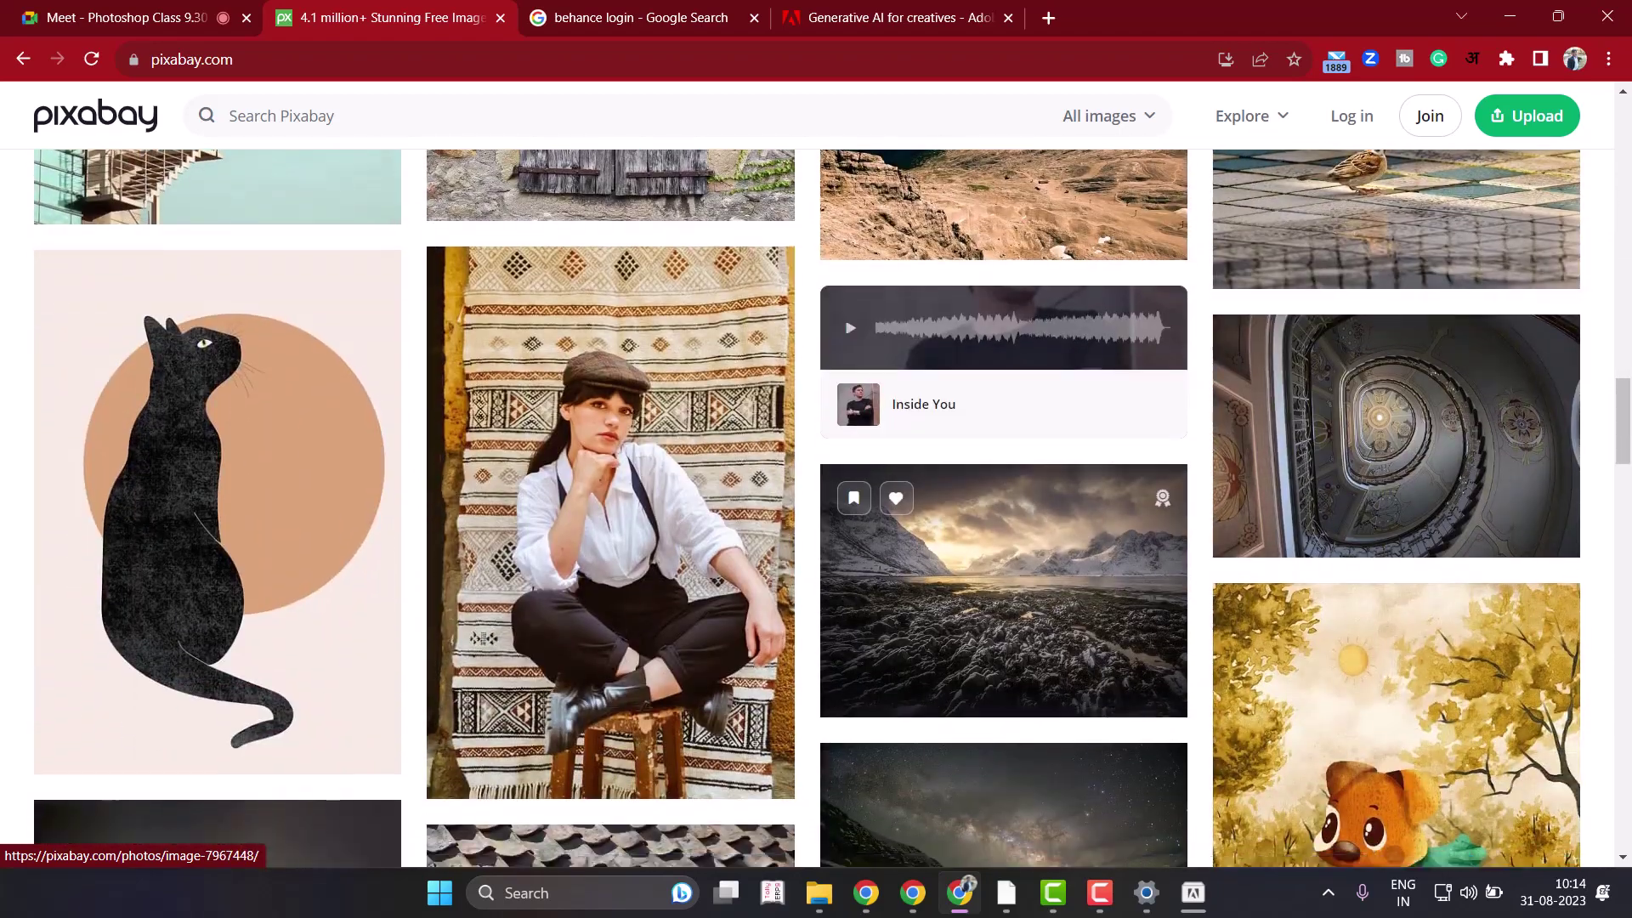
pyautogui.scroll(-4, 1003, 510)
pyautogui.scroll(-4, 1003, 510)
pyautogui.scroll(-1, 1003, 510)
pyautogui.scroll(3, 1003, 510)
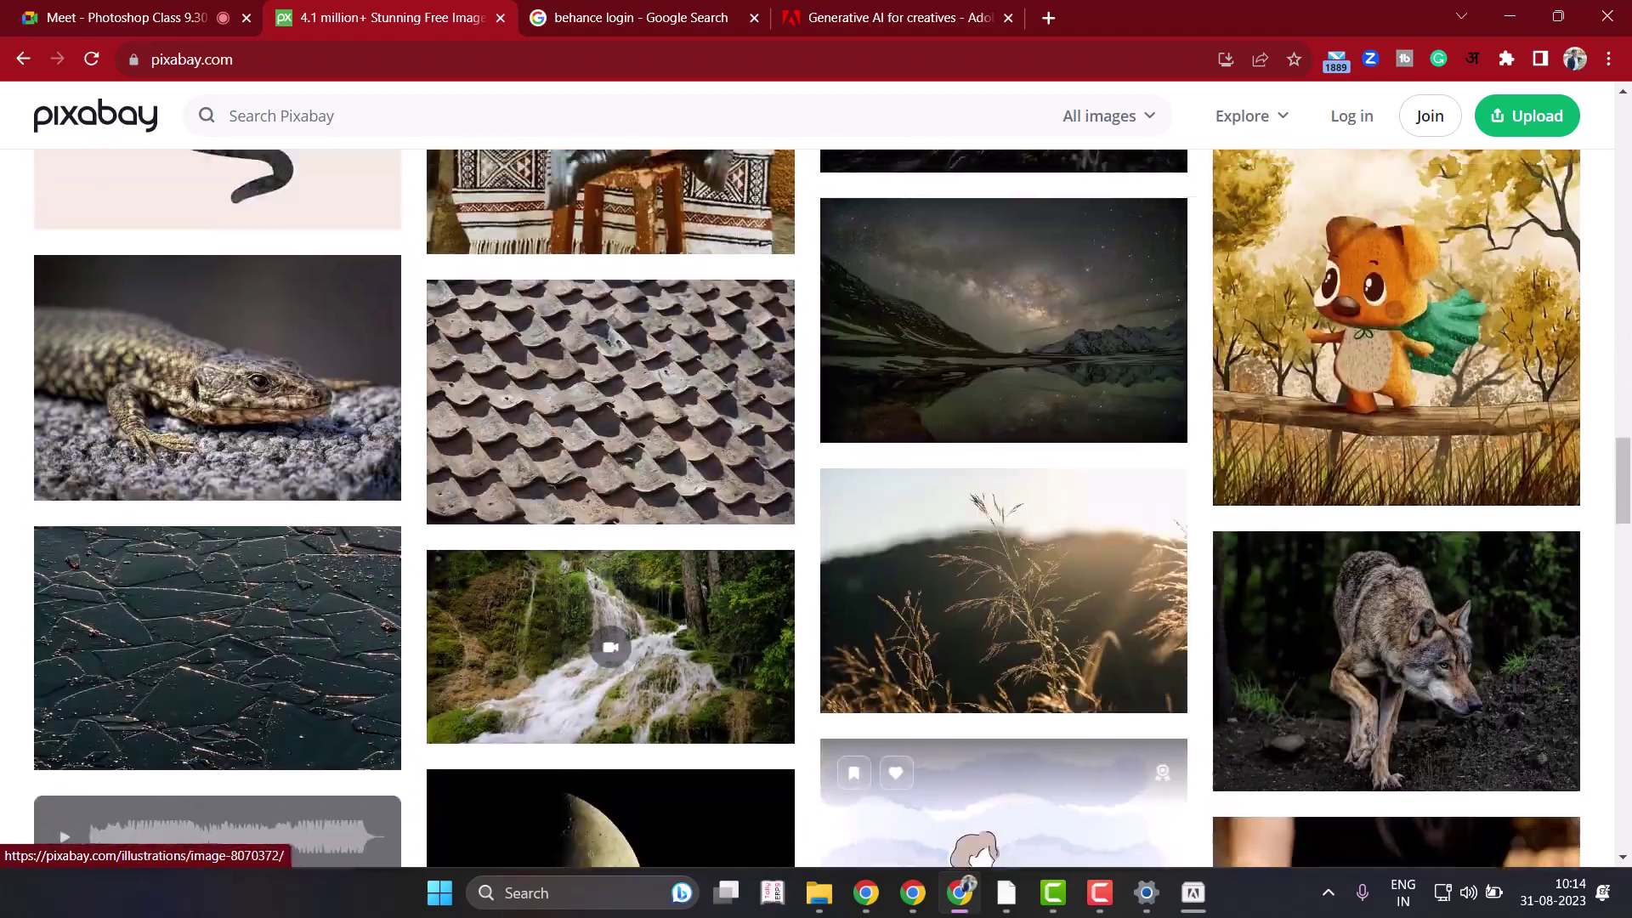
pyautogui.scroll(2, 1003, 510)
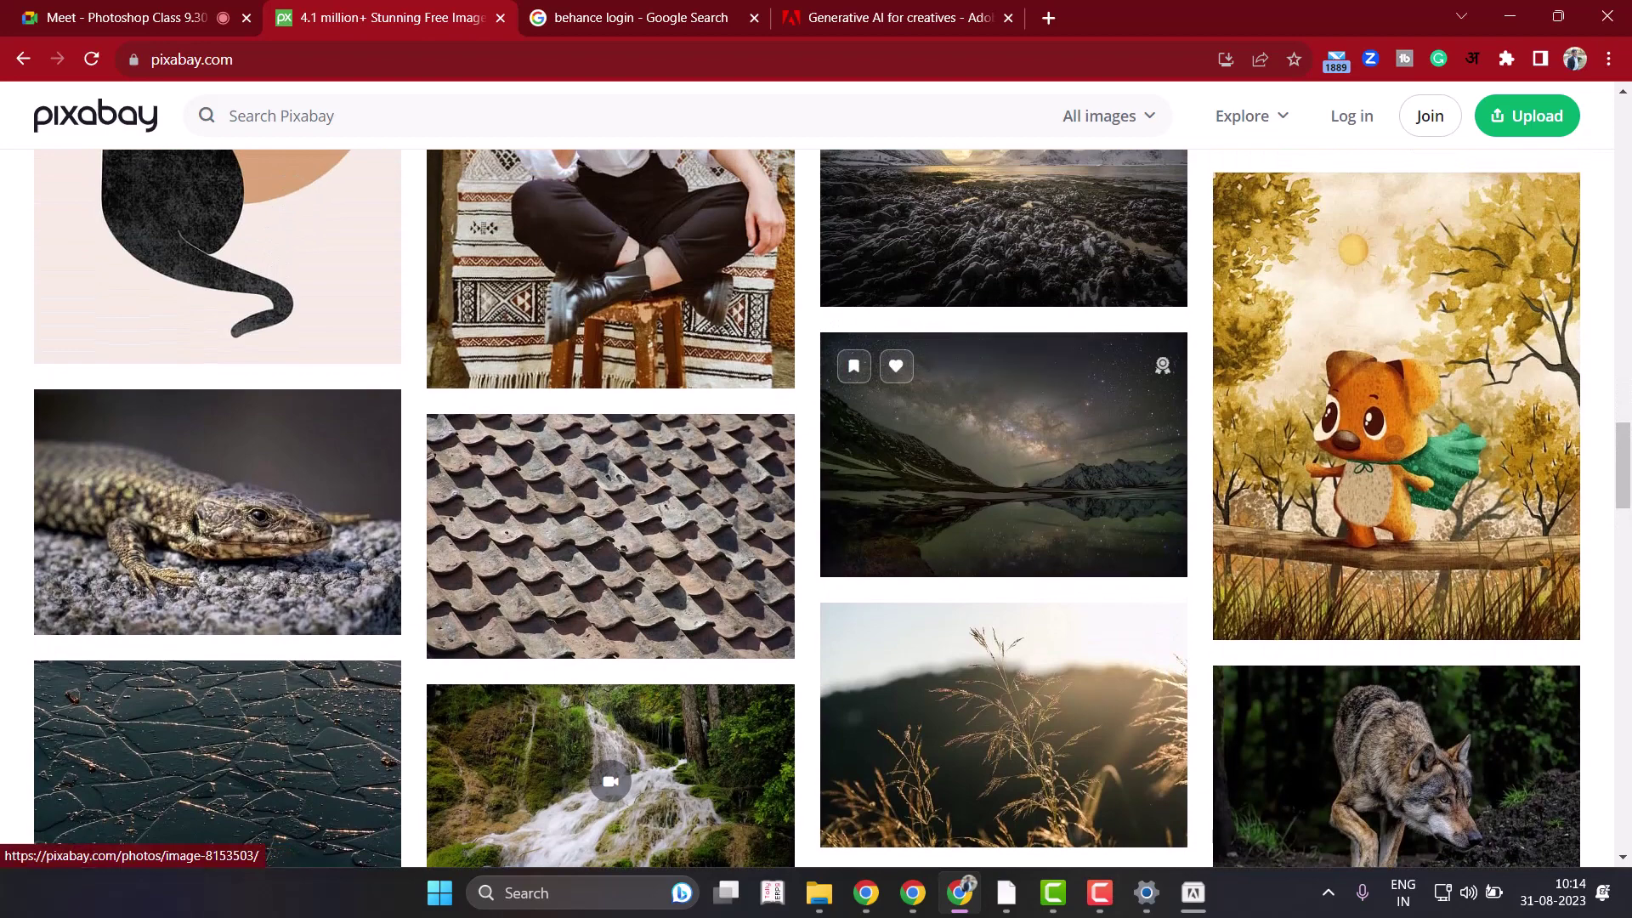
pyautogui.middleClick(1062, 446)
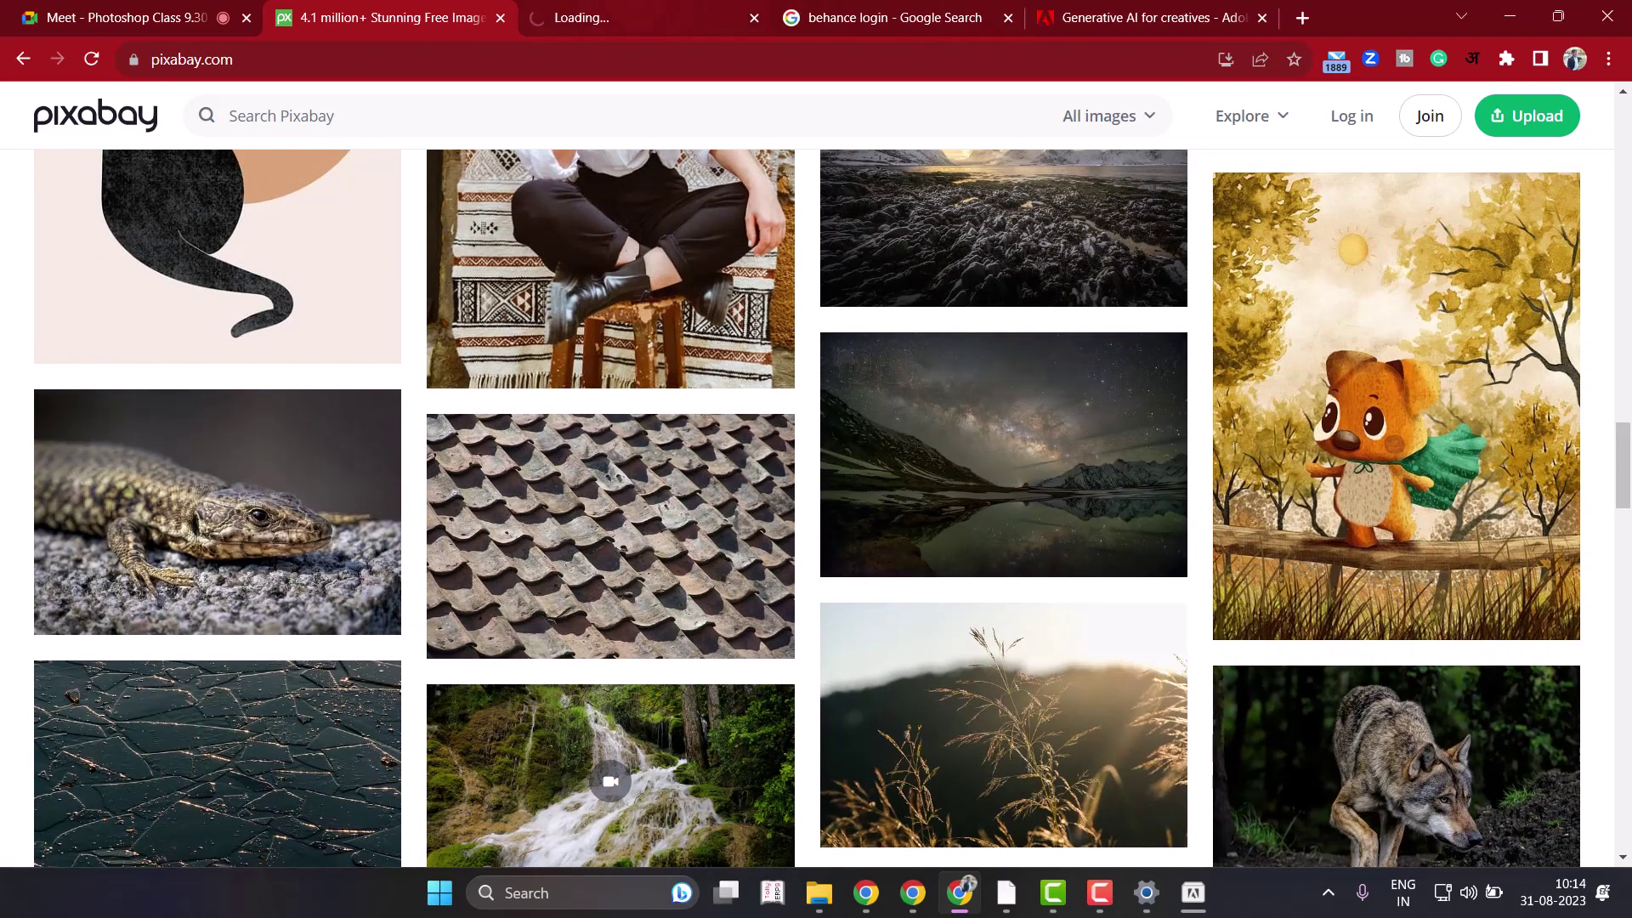
pyautogui.hotkey('ctrl', 'Tab')
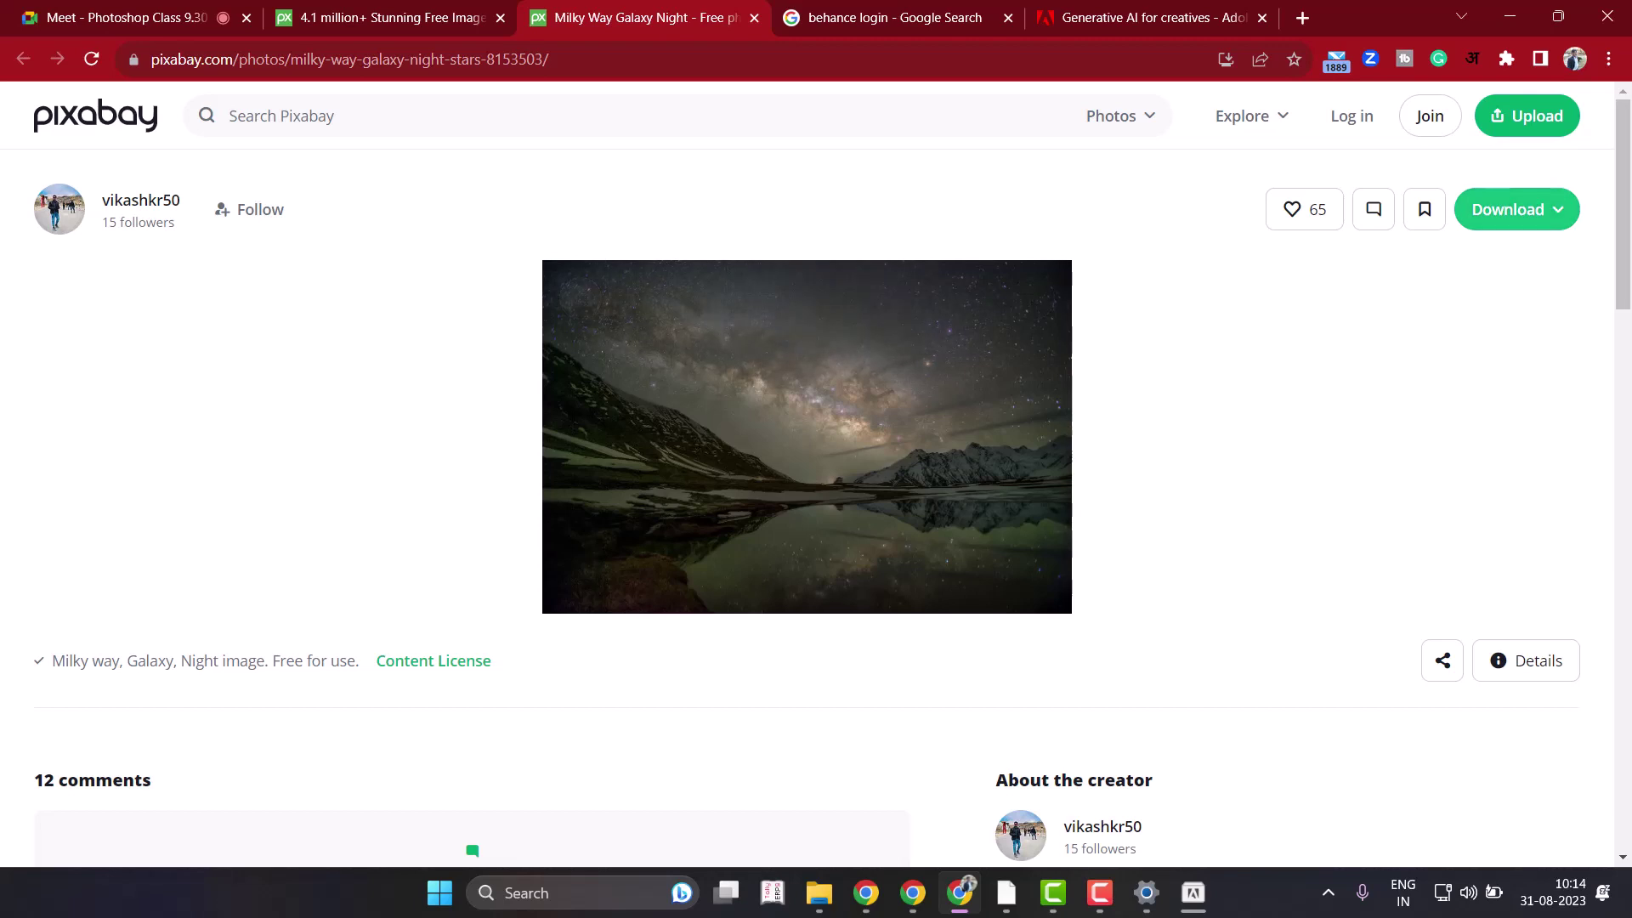
# Download the Milky Way photo at 1920×1280, dismissing the uninstaller and thank-you popups.
pyautogui.click(1517, 210)
pyautogui.click(1259, 367)
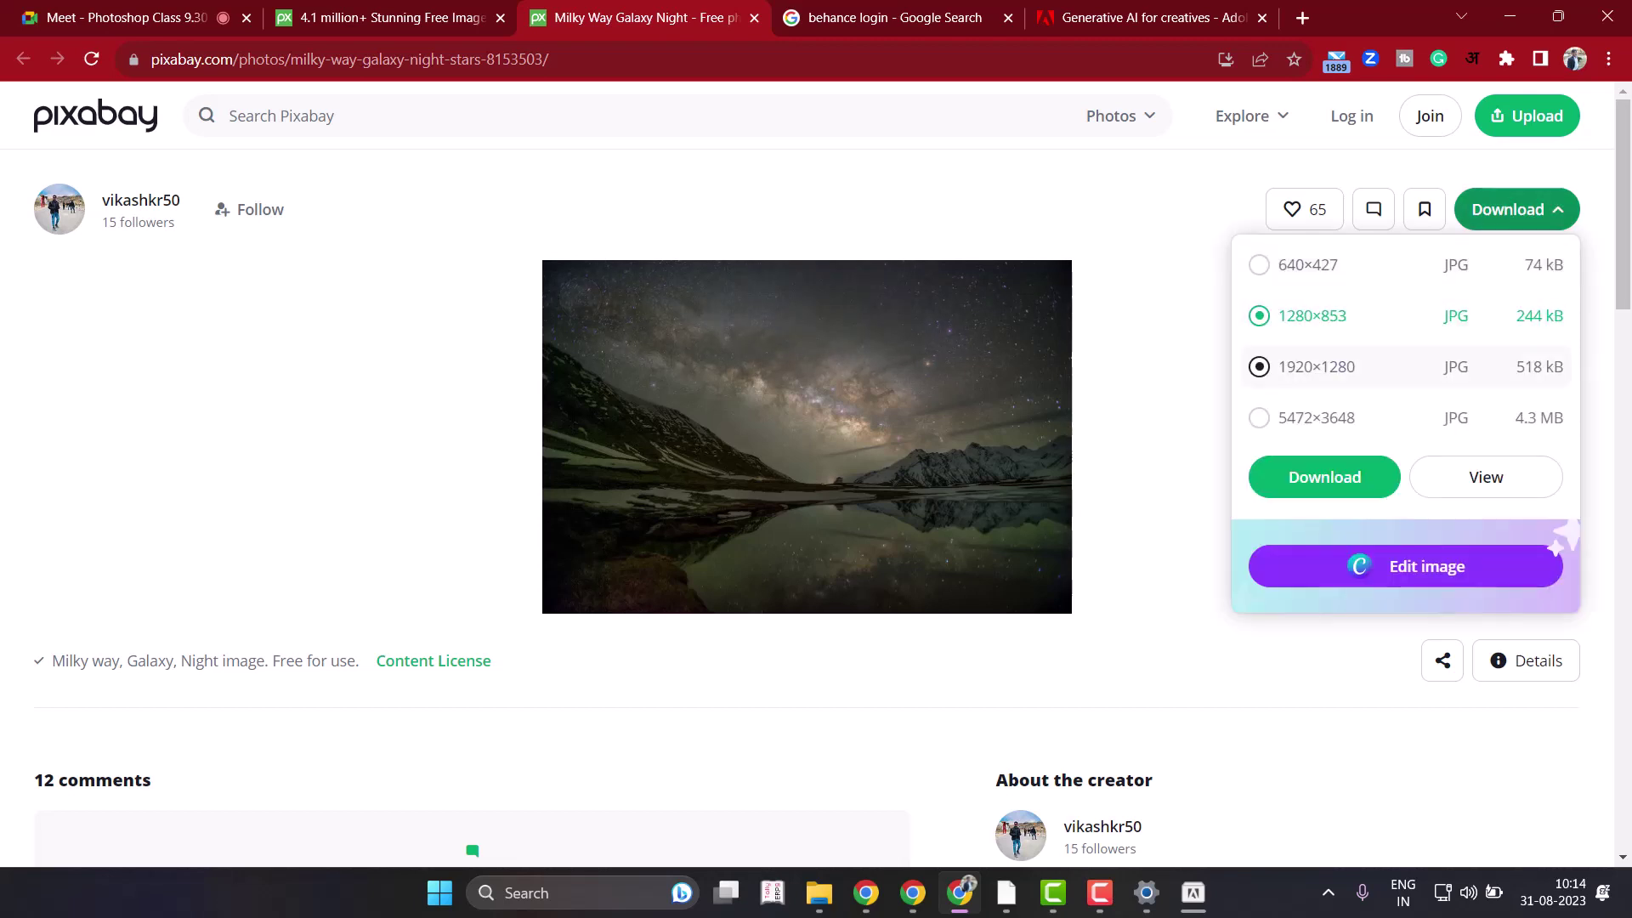
pyautogui.click(1324, 477)
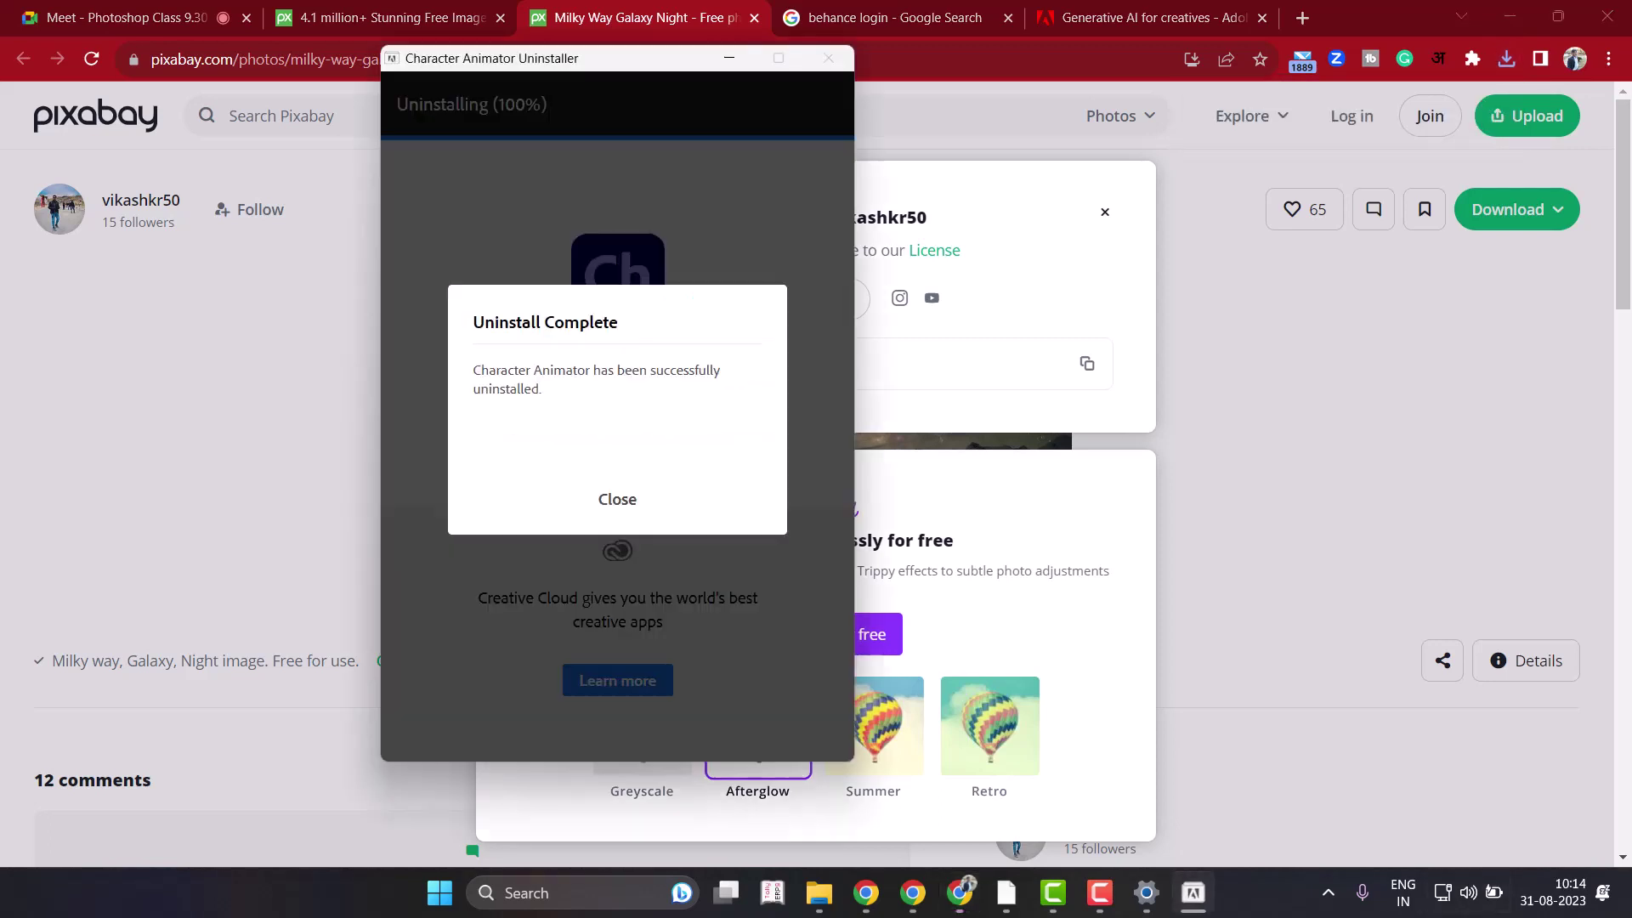
pyautogui.press('Return')
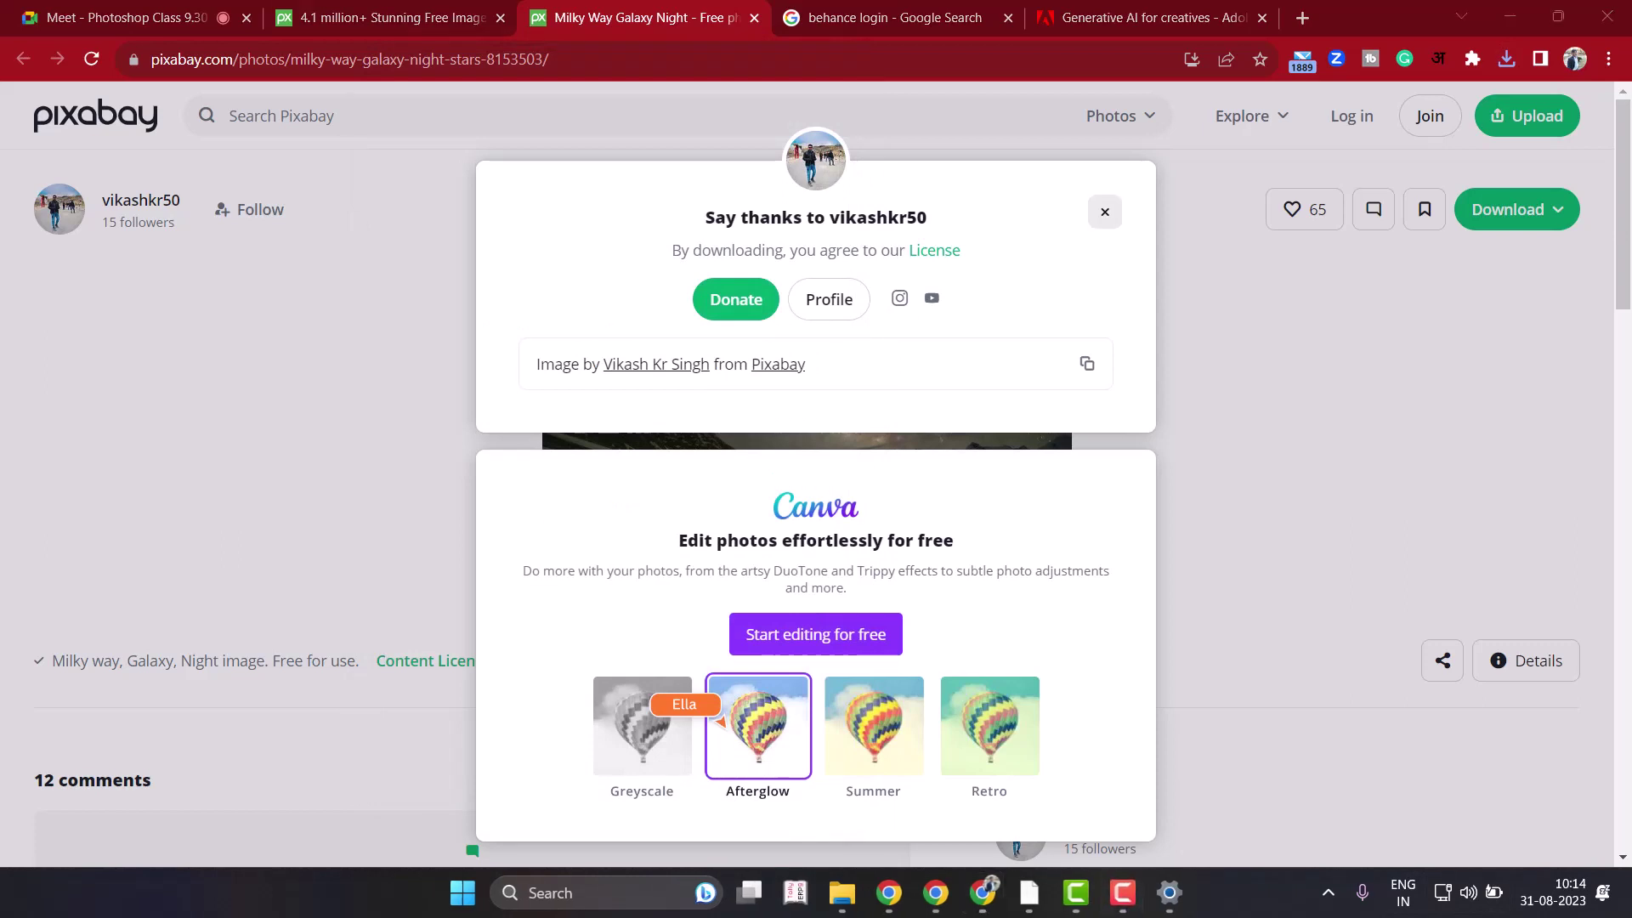
pyautogui.click(1105, 212)
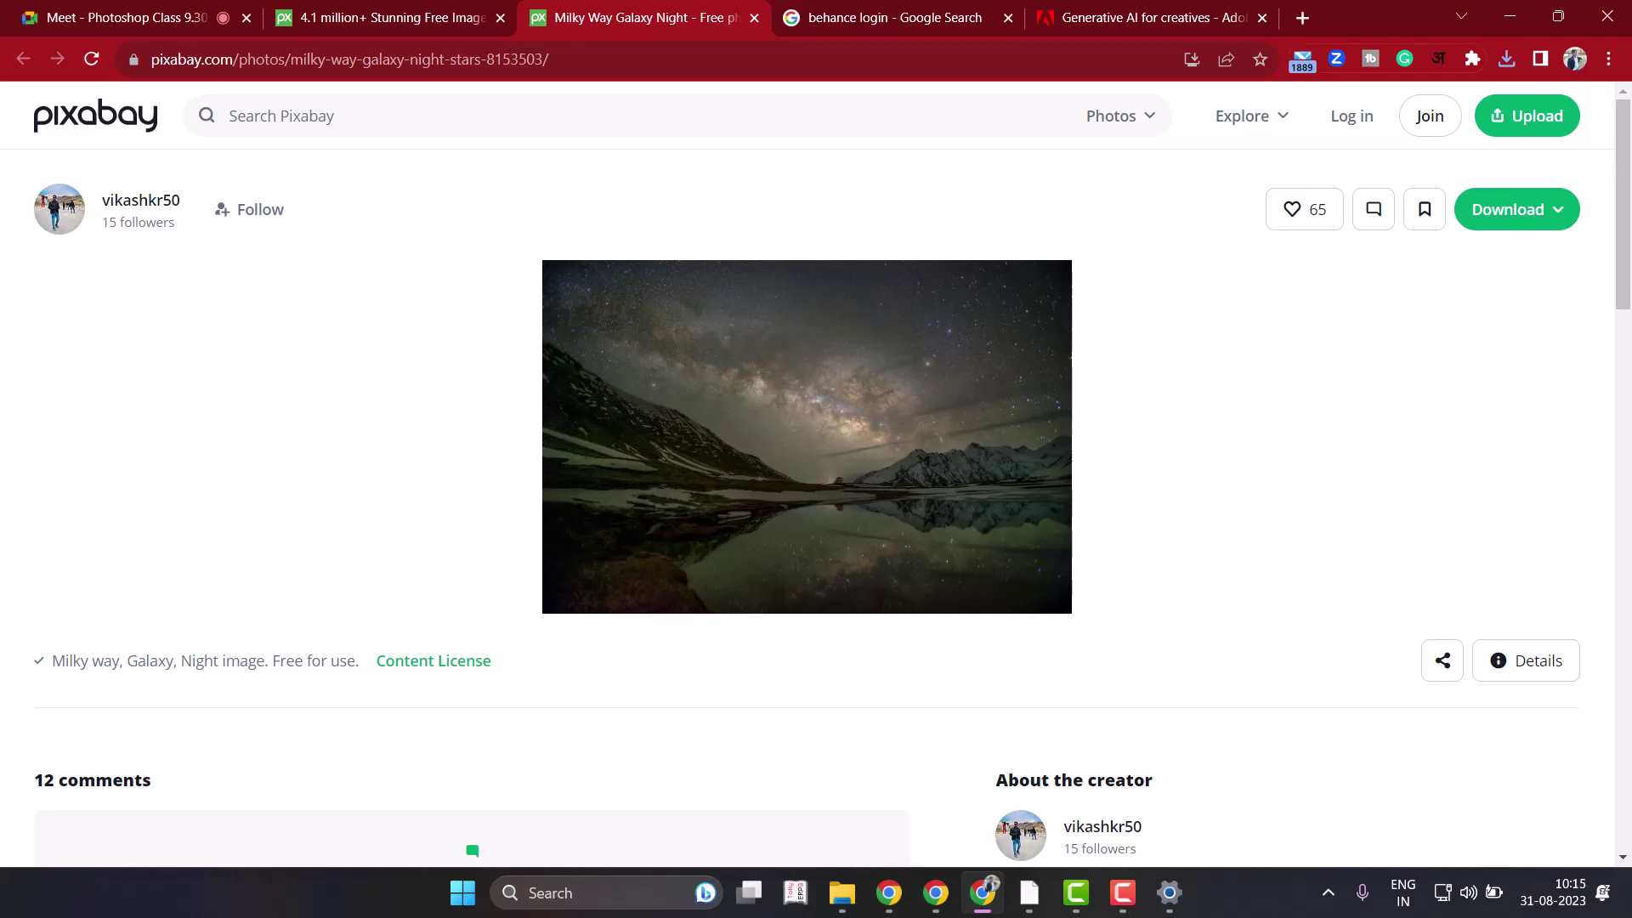
# Close the Adobe Firefly tab and switch to the Google Meet tab.
pyautogui.click(1224, 17)
pyautogui.click(1262, 17)
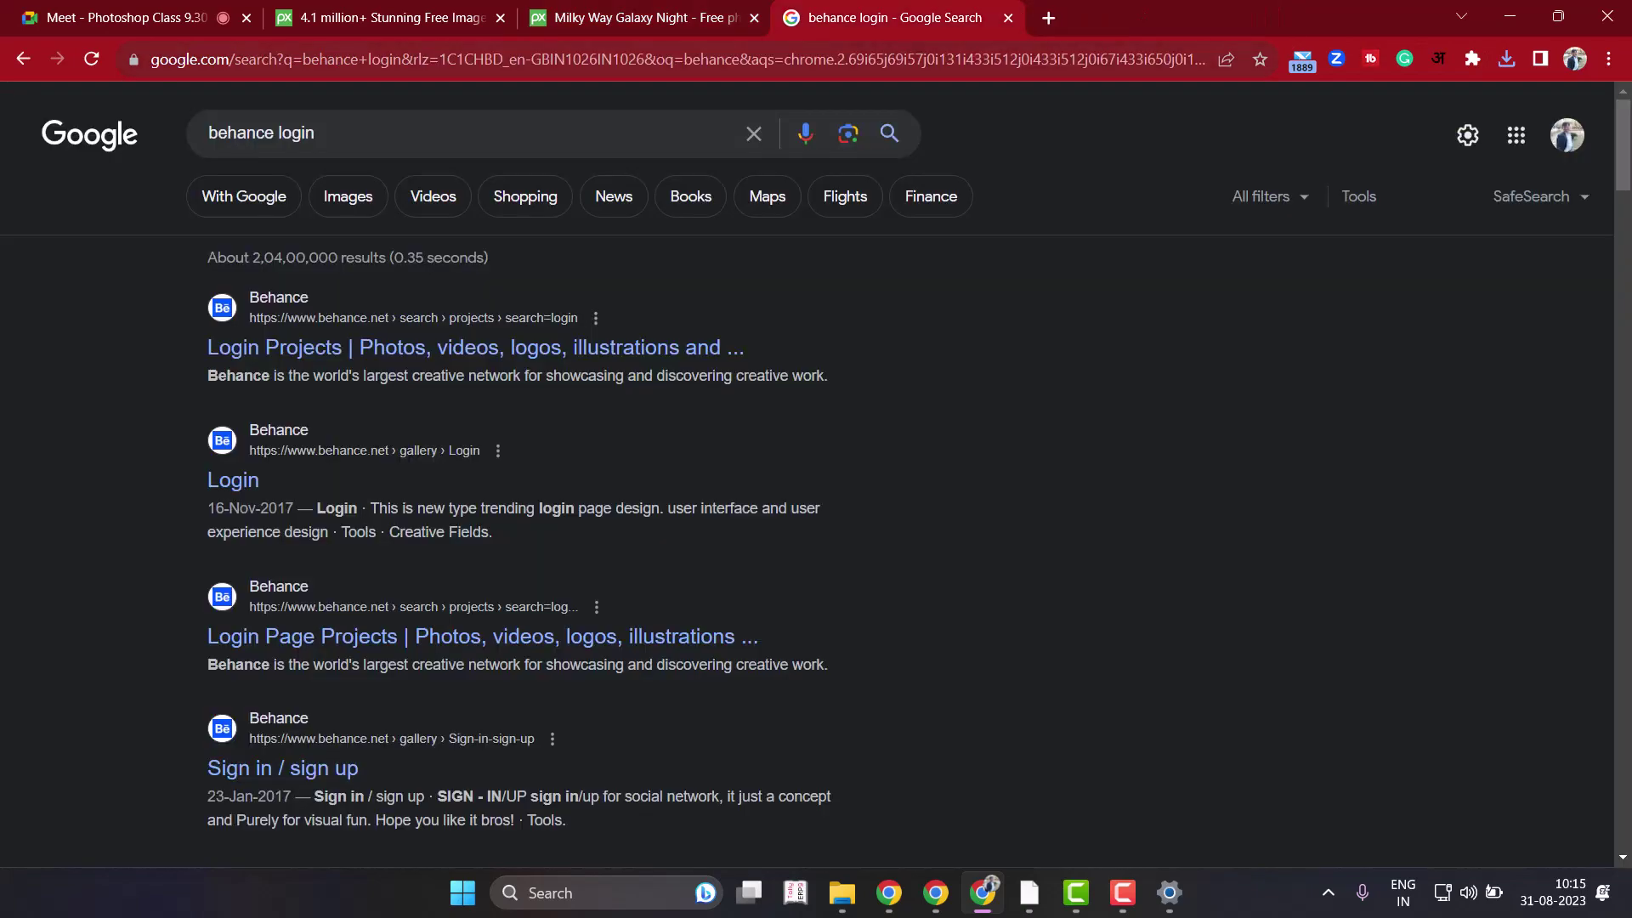
pyautogui.hotkey('ctrl', '1')
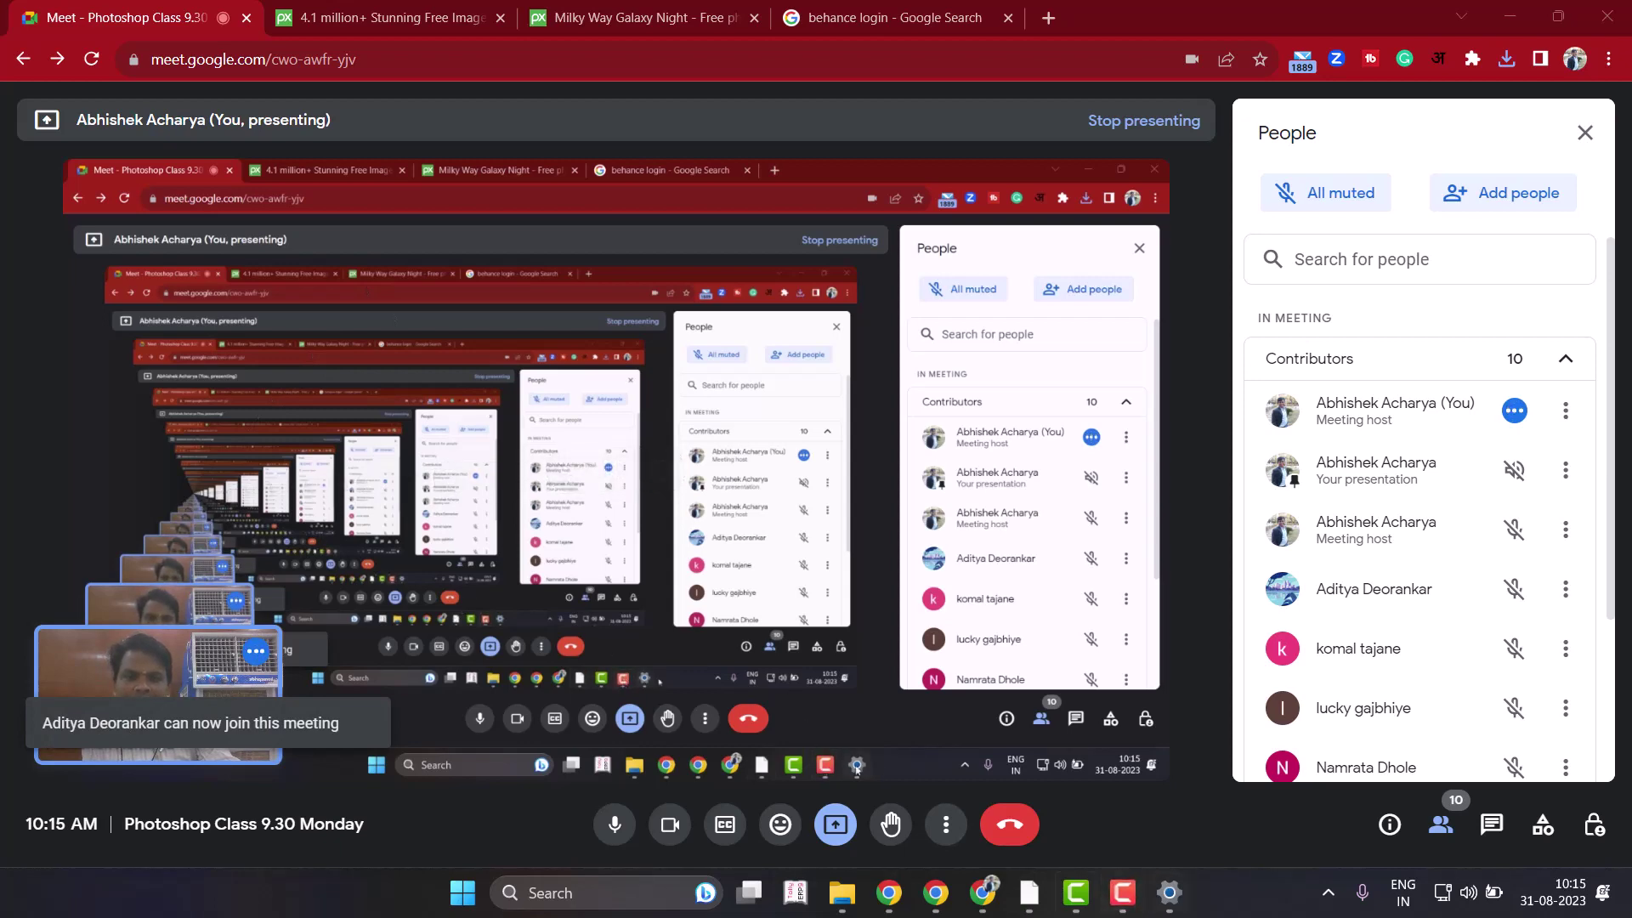
# In Photoshop, toggle the layer mask overlay on and off to inspect the cut-out.
pyautogui.click(1029, 893)
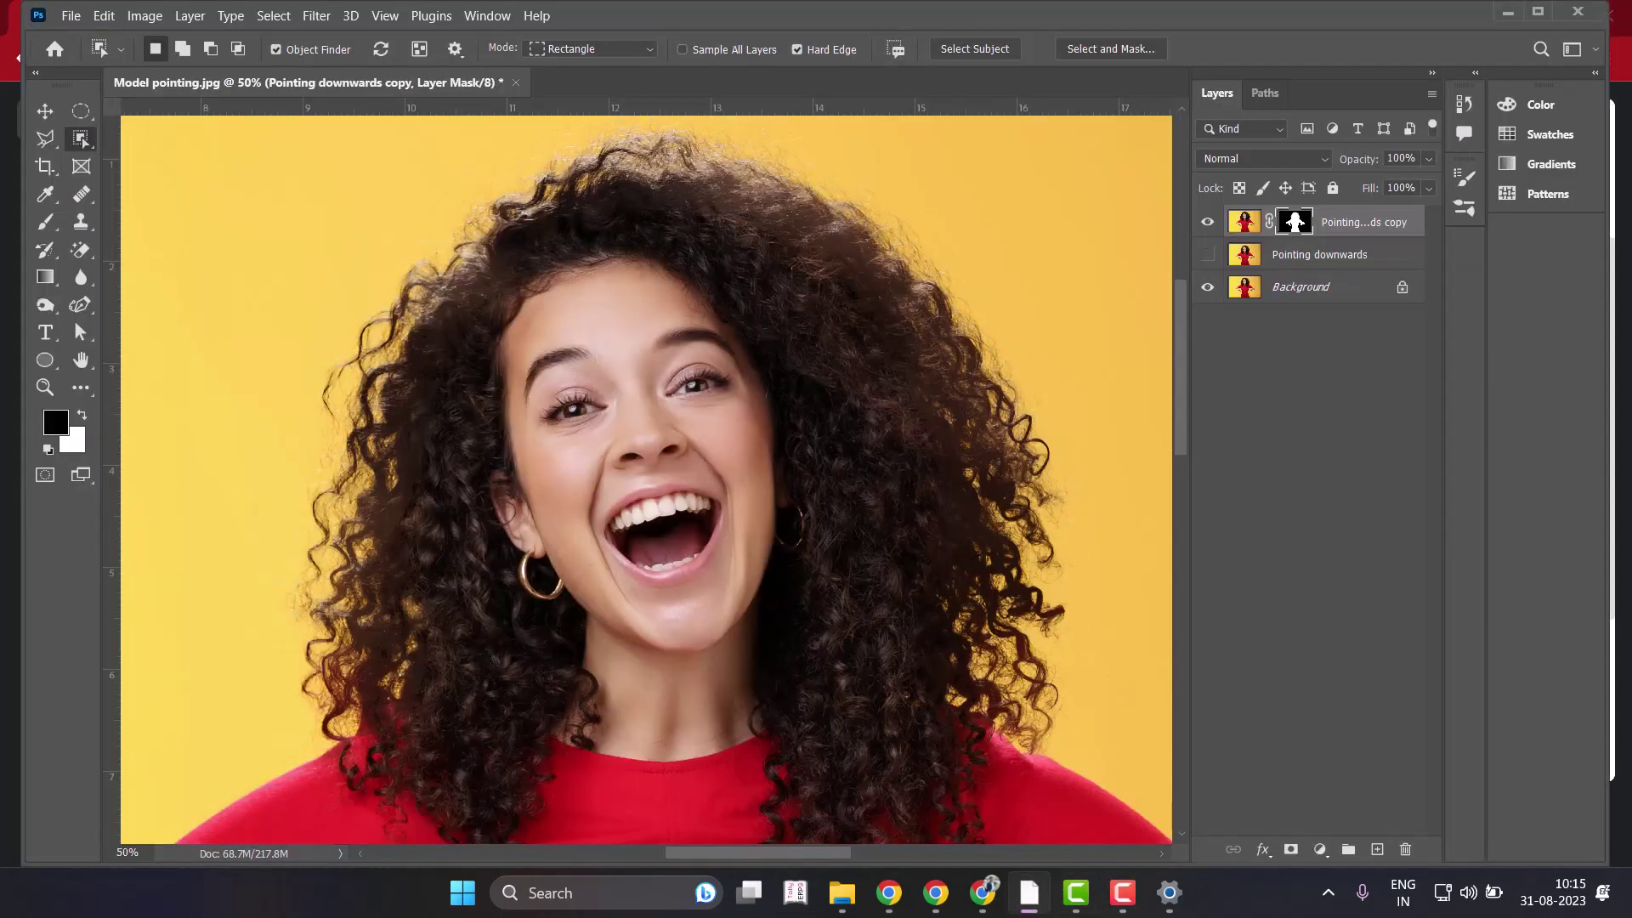
pyautogui.press('\\')
pyautogui.press('\\')
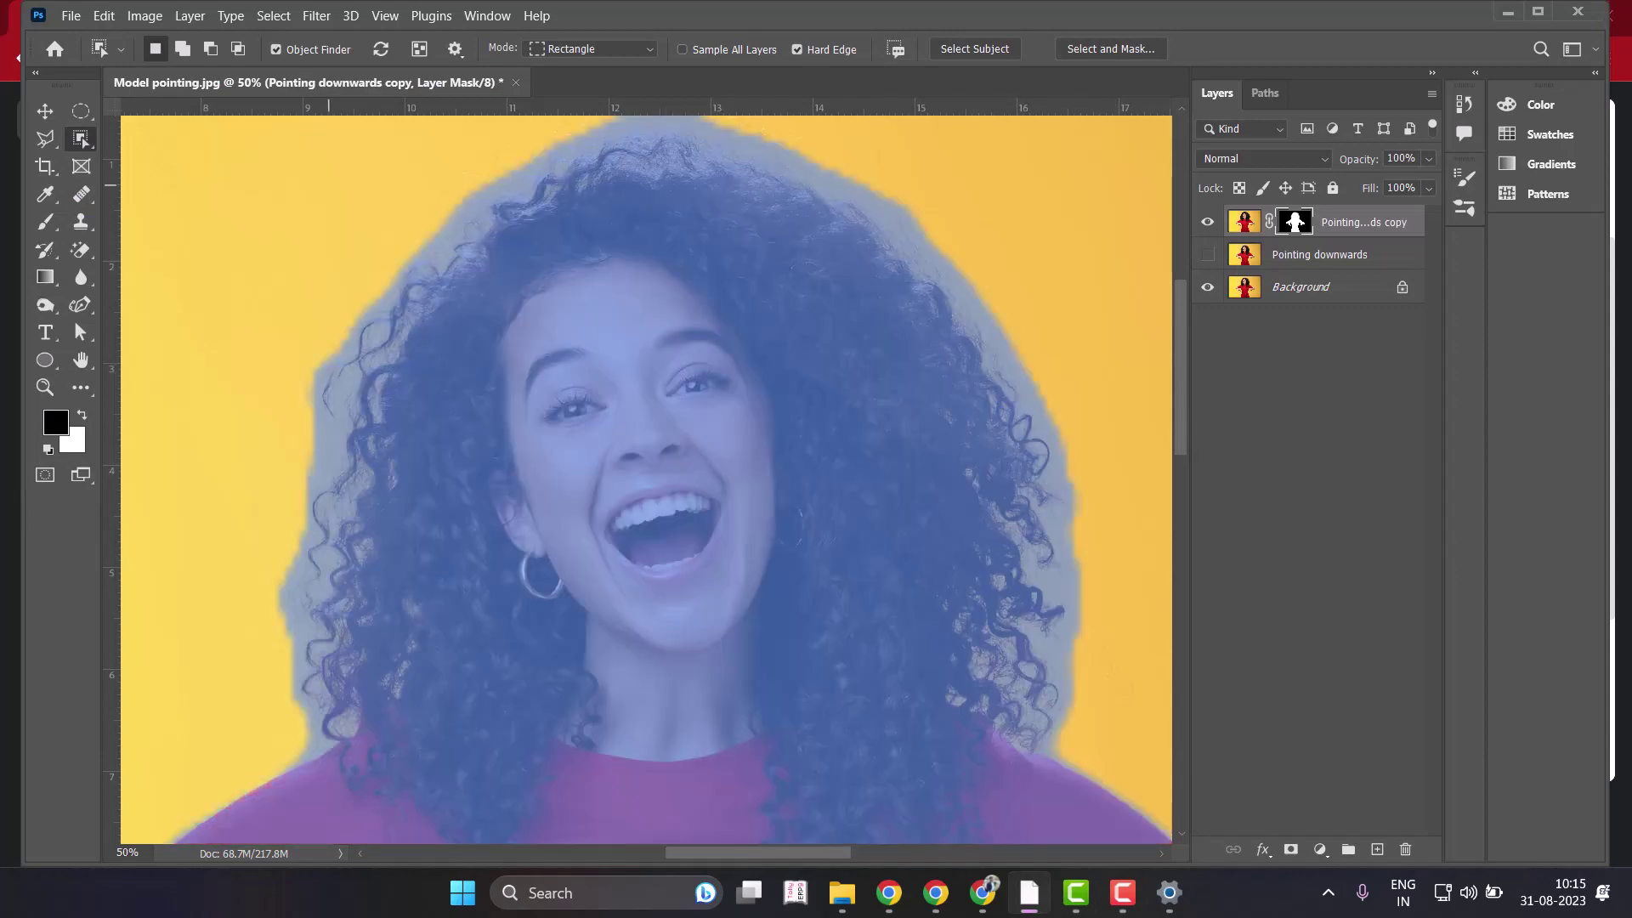
pyautogui.press('\\')
pyautogui.press('\\')
pyautogui.press('\\')
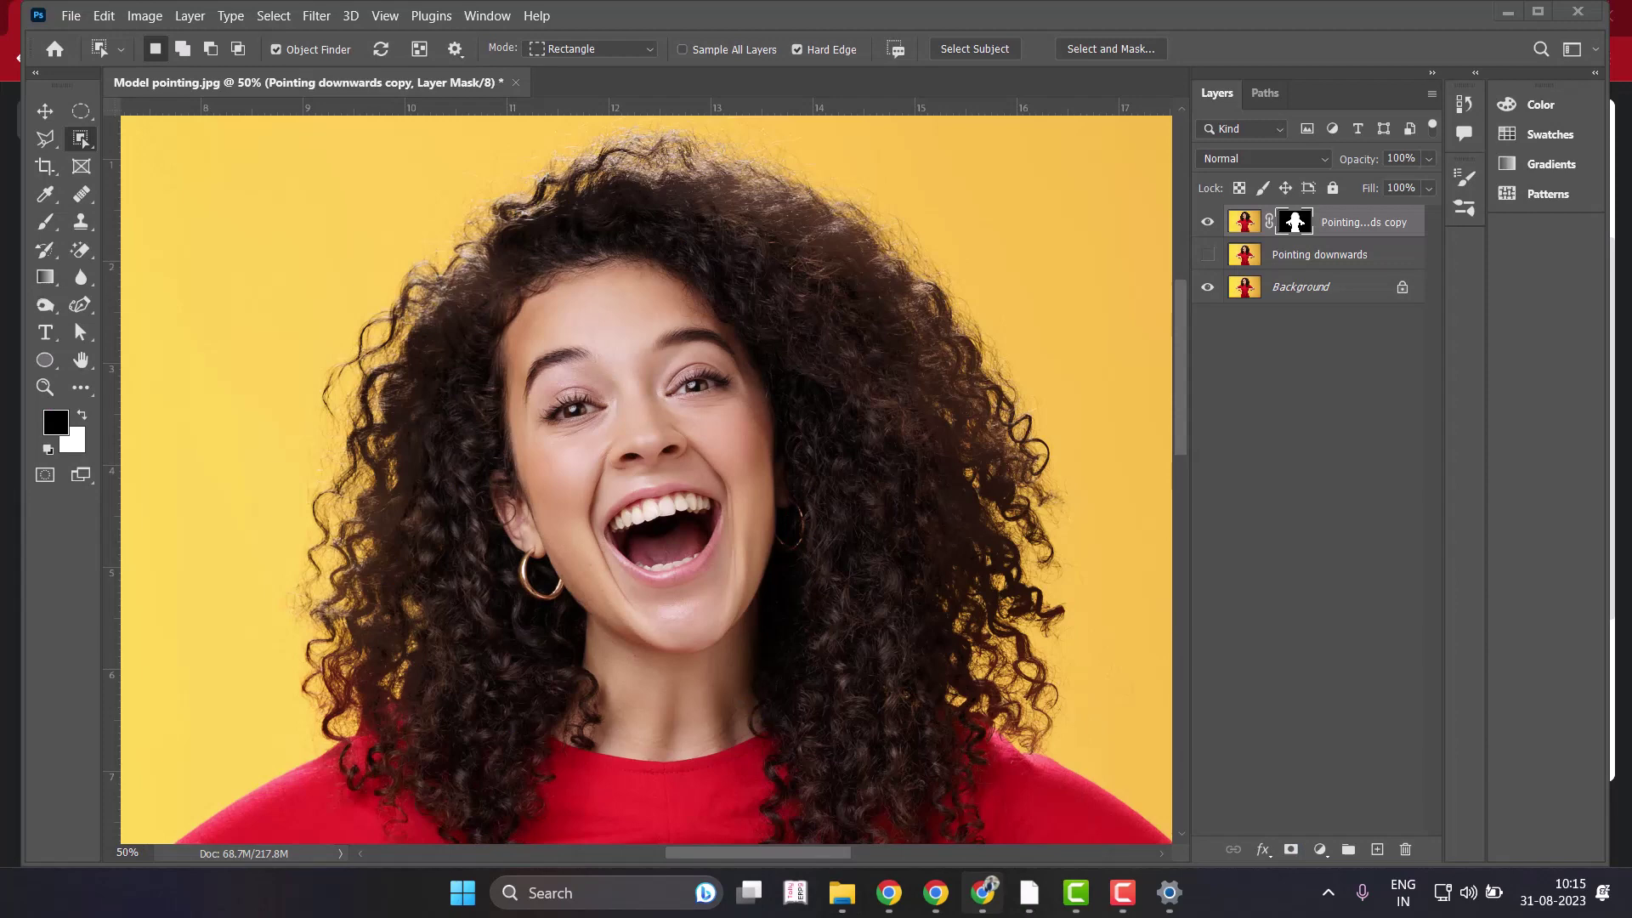
# Show milky-way-8153503_1920 in its folder and drag it into Photoshop.
pyautogui.click(982, 893)
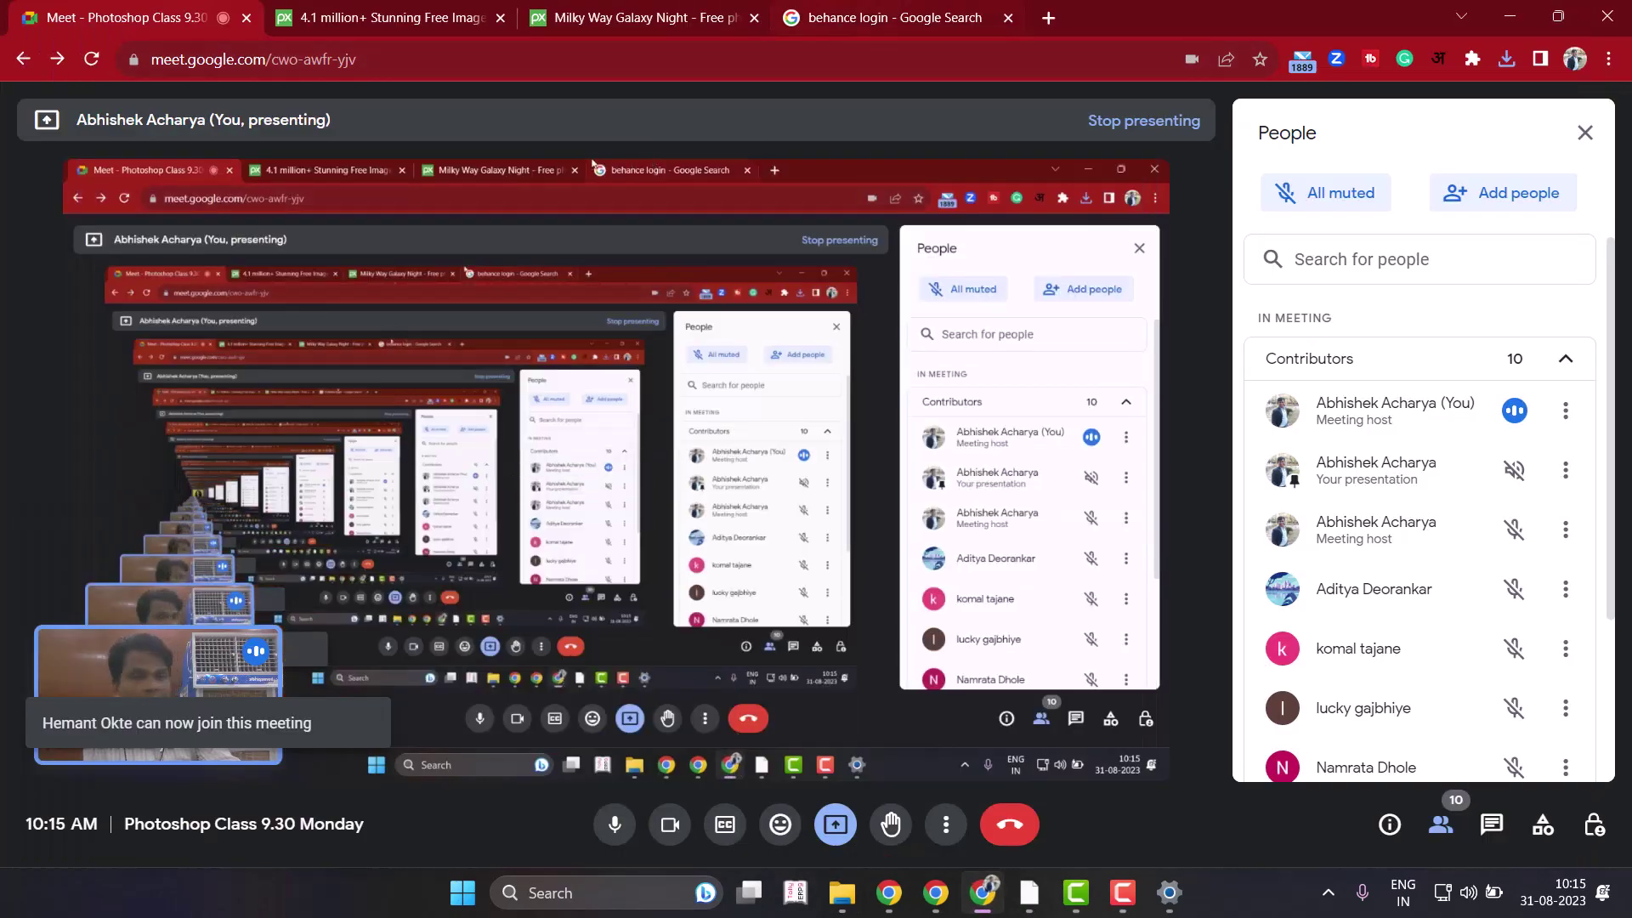
pyautogui.hotkey('ctrl', '3')
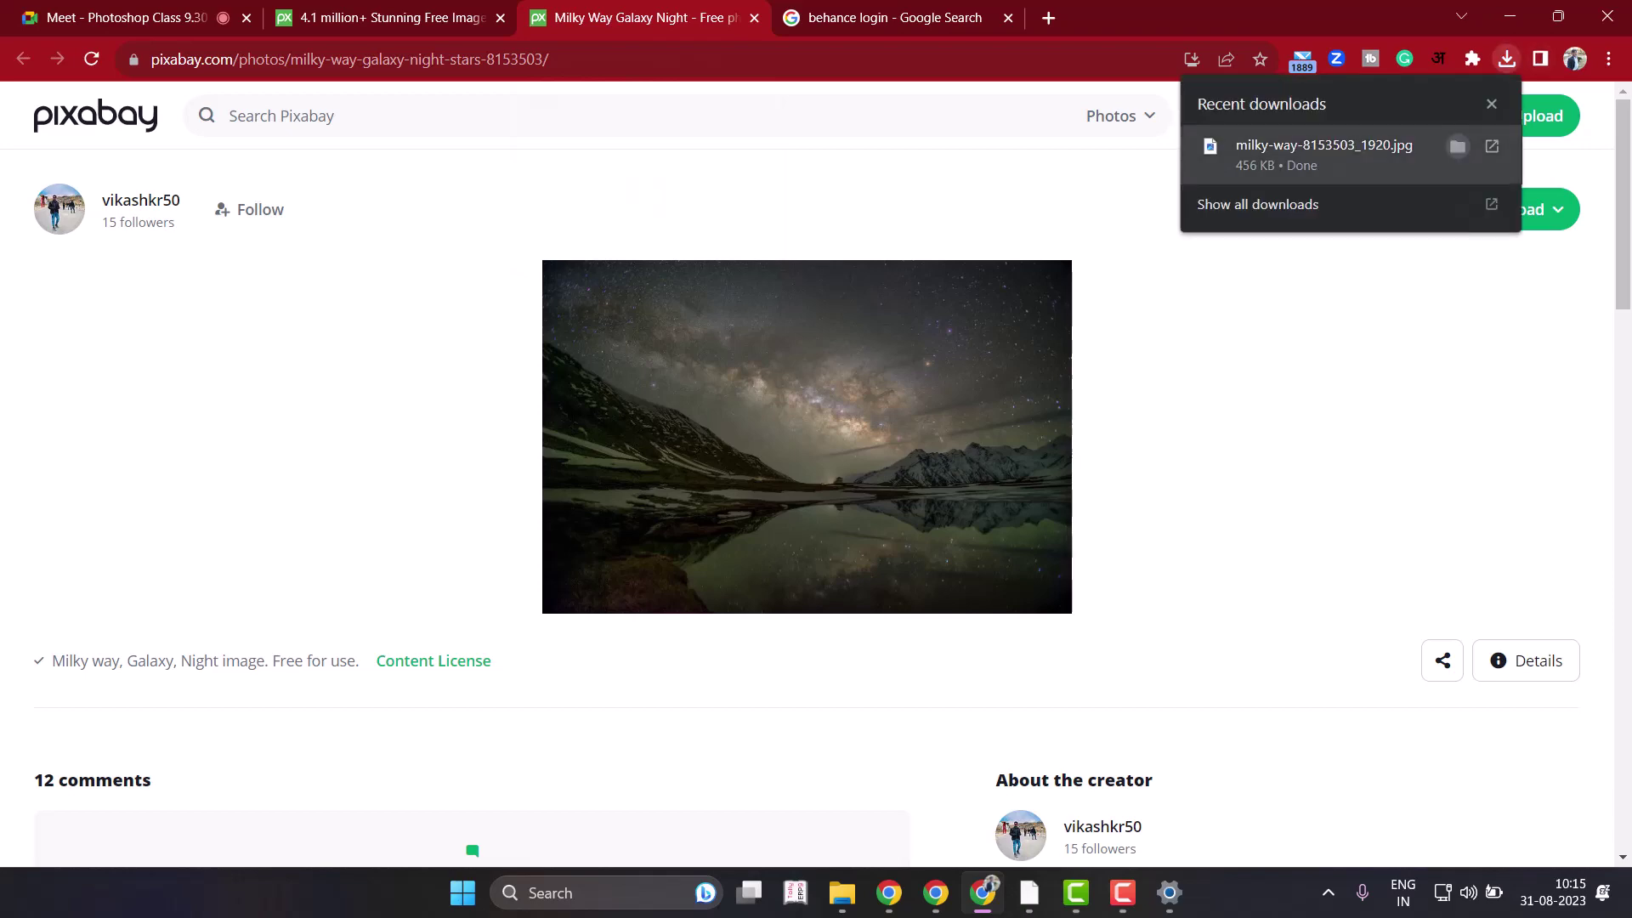
pyautogui.click(1457, 146)
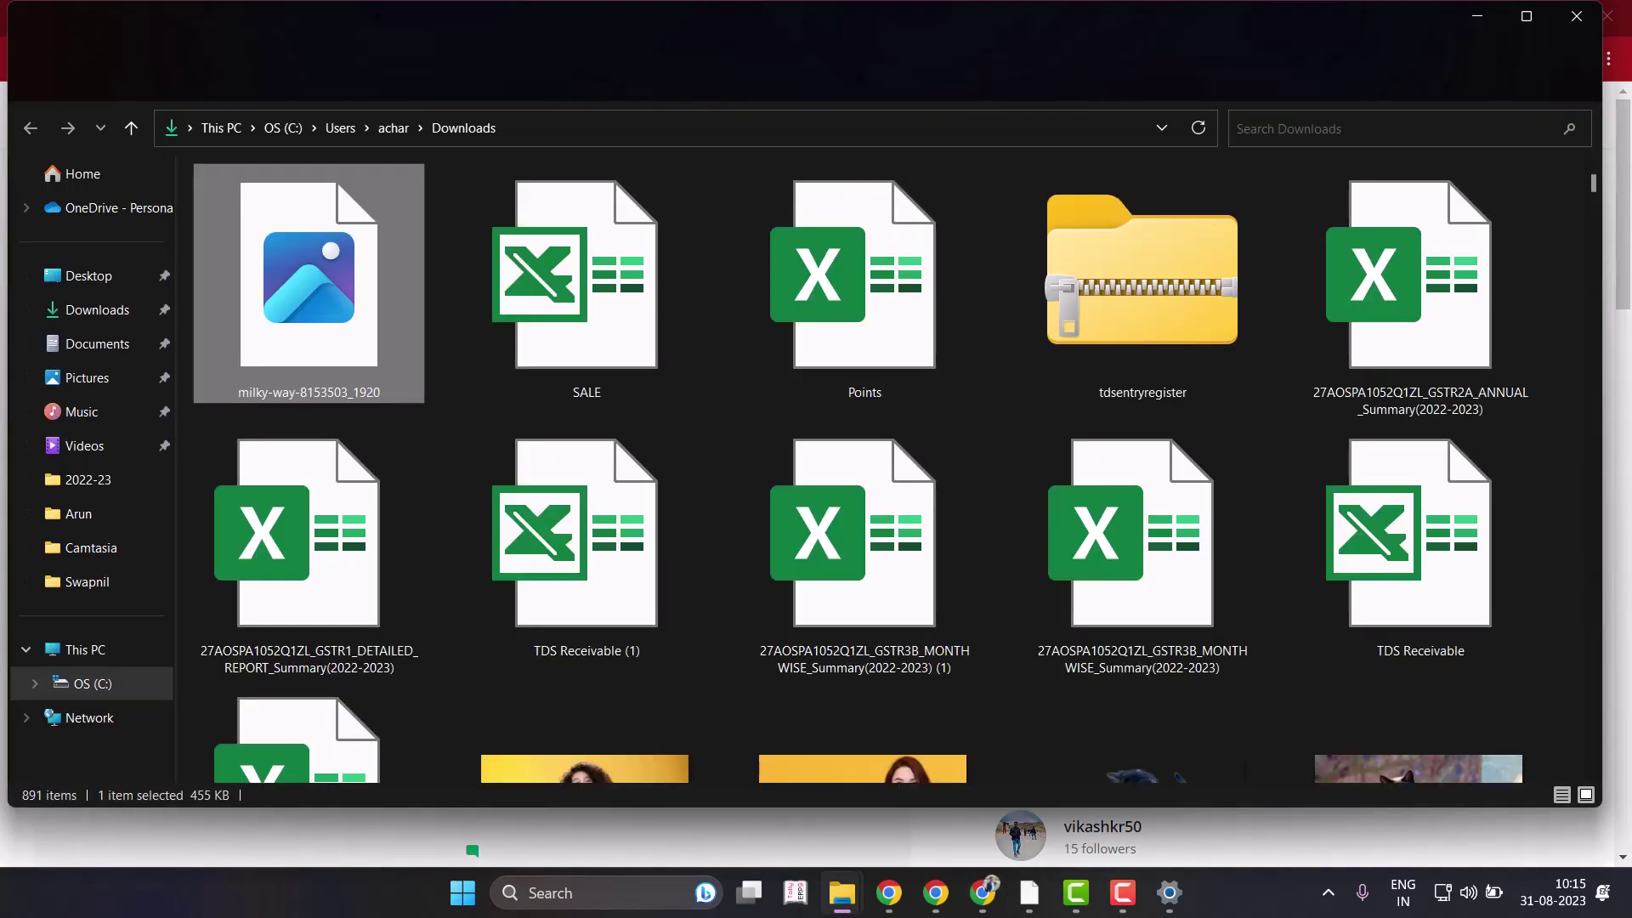
pyautogui.moveTo(309, 306); pyautogui.dragTo(1045, 740)
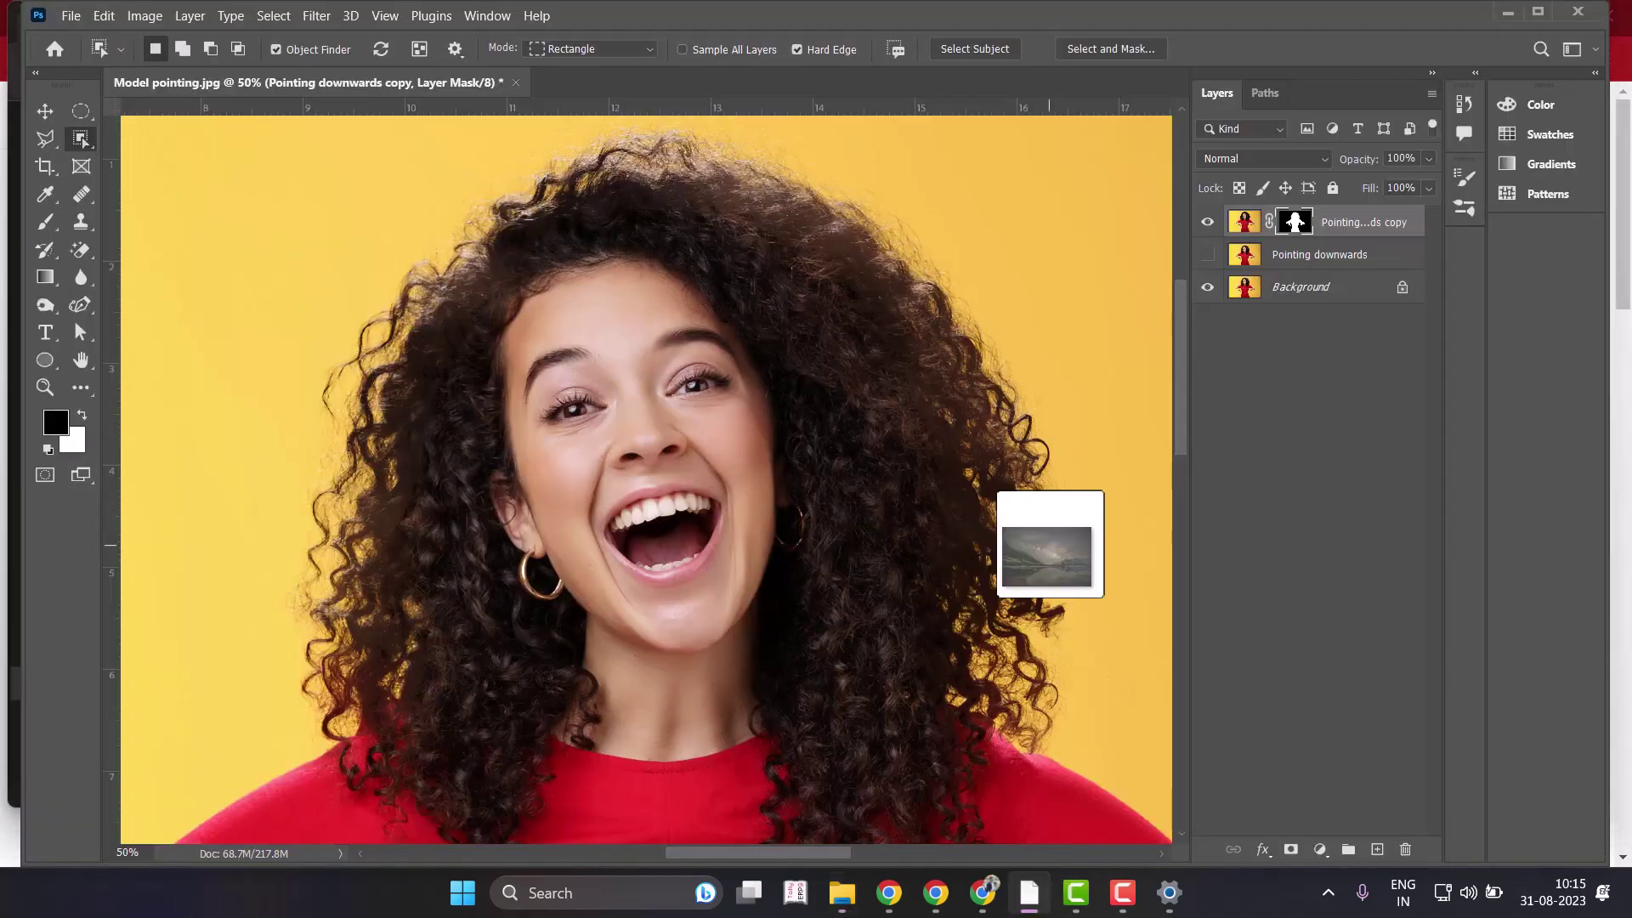
pyautogui.moveTo(1054, 794)
pyautogui.mouseDown()
pyautogui.moveTo(902, 140)
pyautogui.moveTo(901, 68)
pyautogui.mouseUp()
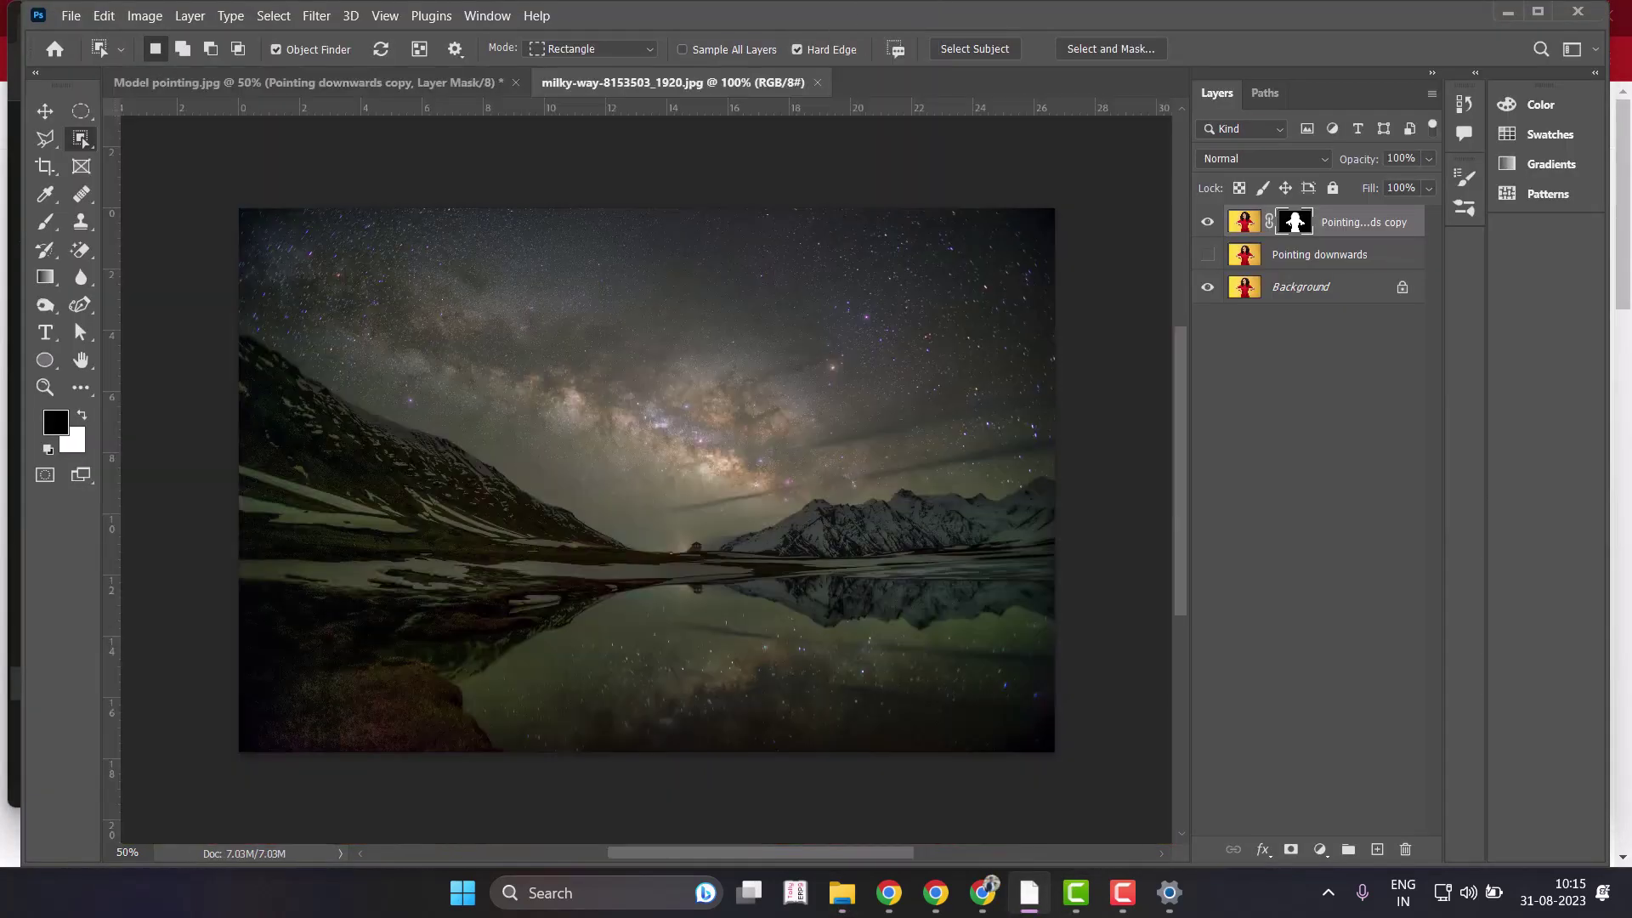
# Copy the masked model layer from Model pointing.jpg into the Milky Way document with the Move tool.
pyautogui.hotkey('ctrl', 'Tab')
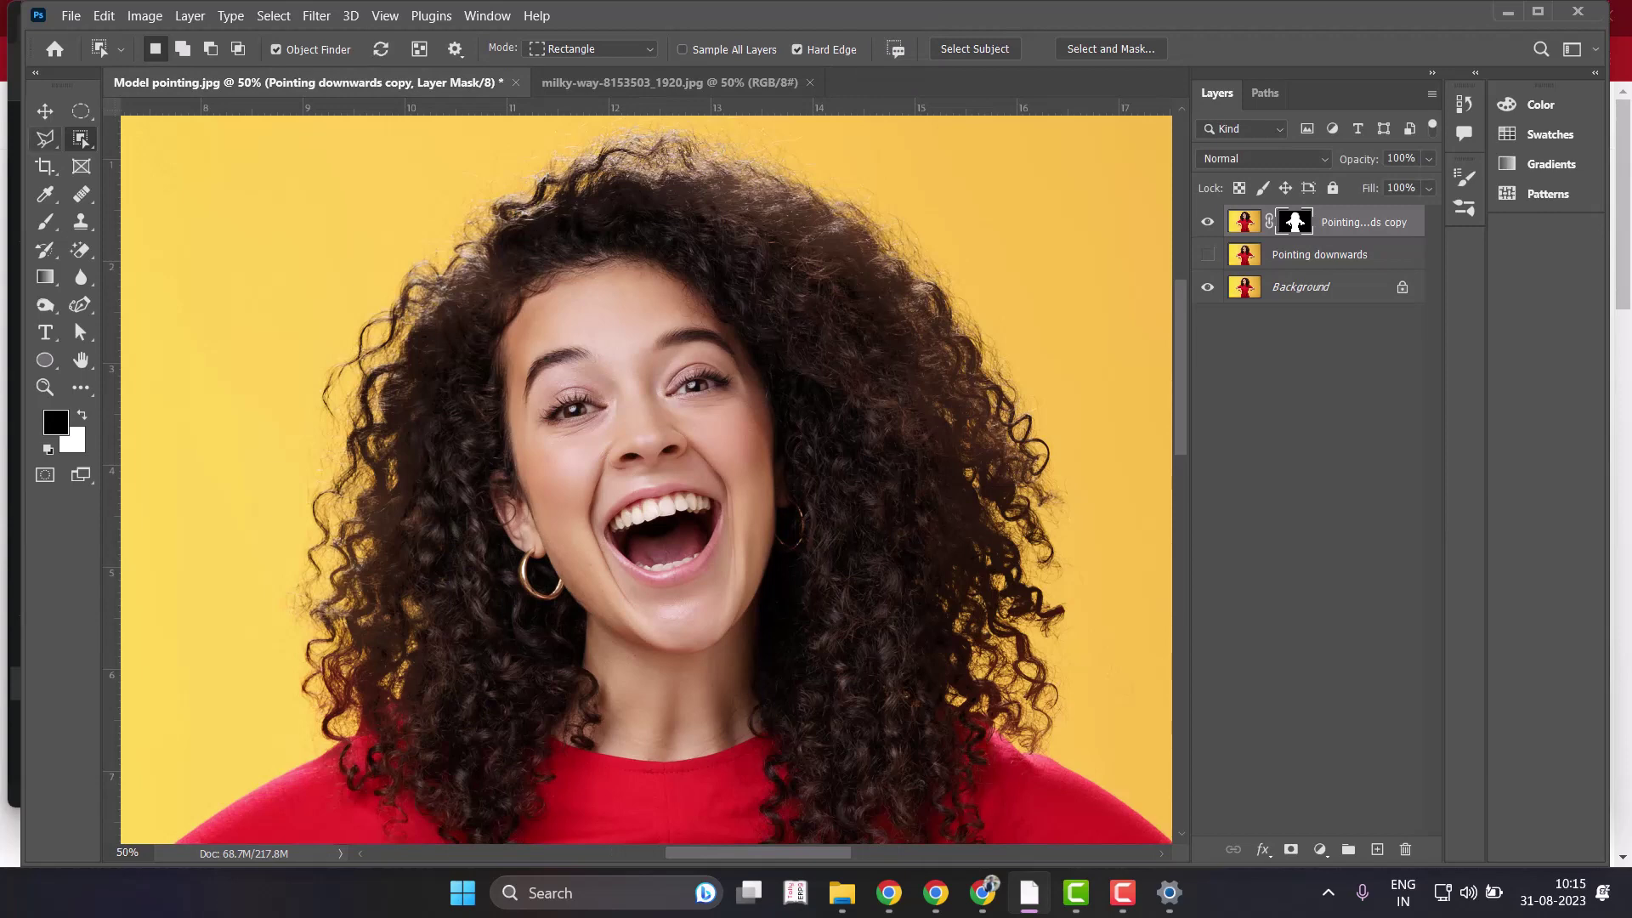
pyautogui.click(44, 110)
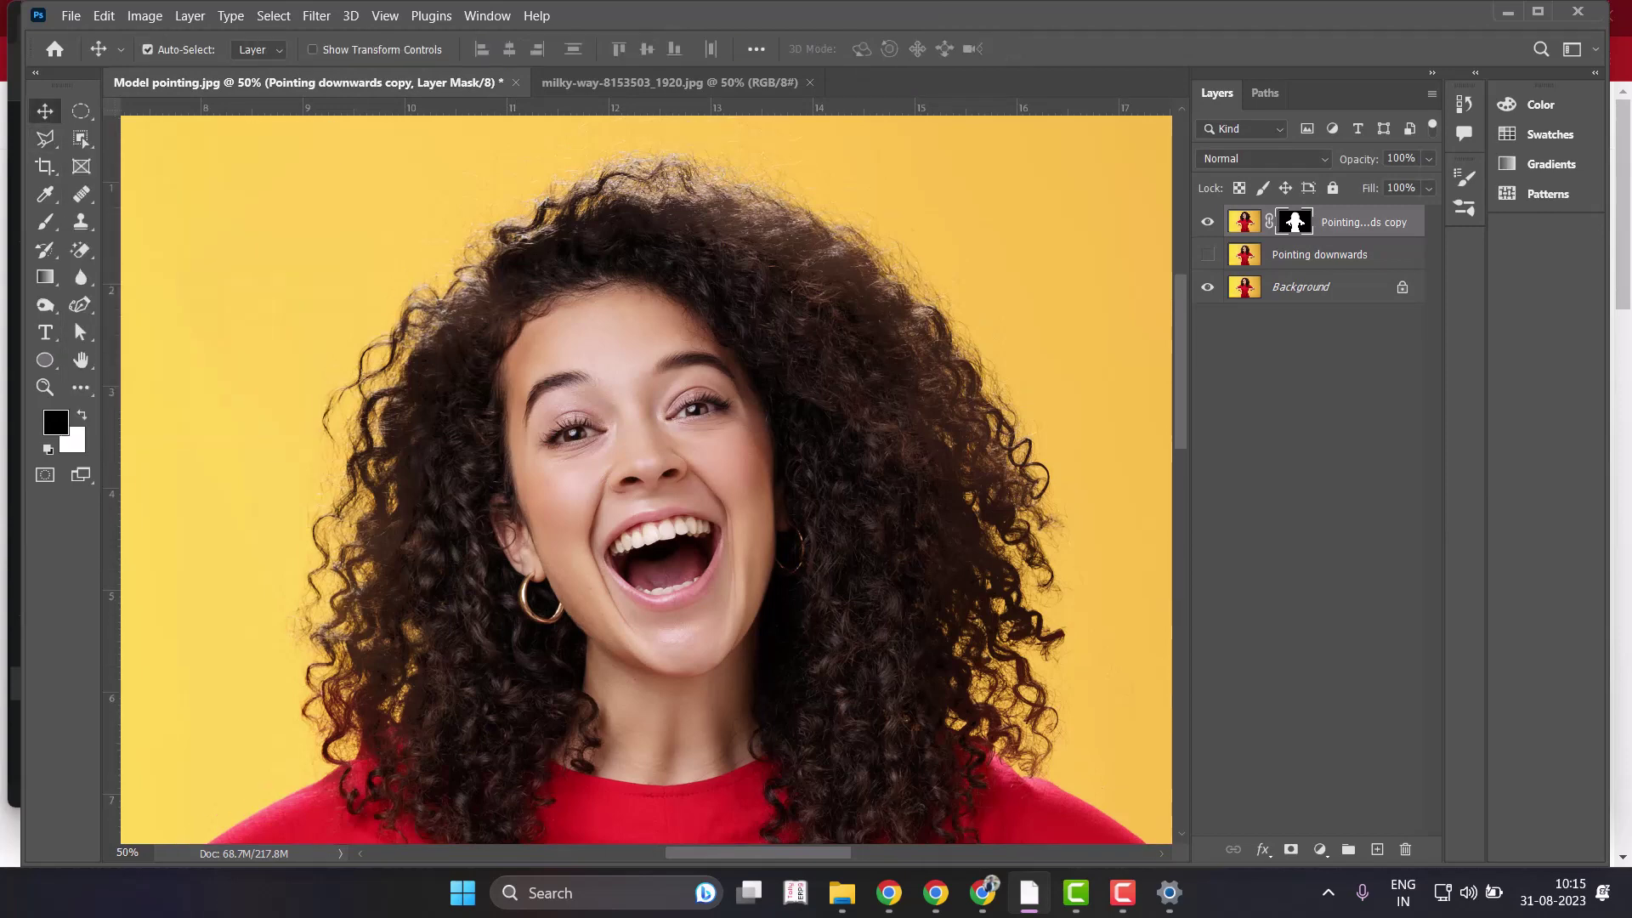
pyautogui.hotkey('ctrl', 'Tab')
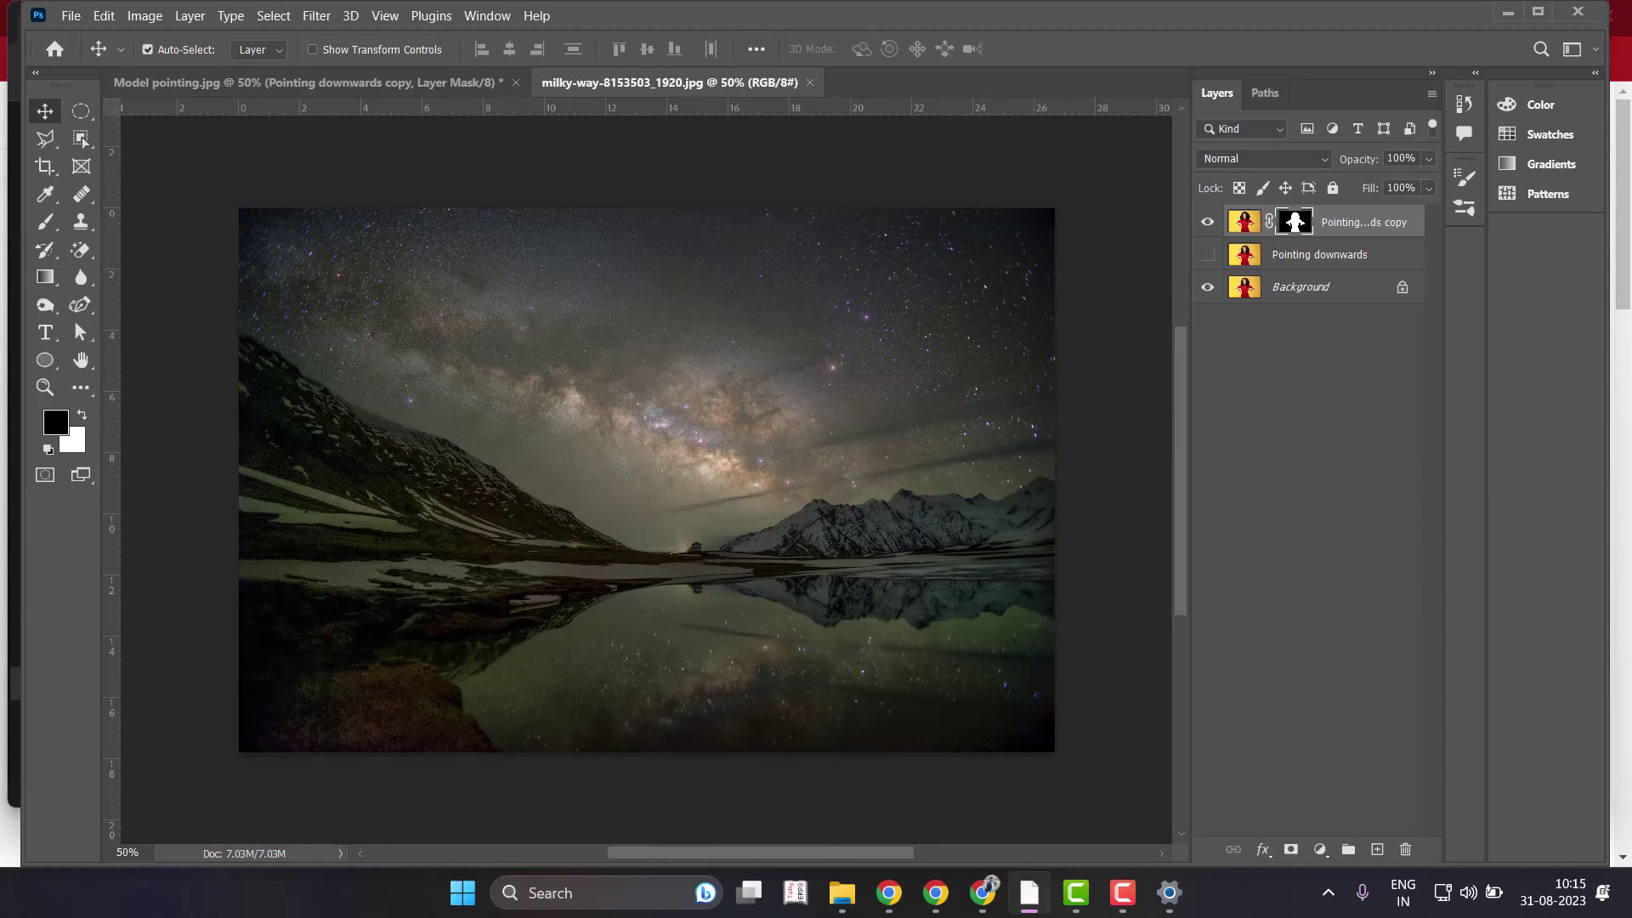
pyautogui.moveTo(1326, 222); pyautogui.dragTo(646, 448)
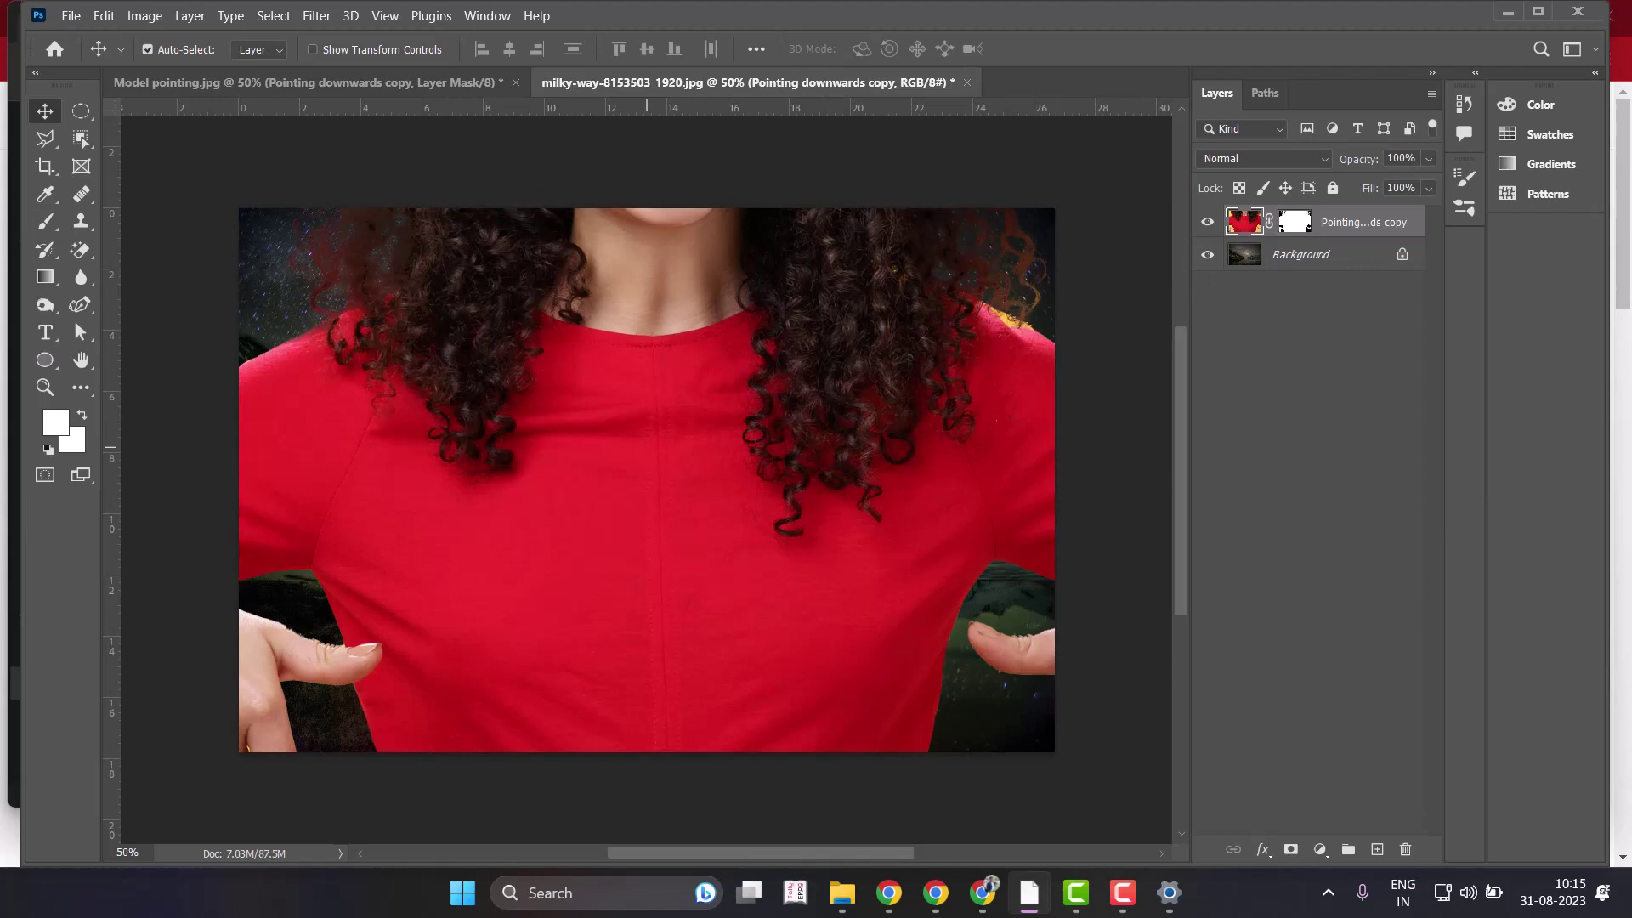
# Move the model lower on the starry background and zoom out on both documents.
pyautogui.hotkey('ctrl', 'Tab')
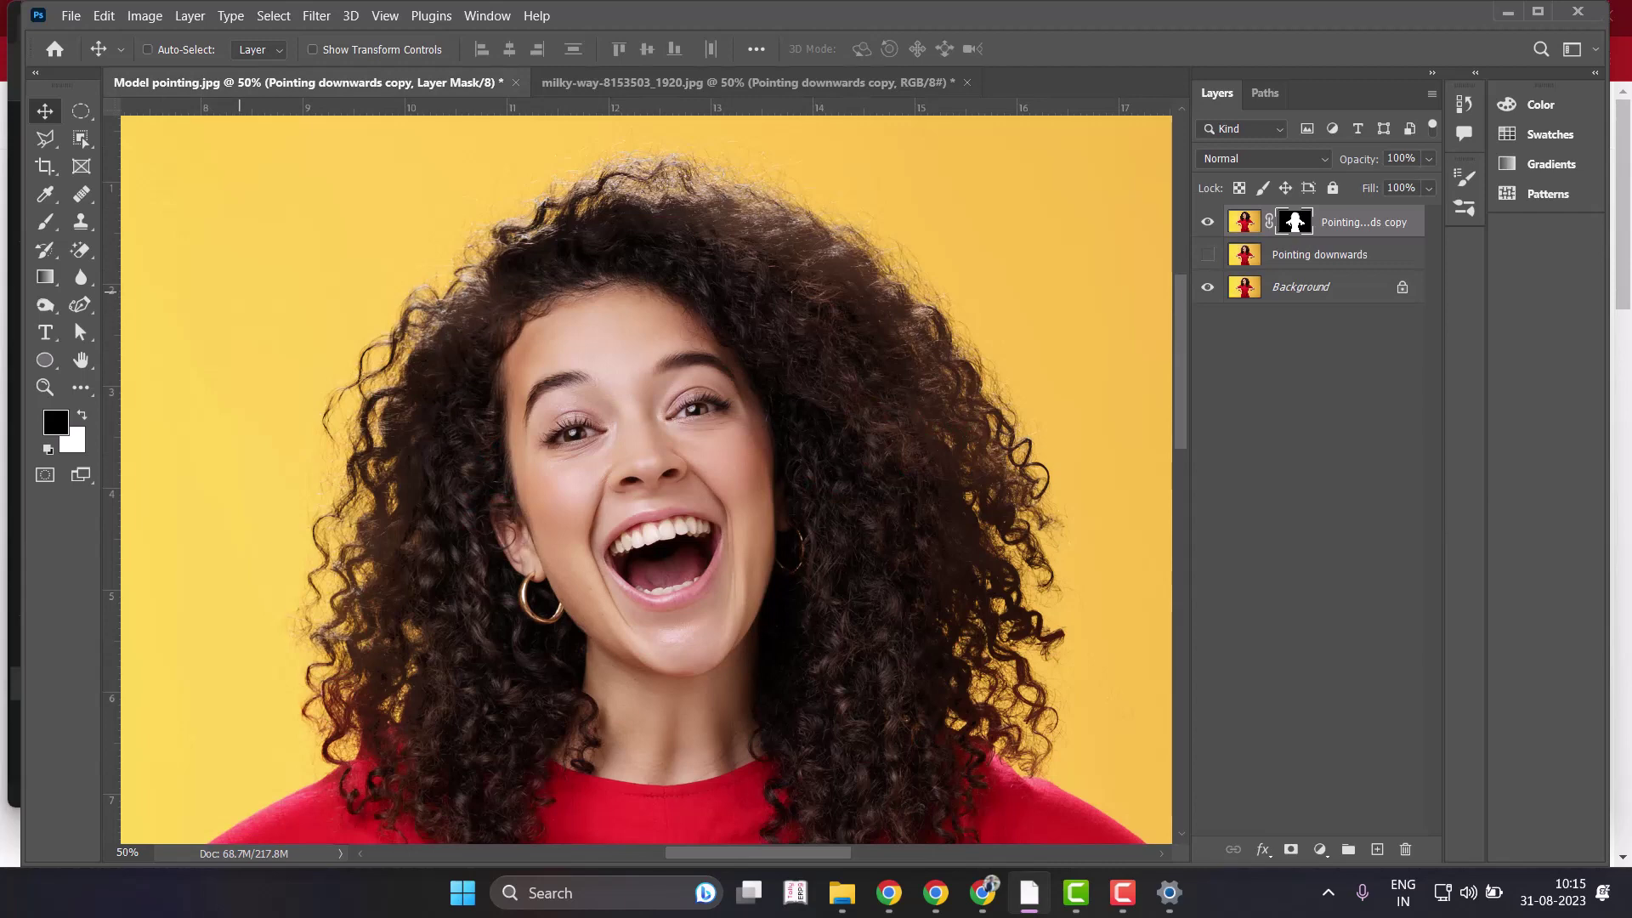
pyautogui.hotkey('ctrl', '-')
pyautogui.hotkey('ctrl', '-')
pyautogui.hotkey('ctrl', '-')
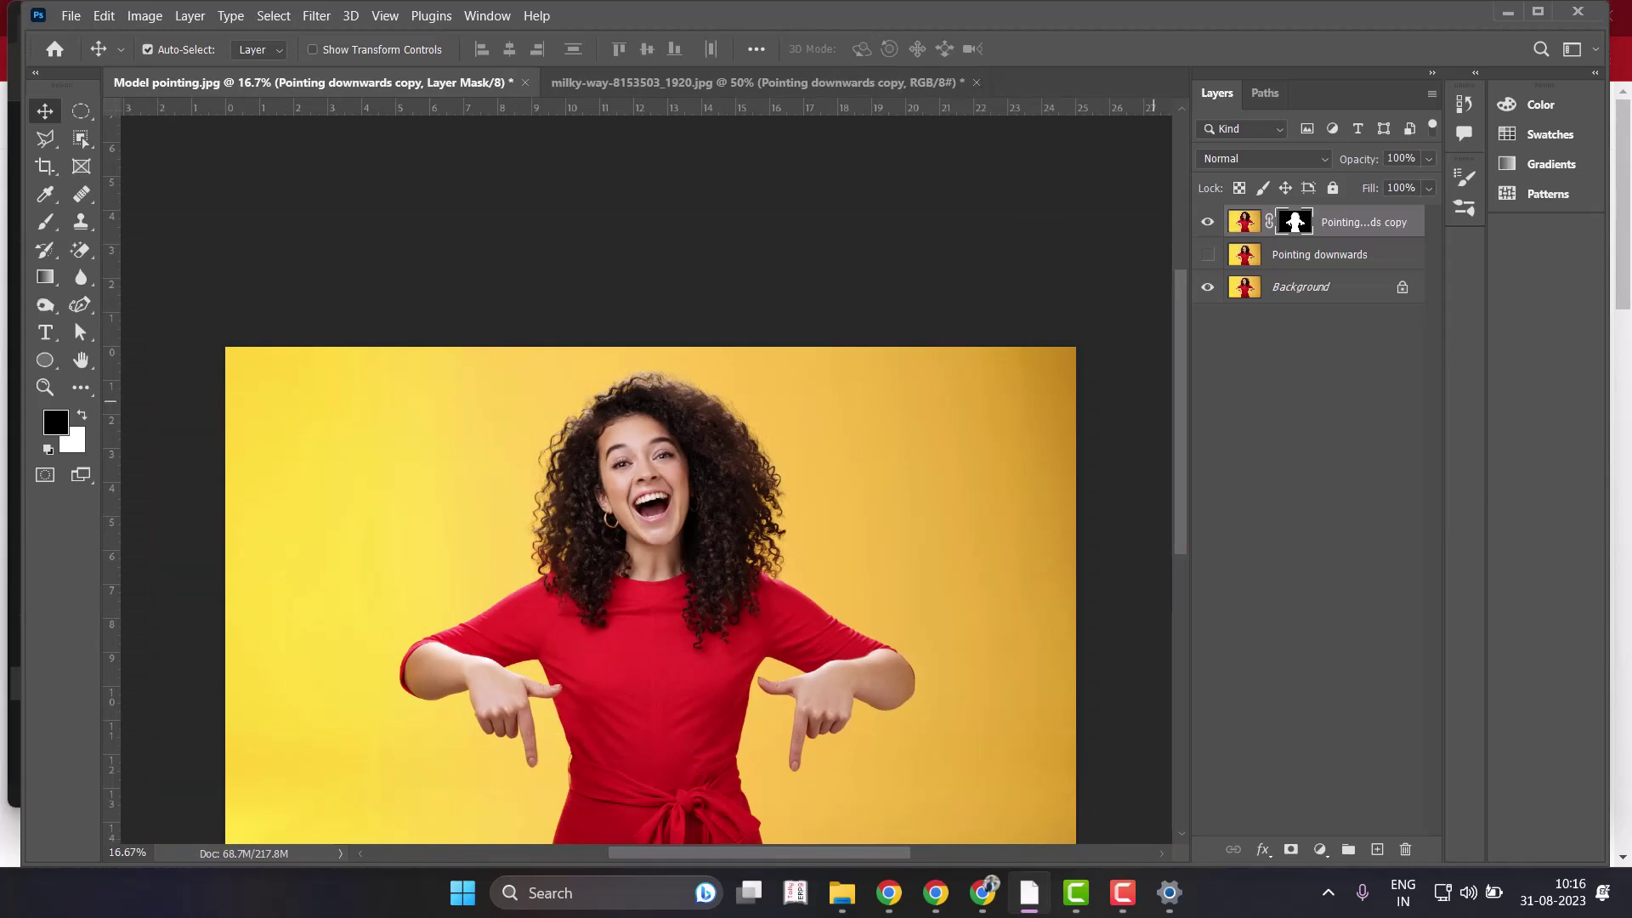
pyautogui.hotkey('ctrl', 'Tab')
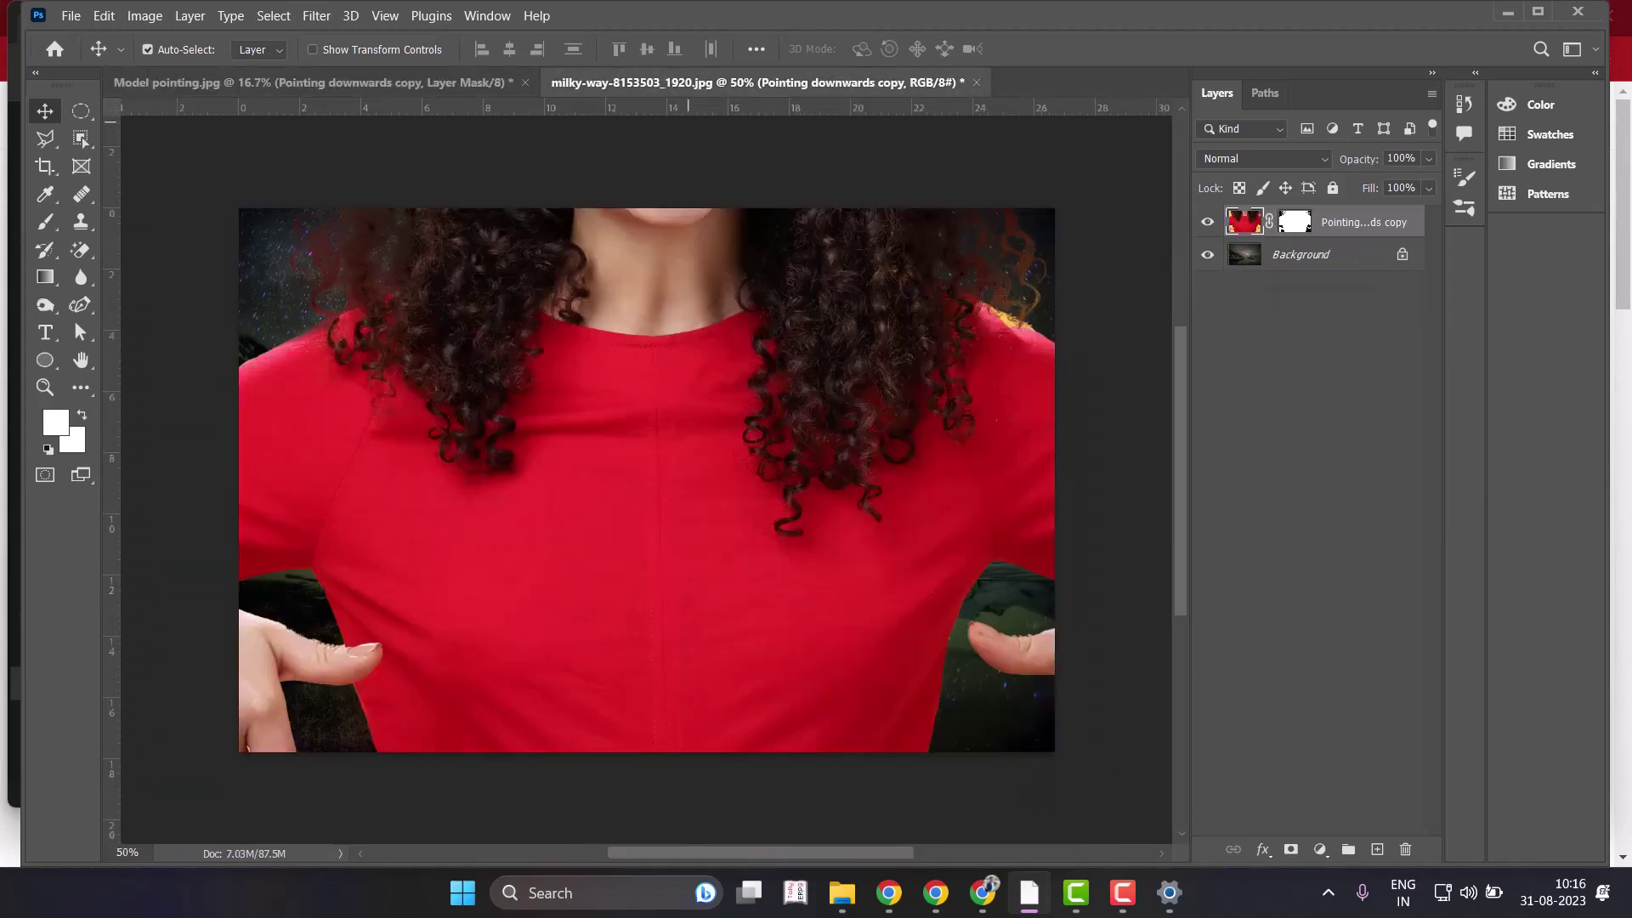
pyautogui.moveTo(599, 250); pyautogui.dragTo(599, 421)
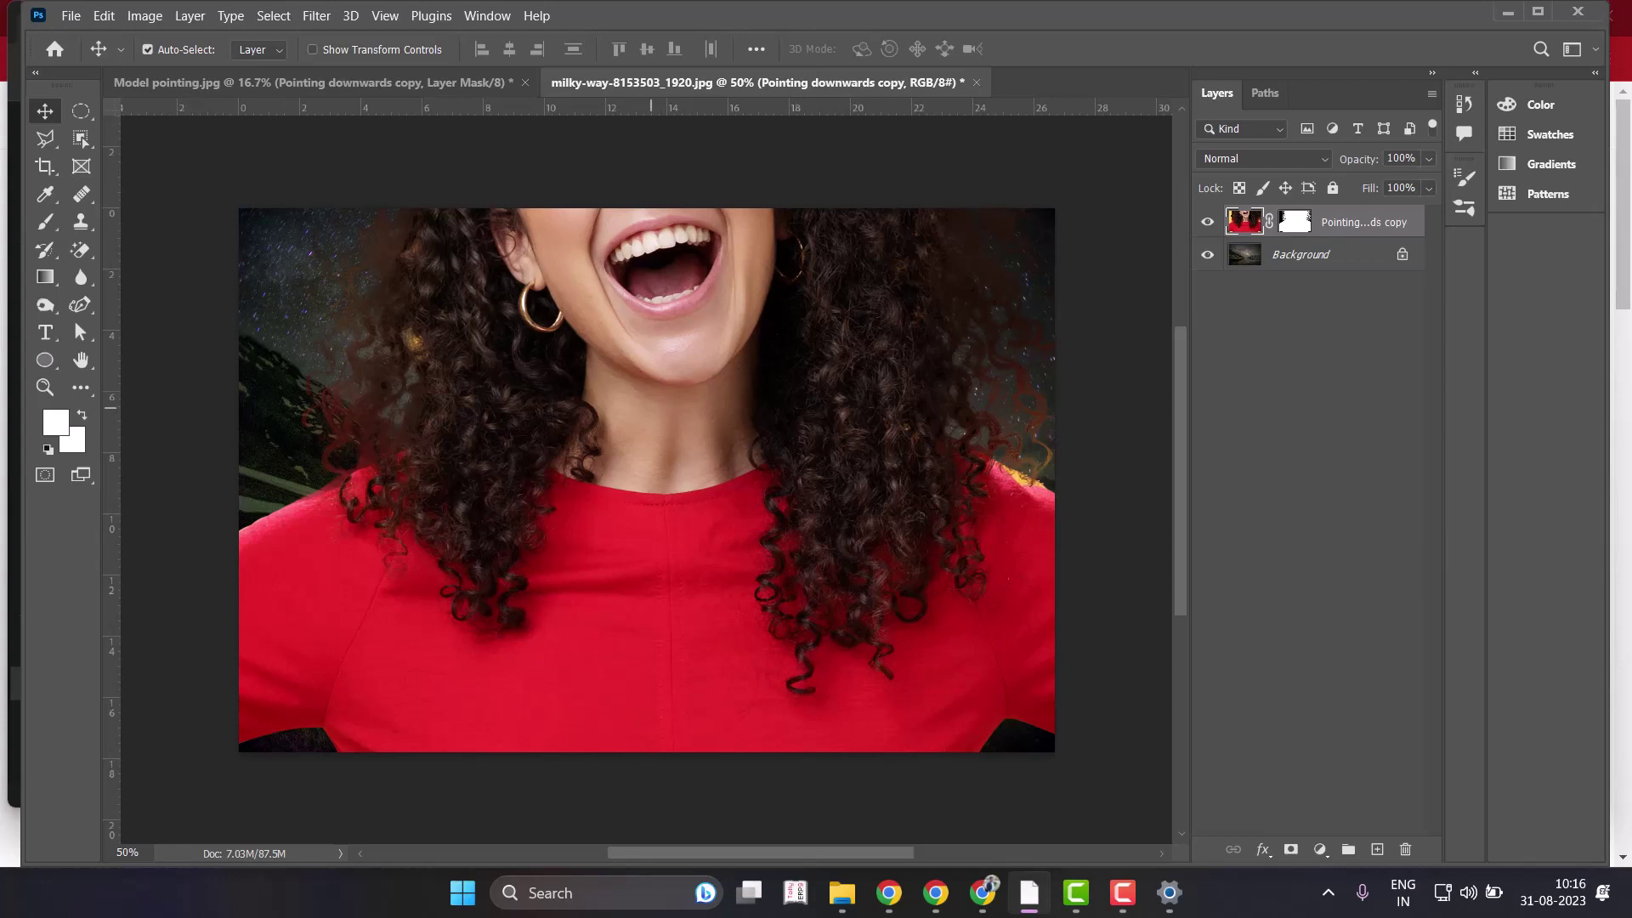
pyautogui.hotkey('ctrl', '-')
pyautogui.hotkey('ctrl', '-')
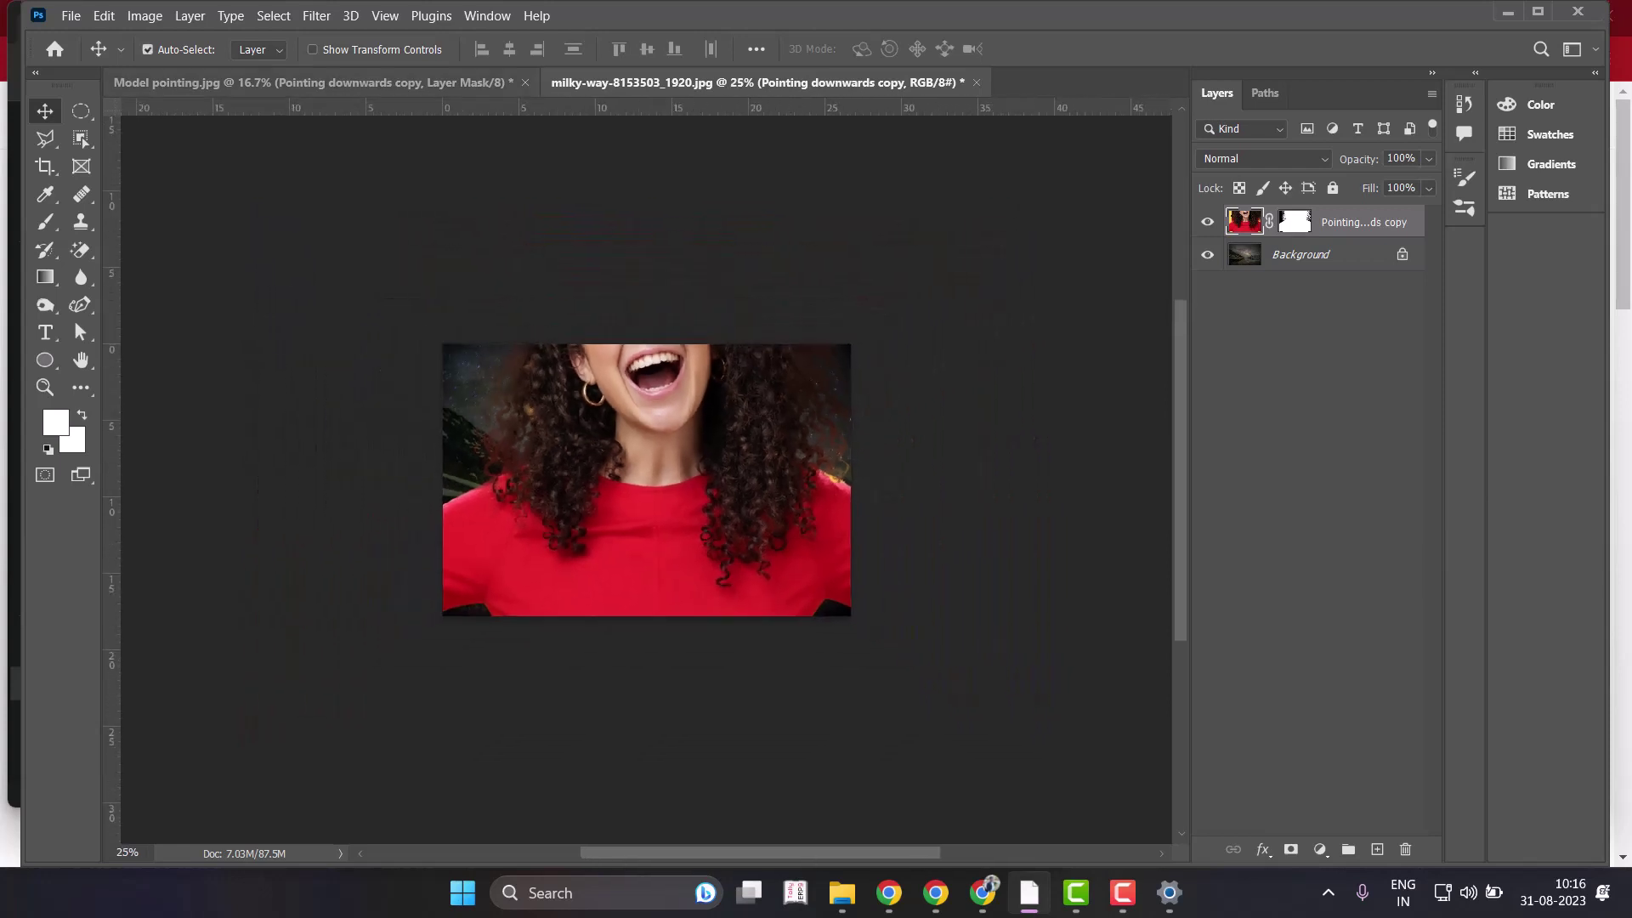
pyautogui.hotkey('ctrl', 'Tab')
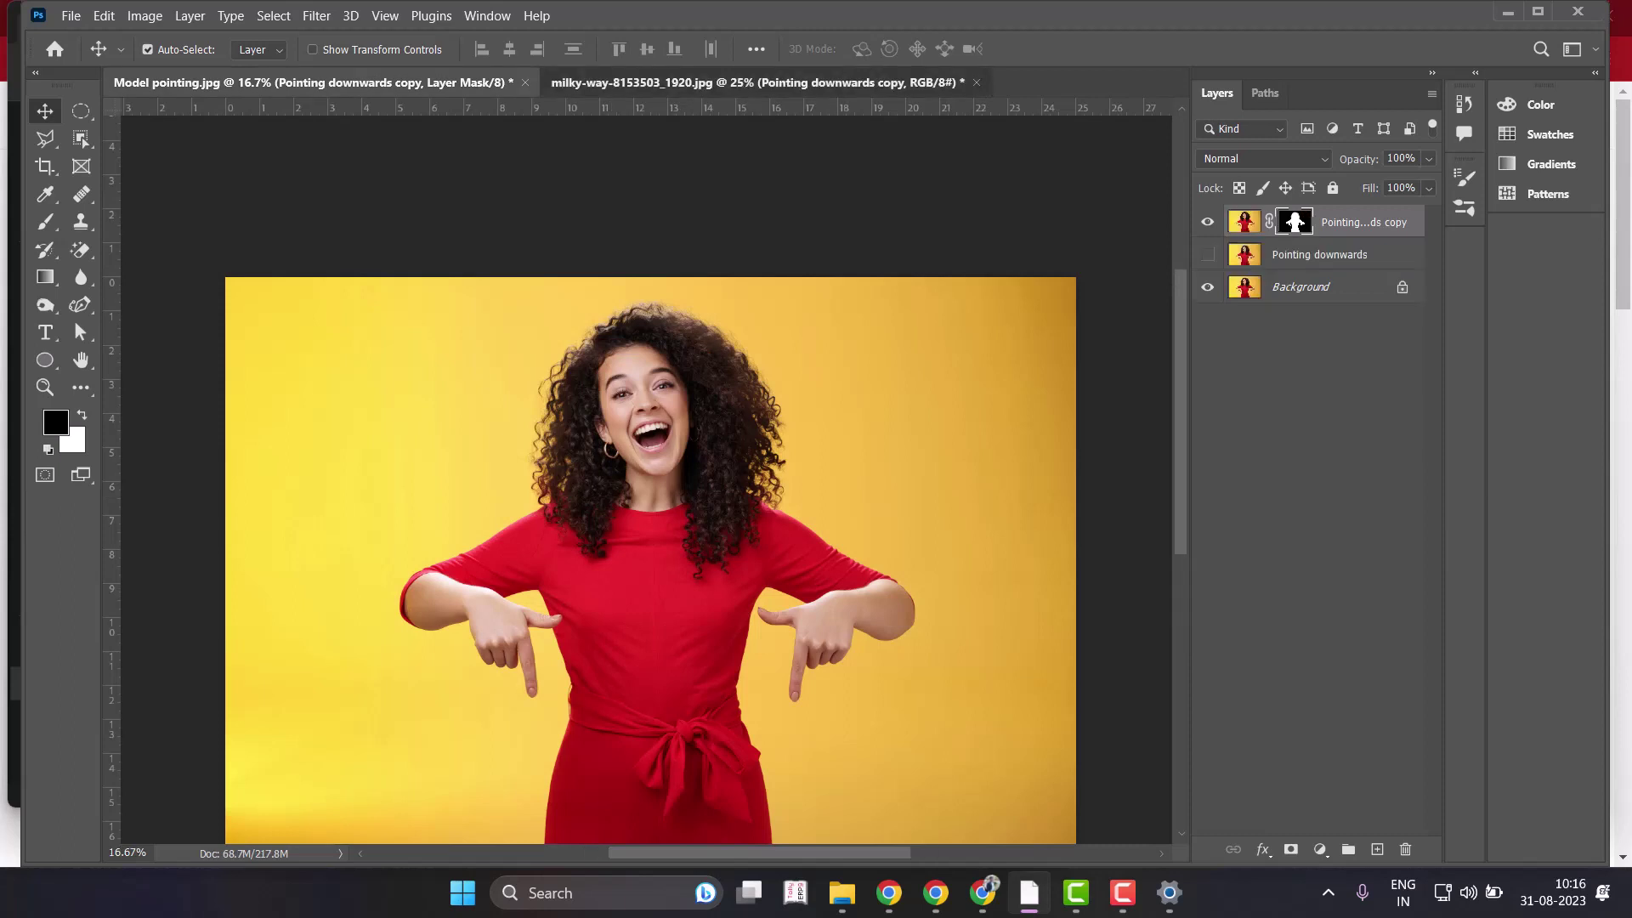
# Lower the model so her face shows over the Milky Way, disable Auto-Select, then start a new document.
pyautogui.hotkey('ctrl', 'Tab')
pyautogui.moveTo(690, 340); pyautogui.dragTo(701, 486)
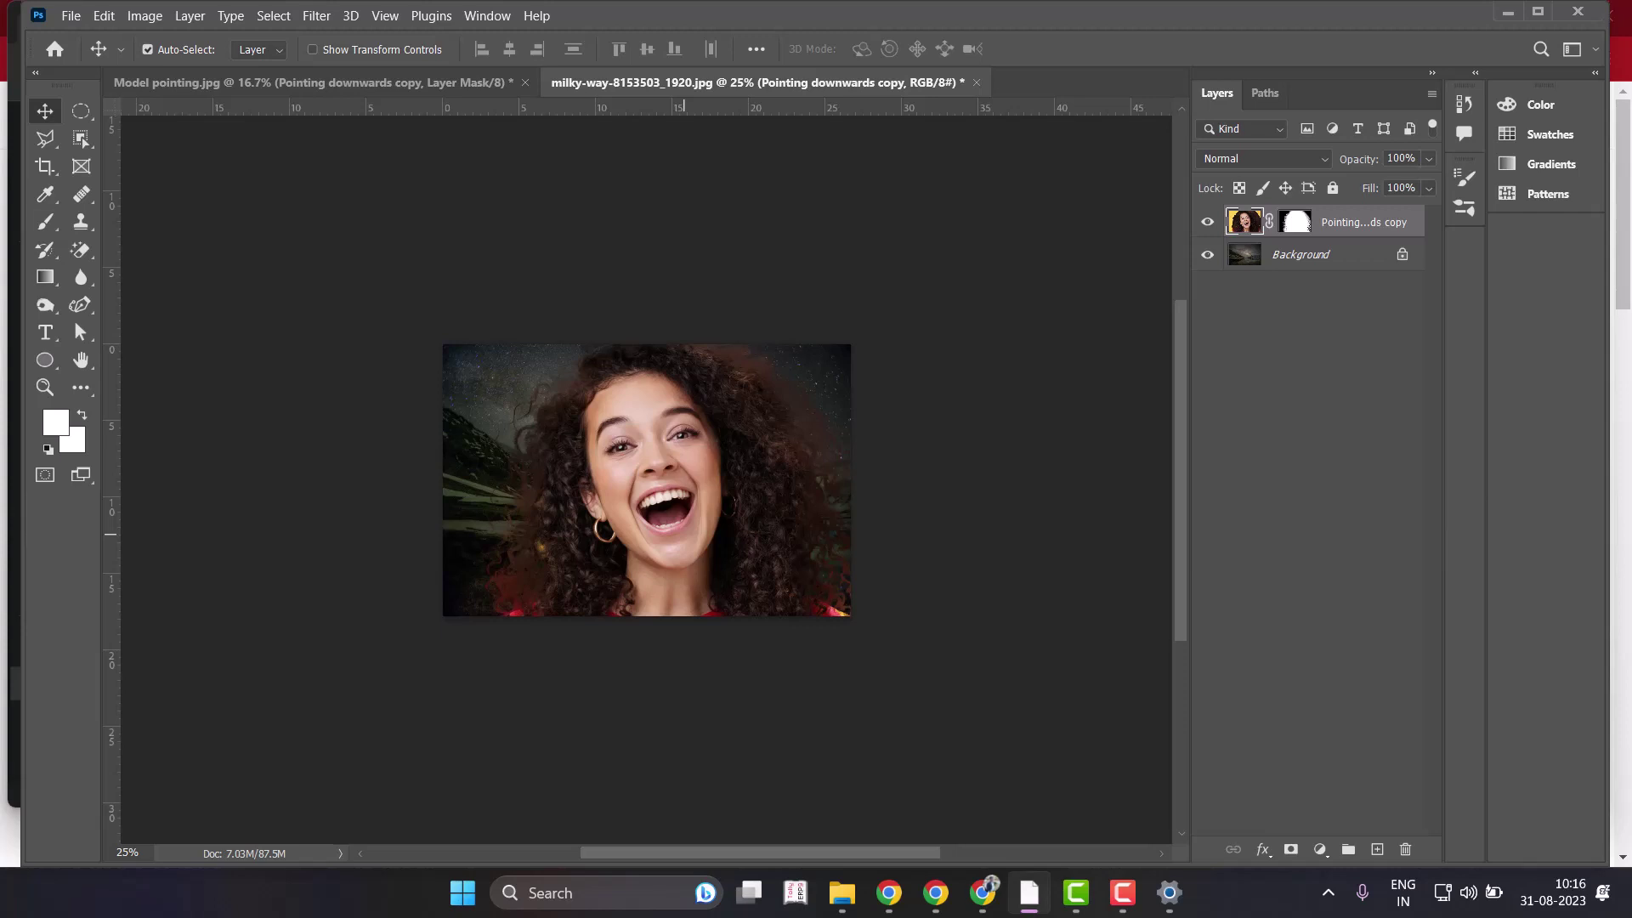
pyautogui.click(147, 50)
pyautogui.hotkey('ctrl', 'n')
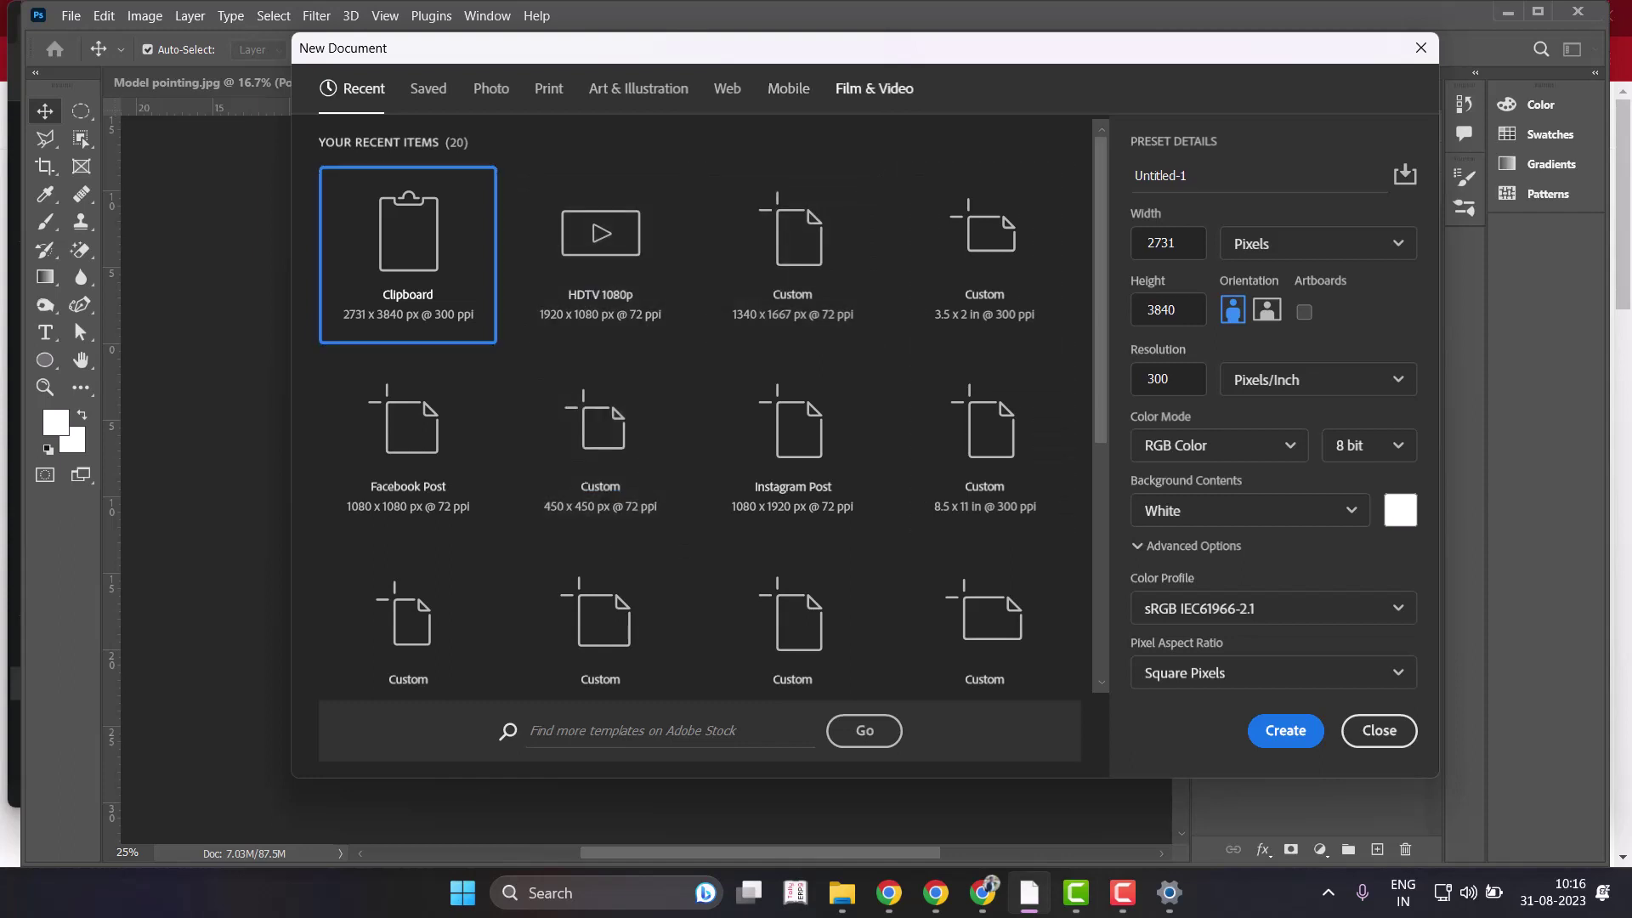
# Browse the Film & Video presets, then close New Document without creating a canvas.
pyautogui.click(874, 89)
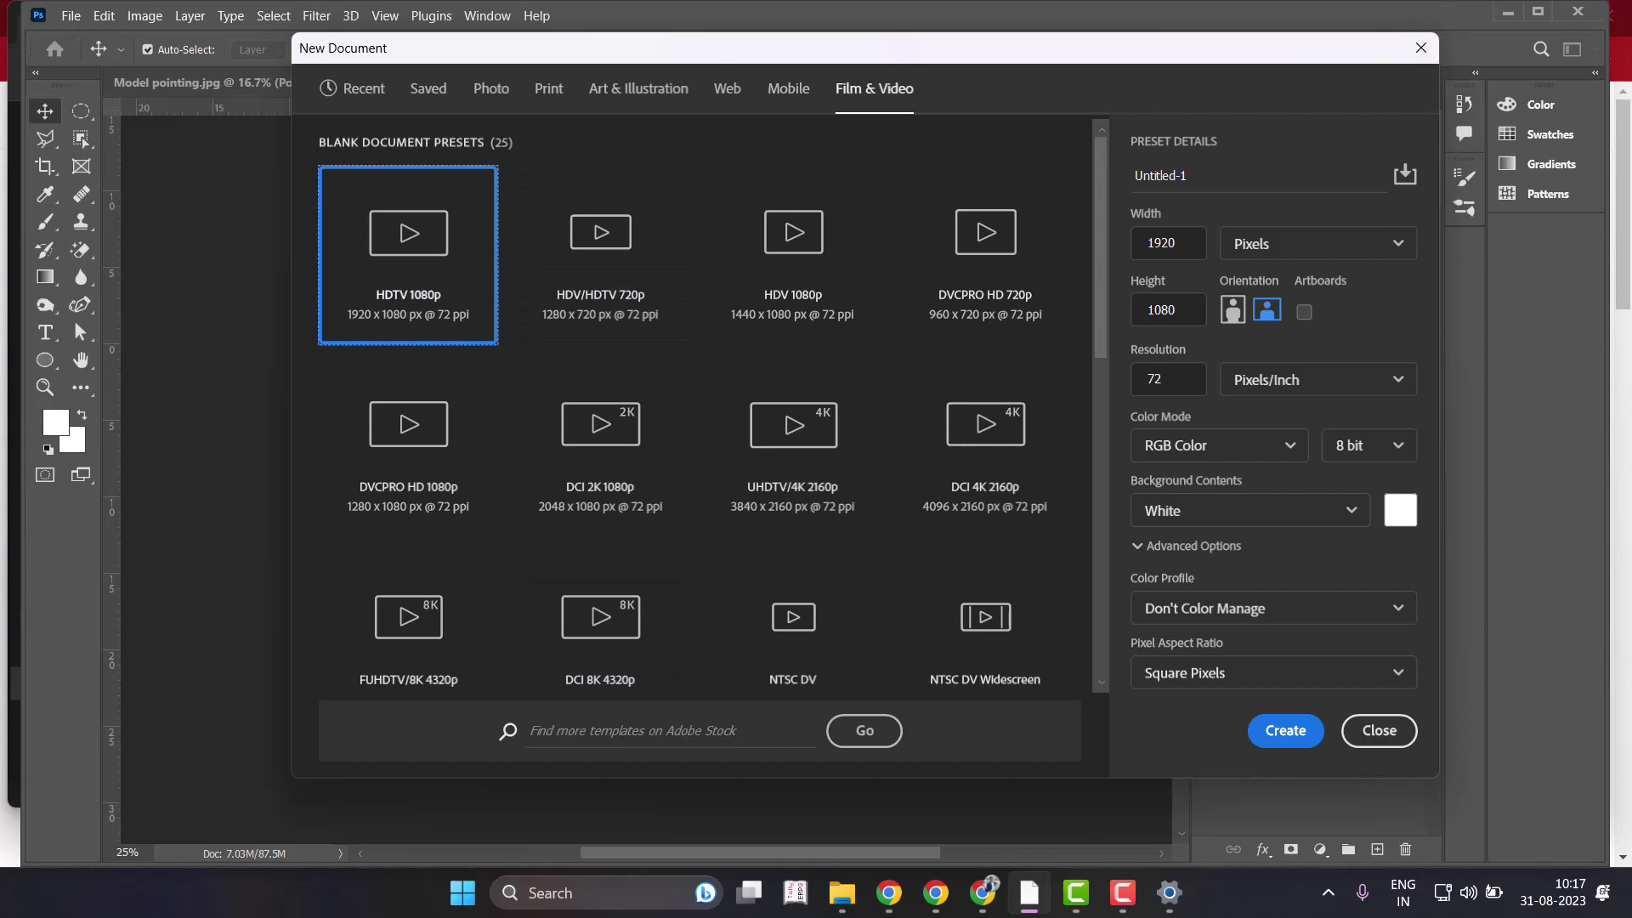
pyautogui.click(1420, 47)
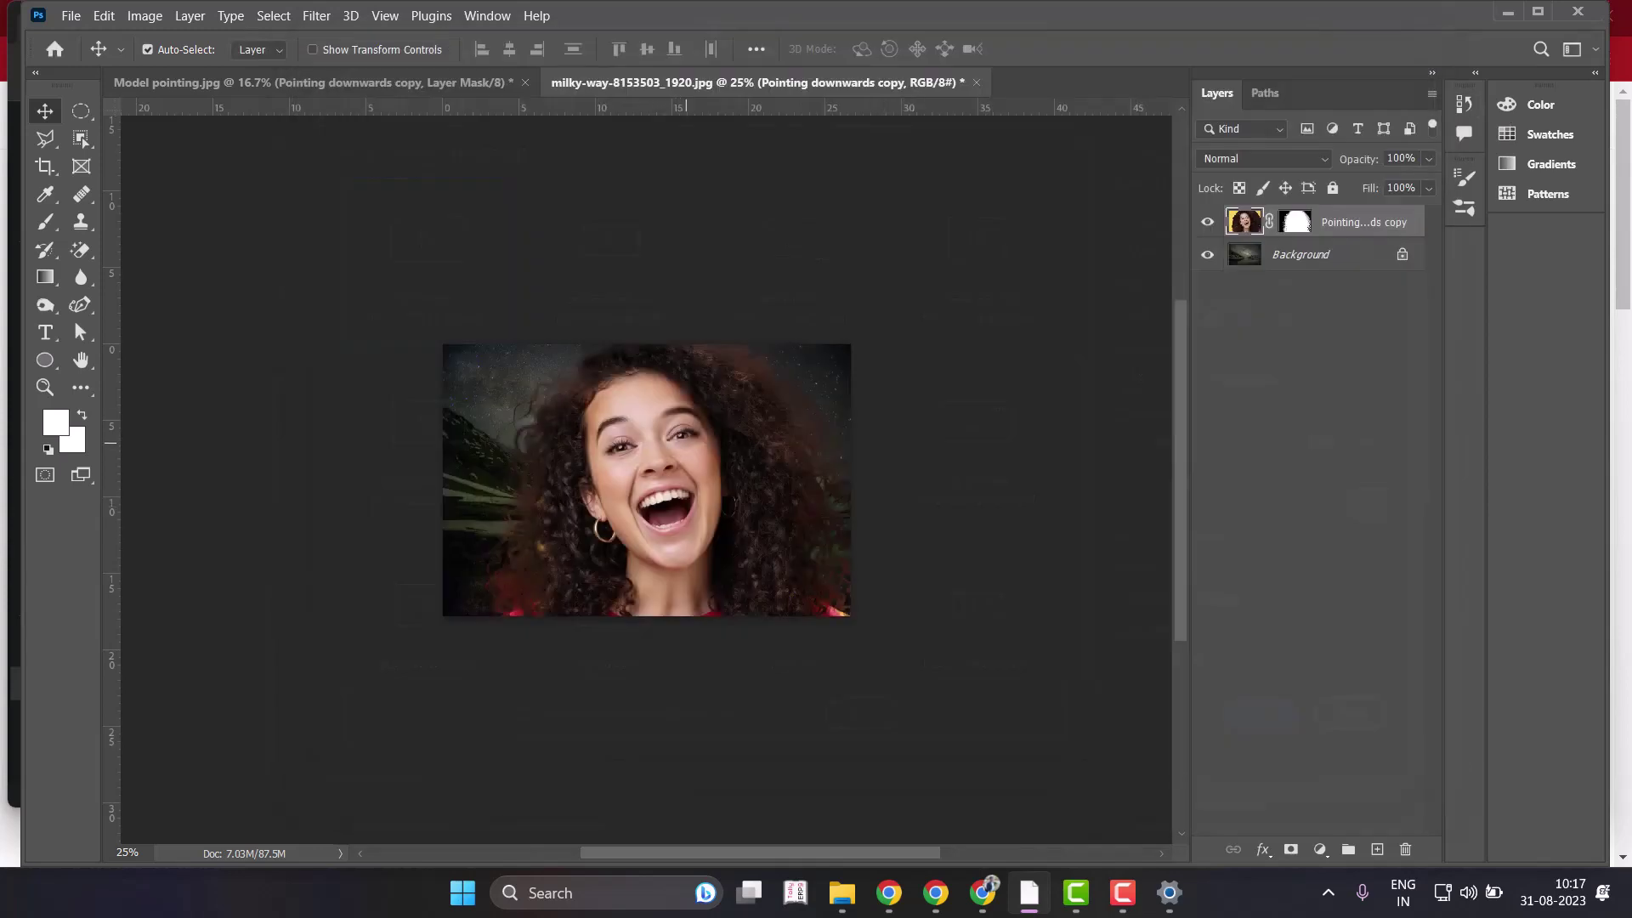
pyautogui.press('ctrl')
pyautogui.hotkey('ctrl', 't')
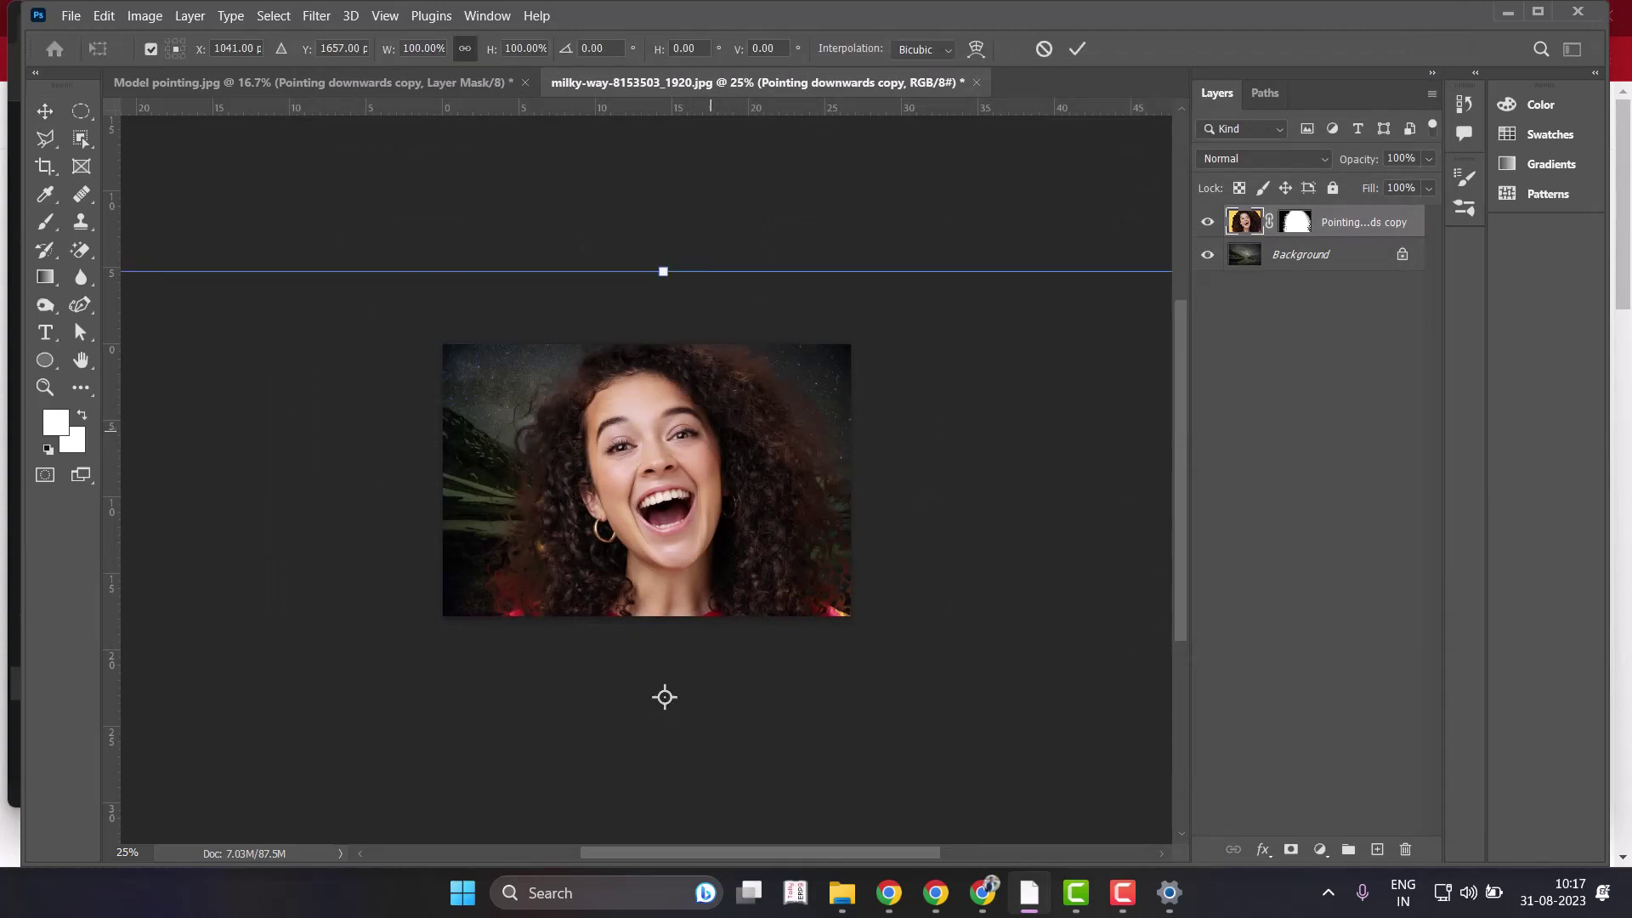
pyautogui.hotkey('ctrl', '-')
pyautogui.hotkey('ctrl', '-')
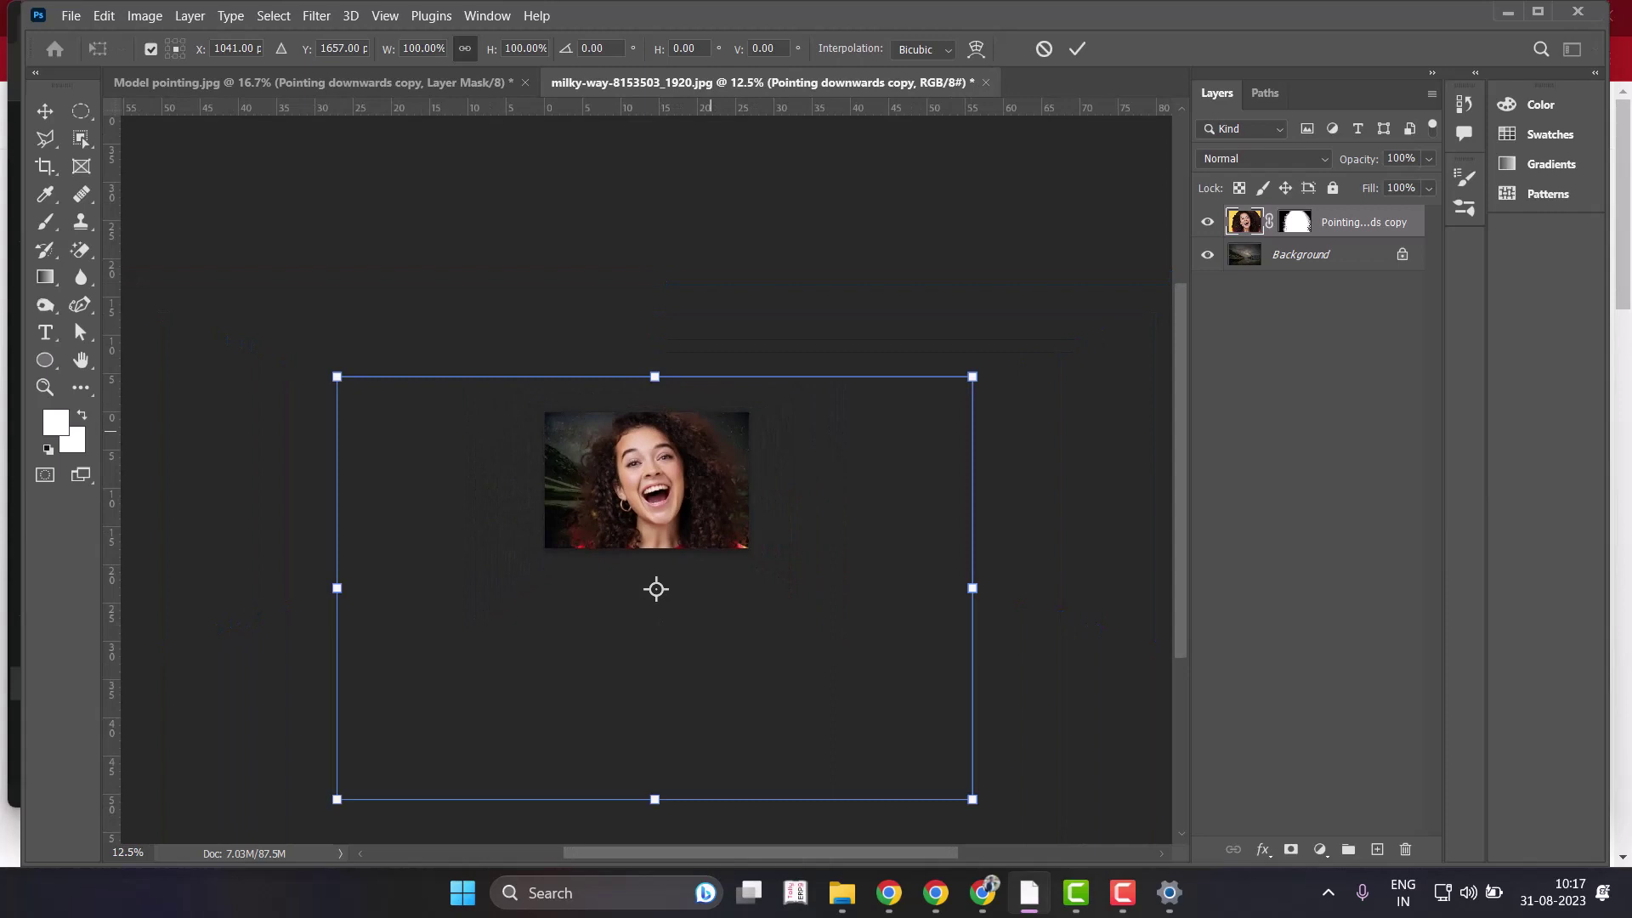
pyautogui.press('Escape')
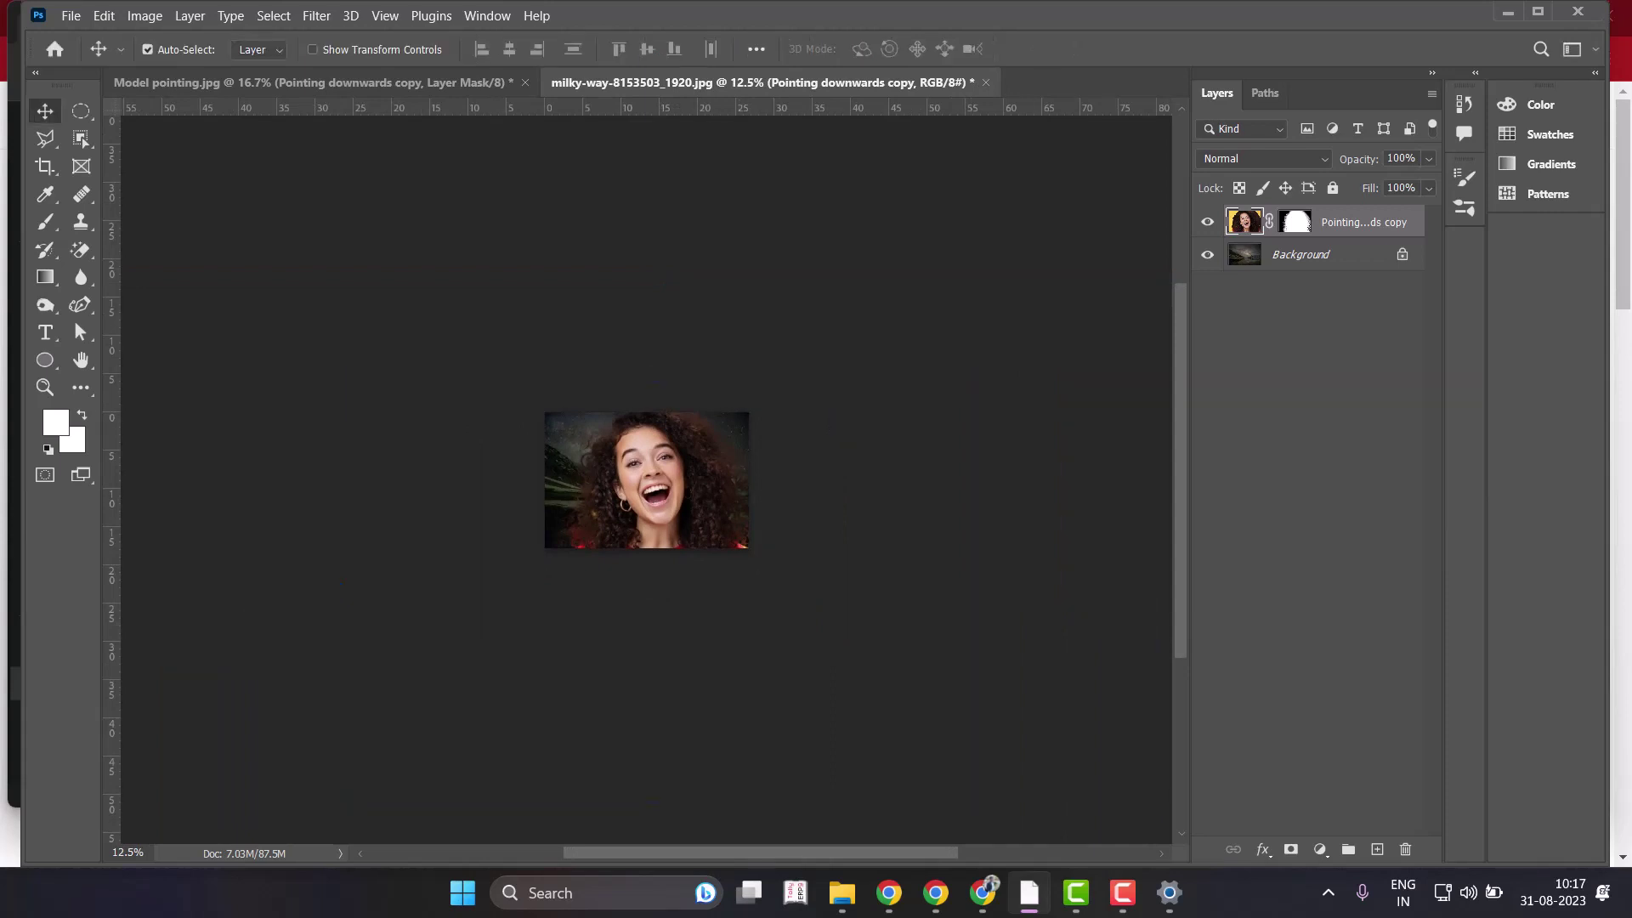
pyautogui.moveTo(665, 494); pyautogui.dragTo(638, 514)
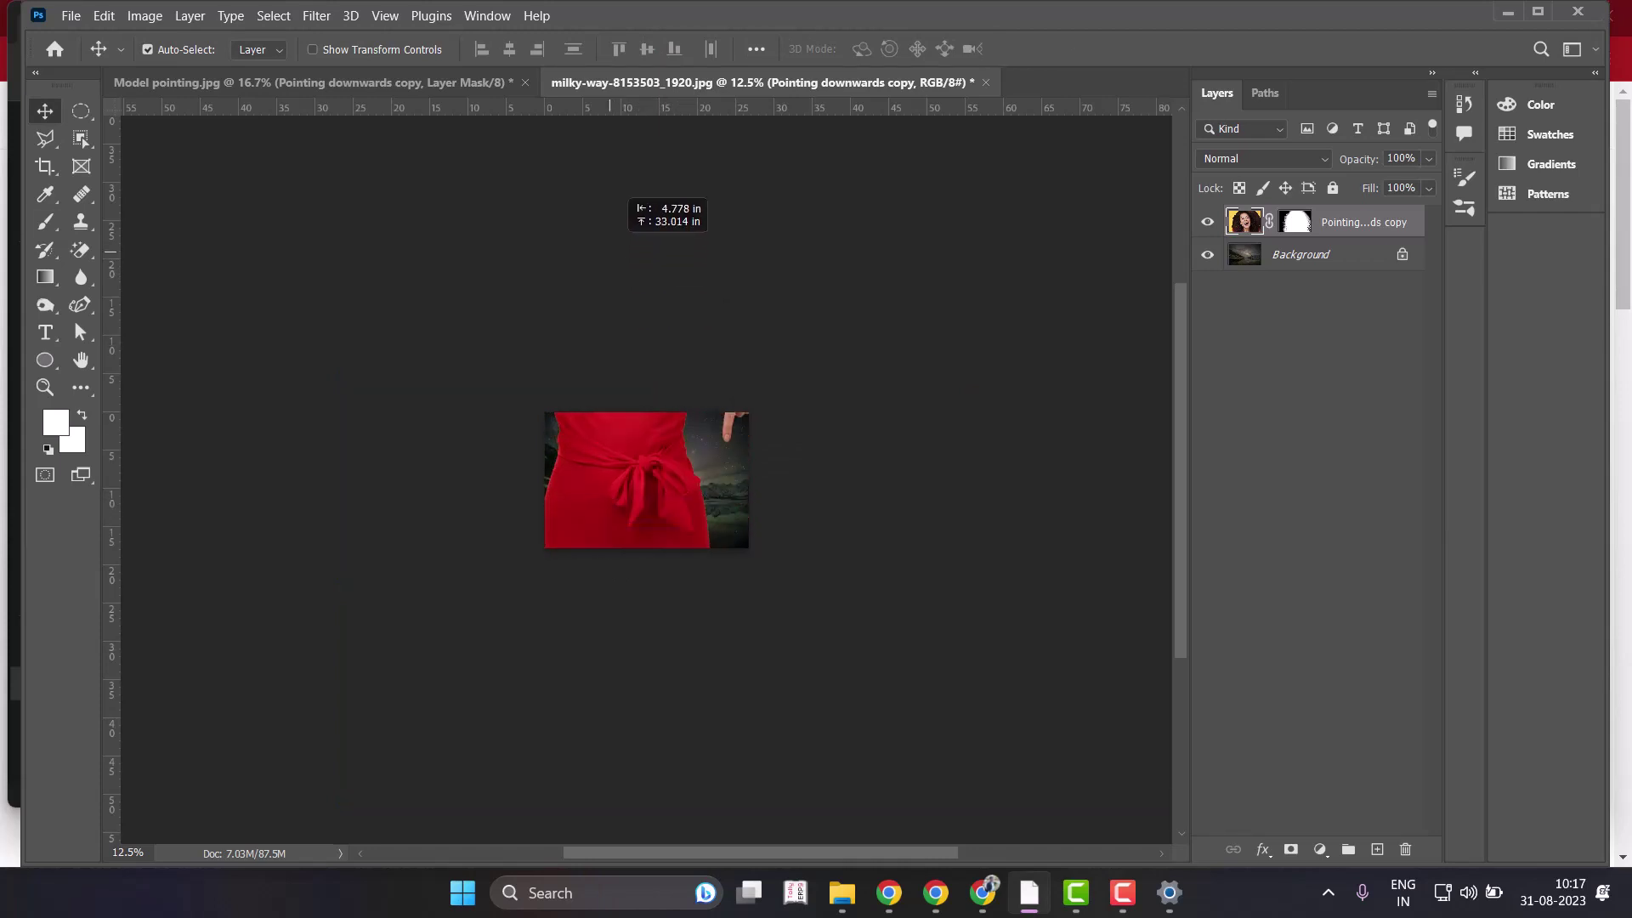
pyautogui.moveTo(638, 514)
pyautogui.mouseDown()
pyautogui.moveTo(620, 349)
pyautogui.moveTo(663, 478)
pyautogui.moveTo(672, 456)
pyautogui.mouseUp()
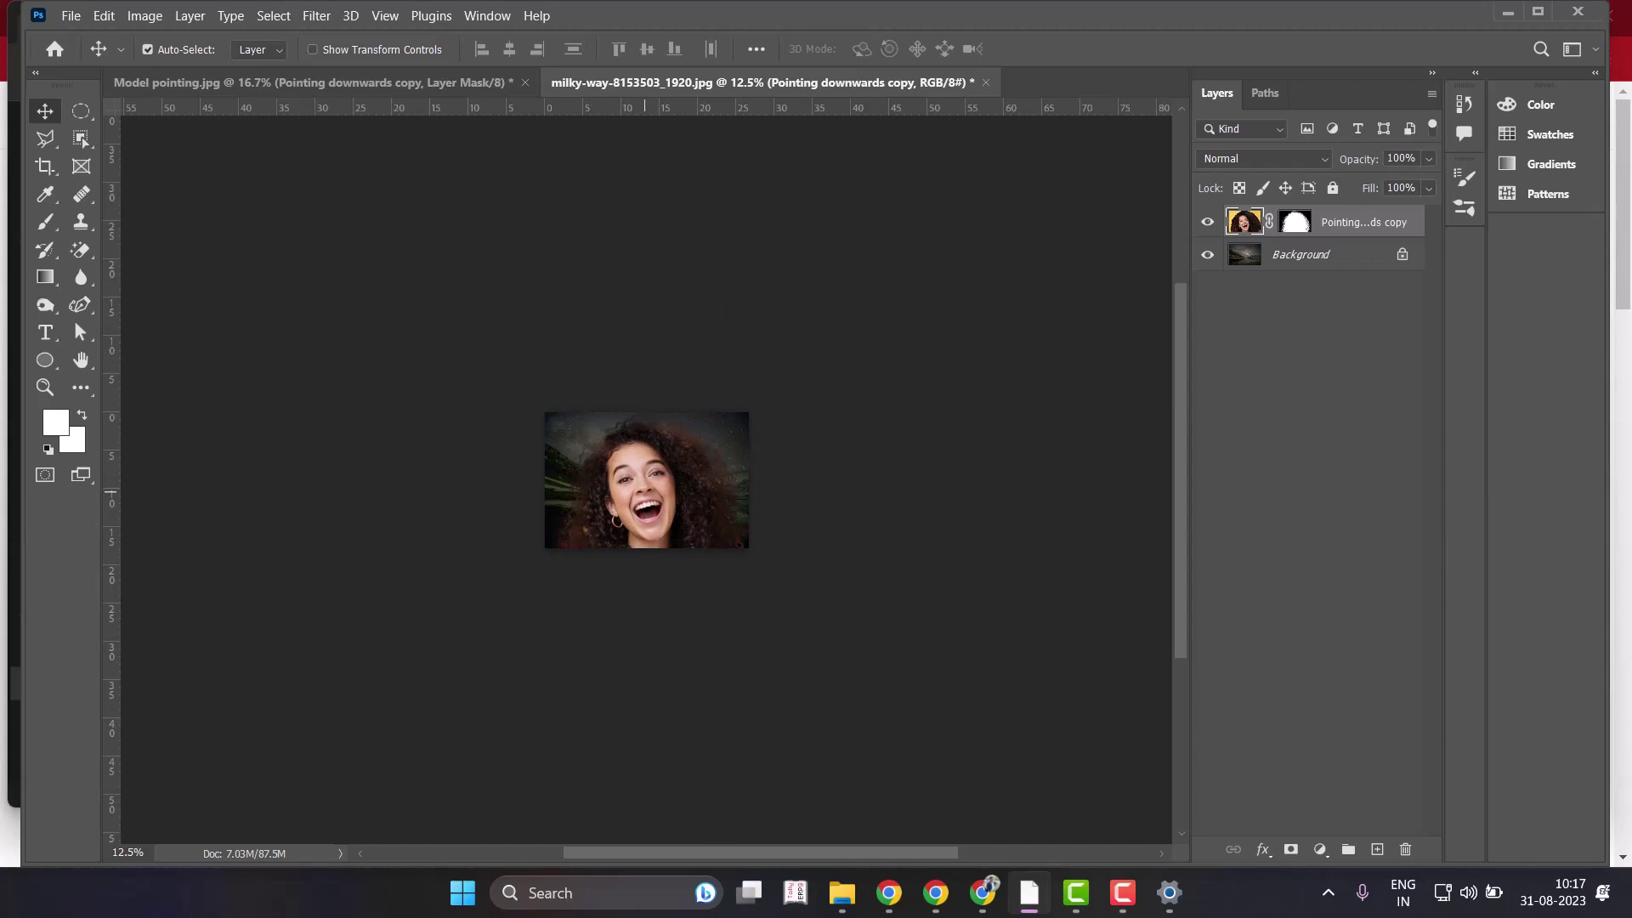
pyautogui.hotkey('ctrl', 't')
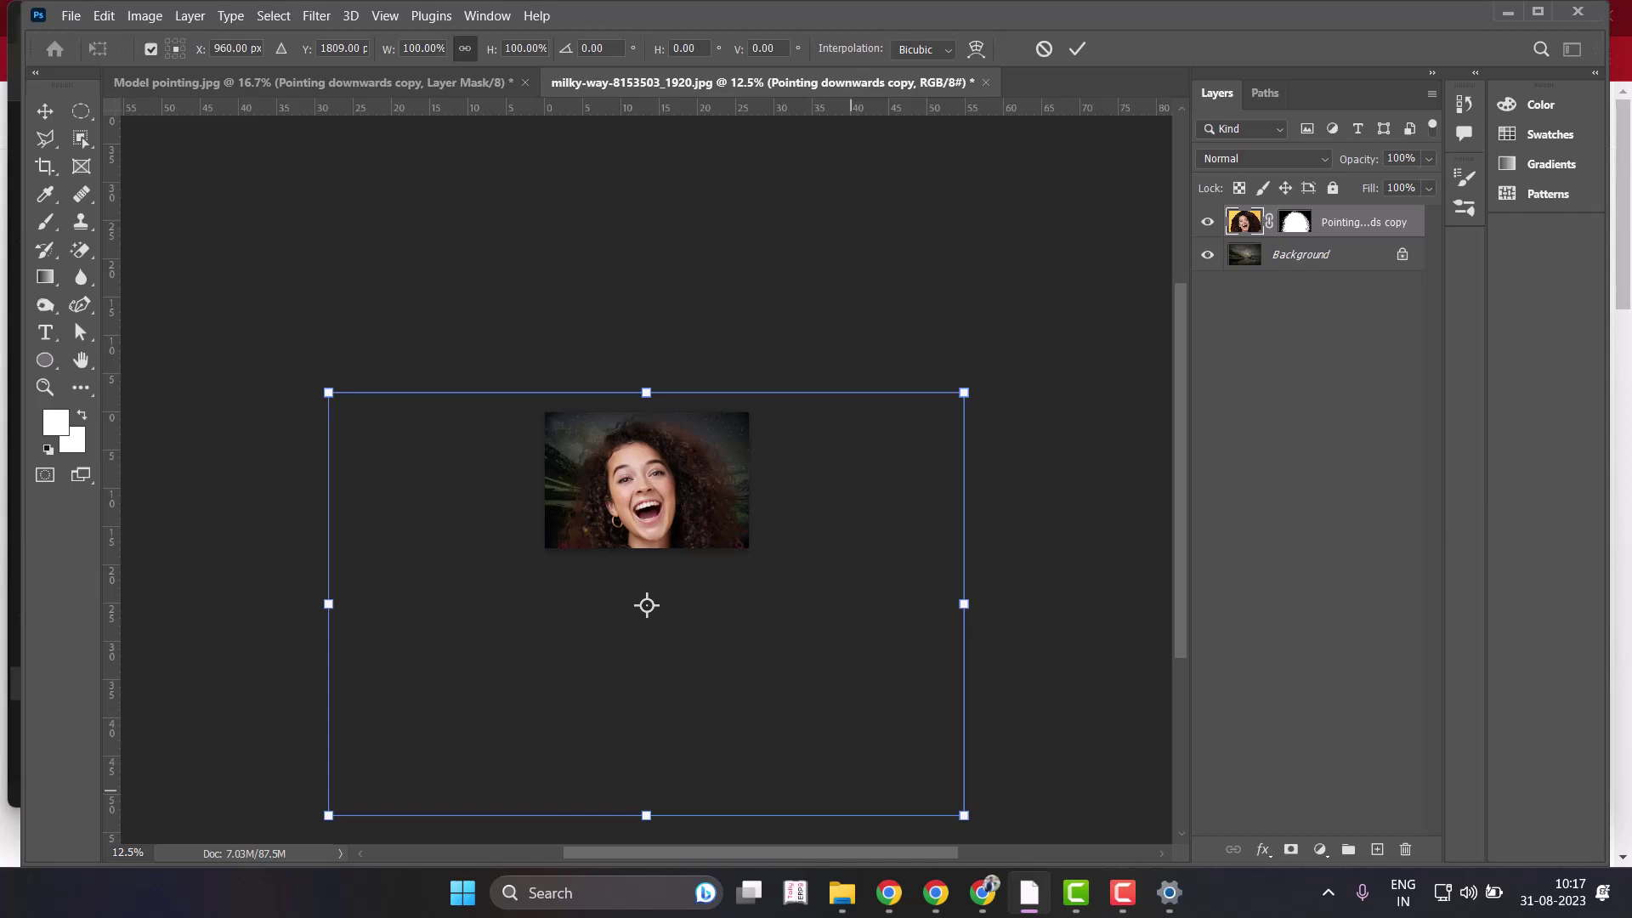
pyautogui.hotkey('ctrl', '+')
pyautogui.hotkey('ctrl', '+')
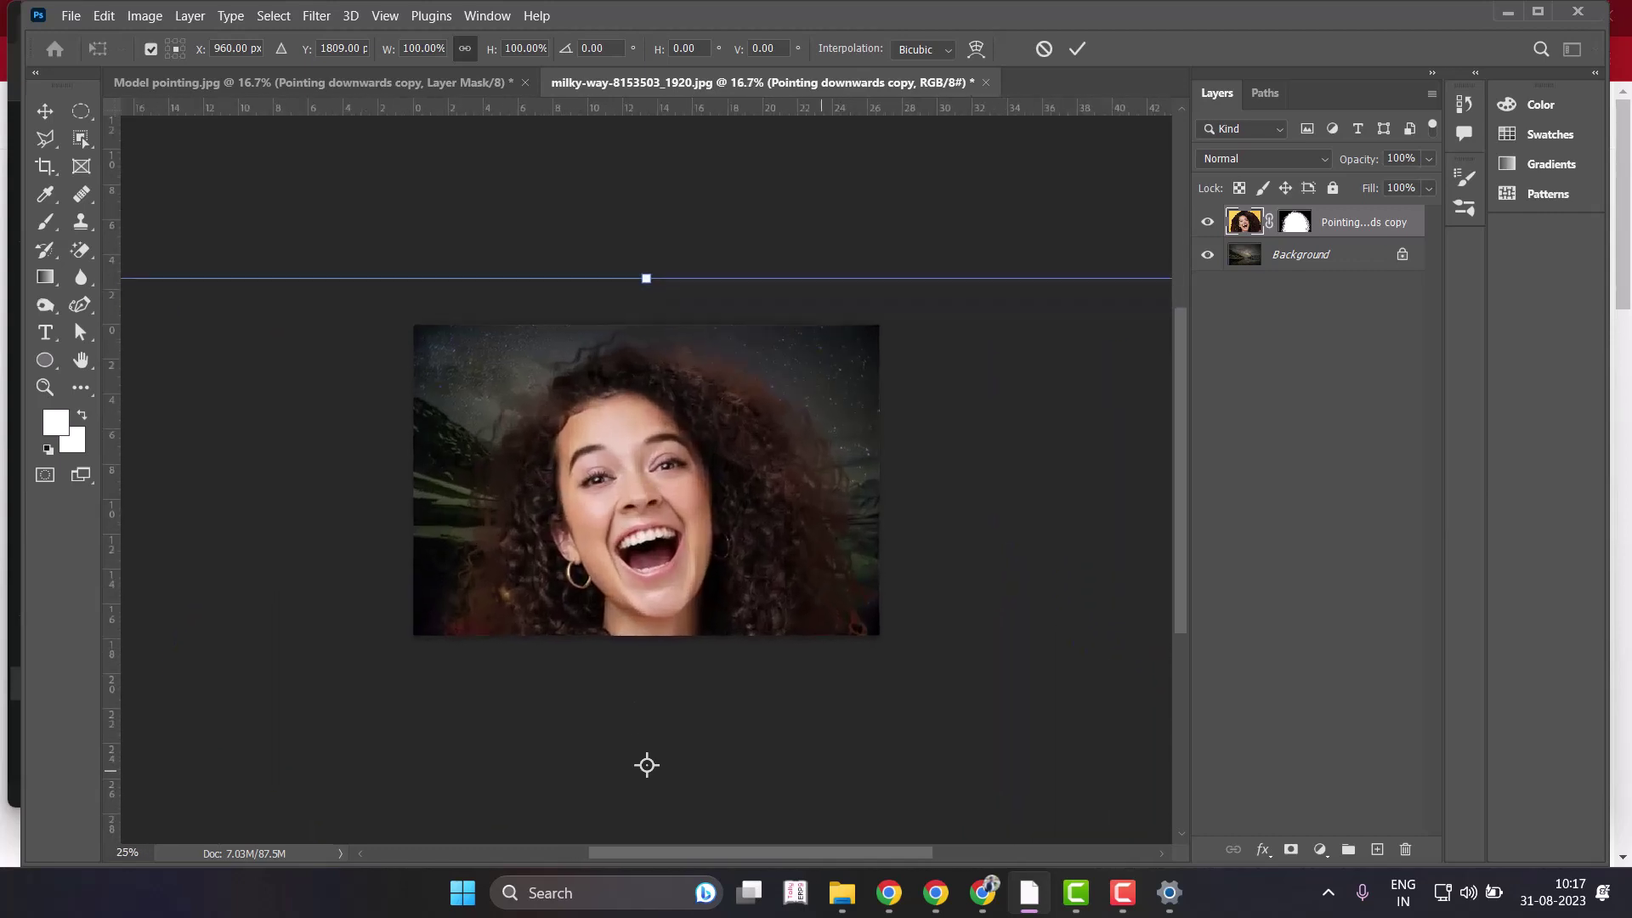
pyautogui.hotkey('ctrl', '+')
pyautogui.hotkey('ctrl', '+')
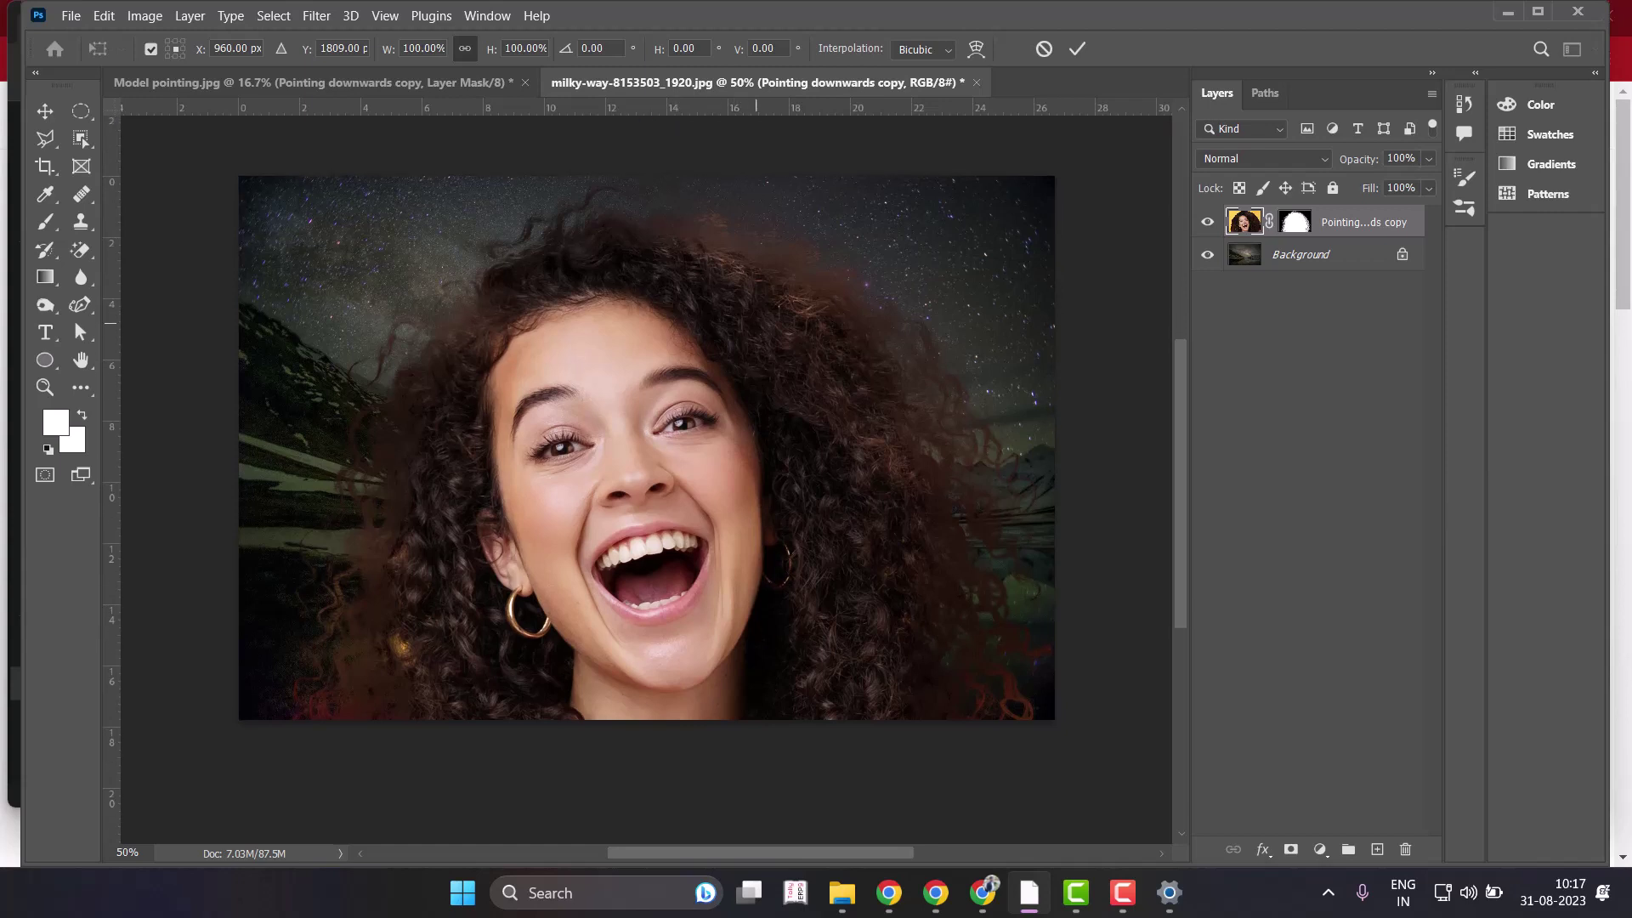
pyautogui.scroll(-1, 646, 476)
pyautogui.scroll(-1, 646, 476)
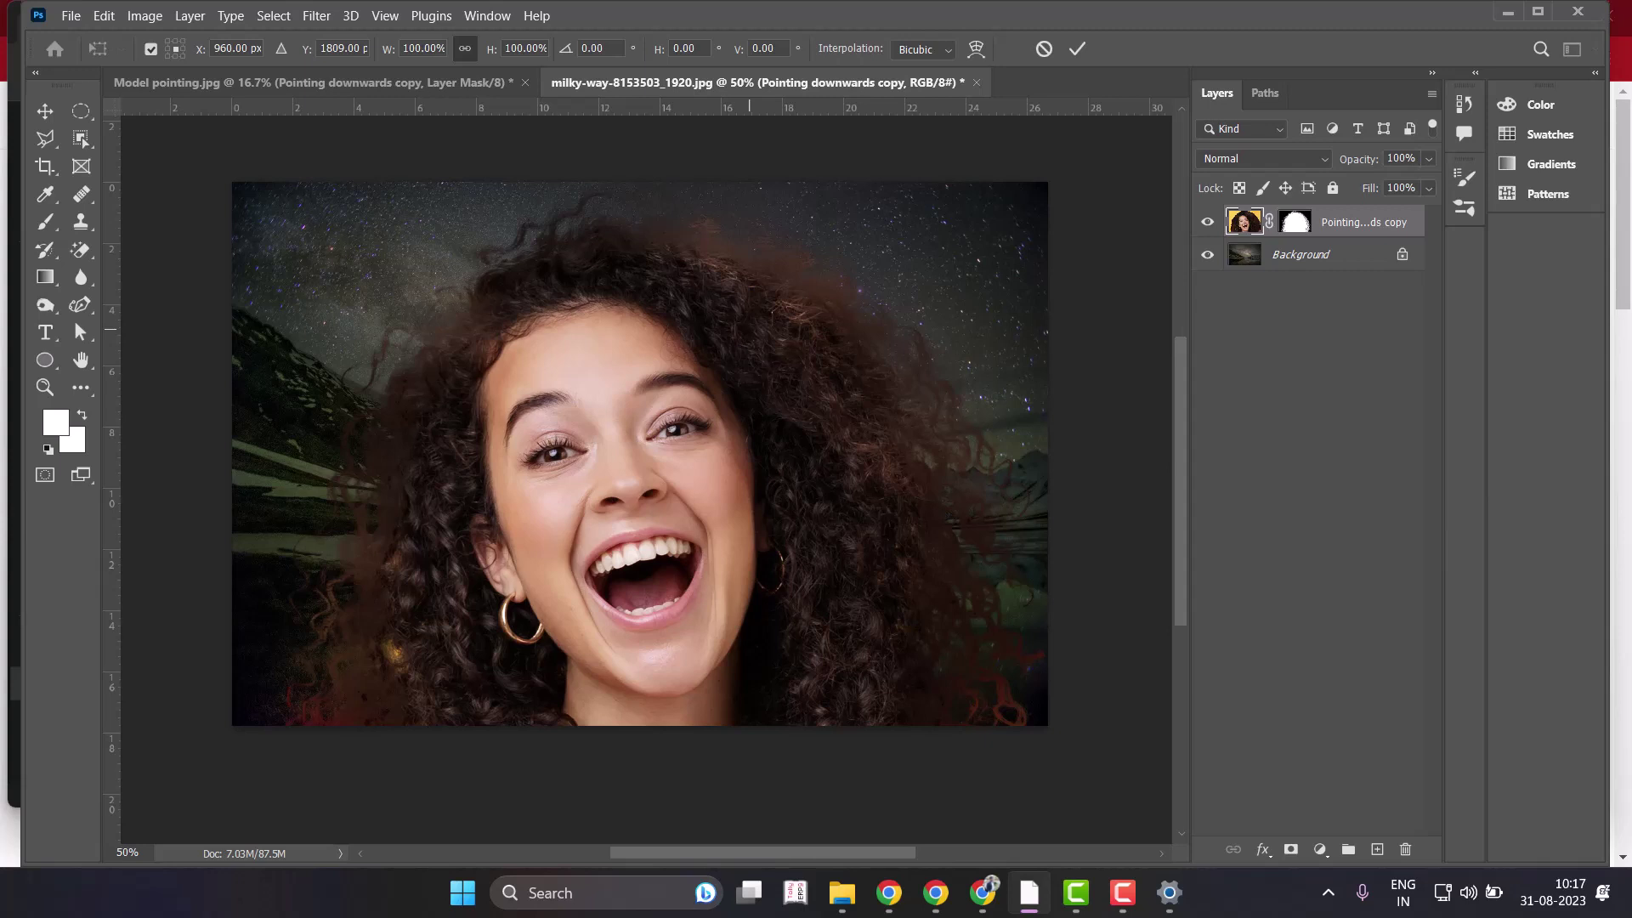
pyautogui.hotkey('ctrl', '-')
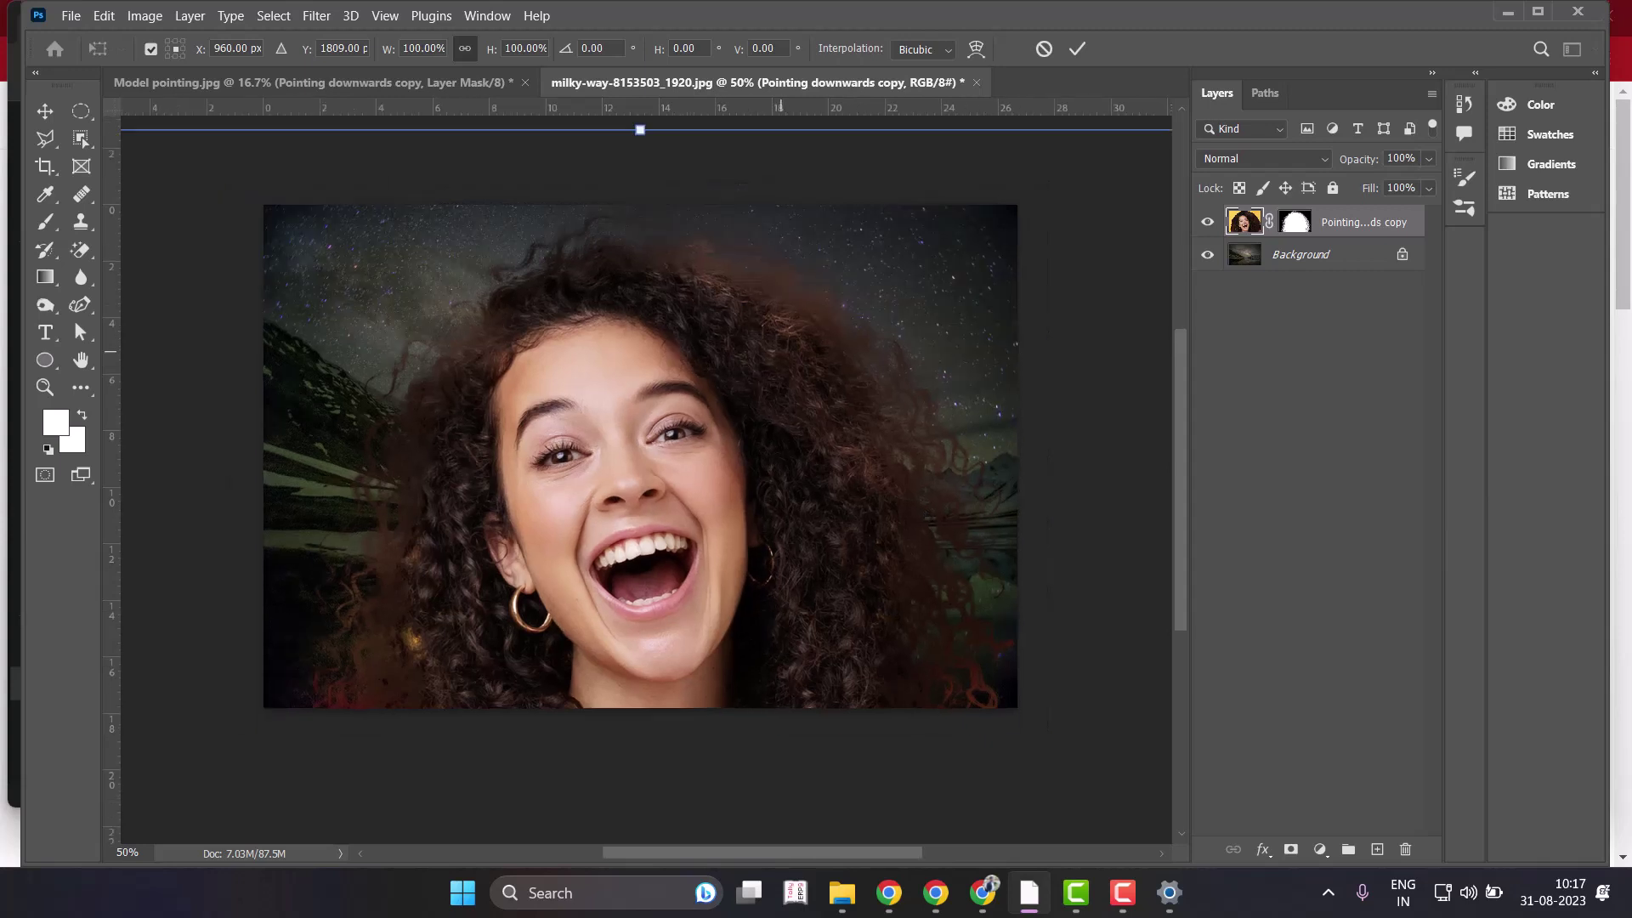
pyautogui.hotkey('ctrl', '-')
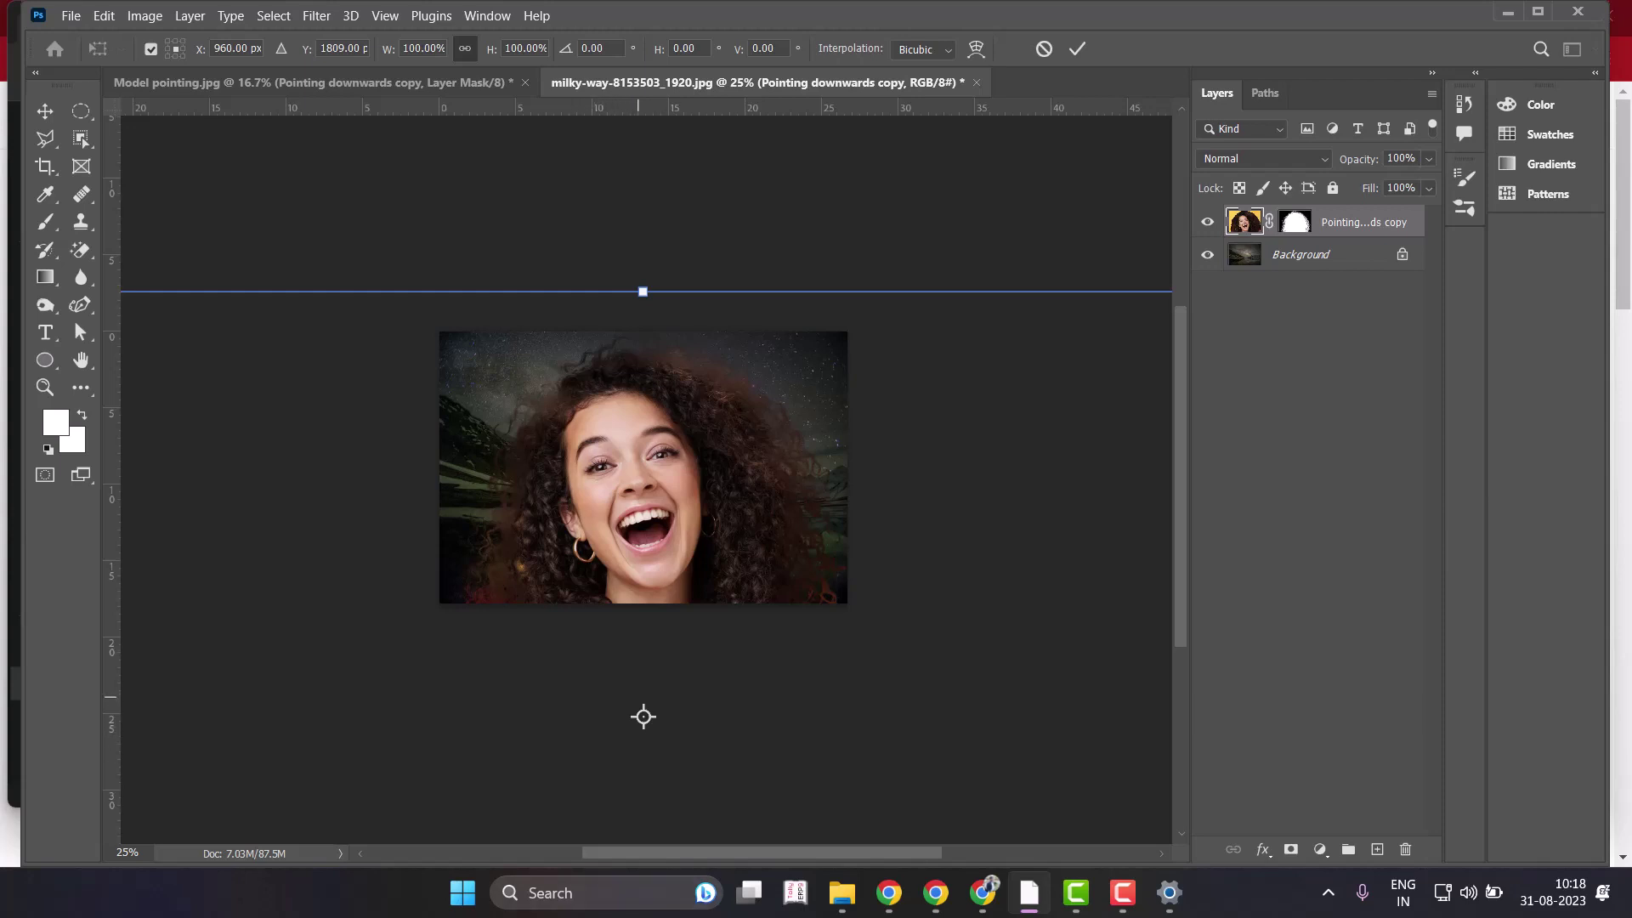
pyautogui.press('Return')
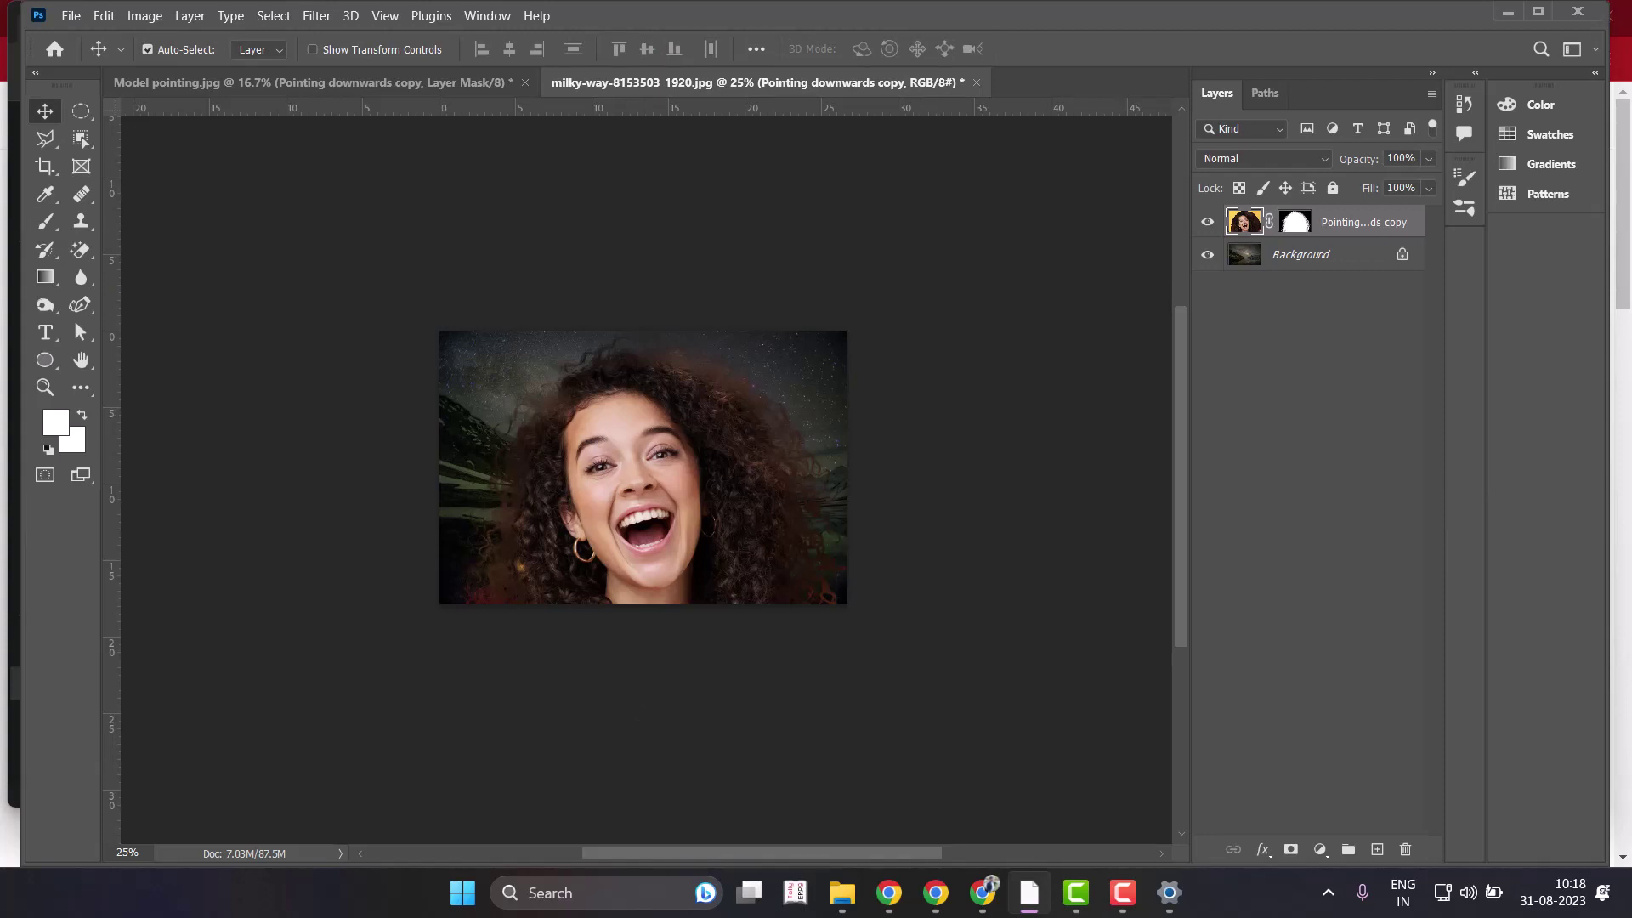
# Scale the woman layer to about 25% around a reference point on her face.
pyautogui.click(103, 16)
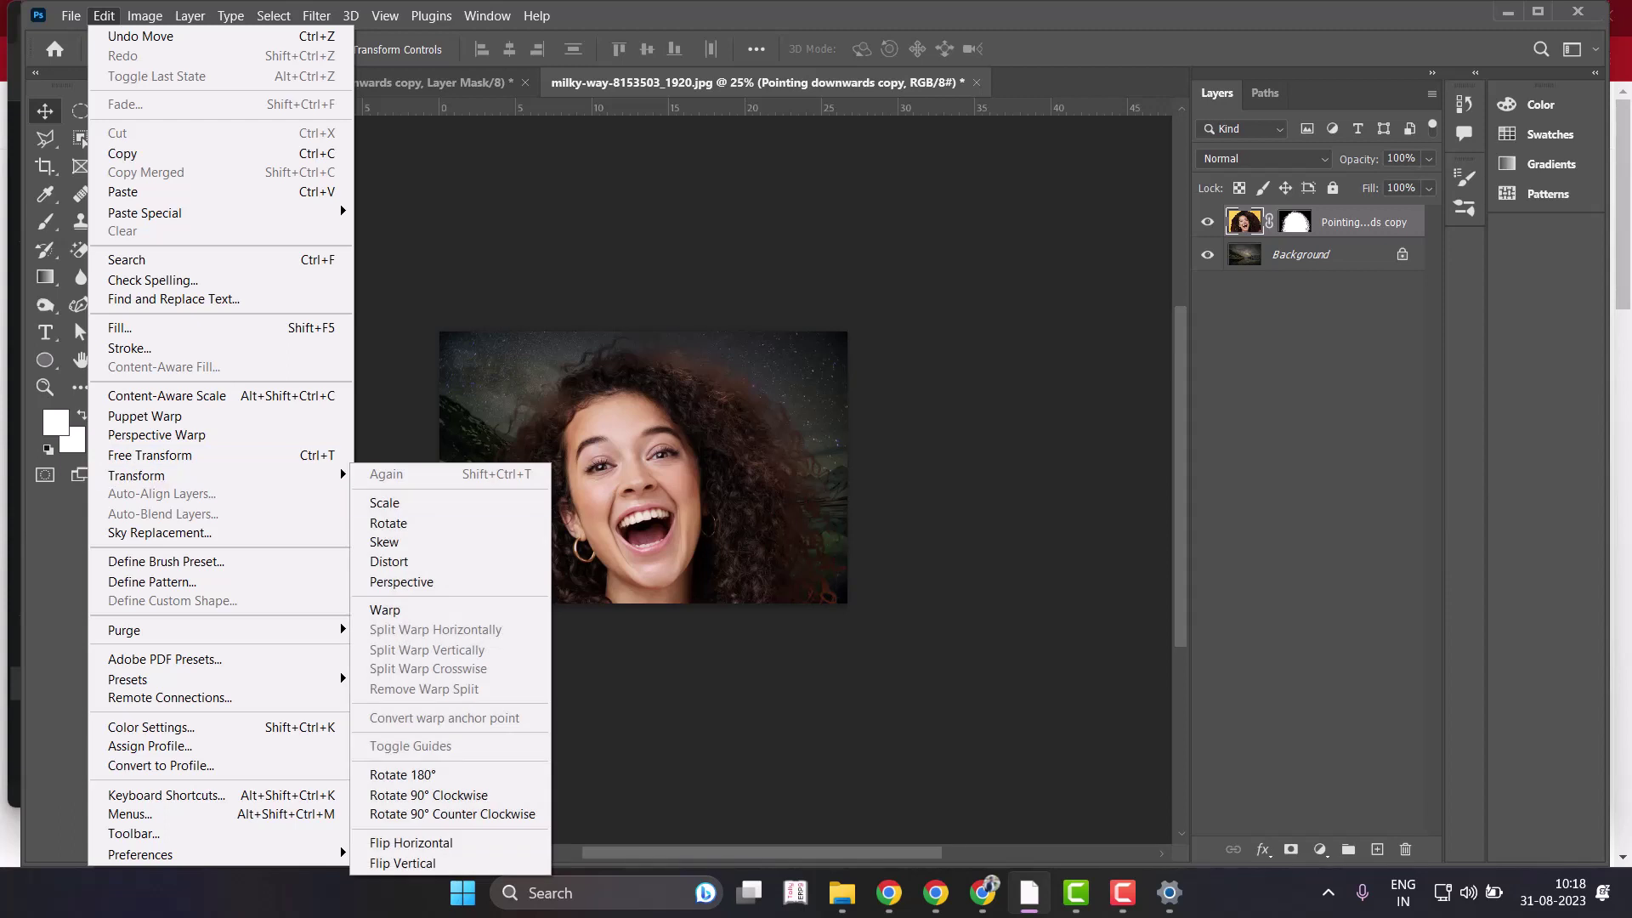
pyautogui.click(387, 503)
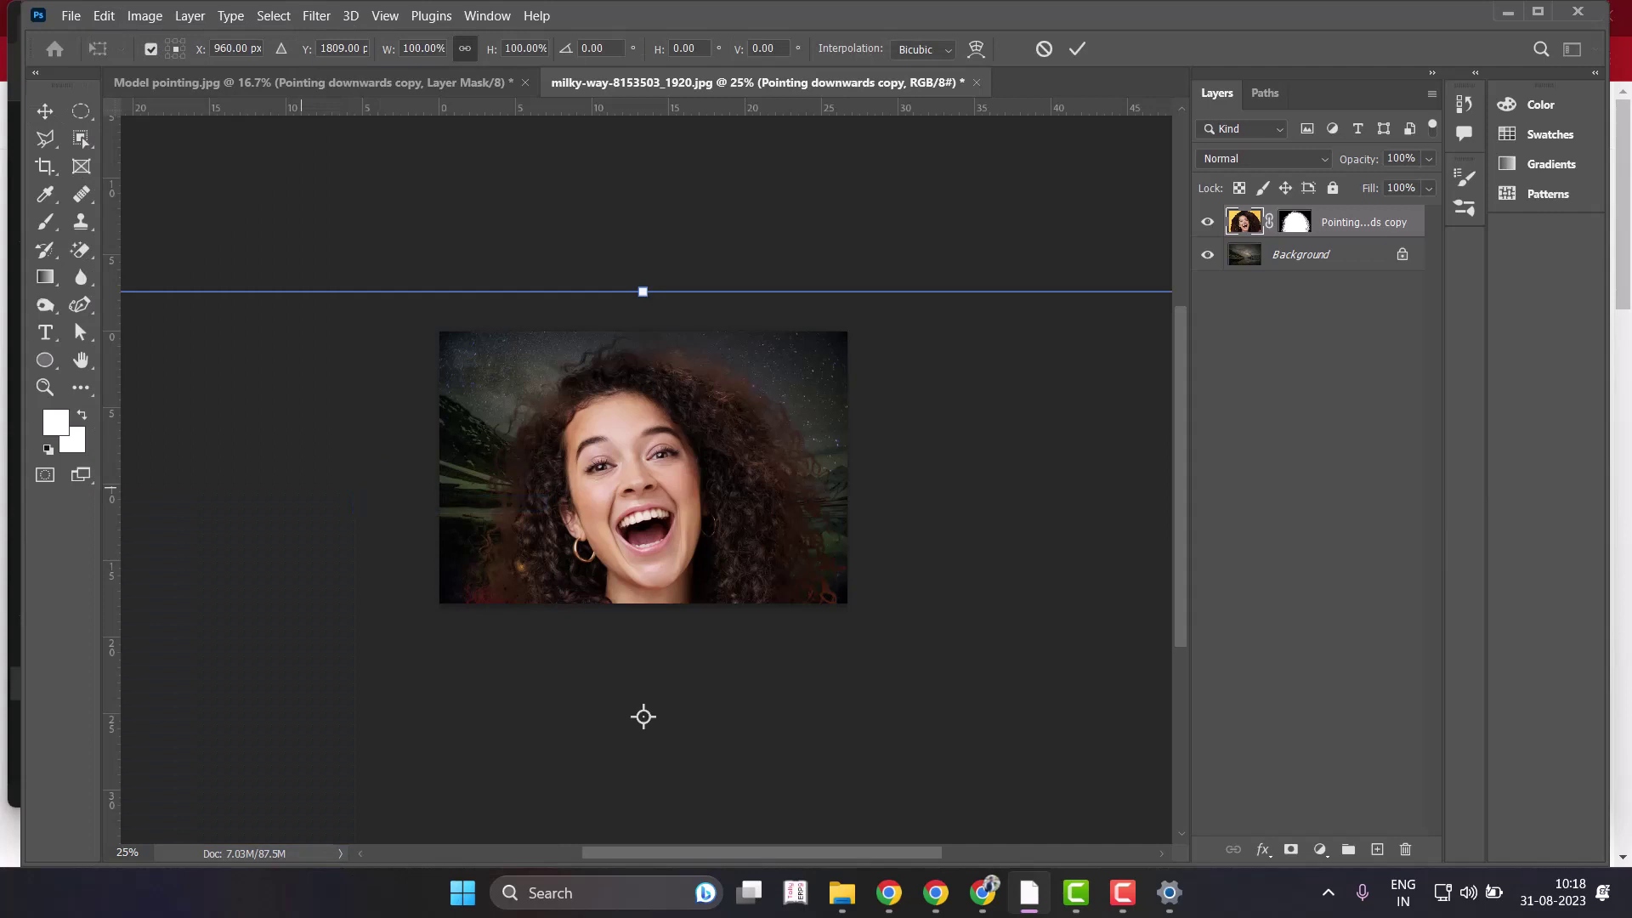
pyautogui.hotkey('ctrl', '-')
pyautogui.hotkey('ctrl', '-')
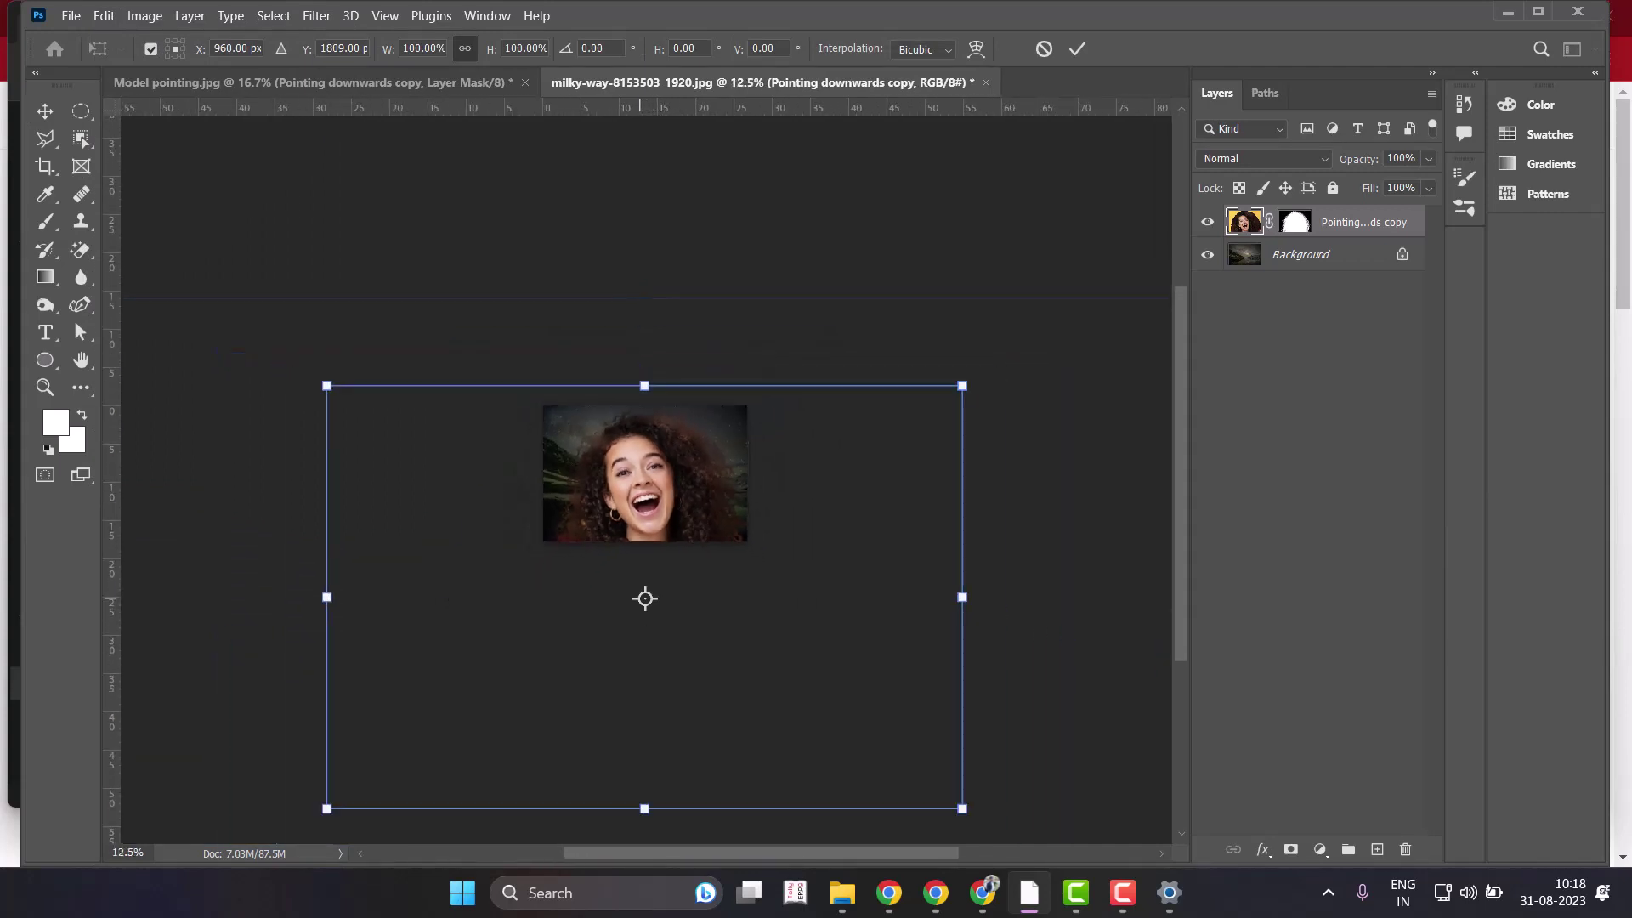
pyautogui.moveTo(645, 598); pyautogui.dragTo(639, 457)
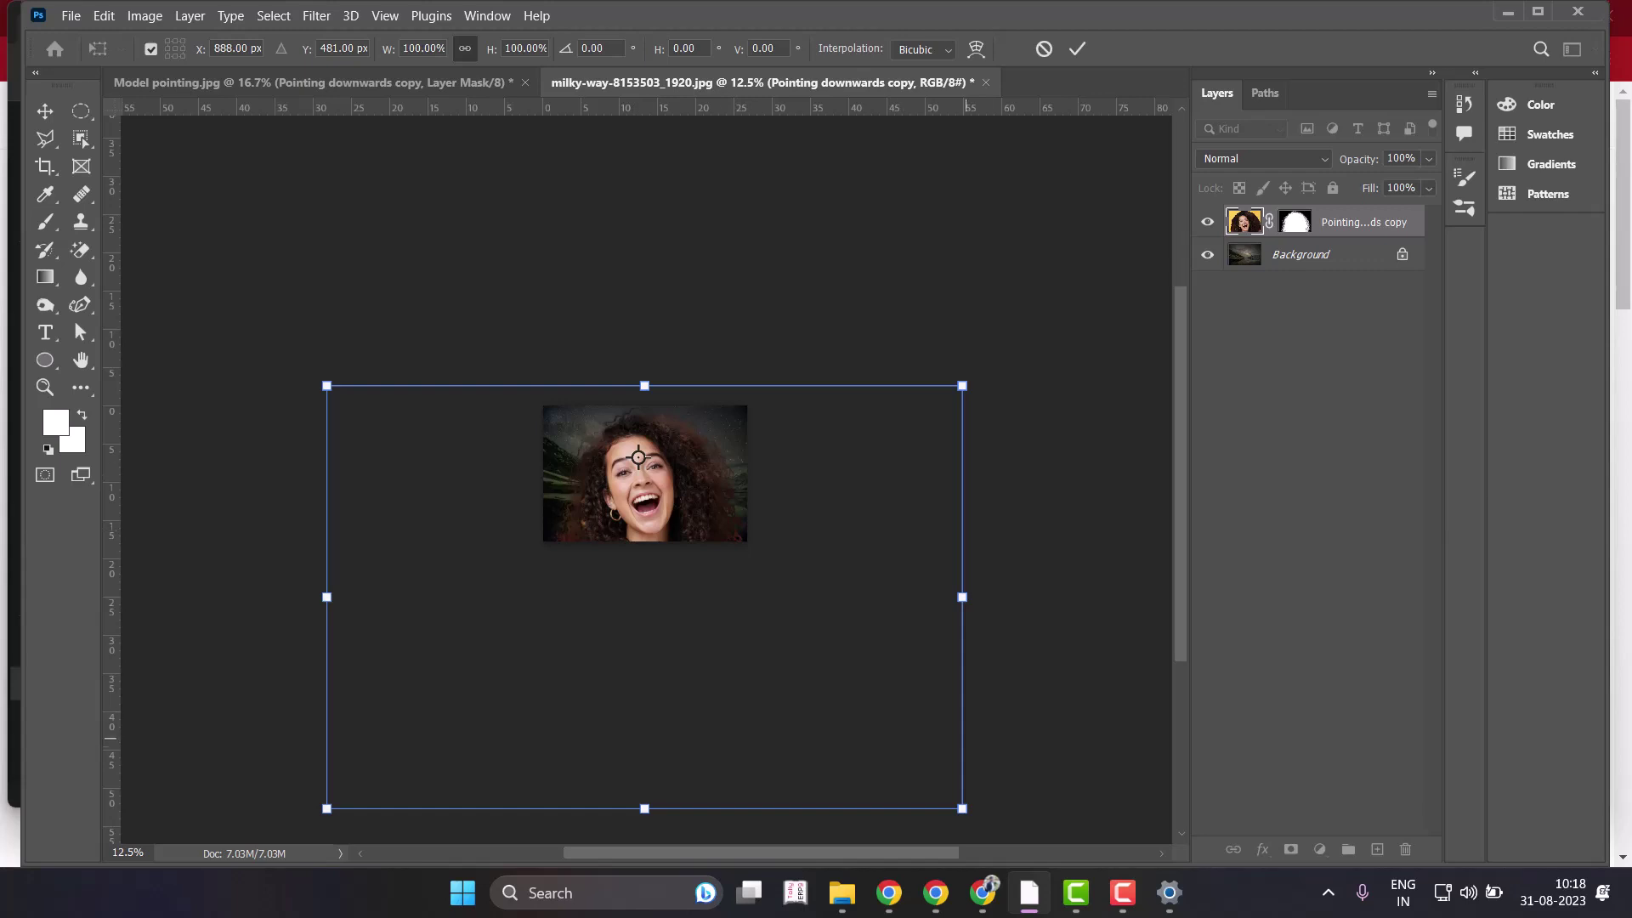
pyautogui.moveTo(962, 808); pyautogui.dragTo(892, 763)
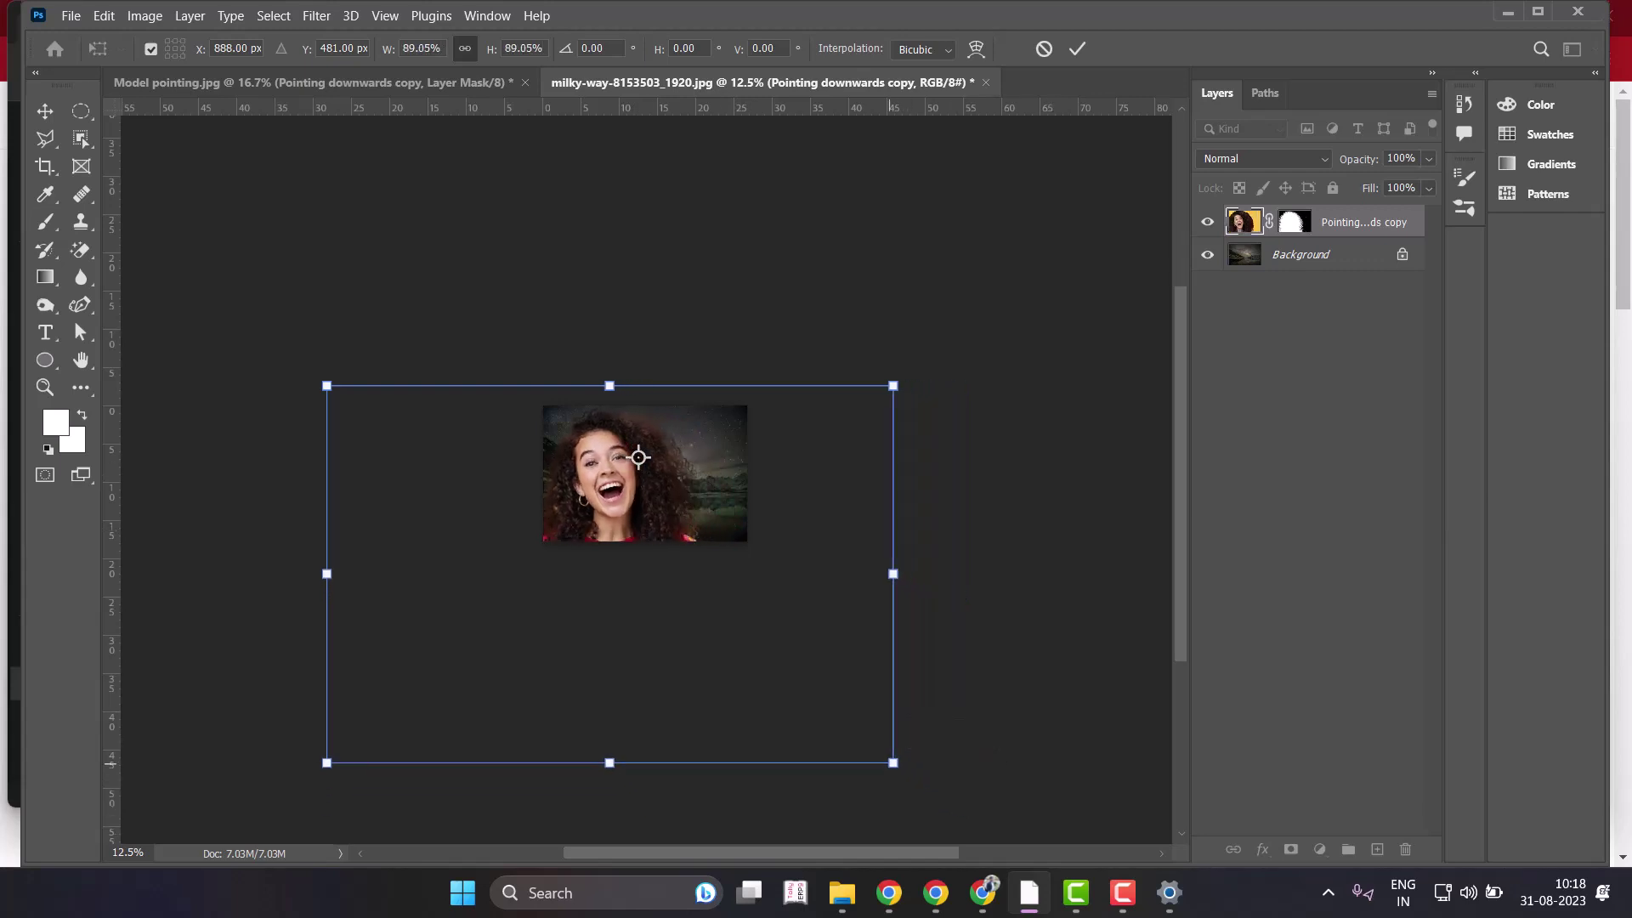
pyautogui.hotkey('ctrl', 'z')
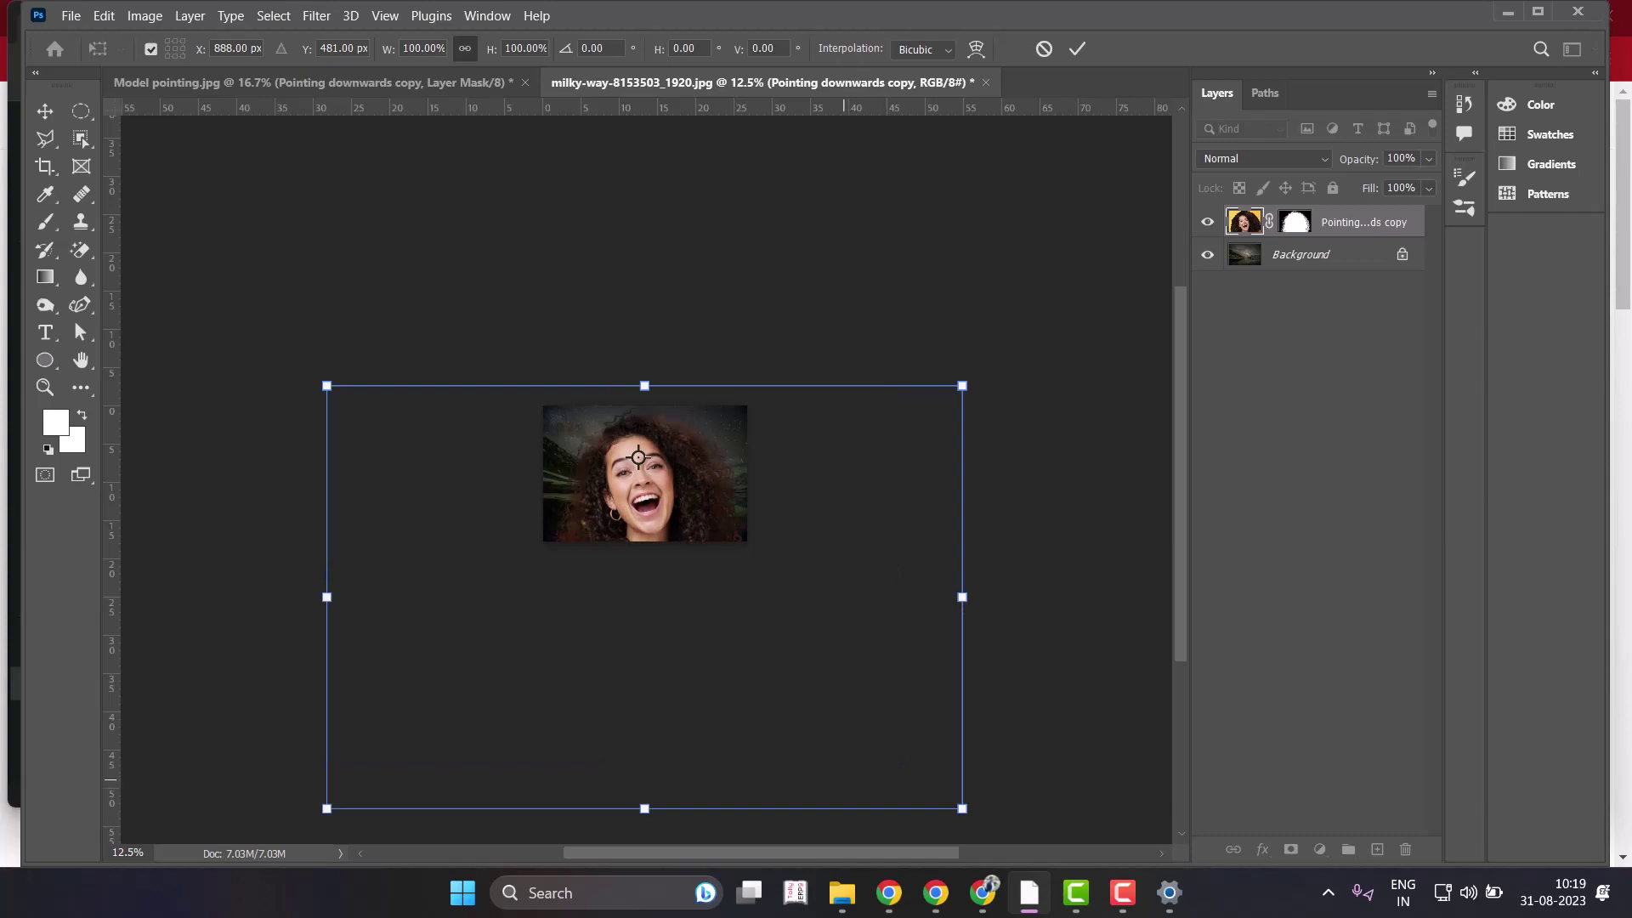
pyautogui.moveTo(962, 808); pyautogui.dragTo(733, 561)
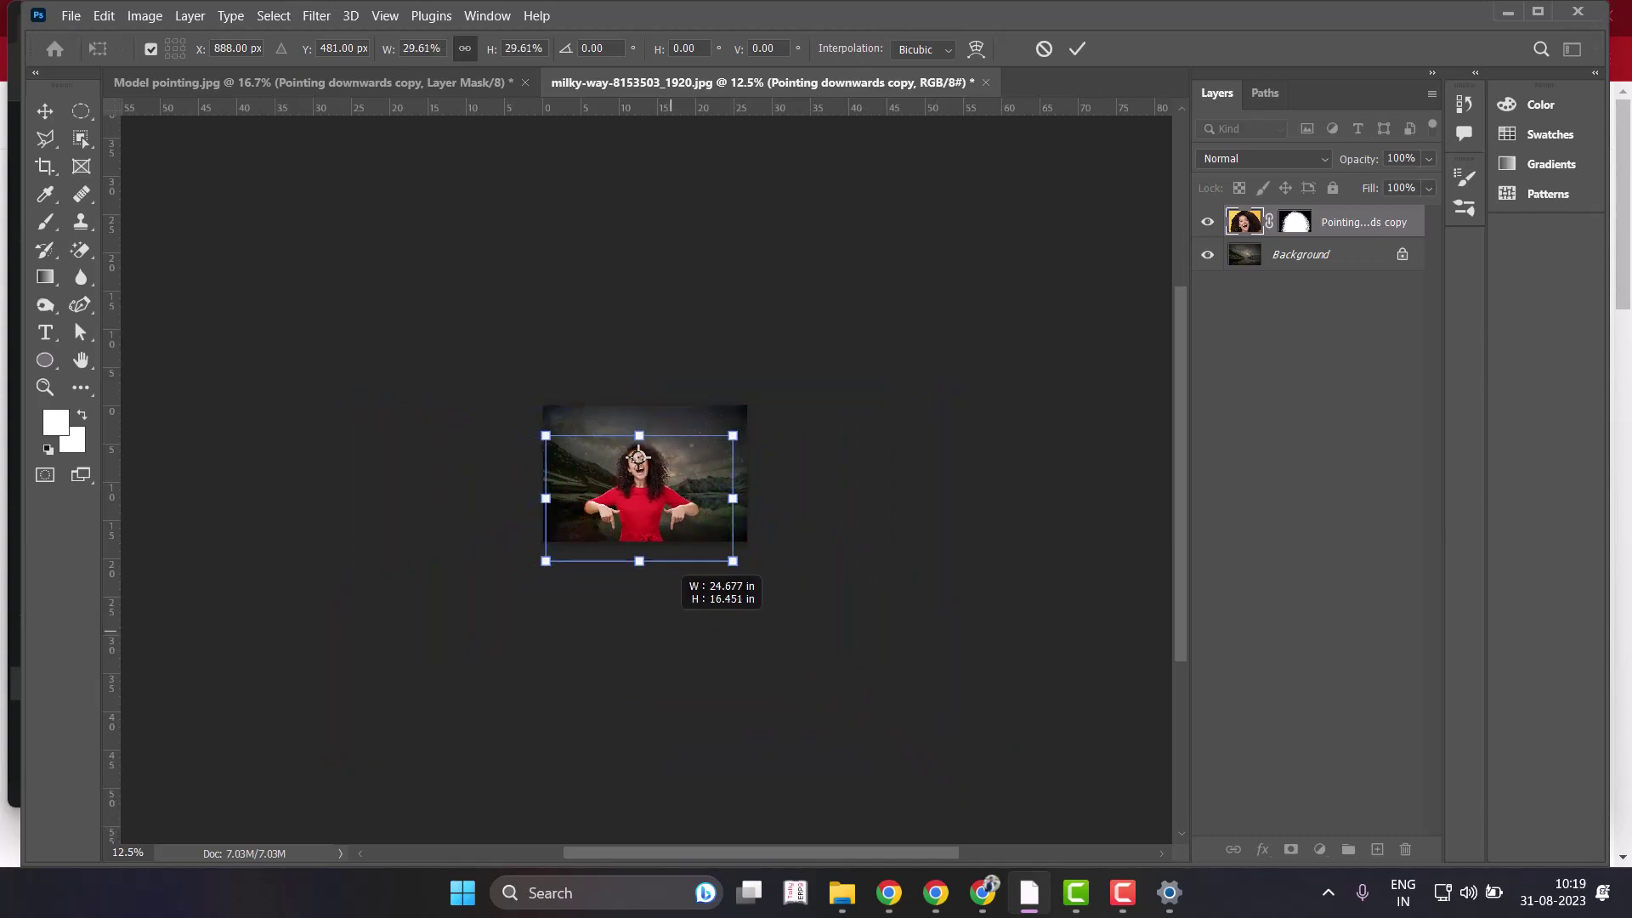
pyautogui.moveTo(733, 561); pyautogui.dragTo(719, 544)
pyautogui.press('Return')
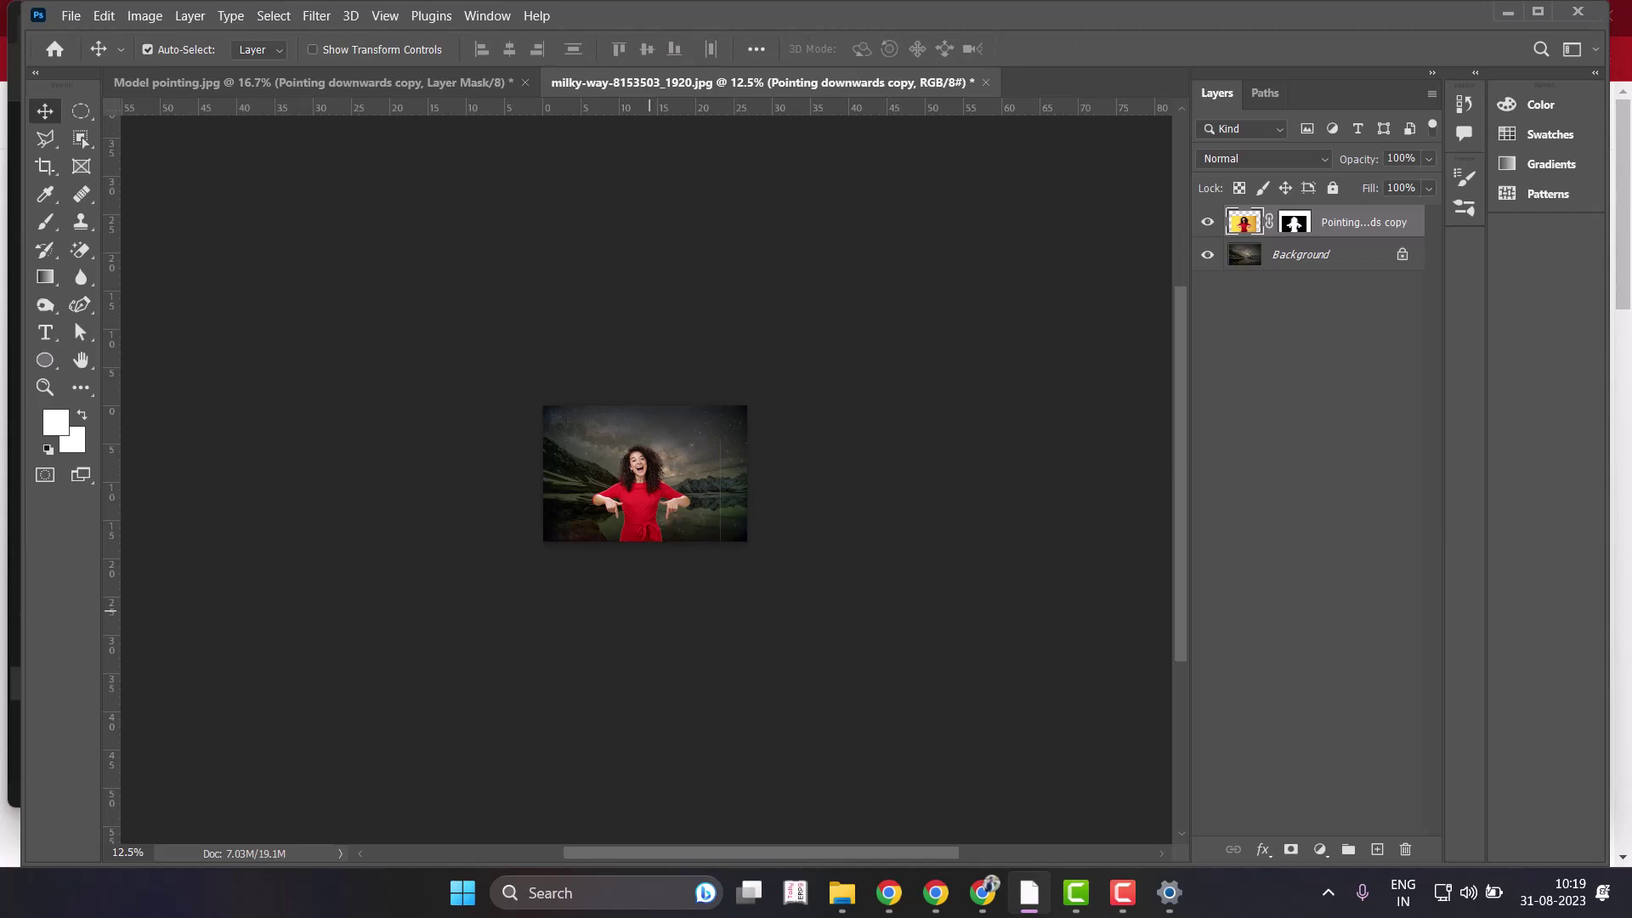
# Select the woman layer's mask and choose the standard Brush Tool.
pyautogui.hotkey('ctrl', '+')
pyautogui.hotkey('ctrl', '+')
pyautogui.hotkey('ctrl', '+')
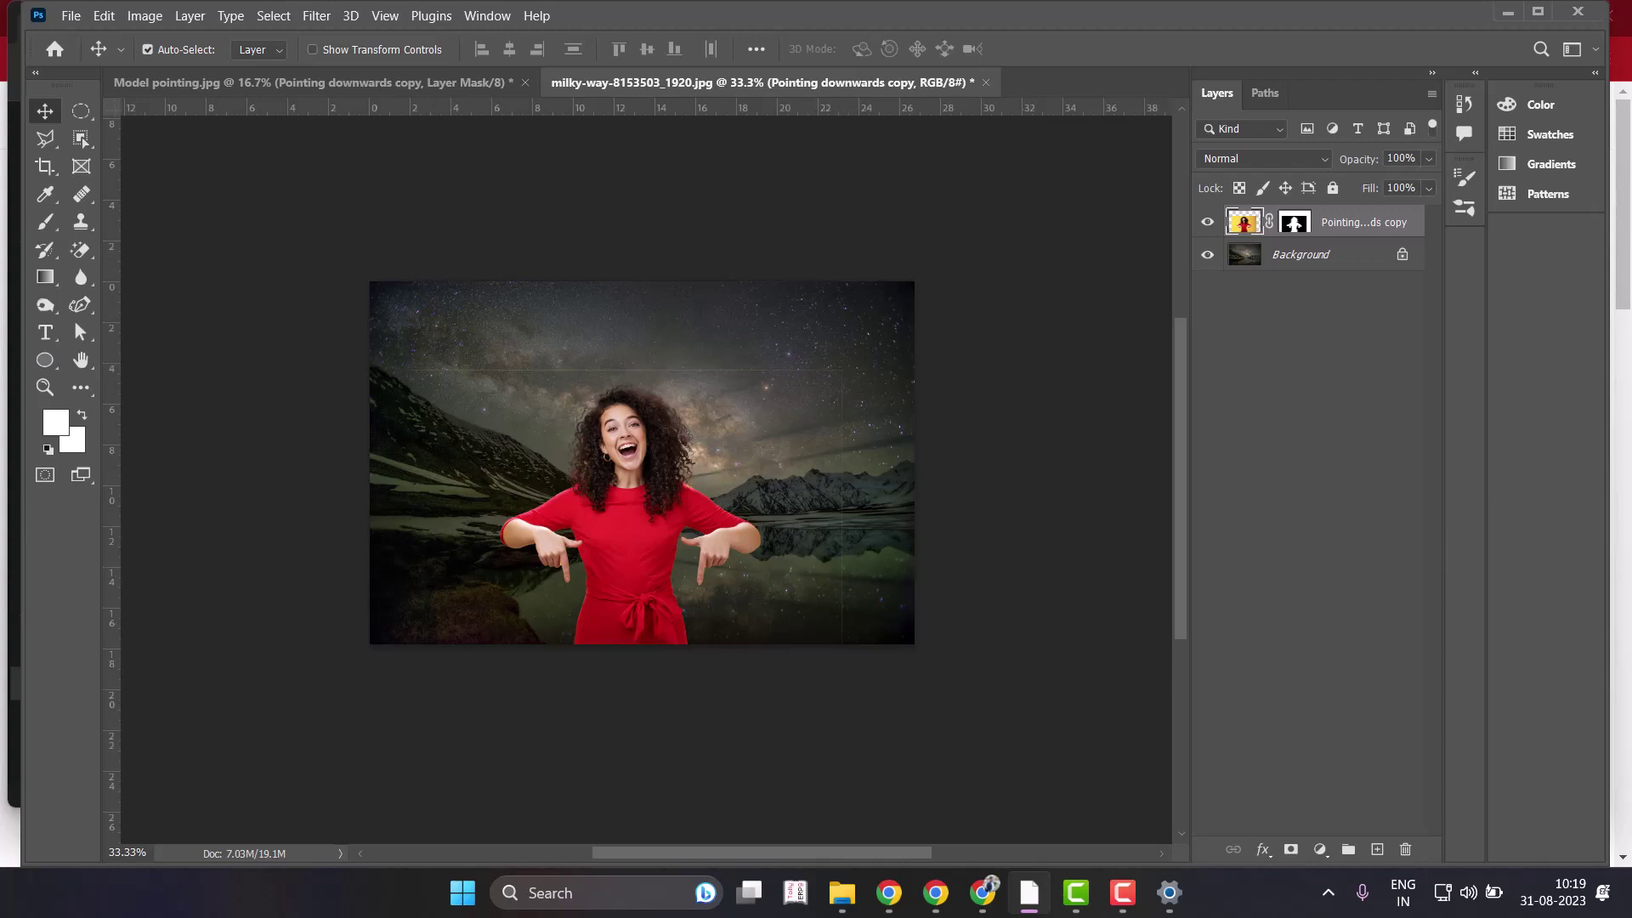
pyautogui.click(1294, 223)
pyautogui.press('b')
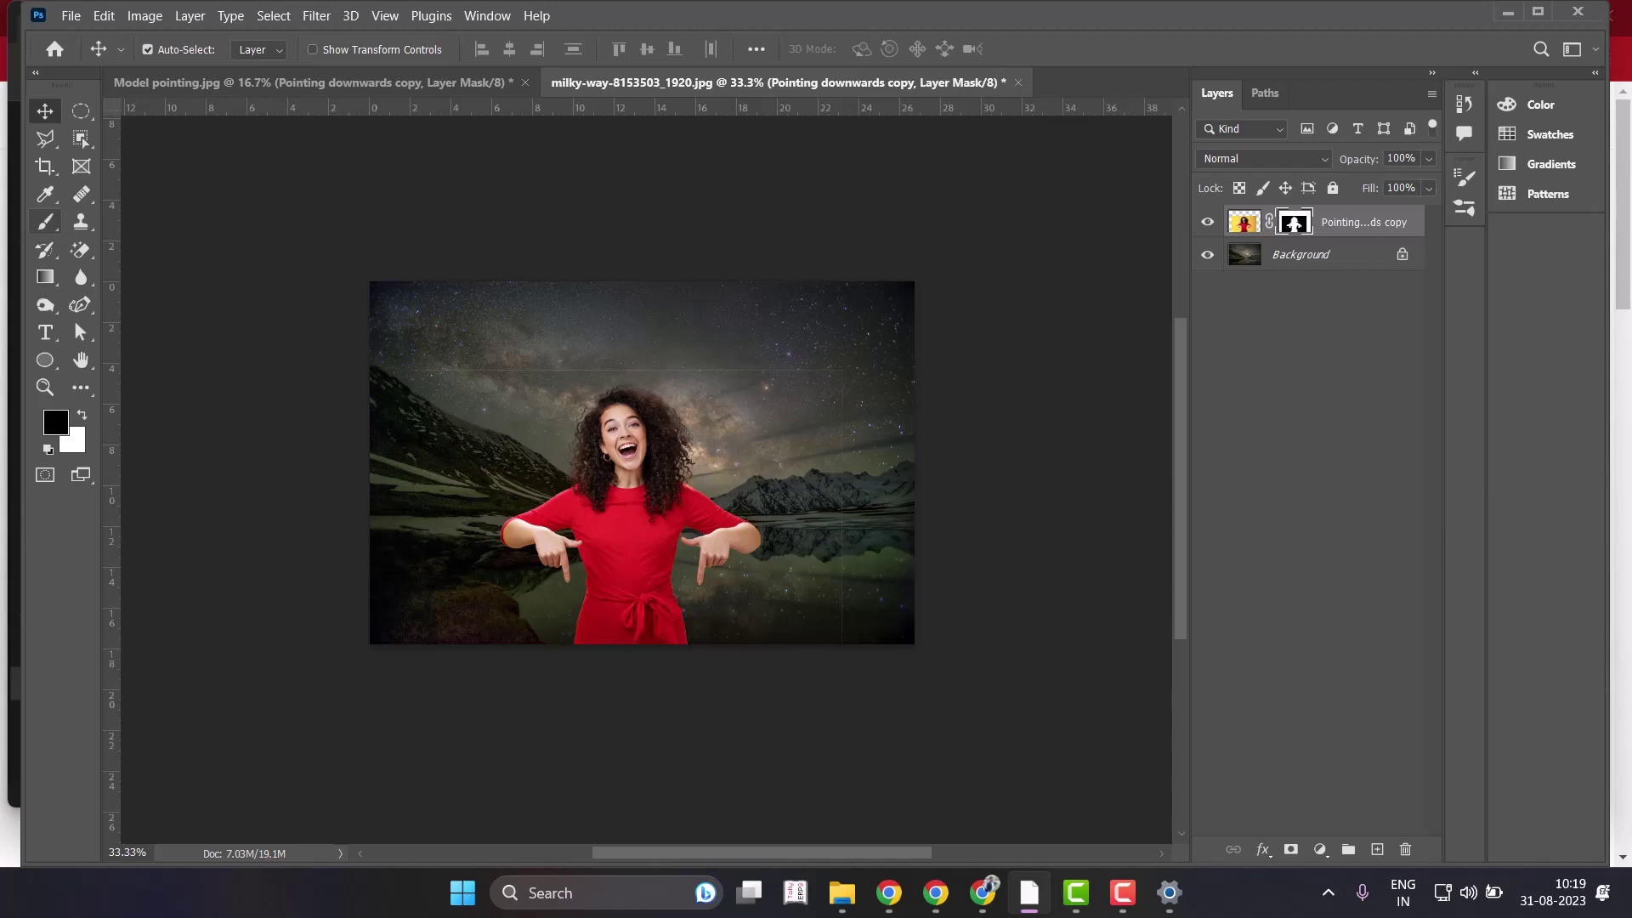
pyautogui.click(45, 221)
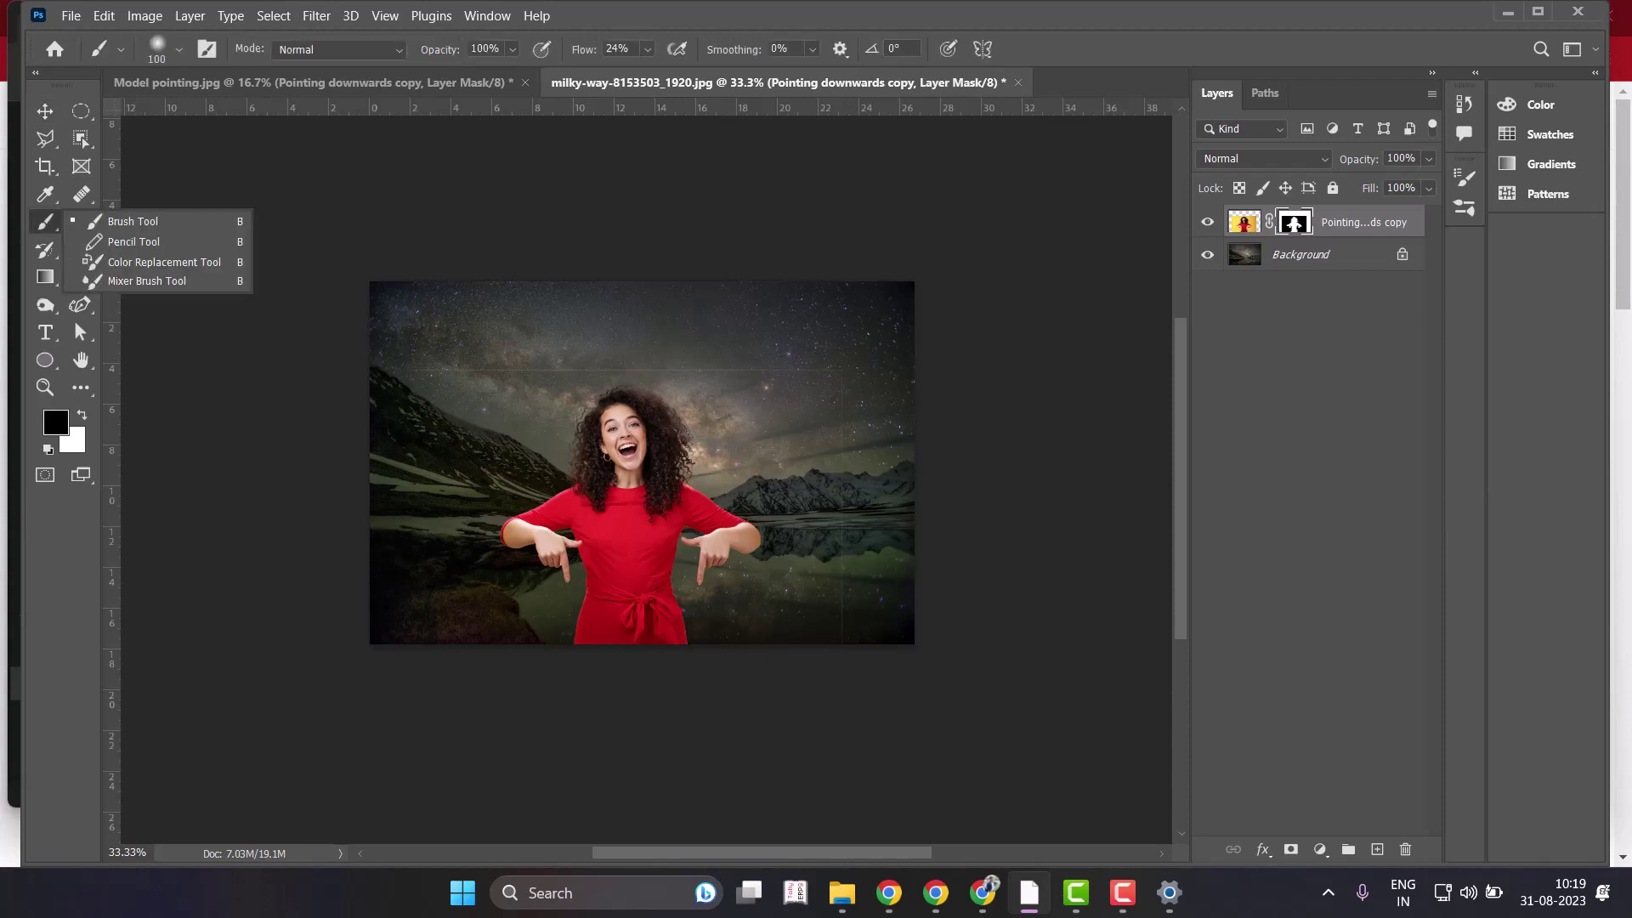
pyautogui.click(133, 221)
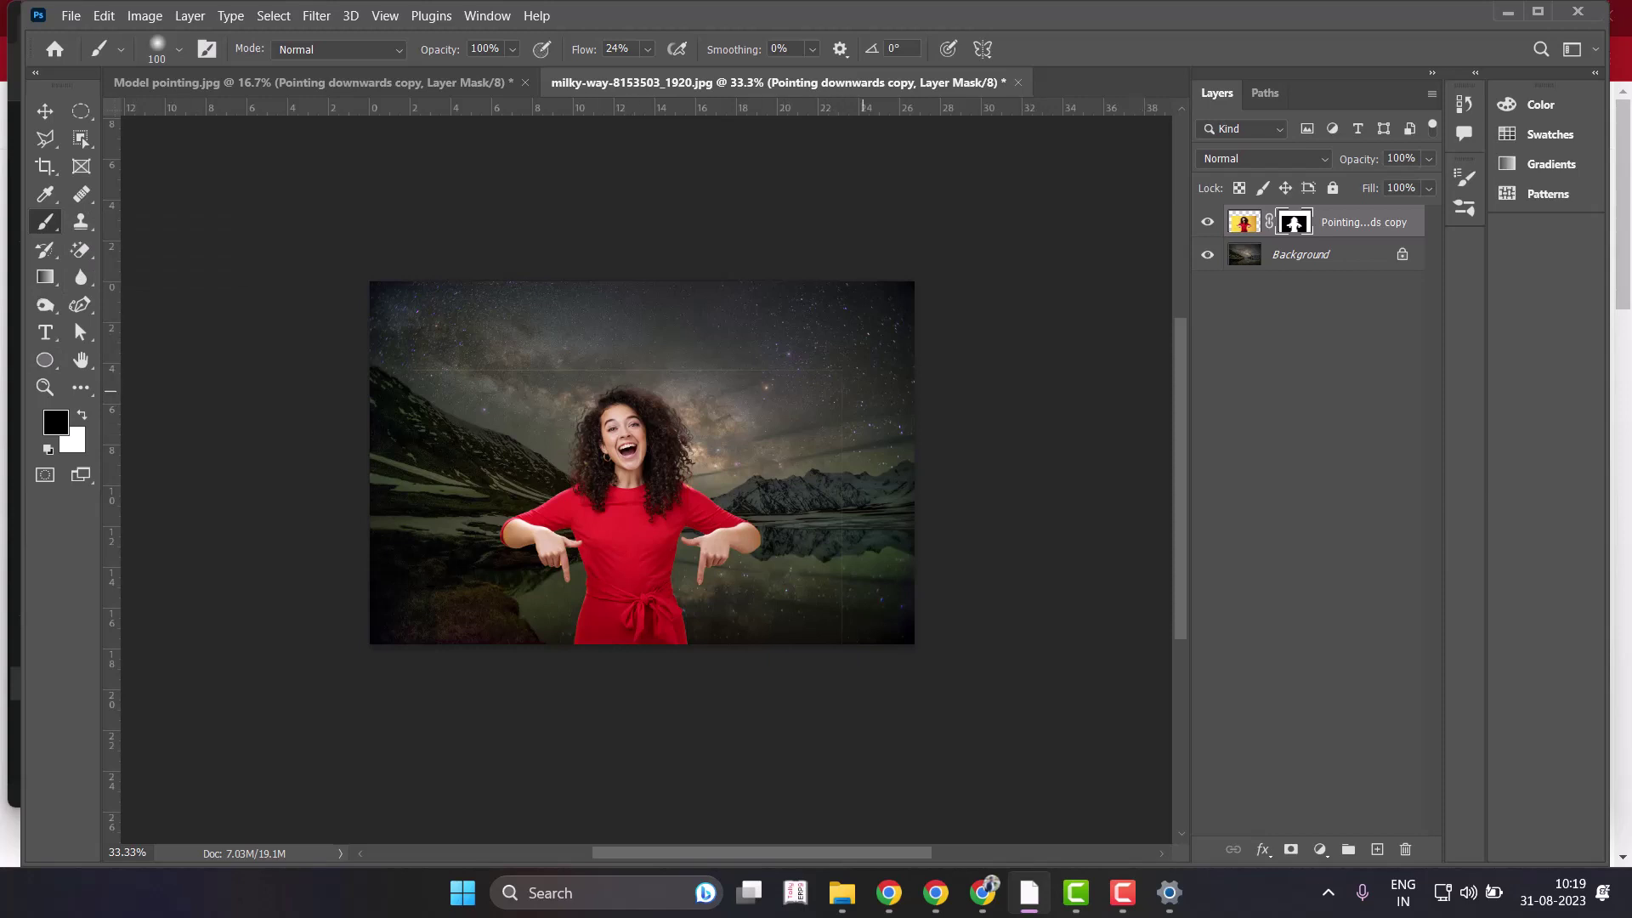
# Set brush flow to 100% and adjust the brush size with the bracket keys.
pyautogui.click(648, 48)
pyautogui.moveTo(655, 73); pyautogui.dragTo(729, 74)
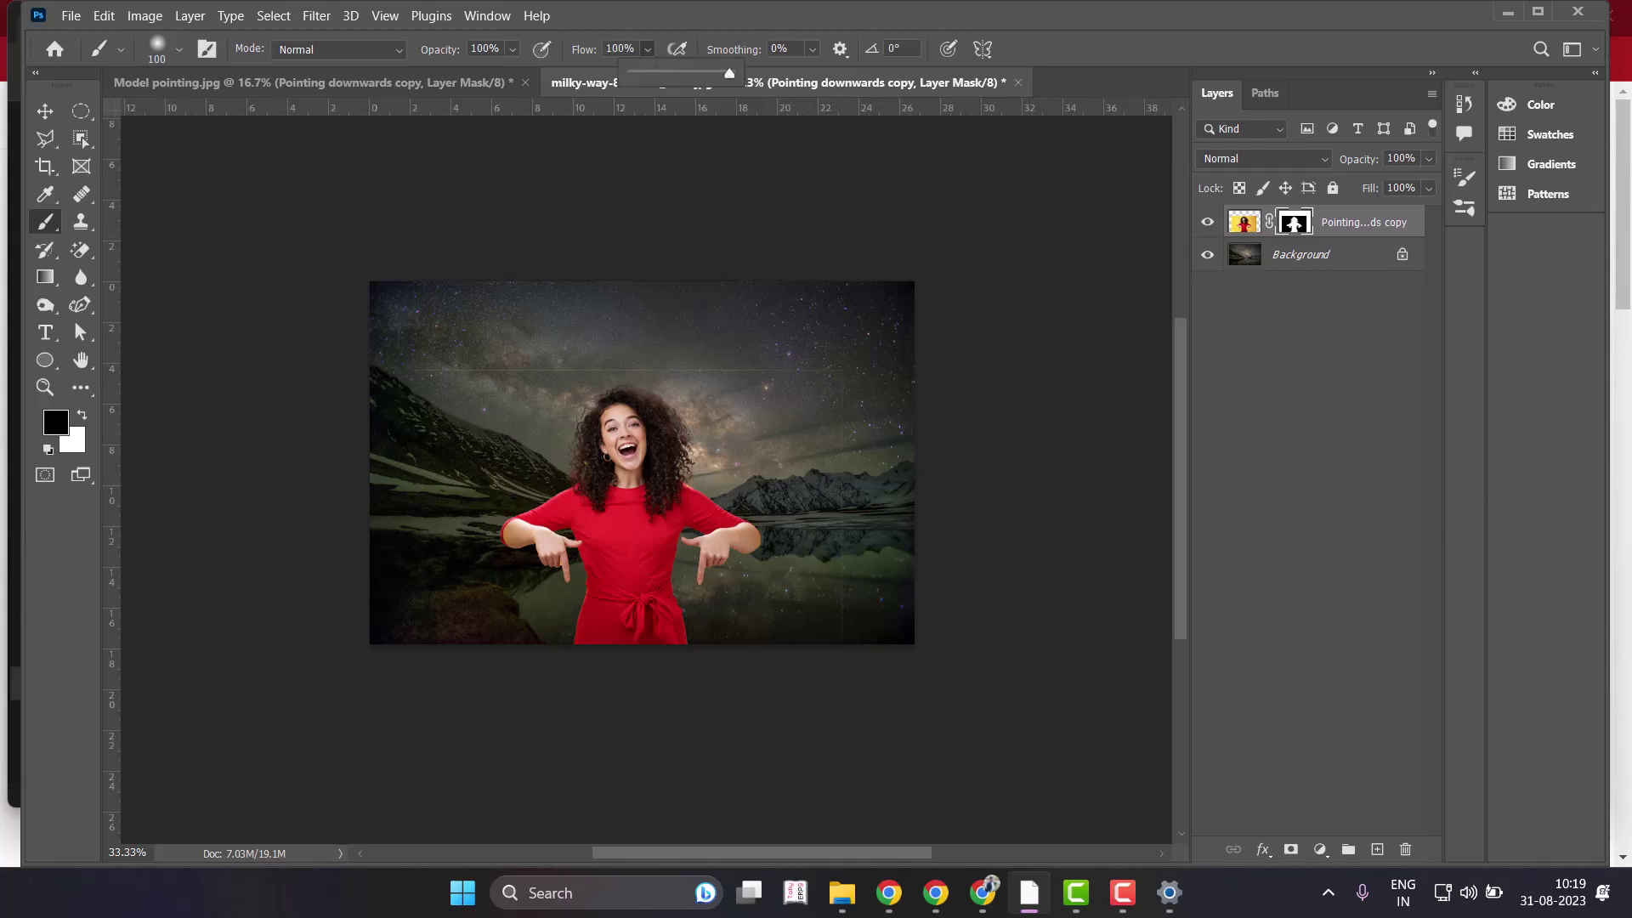
pyautogui.click(838, 393)
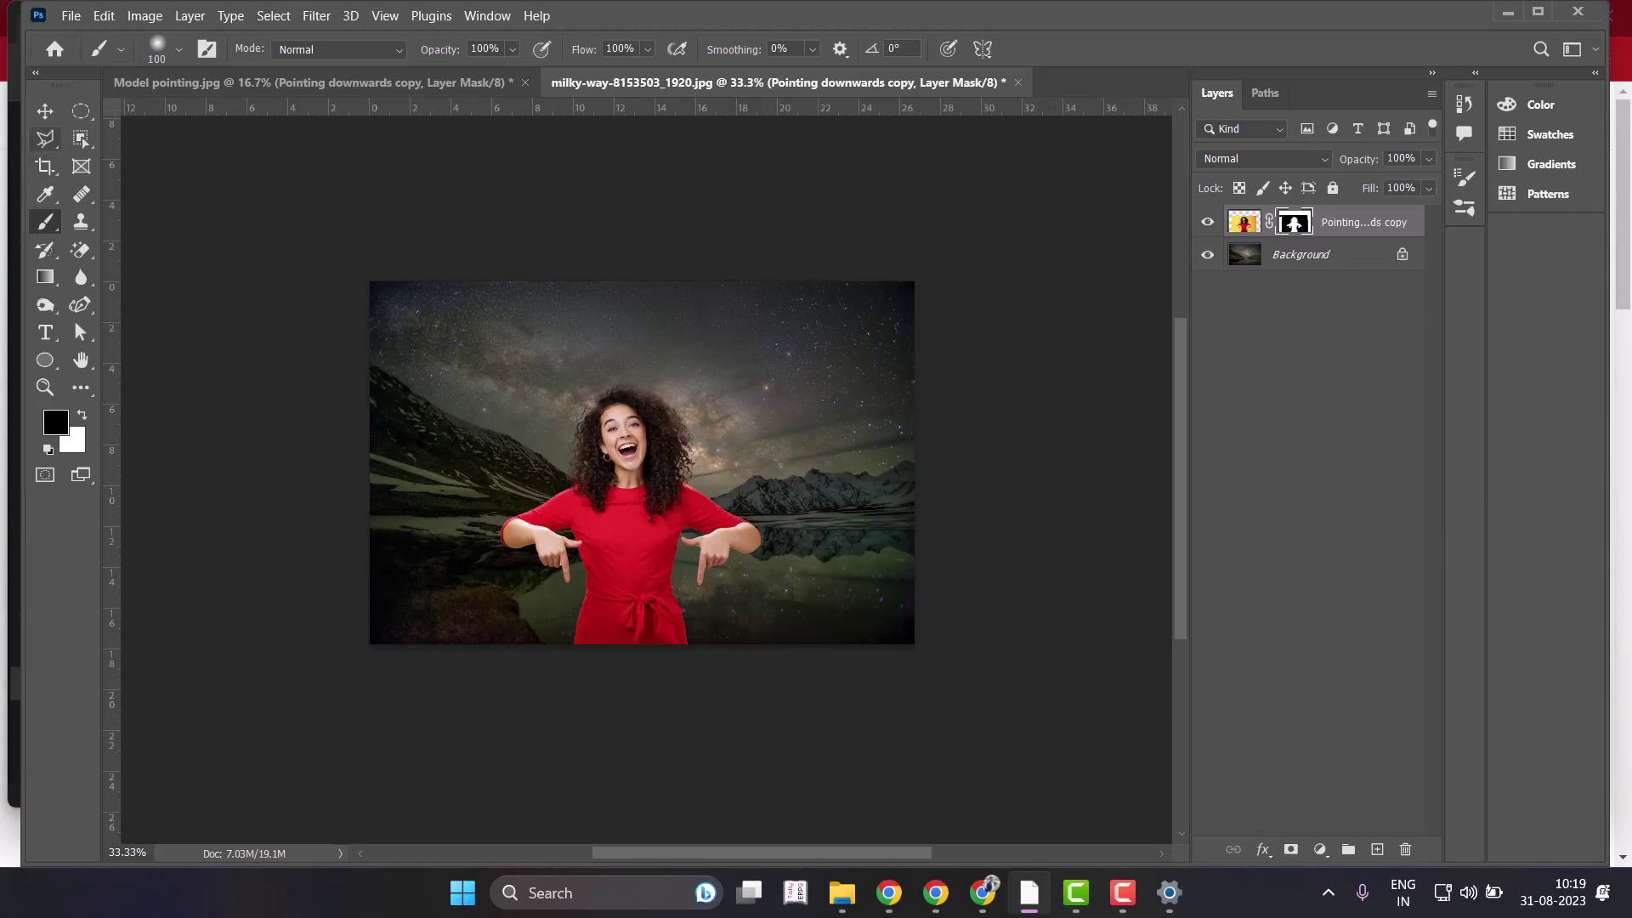
pyautogui.press('v')
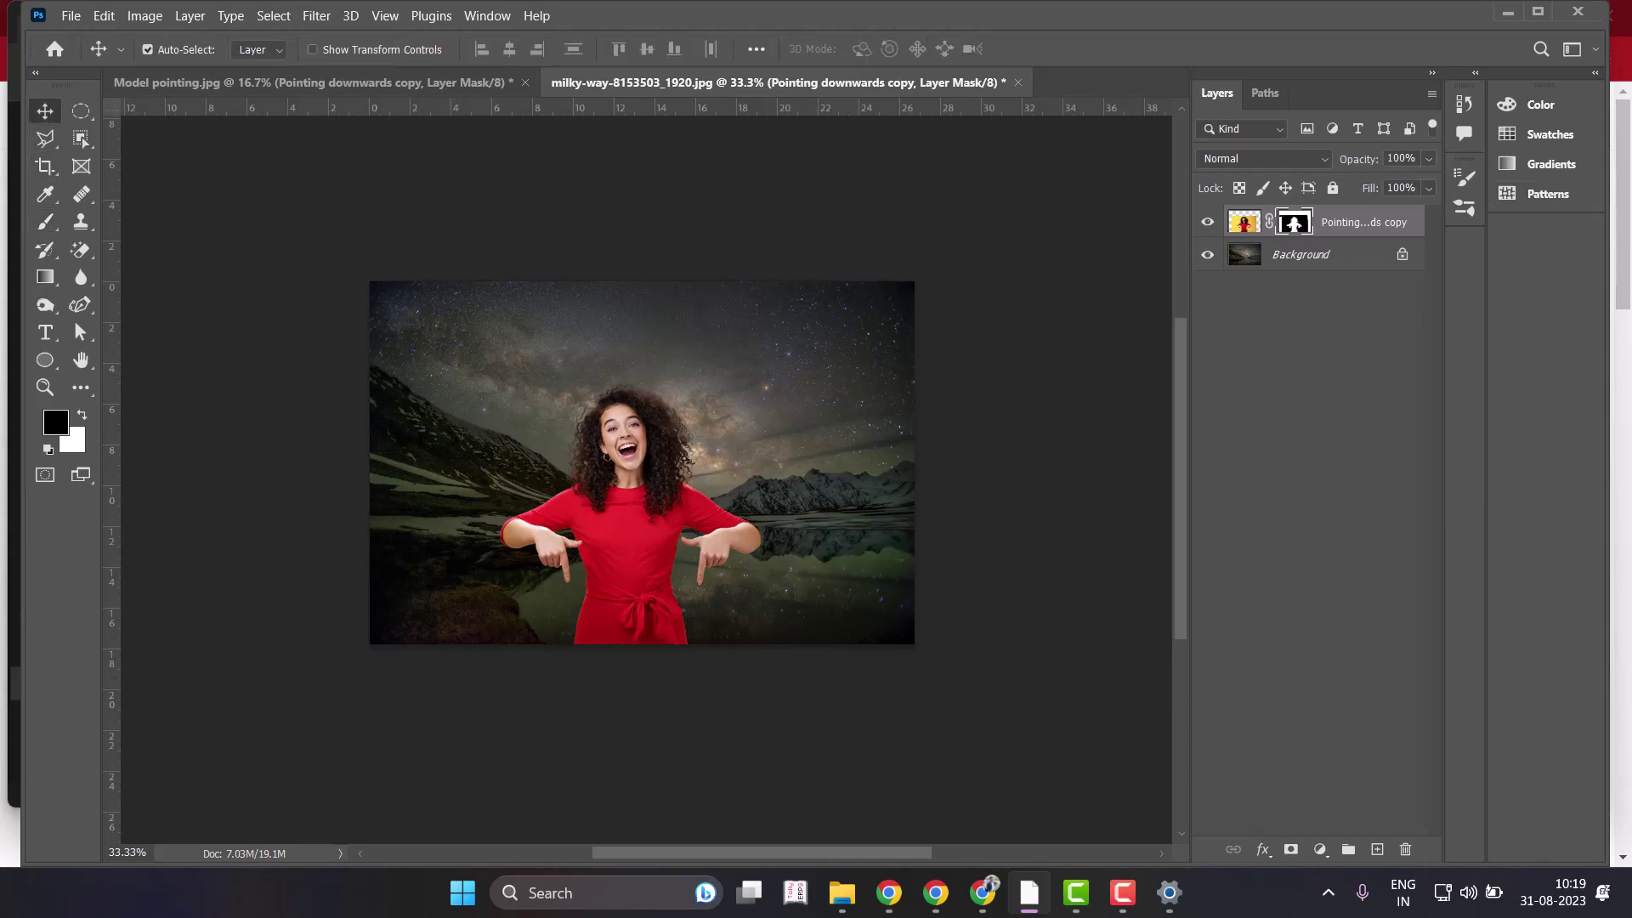
pyautogui.press('b')
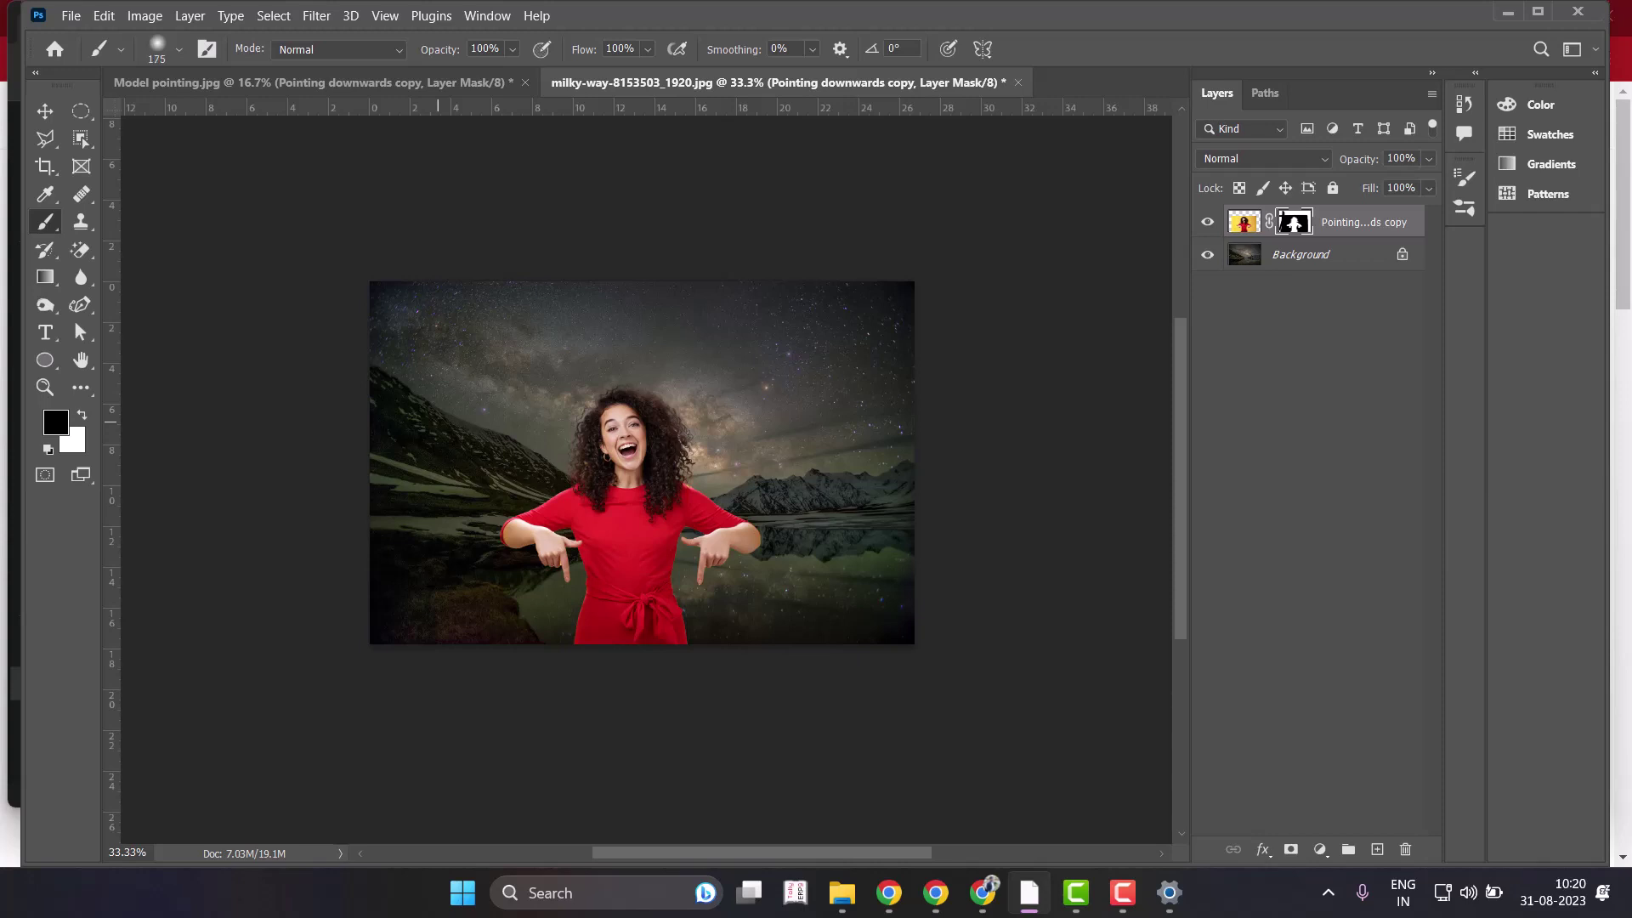
pyautogui.press(']')
pyautogui.press(']')
pyautogui.press(']')
pyautogui.press('[')
# Set the brush to an 88 px Hard Round tip.
pyautogui.click(178, 49)
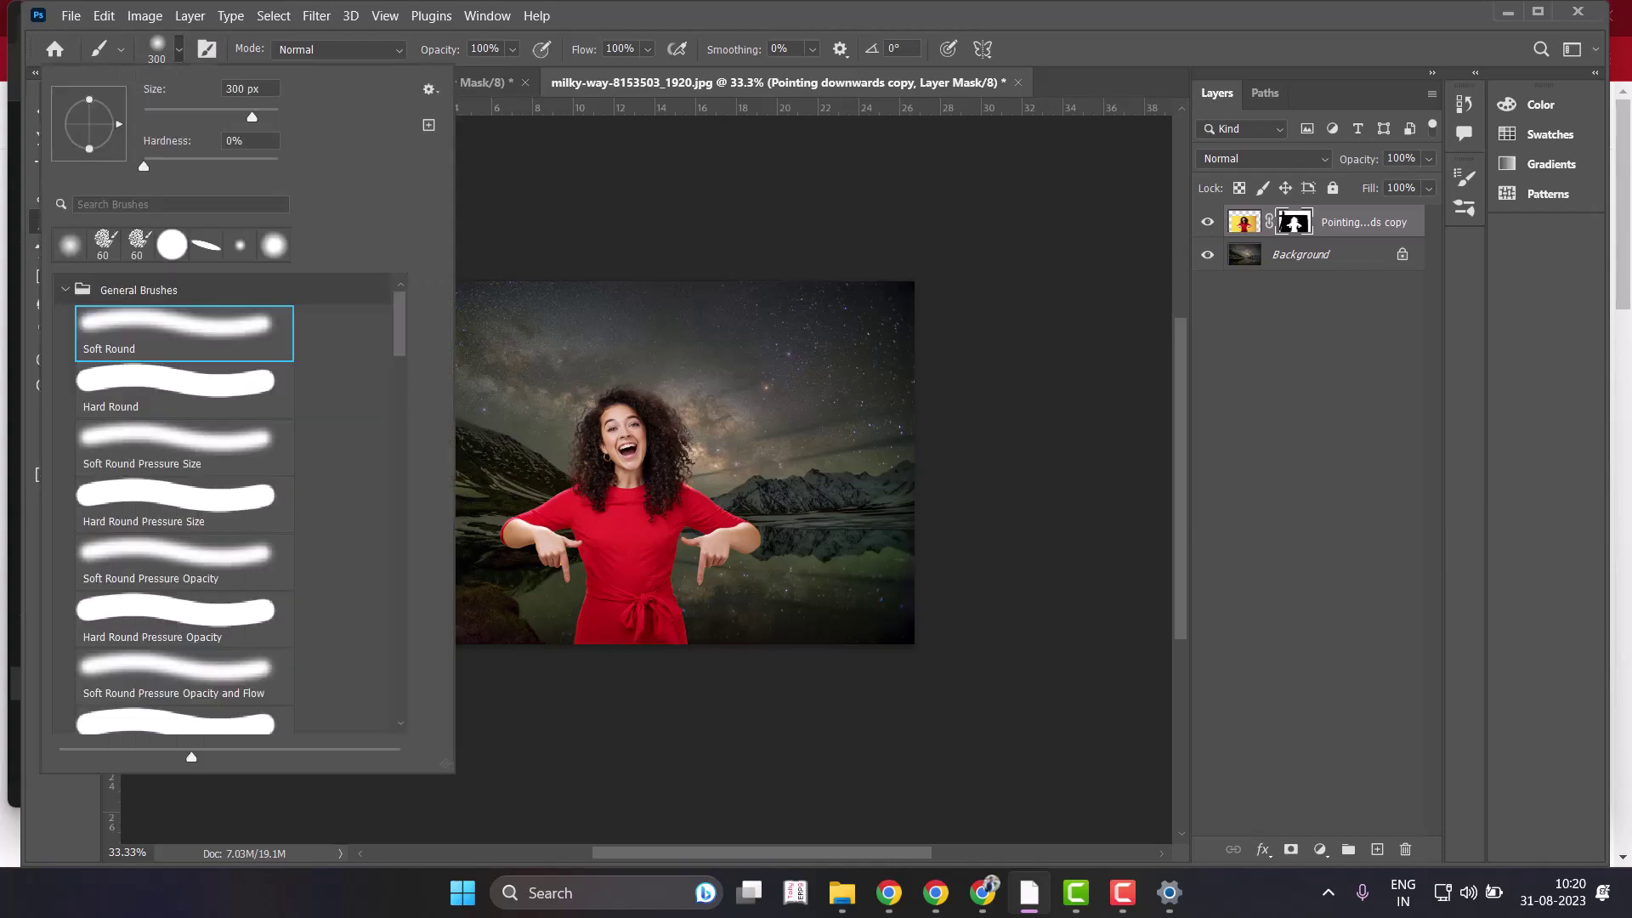
pyautogui.write('5000')
pyautogui.press('Return')
pyautogui.write('50')
pyautogui.press('Return')
pyautogui.write('88')
pyautogui.press('Return')
pyautogui.press('.')
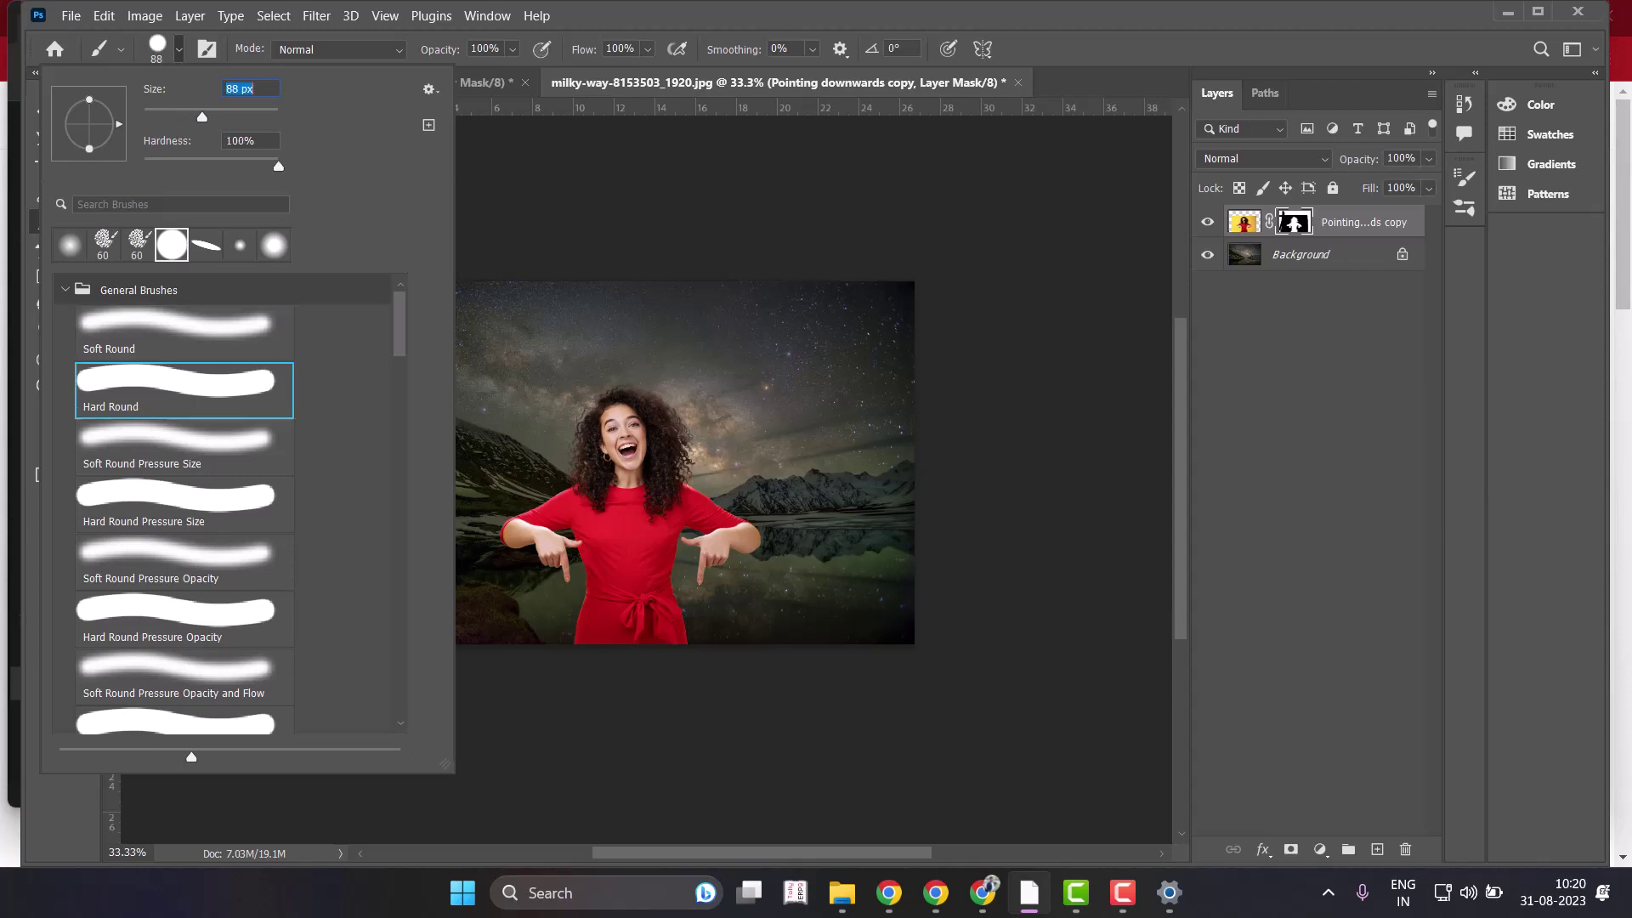
pyautogui.press('Return')
# Undo the stroke painted across the woman's face, zoom in, and switch to the Move tool.
pyautogui.moveTo(585, 429); pyautogui.dragTo(688, 451)
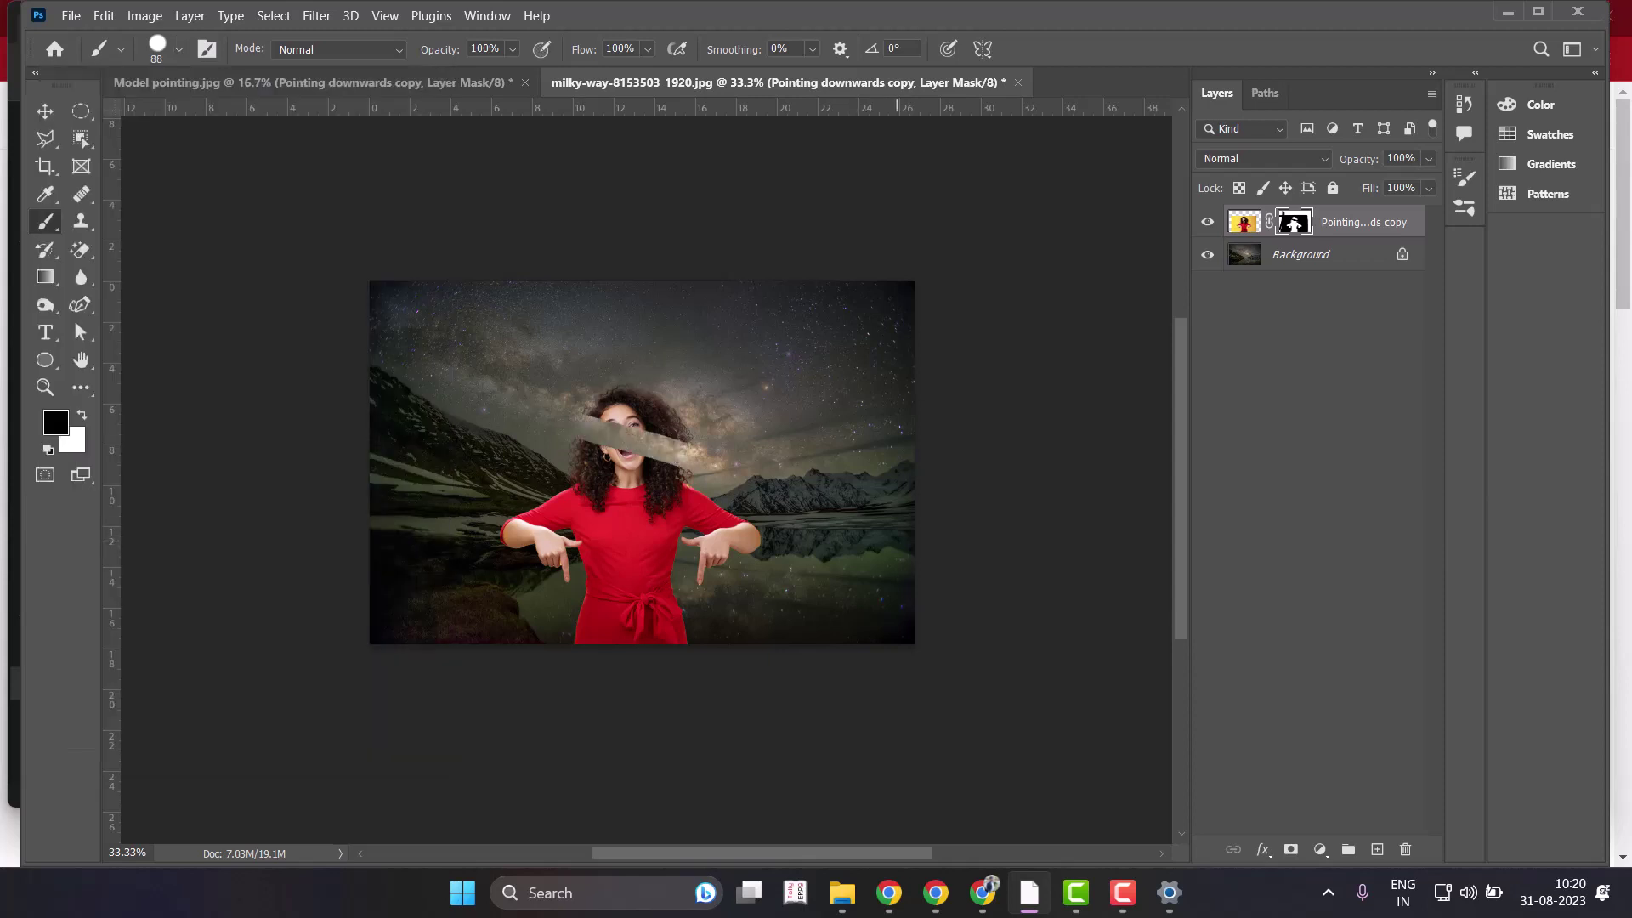
pyautogui.hotkey('ctrl', 'z')
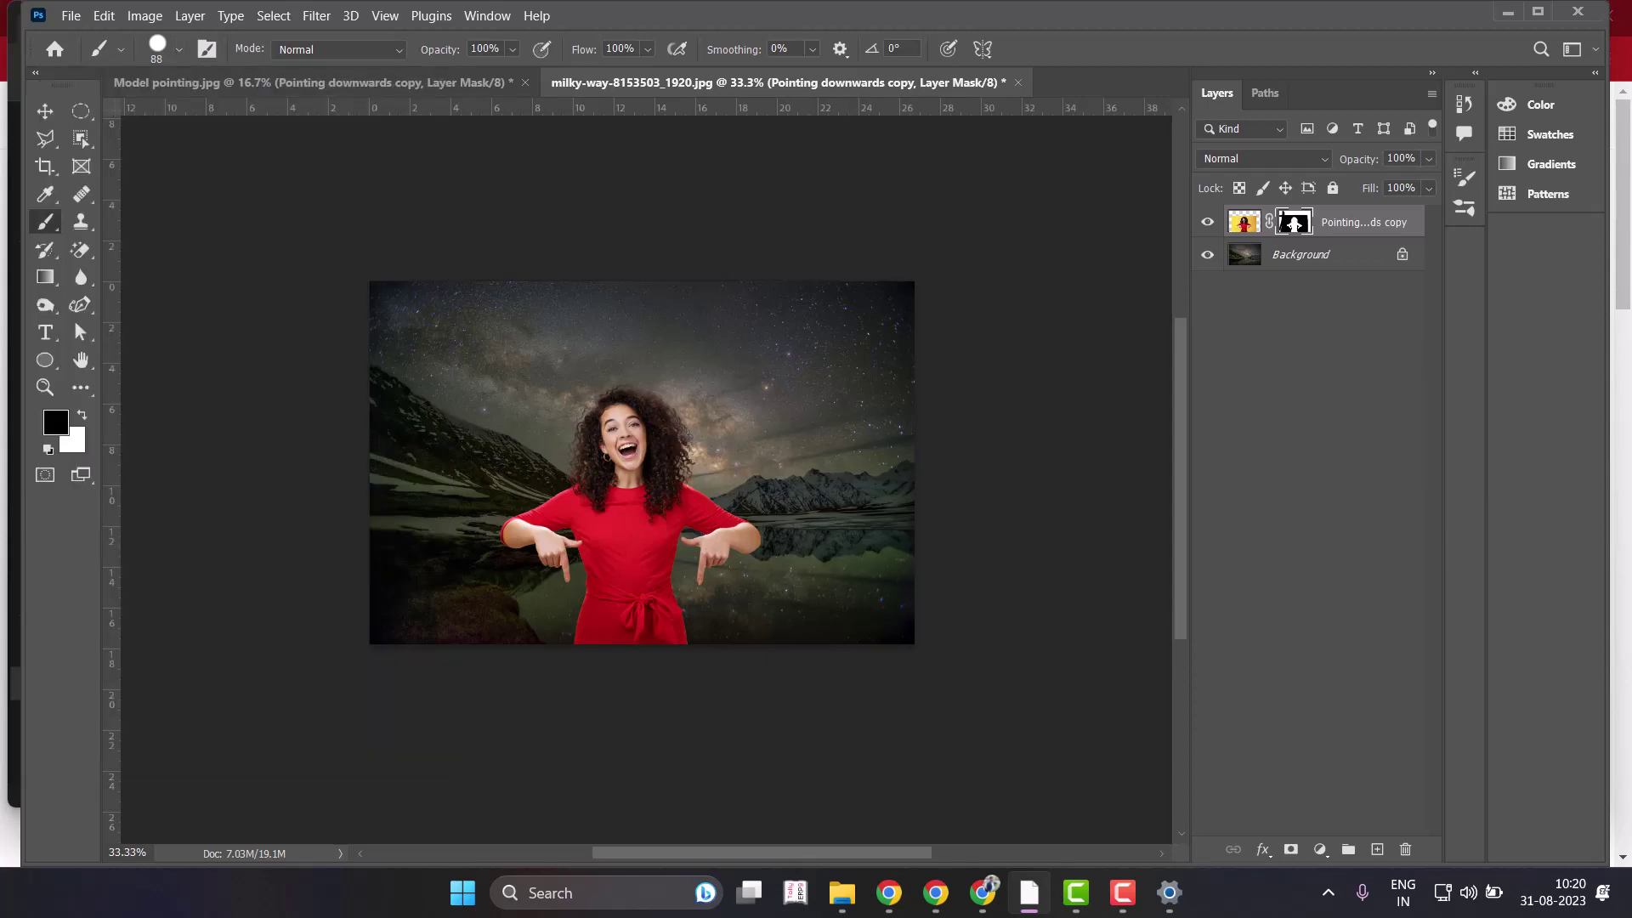
pyautogui.hotkey('ctrl', '+')
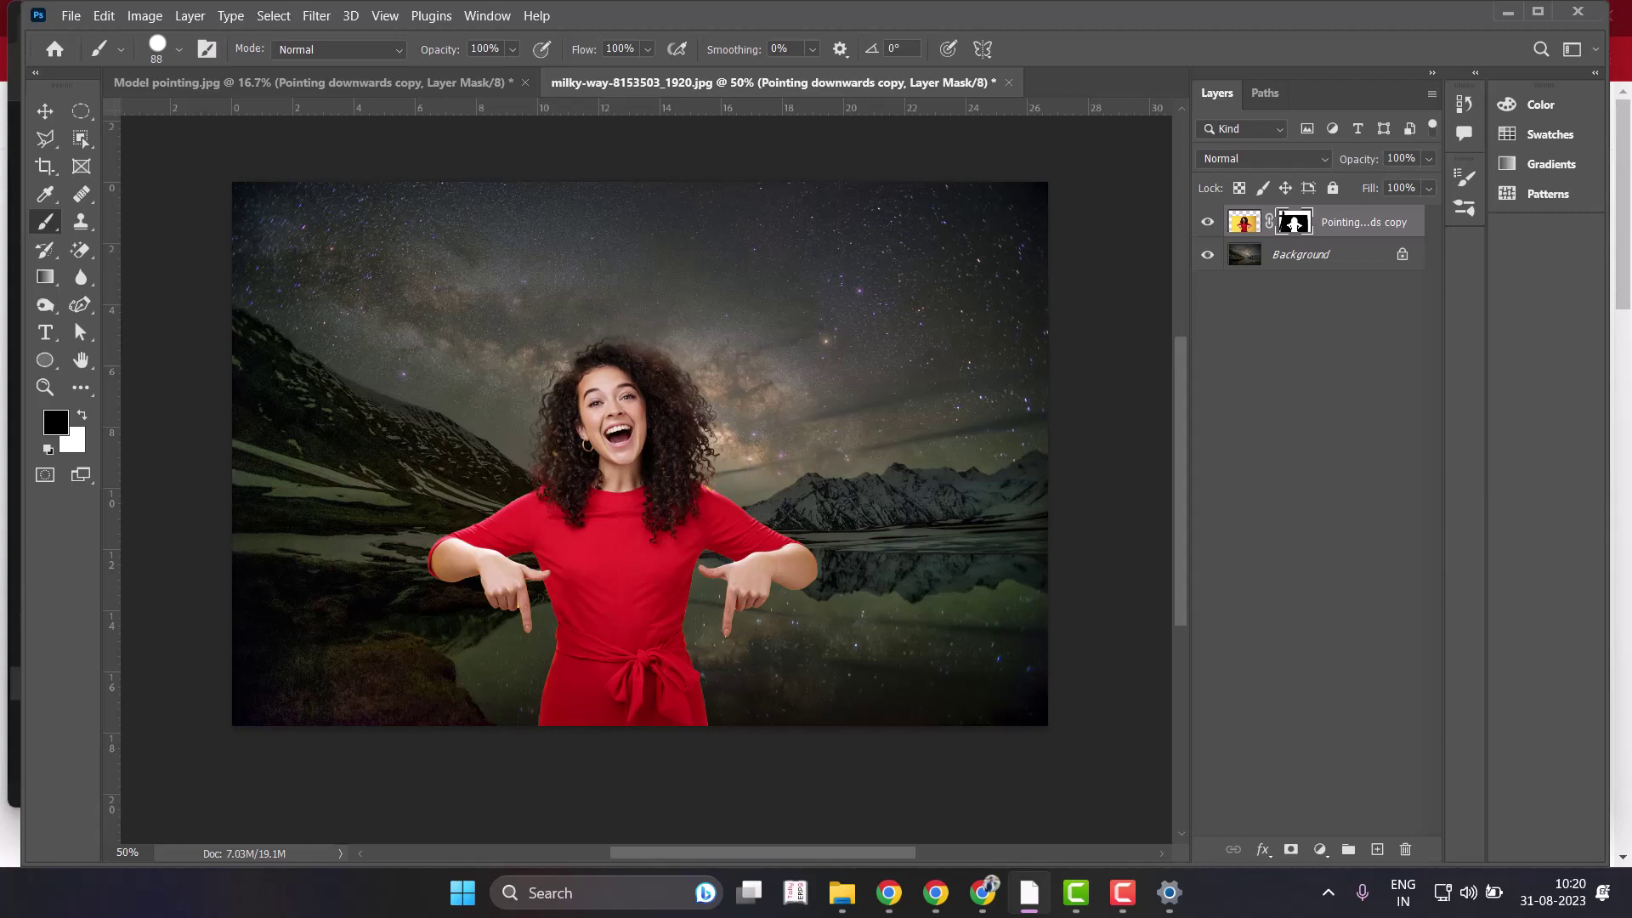
pyautogui.press('v')
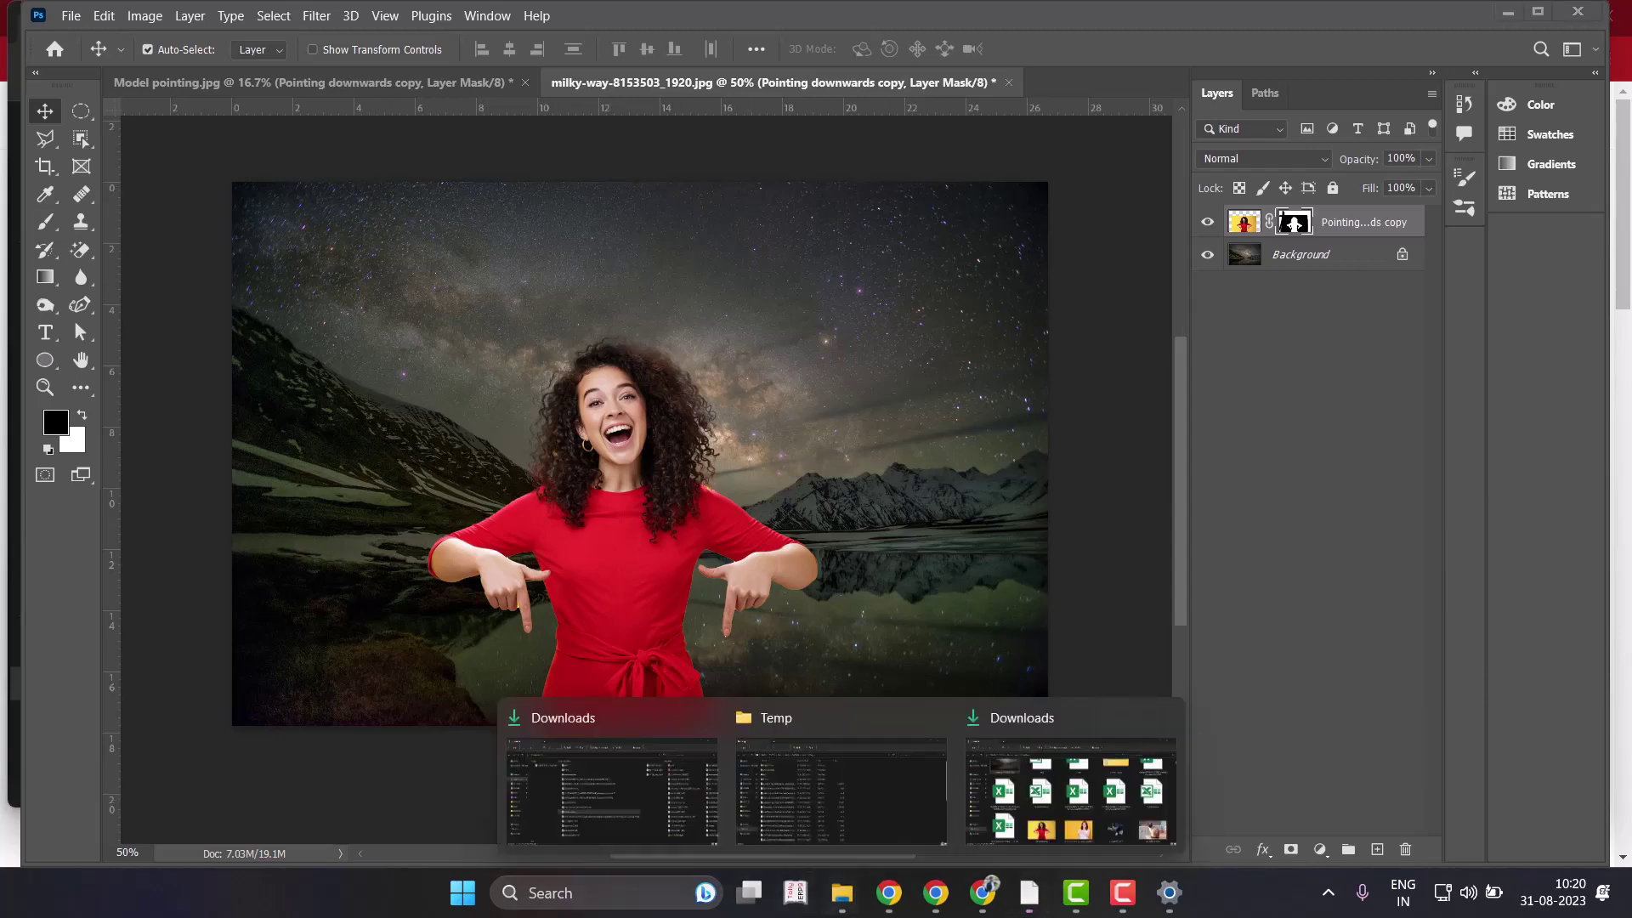
# Place the kitten photo from Downloads into the milky-way composite as a layer.
pyautogui.click(1073, 770)
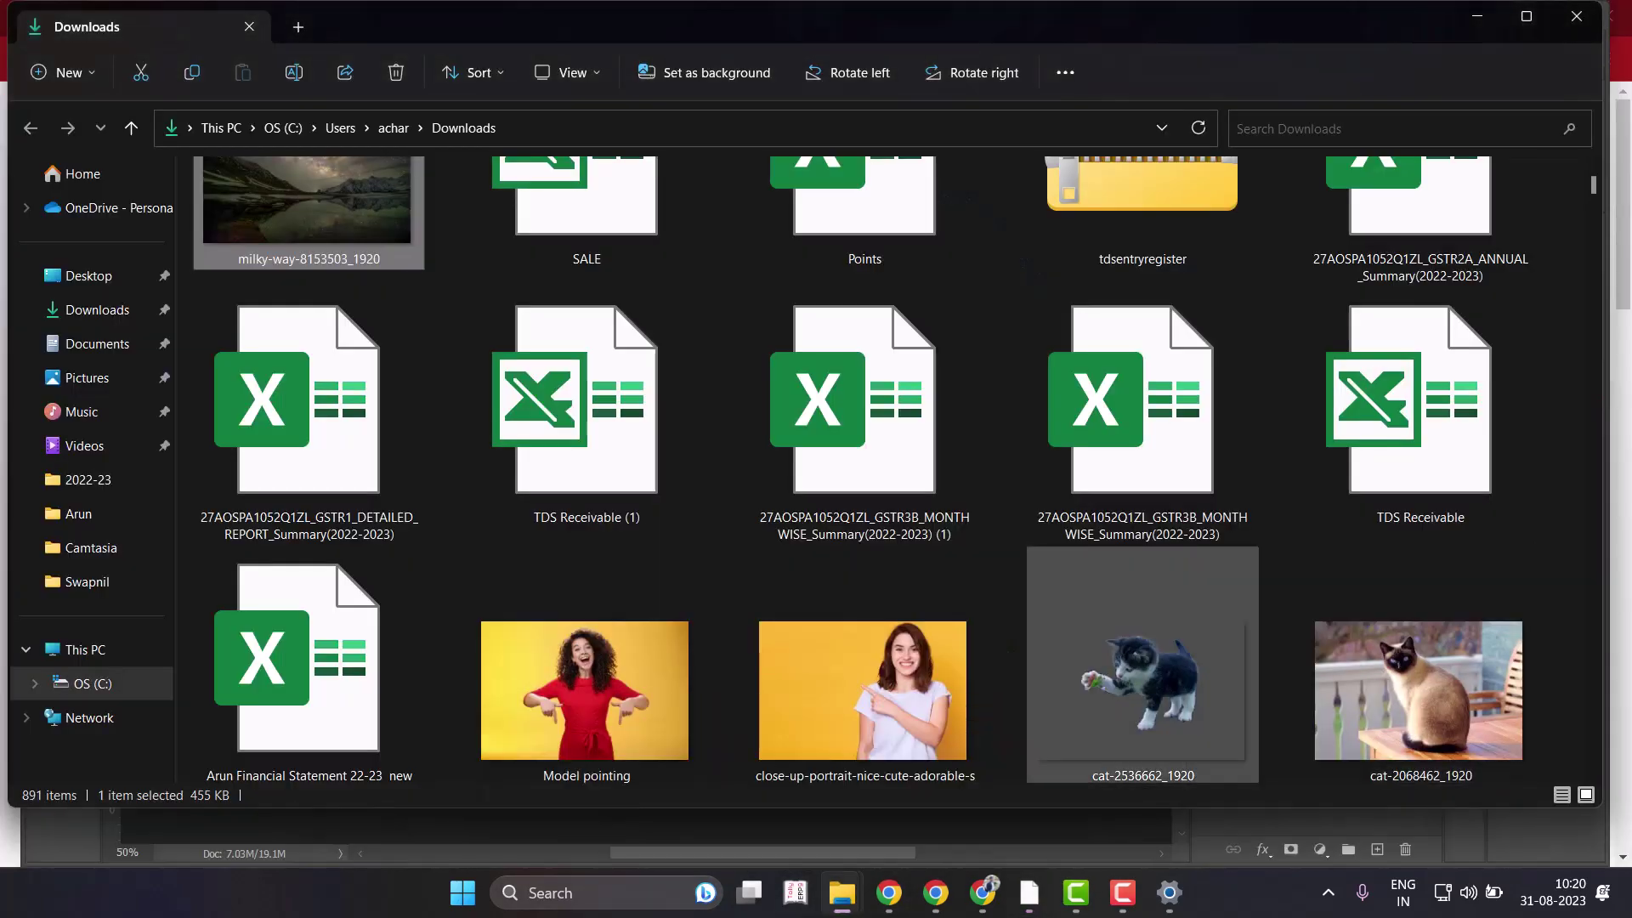
pyautogui.moveTo(1139, 680); pyautogui.dragTo(1049, 837)
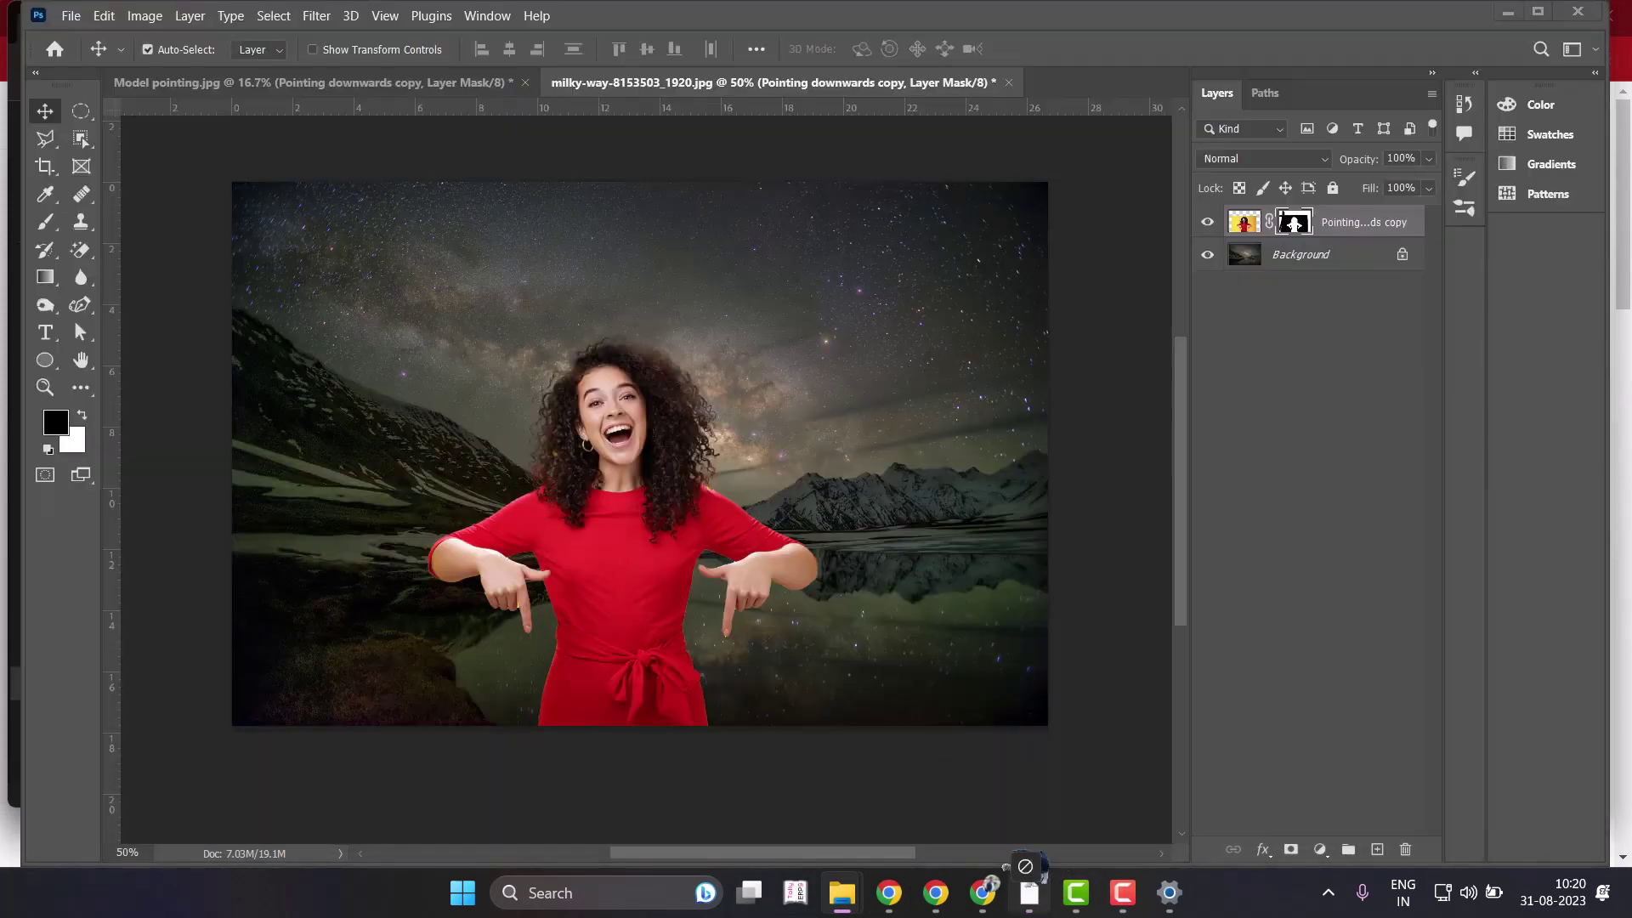
pyautogui.moveTo(1050, 837); pyautogui.dragTo(888, 601)
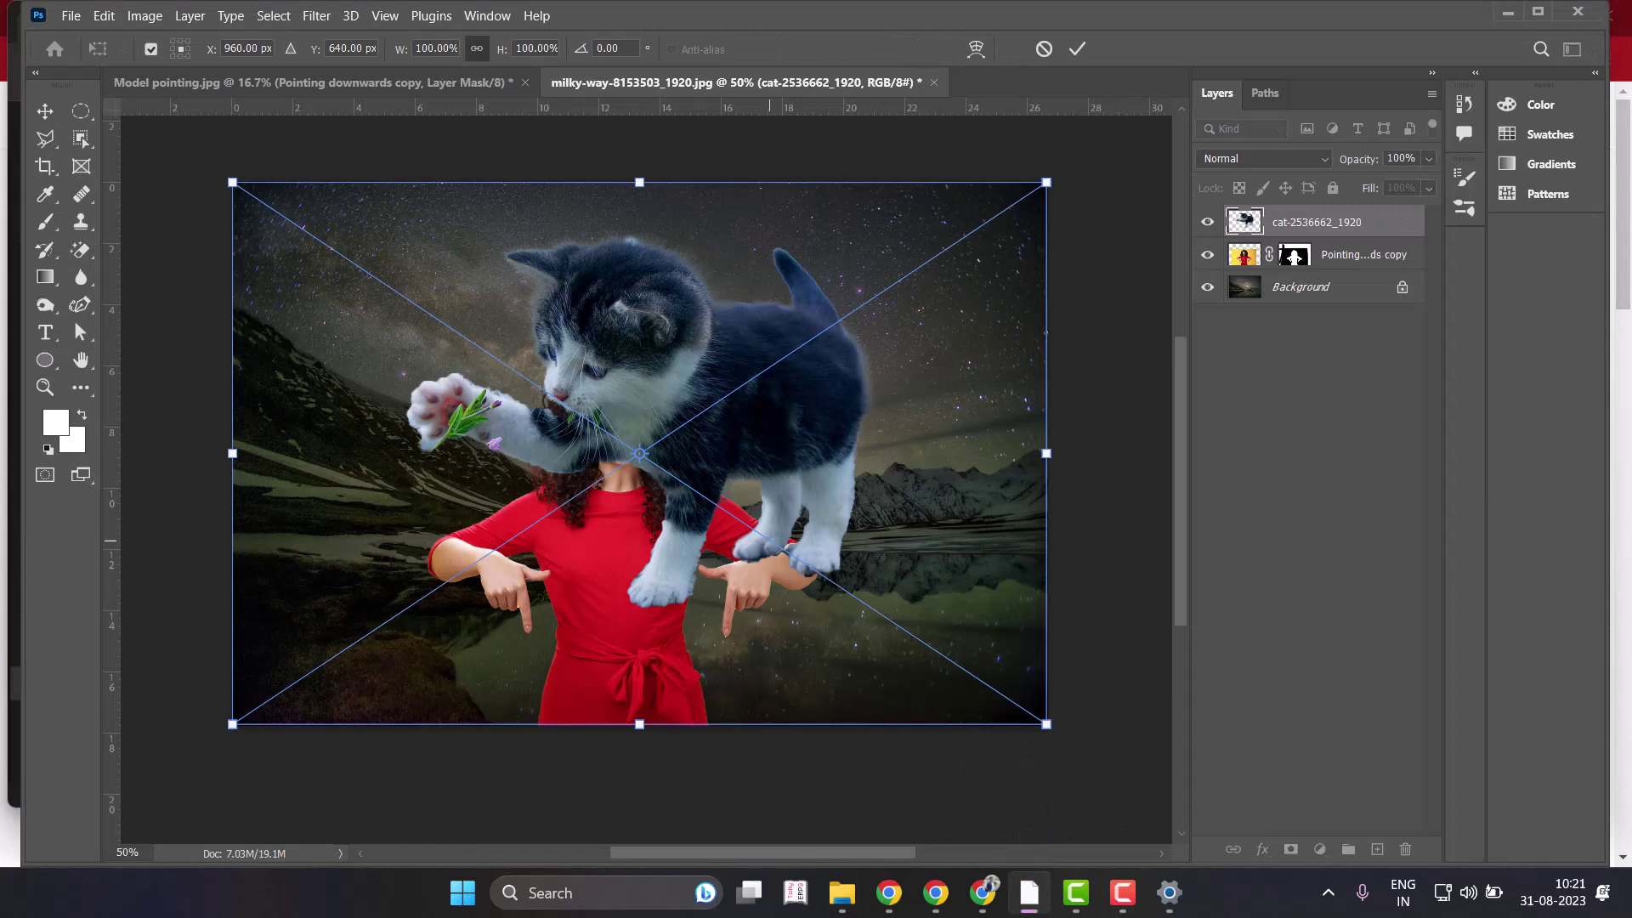
pyautogui.press('Return')
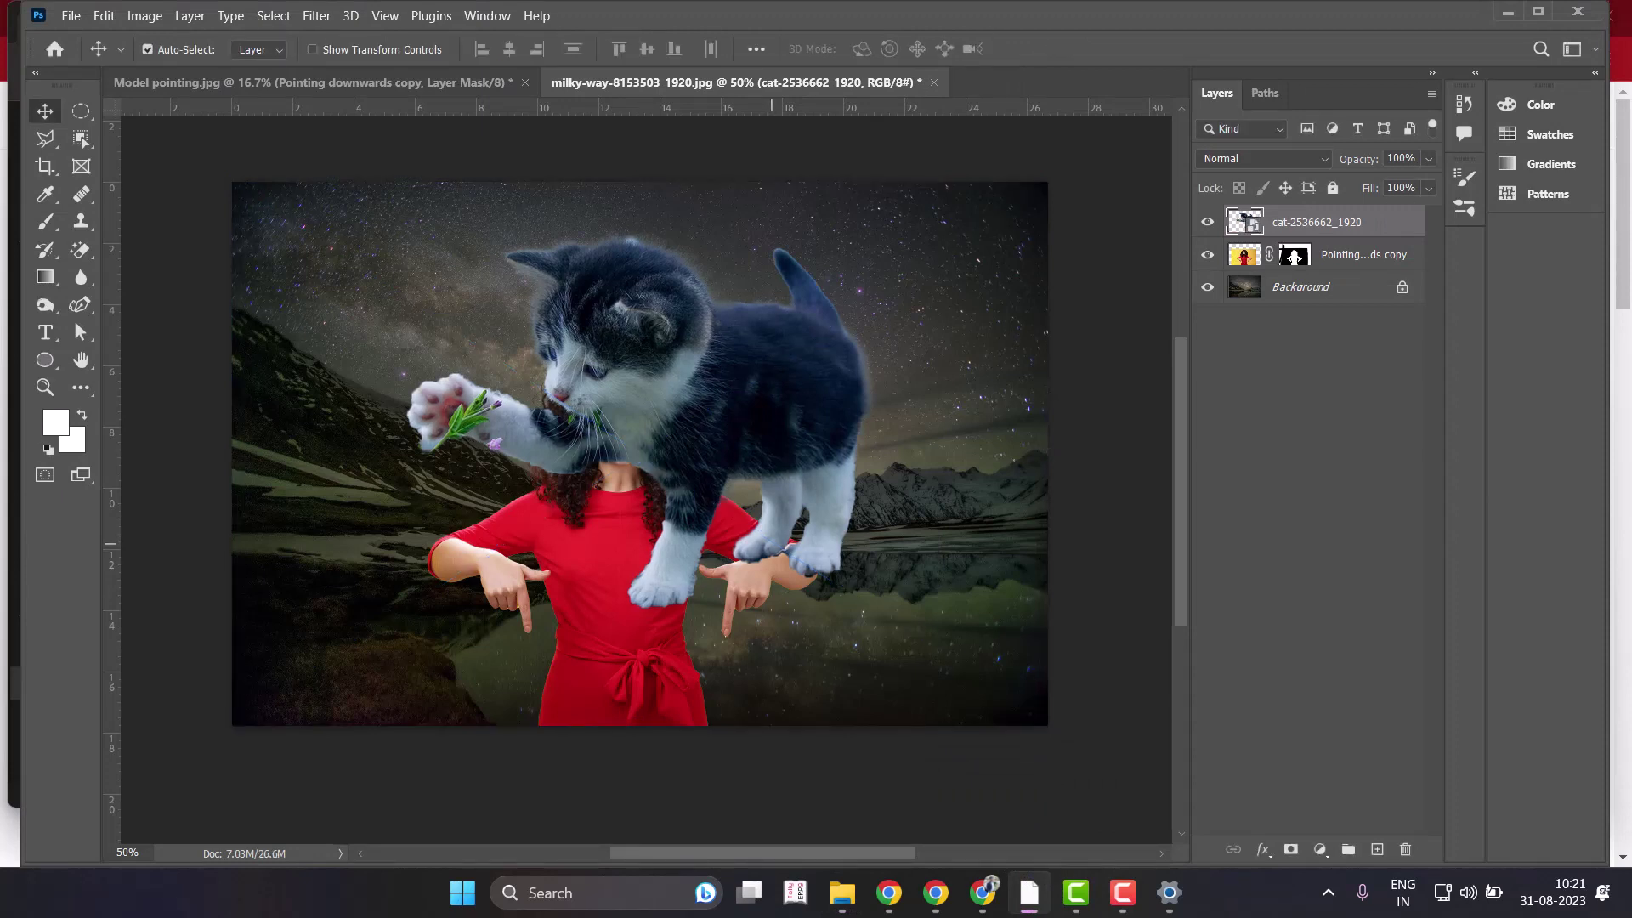
pyautogui.moveTo(841, 893)
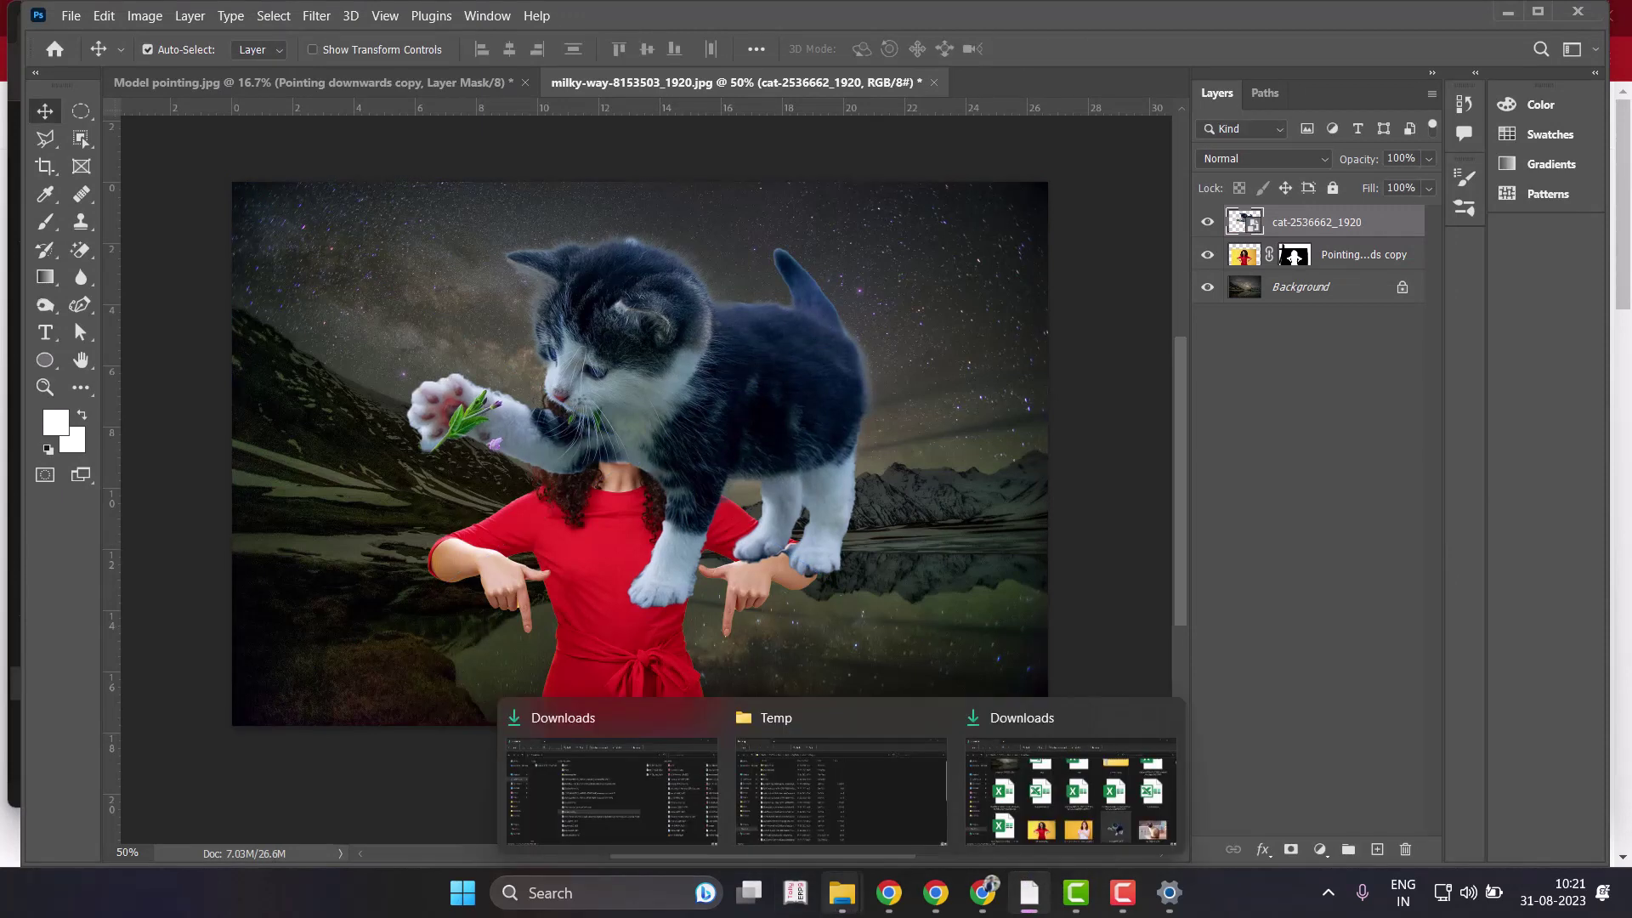
# Drag the sunflower photo from Downloads over to Photoshop.
pyautogui.click(1073, 823)
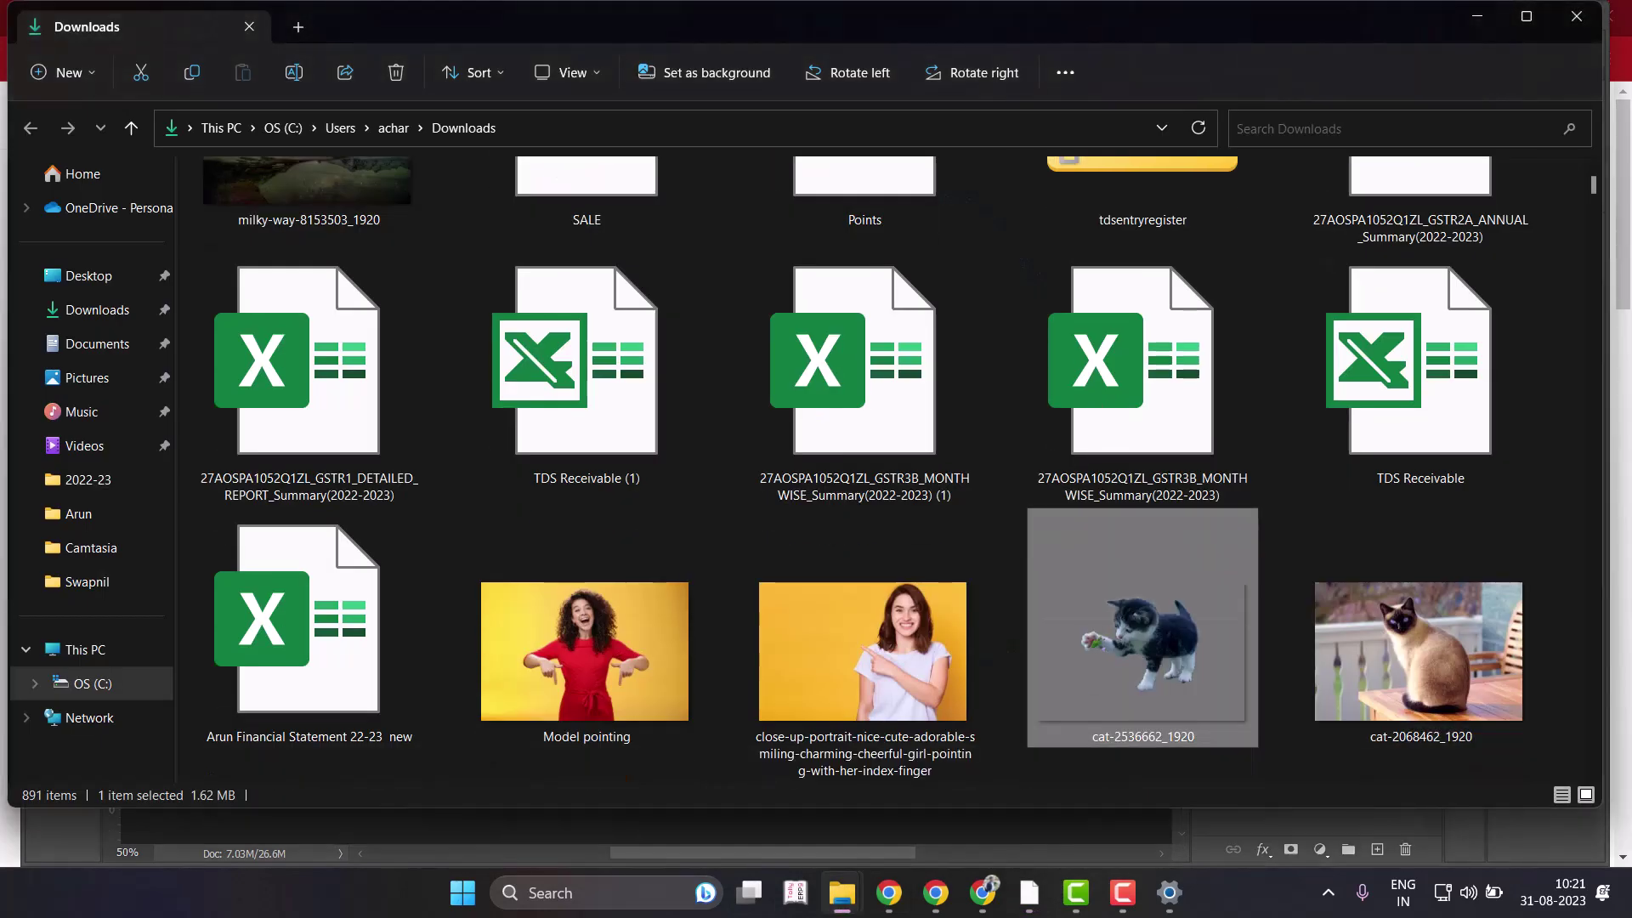
pyautogui.scroll(-5, 1139, 672)
pyautogui.moveTo(1415, 450)
pyautogui.mouseDown()
pyautogui.moveTo(1455, 485)
pyautogui.moveTo(1139, 425)
pyautogui.moveTo(1114, 850)
pyautogui.mouseUp()
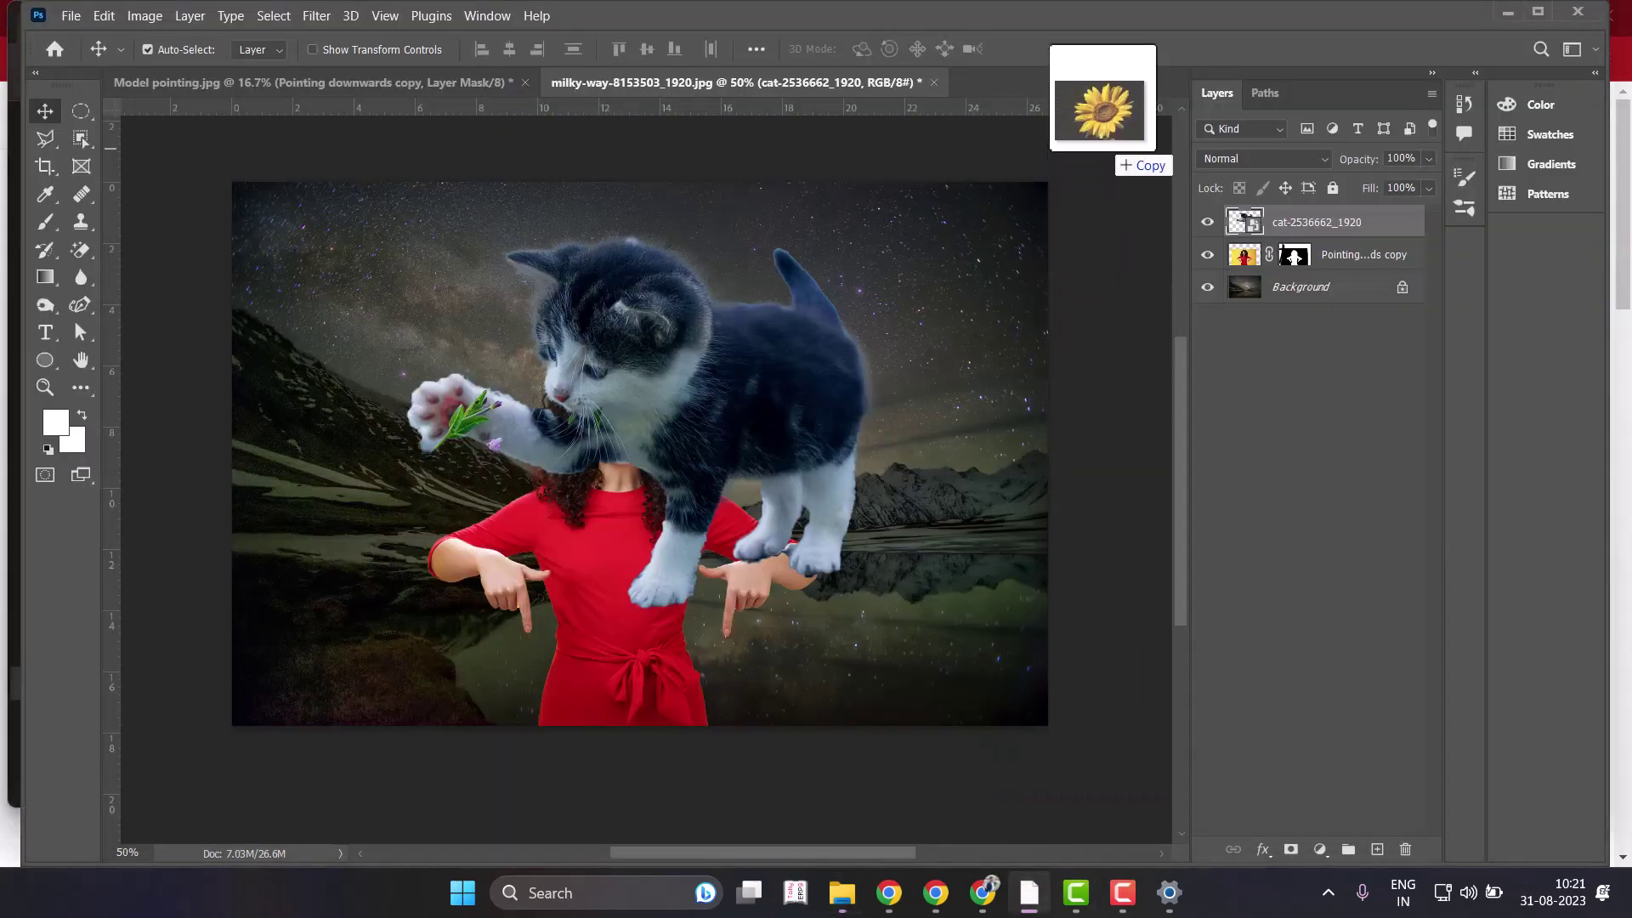
pyautogui.moveTo(1114, 850); pyautogui.dragTo(1105, 82)
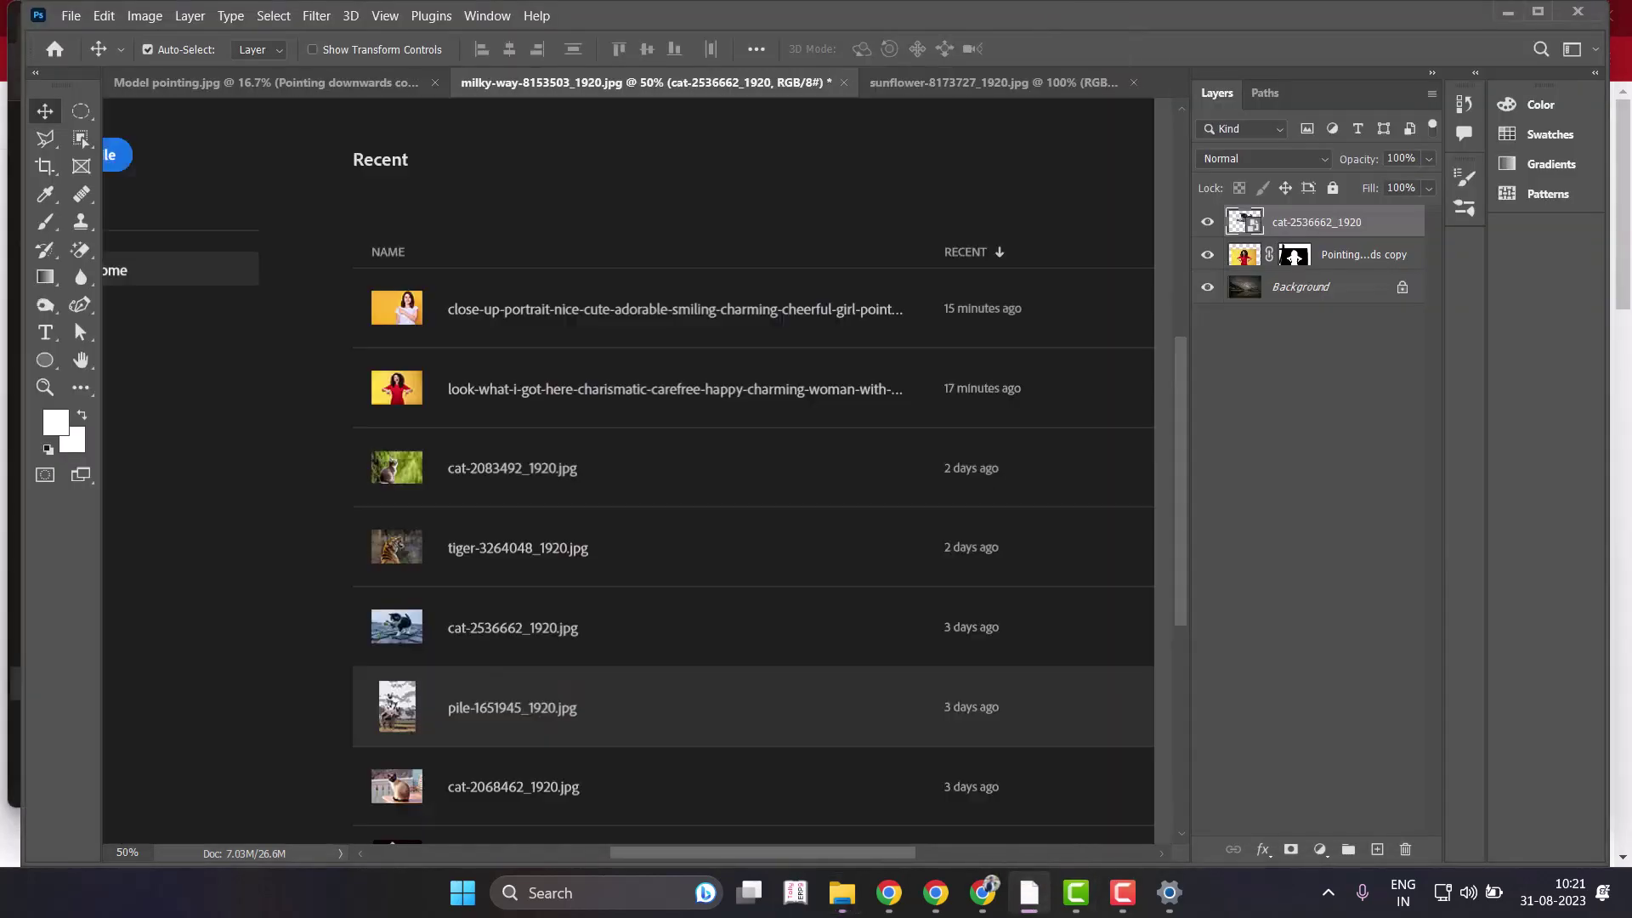
# Close Model pointing.jpg without saving and check the document's size details.
pyautogui.click(306, 83)
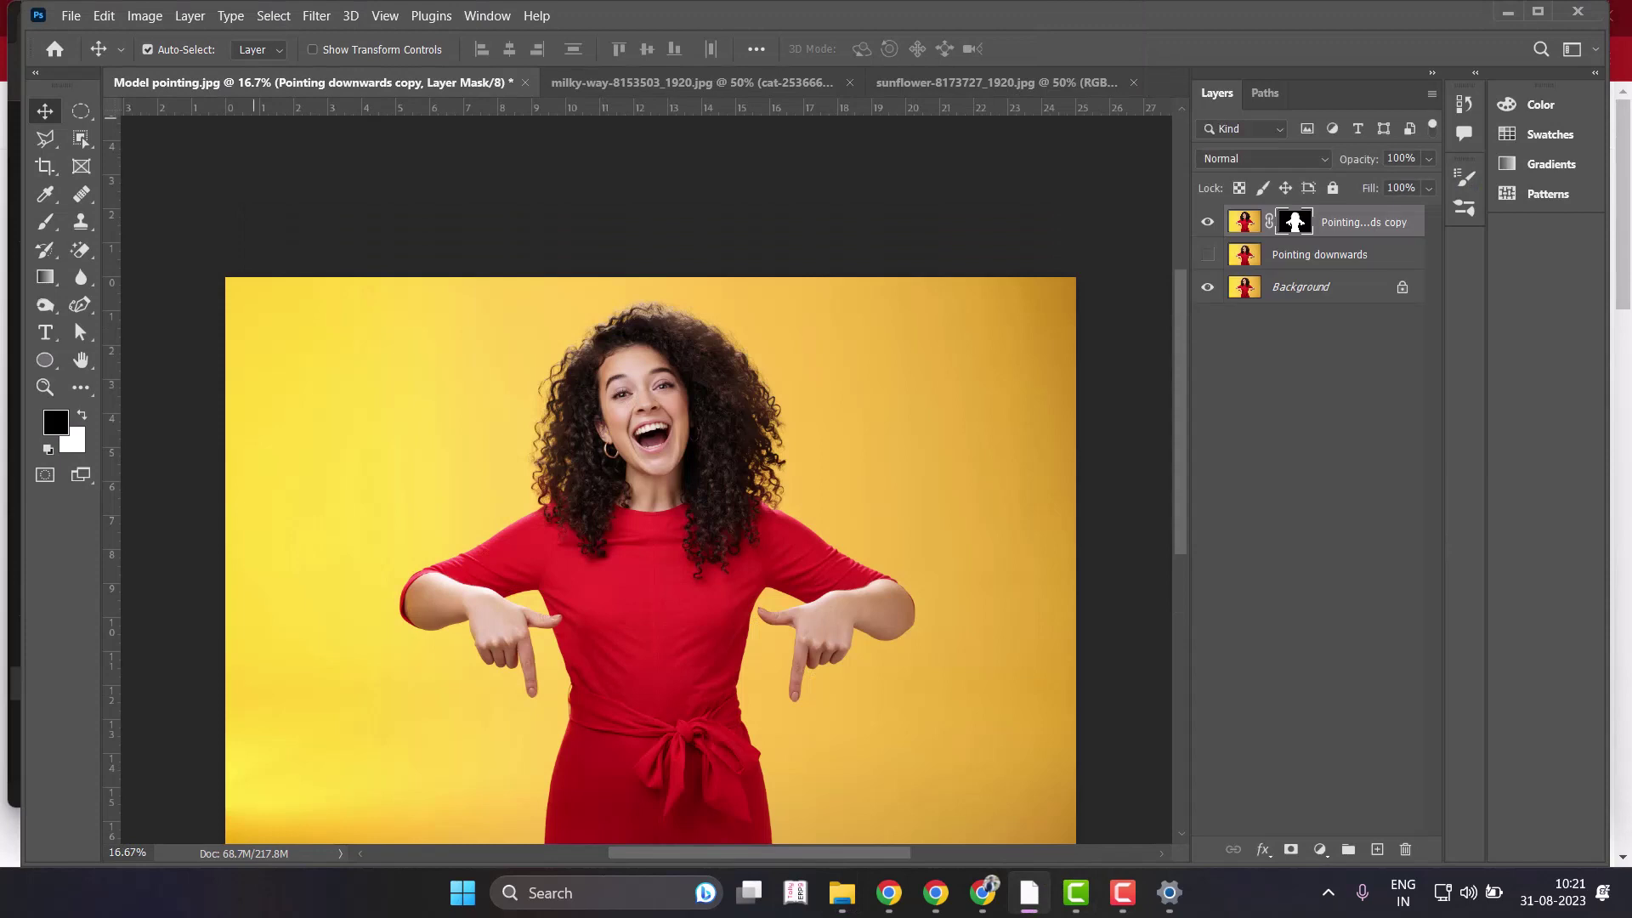
pyautogui.click(646, 82)
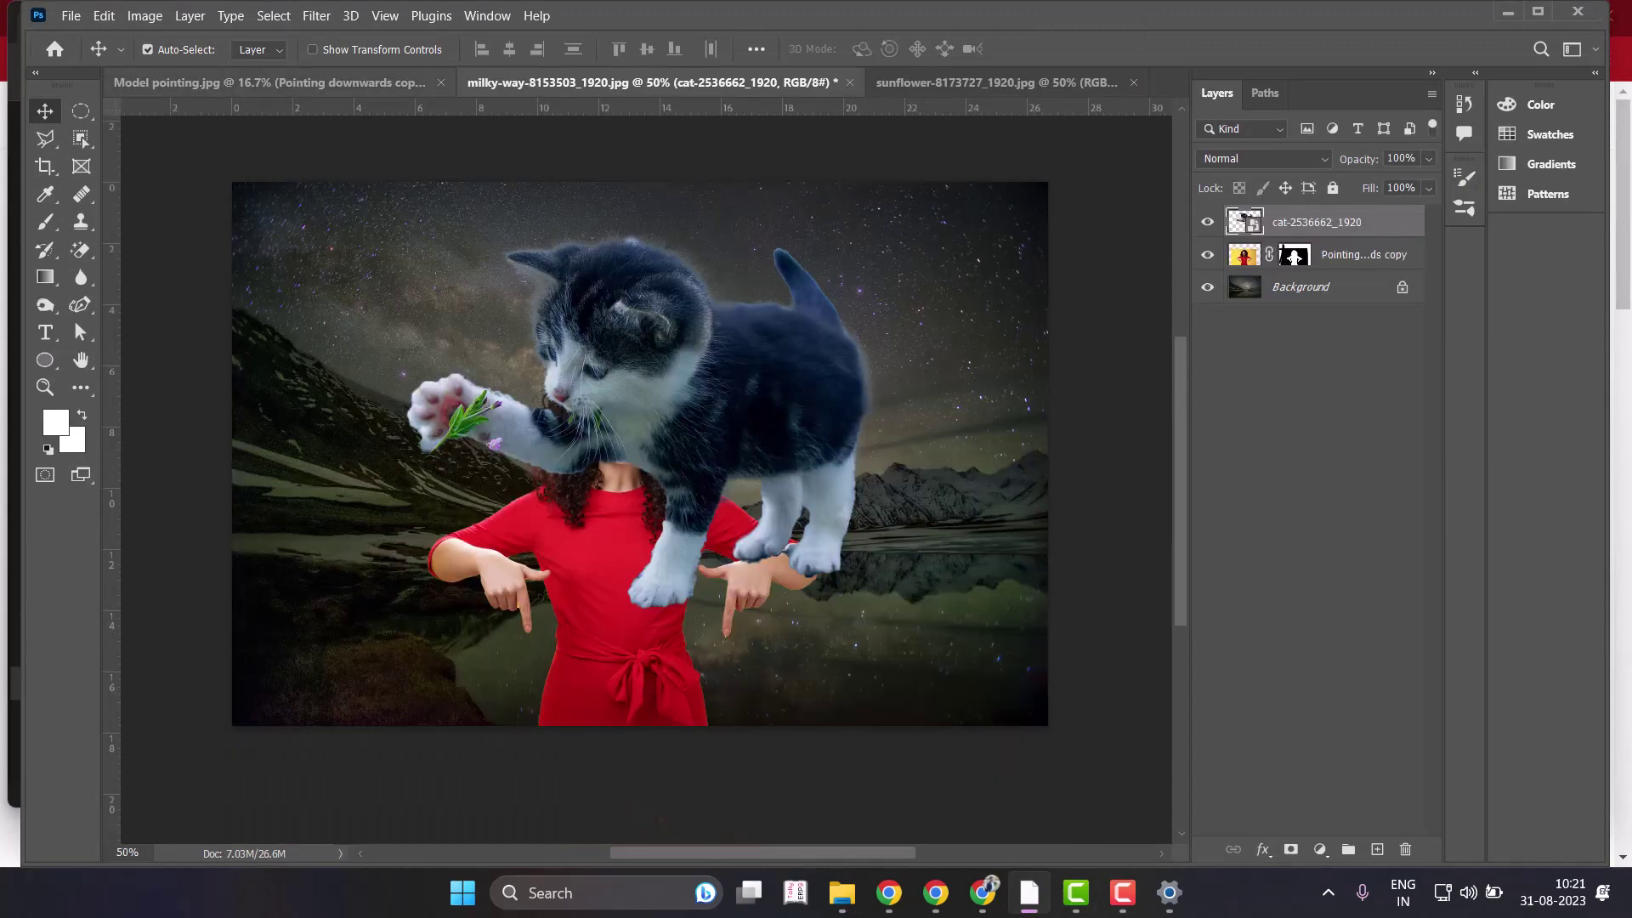
pyautogui.click(272, 82)
pyautogui.click(526, 83)
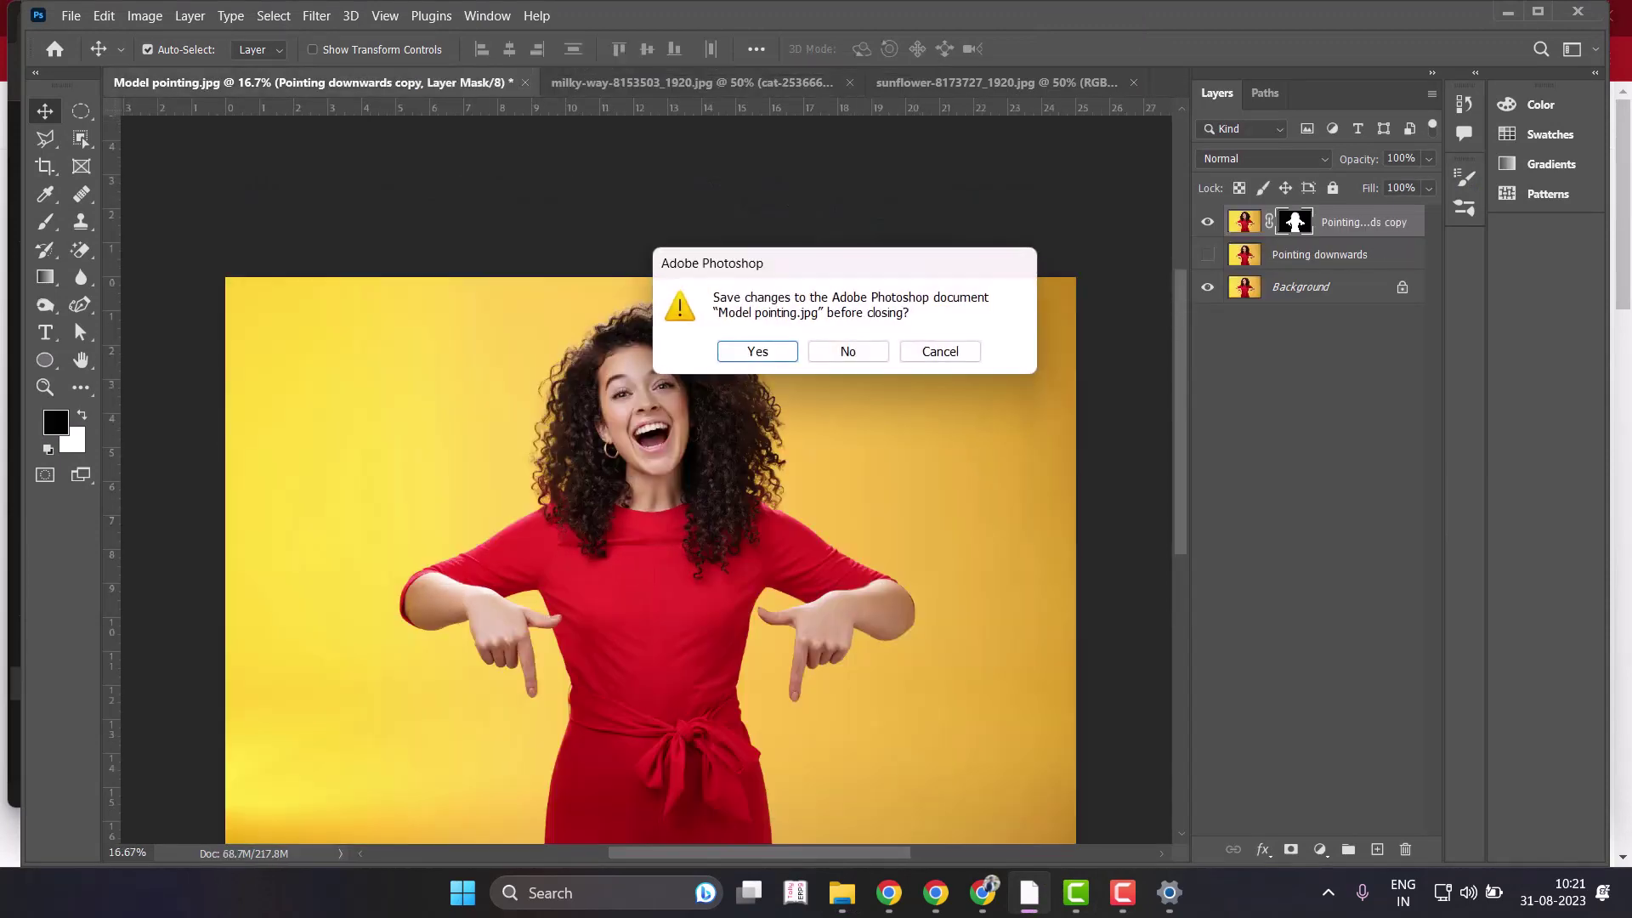
pyautogui.click(847, 351)
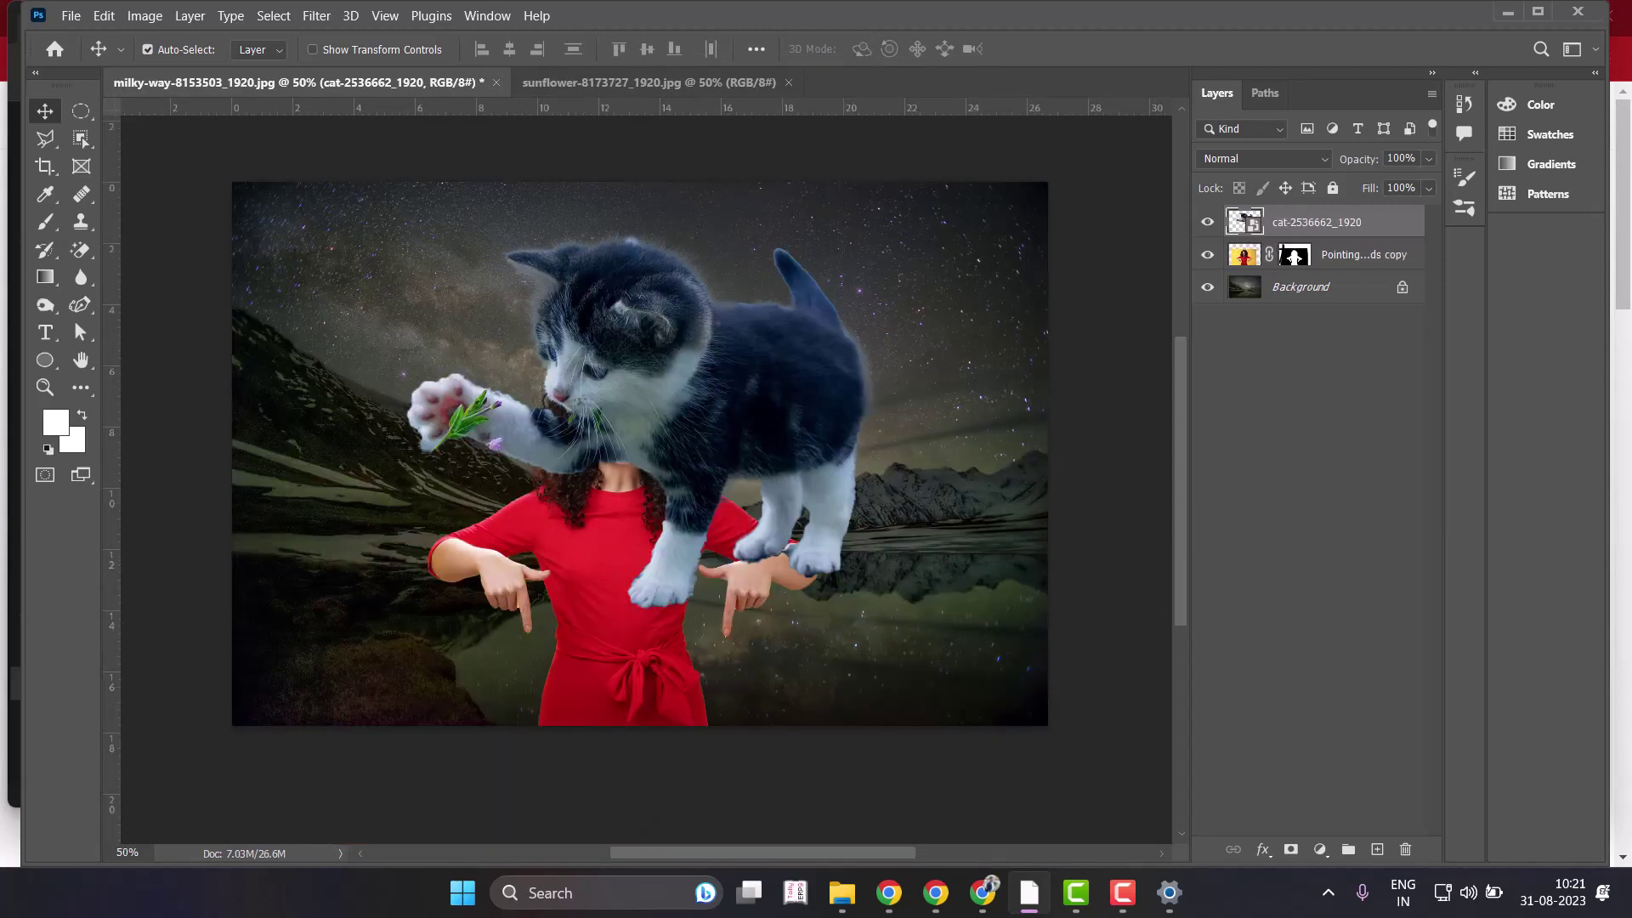
pyautogui.click(244, 853)
# Create a new HDTV 1080p (1920×1080) document from the Film & Video presets.
pyautogui.press('ctrl')
pyautogui.hotkey('ctrl', 'n')
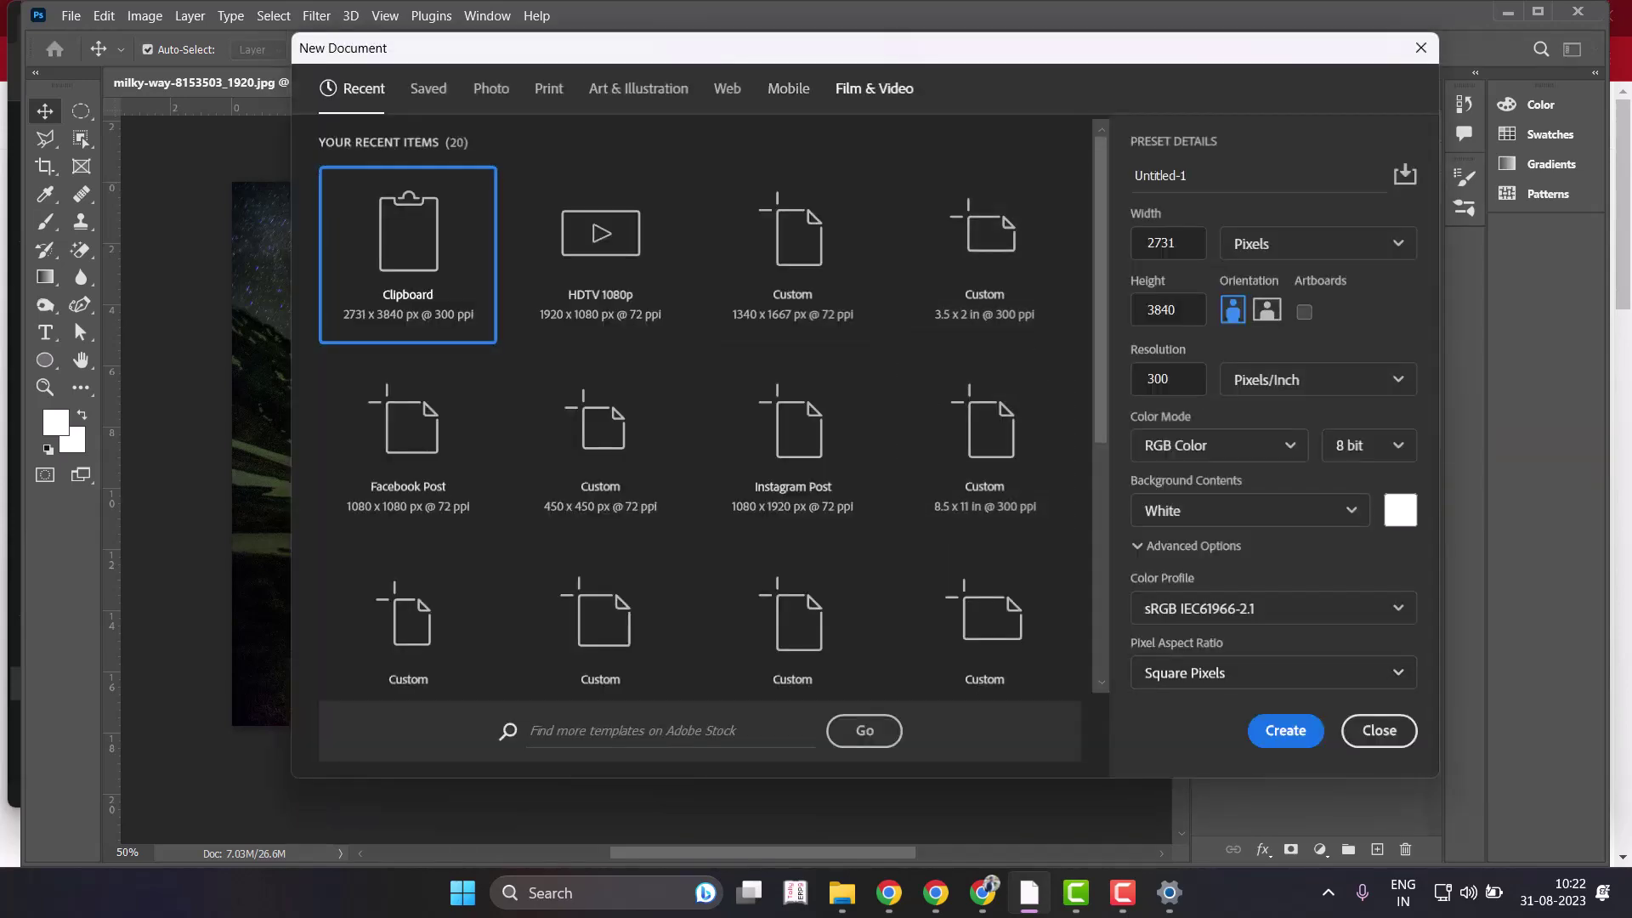
pyautogui.click(874, 88)
pyautogui.click(408, 255)
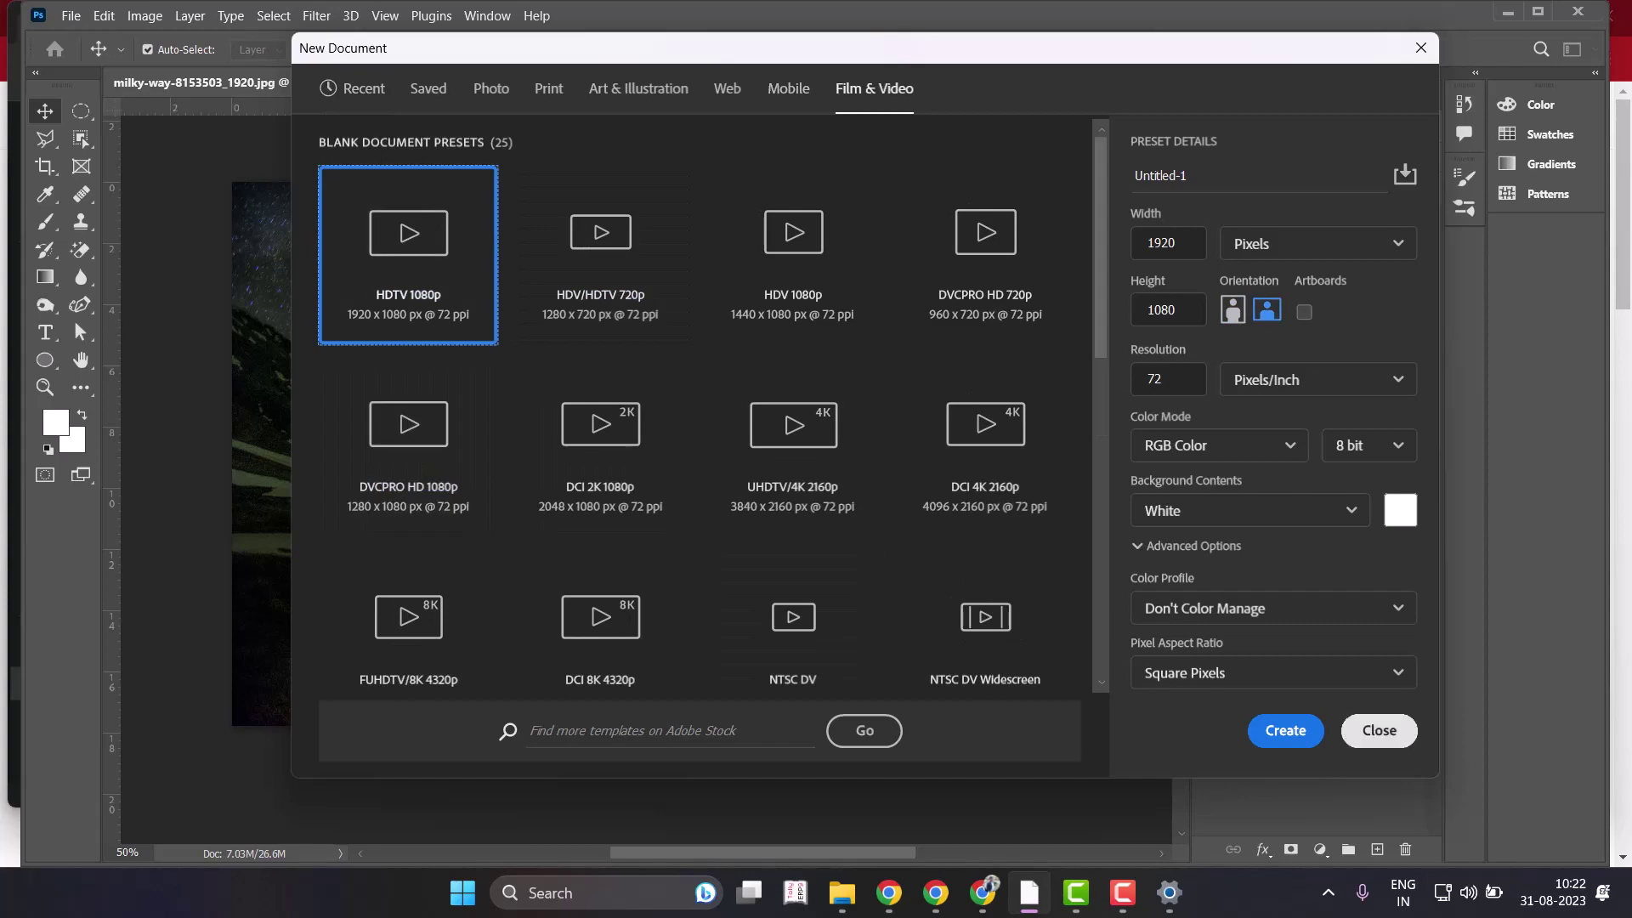
pyautogui.press('Return')
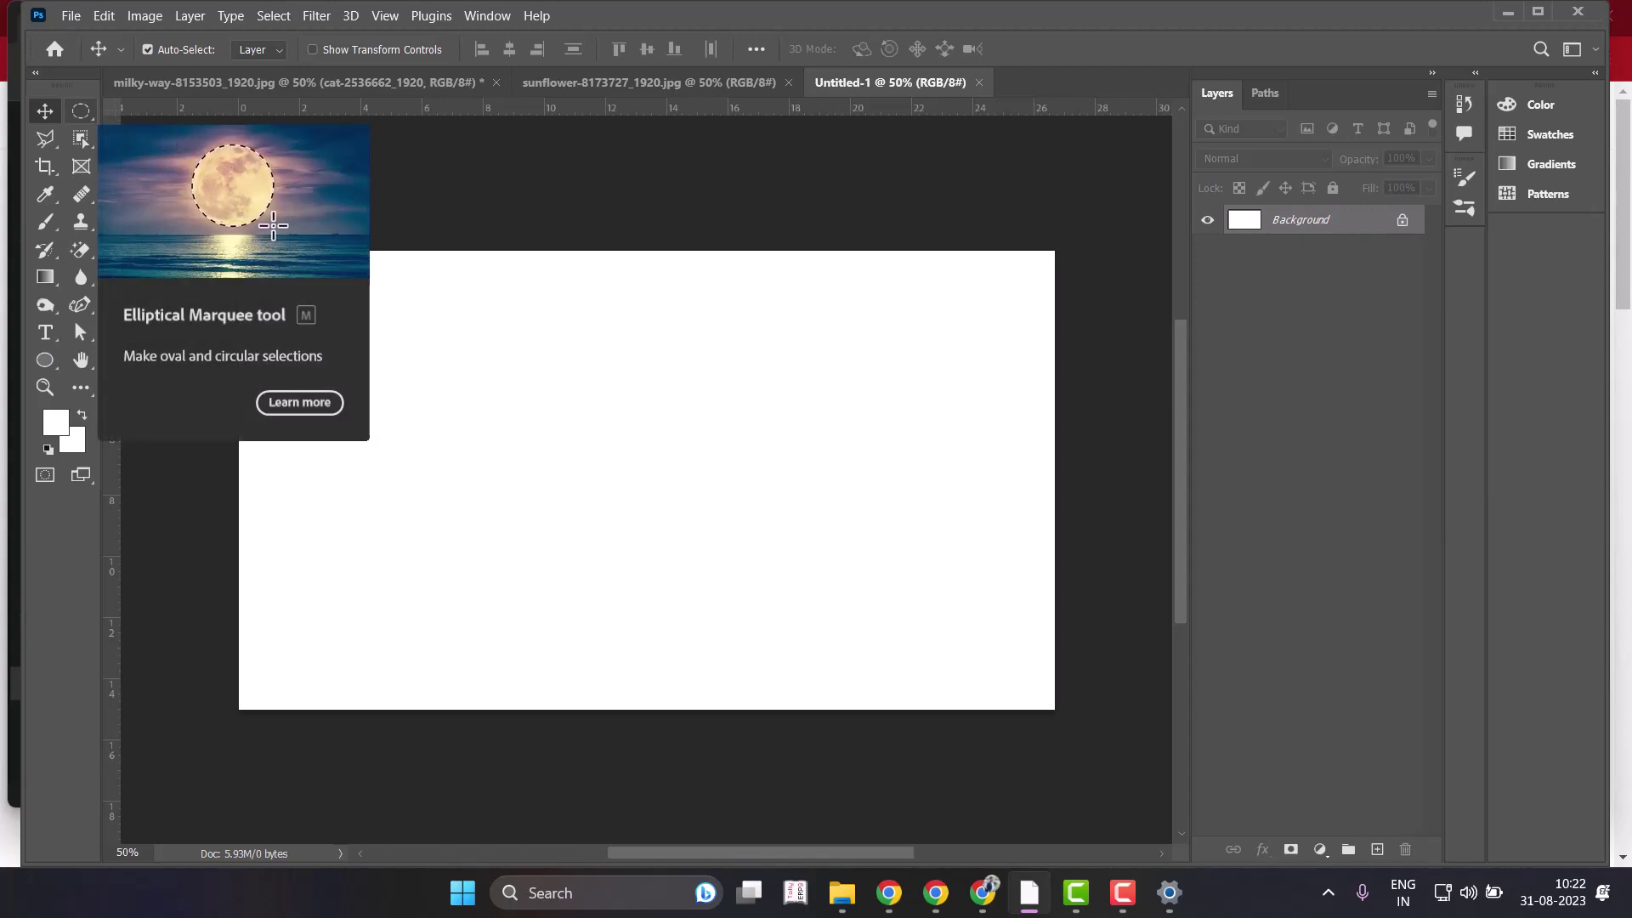
# Draw a large oval selection mid-canvas, nudge it left, and reset default black/white colours.
pyautogui.click(81, 110)
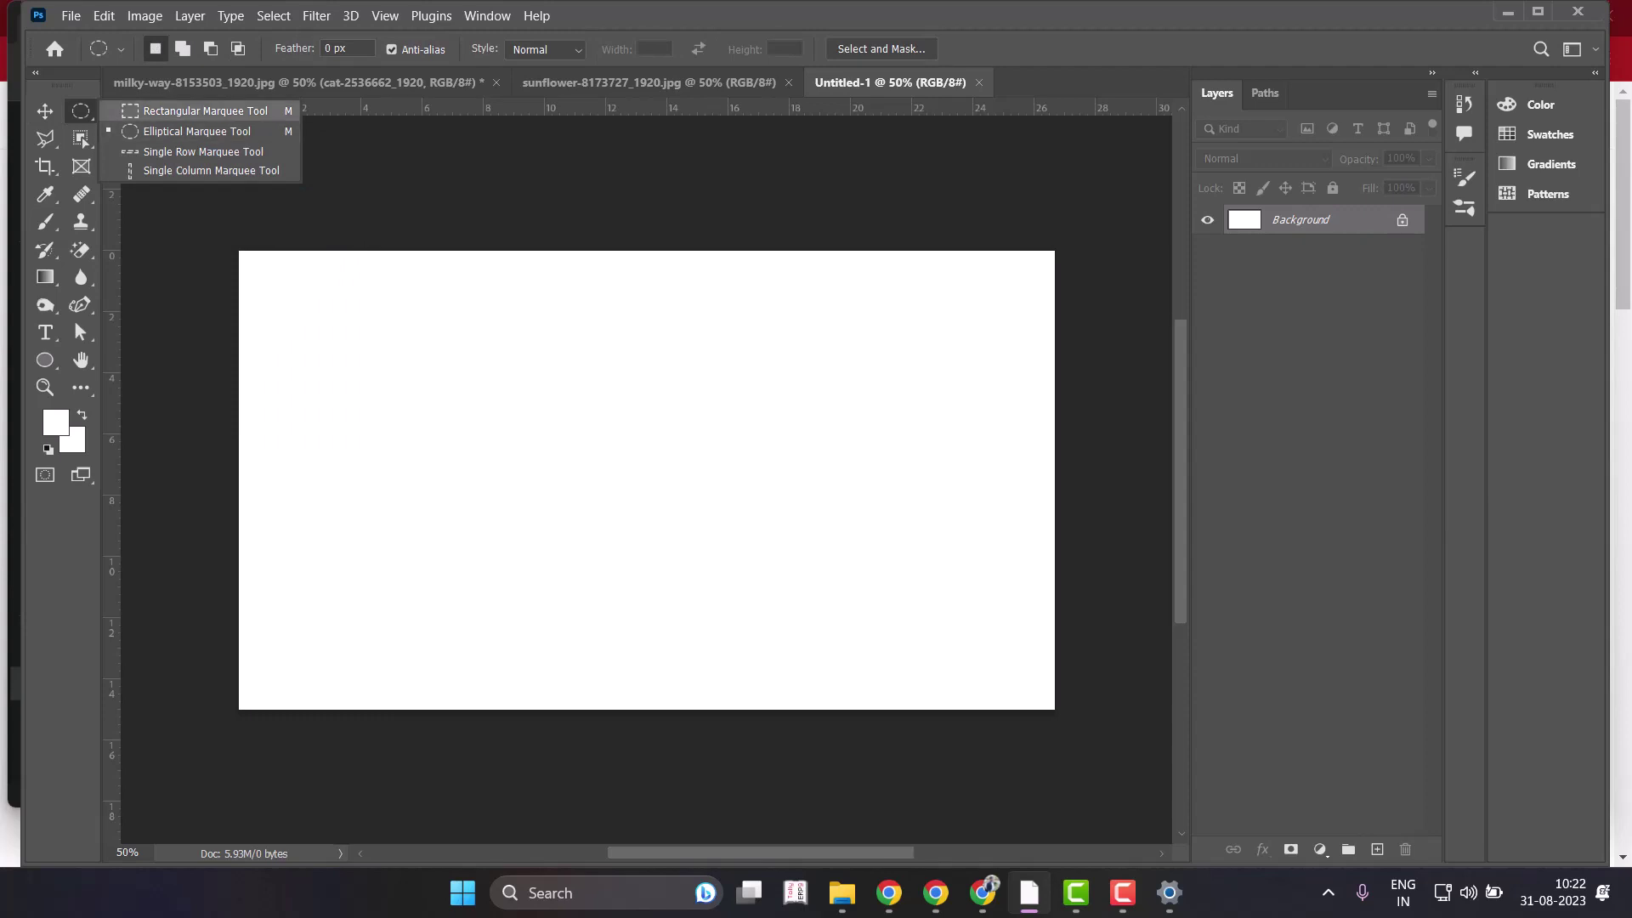
pyautogui.click(196, 131)
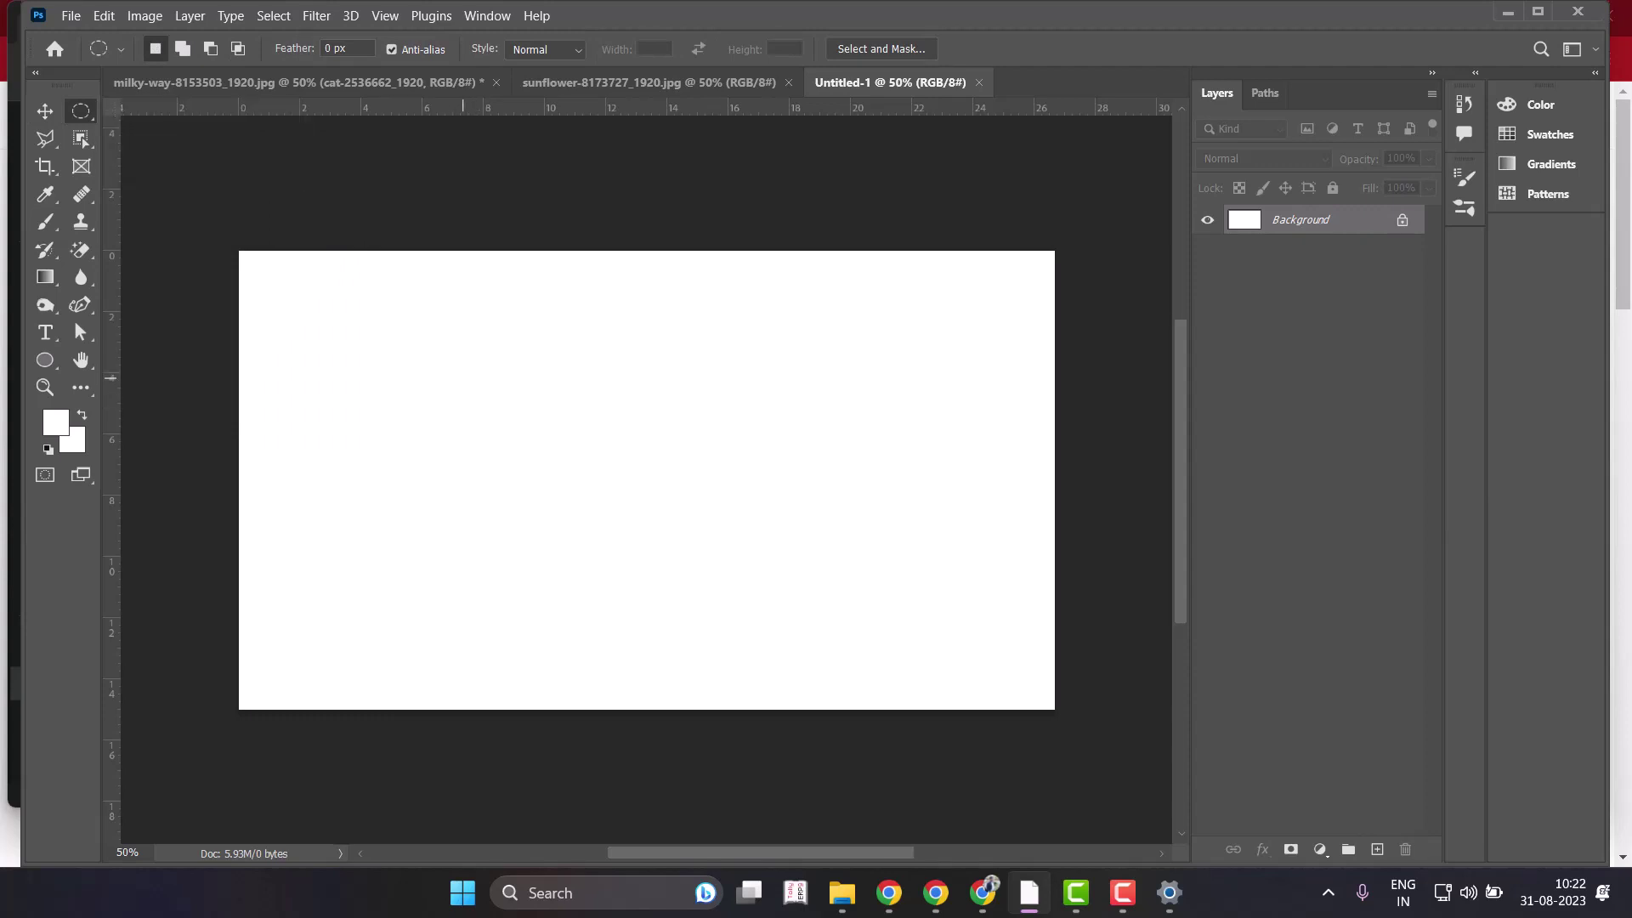
pyautogui.moveTo(432, 325); pyautogui.dragTo(600, 488)
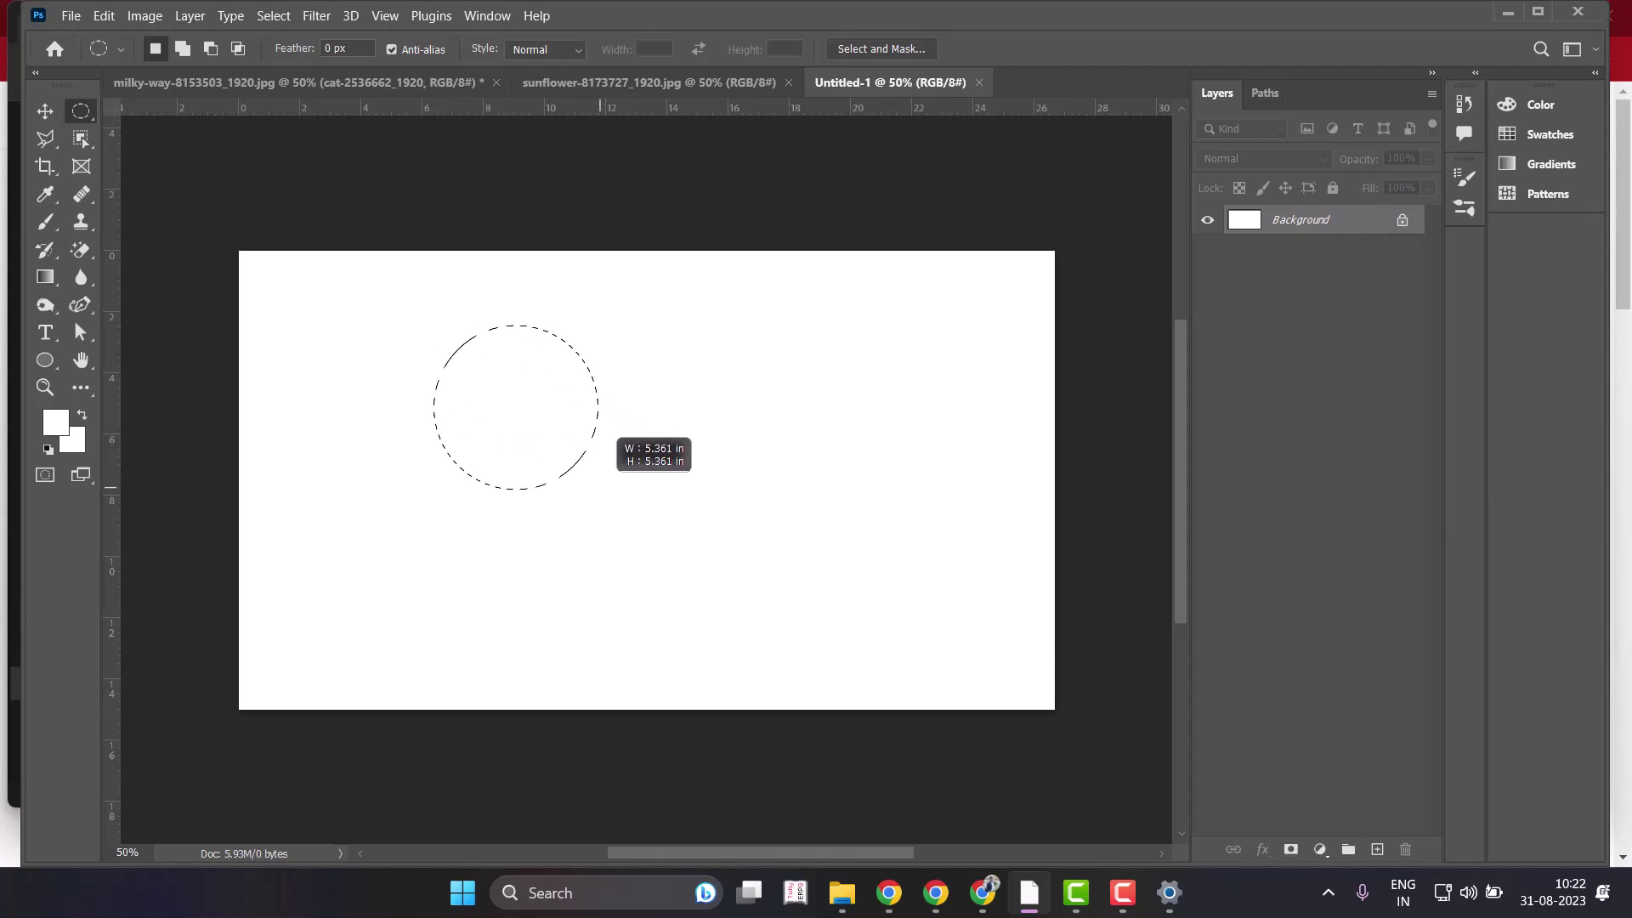
pyautogui.moveTo(645, 517)
pyautogui.mouseDown()
pyautogui.moveTo(744, 570)
pyautogui.moveTo(991, 635)
pyautogui.moveTo(808, 572)
pyautogui.mouseUp()
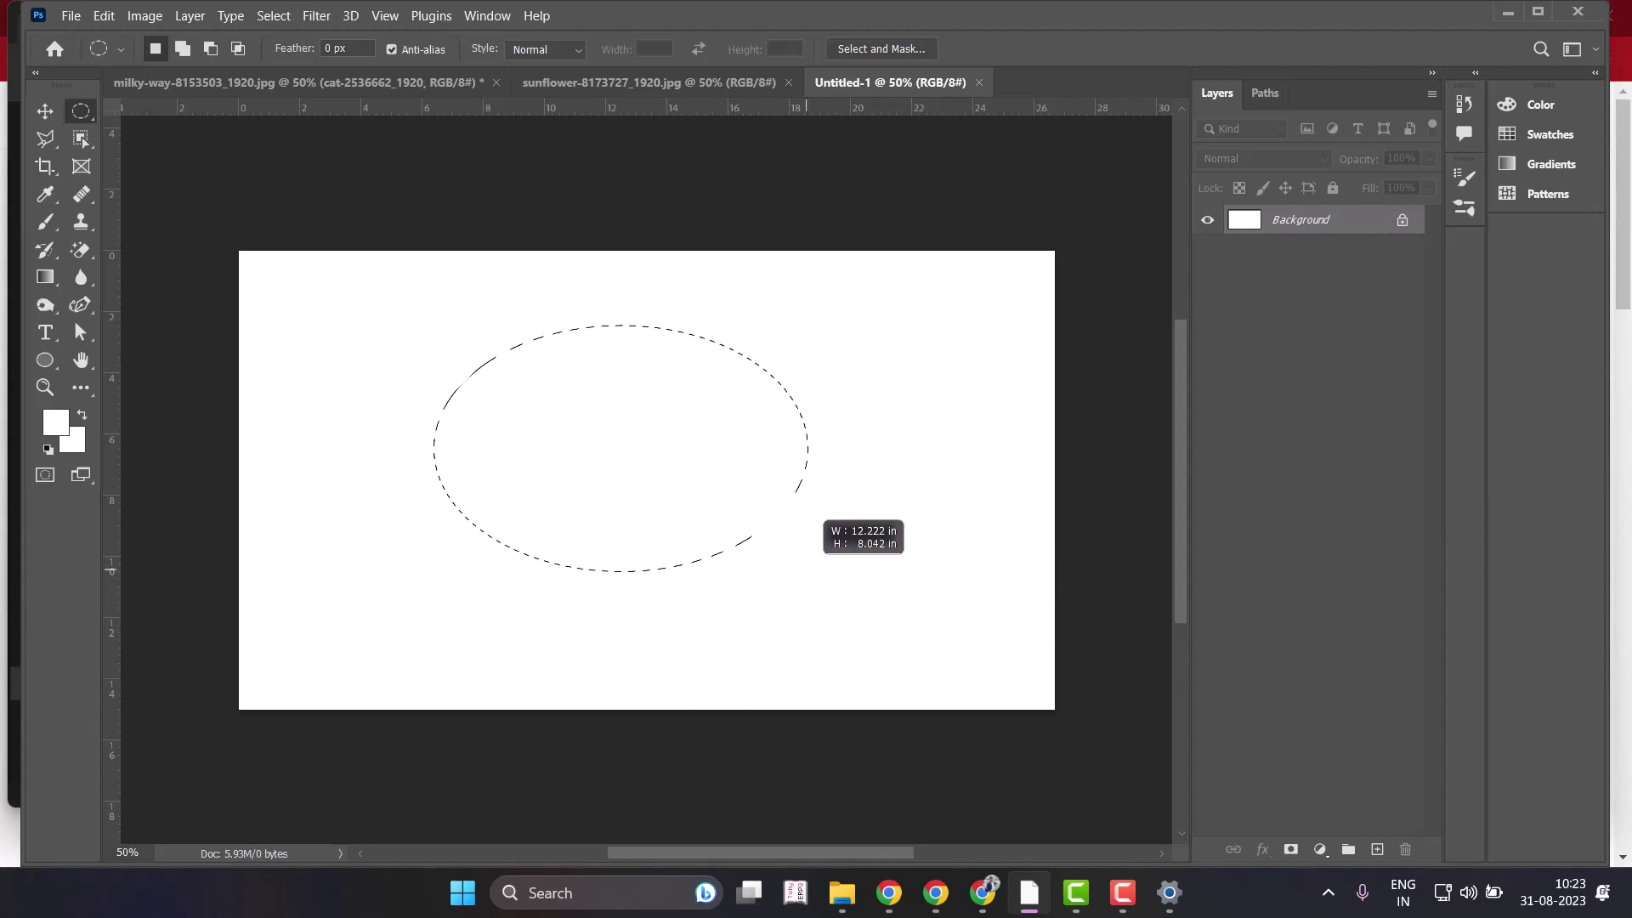
pyautogui.moveTo(808, 572); pyautogui.dragTo(809, 572)
pyautogui.moveTo(808, 572); pyautogui.dragTo(928, 608)
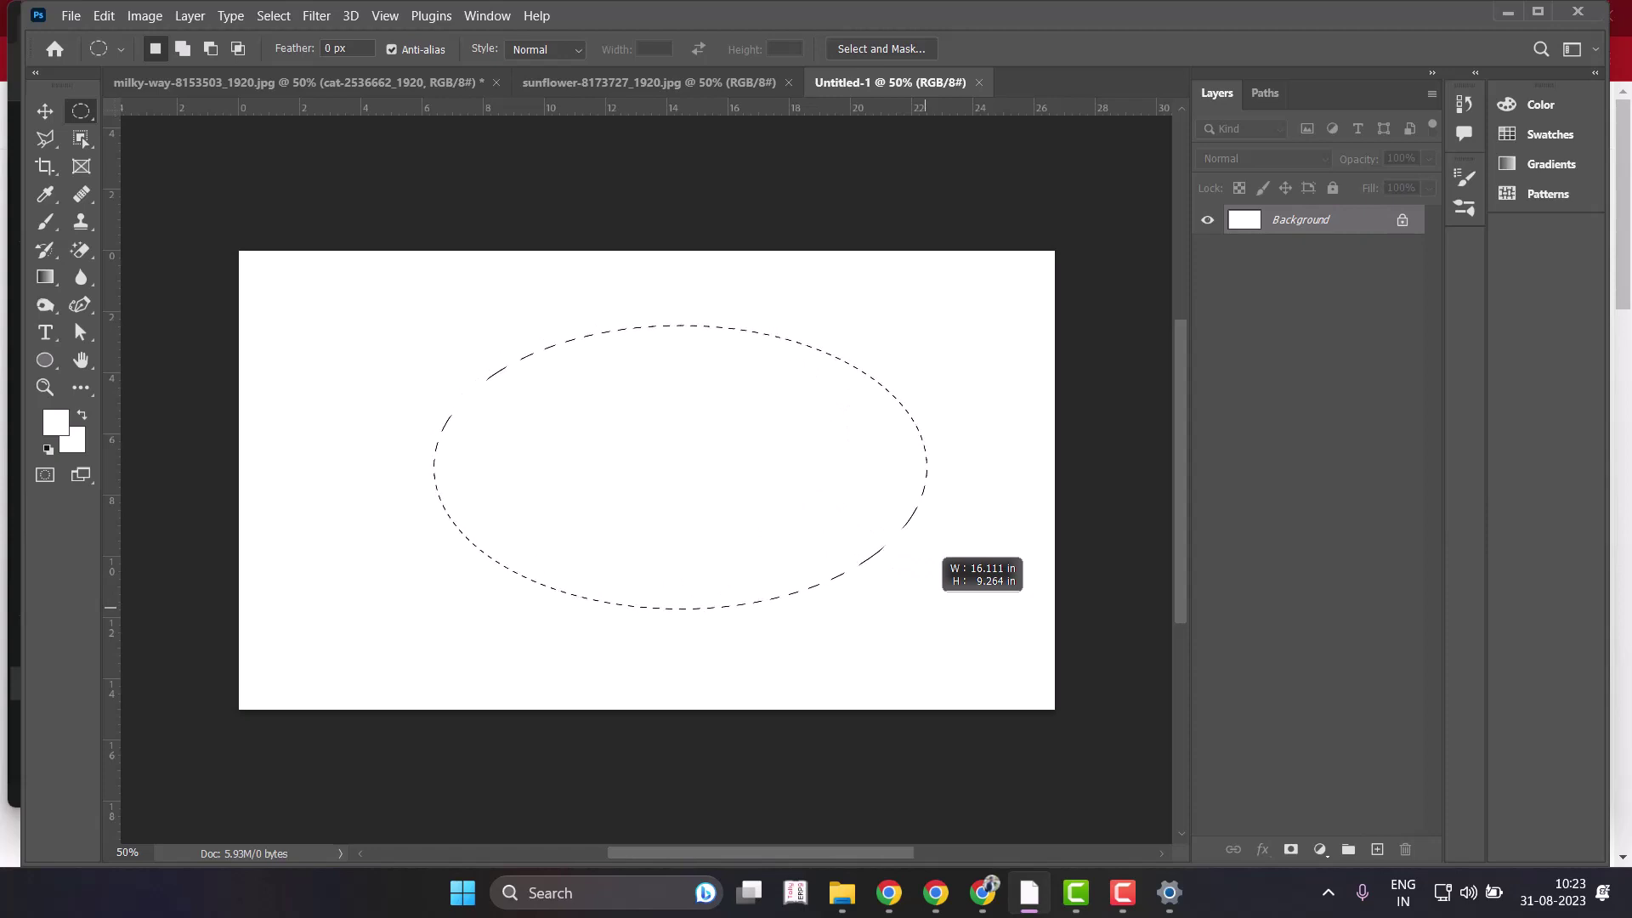
pyautogui.moveTo(927, 608); pyautogui.dragTo(928, 628)
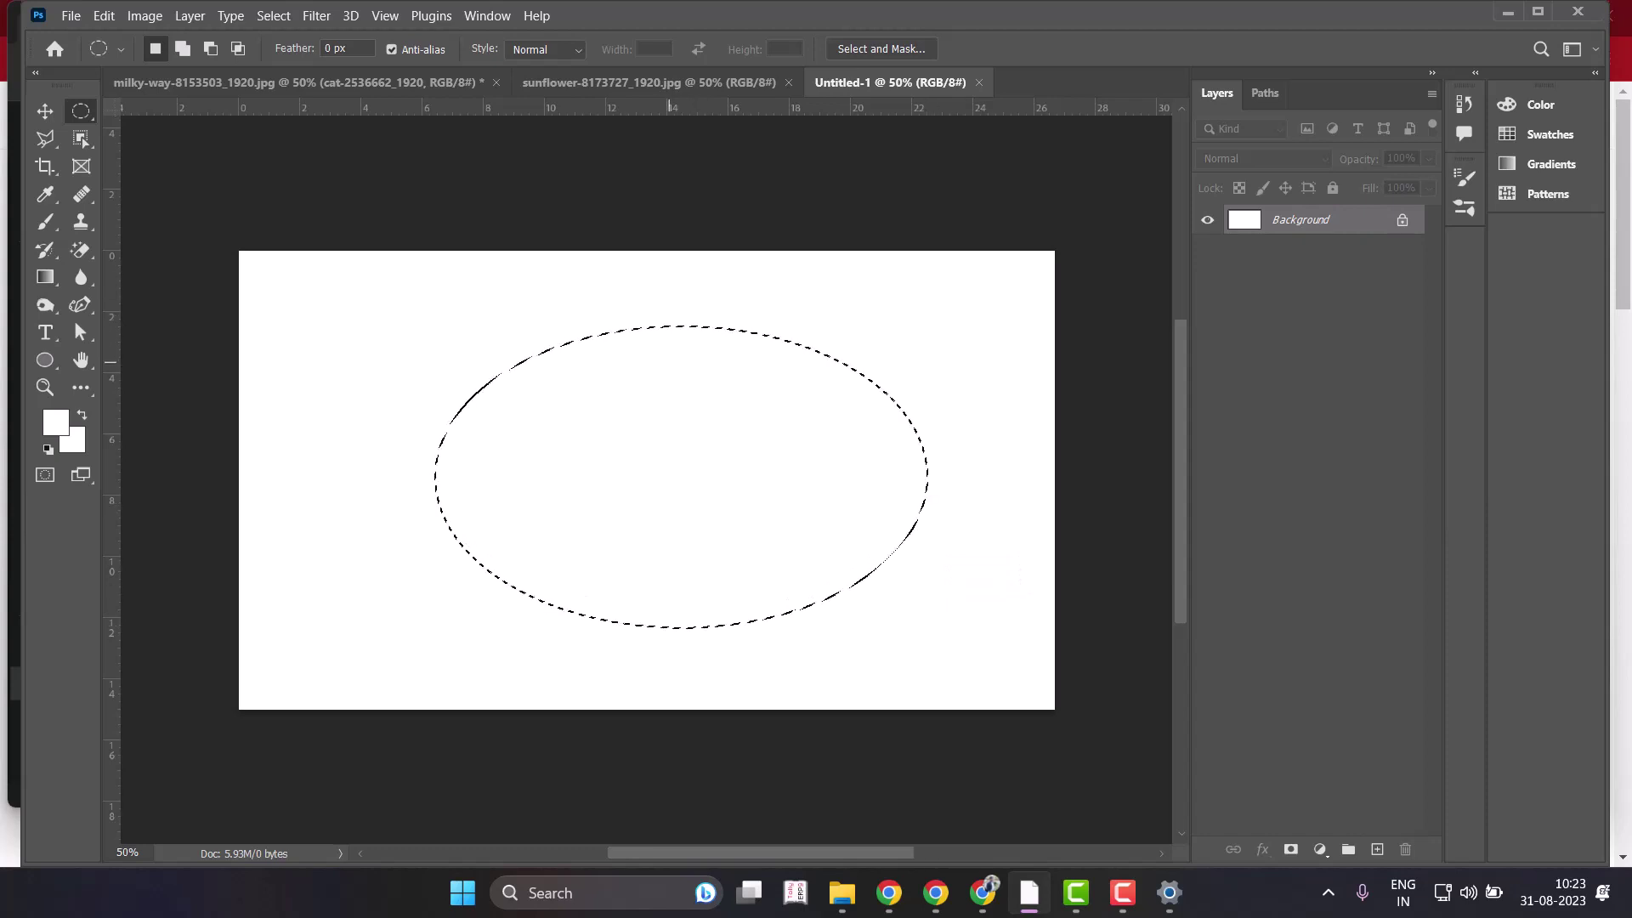
pyautogui.moveTo(677, 367); pyautogui.dragTo(644, 372)
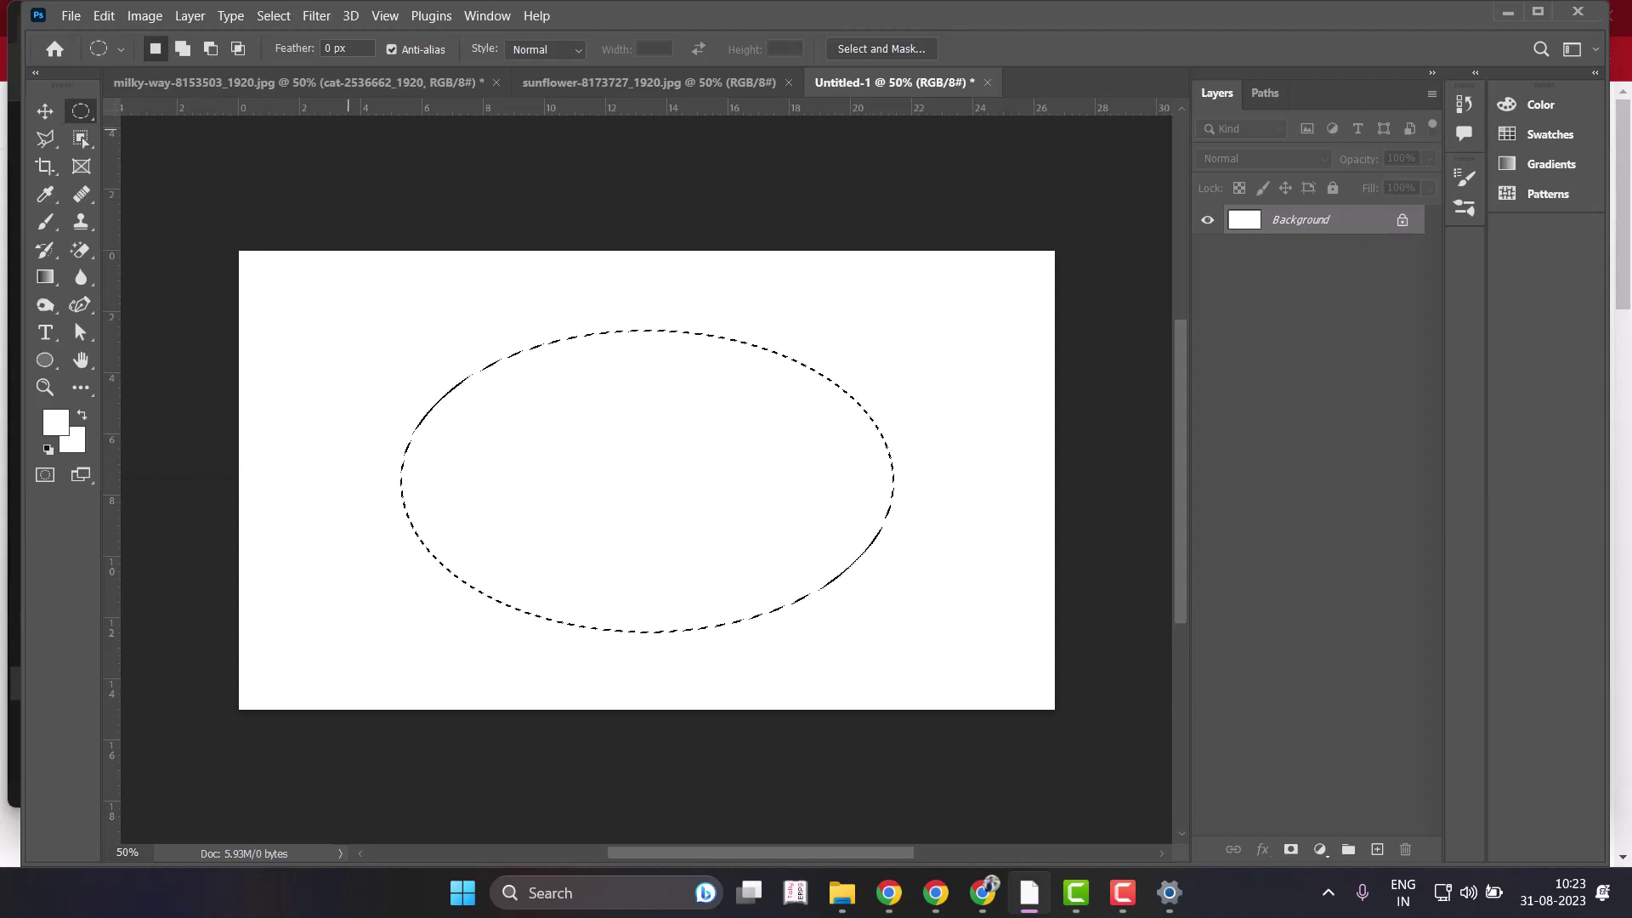
pyautogui.press('d')
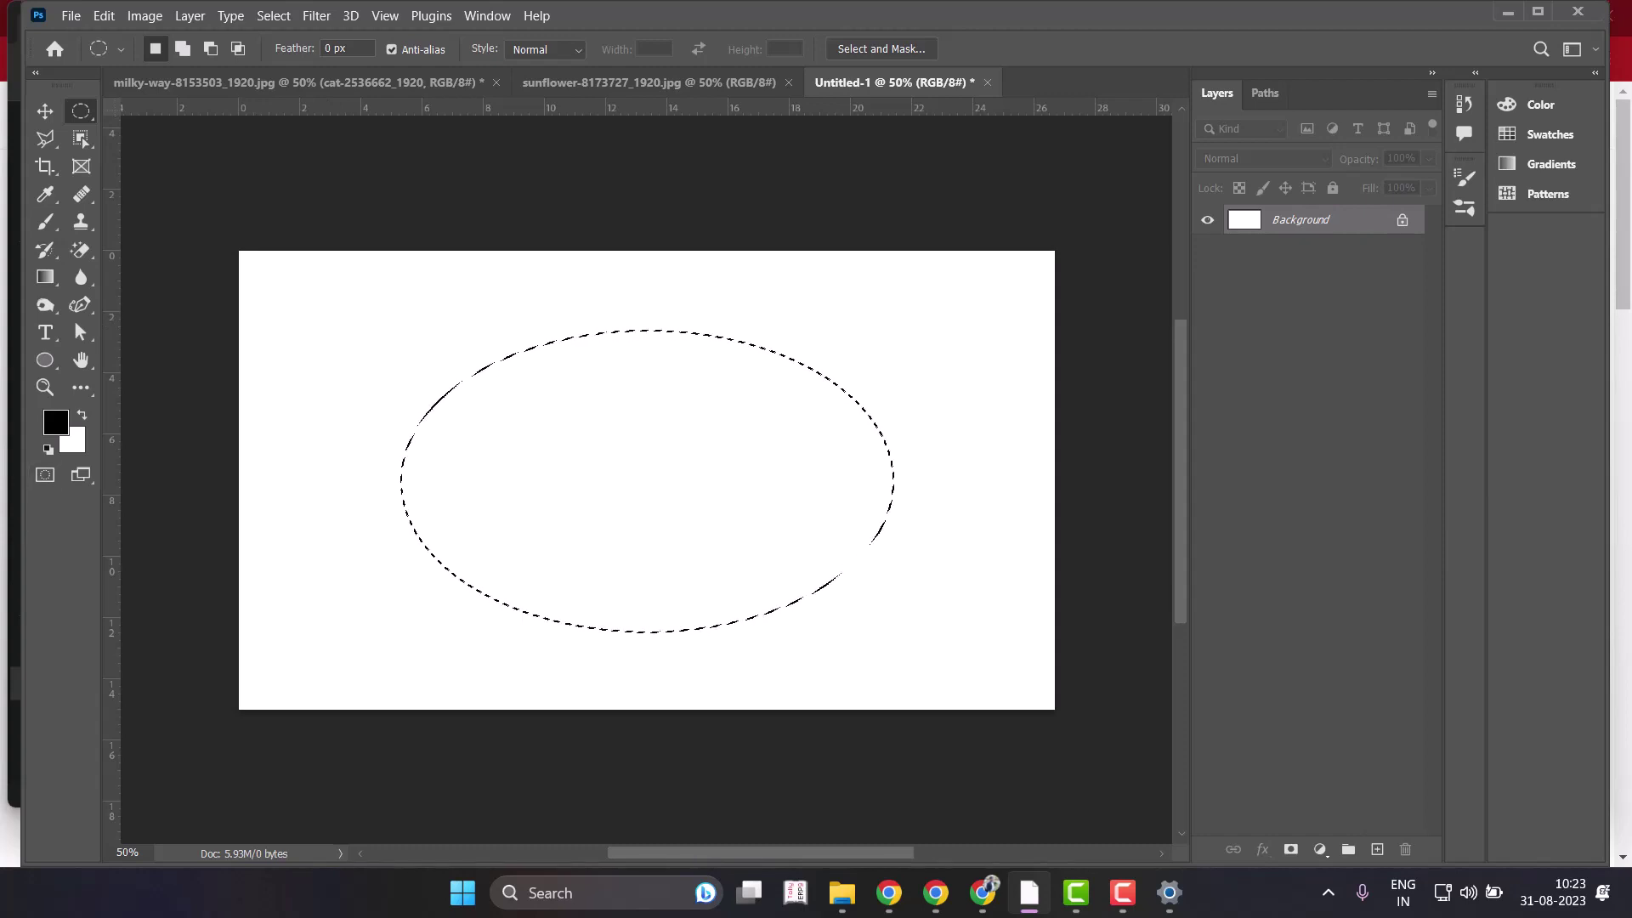
# Choose a gold foreground colour, fill the oval with it, and deselect.
pyautogui.press('i')
pyautogui.click(55, 422)
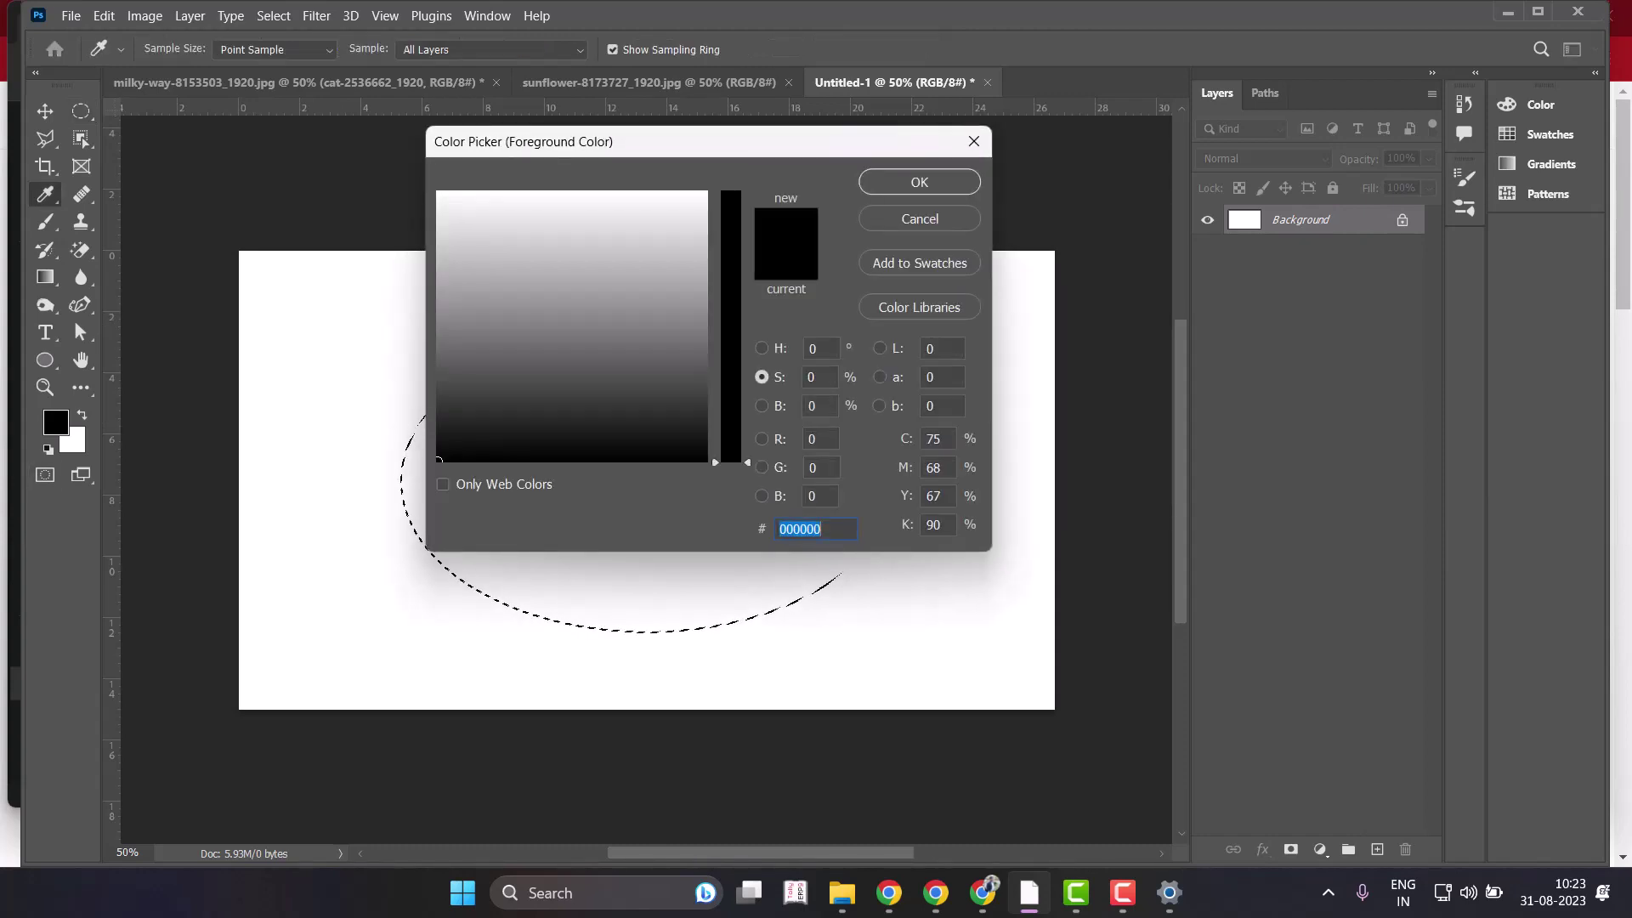
pyautogui.moveTo(731, 460); pyautogui.dragTo(731, 191)
pyautogui.moveTo(510, 255)
pyautogui.mouseDown()
pyautogui.moveTo(512, 204)
pyautogui.moveTo(693, 272)
pyautogui.moveTo(633, 230)
pyautogui.moveTo(468, 223)
pyautogui.mouseUp()
pyautogui.write('ff0000')
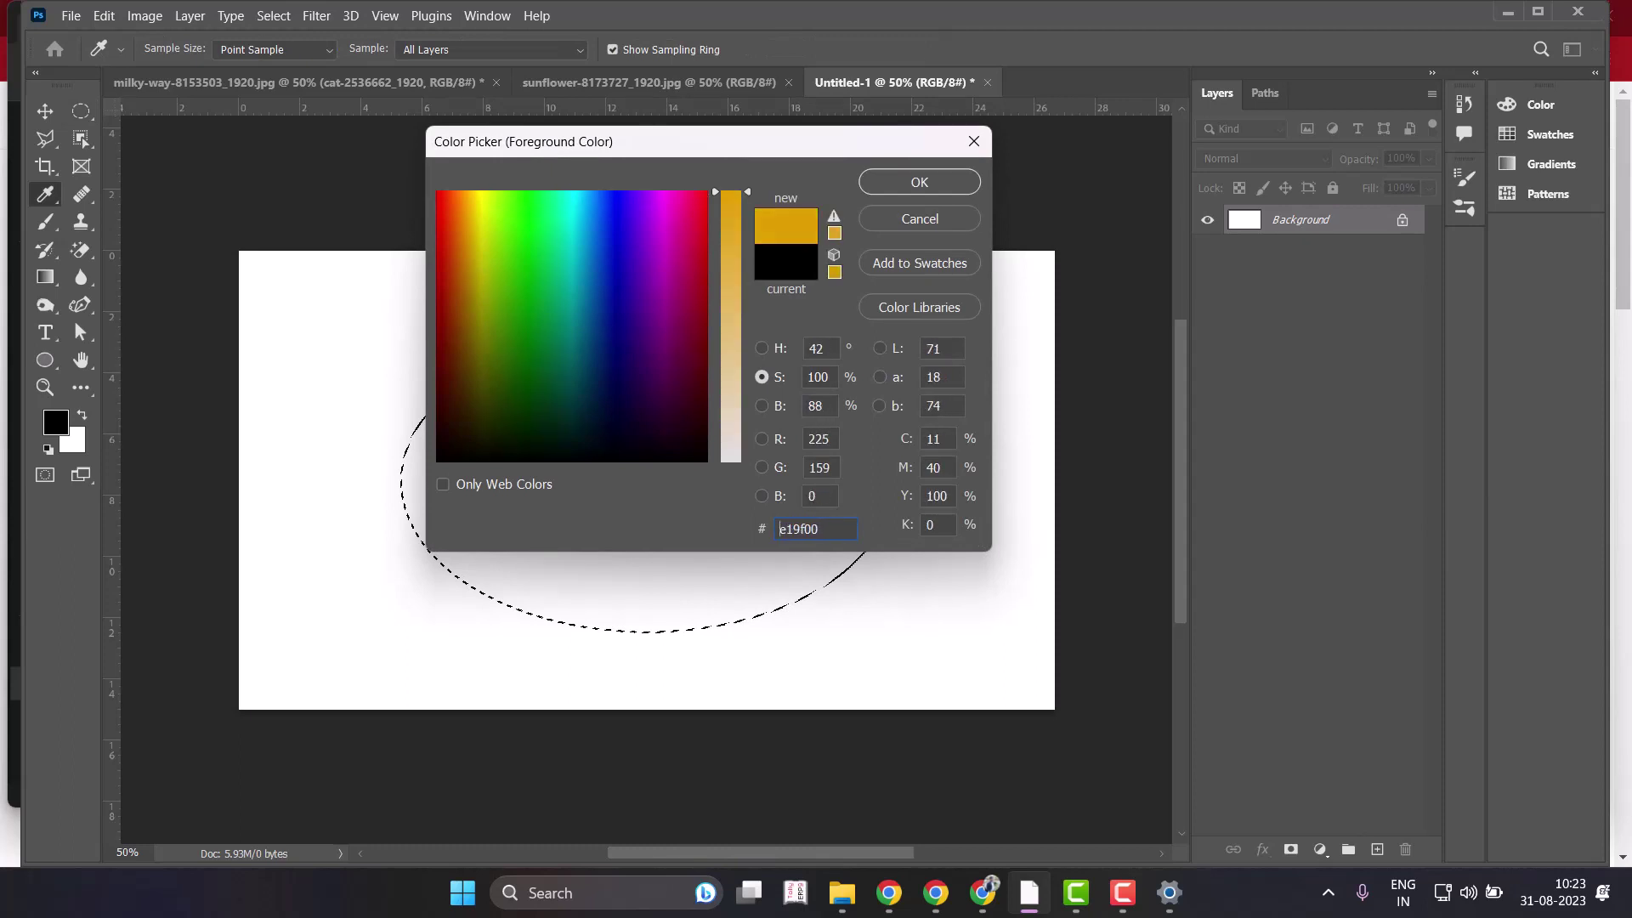
pyautogui.click(468, 225)
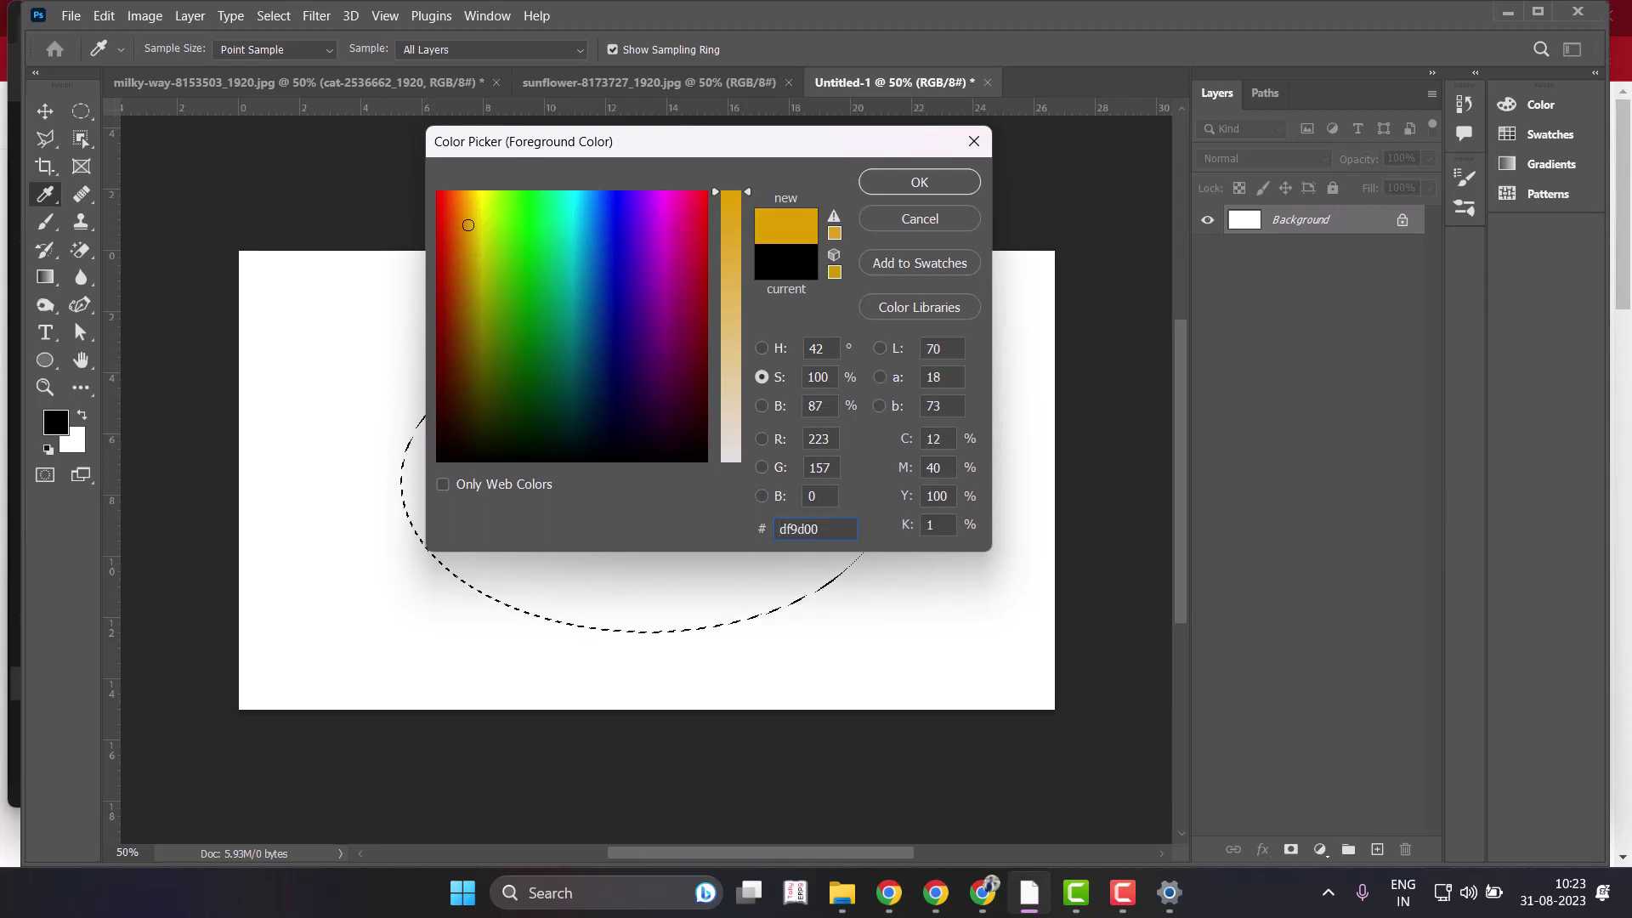
pyautogui.doubleClick(816, 529)
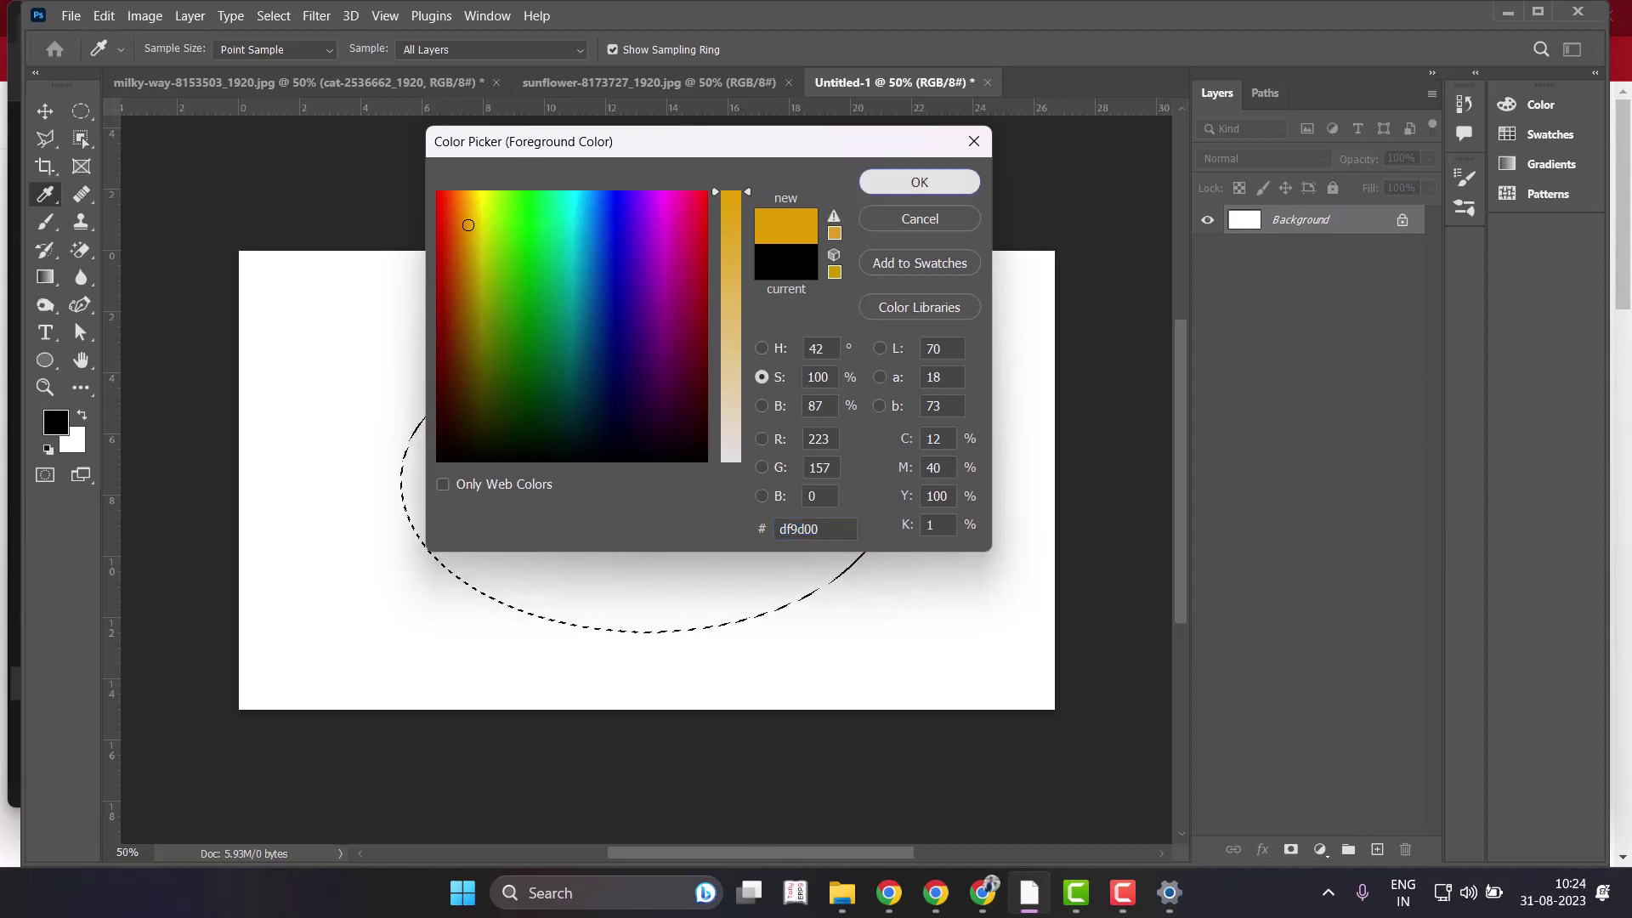
pyautogui.click(920, 182)
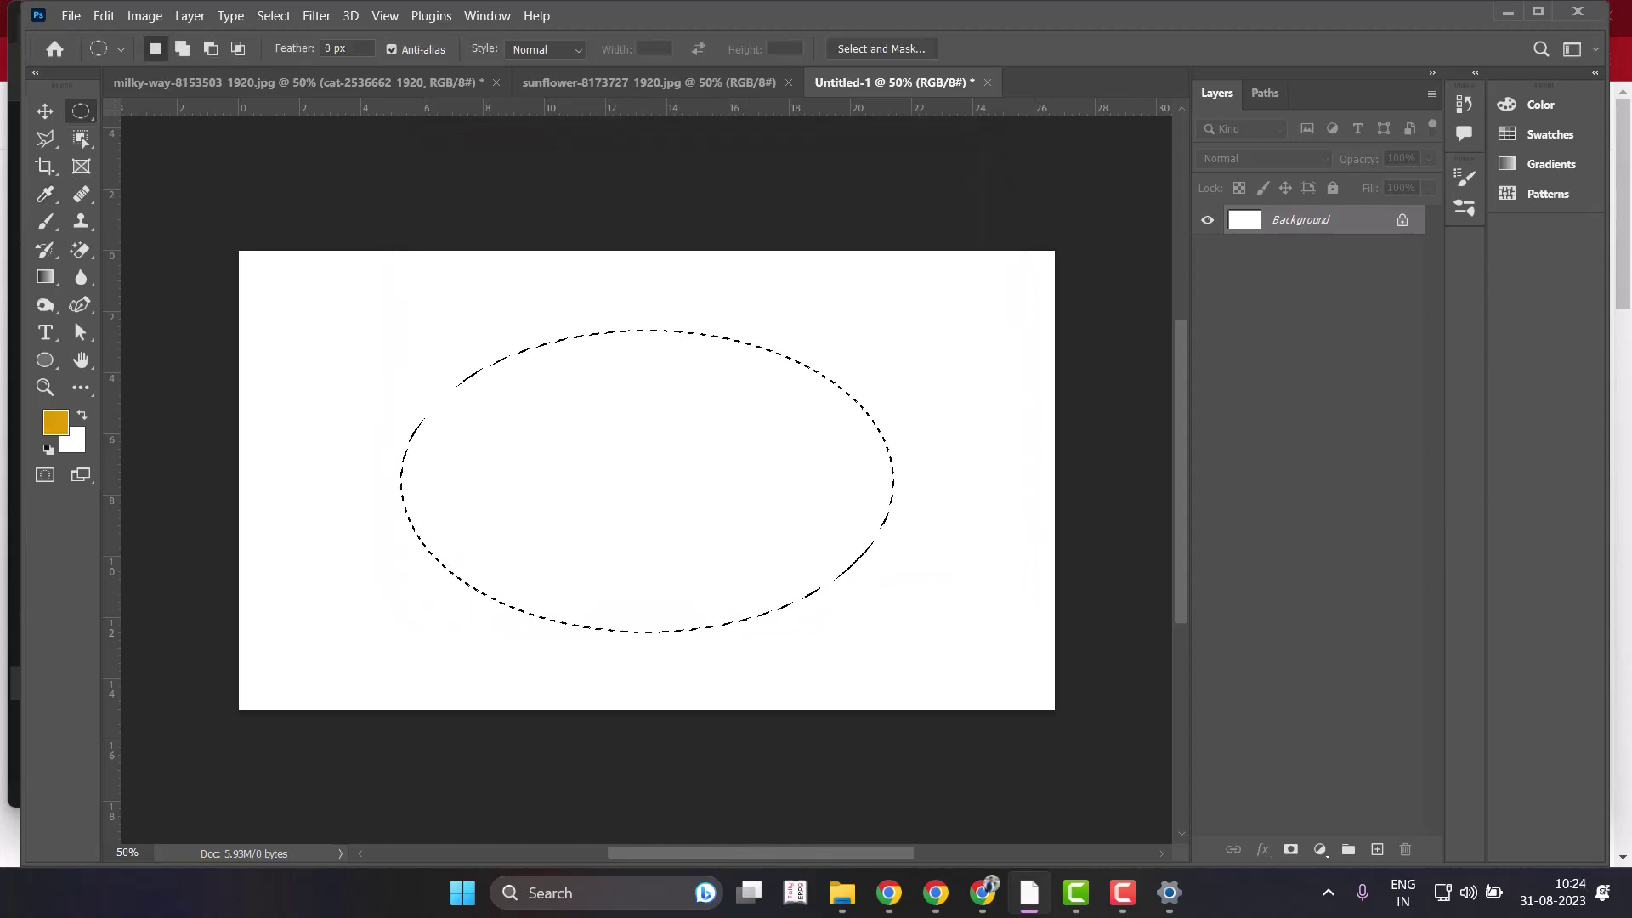
pyautogui.hotkey('alt', 'BackSpace')
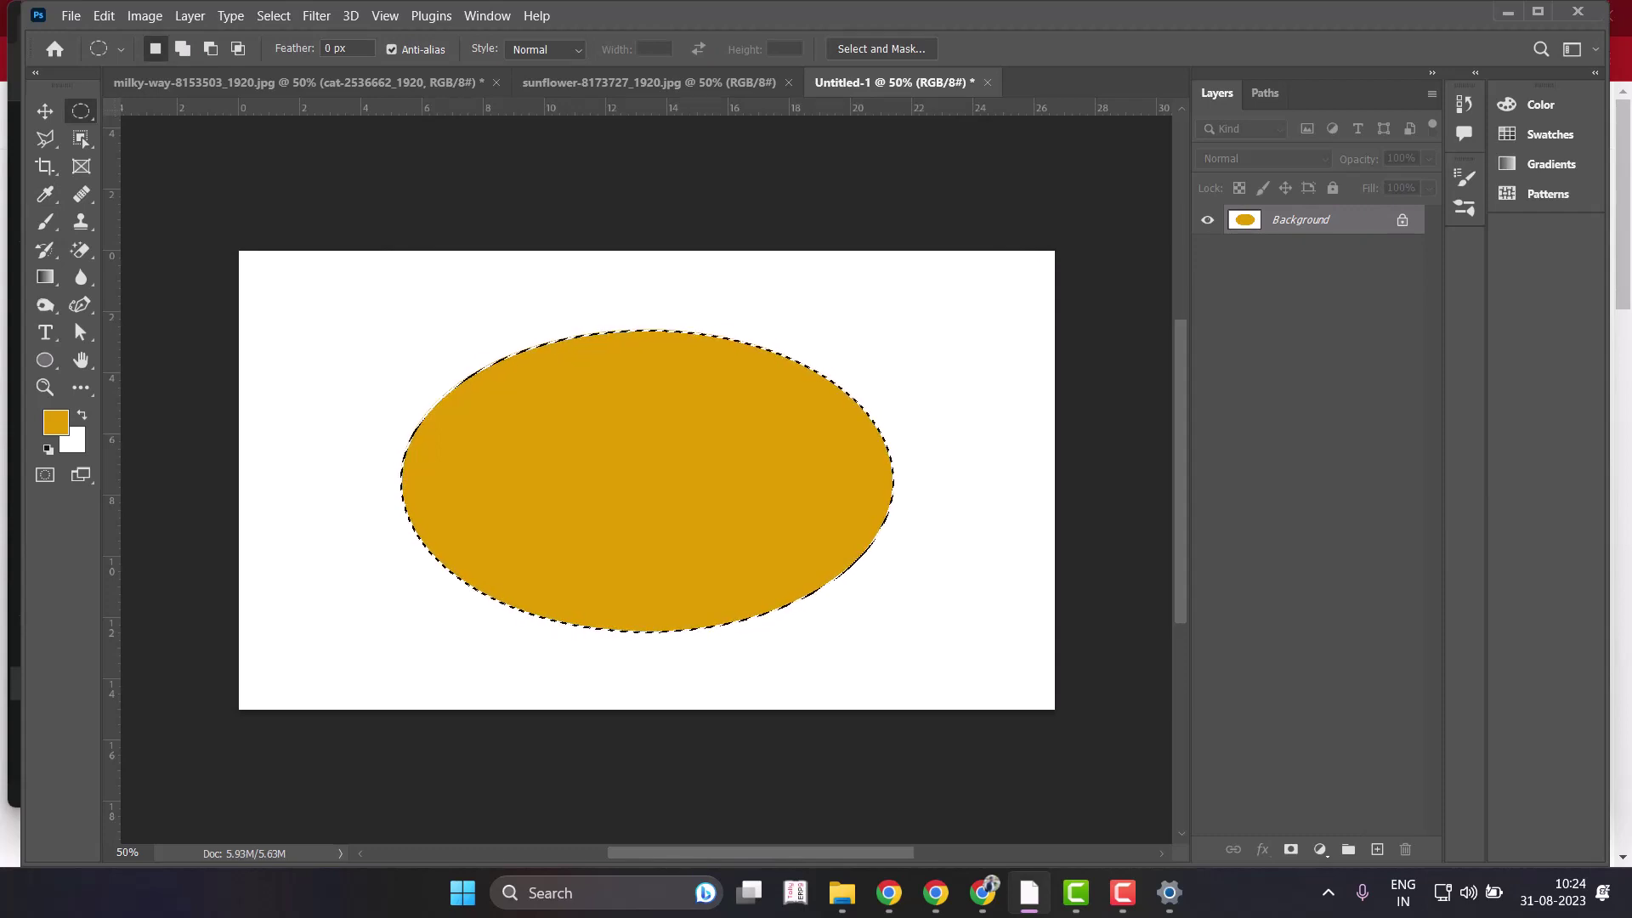
pyautogui.hotkey('ctrl', 'd')
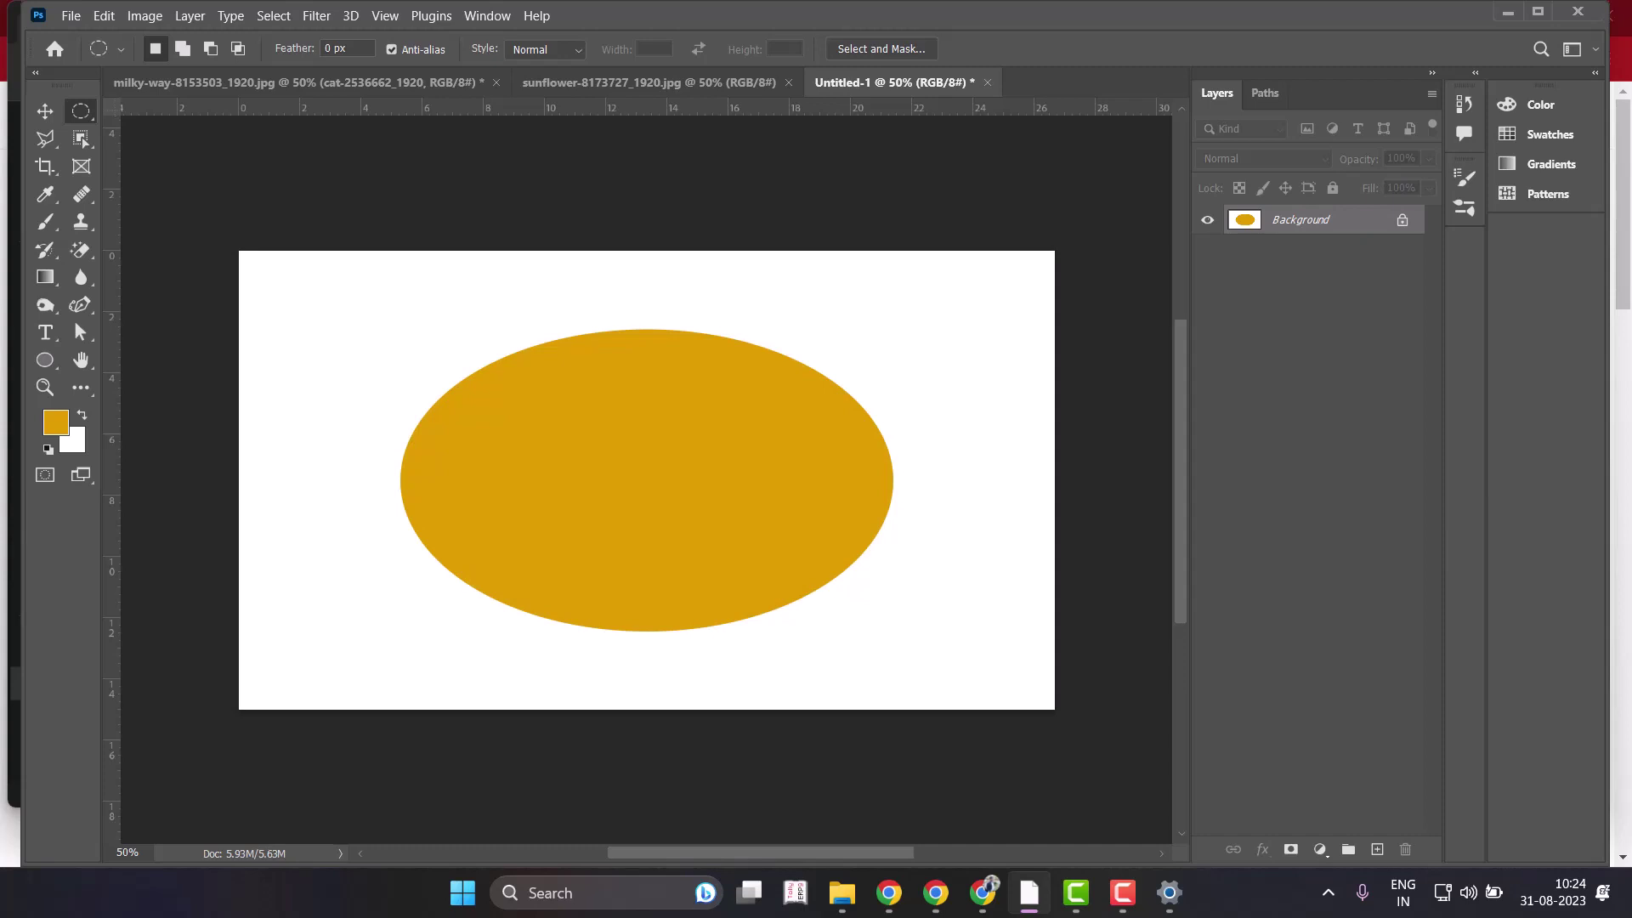
# With the Move tool, try dragging the ellipse on the locked background, dismissing the warning.
pyautogui.click(45, 110)
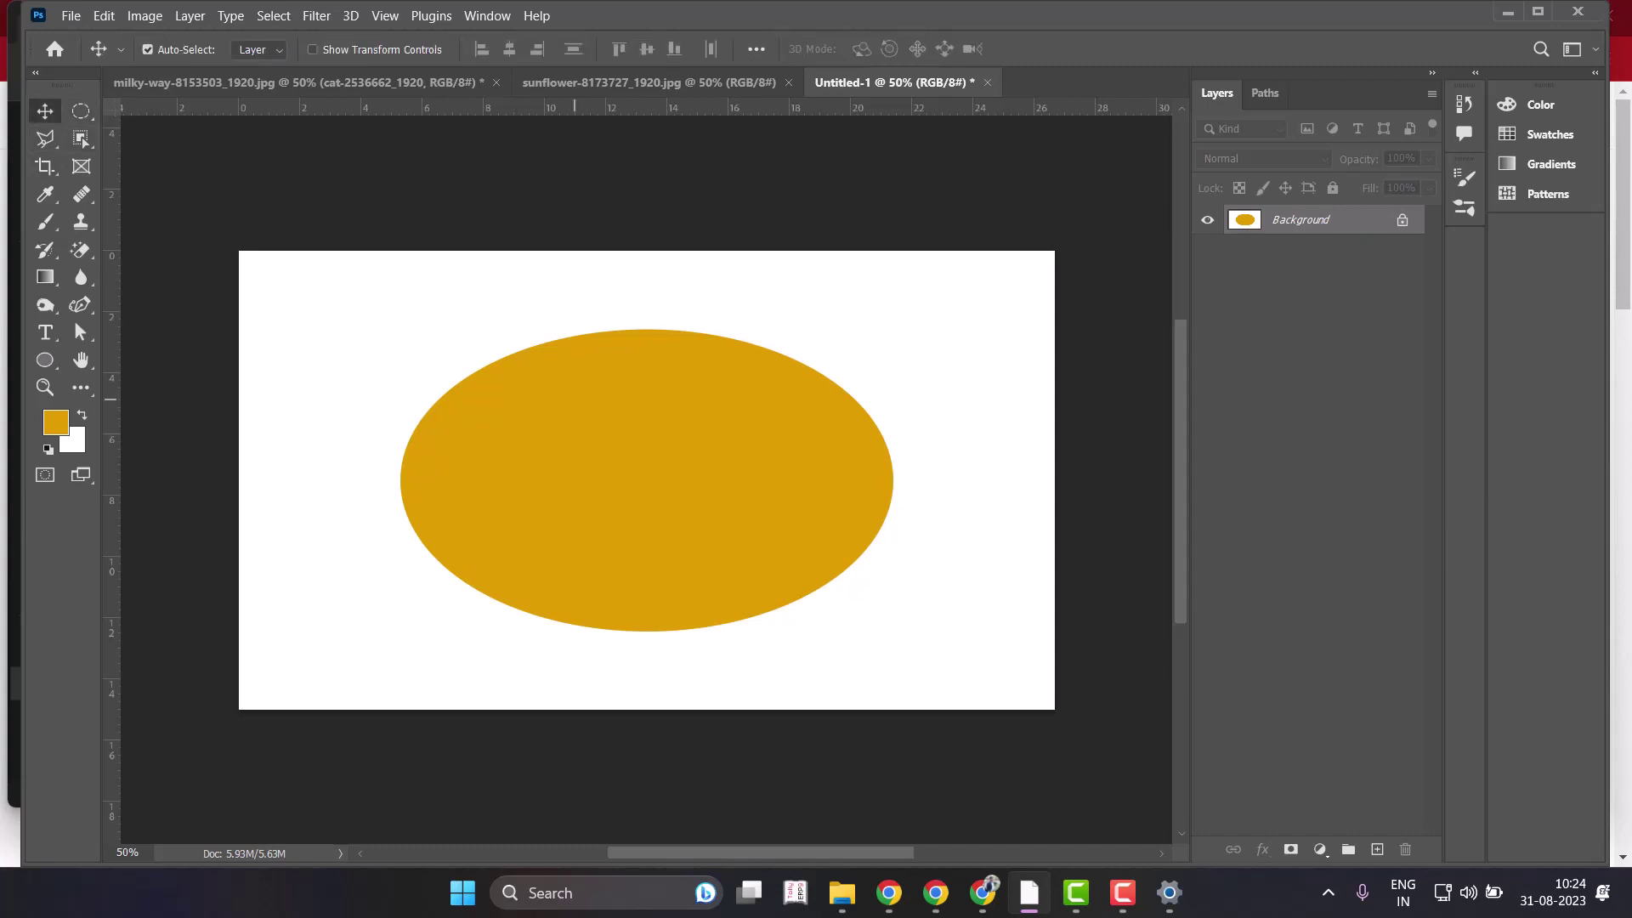
pyautogui.moveTo(642, 317); pyautogui.dragTo(642, 317)
pyautogui.click(848, 400)
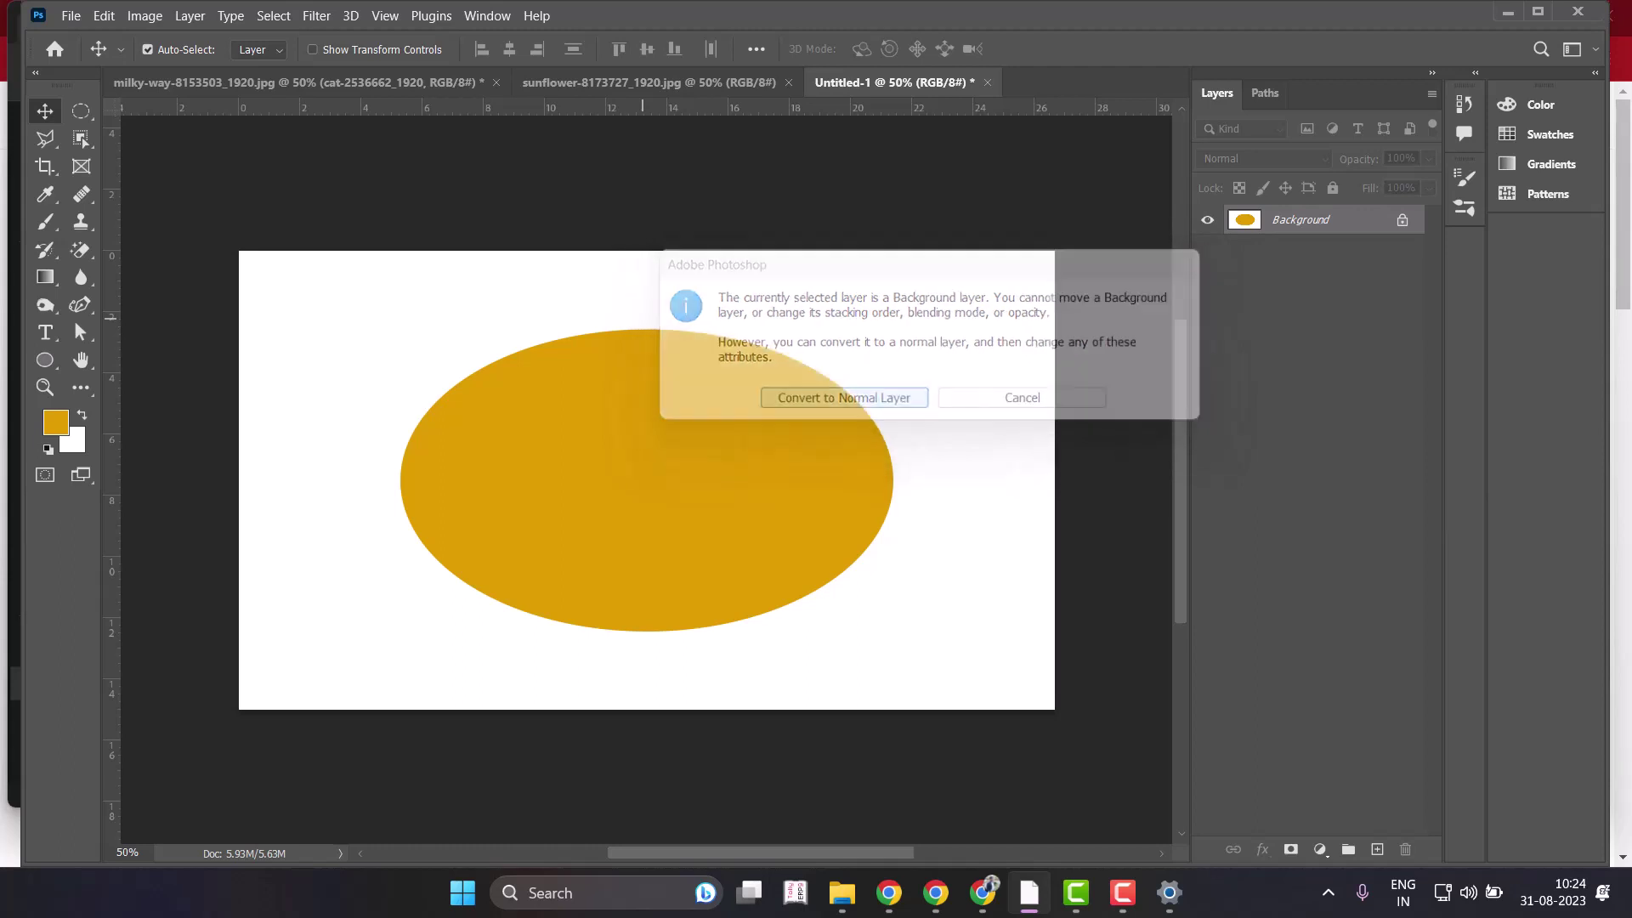
pyautogui.moveTo(653, 504); pyautogui.dragTo(627, 536)
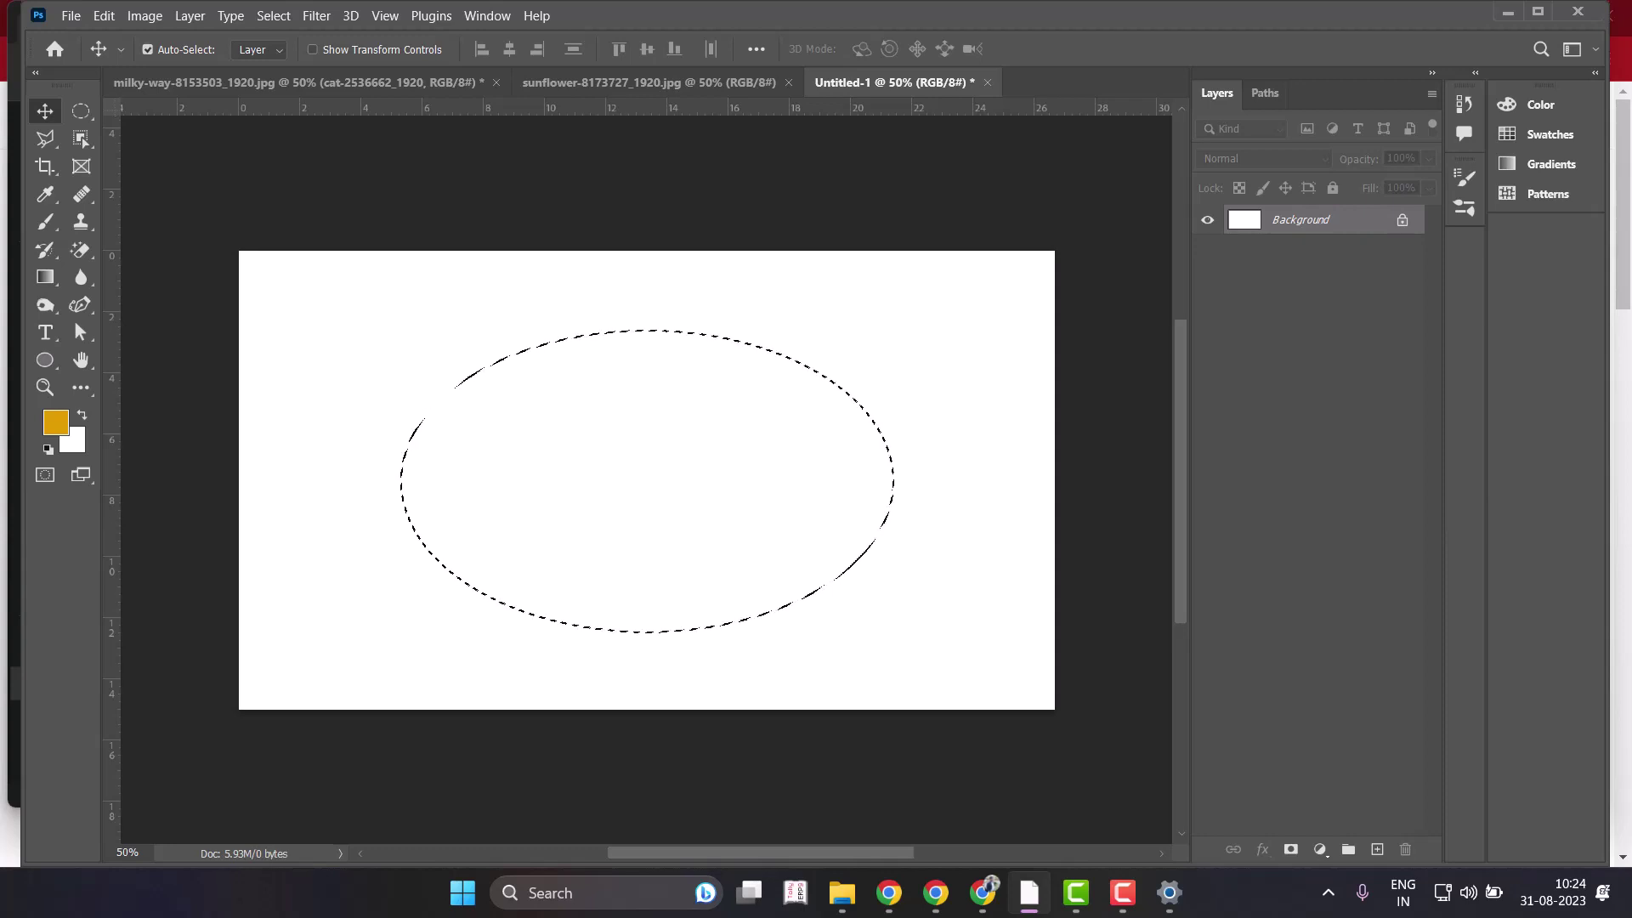
# Fill the ellipse selection with gold on a new layer, deselect, and nudge it left.
pyautogui.click(1377, 849)
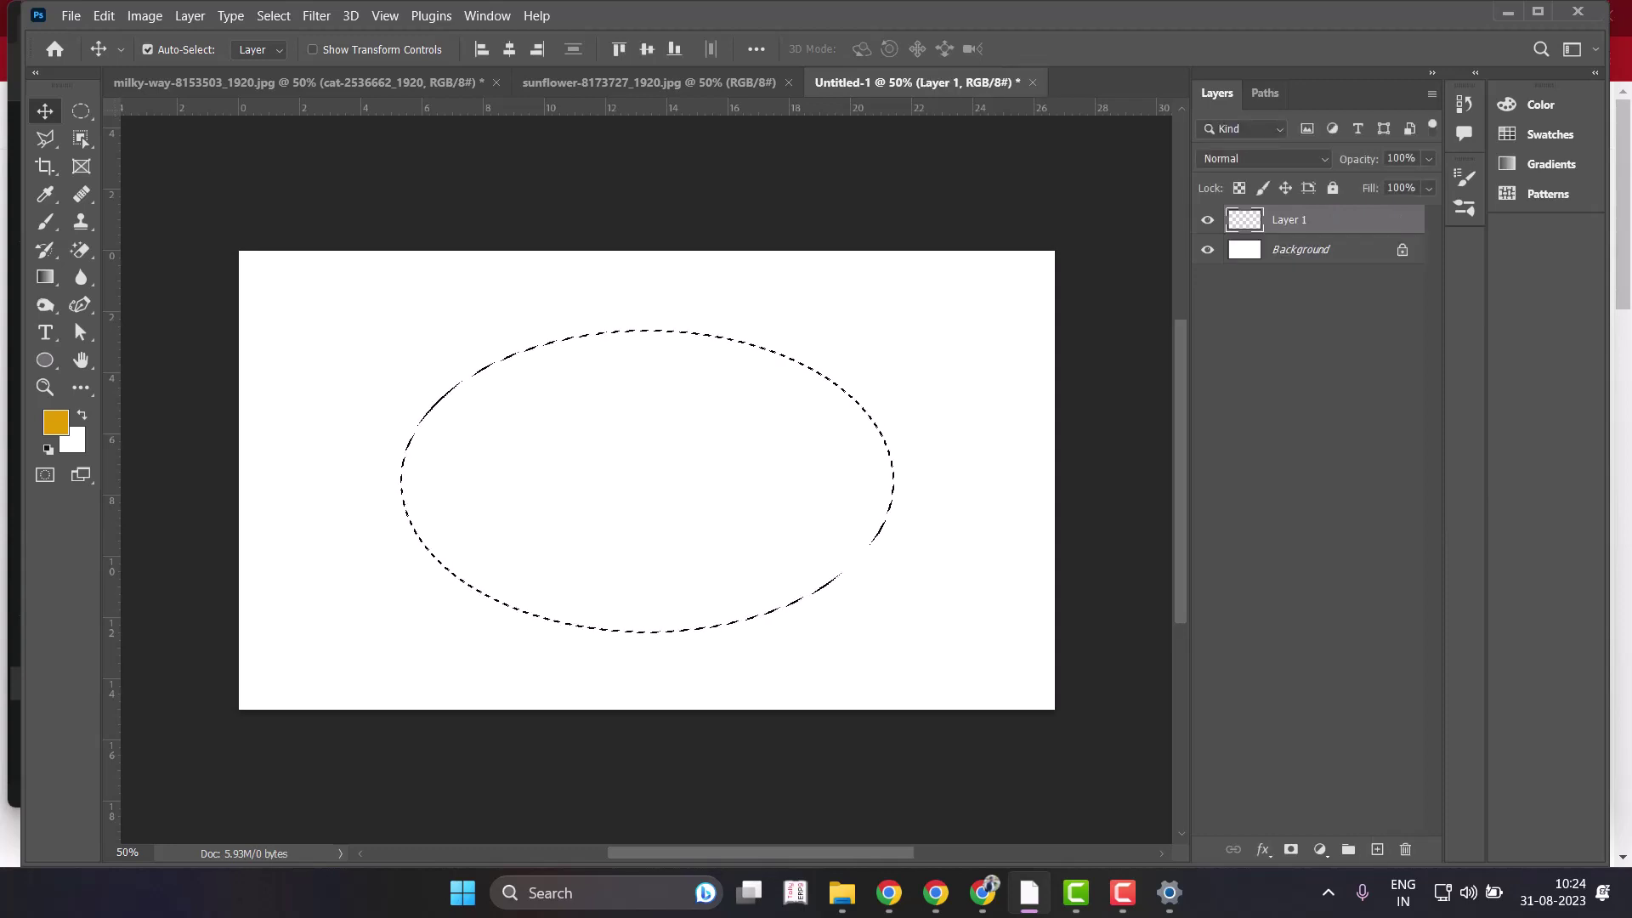
pyautogui.hotkey('alt', 'BackSpace')
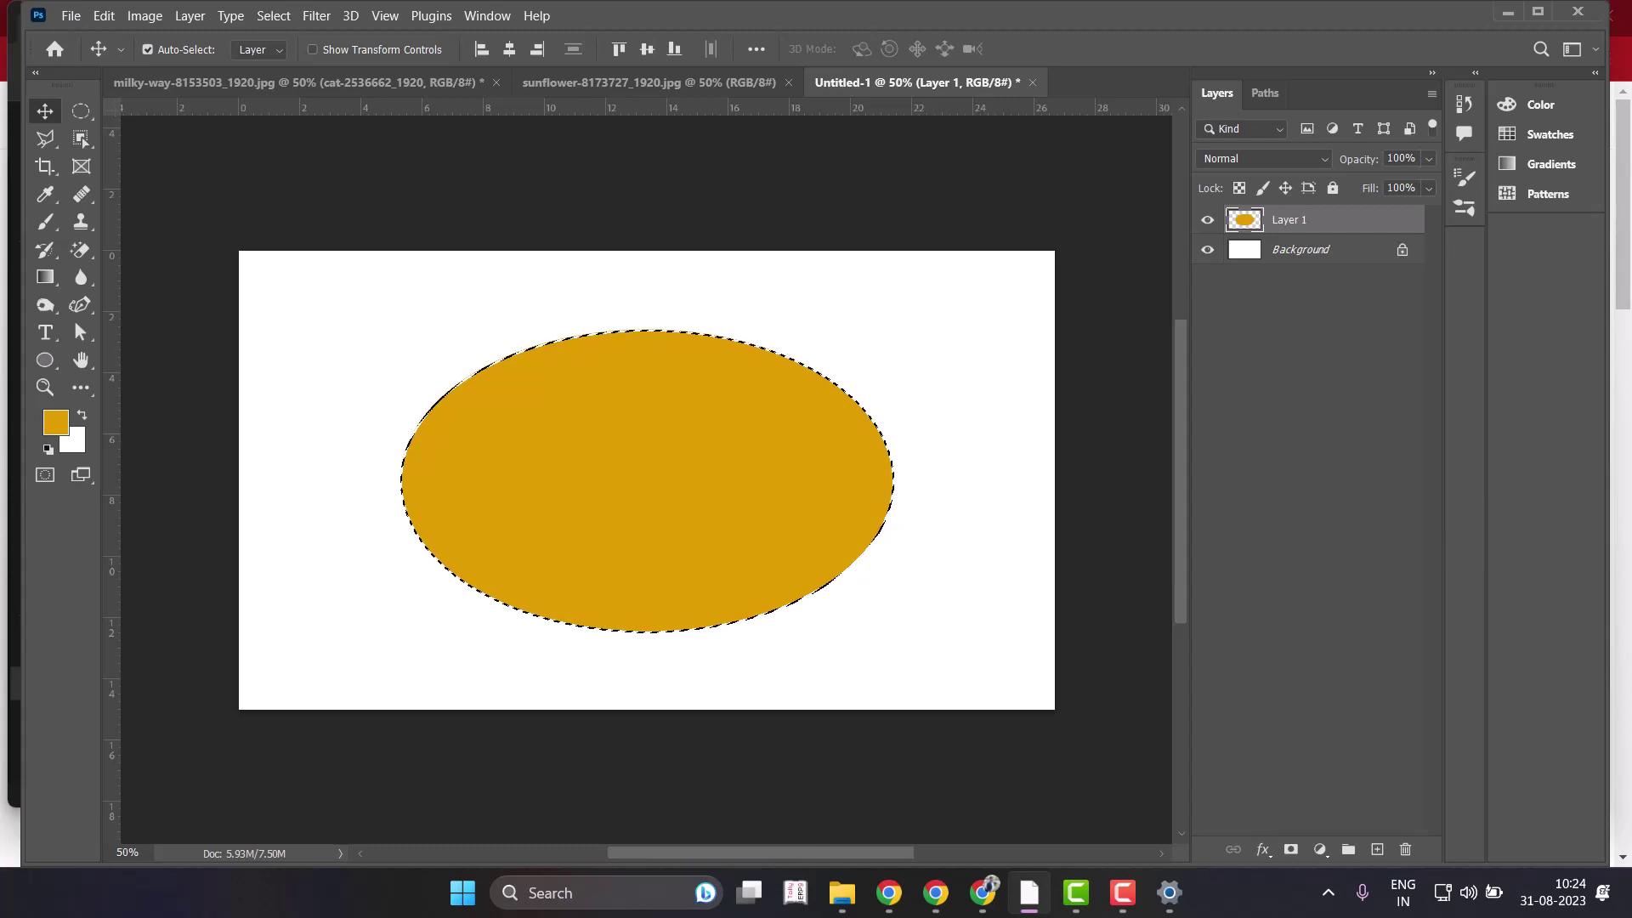
pyautogui.click(147, 49)
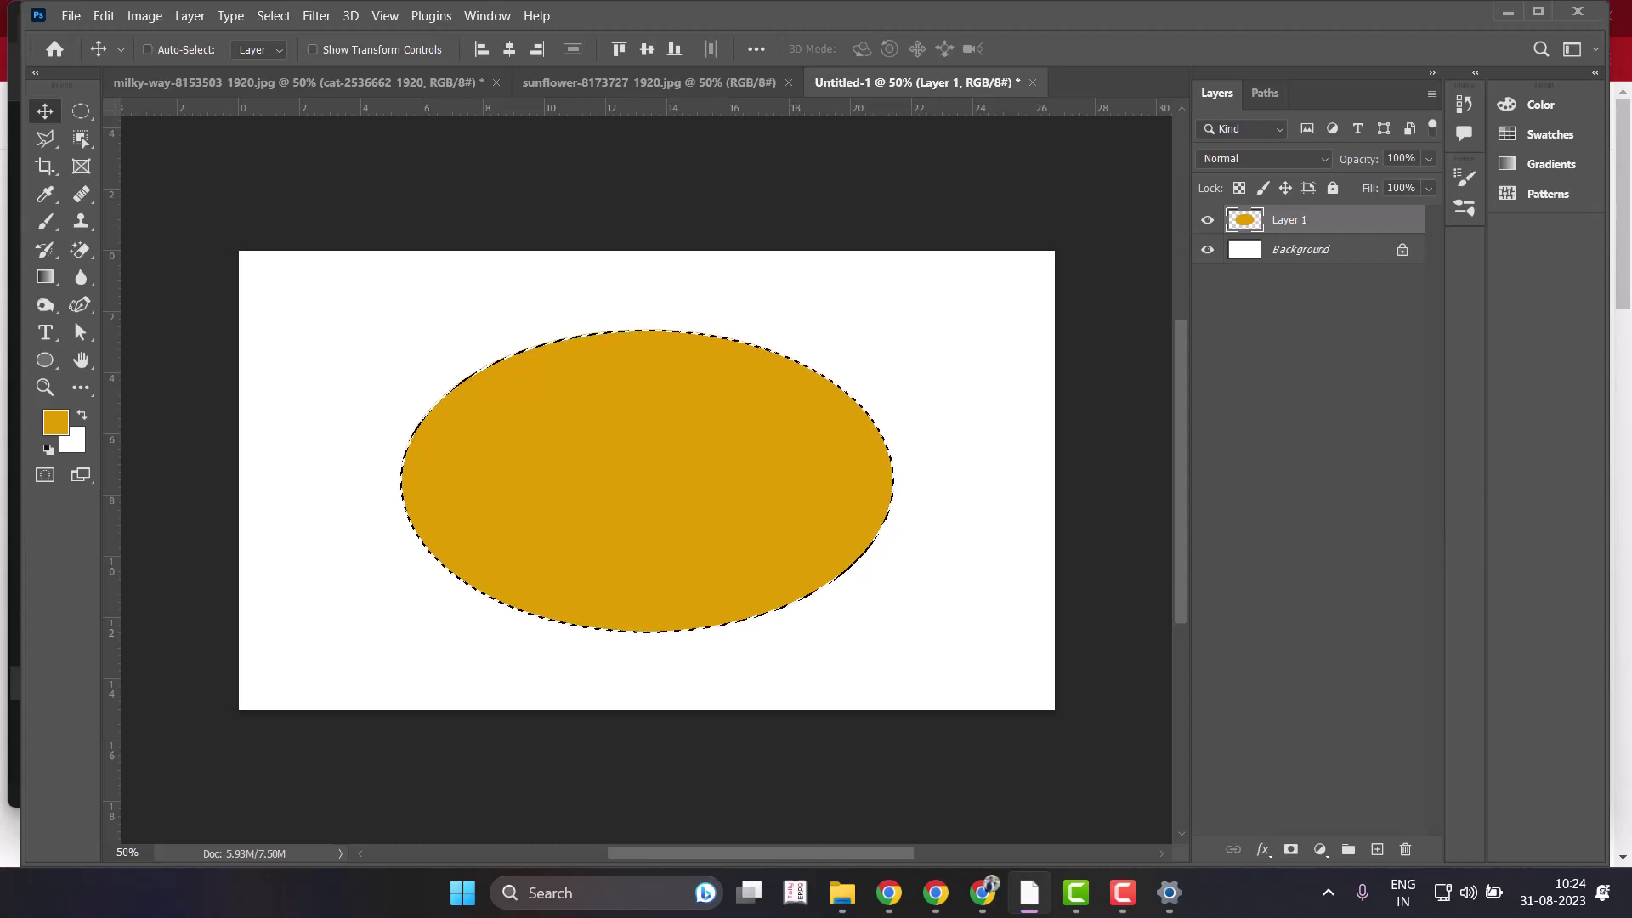
pyautogui.hotkey('ctrl', 'd')
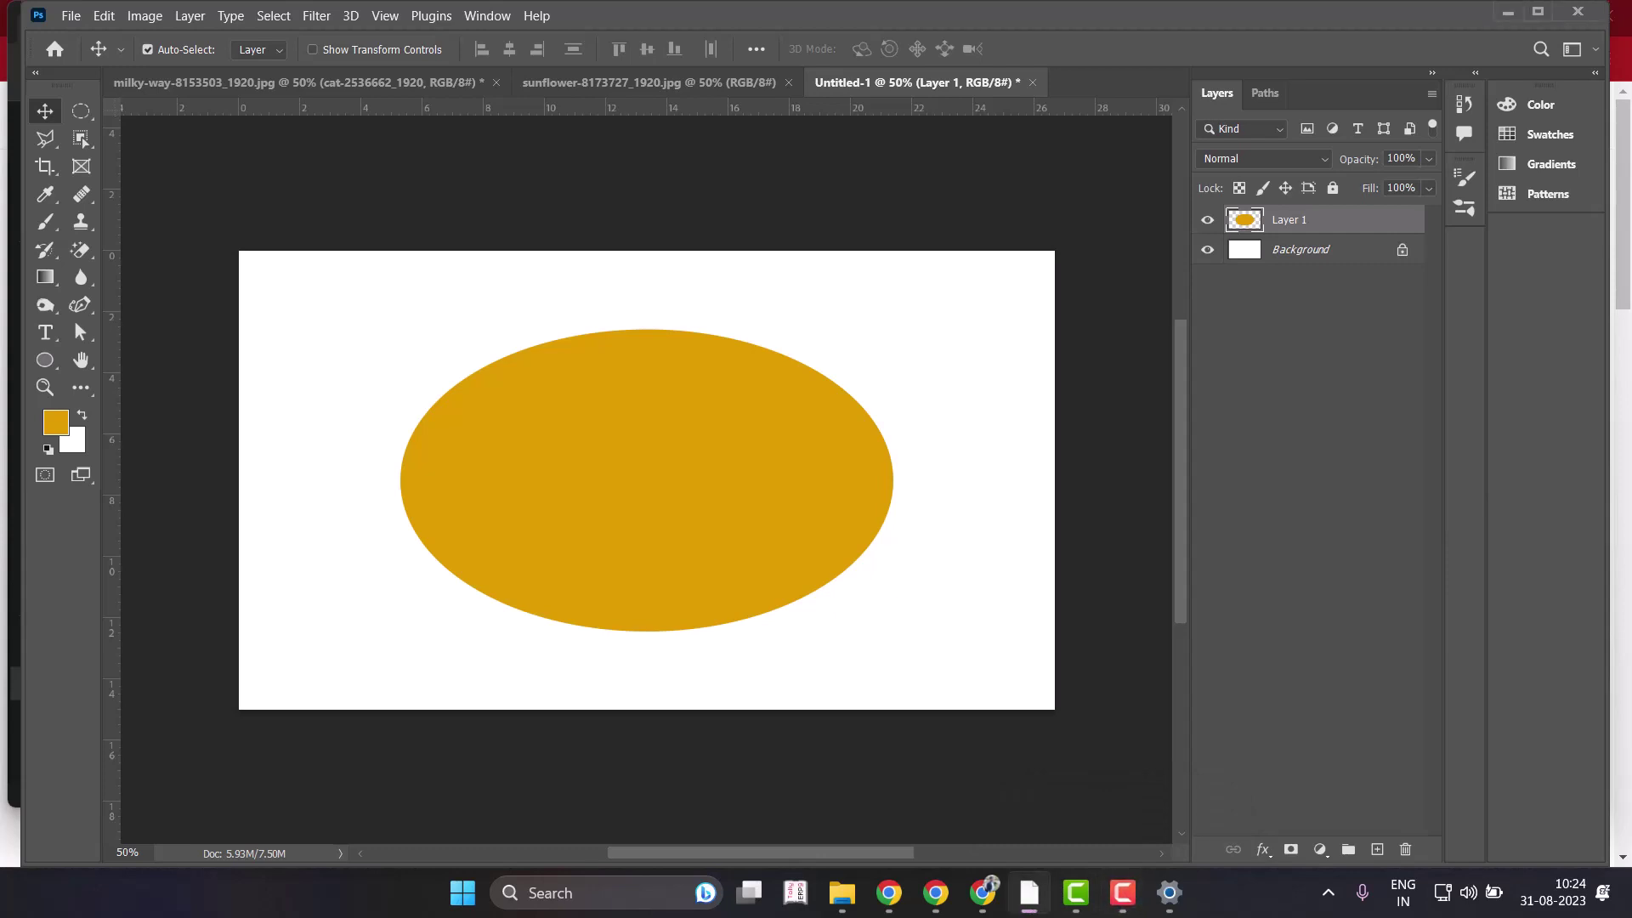
pyautogui.moveTo(704, 357)
pyautogui.mouseDown()
pyautogui.moveTo(532, 294)
pyautogui.moveTo(477, 494)
pyautogui.moveTo(826, 528)
pyautogui.moveTo(1040, 344)
pyautogui.moveTo(761, 272)
pyautogui.moveTo(617, 367)
pyautogui.moveTo(690, 421)
pyautogui.mouseUp()
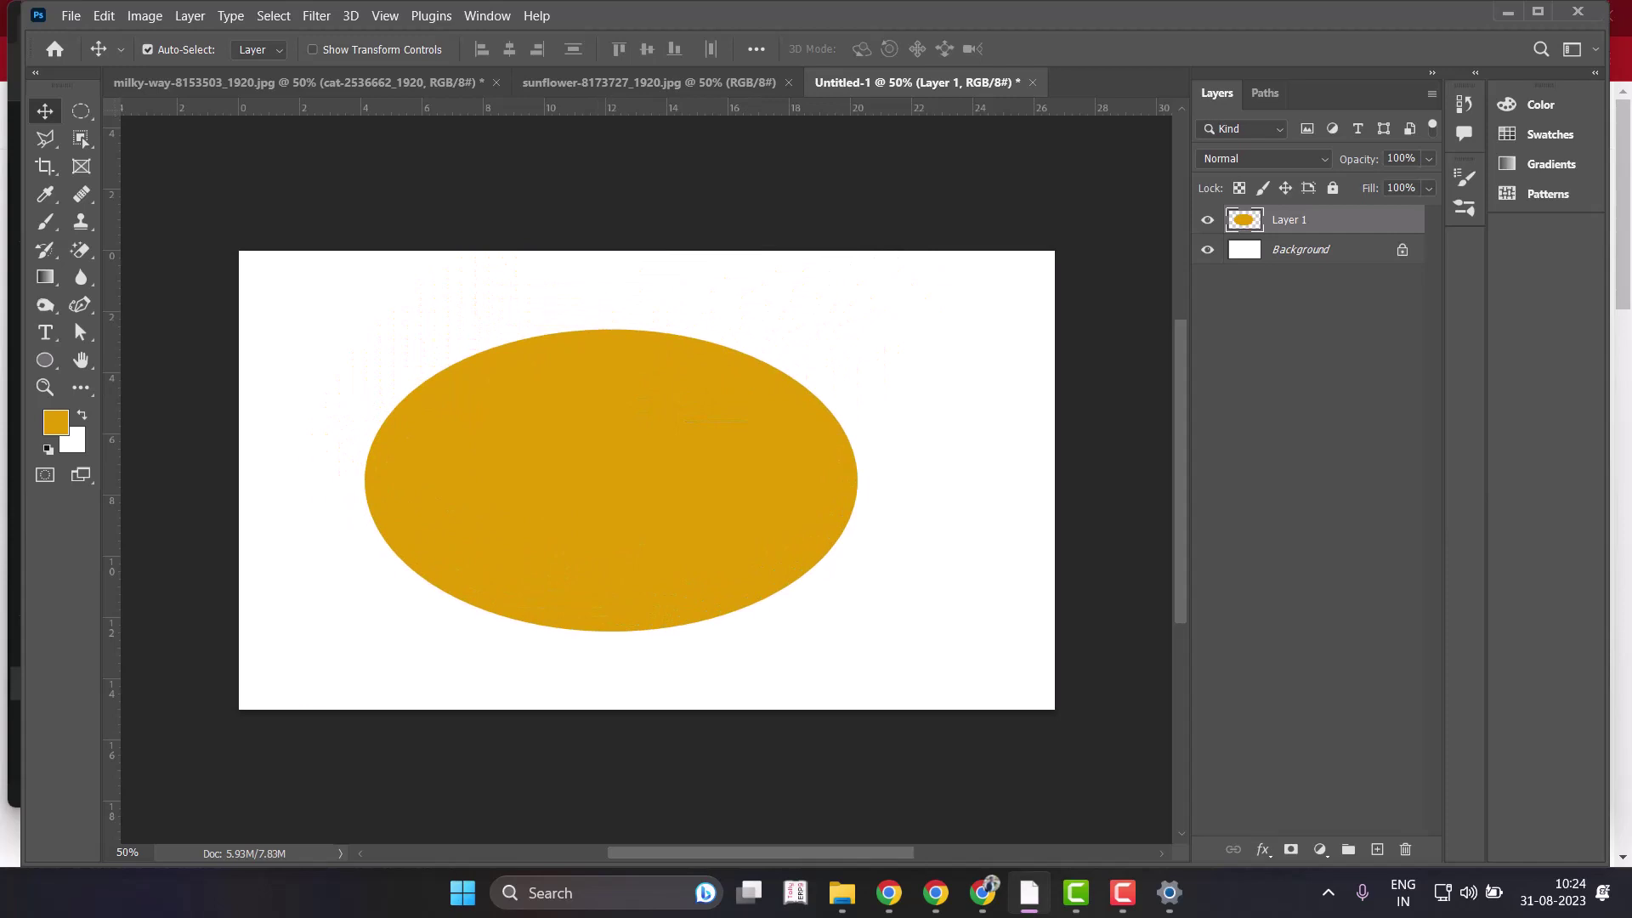
# Draw a square rectangular selection over the ellipse's right half and set the foreground to ff0000.
pyautogui.click(80, 111)
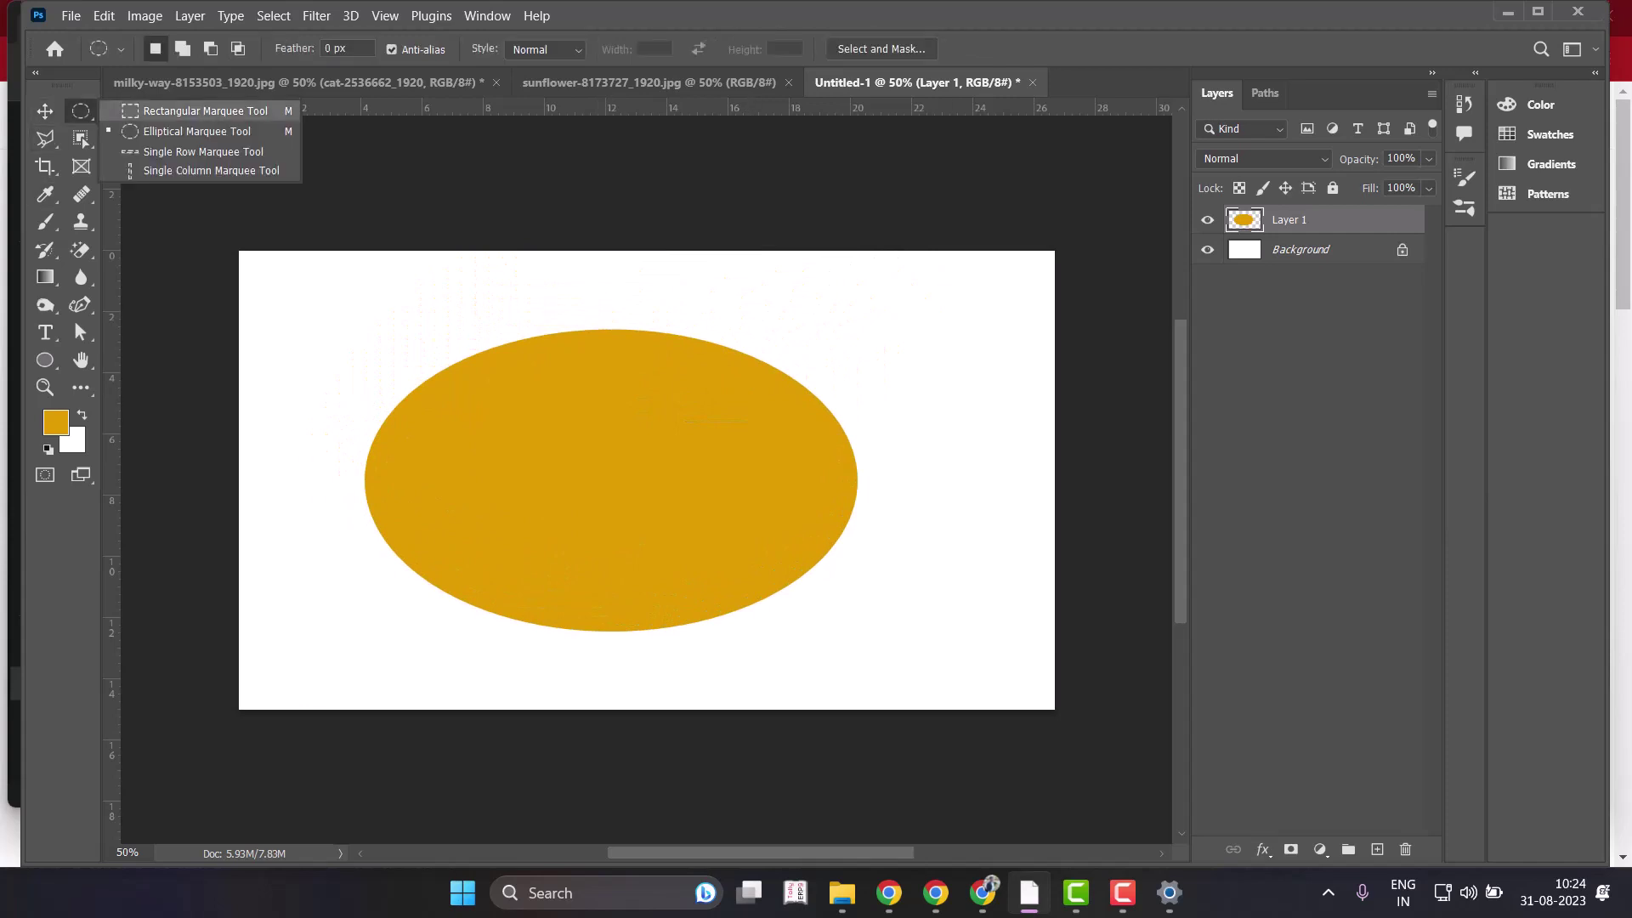
pyautogui.click(170, 111)
pyautogui.moveTo(552, 291)
pyautogui.mouseDown()
pyautogui.moveTo(834, 554)
pyautogui.moveTo(914, 658)
pyautogui.moveTo(783, 528)
pyautogui.moveTo(933, 564)
pyautogui.moveTo(914, 539)
pyautogui.moveTo(807, 547)
pyautogui.mouseUp()
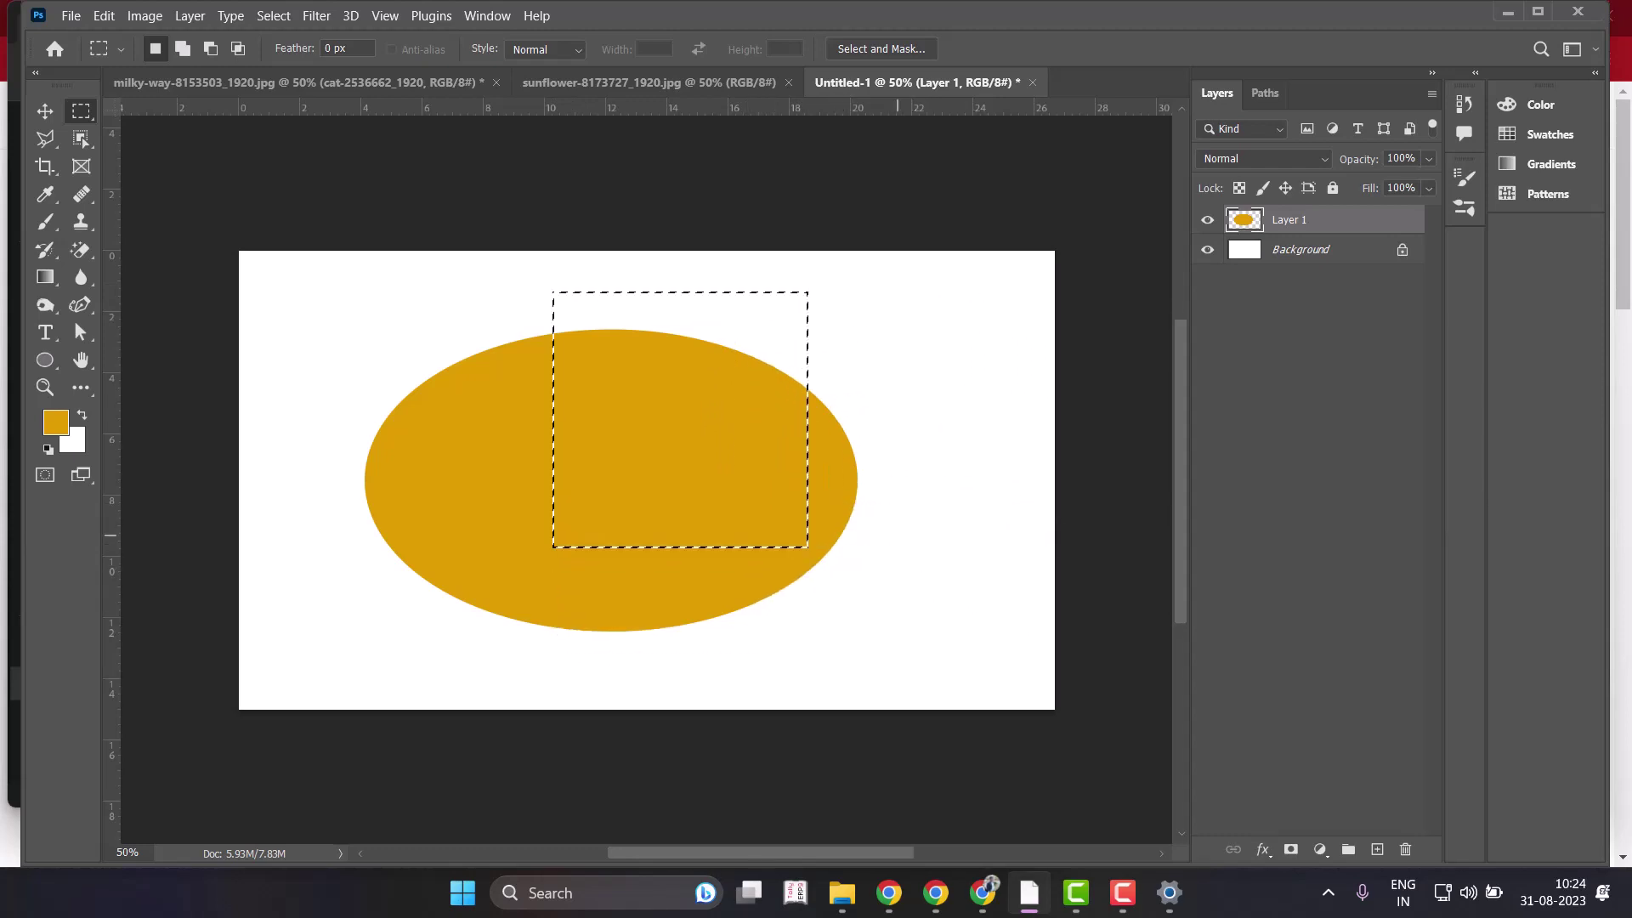
pyautogui.click(55, 423)
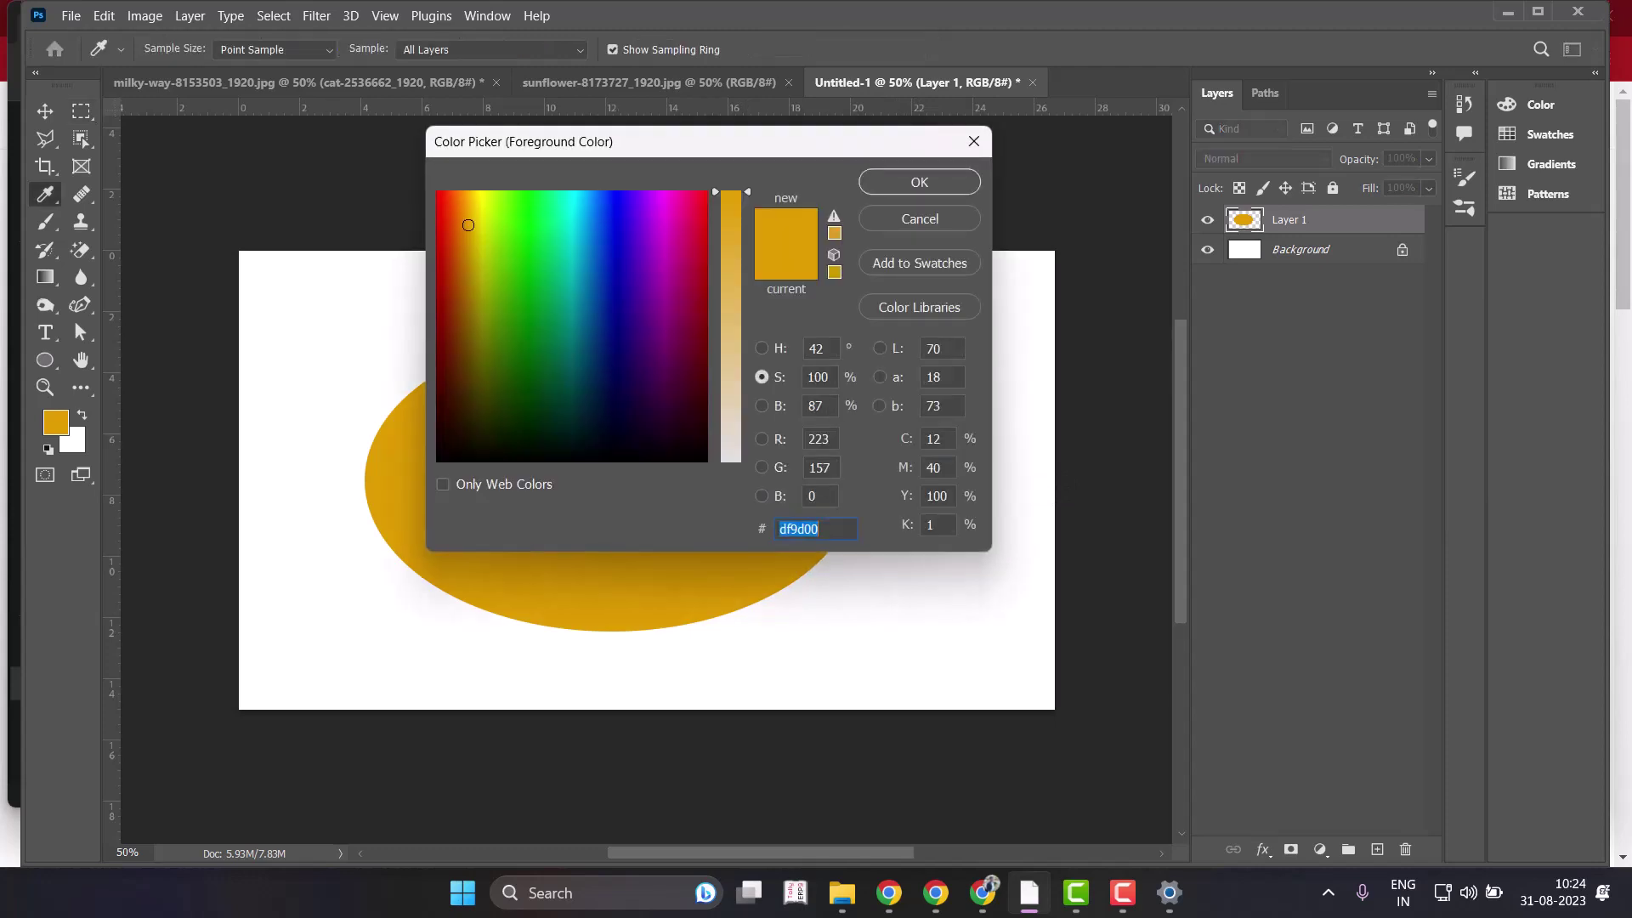
pyautogui.write('ff0000')
pyautogui.click(920, 182)
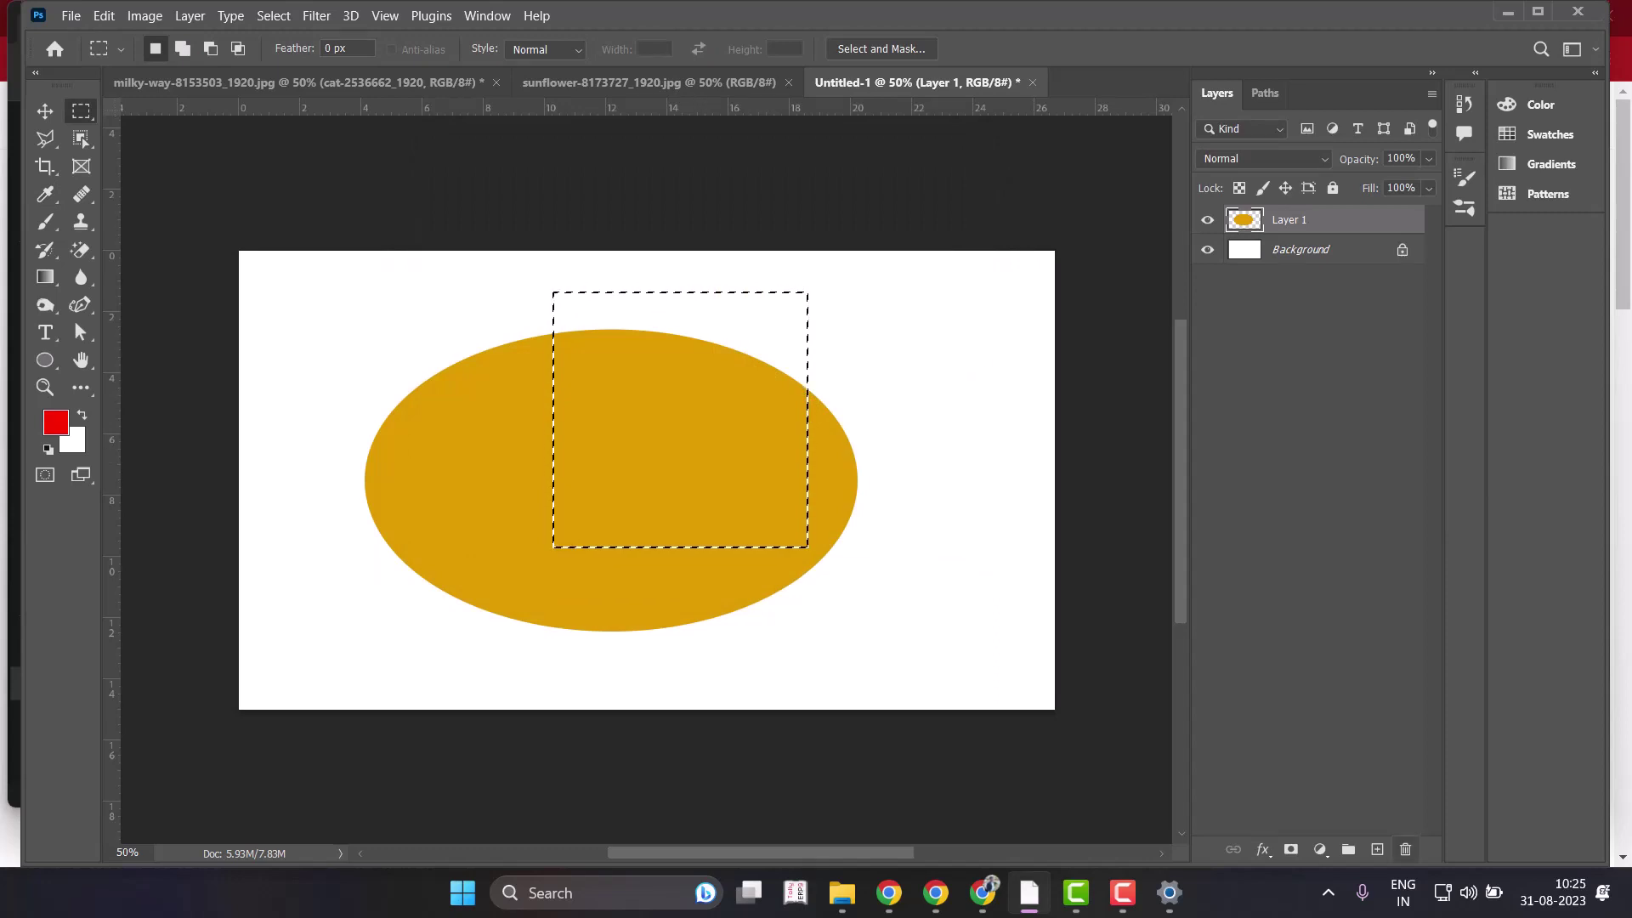
# Fill the square with red on a new Layer 2, check layer visibility, and deselect.
pyautogui.click(1377, 850)
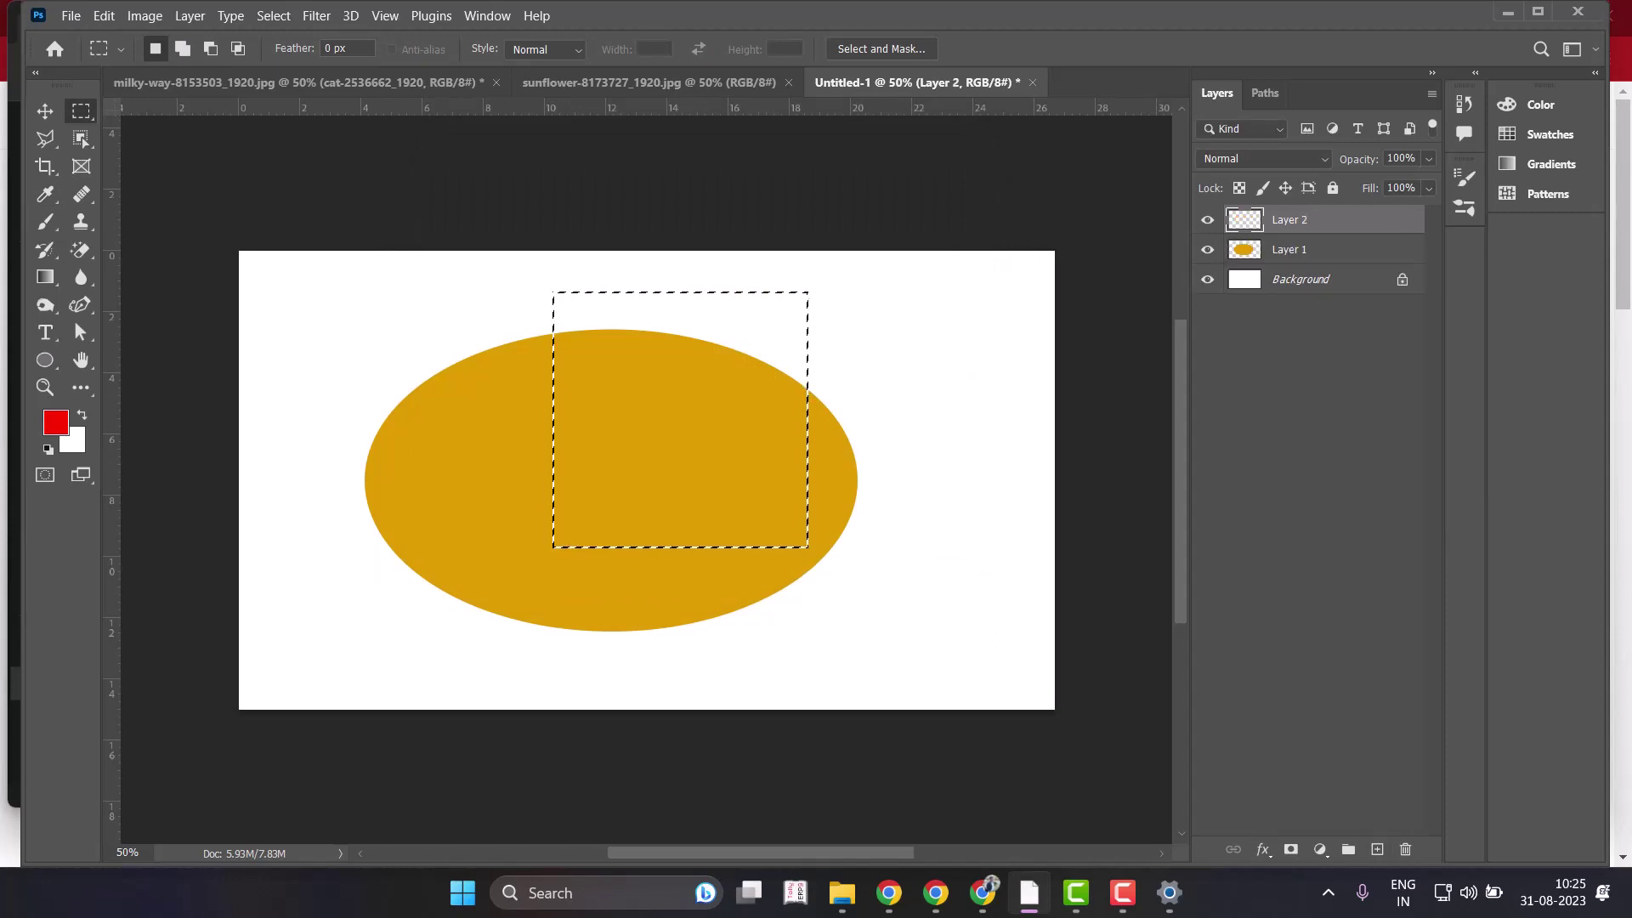
pyautogui.hotkey('alt', 'BackSpace')
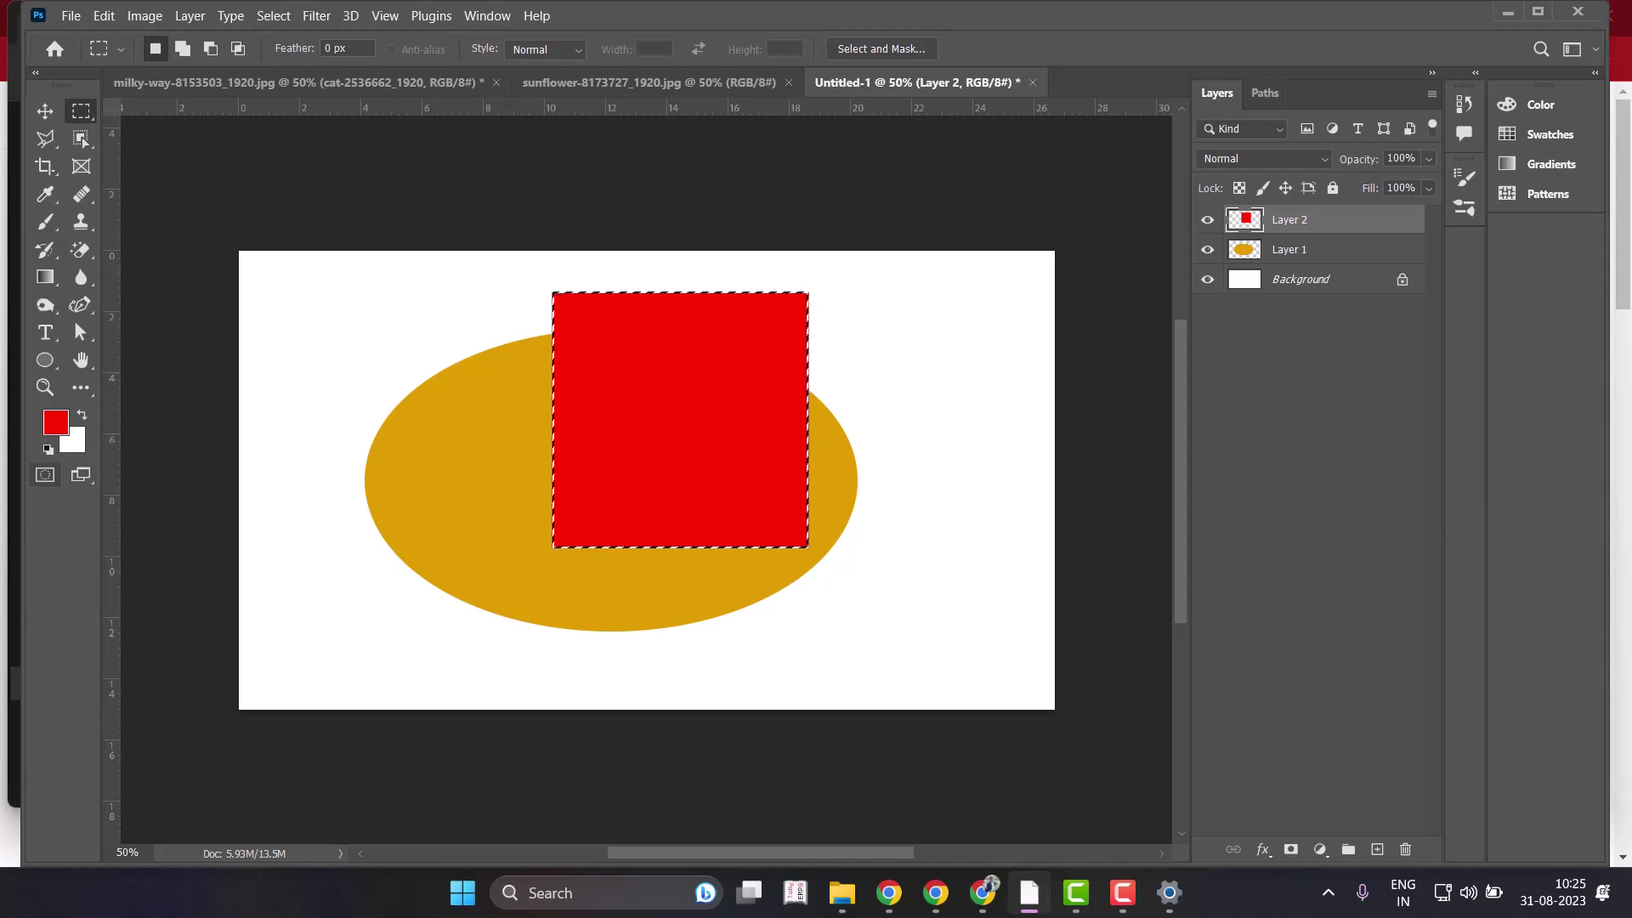
pyautogui.press('Delete')
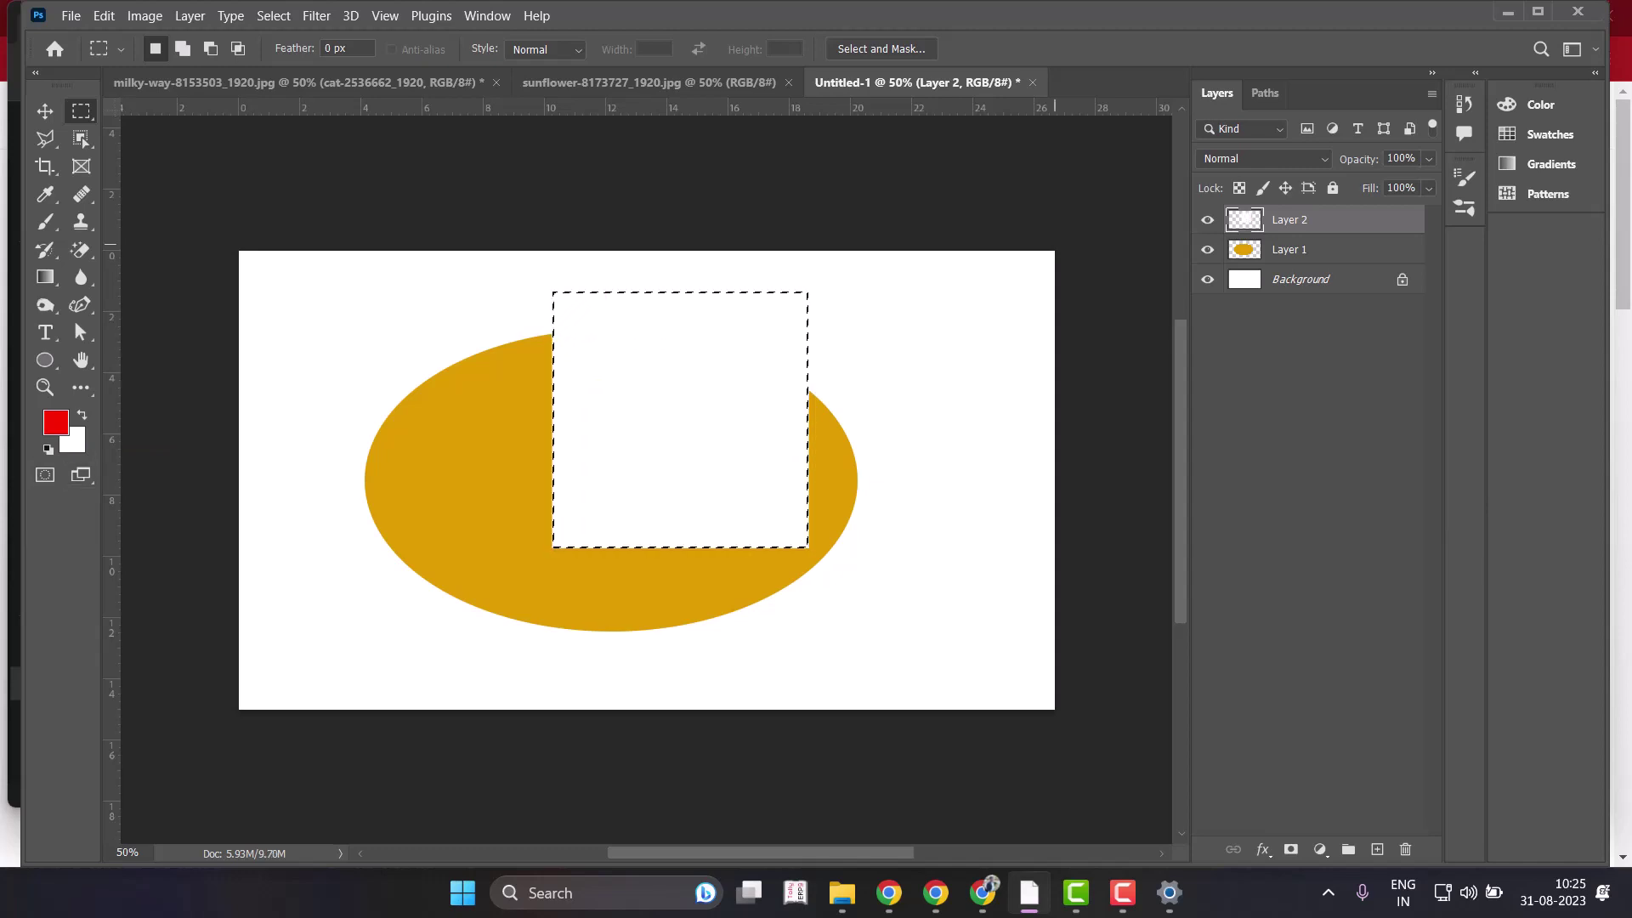
pyautogui.click(1207, 249)
pyautogui.click(1207, 279)
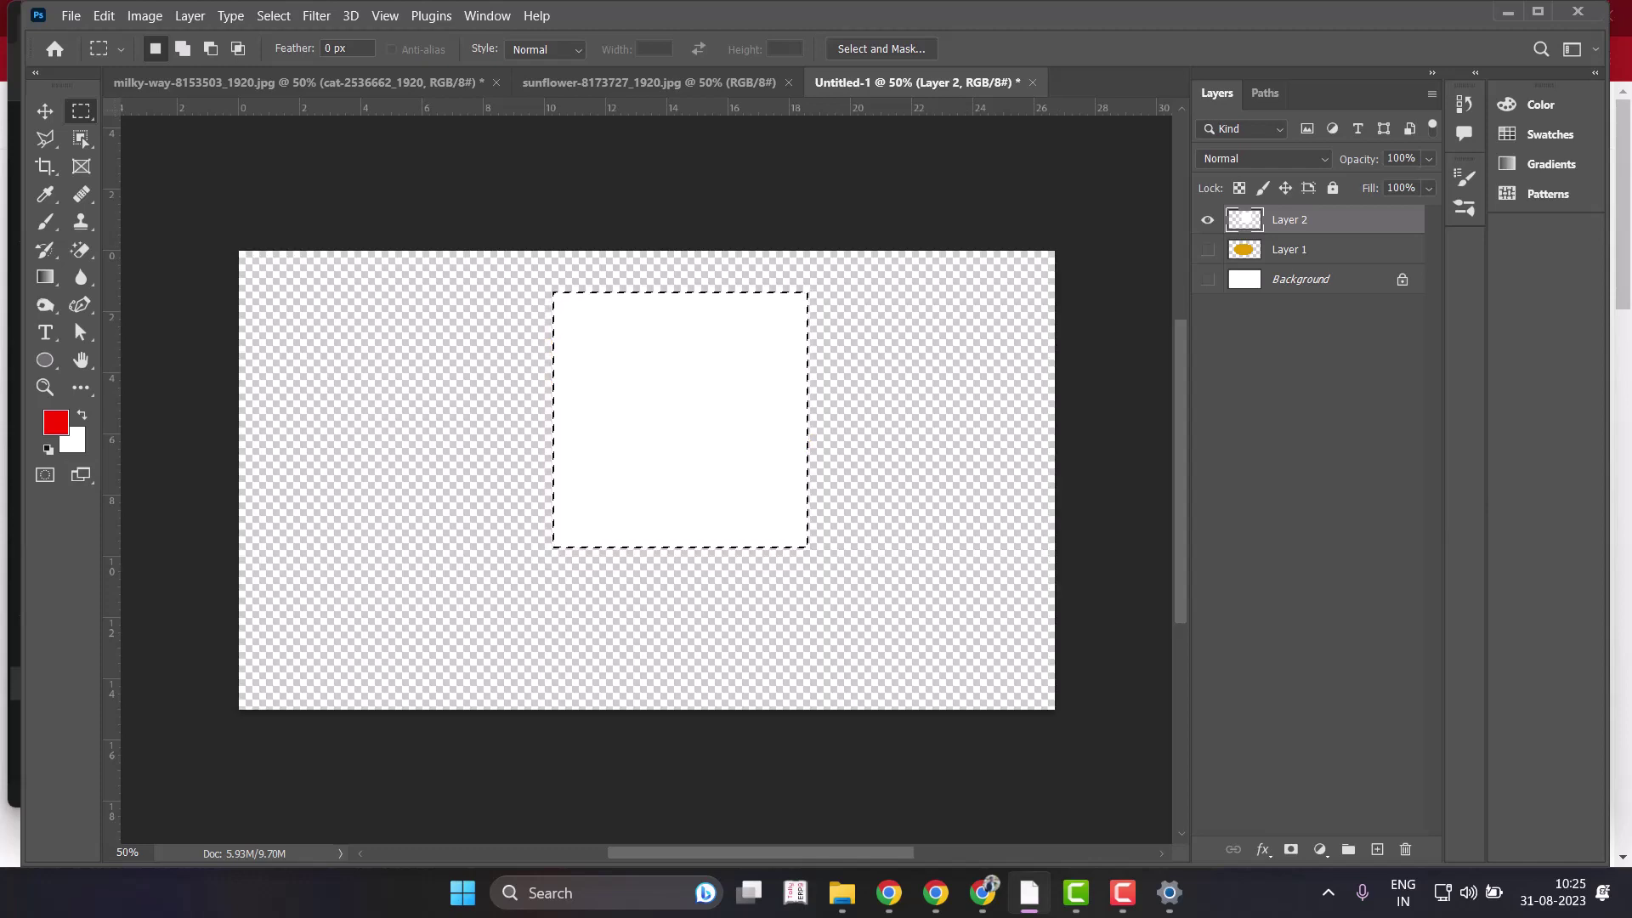
pyautogui.click(1207, 279)
pyautogui.click(1207, 249)
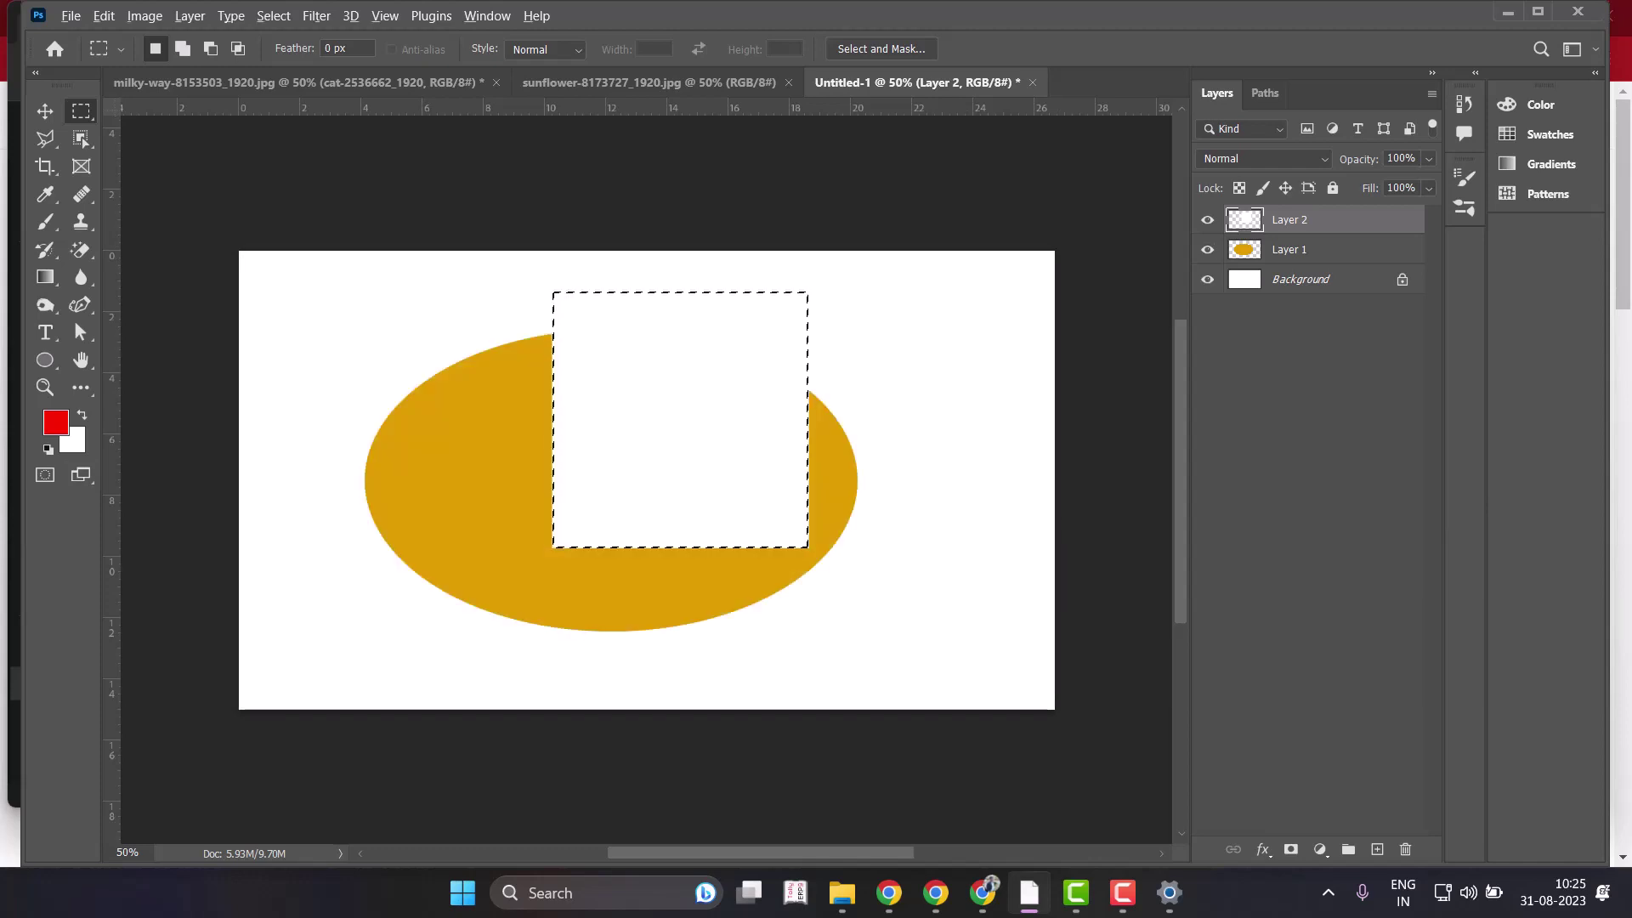
pyautogui.hotkey('ctrl', 'z')
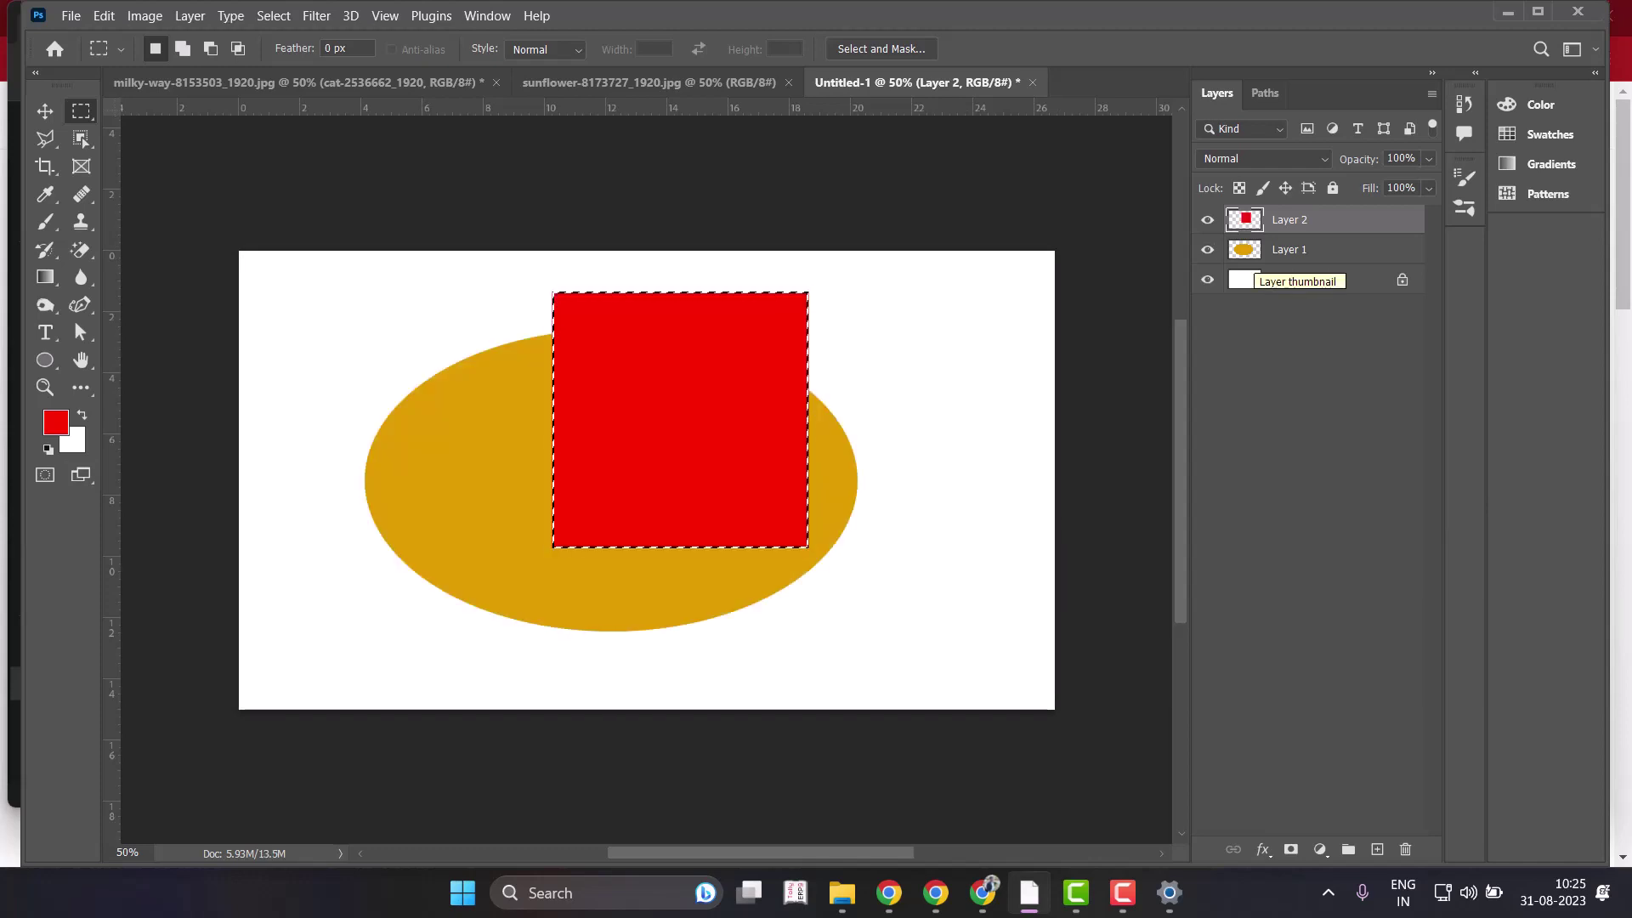
pyautogui.hotkey('ctrl', 'd')
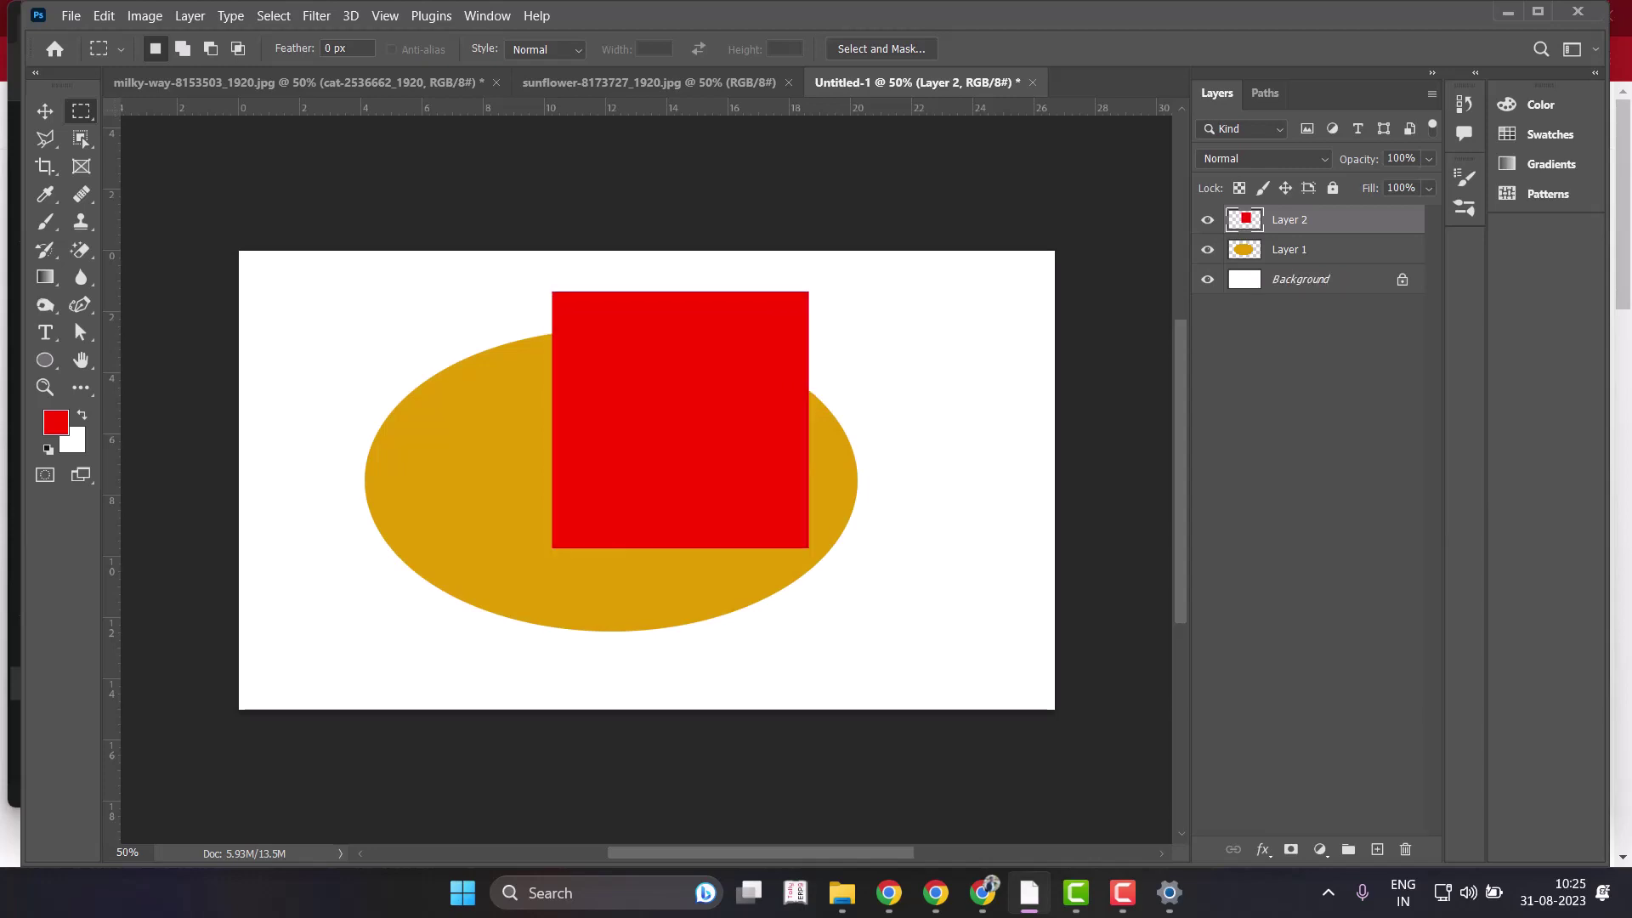
# Drag the red square left over the gold ellipse, then toggle the ellipse layer's visibility.
pyautogui.click(45, 110)
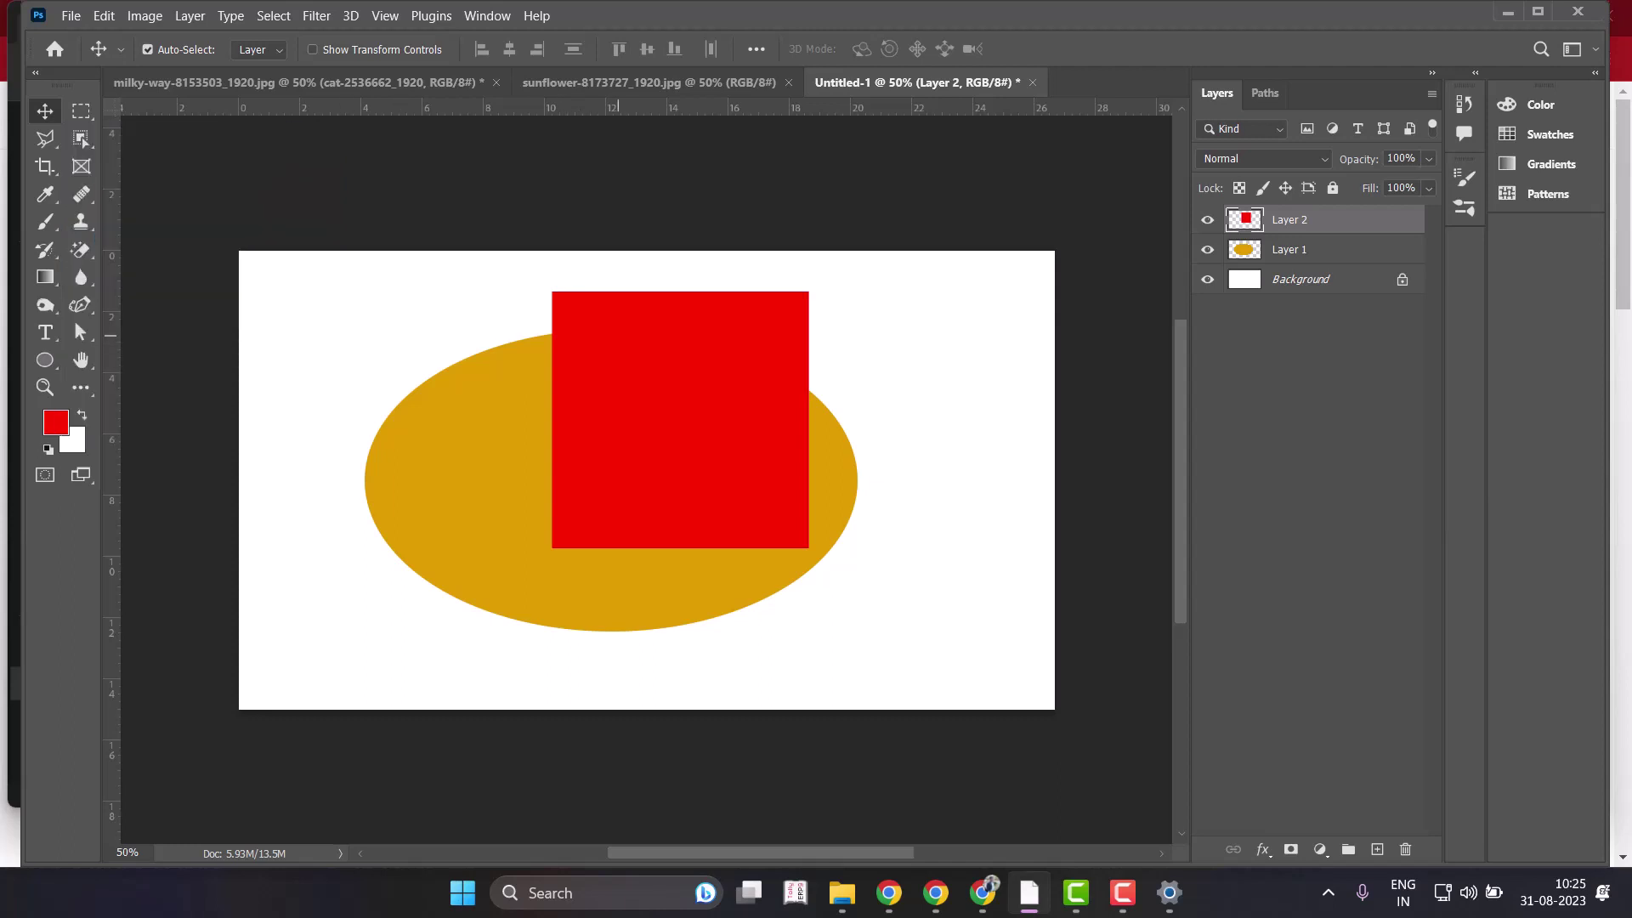
pyautogui.moveTo(632, 279); pyautogui.dragTo(573, 279)
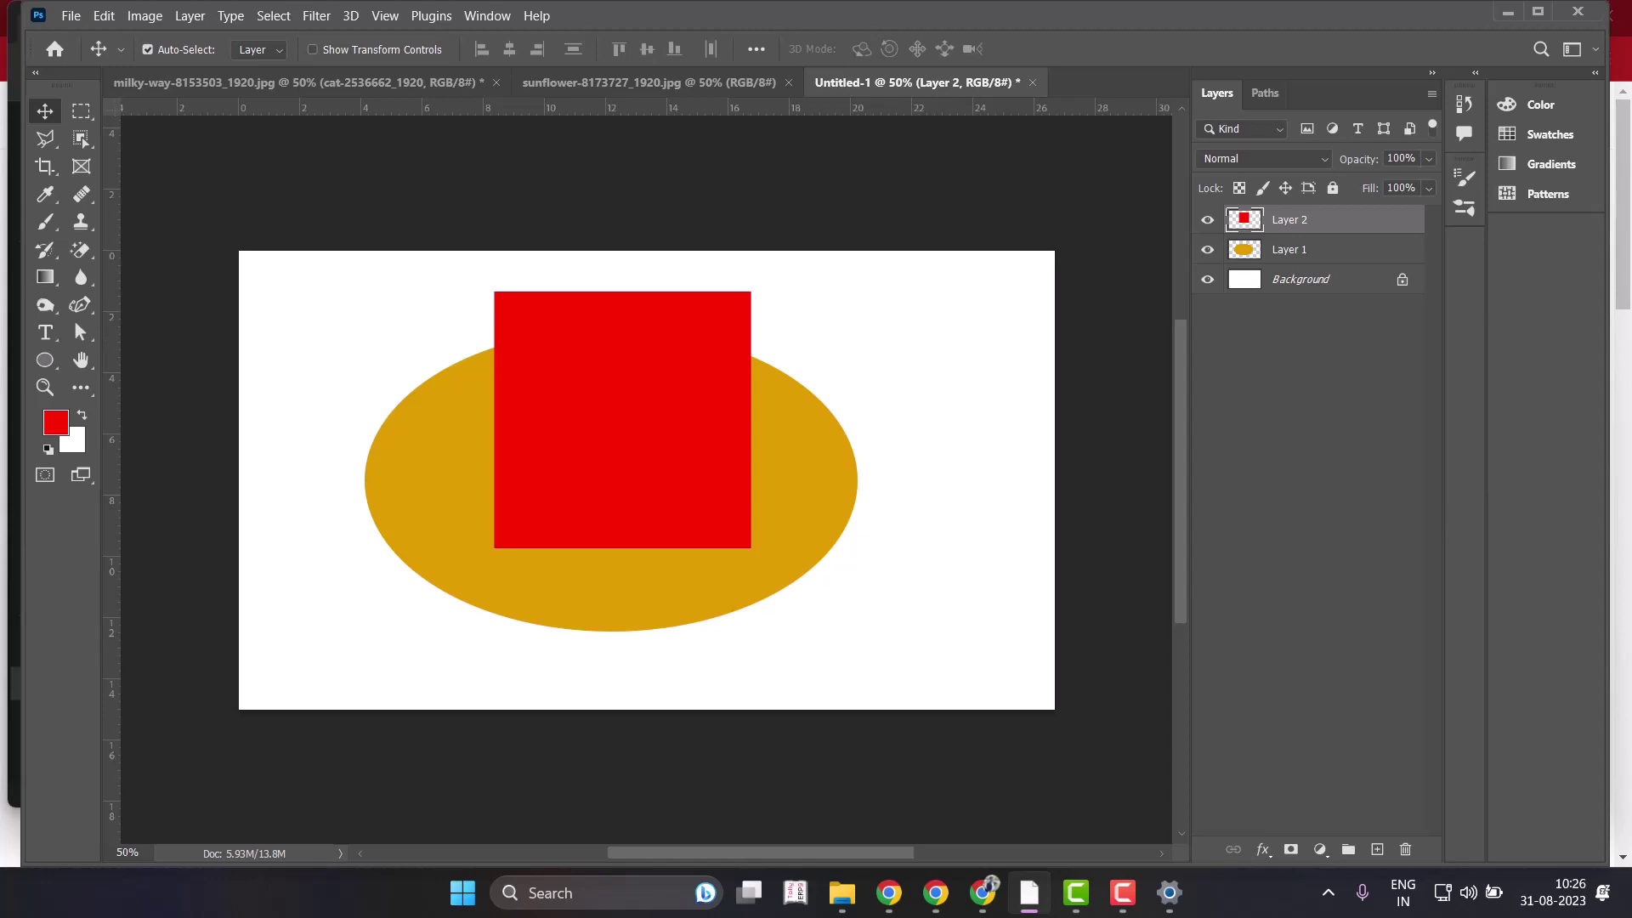
pyautogui.hotkey('shift', '+')
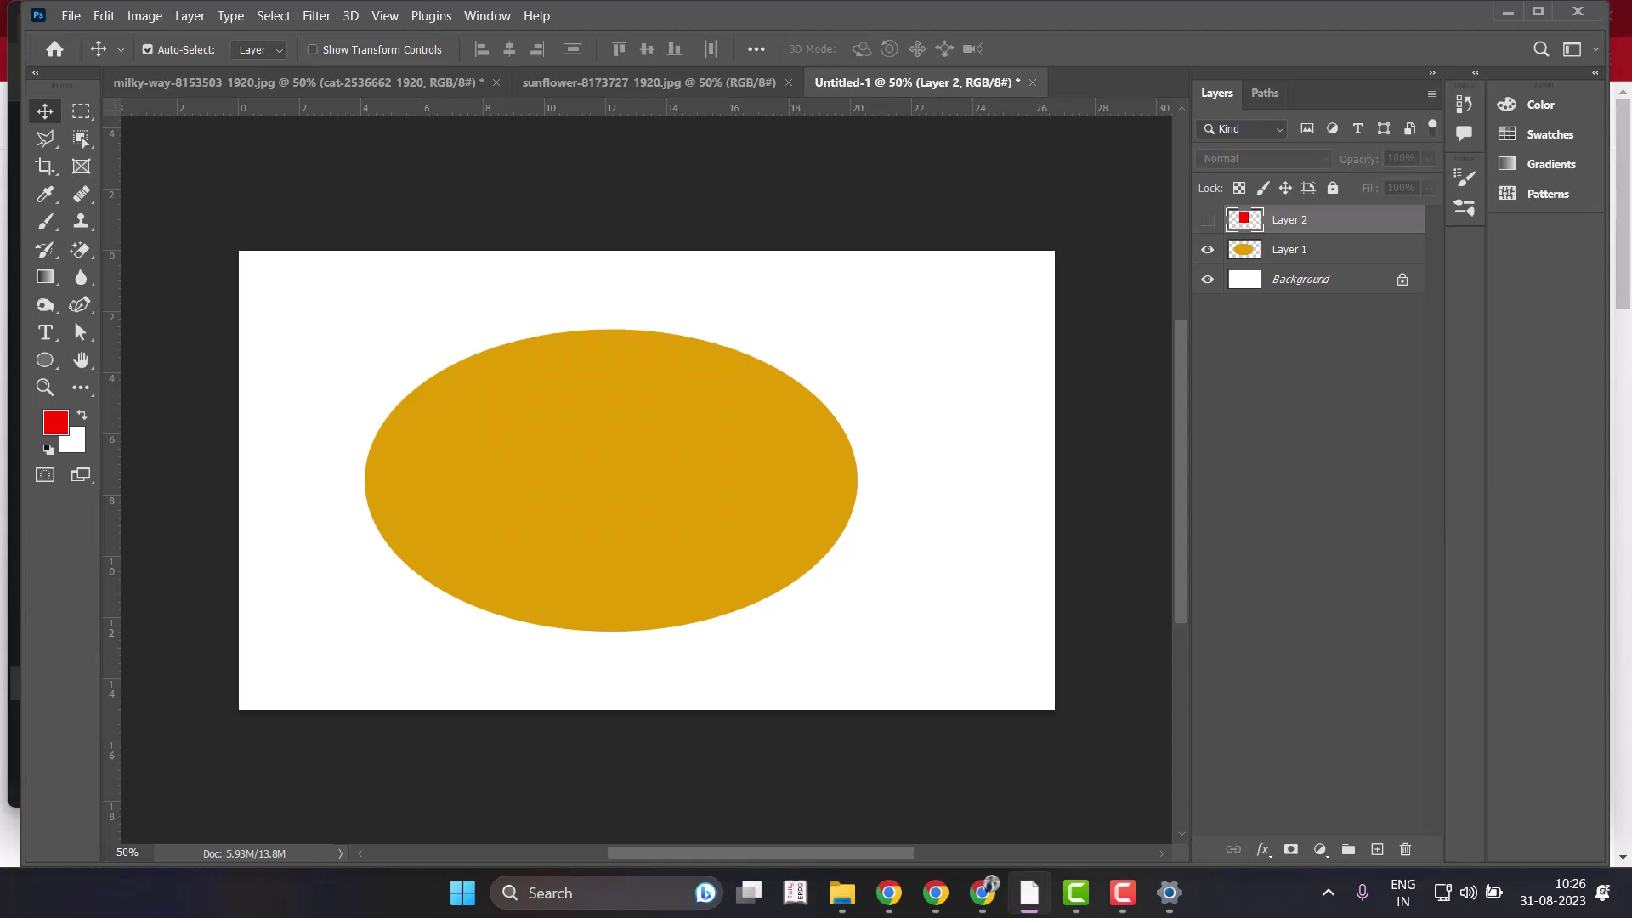
pyautogui.hotkey('shift', '-')
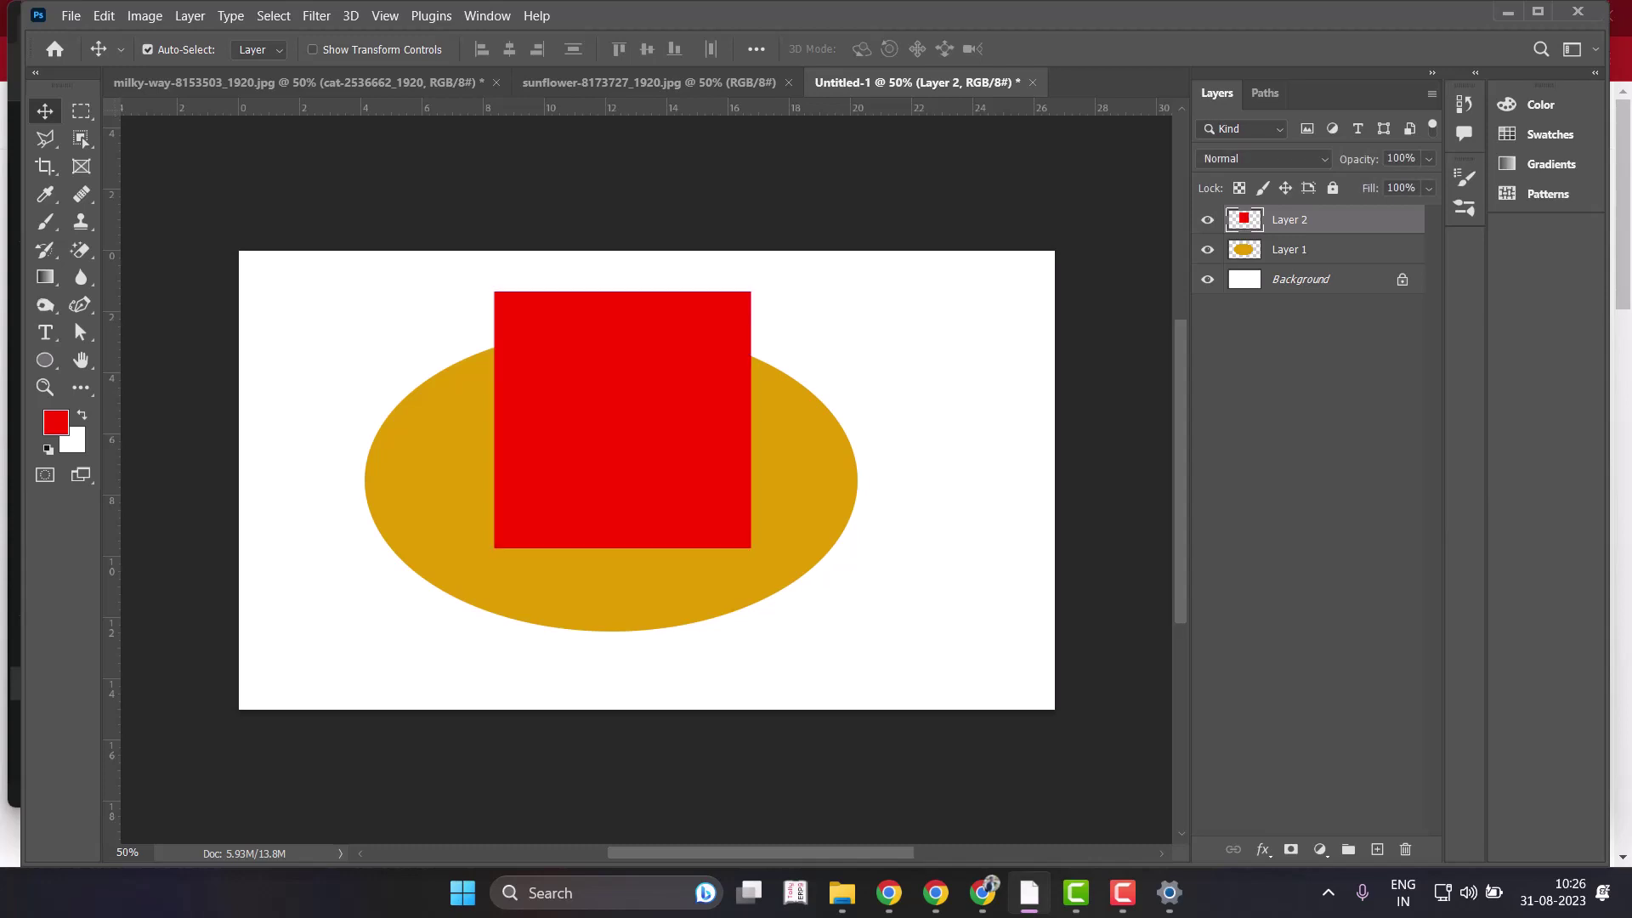
pyautogui.press('alt')
pyautogui.press('alt')
pyautogui.keyDown('alt'); pyautogui.click(1207, 249); pyautogui.keyUp('alt')
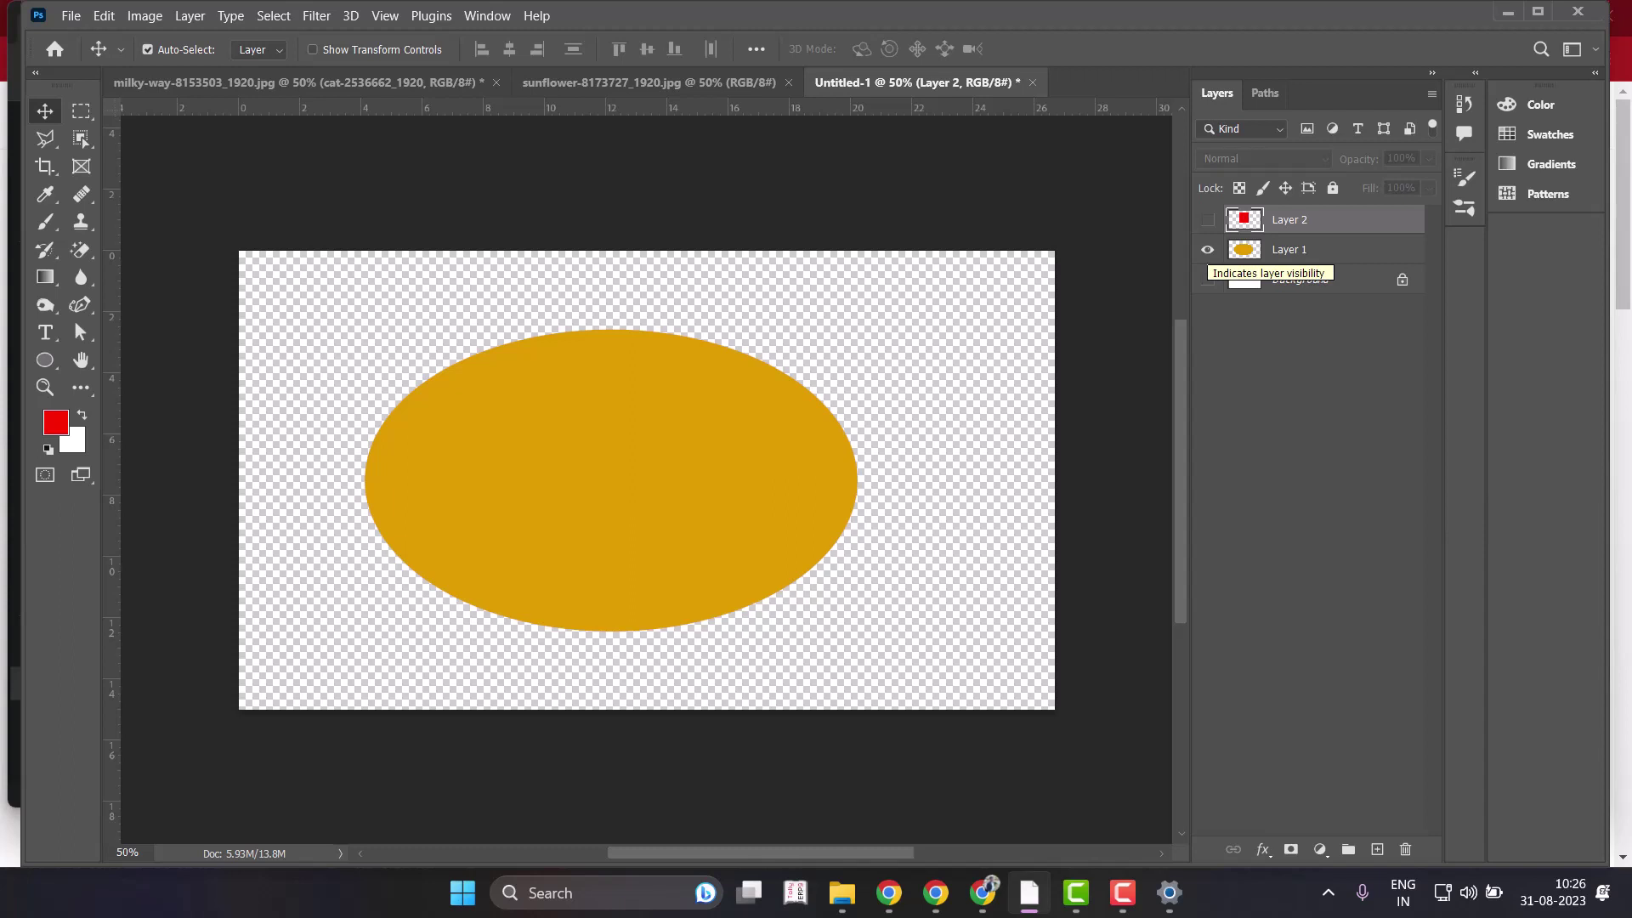
pyautogui.keyDown('alt'); pyautogui.click(1207, 249); pyautogui.keyUp('alt')
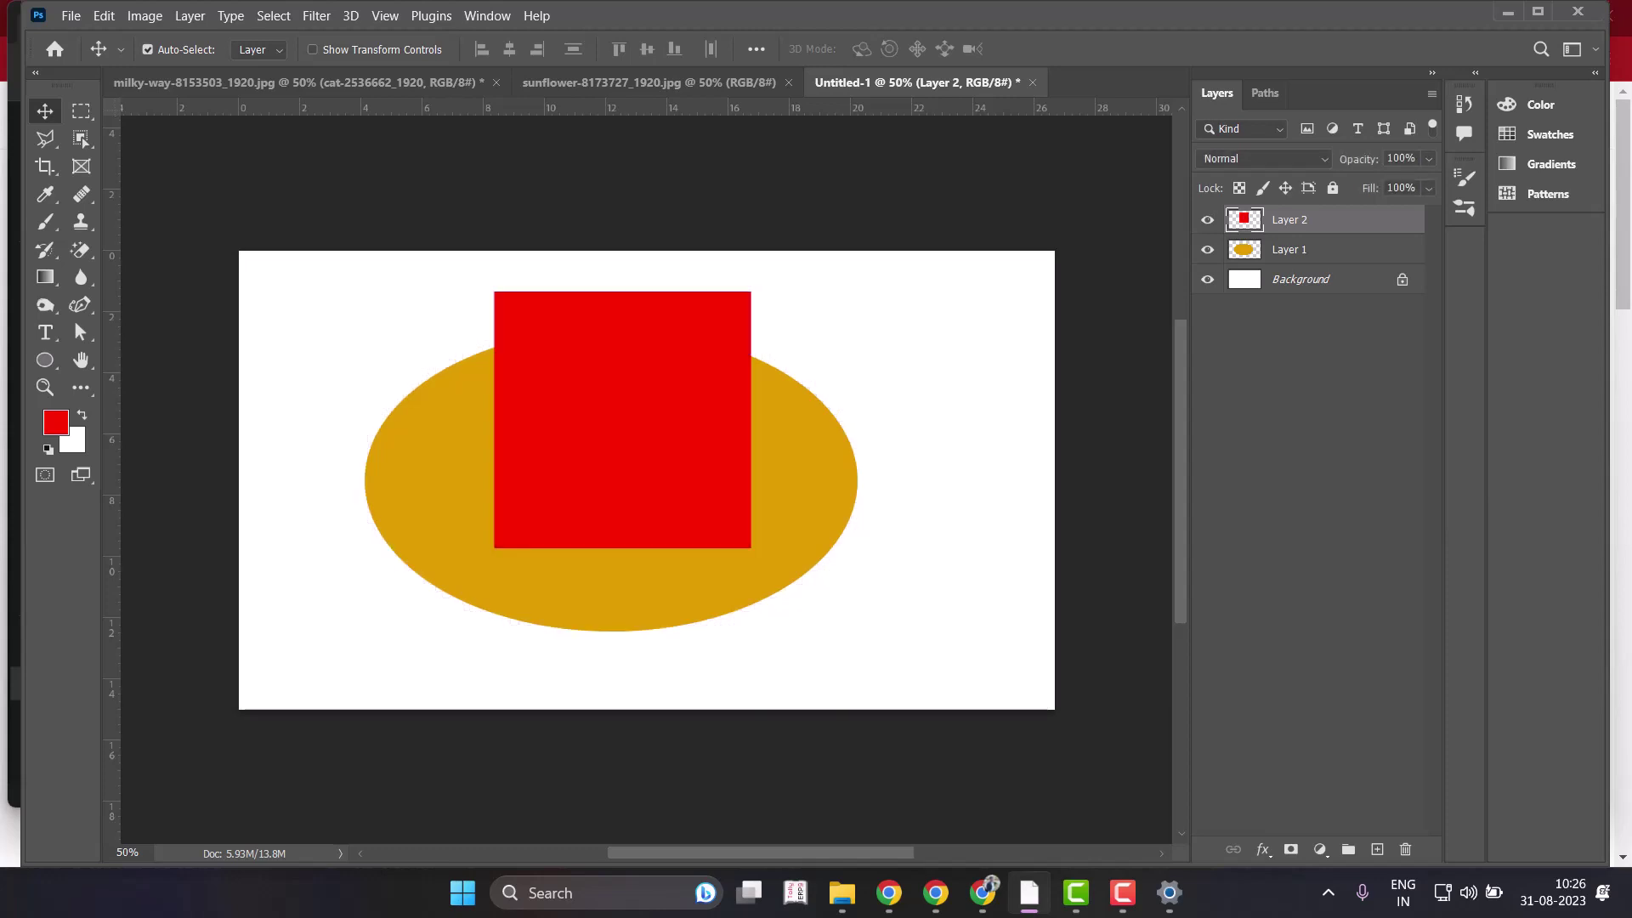
pyautogui.click(54, 48)
pyautogui.scroll(-5, 943, 476)
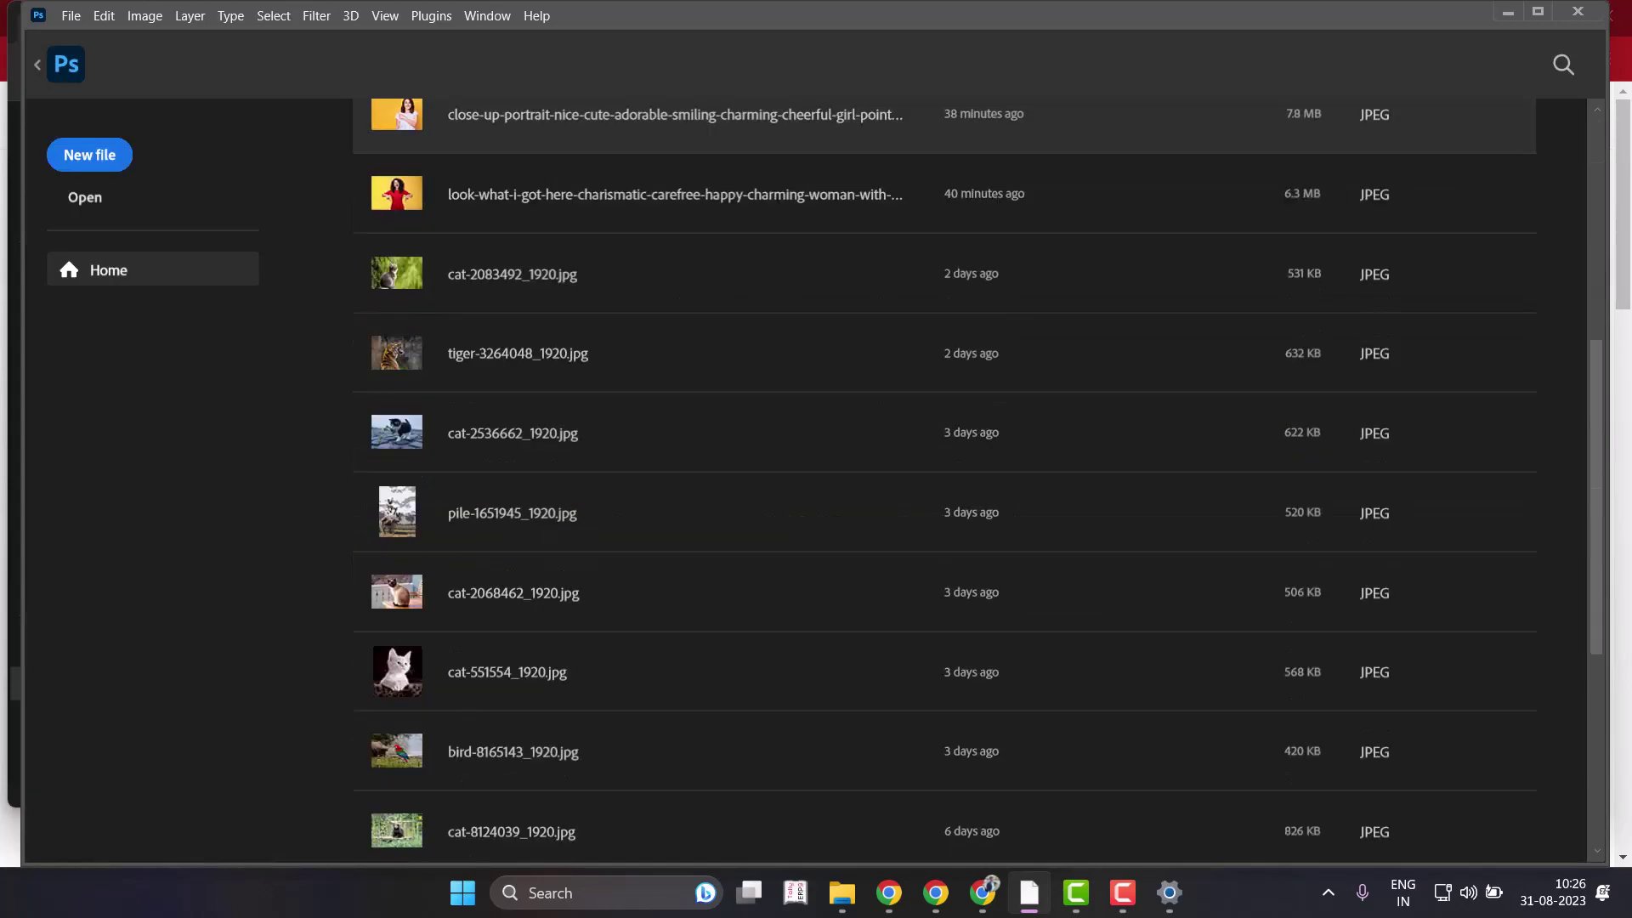
pyautogui.scroll(-5, 944, 476)
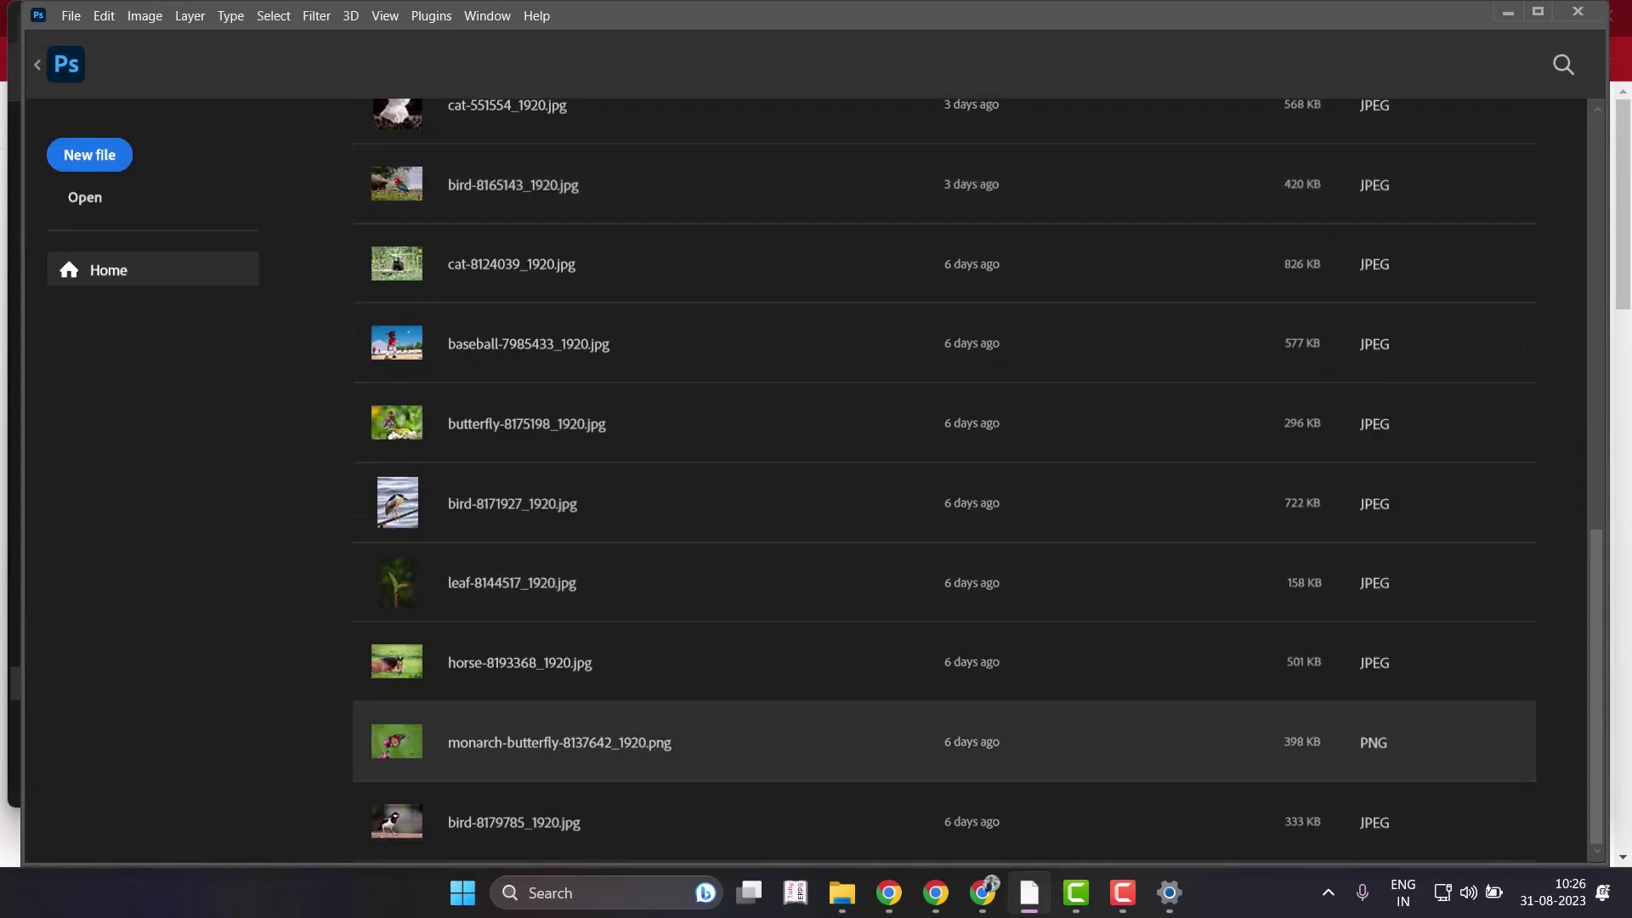
pyautogui.scroll(1, 943, 769)
pyautogui.scroll(7, 595, 769)
pyautogui.scroll(3, 595, 629)
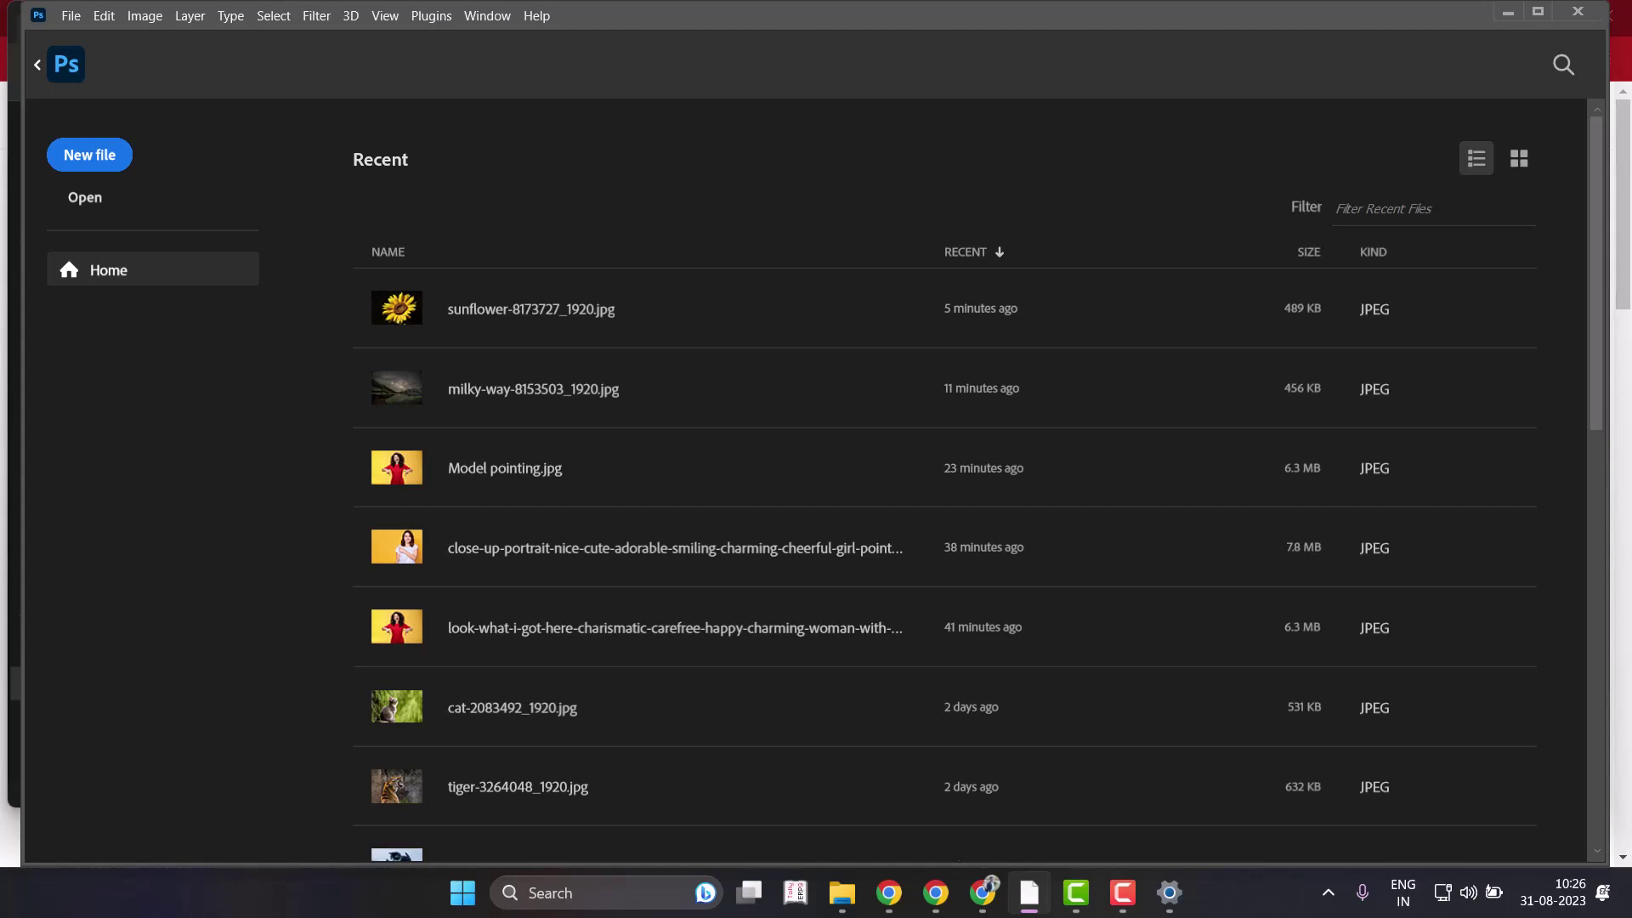
pyautogui.click(37, 64)
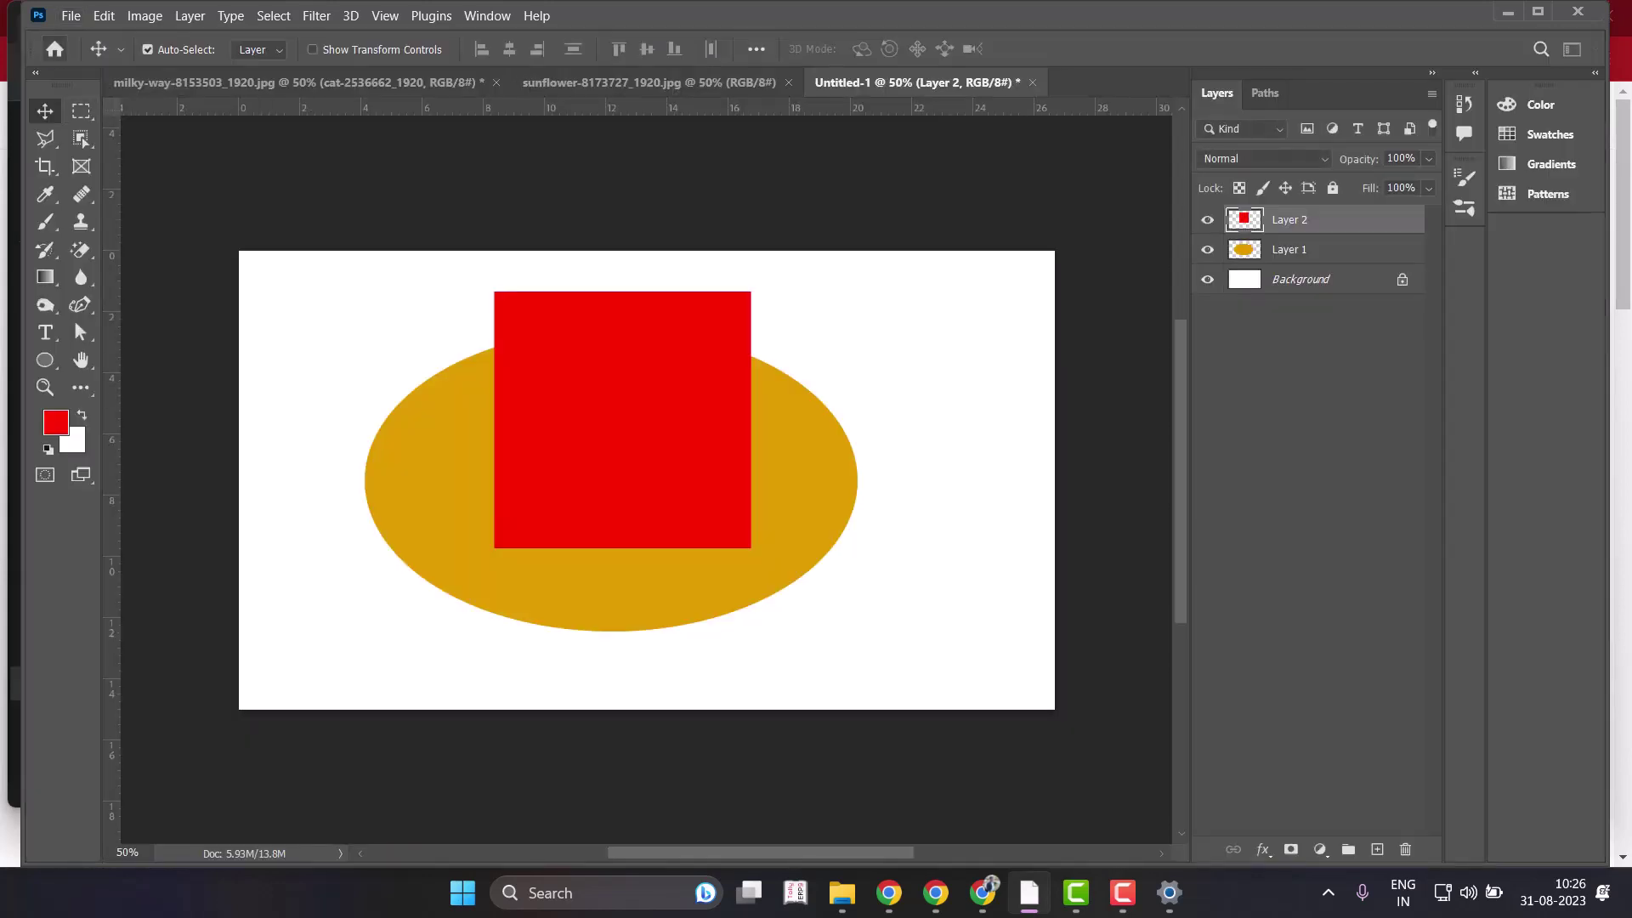
pyautogui.click(55, 49)
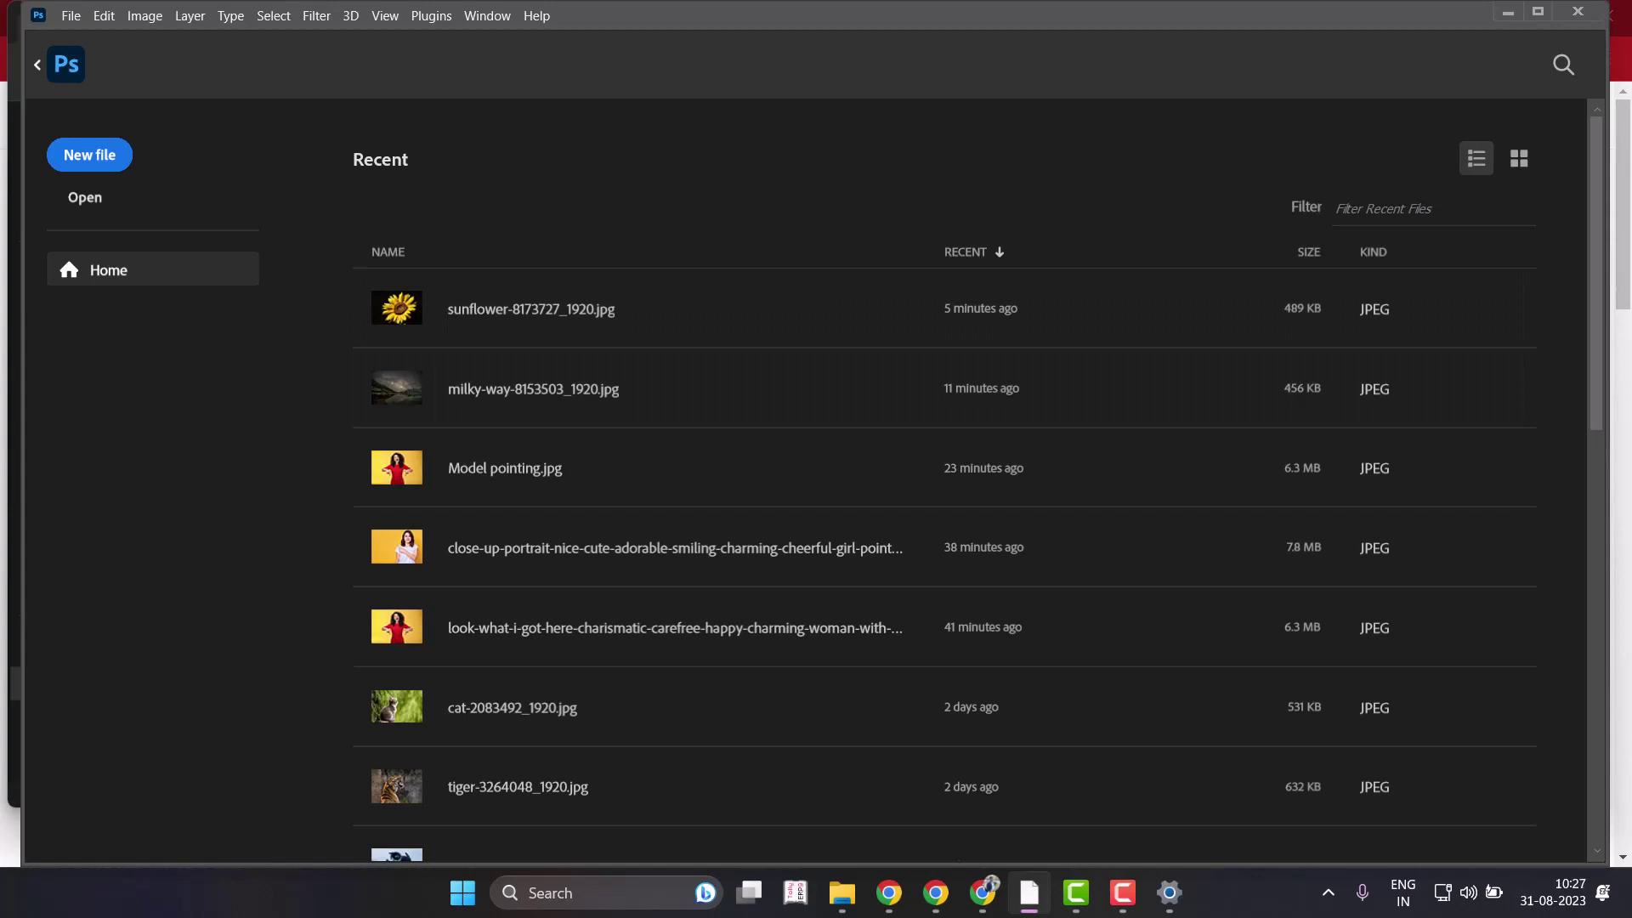
pyautogui.press('Escape')
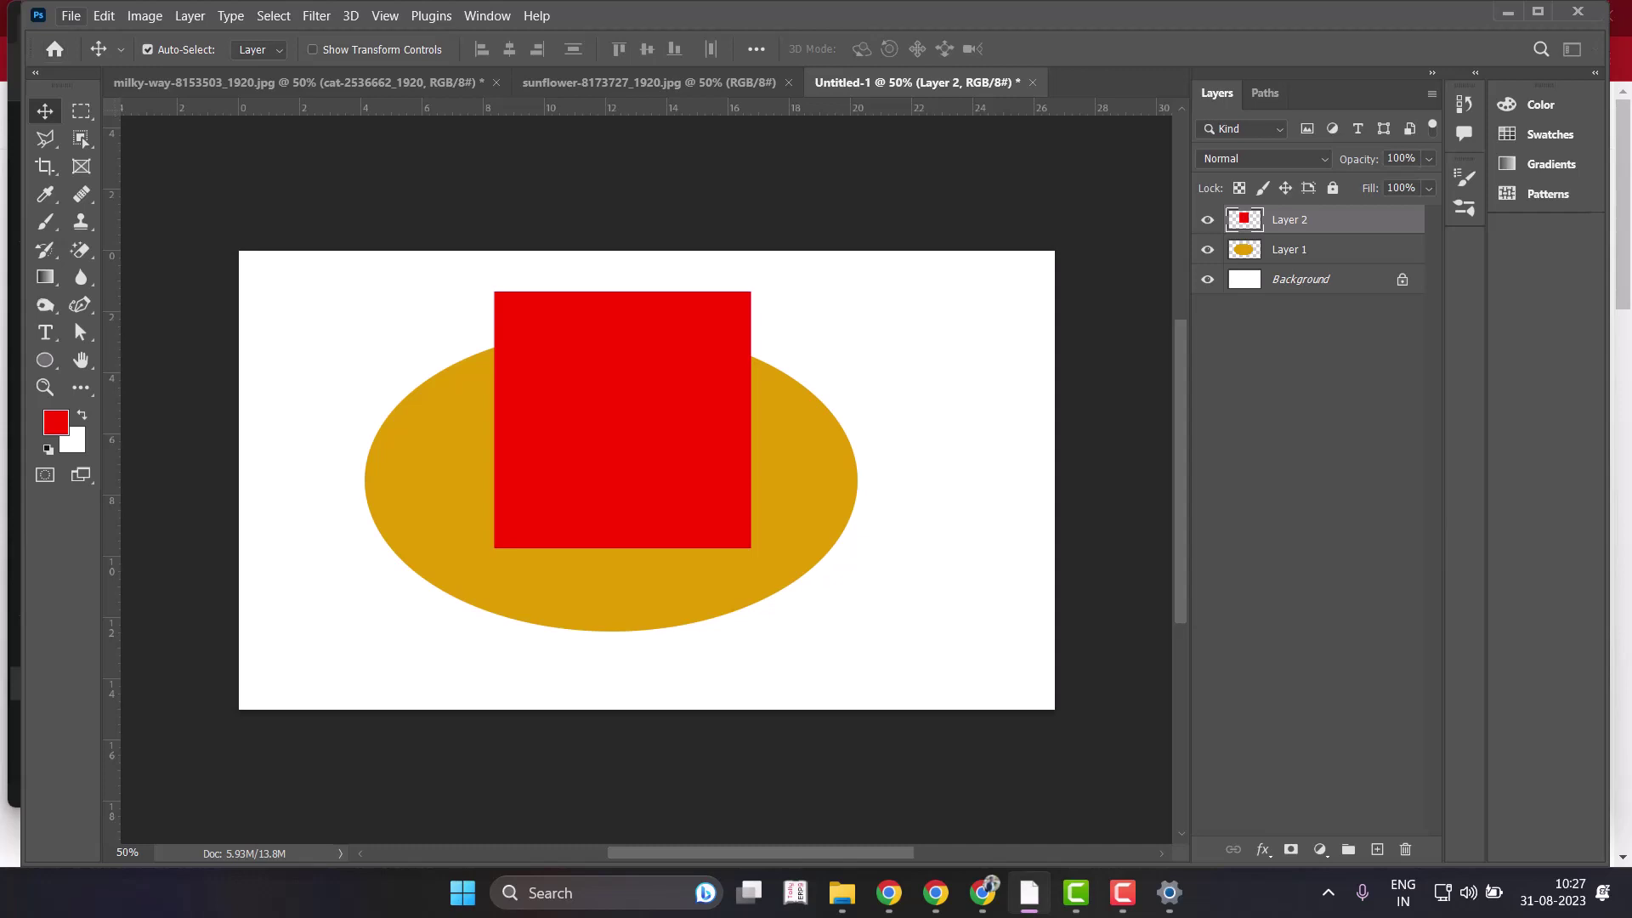
pyautogui.click(55, 49)
pyautogui.click(54, 48)
pyautogui.press('Escape')
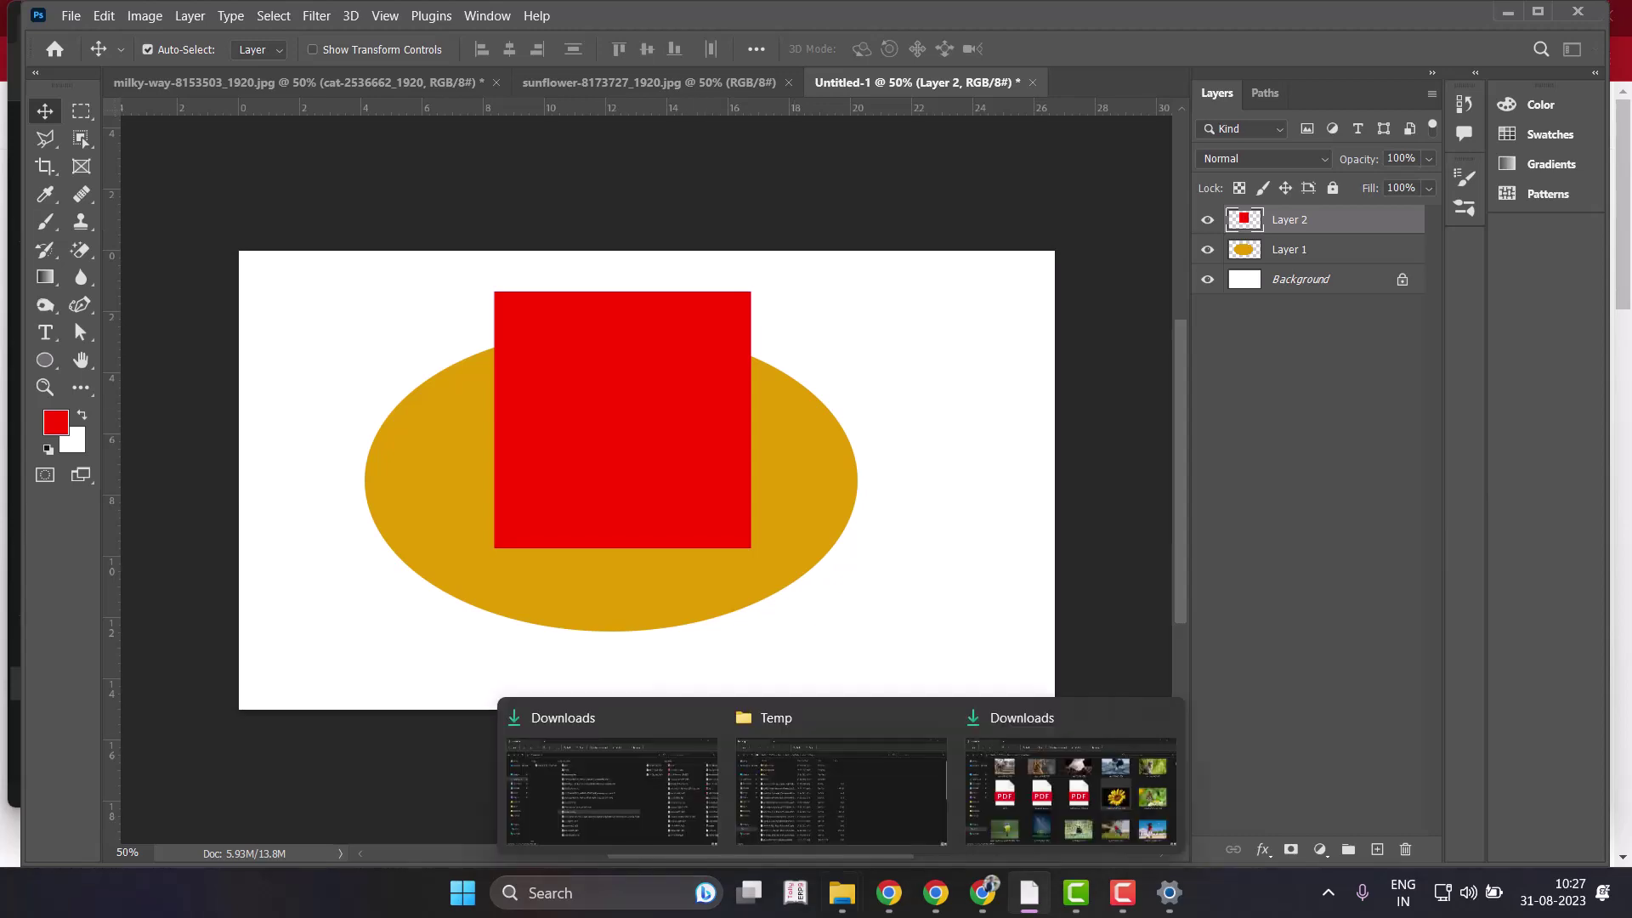
# Switch to Chrome and open WhatsApp Web in a new tab from the 'wh' address suggestion.
pyautogui.click(983, 892)
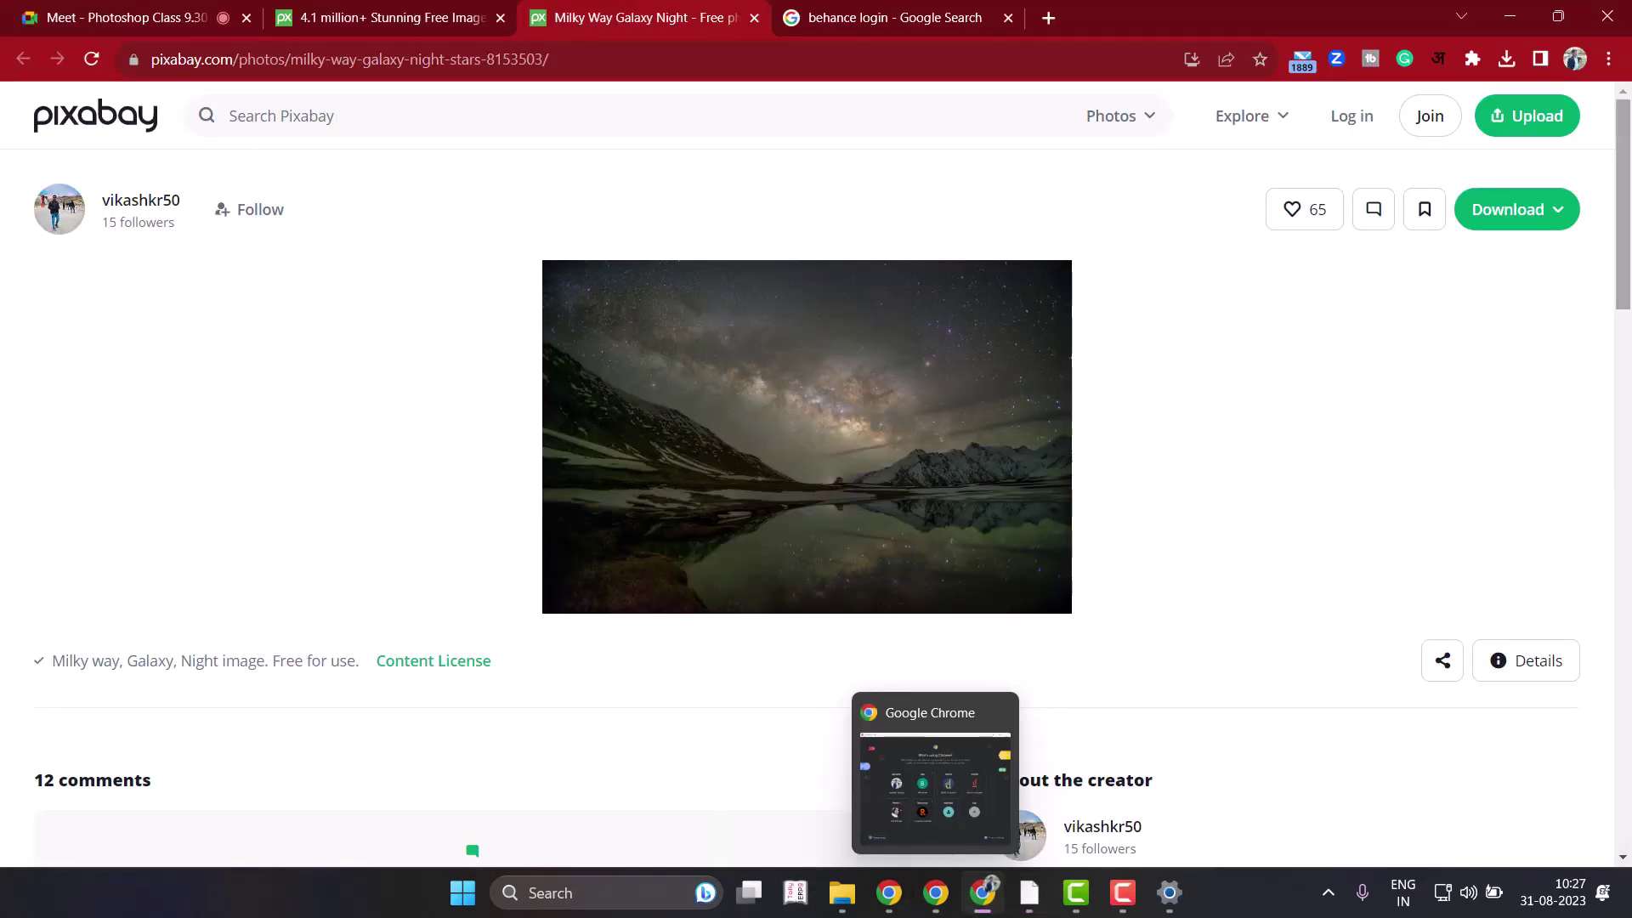
pyautogui.hotkey('ctrl', '1')
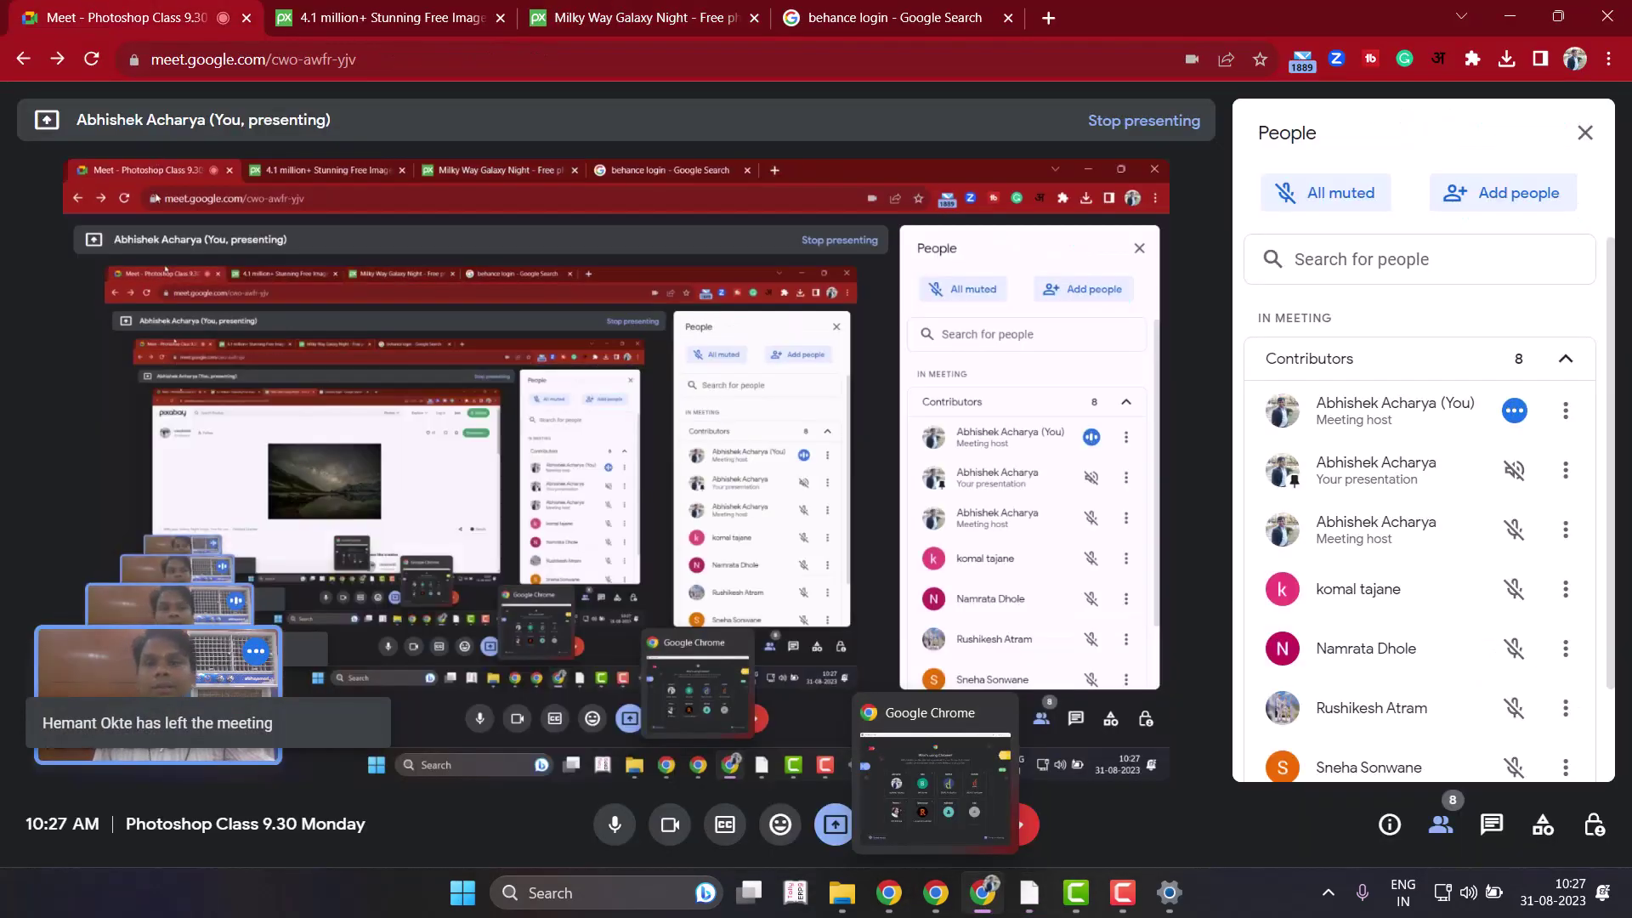
pyautogui.click(1048, 17)
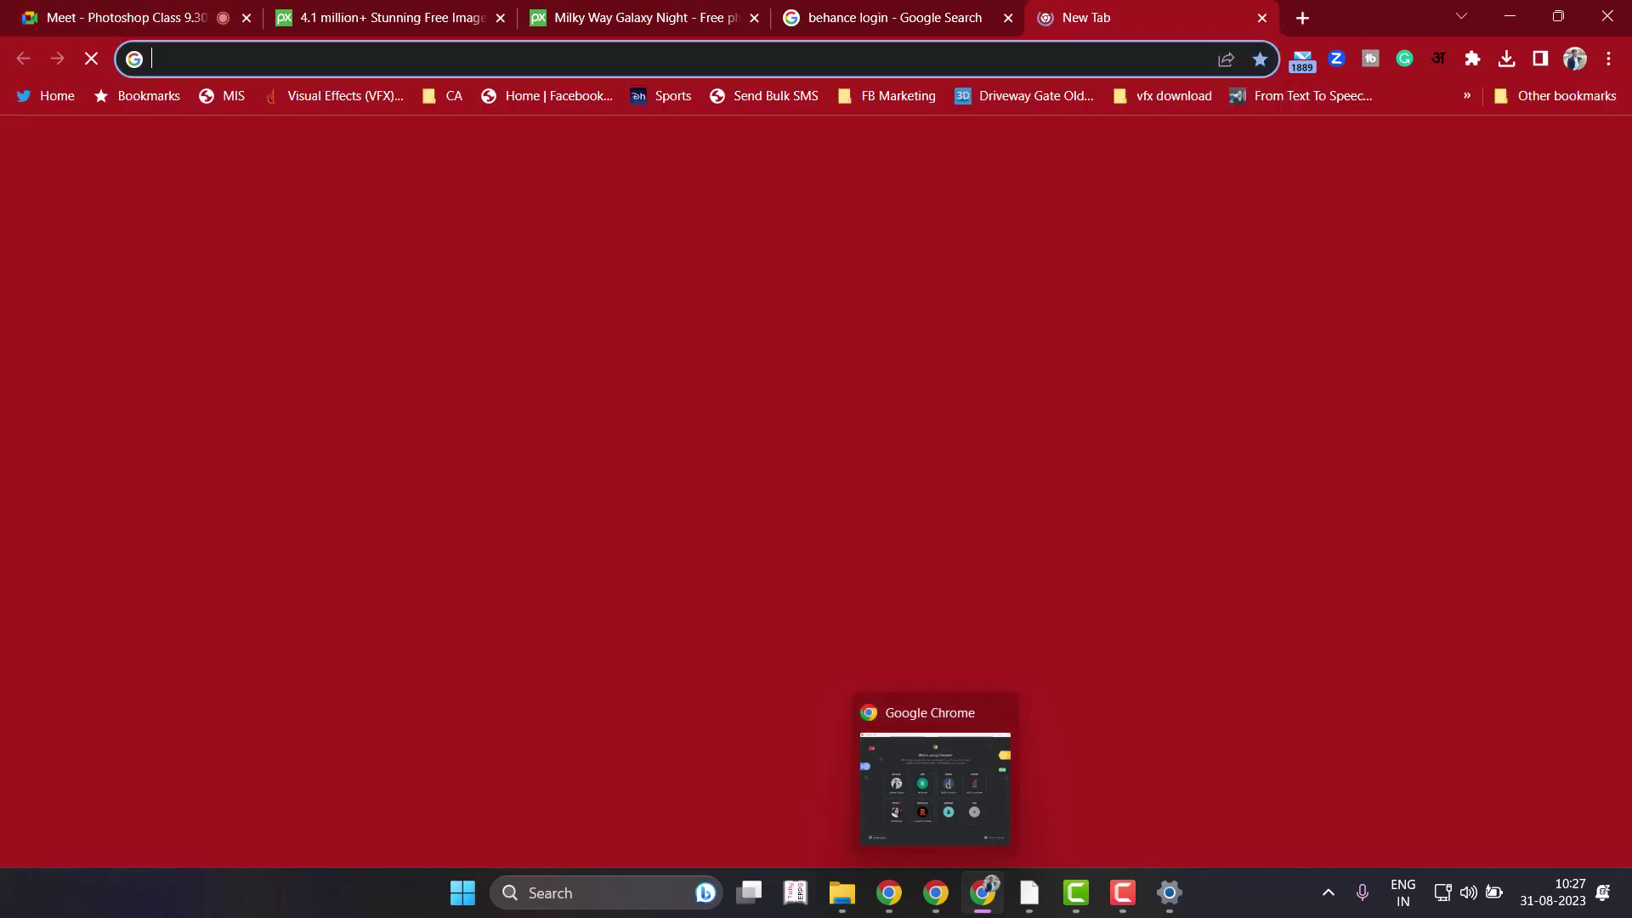
pyautogui.write('www.facebook.com')
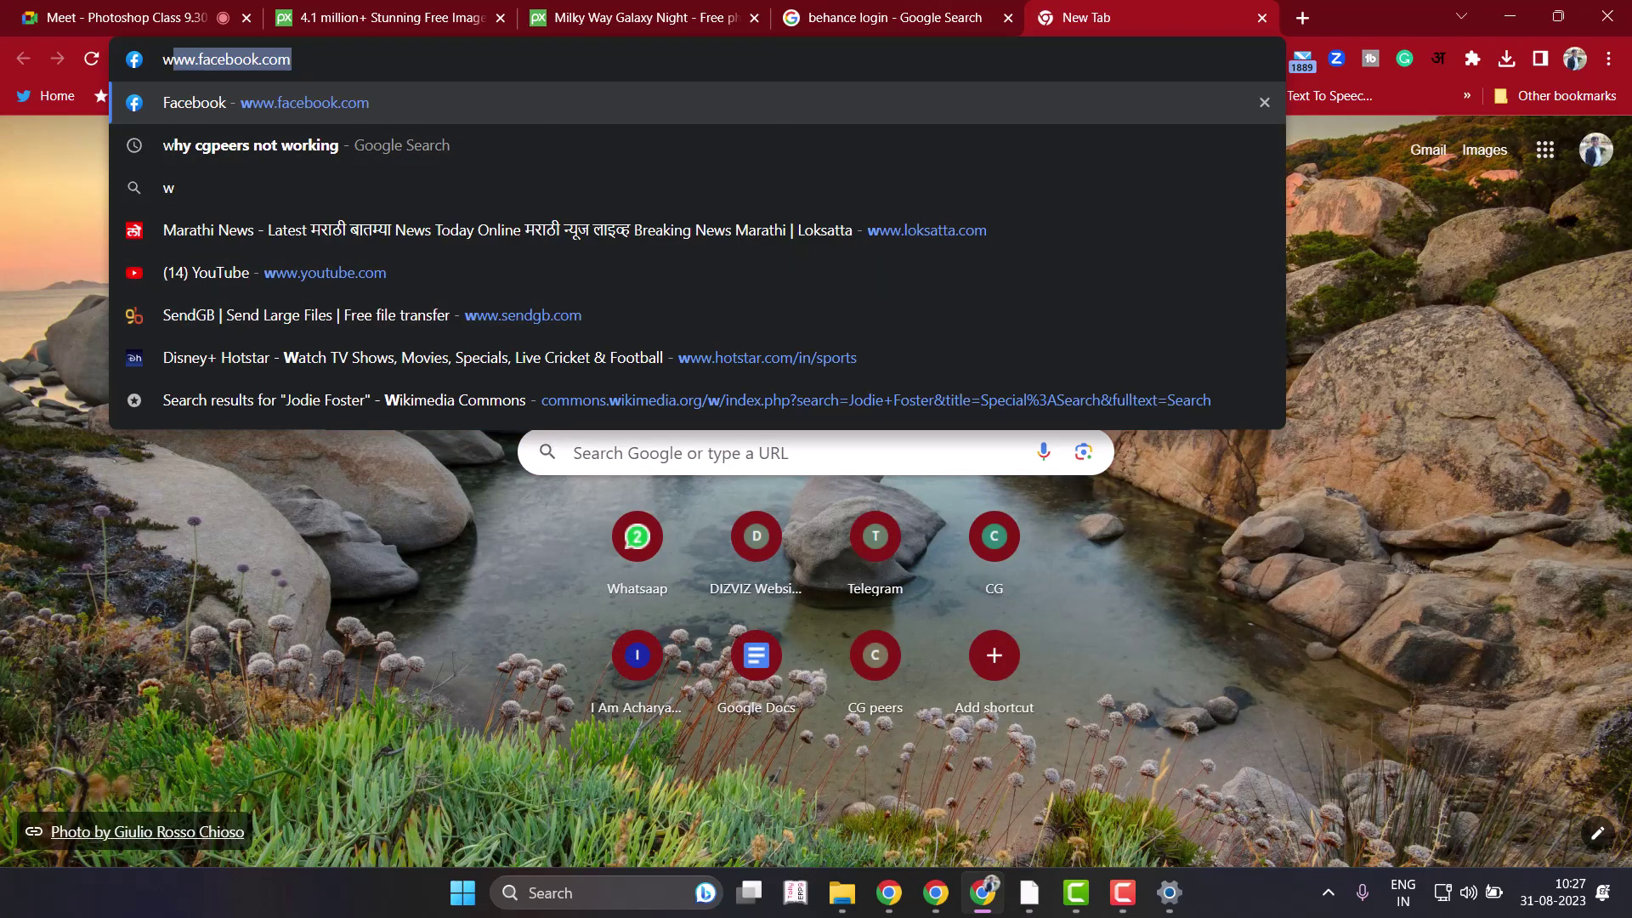
pyautogui.hotkey('ctrl', 'a')
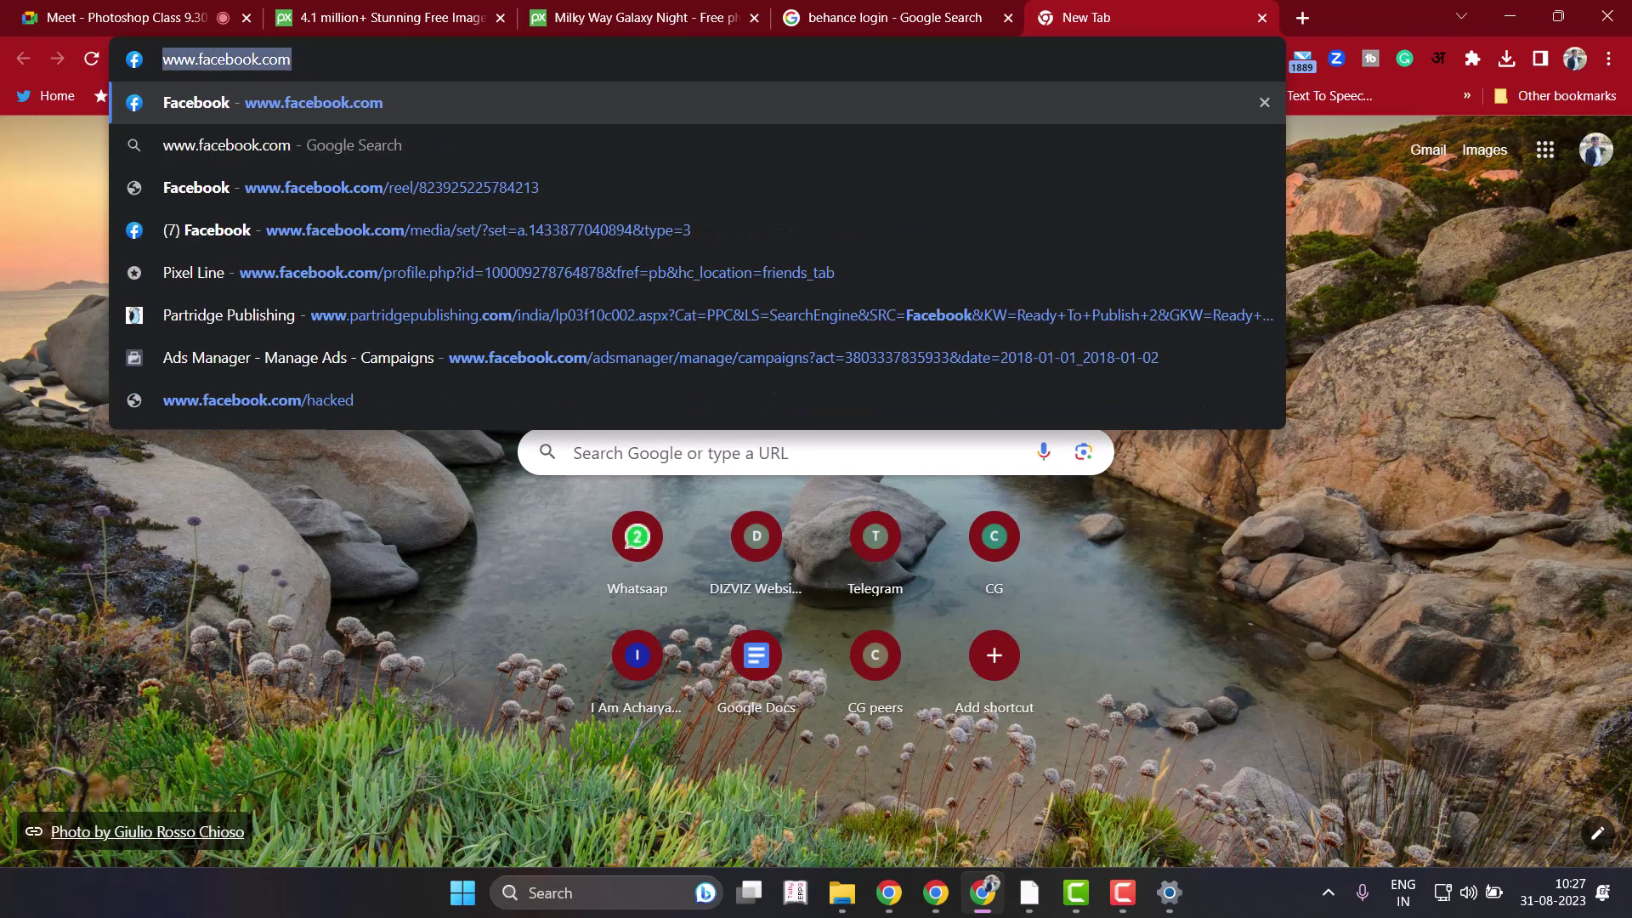
pyautogui.write('wh')
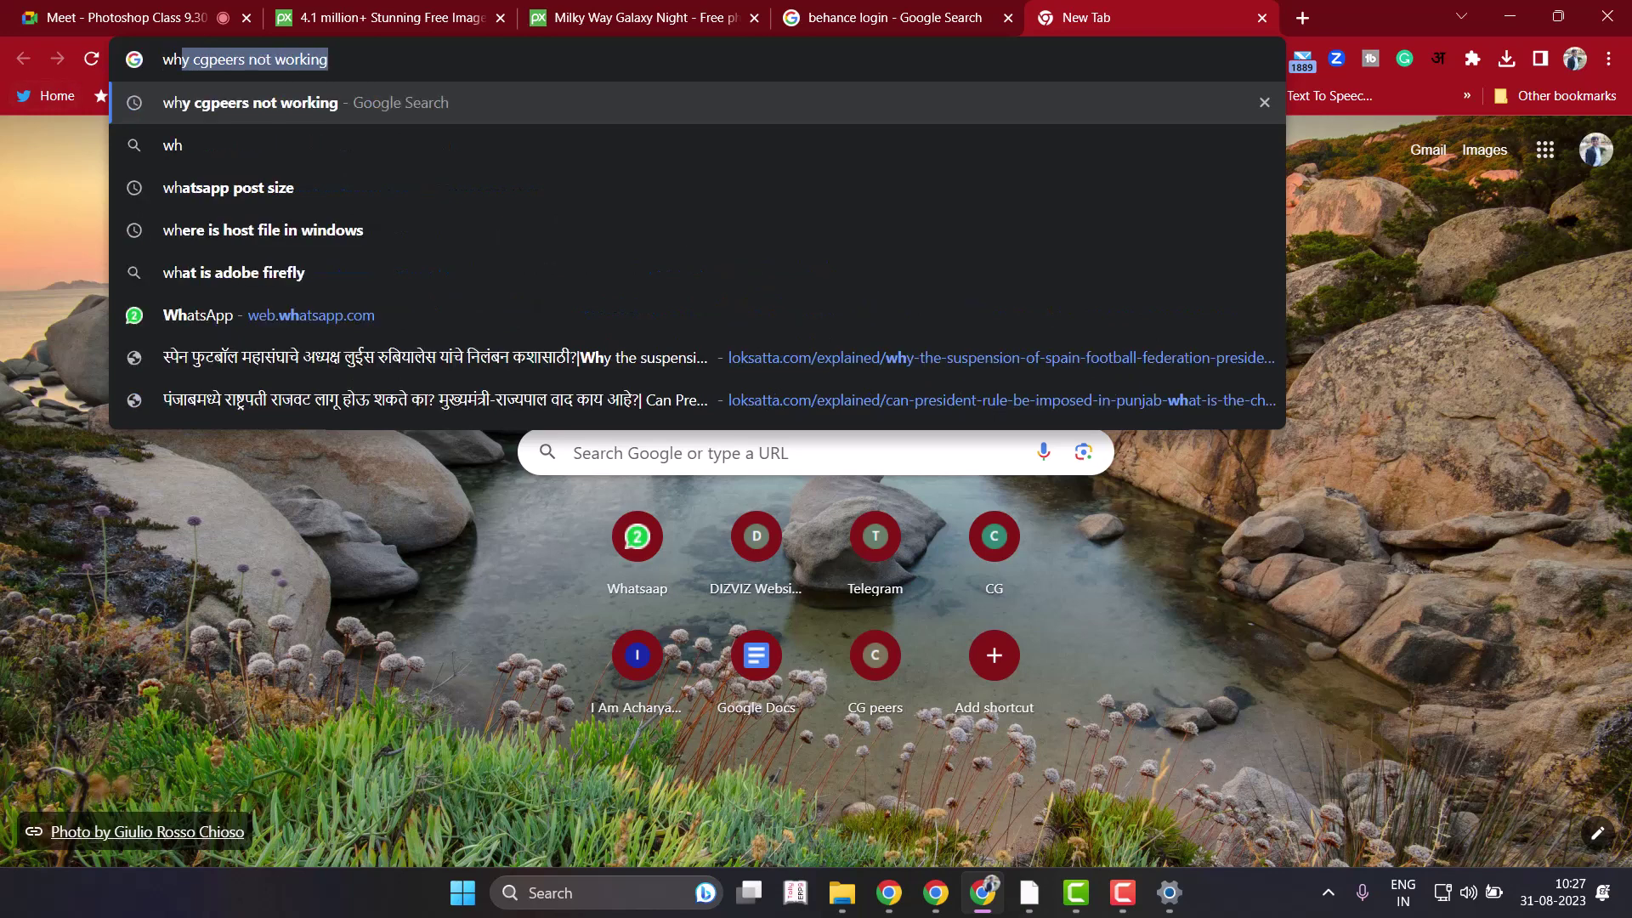
pyautogui.click(255, 314)
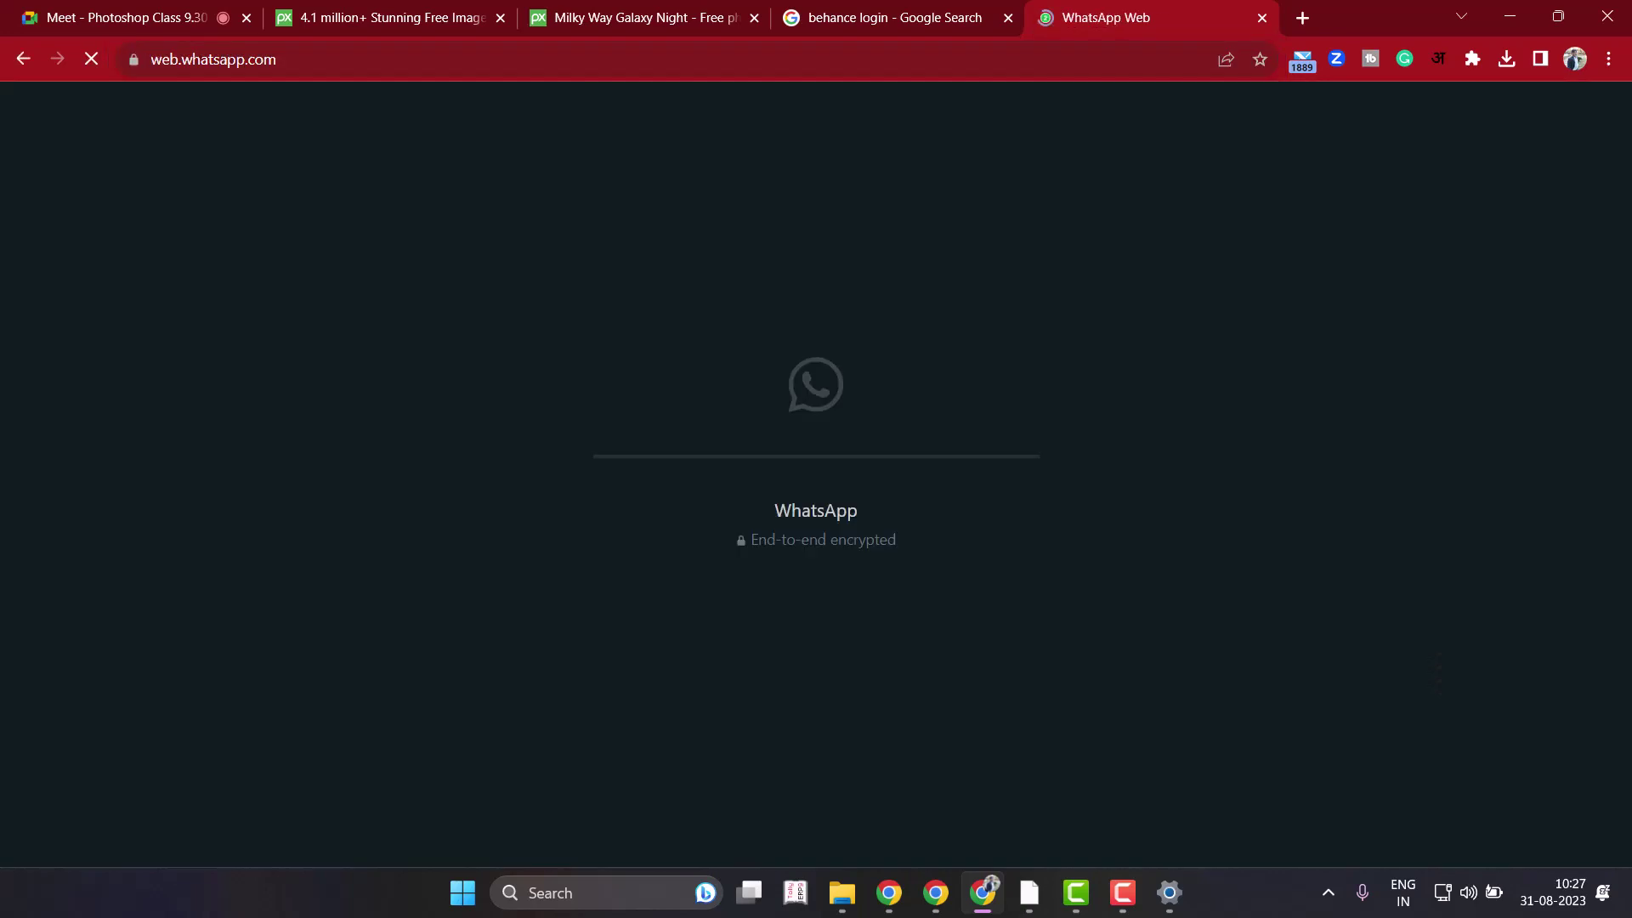
# Move the WhatsApp Web tab to the first position and pin it.
pyautogui.hotkey('ctrl', 'shift', 'pageup')
pyautogui.hotkey('ctrl', 'shift', 'pageup')
pyautogui.hotkey('ctrl', 'shift', 'pageup')
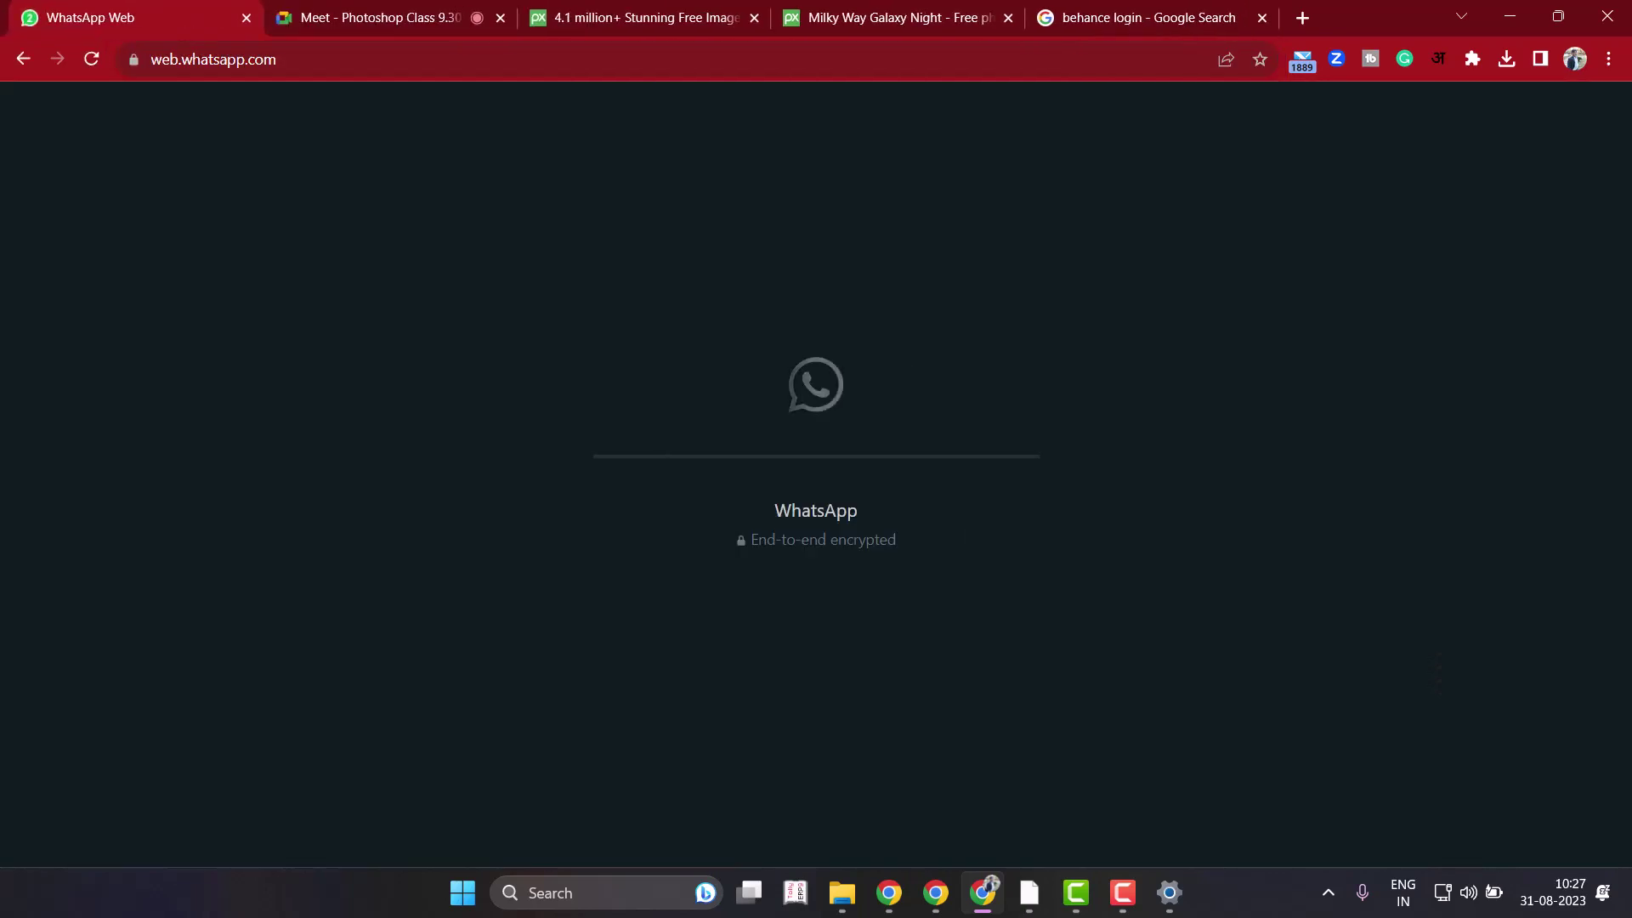
pyautogui.rightClick(75, 15)
pyautogui.click(128, 192)
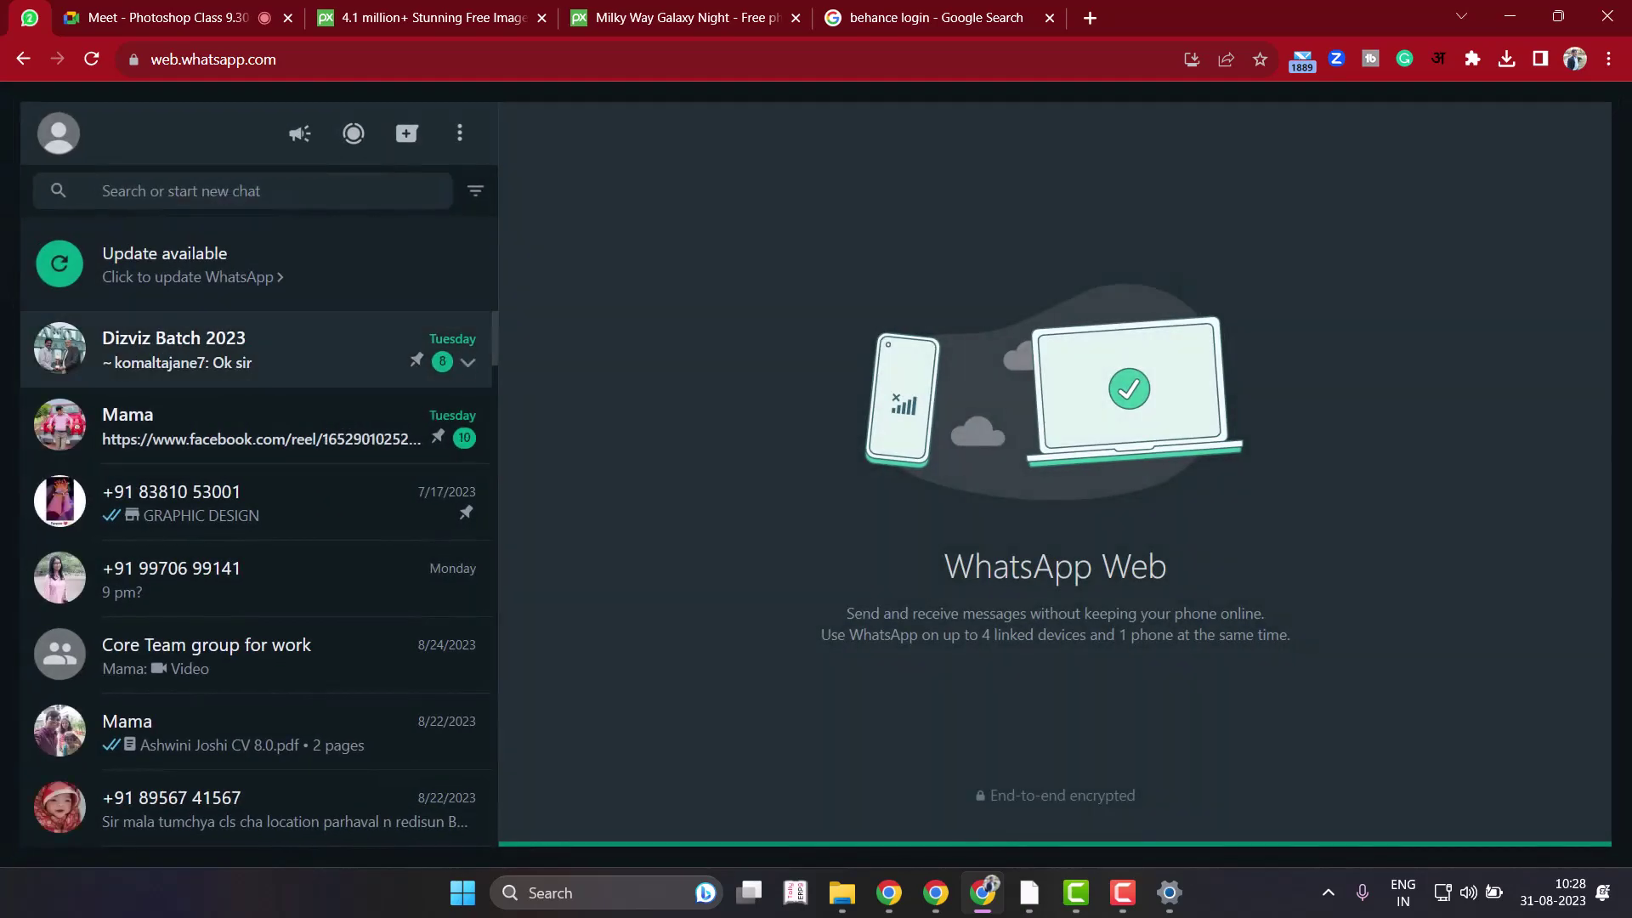
# Open the Dizviz Batch 2023 chat, view the 3D ball image, then scroll to the latest messages.
pyautogui.click(255, 348)
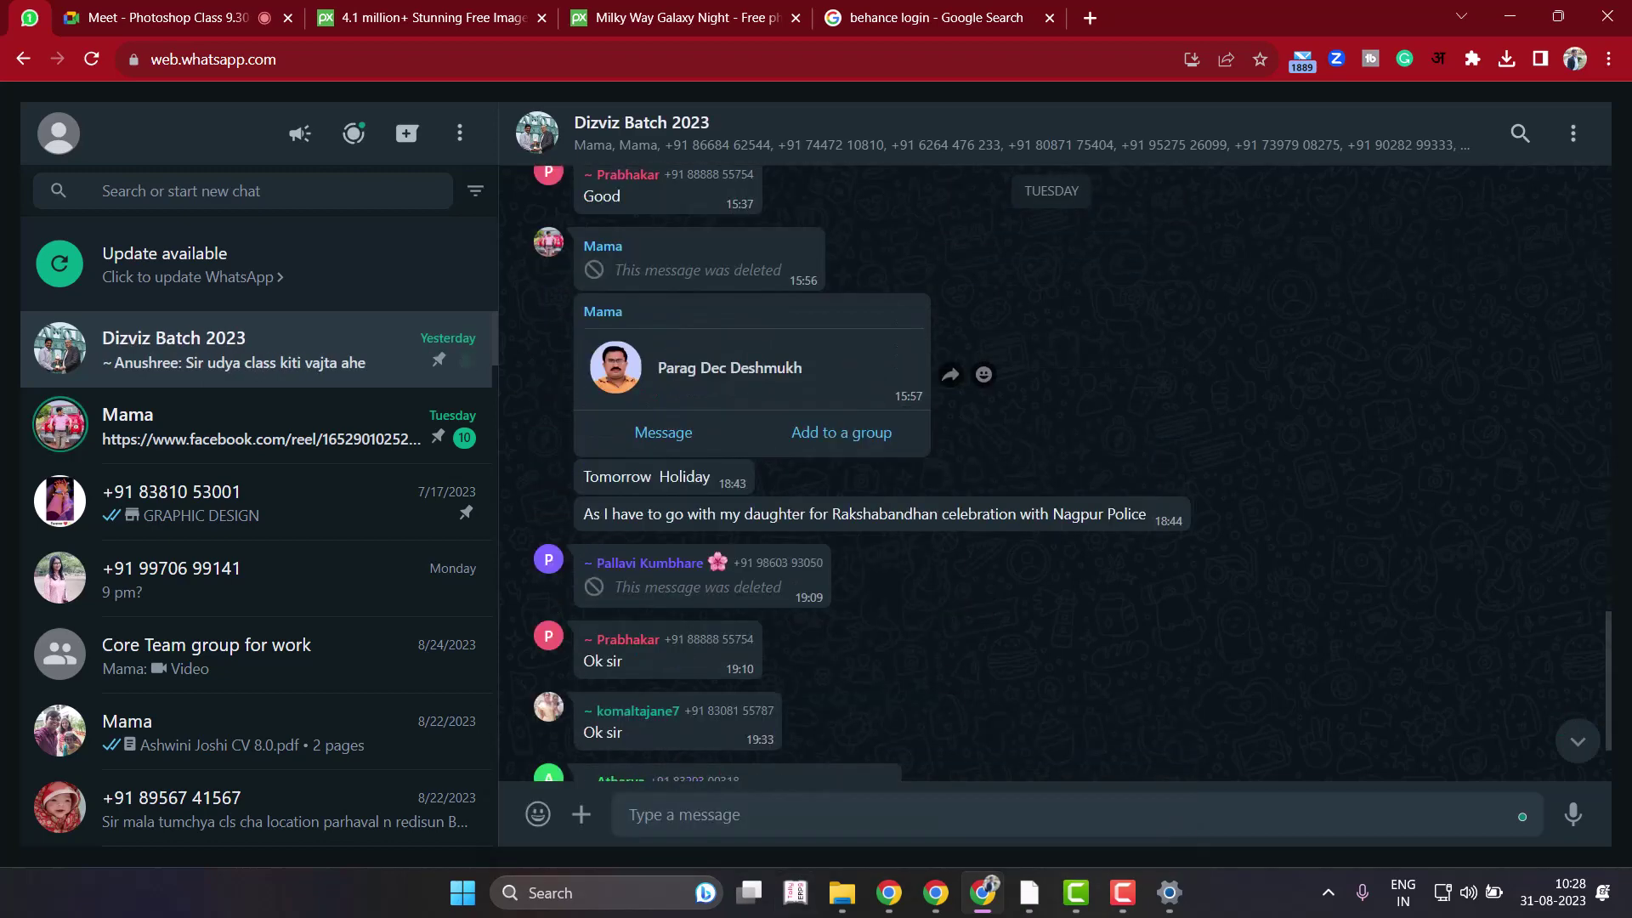
pyautogui.scroll(3, 752, 425)
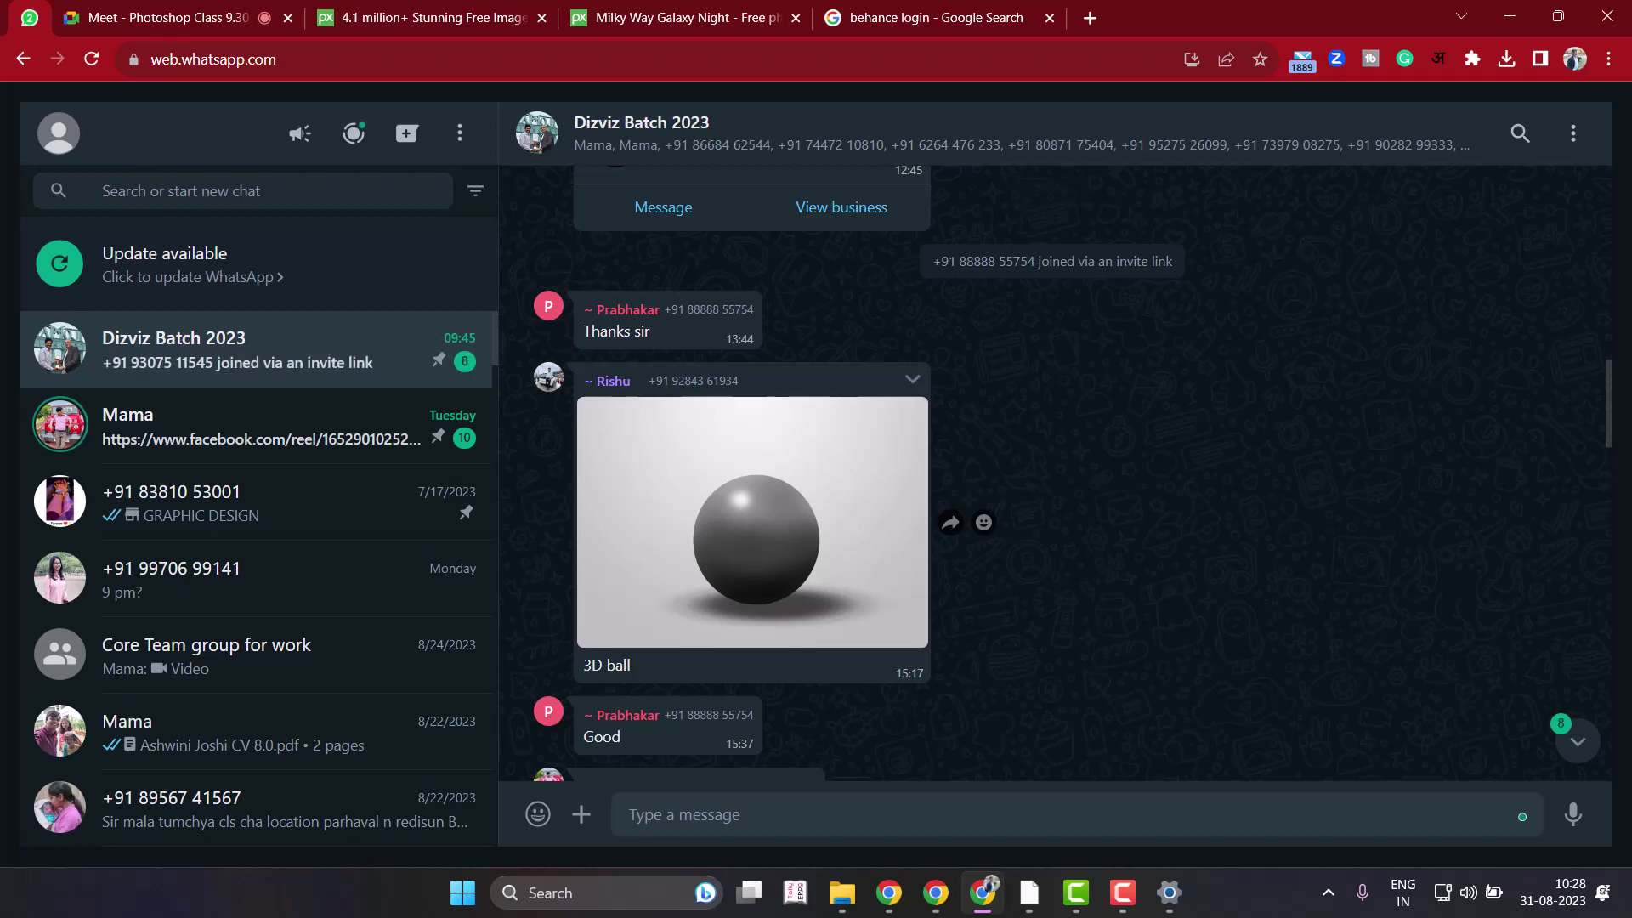
pyautogui.click(753, 522)
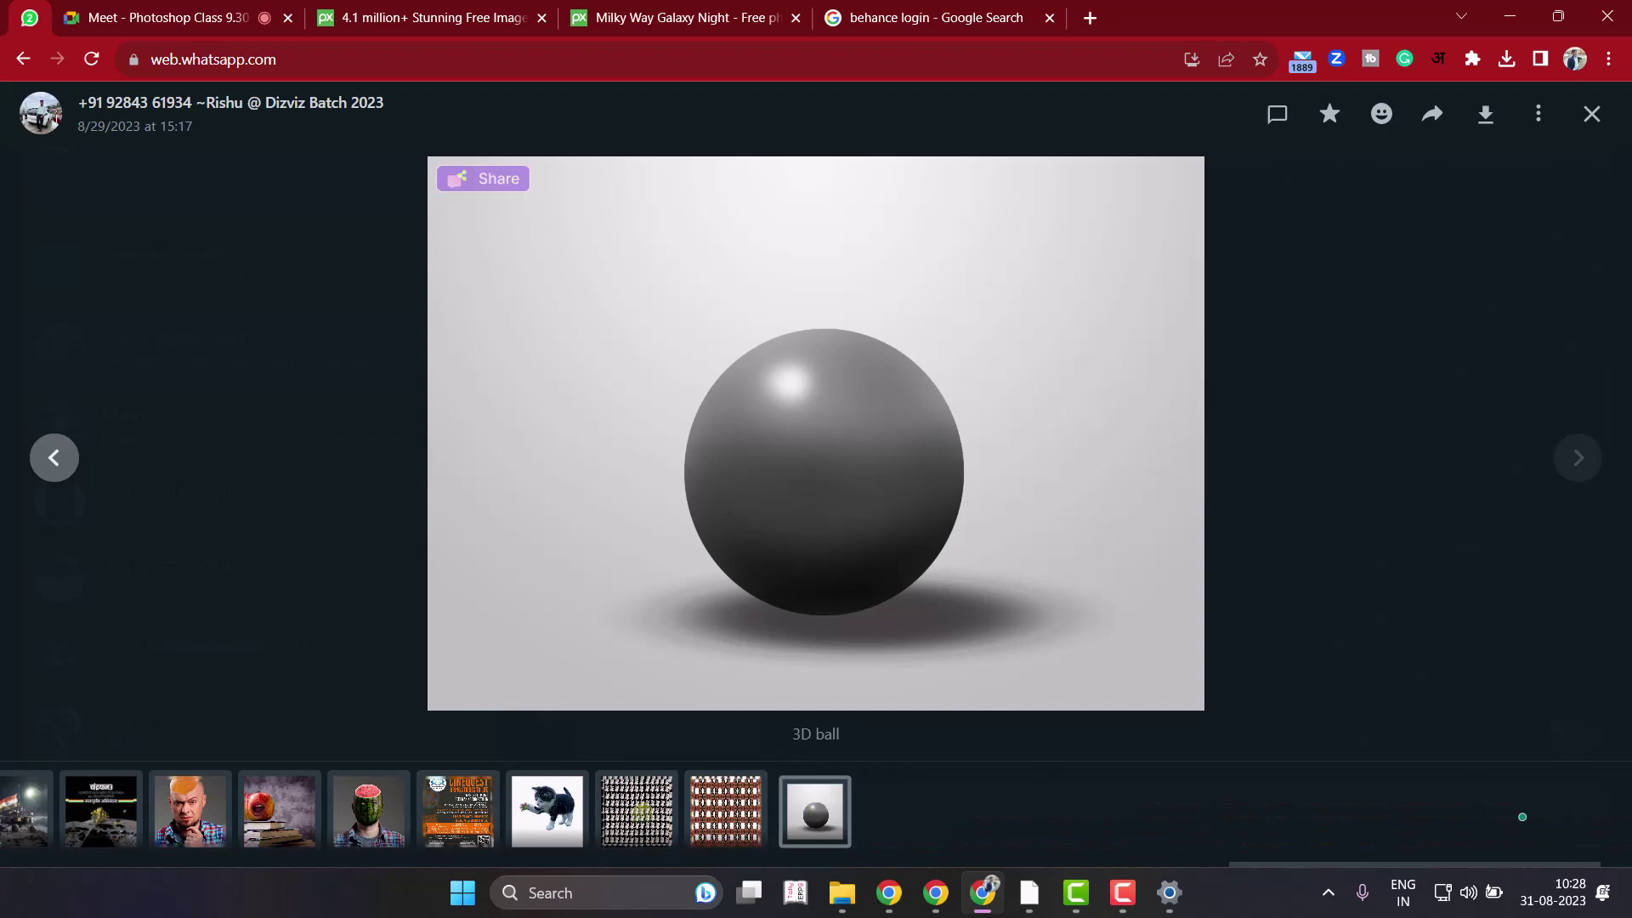
pyautogui.press('Escape')
pyautogui.scroll(-4, 978, 519)
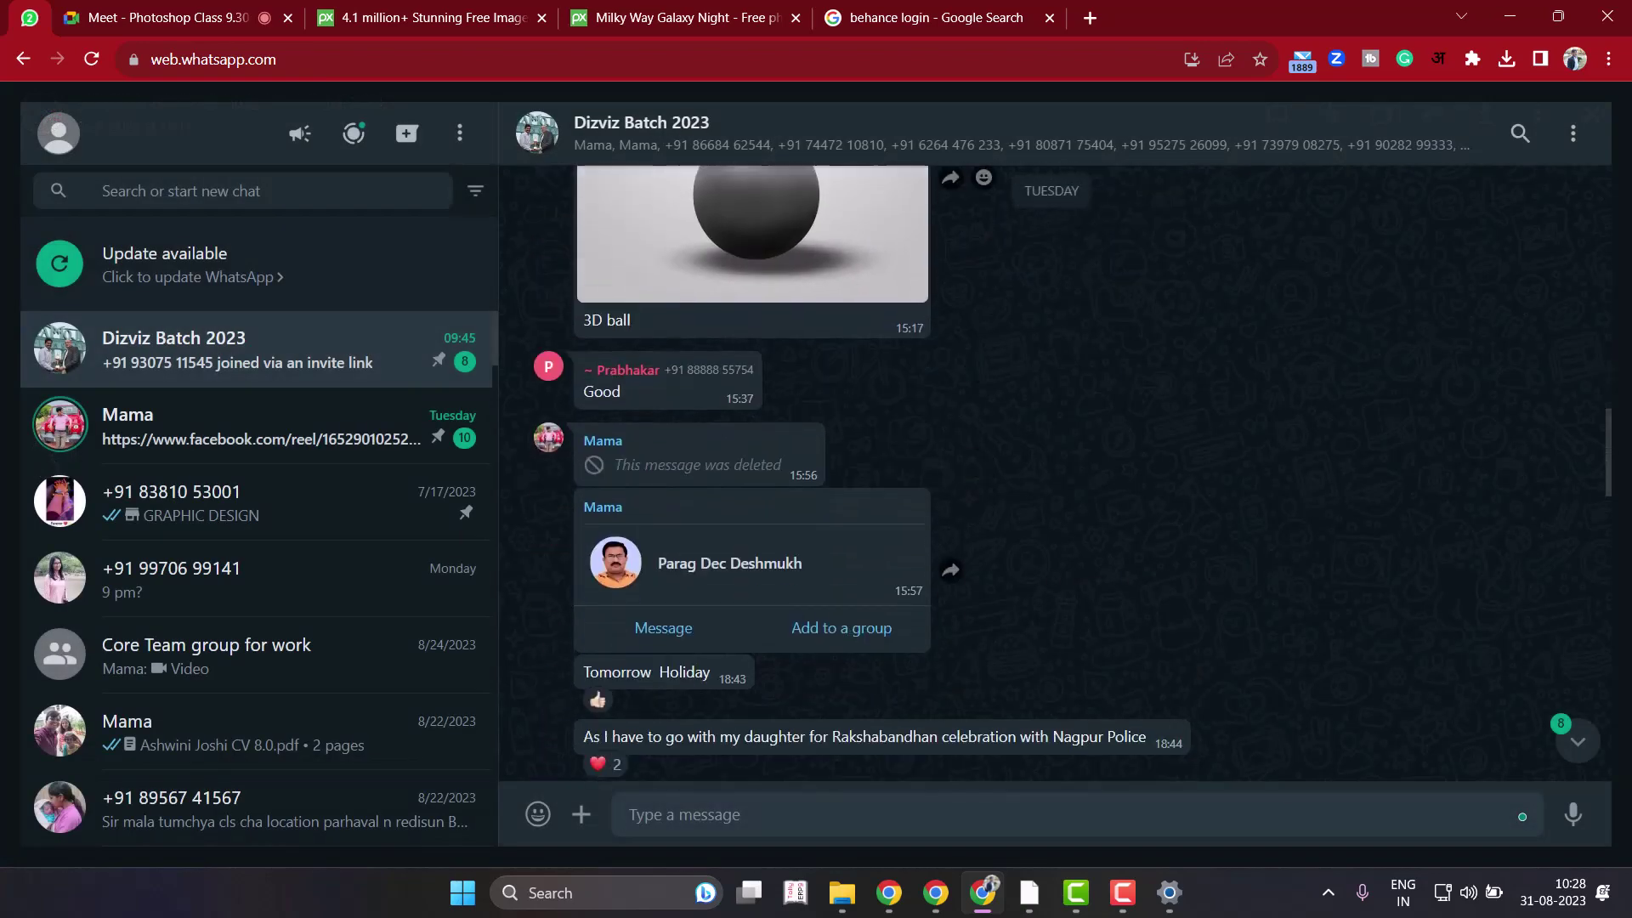
pyautogui.scroll(-3, 978, 476)
pyautogui.scroll(-3, 978, 476)
pyautogui.scroll(-2, 978, 476)
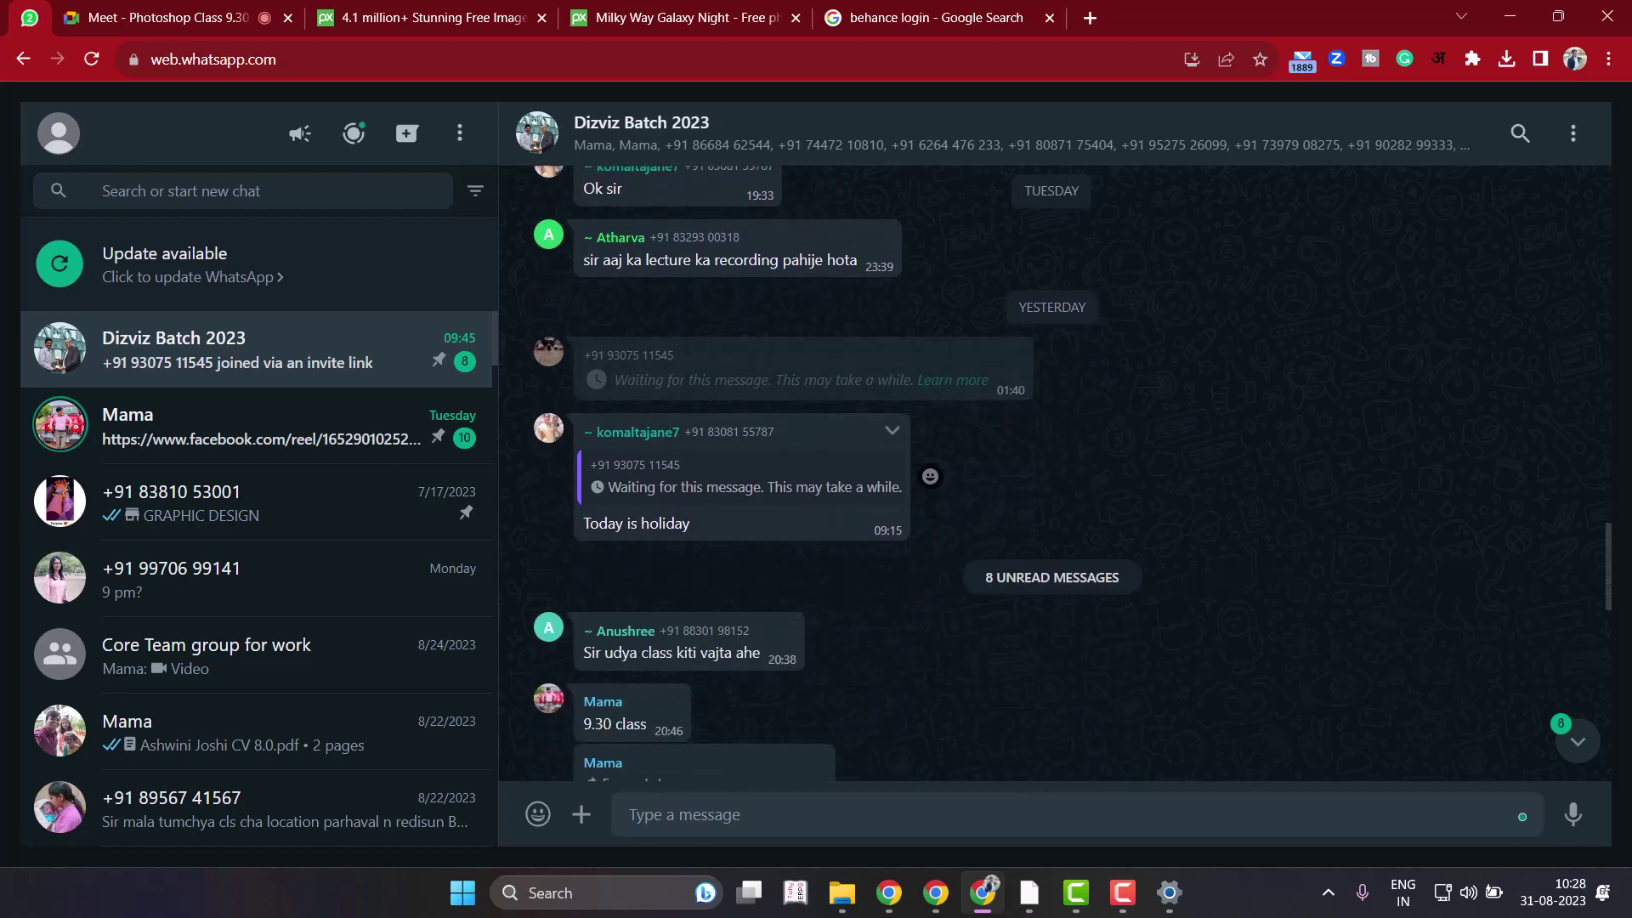
pyautogui.scroll(-3, 978, 476)
pyautogui.scroll(-4, 978, 476)
pyautogui.scroll(-6, 978, 476)
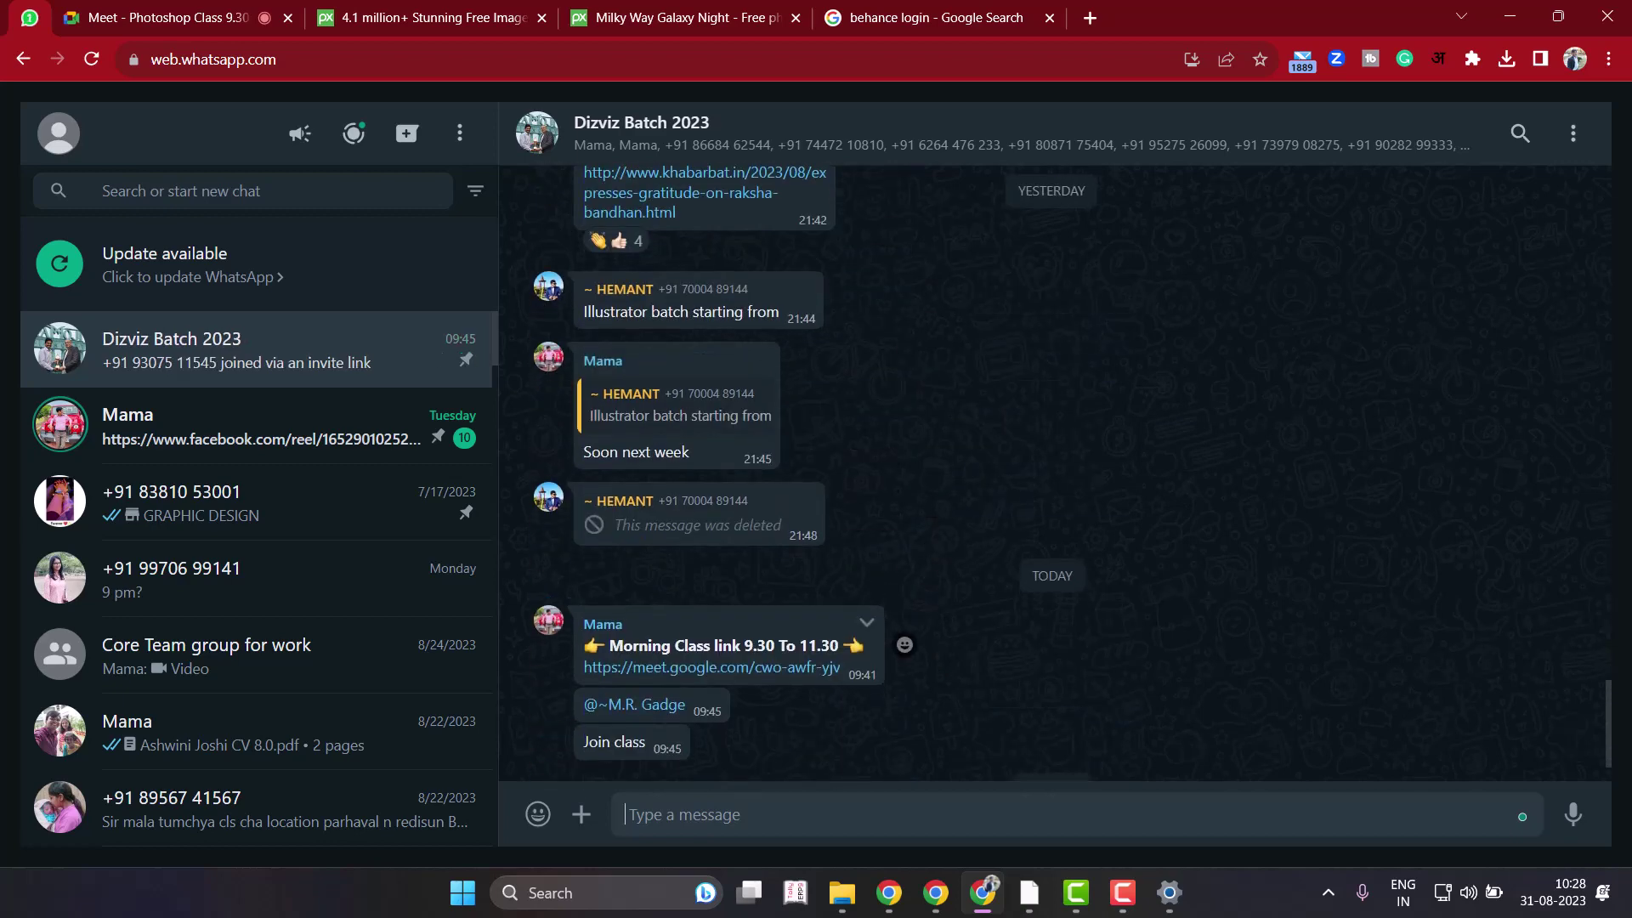
pyautogui.scroll(-1, 850, 650)
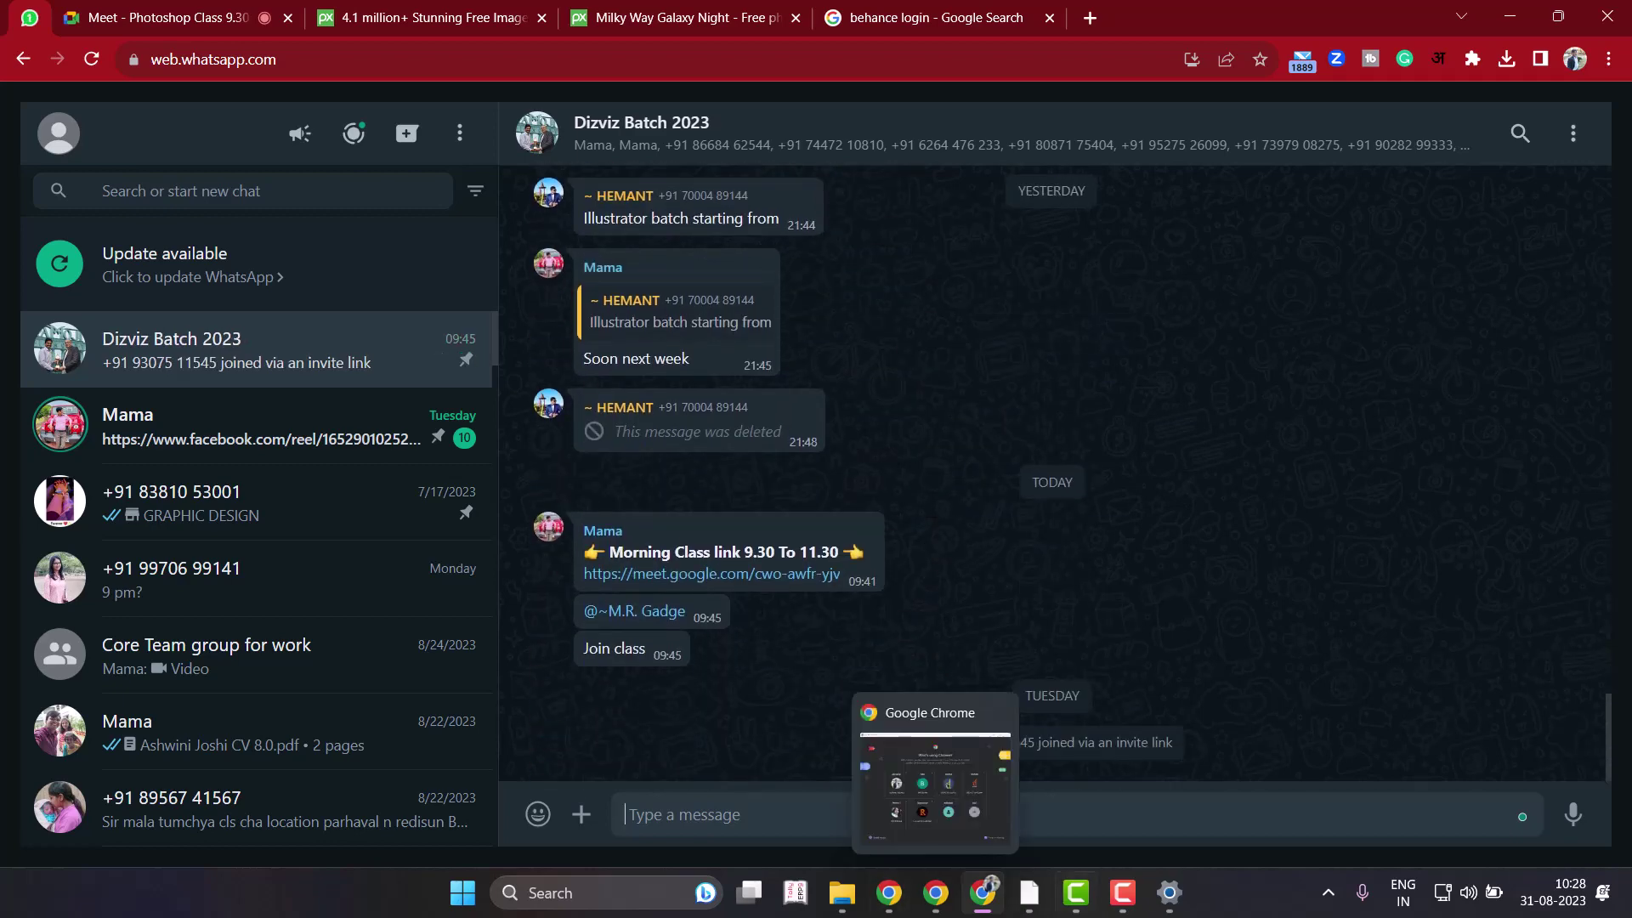
pyautogui.click(1029, 893)
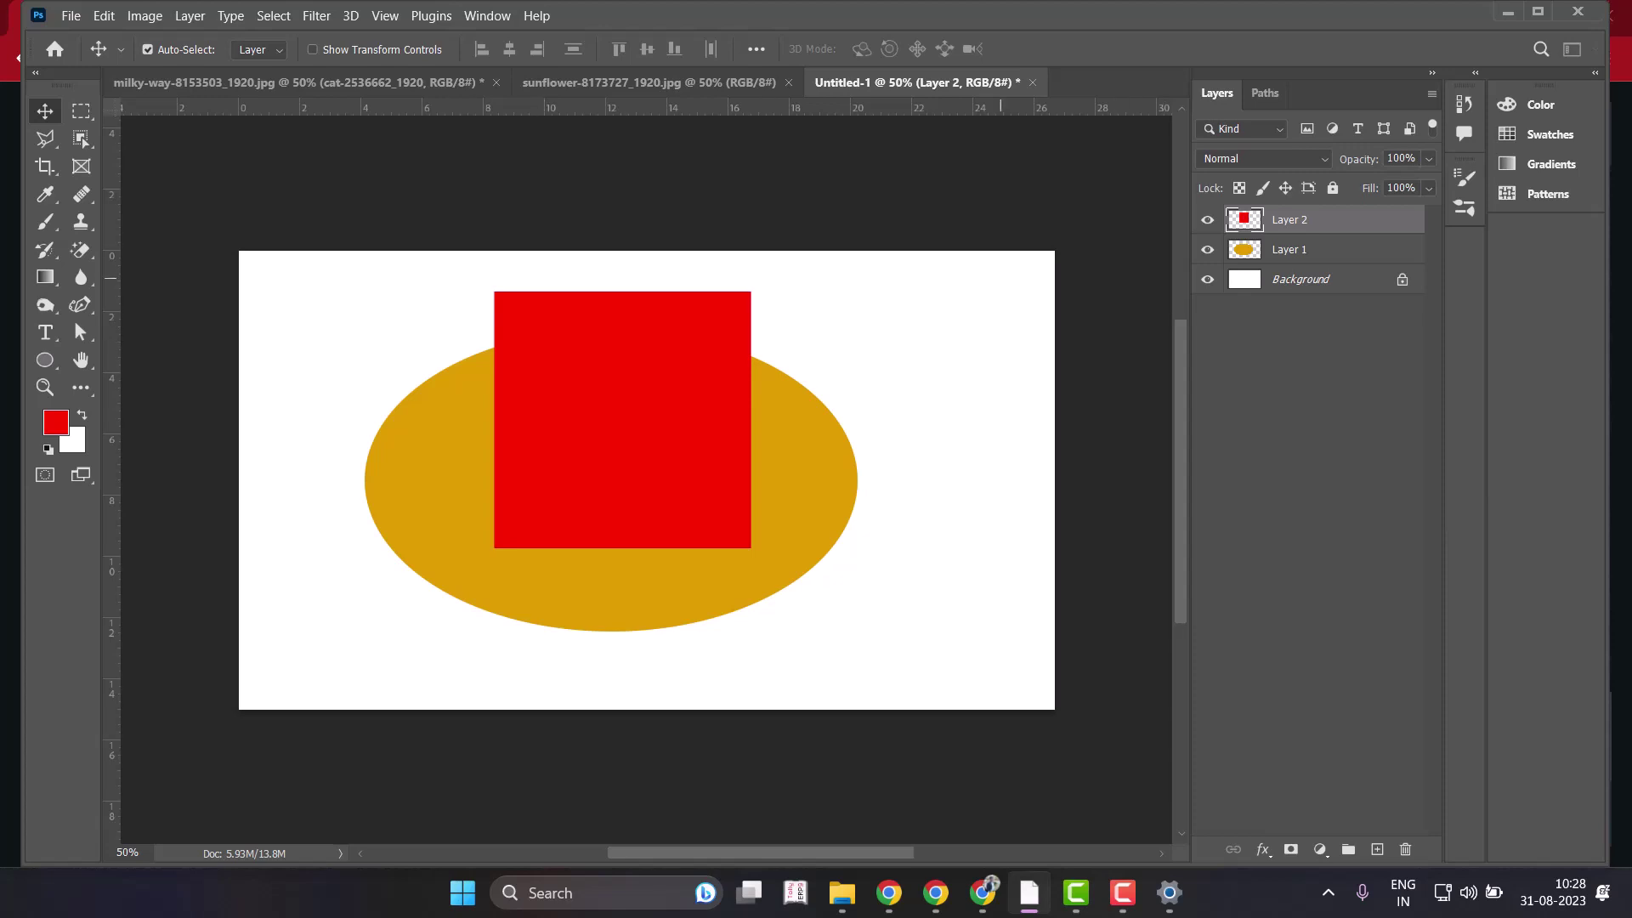
pyautogui.click(1207, 249)
pyautogui.click(1207, 220)
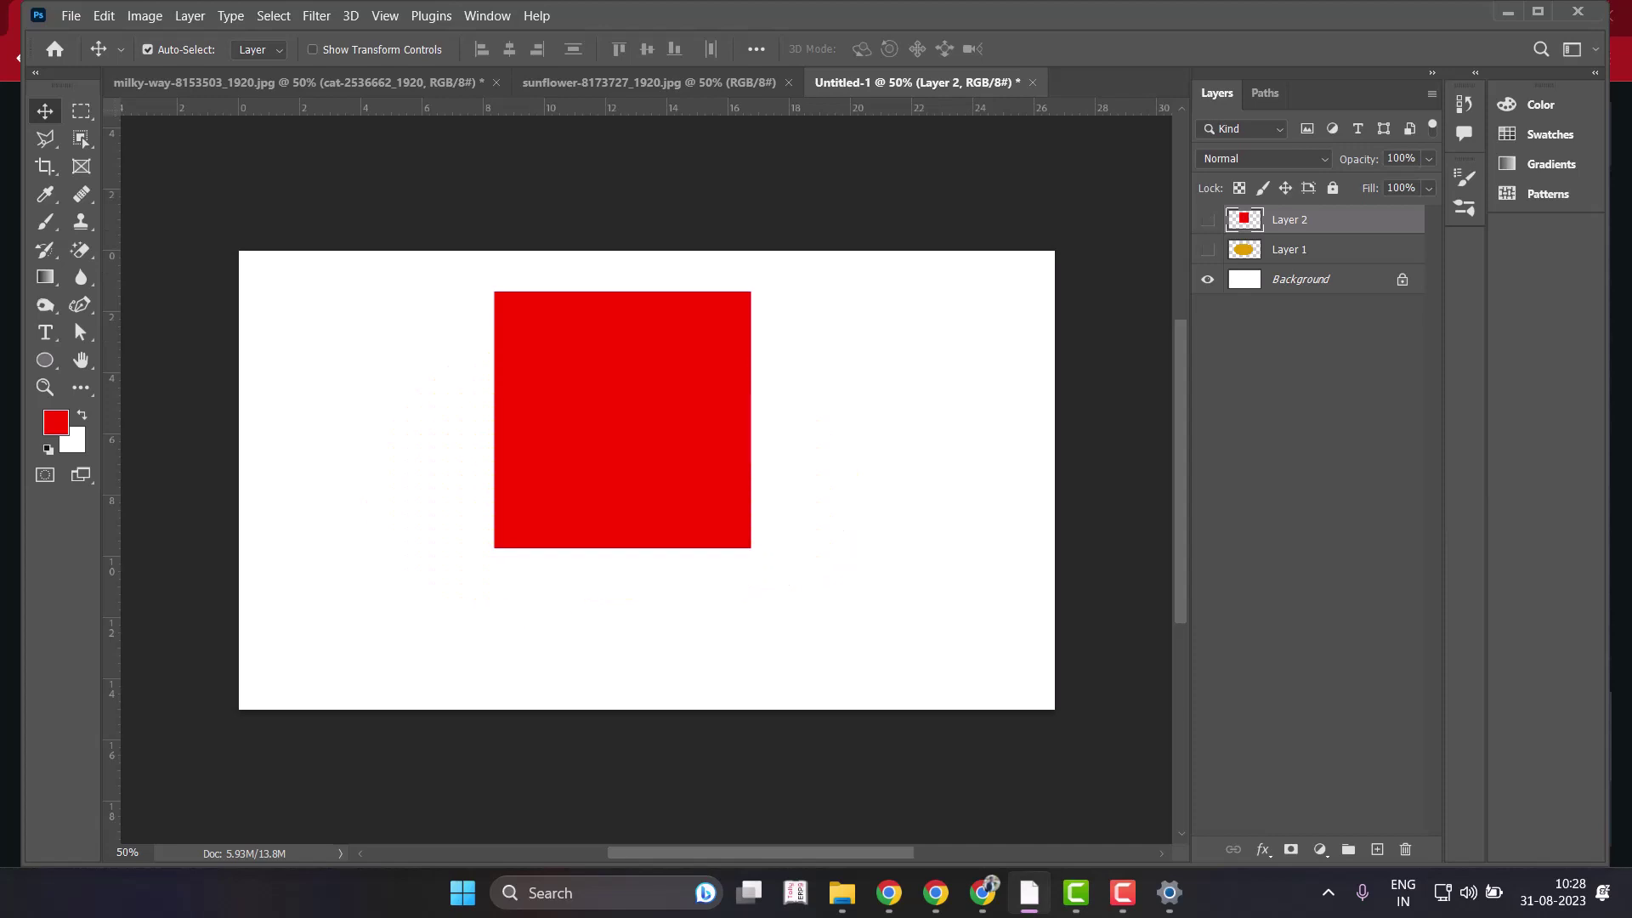
pyautogui.click(1207, 249)
pyautogui.click(1207, 219)
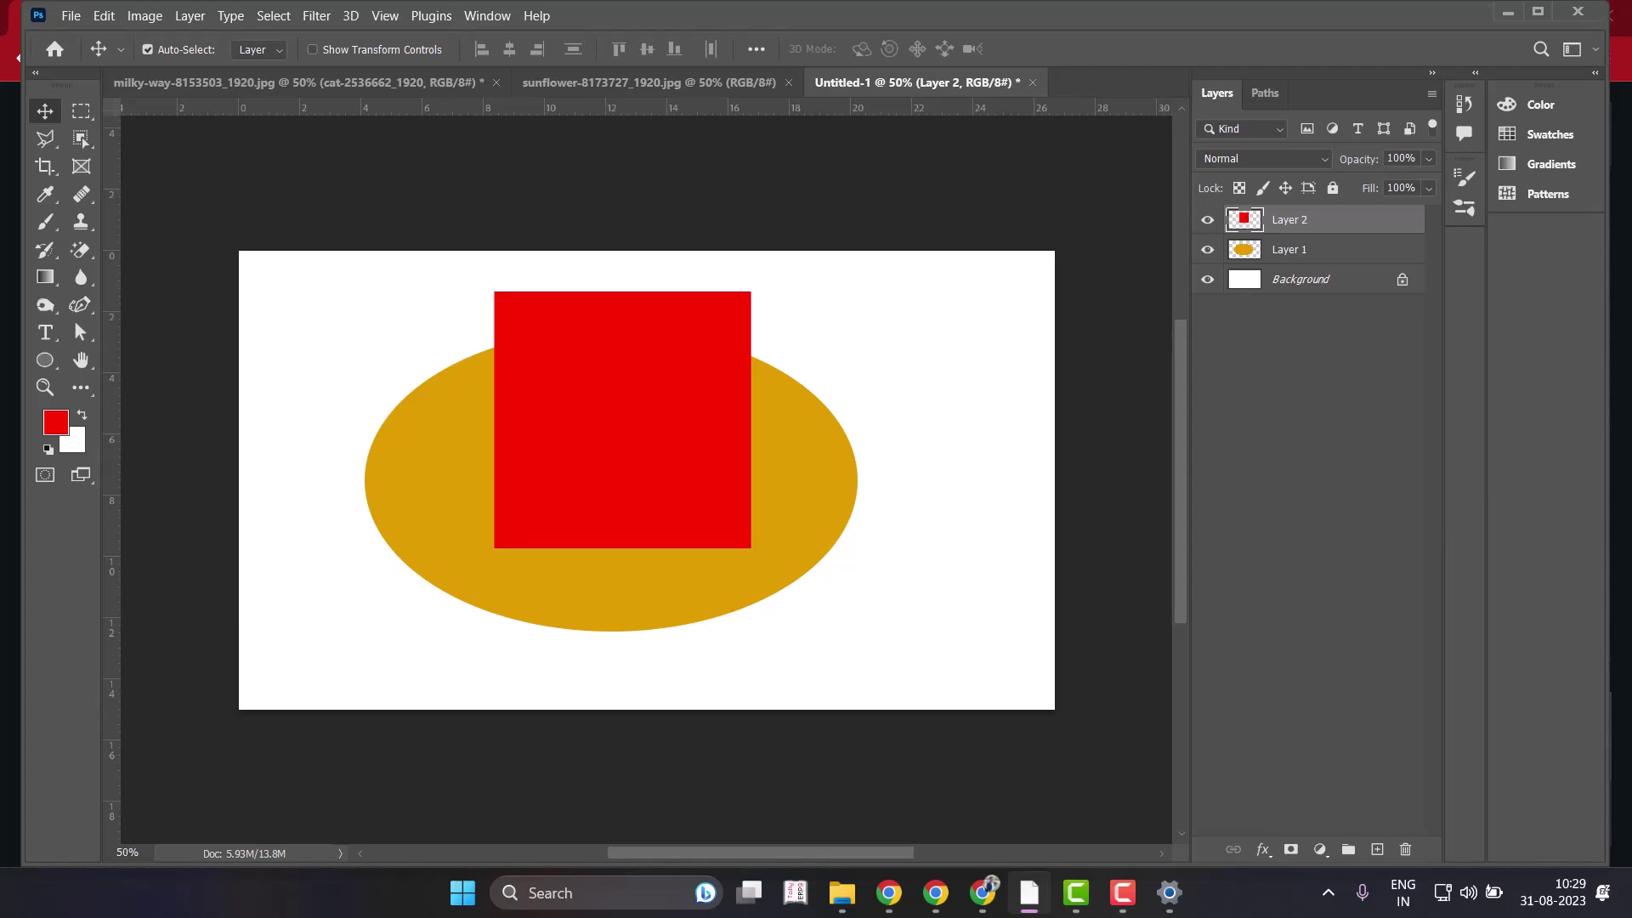
pyautogui.click(982, 892)
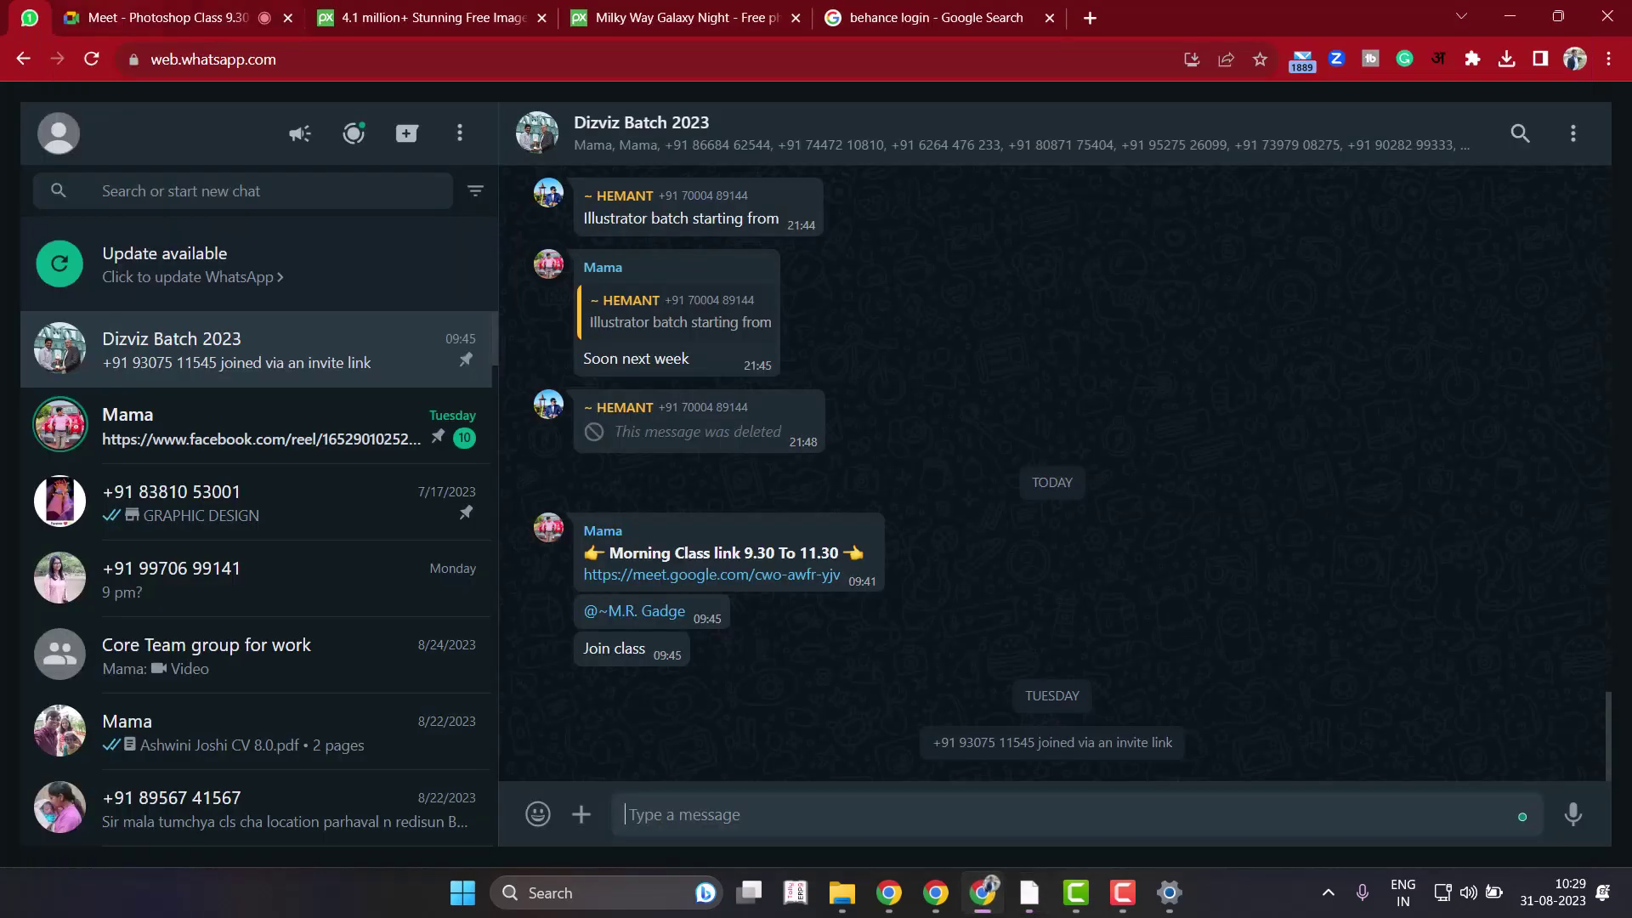
# Glance at the Google Meet tab, then switch back to the Photoshop Untitled-1 document.
pyautogui.hotkey('ctrl', 'Tab')
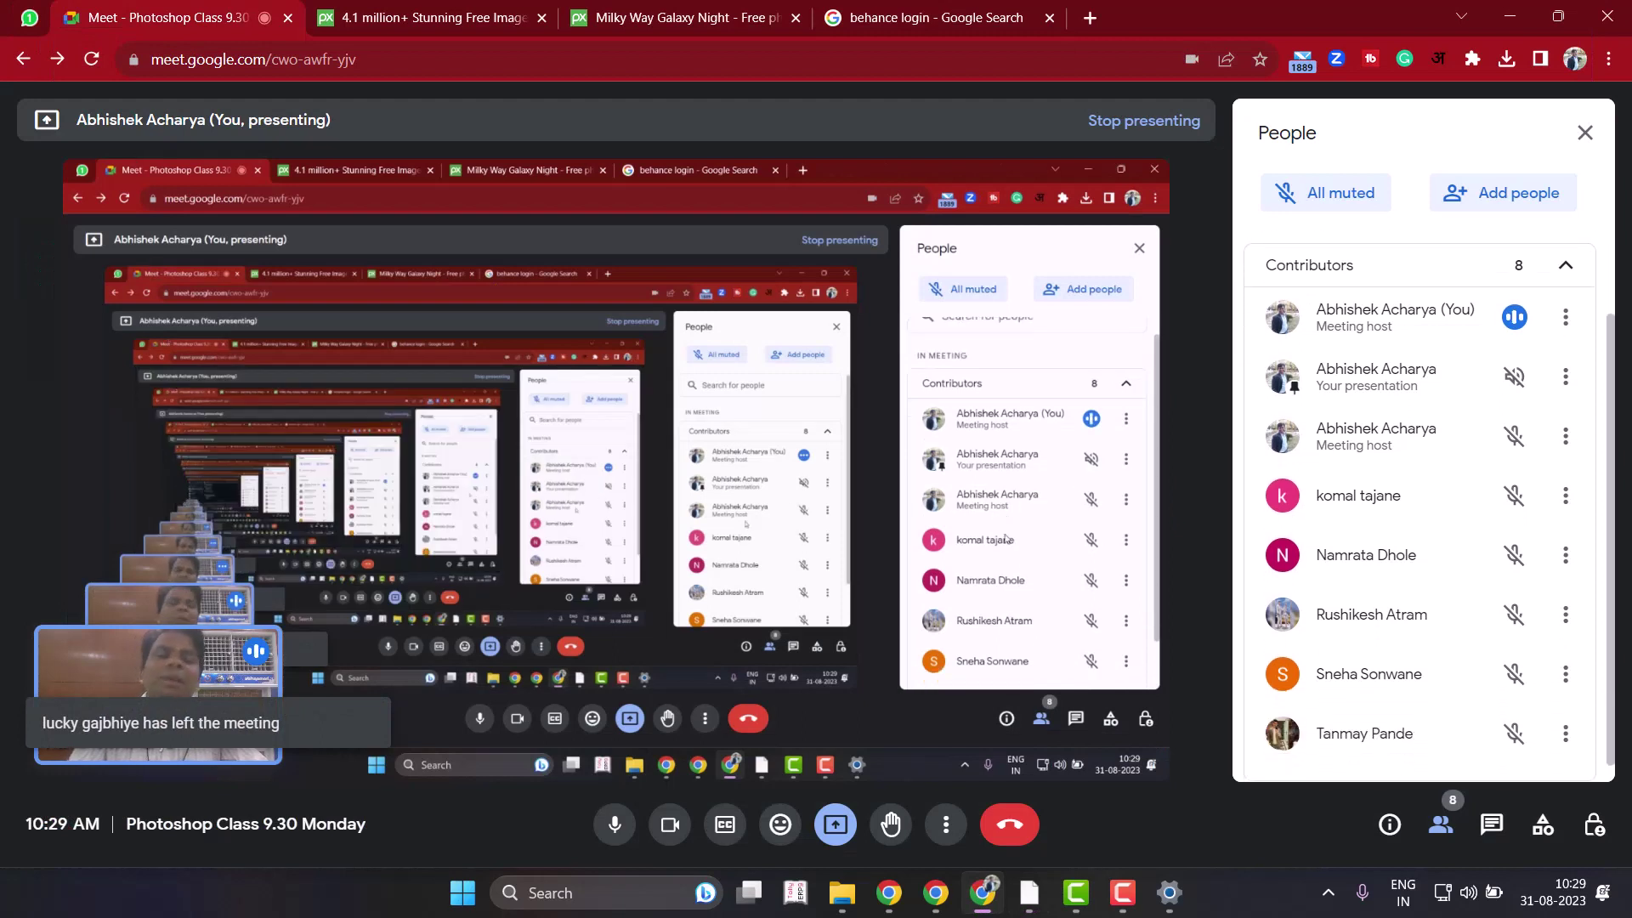
pyautogui.scroll(-1, 1419, 510)
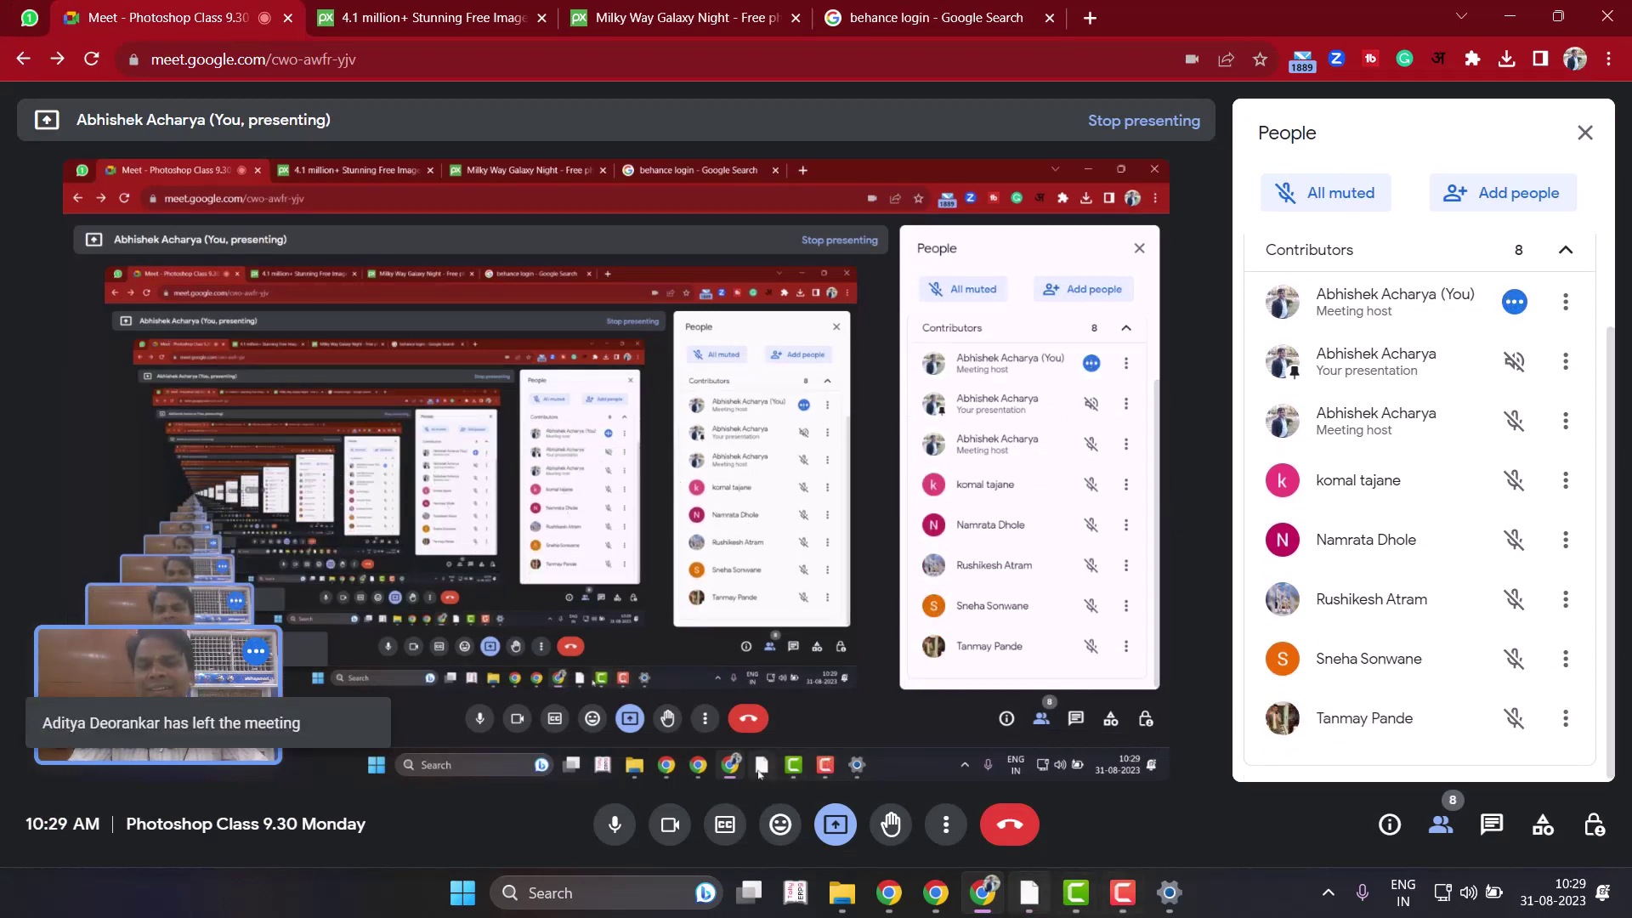
pyautogui.hotkey('alt', 'Tab')
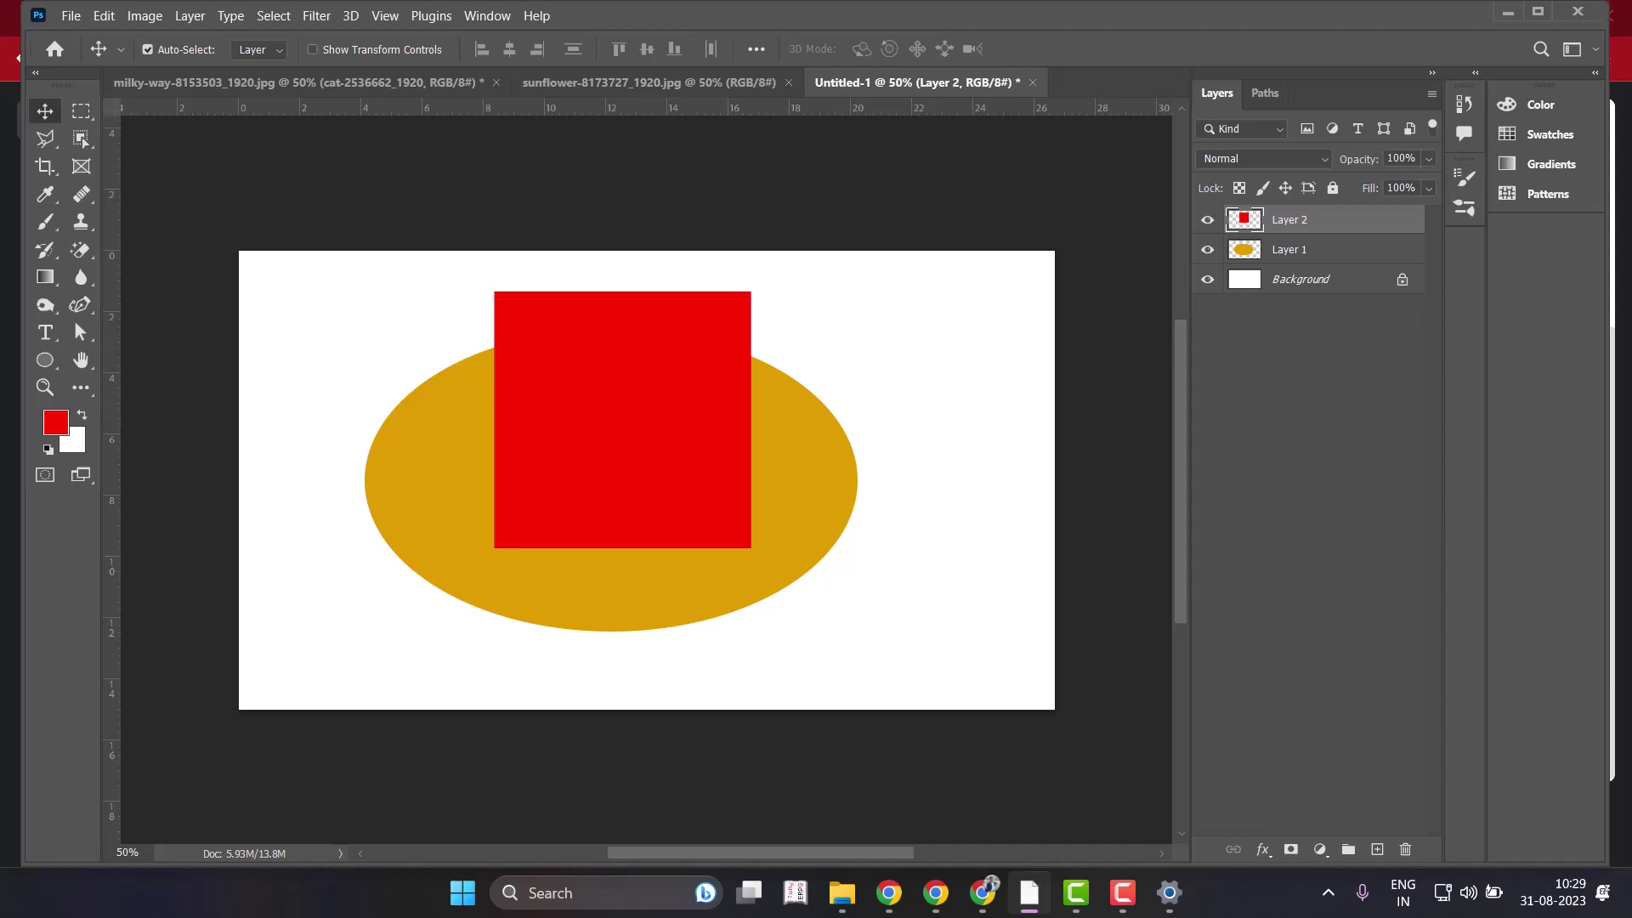
# Toggle the Layer 1 and Layer 2 eye icons repeatedly, leaving both the ellipse and square hidden.
pyautogui.click(1207, 219)
pyautogui.click(1207, 249)
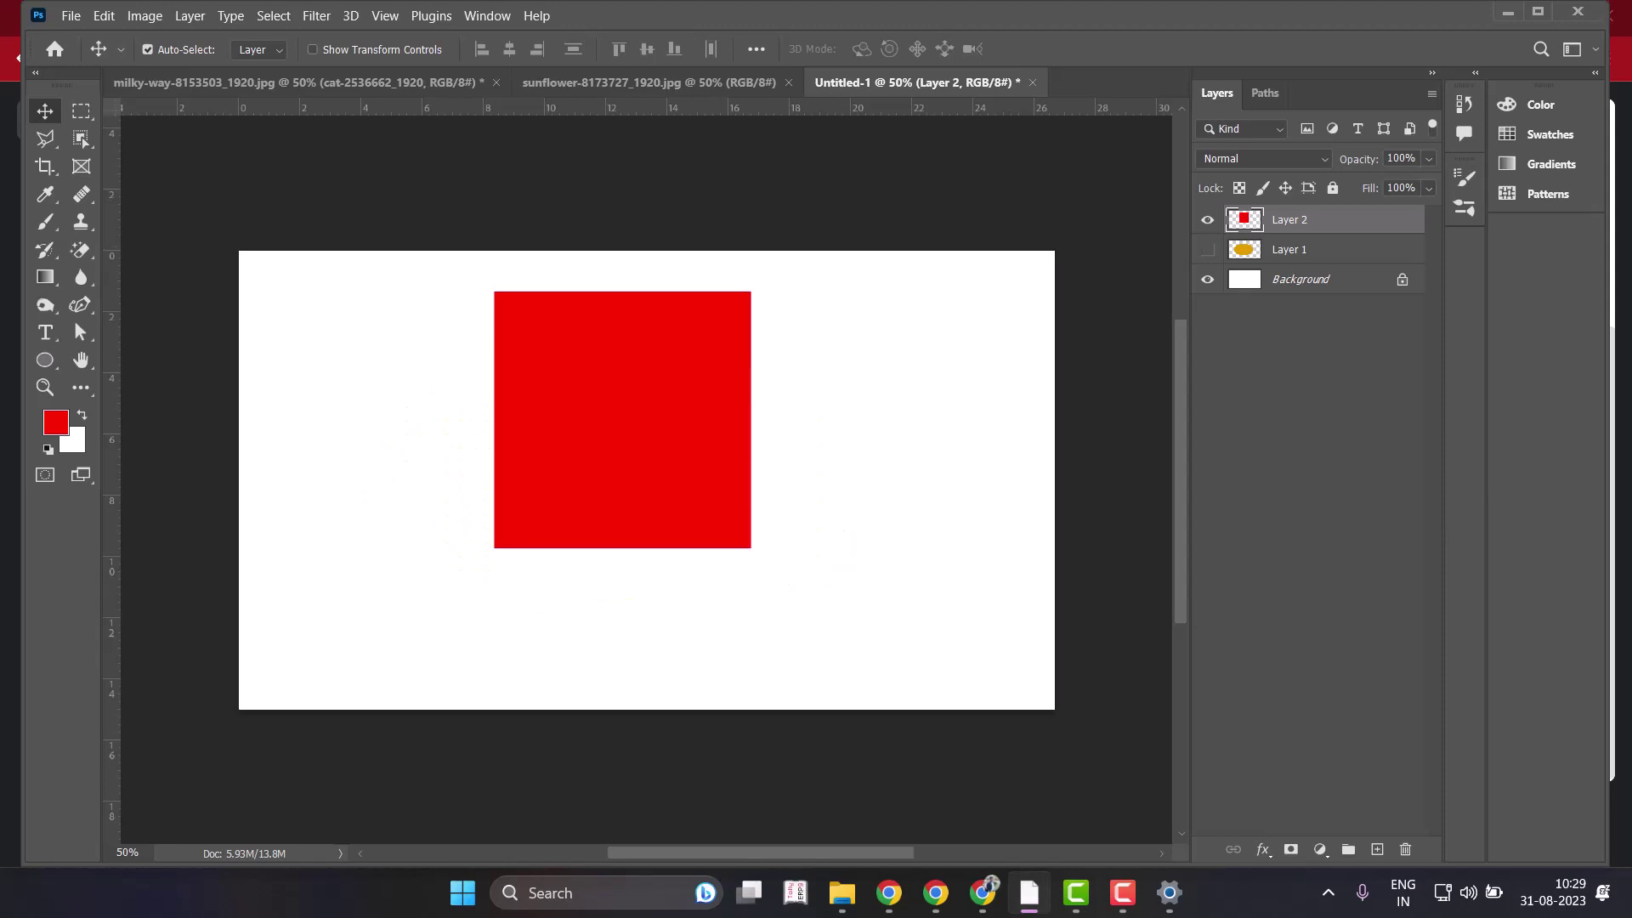
pyautogui.click(1207, 219)
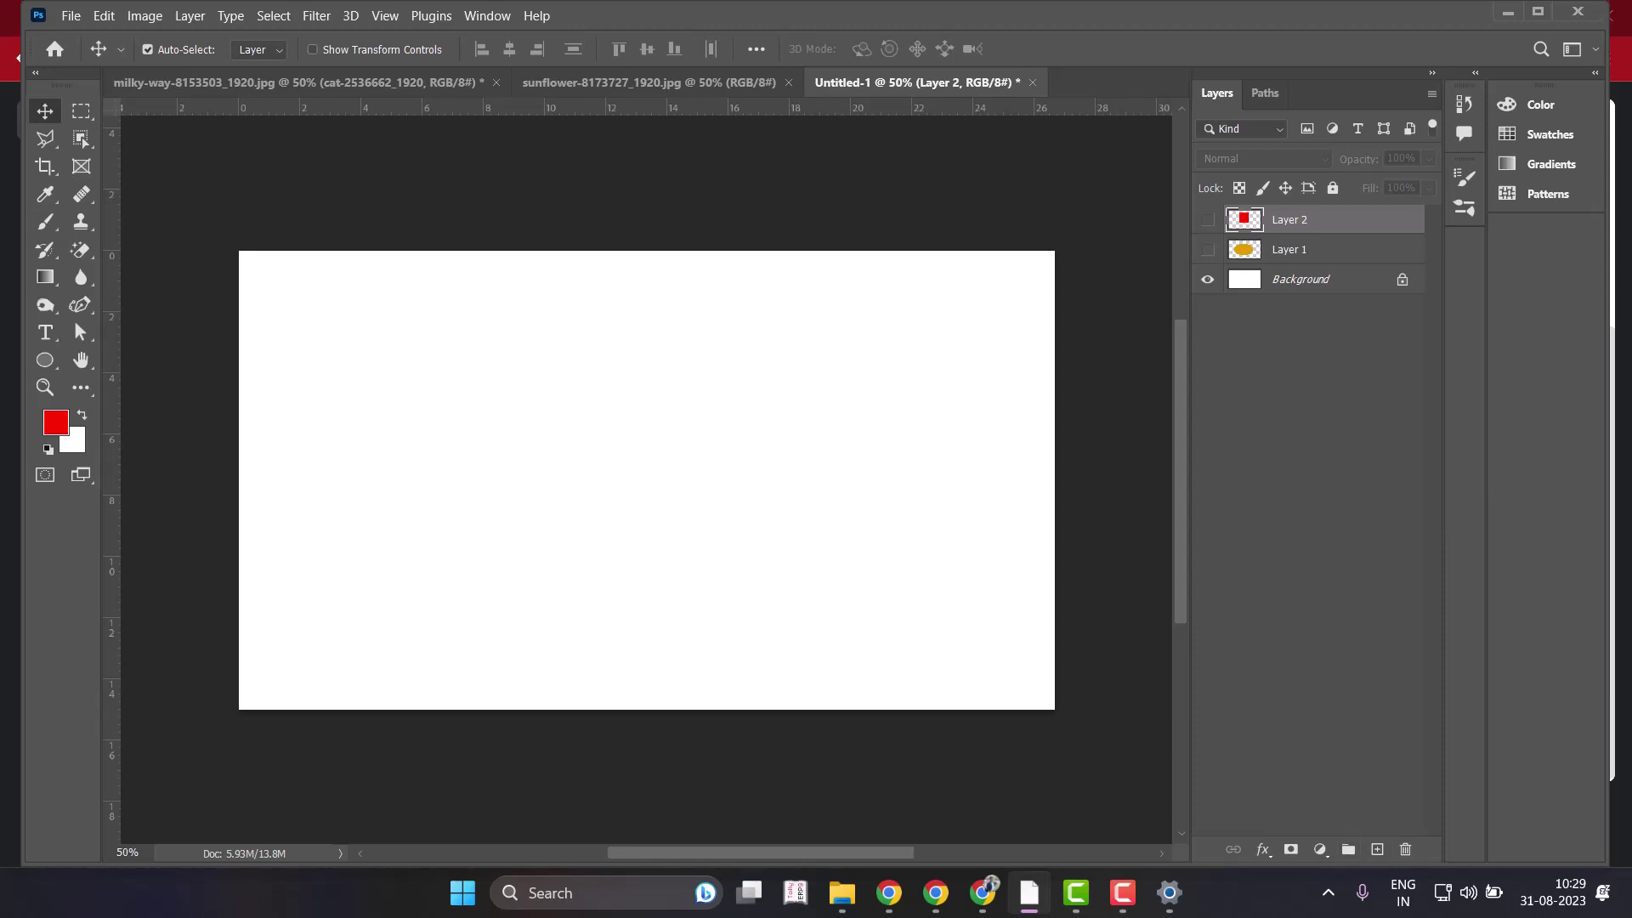
pyautogui.click(1207, 249)
pyautogui.click(1207, 219)
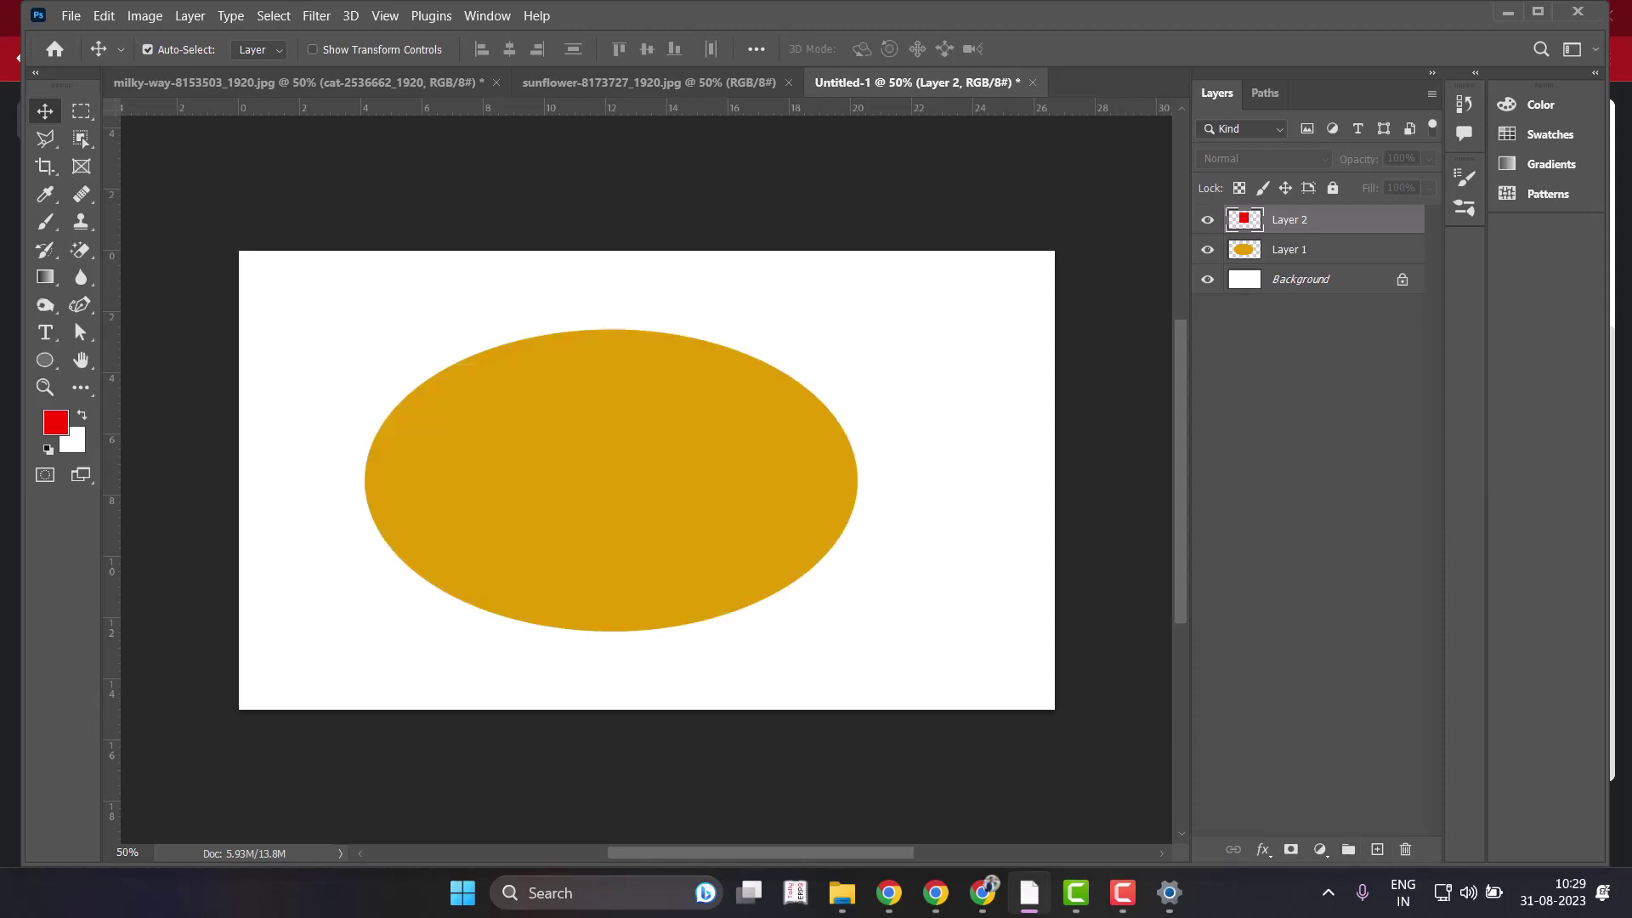
pyautogui.click(1207, 249)
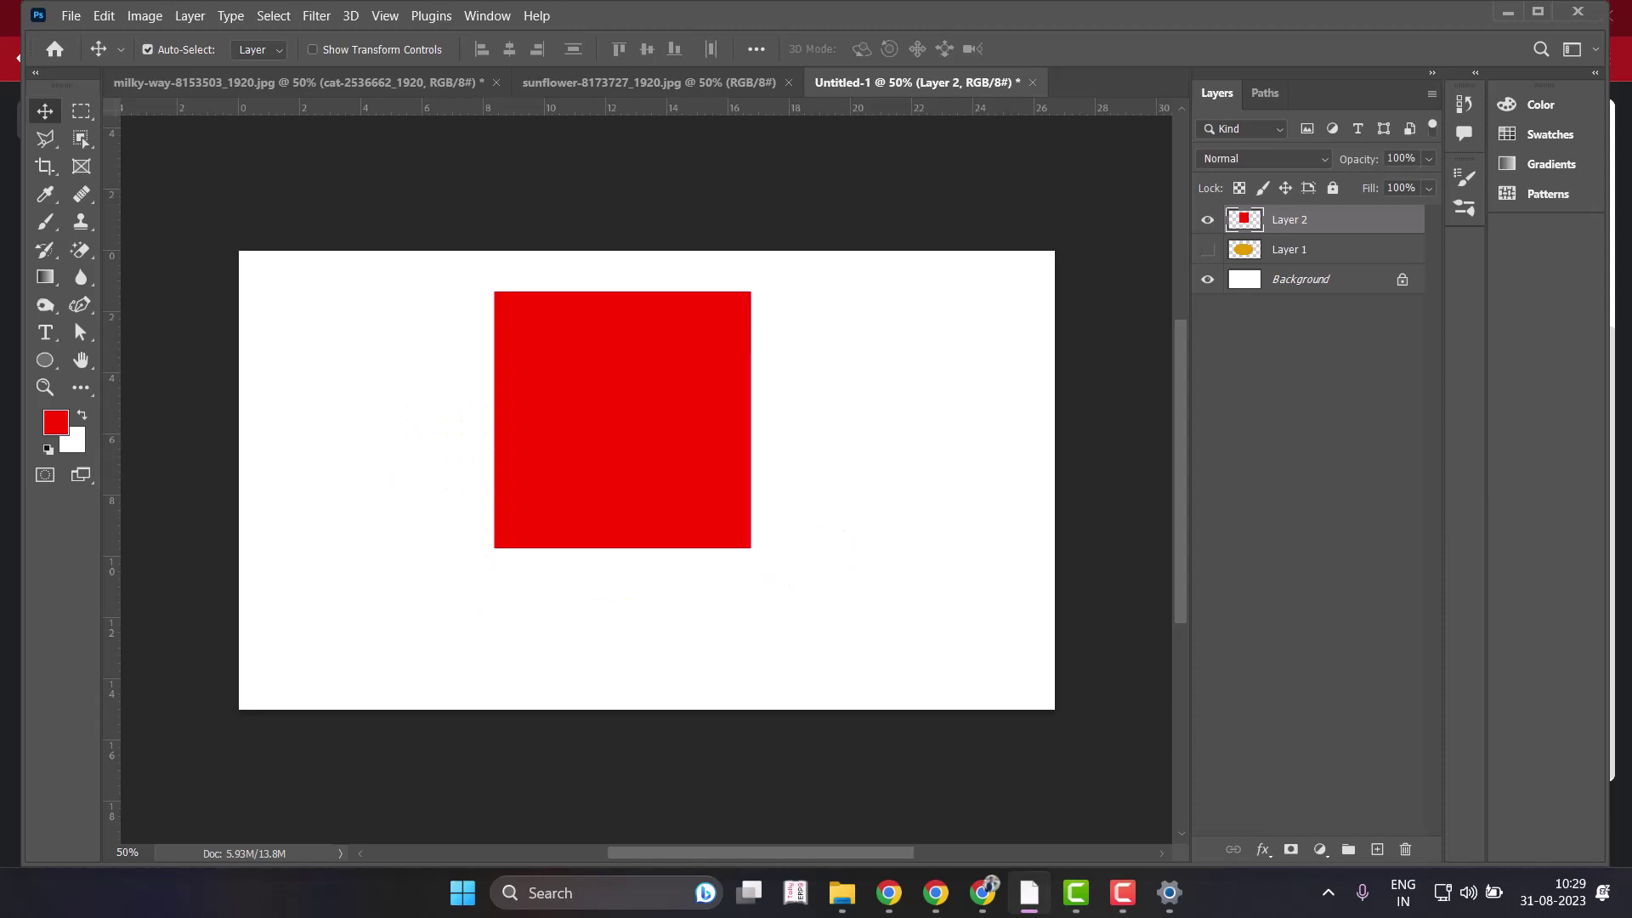
pyautogui.click(1207, 220)
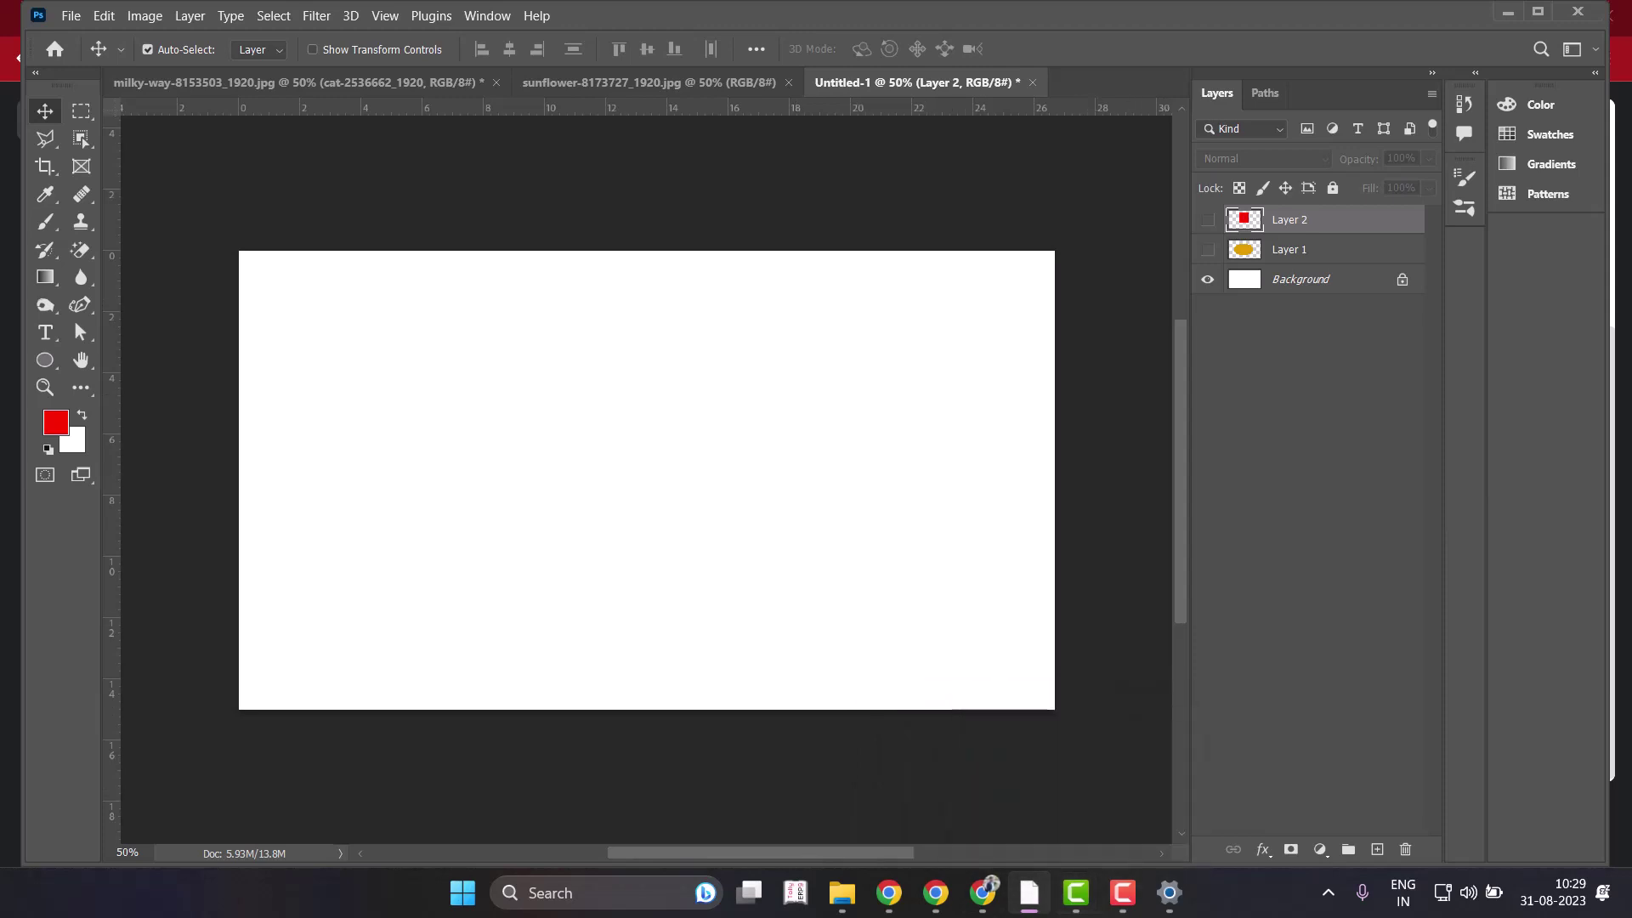
pyautogui.click(1207, 249)
pyautogui.click(1207, 219)
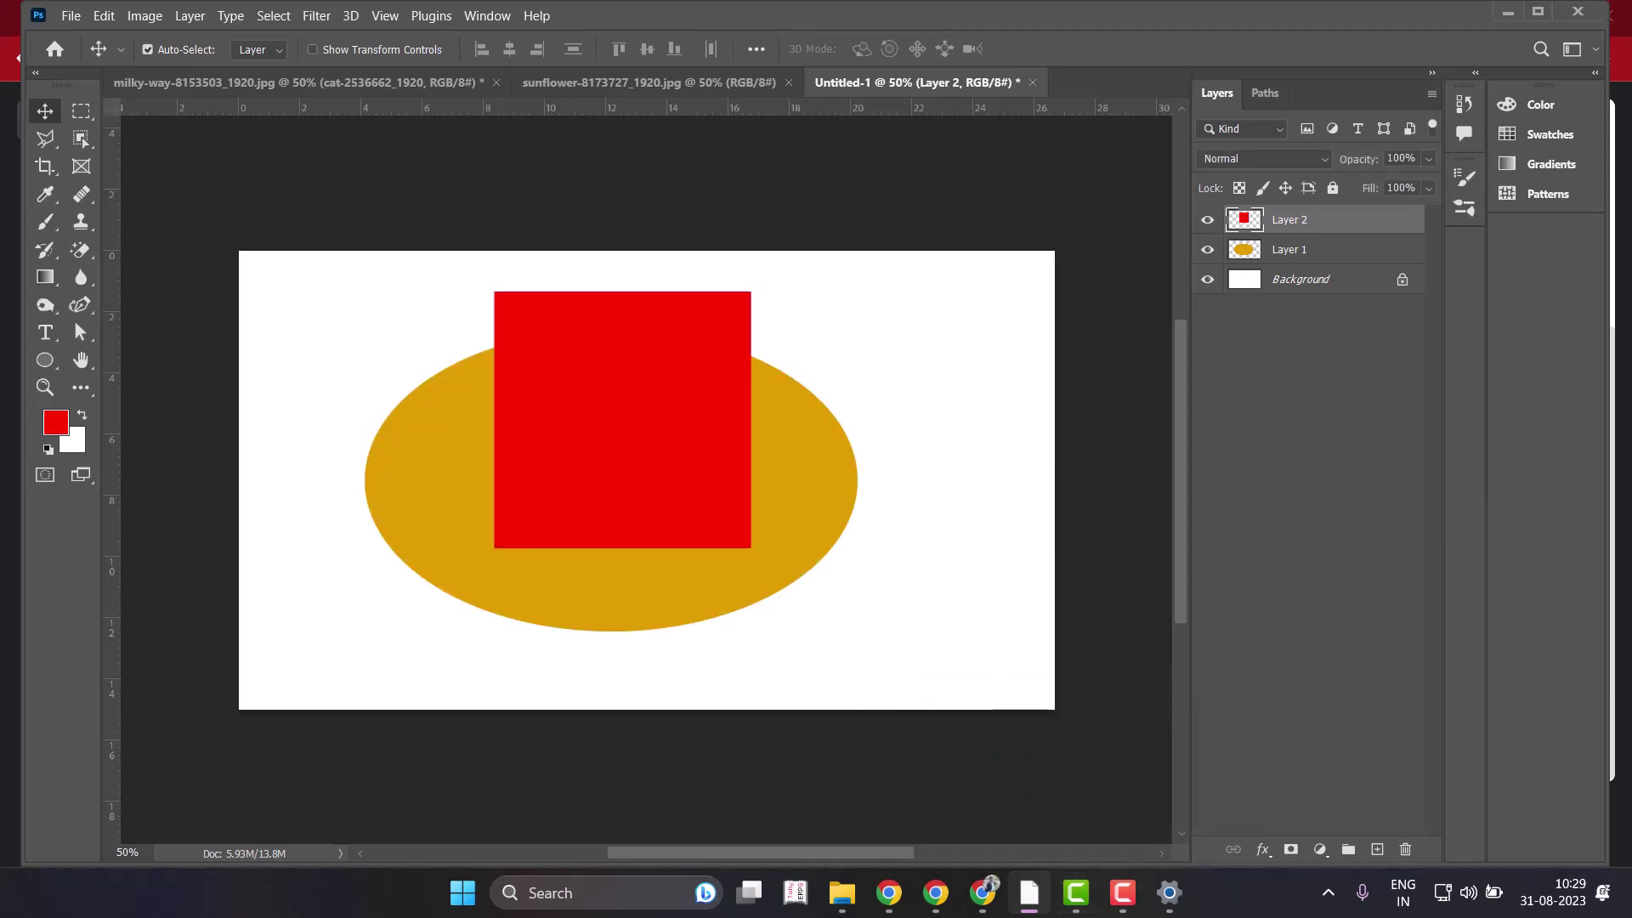
pyautogui.click(1207, 219)
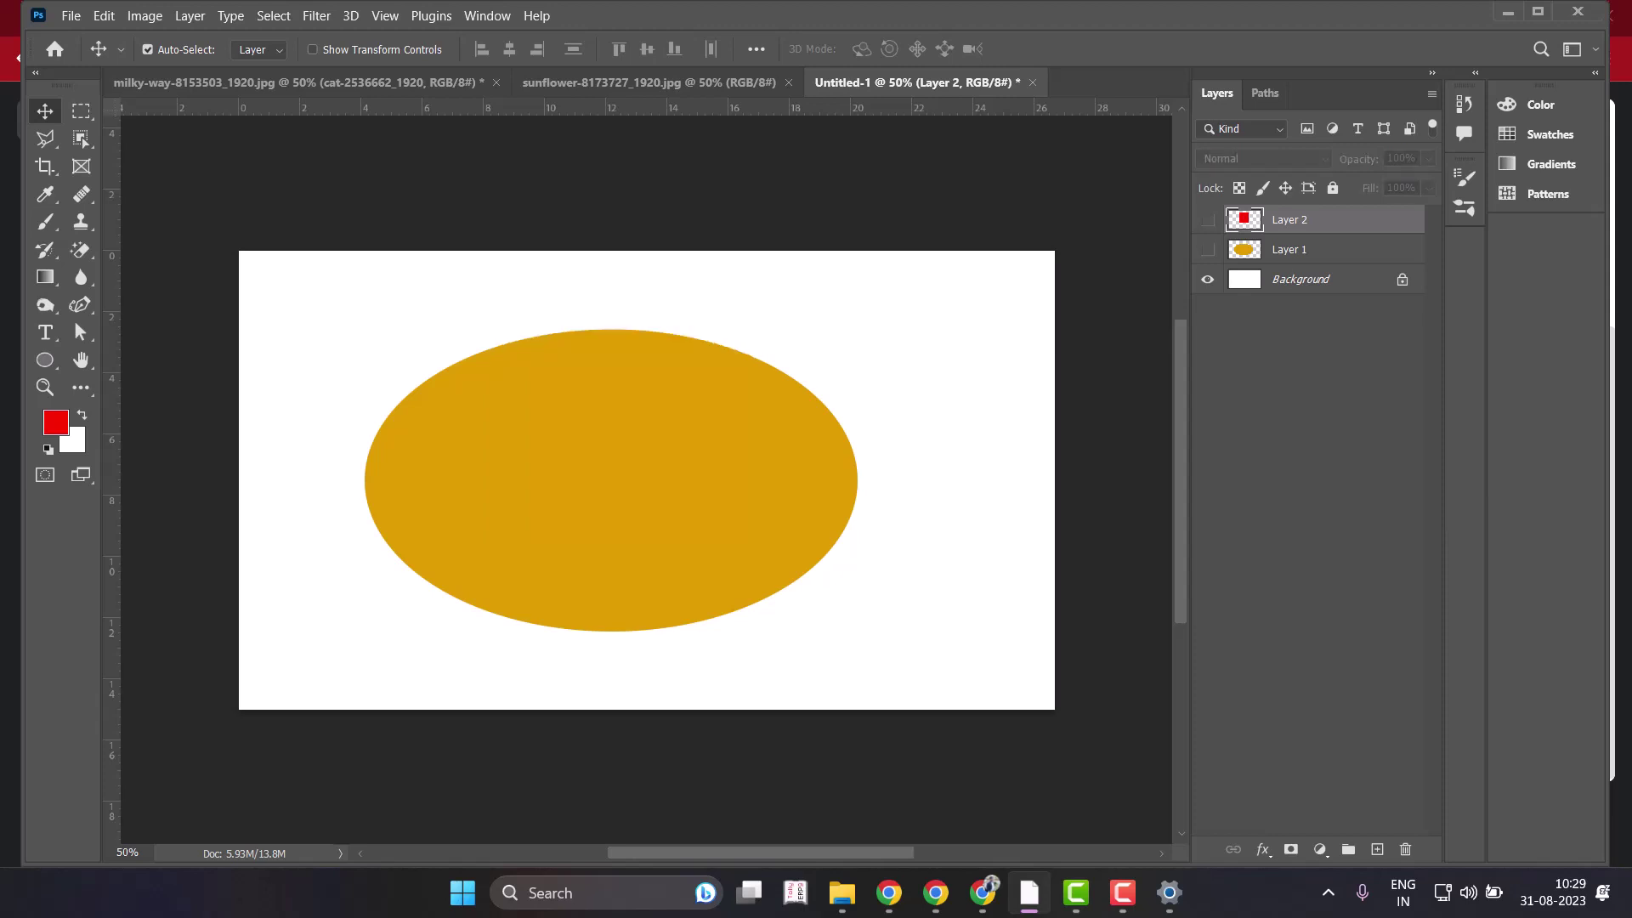
pyautogui.click(1207, 249)
# Draw a circular elliptical-marquee selection on the canvas and shift it up and left.
pyautogui.click(82, 111)
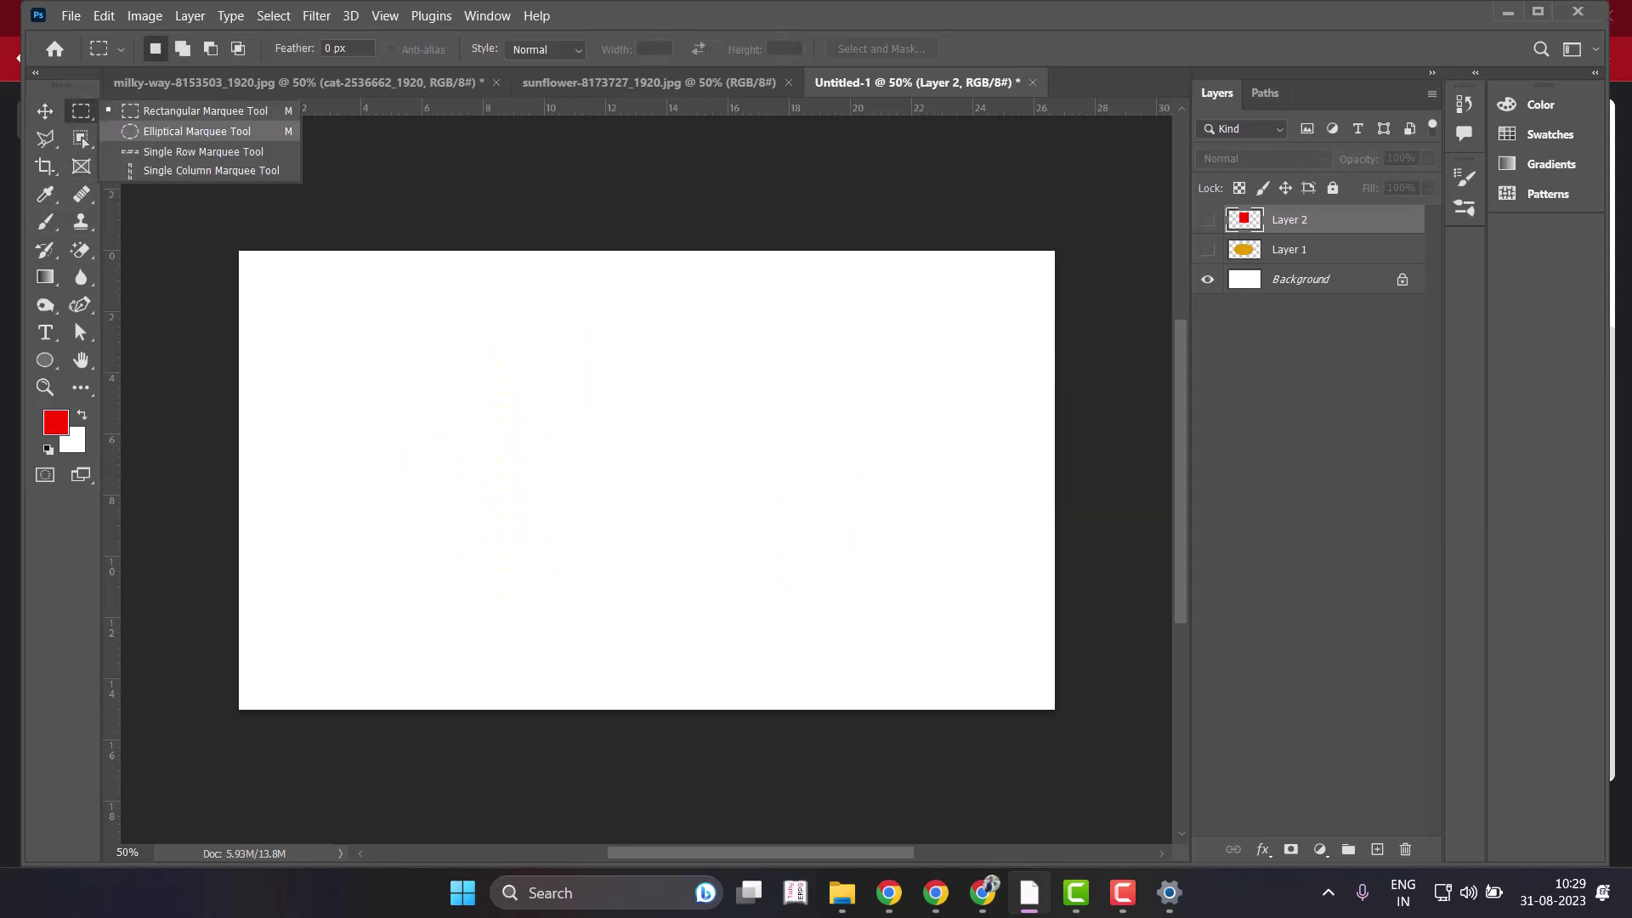
pyautogui.click(196, 131)
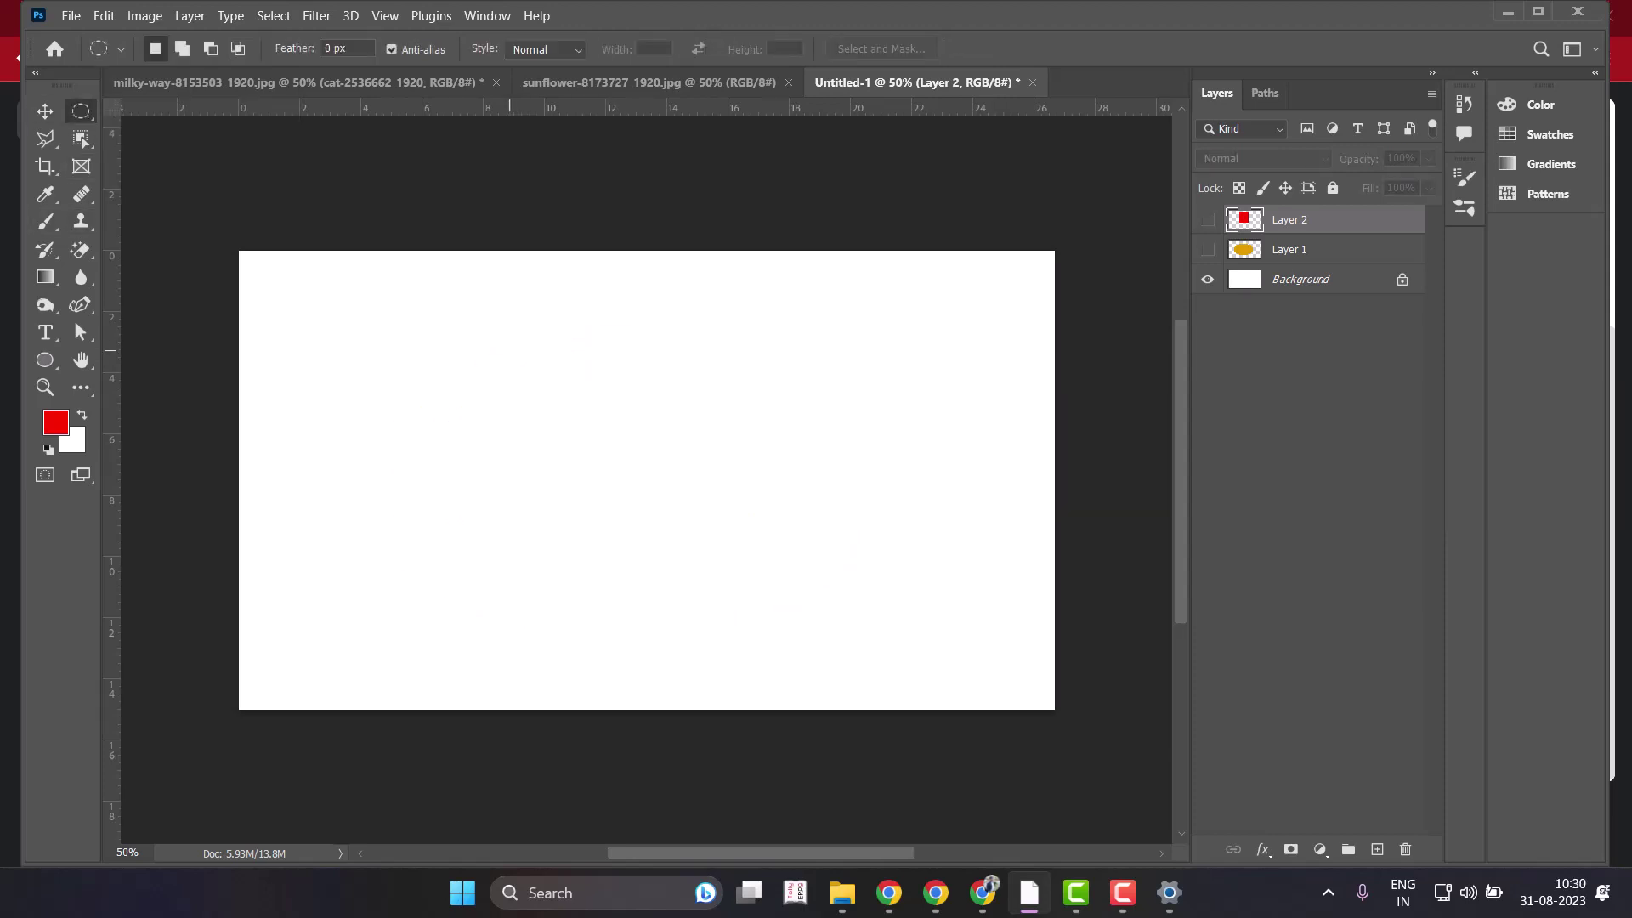
pyautogui.moveTo(510, 351)
pyautogui.mouseDown()
pyautogui.moveTo(891, 681)
pyautogui.moveTo(845, 685)
pyautogui.mouseUp()
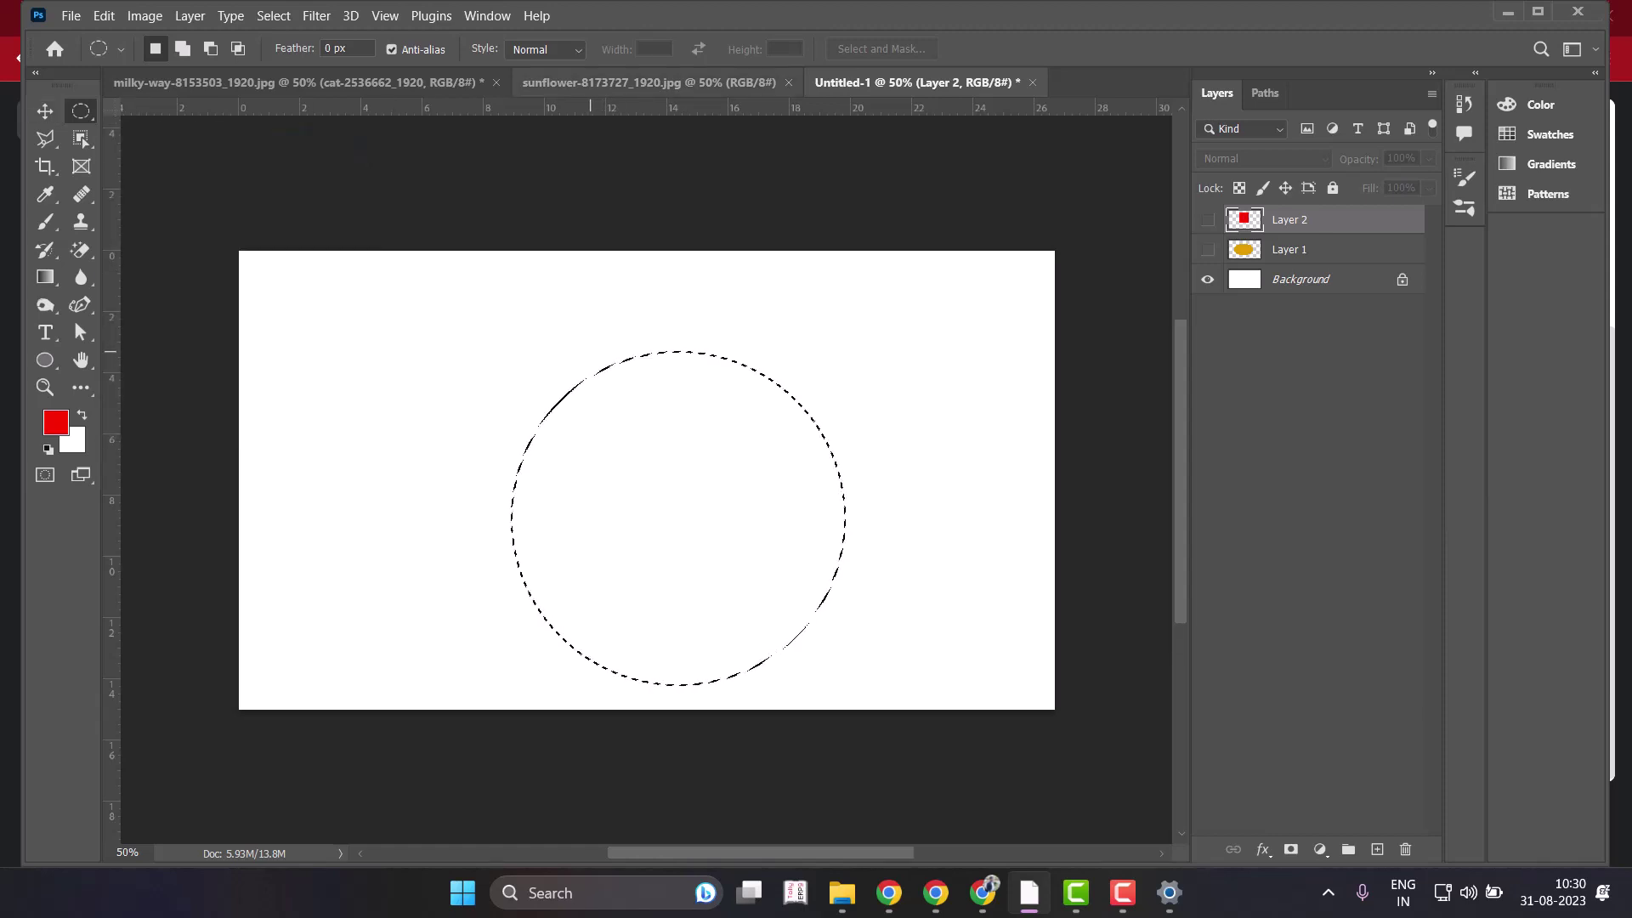
pyautogui.moveTo(620, 368); pyautogui.dragTo(605, 331)
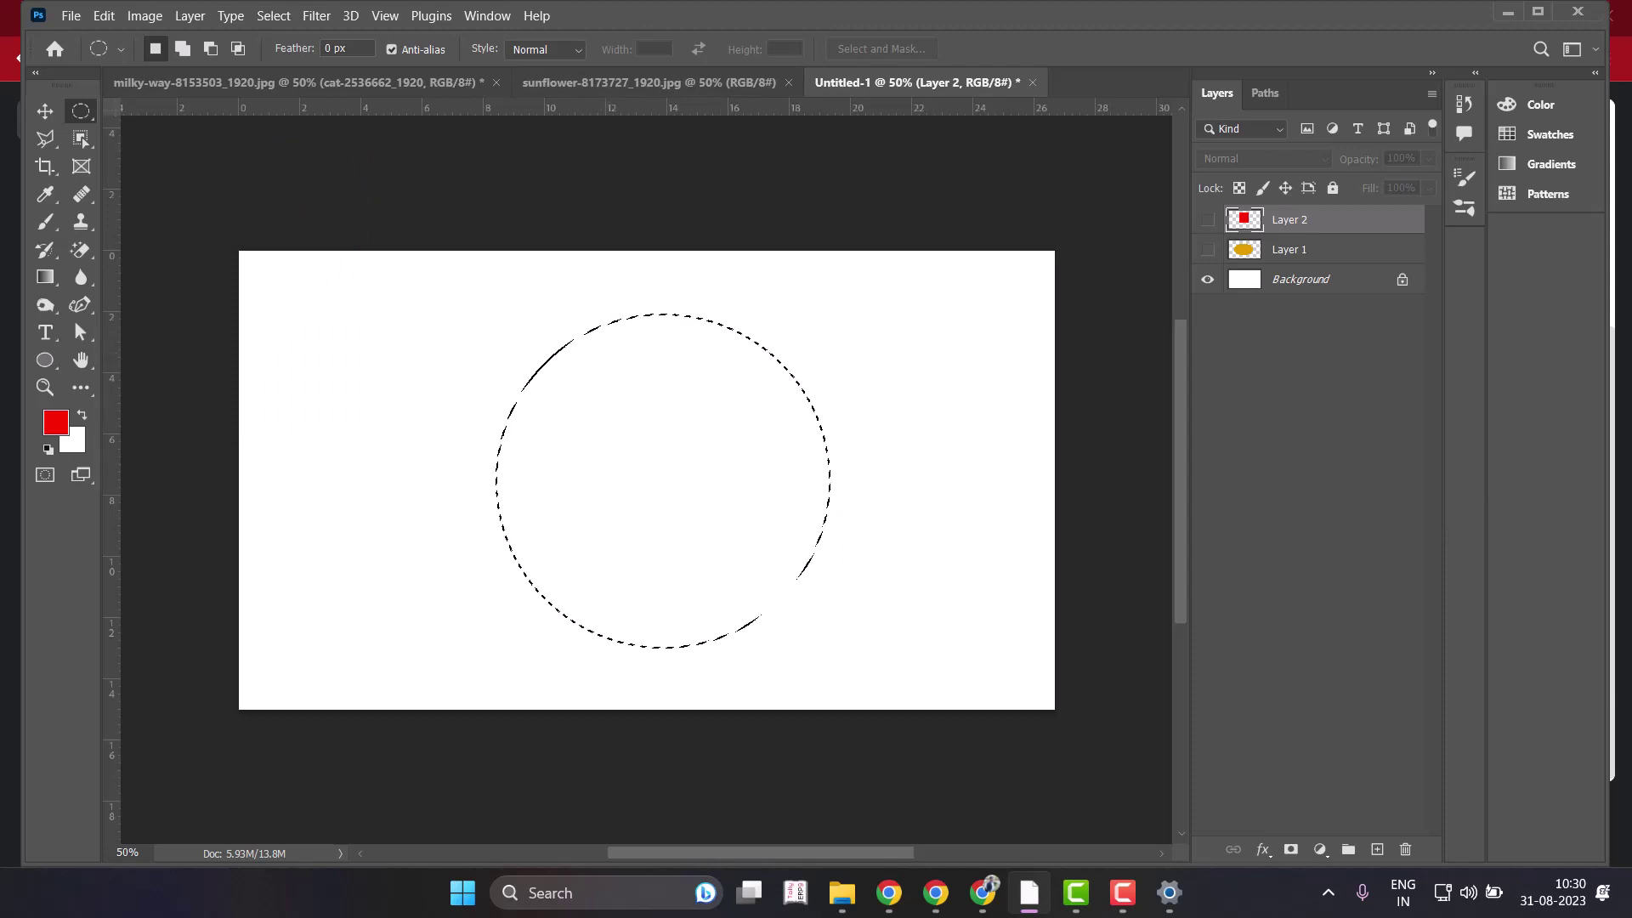
# Fill the circle with blue (around 0092de) on a new Layer 3 and deselect.
pyautogui.click(1377, 849)
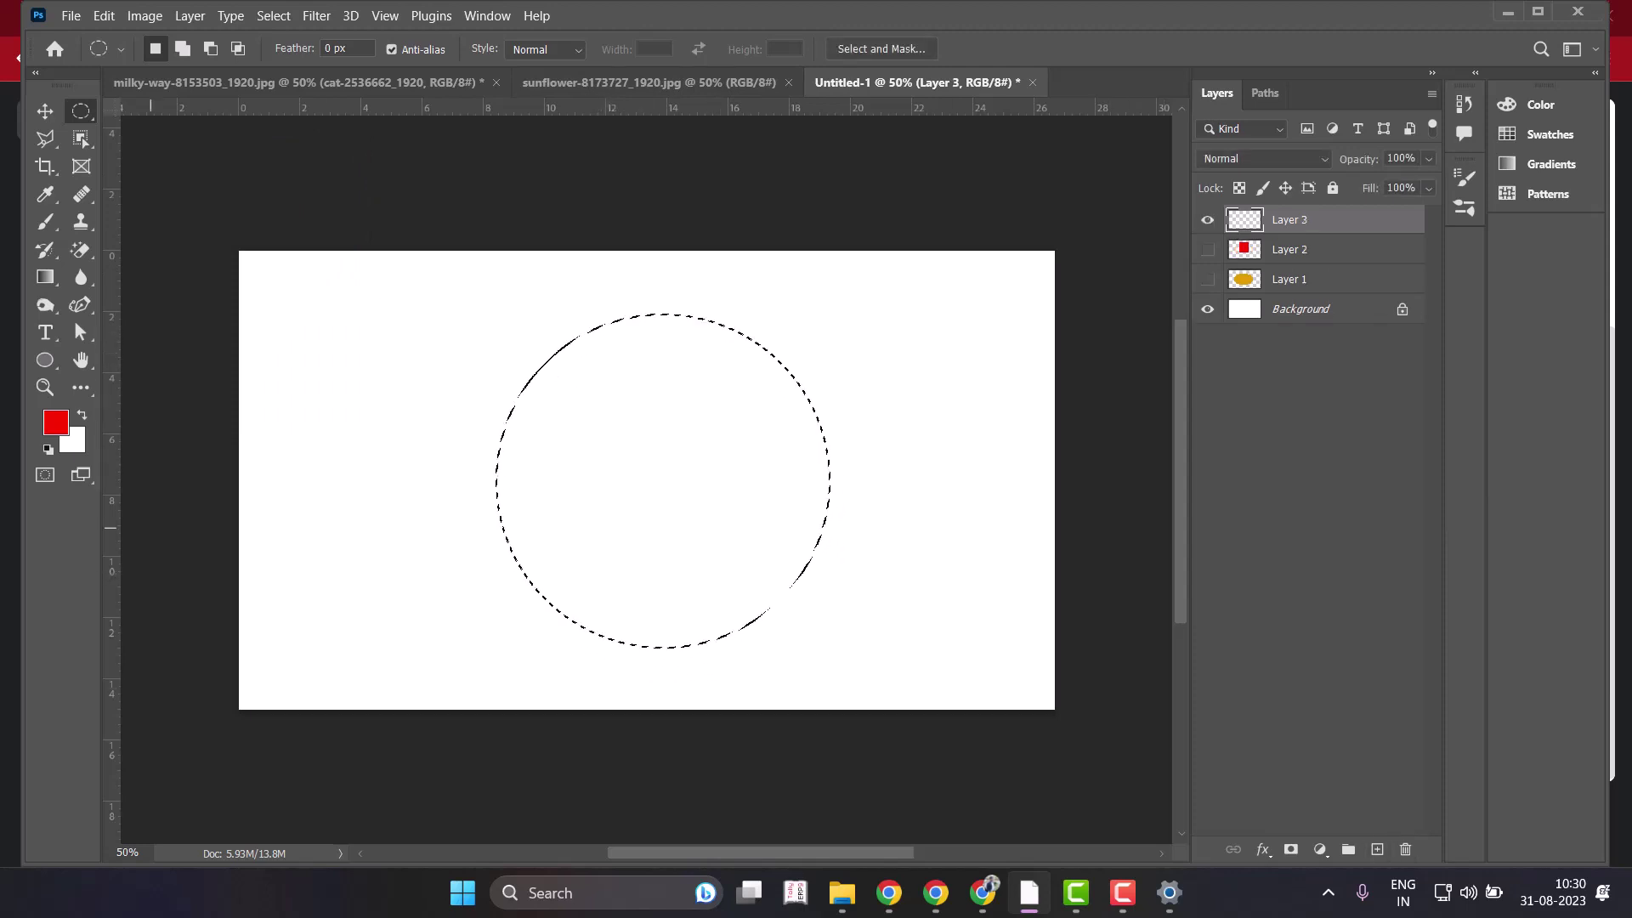
pyautogui.click(55, 423)
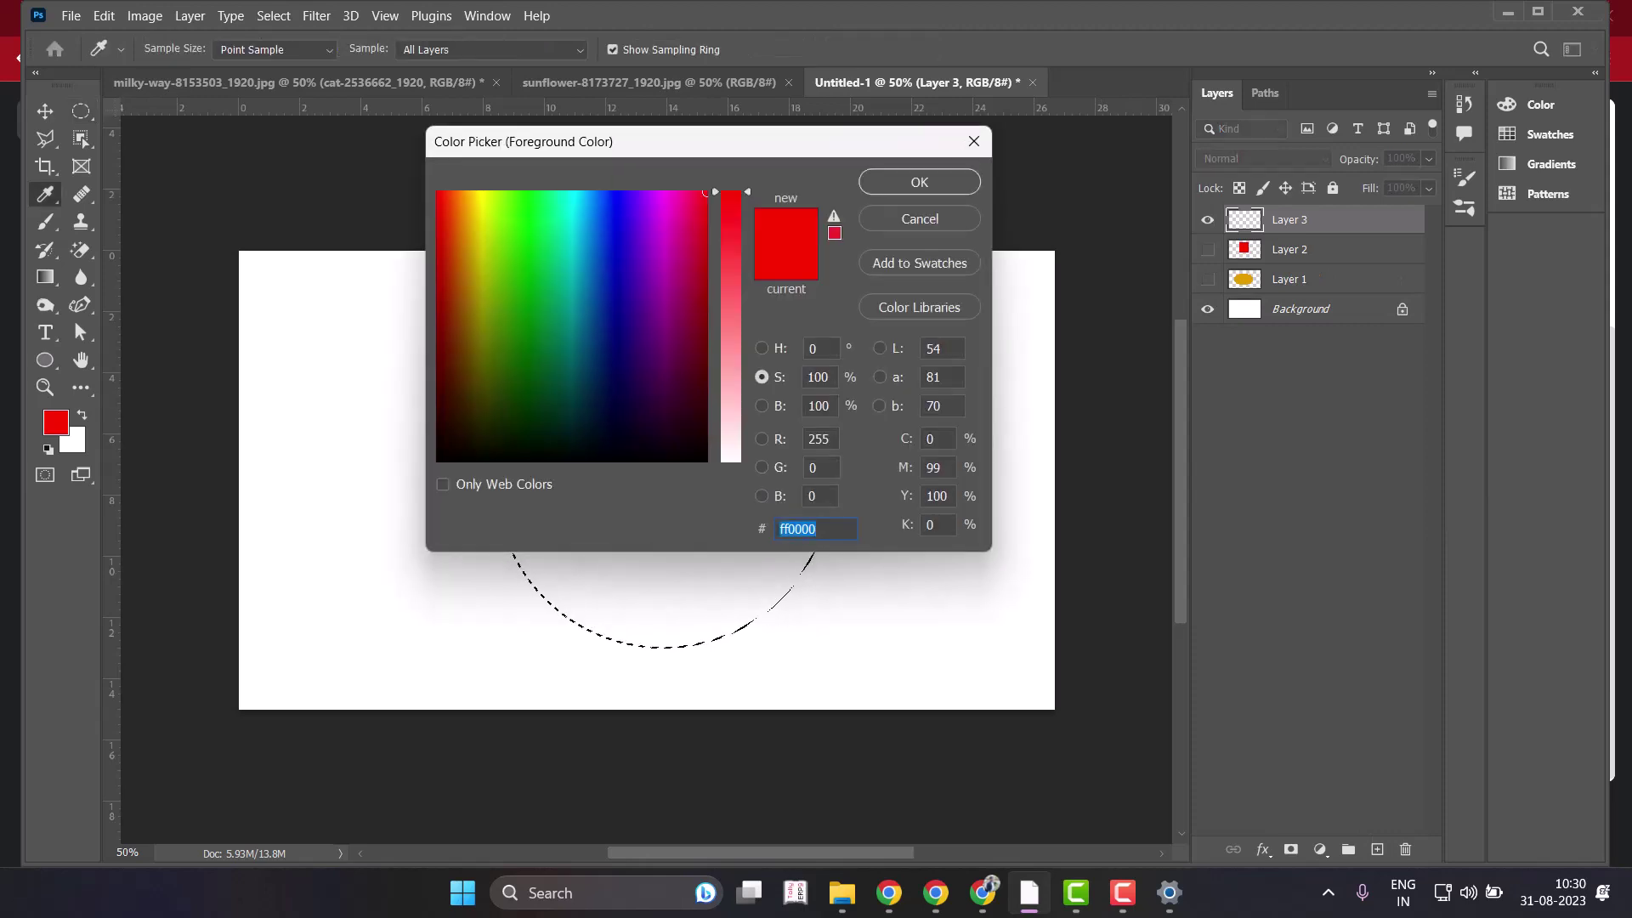
pyautogui.write('0092de')
pyautogui.click(591, 220)
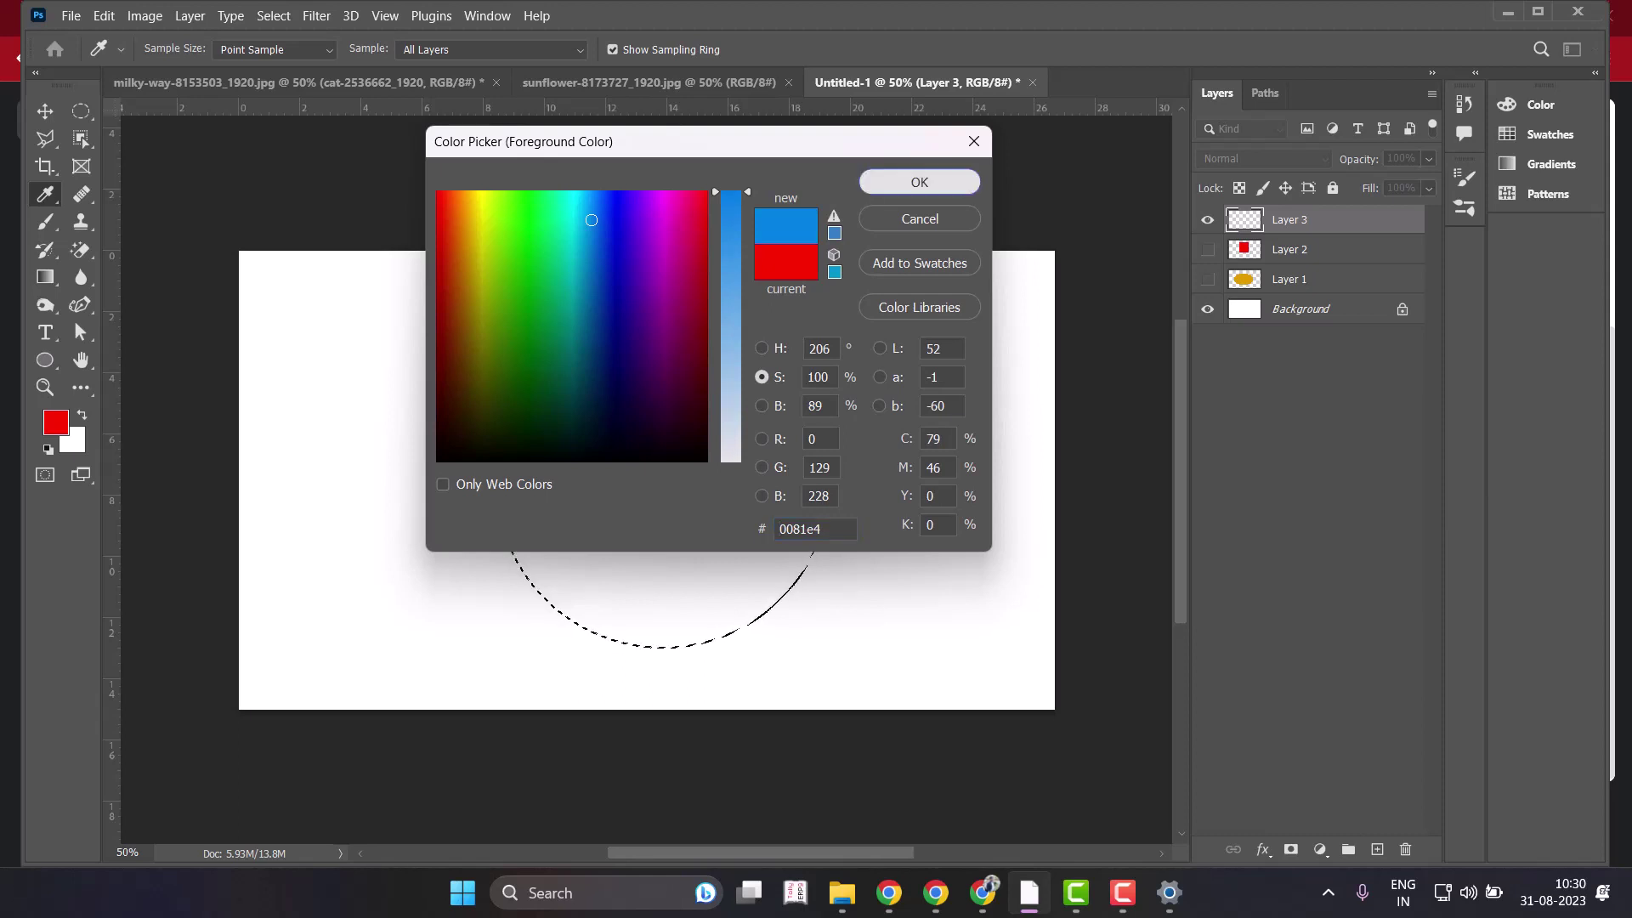
pyautogui.click(893, 181)
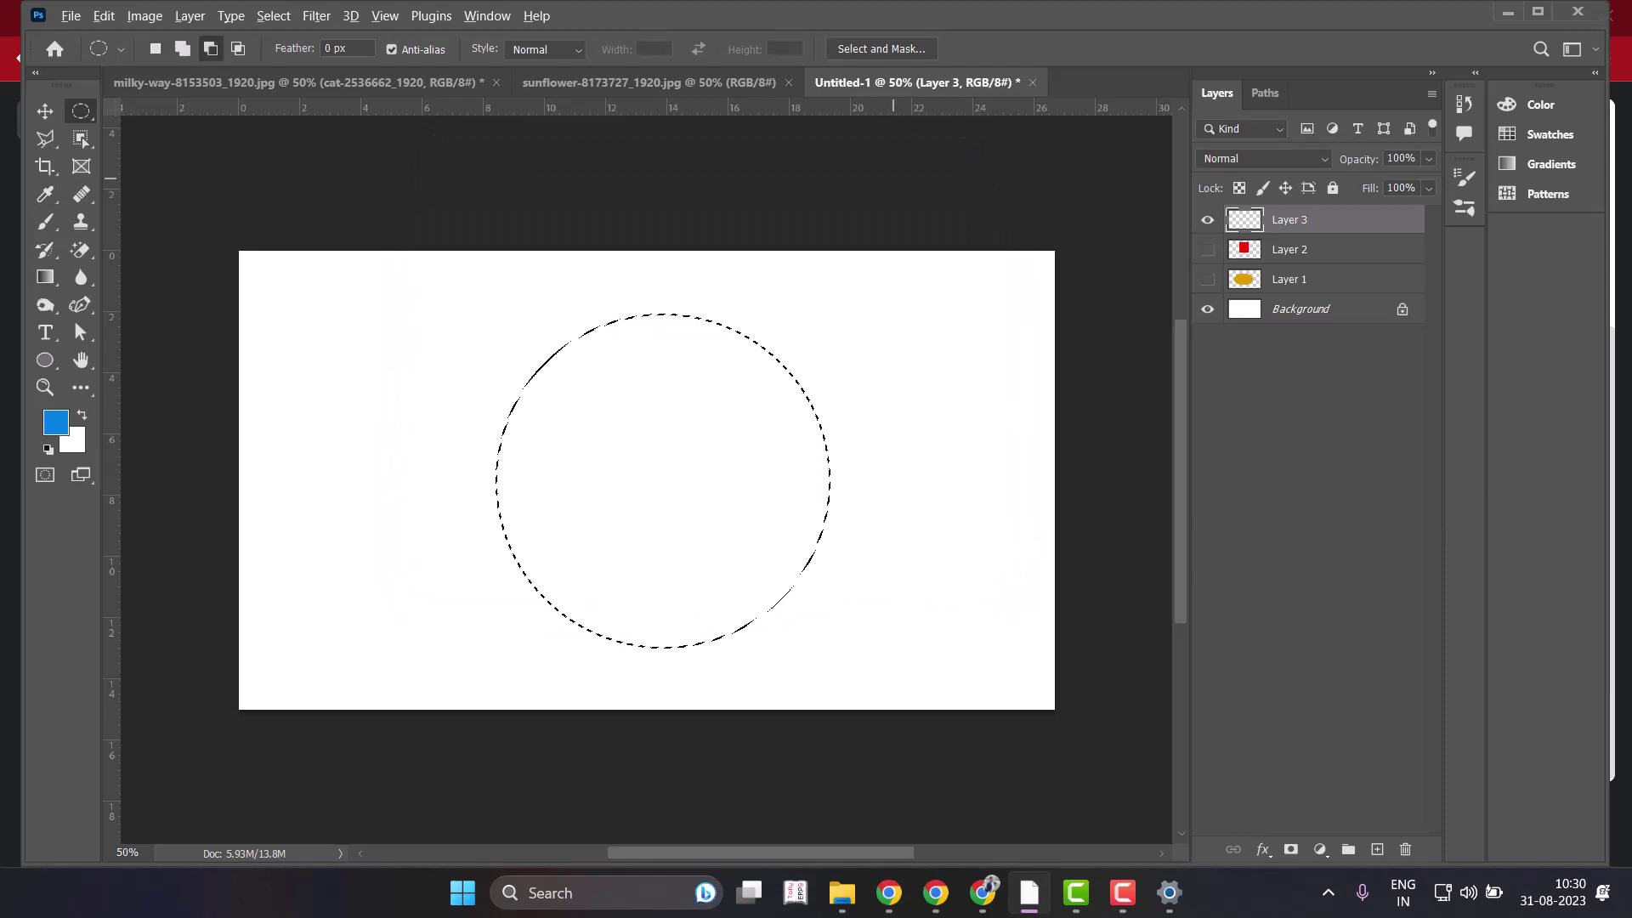
pyautogui.hotkey('alt', 'BackSpace')
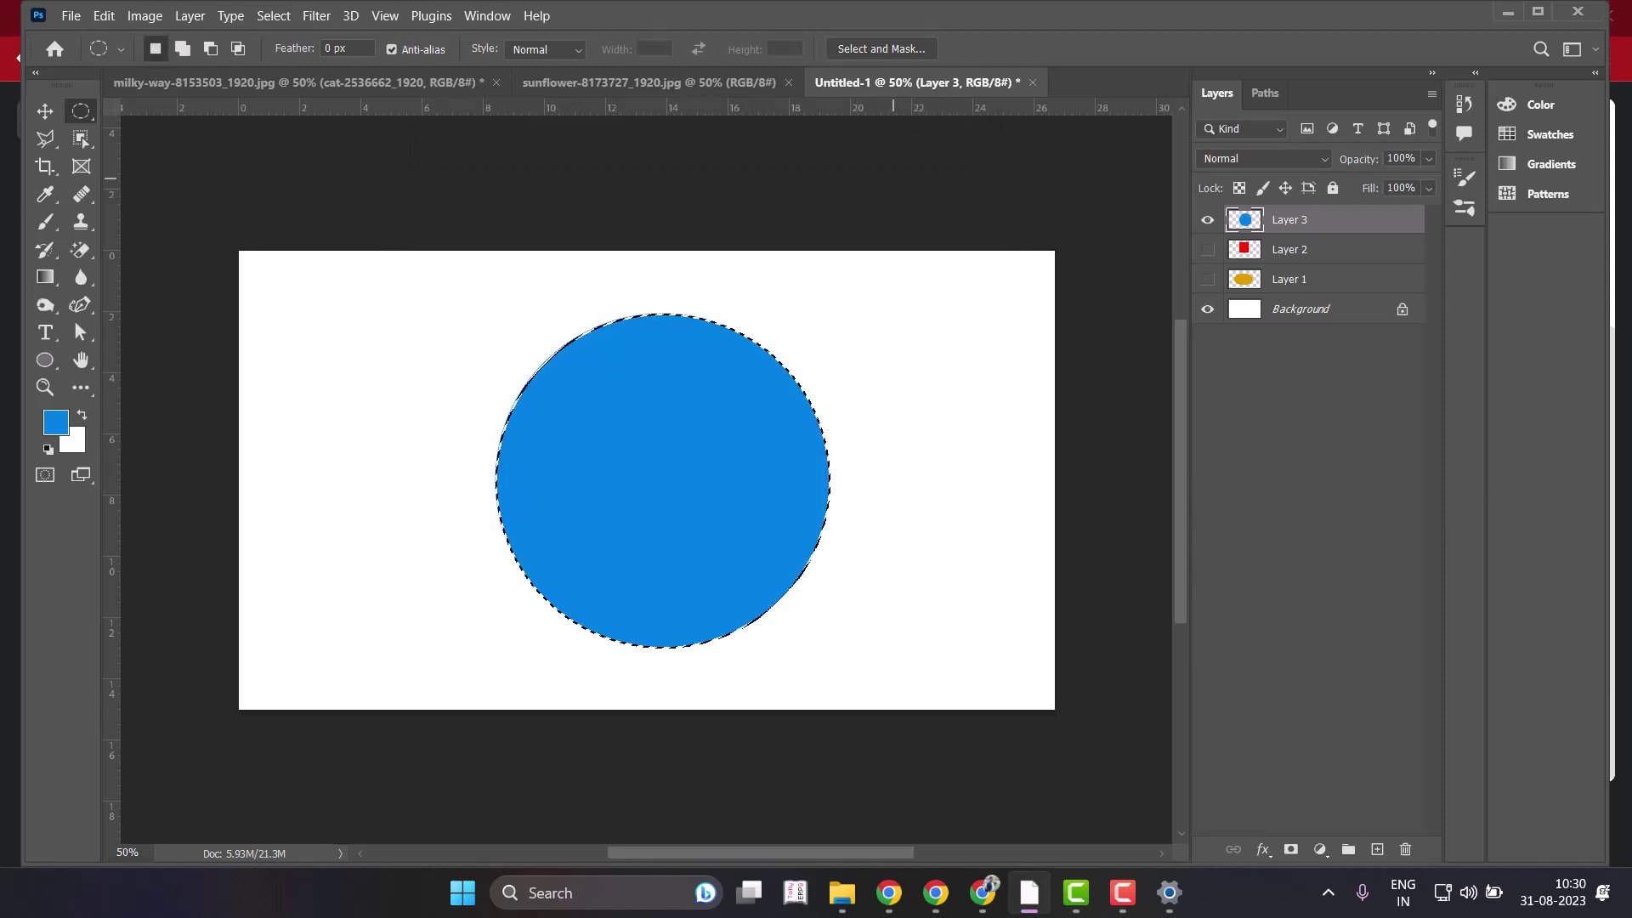
pyautogui.hotkey('ctrl', 'd')
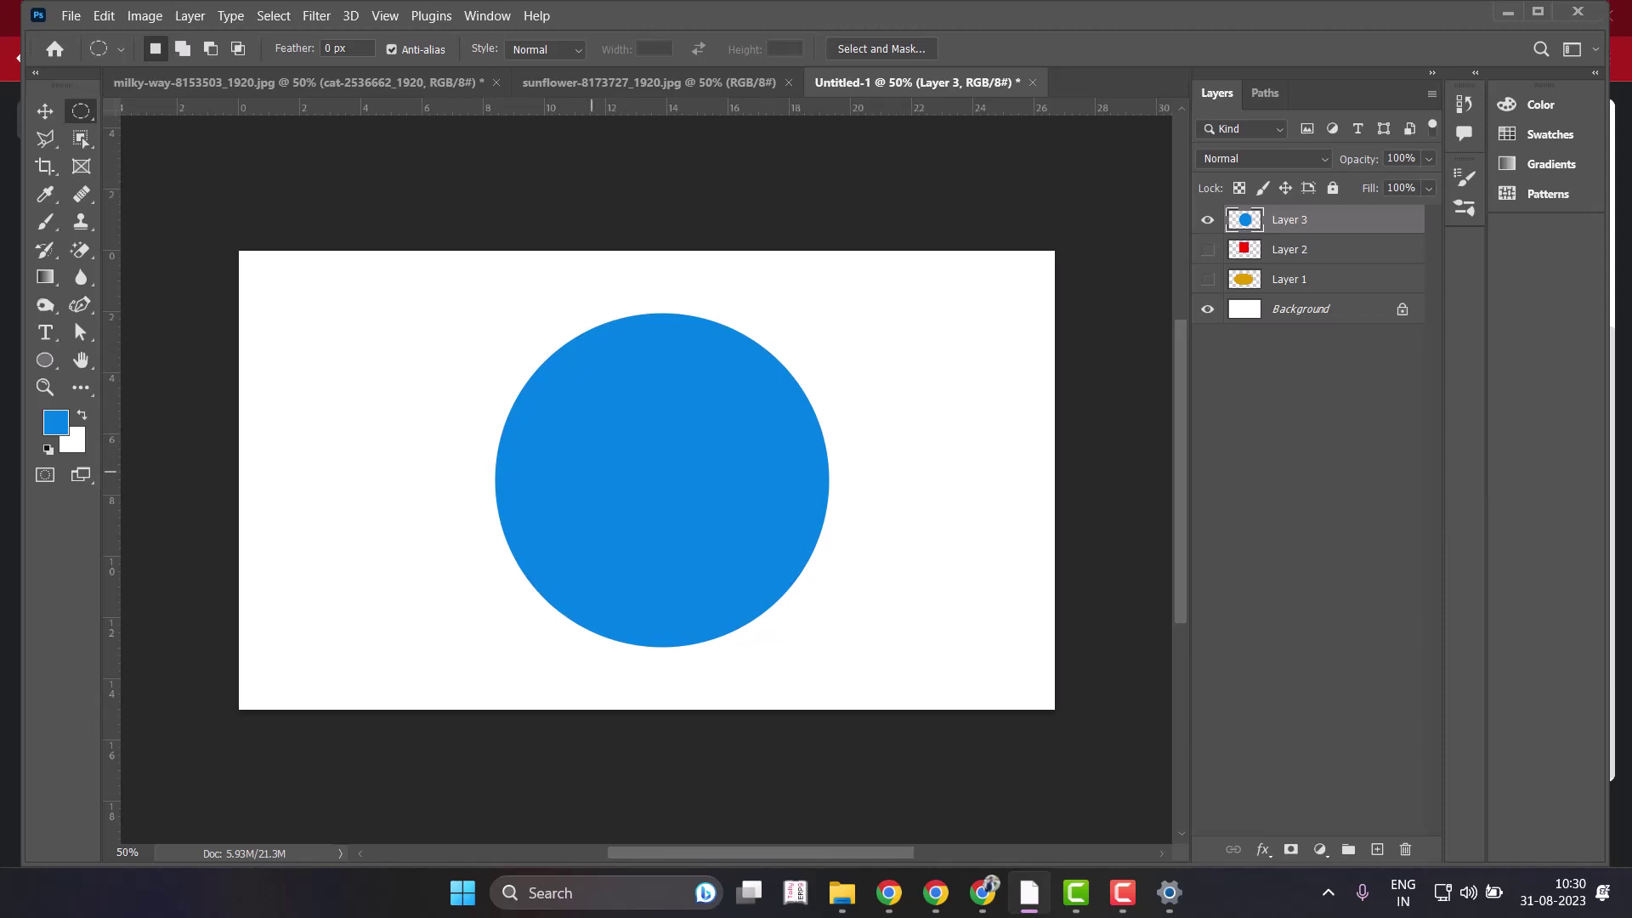
pyautogui.click(45, 110)
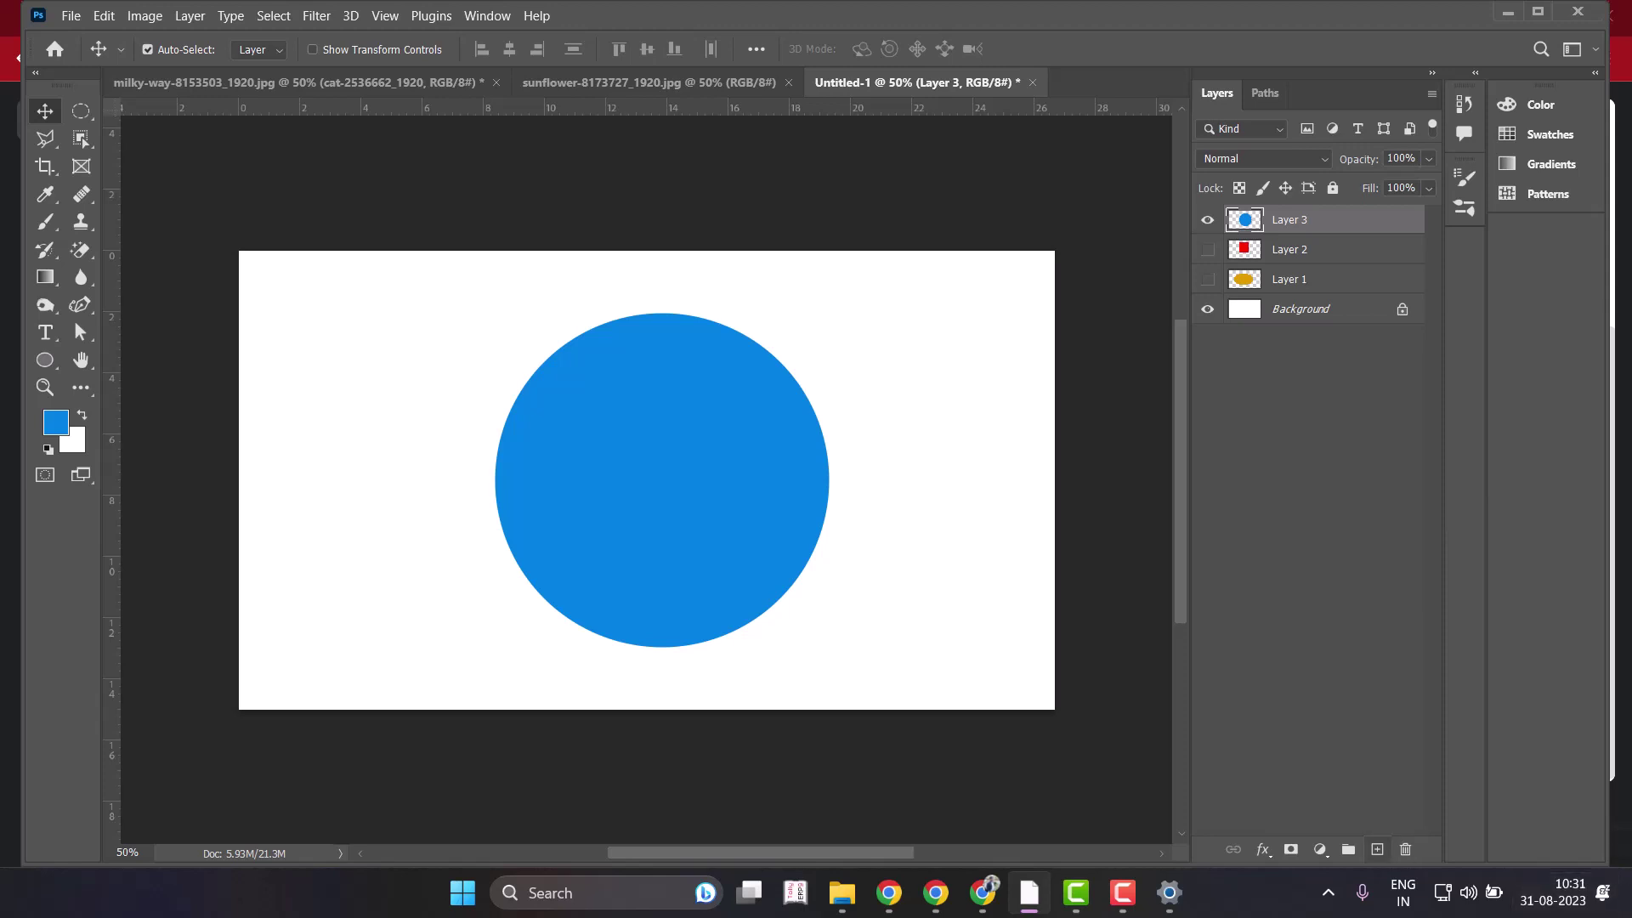
# On new Layer 4, brush a black (000000) arrow from the upper left into the blue circle.
pyautogui.click(1377, 849)
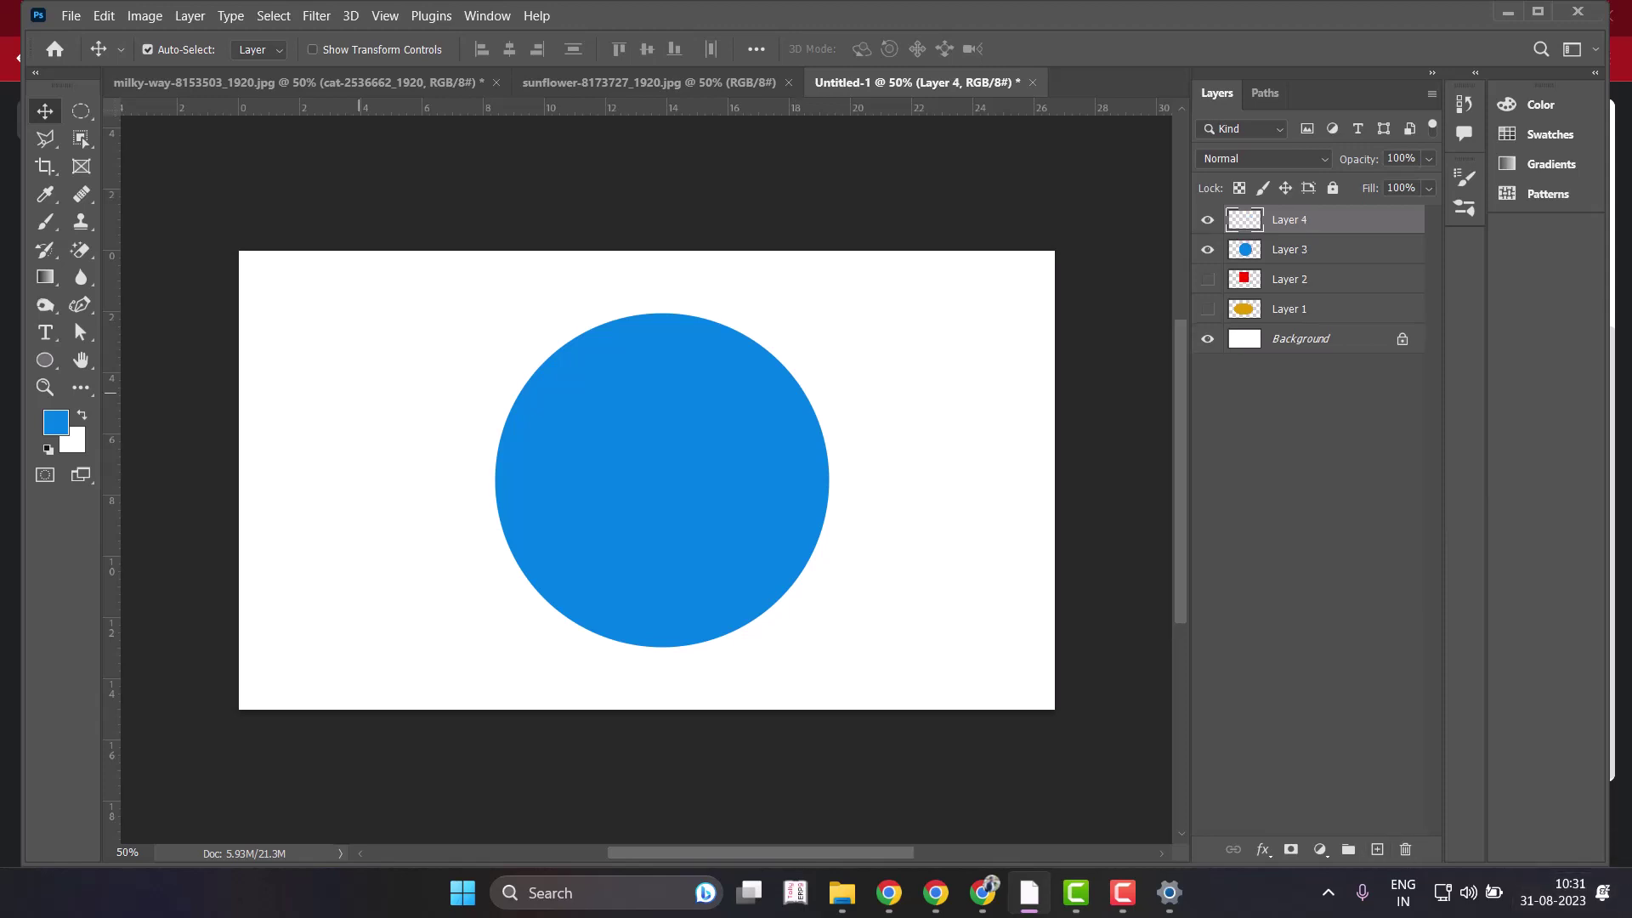
pyautogui.press('b')
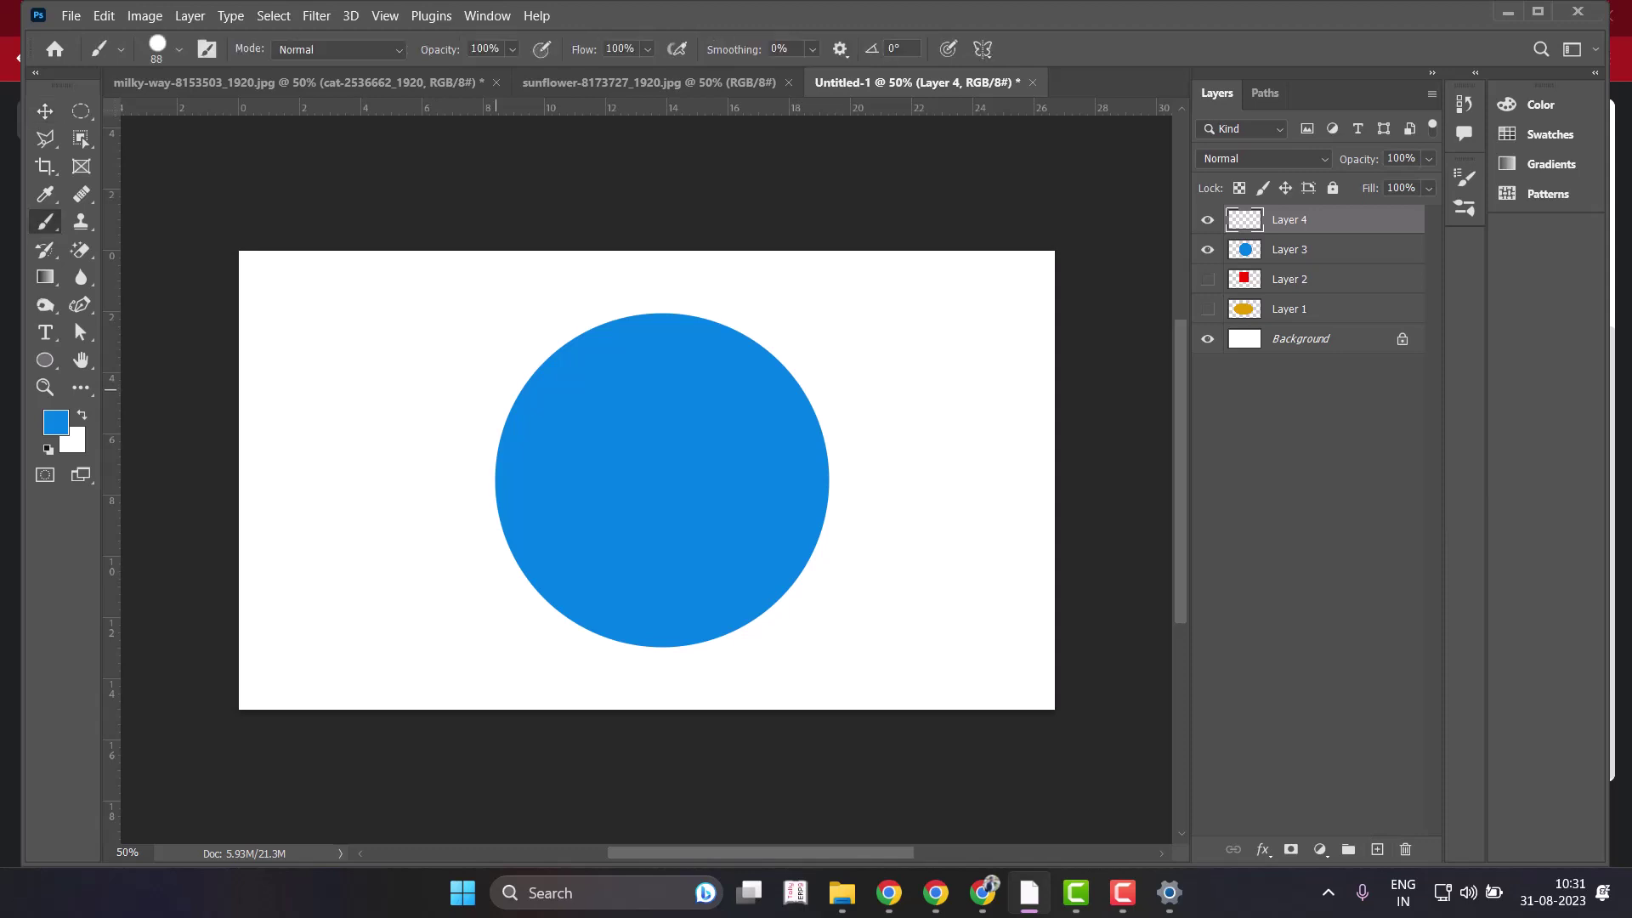
pyautogui.press(']')
pyautogui.press('x')
pyautogui.click(55, 421)
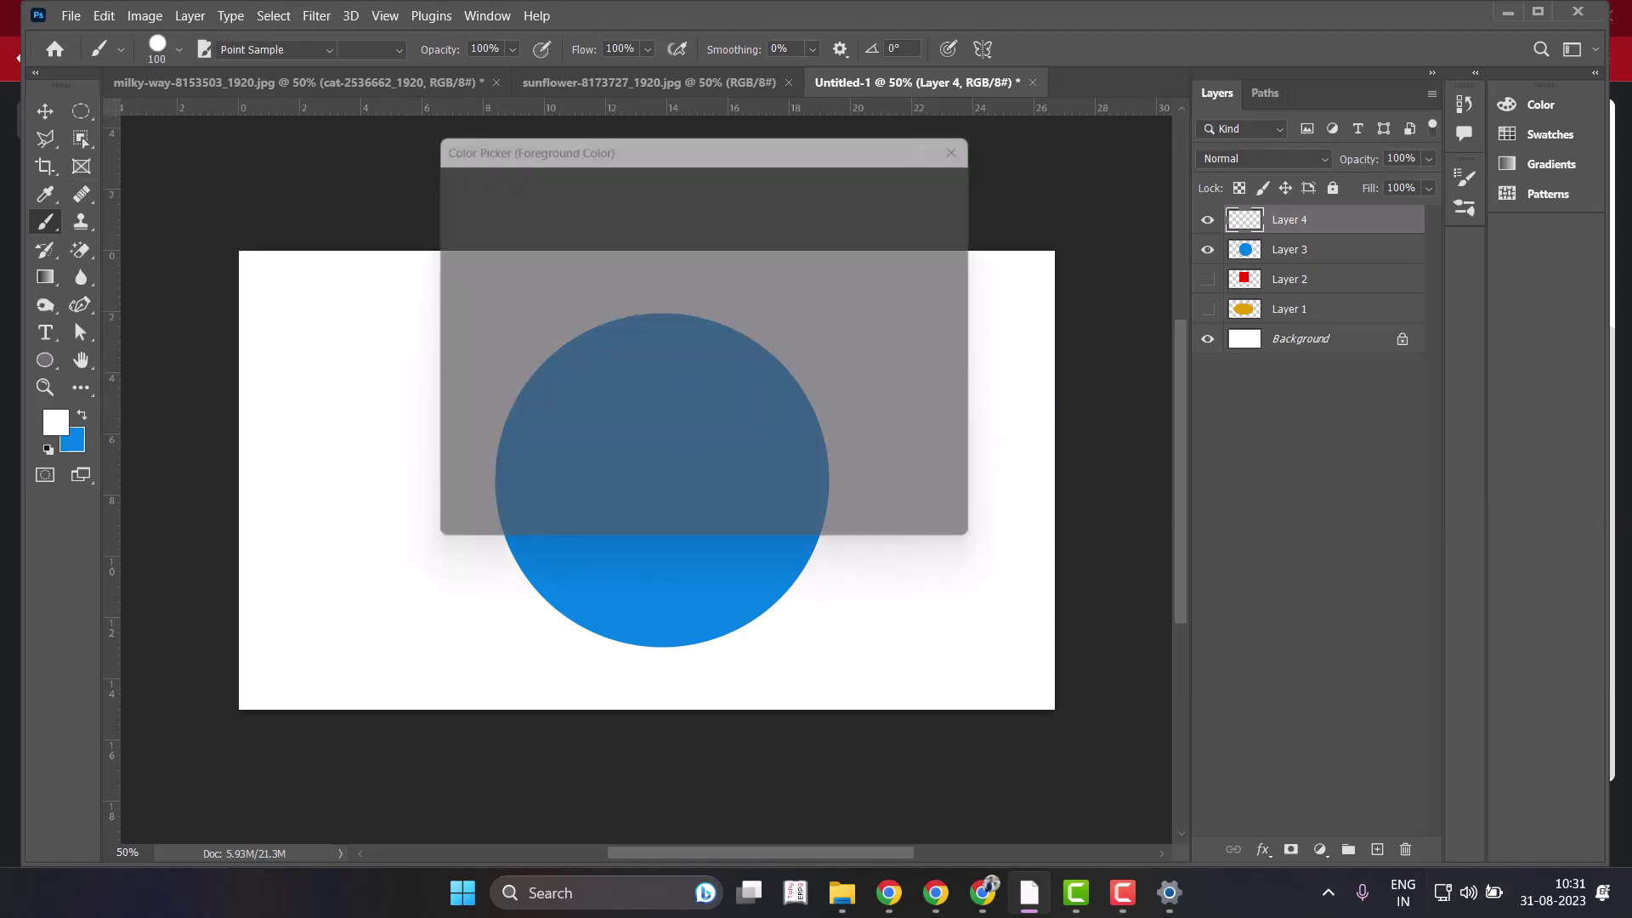
pyautogui.write('000000')
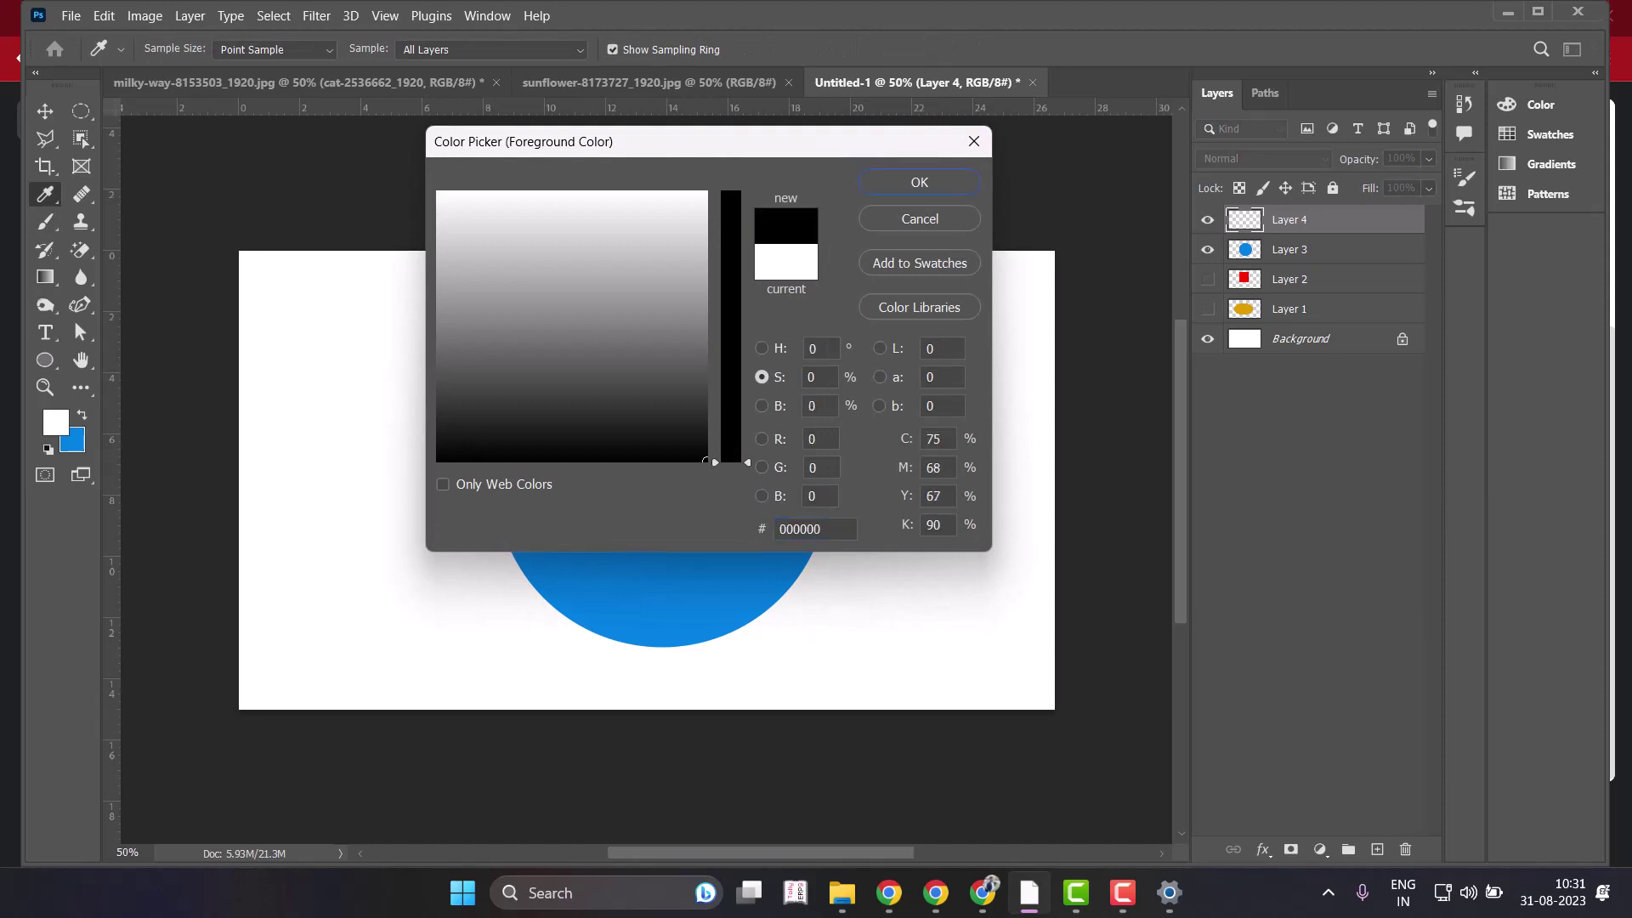
pyautogui.click(920, 182)
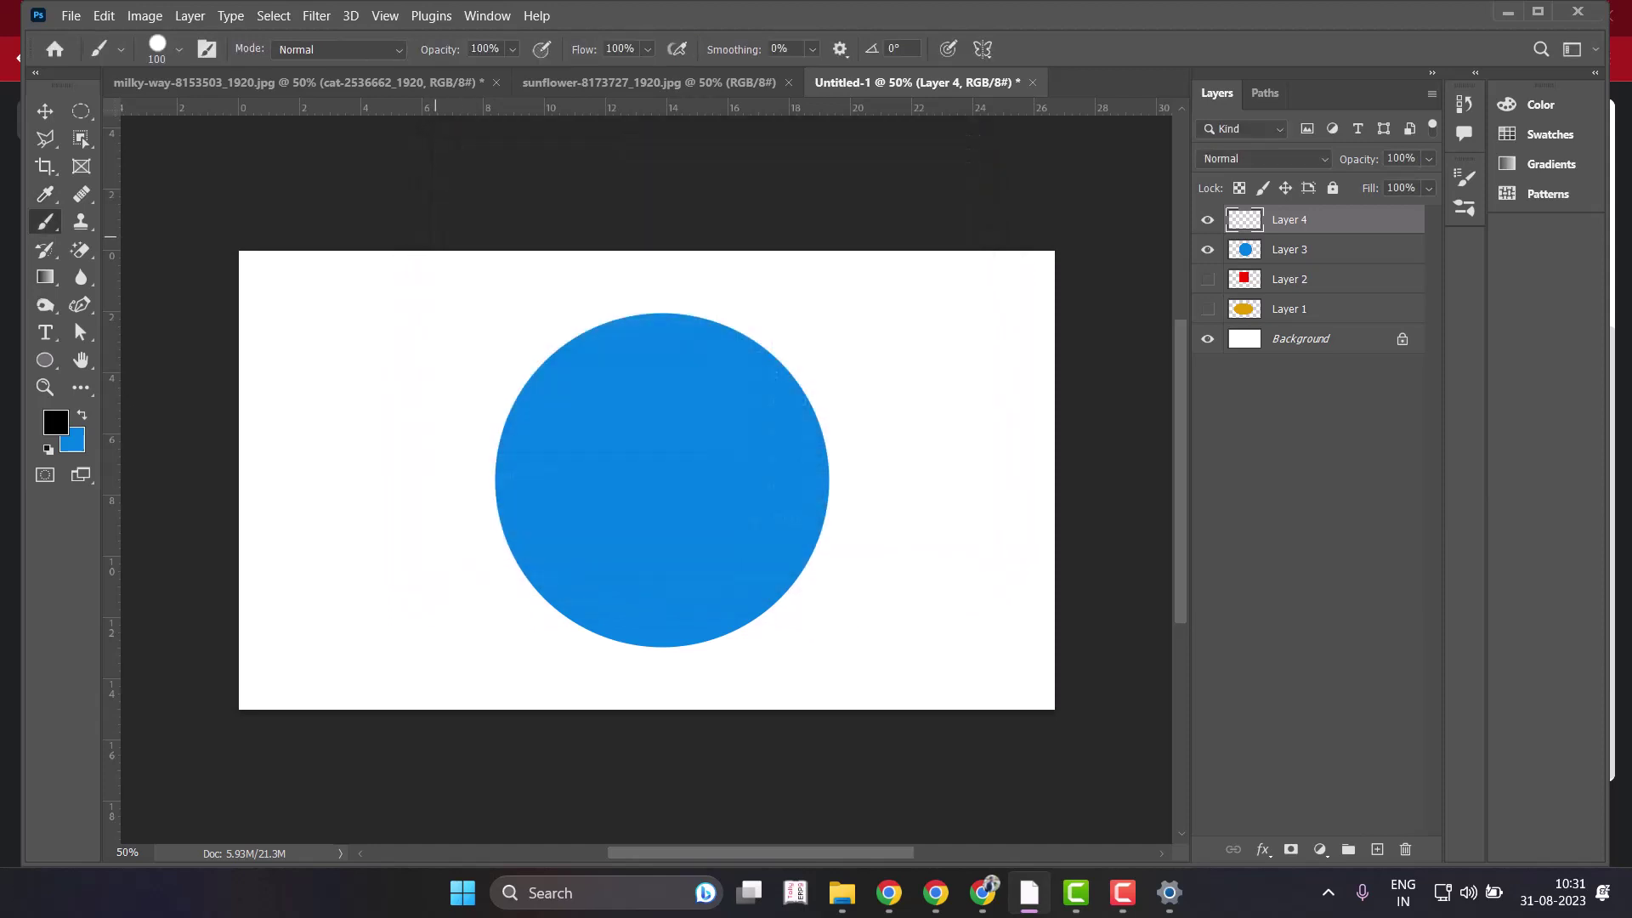
pyautogui.press('[')
pyautogui.press('[')
pyautogui.press('[')
pyautogui.press('[')
pyautogui.moveTo(442, 266)
pyautogui.mouseDown()
pyautogui.moveTo(576, 415)
pyautogui.moveTo(567, 380)
pyautogui.mouseUp()
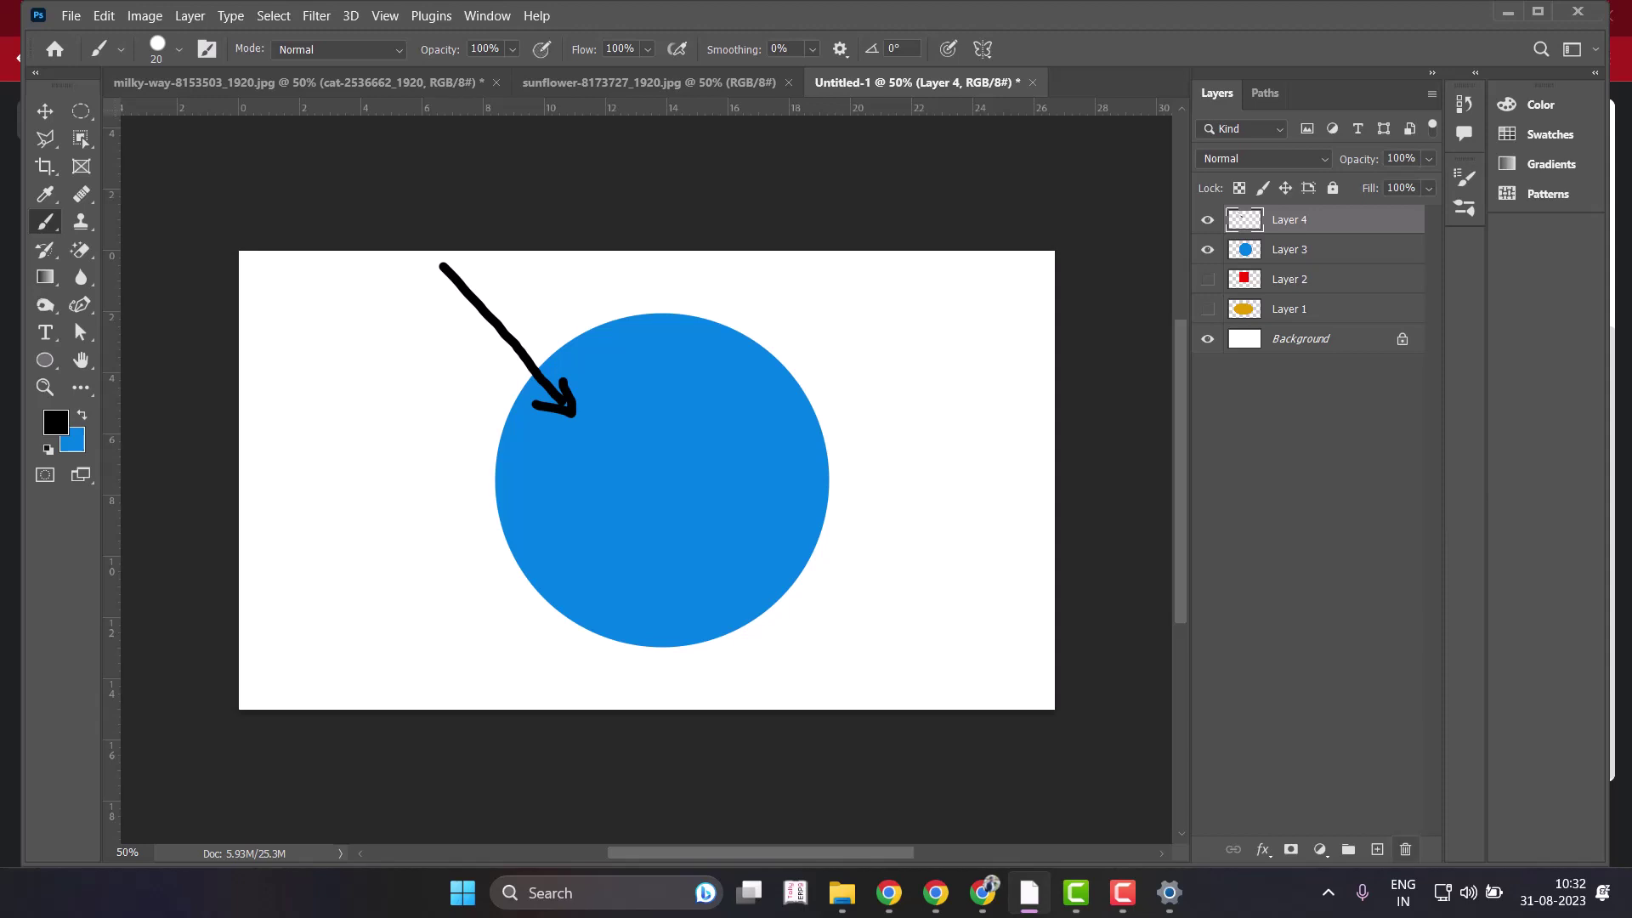
# Add a new empty layer named Shades.
pyautogui.click(1377, 849)
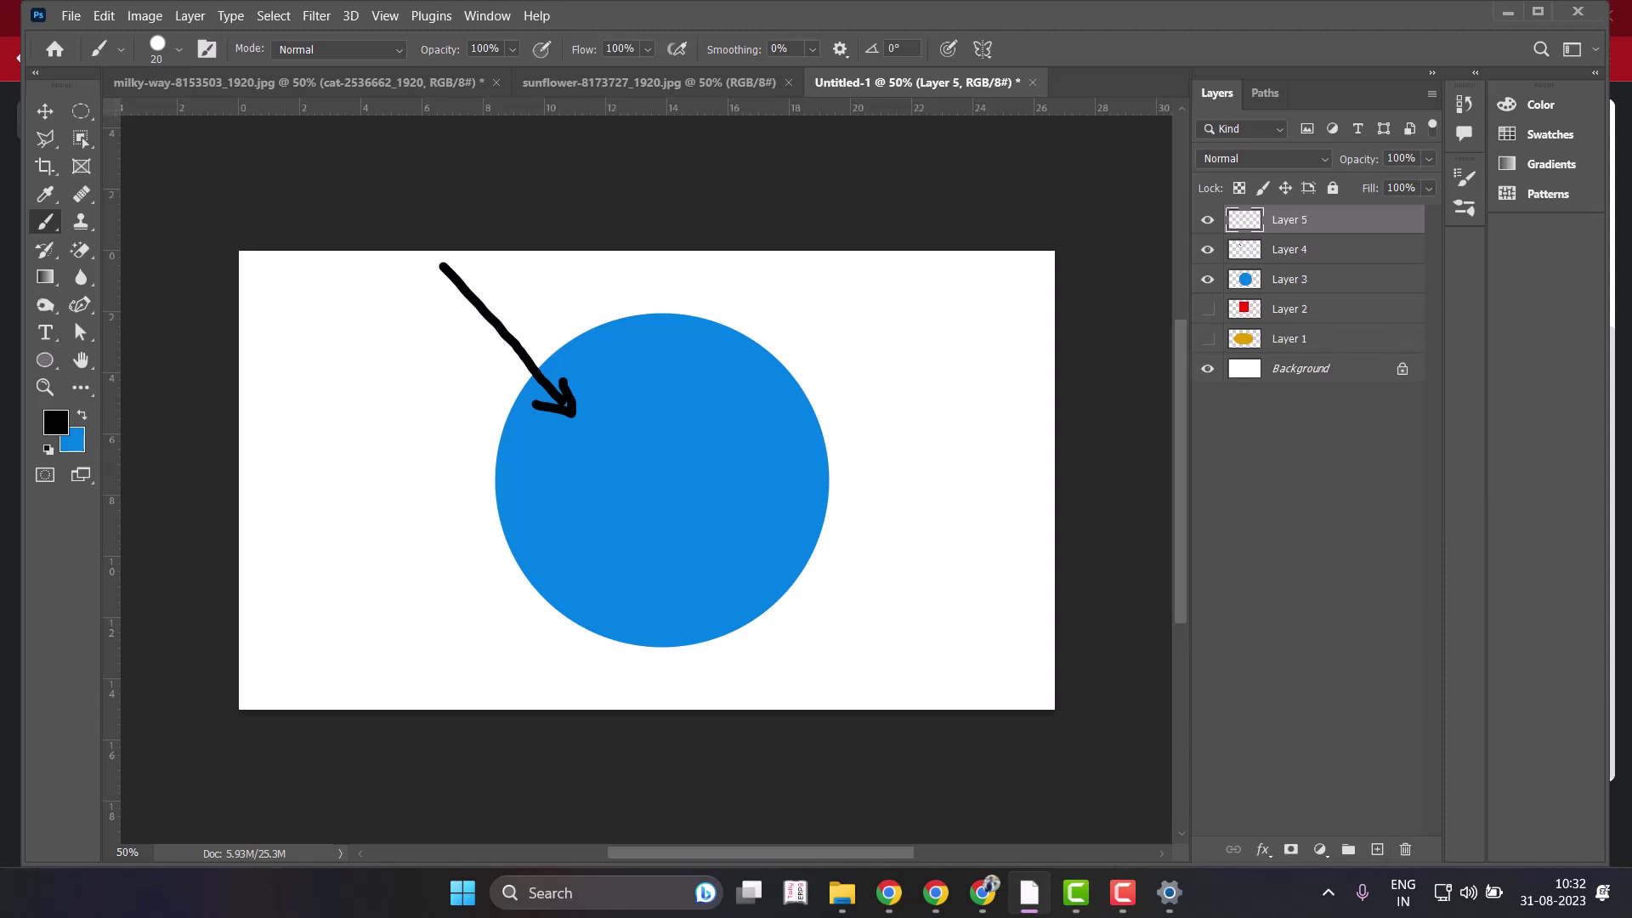
pyautogui.doubleClick(1288, 219)
pyautogui.write('Sha')
pyautogui.write('des')
pyautogui.press('Return')
pyautogui.doubleClick(1288, 219)
pyautogui.press('Return')
# Move Layer 4 up, rename it 'arrow' and hide it, then select Shades with blue as foreground.
pyautogui.moveTo(1288, 249); pyautogui.dragTo(1289, 214)
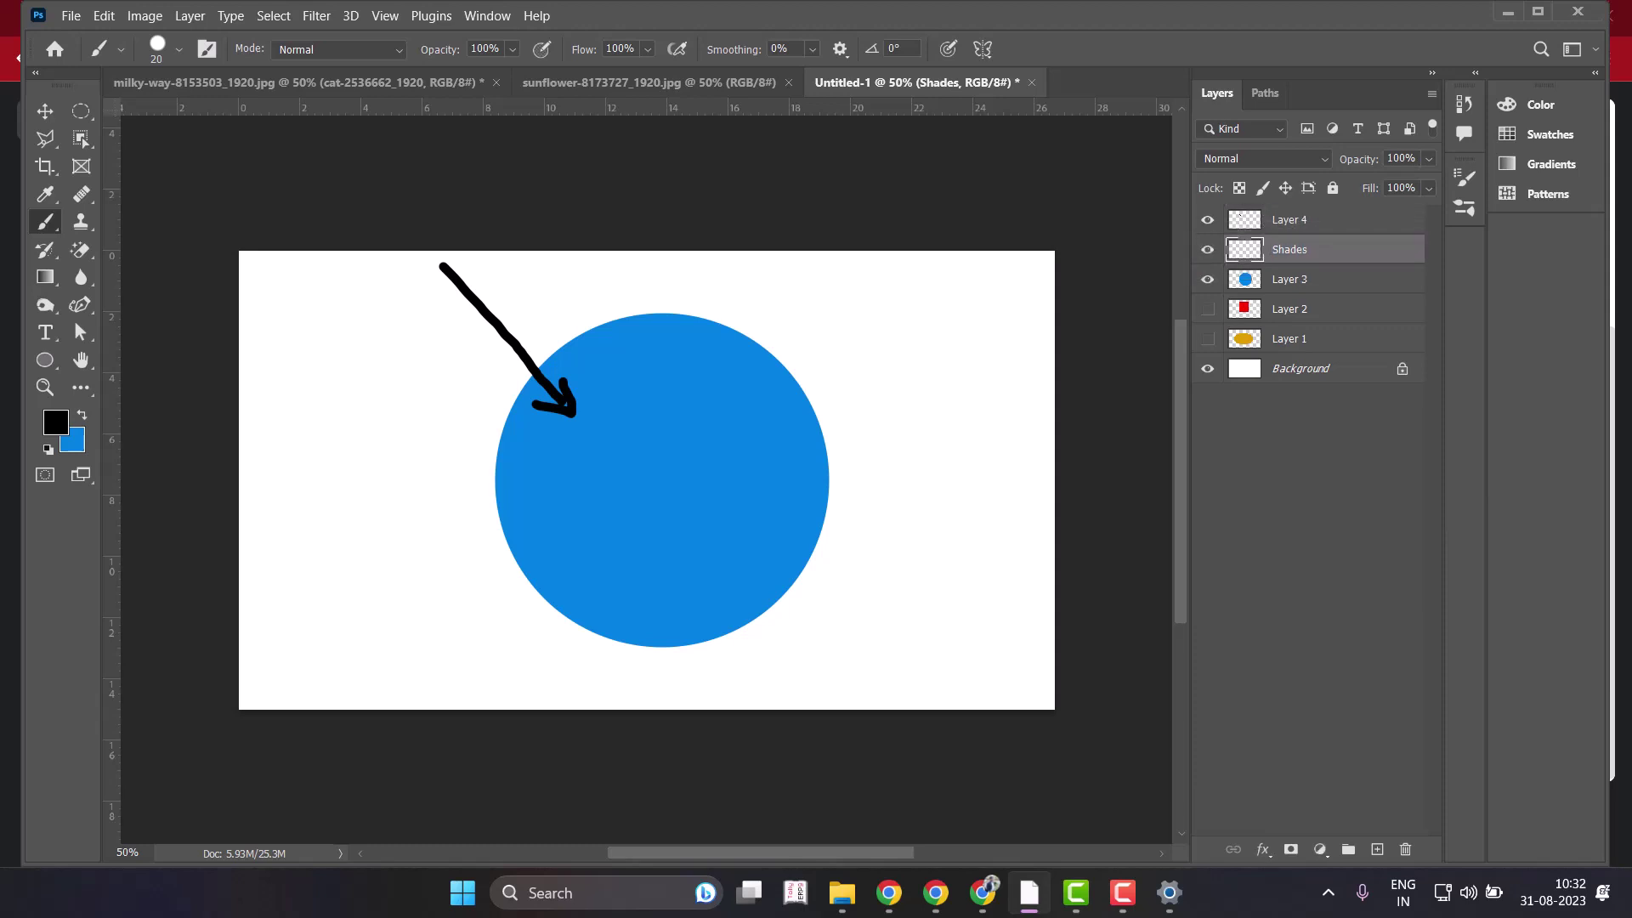
pyautogui.doubleClick(1289, 220)
pyautogui.write('arr')
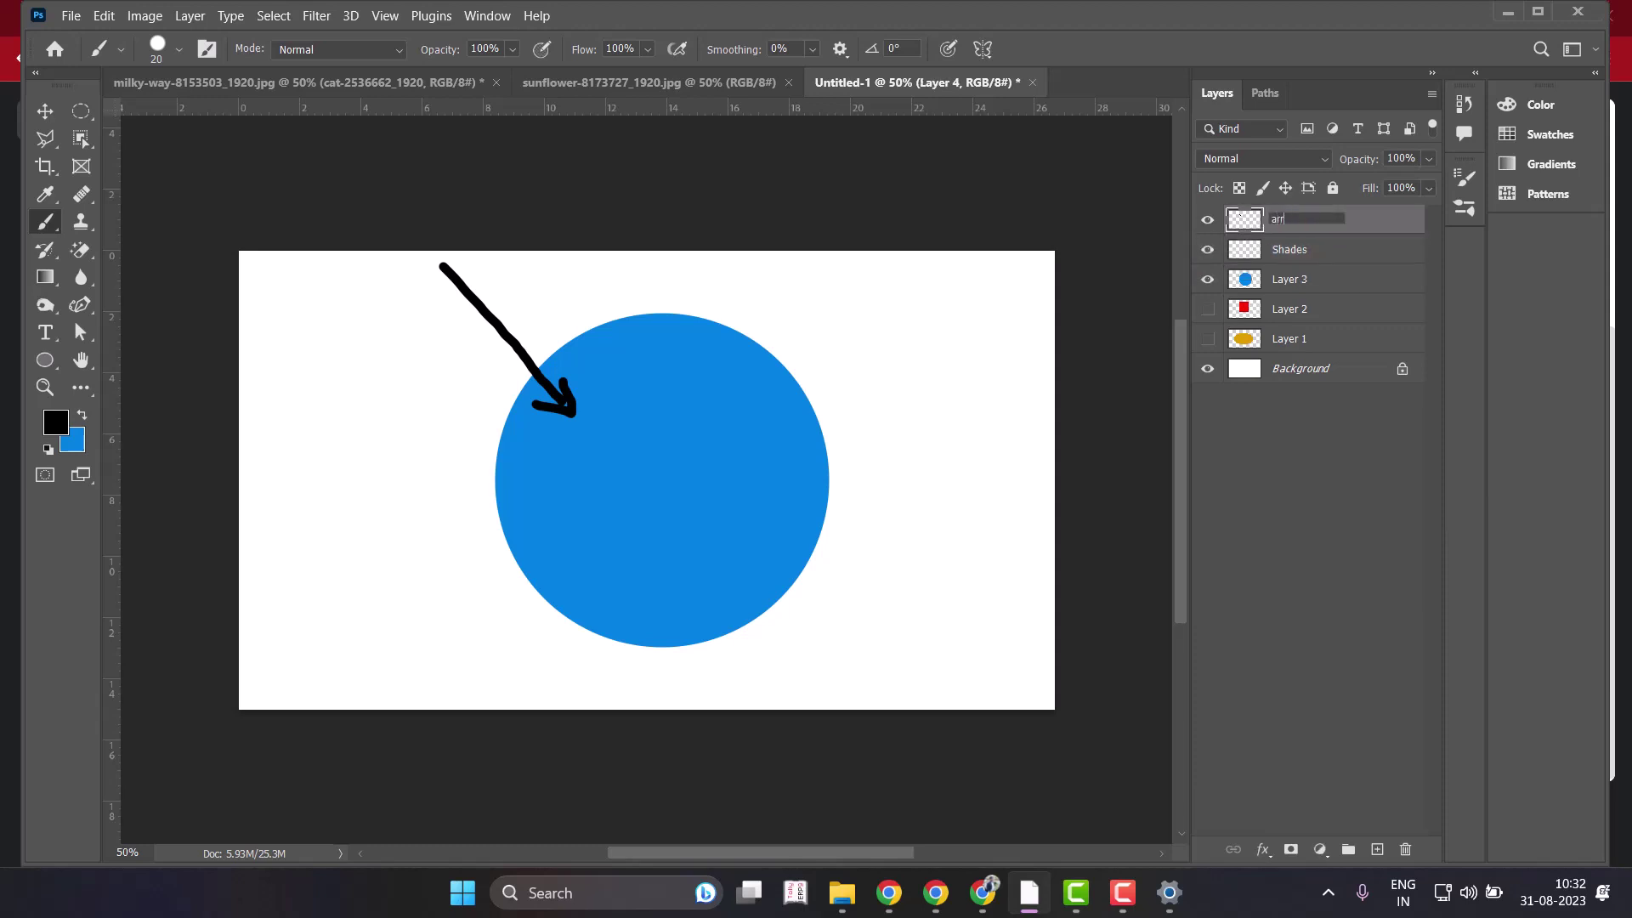
pyautogui.write('ow')
pyautogui.press('Return')
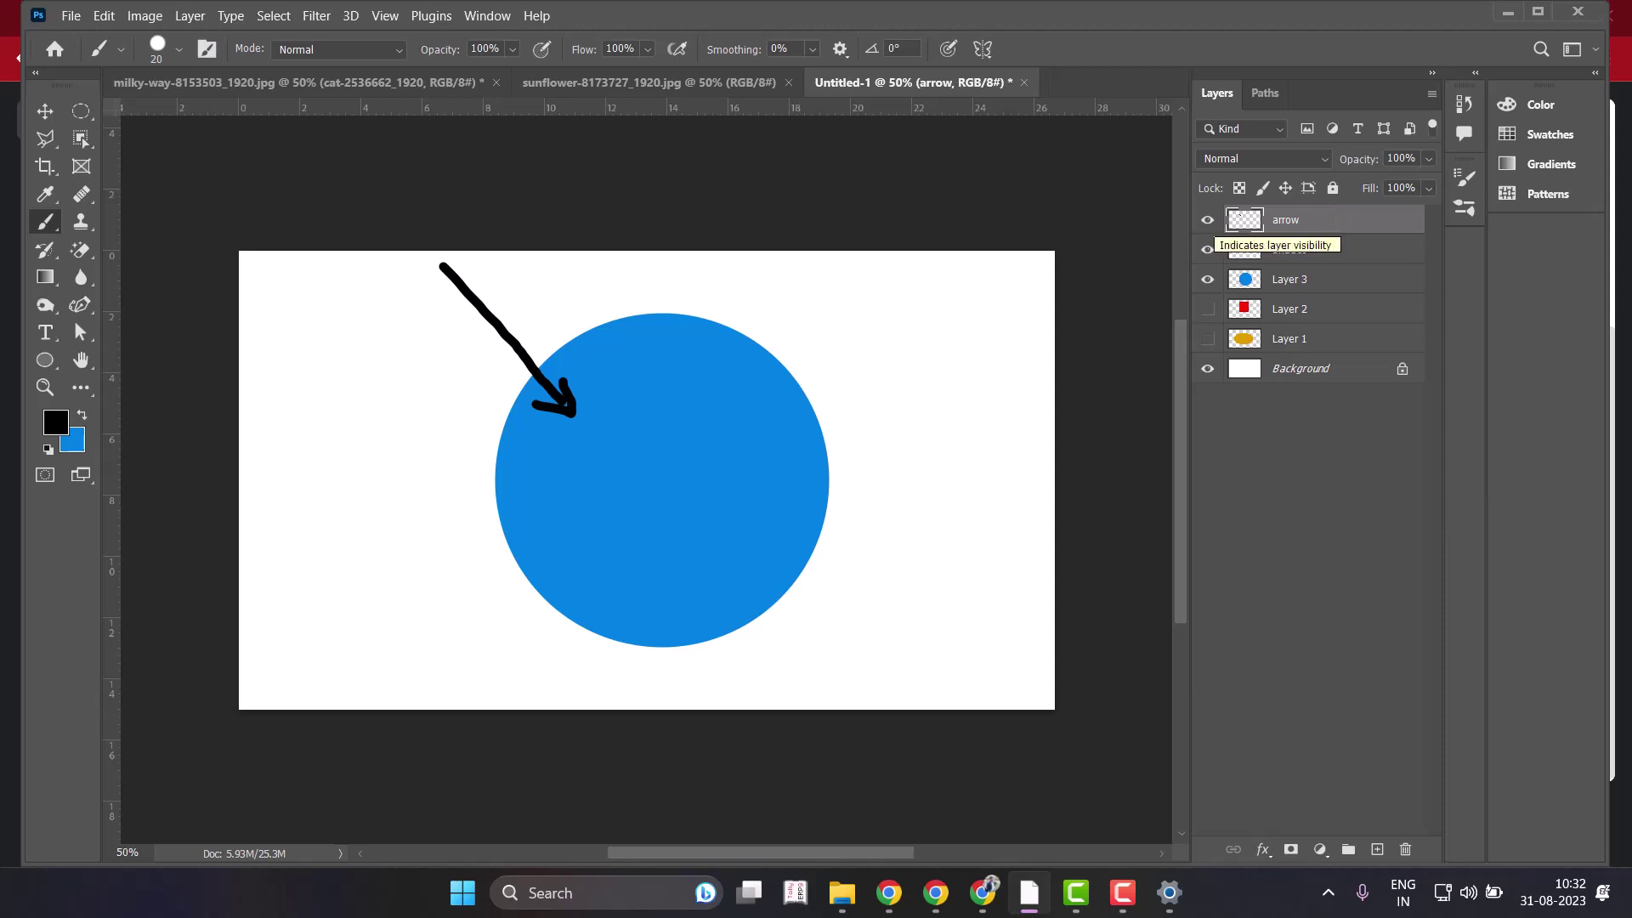
pyautogui.click(1207, 219)
pyautogui.hotkey('alt', '[')
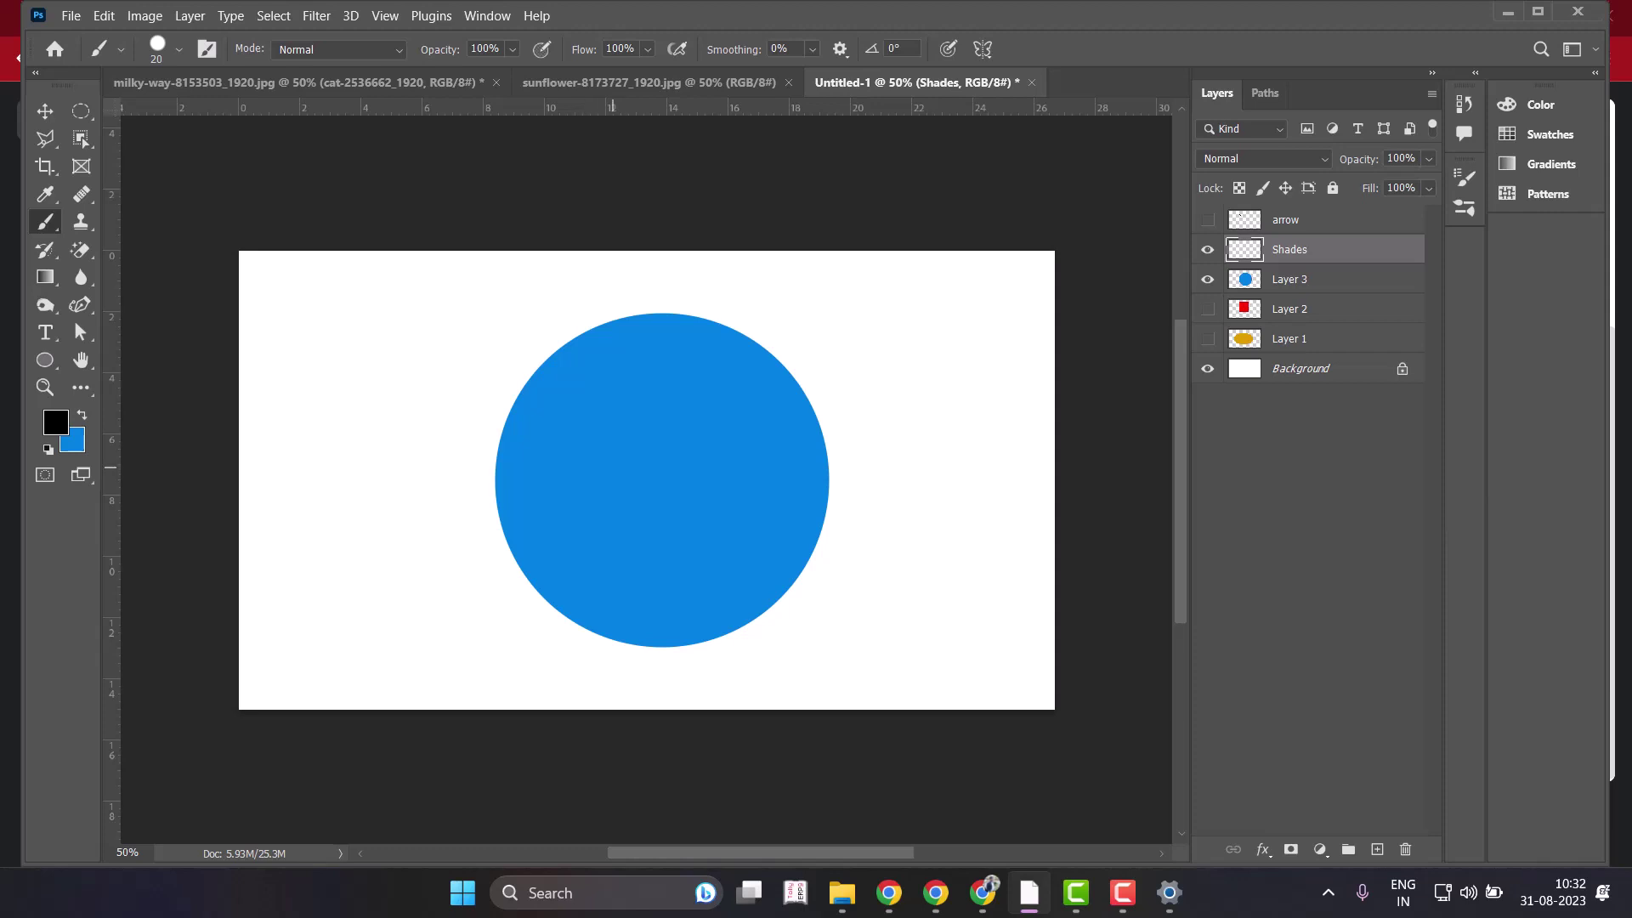
pyautogui.press('x')
pyautogui.press('x')
pyautogui.press('x')
pyautogui.press('x')
pyautogui.press('x')
pyautogui.press('x')
pyautogui.press('x')
# Darken the blue foreground colour to brightness 77.
pyautogui.click(56, 422)
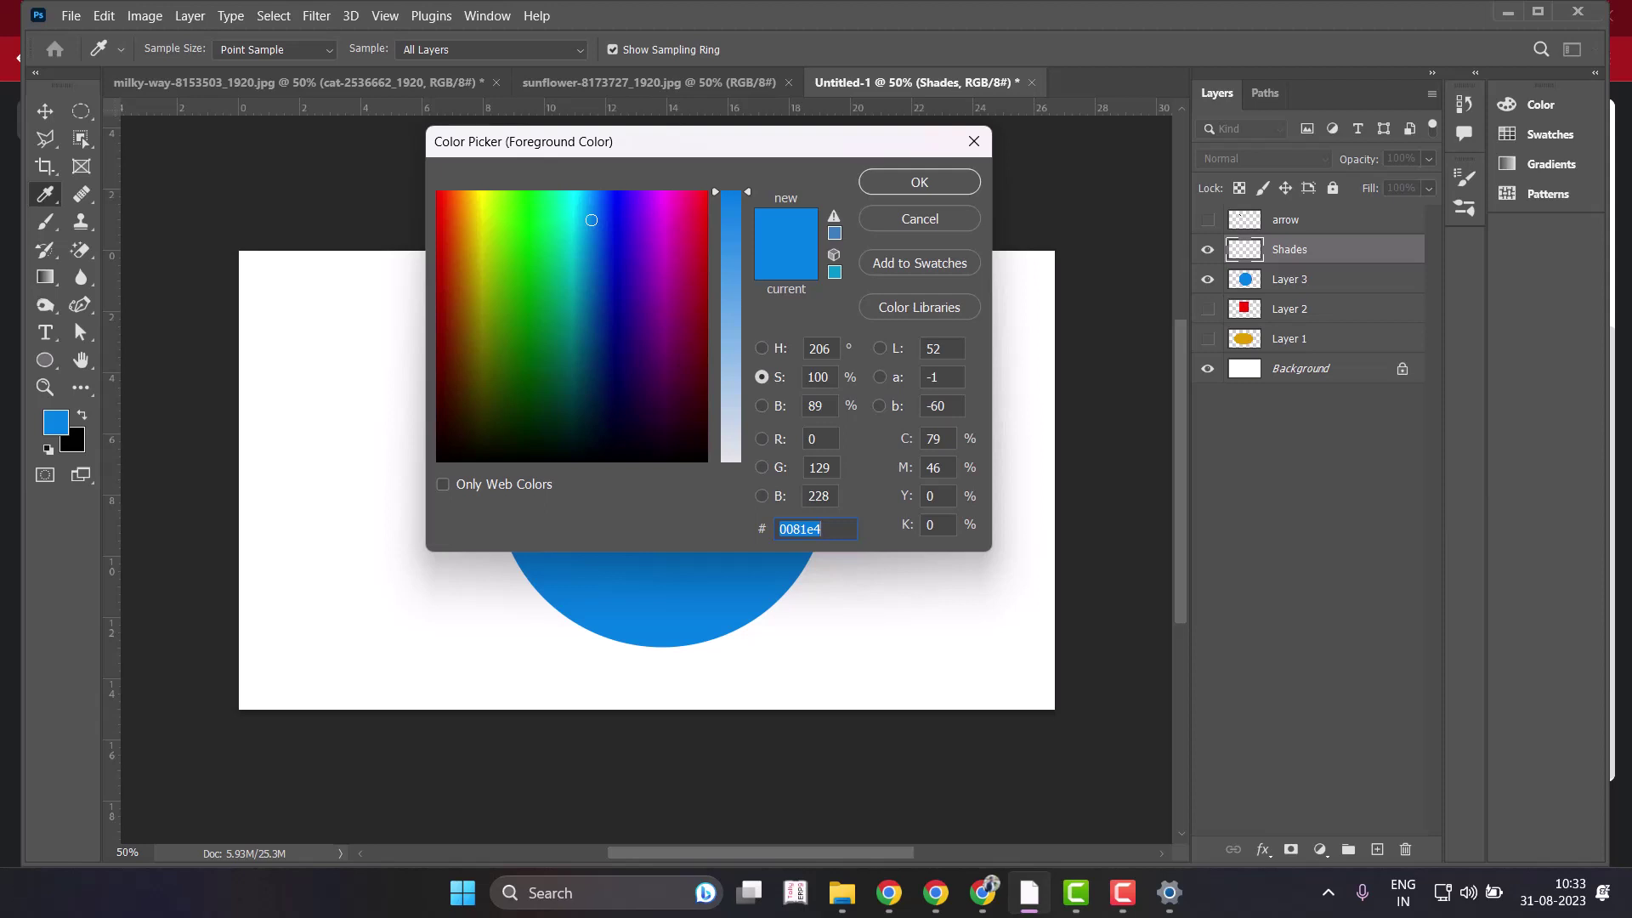
pyautogui.click(762, 406)
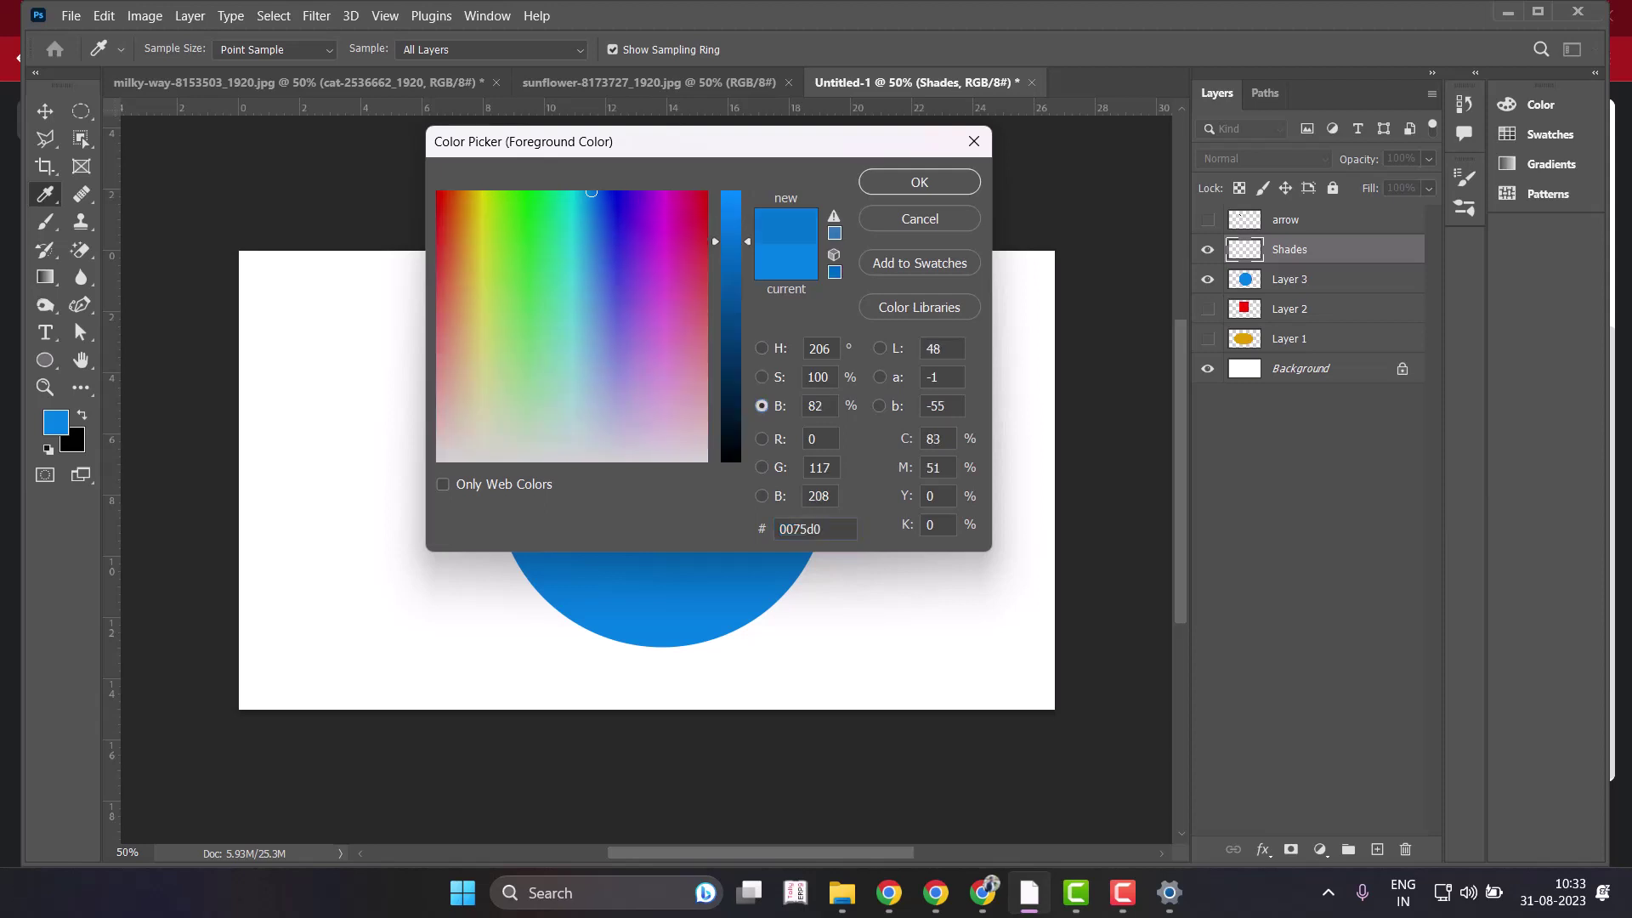
pyautogui.press('Down')
pyautogui.press('Down')
pyautogui.press('Down')
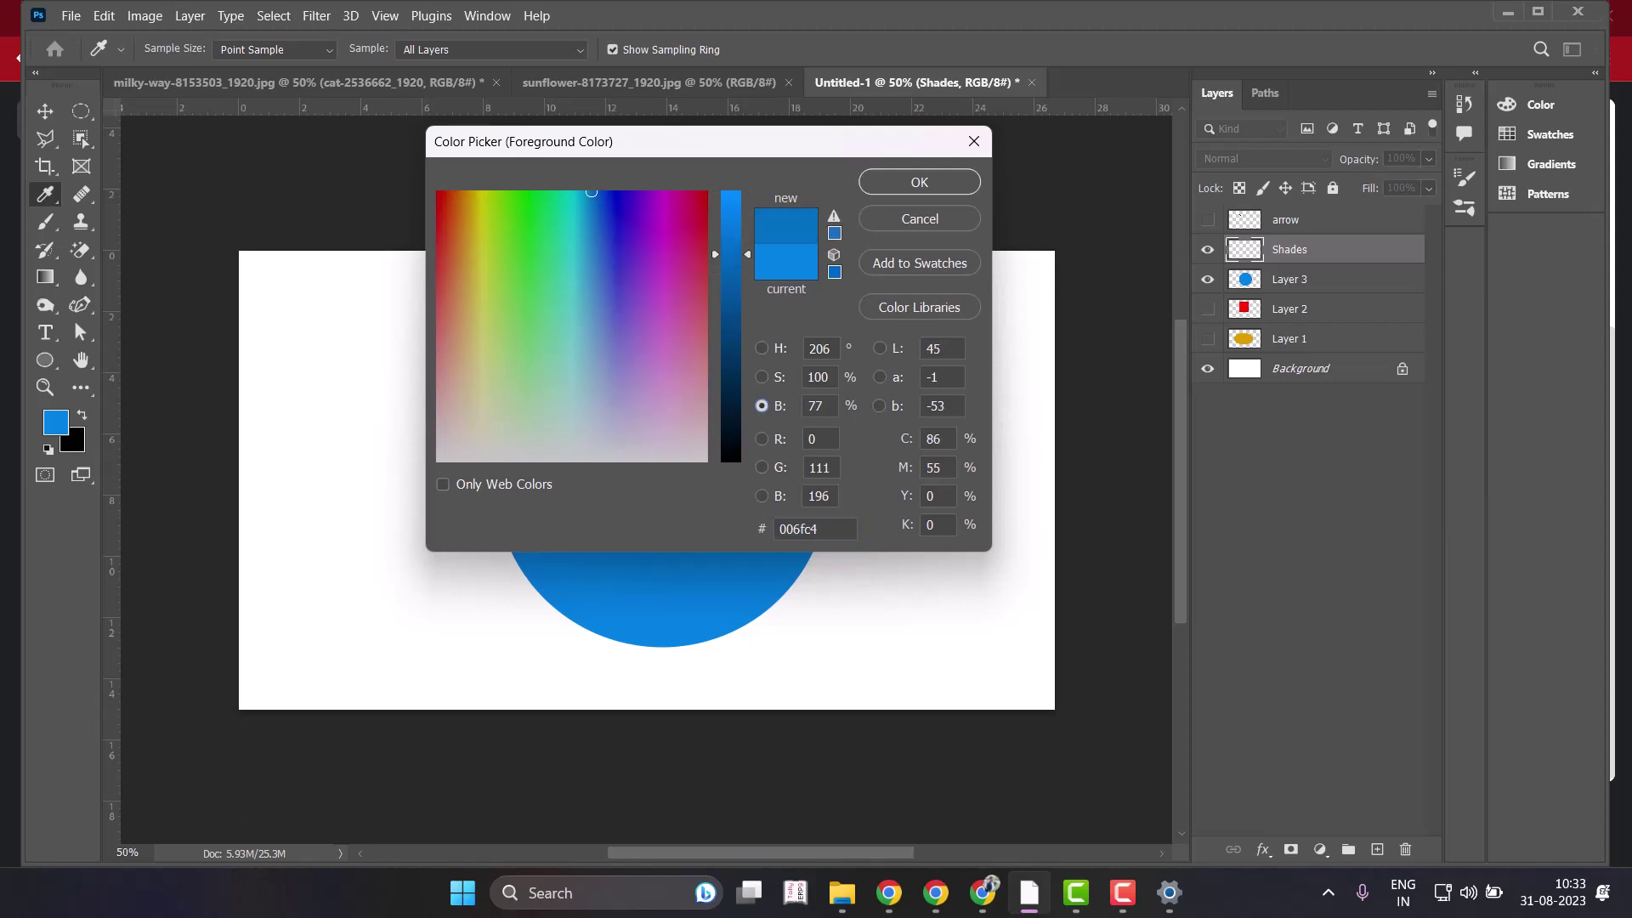
pyautogui.press('Return')
# Test-paint darker blue shading with a size 25 brush, then undo the strokes.
pyautogui.press('b')
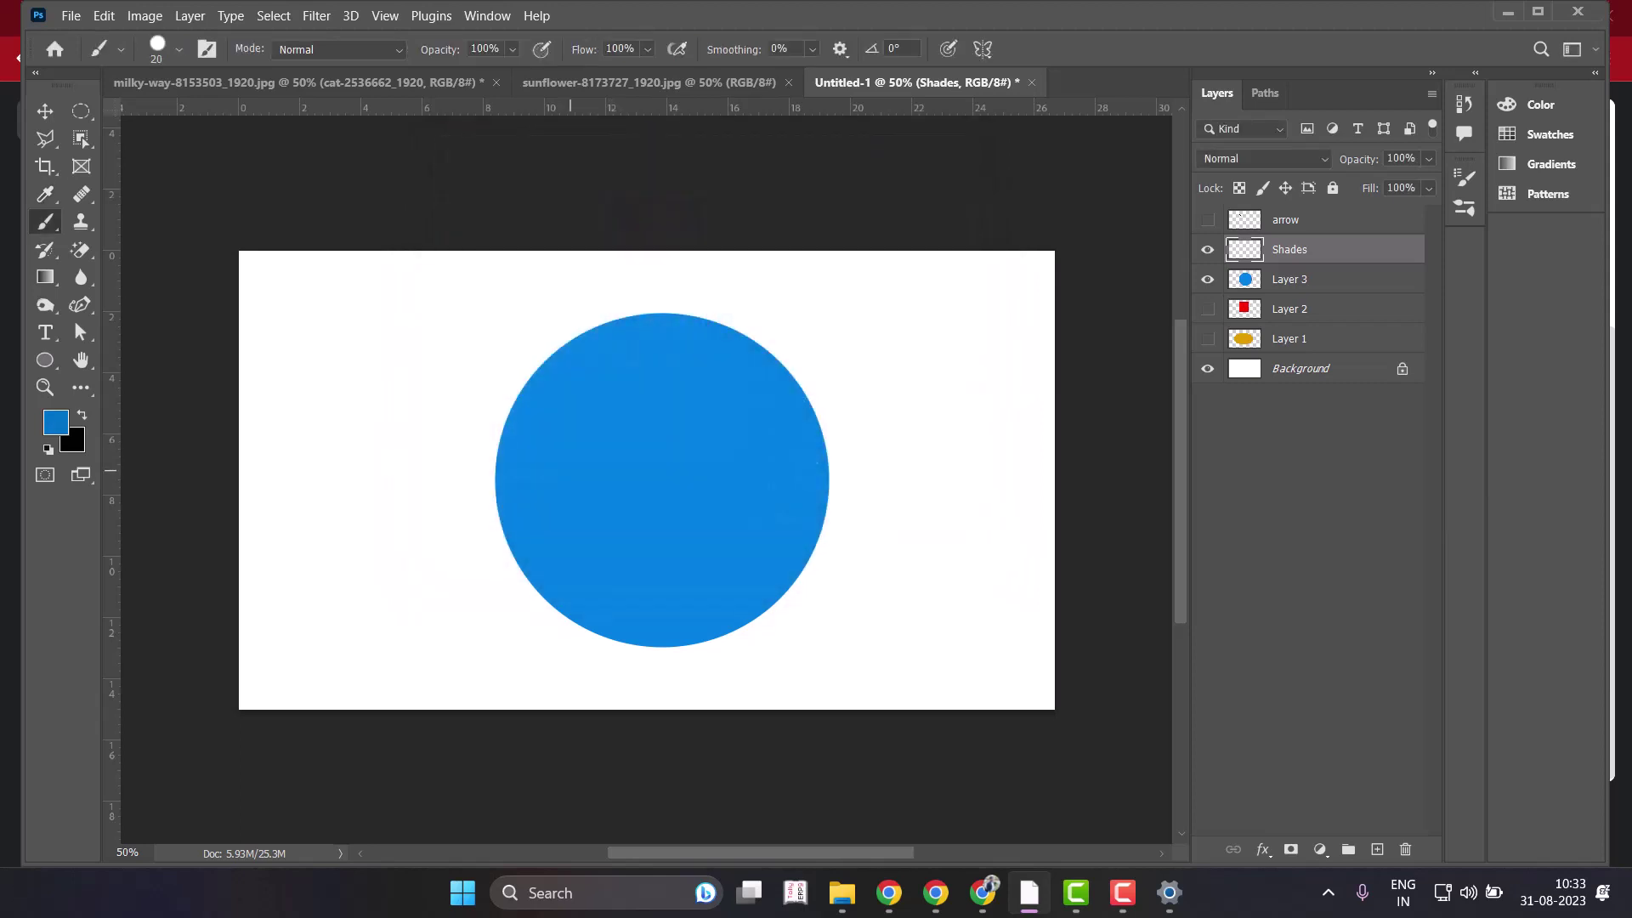
pyautogui.press(']')
pyautogui.moveTo(497, 484); pyautogui.dragTo(523, 574)
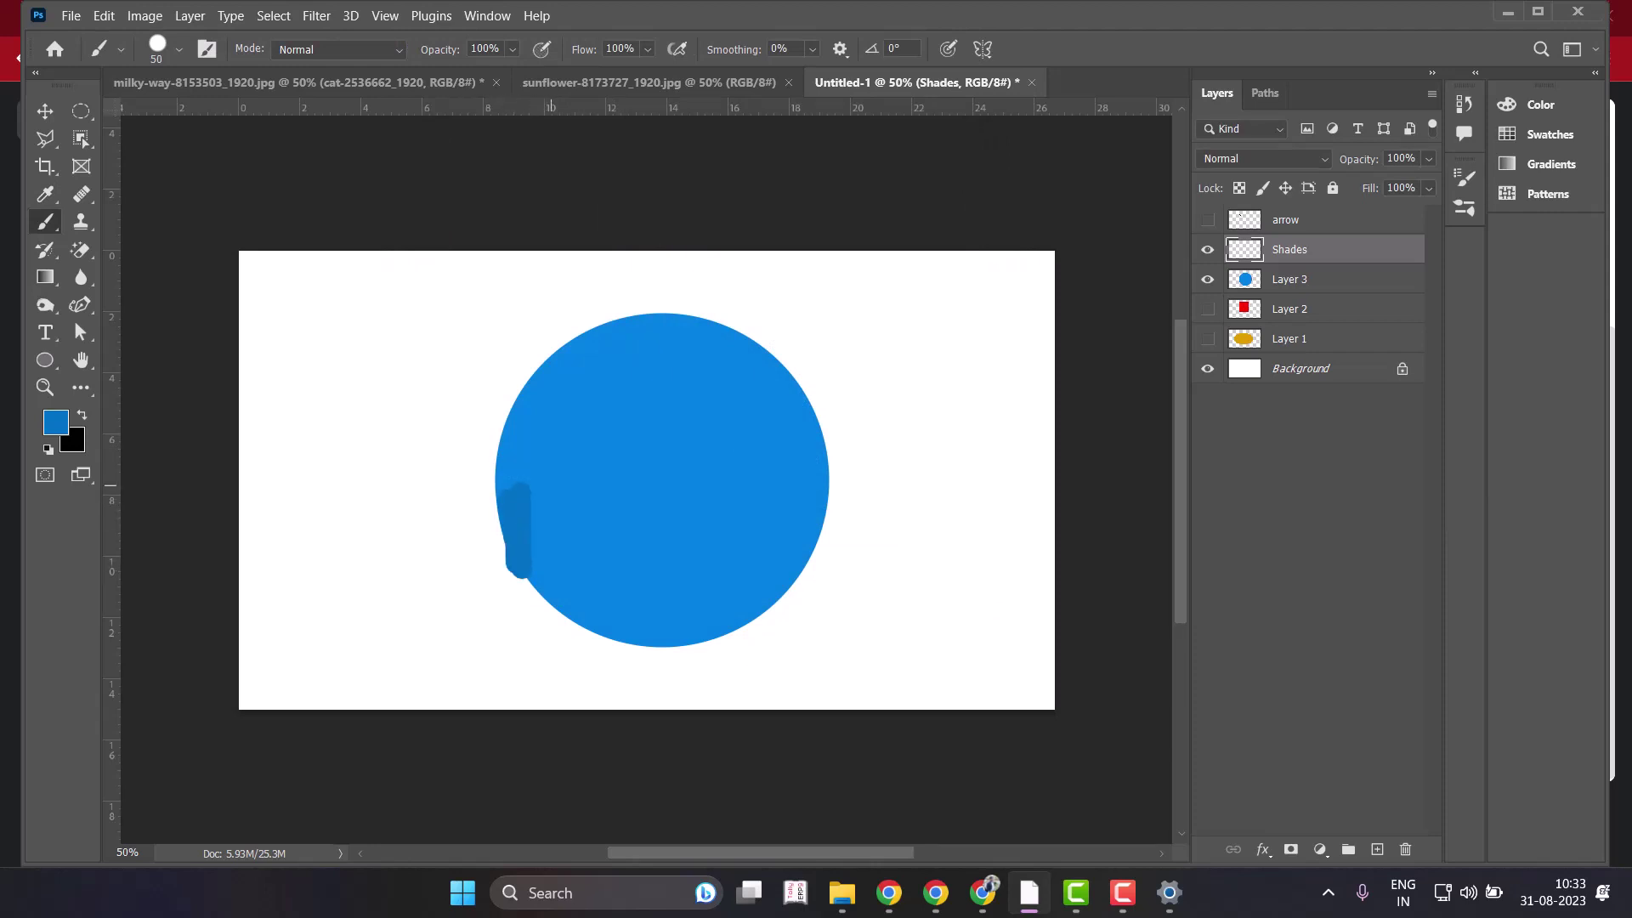
pyautogui.moveTo(535, 510)
pyautogui.mouseDown()
pyautogui.moveTo(552, 520)
pyautogui.moveTo(567, 501)
pyautogui.moveTo(578, 549)
pyautogui.mouseUp()
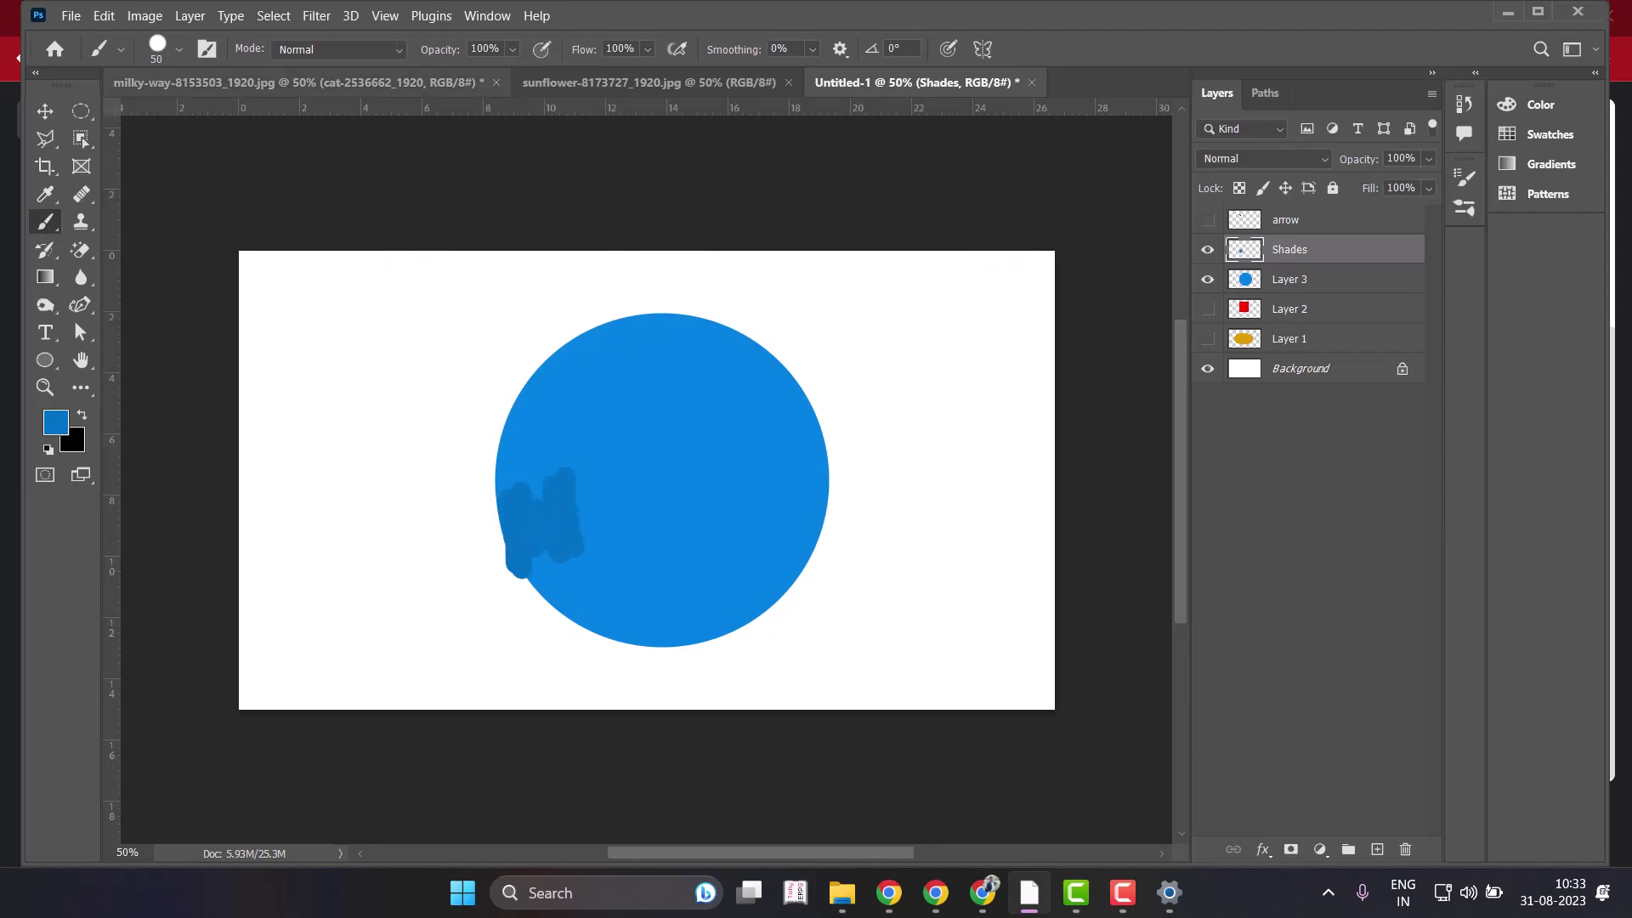
pyautogui.click(178, 49)
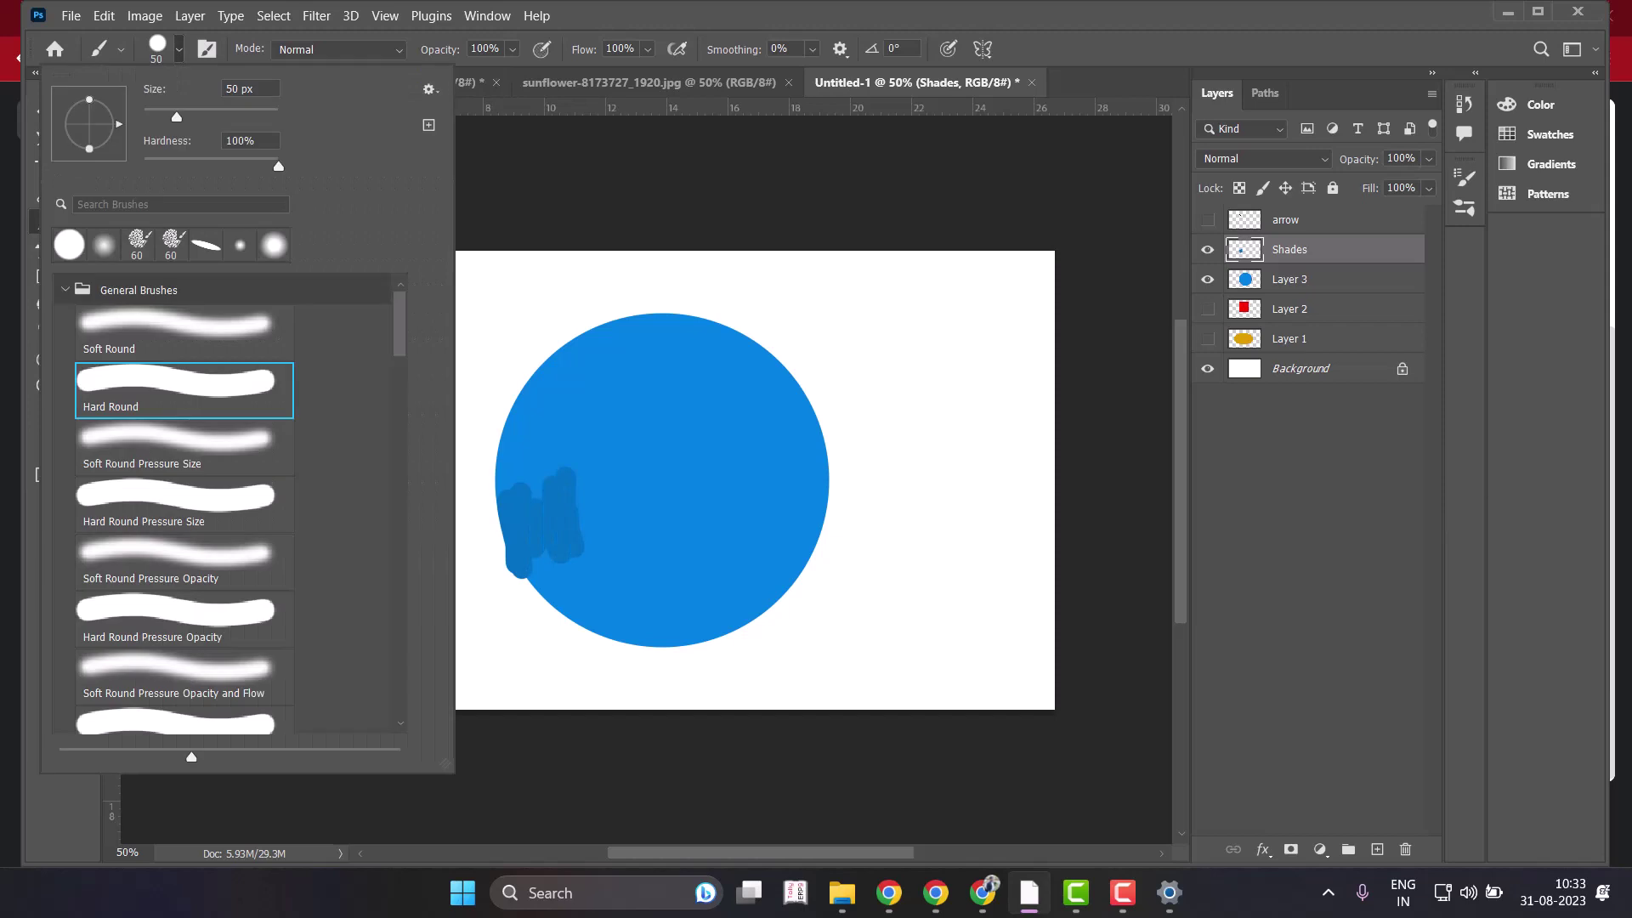
pyautogui.press('Escape')
pyautogui.hotkey('ctrl', 'z')
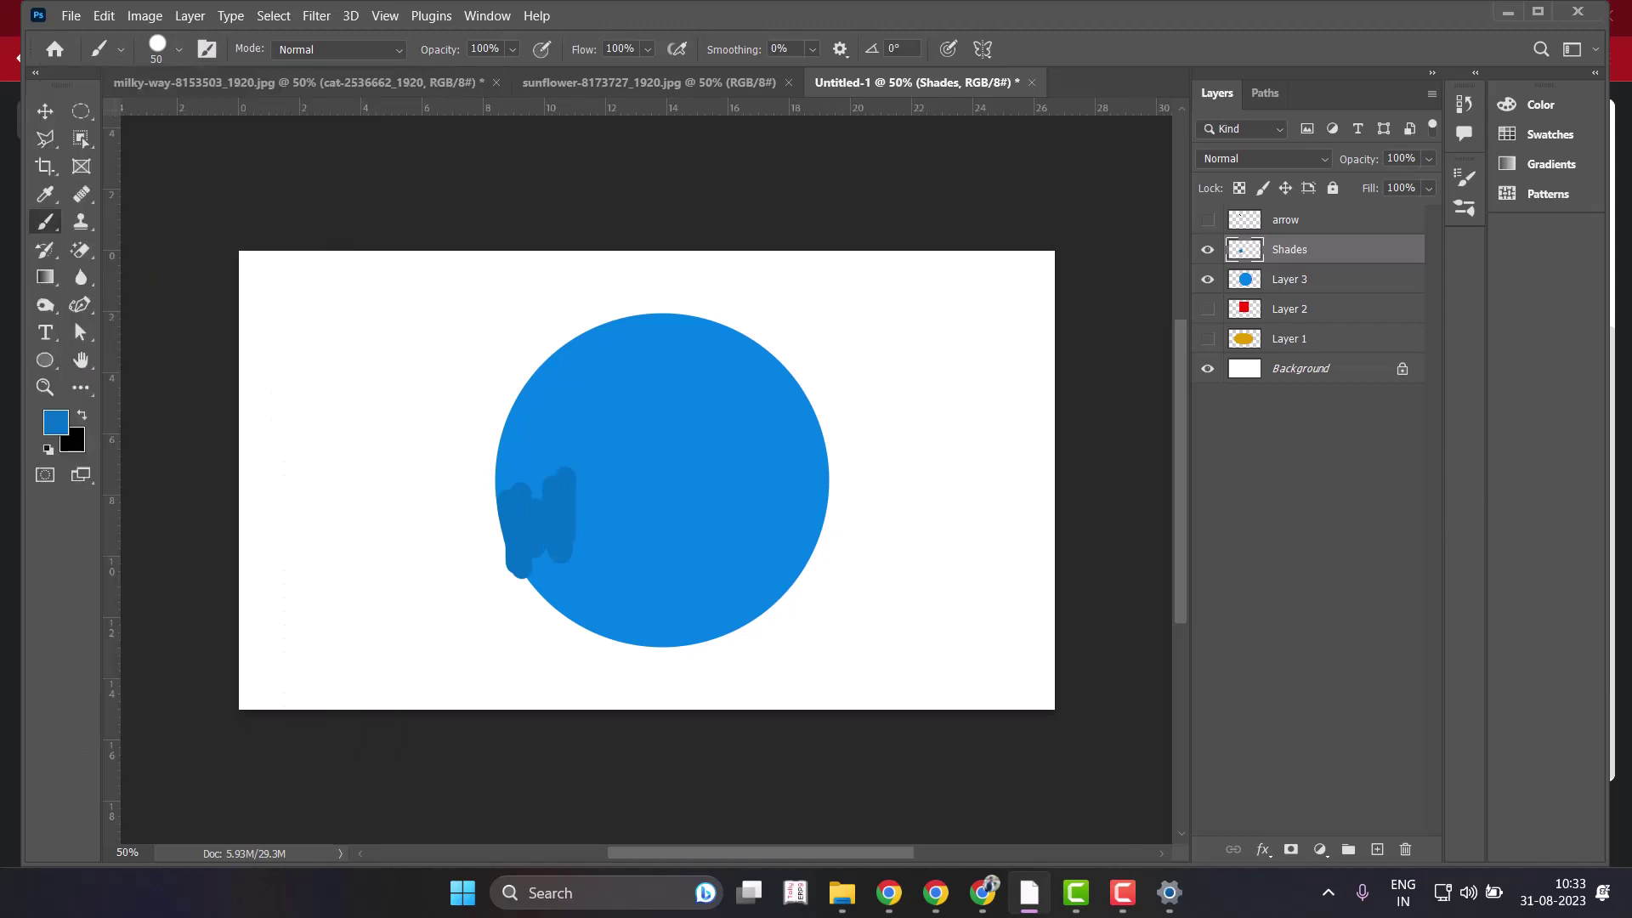
pyautogui.hotkey('ctrl', 'z')
pyautogui.hotkey('ctrl', 'z')
pyautogui.hotkey('ctrl', 'z')
pyautogui.hotkey('ctrl', 'z')
pyautogui.hotkey('ctrl', 'z')
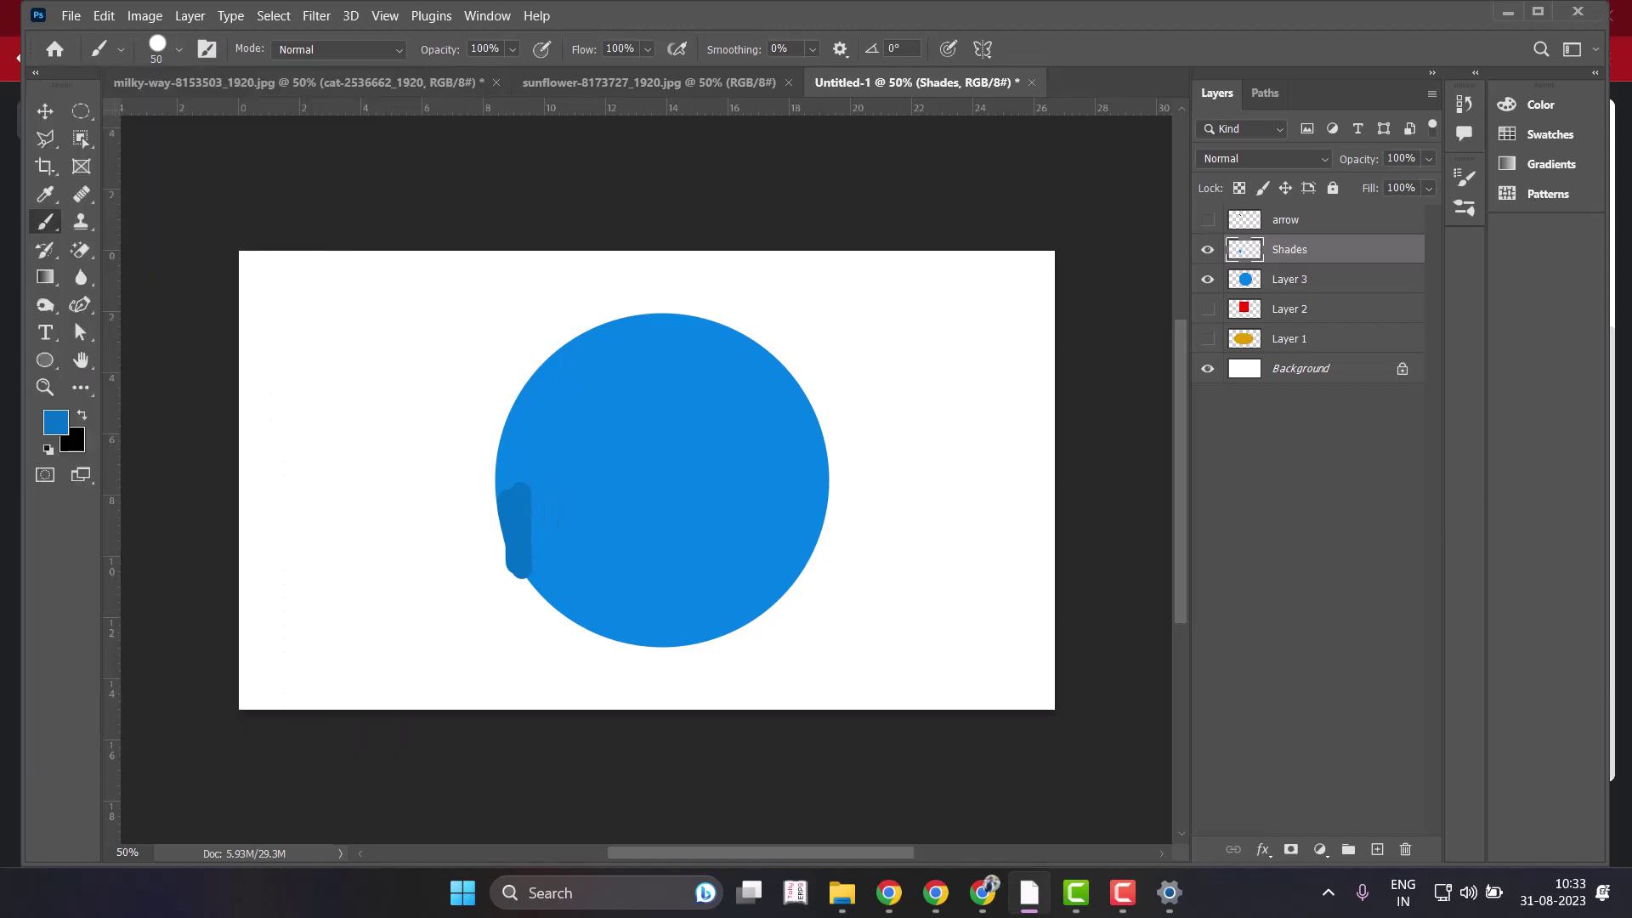
pyautogui.hotkey('ctrl', 'z')
pyautogui.hotkey('ctrl', 'z')
pyautogui.hotkey('ctrl', 'z')
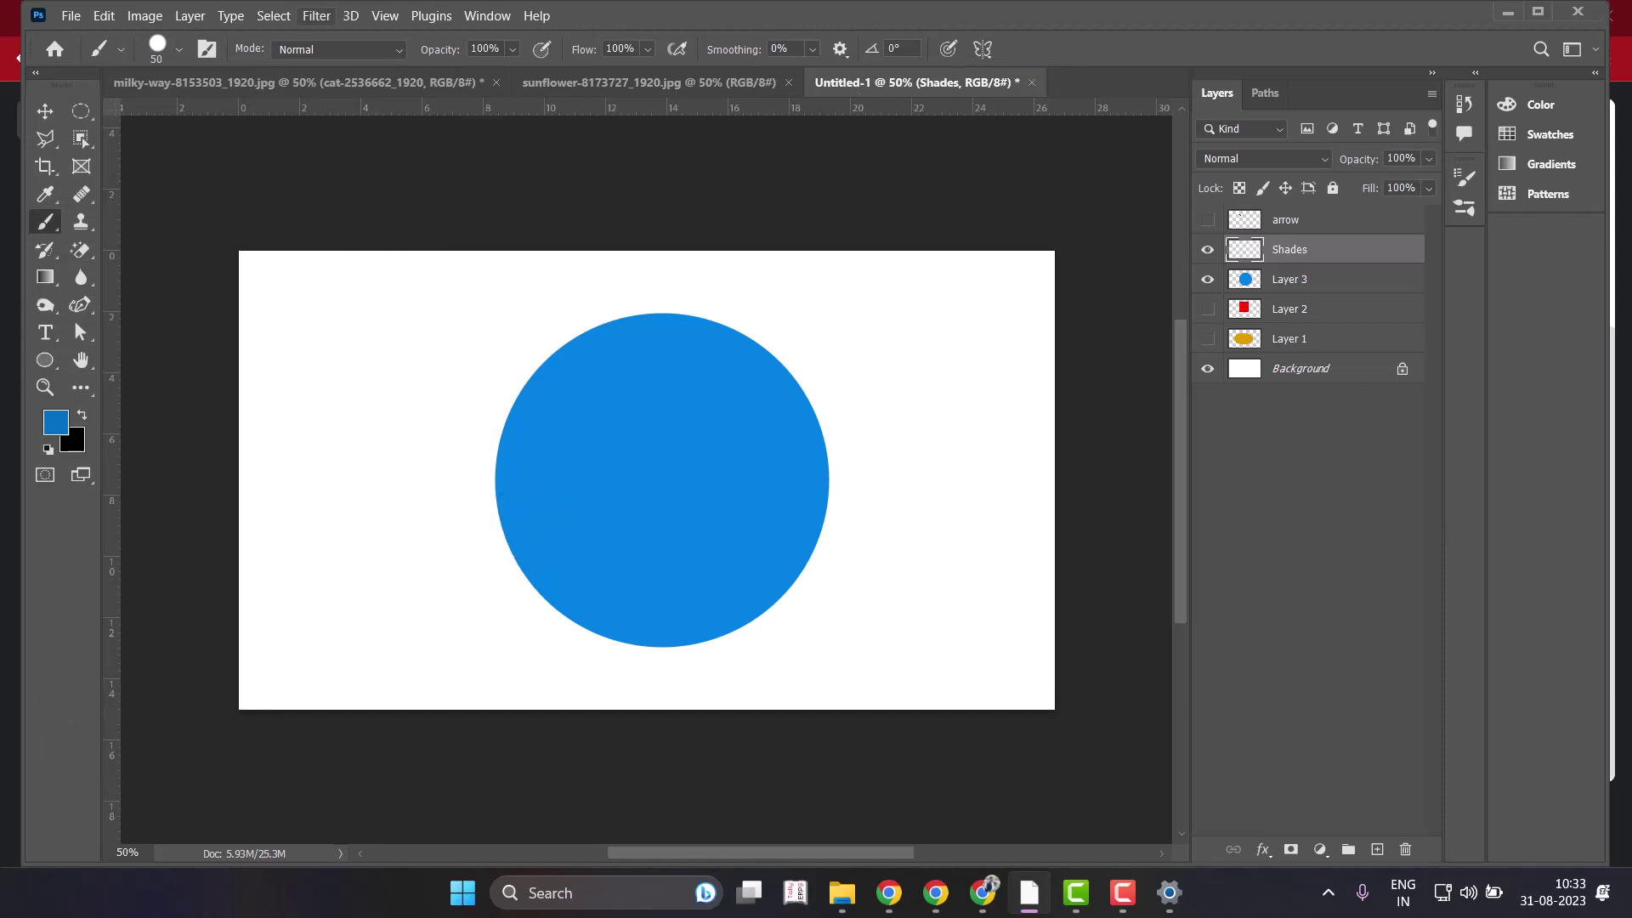
# Switch to a soft round brush at 0% hardness and bring Chrome forward.
pyautogui.click(179, 48)
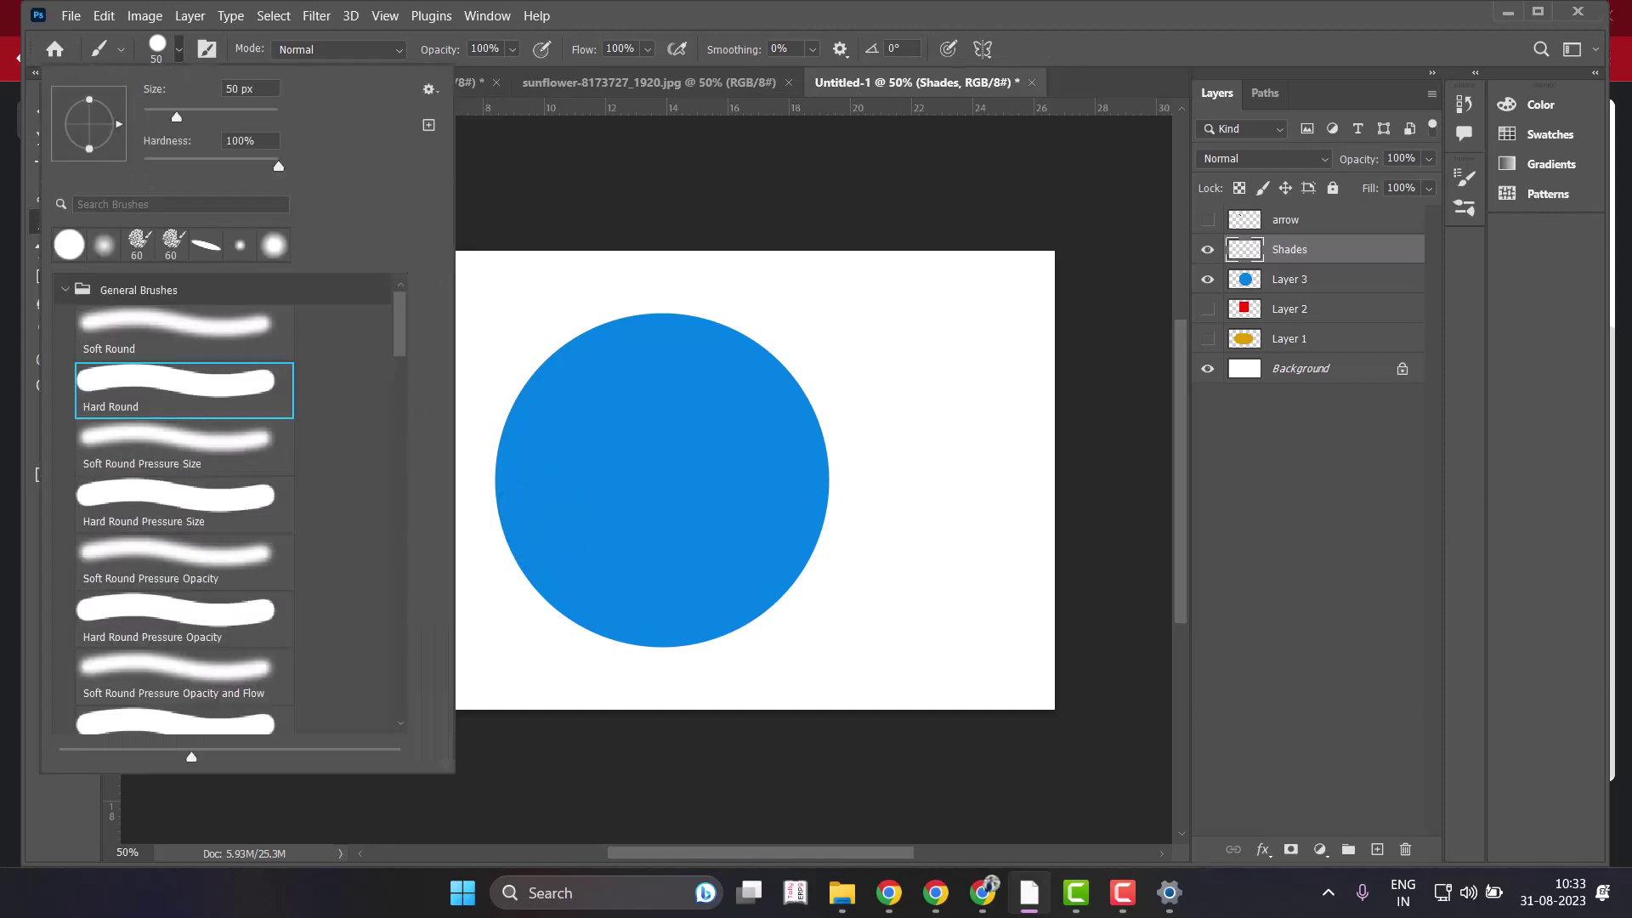
pyautogui.press(',')
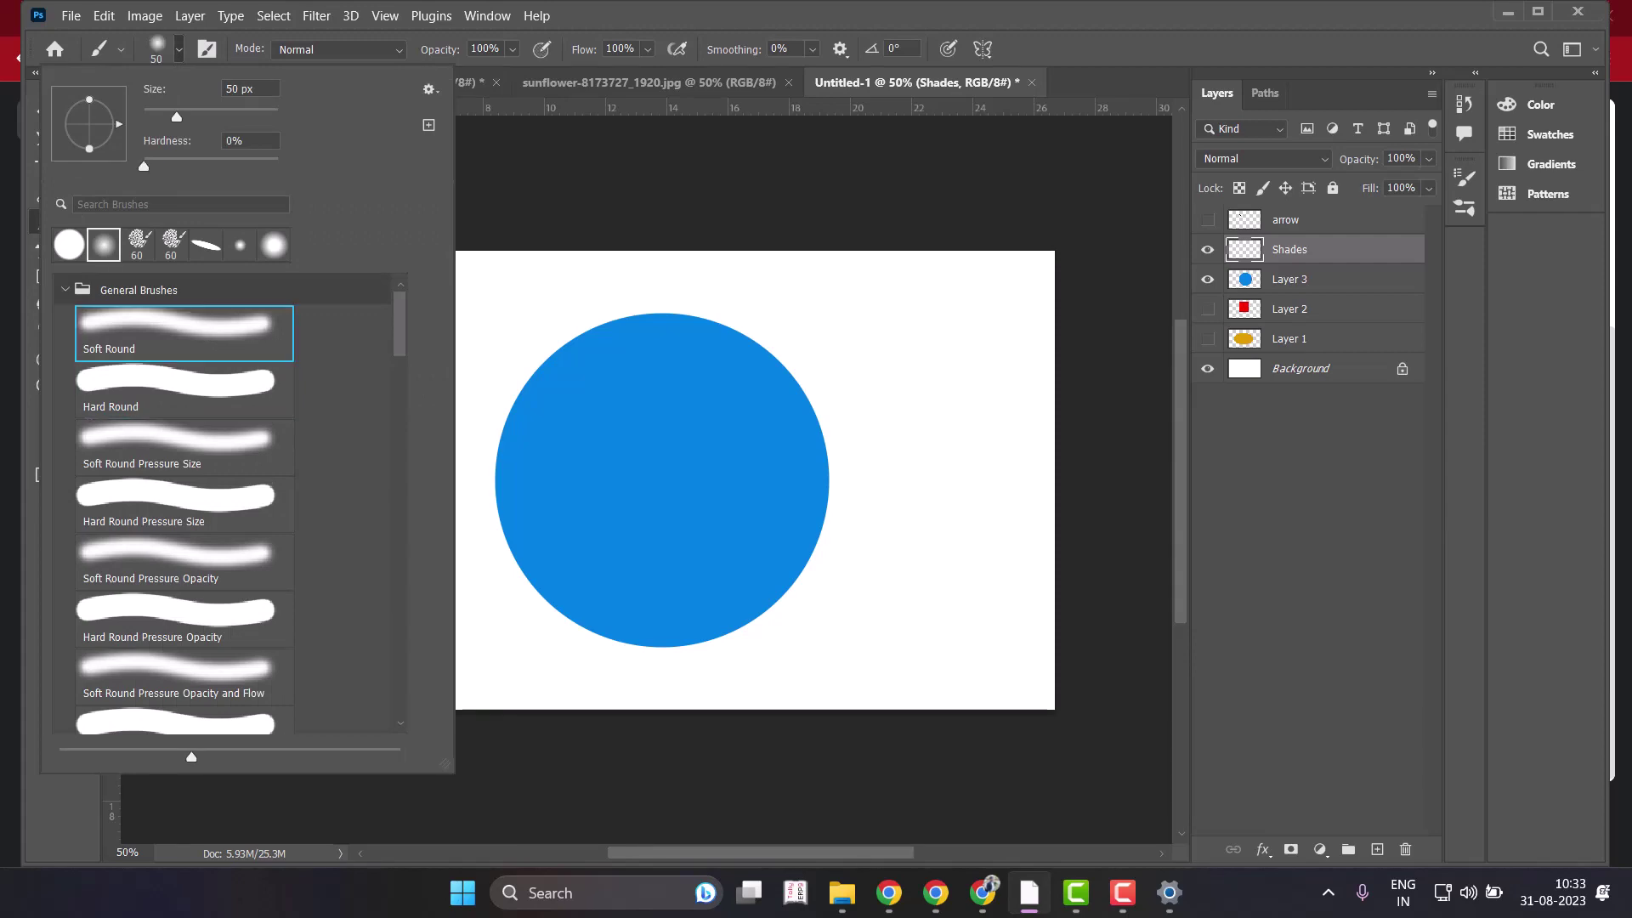
pyautogui.click(982, 892)
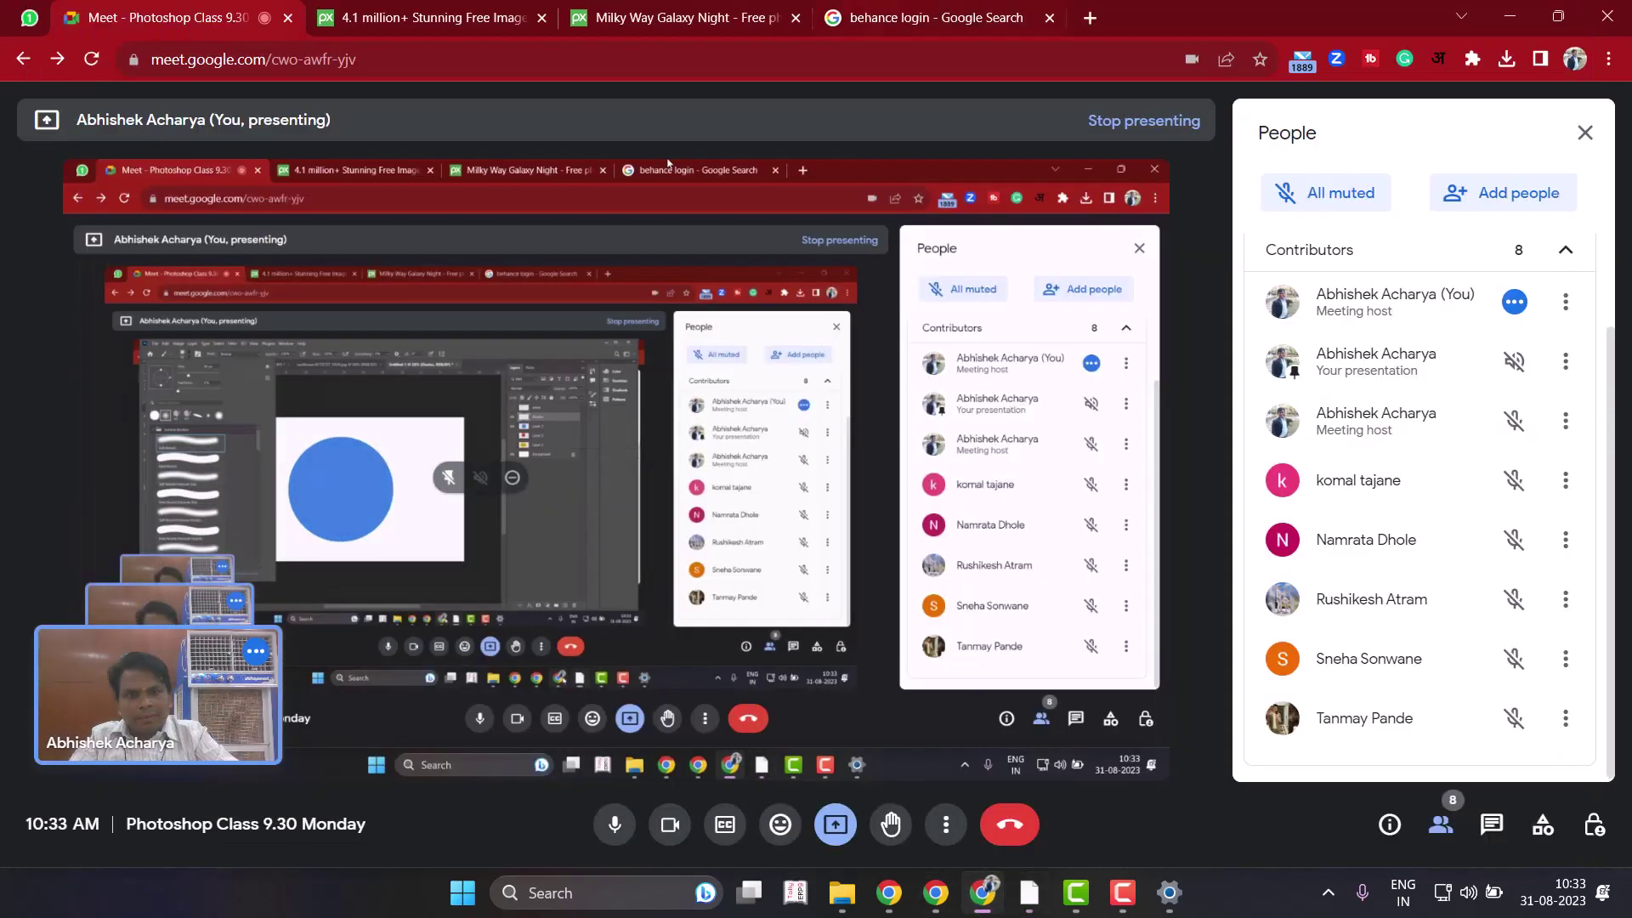
# Search Google Images for 'sphere' in a new tab.
pyautogui.click(1090, 17)
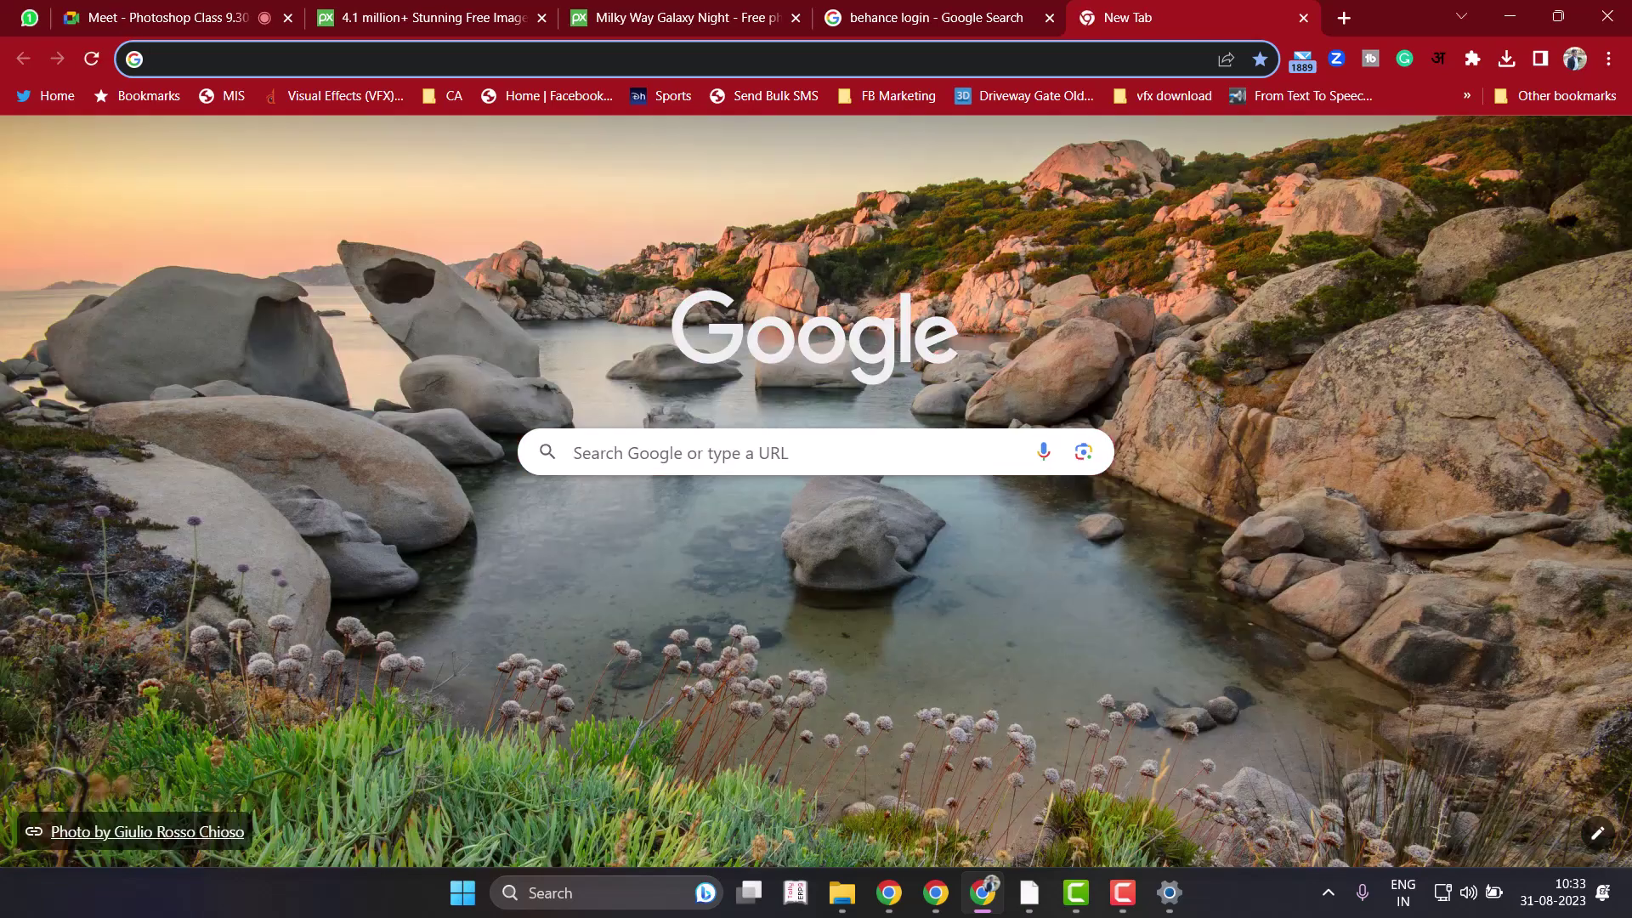
pyautogui.write('sphe')
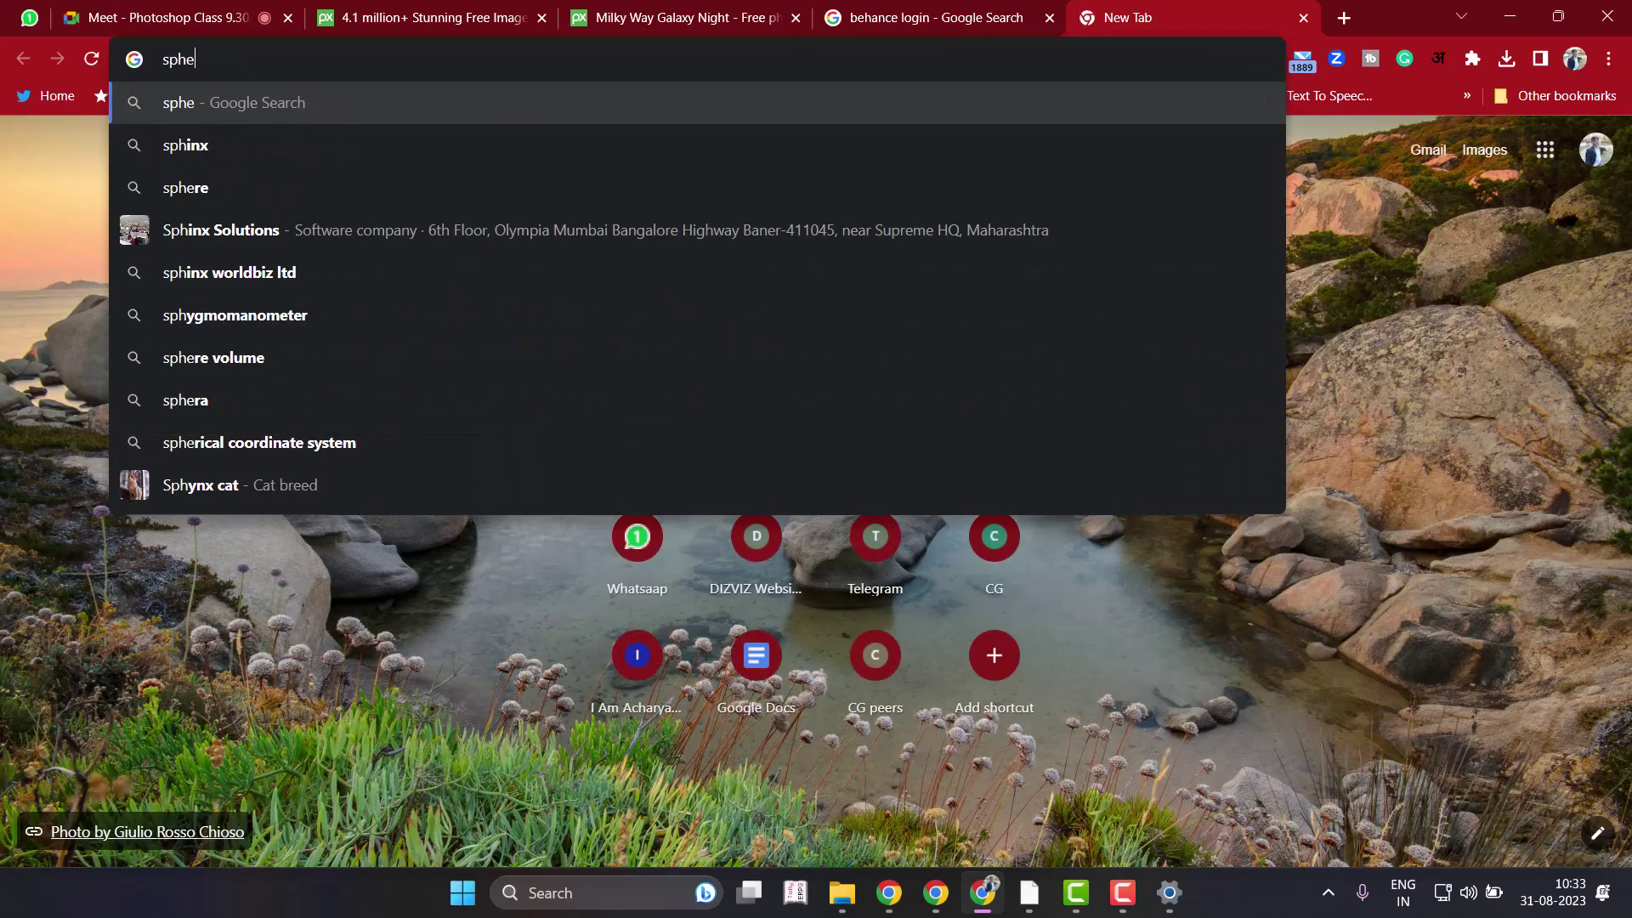
pyautogui.write('re')
pyautogui.press('Return')
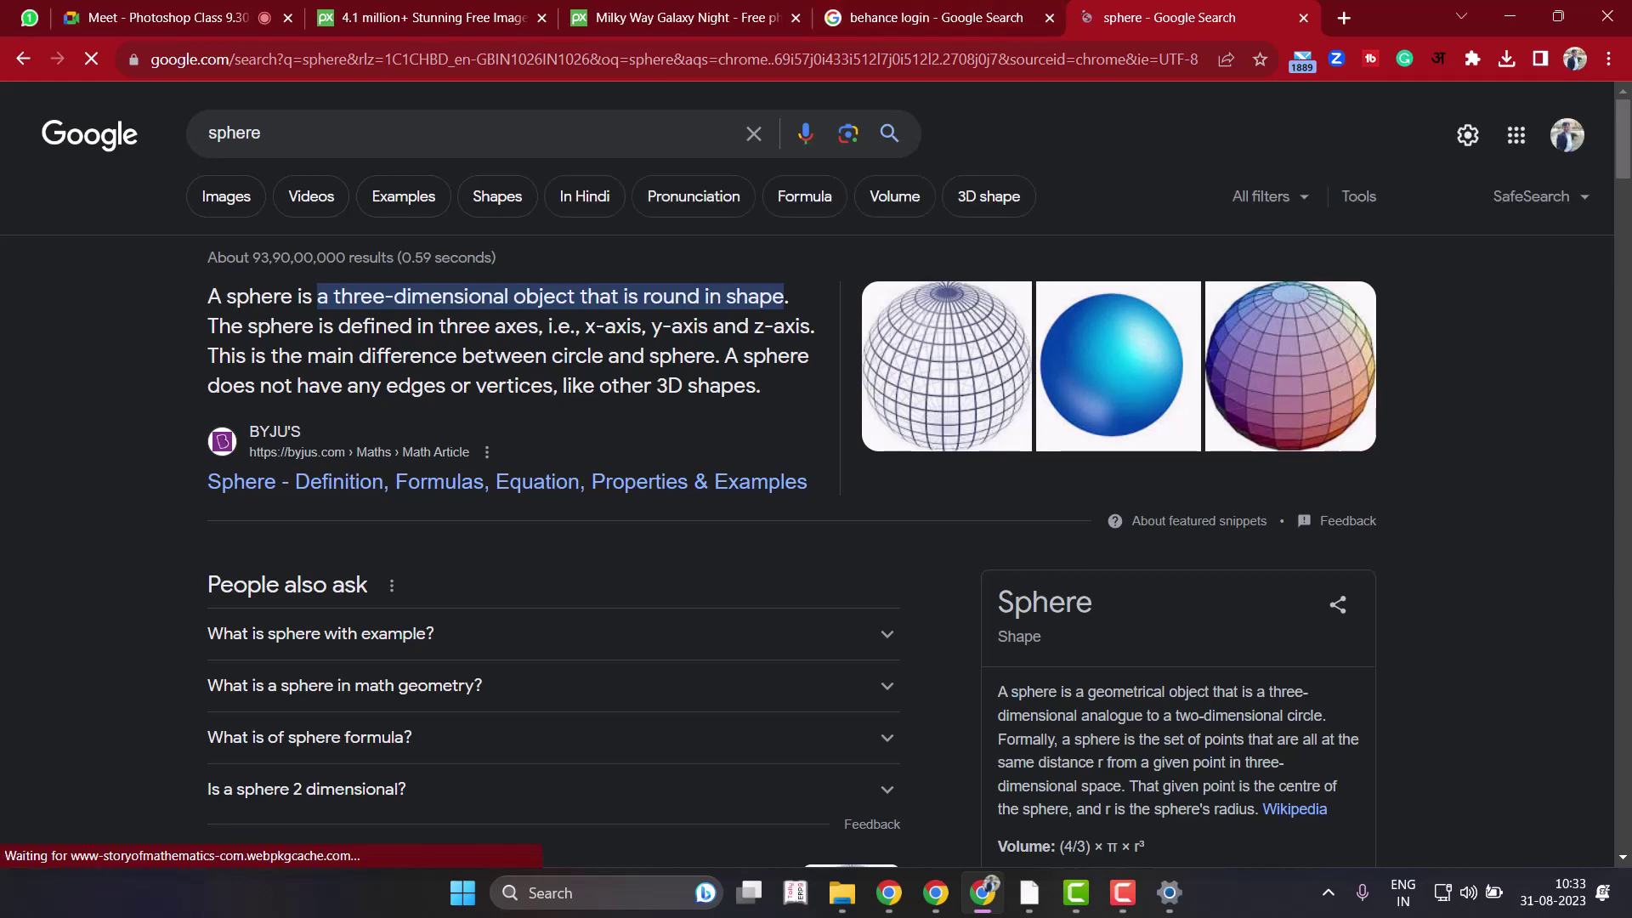
pyautogui.click(226, 196)
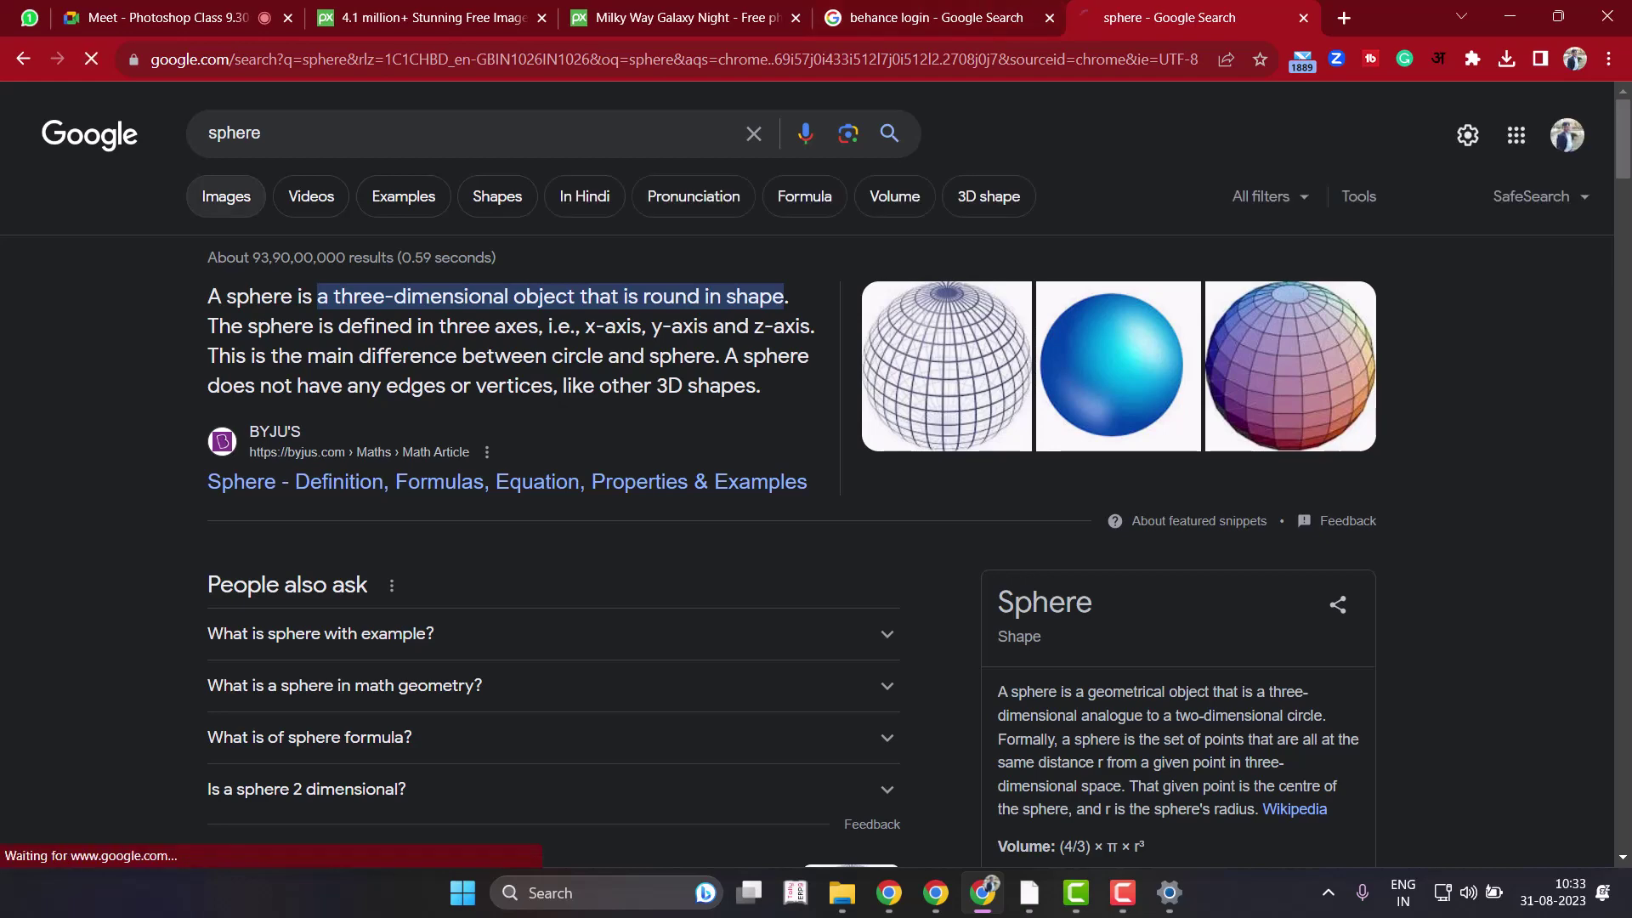
# Scroll through the sphere image results for shading reference, then return to Photoshop.
pyautogui.scroll(-3, 816, 474)
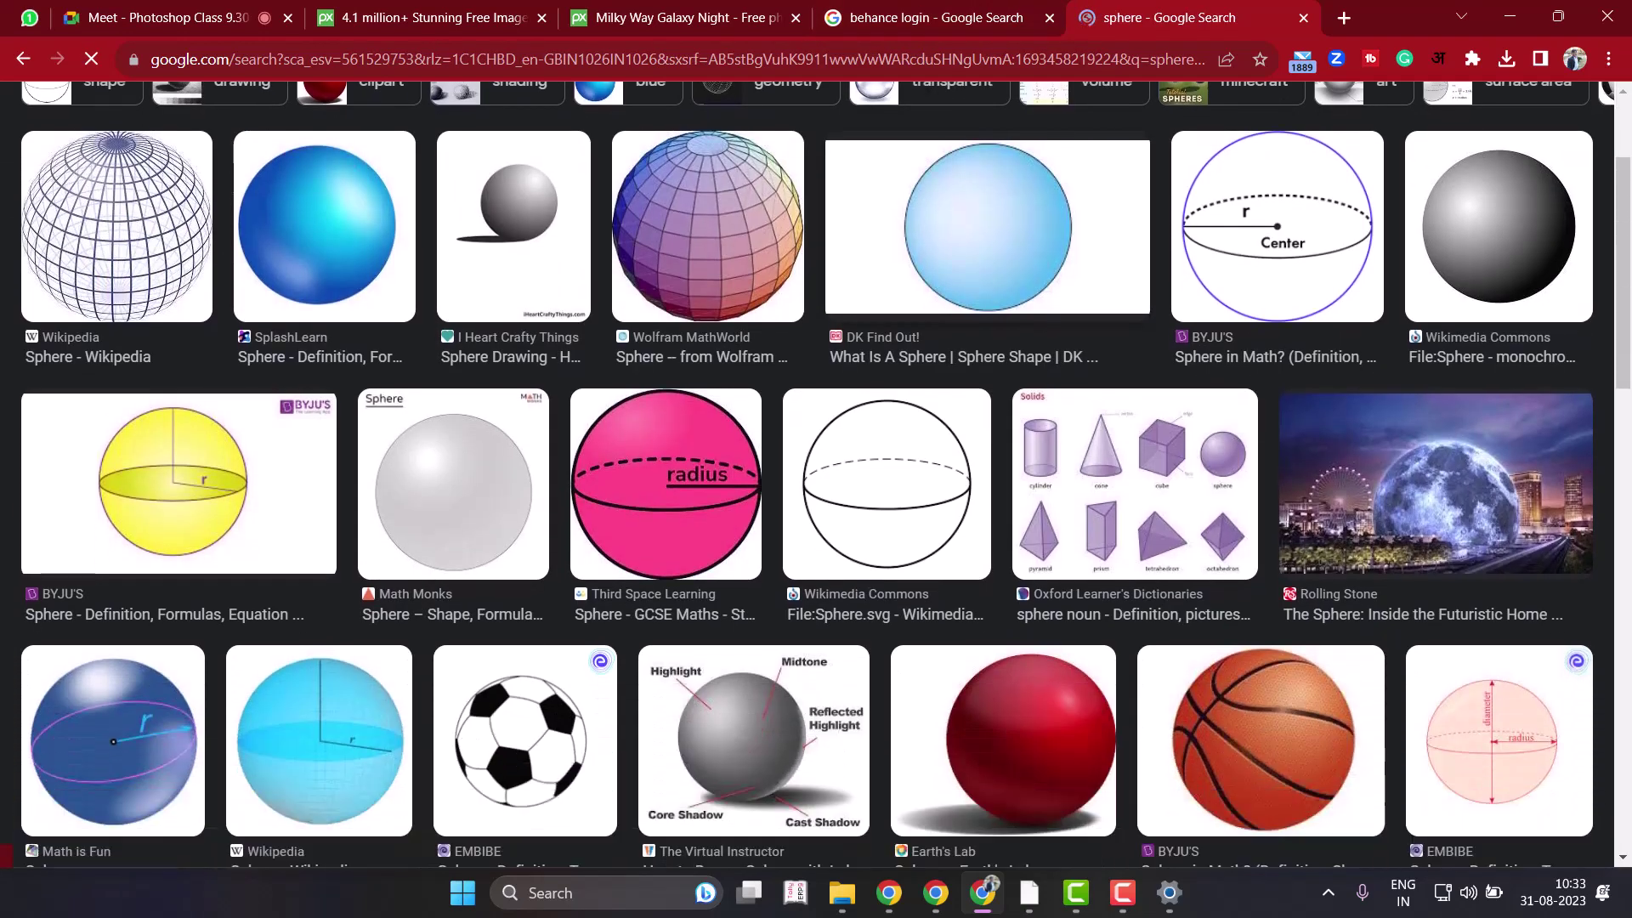
pyautogui.scroll(-2, 816, 474)
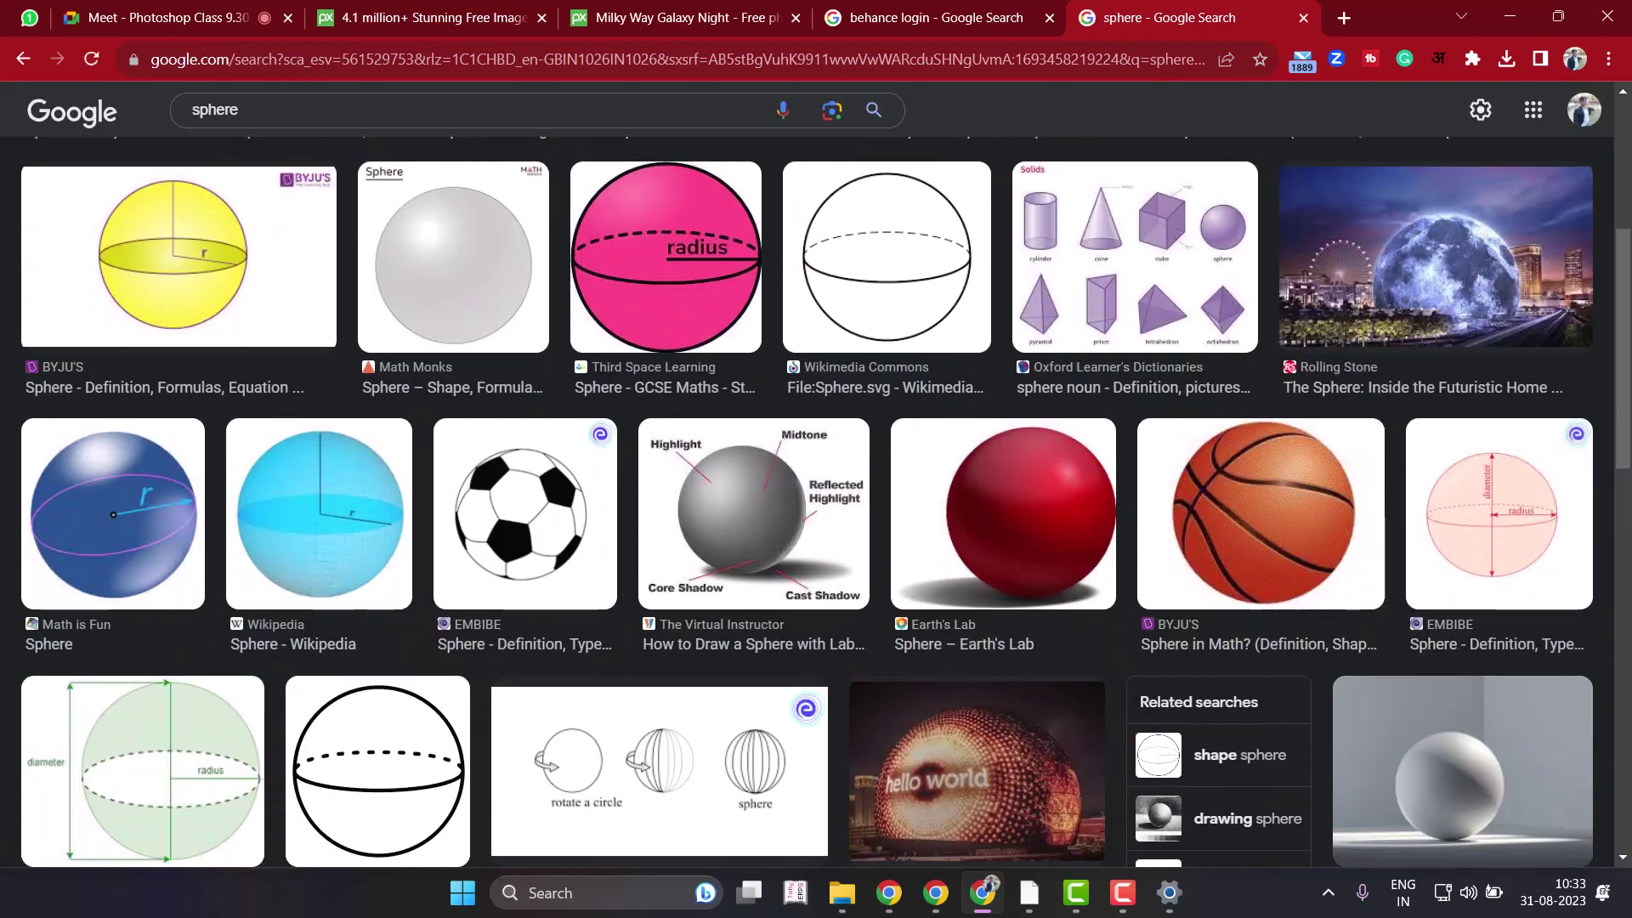
pyautogui.scroll(-5, 816, 502)
pyautogui.scroll(-1, 816, 501)
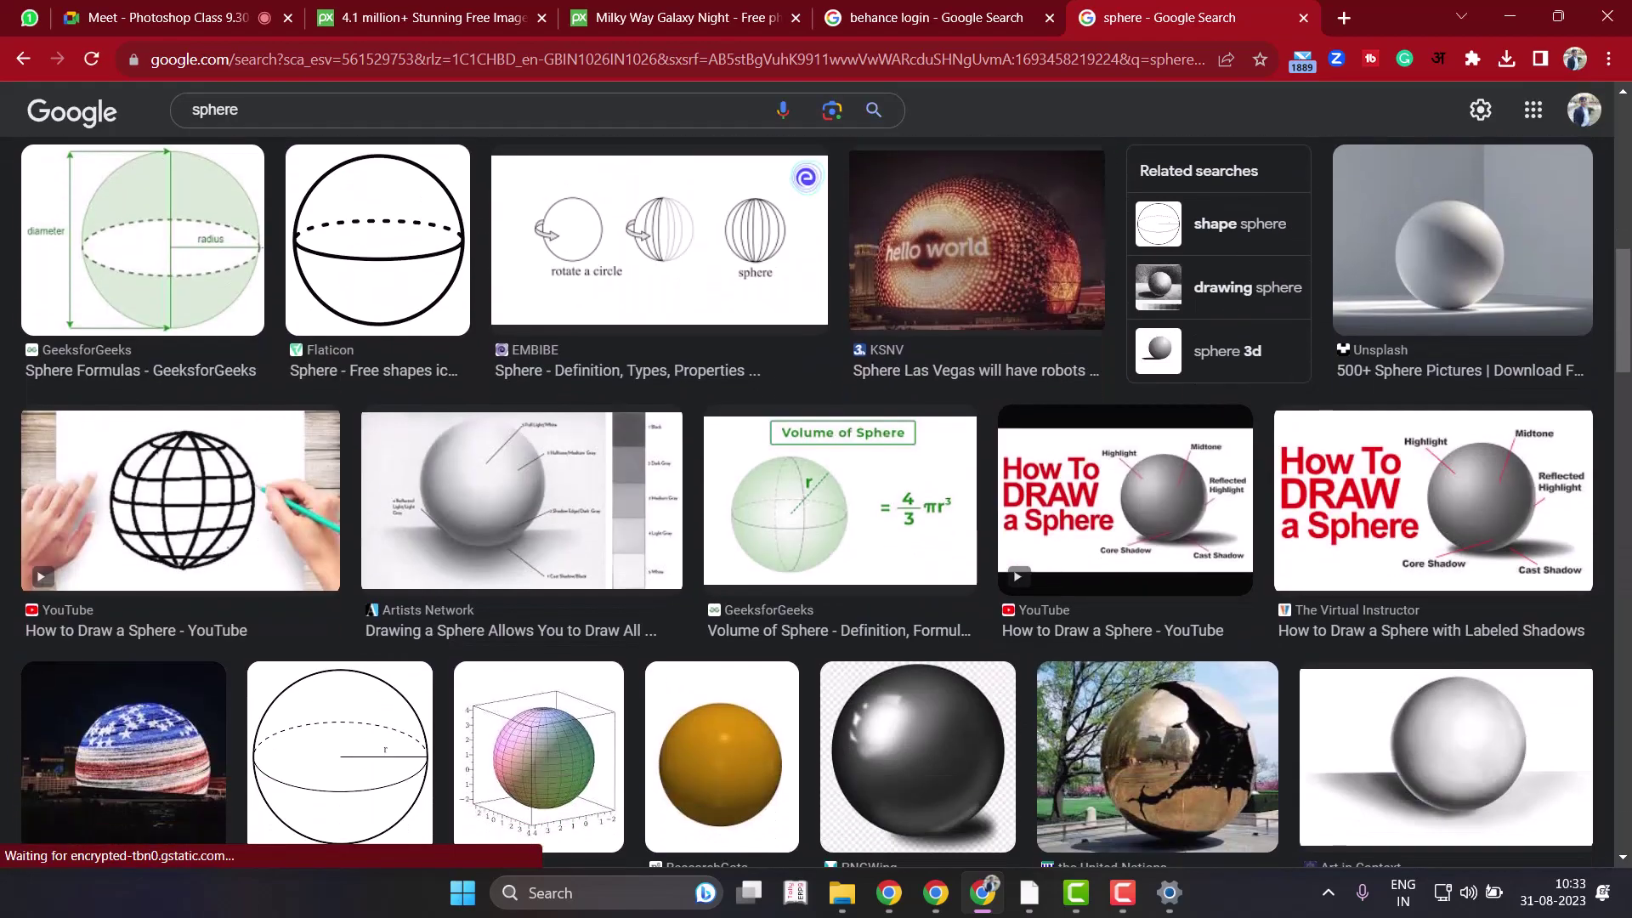
pyautogui.scroll(-5, 378, 552)
pyautogui.scroll(-3, 378, 553)
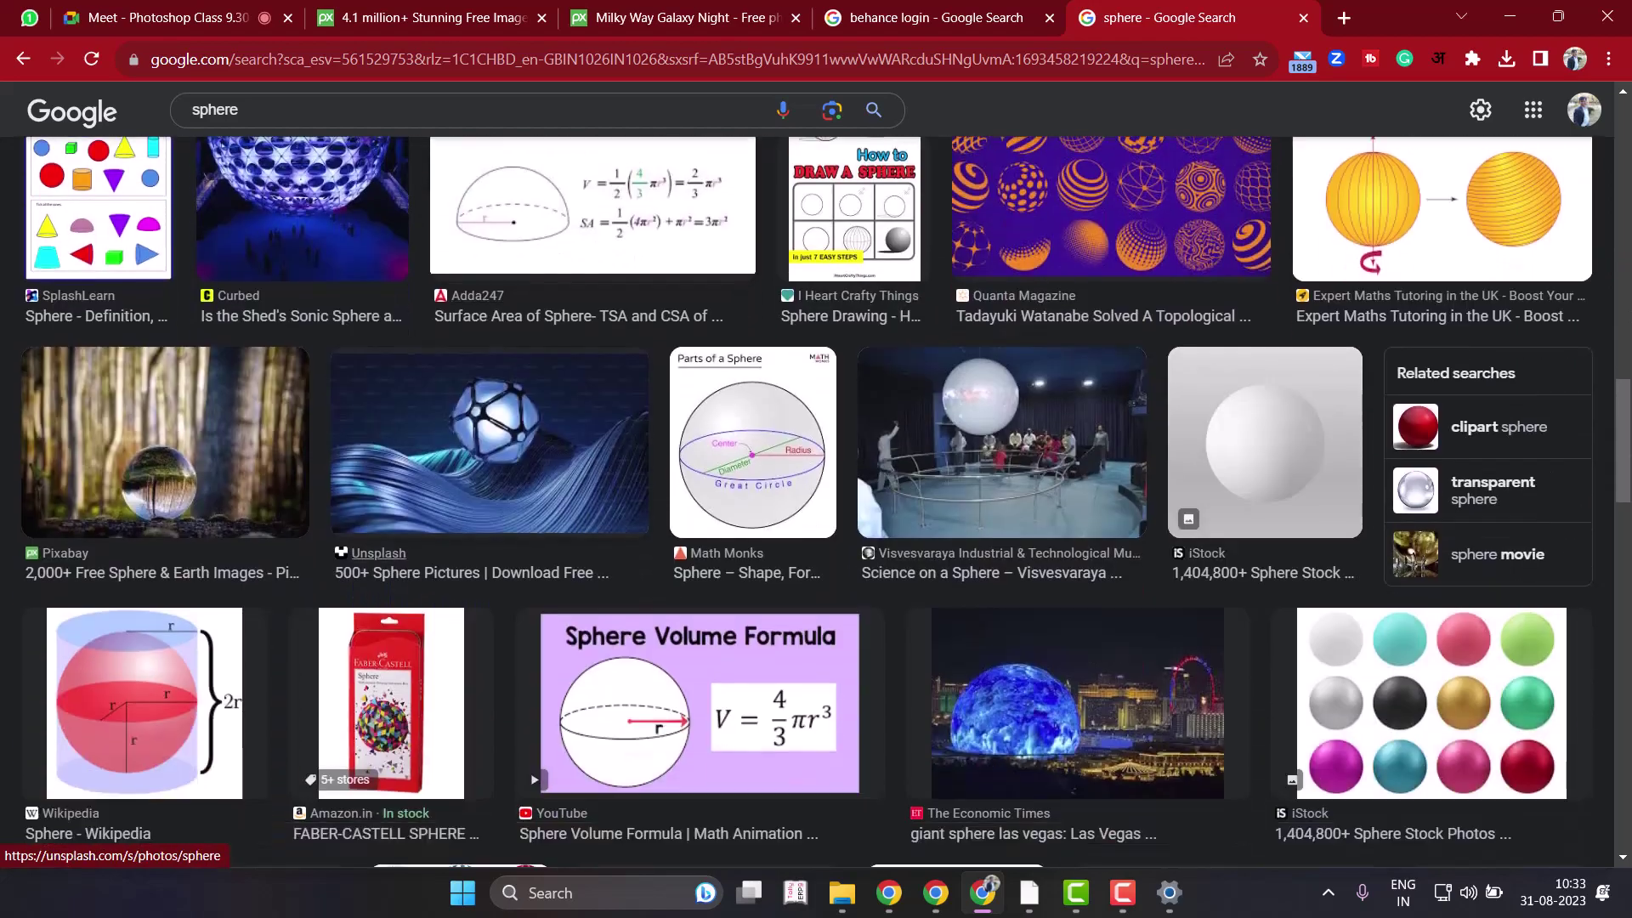
pyautogui.scroll(-4, 379, 553)
pyautogui.scroll(-3, 379, 553)
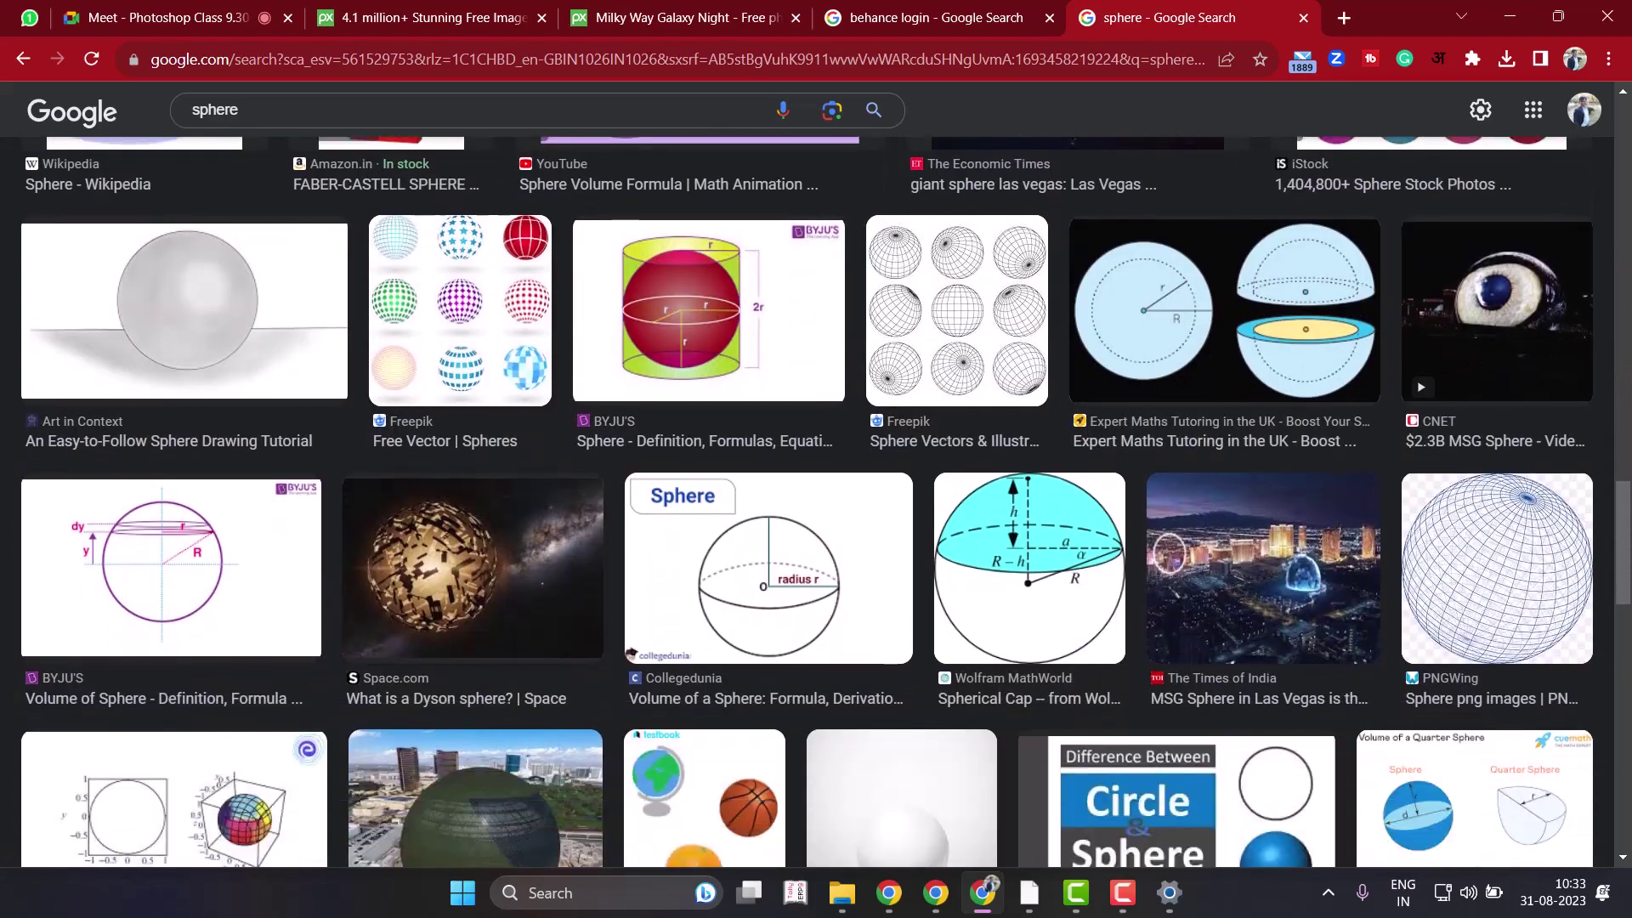
pyautogui.scroll(-5, 816, 502)
pyautogui.scroll(-6, 816, 501)
pyautogui.scroll(-5, 816, 501)
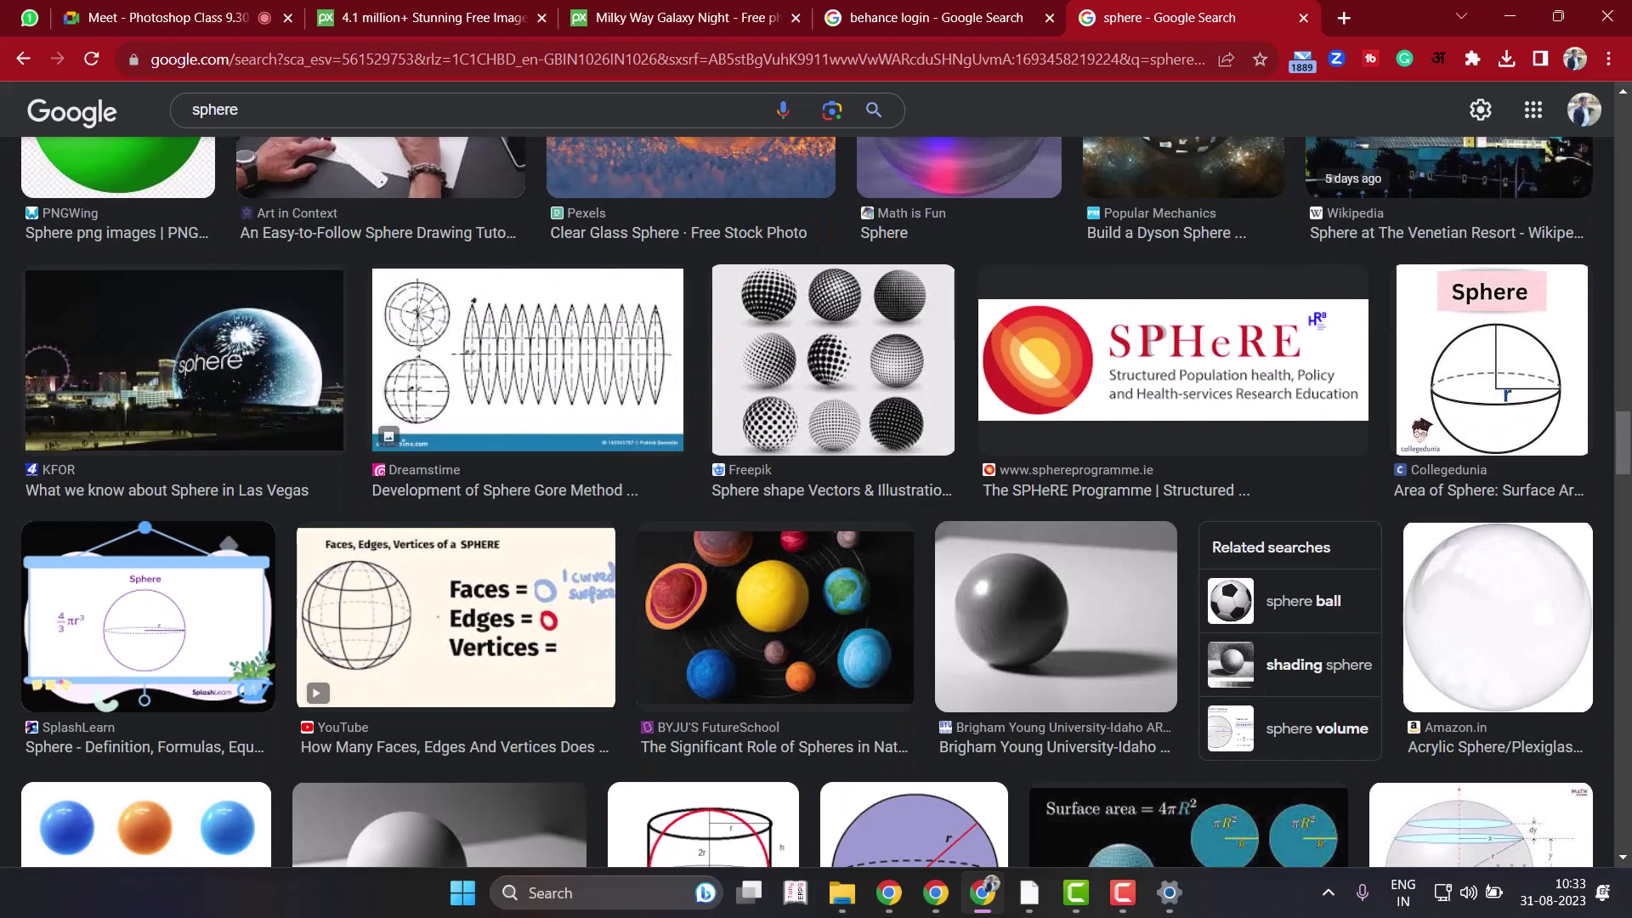
pyautogui.scroll(-5, 1080, 580)
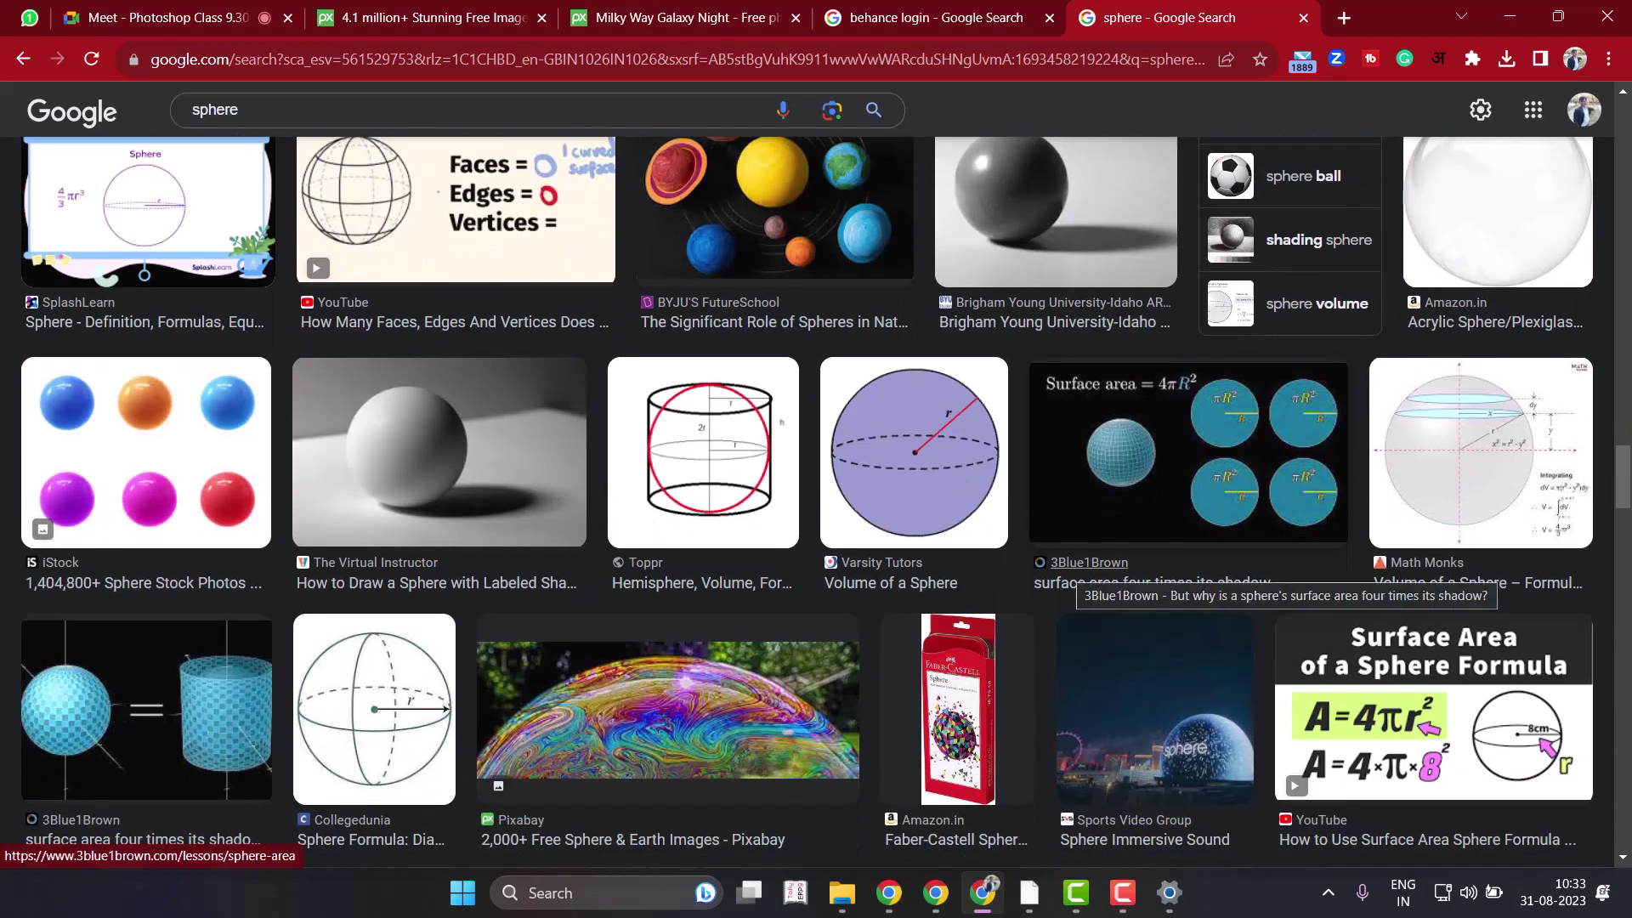
pyautogui.scroll(-7, 1079, 581)
pyautogui.scroll(-4, 1079, 581)
pyautogui.press('/')
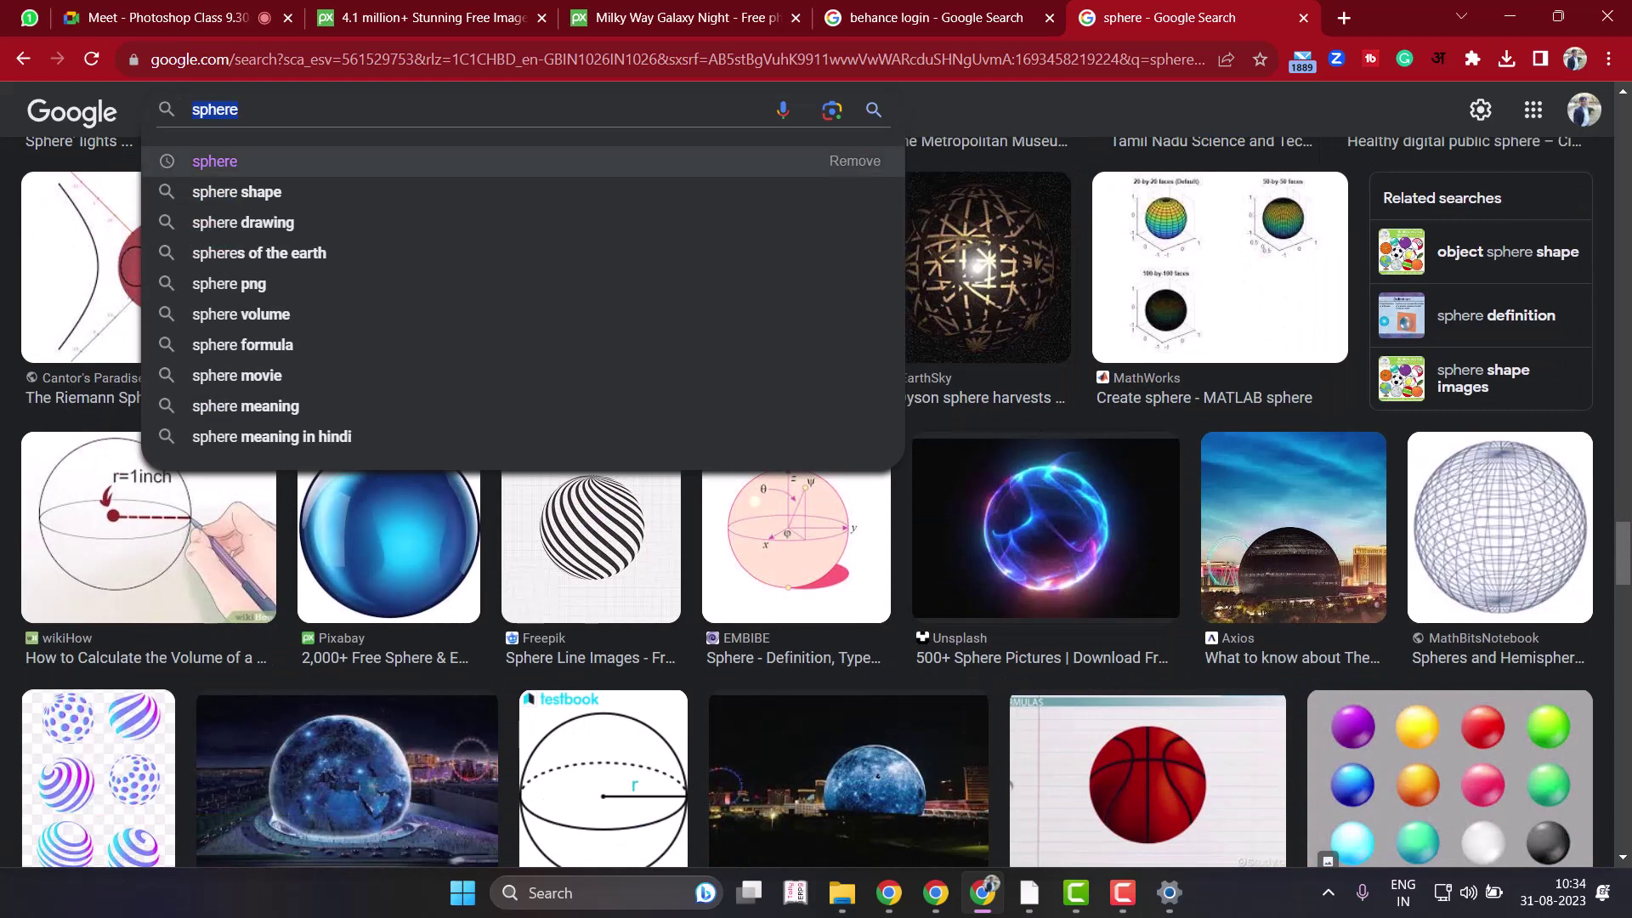
pyautogui.click(1029, 893)
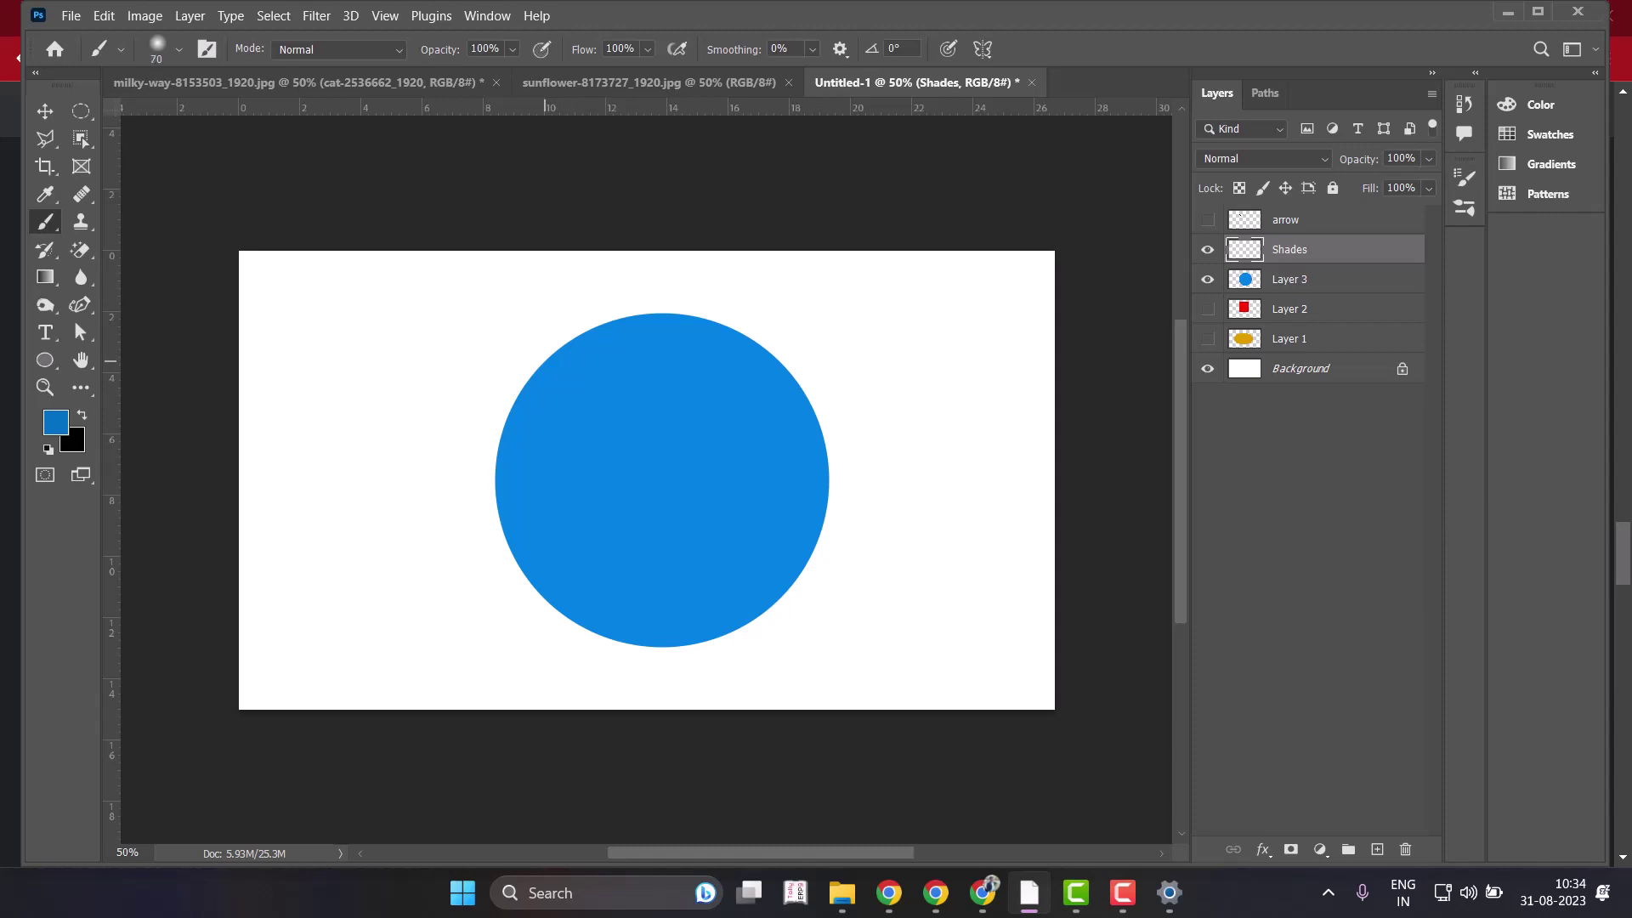
# Paint soft blue shading on the circle's lower part, with Shades clipped to Layer 3.
pyautogui.press(']')
pyautogui.press(']')
pyautogui.press(']')
pyautogui.moveTo(510, 408)
pyautogui.mouseDown()
pyautogui.moveTo(646, 621)
pyautogui.moveTo(837, 399)
pyautogui.mouseUp()
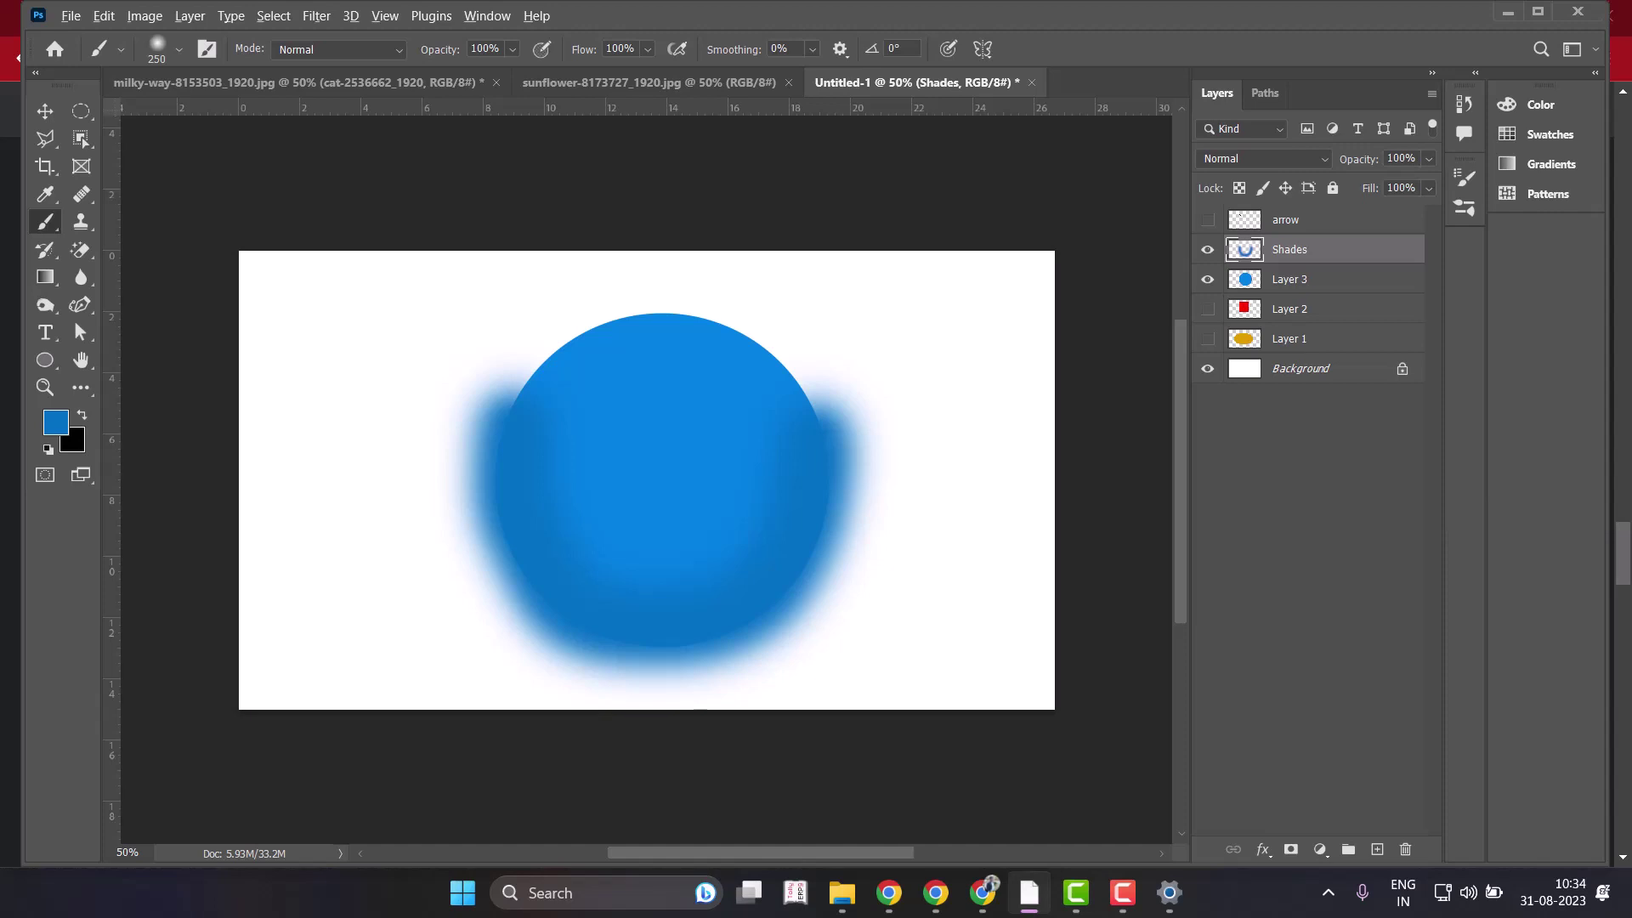
pyautogui.hotkey('ctrl', 'alt', 'g')
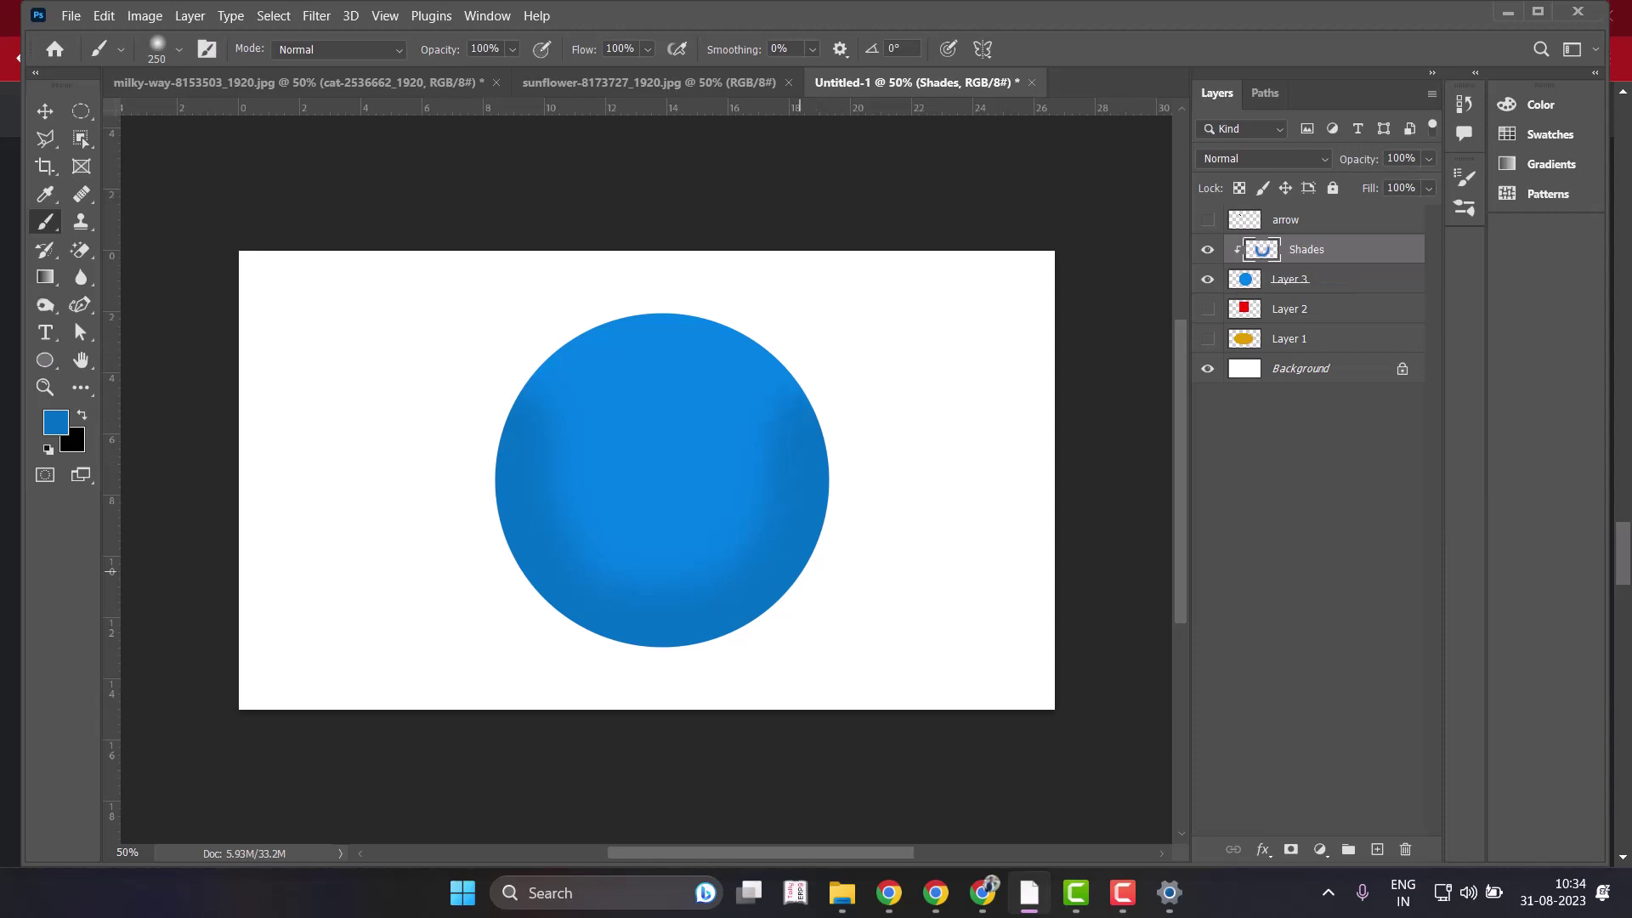
pyautogui.moveTo(796, 571); pyautogui.dragTo(778, 621)
pyautogui.moveTo(595, 510)
pyautogui.mouseDown()
pyautogui.moveTo(780, 403)
pyautogui.moveTo(748, 493)
pyautogui.mouseUp()
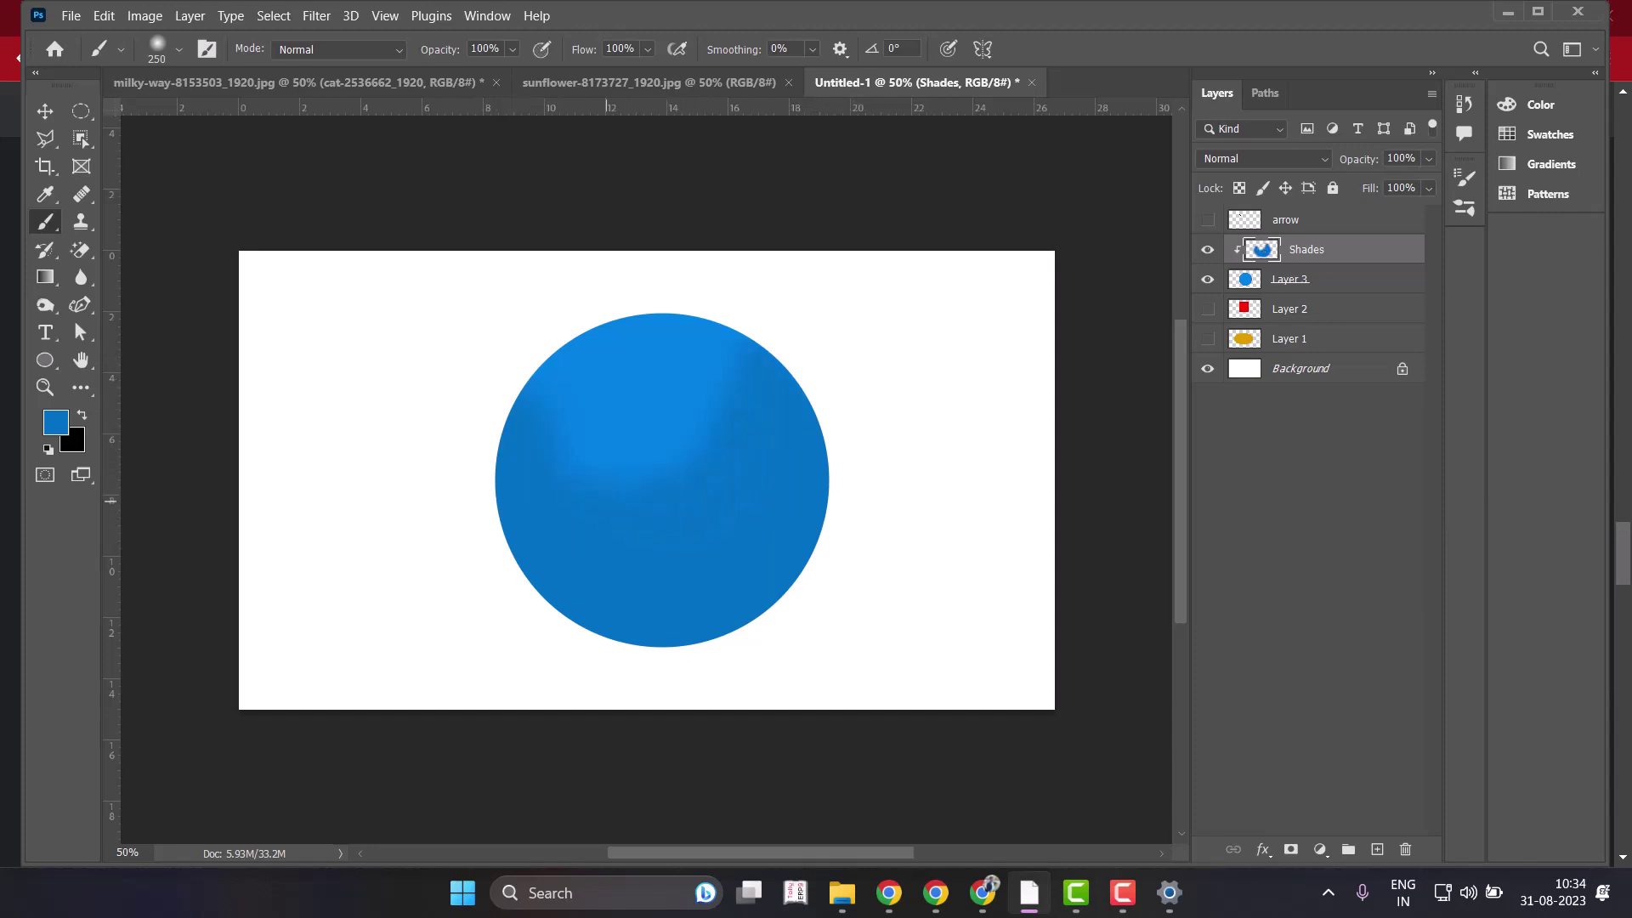
# Set the foreground to 005ea6 and shade the circle's left, lower and middle areas.
pyautogui.click(55, 421)
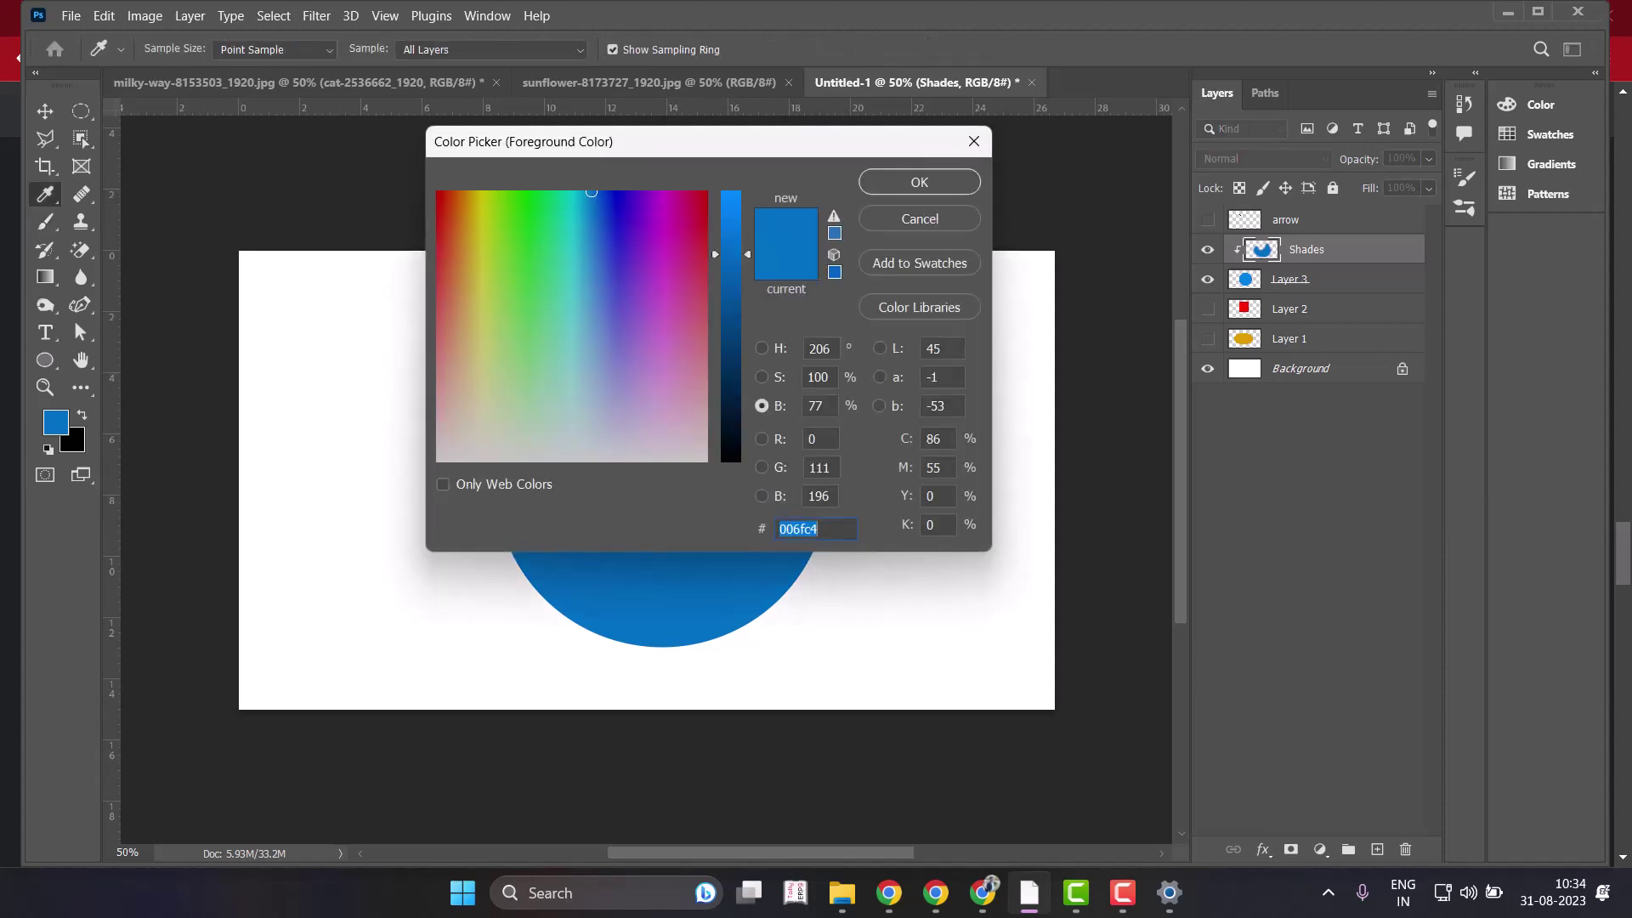
pyautogui.write('005ea6')
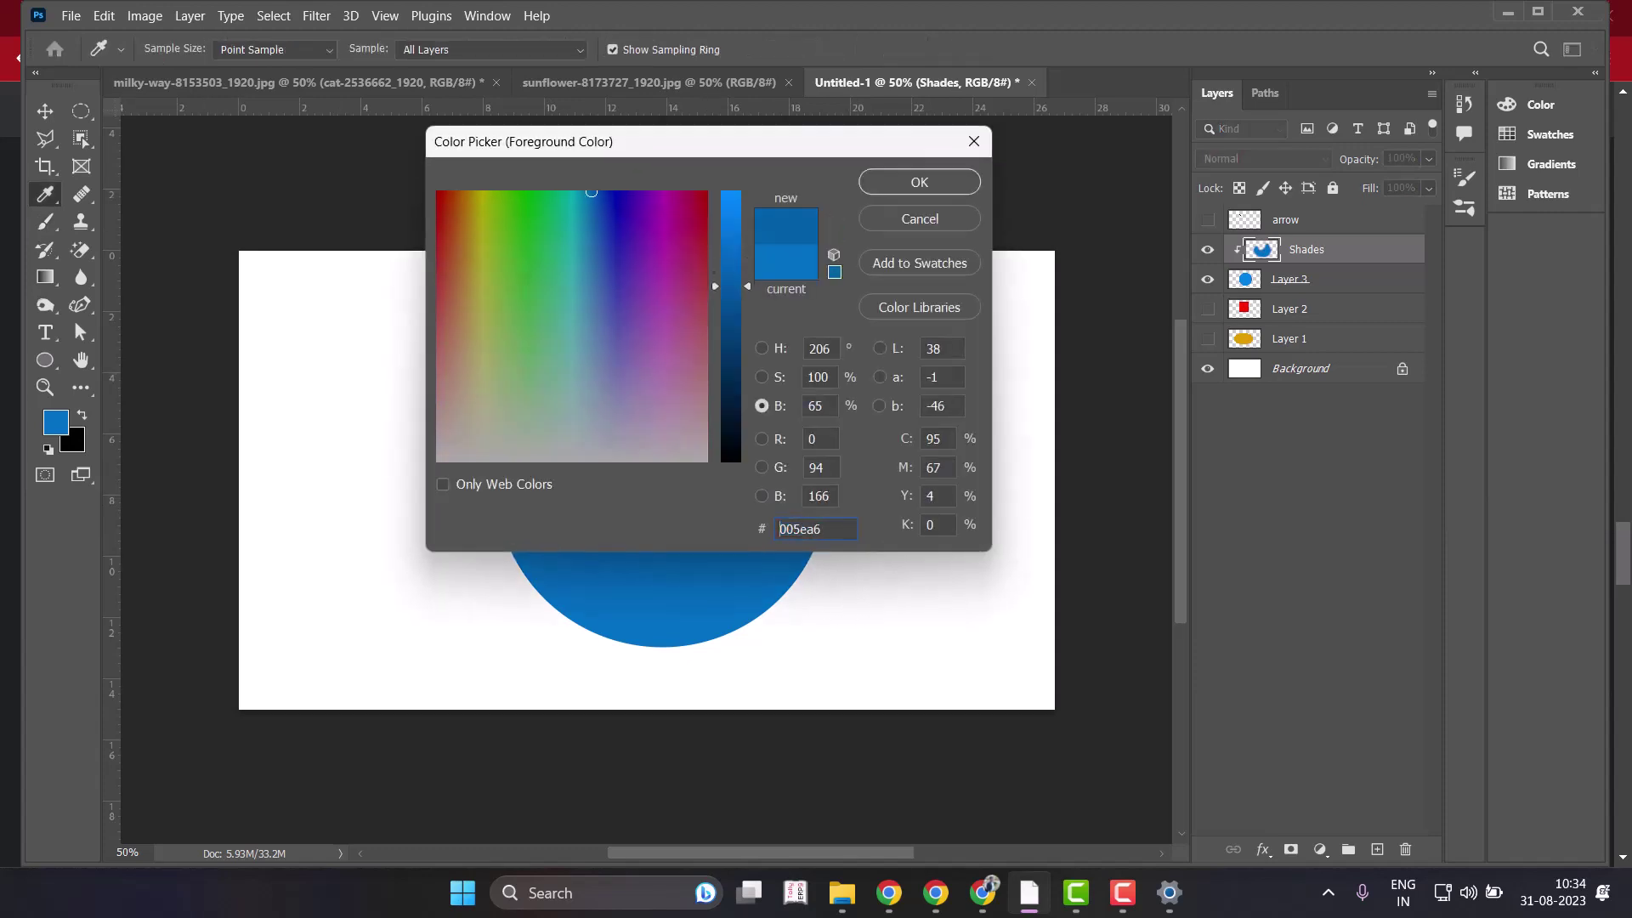
pyautogui.click(919, 182)
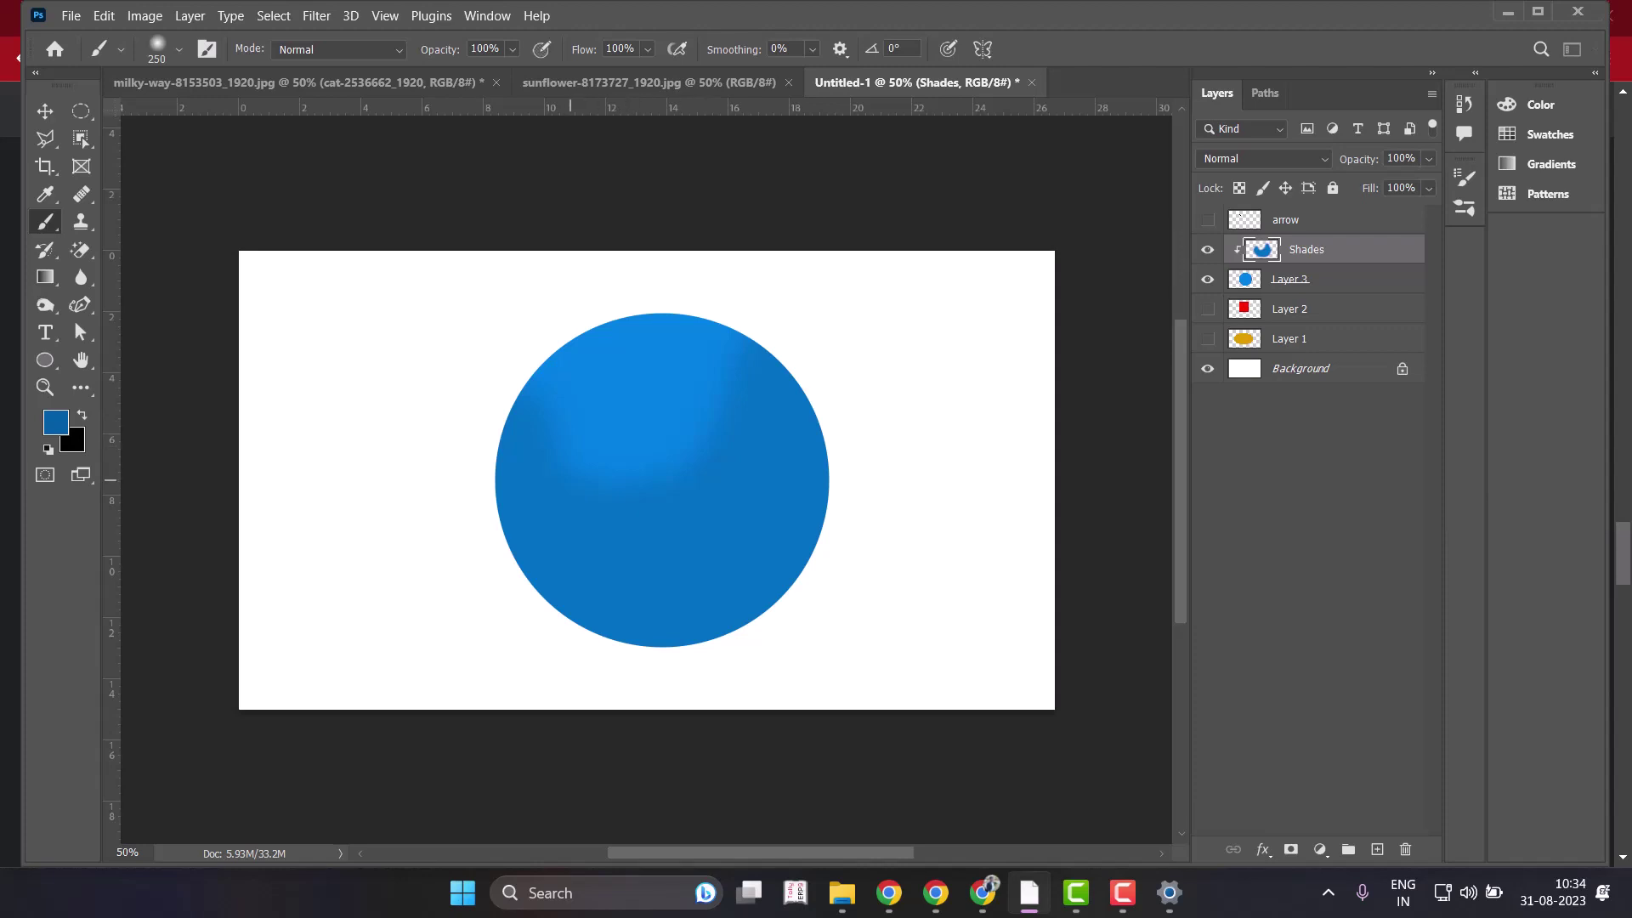
pyautogui.click(524, 483)
pyautogui.moveTo(518, 489); pyautogui.dragTo(618, 601)
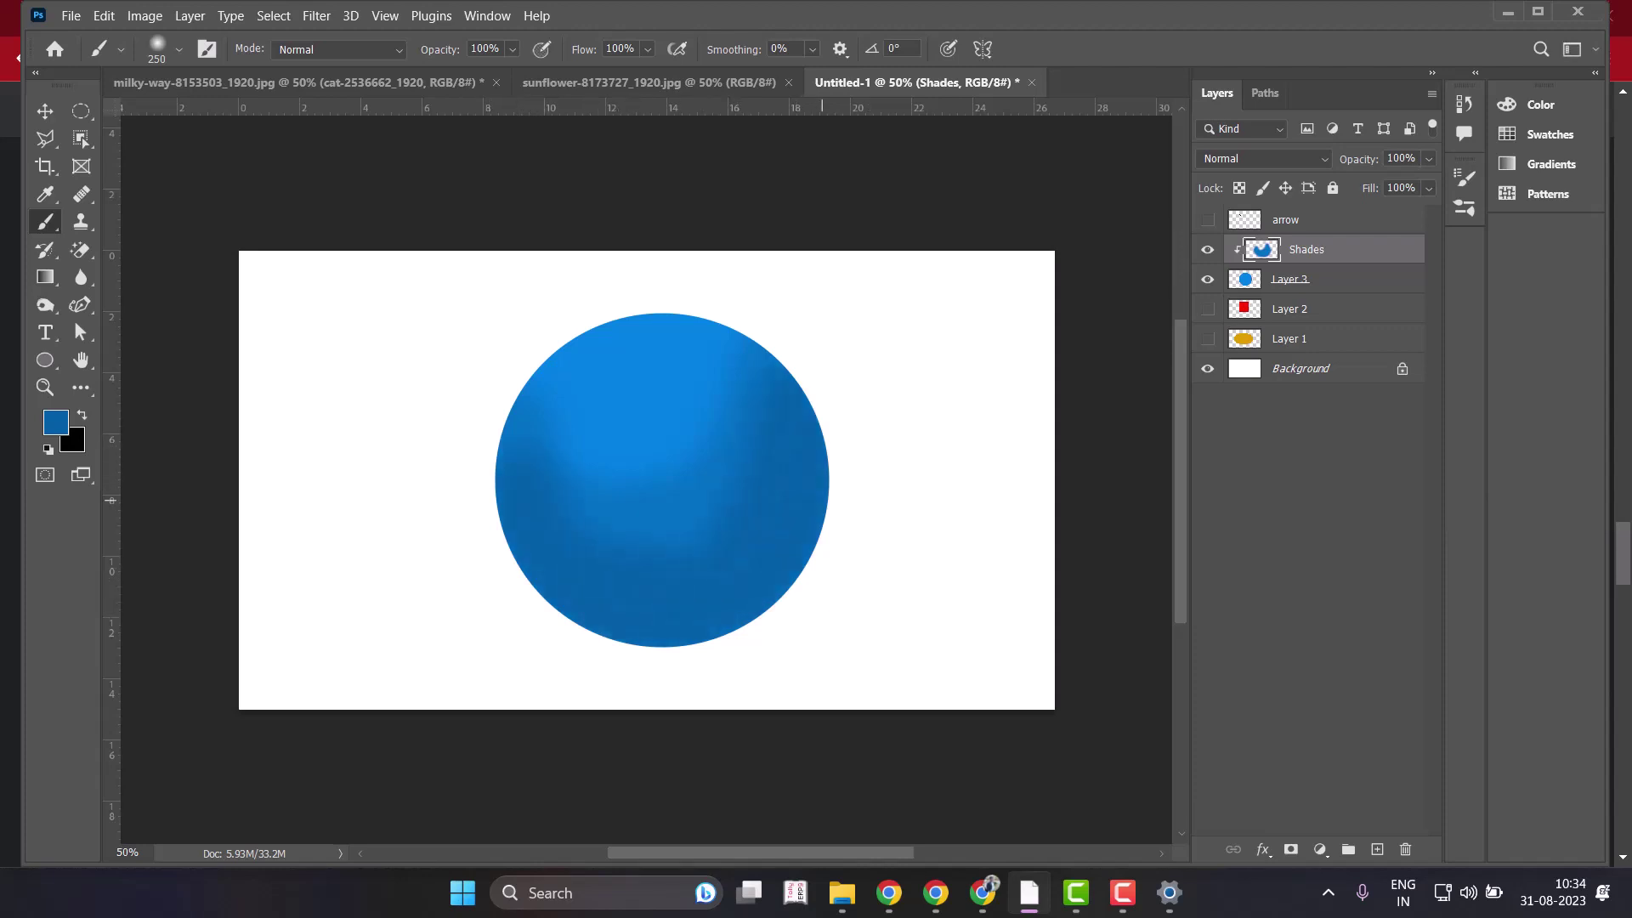
pyautogui.moveTo(822, 500); pyautogui.dragTo(506, 488)
# Deepen shading along the sphere's left edge, bottom arc and right side.
pyautogui.click(56, 421)
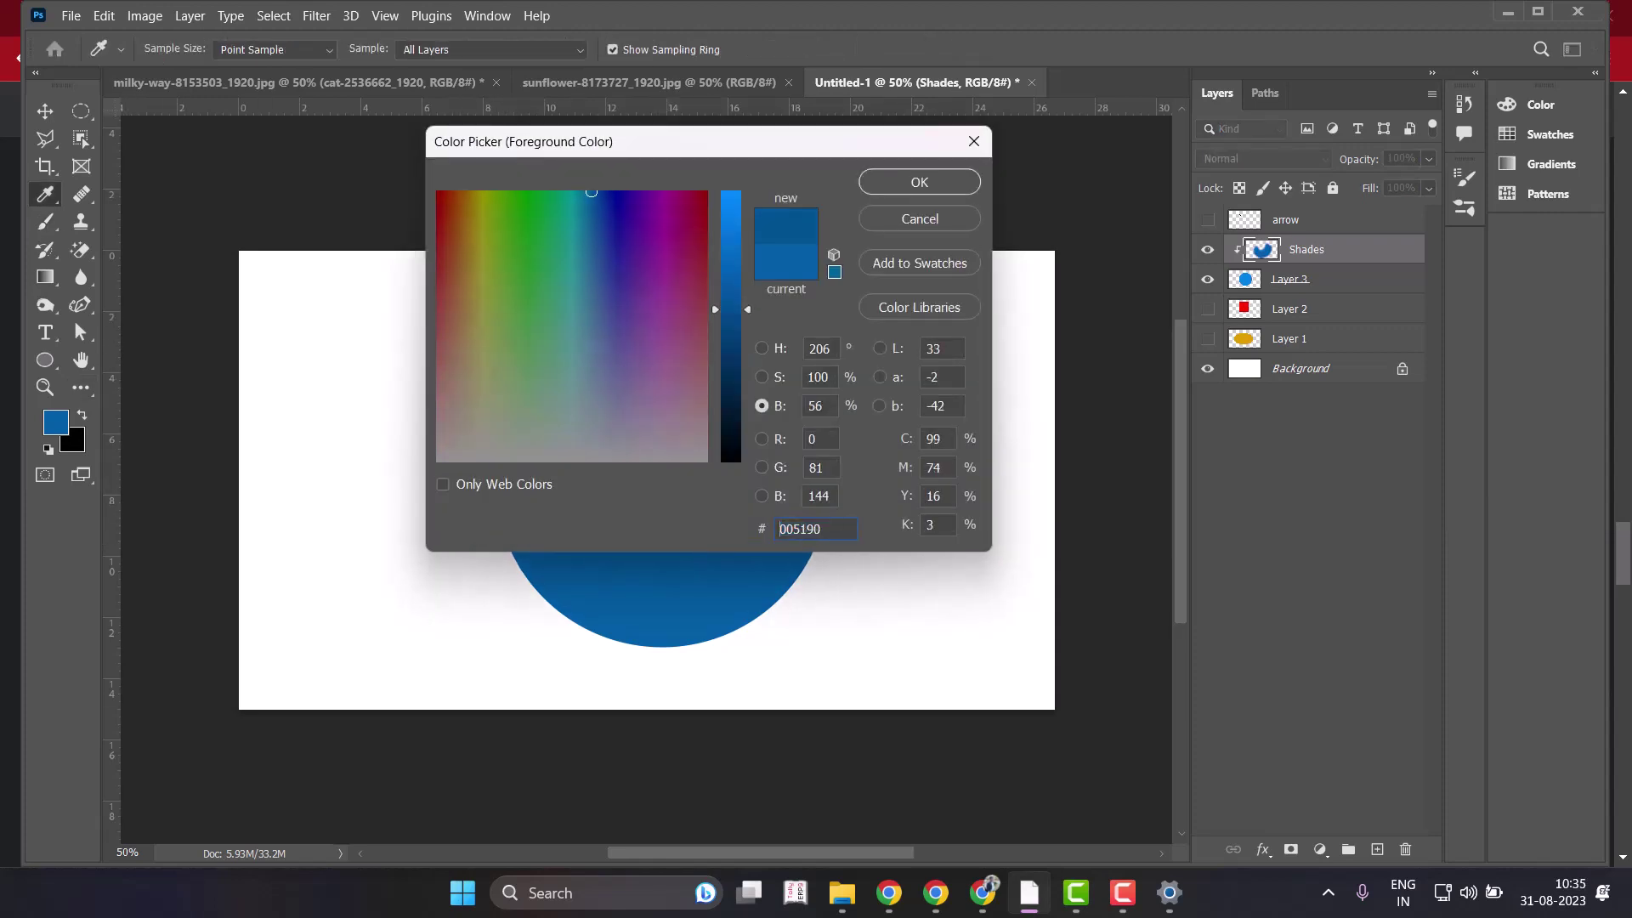
pyautogui.click(919, 182)
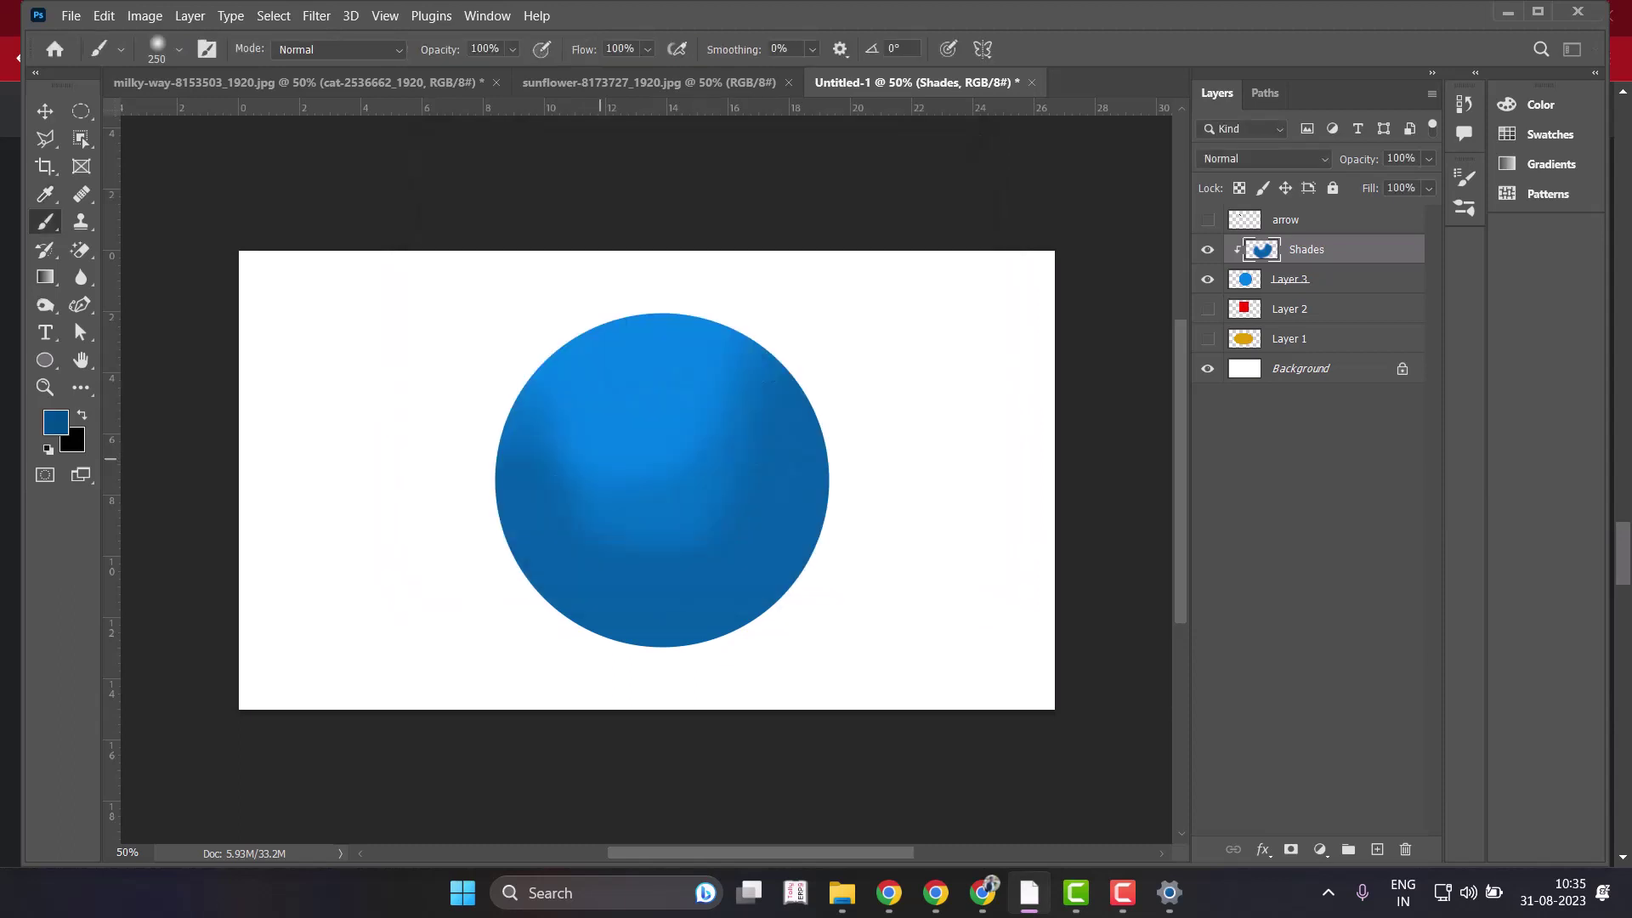
pyautogui.moveTo(511, 467); pyautogui.dragTo(795, 408)
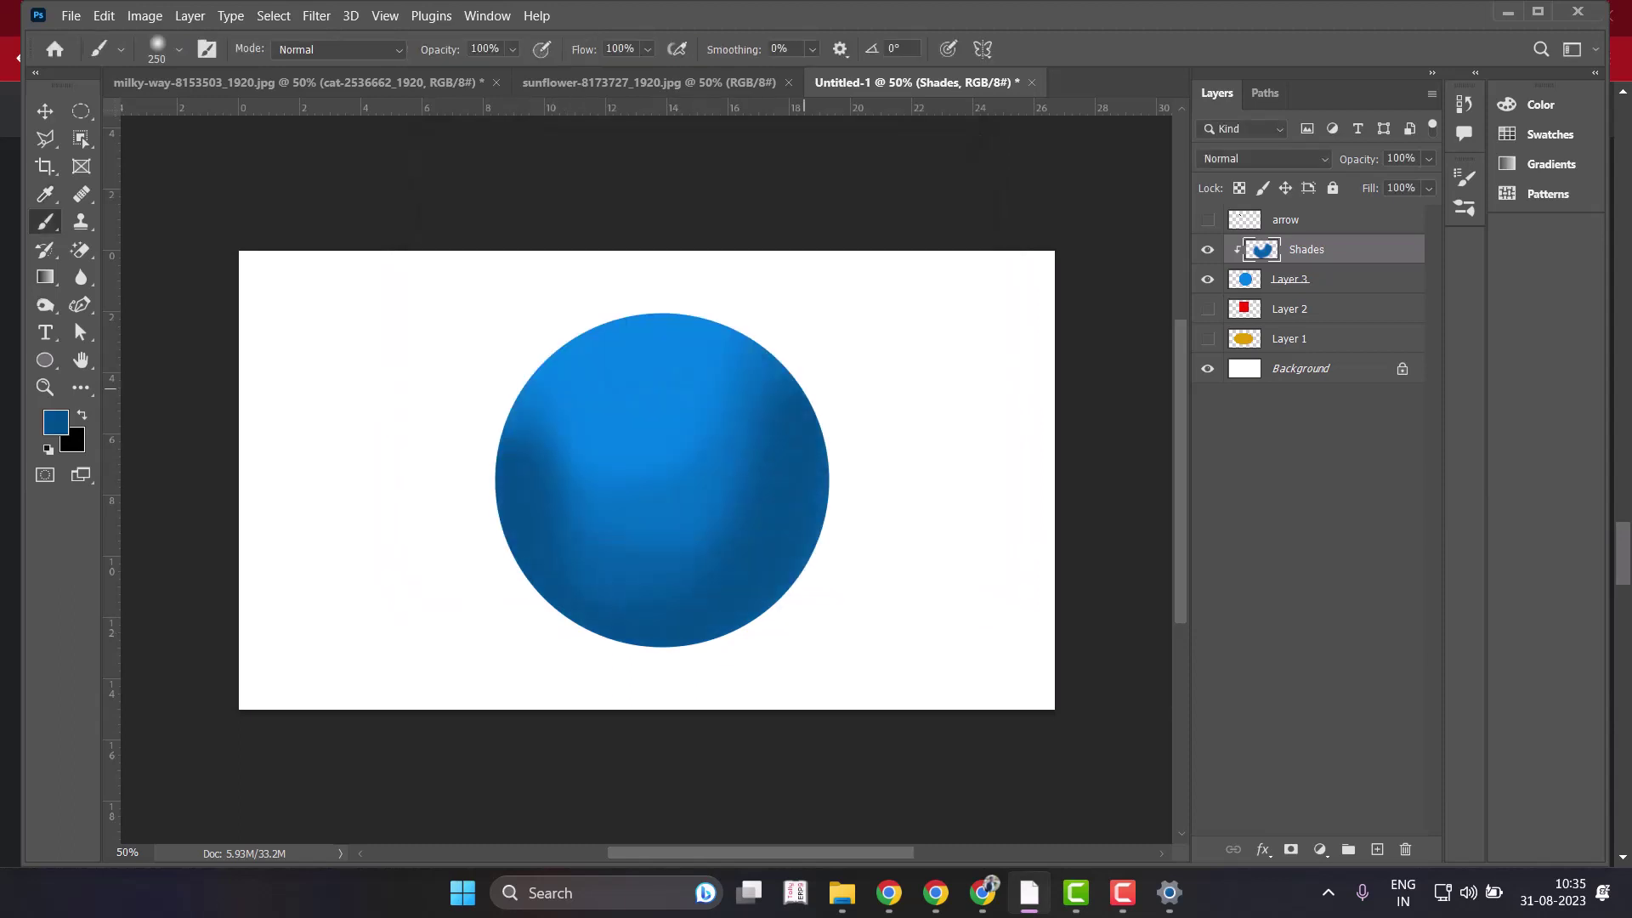
pyautogui.moveTo(793, 540); pyautogui.dragTo(733, 587)
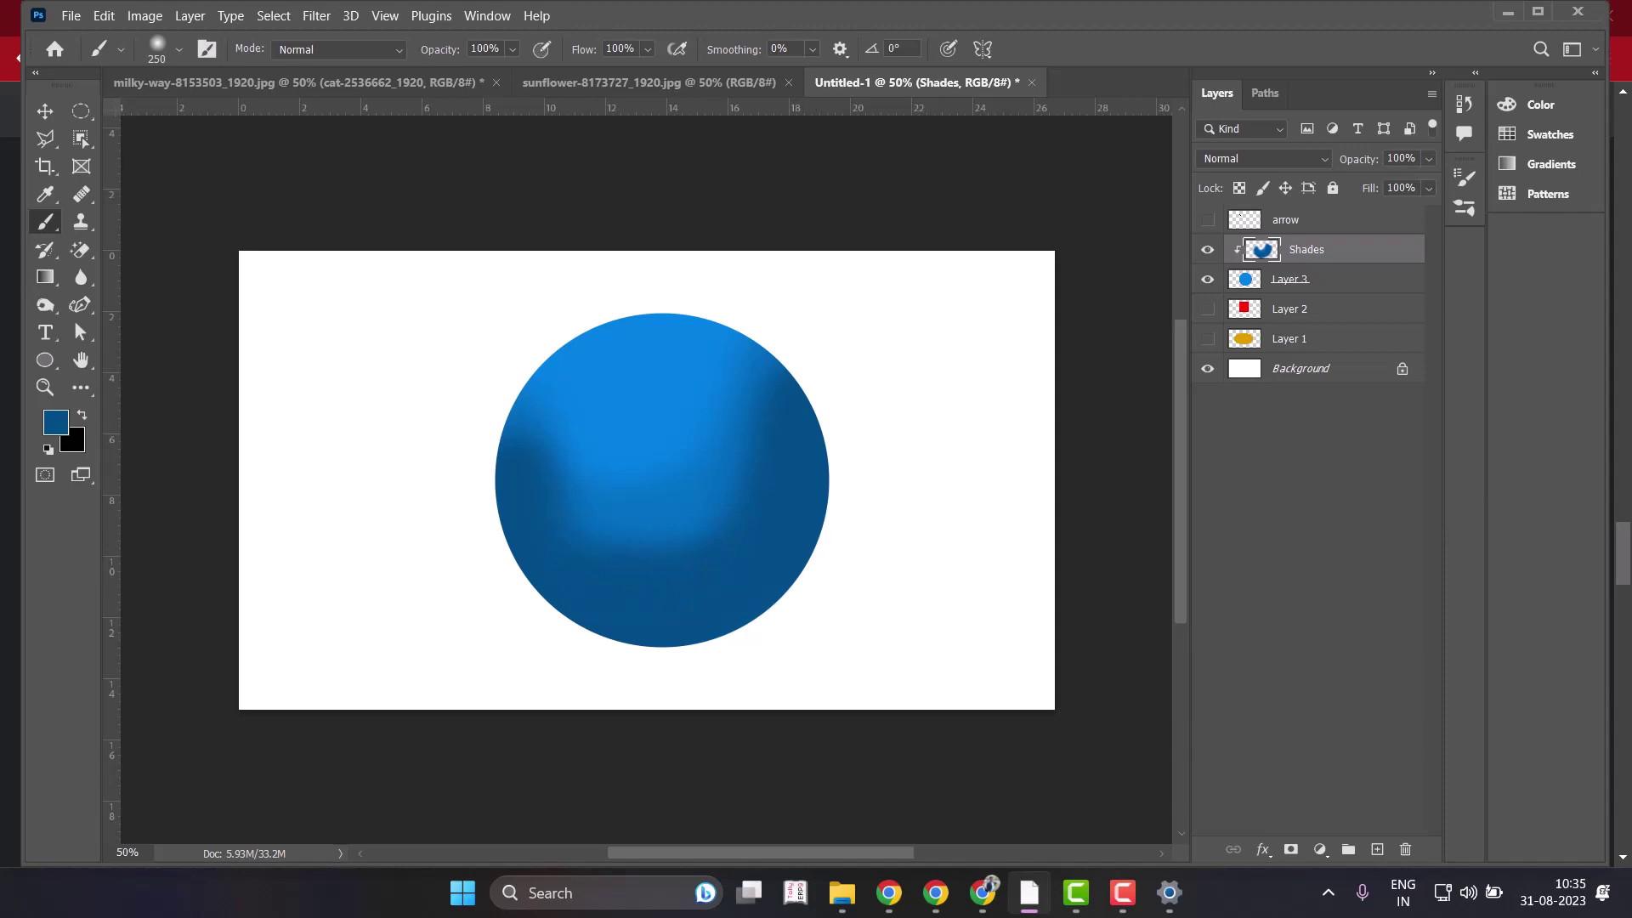
pyautogui.moveTo(638, 544); pyautogui.dragTo(687, 541)
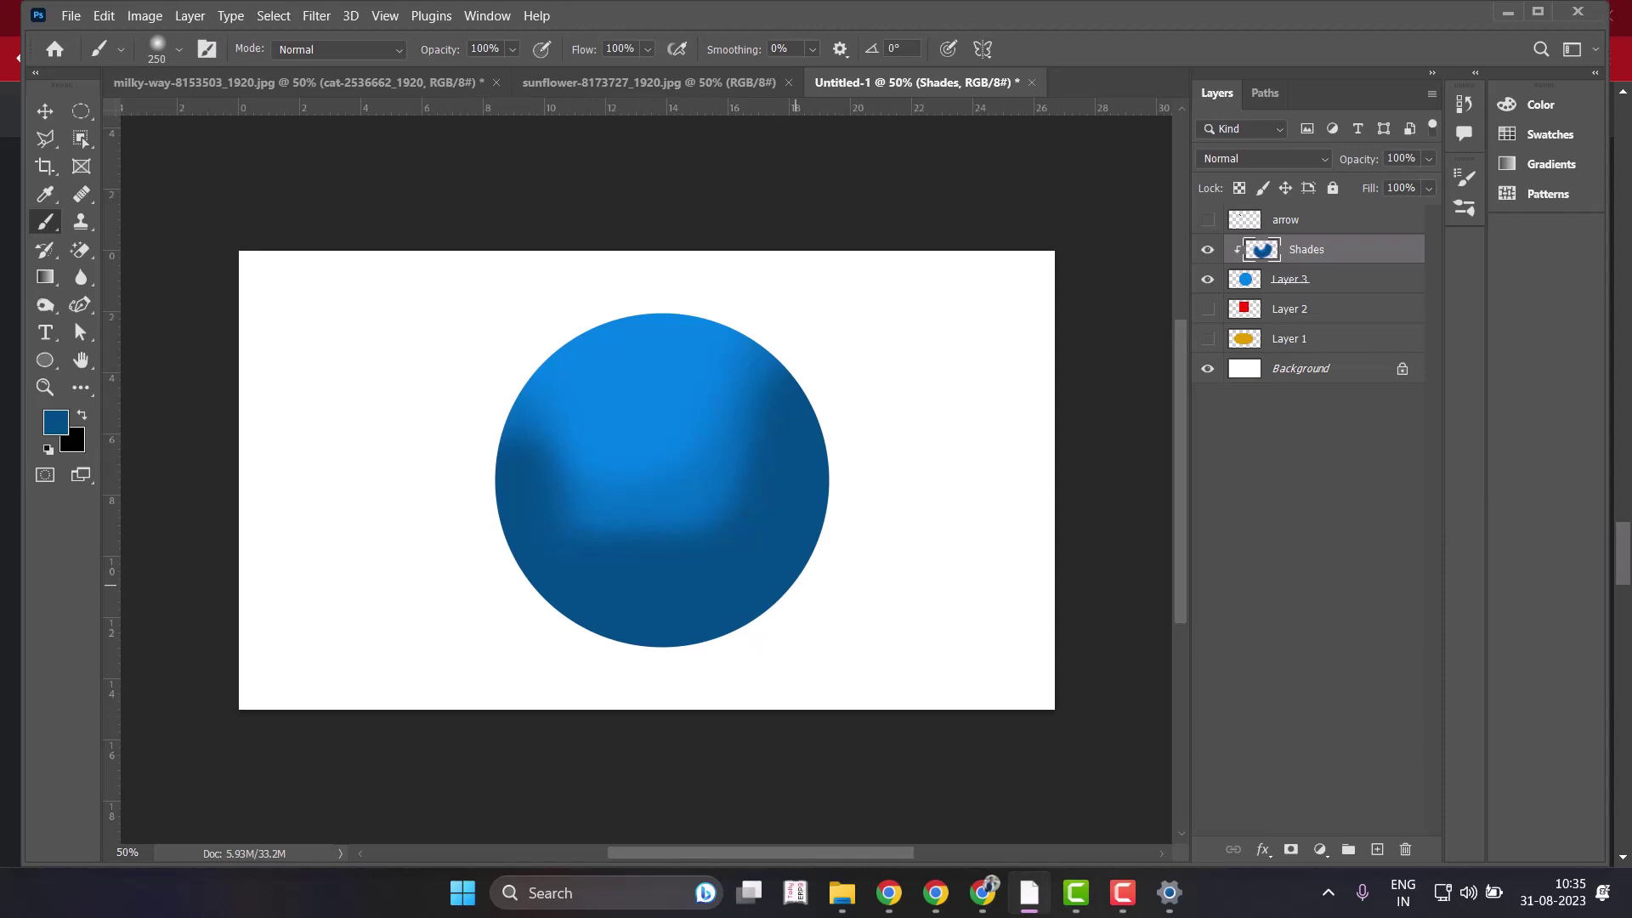
pyautogui.hotkey('ctrl', 'z')
pyautogui.hotkey('ctrl', 'z')
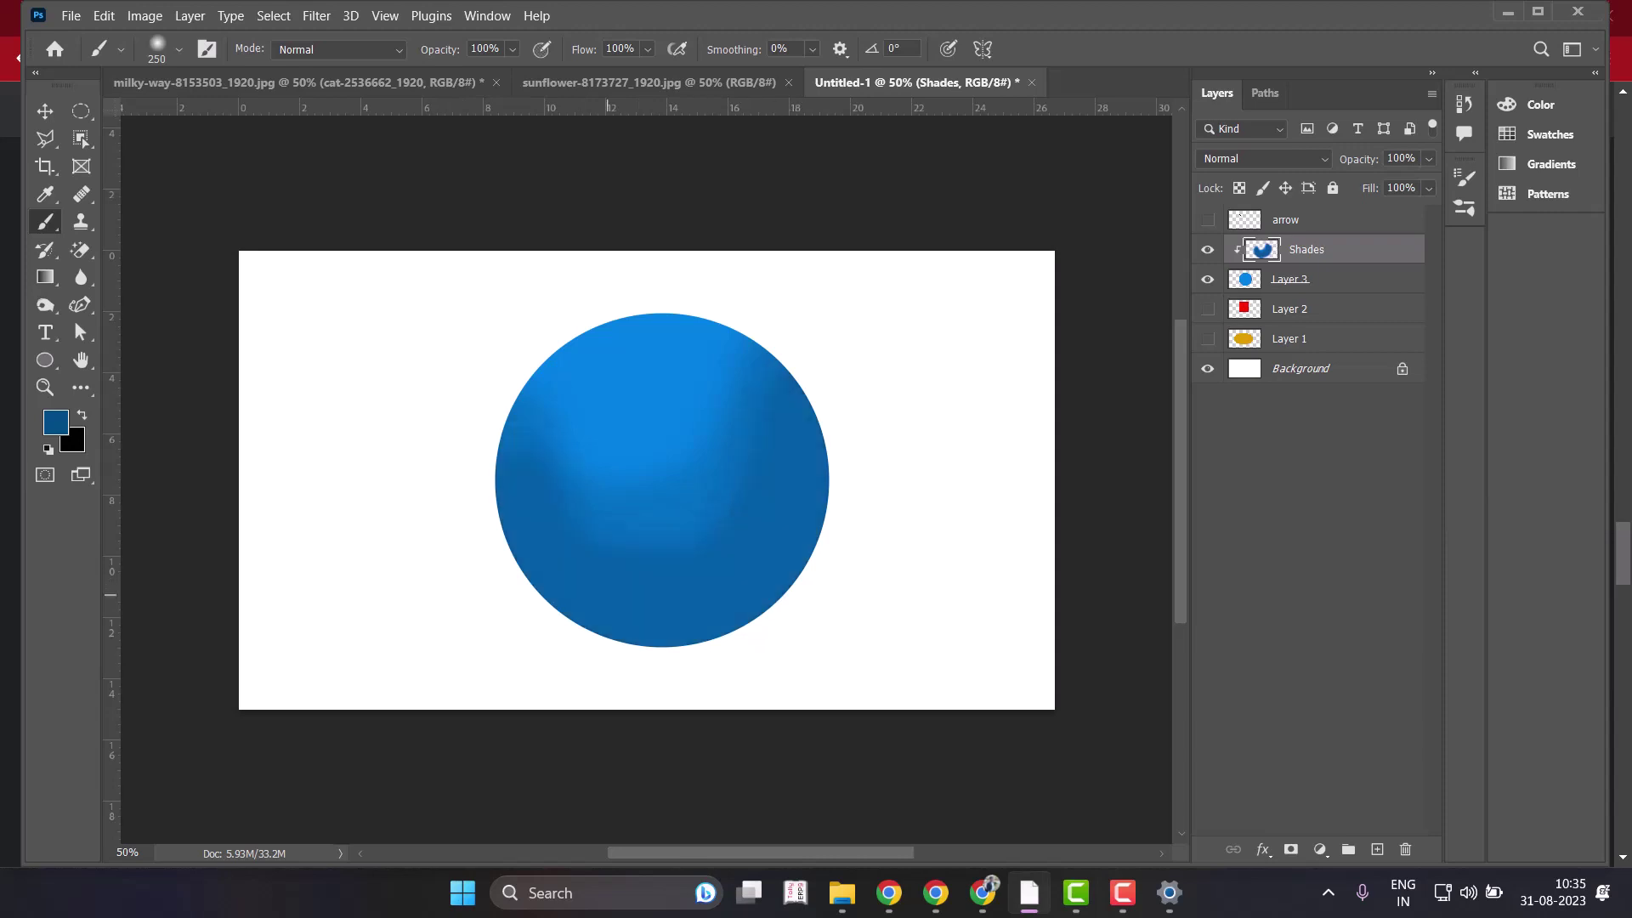
pyautogui.moveTo(529, 570)
pyautogui.mouseDown()
pyautogui.moveTo(731, 616)
pyautogui.moveTo(812, 525)
pyautogui.moveTo(843, 410)
pyautogui.mouseUp()
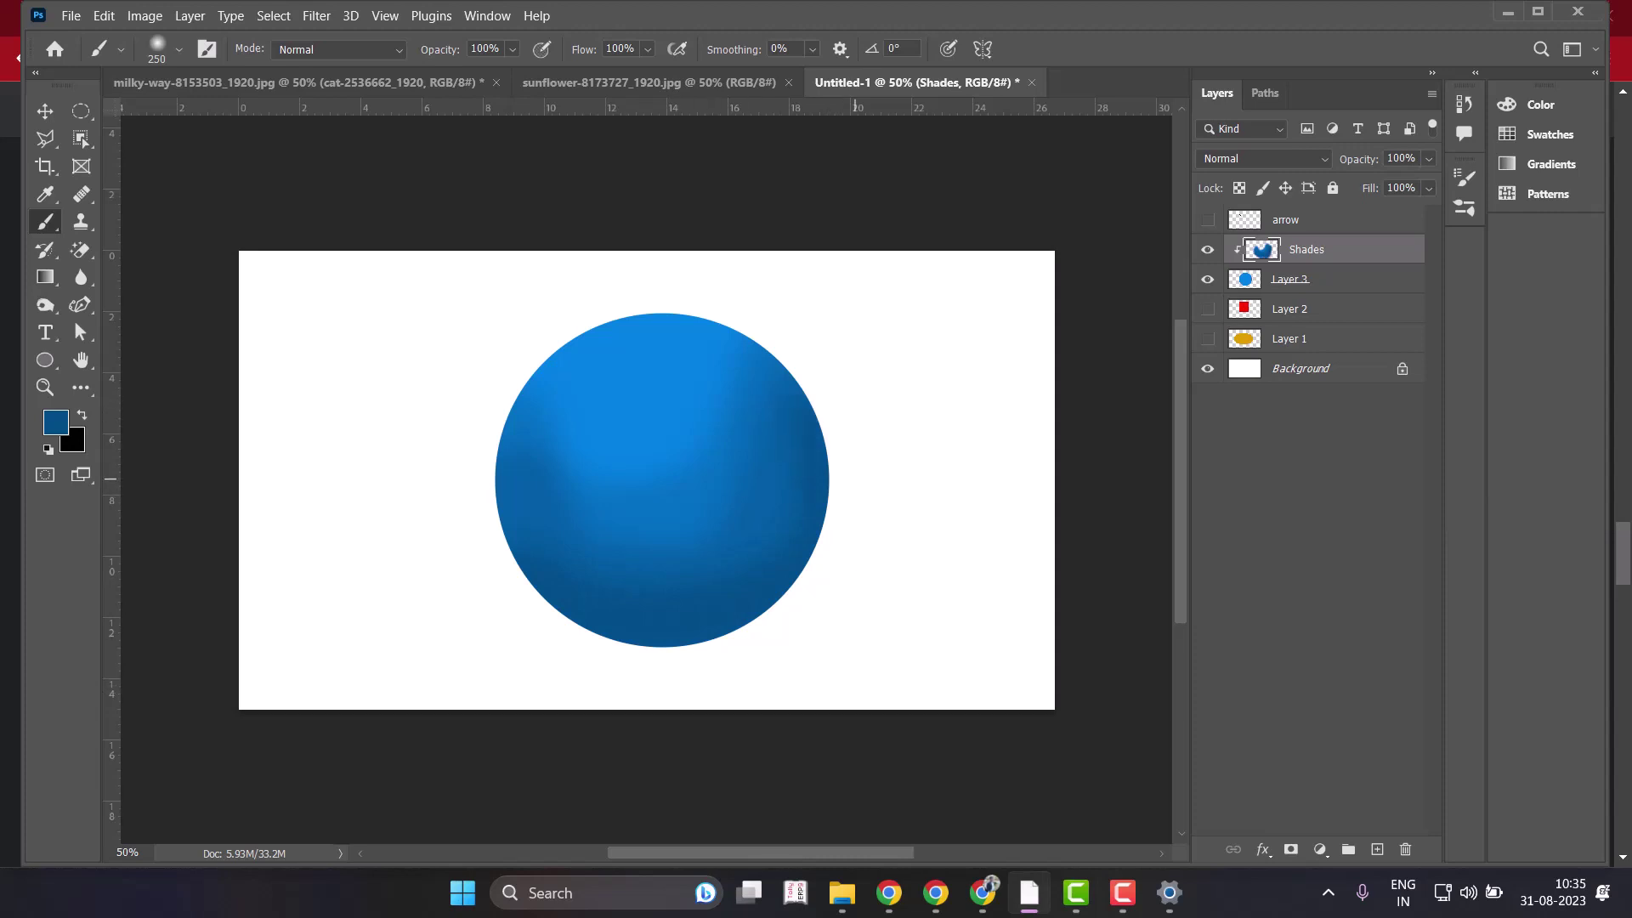
# Switch to 003864 blue and darken the sphere's bottom, right and lower-left edges.
pyautogui.click(56, 422)
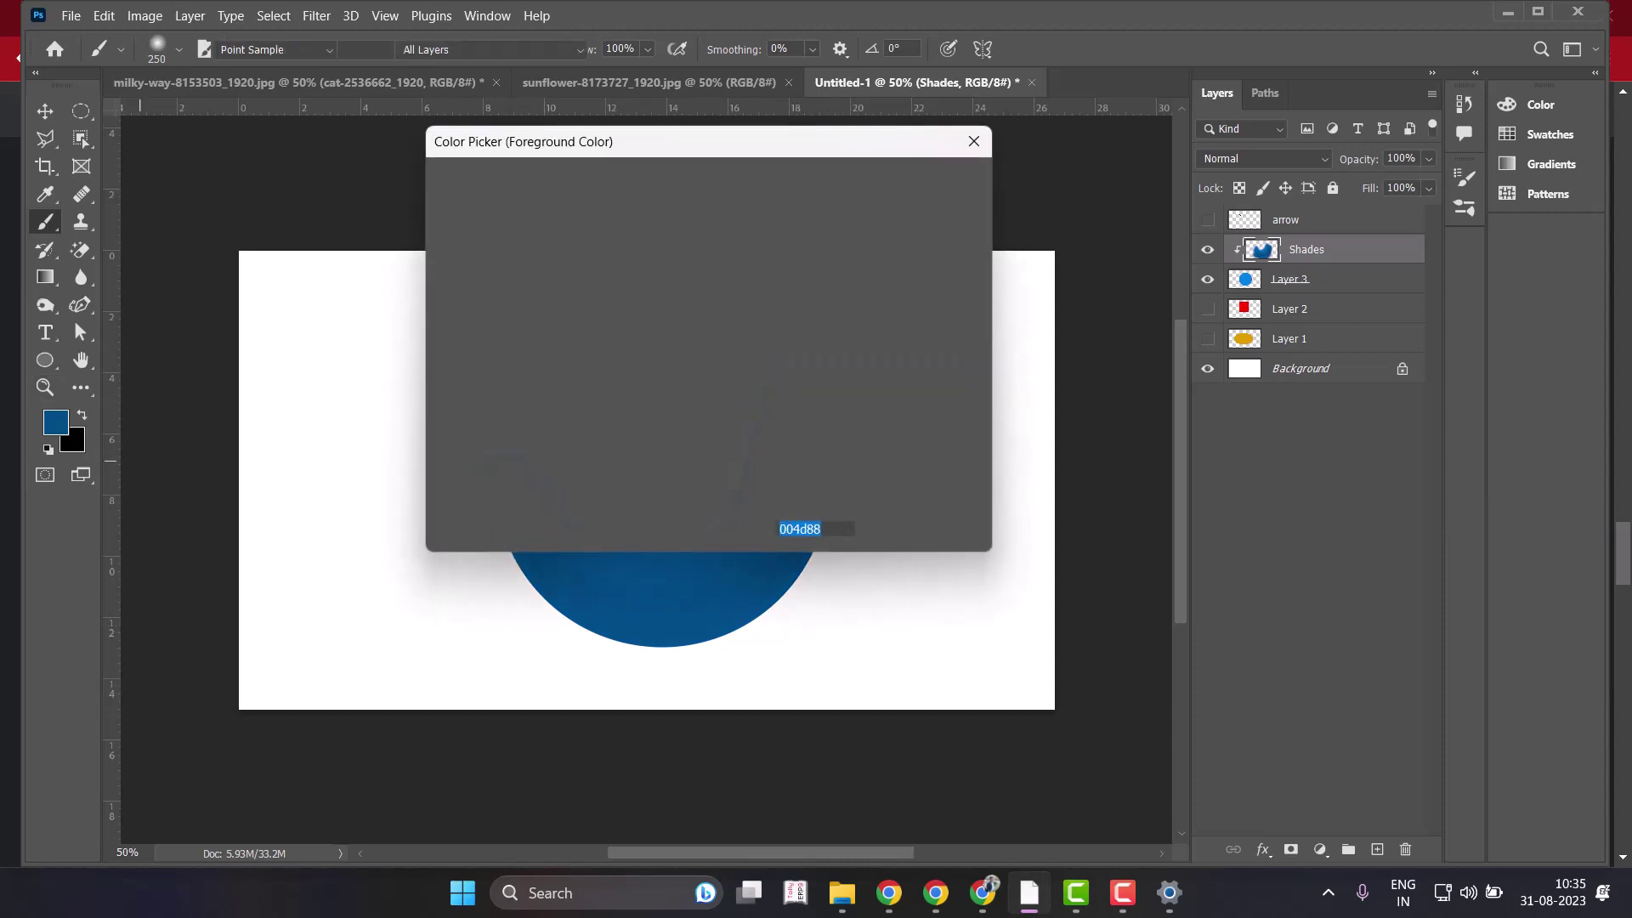
pyautogui.write('003864')
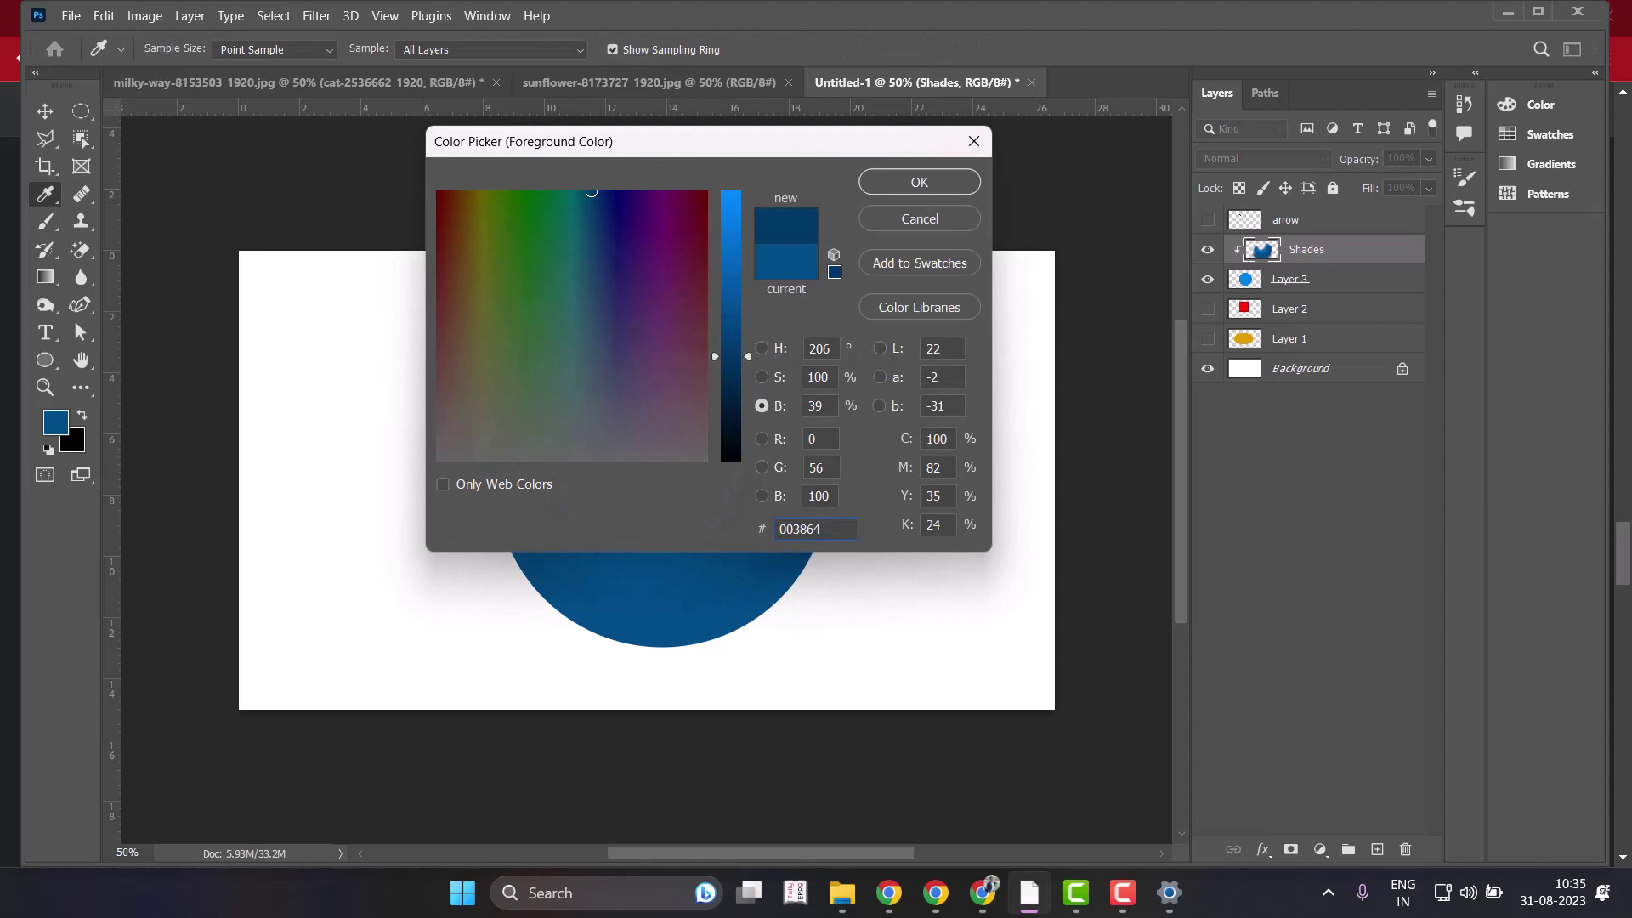
pyautogui.click(920, 182)
pyautogui.moveTo(523, 523)
pyautogui.mouseDown()
pyautogui.moveTo(591, 595)
pyautogui.moveTo(821, 416)
pyautogui.mouseUp()
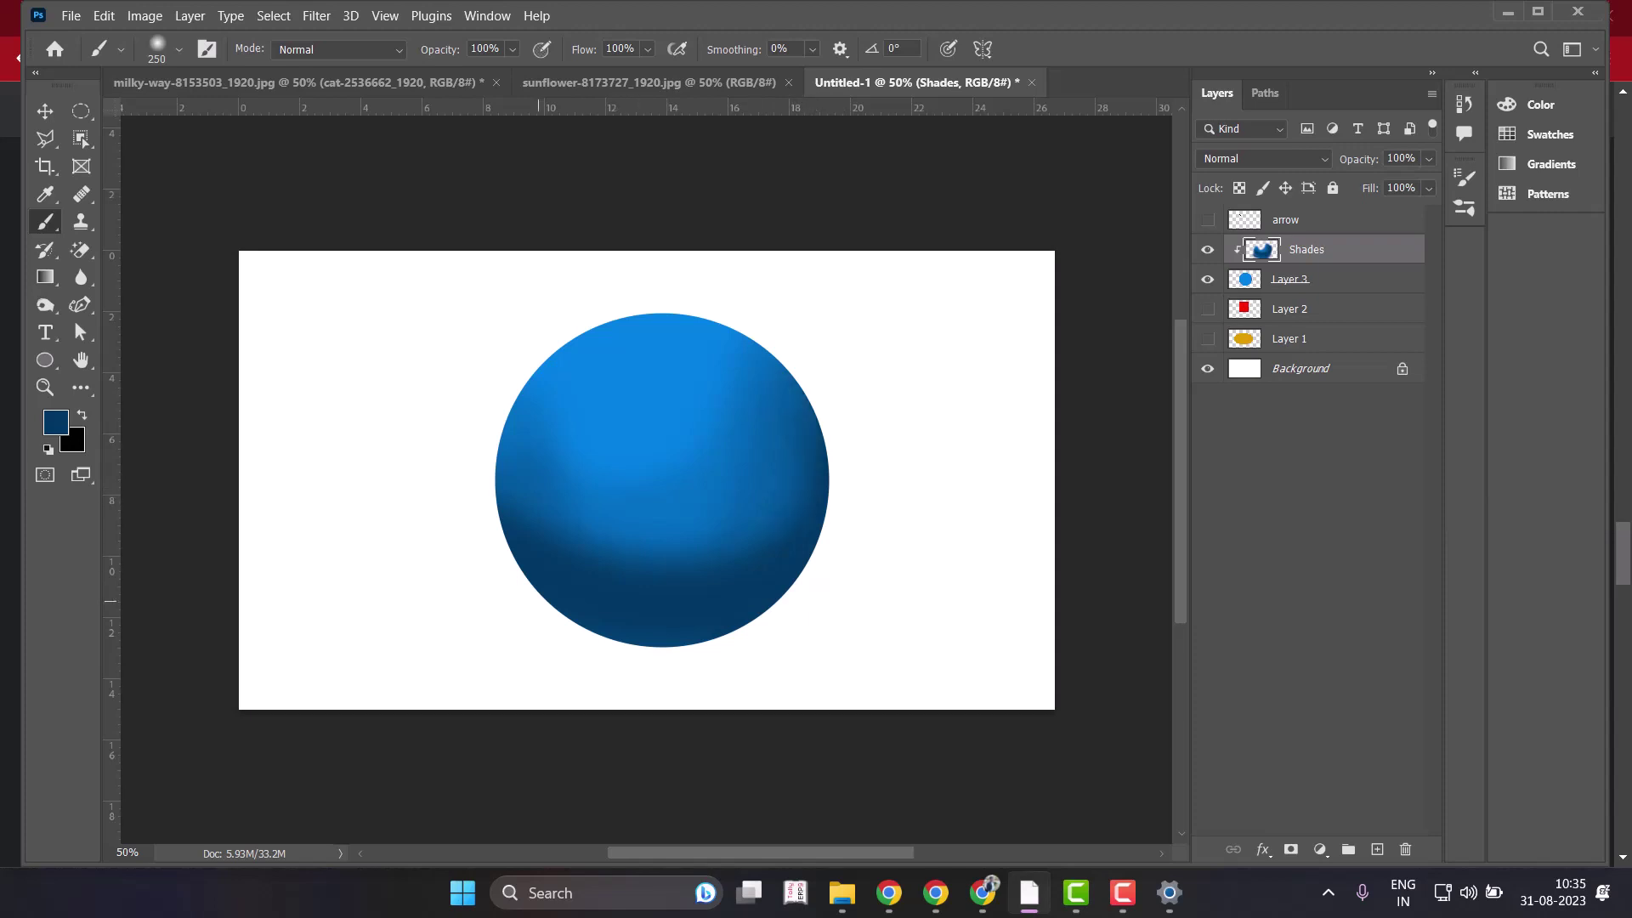
pyautogui.hotkey('ctrl', 'z')
pyautogui.moveTo(571, 595)
pyautogui.mouseDown()
pyautogui.moveTo(765, 603)
pyautogui.moveTo(856, 514)
pyautogui.mouseUp()
pyautogui.moveTo(833, 445); pyautogui.dragTo(840, 506)
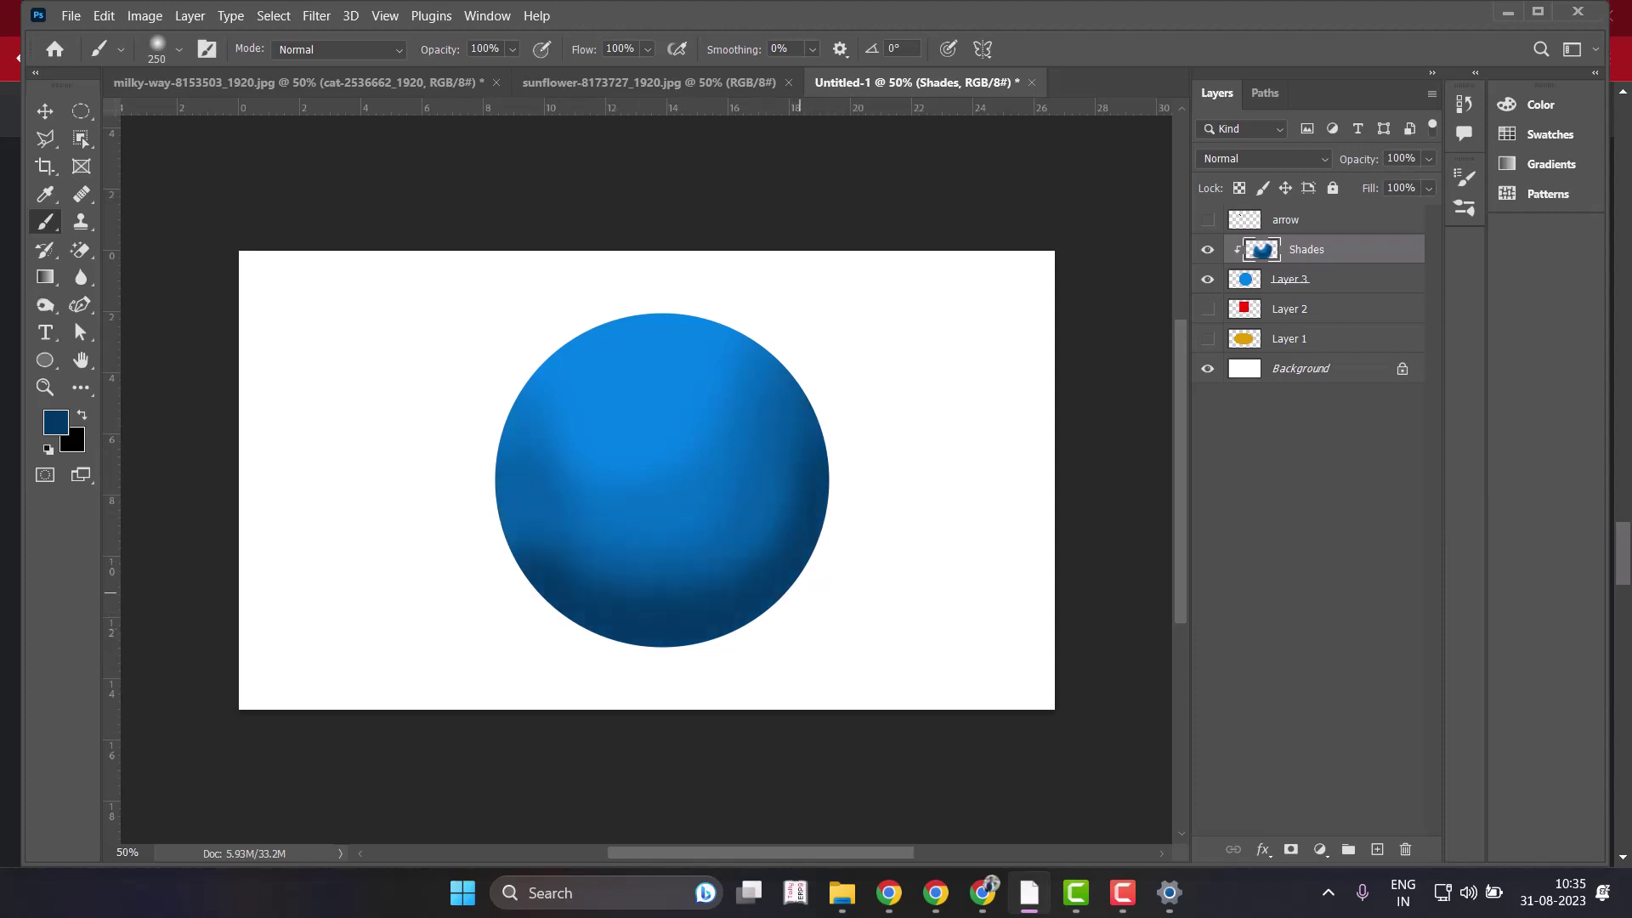
pyautogui.moveTo(508, 595)
pyautogui.mouseDown()
pyautogui.moveTo(531, 544)
pyautogui.moveTo(561, 544)
pyautogui.mouseUp()
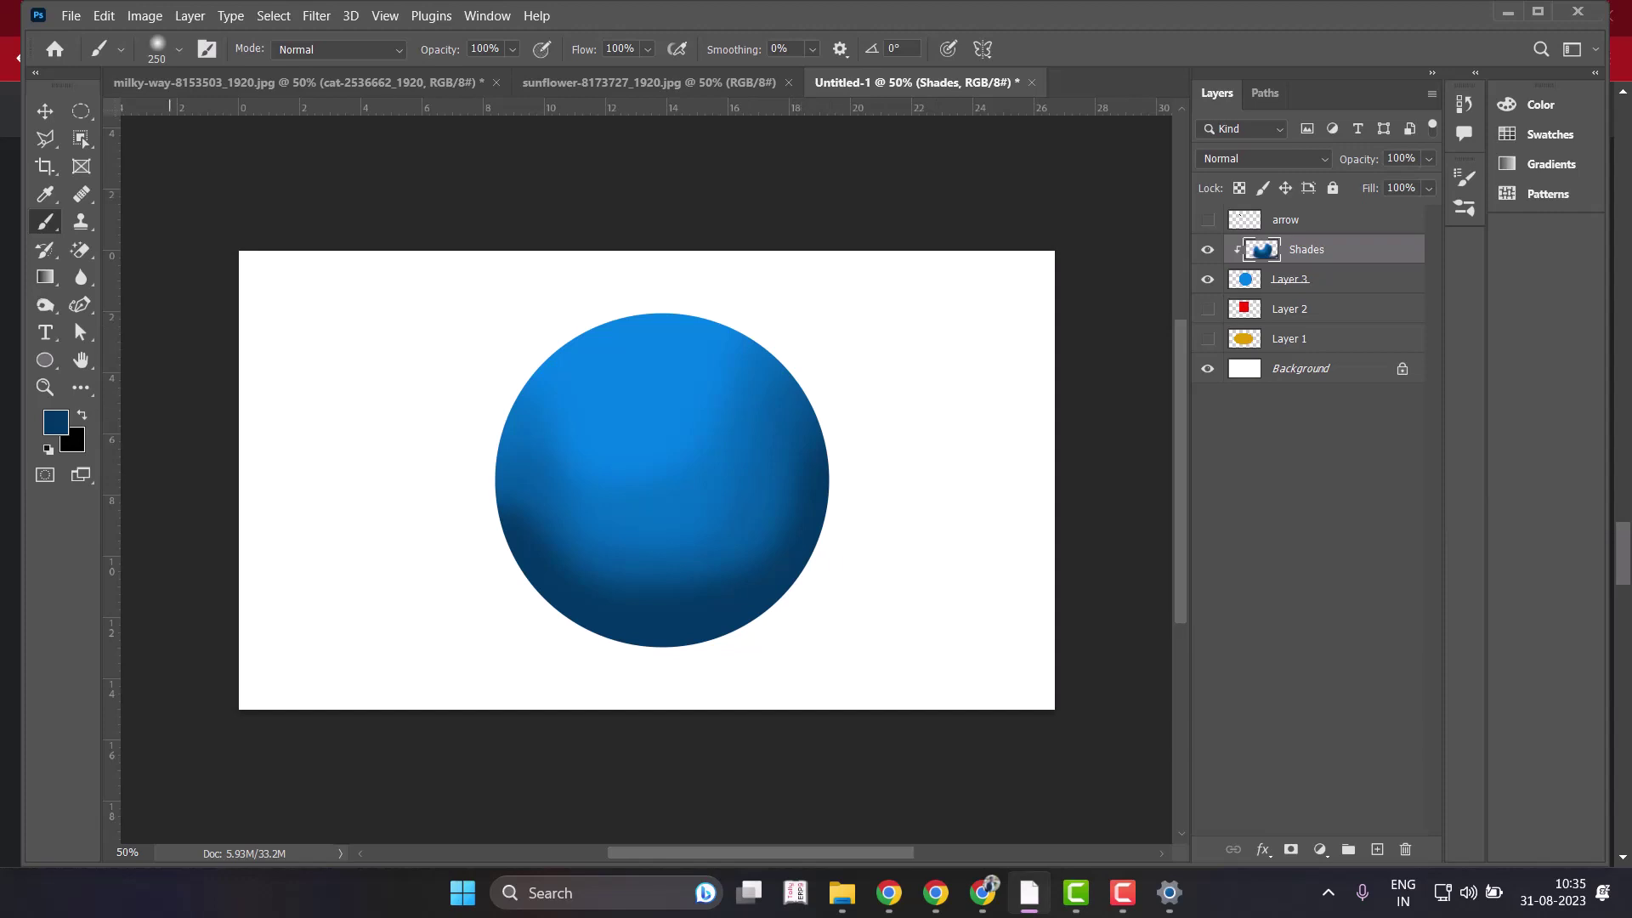
# Shade the sphere's lower and right edges with a very dark blue.
pyautogui.click(56, 422)
pyautogui.moveTo(715, 345); pyautogui.dragTo(715, 406)
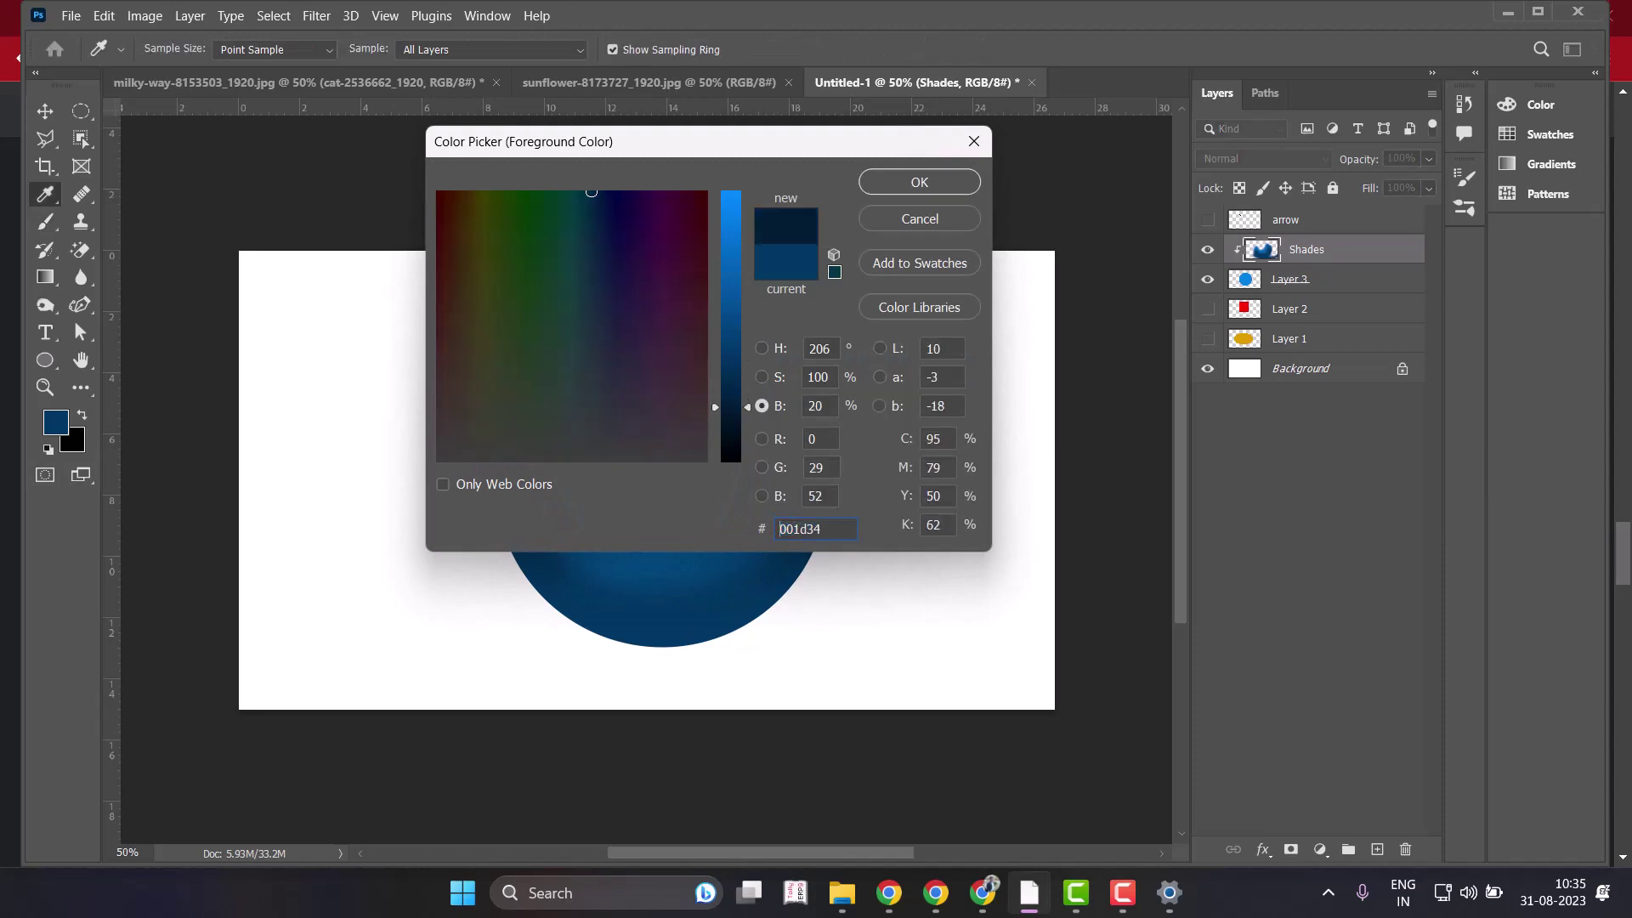
pyautogui.click(920, 182)
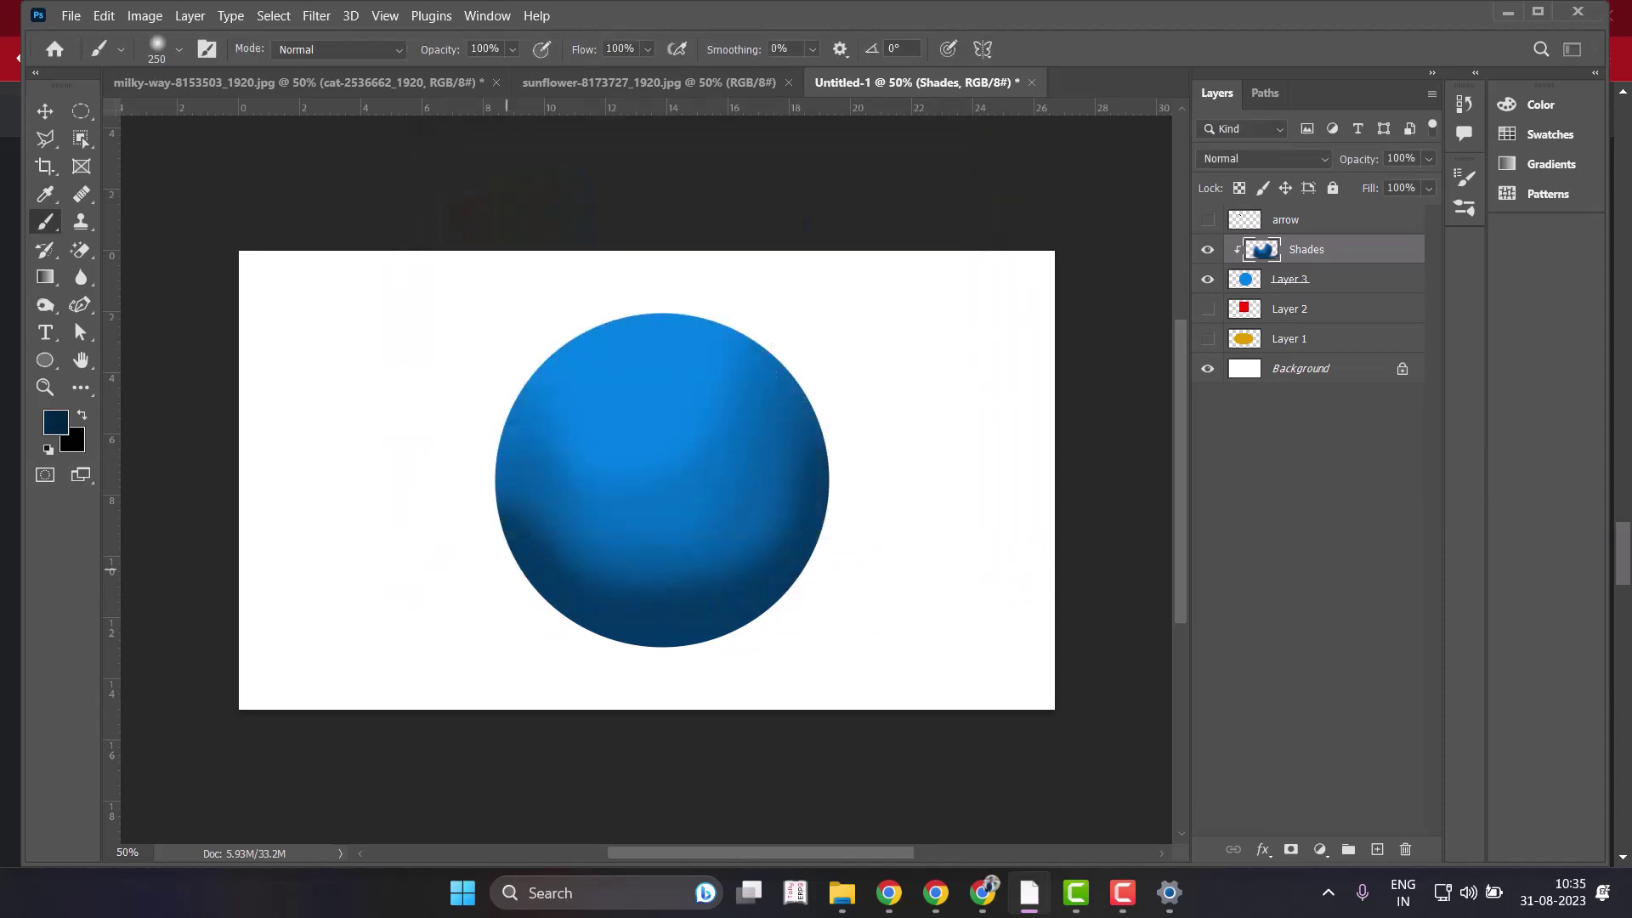
pyautogui.moveTo(476, 561)
pyautogui.mouseDown()
pyautogui.moveTo(612, 607)
pyautogui.moveTo(748, 561)
pyautogui.moveTo(795, 338)
pyautogui.moveTo(808, 413)
pyautogui.mouseUp()
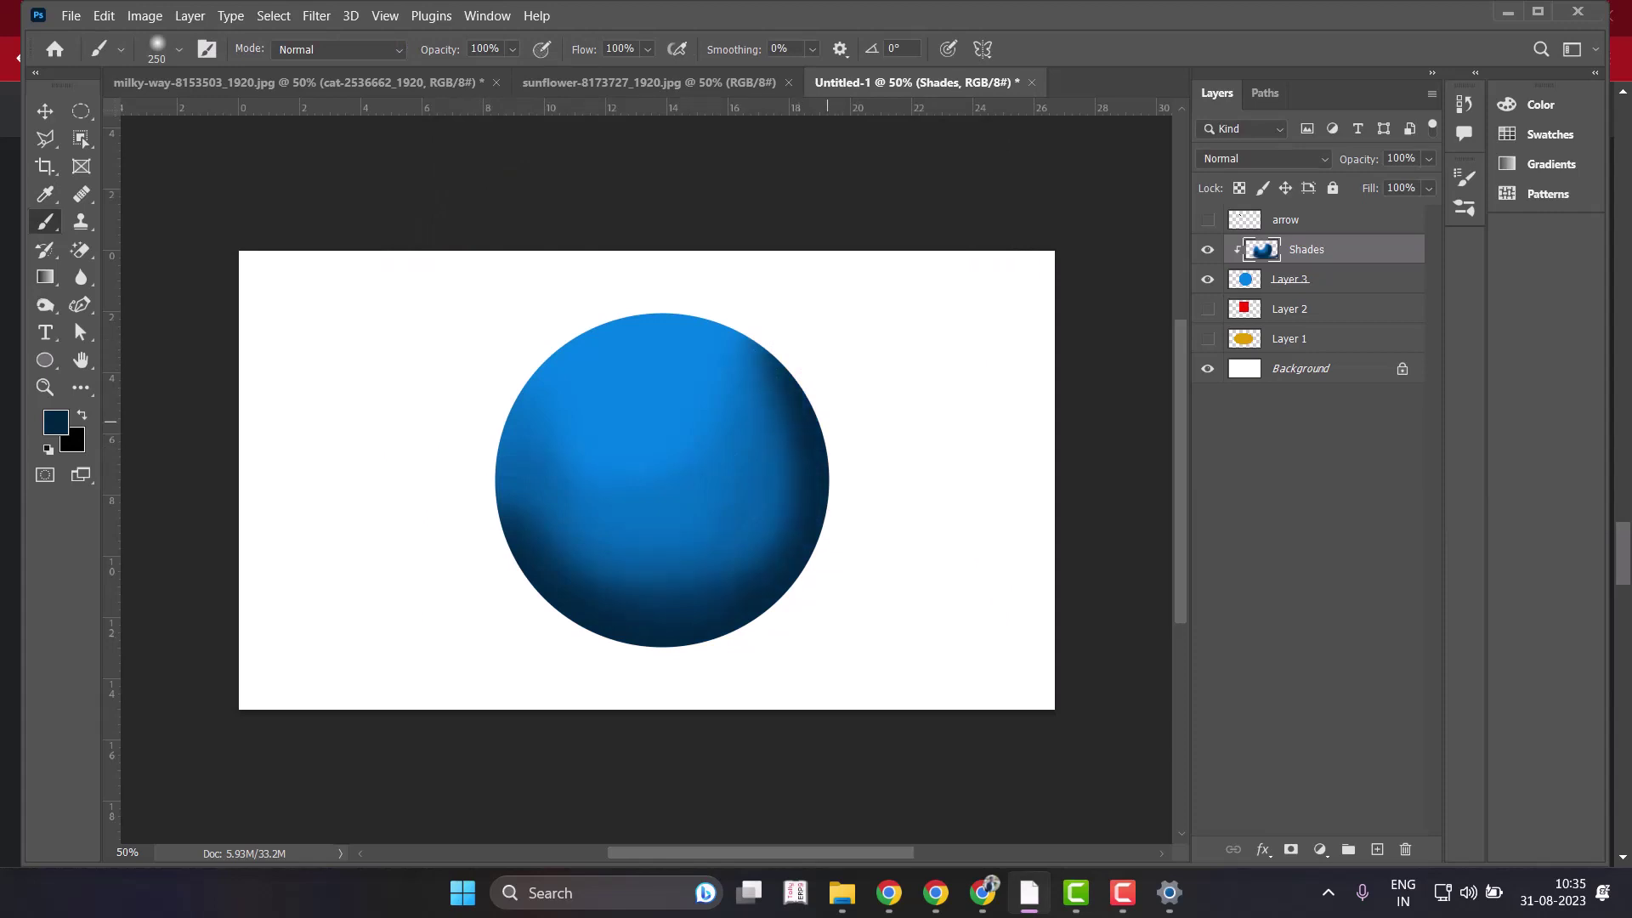
pyautogui.click(833, 482)
pyautogui.moveTo(544, 561)
pyautogui.mouseDown()
pyautogui.moveTo(506, 451)
pyautogui.moveTo(510, 480)
pyautogui.mouseUp()
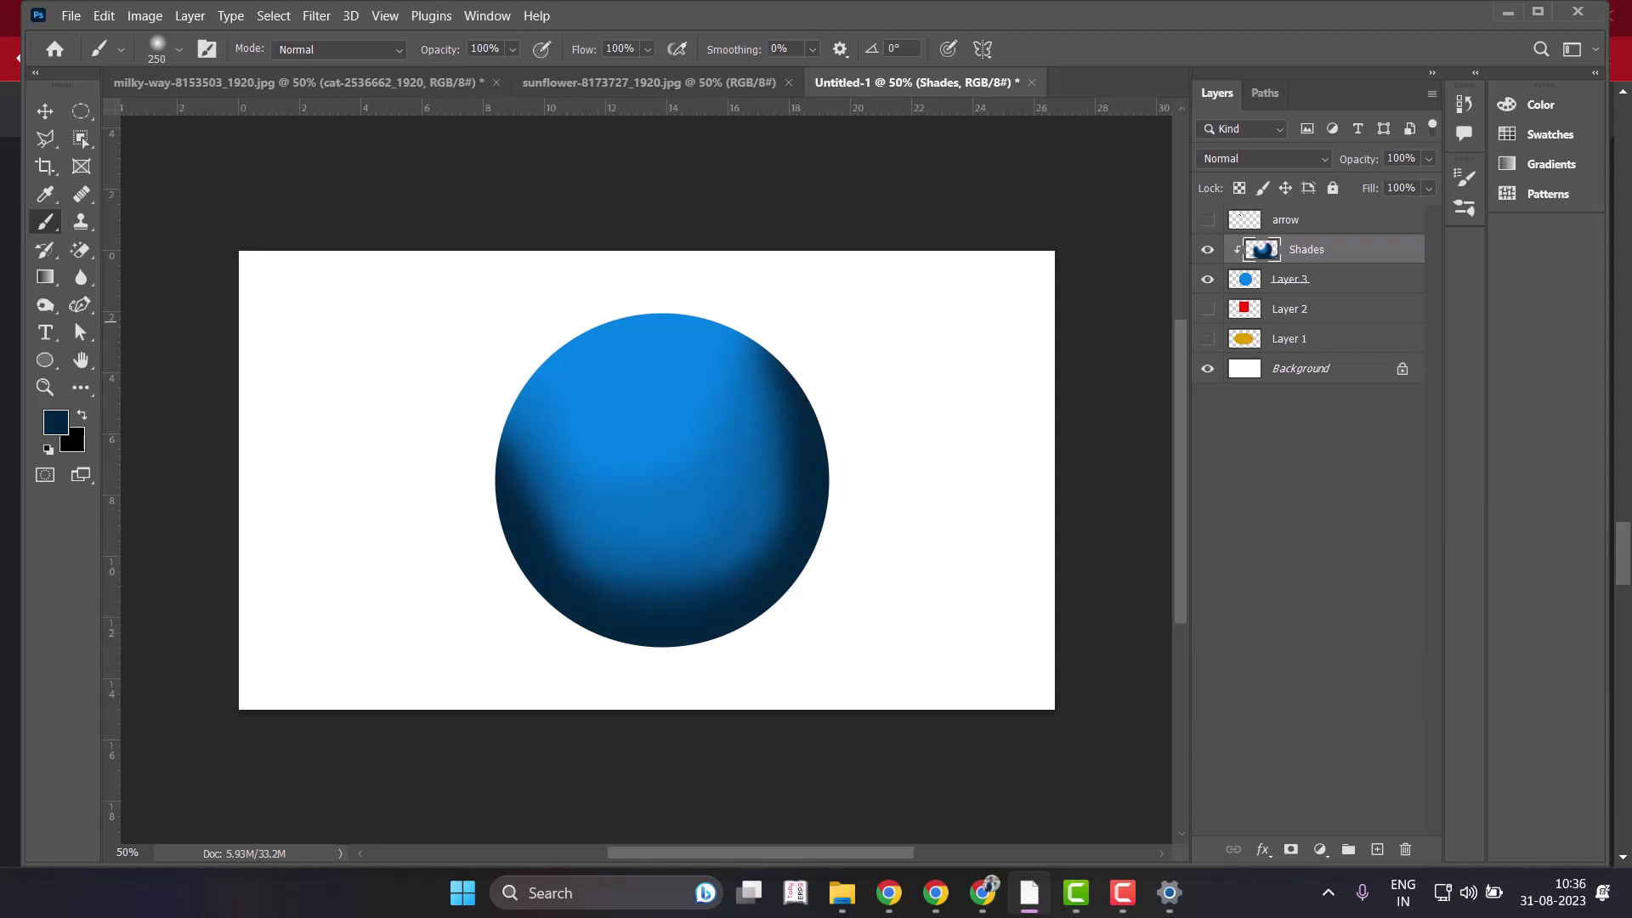
pyautogui.moveTo(778, 516)
pyautogui.mouseDown()
pyautogui.moveTo(706, 566)
pyautogui.moveTo(564, 595)
pyautogui.mouseUp()
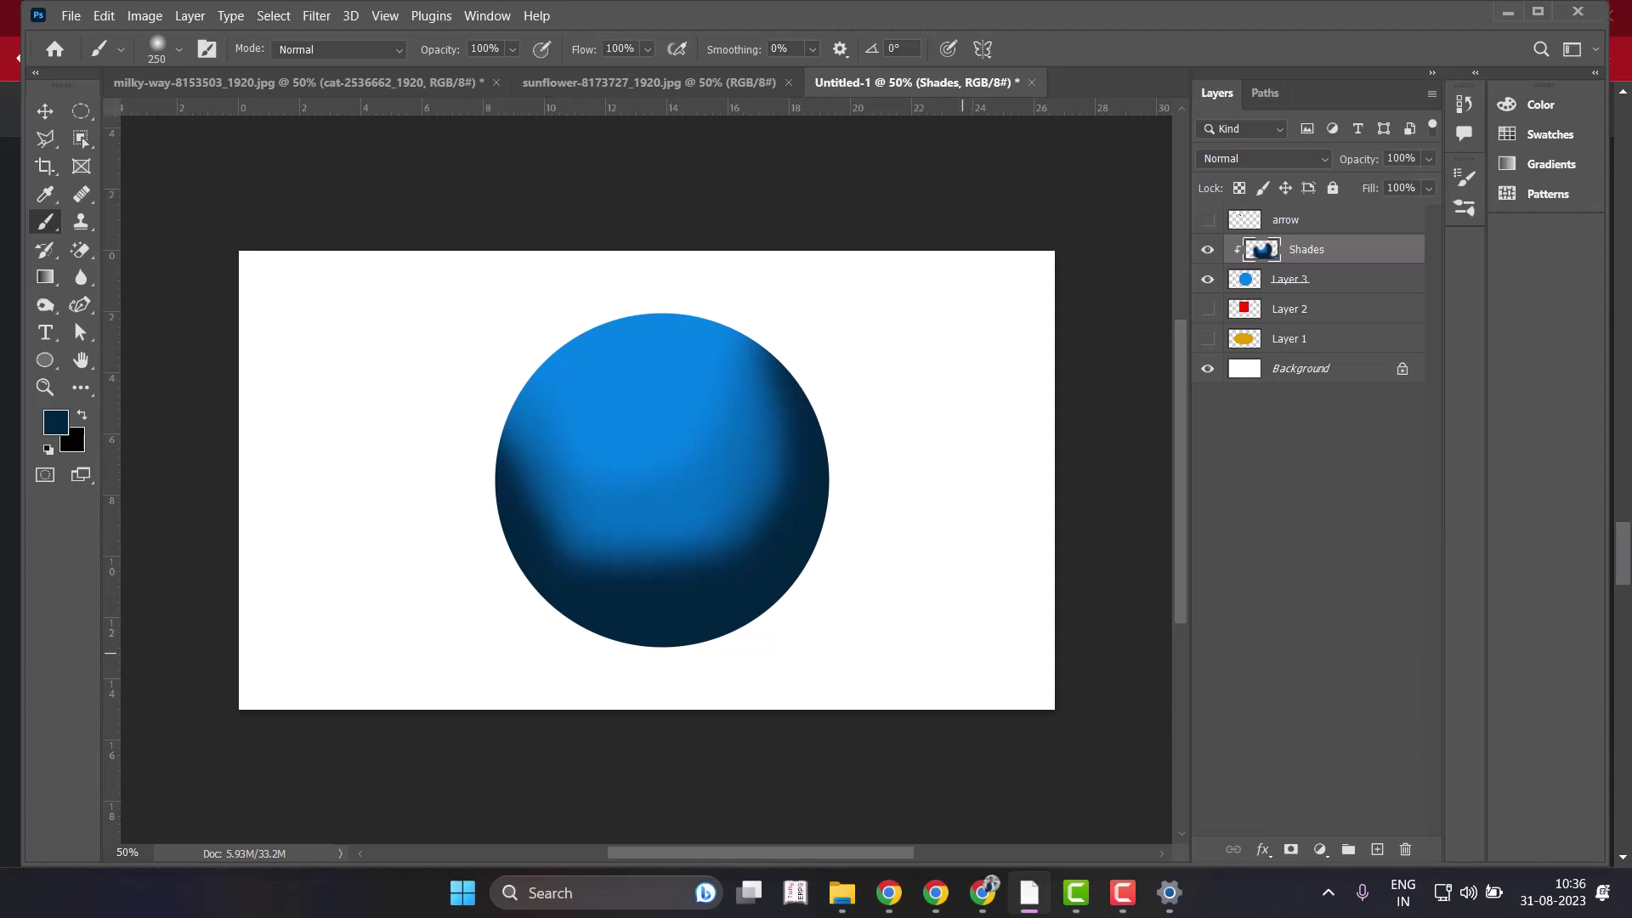
pyautogui.hotkey('ctrl', 'z')
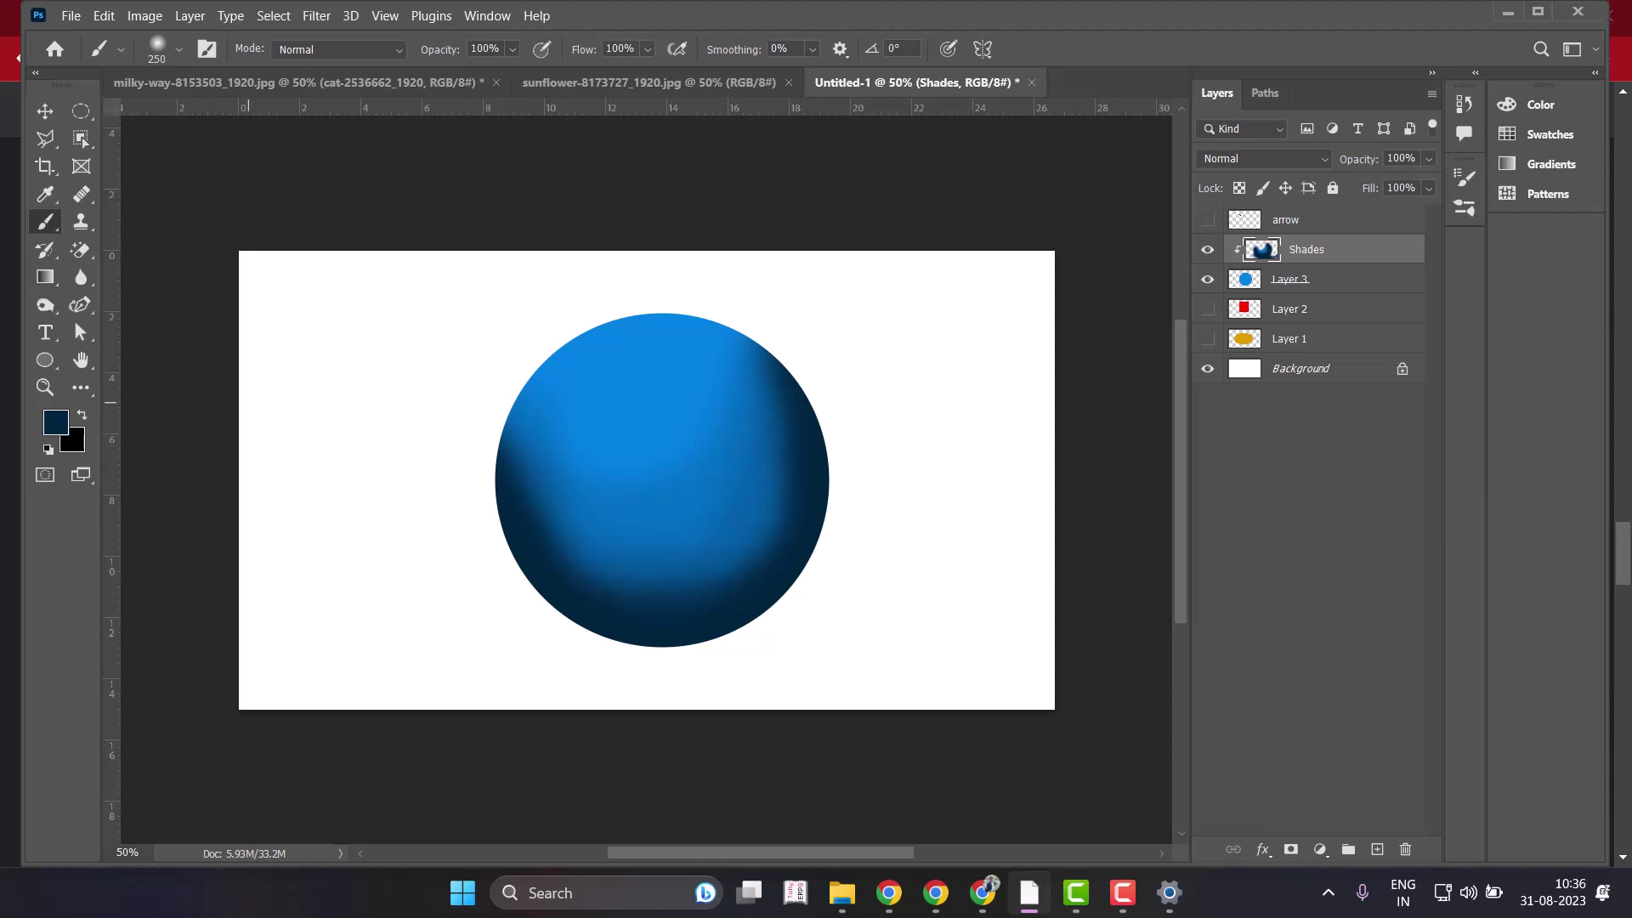
# Eyedrop the sphere's bright blue 0081e4 and add a new empty layer above Shades.
pyautogui.click(55, 422)
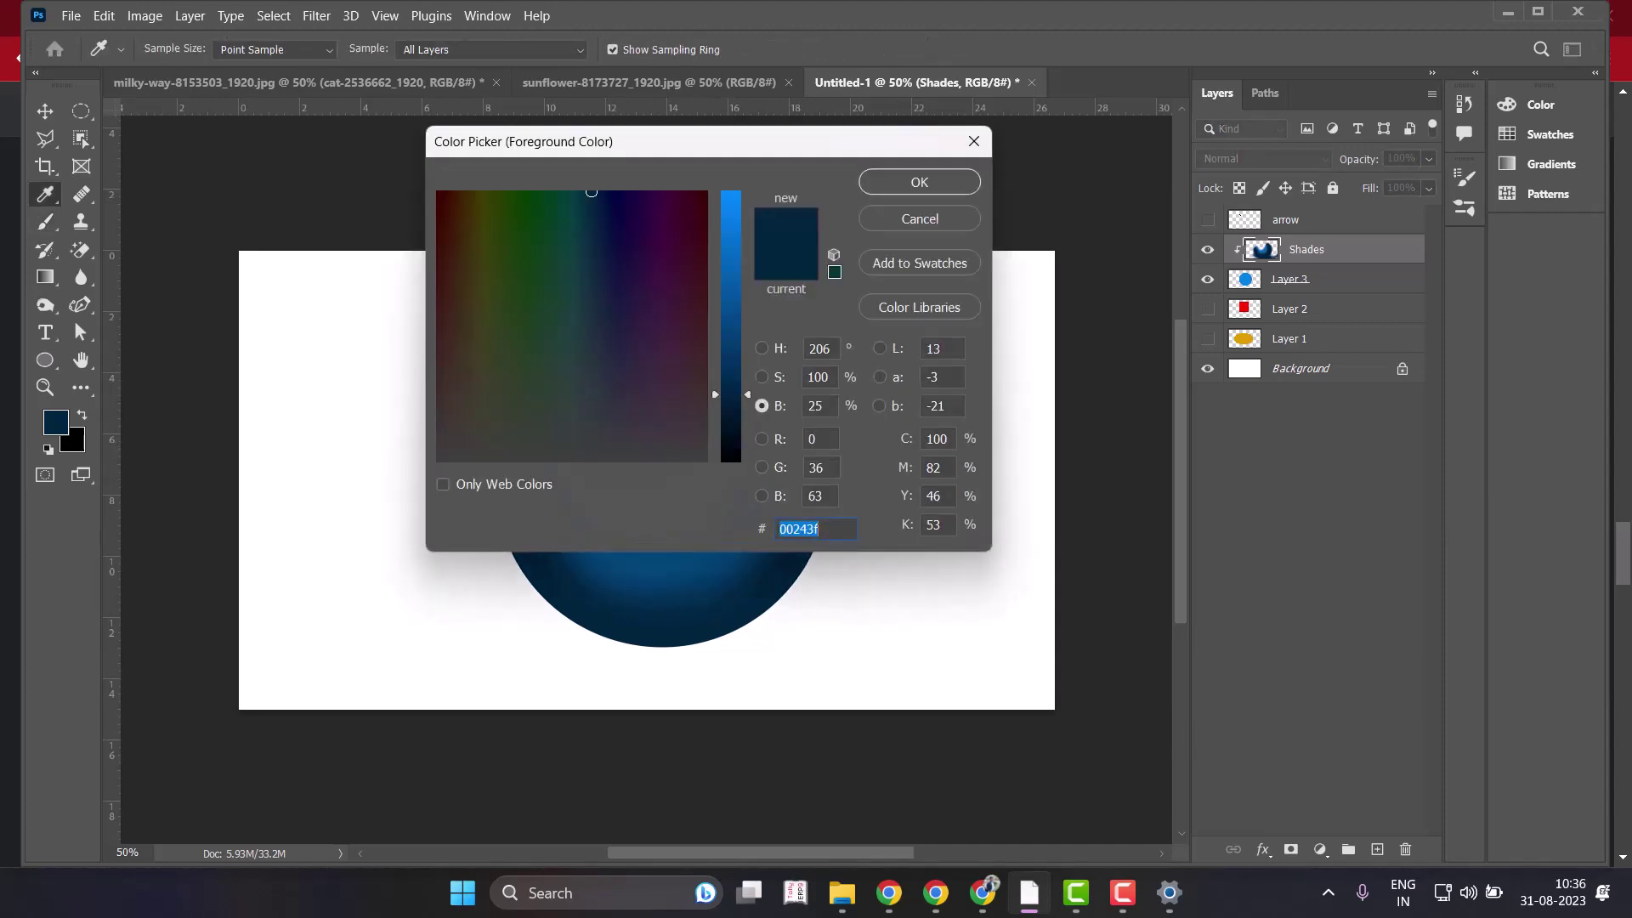
pyautogui.moveTo(680, 141); pyautogui.dragTo(1207, 119)
pyautogui.click(633, 358)
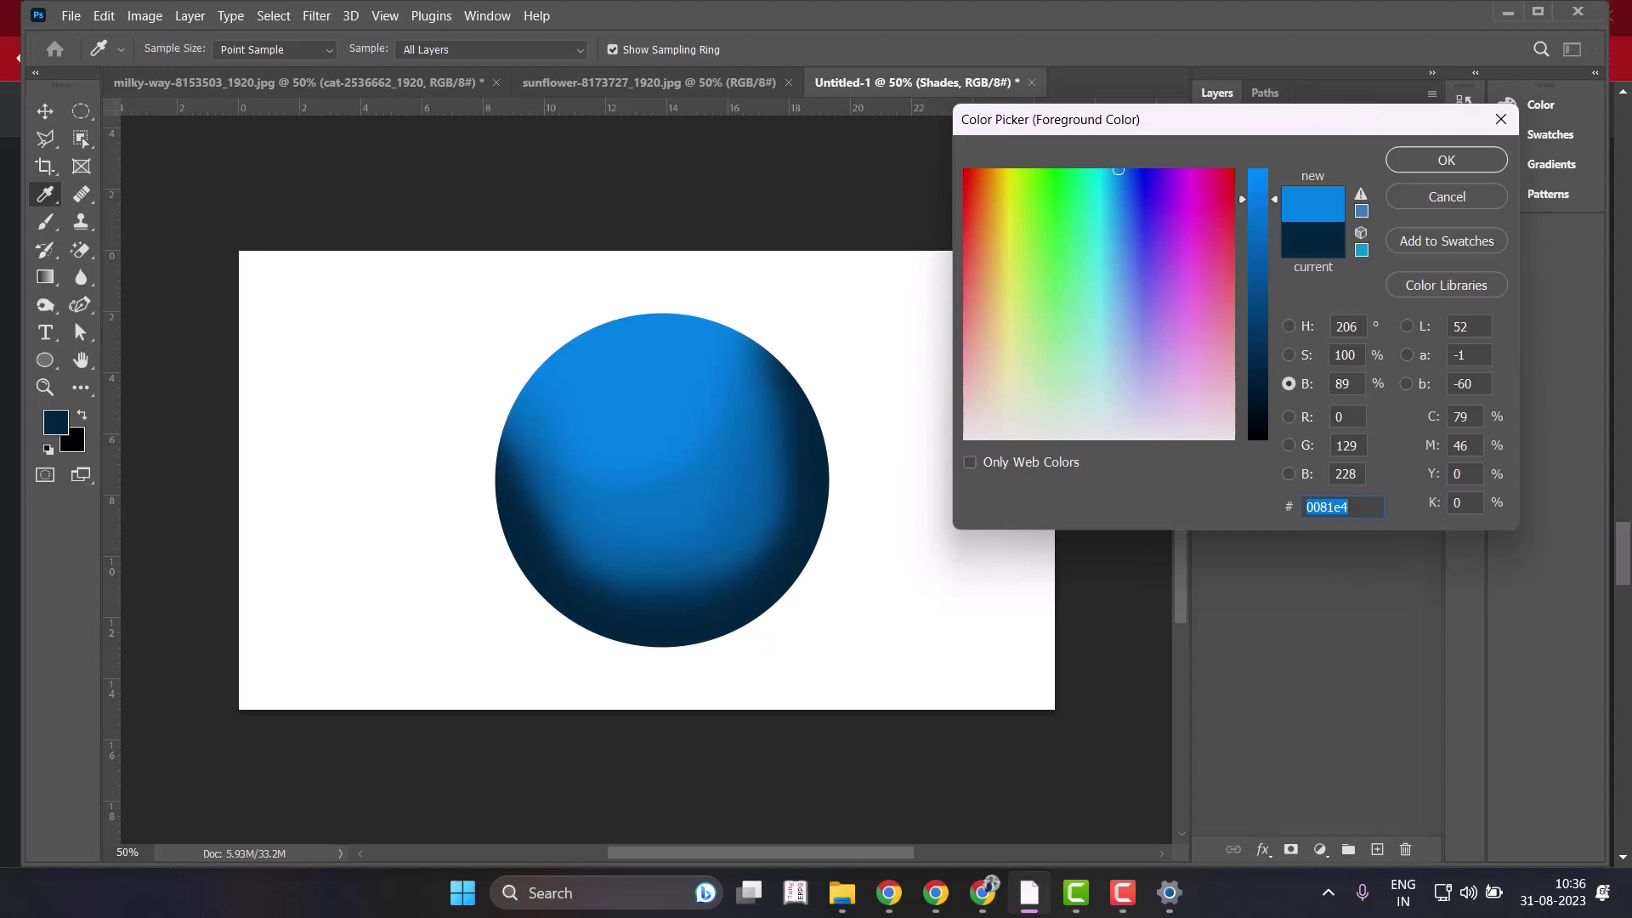
pyautogui.click(1447, 197)
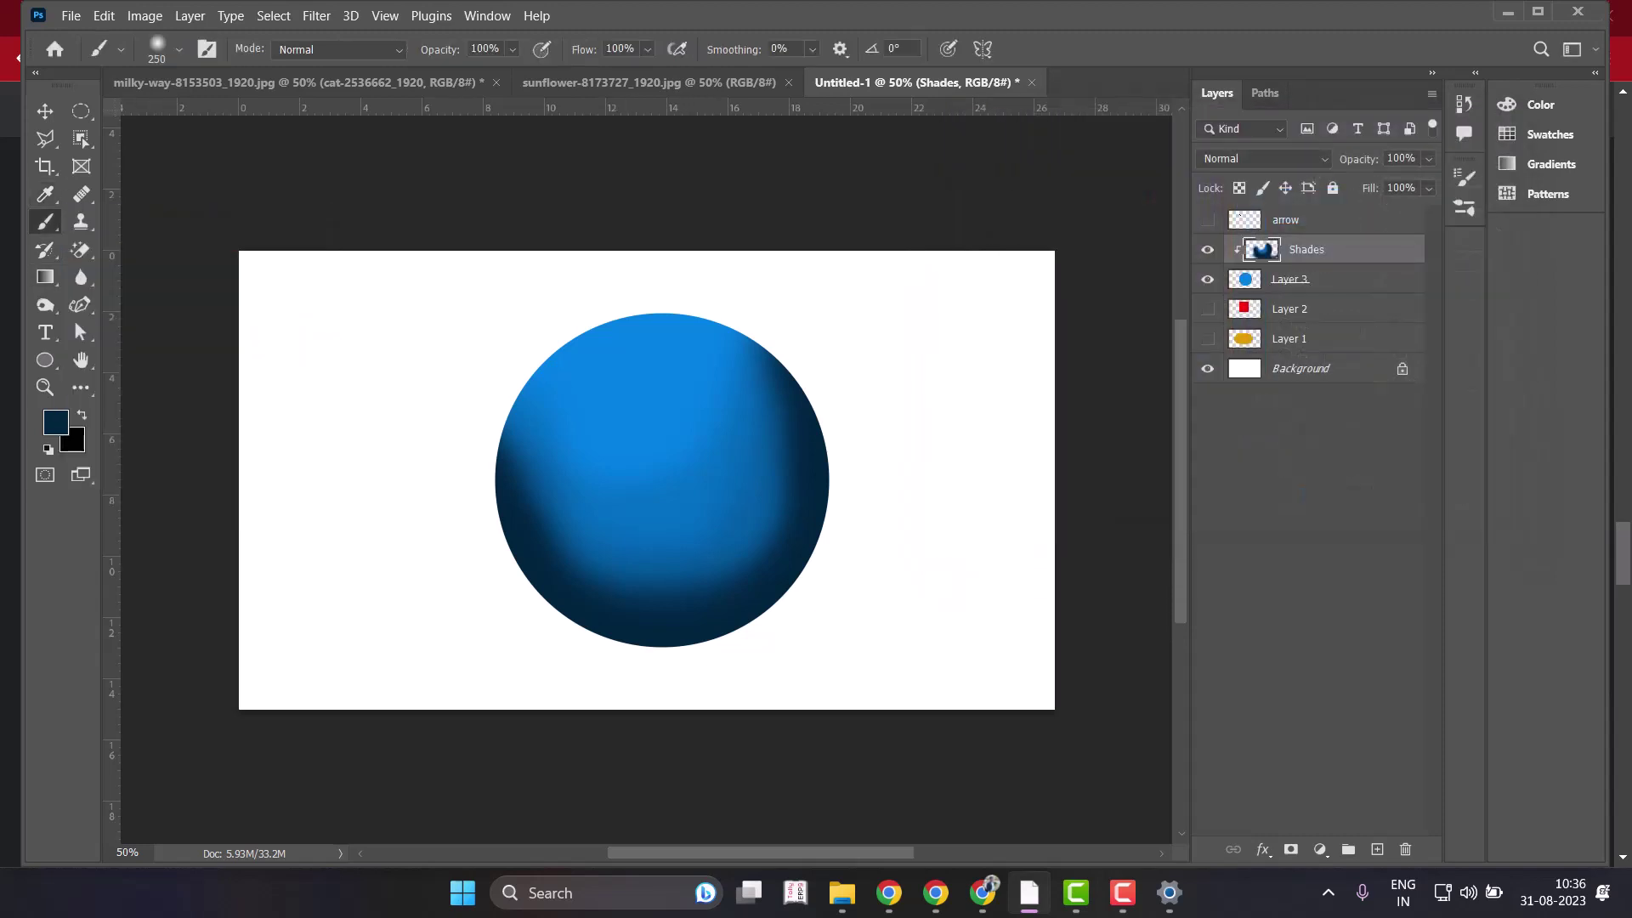
pyautogui.click(45, 194)
pyautogui.click(628, 336)
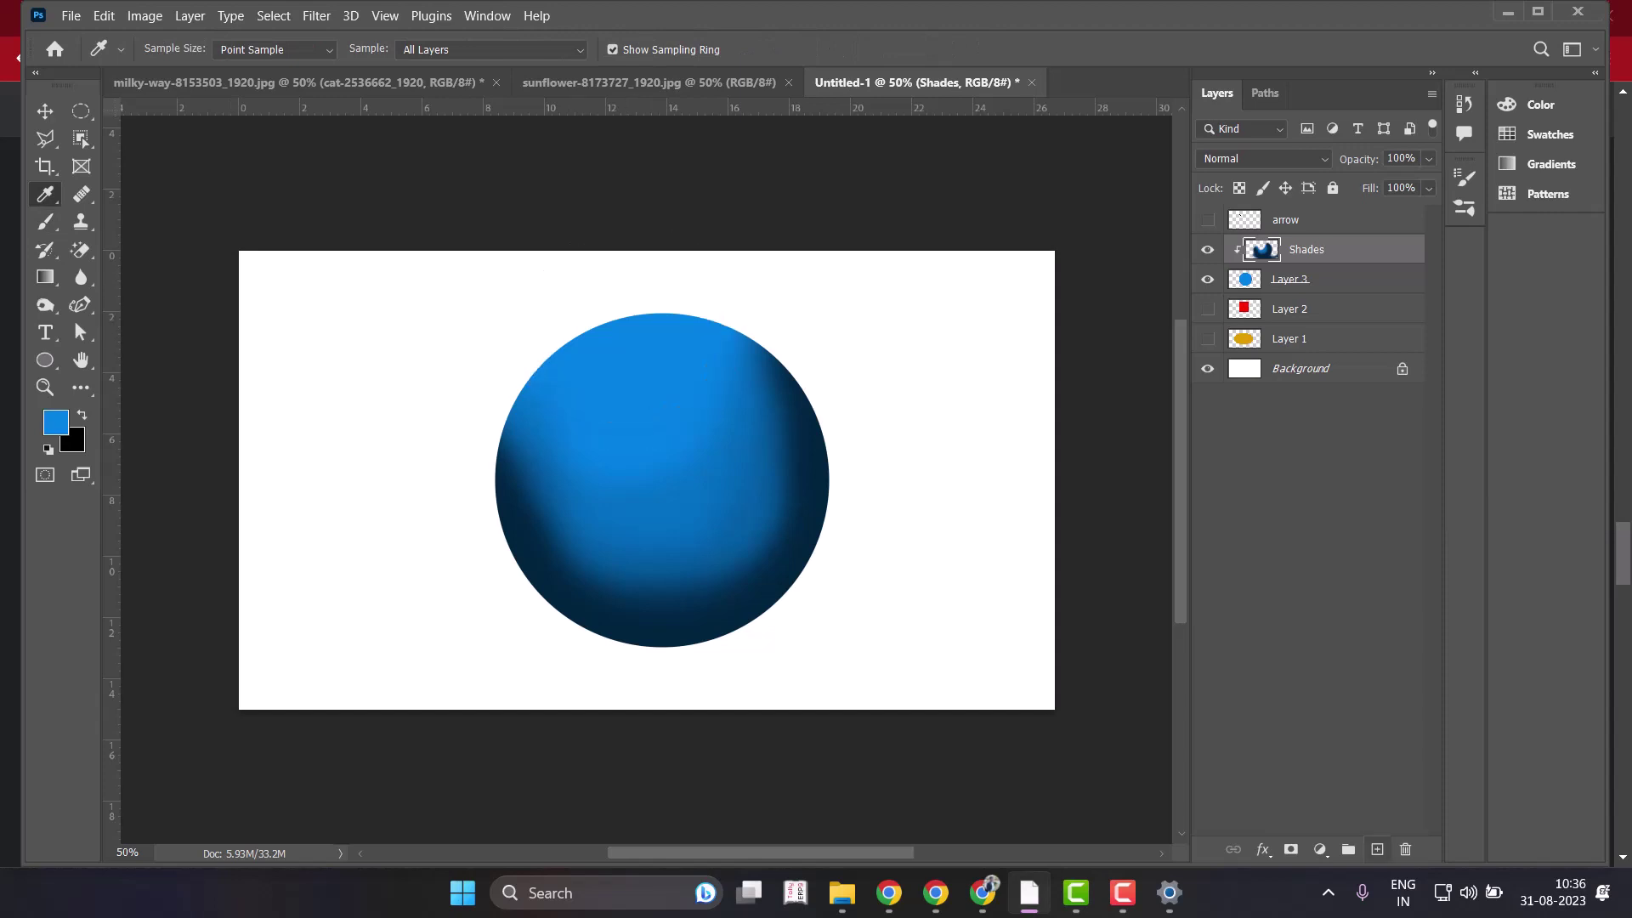
pyautogui.click(1377, 849)
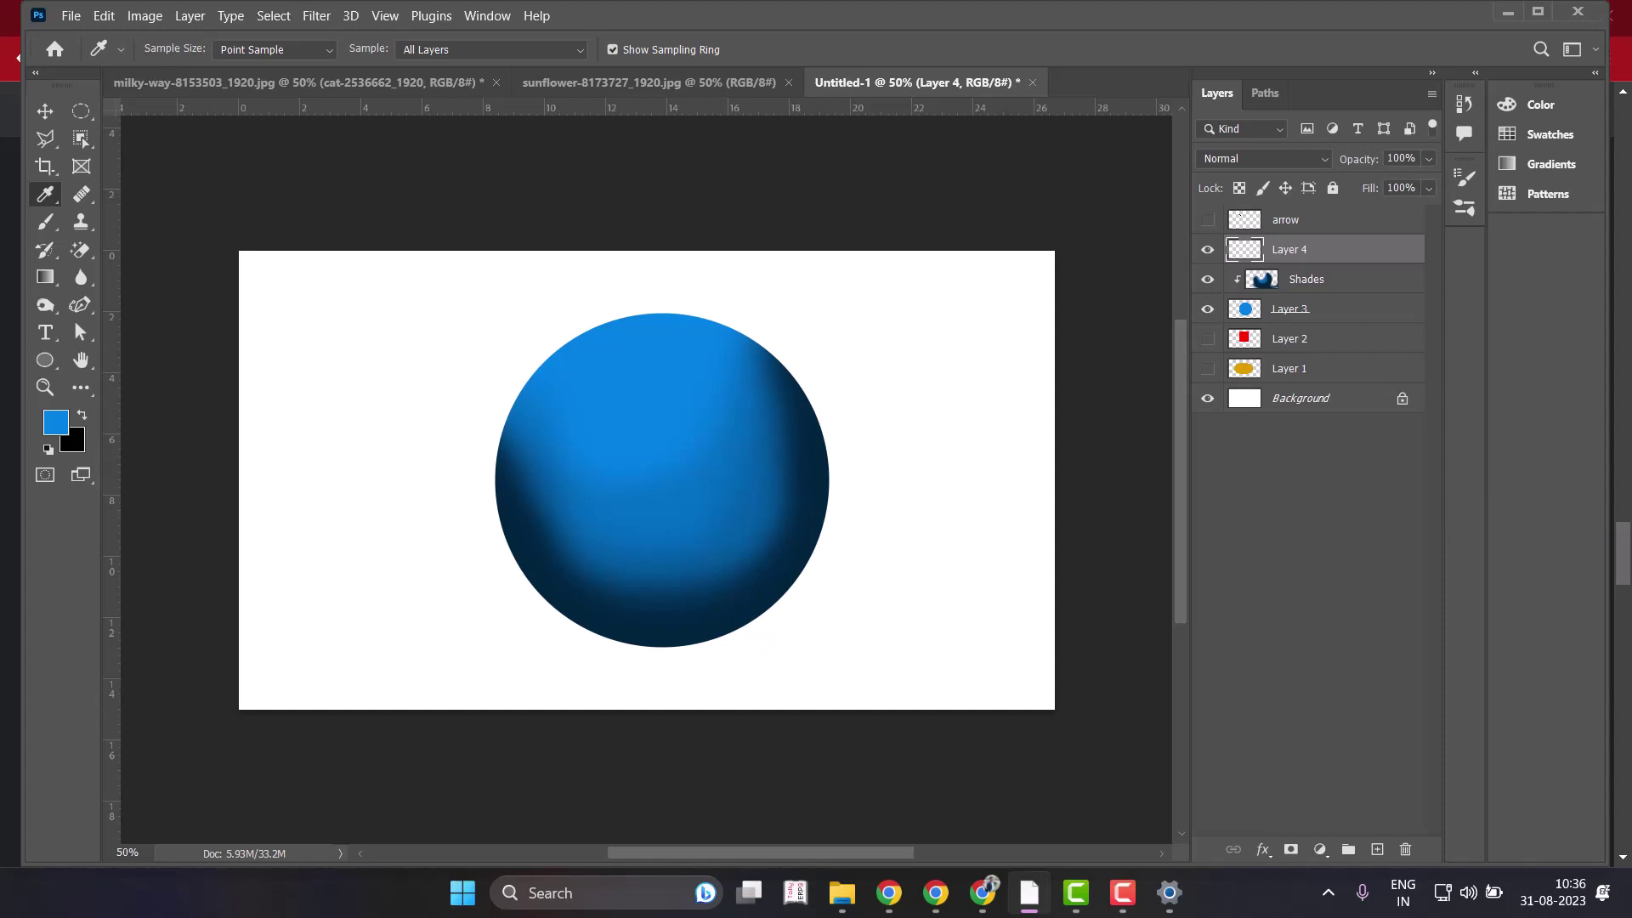
# Clip the new layer to Shades and rename it Highlight.
pyautogui.hotkey('ctrl', 'alt', 'g')
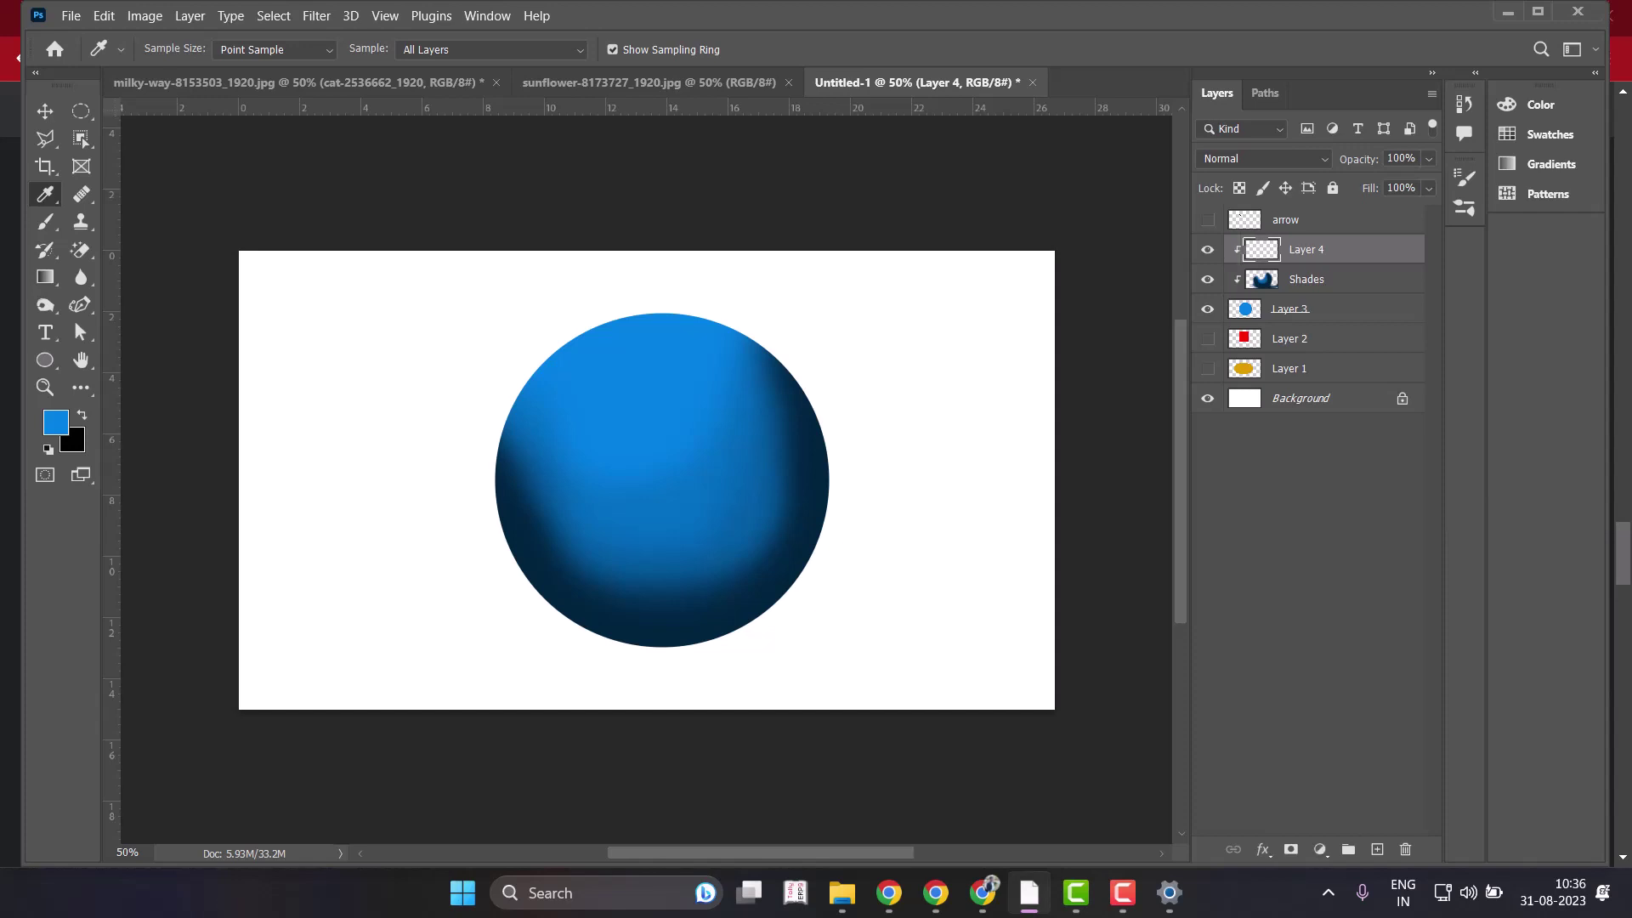
pyautogui.doubleClick(1301, 248)
pyautogui.write('H')
pyautogui.write('ighlight')
pyautogui.press('Return')
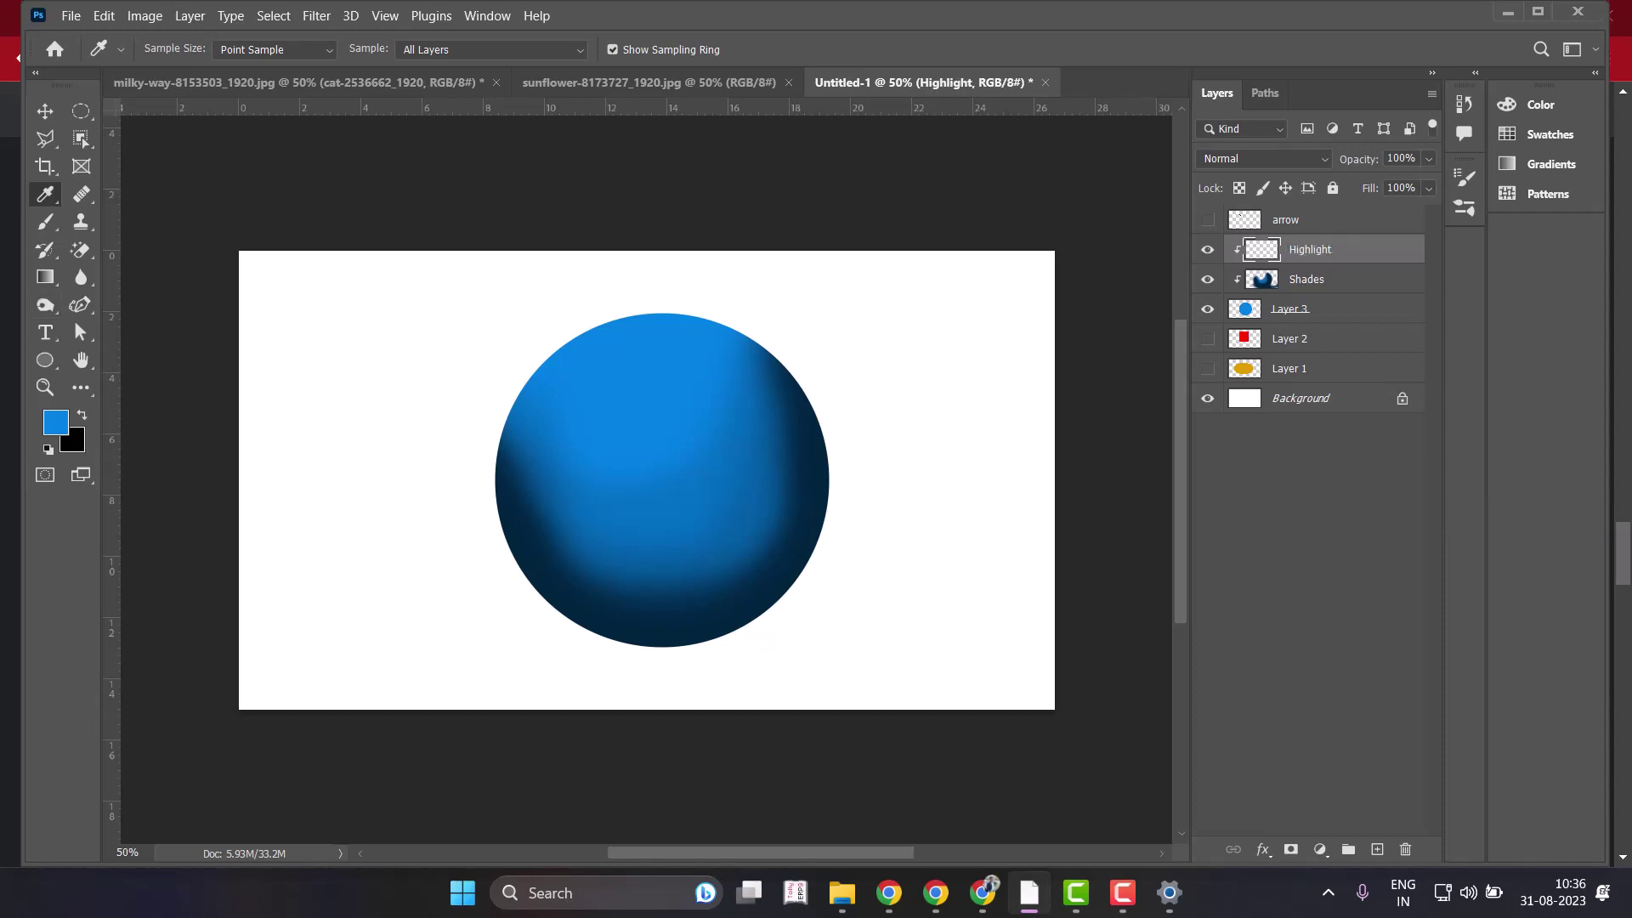
# Paint a soft 0090ff blue highlight on the sphere's upper left.
pyautogui.click(55, 422)
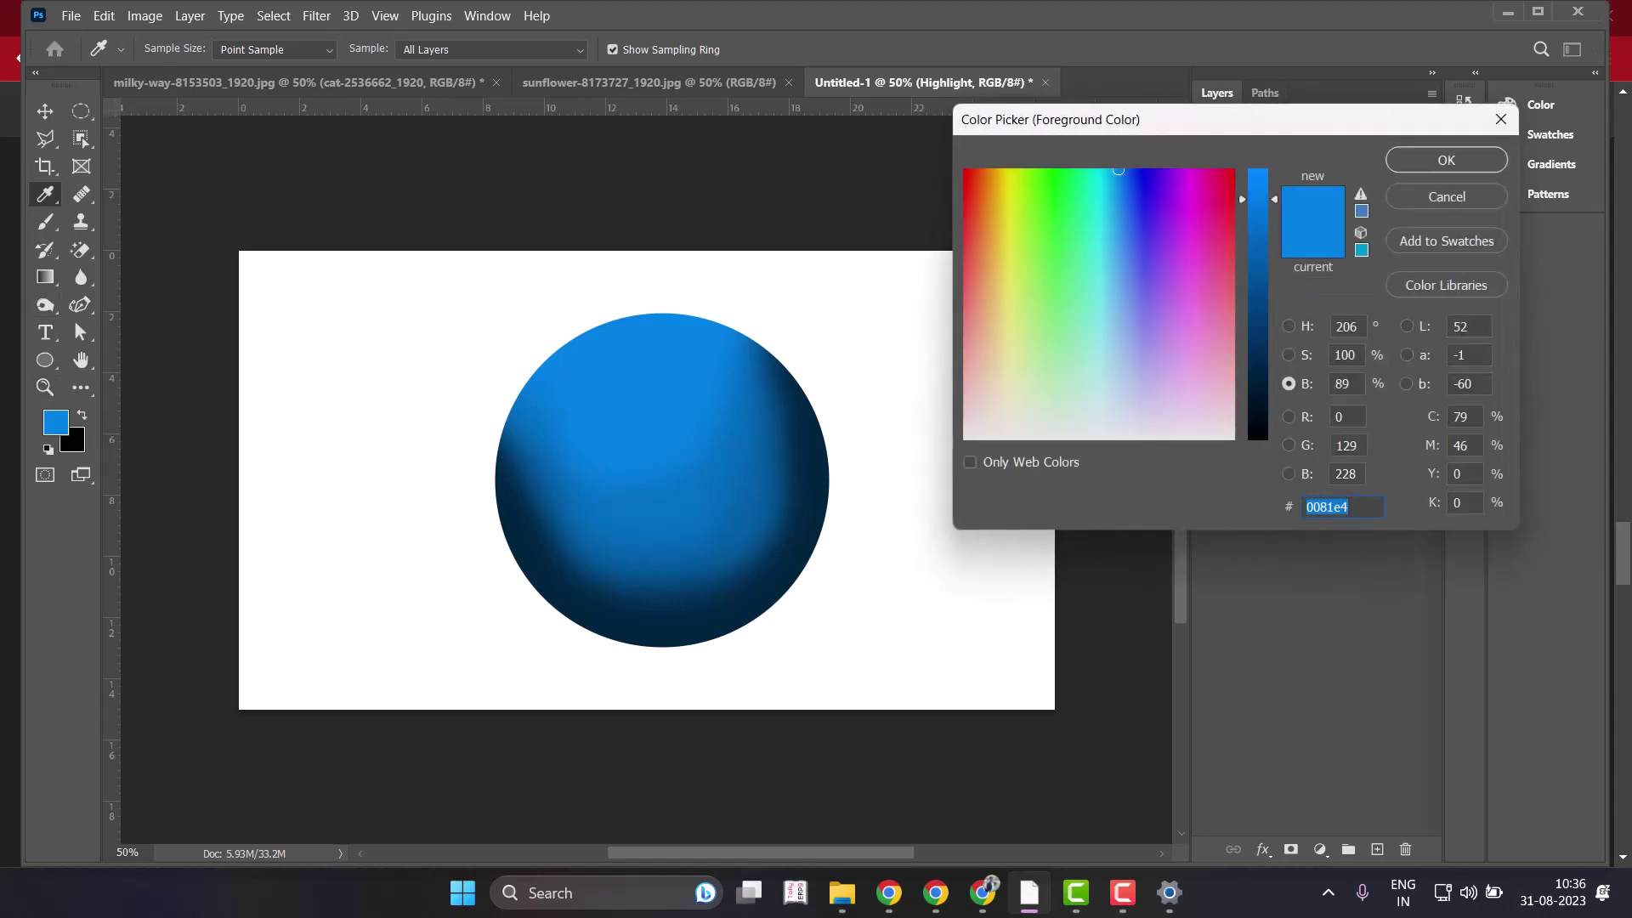
pyautogui.write('0090ff')
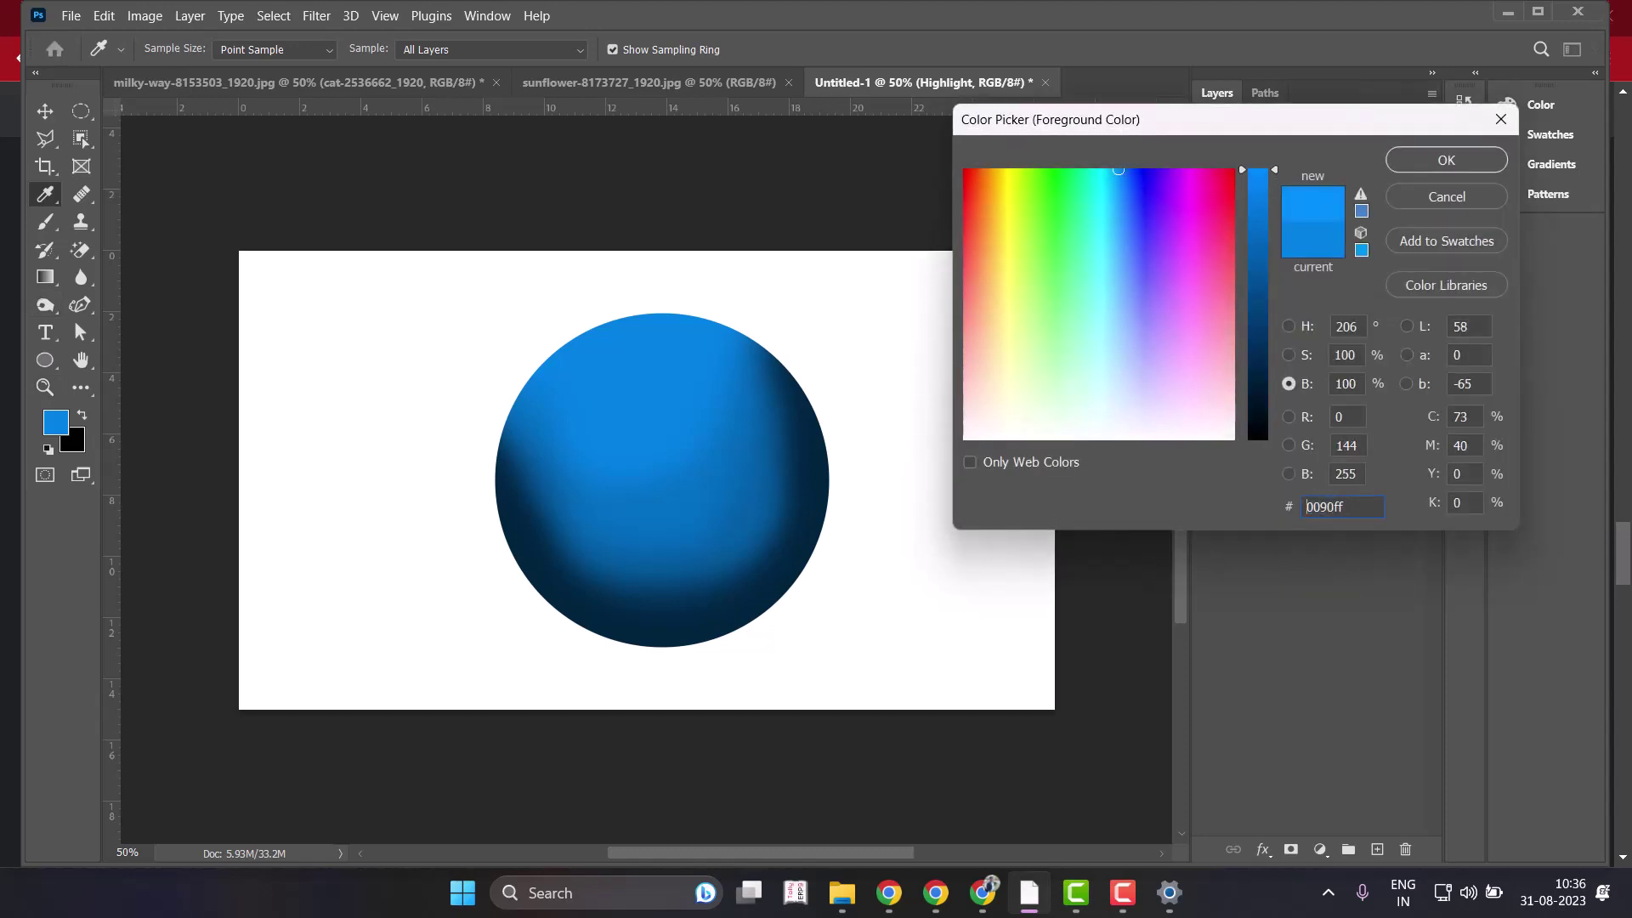
pyautogui.press('Return')
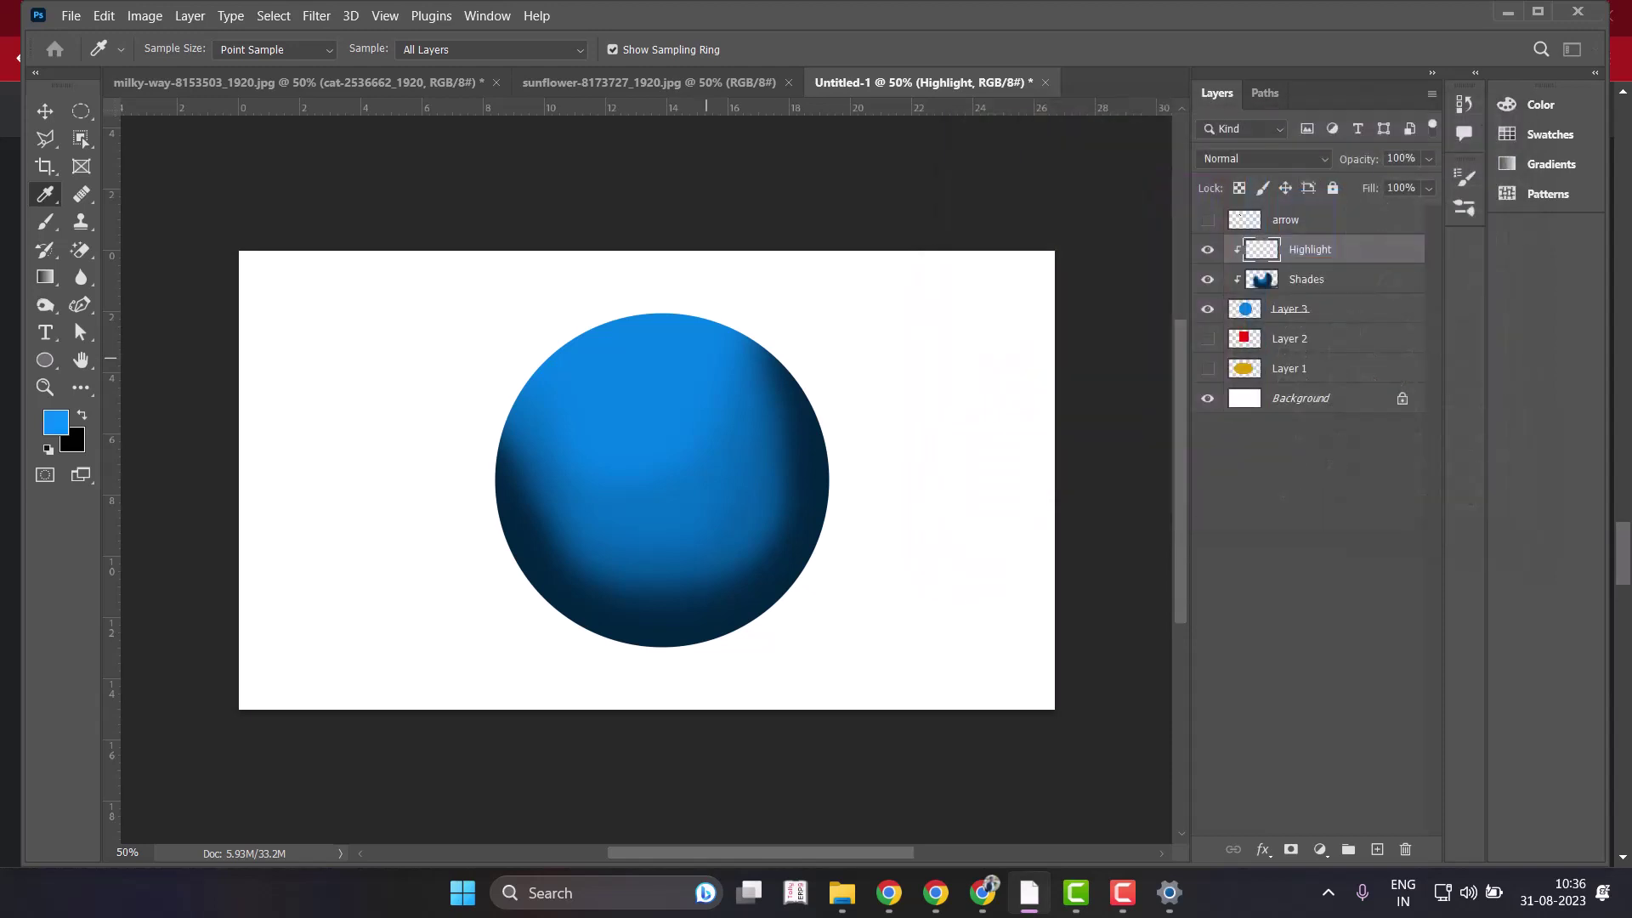
pyautogui.press('b')
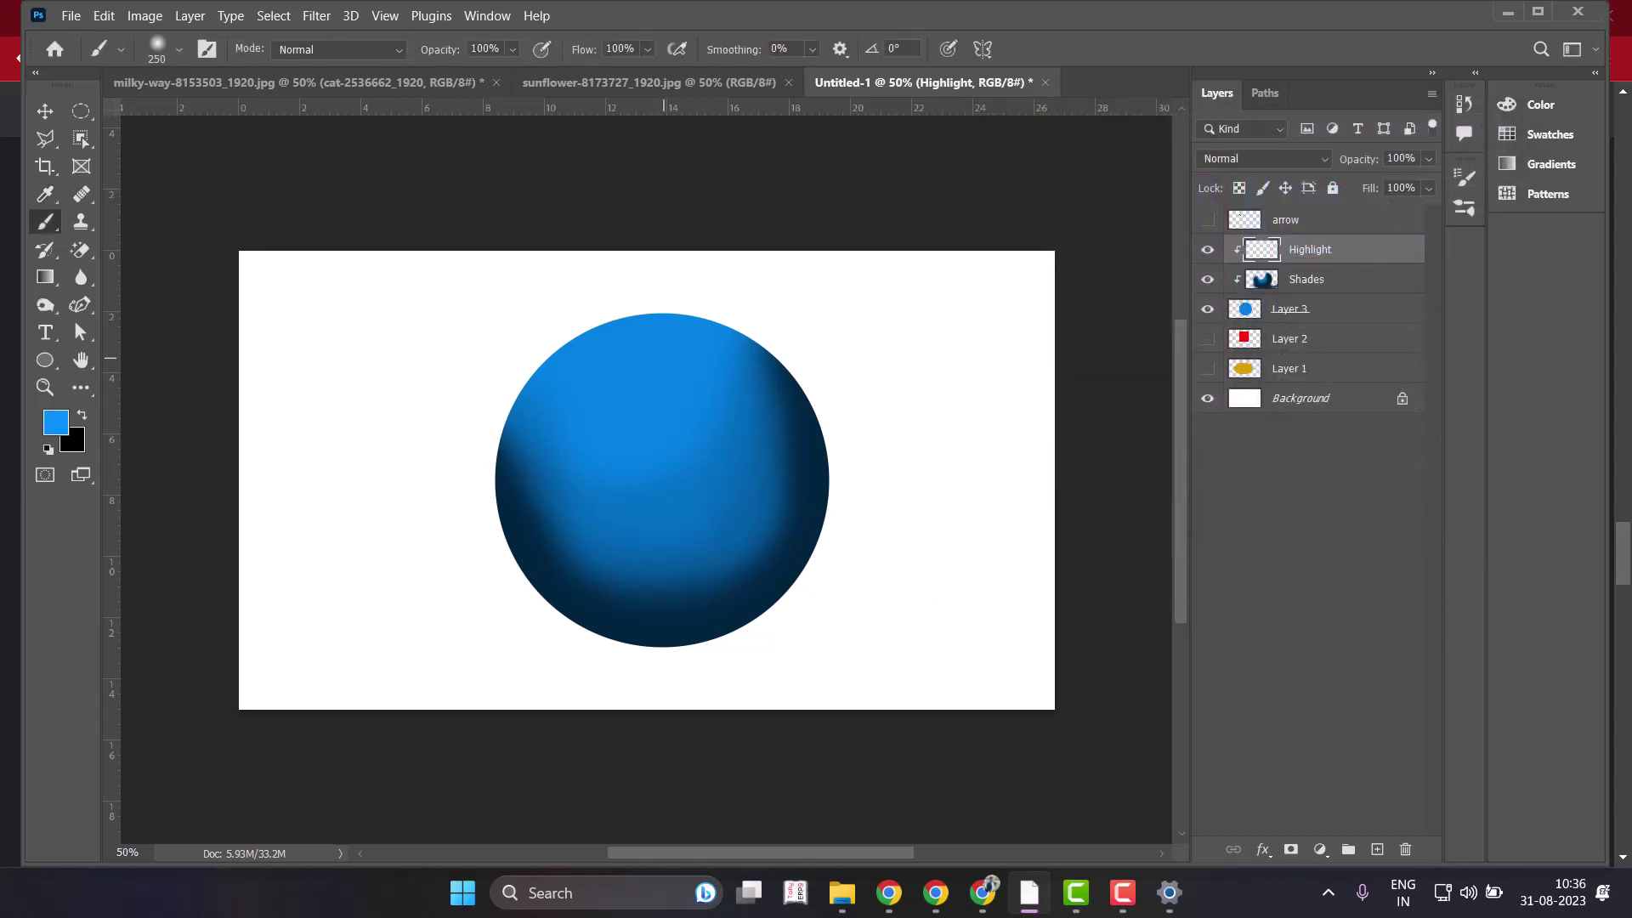
pyautogui.click(621, 376)
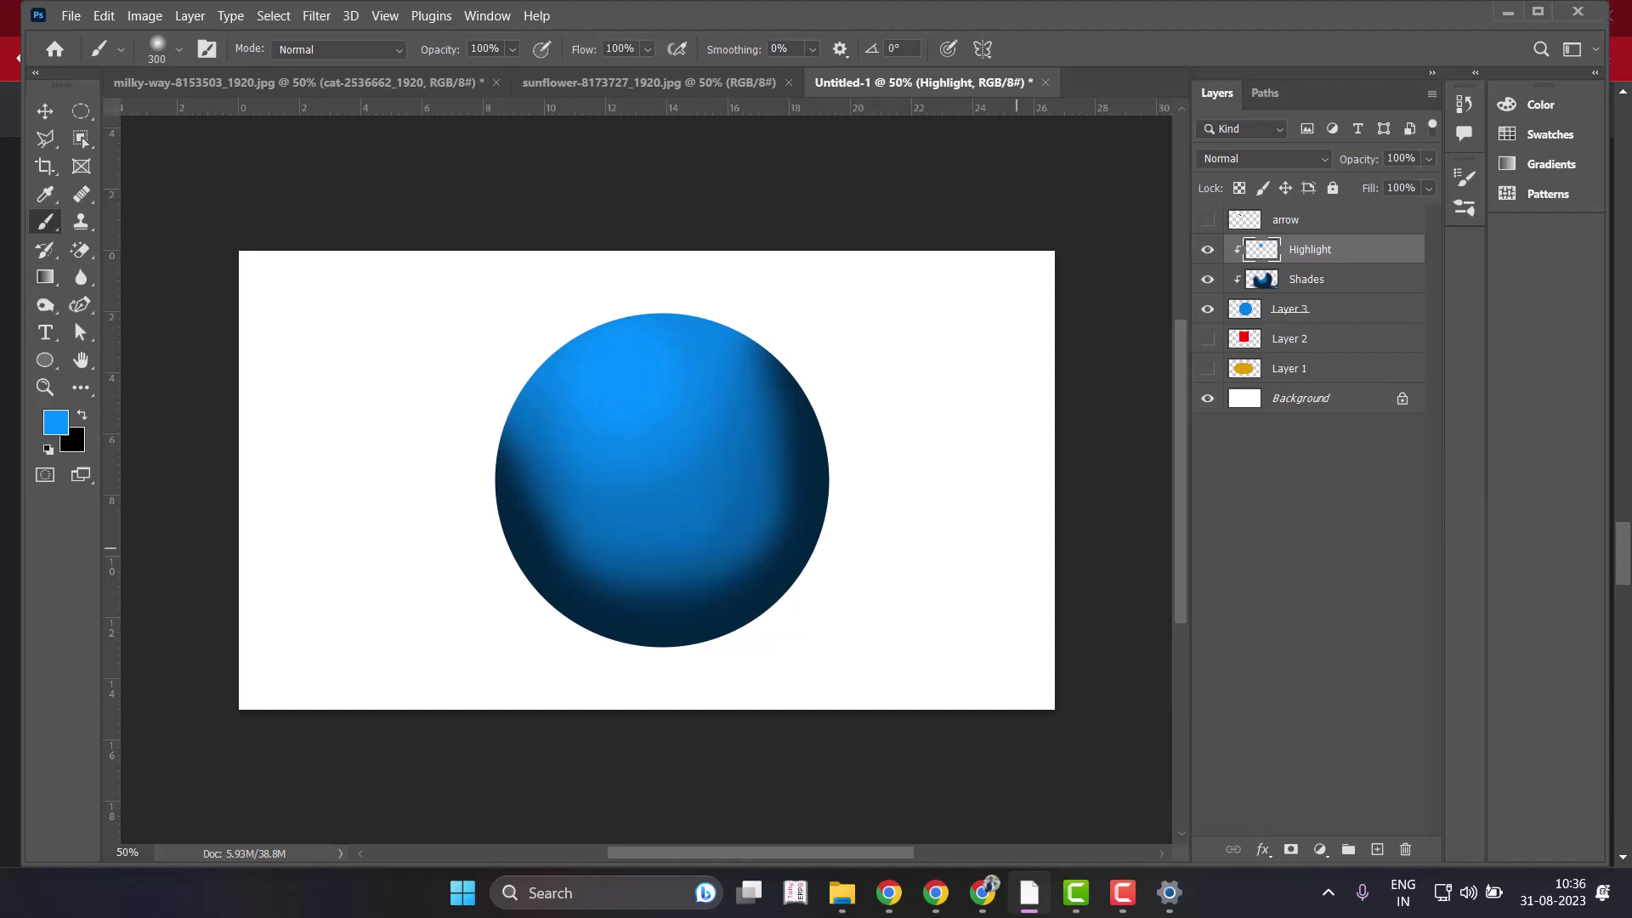
# Lower the blue's saturation and paint a smaller, lighter highlight on the upper left.
pyautogui.click(55, 422)
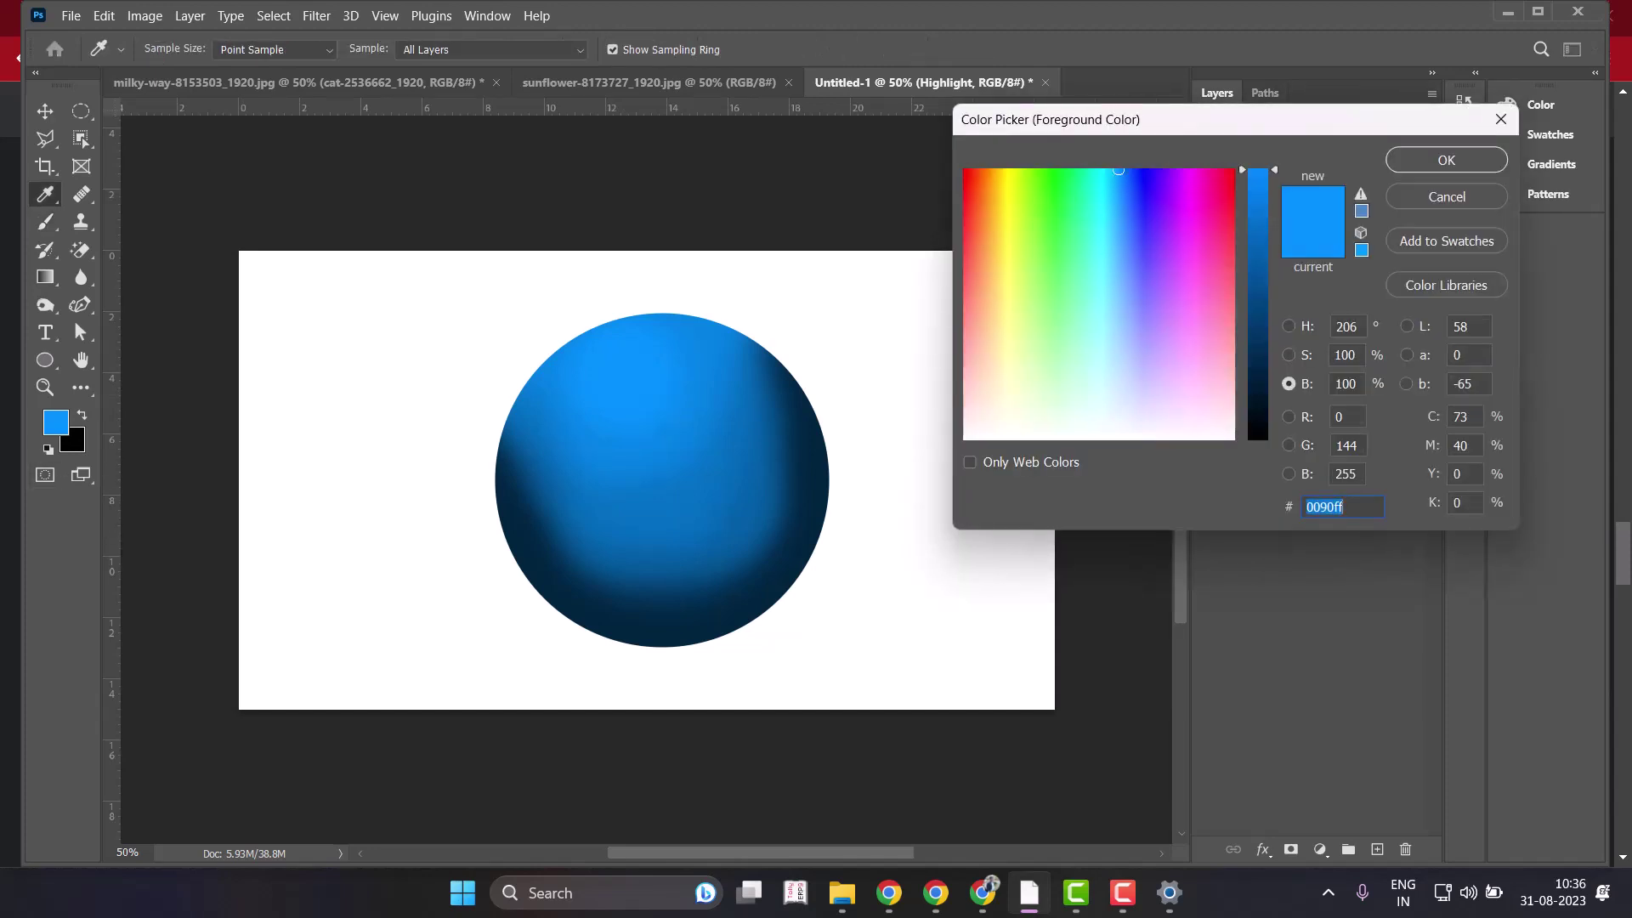
pyautogui.click(1288, 354)
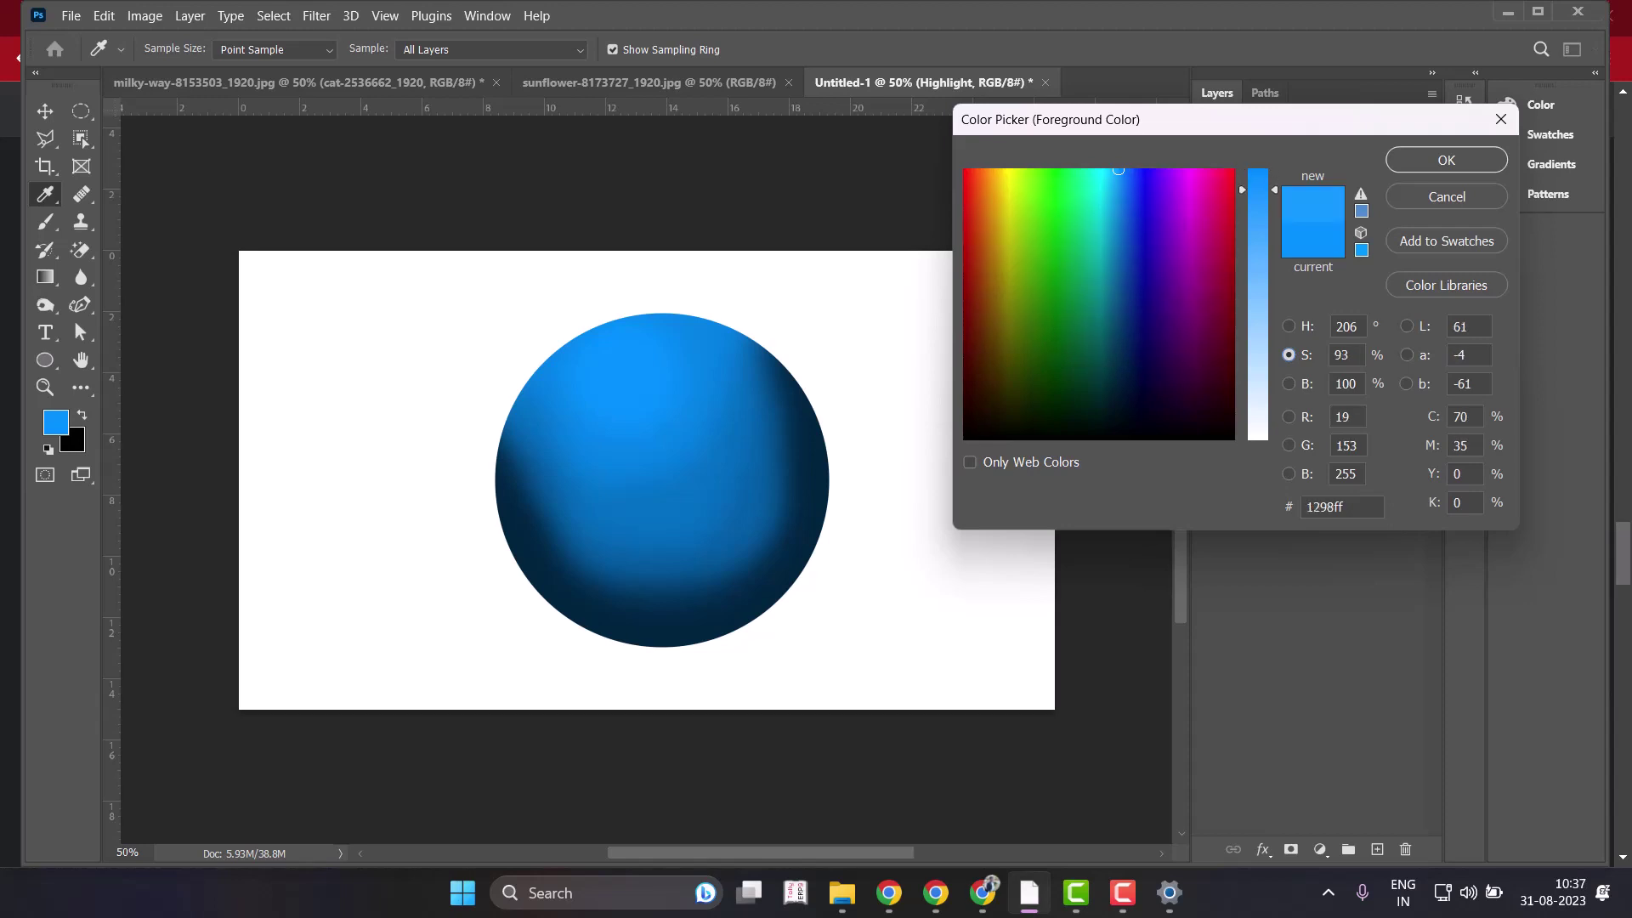
pyautogui.moveTo(1258, 169); pyautogui.dragTo(1258, 207)
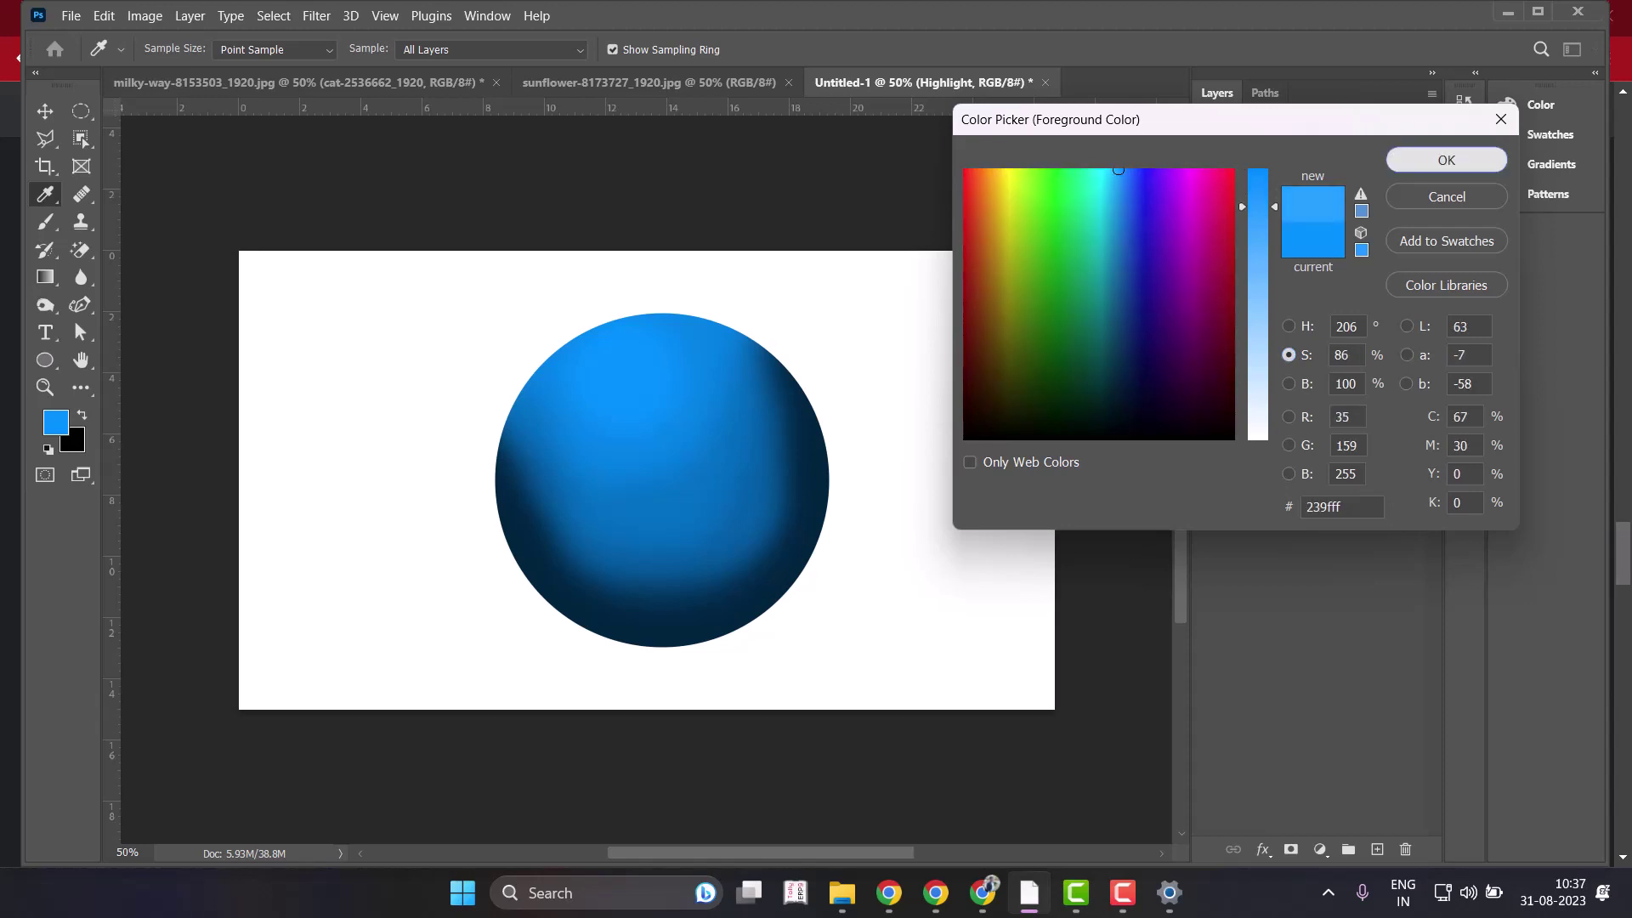
pyautogui.click(1445, 159)
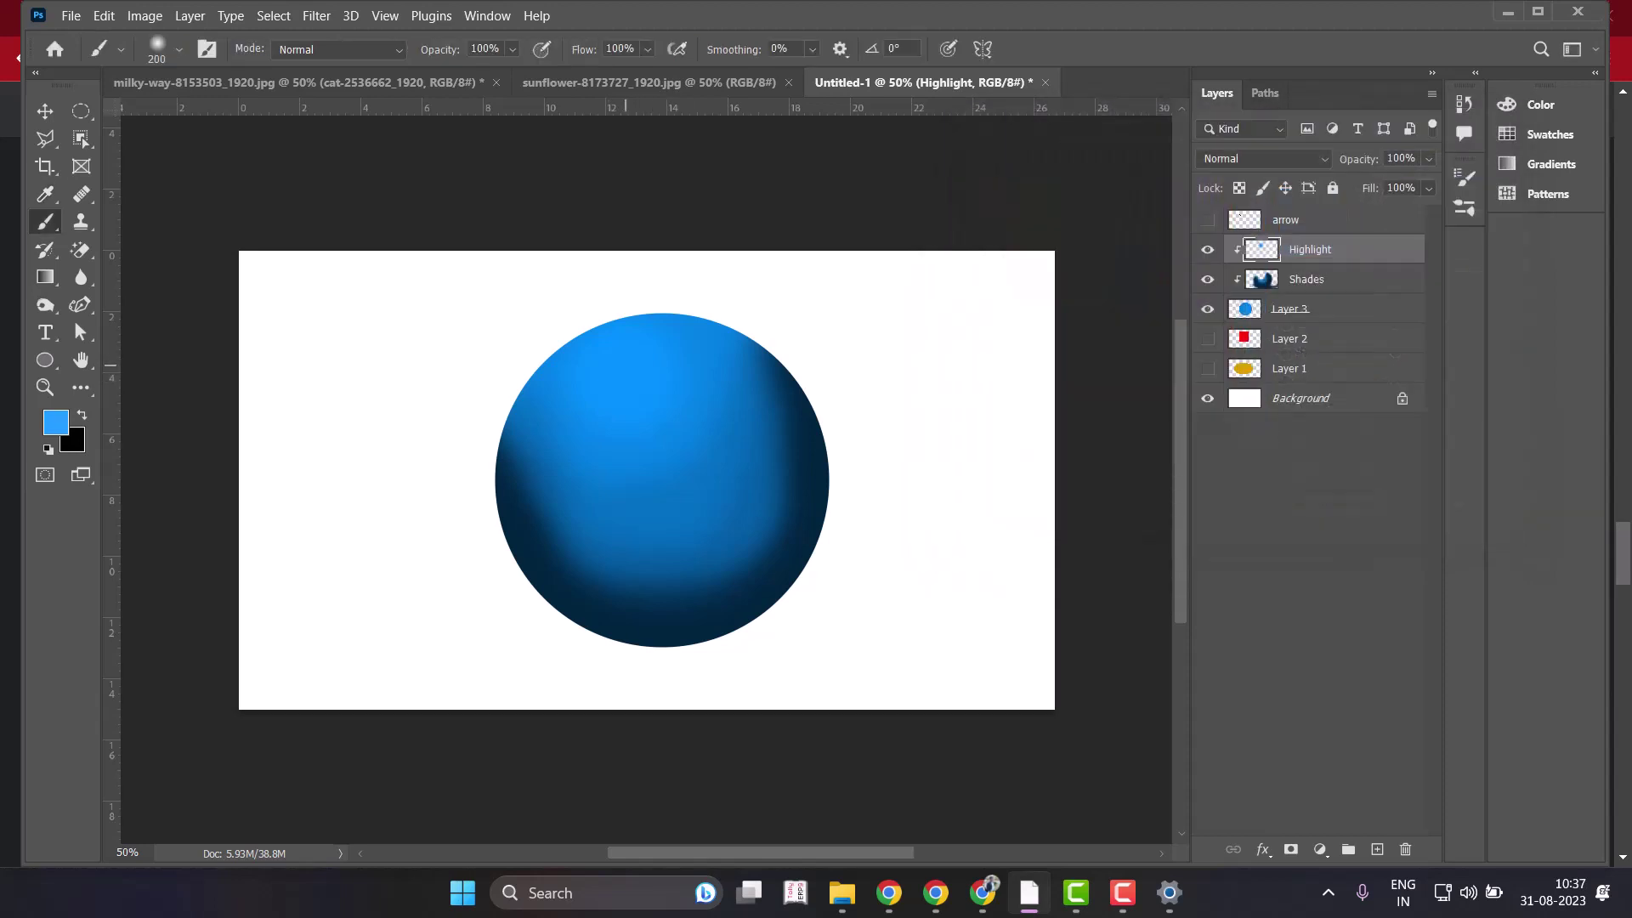
pyautogui.press('[')
pyautogui.press('[')
pyautogui.click(628, 362)
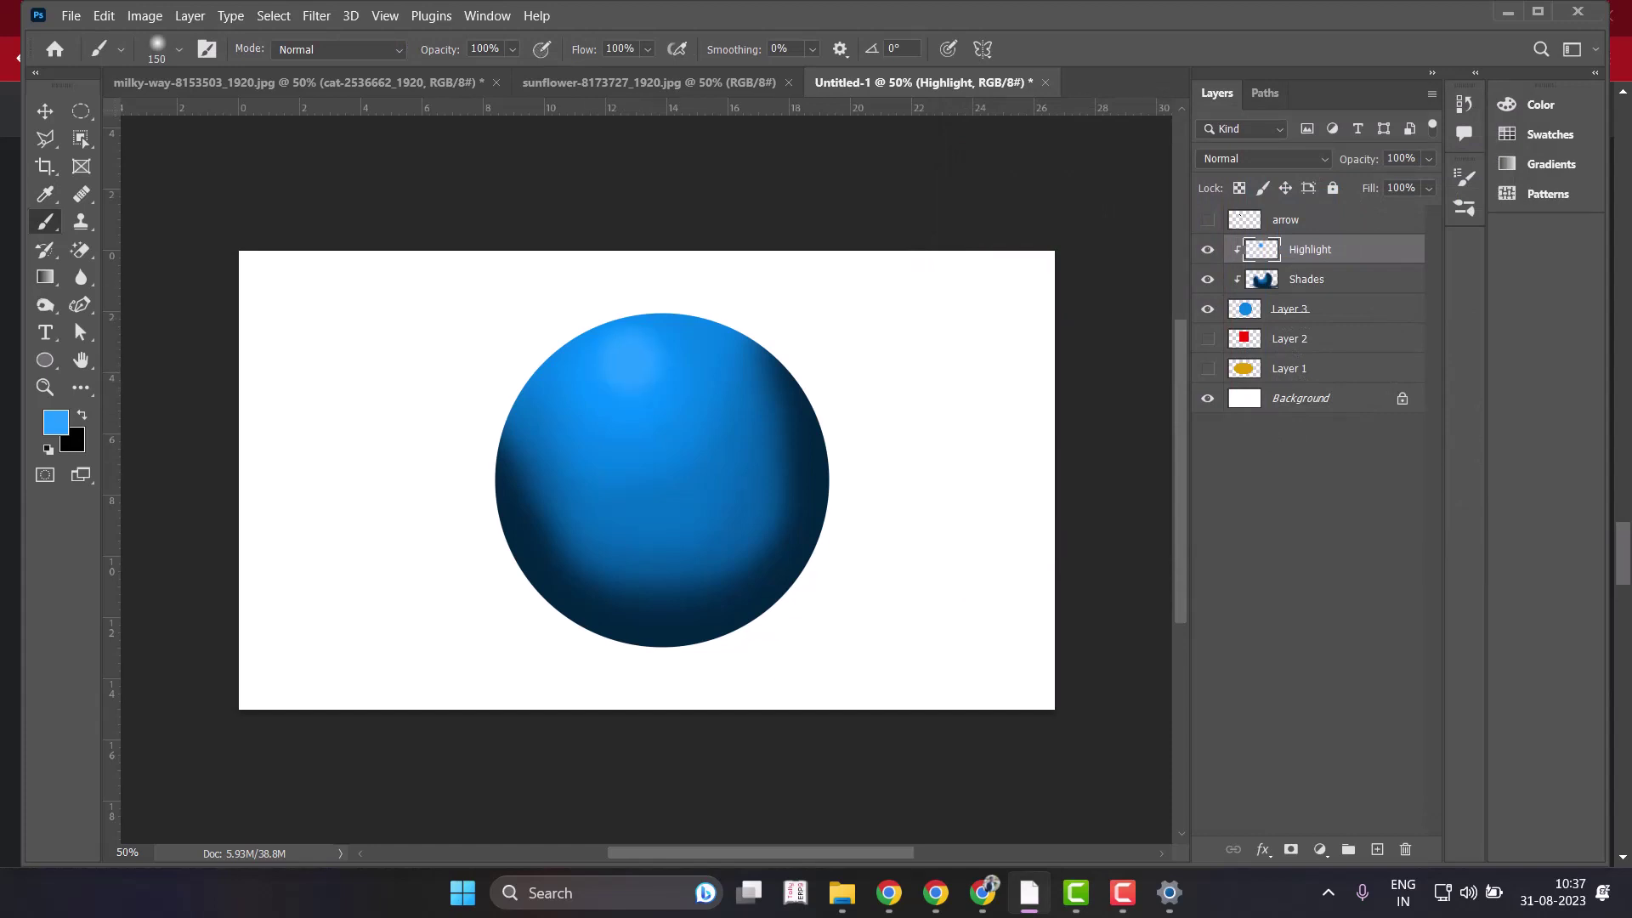
# Dab three successively paler blues onto the upper-left highlight, ending at pale 98d2ff.
pyautogui.click(55, 421)
pyautogui.moveTo(1258, 207); pyautogui.dragTo(1258, 257)
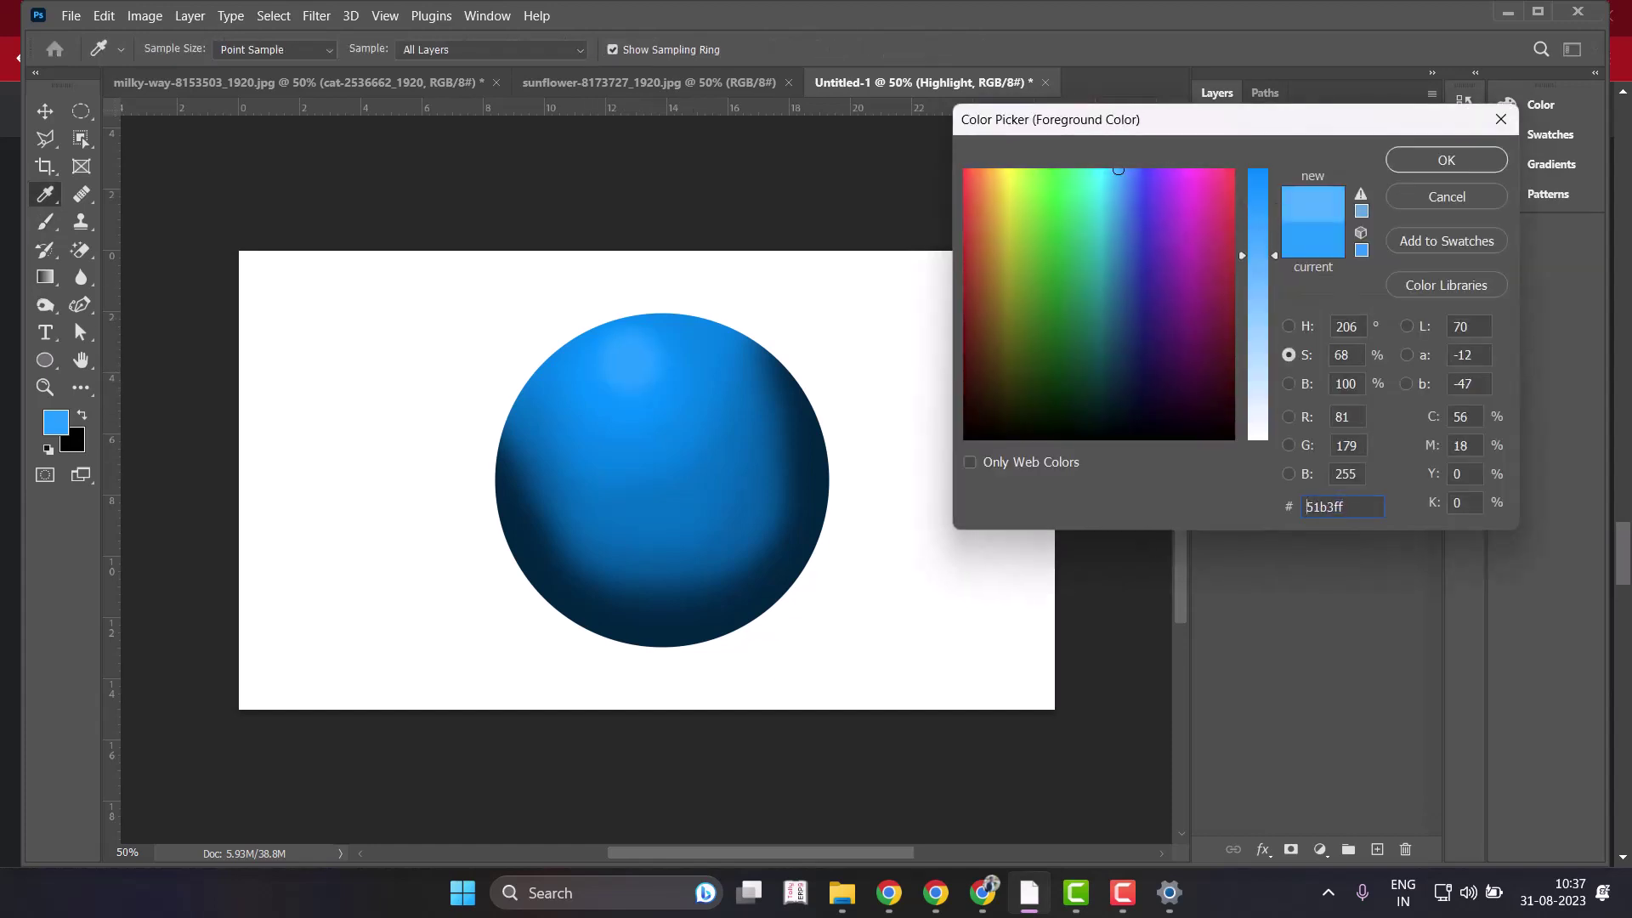
pyautogui.click(1446, 160)
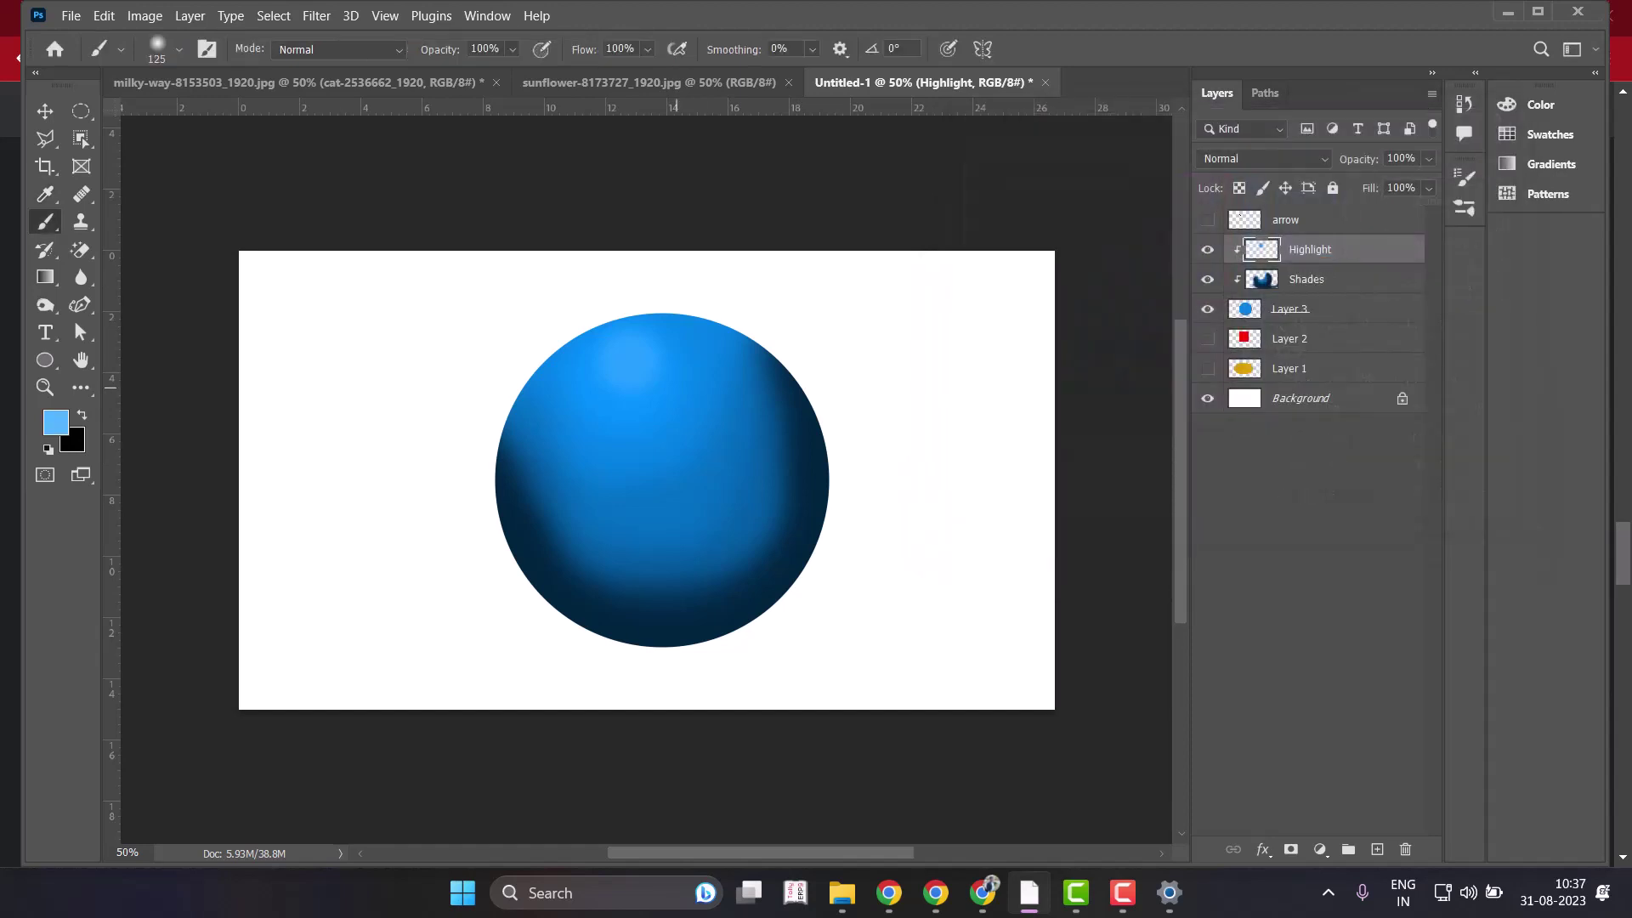
pyautogui.click(630, 362)
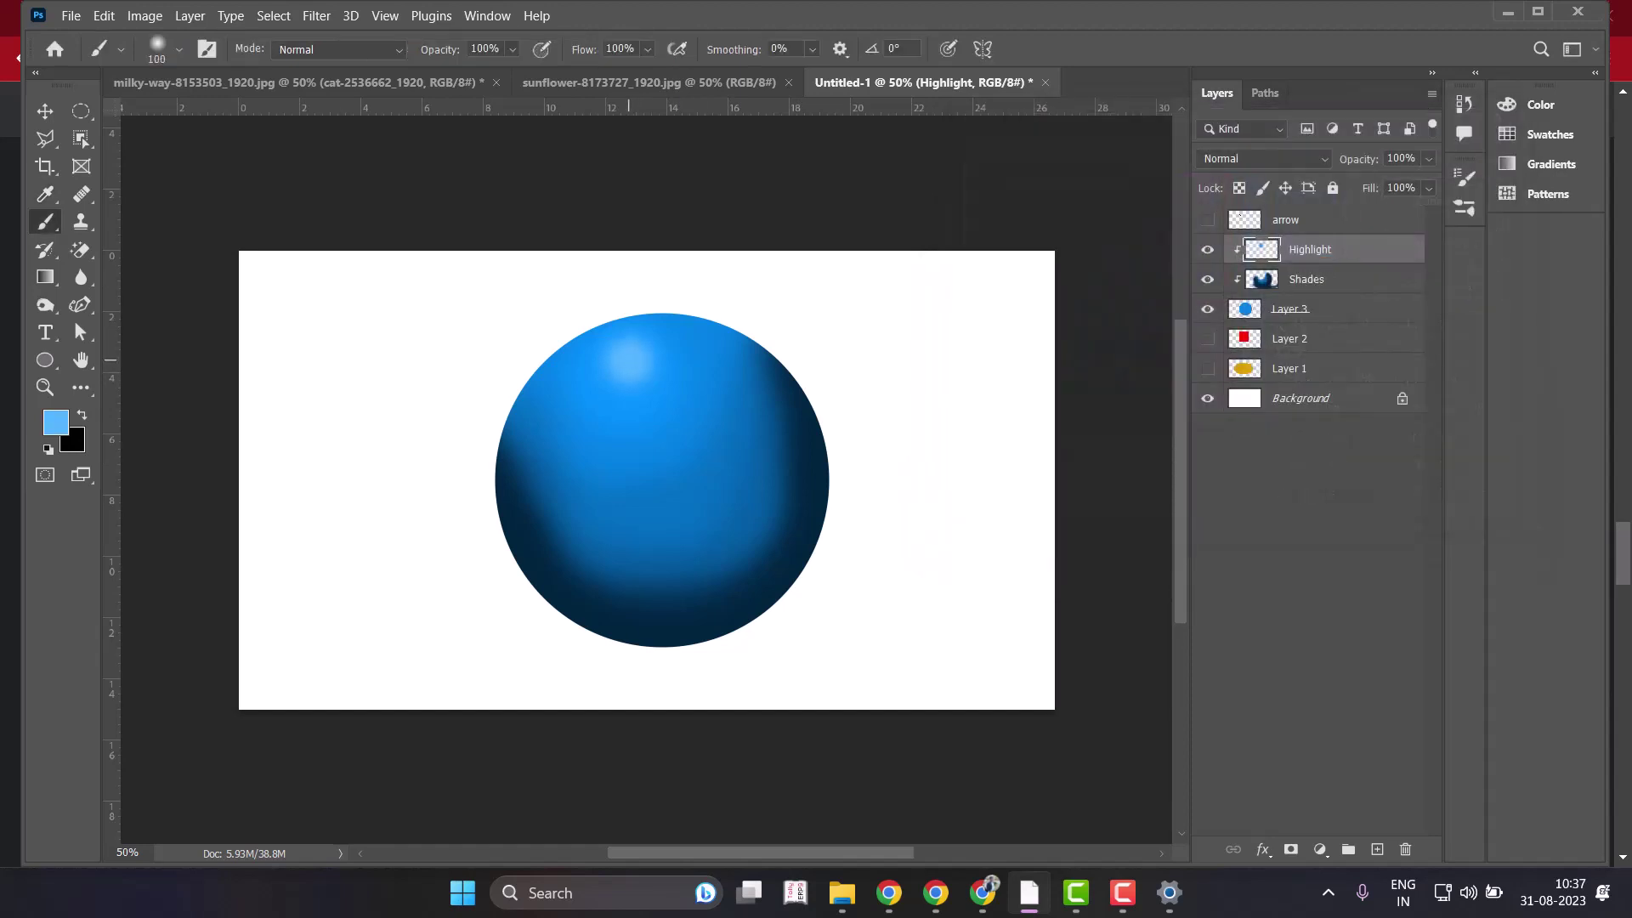
pyautogui.click(55, 421)
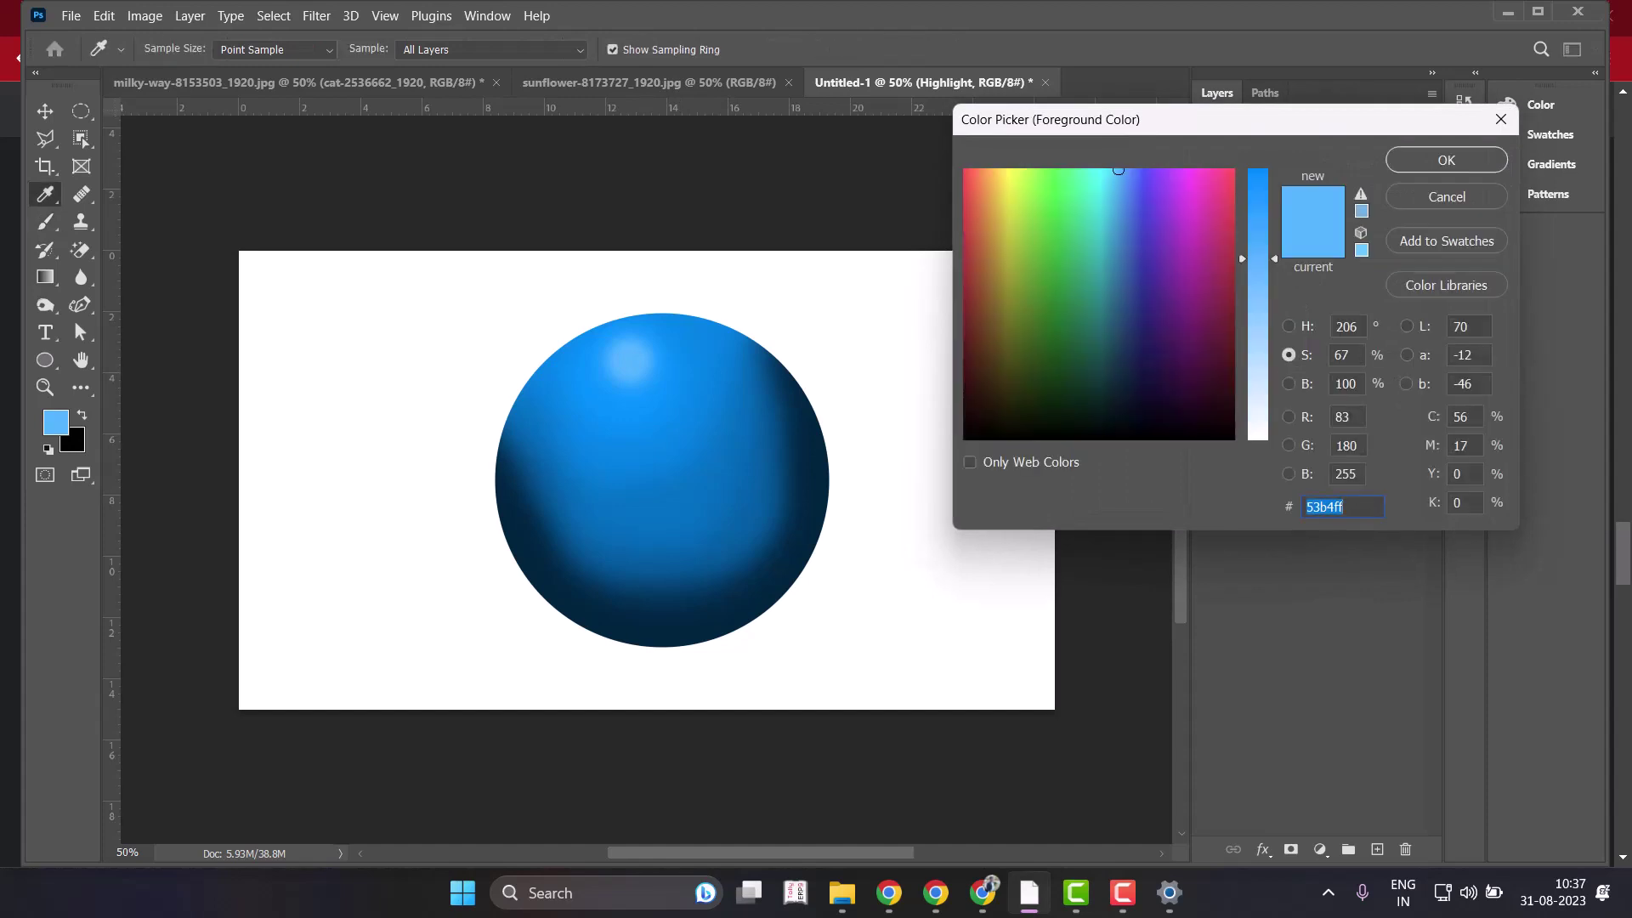
pyautogui.click(1446, 160)
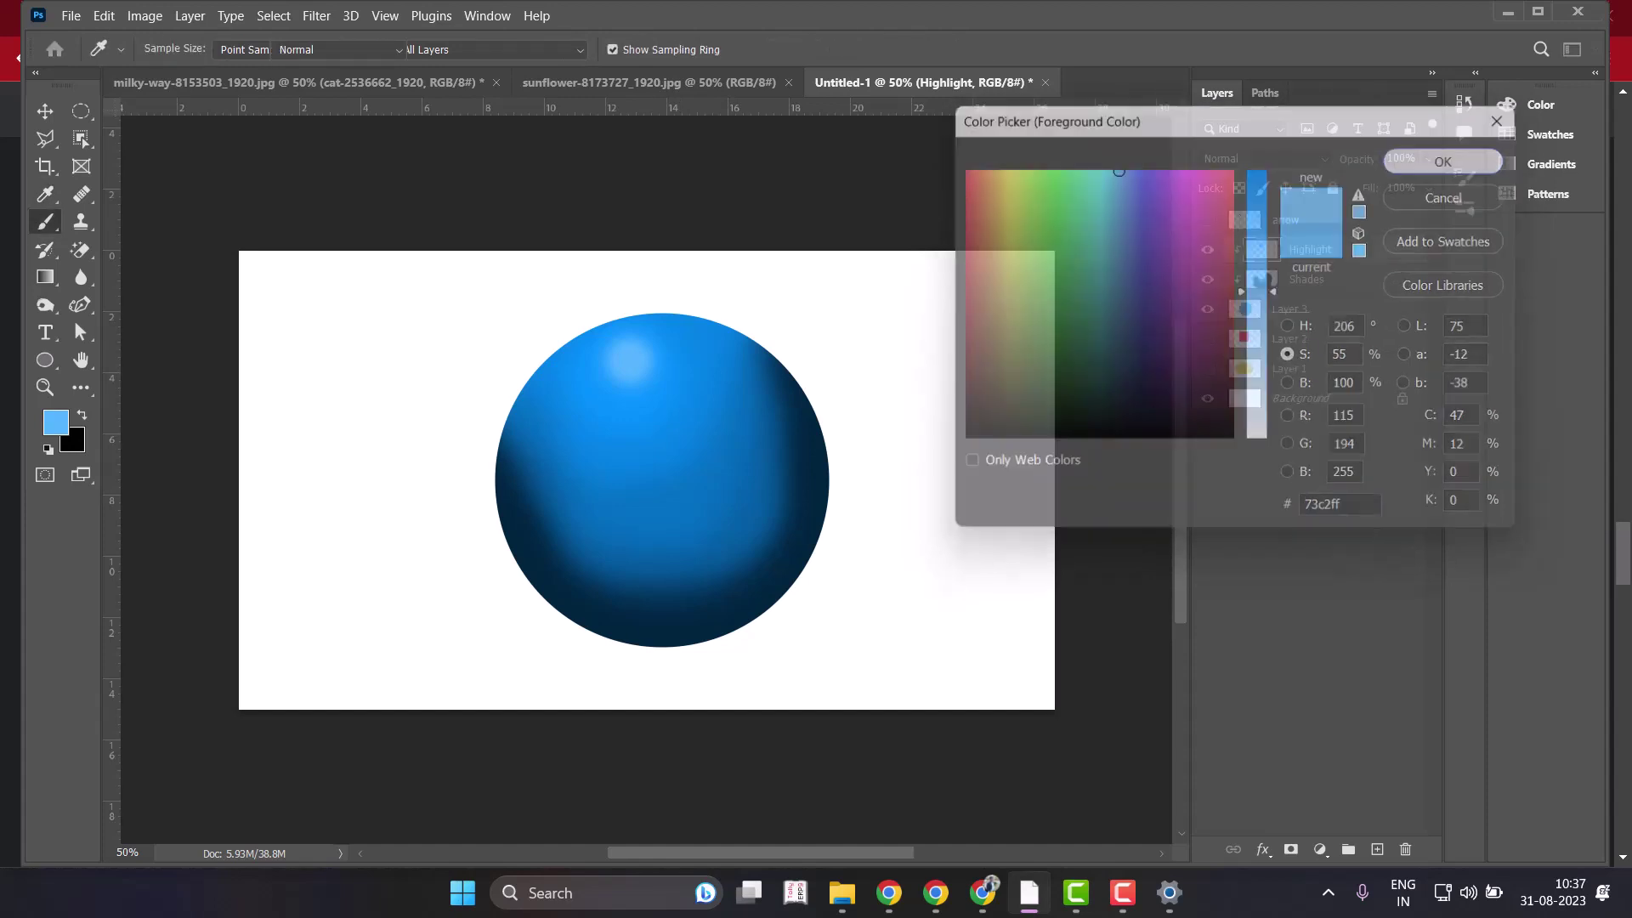
pyautogui.click(630, 361)
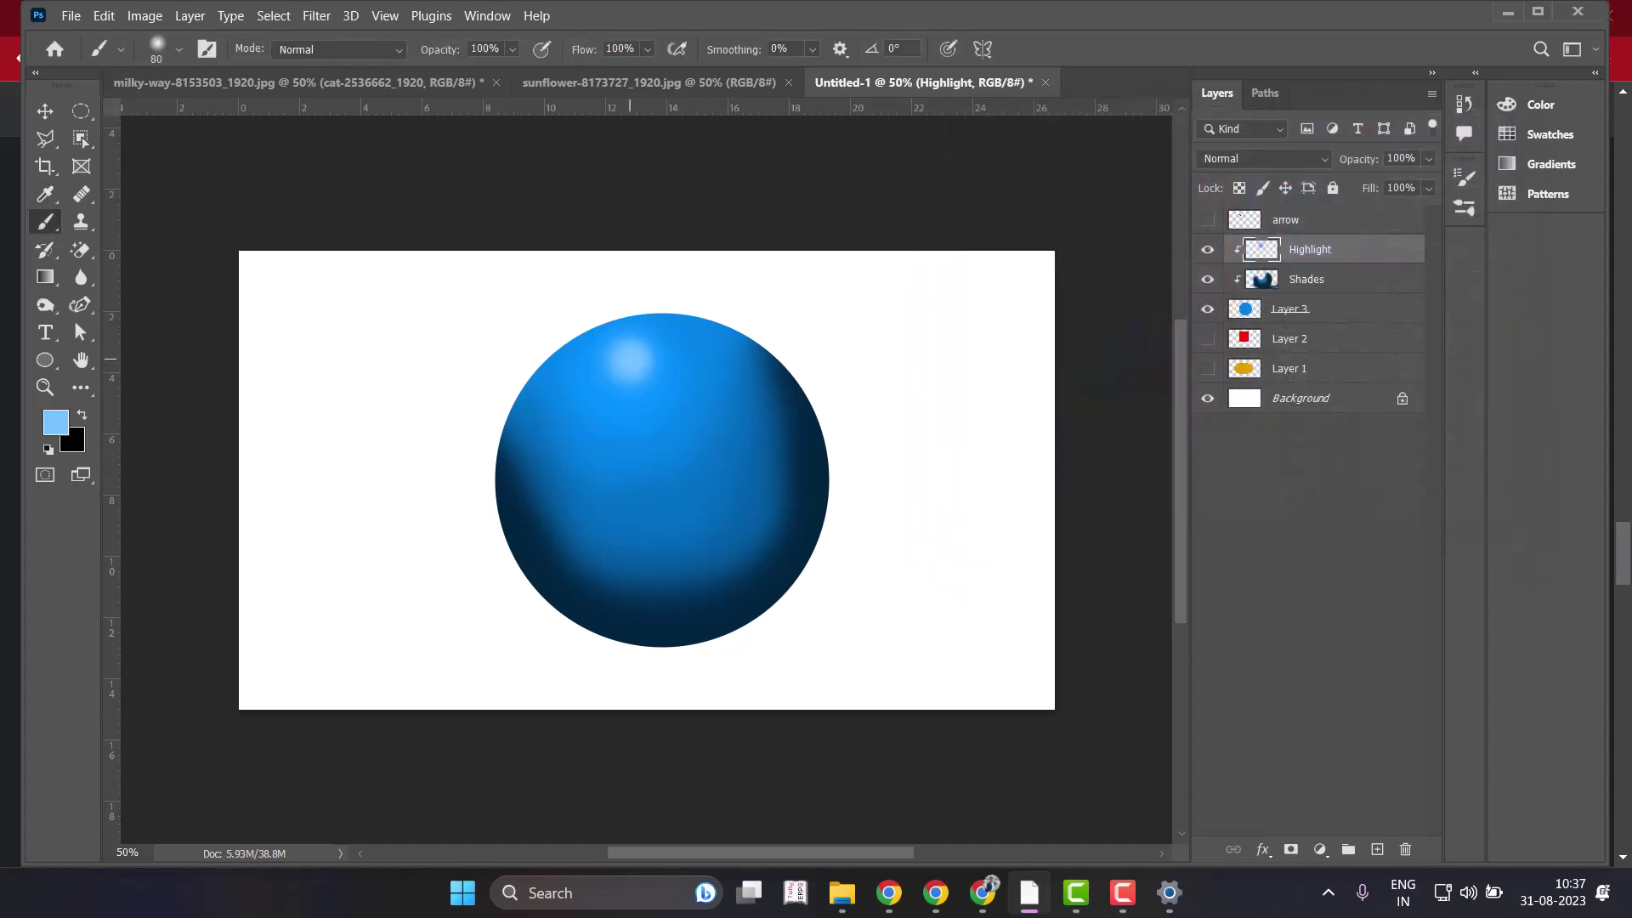
pyautogui.click(56, 423)
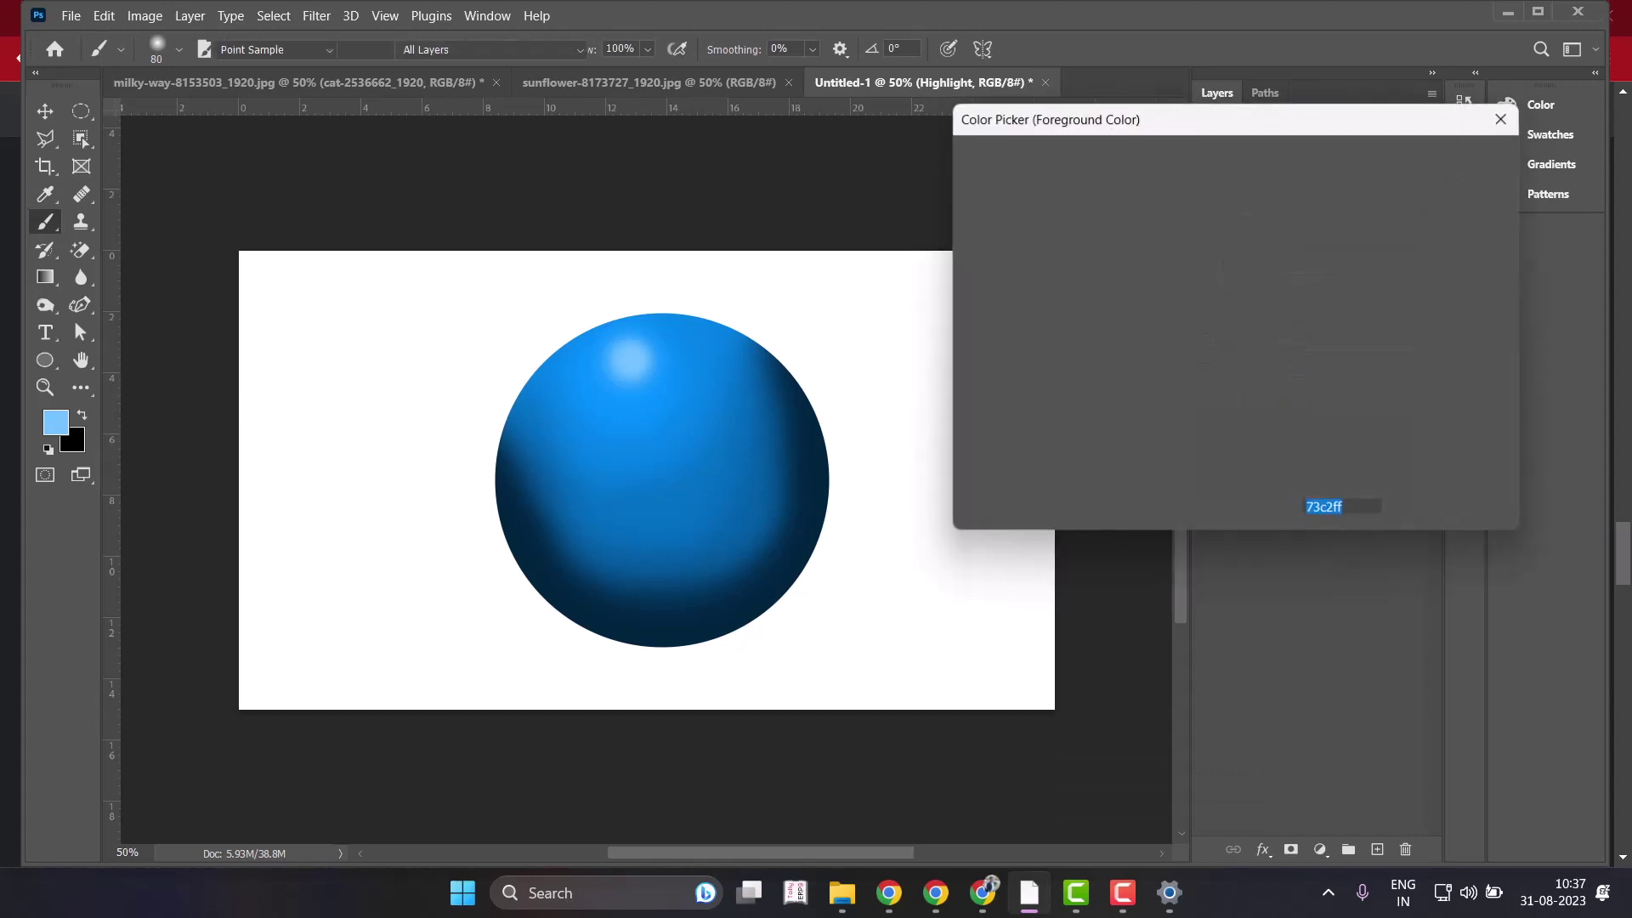
pyautogui.moveTo(1258, 305); pyautogui.dragTo(1258, 331)
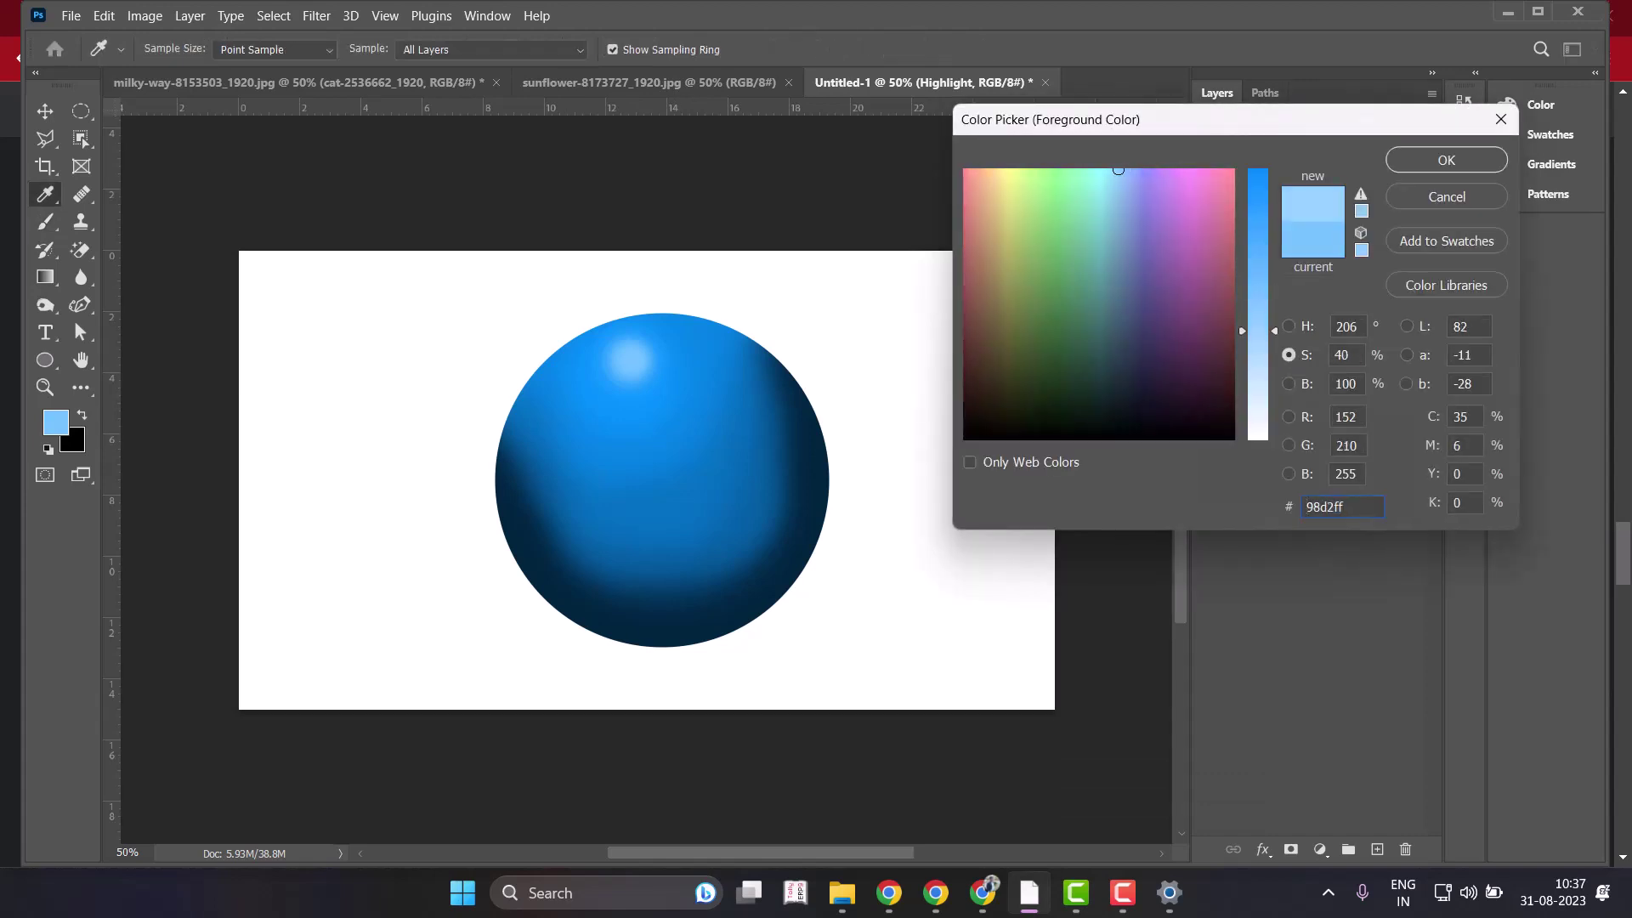
pyautogui.click(1446, 159)
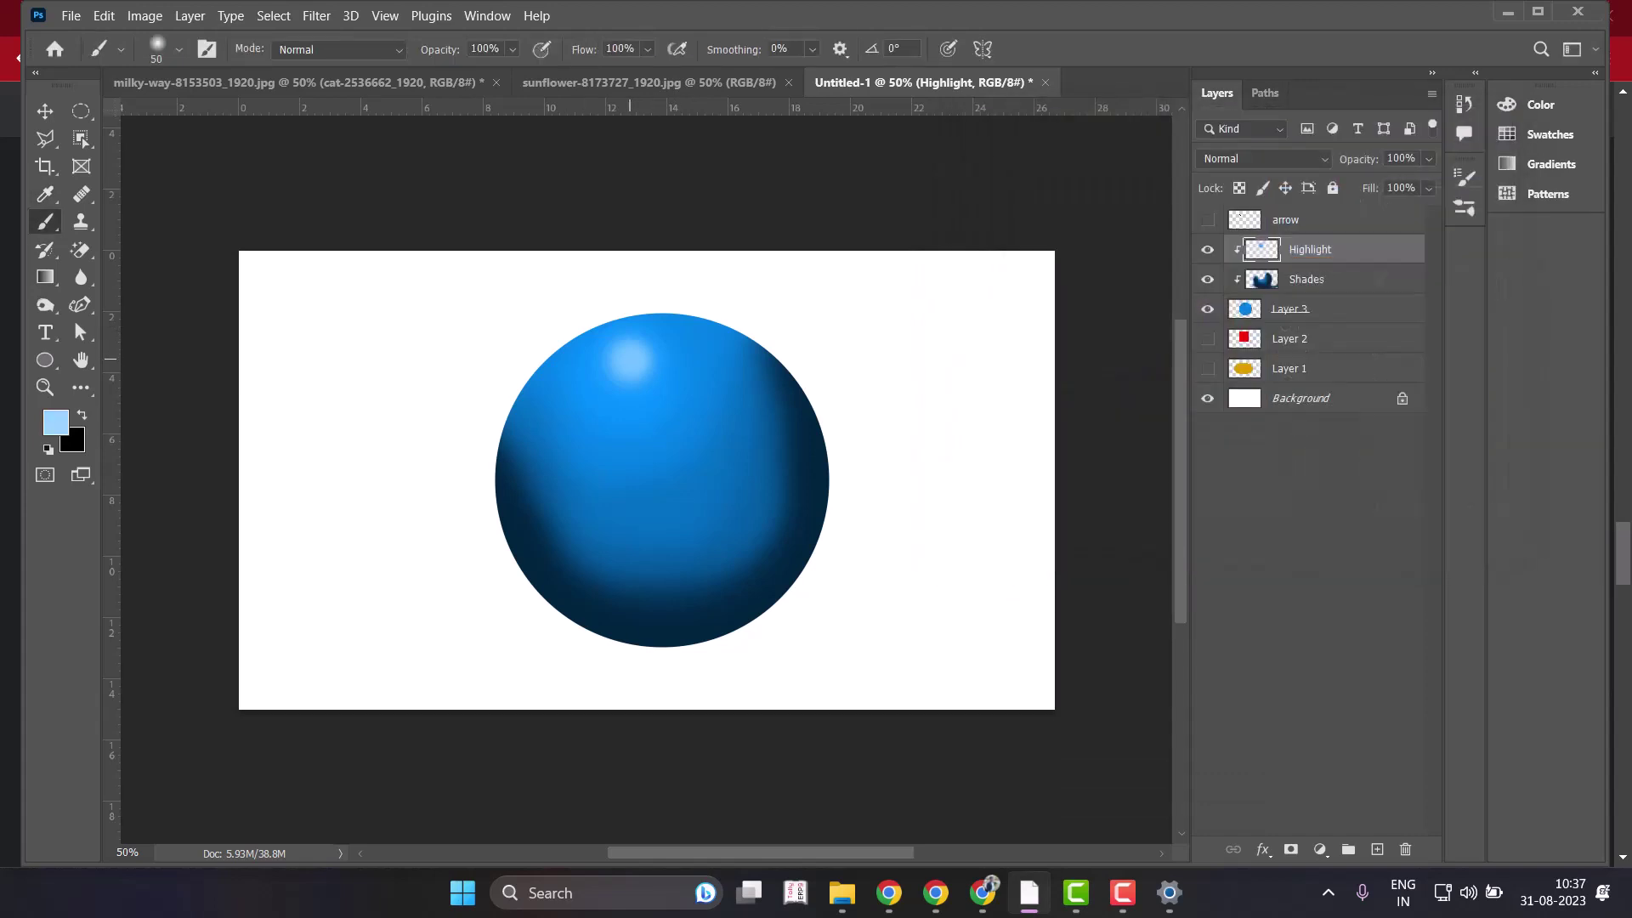
pyautogui.click(632, 360)
# Try a large dark-blue stroke sampled from the shadow across the lower left, then undo it.
pyautogui.click(56, 422)
pyautogui.click(748, 587)
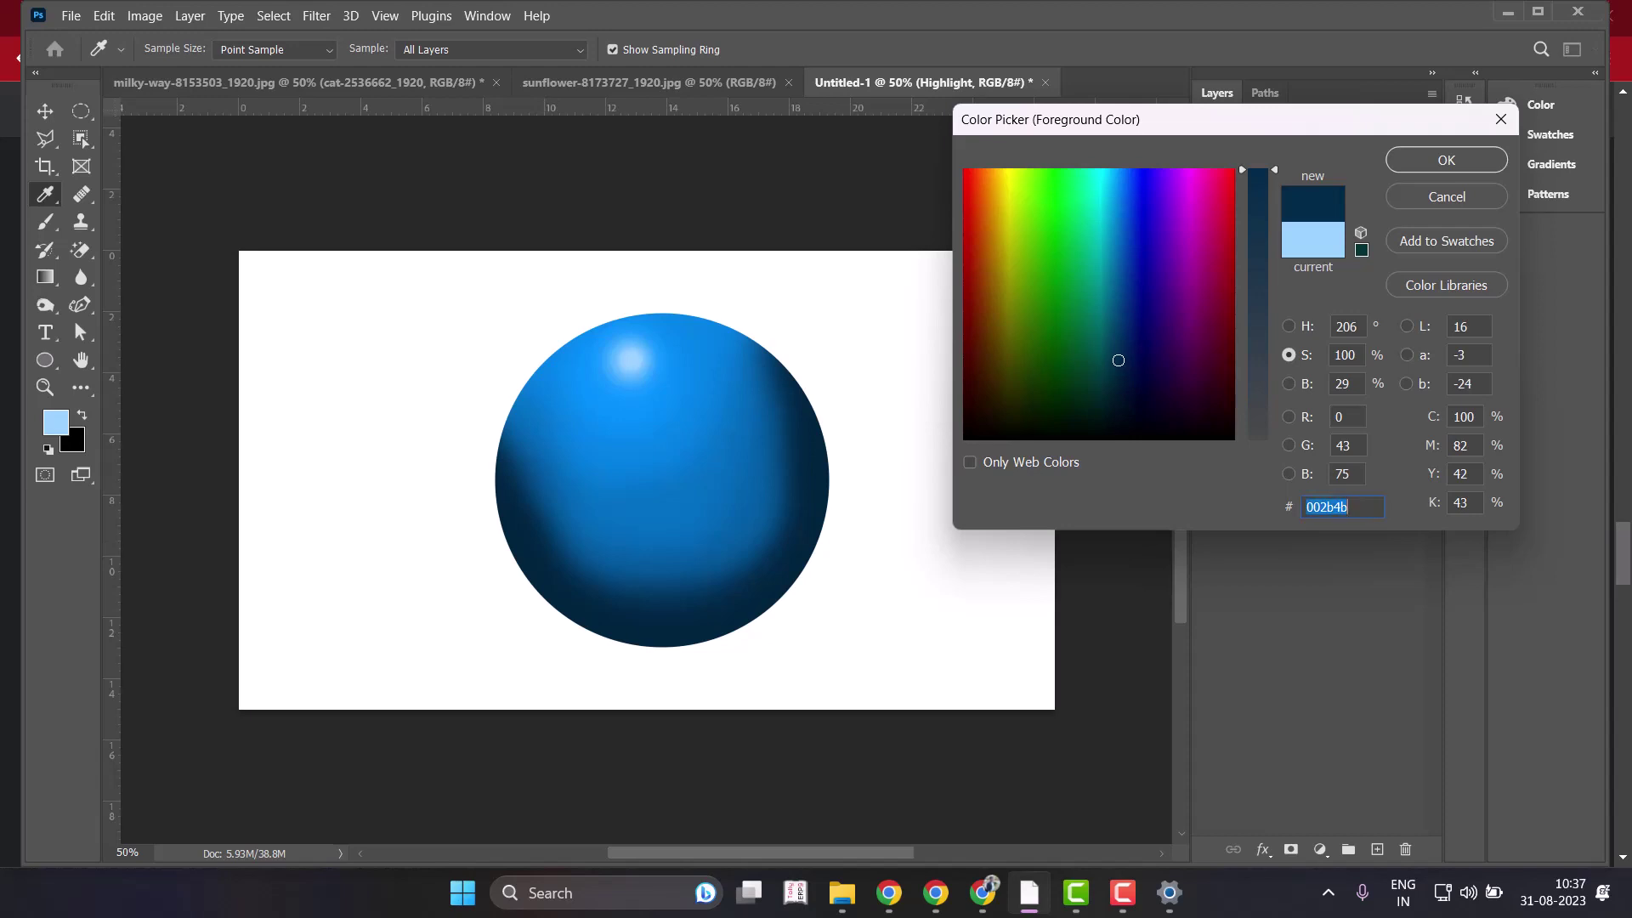
pyautogui.click(1446, 160)
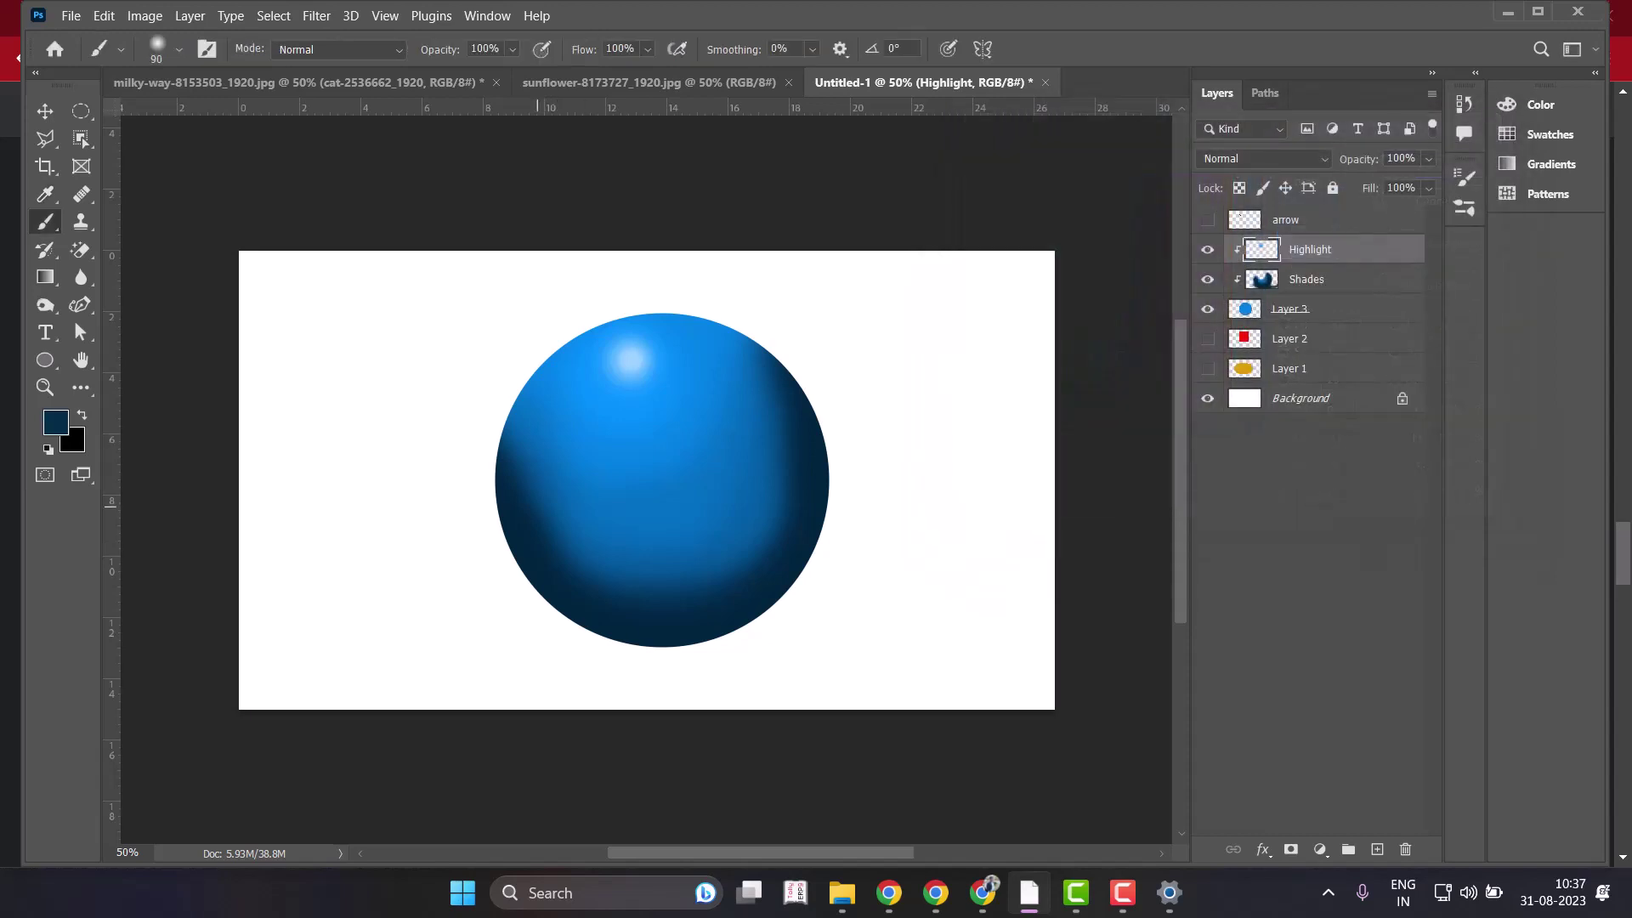
pyautogui.press(']')
pyautogui.press(']')
pyautogui.press(']')
pyautogui.moveTo(537, 487)
pyautogui.mouseDown()
pyautogui.moveTo(606, 581)
pyautogui.moveTo(720, 562)
pyautogui.mouseUp()
pyautogui.hotkey('ctrl', 'z')
# Try two more sampled-blue strokes, undo them, and sample the sphere's dark navy edge.
pyautogui.keyDown('alt'); pyautogui.click(587, 502); pyautogui.keyUp('alt')
pyautogui.moveTo(548, 517); pyautogui.dragTo(676, 592)
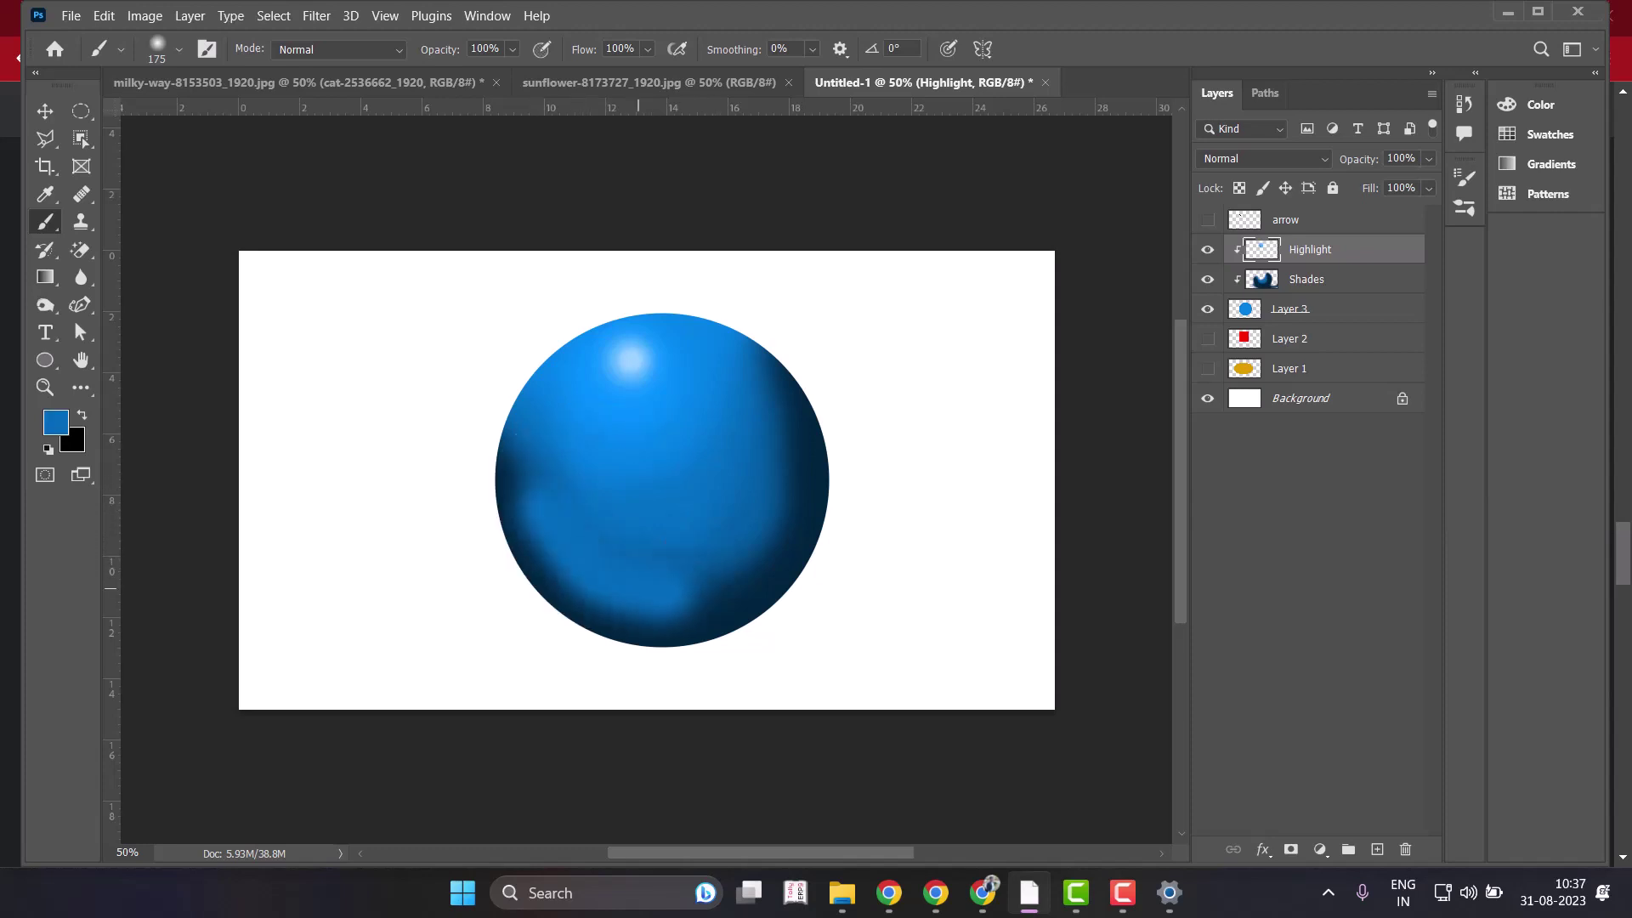
pyautogui.hotkey('ctrl', 'z')
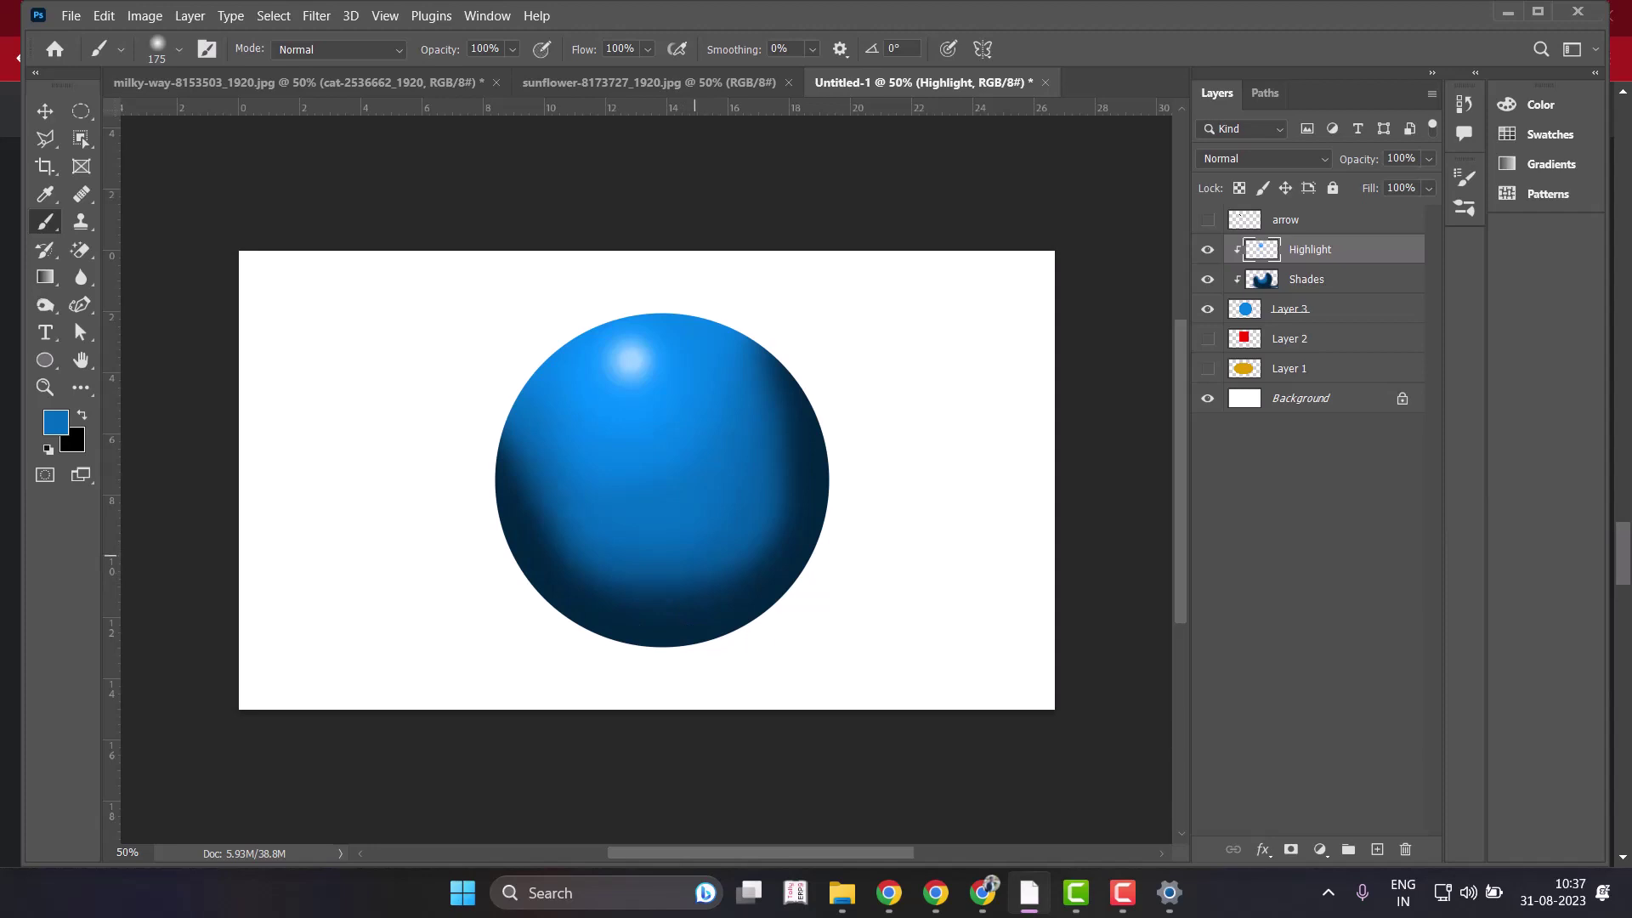
pyautogui.keyDown('alt'); pyautogui.click(584, 551); pyautogui.keyUp('alt')
pyautogui.moveTo(559, 531); pyautogui.dragTo(770, 559)
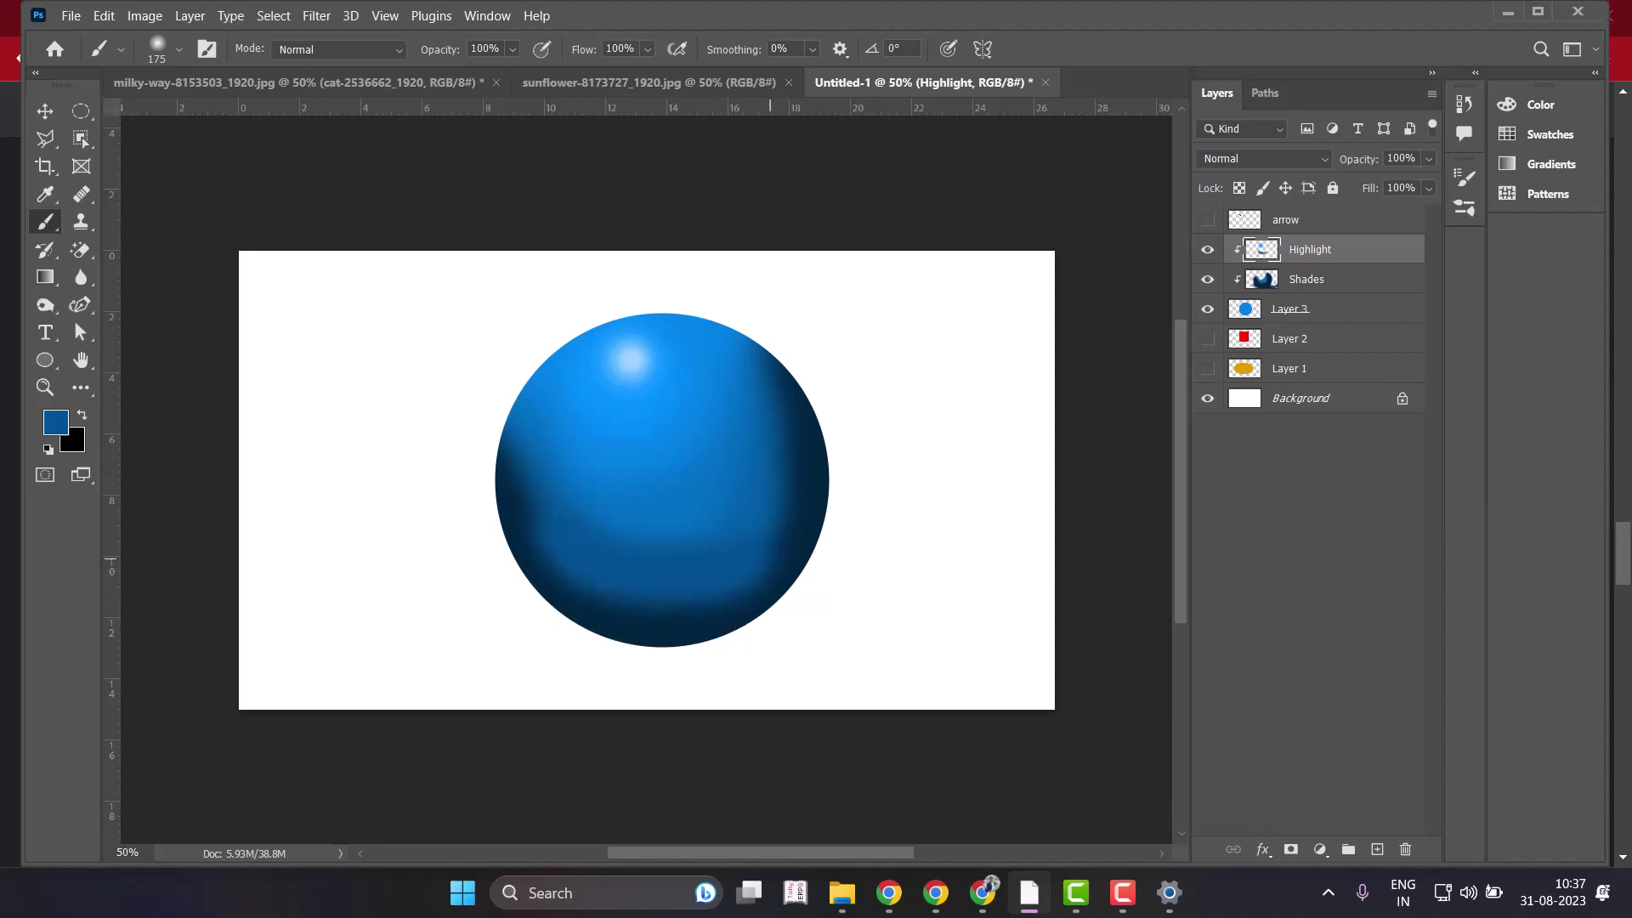
pyautogui.hotkey('ctrl', 'z')
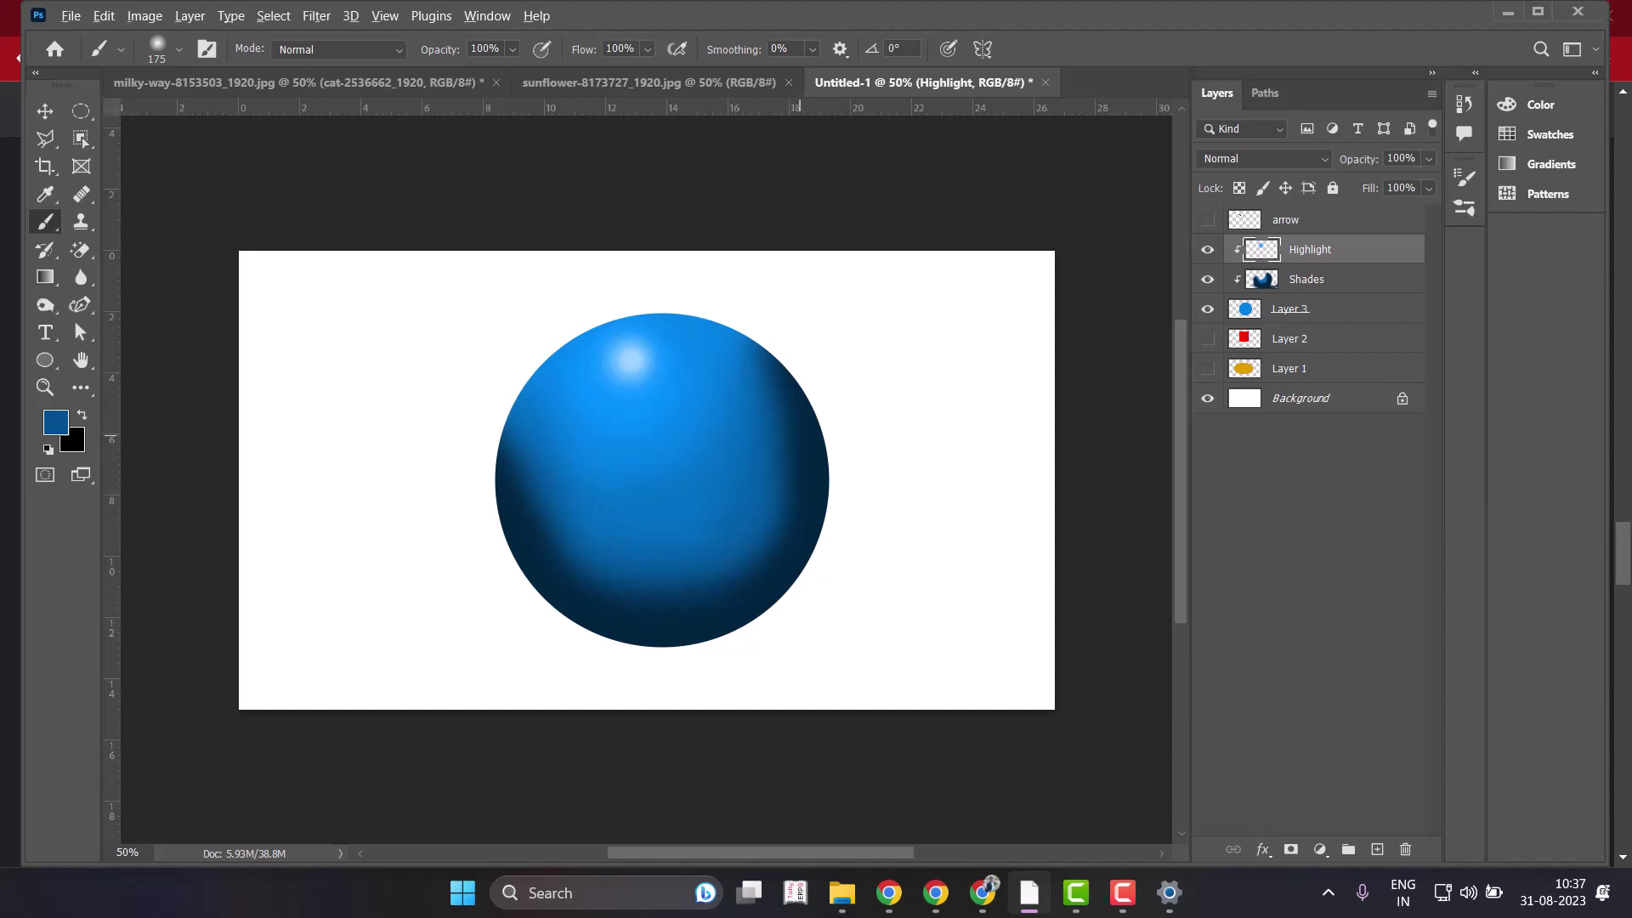
pyautogui.keyDown('alt'); pyautogui.click(828, 521); pyautogui.keyUp('alt')
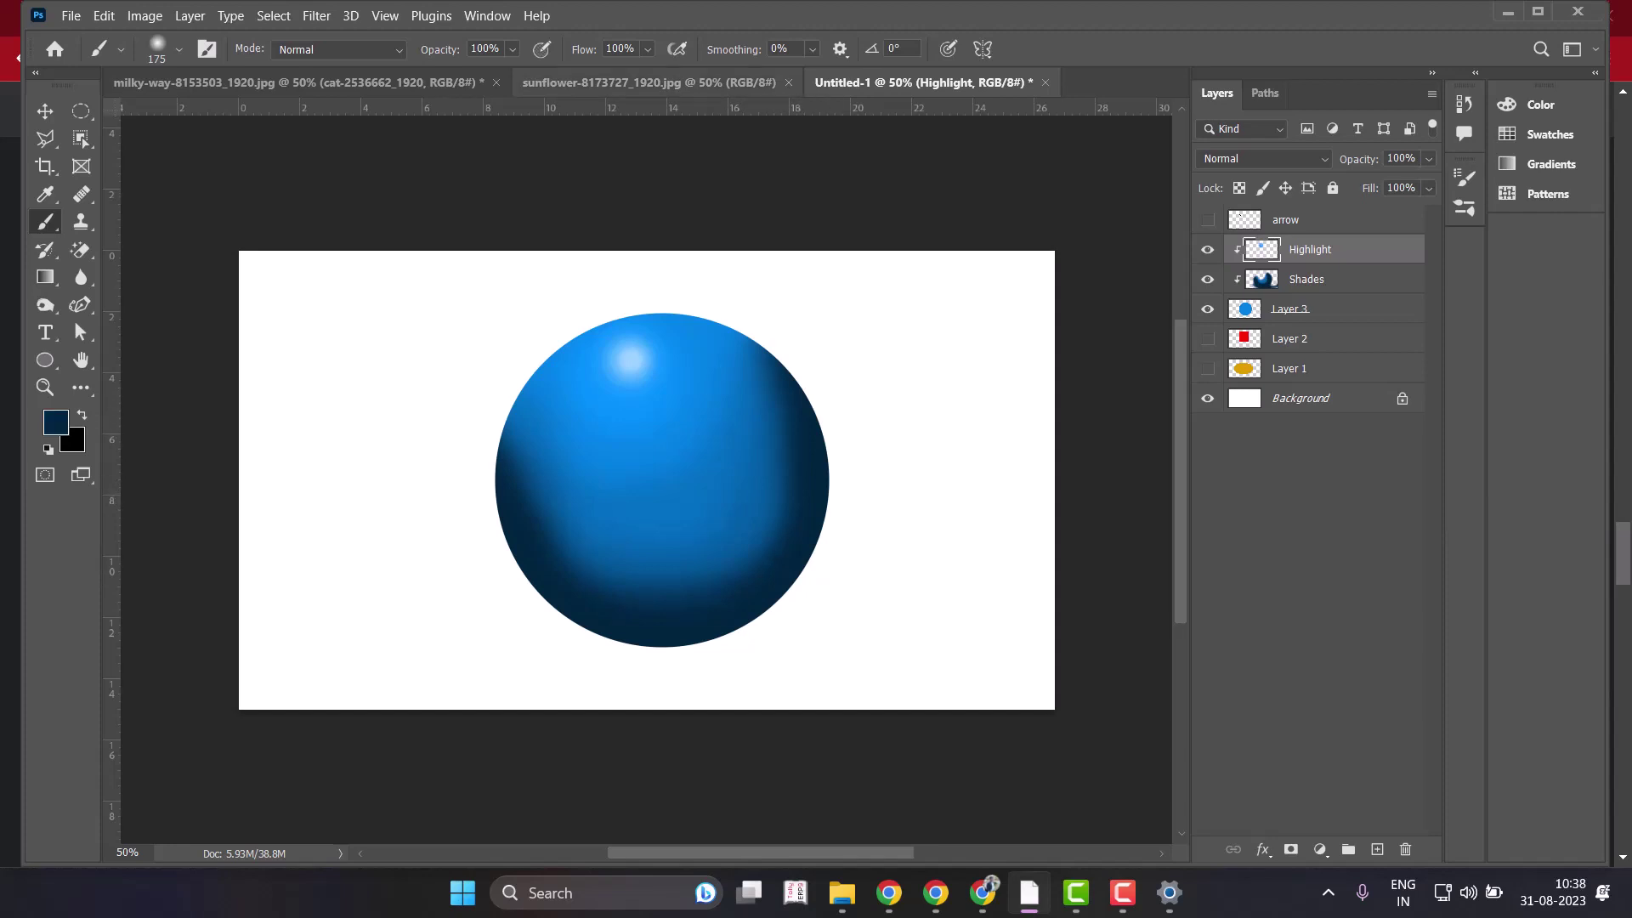
# Lower the brush flow to 17% and darken the sphere's lower part and lower-right light area.
pyautogui.click(647, 48)
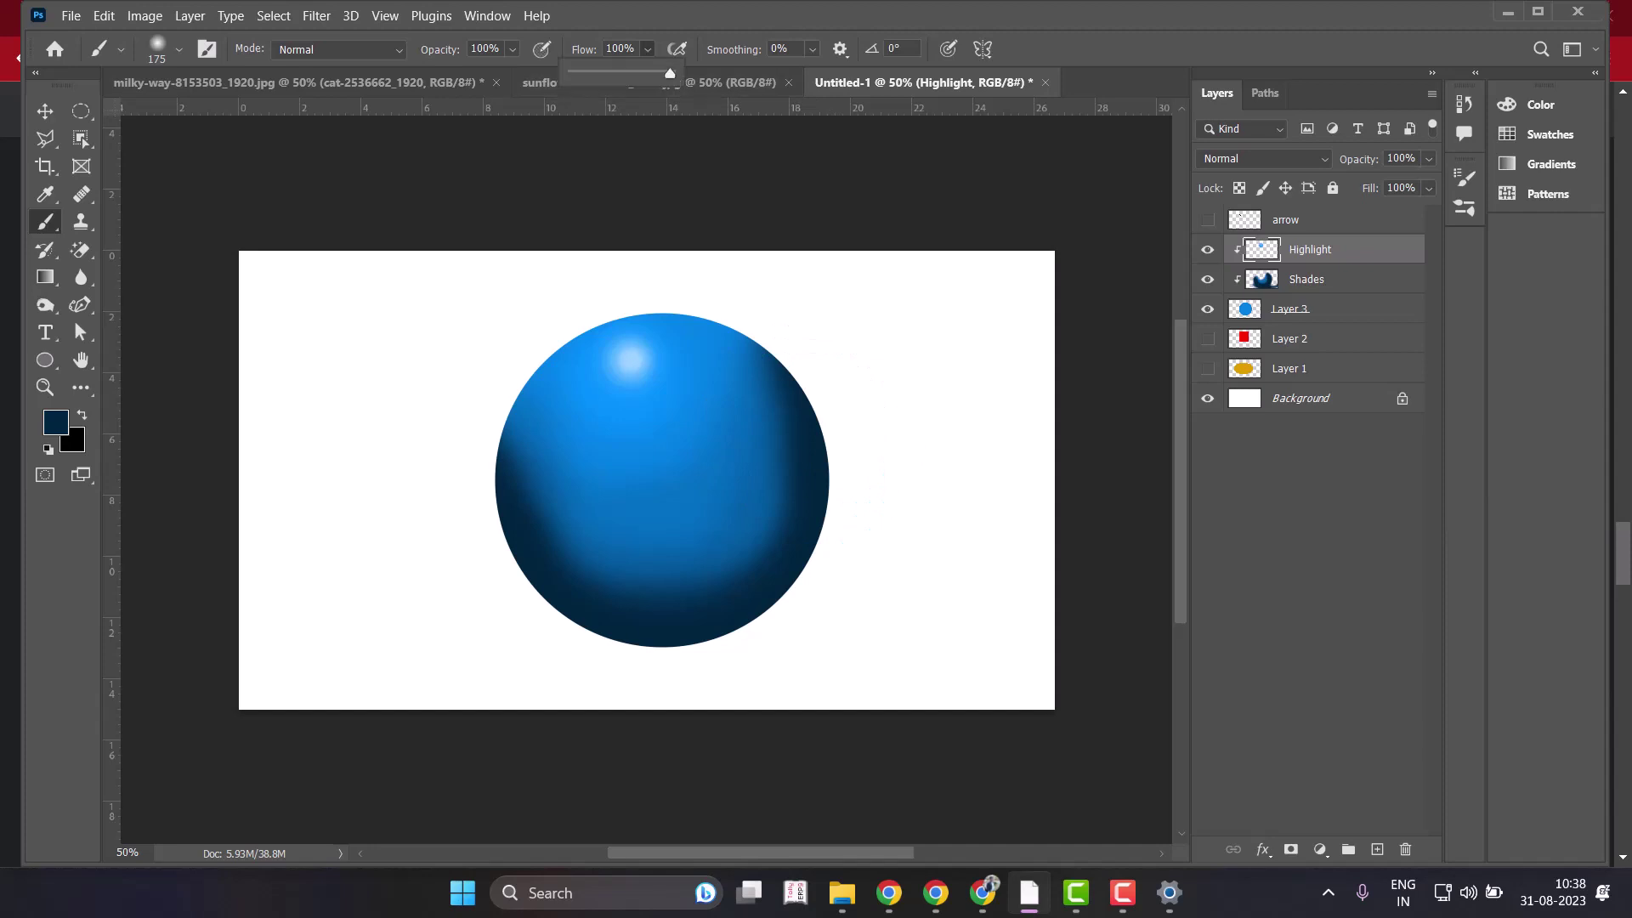
pyautogui.moveTo(676, 73); pyautogui.dragTo(589, 73)
pyautogui.moveTo(733, 546)
pyautogui.mouseDown()
pyautogui.moveTo(778, 438)
pyautogui.moveTo(540, 476)
pyautogui.moveTo(714, 543)
pyautogui.mouseUp()
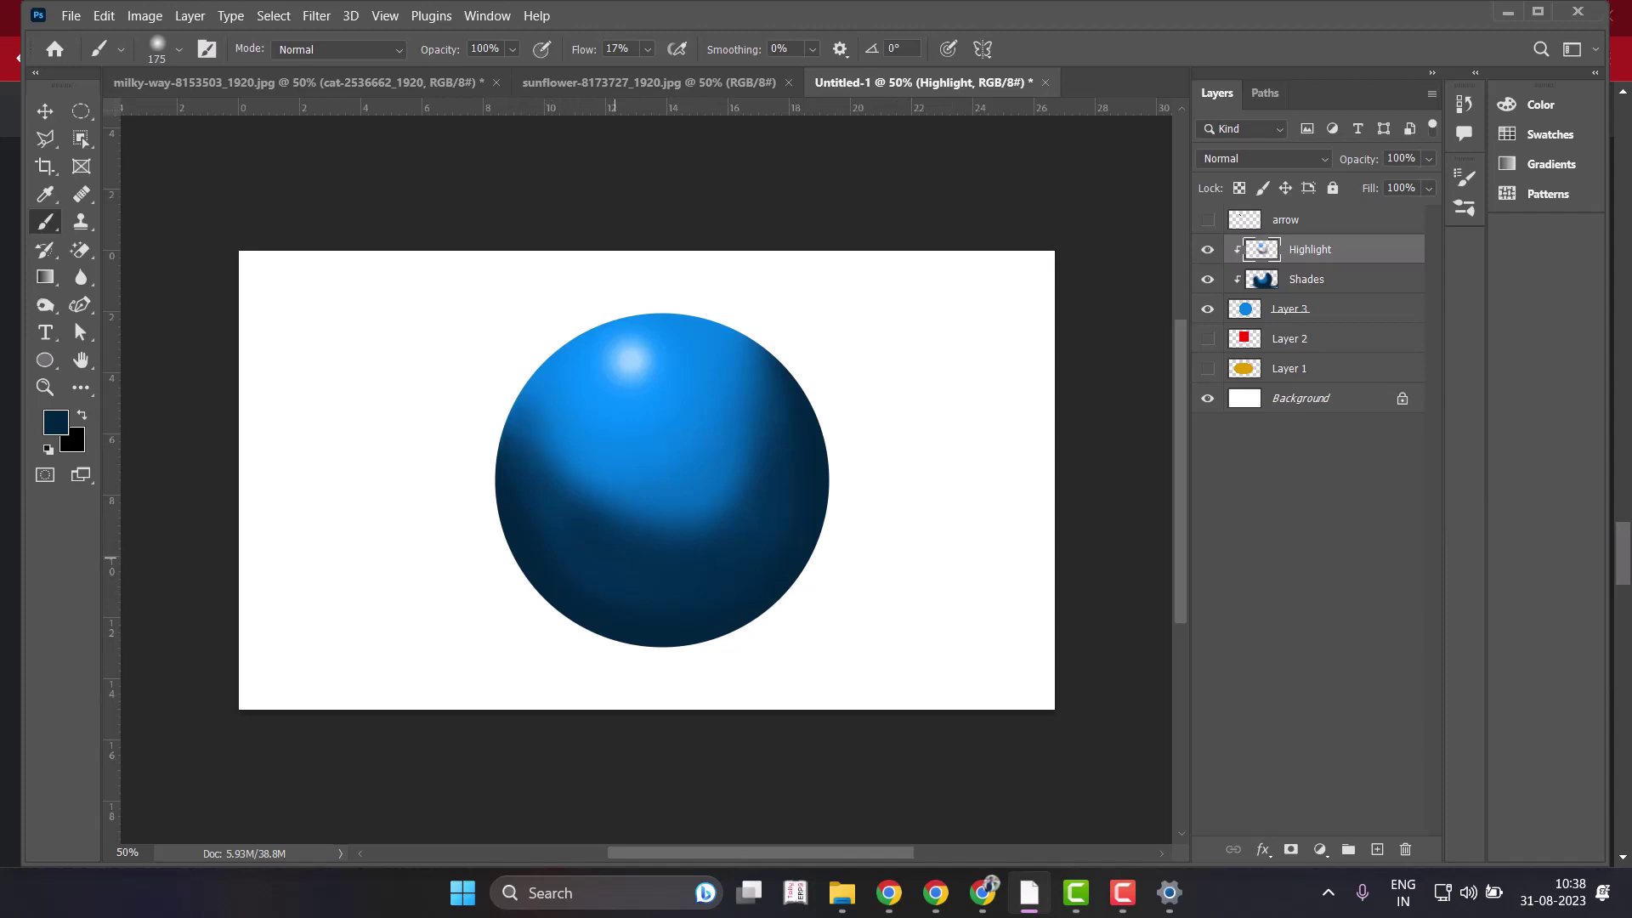
pyautogui.moveTo(747, 485); pyautogui.dragTo(639, 533)
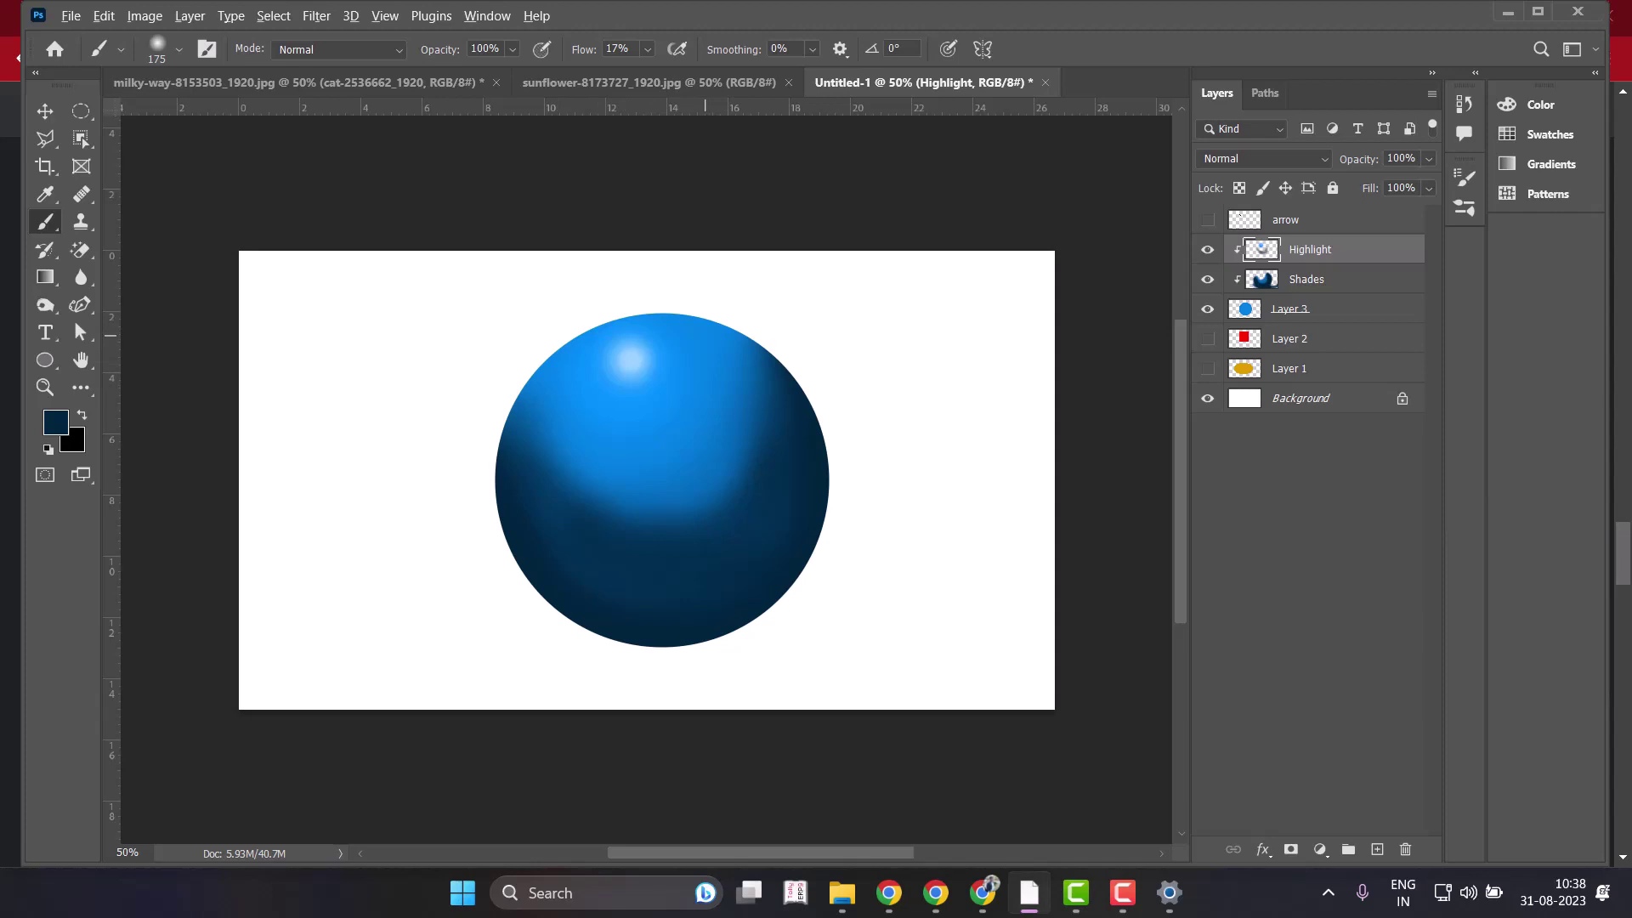
# Sample light blue from the sphere and dab a soft highlight on its lower right.
pyautogui.keyDown('alt'); pyautogui.click(705, 336); pyautogui.keyUp('alt')
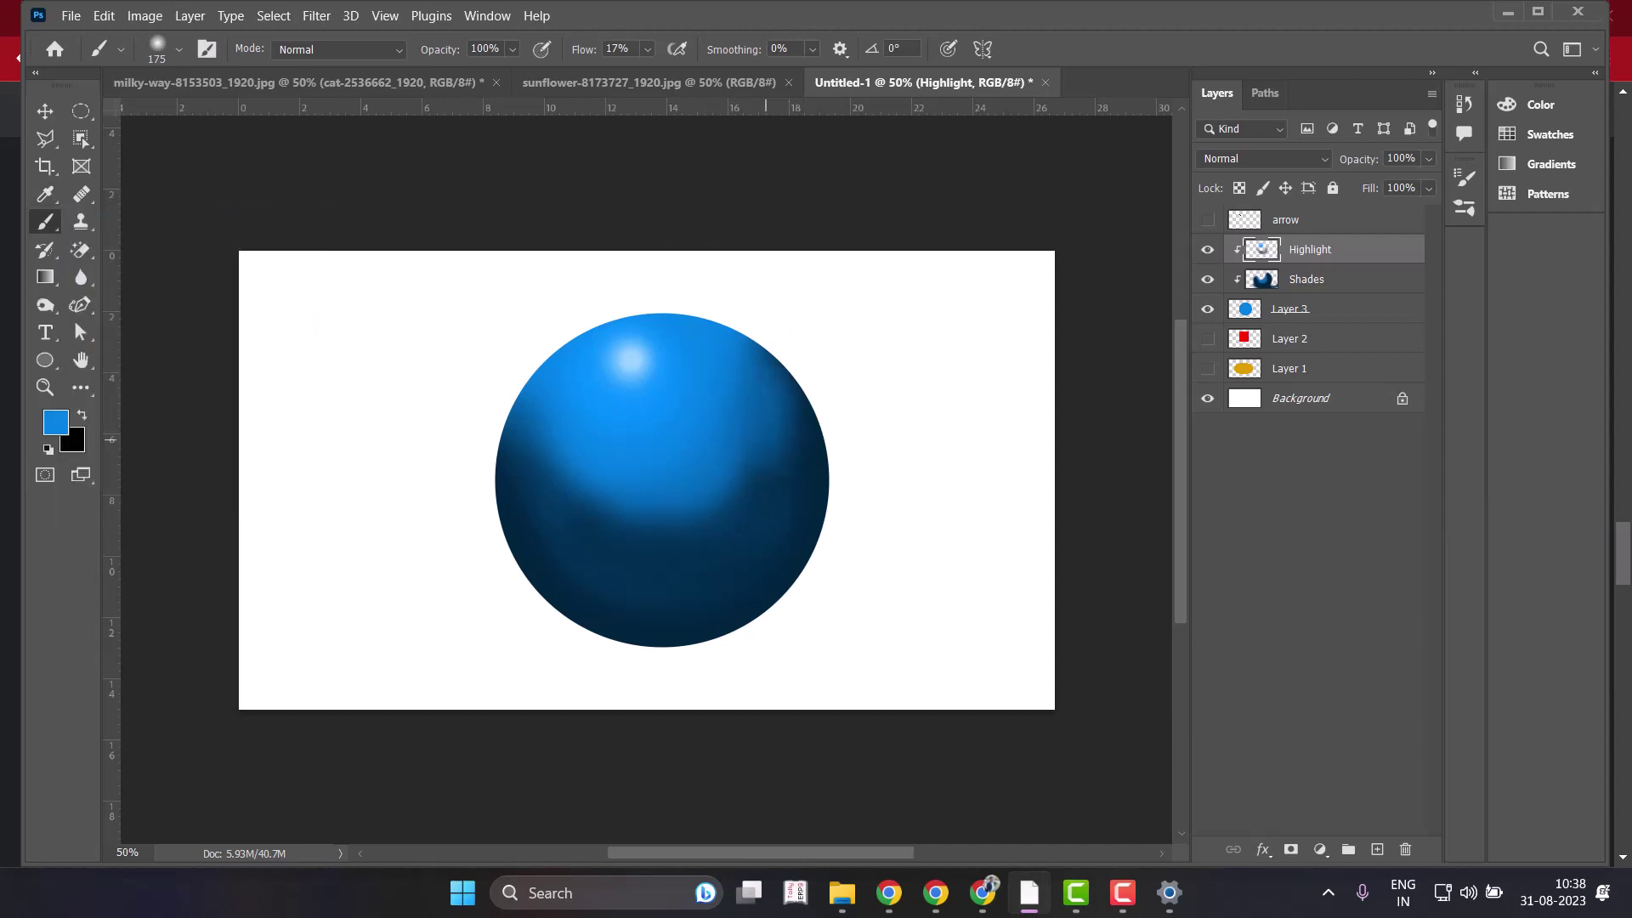
pyautogui.moveTo(765, 440)
pyautogui.mouseDown()
pyautogui.moveTo(587, 578)
pyautogui.moveTo(513, 520)
pyautogui.mouseUp()
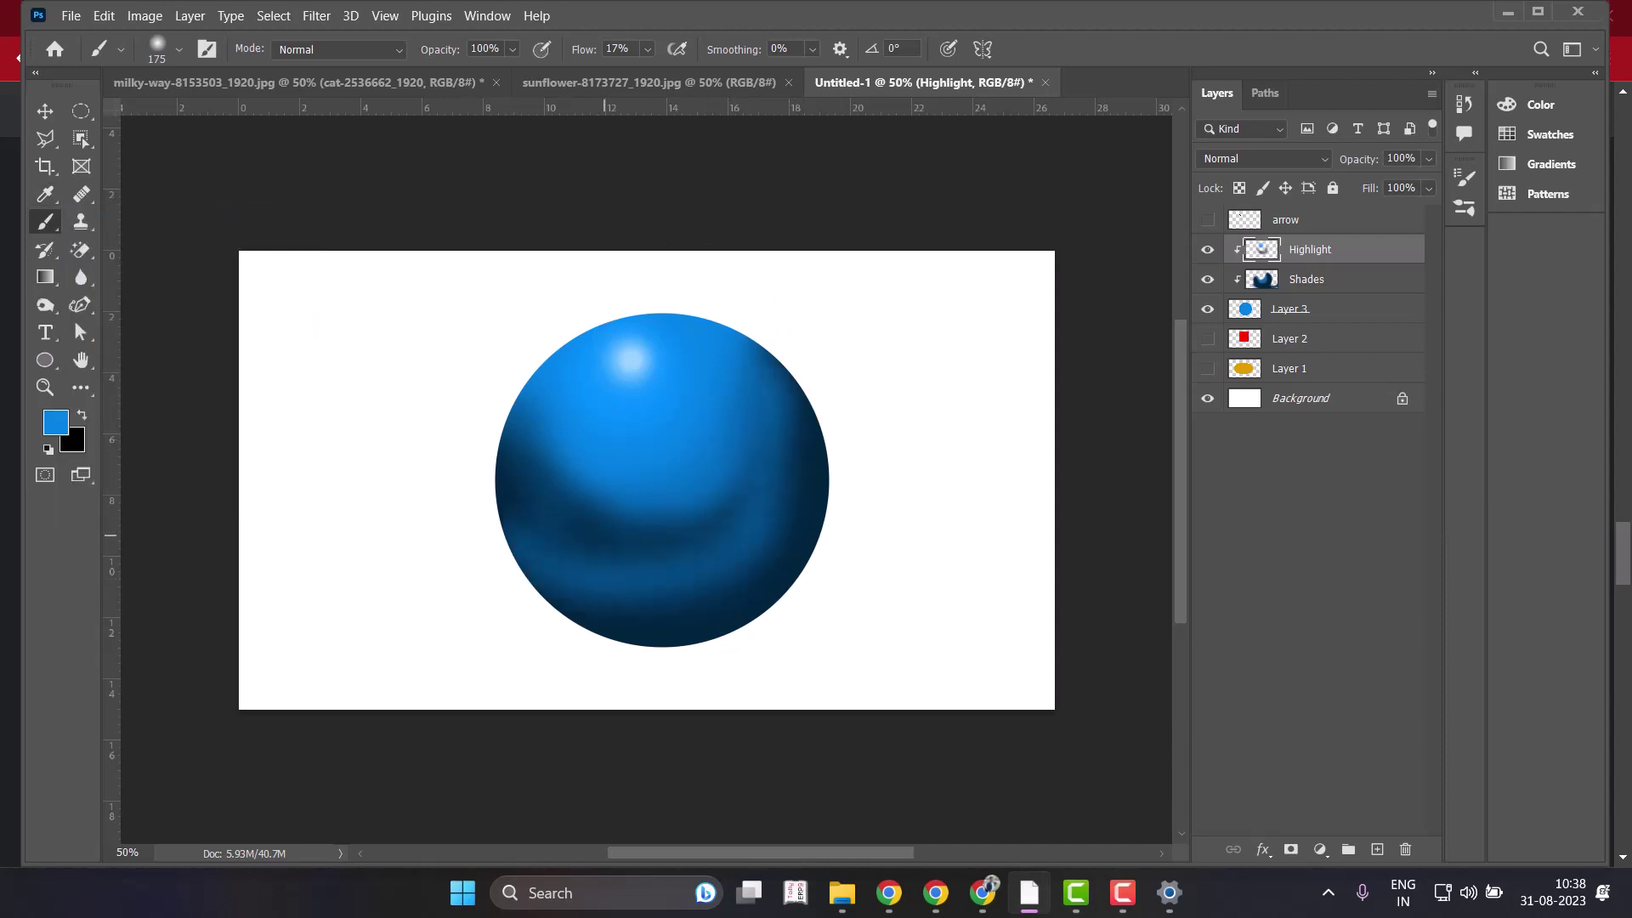
pyautogui.hotkey('ctrl', 'z')
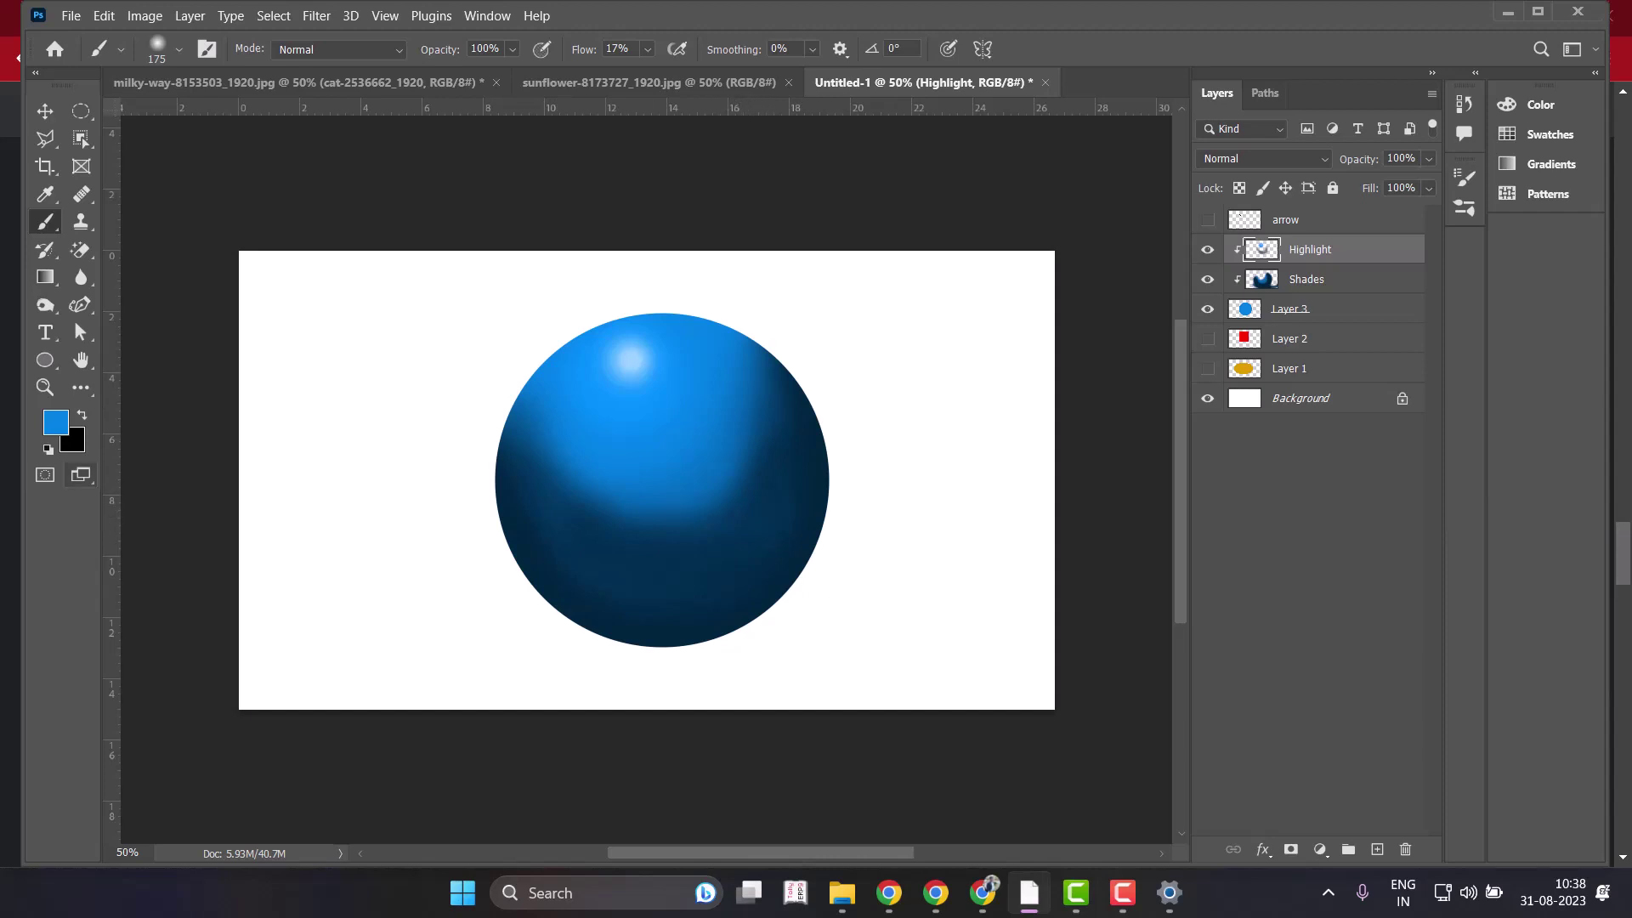
pyautogui.press('alt')
pyautogui.keyDown('alt'); pyautogui.click(631, 359); pyautogui.keyUp('alt')
pyautogui.click(762, 545)
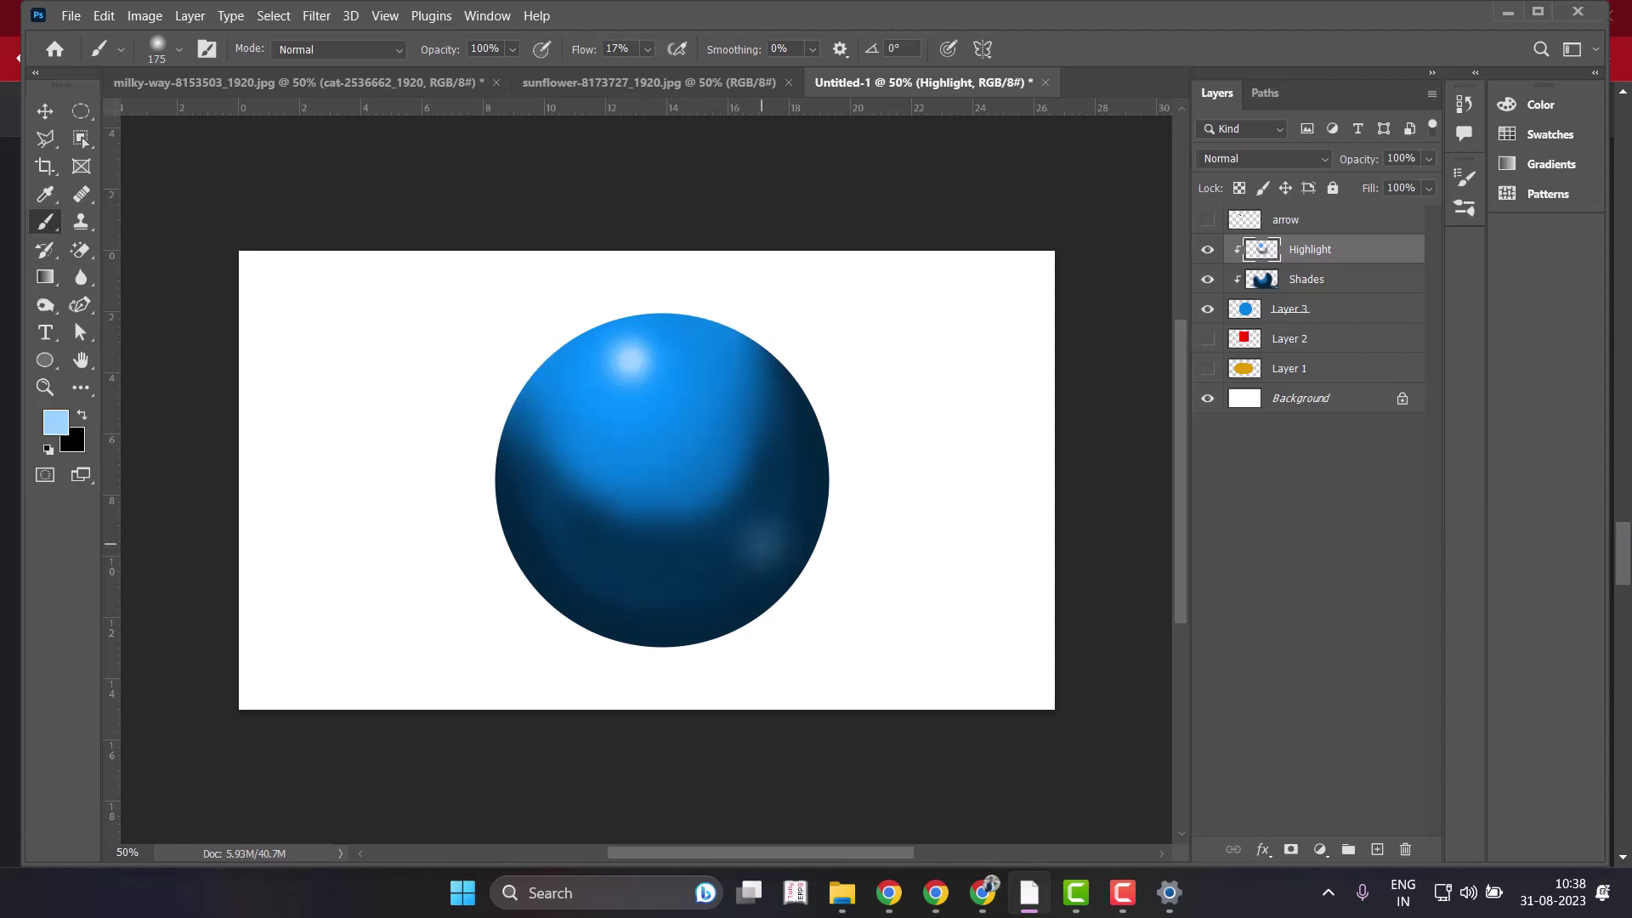
pyautogui.click(763, 546)
pyautogui.click(761, 546)
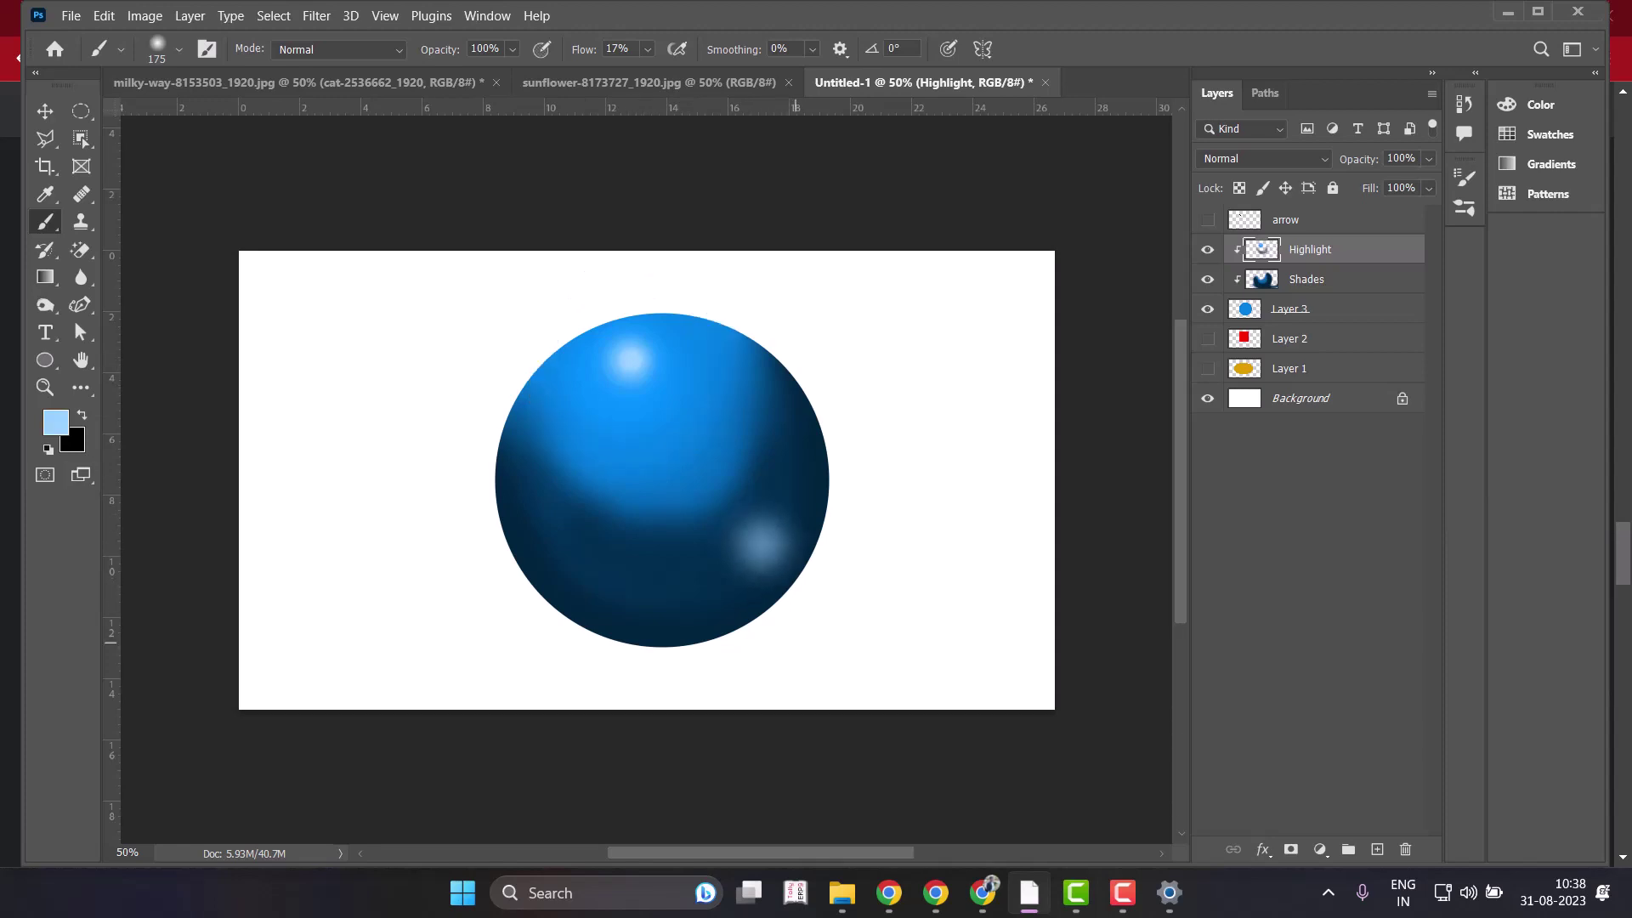
pyautogui.click(764, 545)
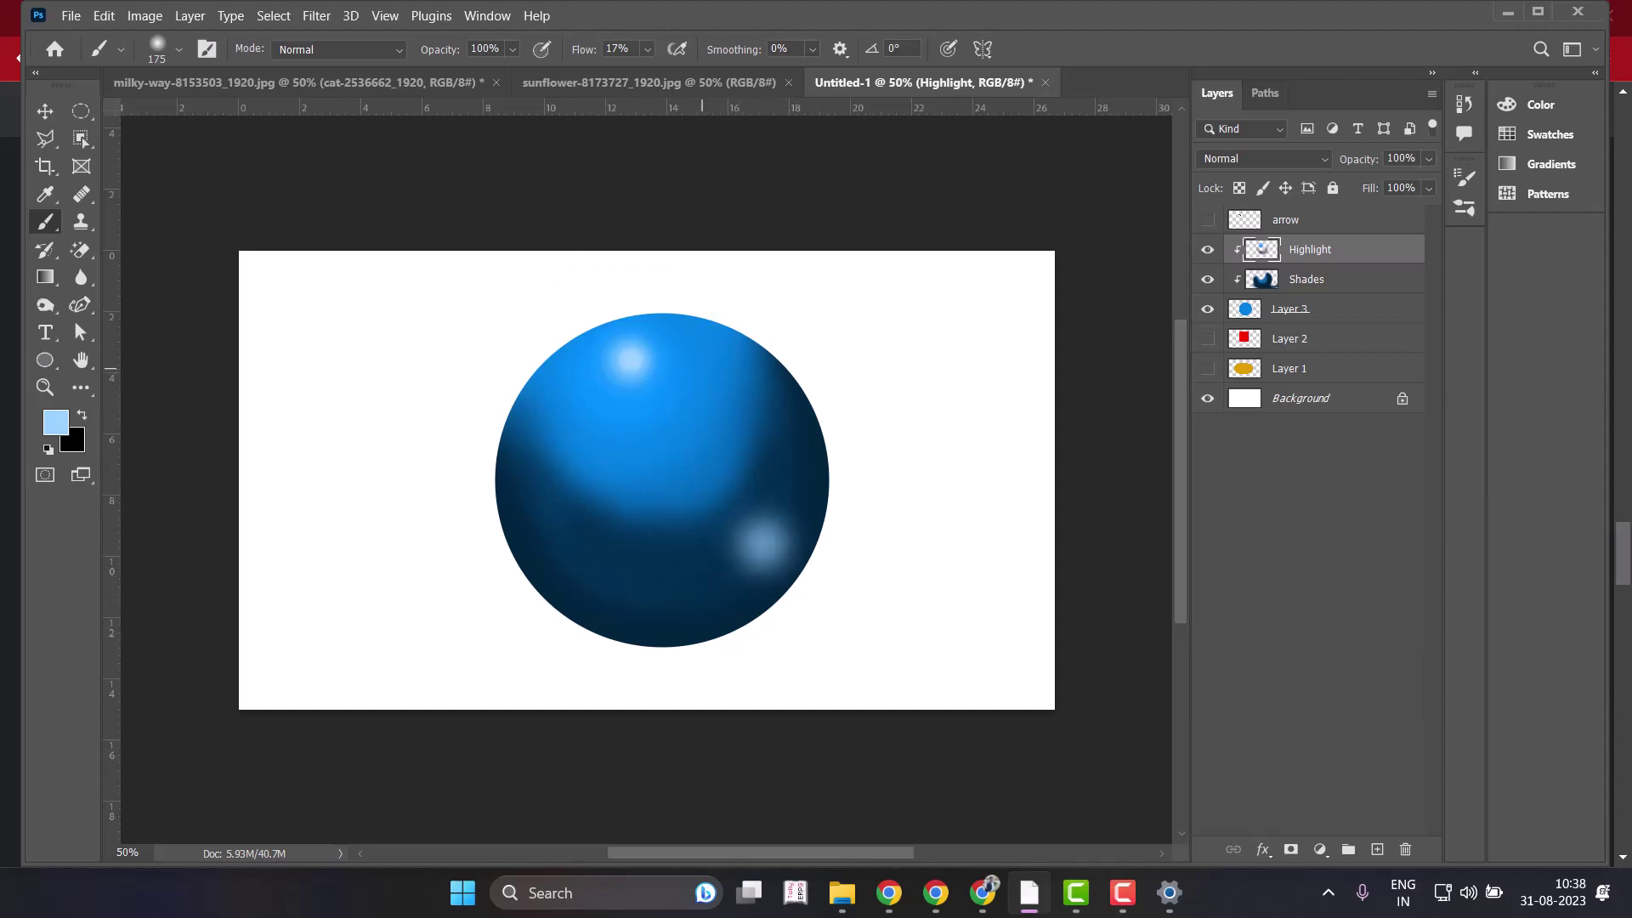
# Sample medium blue and brighten the sphere's lower middle, right side and right edge.
pyautogui.keyDown('alt'); pyautogui.click(710, 399); pyautogui.keyUp('alt')
pyautogui.moveTo(697, 519); pyautogui.dragTo(723, 612)
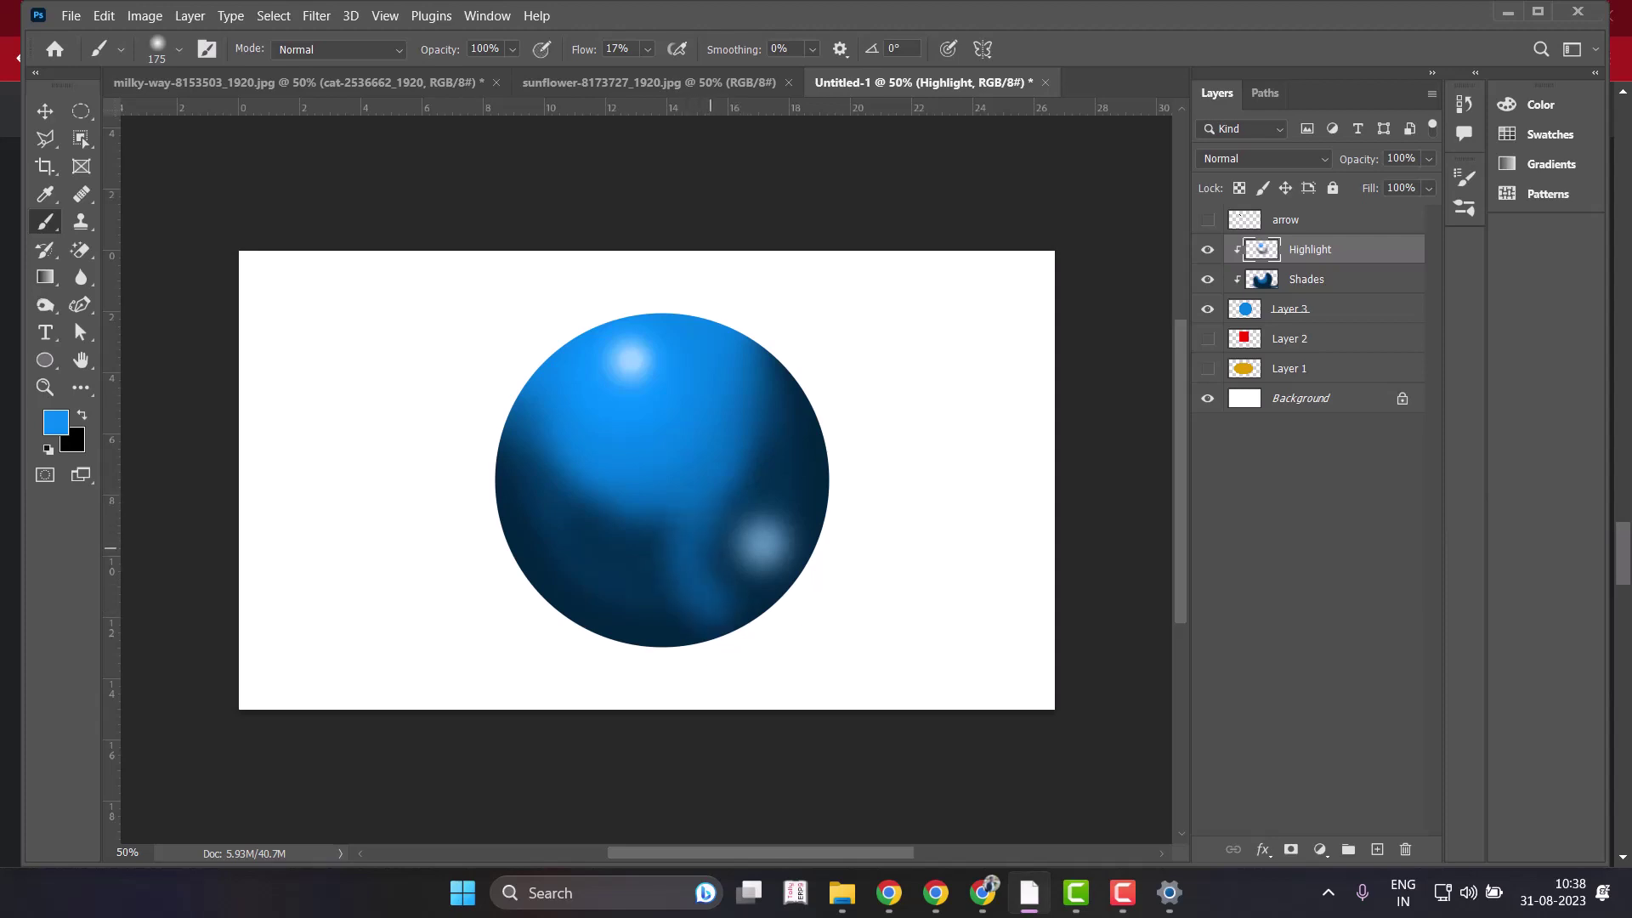
pyautogui.moveTo(705, 544)
pyautogui.mouseDown()
pyautogui.moveTo(744, 604)
pyautogui.moveTo(769, 595)
pyautogui.mouseUp()
pyautogui.moveTo(726, 497)
pyautogui.mouseDown()
pyautogui.moveTo(765, 472)
pyautogui.moveTo(816, 527)
pyautogui.moveTo(737, 492)
pyautogui.moveTo(782, 607)
pyautogui.mouseUp()
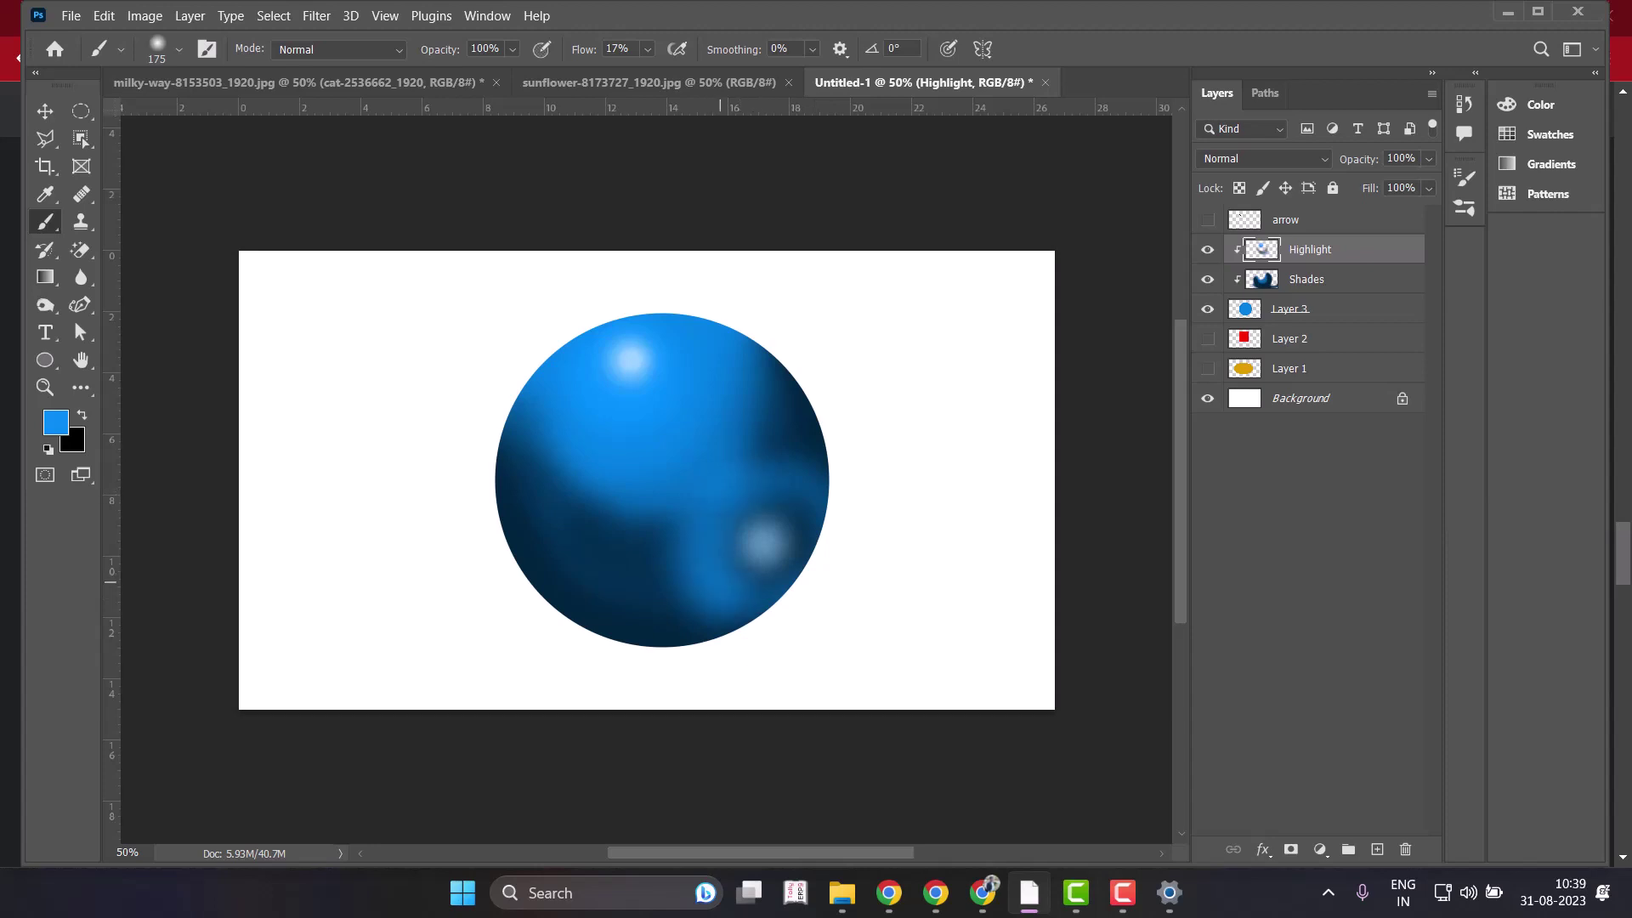
pyautogui.moveTo(786, 482); pyautogui.dragTo(803, 573)
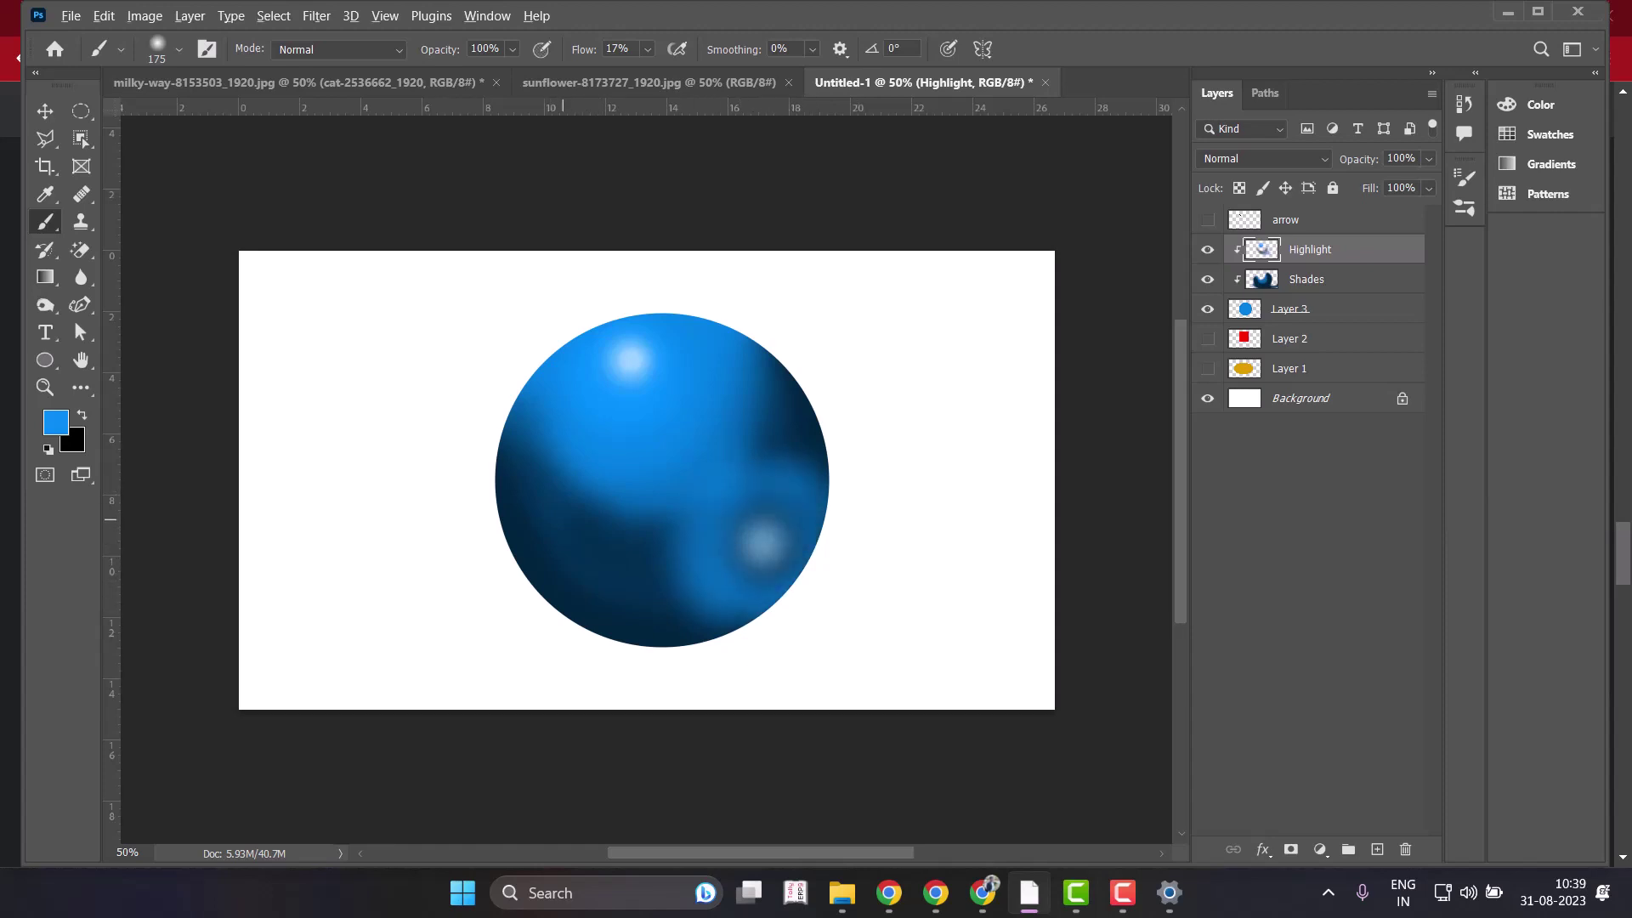
# Sample dark navy and paint a soft dark band across the sphere's middle and left.
pyautogui.keyDown('alt'); pyautogui.click(601, 527); pyautogui.keyUp('alt')
pyautogui.moveTo(714, 455)
pyautogui.mouseDown()
pyautogui.moveTo(762, 430)
pyautogui.moveTo(706, 507)
pyautogui.mouseUp()
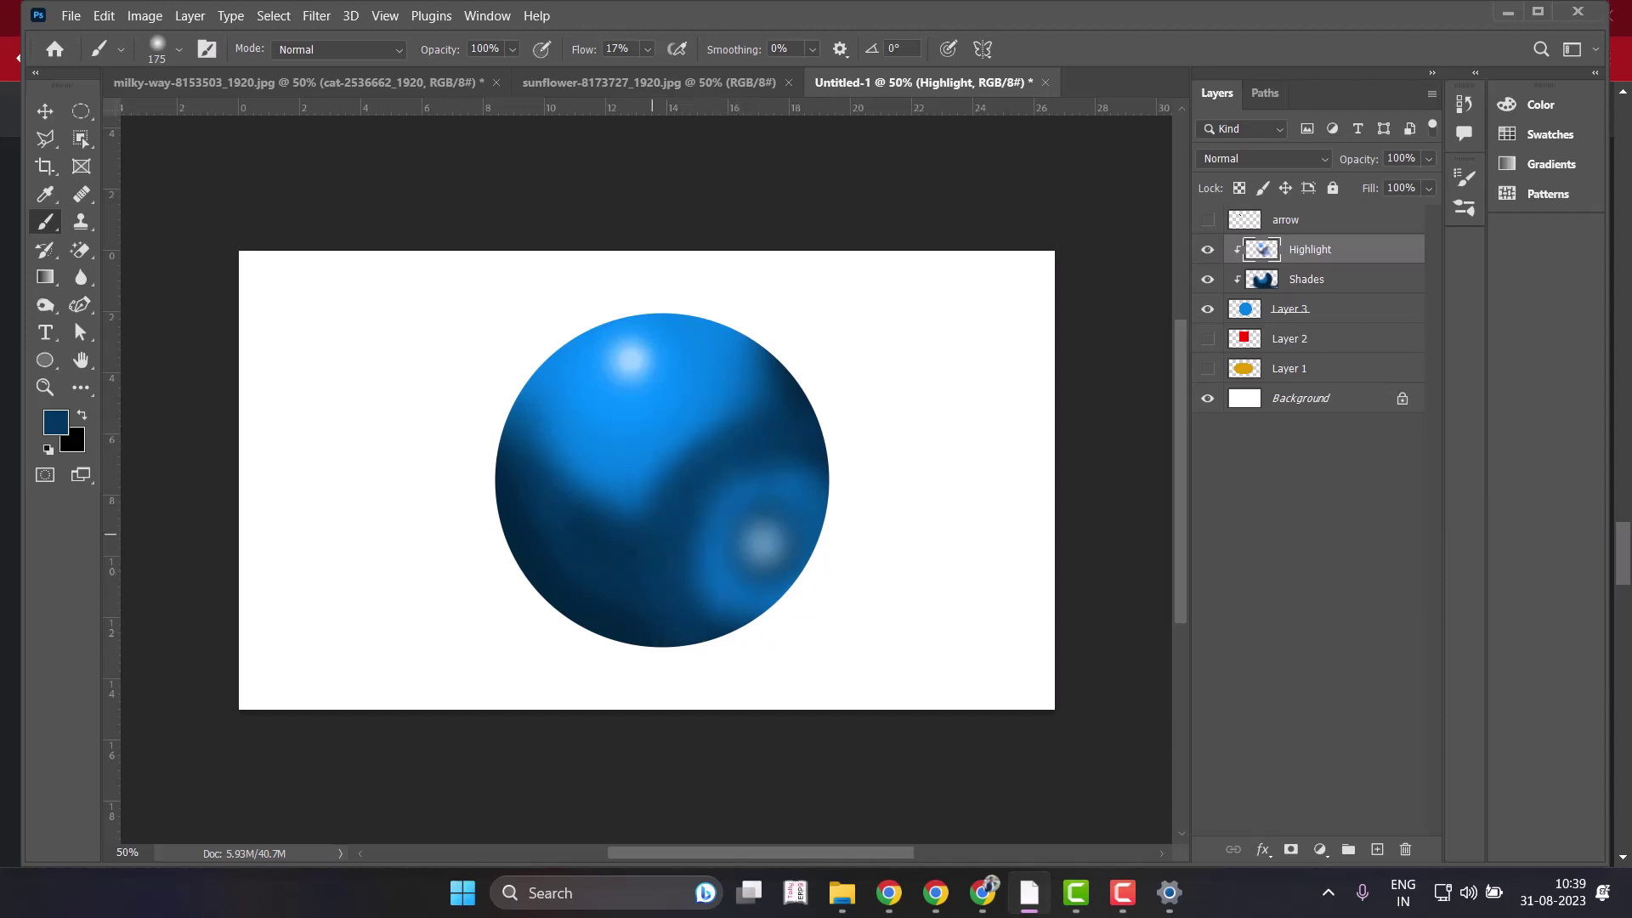
pyautogui.moveTo(633, 498); pyautogui.dragTo(723, 408)
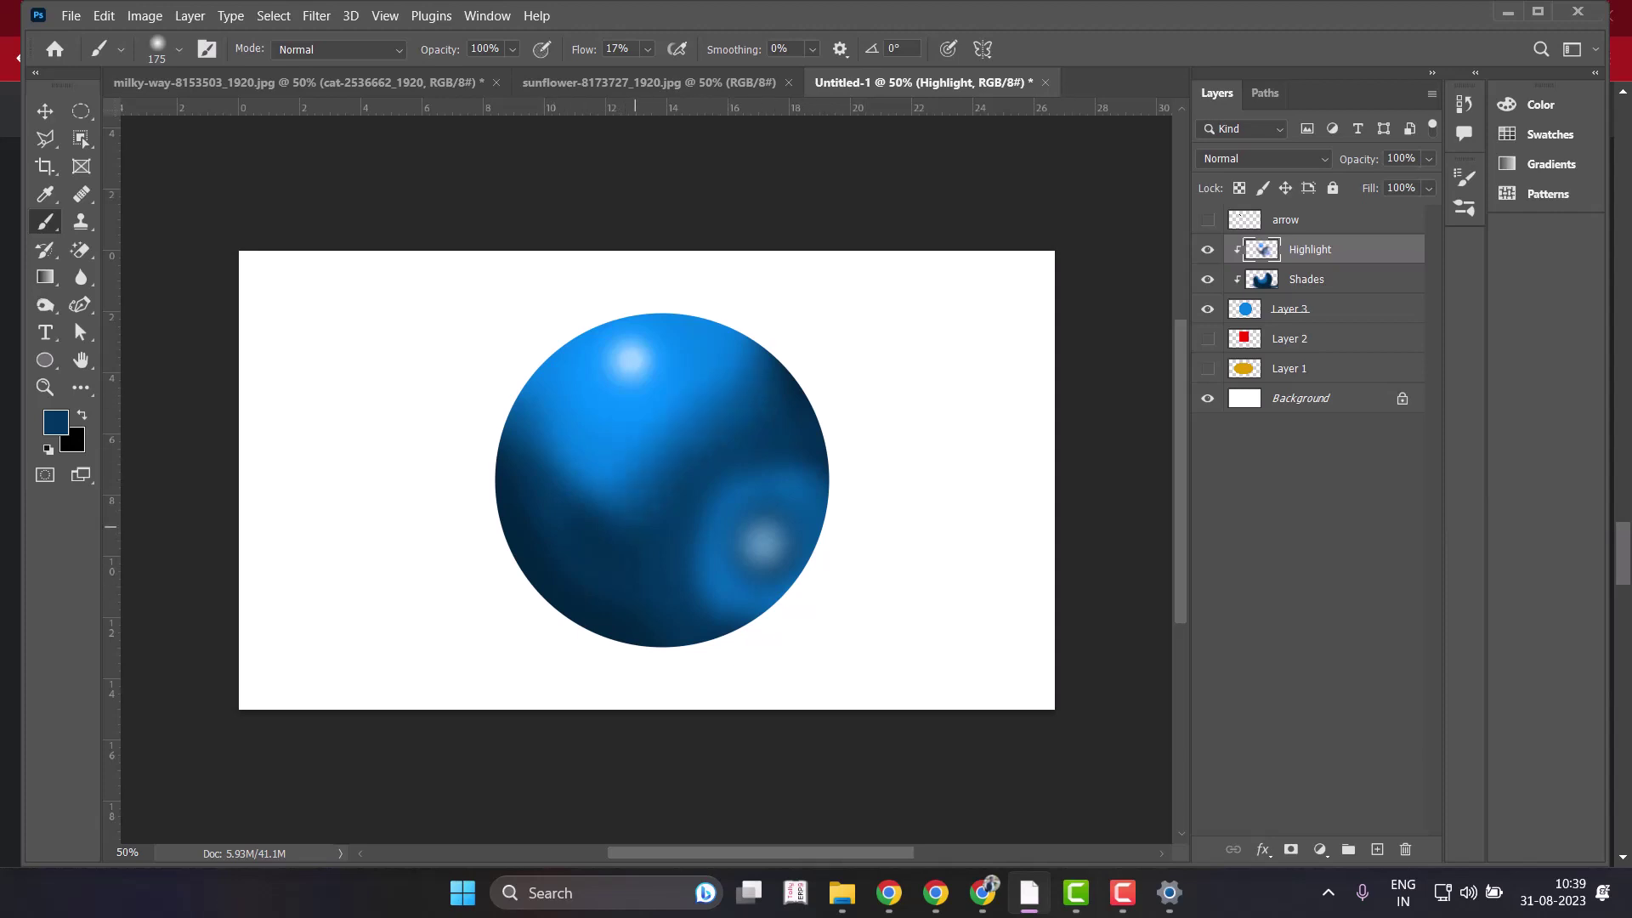
pyautogui.moveTo(629, 497); pyautogui.dragTo(727, 386)
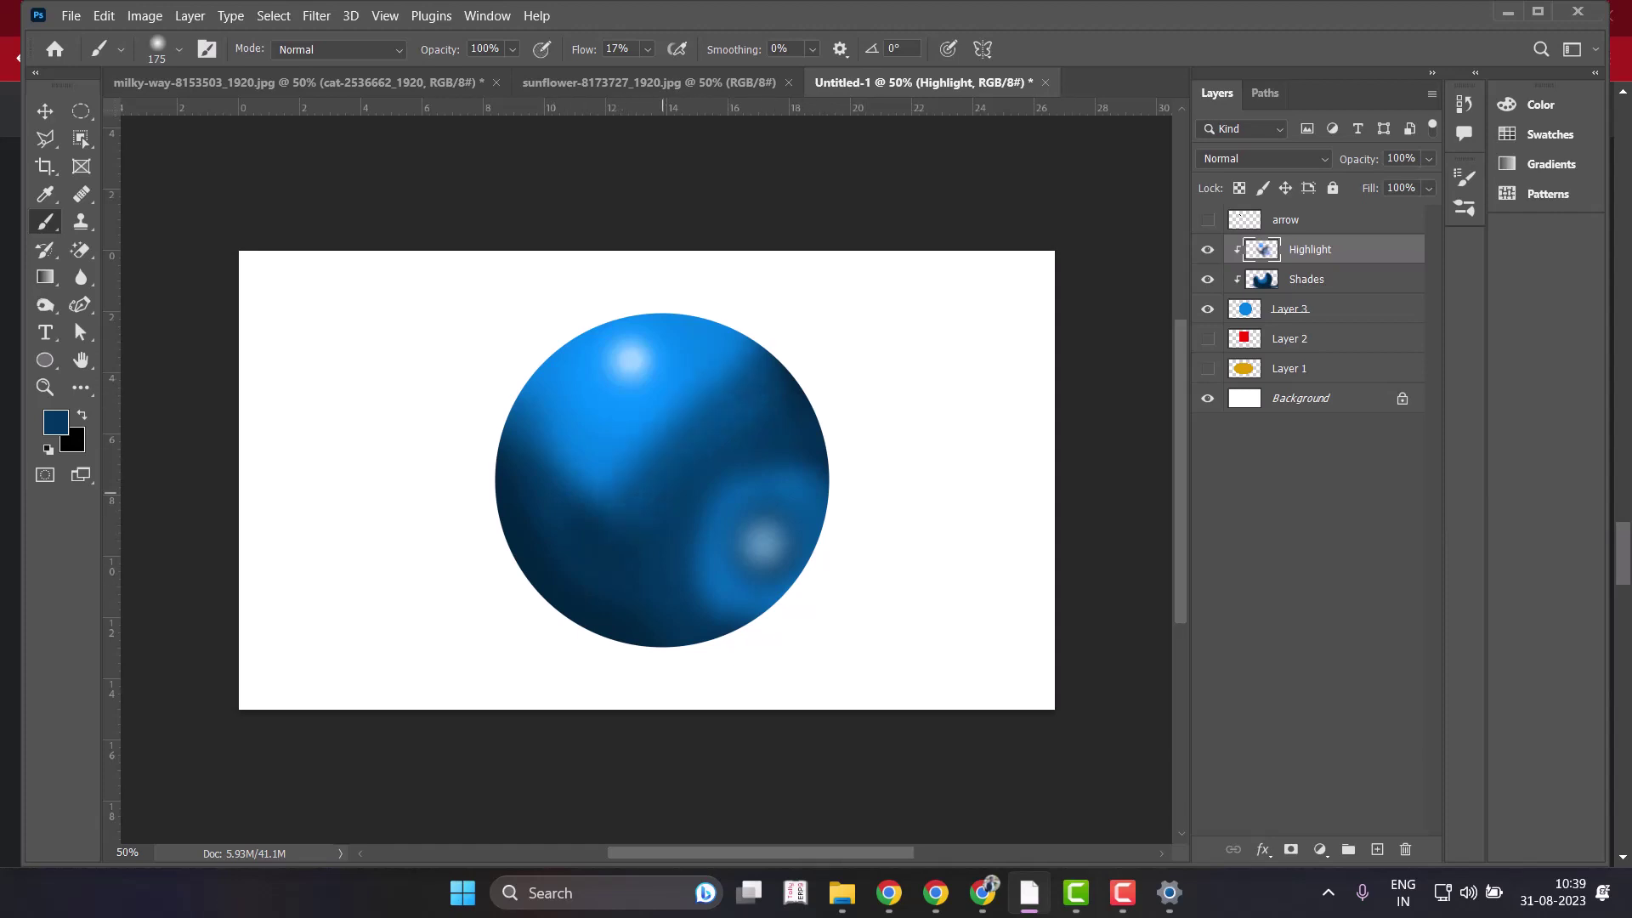
pyautogui.hotkey('ctrl', 'z')
pyautogui.moveTo(672, 464); pyautogui.dragTo(695, 423)
pyautogui.moveTo(619, 514); pyautogui.dragTo(552, 438)
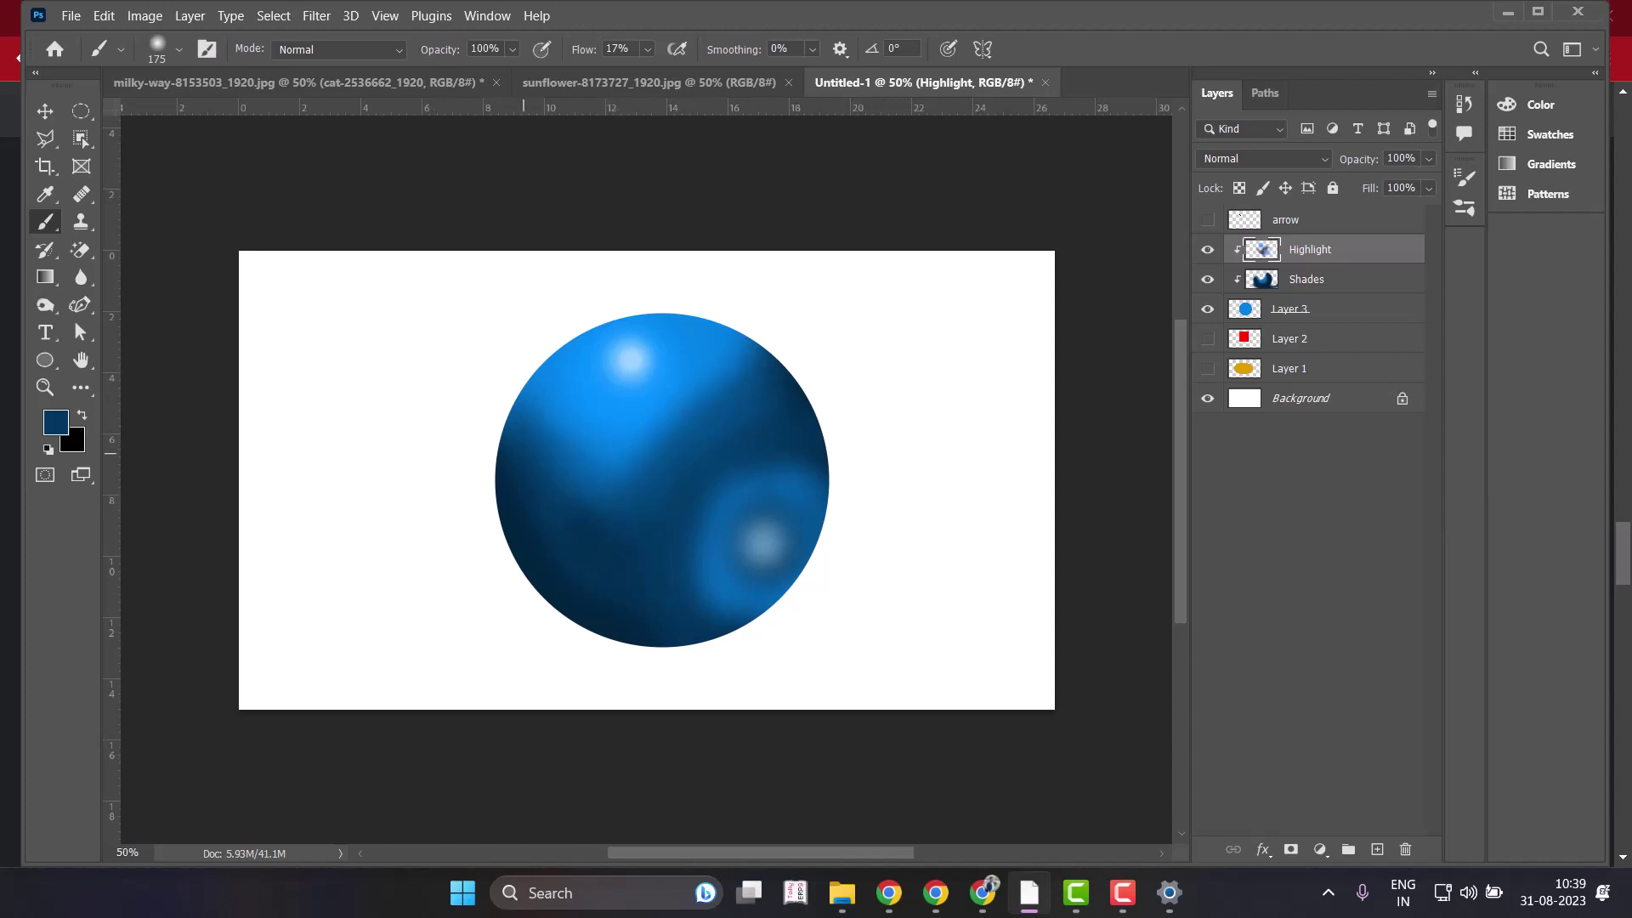
pyautogui.click(592, 465)
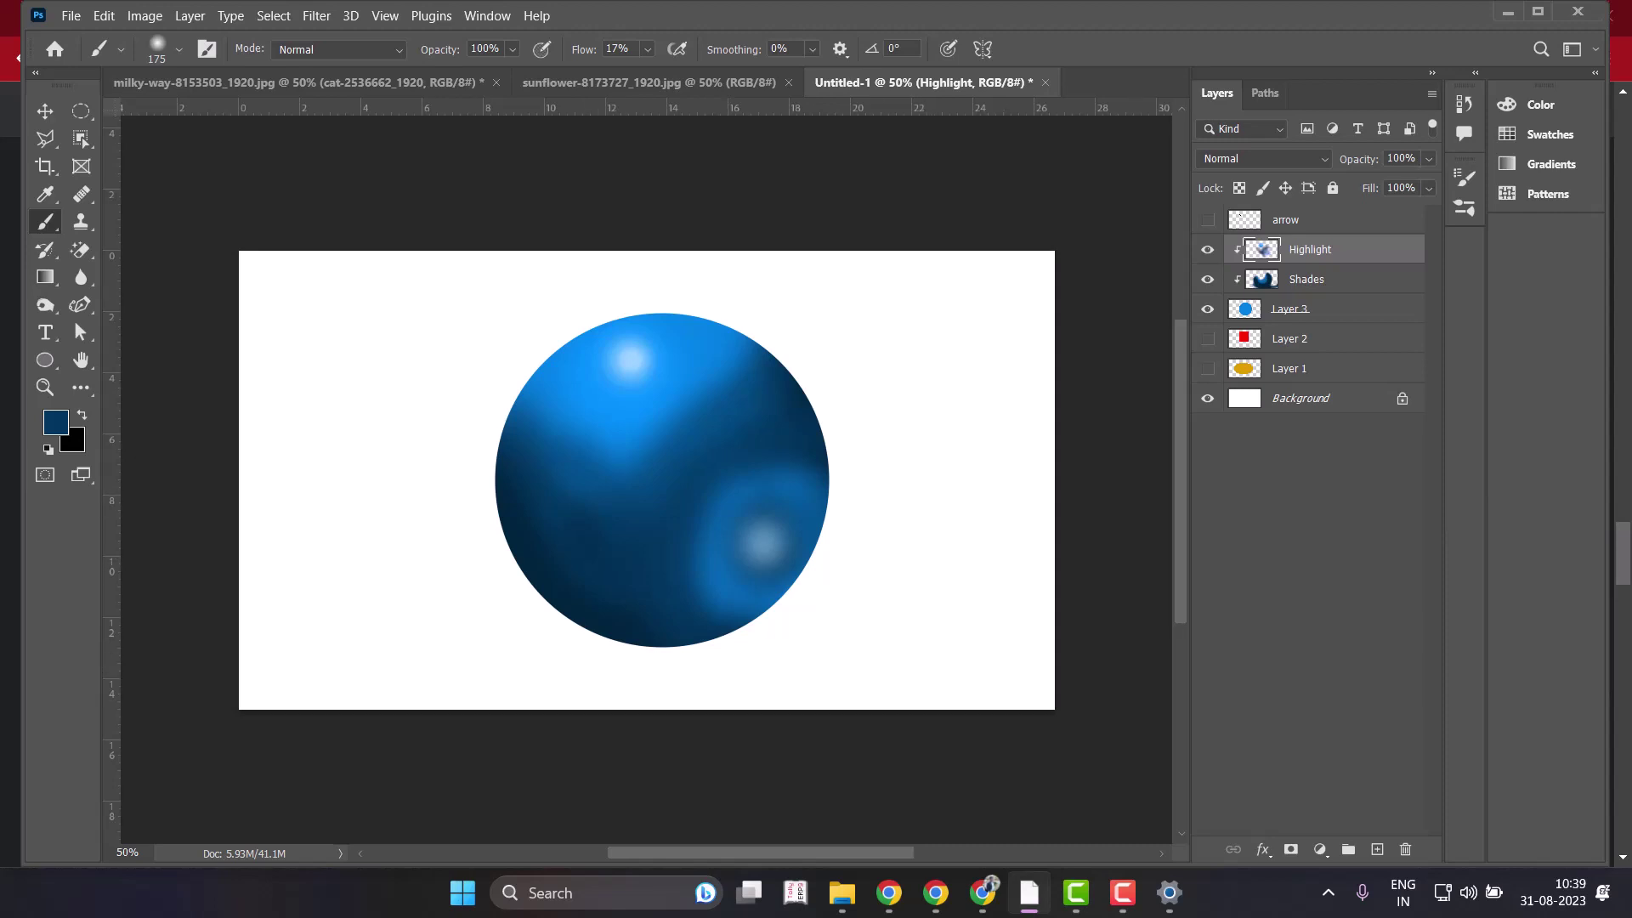
pyautogui.hotkey('ctrl', 'alt', 'g')
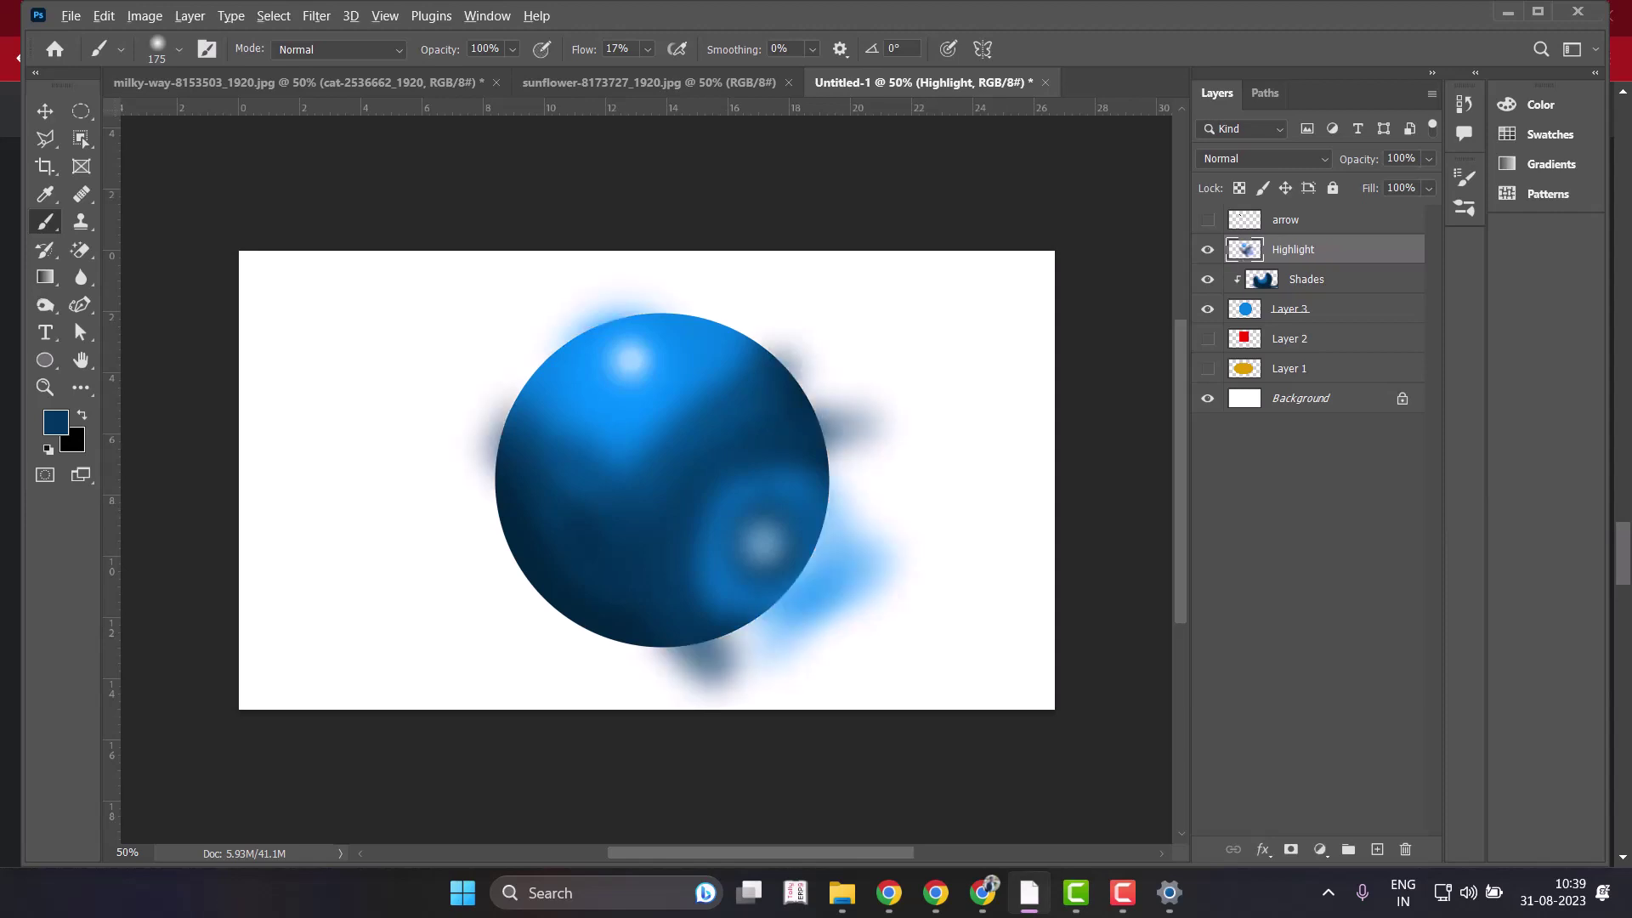
pyautogui.hotkey('alt', '[')
pyautogui.hotkey('ctrl', 'alt', 'g')
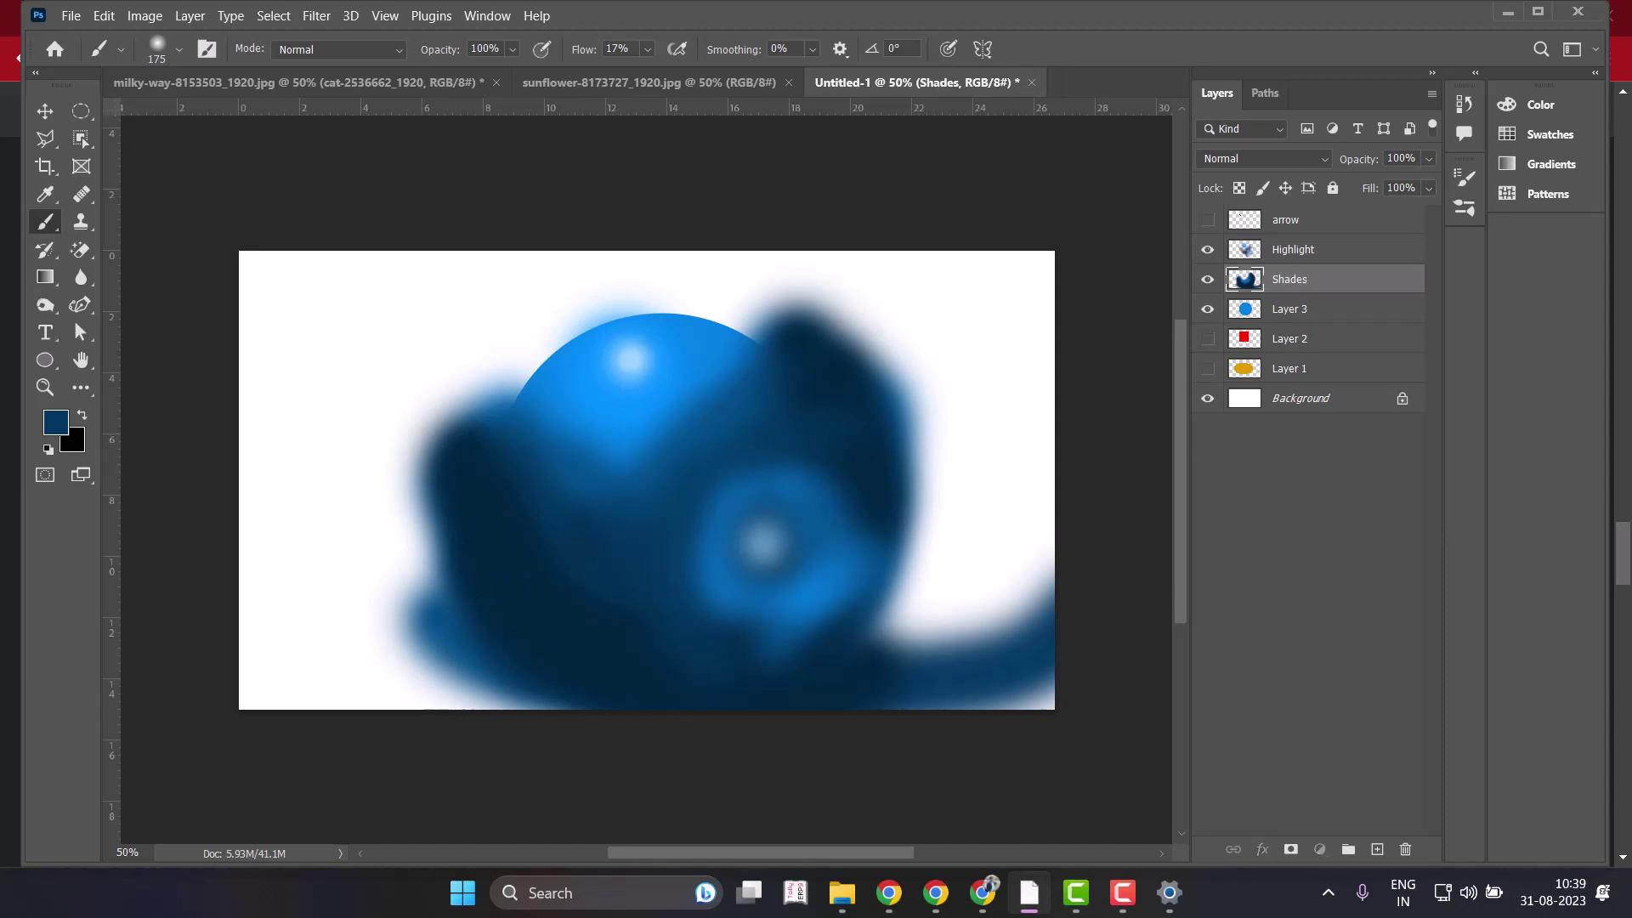
pyautogui.hotkey('ctrl', 'alt', 'g')
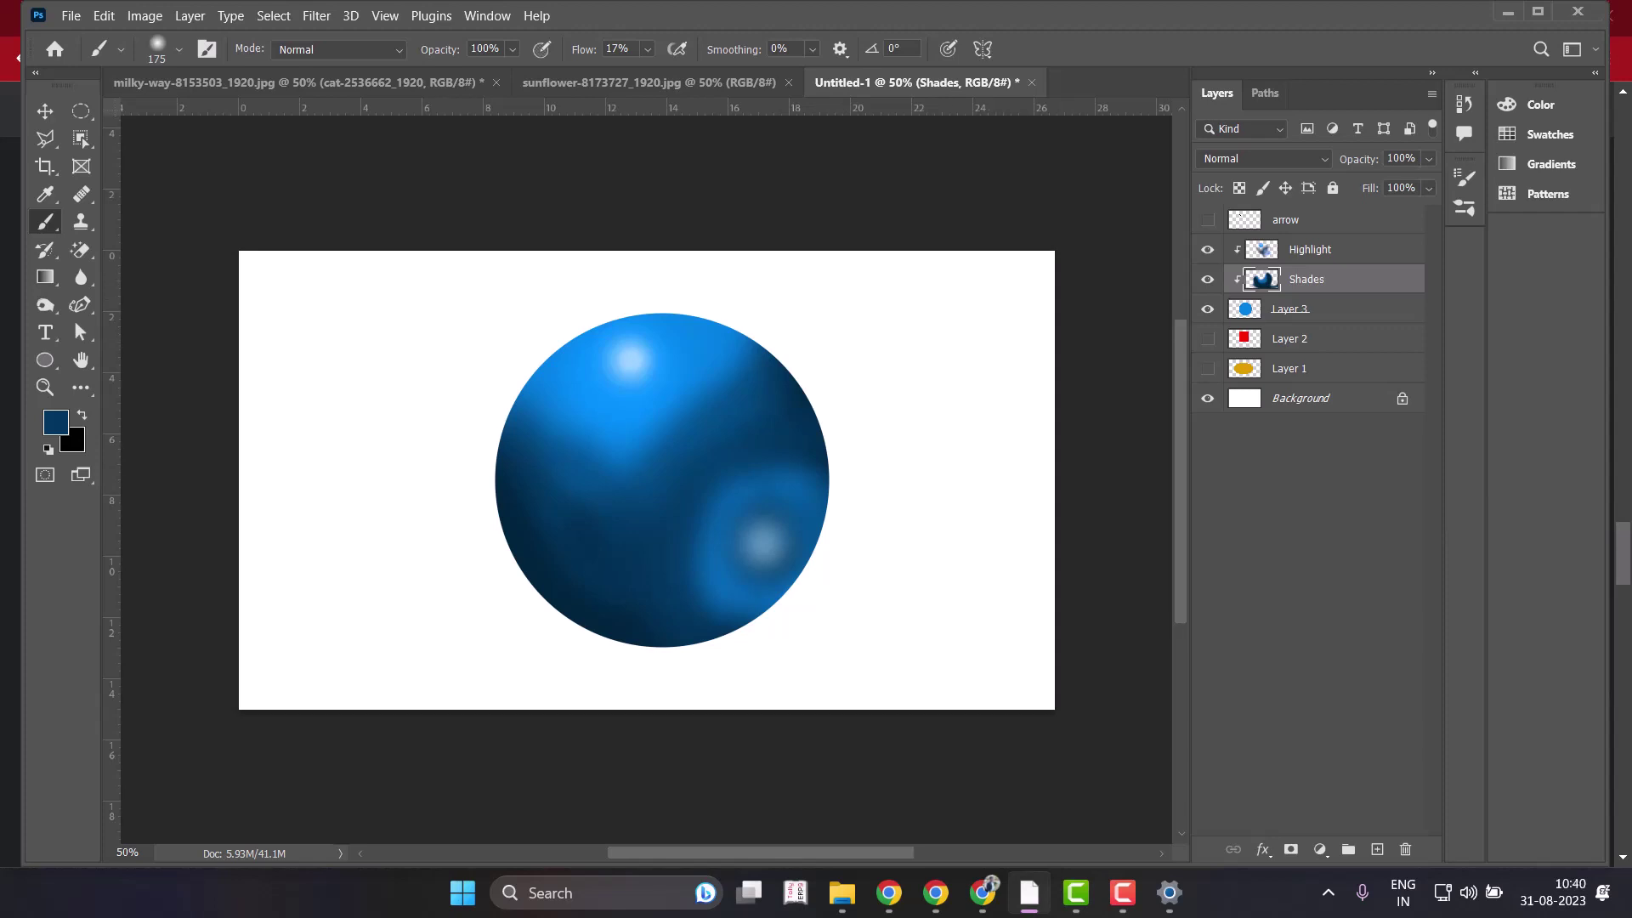
# Start exporting the sphere image as a PNG from the File export options.
pyautogui.hotkey('alt', 'f')
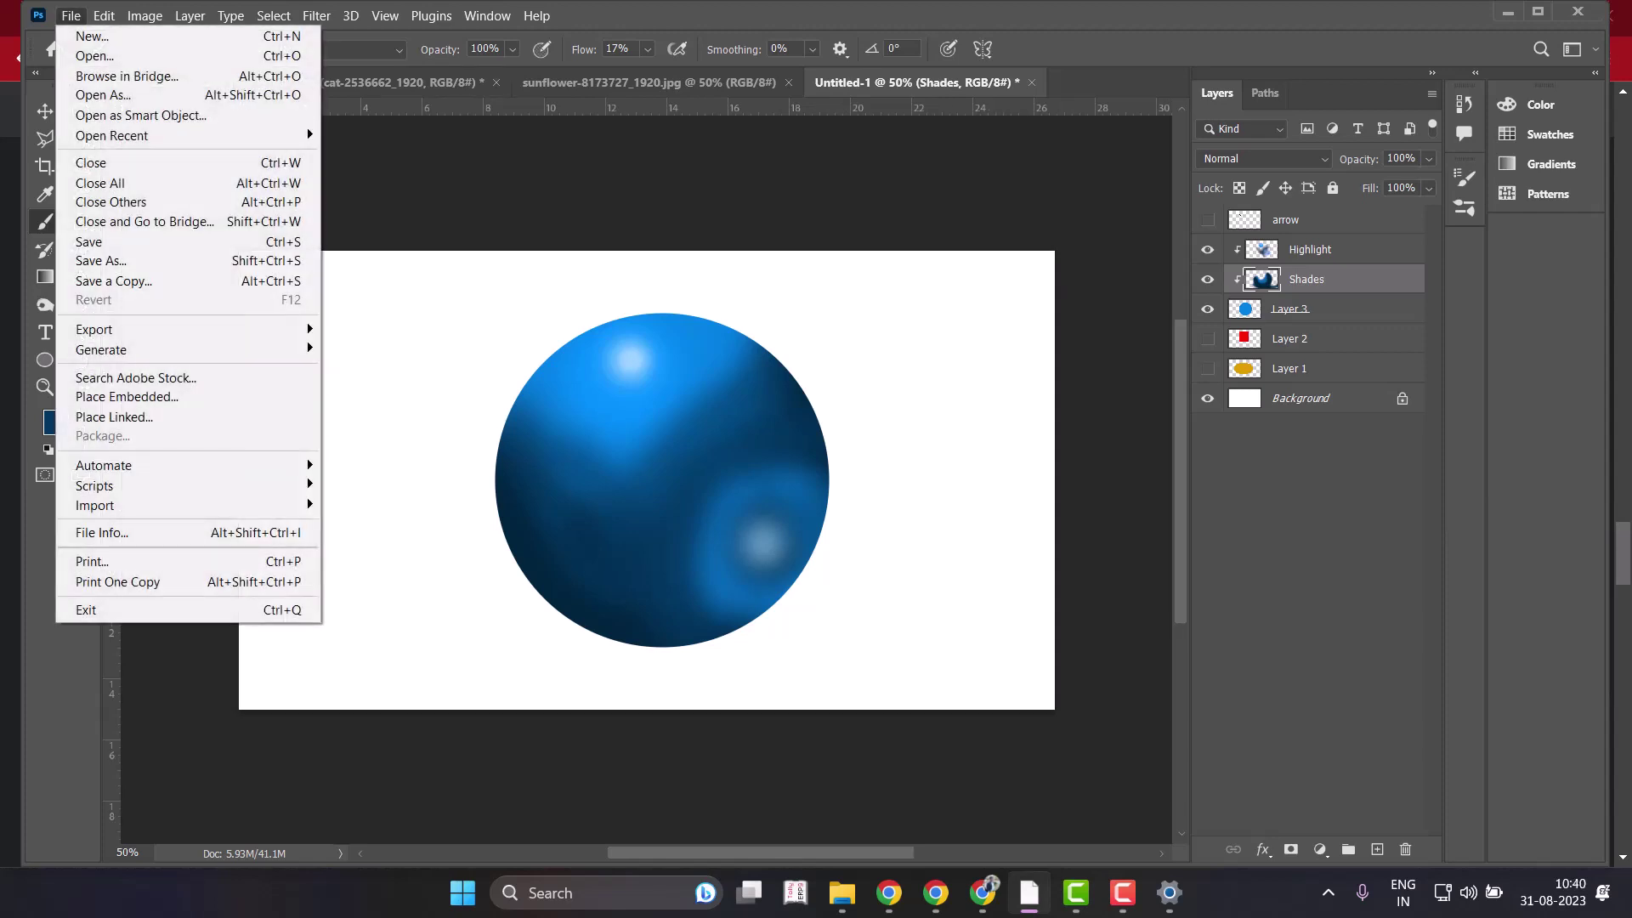
pyautogui.press('e')
pyautogui.press('Right')
pyautogui.press('Down')
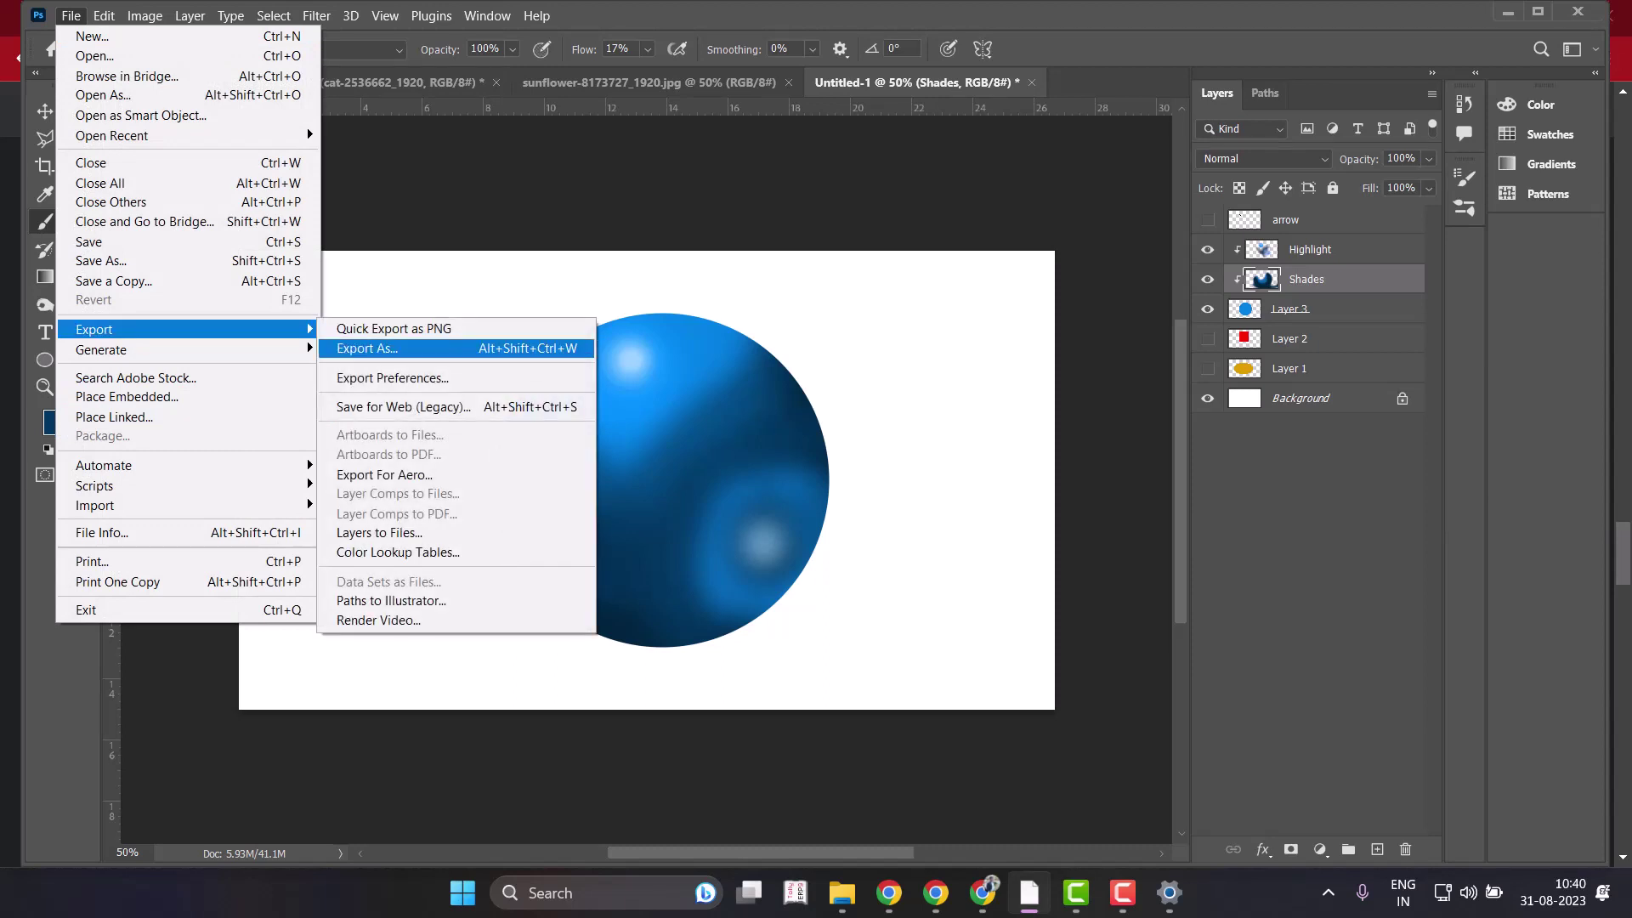
pyautogui.press('Up')
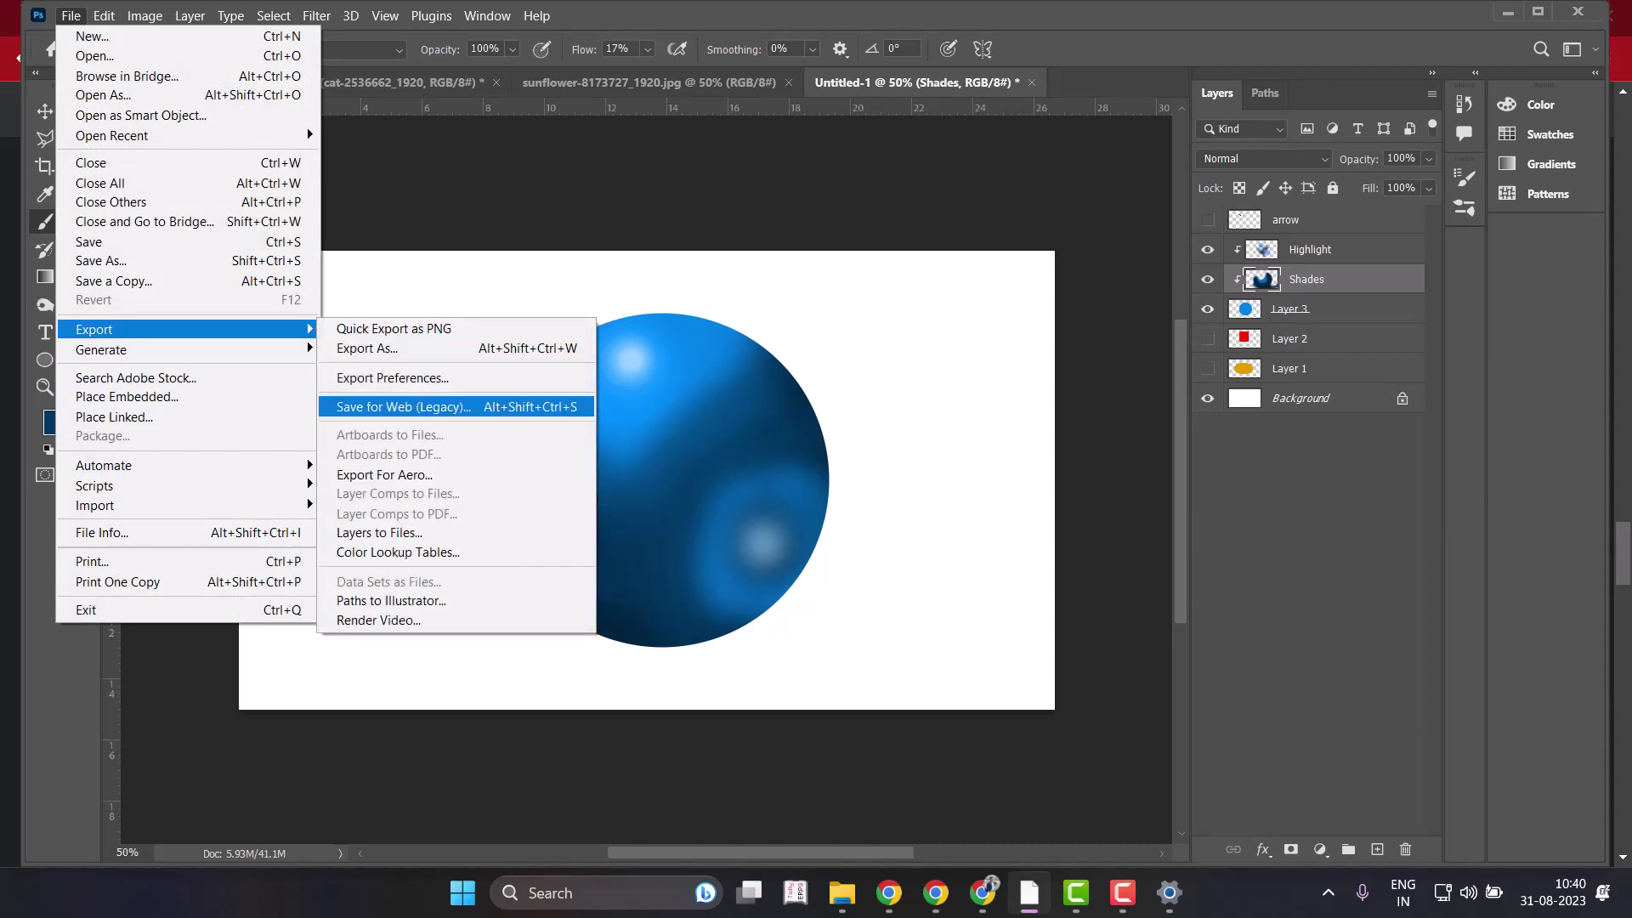
pyautogui.click(393, 328)
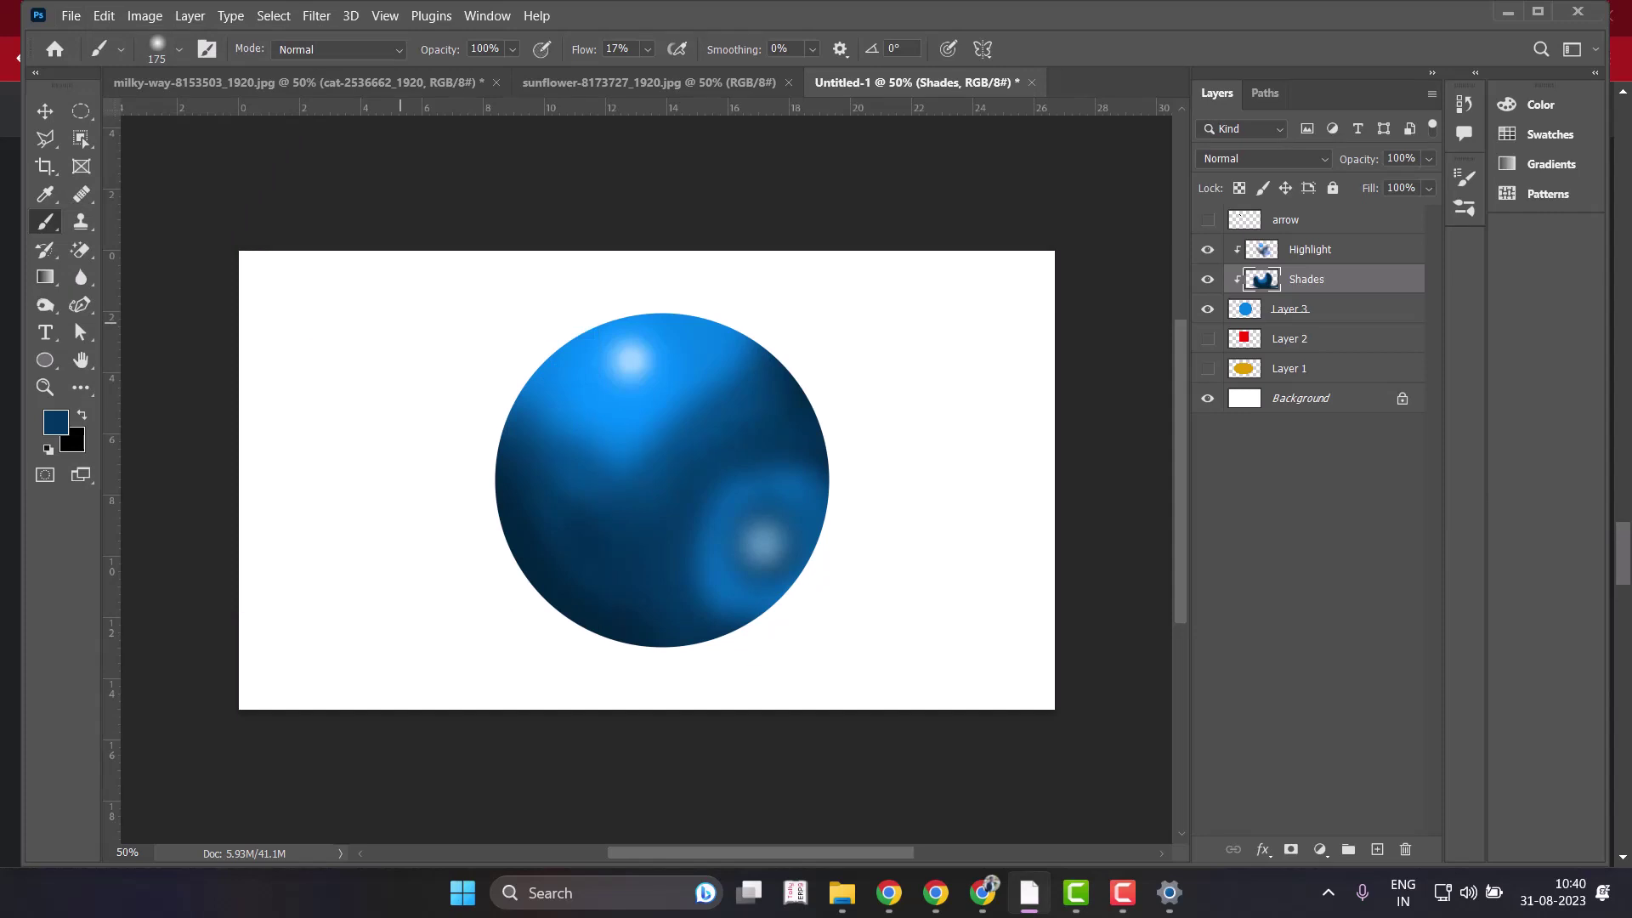
# Cancel the PNG save and close the Untitled-1 tab.
pyautogui.press('Tab')
pyautogui.hotkey('alt', 'Down')
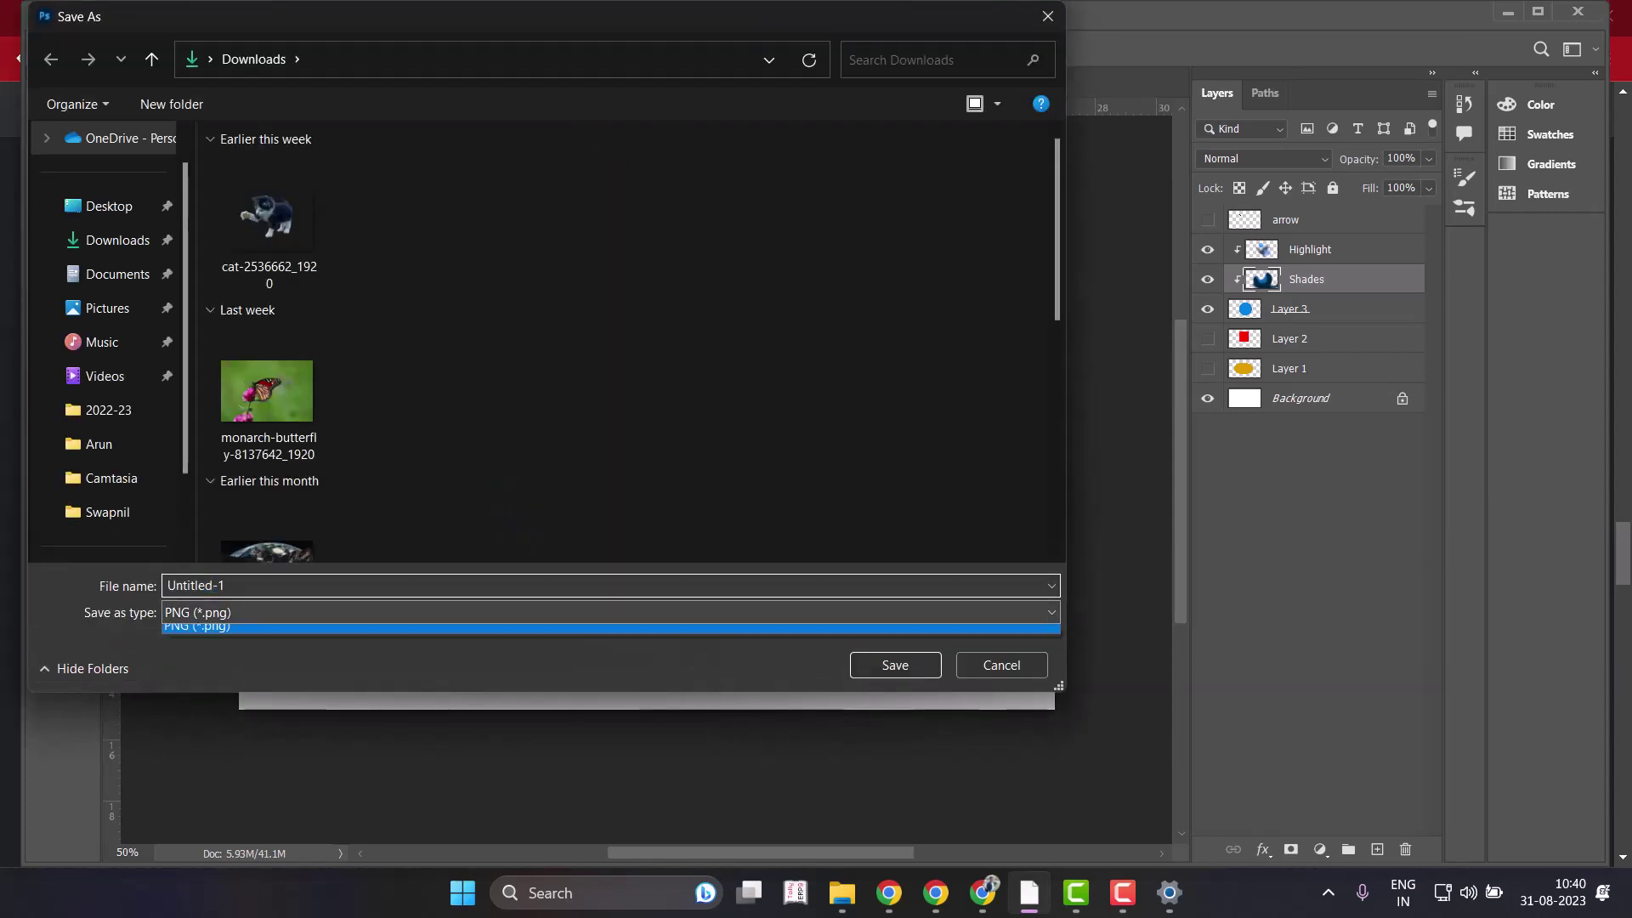
pyautogui.press('Return')
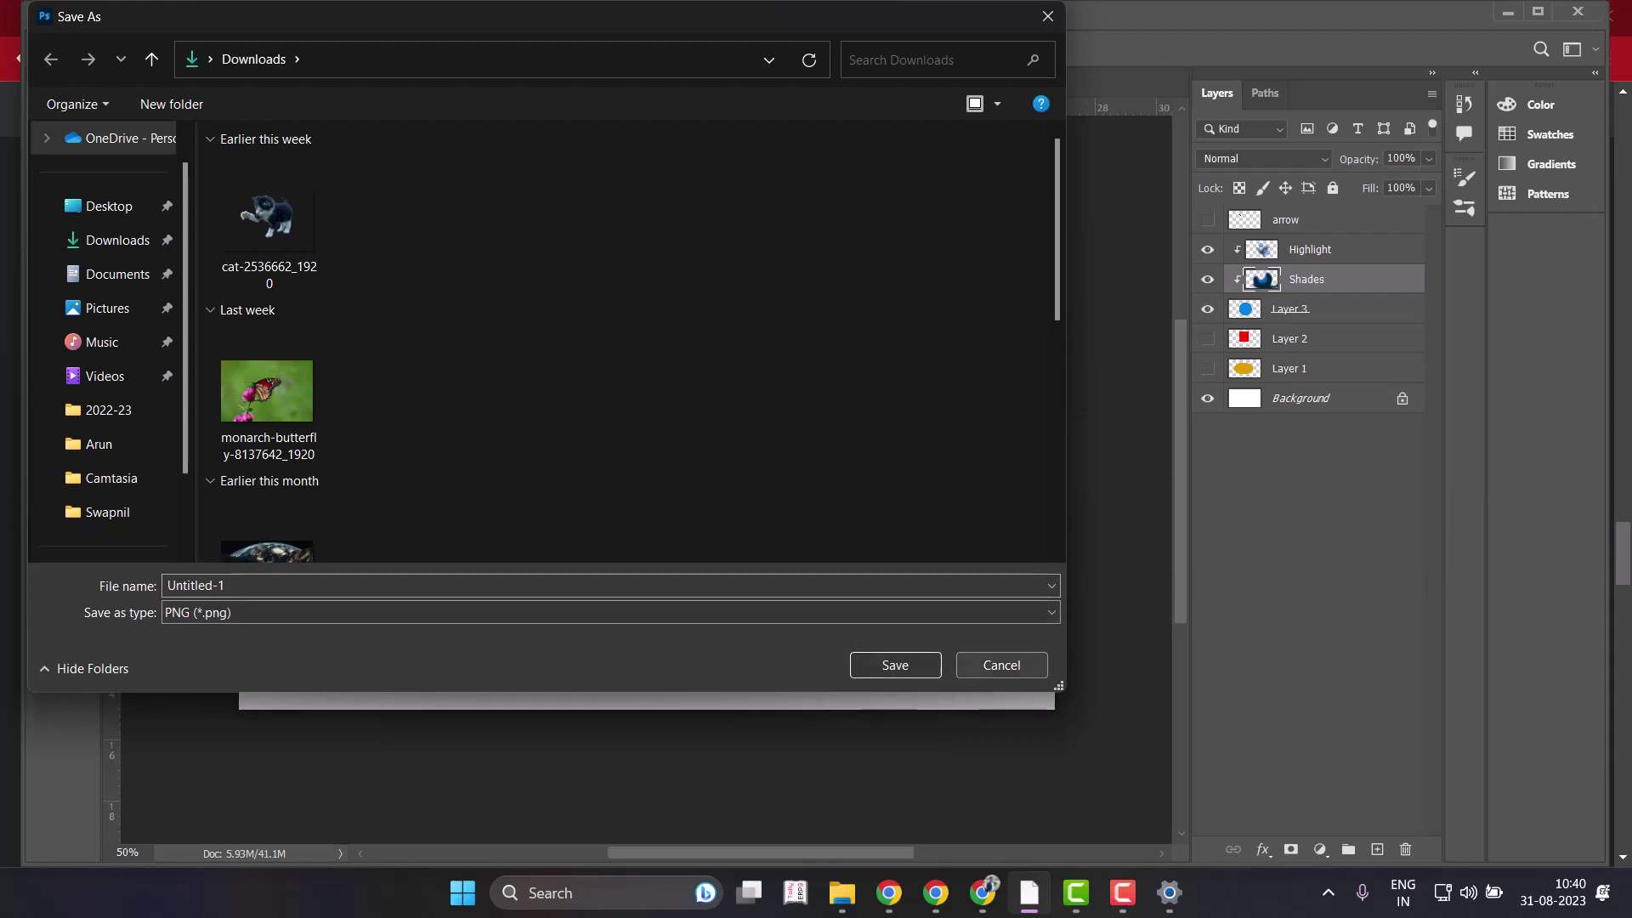
pyautogui.click(1002, 665)
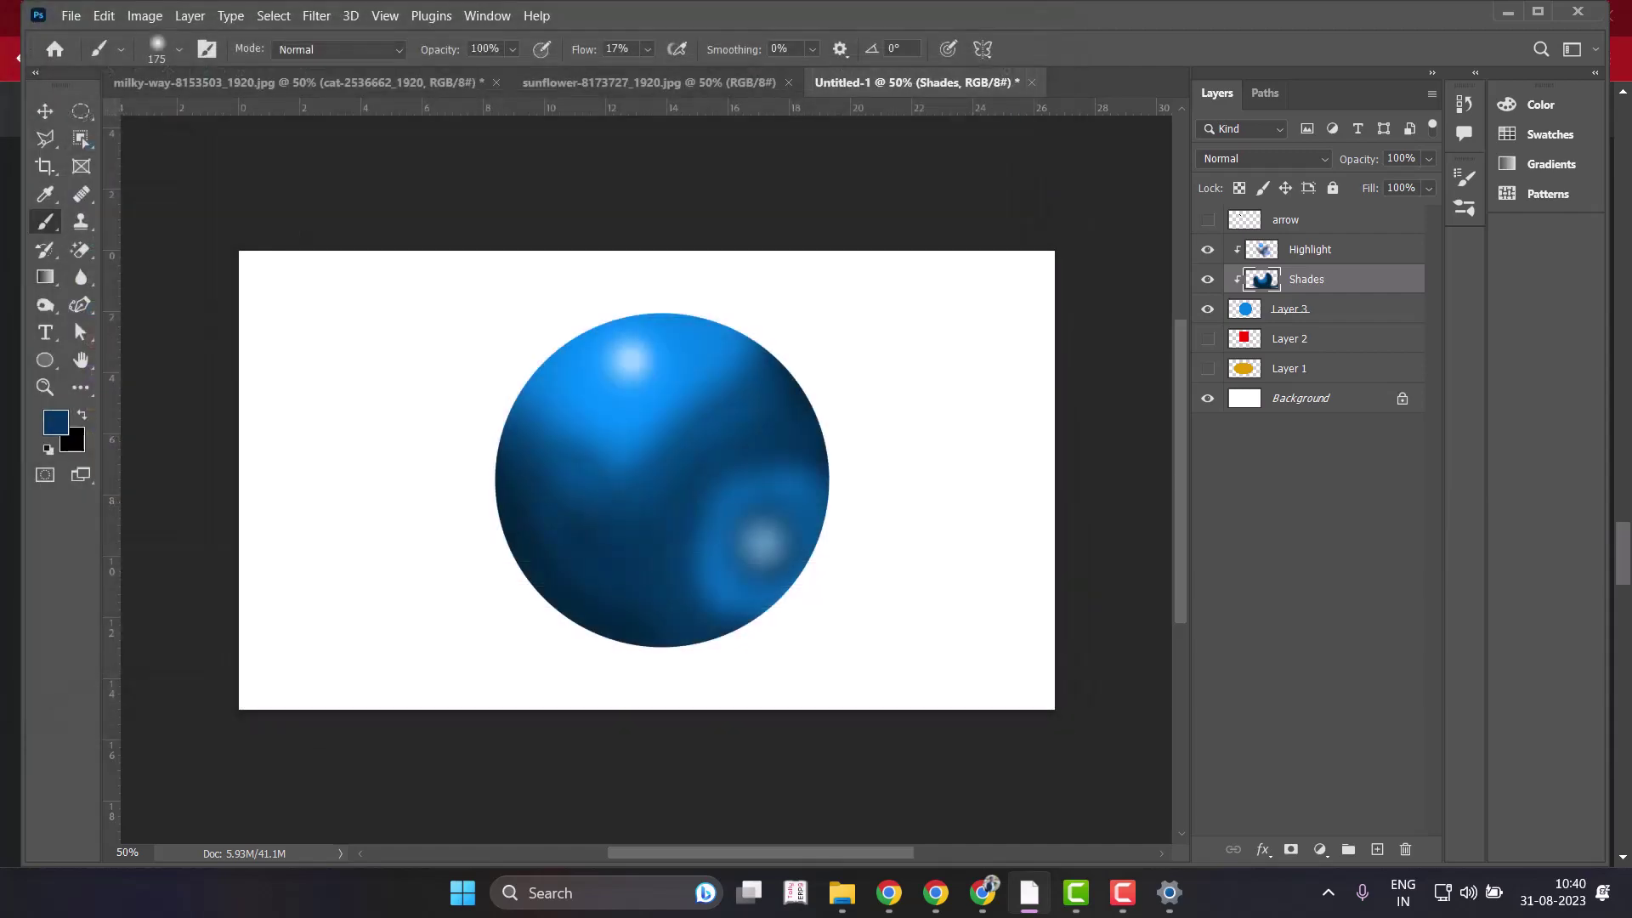
pyautogui.click(1031, 81)
# Discard Untitled-1's changes and auto-select the sunflower using Quick Selection's Select Subject.
pyautogui.click(846, 350)
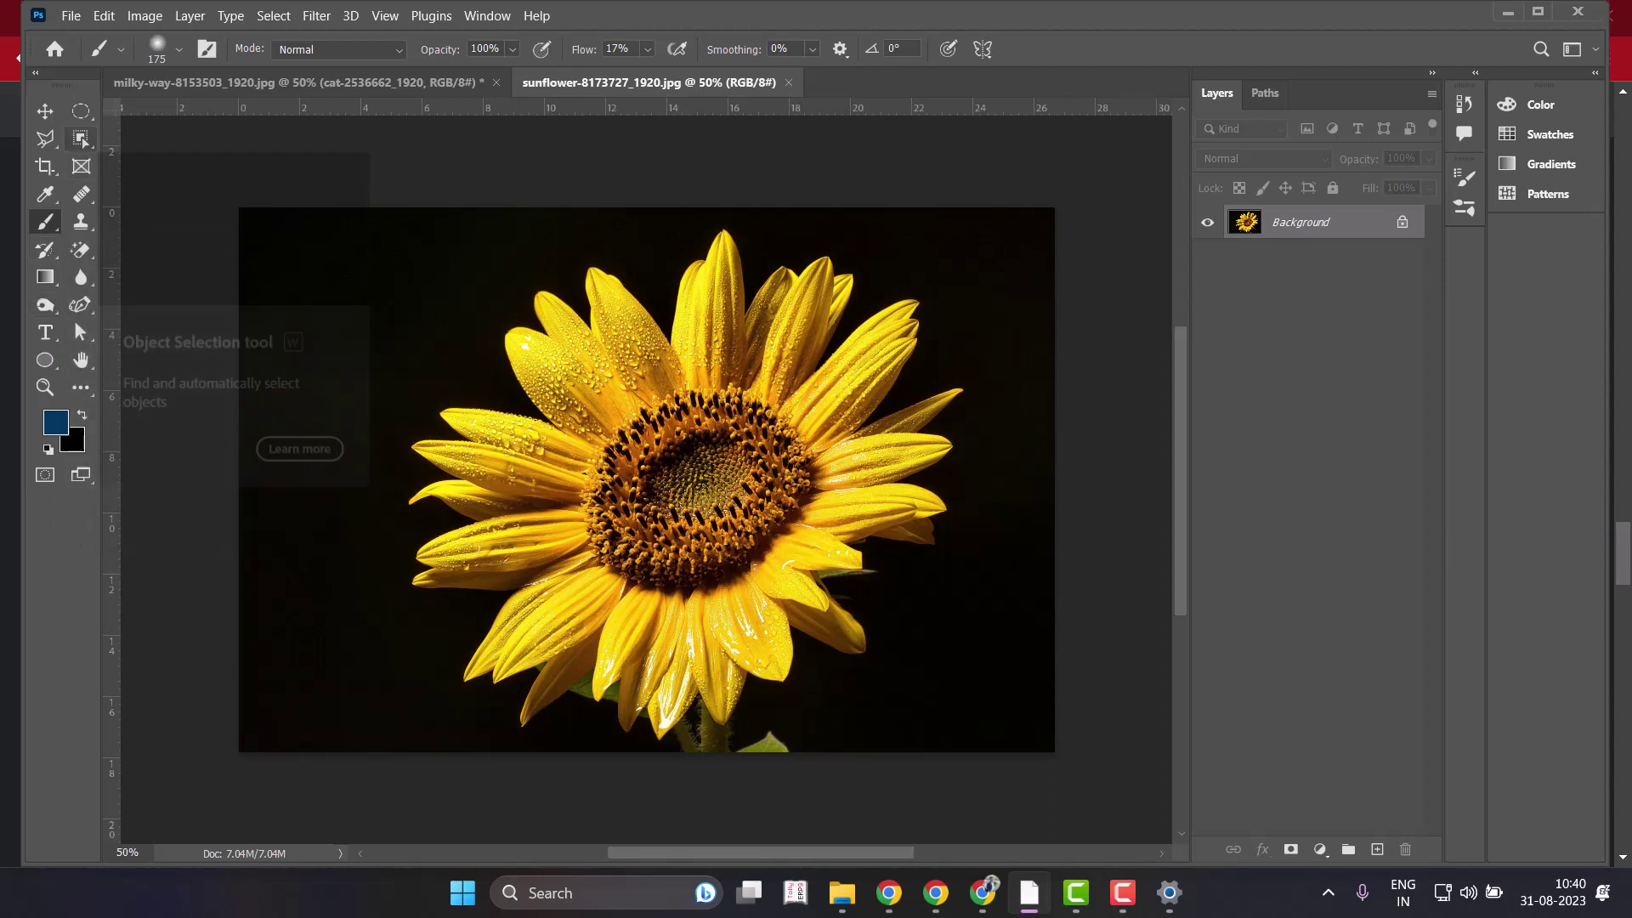
pyautogui.click(81, 139)
pyautogui.click(170, 157)
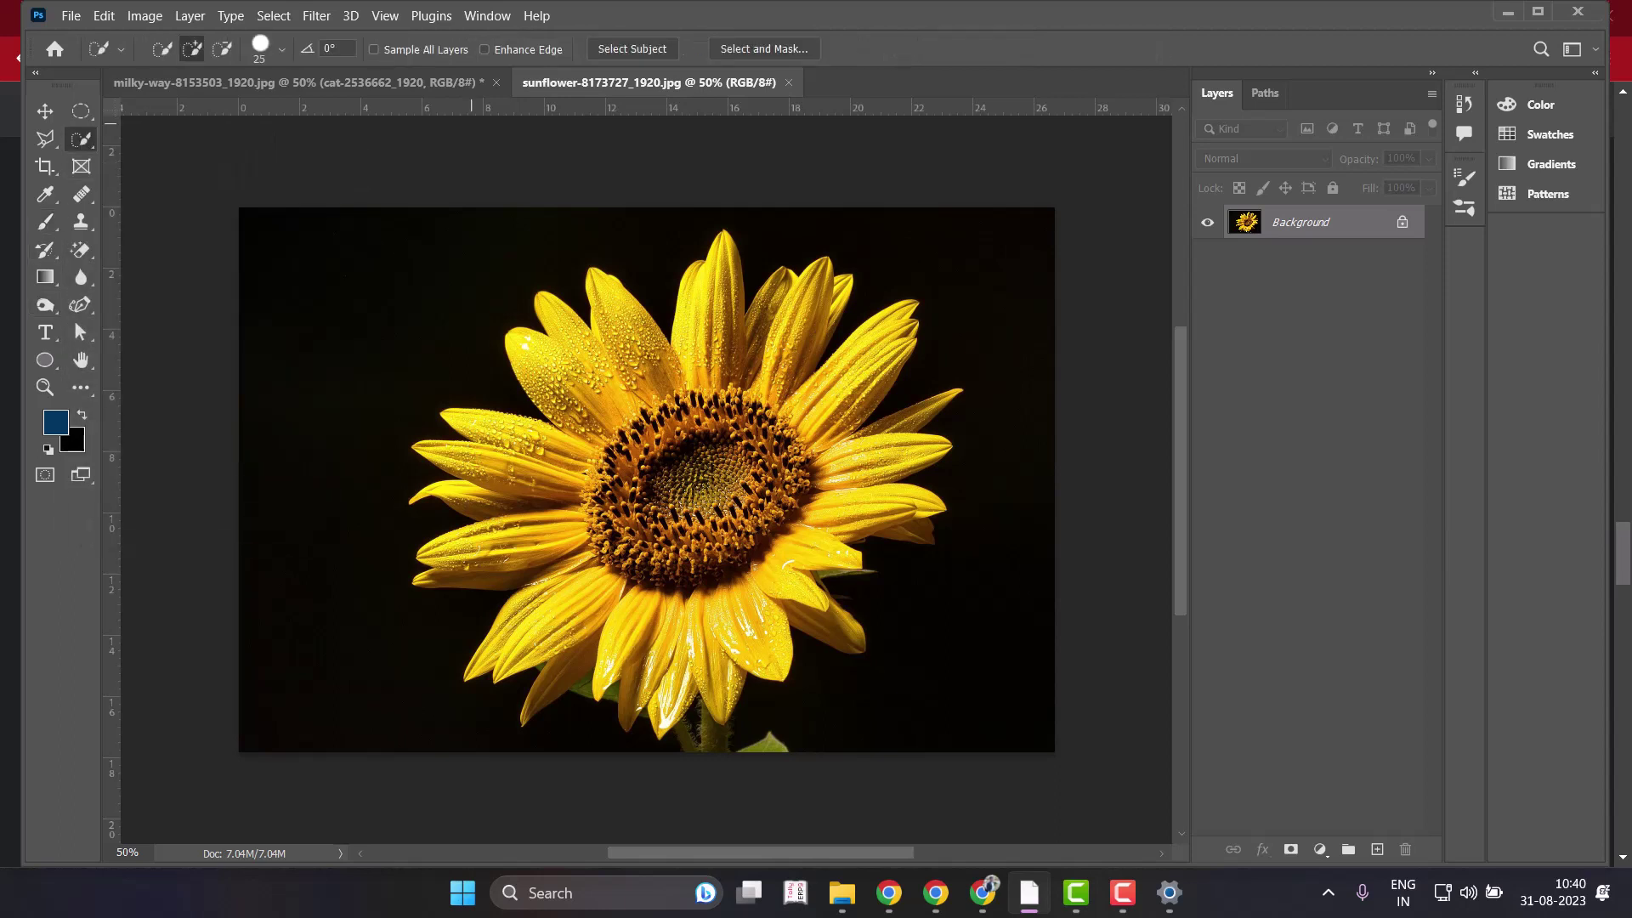
pyautogui.click(632, 49)
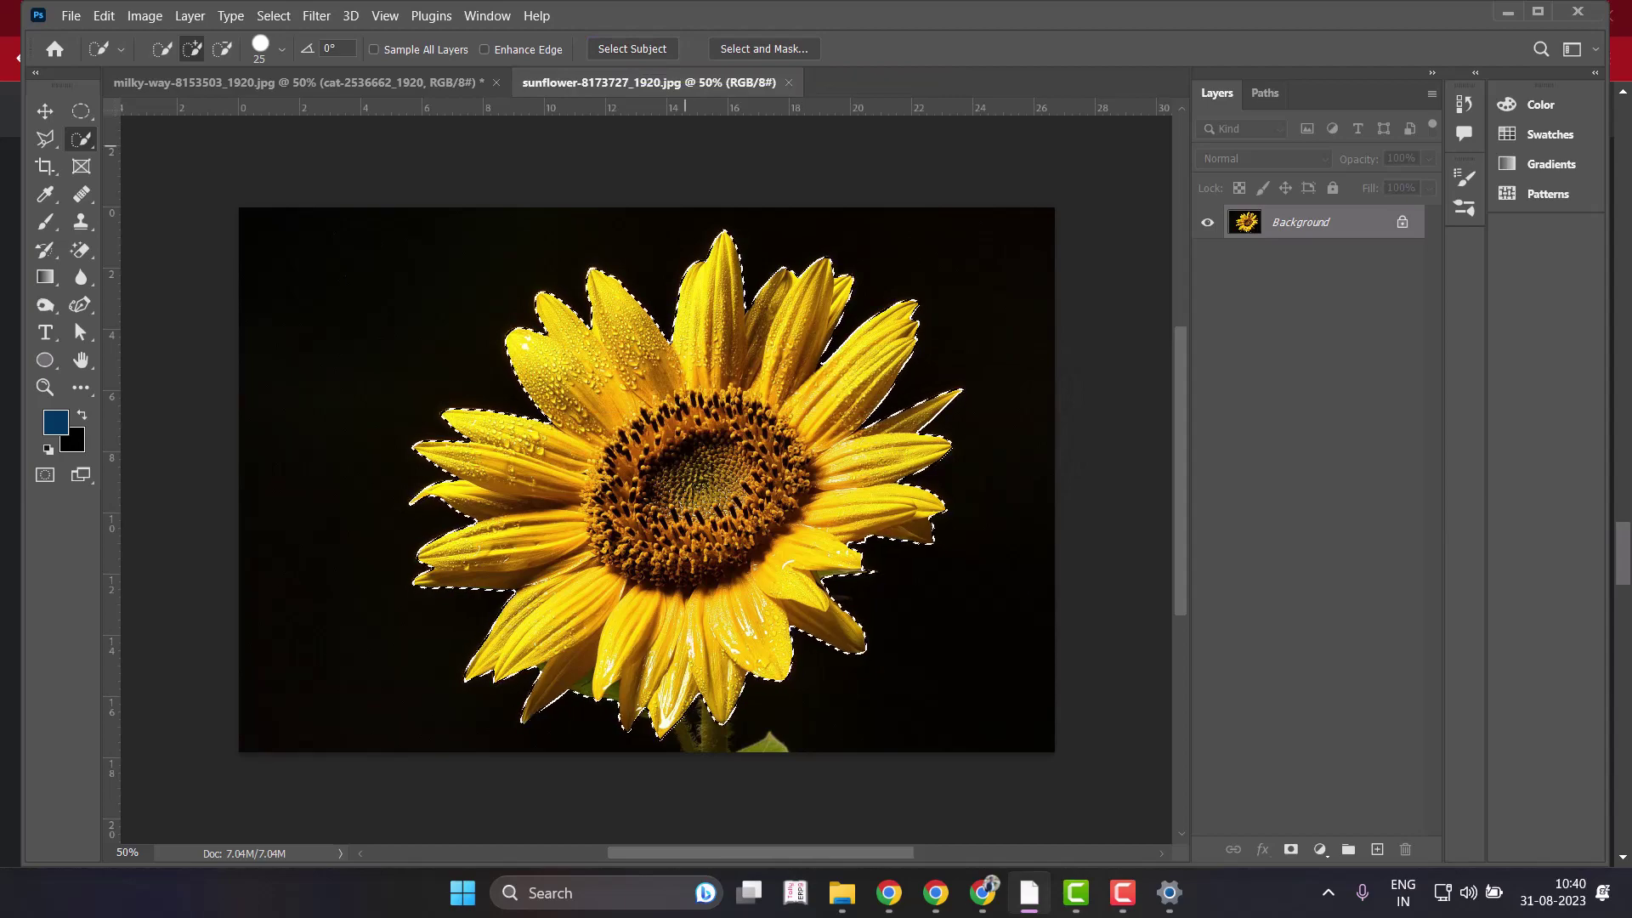
# Zoom in and brush the stem into the sunflower selection.
pyautogui.hotkey('ctrl', '+')
pyautogui.hotkey('ctrl', '+')
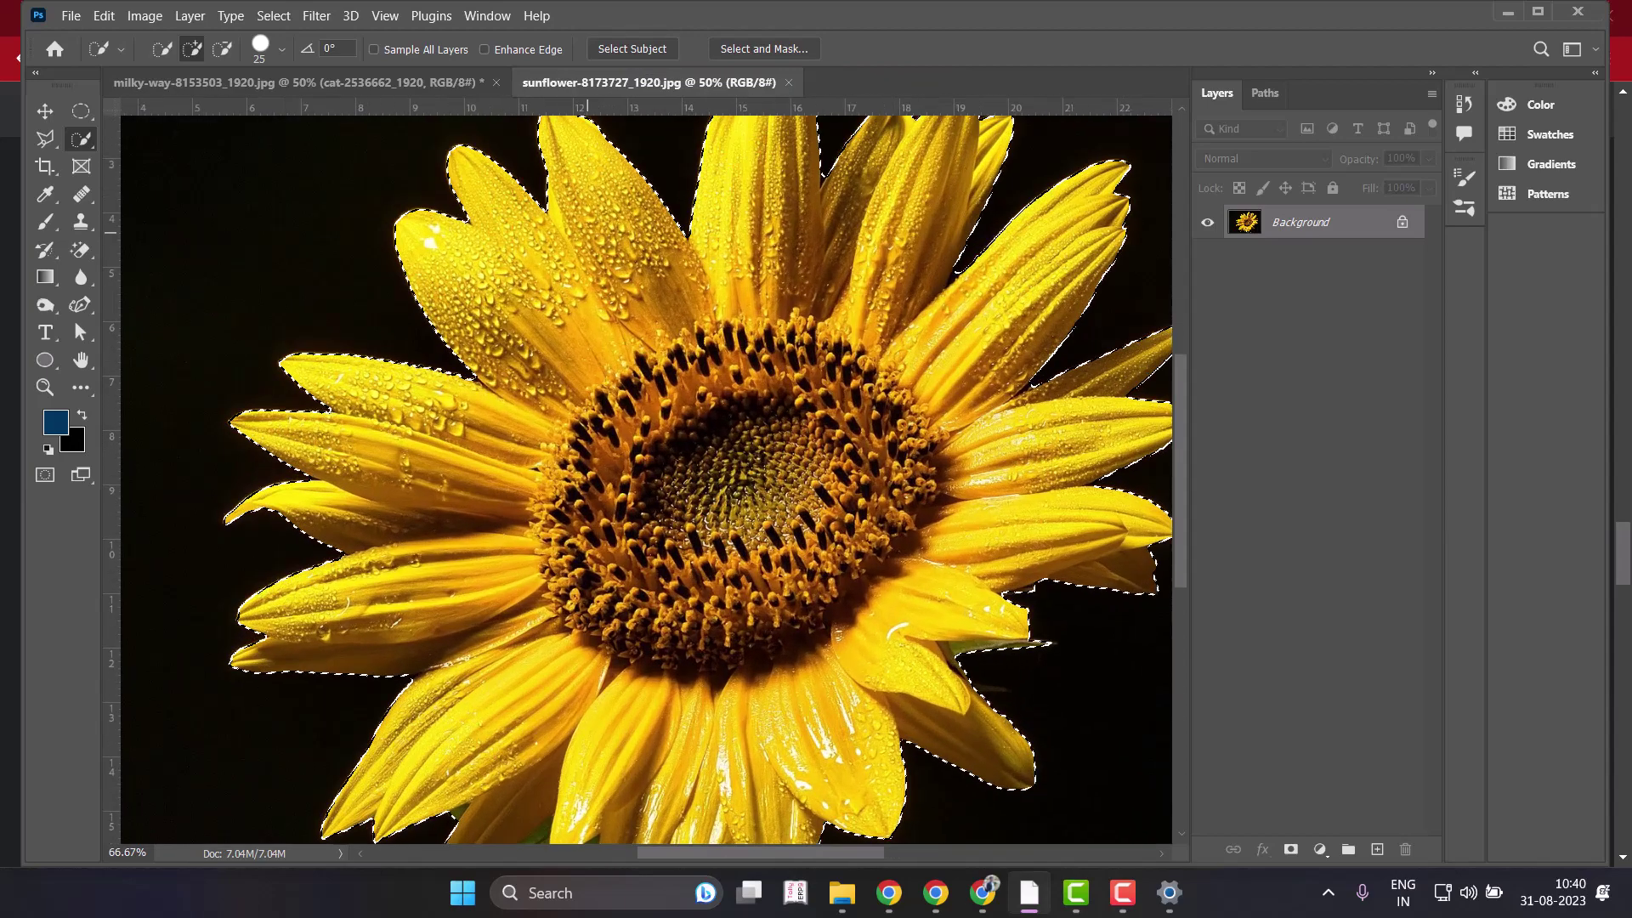
pyautogui.scroll(-2, 646, 479)
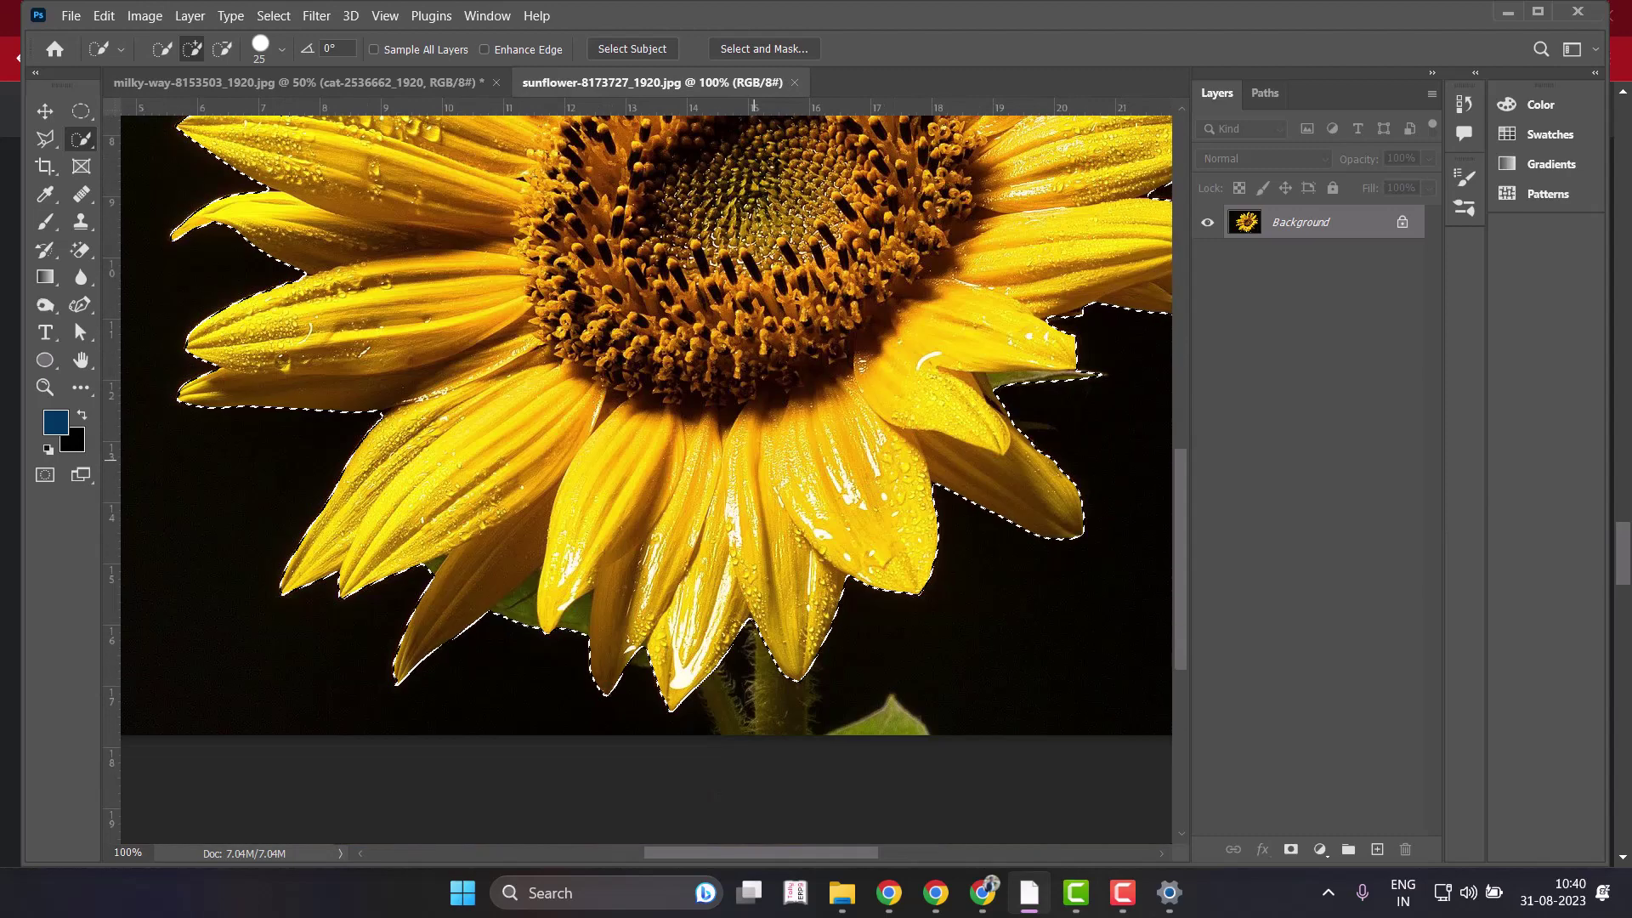
pyautogui.scroll(-3, 646, 479)
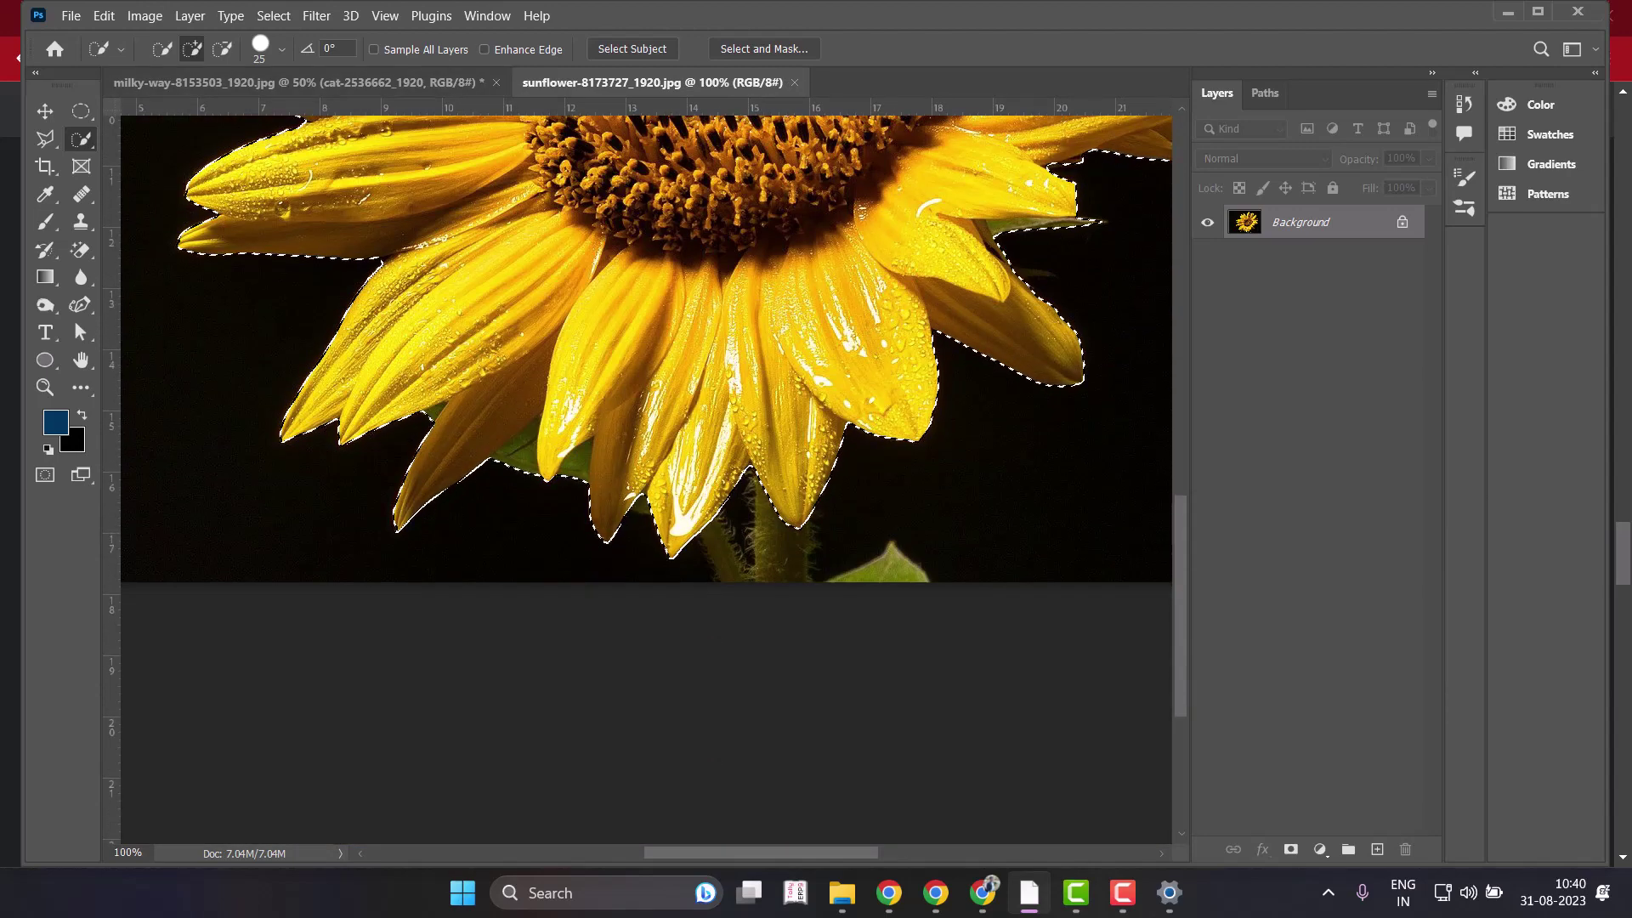
pyautogui.moveTo(799, 510)
pyautogui.mouseDown()
pyautogui.moveTo(846, 593)
pyautogui.moveTo(738, 581)
pyautogui.mouseUp()
pyautogui.scroll(2, 736, 515)
pyautogui.scroll(3, 770, 525)
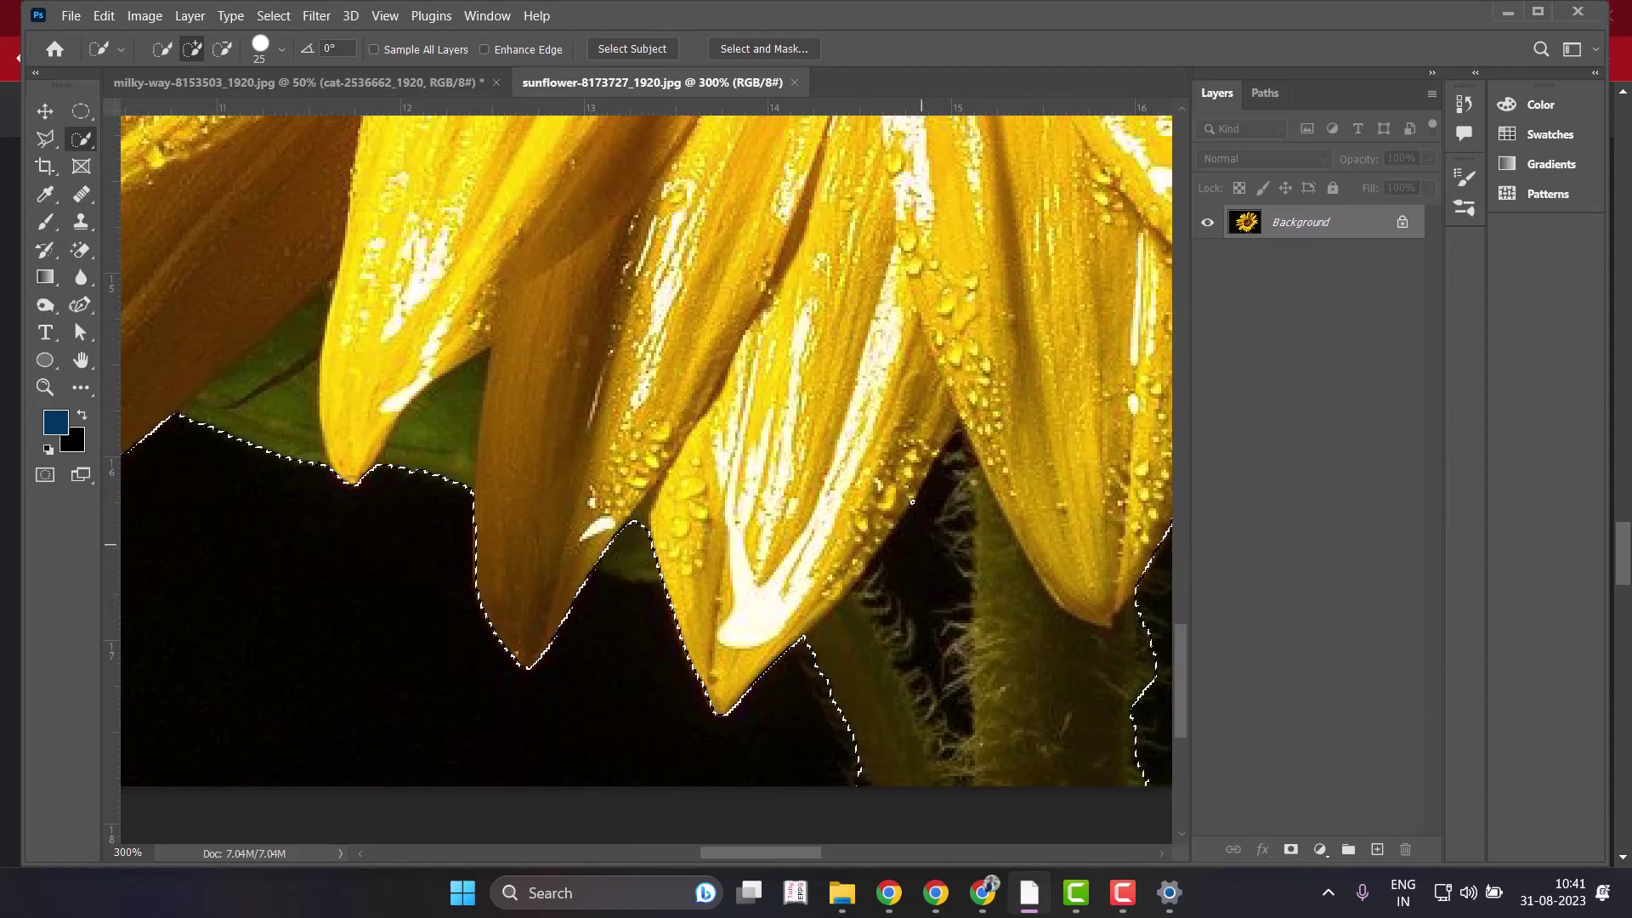
# Subtract the dark gaps between the lower petals with a smaller brush, then zoom out.
pyautogui.press('[')
pyautogui.press('[')
pyautogui.press('[')
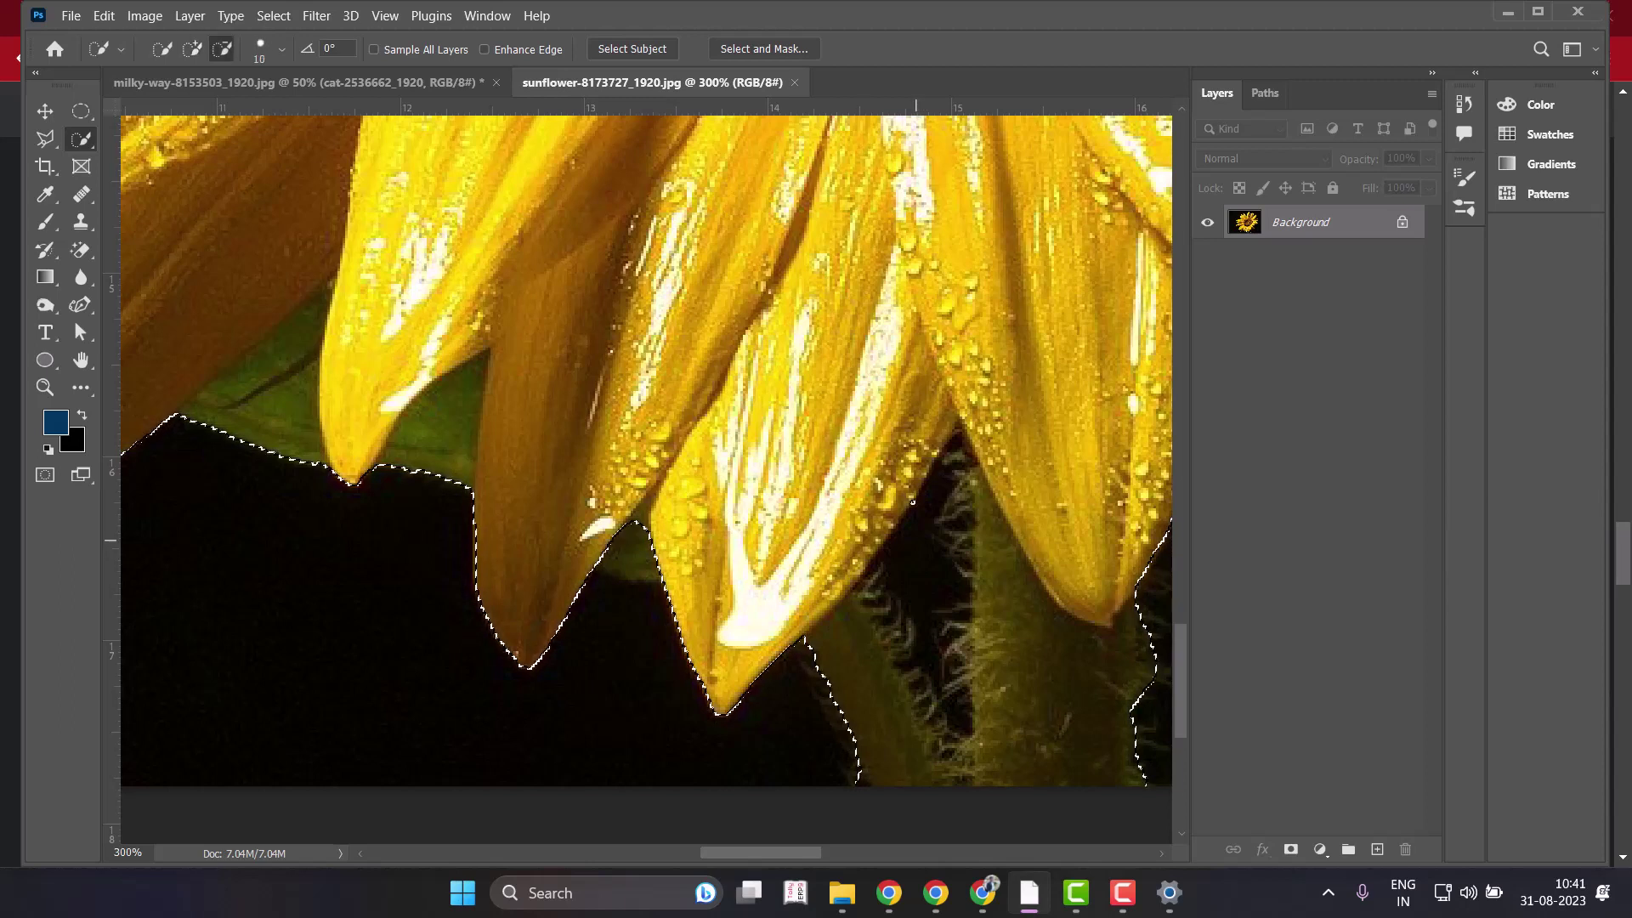
pyautogui.moveTo(916, 542); pyautogui.dragTo(944, 719)
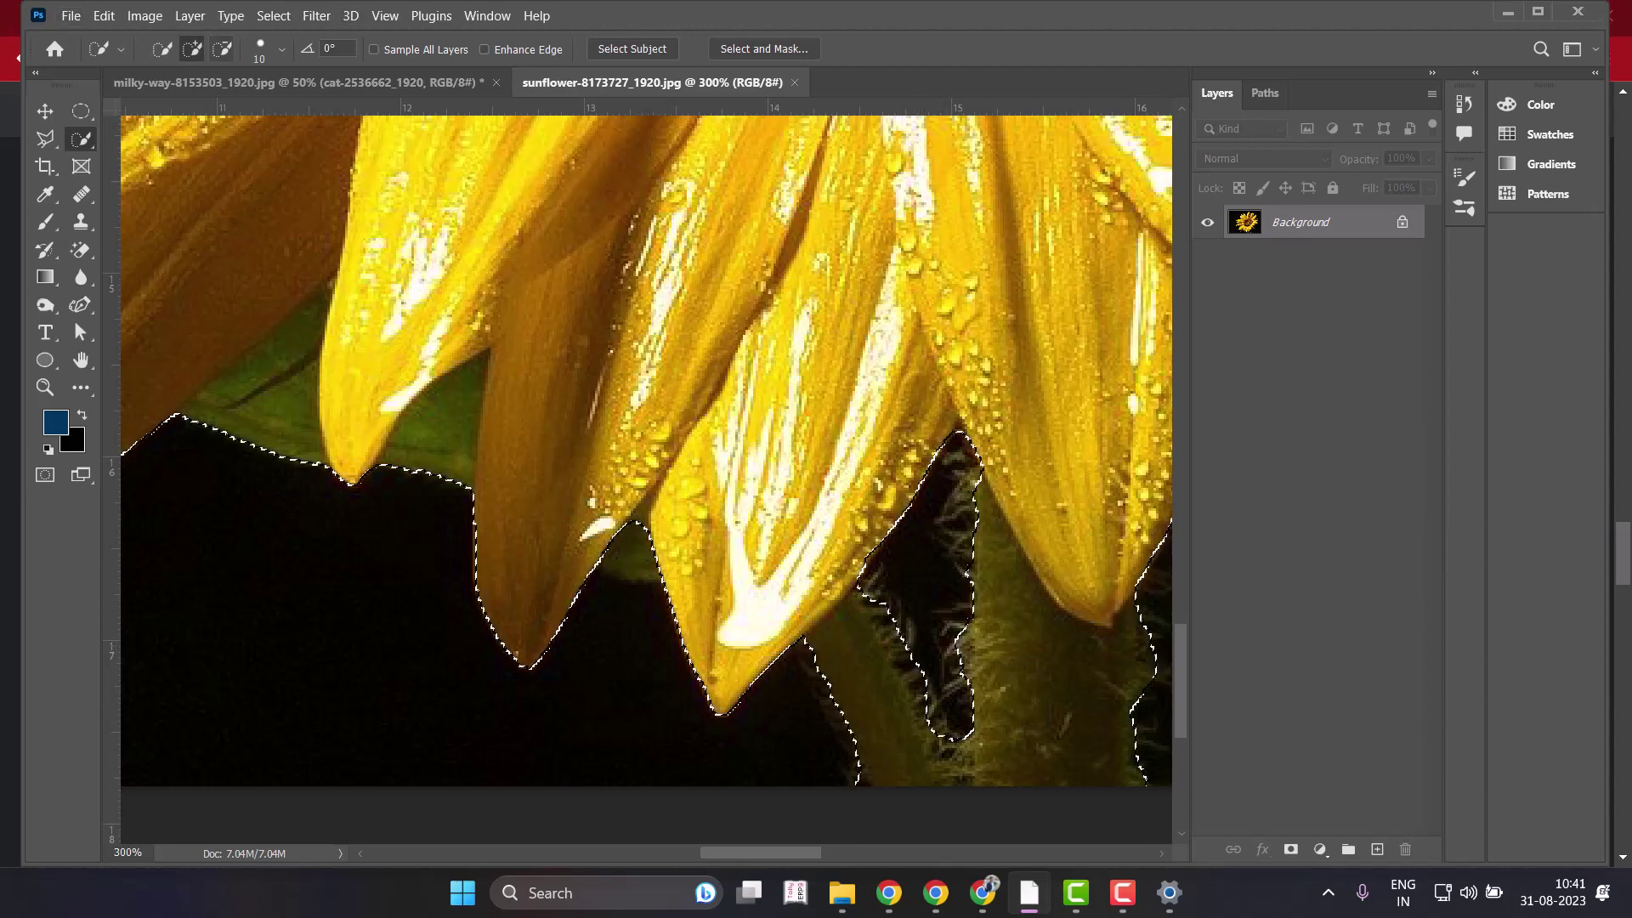
pyautogui.press('alt')
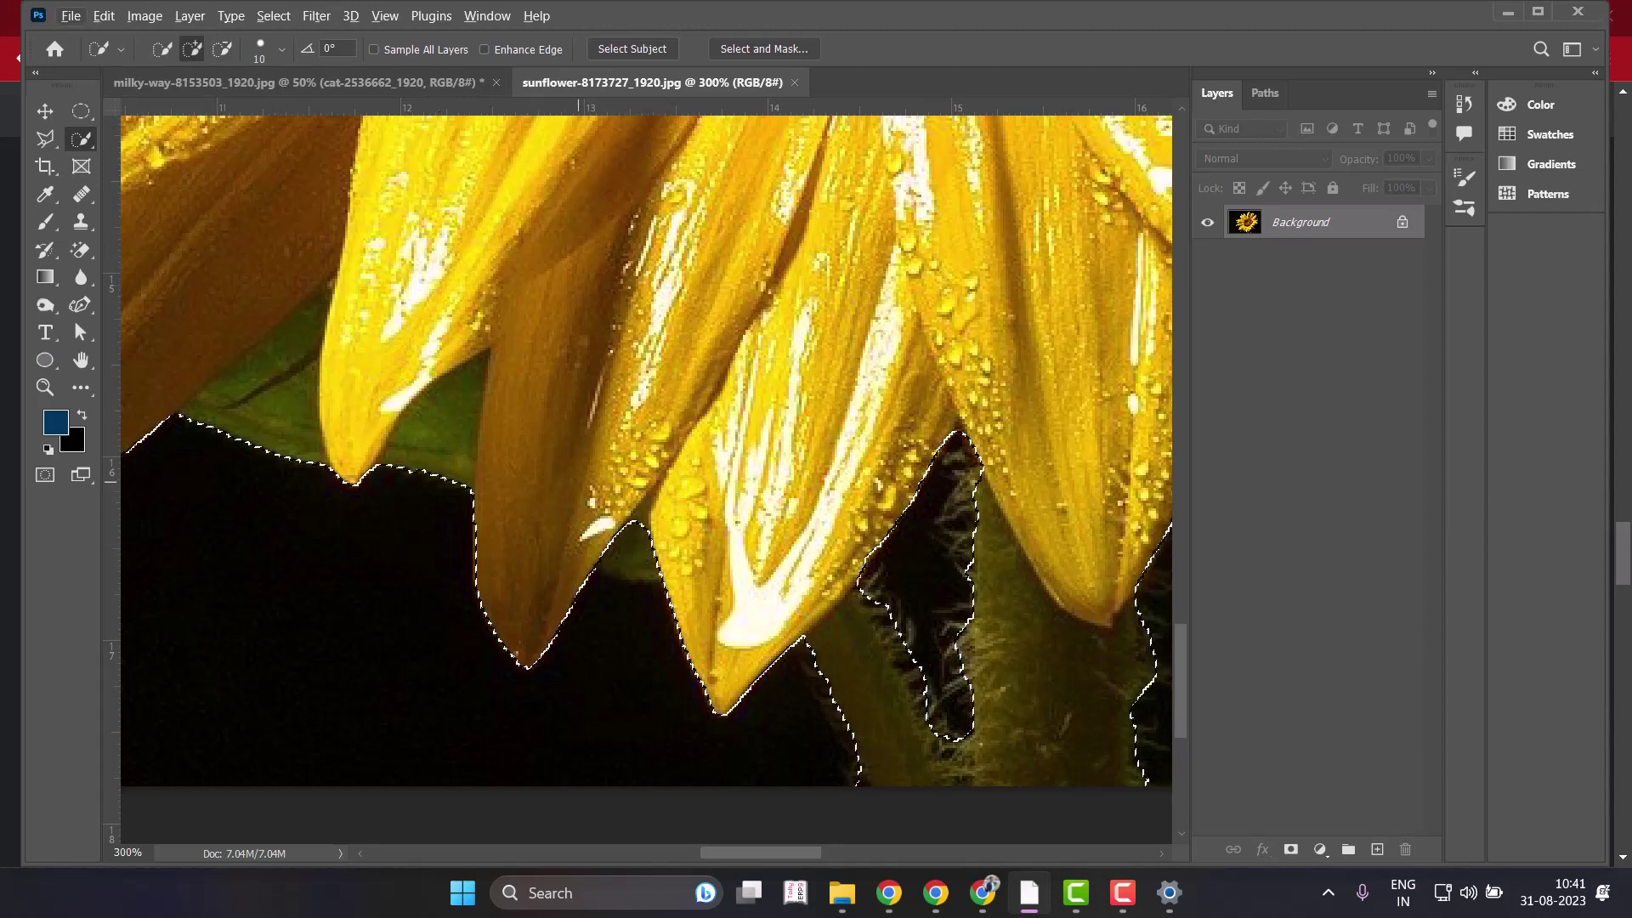
pyautogui.moveTo(578, 483); pyautogui.dragTo(650, 561)
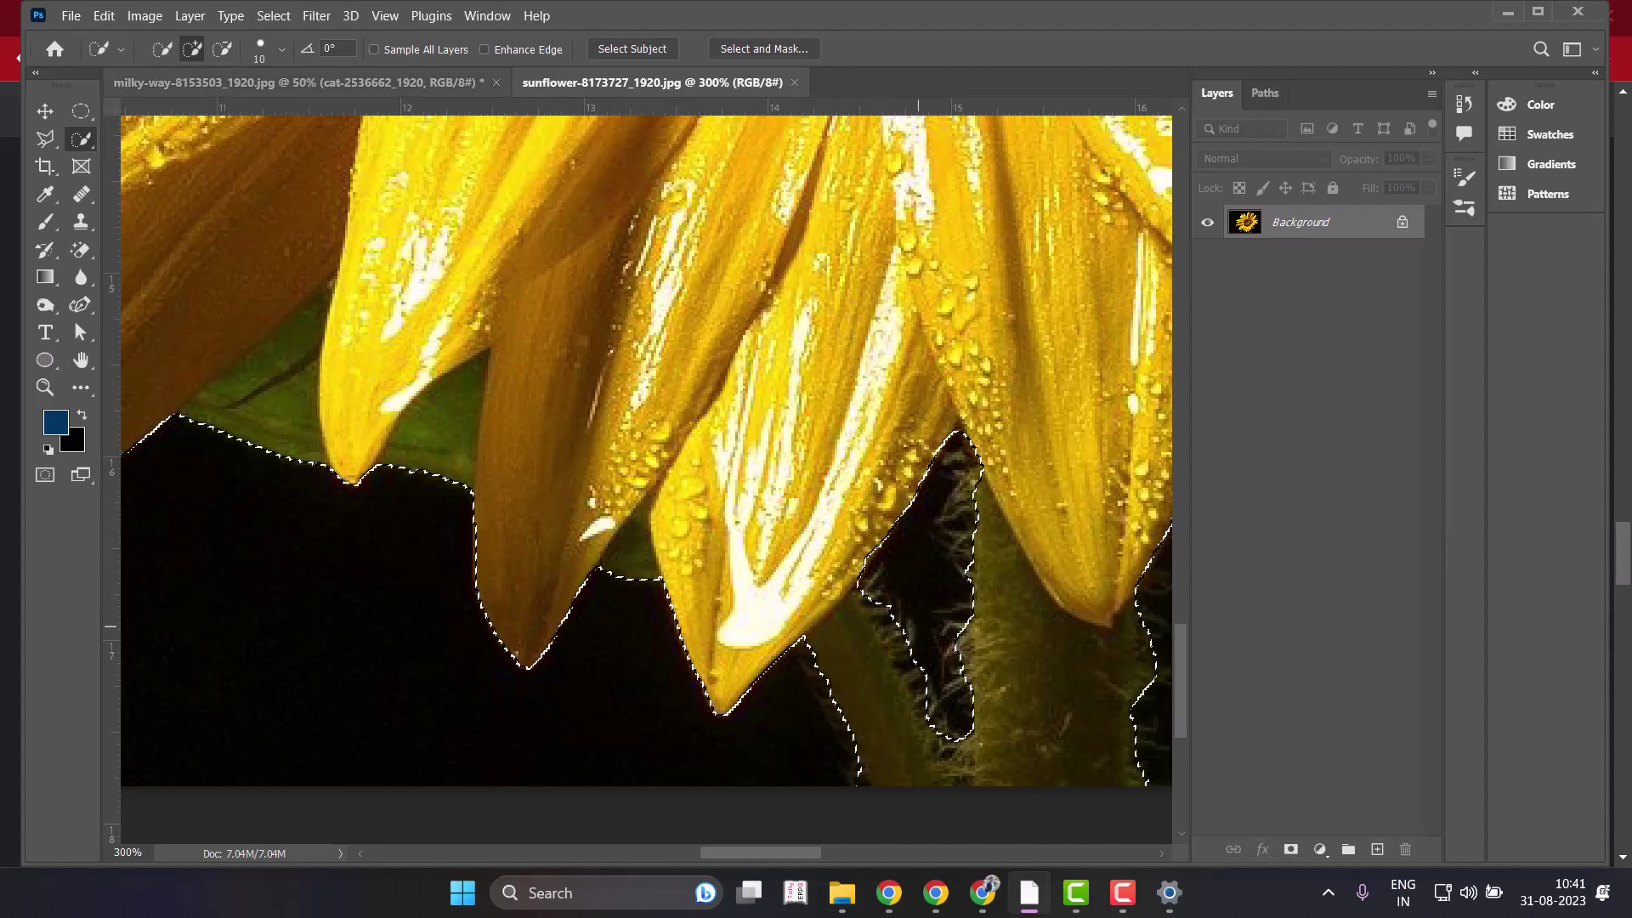
pyautogui.hotkey('ctrl', '-')
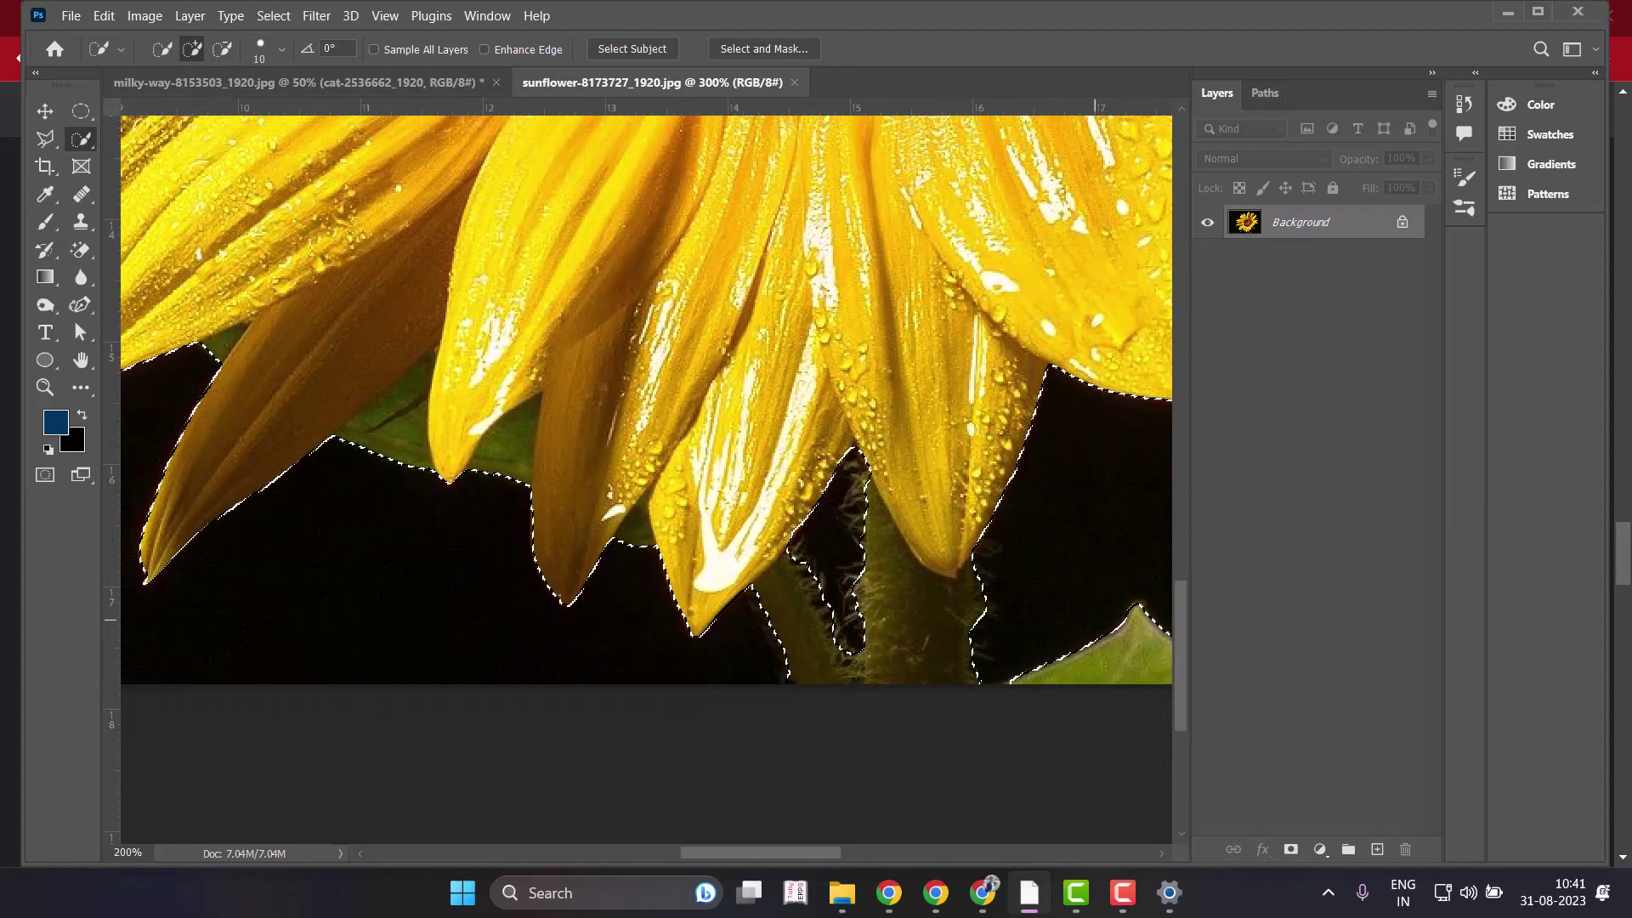
pyautogui.hotkey('ctrl', '-')
pyautogui.hotkey('ctrl', '-')
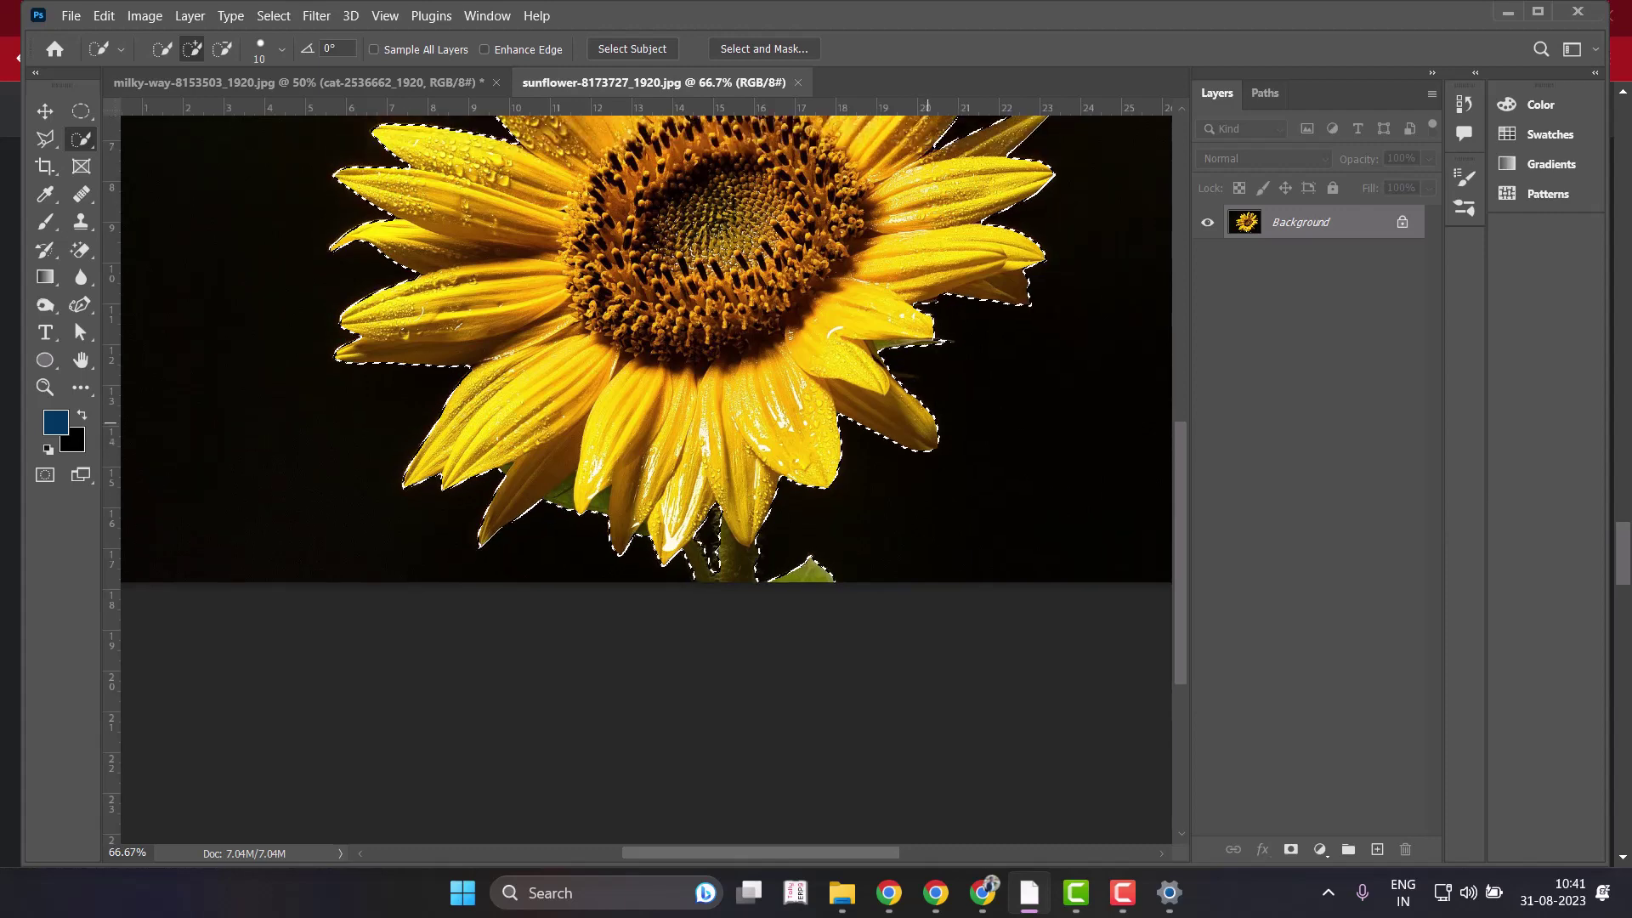
pyautogui.scroll(1, 646, 476)
pyautogui.scroll(1, 646, 476)
pyautogui.scroll(1, 646, 476)
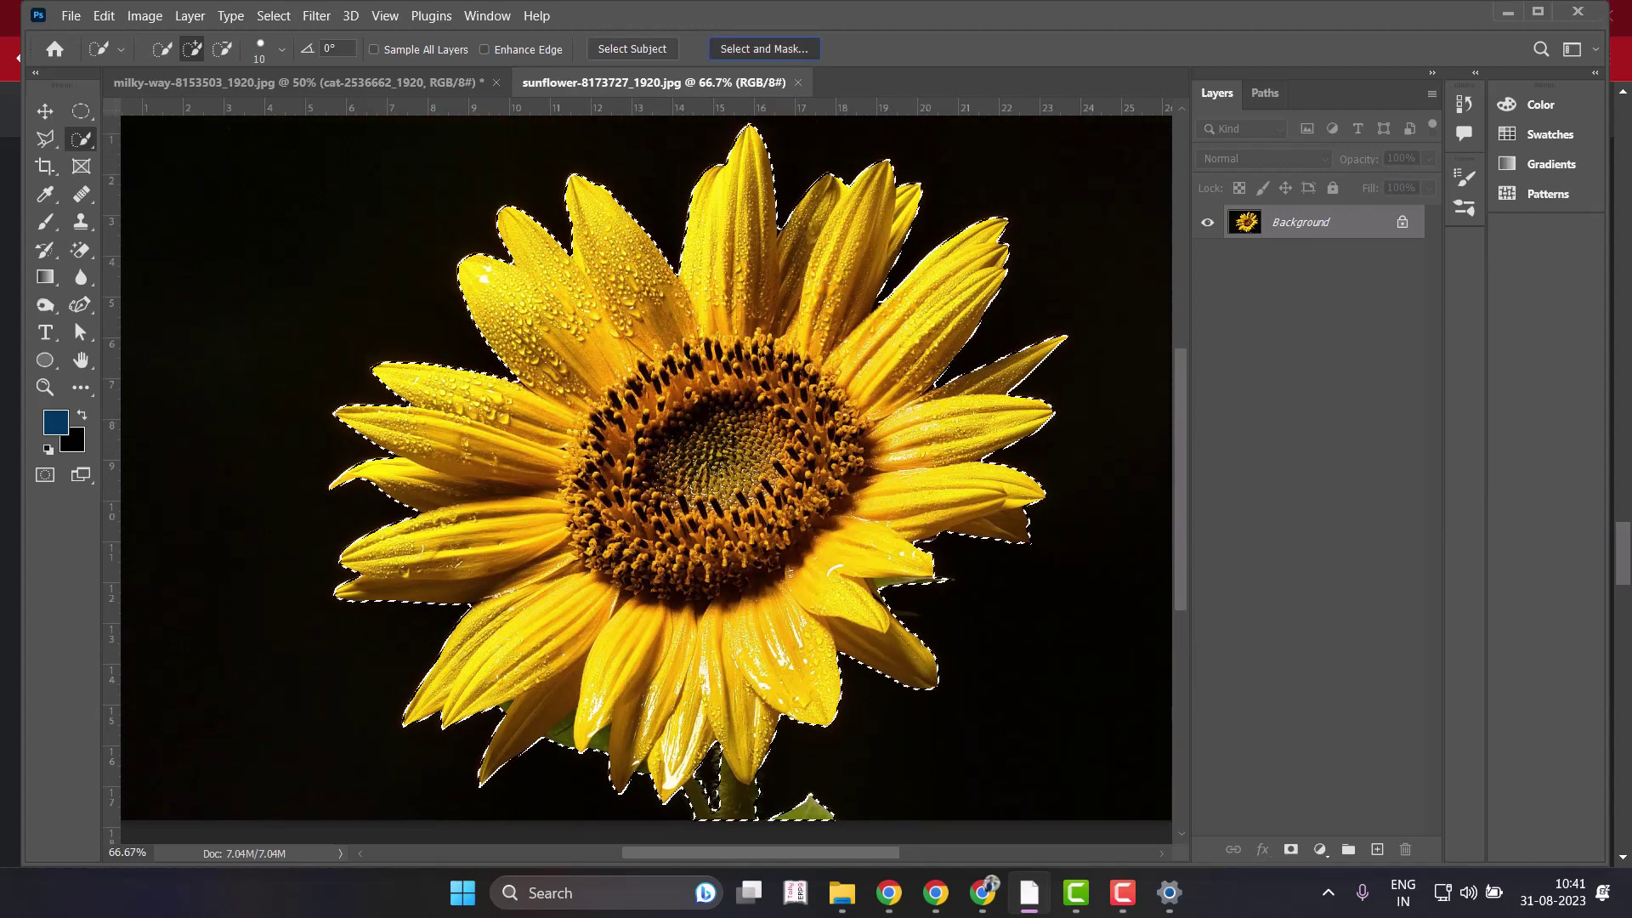
# Open Select and Mask and run Refine Hair on the sunflower's edges.
pyautogui.click(765, 48)
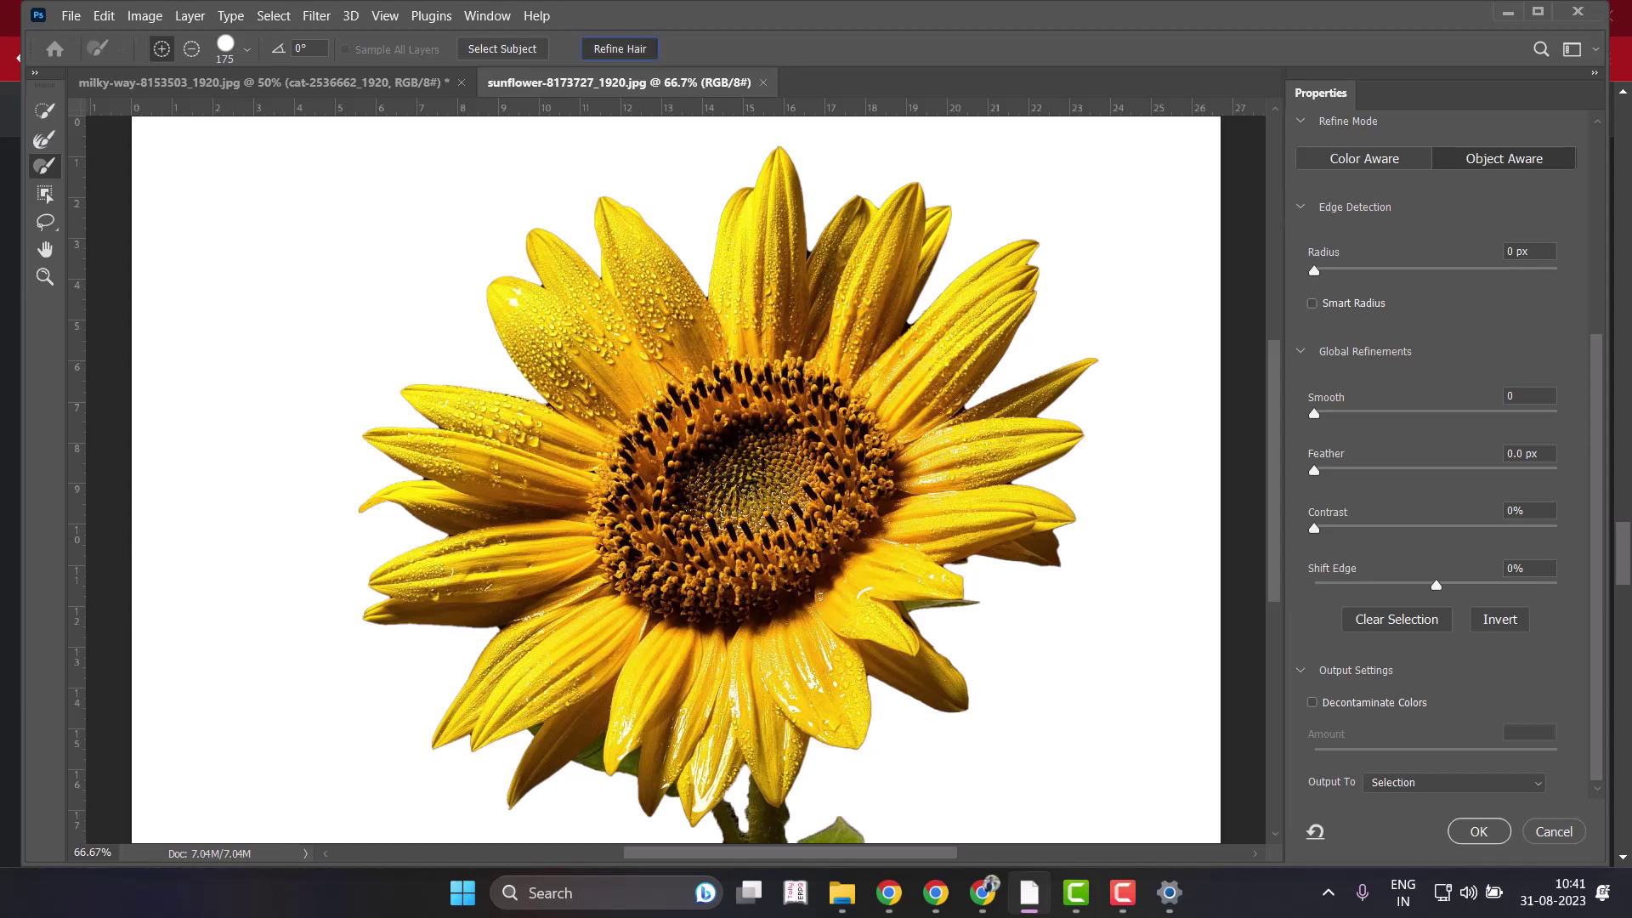
pyautogui.click(620, 49)
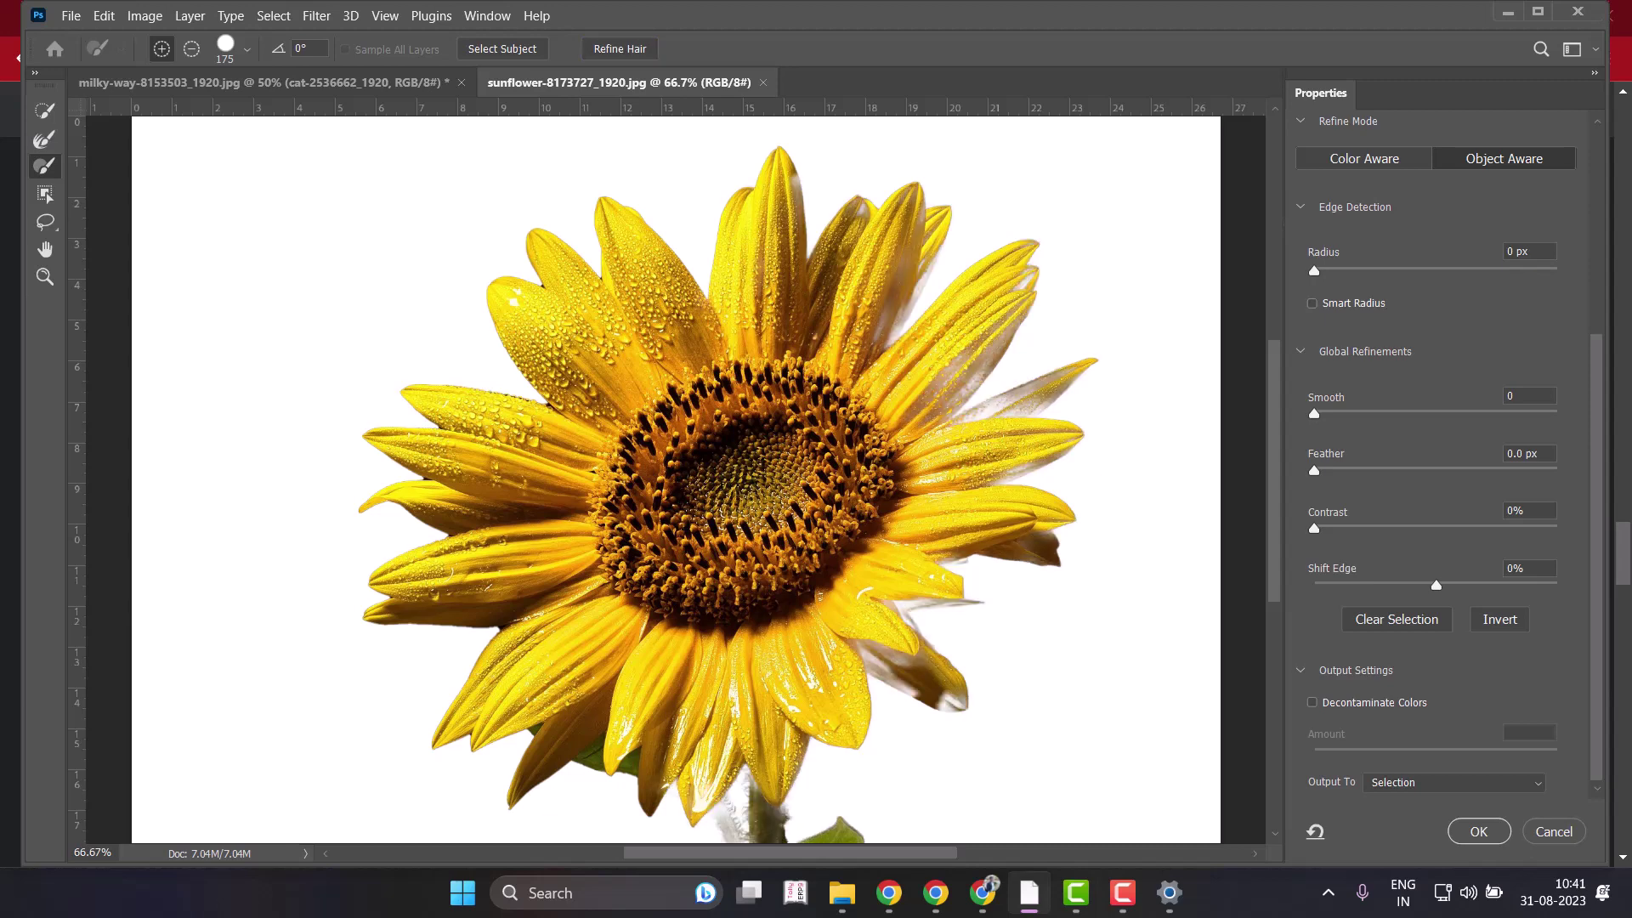
pyautogui.scroll(-1, 676, 479)
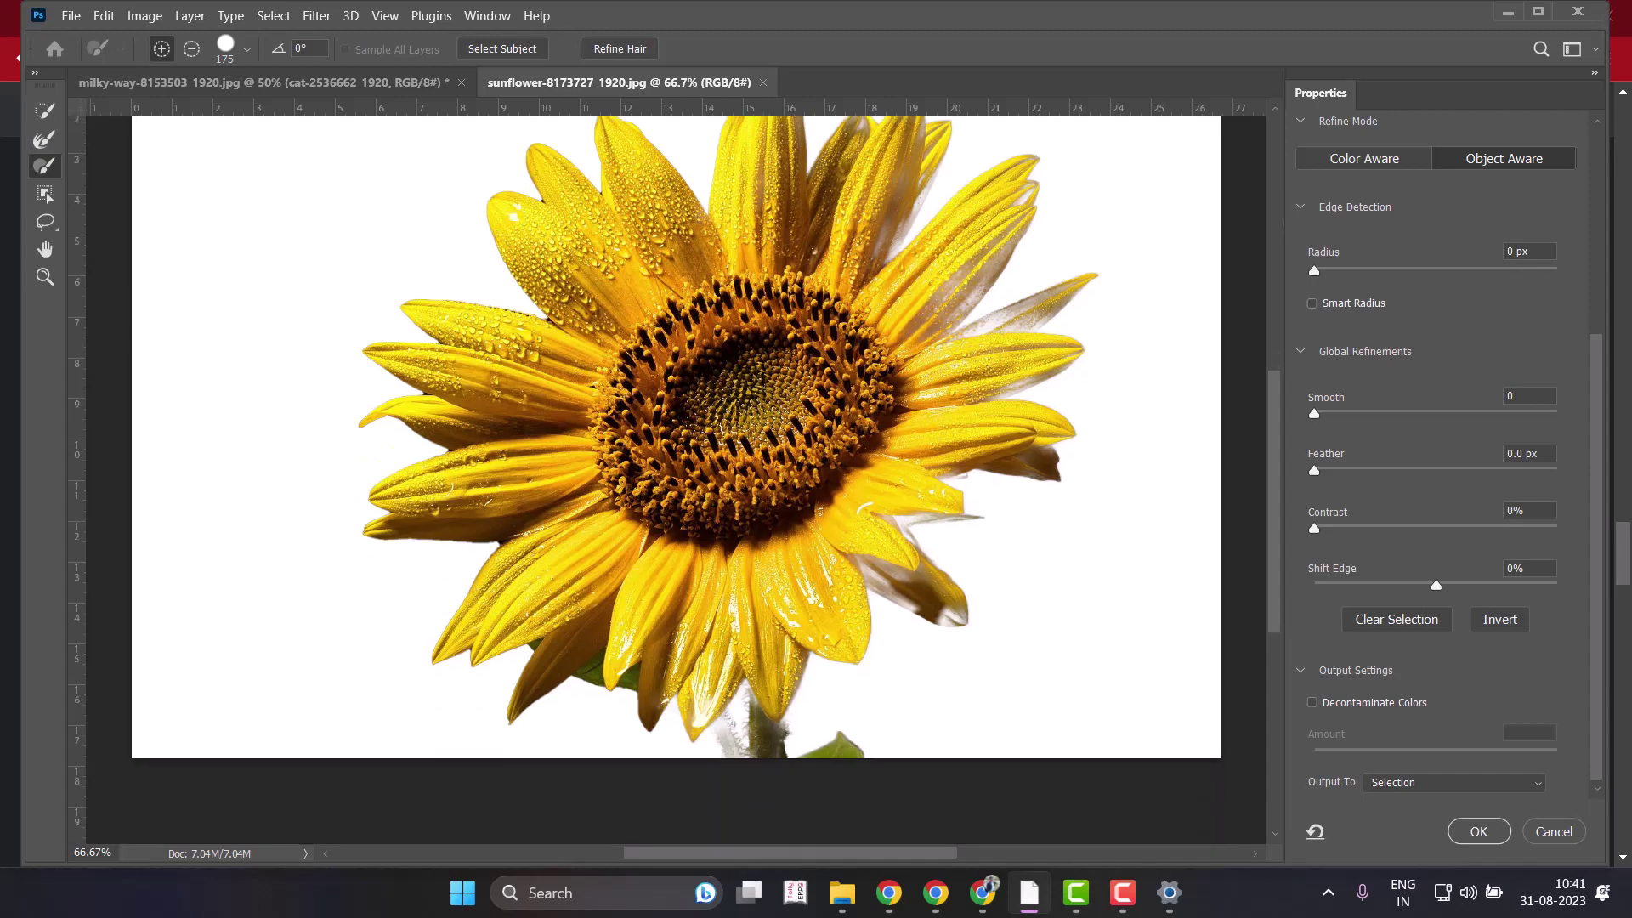
pyautogui.scroll(-1, 676, 480)
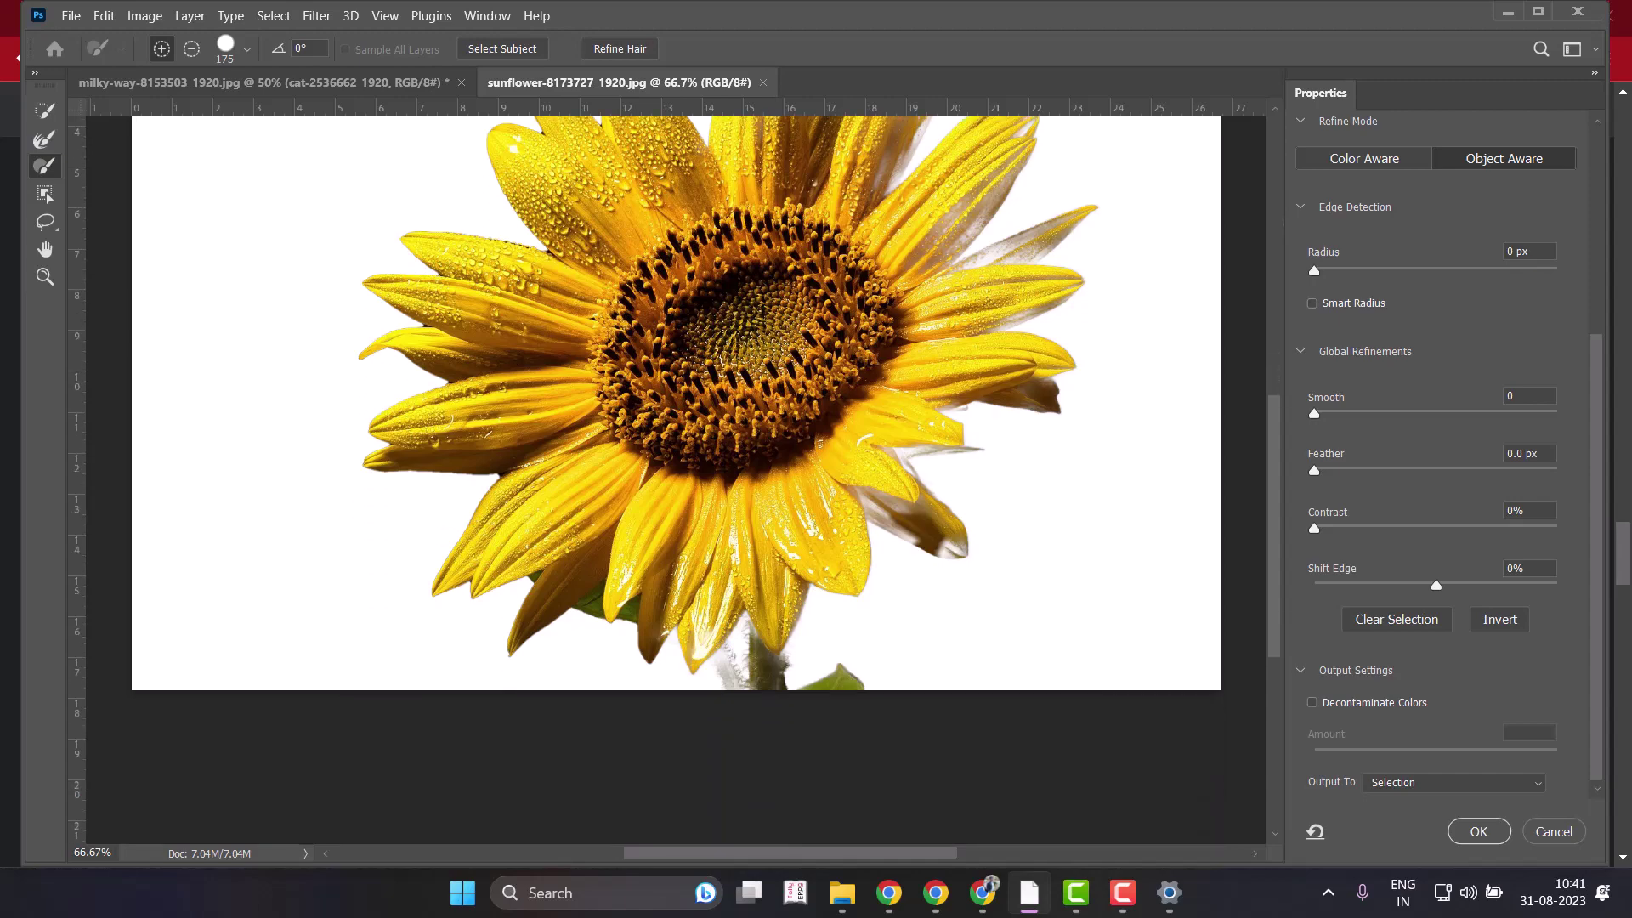
pyautogui.scroll(2, 676, 479)
pyautogui.scroll(2, 675, 480)
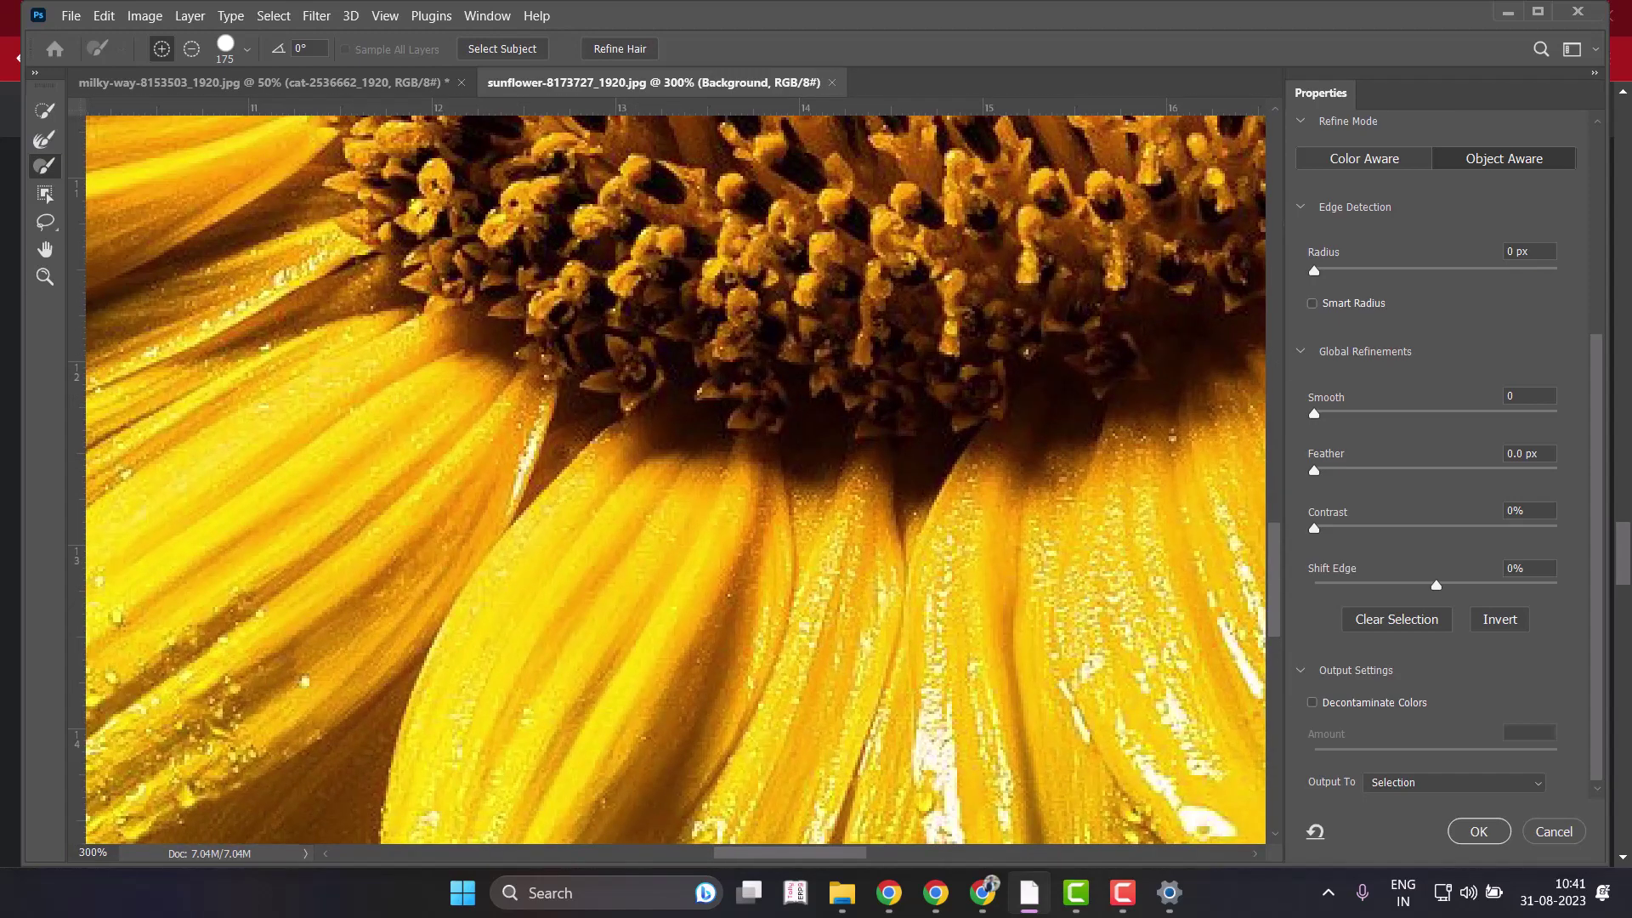
pyautogui.scroll(-1, 676, 479)
pyautogui.scroll(-2, 675, 479)
pyautogui.scroll(-1, 676, 480)
pyautogui.scroll(-1, 676, 479)
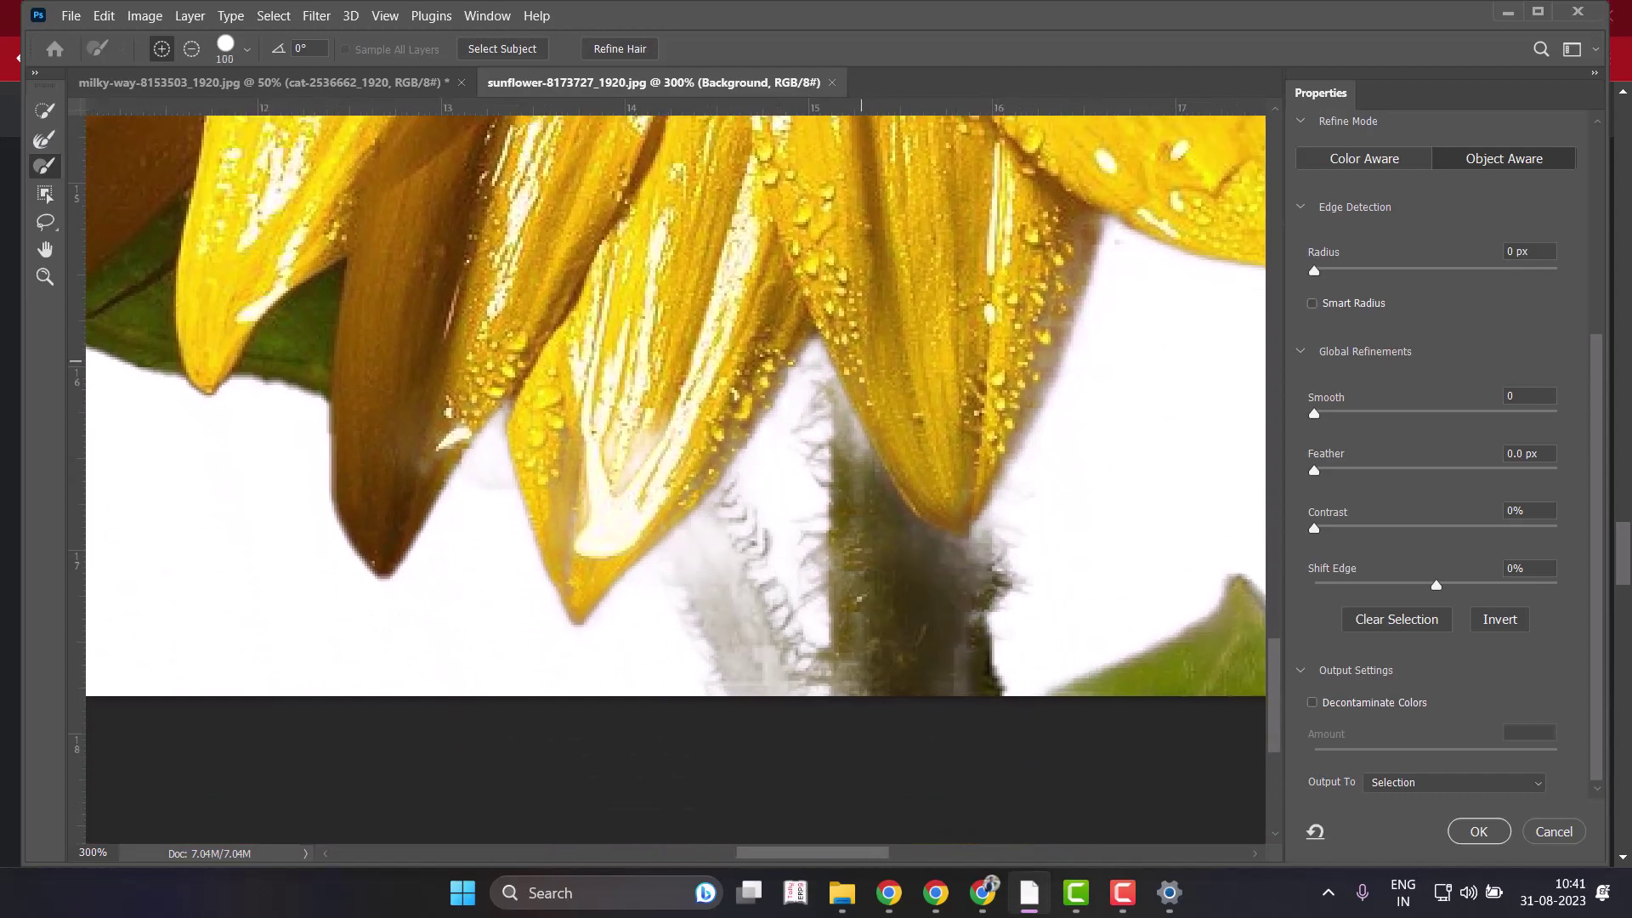
# Shrink the refine brush and switch the preview to the red Overlay view.
pyautogui.press('[')
pyautogui.press('[')
pyautogui.press('[')
pyautogui.scroll(2, 1445, 459)
pyautogui.scroll(3, 1445, 459)
pyautogui.scroll(2, 1445, 459)
pyautogui.click(1369, 189)
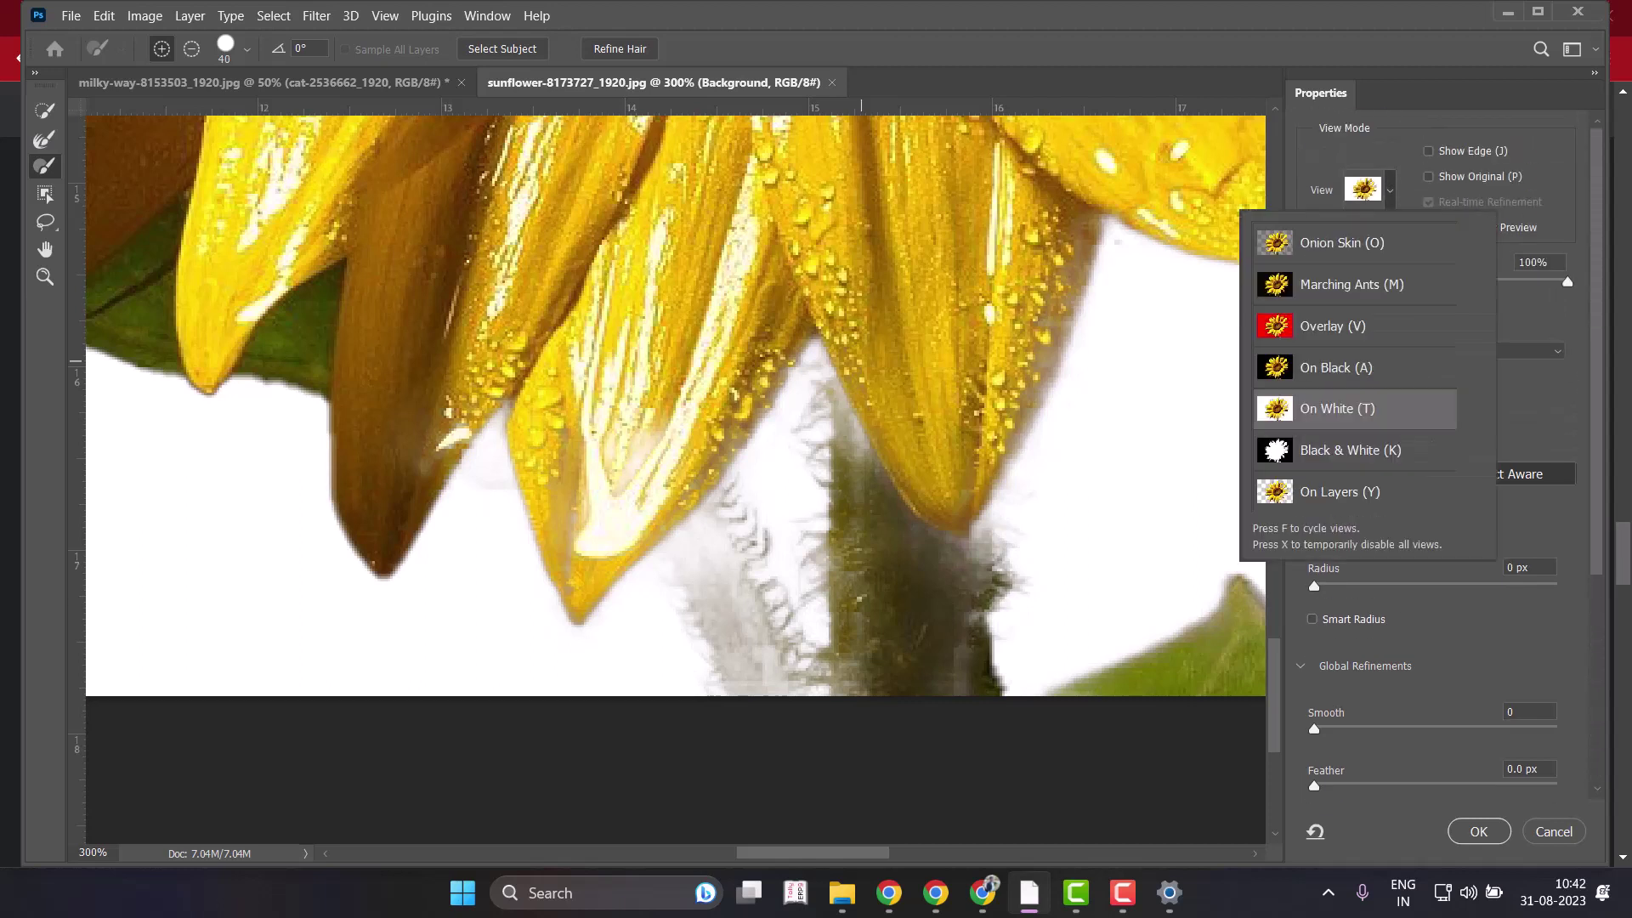
pyautogui.press('v')
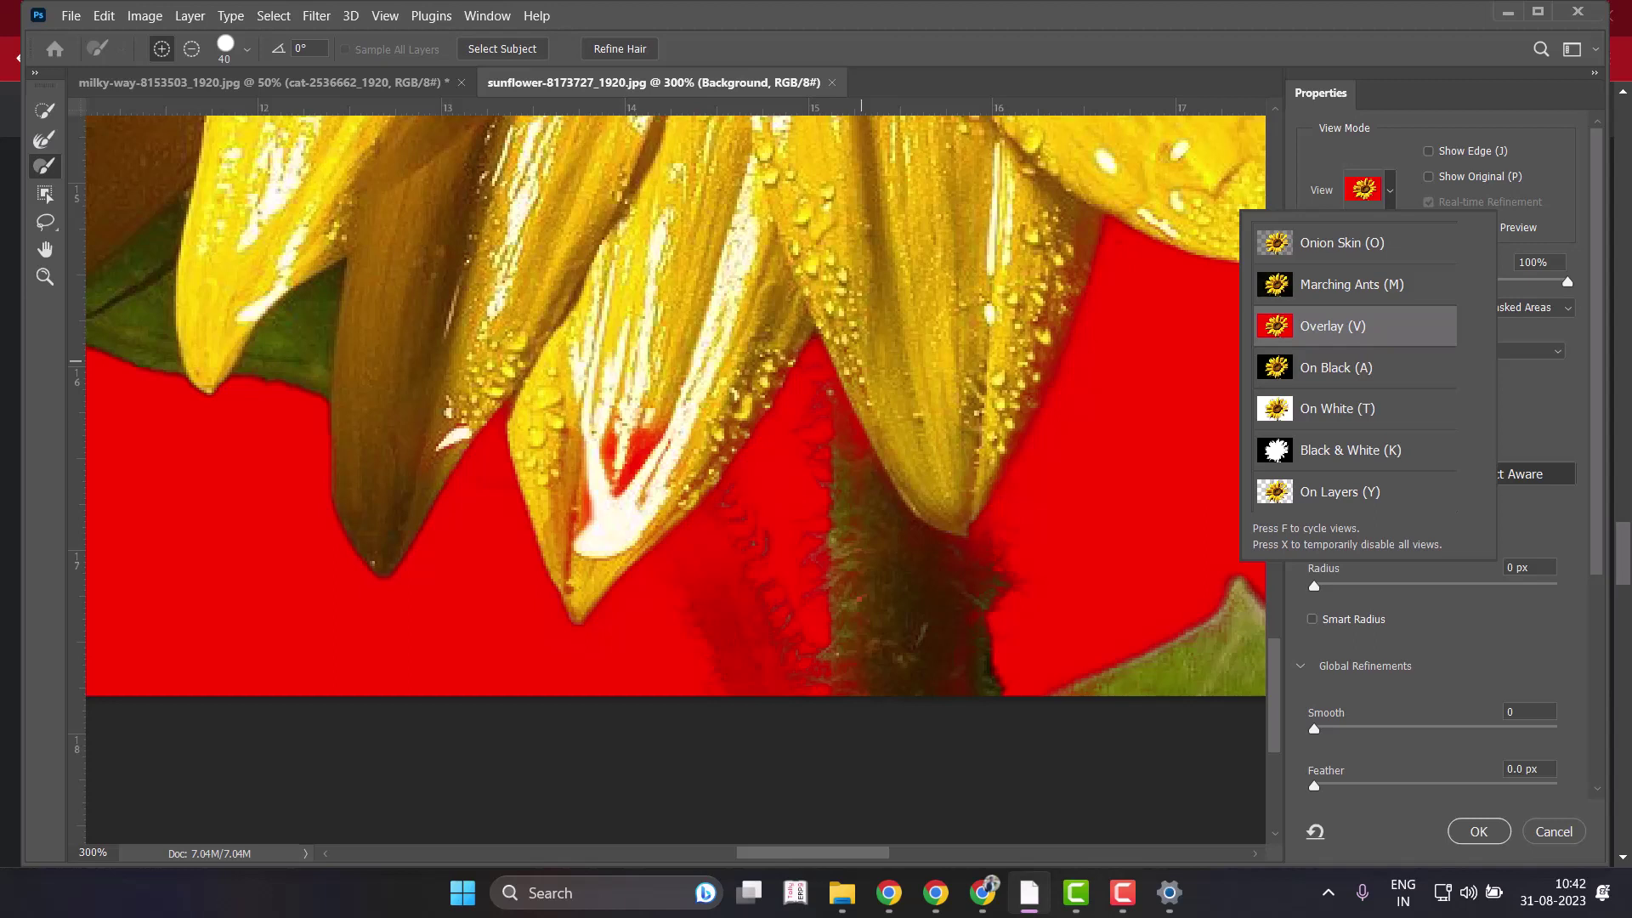
pyautogui.press('Escape')
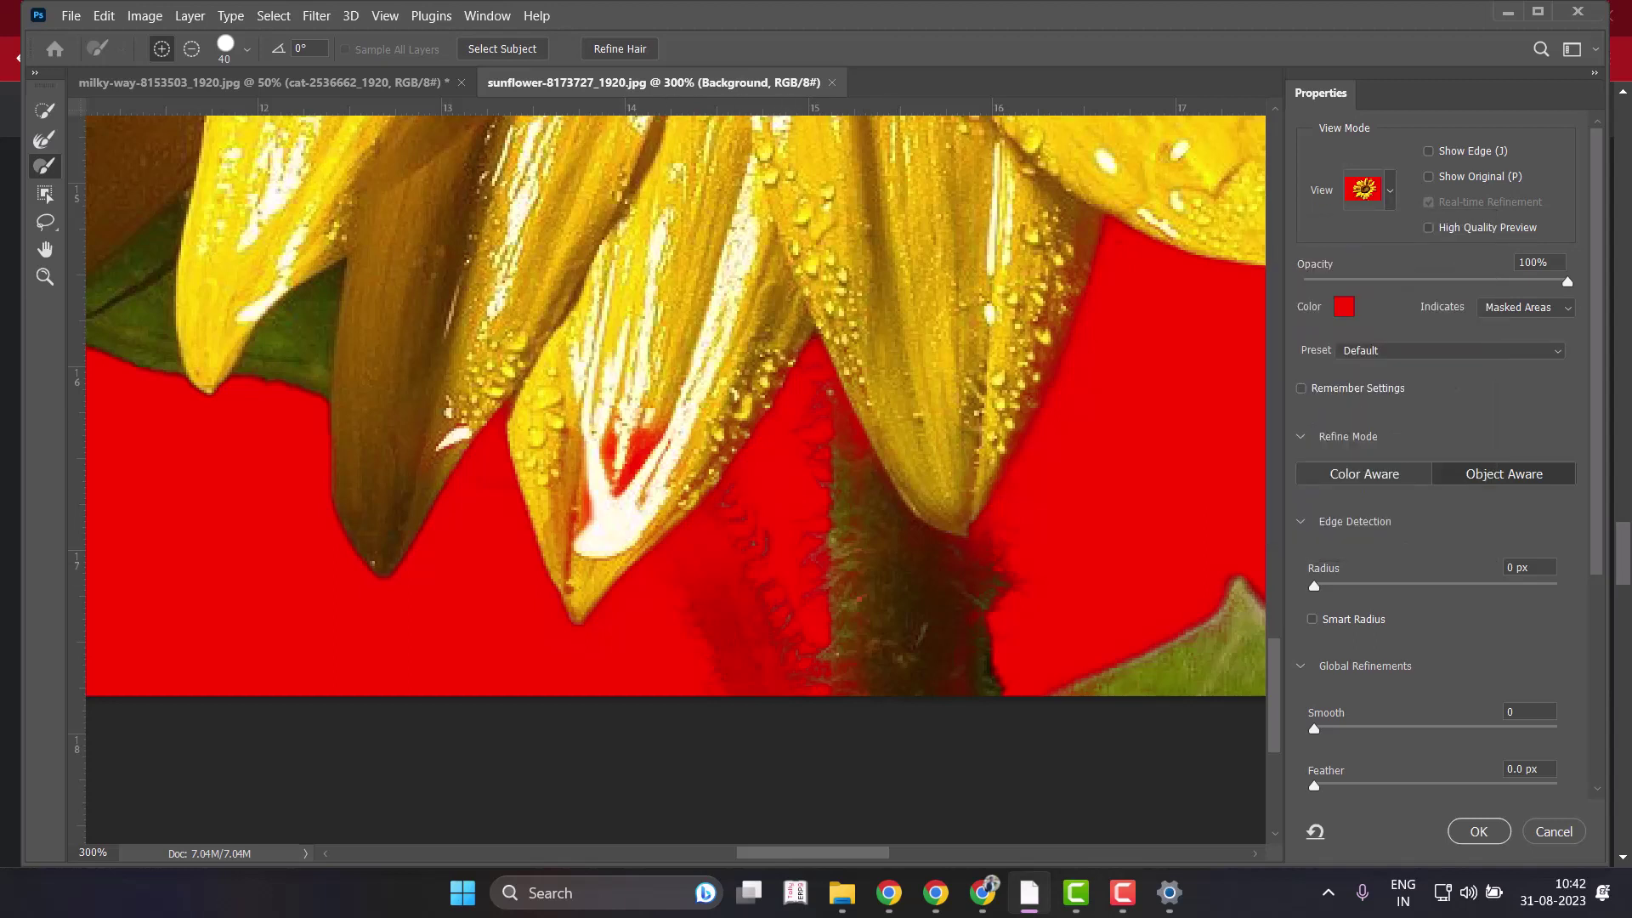
# Refine the hairy stem edge, set overlay opacity to about half, and apply the selection.
pyautogui.moveTo(765, 663); pyautogui.dragTo(749, 511)
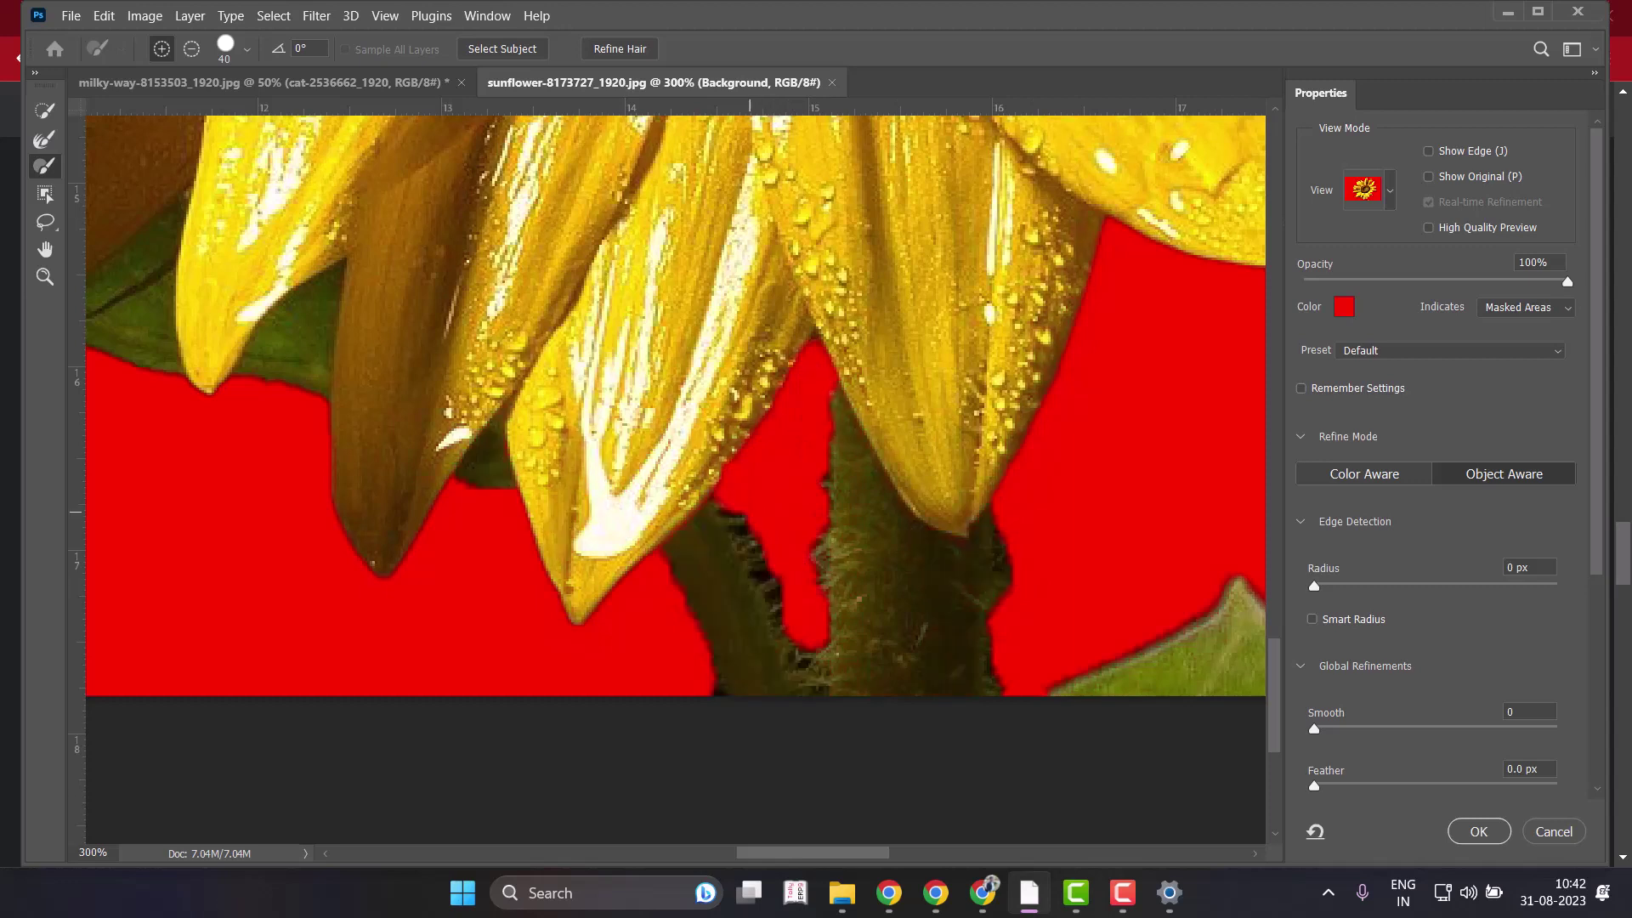
pyautogui.press('[')
pyautogui.press('[')
pyautogui.press('[')
pyautogui.press('[')
pyautogui.click(1390, 190)
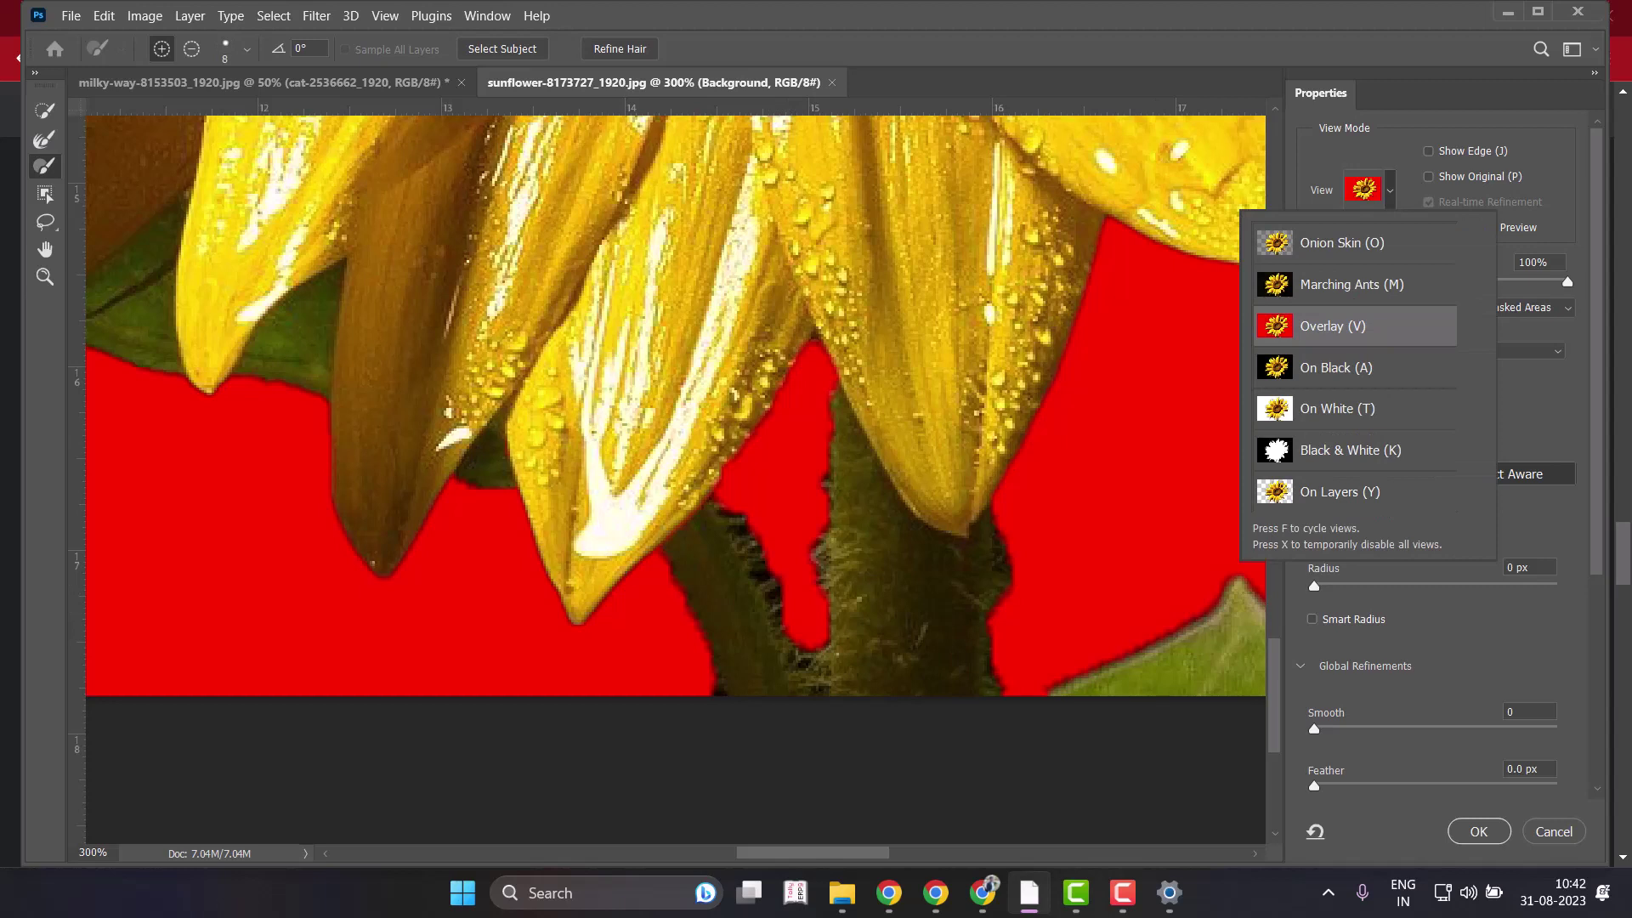
pyautogui.click(1360, 326)
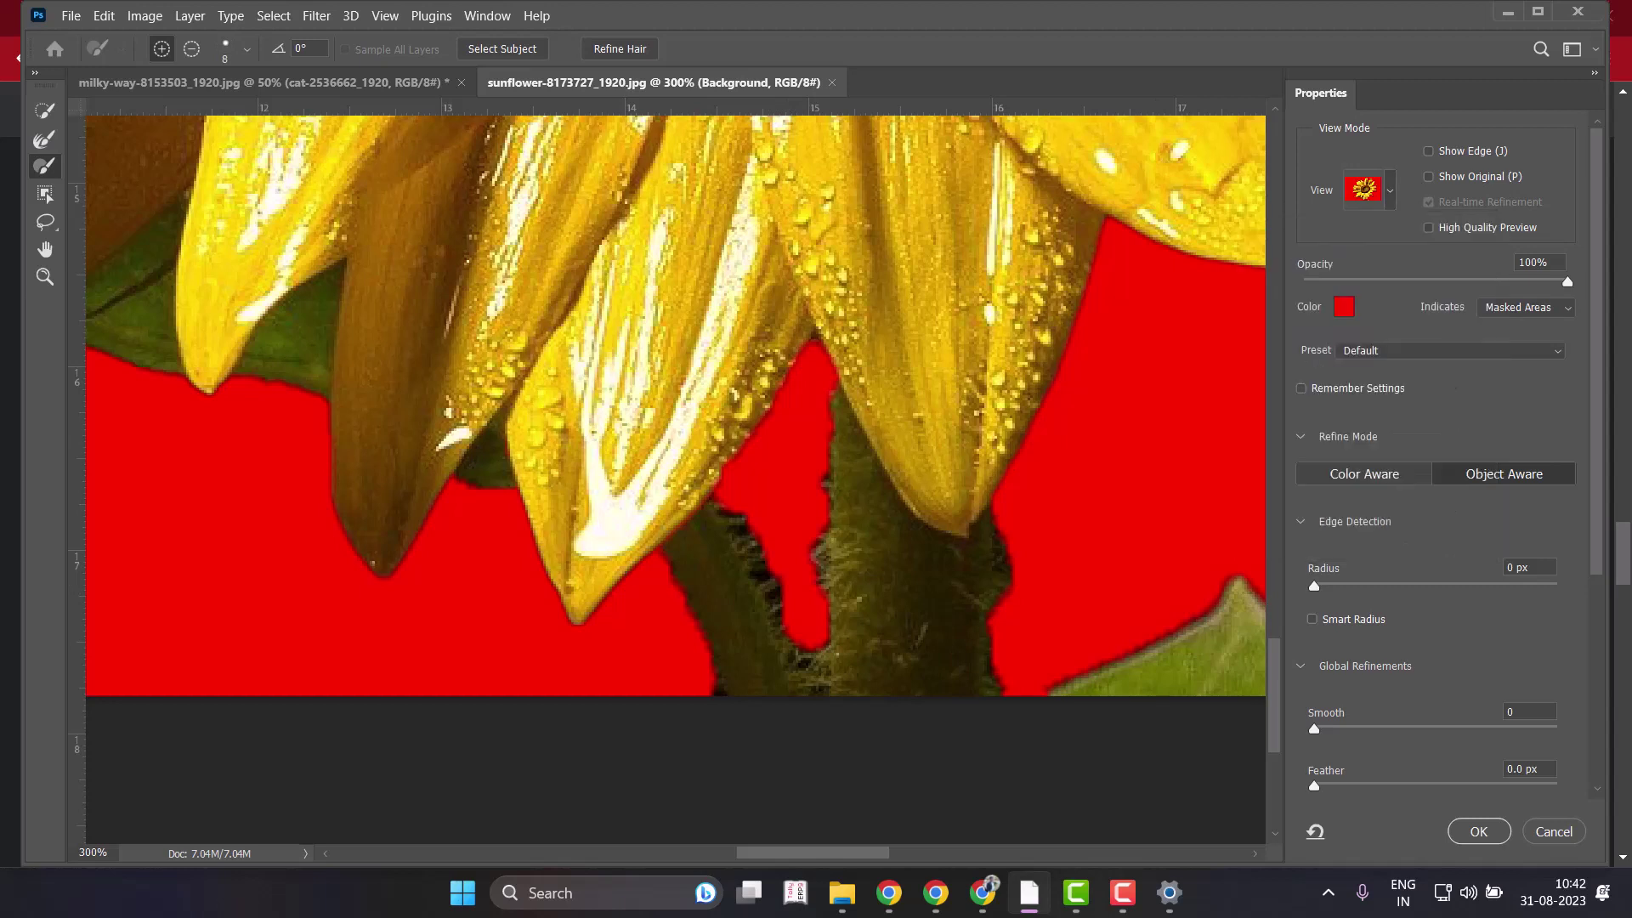
pyautogui.moveTo(1568, 281); pyautogui.dragTo(1429, 282)
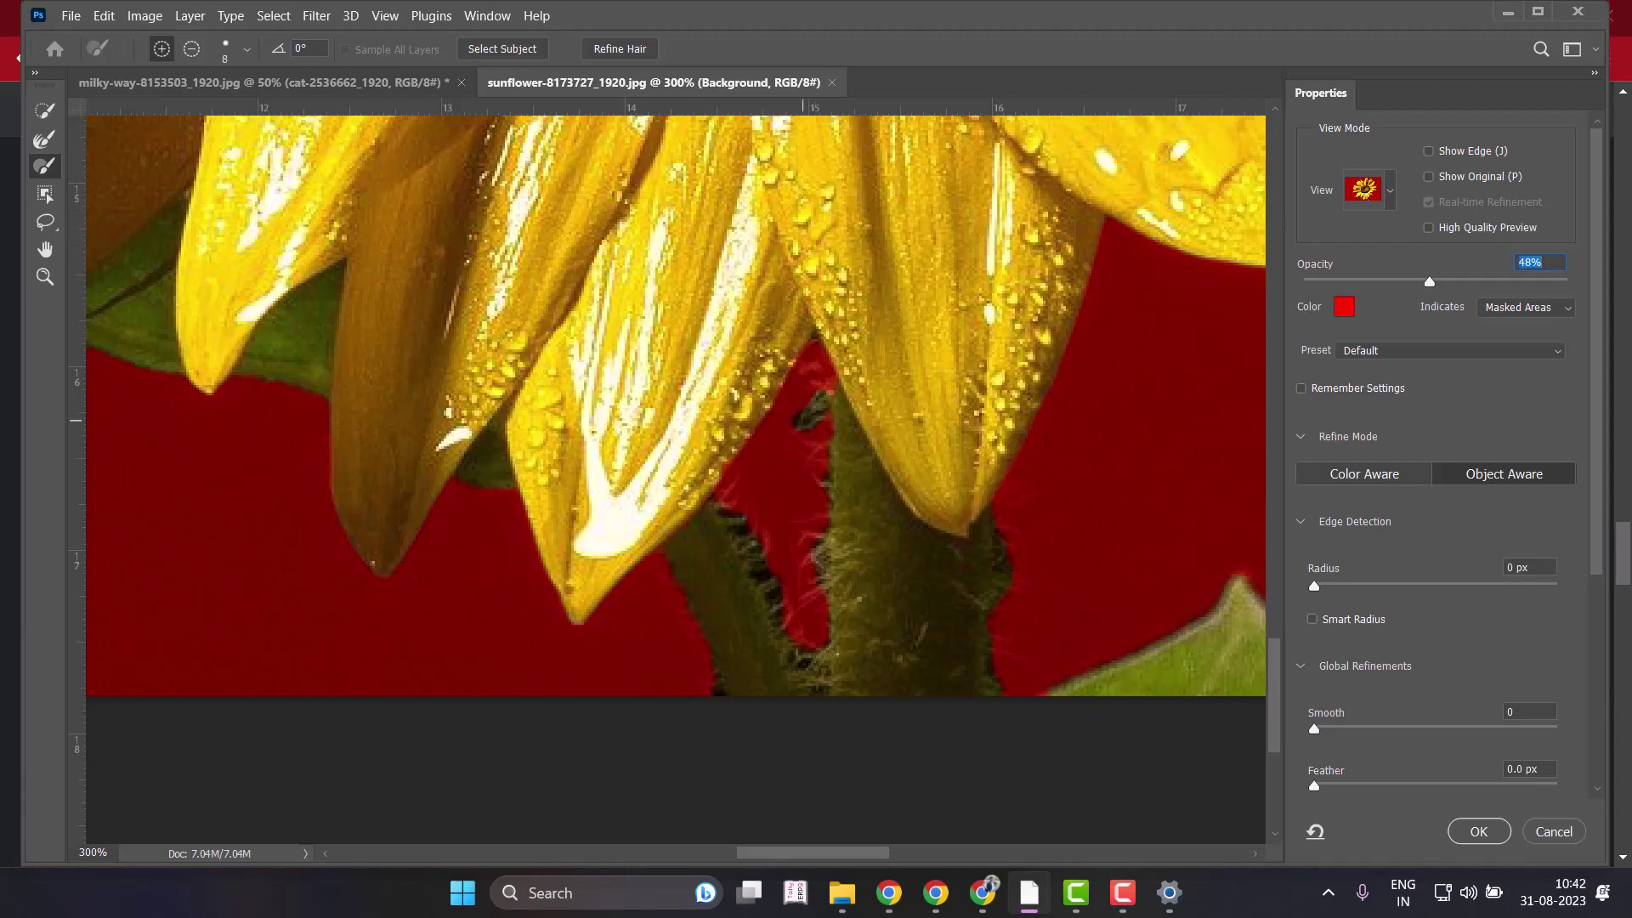
pyautogui.hotkey('ctrl', '+')
pyautogui.hotkey('ctrl', '+')
pyautogui.hotkey('ctrl', '+')
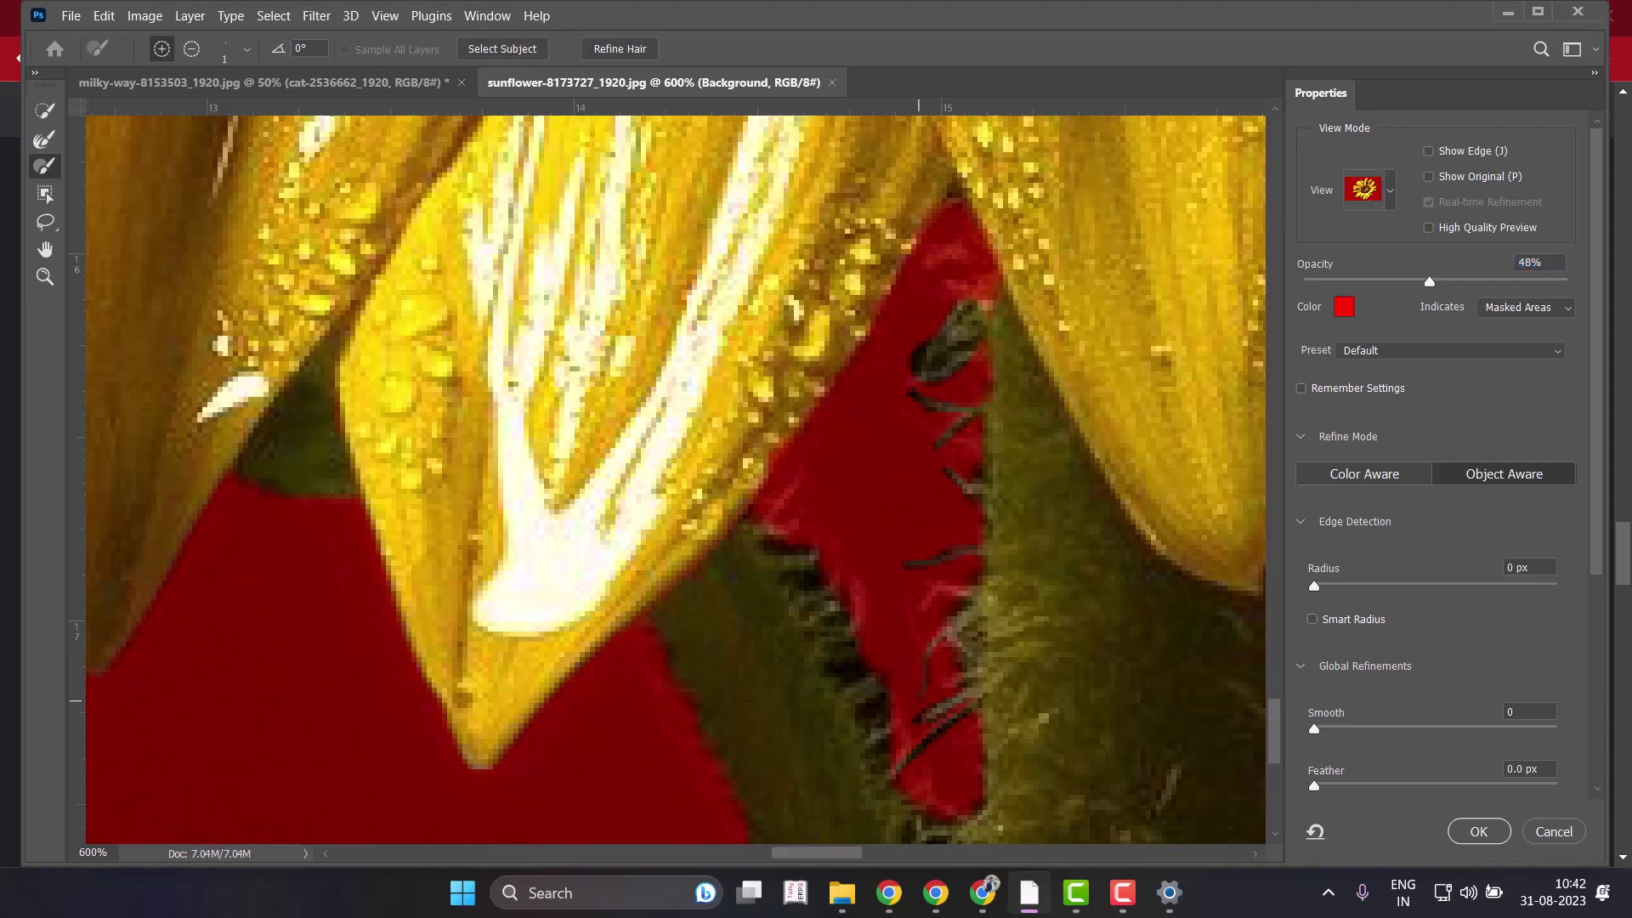
pyautogui.press('Return')
pyautogui.press('Tab')
pyautogui.press('Return')
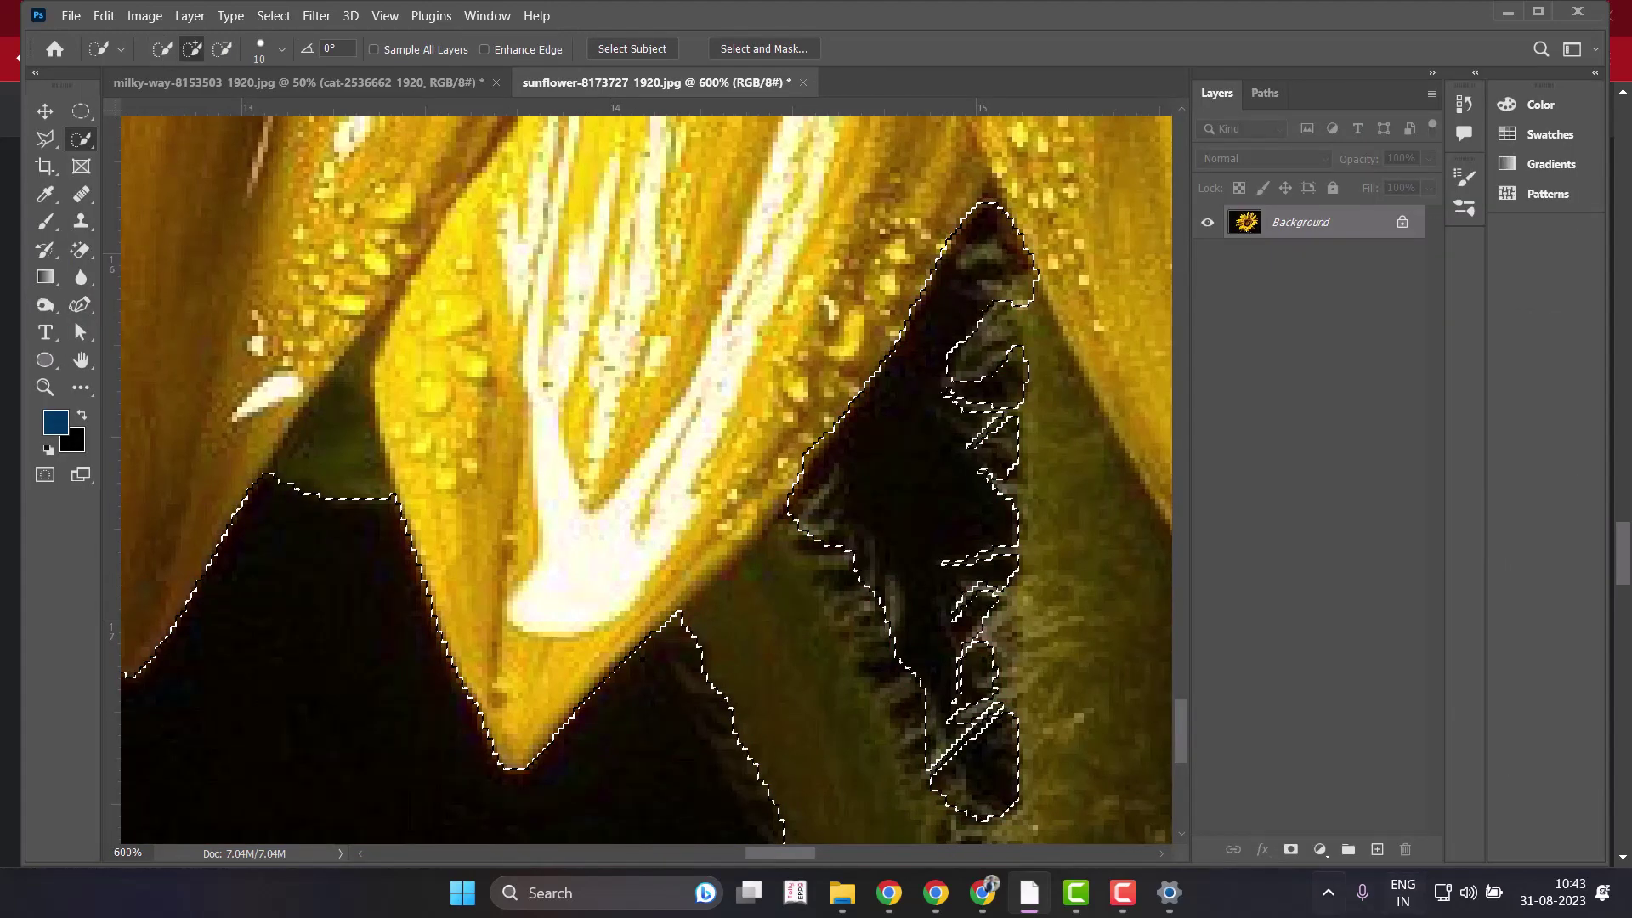
# Add a layer mask hiding the dark background and make white the foreground colour.
pyautogui.click(1291, 849)
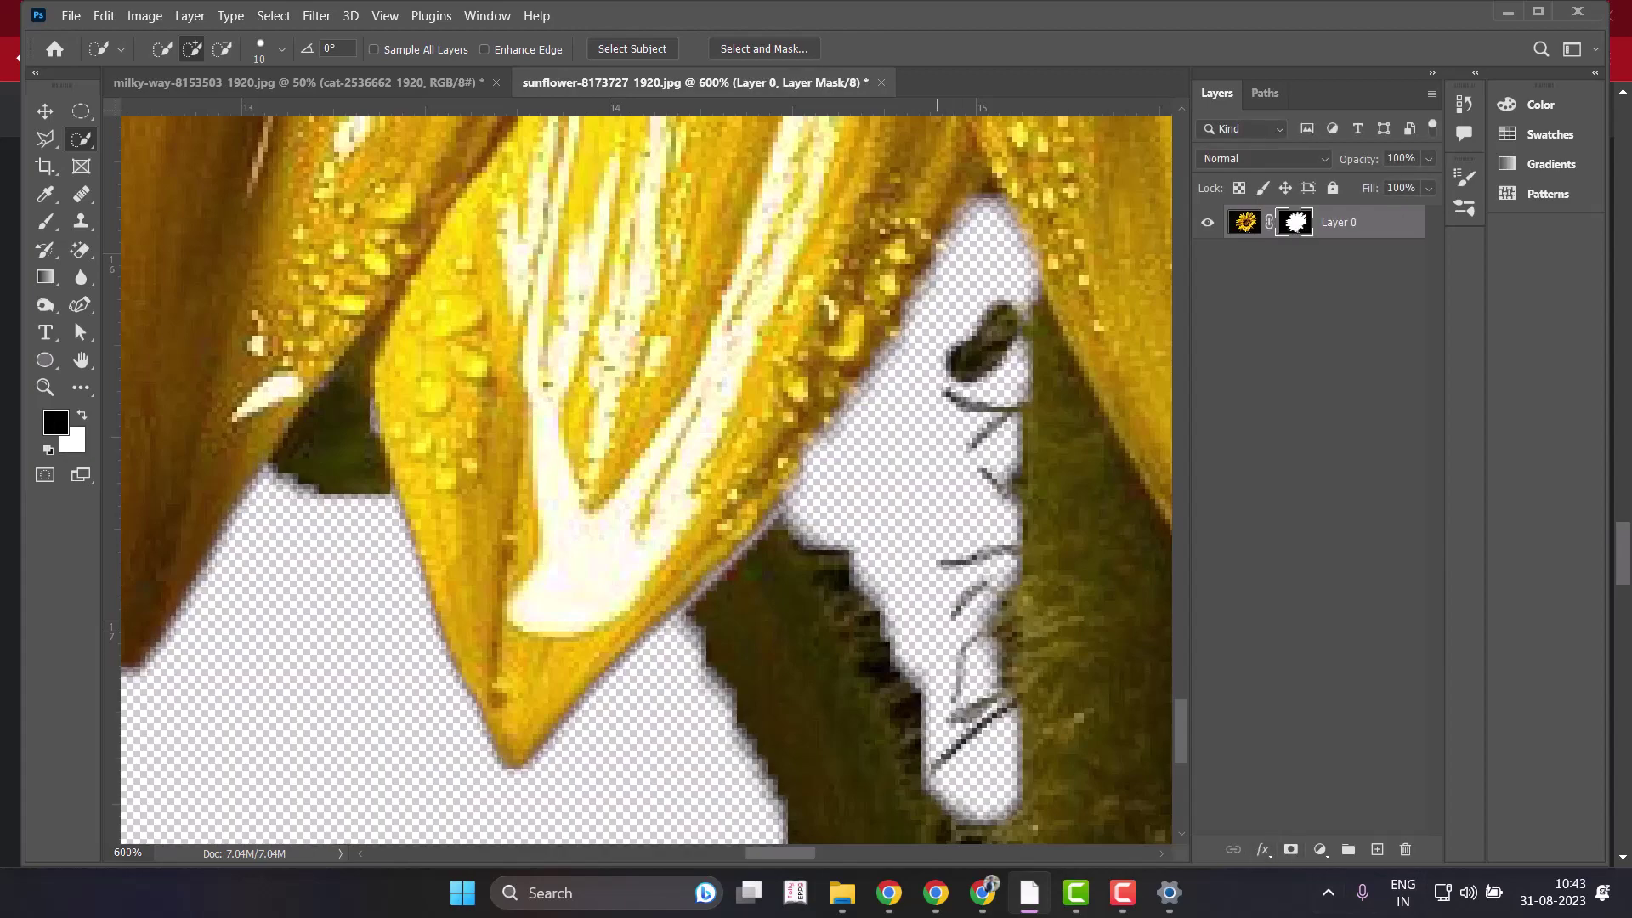
pyautogui.hotkey('ctrl', '-')
pyautogui.hotkey('ctrl', '-')
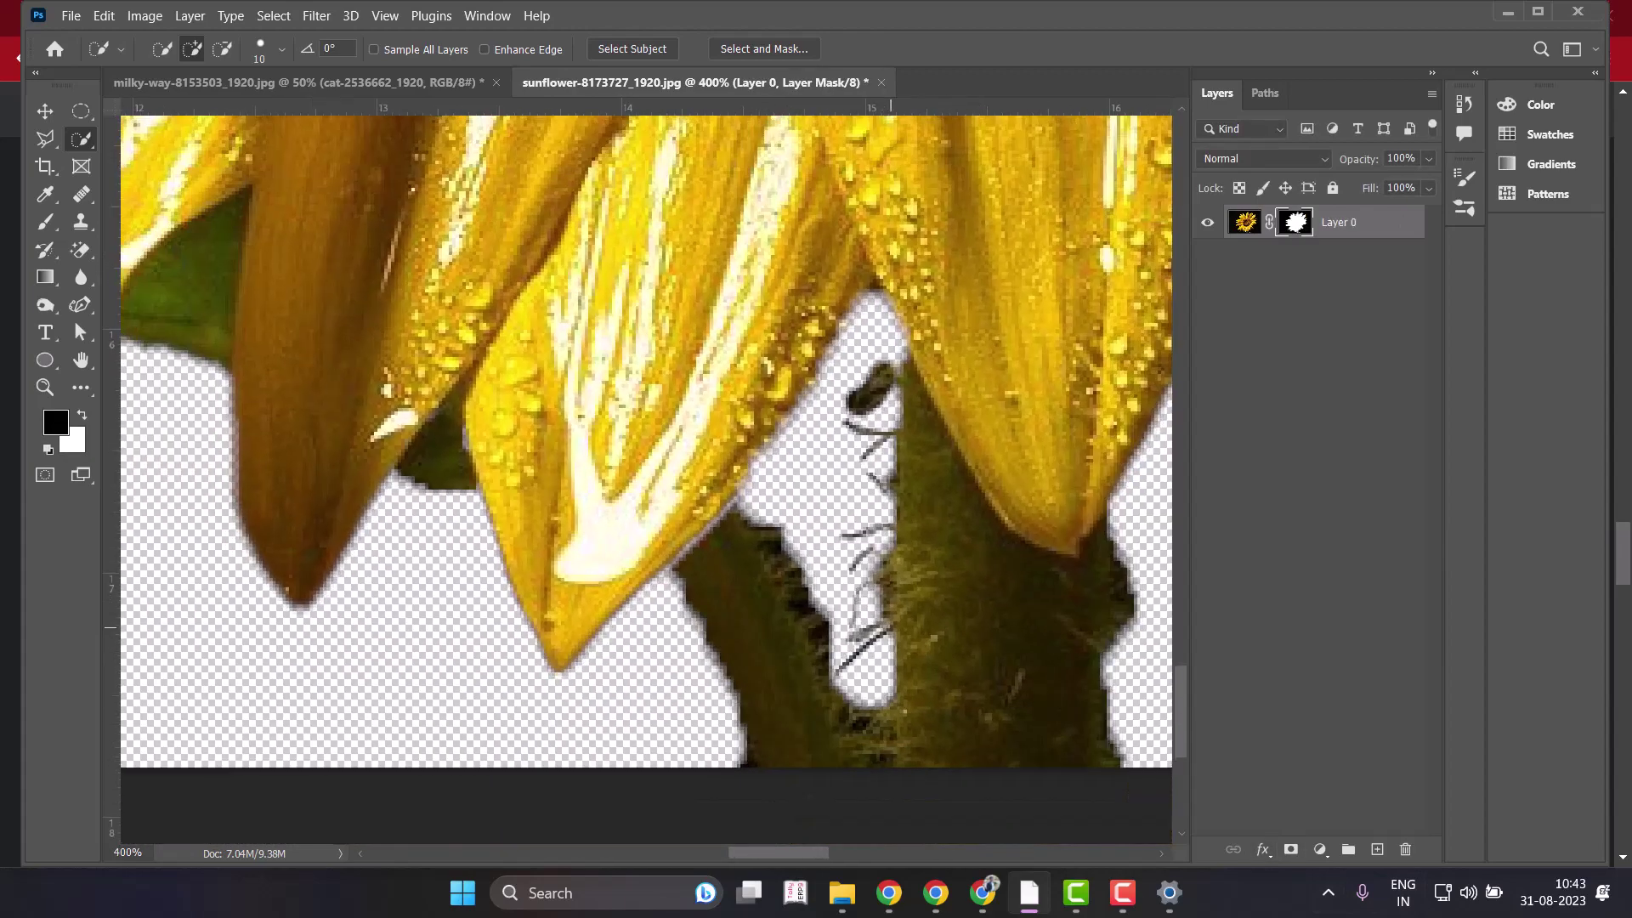
pyautogui.hotkey('ctrl', '-')
pyautogui.hotkey('ctrl', '-')
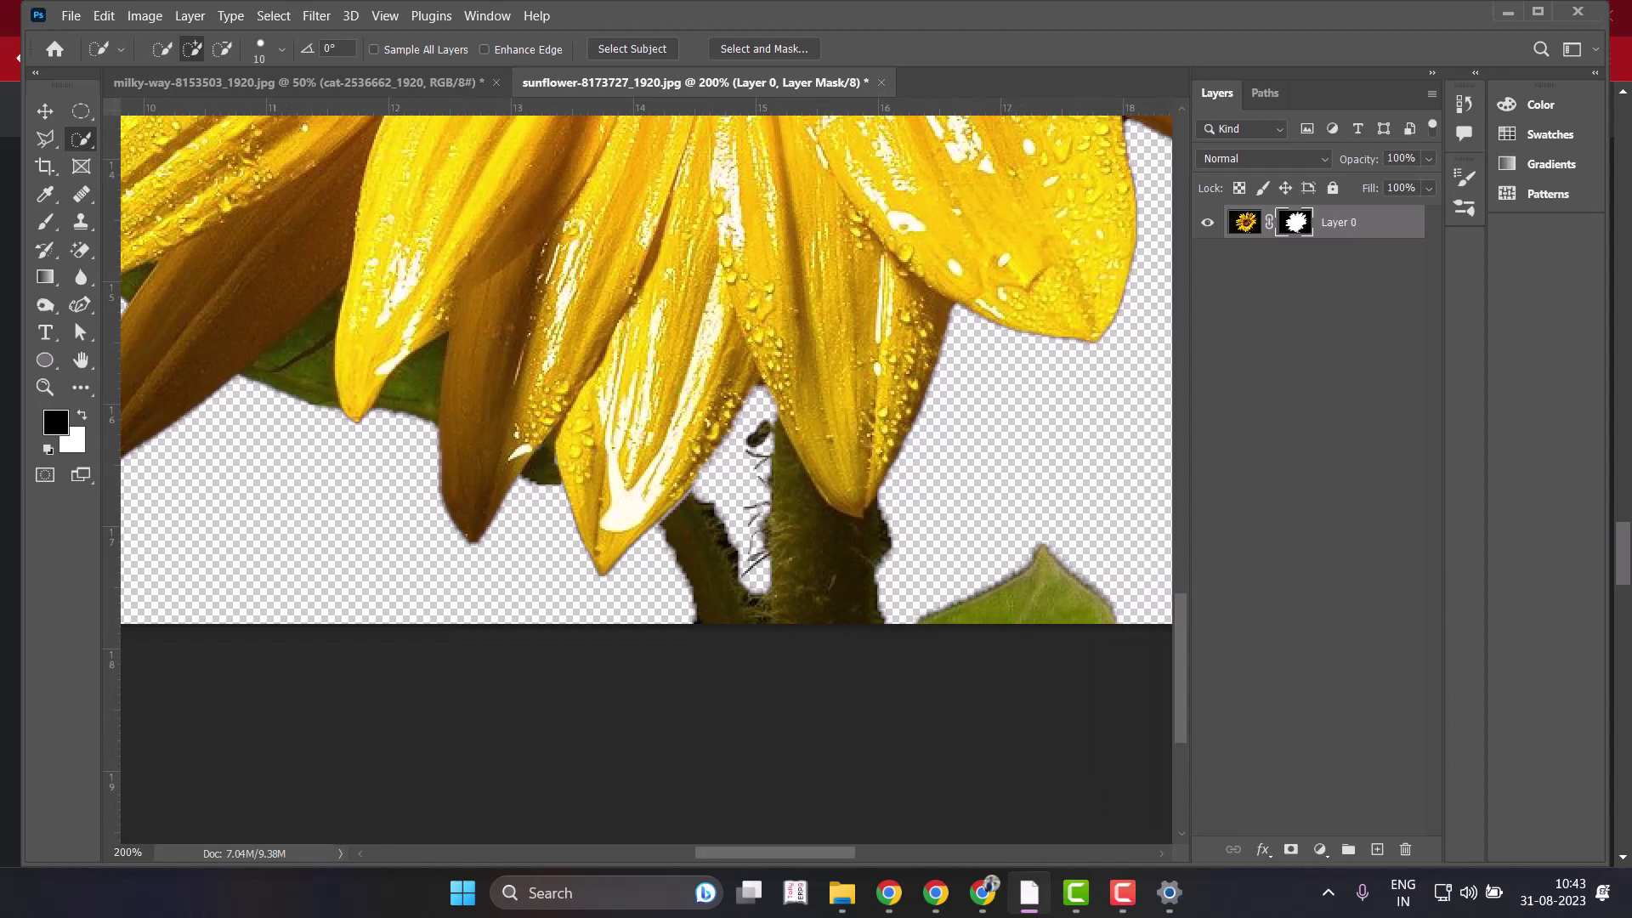
pyautogui.press('x')
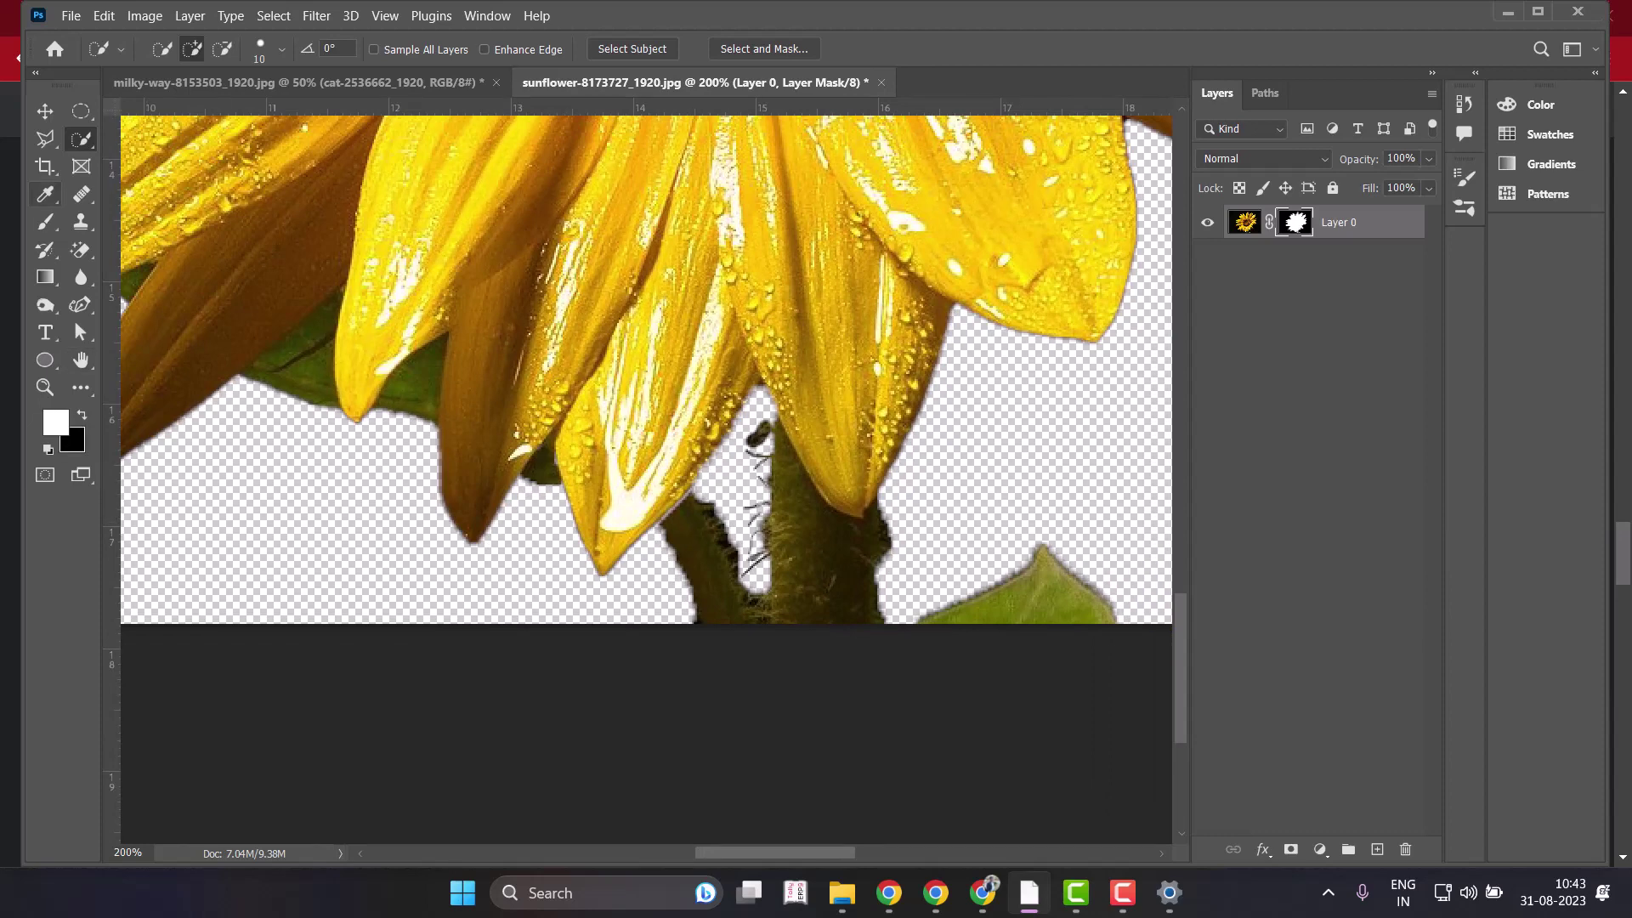
# Ready a smaller Brush at 100% flow, zoomed out to the whole sunflower head.
pyautogui.click(45, 221)
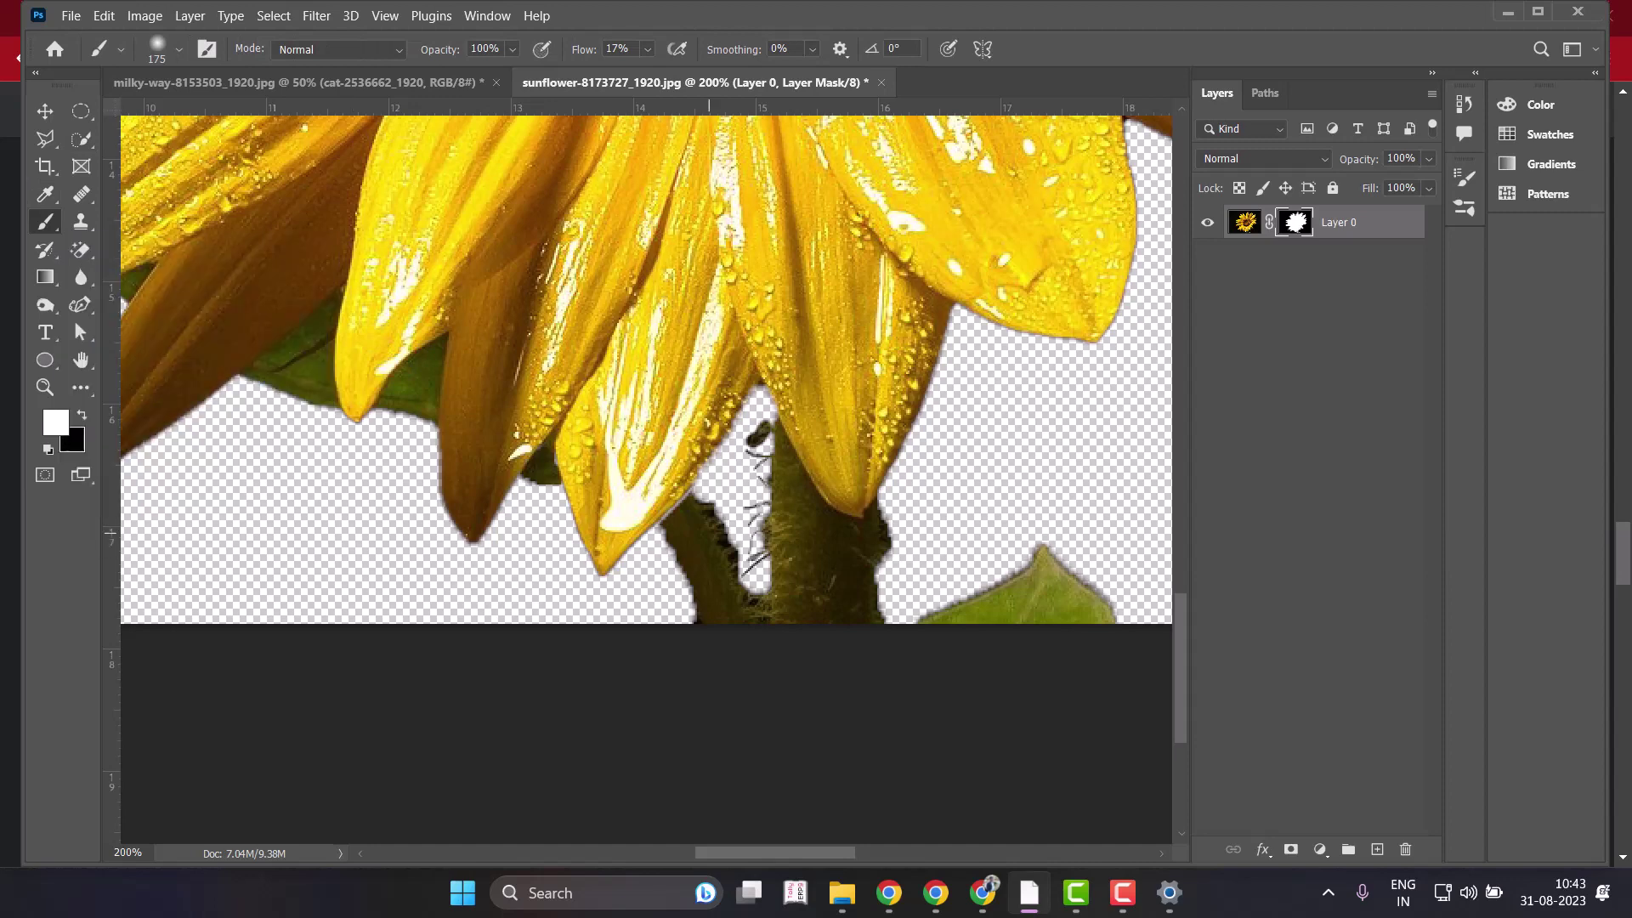
pyautogui.press('[')
pyautogui.press('[')
pyautogui.press('[')
pyautogui.click(647, 49)
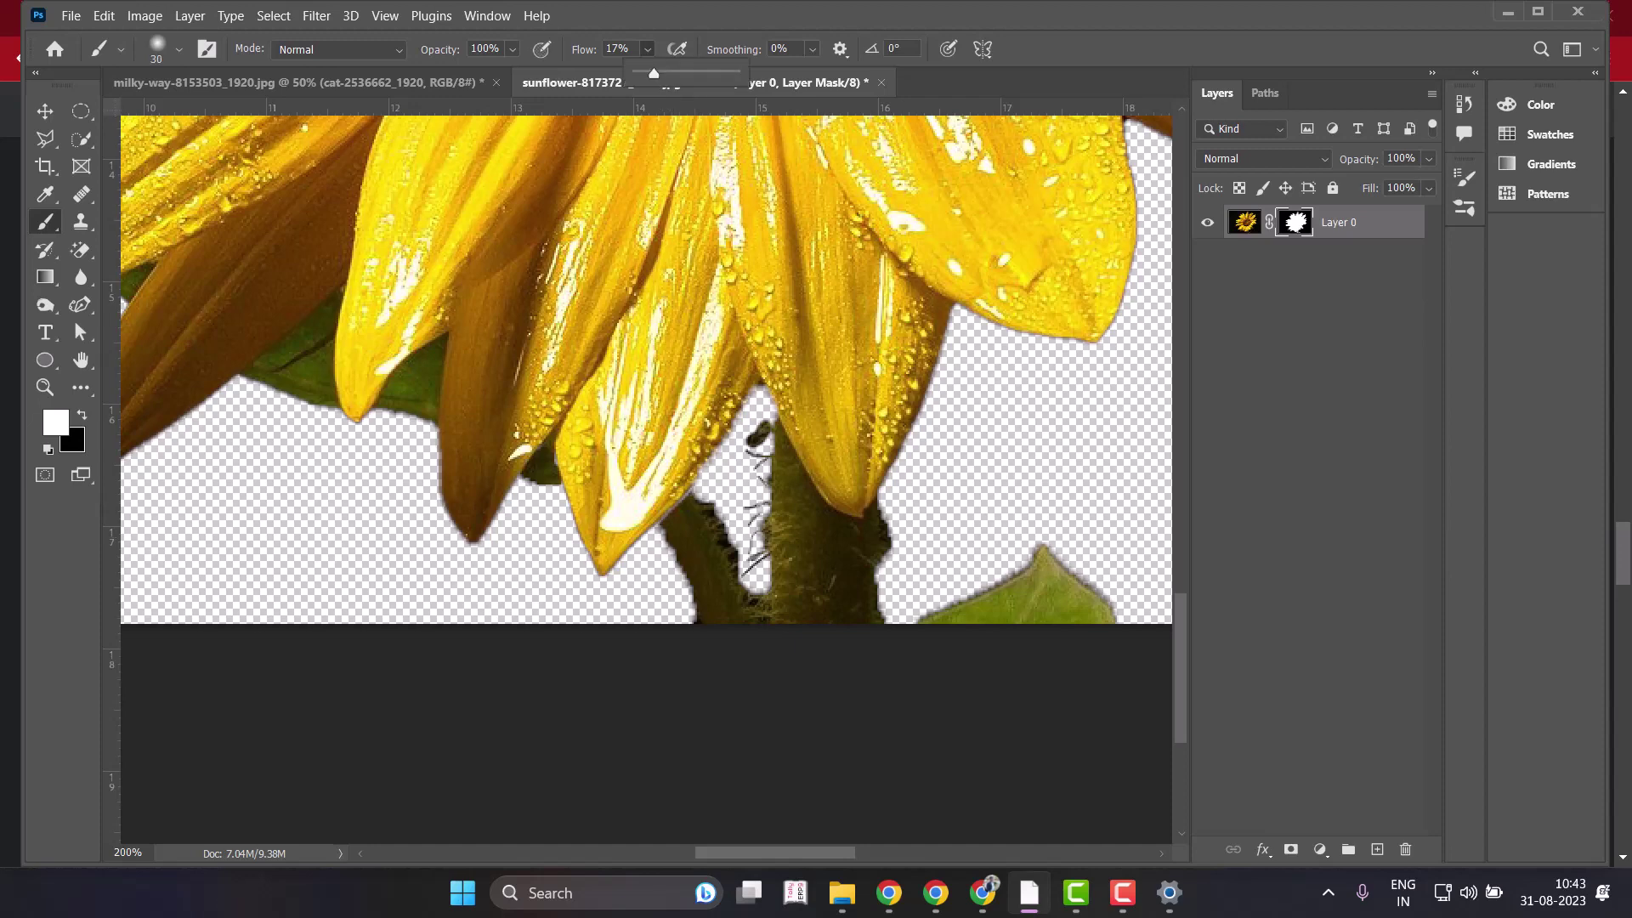
pyautogui.moveTo(654, 73); pyautogui.dragTo(734, 73)
pyautogui.click(677, 517)
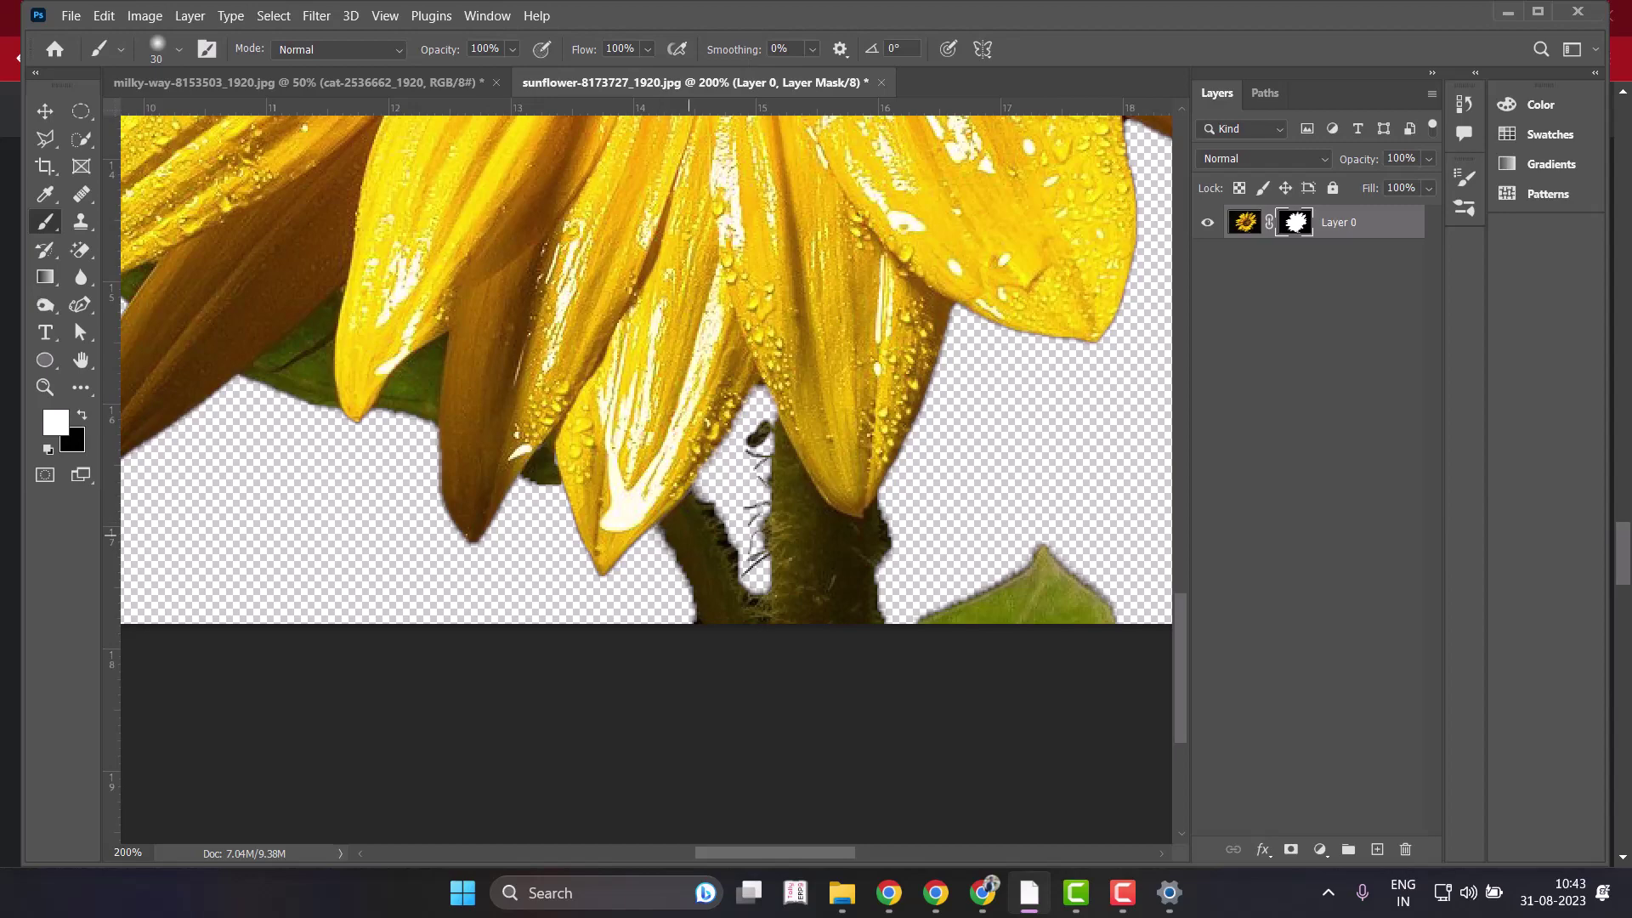
pyautogui.hotkey('ctrl', '-')
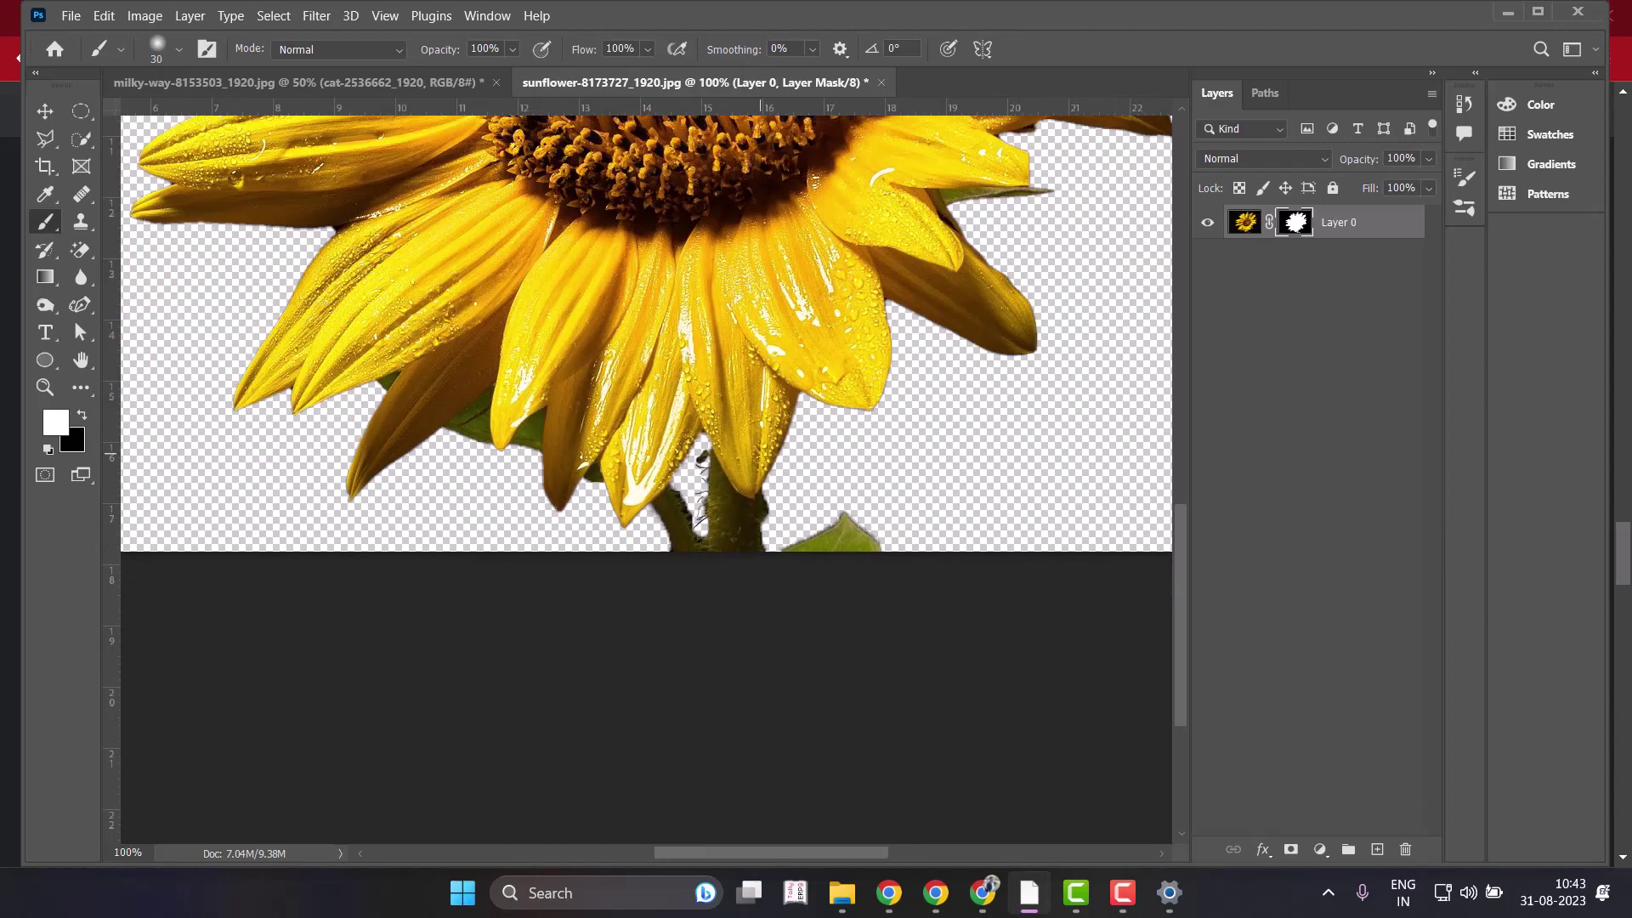
pyautogui.hotkey('ctrl', '-')
pyautogui.scroll(5, 629, 476)
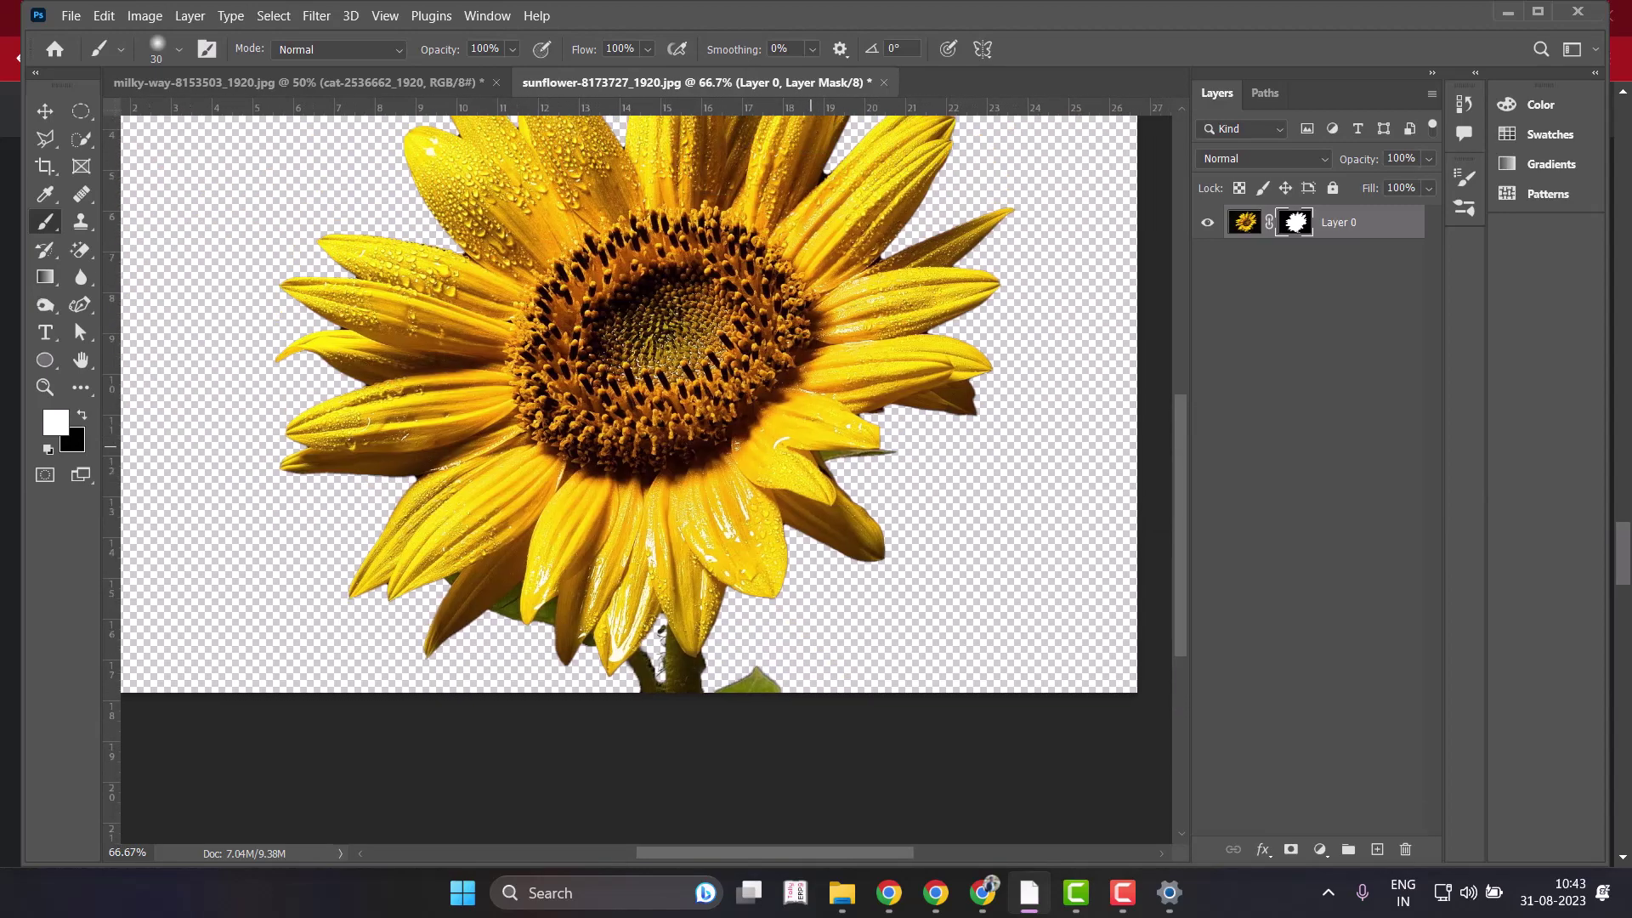
pyautogui.scroll(-2, 629, 467)
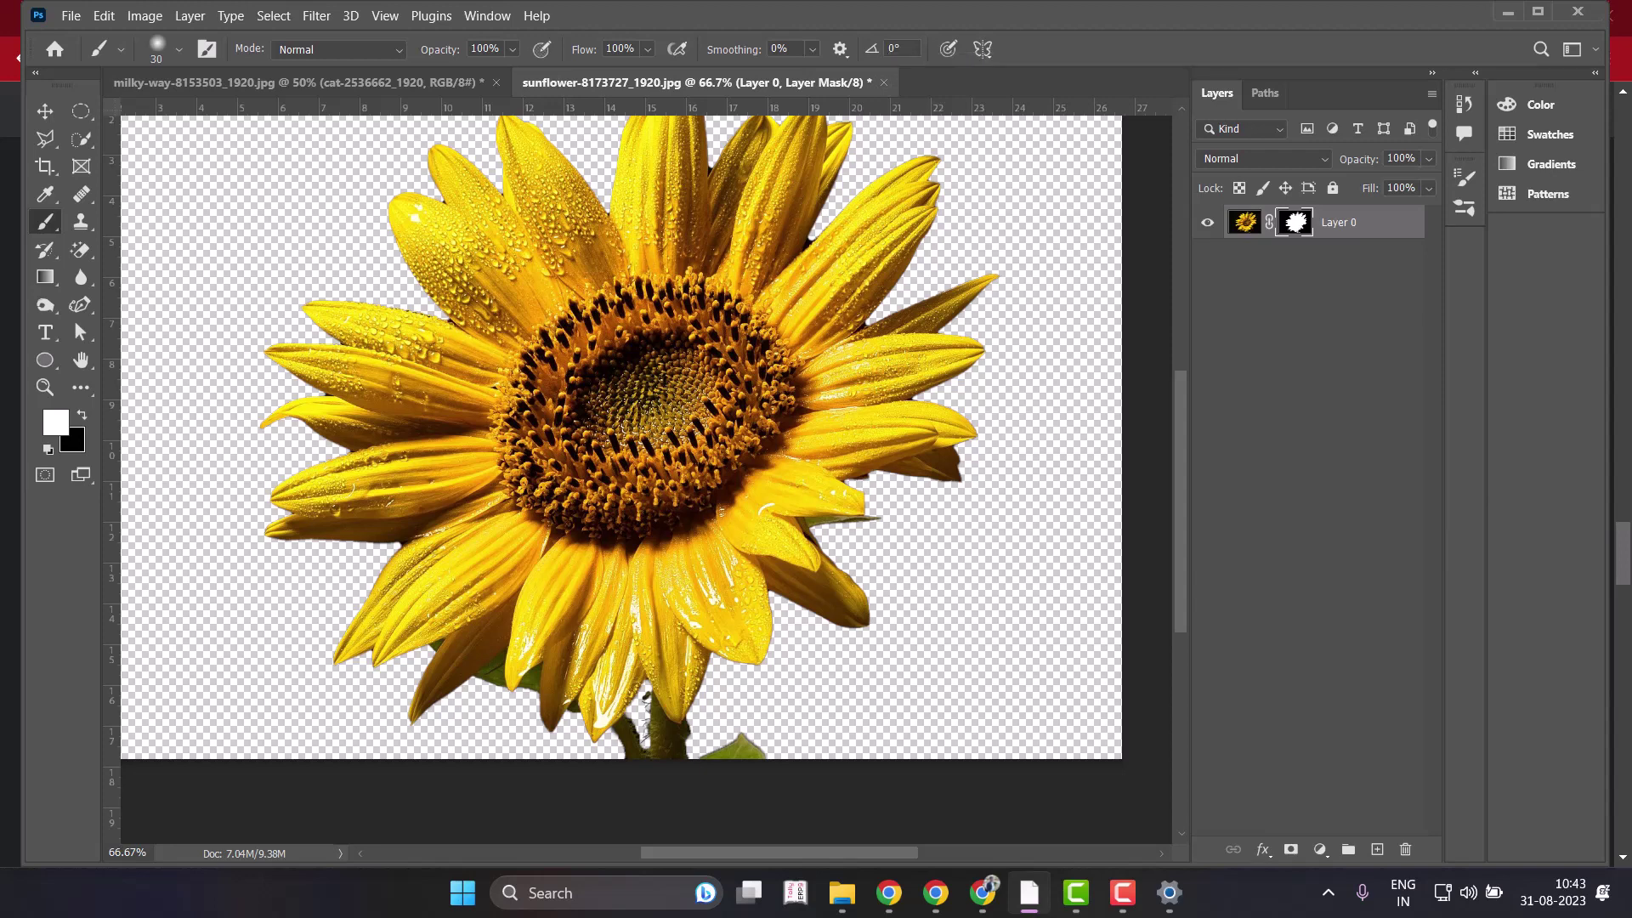
# Keep the sunflower open and close the cat composite, discarding its changes.
pyautogui.click(884, 83)
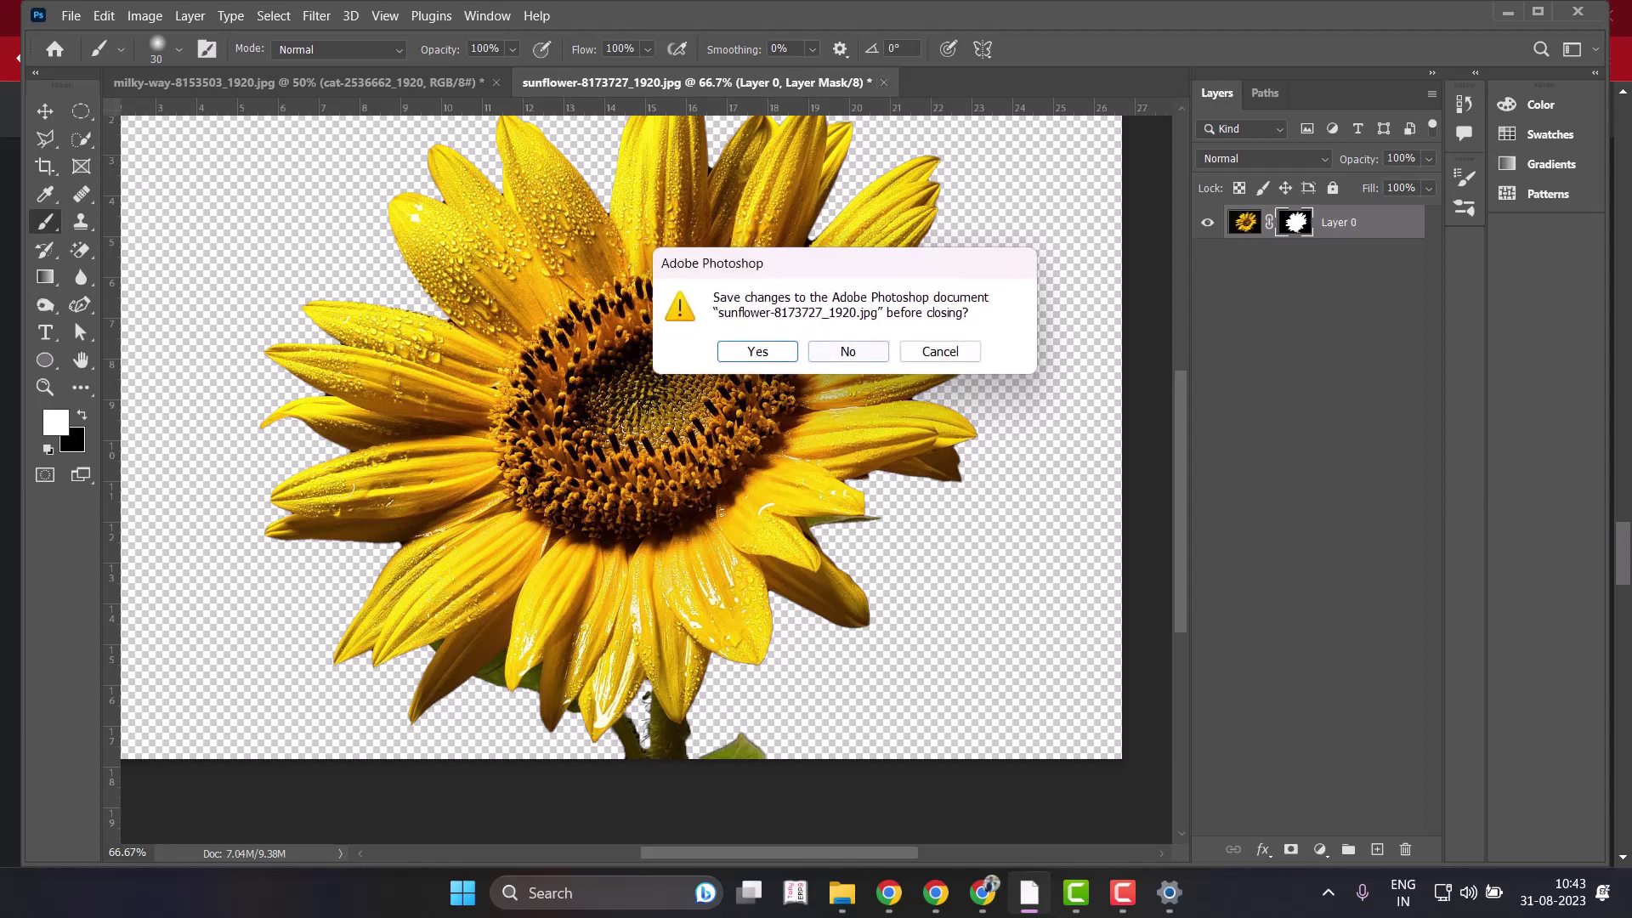
pyautogui.click(940, 351)
pyautogui.click(382, 83)
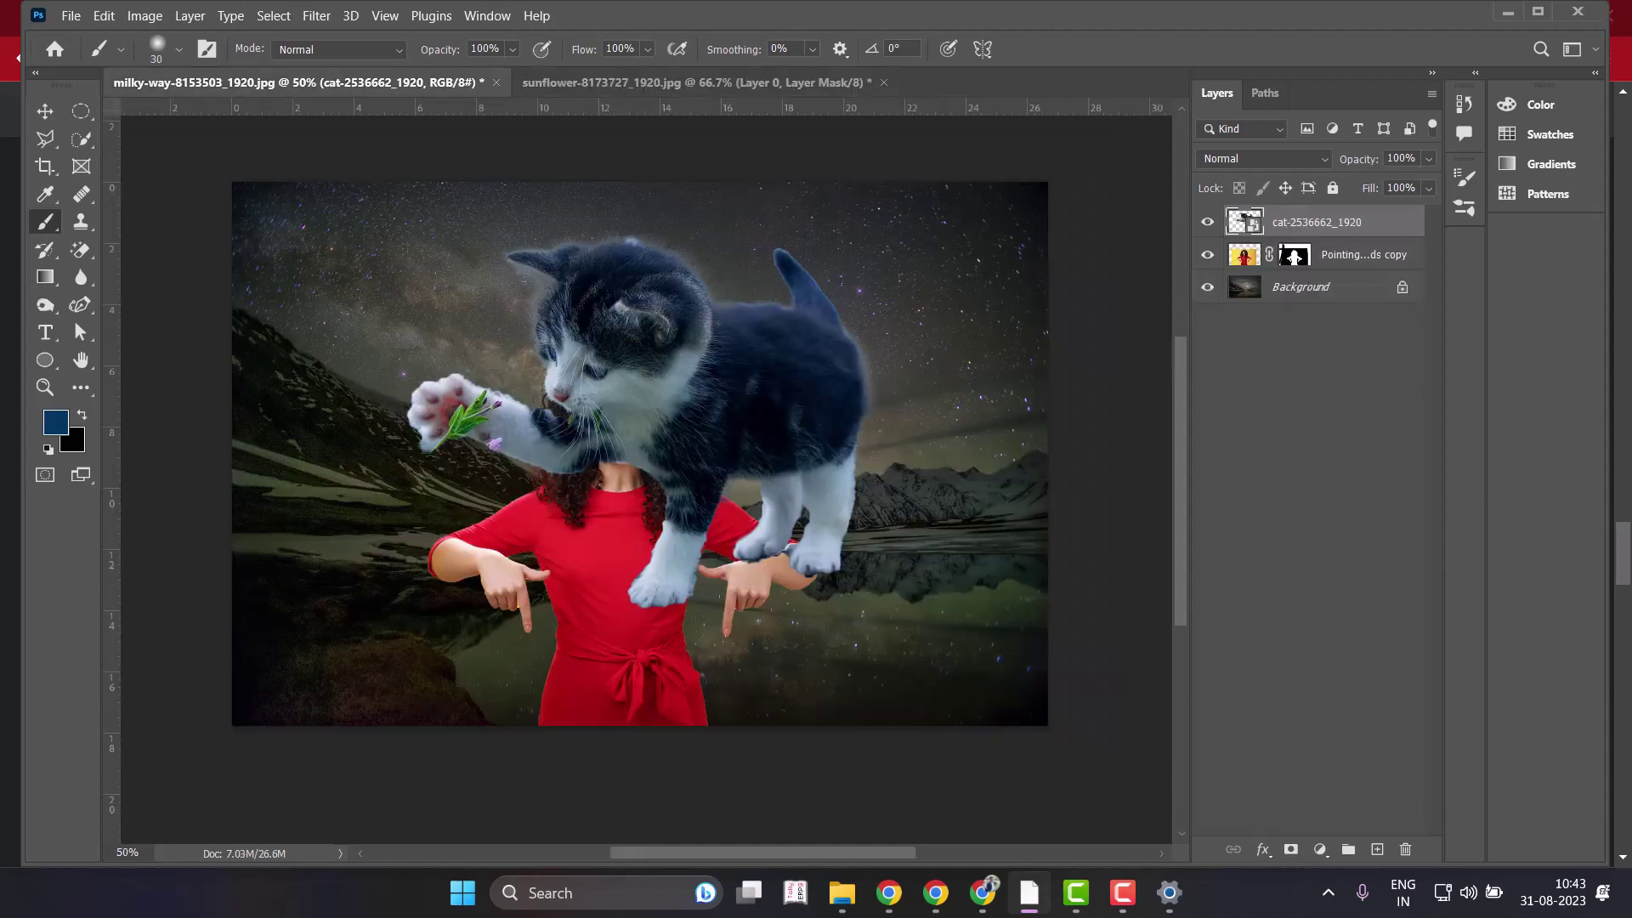
pyautogui.click(495, 82)
pyautogui.click(846, 350)
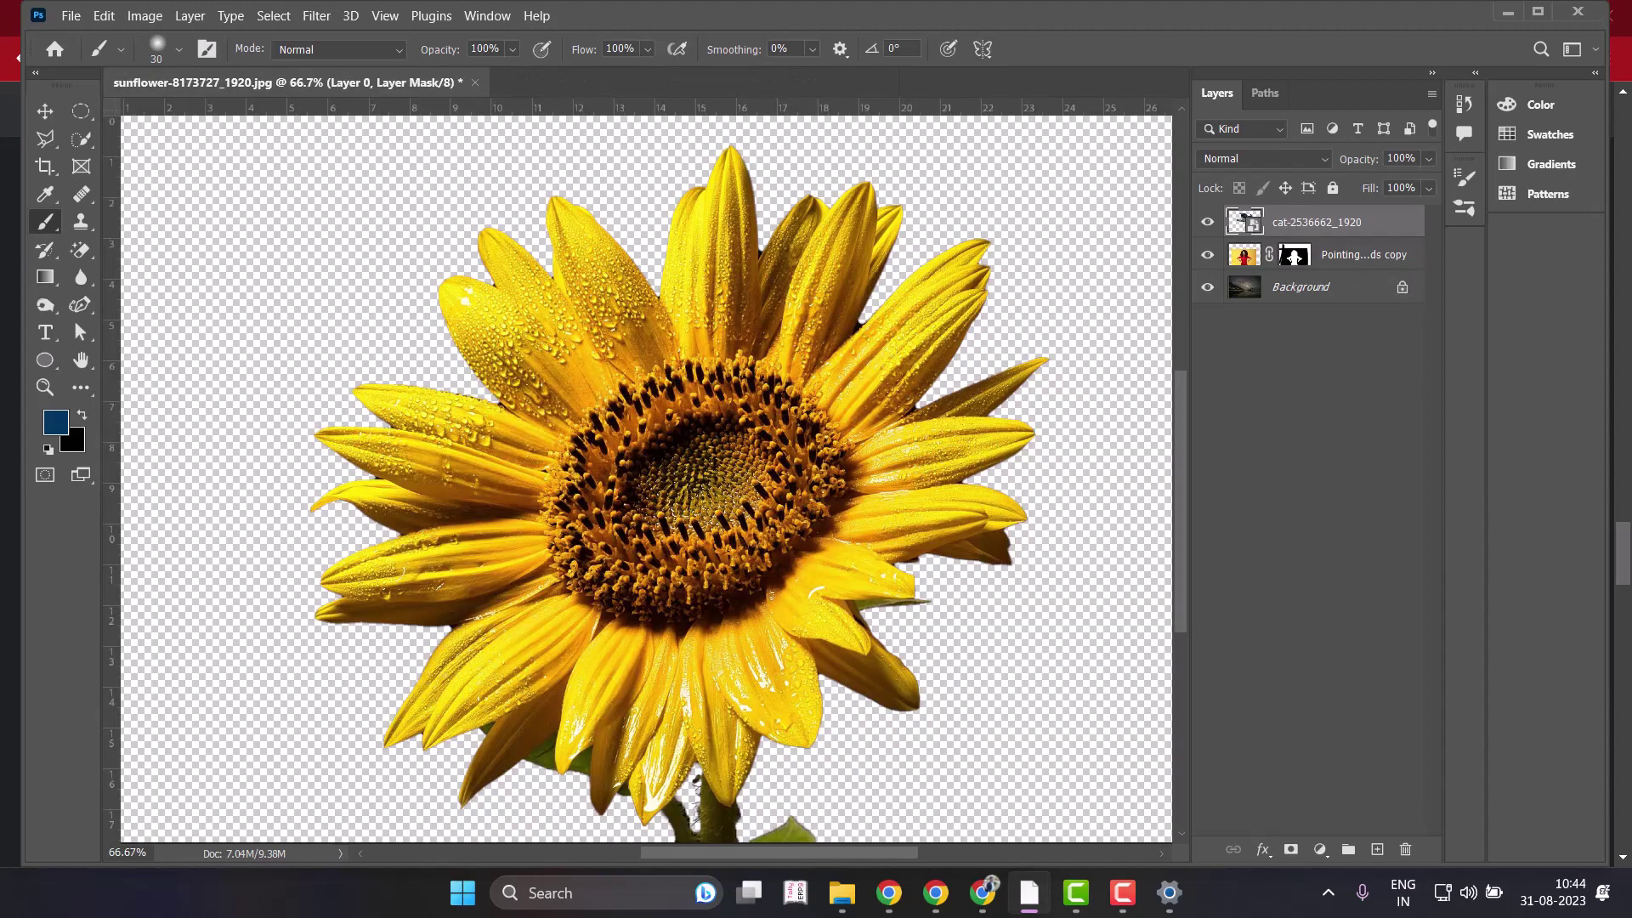
# Disable the sunflower's layer mask to reveal the black background, then switch to Chrome.
pyautogui.hotkey('ctrl', '-')
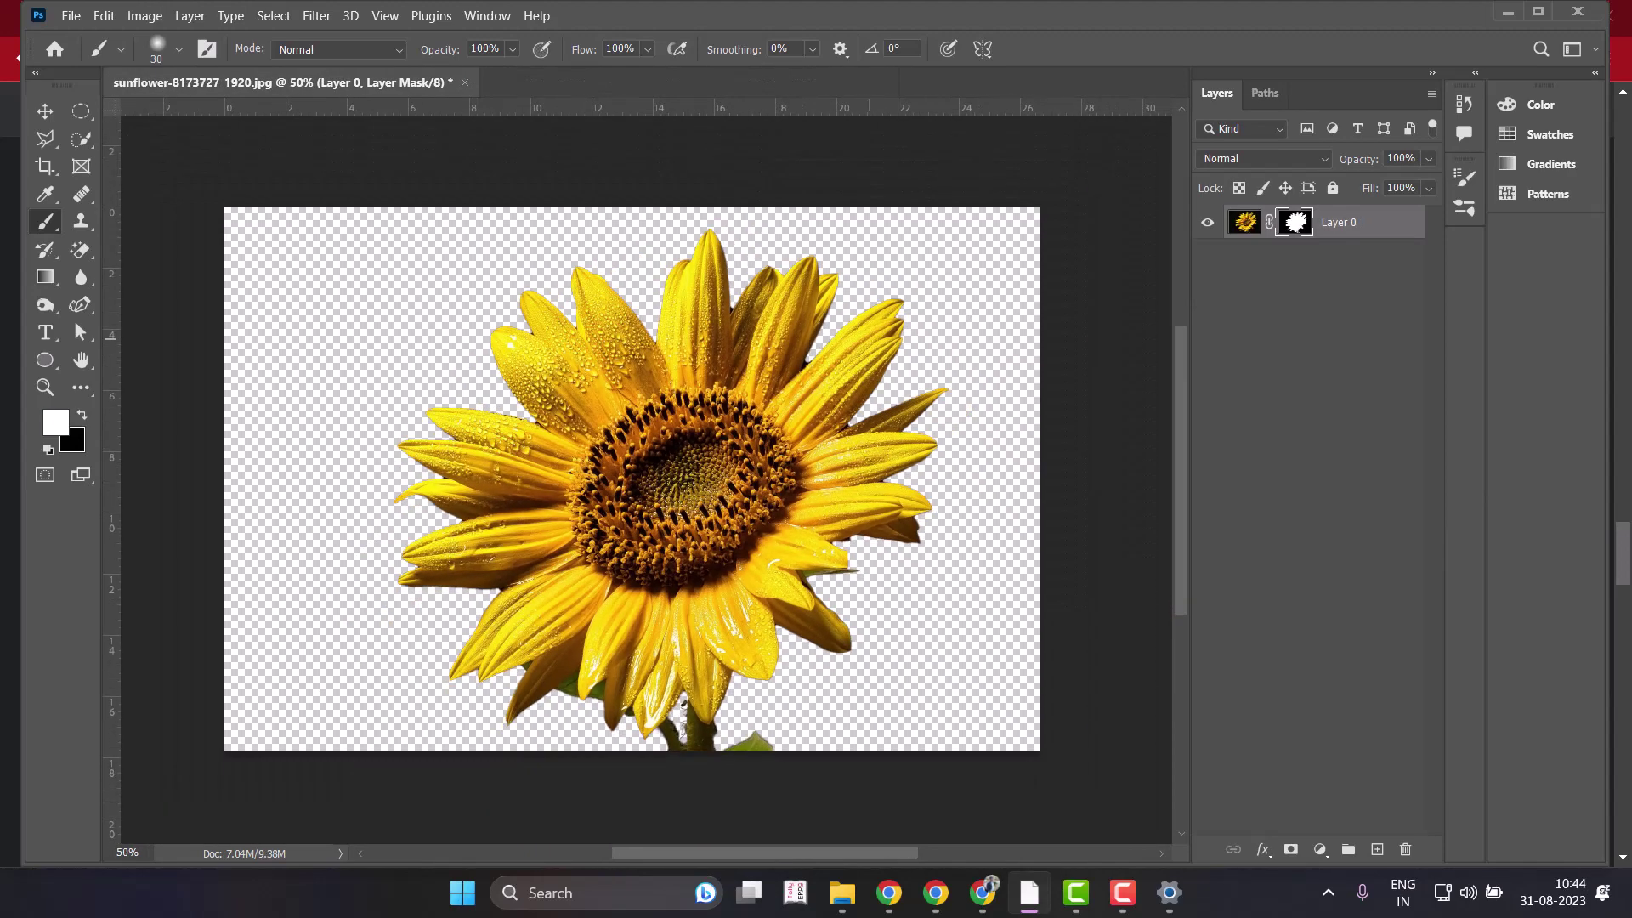
pyautogui.keyDown('shift'); pyautogui.click(1293, 223); pyautogui.keyUp('shift')
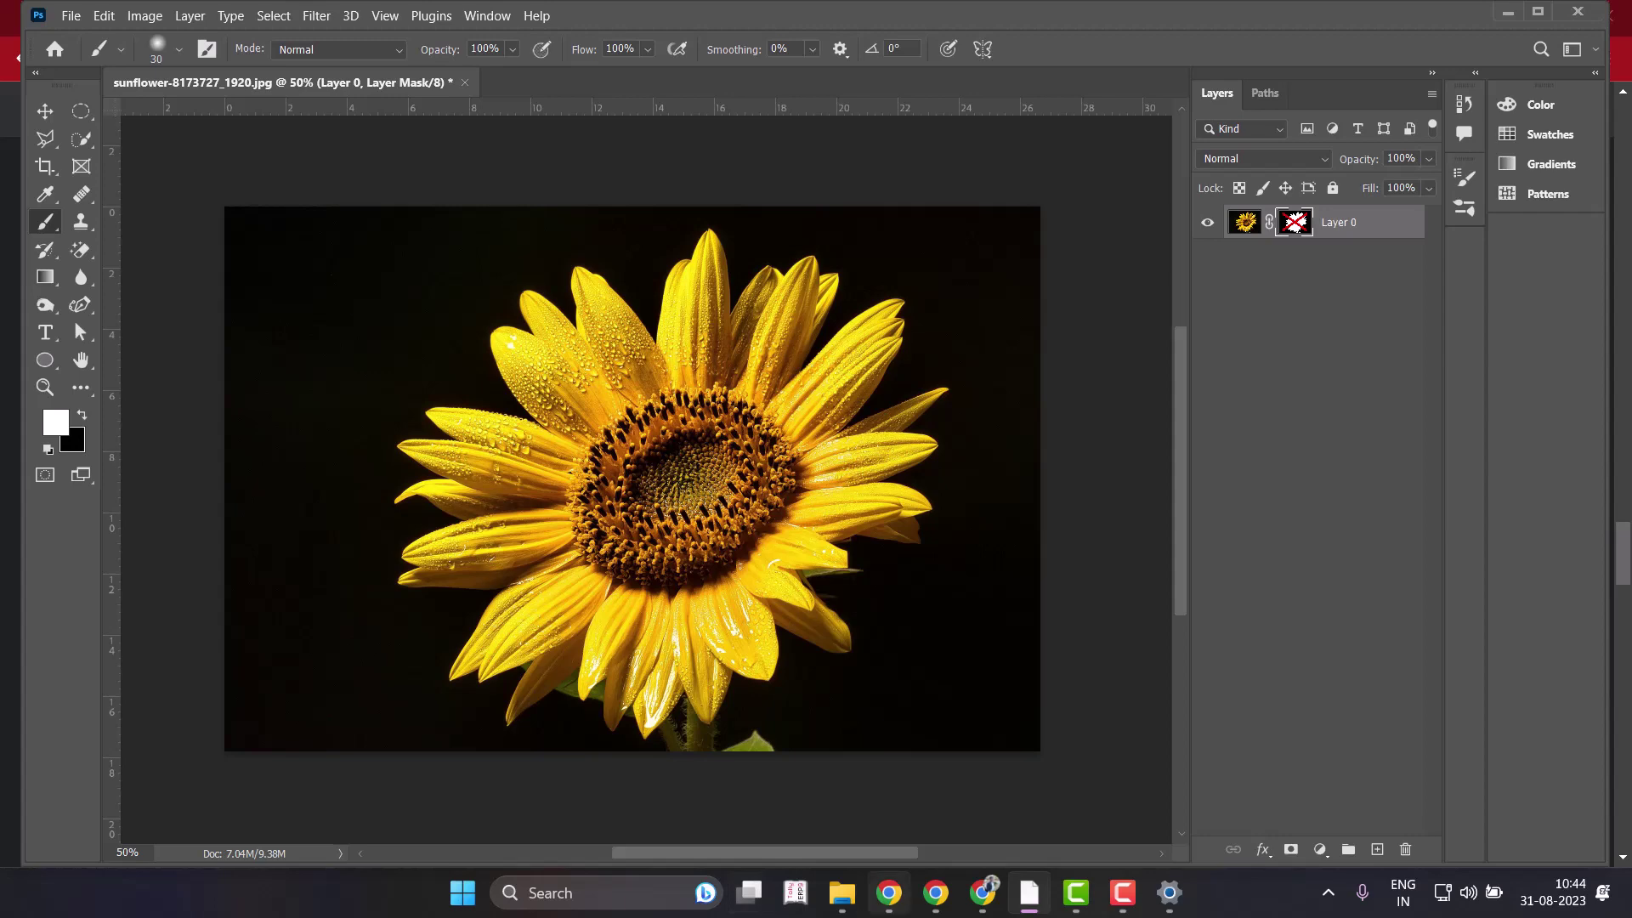
pyautogui.click(977, 782)
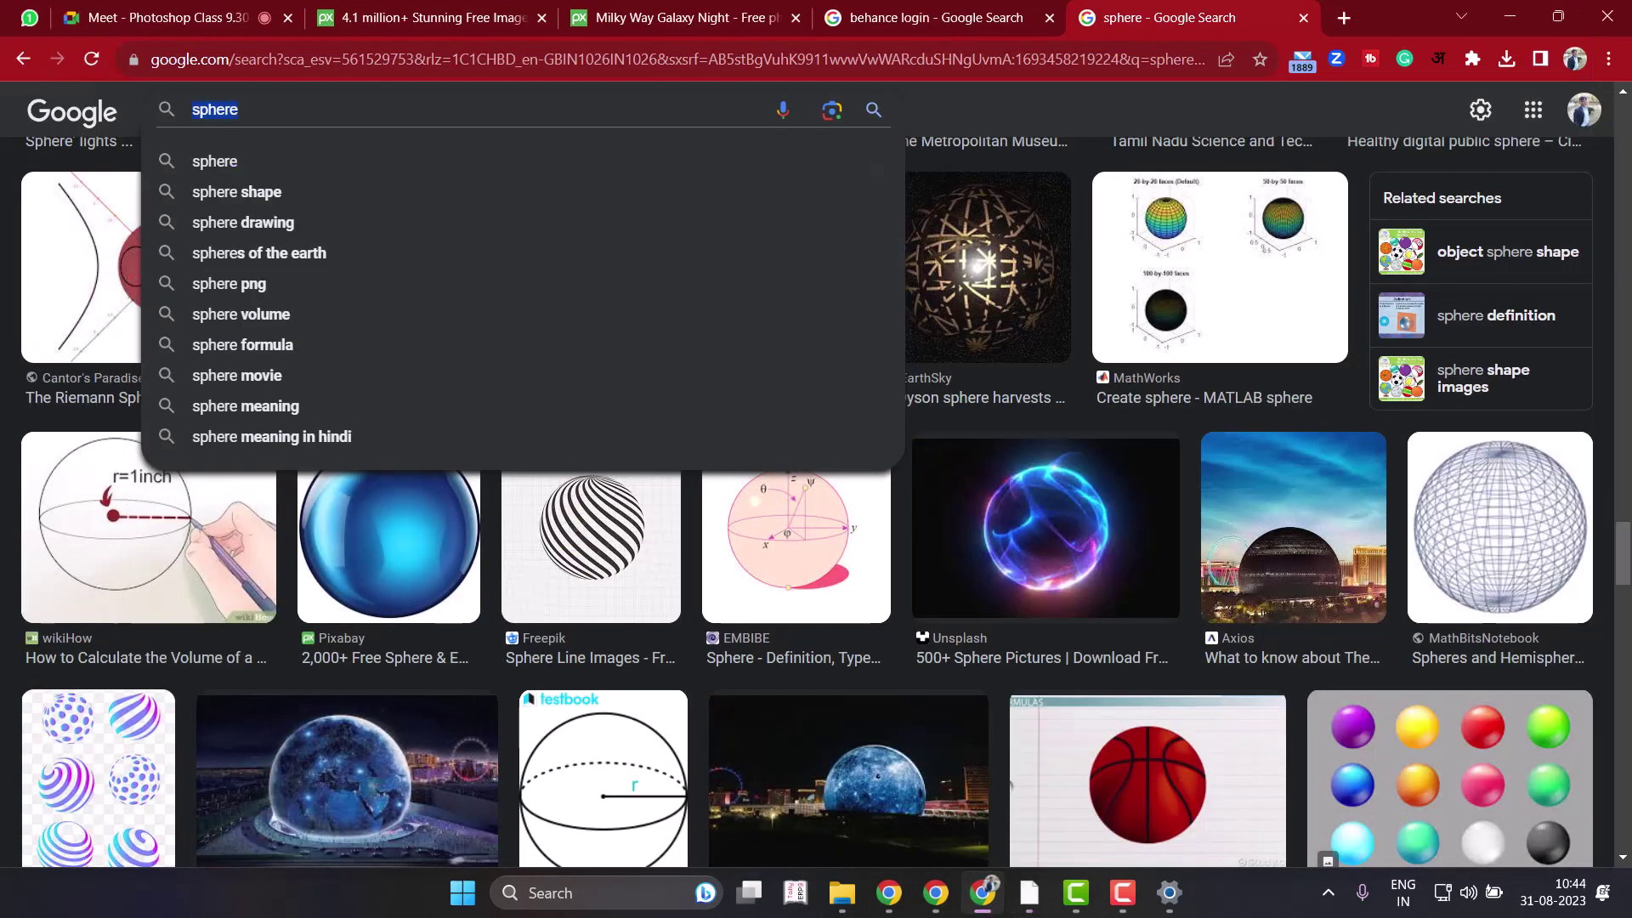
# Run a Google image search for 'rgb color wheel'.
pyautogui.click(161, 17)
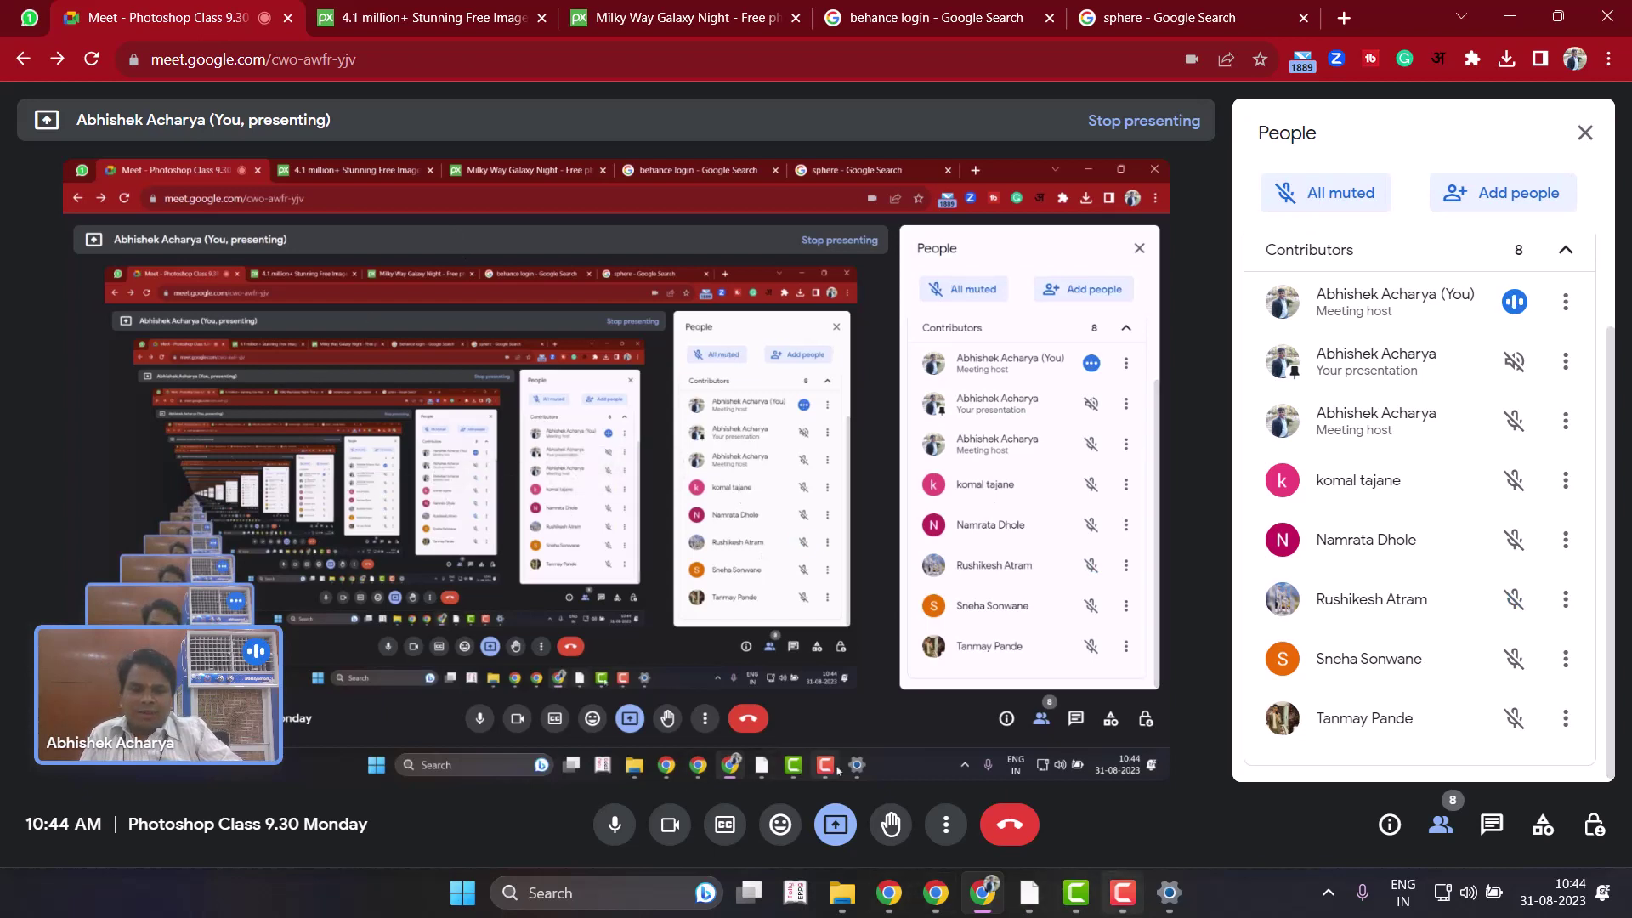
pyautogui.click(1190, 17)
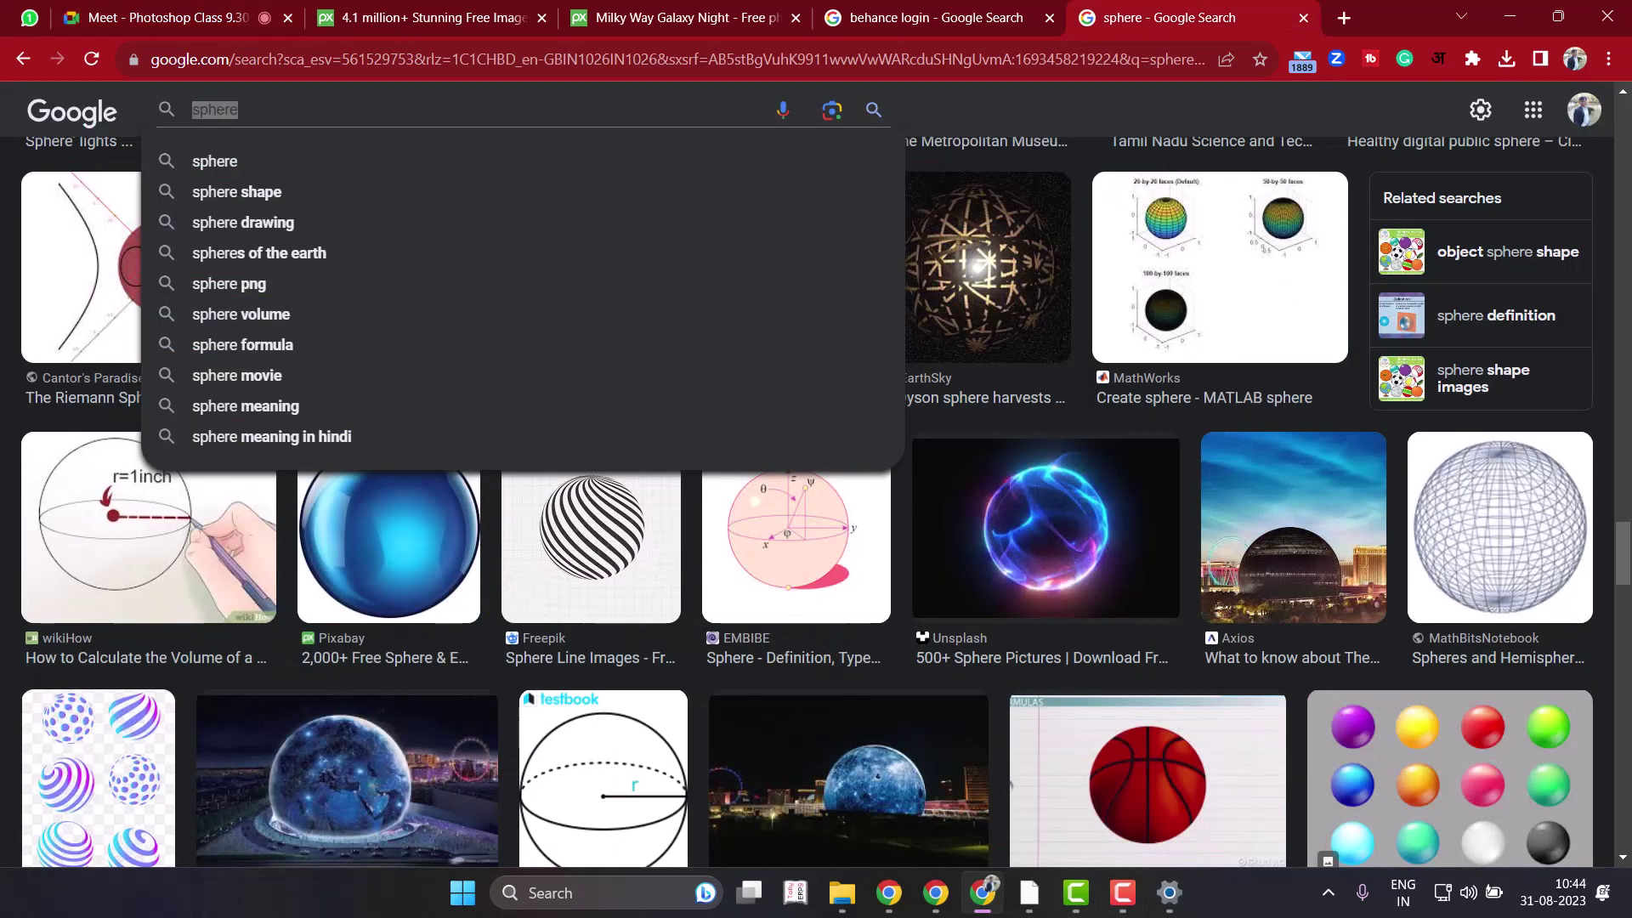
pyautogui.press('BackSpace')
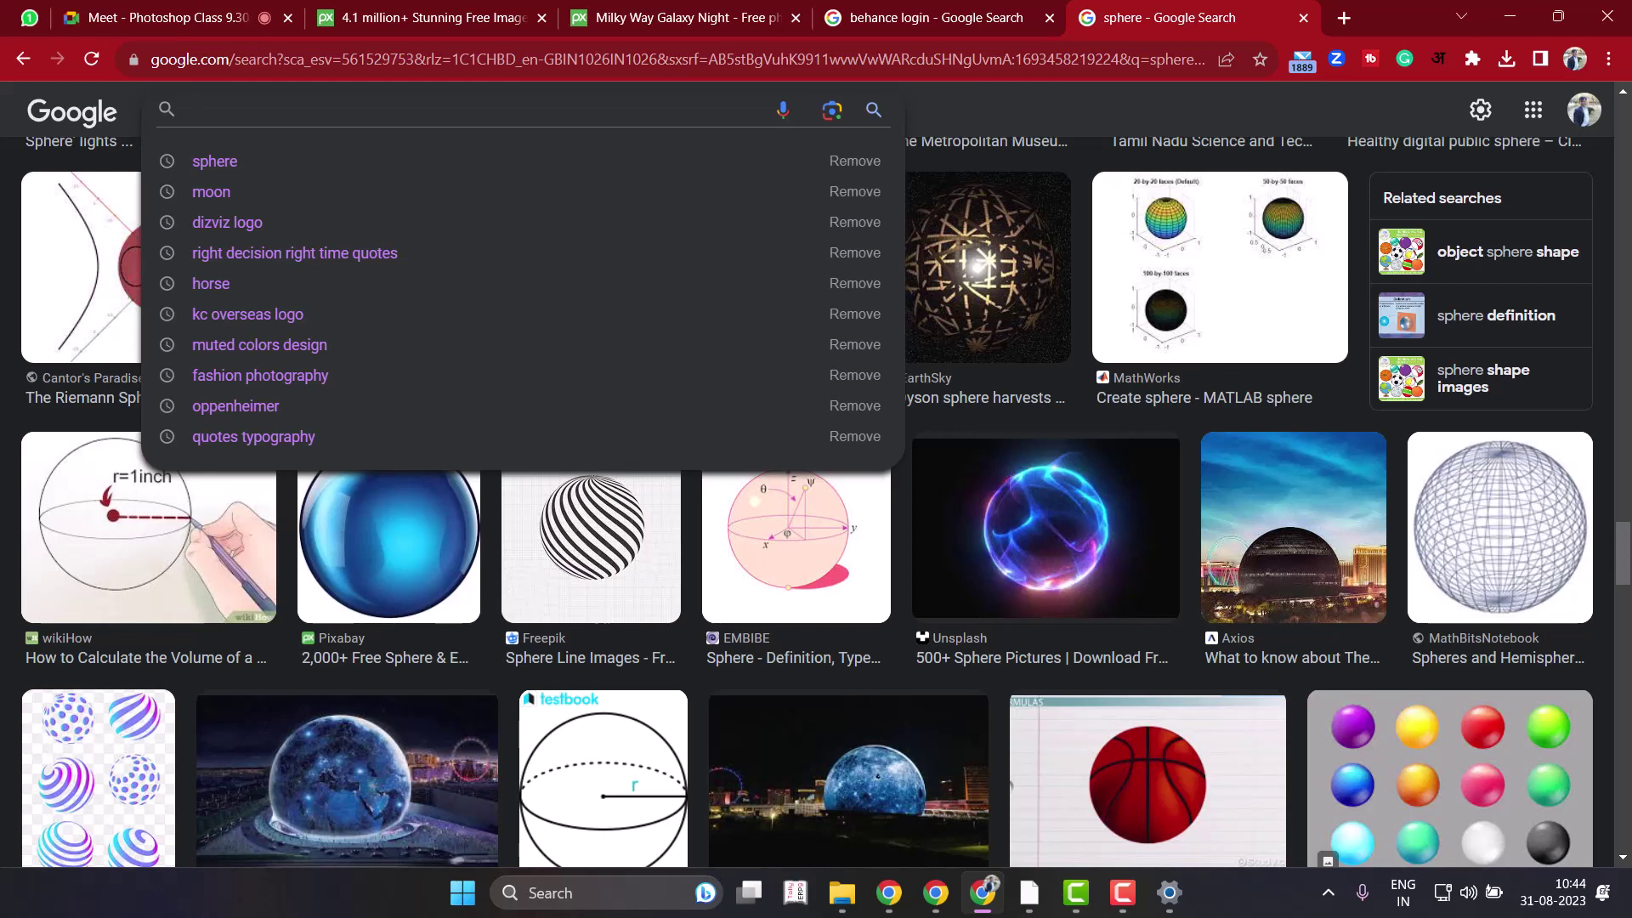
pyautogui.write('rgb d')
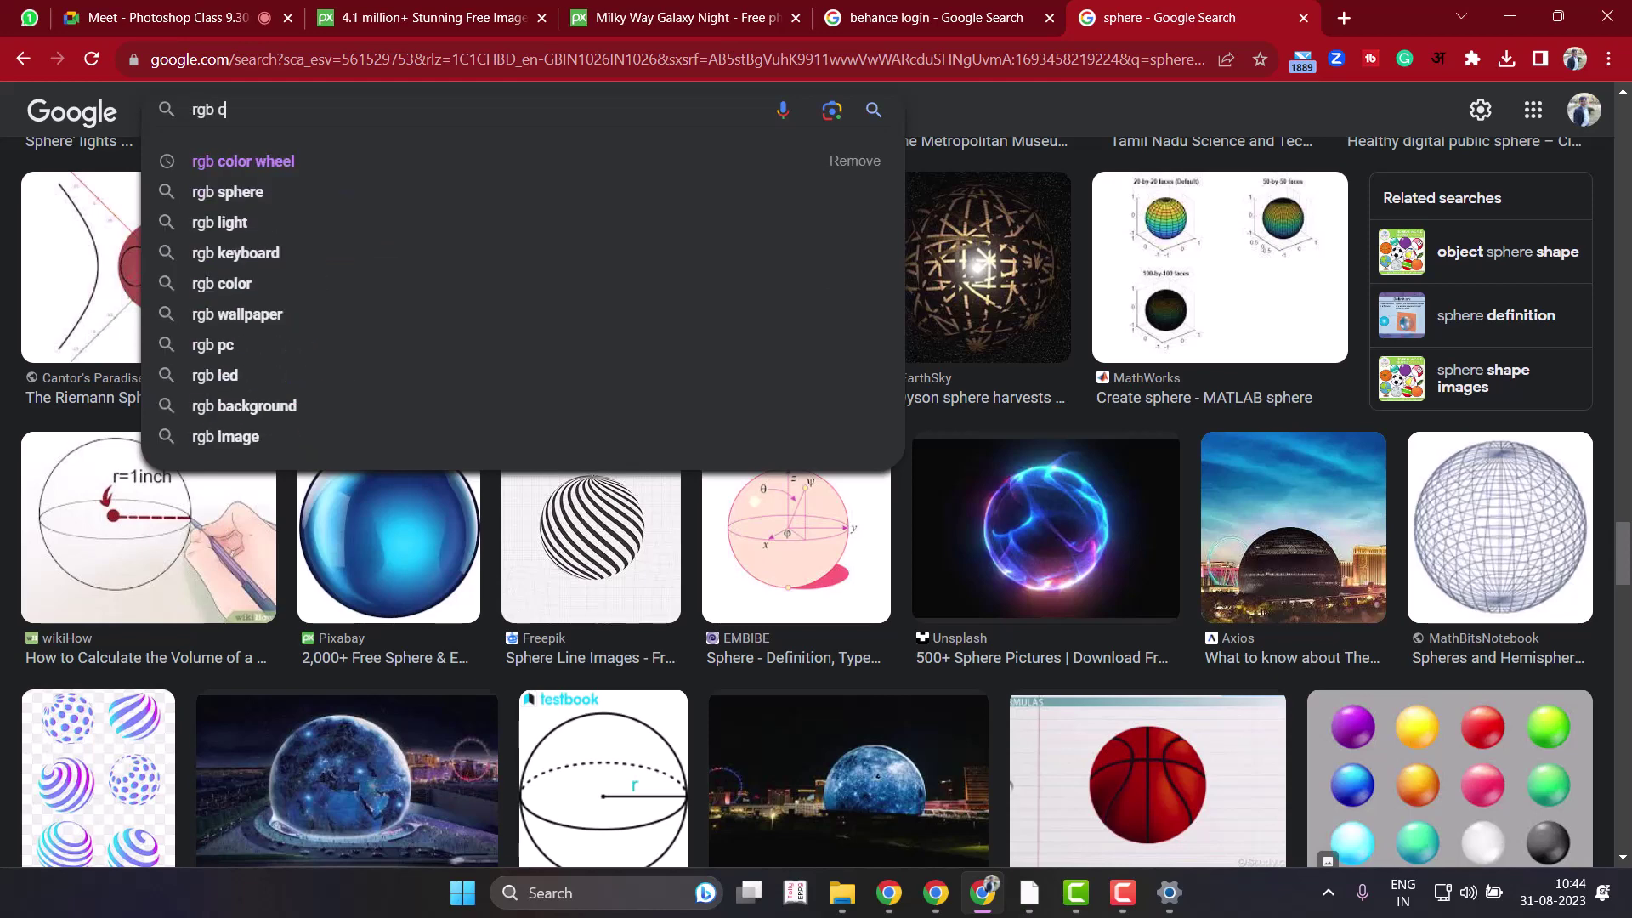
pyautogui.write('olor')
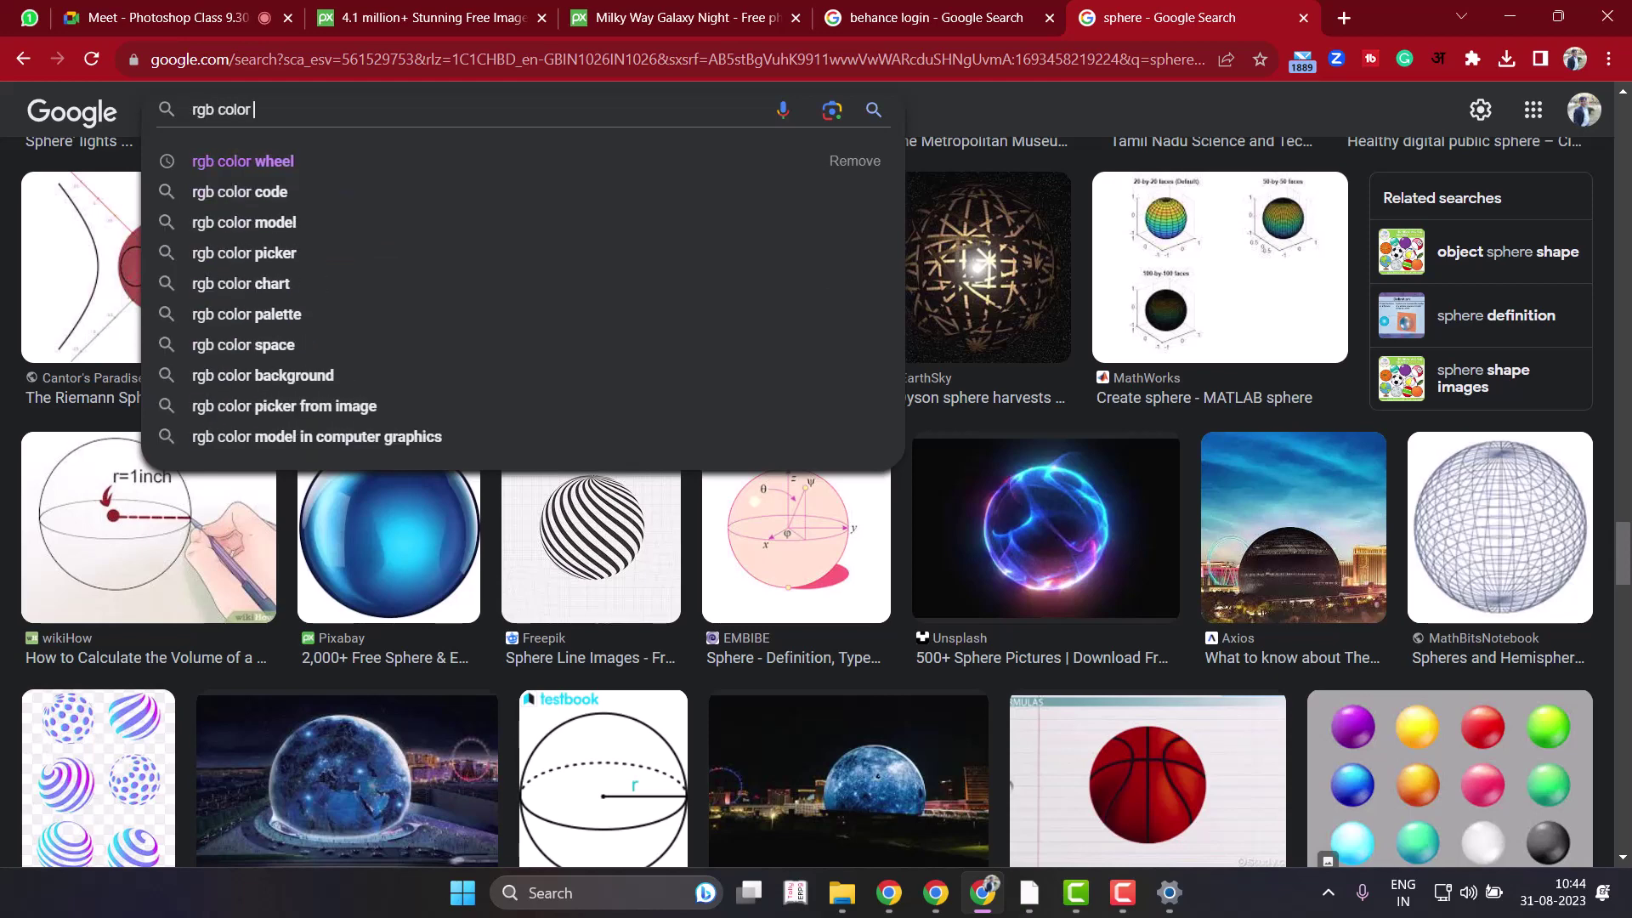
pyautogui.press('Down')
pyautogui.press('Return')
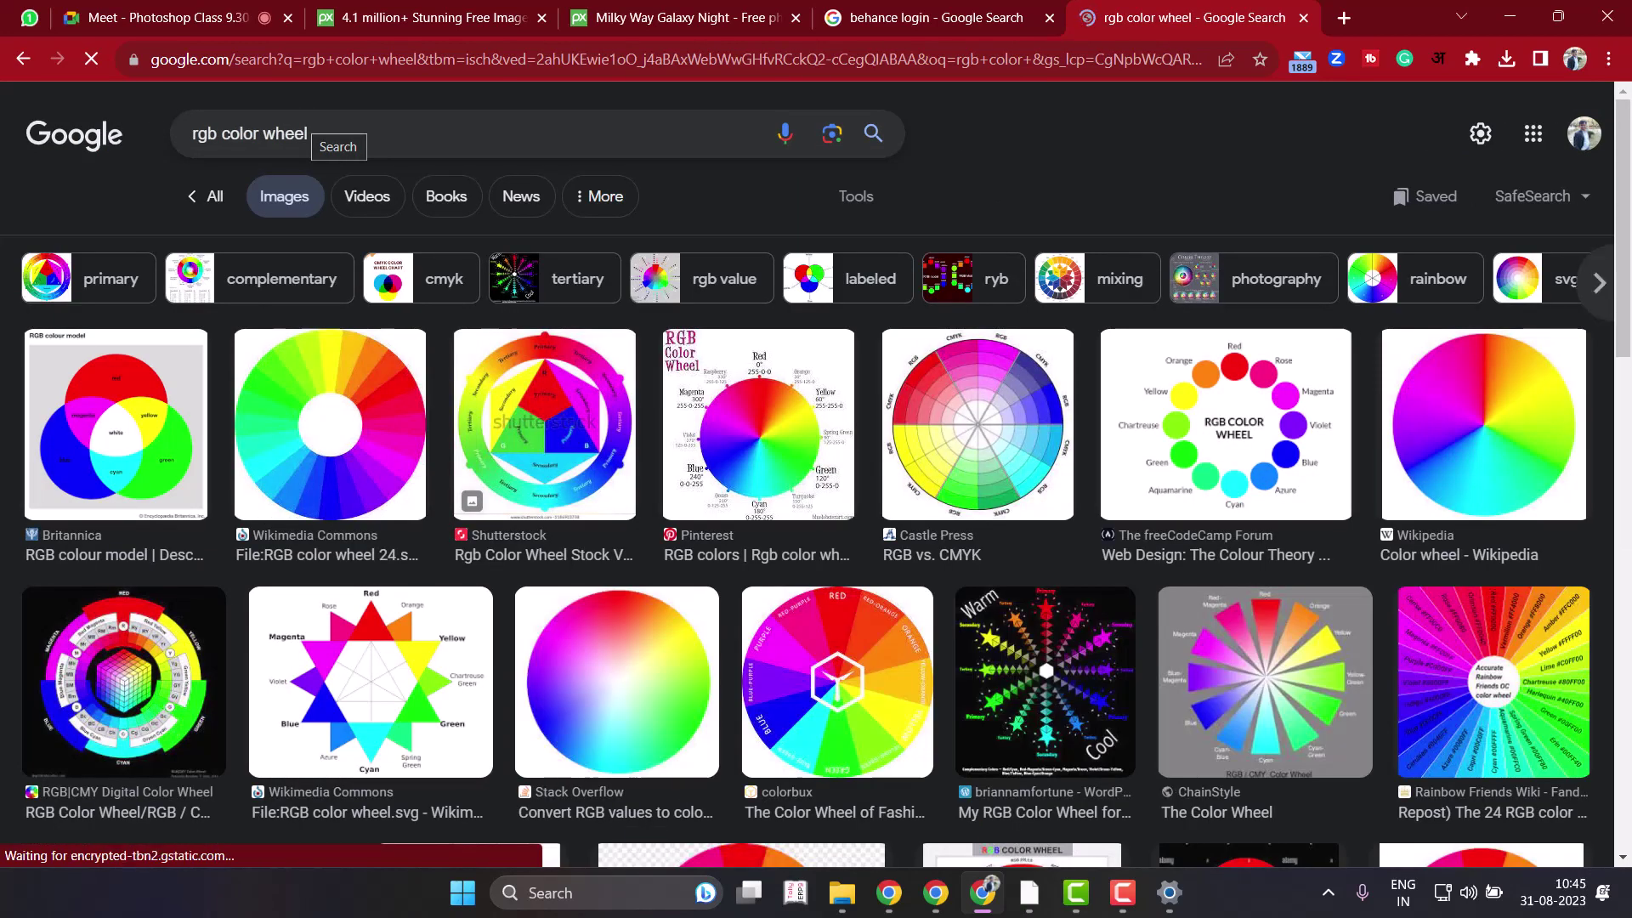
# Copy the Pinterest RGB Color Wheel image and return to Photoshop.
pyautogui.click(759, 425)
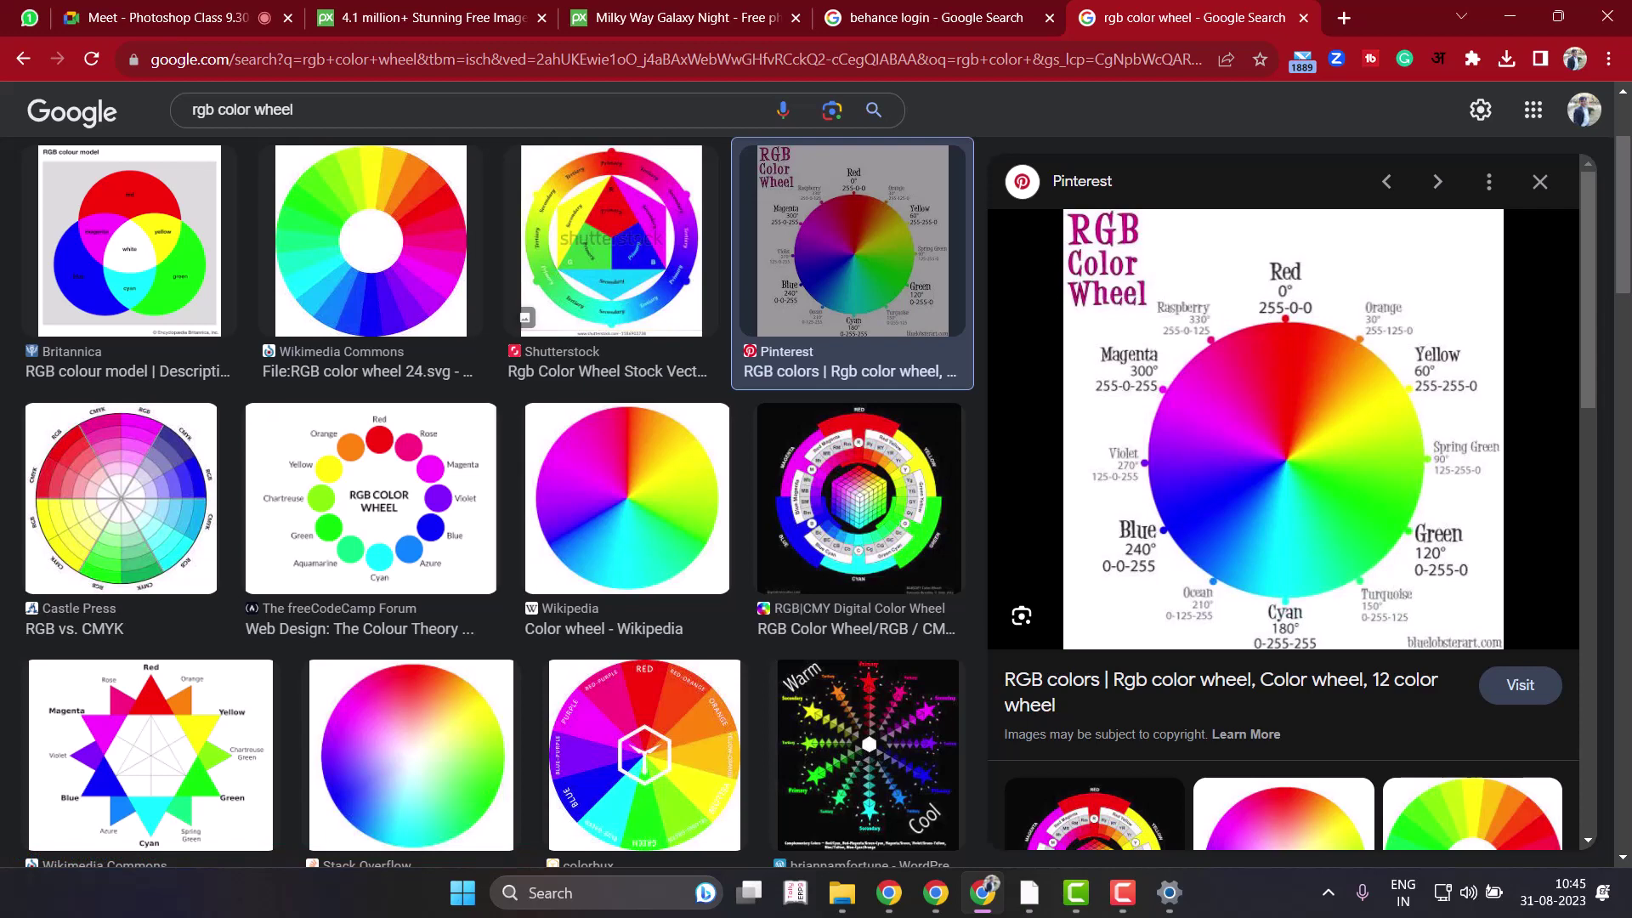
pyautogui.rightClick(1344, 345)
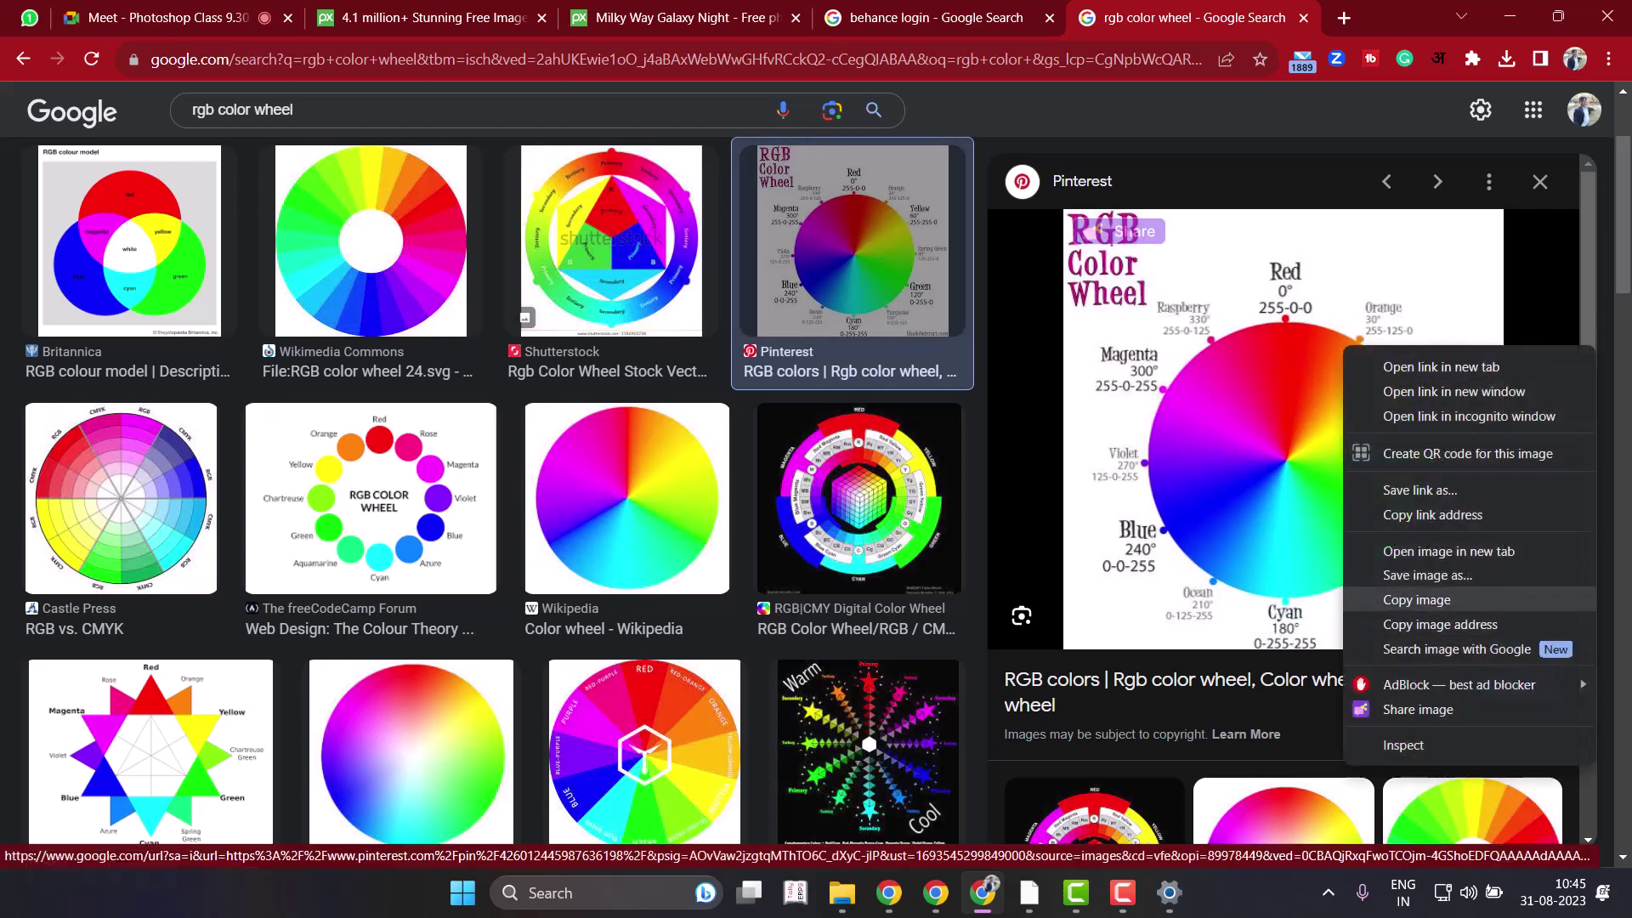
pyautogui.click(1416, 599)
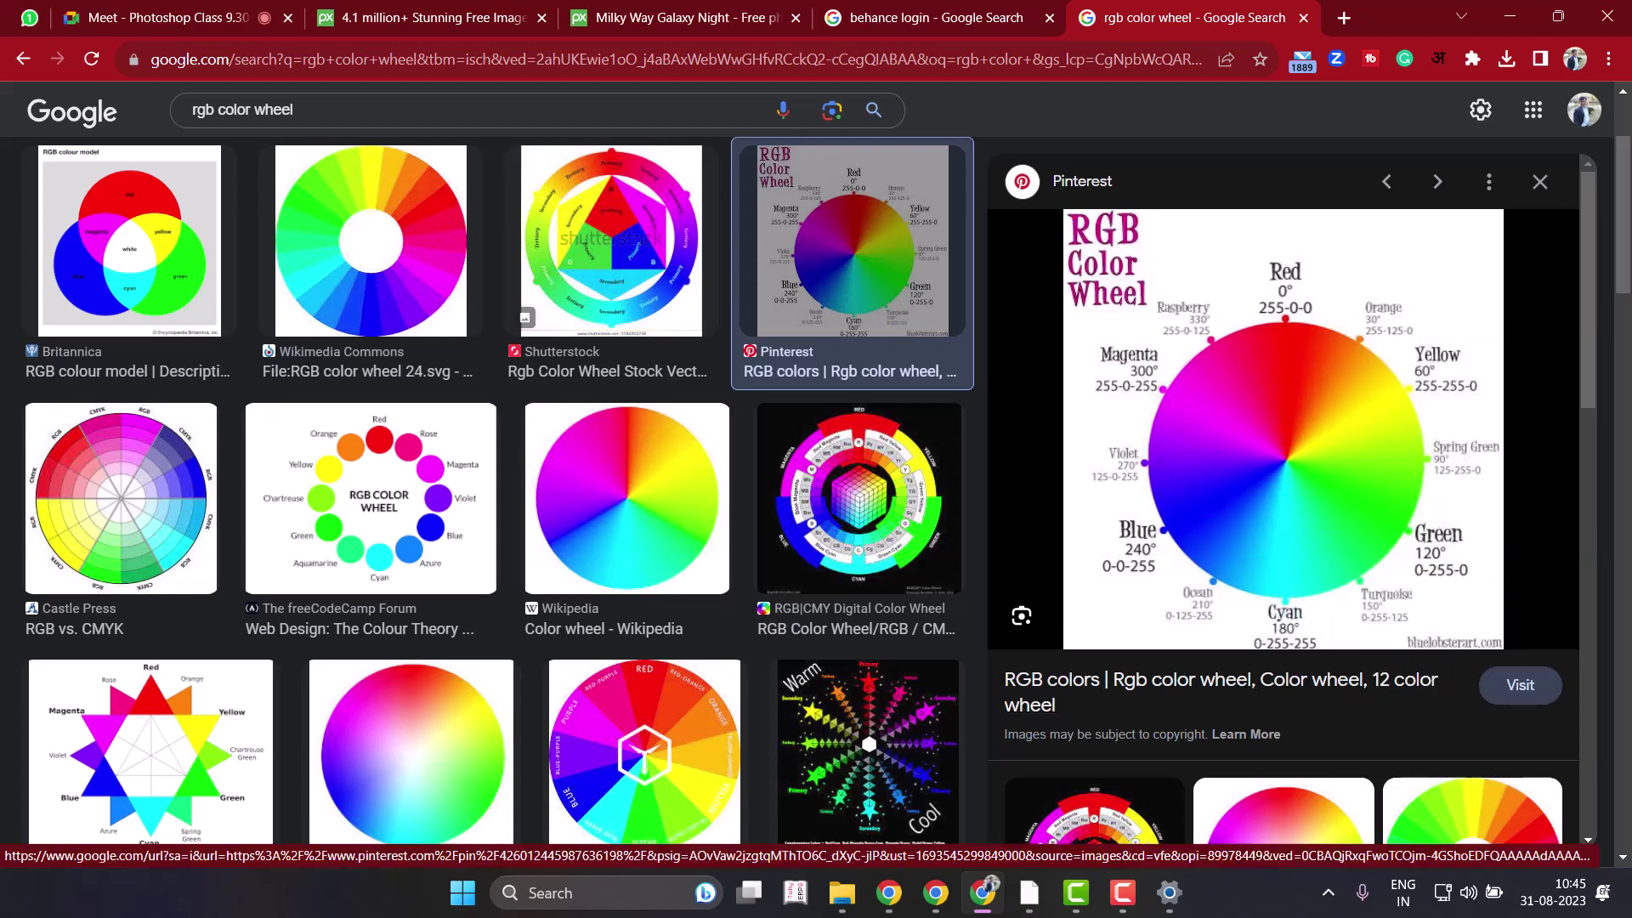
pyautogui.hotkey('alt', 'Tab')
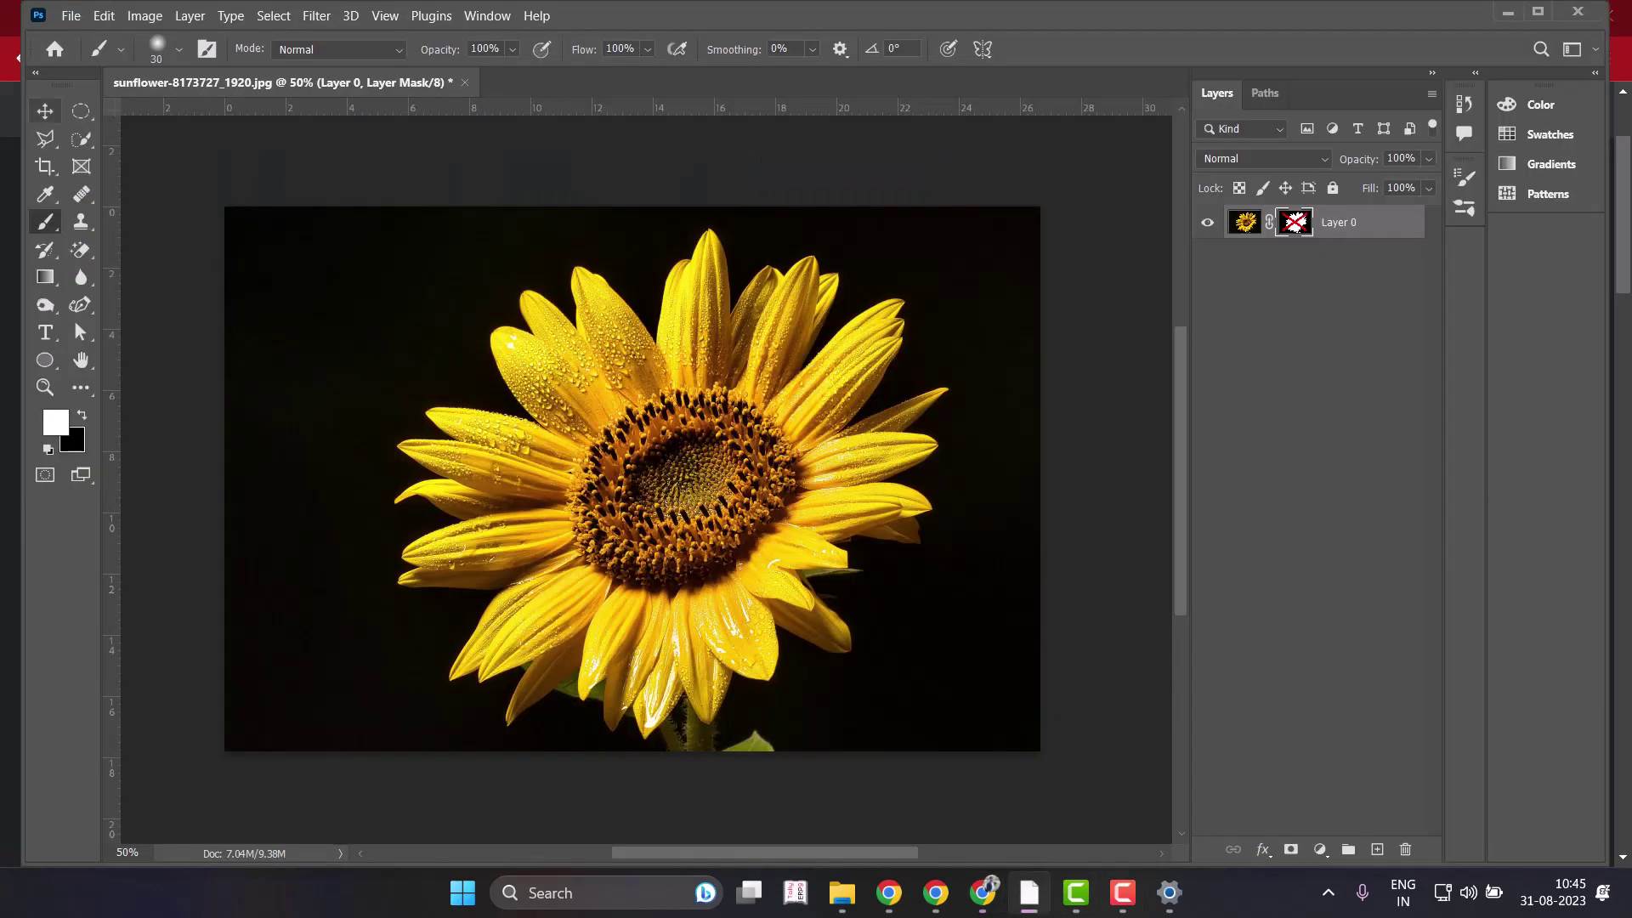
# Create a new document sized to the clipboard image.
pyautogui.click(71, 16)
pyautogui.press('Escape')
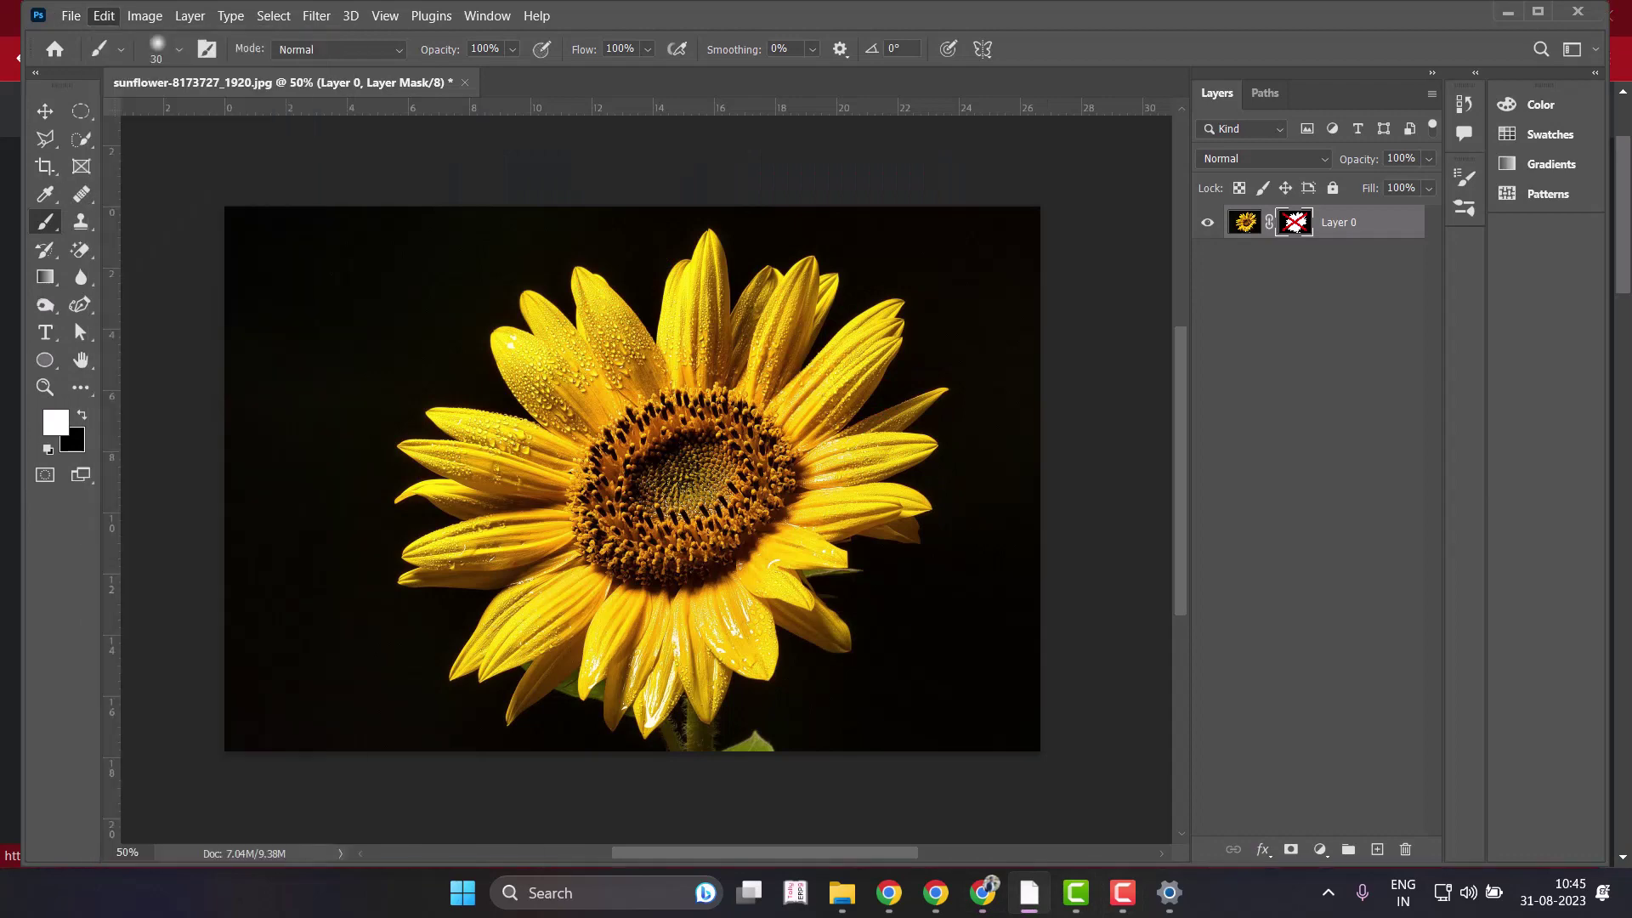
pyautogui.hotkey('alt', 'f')
pyautogui.press('Escape')
pyautogui.hotkey('ctrl', 'n')
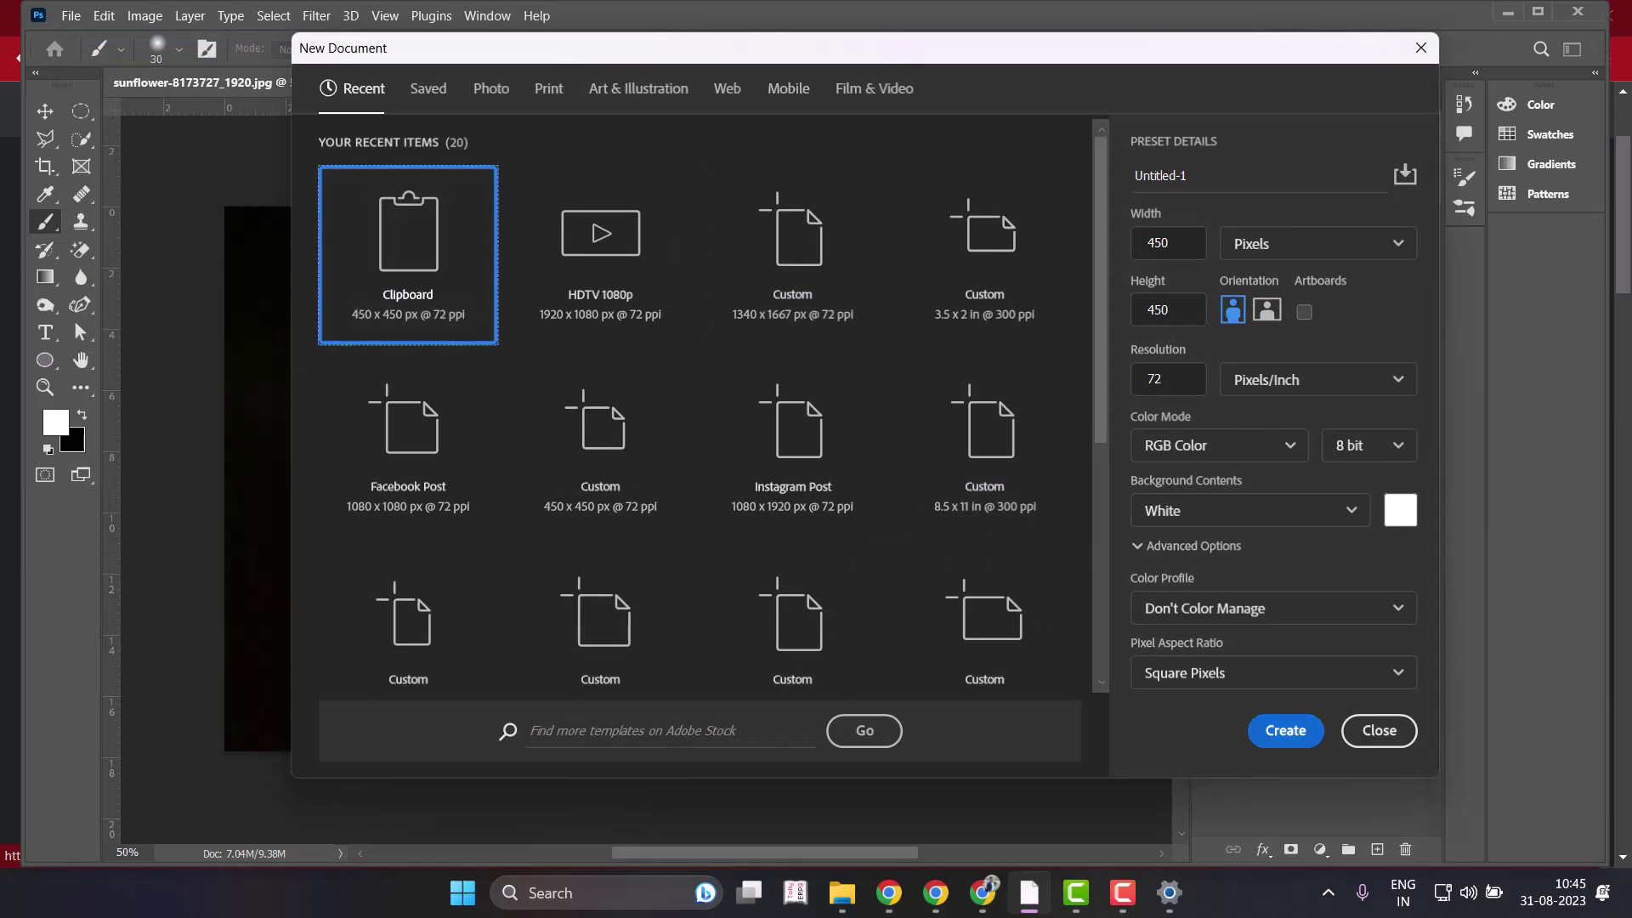
pyautogui.press('Return')
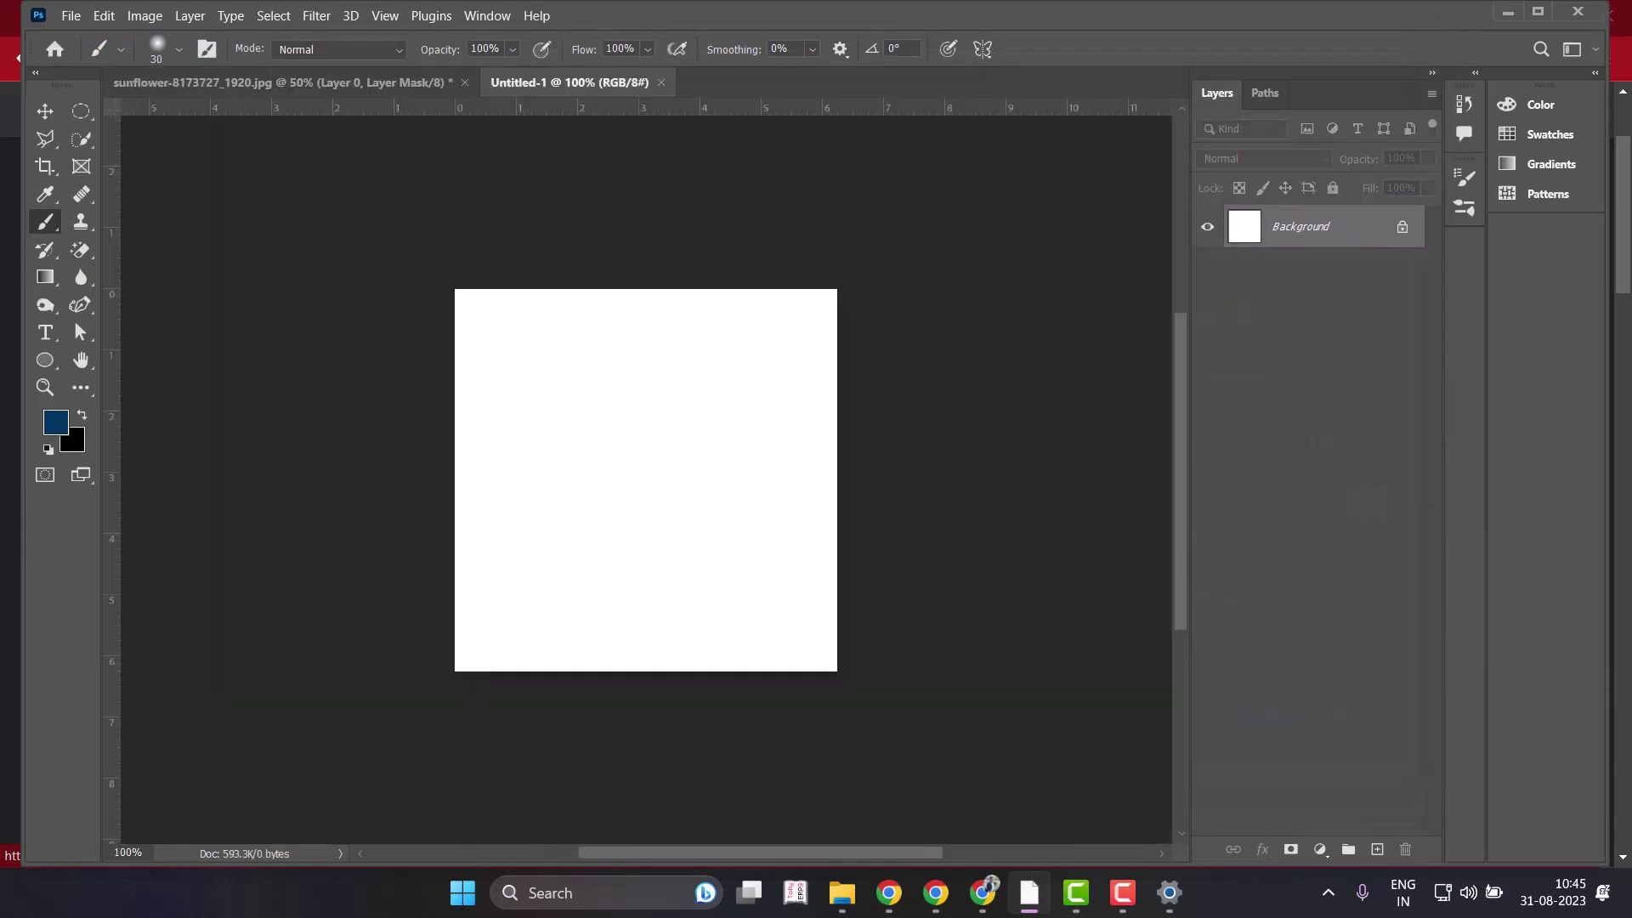
# Paste the RGB color wheel as a new layer and zoom to 200%.
pyautogui.hotkey('ctrl', 'v')
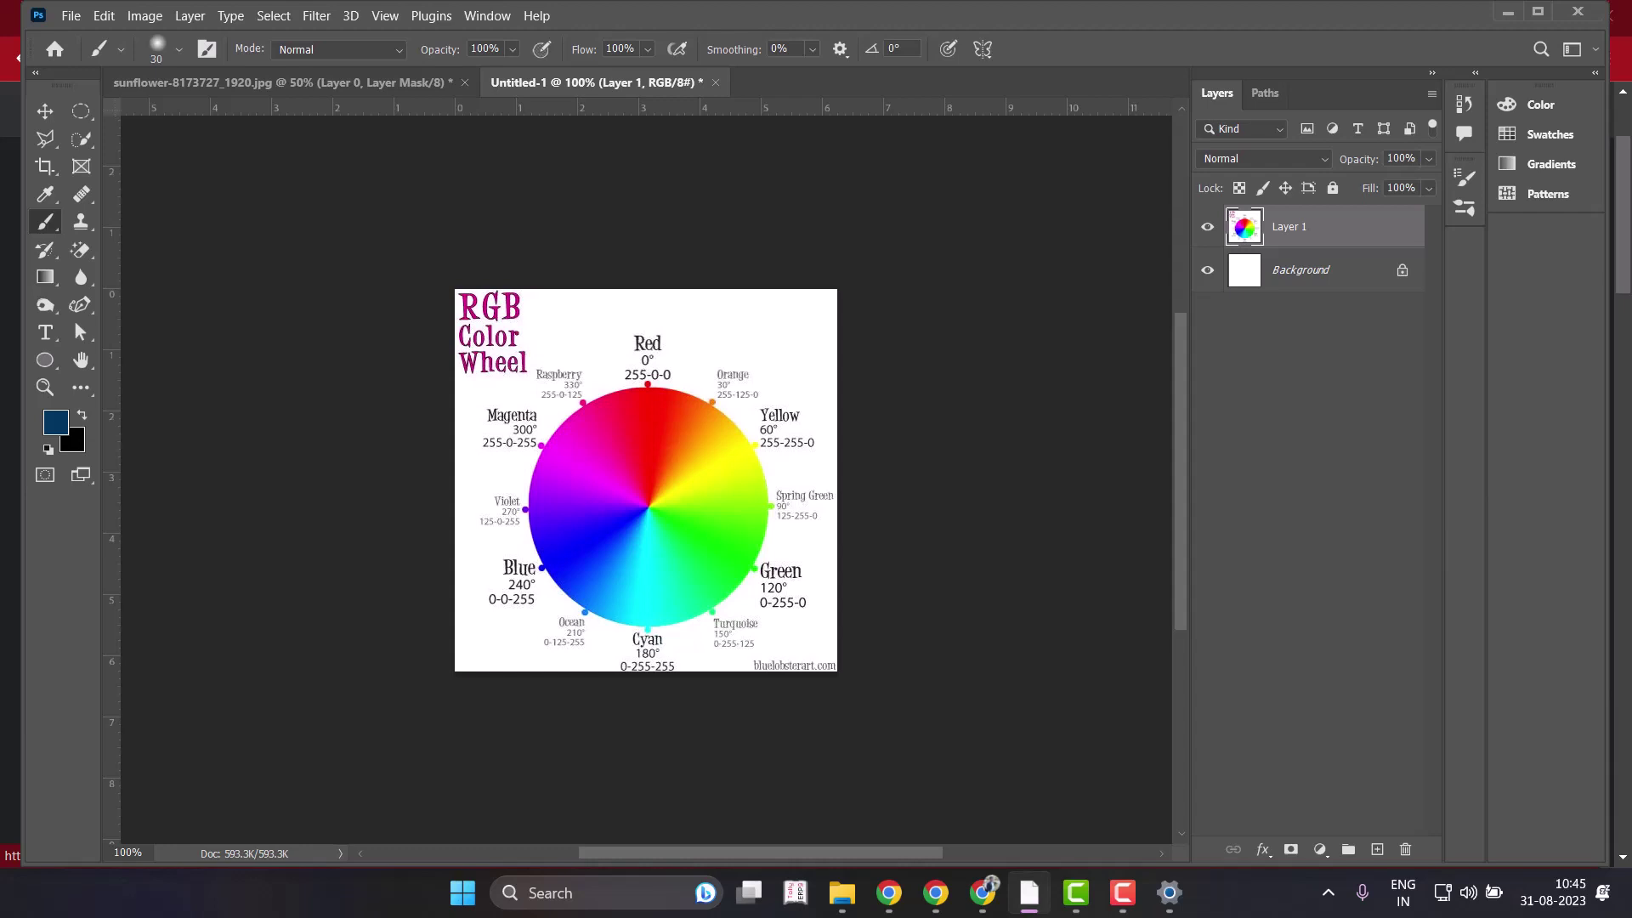
pyautogui.hotkey('ctrl', '+')
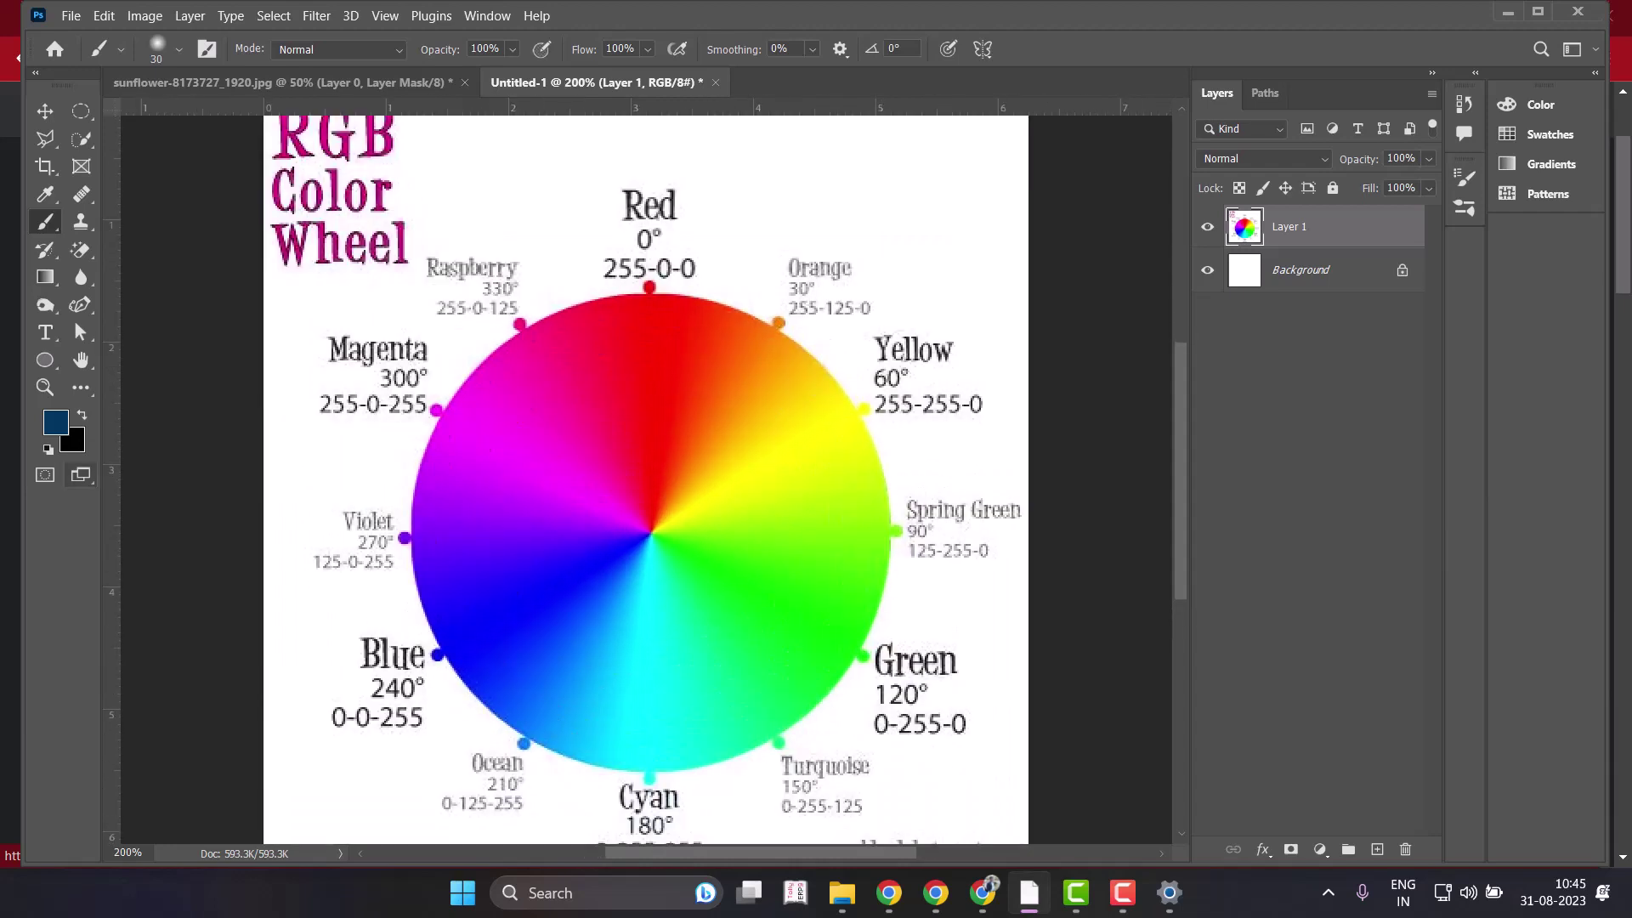
pyautogui.click(55, 422)
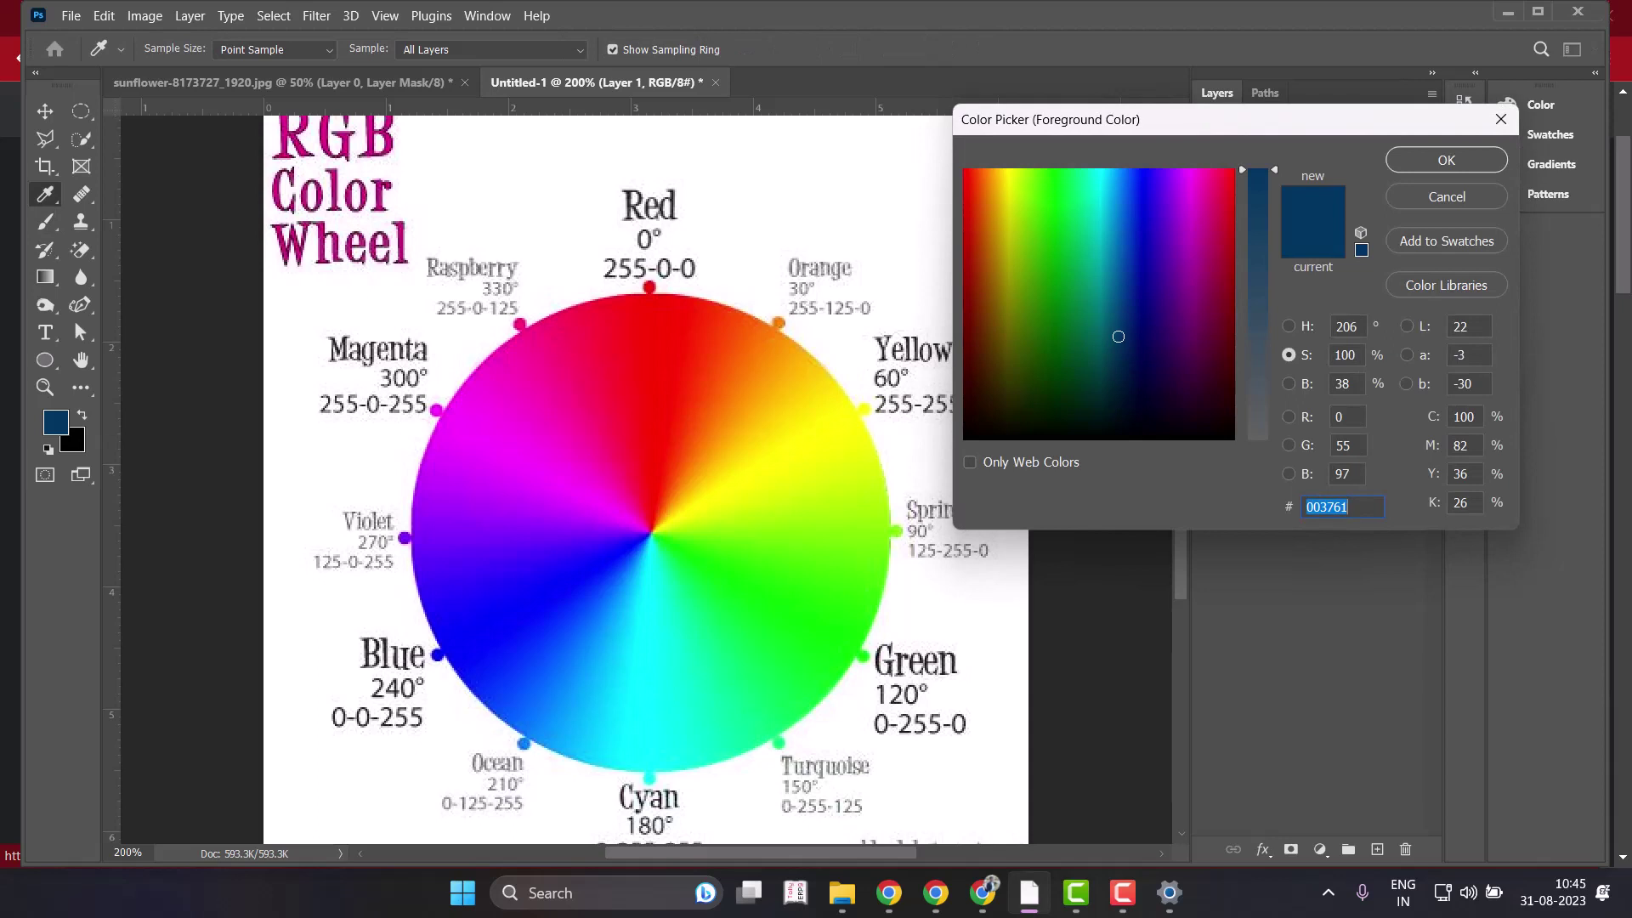
# Pick pure red ff0000: hue mode, H set to 0, full saturation and brightness.
pyautogui.click(1288, 326)
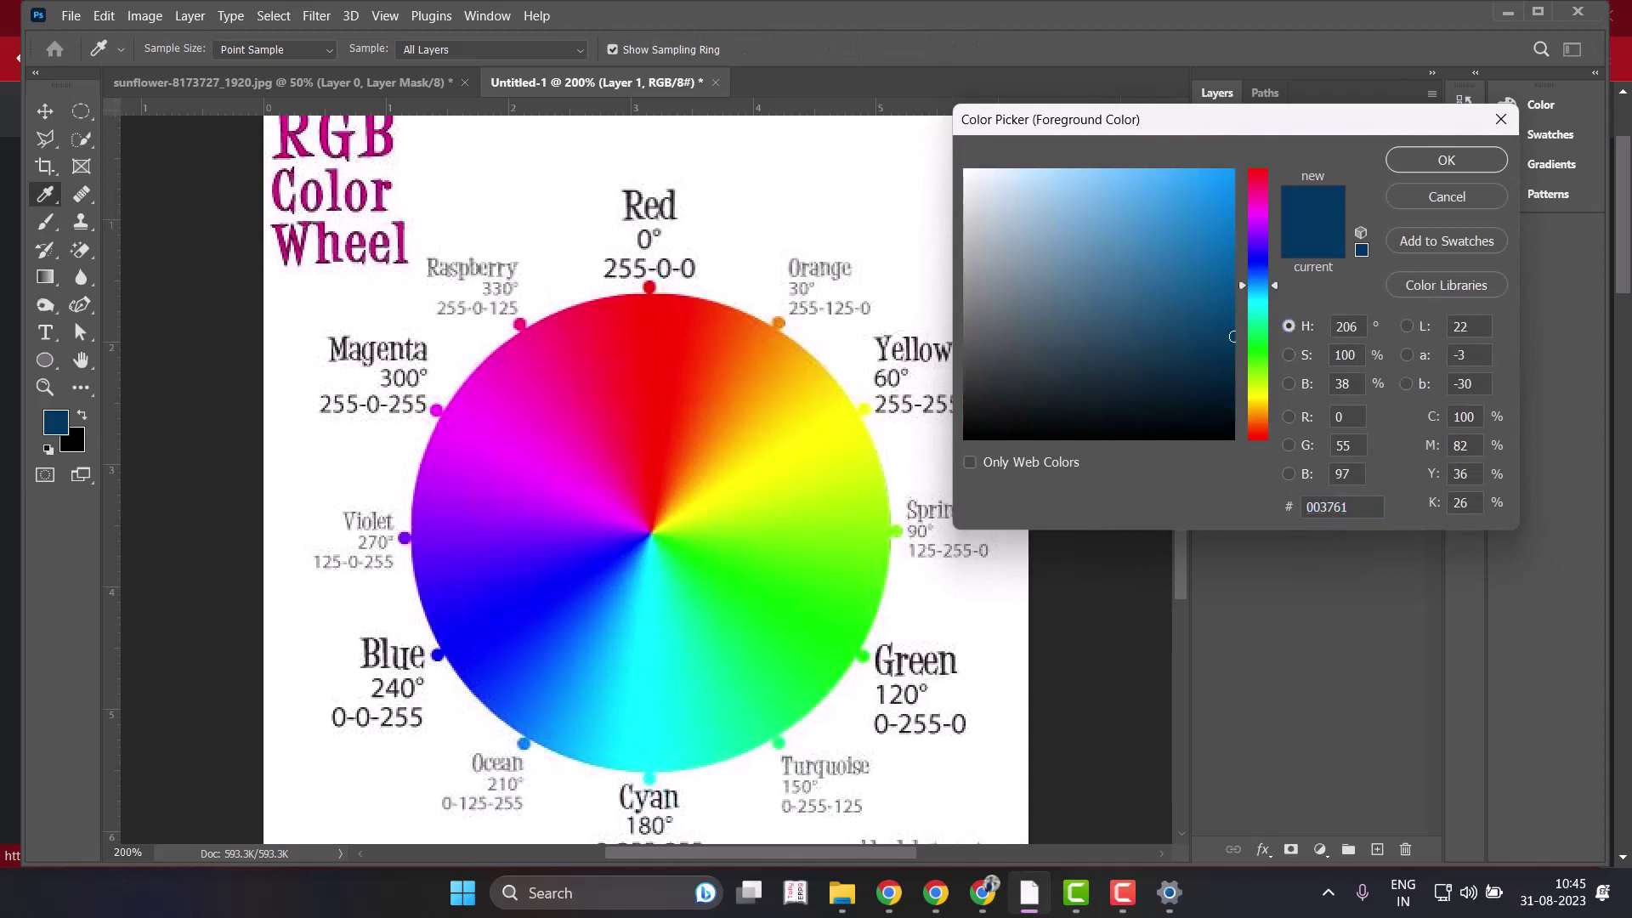
pyautogui.doubleClick(1347, 327)
pyautogui.write('0')
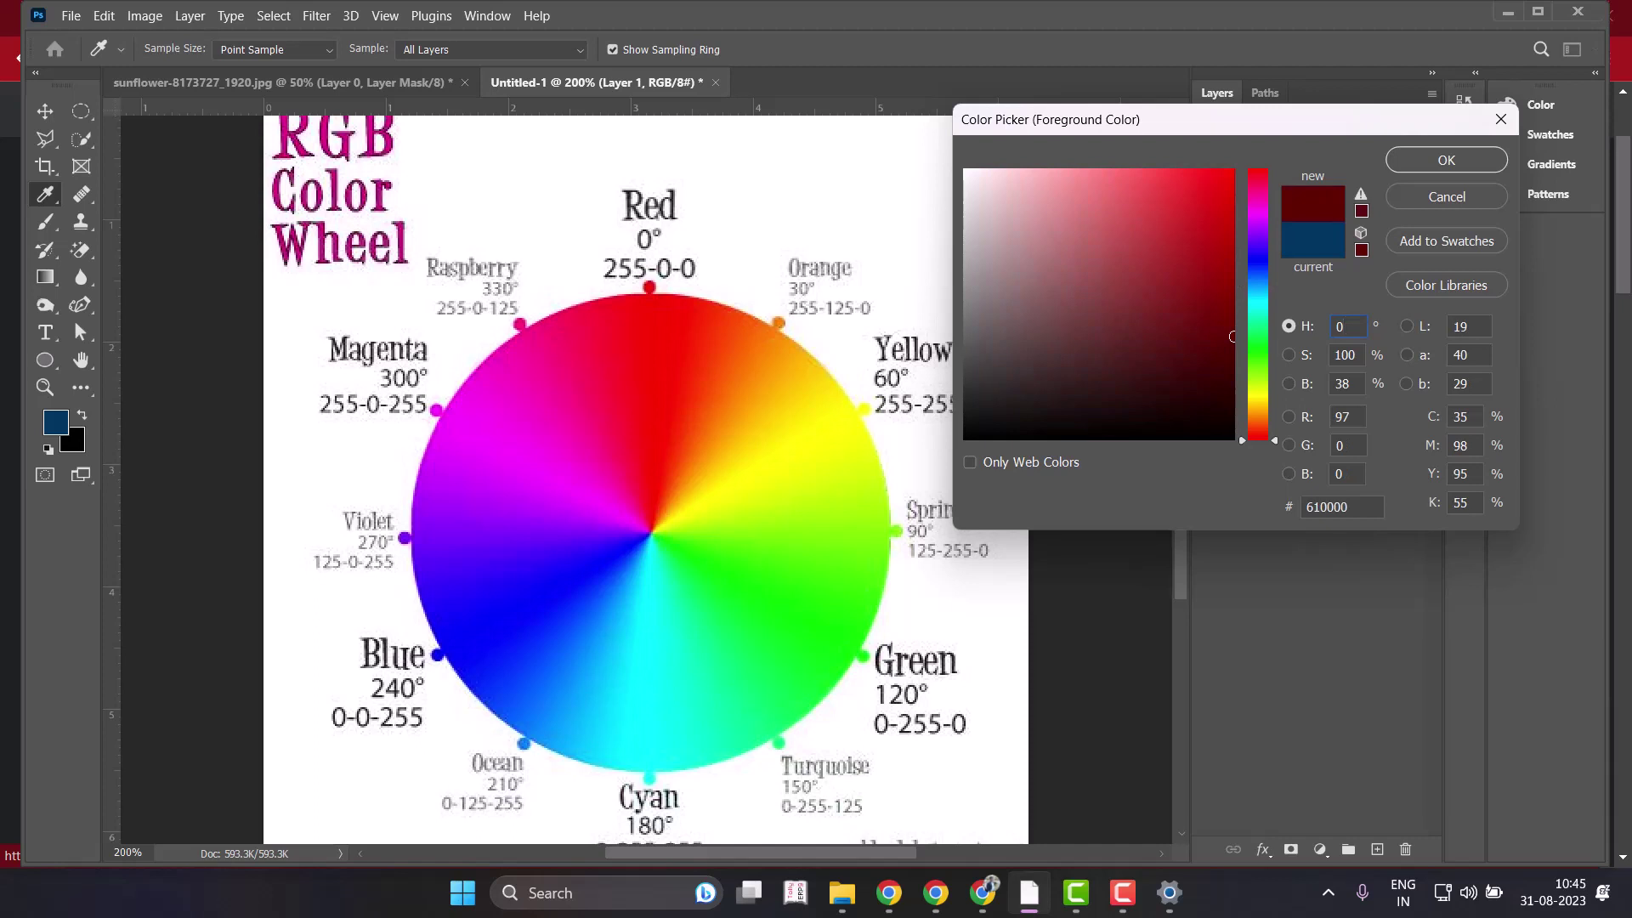
pyautogui.moveTo(1233, 336); pyautogui.dragTo(1233, 171)
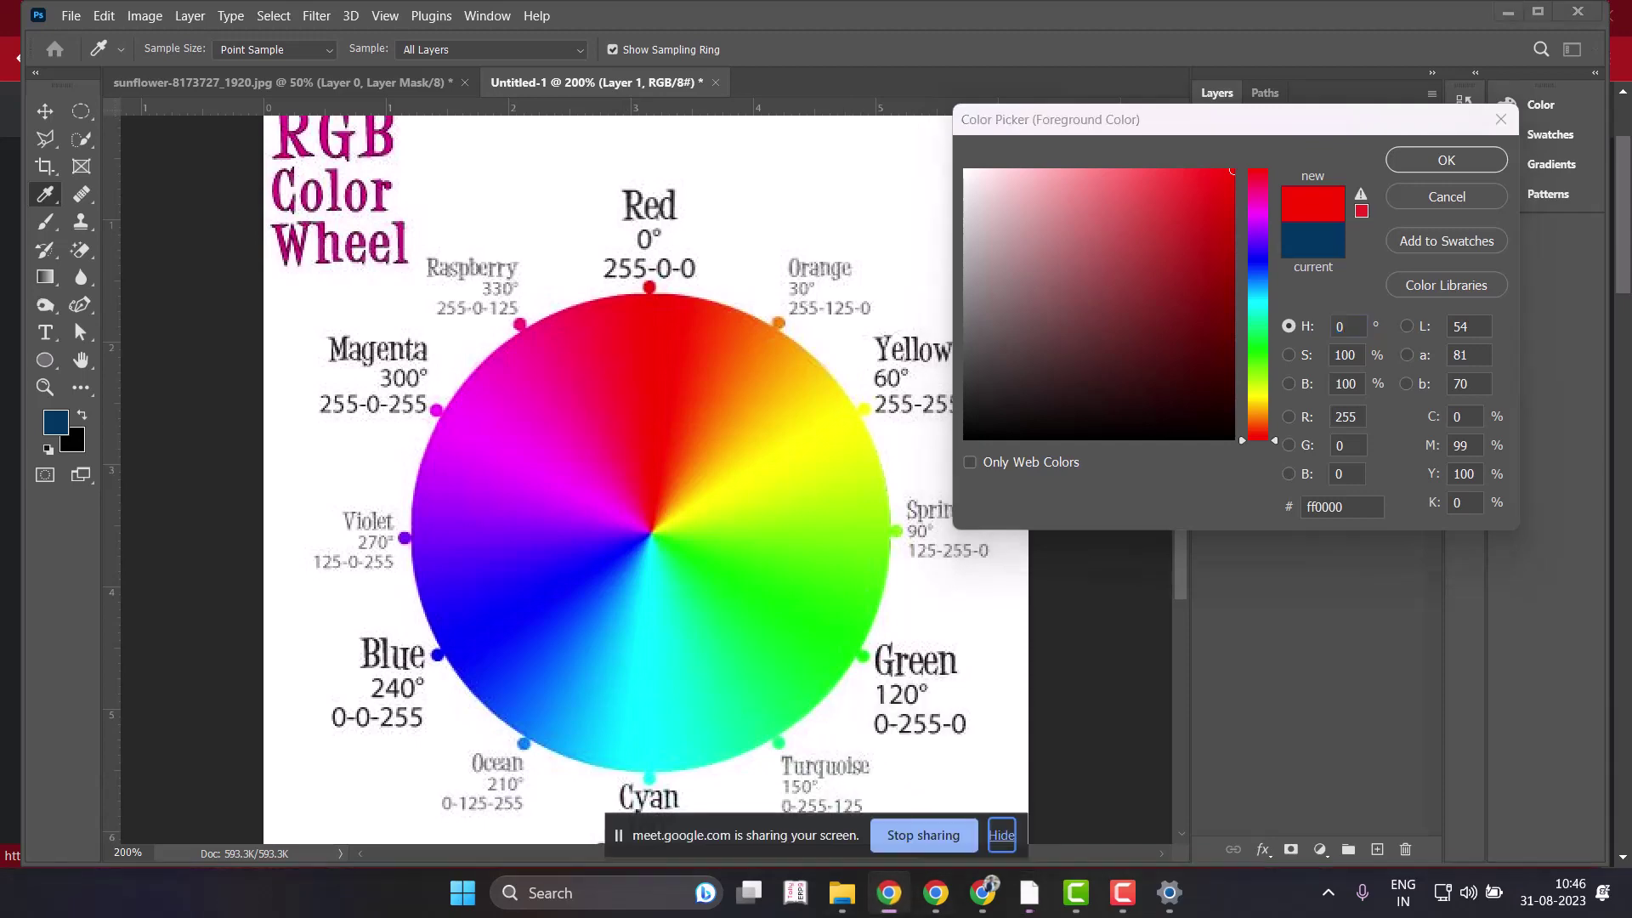
# Search Google Images in Chrome for 'circumference of circle', then return to Photoshop.
pyautogui.click(984, 893)
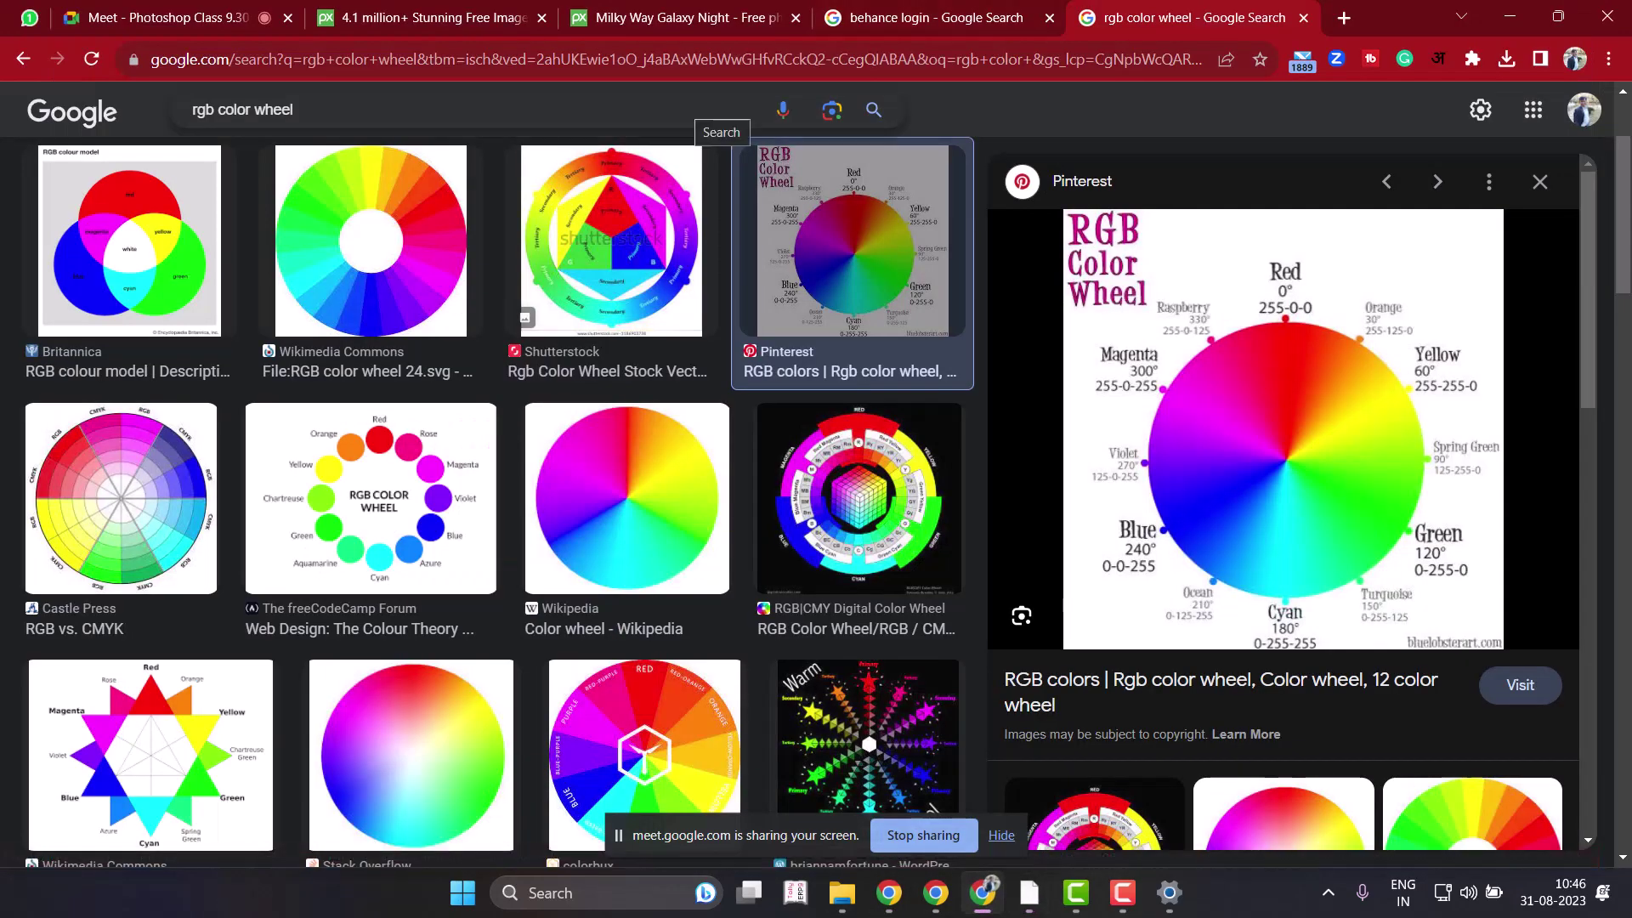
pyautogui.tripleClick(277, 110)
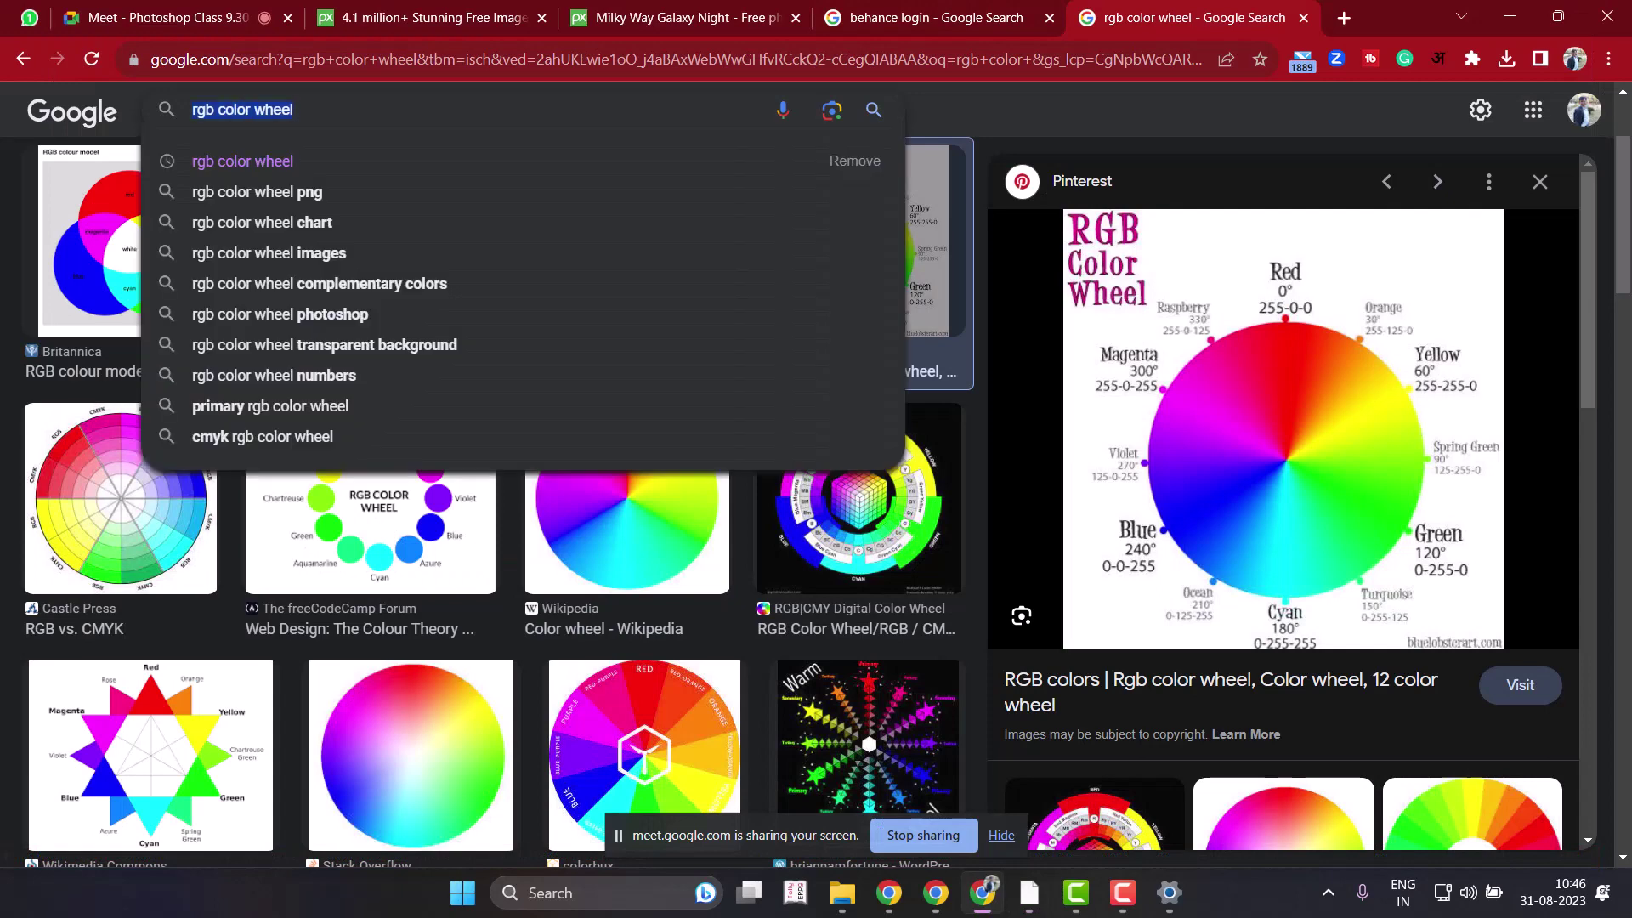
pyautogui.write('circum')
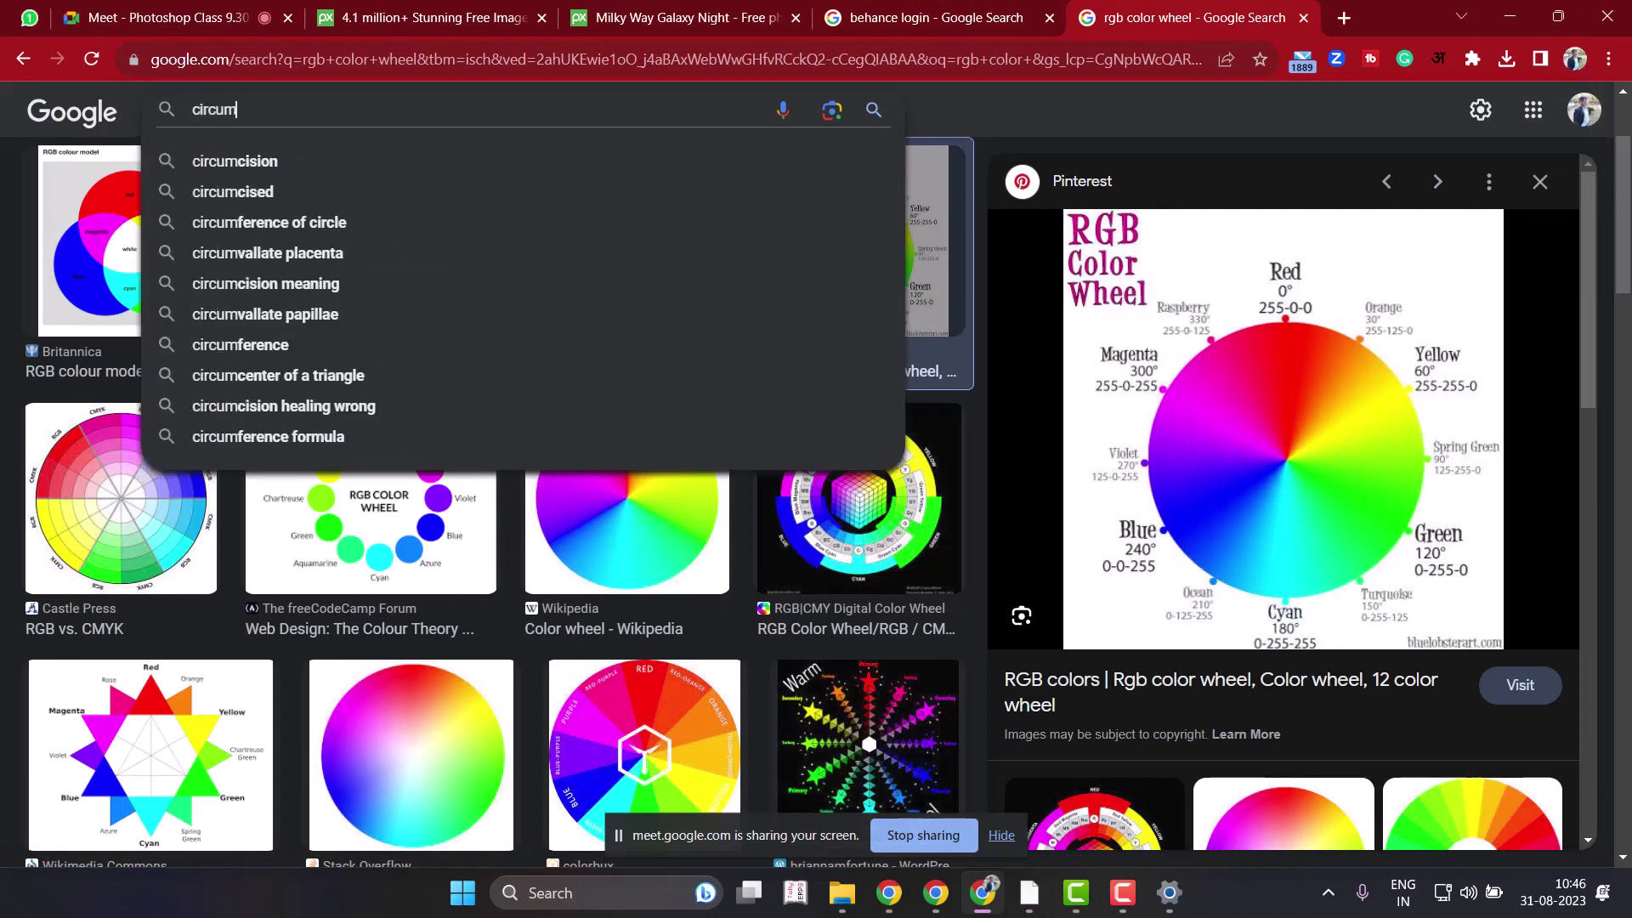
pyautogui.write('fe')
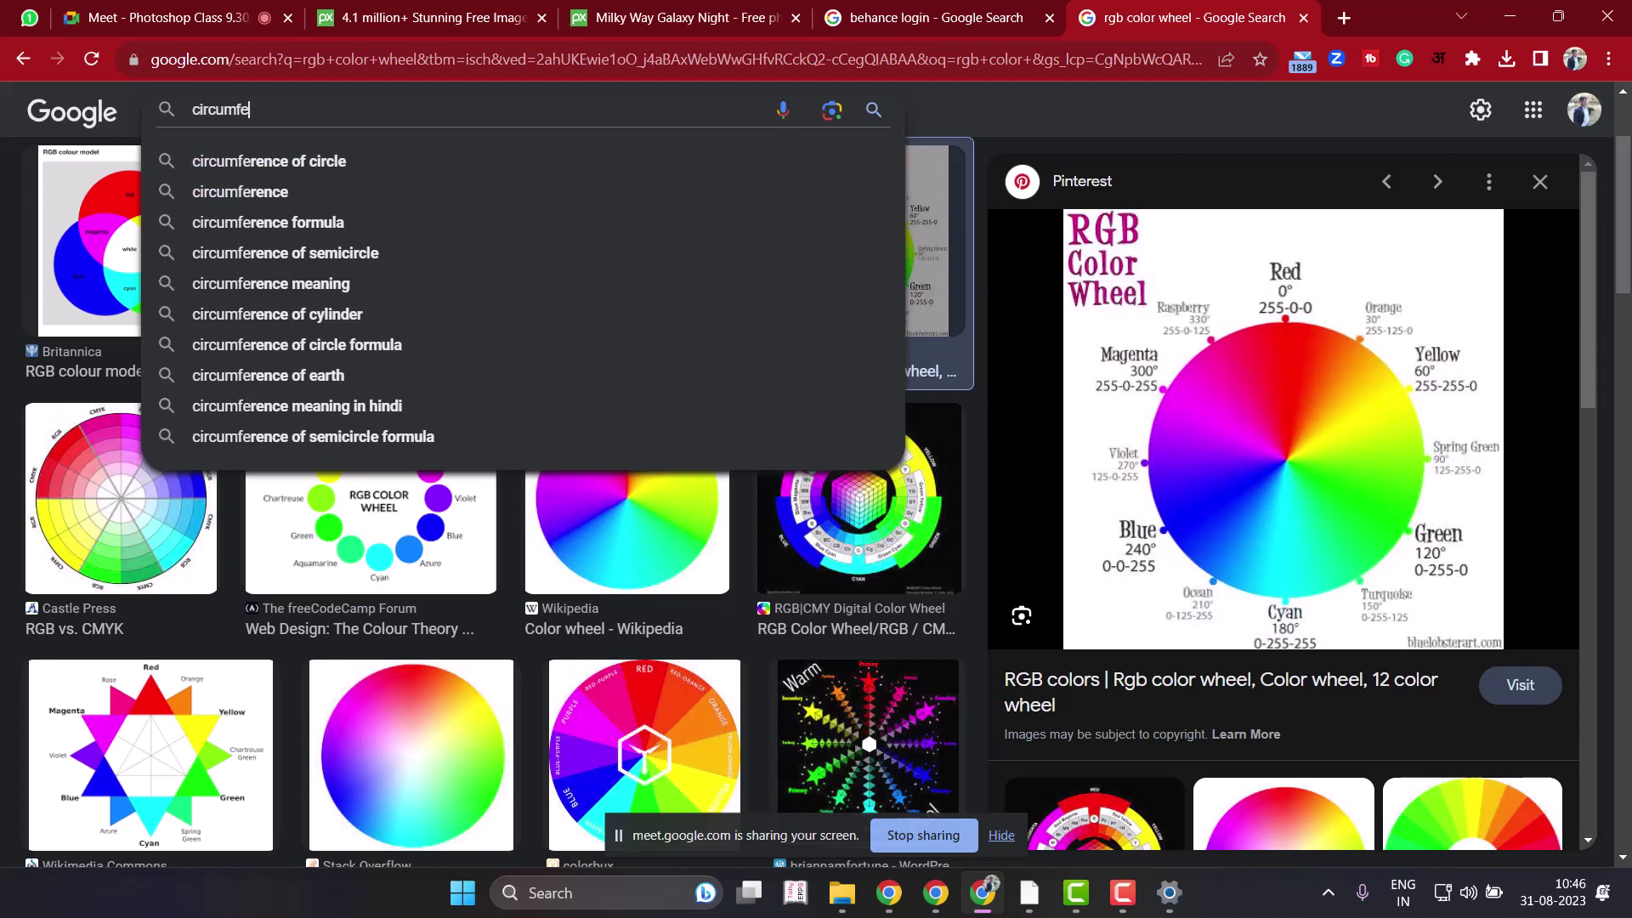
pyautogui.press('Down')
pyautogui.press('Return')
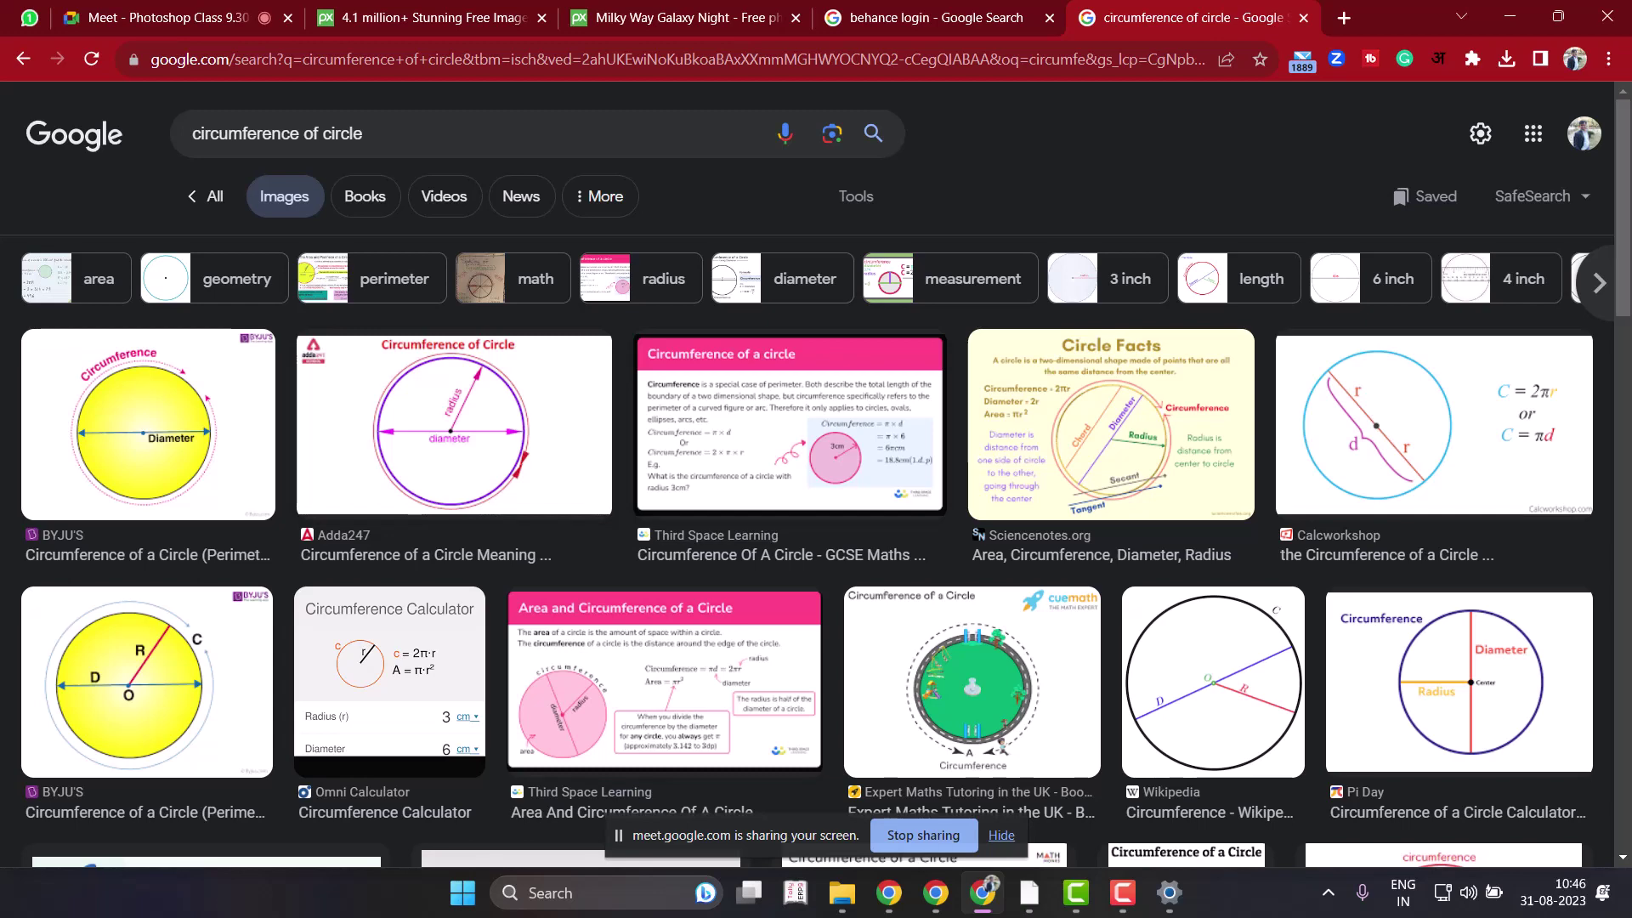
pyautogui.click(1029, 892)
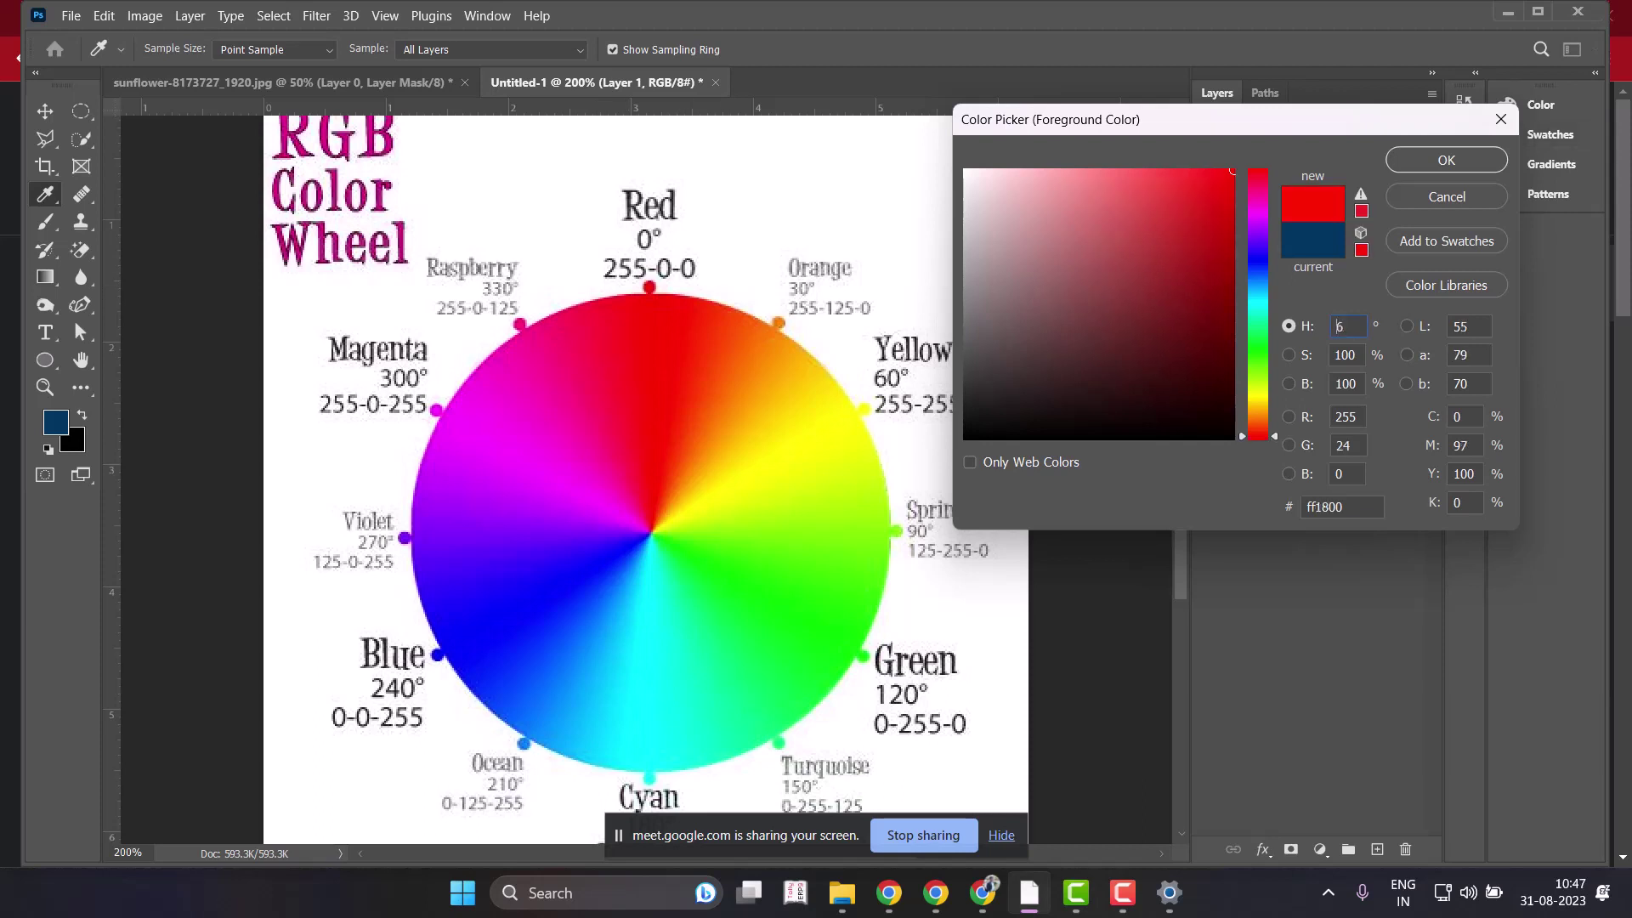
# Try other hues in the colour picker, then accept pure red ff0000 as the foreground colour.
pyautogui.moveTo(1258, 438); pyautogui.dragTo(1258, 170)
pyautogui.doubleClick(1347, 326)
pyautogui.write('20')
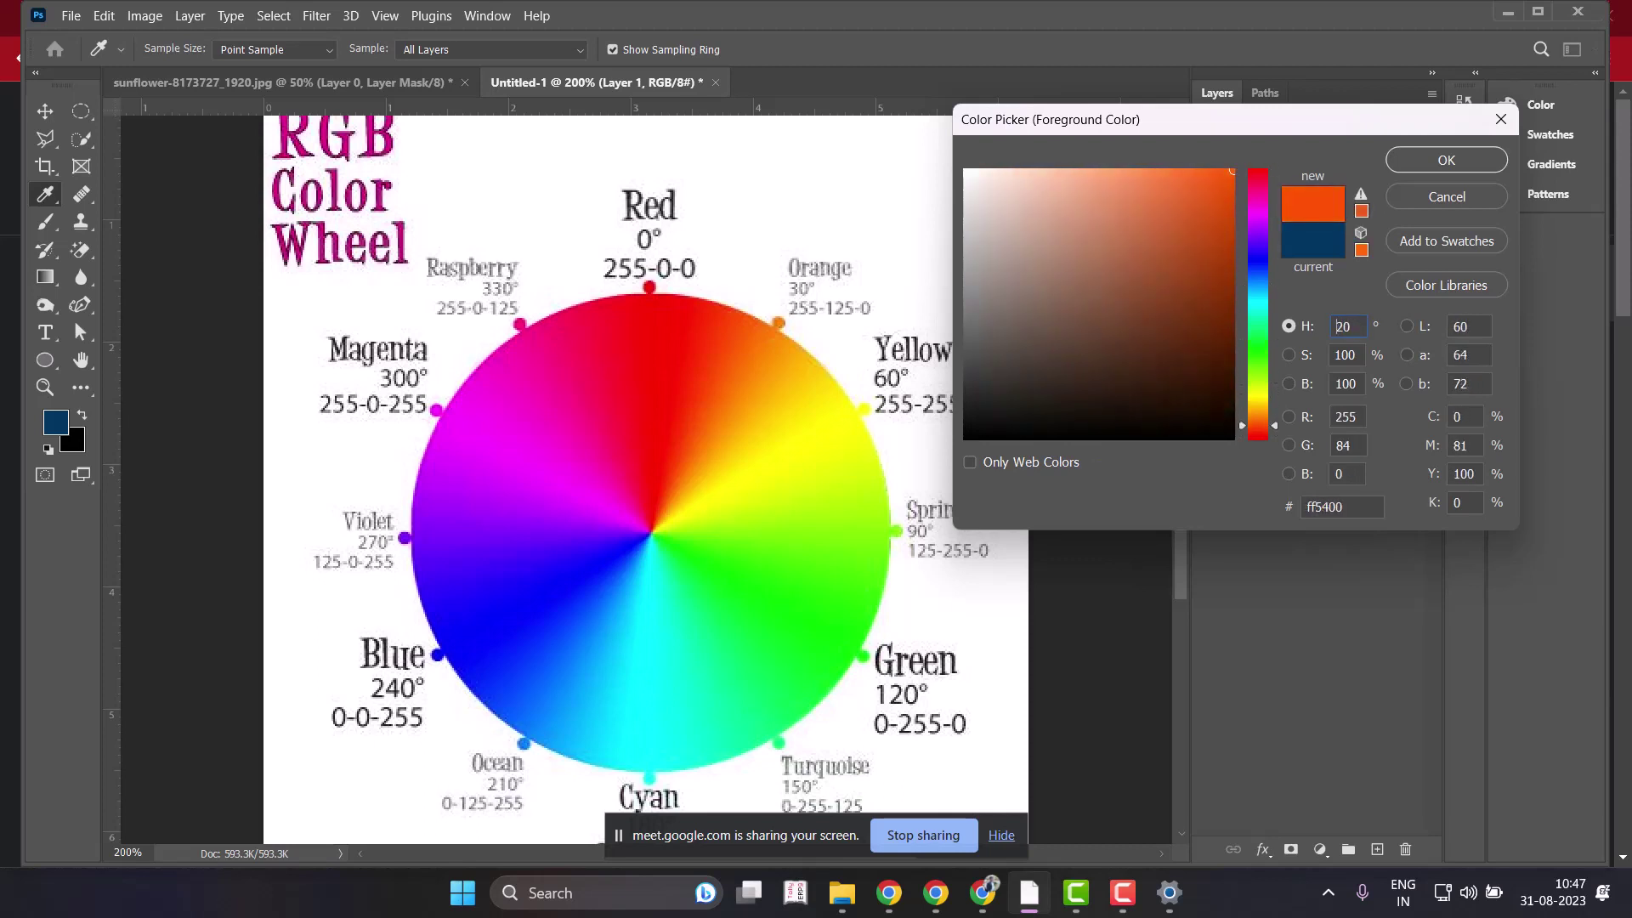
pyautogui.write('113')
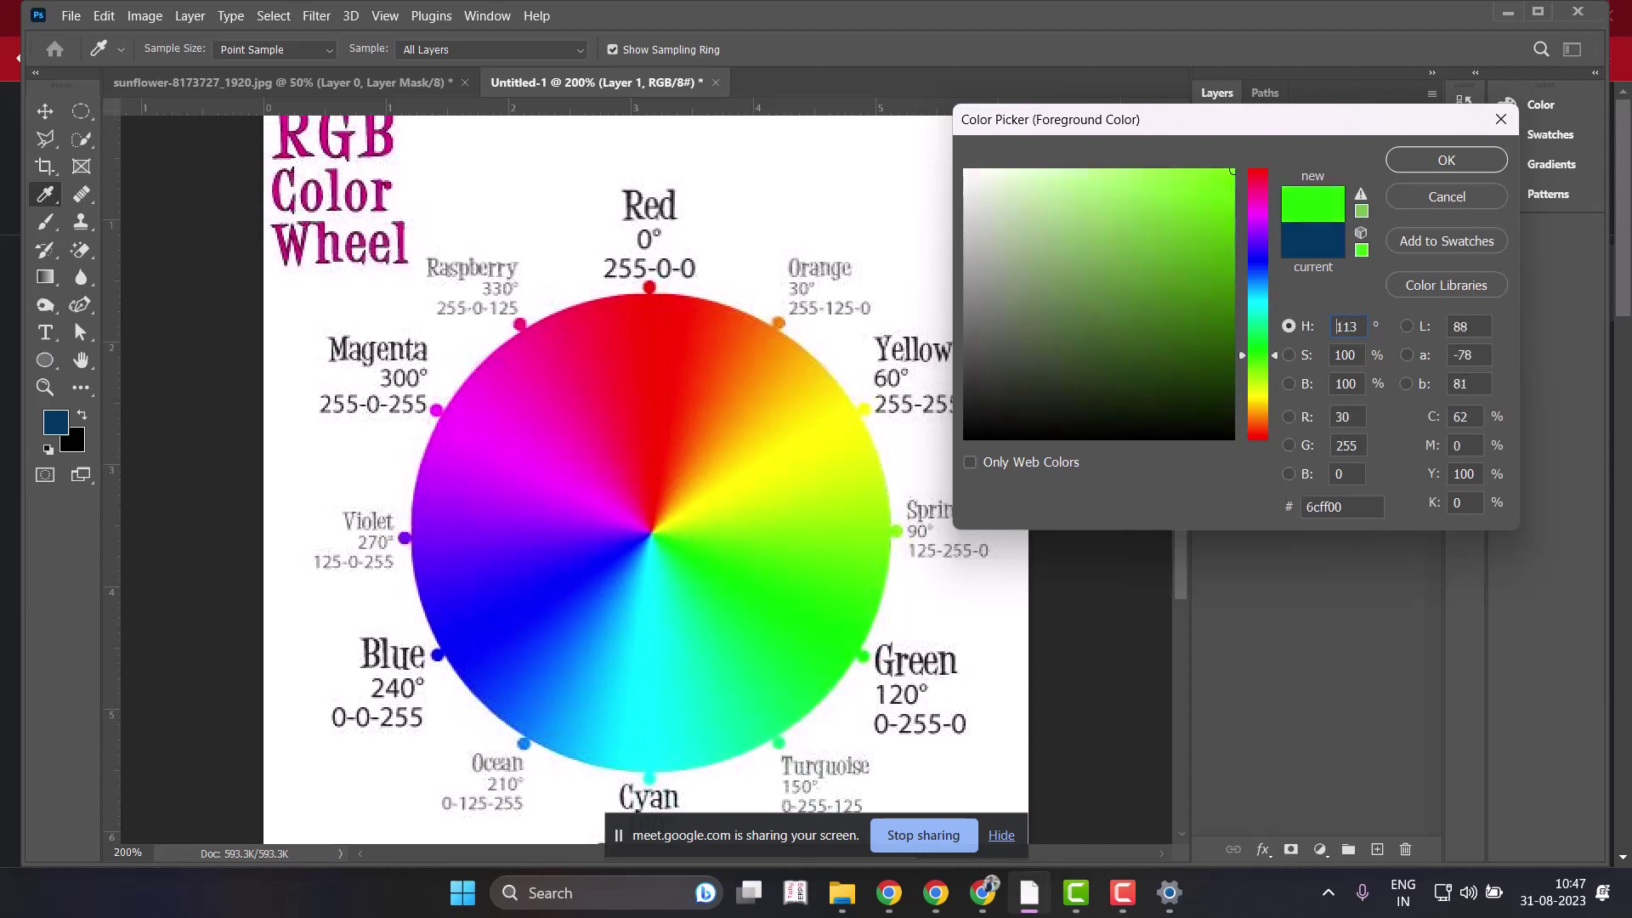
pyautogui.scroll(20, 1347, 327)
pyautogui.scroll(5, 1348, 327)
pyautogui.scroll(3, 1347, 327)
pyautogui.scroll(3, 1348, 327)
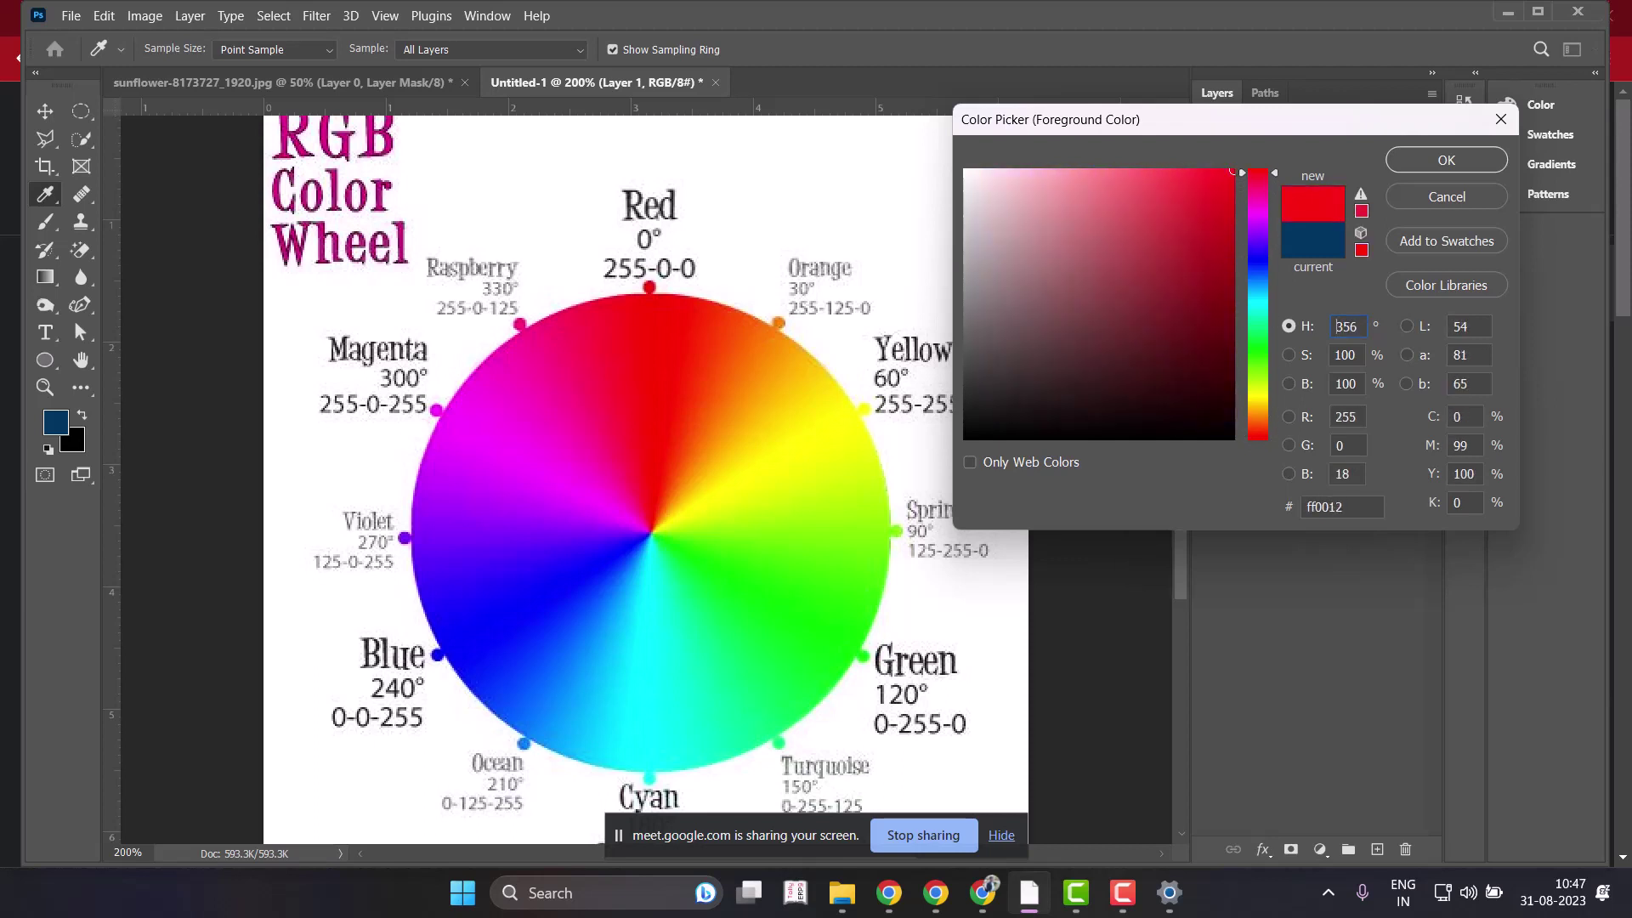
pyautogui.scroll(4, 1347, 326)
pyautogui.moveTo(1105, 119); pyautogui.dragTo(1255, 16)
pyautogui.write('0')
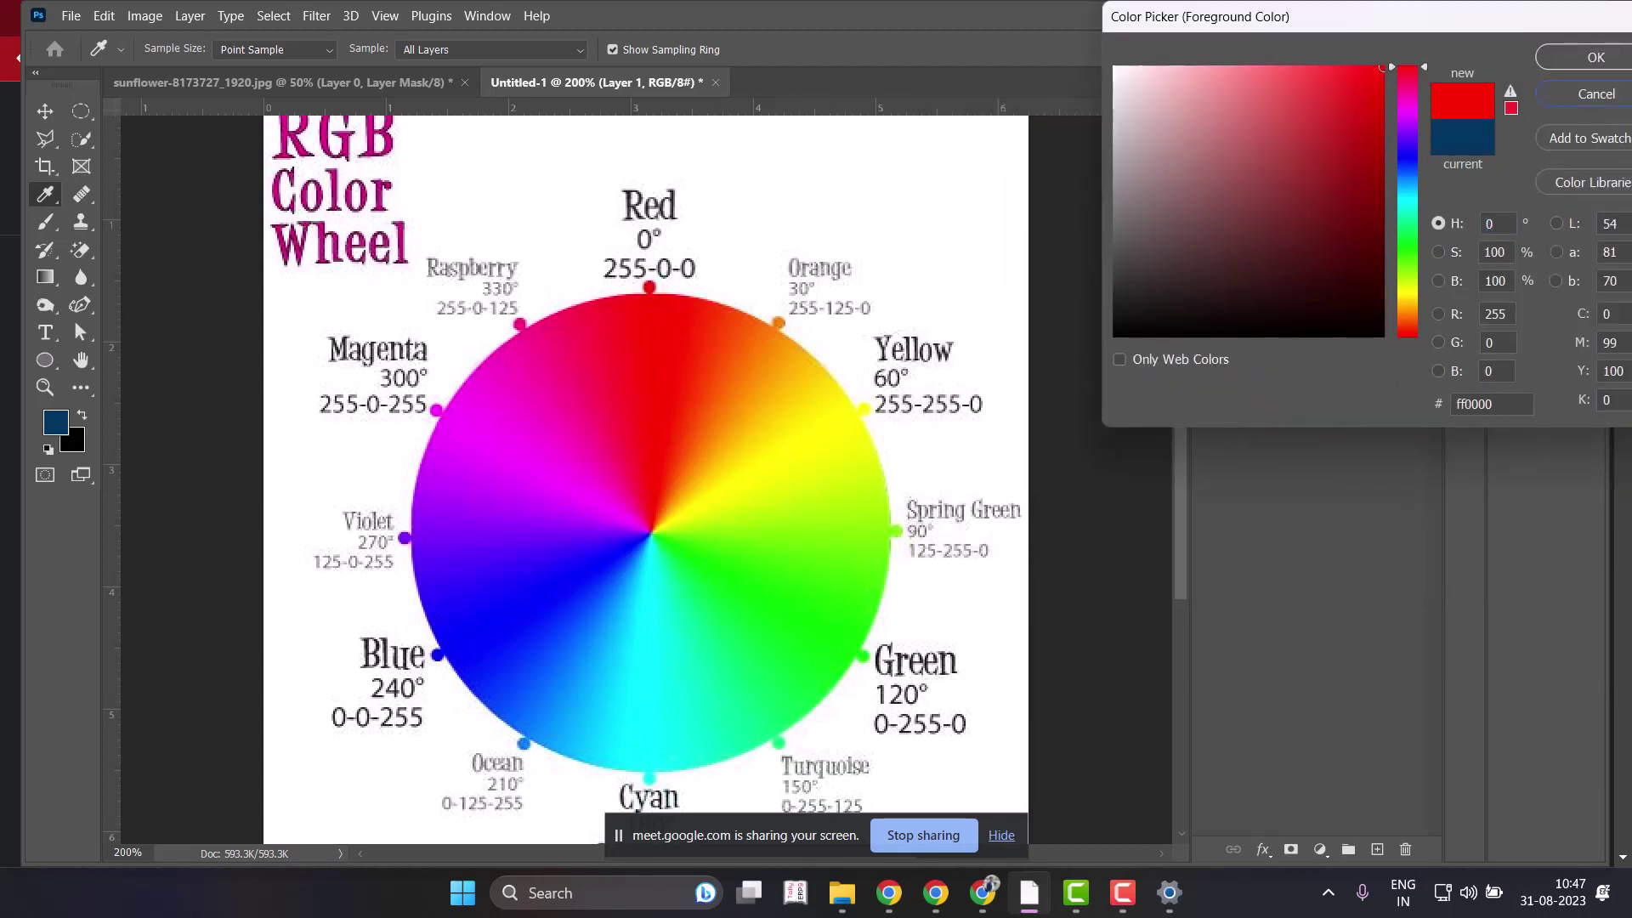
pyautogui.click(1591, 57)
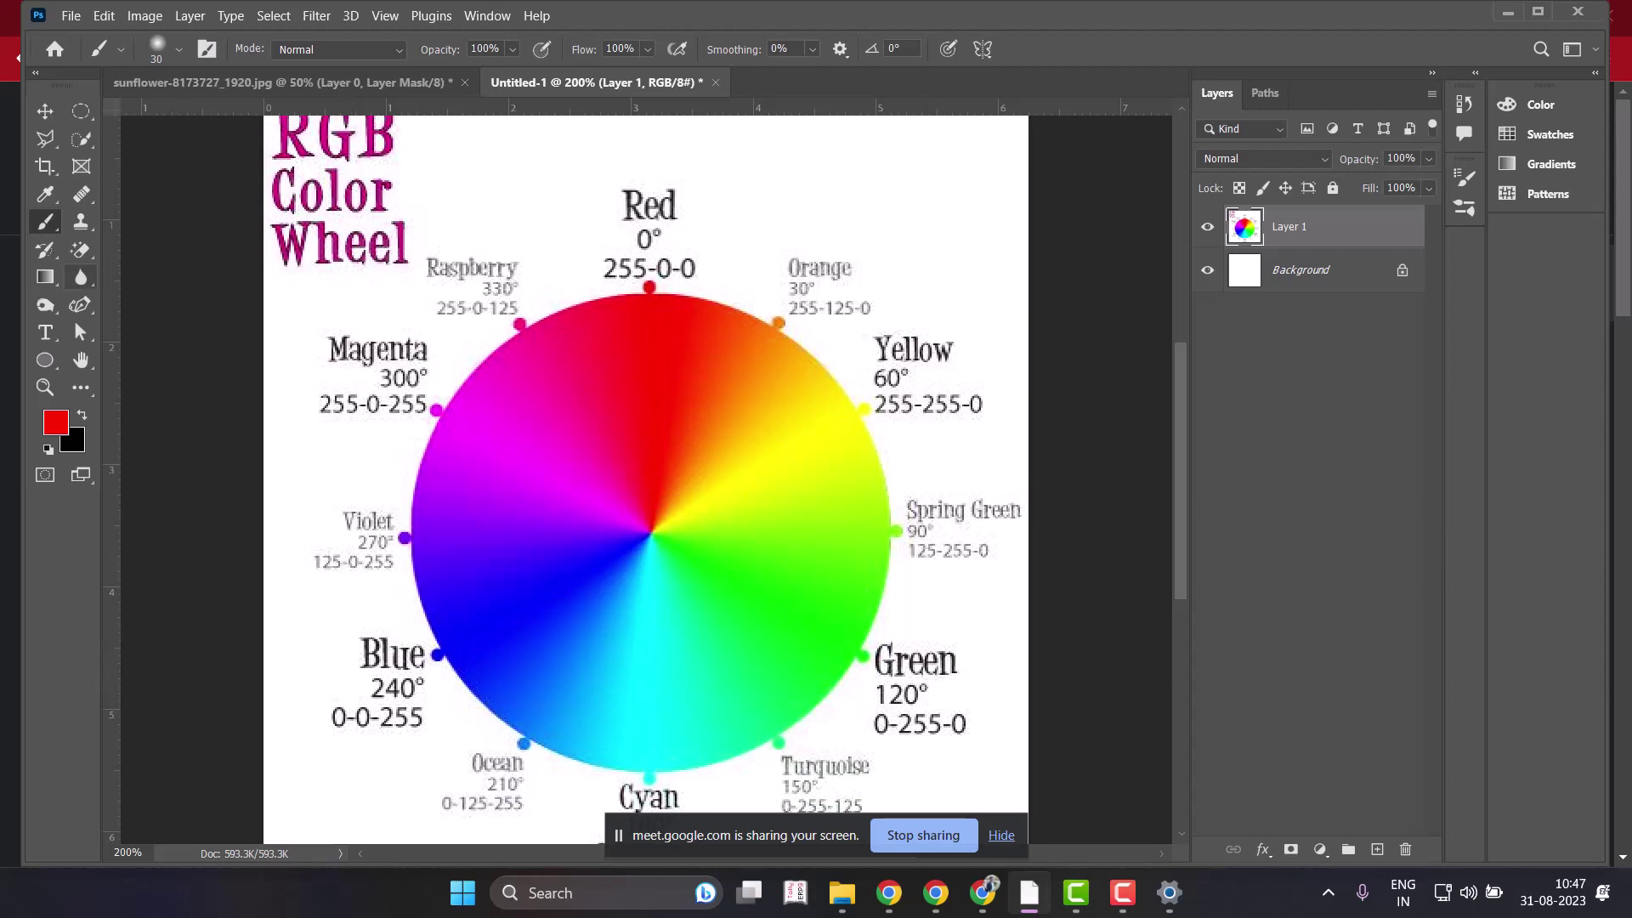
# Set up the Brush at size 8 with black as the foreground colour.
pyautogui.click(44, 194)
pyautogui.press('[')
pyautogui.press('[')
pyautogui.press('[')
pyautogui.press('x')
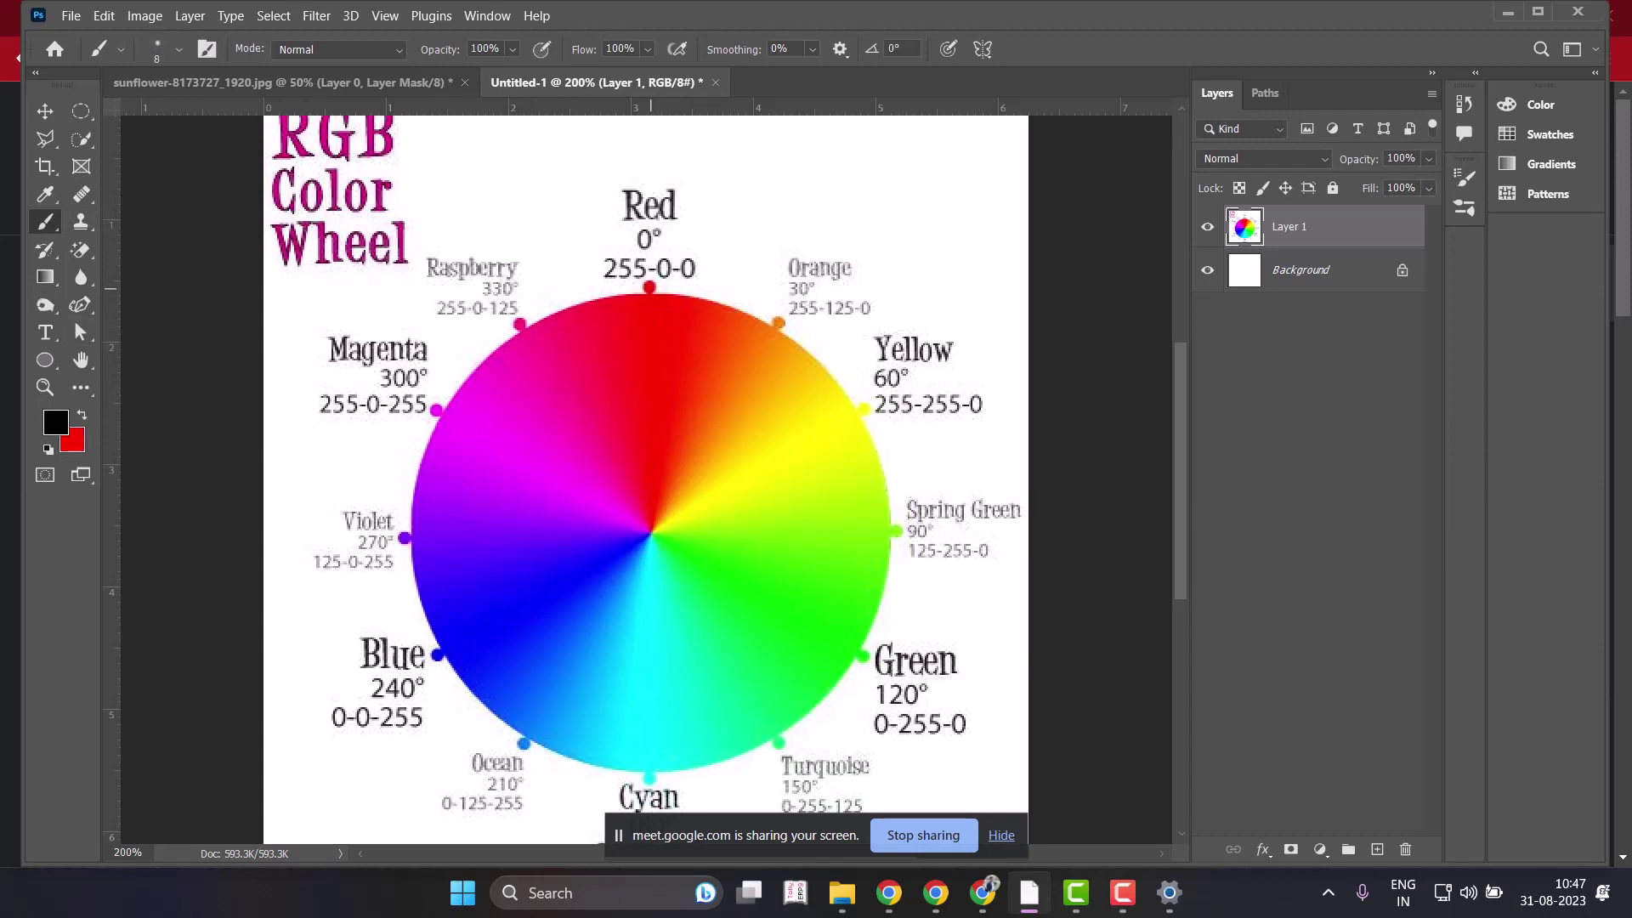
# Paint black lines linking Red, Green, Cyan and Magenta into a six-pointed star.
pyautogui.moveTo(650, 288)
pyautogui.mouseDown()
pyautogui.moveTo(820, 502)
pyautogui.moveTo(854, 628)
pyautogui.mouseUp()
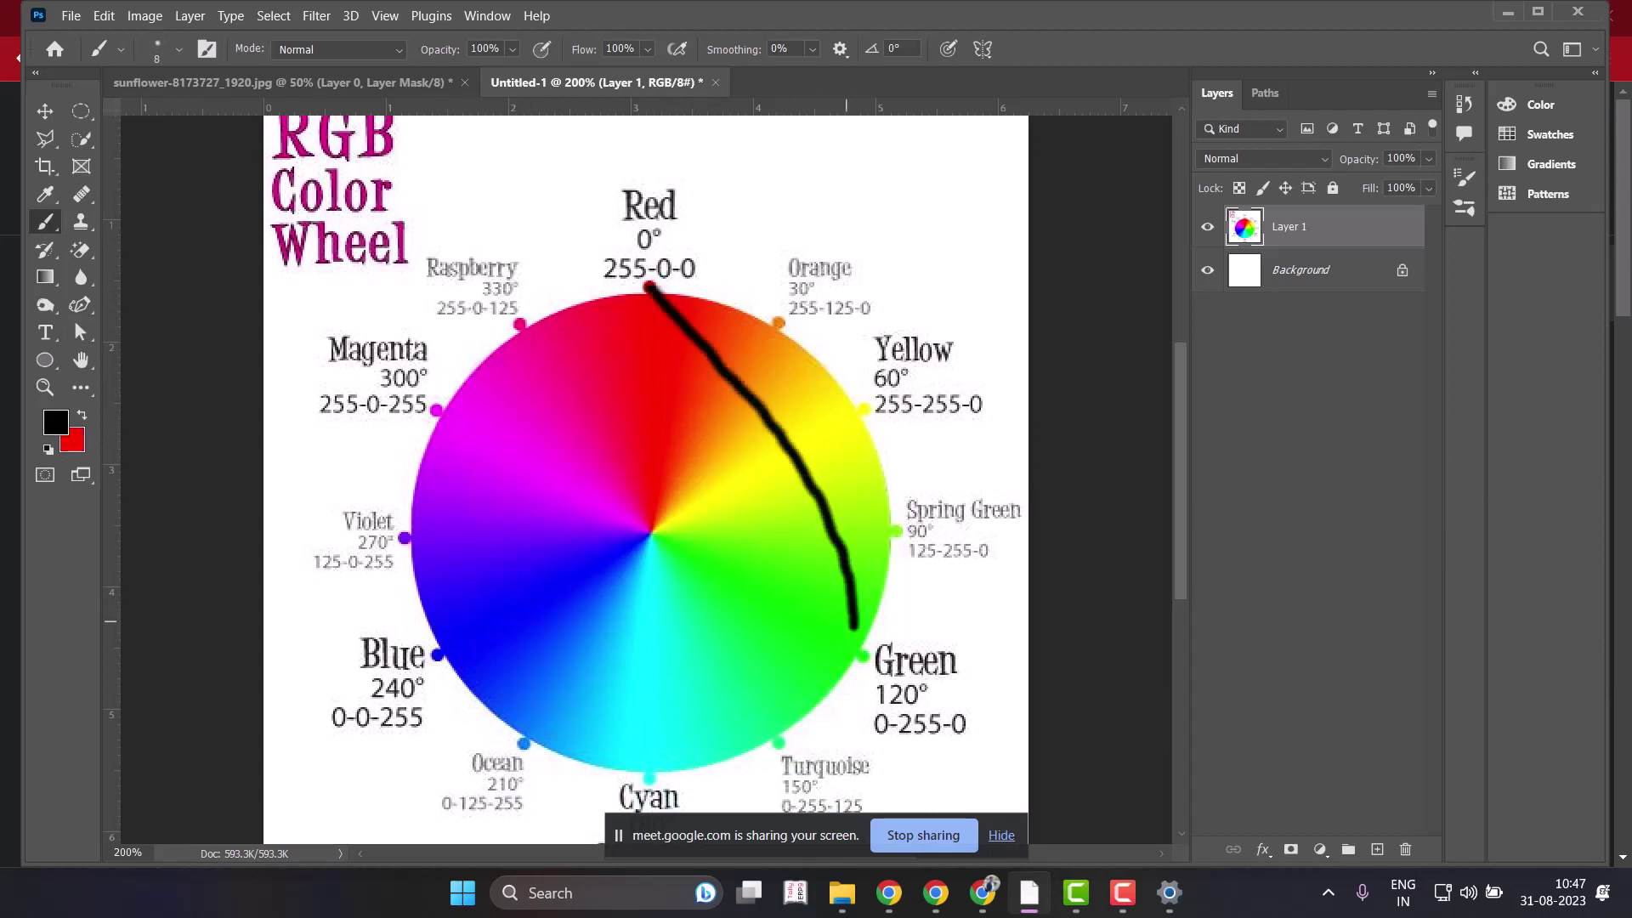
pyautogui.hotkey('ctrl', 'z')
pyautogui.moveTo(651, 289)
pyautogui.mouseDown()
pyautogui.moveTo(778, 482)
pyautogui.moveTo(870, 673)
pyautogui.moveTo(844, 654)
pyautogui.moveTo(444, 653)
pyautogui.moveTo(554, 406)
pyautogui.moveTo(635, 284)
pyautogui.mouseUp()
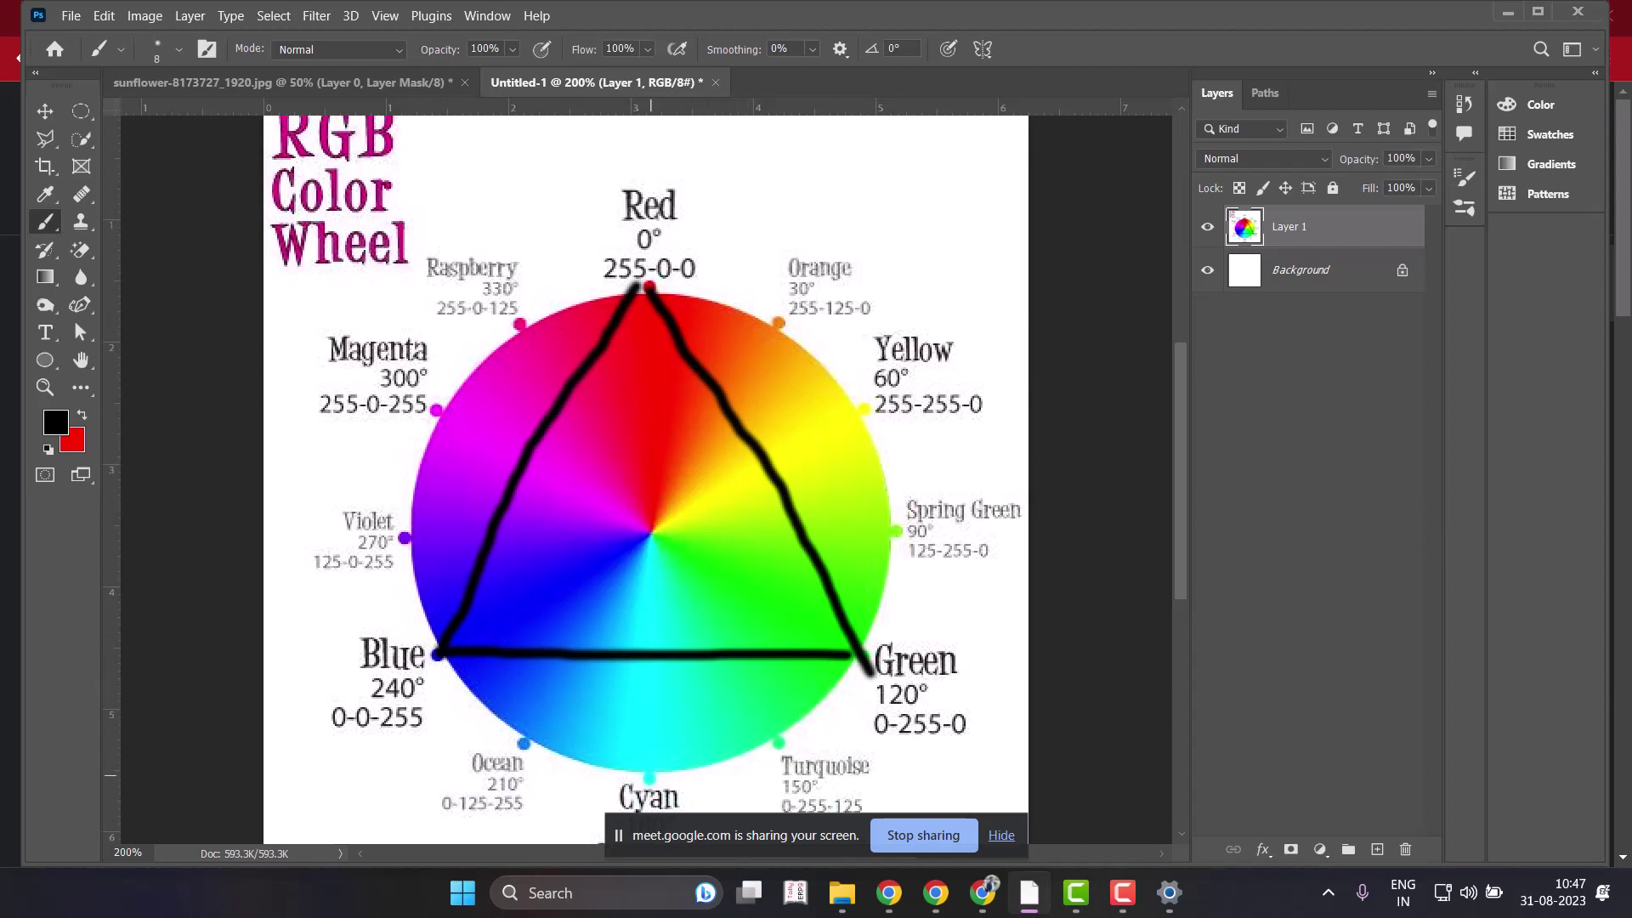
pyautogui.moveTo(650, 780)
pyautogui.mouseDown()
pyautogui.moveTo(527, 616)
pyautogui.moveTo(435, 422)
pyautogui.moveTo(854, 412)
pyautogui.moveTo(647, 775)
pyautogui.mouseUp()
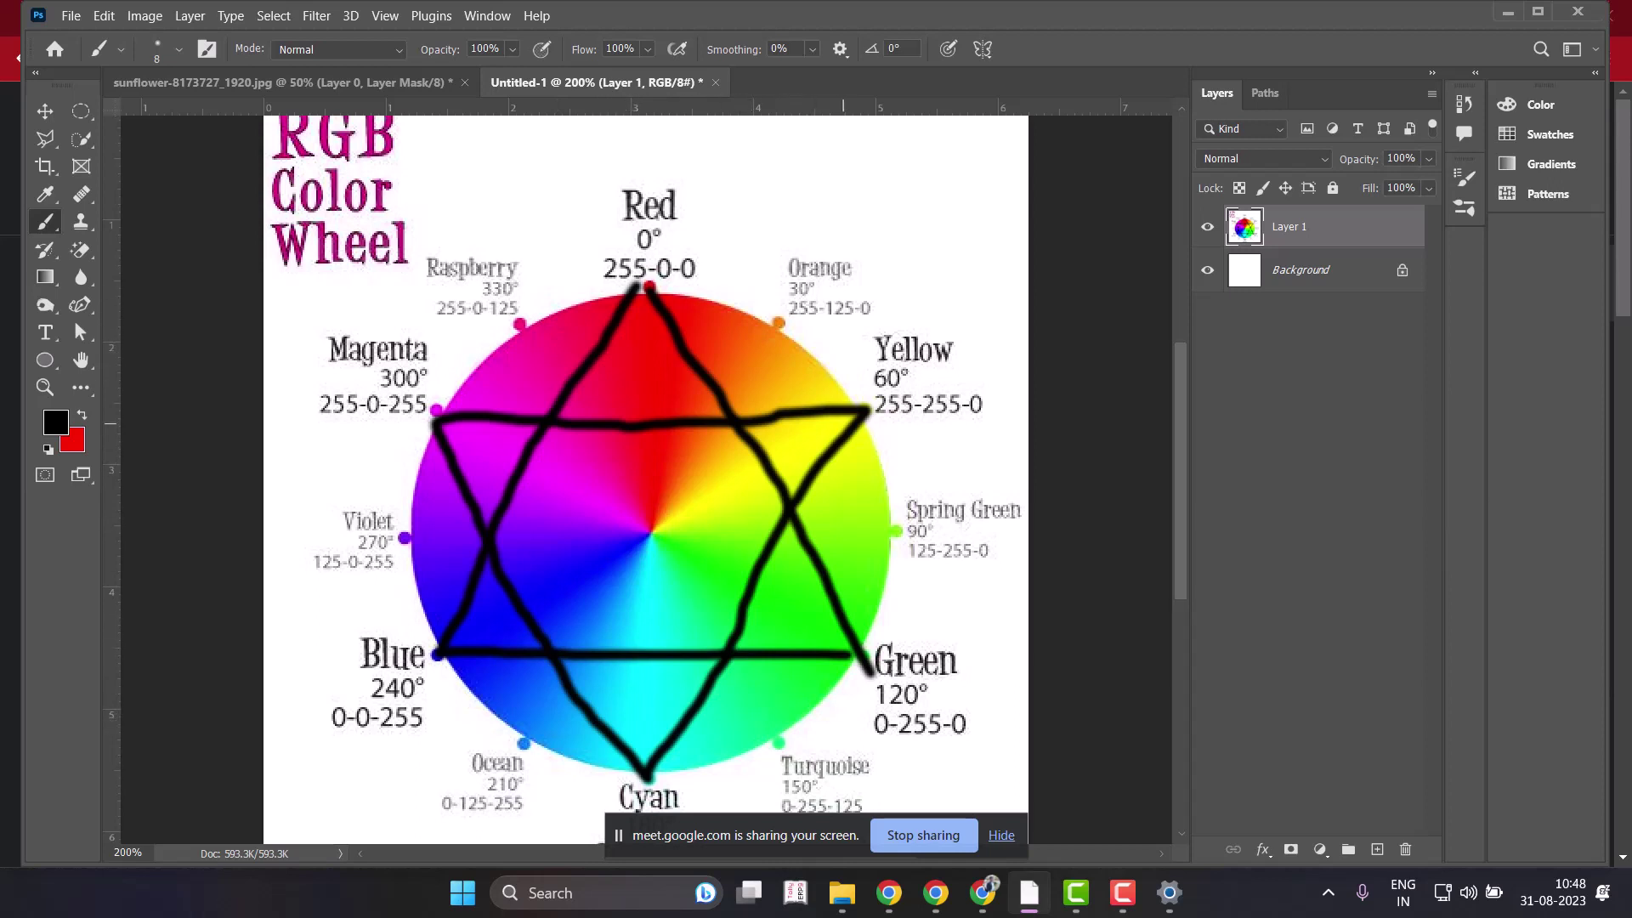
pyautogui.scroll(-2, 844, 422)
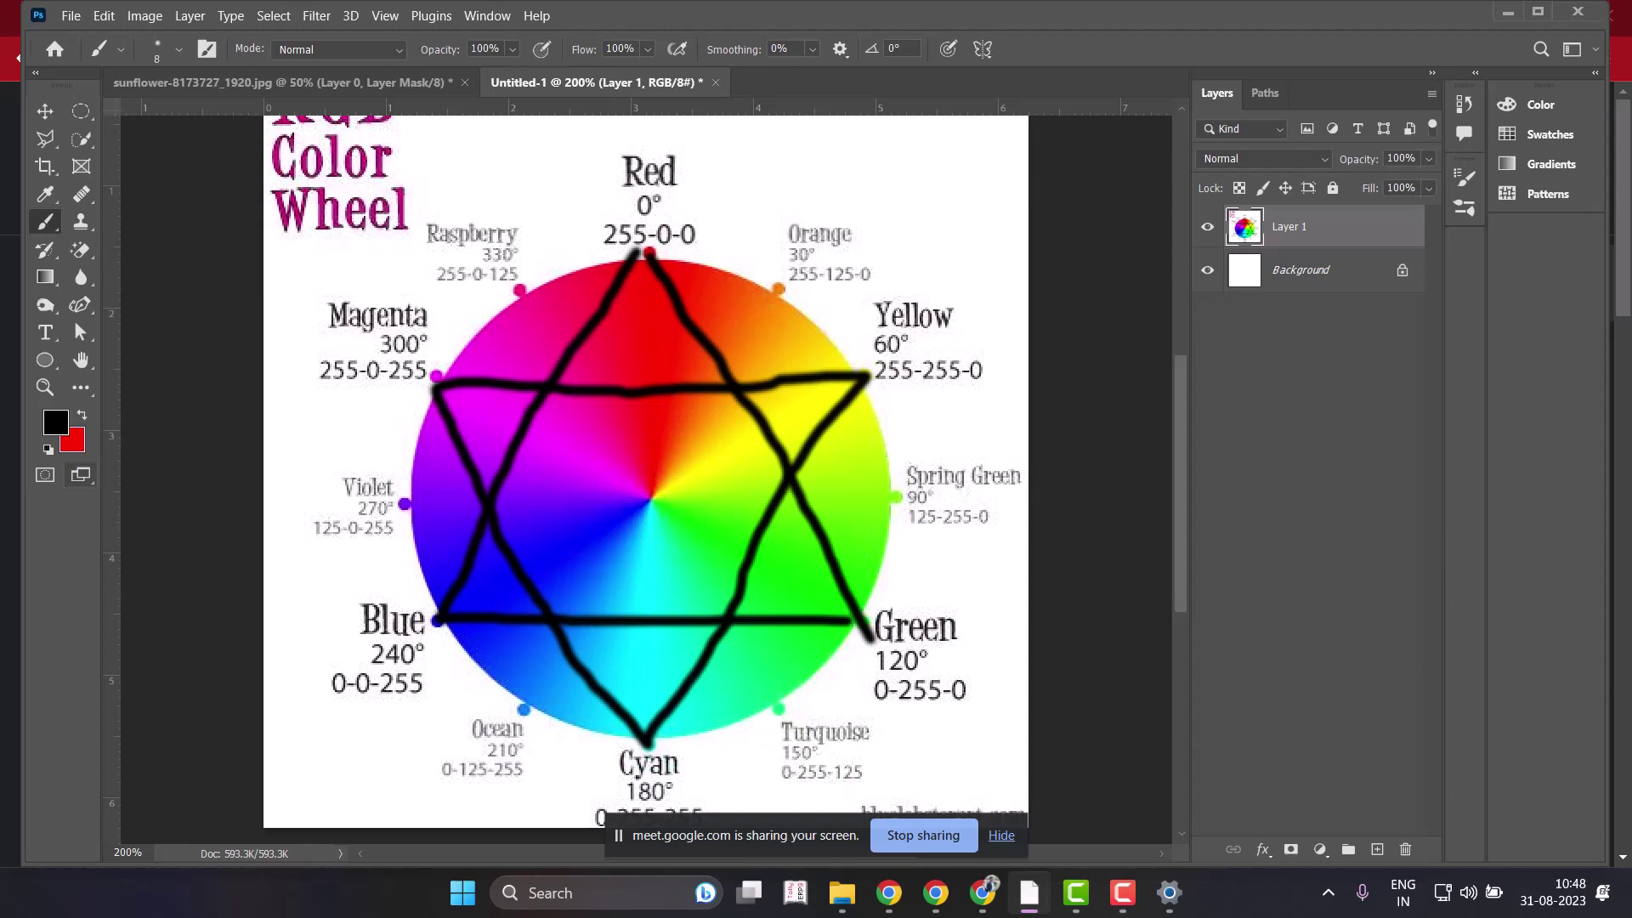
# Enter red value 257 in the foreground picker, dismiss the 0–255 range error, and cancel.
pyautogui.click(55, 422)
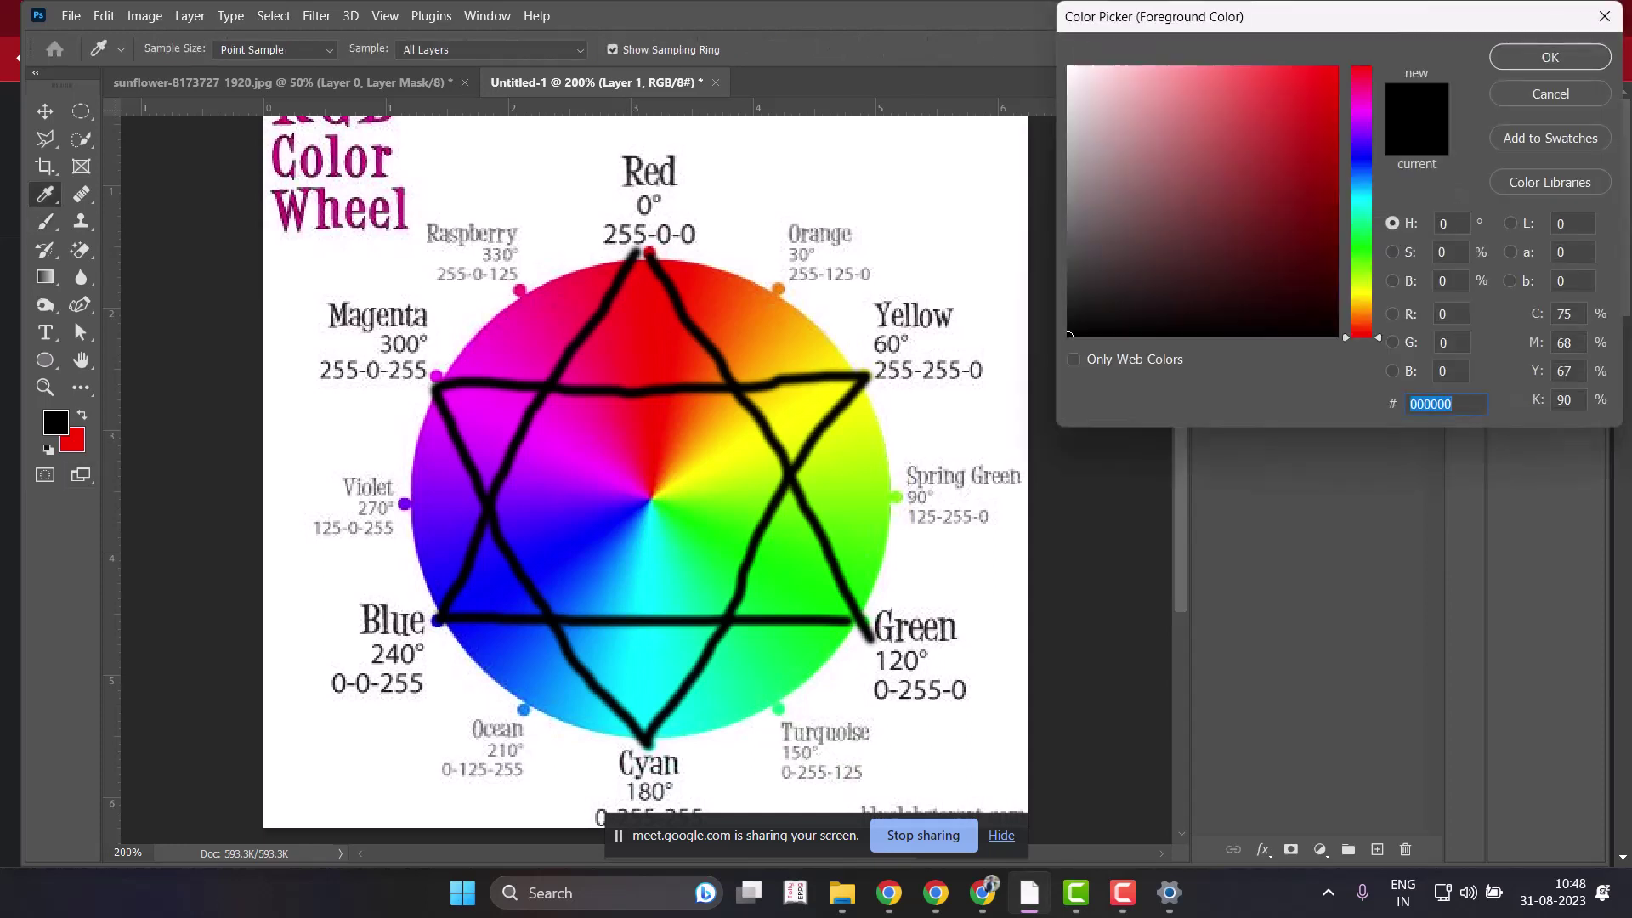
pyautogui.write('ff0000')
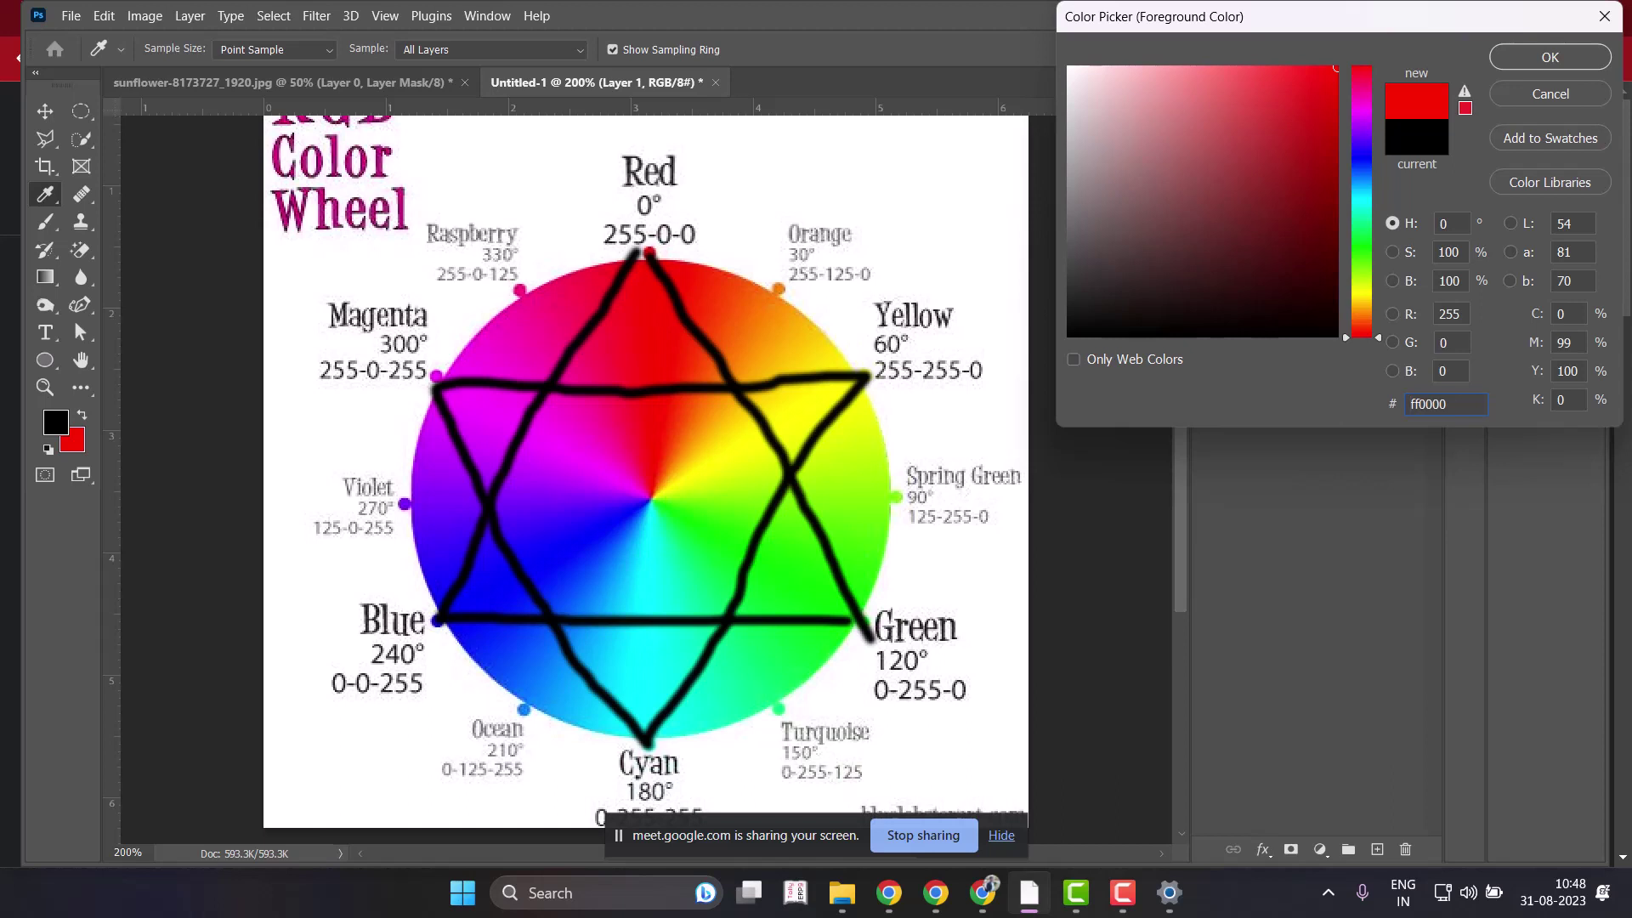
pyautogui.press('Tab')
pyautogui.write('257')
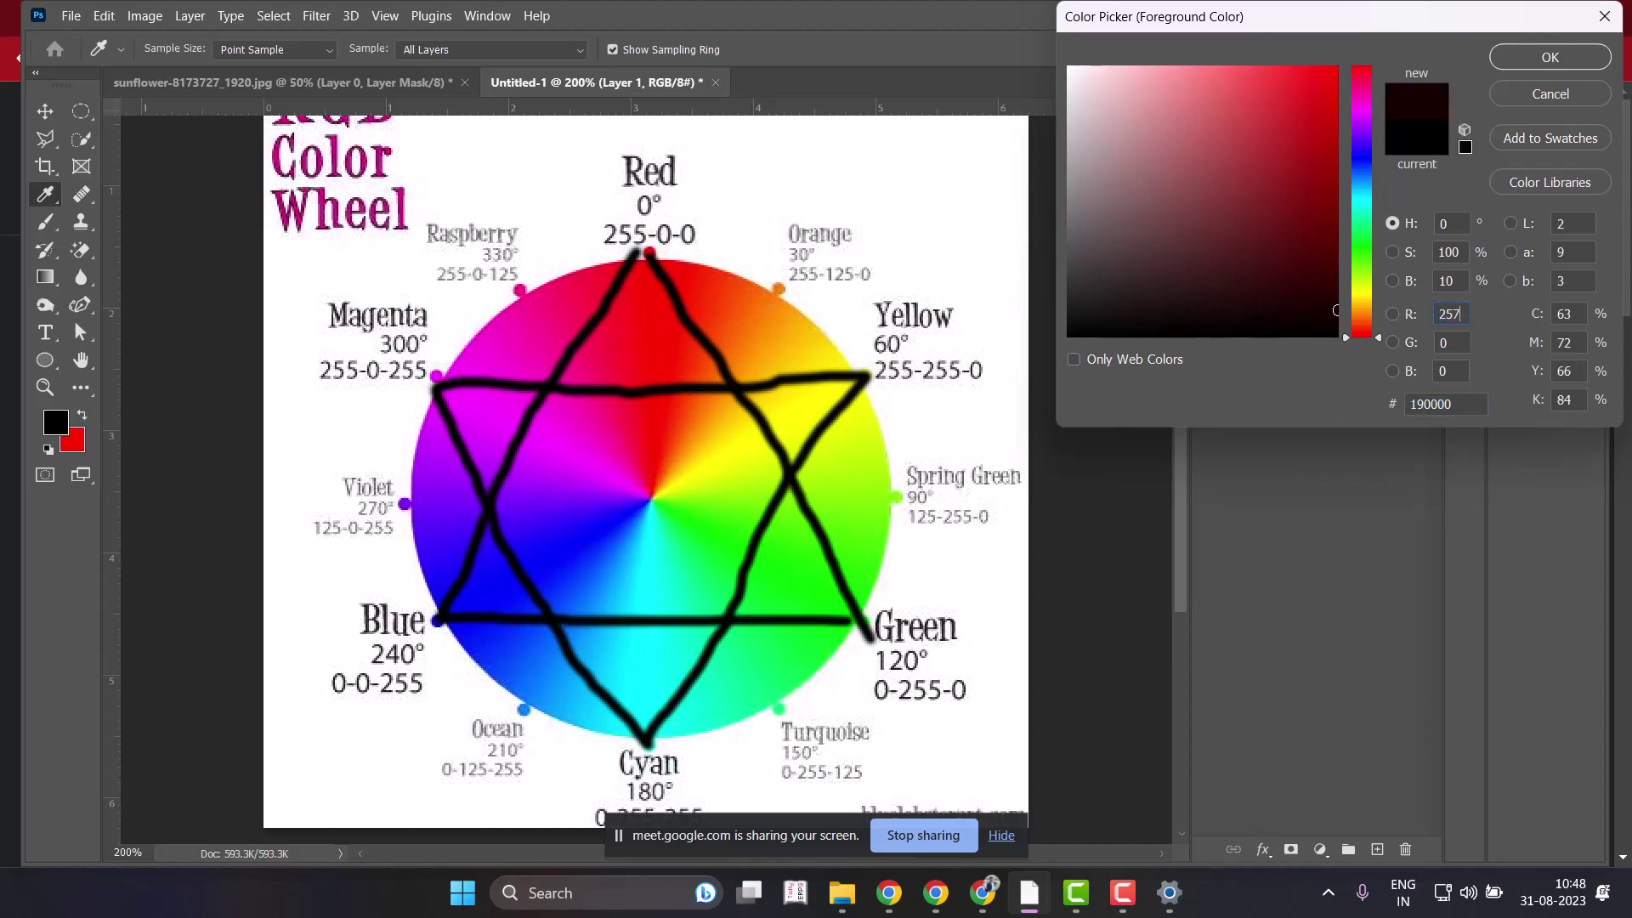
pyautogui.press('Tab')
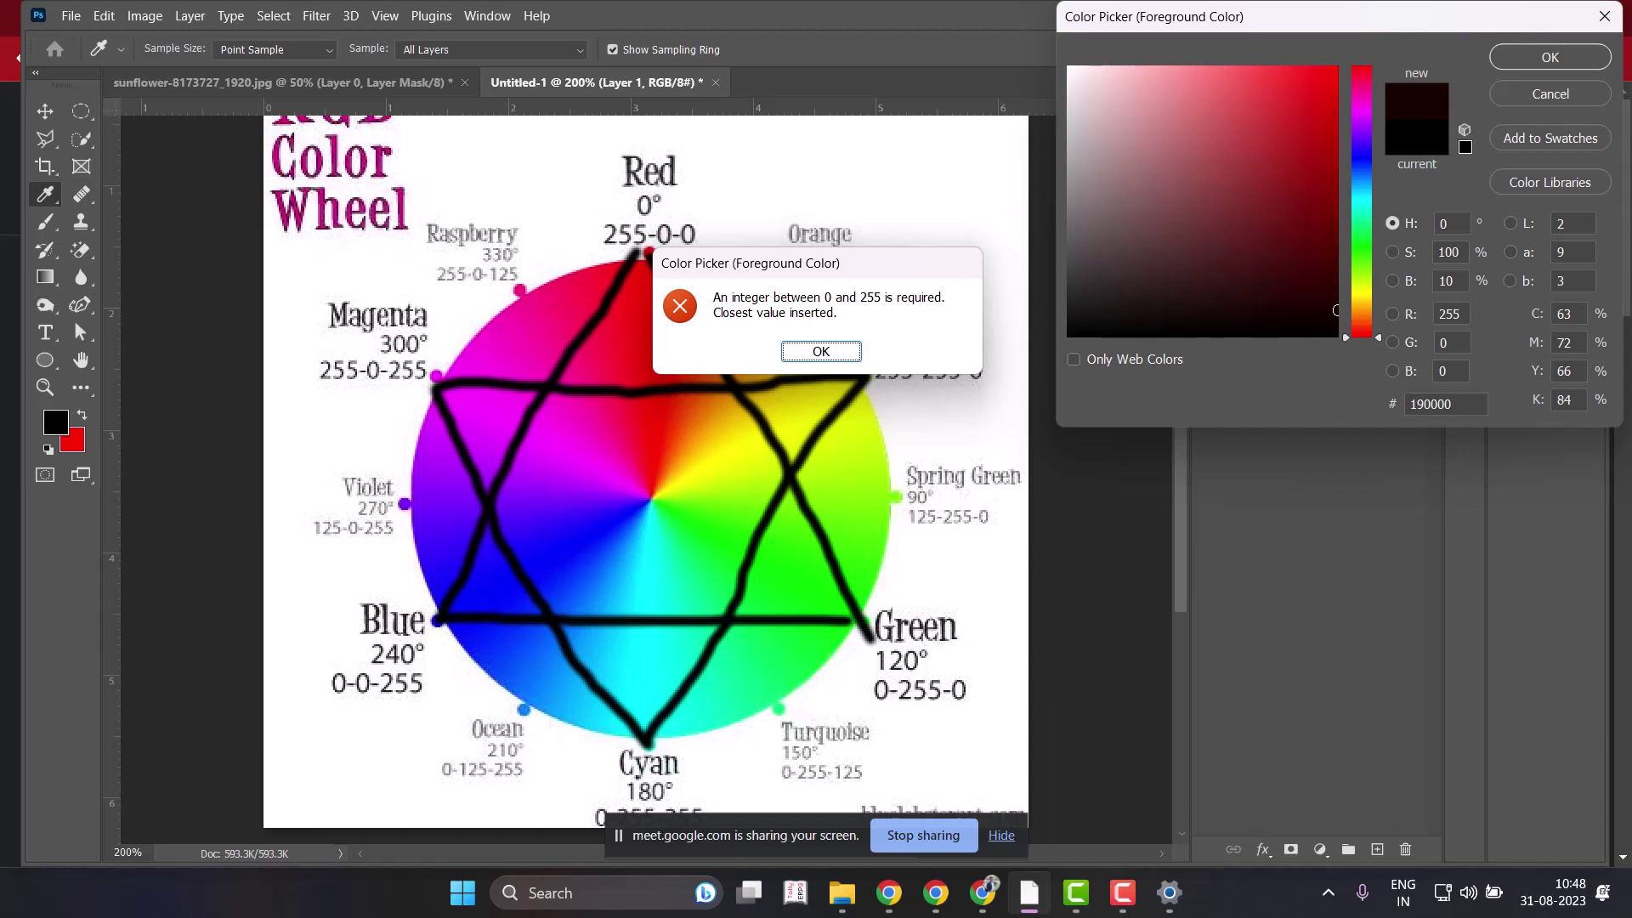
pyautogui.press('Return')
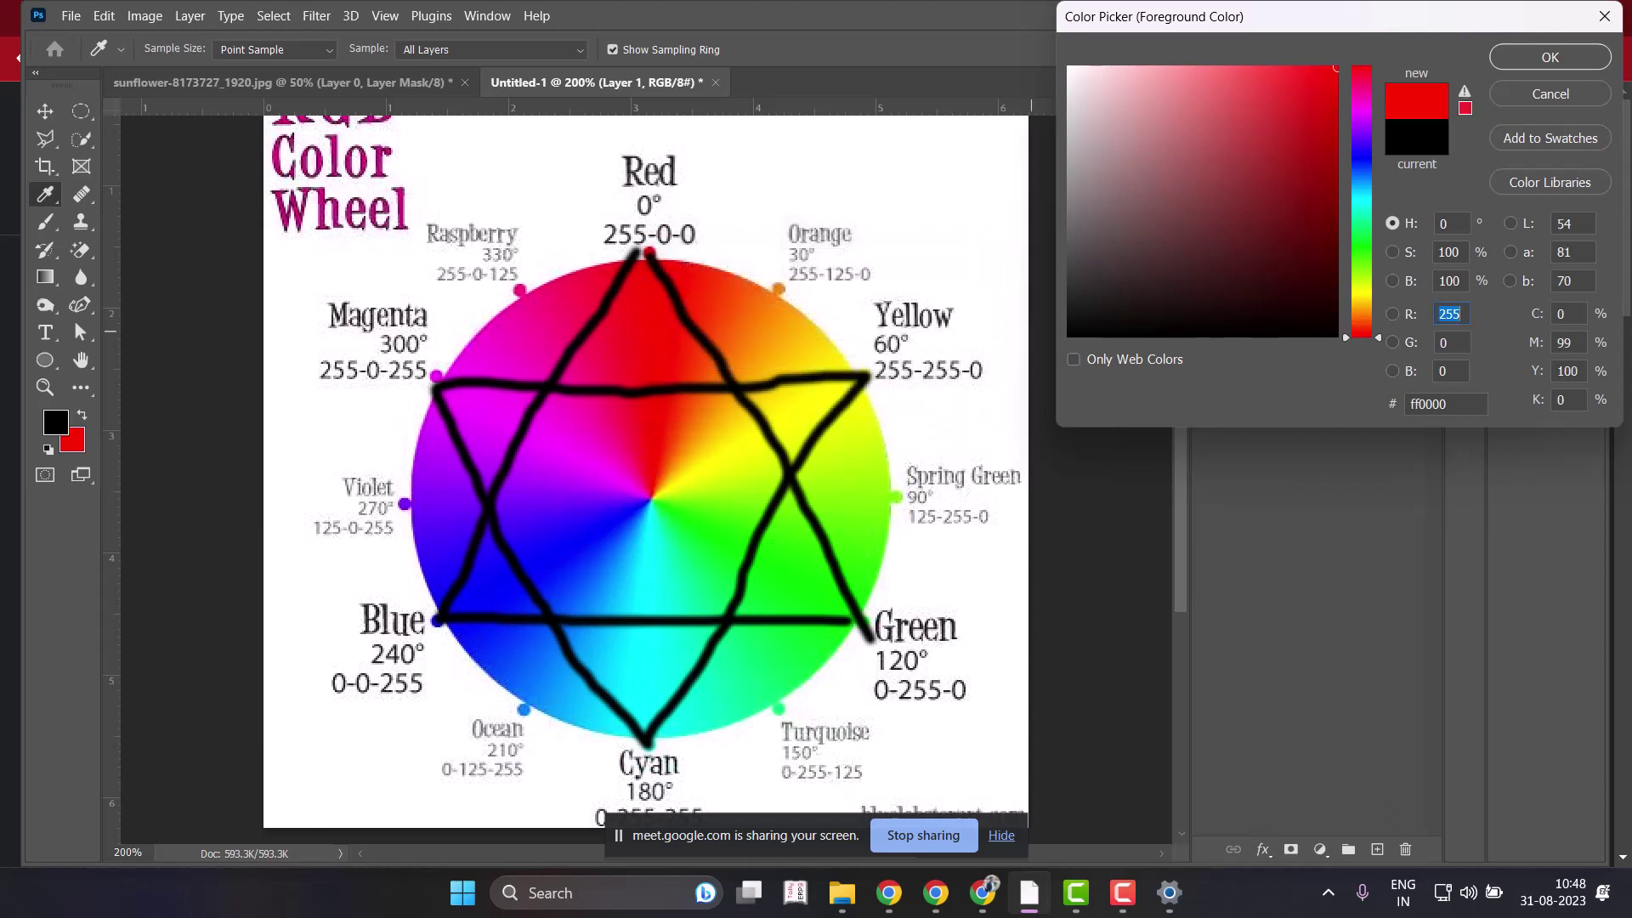
pyautogui.click(1550, 94)
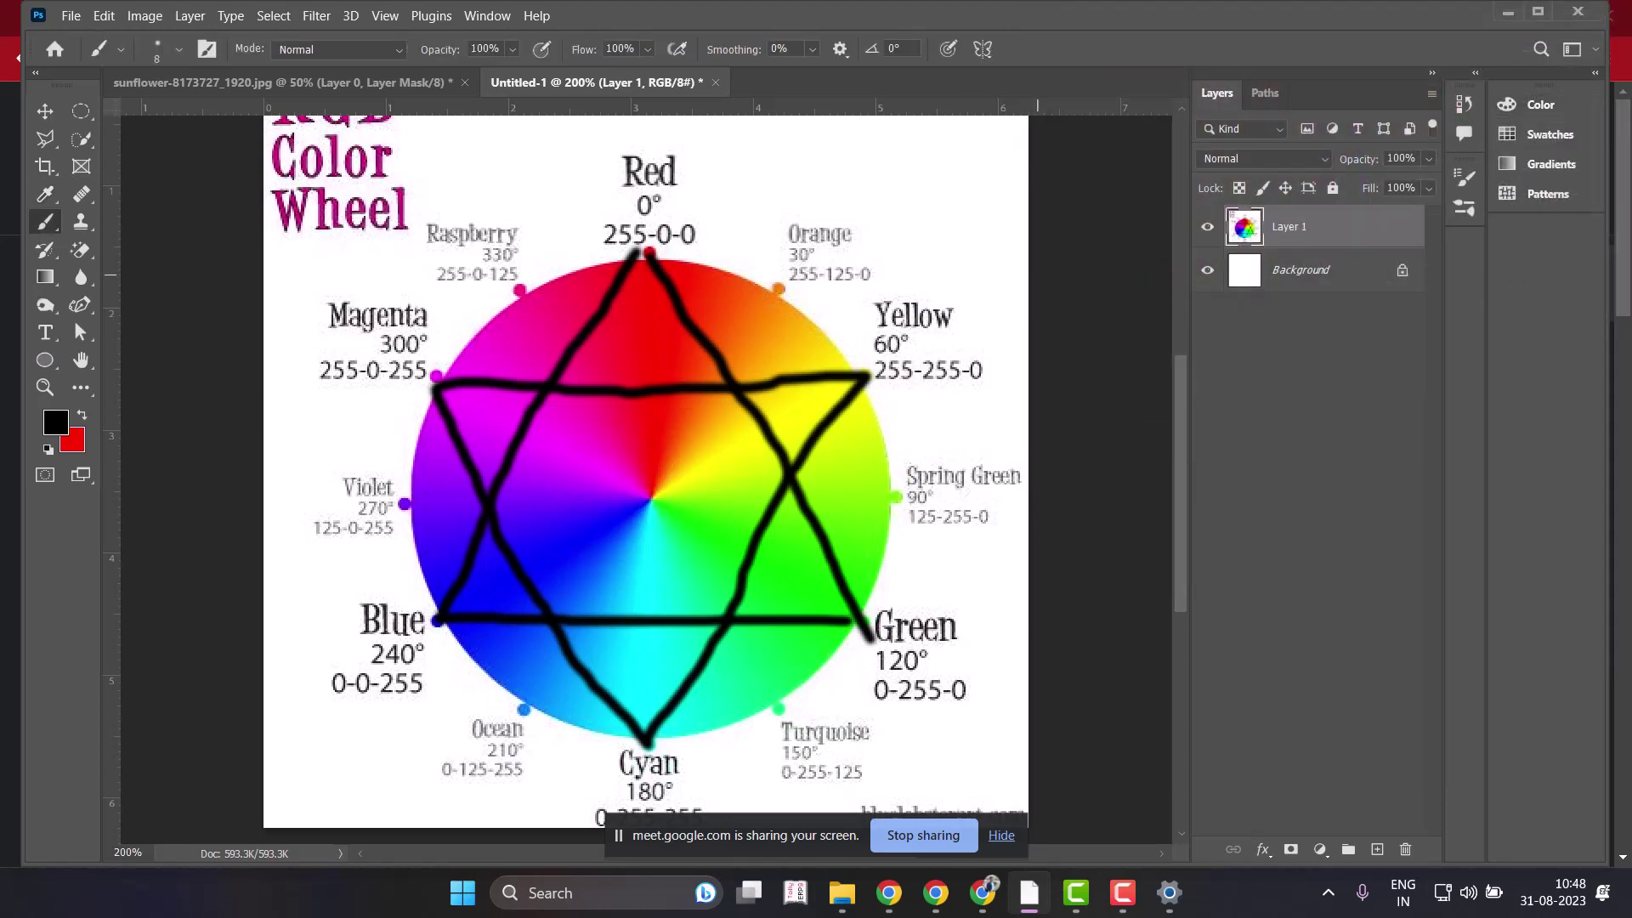
# View the New Document bit-depth options, then close it without creating a file.
pyautogui.hotkey('ctrl', 'n')
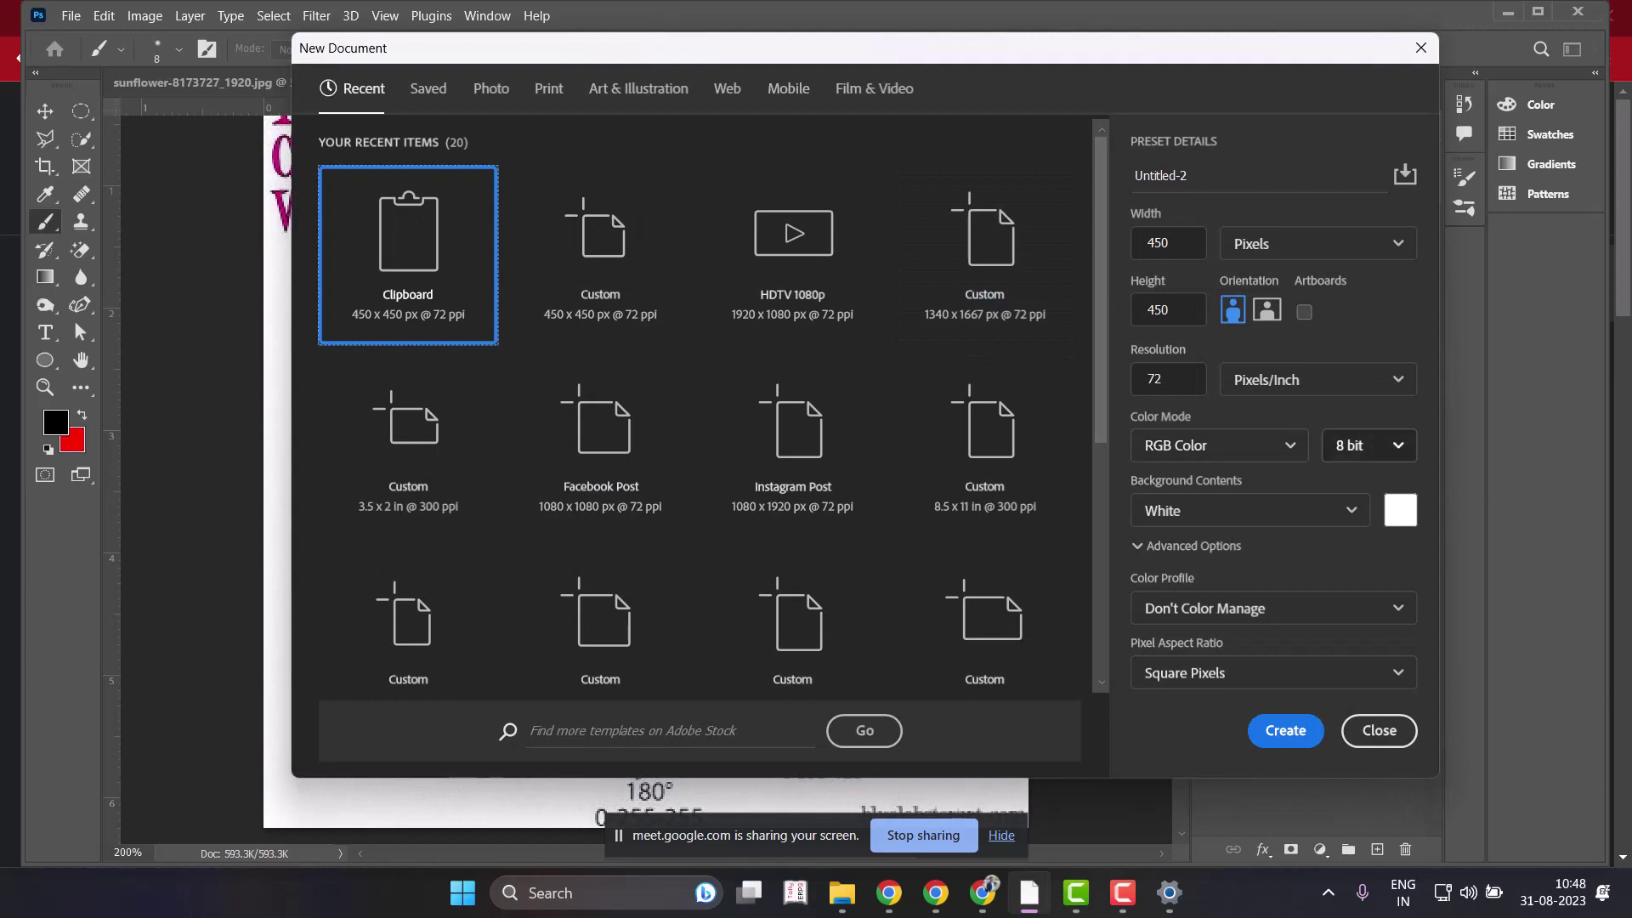
pyautogui.click(1369, 444)
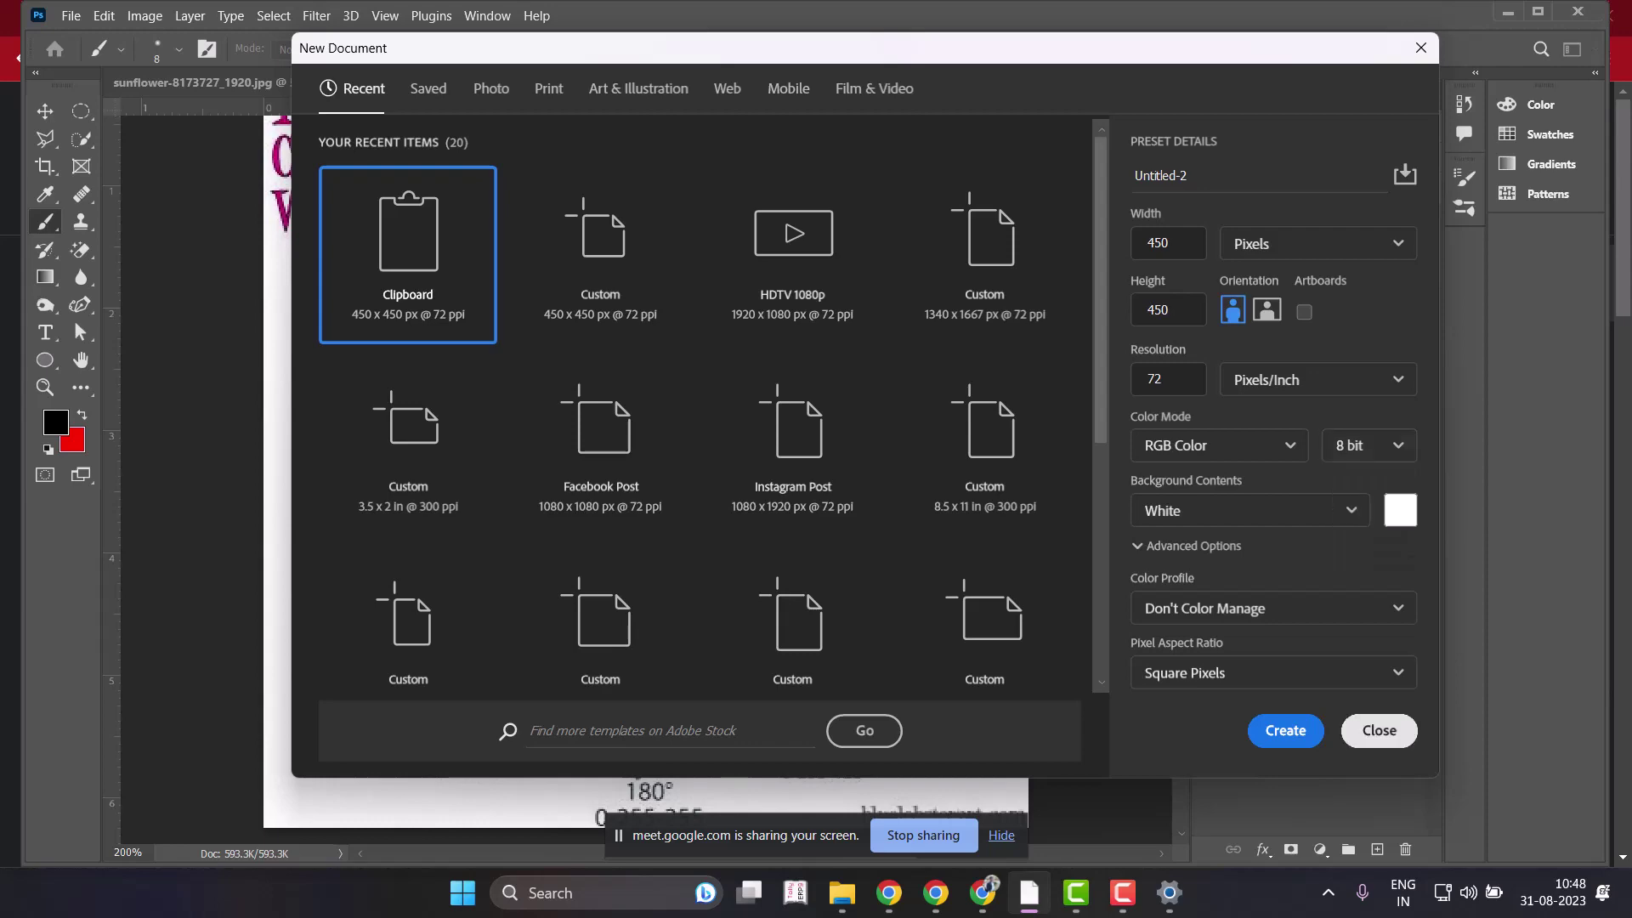
pyautogui.click(1378, 730)
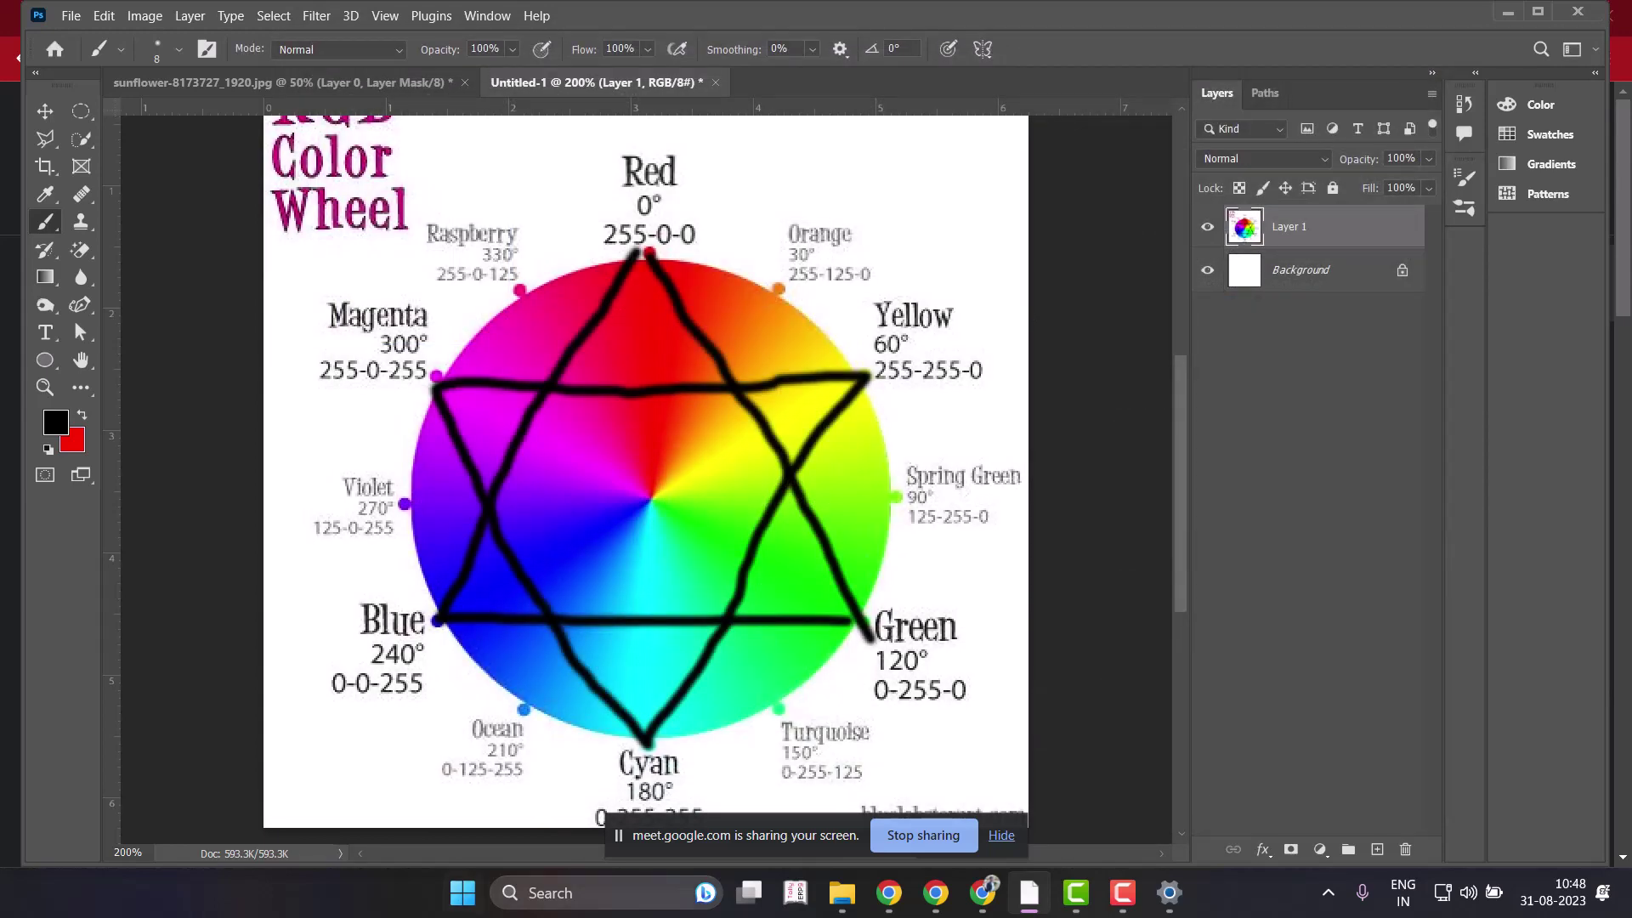
pyautogui.click(550, 893)
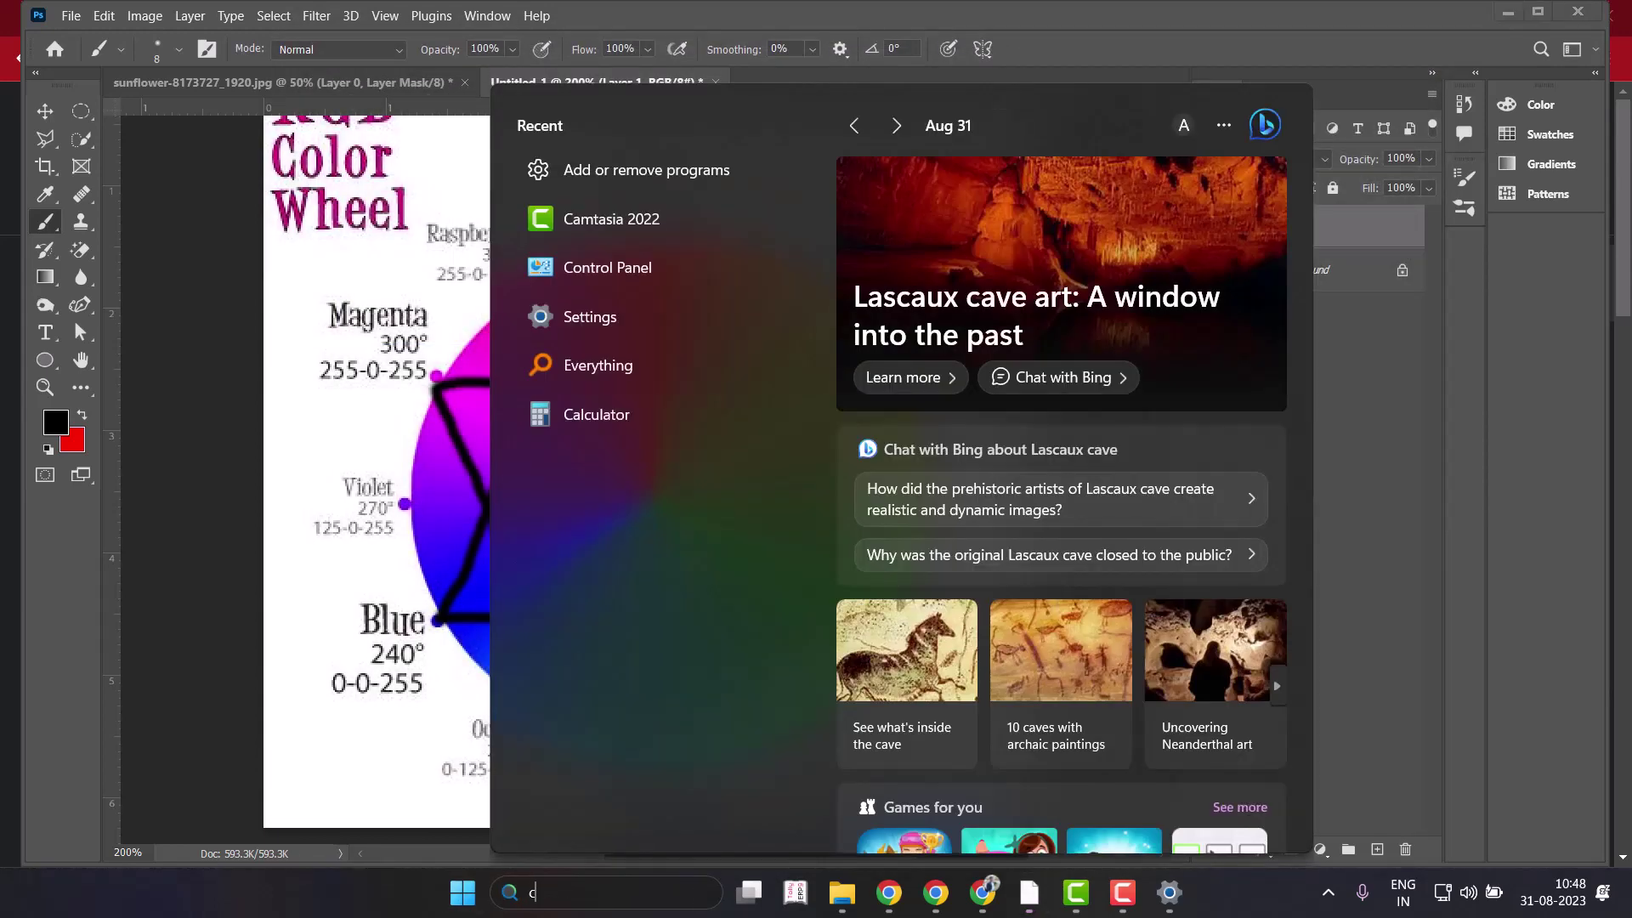
# Launch Calculator, try 2 × 8 in Standard mode, and clear it.
pyautogui.write('cal')
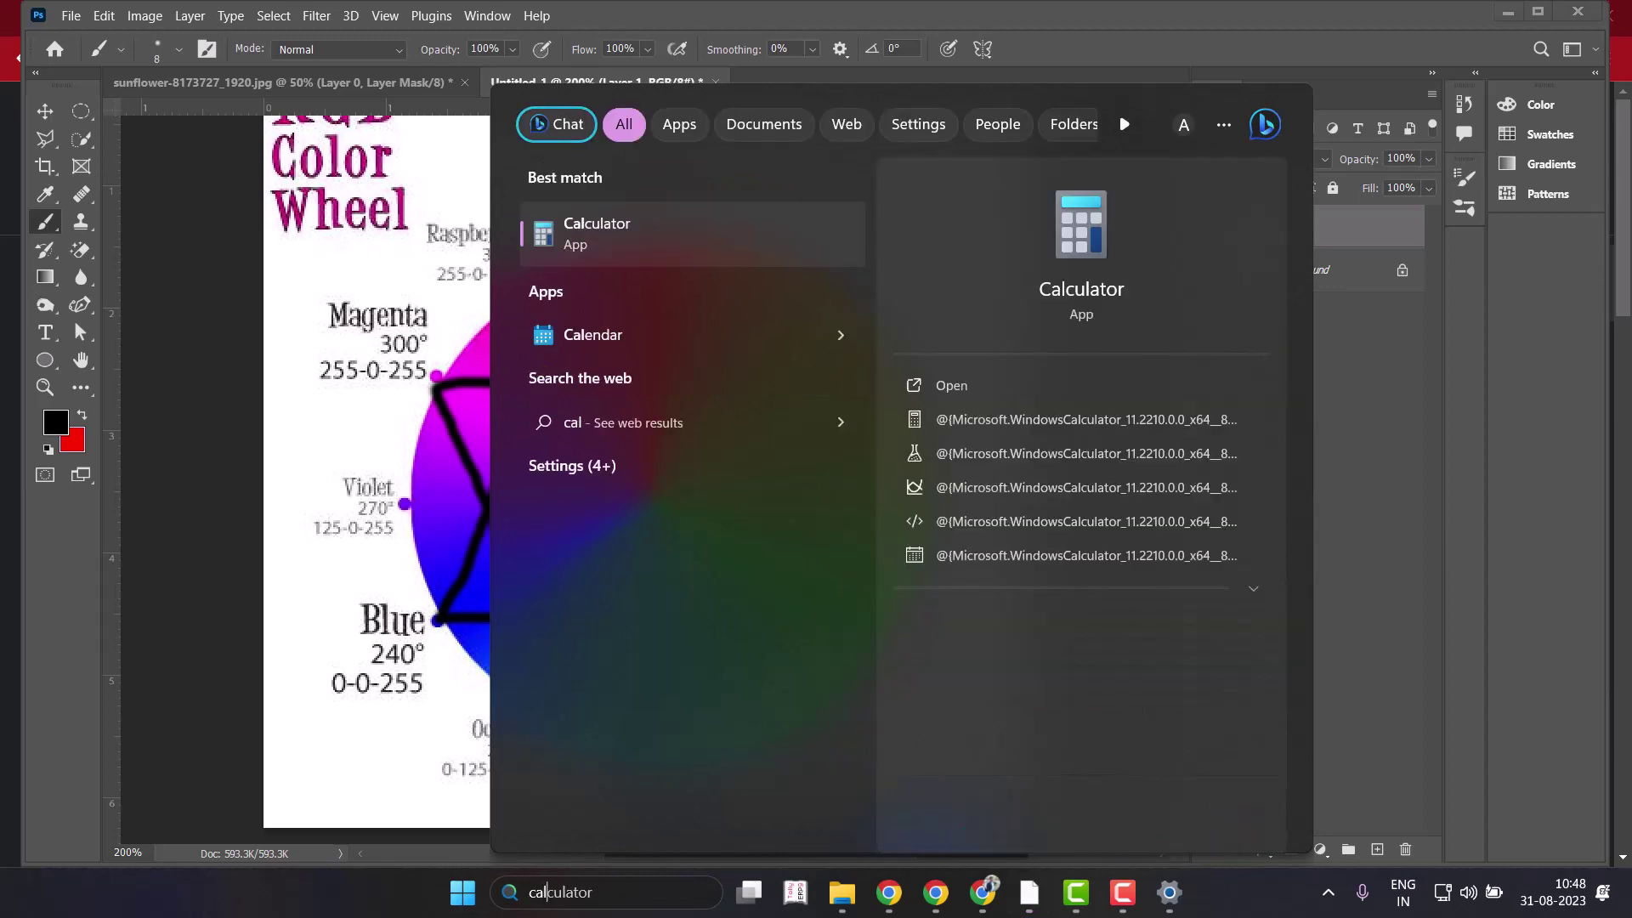
pyautogui.press('Return')
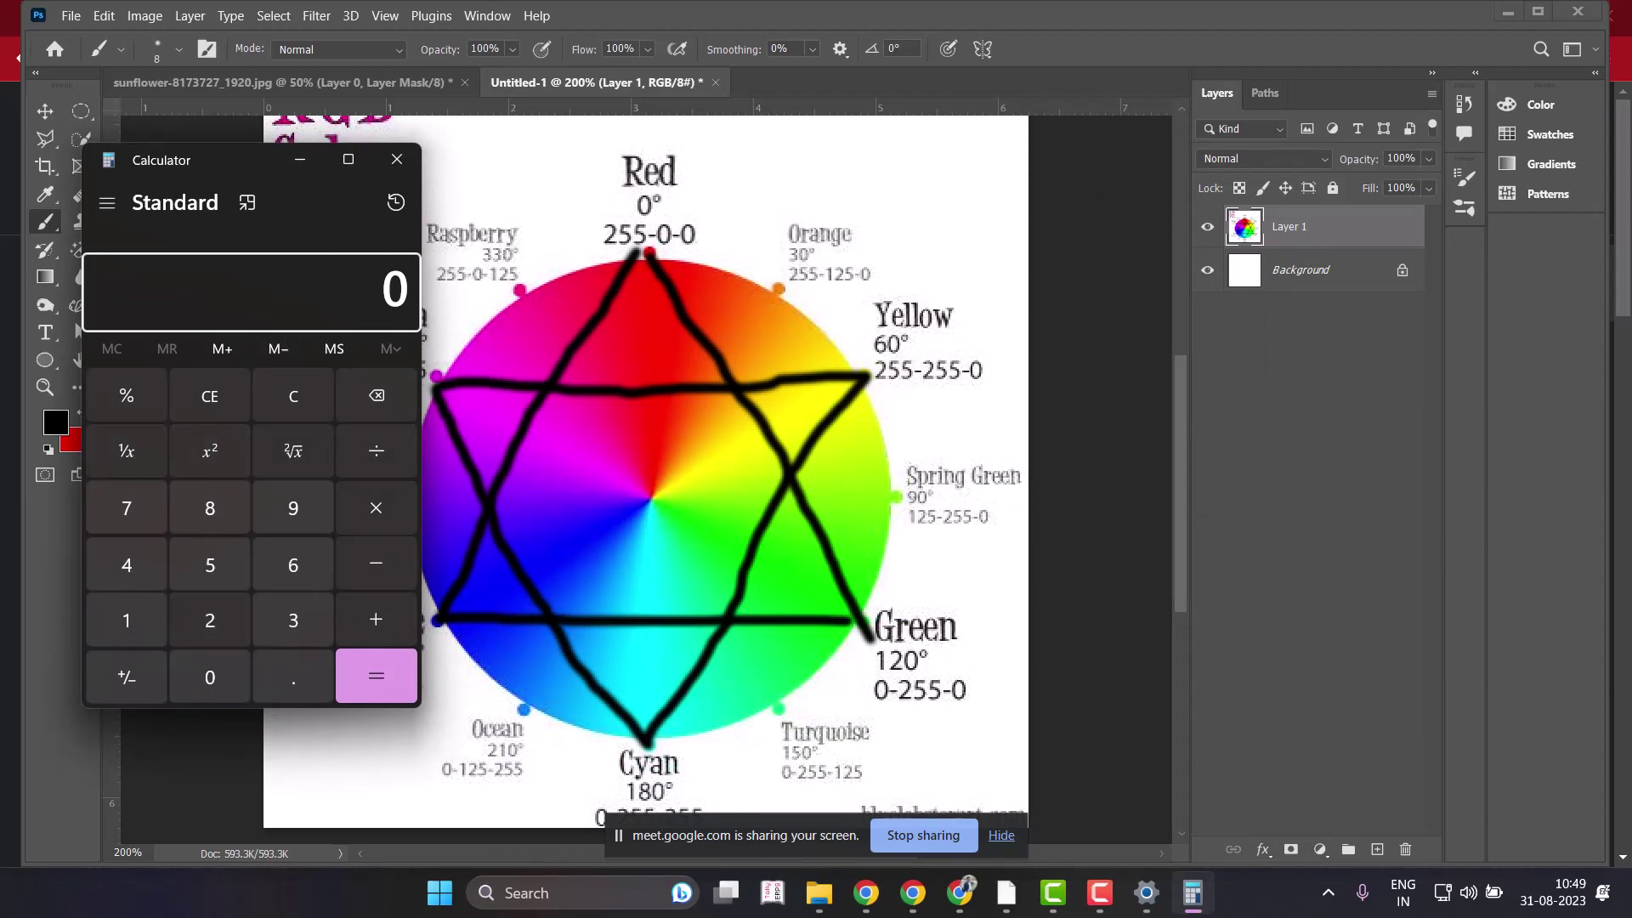
pyautogui.click(210, 620)
pyautogui.click(375, 507)
pyautogui.click(210, 508)
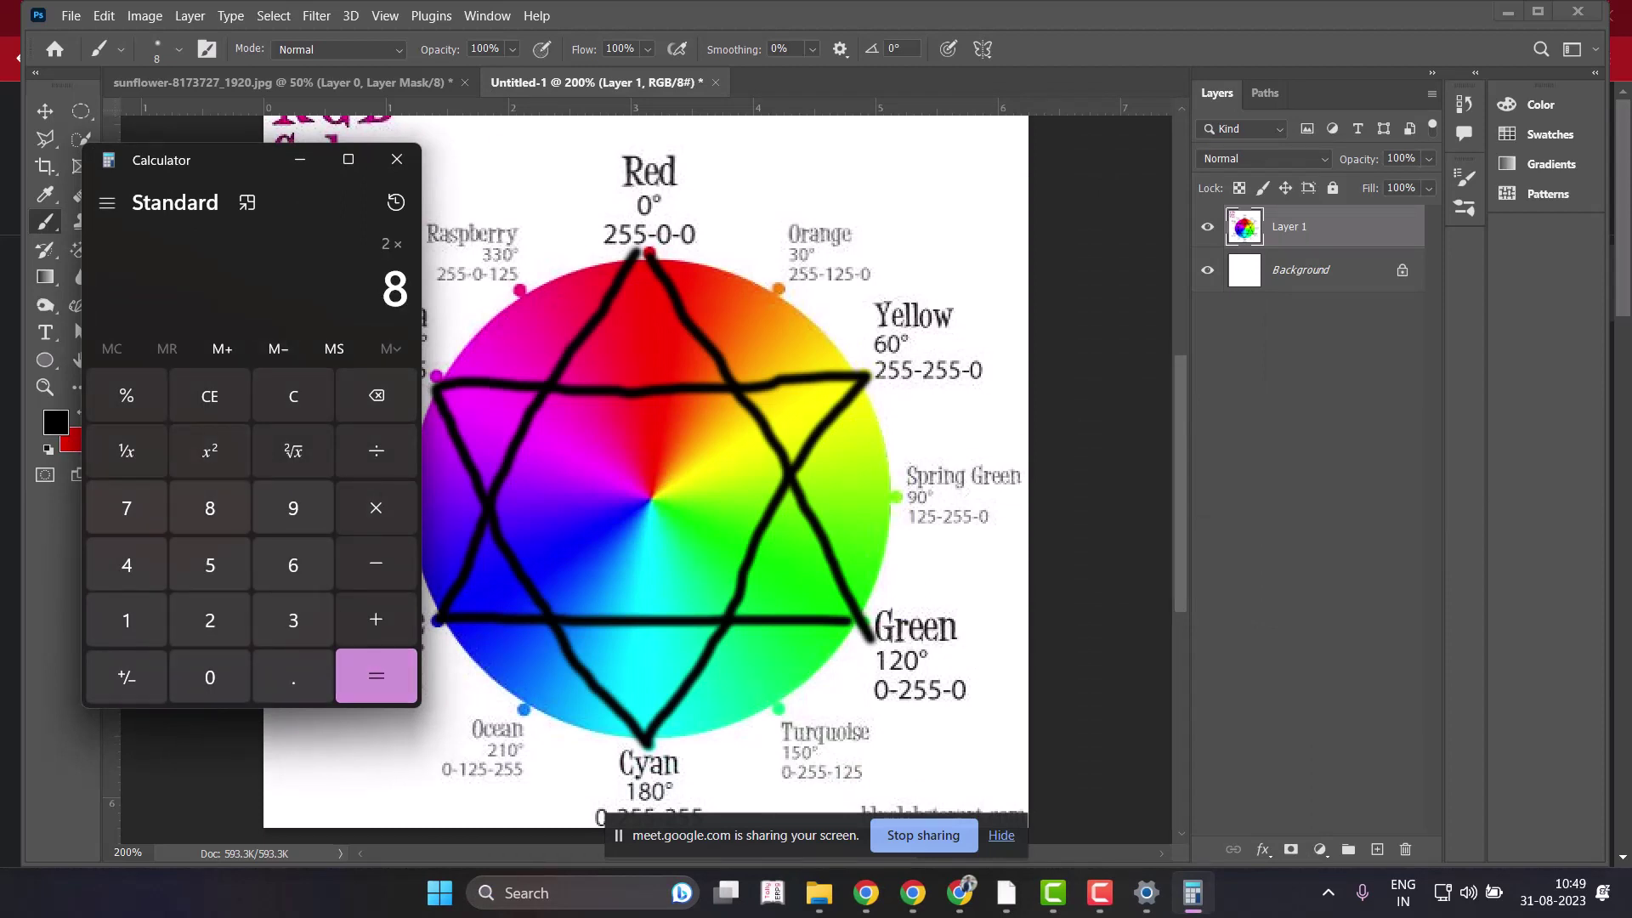
pyautogui.click(375, 676)
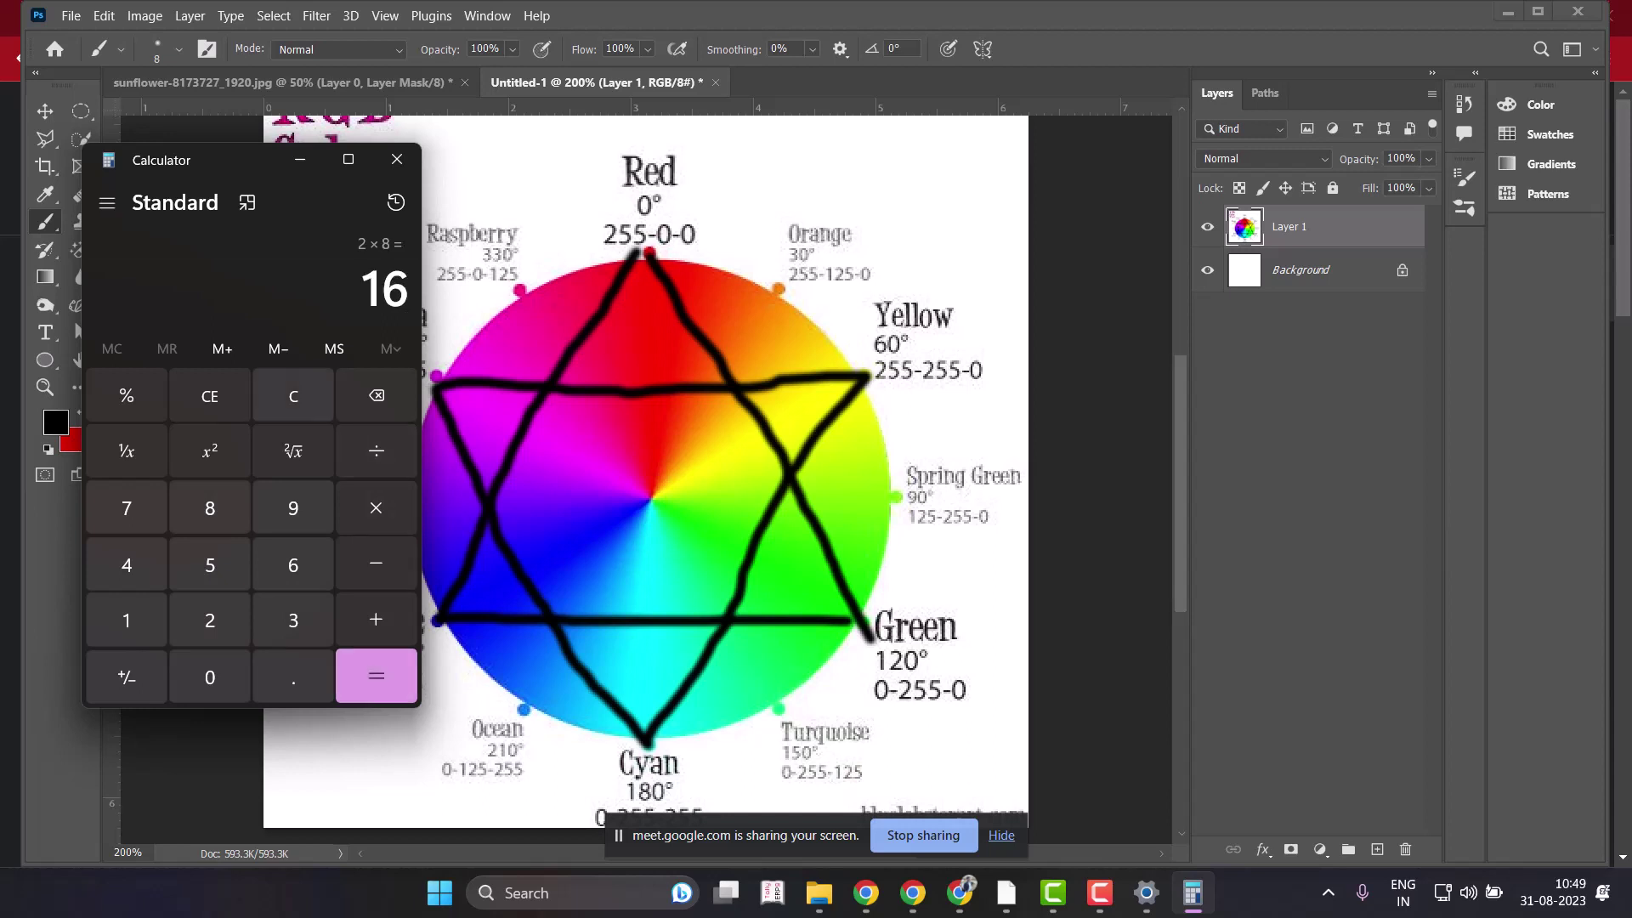
pyautogui.click(293, 396)
pyautogui.click(210, 620)
pyautogui.click(376, 507)
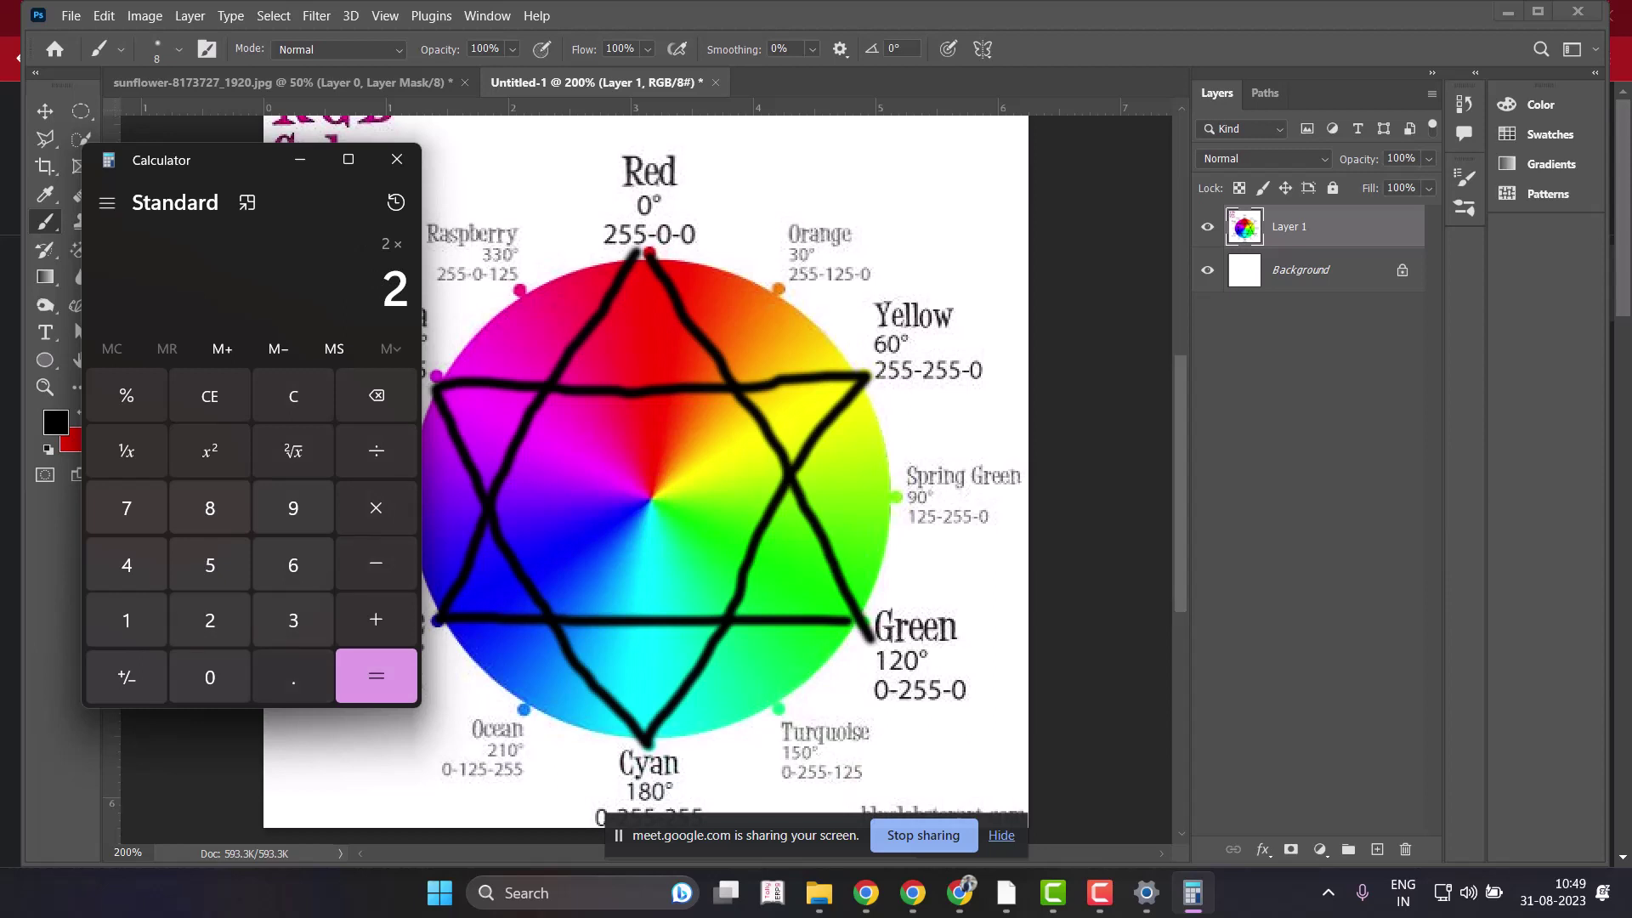
pyautogui.click(294, 396)
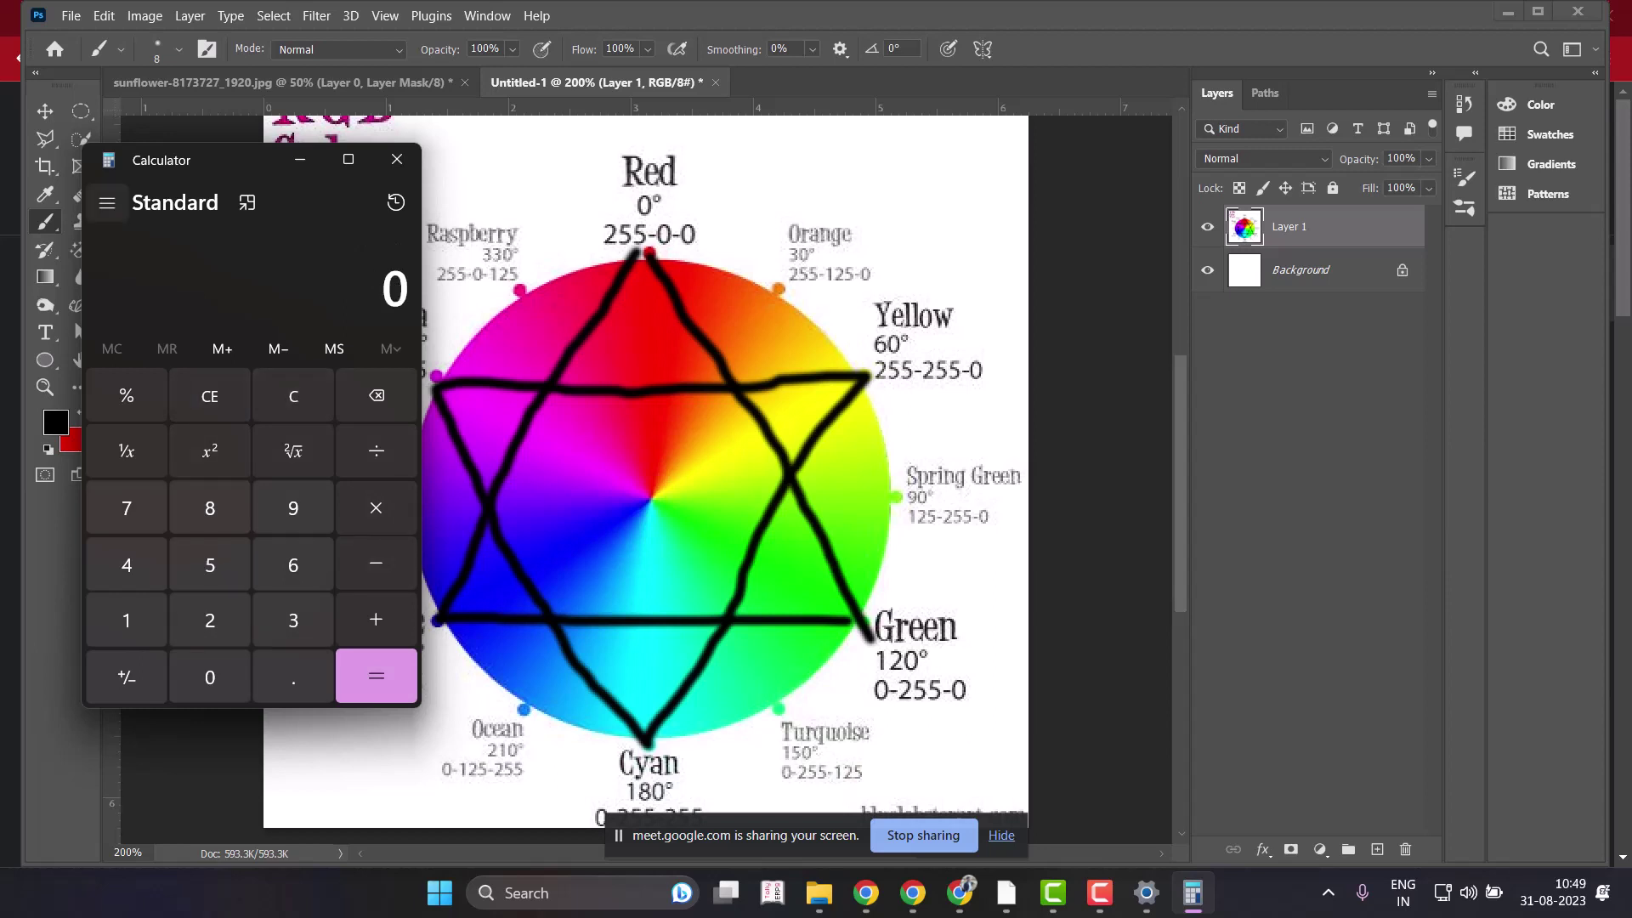
# Switch Calculator to Scientific mode and compute 2^8 = 256.
pyautogui.click(107, 202)
pyautogui.click(145, 327)
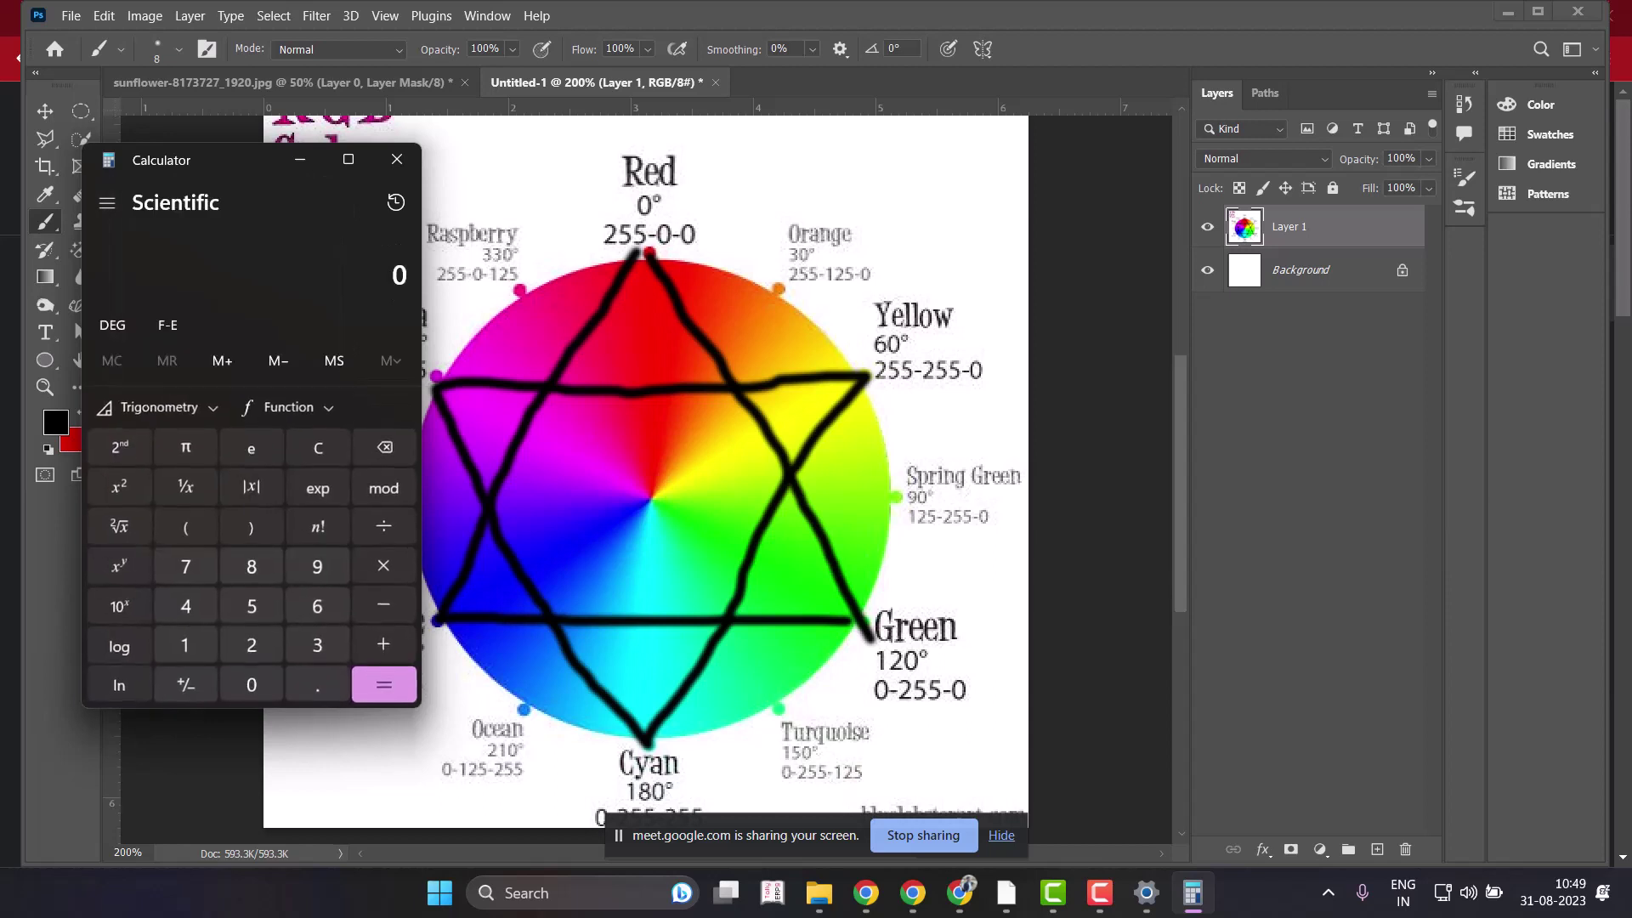
pyautogui.click(252, 646)
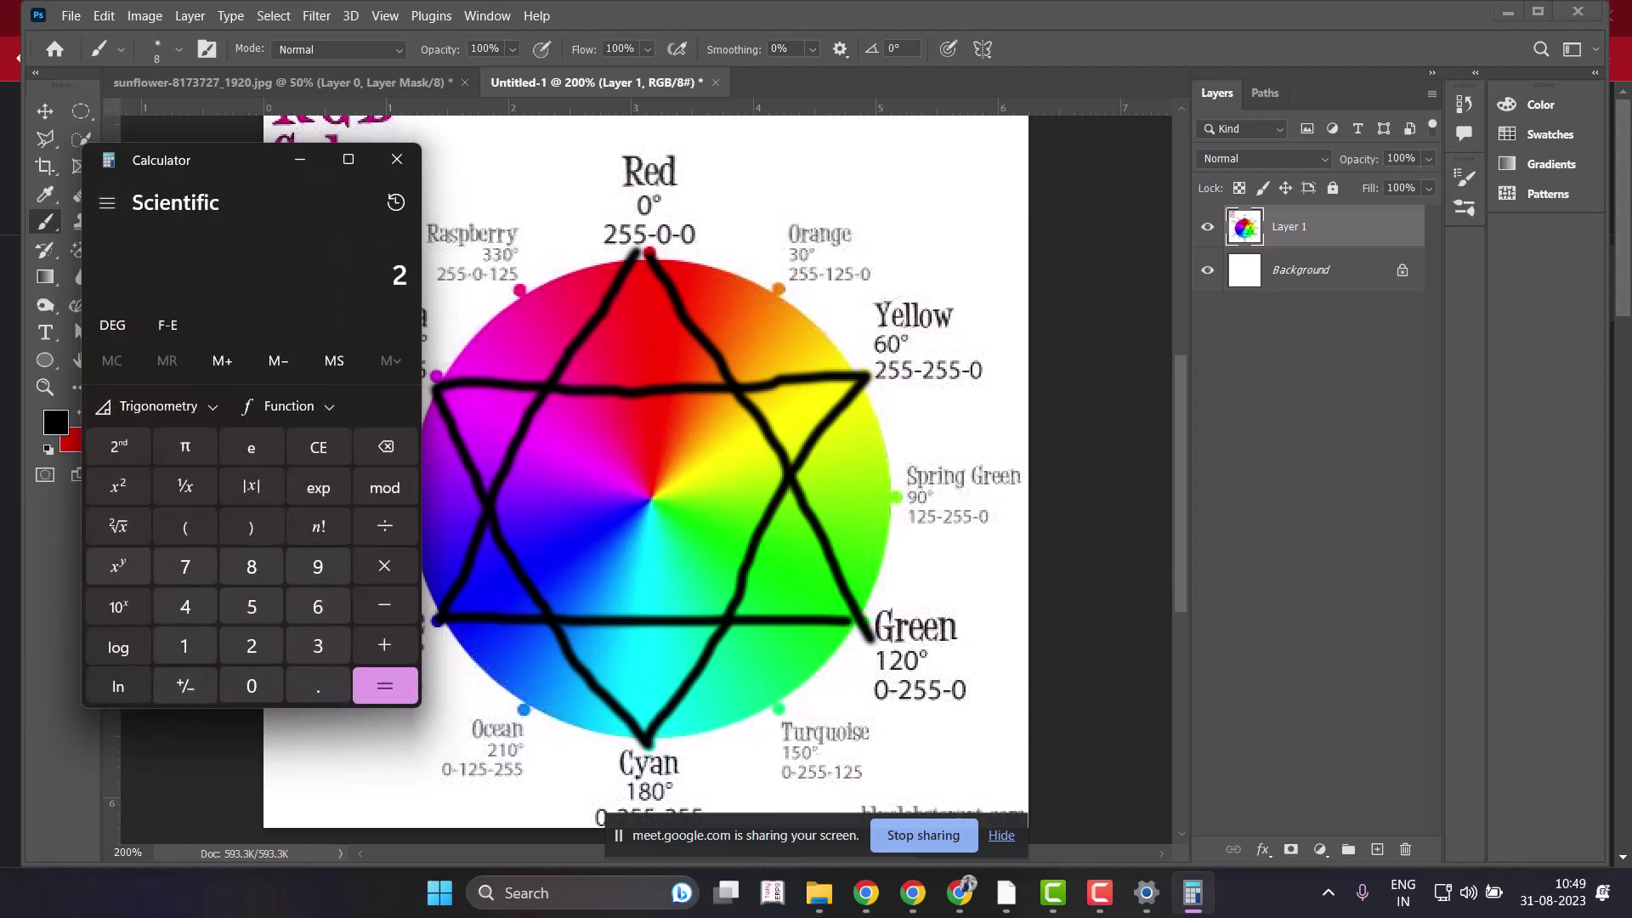
pyautogui.click(118, 566)
pyautogui.click(252, 566)
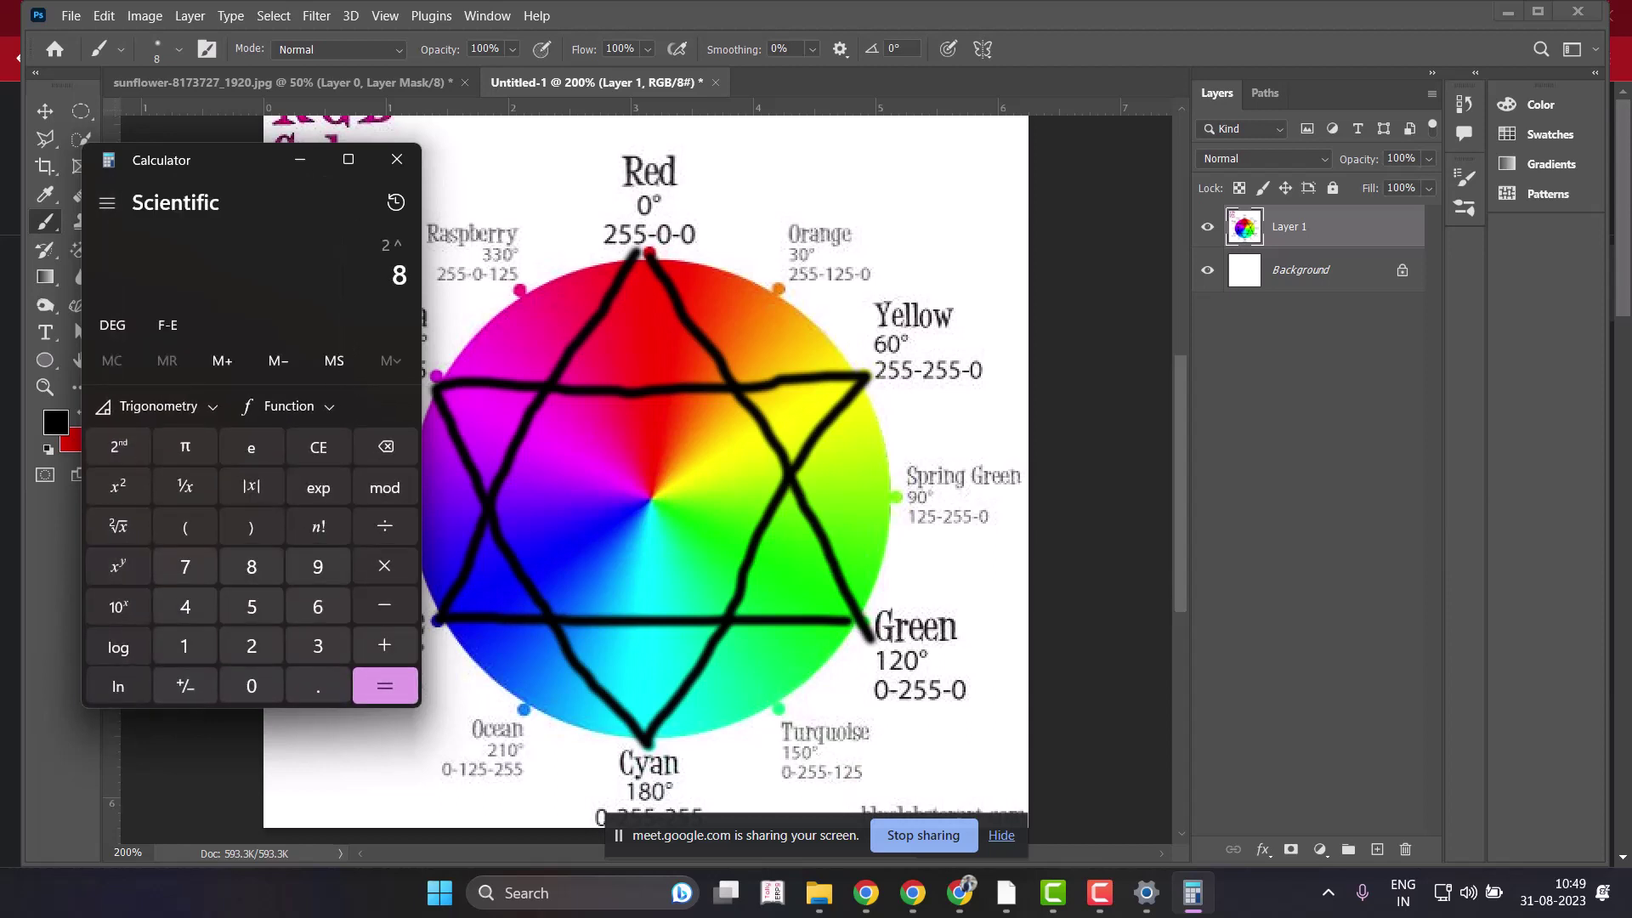
pyautogui.click(384, 685)
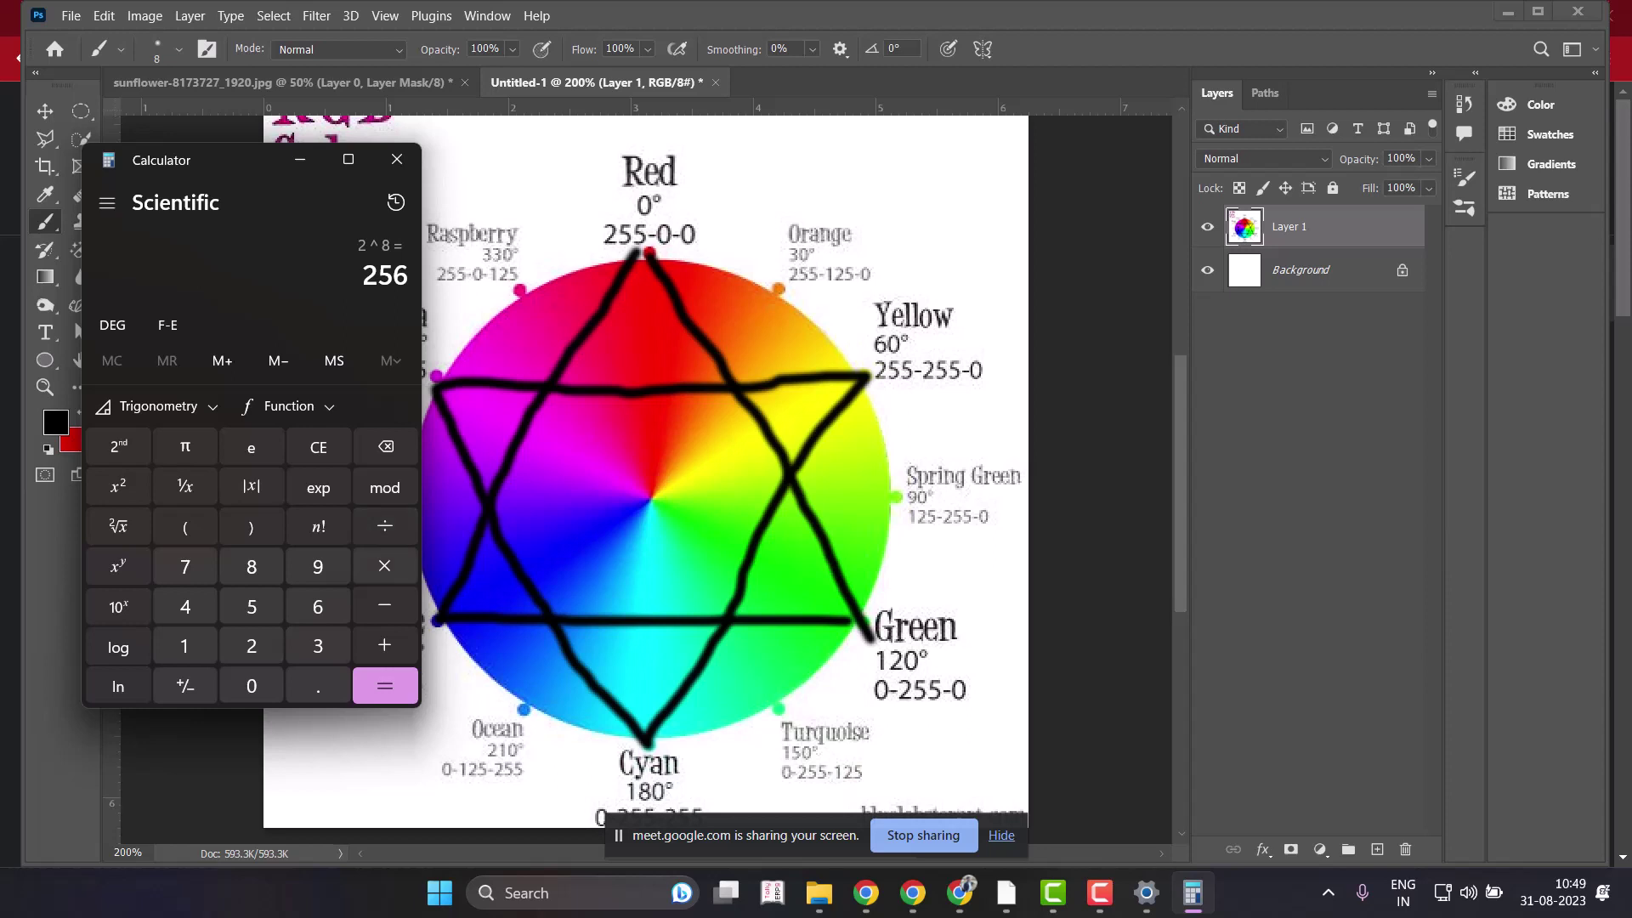
# Compute 256 × 256 × 256 = 1,67,77,216, close Calculator, and undo the star in Photoshop.
pyautogui.click(384, 565)
pyautogui.click(252, 646)
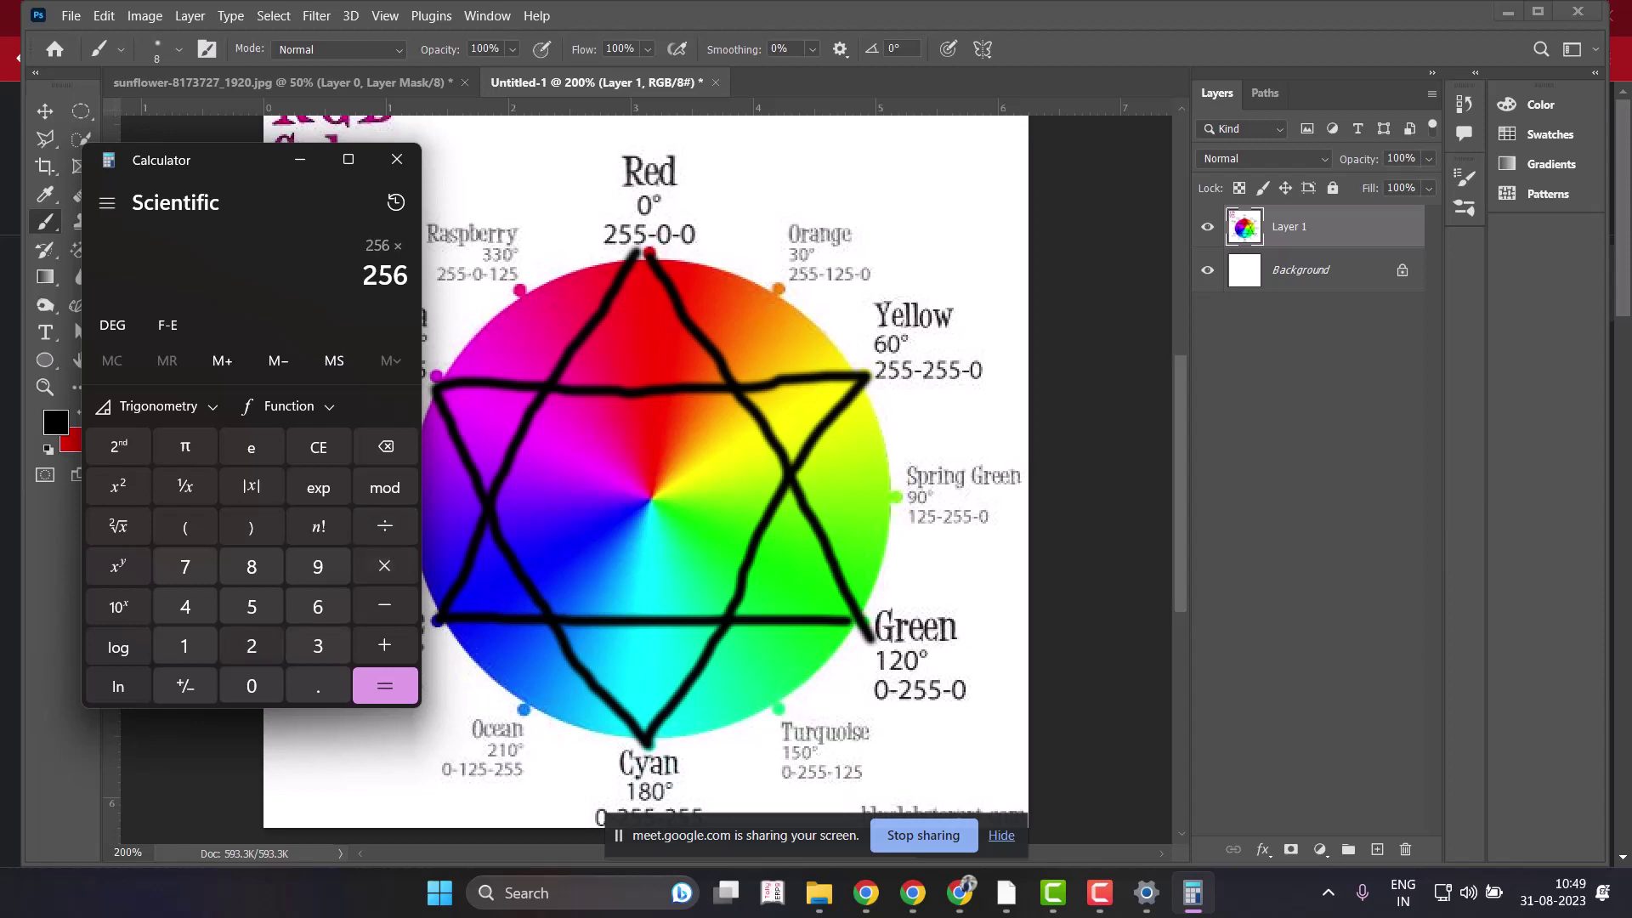
pyautogui.click(251, 606)
pyautogui.click(318, 606)
pyautogui.click(384, 566)
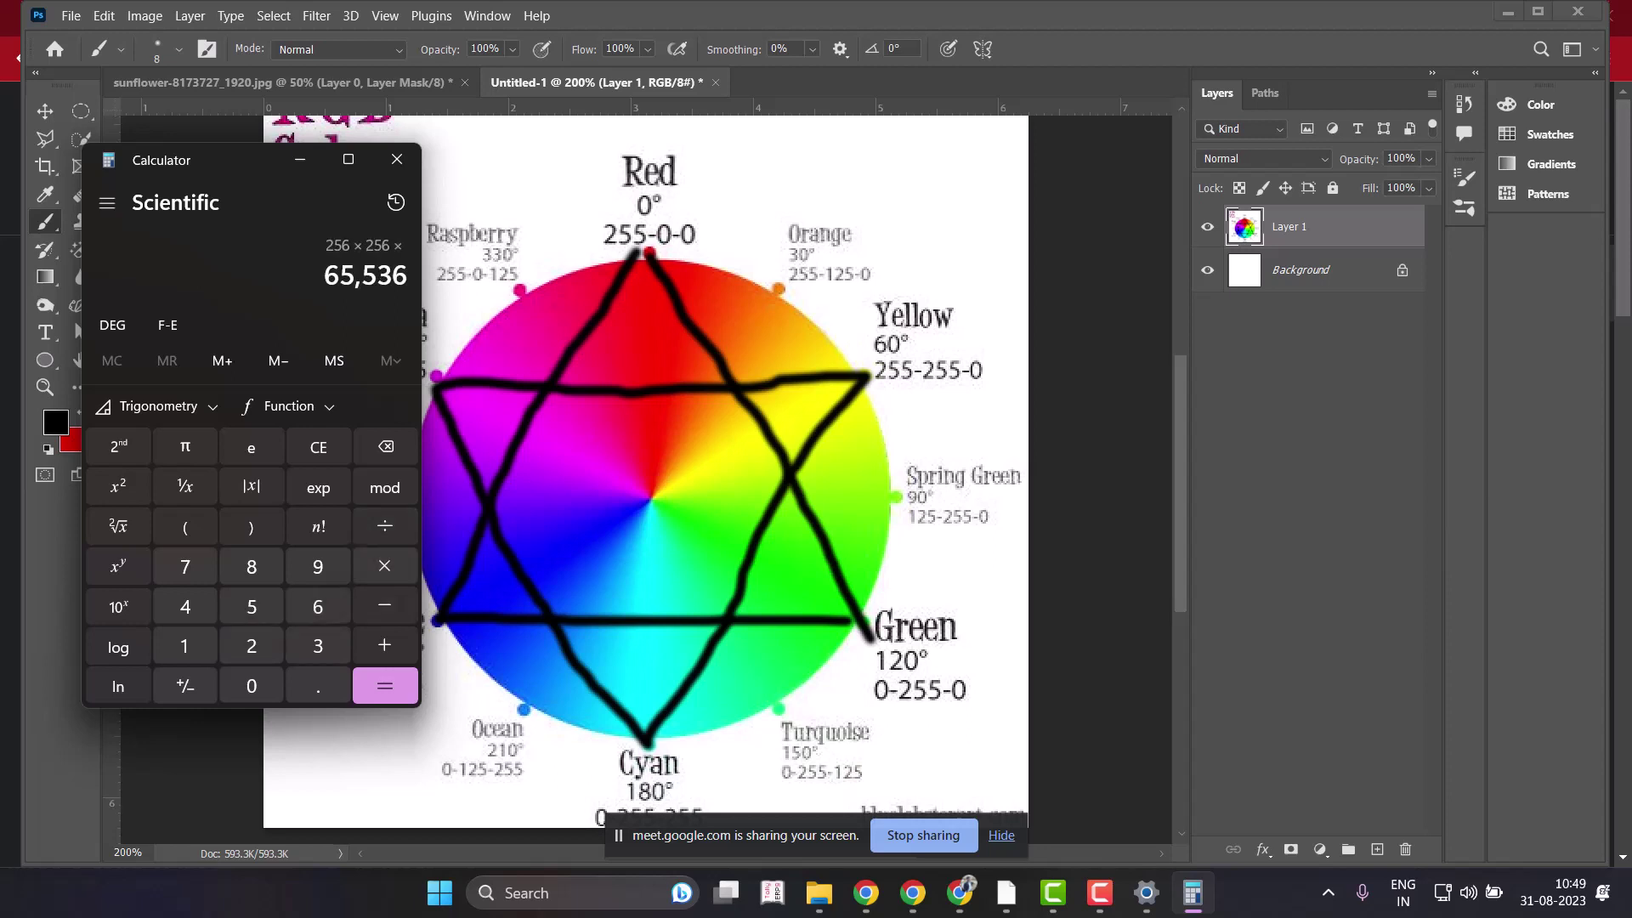
pyautogui.click(251, 646)
pyautogui.click(252, 606)
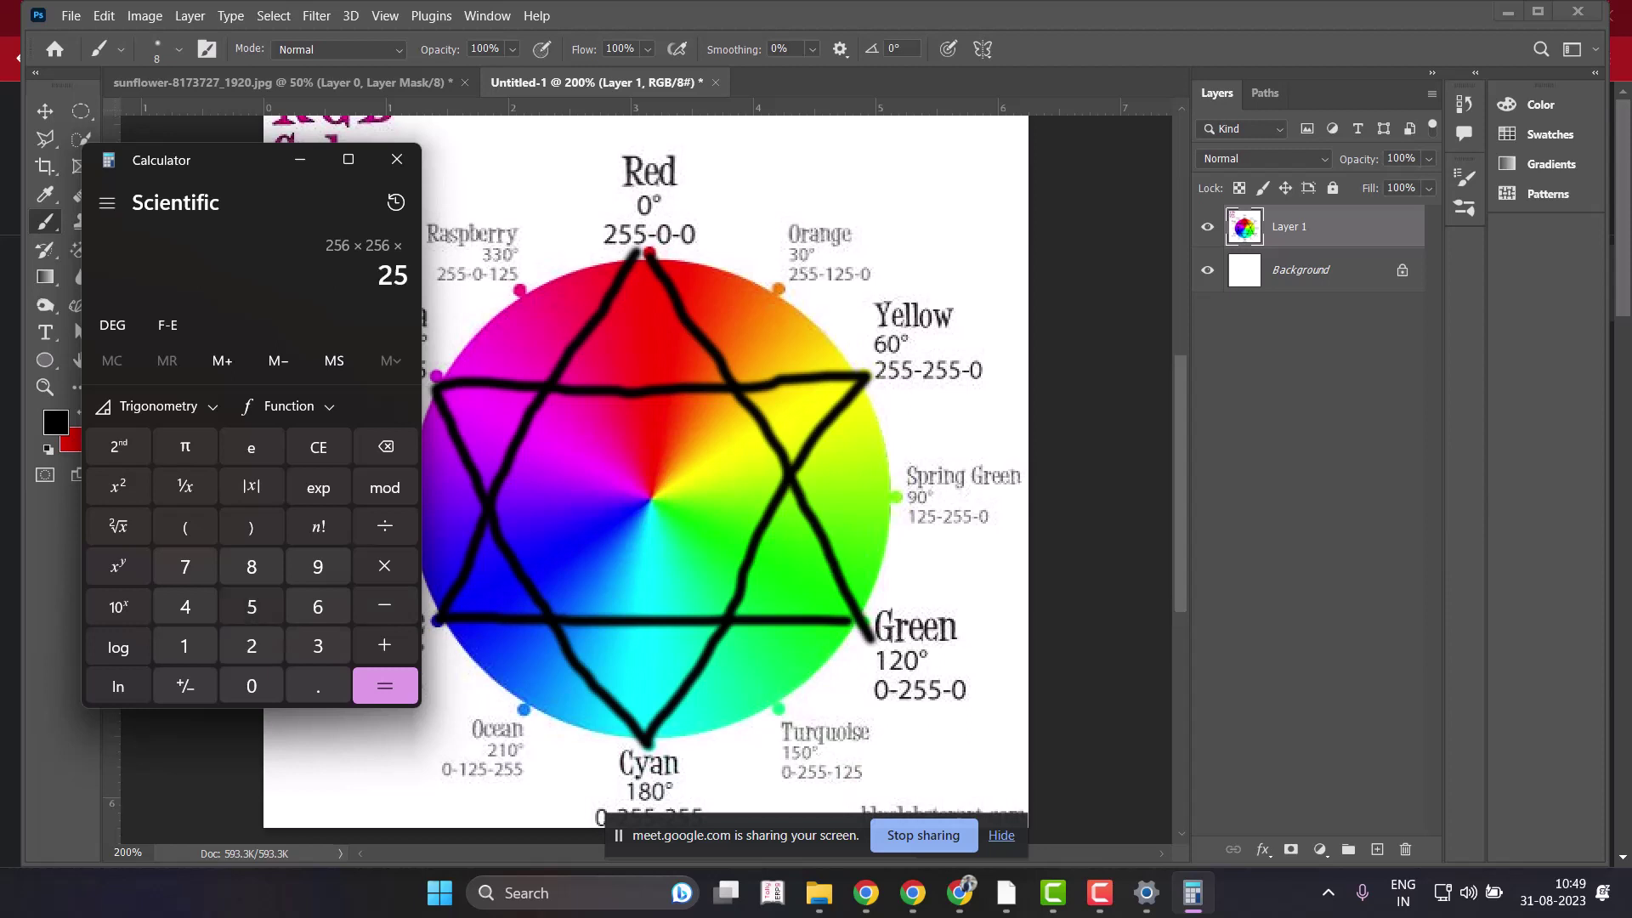
pyautogui.click(317, 606)
pyautogui.click(385, 685)
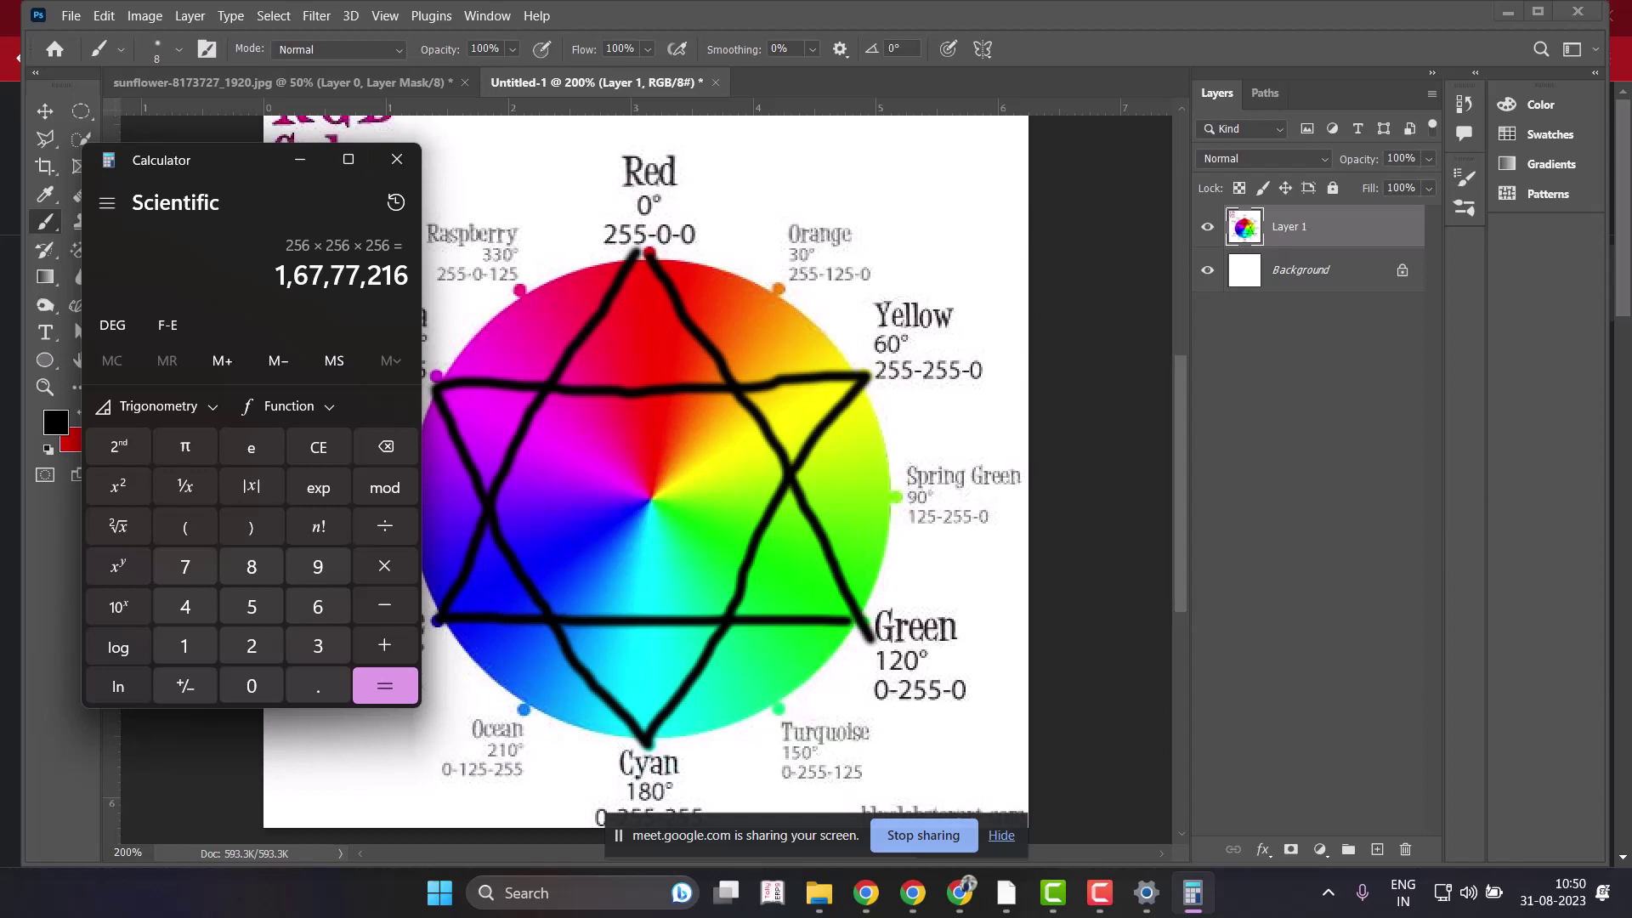
pyautogui.click(397, 159)
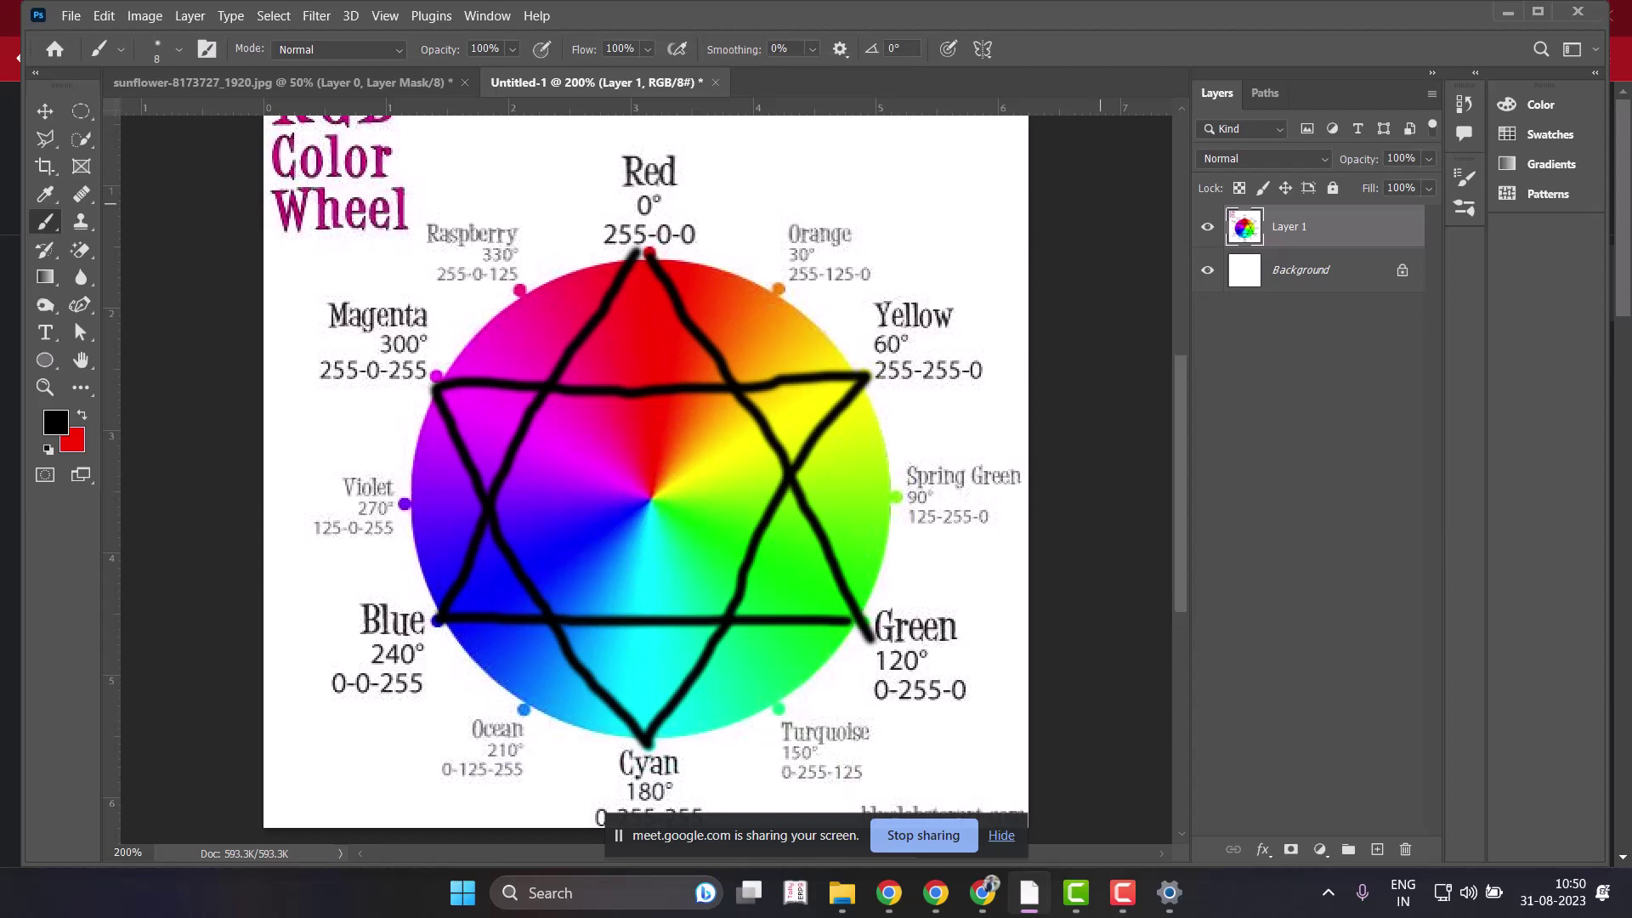
pyautogui.hotkey('ctrl', 'z')
pyautogui.hotkey('ctrl', 'z')
pyautogui.hotkey('ctrl', 'z')
pyautogui.hotkey('ctrl', 'z')
pyautogui.hotkey('ctrl', 'z')
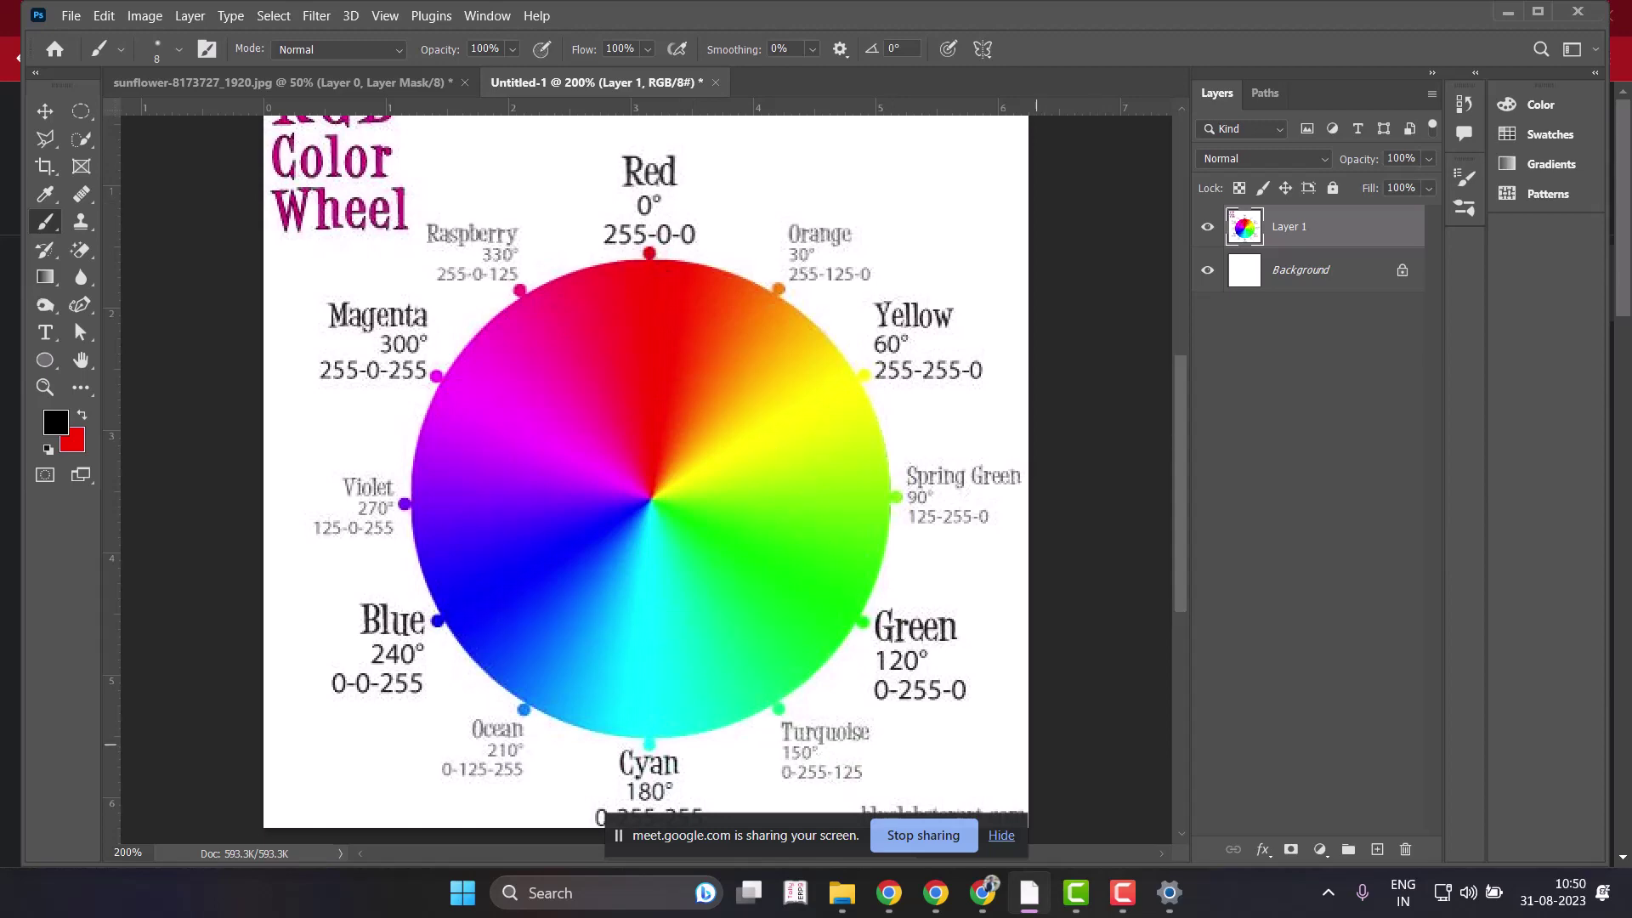
# Google 'human eye can see how many colors' and view the All results.
pyautogui.hotkey('alt', 'Tab')
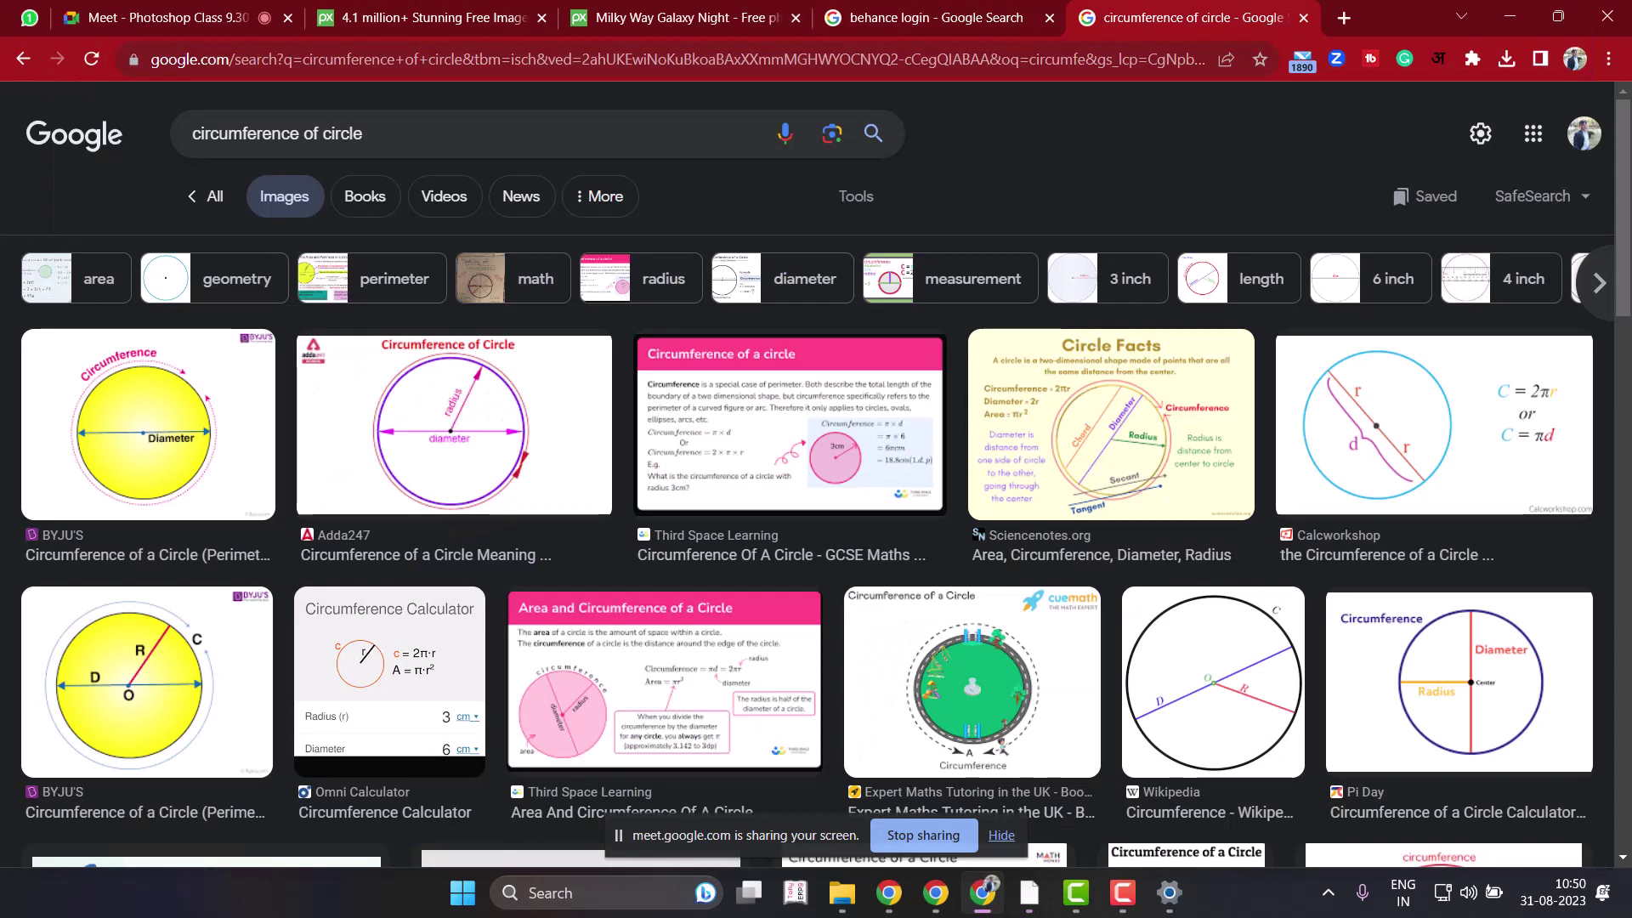
pyautogui.press('/')
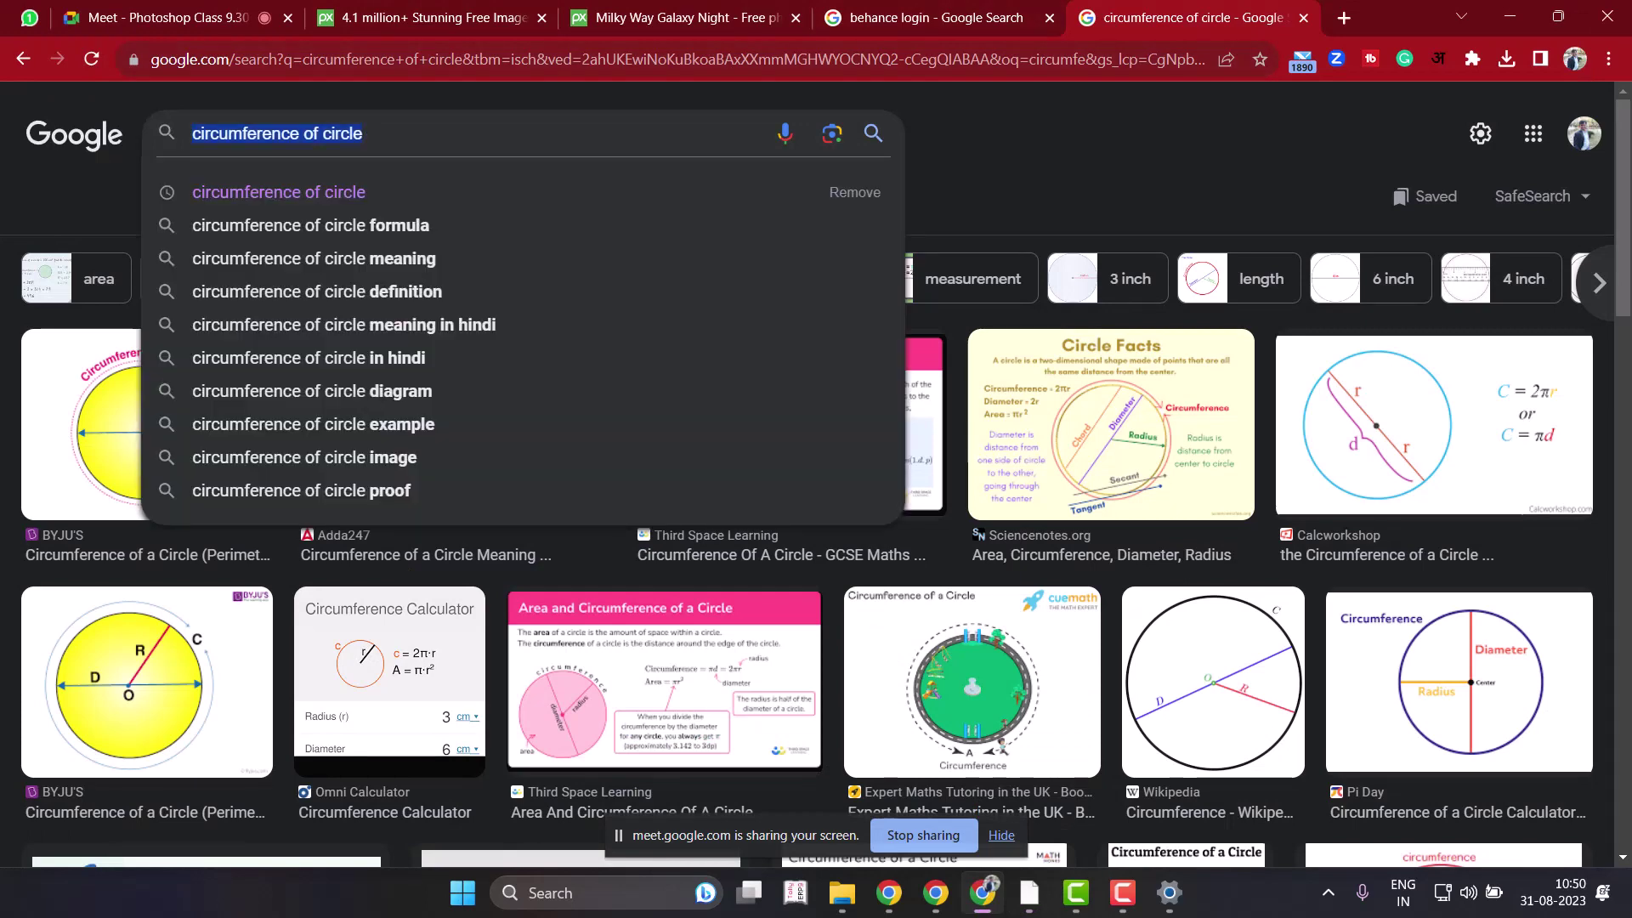
pyautogui.write('human eye')
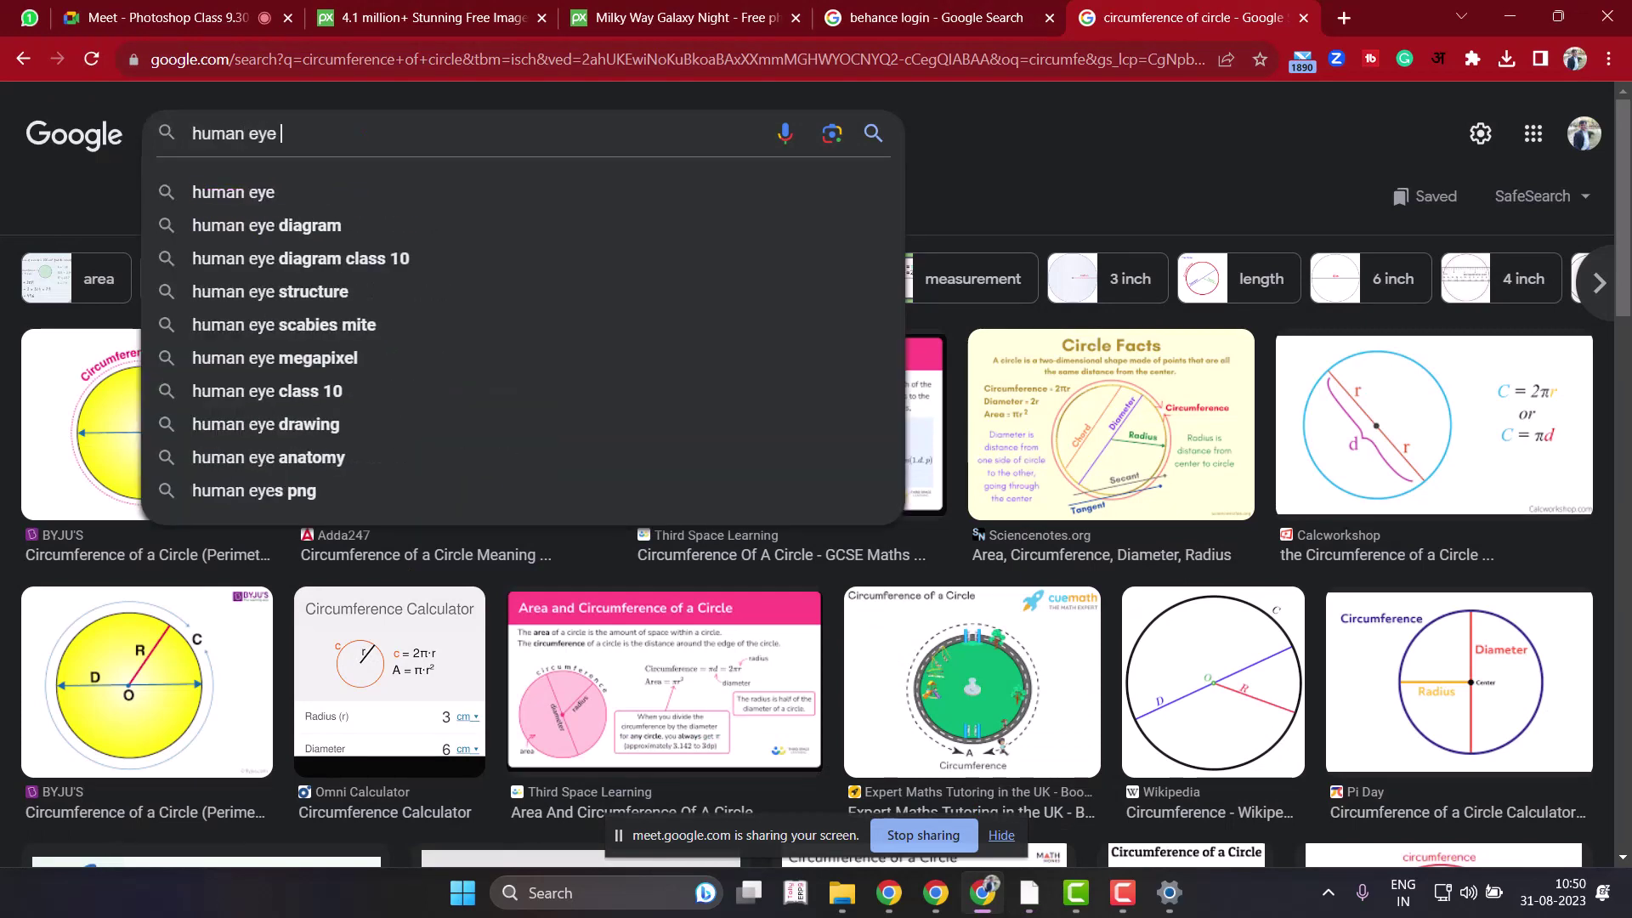
pyautogui.write(' can see ')
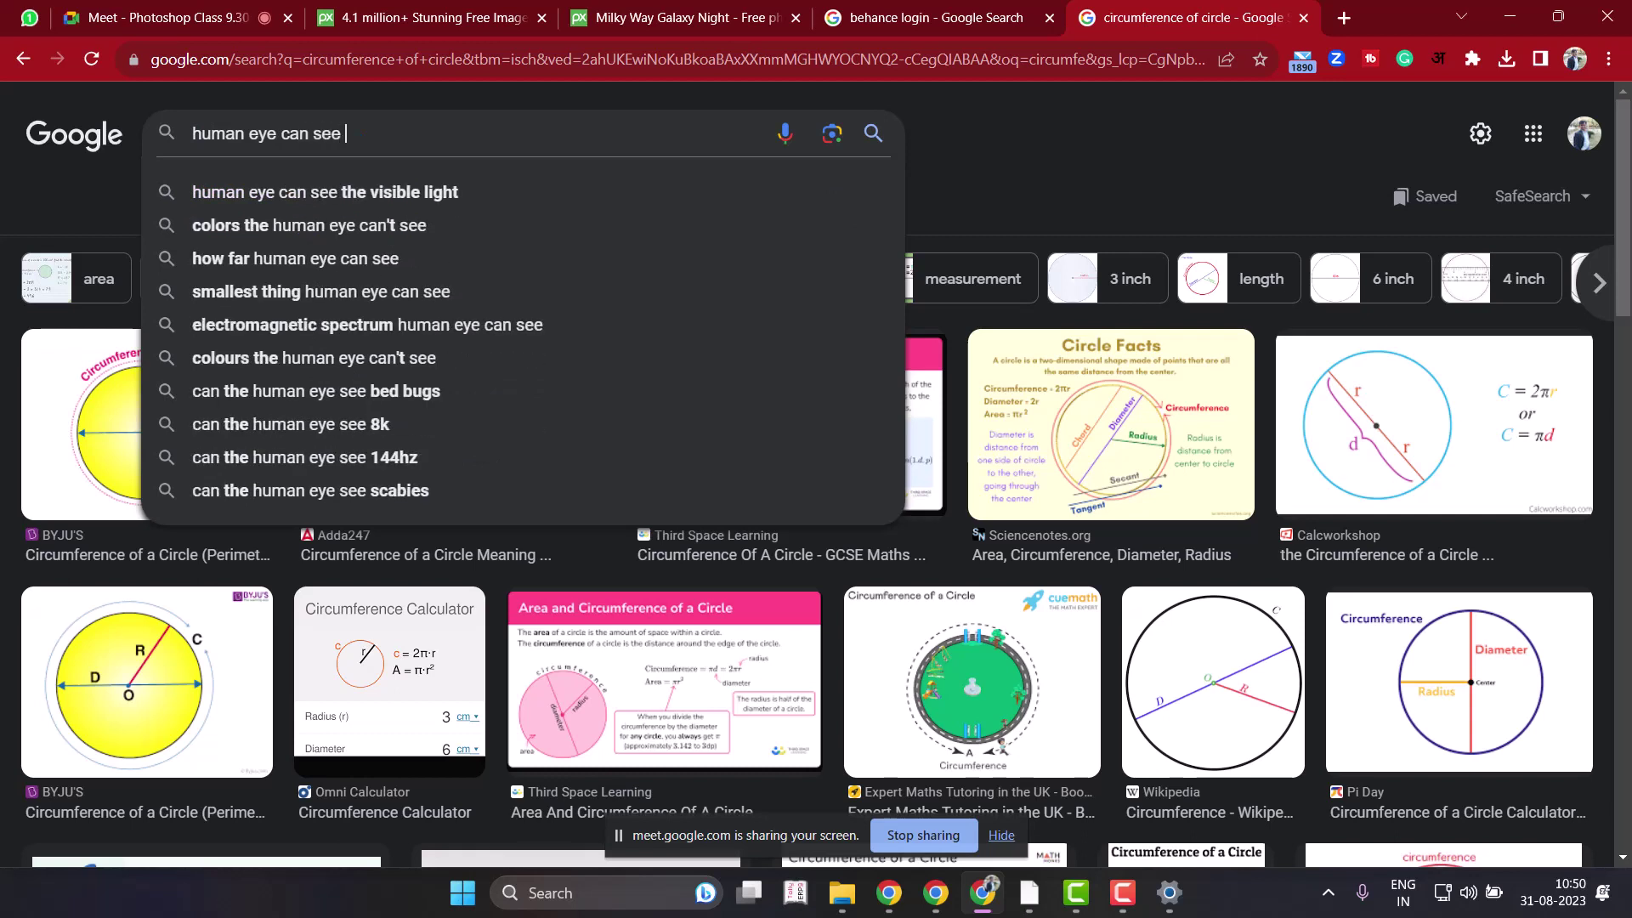
pyautogui.write('h')
pyautogui.write('ow ')
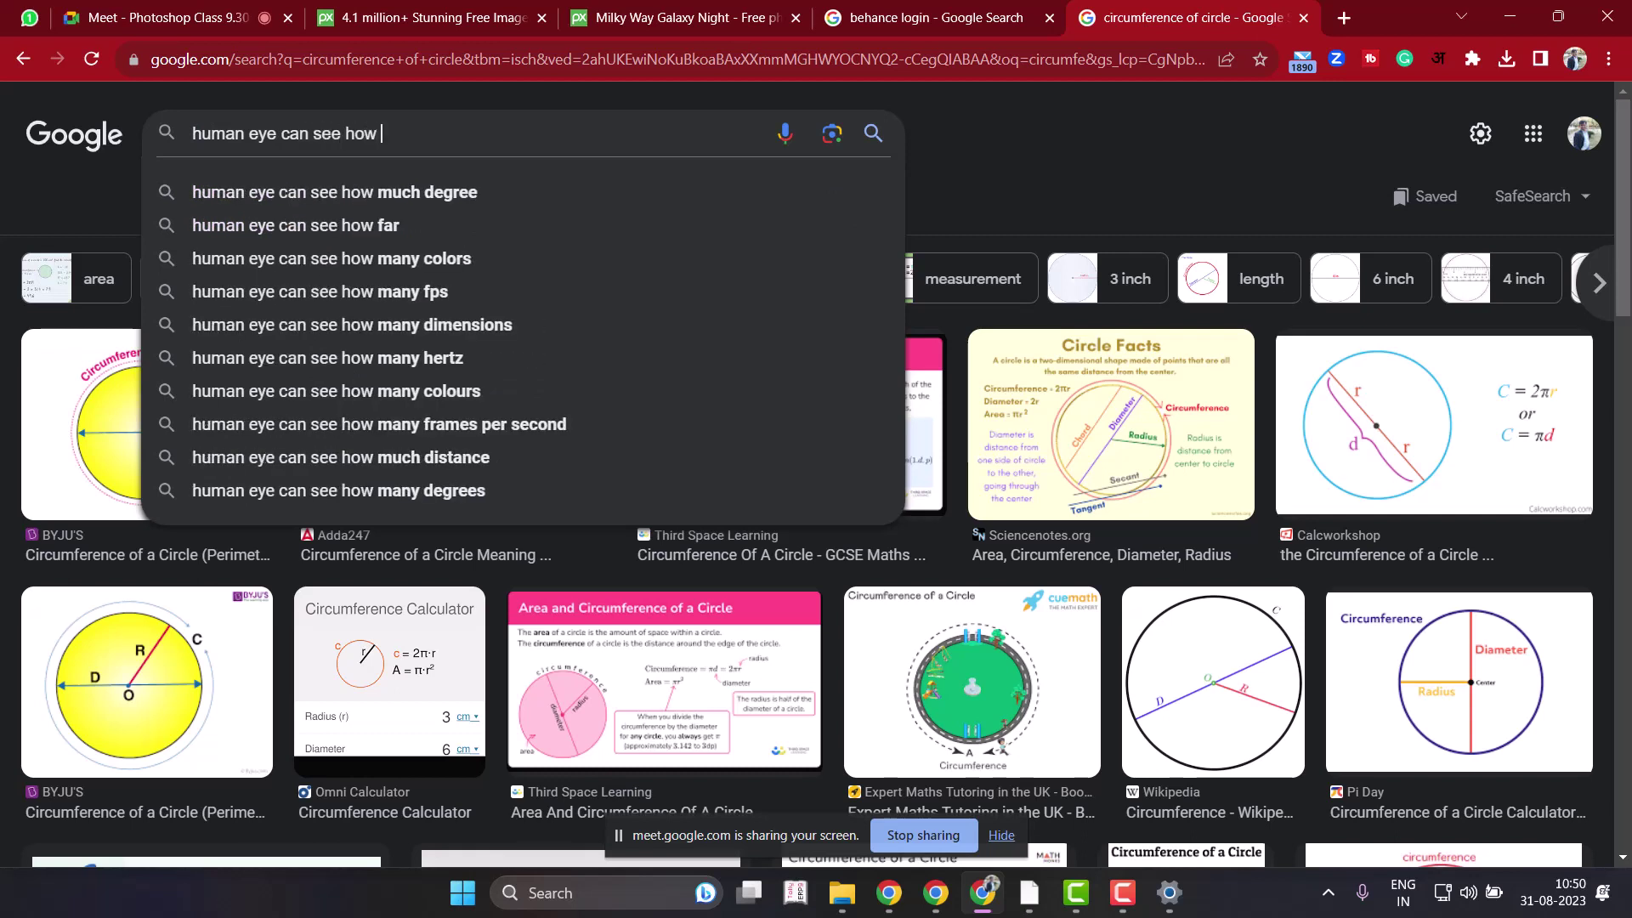
pyautogui.write('many')
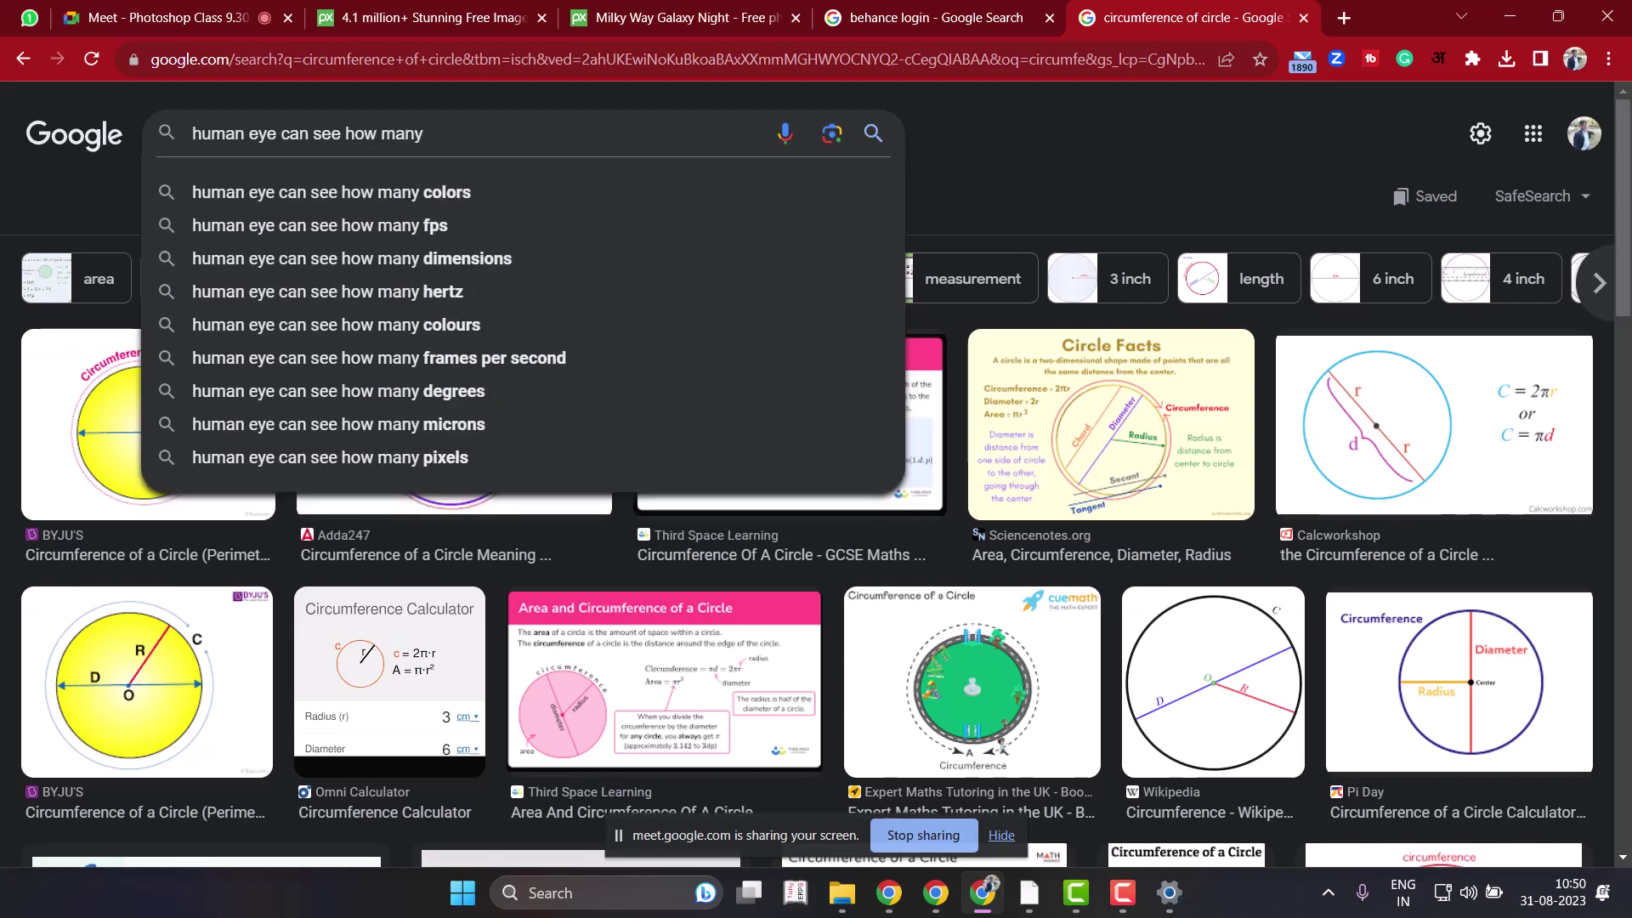
pyautogui.press('Down')
pyautogui.press('Return')
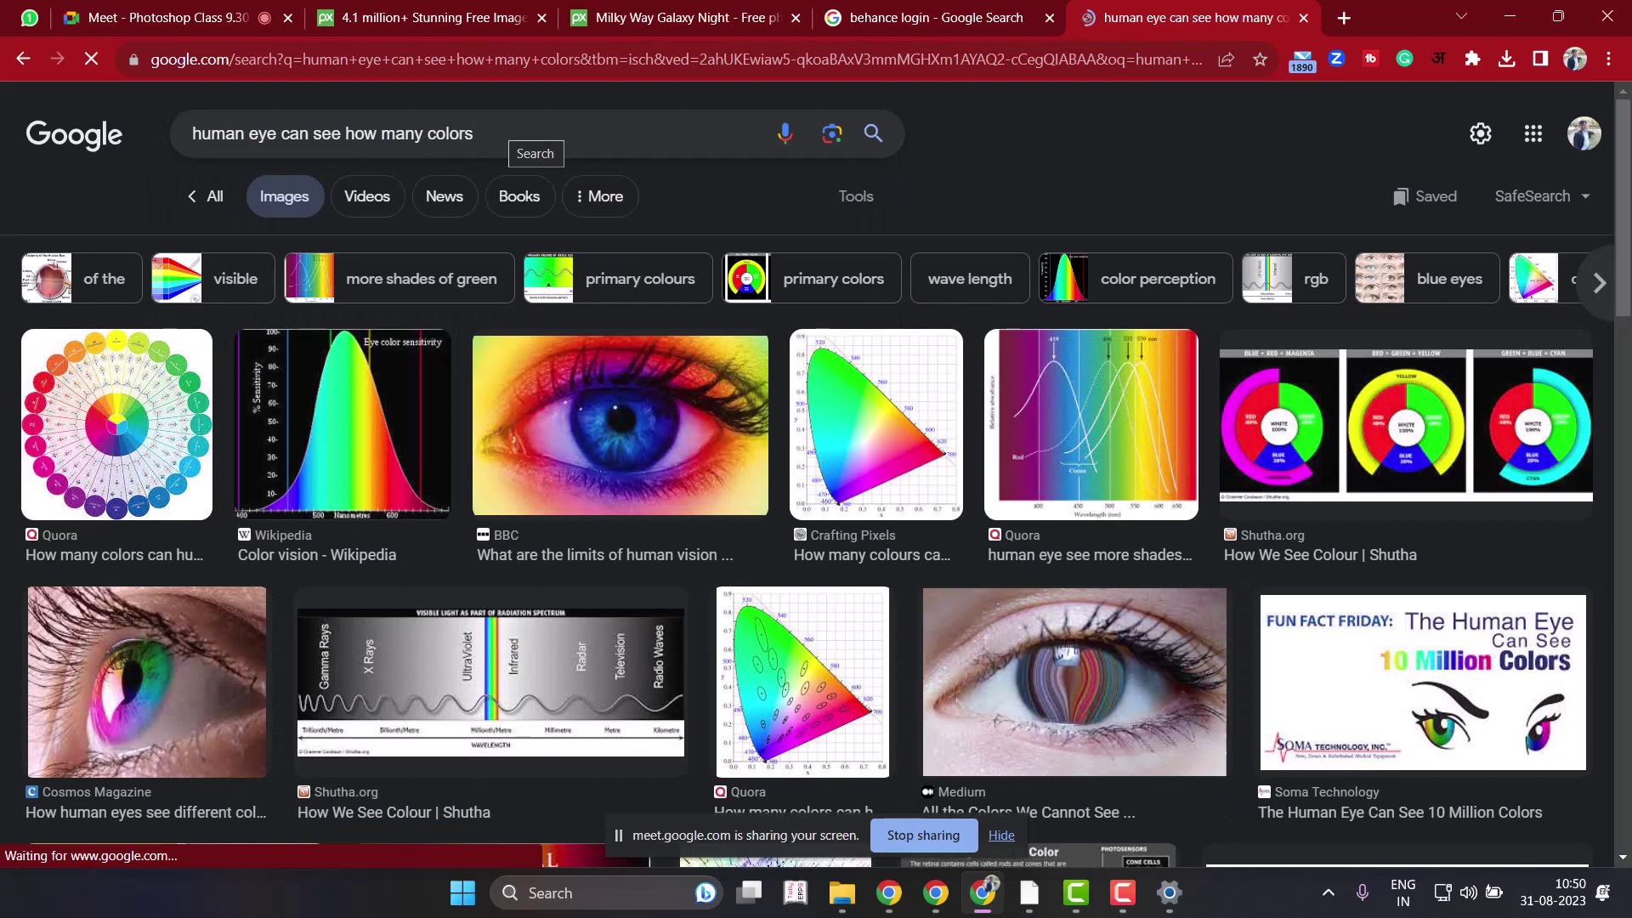
pyautogui.click(208, 197)
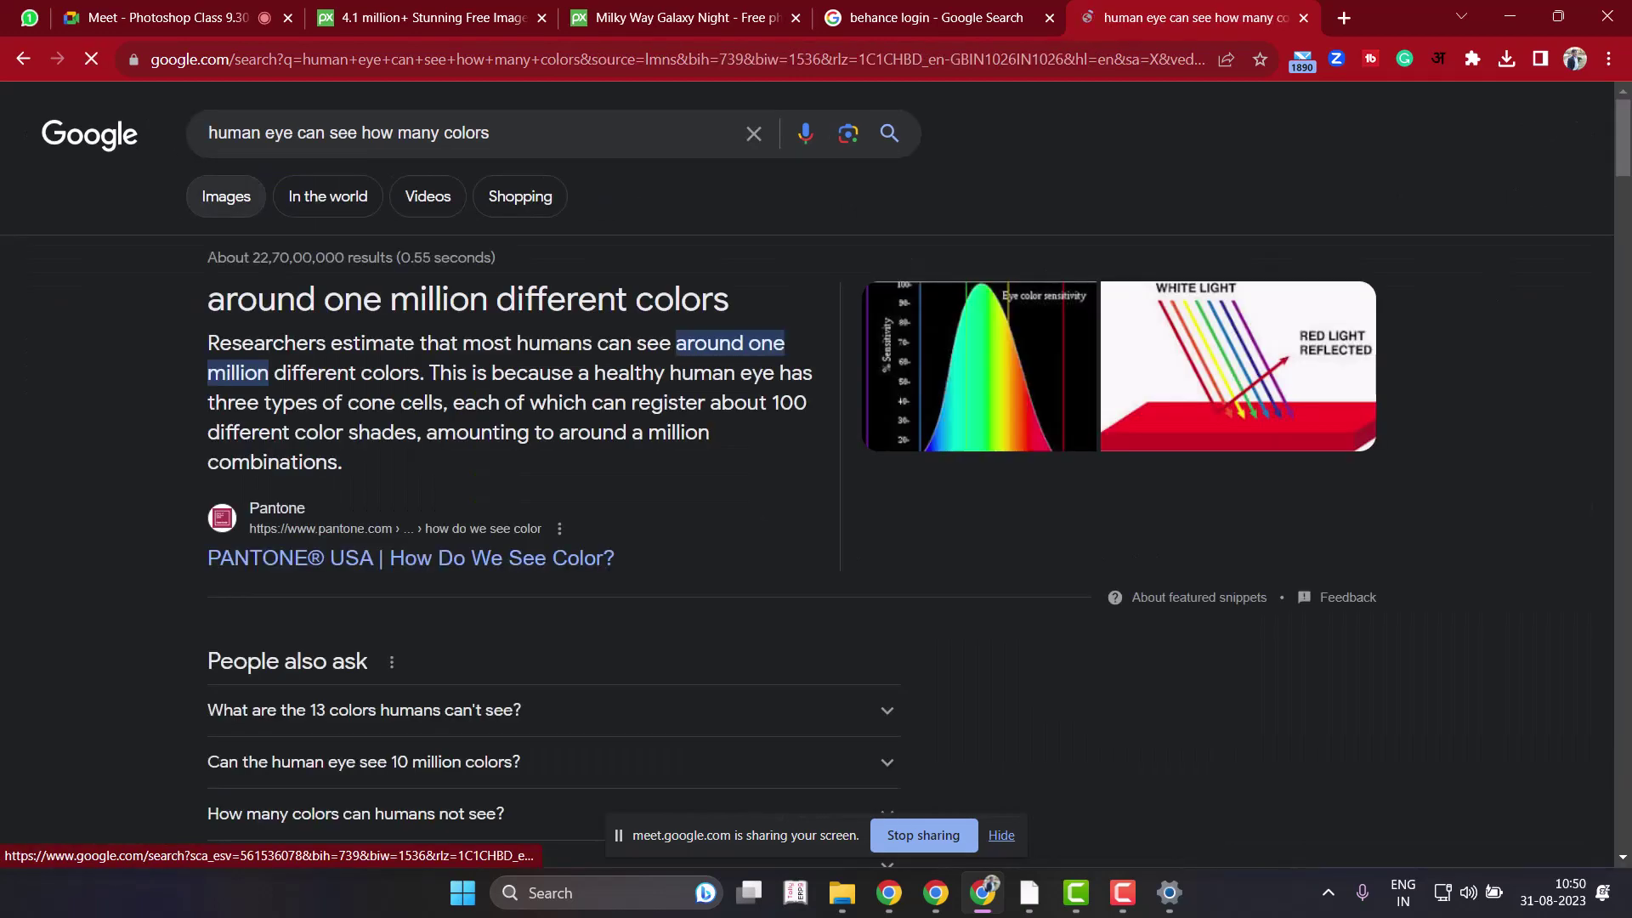
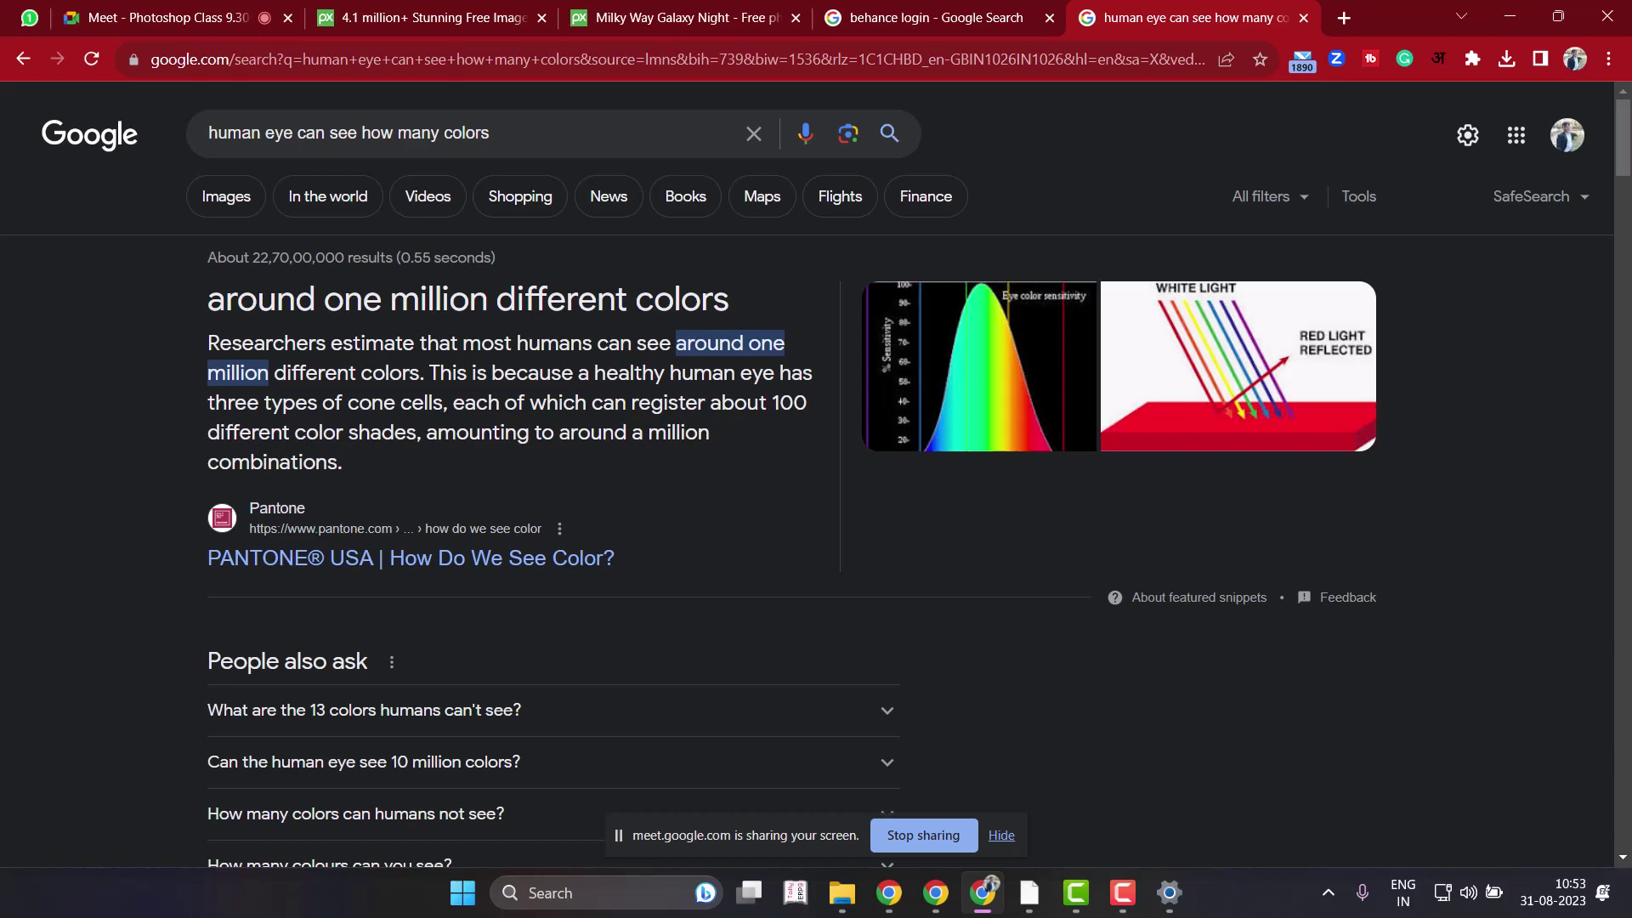
# Zoom the colour wheel to 6400% to see individual pixels, then zoom back out.
pyautogui.click(1029, 892)
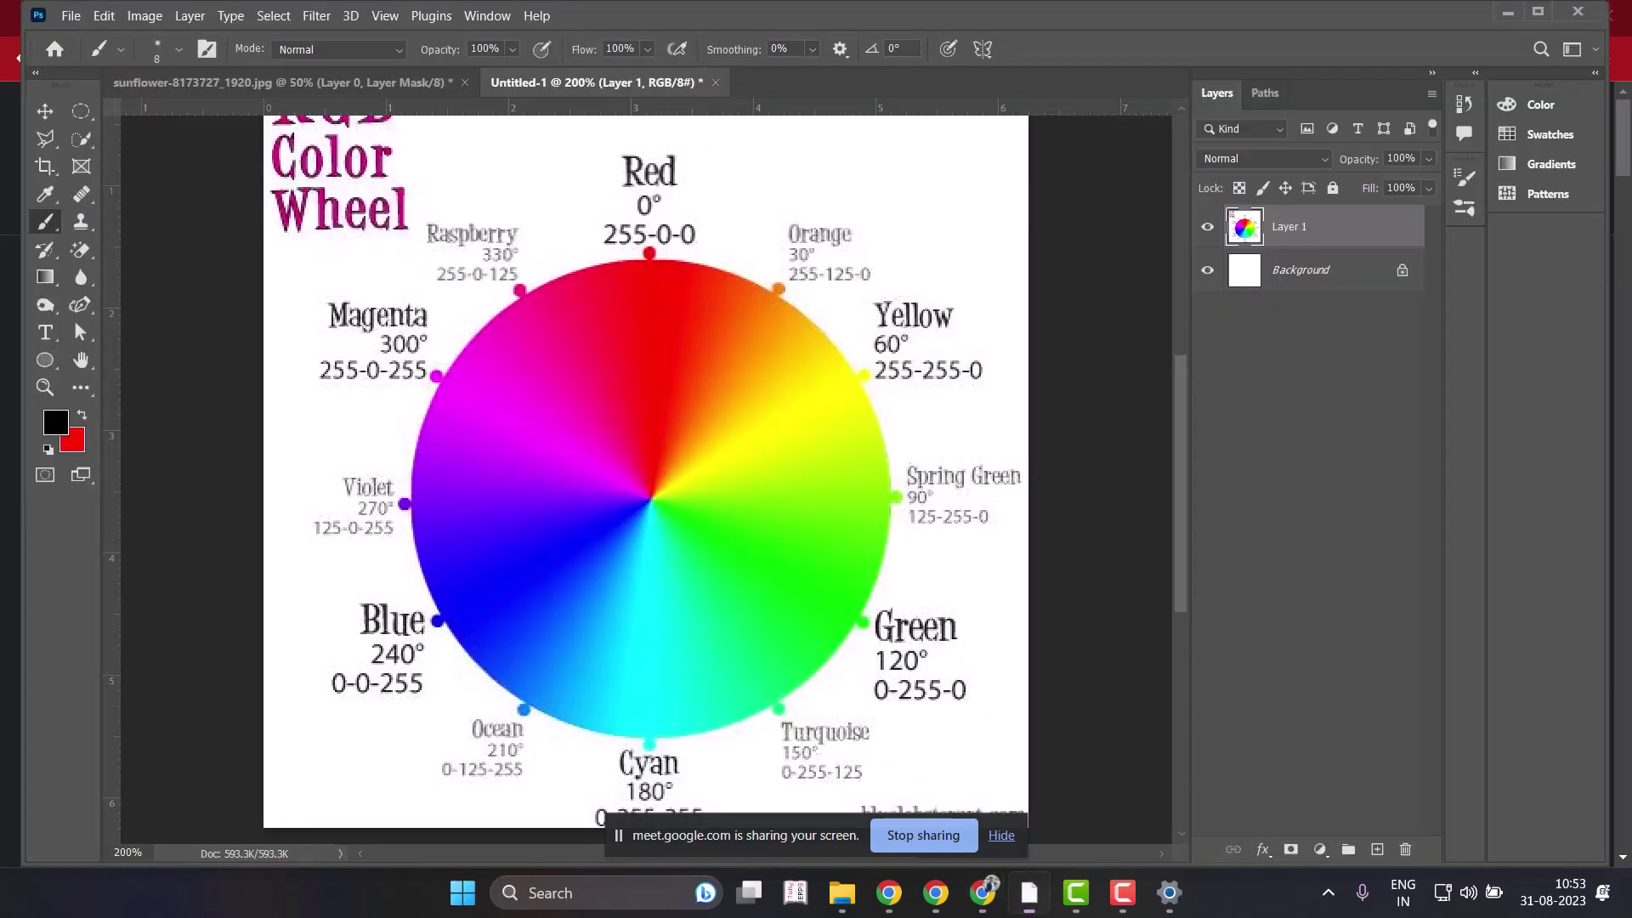
pyautogui.hotkey('ctrl', '+')
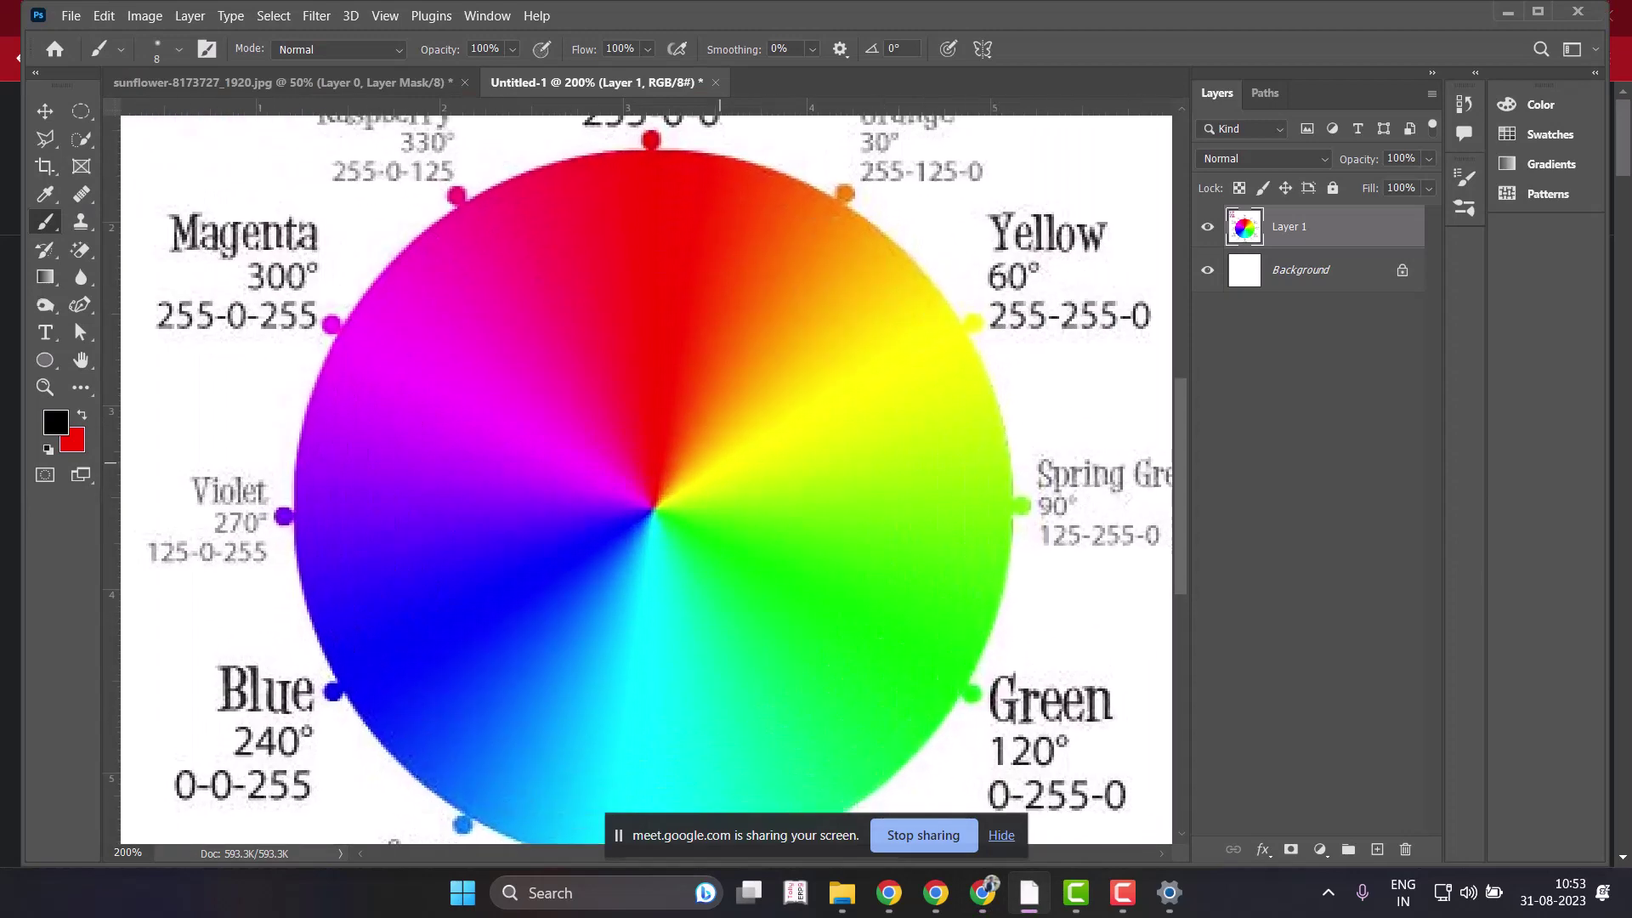
pyautogui.hotkey('ctrl', '+')
pyautogui.hotkey('ctrl', '+')
pyautogui.hotkey('ctrl', '+')
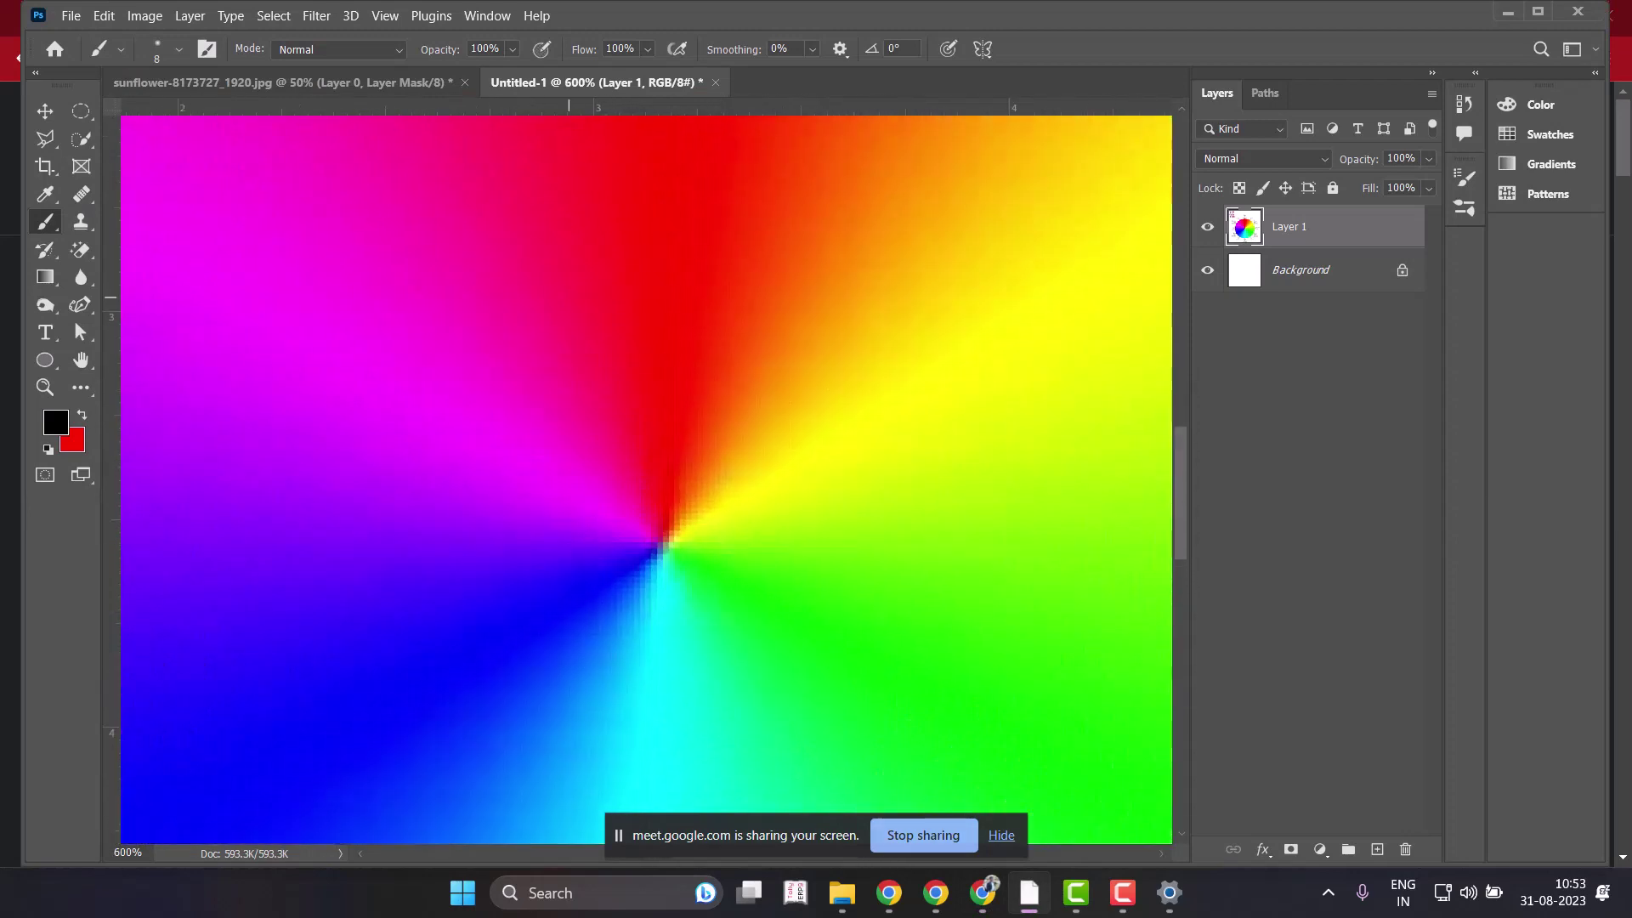
pyautogui.hotkey('ctrl', '+')
pyautogui.hotkey('ctrl', '+')
pyautogui.hotkey('ctrl', '+')
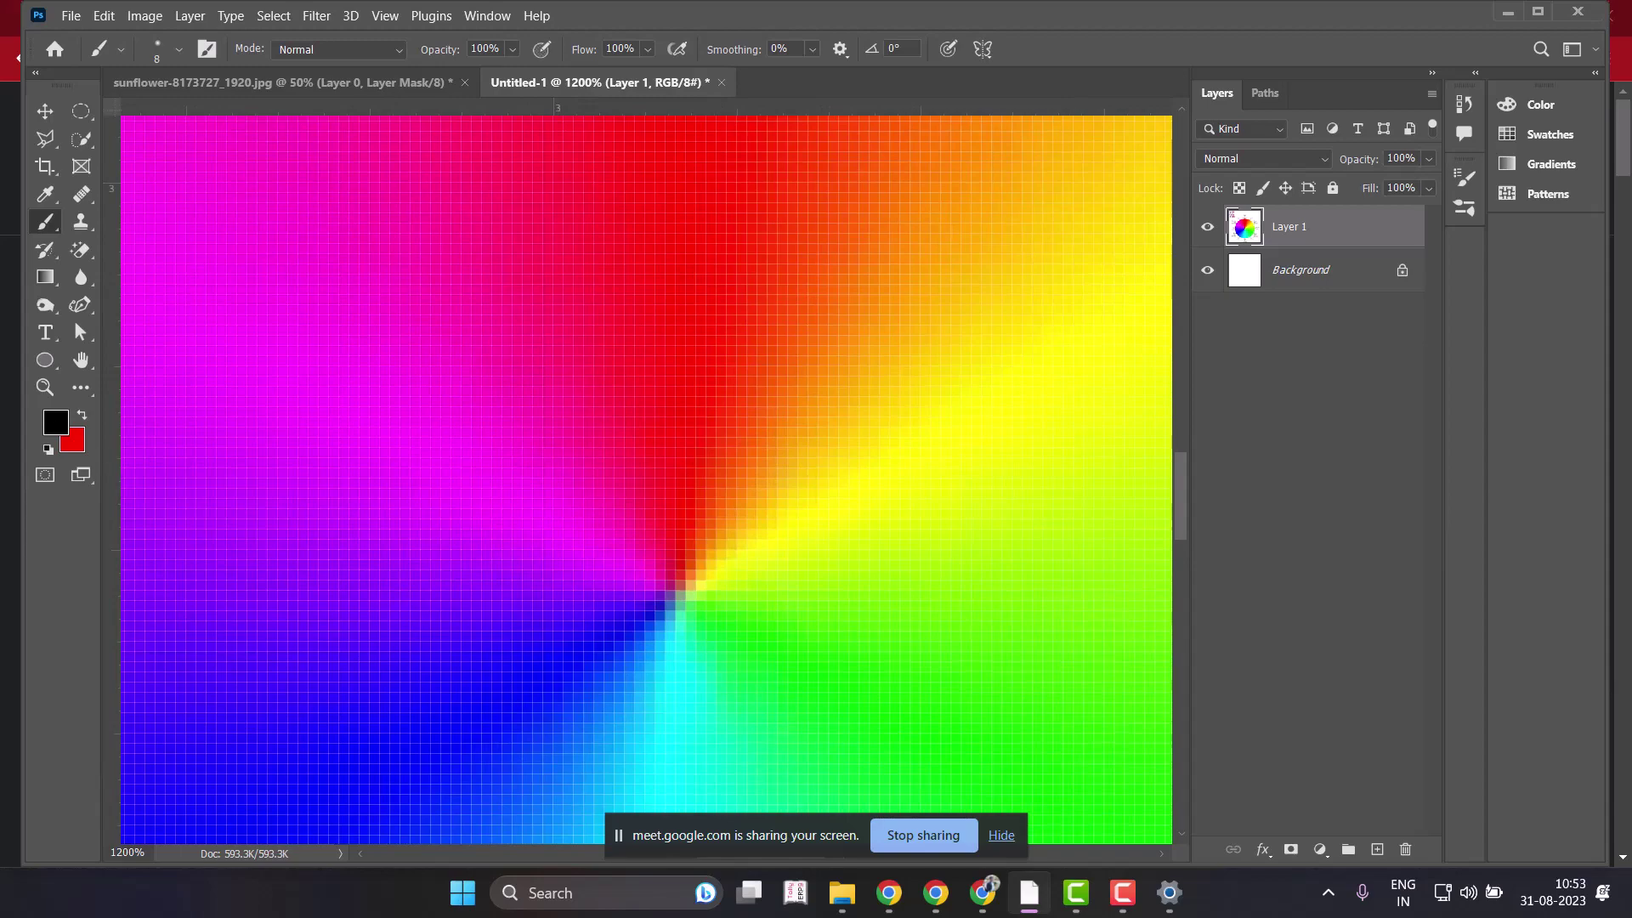
pyautogui.hotkey('ctrl', '+')
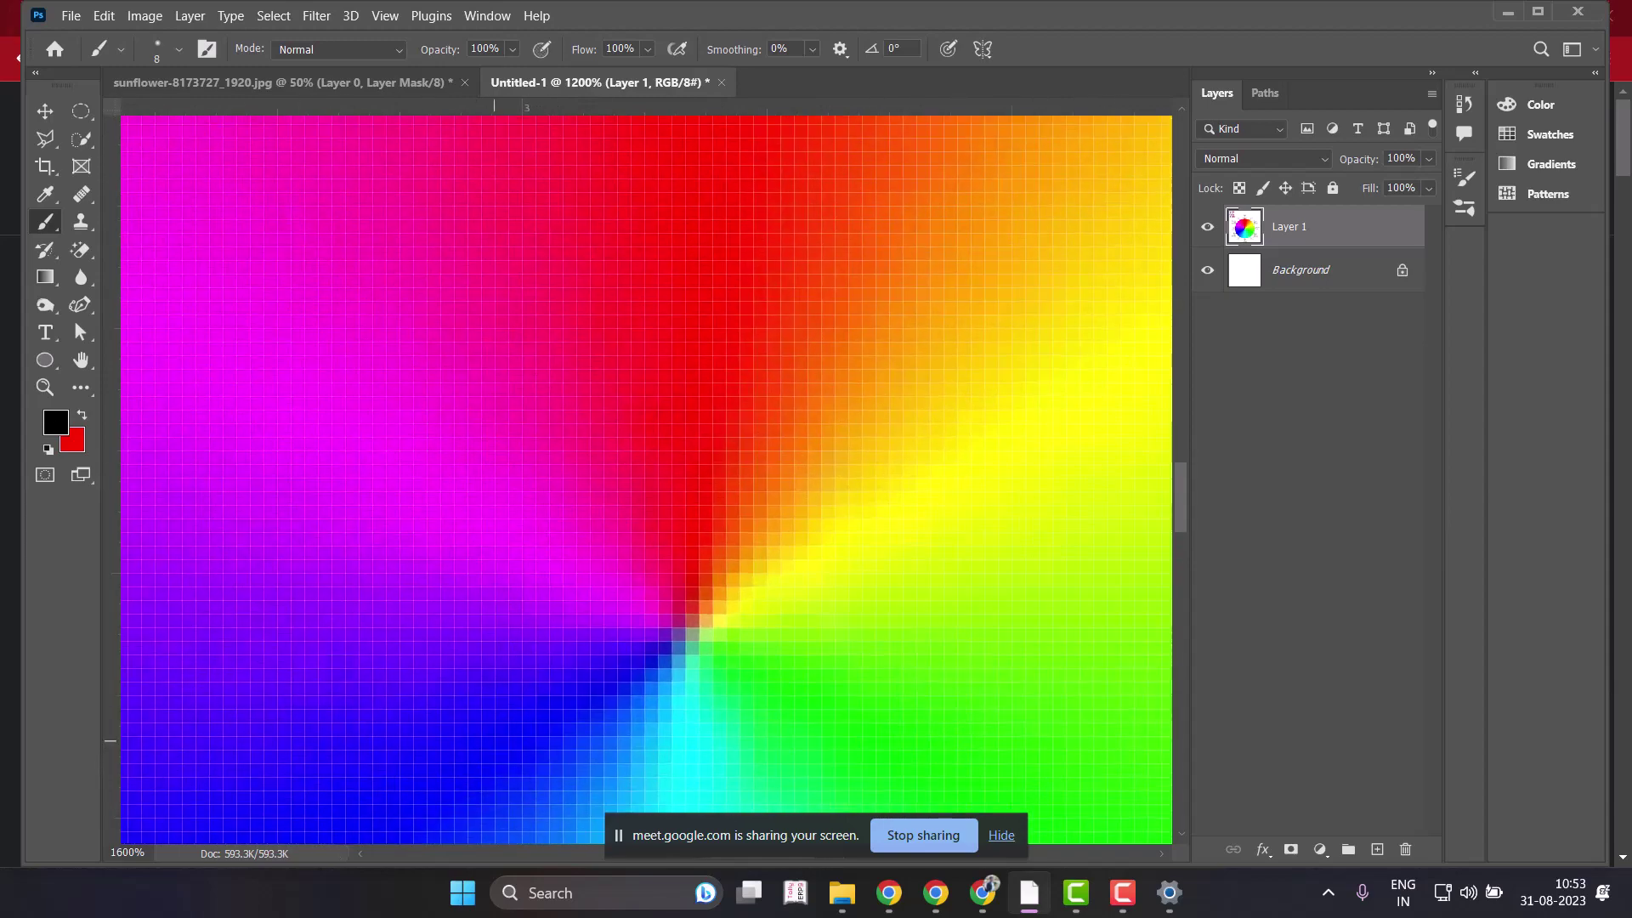
pyautogui.hotkey('ctrl', '+')
pyautogui.hotkey('ctrl', '+')
pyautogui.hotkey('ctrl', '+')
pyautogui.hotkey('ctrl', '+')
pyautogui.hotkey('ctrl', '-')
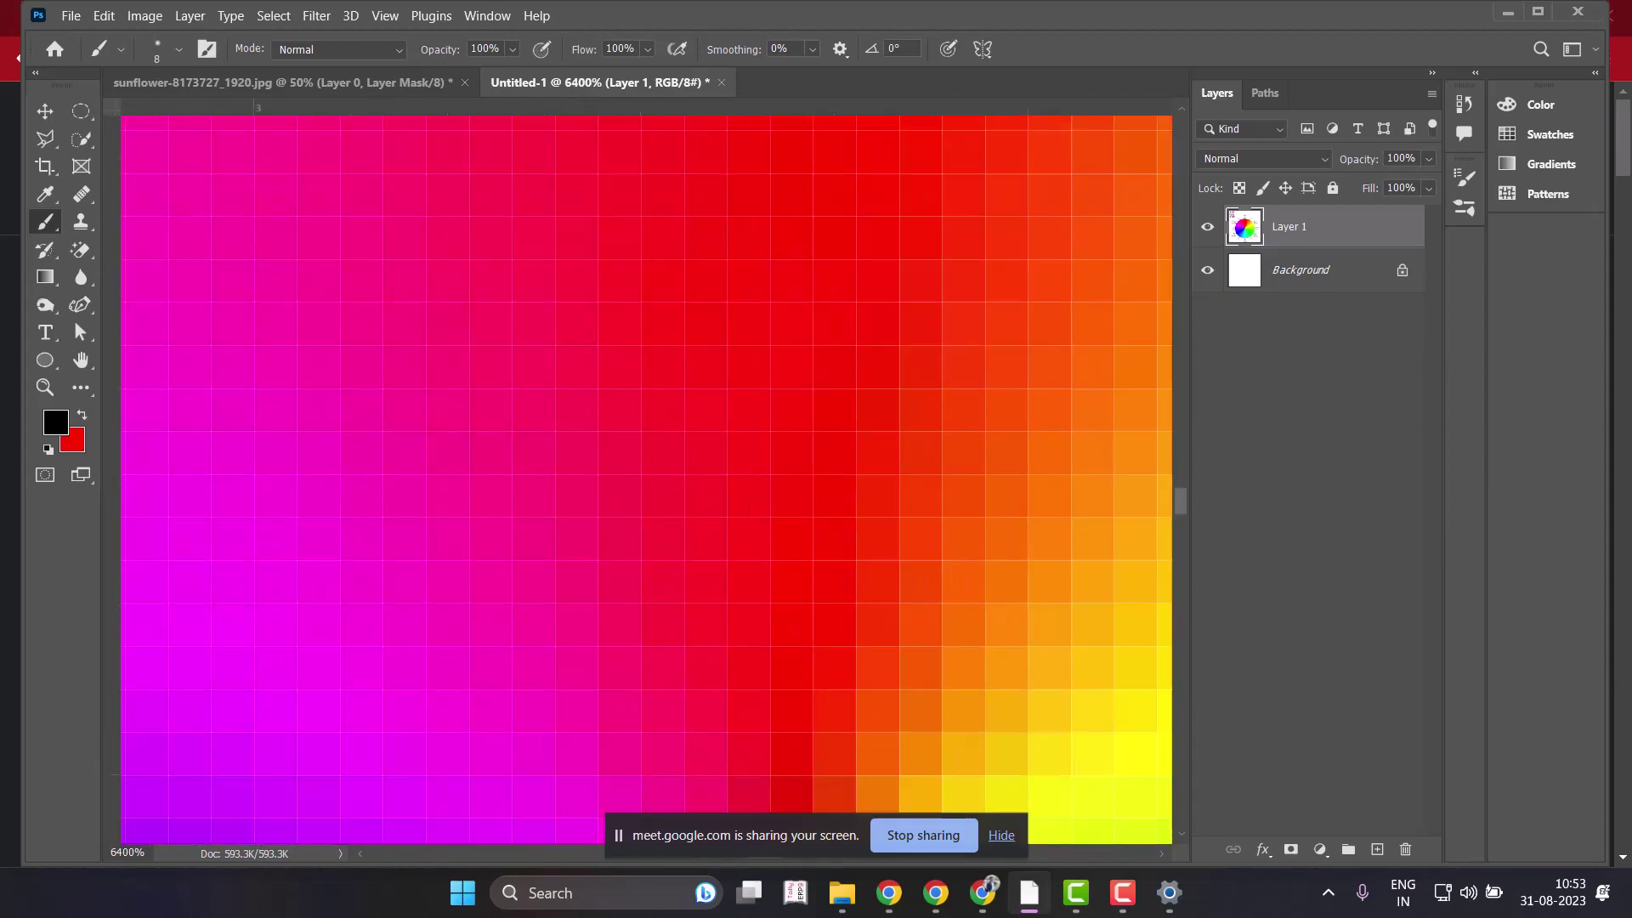
pyautogui.hotkey('ctrl', '-')
pyautogui.hotkey('ctrl', '-')
pyautogui.hotkey('ctrl', '-')
pyautogui.hotkey('ctrl', '-')
pyautogui.hotkey('ctrl', '-')
pyautogui.hotkey('ctrl', '-')
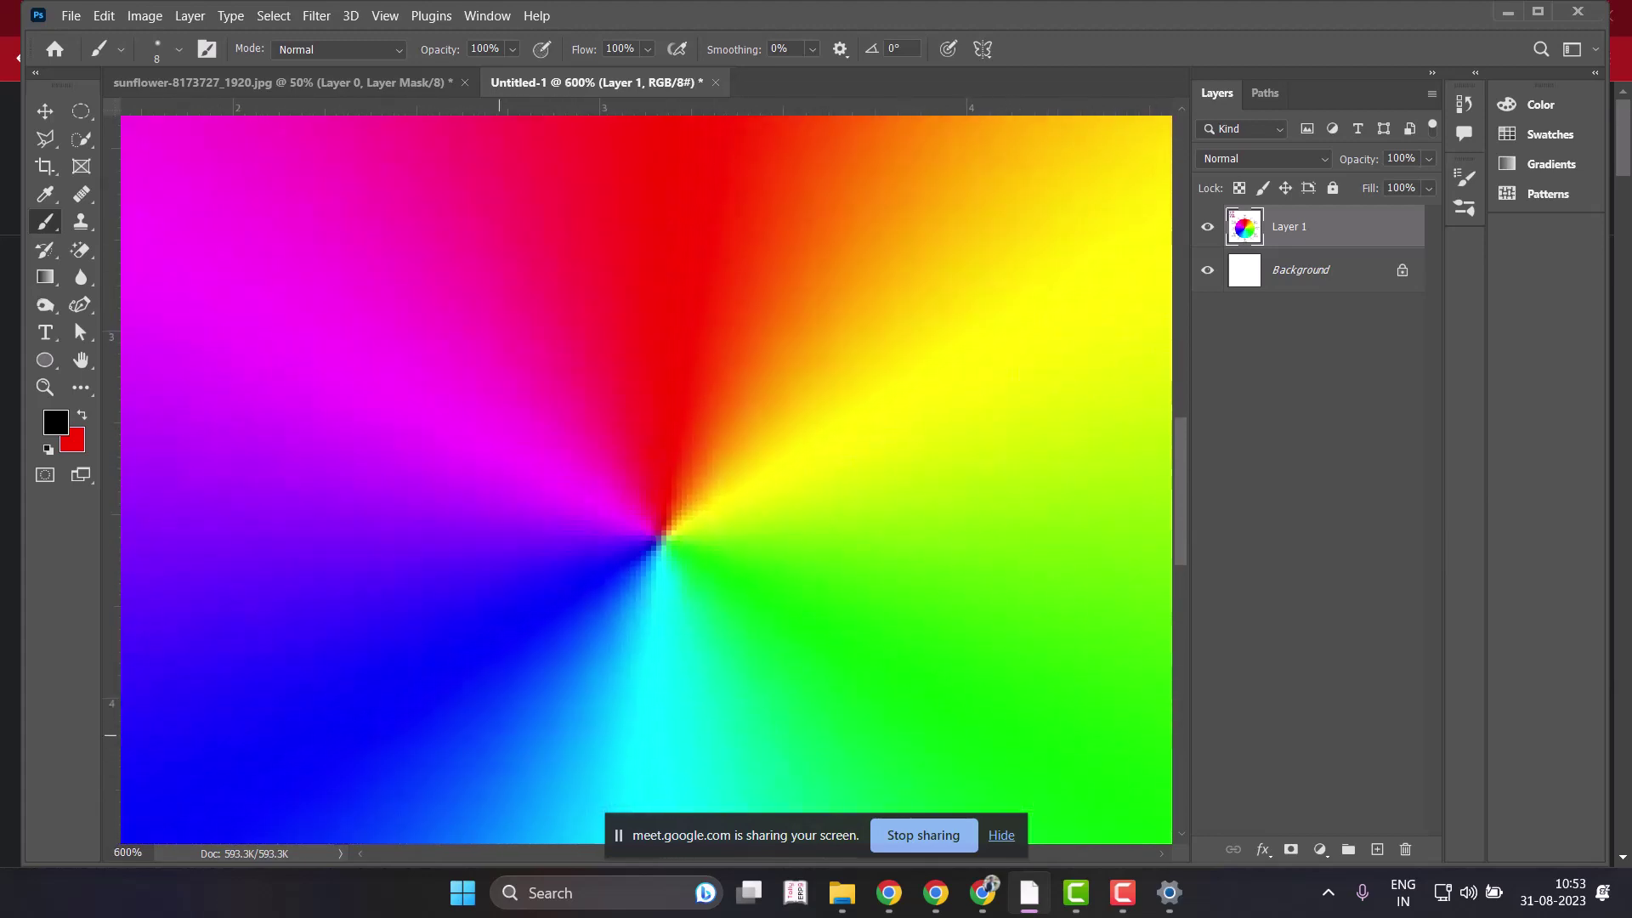
pyautogui.hotkey('ctrl', '-')
pyautogui.hotkey('ctrl', '-')
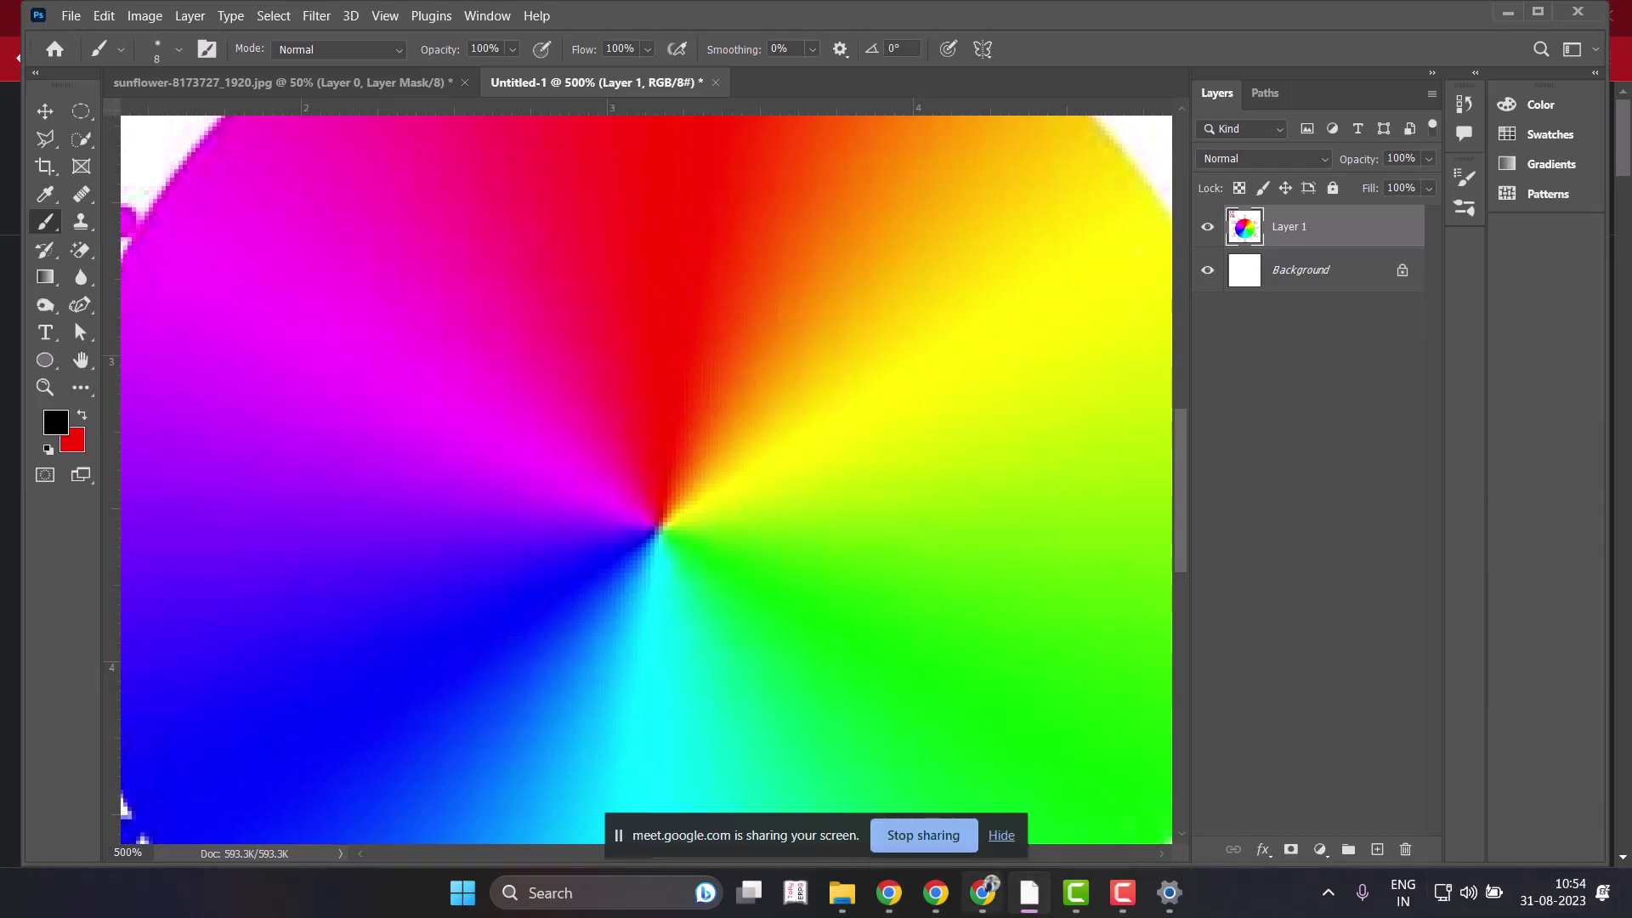
pyautogui.hotkey('alt', 'Tab')
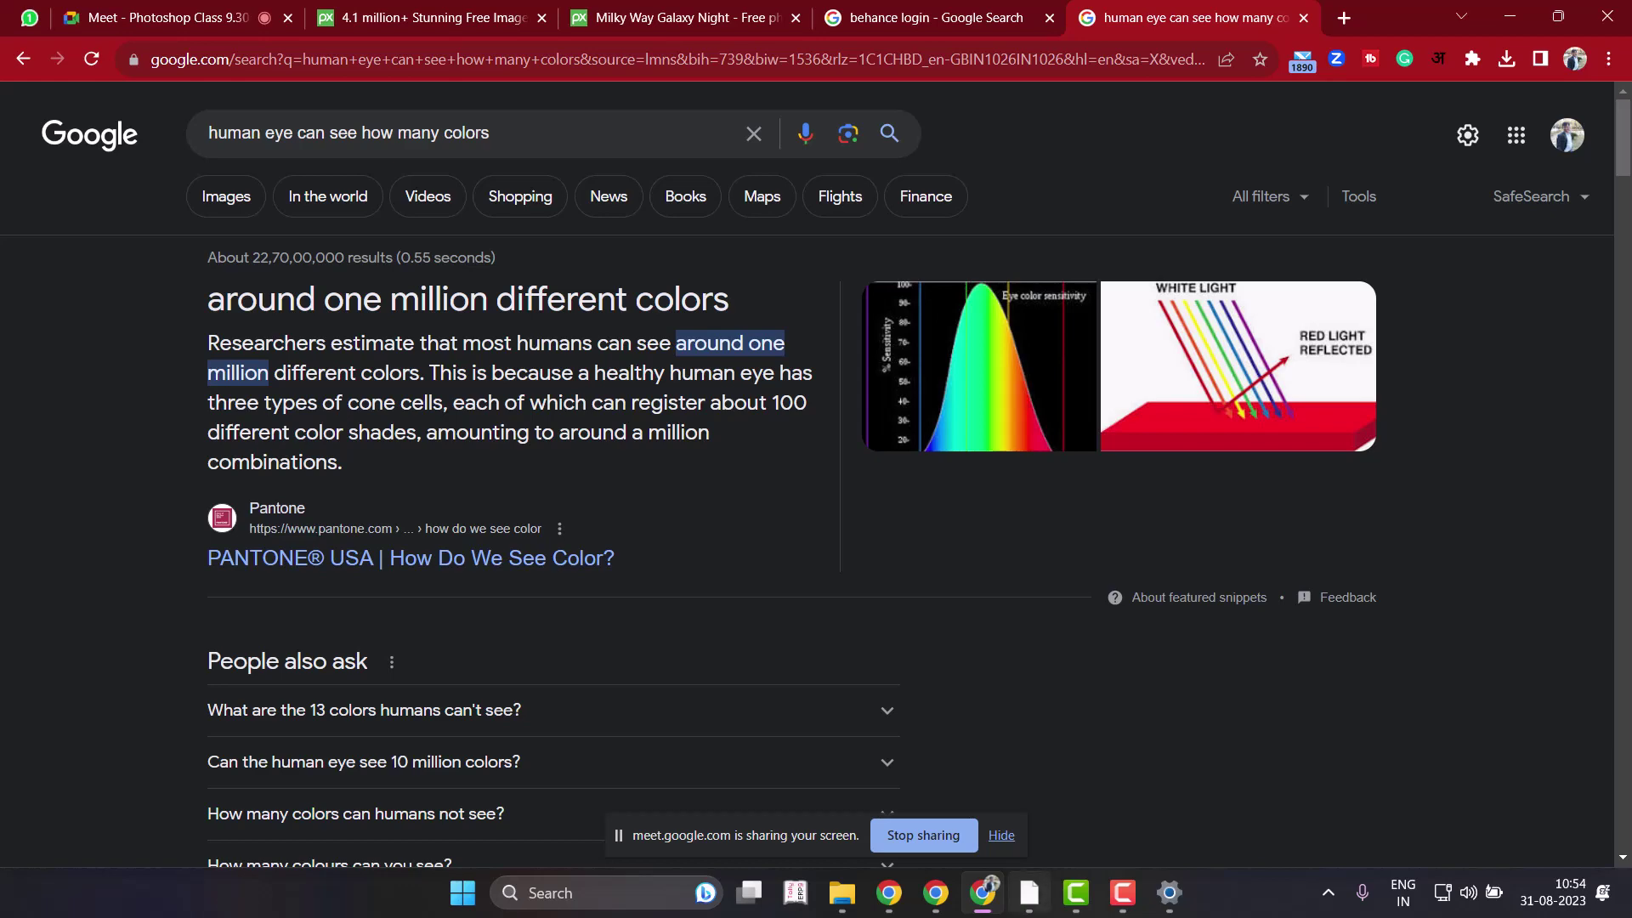
pyautogui.hotkey('alt', 'Tab')
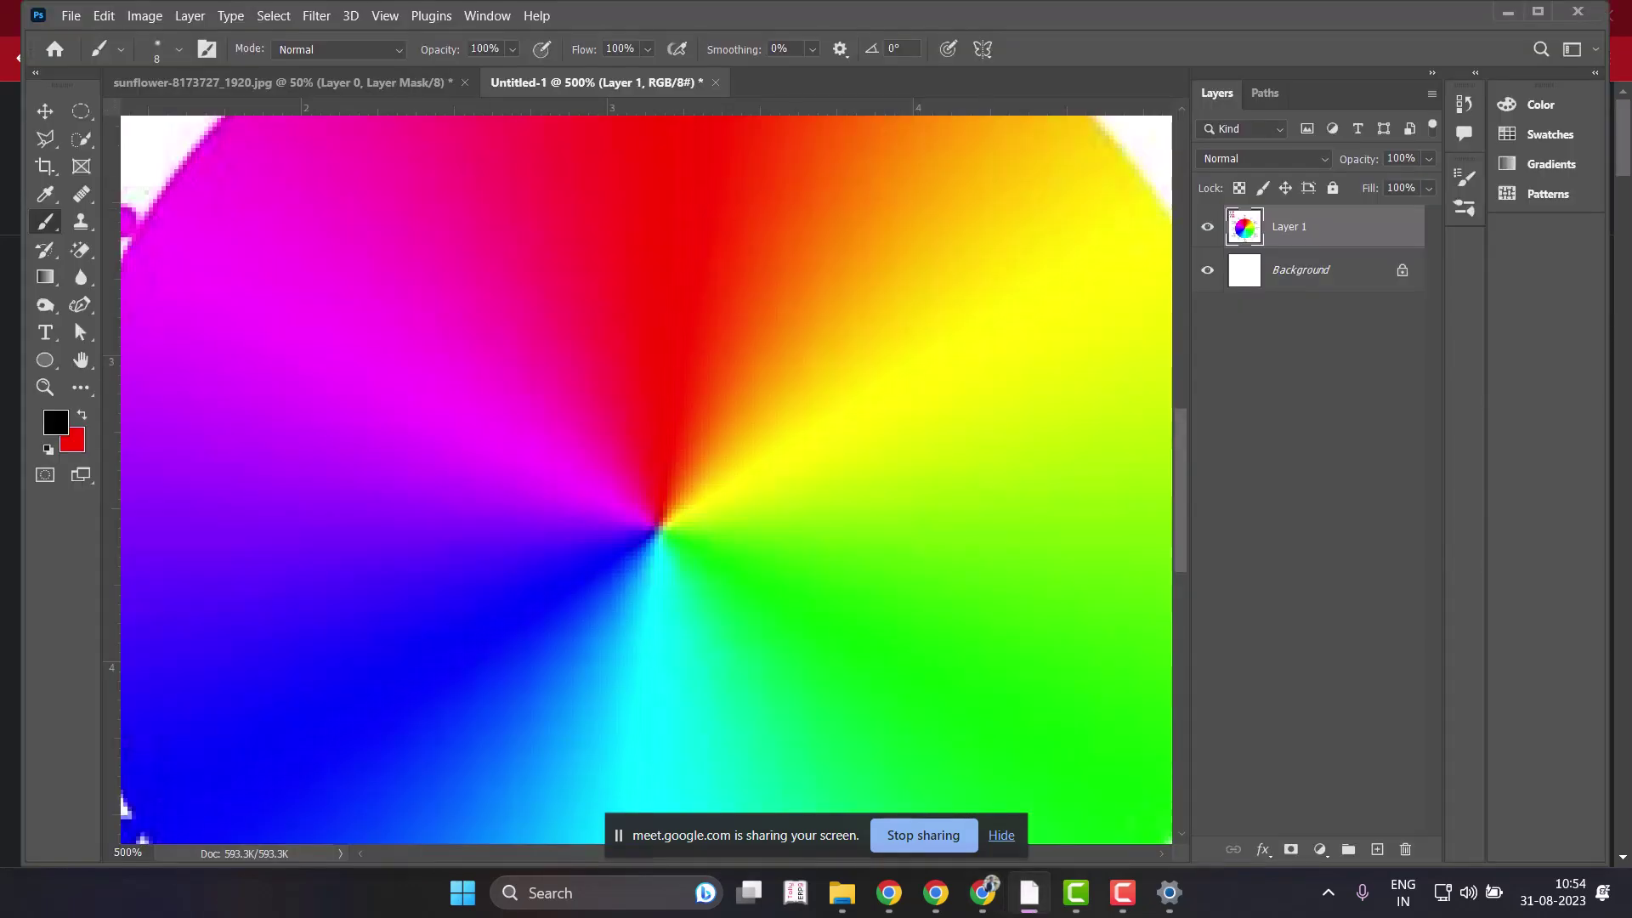
# Hide the colour-wheel layer and add a new empty layer for sketching.
pyautogui.hotkey('ctrl', '-')
pyautogui.hotkey('ctrl', ',')
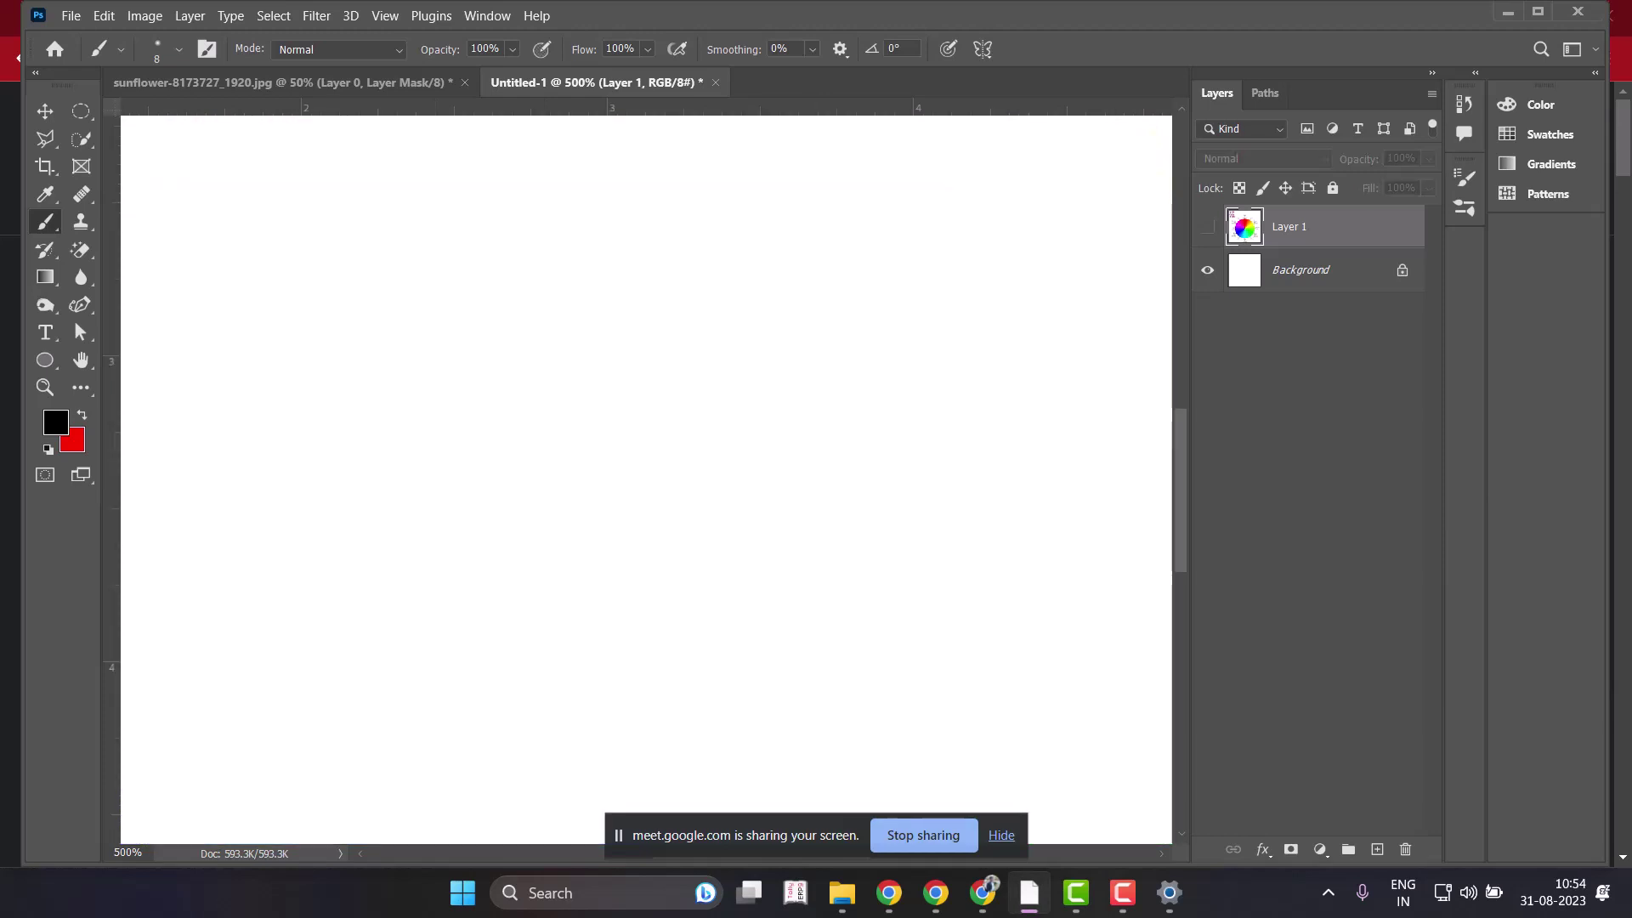
pyautogui.hotkey('ctrl', '-')
pyautogui.hotkey('ctrl', '-')
pyautogui.hotkey('ctrl', '-')
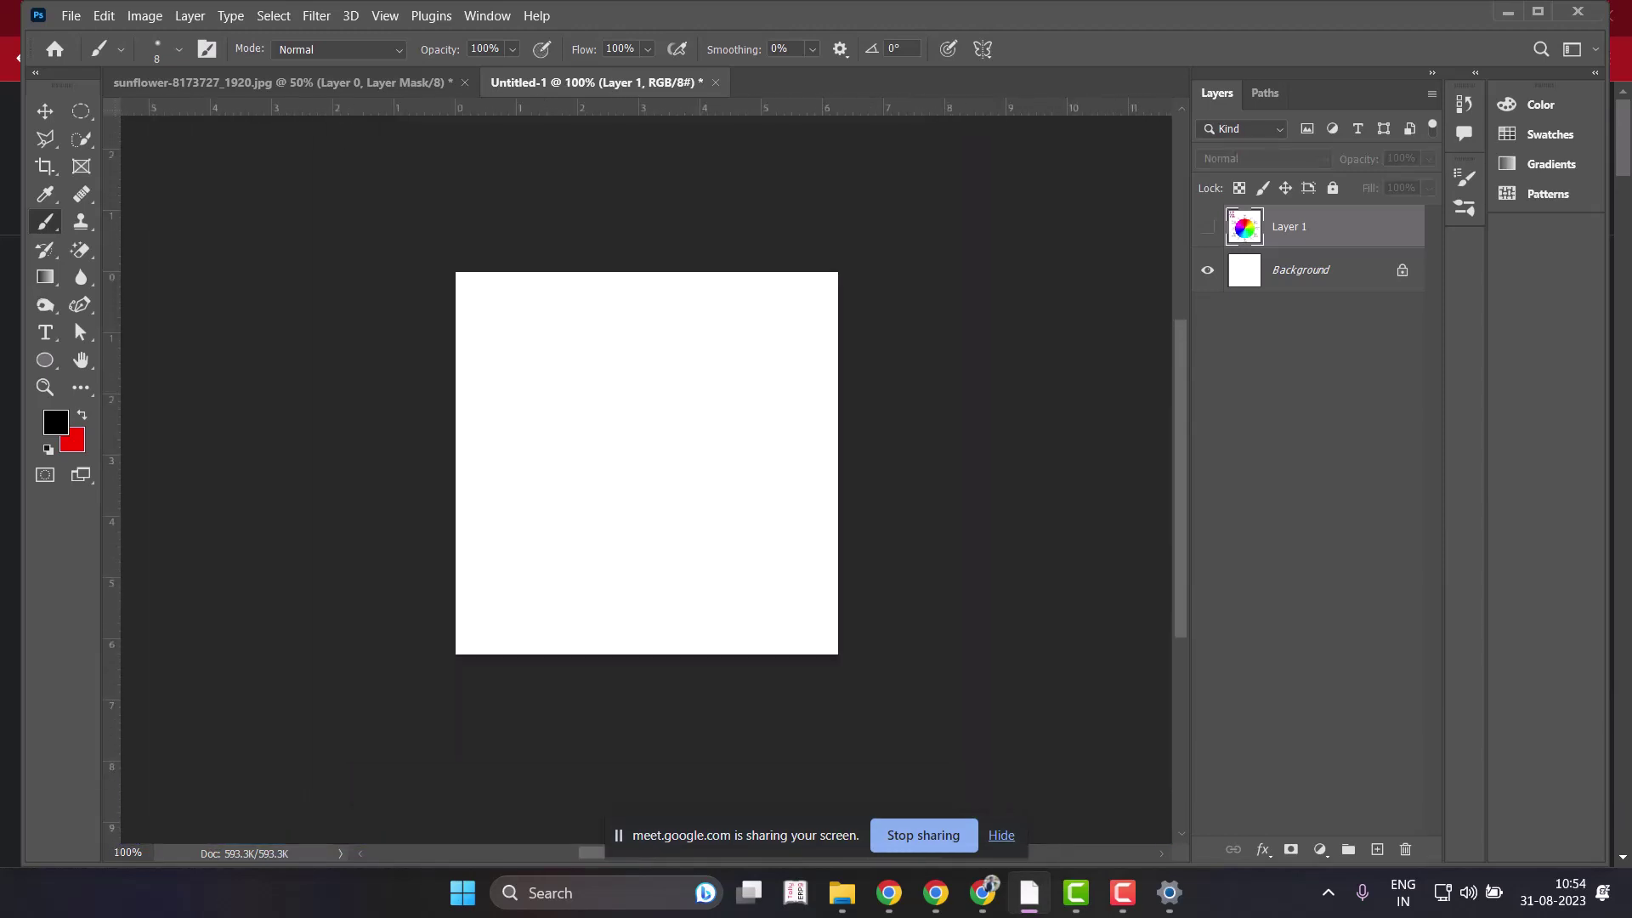
pyautogui.click(1377, 849)
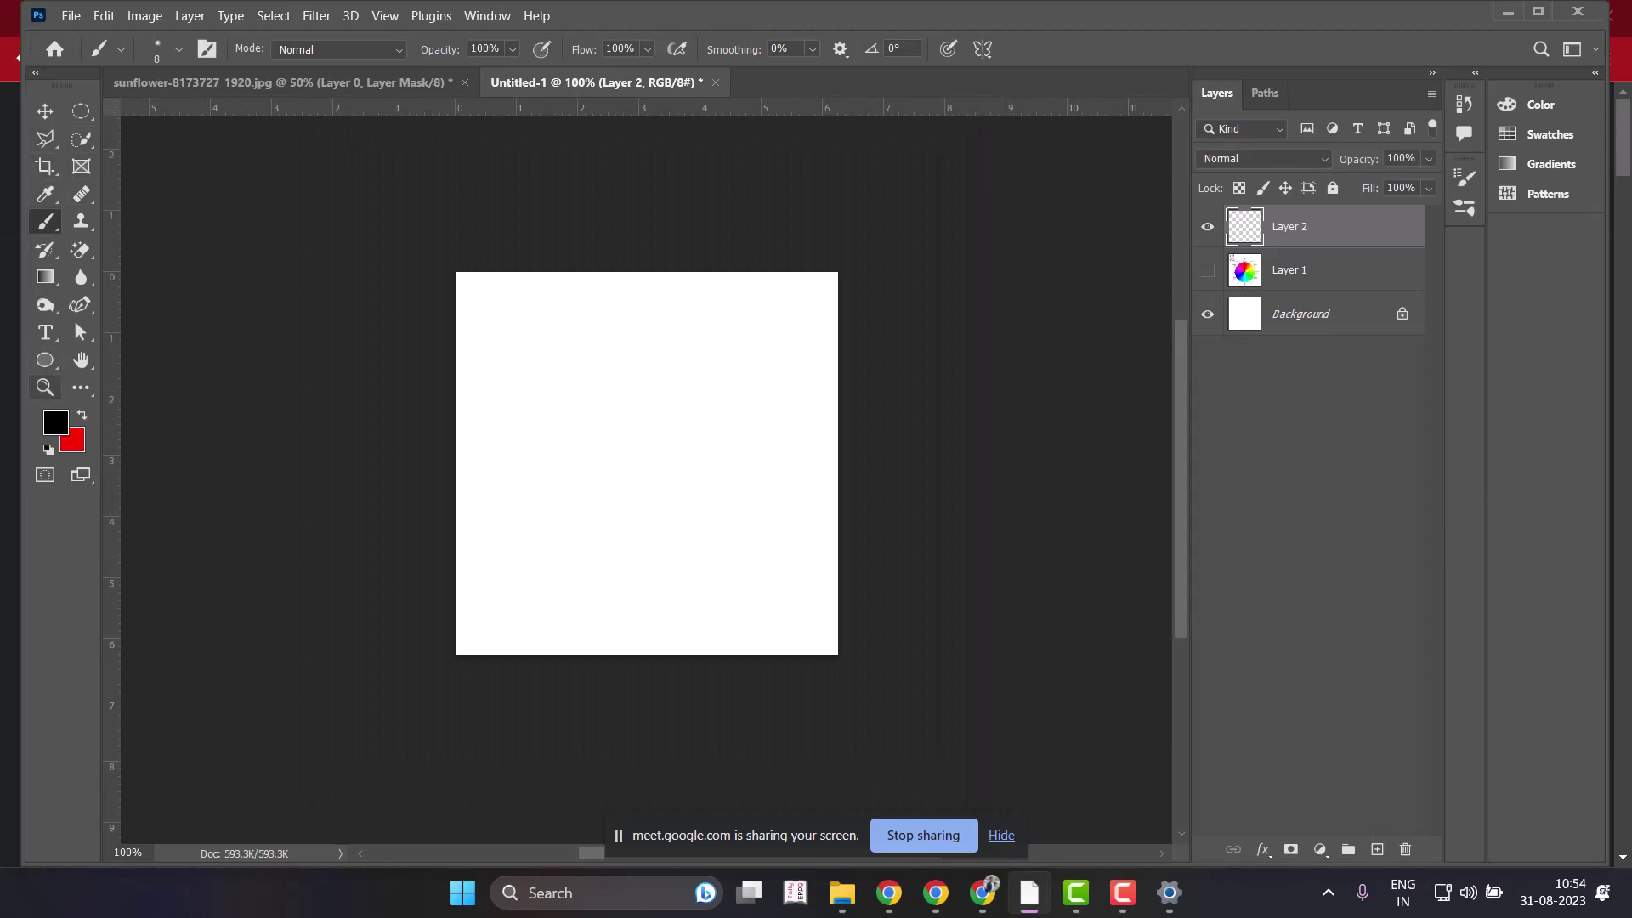
# Brush a black L-shaped outline on the left and a tall oval on the right.
pyautogui.hotkey('ctrl', '+')
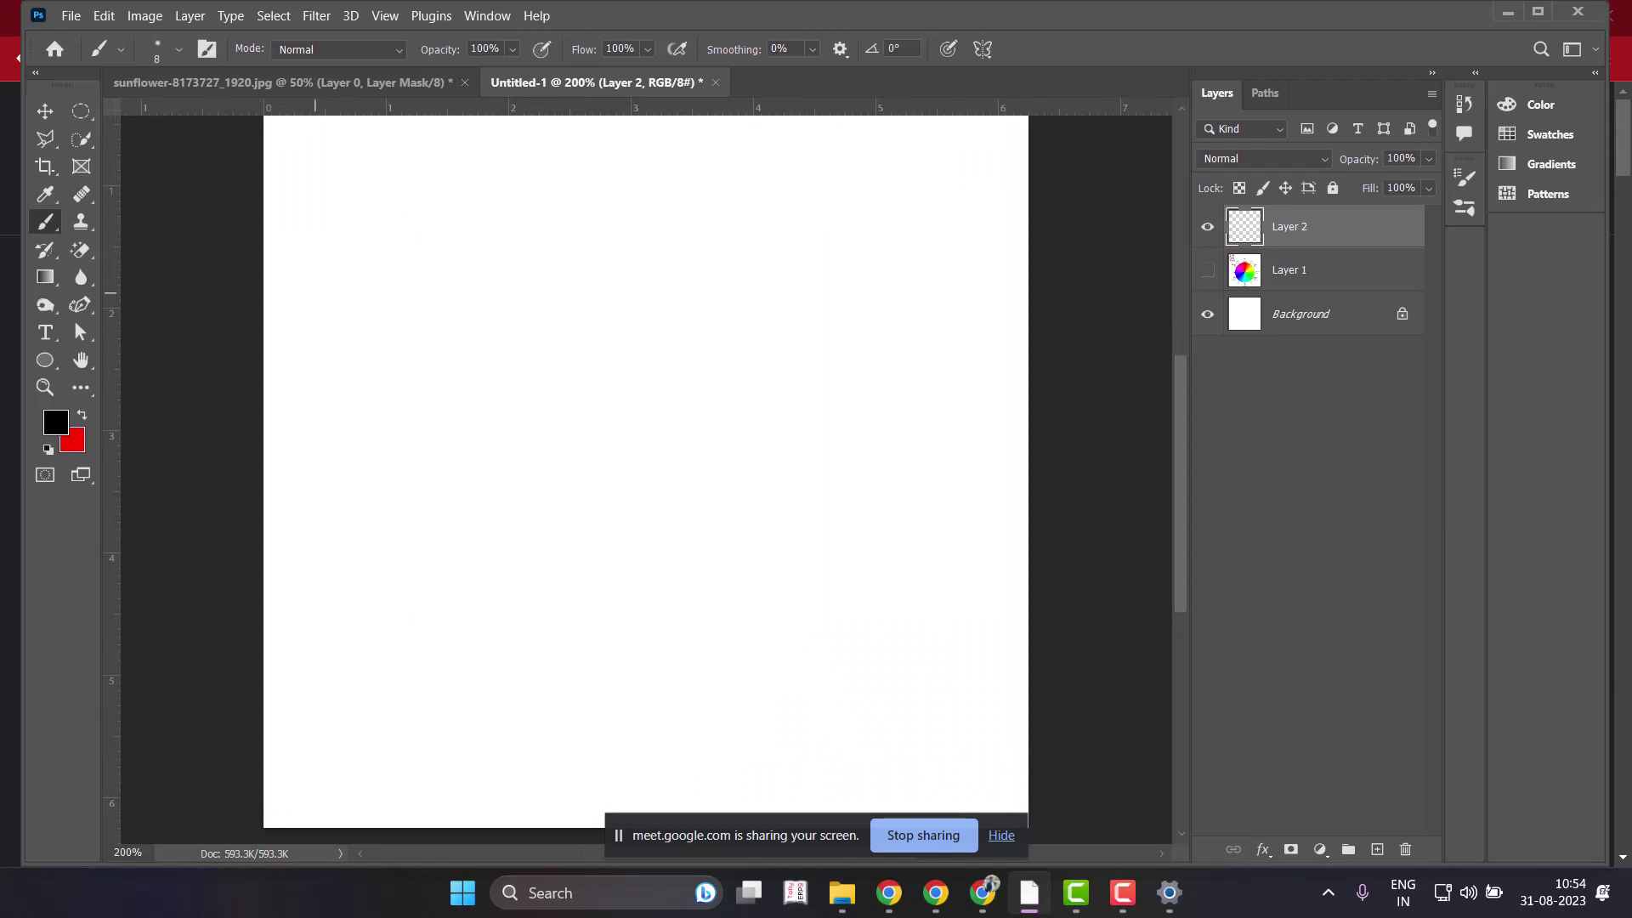
pyautogui.moveTo(311, 286); pyautogui.dragTo(323, 350)
pyautogui.moveTo(308, 285)
pyautogui.mouseDown()
pyautogui.moveTo(386, 292)
pyautogui.moveTo(383, 364)
pyautogui.moveTo(448, 371)
pyautogui.moveTo(477, 408)
pyautogui.moveTo(480, 453)
pyautogui.moveTo(335, 467)
pyautogui.moveTo(321, 349)
pyautogui.mouseUp()
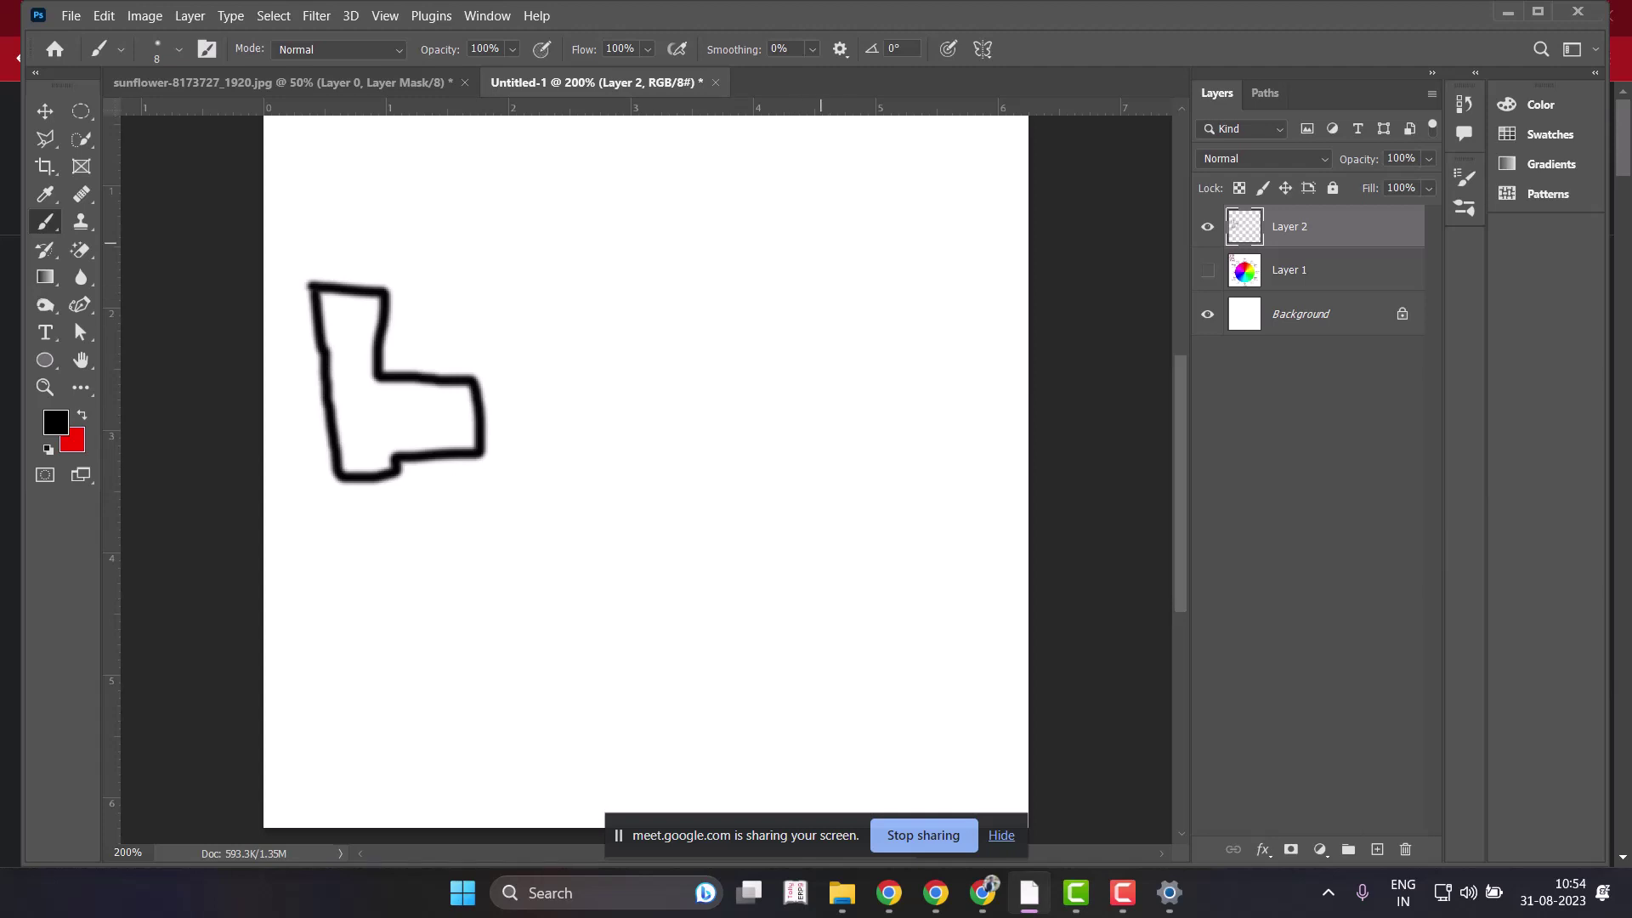
pyautogui.moveTo(853, 242)
pyautogui.mouseDown()
pyautogui.moveTo(799, 297)
pyautogui.moveTo(795, 466)
pyautogui.moveTo(884, 382)
pyautogui.moveTo(852, 245)
pyautogui.mouseUp()
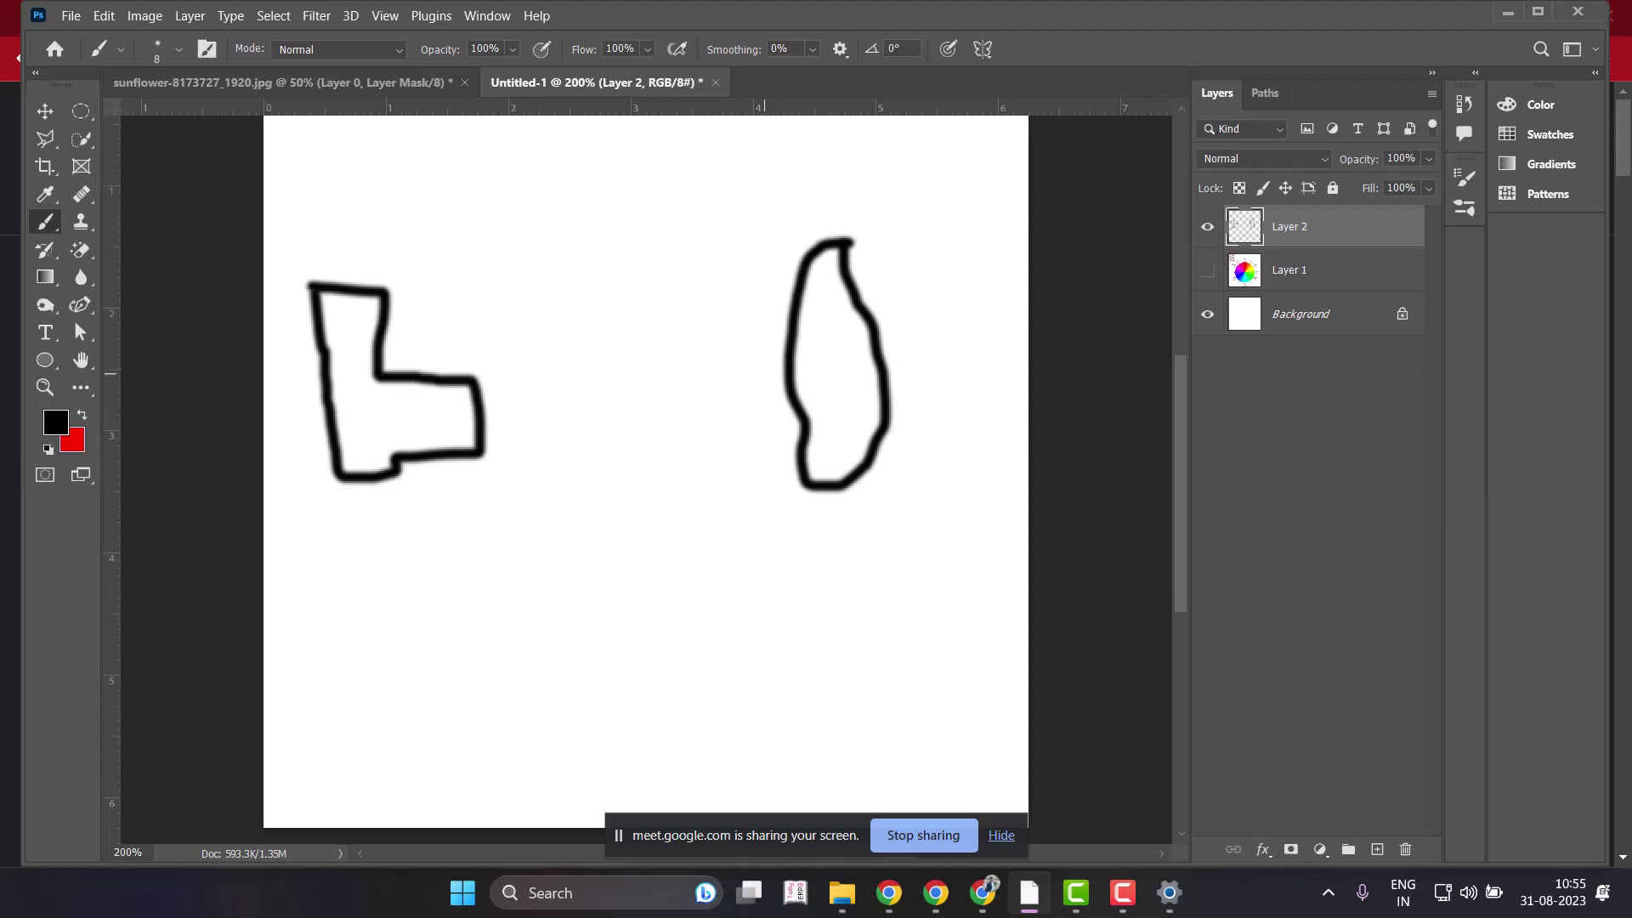
# Search Google for 'lens 100-800' and show the 100-800mm lens image results.
pyautogui.click(983, 892)
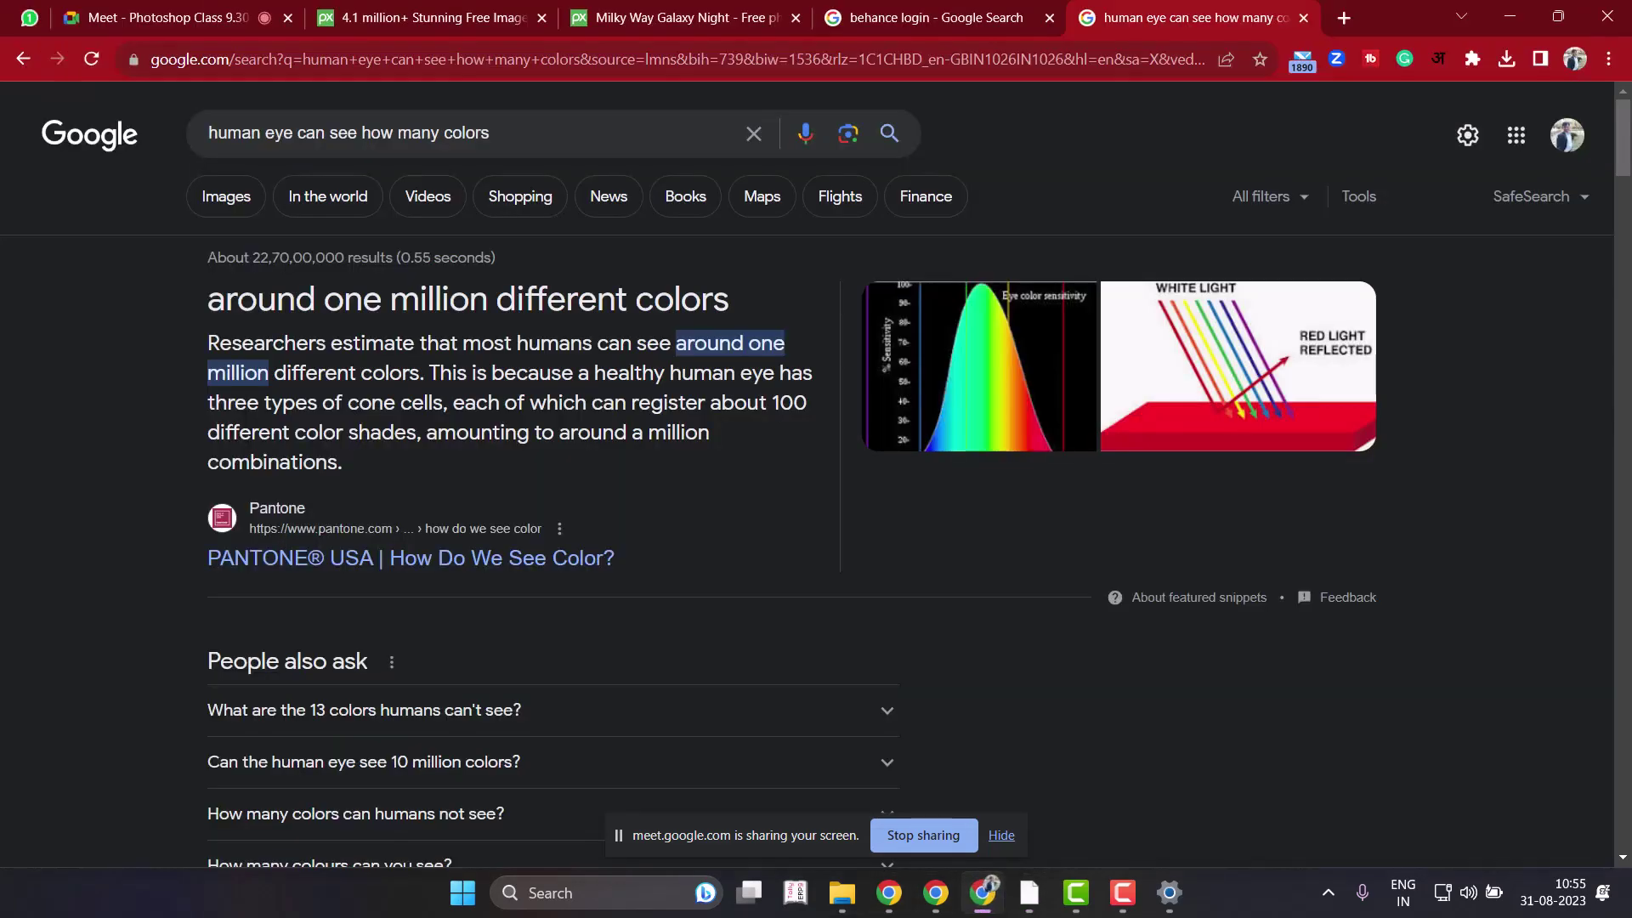
pyautogui.doubleClick(483, 133)
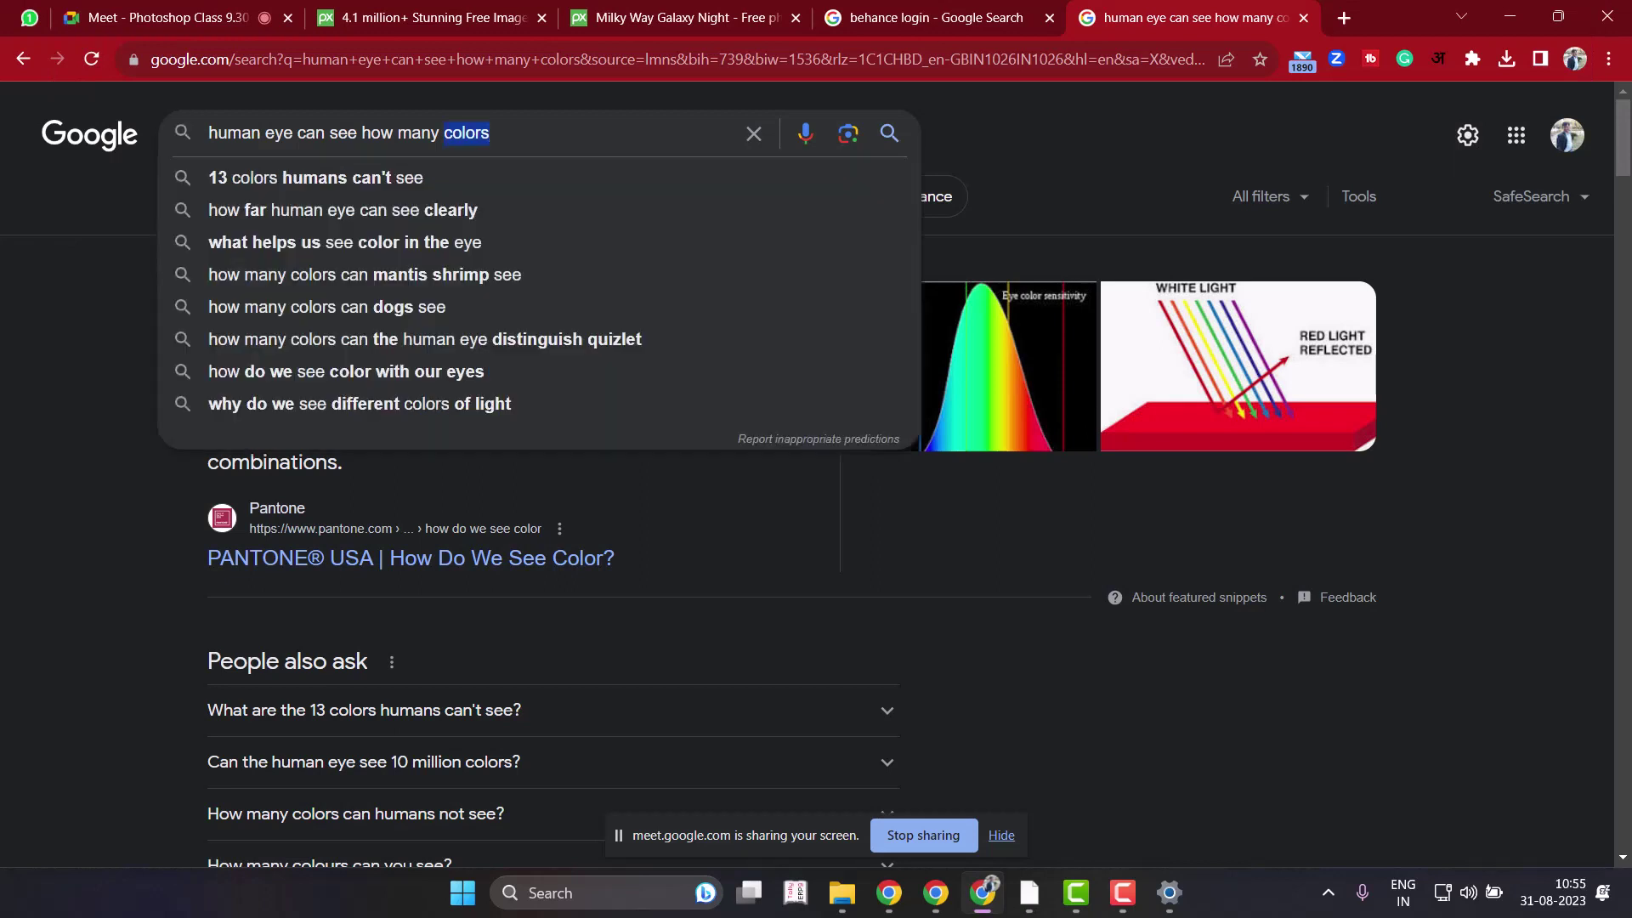
pyautogui.hotkey('ctrl', 'a')
pyautogui.write('le')
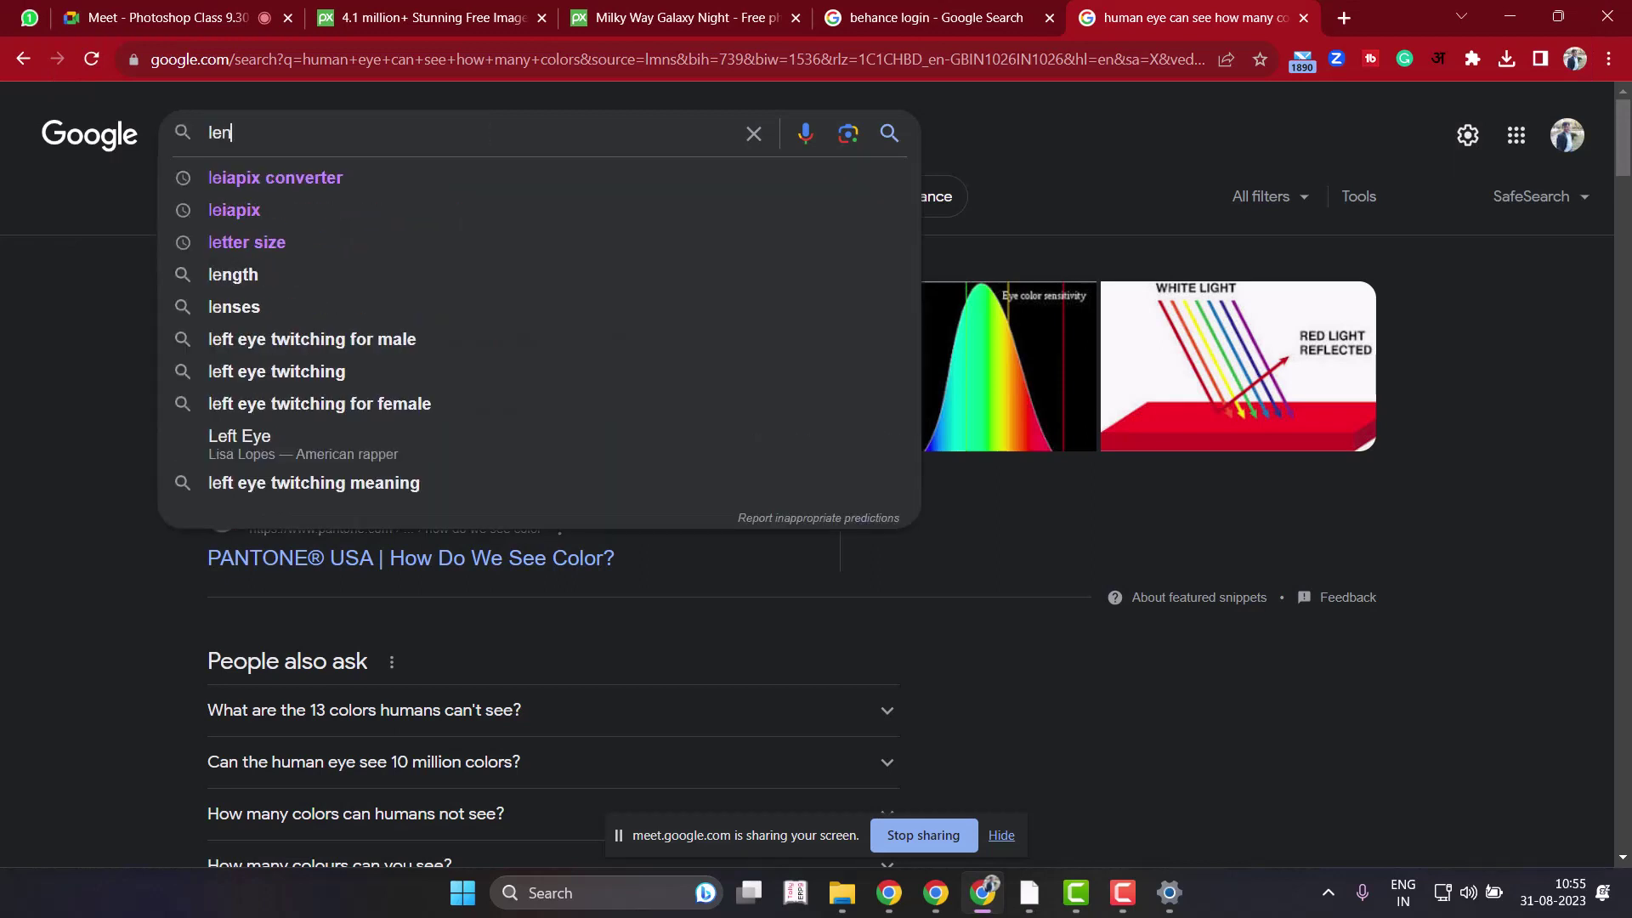
pyautogui.write('ns')
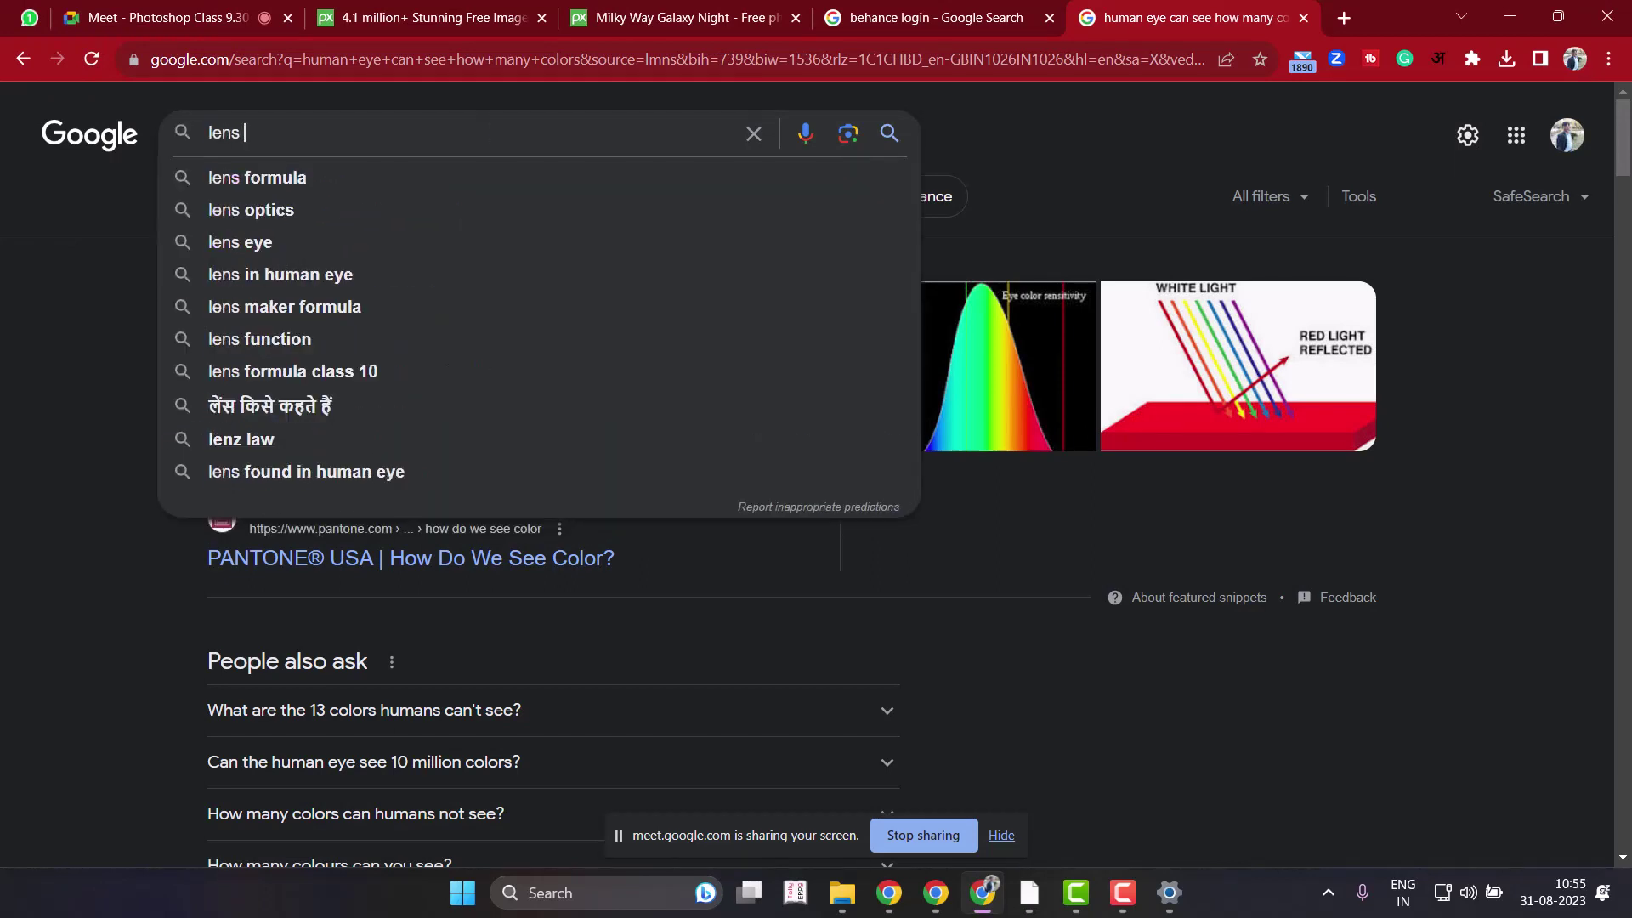
pyautogui.write(' 100')
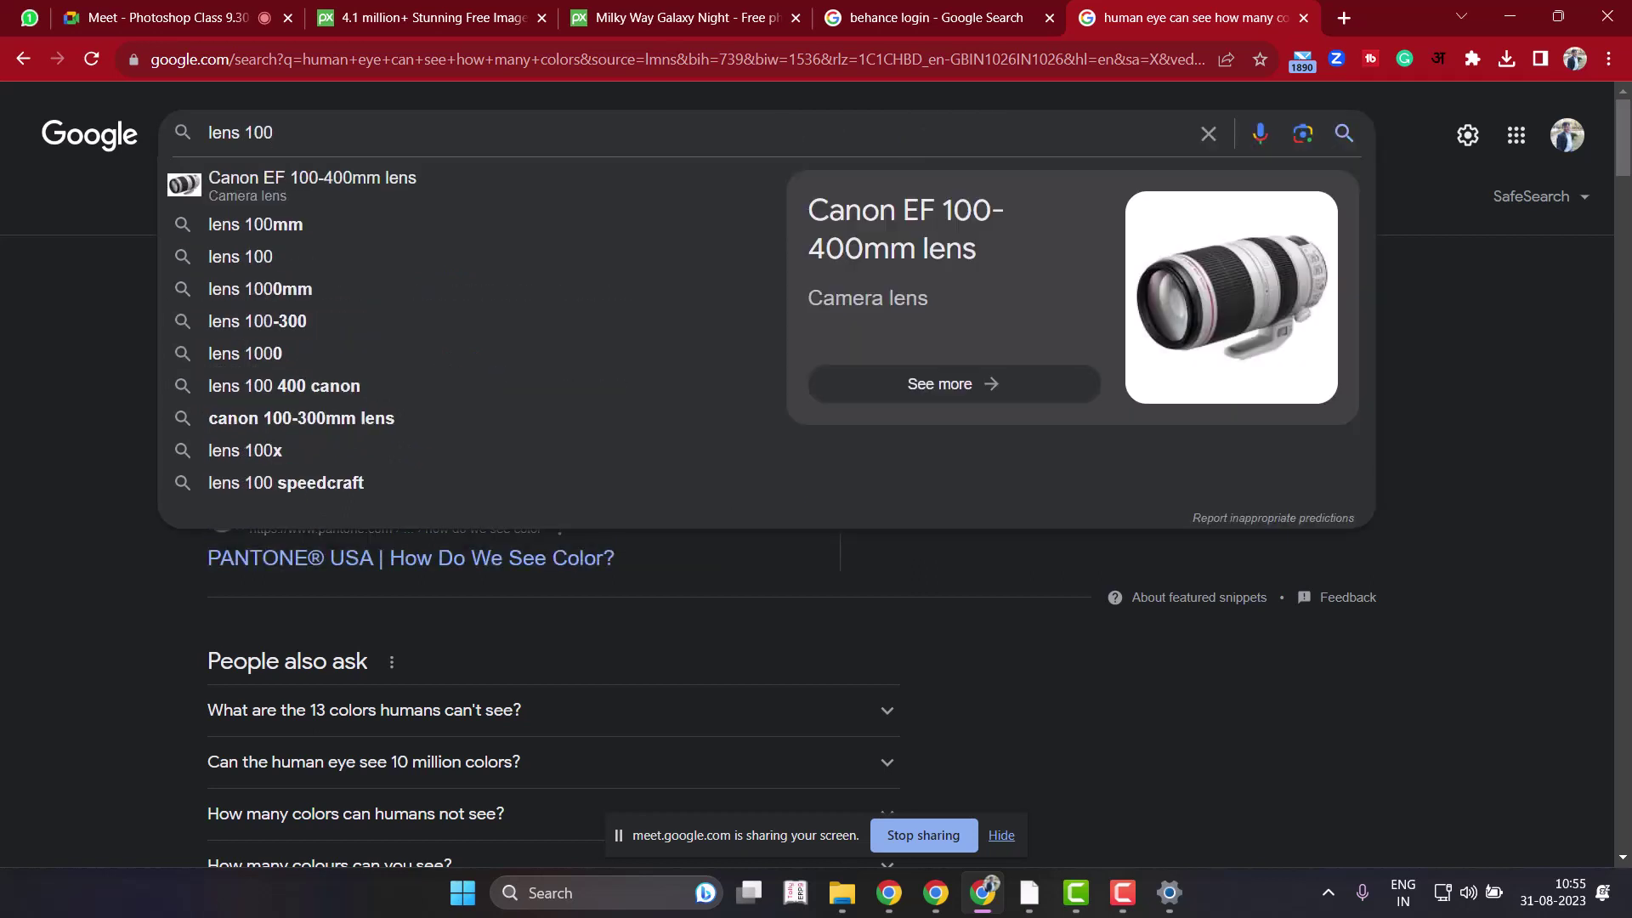
pyautogui.write('-800')
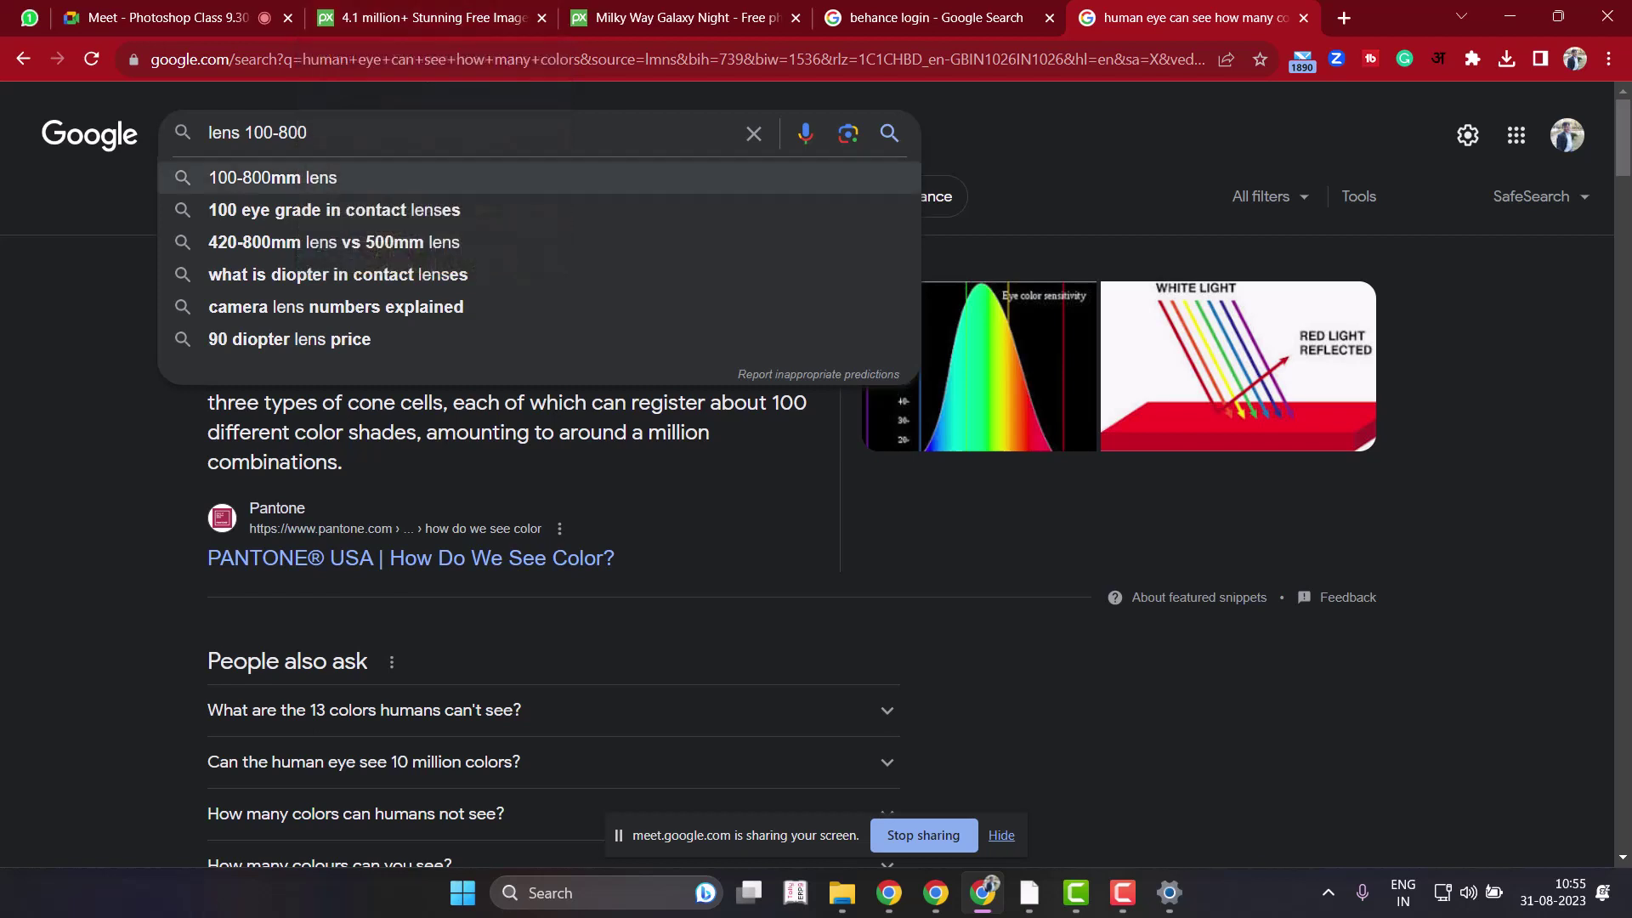
pyautogui.click(253, 177)
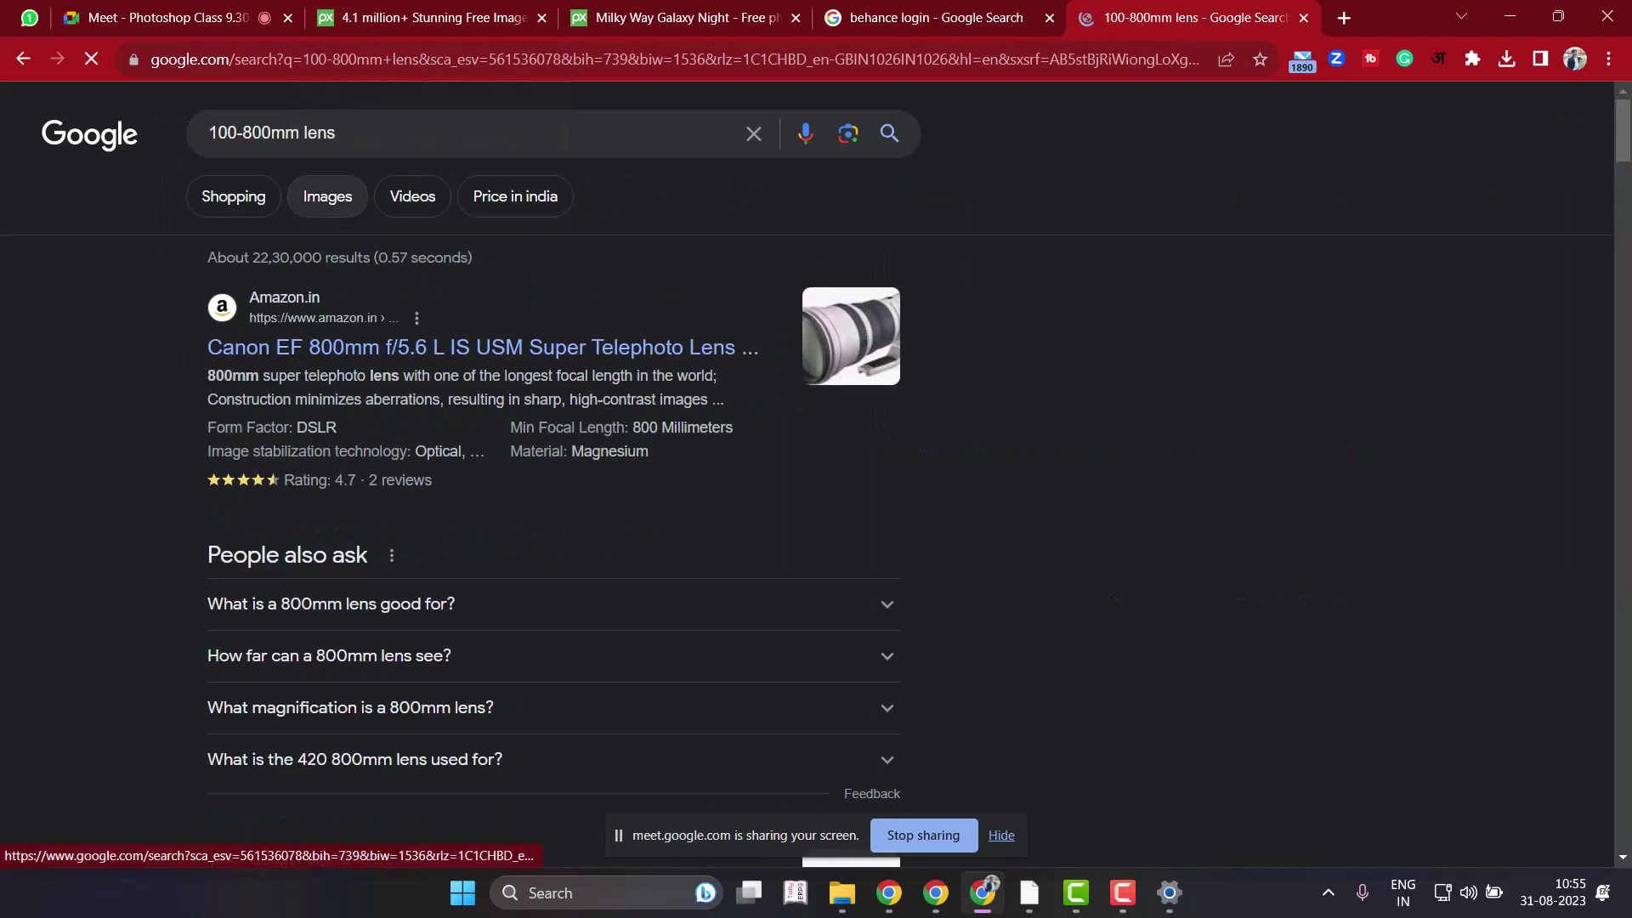
pyautogui.click(327, 196)
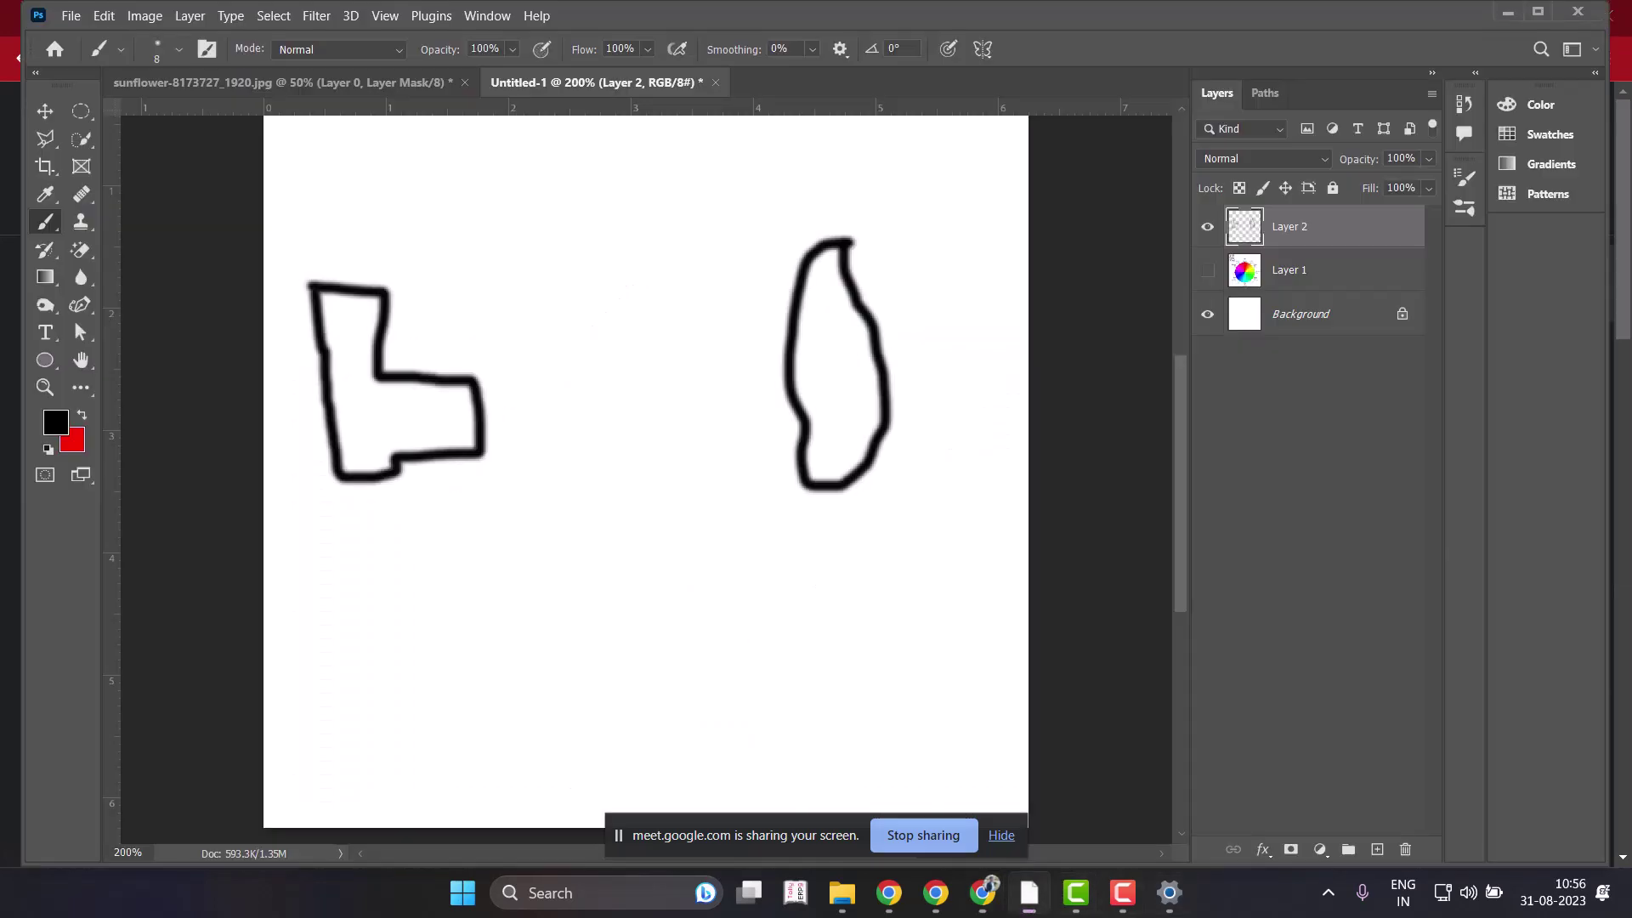
# Extend the sketch with a closed rectangle, an M label, and a lens barrel reaching the oval.
pyautogui.click(1029, 893)
pyautogui.moveTo(393, 440); pyautogui.dragTo(387, 469)
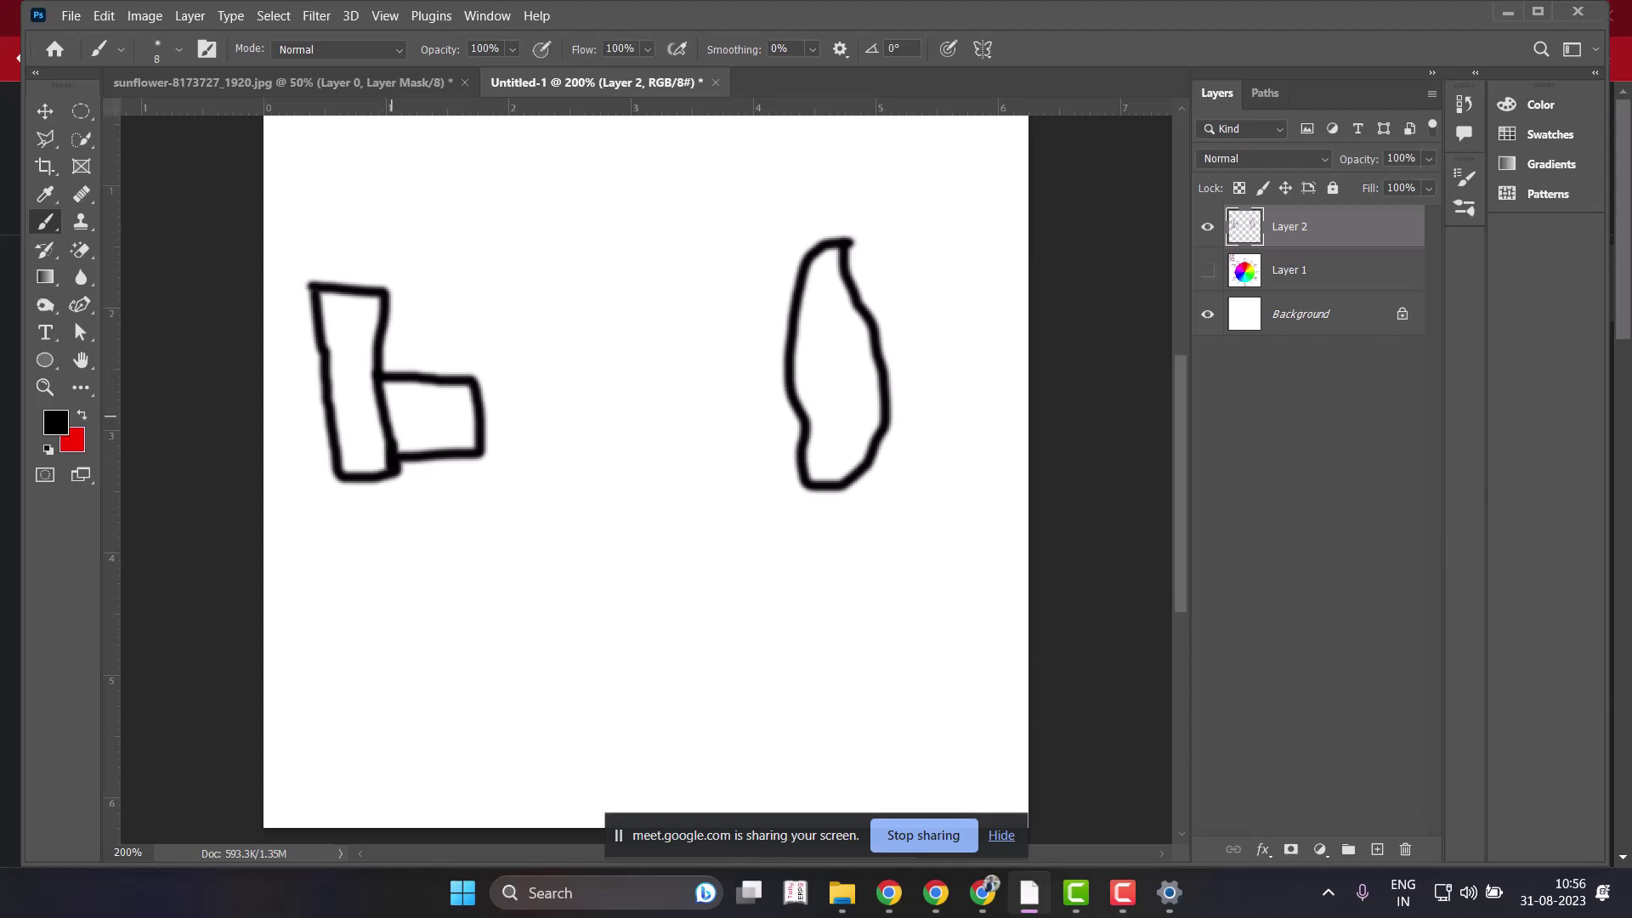
pyautogui.moveTo(364, 412); pyautogui.dragTo(473, 401)
pyautogui.moveTo(403, 507)
pyautogui.mouseDown()
pyautogui.moveTo(401, 533)
pyautogui.moveTo(455, 520)
pyautogui.moveTo(457, 535)
pyautogui.moveTo(487, 489)
pyautogui.moveTo(519, 497)
pyautogui.moveTo(537, 541)
pyautogui.mouseUp()
pyautogui.click(469, 498)
pyautogui.moveTo(425, 413)
pyautogui.mouseDown()
pyautogui.moveTo(839, 396)
pyautogui.moveTo(834, 380)
pyautogui.moveTo(810, 435)
pyautogui.mouseUp()
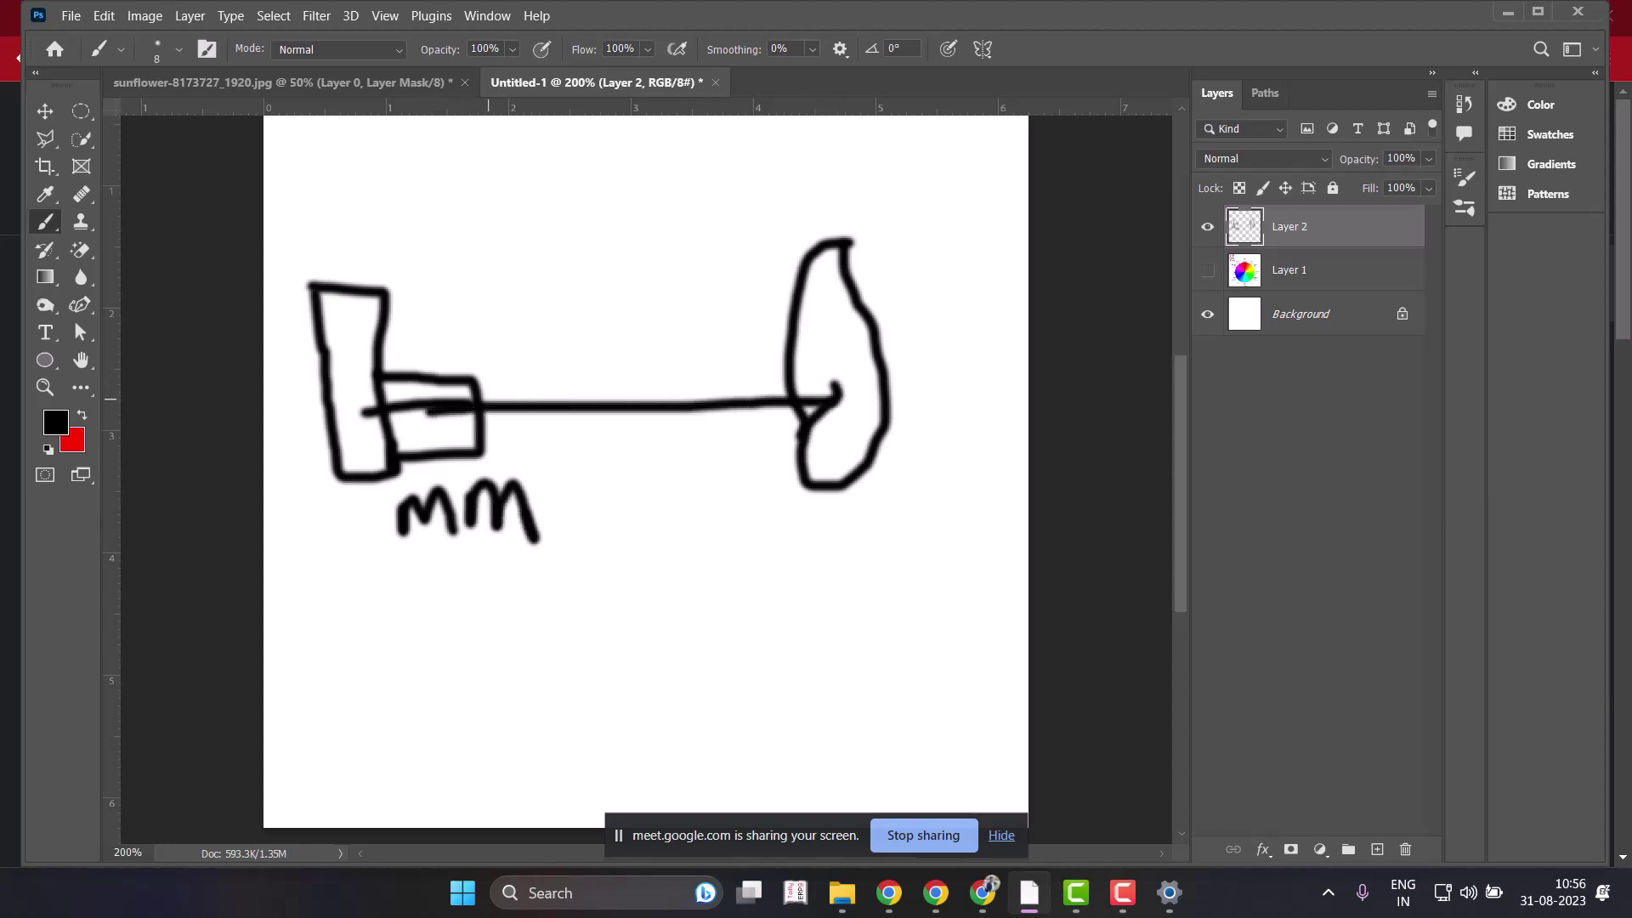
pyautogui.moveTo(482, 377)
pyautogui.mouseDown()
pyautogui.moveTo(495, 481)
pyautogui.moveTo(536, 372)
pyautogui.moveTo(857, 362)
pyautogui.moveTo(852, 452)
pyautogui.moveTo(497, 456)
pyautogui.mouseUp()
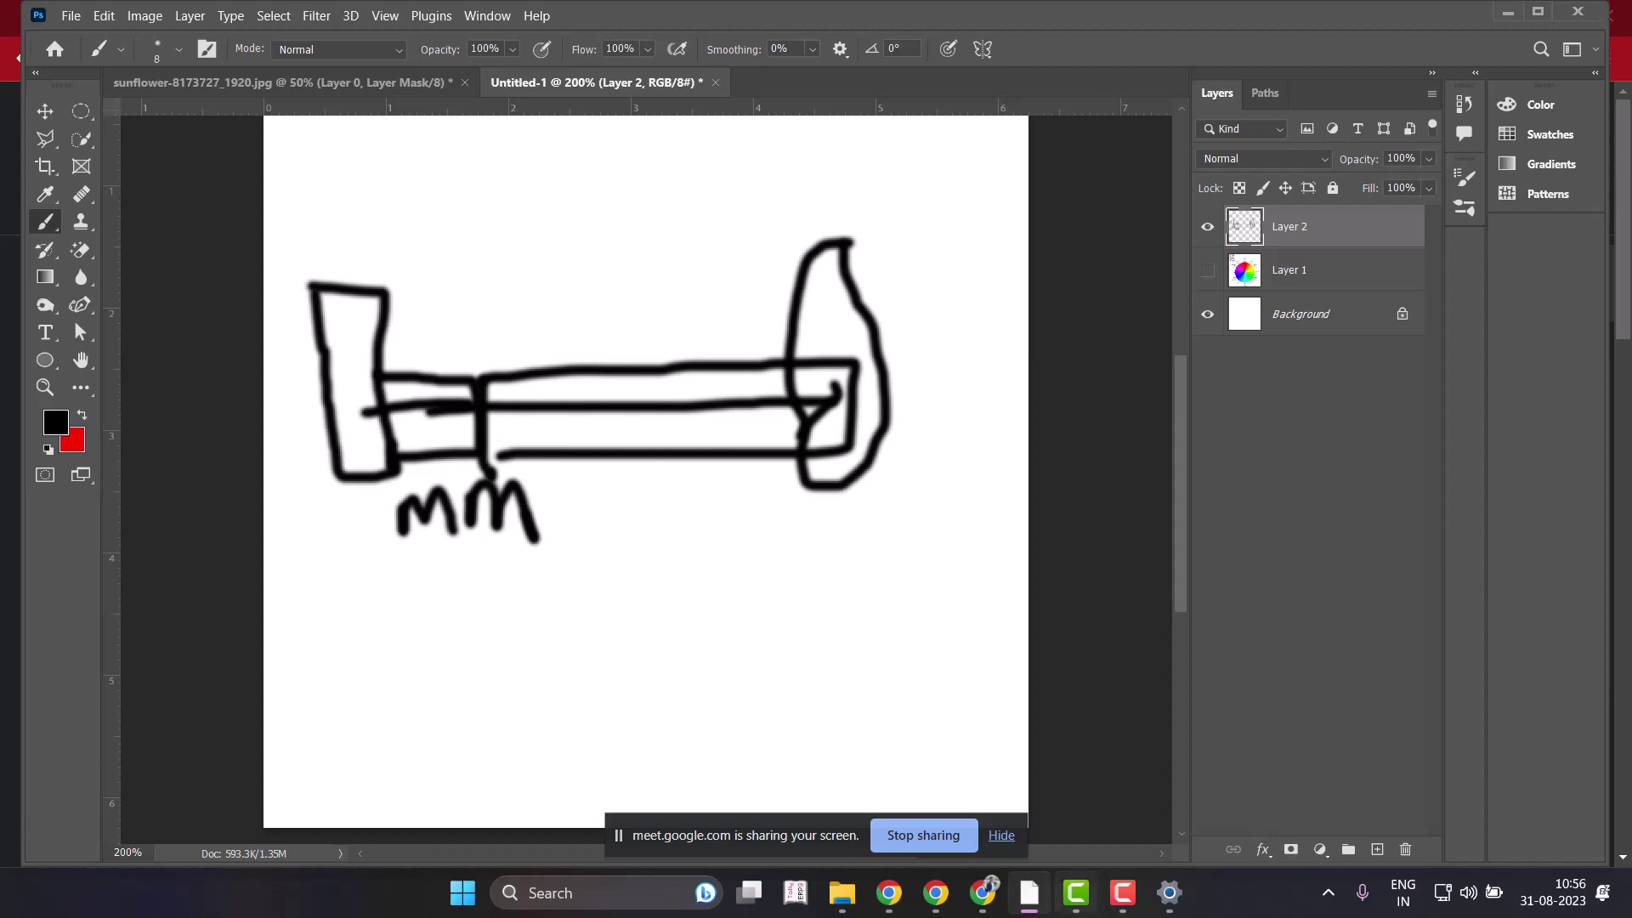
# Glance at the lens images, then switch to the sunflower-8173727_1920.jpg document.
pyautogui.click(982, 893)
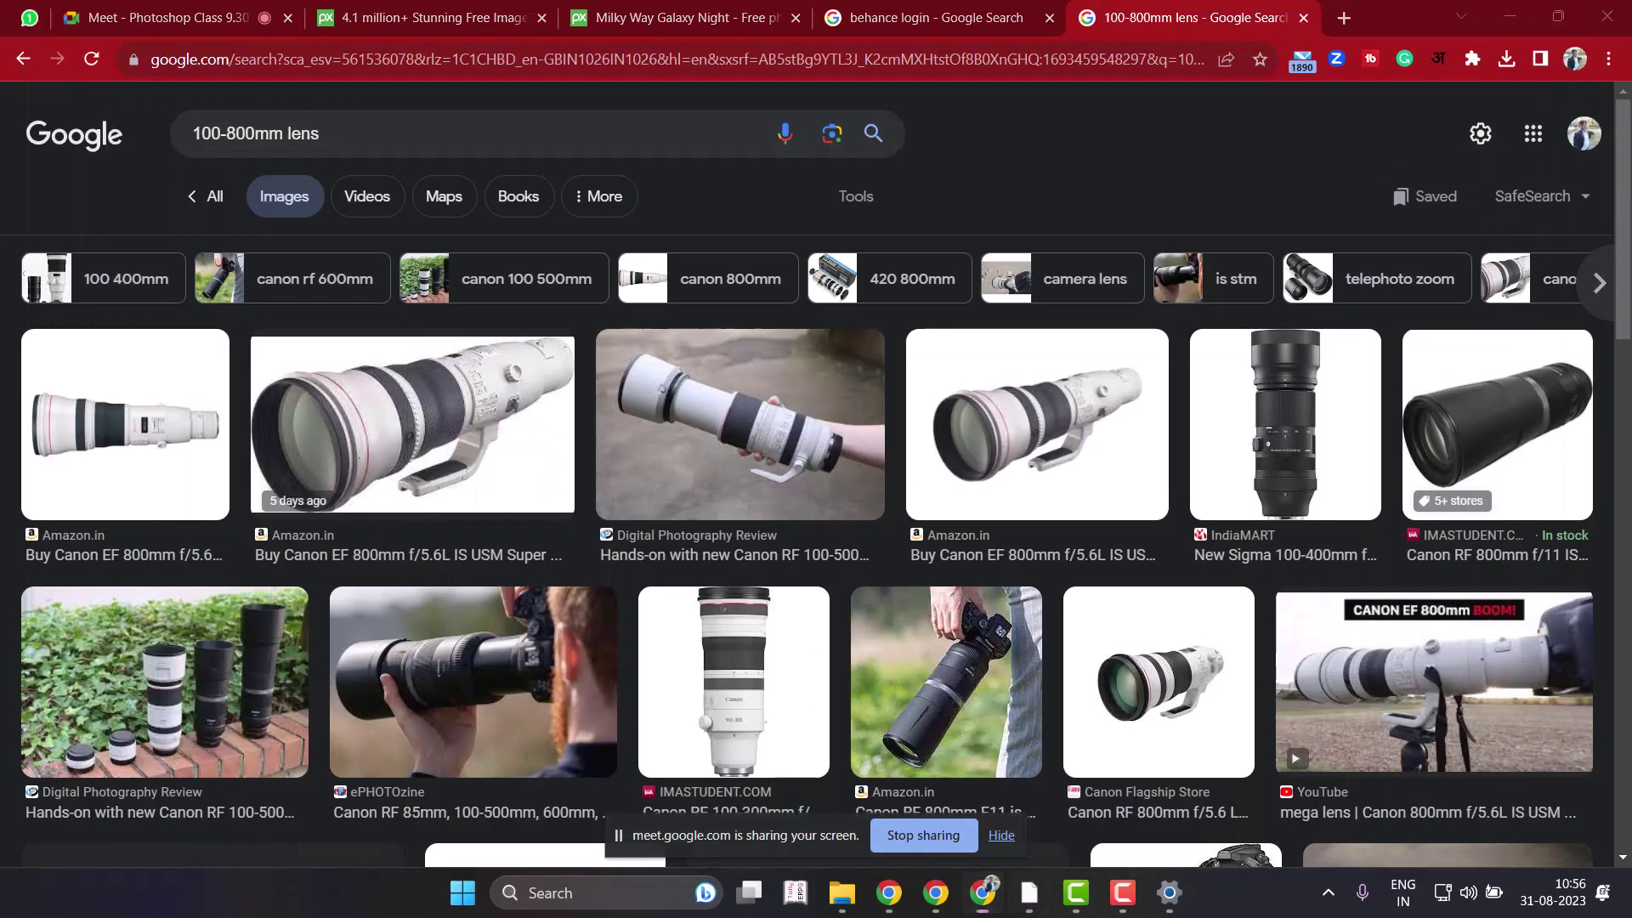
pyautogui.click(1028, 892)
pyautogui.click(1028, 892)
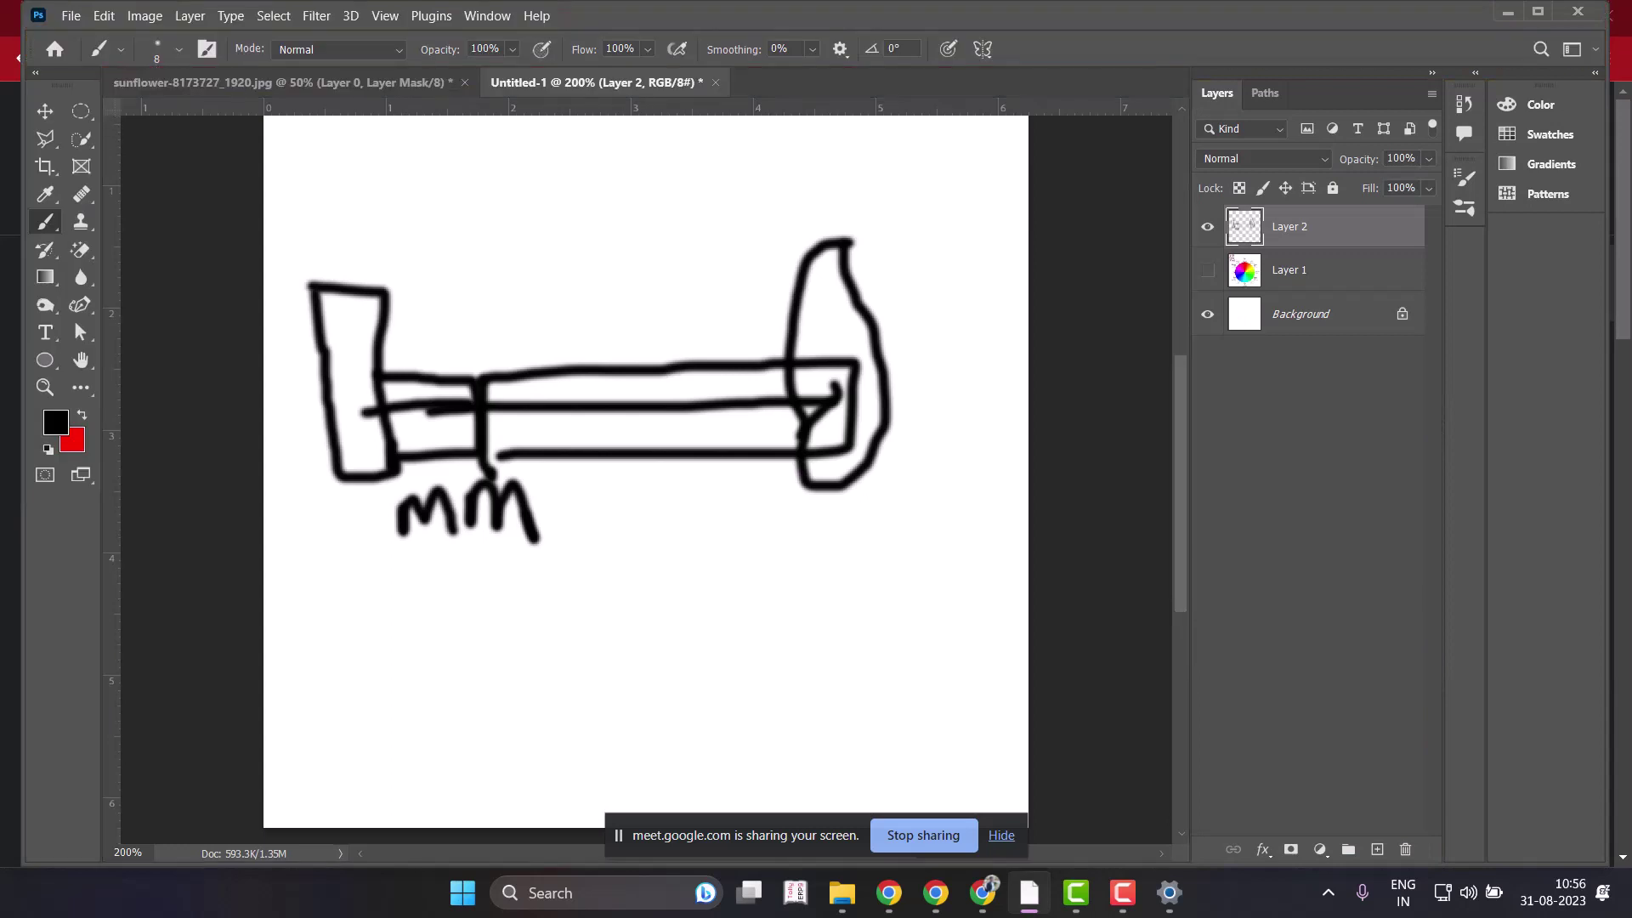
pyautogui.click(408, 82)
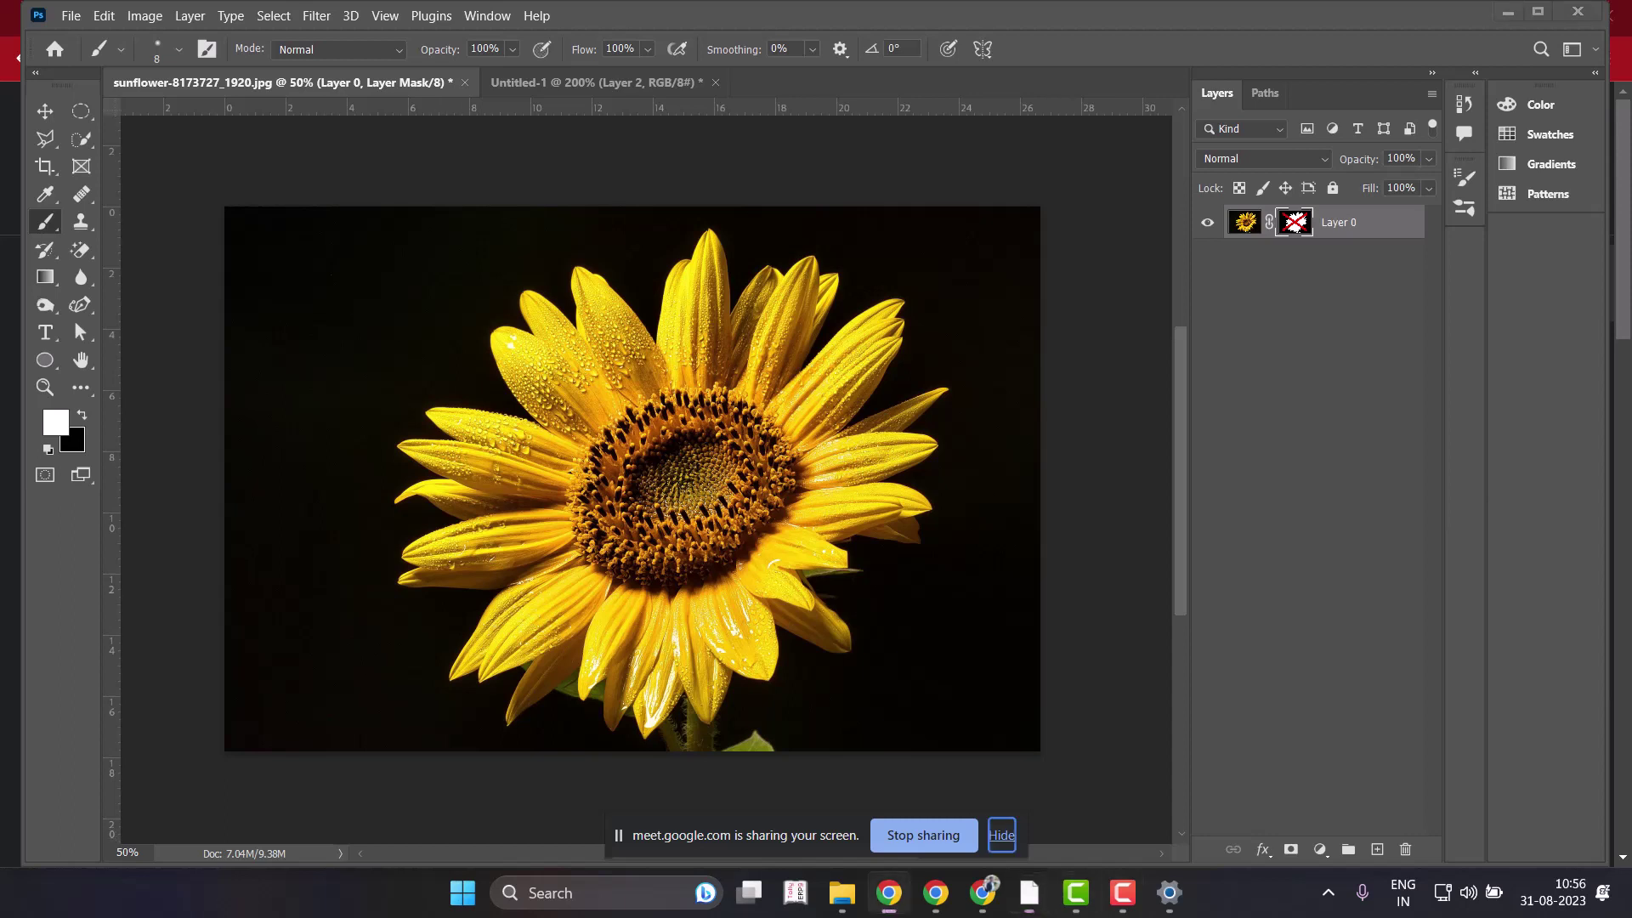
# Set the foreground colour to red, ff0000.
pyautogui.click(1001, 836)
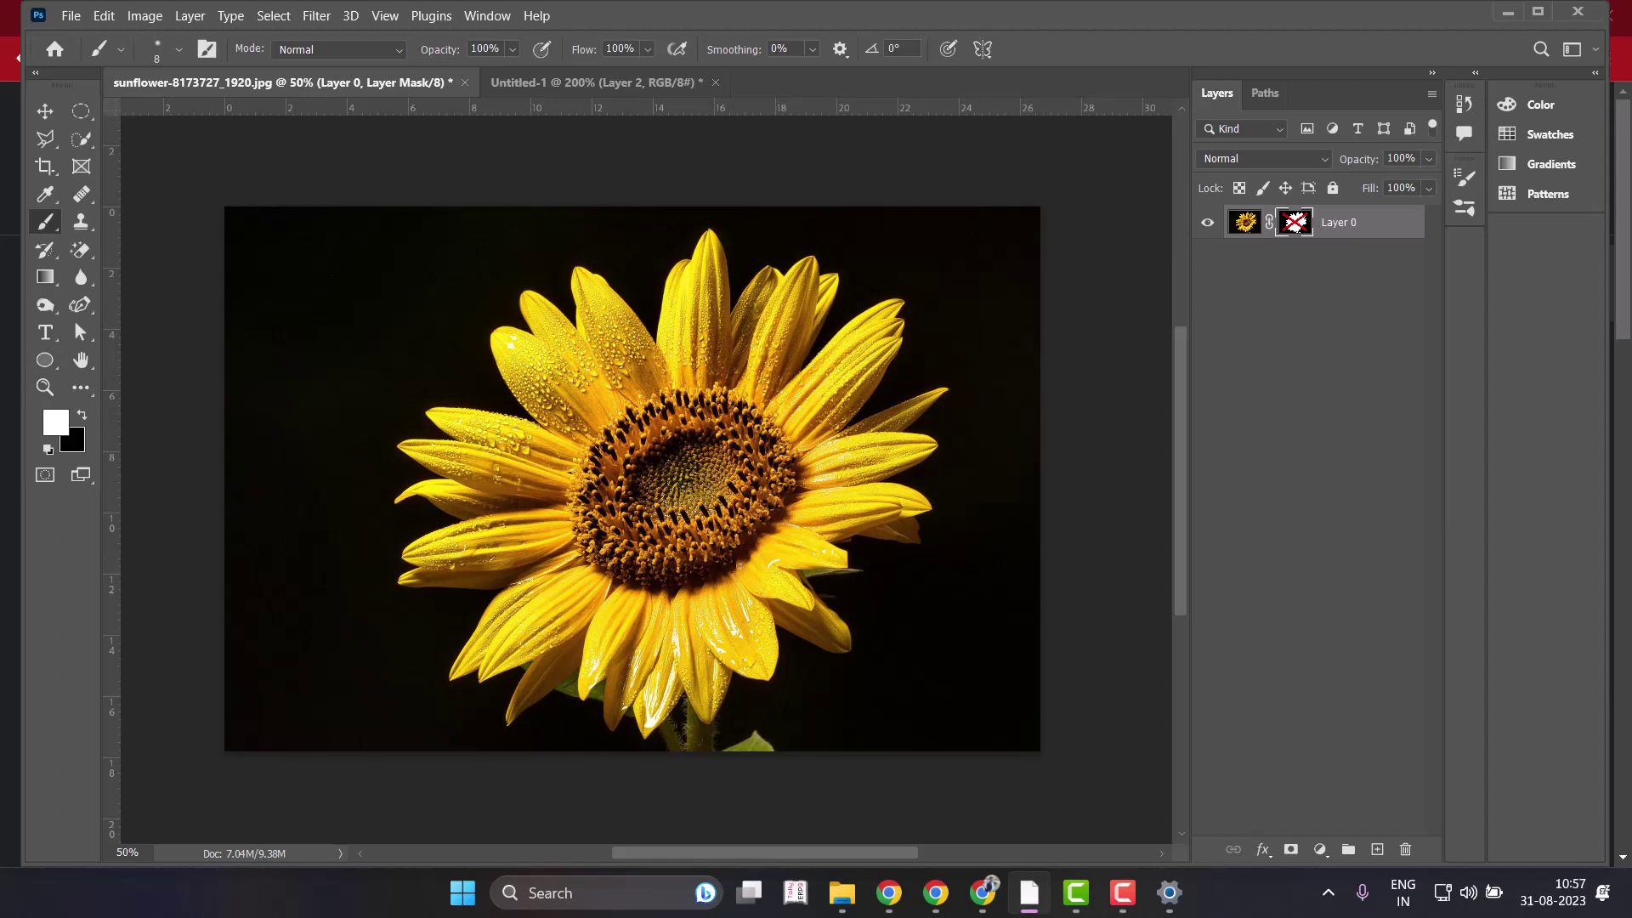
pyautogui.click(56, 422)
pyautogui.write('ff0000')
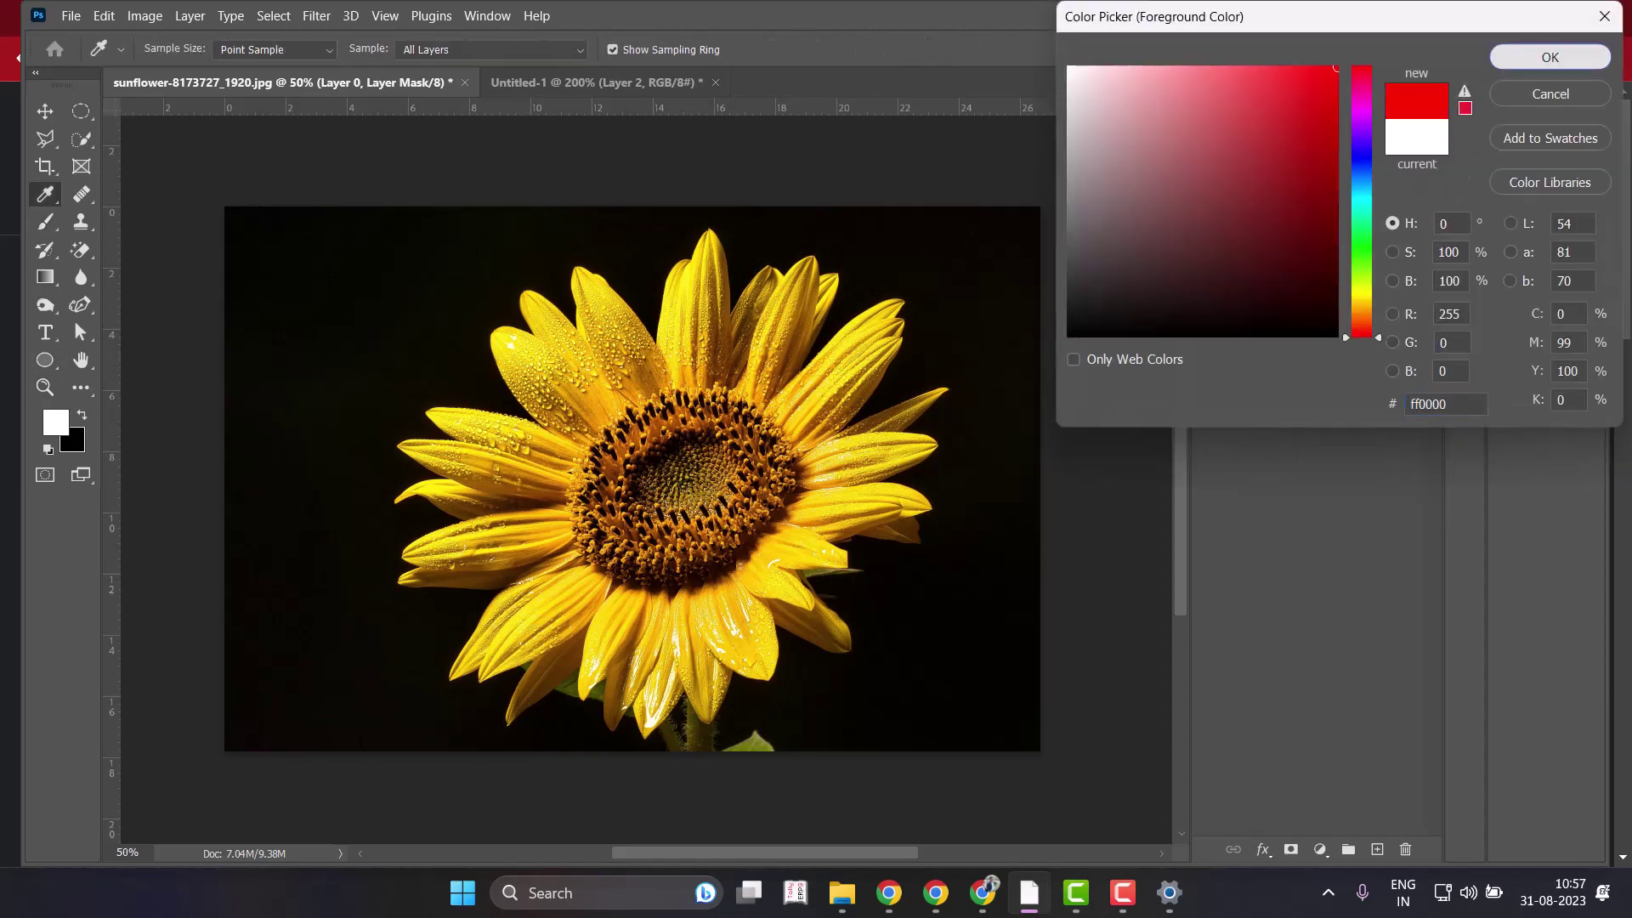
pyautogui.press('Return')
pyautogui.press('b')
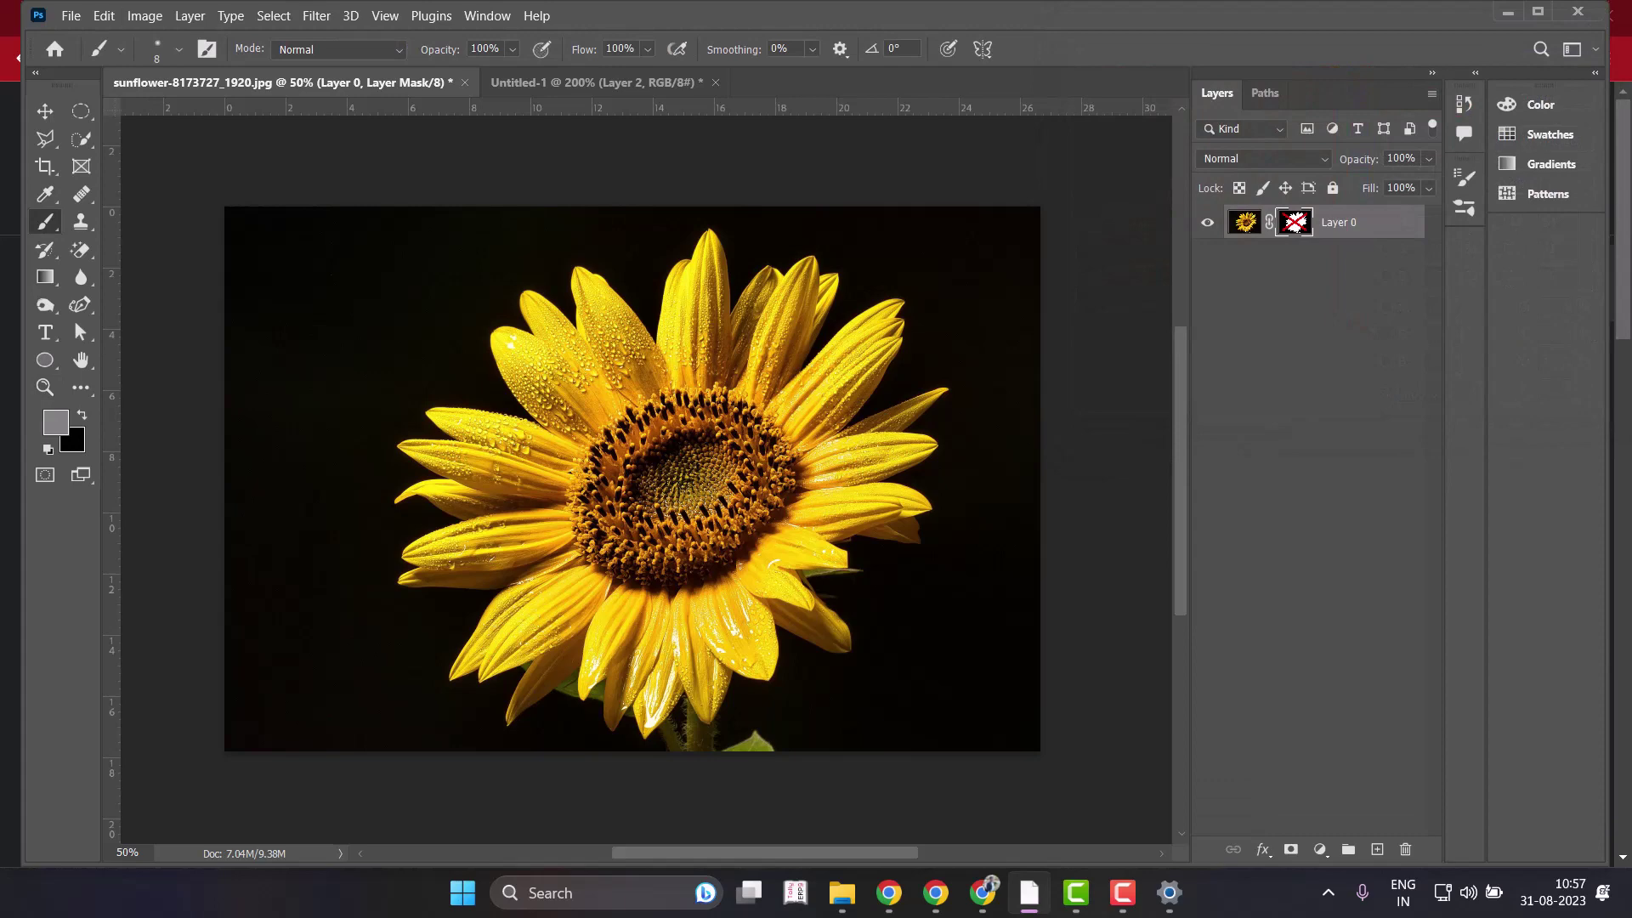
# Create a new document 8400 × 6500 pixels at 300 ppi.
pyautogui.press('alt')
pyautogui.press('f')
pyautogui.press('n')
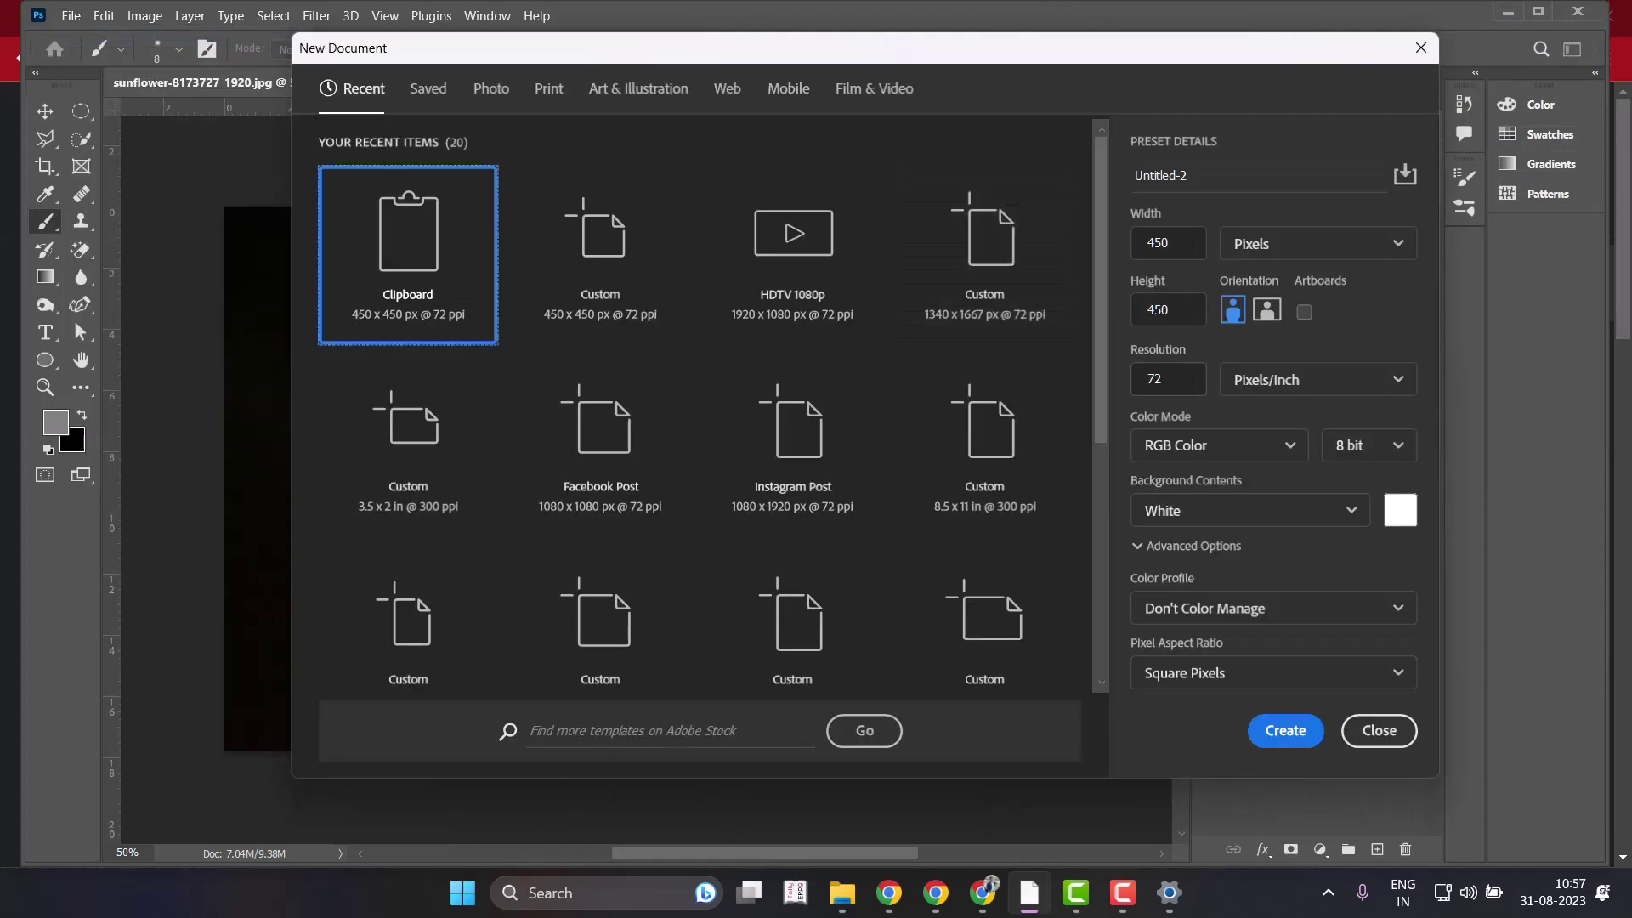
pyautogui.write('3')
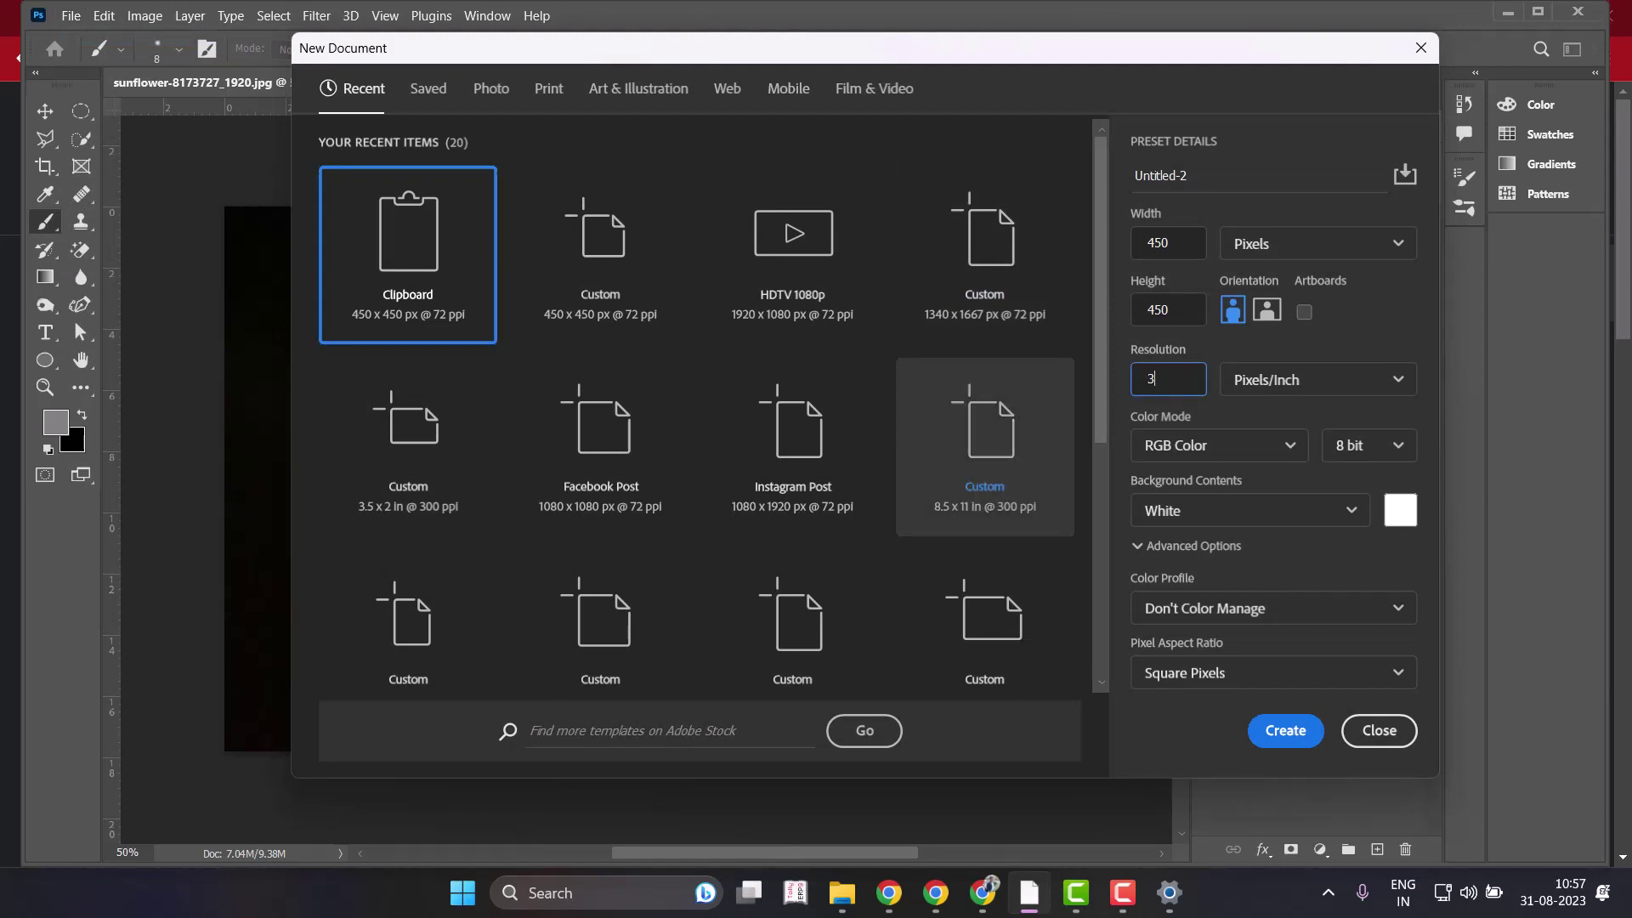
pyautogui.write('00')
pyautogui.press('Tab')
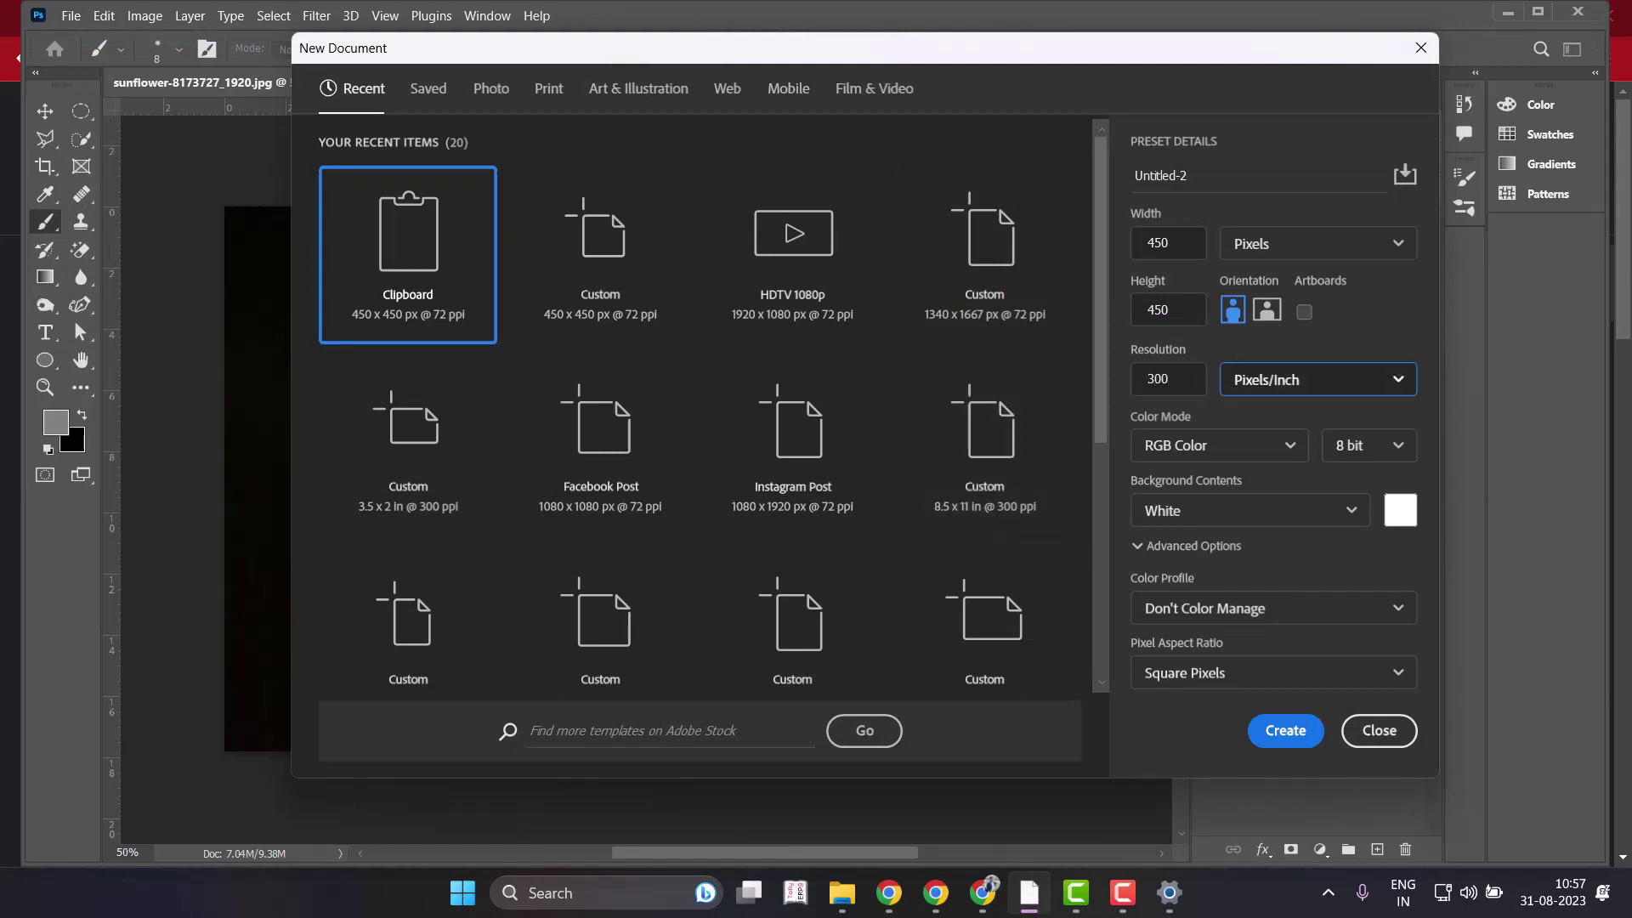
pyautogui.click(1148, 243)
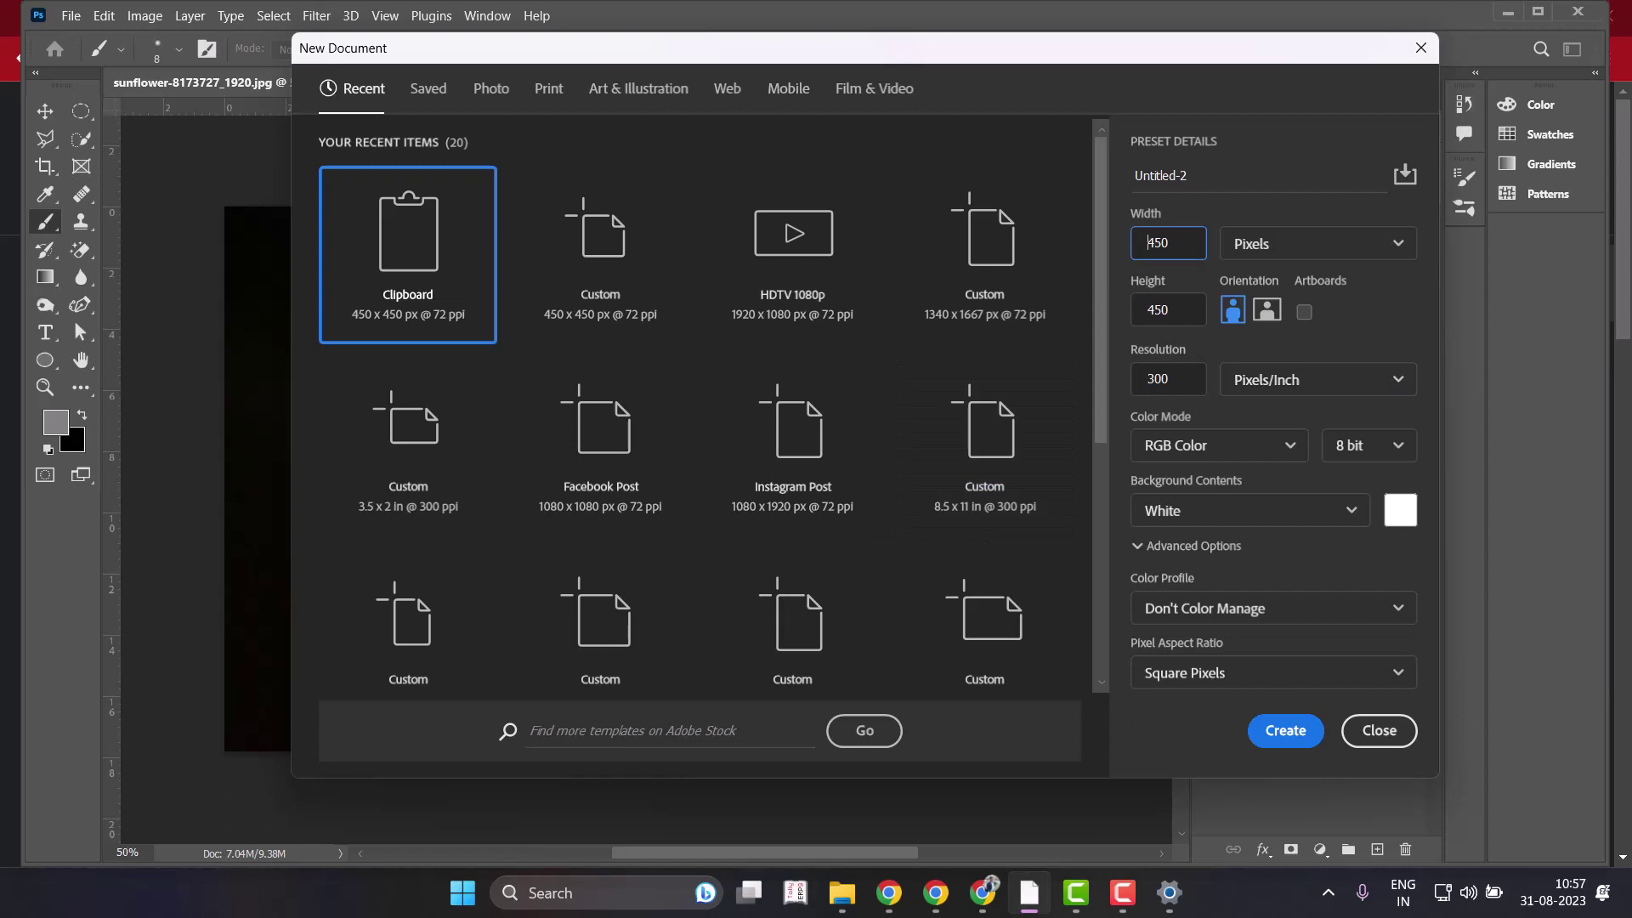
pyautogui.write('8')
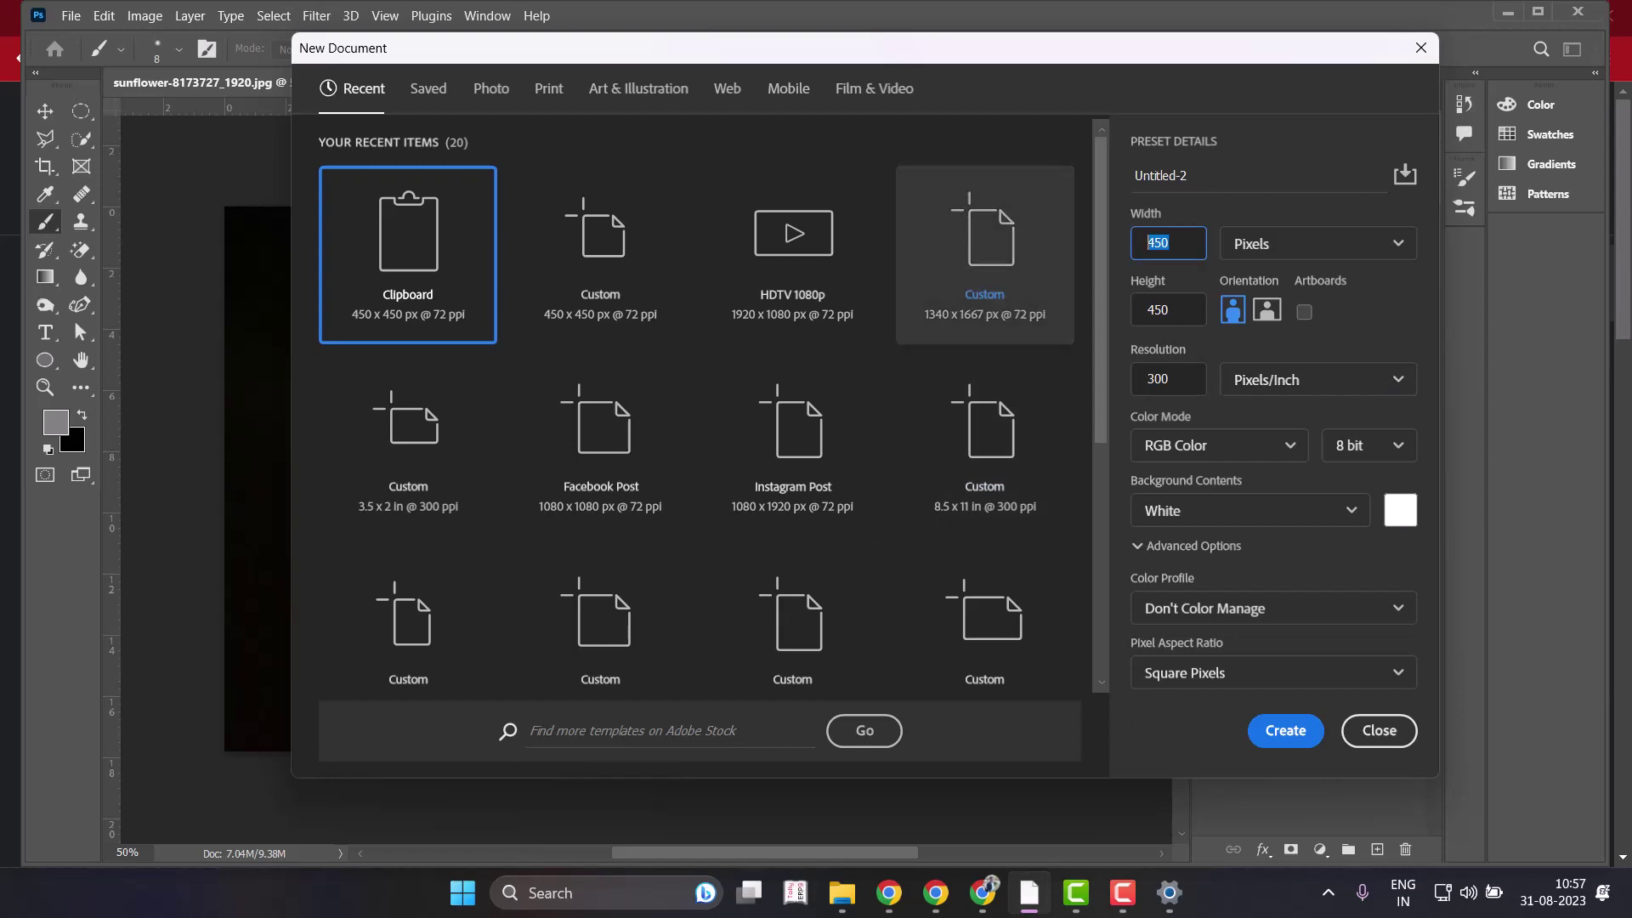
pyautogui.write('400')
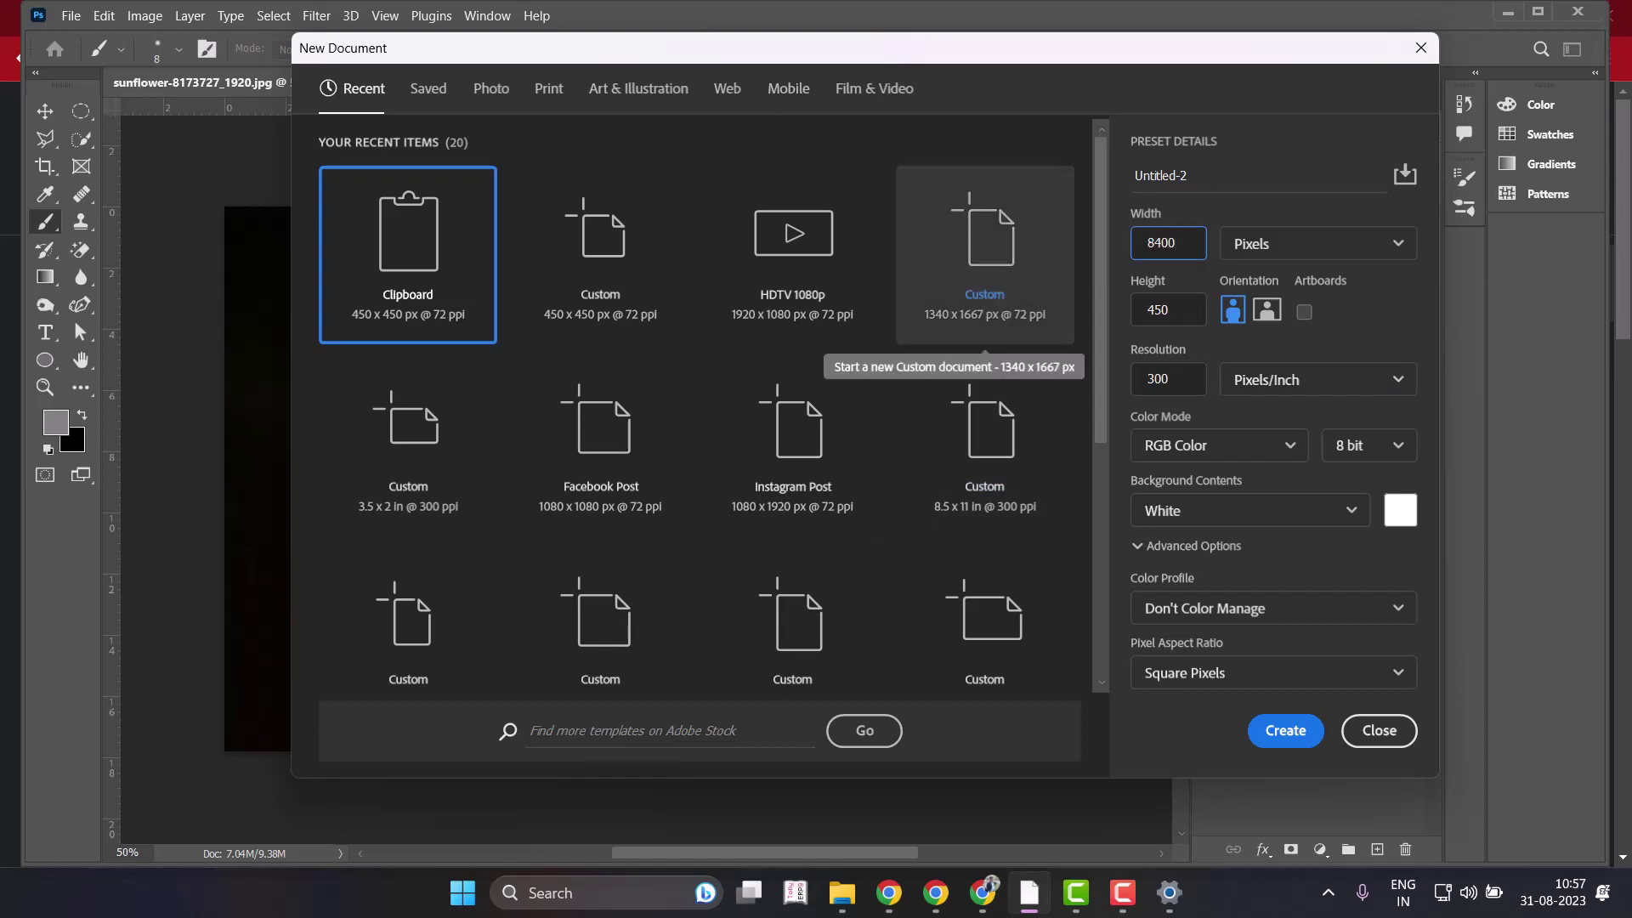
pyautogui.press('Tab')
pyautogui.write('65')
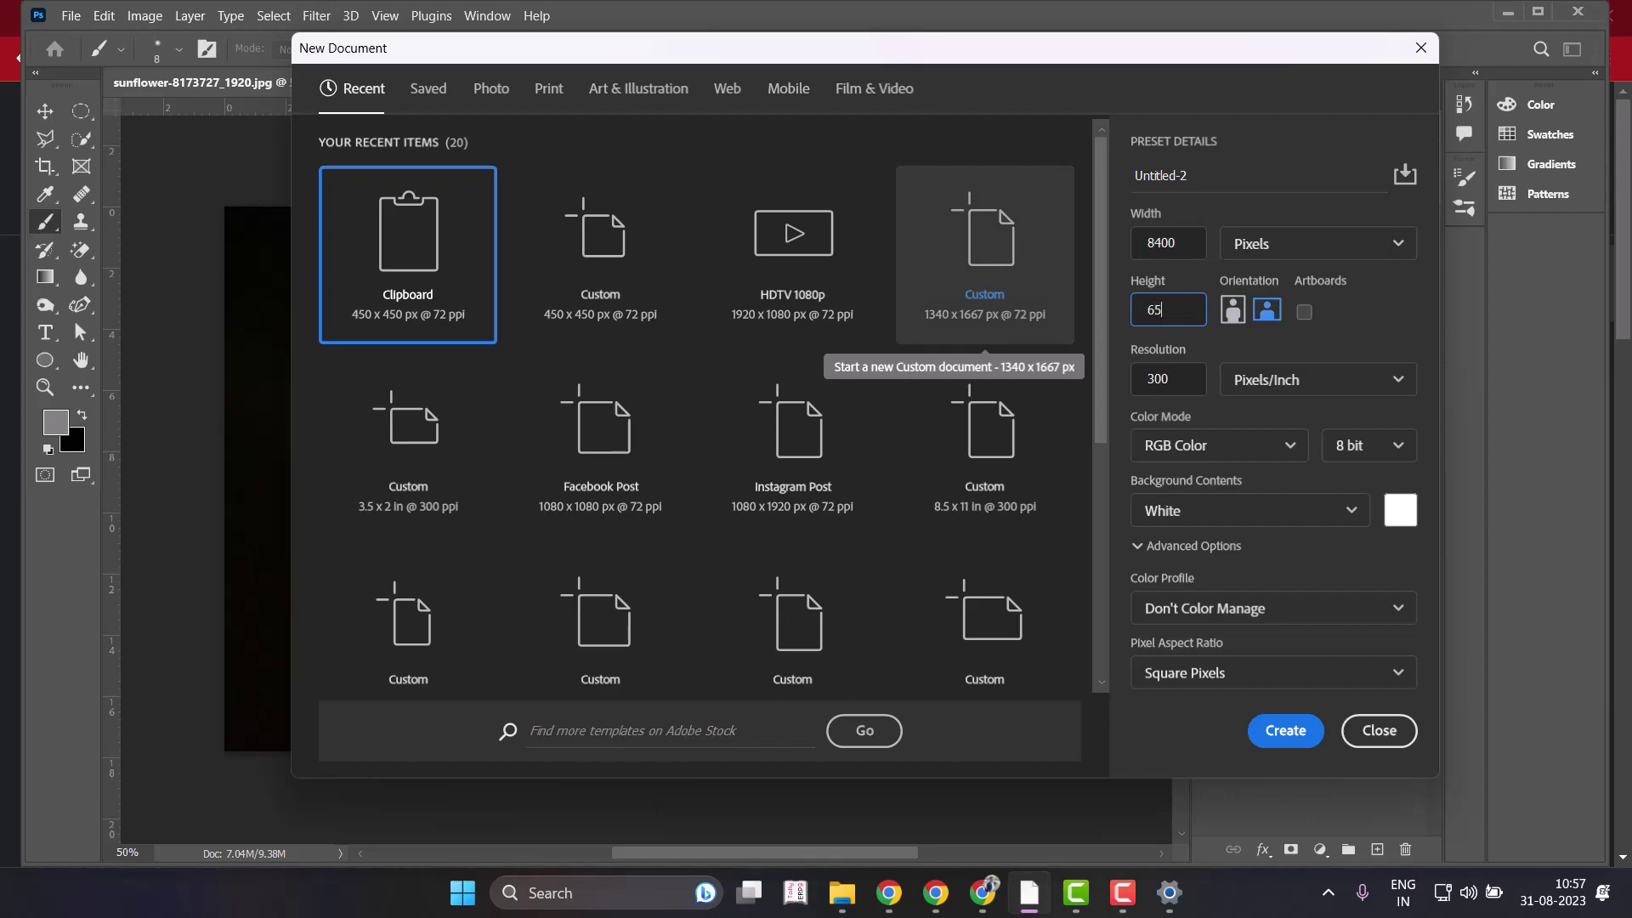
pyautogui.write('00')
pyautogui.press('Tab')
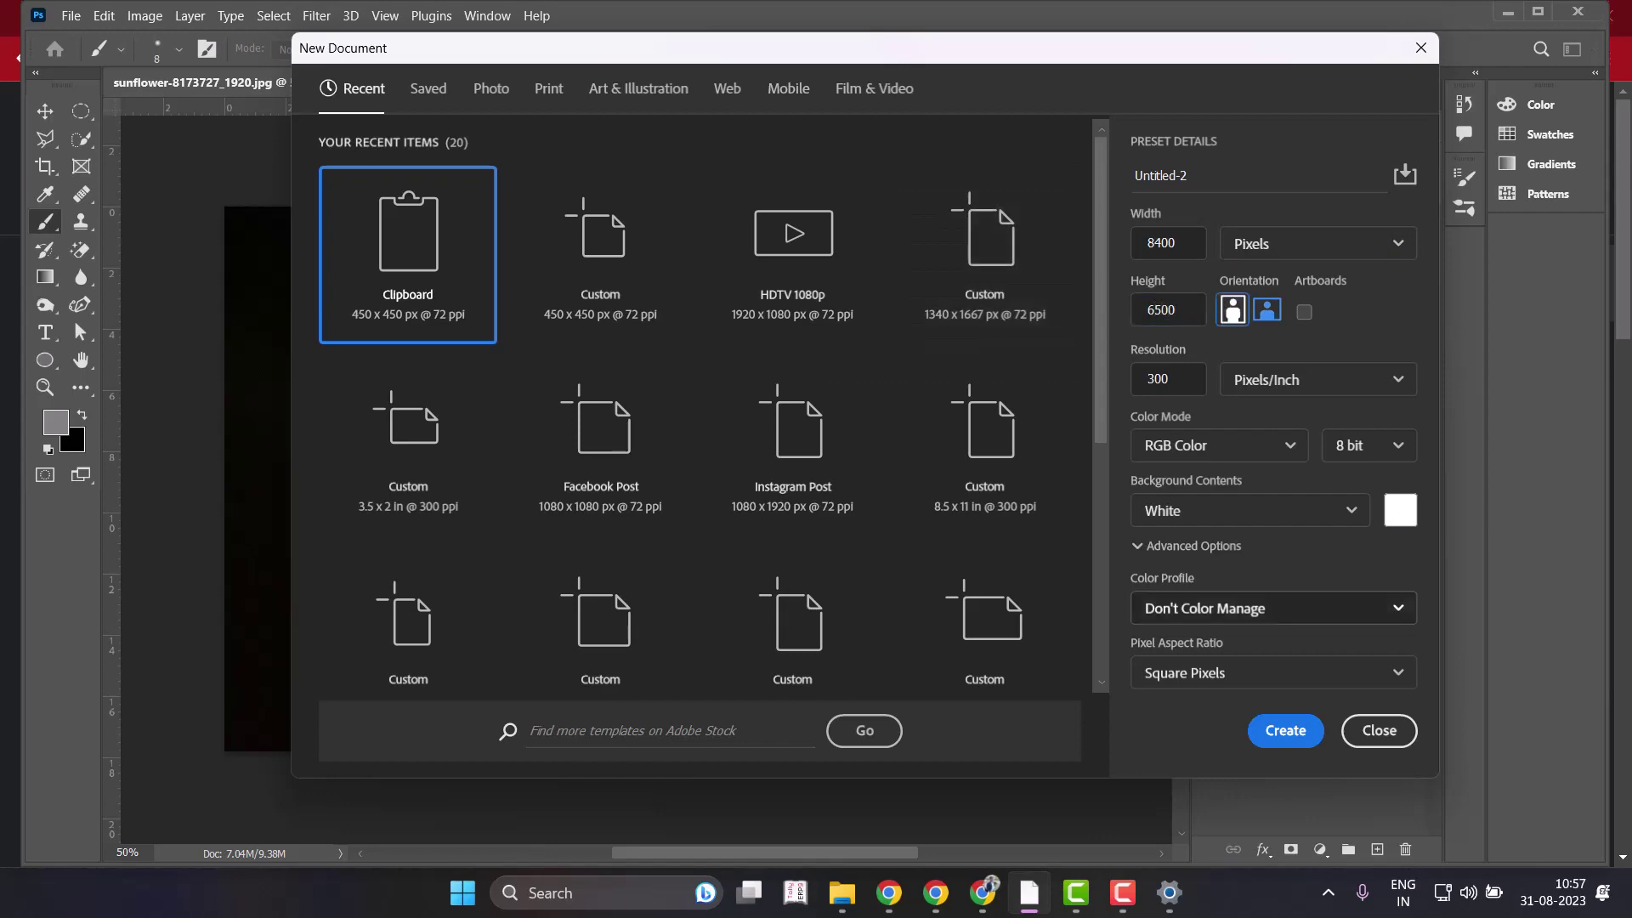
pyautogui.click(1286, 730)
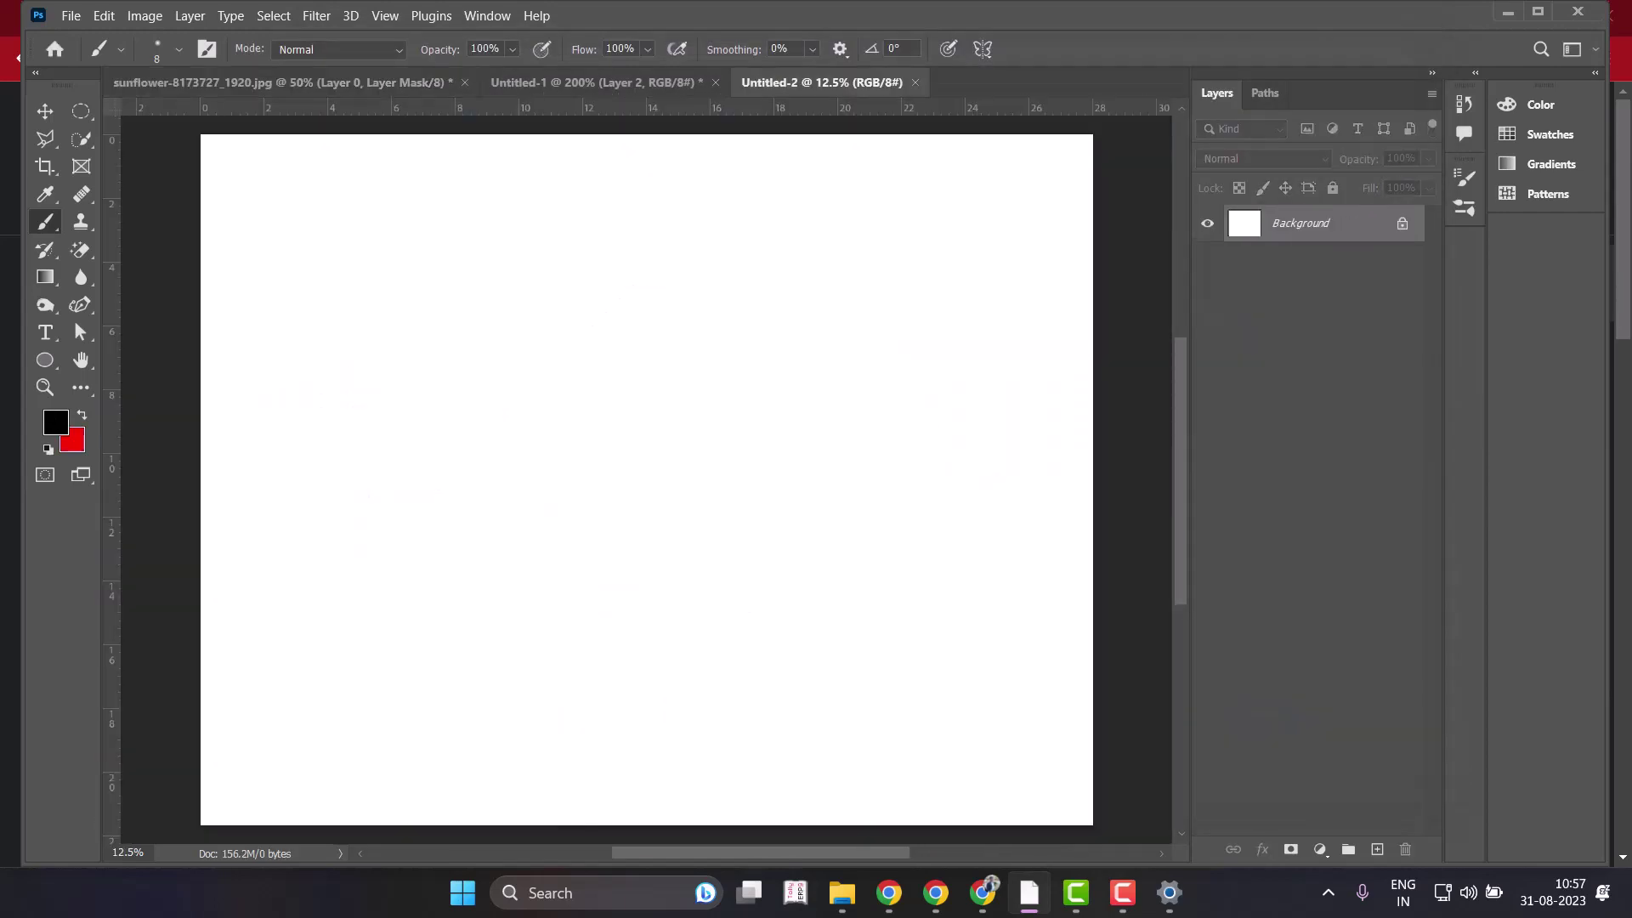
pyautogui.hotkey('ctrl', '+')
pyautogui.hotkey('ctrl', '+')
pyautogui.hotkey('ctrl', '+')
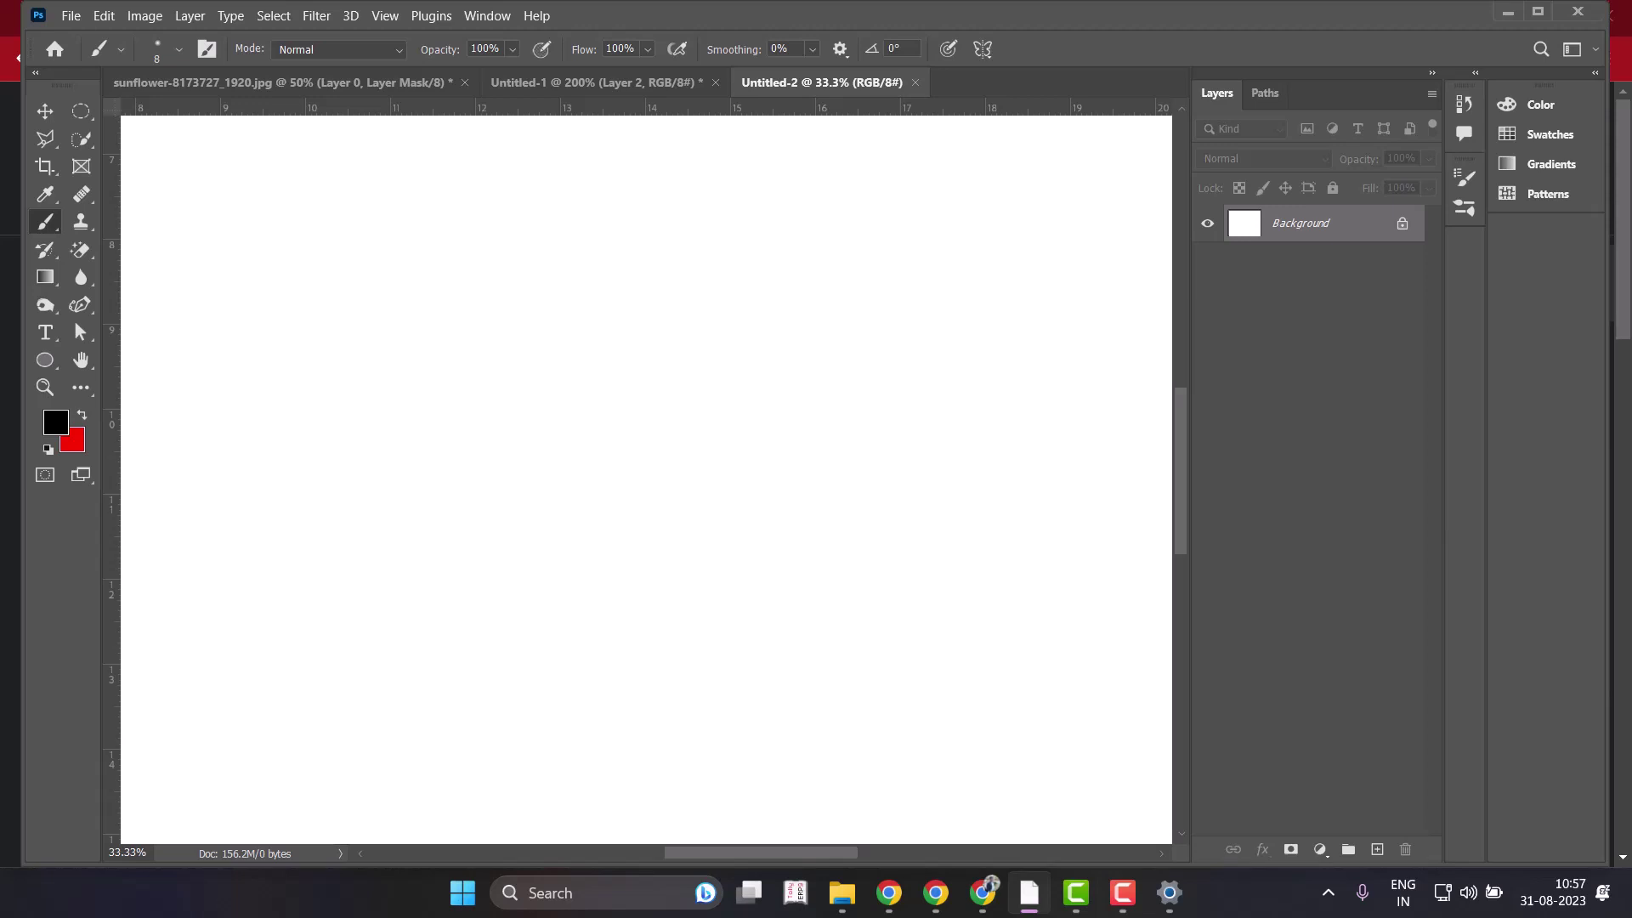
pyautogui.hotkey('ctrl', '+')
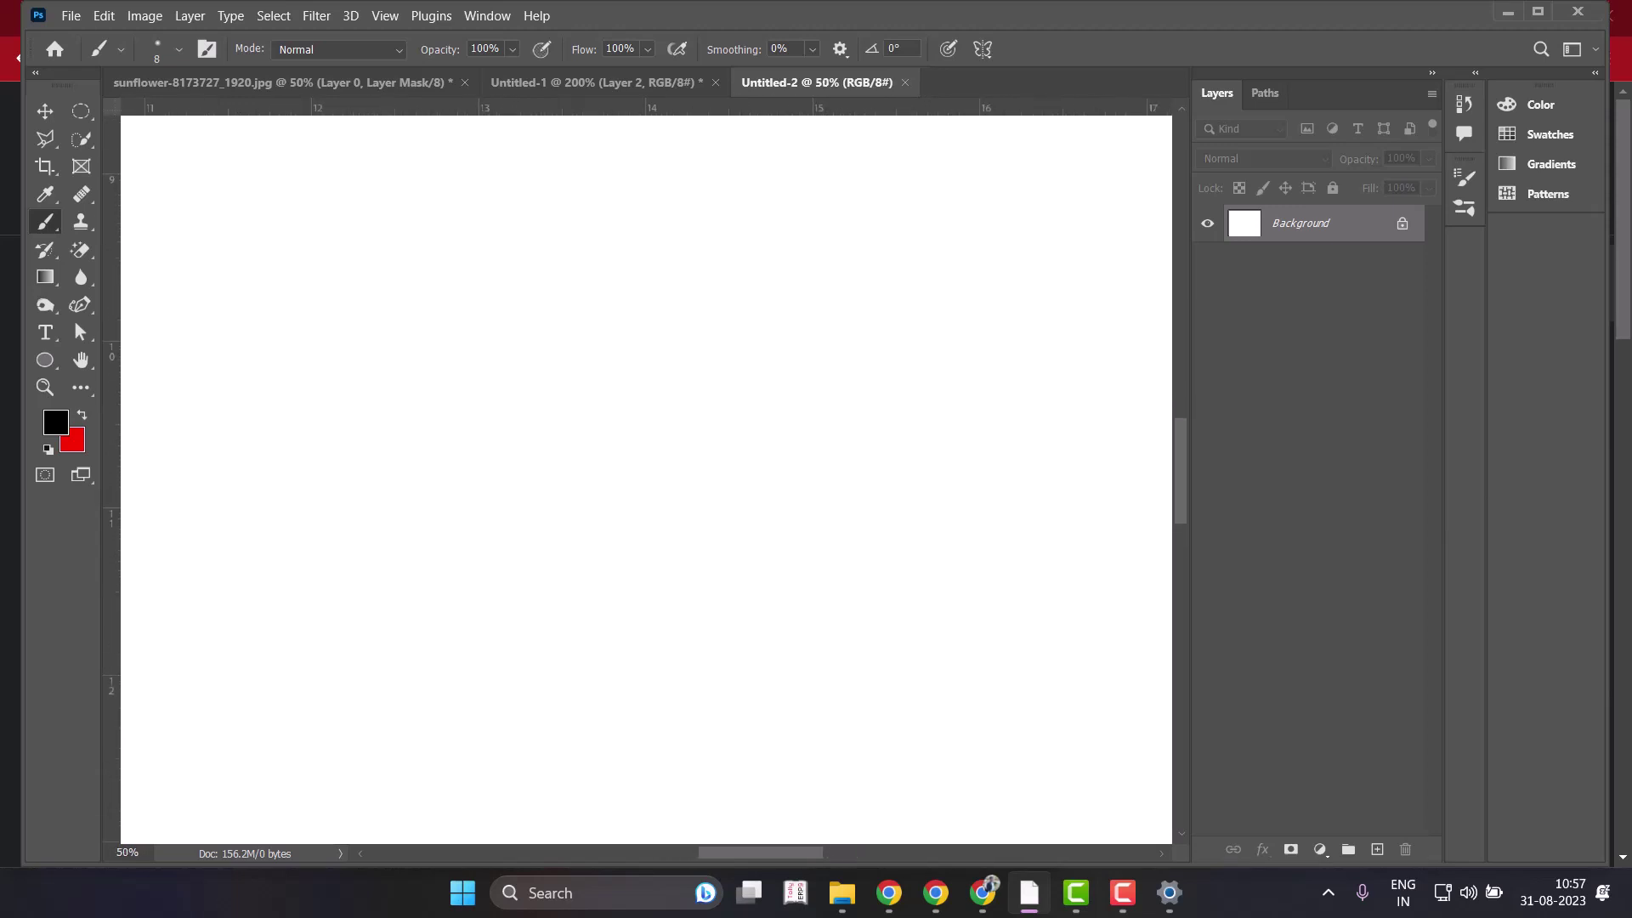
pyautogui.hotkey('ctrl', '+')
pyautogui.hotkey('ctrl', '+')
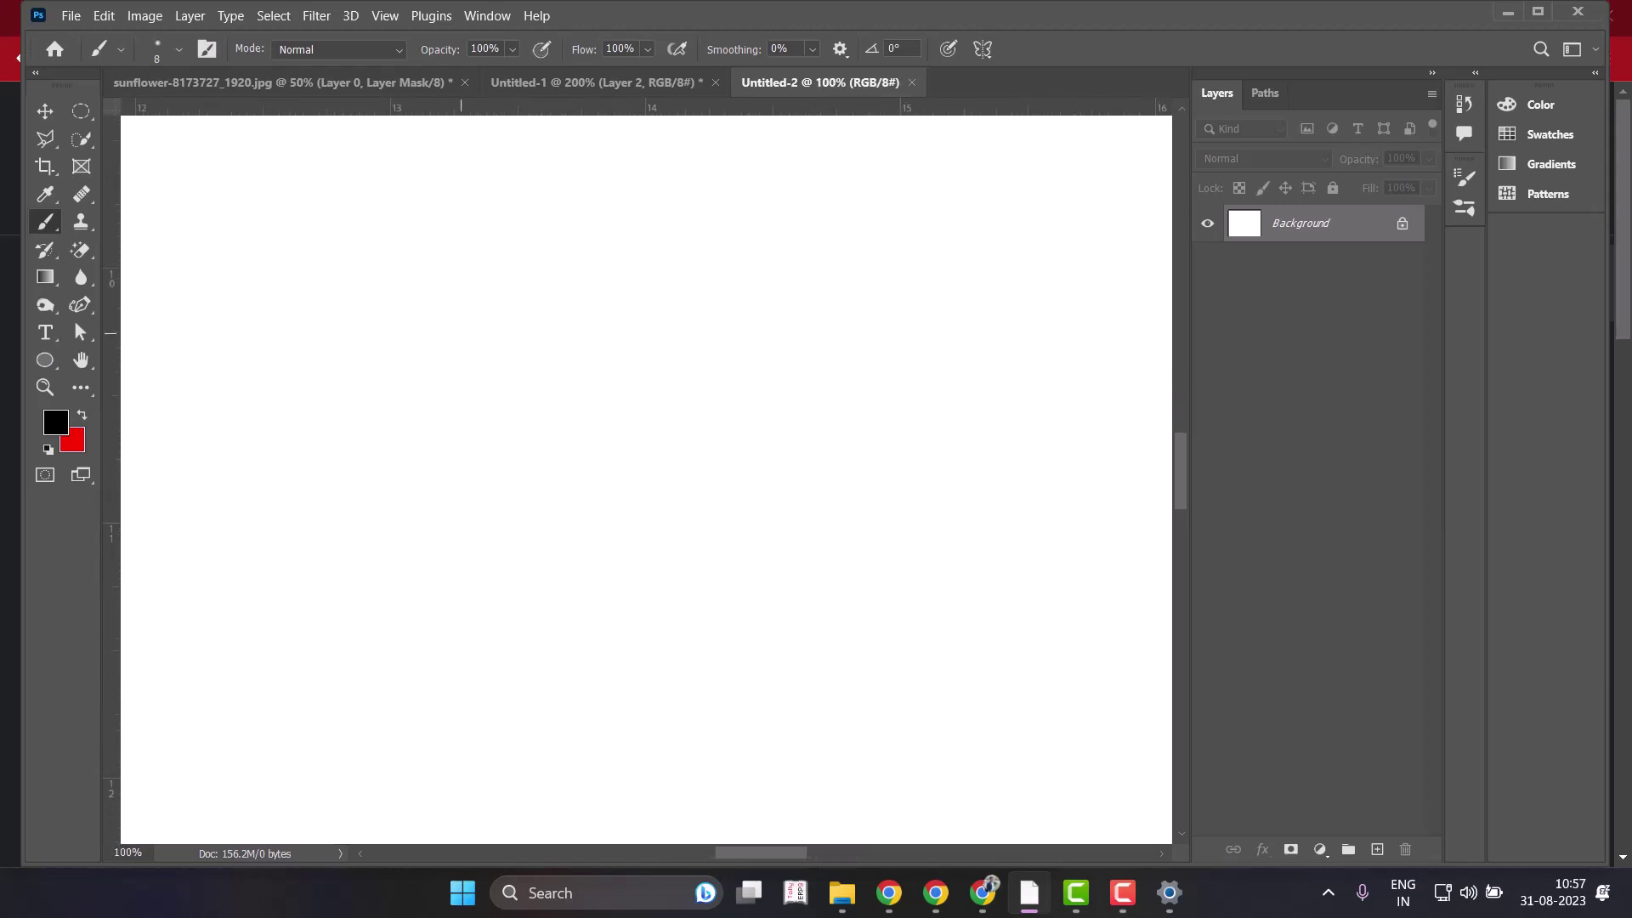
pyautogui.press('c')
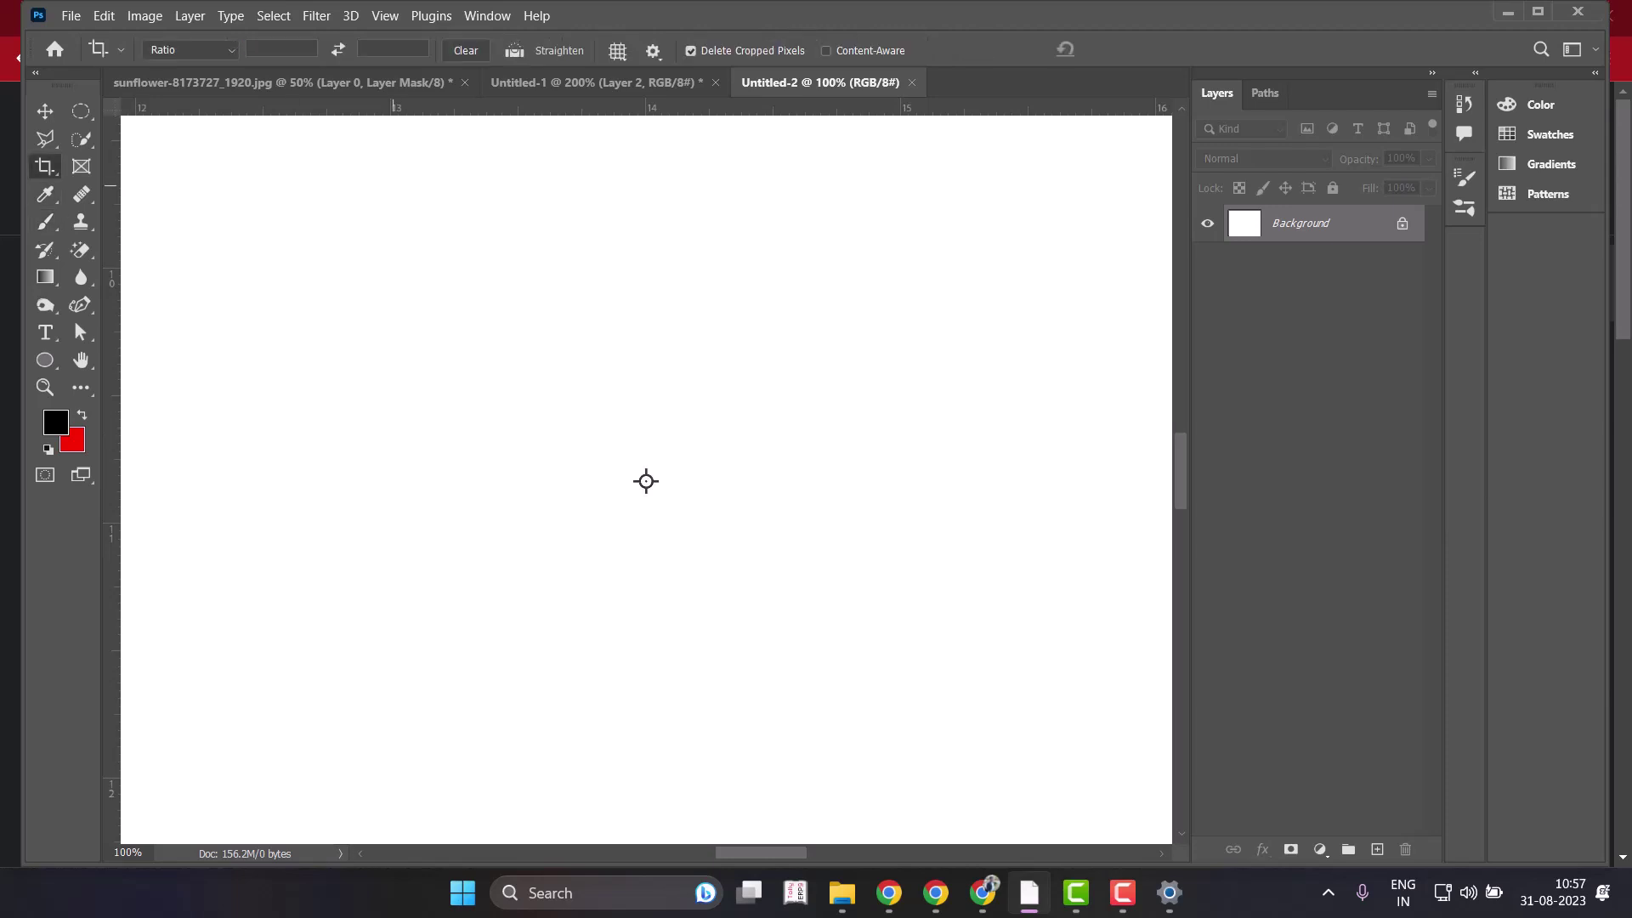
pyautogui.click(81, 110)
pyautogui.click(136, 111)
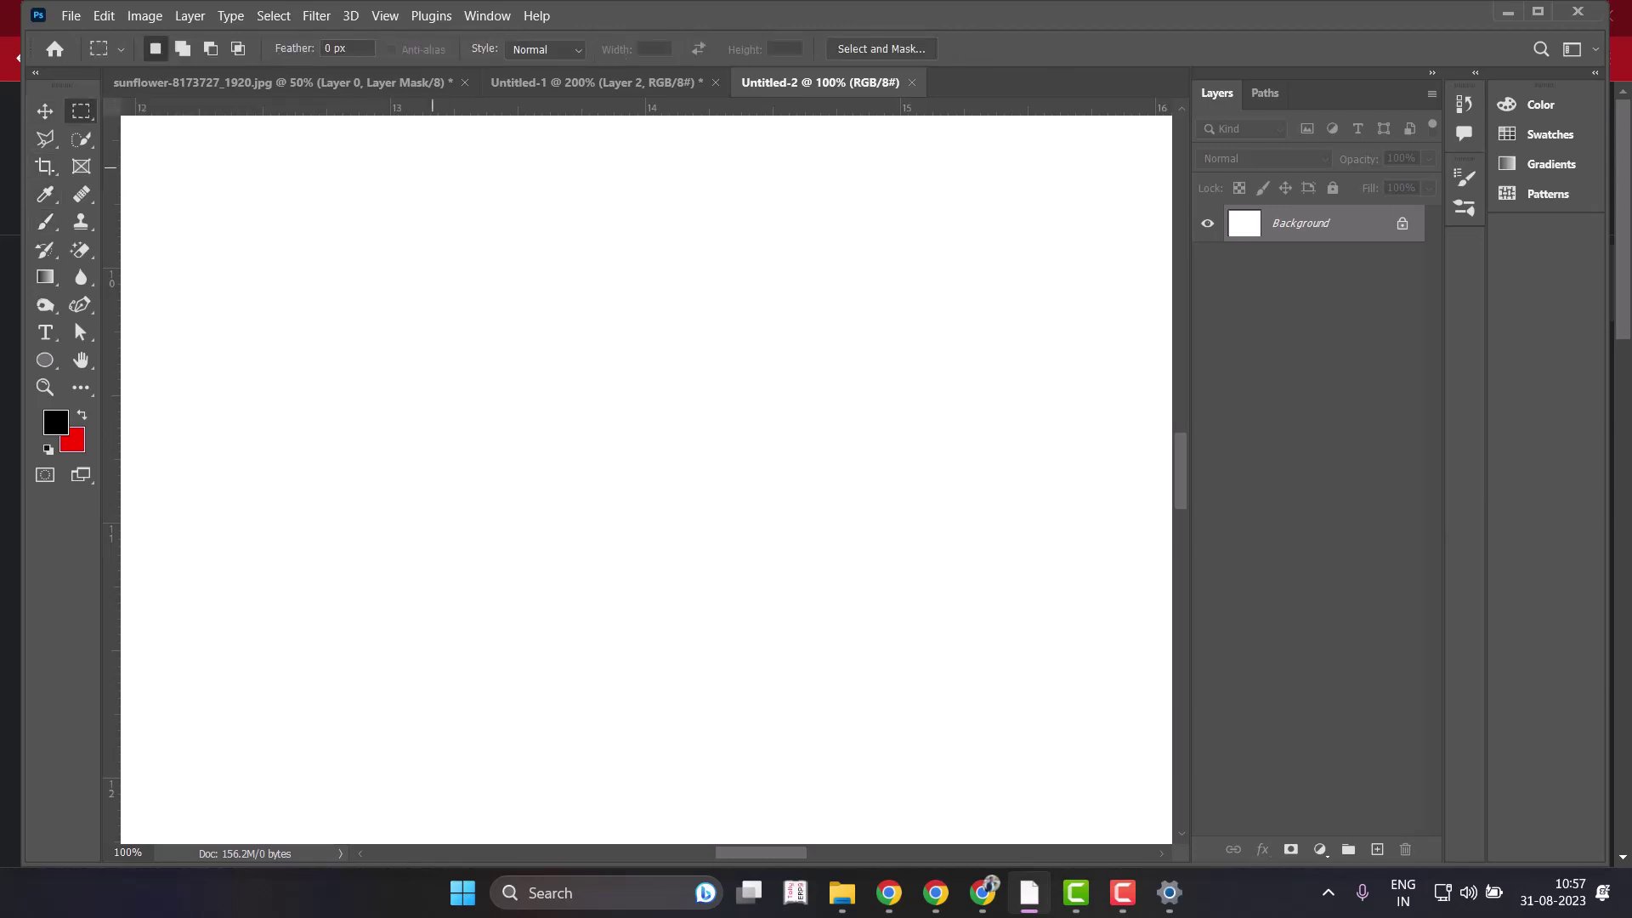
pyautogui.moveTo(402, 171); pyautogui.dragTo(1066, 829)
pyautogui.hotkey('ctrl', '-')
pyautogui.hotkey('ctrl', '-')
pyautogui.hotkey('ctrl', '-')
pyautogui.hotkey('ctrl', '-')
pyautogui.hotkey('ctrl', '-')
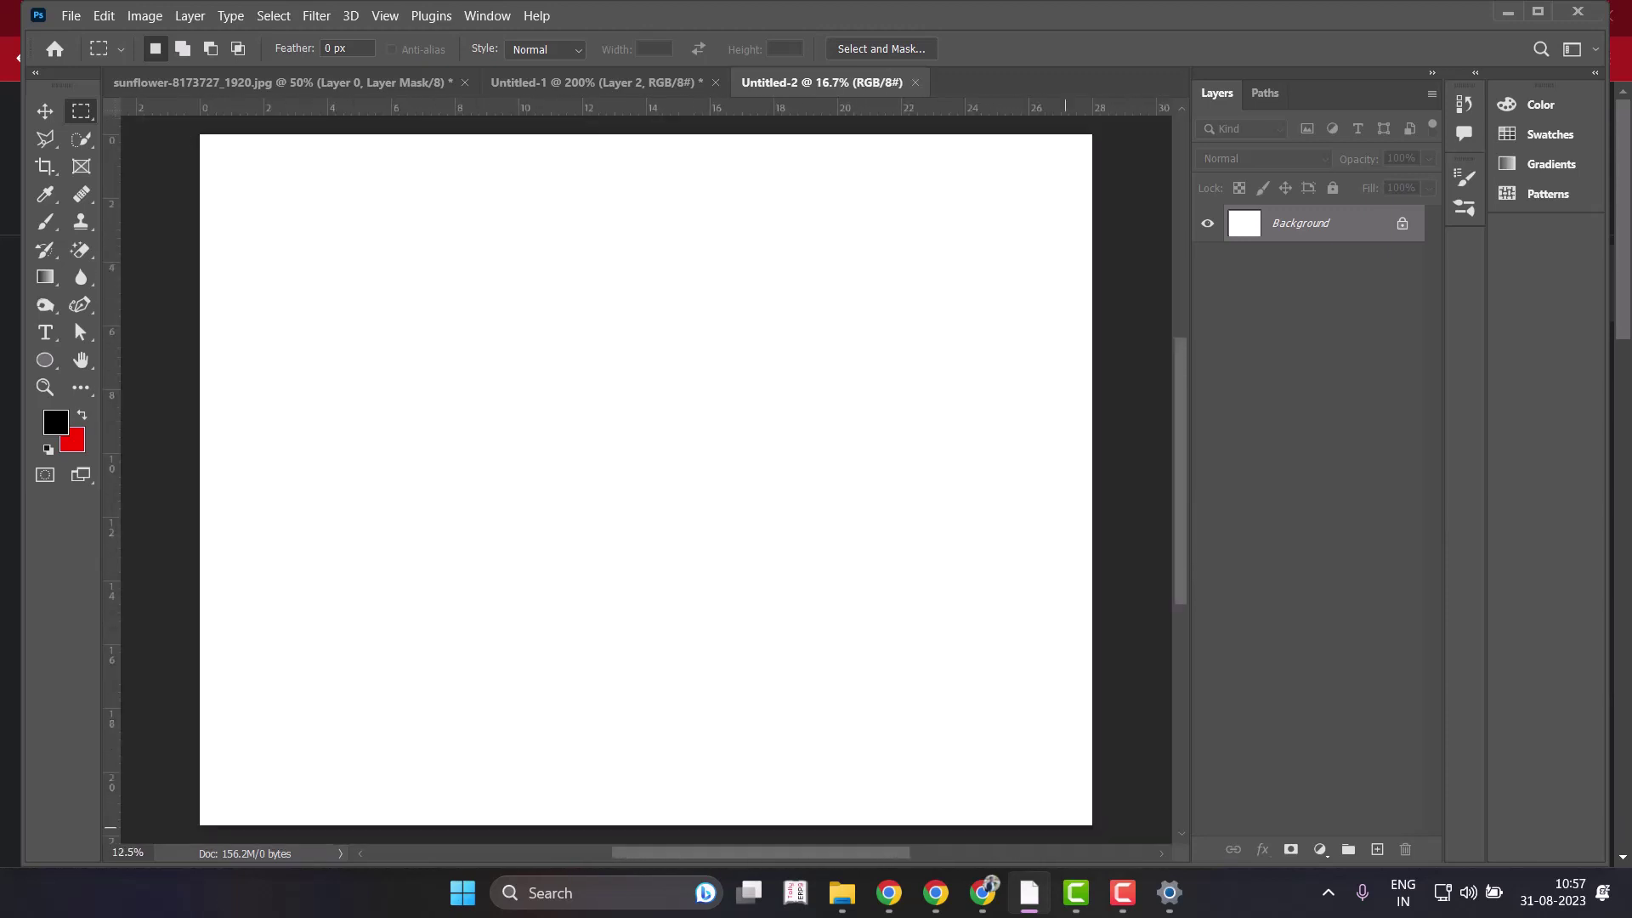
pyautogui.hotkey('ctrl', '-')
pyautogui.hotkey('ctrl', '+')
# Close the blank Untitled-2 document, briefly zoom on the sunflower, and switch to Untitled-1.
pyautogui.click(914, 82)
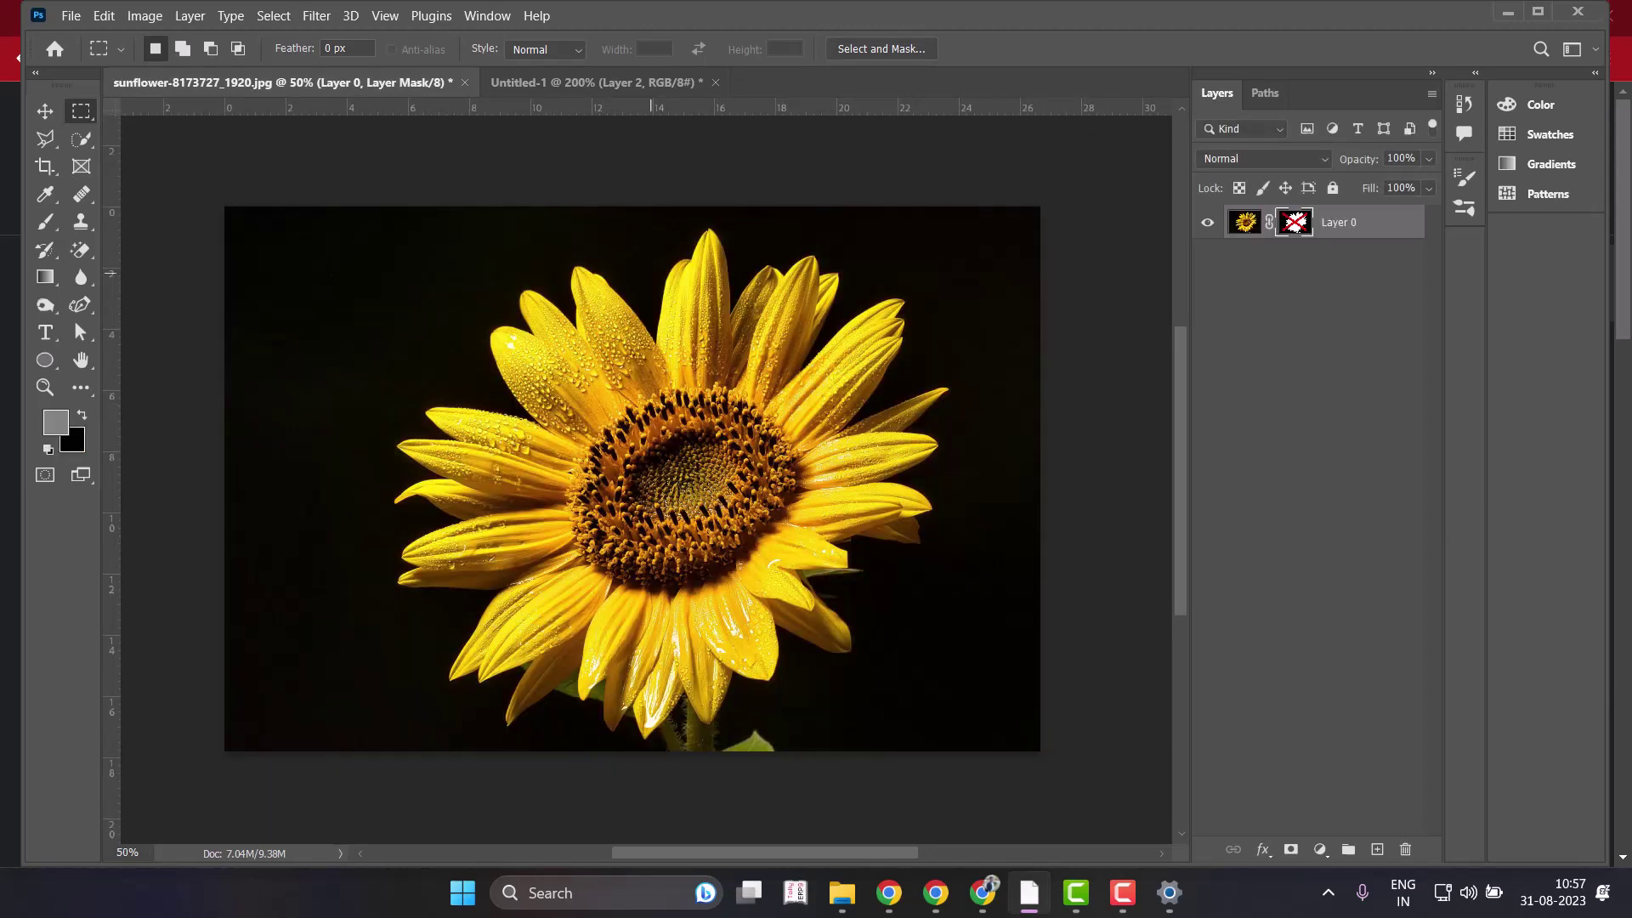
pyautogui.hotkey('ctrl', '+')
pyautogui.hotkey('ctrl', '+')
pyautogui.hotkey('ctrl', '+')
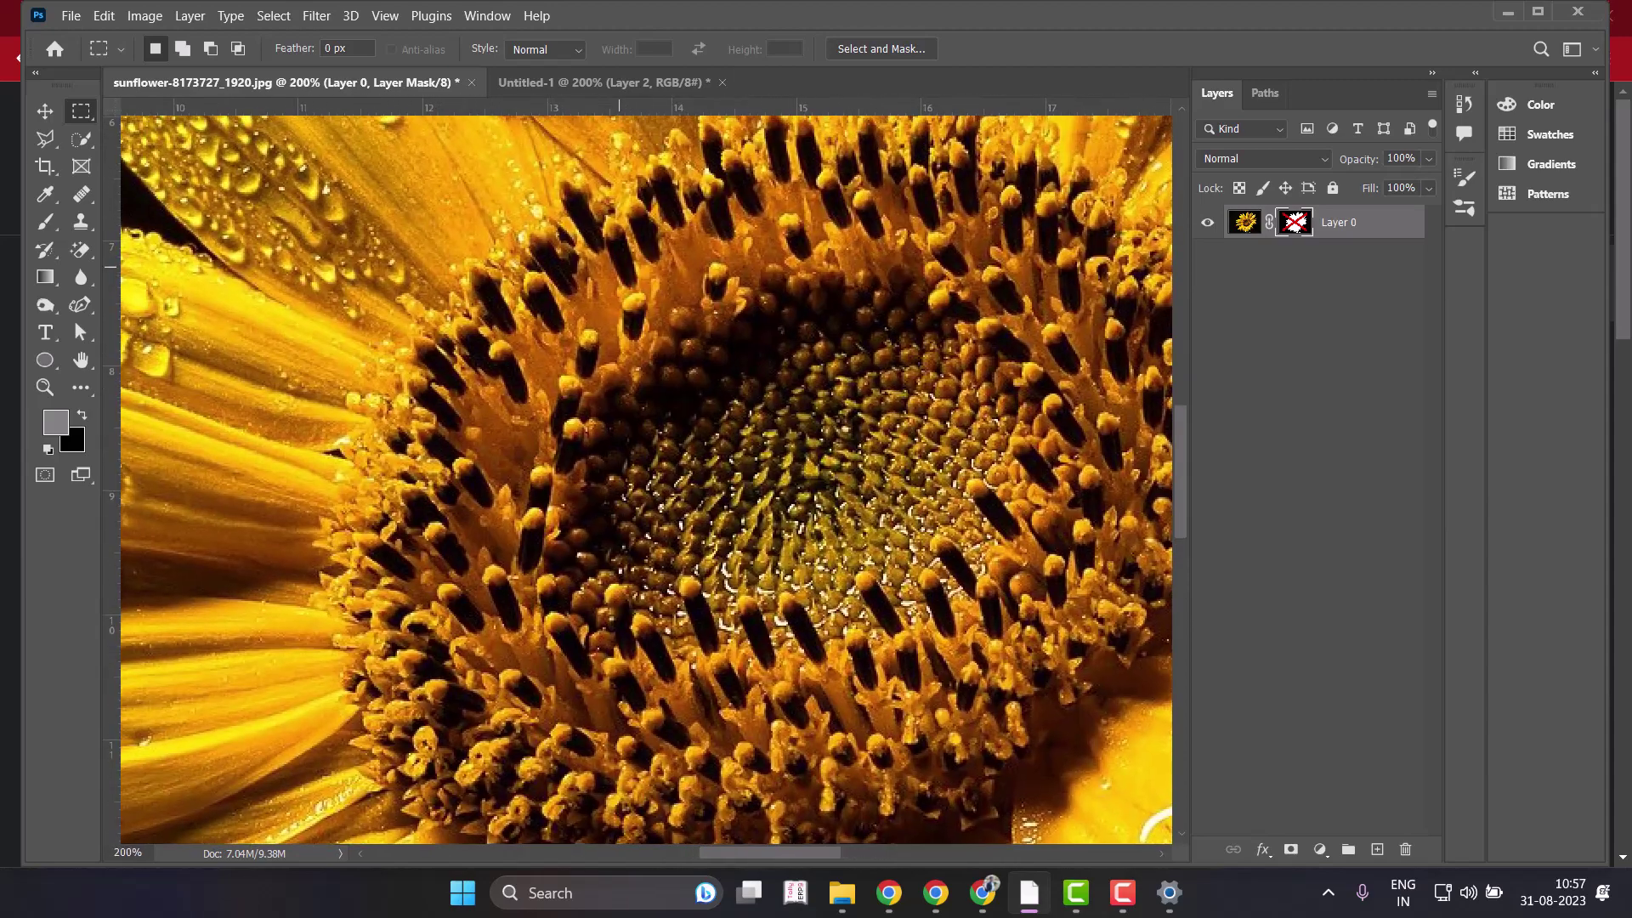
pyautogui.hotkey('ctrl', '+')
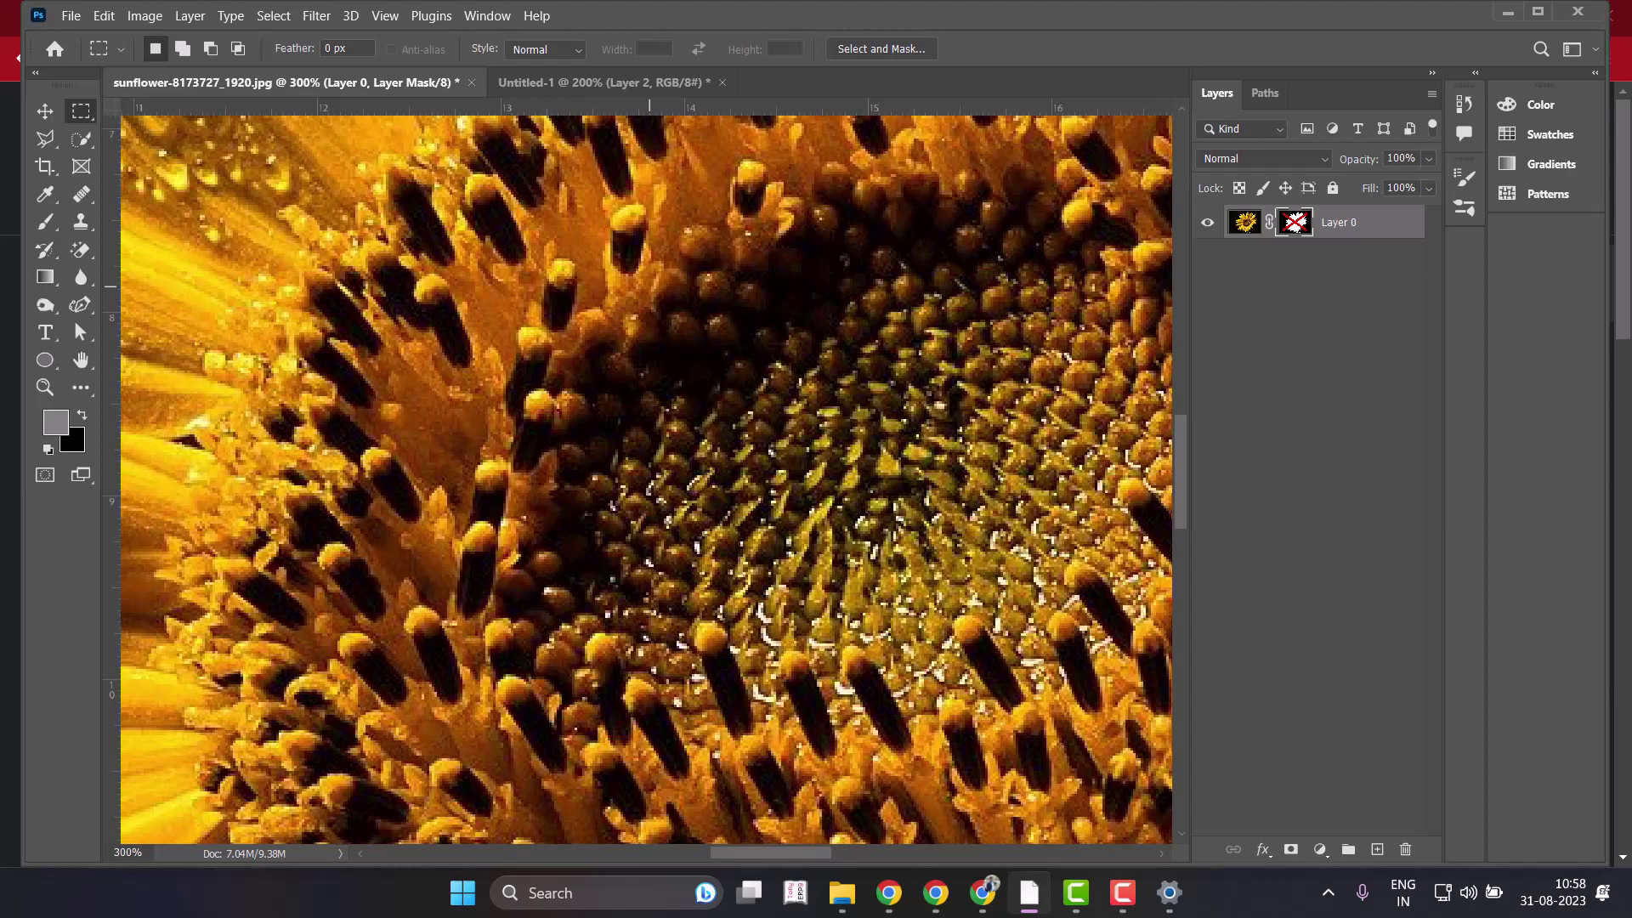
pyautogui.hotkey('ctrl', '-')
pyautogui.hotkey('ctrl', '-')
pyautogui.hotkey('ctrl', '-')
pyautogui.hotkey('ctrl', '-')
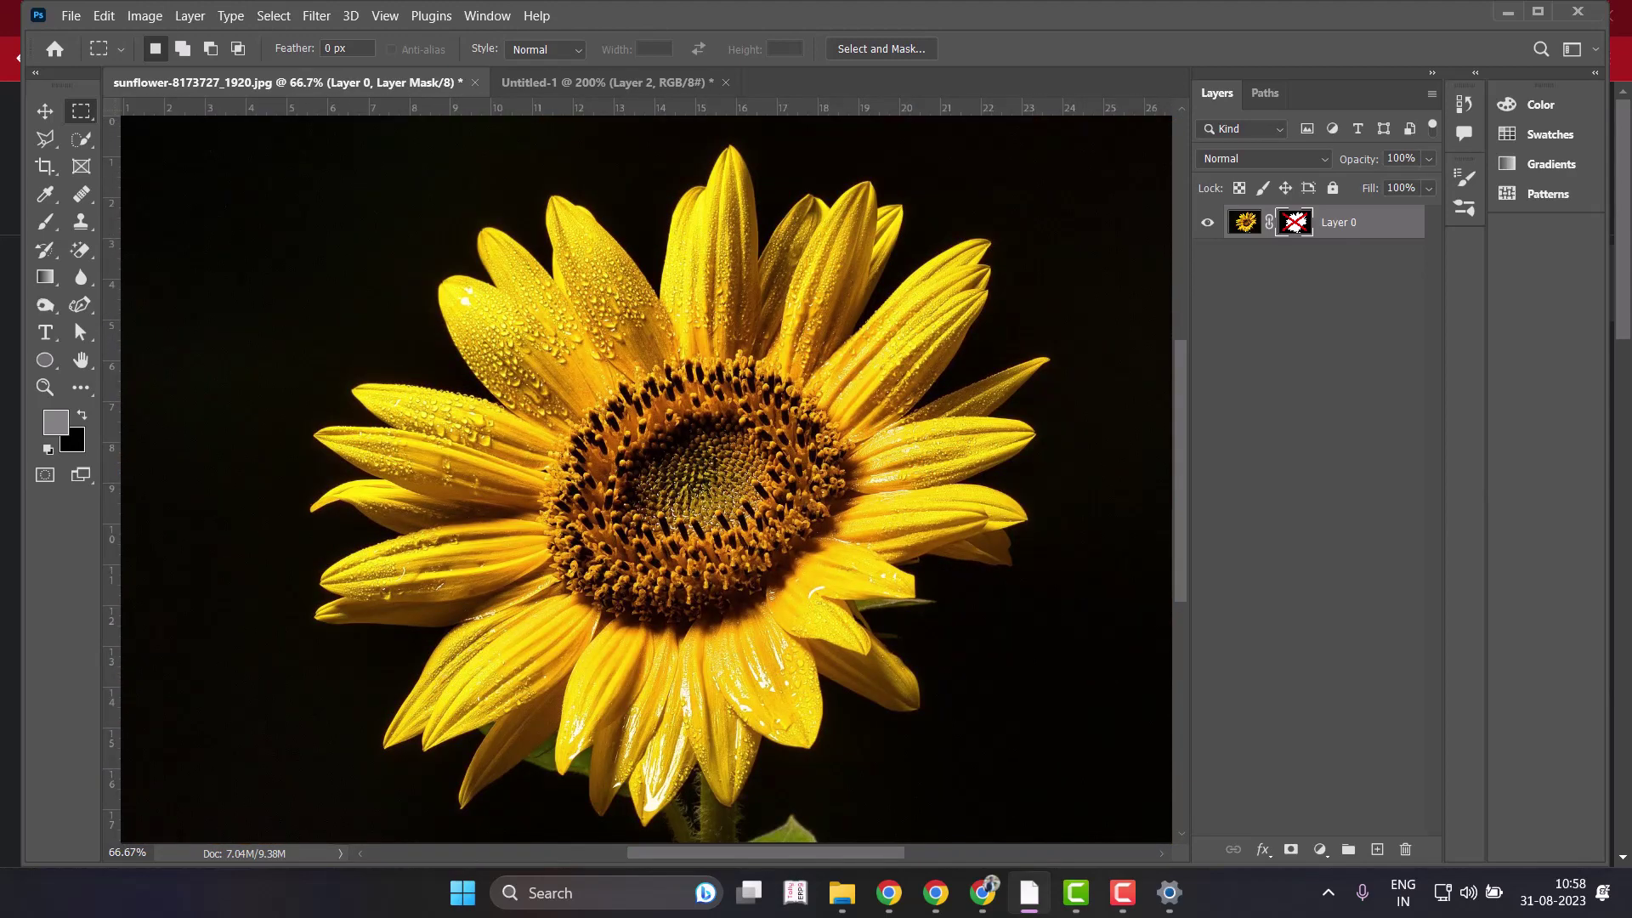
pyautogui.click(605, 83)
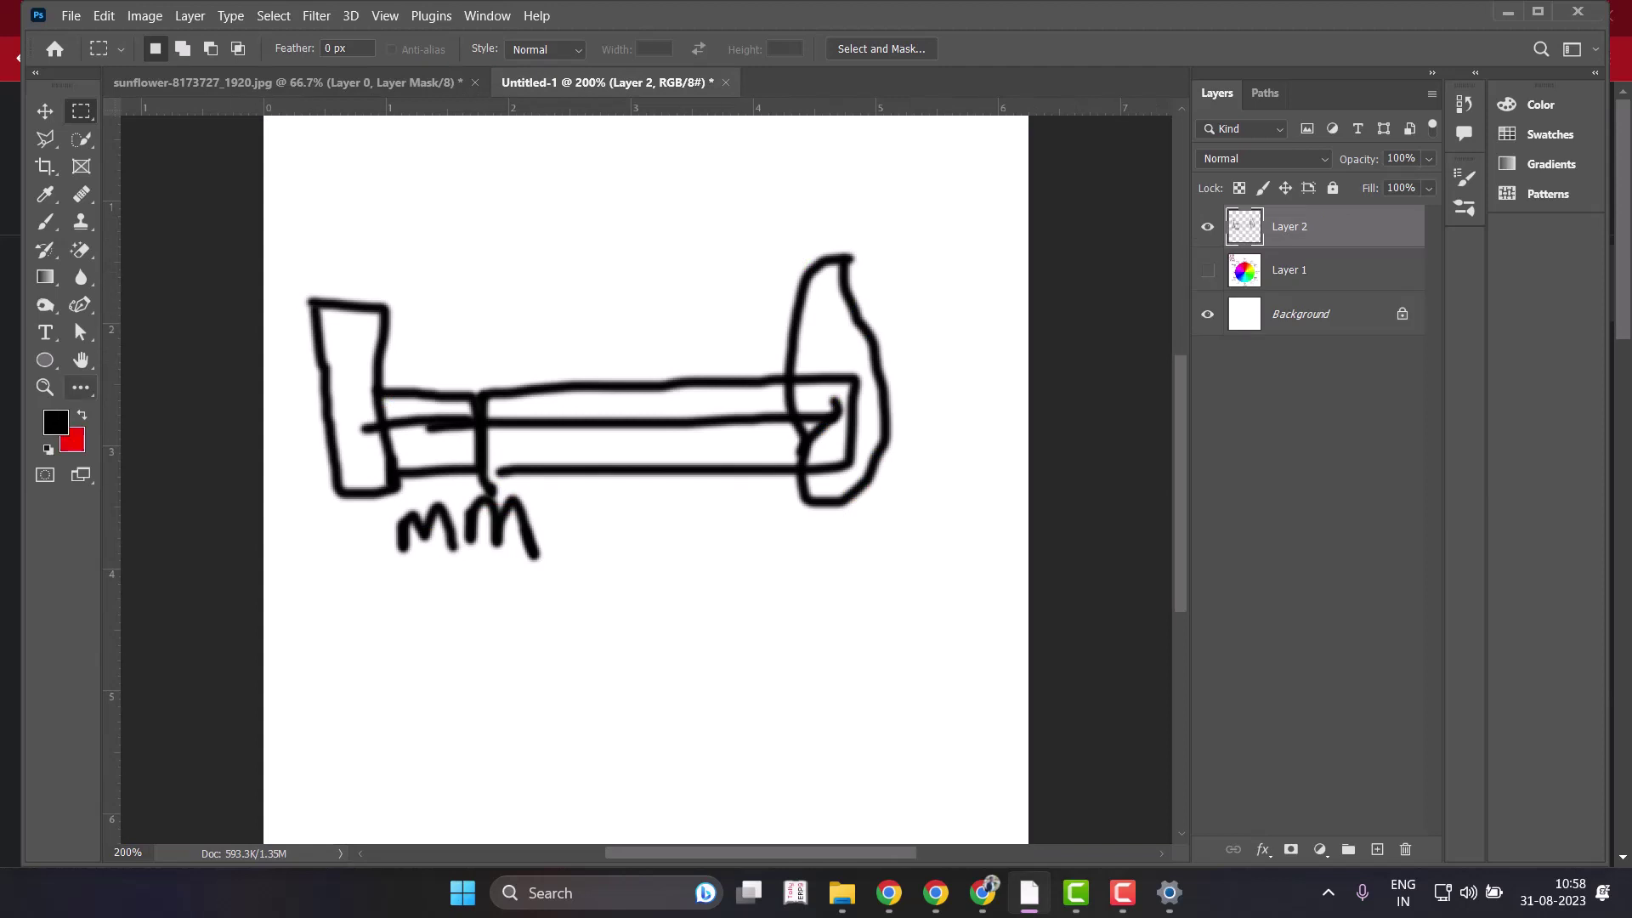
# Dismiss the Color Picker, hide Layer 2's sketch, and make the colour-wheel Layer 1 active.
pyautogui.click(55, 422)
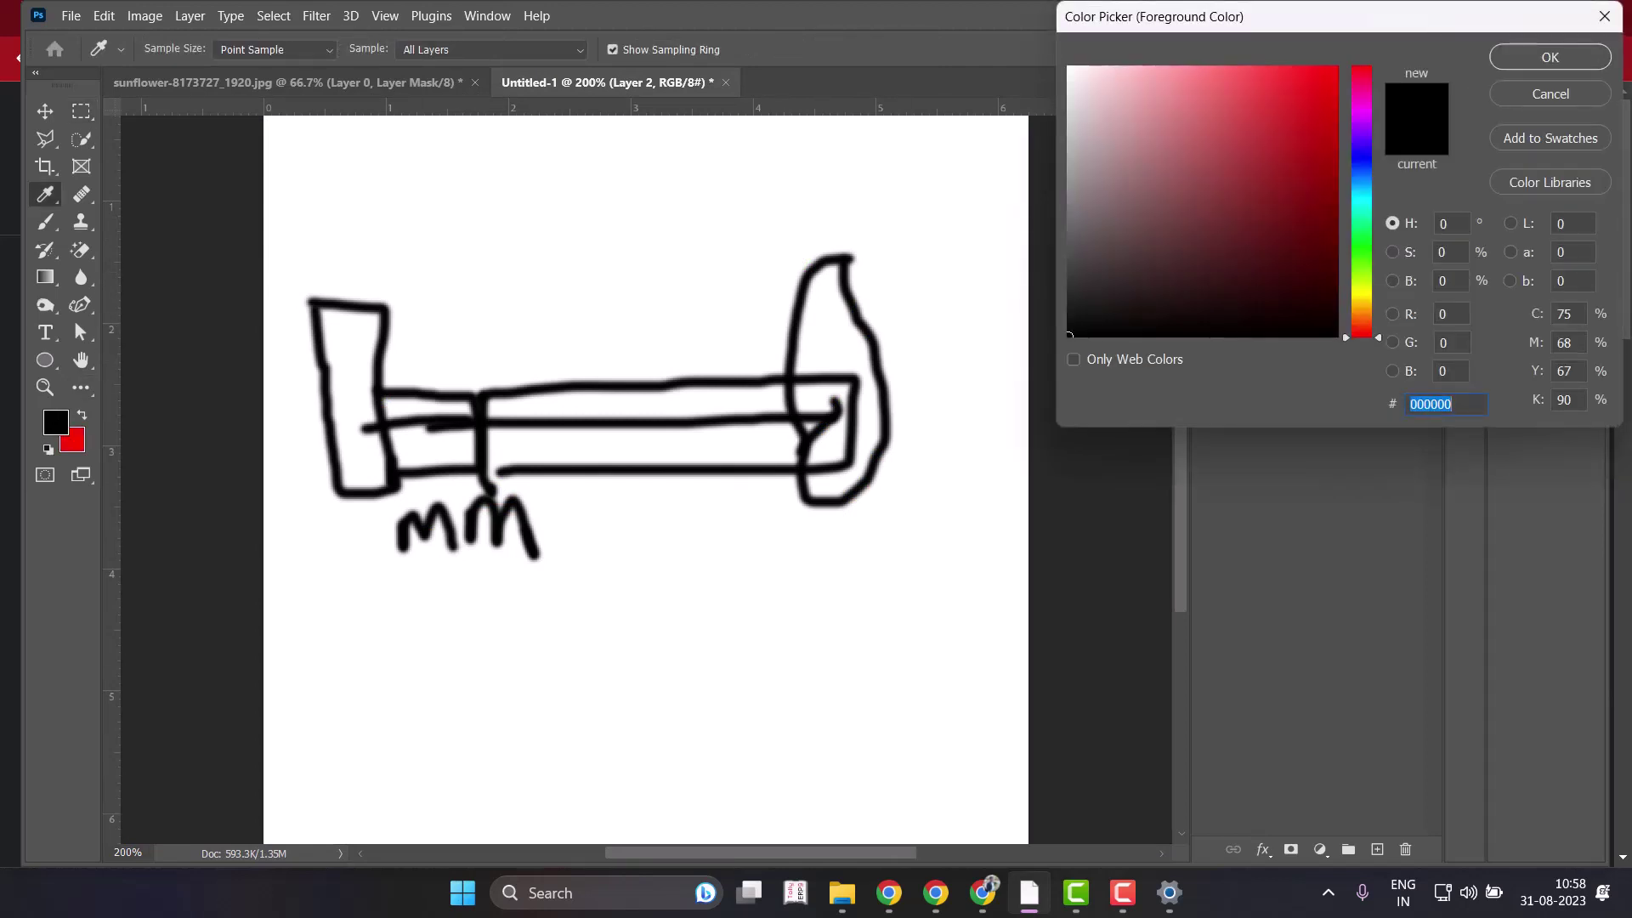
pyautogui.click(1550, 93)
pyautogui.click(1207, 226)
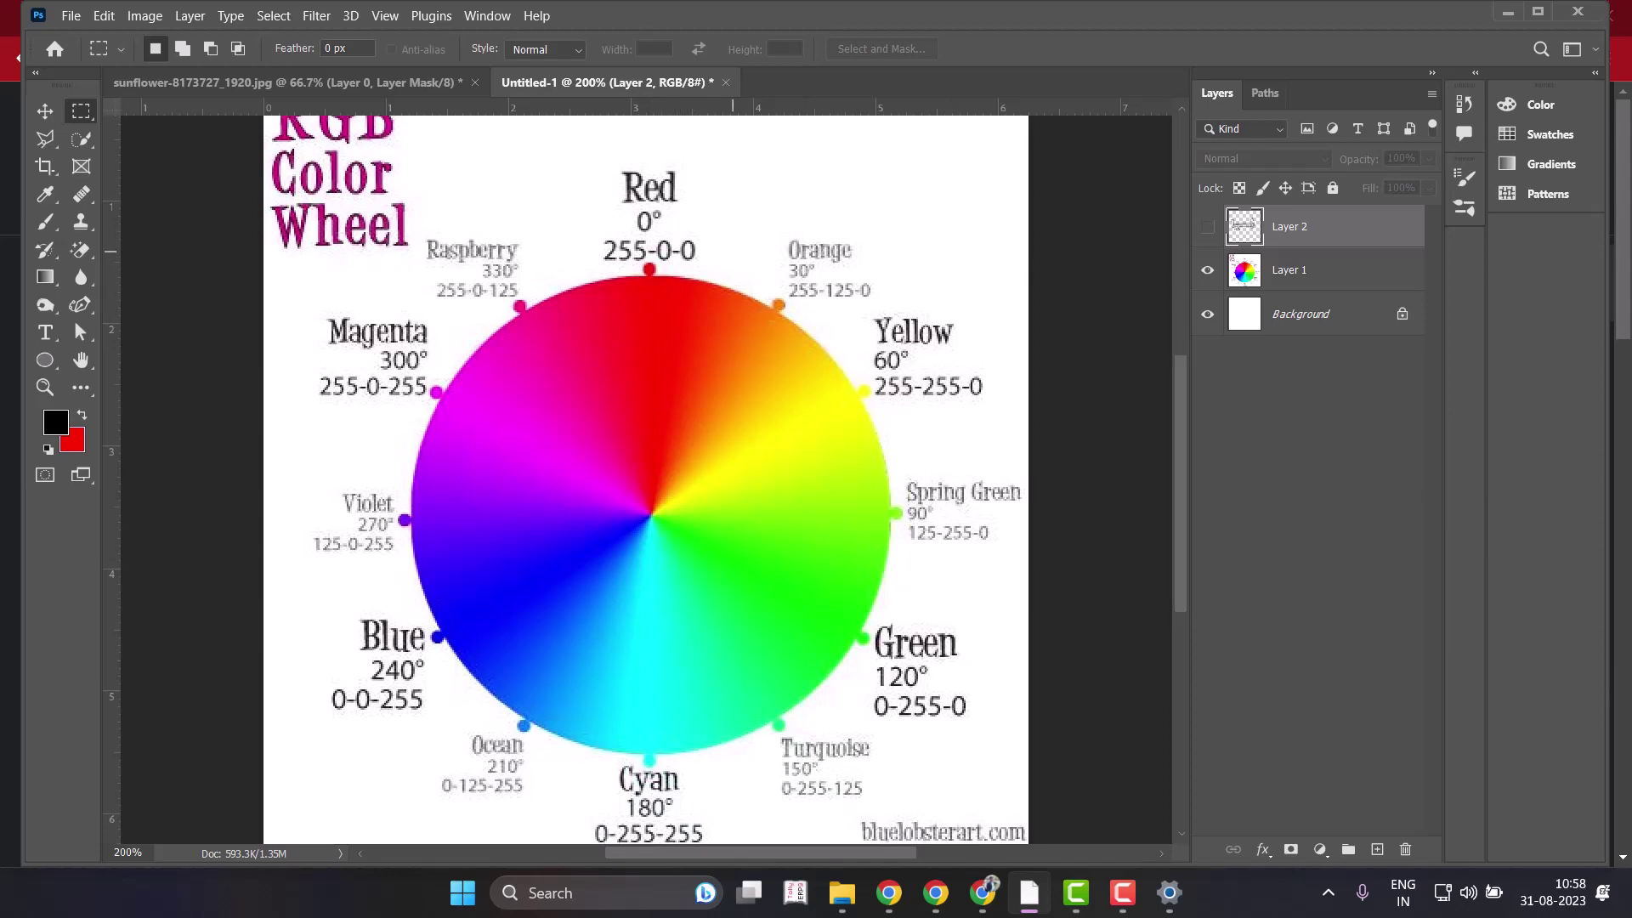
pyautogui.scroll(-2, 636, 493)
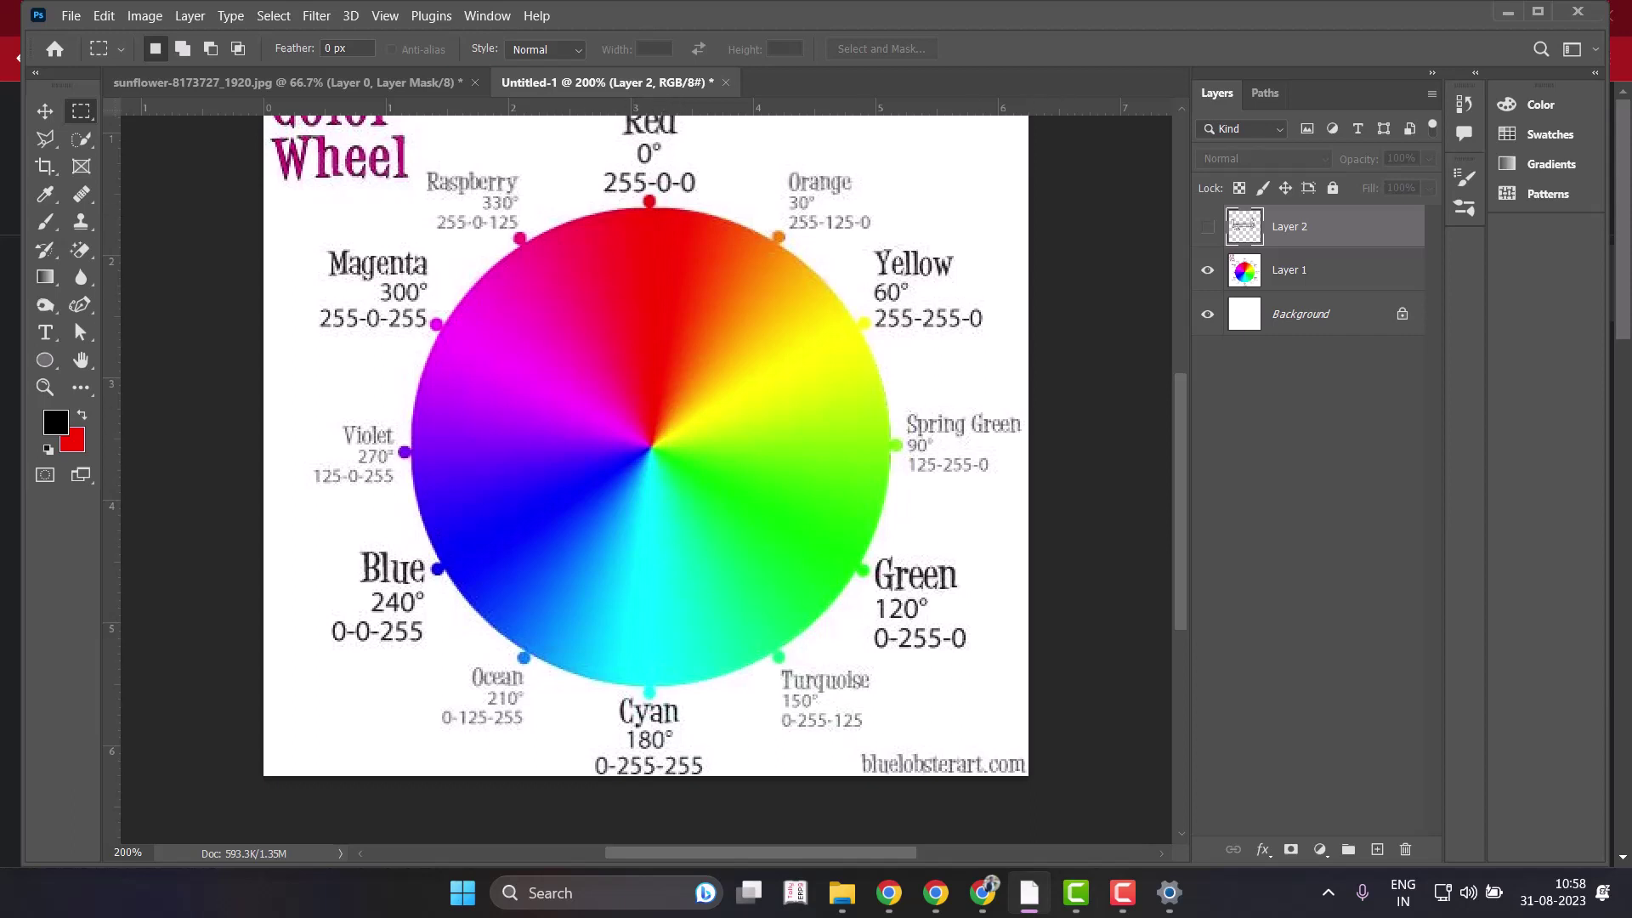
pyautogui.hotkey('alt', '[')
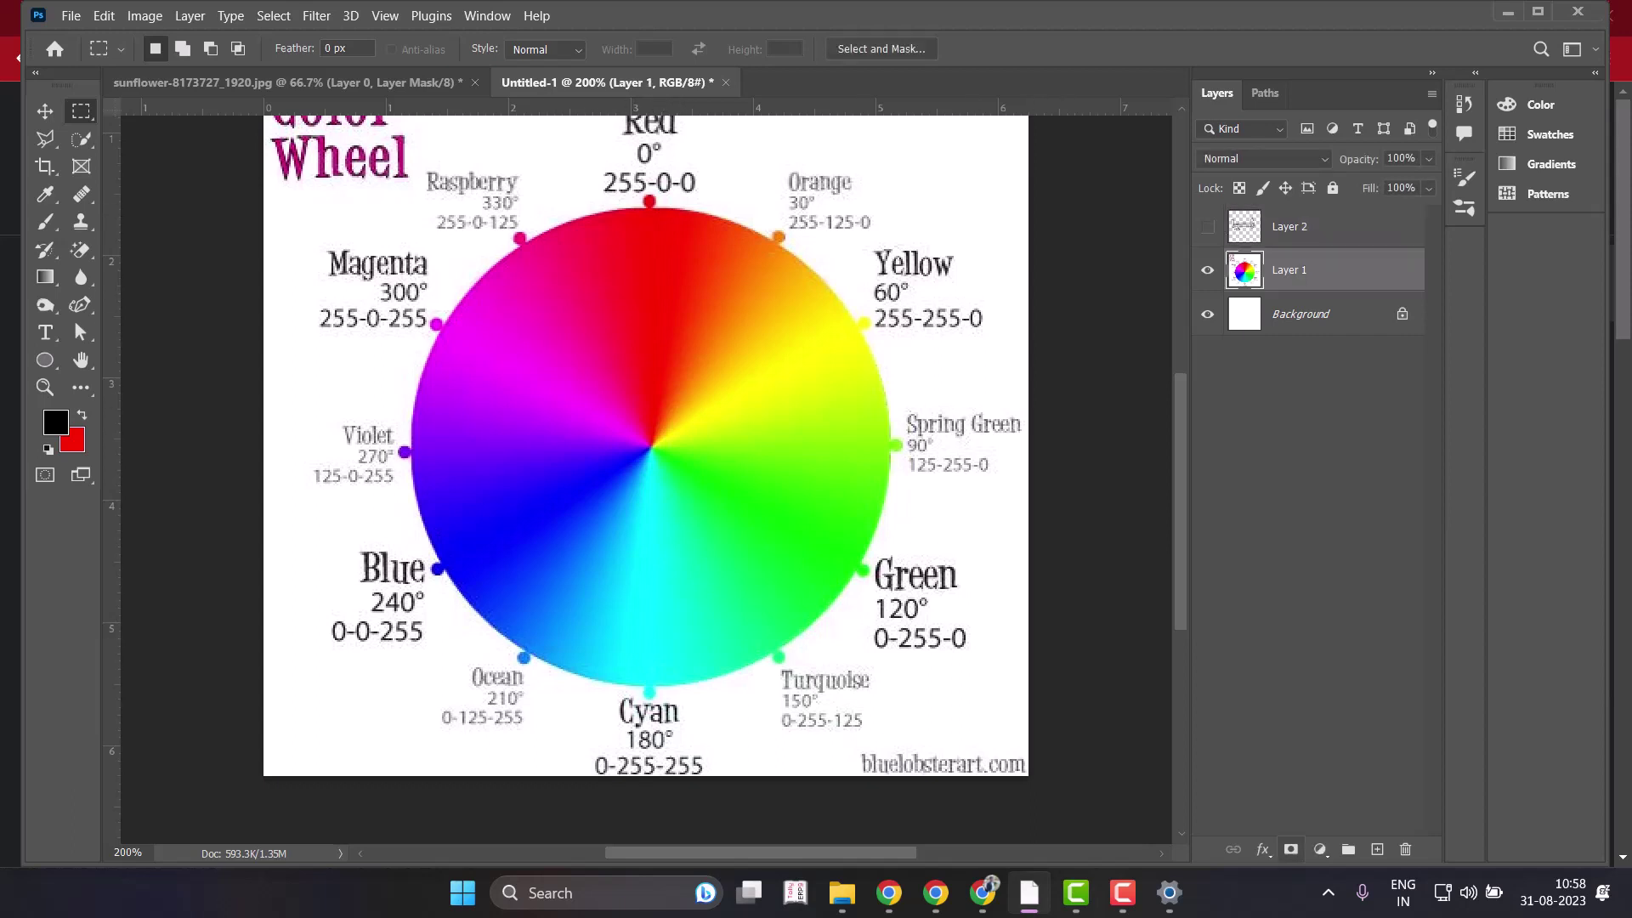
# Add a Hue/Saturation adjustment layer and try hue shifts of +40, 120 and 60.
pyautogui.click(1320, 849)
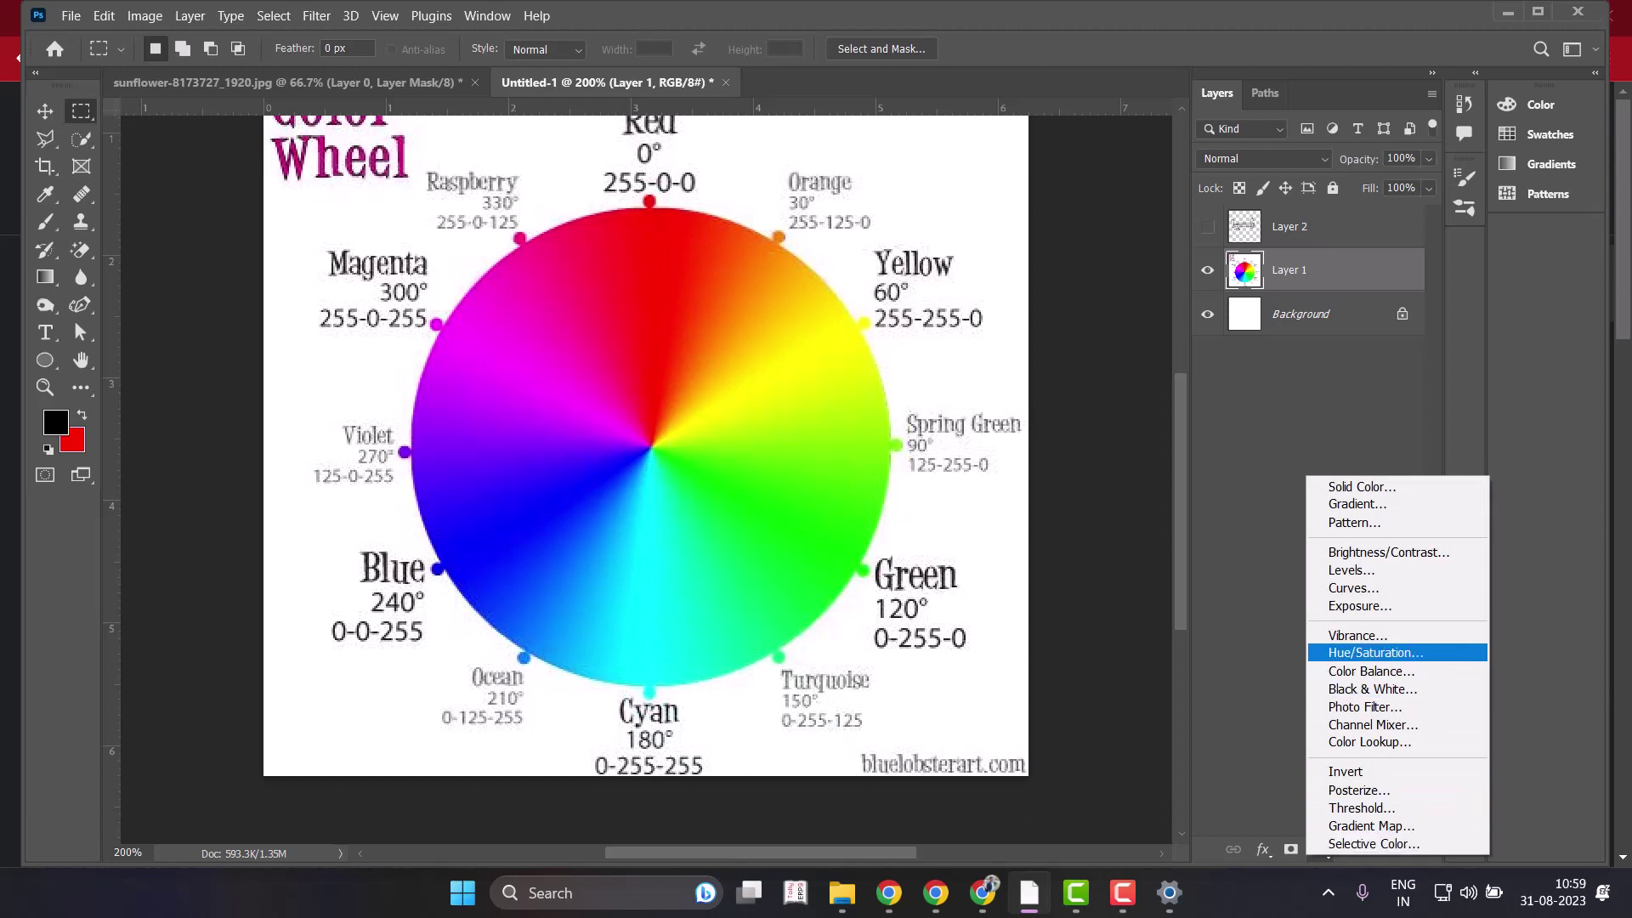
pyautogui.click(1375, 652)
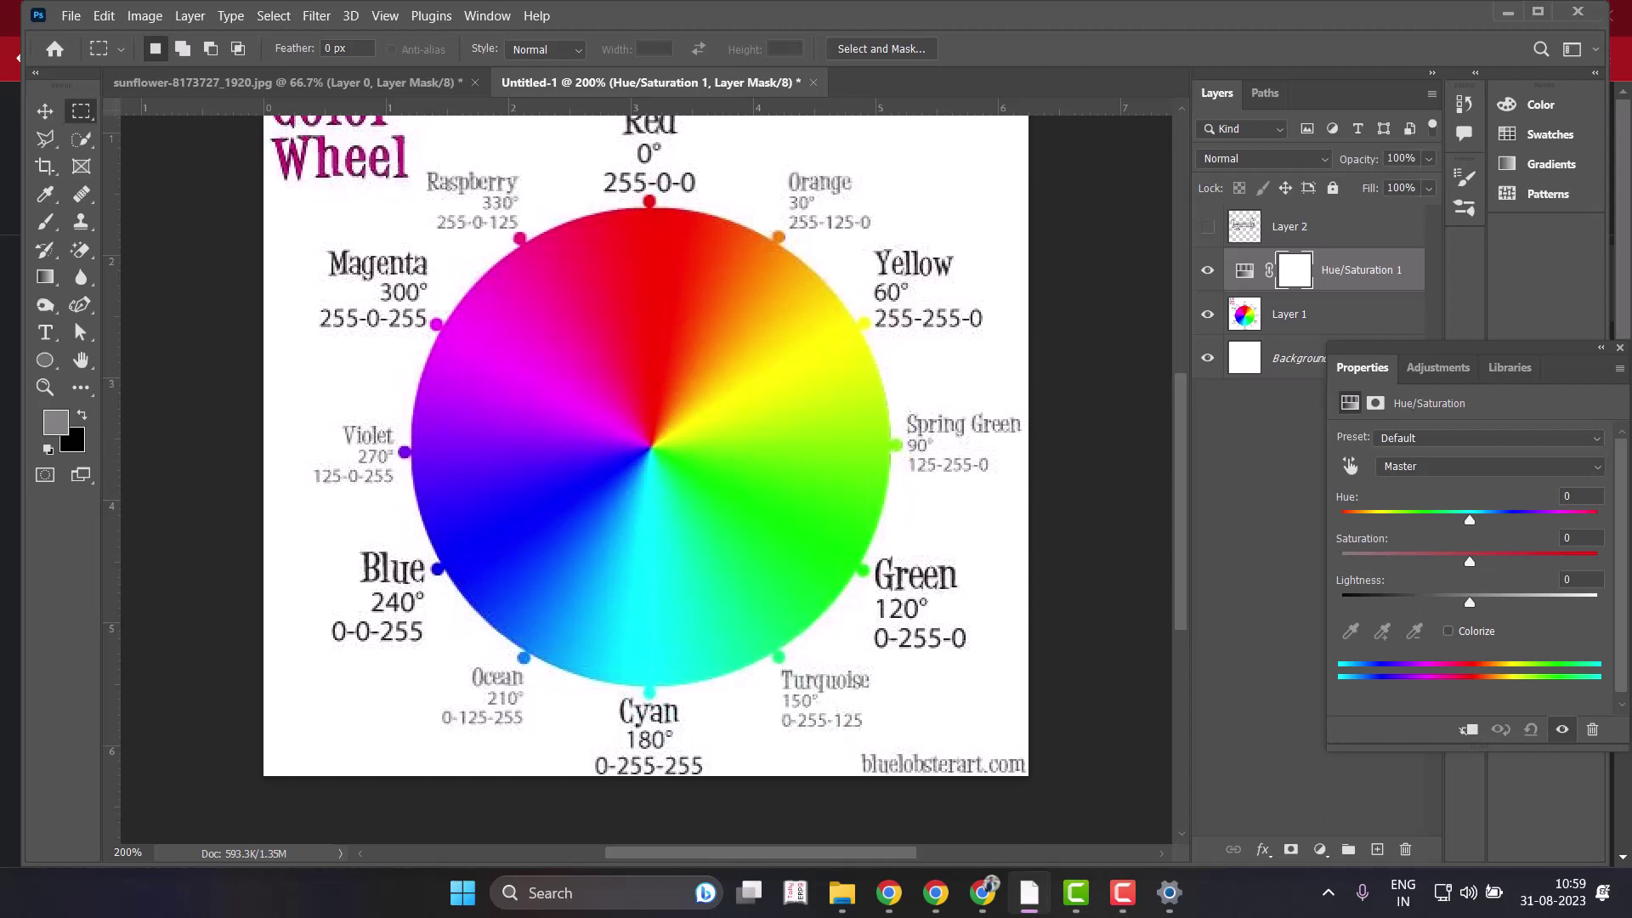
pyautogui.hotkey('shift', 'Up')
pyautogui.hotkey('shift', 'Up')
pyautogui.hotkey('shift', 'Up')
pyautogui.hotkey('shift', 'Up')
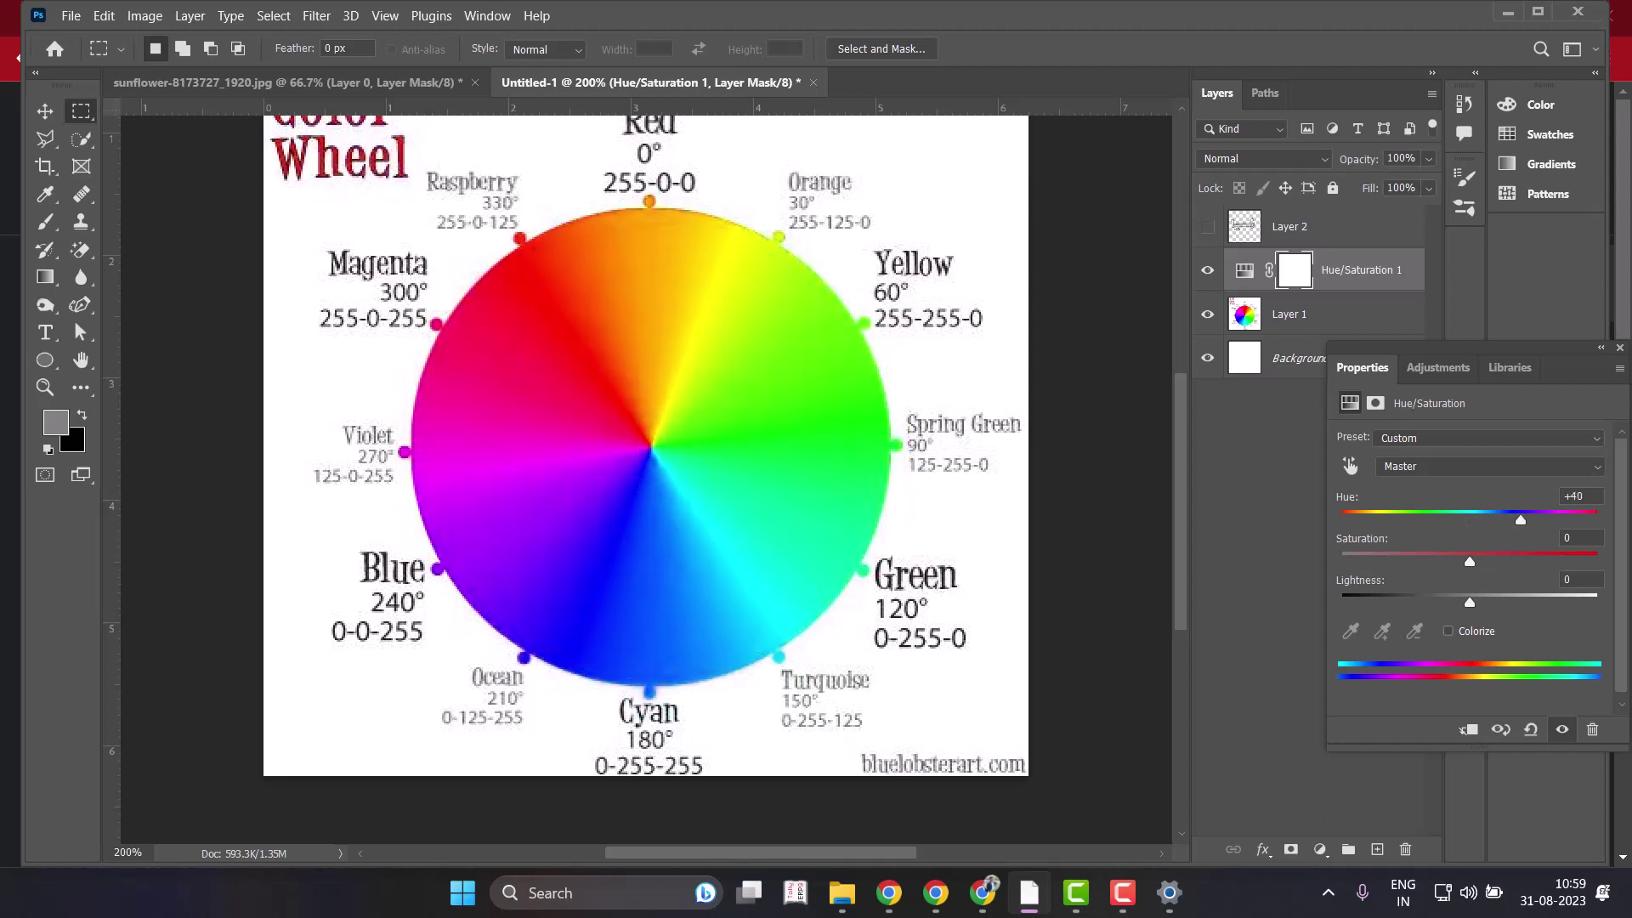
pyautogui.write('120')
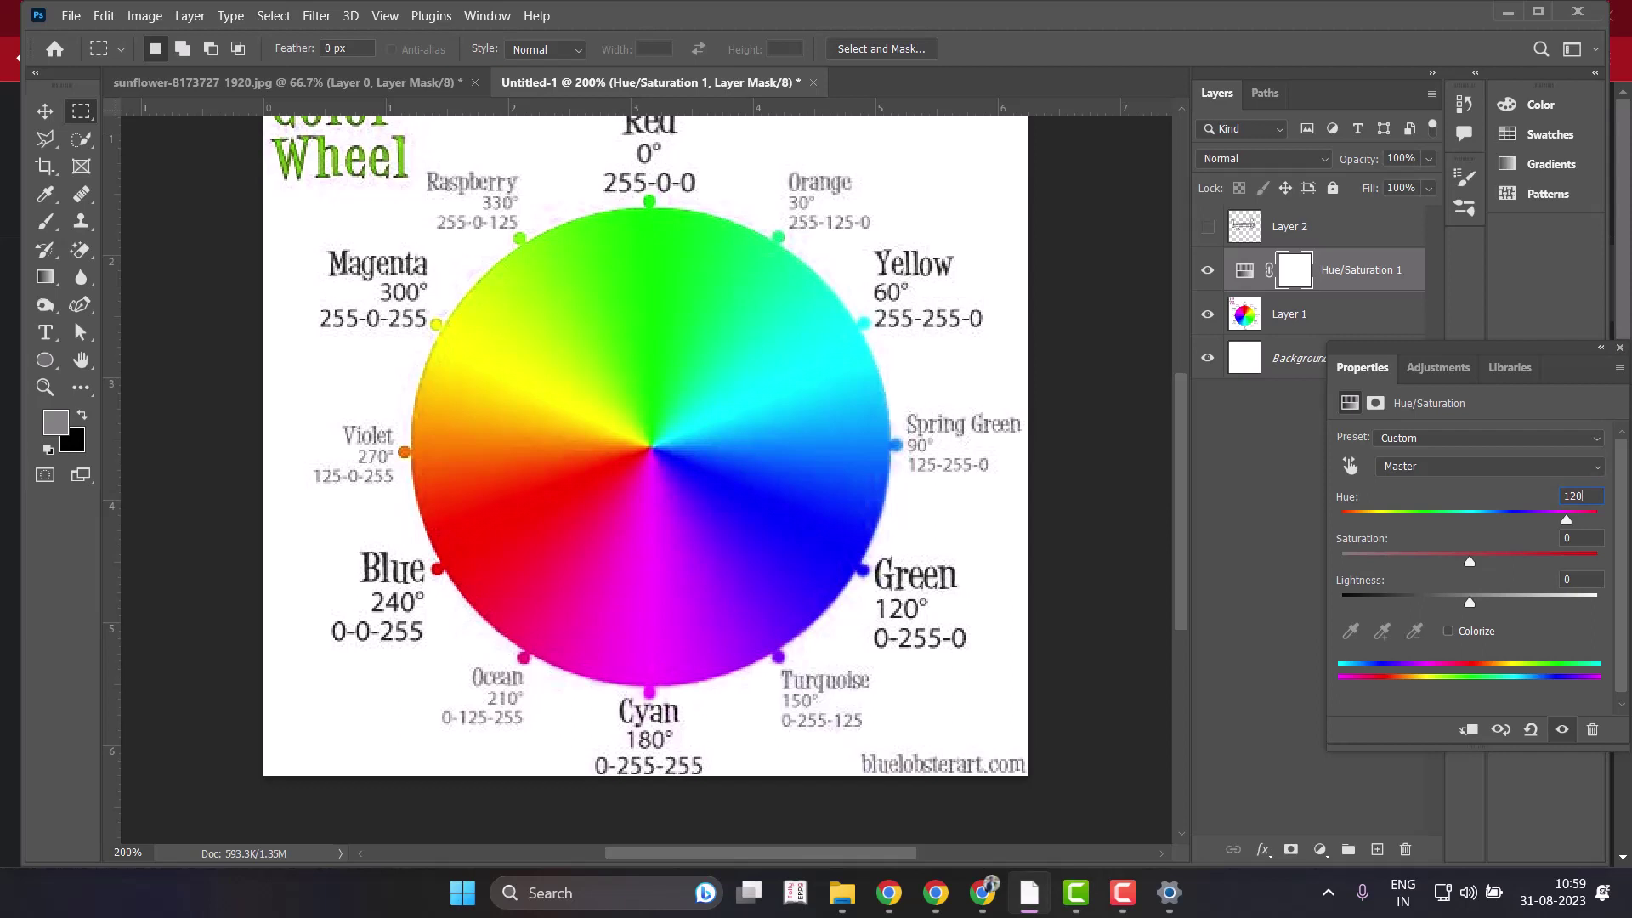
pyautogui.press('BackSpace')
pyautogui.press('BackSpace')
pyautogui.press('BackSpace')
pyautogui.write('60')
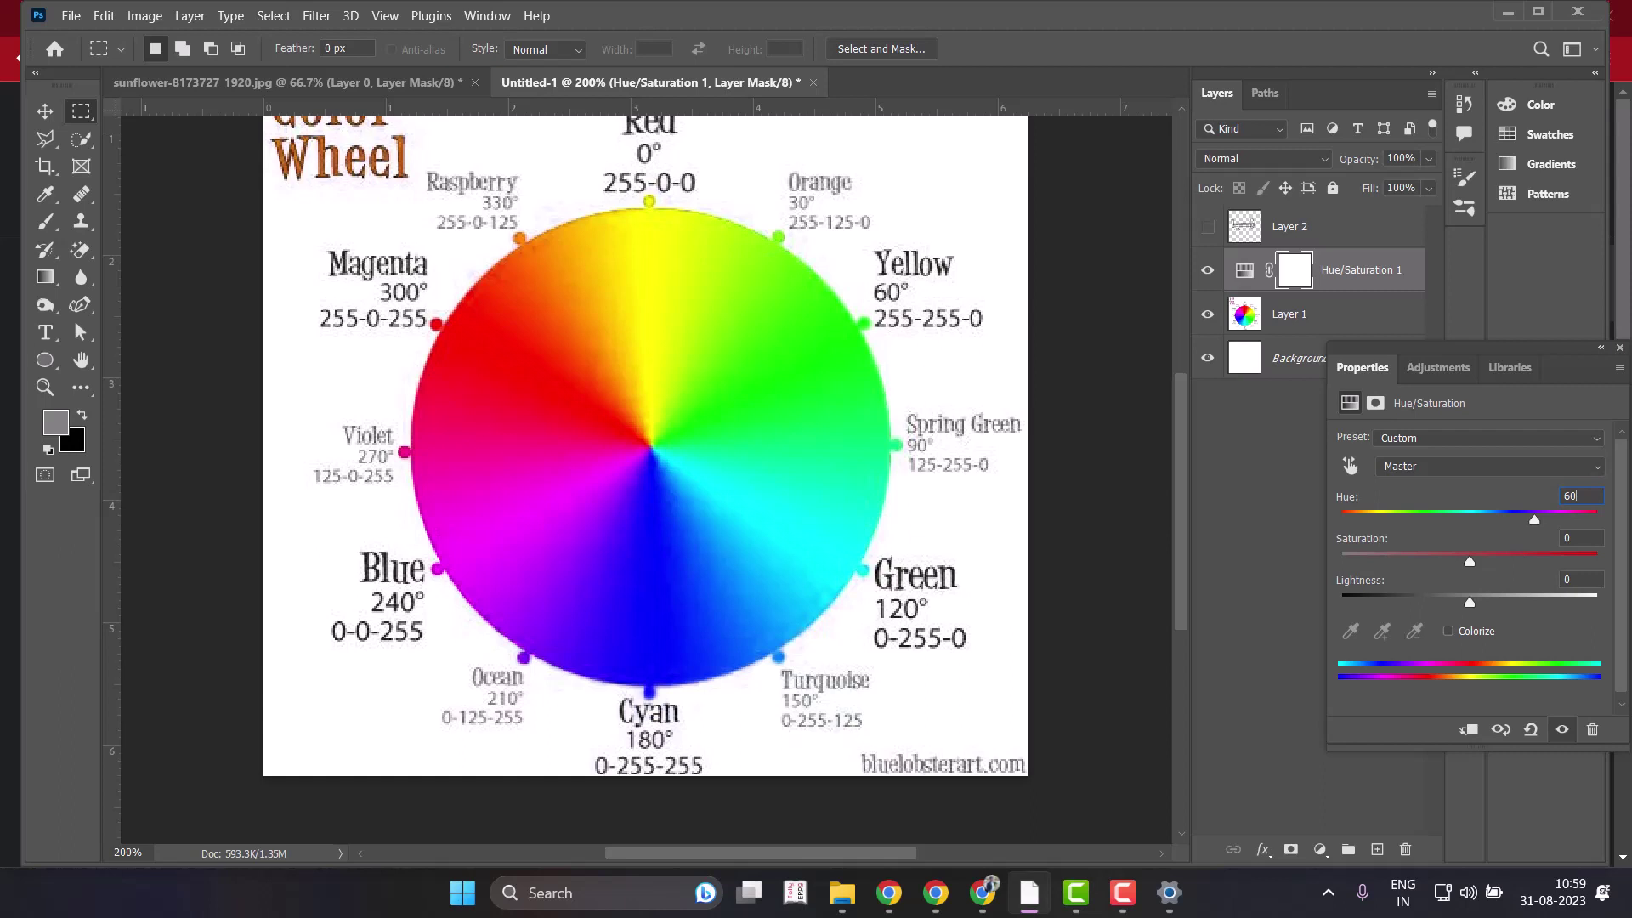
# Swing the hue through -180, -135 and +28, then reset it to 0.
pyautogui.hotkey('shift', 'Down')
pyautogui.hotkey('shift', 'Down')
pyautogui.hotkey('shift', 'Down')
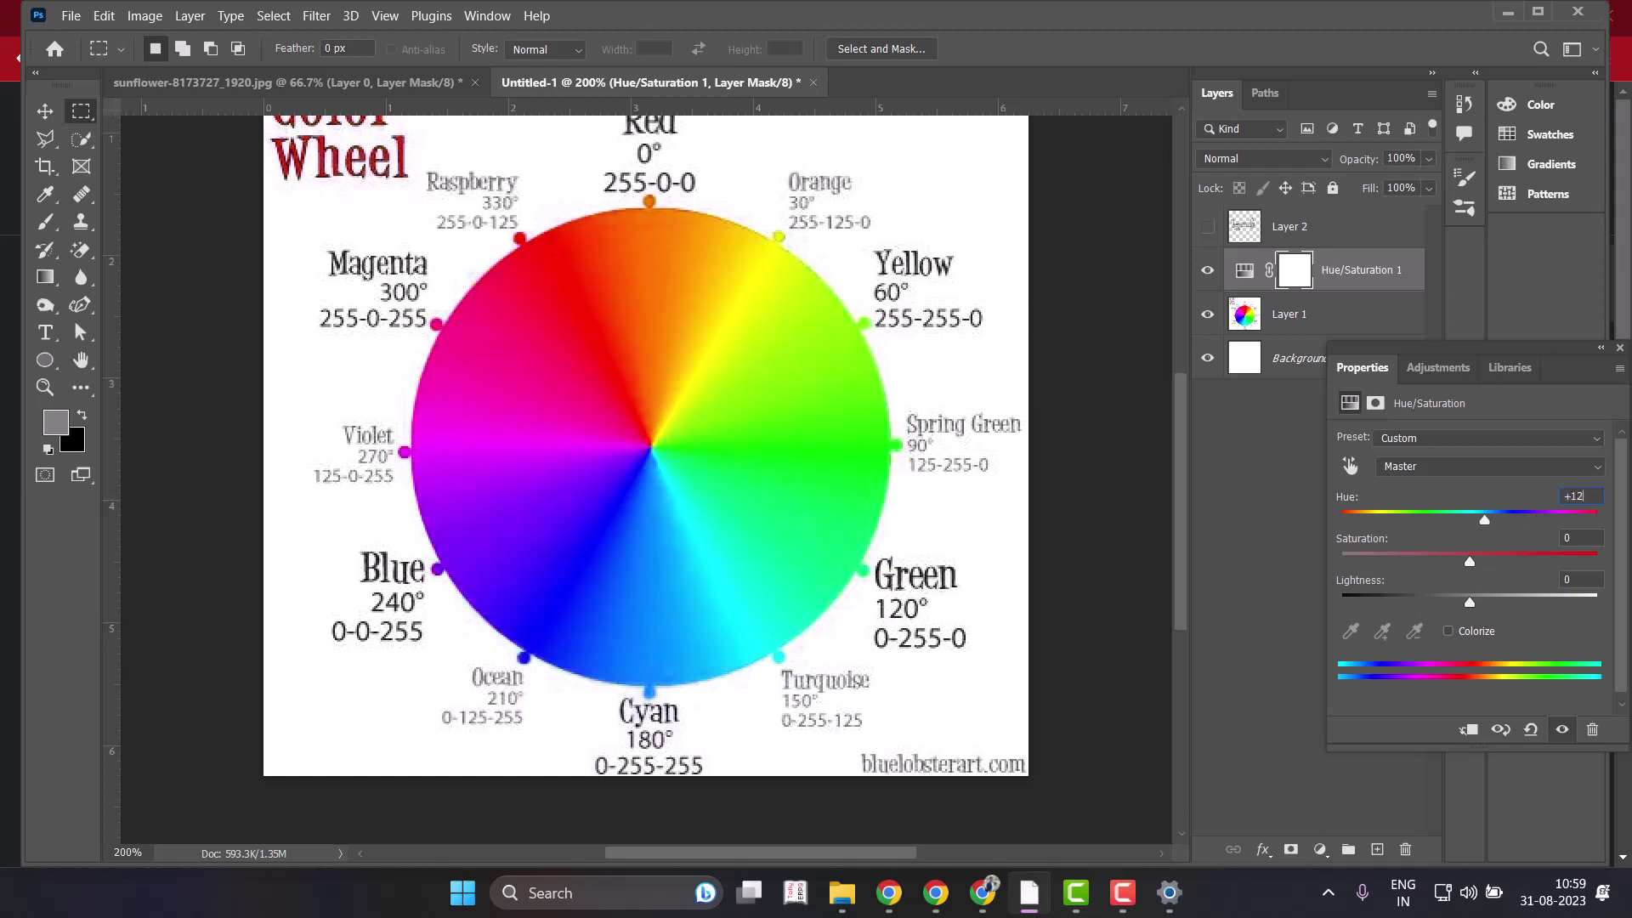
pyautogui.hotkey('shift', 'Down')
pyautogui.hotkey('shift', 'Down')
pyautogui.hotkey('shift', 'Down')
pyautogui.hotkey('shift', 'Down')
pyautogui.hotkey('shift', 'Down')
pyautogui.hotkey('shift', 'Down')
pyautogui.hotkey('shift', 'Down')
pyautogui.hotkey('shift', 'Down')
pyautogui.hotkey('shift', 'Down')
pyautogui.hotkey('shift', 'Up')
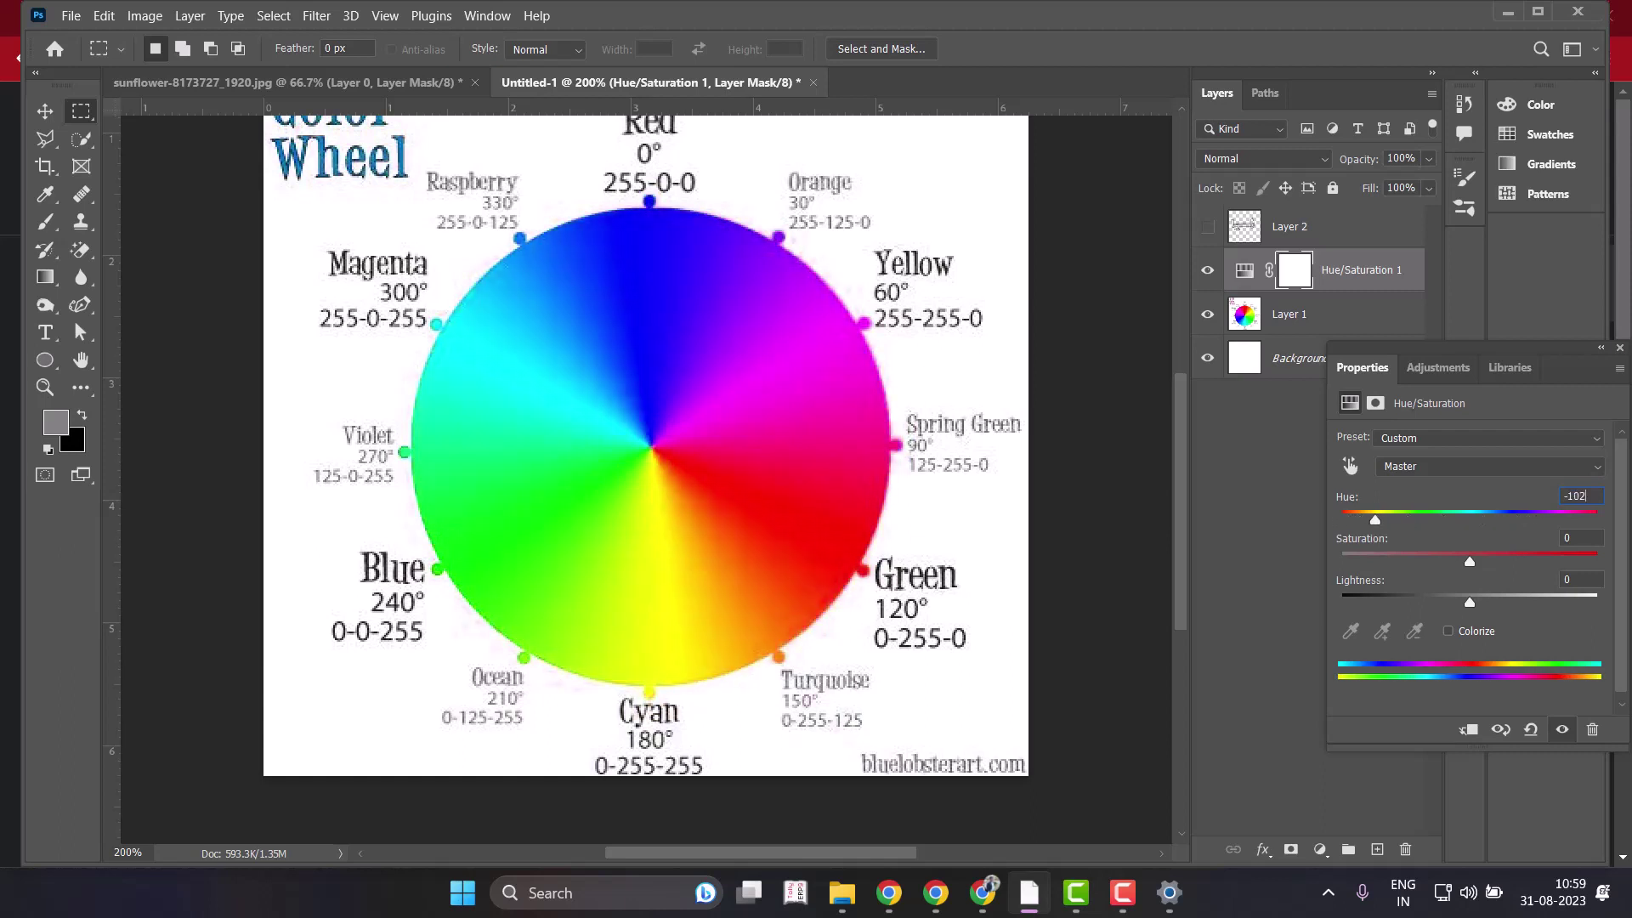
pyautogui.hotkey('shift', 'Up')
pyautogui.hotkey('shift', 'Up')
pyautogui.hotkey('shift', 'Up')
pyautogui.press('Up')
pyautogui.press('Up')
pyautogui.press('Up')
pyautogui.hotkey('shift', 'Up')
pyautogui.hotkey('shift', 'Up')
pyautogui.hotkey('shift', 'Up')
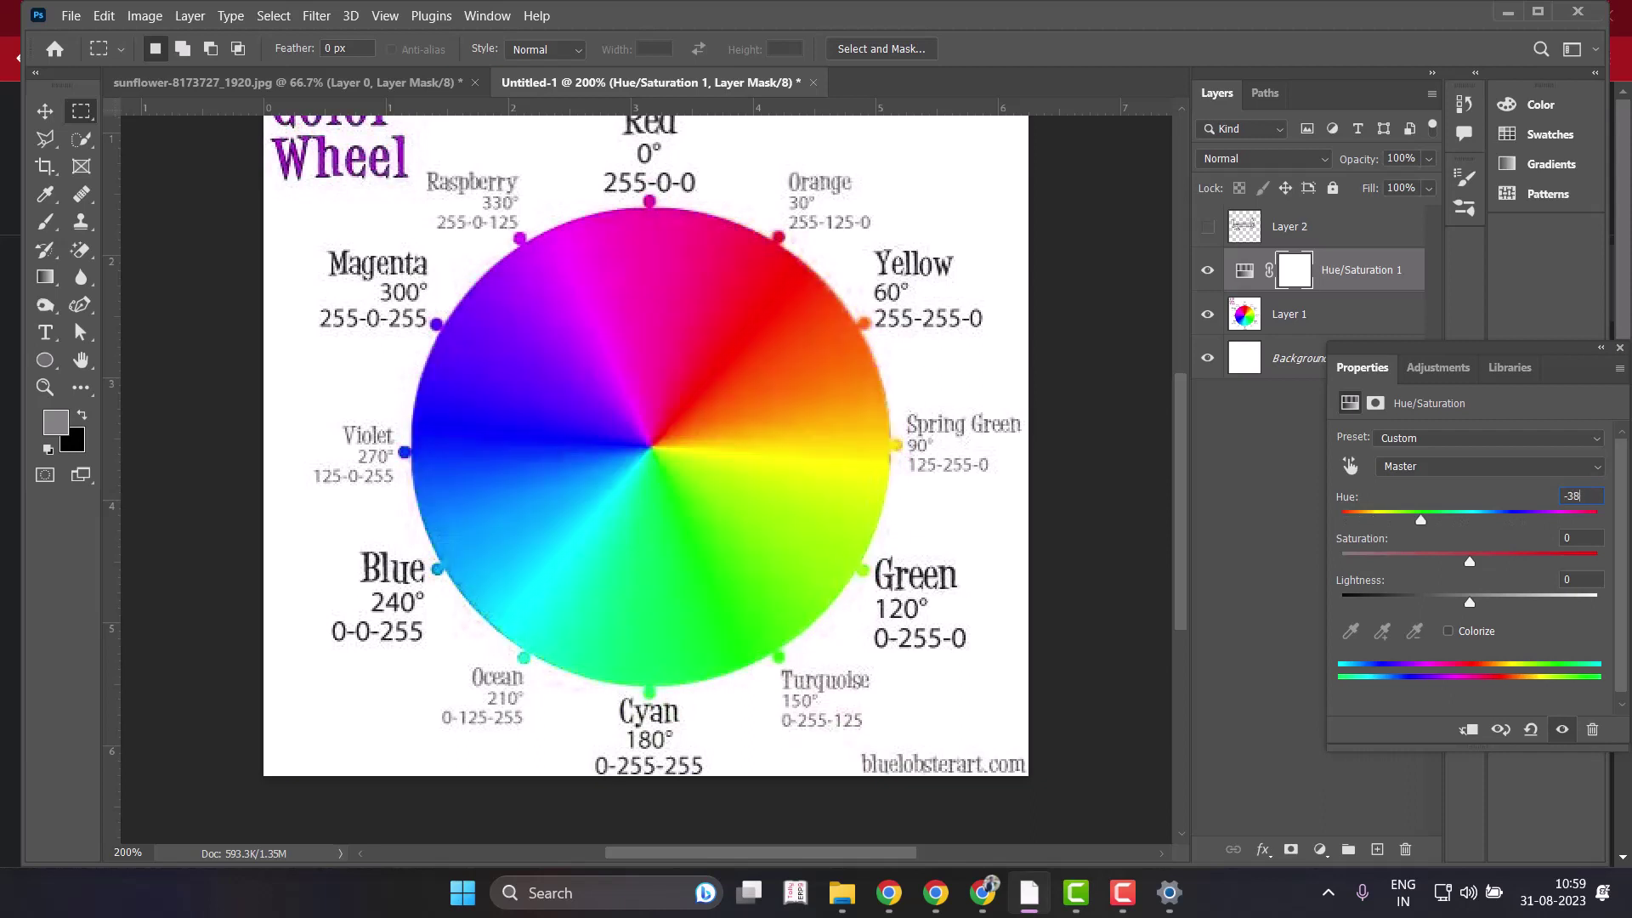
pyautogui.hotkey('shift', 'Up')
pyautogui.hotkey('shift', 'Up')
pyautogui.hotkey('shift', 'Up')
pyautogui.press('Up')
pyautogui.press('Up')
pyautogui.press('Up')
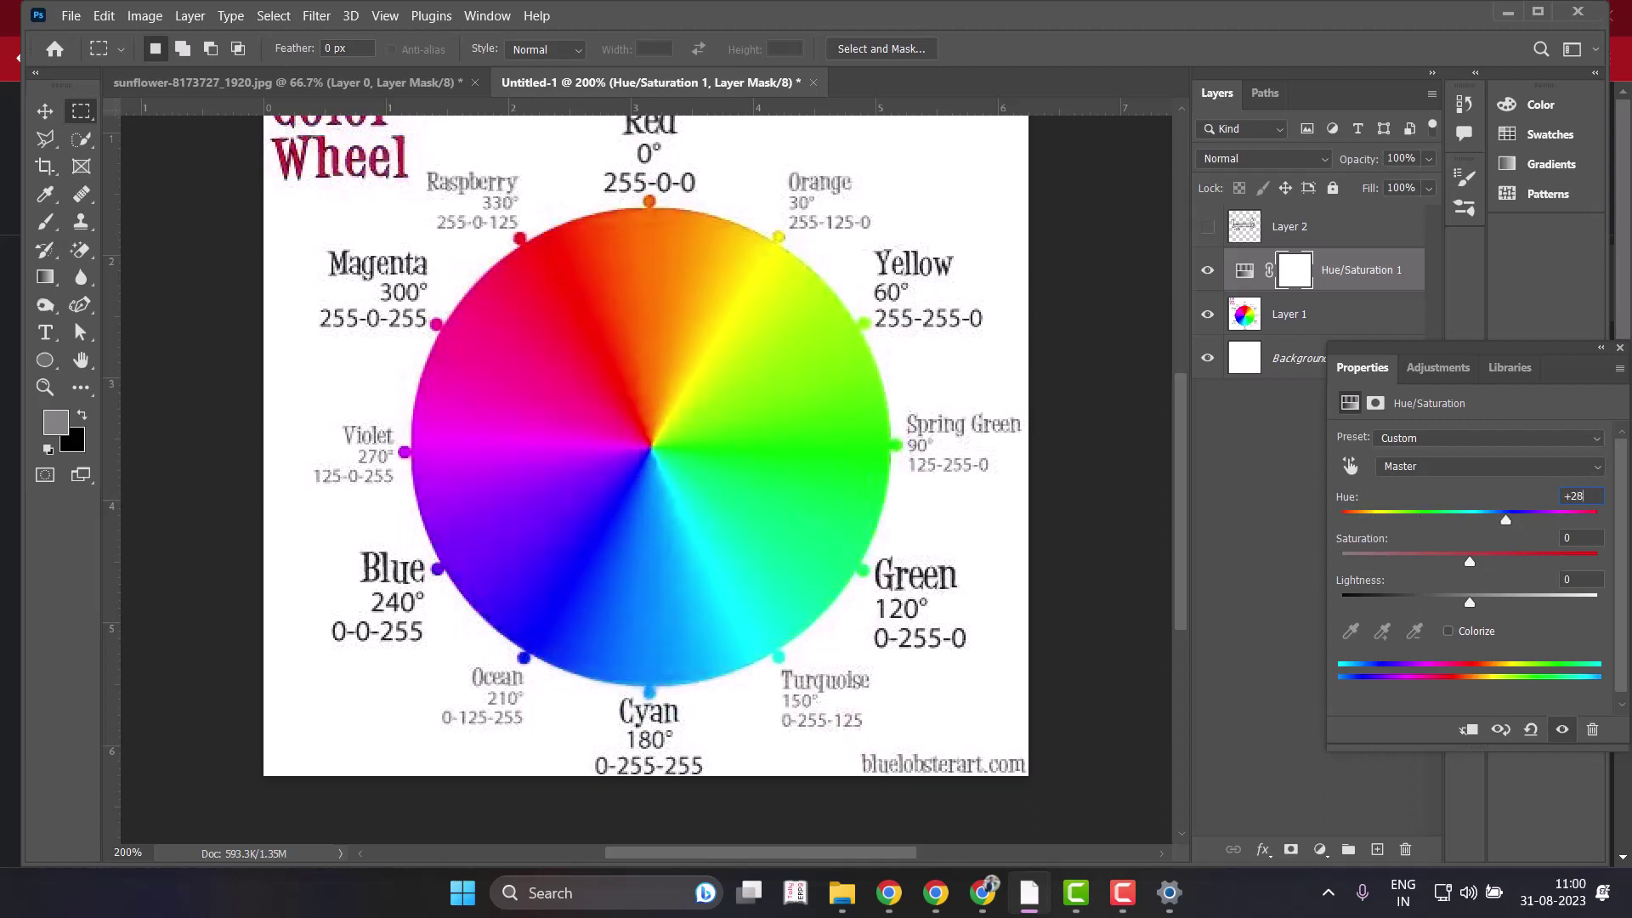
pyautogui.write('-180')
pyautogui.press('BackSpace')
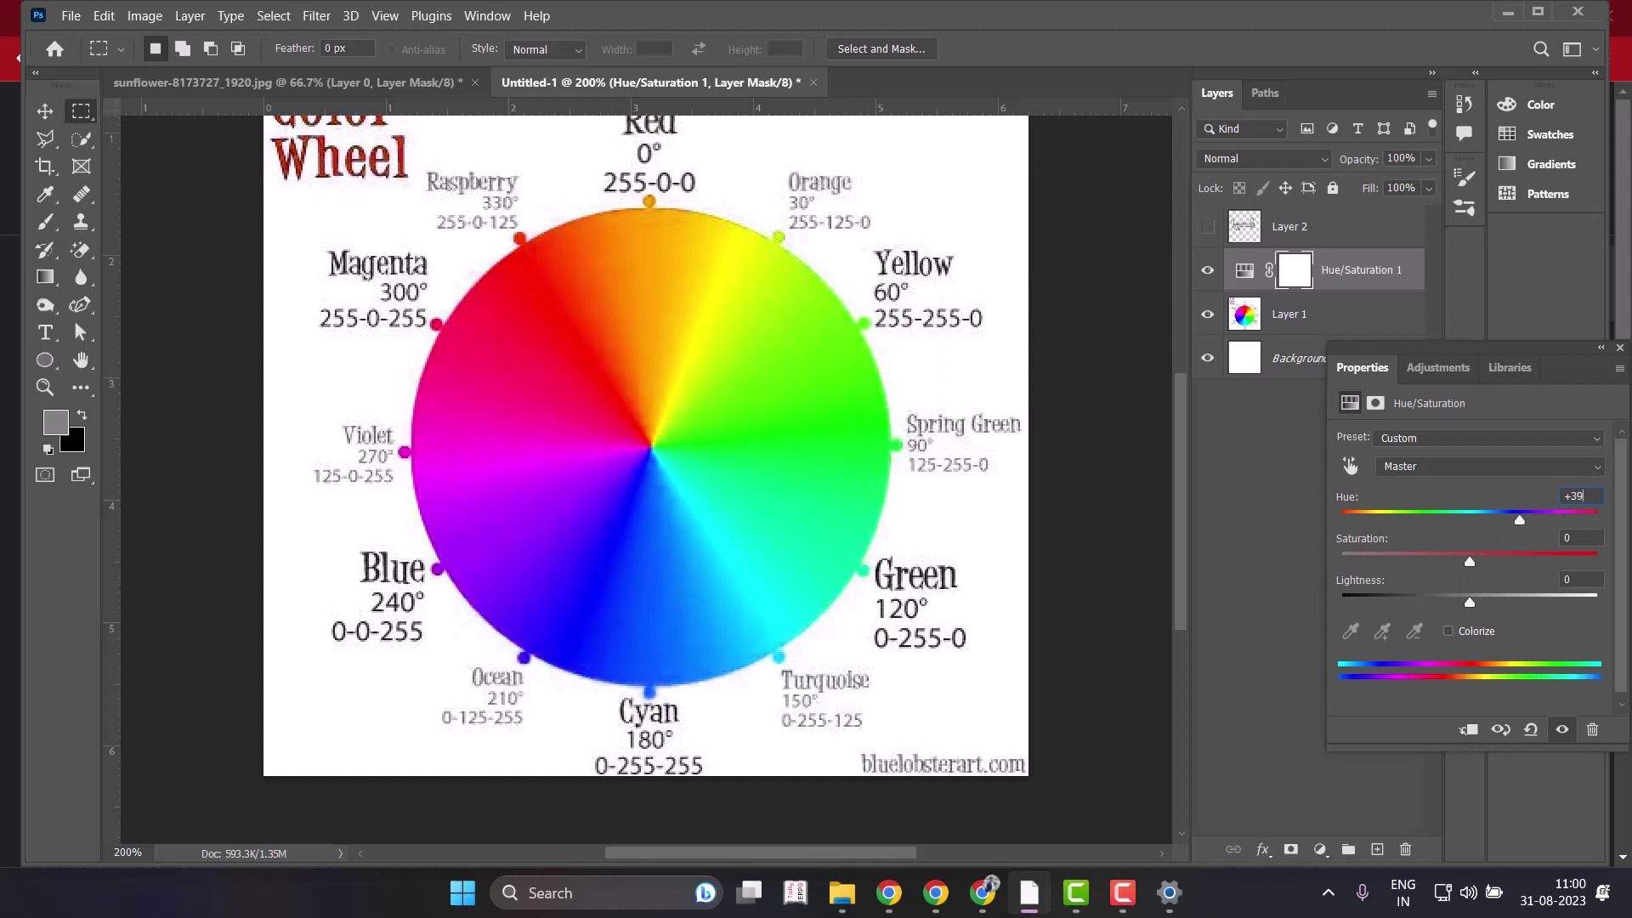
pyautogui.press('BackSpace')
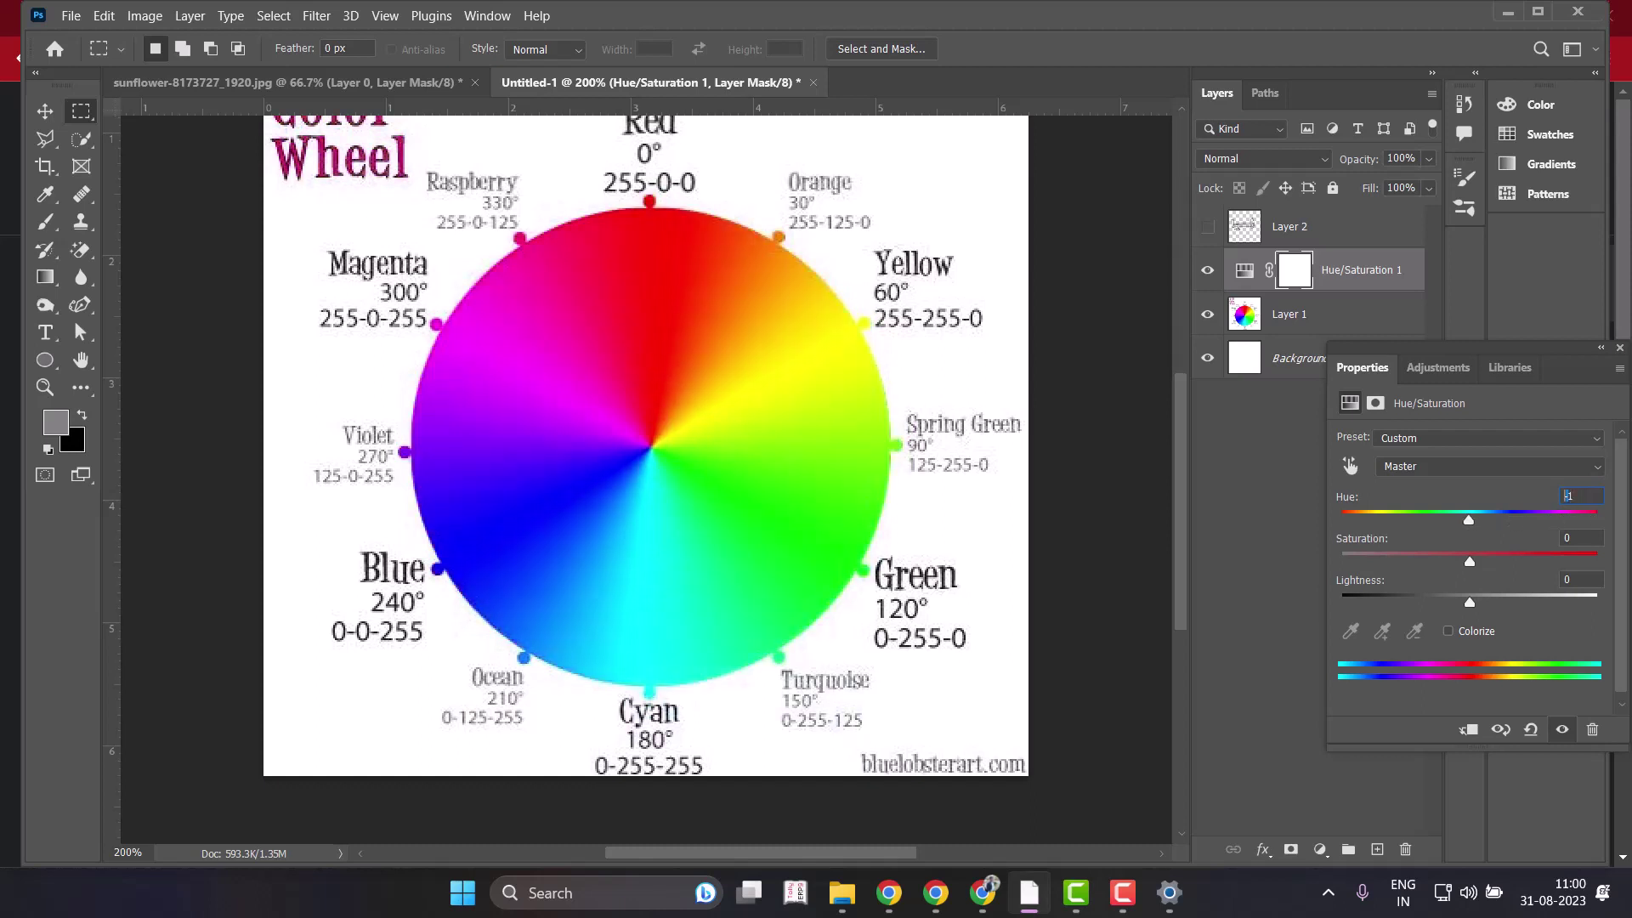
pyautogui.hotkey('shift', 'End')
pyautogui.write('0')
# Return to Photoshop's Home screen and open Model pointing.jpg from the recent files.
pyautogui.click(982, 892)
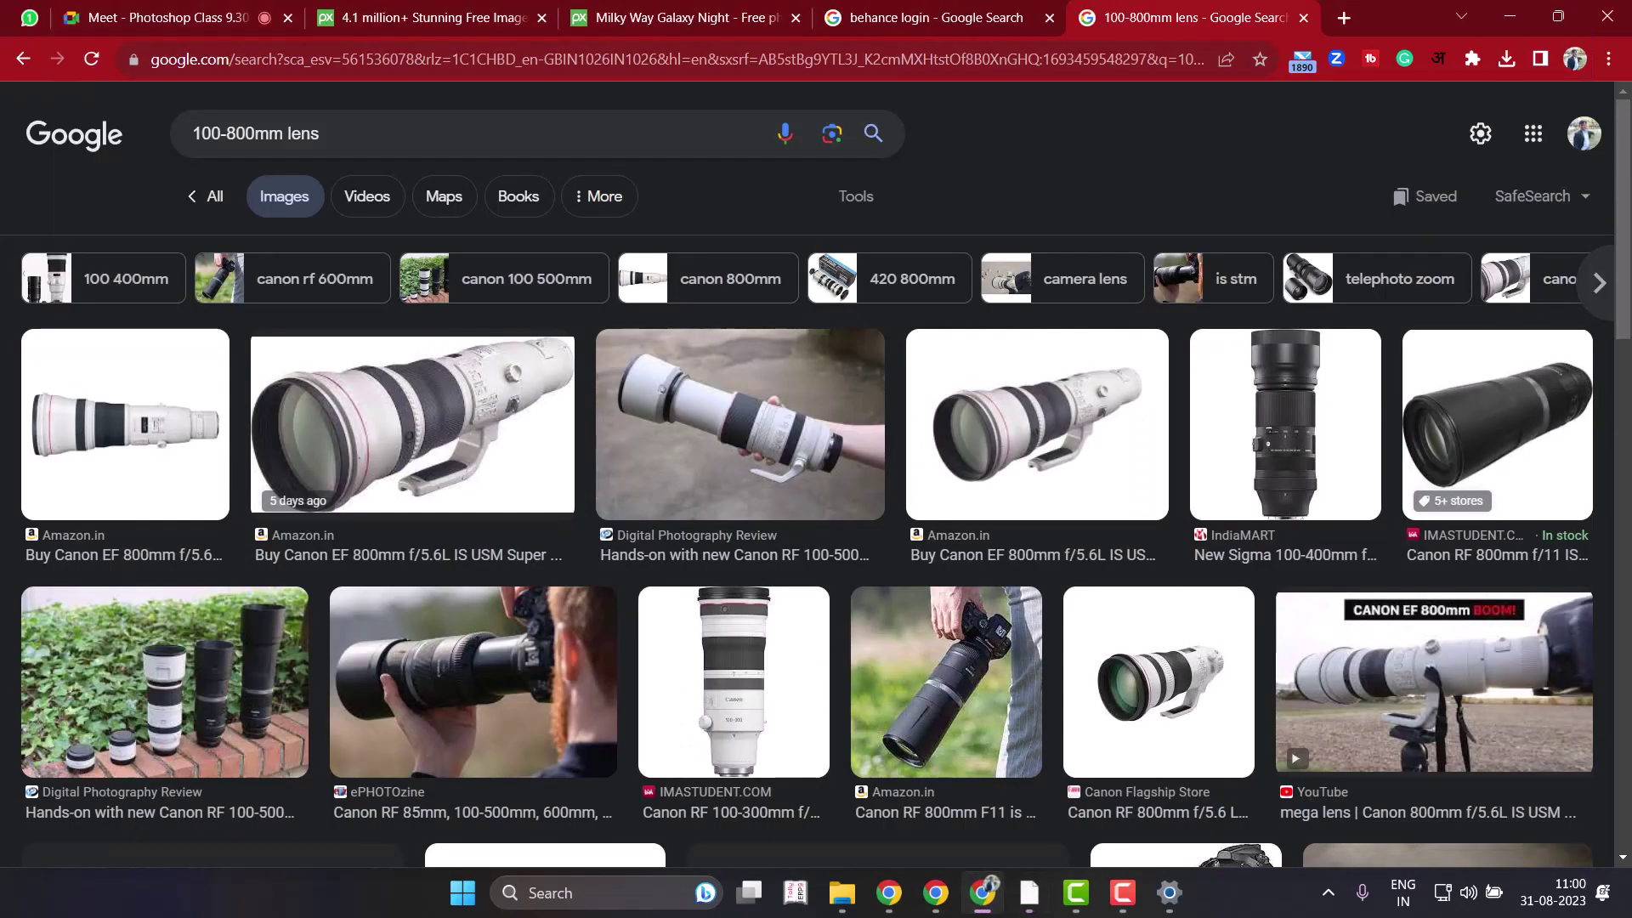
pyautogui.click(1028, 892)
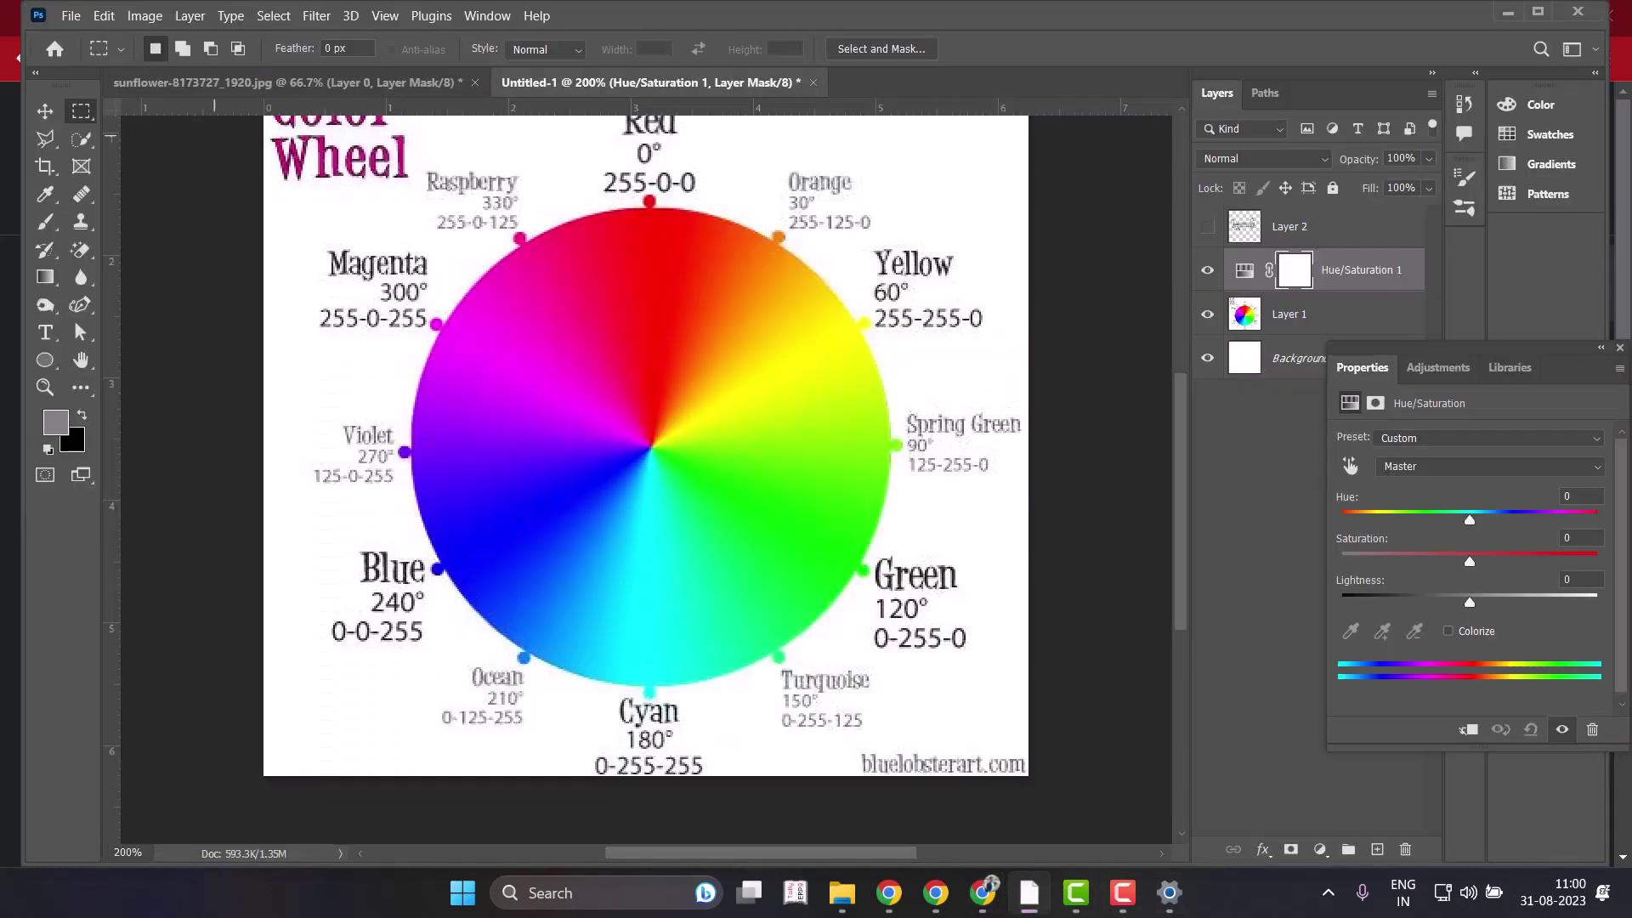
pyautogui.click(280, 82)
pyautogui.click(55, 49)
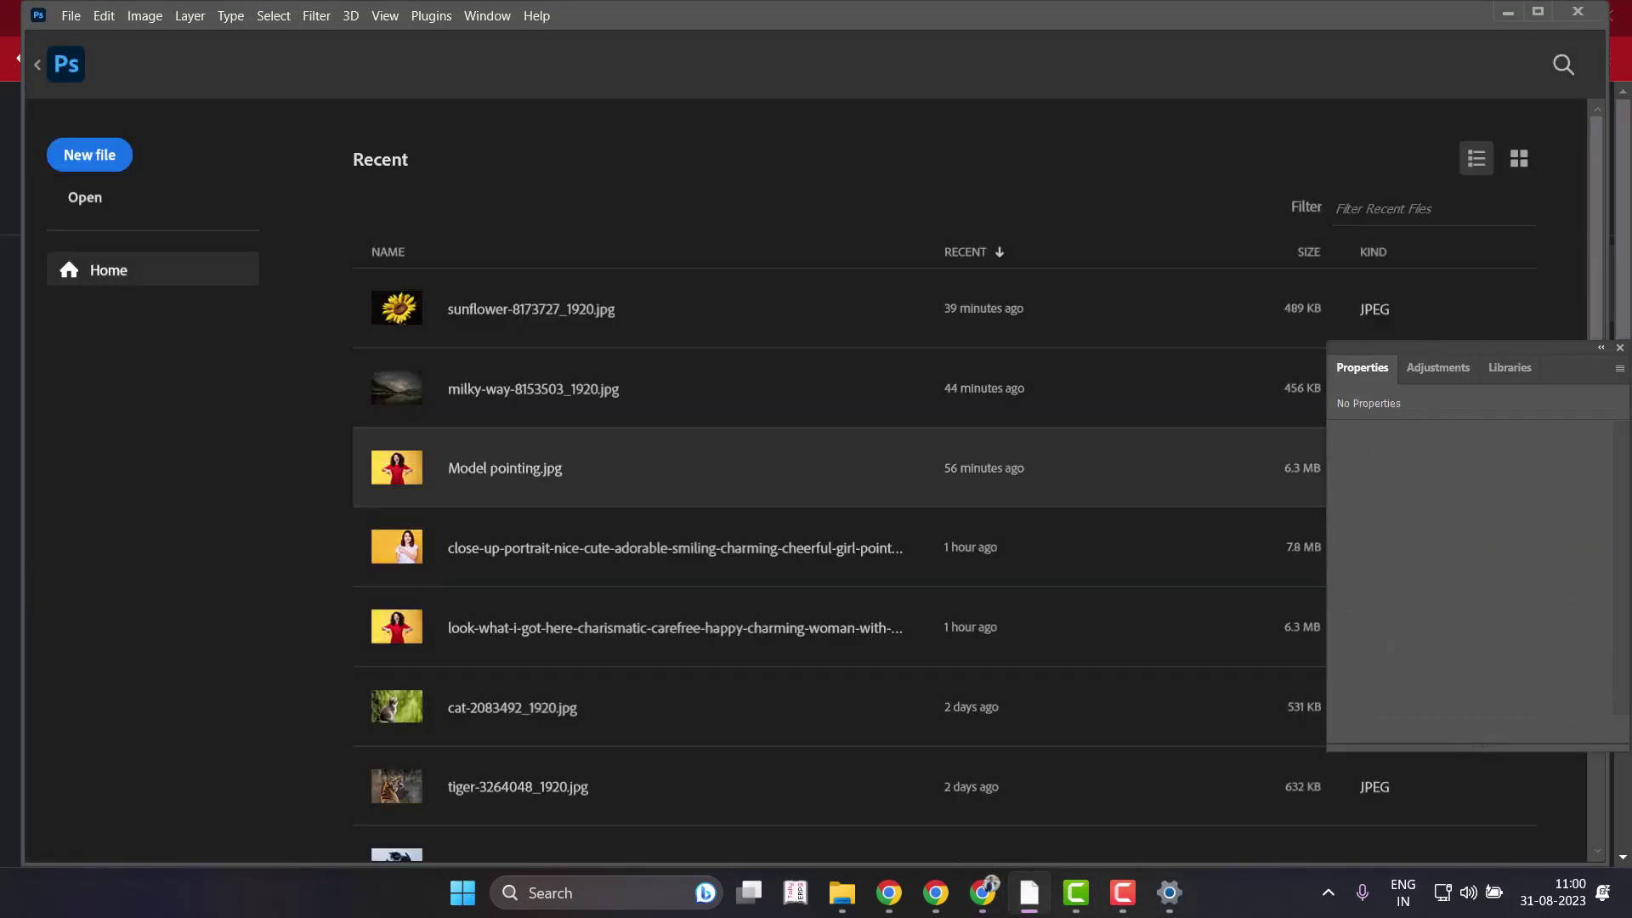
pyautogui.click(505, 467)
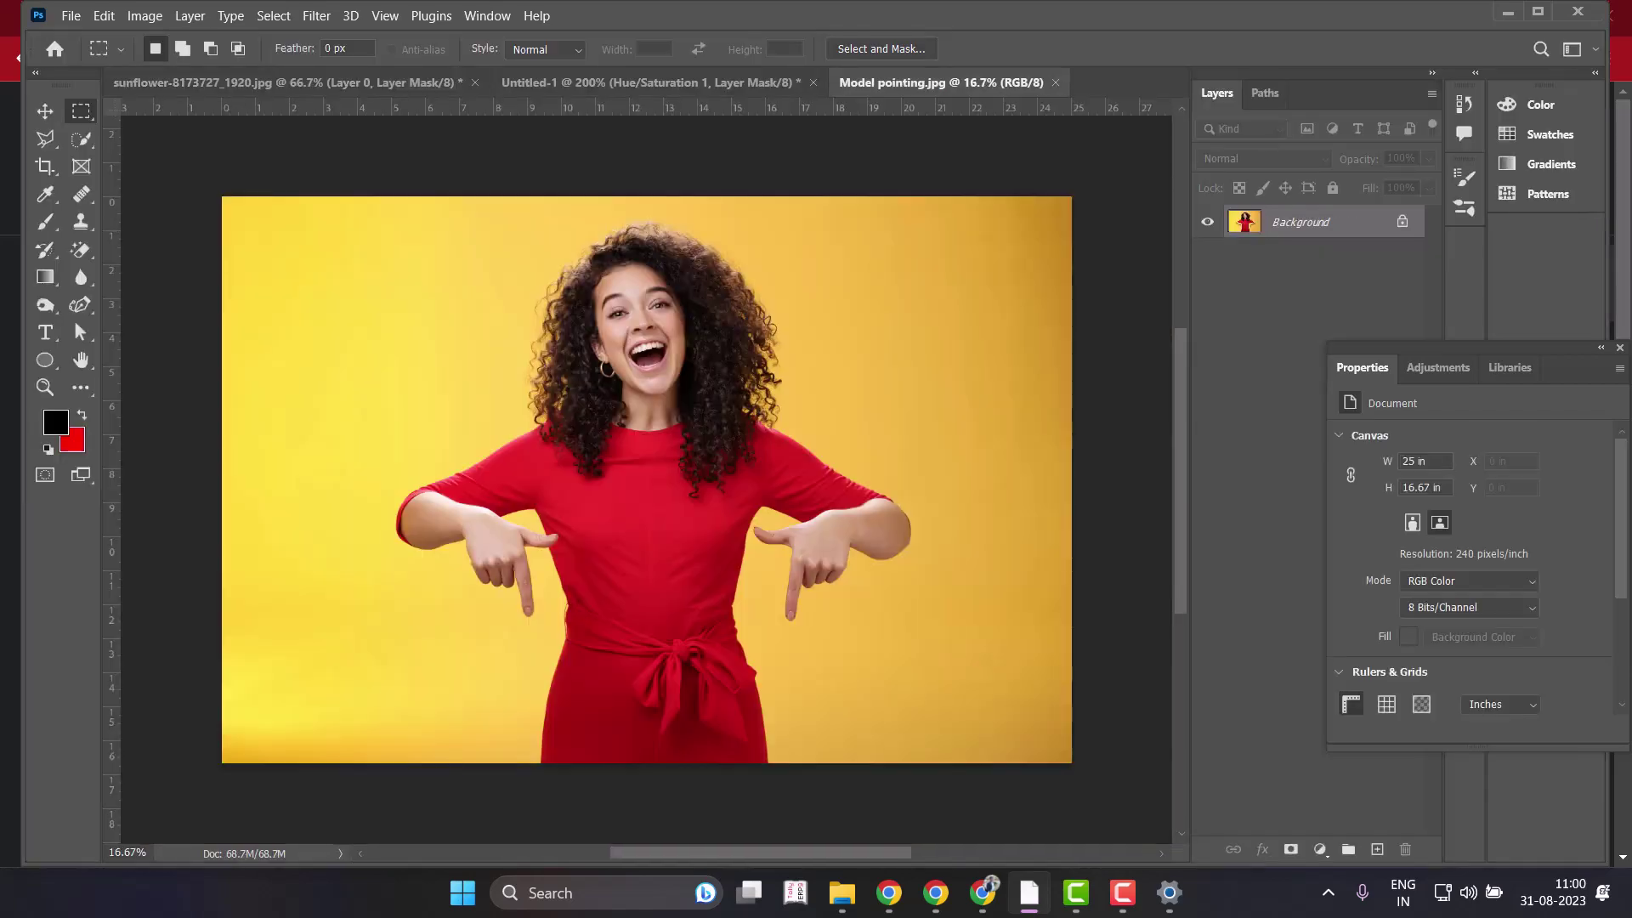
# Mask the woman with Select Subject and Quick-Select her red dress for an adjustment layer.
pyautogui.press('w')
pyautogui.click(631, 48)
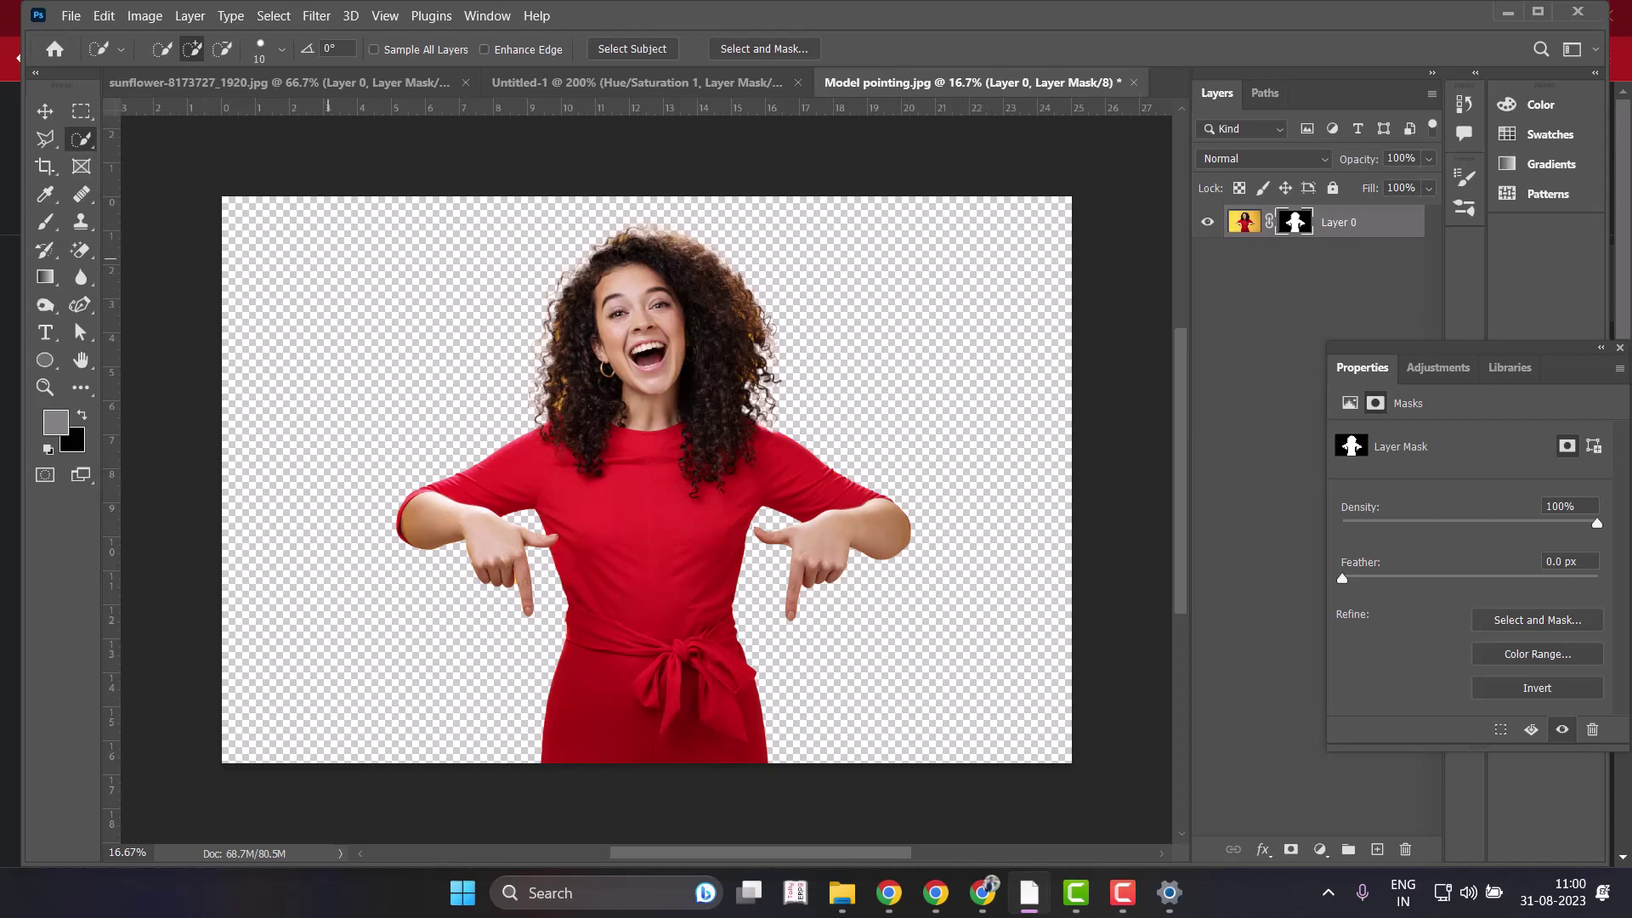
pyautogui.moveTo(623, 506)
pyautogui.mouseDown()
pyautogui.moveTo(651, 592)
pyautogui.moveTo(739, 510)
pyautogui.mouseUp()
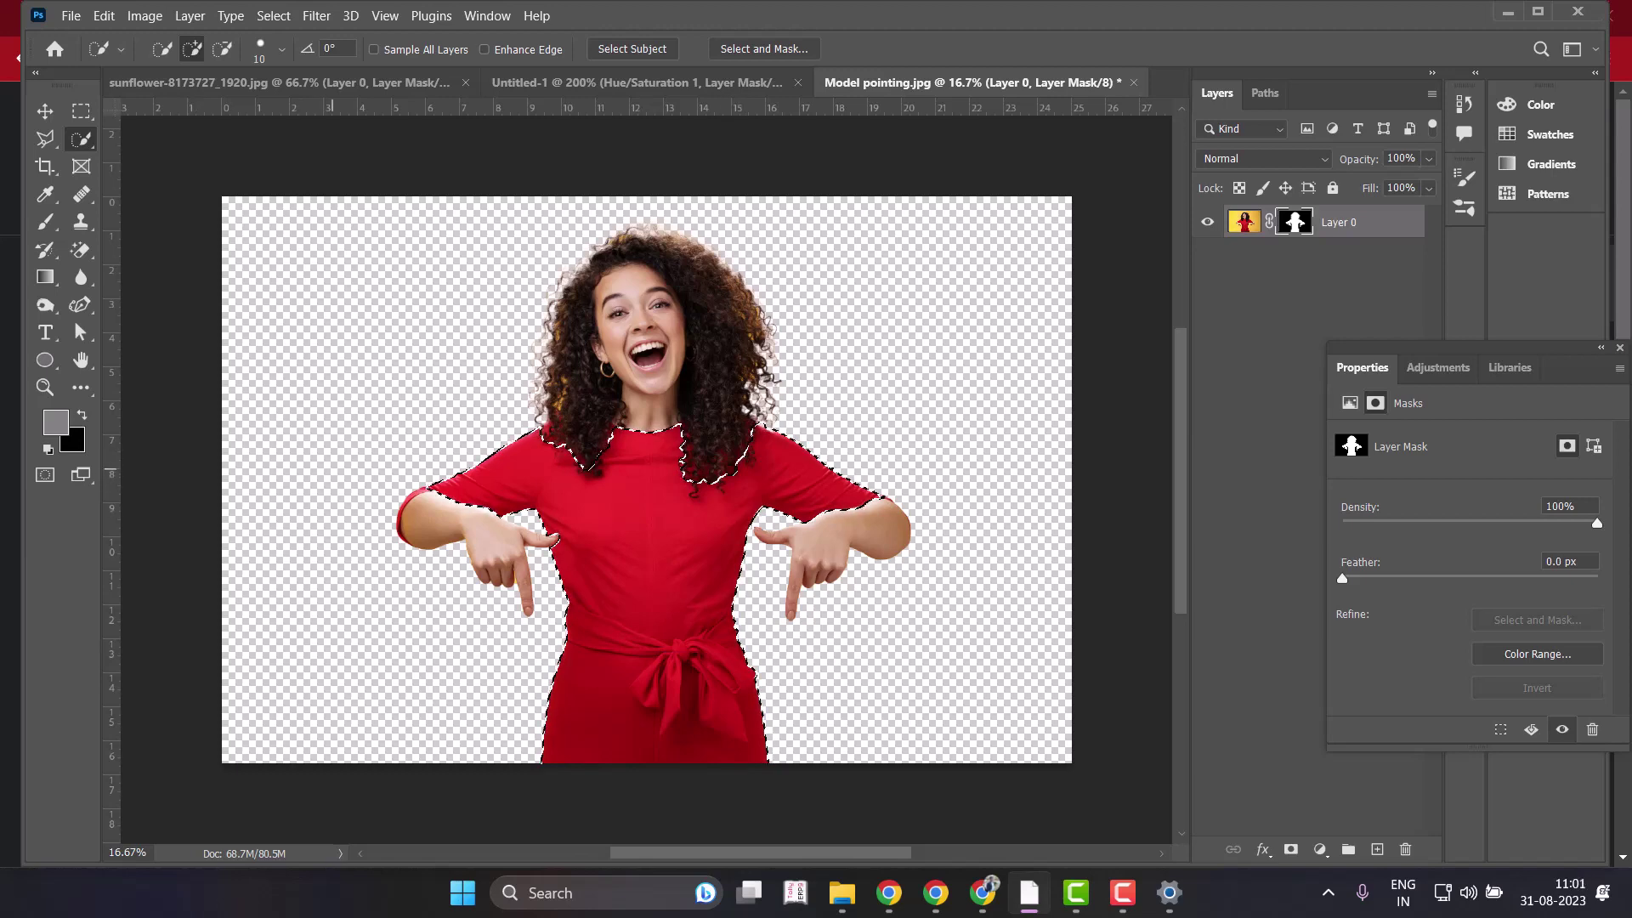
pyautogui.scroll(1, 650, 478)
pyautogui.scroll(1, 651, 477)
pyautogui.scroll(1, 650, 477)
pyautogui.scroll(-1, 650, 484)
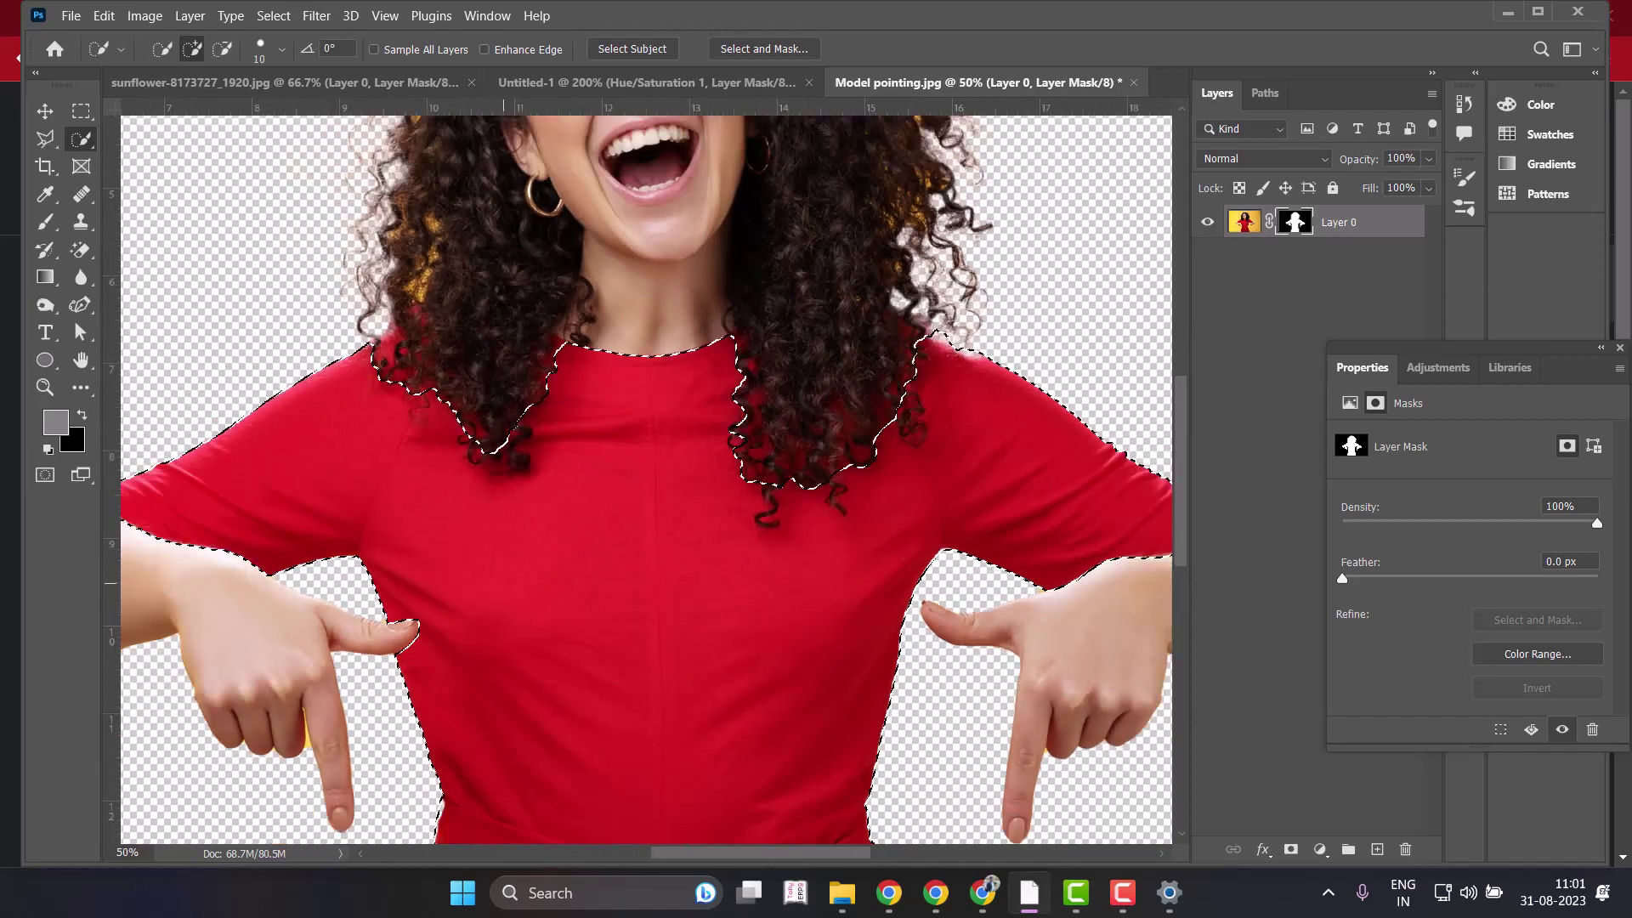
pyautogui.scroll(-1, 651, 484)
pyautogui.scroll(-1, 650, 484)
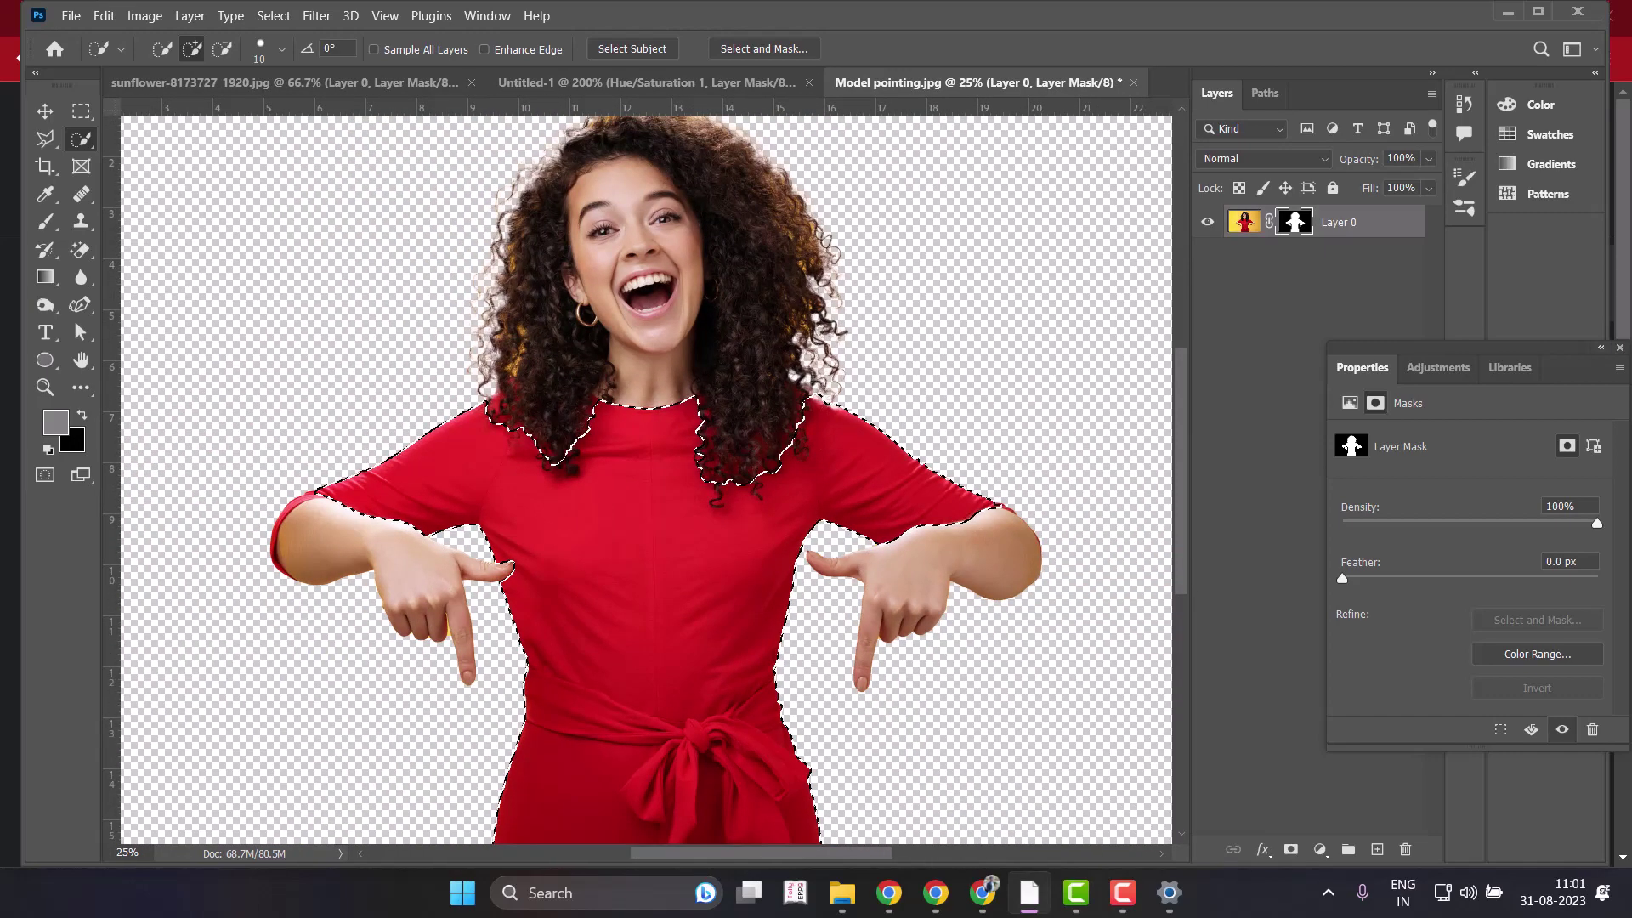
pyautogui.moveTo(1445, 347); pyautogui.dragTo(1500, 344)
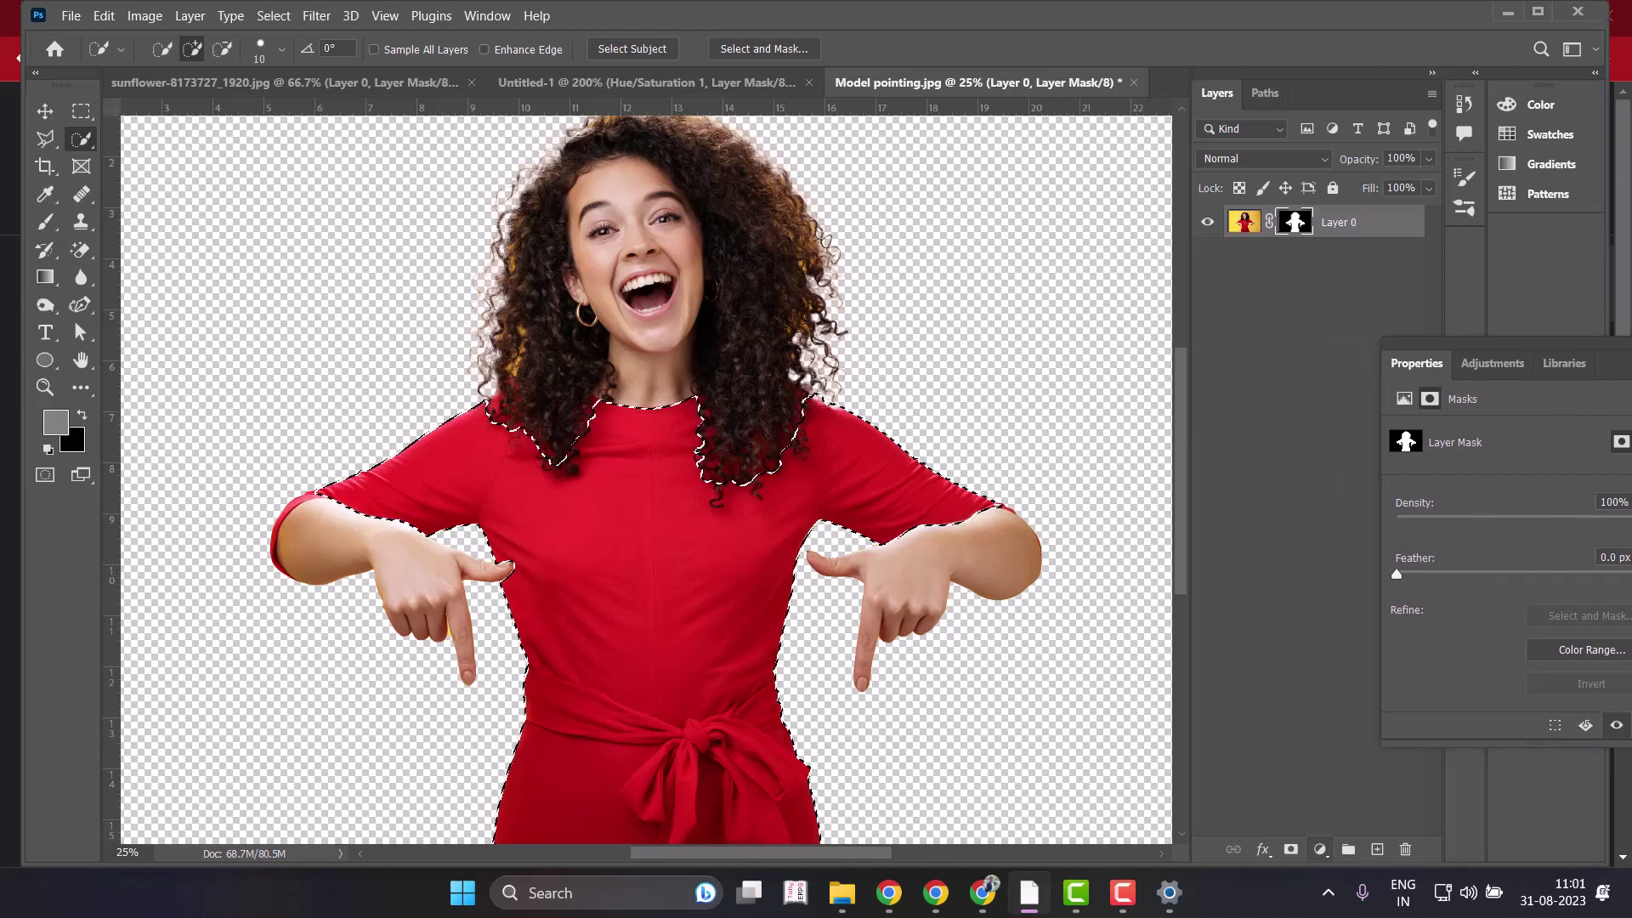
pyautogui.click(1320, 849)
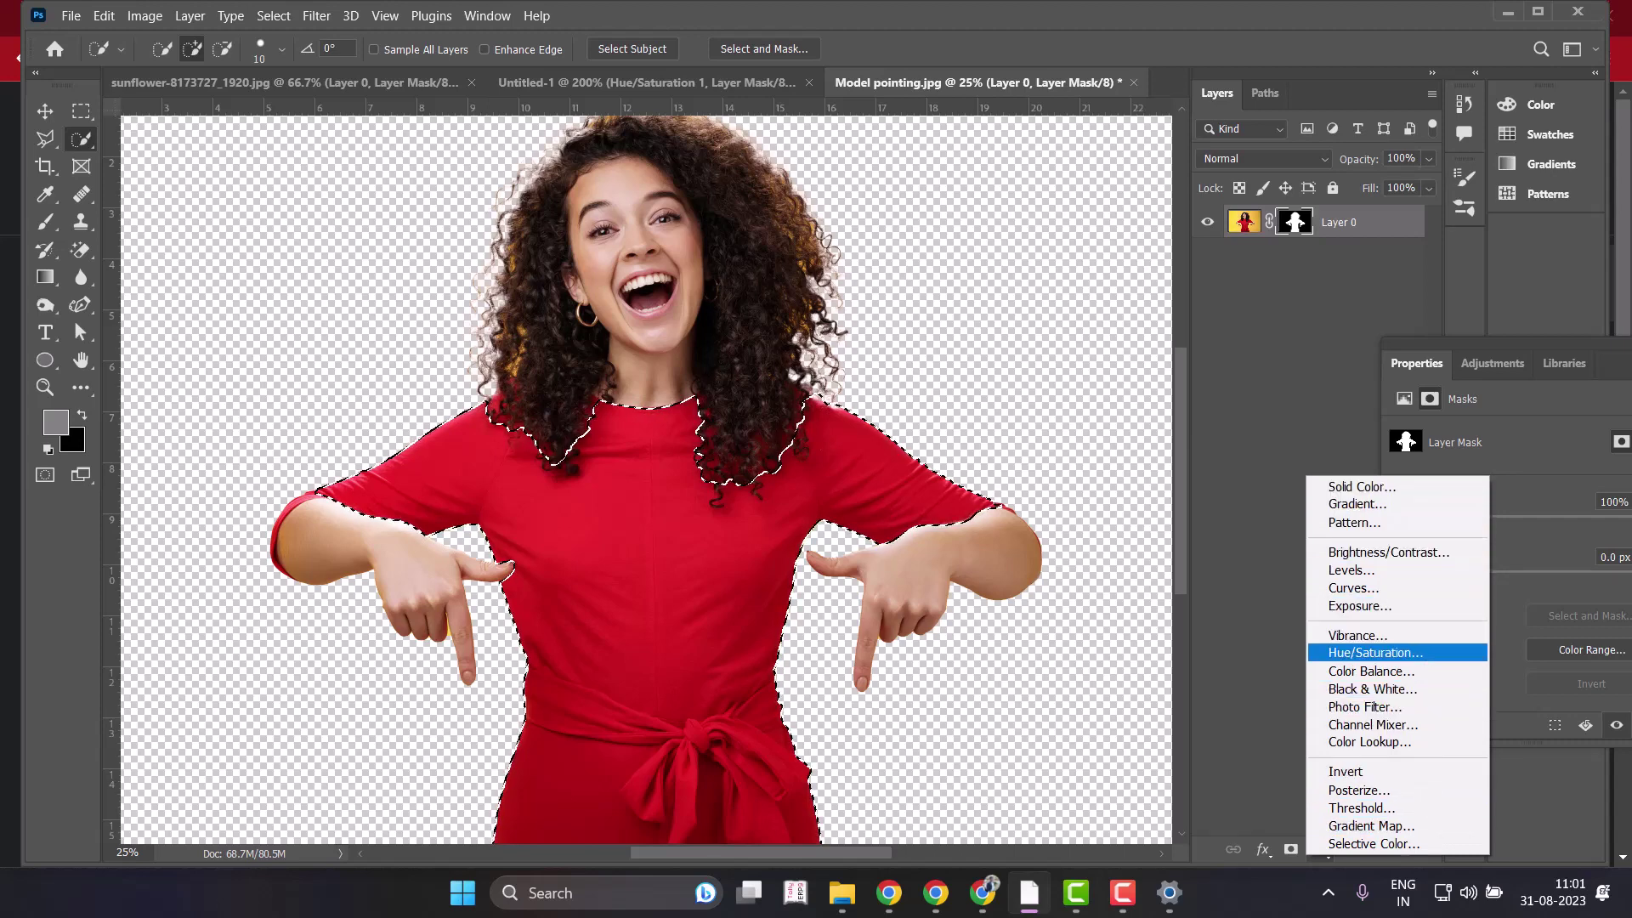
# Add a Hue/Saturation adjustment layer confined to the dress, with its settings panel in view.
pyautogui.click(1377, 652)
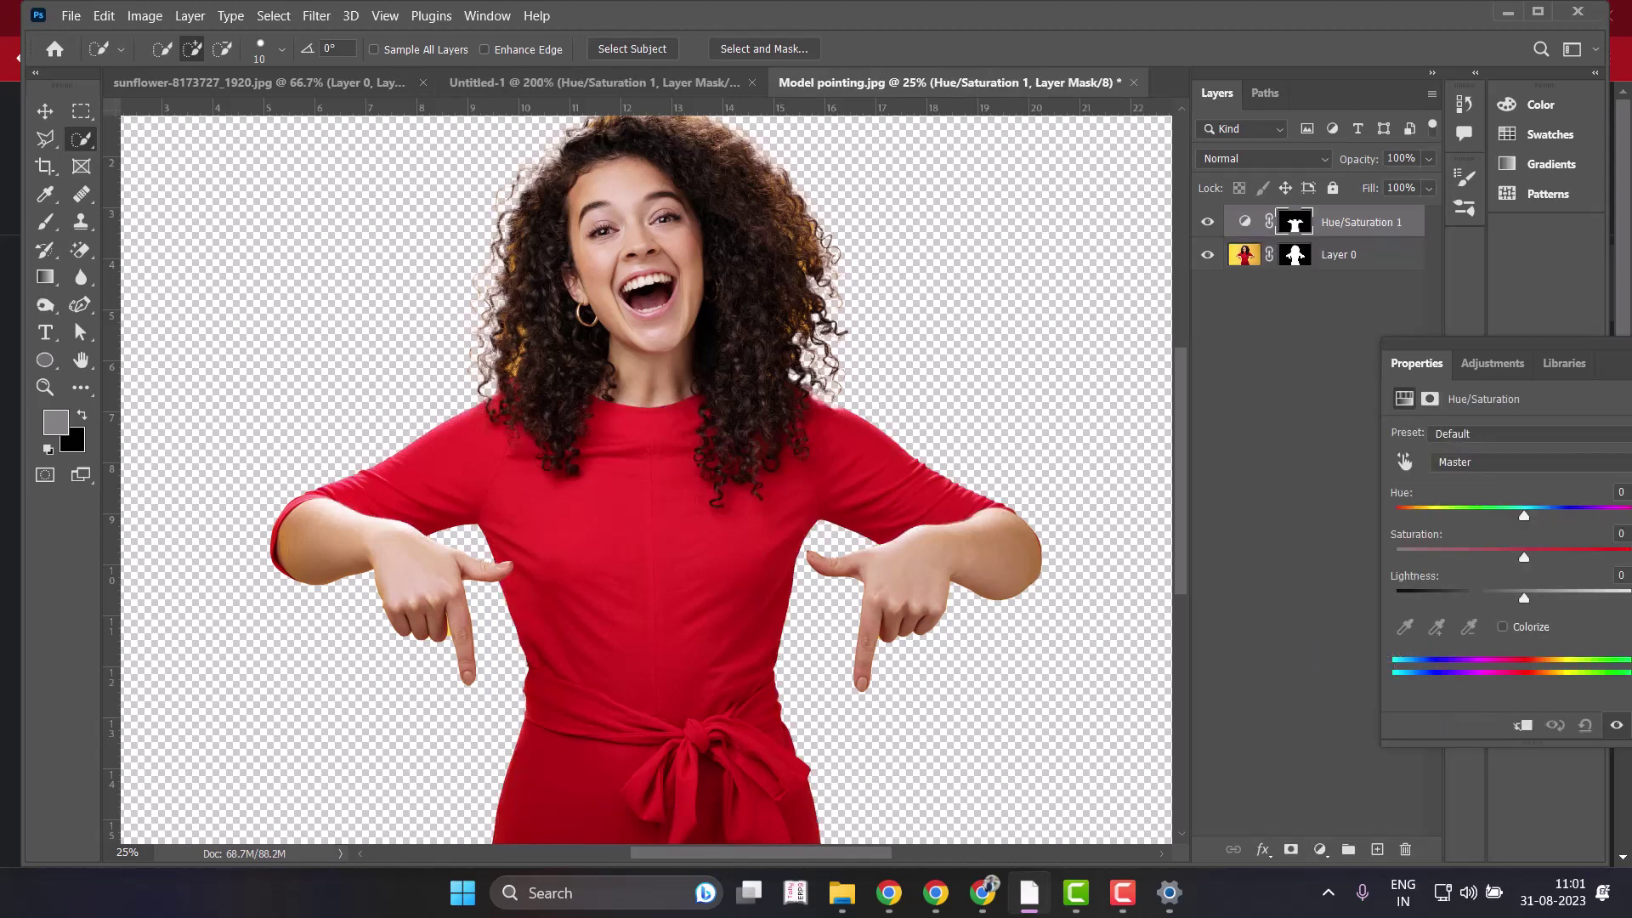
pyautogui.click(1244, 221)
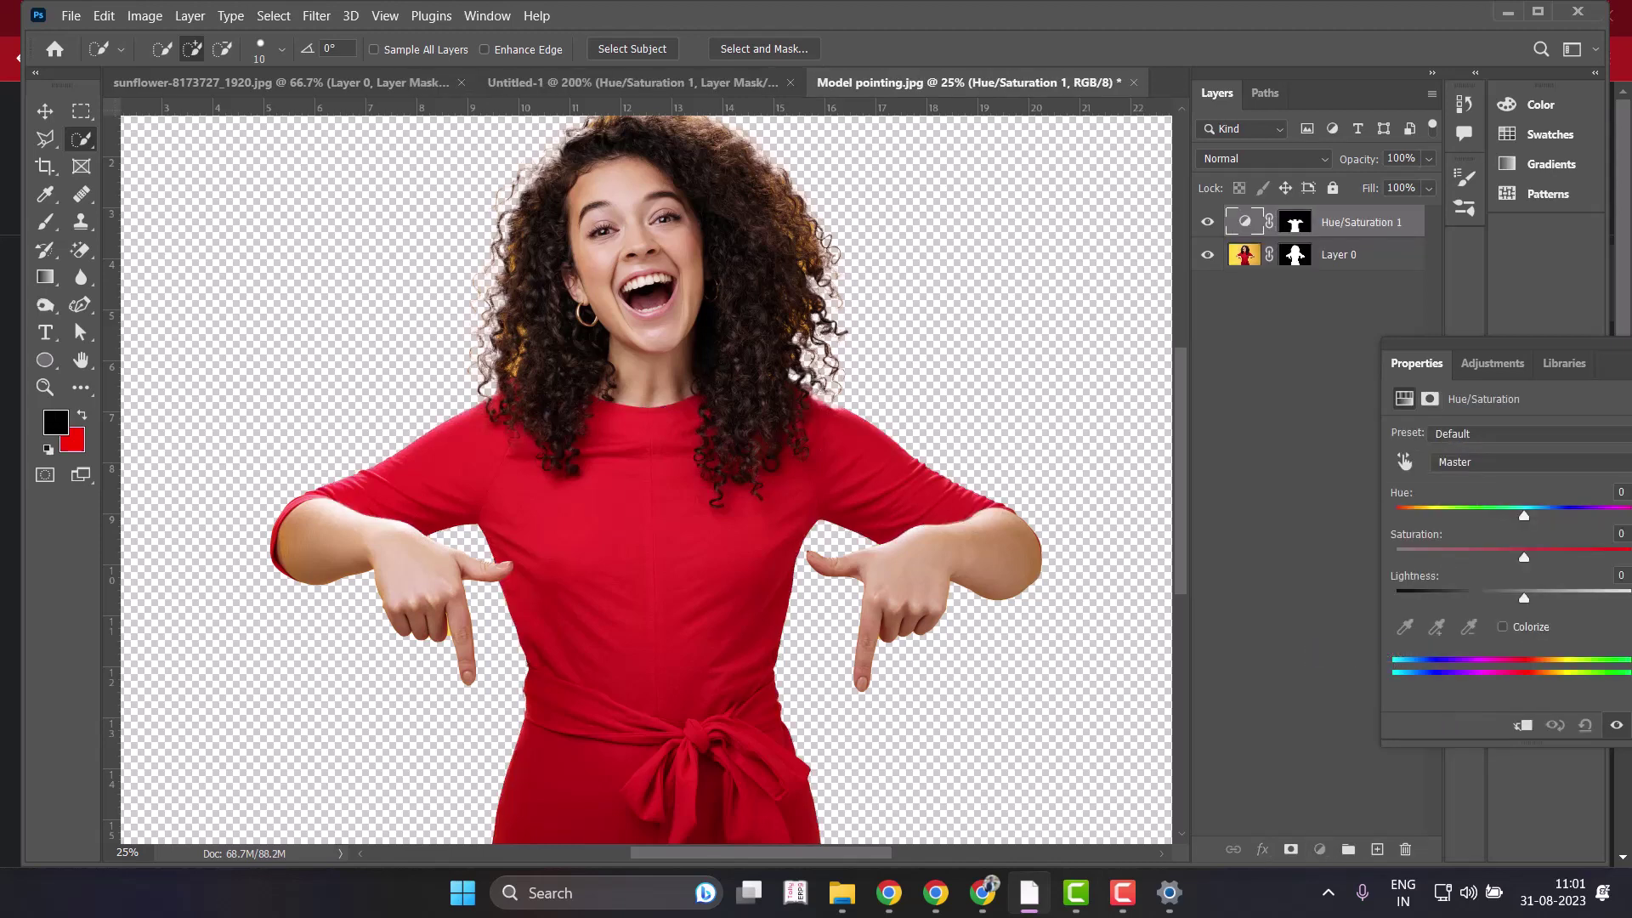
pyautogui.moveTo(1416, 363); pyautogui.dragTo(1175, 334)
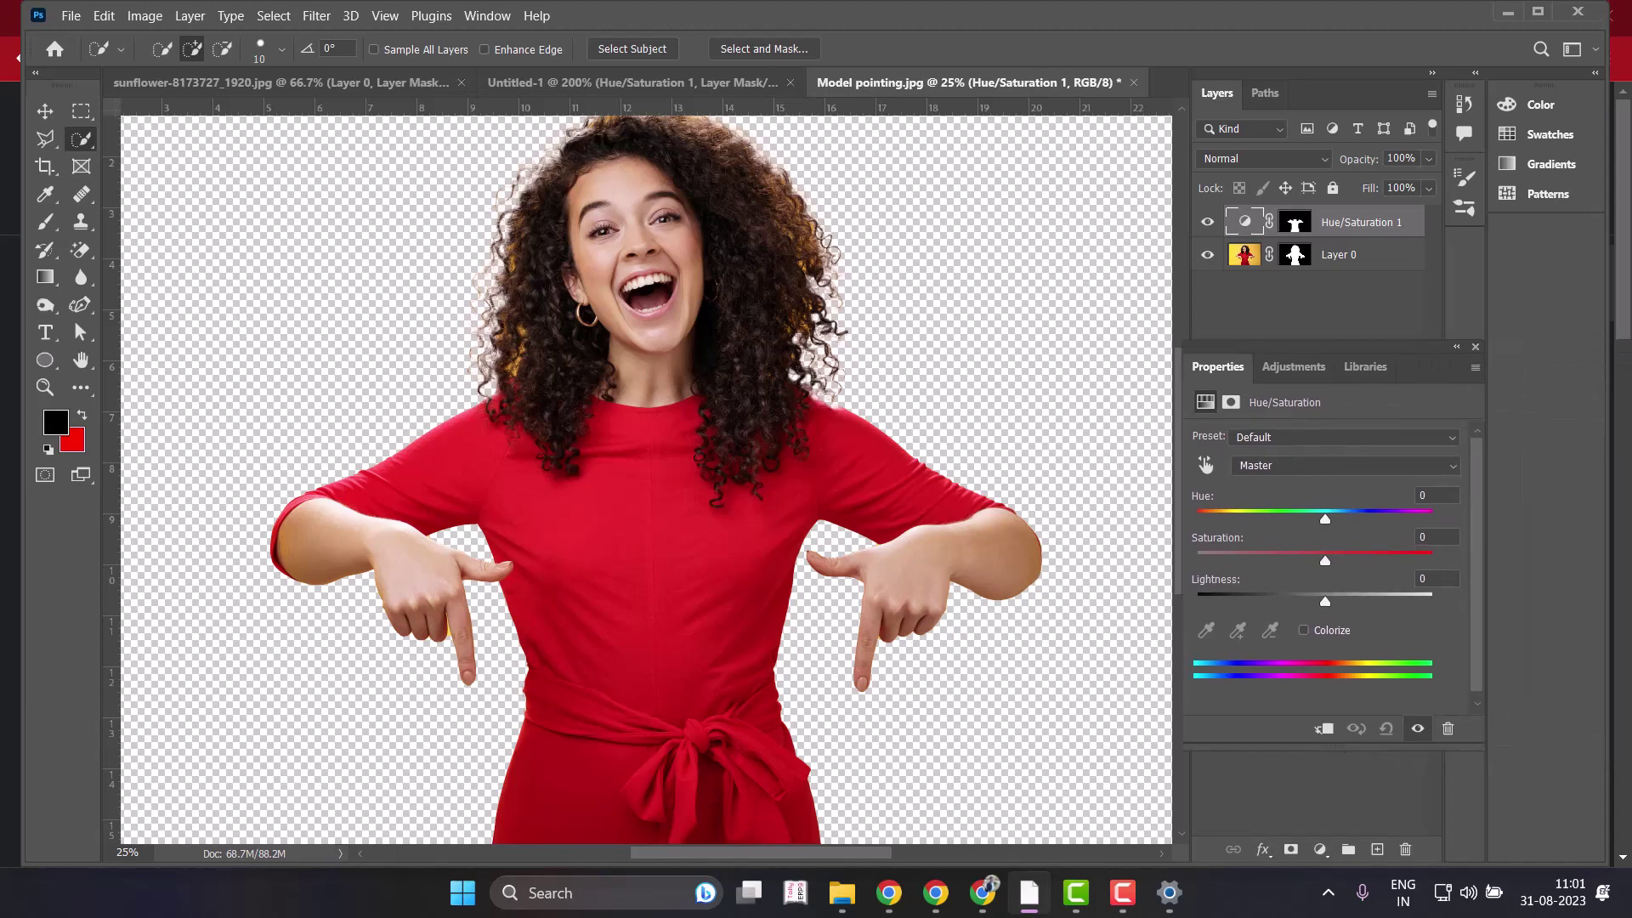
pyautogui.moveTo(1284, 486); pyautogui.dragTo(1207, 487)
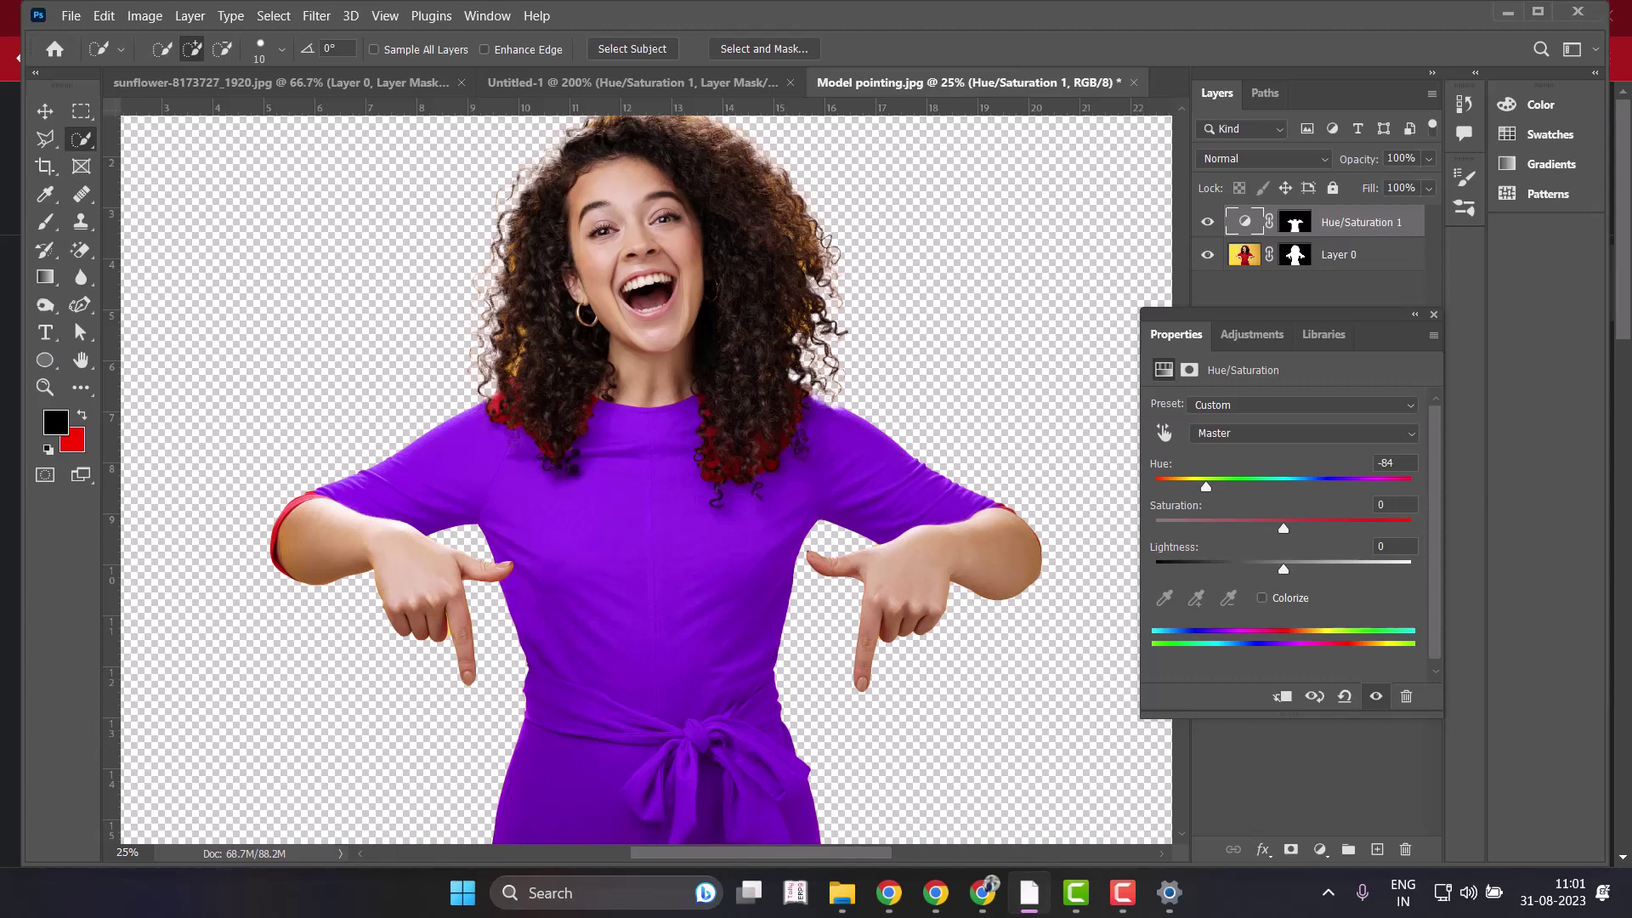
# Turn the dress deep green (Hue +125, Saturation +29, Lightness -33), then hide the layer.
pyautogui.moveTo(1205, 486); pyautogui.dragTo(1382, 486)
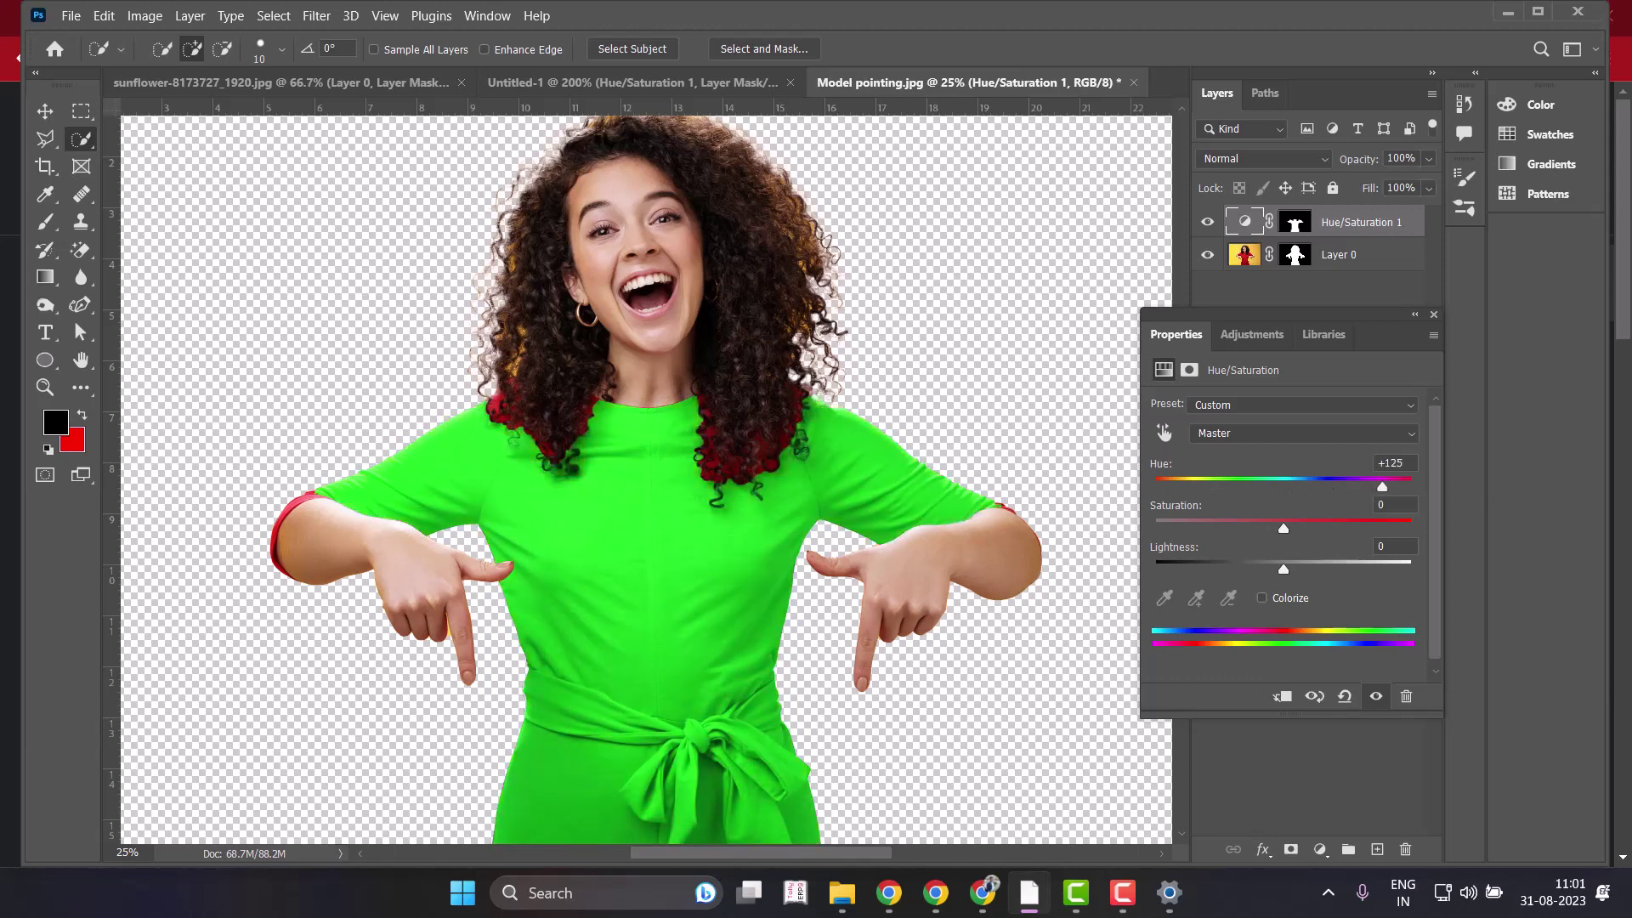
pyautogui.moveTo(1283, 528)
pyautogui.mouseDown()
pyautogui.moveTo(1320, 528)
pyautogui.moveTo(1241, 568)
pyautogui.mouseUp()
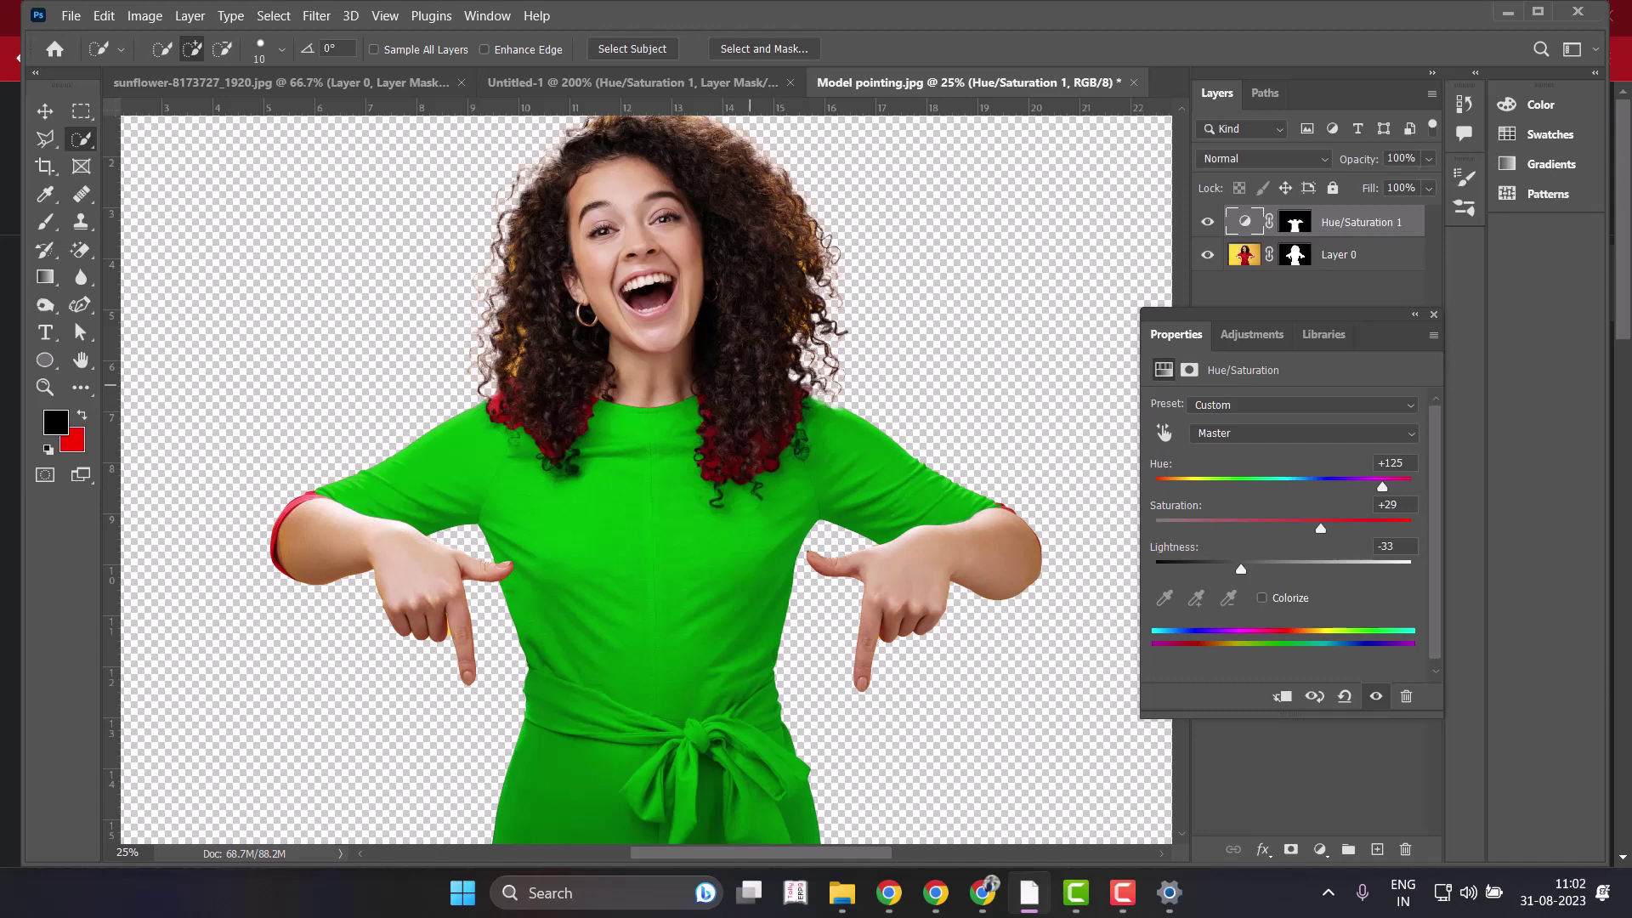
pyautogui.click(1207, 221)
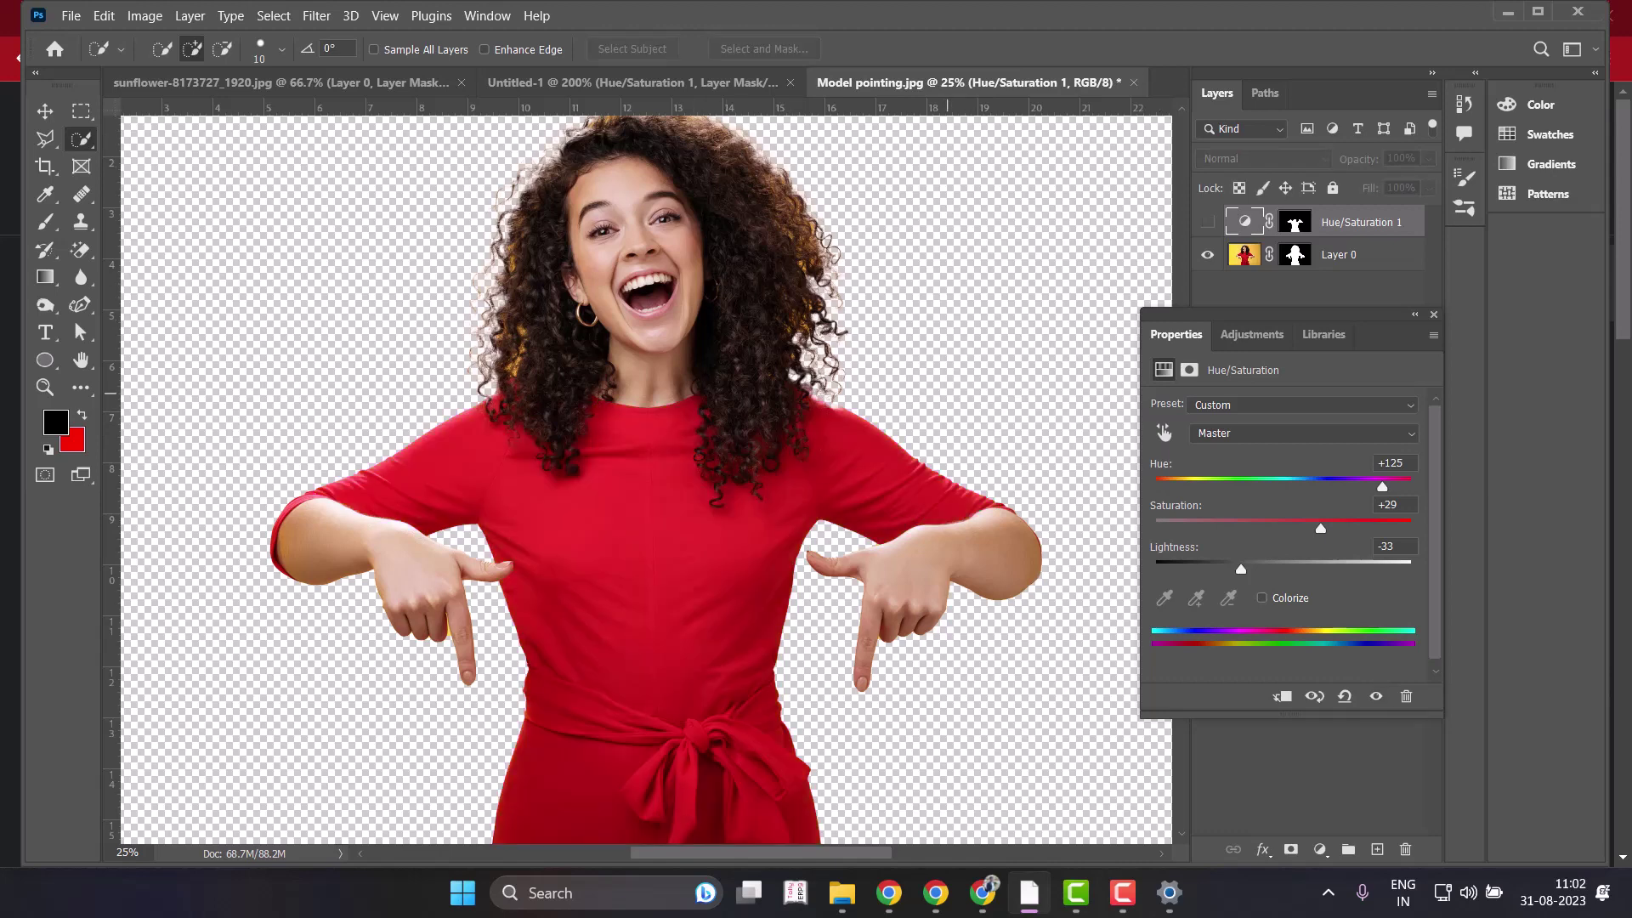
pyautogui.click(982, 893)
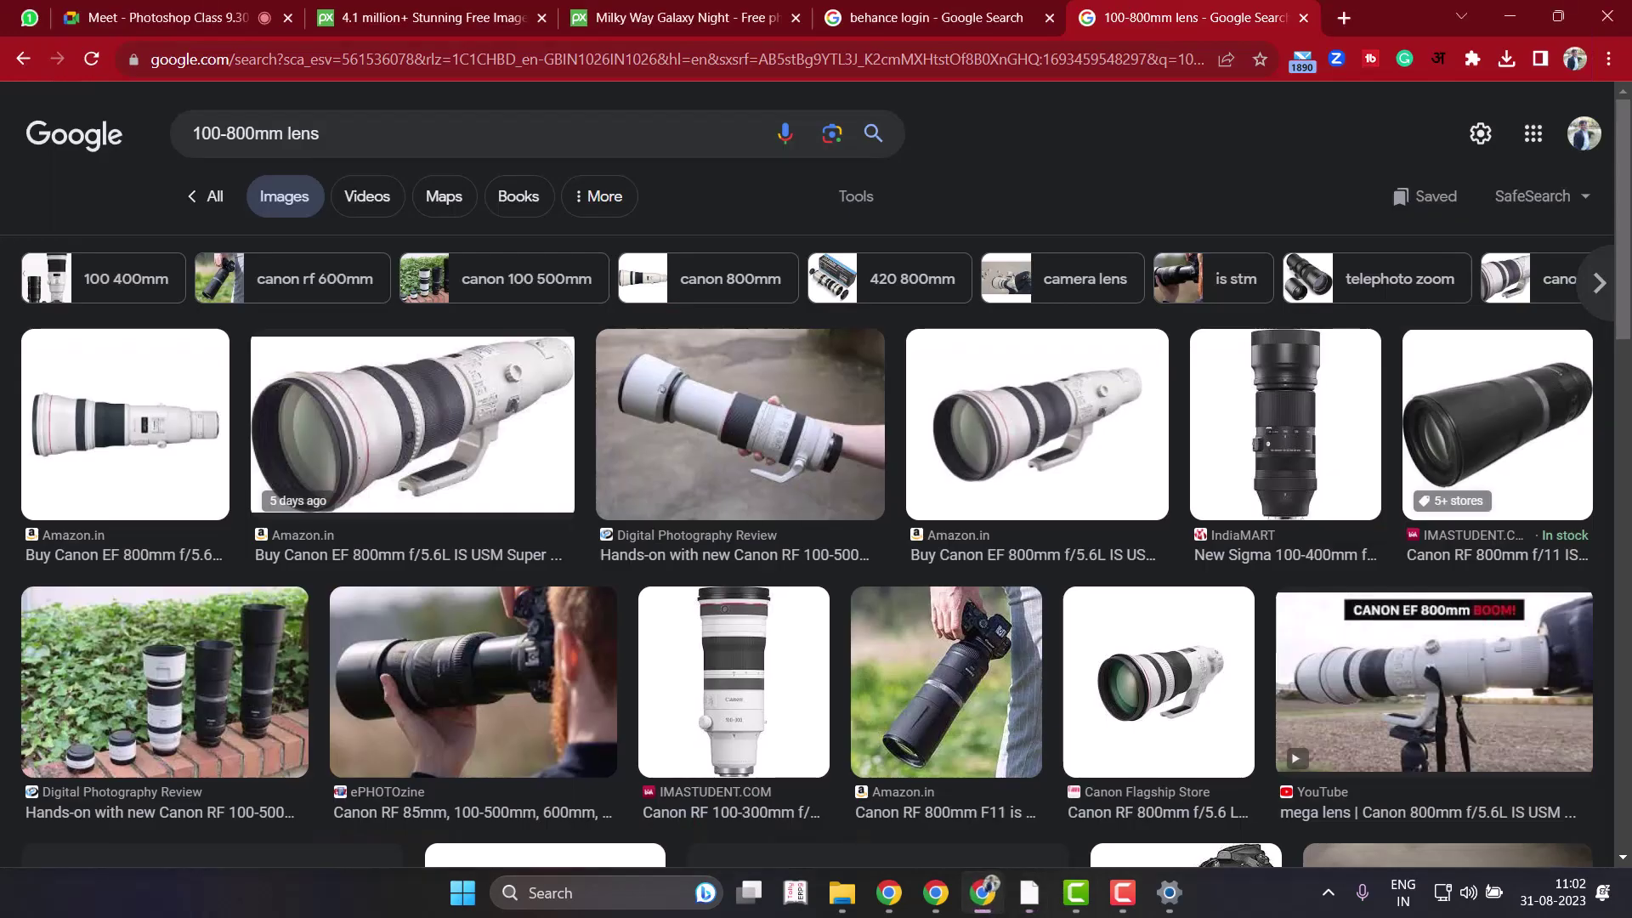
# Go to freepik.com and search for 'women saree'.
pyautogui.hotkey('ctrl', 'l')
pyautogui.write('f')
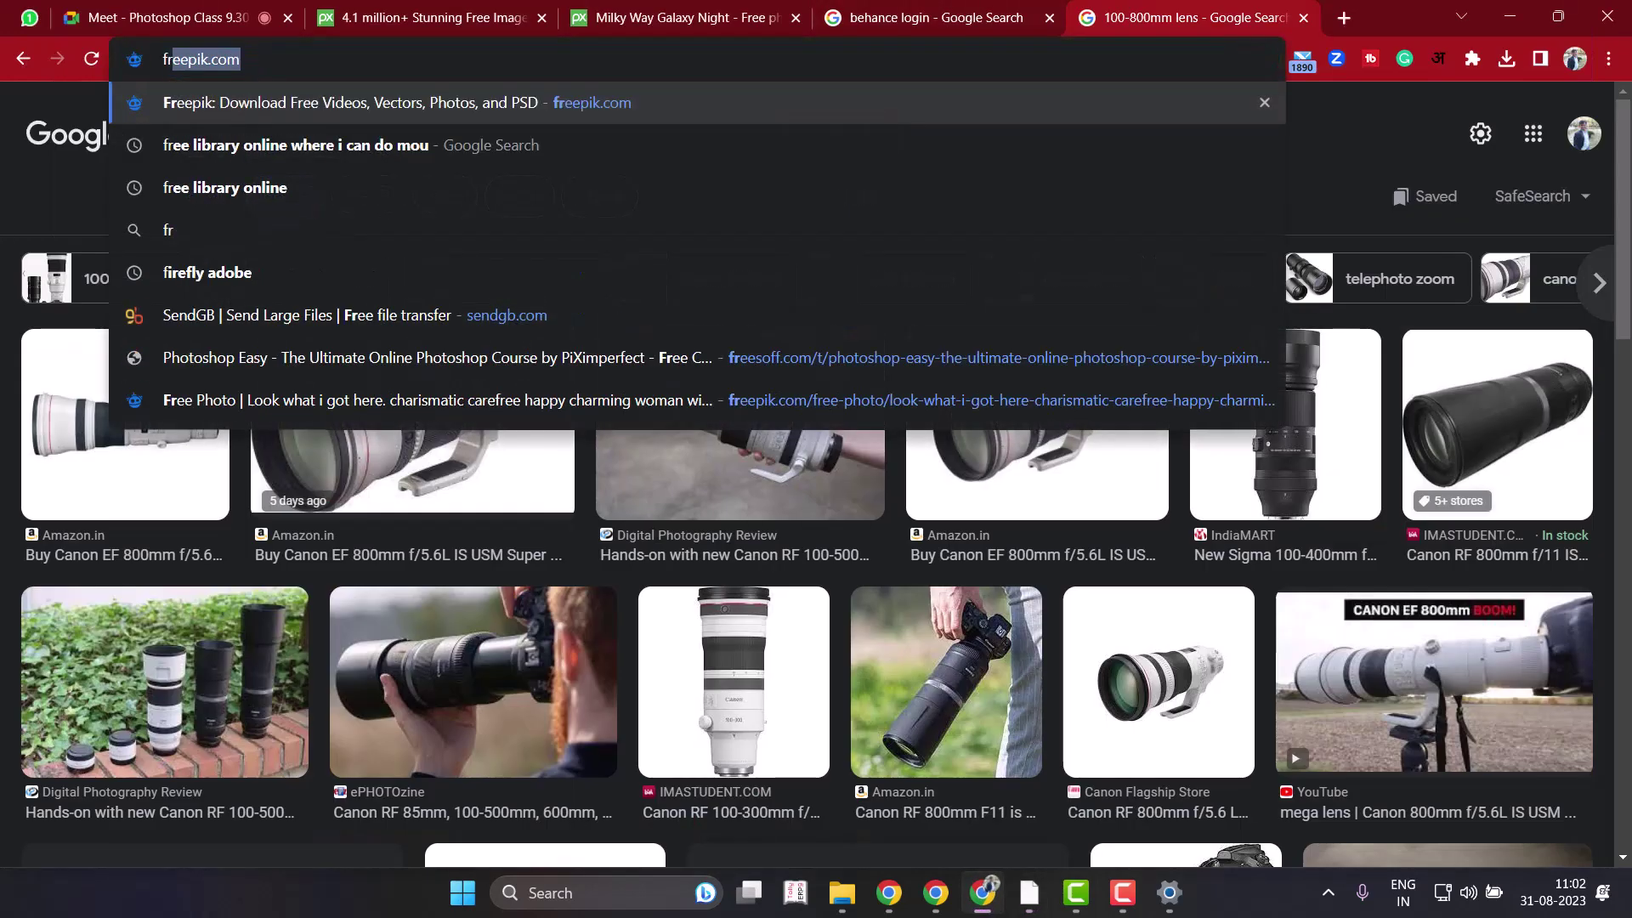
pyautogui.write('ree')
pyautogui.press('Return')
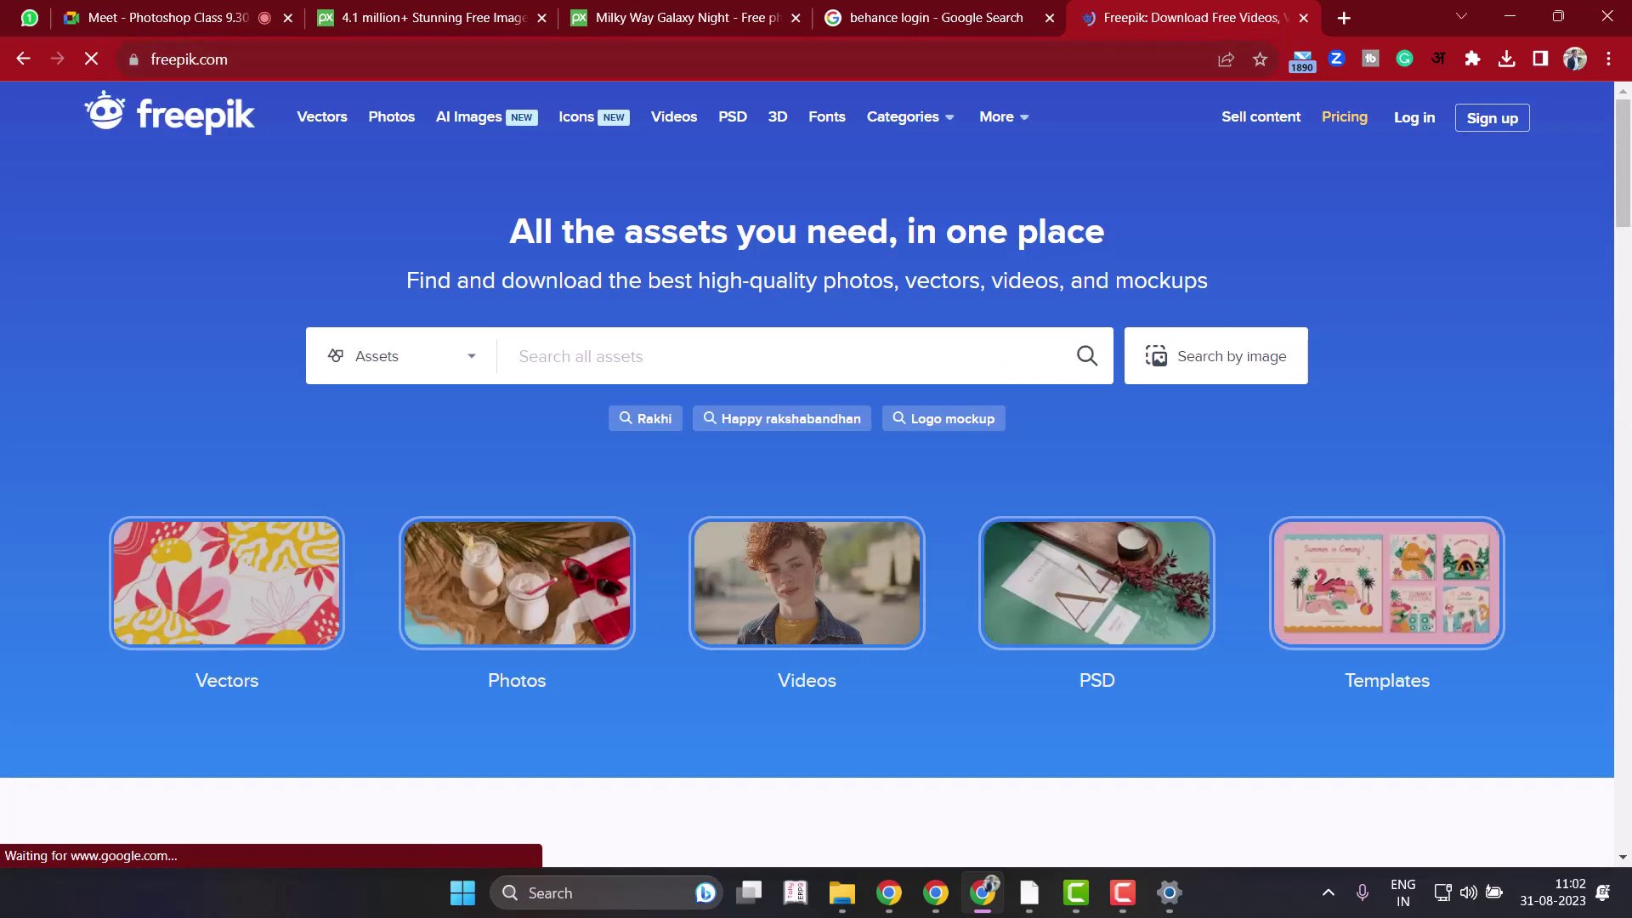
pyautogui.press('Return')
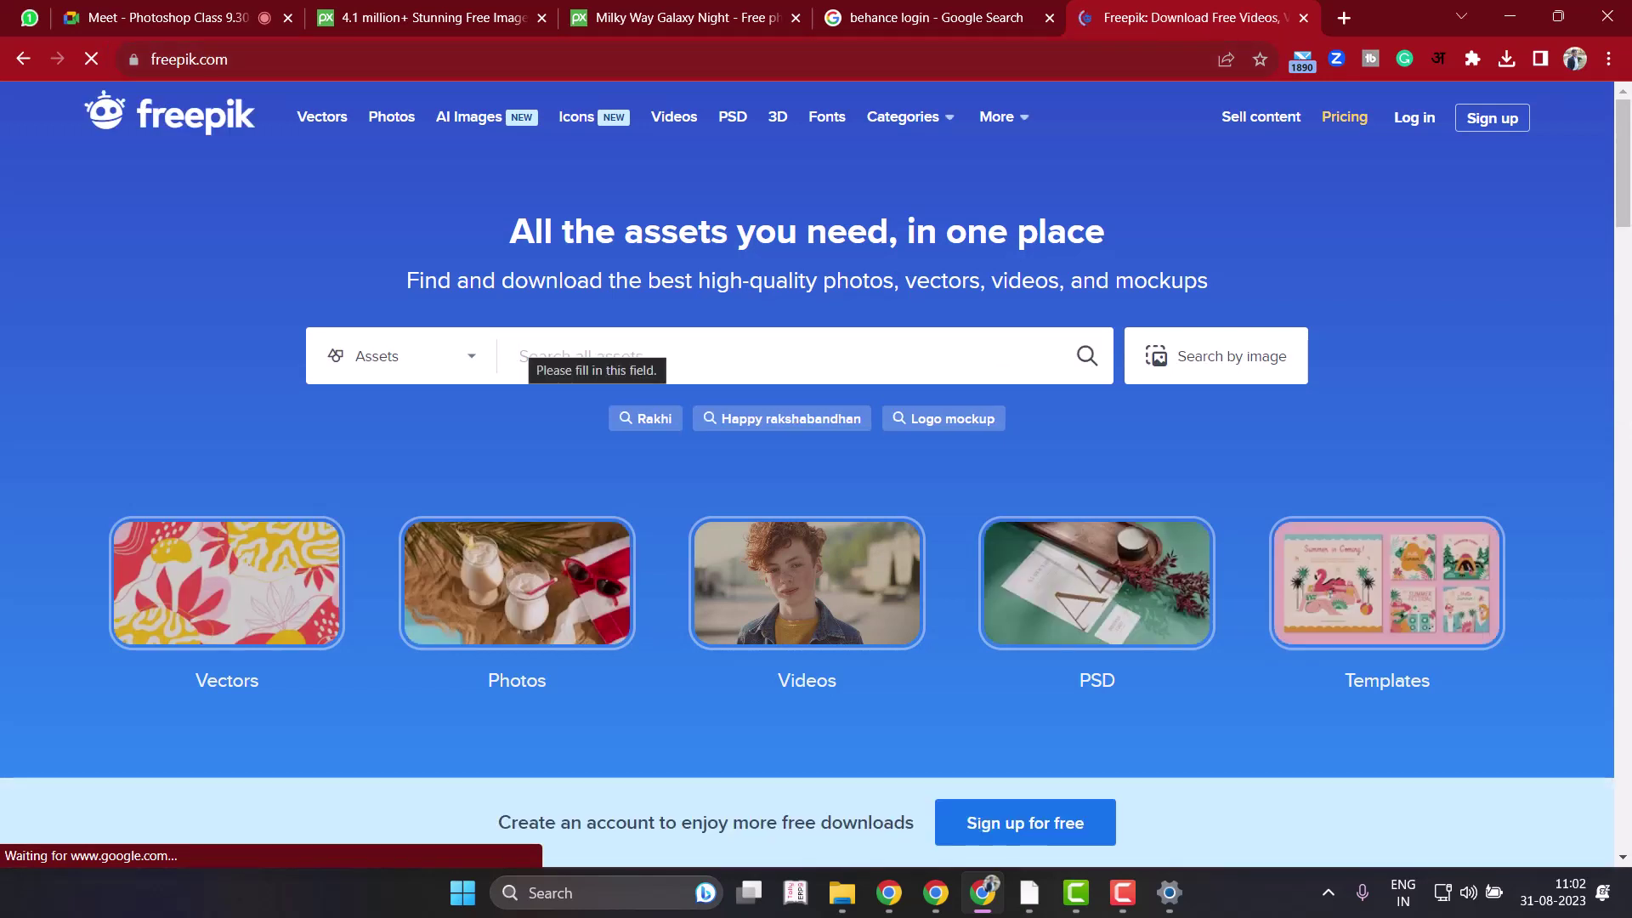
pyautogui.write('women')
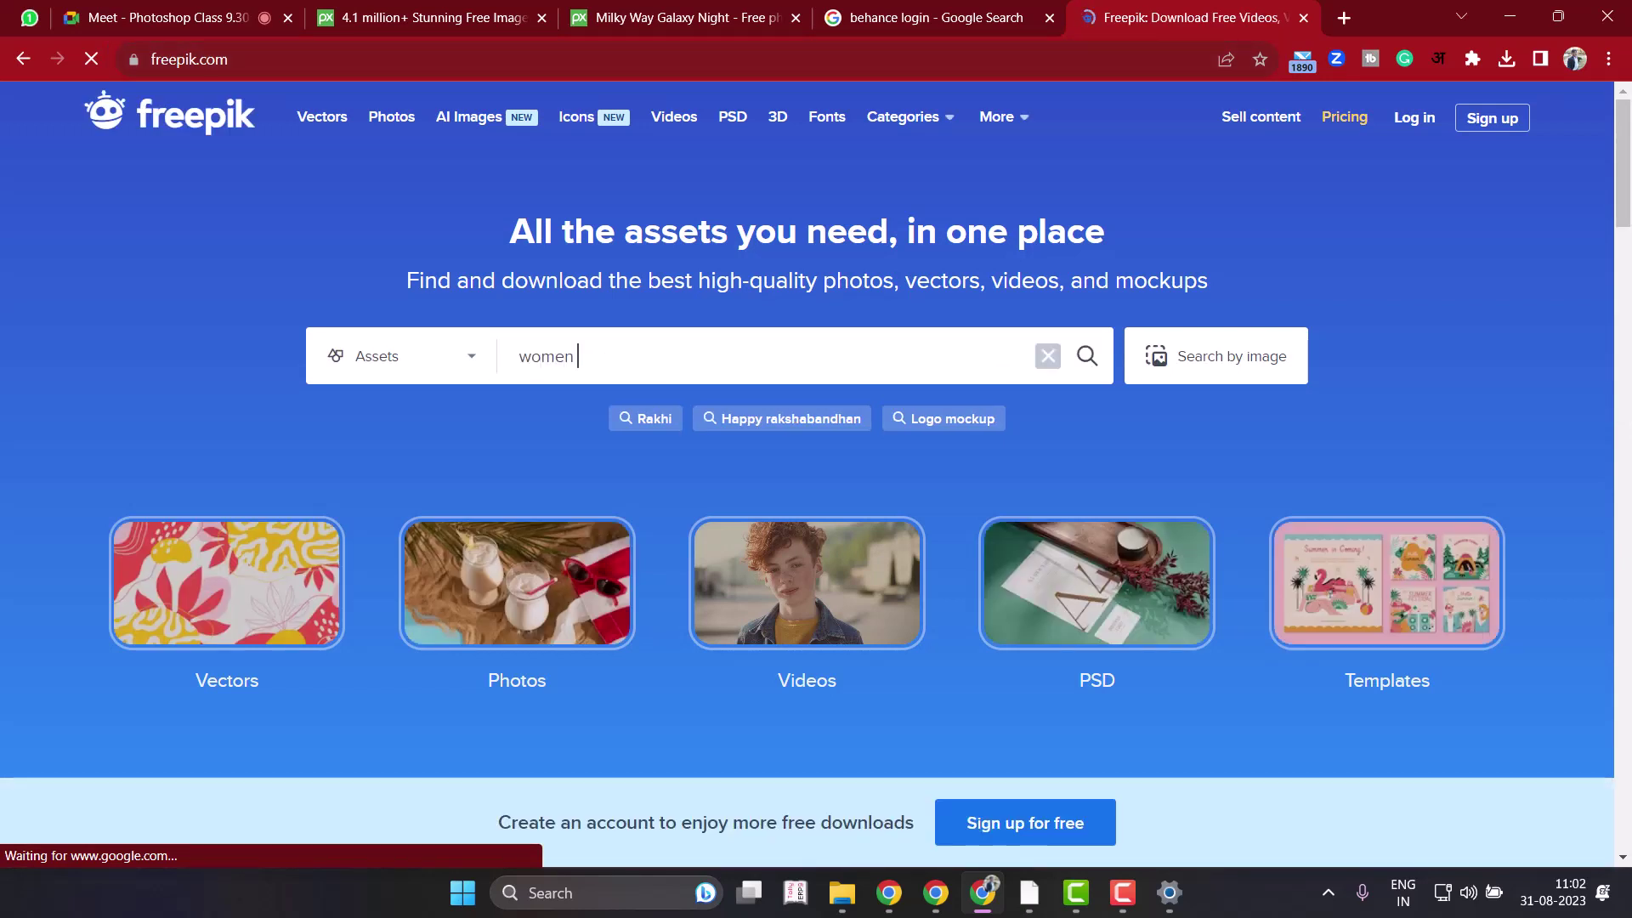
pyautogui.write(' sar')
pyautogui.write('ee')
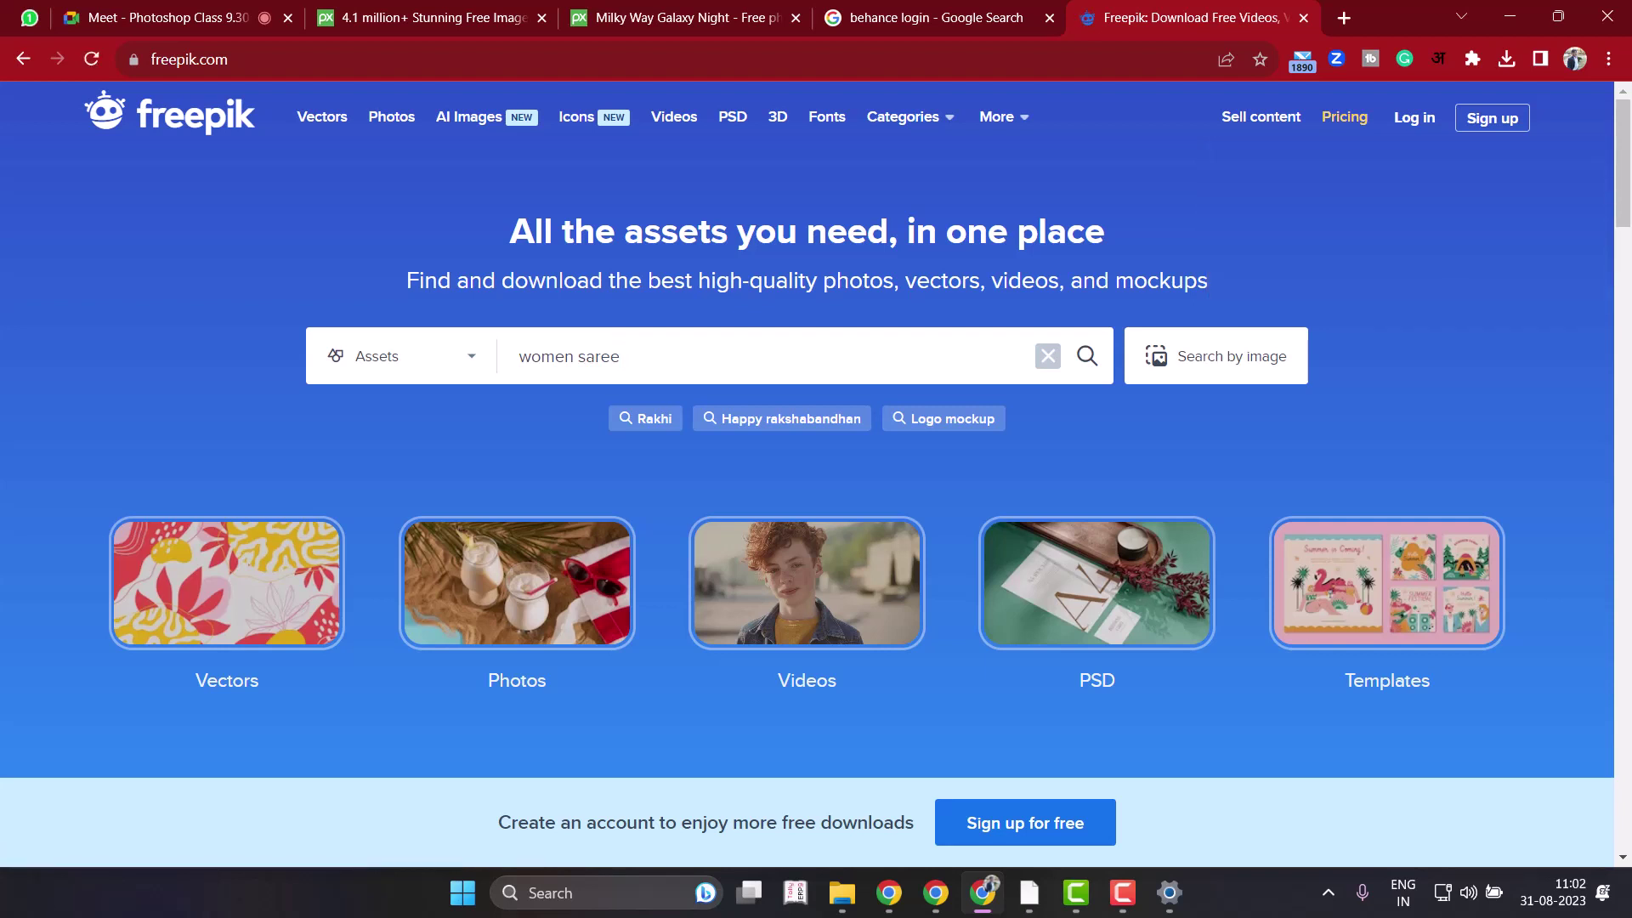
pyautogui.press('Return')
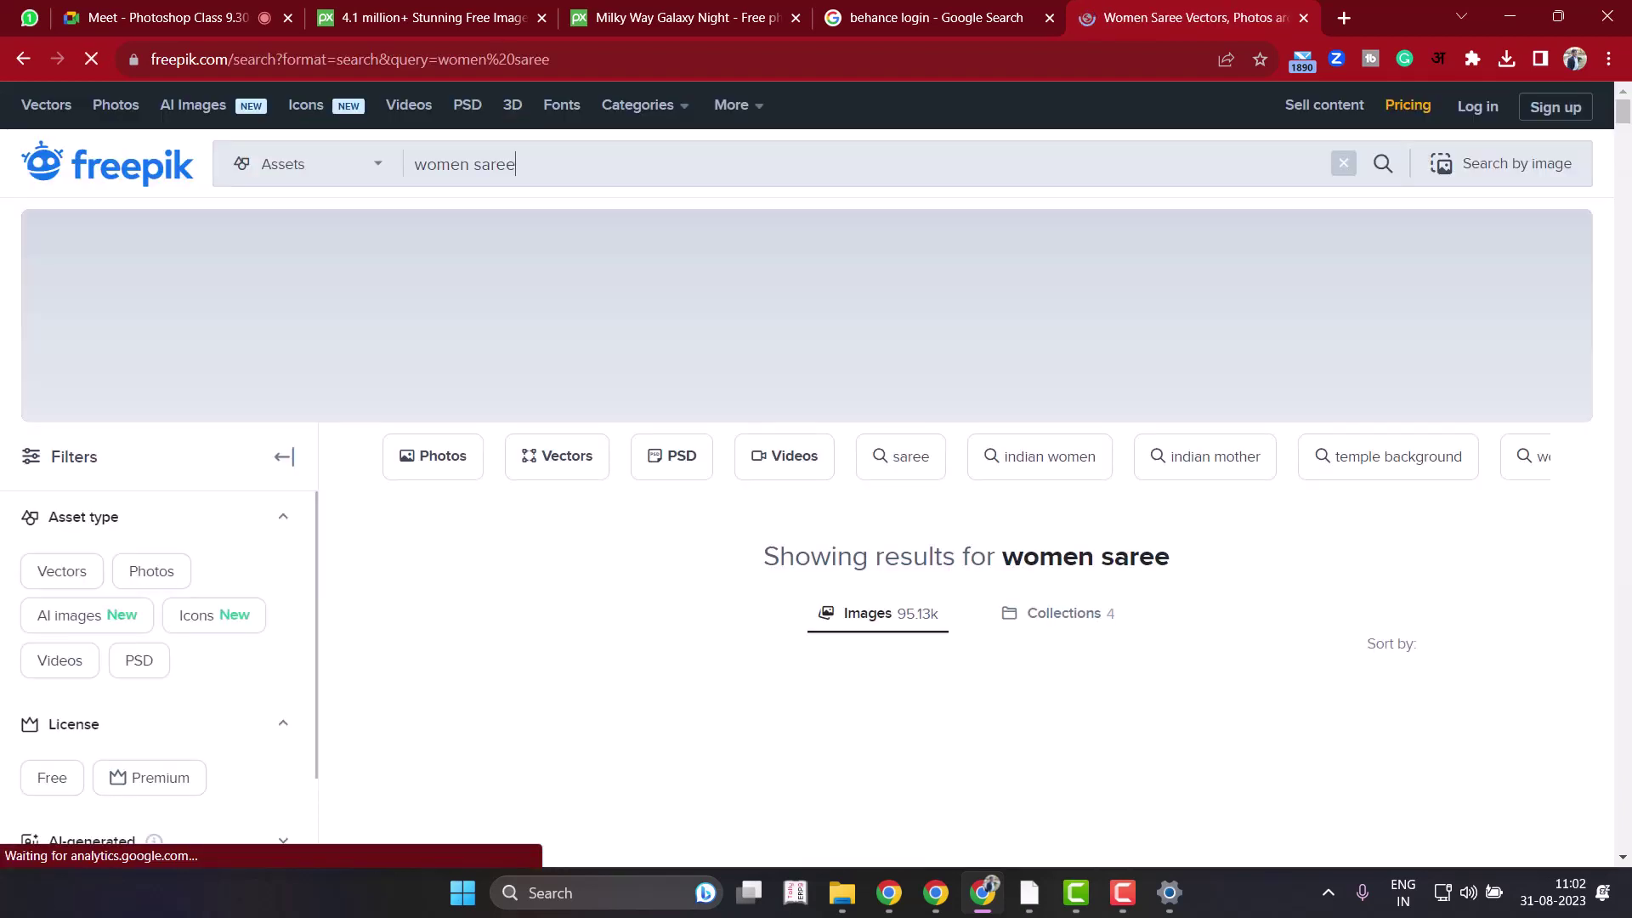
# Open the blue sari studio photo in a new tab and download it free.
pyautogui.scroll(-3, 966, 510)
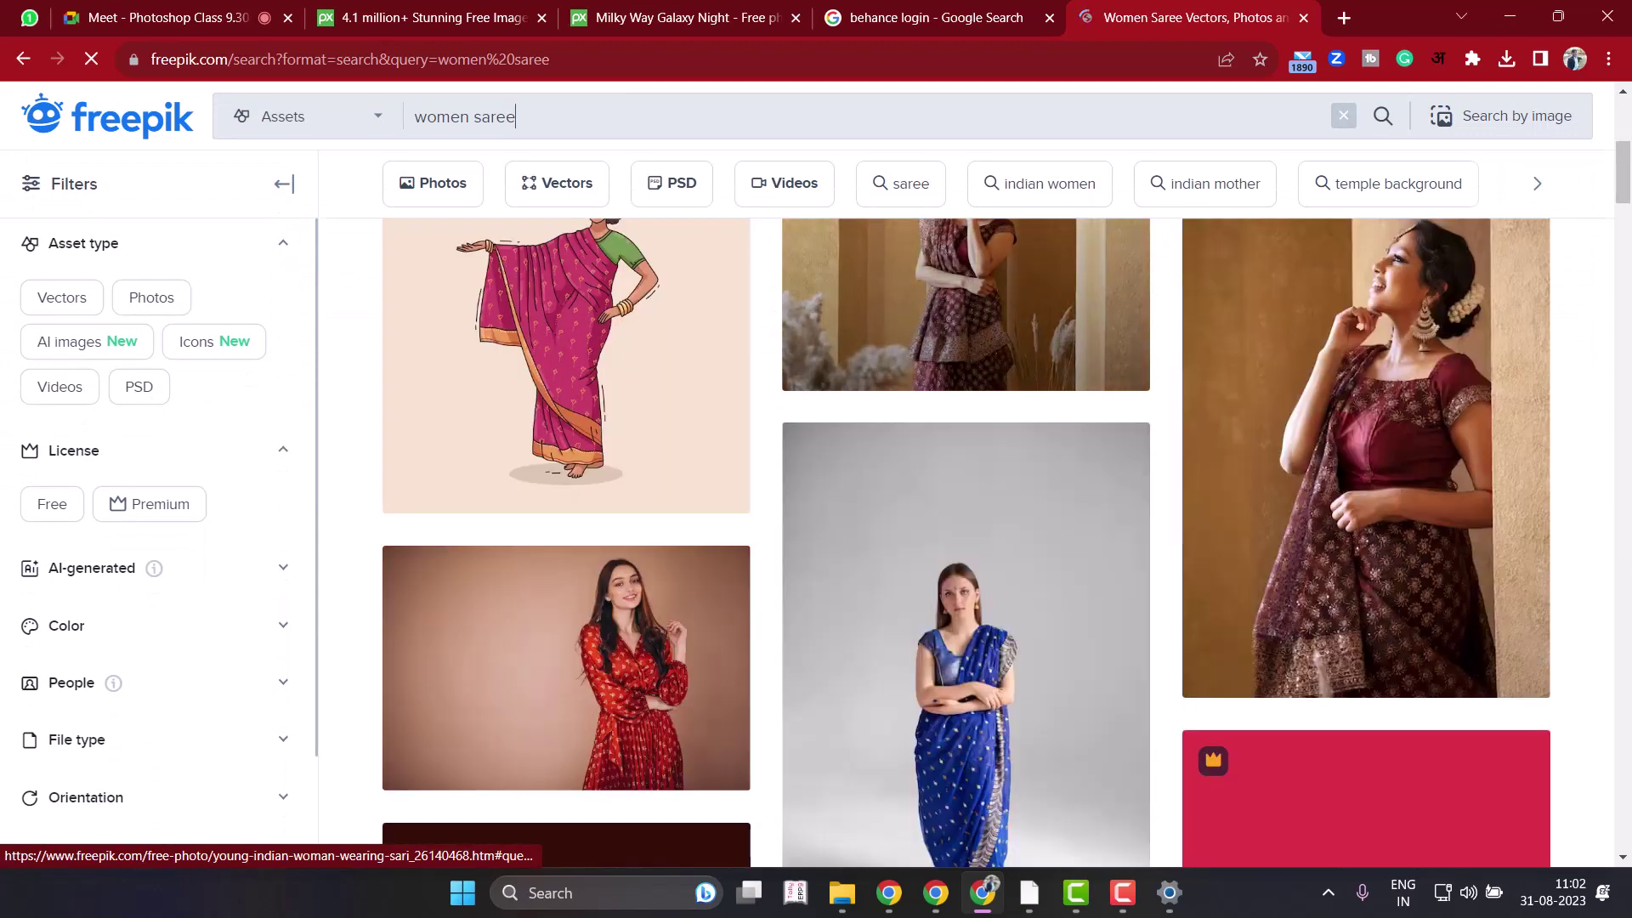
pyautogui.scroll(-3, 966, 510)
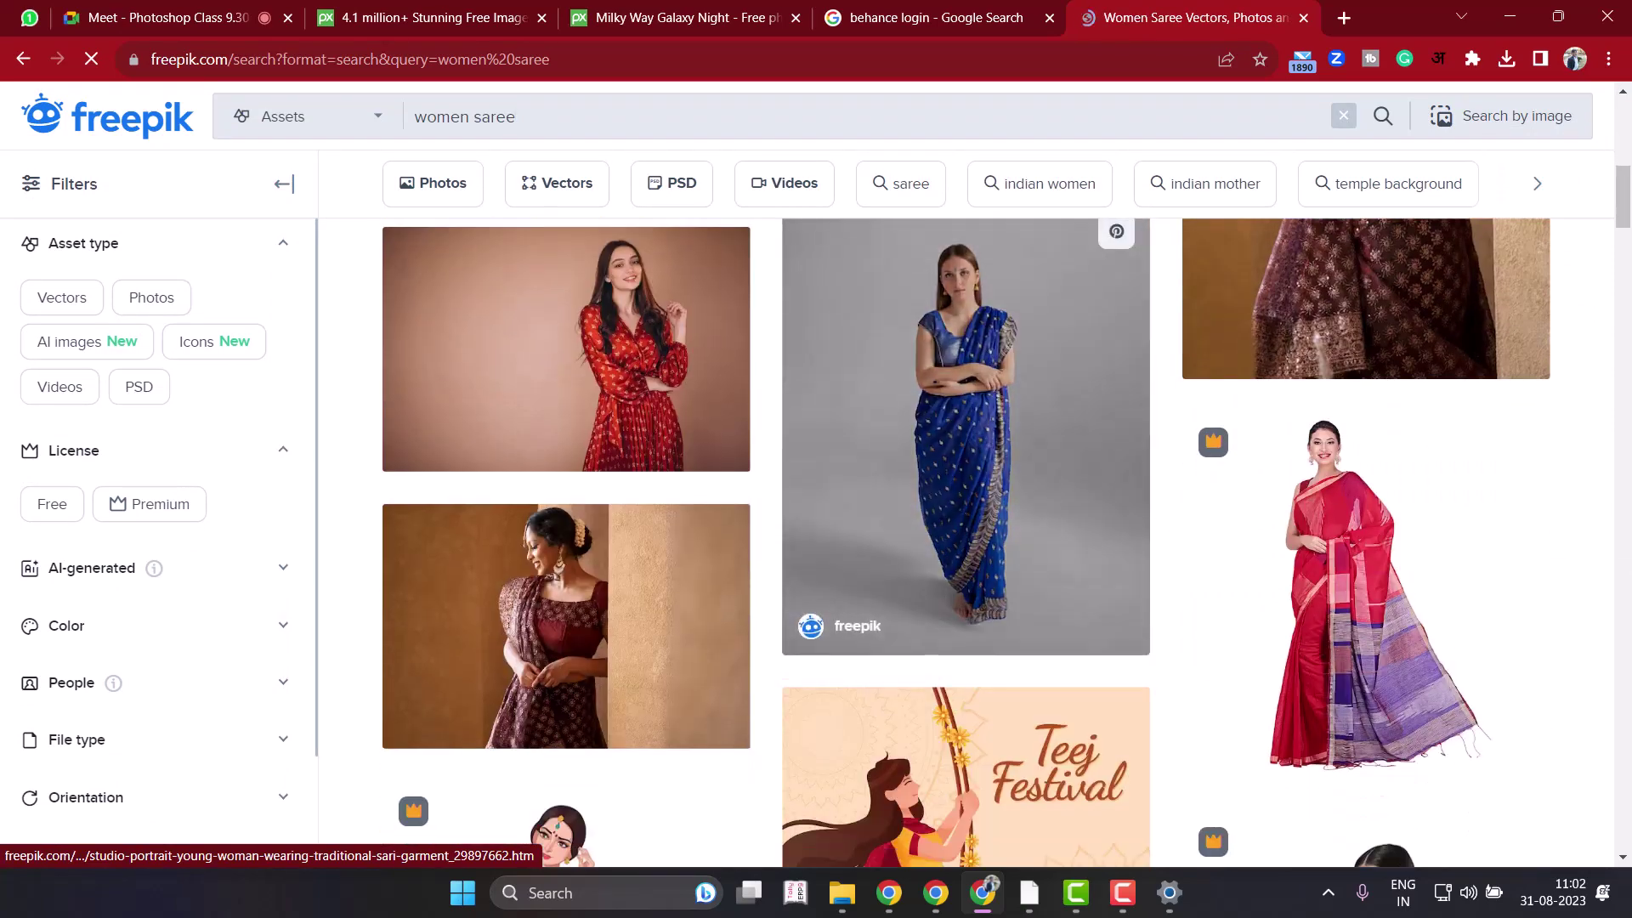
pyautogui.middleClick(966, 442)
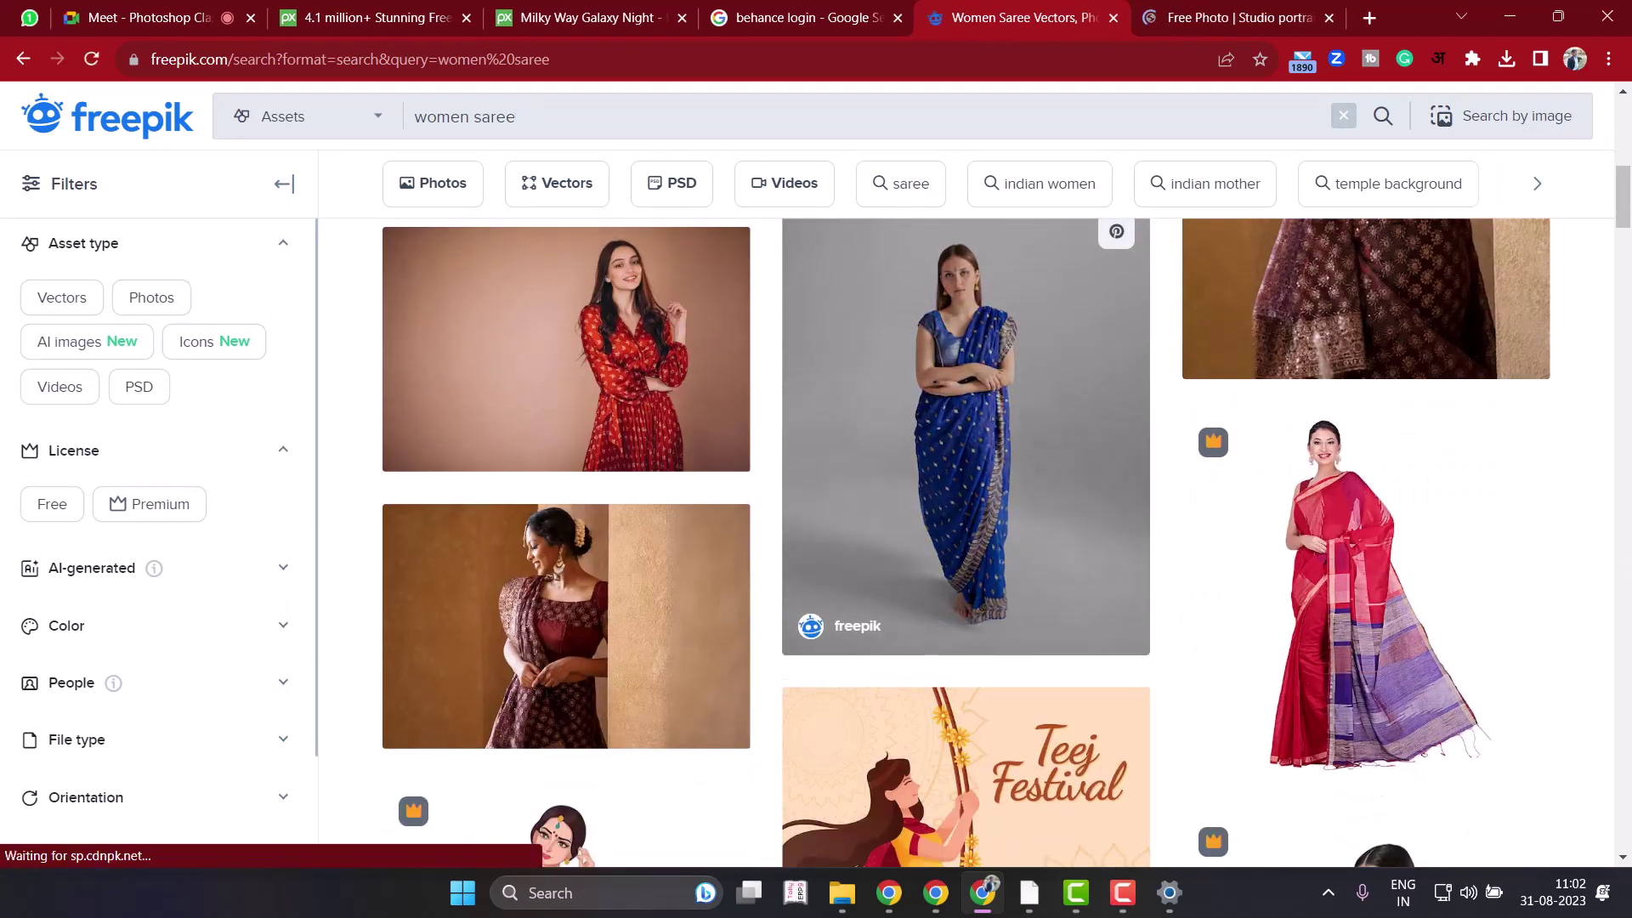
pyautogui.hotkey('ctrl', 'Tab')
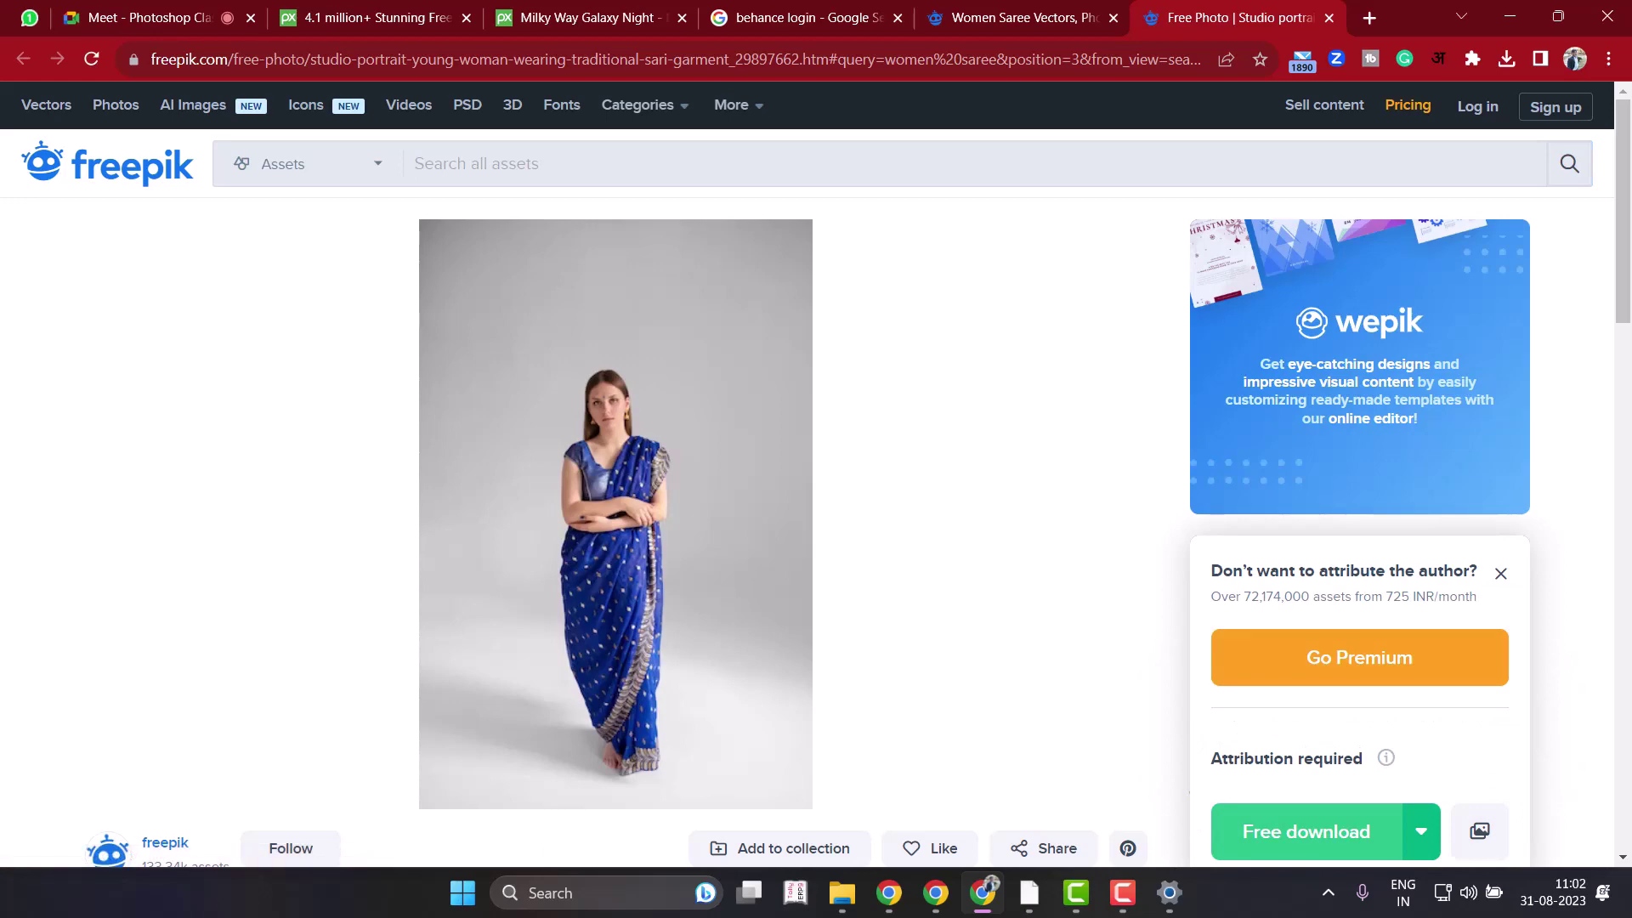
pyautogui.scroll(-2, 1326, 722)
pyautogui.click(1307, 619)
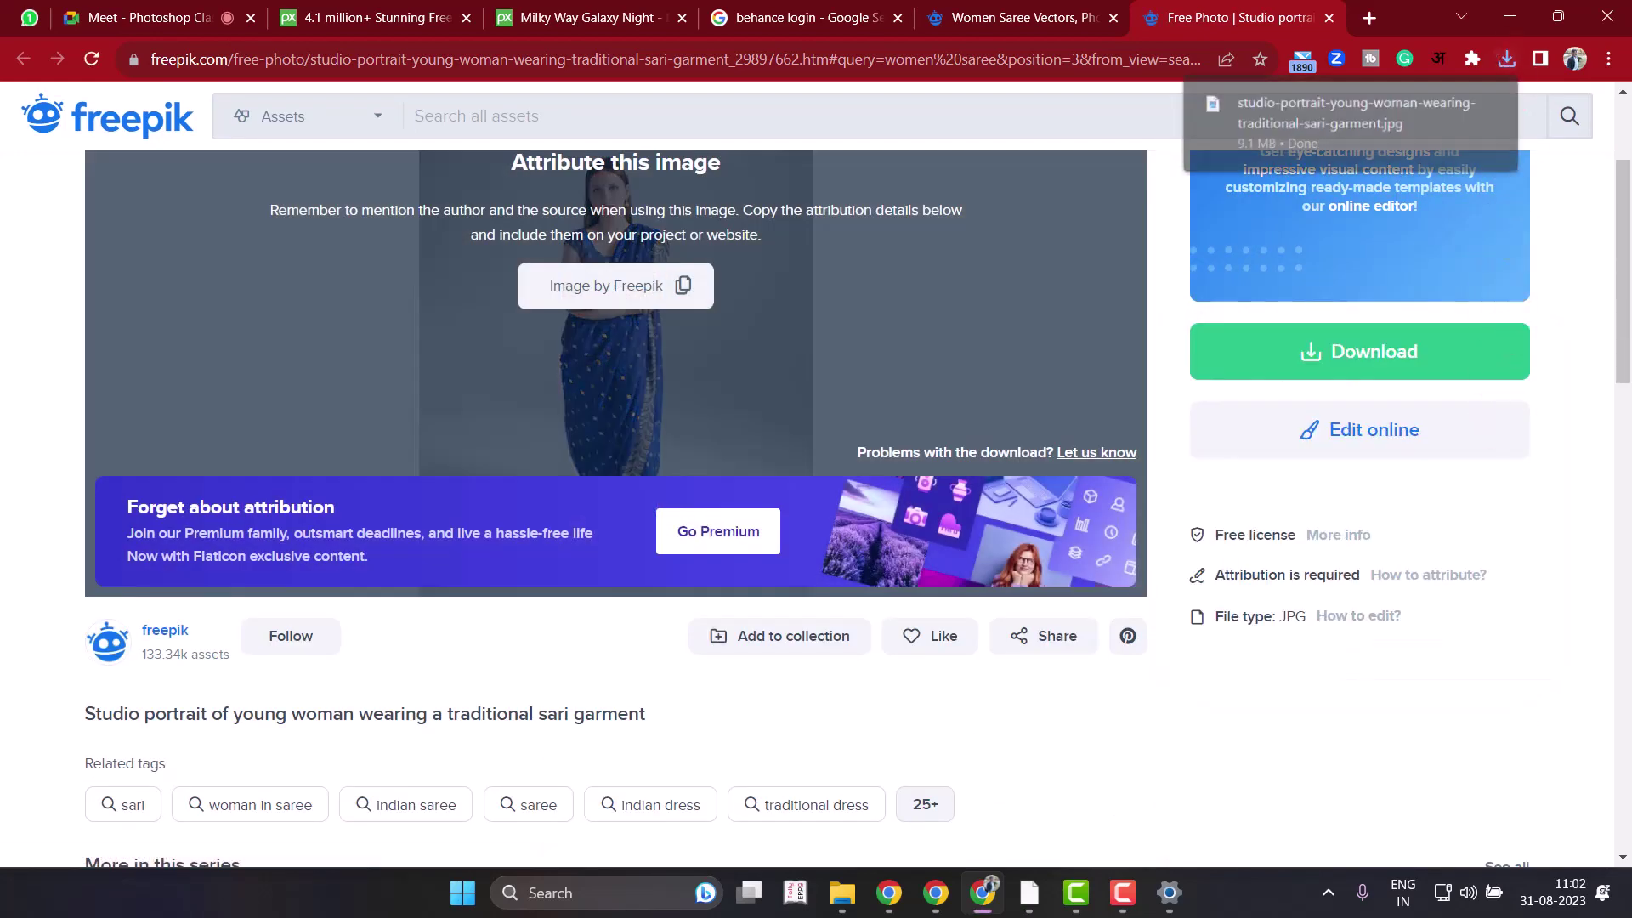
# Drag the downloaded blue sari JPG from Downloads into Photoshop as its own document.
pyautogui.click(1456, 104)
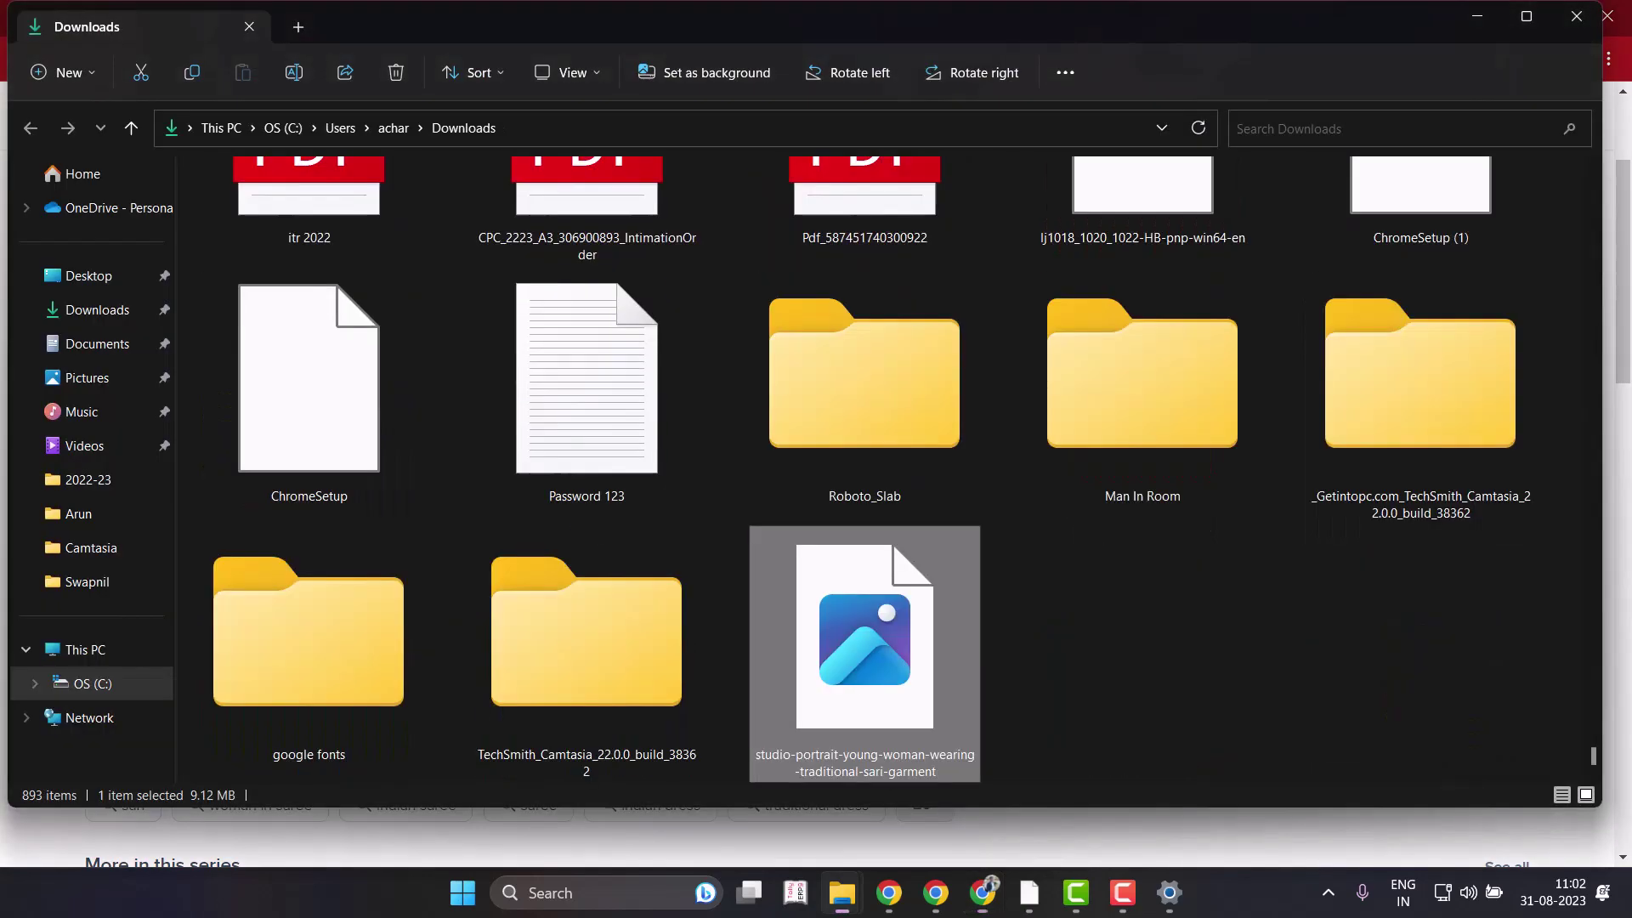
pyautogui.moveTo(865, 655)
pyautogui.mouseDown()
pyautogui.moveTo(1075, 705)
pyautogui.moveTo(1322, 56)
pyautogui.mouseUp()
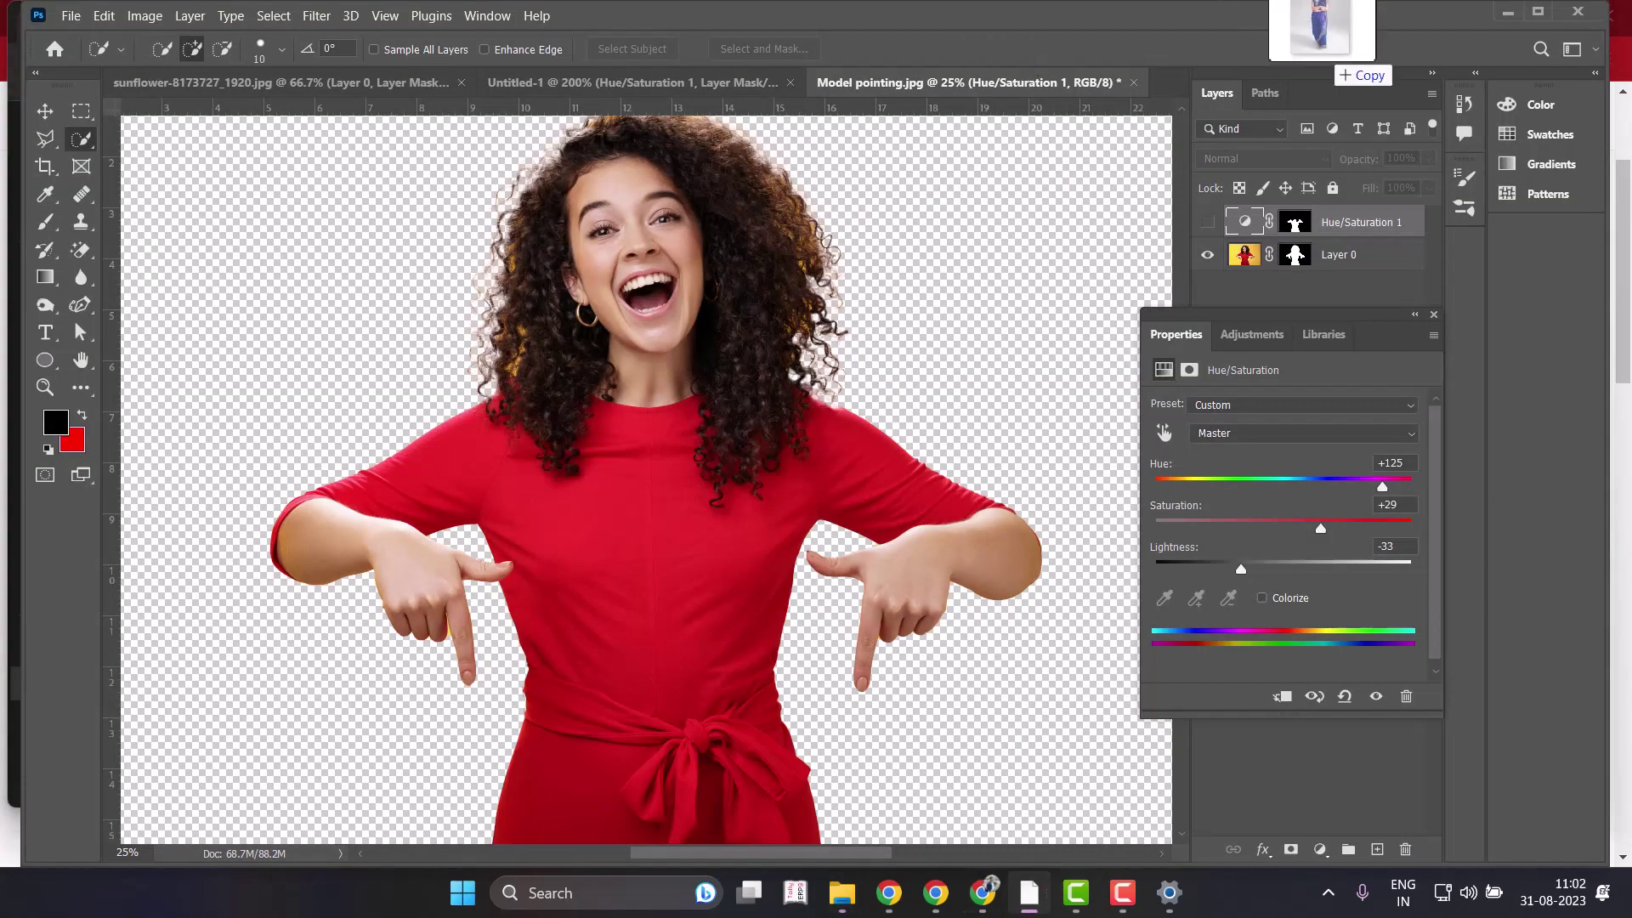
pyautogui.moveTo(1322, 55); pyautogui.dragTo(1186, 56)
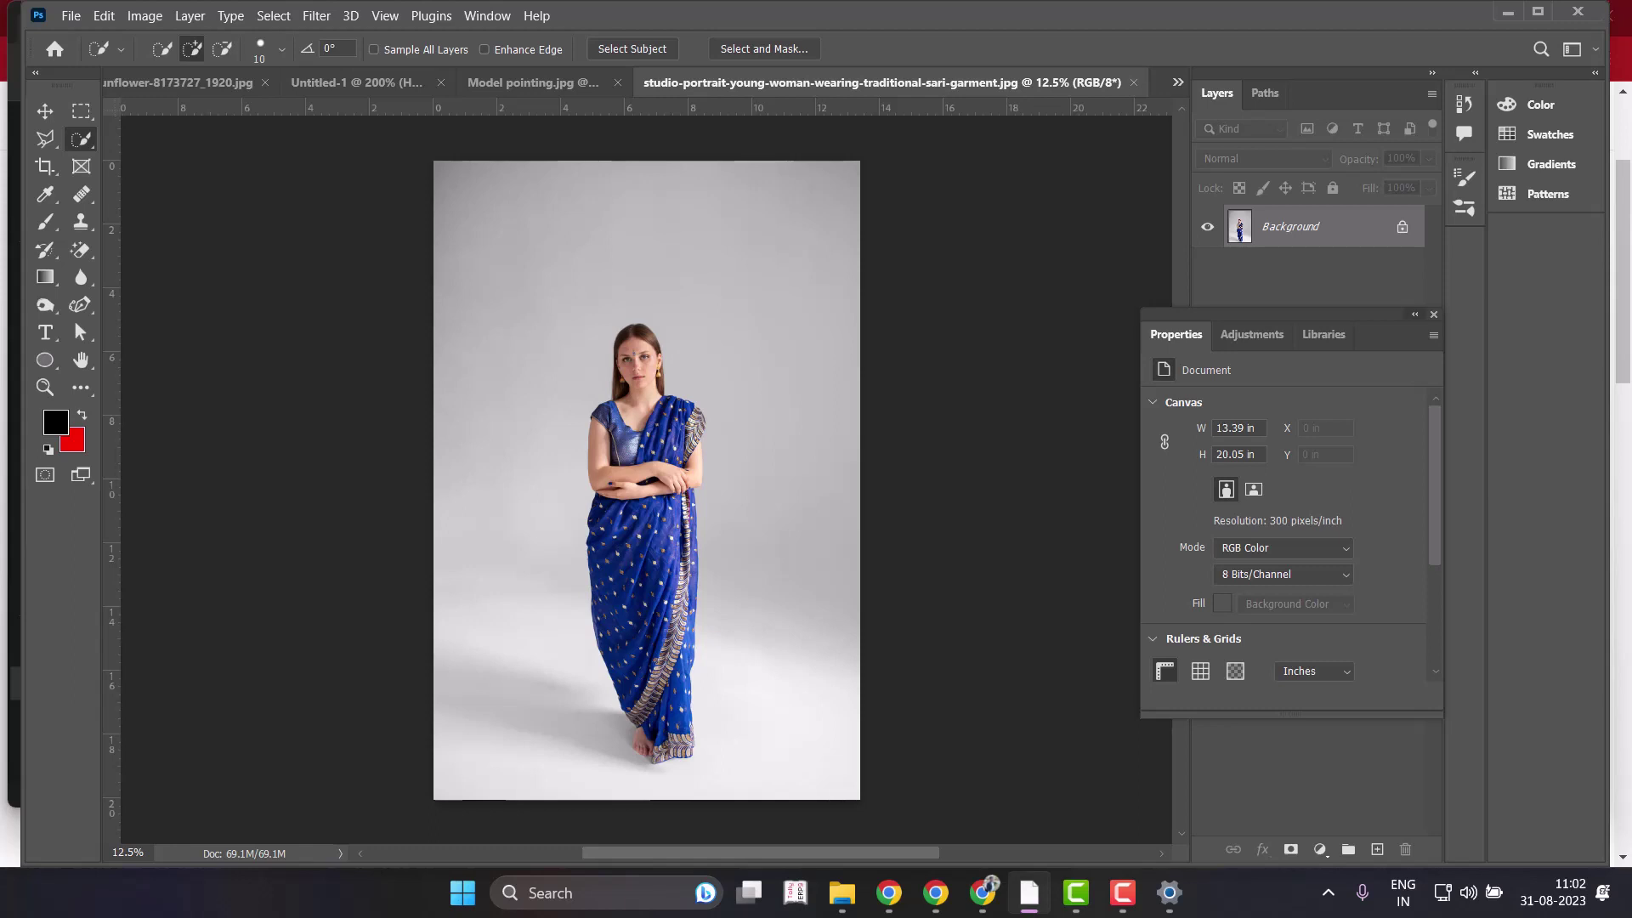
# At 25% zoom, Quick-Select the sari drape, cancelling the Select Subject prompt.
pyautogui.click(1415, 315)
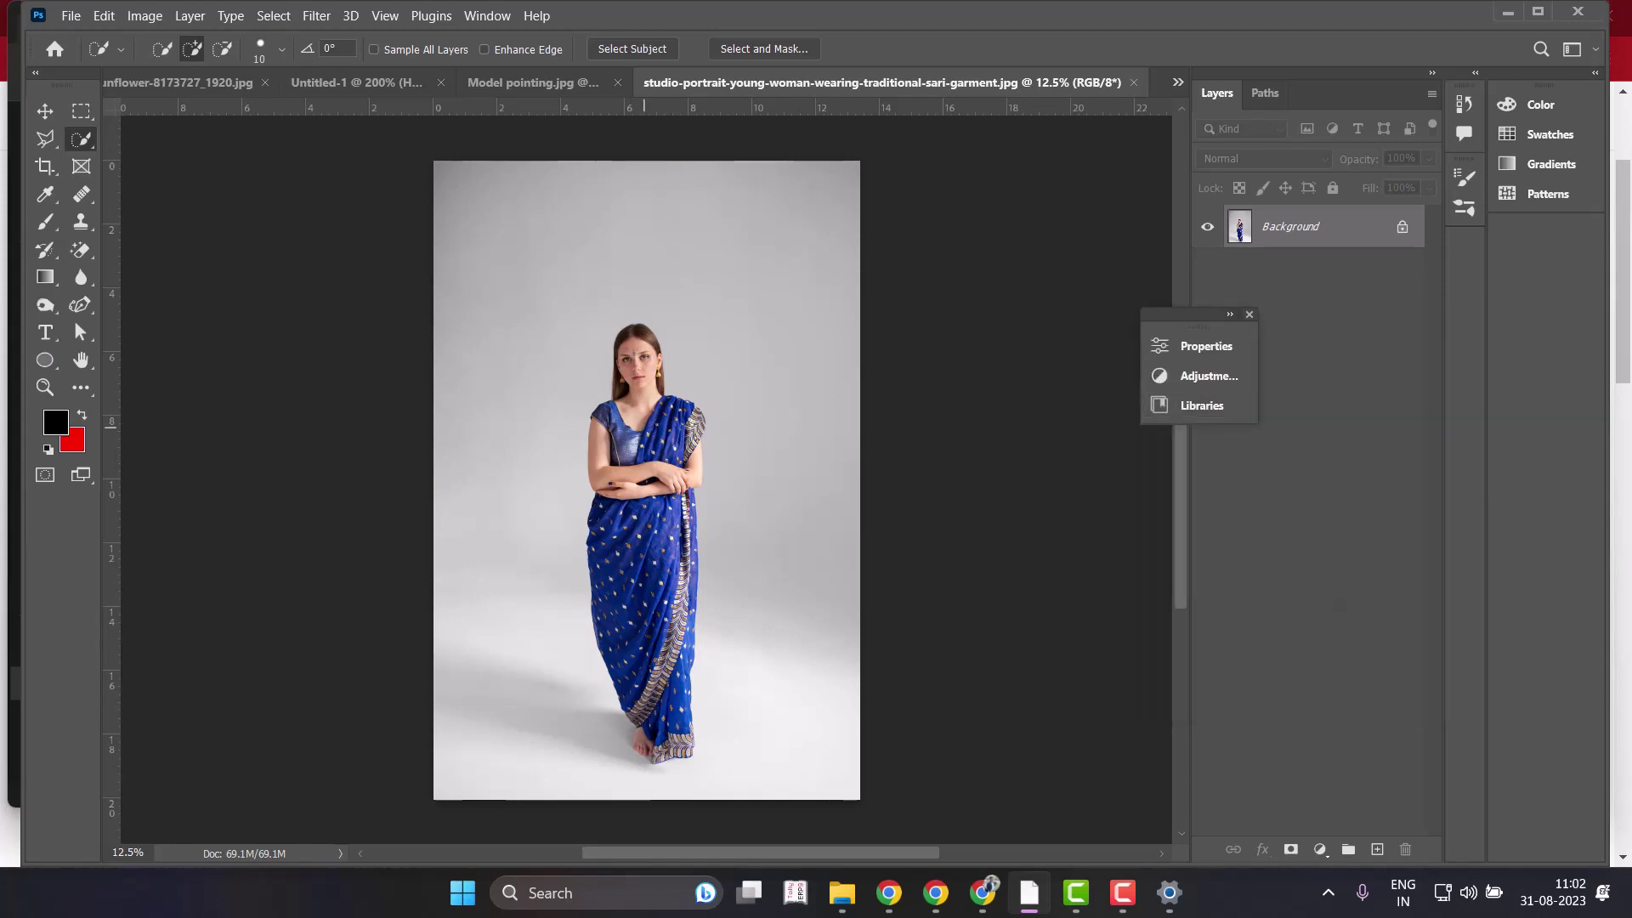
pyautogui.hotkey('ctrl', '+')
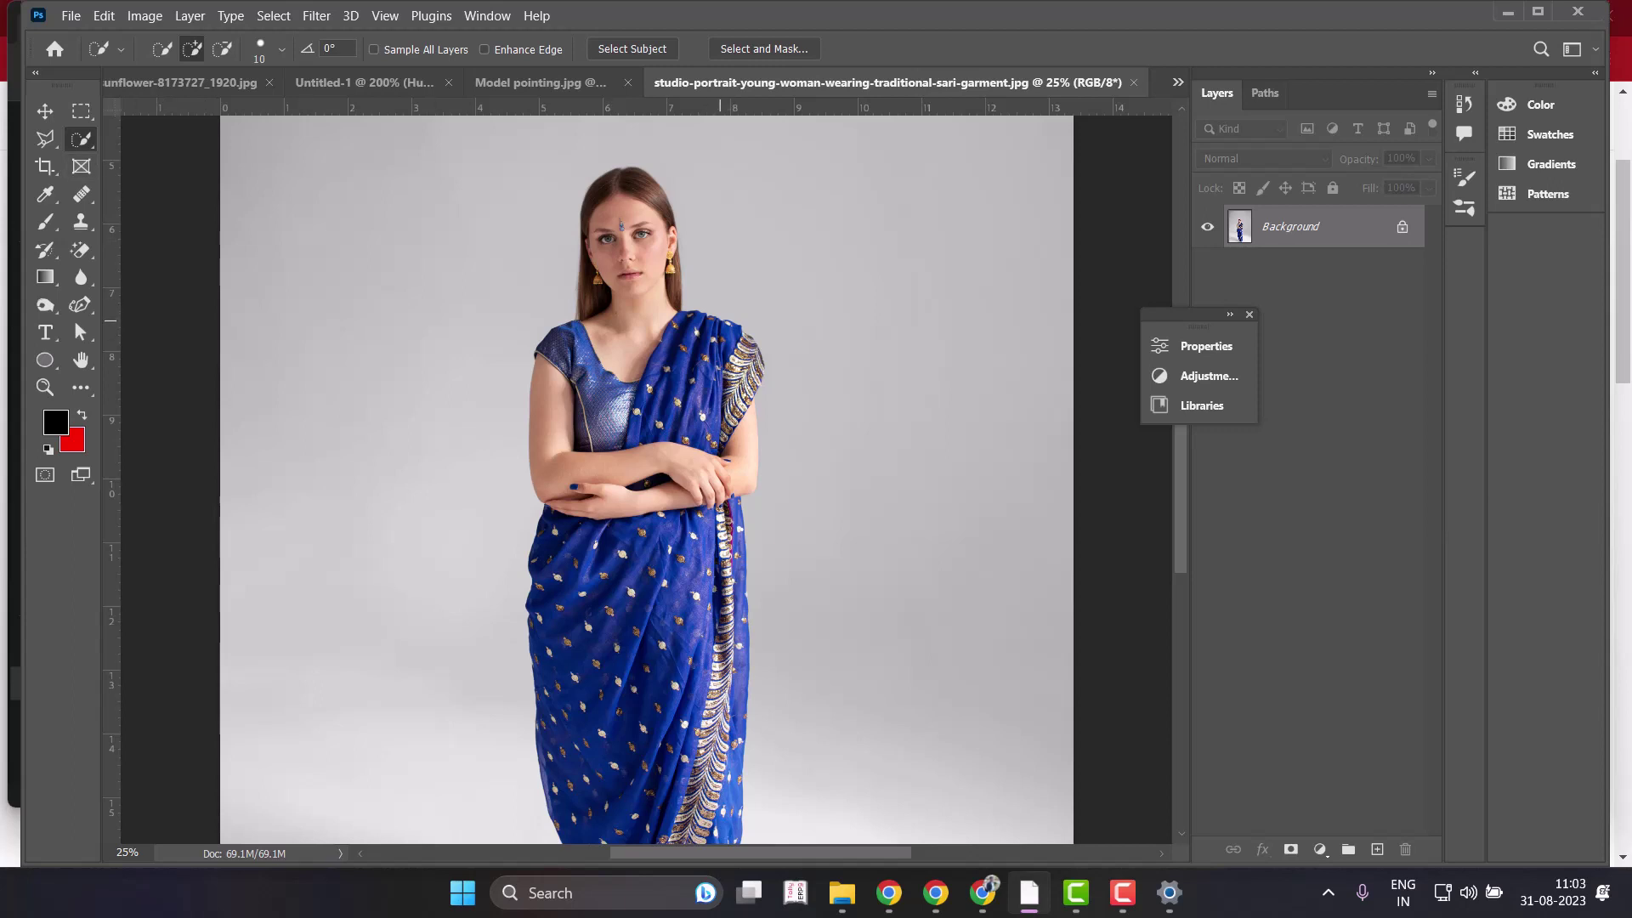
pyautogui.moveTo(720, 322)
pyautogui.mouseDown()
pyautogui.moveTo(727, 387)
pyautogui.moveTo(759, 370)
pyautogui.mouseUp()
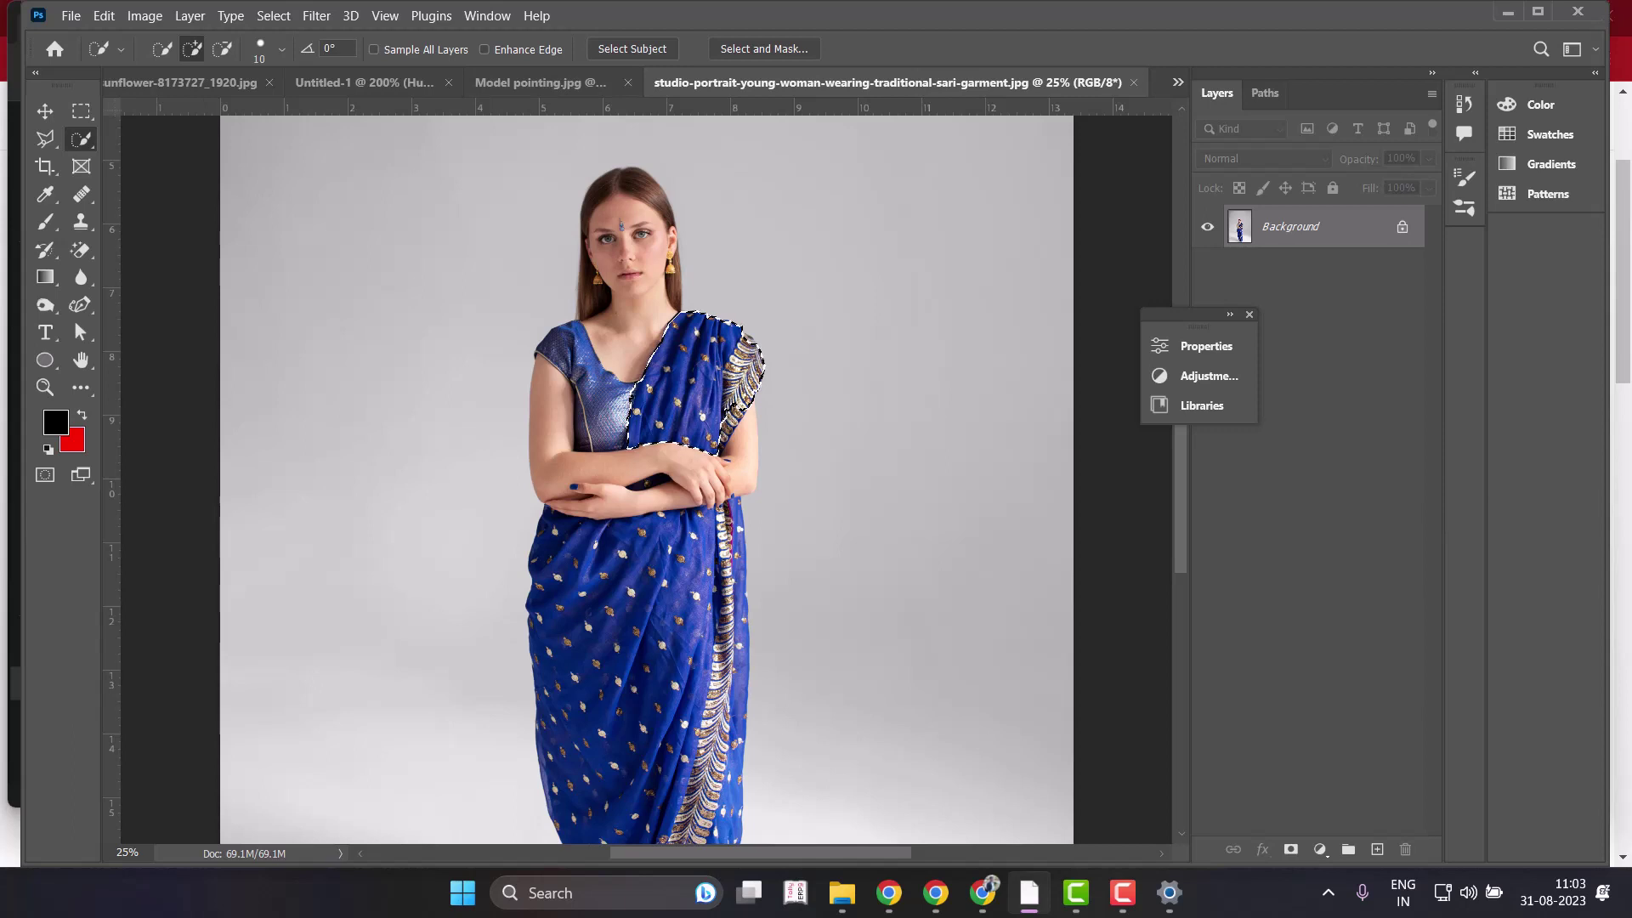
pyautogui.click(631, 49)
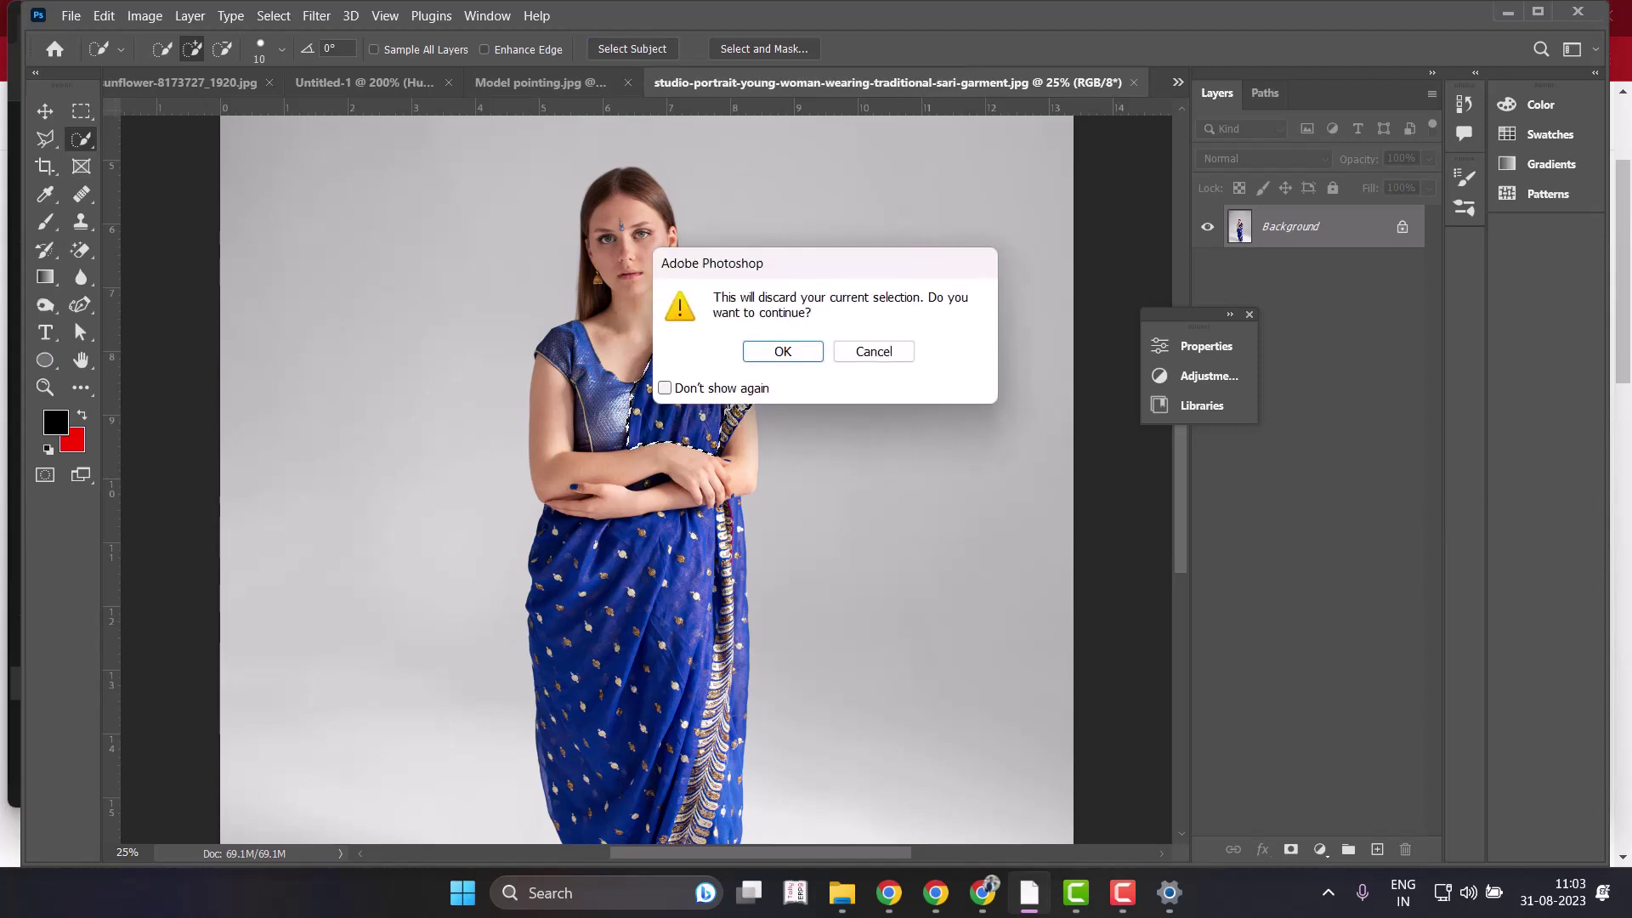
pyautogui.press('Escape')
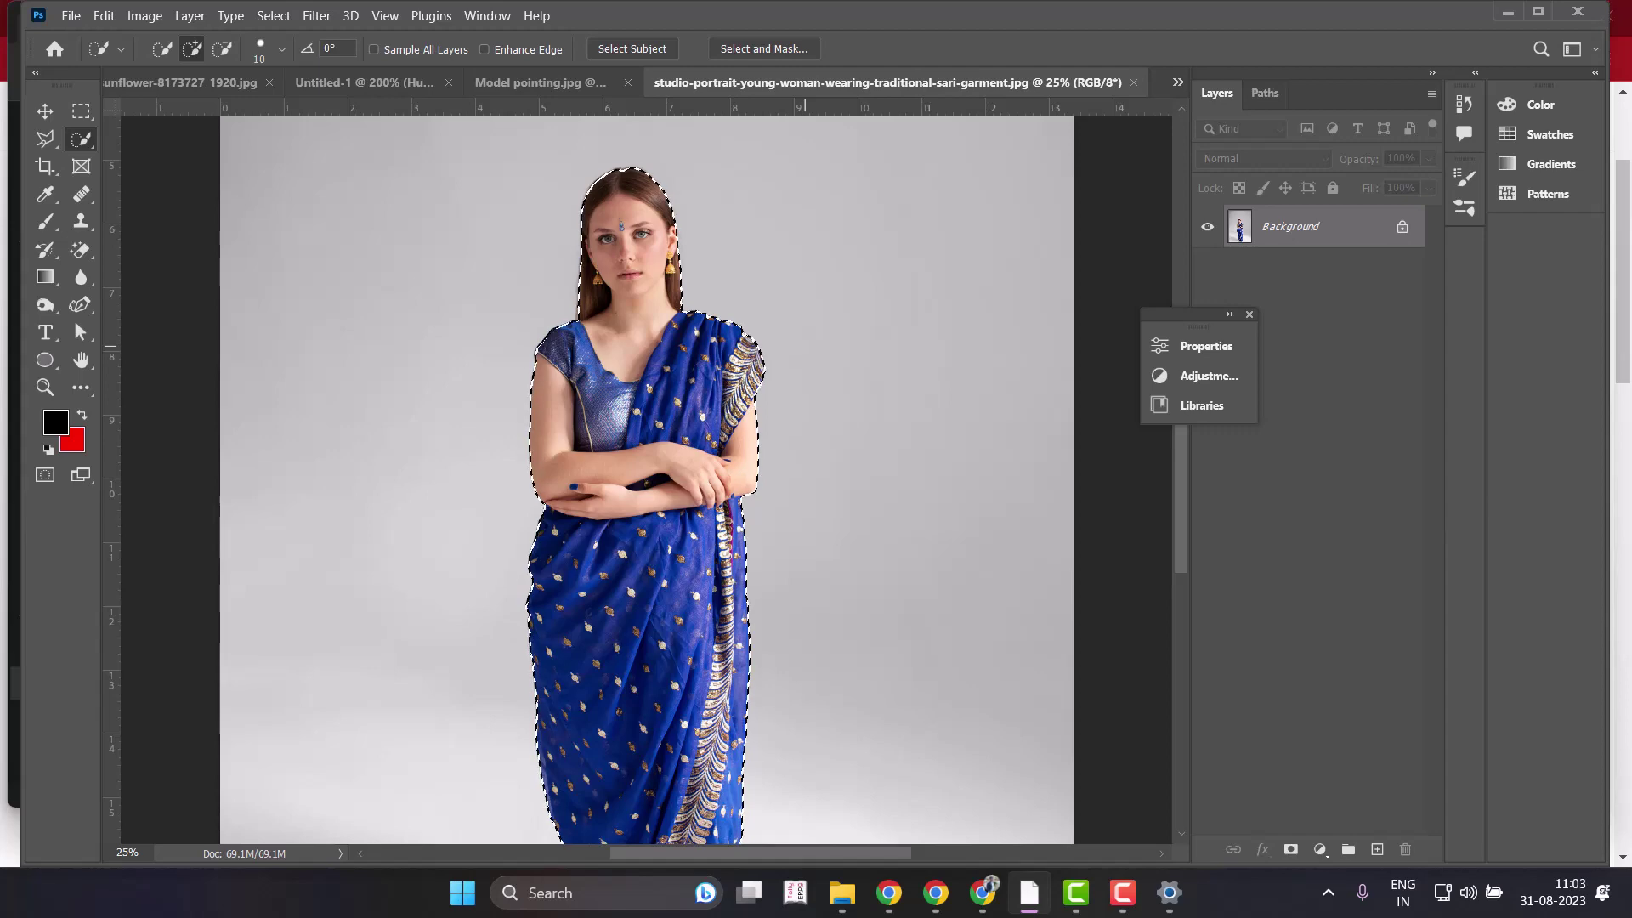
# Subtract the head, hair and both arms from the sari selection at 50% zoom.
pyautogui.scroll(-2, 646, 476)
pyautogui.scroll(-1, 646, 476)
pyautogui.scroll(-2, 787, 382)
pyautogui.scroll(3, 680, 379)
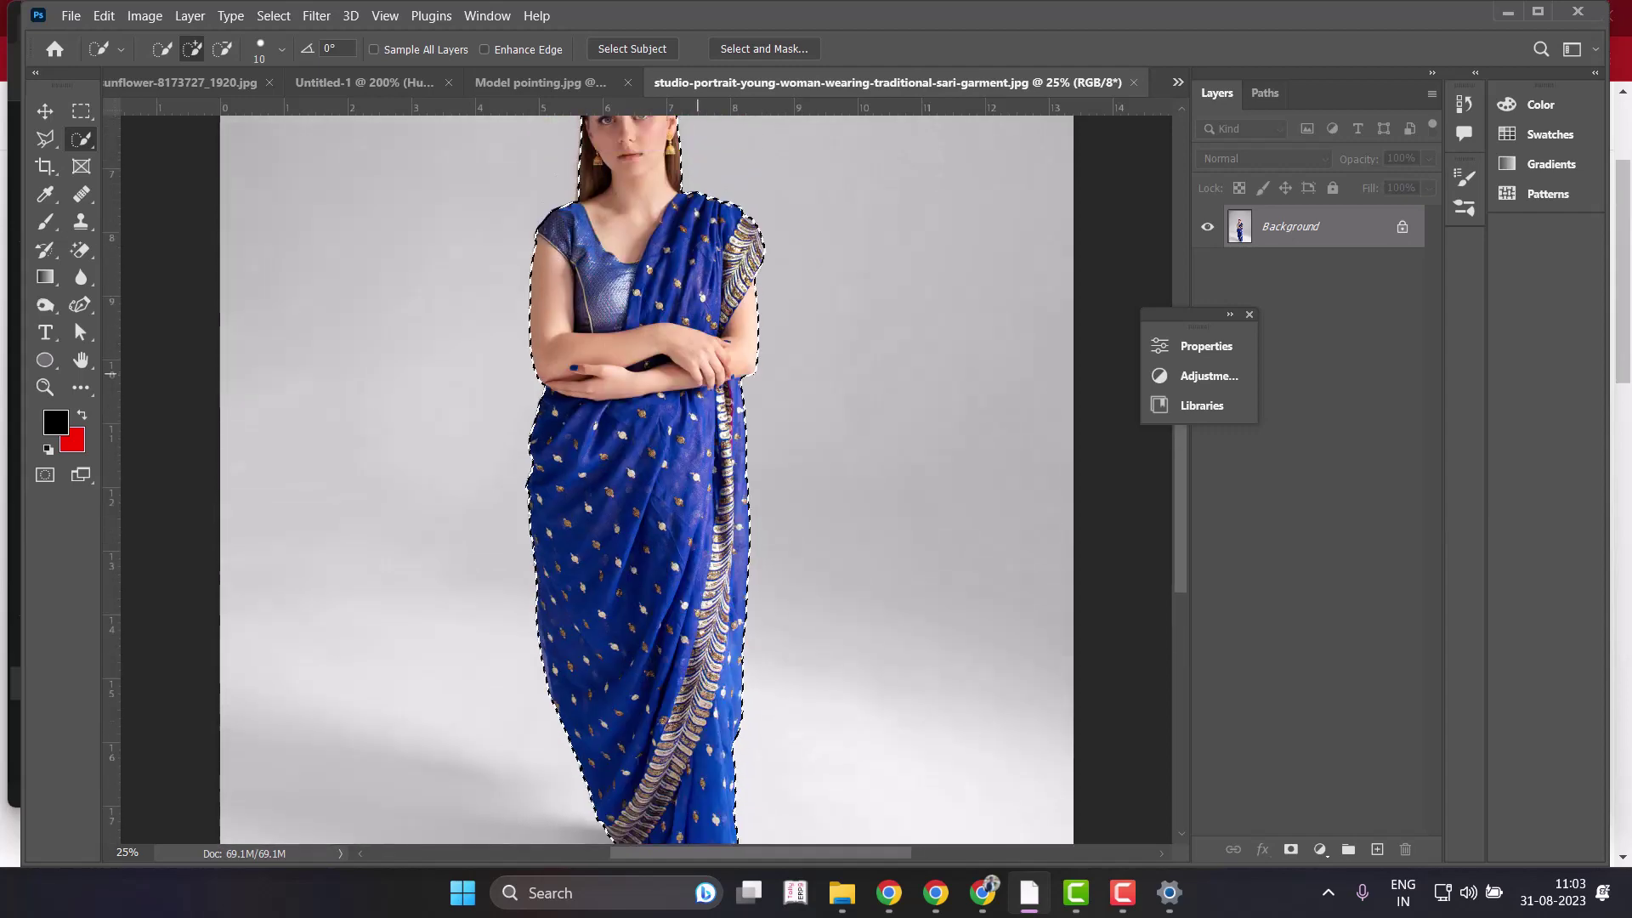
pyautogui.scroll(2, 617, 374)
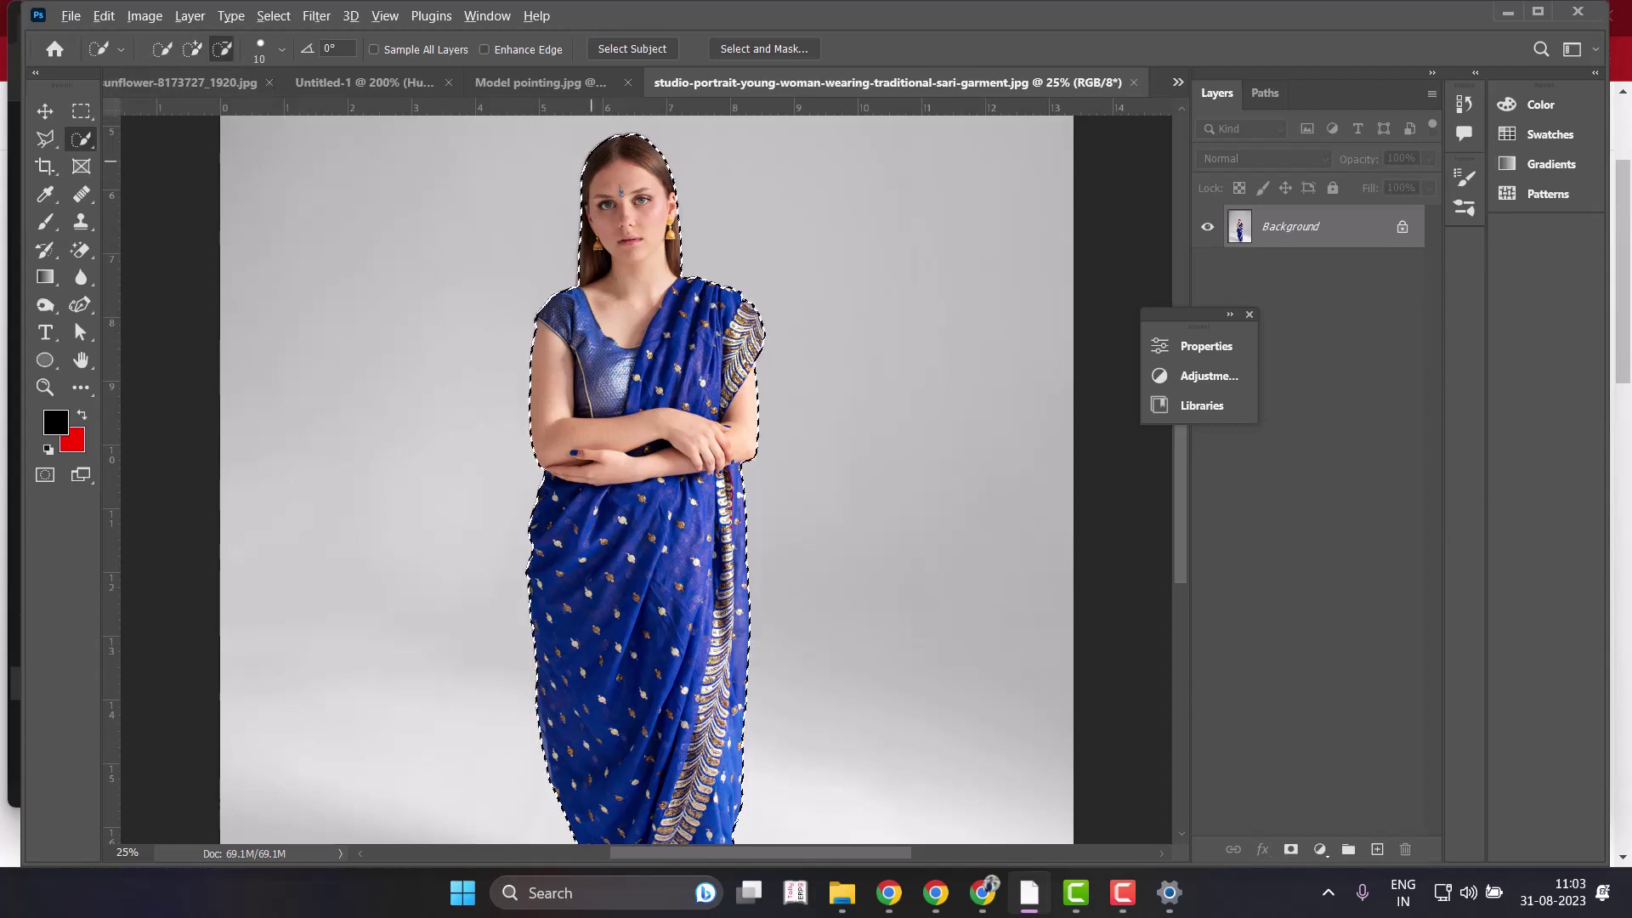
pyautogui.moveTo(586, 170)
pyautogui.mouseDown()
pyautogui.moveTo(641, 196)
pyautogui.moveTo(671, 239)
pyautogui.mouseUp()
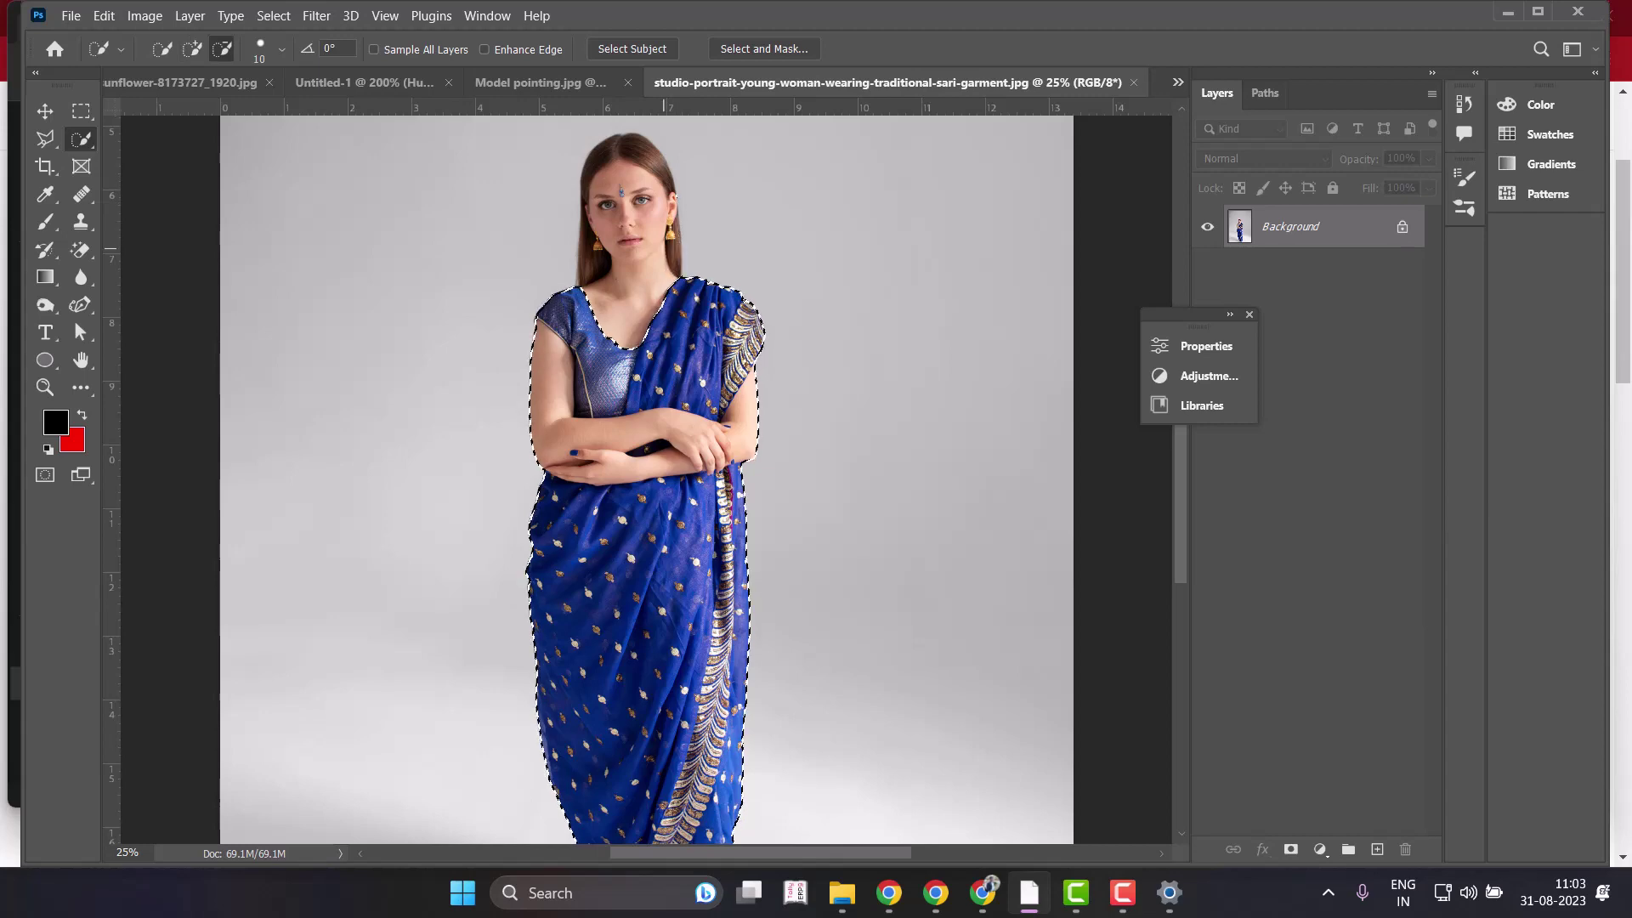
pyautogui.press('alt')
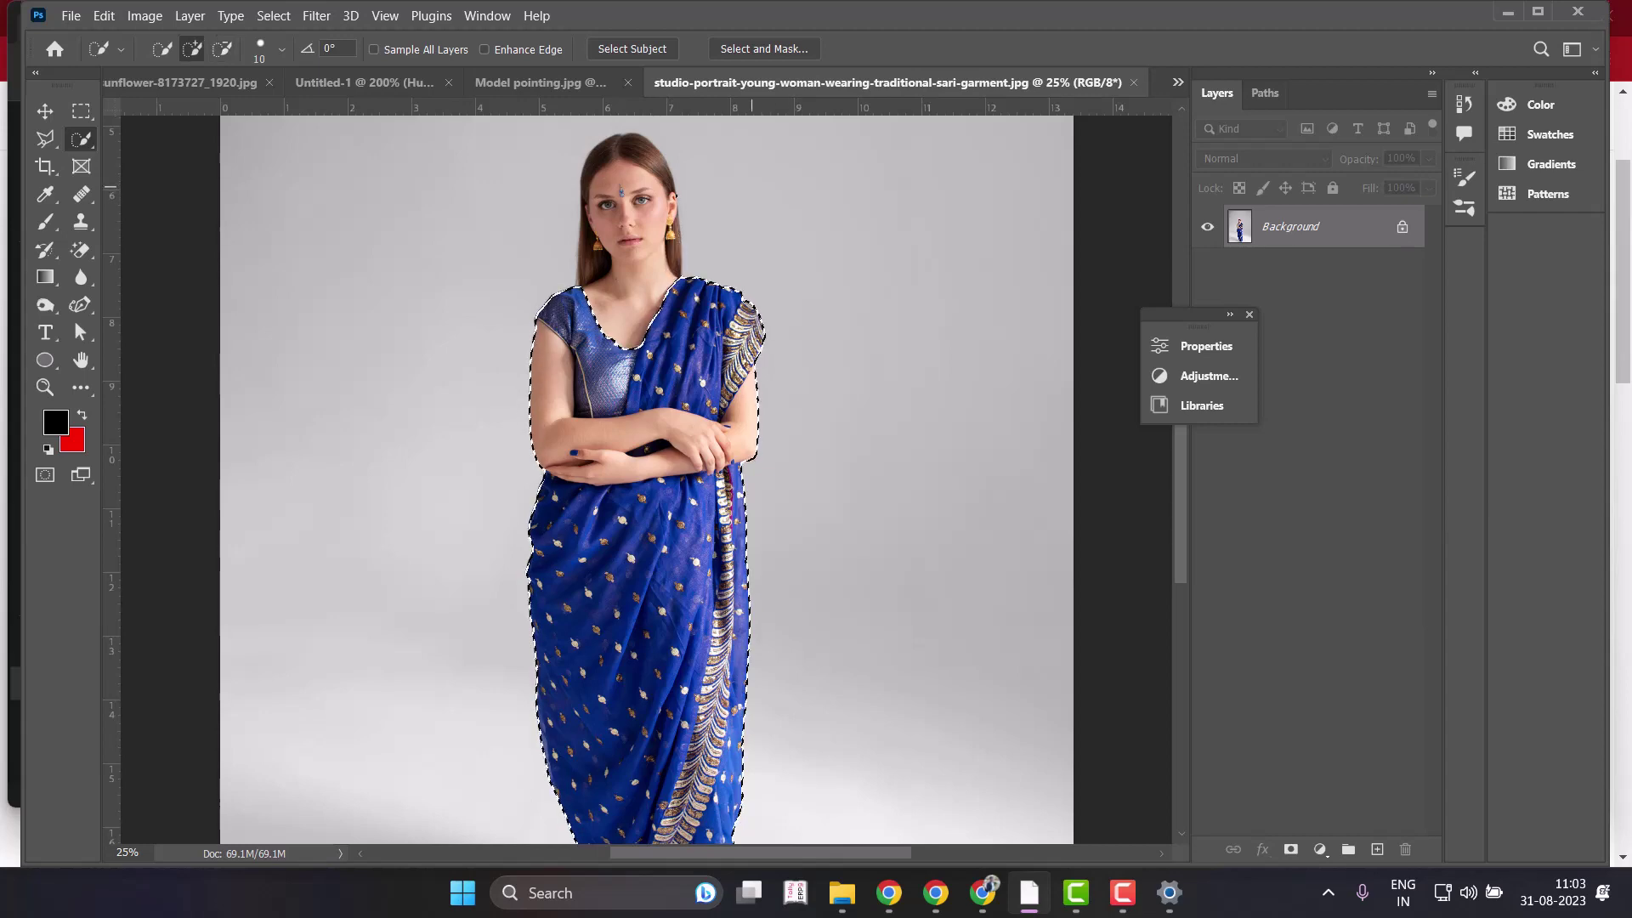
pyautogui.hotkey('ctrl', '+')
pyautogui.hotkey('ctrl', '+')
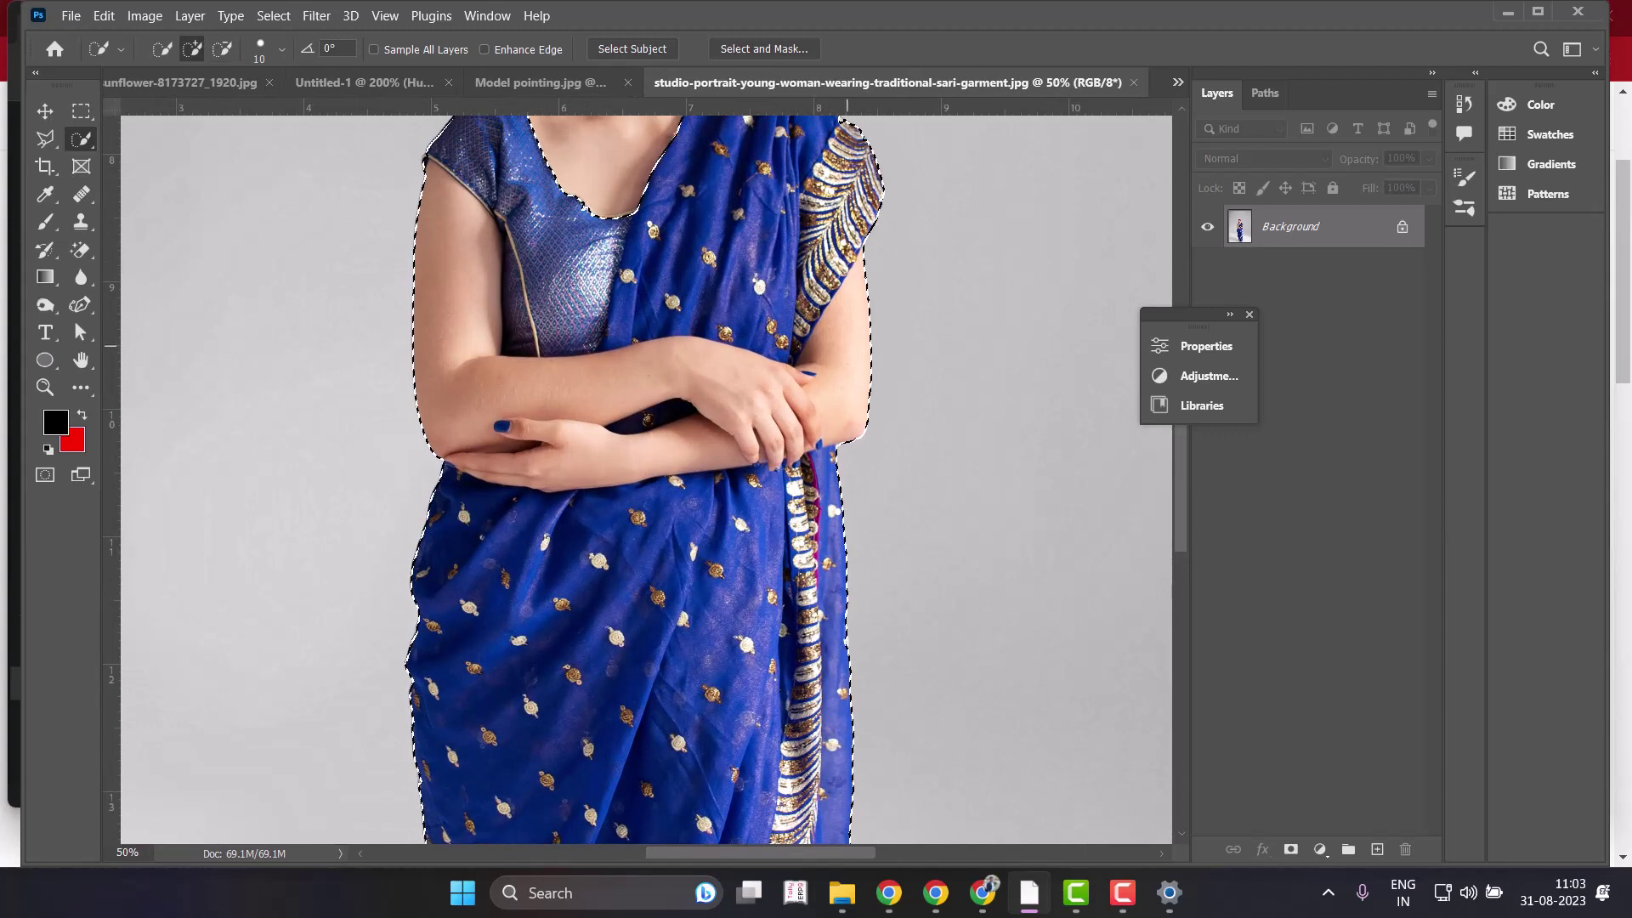
pyautogui.press('alt')
pyautogui.moveTo(847, 346); pyautogui.dragTo(866, 364)
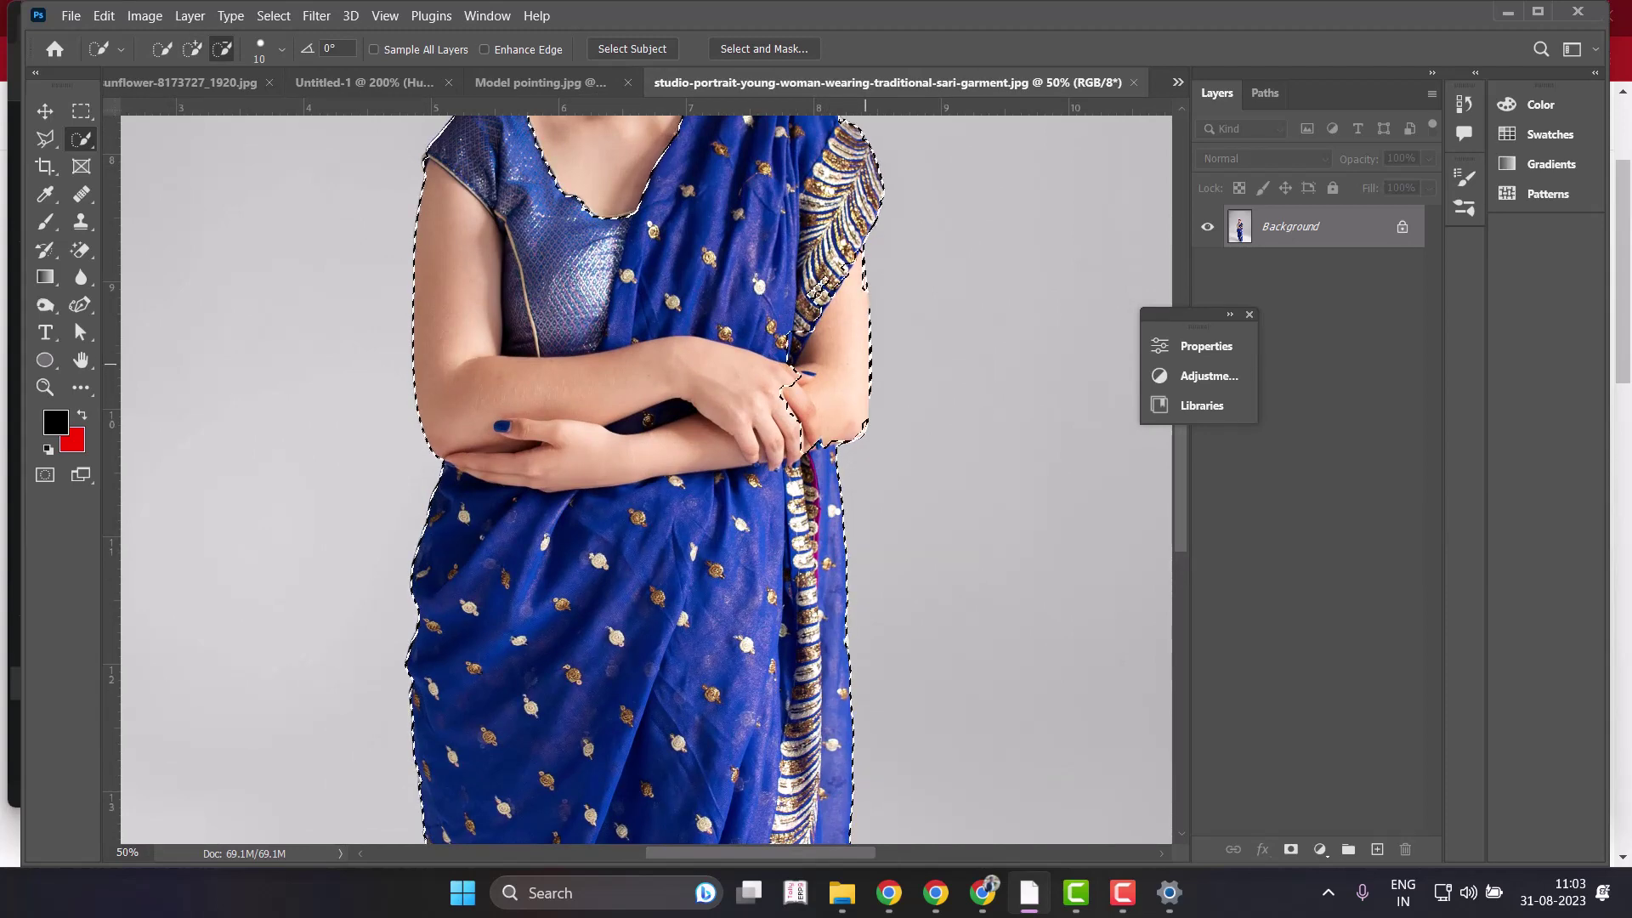
pyautogui.click(865, 364)
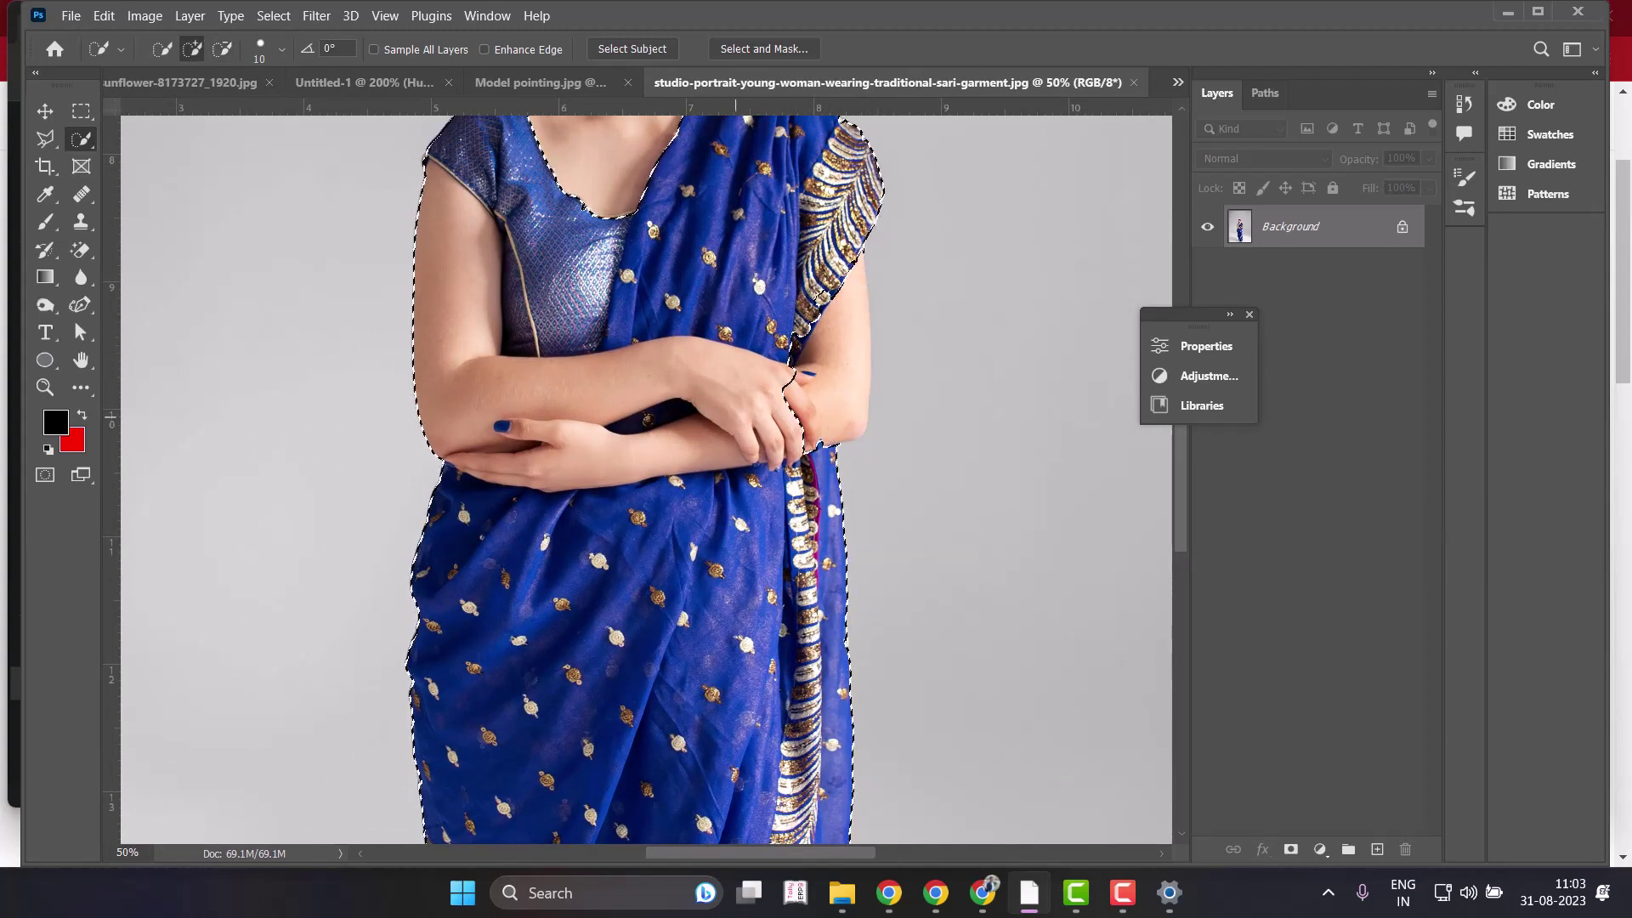
pyautogui.moveTo(717, 374); pyautogui.dragTo(445, 281)
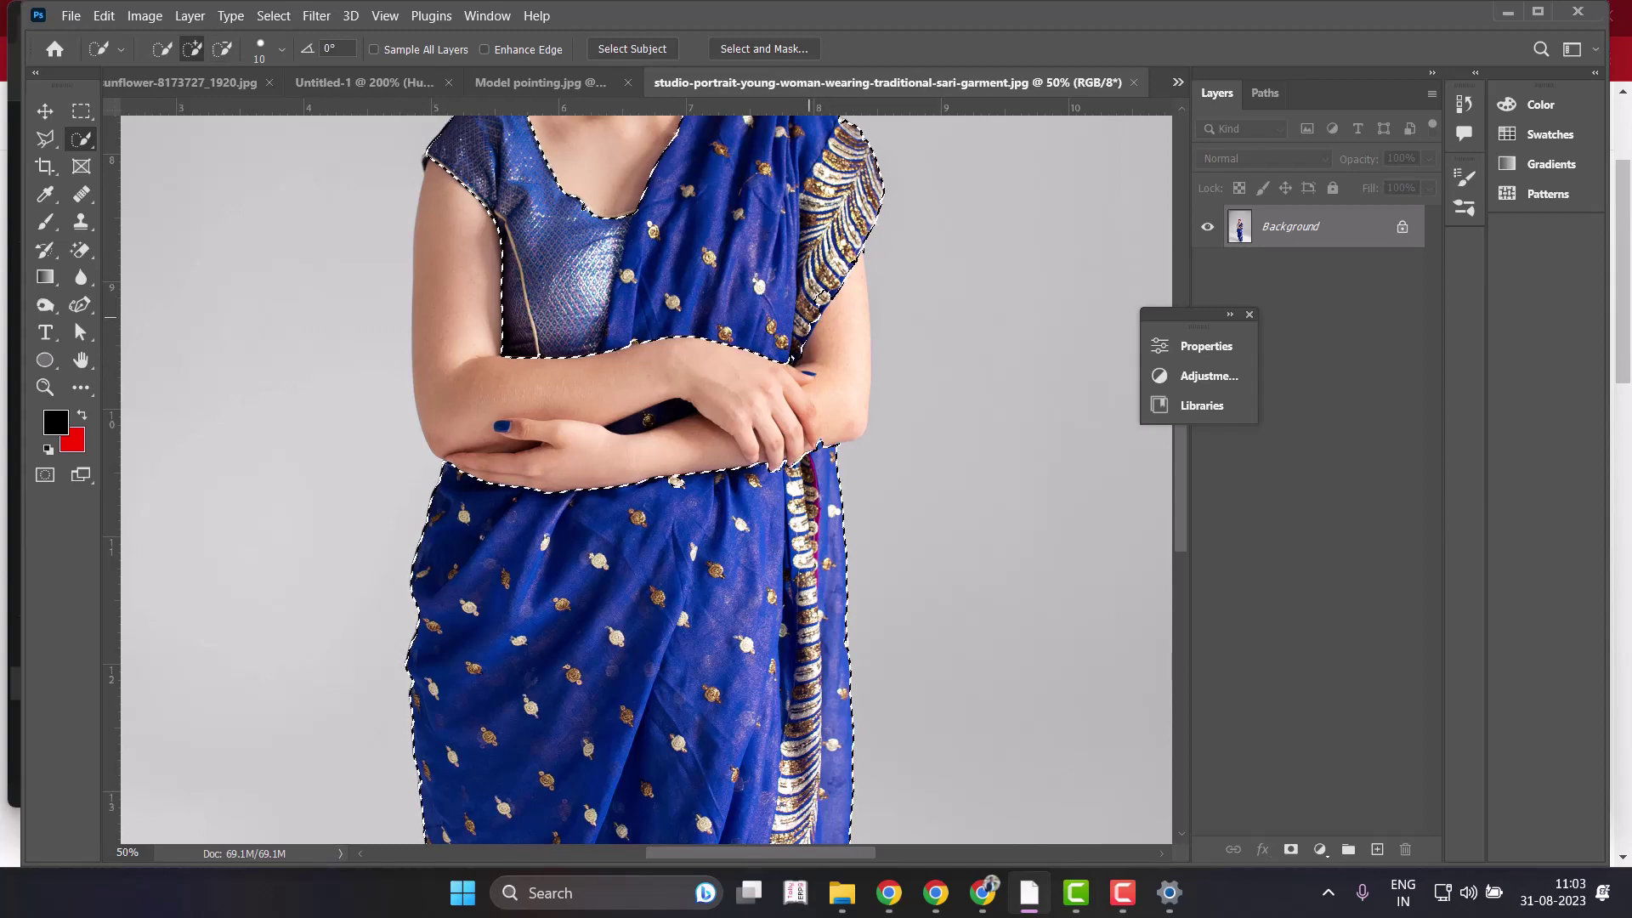
# Subtract the bare foot, then return to add mode with the brush enlarged to 30.
pyautogui.scroll(-1, 820, 438)
pyautogui.scroll(-3, 817, 429)
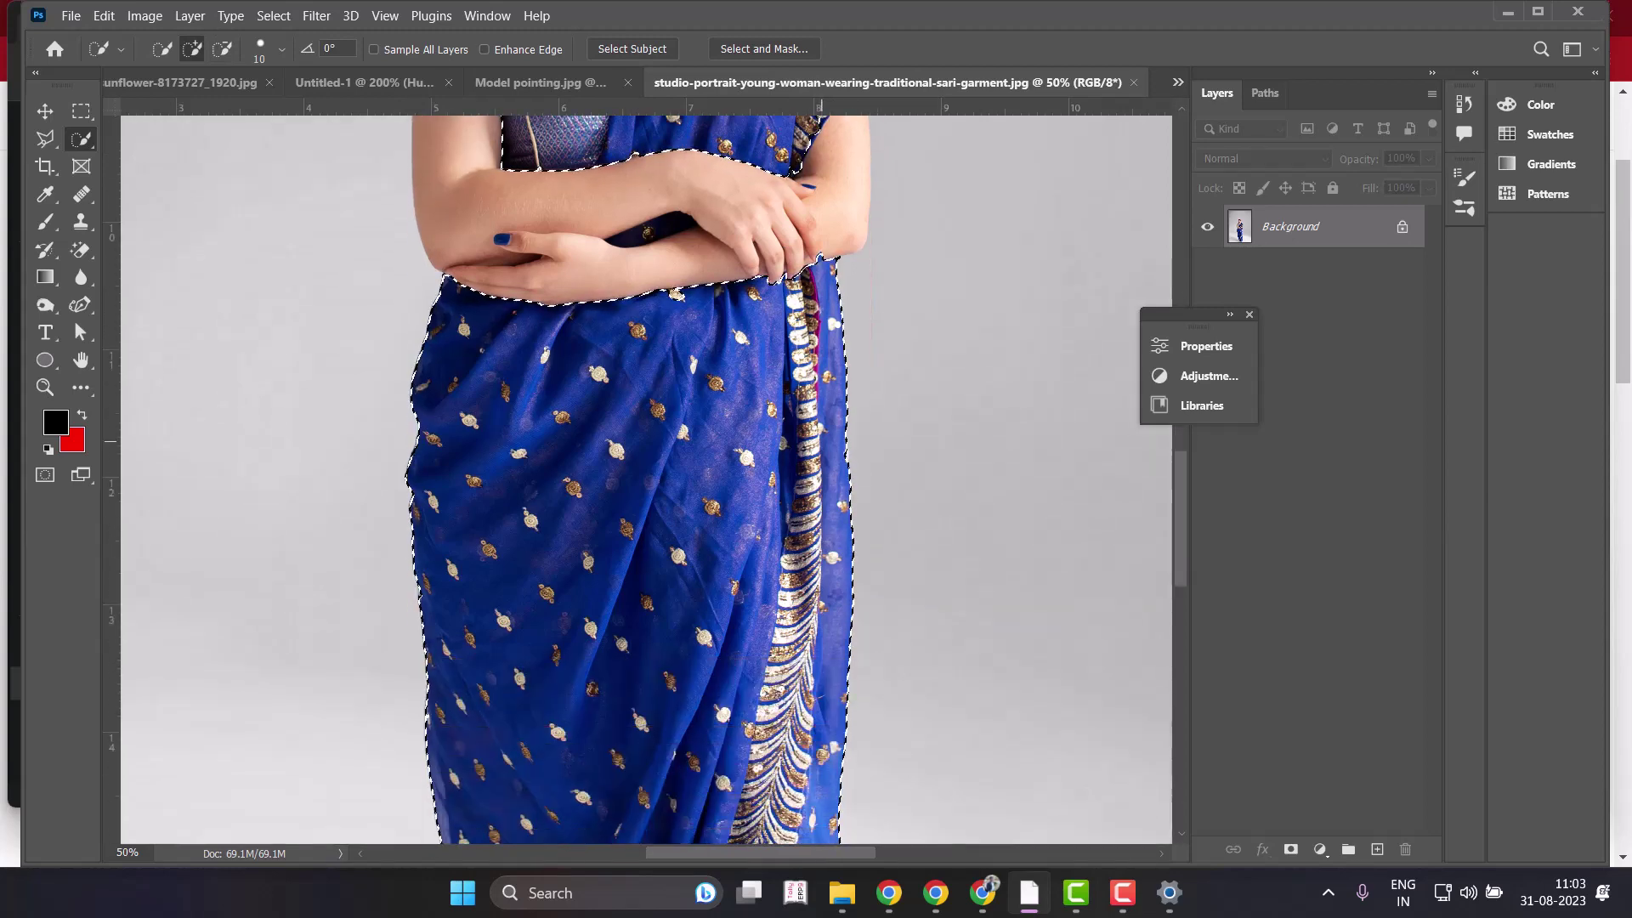
pyautogui.scroll(-2, 814, 421)
pyautogui.scroll(-4, 809, 411)
pyautogui.scroll(-6, 765, 455)
pyautogui.scroll(-2, 680, 536)
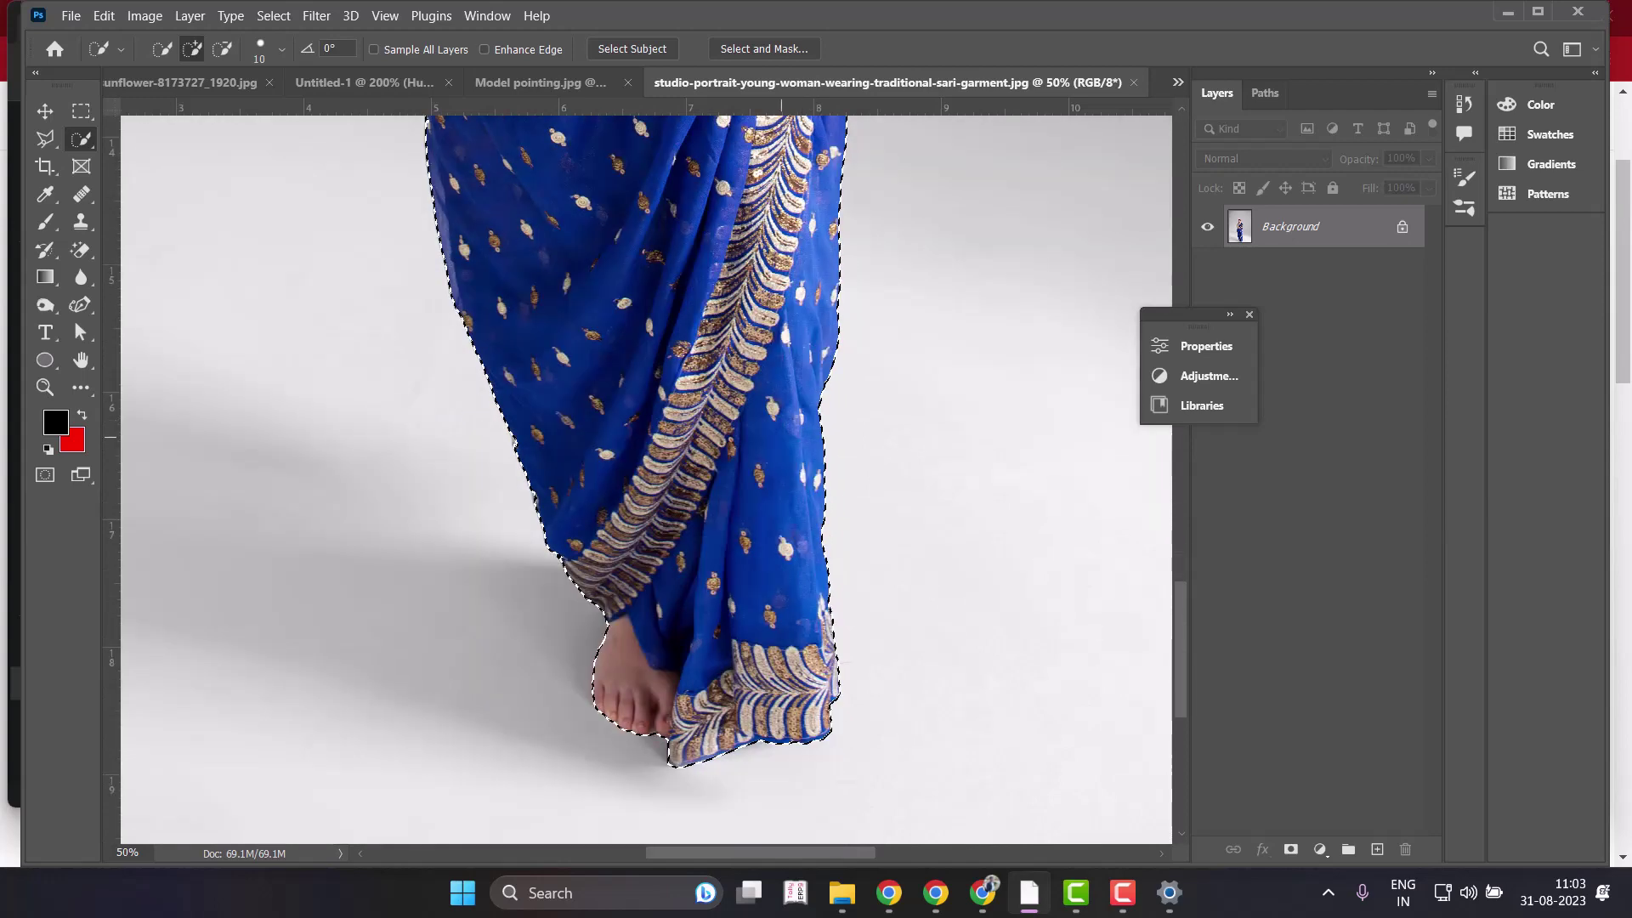
pyautogui.scroll(-3, 612, 595)
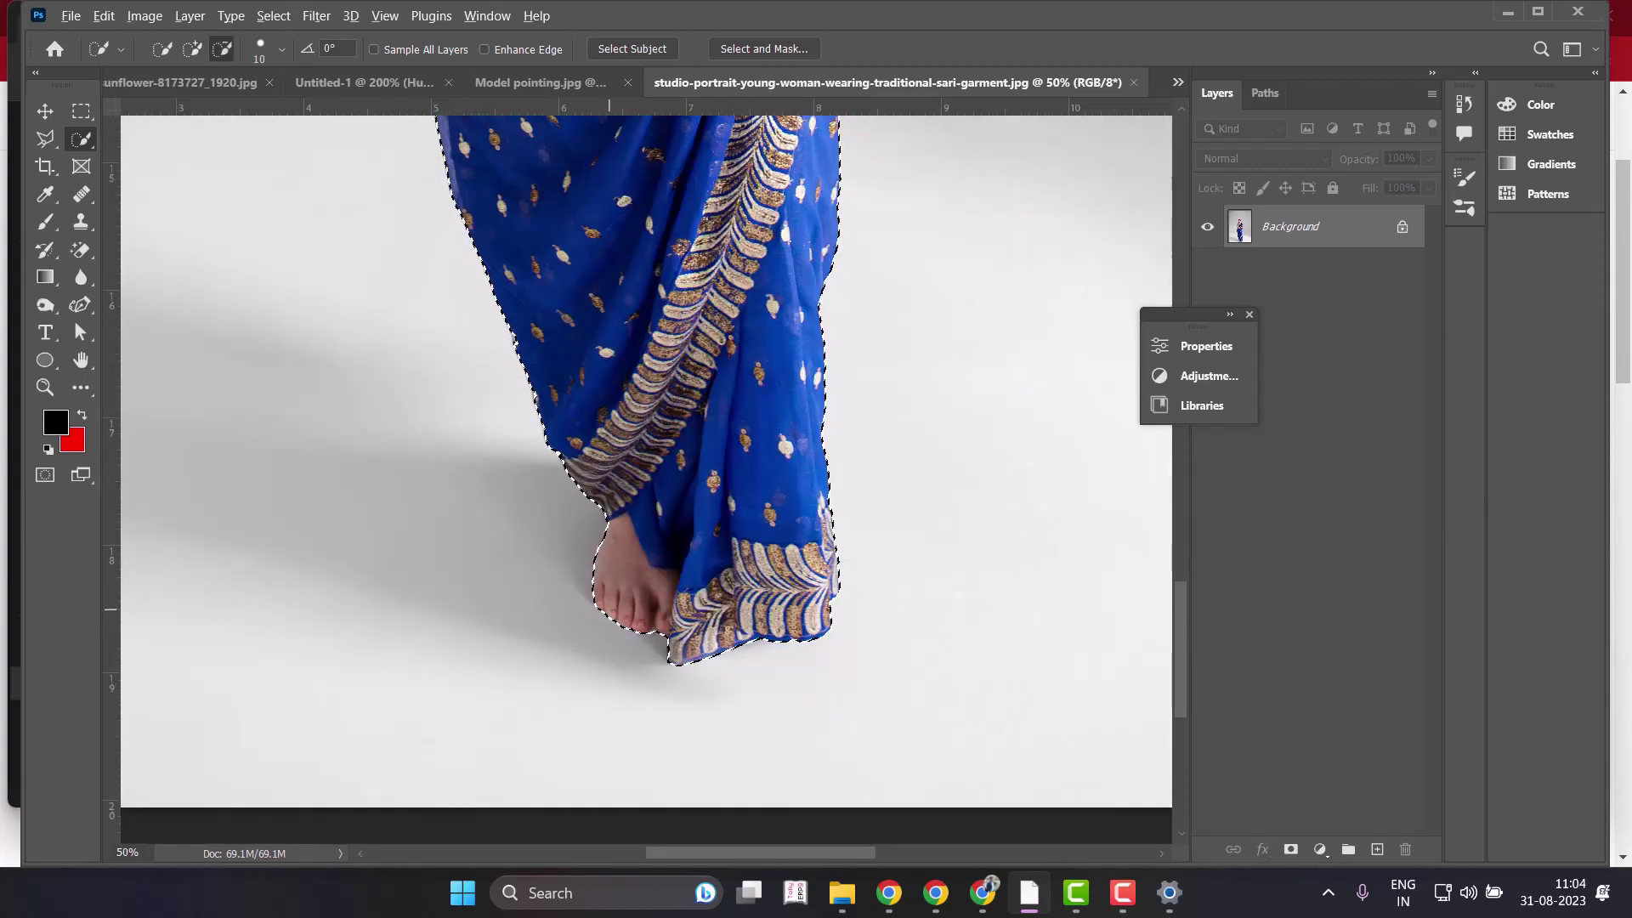
pyautogui.moveTo(595, 616)
pyautogui.mouseDown()
pyautogui.moveTo(635, 576)
pyautogui.moveTo(645, 625)
pyautogui.moveTo(627, 614)
pyautogui.mouseUp()
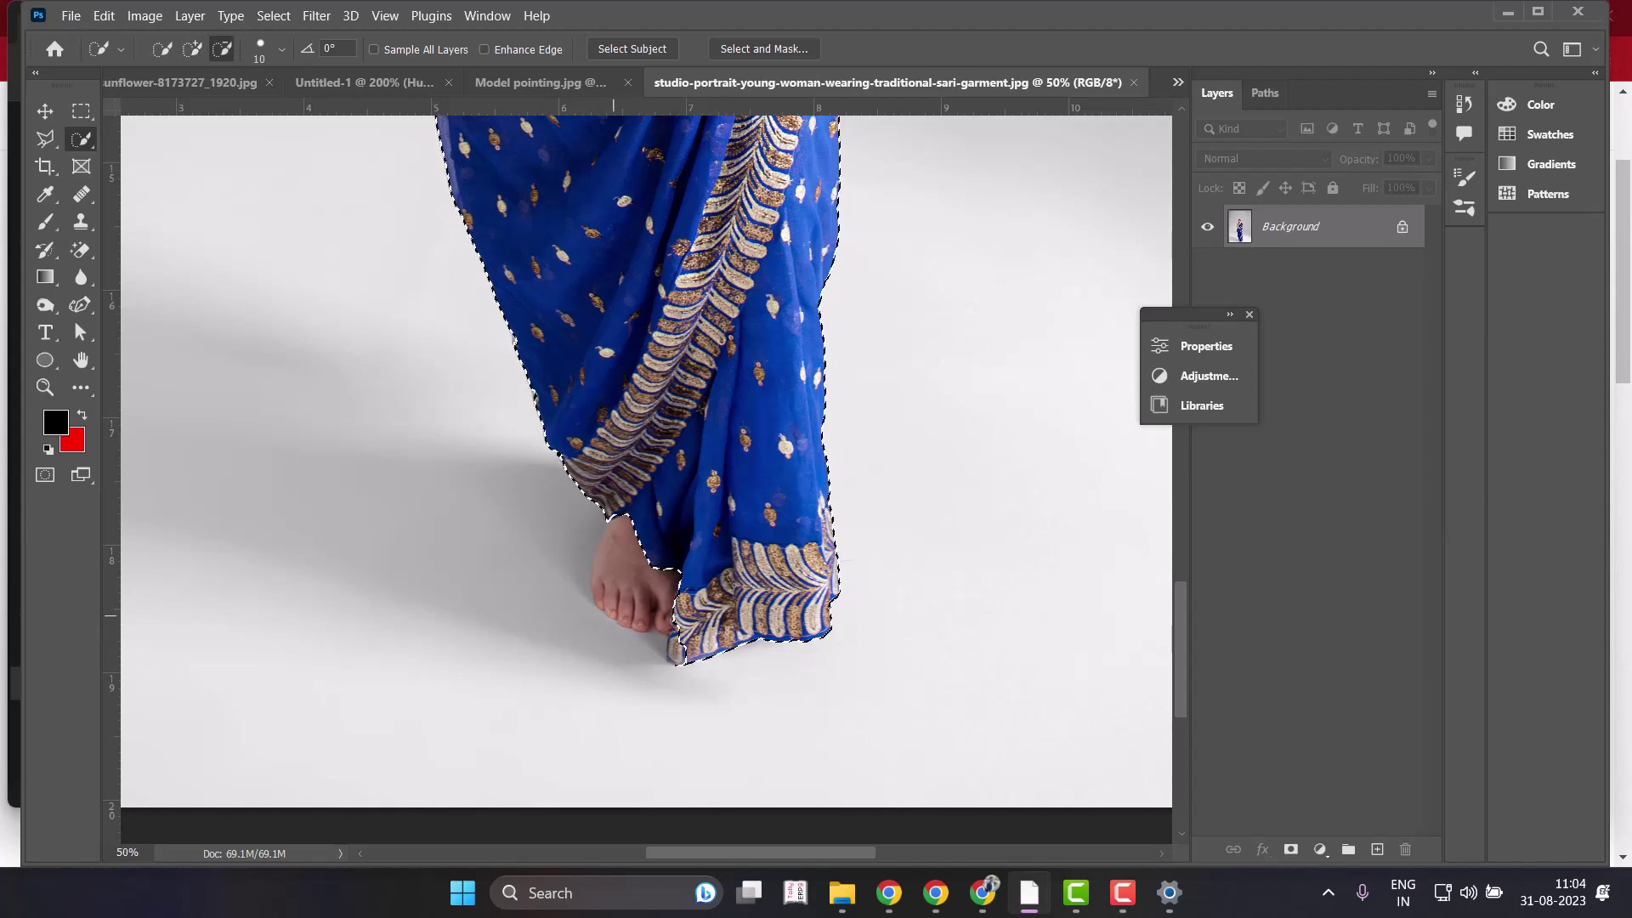
pyautogui.press('alt')
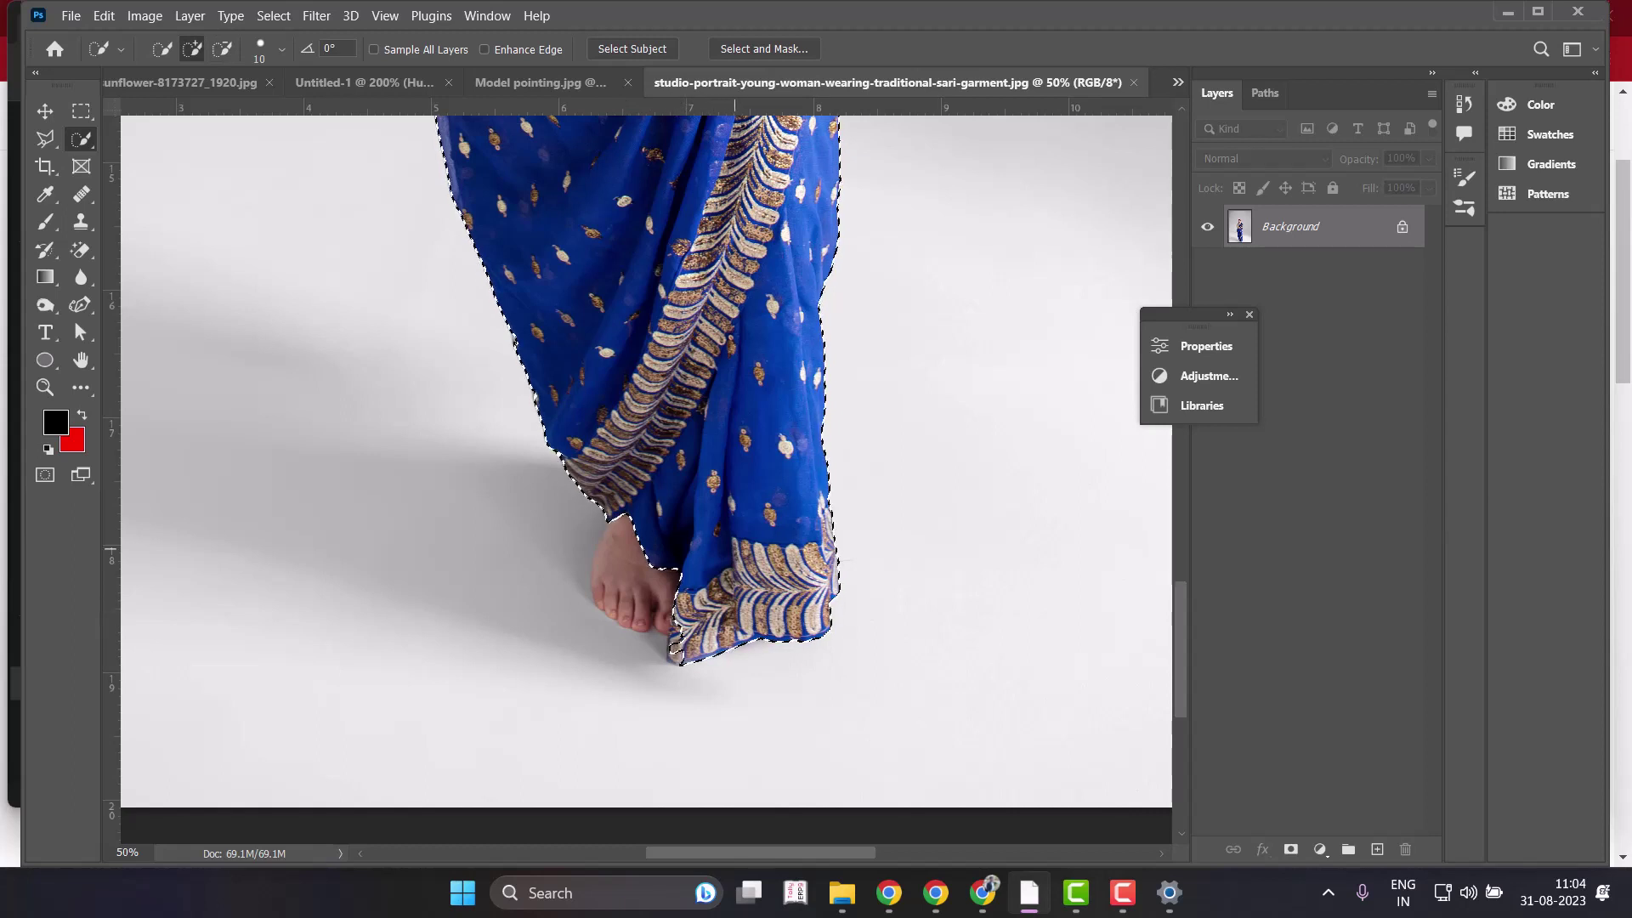
pyautogui.press(']')
pyautogui.press(']')
pyautogui.scroll(2, 761, 612)
pyautogui.scroll(3, 761, 570)
pyautogui.scroll(3, 760, 527)
pyautogui.scroll(3, 759, 476)
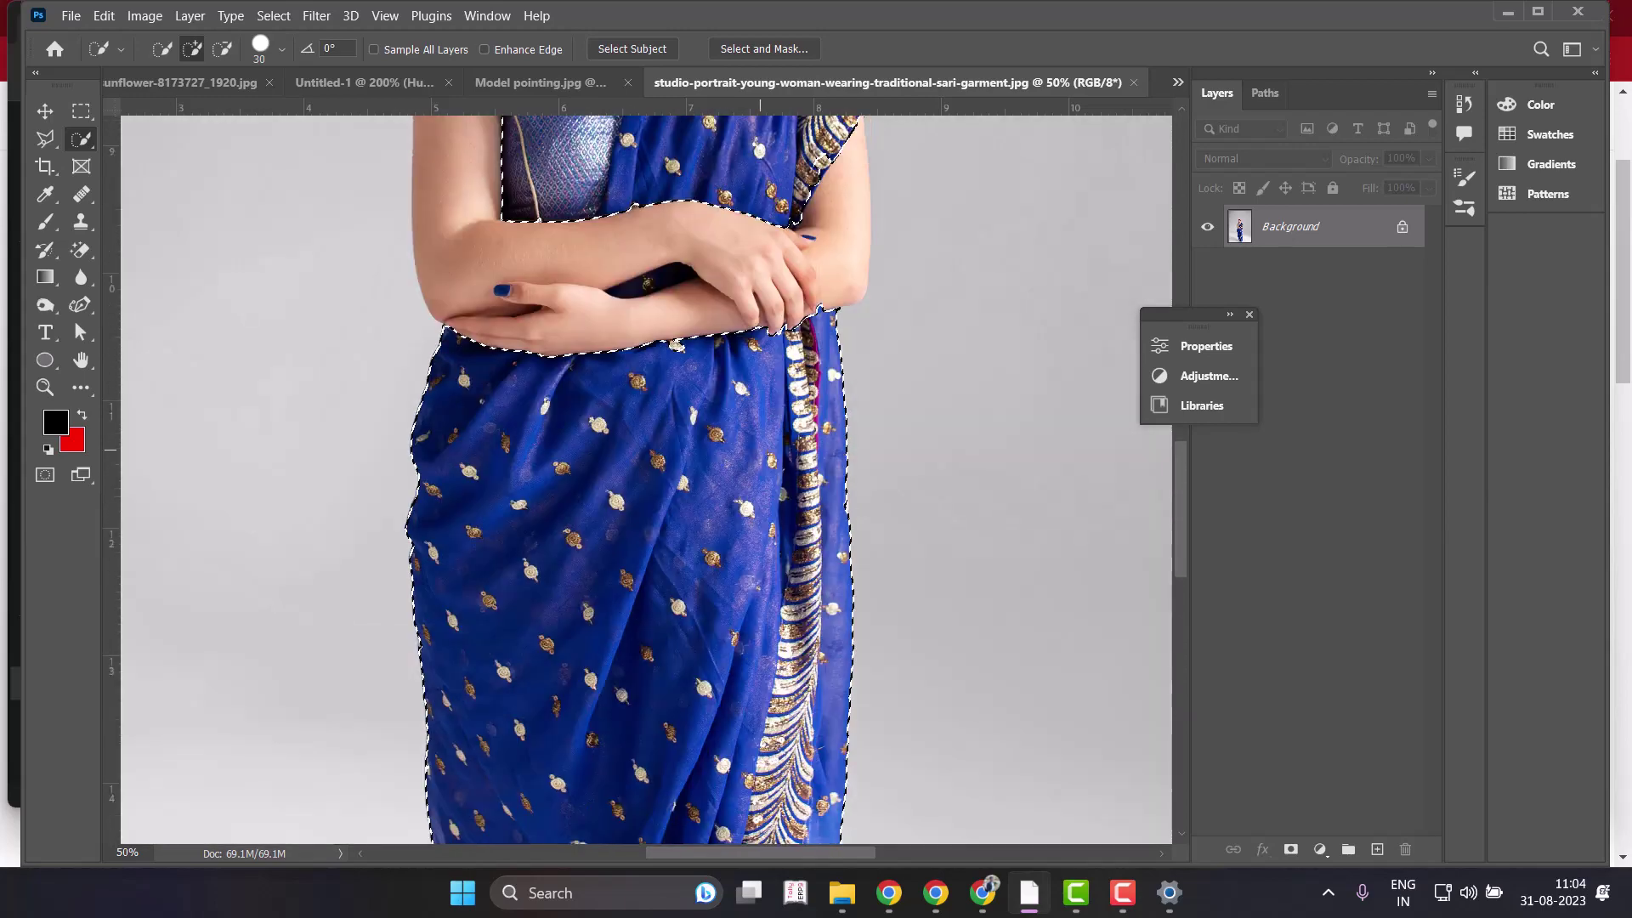
pyautogui.scroll(3, 759, 449)
pyautogui.scroll(2, 759, 448)
pyautogui.scroll(2, 757, 447)
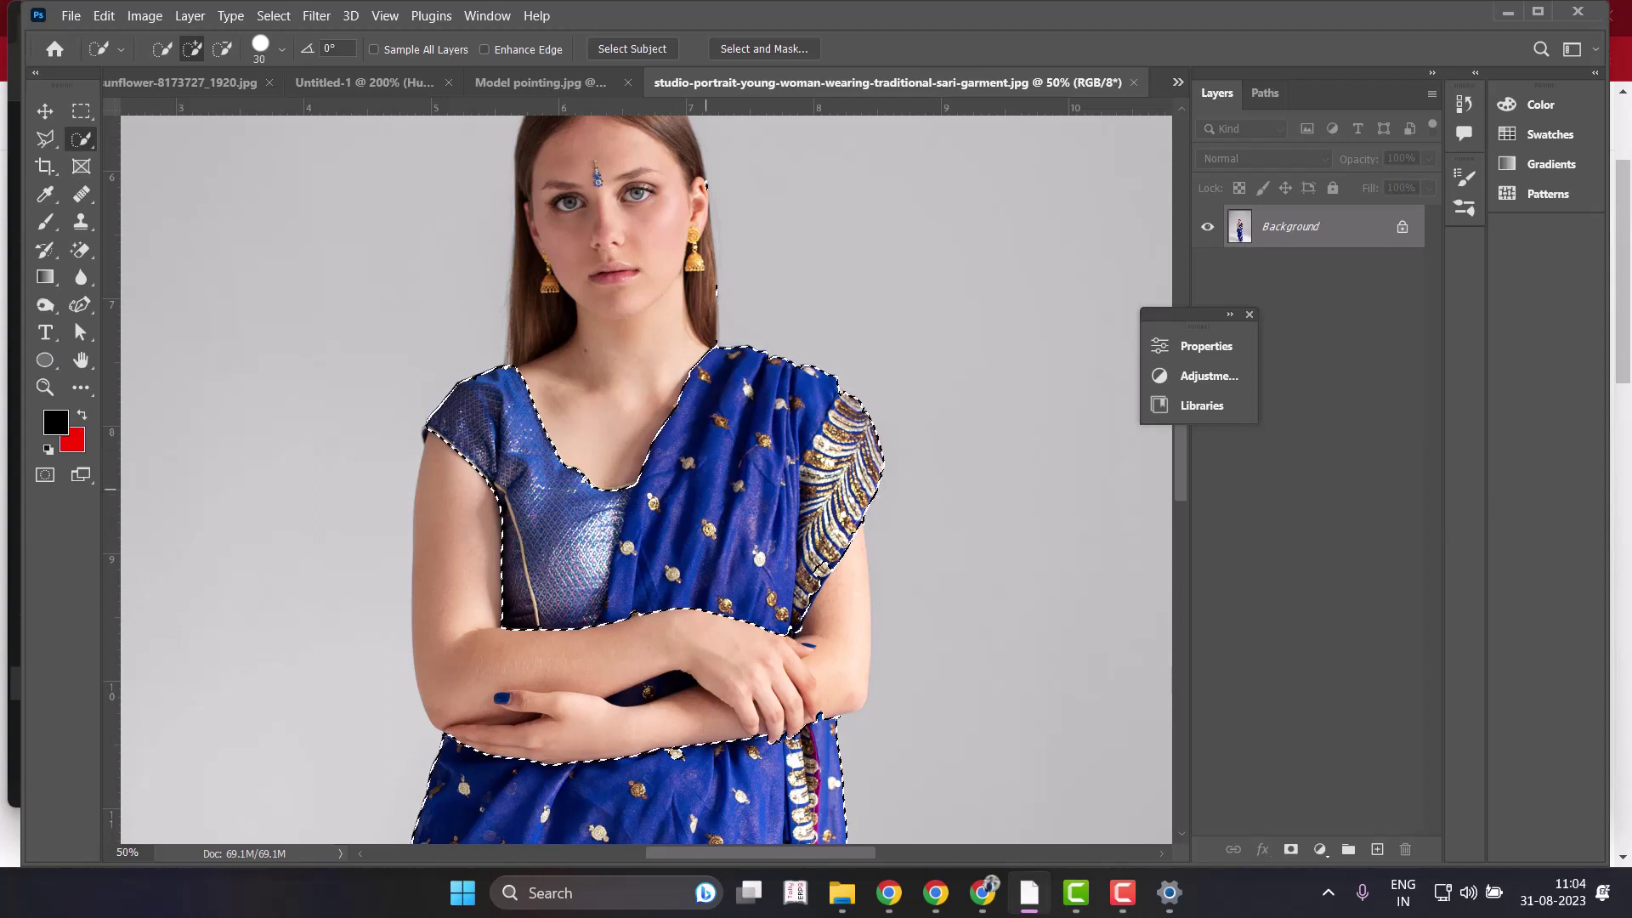
# Add a Hue/Saturation adjustment layer masked to the selected sari.
pyautogui.click(1320, 849)
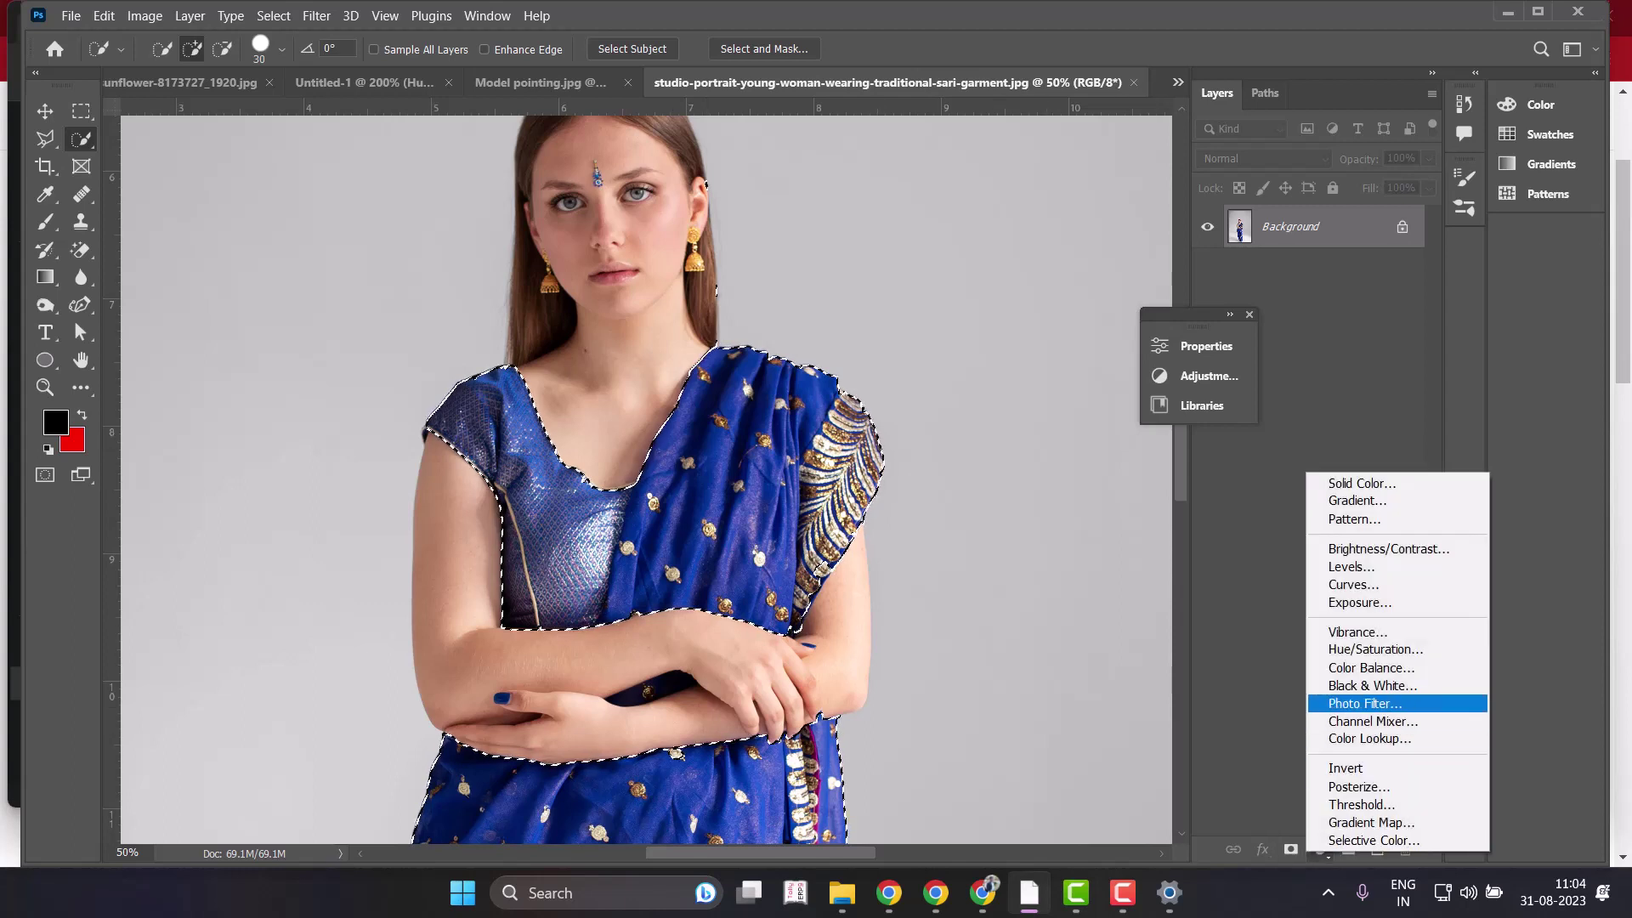
pyautogui.click(1394, 649)
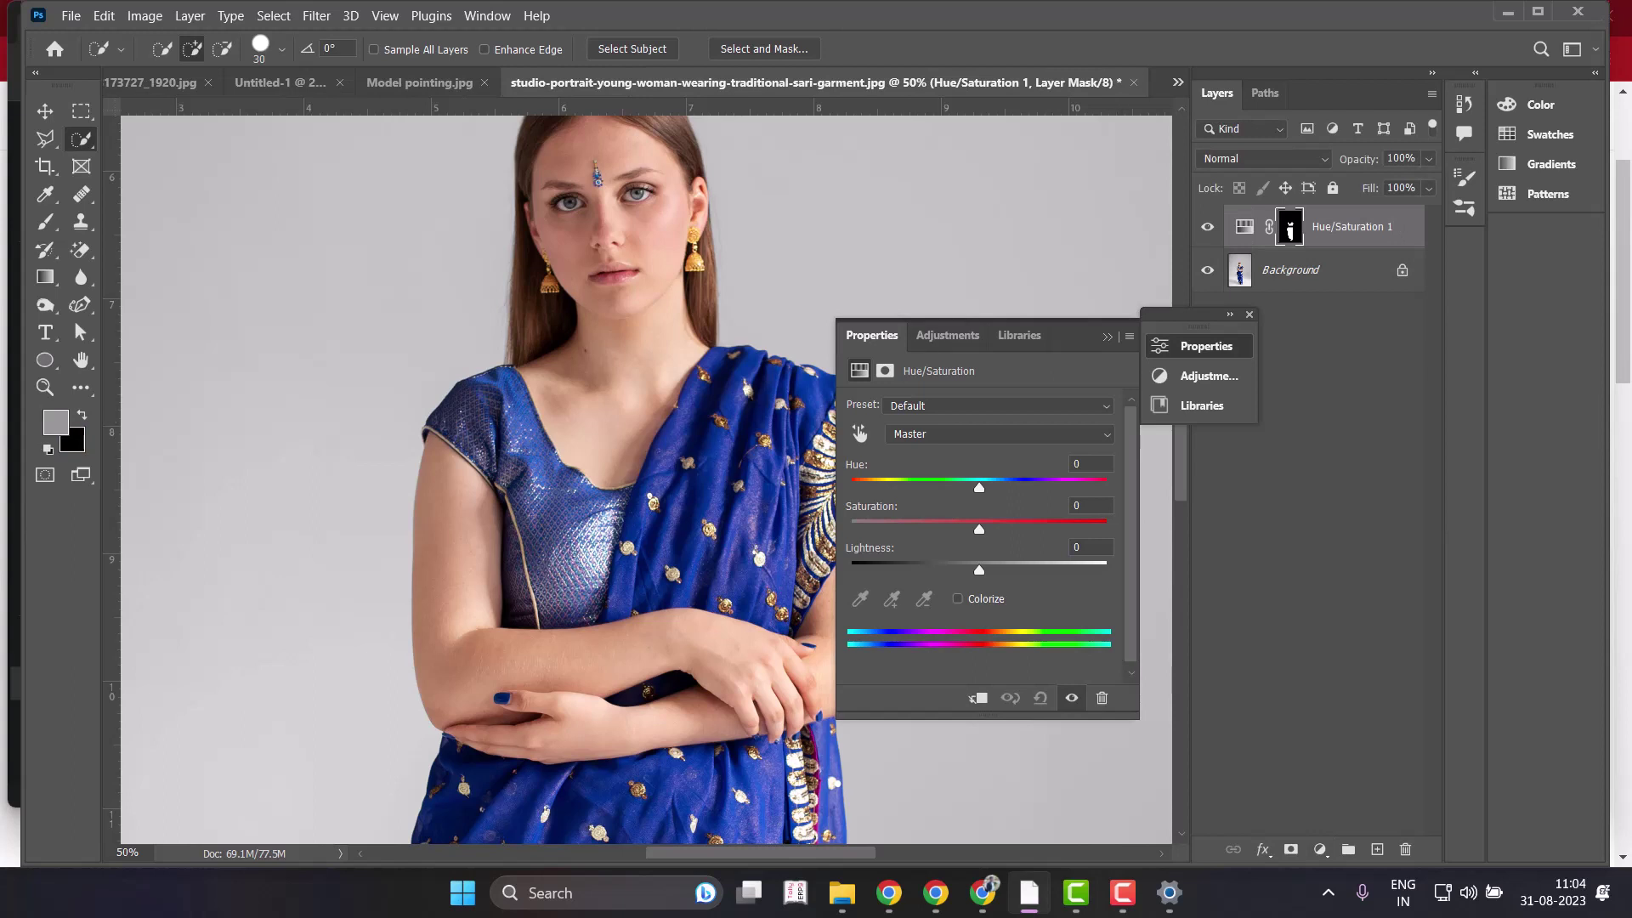
pyautogui.click(1320, 849)
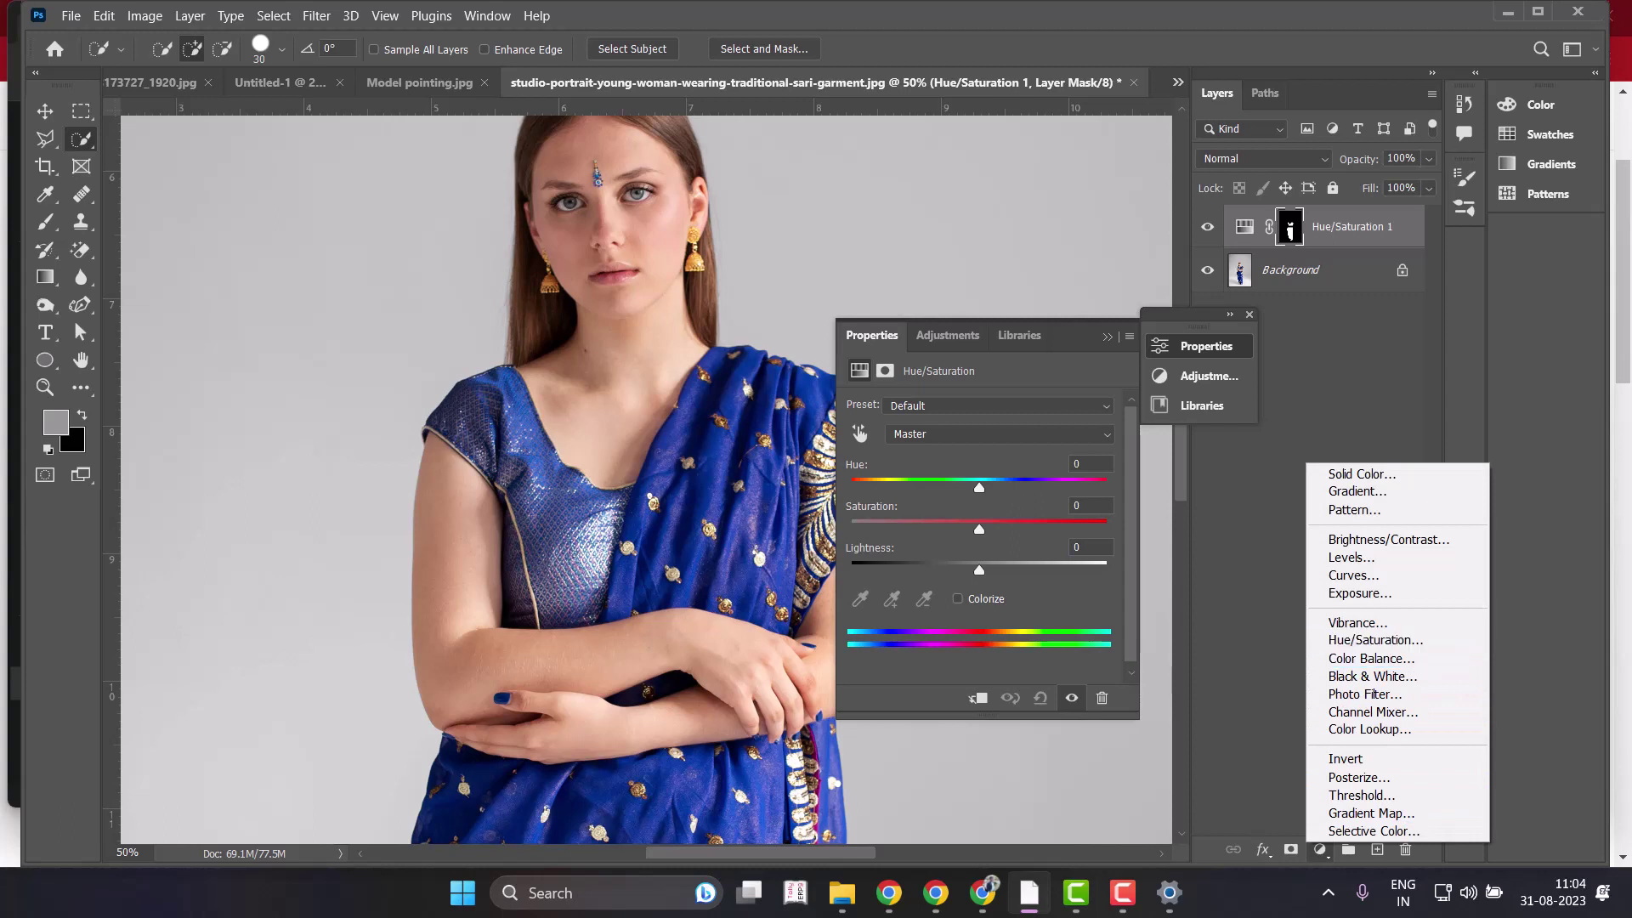
pyautogui.press('Escape')
pyautogui.hotkey('ctrl', '2')
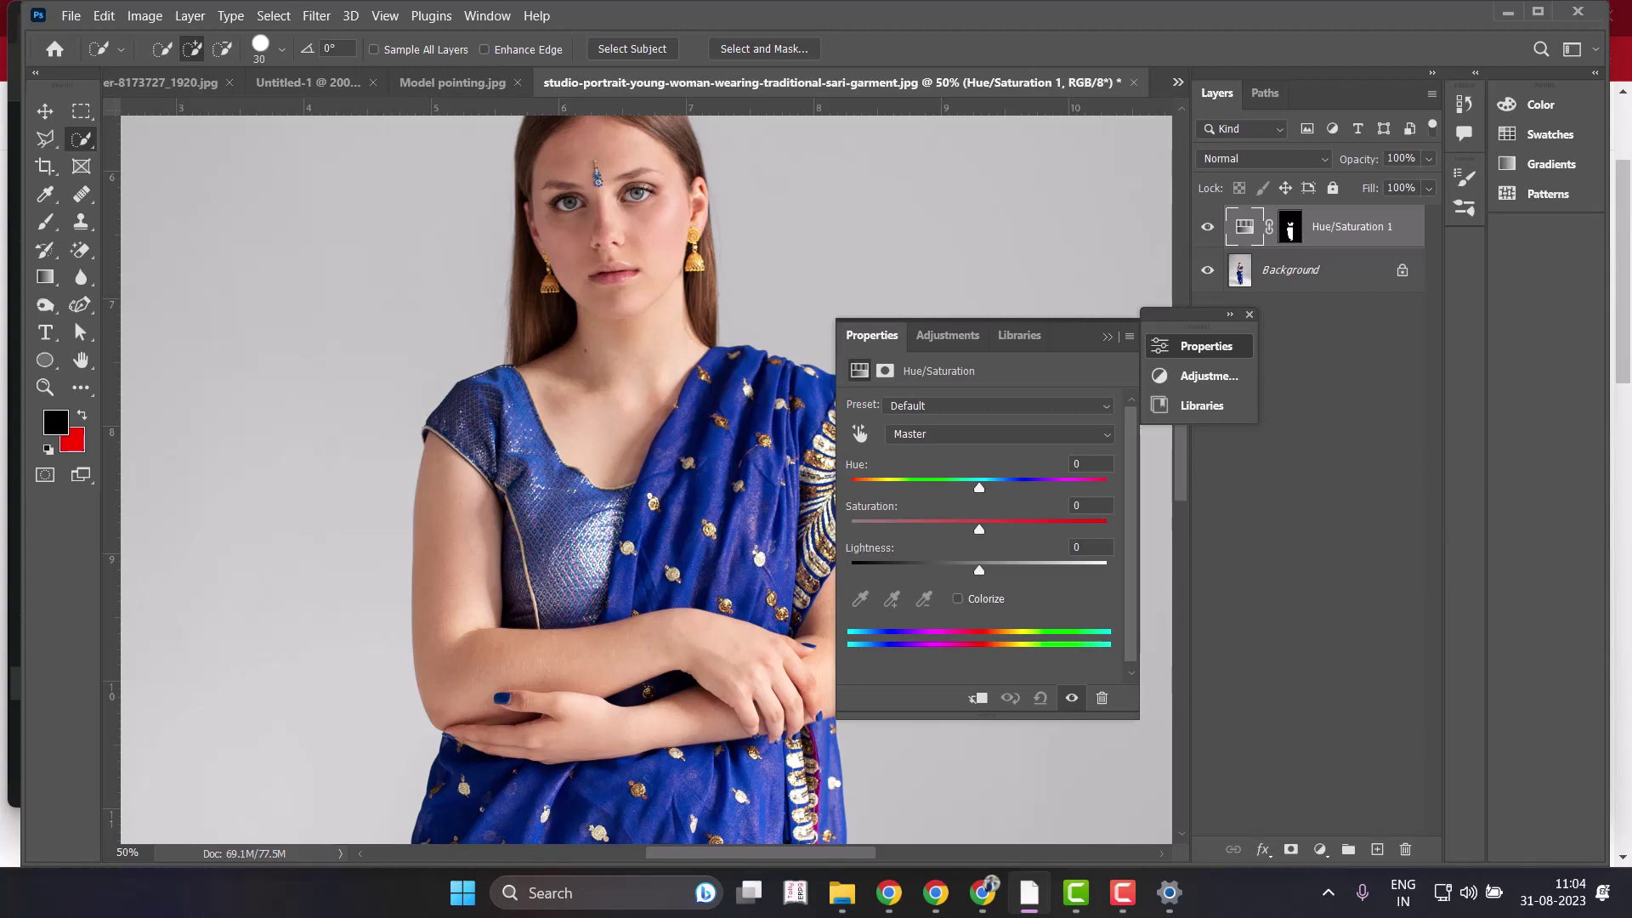
# Shift the hue through purple to about +139 so the sari turns red.
pyautogui.moveTo(979, 487); pyautogui.dragTo(1022, 488)
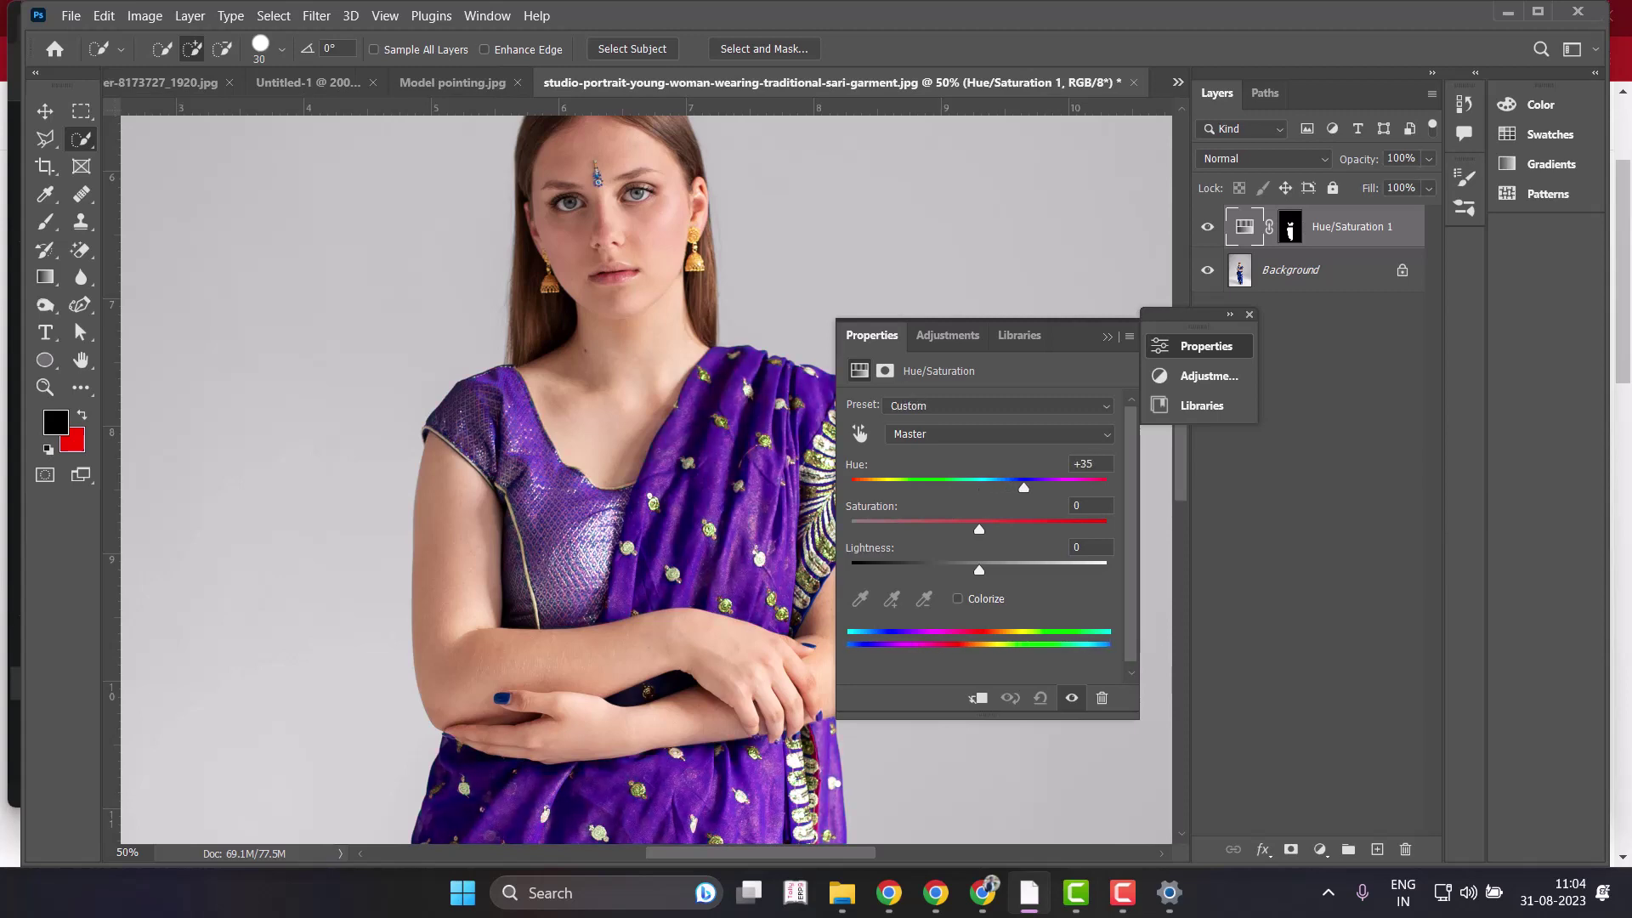
pyautogui.hotkey('ctrl', '-')
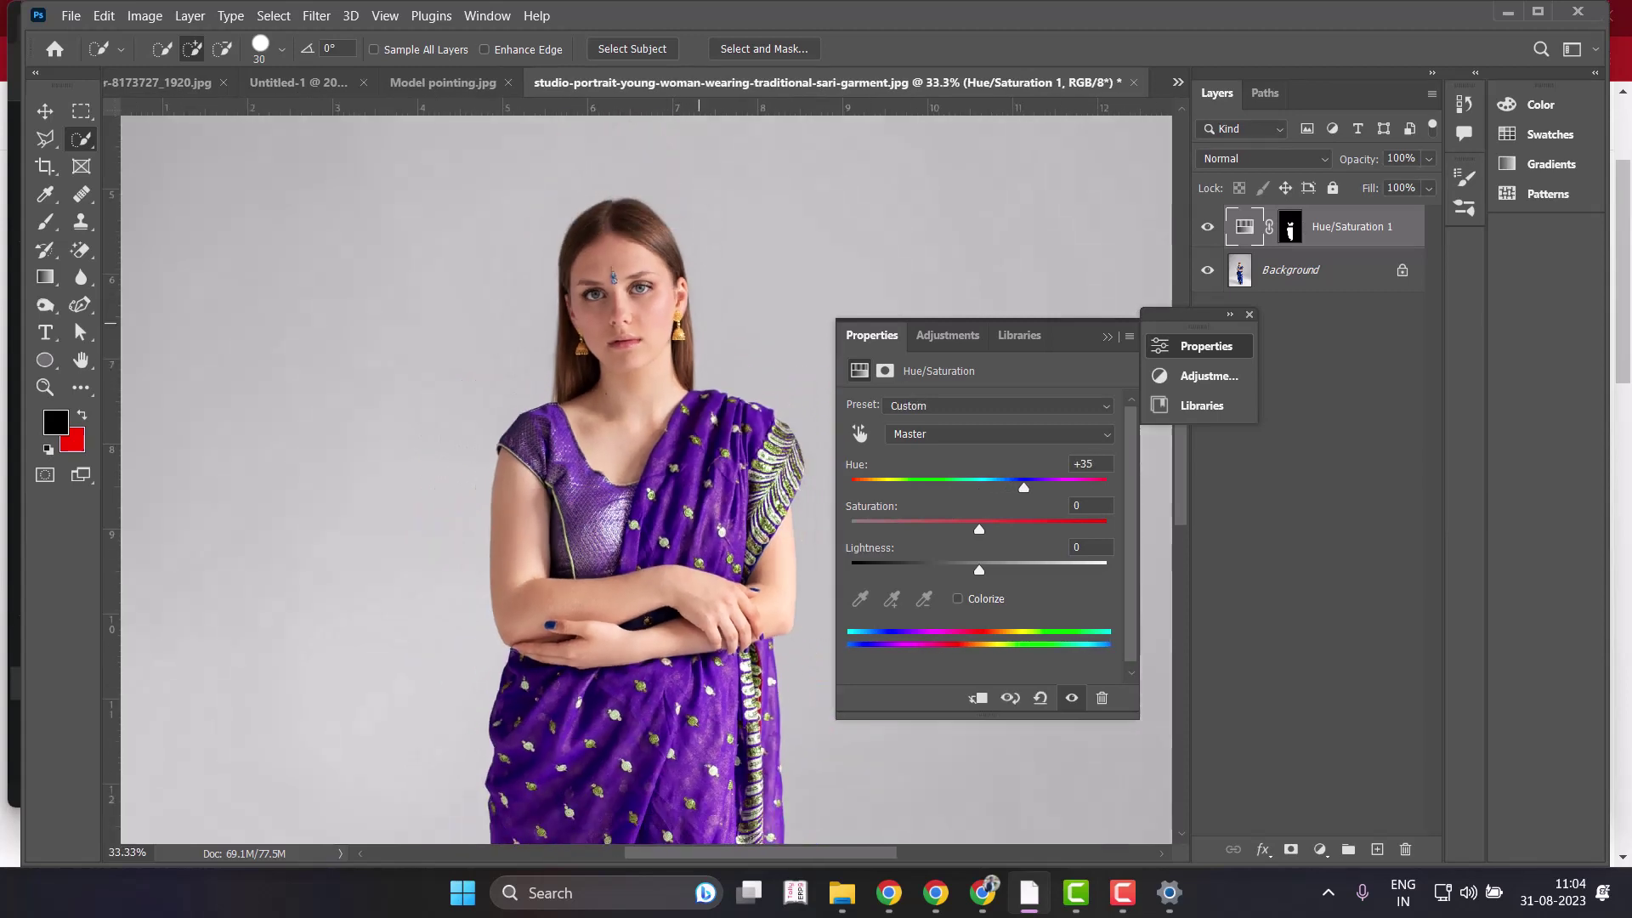
pyautogui.hotkey('ctrl', '-')
pyautogui.scroll(-2, 678, 443)
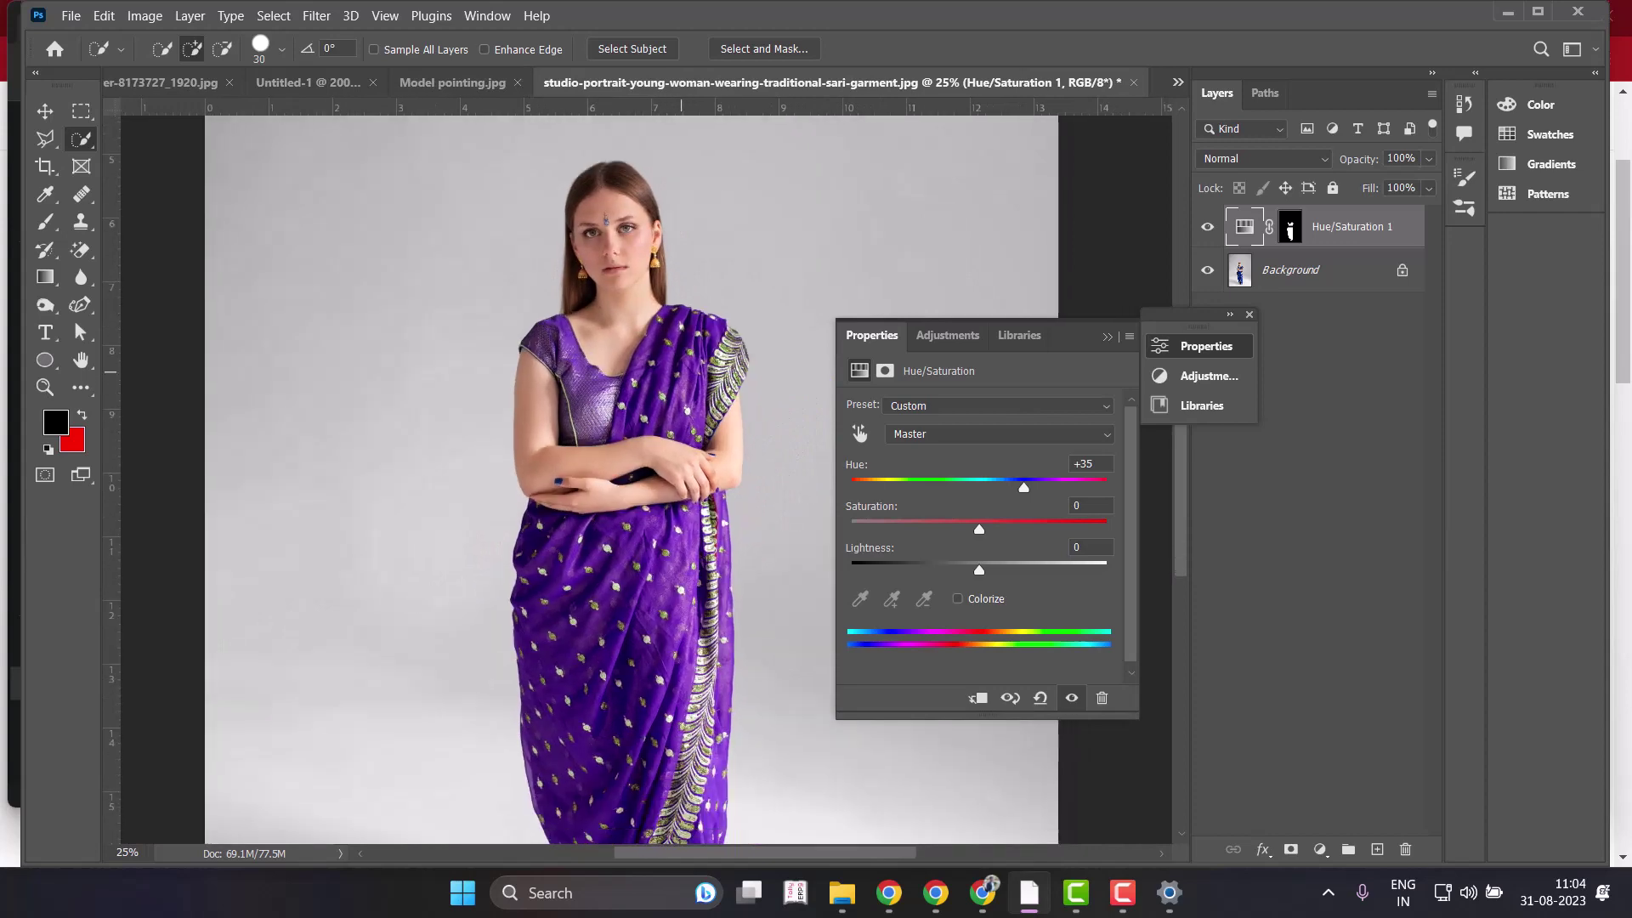
pyautogui.scroll(-1, 741, 434)
pyautogui.hotkey('ctrl', '-')
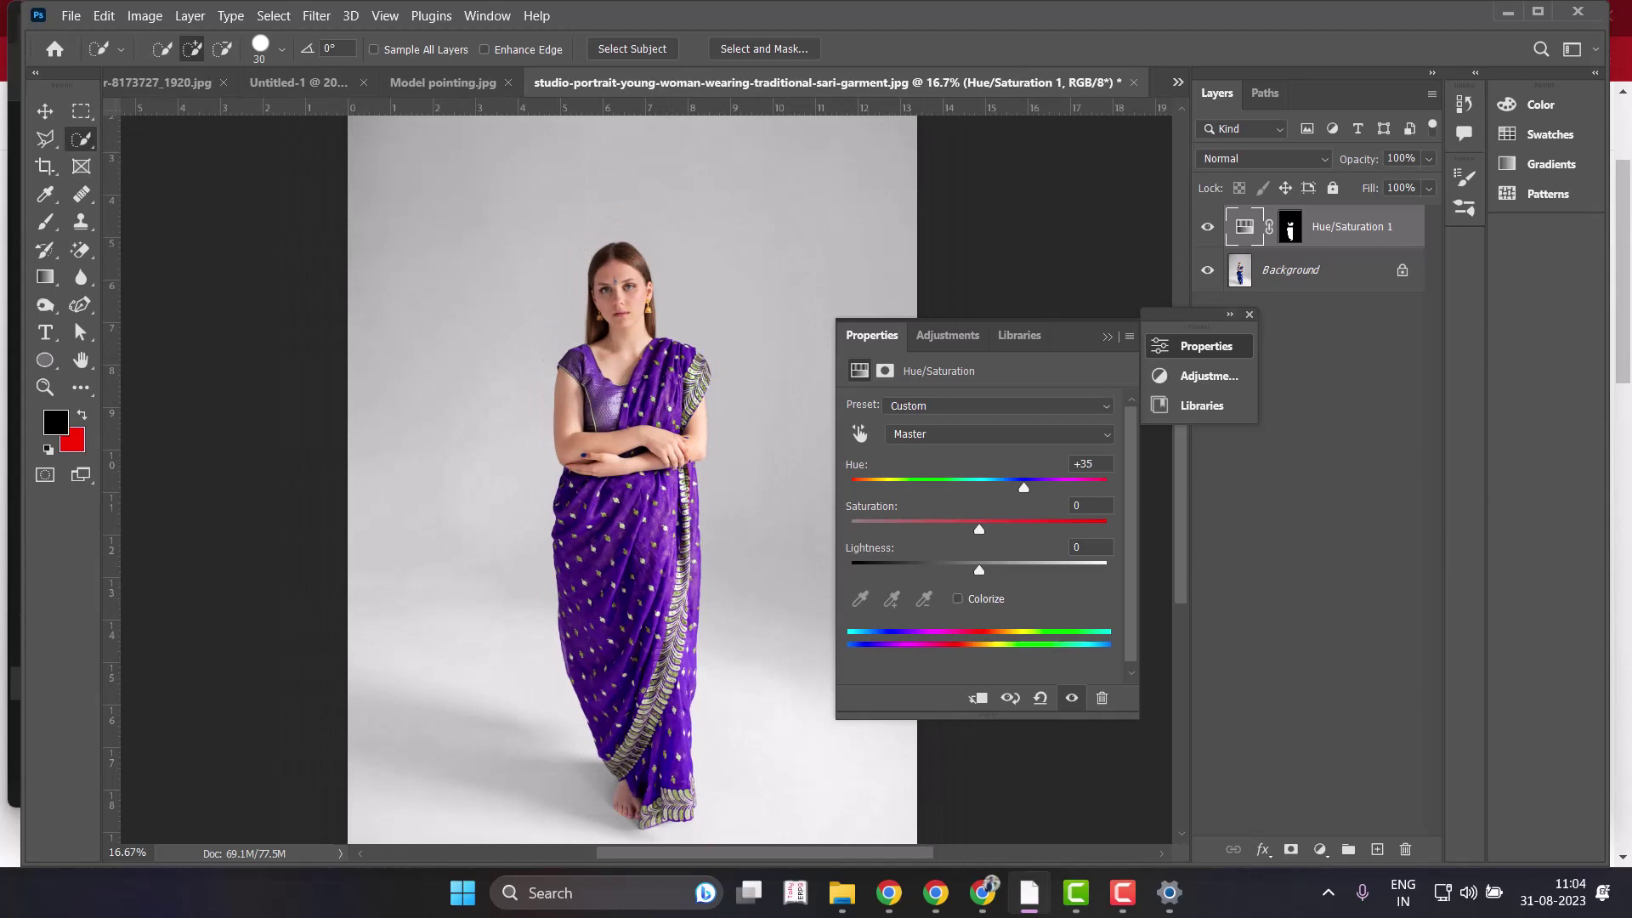
pyautogui.moveTo(1024, 487); pyautogui.dragTo(1086, 487)
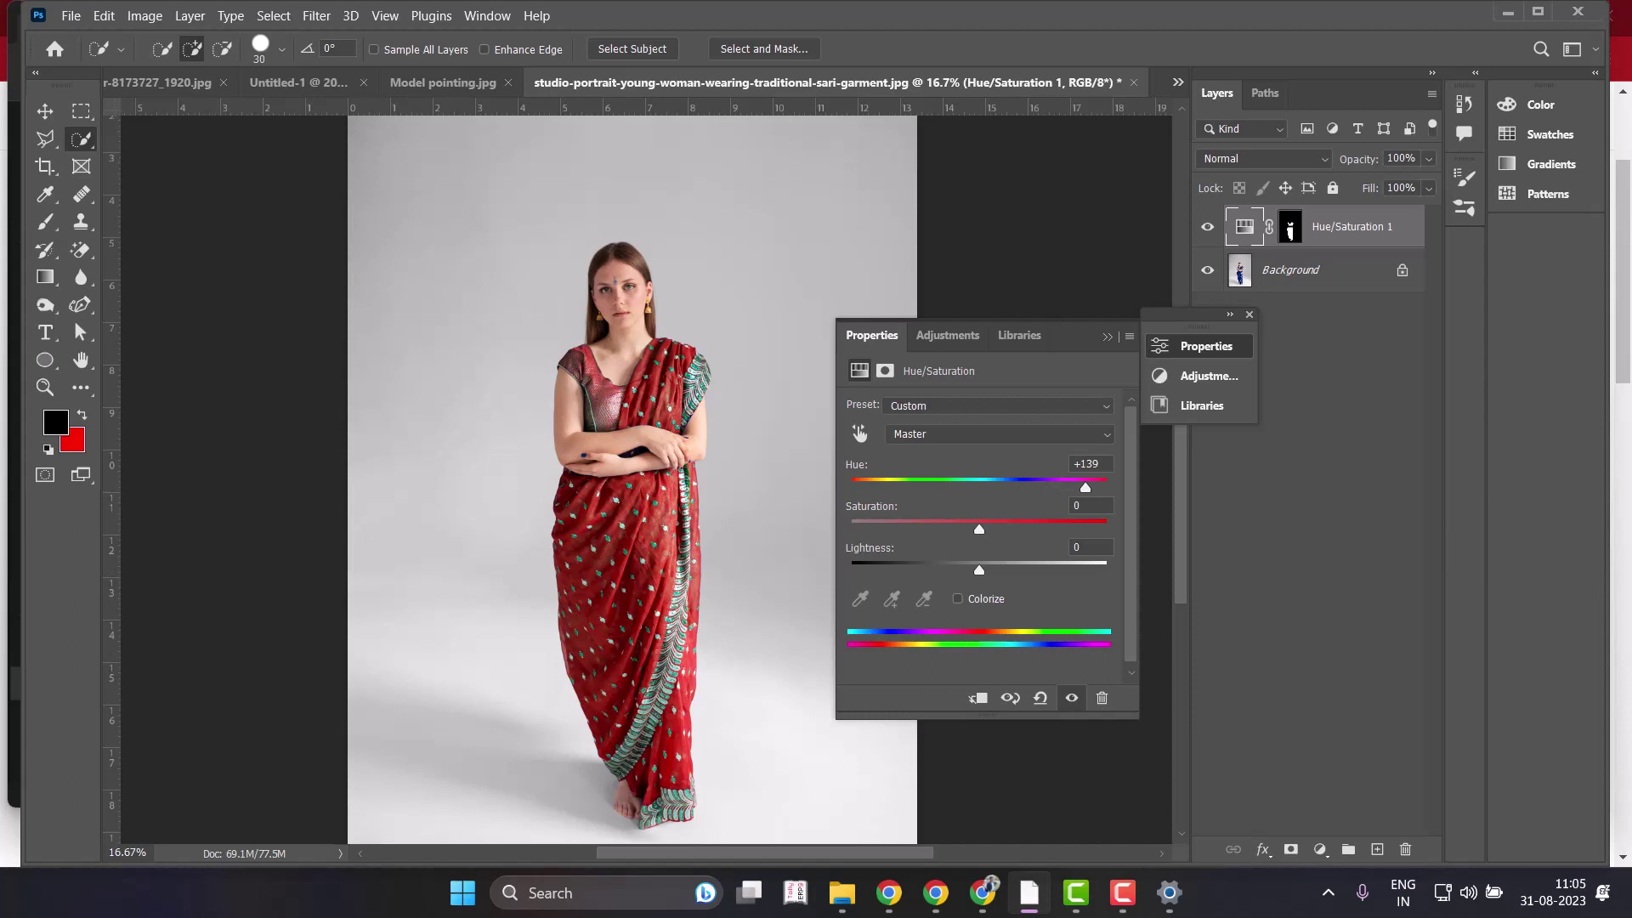
# Set Saturation +27 and Lightness -11, then preview before/after against the original blue.
pyautogui.moveTo(980, 529)
pyautogui.mouseDown()
pyautogui.moveTo(1013, 529)
pyautogui.moveTo(965, 569)
pyautogui.mouseUp()
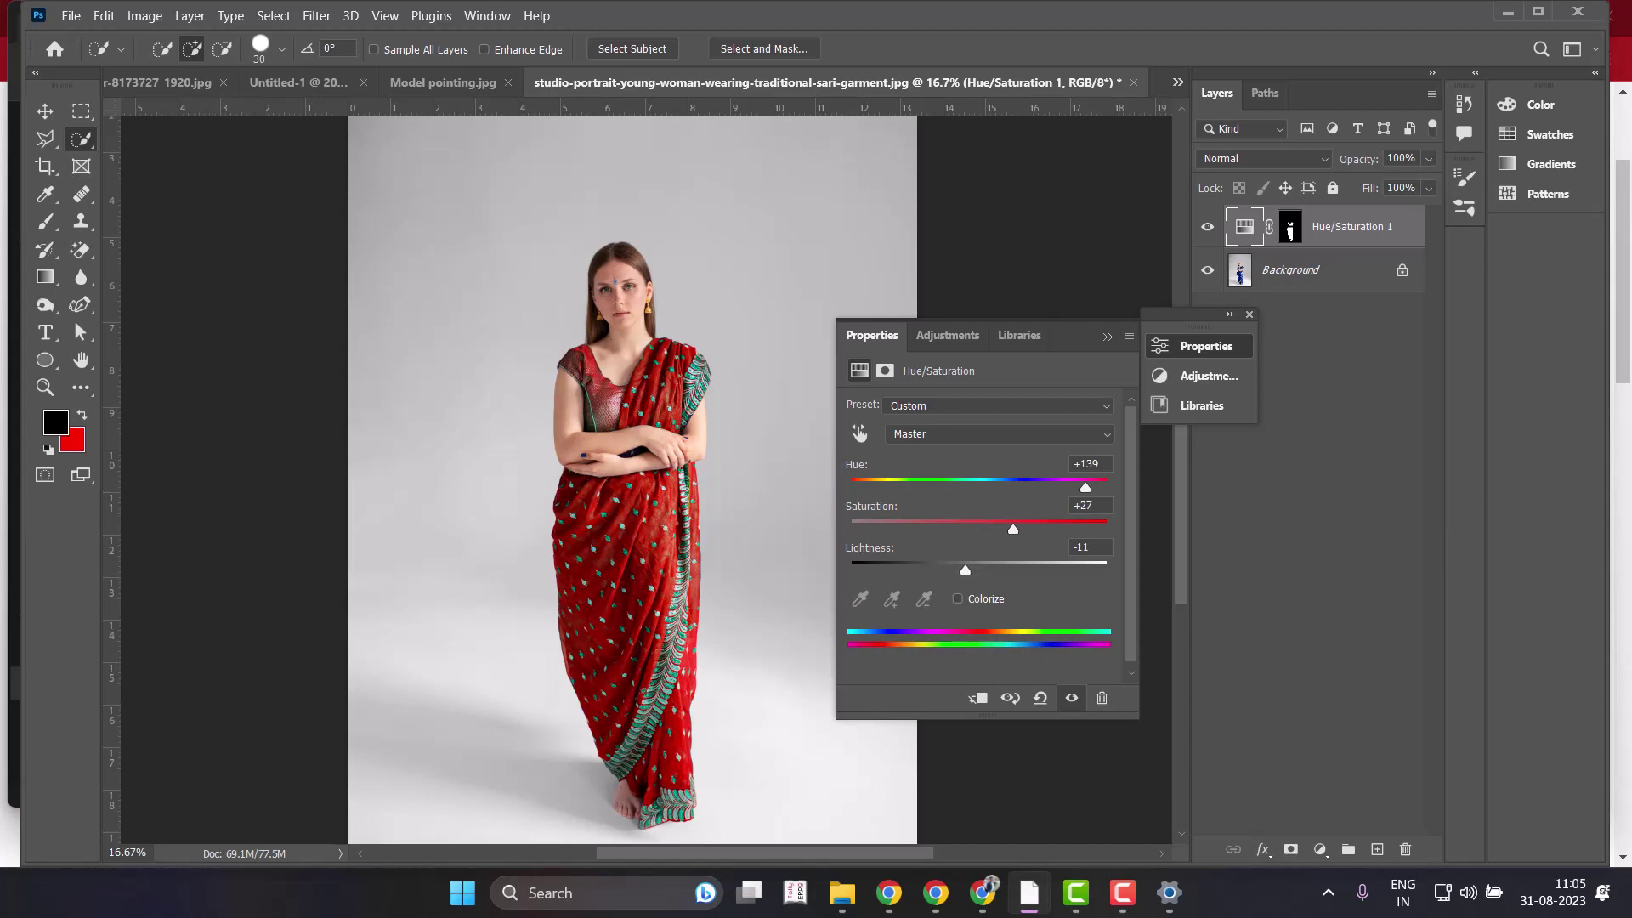
pyautogui.scroll(1, 594, 481)
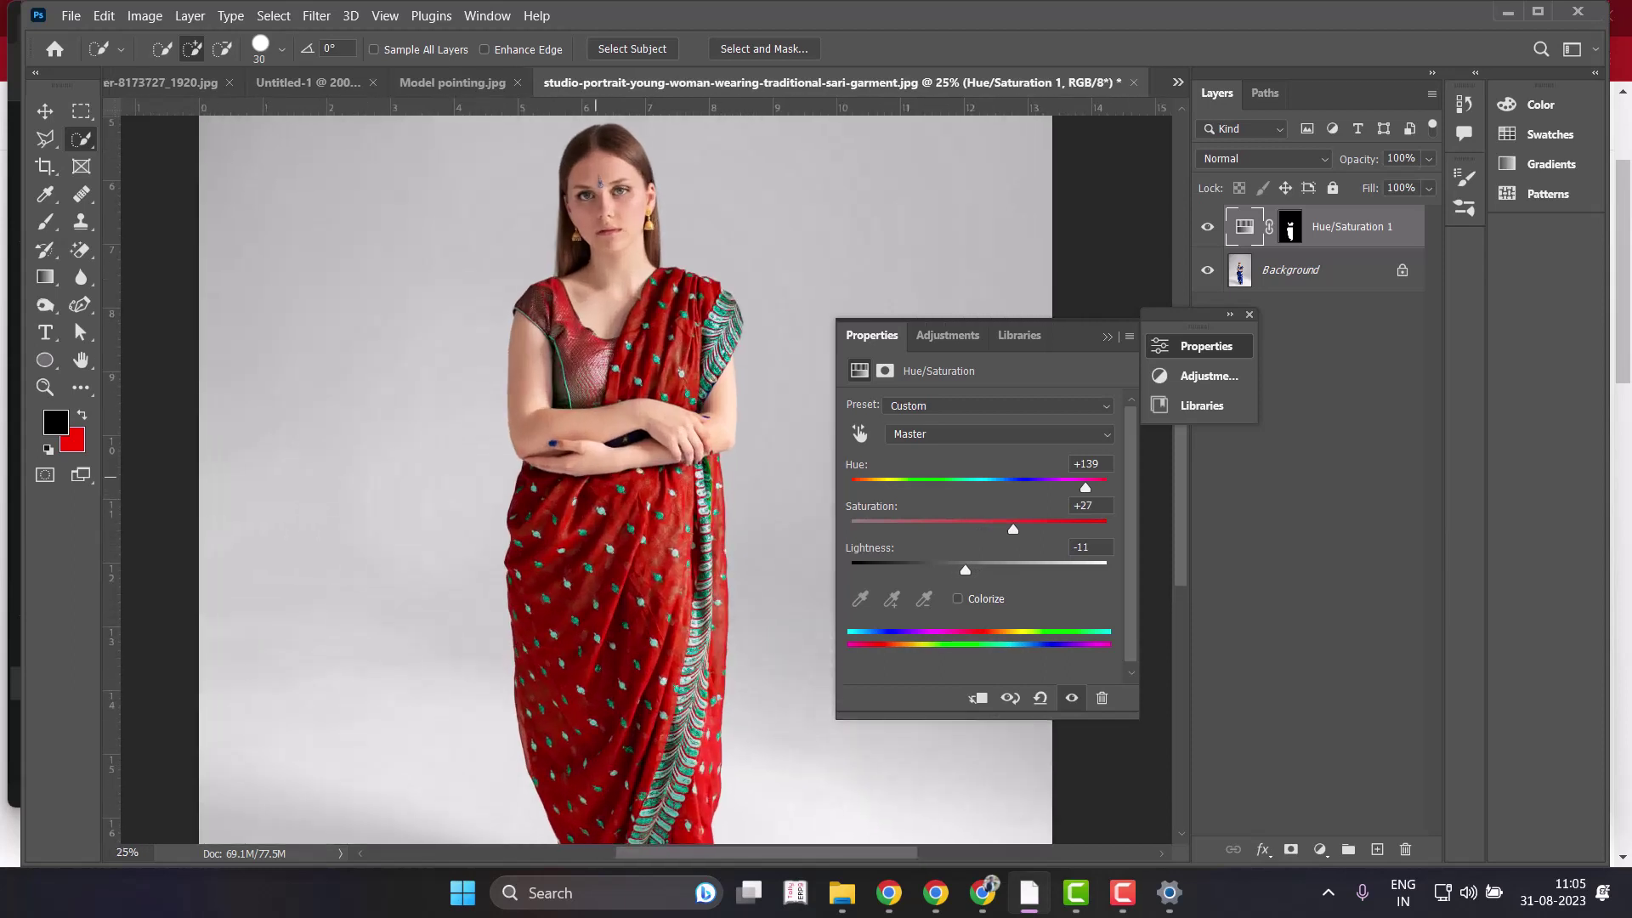
pyautogui.scroll(1, 590, 484)
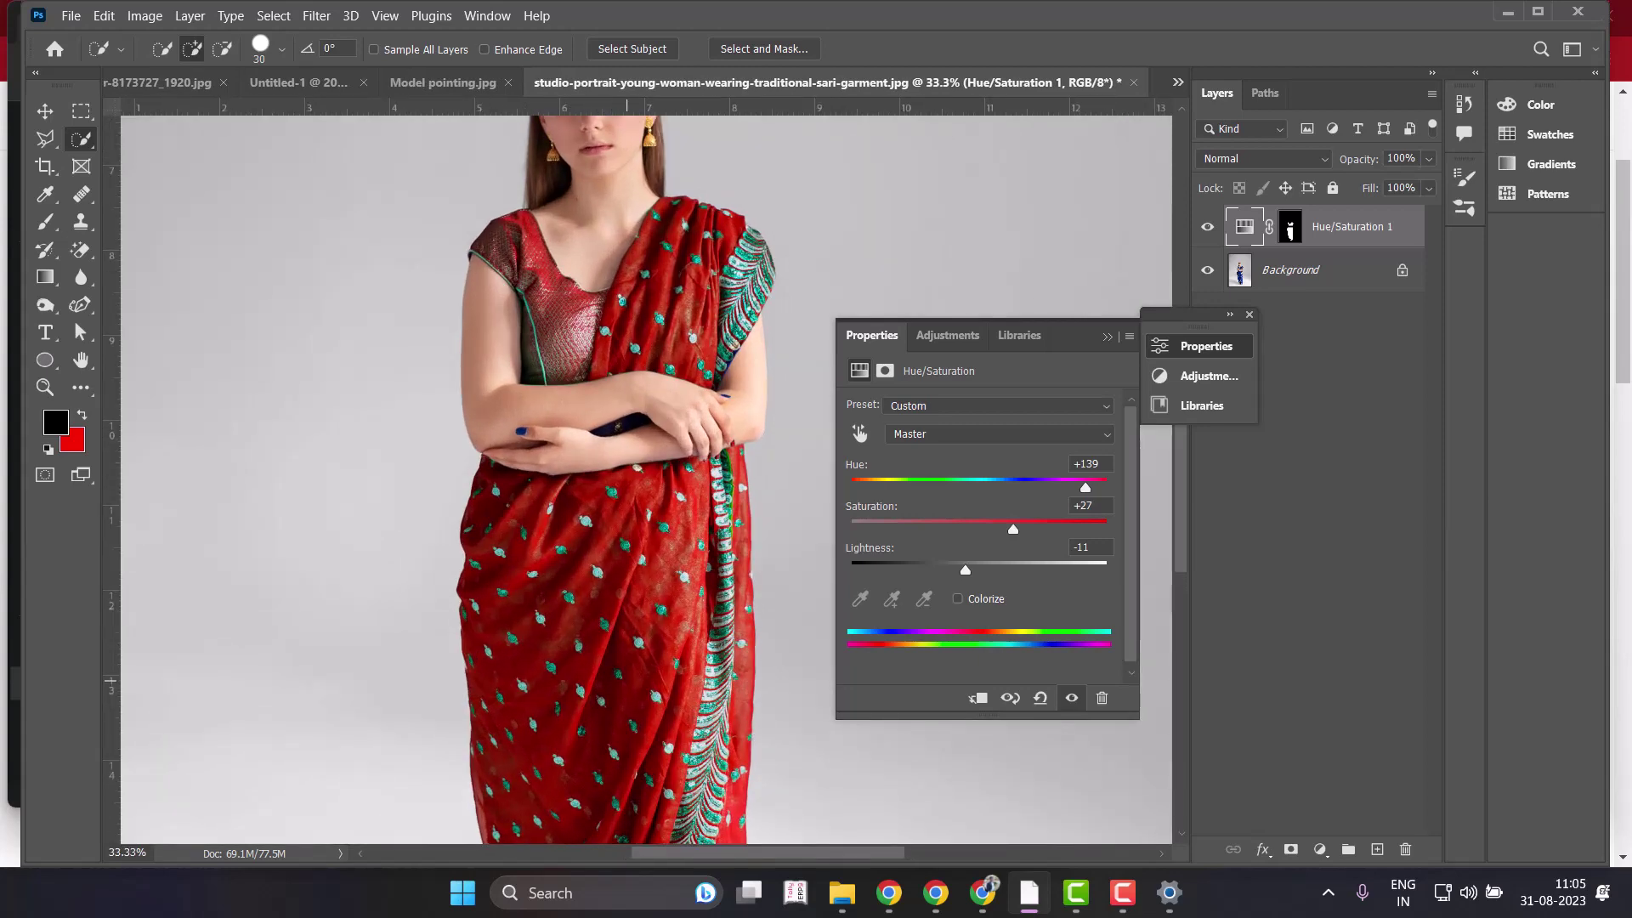
pyautogui.scroll(-1, 685, 601)
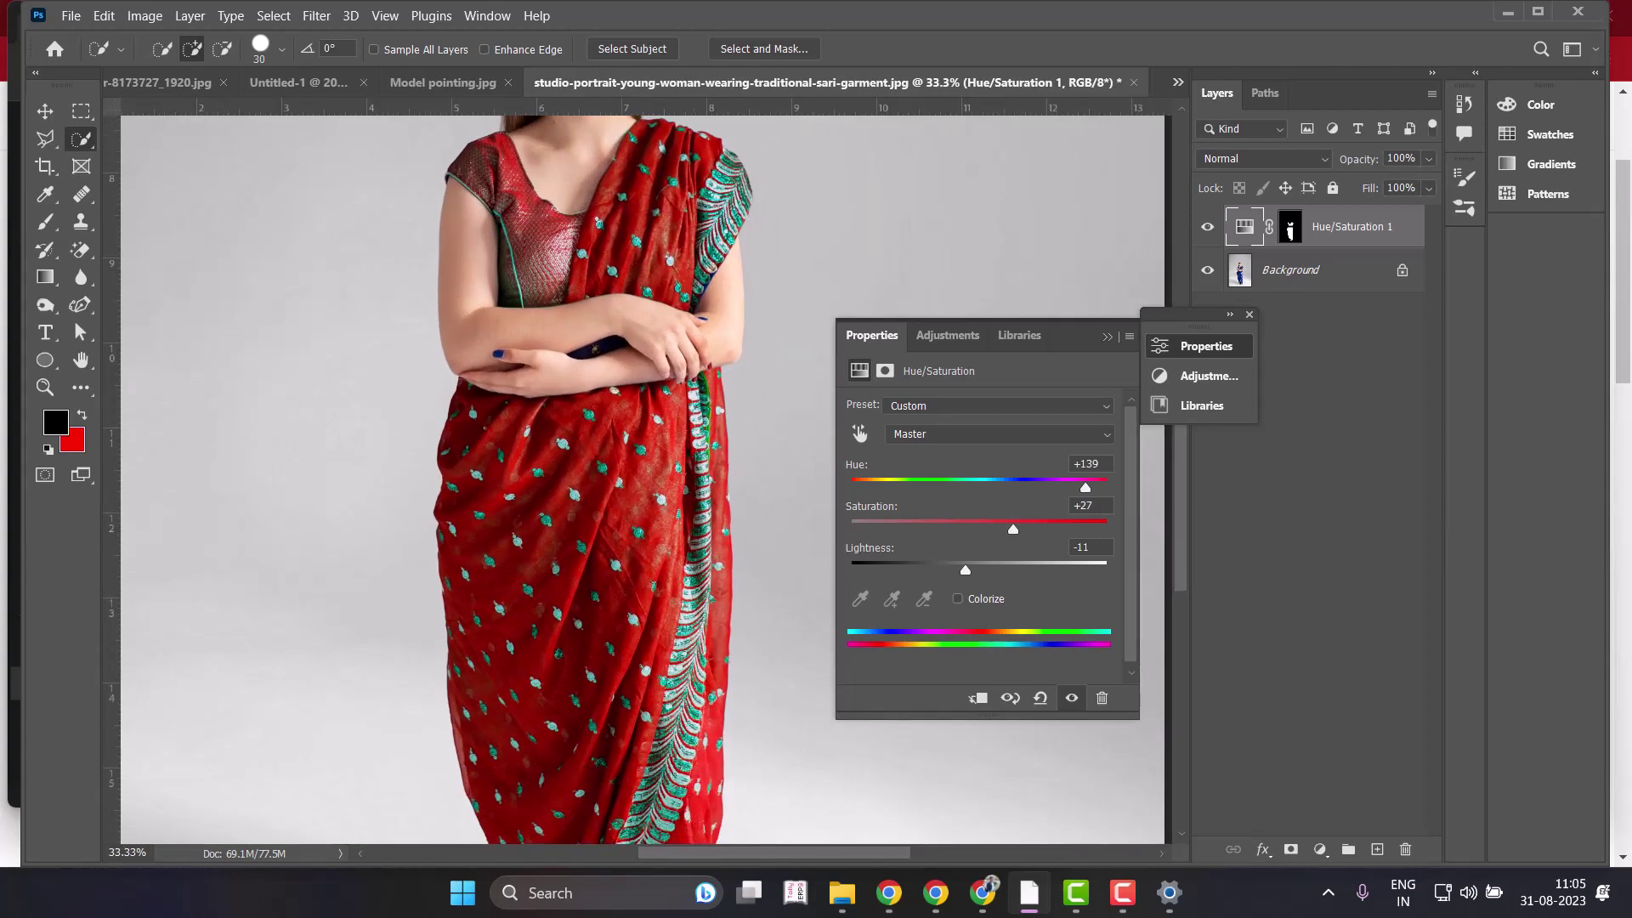
pyautogui.press('\\')
# Try purple, then settle on deep green: Hue -135, Saturation +50, Lightness -42.
pyautogui.moveTo(1085, 487); pyautogui.dragTo(921, 487)
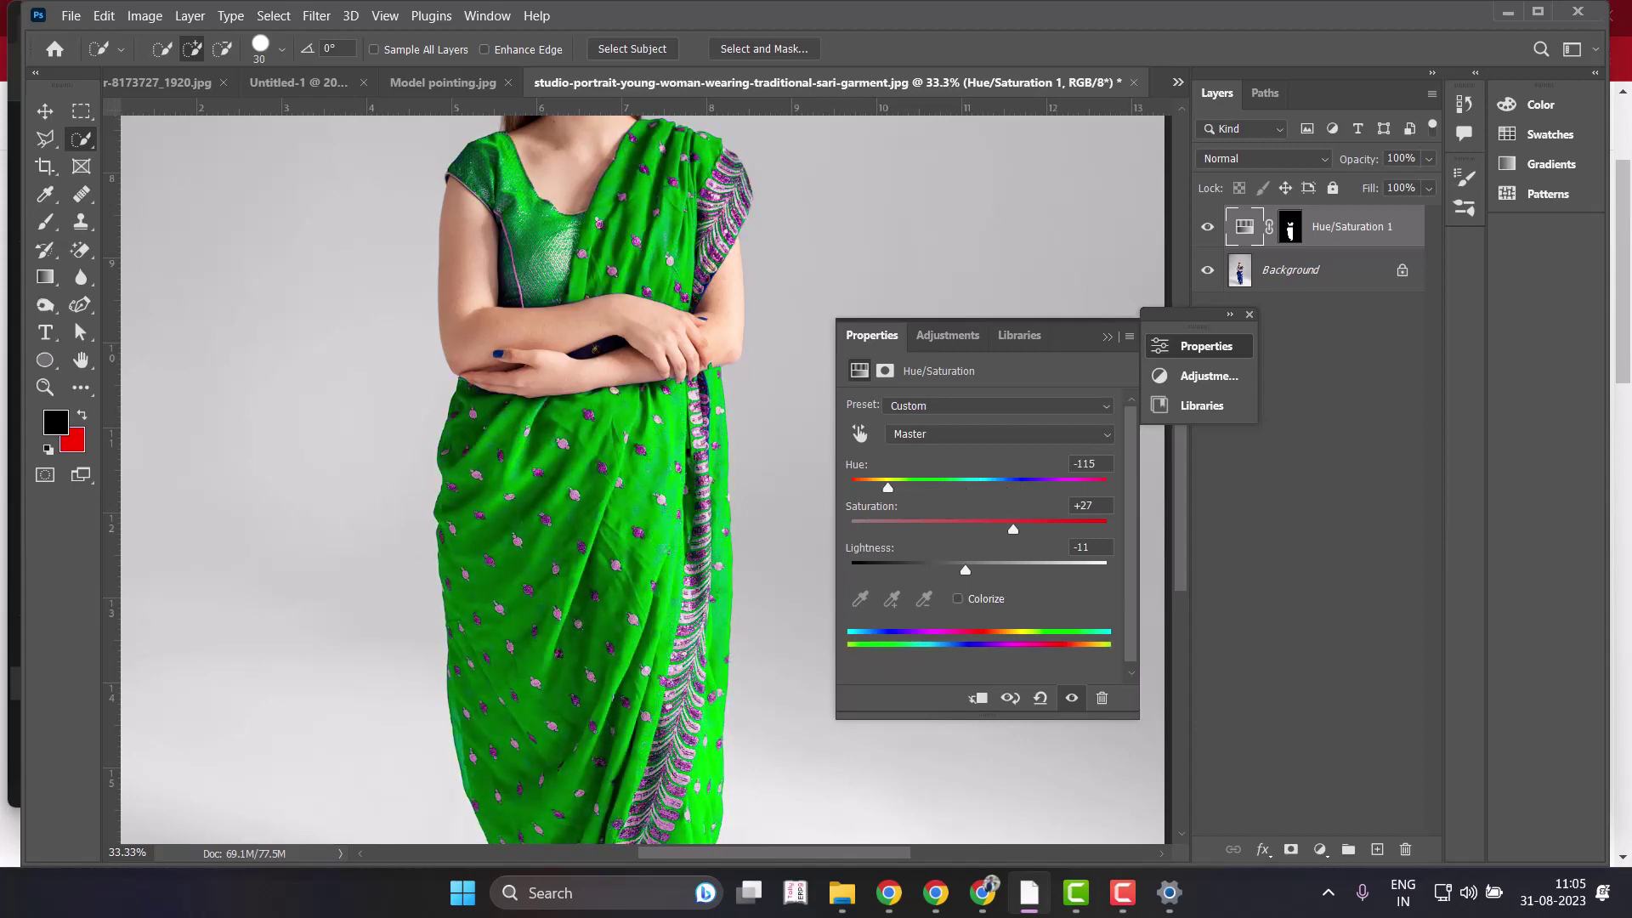
pyautogui.moveTo(921, 487); pyautogui.dragTo(877, 487)
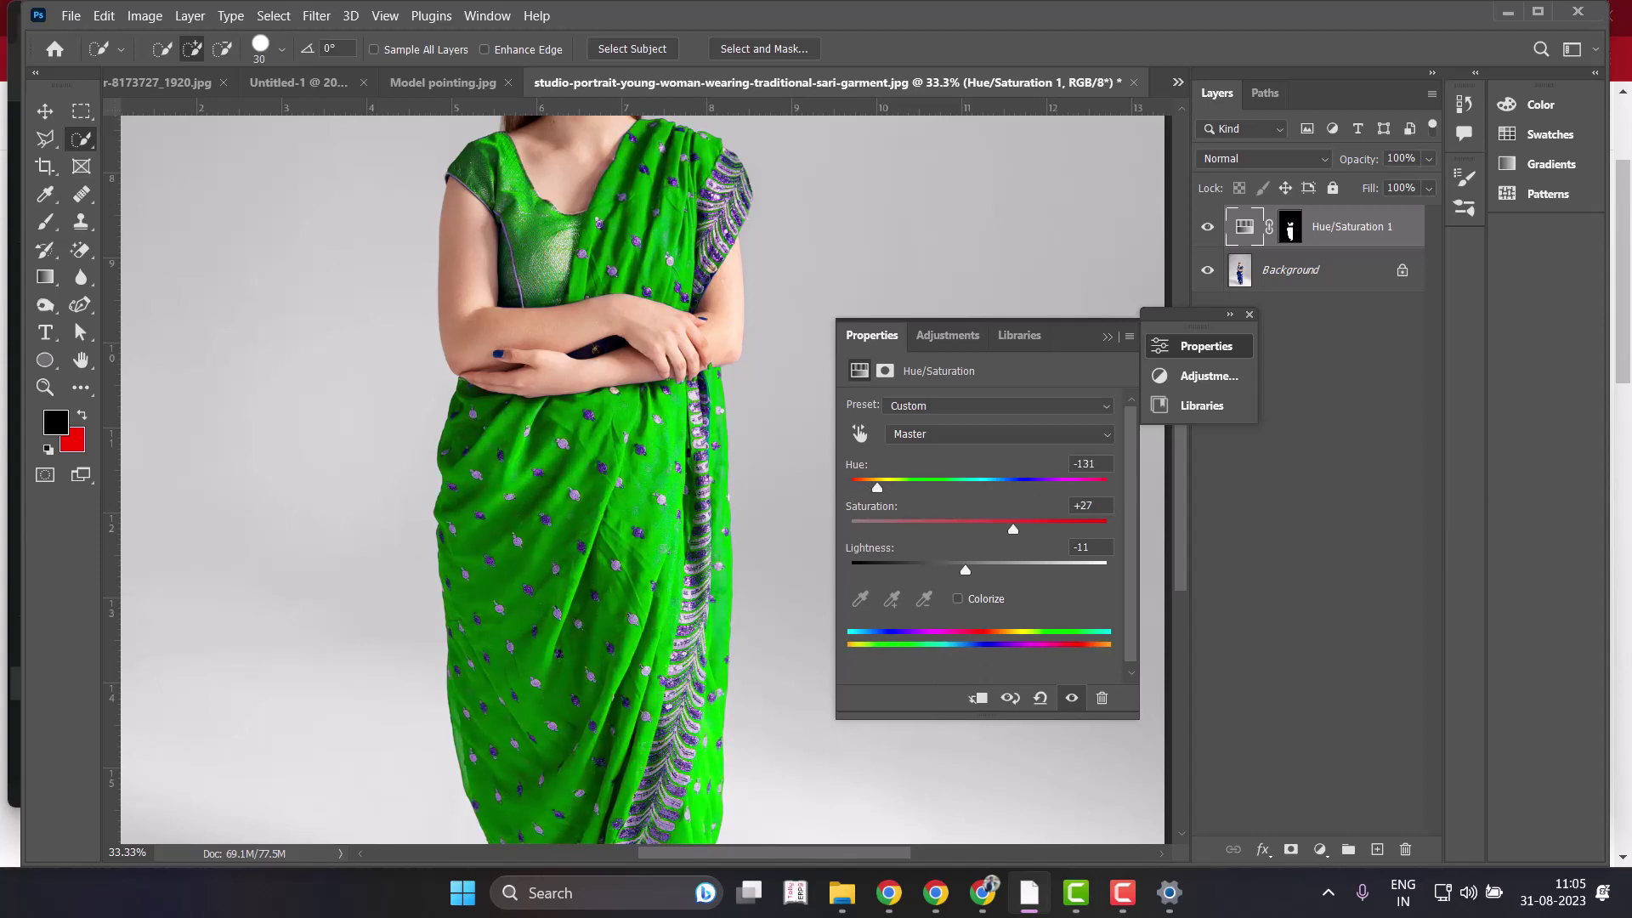
pyautogui.moveTo(1013, 528)
pyautogui.mouseDown()
pyautogui.moveTo(870, 529)
pyautogui.moveTo(1043, 529)
pyautogui.mouseUp()
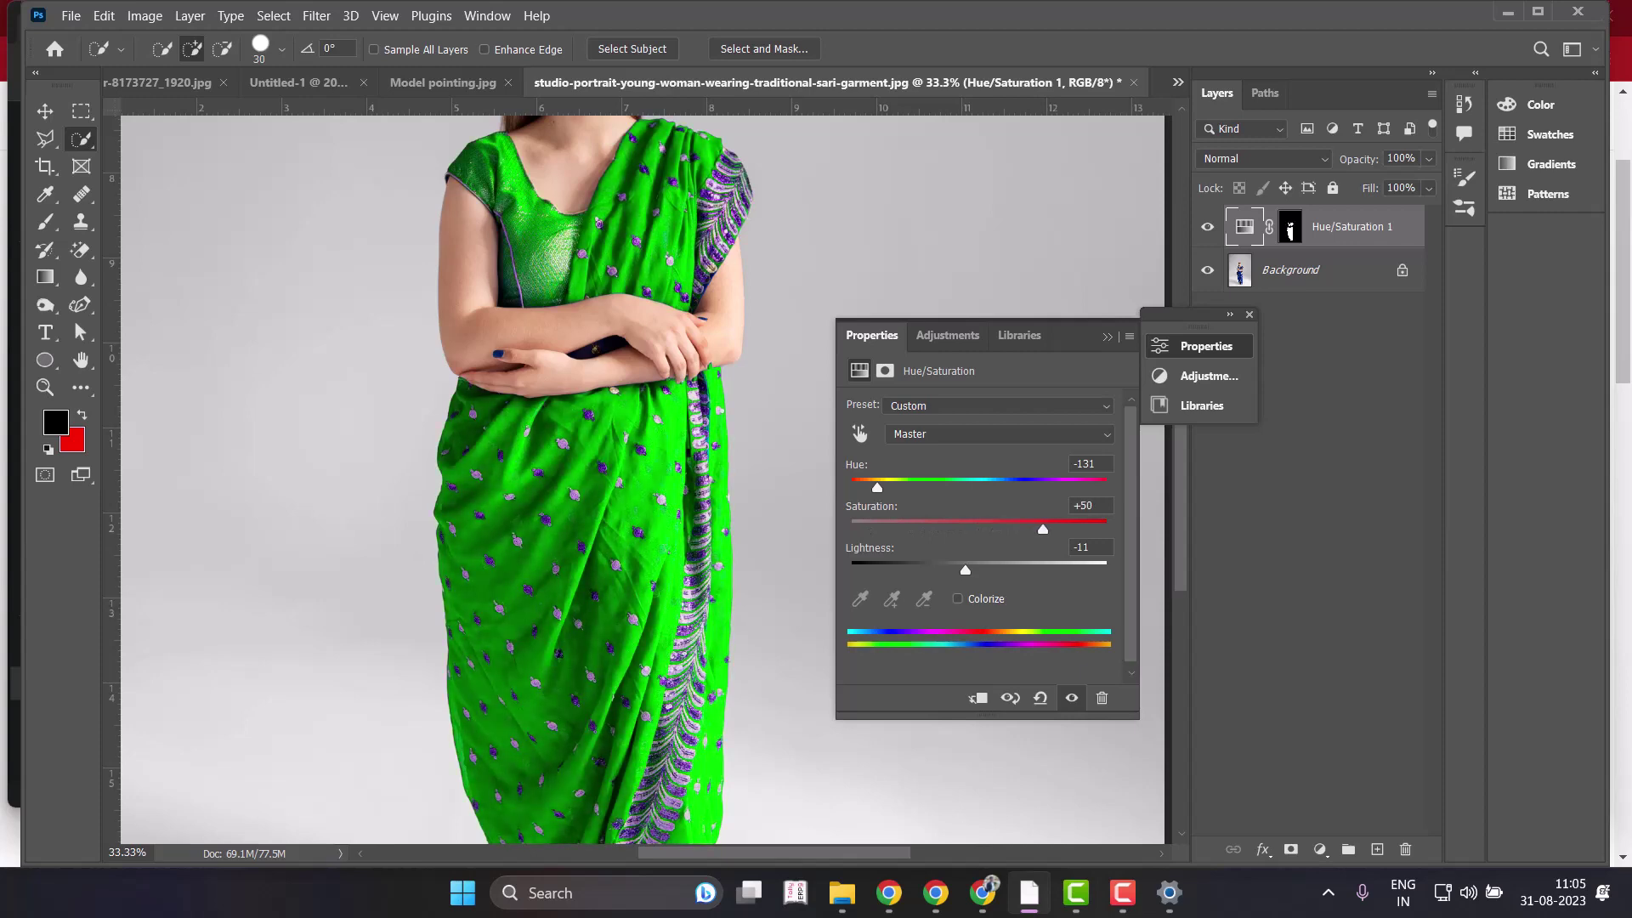
pyautogui.moveTo(877, 487); pyautogui.dragTo(1041, 486)
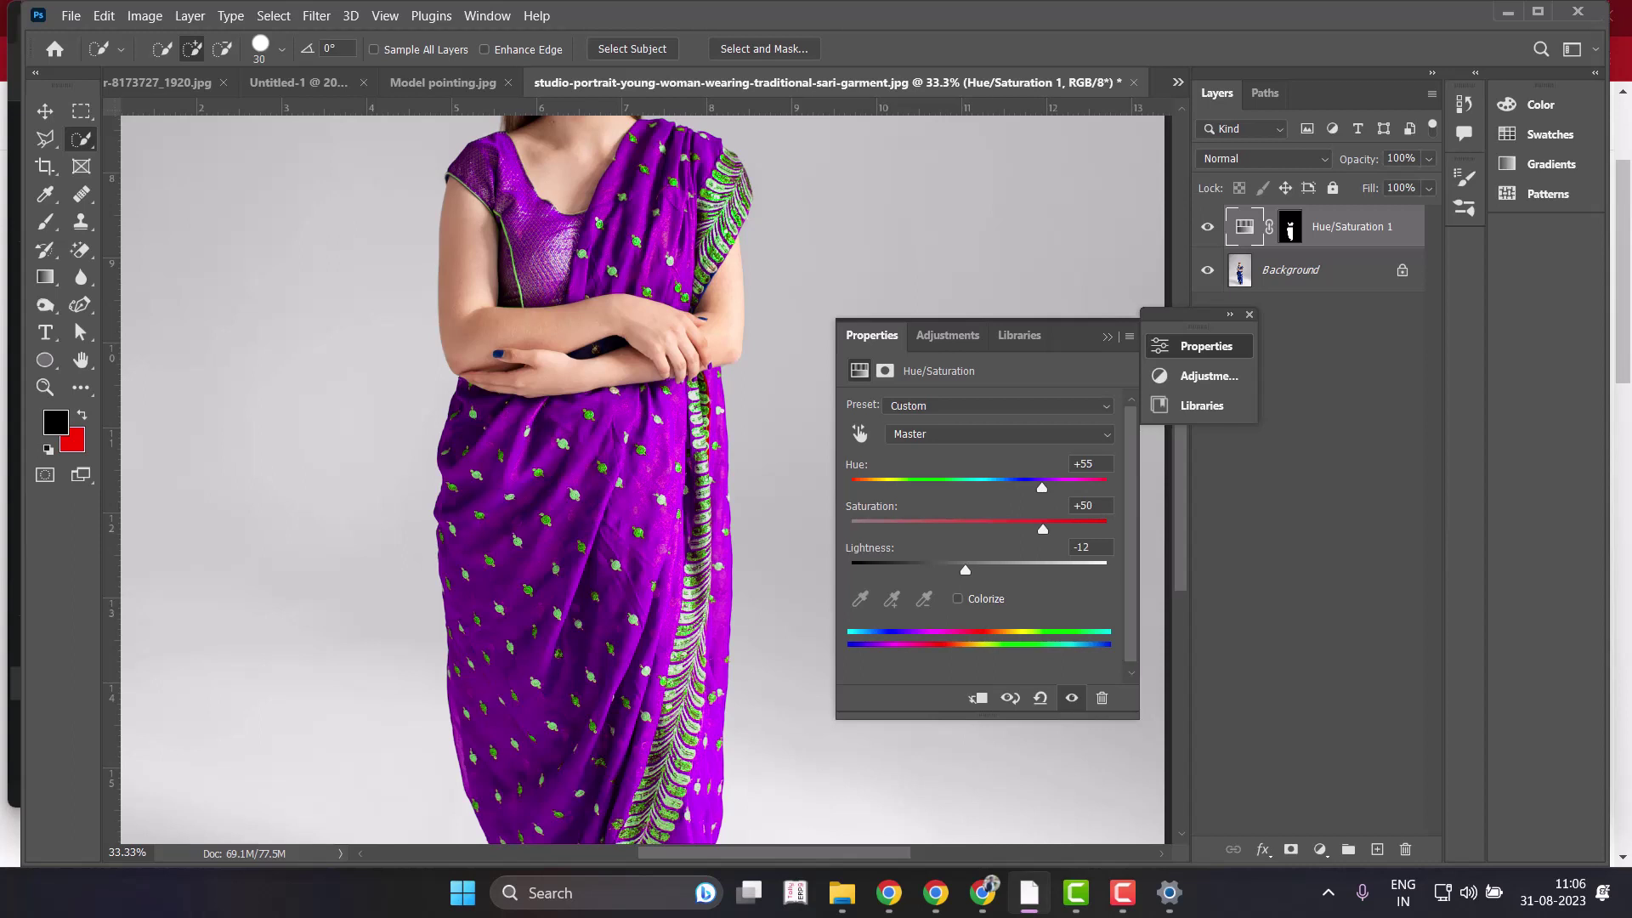
pyautogui.moveTo(965, 570); pyautogui.dragTo(926, 569)
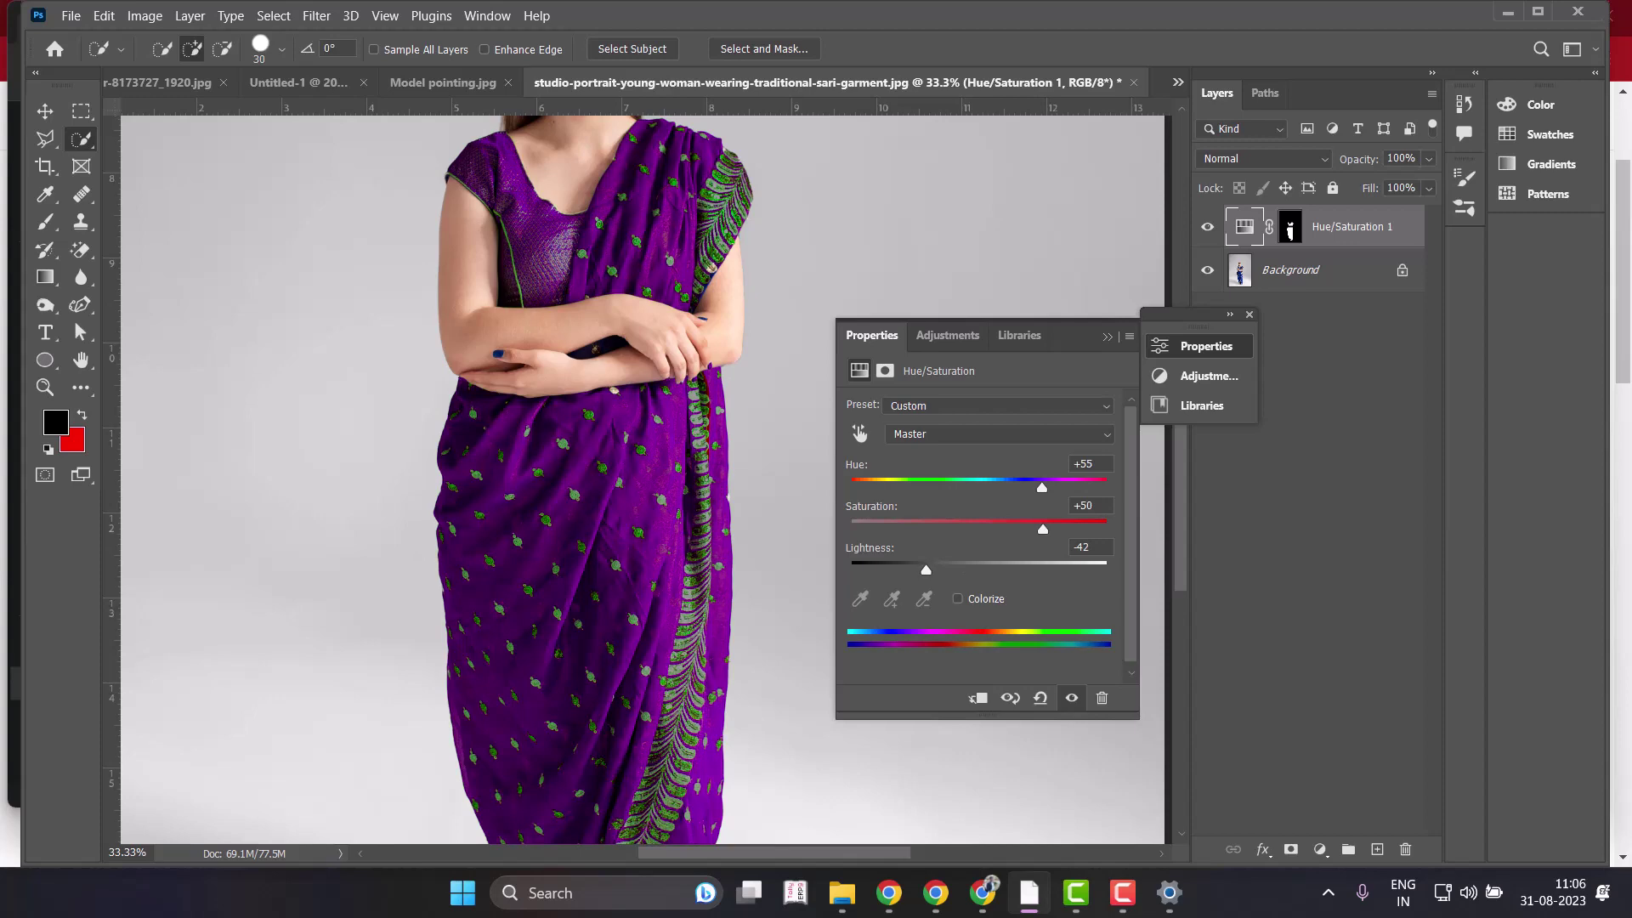
pyautogui.moveTo(1042, 487); pyautogui.dragTo(876, 487)
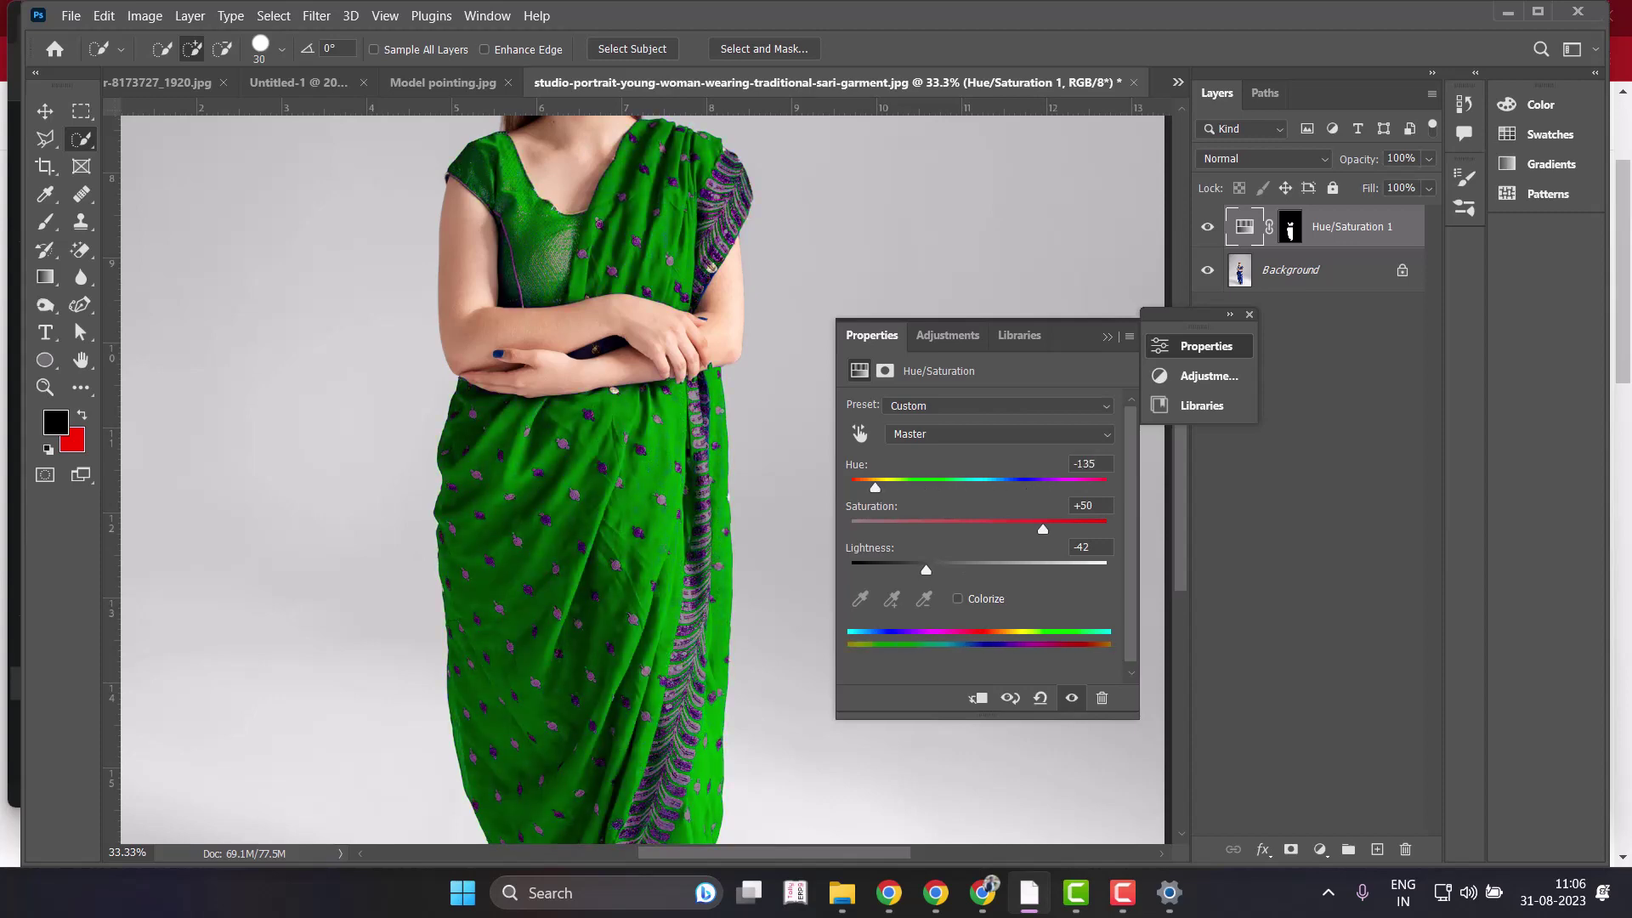
pyautogui.hotkey('ctrl', '-')
pyautogui.hotkey('ctrl', '-')
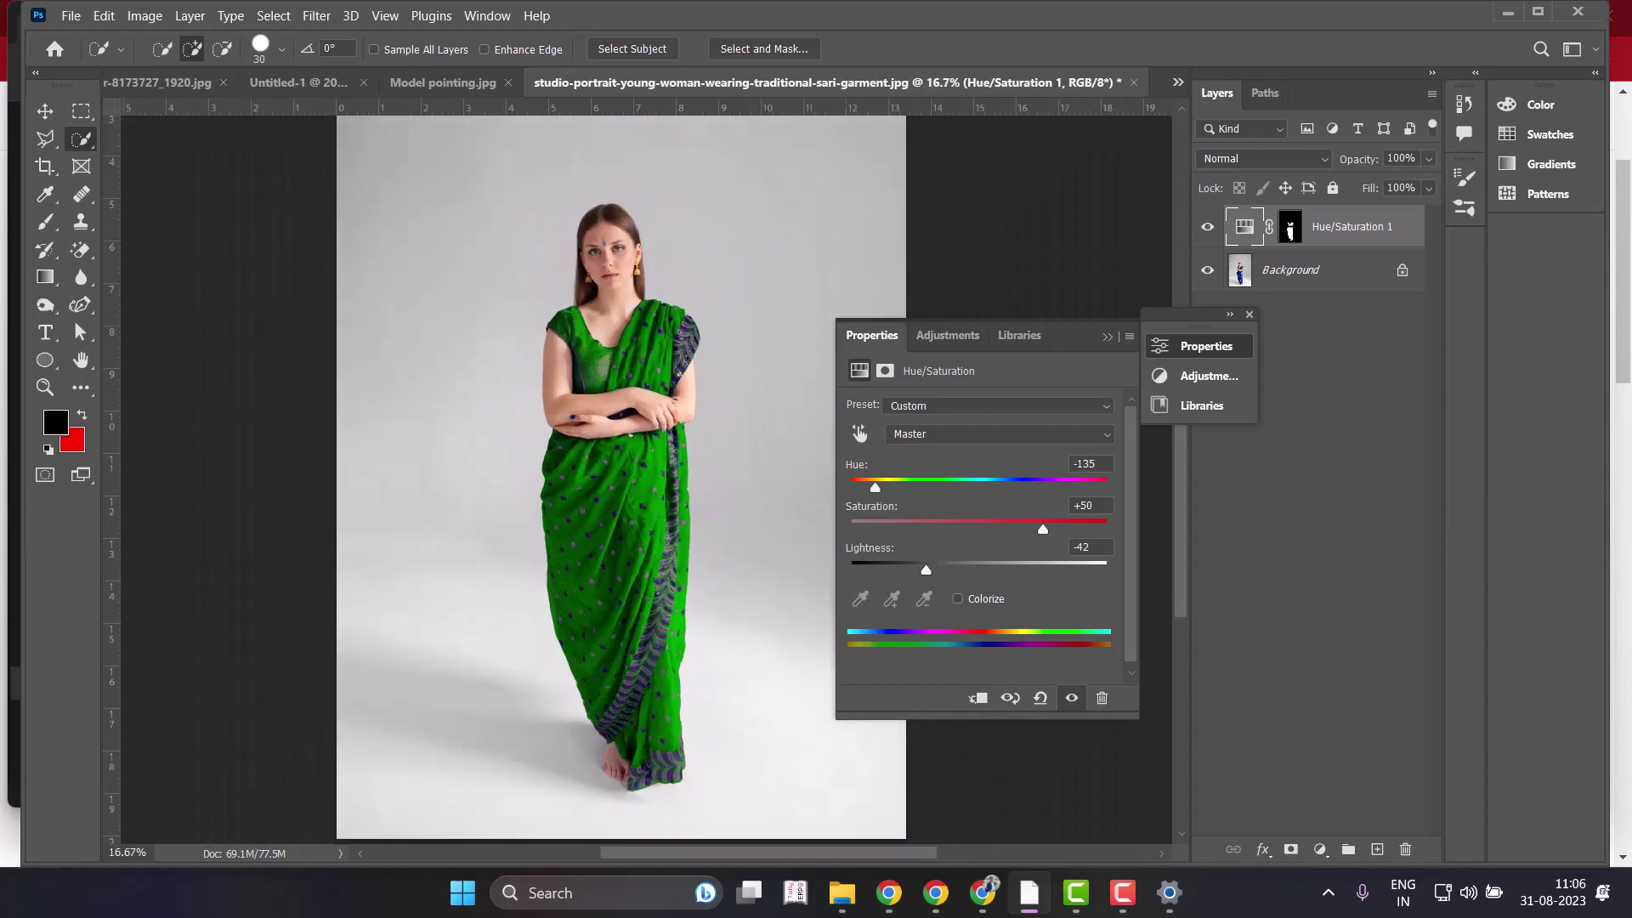